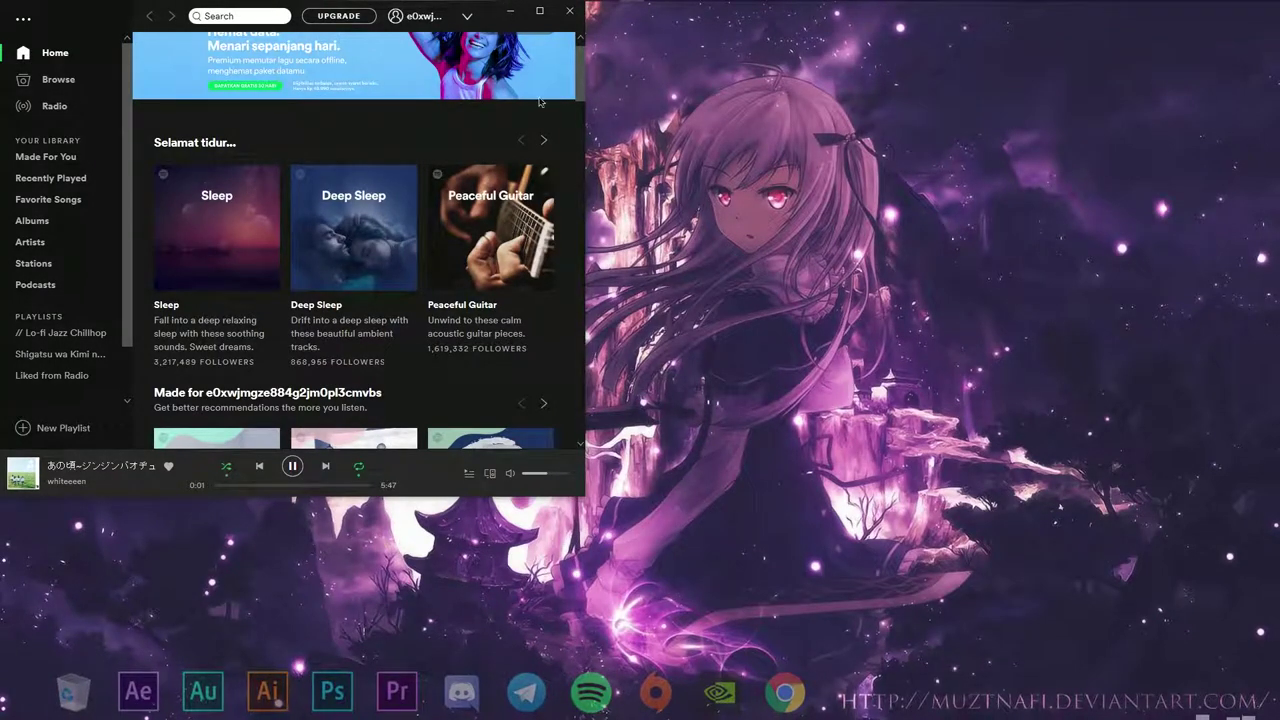
Minimize the music player and launch Photoshop from the dock
click(590, 685)
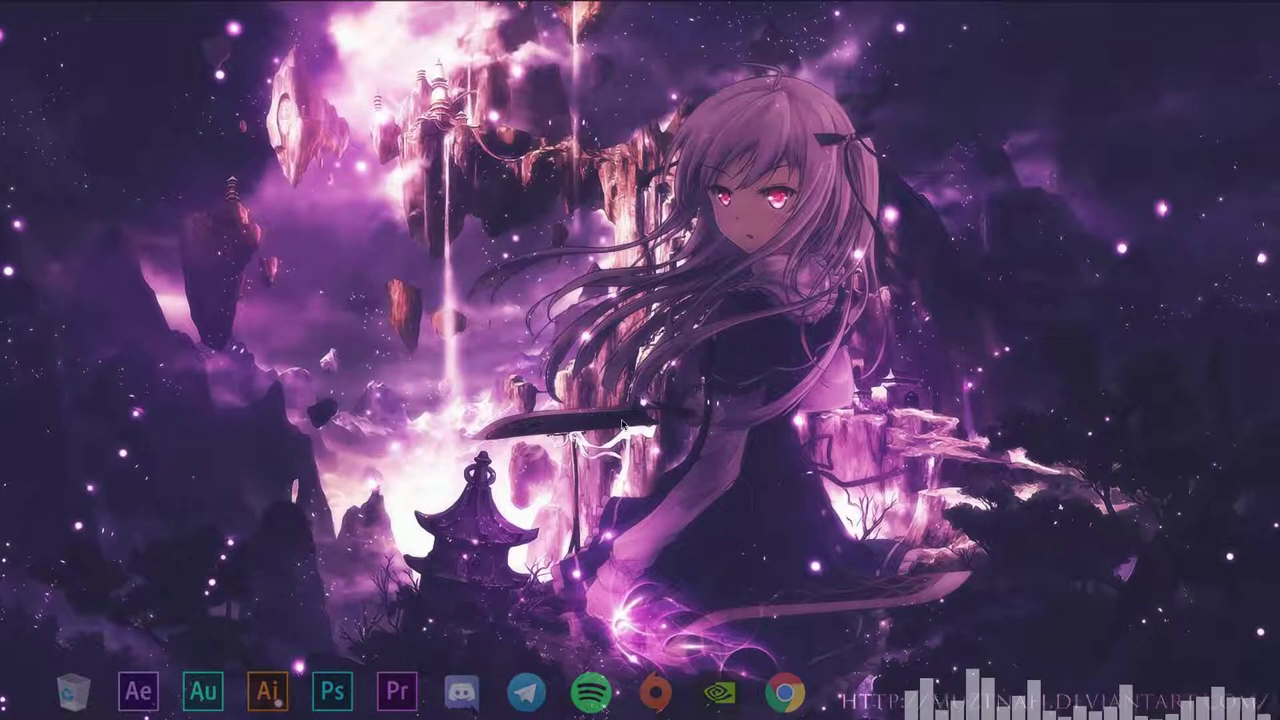
click(331, 690)
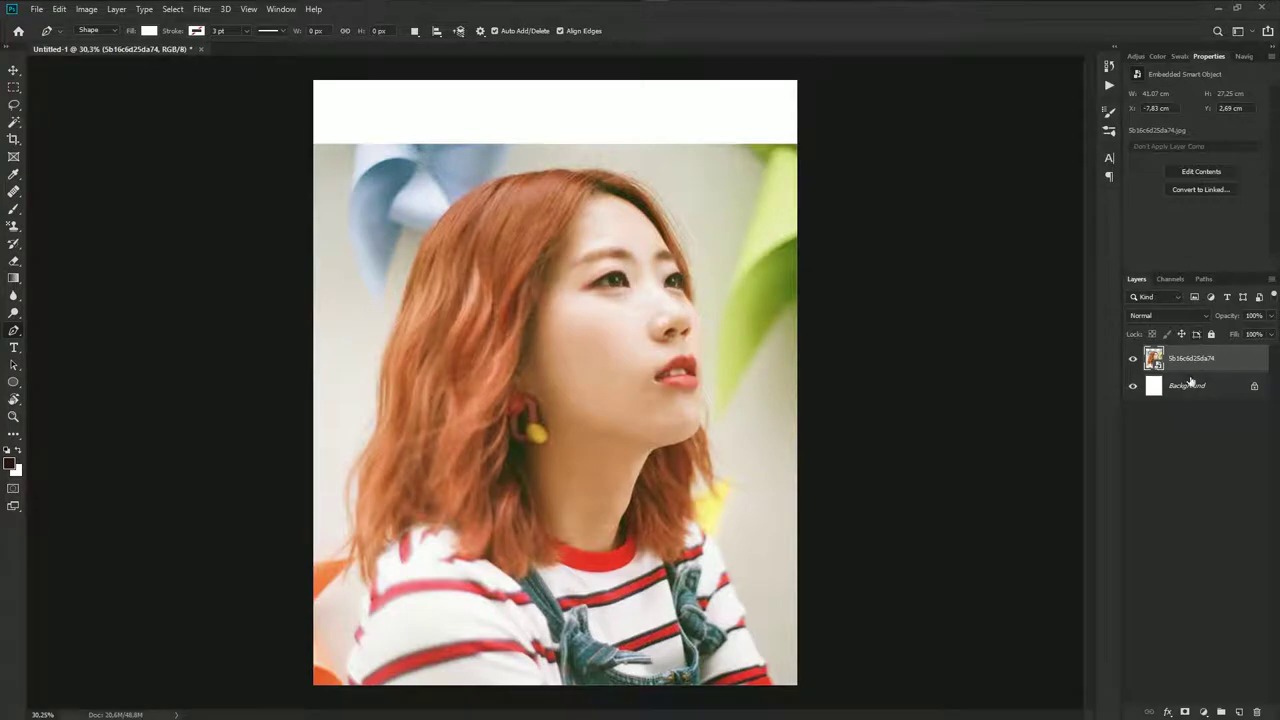
Select the Background layer, zoom toward the eye, and reset default colours for a black fill
double_click(1190, 359)
click(1180, 386)
scroll(690, 300, up, 2)
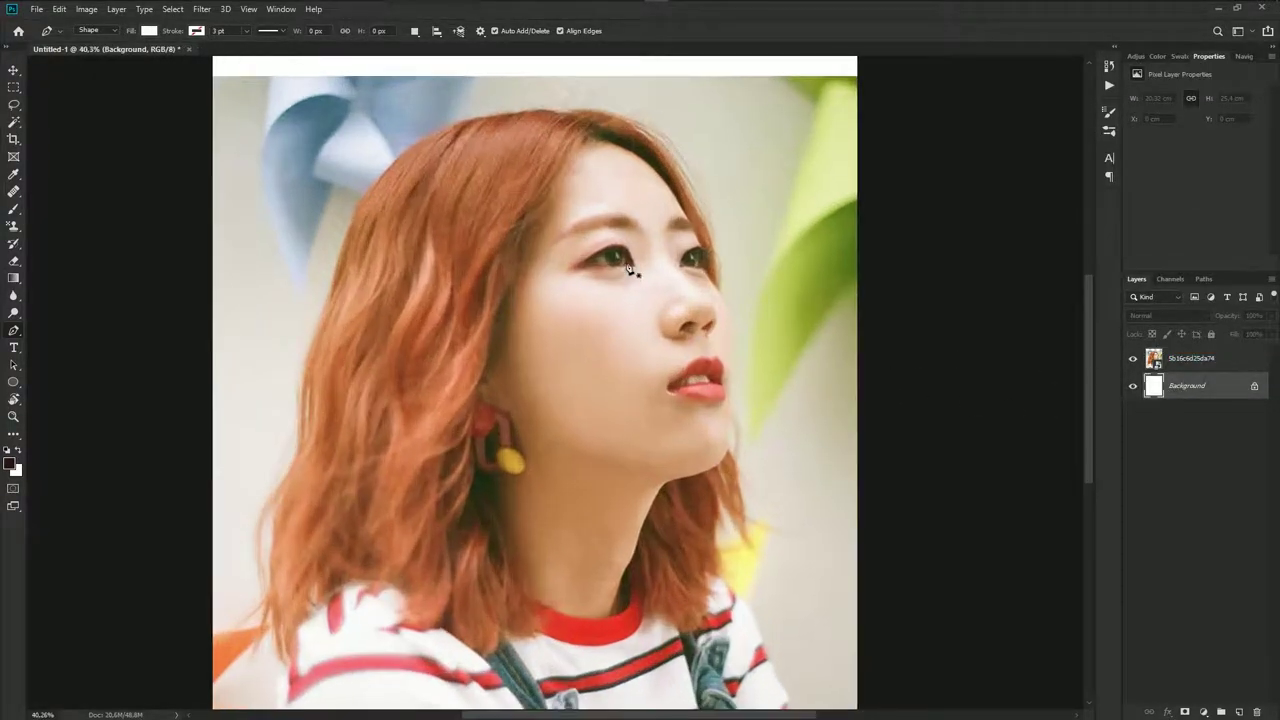
scroll(640, 235, up, 3)
scroll(619, 221, up, 3)
drag(624, 316, 699, 338)
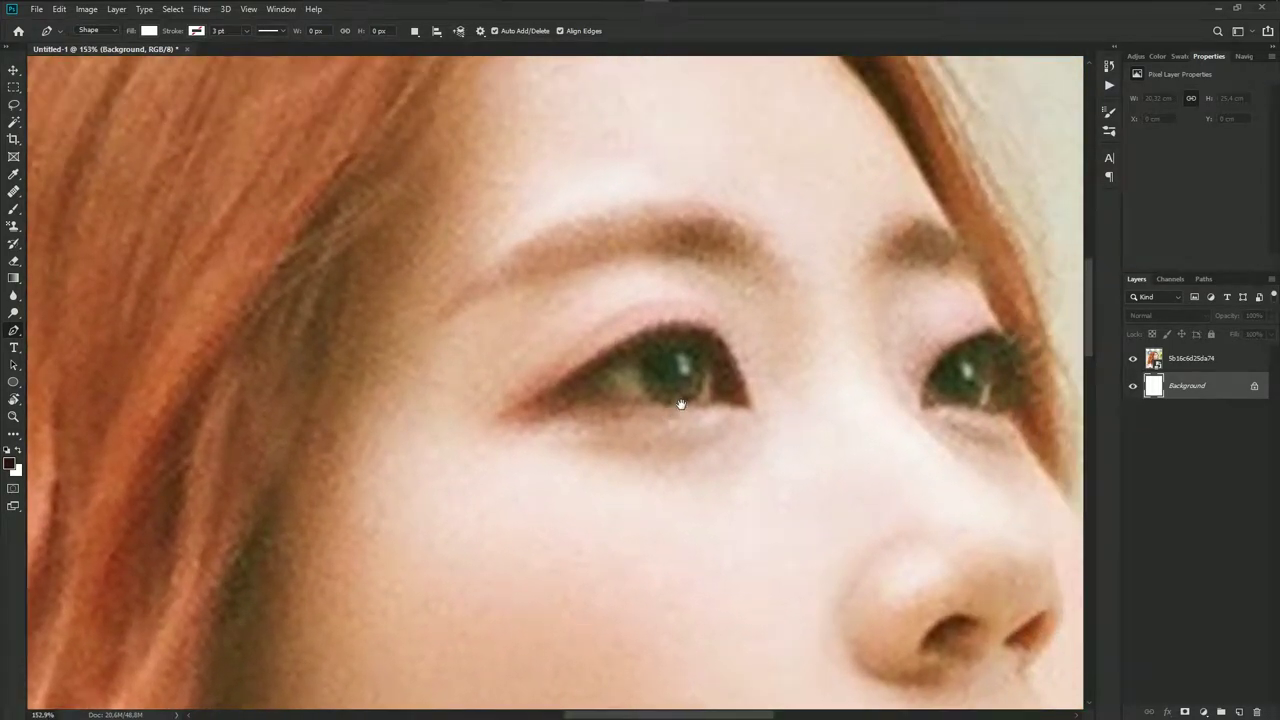
key(d)
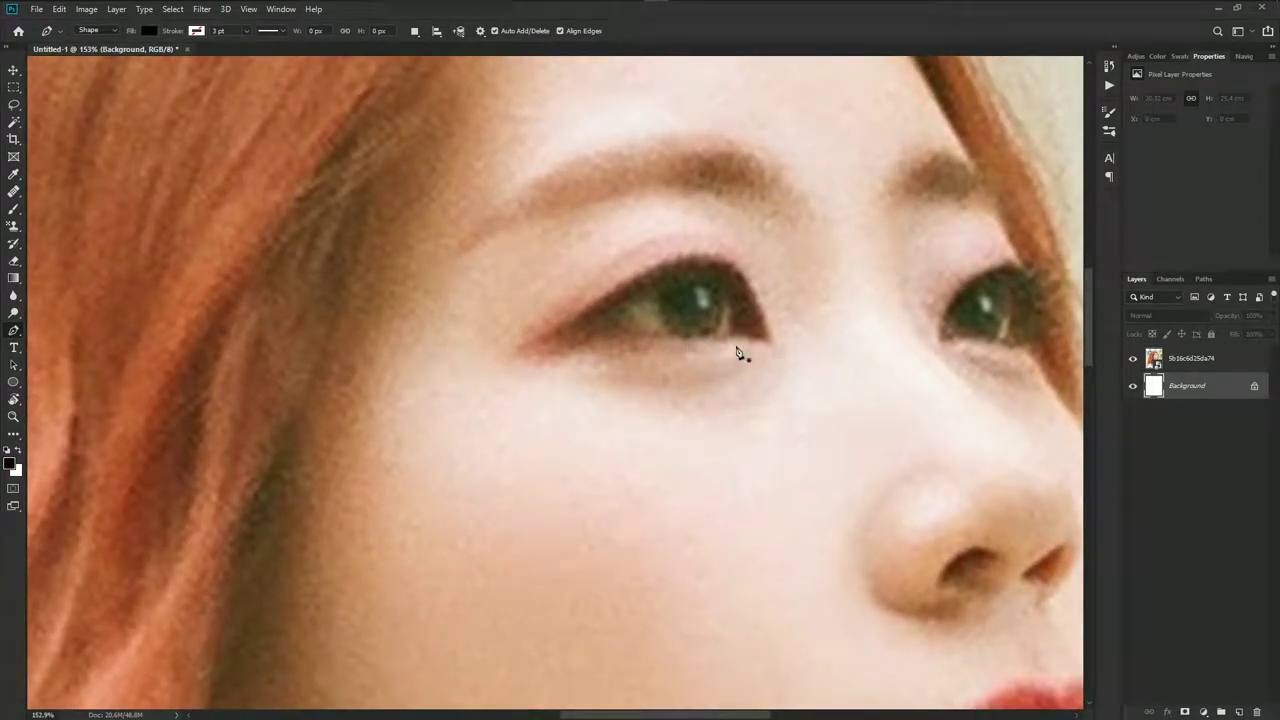
Place a curved pen anchor at the eye's outer corner
scroll(737, 351, up, 2)
scroll(774, 334, up, 1)
drag(761, 340, 750, 281)
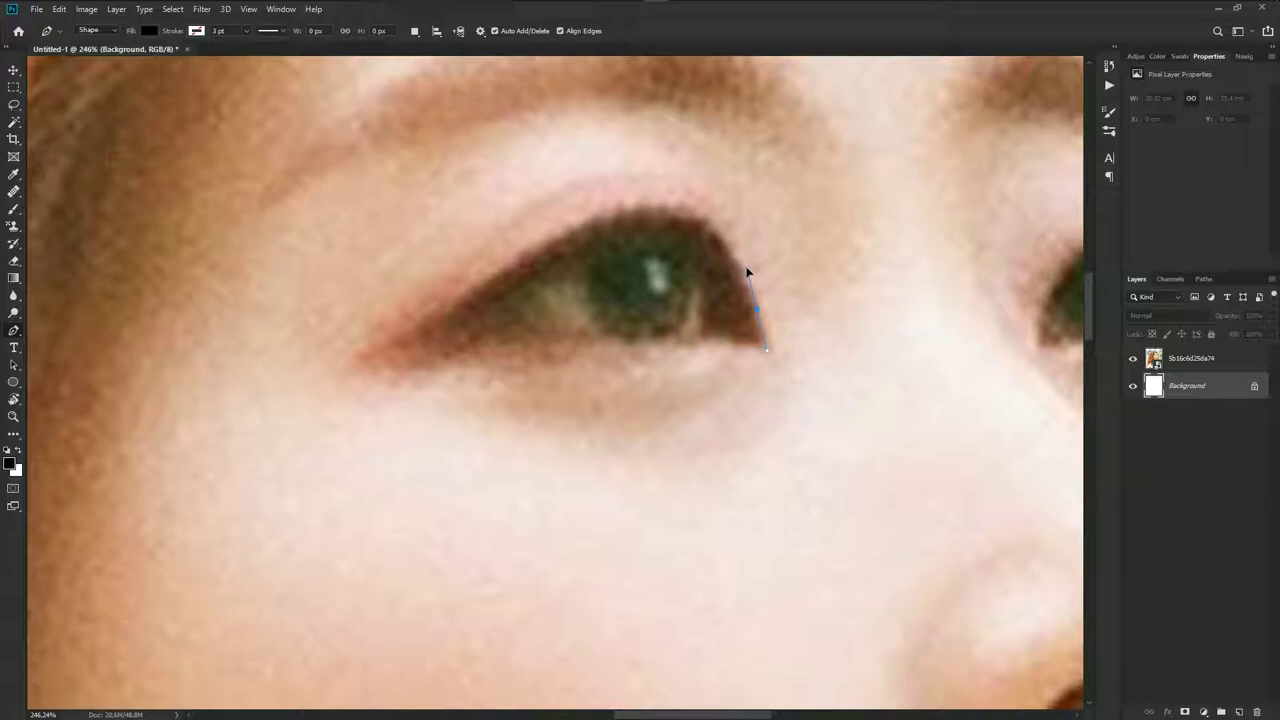
scroll(749, 275, down, 3)
scroll(600, 423, down, 2)
Start the hair shape with a curved pen anchor on the forehead hairline
drag(600, 423, 588, 528)
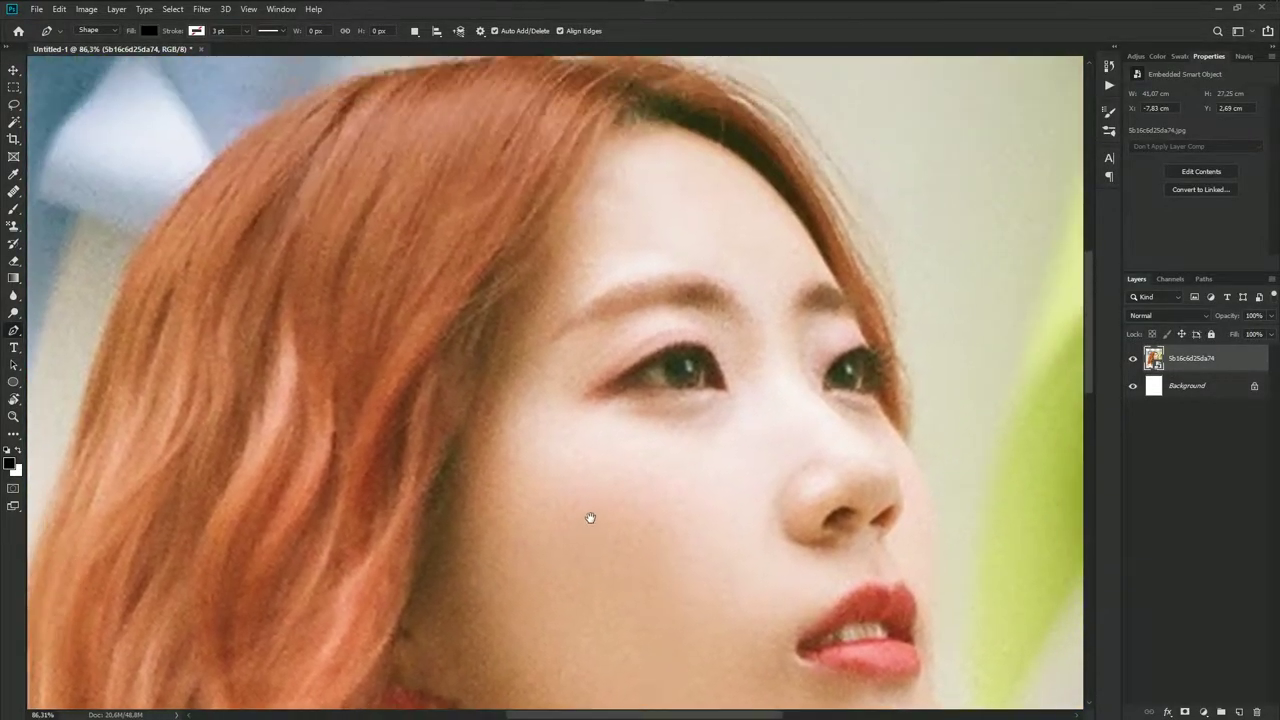
scroll(657, 177, up, 2)
scroll(657, 177, up, 3)
scroll(663, 171, up, 2)
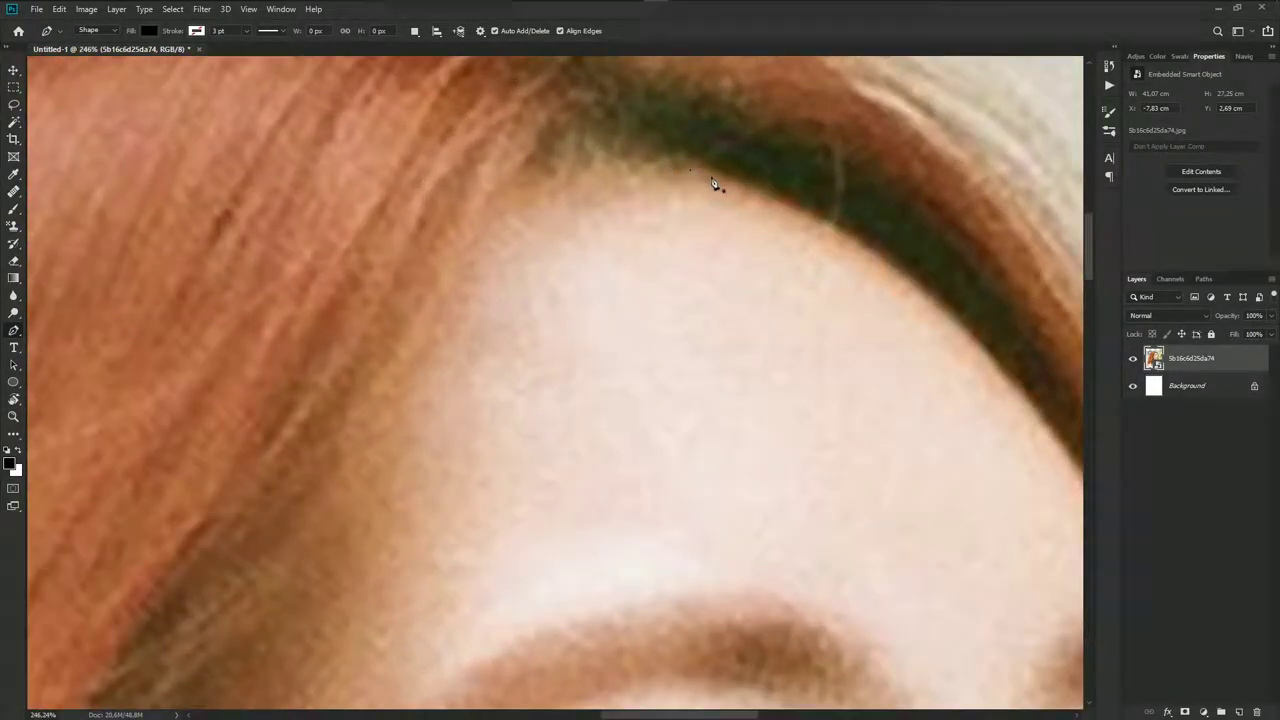
drag(725, 176, 686, 165)
scroll(686, 165, up, 1)
scroll(686, 165, up, 1)
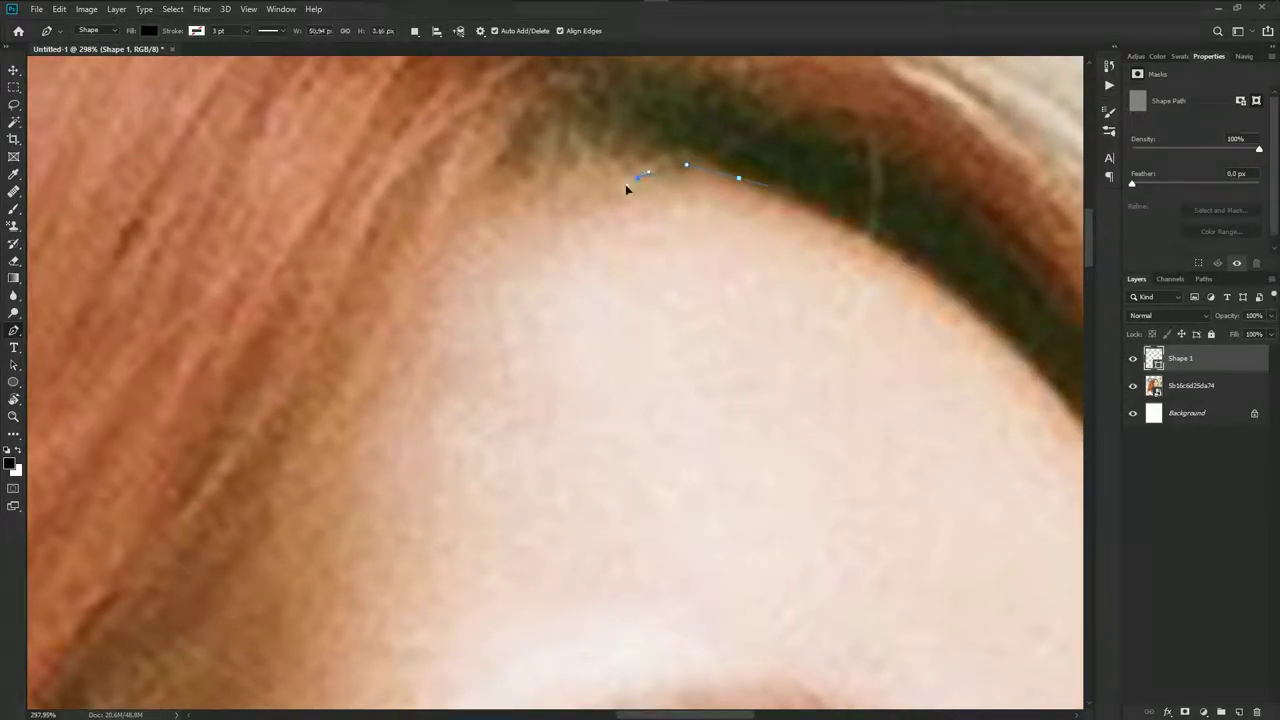
Move Shape 1 beneath the photo layer and extend the hairline path left with curved anchors
click(637, 178)
drag(1185, 362, 1185, 400)
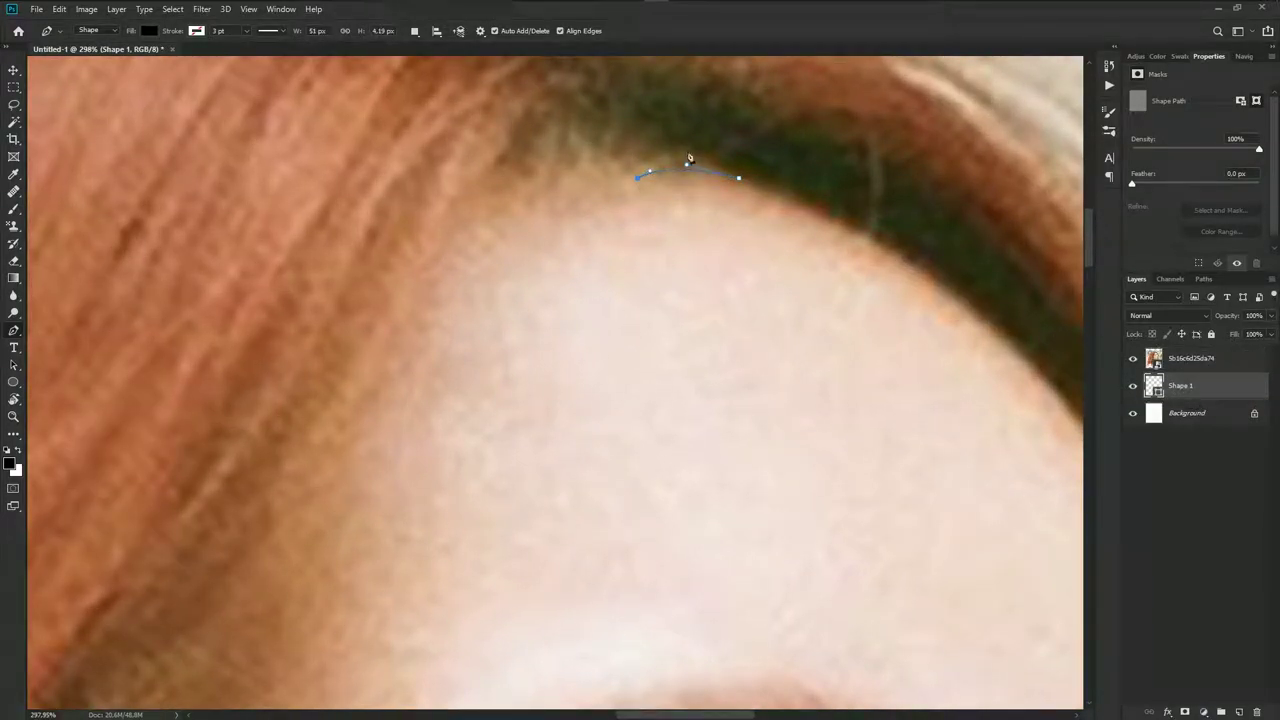
scroll(689, 158, up, 1)
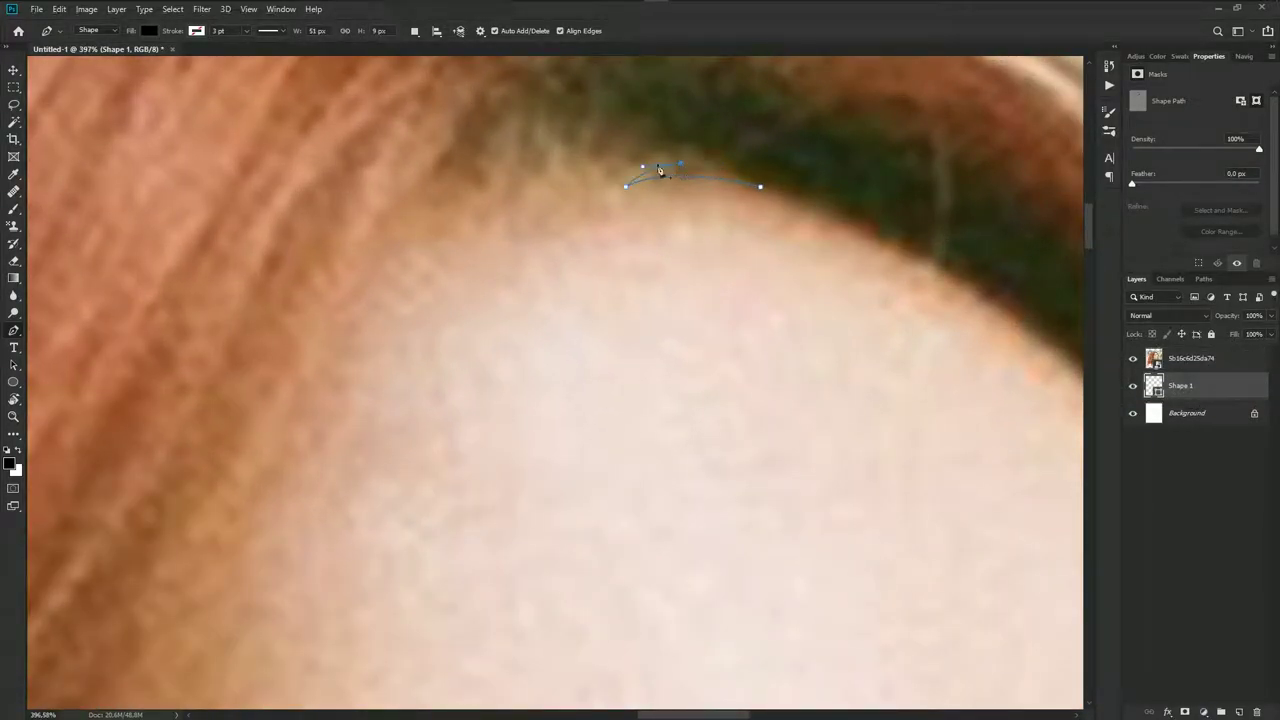
drag(567, 191, 511, 227)
drag(620, 153, 650, 141)
drag(546, 192, 537, 210)
mouse_move(561, 153)
mouse_down()
mouse_move(508, 197)
mouse_move(514, 177)
mouse_move(443, 219)
mouse_move(458, 193)
mouse_up()
Extend the hairline path upward and place an anchor lower down the hair edge
scroll(400, 255, down, 2)
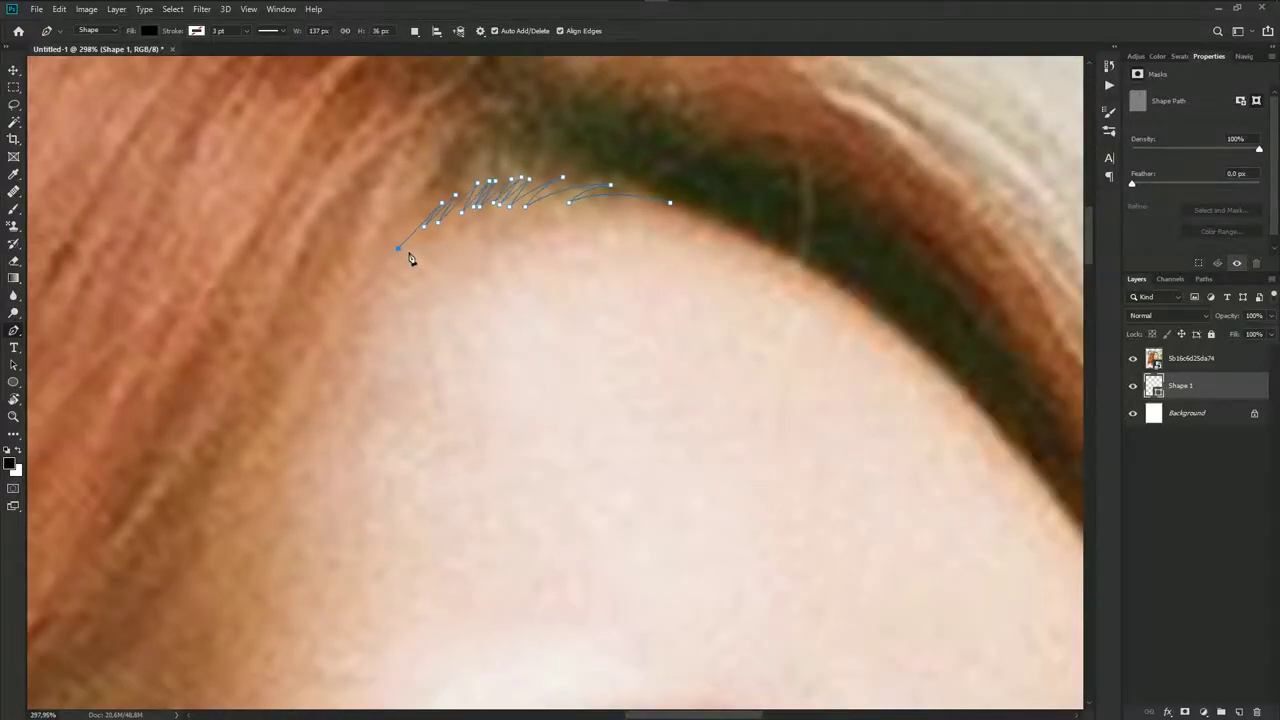
scroll(420, 260, down, 1)
drag(502, 126, 523, 103)
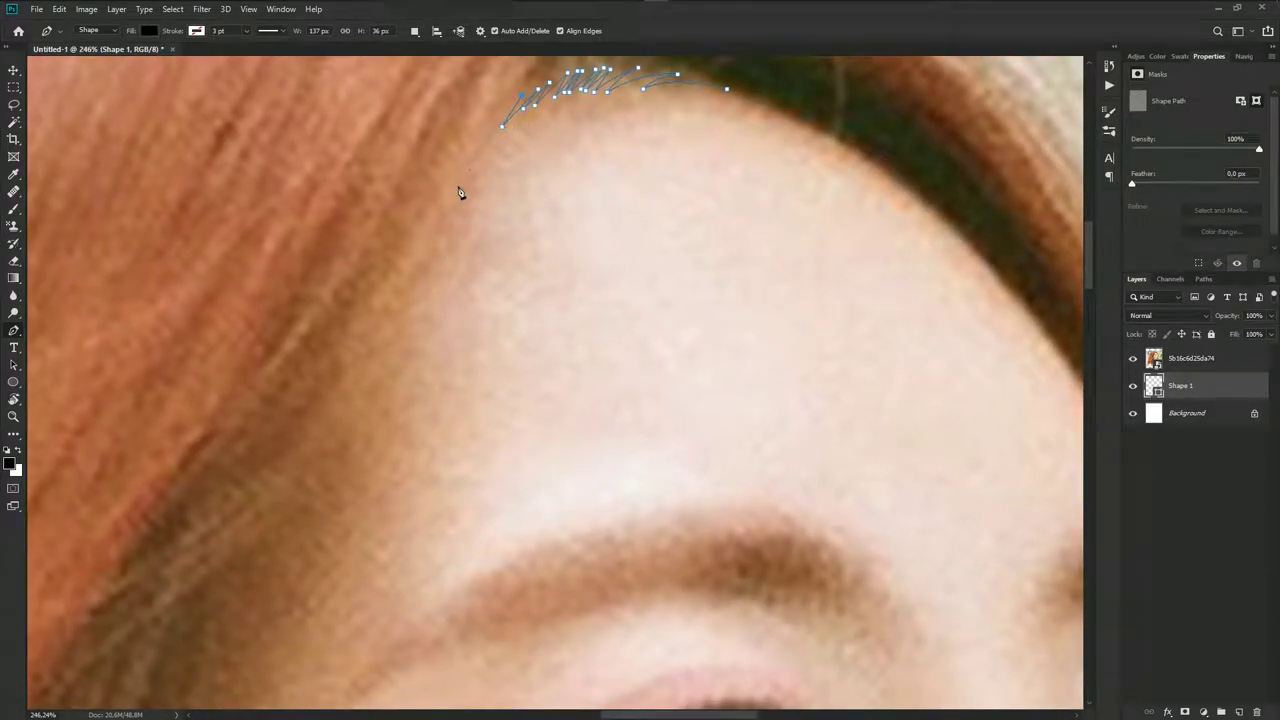
click(449, 243)
scroll(449, 297, down, 2)
scroll(511, 215, up, 2)
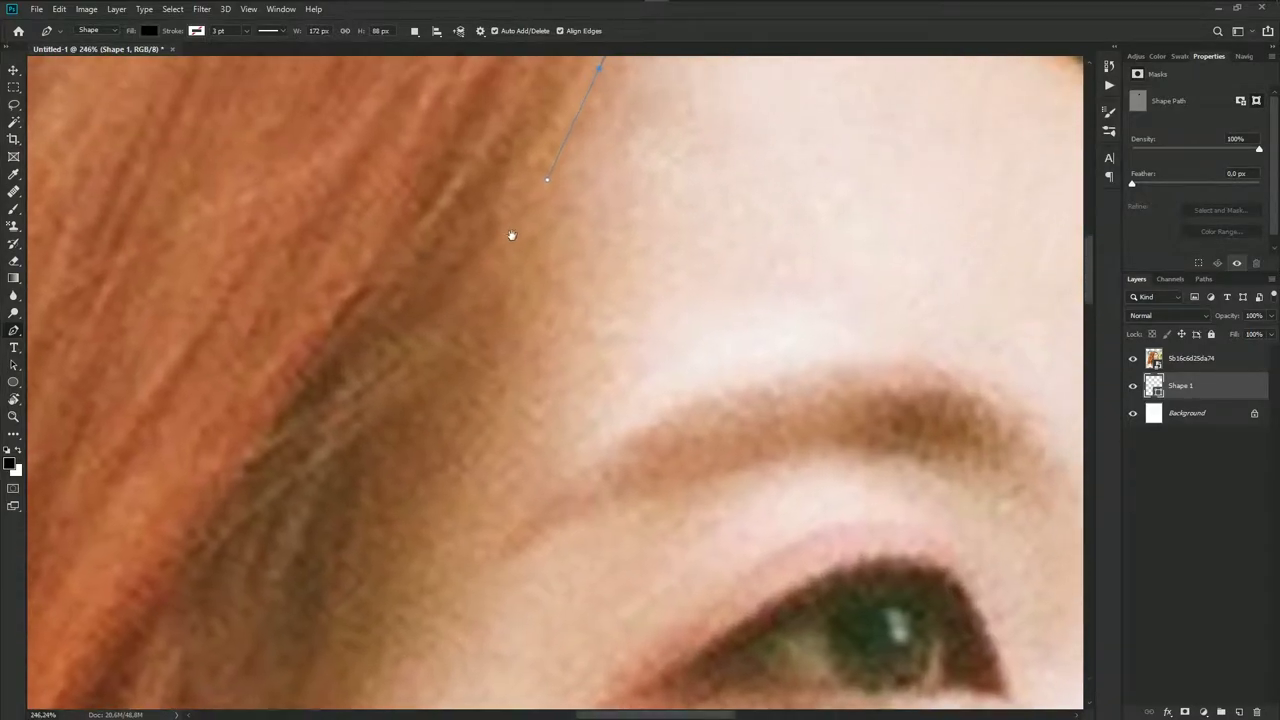
Trace the hair edge beside the temple with curved anchors down to the strand tip
click(420, 332)
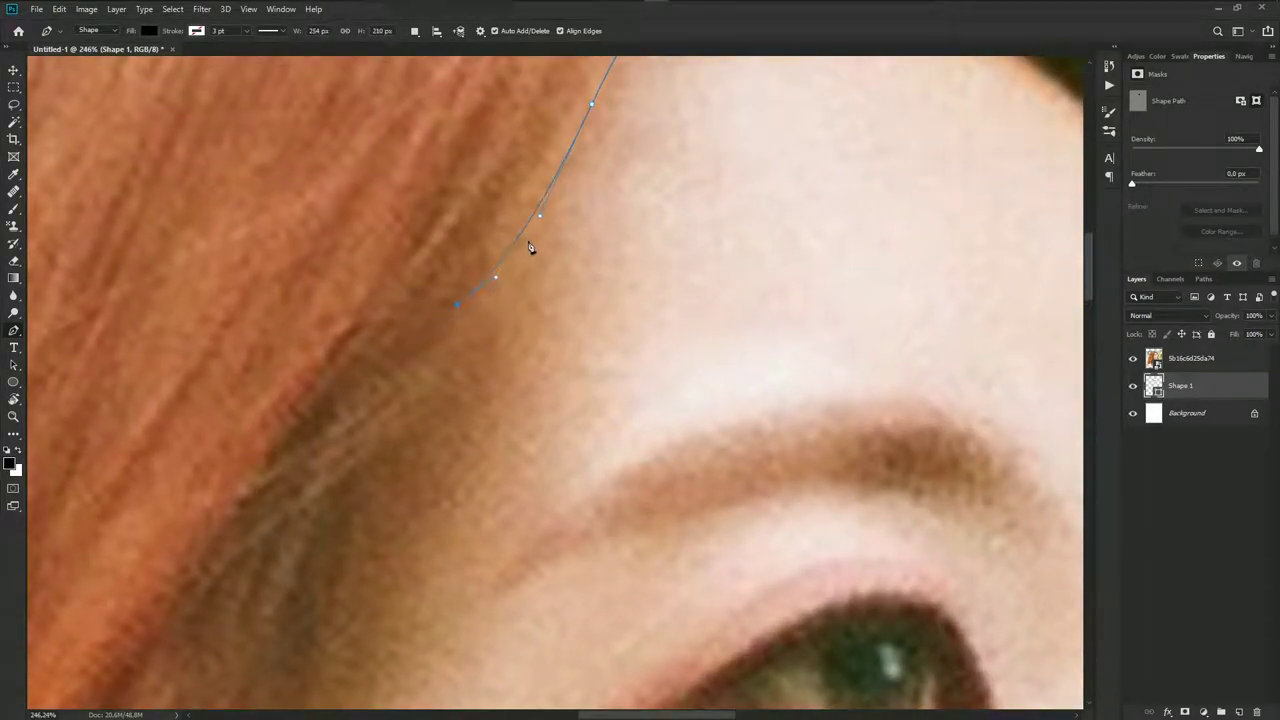
drag(452, 324, 395, 357)
drag(518, 270, 551, 219)
drag(439, 349, 383, 391)
mouse_move(466, 374)
mouse_down()
mouse_move(487, 317)
mouse_move(372, 373)
mouse_up()
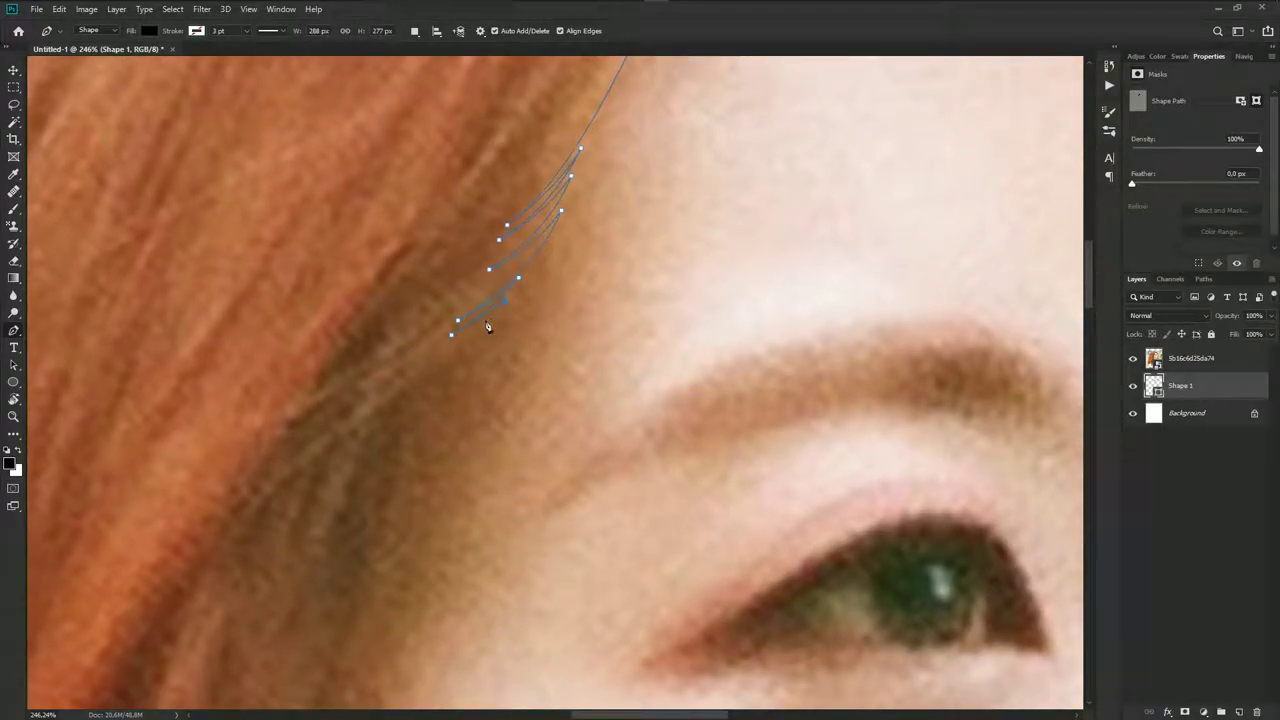
drag(483, 335, 487, 247)
scroll(395, 418, down, 3)
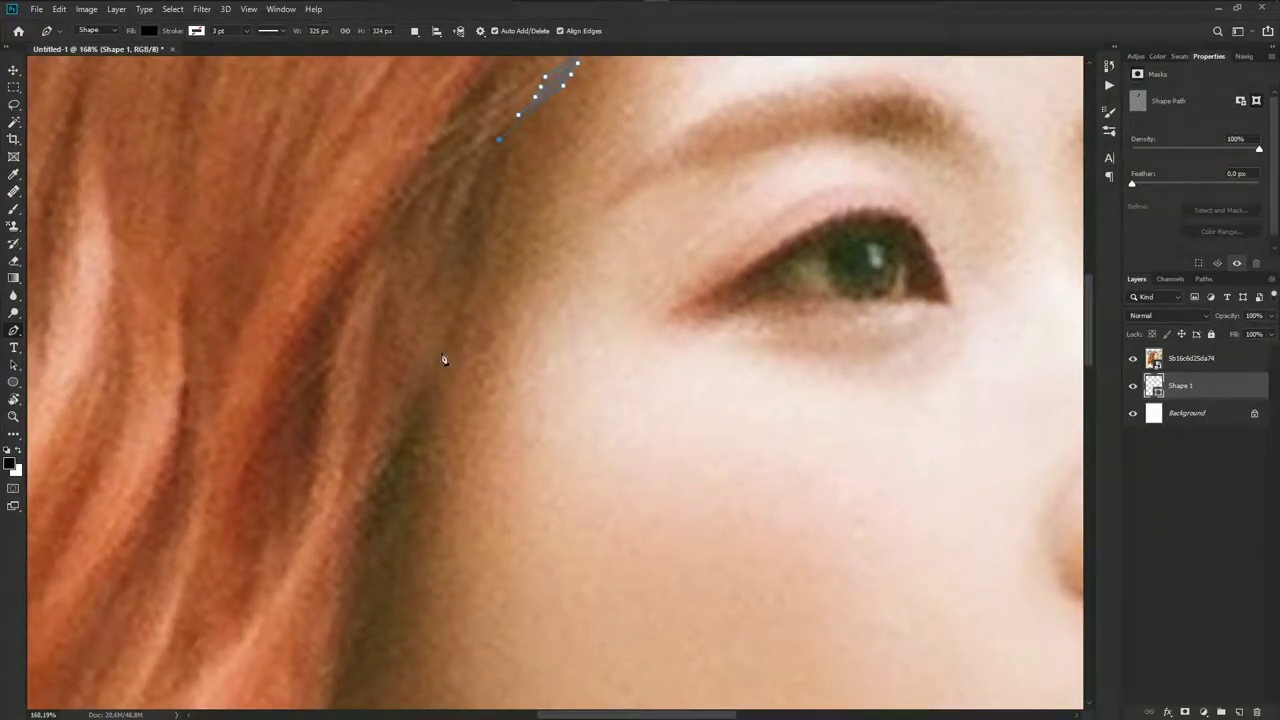
scroll(390, 465, down, 3)
drag(390, 468, 437, 408)
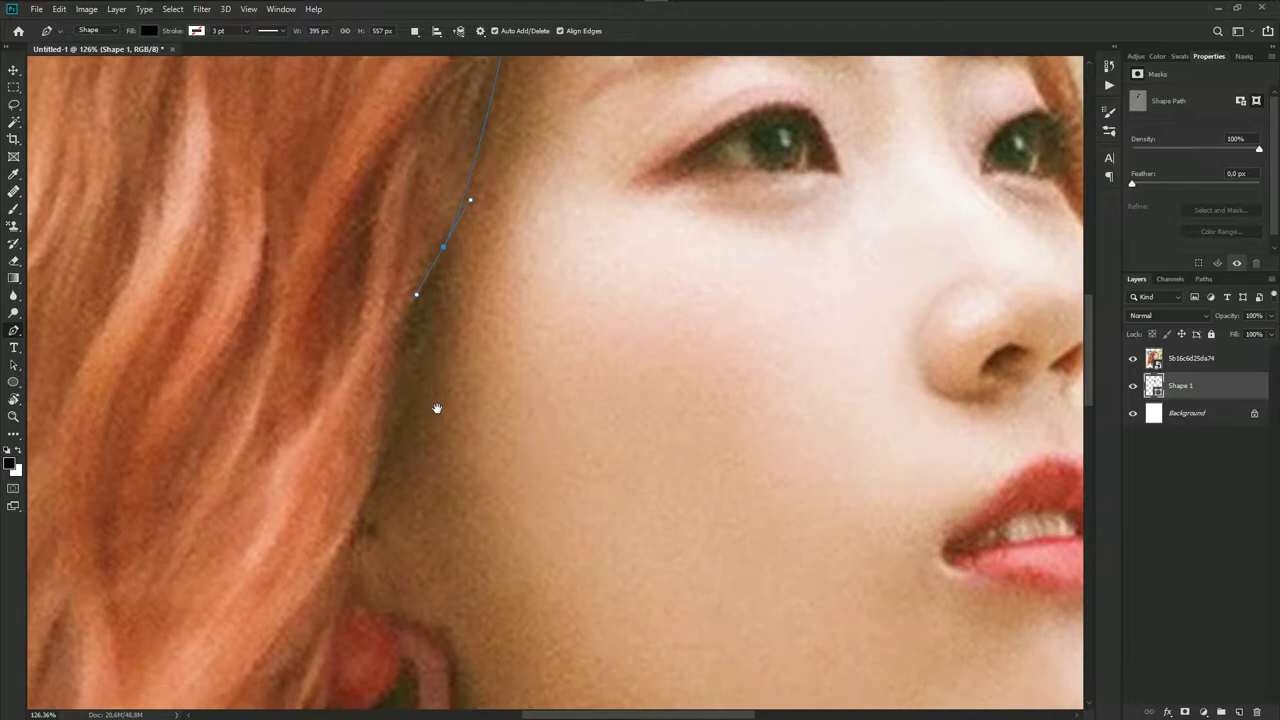
Add zigzag anchors down the side hair edge to the top of the earring
click(431, 284)
click(411, 320)
scroll(410, 328, up, 2)
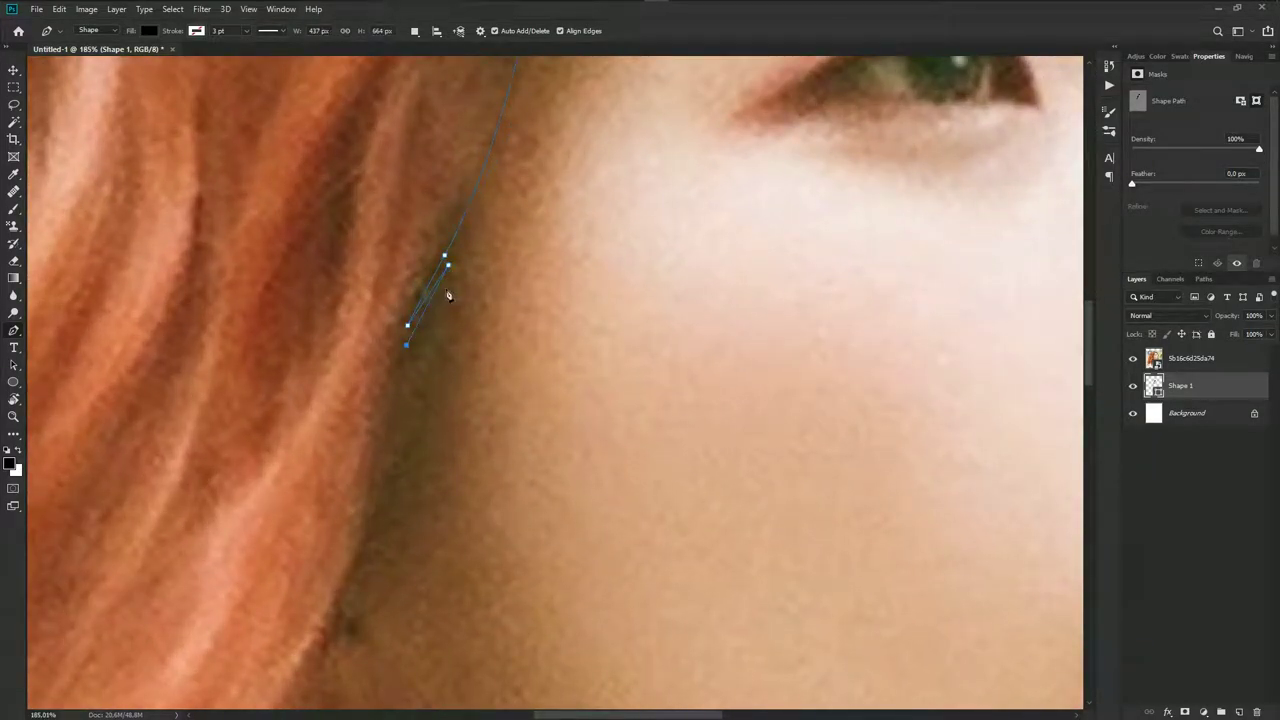
click(438, 312)
click(408, 372)
click(405, 426)
scroll(430, 430, down, 2)
scroll(465, 365, down, 2)
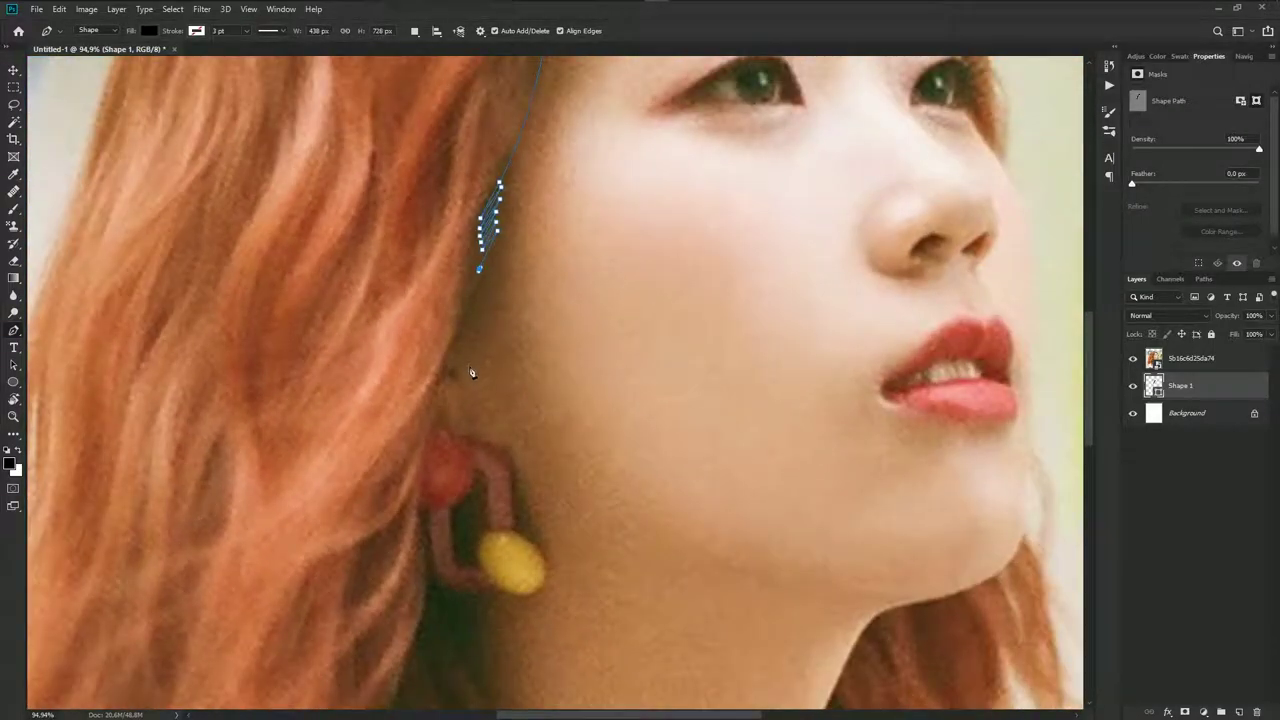
scroll(465, 375, up, 2)
click(433, 390)
Curve the path around the top of the earring with anchors beside it
scroll(453, 457, down, 2)
scroll(450, 367, down, 1)
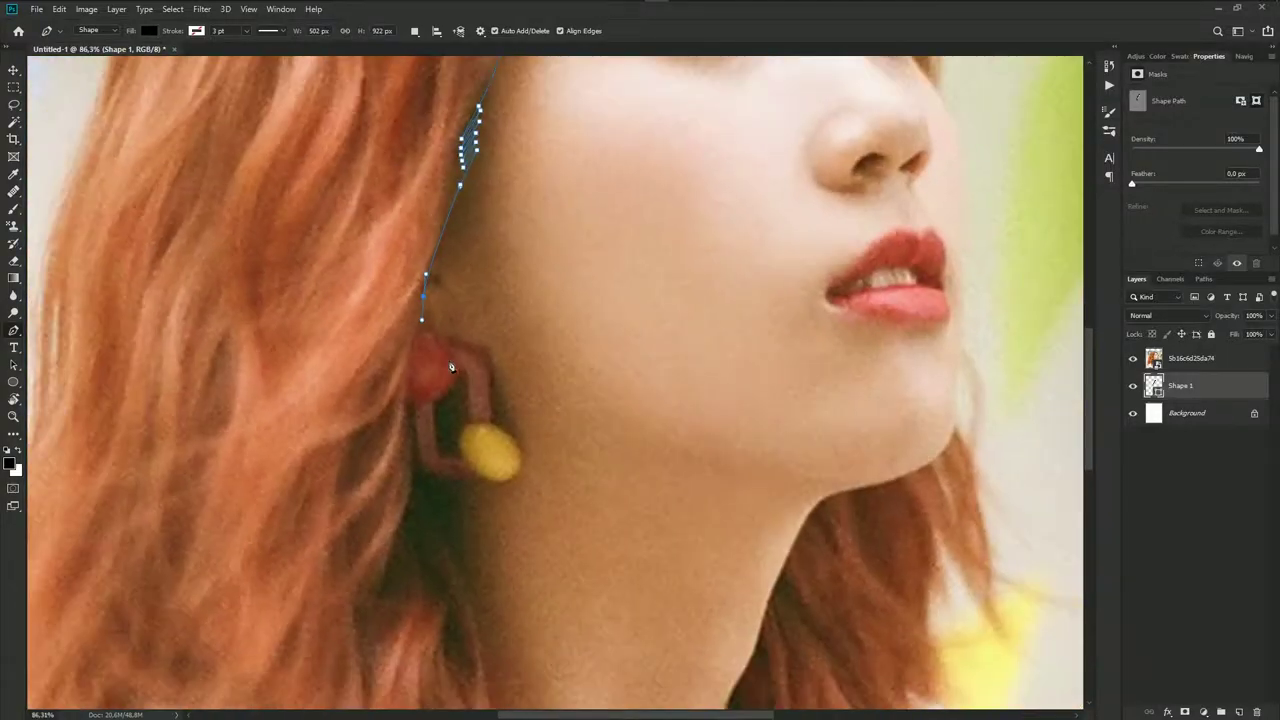
scroll(452, 376, up, 3)
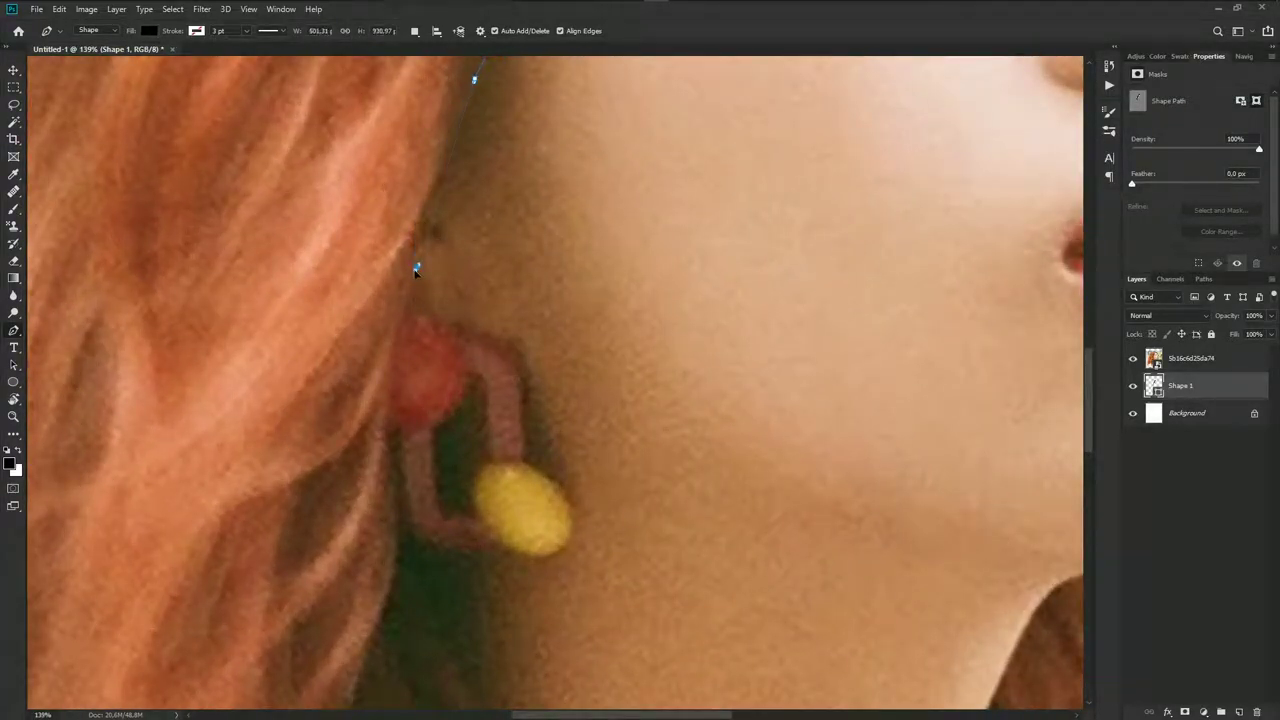
click(414, 308)
drag(475, 336, 504, 338)
click(459, 389)
scroll(459, 389, down, 2)
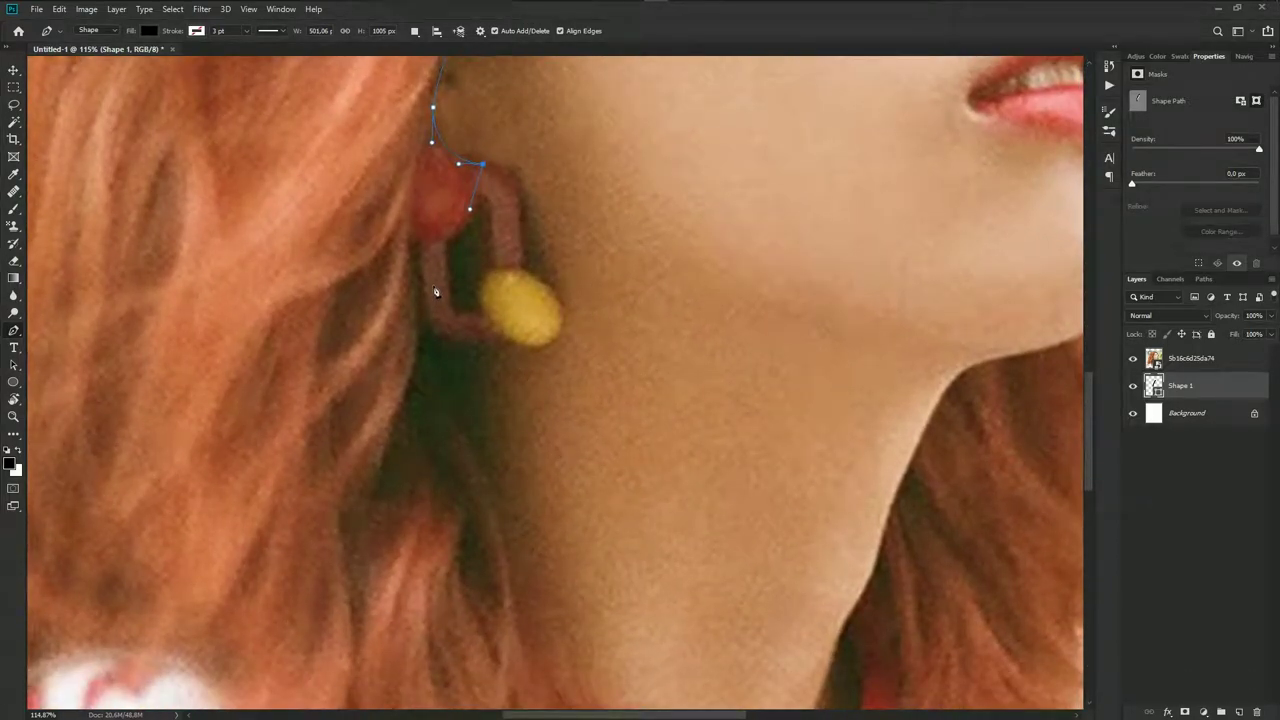
click(435, 291)
scroll(449, 256, down, 2)
Undo the misplaced anchors and add a curved anchor down the neck edge
key(ctrl+z)
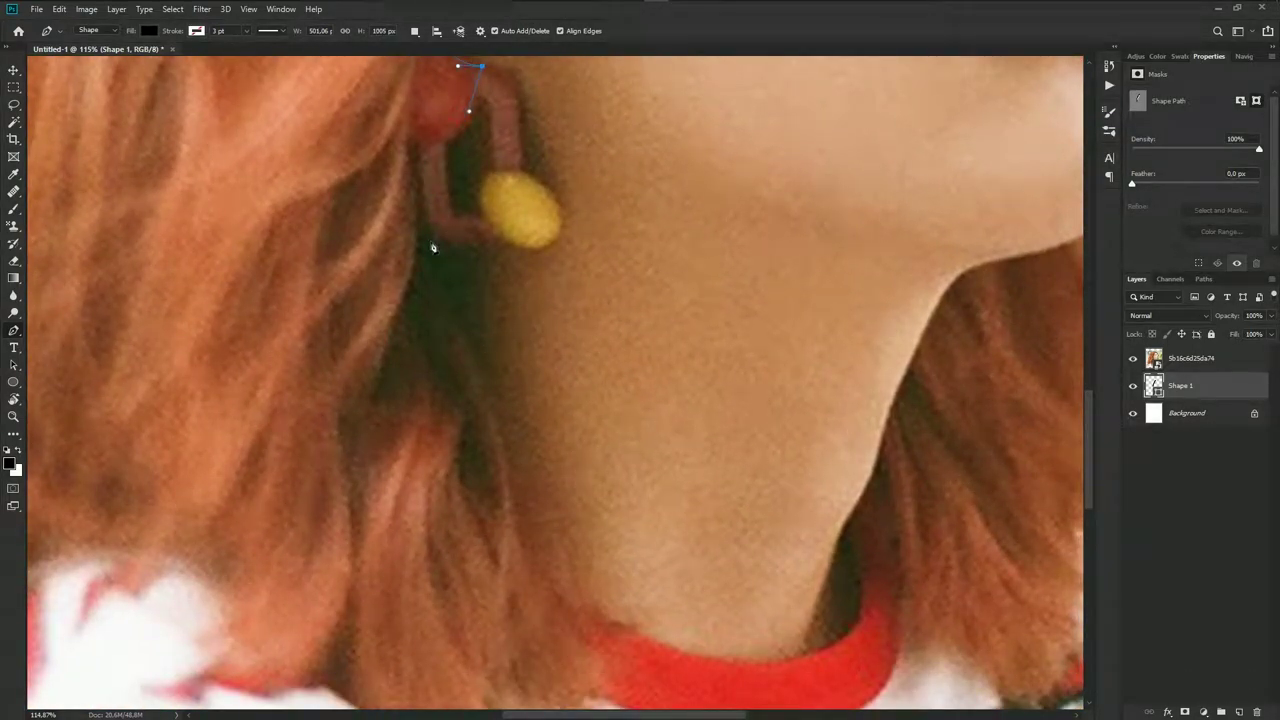
drag(433, 248, 444, 287)
key(ctrl+z)
scroll(446, 290, up, 2)
scroll(480, 230, up, 1)
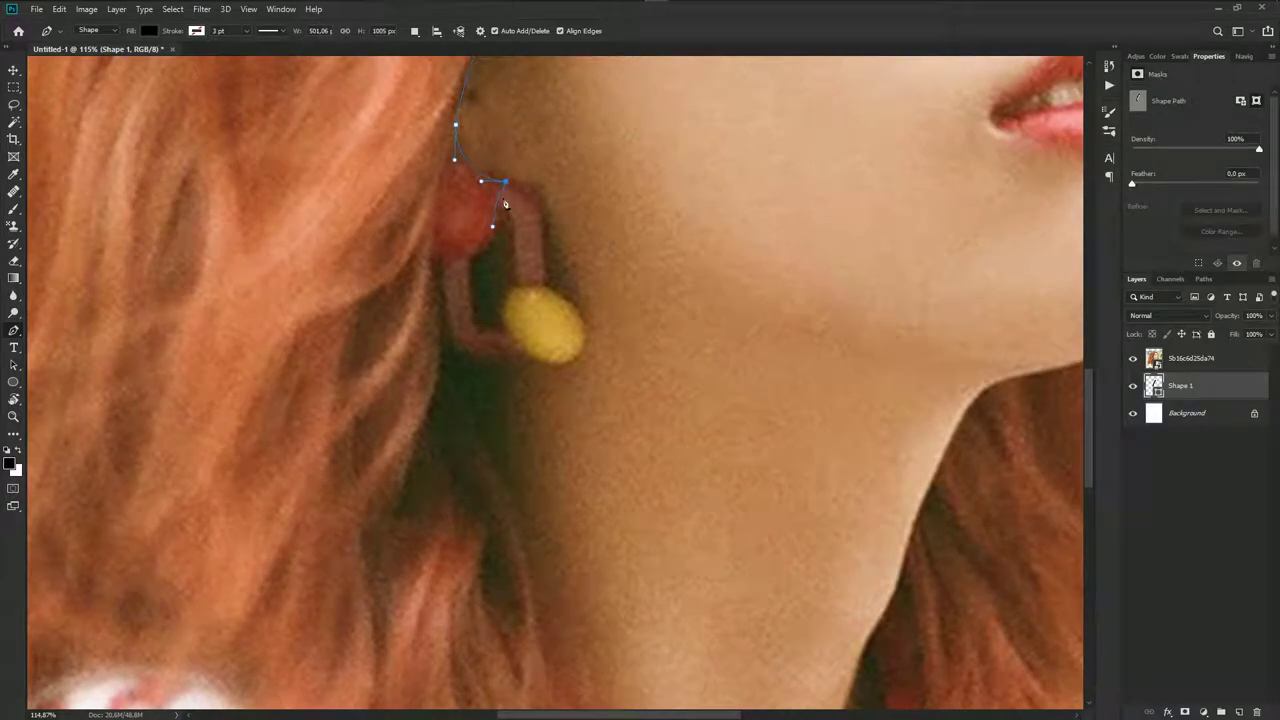
mouse_move(445, 341)
mouse_down()
mouse_move(408, 375)
mouse_move(497, 417)
mouse_up()
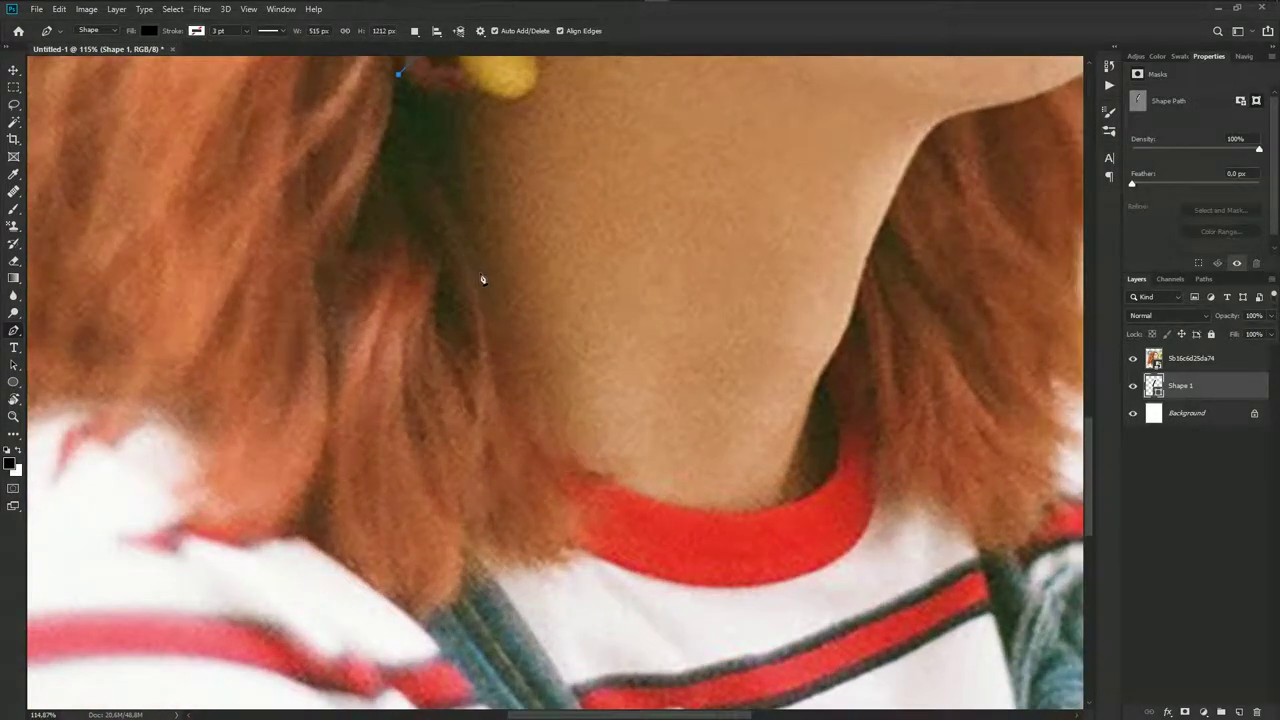
Curve the path down the lower neck toward the collar, ending in a sharp corner
drag(480, 277, 514, 368)
drag(581, 487, 656, 485)
scroll(590, 482, up, 2)
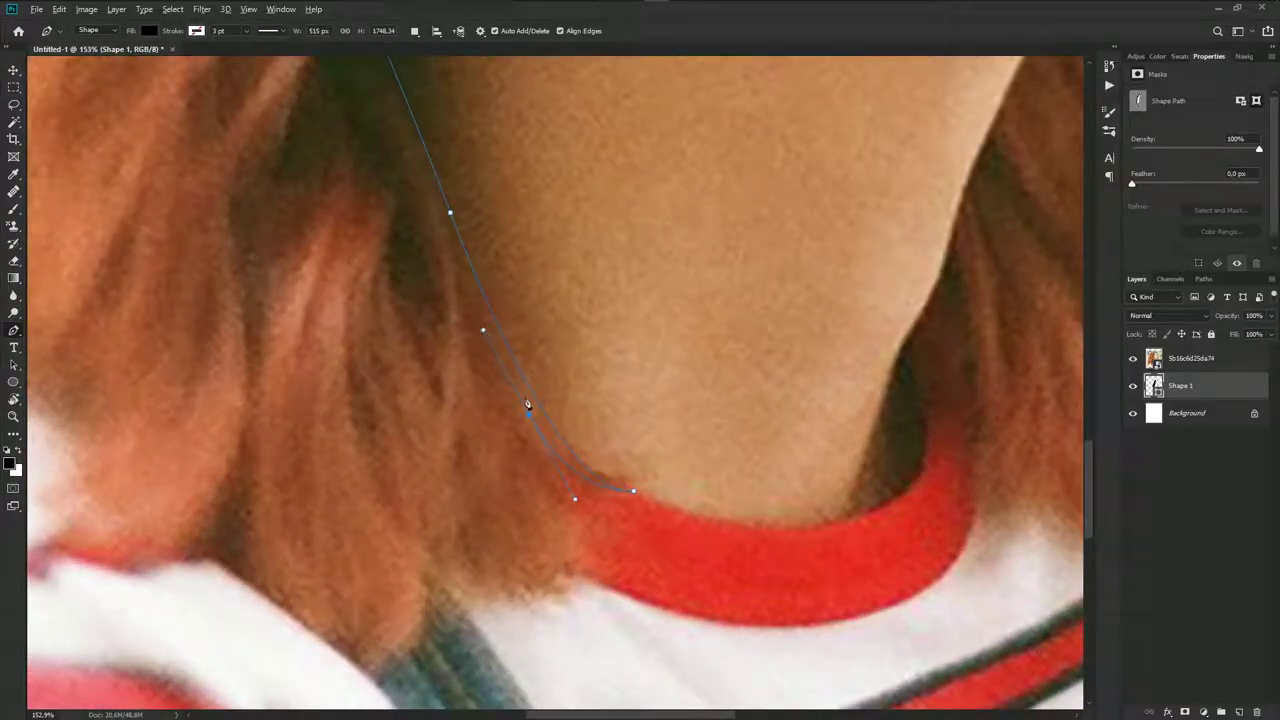
scroll(531, 421, down, 2)
scroll(537, 363, up, 3)
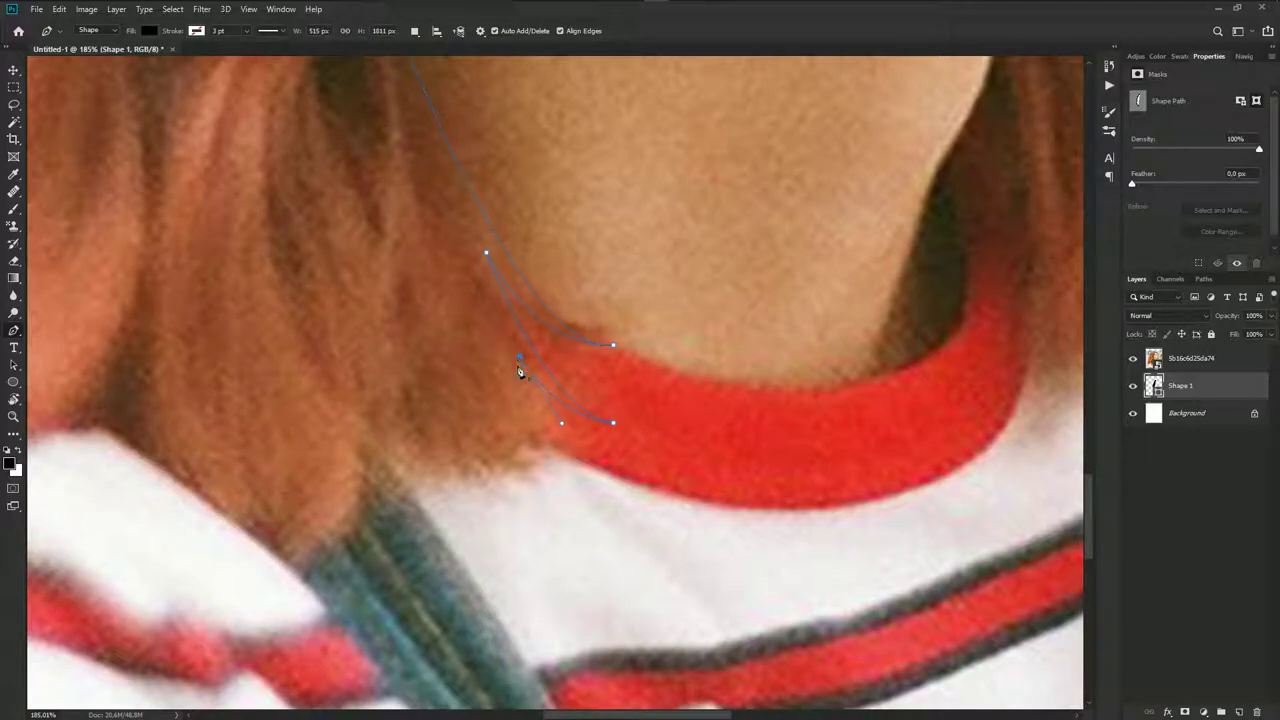
alt+click(614, 427)
Trace the first hair strand tips over the collar with curved points
drag(489, 422, 432, 372)
drag(582, 449, 635, 432)
mouse_move(567, 461)
mouse_down()
mouse_move(521, 445)
mouse_move(557, 454)
mouse_up()
drag(451, 414, 395, 345)
drag(539, 463, 588, 456)
drag(449, 438, 436, 424)
Curve the bottom segments along the red collar and add the next strand's top point
drag(450, 461, 602, 477)
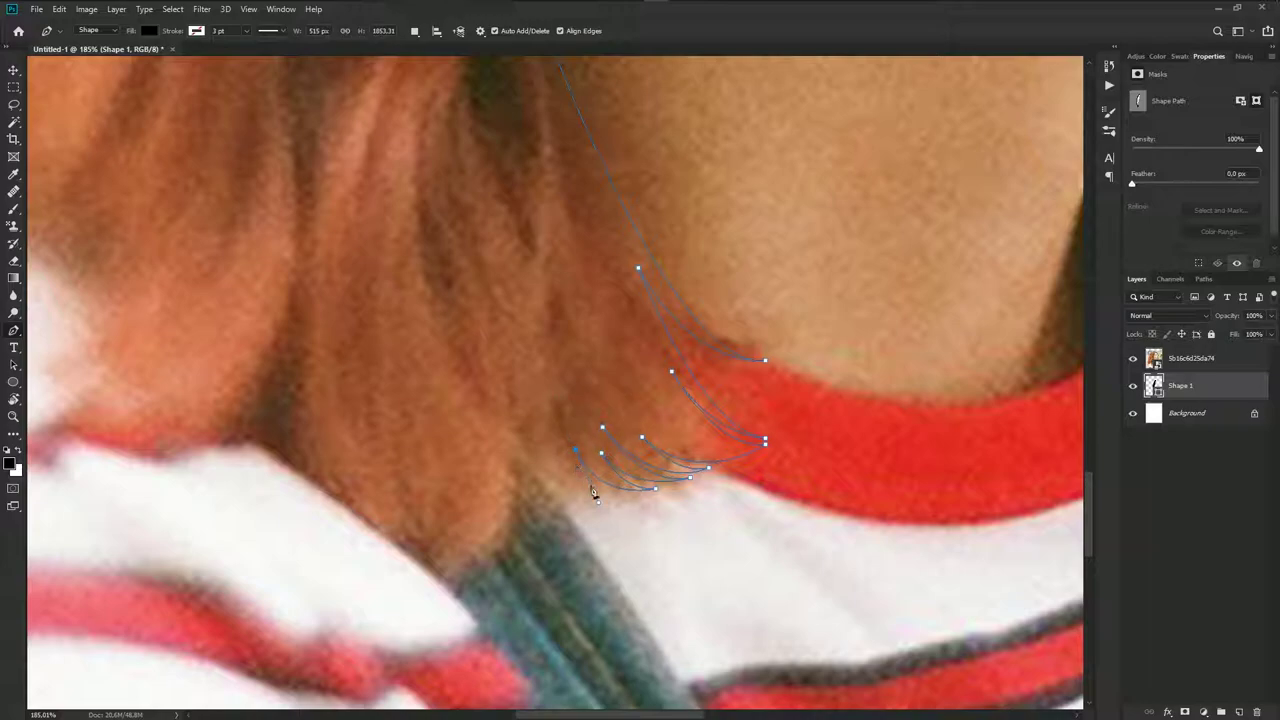
drag(632, 503, 632, 496)
drag(538, 437, 490, 344)
drag(605, 502, 639, 501)
drag(507, 430, 456, 331)
Add a sharp-cornered strand tip and a final point where the hair meets the strap
scroll(506, 430, down, 3)
scroll(572, 476, up, 2)
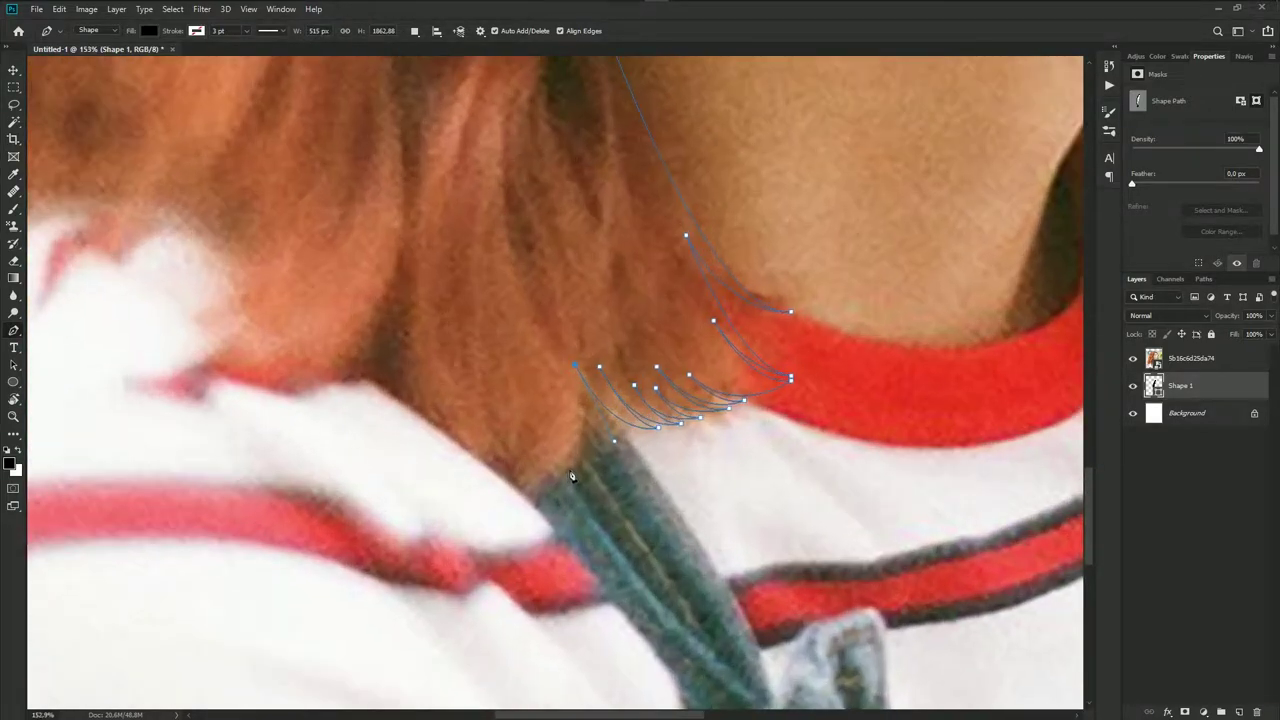
scroll(572, 476, up, 1)
drag(530, 508, 424, 537)
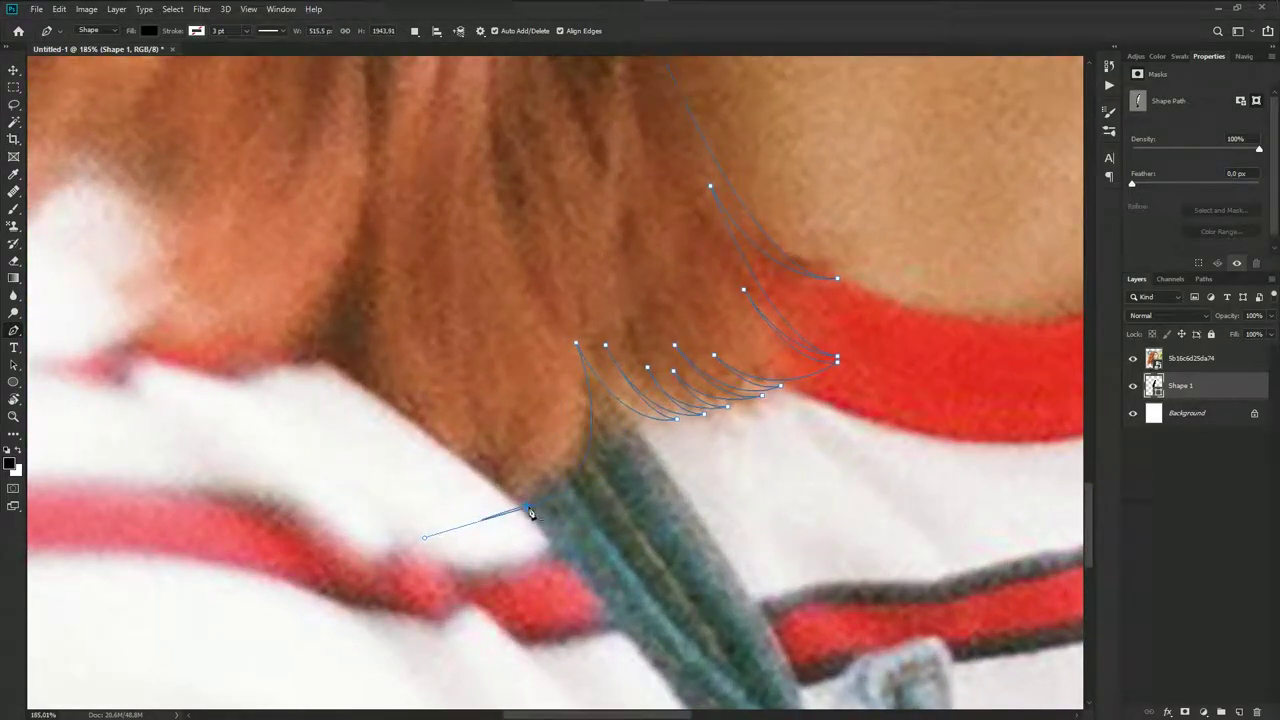
alt+click(528, 509)
scroll(532, 503, up, 1)
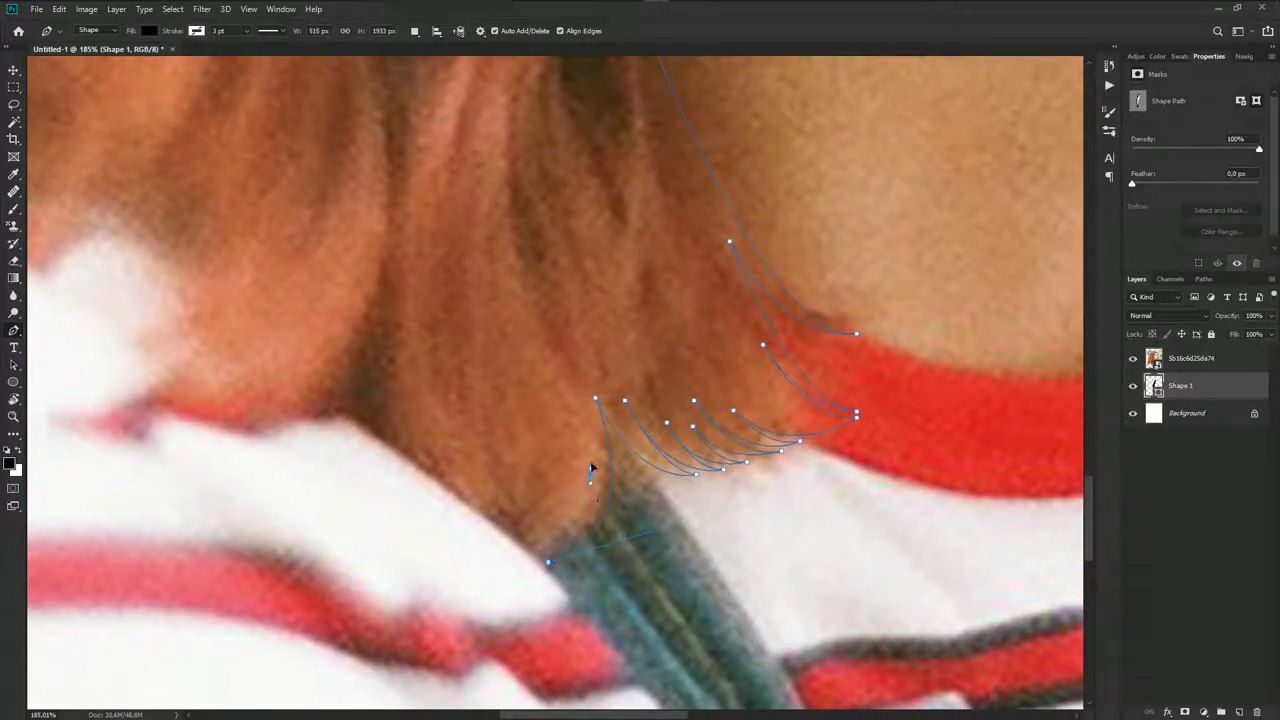
drag(579, 407, 592, 482)
Refine the last curve handles and continue the path up the hair's lower edge
drag(549, 561, 503, 580)
mouse_move(503, 580)
mouse_down()
mouse_move(545, 563)
mouse_move(552, 456)
mouse_up()
scroll(545, 563, down, 2)
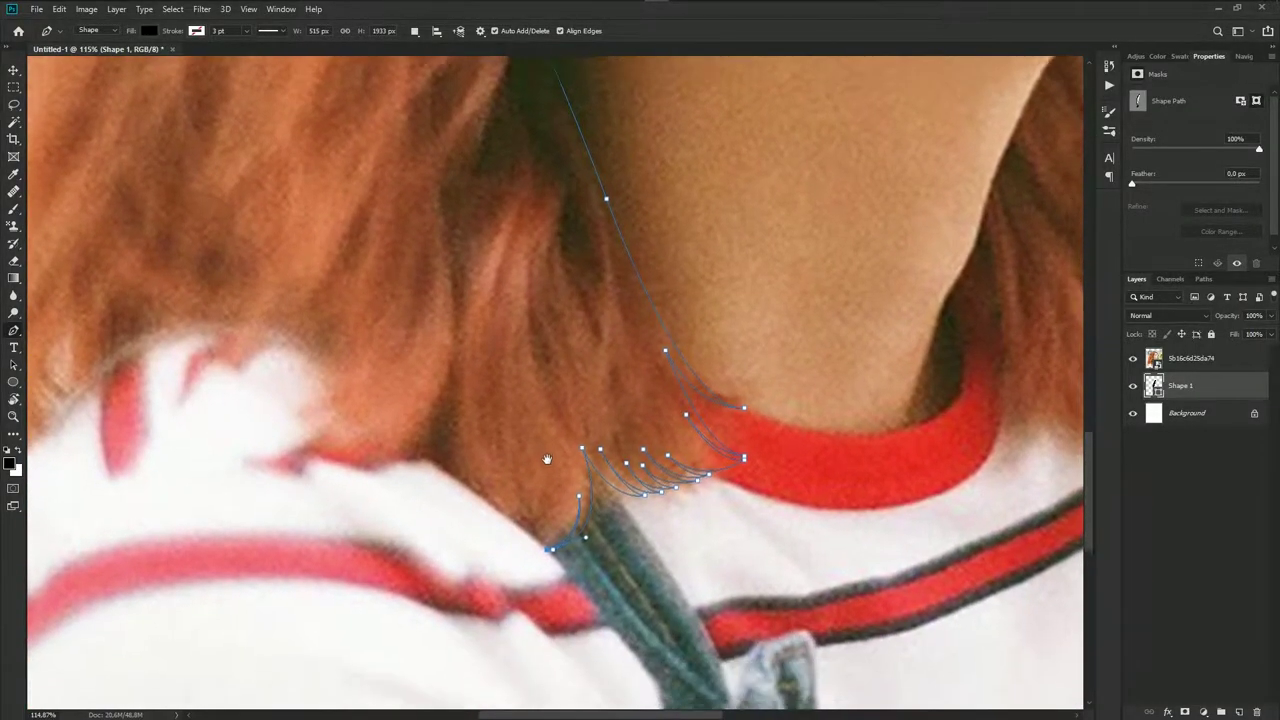
scroll(467, 476, up, 3)
drag(480, 474, 450, 436)
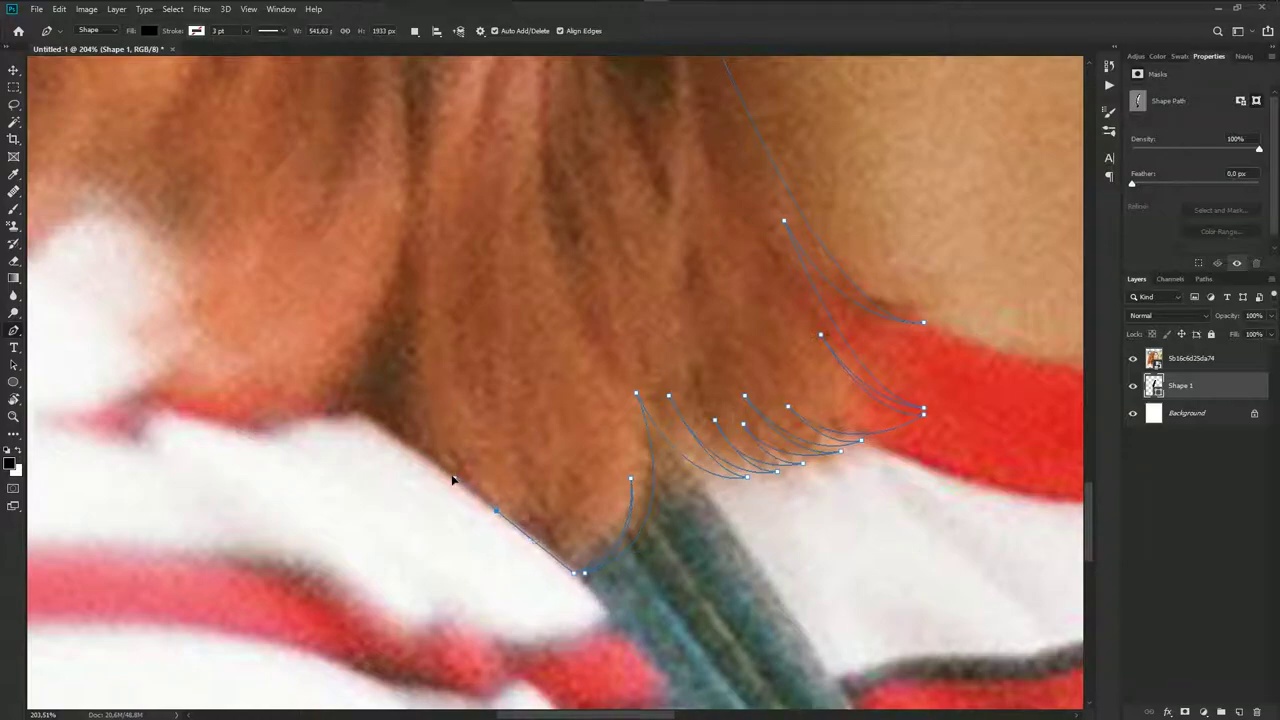
drag(431, 423, 432, 467)
scroll(452, 480, down, 2)
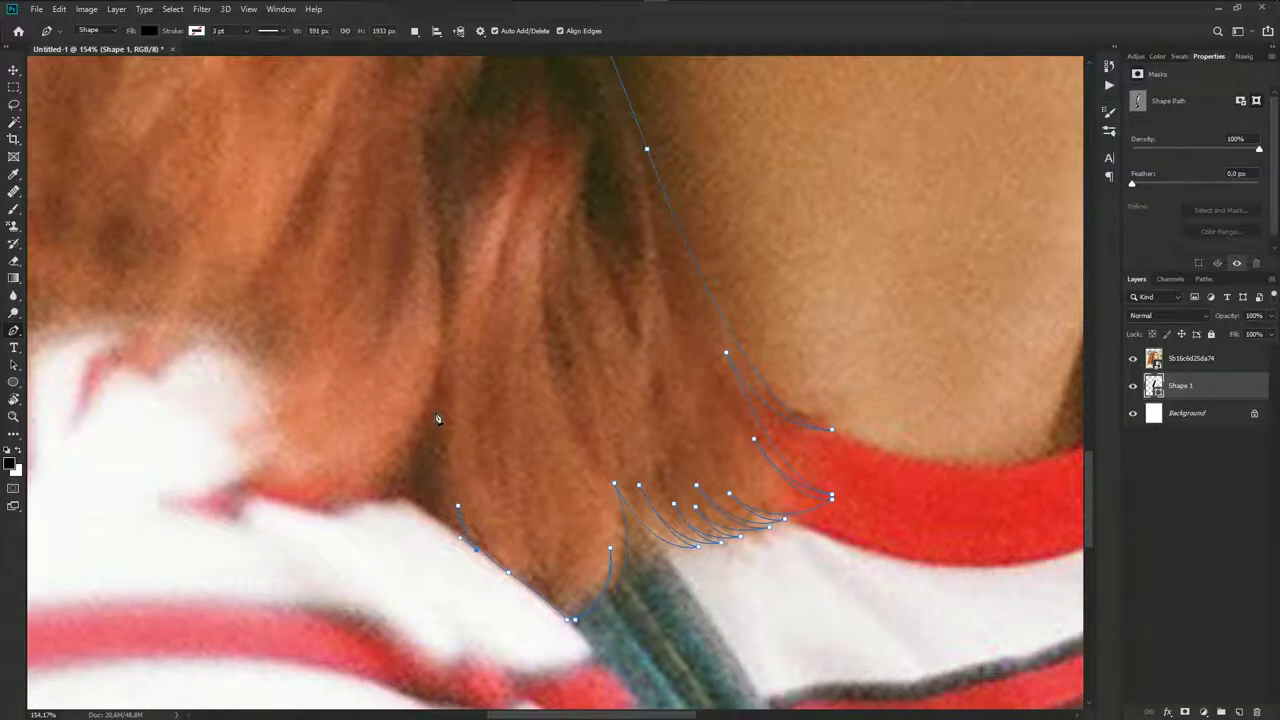
Add a sharp corner on the hair edge and a curved point further left along the shoulder
drag(436, 412, 420, 534)
alt+click(436, 415)
scroll(436, 440, down, 2)
scroll(430, 470, left, 3)
drag(361, 482, 297, 466)
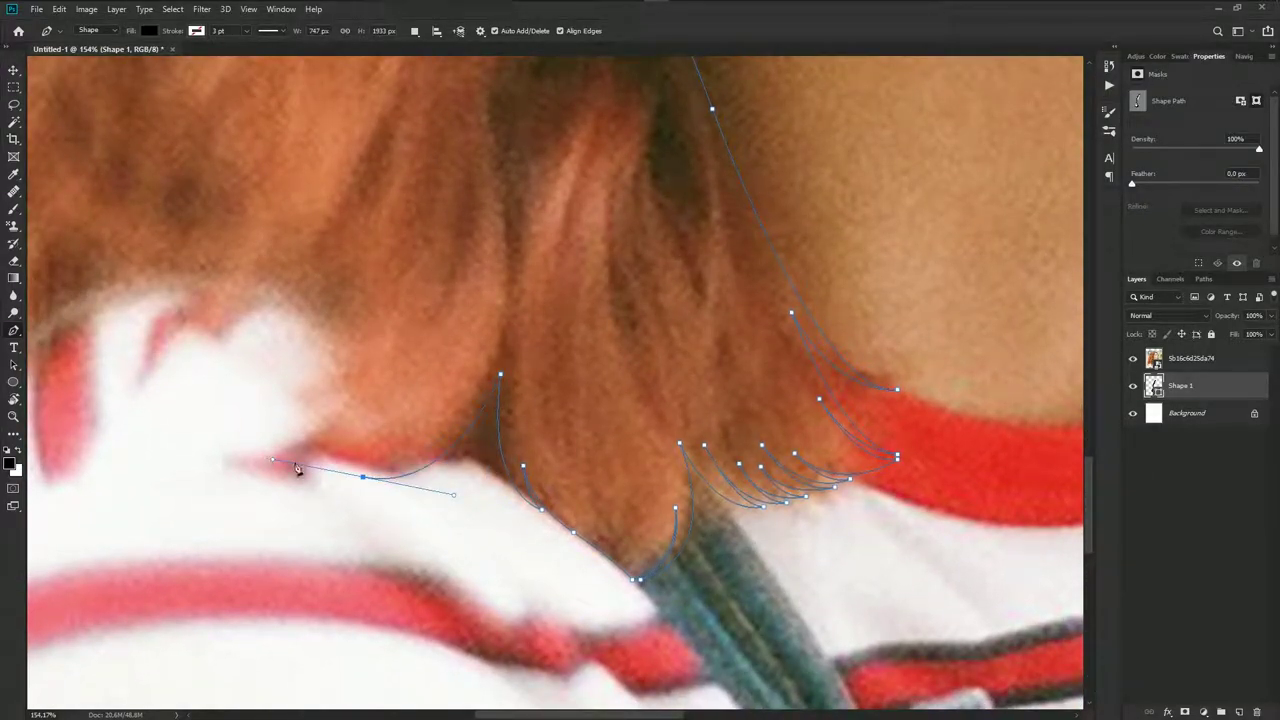
scroll(409, 476, up, 2)
drag(500, 392, 457, 425)
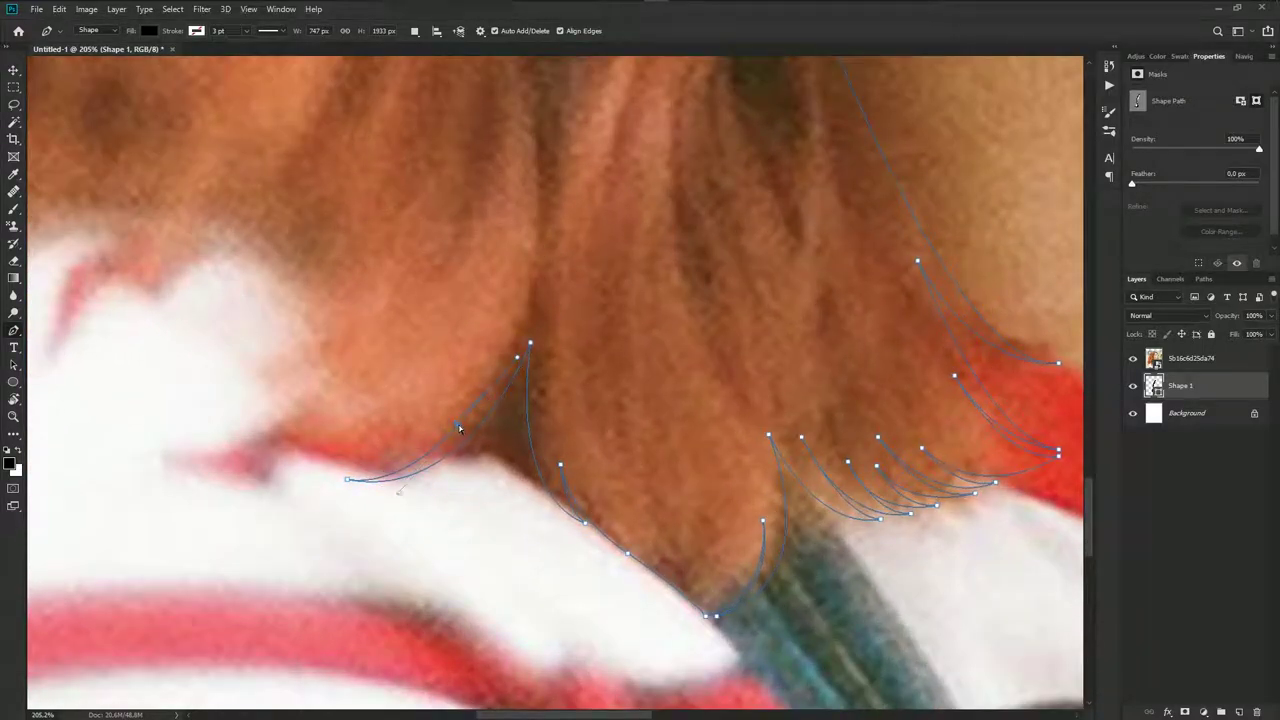
Extend the outline left with smooth points forming the first strand curve
drag(262, 432, 134, 346)
drag(262, 440, 310, 540)
drag(393, 445, 434, 360)
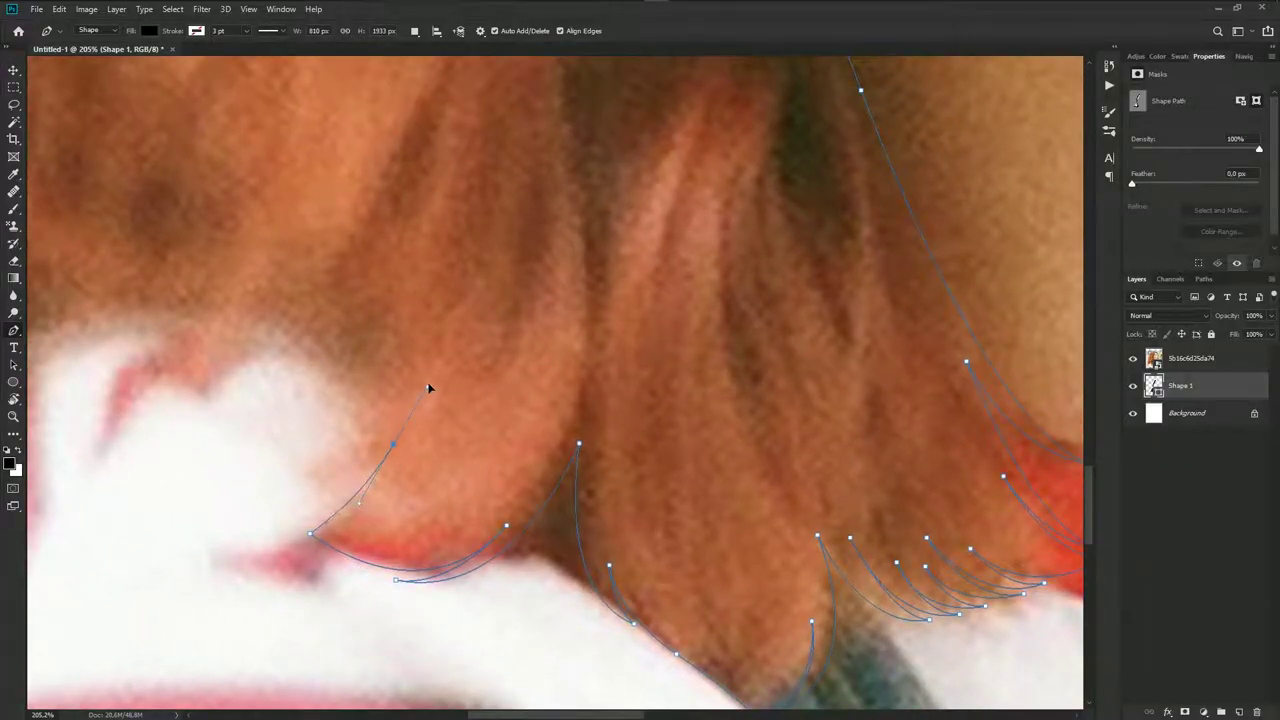
drag(385, 452, 431, 375)
drag(311, 526, 298, 534)
scroll(300, 531, down, 3)
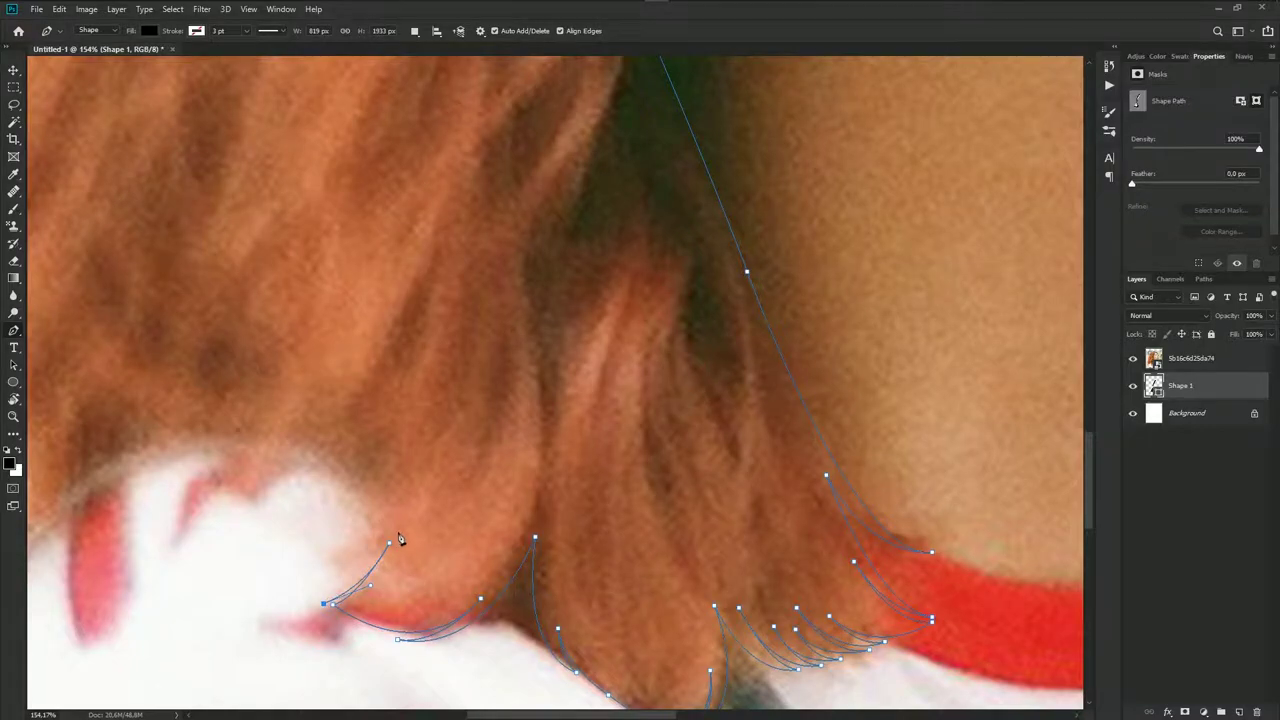
scroll(400, 537, down, 3)
scroll(395, 545, up, 3)
scroll(388, 530, up, 2)
Trace the strand's lower tip and add a point up the next strand
drag(400, 503, 403, 412)
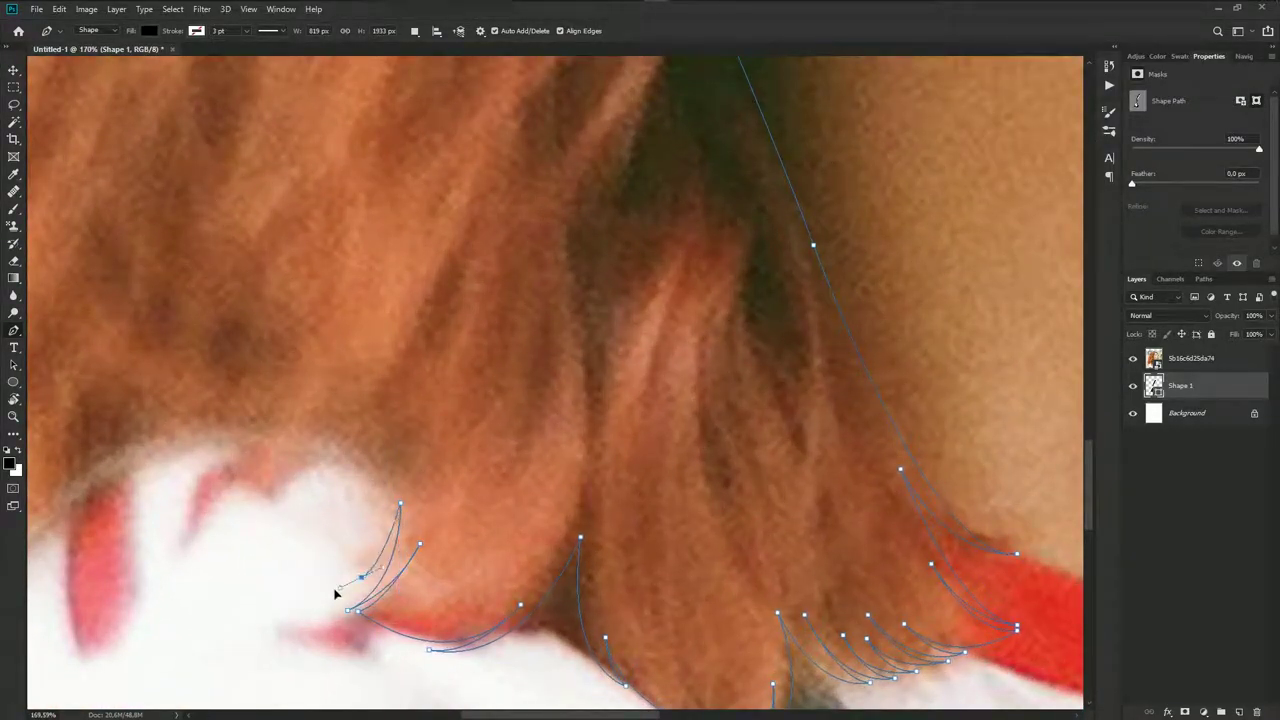
drag(363, 577, 324, 590)
drag(379, 459, 354, 348)
scroll(440, 455, down, 2)
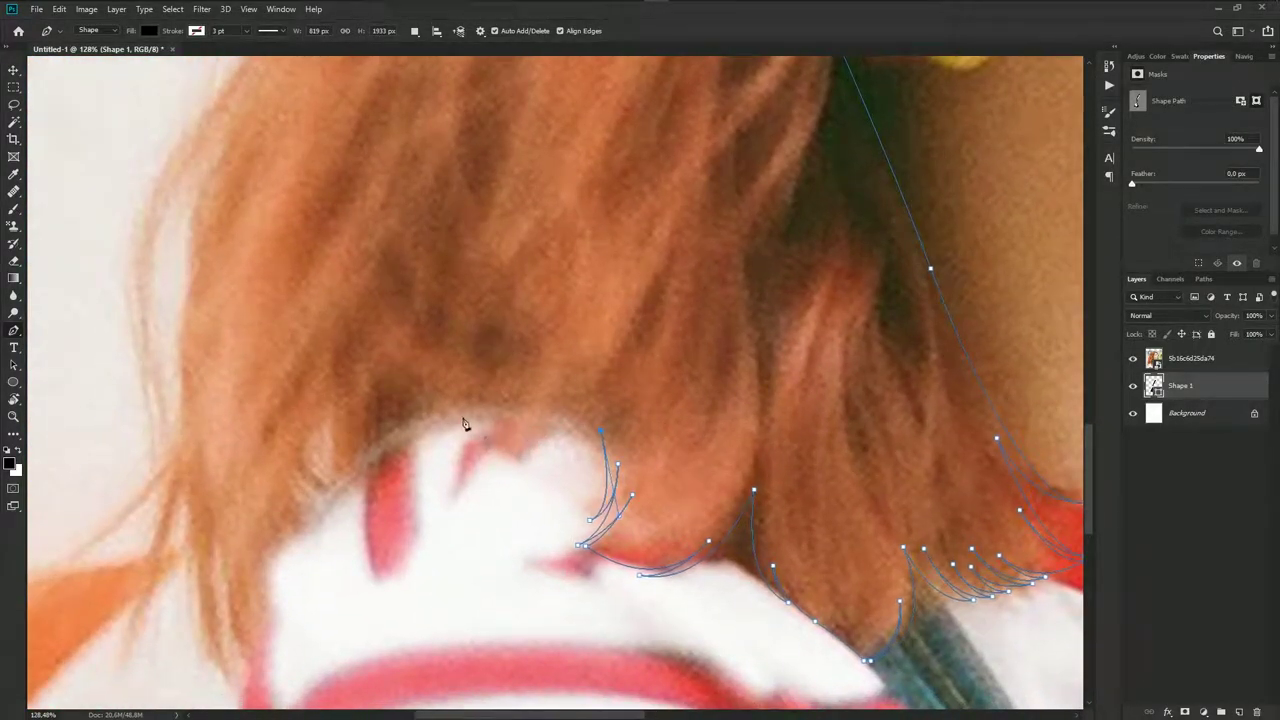
scroll(467, 424, up, 1)
scroll(390, 435, down, 2)
scroll(398, 420, up, 1)
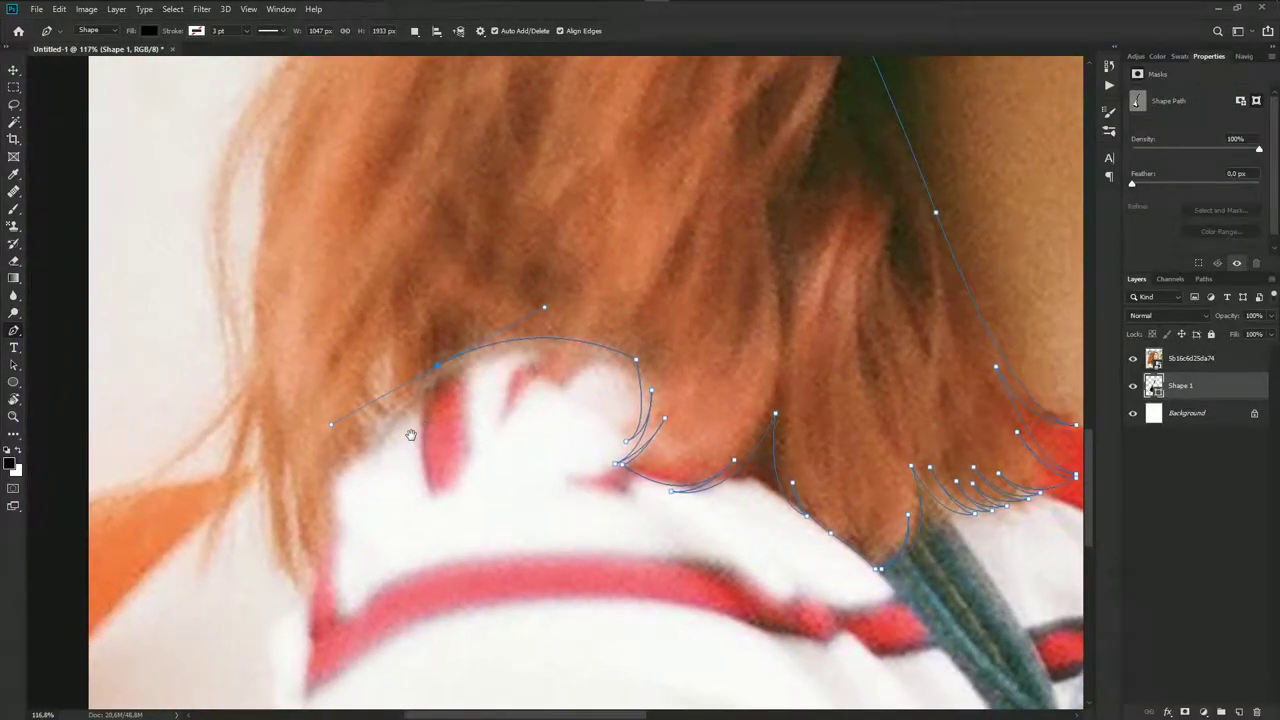
scroll(398, 418, down, 2)
scroll(398, 418, up, 1)
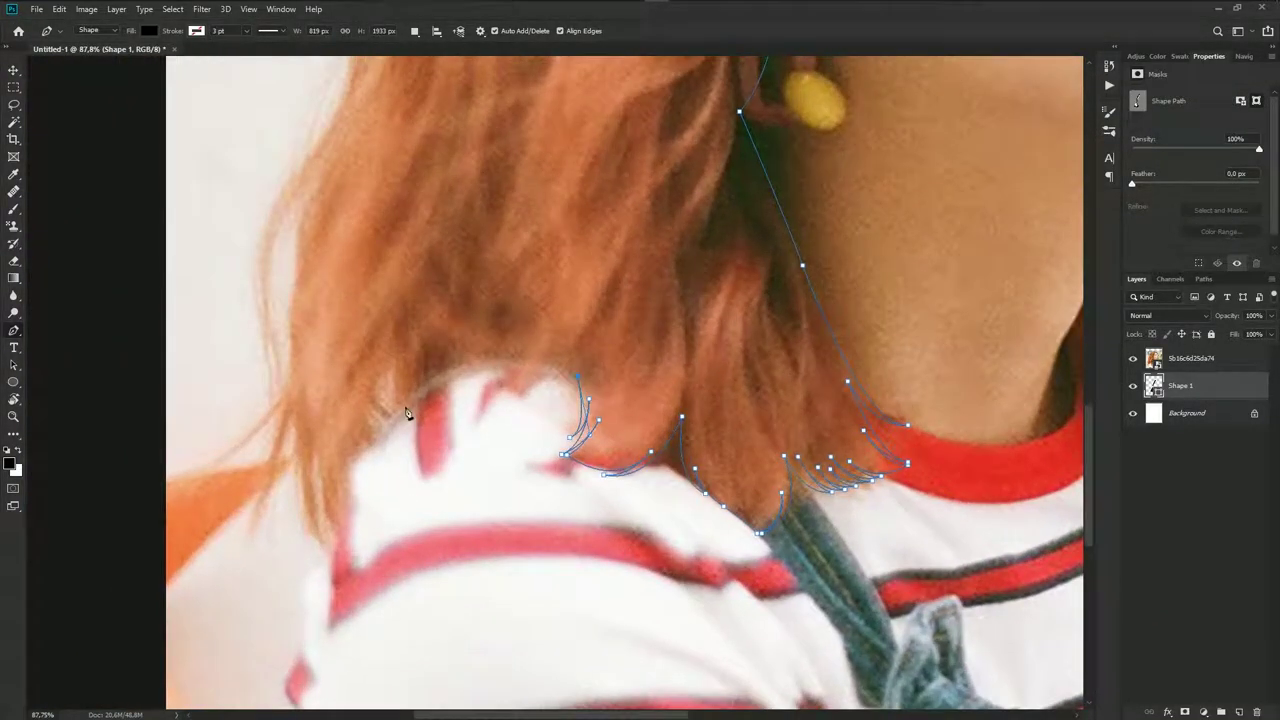
Add a smooth point along the shoulder hair edge and tighten its curve
mouse_move(397, 418)
mouse_down()
mouse_move(326, 493)
mouse_move(380, 461)
mouse_move(388, 430)
mouse_up()
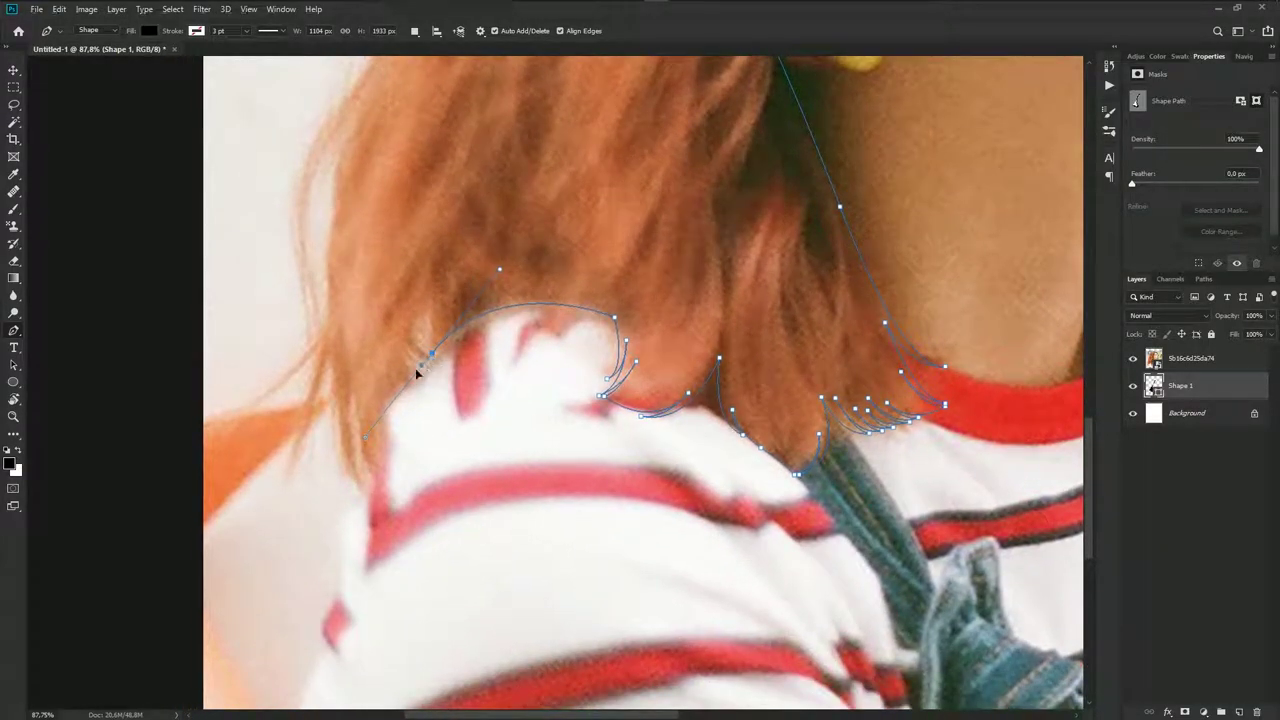
drag(428, 372, 400, 389)
scroll(385, 418, up, 3)
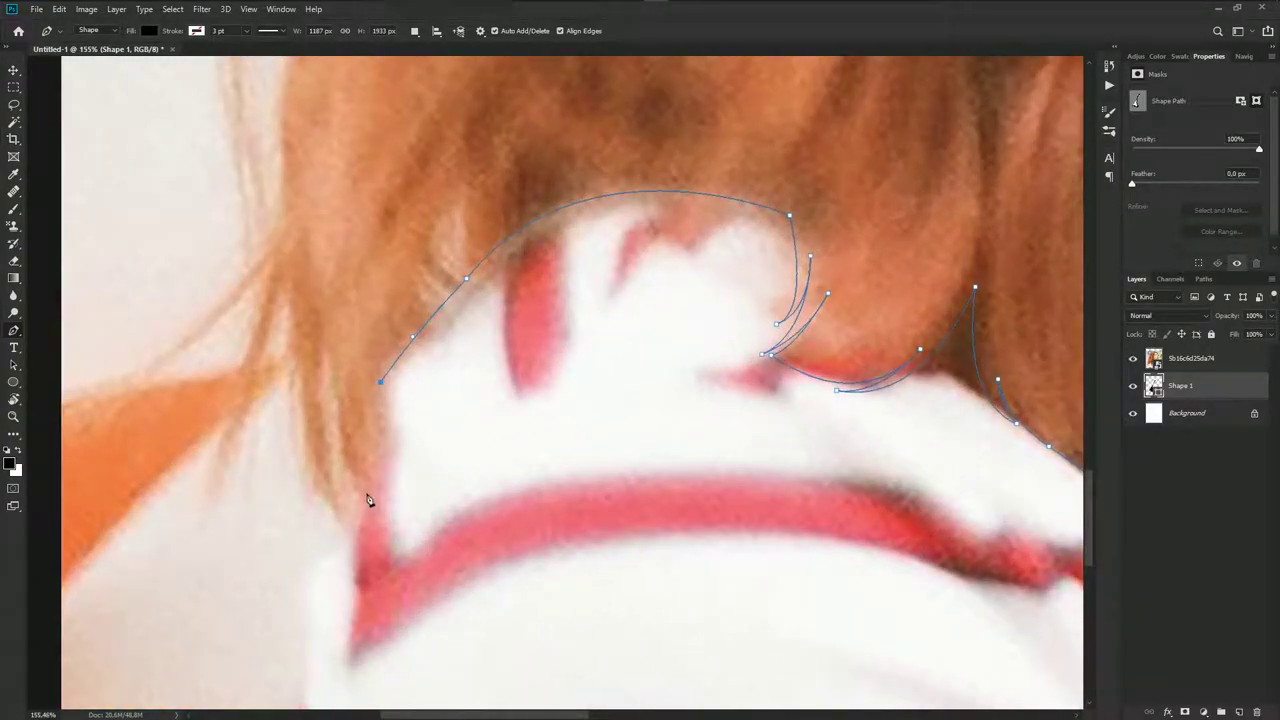
scroll(363, 494, down, 2)
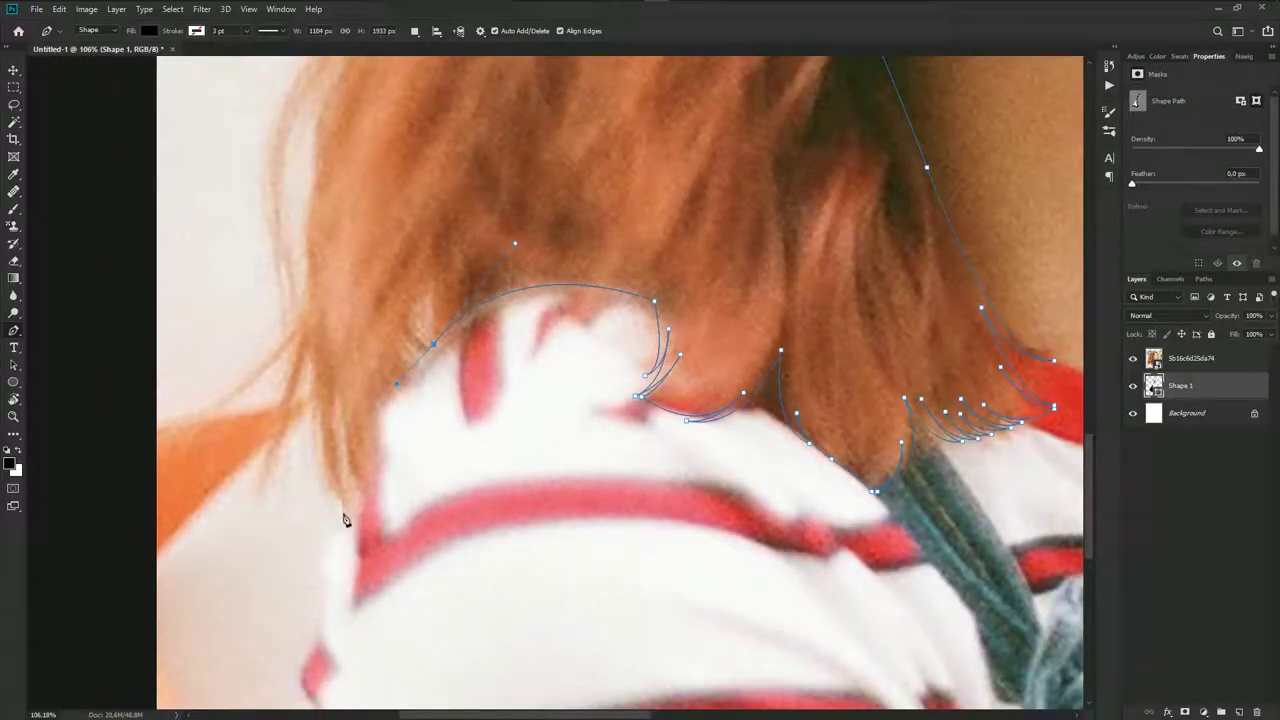
Trace the left hair edge down to a sharp tip and back up the strand
drag(340, 505, 305, 458)
click(310, 358)
scroll(308, 451, up, 2)
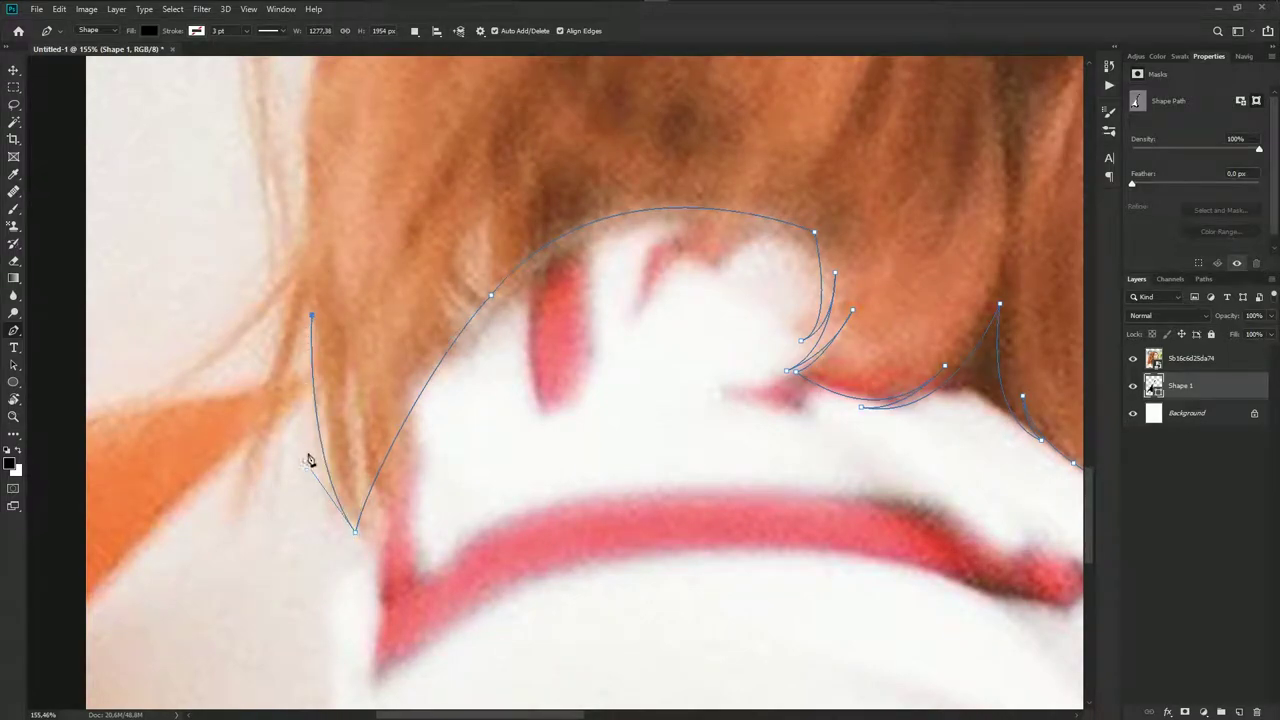
click(329, 497)
drag(325, 442, 349, 492)
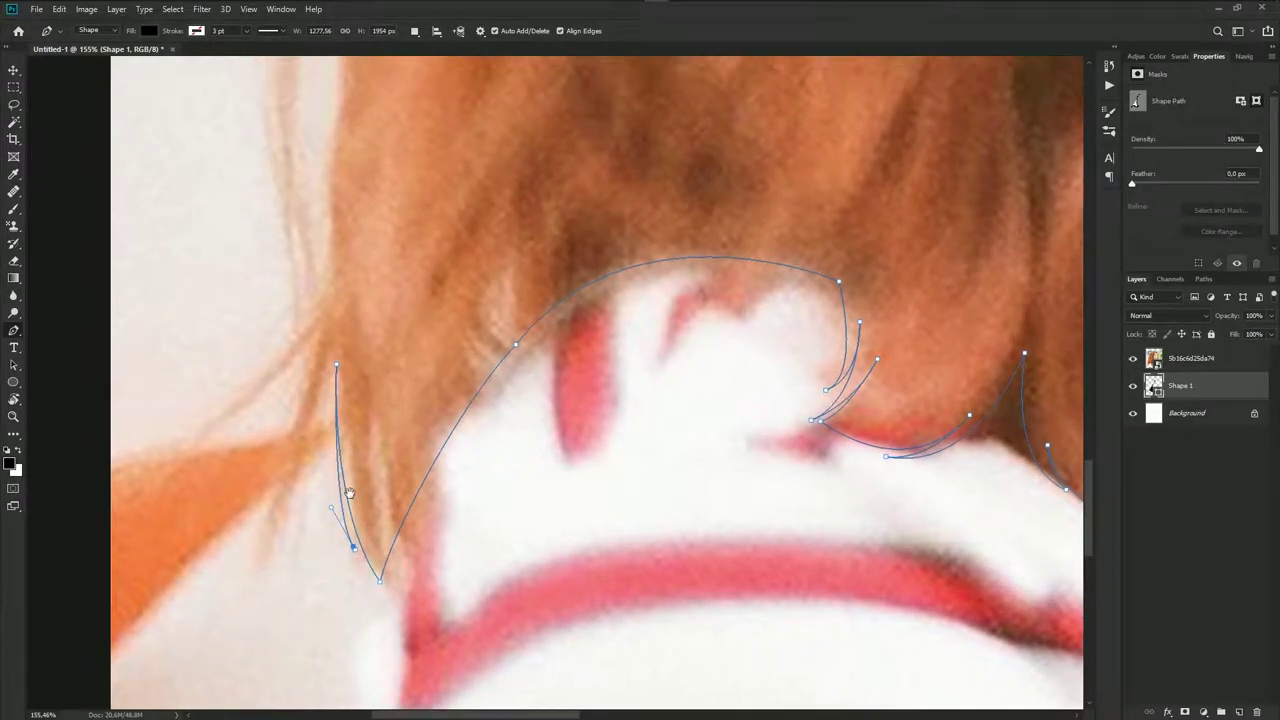
drag(354, 547, 352, 550)
drag(329, 358, 335, 187)
alt+click(331, 358)
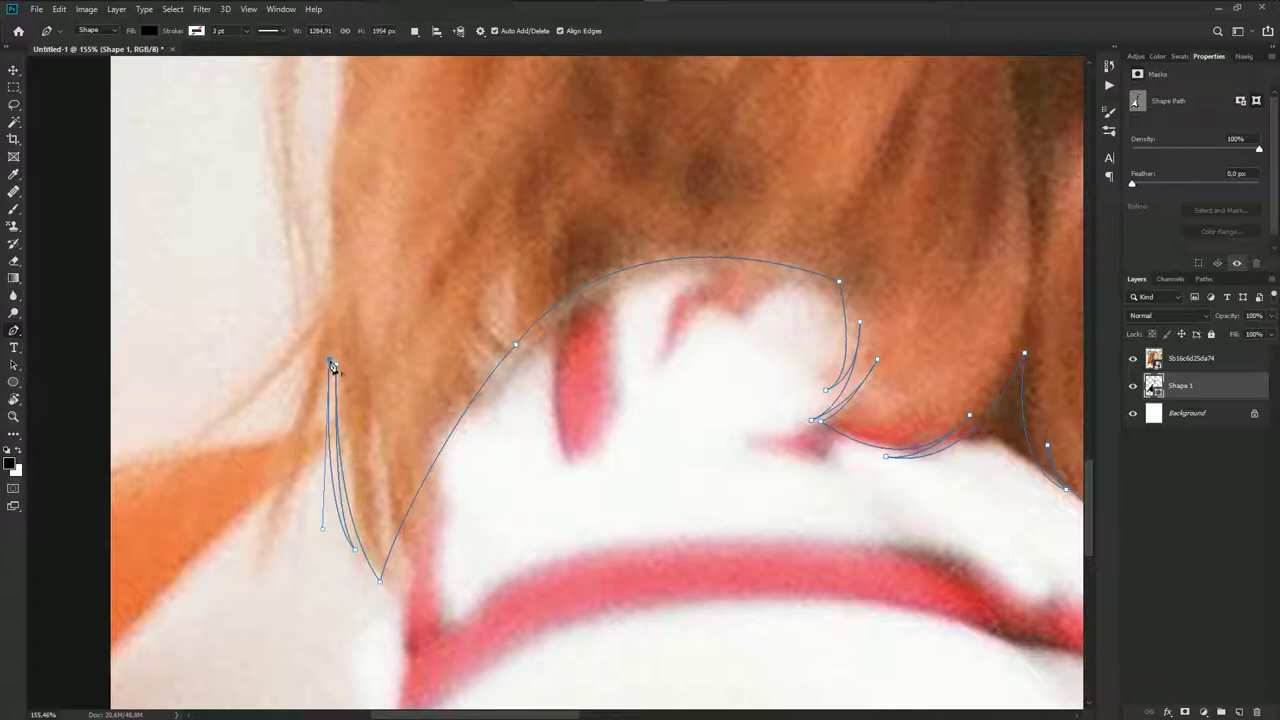
Add two more sharp strand tips with a smooth point climbing between them
drag(259, 555, 200, 571)
alt+click(258, 556)
scroll(262, 555, down, 3)
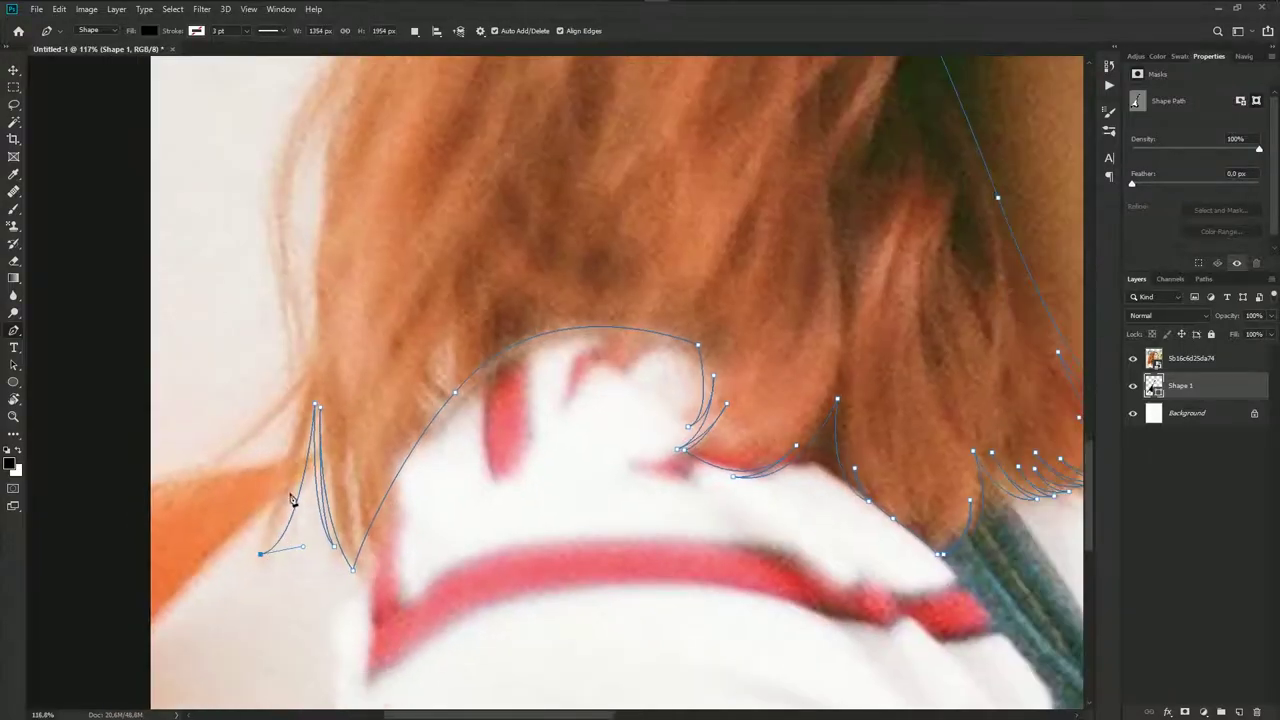
drag(308, 388, 329, 216)
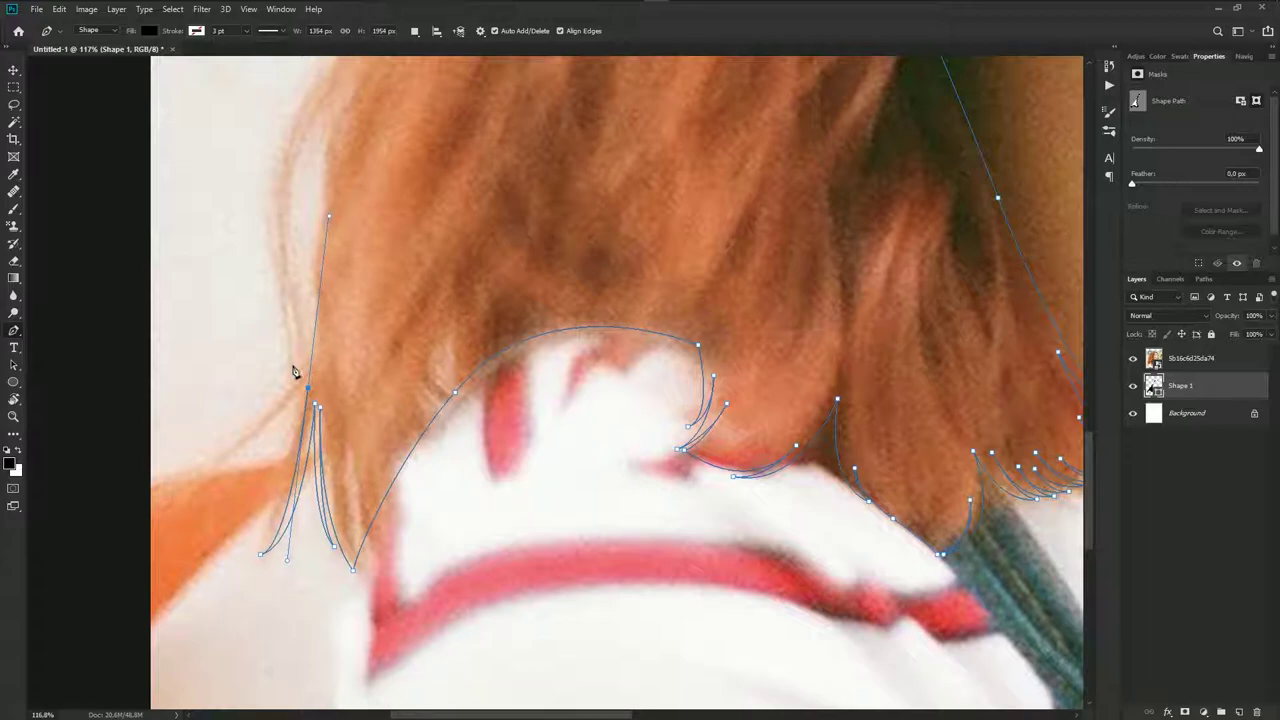
scroll(286, 437, up, 3)
drag(255, 560, 218, 582)
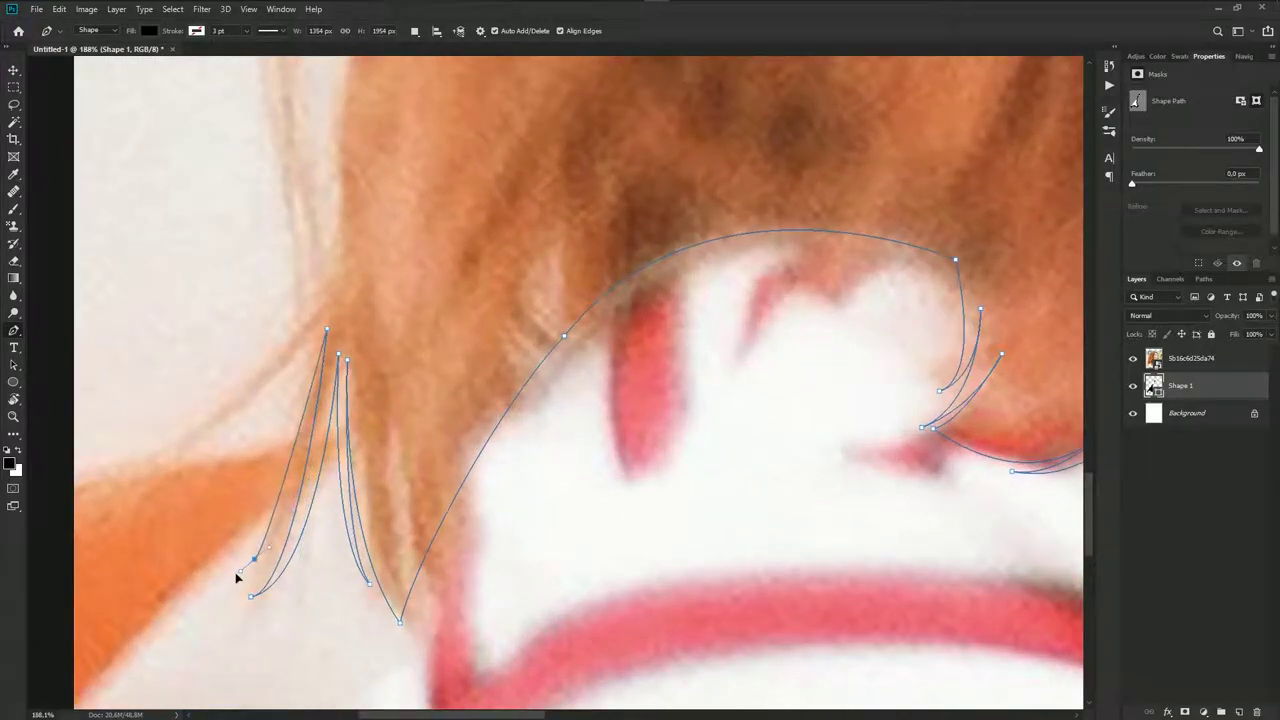
alt+click(255, 560)
Add the leftmost pointed tip and start the path back up the outer hair edge
scroll(257, 568, down, 2)
drag(300, 388, 324, 232)
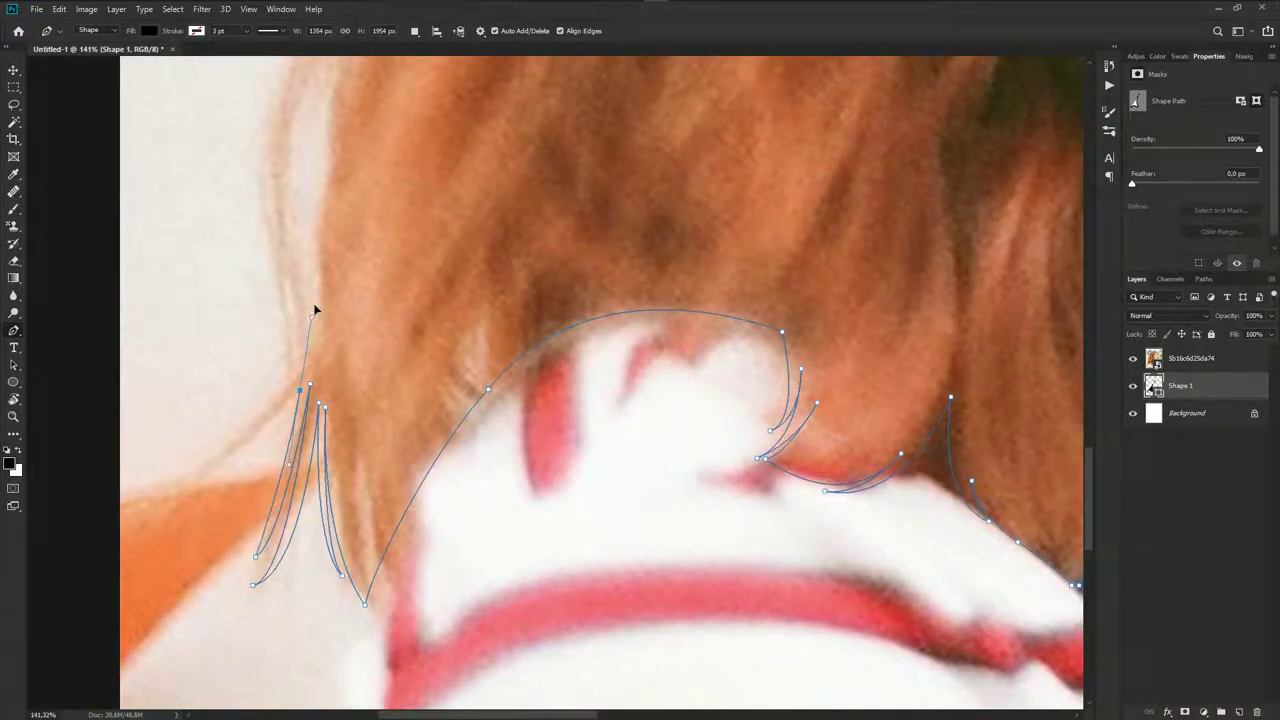
alt+click(300, 388)
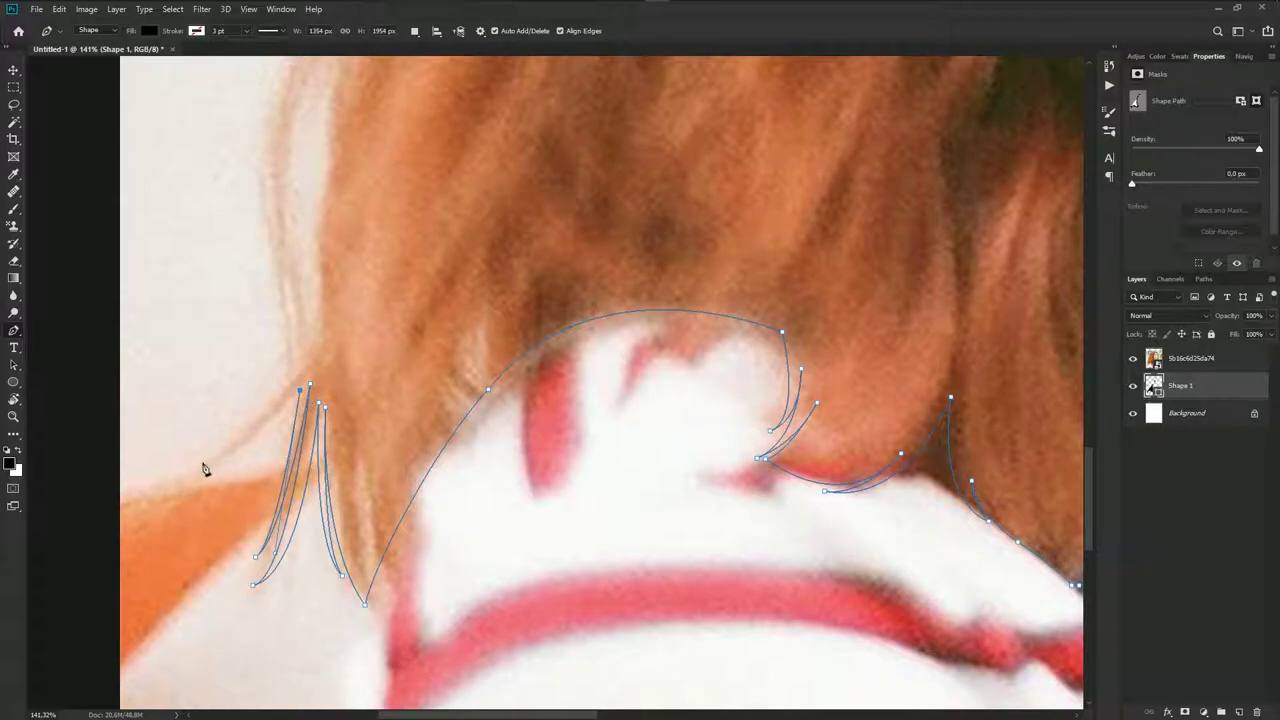
drag(189, 477, 145, 485)
alt+click(190, 478)
drag(321, 327, 405, 180)
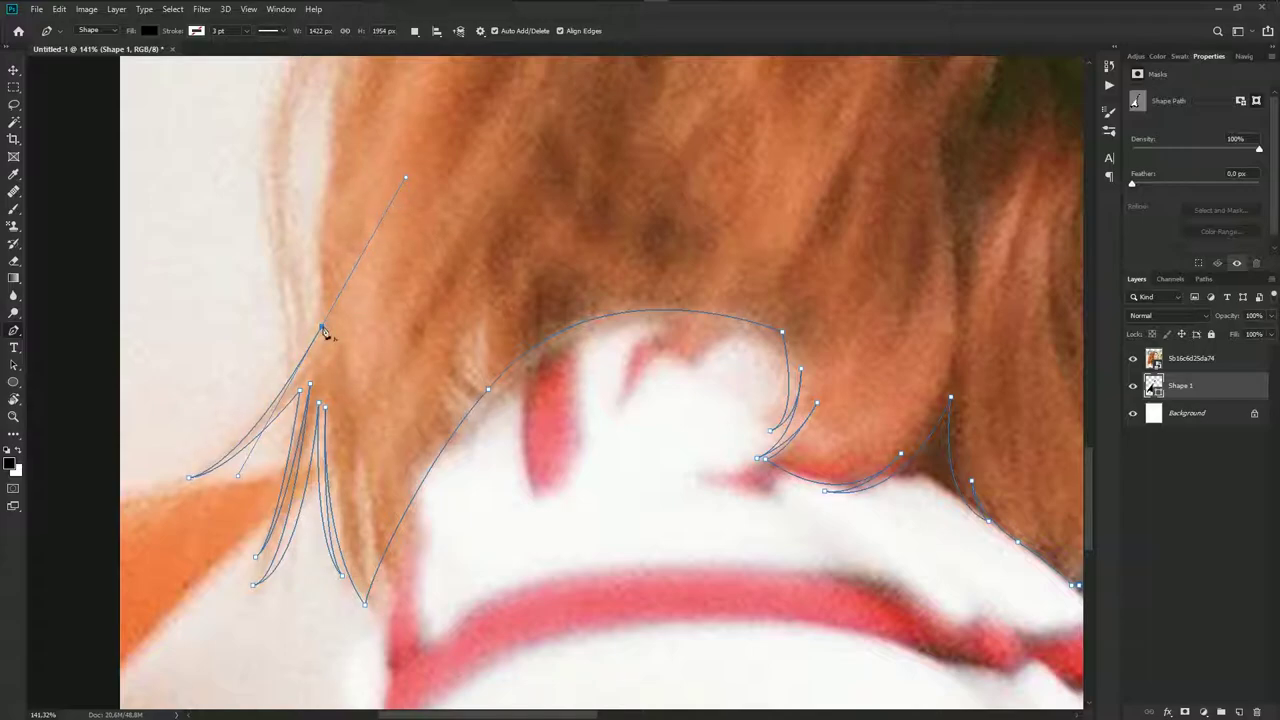
Trace the first thin strand along the left edge and close its bottom curve
drag(352, 252, 381, 490)
drag(376, 280, 420, 188)
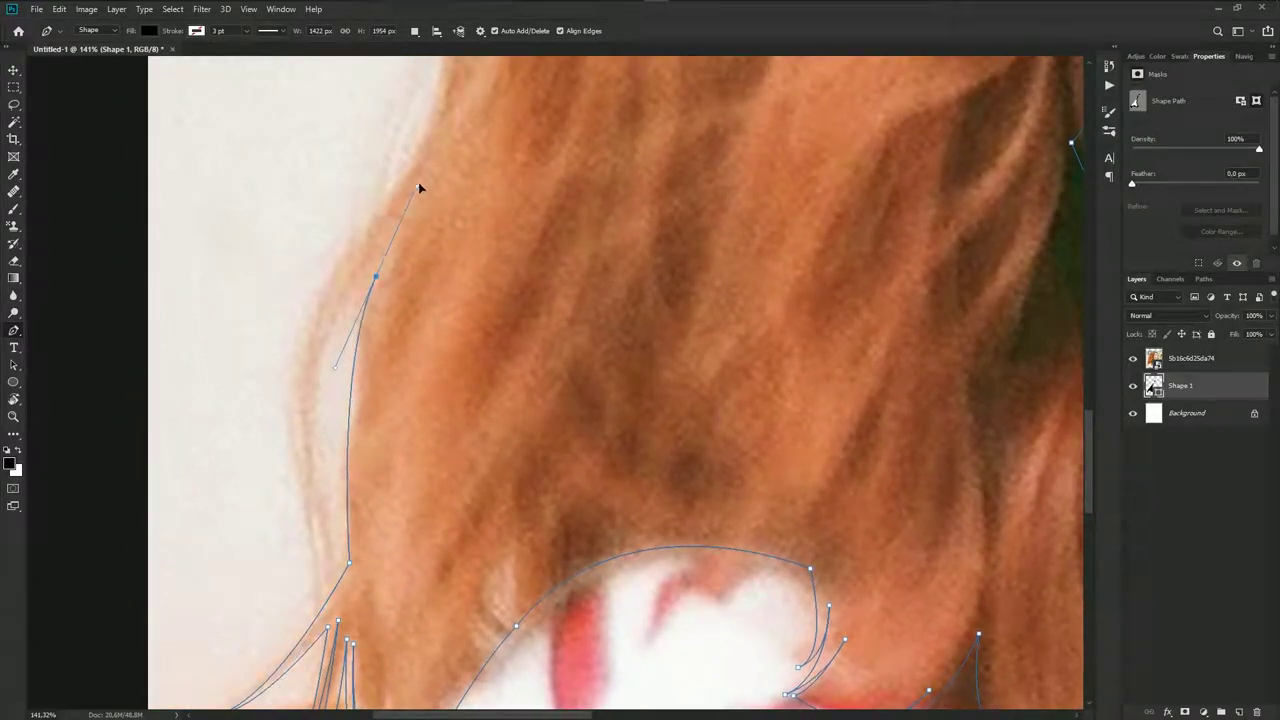
alt+click(375, 280)
scroll(349, 327, up, 2)
drag(308, 461, 320, 626)
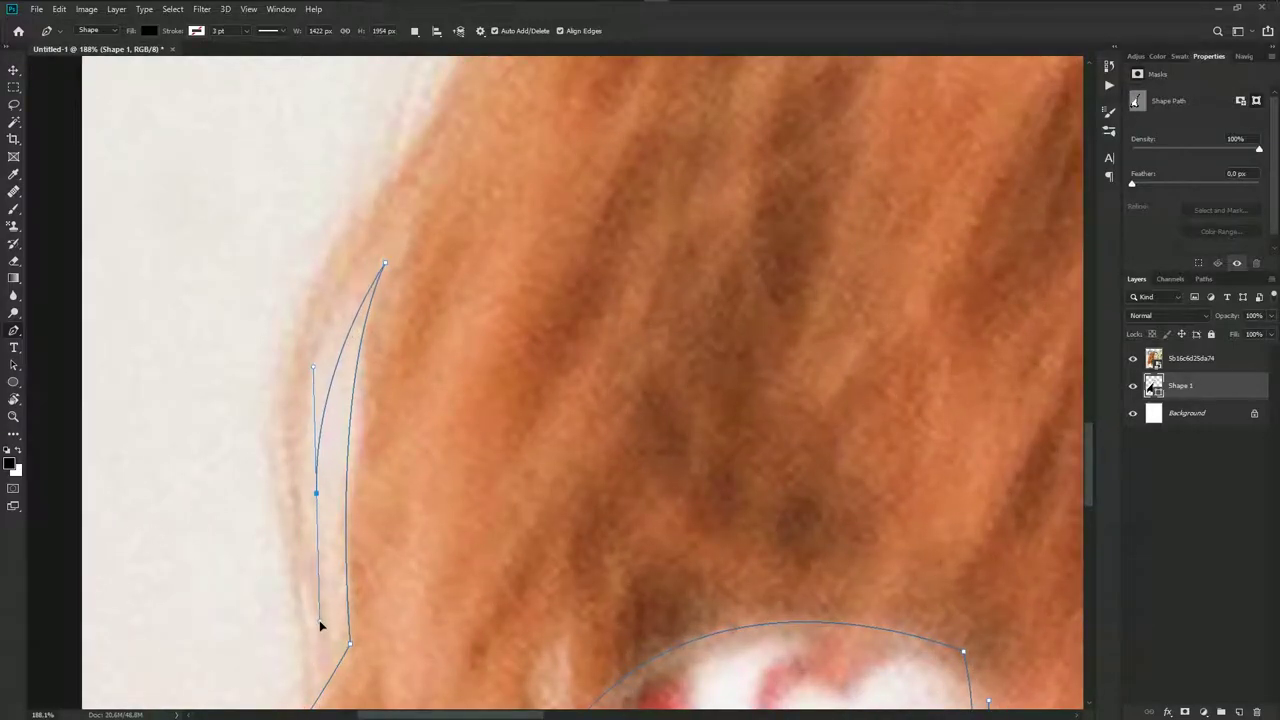
click(340, 655)
scroll(335, 600, down, 1)
drag(323, 457, 330, 300)
Start a second thin strand beside the first and match its curve to the hair edge
scroll(322, 418, down, 2)
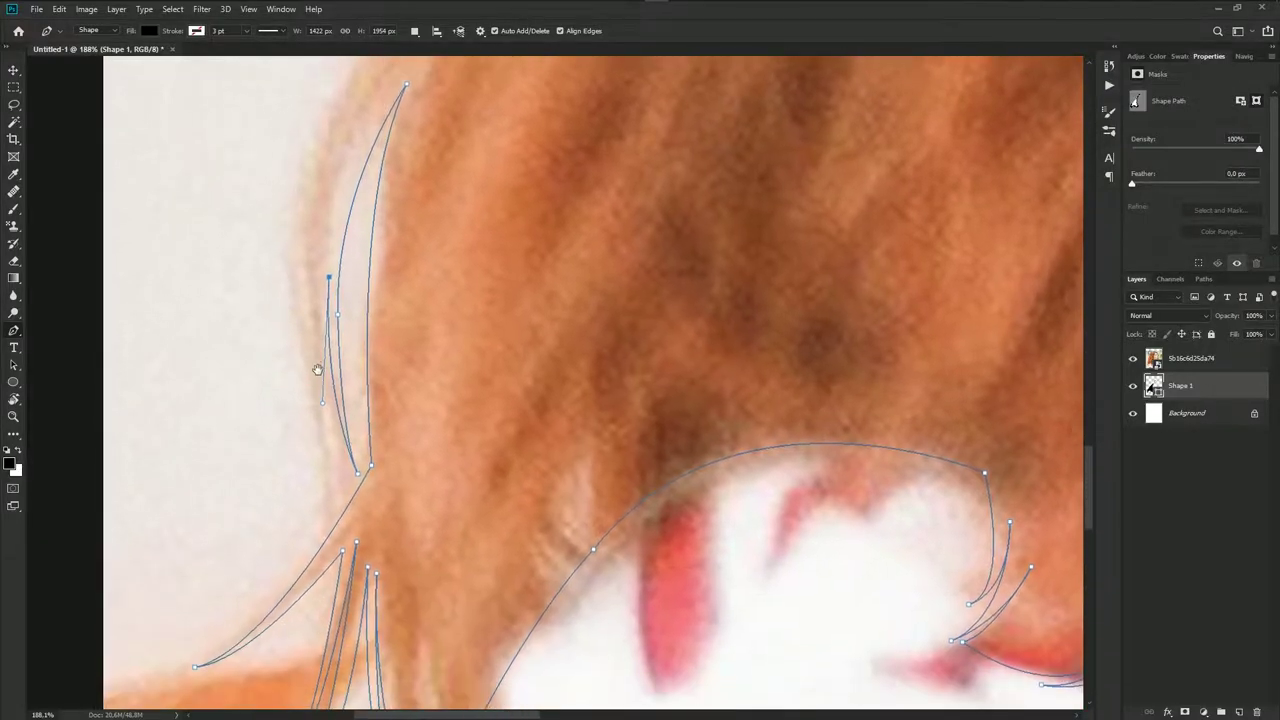
mouse_move(328, 515)
mouse_down()
mouse_move(332, 500)
mouse_move(355, 518)
mouse_up()
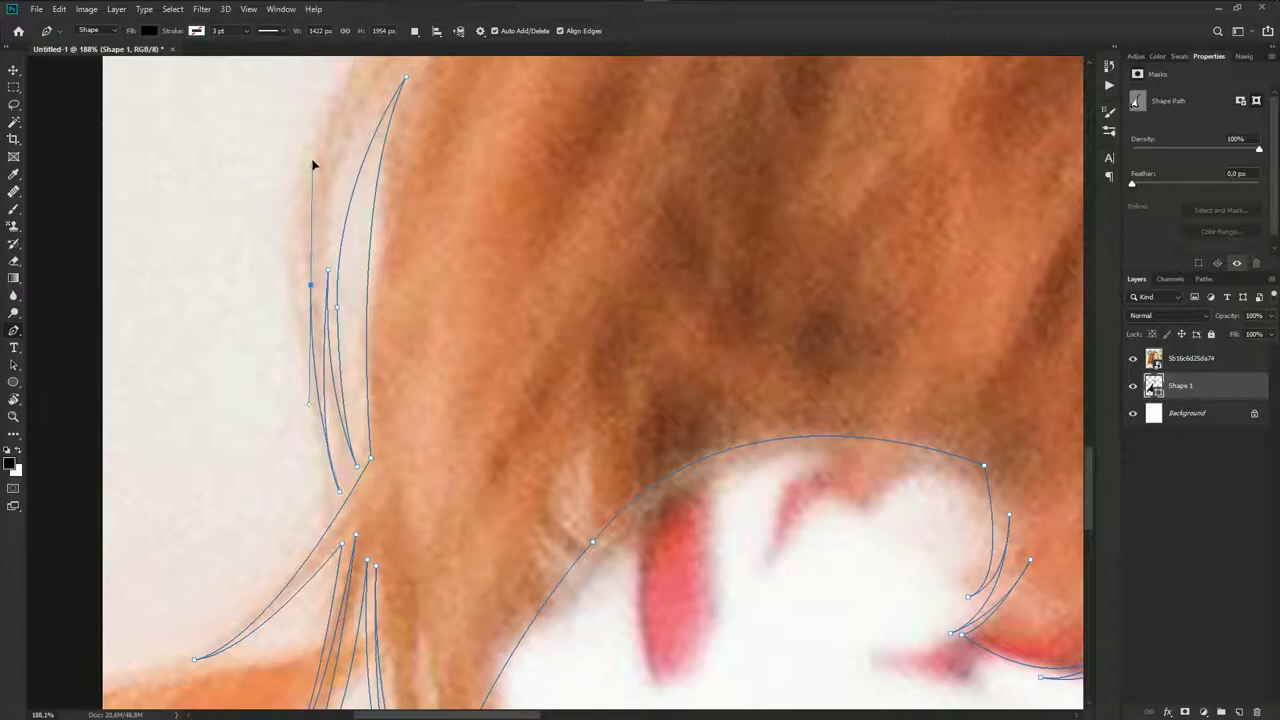
drag(329, 137, 307, 288)
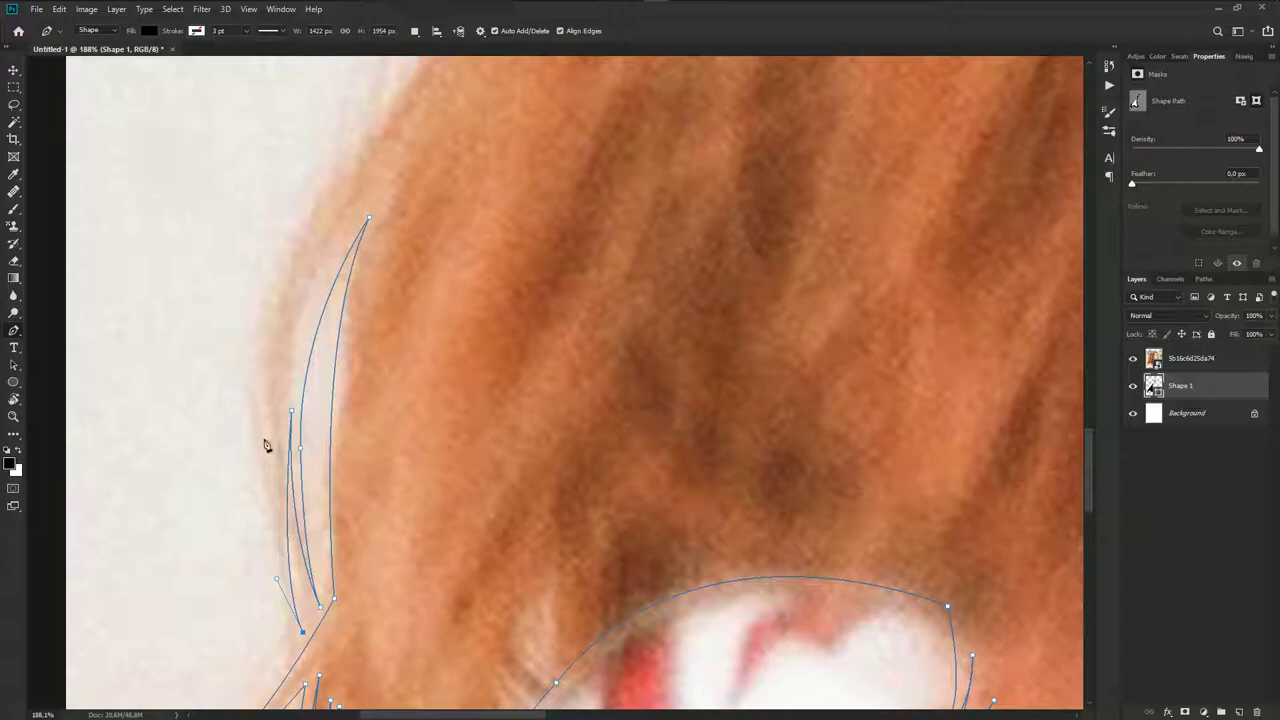
mouse_move(266, 443)
mouse_down()
mouse_move(284, 236)
mouse_move(250, 347)
mouse_up()
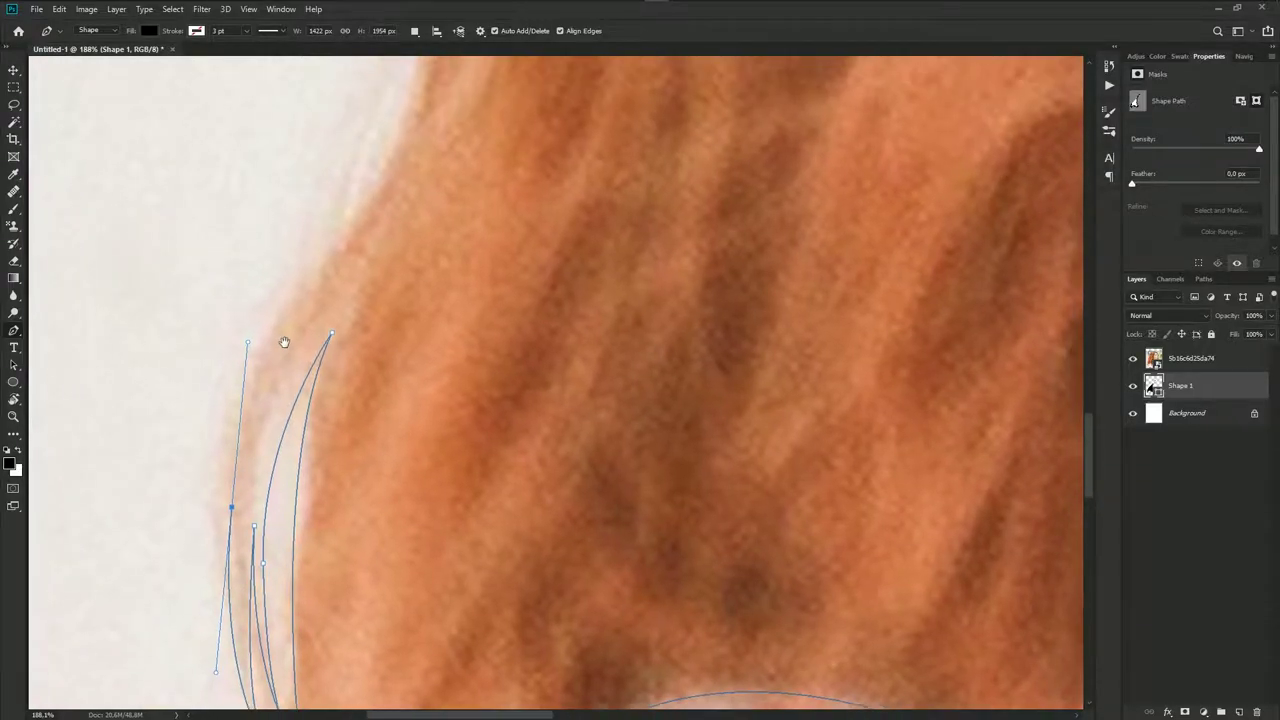
mouse_move(246, 491)
mouse_down()
mouse_move(283, 510)
mouse_move(240, 300)
mouse_move(287, 383)
mouse_up()
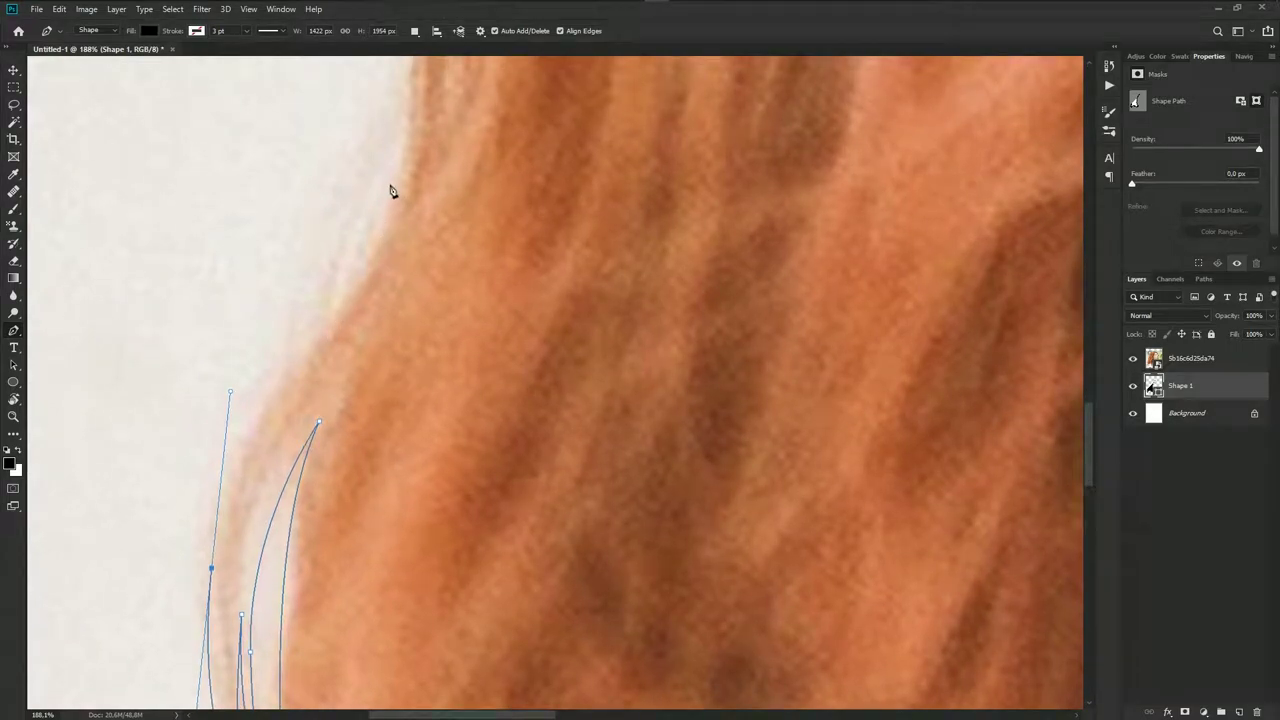
scroll(410, 180, down, 2)
Place sharp anchors higher up the hair edge, undoing one misplaced anchor
drag(397, 212, 410, 120)
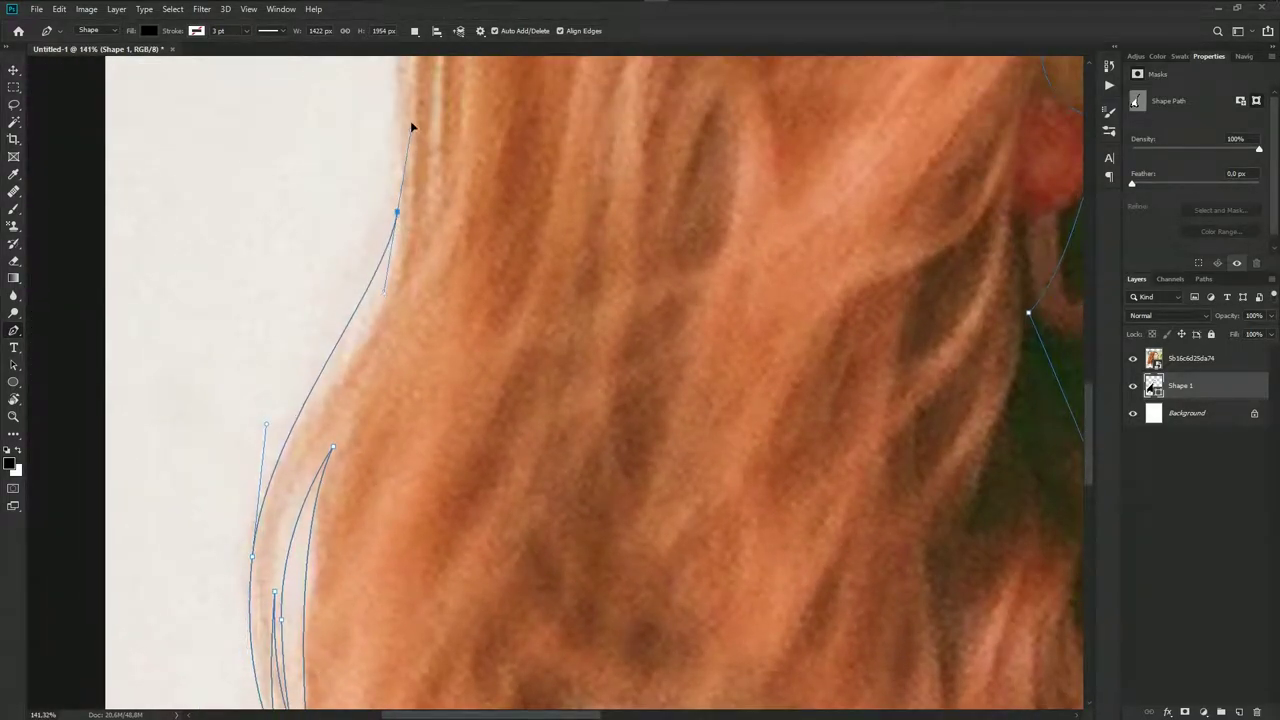
click(397, 212)
drag(312, 379, 233, 491)
click(312, 380)
drag(312, 385, 295, 578)
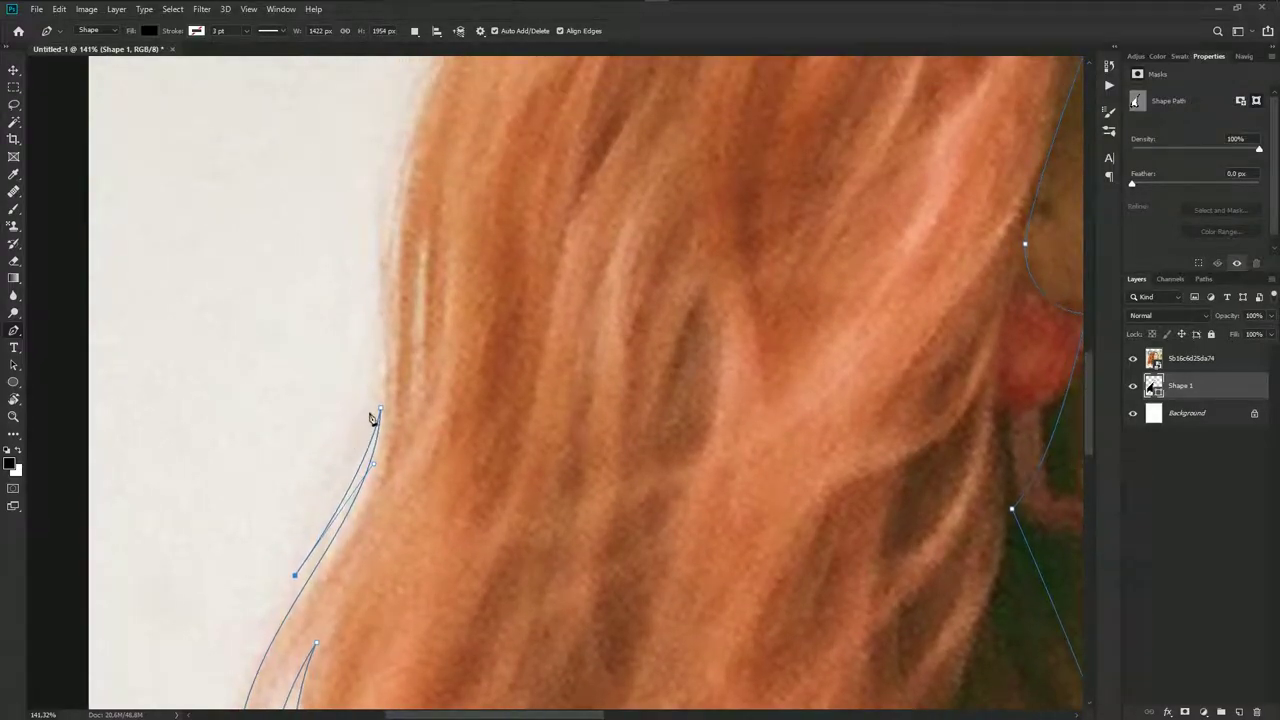
drag(376, 365, 392, 242)
key(ctrl+z)
drag(376, 389, 391, 297)
alt+click(376, 389)
scroll(355, 477, up, 1)
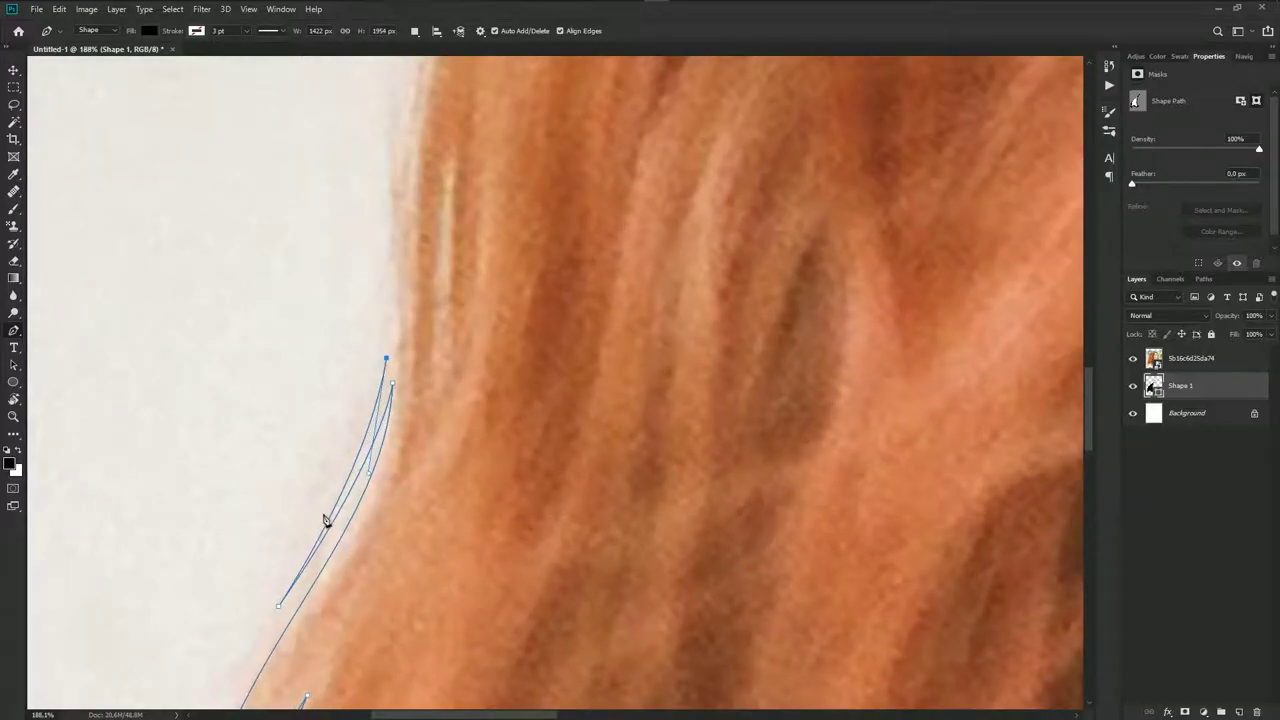
Add a pointed strand tip and a curved anchor further up the outer hair edge
drag(253, 644, 255, 610)
drag(381, 372, 328, 533)
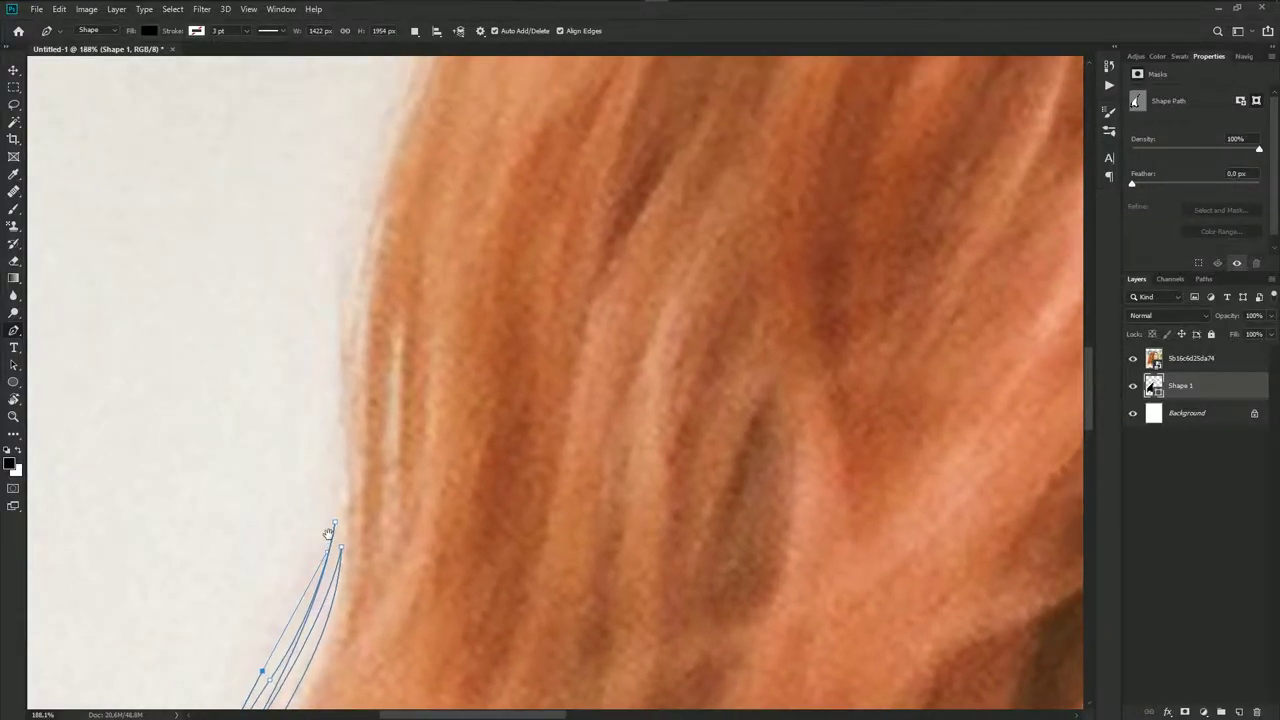
scroll(271, 585, down, 2)
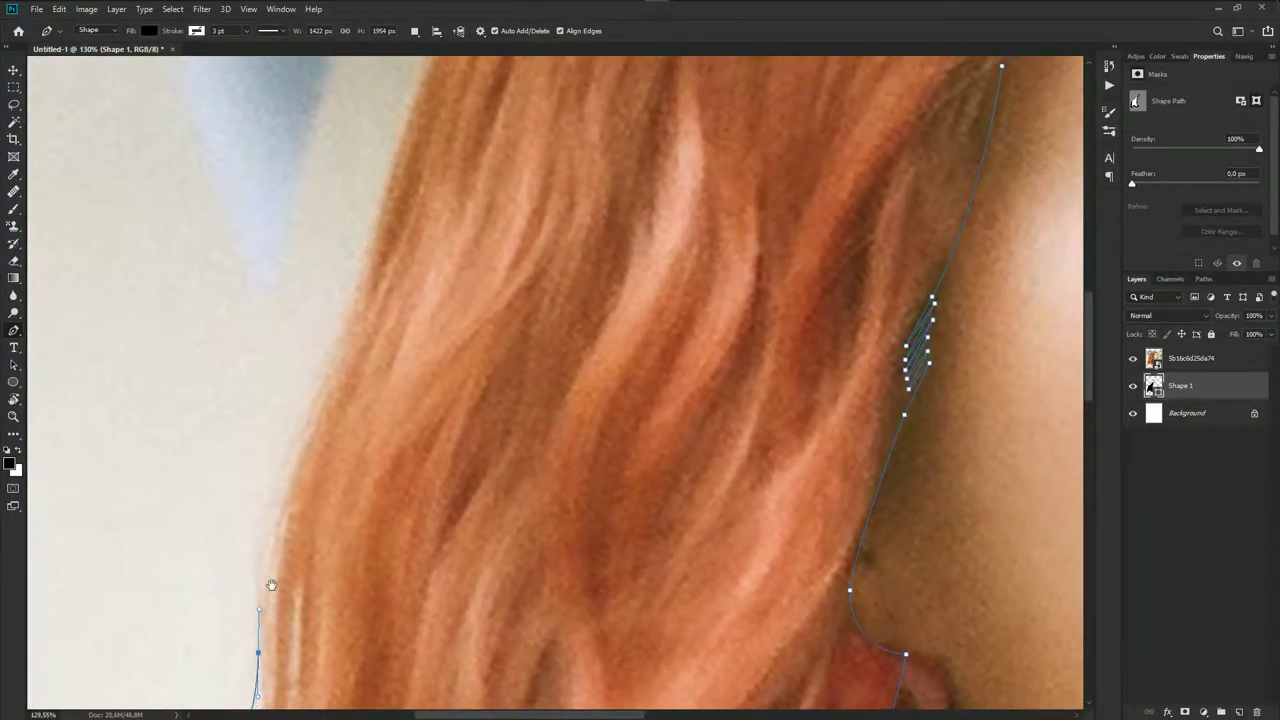
drag(299, 431, 350, 334)
drag(302, 425, 278, 475)
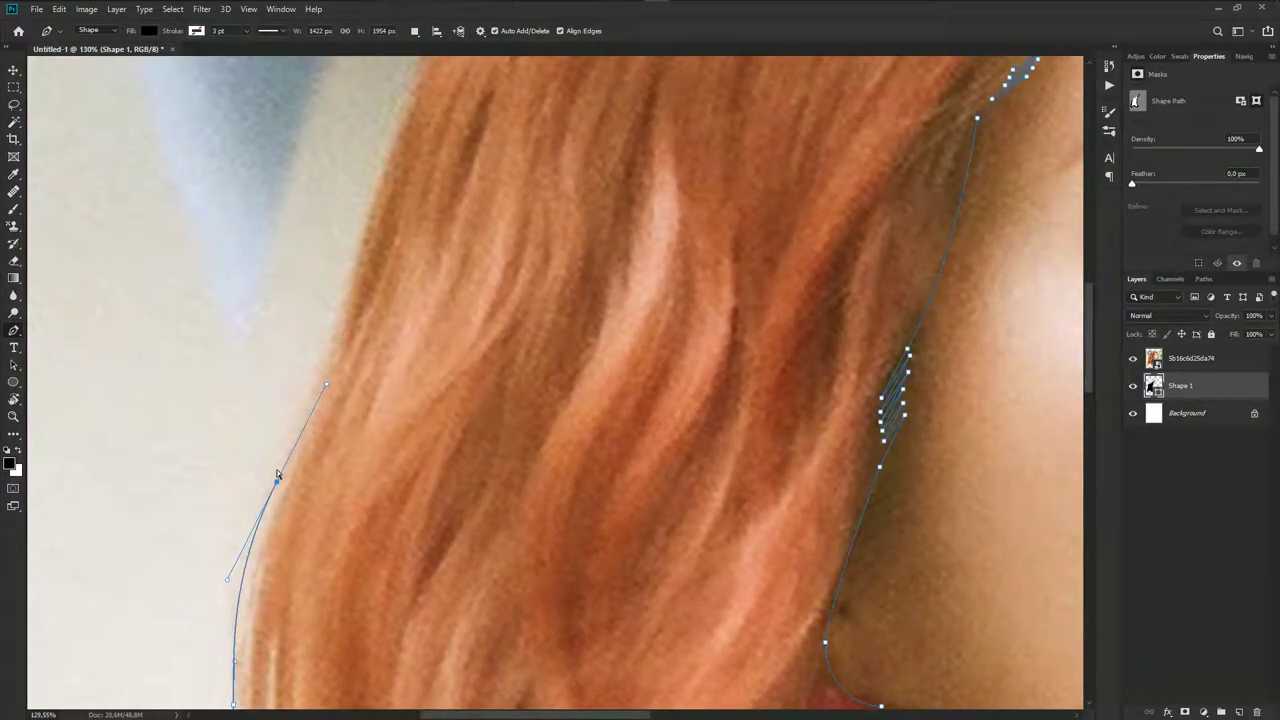
Zoom out and curve the path over the crown onto the right hair edge
scroll(337, 343, down, 2)
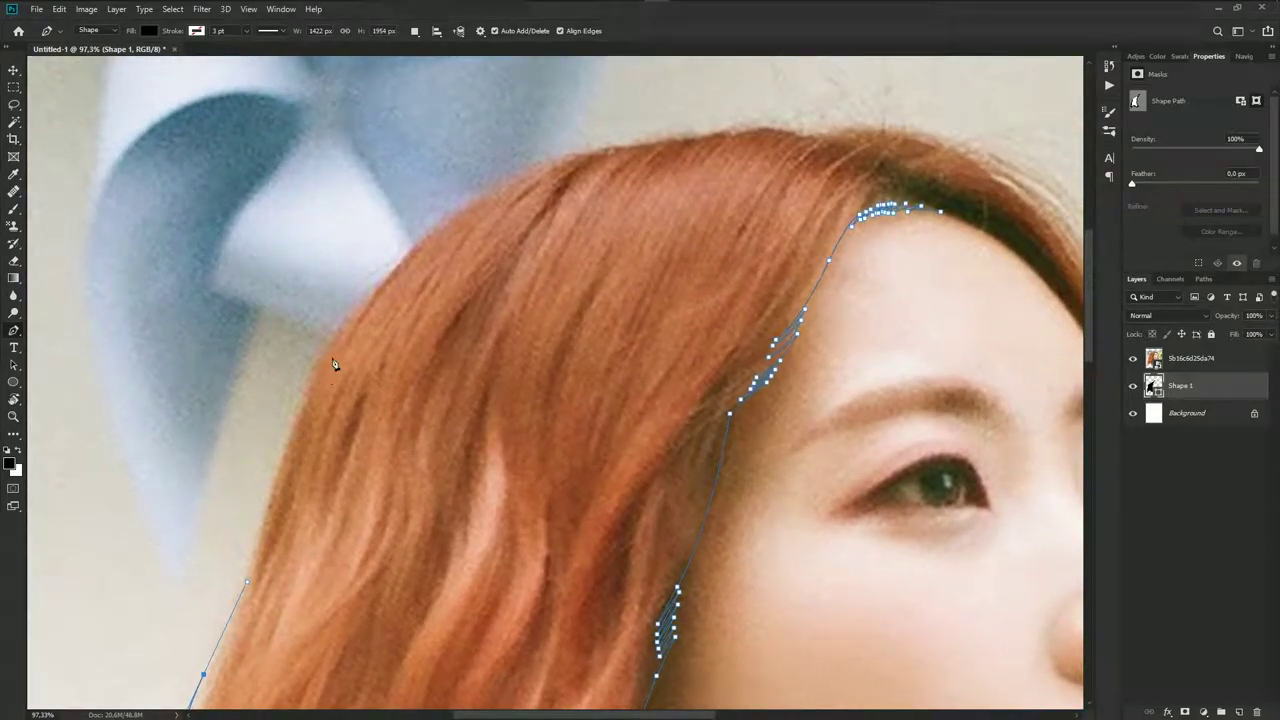
scroll(391, 297, up, 4)
scroll(300, 360, left, 5)
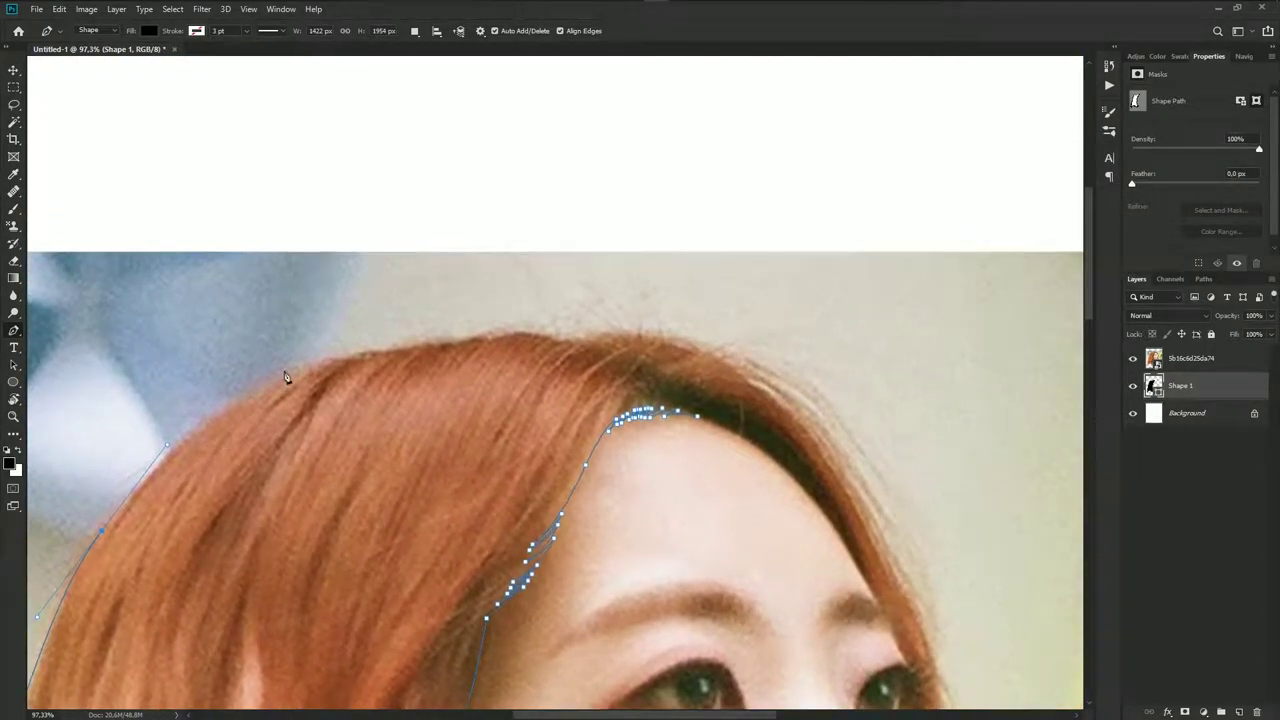
scroll(285, 375, up, 2)
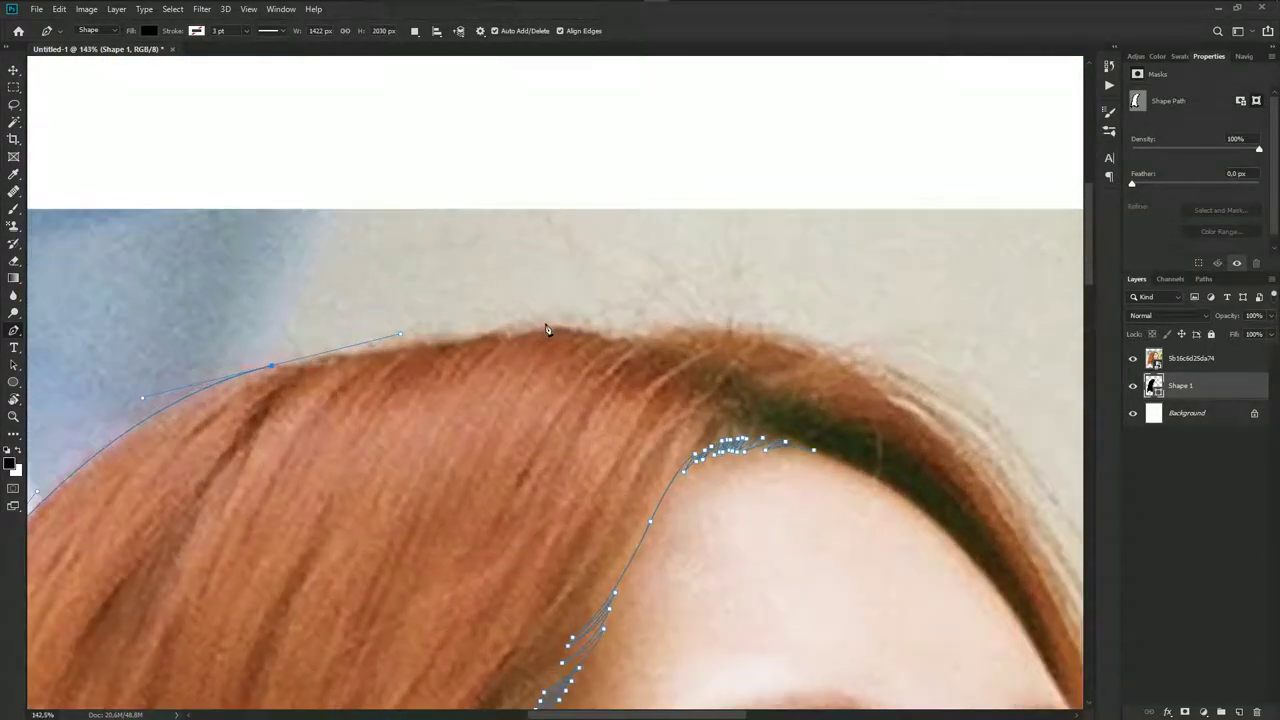
mouse_move(563, 323)
mouse_down()
mouse_move(613, 336)
mouse_move(685, 397)
mouse_move(577, 345)
mouse_up()
scroll(613, 336, right, 5)
scroll(613, 336, up, 1)
scroll(685, 397, down, 3)
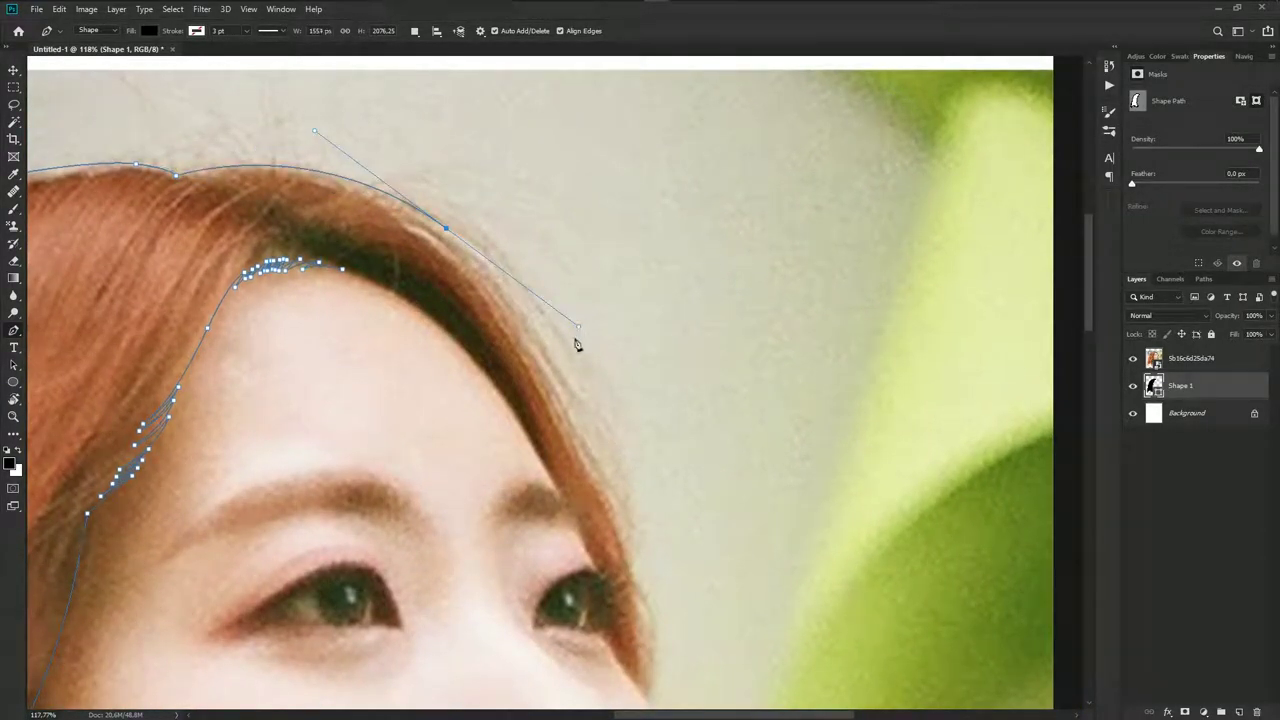
drag(568, 450, 472, 292)
mouse_move(534, 360)
mouse_down()
mouse_move(415, 195)
mouse_move(353, 147)
mouse_up()
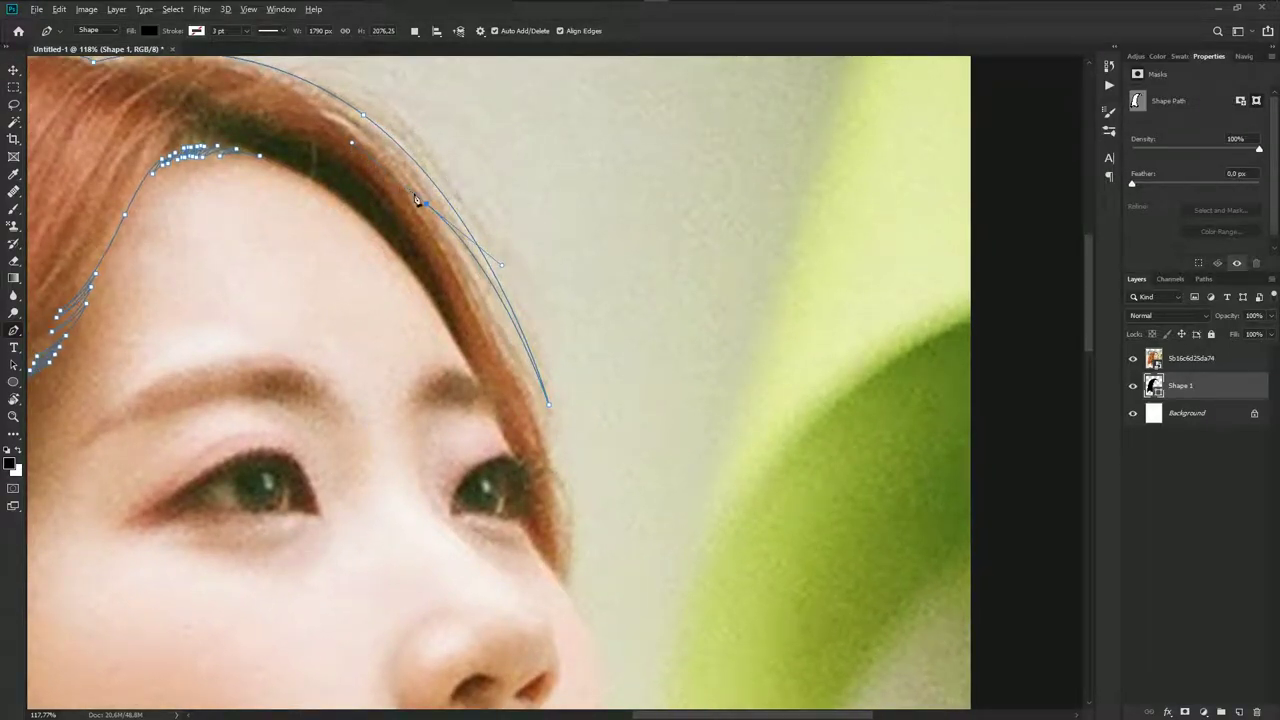
drag(417, 198, 430, 206)
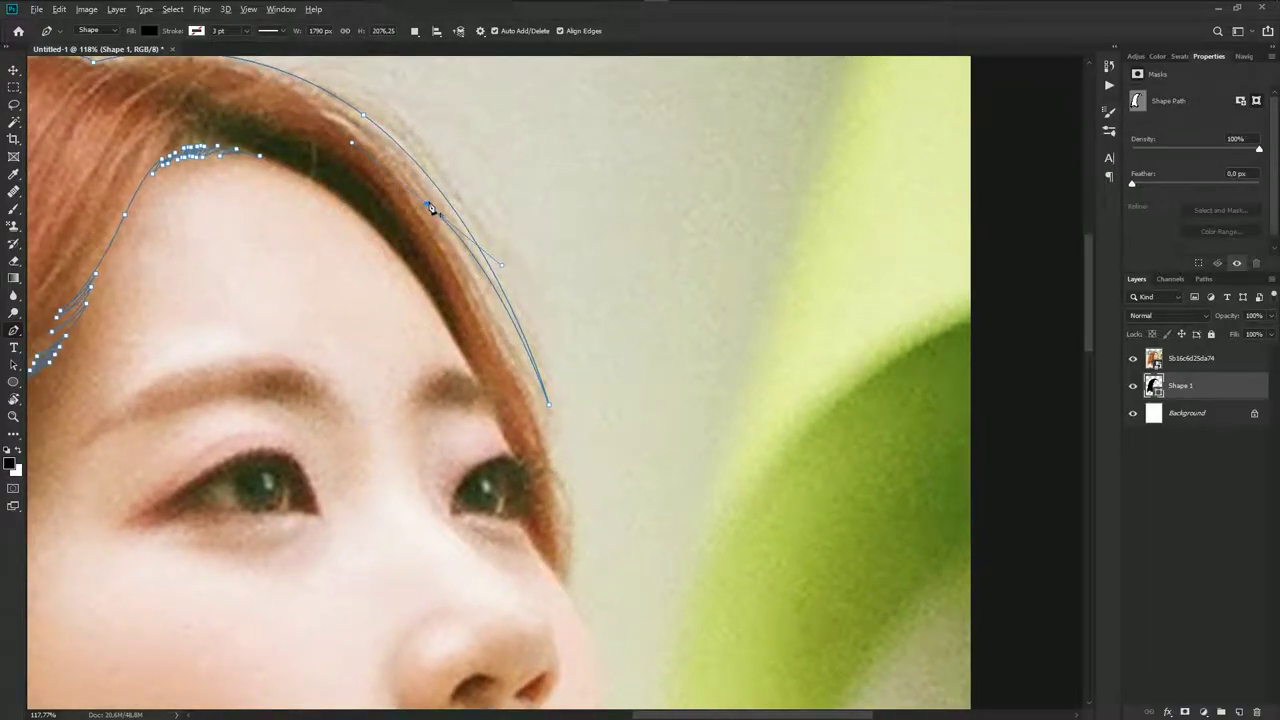
Add anchors down the lower right edge of the hair
click(575, 505)
mouse_move(575, 505)
mouse_down()
mouse_move(540, 371)
mouse_move(566, 458)
mouse_move(512, 401)
mouse_up()
click(538, 388)
scroll(566, 458, up, 2)
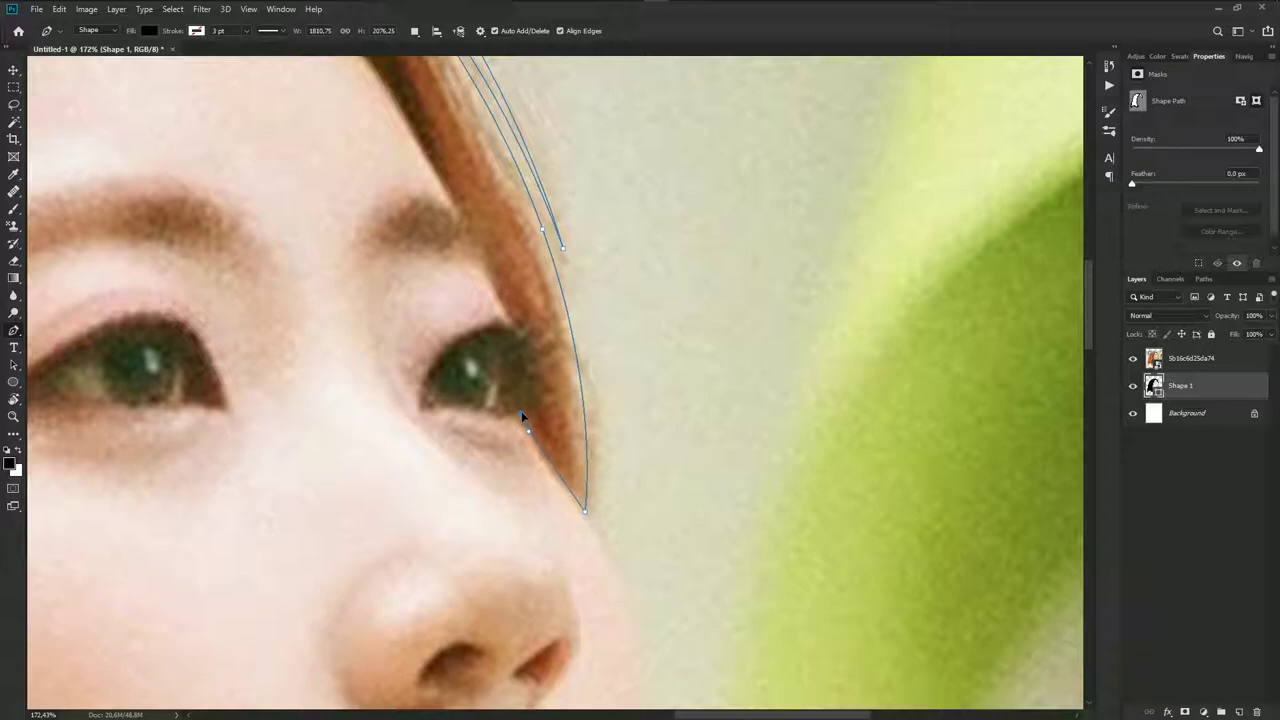
Anchor the path where the hair meets the eye and curve along the inner hair edge
drag(541, 407, 585, 428)
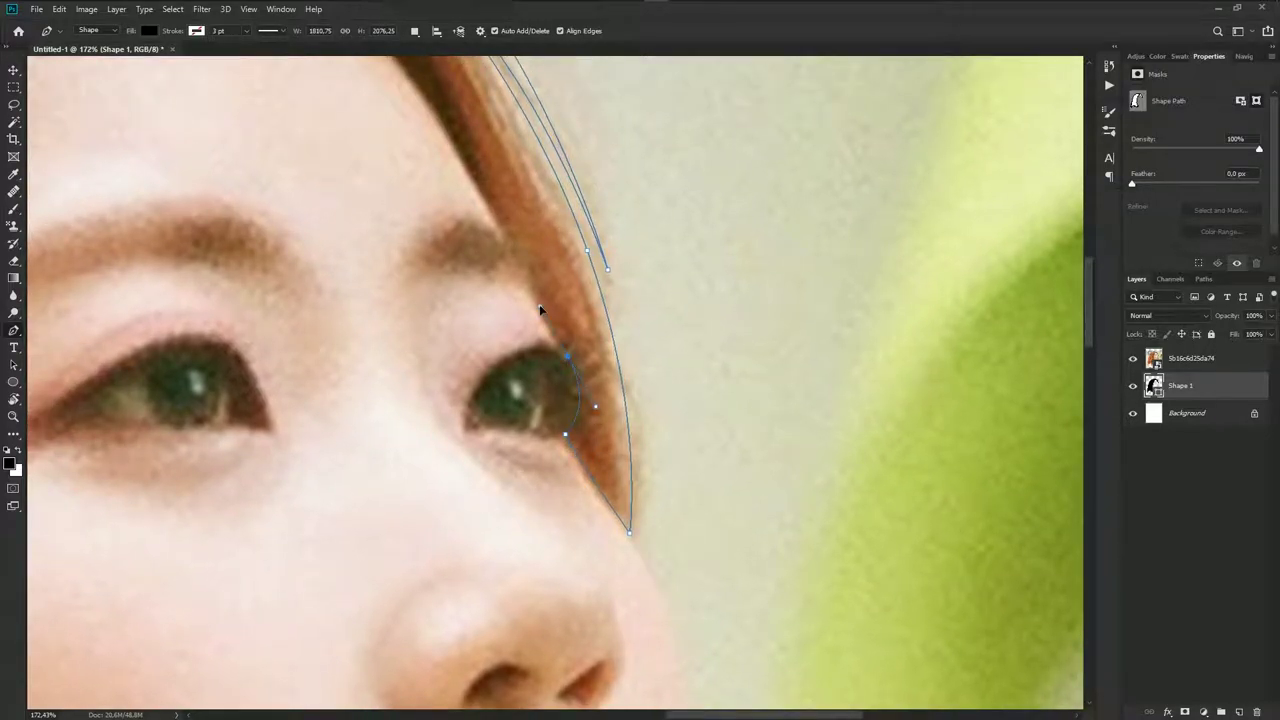
drag(538, 310, 632, 470)
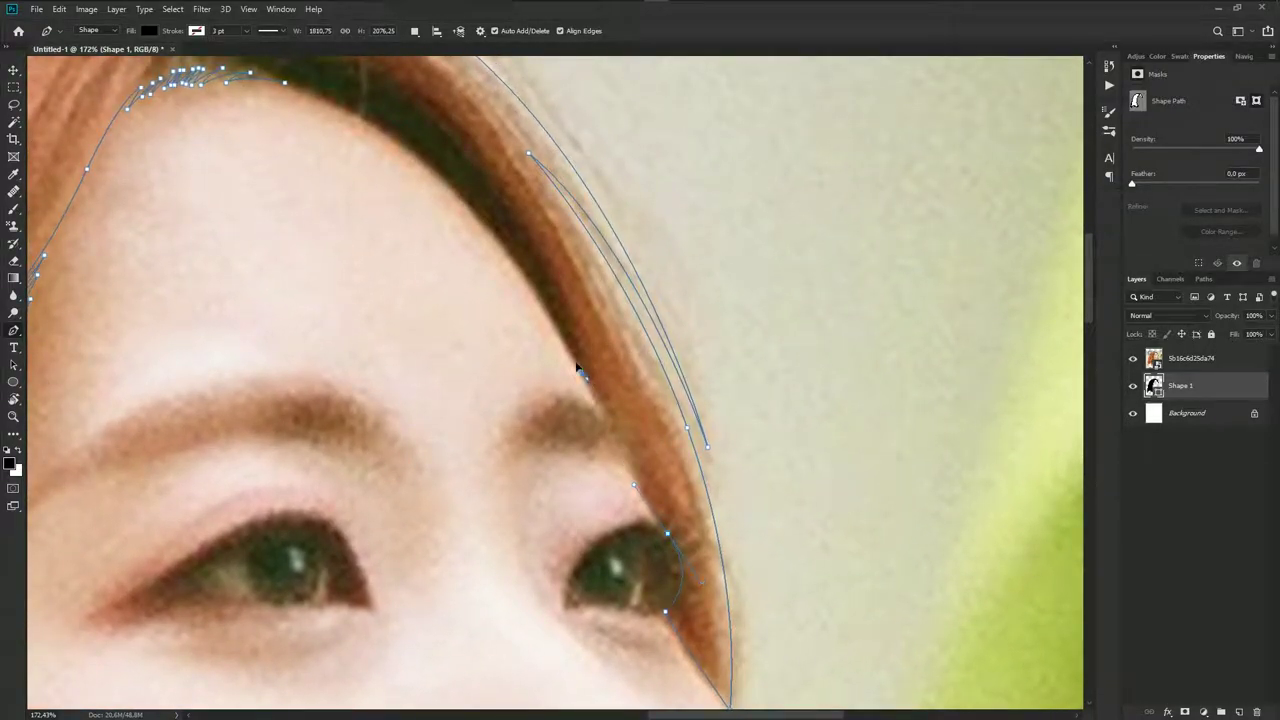
click(544, 317)
drag(549, 320, 615, 473)
drag(473, 298, 405, 252)
scroll(355, 242, down, 2)
scroll(434, 317, down, 2)
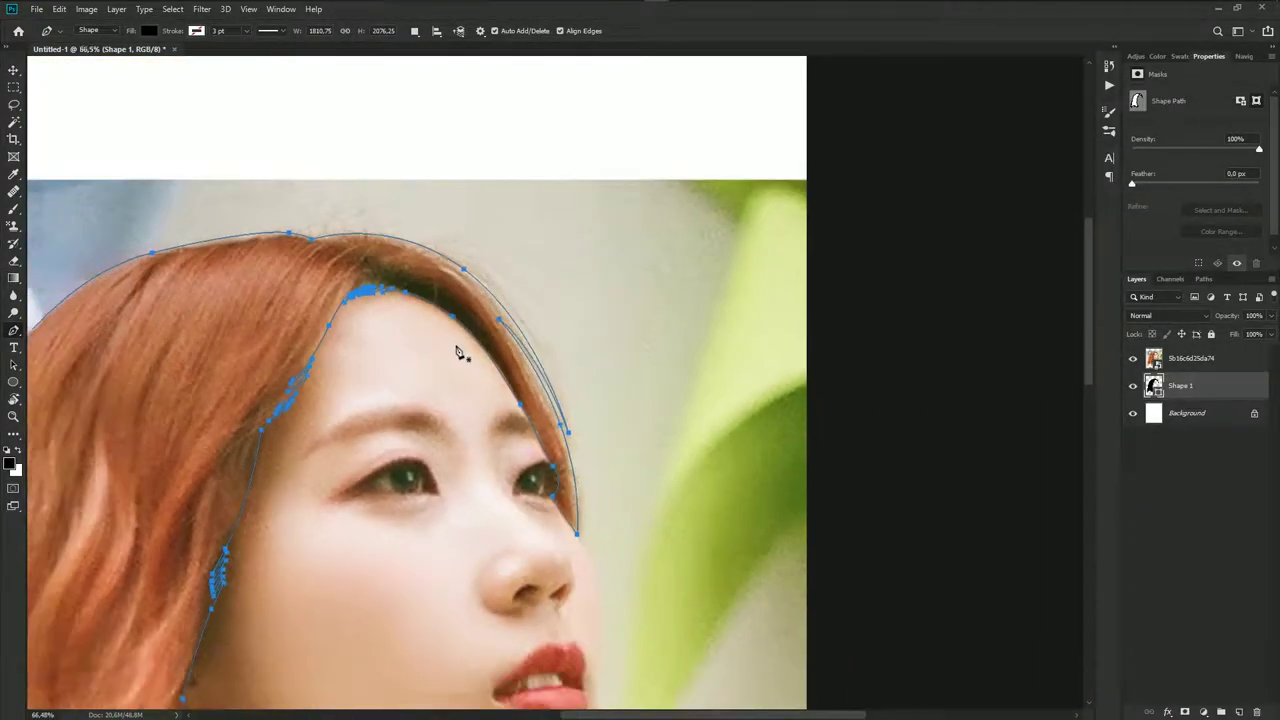
scroll(457, 349, down, 1)
scroll(567, 344, down, 1)
scroll(567, 344, up, 1)
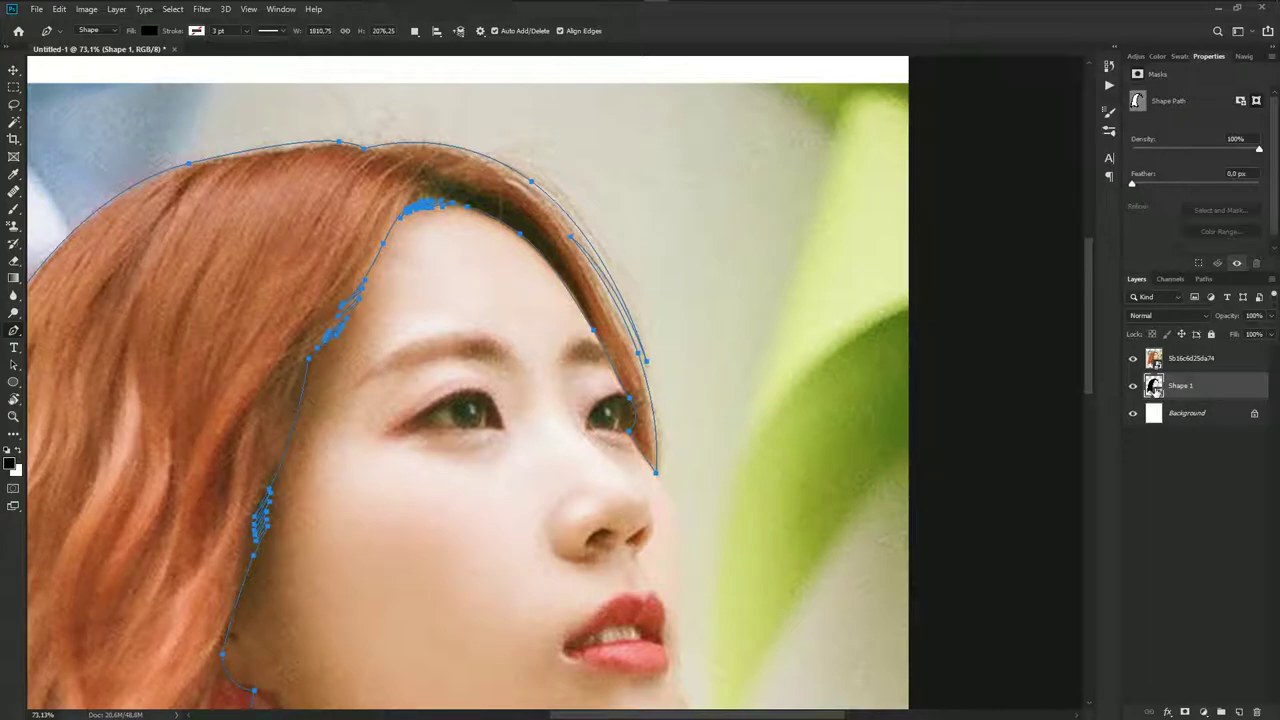
Fill the hair shape with dark brown #593315 sampled from the photo's hair
double_click(1155, 386)
click(455, 190)
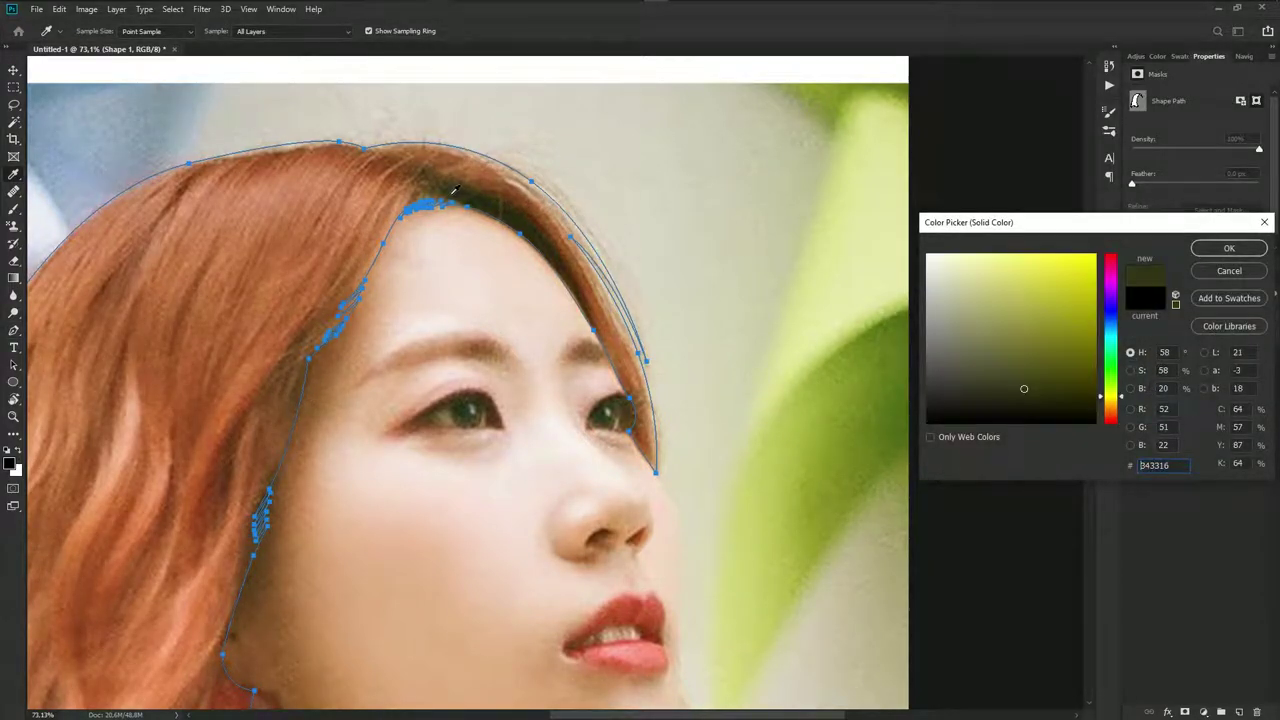
click(496, 189)
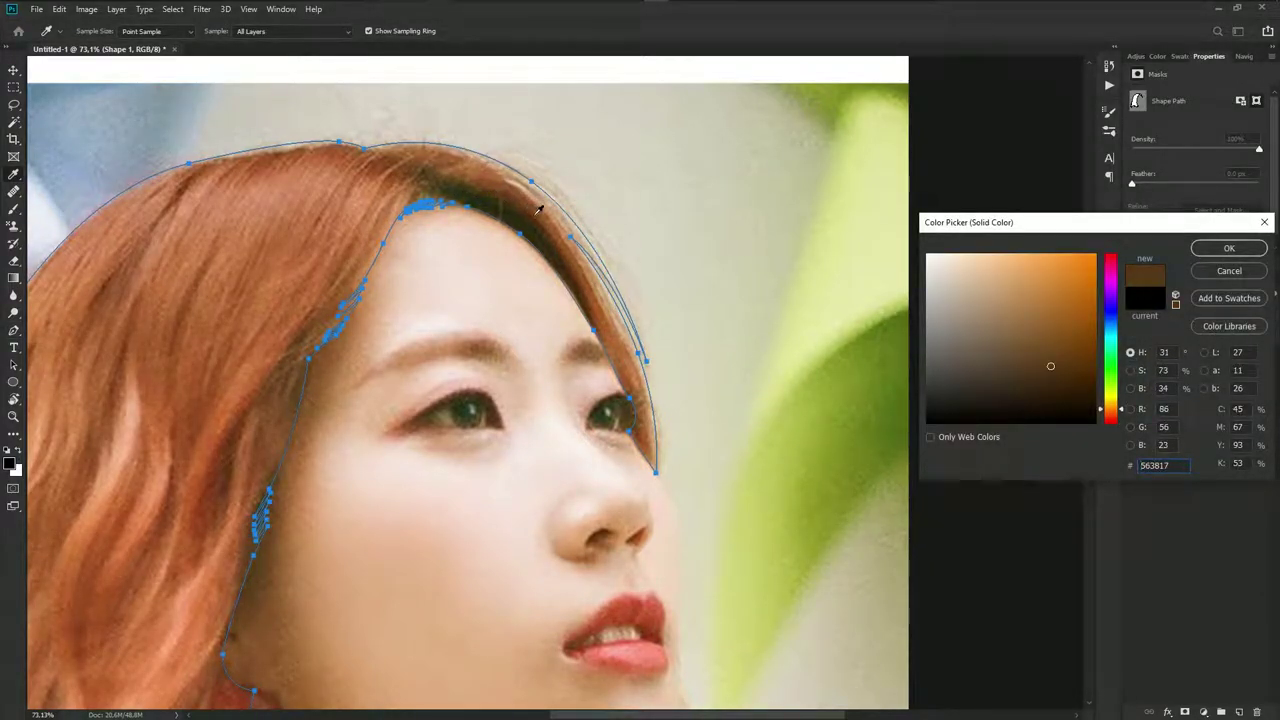
click(522, 212)
click(540, 220)
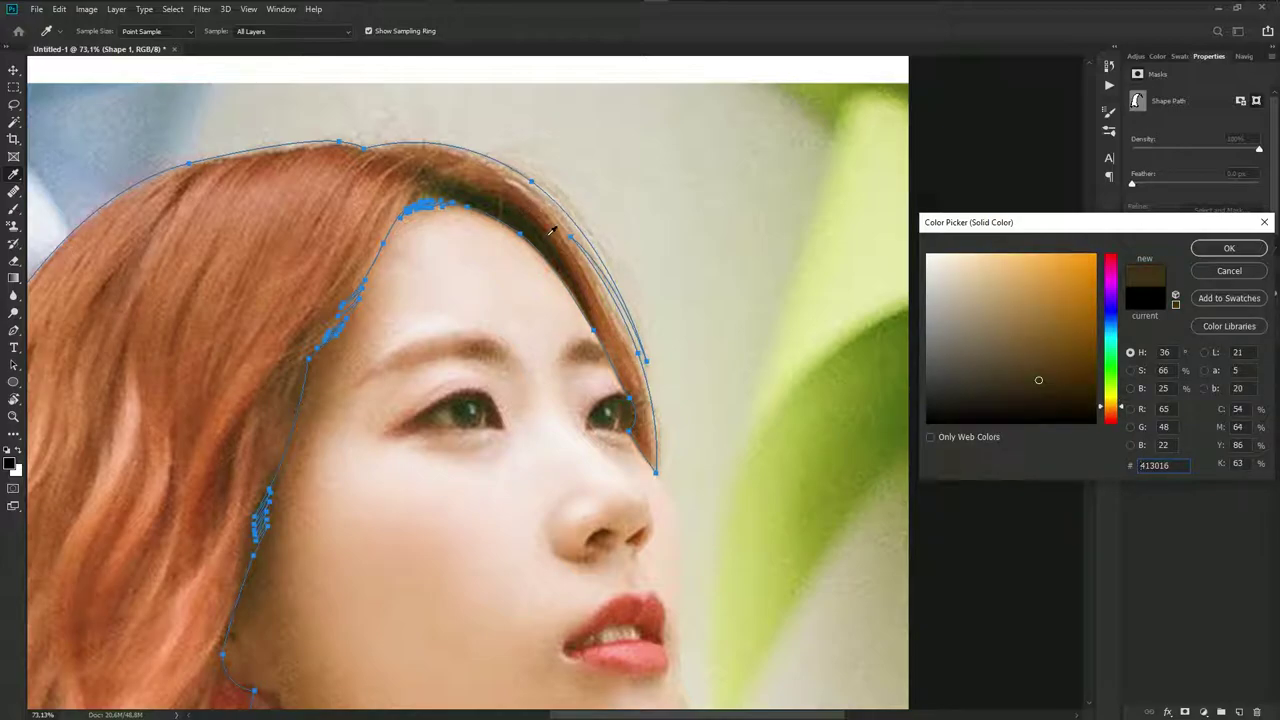
scroll(680, 263, down, 3)
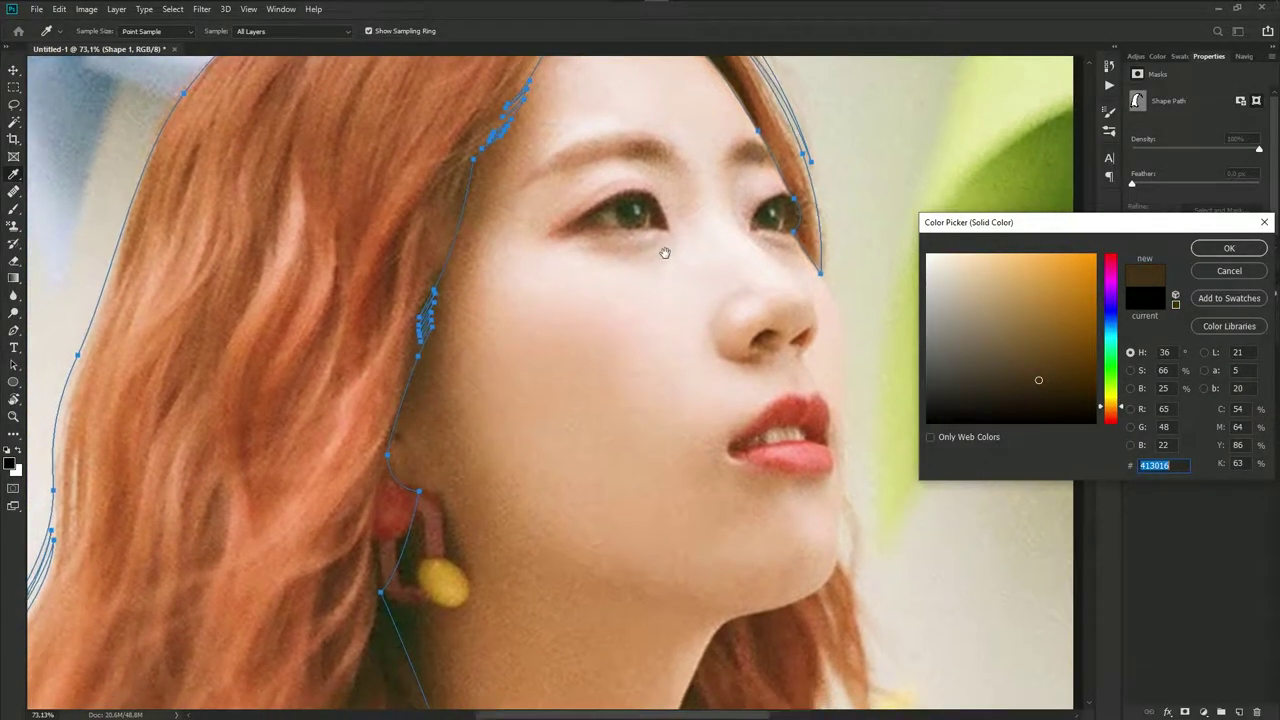
scroll(663, 251, down, 5)
click(502, 457)
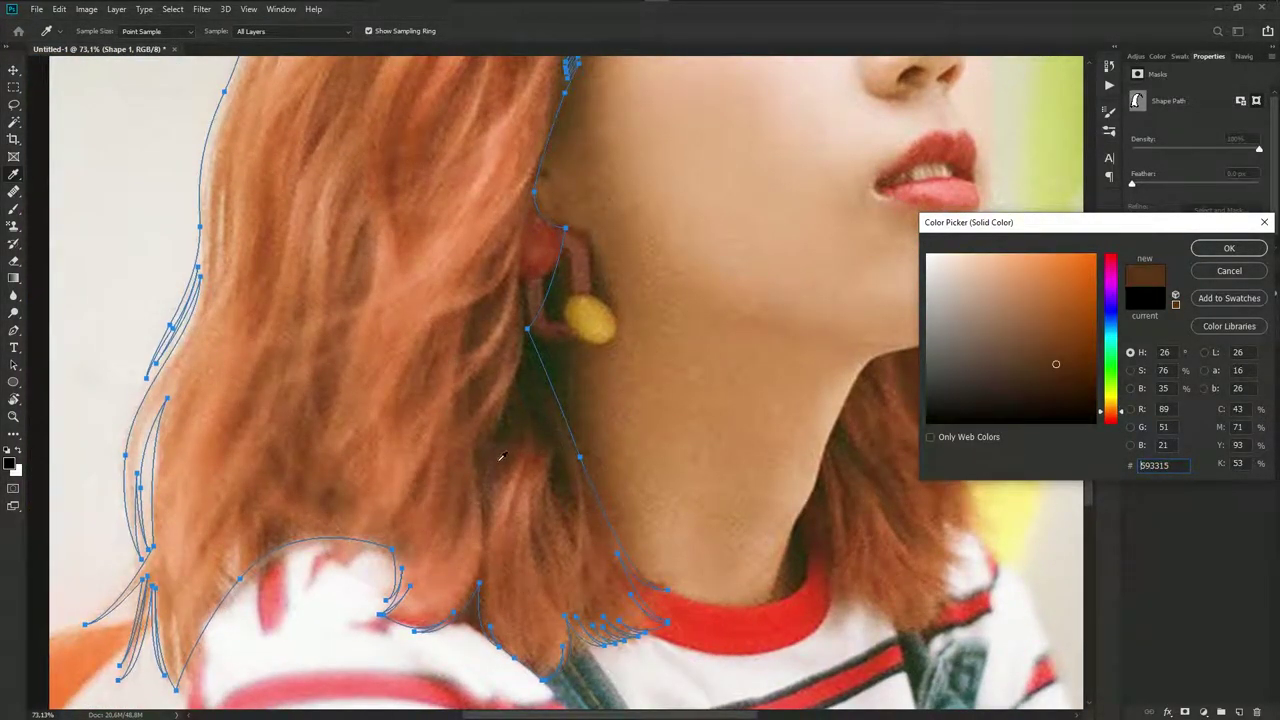
click(1229, 248)
Select the Shape 1 layer and make the reference photo layer visible again
click(1133, 358)
scroll(683, 338, down, 5)
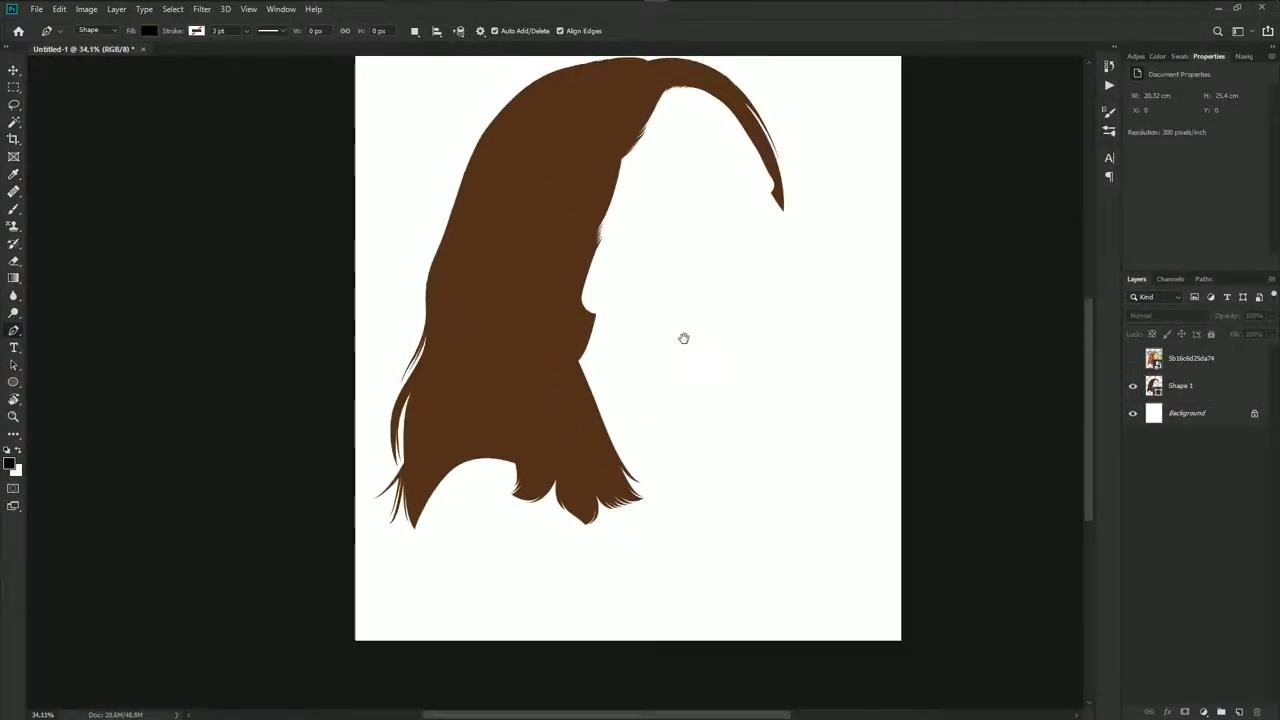
drag(683, 338, 631, 413)
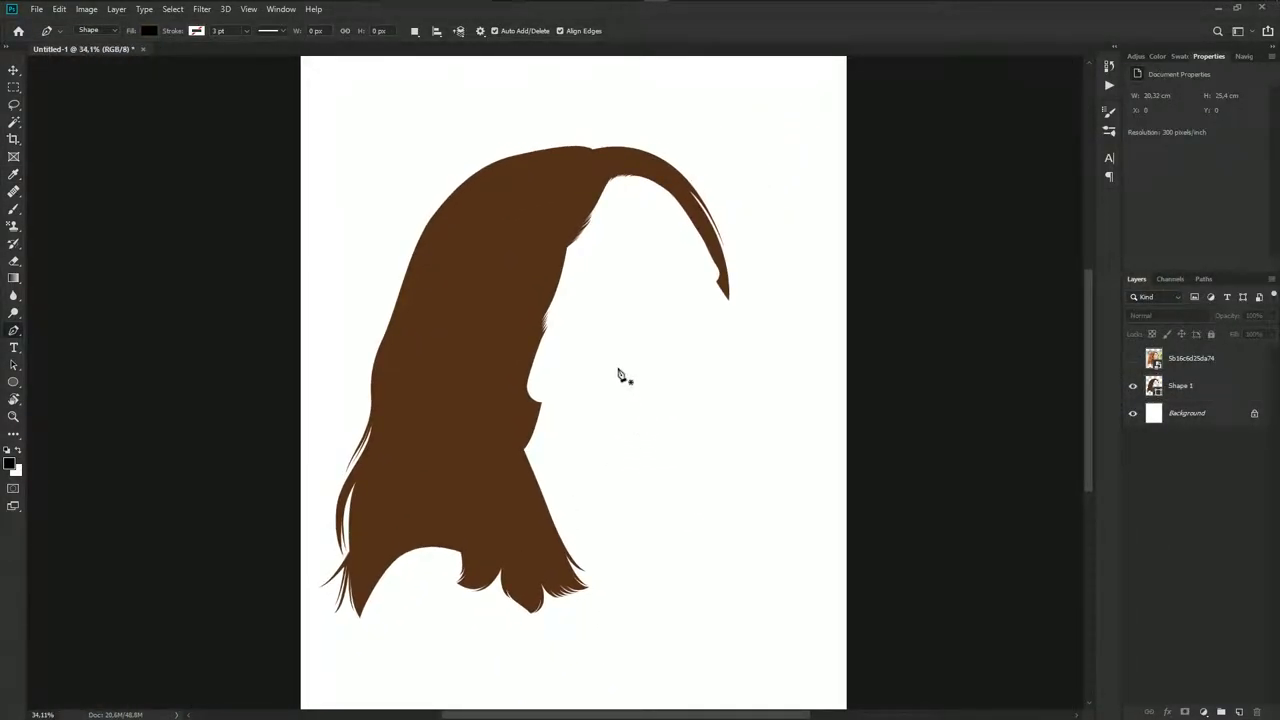
scroll(515, 347, up, 2)
click(1180, 387)
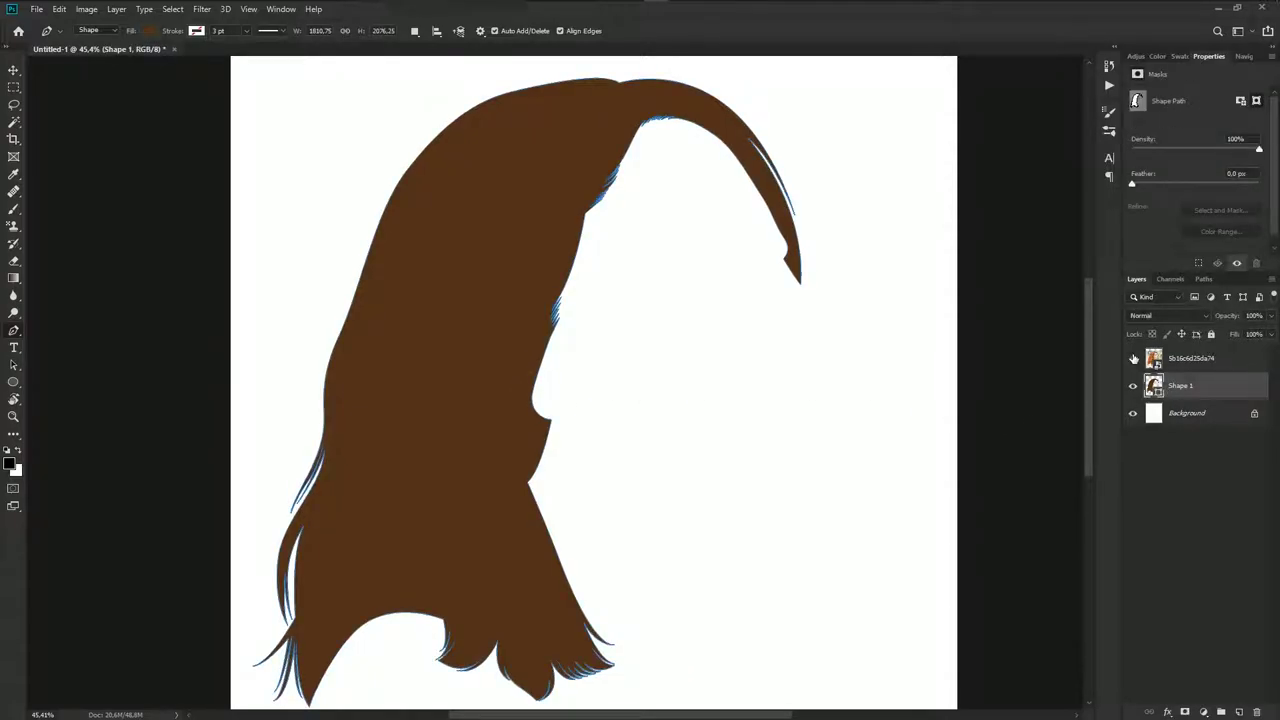
click(1133, 358)
Set Path Operations to Combine Shapes so new paths add to the hair shape
scroll(829, 463, up, 2)
drag(814, 471, 650, 425)
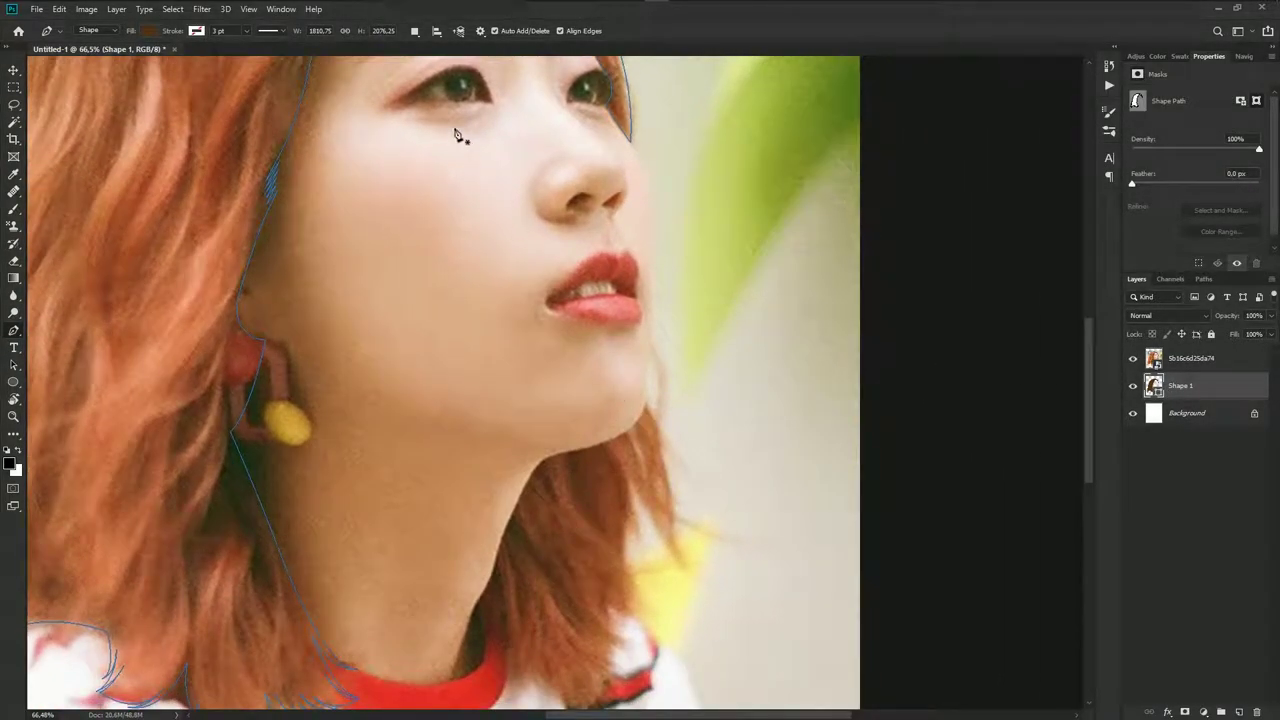
click(415, 31)
click(460, 63)
Trace a new path from the chin along the jaw and down the neck edge
scroll(688, 374, up, 1)
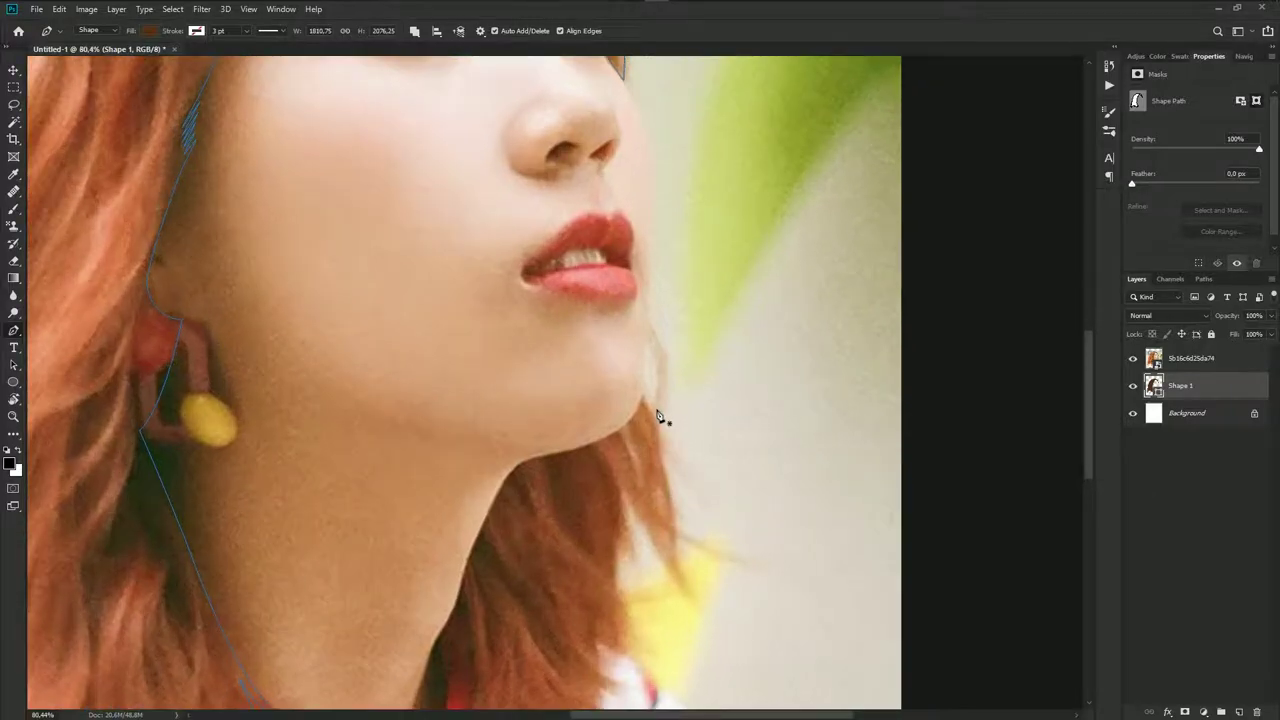
scroll(657, 420, up, 1)
click(645, 395)
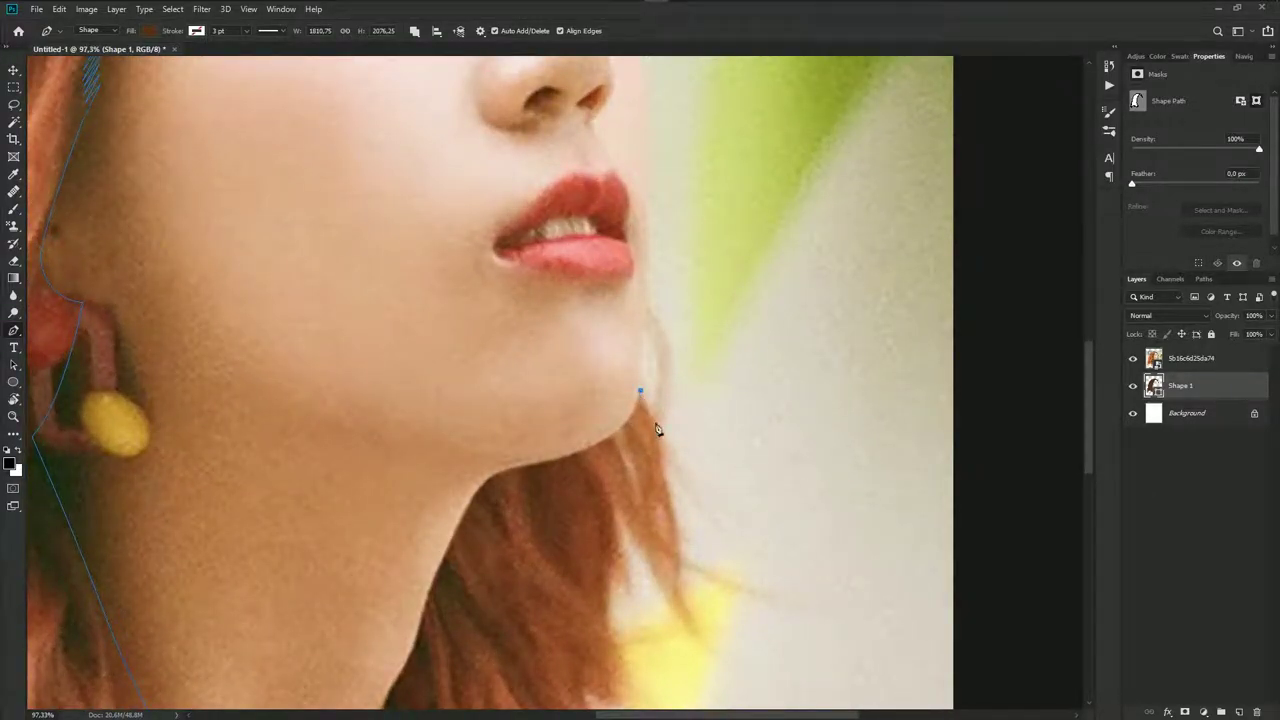
scroll(652, 423, down, 3)
scroll(543, 277, up, 1)
scroll(556, 279, up, 1)
click(554, 272)
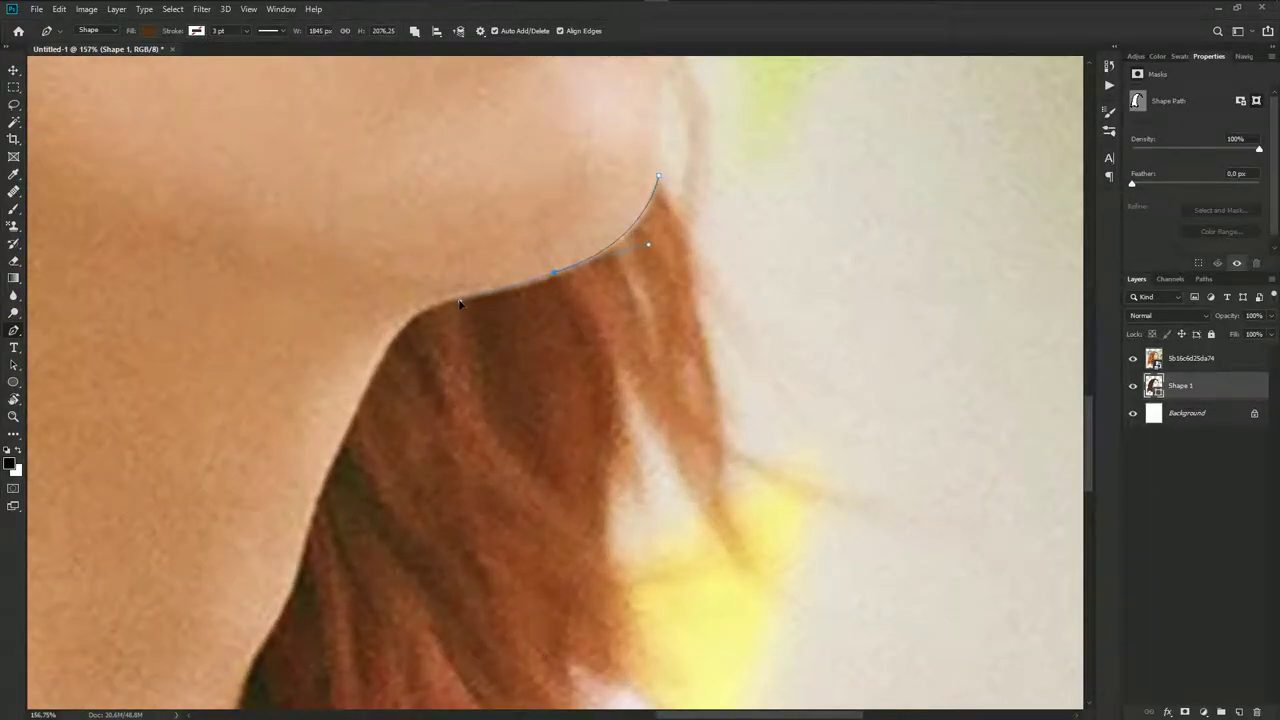
click(454, 299)
drag(401, 322, 382, 349)
mouse_move(352, 455)
mouse_down()
mouse_move(392, 401)
mouse_move(423, 400)
mouse_up()
click(455, 294)
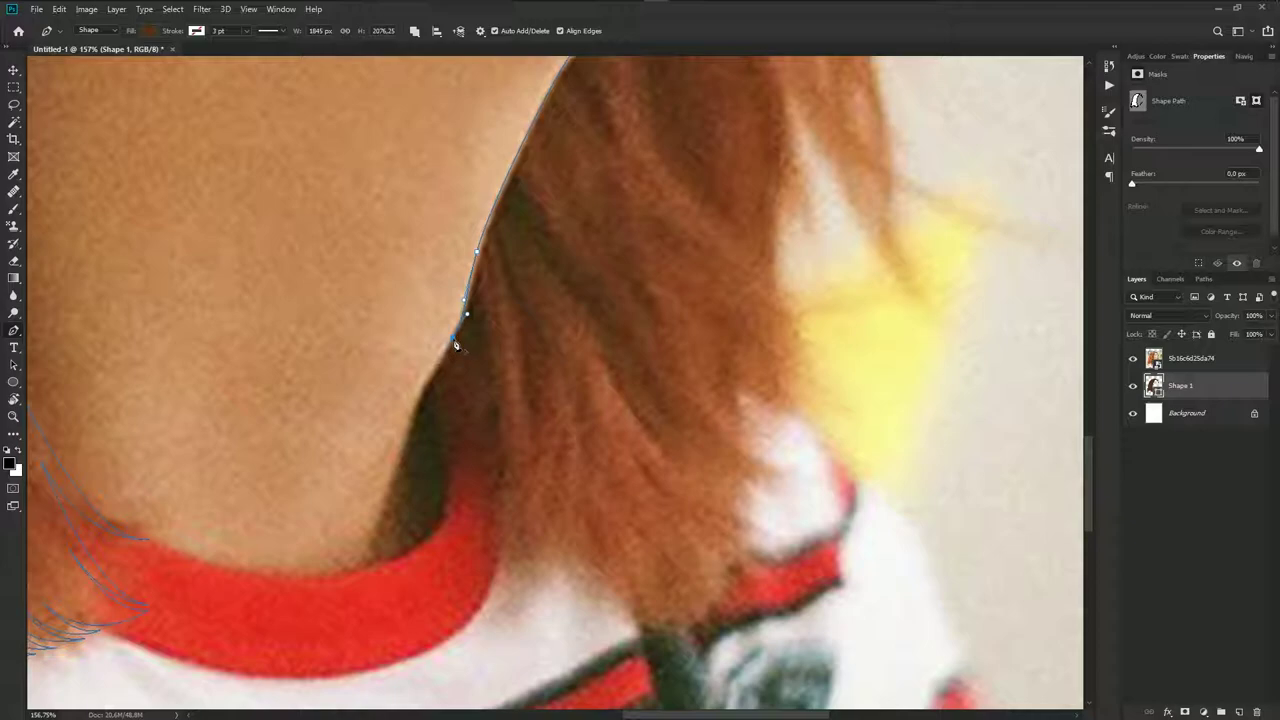
drag(472, 481, 458, 528)
drag(484, 410, 494, 246)
Add pointed hair-strand tips rising above the red collar
drag(470, 440, 428, 492)
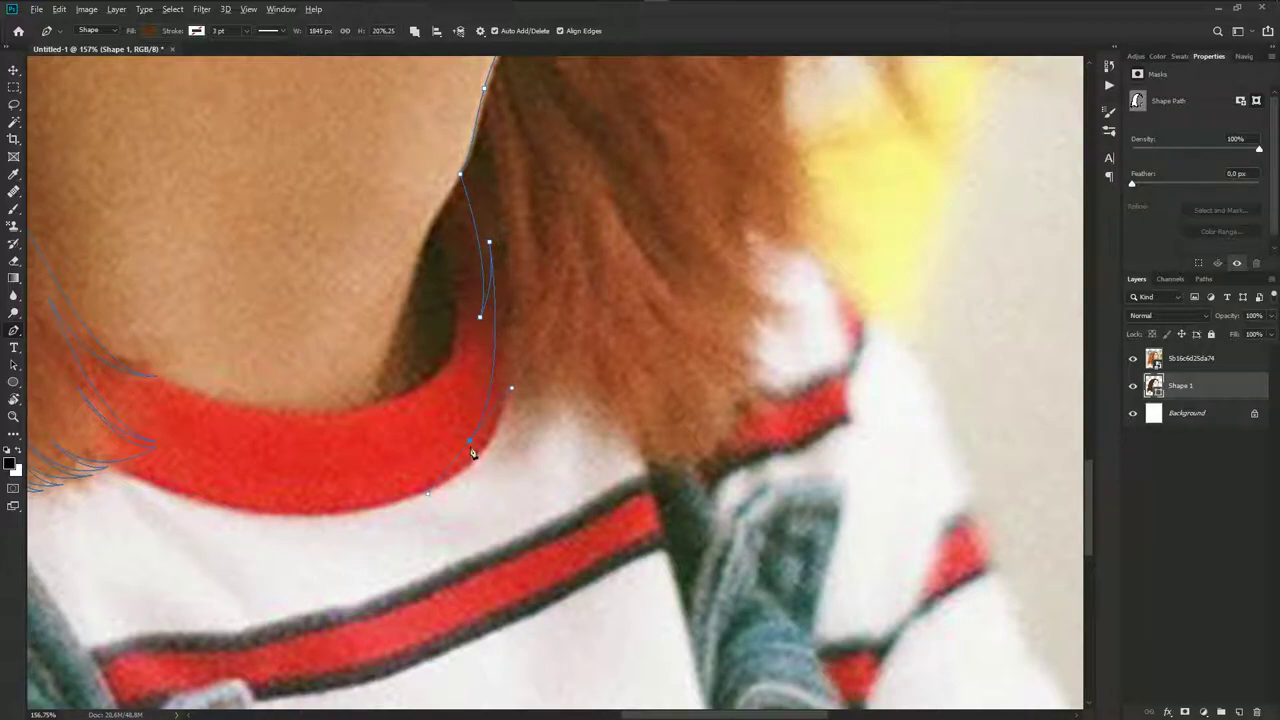
drag(505, 344, 511, 275)
drag(483, 452, 454, 484)
alt+click(469, 465)
drag(521, 356, 531, 272)
drag(488, 463, 533, 432)
drag(533, 363, 533, 287)
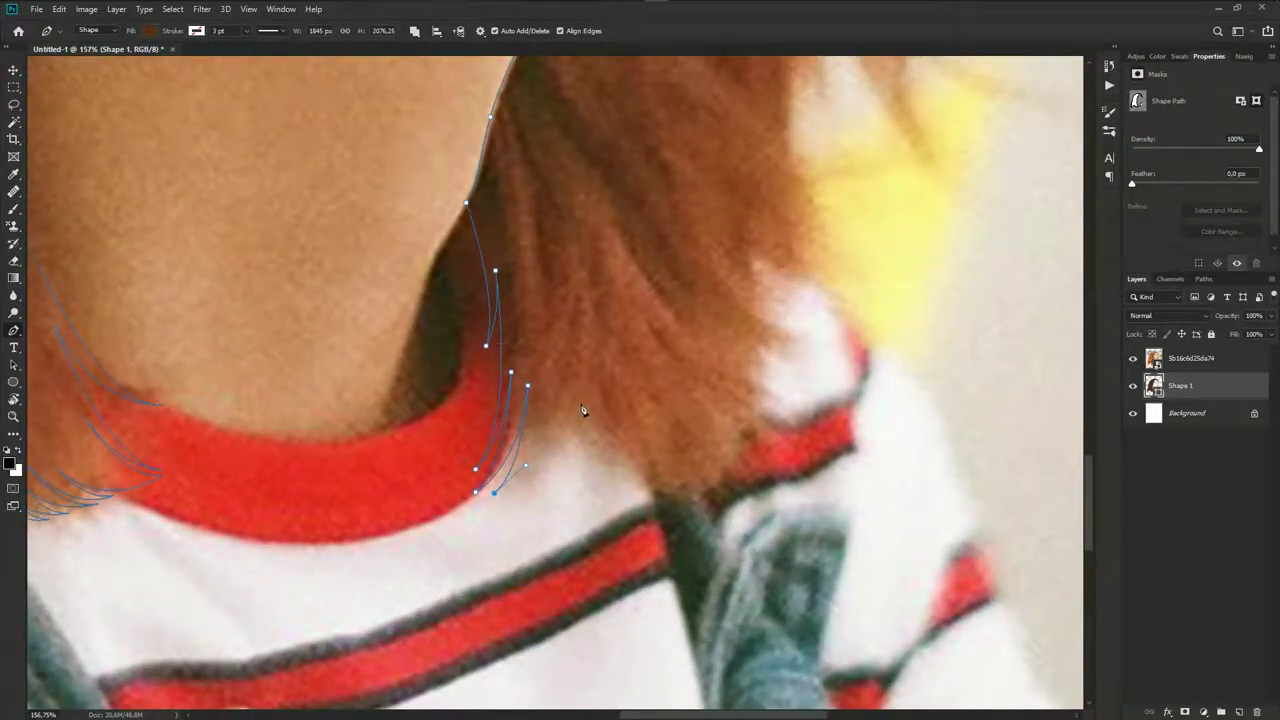
Curve the hair edge along the collar and across the shoulder to a sharp tip
mouse_move(580, 400)
mouse_down()
mouse_move(579, 322)
mouse_move(621, 282)
mouse_up()
key(ctrl+z)
drag(539, 406, 543, 343)
drag(617, 446, 688, 423)
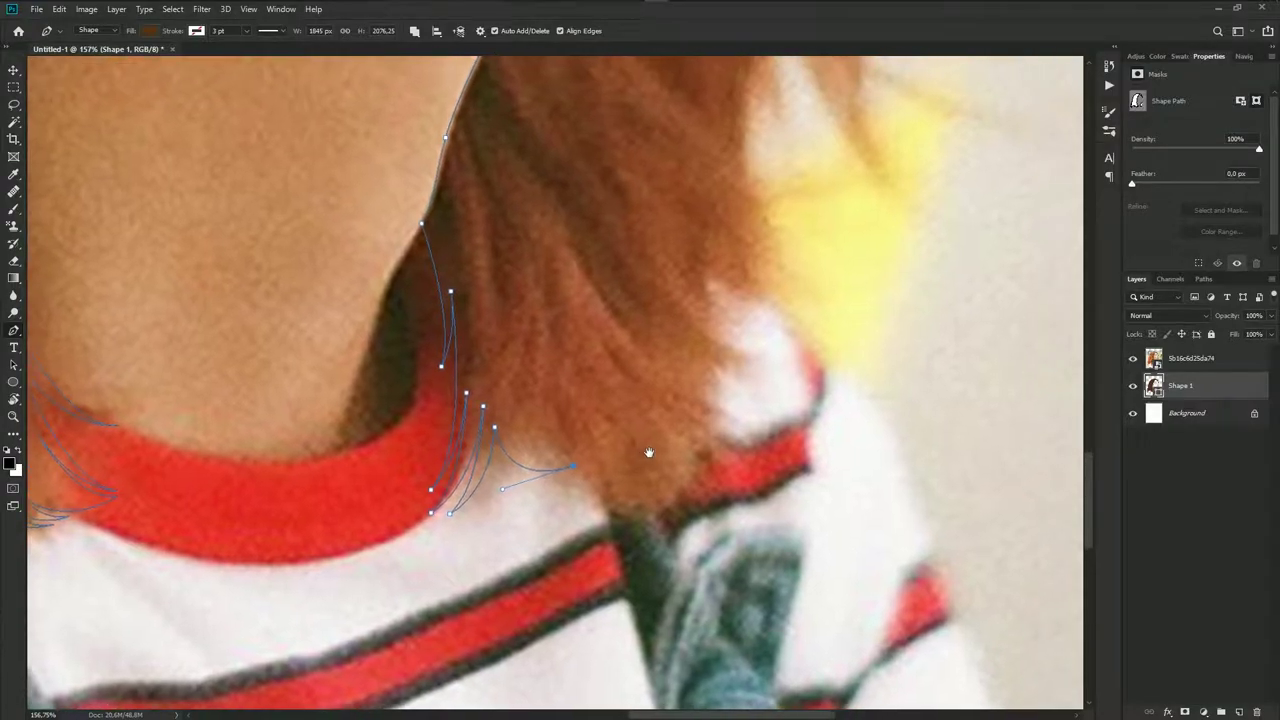
drag(620, 455, 576, 475)
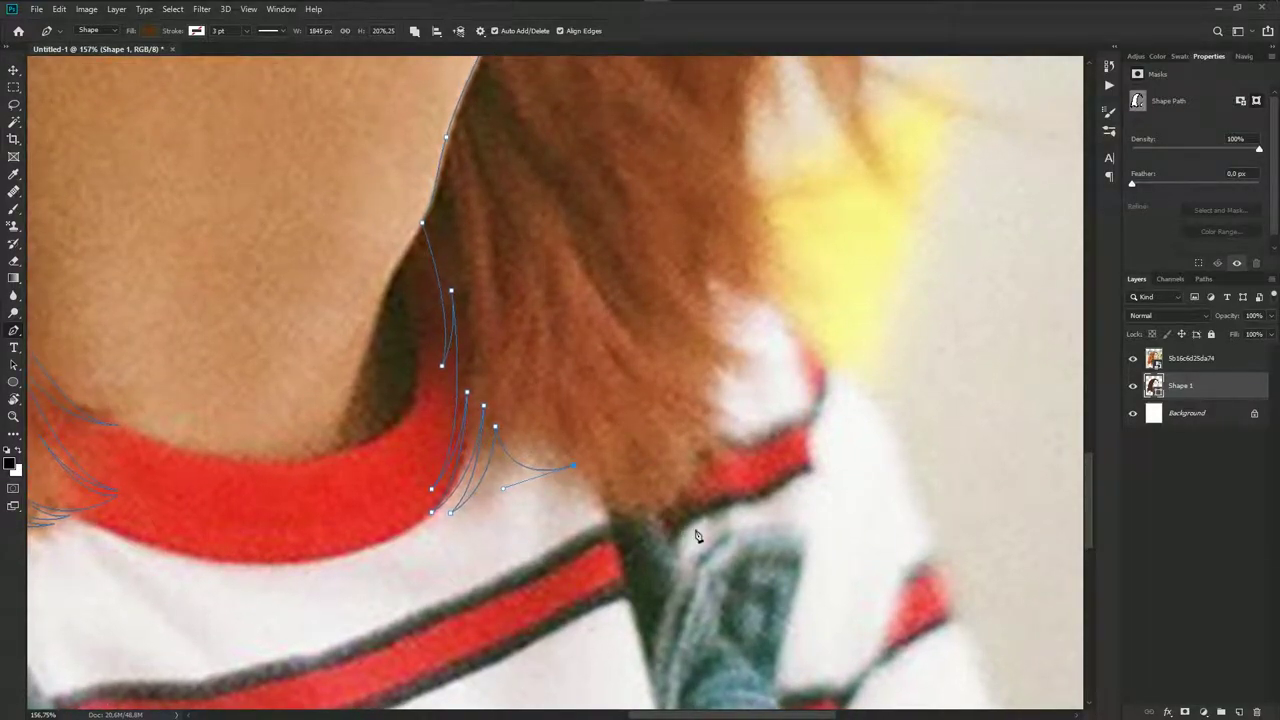
drag(701, 529, 781, 507)
alt+click(701, 529)
Add a strand running from the shoulder and curving back up into the hair
scroll(627, 479, down, 5)
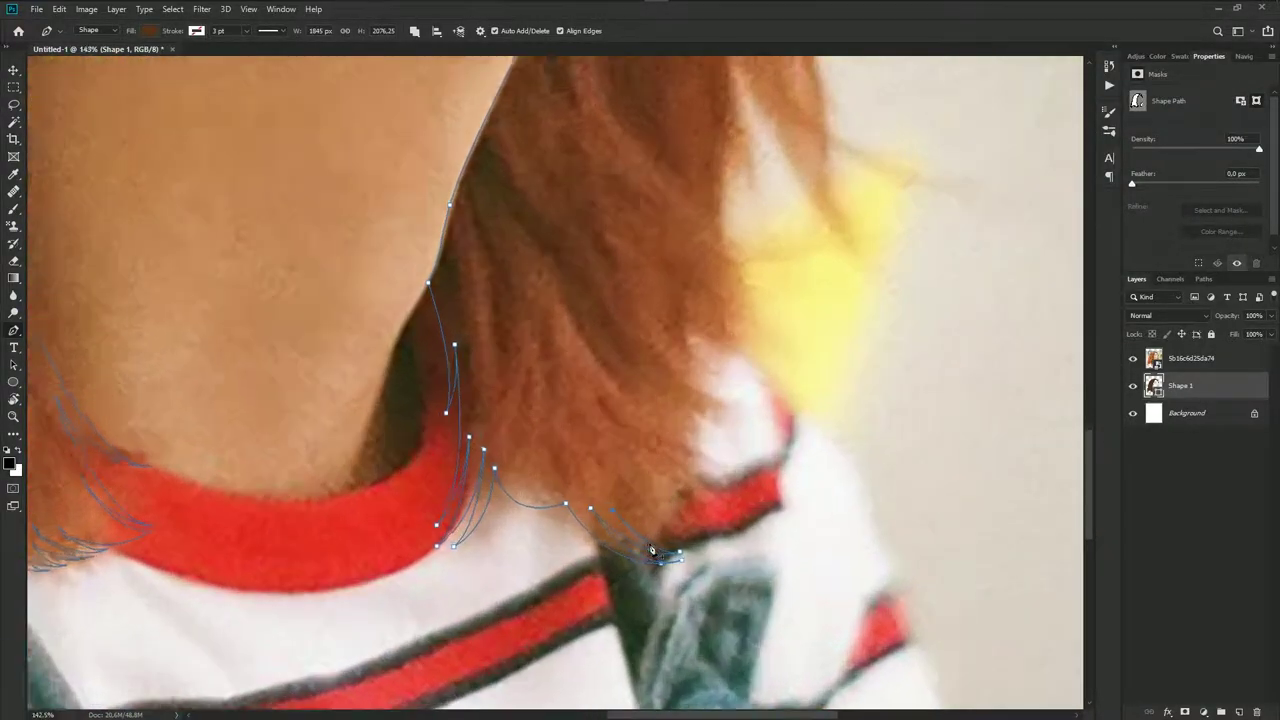
scroll(688, 550, up, 5)
drag(688, 550, 716, 543)
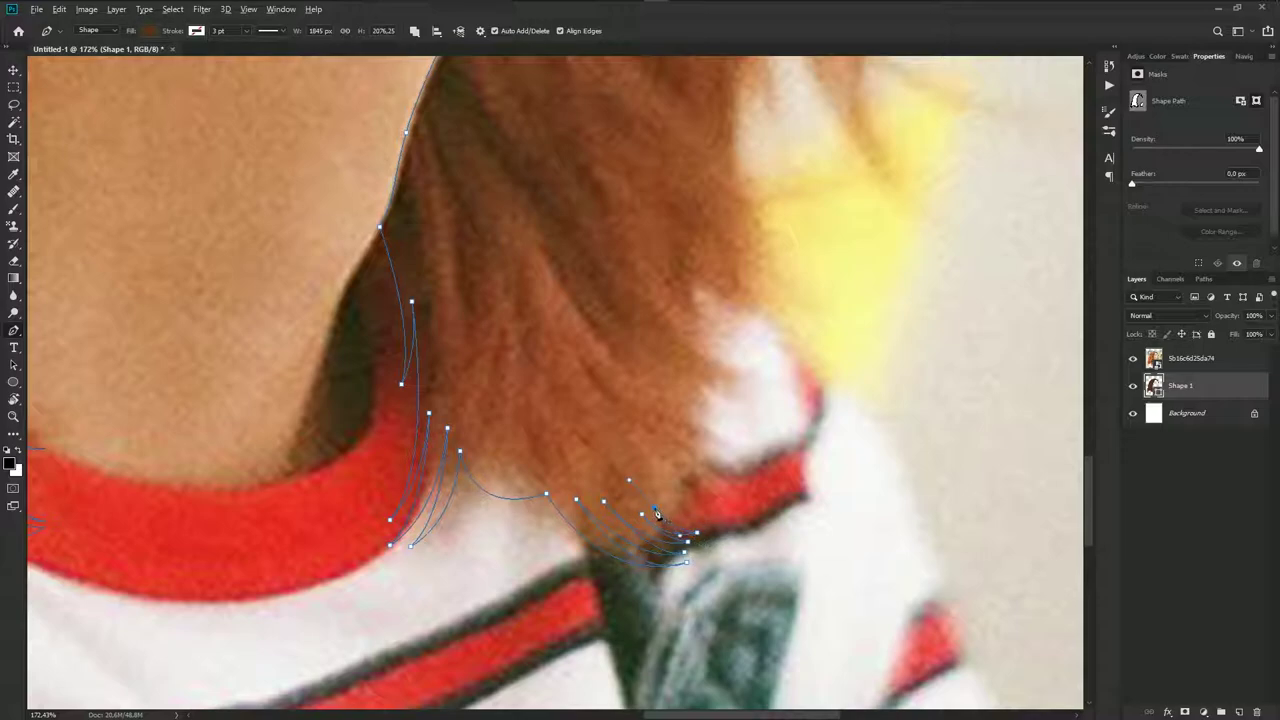
scroll(657, 514, down, 2)
scroll(665, 525, down, 2)
scroll(678, 510, up, 2)
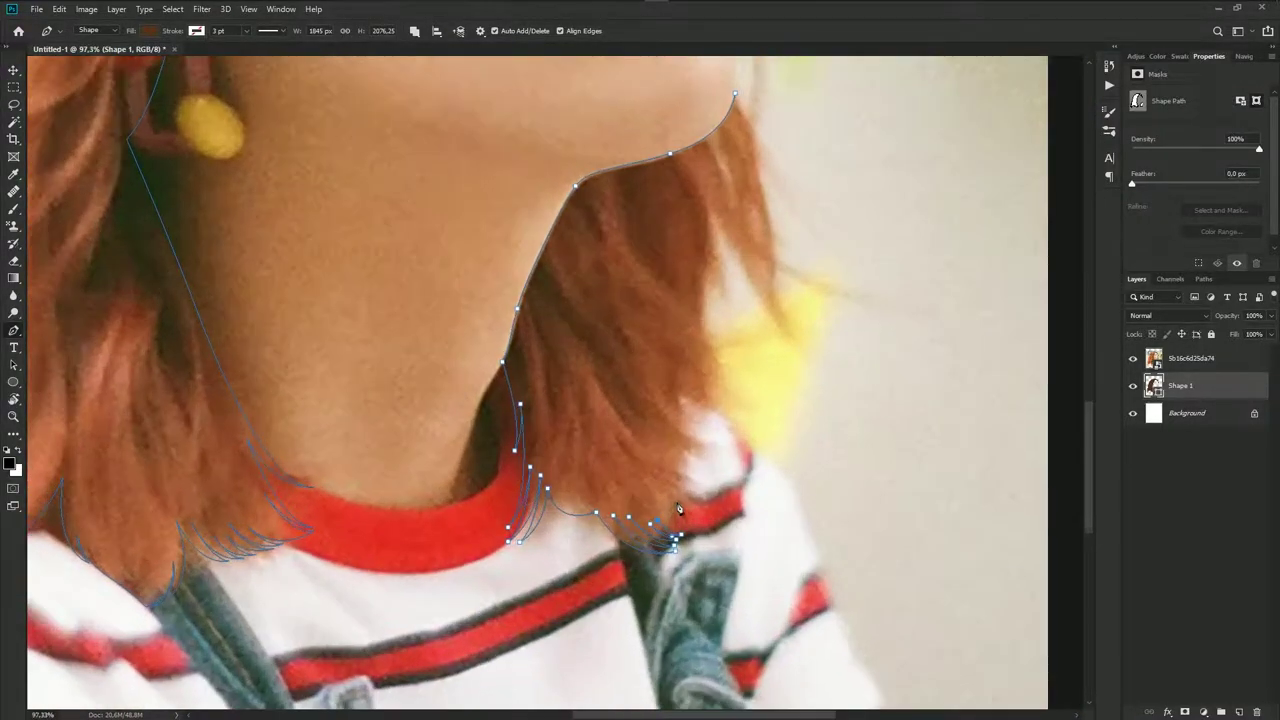
scroll(678, 510, up, 2)
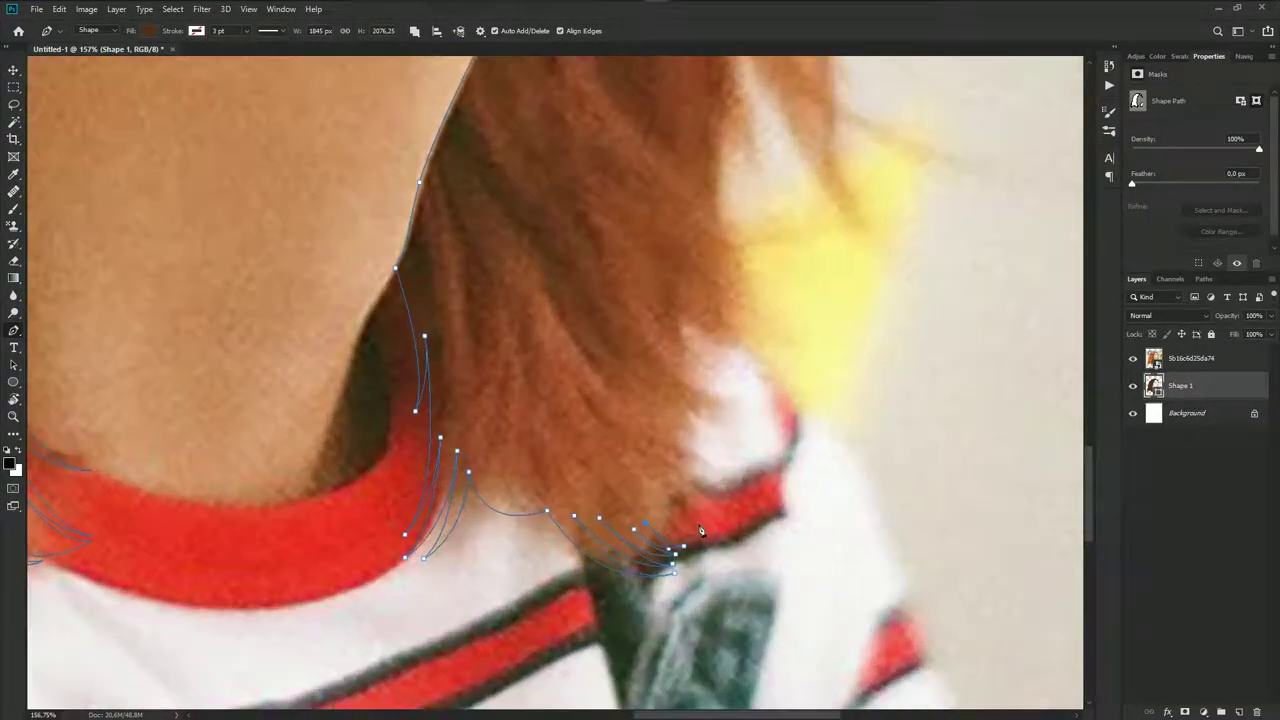
click(670, 465)
click(617, 391)
click(785, 479)
mouse_move(667, 421)
mouse_down()
mouse_move(632, 393)
mouse_move(803, 445)
mouse_up()
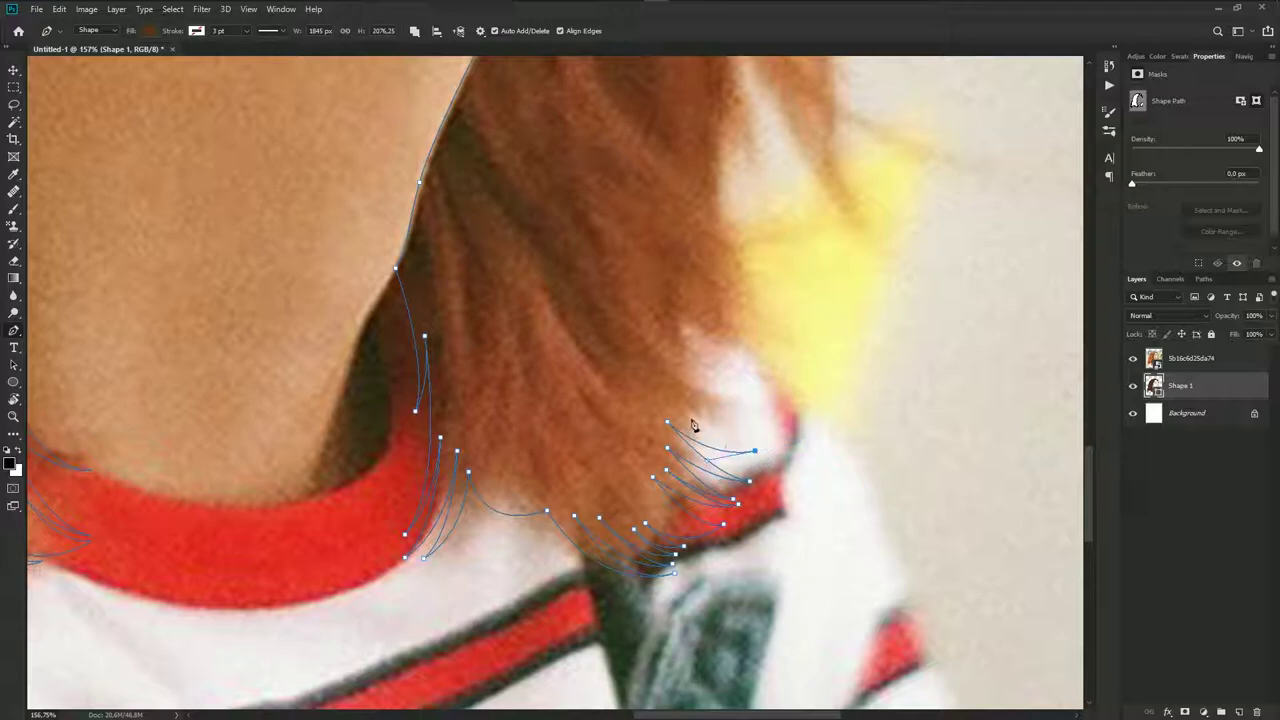
Stack more curved, pointed strand tips climbing the hair's outer edge
drag(675, 404, 626, 350)
drag(676, 408, 755, 426)
drag(705, 411, 807, 418)
drag(700, 355, 666, 449)
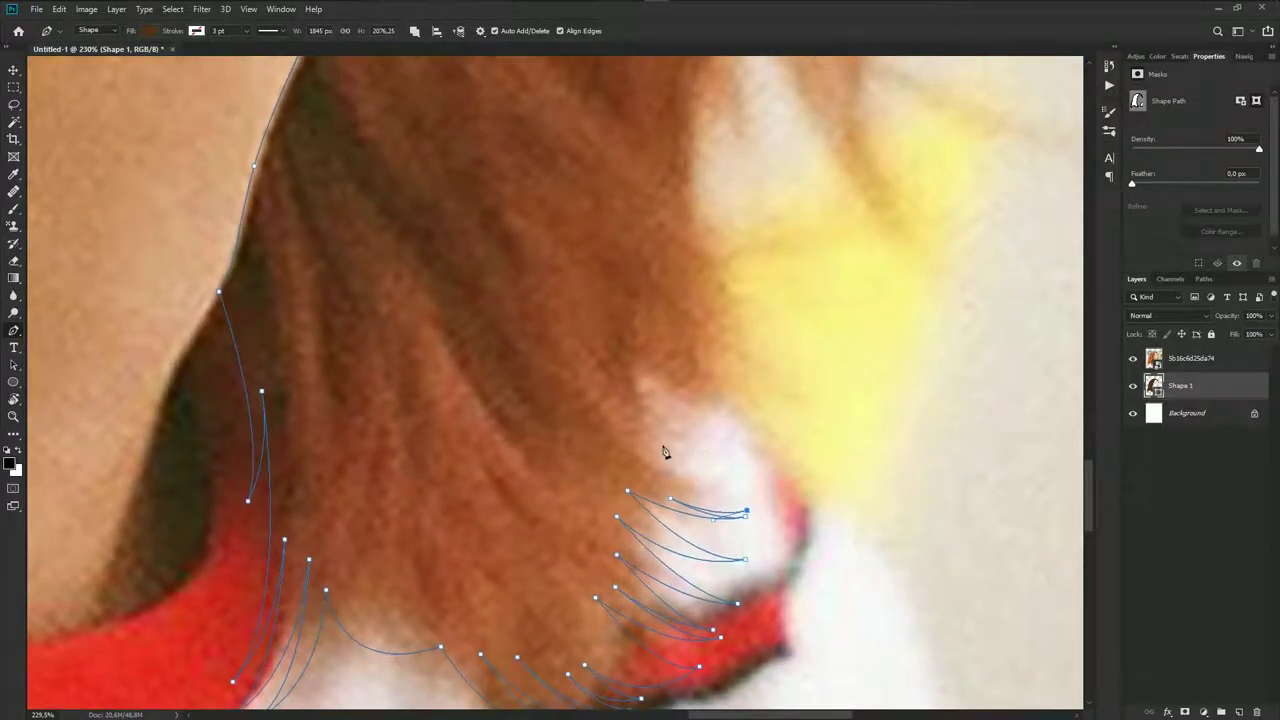
click(584, 337)
drag(747, 471, 800, 466)
alt+click(747, 471)
click(641, 387)
click(594, 293)
scroll(645, 392, down, 5)
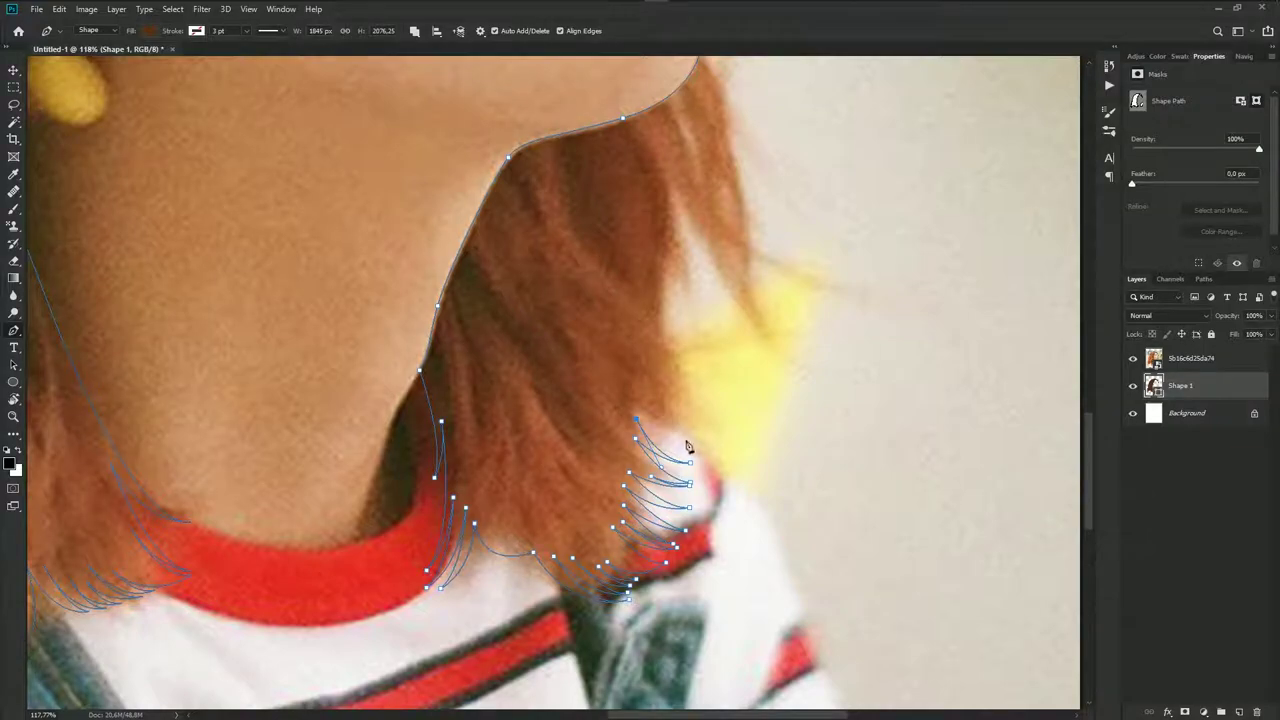
scroll(690, 440, up, 4)
Undo the misplaced anchor and add outward strand tips beside the neck
scroll(716, 465, down, 2)
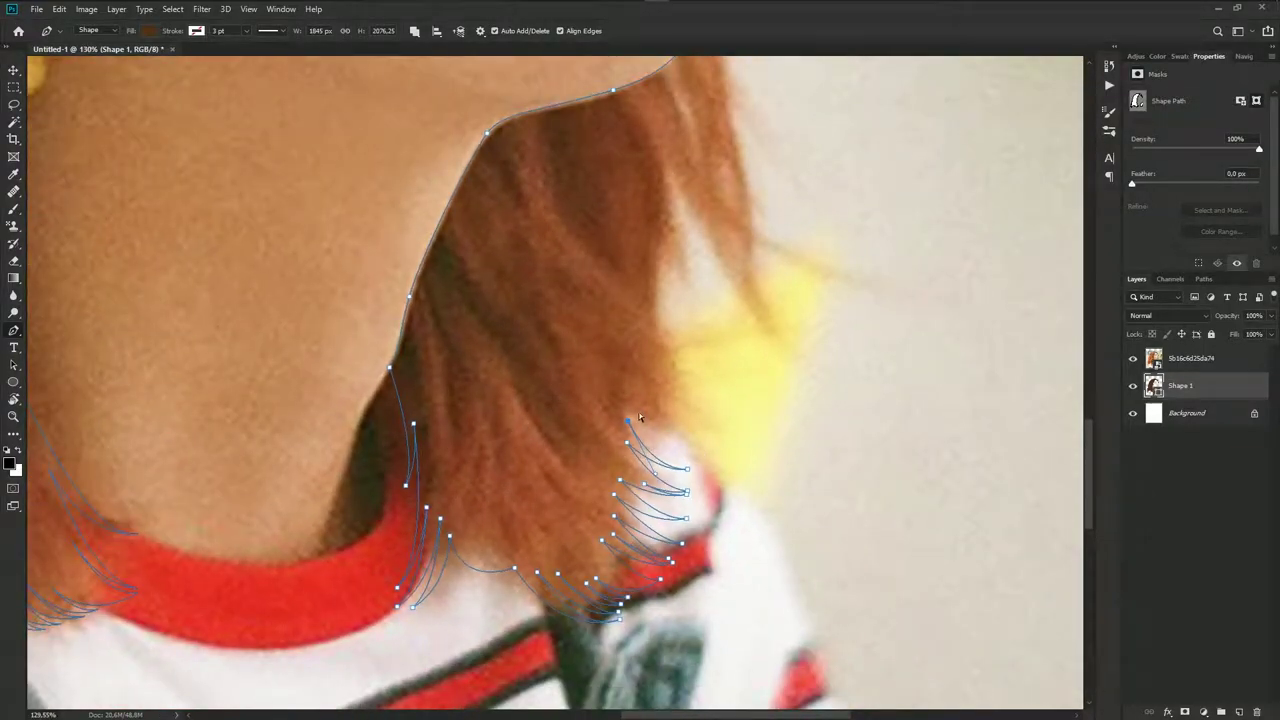
key(ctrl+z)
scroll(670, 374, down, 2)
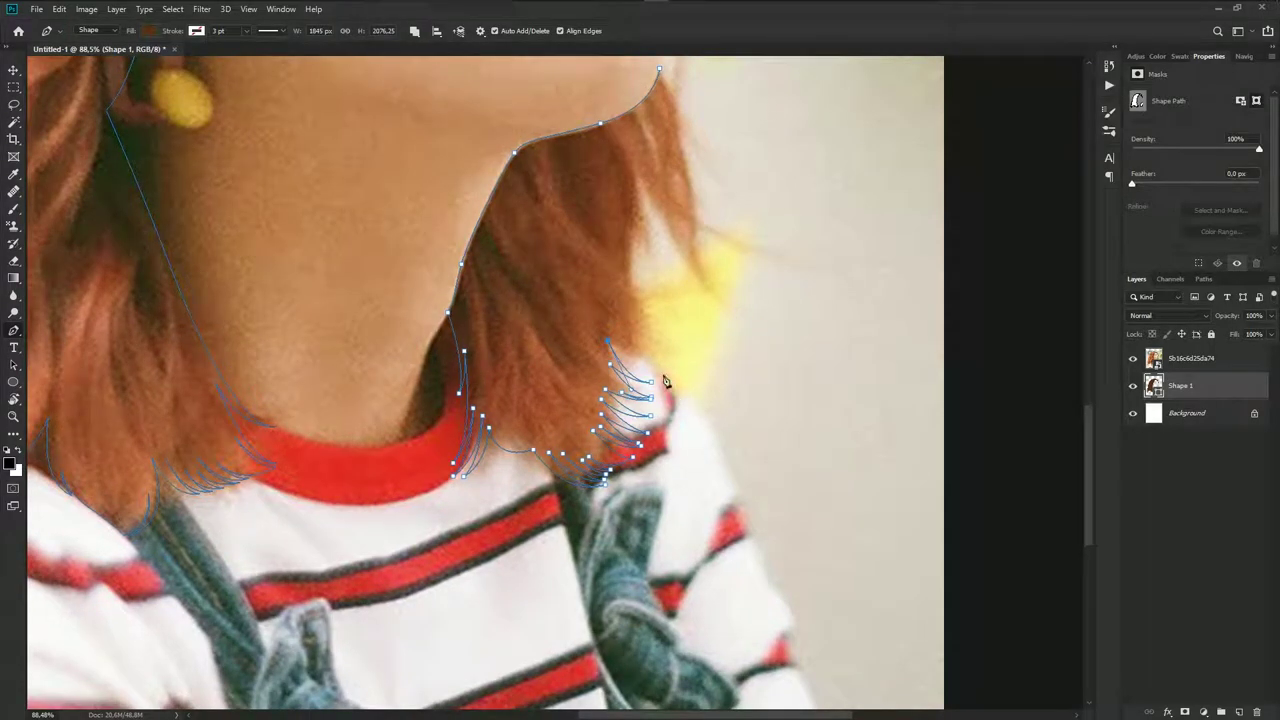
drag(663, 378, 647, 358)
scroll(640, 352, up, 3)
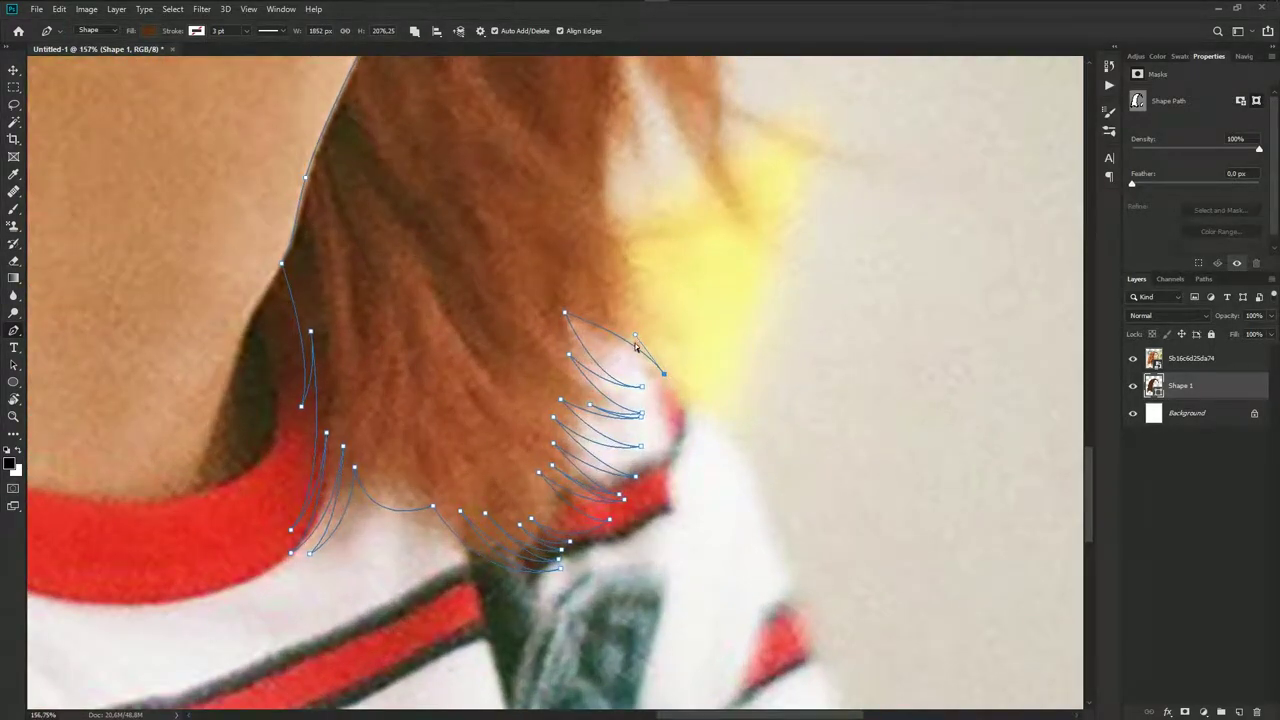
scroll(640, 355, up, 1)
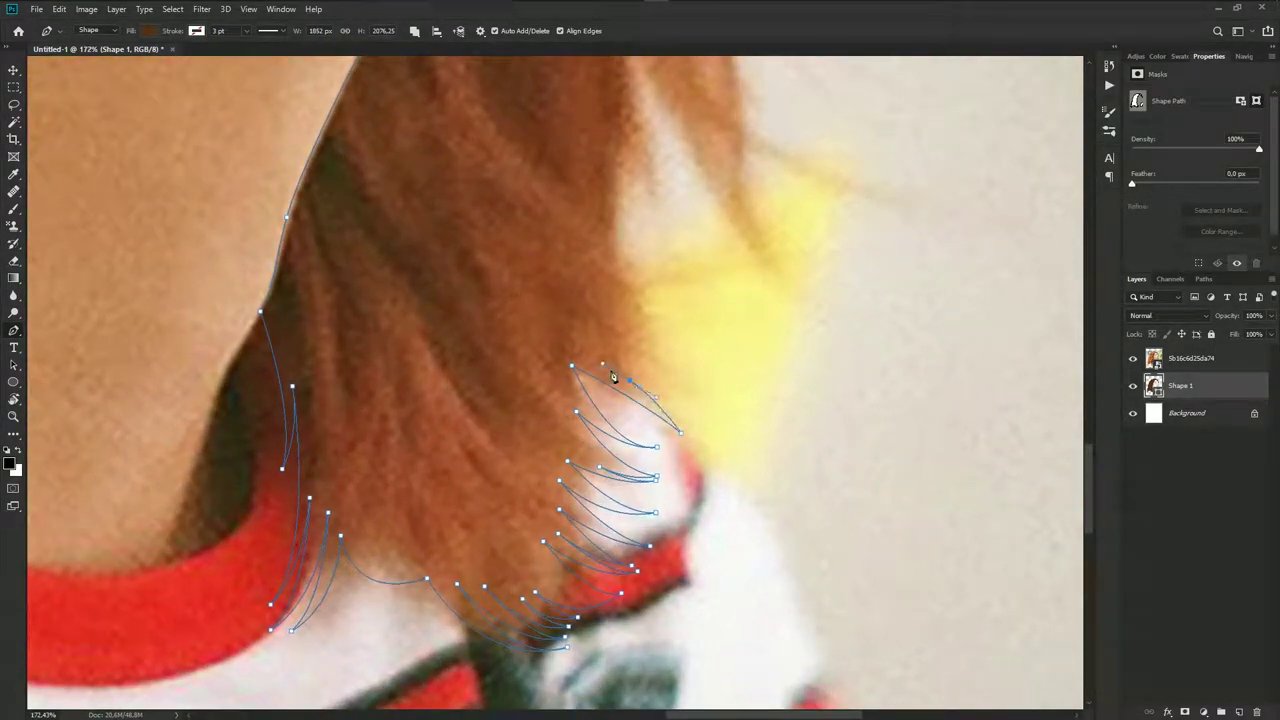
drag(713, 439, 716, 445)
mouse_move(634, 366)
mouse_down()
mouse_move(563, 334)
mouse_move(548, 305)
mouse_up()
click(733, 383)
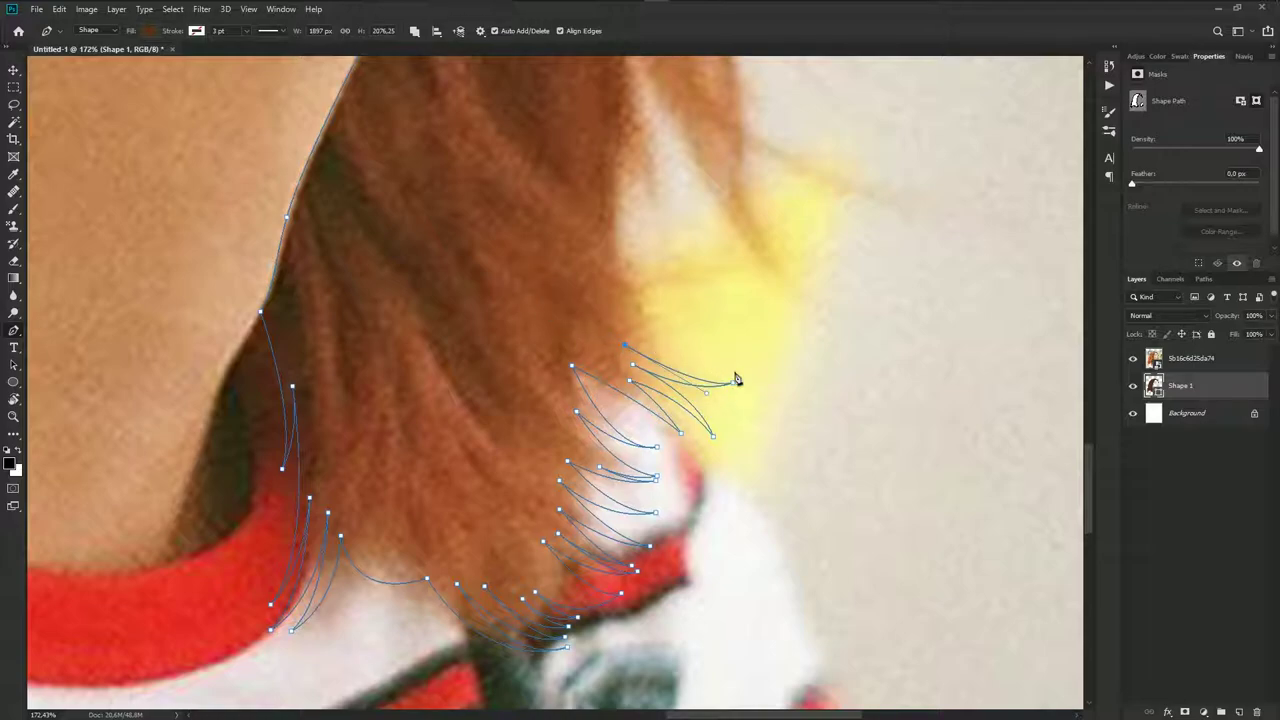
Add a strand tip toward the background and a thin strand curving upward
mouse_move(655, 293)
mouse_down()
mouse_move(660, 424)
mouse_move(525, 341)
mouse_up()
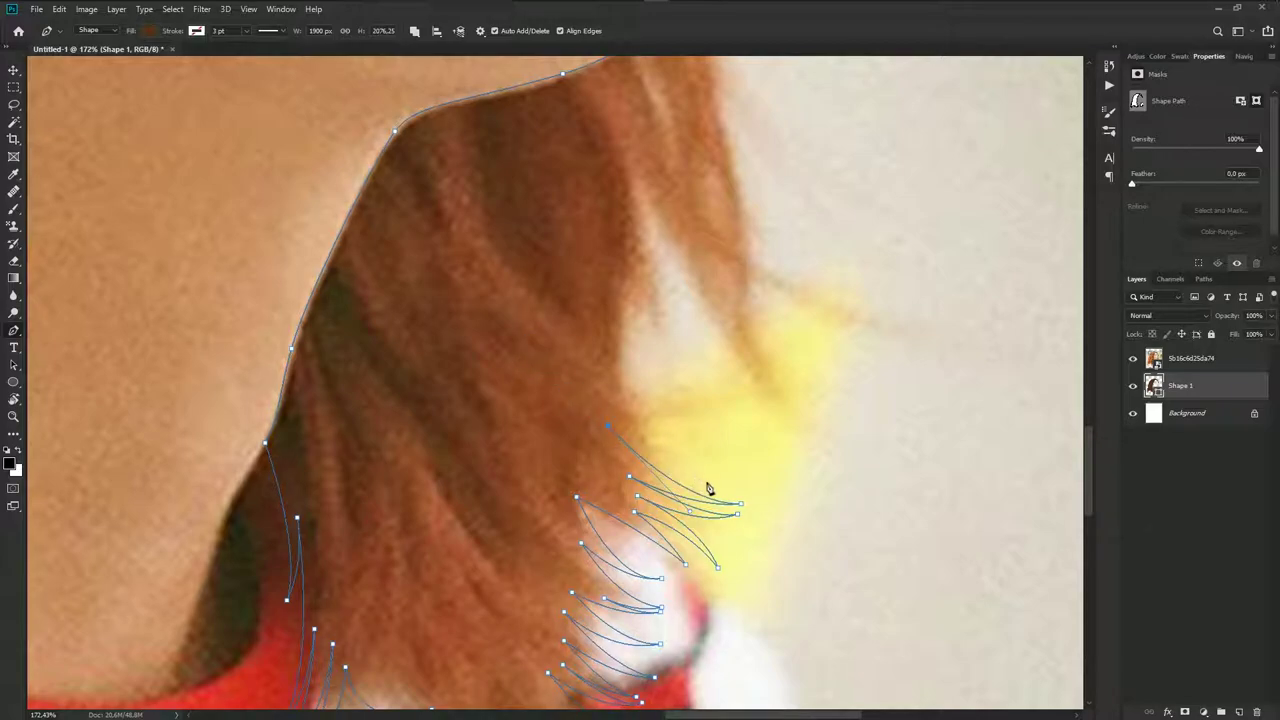
drag(713, 483, 743, 494)
drag(612, 403, 561, 331)
drag(620, 380, 600, 328)
scroll(621, 383, down, 3)
scroll(630, 390, up, 2)
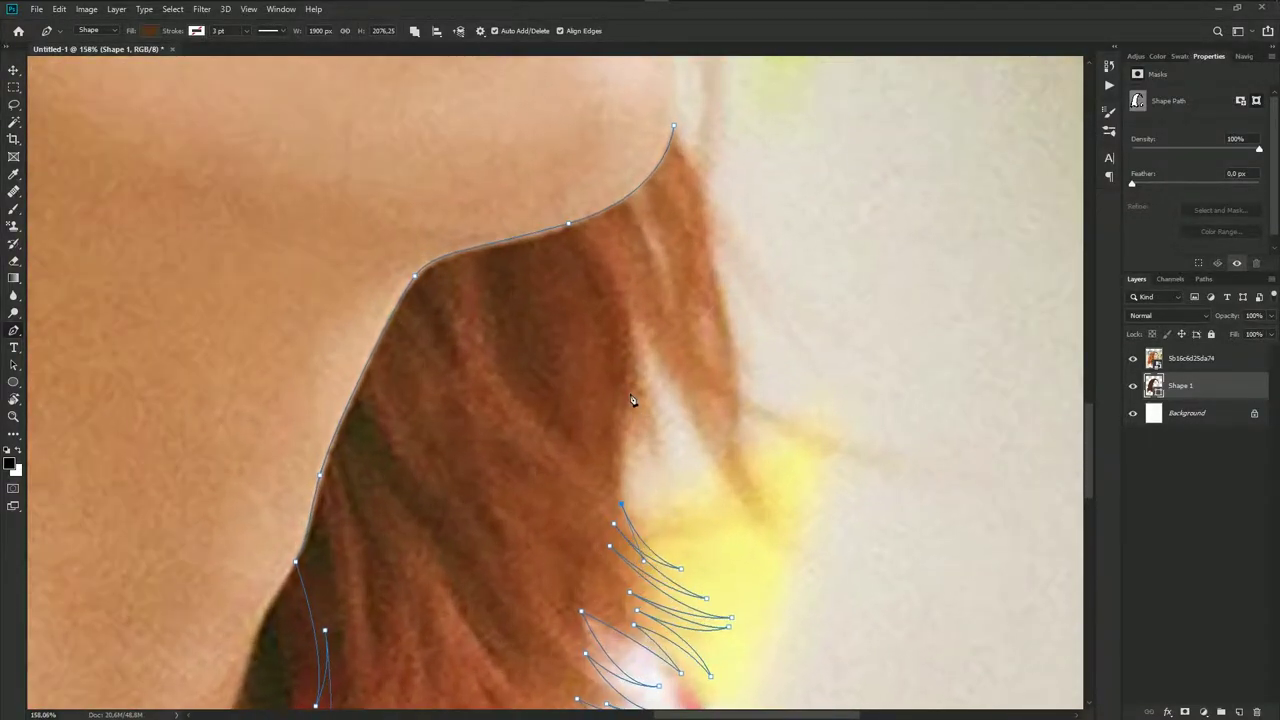
scroll(634, 397, up, 2)
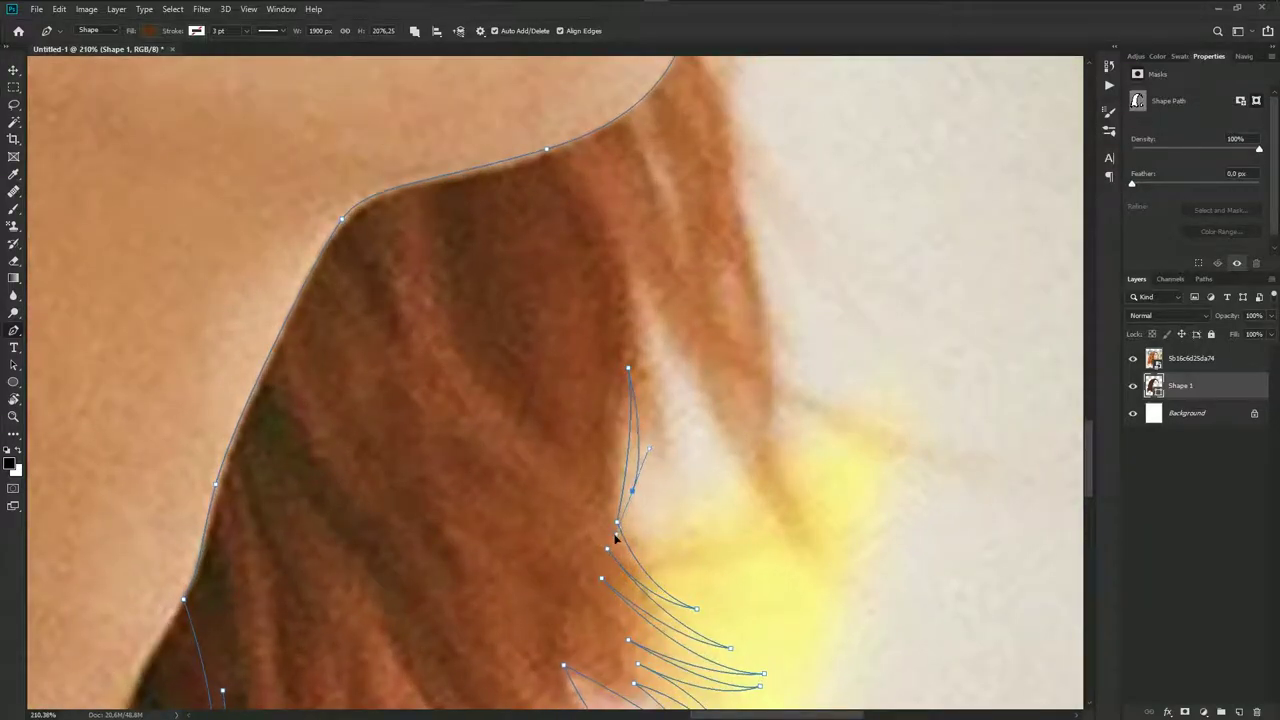
drag(632, 490, 650, 447)
drag(640, 381, 626, 303)
drag(645, 389, 644, 374)
drag(640, 518, 610, 561)
Add a longer flyaway strand reaching right with a sharp tip, returning to its base
scroll(648, 490, down, 3)
drag(641, 337, 590, 212)
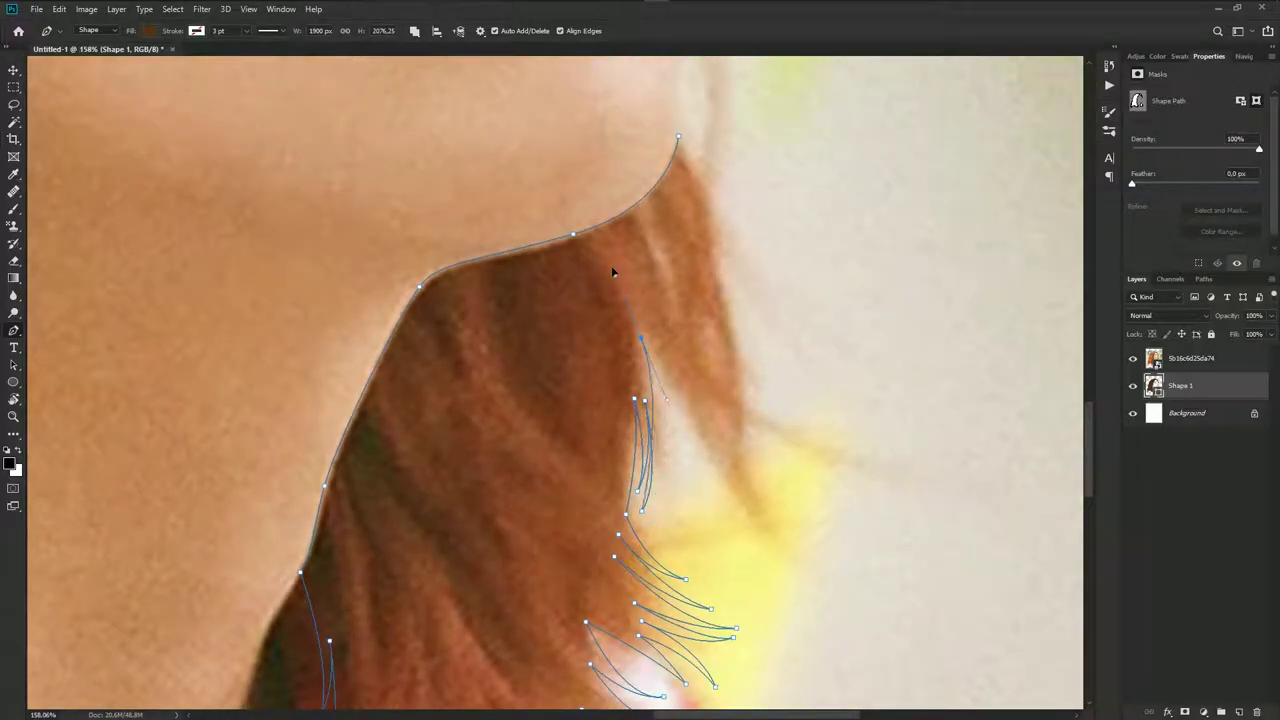
scroll(708, 413, down, 2)
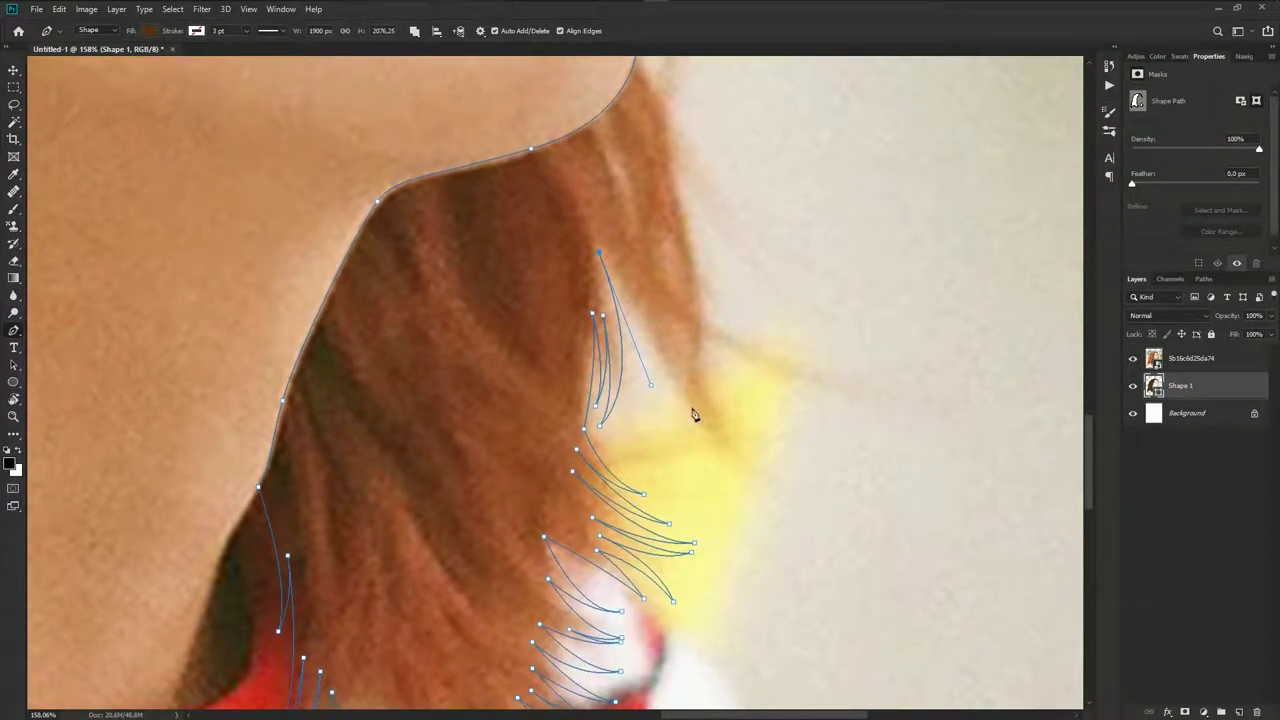
drag(746, 476, 797, 491)
scroll(750, 481, up, 2)
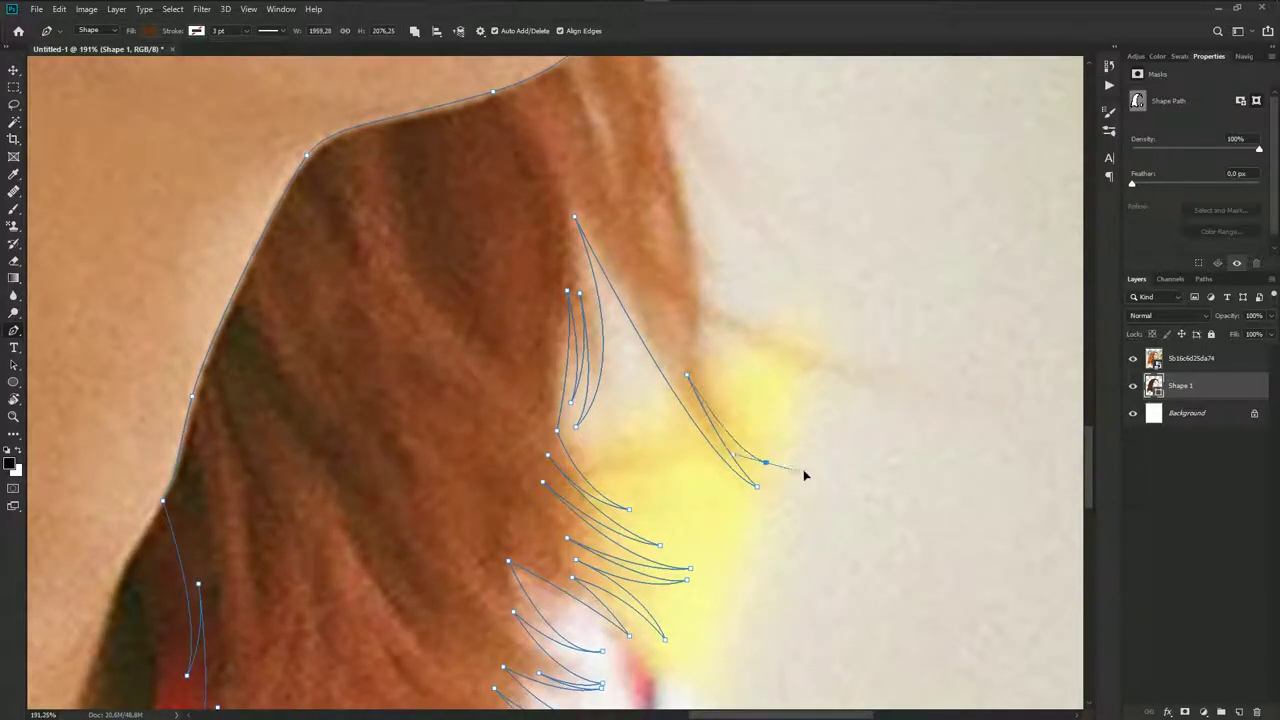
click(766, 464)
scroll(768, 470, down, 2)
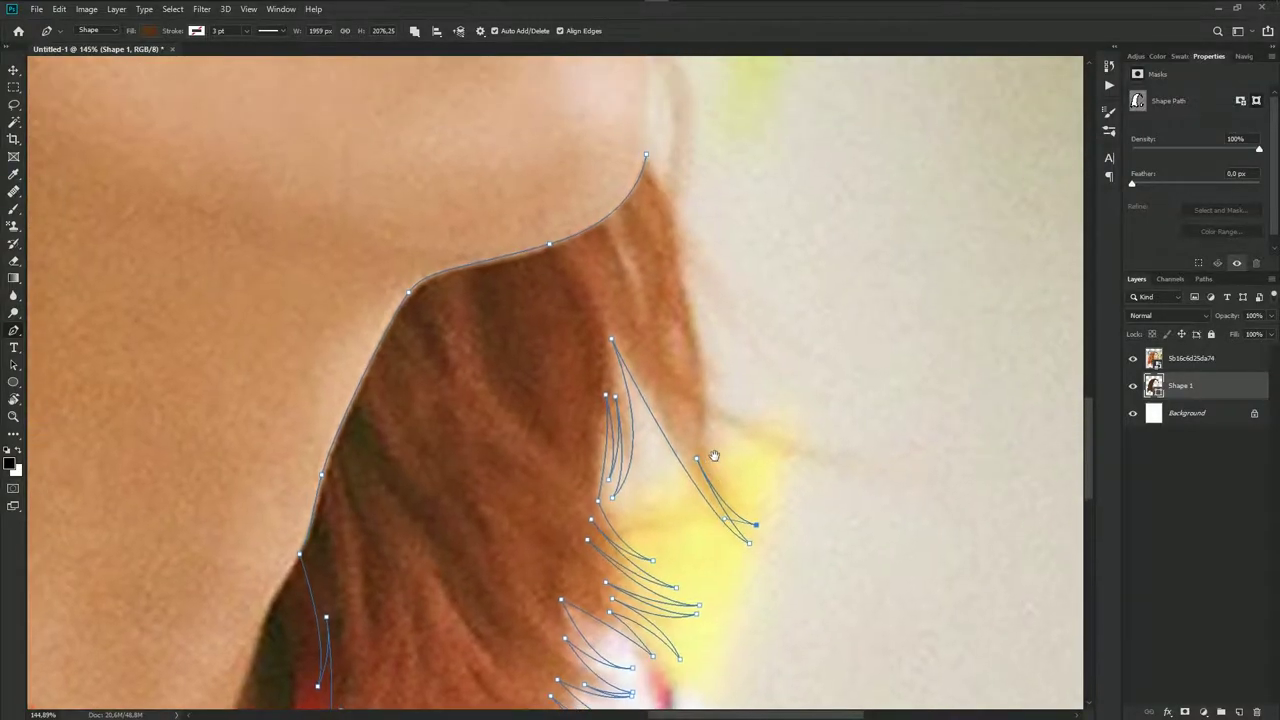
click(637, 281)
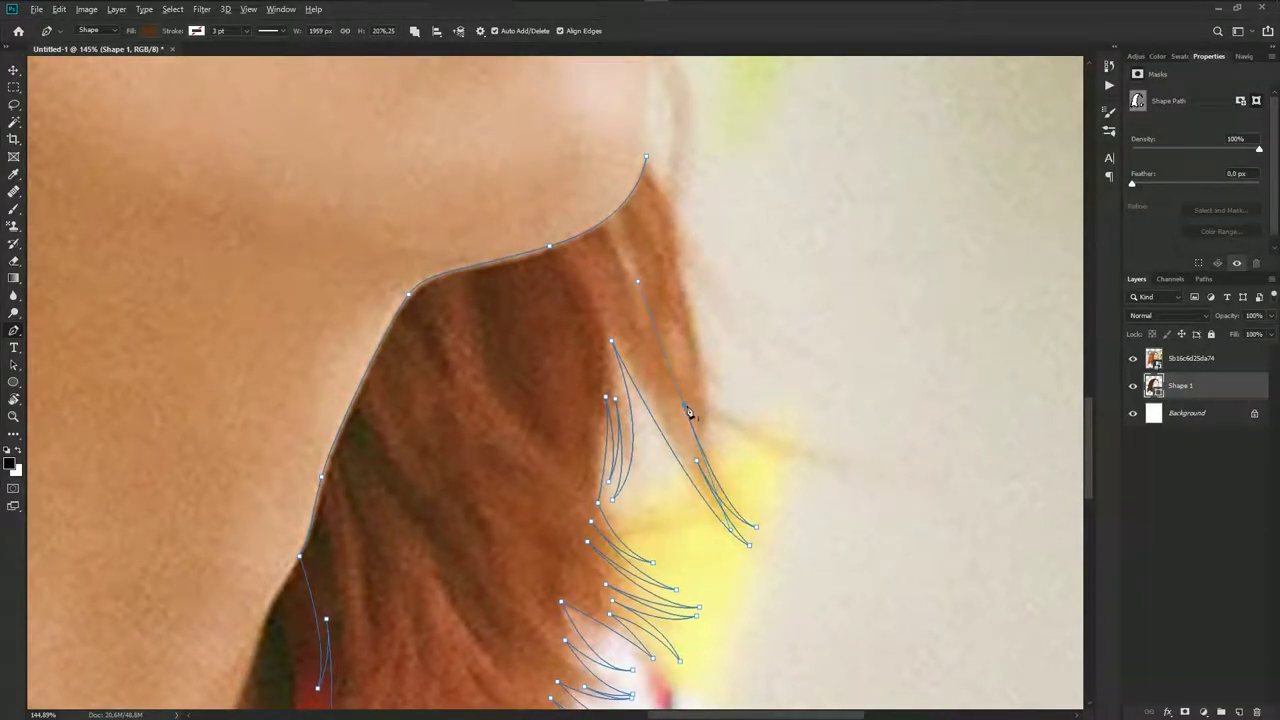
drag(815, 465, 884, 457)
alt+click(815, 465)
click(697, 397)
Add a final strand and close the hair outline at its starting anchor
scroll(700, 399, down, 2)
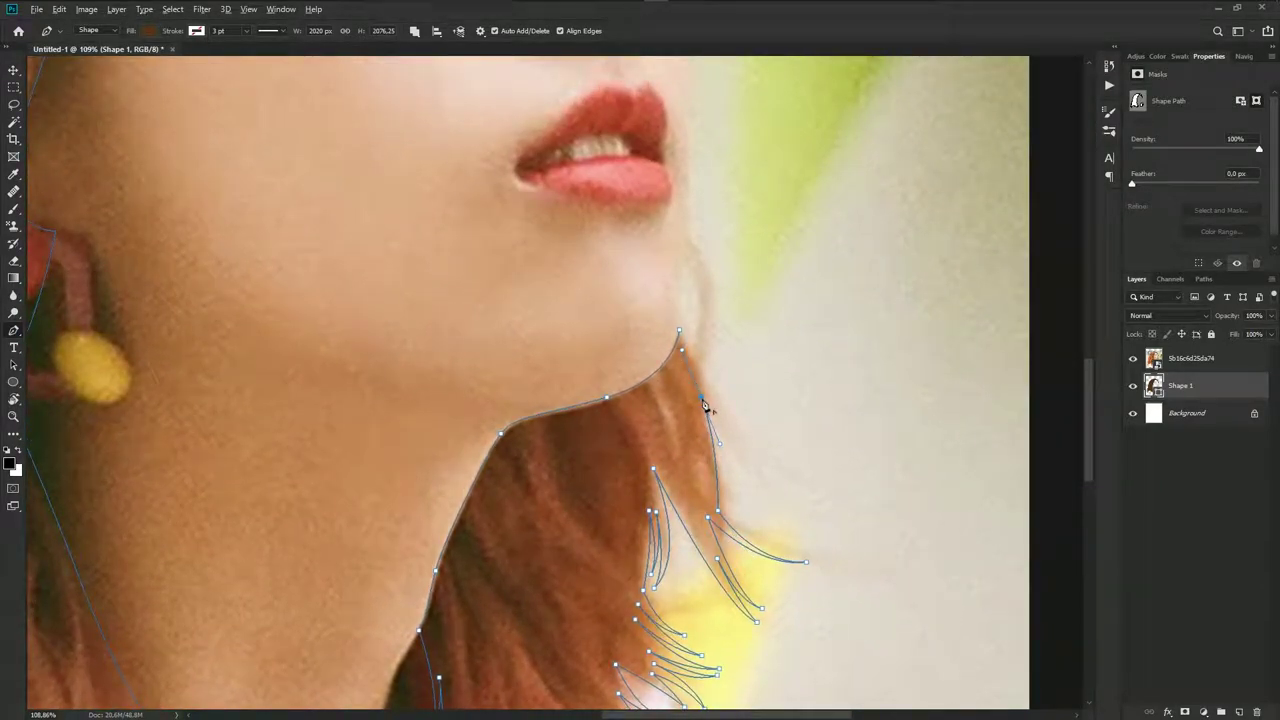
drag(795, 498, 849, 499)
drag(678, 330, 646, 270)
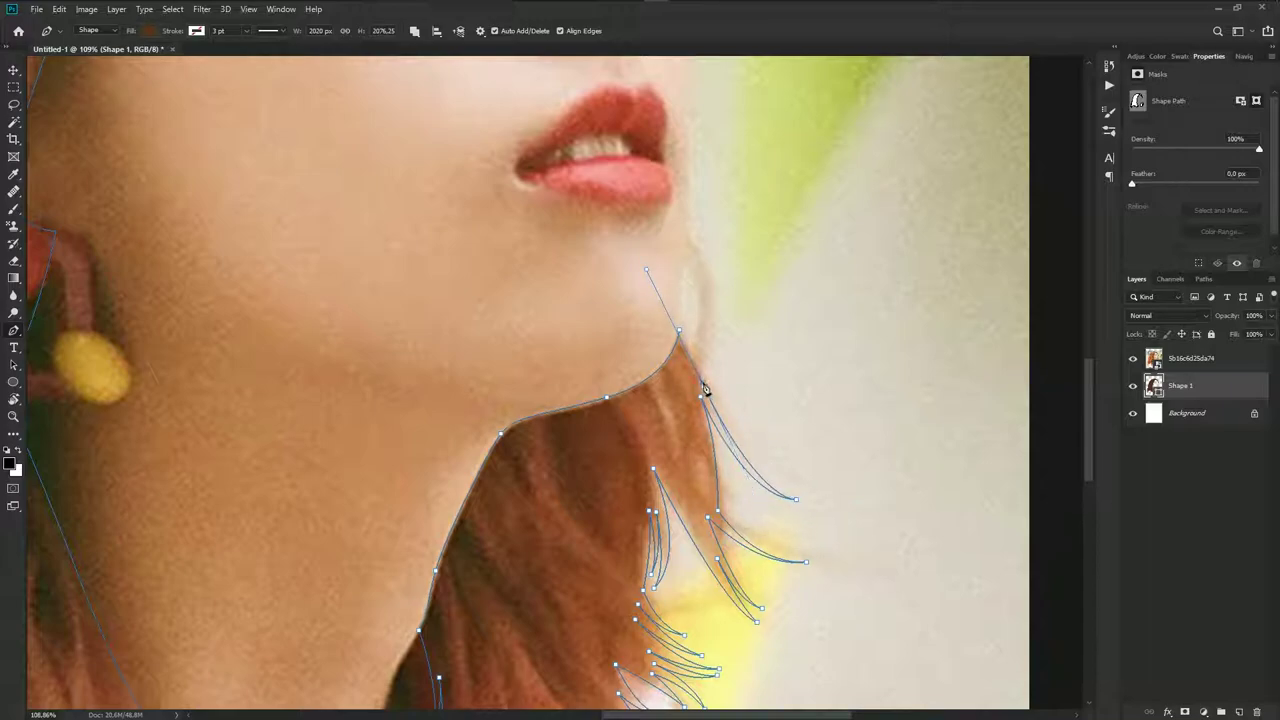
click(703, 392)
Trace a thin closed strand curving down to the chin
alt+scroll(711, 363, down, 2)
alt+scroll(711, 364, down, 2)
alt+scroll(714, 366, up, 2)
alt+scroll(712, 365, up, 2)
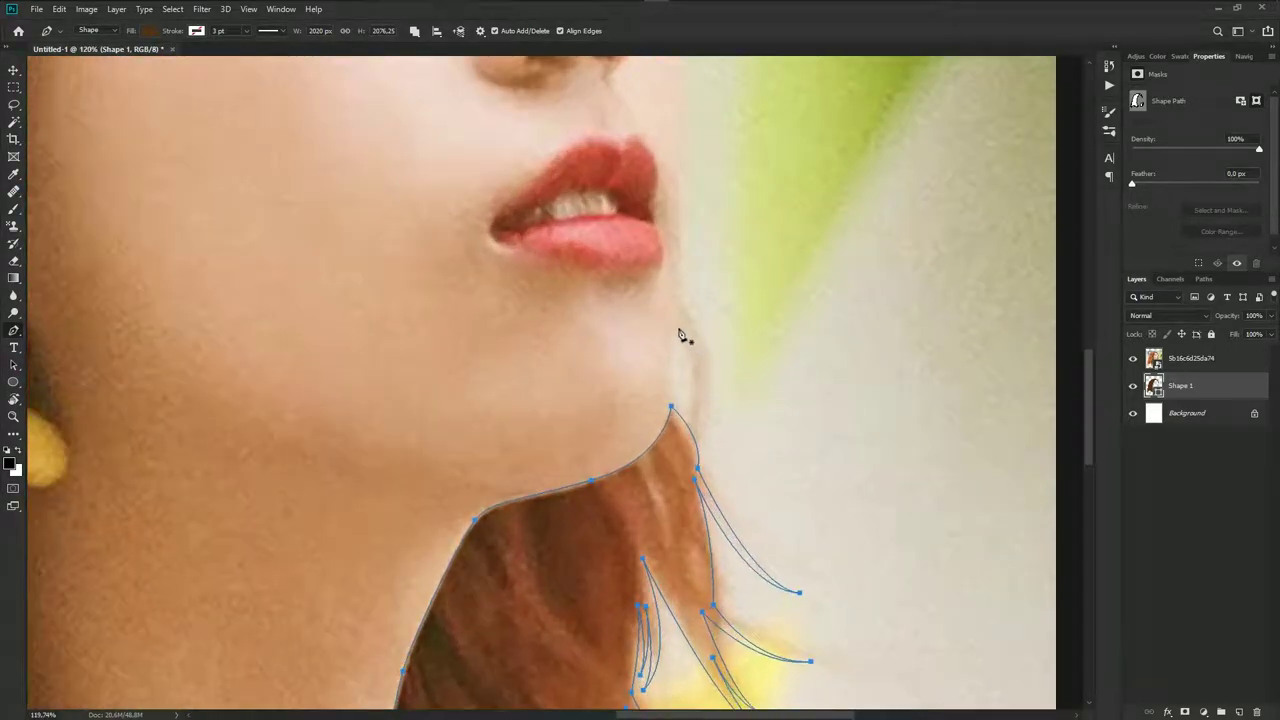
scroll(680, 320, up, 1)
drag(680, 330, 676, 295)
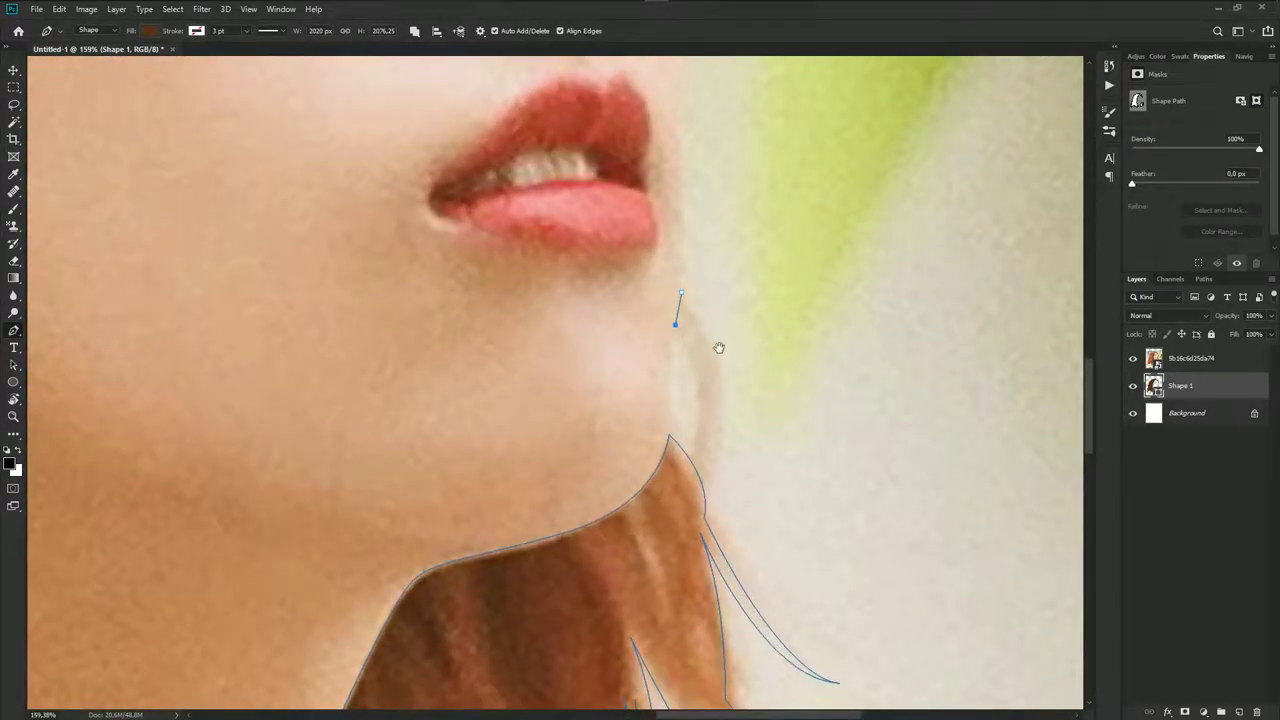
scroll(716, 346, up, 1)
drag(697, 418, 650, 478)
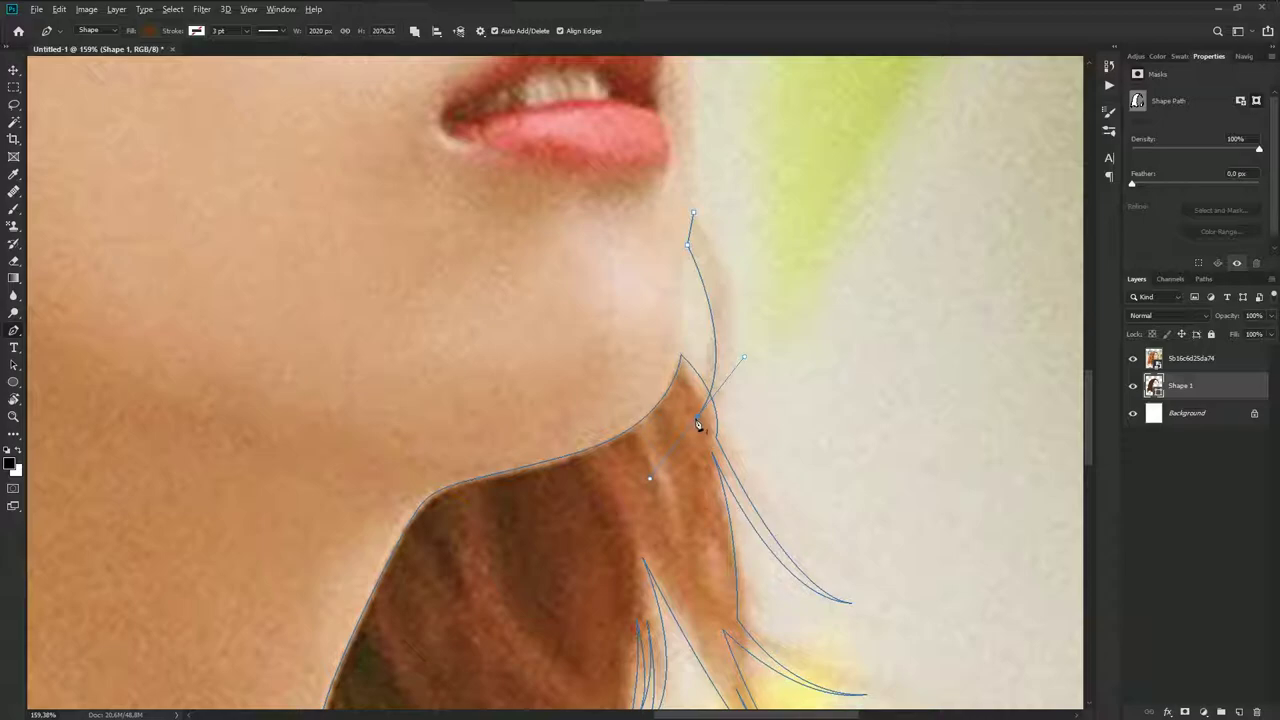
scroll(697, 430, down, 2)
drag(698, 283, 649, 214)
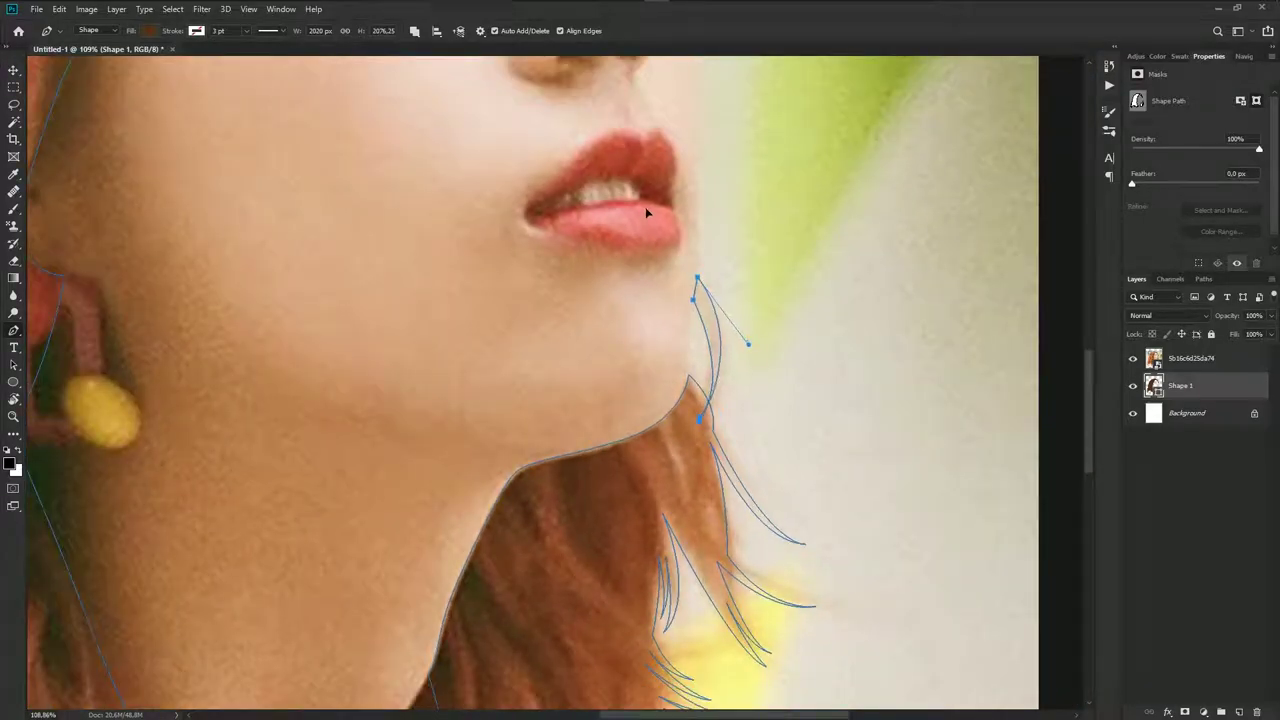
Hide the reference photo layer to reveal the brown hair silhouette
click(1132, 358)
scroll(800, 449, down, 3)
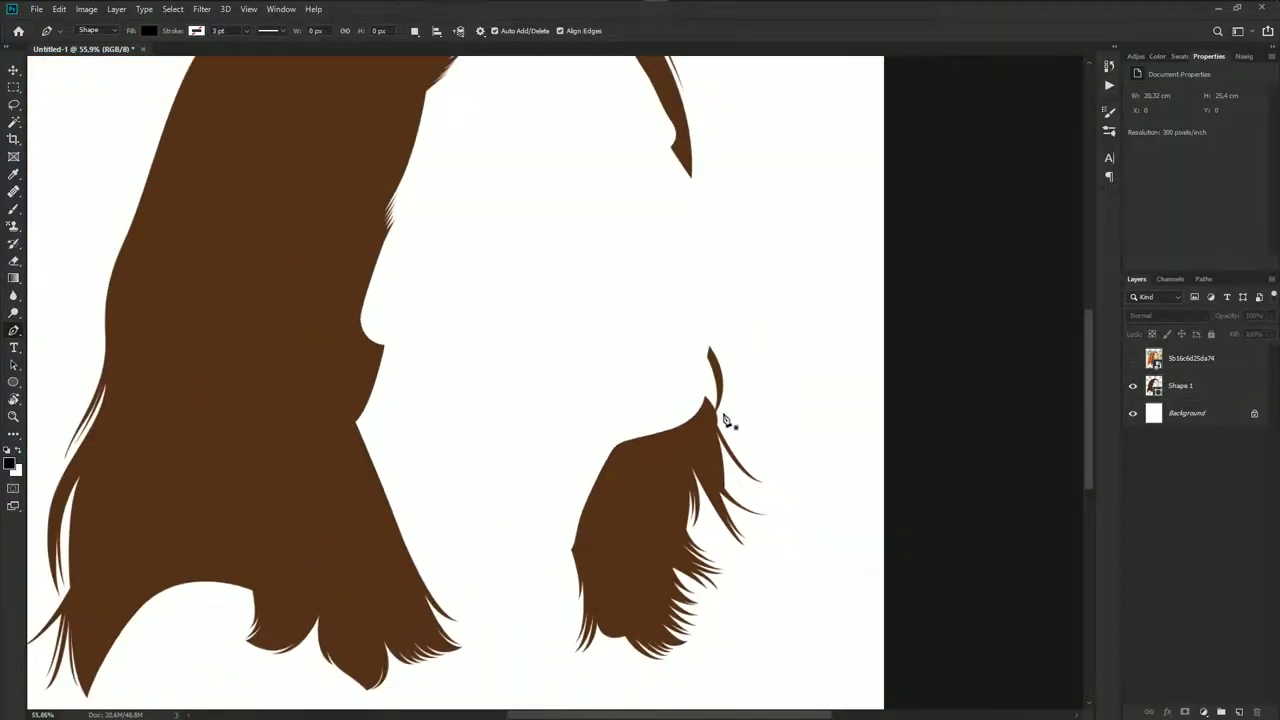
scroll(729, 423, down, 3)
Save the document as a PSD named after the subject in Vector Art's Bolbbalgan4 folder
key(ctrl+s)
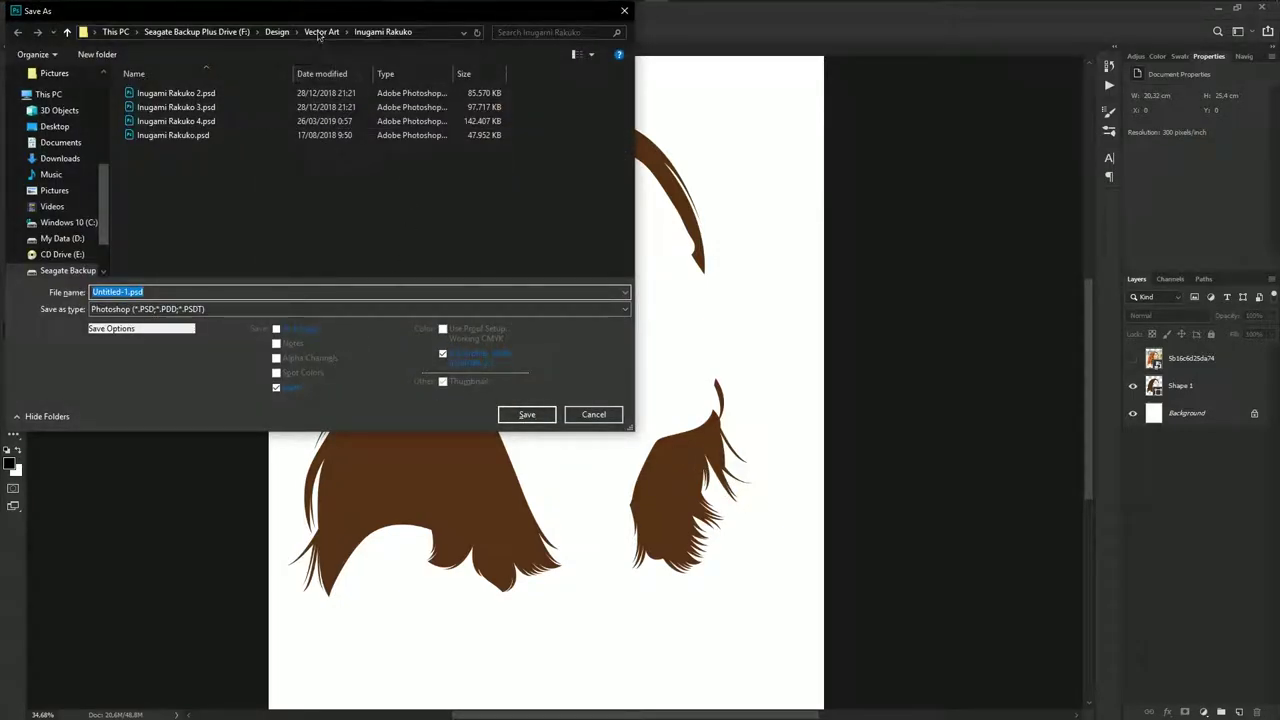
click(322, 32)
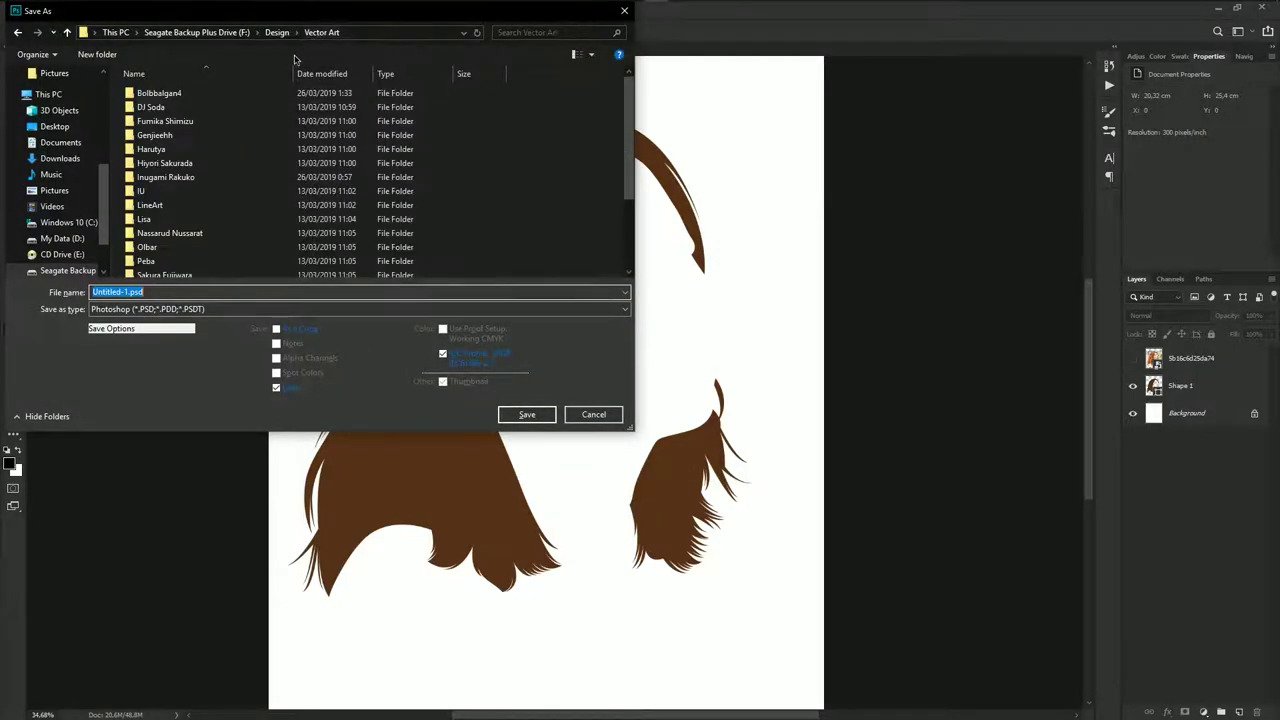
double_click(160, 93)
click(230, 291)
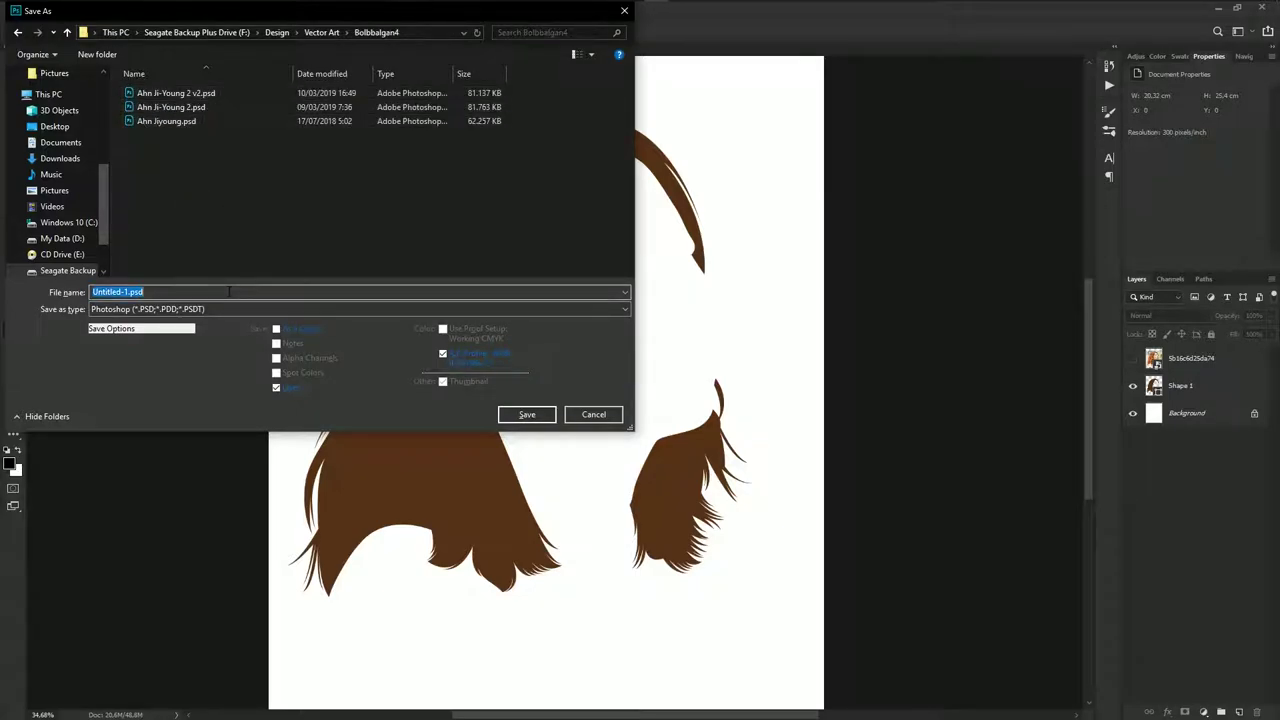
text(Woo Ji-yung)
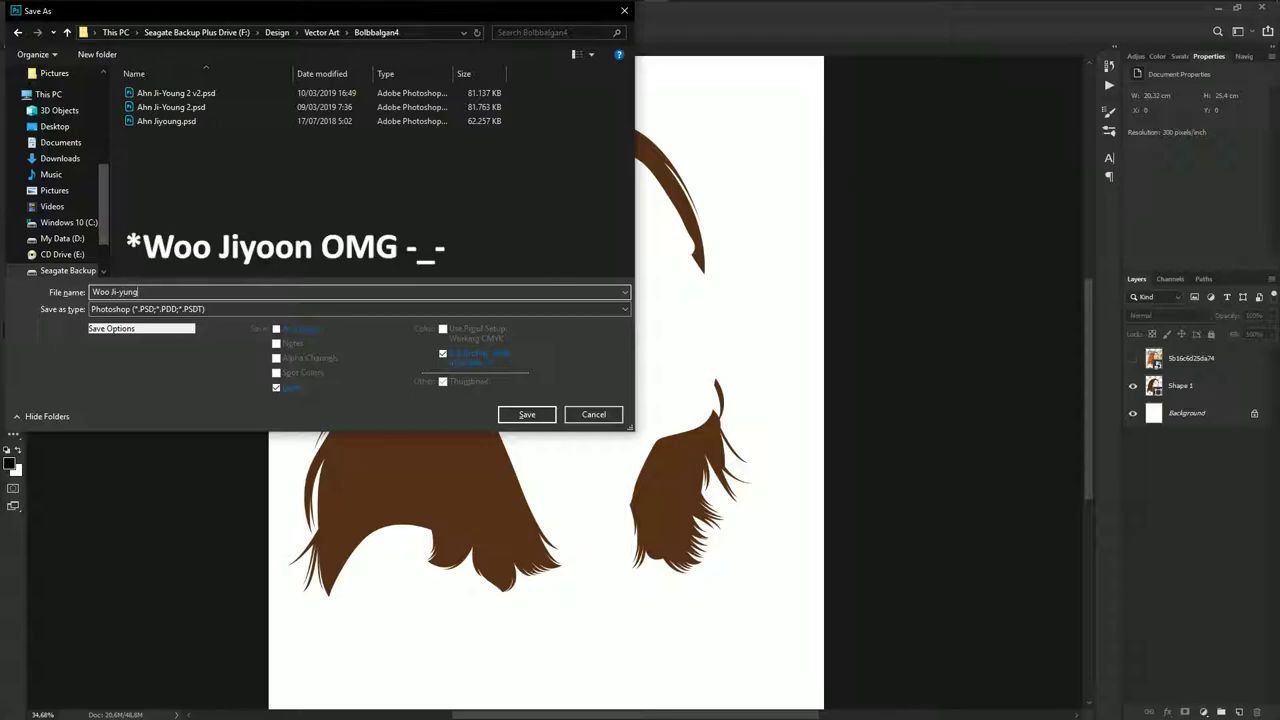
key(Return)
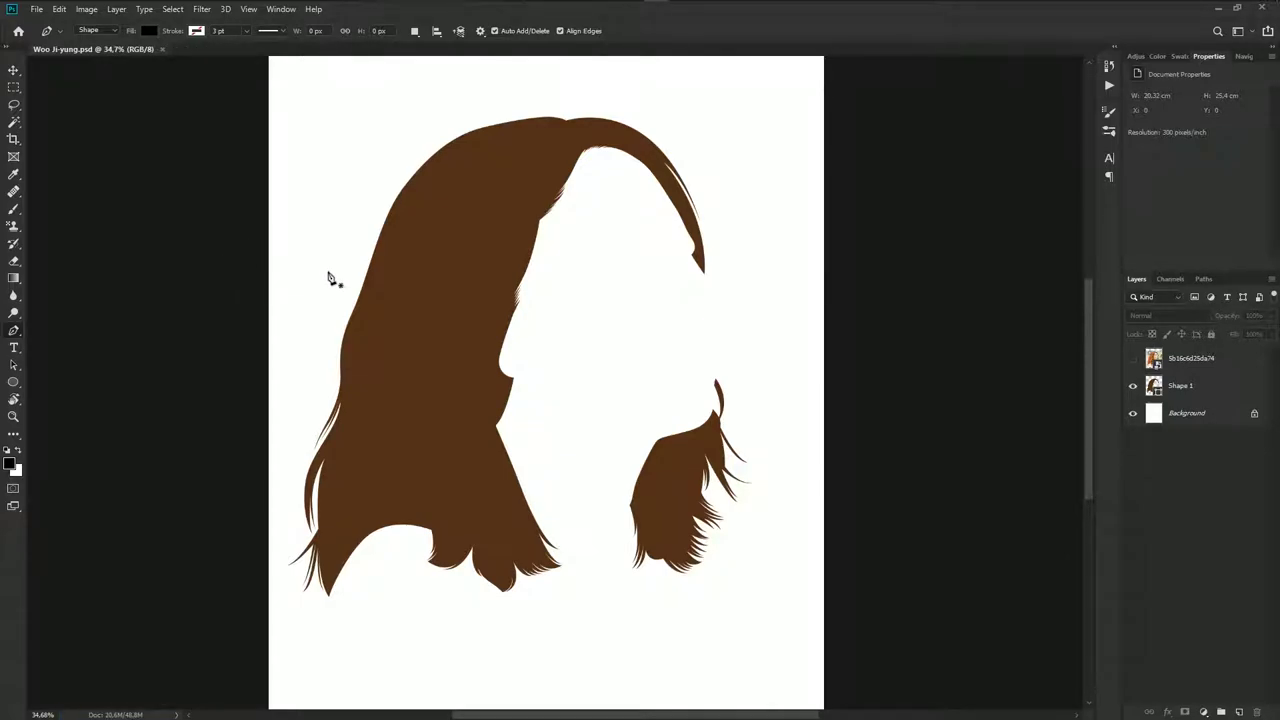
mouse_move(482, 364)
mouse_down()
mouse_move(462, 300)
mouse_move(476, 335)
mouse_up()
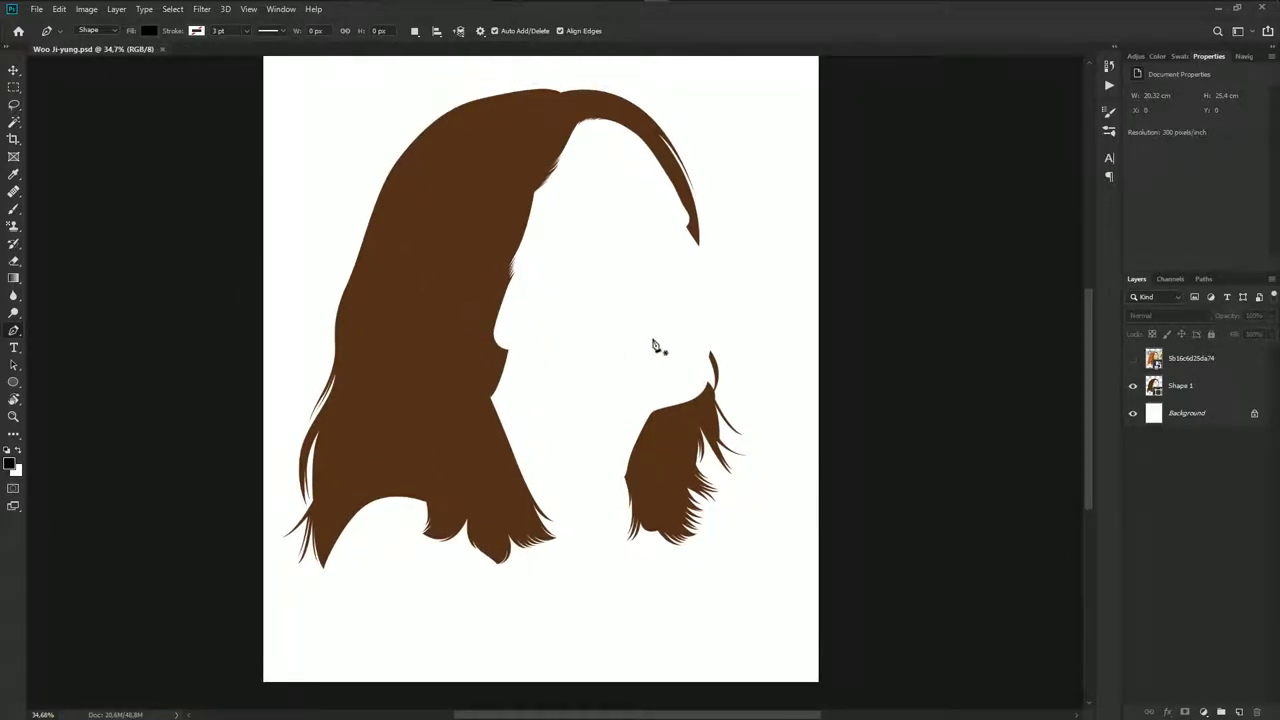
Change Shape 1's fill to dark brown #40240e, then select the Background layer
scroll(655, 347, up, 1)
click(1192, 390)
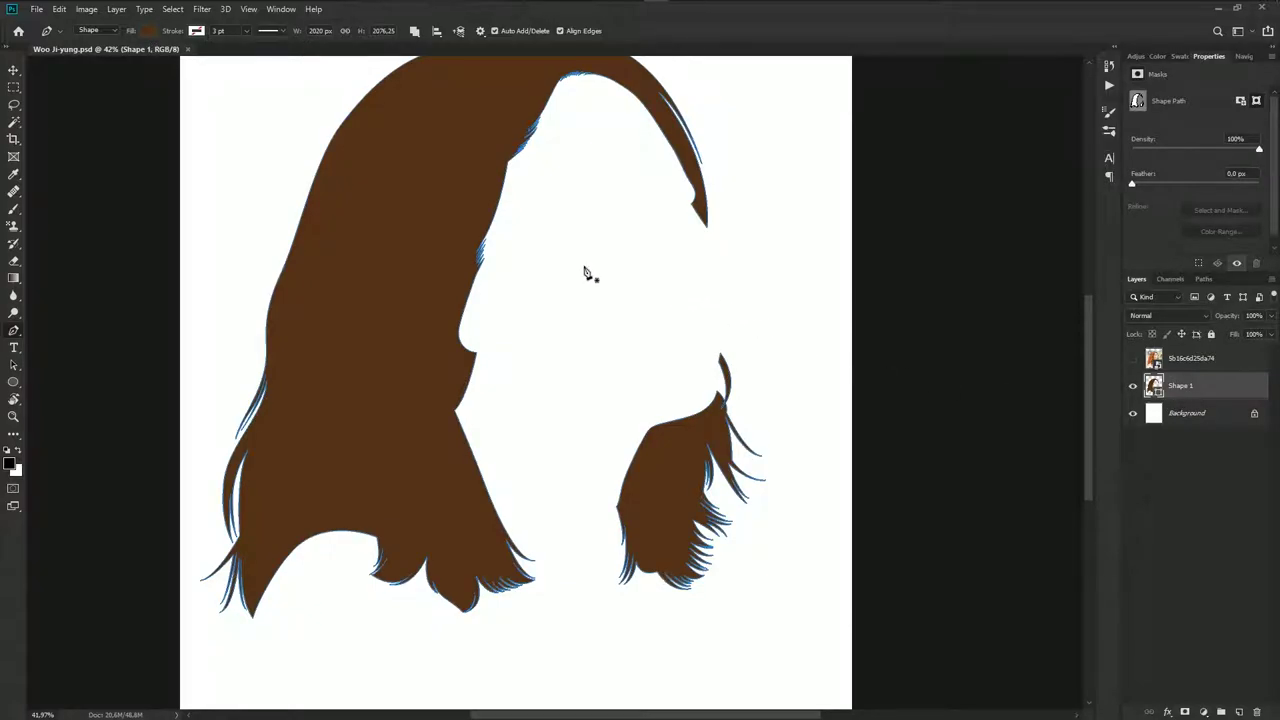
drag(586, 271, 598, 312)
double_click(1155, 386)
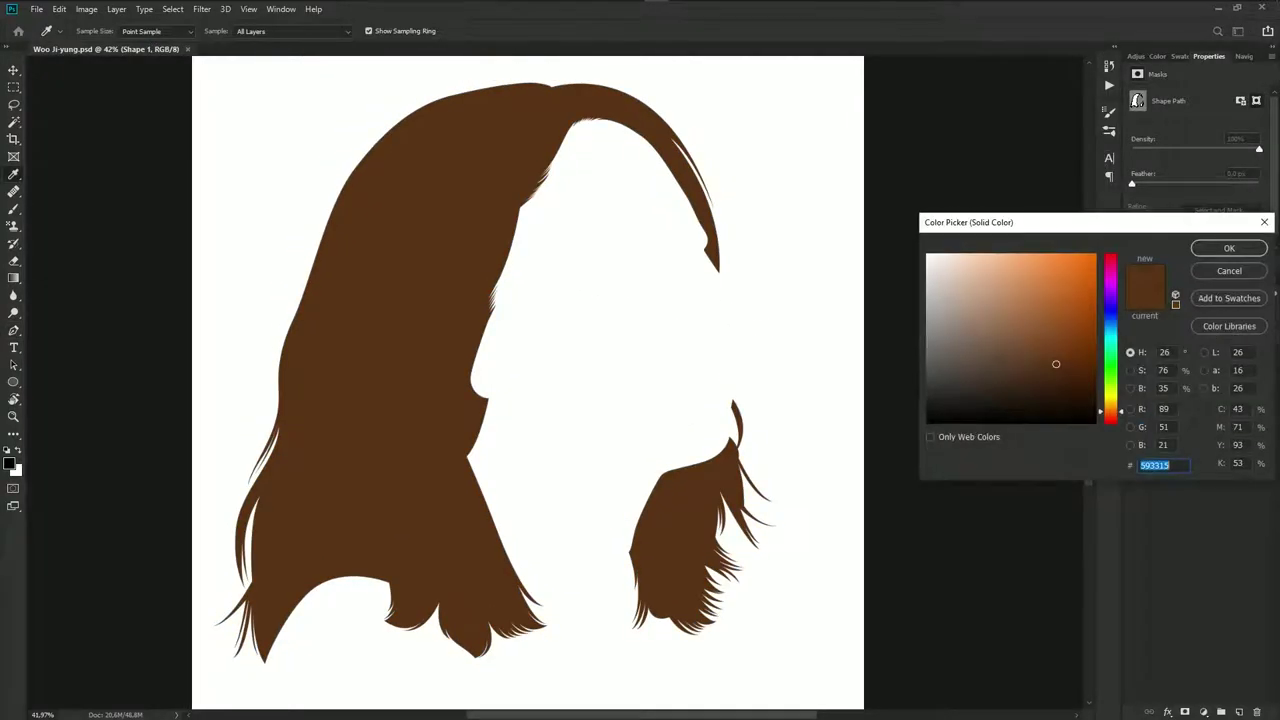
click(1058, 380)
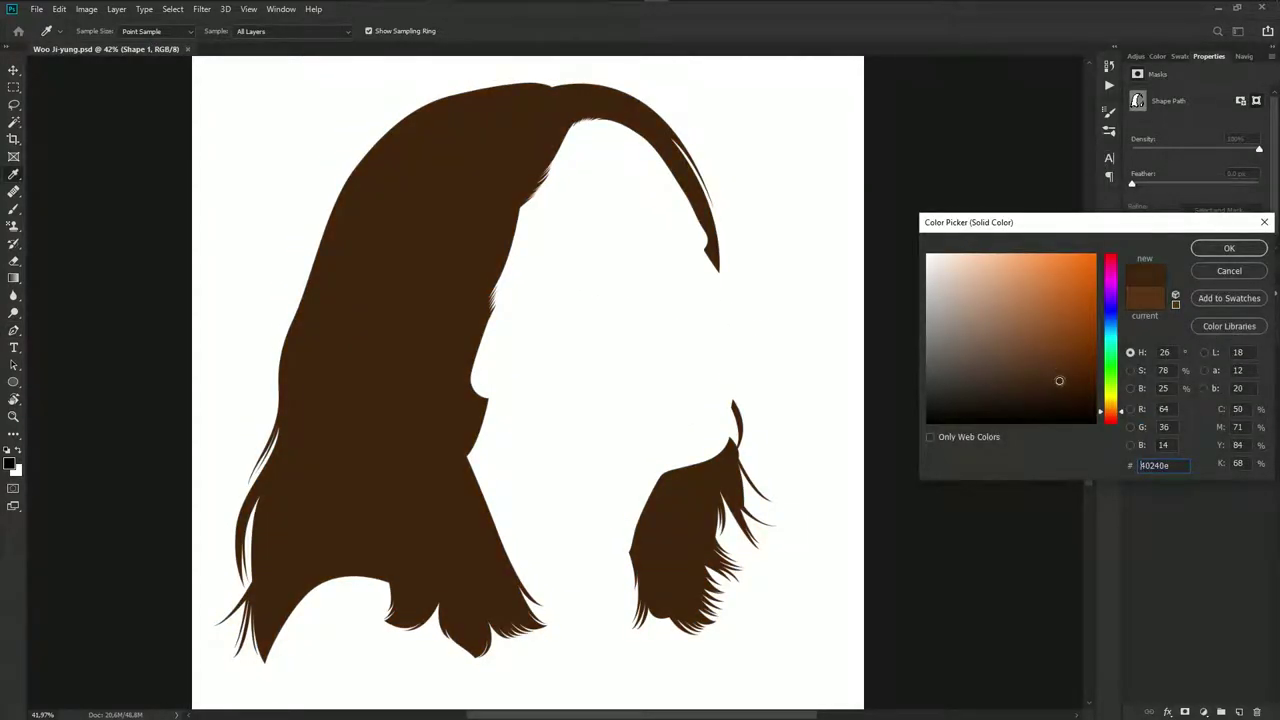
click(1229, 248)
mouse_move(783, 337)
mouse_down()
mouse_move(761, 389)
mouse_move(614, 280)
mouse_move(1029, 375)
mouse_up()
click(1180, 412)
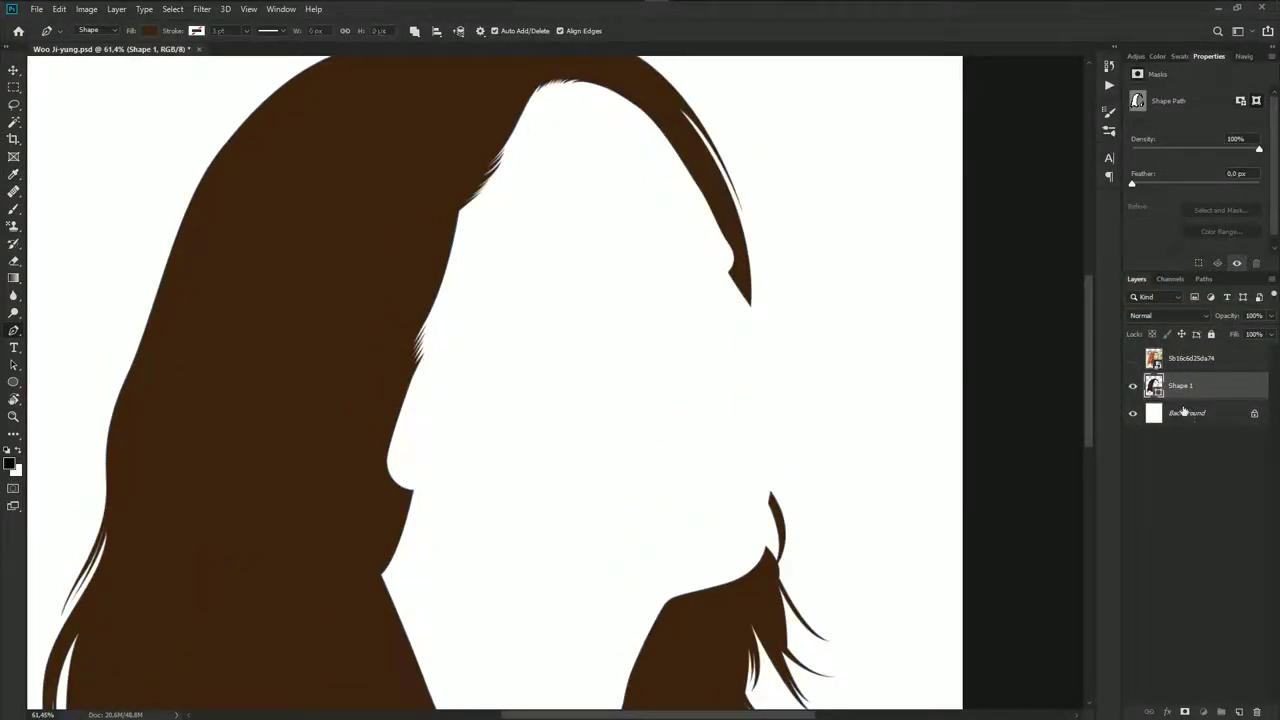
Show the reference photo and start a new pen outline along the collar and up the neck's right side
click(1133, 358)
drag(614, 228, 468, 430)
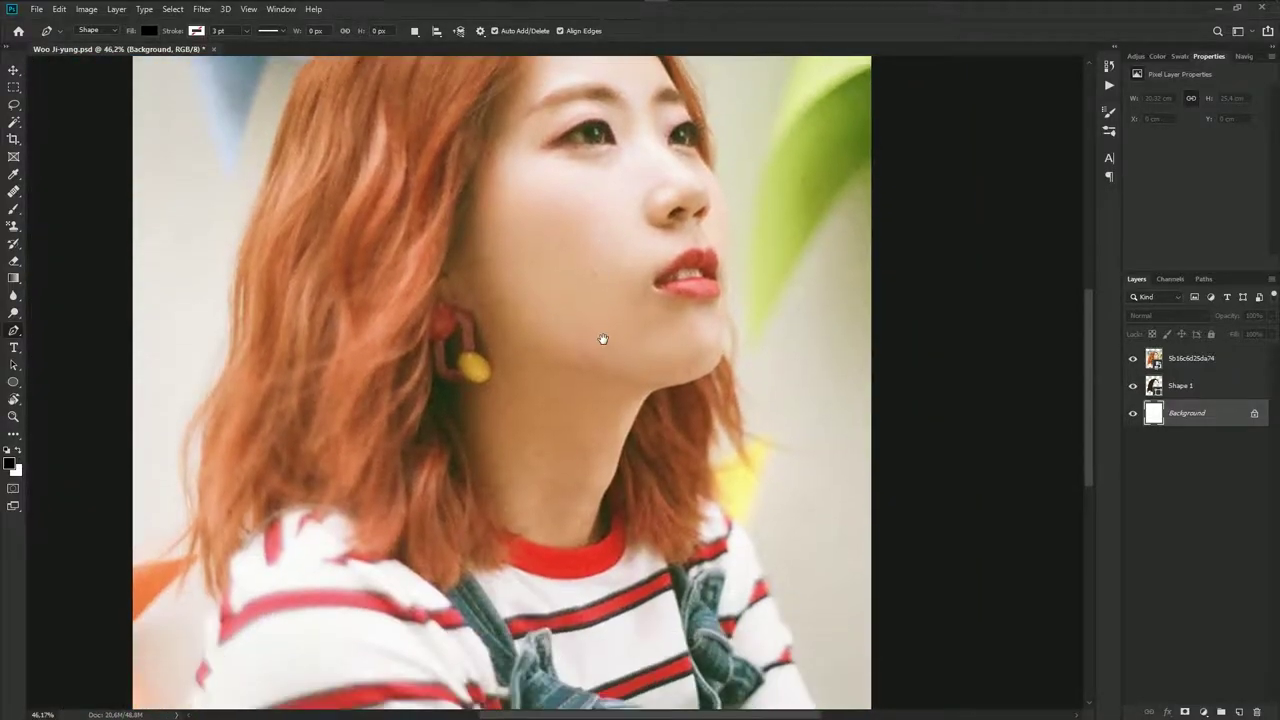
scroll(468, 430, up, 5)
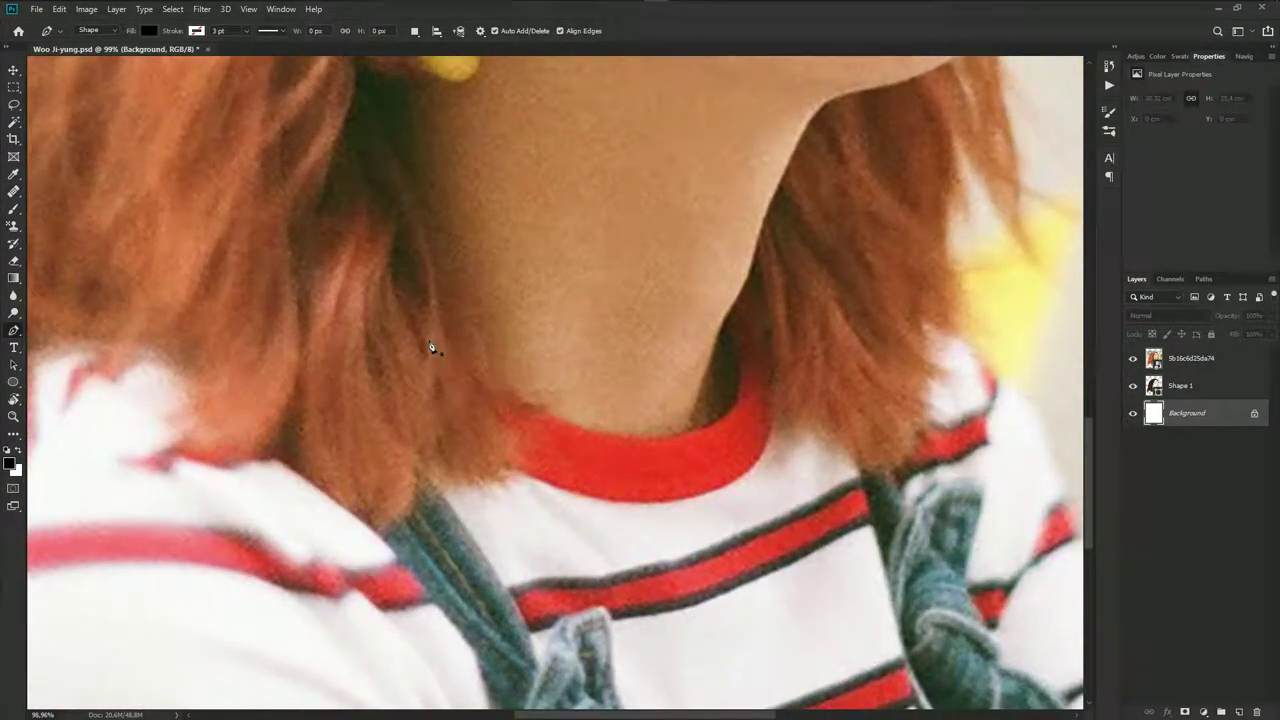
click(434, 347)
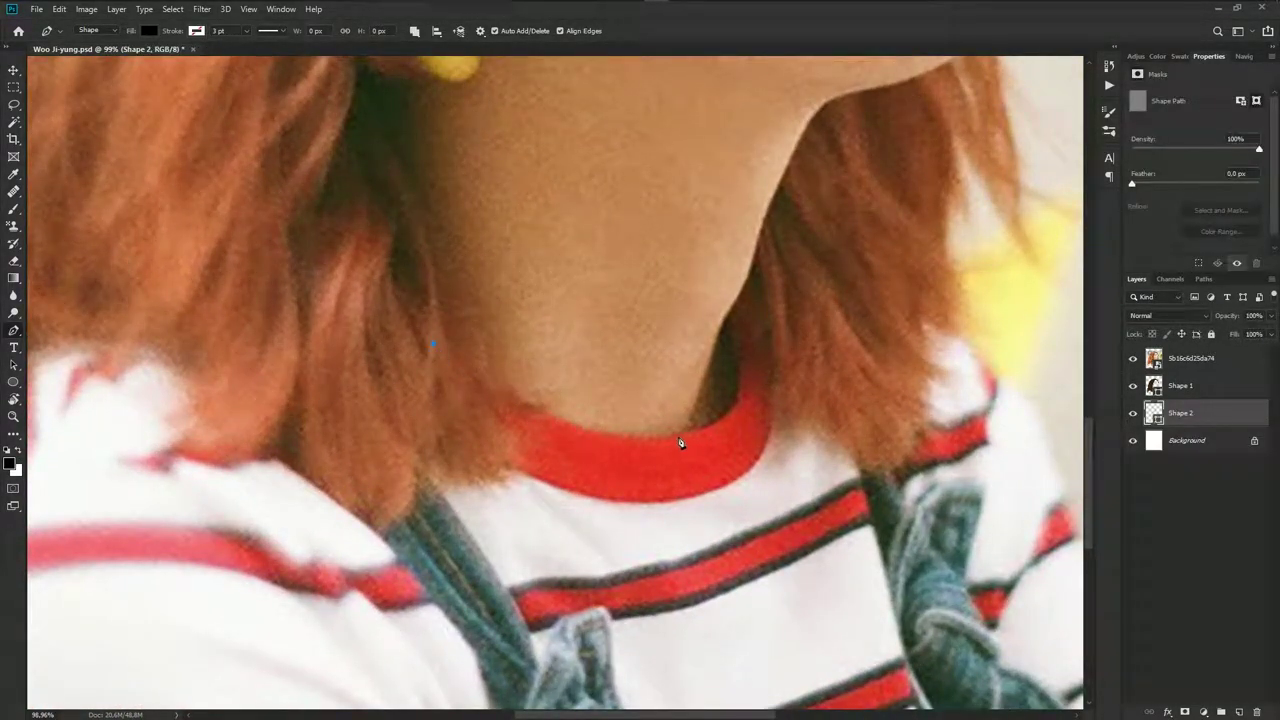
drag(656, 437, 753, 430)
drag(721, 325, 694, 278)
scroll(750, 278, down, 2)
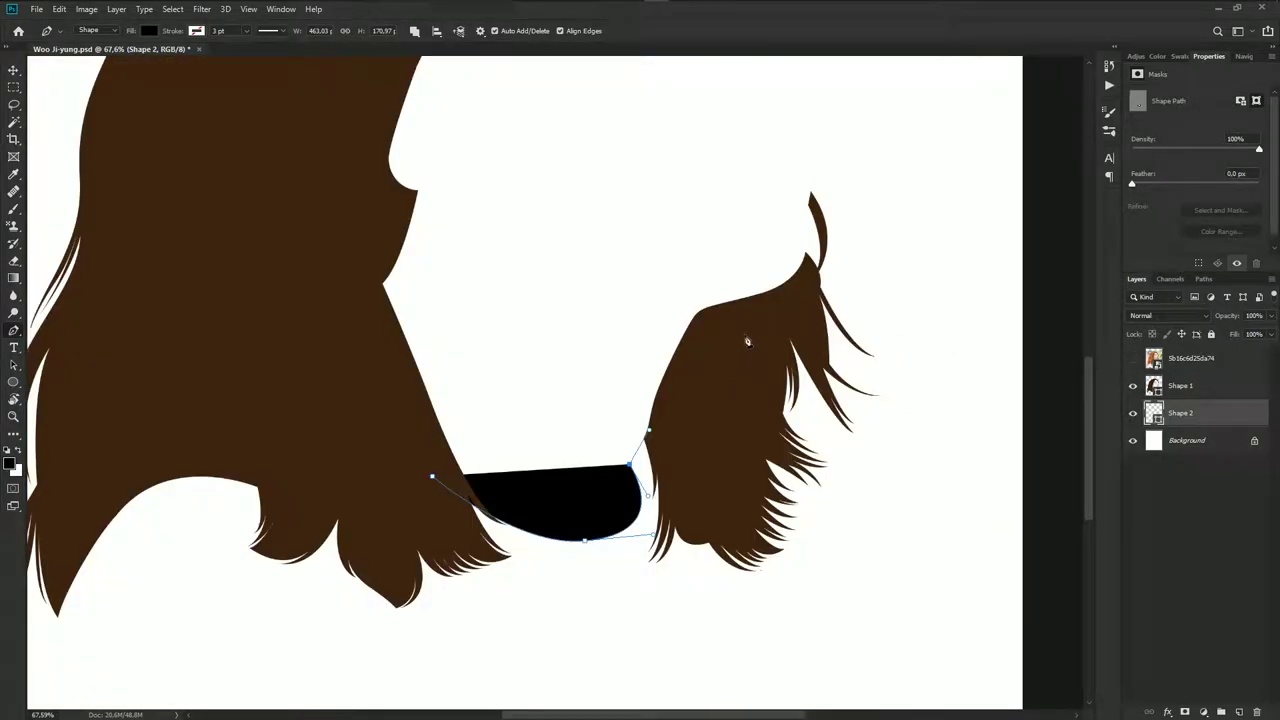
Continue the outline up the neck's right edge along the hair, redoing a misplaced anchor
mouse_move(755, 325)
mouse_down()
mouse_move(790, 303)
mouse_move(751, 342)
mouse_up()
key(ctrl+z)
key(ctrl+z)
drag(669, 380, 670, 390)
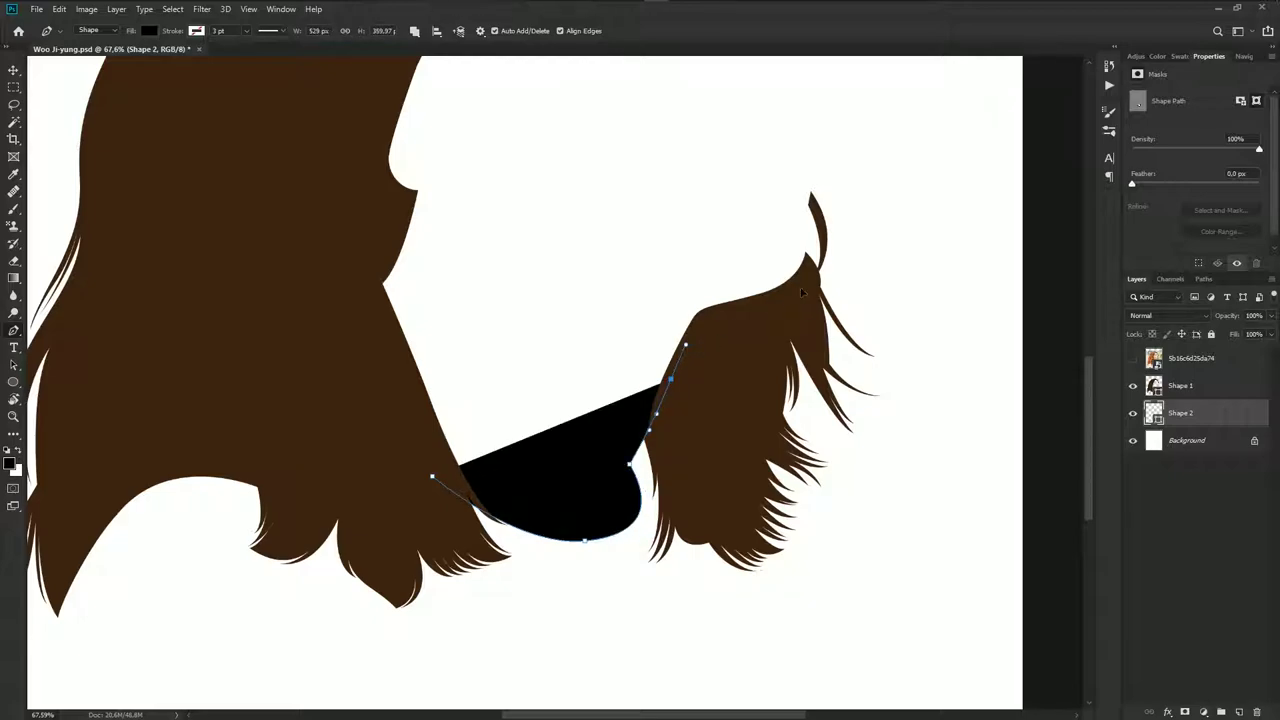
mouse_move(796, 289)
mouse_down()
mouse_move(812, 283)
mouse_move(736, 384)
mouse_up()
scroll(810, 270, up, 3)
click(1133, 358)
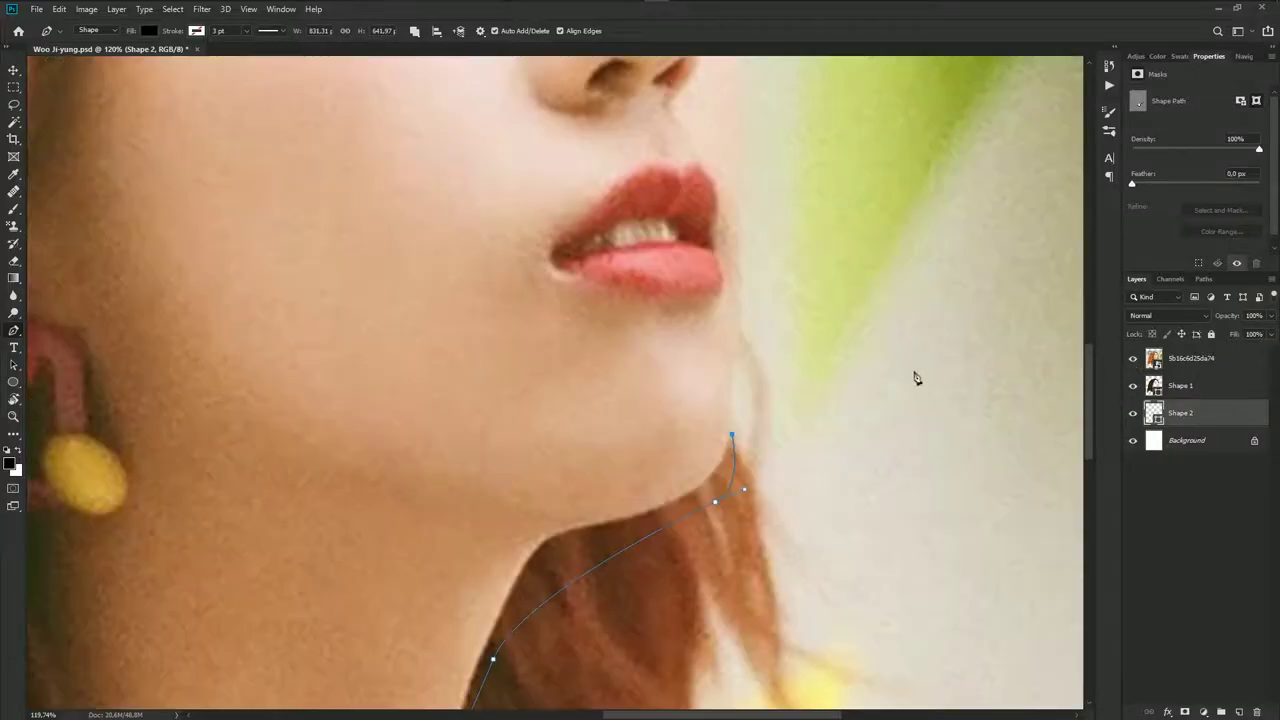
scroll(740, 385, up, 2)
Trace the jawline up toward the chin, removing stray anchors near the lips
drag(733, 331, 742, 264)
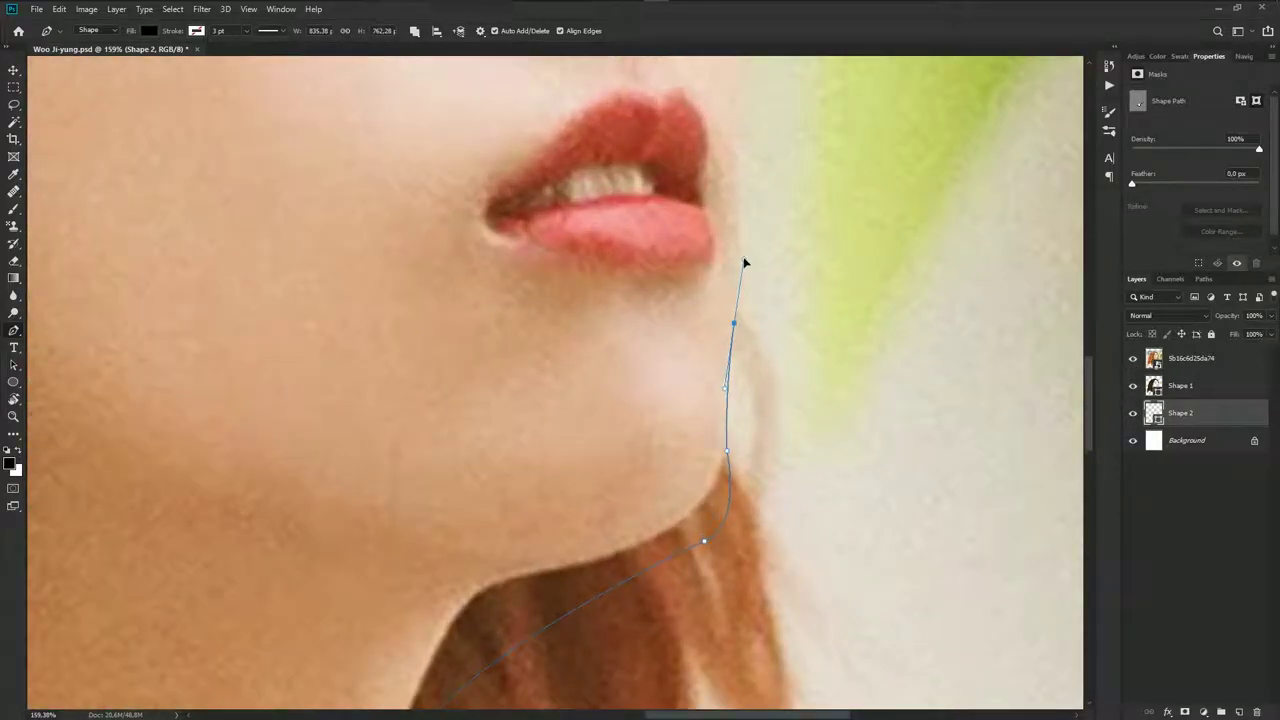
scroll(731, 400, up, 5)
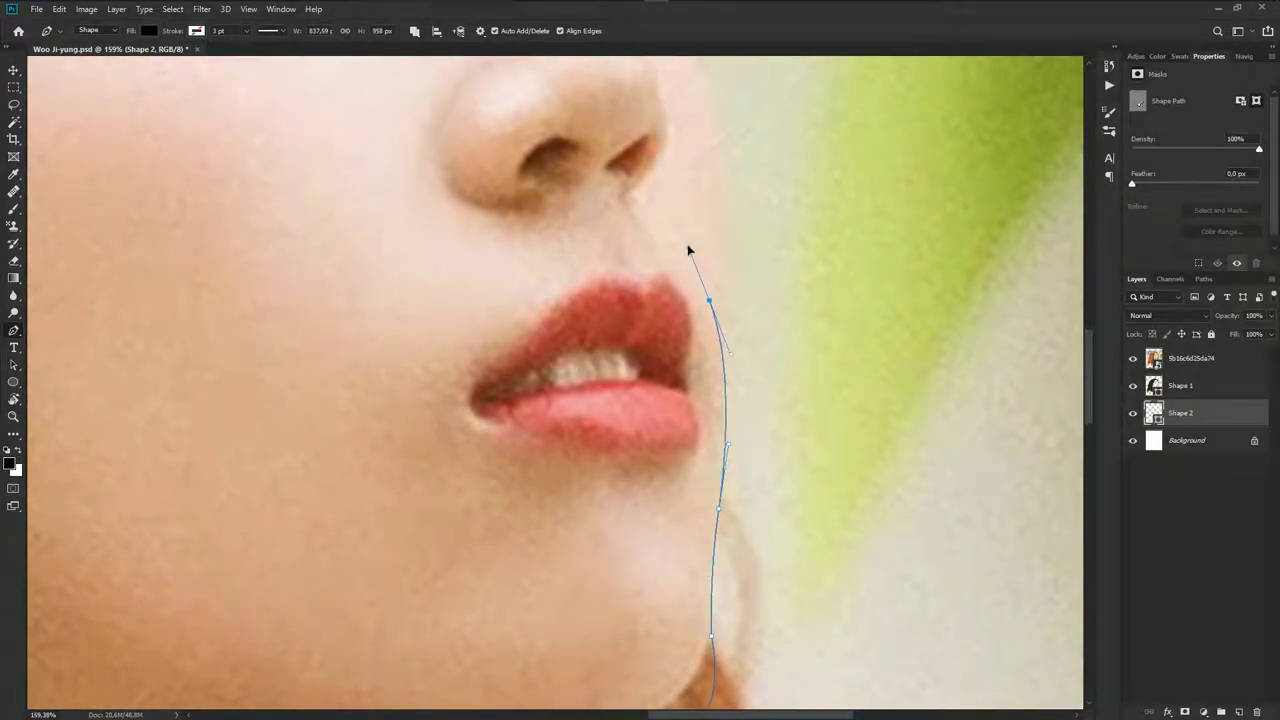
drag(706, 278, 732, 331)
scroll(732, 331, down, 2)
key(ctrl+z)
key(ctrl+z)
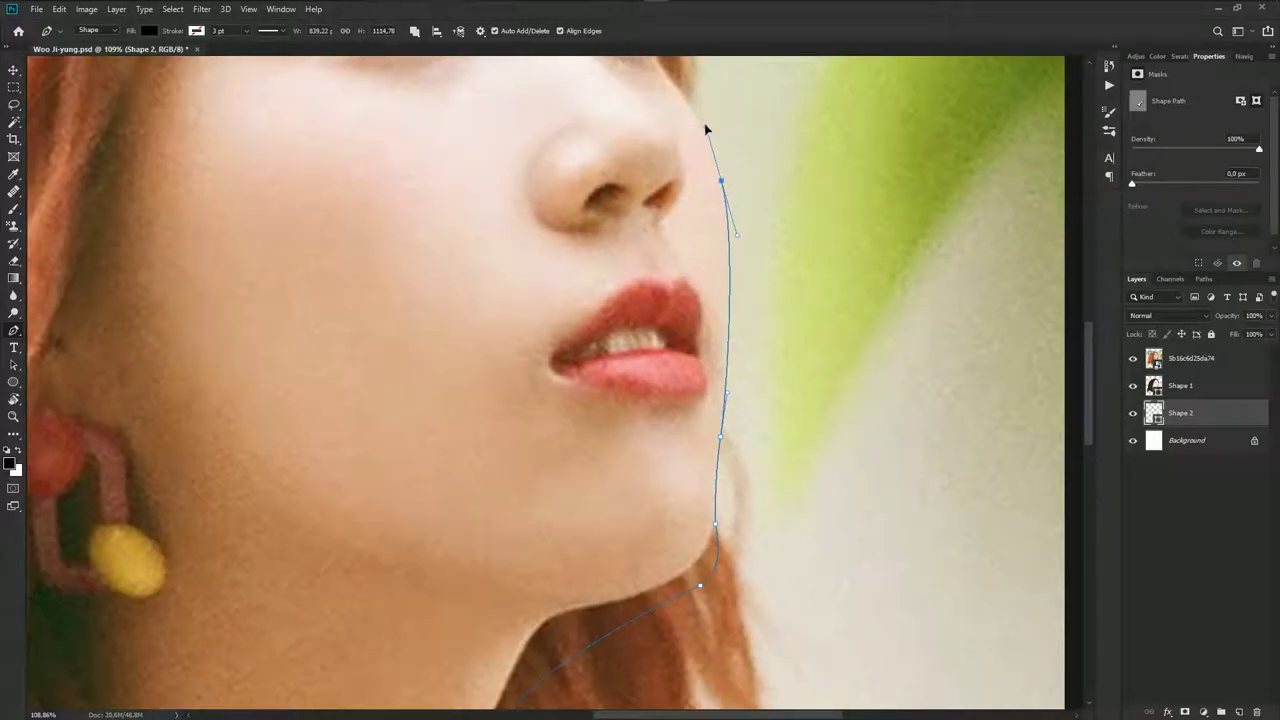
scroll(737, 309, down, 3)
scroll(743, 337, up, 2)
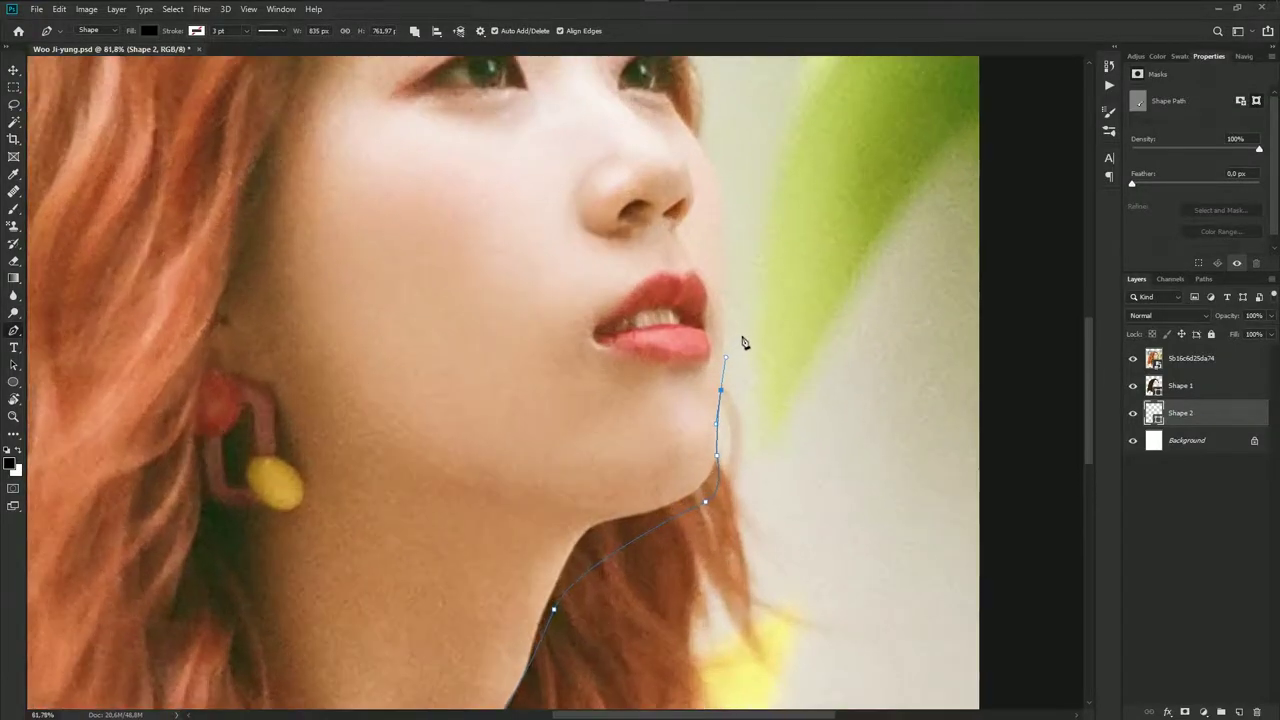
scroll(724, 308, up, 1)
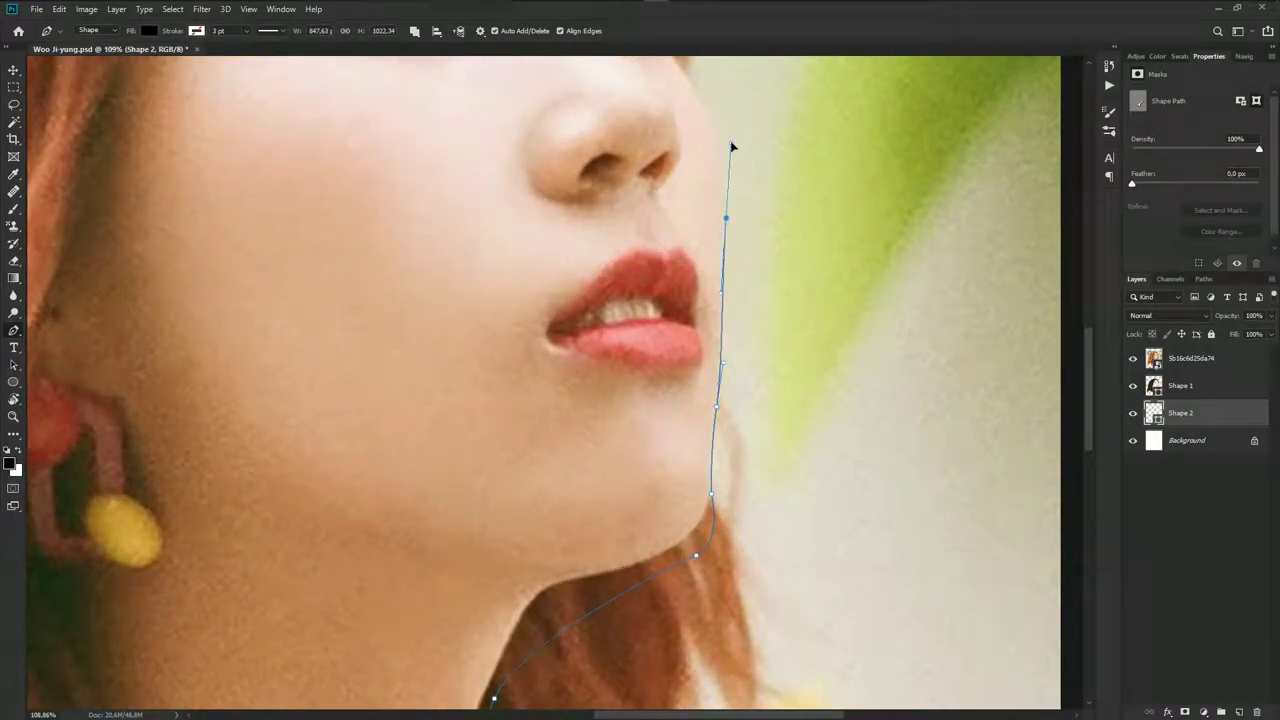
Add curved anchors near the eye corner and at the hairline, then review neck and face
drag(731, 134, 753, 348)
scroll(700, 260, up, 1)
mouse_move(687, 258)
mouse_down()
mouse_move(662, 213)
mouse_move(721, 334)
mouse_up()
scroll(686, 186, down, 2)
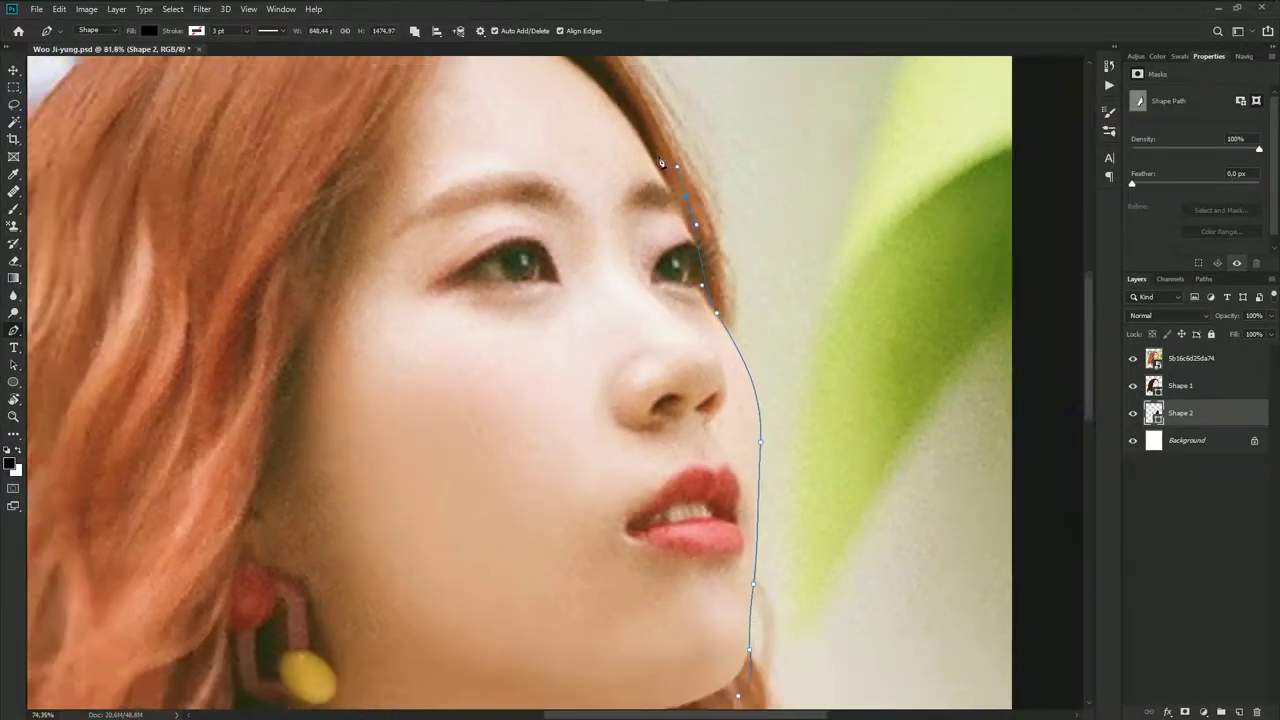
scroll(677, 229, down, 2)
drag(658, 190, 610, 183)
drag(520, 600, 605, 277)
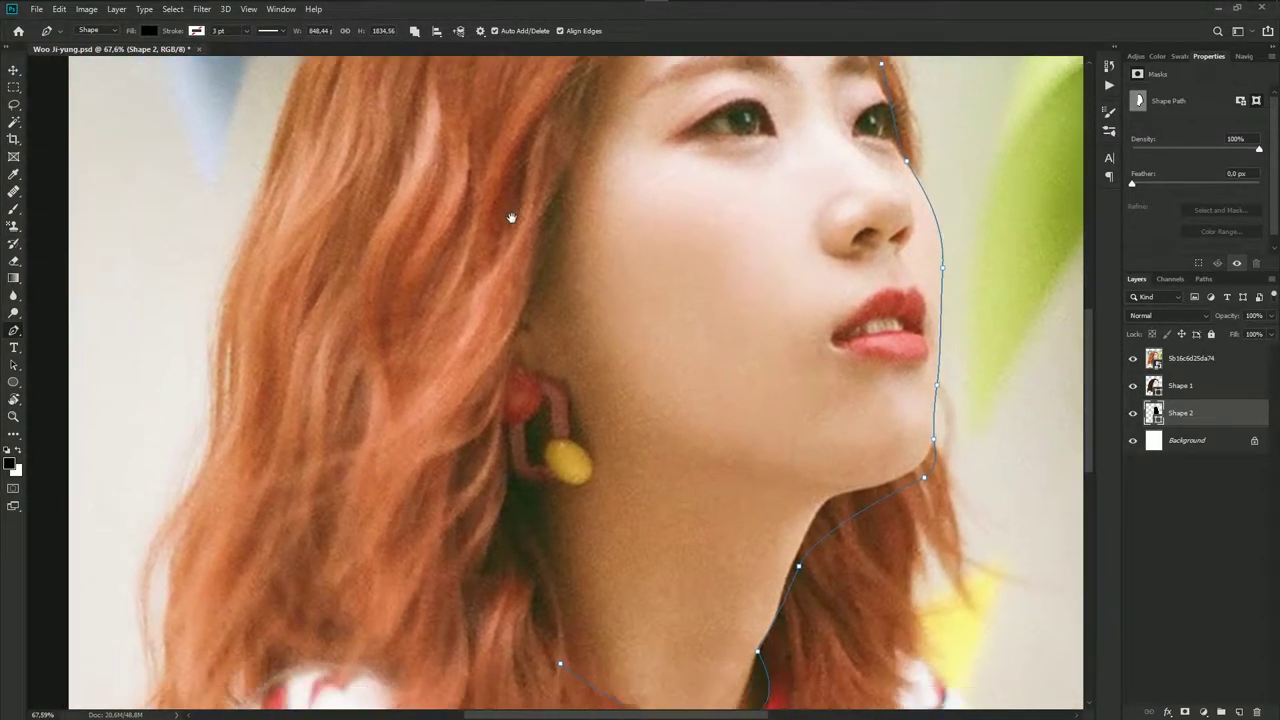
drag(472, 428, 491, 221)
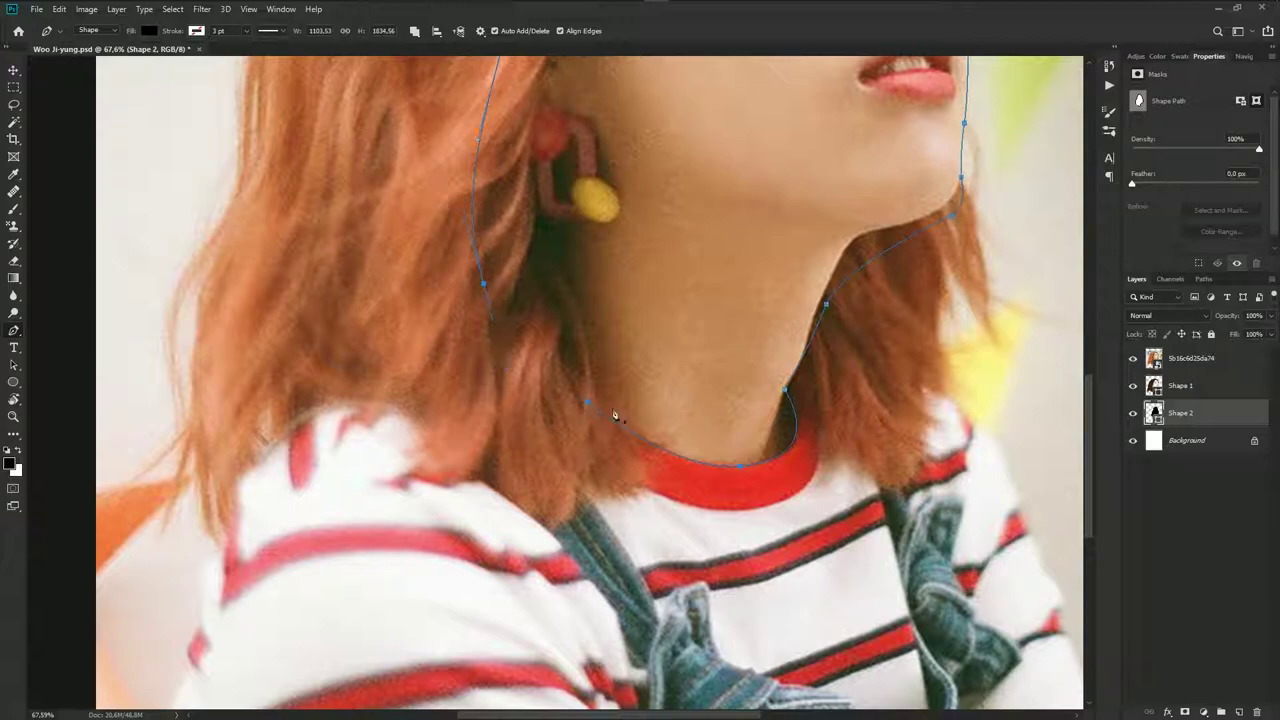
drag(614, 414, 474, 624)
Fill Shape 2 with a peach skin tone sampled from the photo, then hide the photo
double_click(1157, 418)
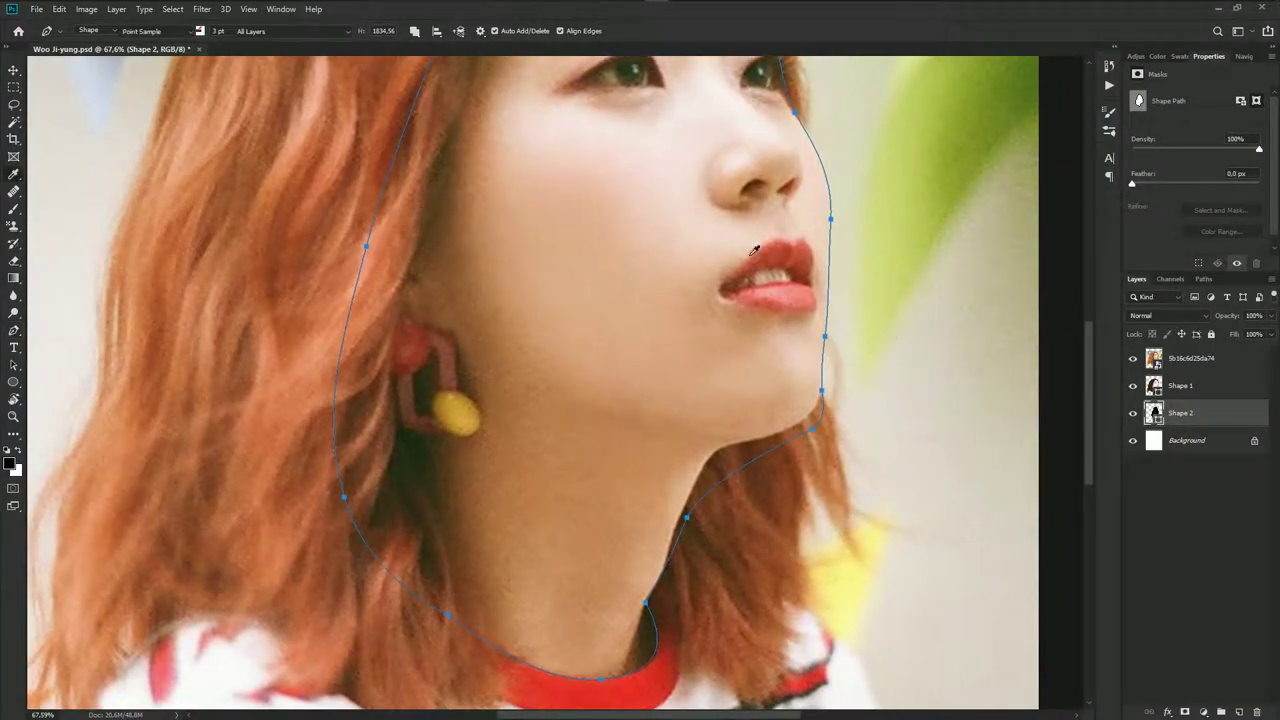
click(663, 149)
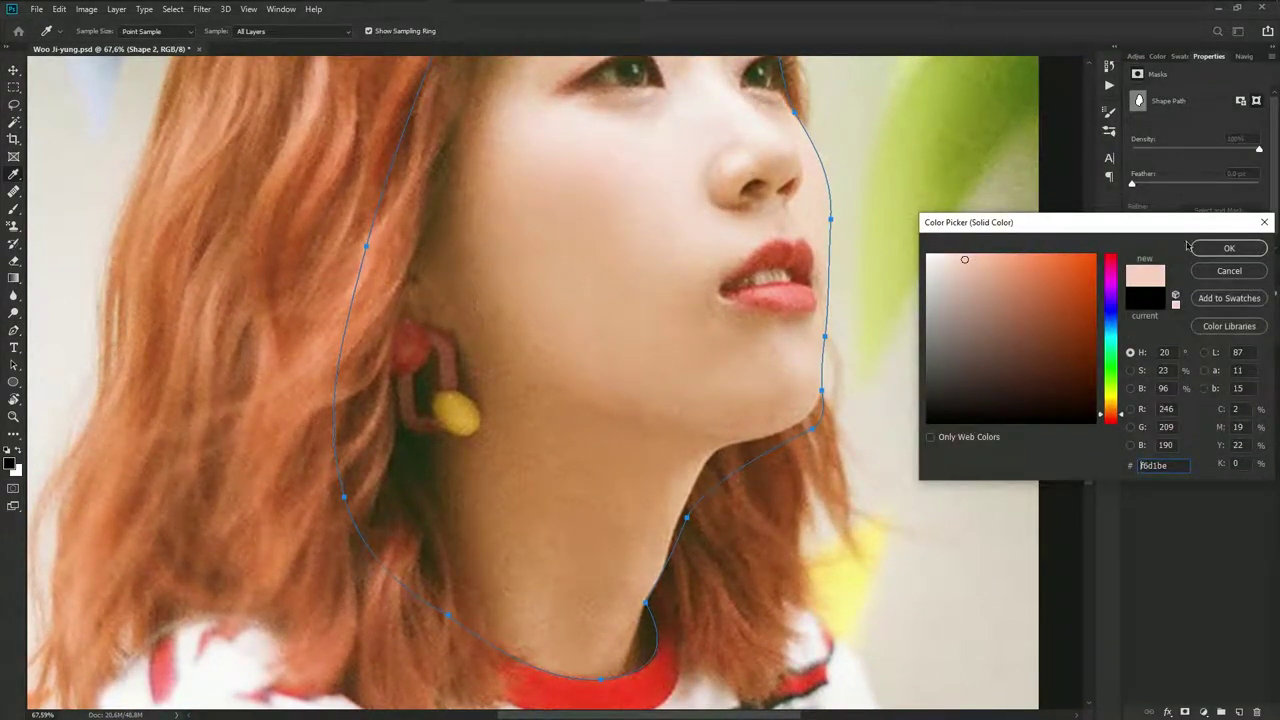
click(1229, 248)
click(1133, 358)
key(ctrl+0)
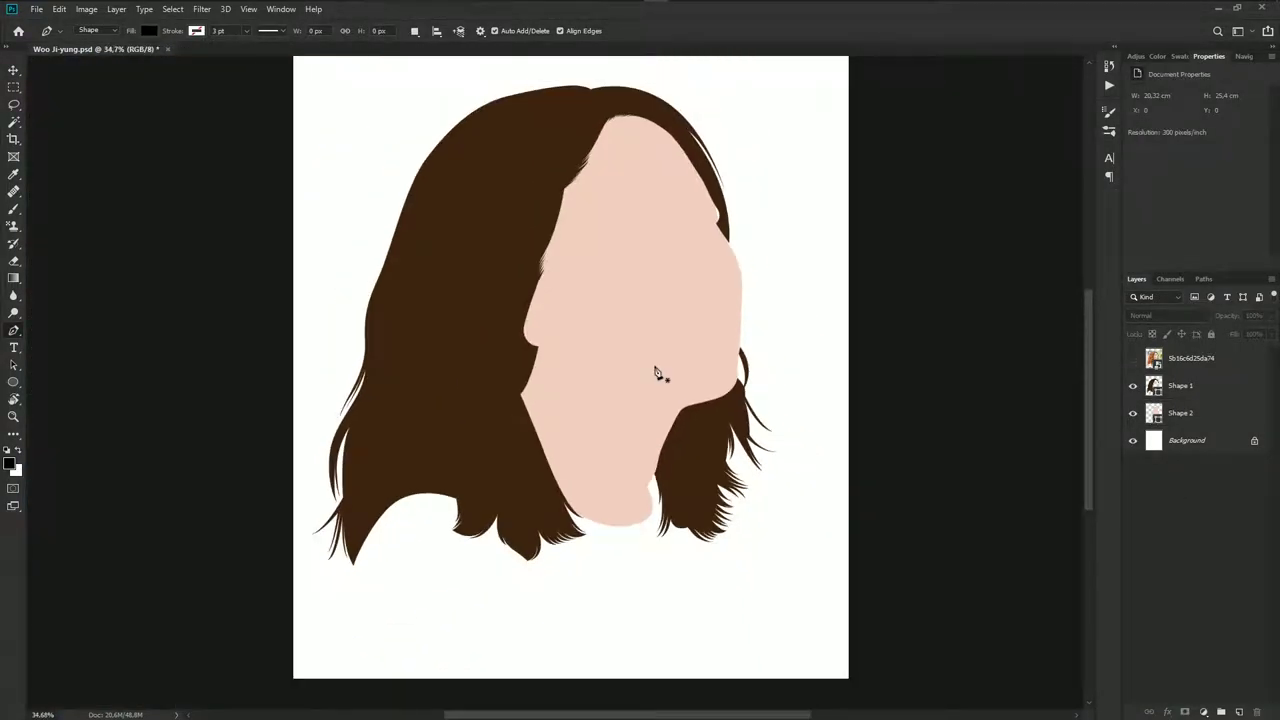
Smooth the notch in the face edge on the Shape 2 layer
mouse_move(705, 408)
mouse_down()
mouse_move(751, 366)
mouse_move(1030, 405)
mouse_up()
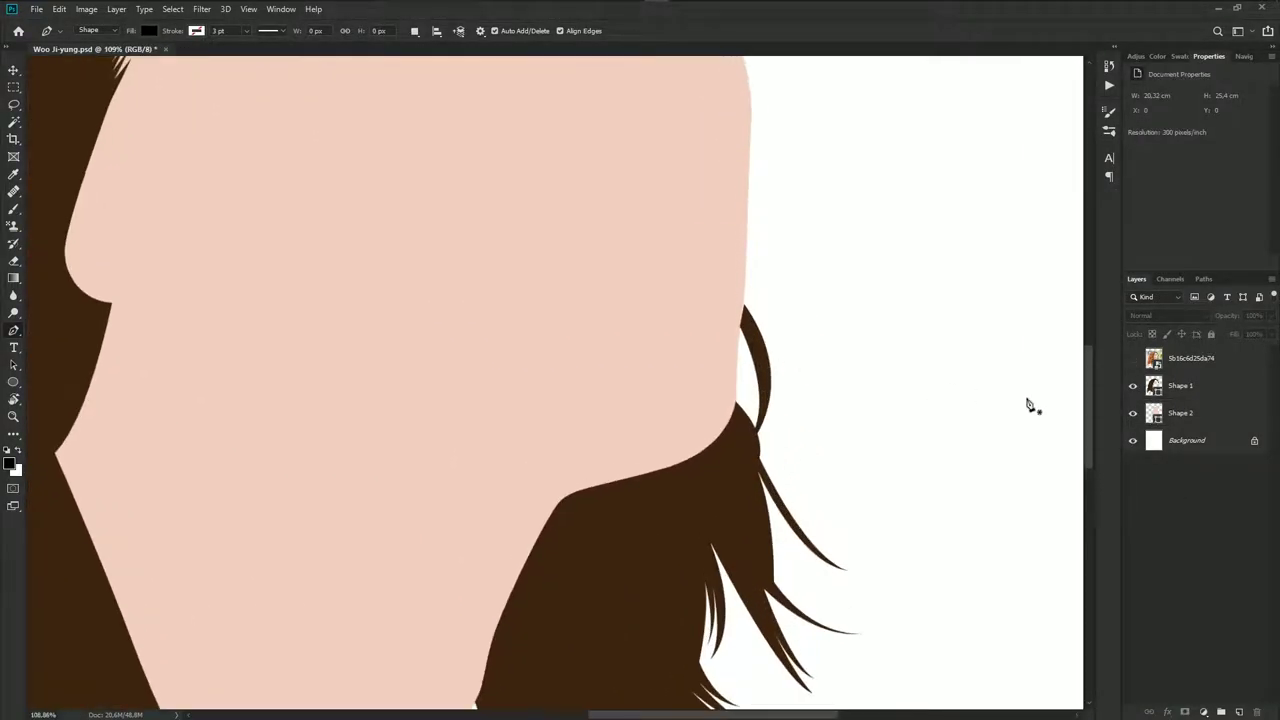
click(1198, 390)
scroll(735, 305, up, 3)
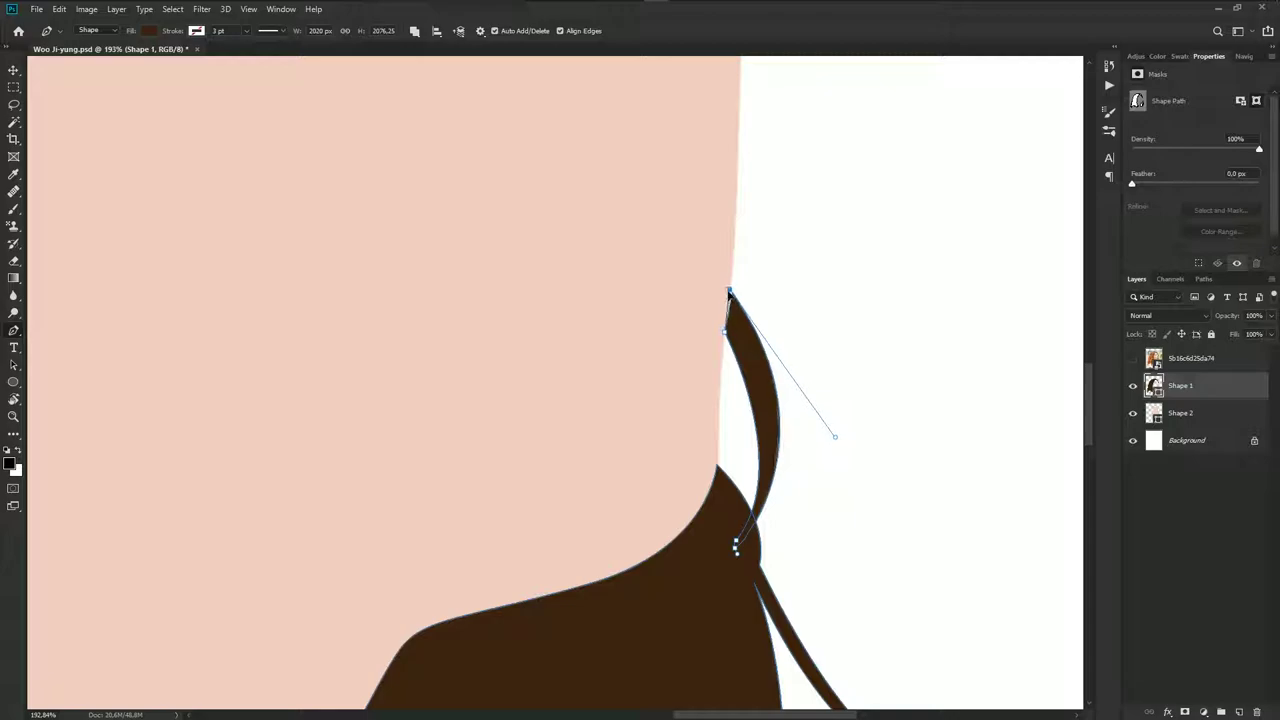
scroll(737, 367, down, 2)
key(ctrl+0)
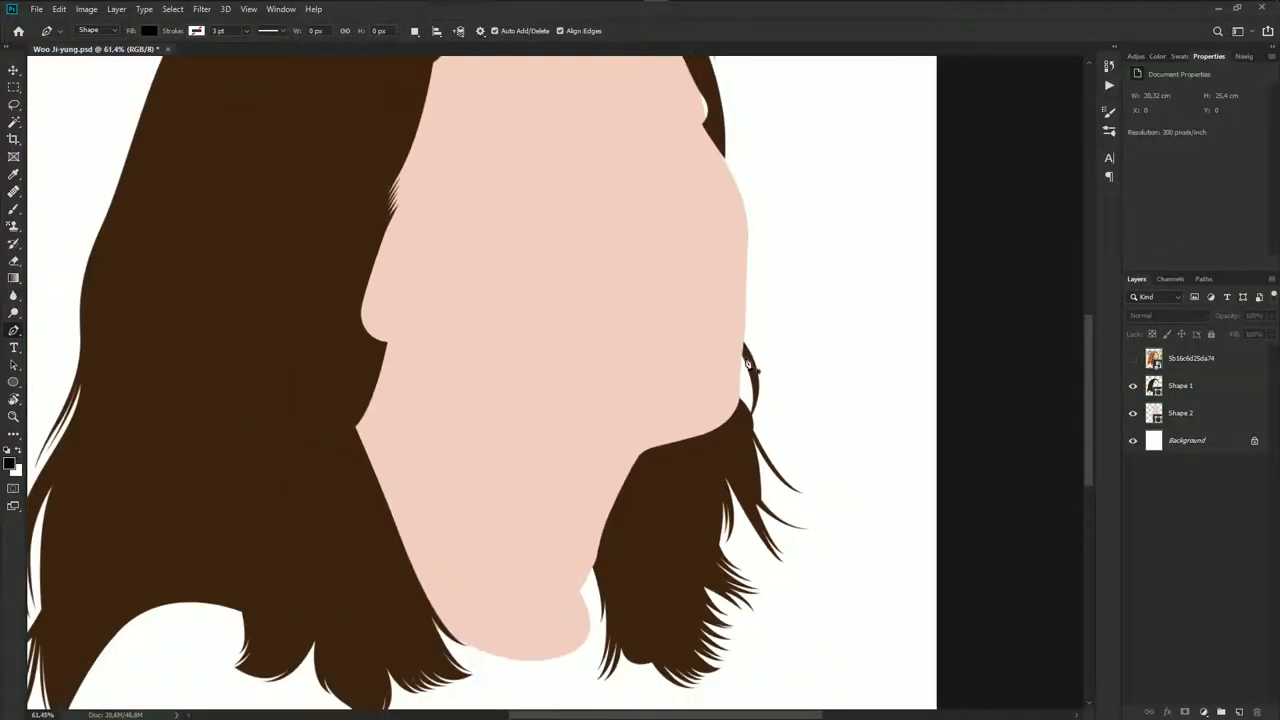
scroll(737, 337, up, 5)
scroll(728, 225, up, 2)
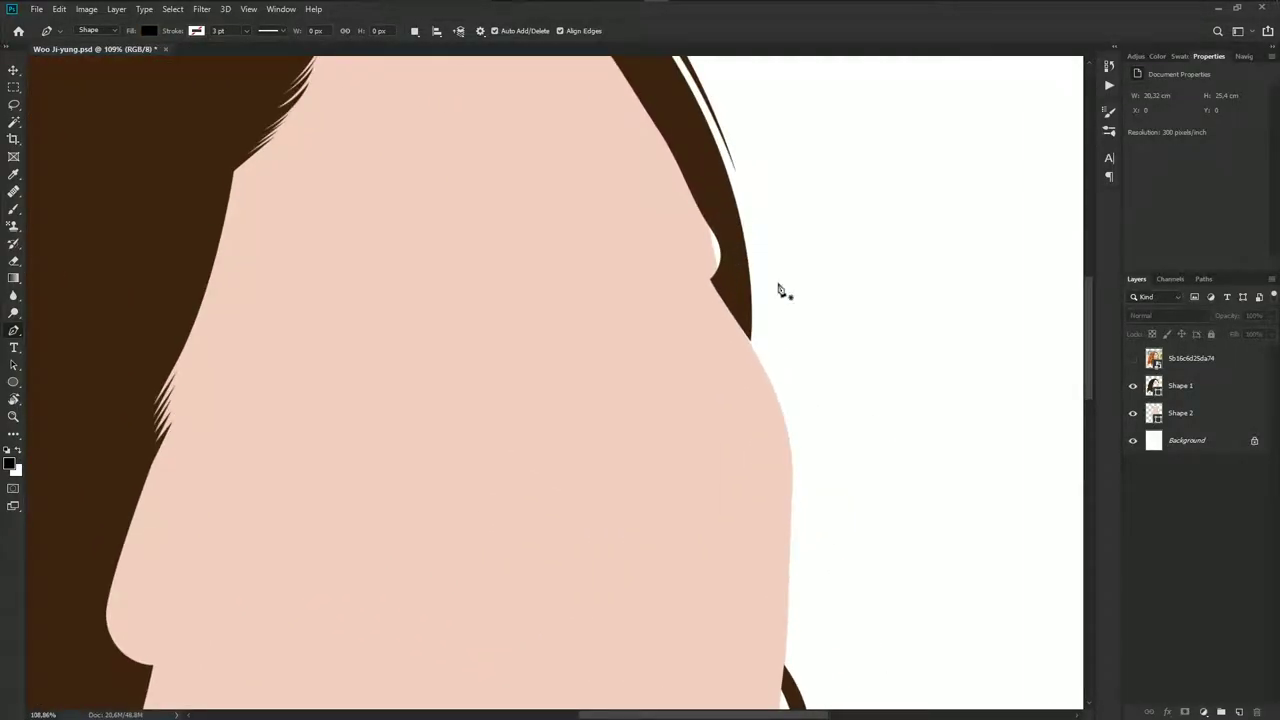
click(1193, 410)
scroll(714, 247, up, 2)
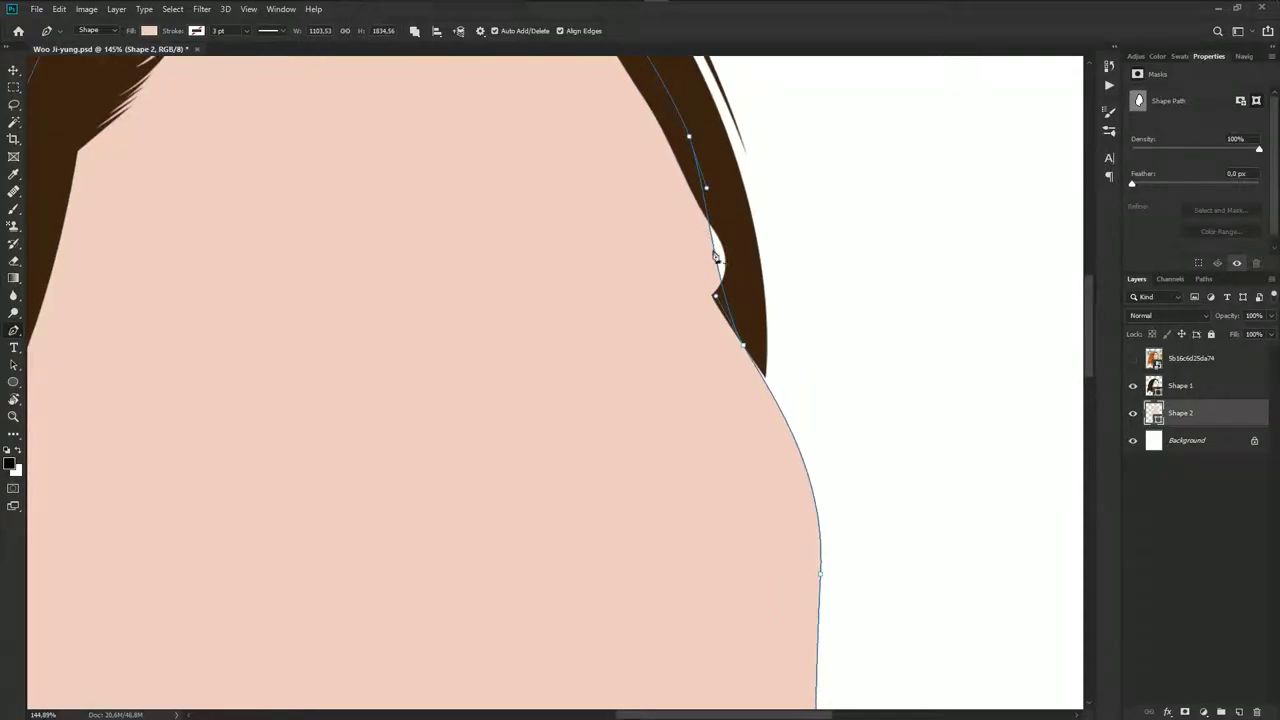
drag(716, 256, 717, 257)
scroll(718, 256, down, 4)
Save the document, set path operations to New Layer, and show the reference photo again
scroll(717, 343, down, 5)
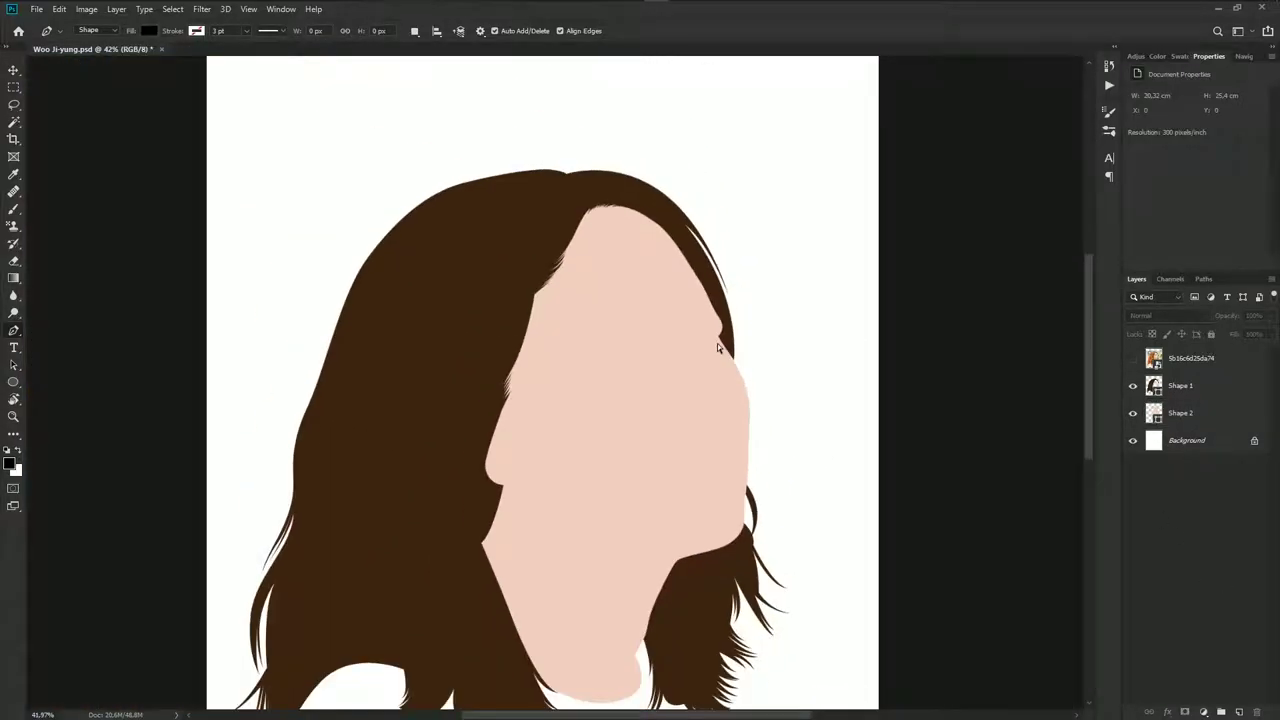
key(ctrl+s)
drag(714, 449, 700, 384)
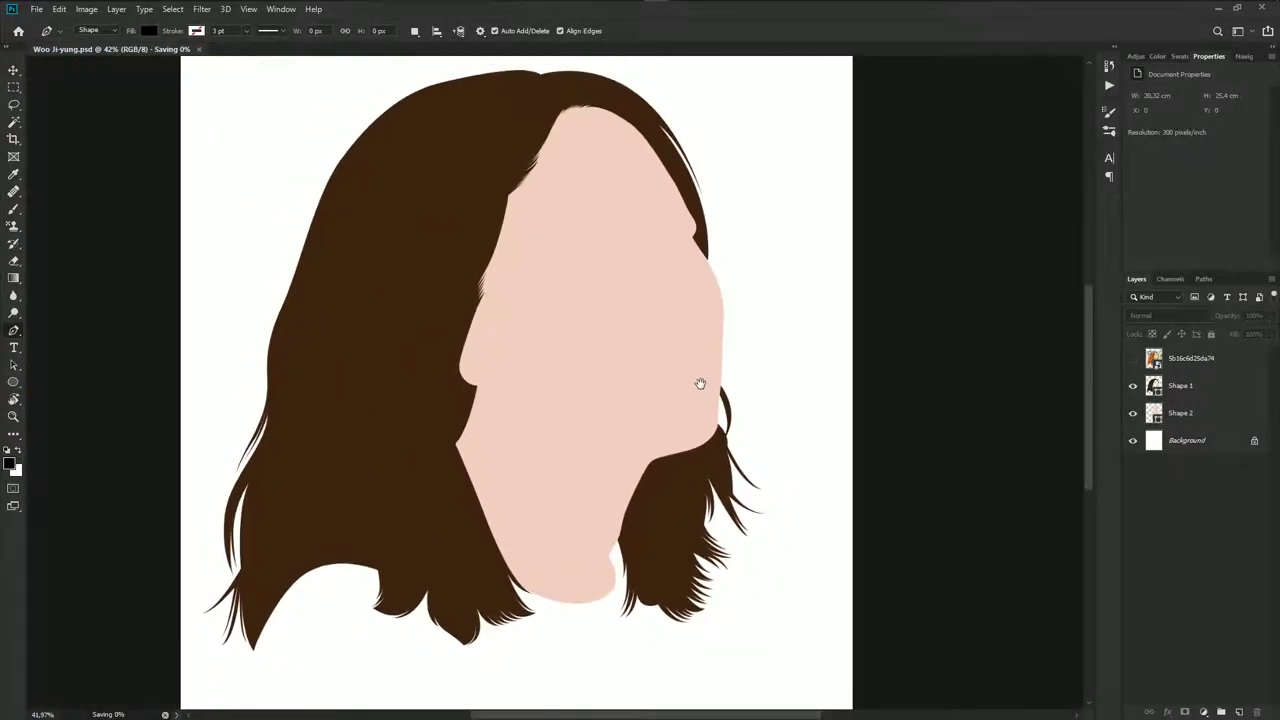
click(1192, 407)
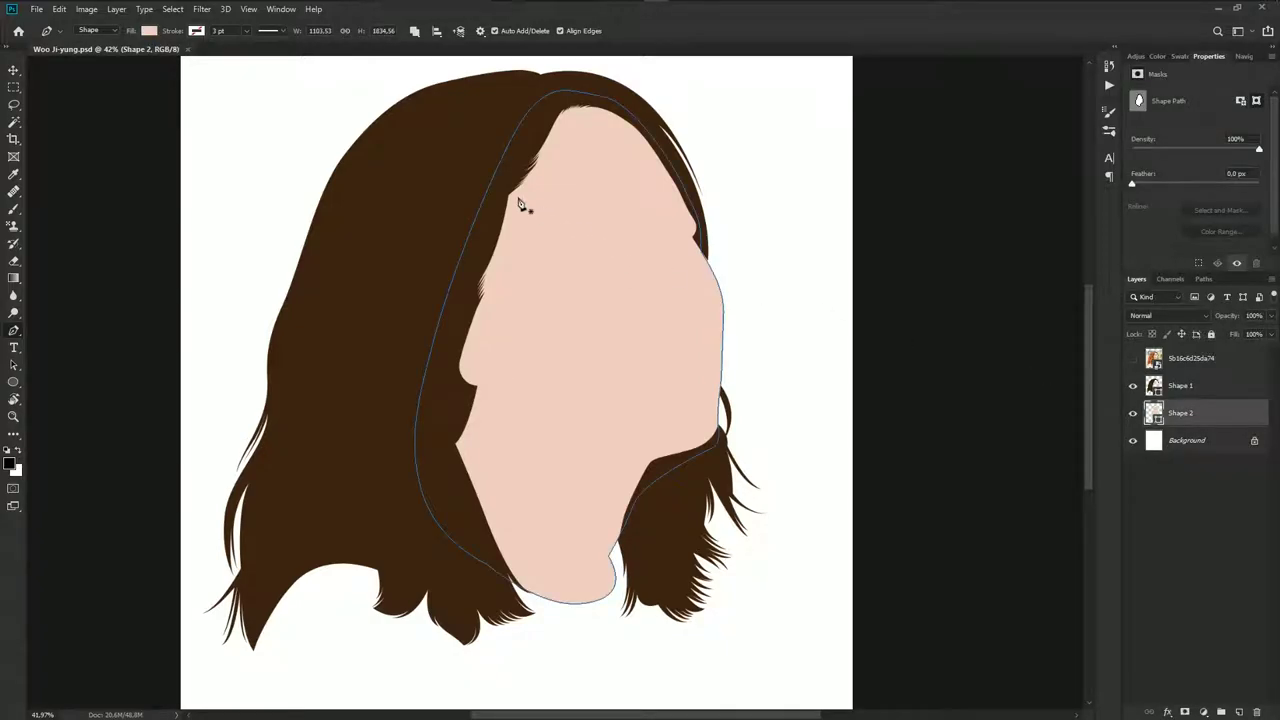
click(417, 32)
click(1133, 358)
Start the Shape 3 eye outline along the upper eyelid and both eye corners
scroll(563, 251, up, 2)
scroll(631, 246, up, 2)
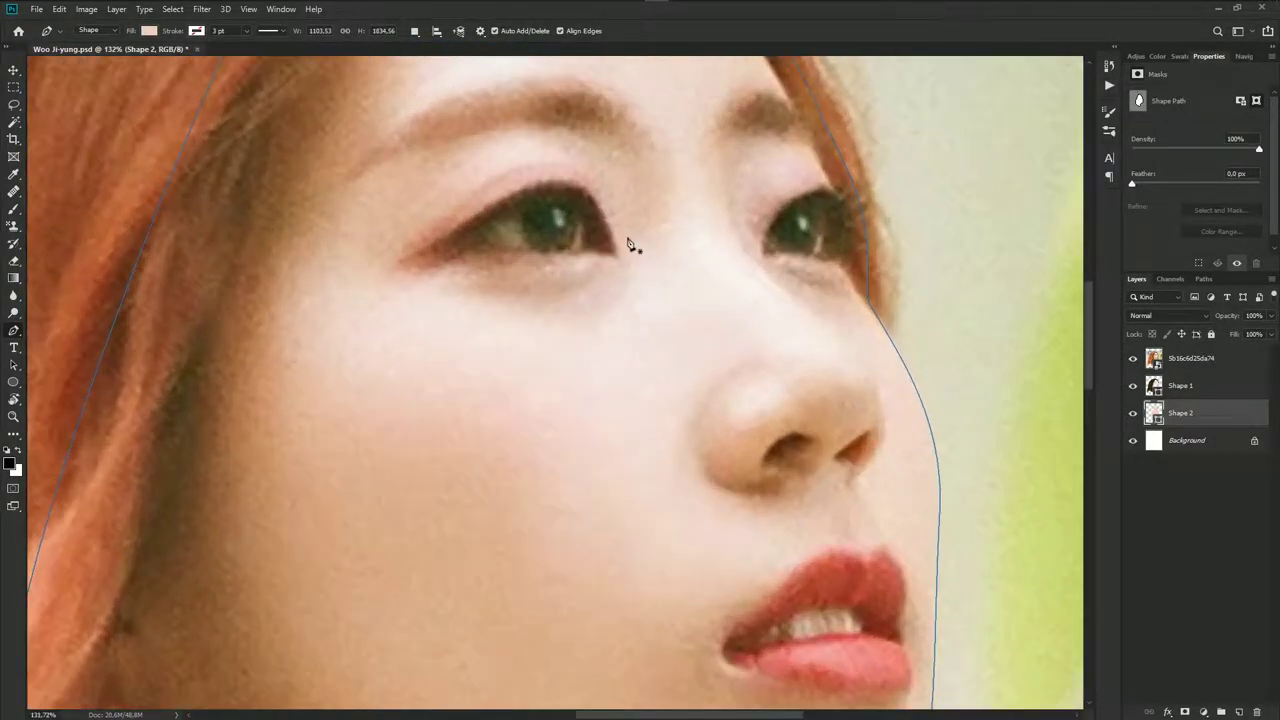
scroll(597, 223, up, 2)
scroll(786, 280, up, 1)
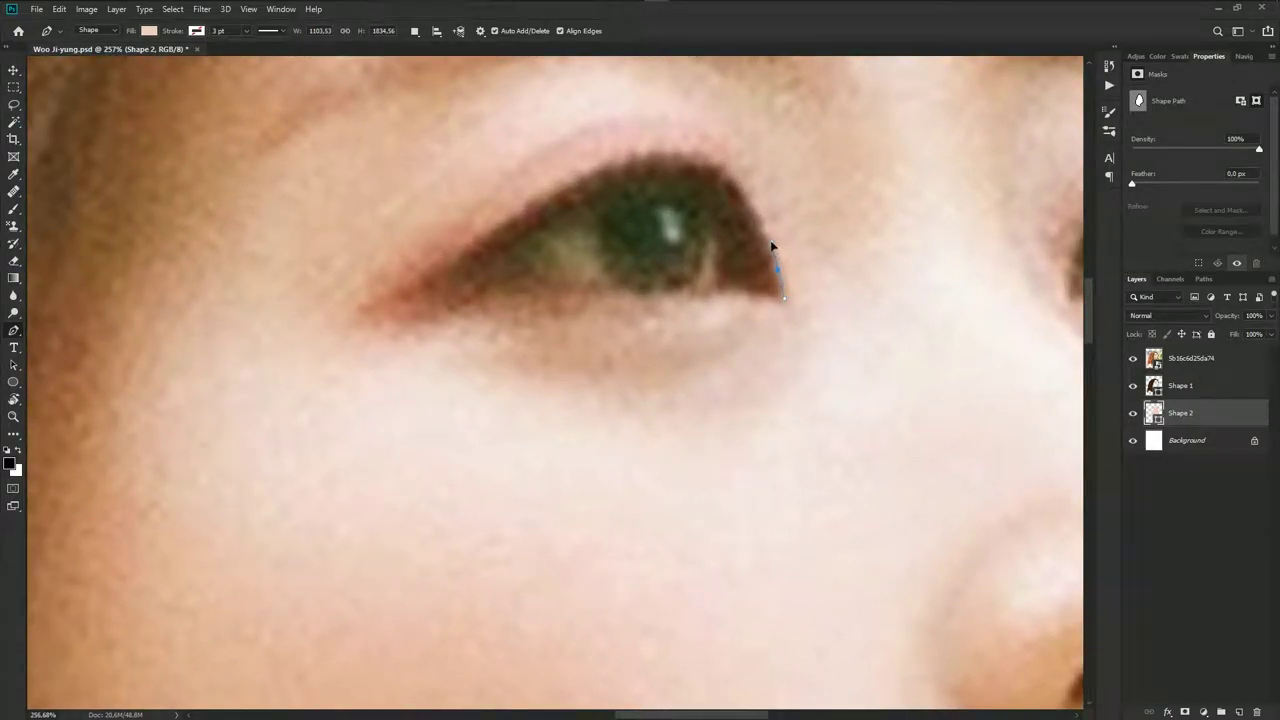
drag(663, 154, 575, 151)
drag(578, 196, 620, 190)
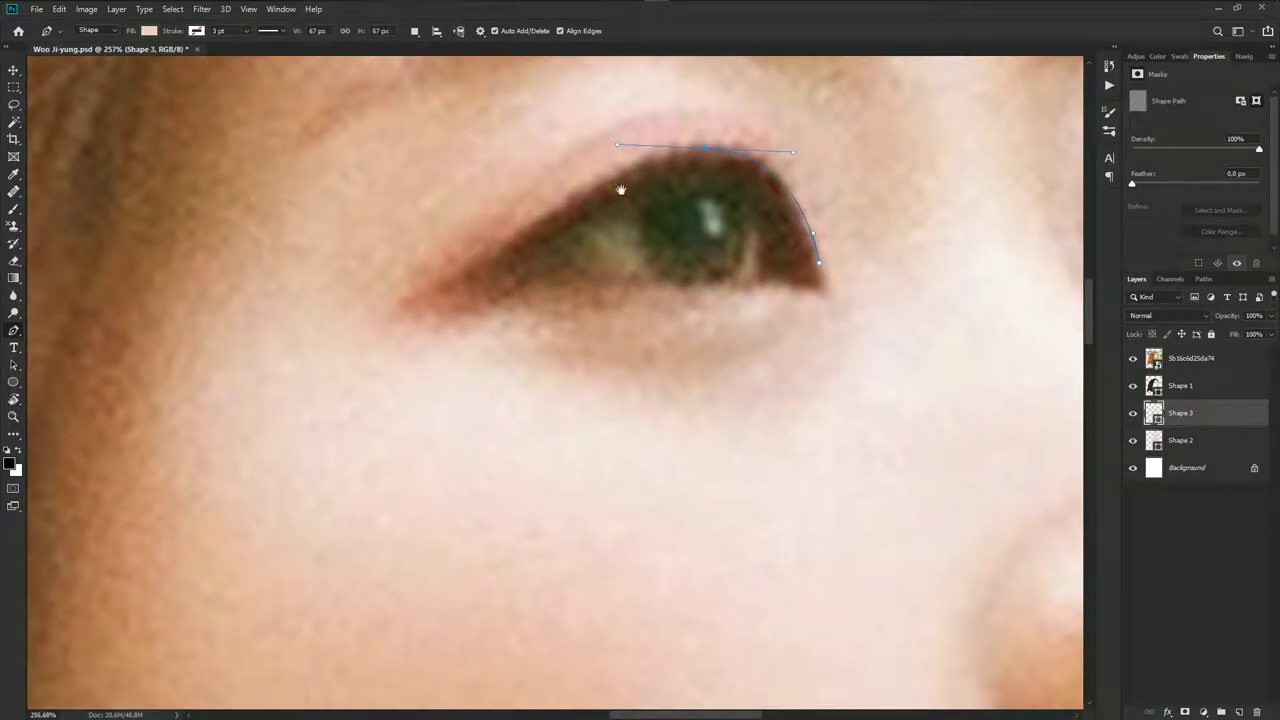
drag(793, 152, 804, 156)
drag(405, 297, 349, 305)
scroll(474, 297, up, 2)
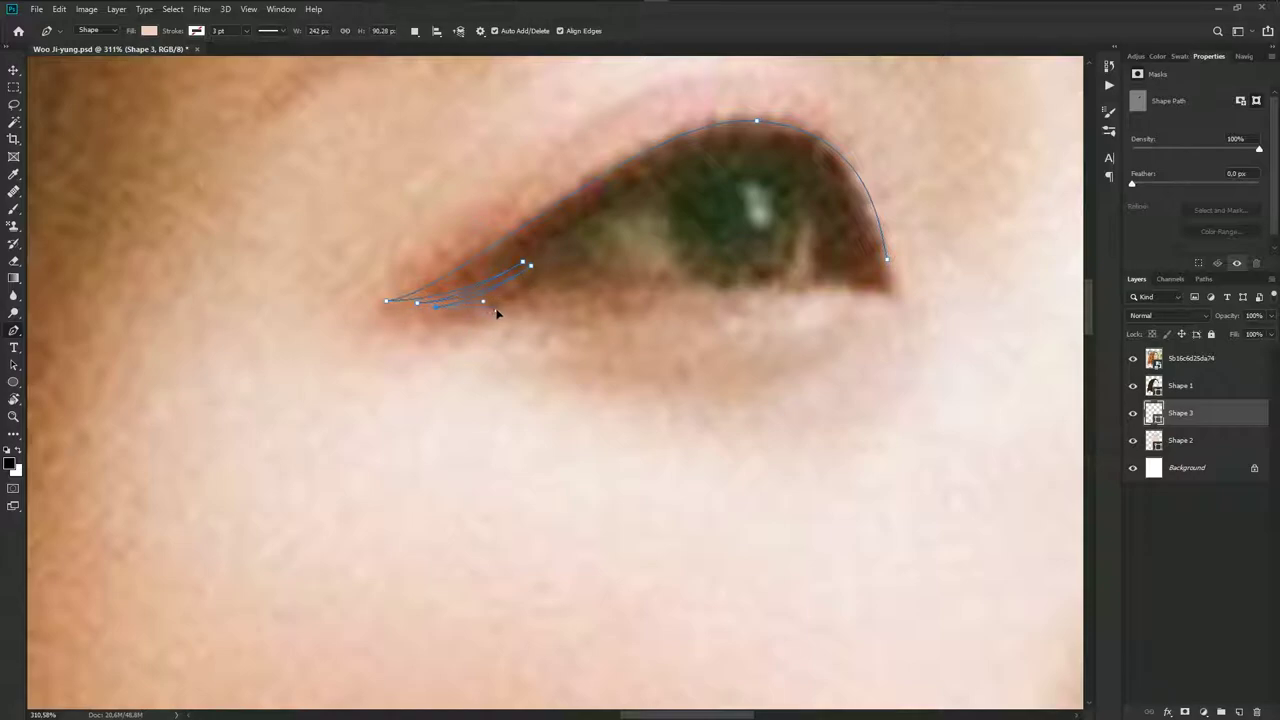
Trace the upper lid and lower eyelid, closing the eye outline at its start
drag(667, 208, 527, 270)
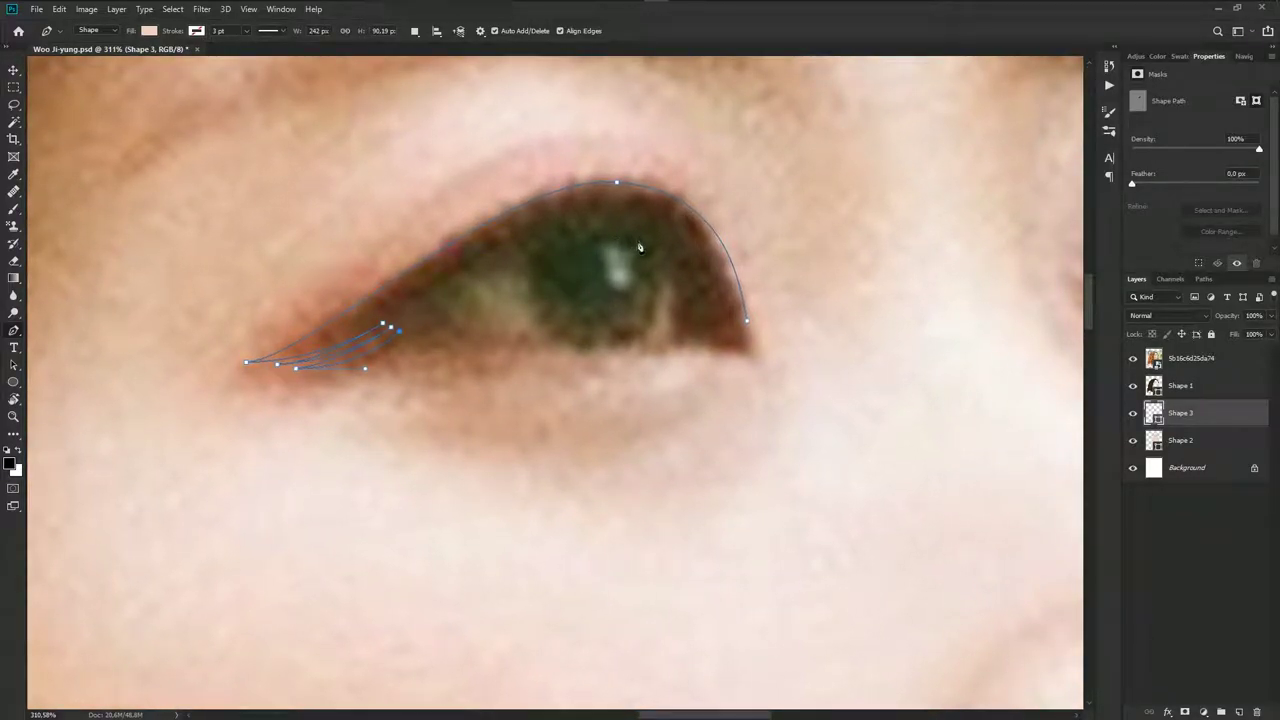
drag(612, 223, 698, 229)
click(680, 329)
scroll(677, 331, up, 2)
drag(688, 342, 716, 334)
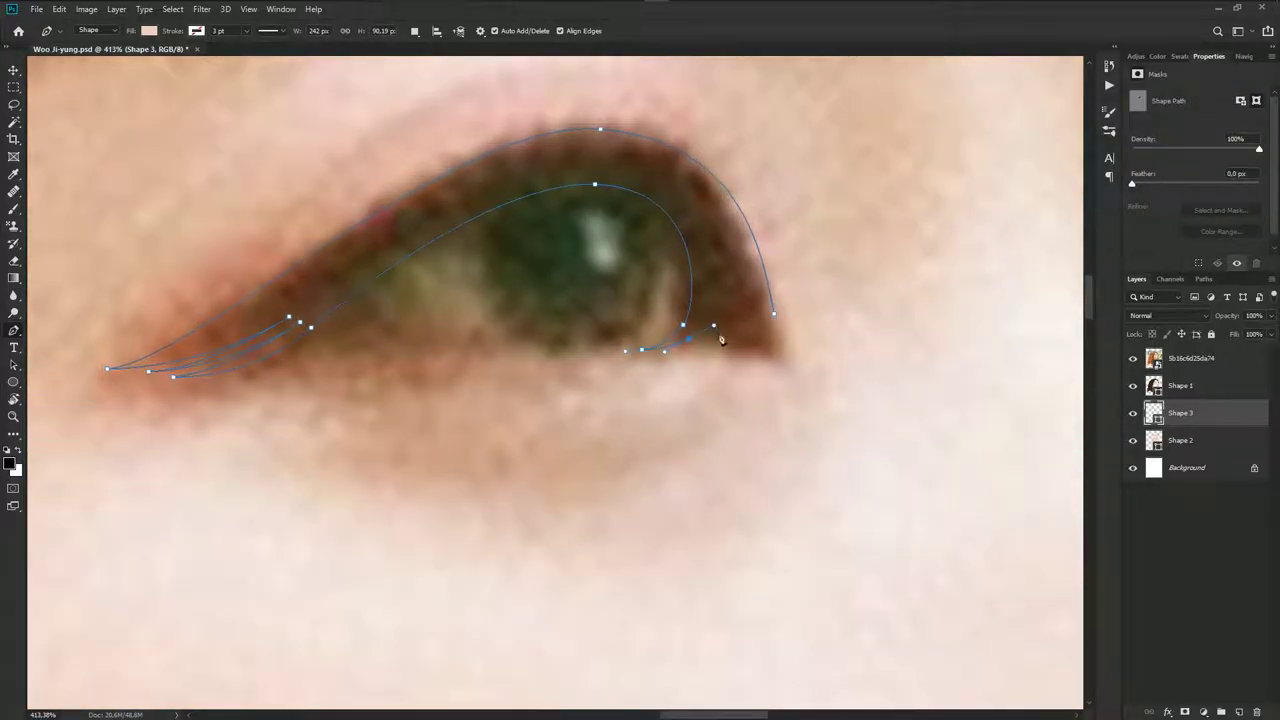
click(774, 356)
click(773, 314)
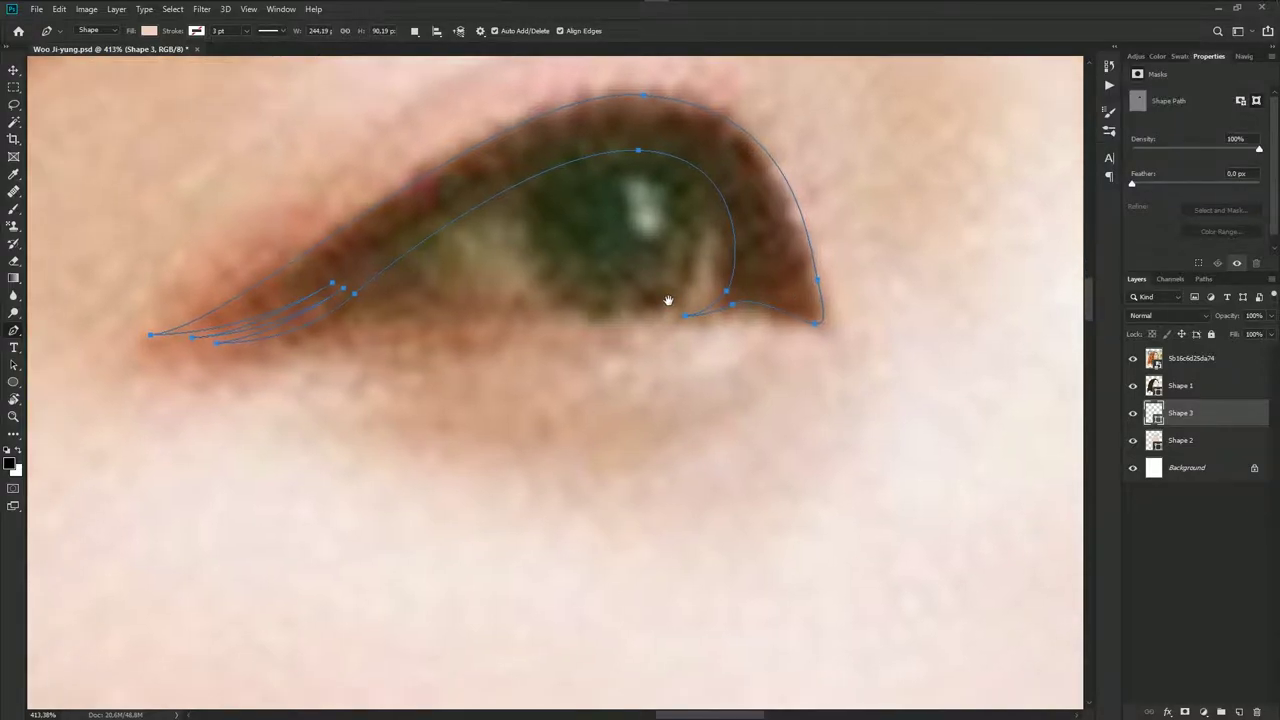
scroll(760, 315, down, 1)
Change the path combination option and trace an inner curve along the lower lid below the iris
click(414, 30)
click(450, 61)
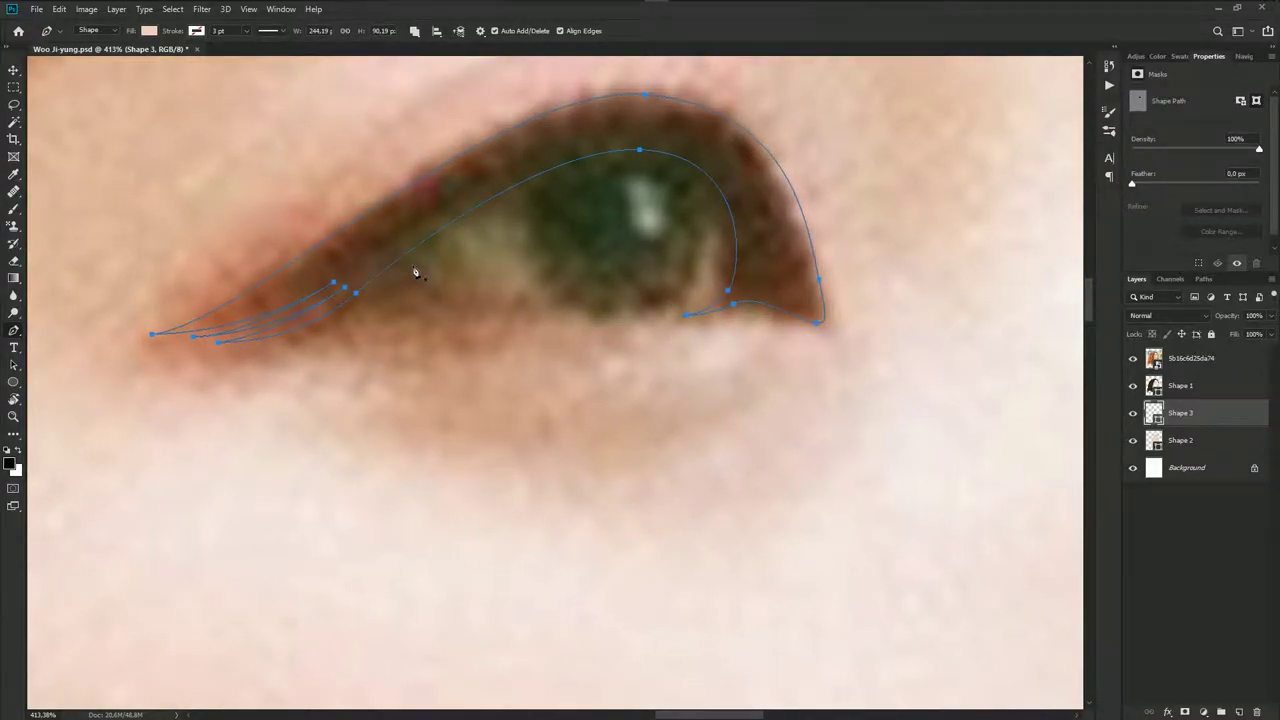
scroll(415, 270, down, 2)
scroll(629, 316, up, 2)
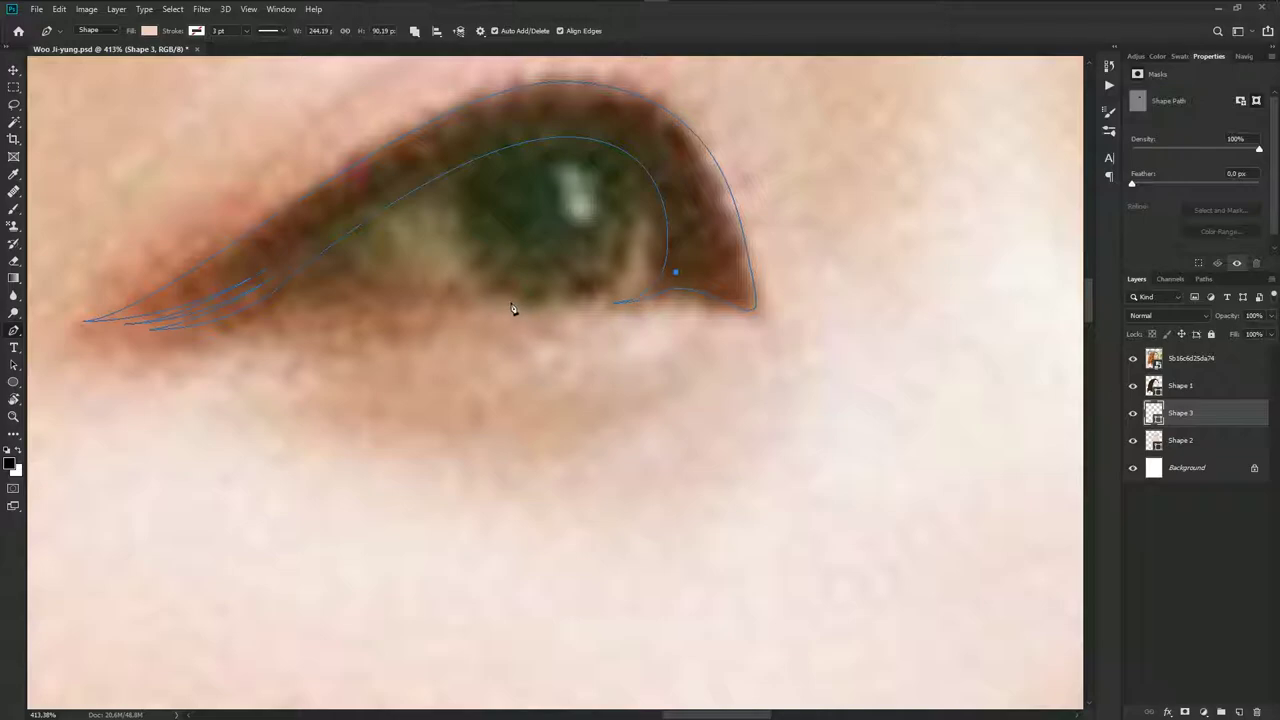
drag(381, 293, 397, 301)
drag(349, 234, 320, 186)
mouse_move(430, 311)
mouse_down()
mouse_move(500, 320)
mouse_move(503, 337)
mouse_up()
drag(600, 319, 538, 331)
drag(448, 321, 343, 300)
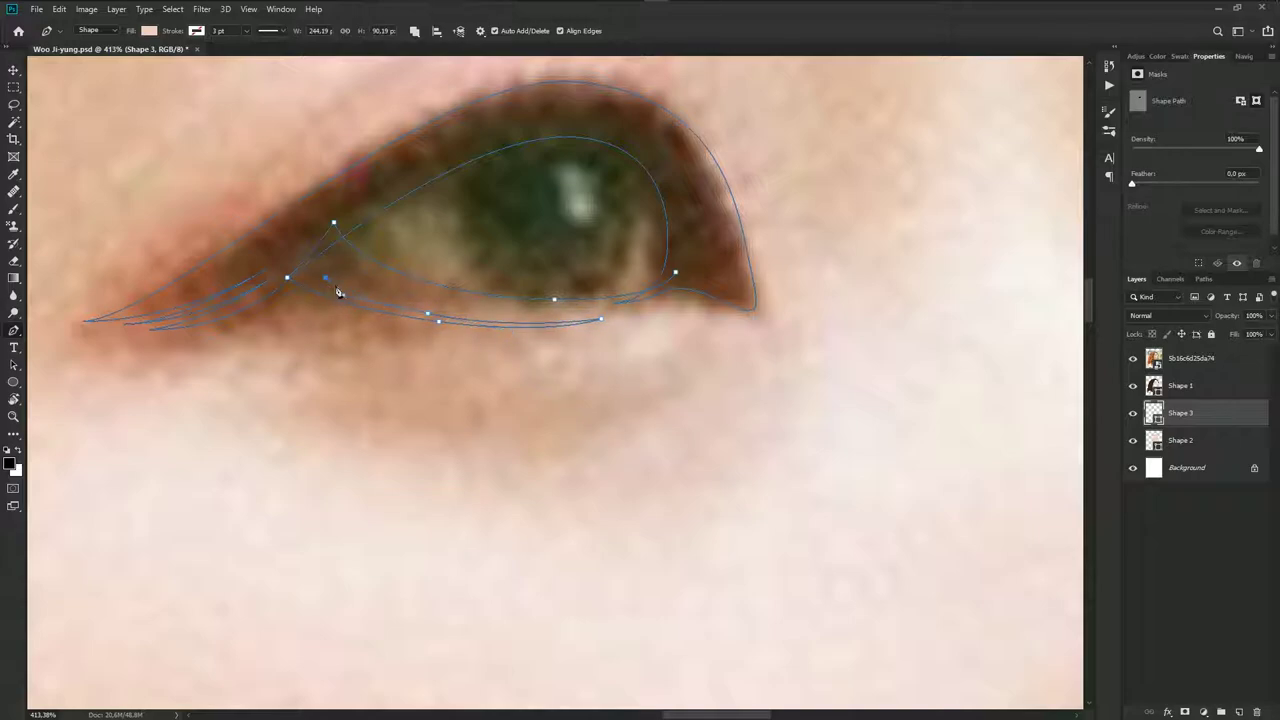
Close the left eye's lower eyelid path and reshape its corner and upper-lid curves
click(675, 274)
scroll(650, 283, down, 5)
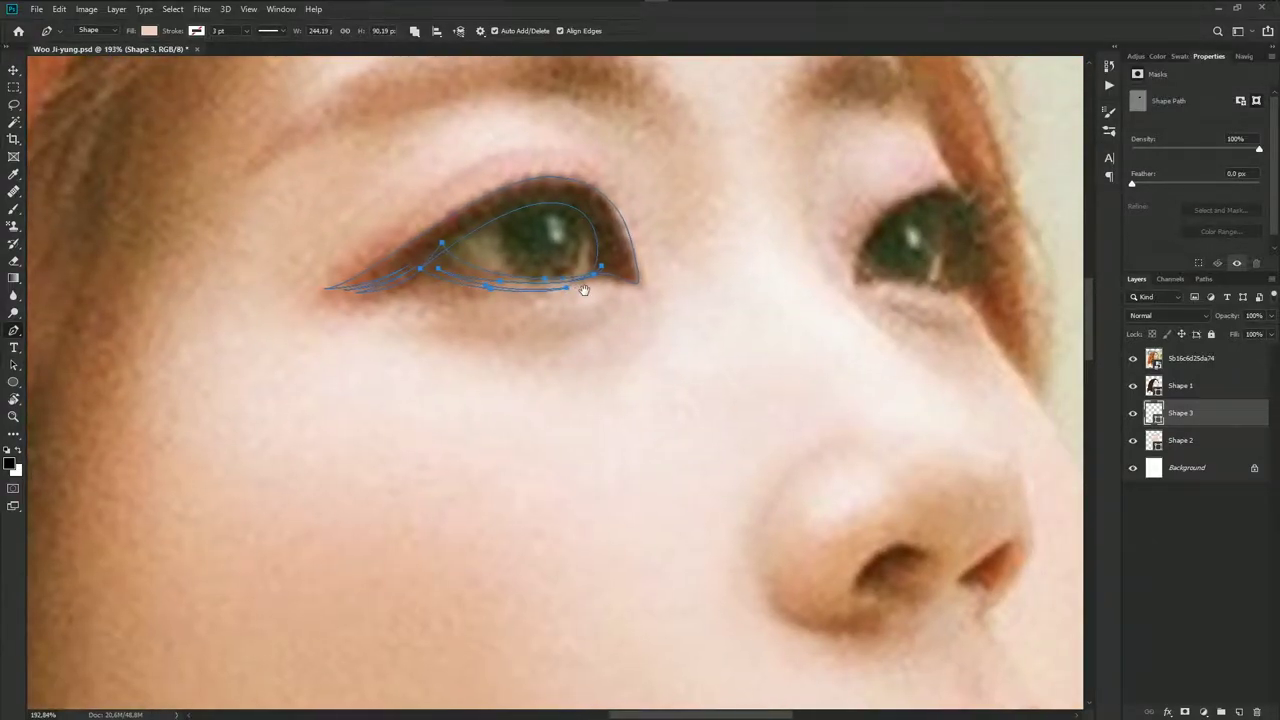
scroll(455, 222, up, 3)
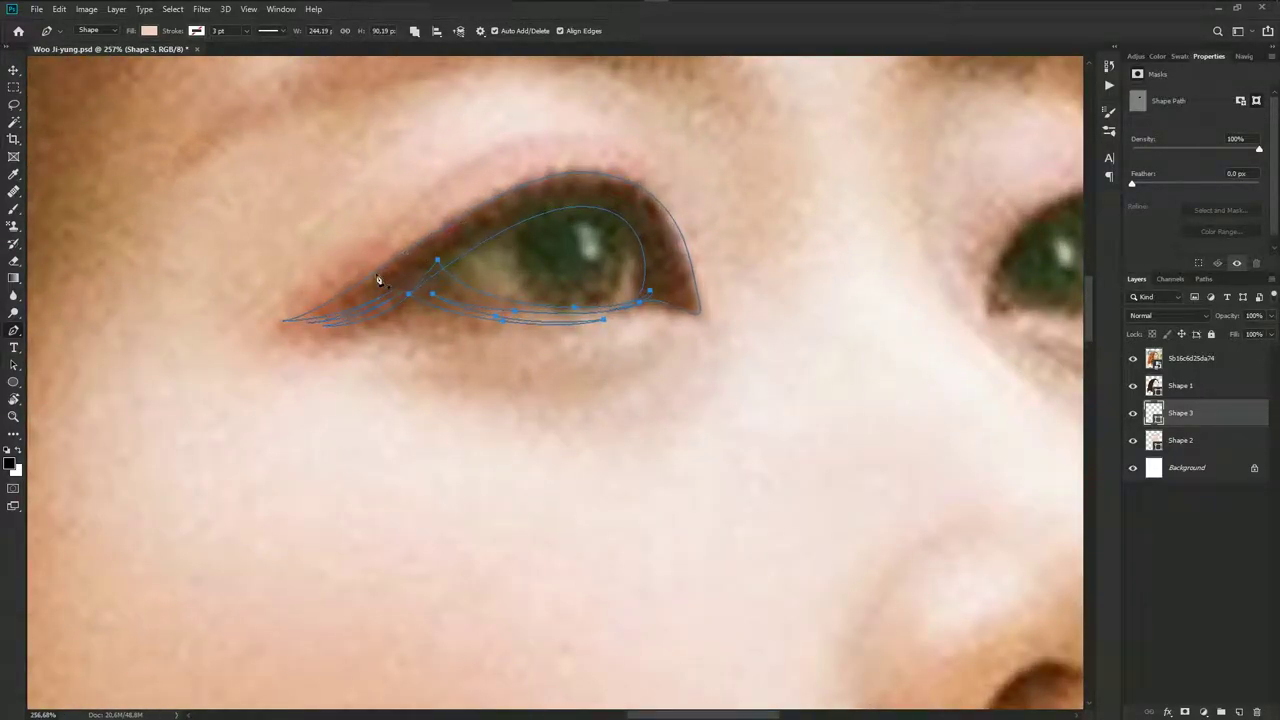
mouse_move(733, 261)
mouse_down()
mouse_move(766, 314)
mouse_move(663, 209)
mouse_up()
drag(370, 280, 266, 455)
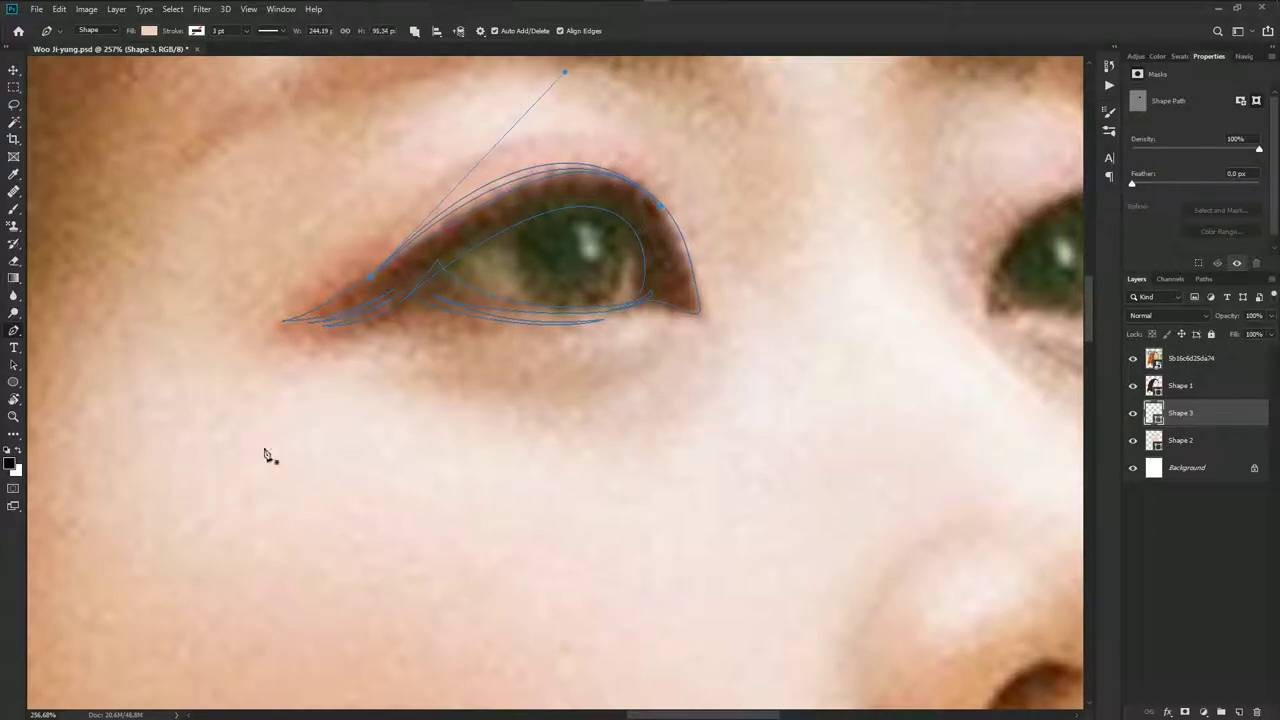
Trace the right eye's upper eyelid outline on Shape 3, curving its outer corner
scroll(266, 455, down, 1)
drag(723, 306, 426, 317)
scroll(560, 317, up, 2)
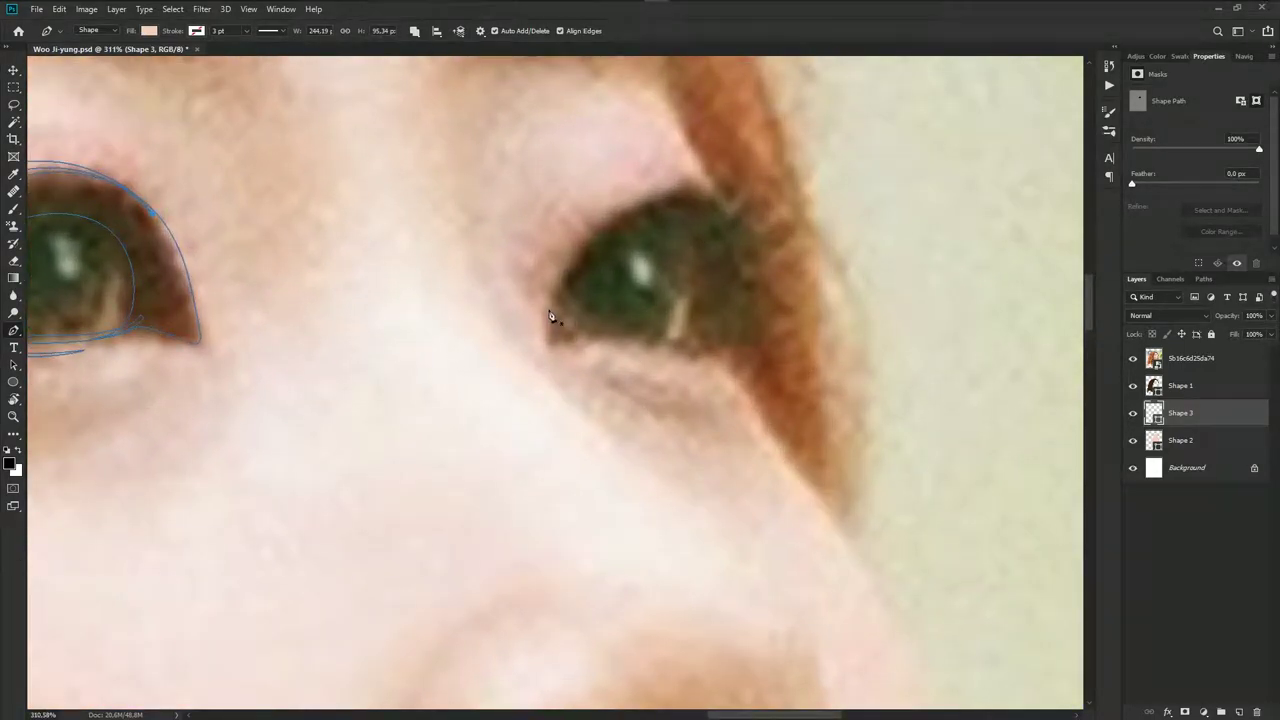
drag(685, 190, 751, 190)
scroll(762, 234, up, 1)
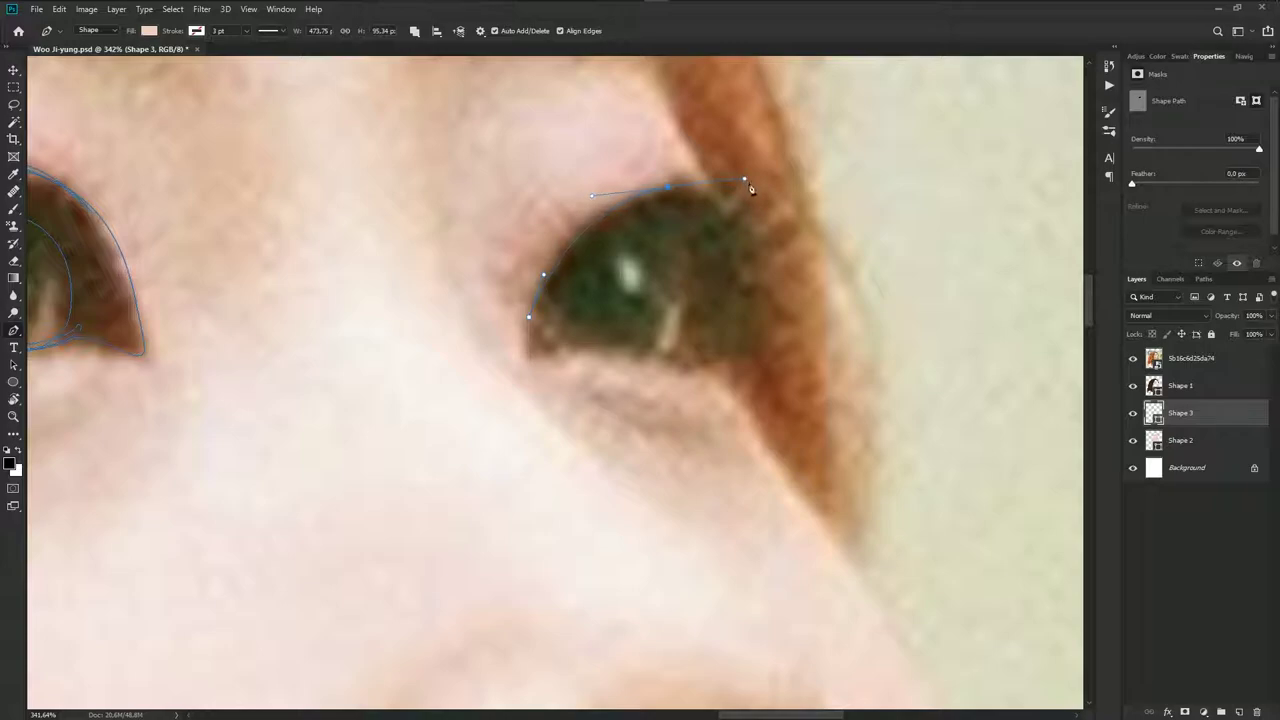
mouse_move(762, 231)
mouse_down()
mouse_move(781, 292)
mouse_move(838, 311)
mouse_up()
drag(656, 313, 712, 275)
drag(629, 229, 568, 239)
drag(621, 241, 563, 266)
Trace the right eye's lower lash line, with a sharp corner at the outer upper lid
drag(586, 337, 603, 344)
ctrl+click(544, 346)
scroll(535, 330, up, 1)
scroll(537, 334, up, 1)
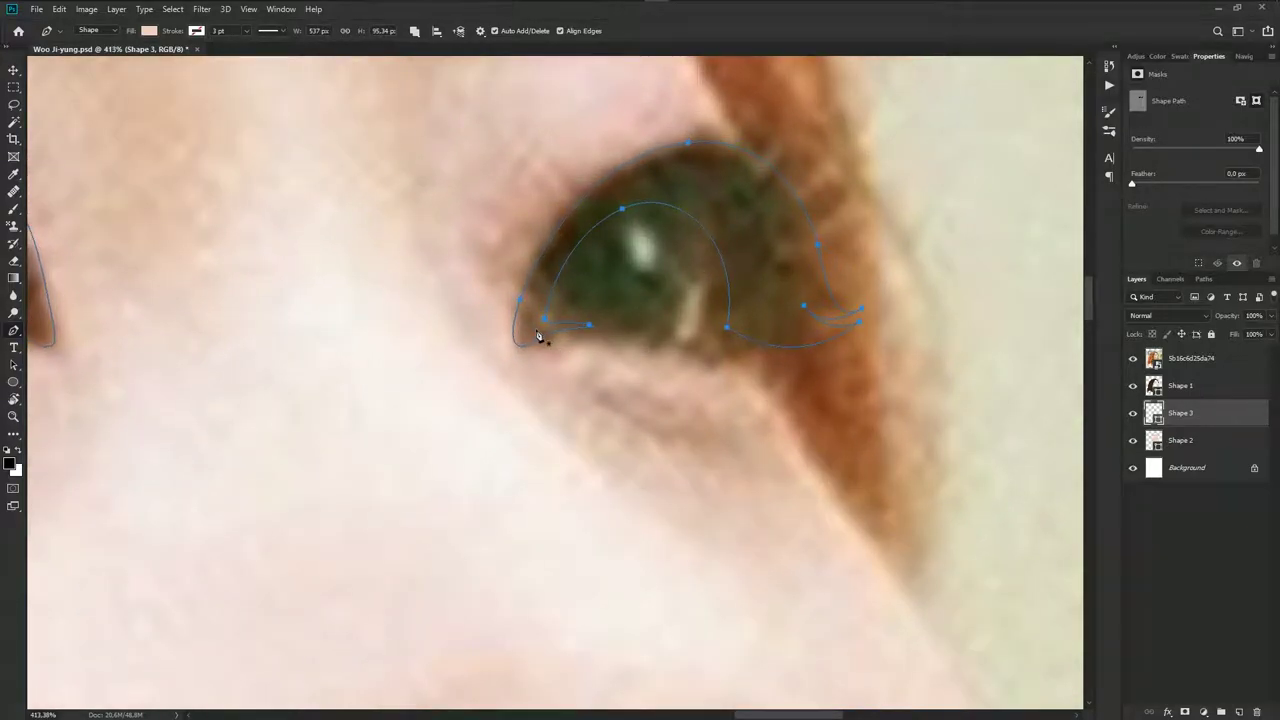
drag(615, 330, 675, 345)
drag(711, 228, 690, 96)
alt+click(710, 226)
mouse_move(700, 344)
mouse_down()
mouse_move(673, 354)
mouse_move(751, 341)
mouse_up()
scroll(498, 344, down, 5)
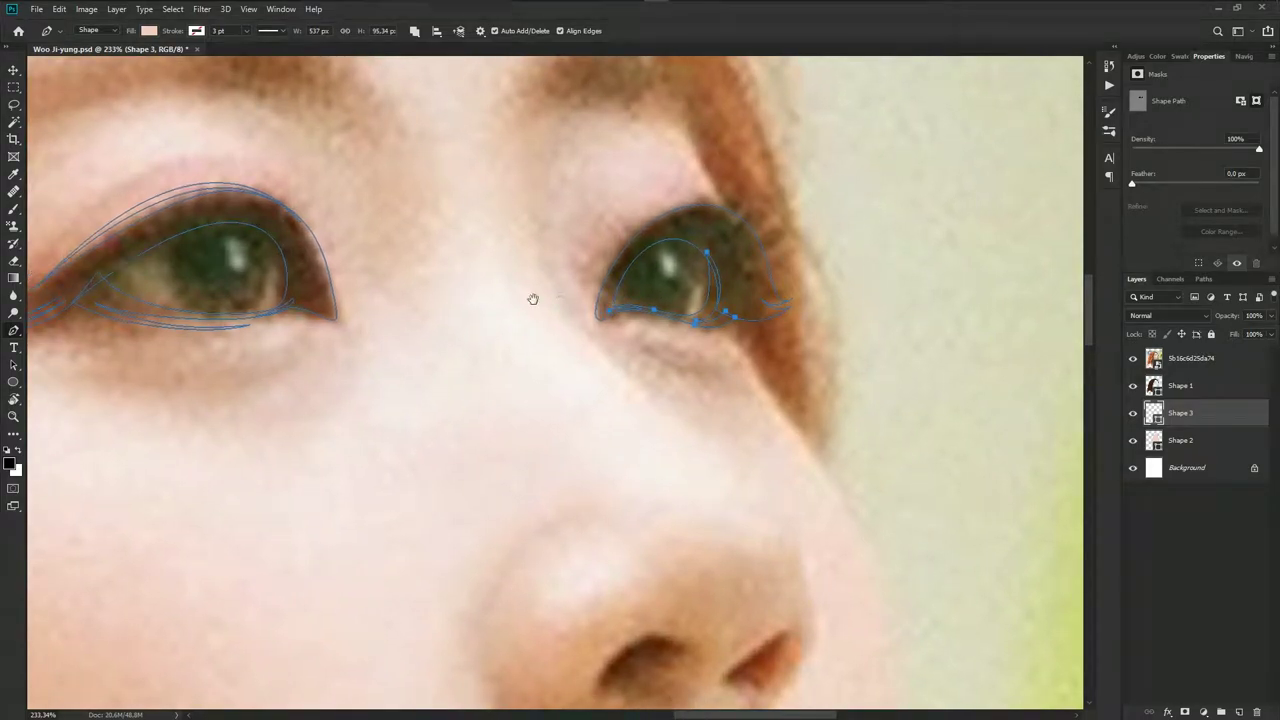
Fill the Shape 3 eyelids with dark brown #53341e sampled from the photo's eyelid
click(1133, 358)
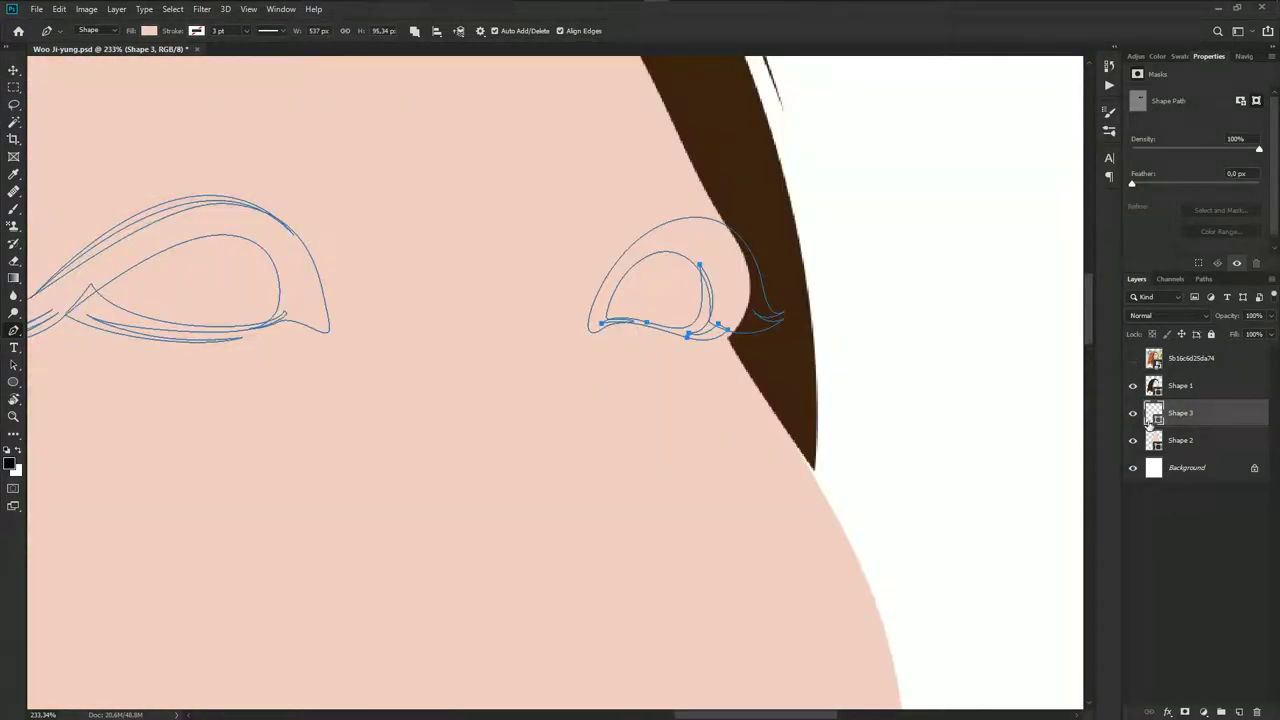
click(1133, 358)
double_click(1154, 413)
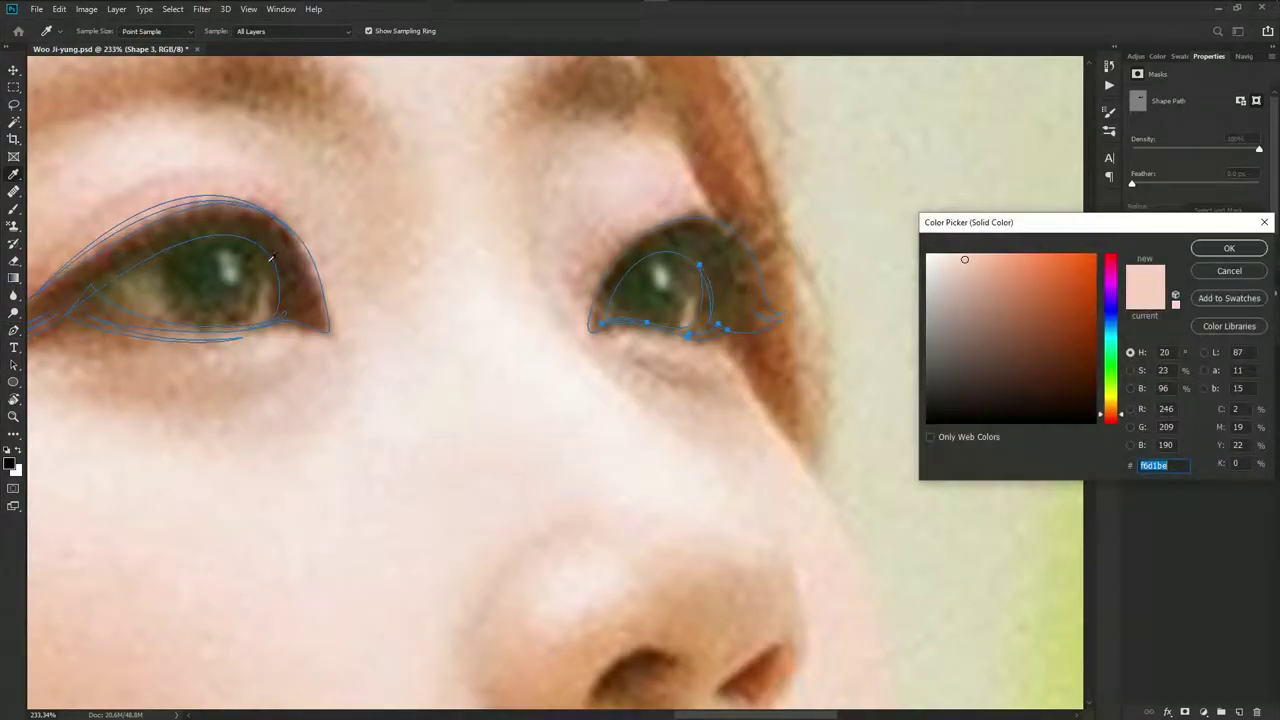
click(305, 272)
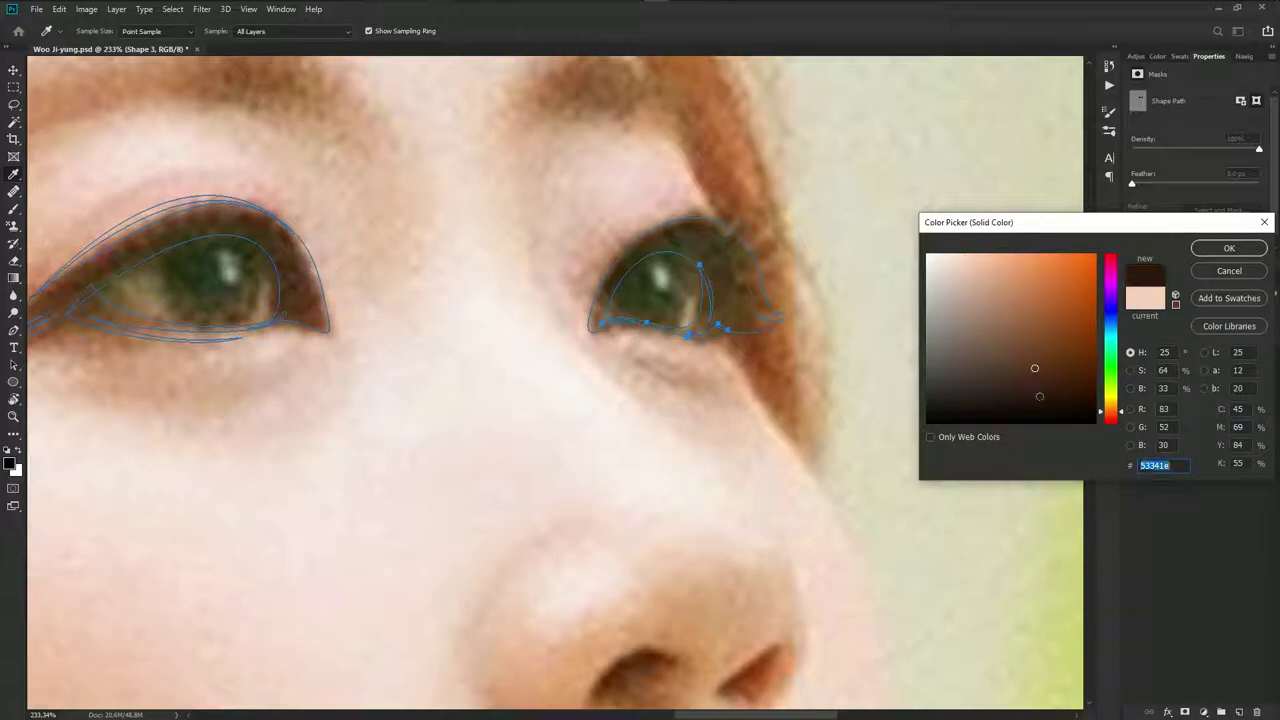
click(1217, 252)
Hide the reference photo, move Shape 3 above Shape 1, and save the file
click(1133, 358)
click(1191, 553)
scroll(652, 307, down, 2)
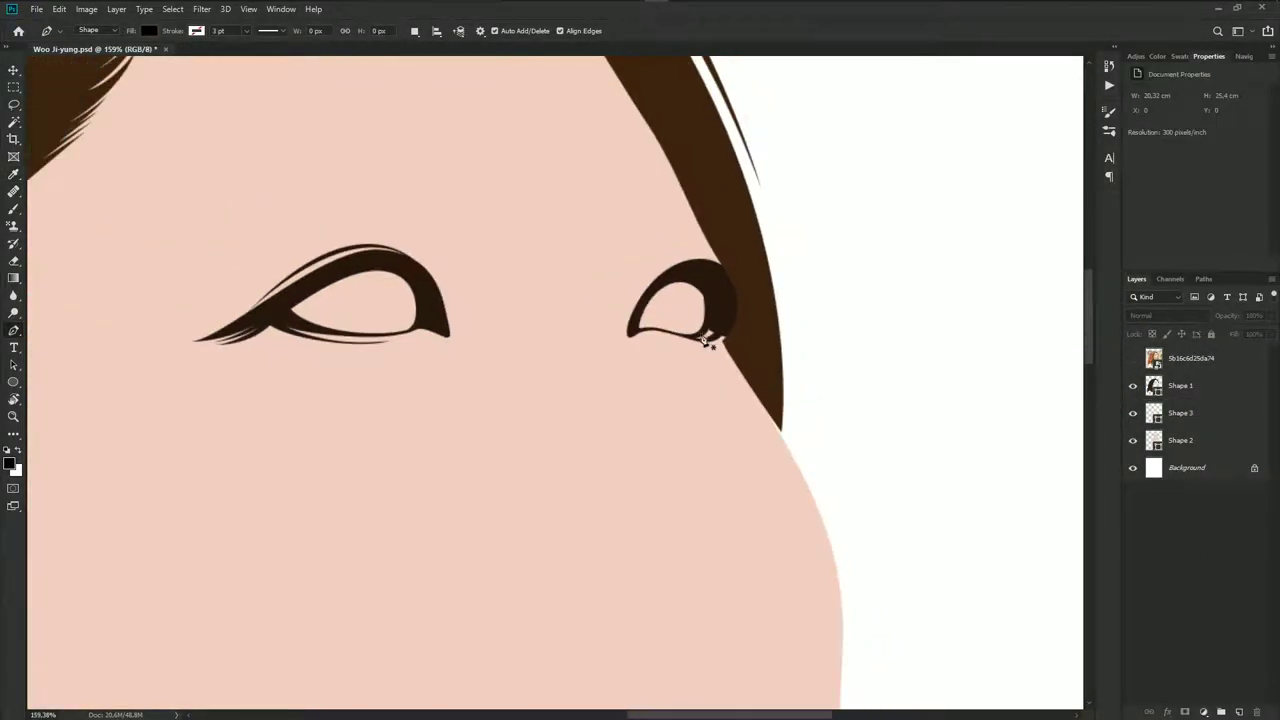
scroll(652, 307, down, 2)
scroll(652, 307, down, 2)
scroll(652, 307, down, 2)
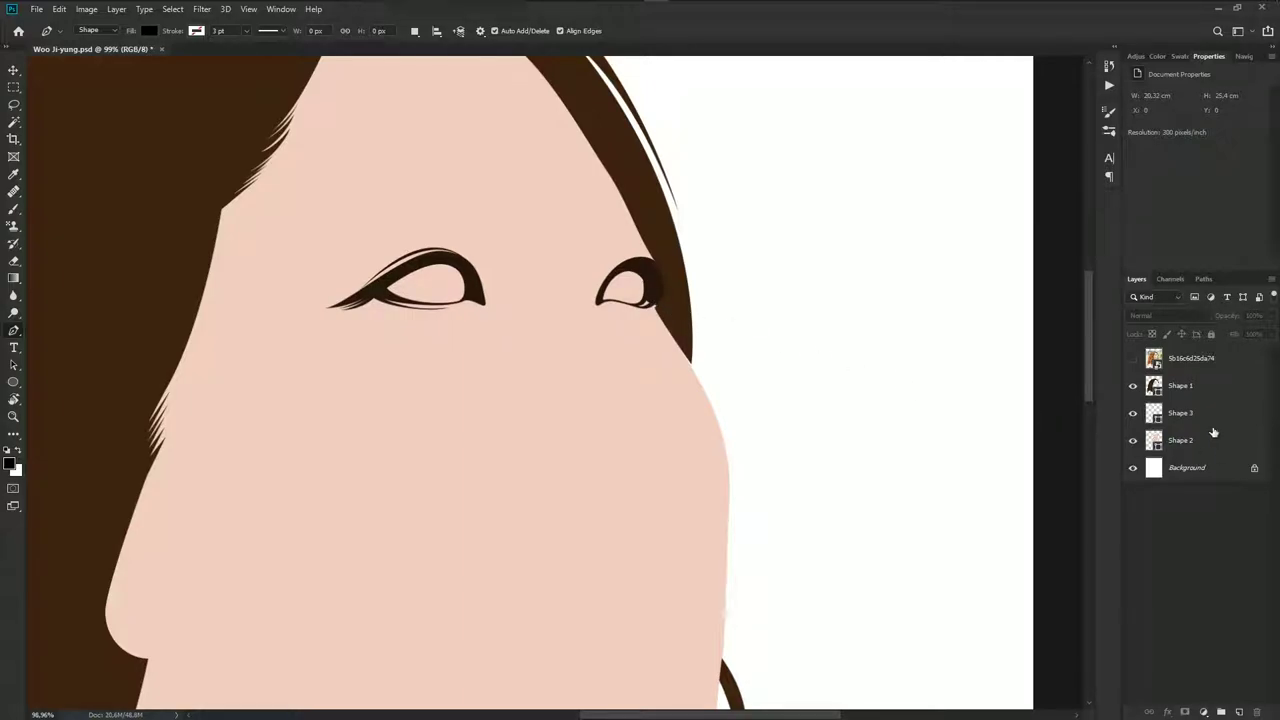
click(1180, 413)
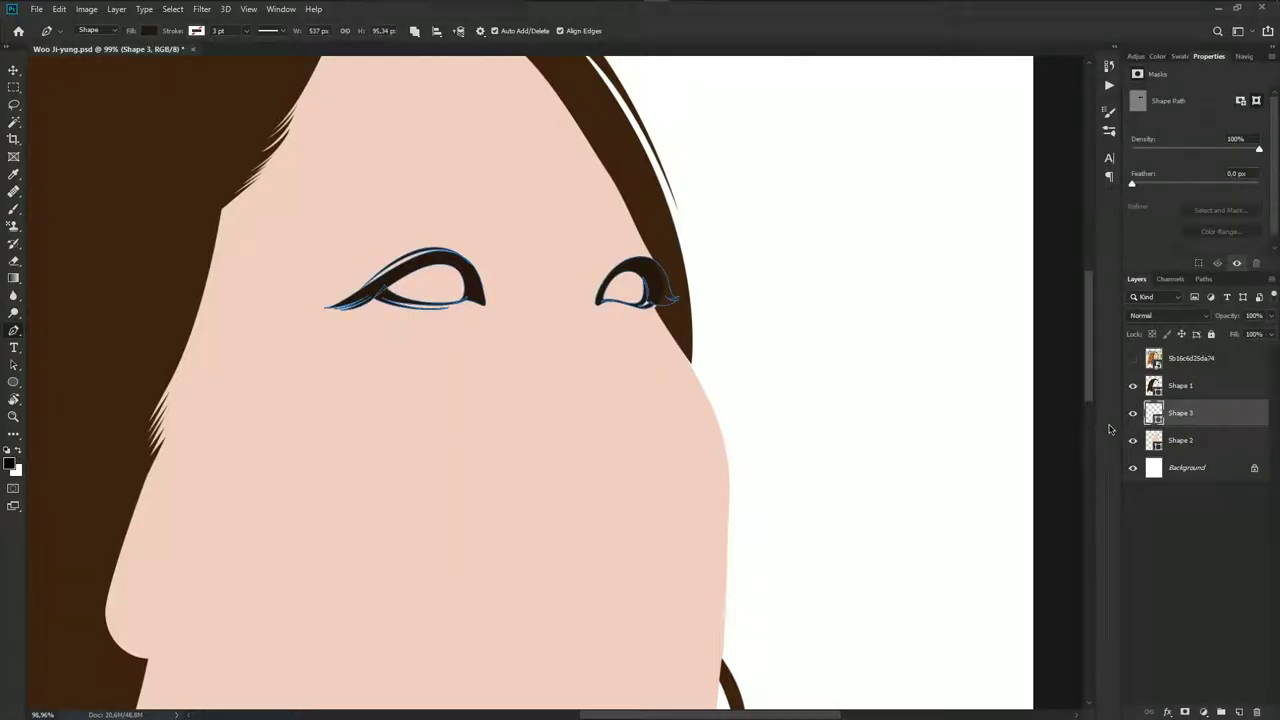
drag(1180, 413, 1182, 386)
click(1182, 528)
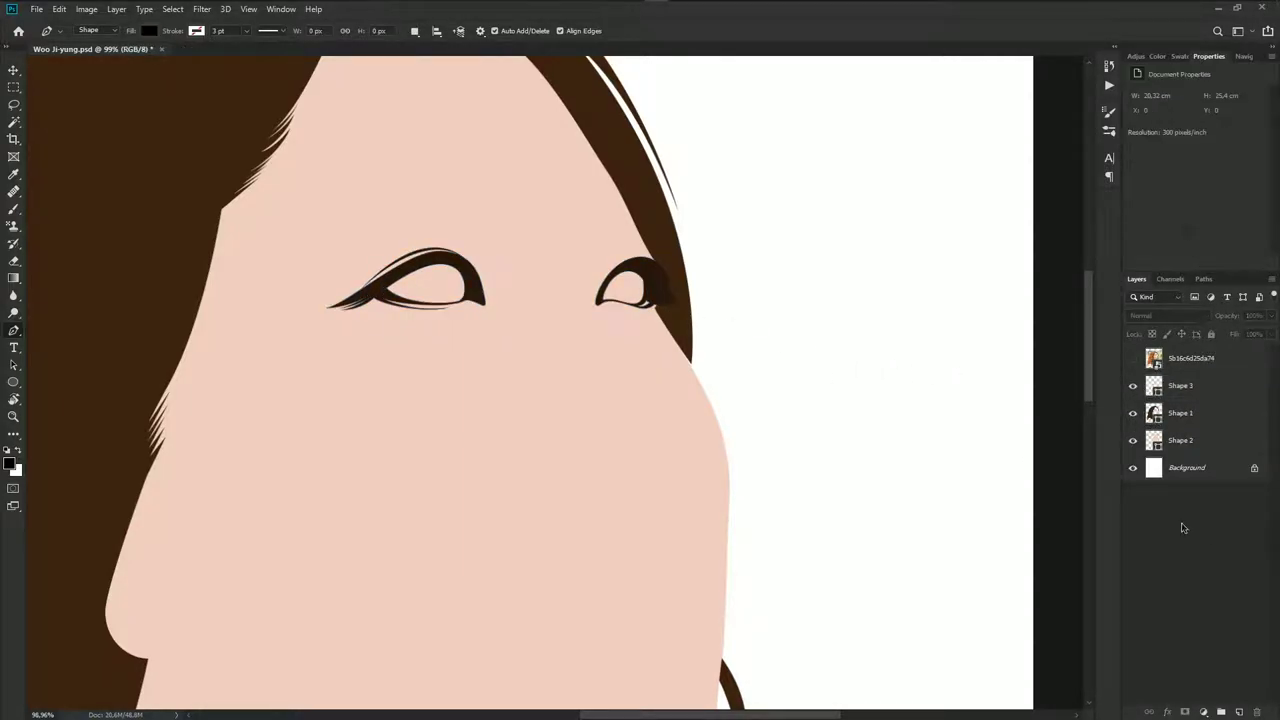
scroll(597, 322, down, 1)
scroll(597, 322, down, 1)
key(ctrl+s)
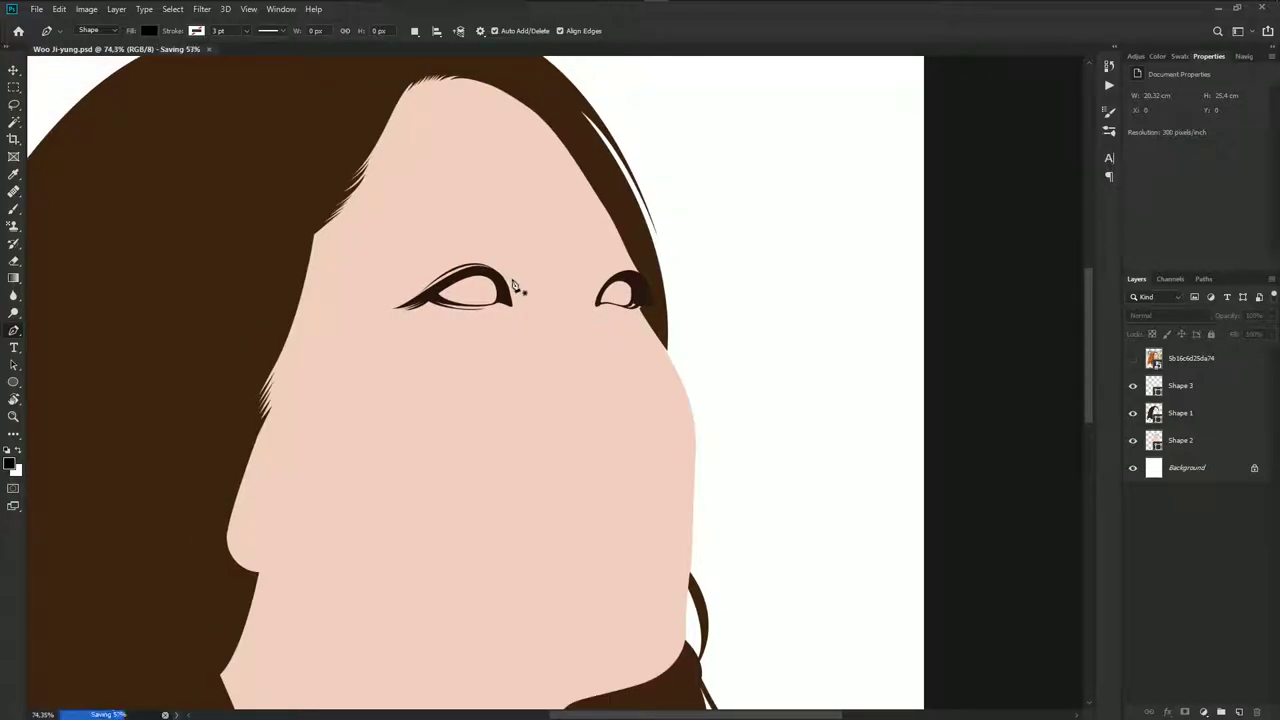
scroll(487, 291, up, 2)
Show the reference photo and set the Pen's Path Operations to New Layer
click(1185, 413)
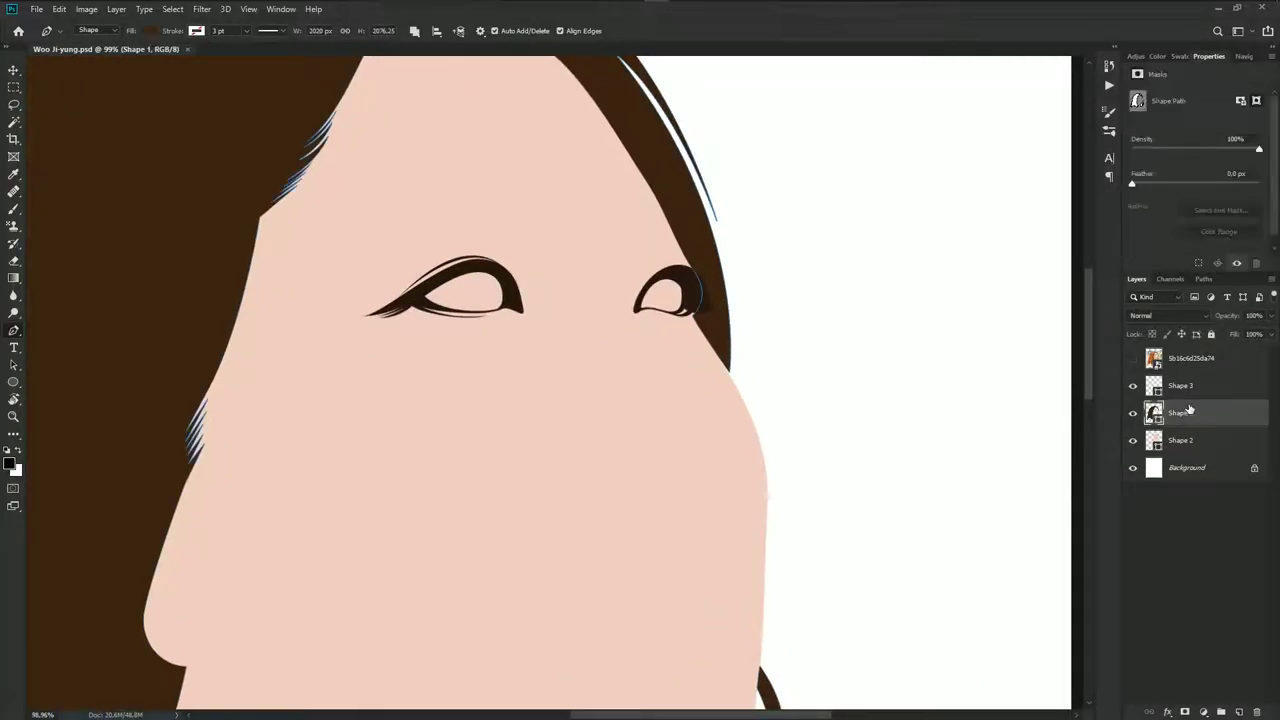
click(1180, 440)
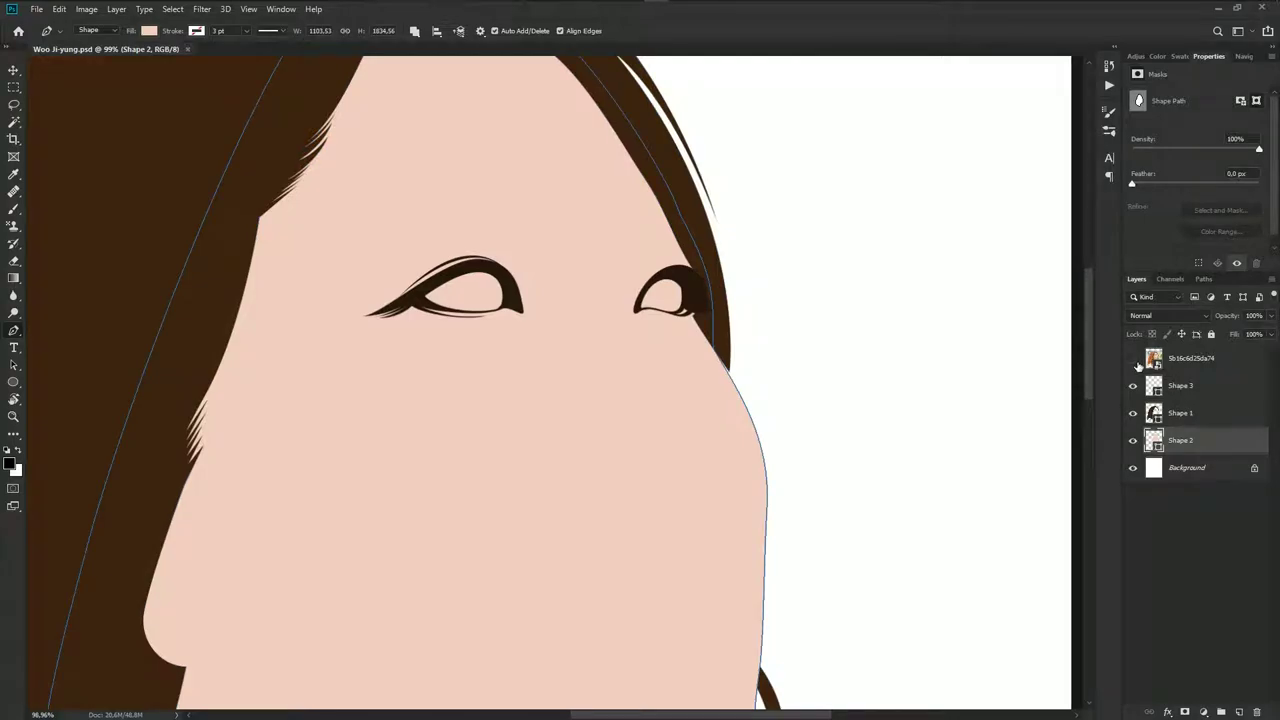
click(1133, 358)
scroll(507, 211, up, 1)
scroll(507, 211, up, 2)
scroll(686, 209, up, 1)
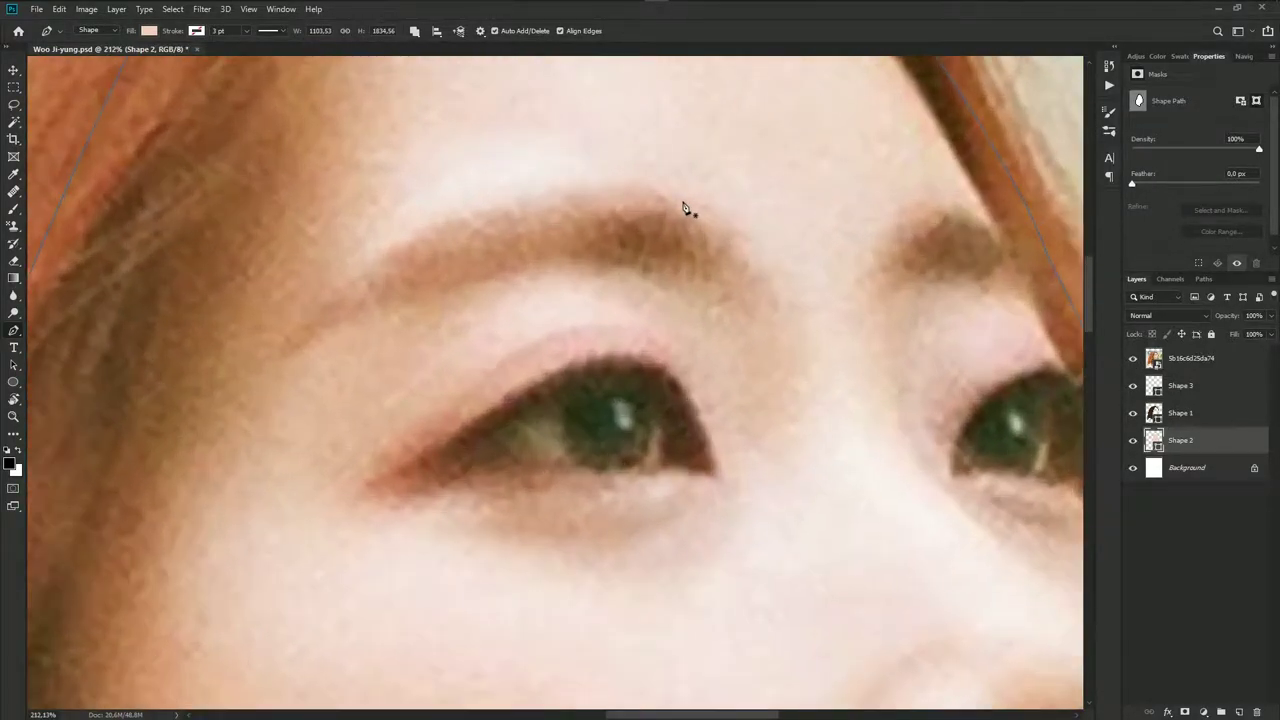
click(686, 209)
scroll(604, 193, up, 1)
scroll(604, 193, up, 1)
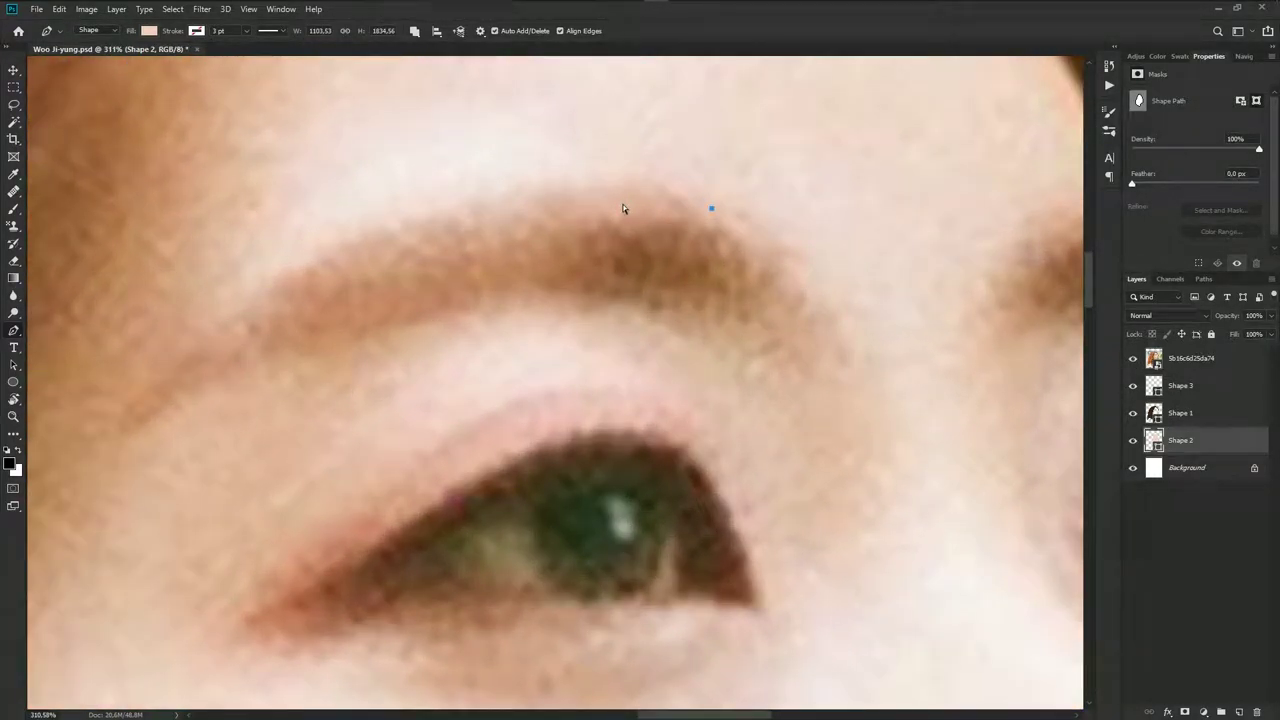
click(415, 30)
click(471, 48)
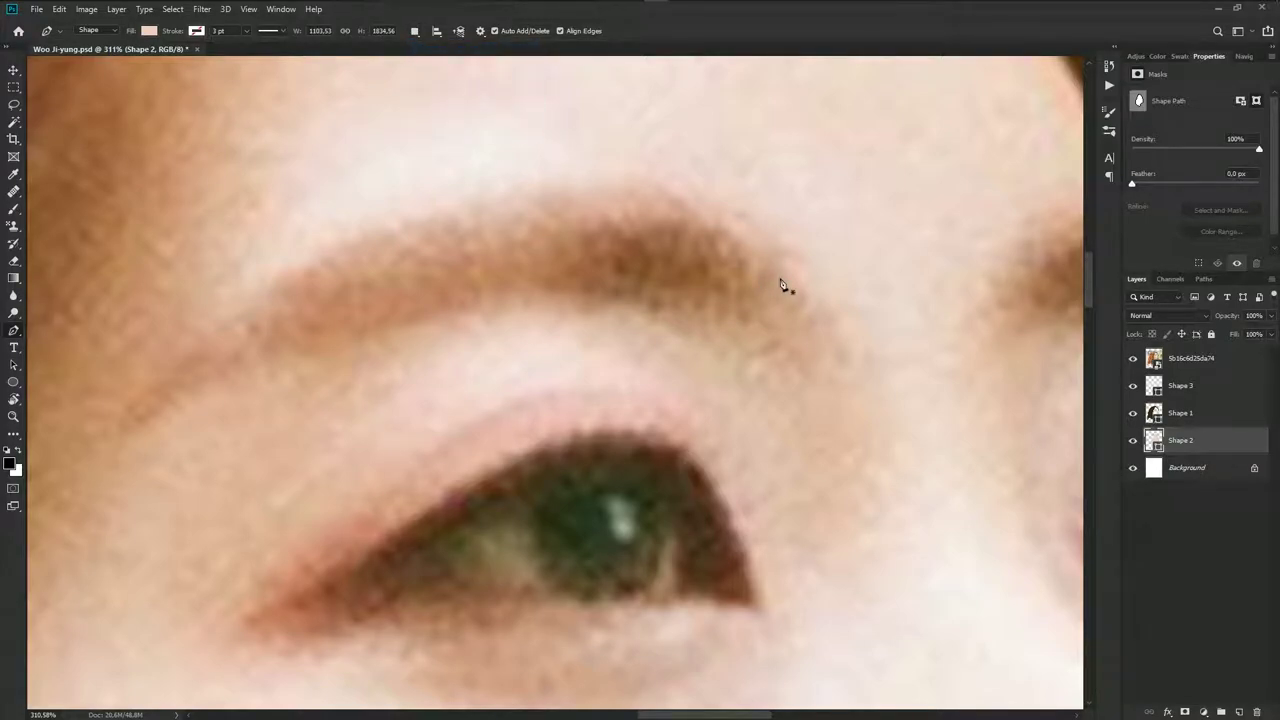
Trace the left eyebrow's top edge to its inner tip and back along the lower edge
click(744, 235)
drag(629, 188, 566, 176)
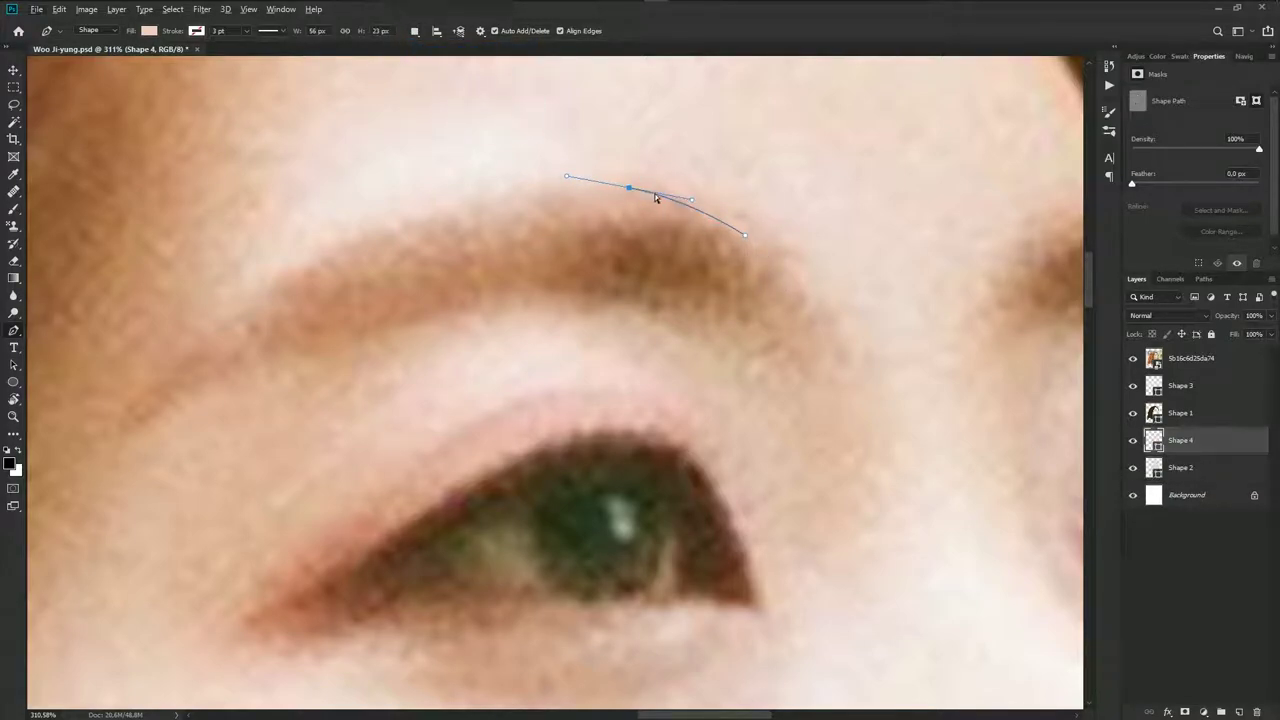
drag(655, 197, 705, 226)
drag(576, 192, 683, 191)
drag(466, 246, 380, 278)
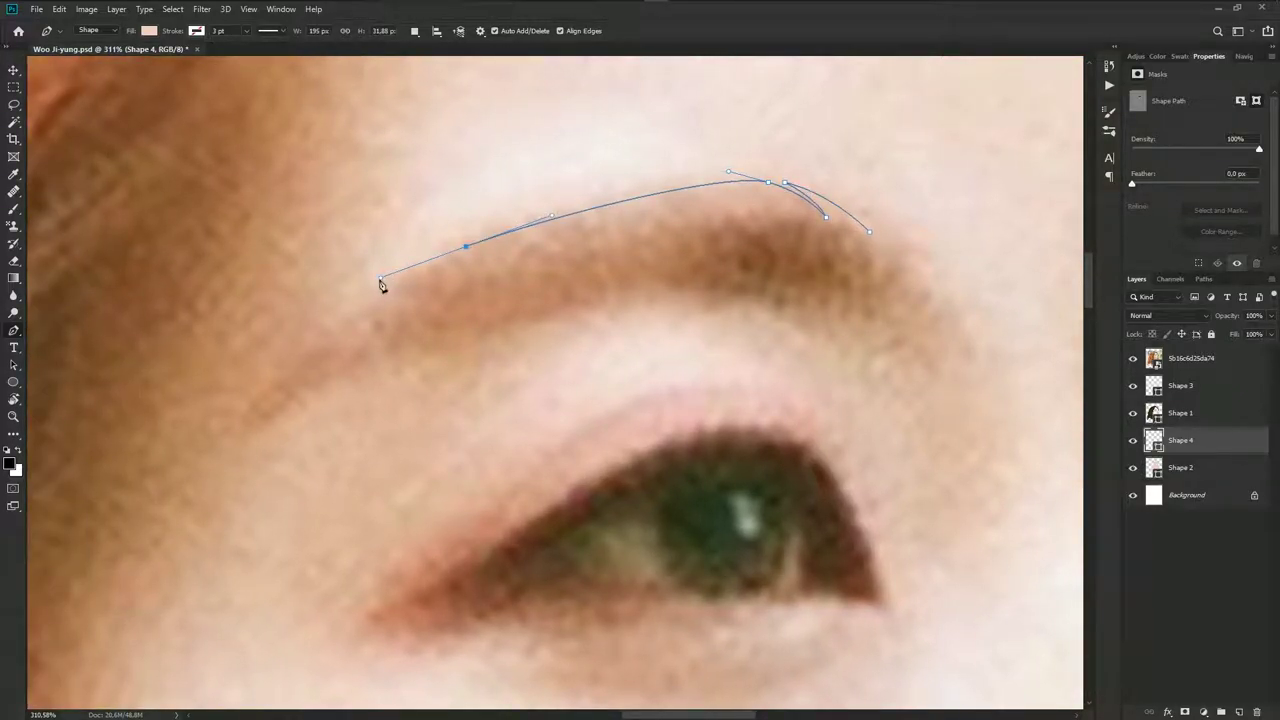
click(246, 421)
drag(486, 321, 636, 280)
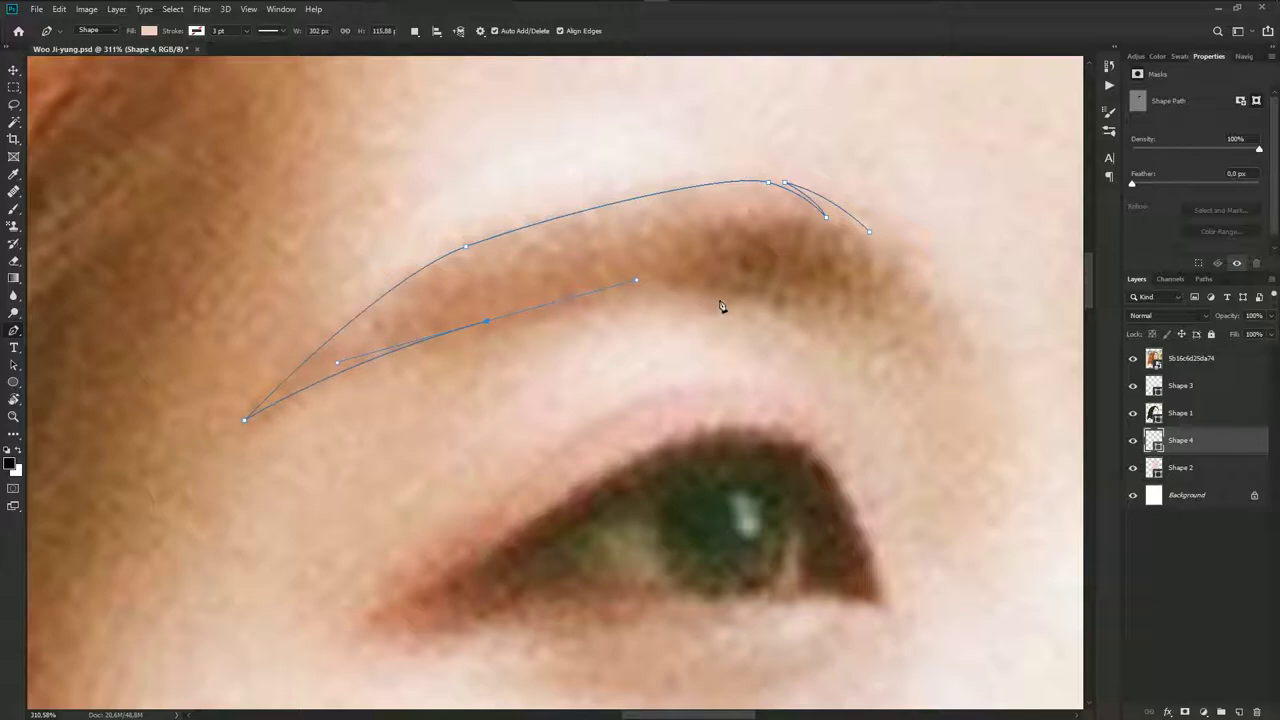
mouse_move(790, 302)
mouse_down()
mouse_move(821, 311)
mouse_move(750, 289)
mouse_up()
mouse_move(841, 321)
mouse_down()
mouse_move(882, 342)
mouse_move(855, 330)
mouse_move(807, 260)
mouse_up()
Add tapered hair strokes at the eyebrow's outer end and close the outline
drag(854, 320, 827, 260)
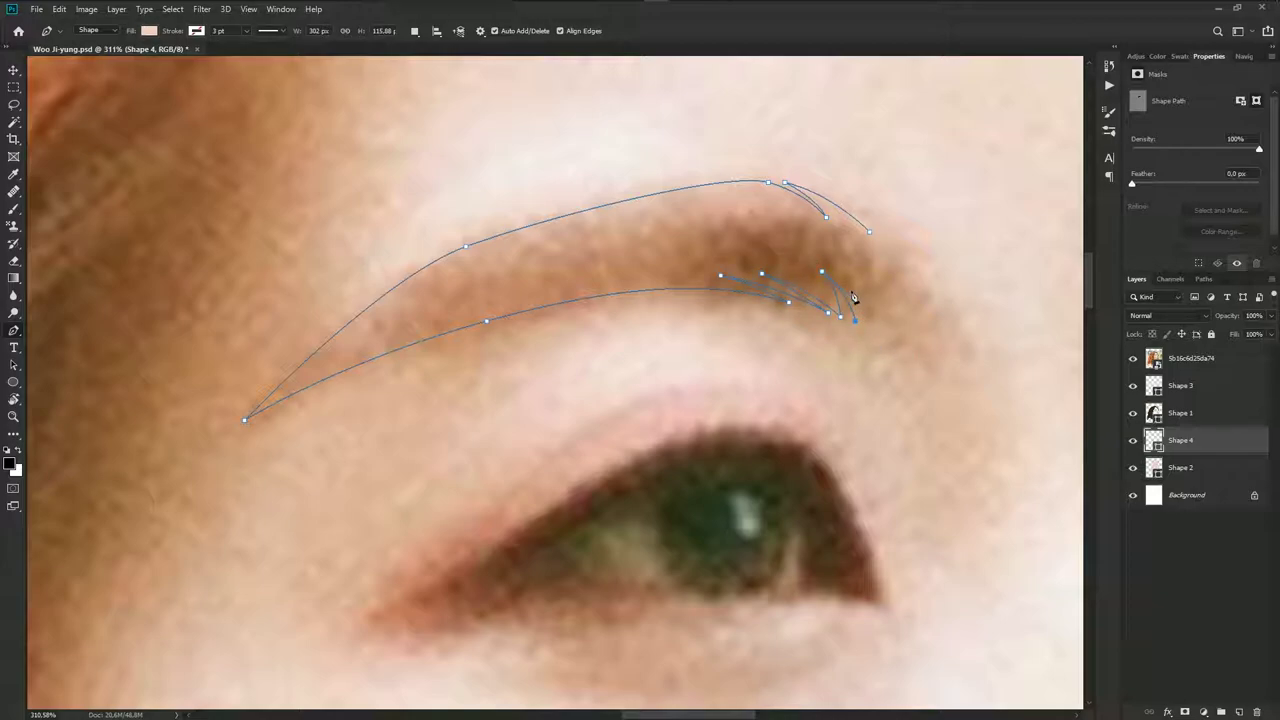
drag(874, 330, 848, 273)
click(888, 337)
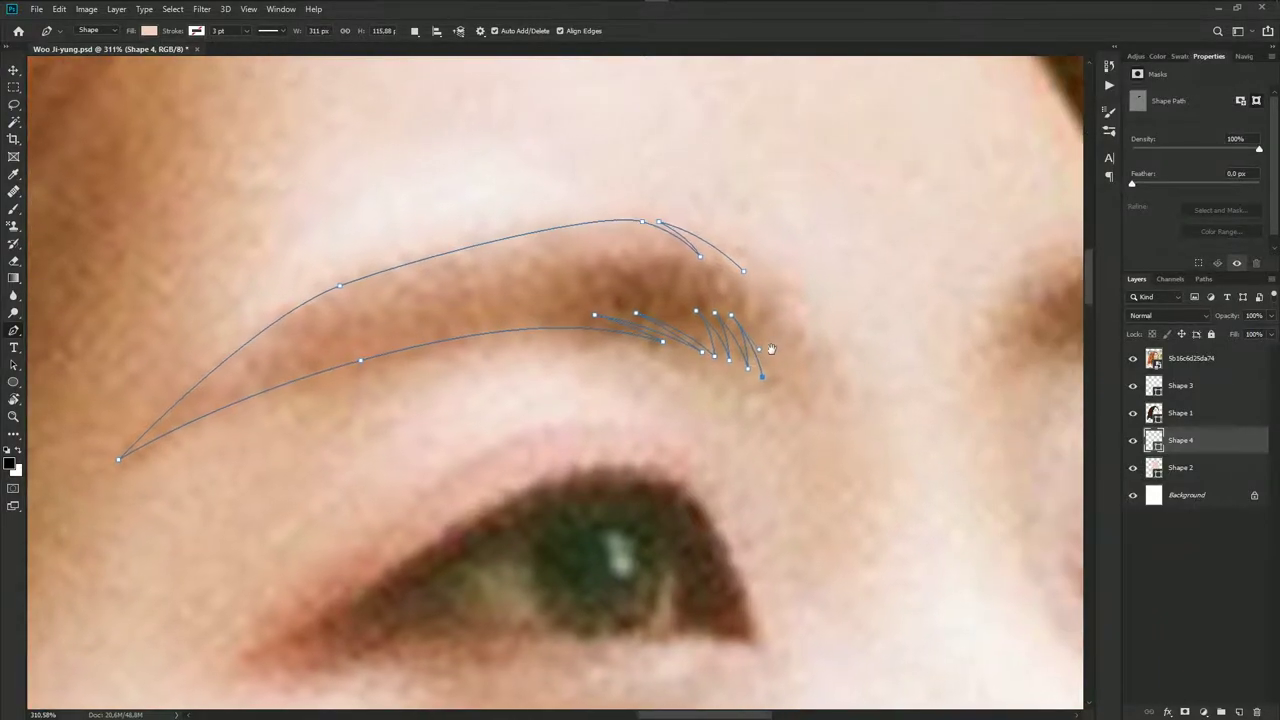
drag(729, 274, 715, 262)
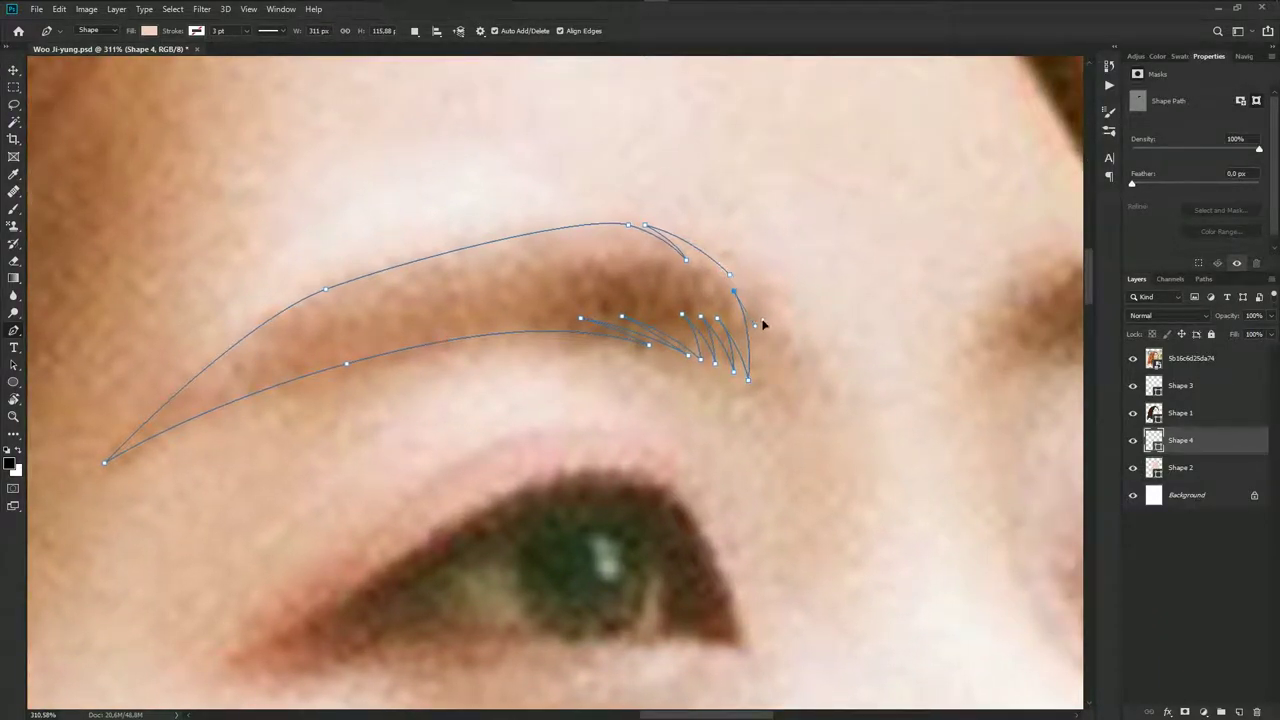
drag(762, 323, 760, 375)
drag(733, 283, 686, 251)
Bring the right eyebrow into view and set Path Operations to Combine Shapes
scroll(689, 318, down, 2)
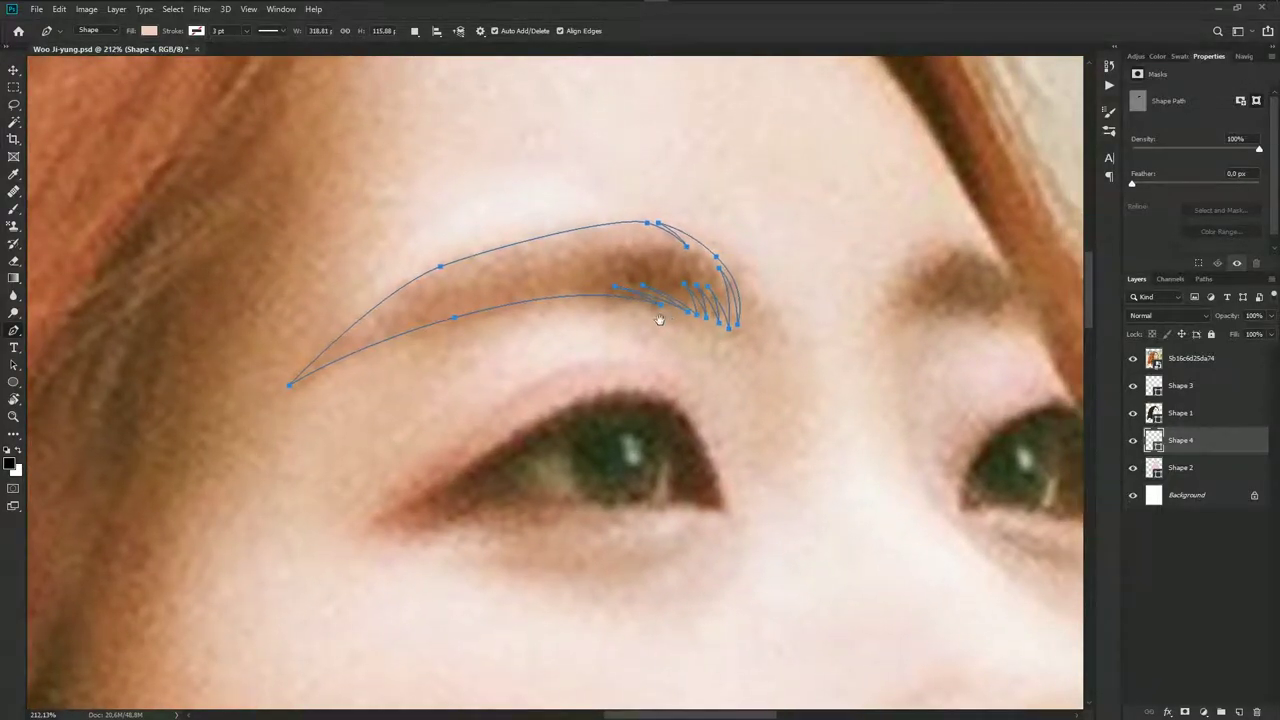
drag(790, 319, 528, 319)
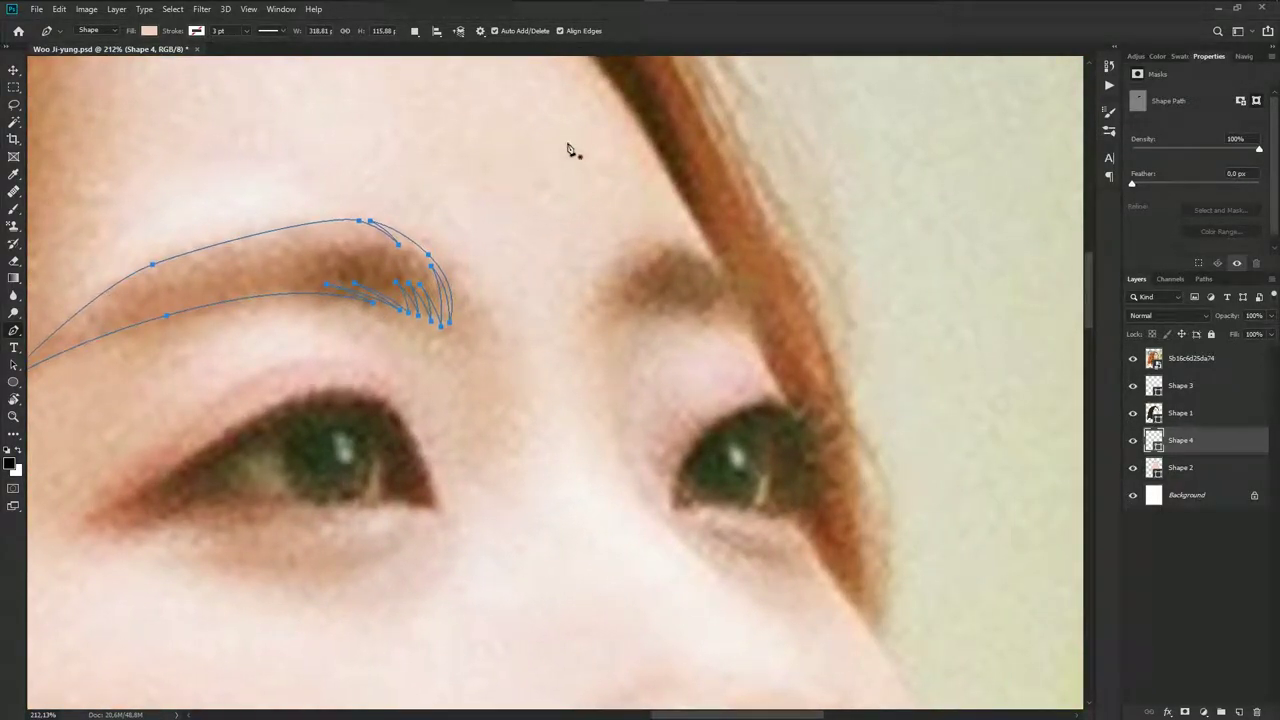
click(415, 30)
click(514, 118)
scroll(618, 291, up, 3)
Trace the right eyebrow outline on Shape 4 from its inner end around the tail
scroll(618, 291, up, 1)
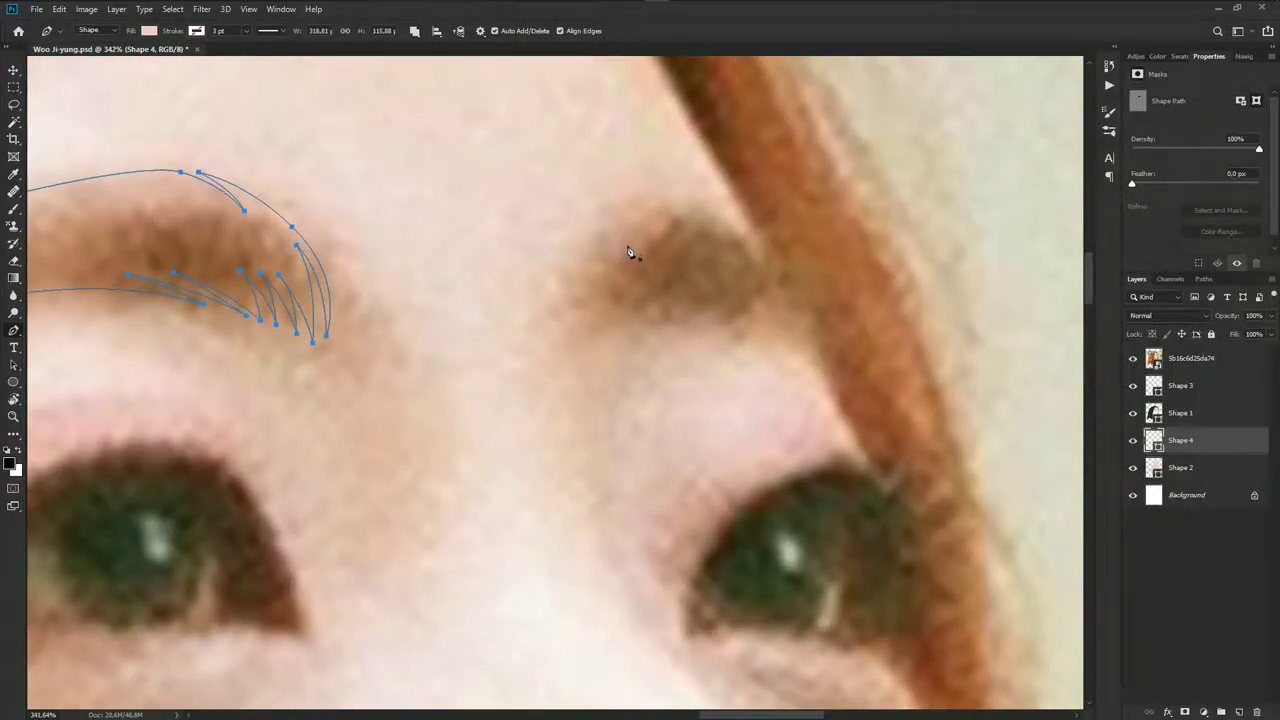
click(628, 251)
click(677, 214)
click(688, 214)
mouse_move(777, 250)
mouse_down()
mouse_move(801, 280)
mouse_move(834, 291)
mouse_up()
mouse_move(754, 320)
mouse_down()
mouse_move(697, 311)
mouse_move(733, 305)
mouse_up()
drag(643, 314, 613, 310)
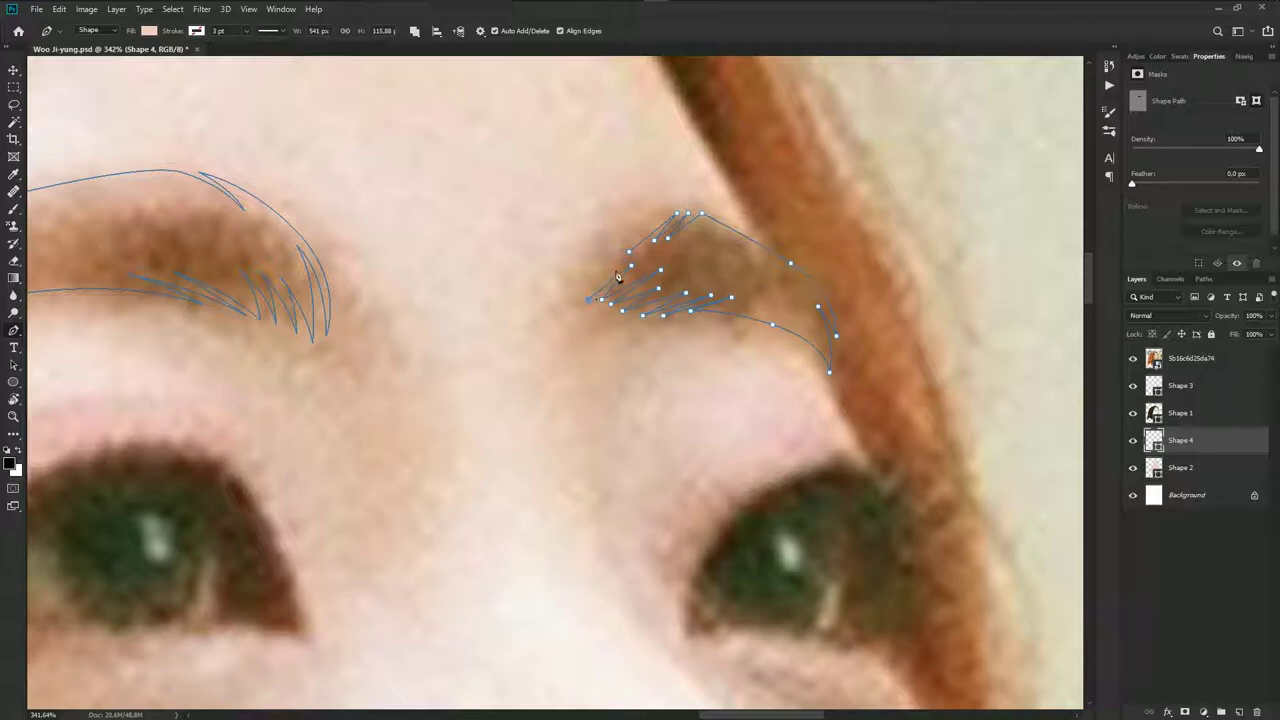
Add spiky hair-stroke points at the eyebrow's inner end and check it without the photo
scroll(634, 257, down, 3)
scroll(663, 250, up, 2)
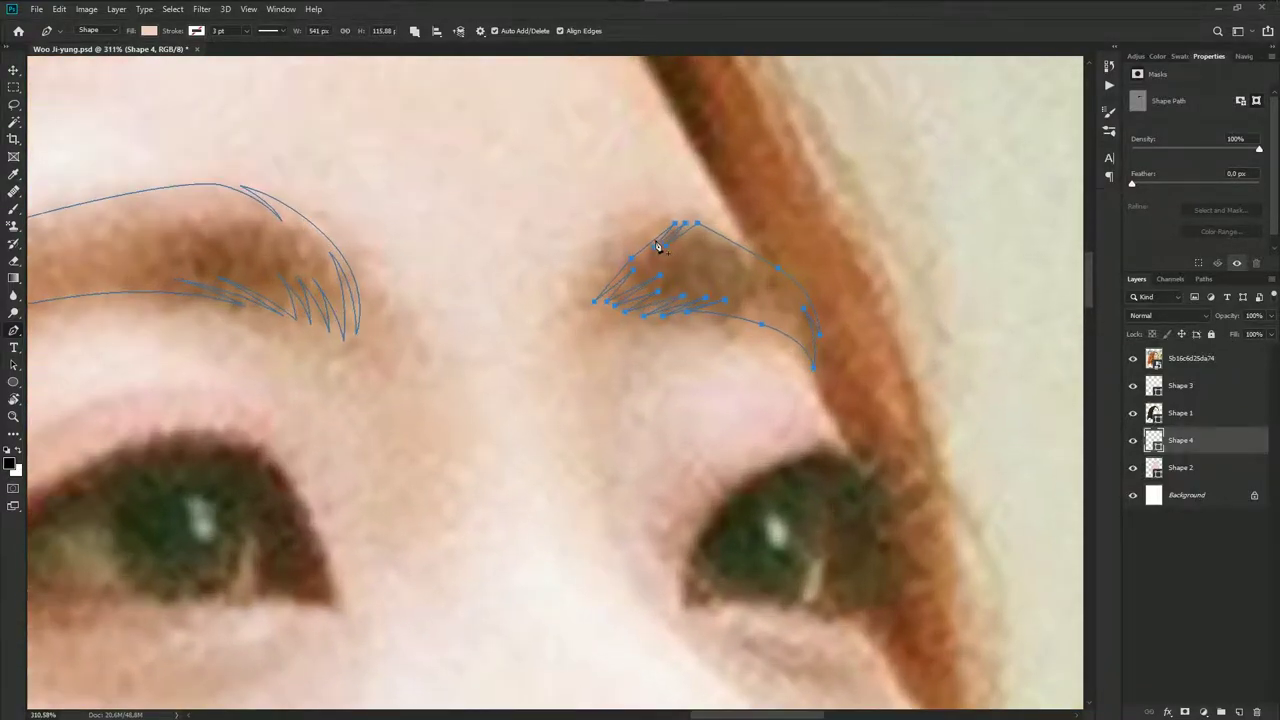
click(620, 273)
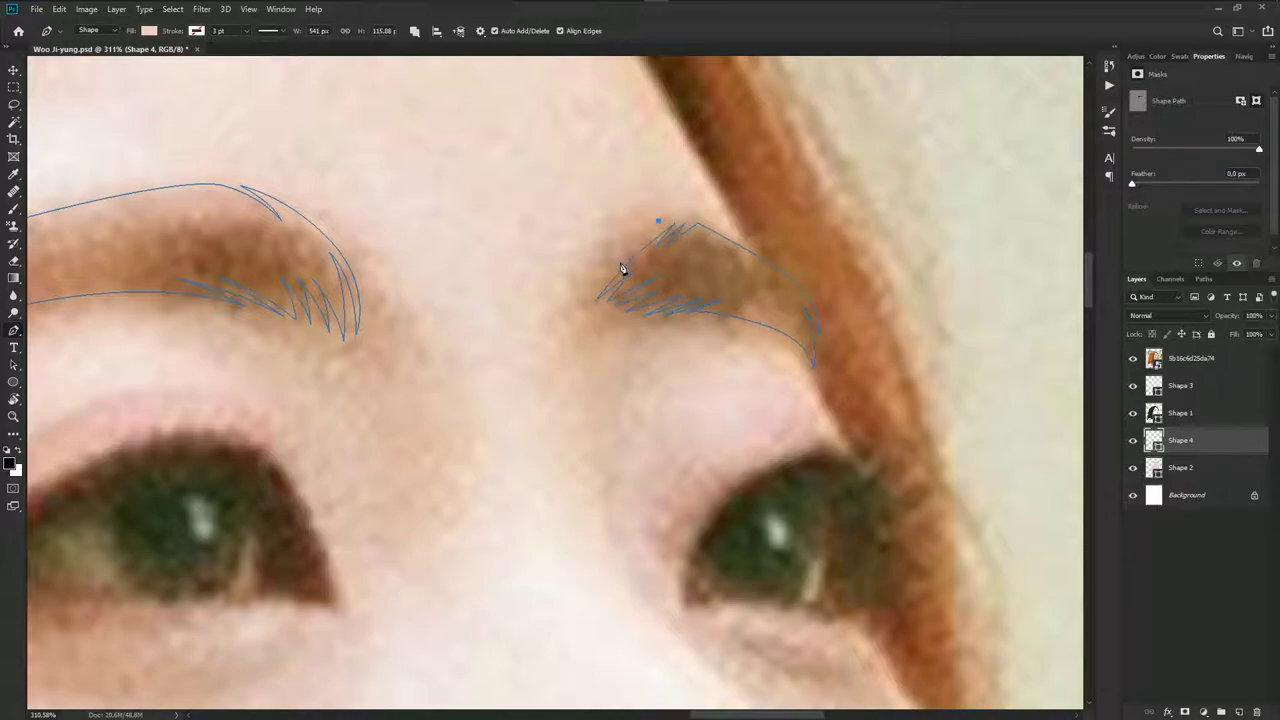
click(657, 225)
click(1133, 358)
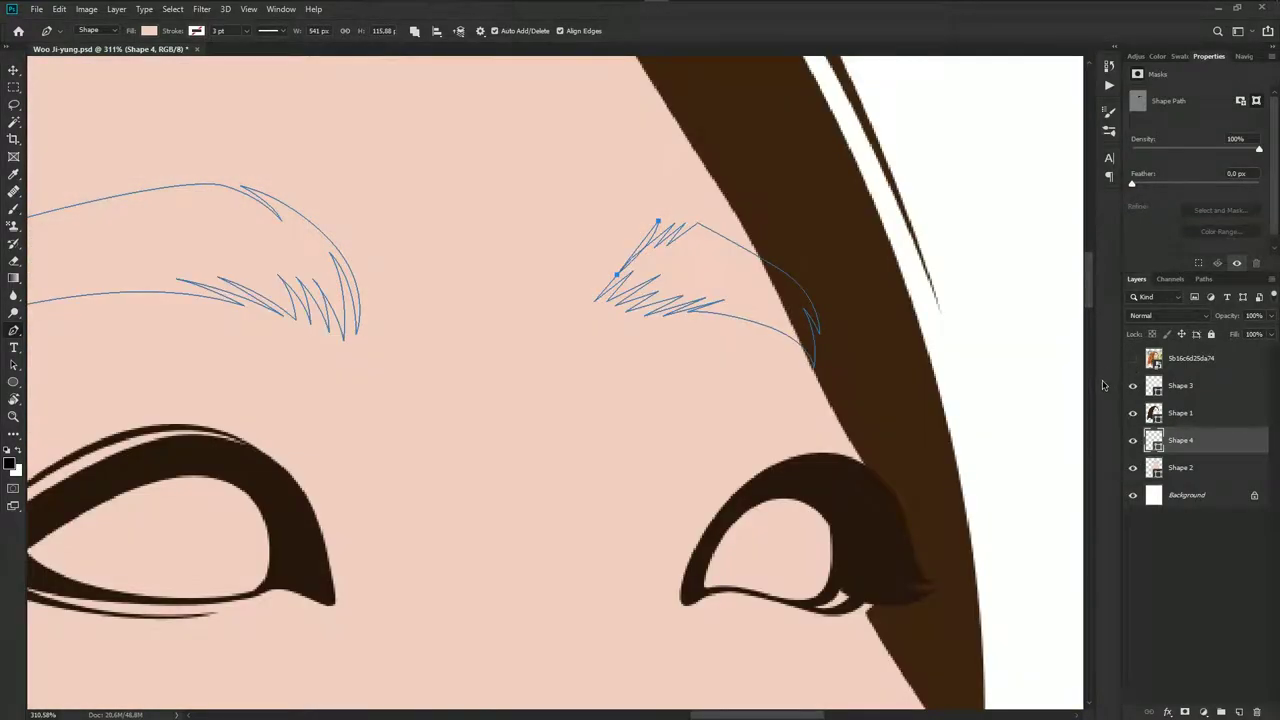
click(1133, 358)
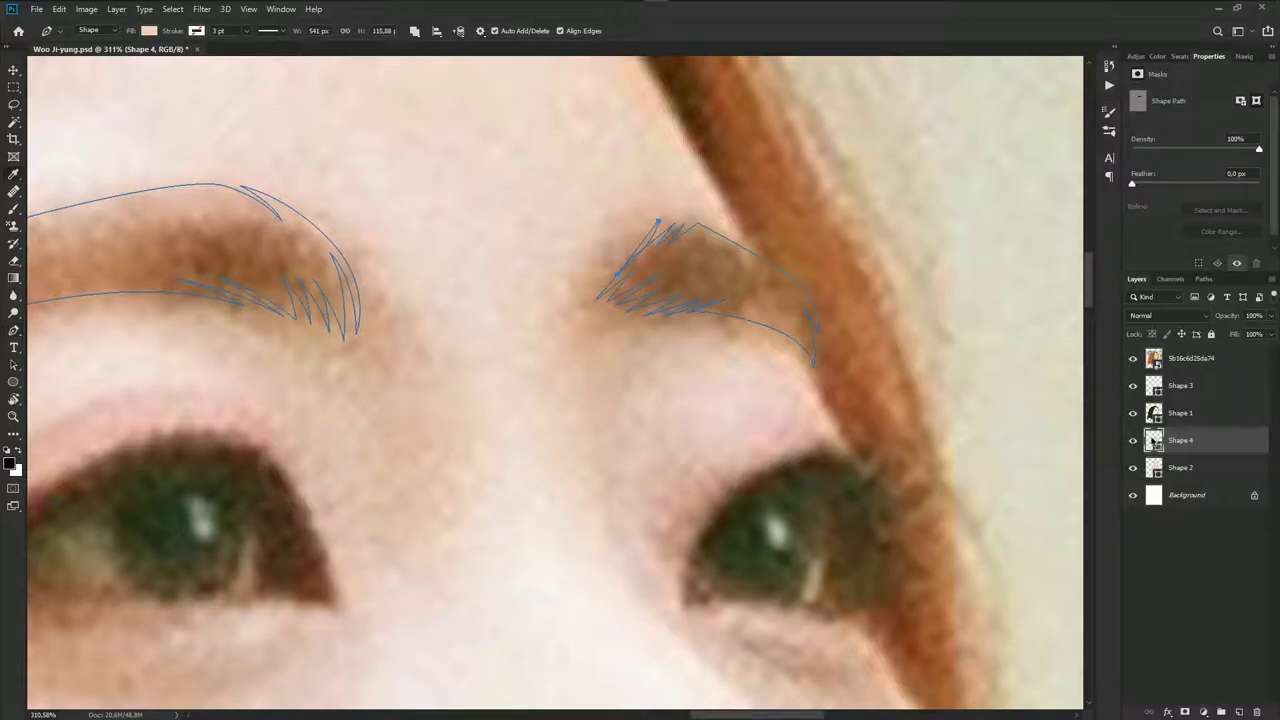
Fill Shape 4 with a brown sampled from the eyebrow and preview it without the photo
double_click(1156, 441)
click(709, 263)
click(1229, 248)
click(1133, 358)
scroll(626, 326, down, 2)
drag(626, 326, 675, 309)
click(1133, 358)
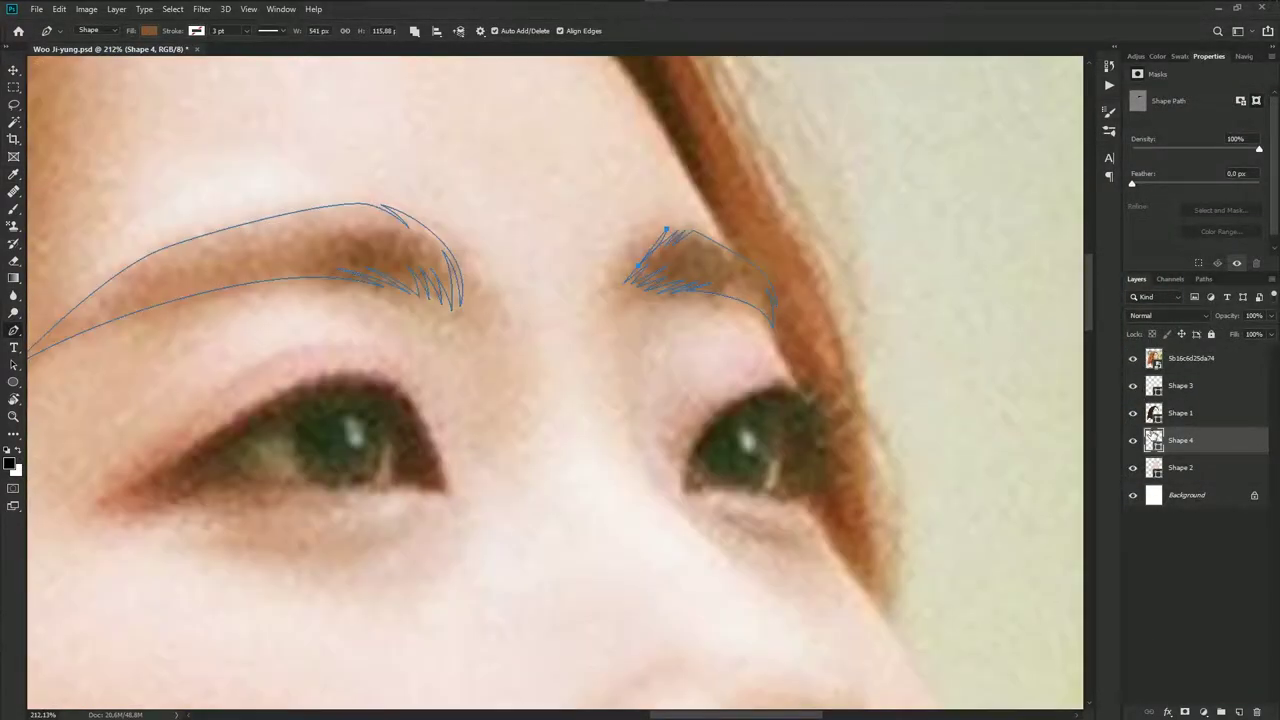
Change the eyebrow fill to a darker brown, #664625
double_click(1156, 441)
click(720, 277)
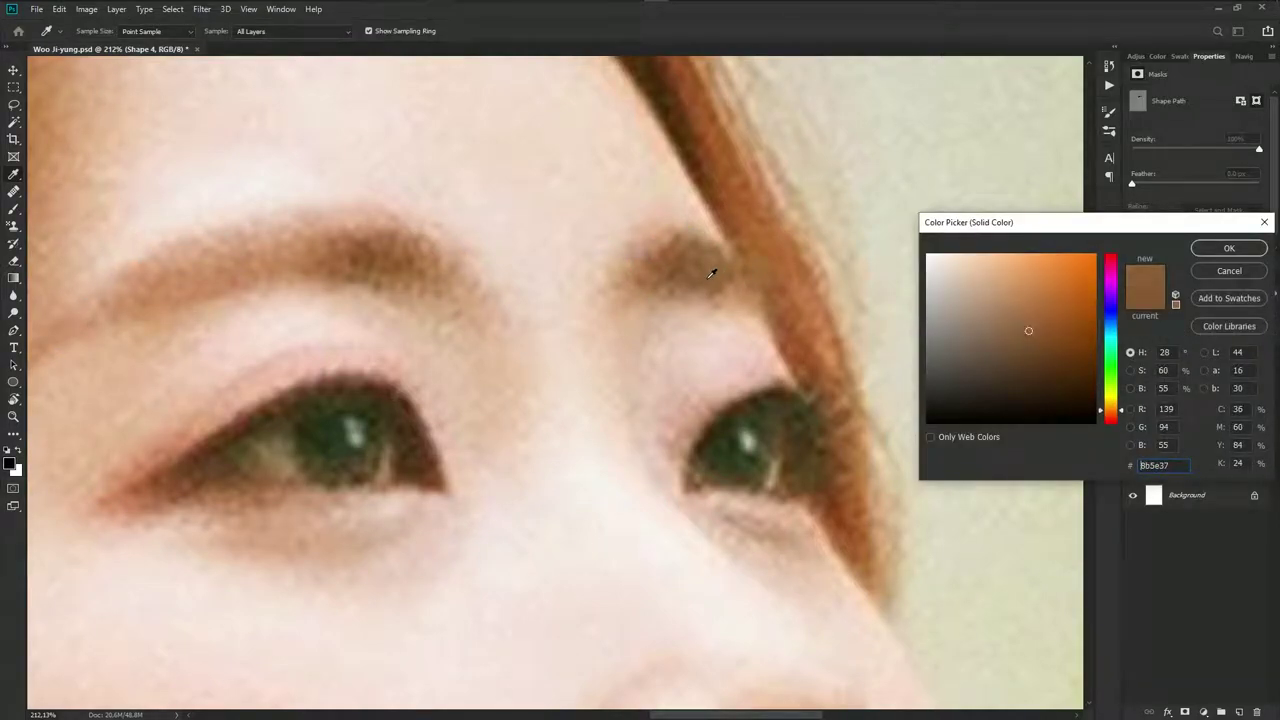
click(1034, 355)
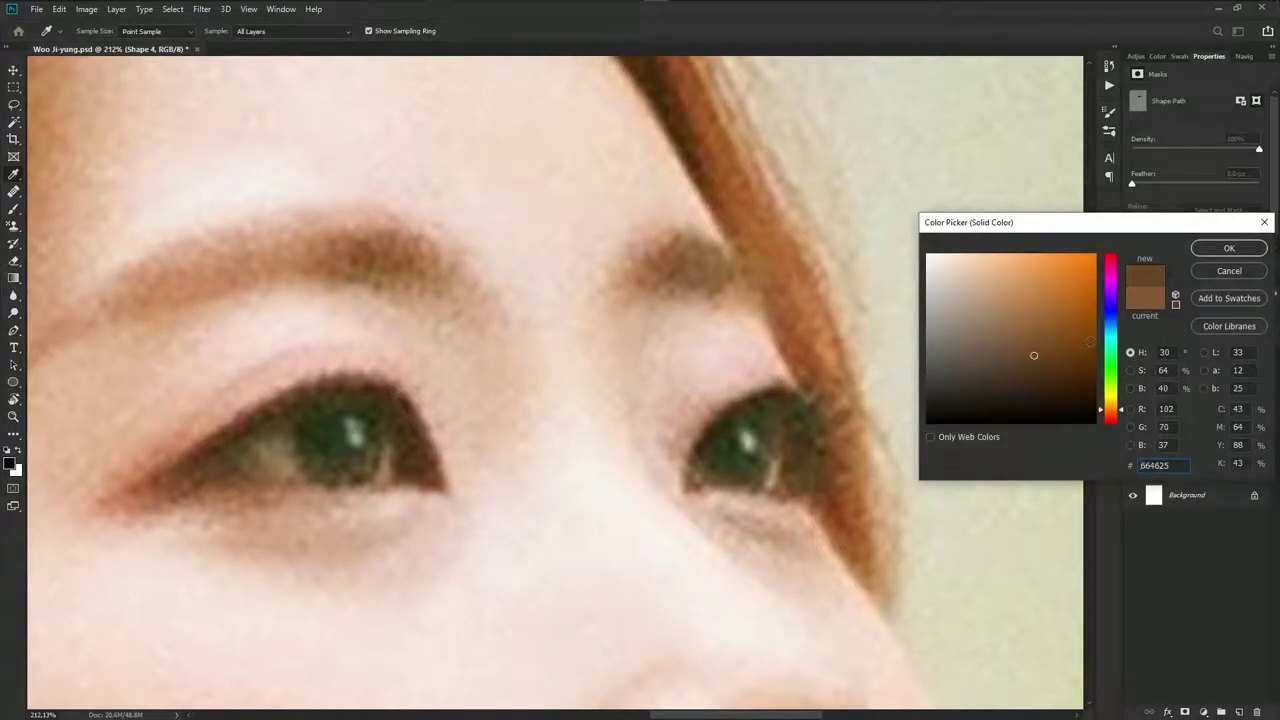
click(1222, 250)
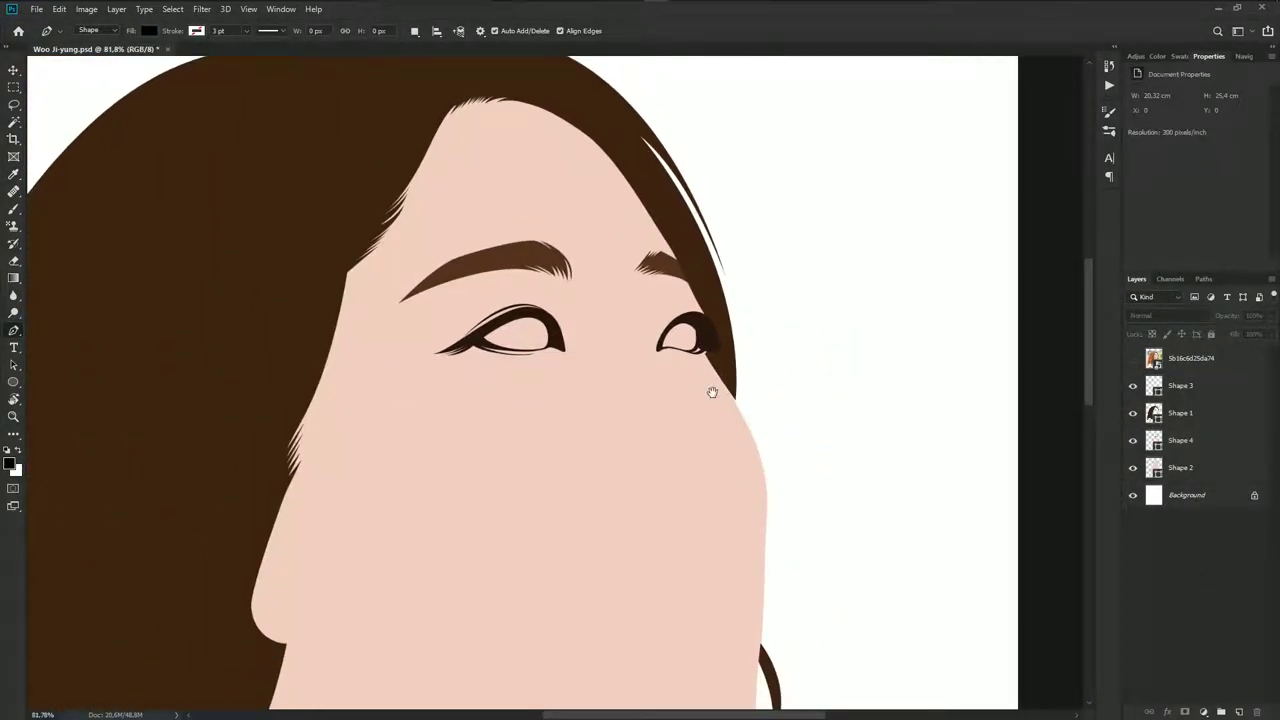
Save the file and move the Shape 4 eyebrow layer above Shape 1
key(ctrl+s)
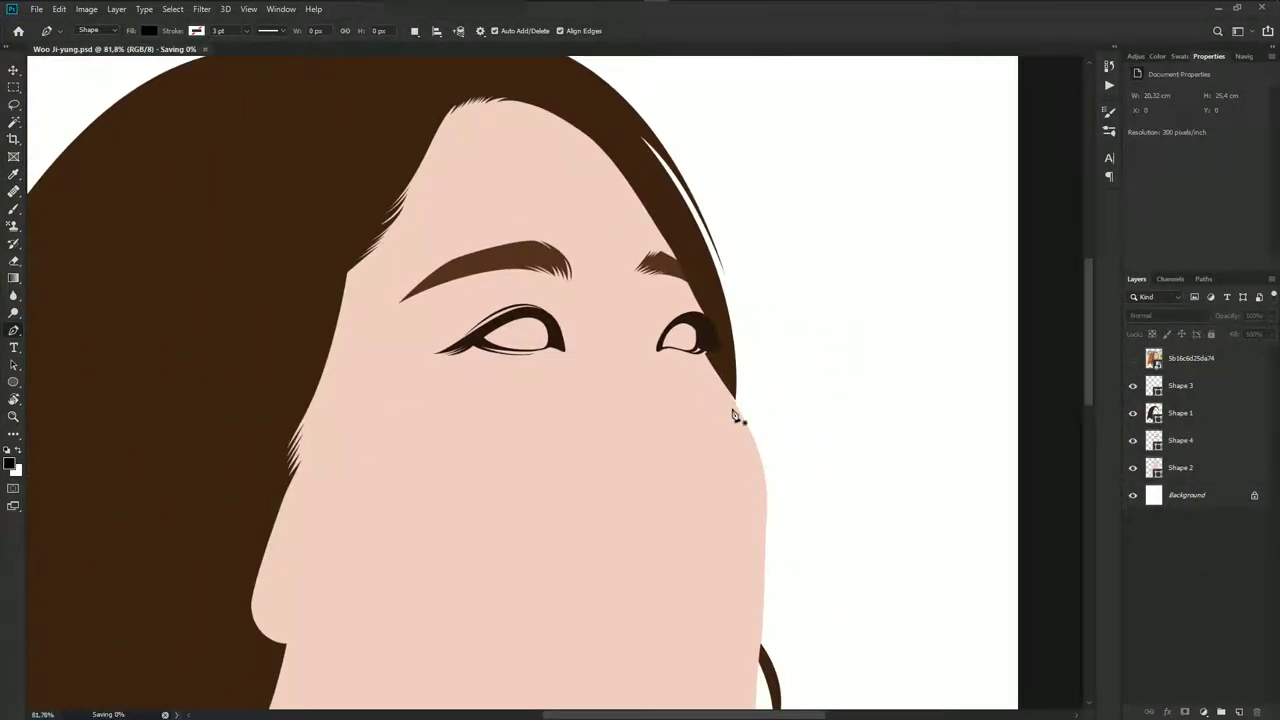
drag(1199, 442, 1193, 410)
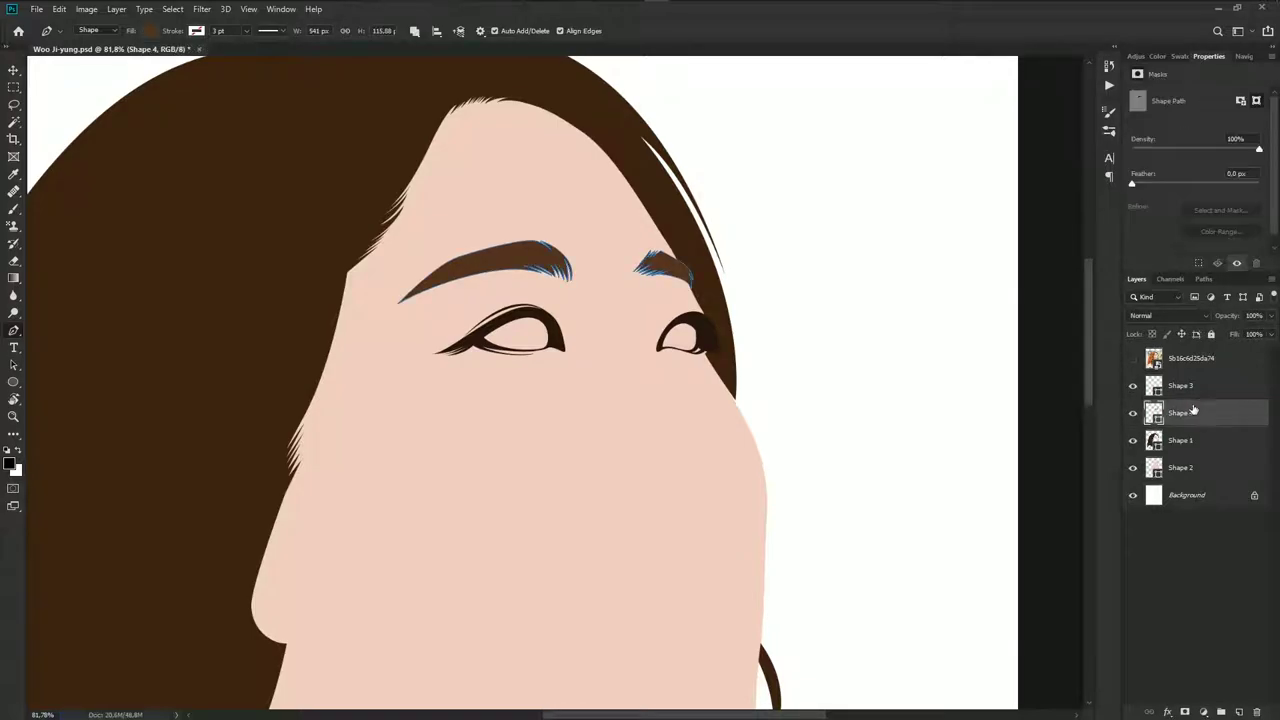
click(1207, 568)
scroll(714, 346, down, 2)
With Shape 2 selected, draw a closed outline of the first eye's white as a new shape
scroll(577, 300, down, 1)
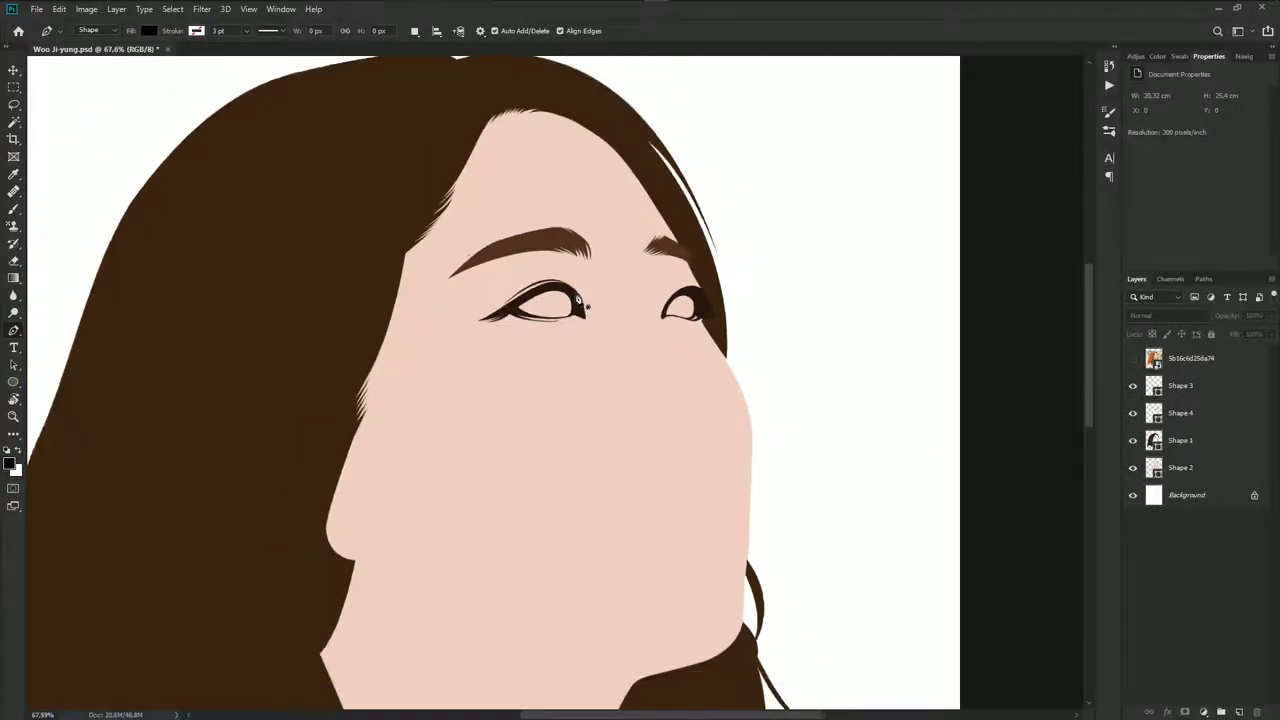
scroll(577, 300, down, 2)
scroll(590, 285, up, 4)
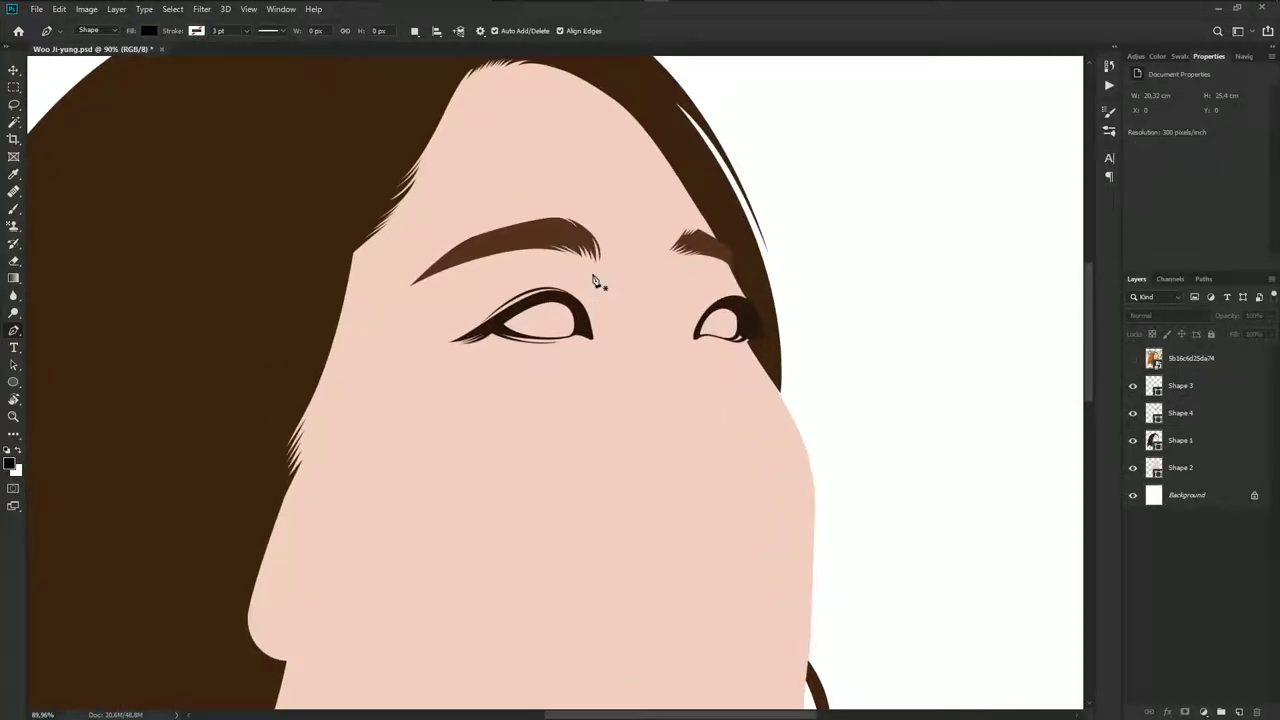
click(1178, 468)
scroll(545, 290, up, 3)
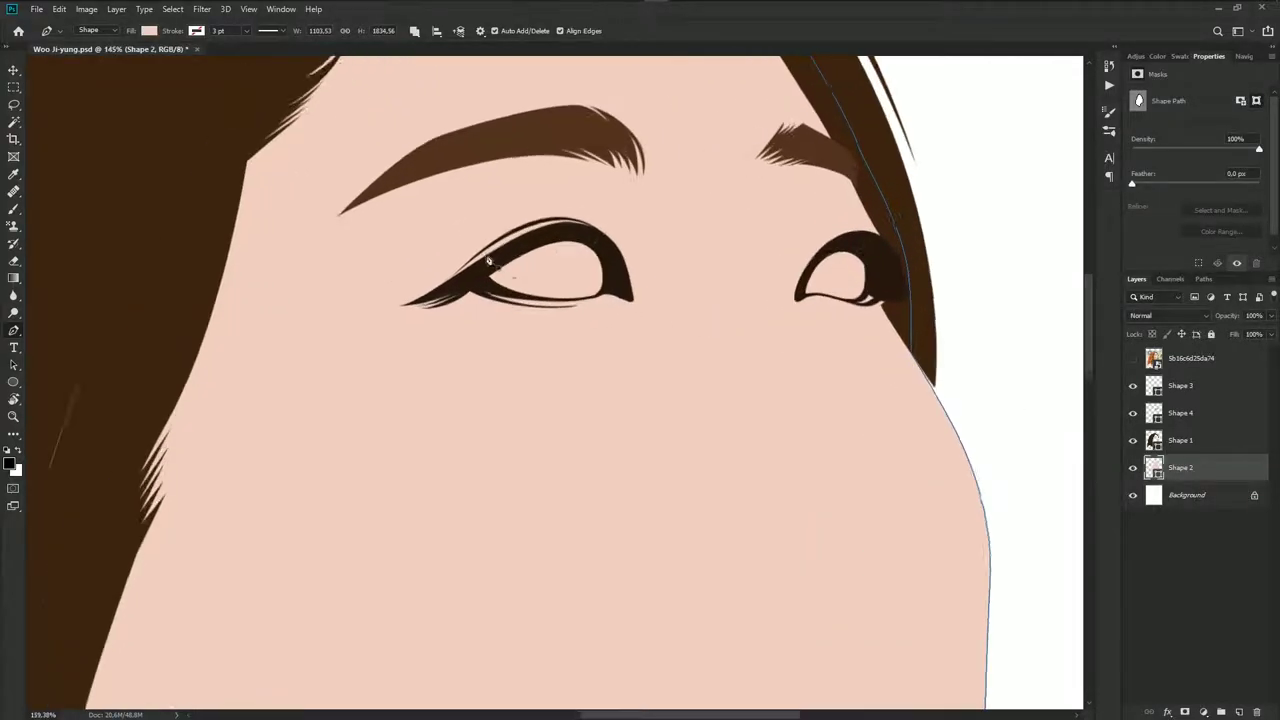
scroll(478, 248, up, 2)
scroll(483, 274, up, 2)
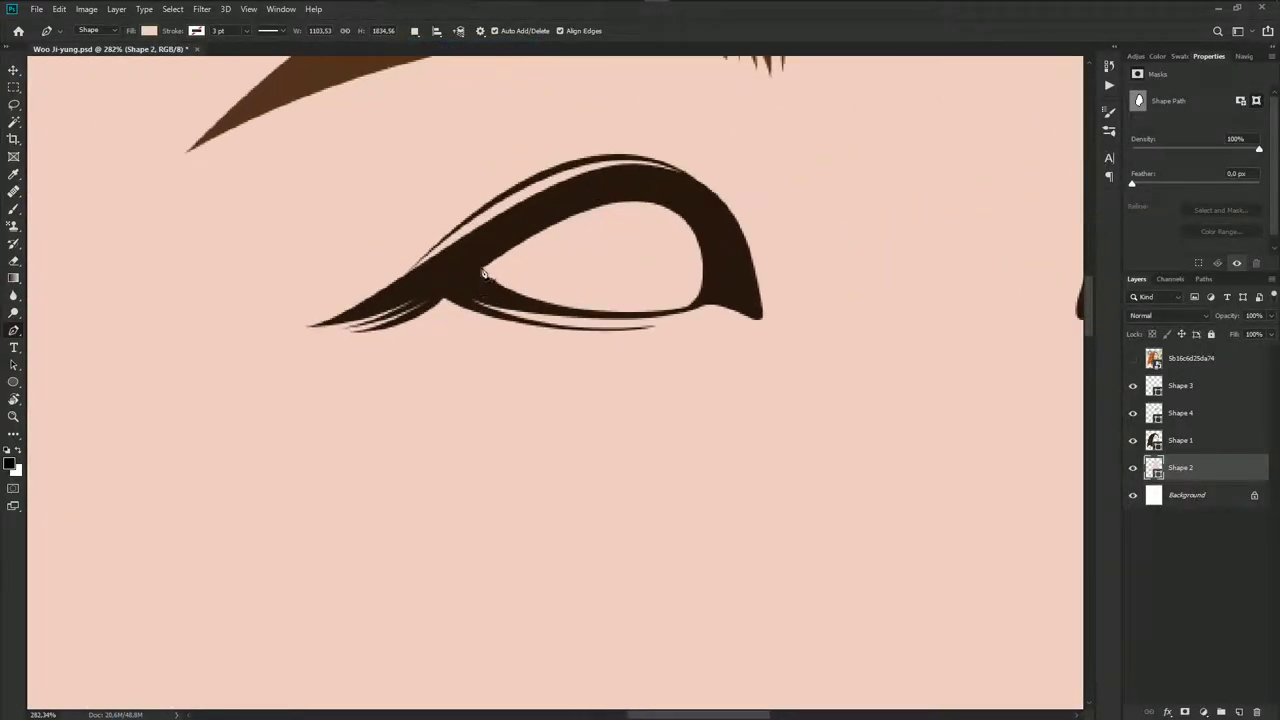
click(469, 270)
drag(655, 189, 733, 212)
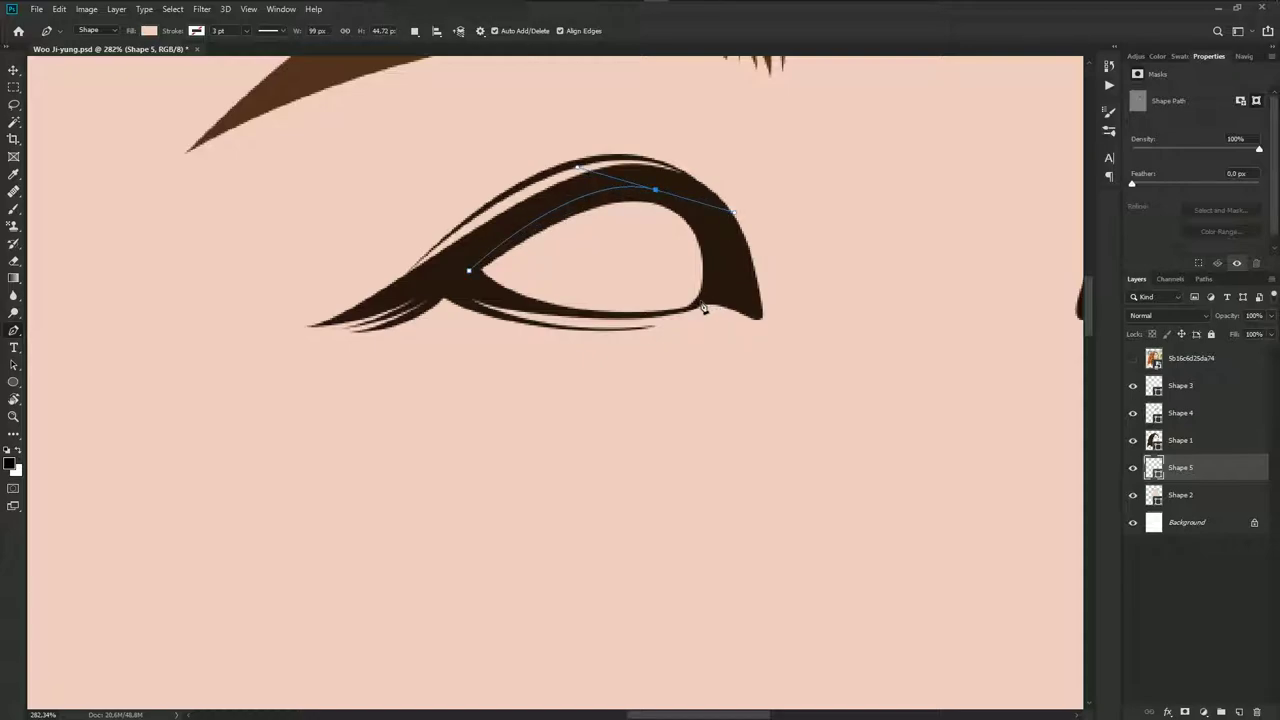
drag(700, 301, 679, 314)
drag(536, 303, 453, 288)
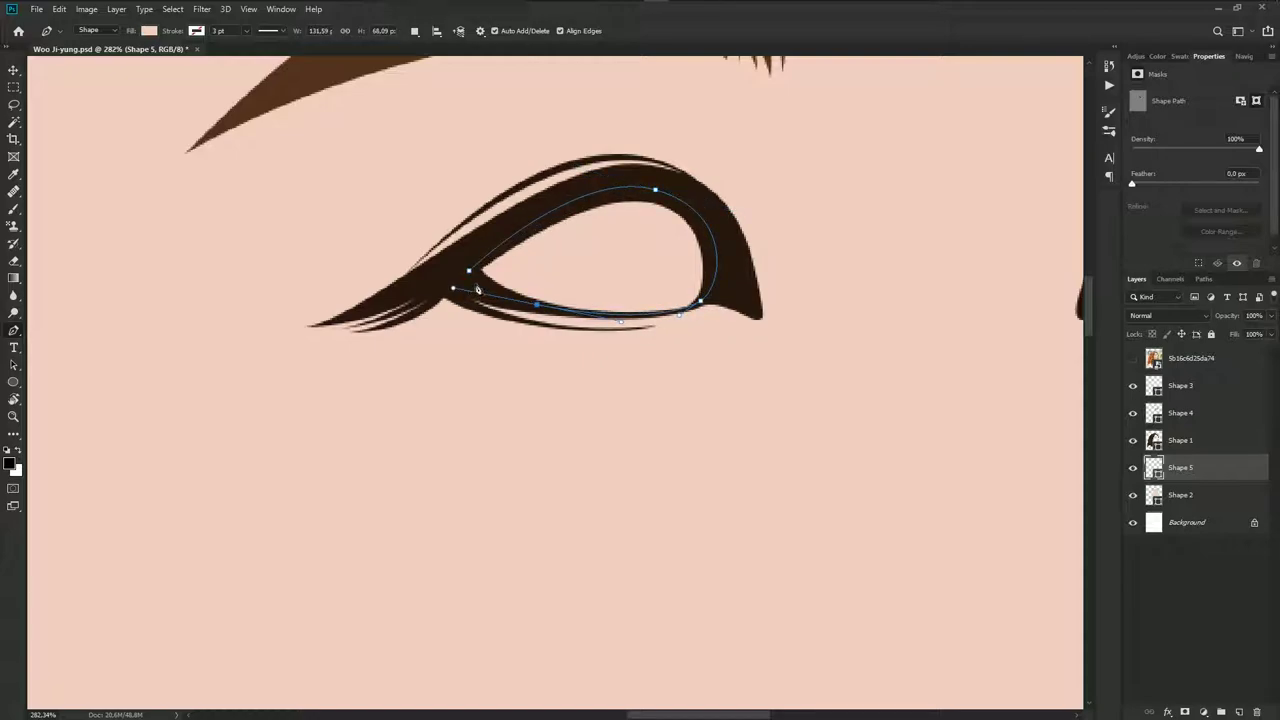
click(469, 271)
Switch to Combine Shapes and outline the second eye's white in the same layer
scroll(814, 249, right, 3)
click(414, 31)
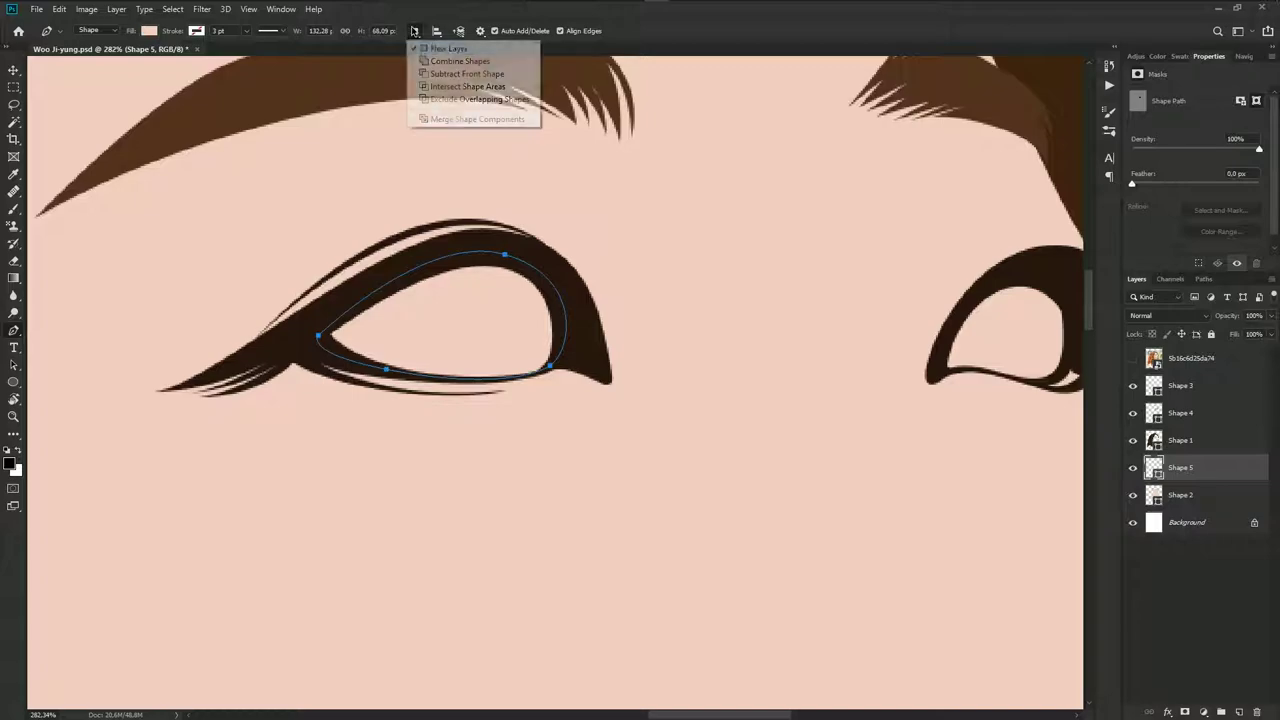
click(460, 61)
scroll(491, 206, right, 5)
scroll(551, 336, up, 2)
click(519, 331)
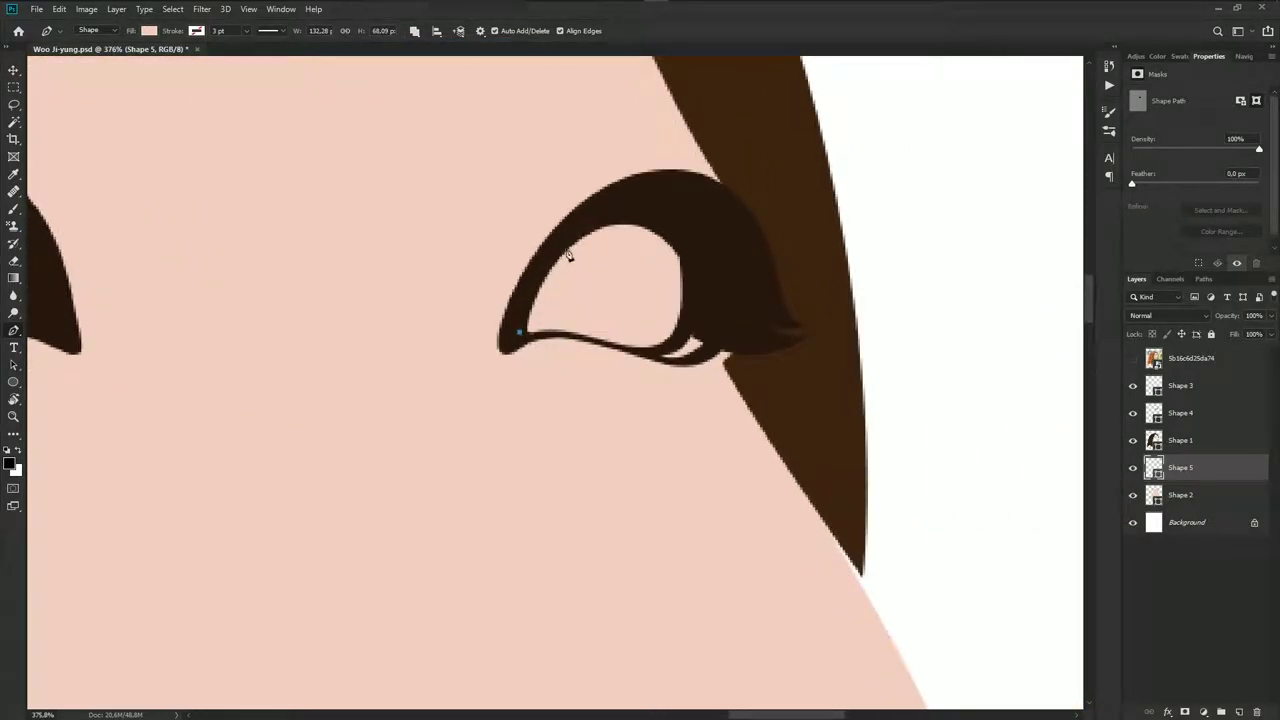
drag(614, 204, 694, 198)
mouse_move(694, 290)
mouse_down()
mouse_move(693, 322)
mouse_move(622, 357)
mouse_up()
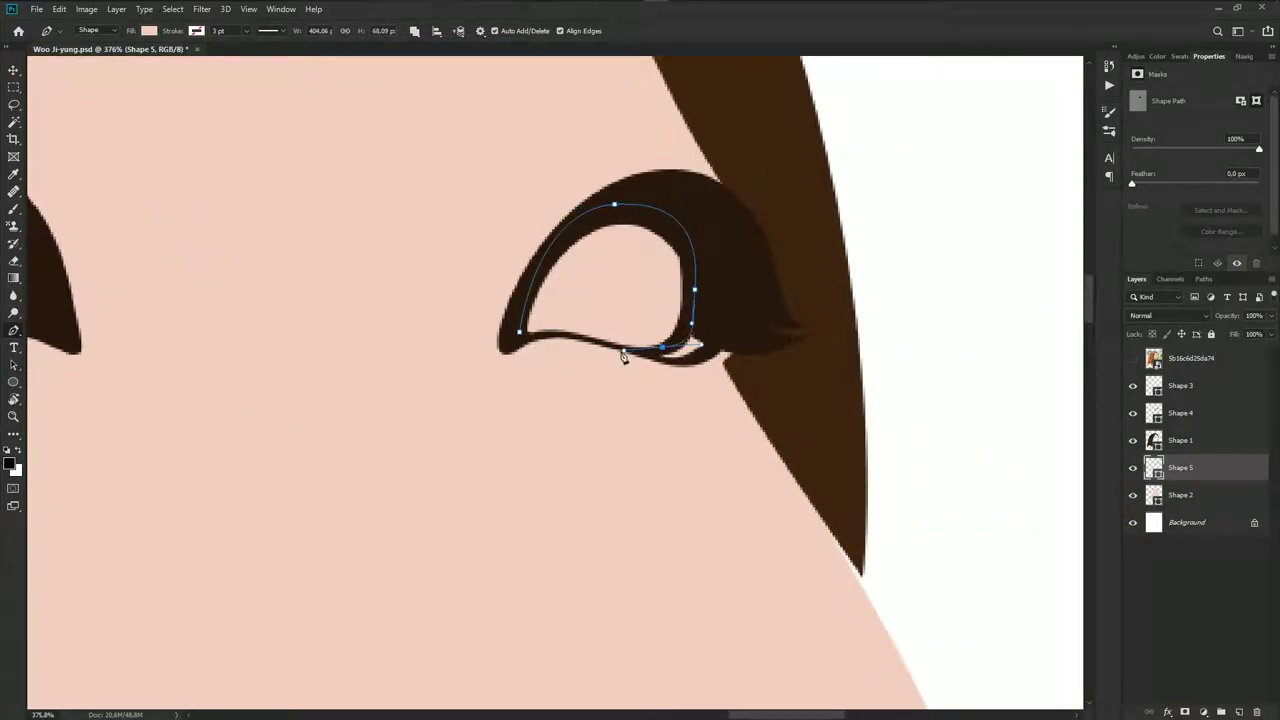
mouse_move(519, 331)
mouse_down()
mouse_move(540, 337)
mouse_move(524, 345)
mouse_up()
scroll(521, 338, down, 3)
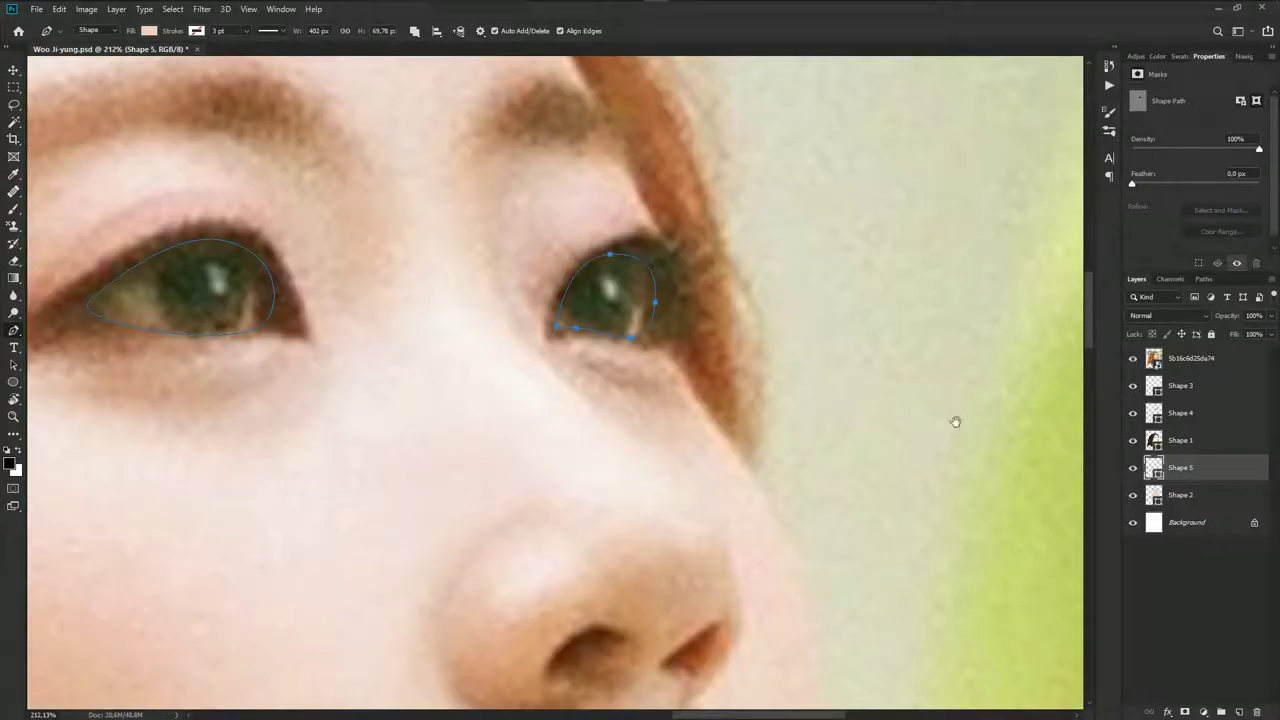
Fill the eye-white shape with a light colour sampled from the left eye
drag(583, 331, 875, 338)
click(1146, 366)
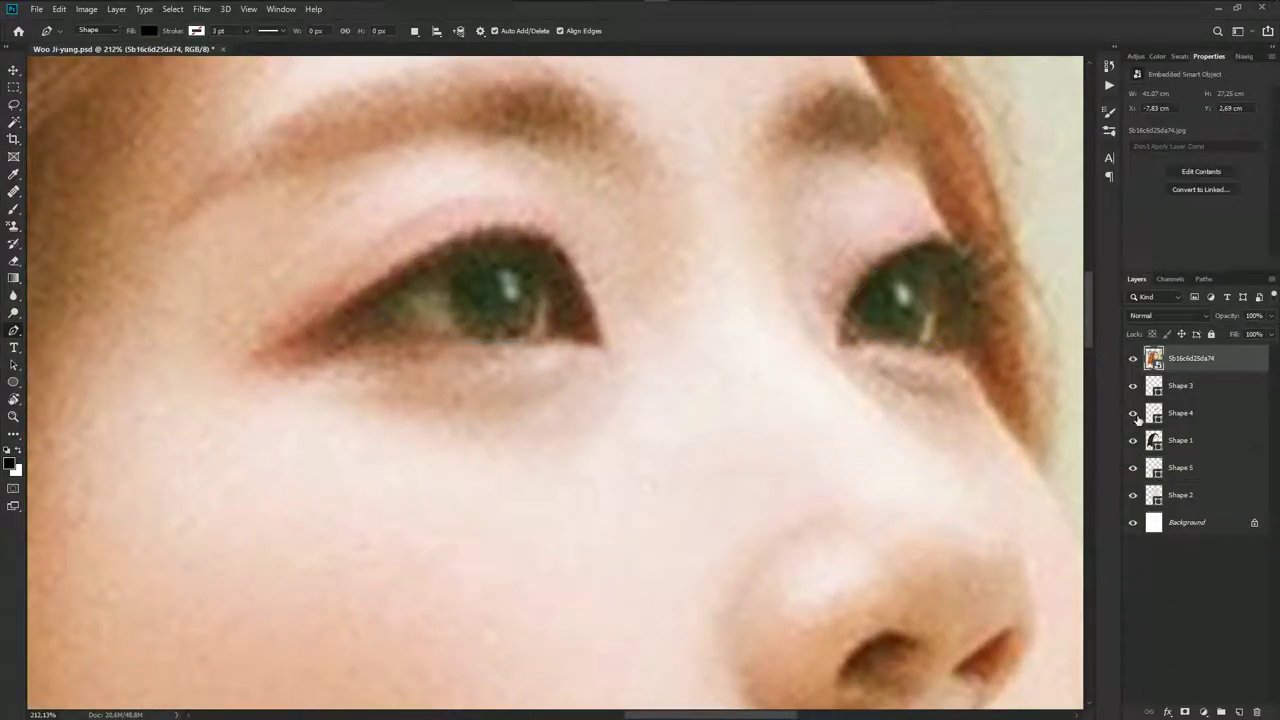
double_click(1152, 468)
click(545, 309)
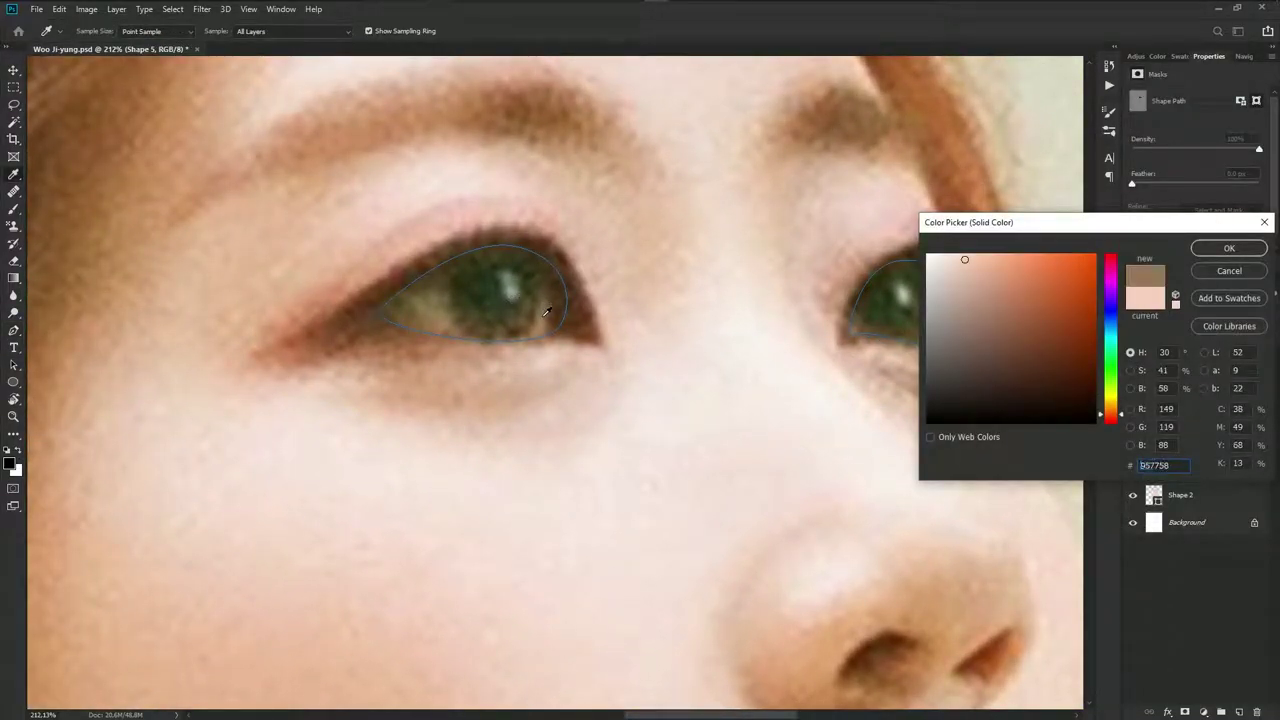
click(540, 380)
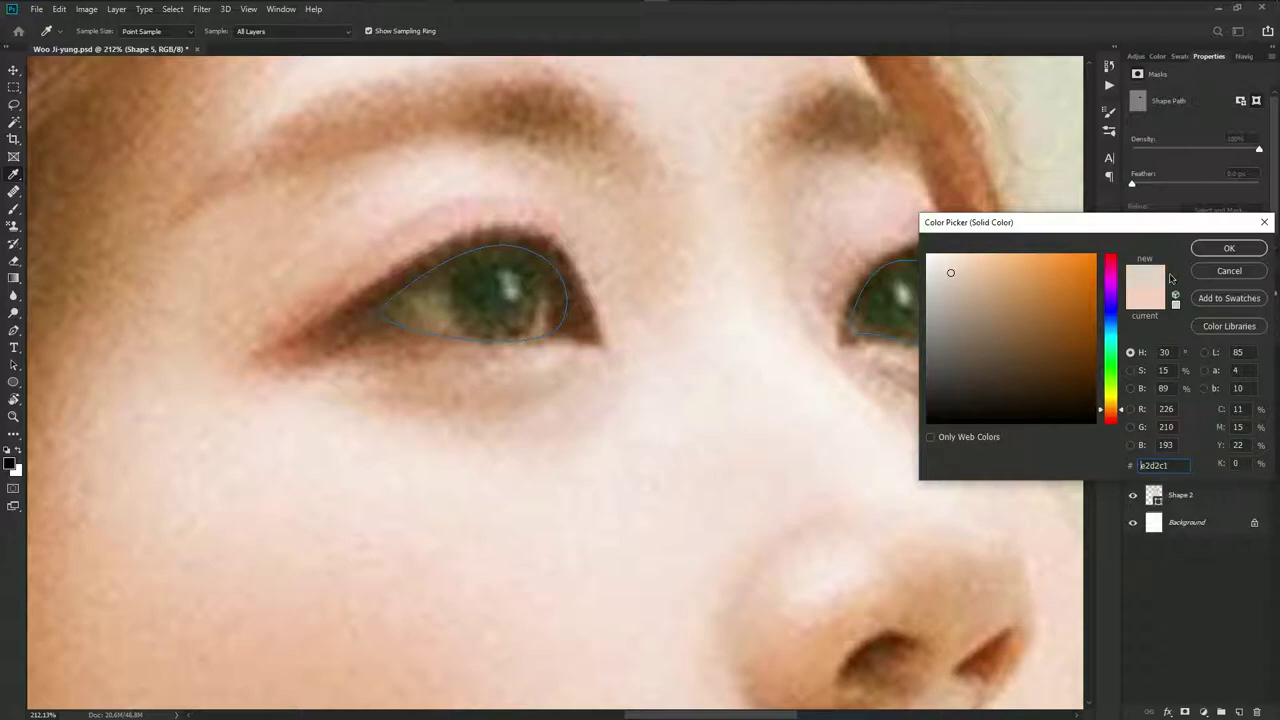
click(1229, 248)
Hide the photo and refine the Shape 5 eye whites to pale beige #e2d2c1
click(1133, 358)
click(1193, 607)
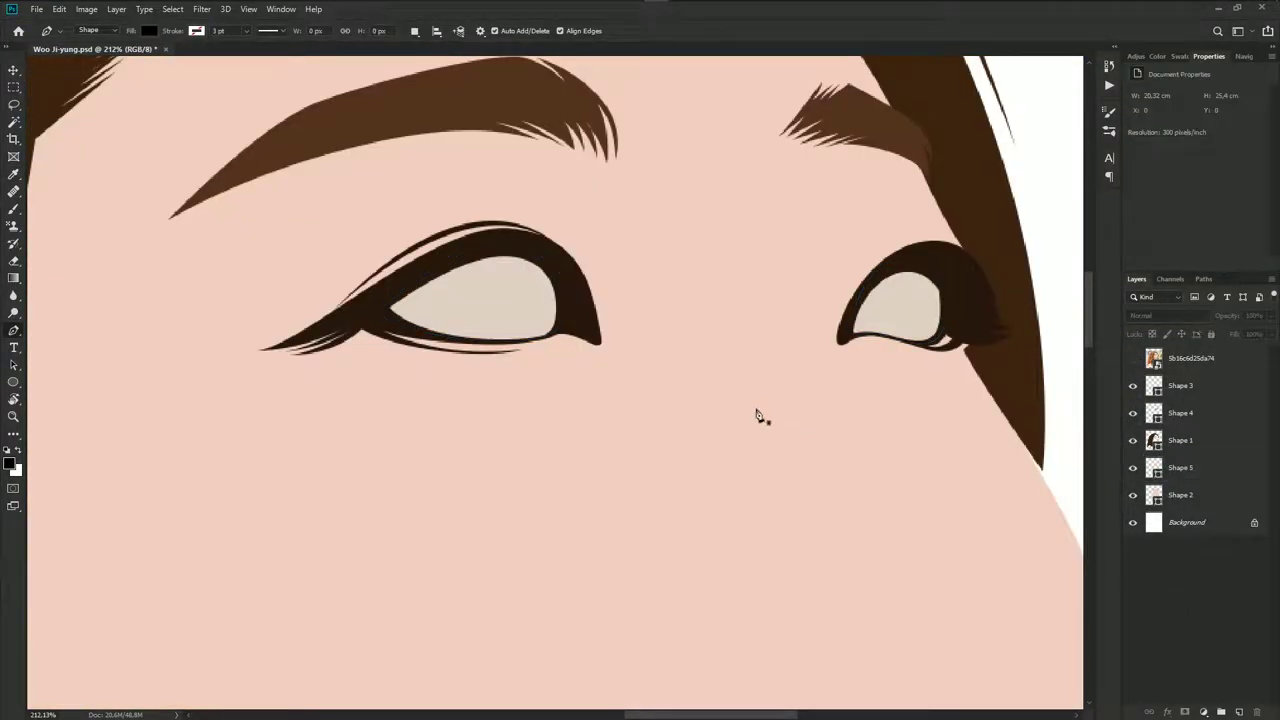
scroll(757, 414, down, 4)
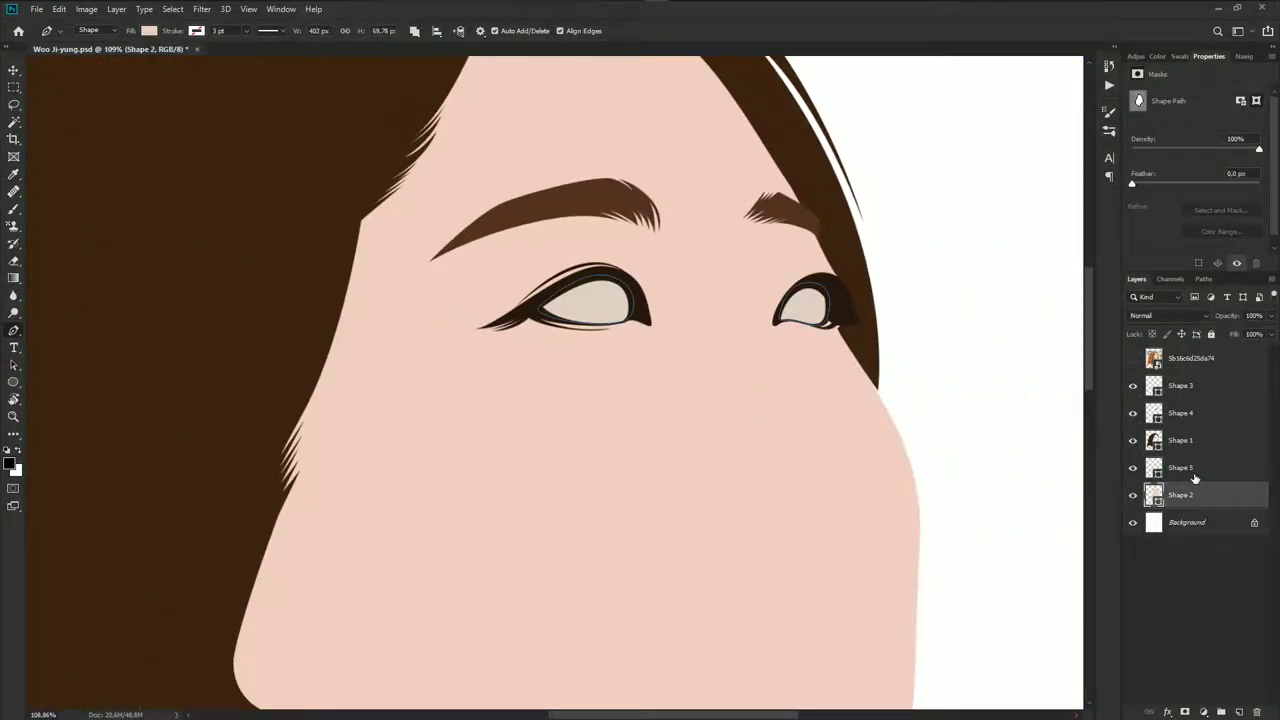
click(1180, 467)
double_click(1154, 470)
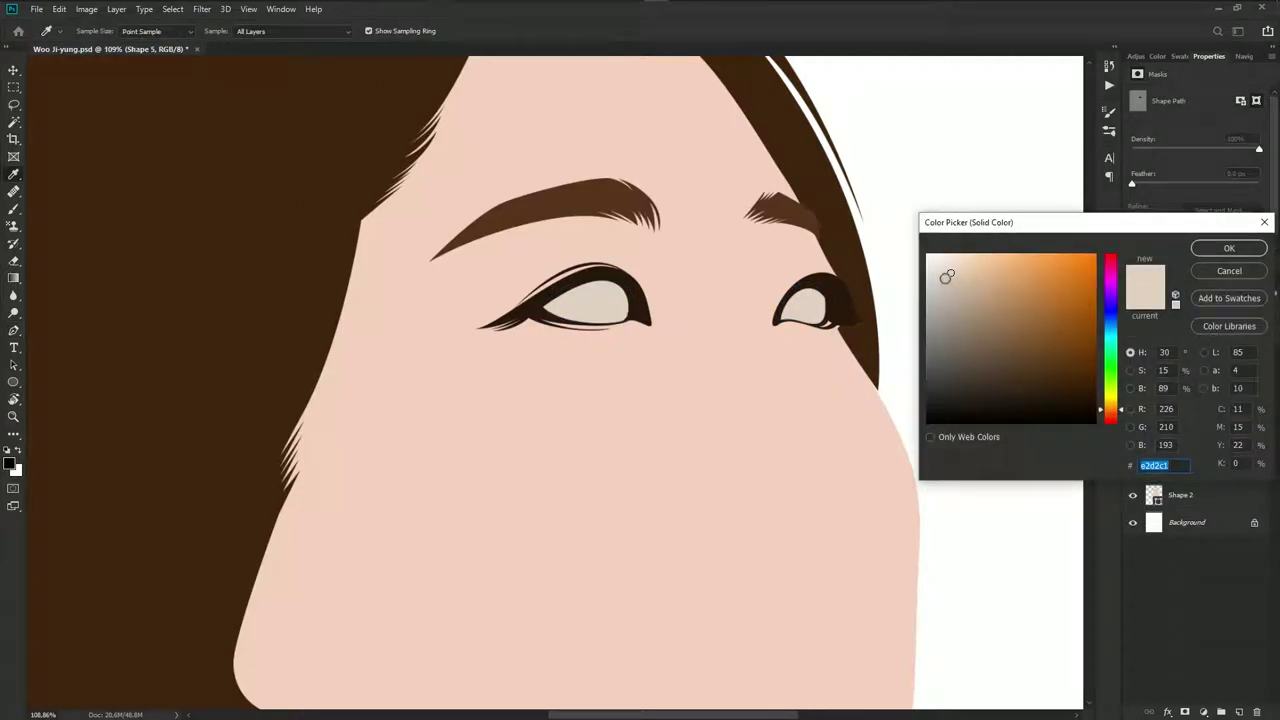
click(943, 277)
click(1229, 248)
Switch to the Ellipse Tool and show the reference photo over the drawing again
scroll(763, 305, up, 3)
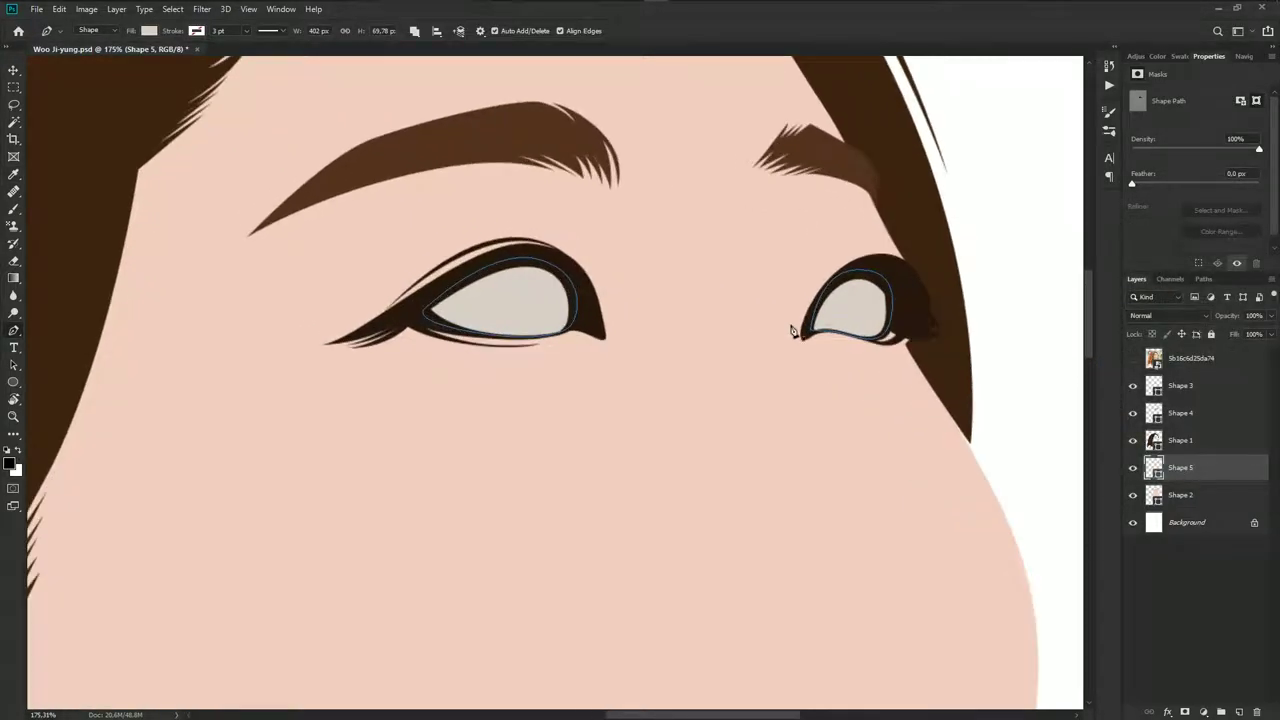
click(871, 381)
key(u)
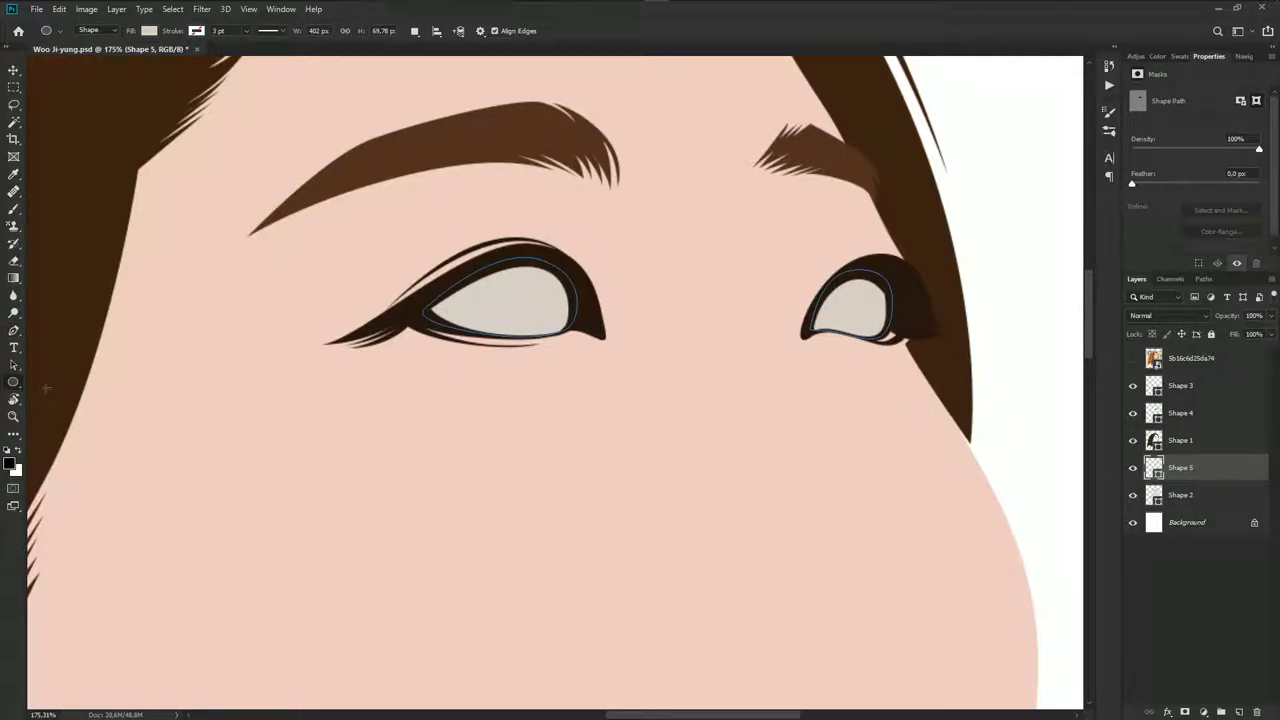
right_click(9, 385)
click(70, 408)
click(1133, 358)
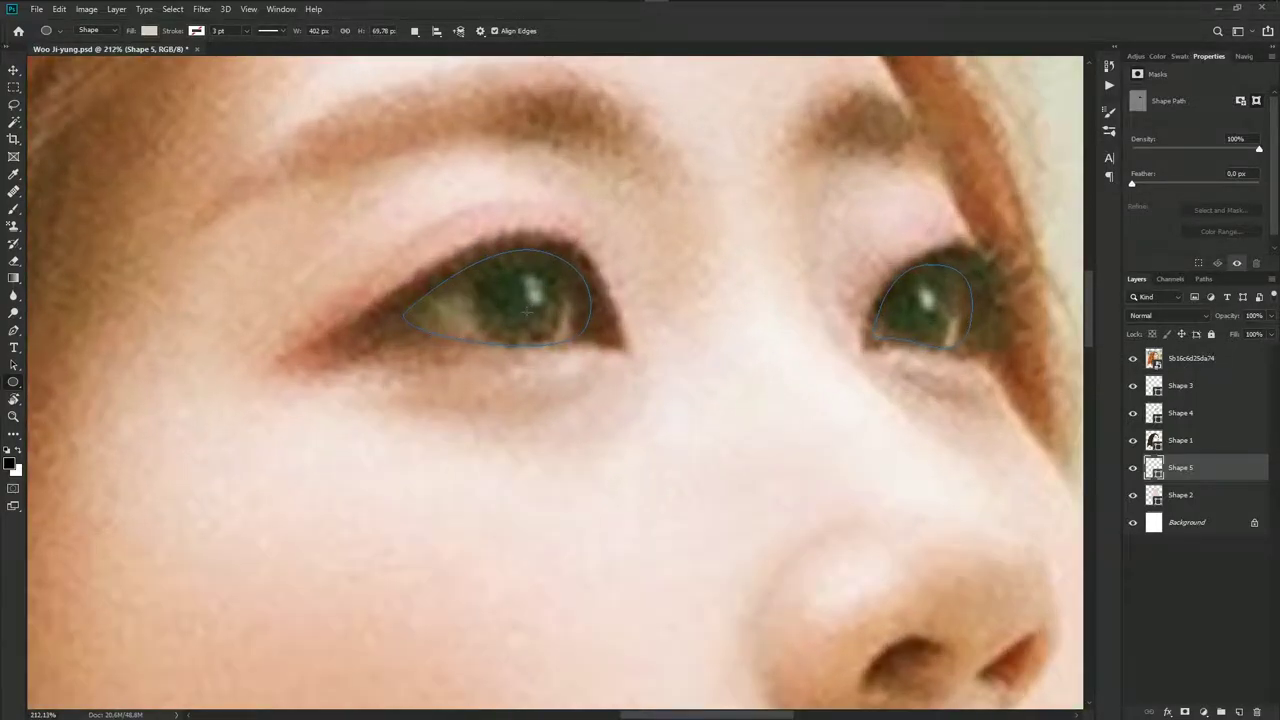
Draw an ellipse over the left iris and free-transform it to fit the iris
scroll(530, 295, up, 5)
drag(537, 303, 611, 376)
key(ctrl+t)
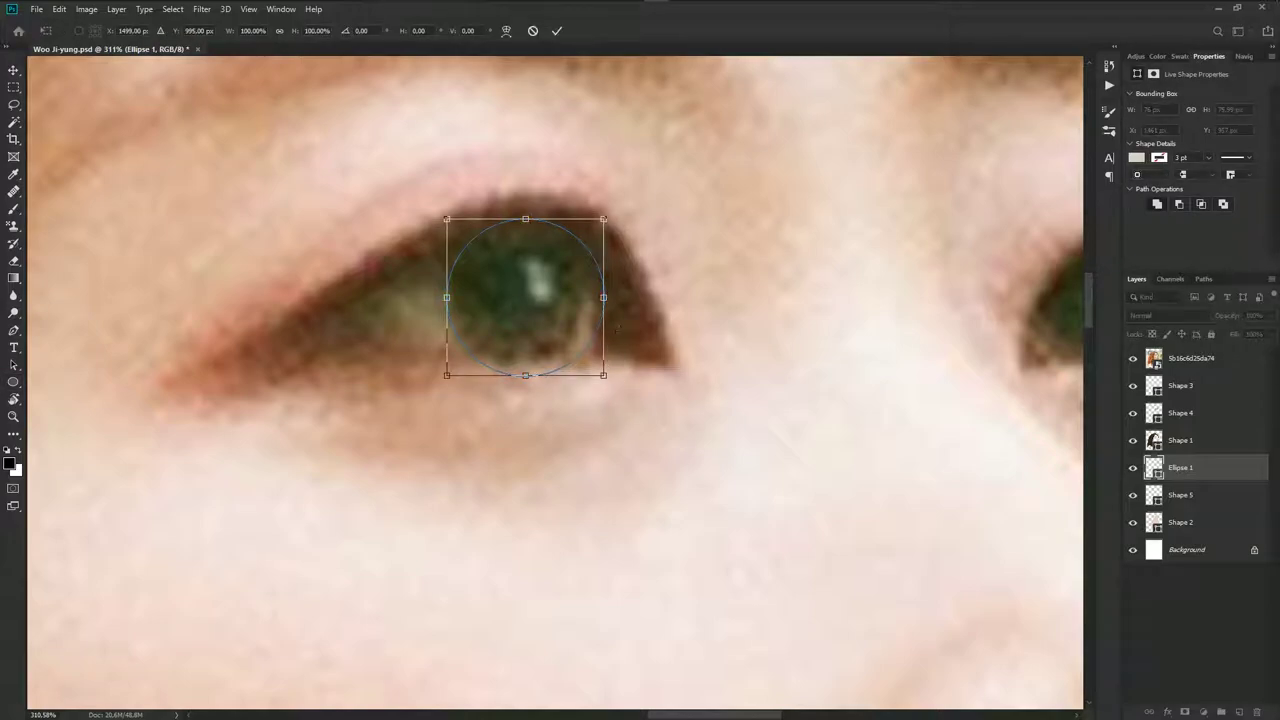
drag(607, 297, 587, 297)
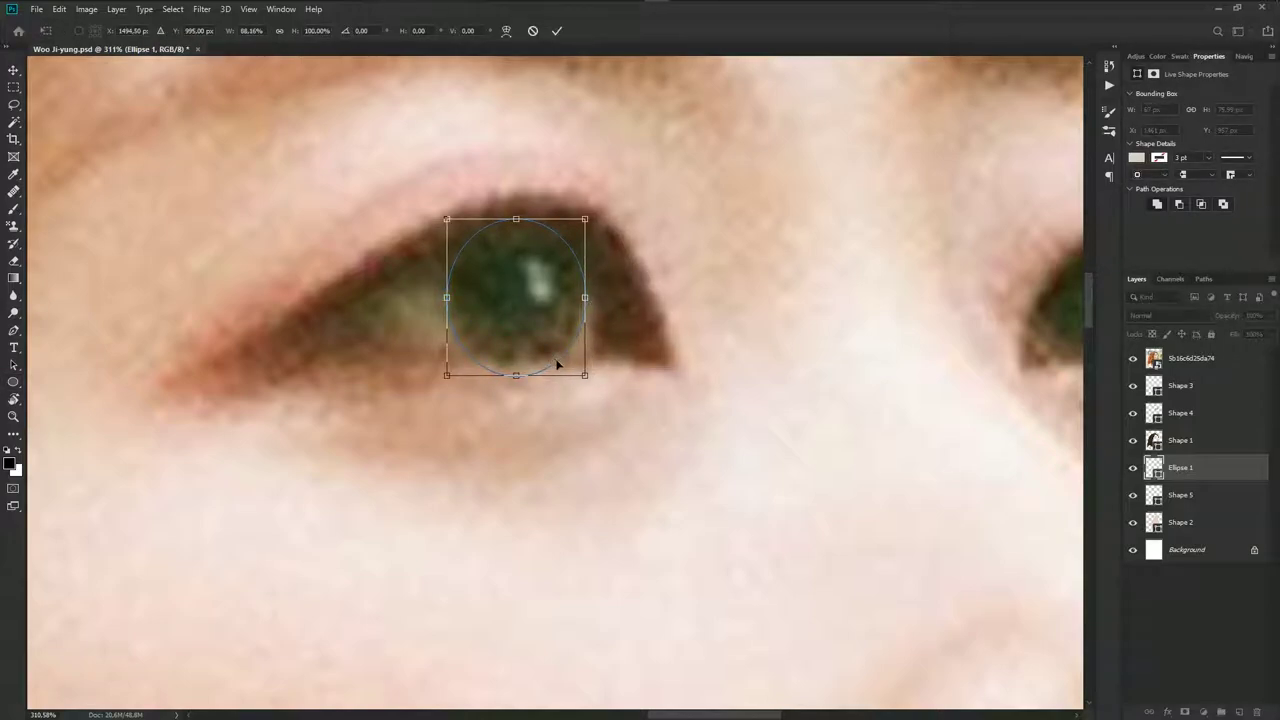
drag(446, 298, 440, 297)
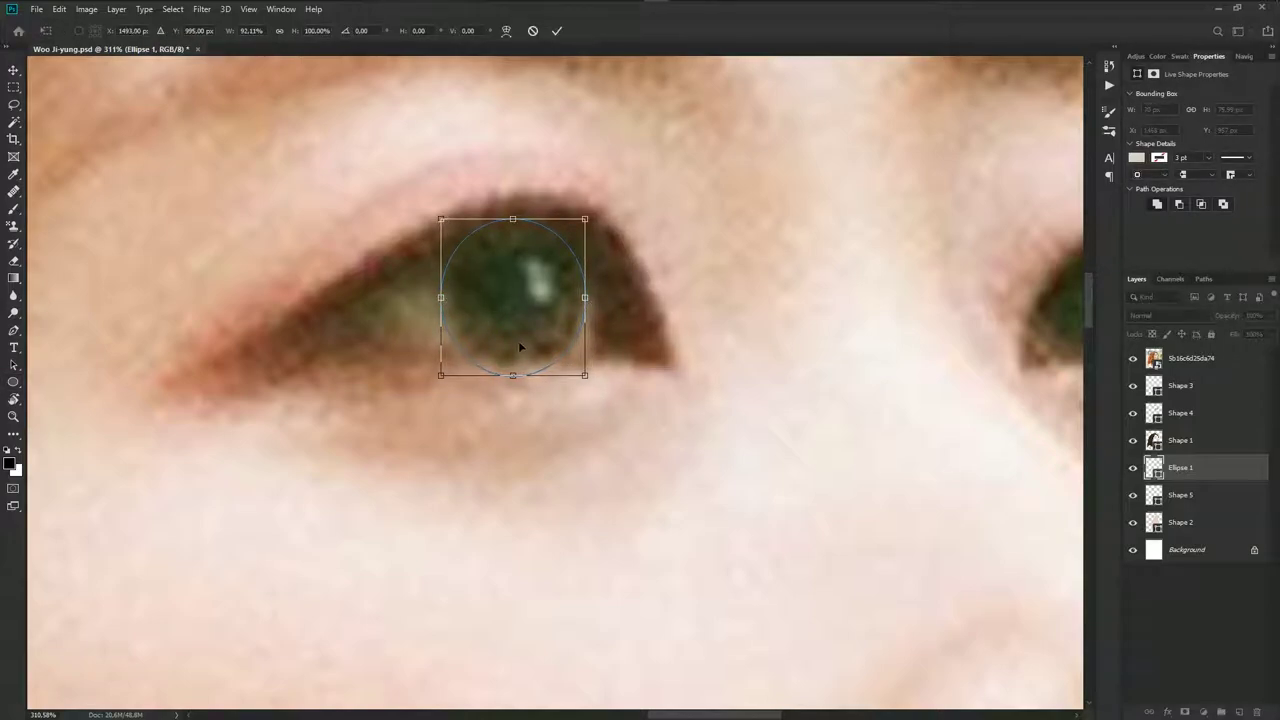
key(Return)
Fill the iris circle dark brown #29190e and duplicate its layer
click(1133, 358)
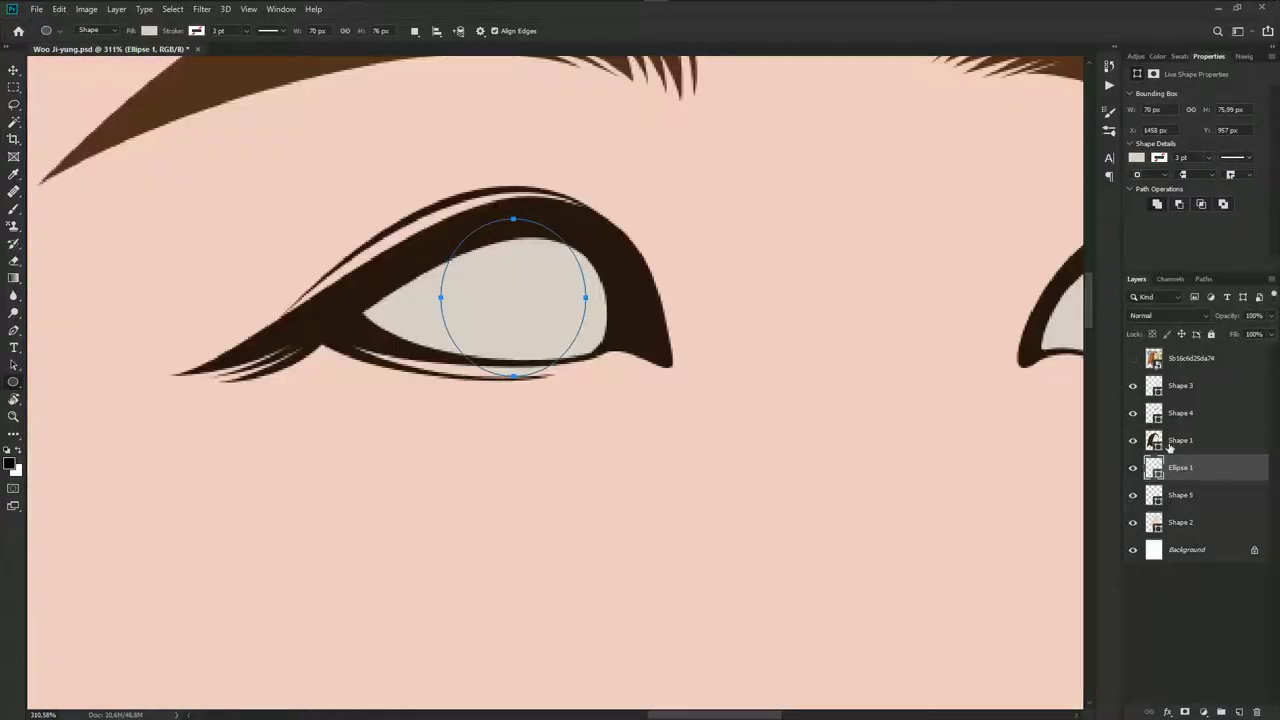
double_click(1160, 470)
click(677, 291)
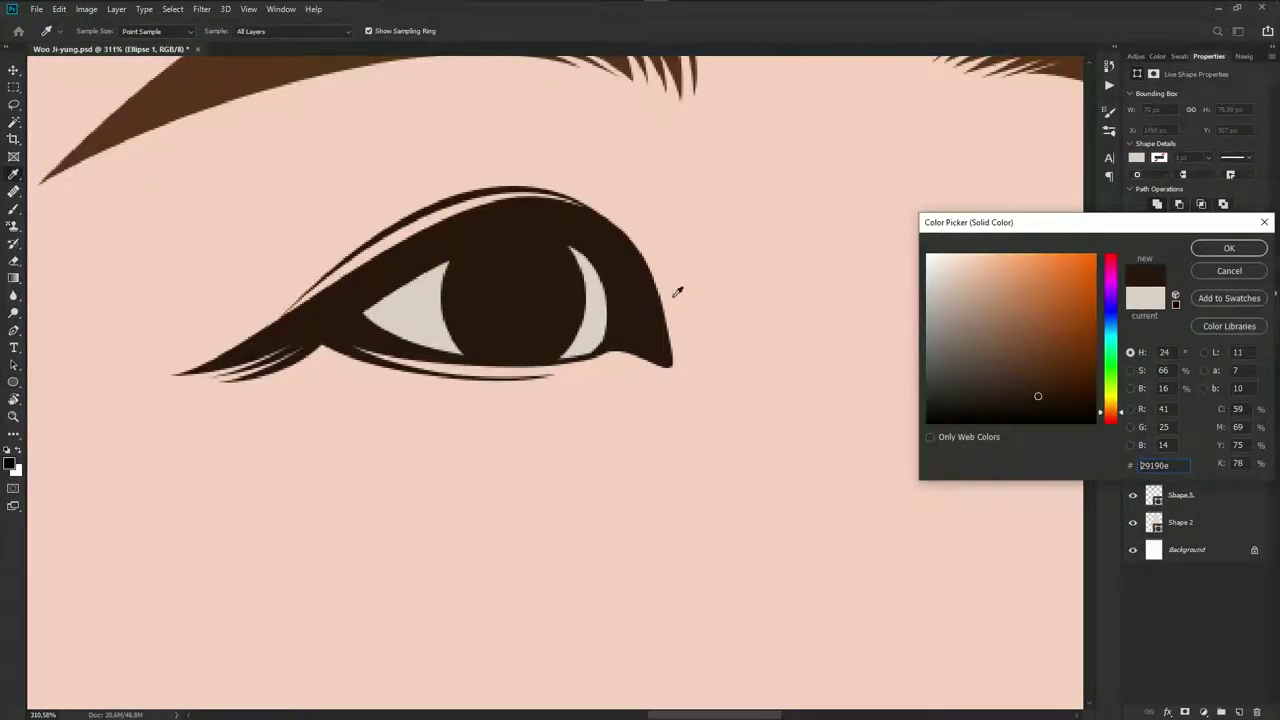
click(1229, 248)
scroll(699, 285, down, 3)
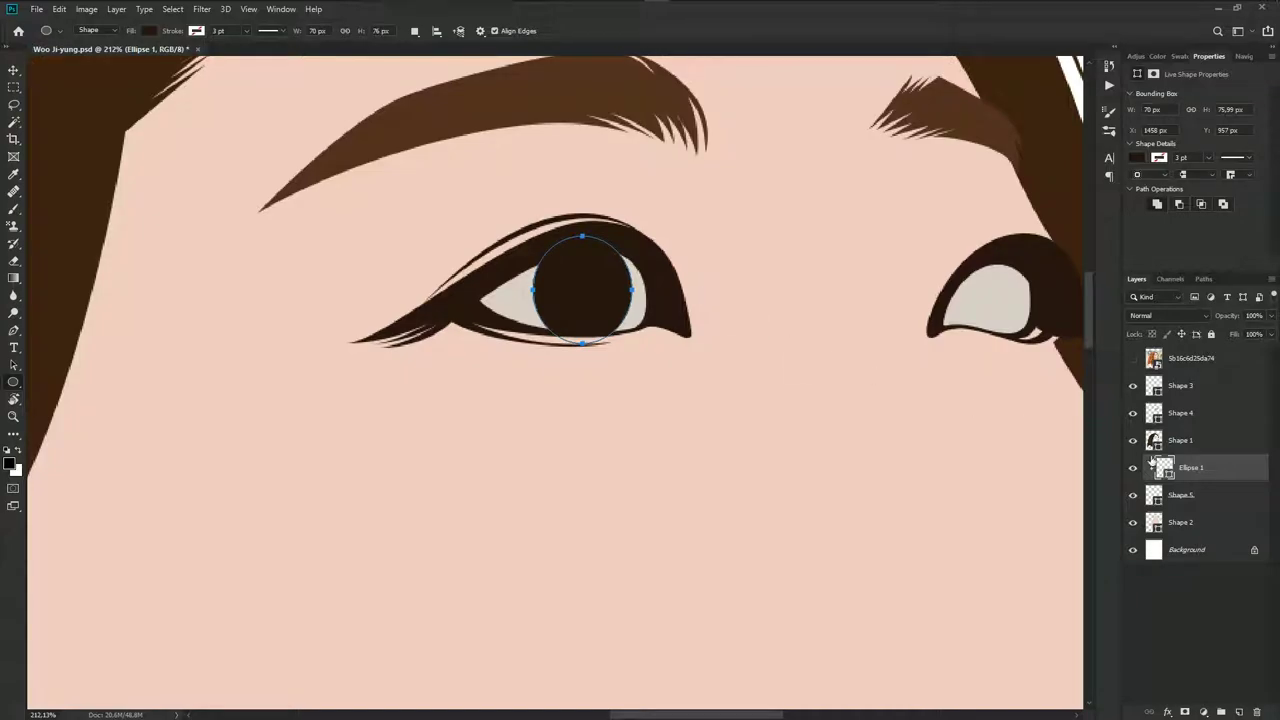
mouse_move(1172, 458)
mouse_down()
mouse_move(1203, 498)
mouse_move(1190, 472)
mouse_up()
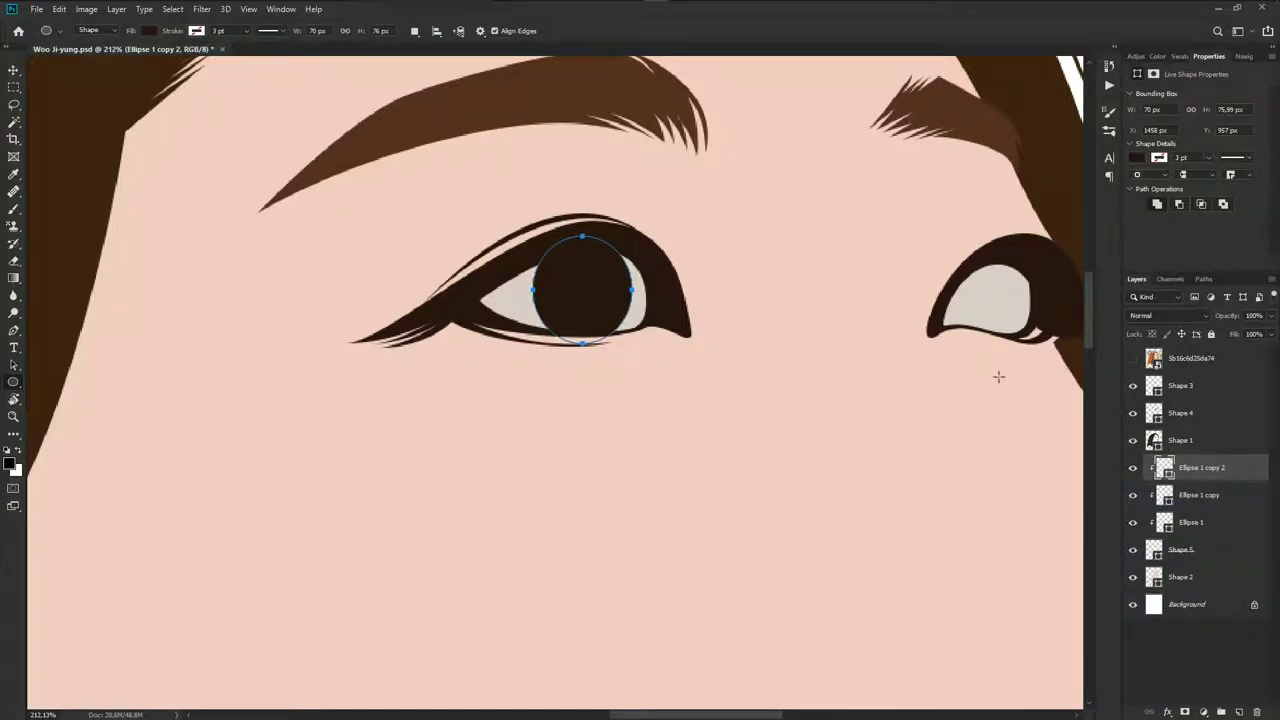
Shrink Ellipse 1 copy 2 into a small pupil circle centred on the iris
click(1133, 358)
key(ctrl+t)
scroll(593, 258, up, 3)
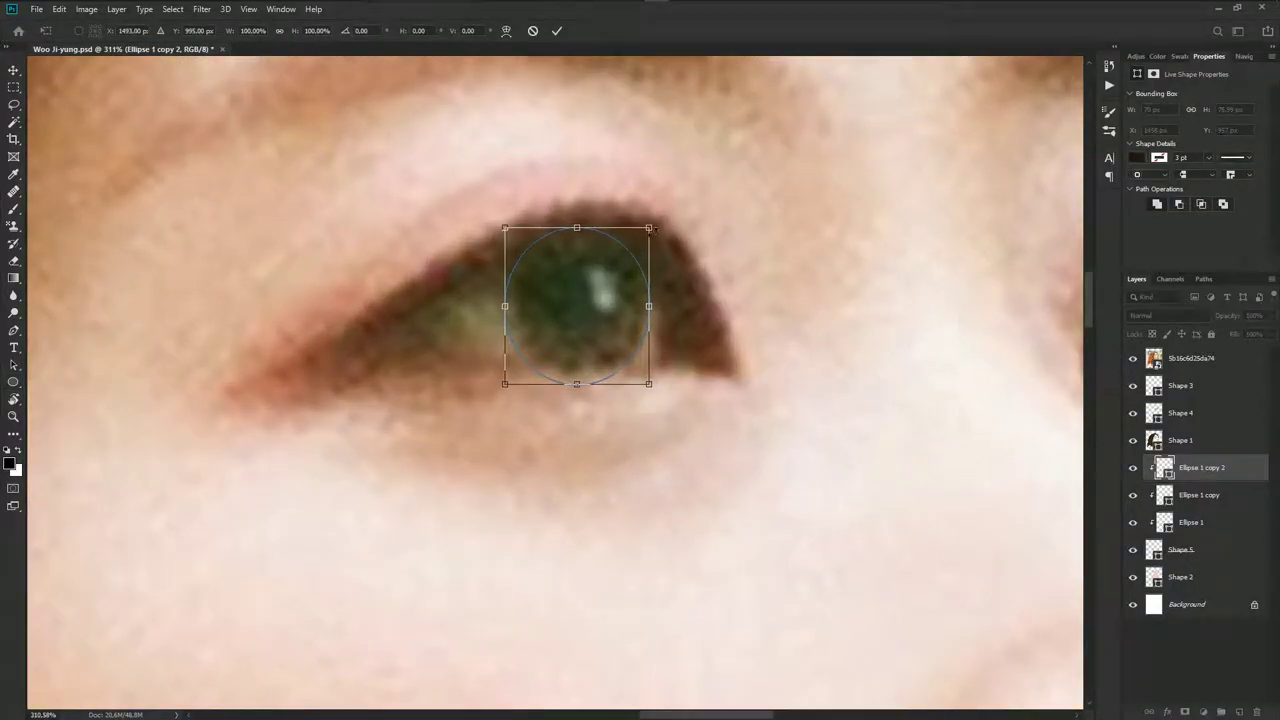
drag(649, 236, 627, 252)
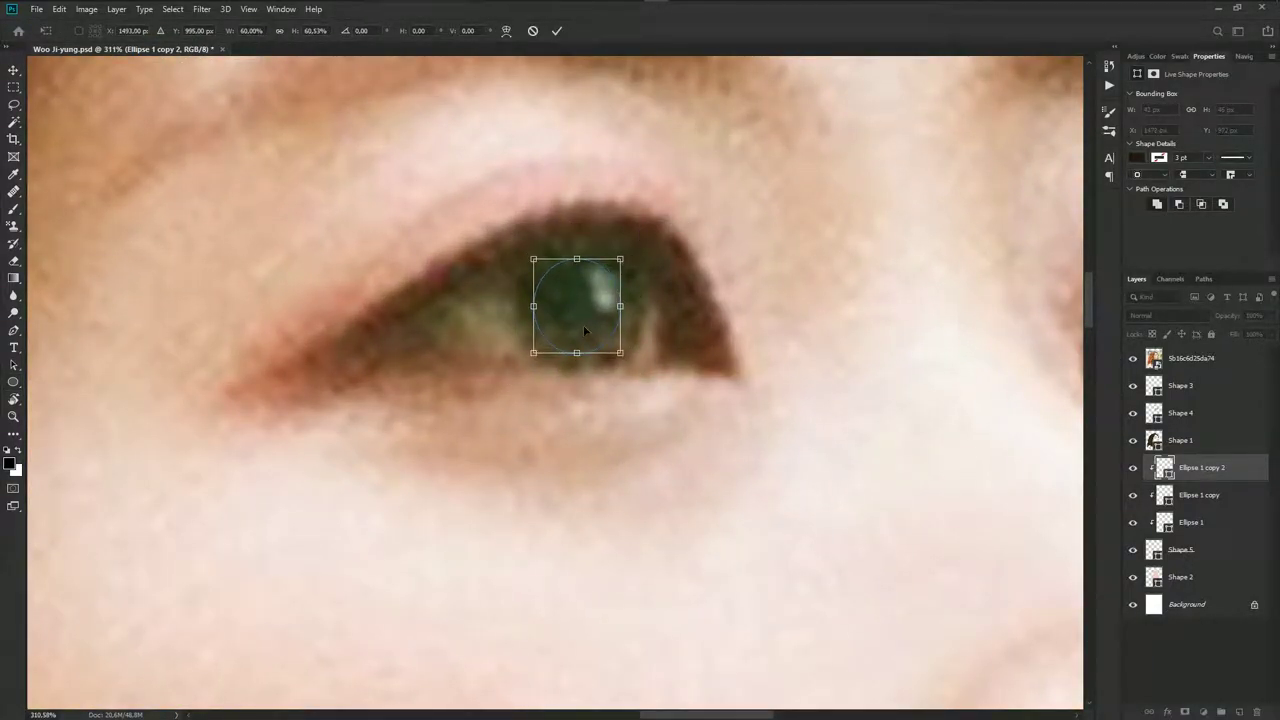
drag(583, 325, 589, 319)
key(Return)
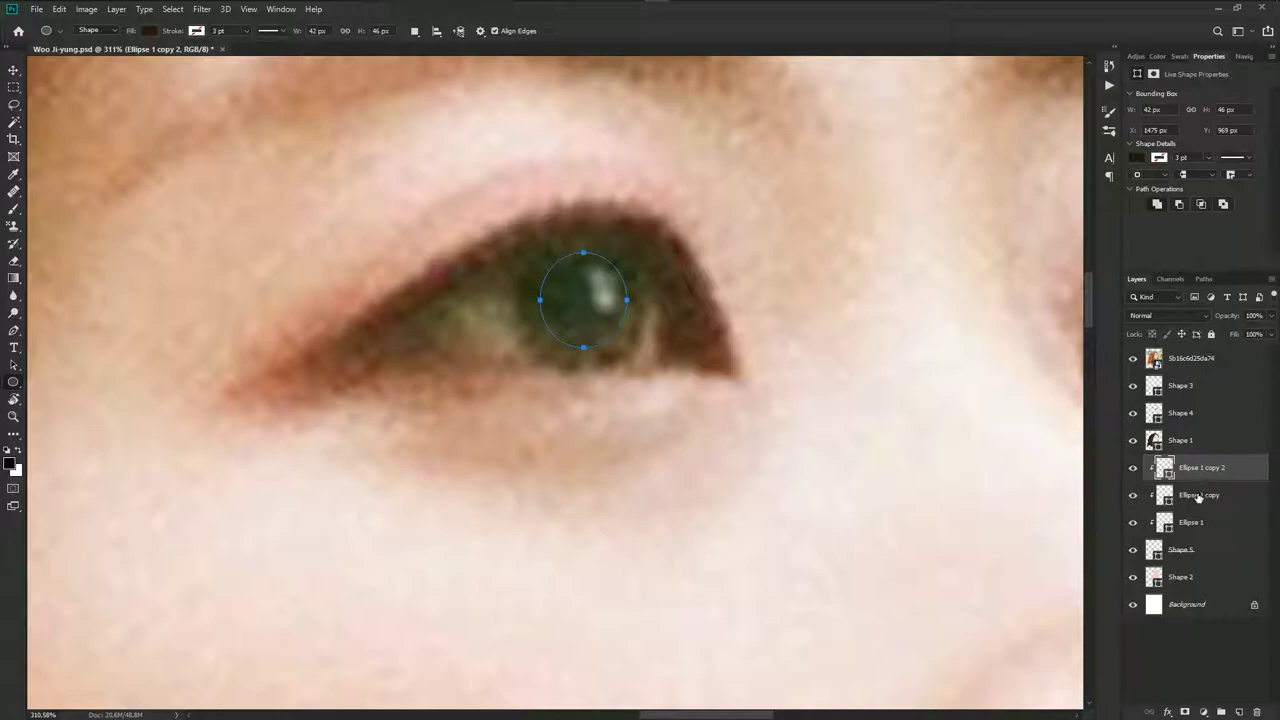
Shrink Ellipse 1 copy slightly and fill it olive-brown #554a29, hiding the photo
click(1198, 495)
key(ctrl+t)
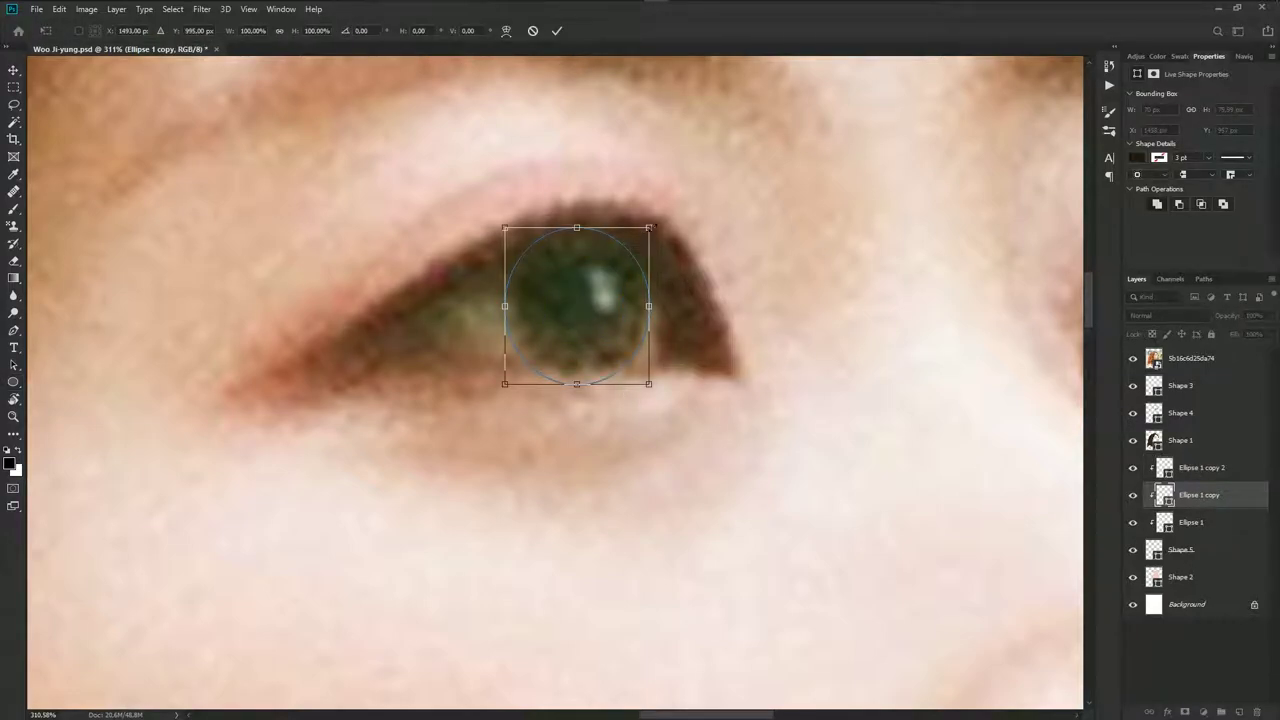
drag(650, 228, 638, 240)
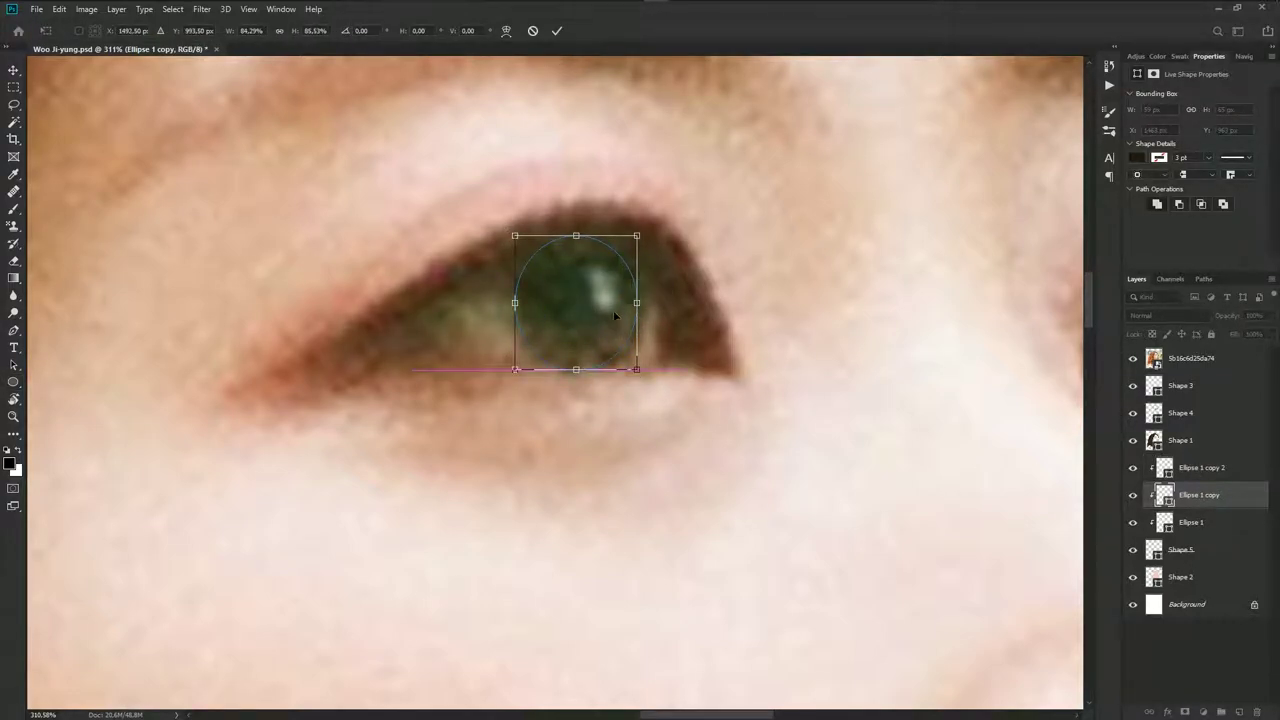
key(Return)
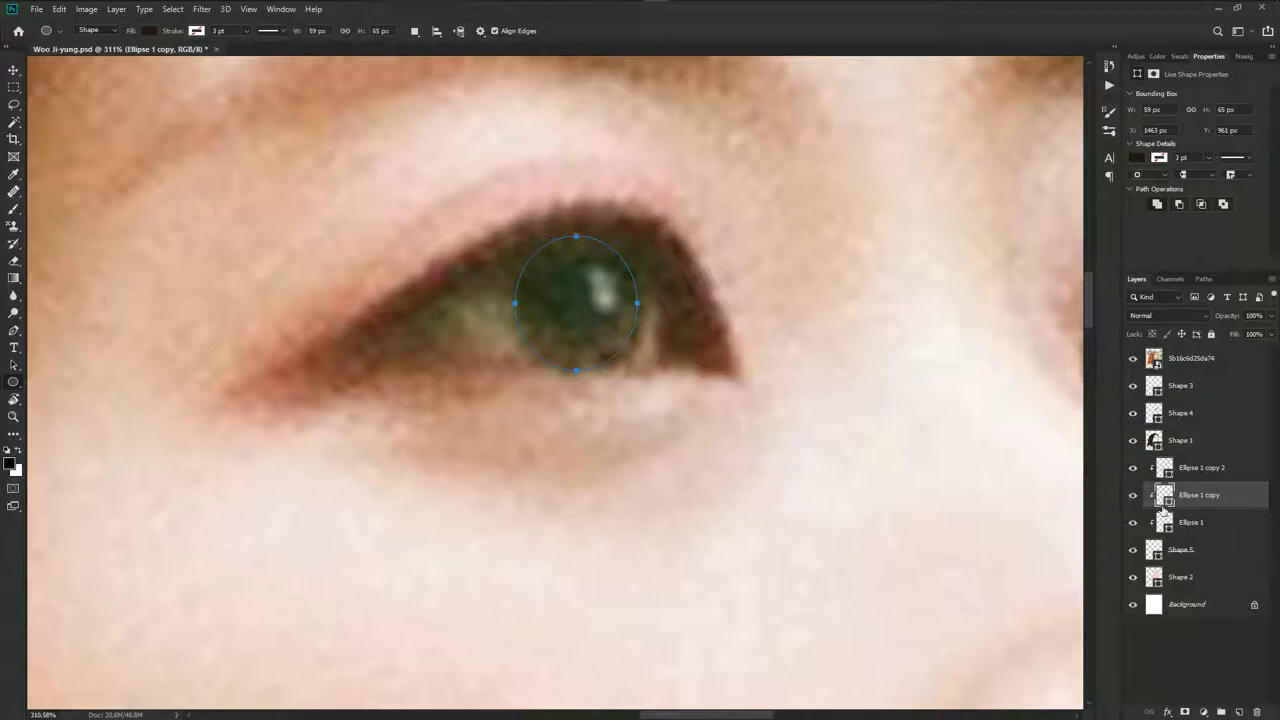
double_click(1164, 495)
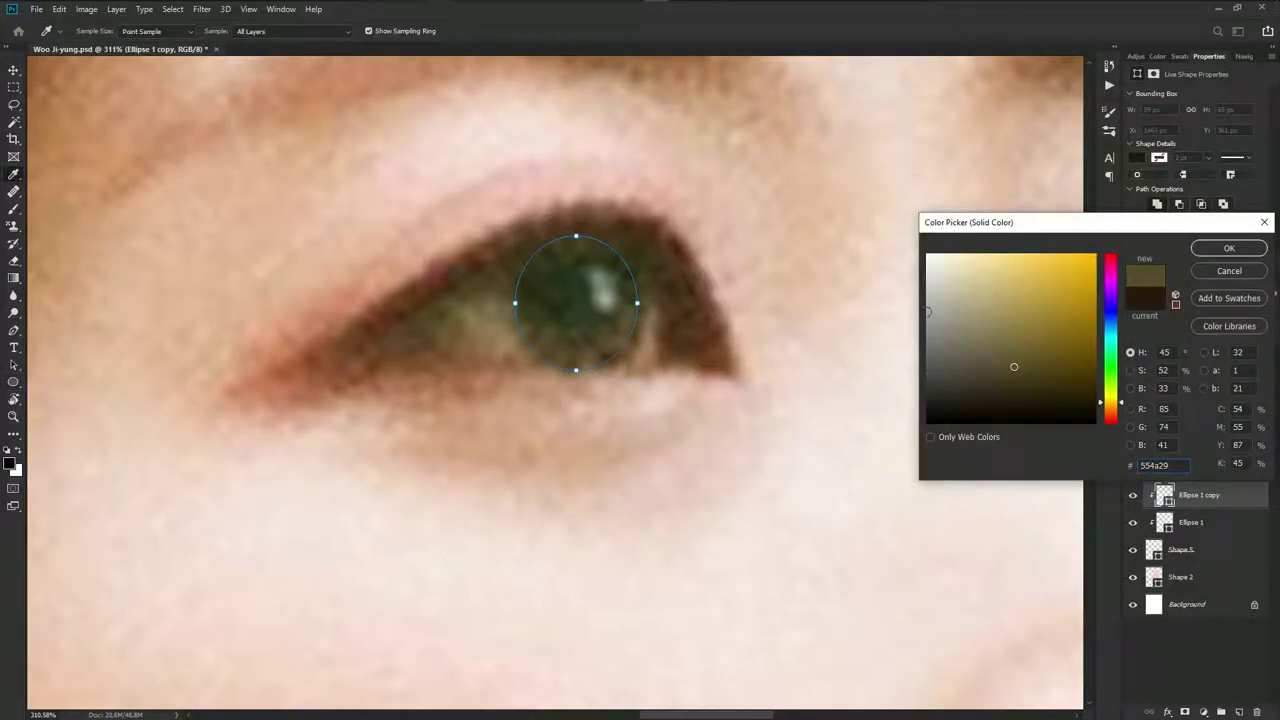
click(1229, 248)
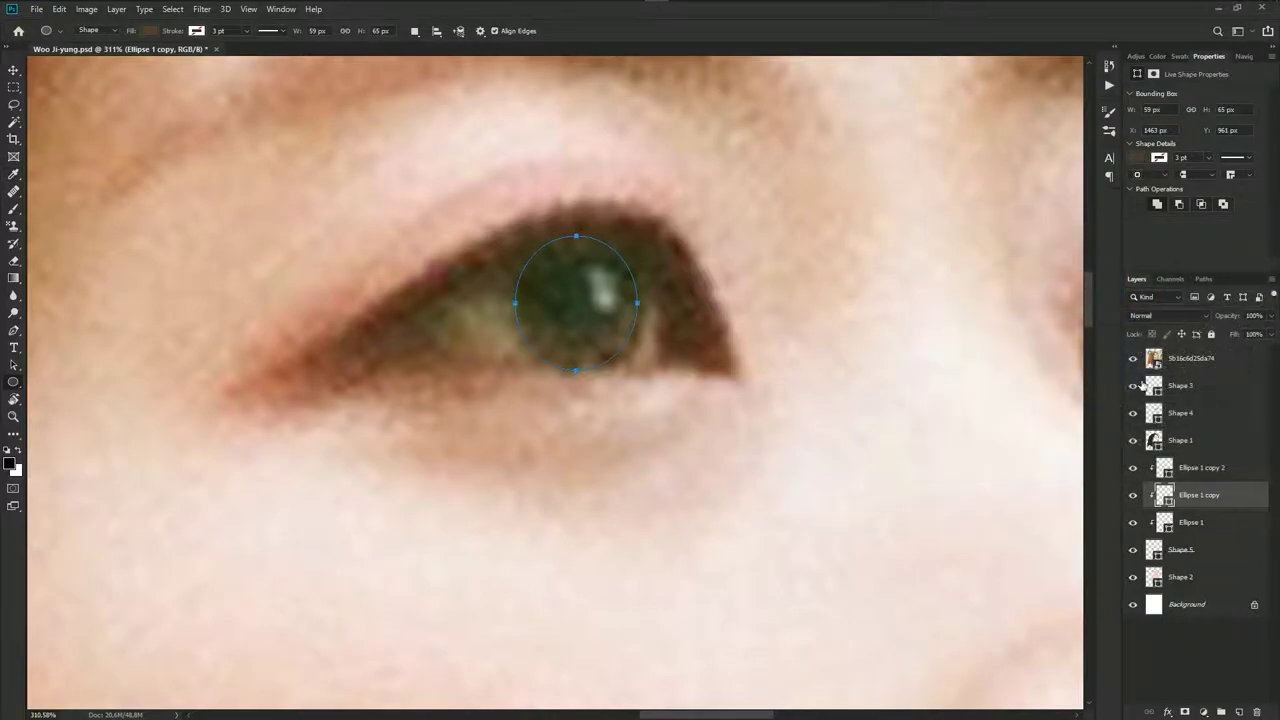
click(1133, 358)
Cut the top off Ellipse 1 copy with a subtracting pen path, leaving a lower crescent, and mask it
click(1229, 657)
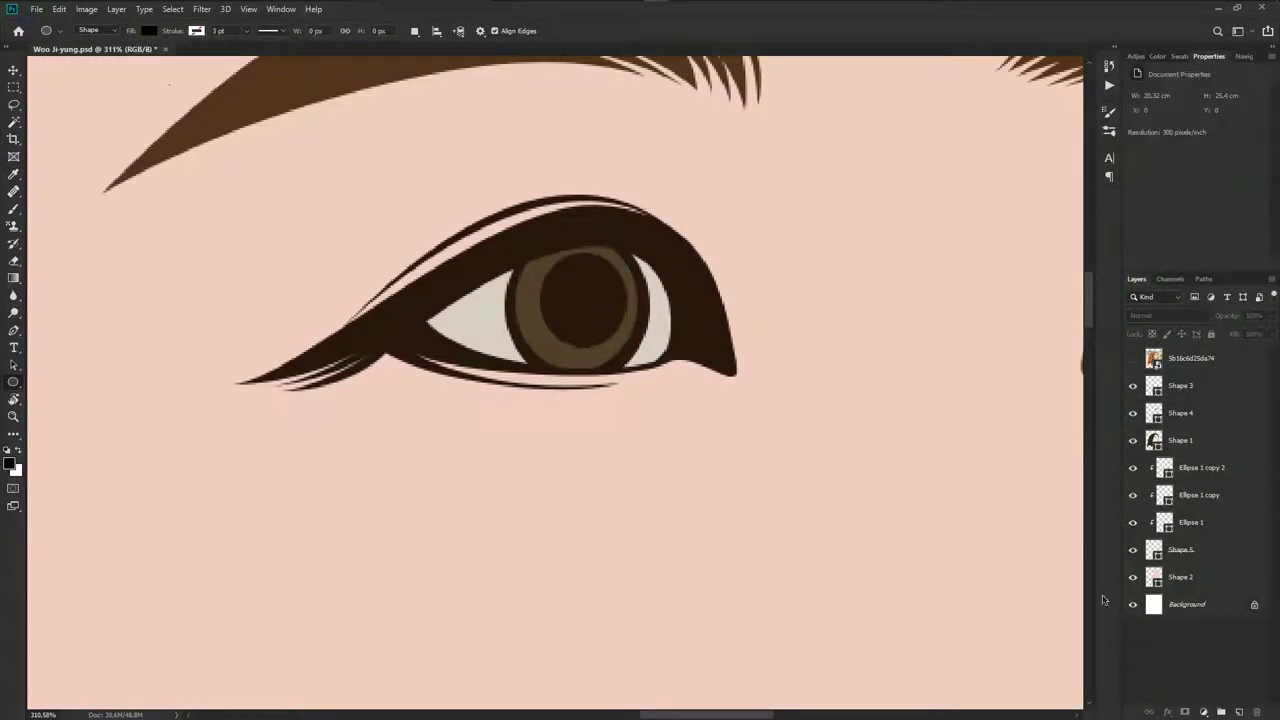
scroll(700, 400, down, 3)
scroll(660, 346, up, 1)
scroll(660, 346, up, 1)
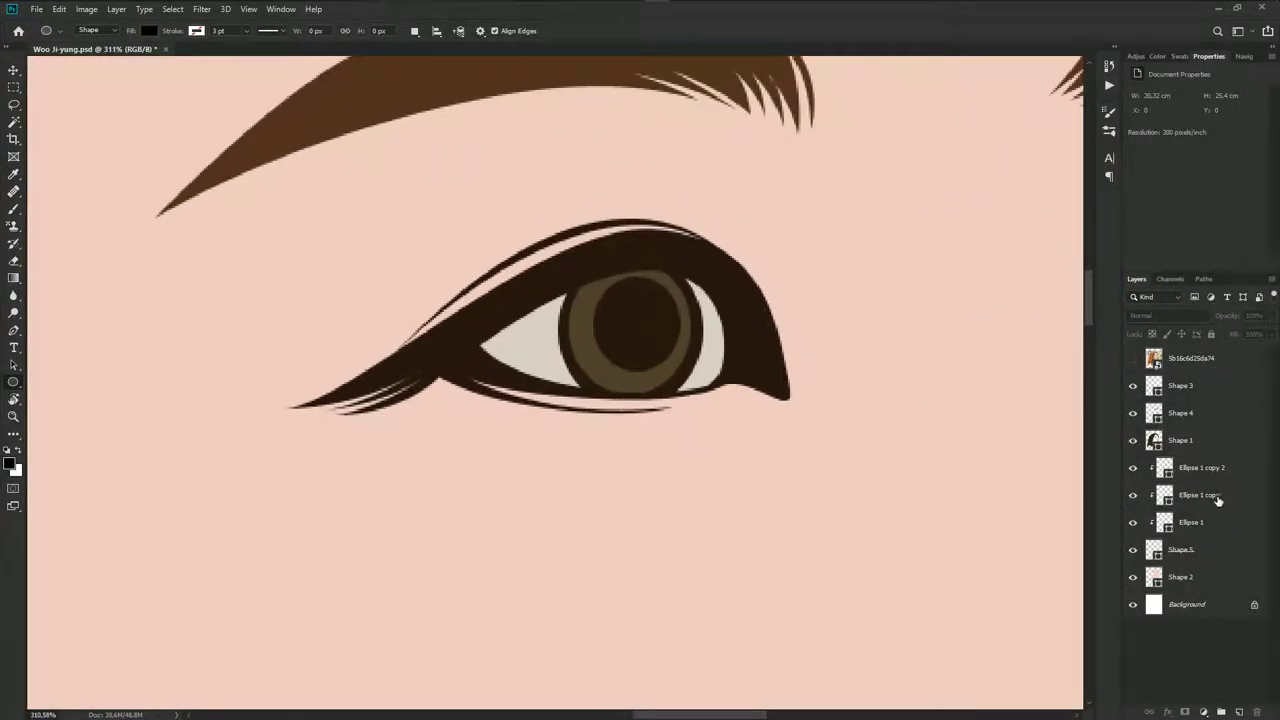
click(1170, 497)
key(p)
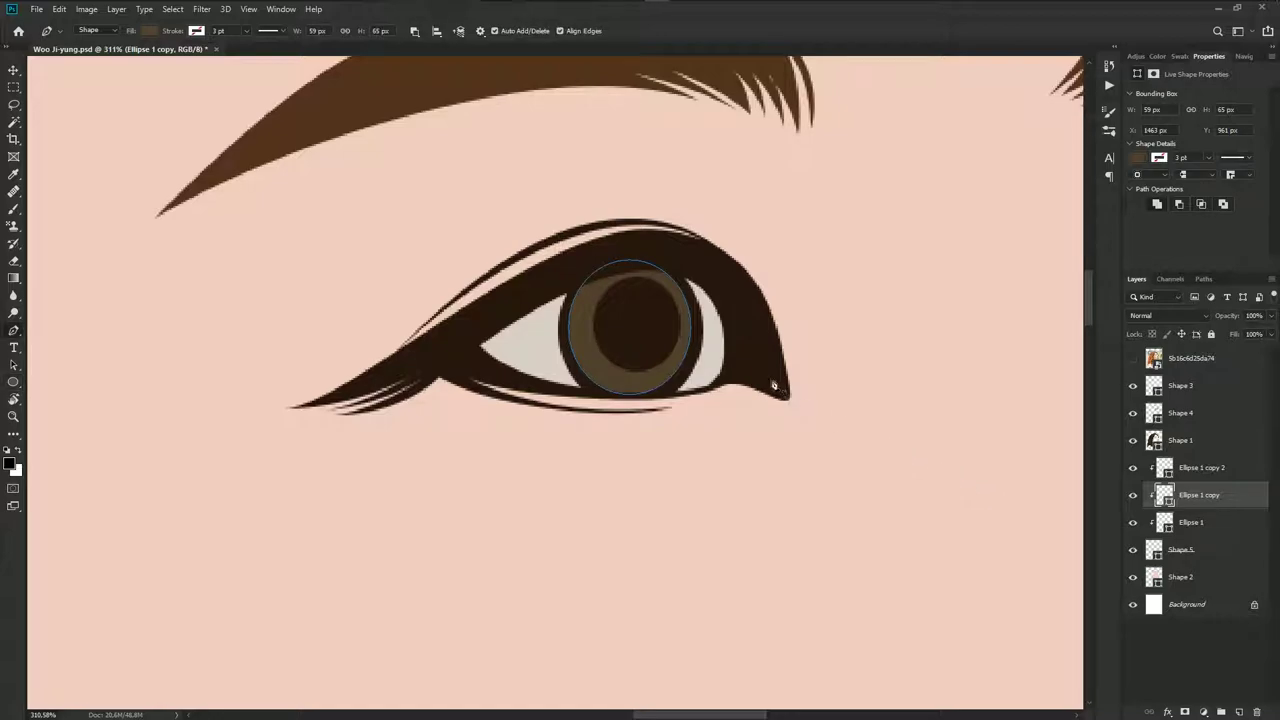
scroll(600, 331, up, 1)
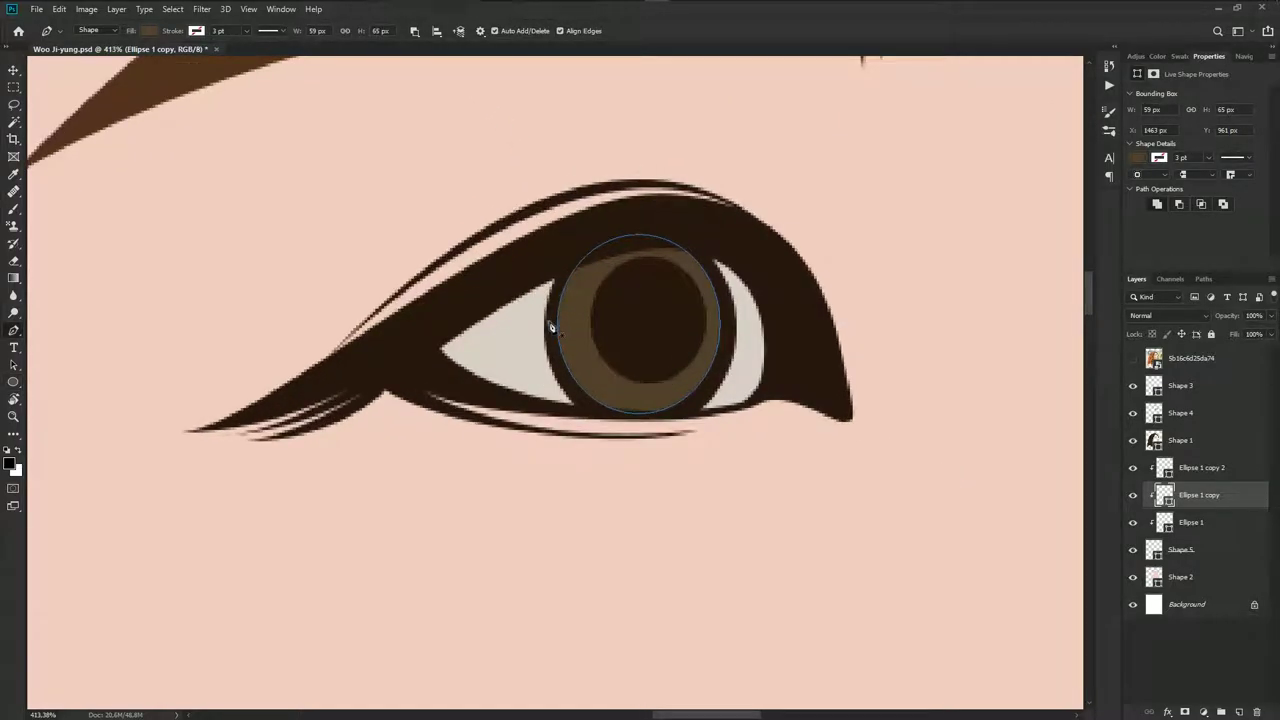
drag(550, 324, 630, 322)
drag(716, 312, 737, 335)
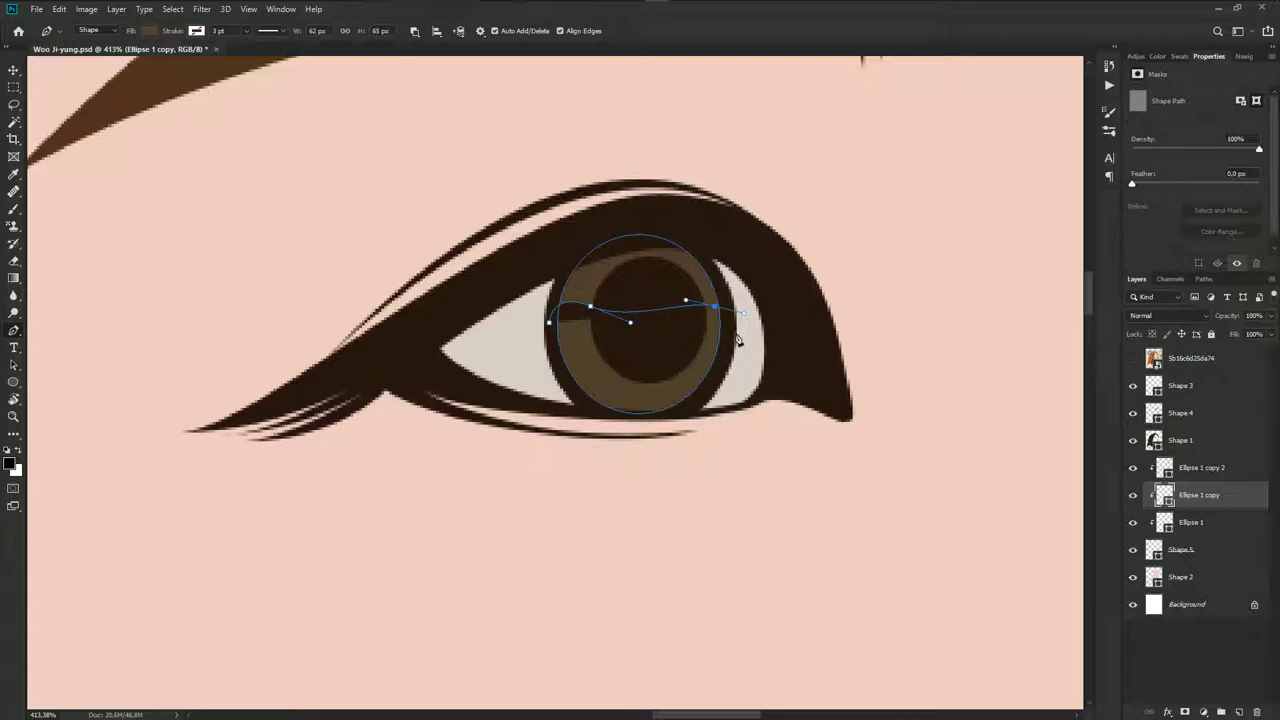
drag(673, 222, 780, 246)
click(519, 252)
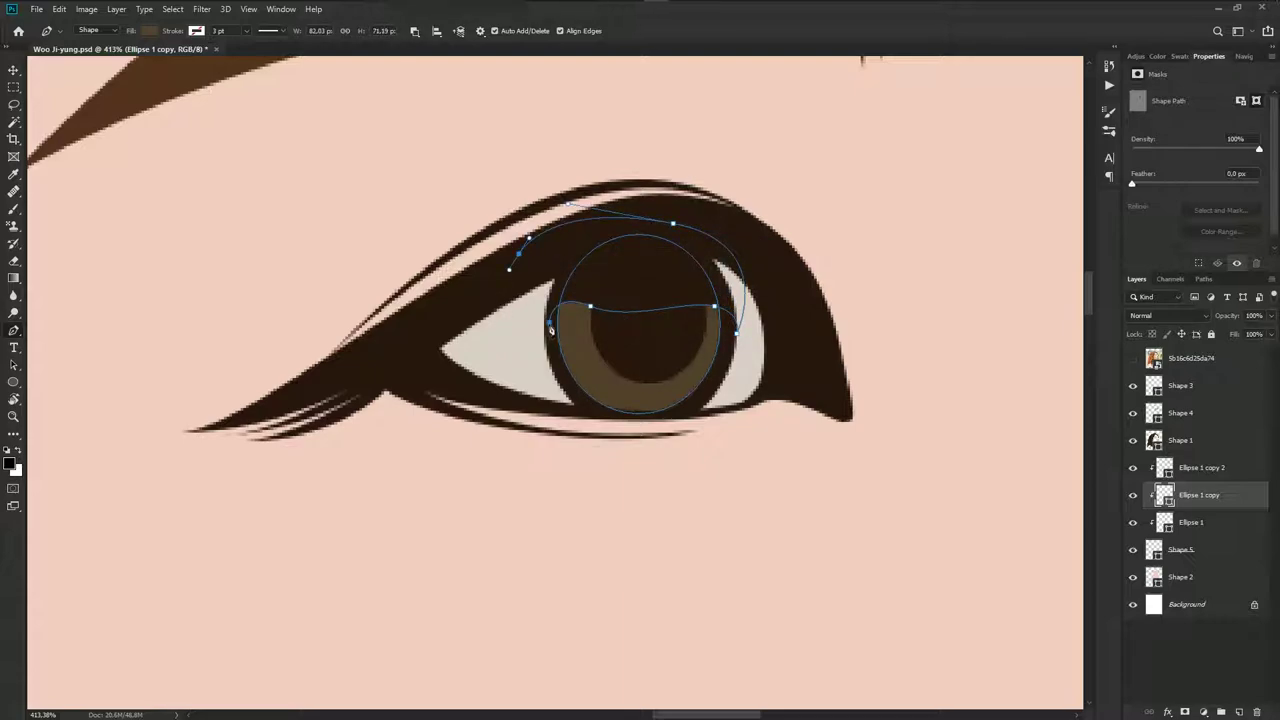
click(549, 325)
click(1186, 712)
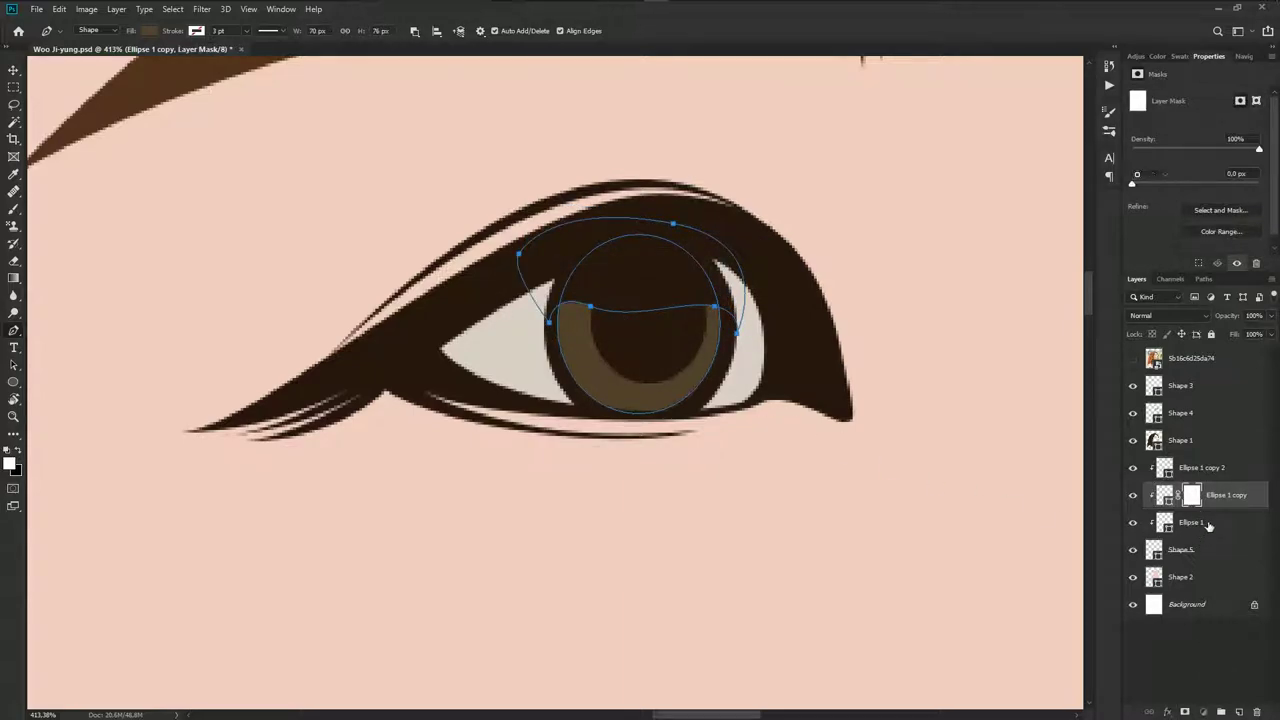
Set up a black brush, around 250 px then smaller, for the iris mask
key(b)
scroll(725, 370, down, 1)
scroll(725, 370, down, 1)
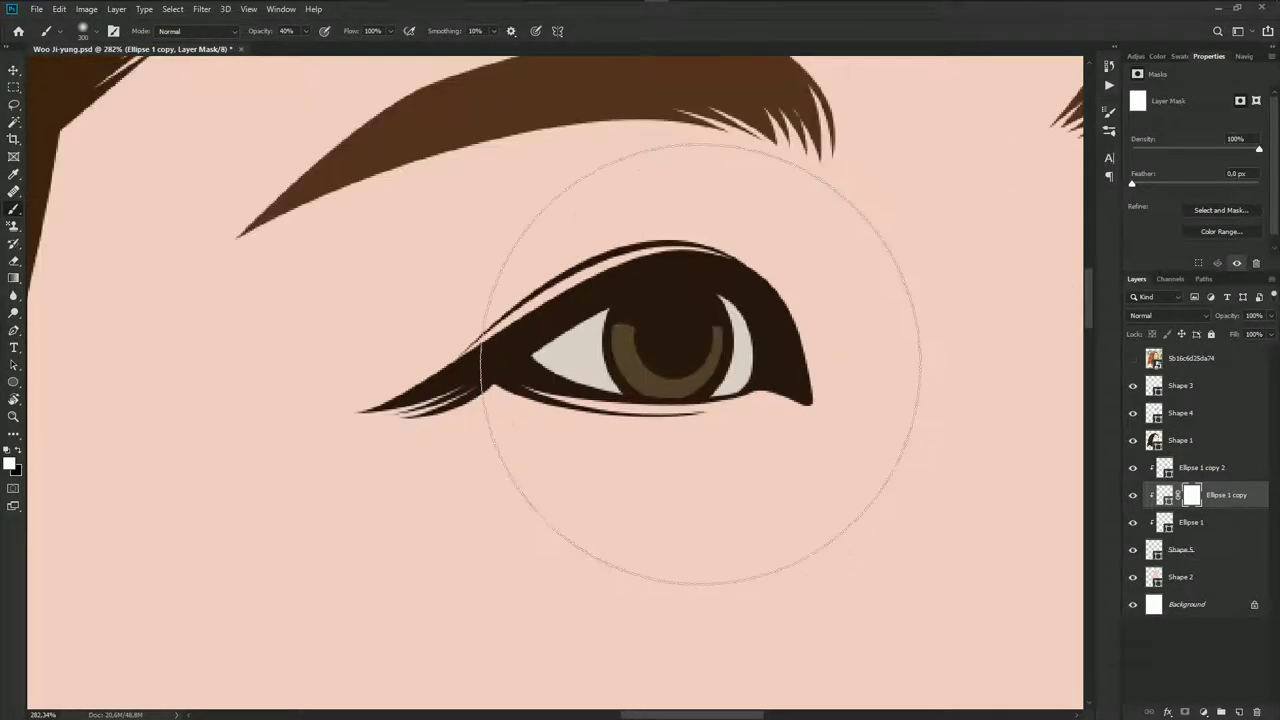
right_click(703, 360)
click(762, 29)
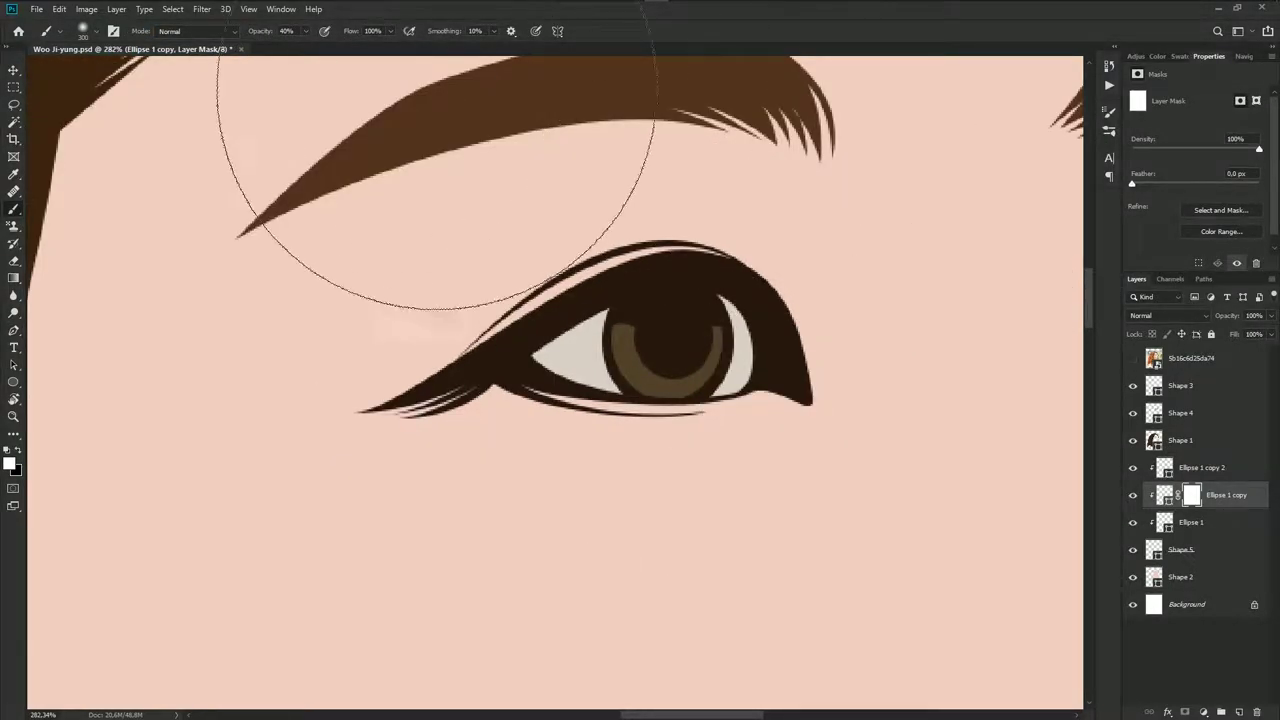
key(bracketleft)
key(bracketleft)
key(bracketleft)
key(bracketleft)
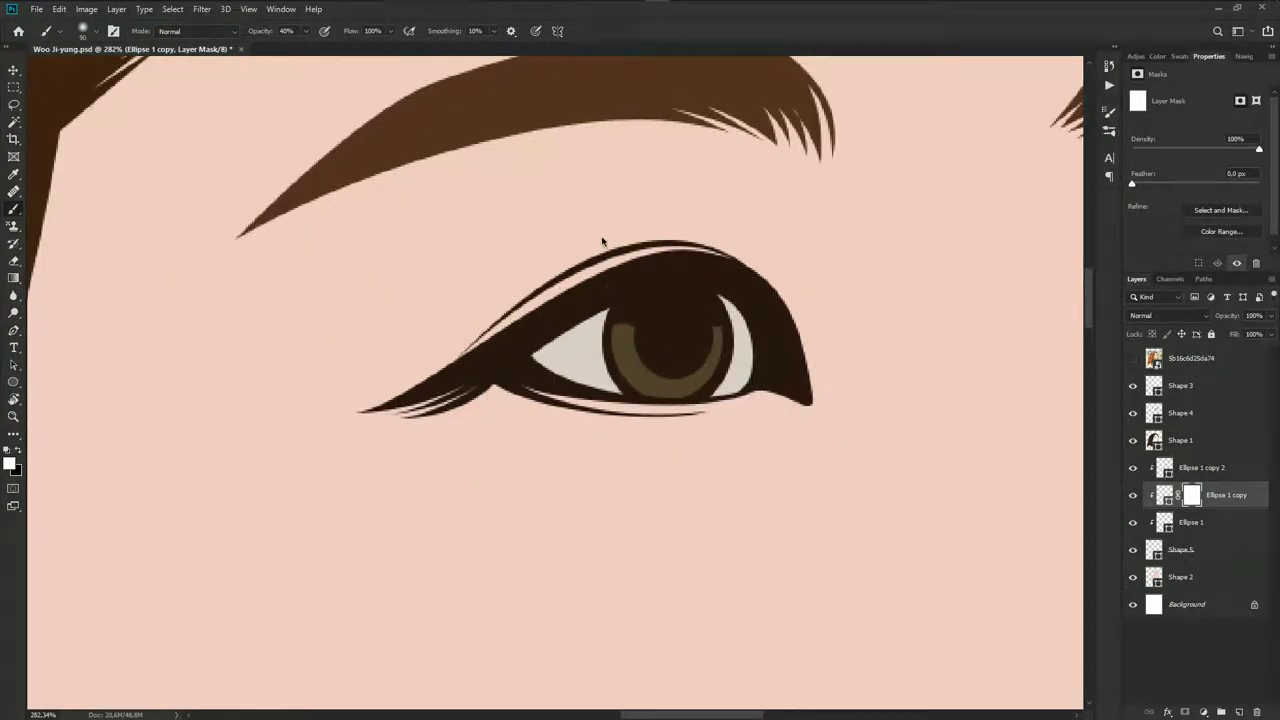
key(x)
Paint the Ellipse 1 copy mask to darken the ring's upper left and right edges
click(680, 280)
drag(606, 274, 570, 286)
scroll(632, 296, down, 2)
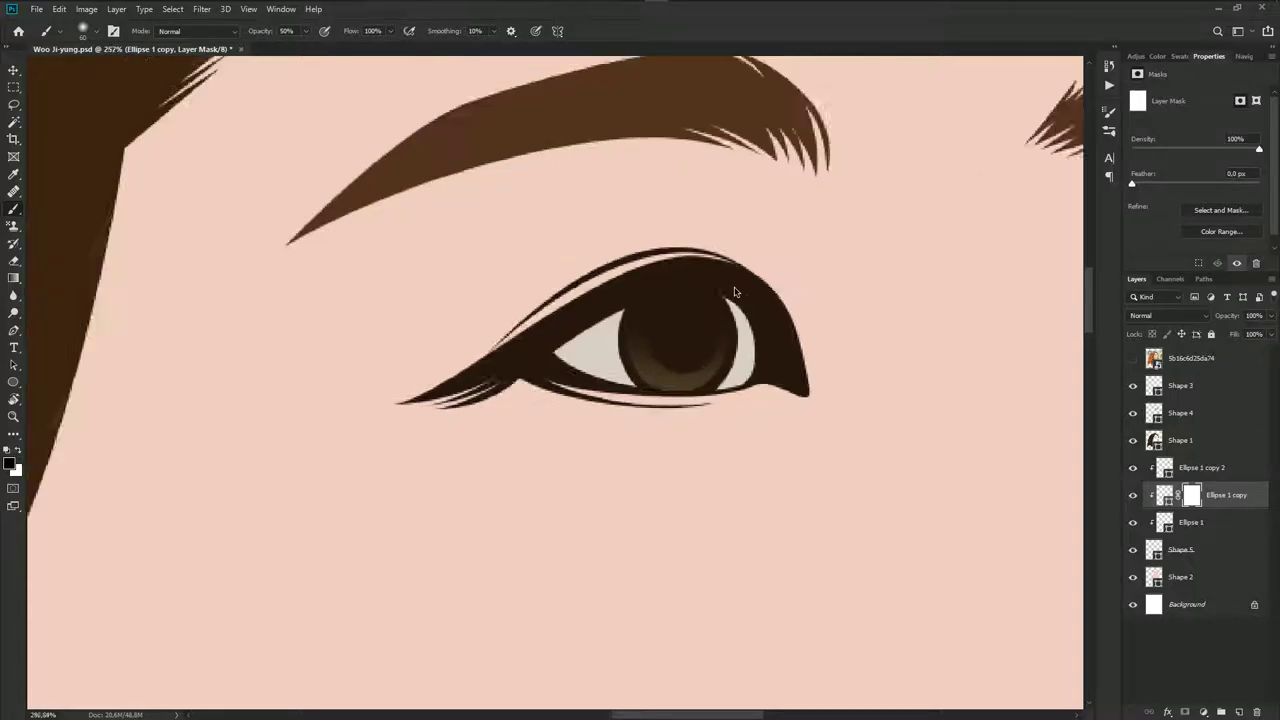
scroll(640, 296, down, 2)
scroll(655, 295, up, 2)
scroll(652, 300, up, 2)
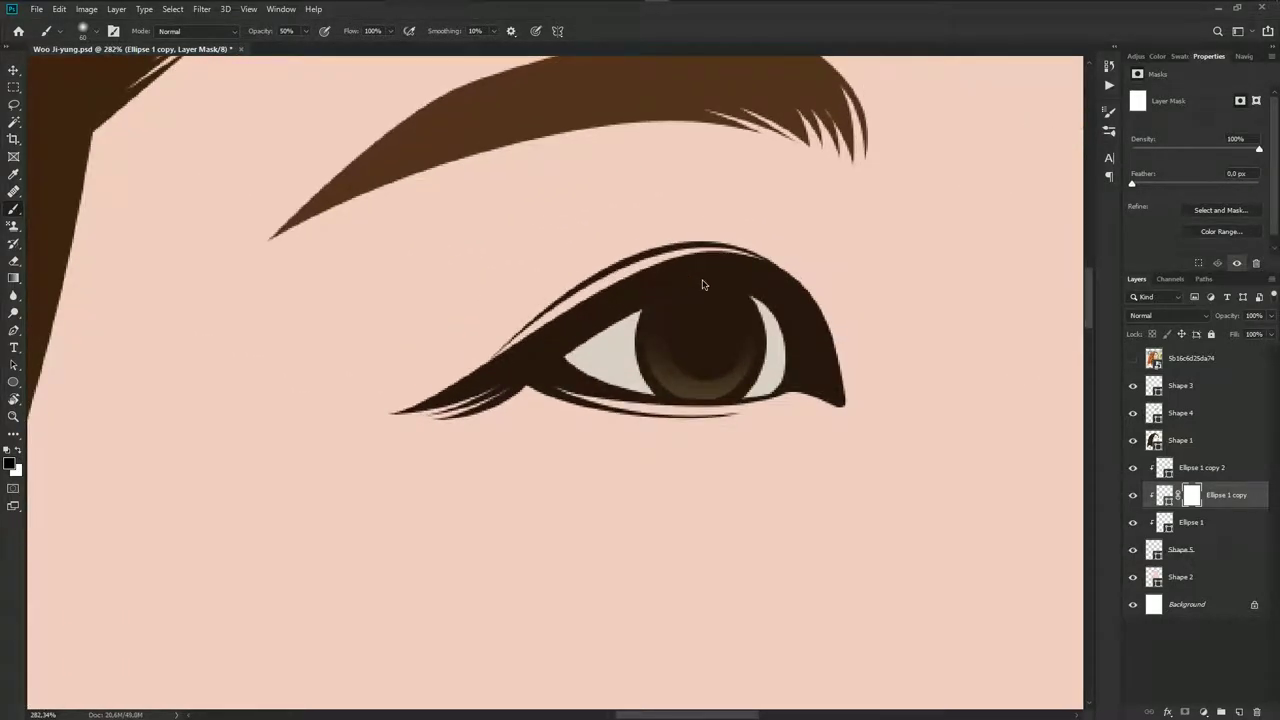
key(p)
scroll(733, 364, up, 1)
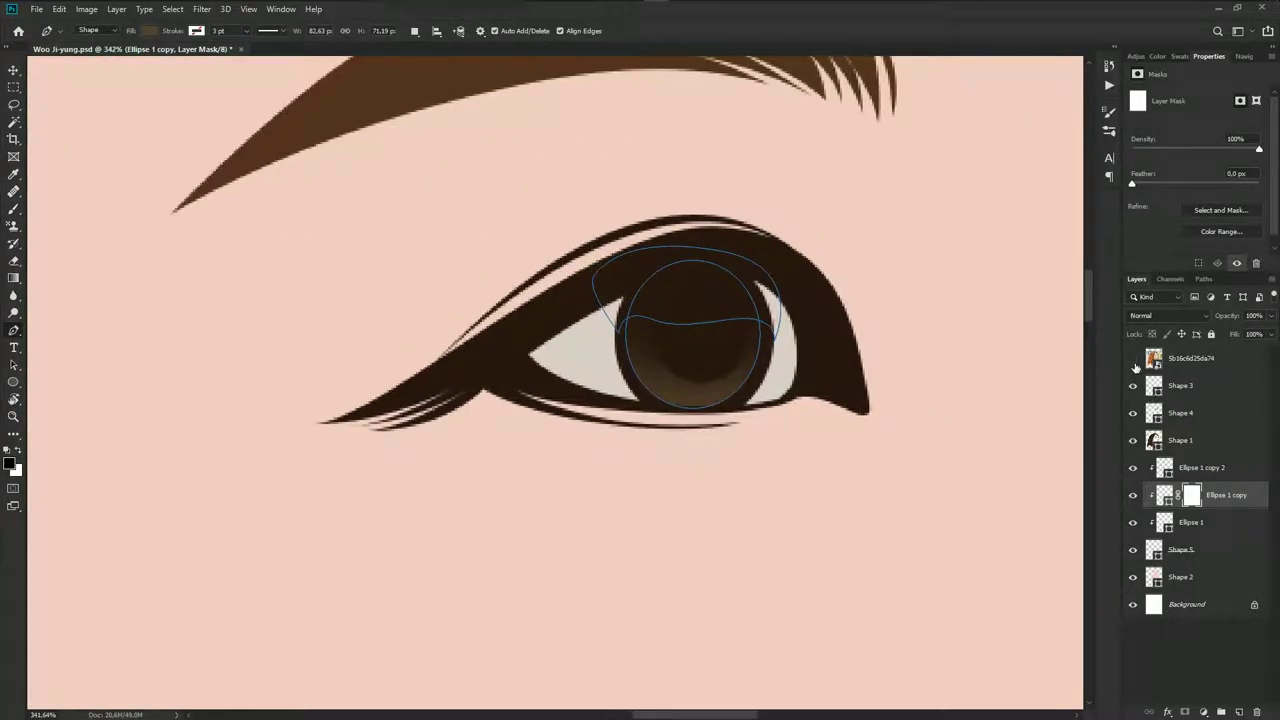
Compare with the photo and nudge the Ellipse 1 copy iris shading slightly right
click(1228, 468)
click(1133, 358)
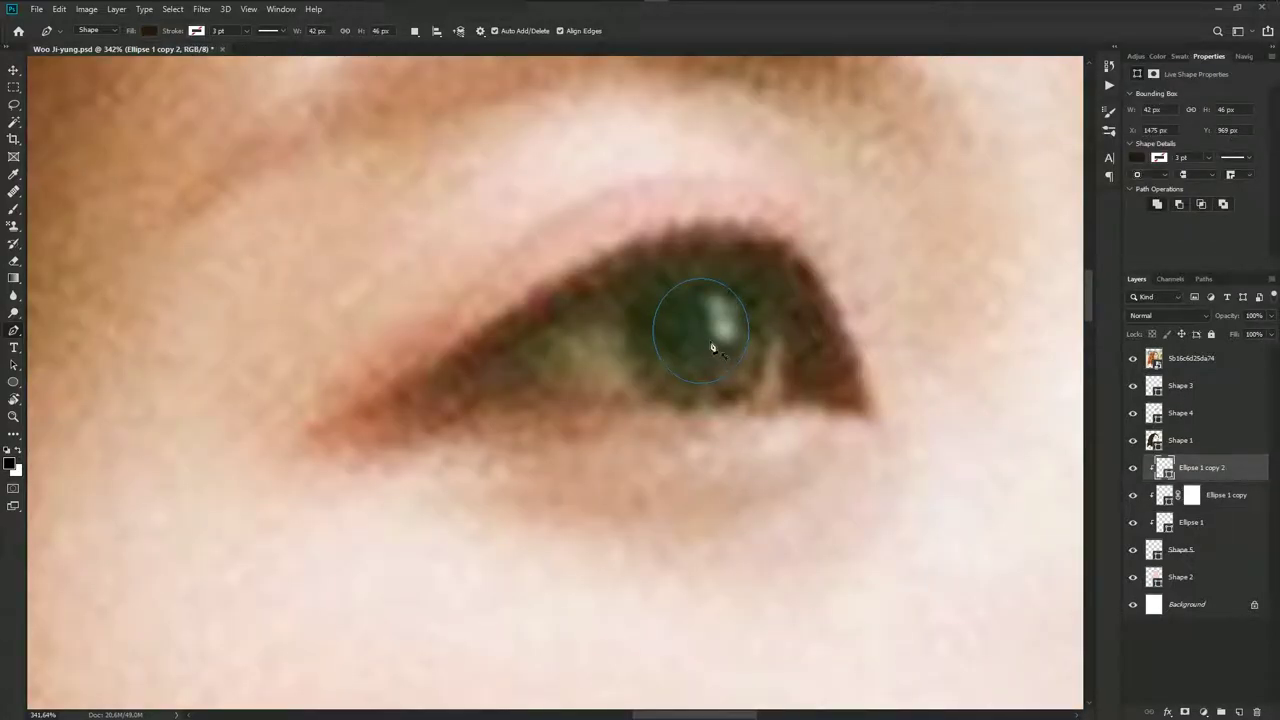
scroll(730, 358, up, 2)
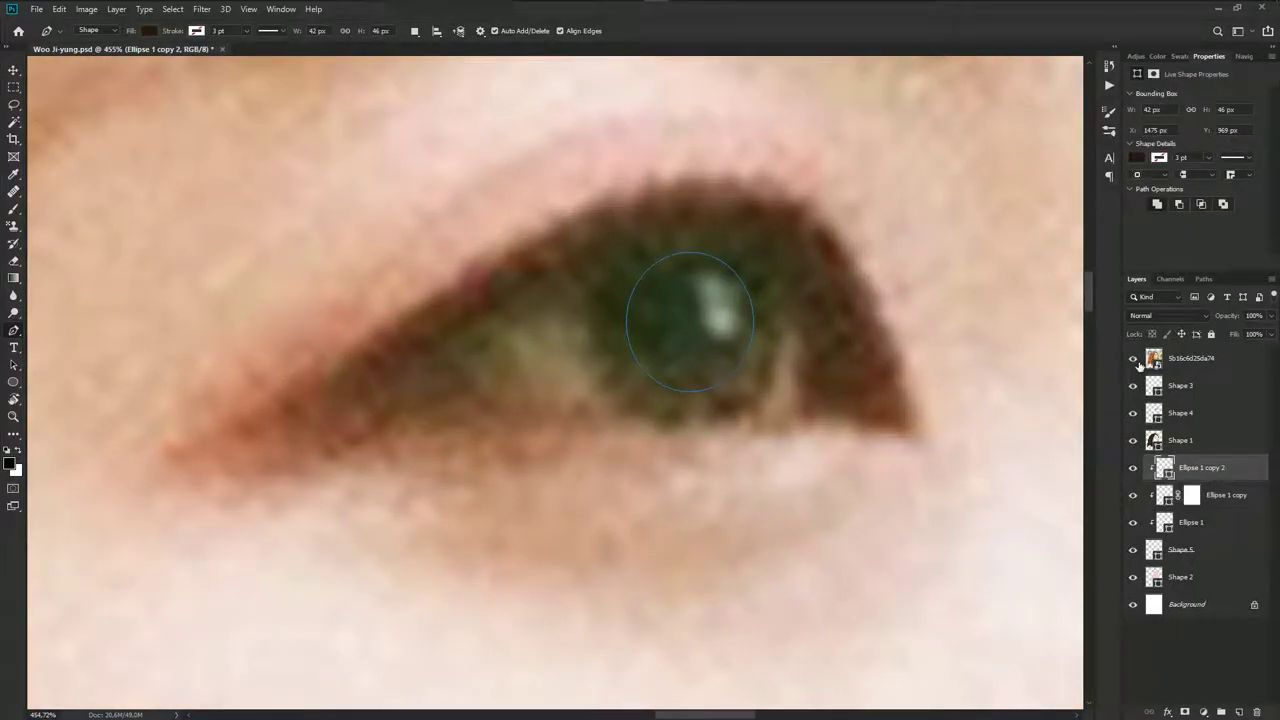
click(1134, 359)
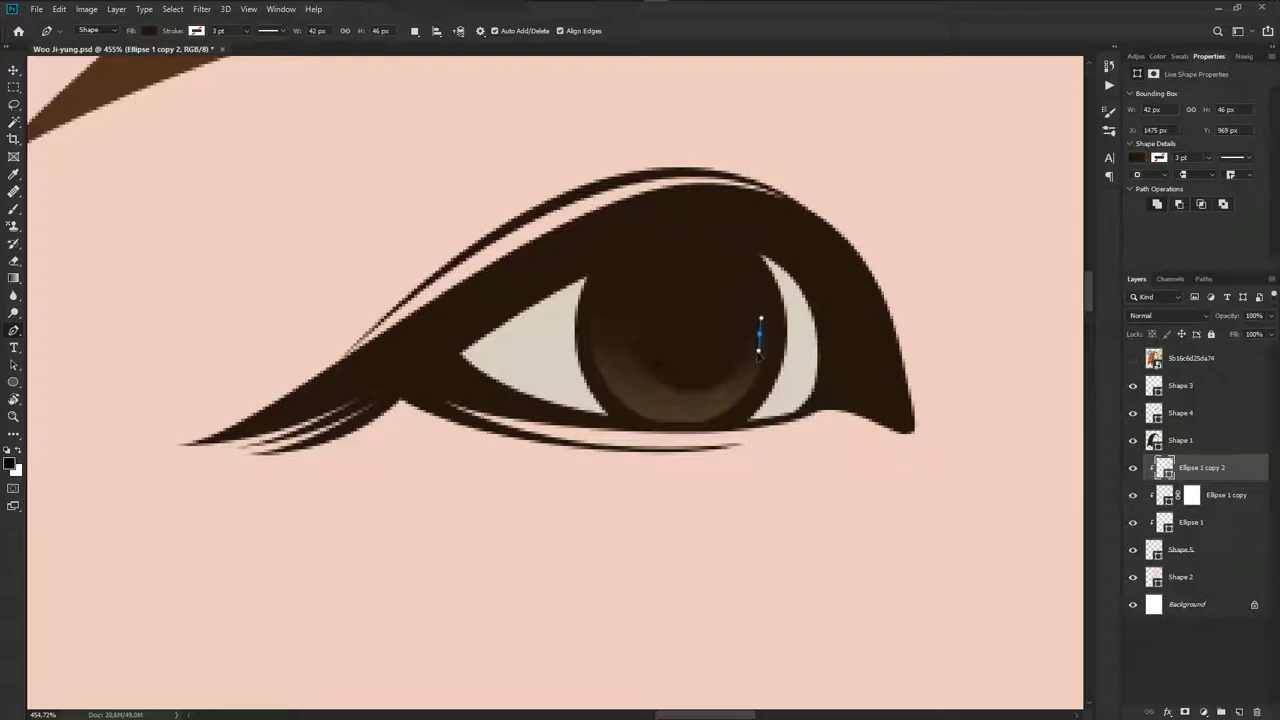
ctrl+click(758, 335)
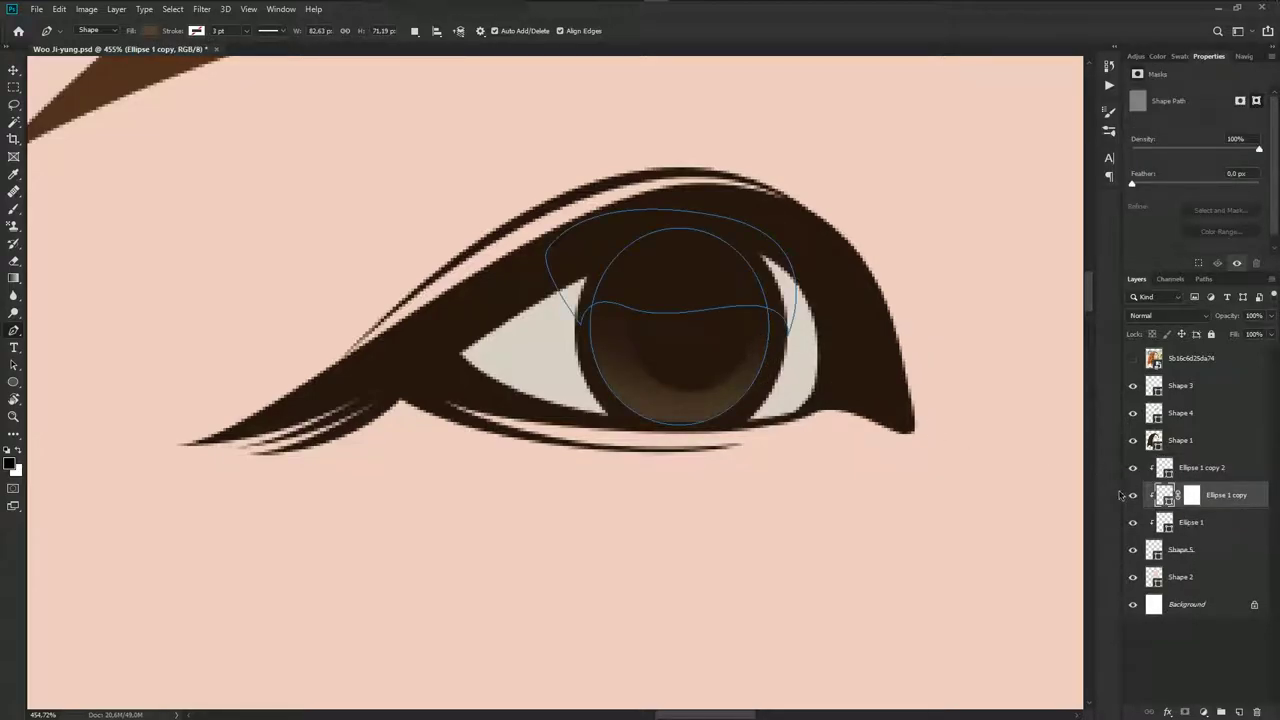
key(a)
drag(719, 389, 727, 392)
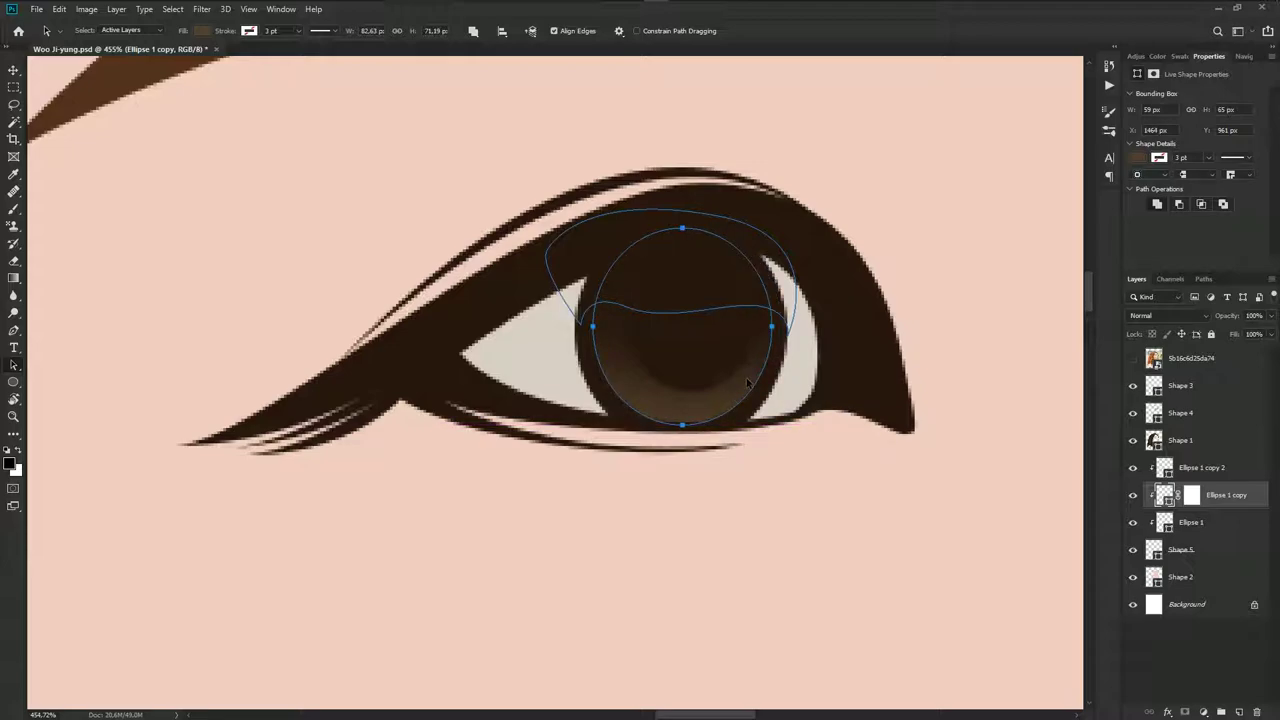
key(Escape)
Recheck the iris against the reference photo, then hide the photo again
scroll(747, 380, down, 3)
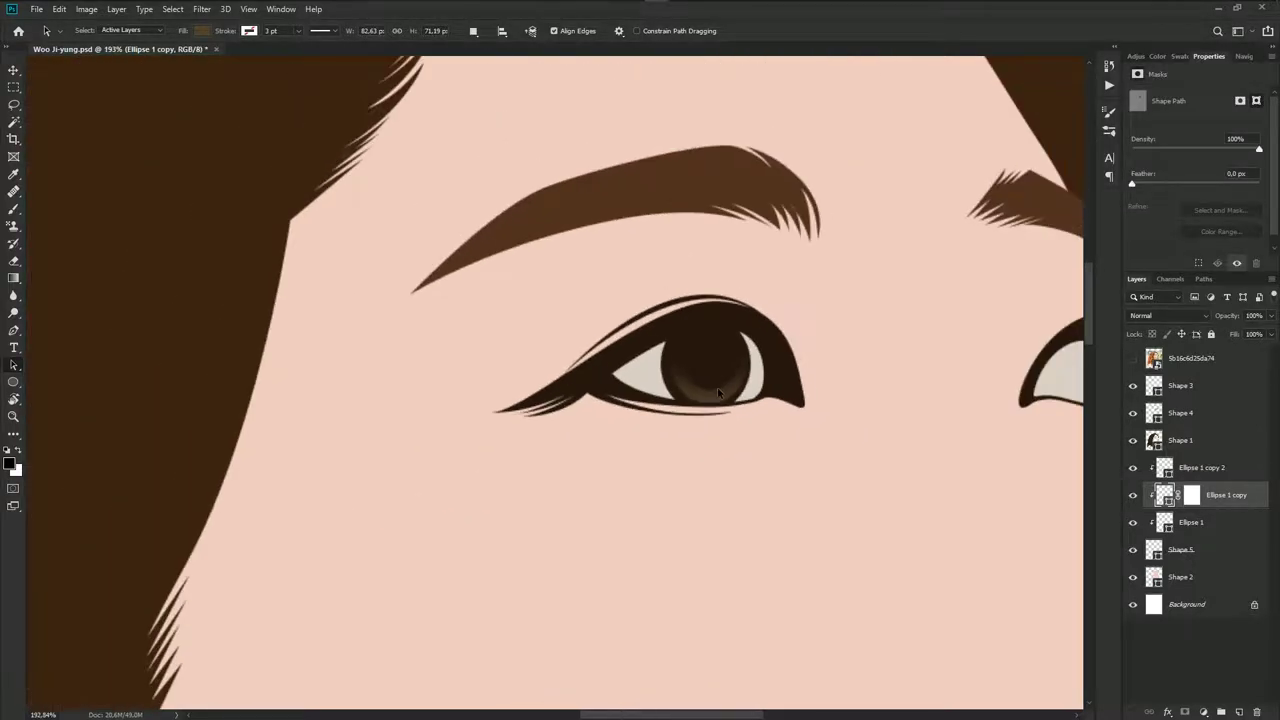
scroll(717, 387, down, 3)
click(1134, 358)
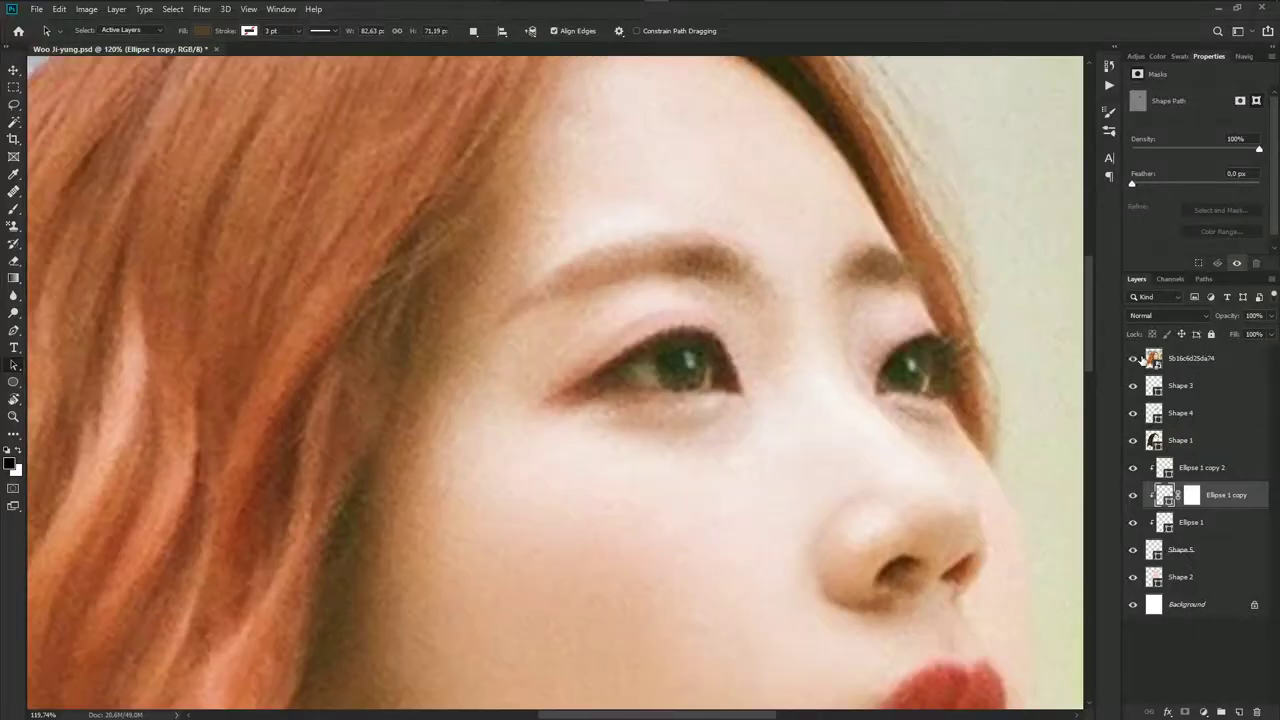
click(1136, 358)
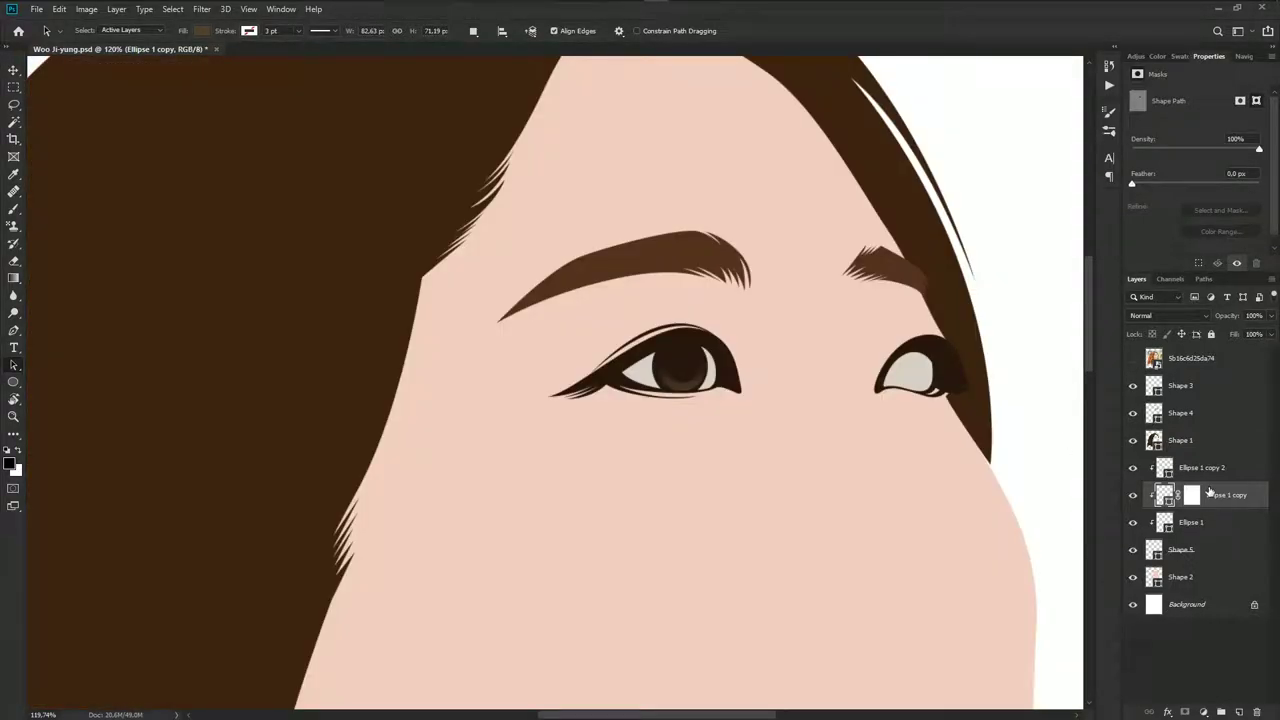
click(1212, 468)
key(p)
scroll(826, 420, up, 5)
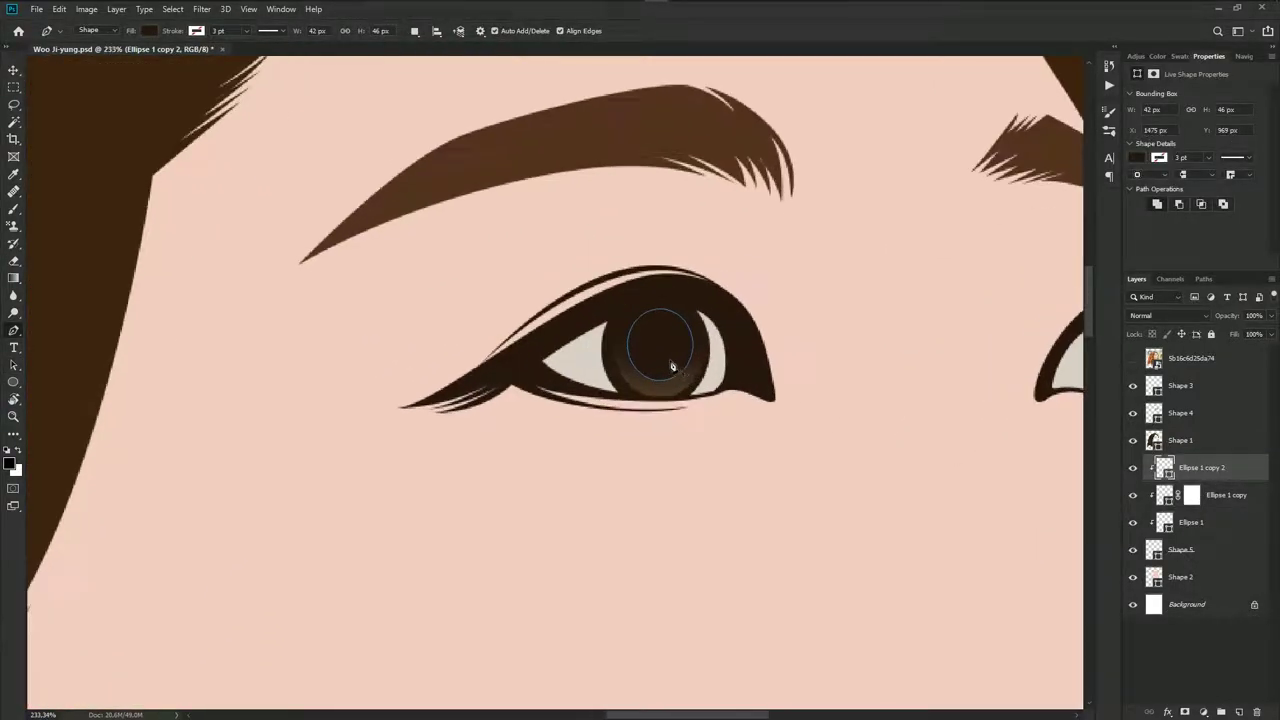
scroll(866, 418, up, 3)
ctrl+click(708, 352)
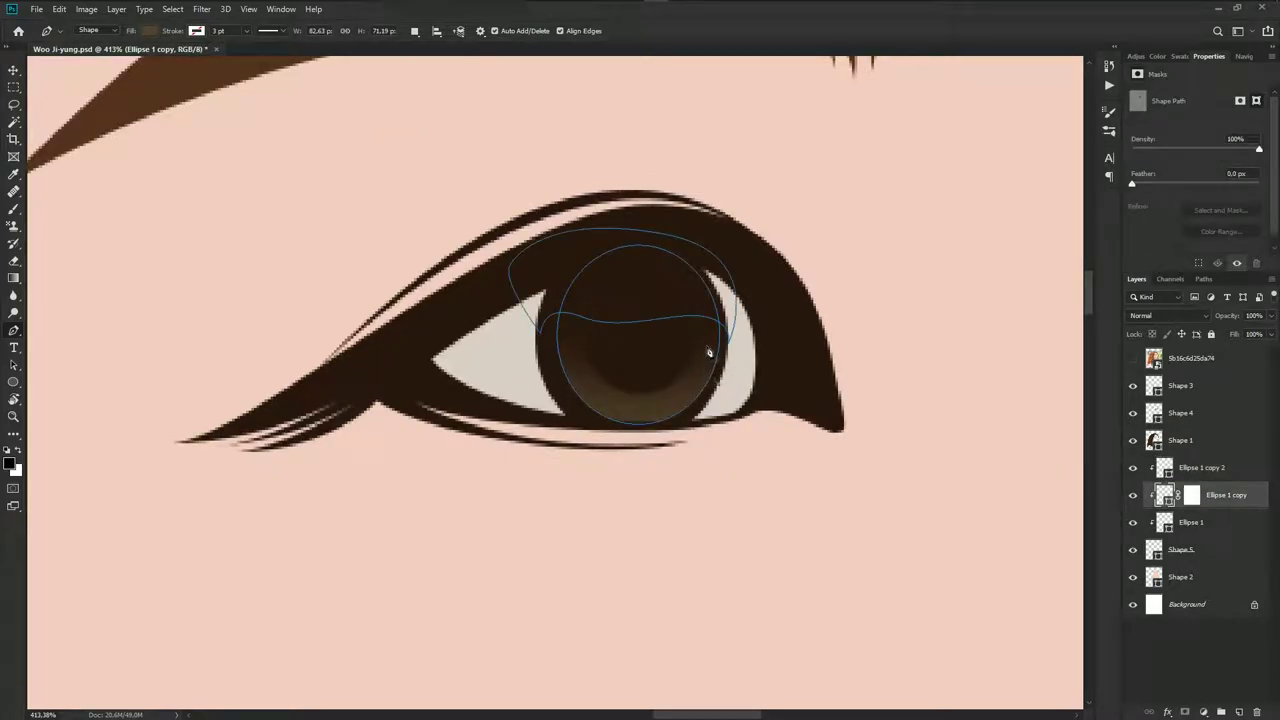
click(1160, 467)
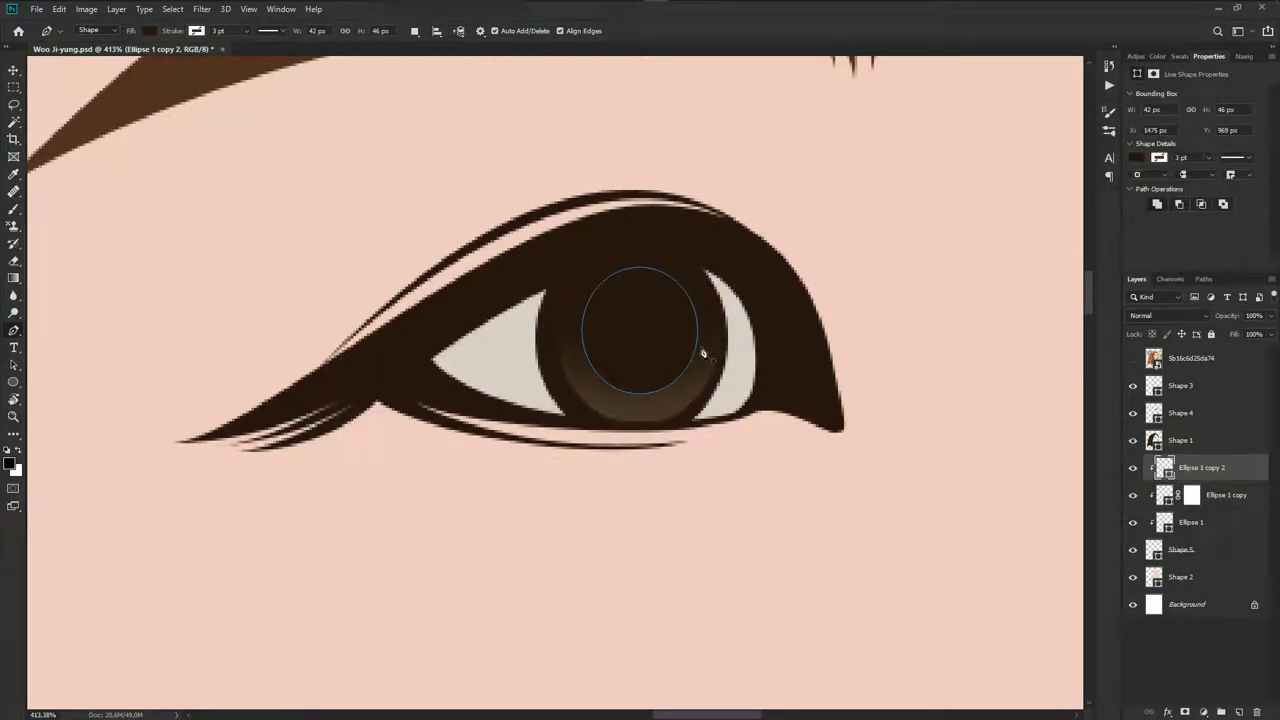
Draw a crescent along the iris's lower edge and clip it to the iris
drag(700, 350, 700, 370)
drag(620, 397, 570, 381)
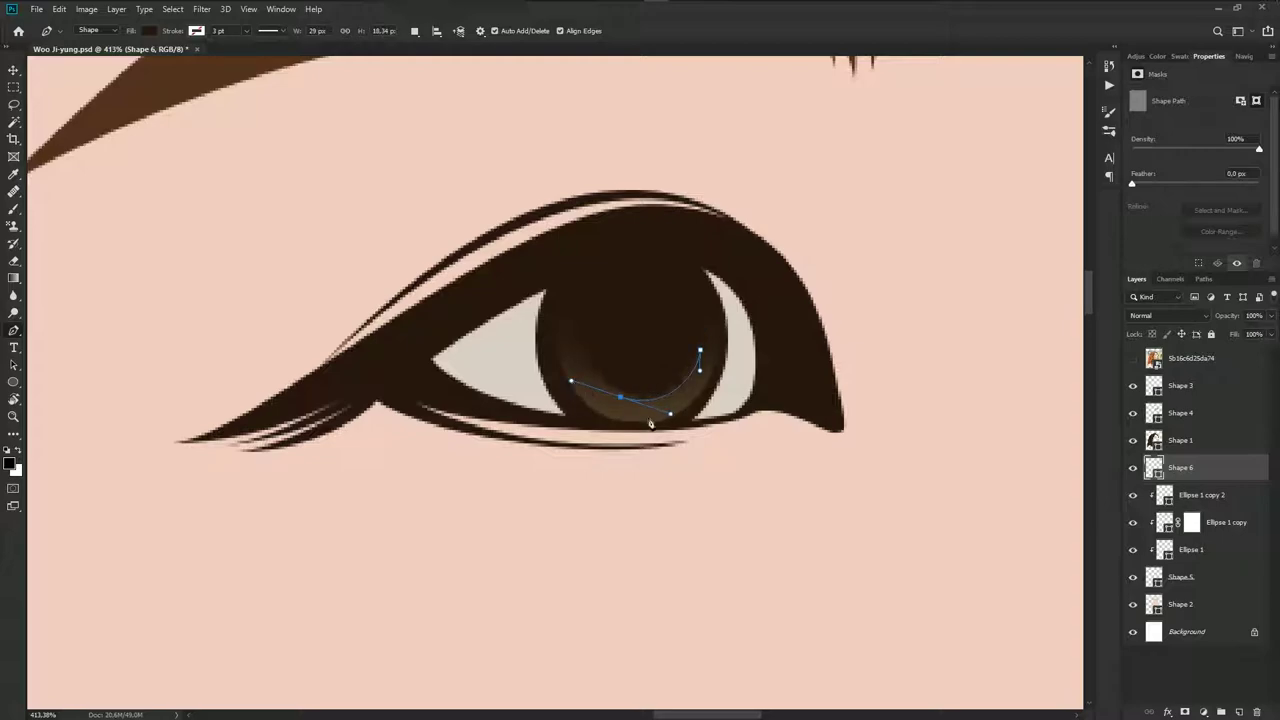
click(729, 373)
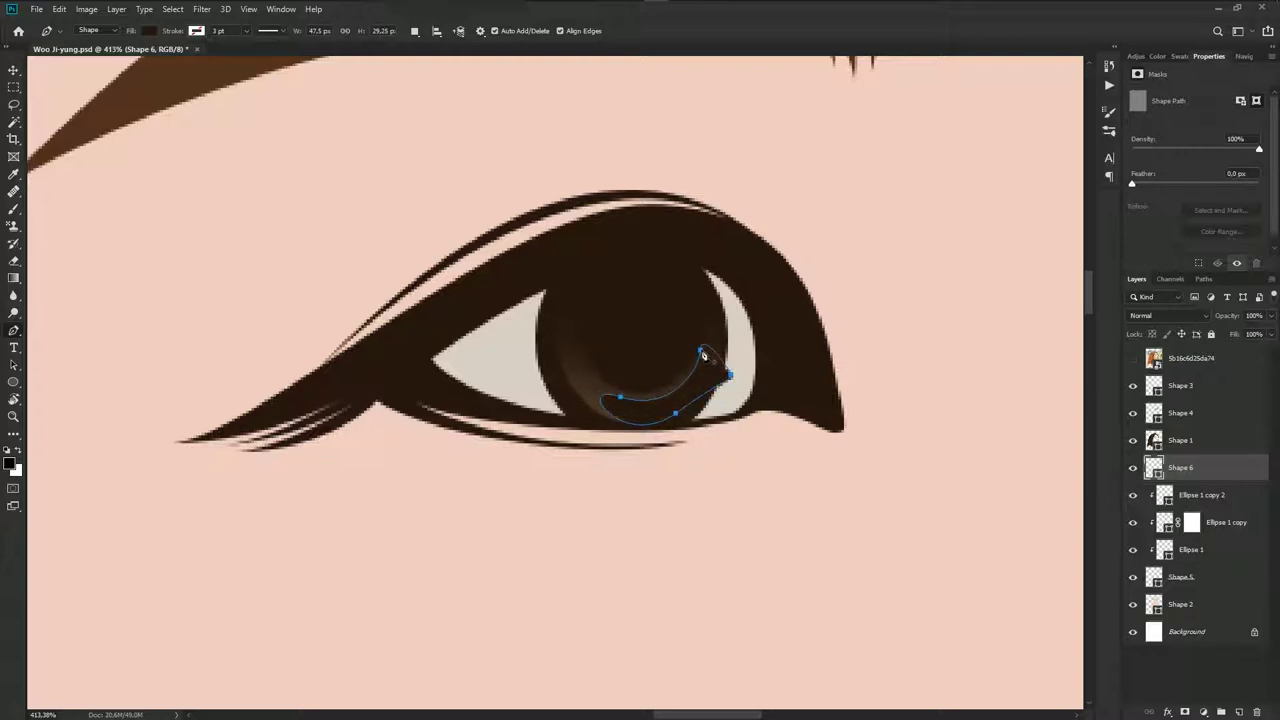
click(703, 355)
alt+click(1205, 481)
Fill the crescent light brown #7a5b3b and add a layer mask
double_click(1163, 467)
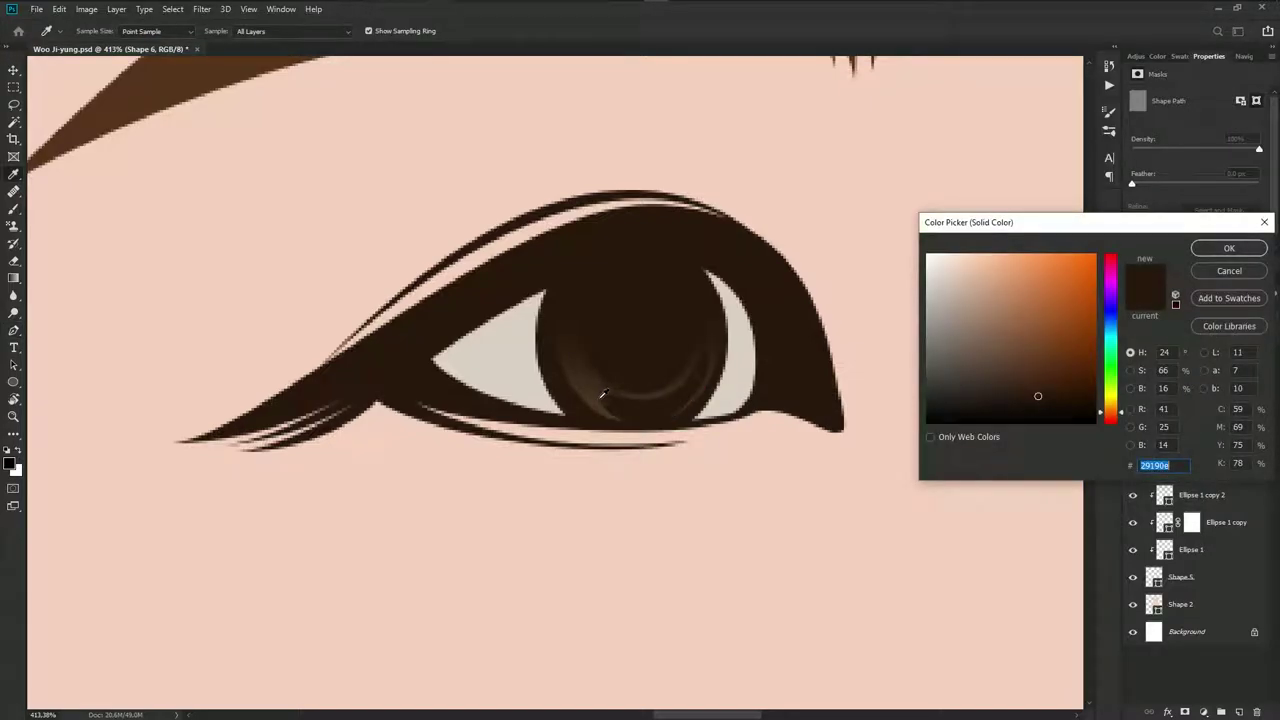
click(1018, 376)
drag(1018, 346, 1013, 342)
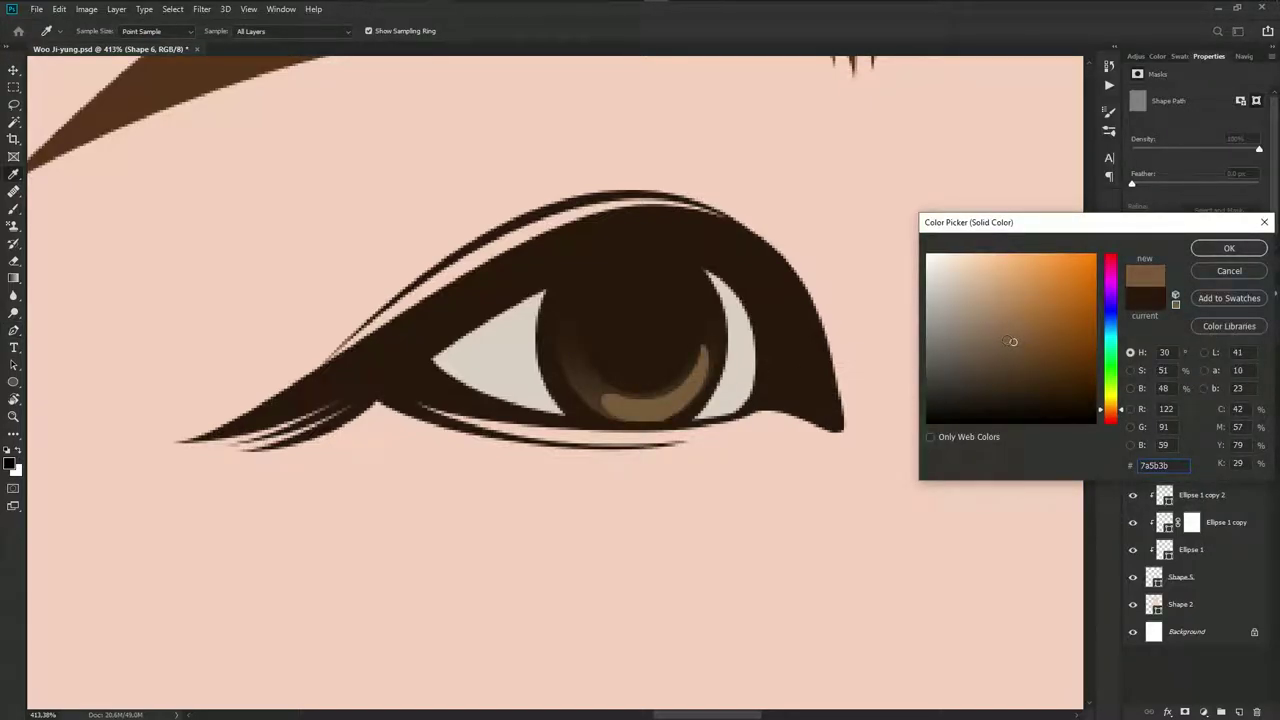
click(1229, 248)
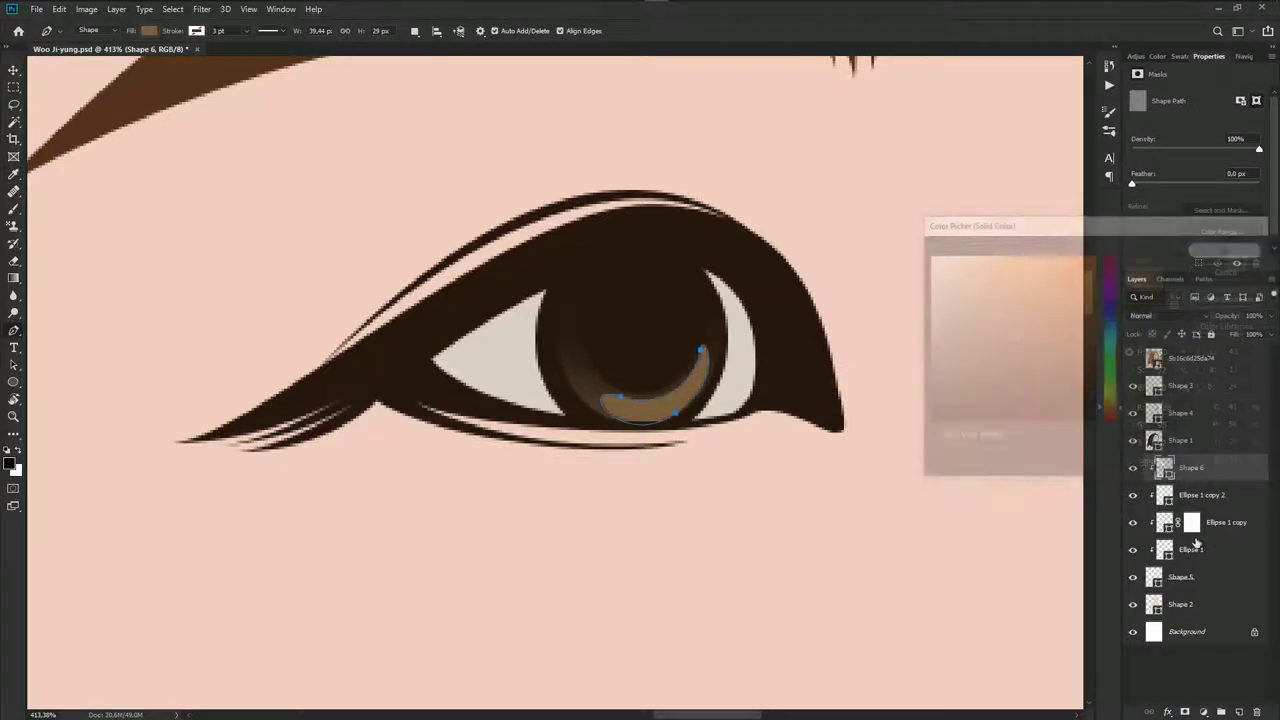
click(1185, 711)
key(b)
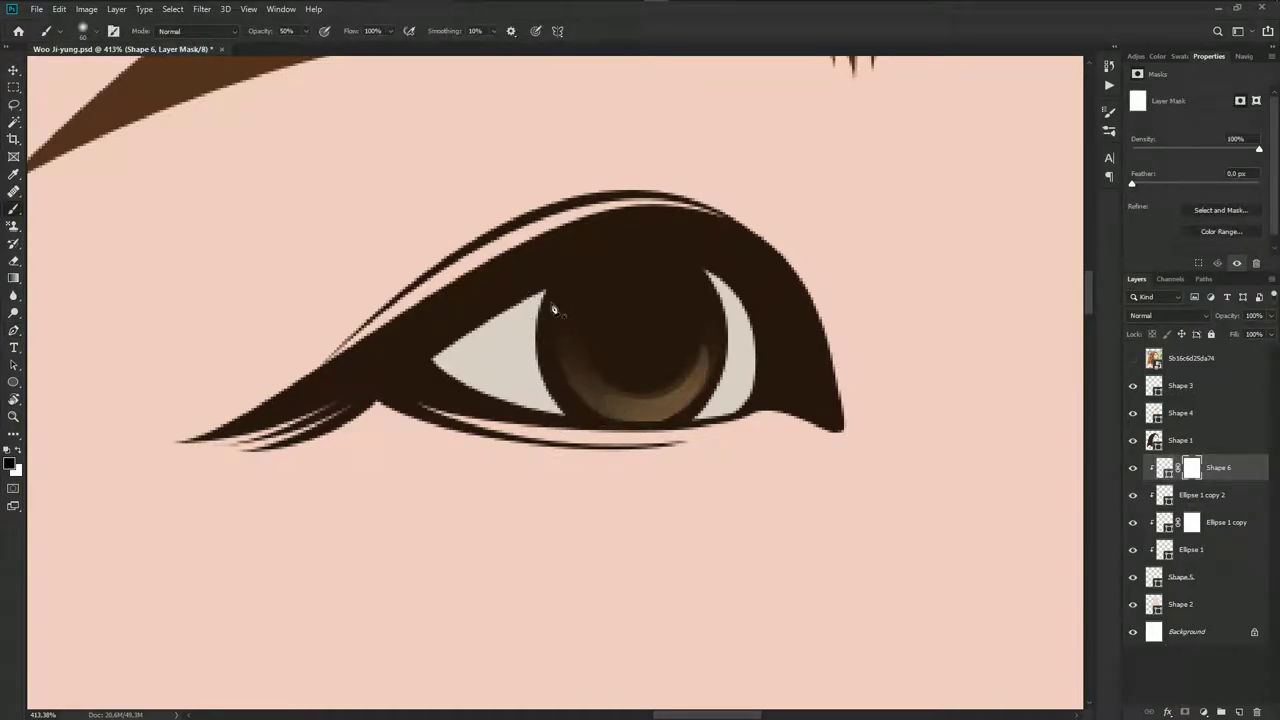
scroll(553, 308, down, 2)
scroll(620, 430, down, 2)
scroll(614, 455, down, 2)
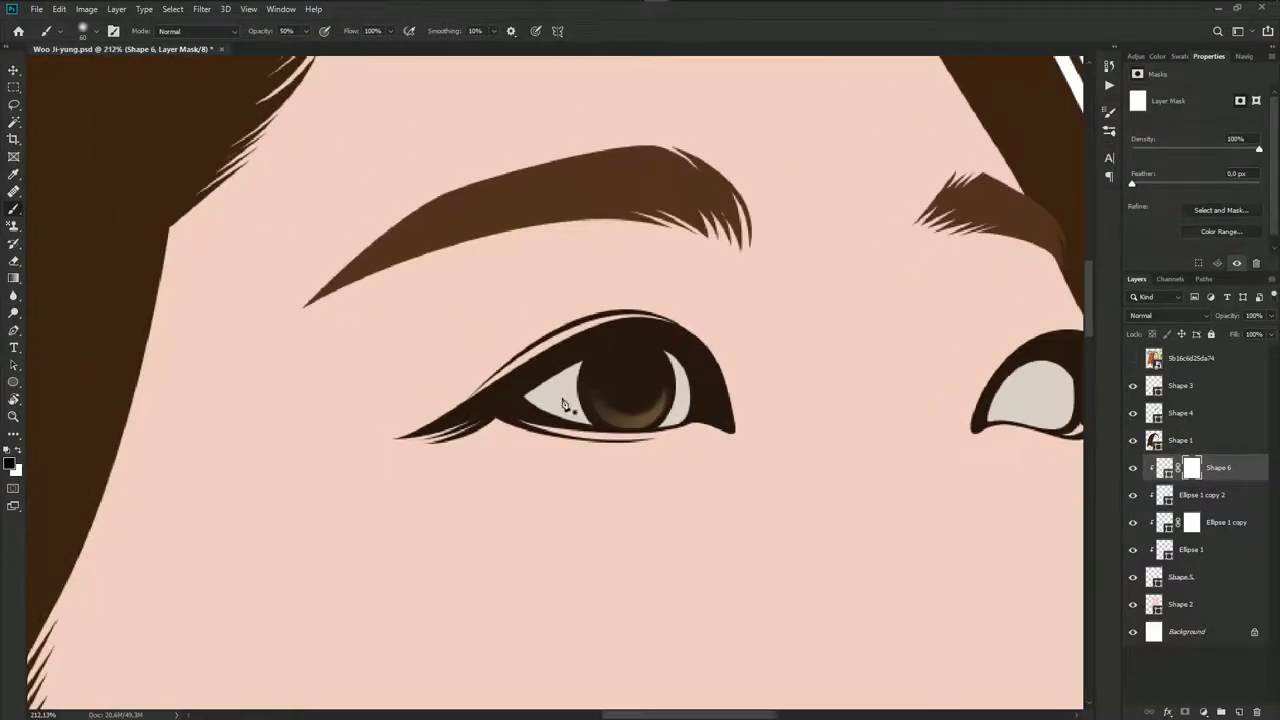
scroll(563, 404, up, 1)
Trace the photo's catchlight in the upper iris as a new pen shape
key(p)
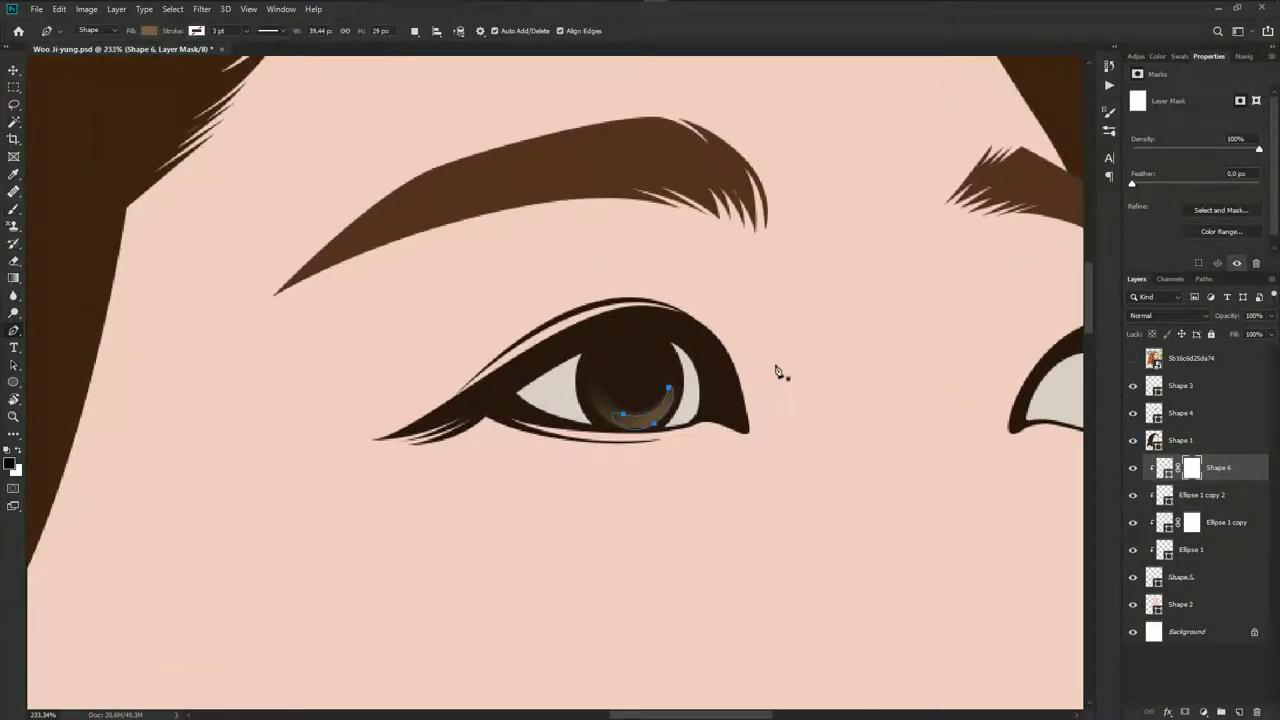
click(1133, 358)
scroll(629, 366, up, 2)
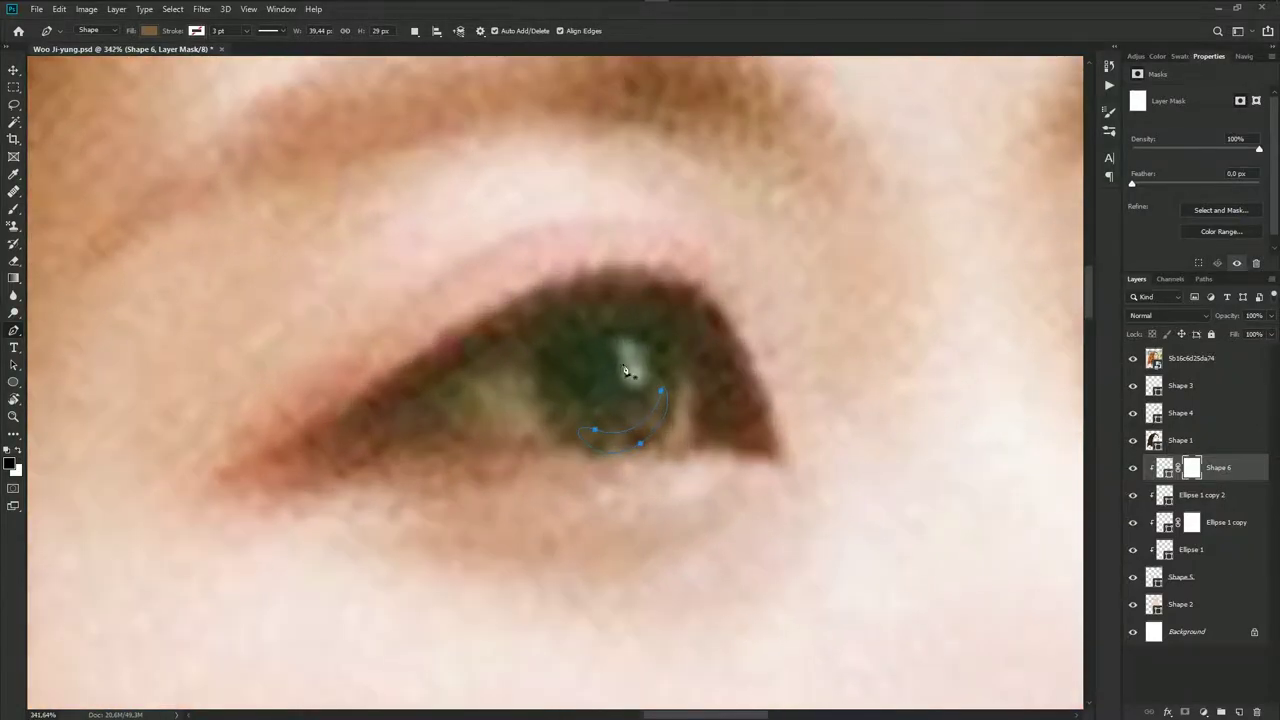
scroll(629, 366, up, 1)
drag(594, 335, 608, 338)
click(611, 402)
drag(608, 406, 650, 305)
click(595, 336)
Add a second curved catchlight crescent to the highlight shape
scroll(615, 380, down, 1)
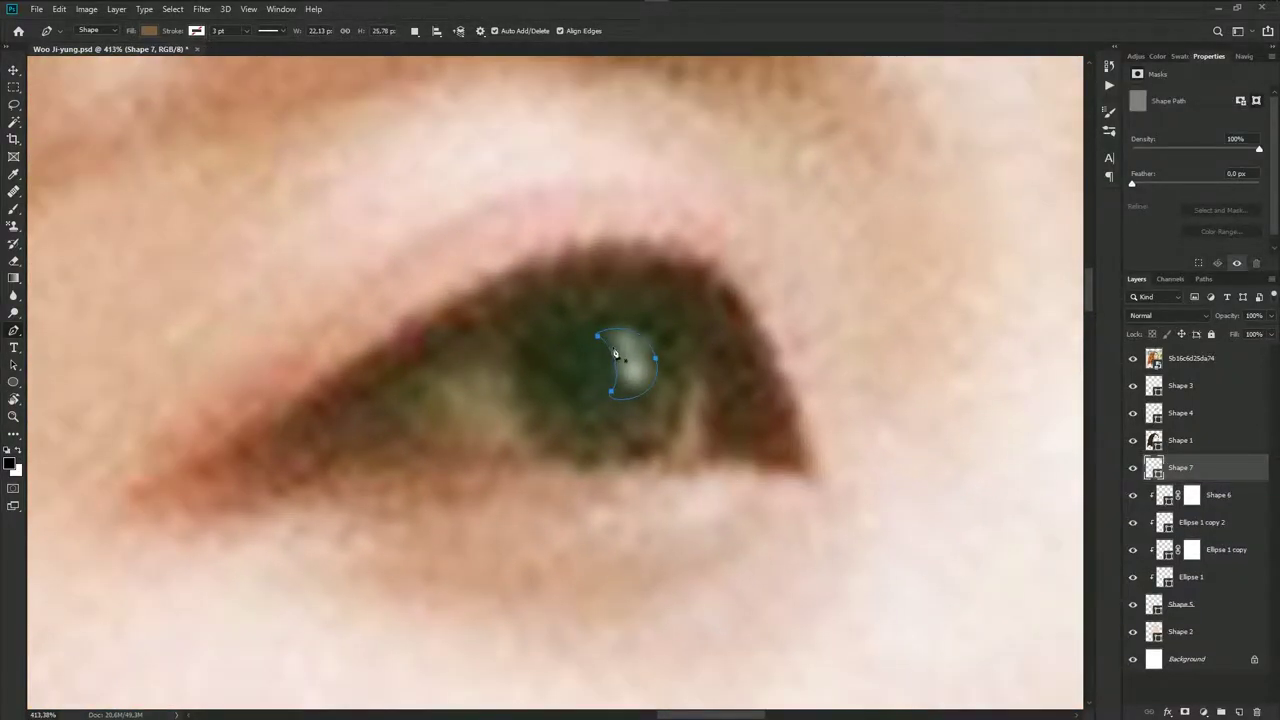
scroll(625, 395, down, 1)
scroll(578, 368, up, 2)
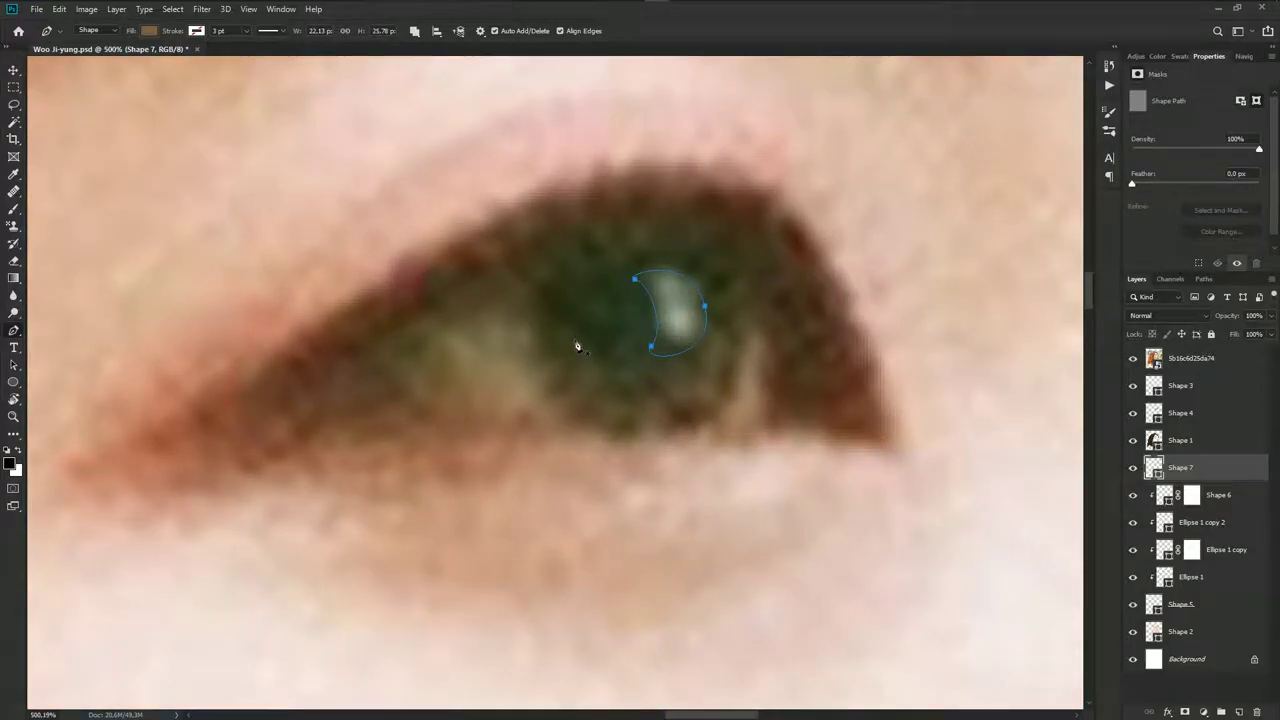
mouse_move(601, 366)
mouse_down()
mouse_move(632, 379)
mouse_move(555, 367)
mouse_up()
click(571, 327)
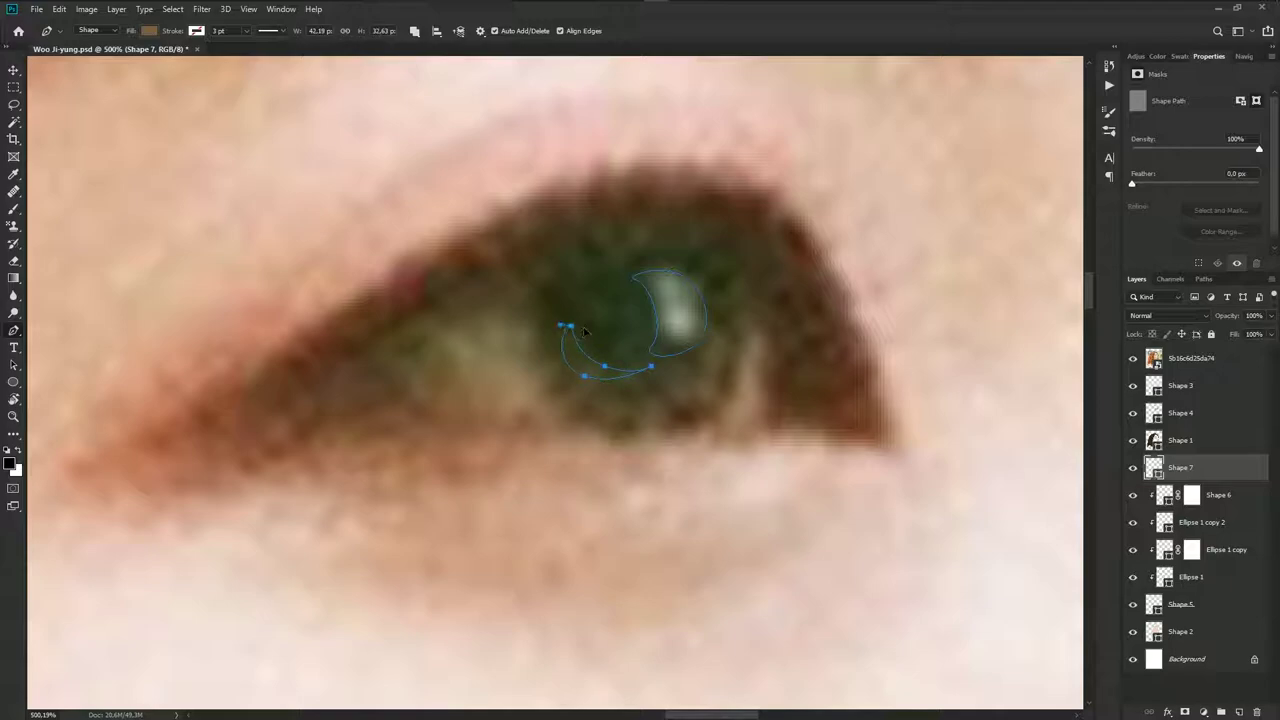
Hide the photo and fill the catchlight shape pale beige #cfcbb0
click(1133, 358)
double_click(1155, 467)
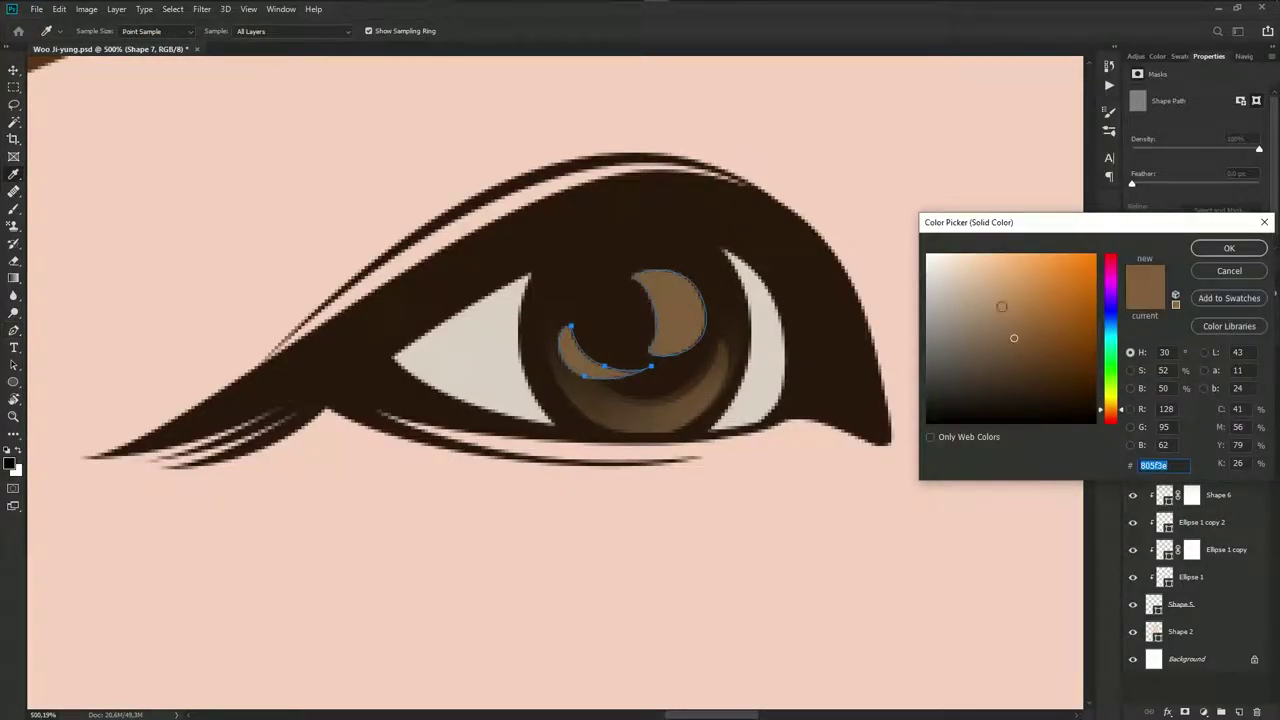
drag(970, 274, 951, 287)
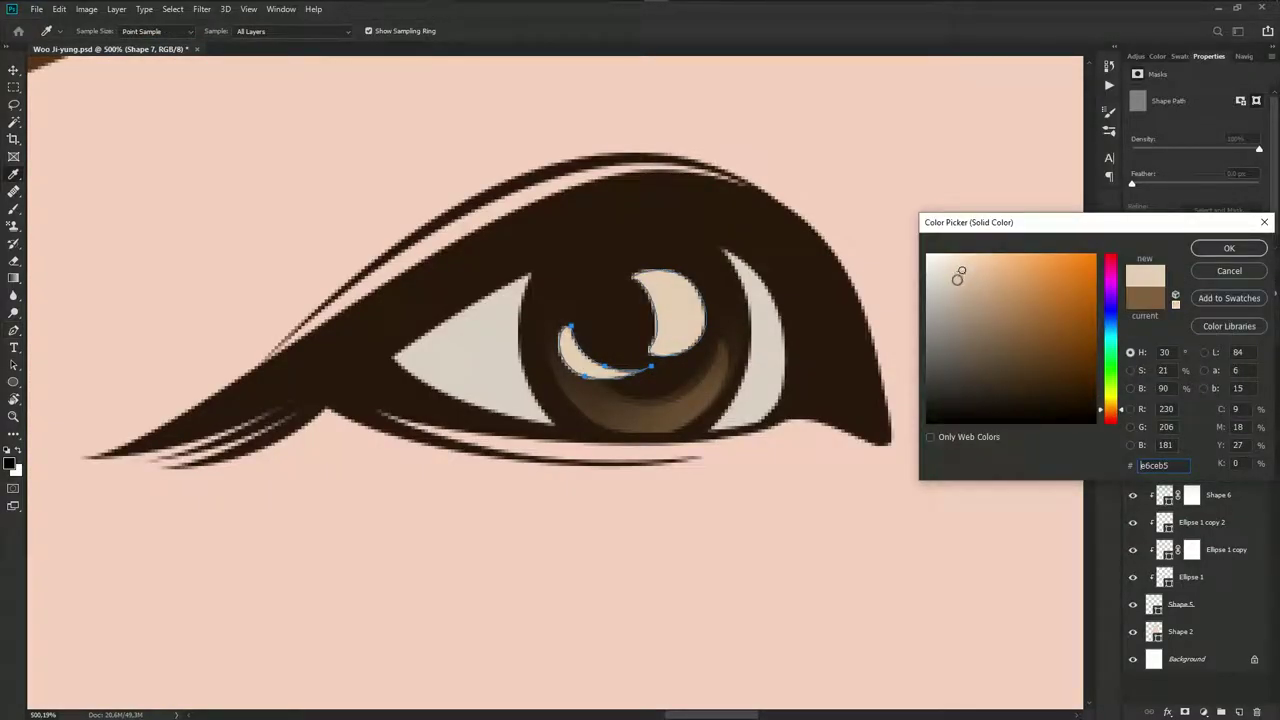
click(1229, 248)
scroll(709, 390, down, 3)
Mask Shape 7 and paint out part of the beige catchlight crescent
scroll(709, 390, down, 2)
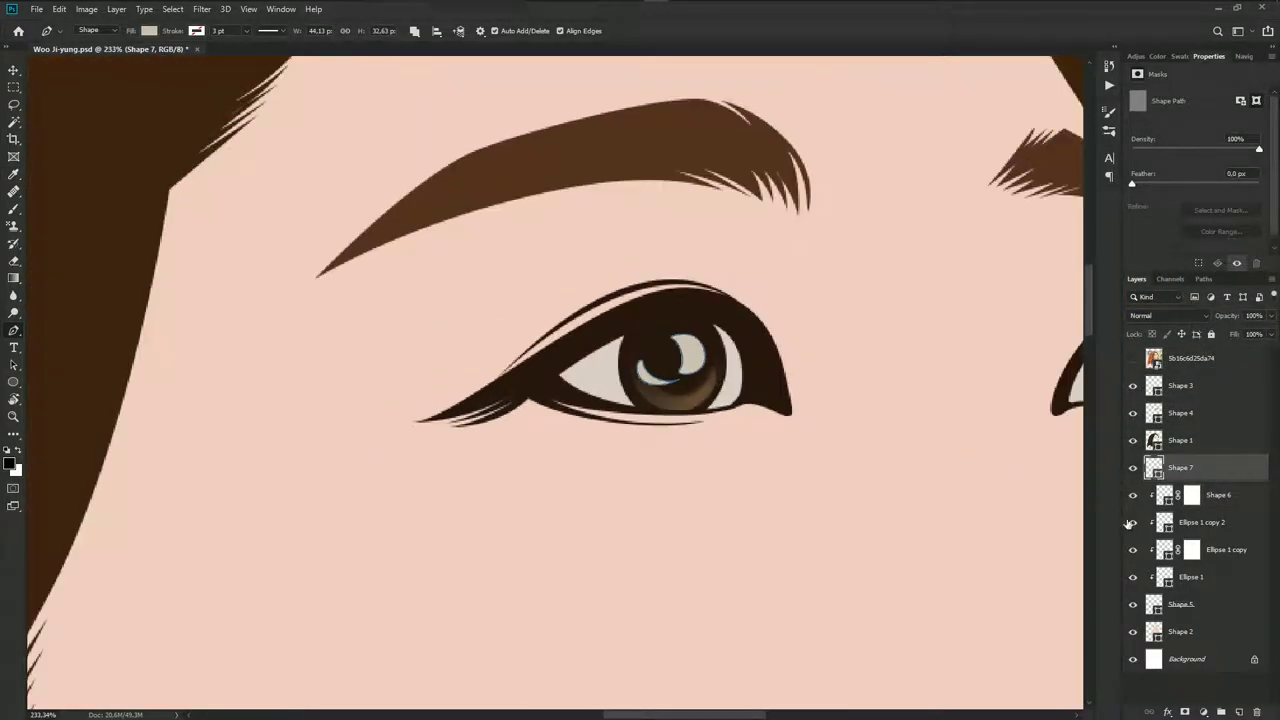
click(1203, 712)
key(b)
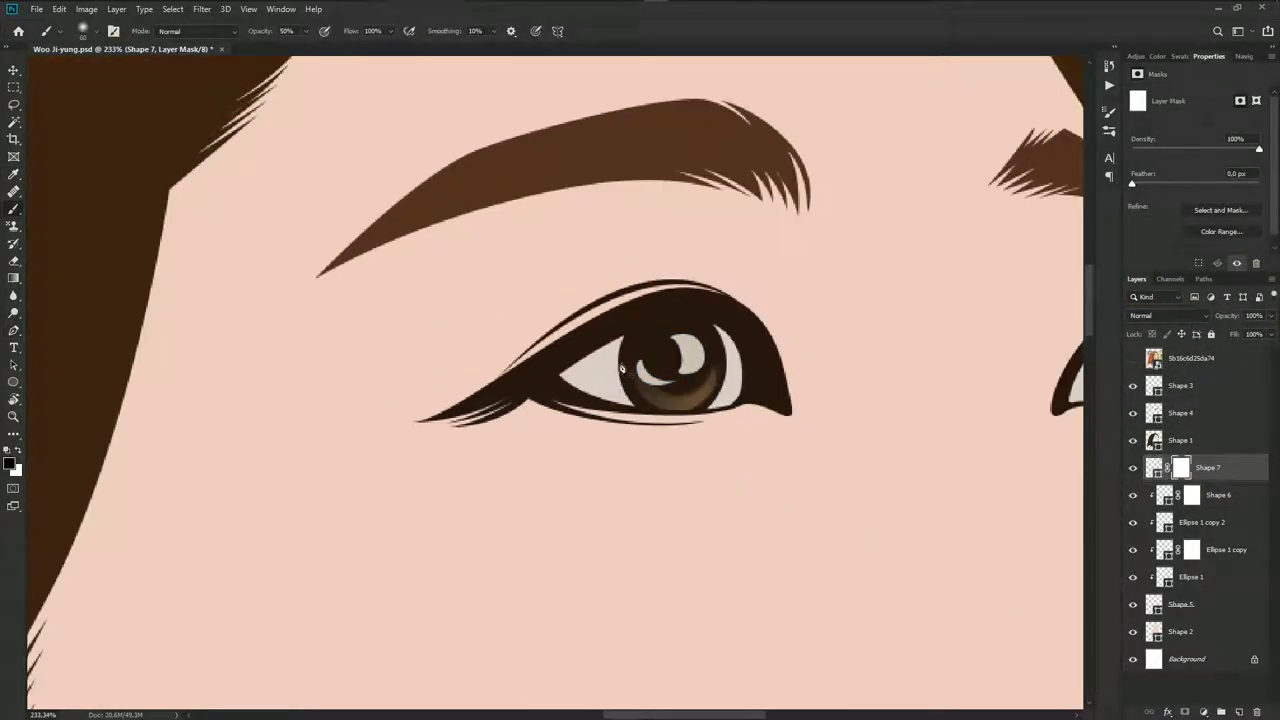
mouse_move(690, 370)
mouse_down()
mouse_move(627, 345)
mouse_move(623, 300)
mouse_up()
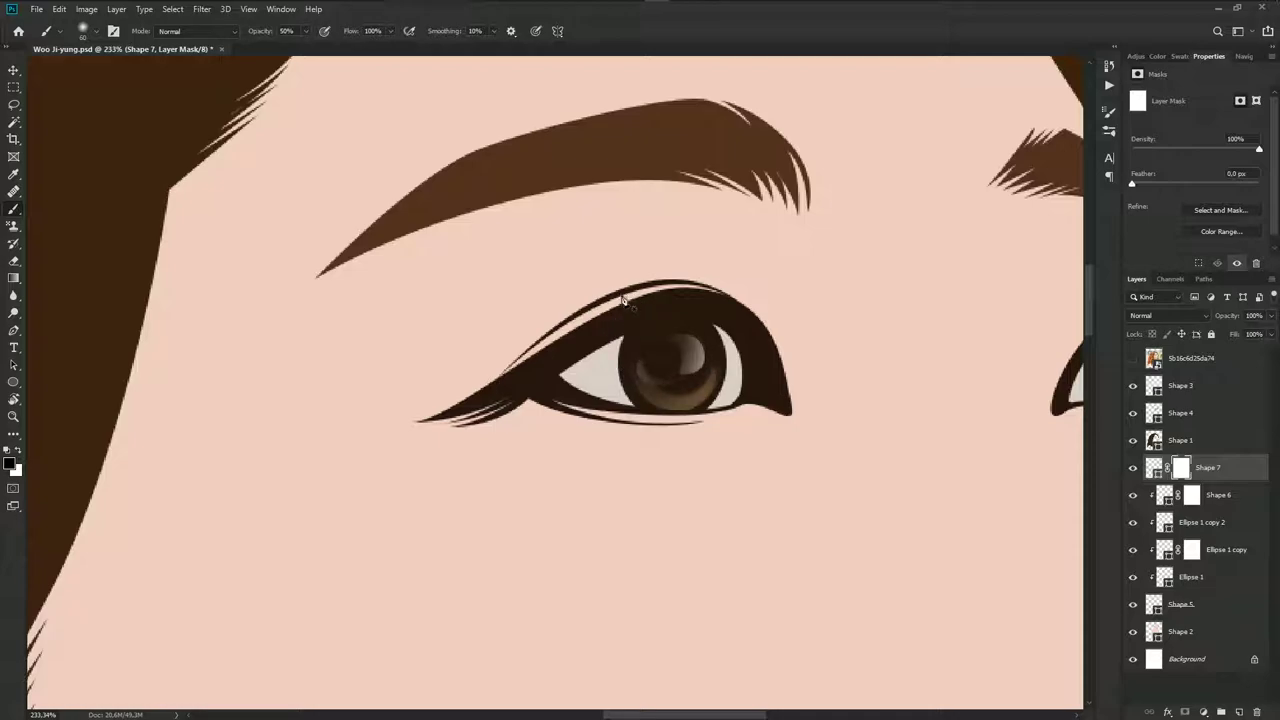
Show the reference photo and begin a Shape 8 highlight outline on the iris
scroll(652, 398, down, 3)
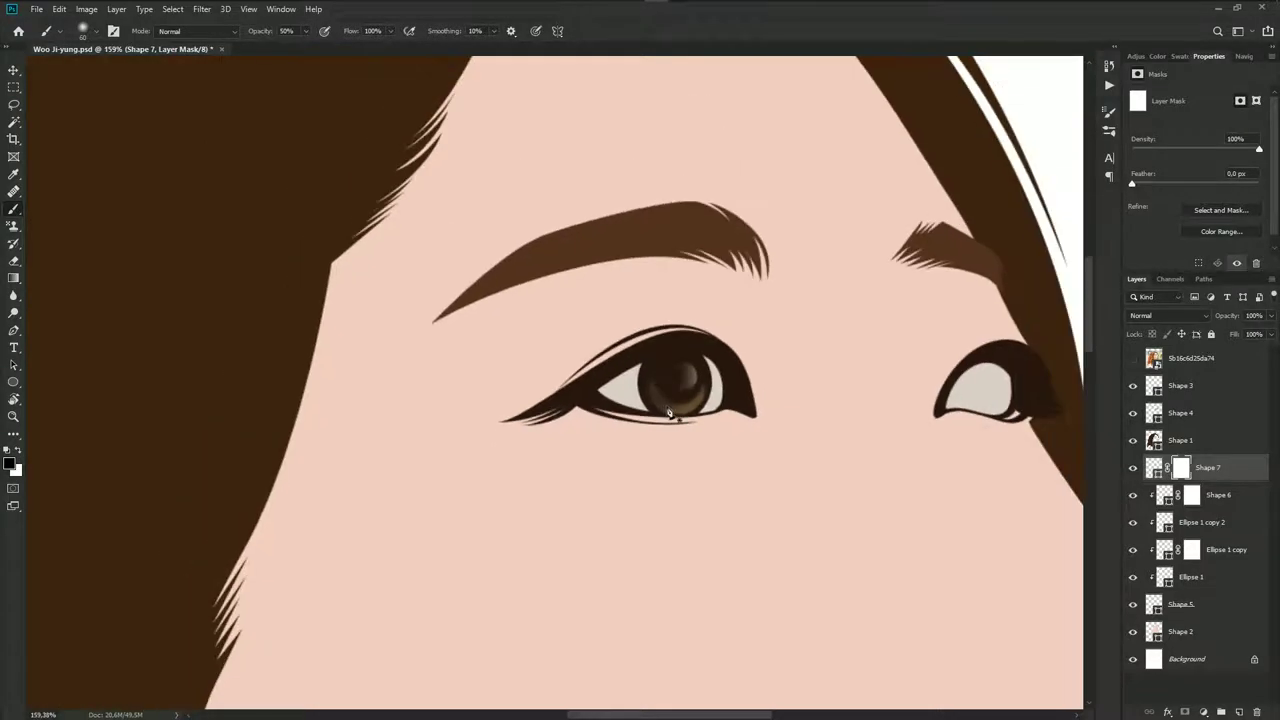
scroll(790, 460, right, 1)
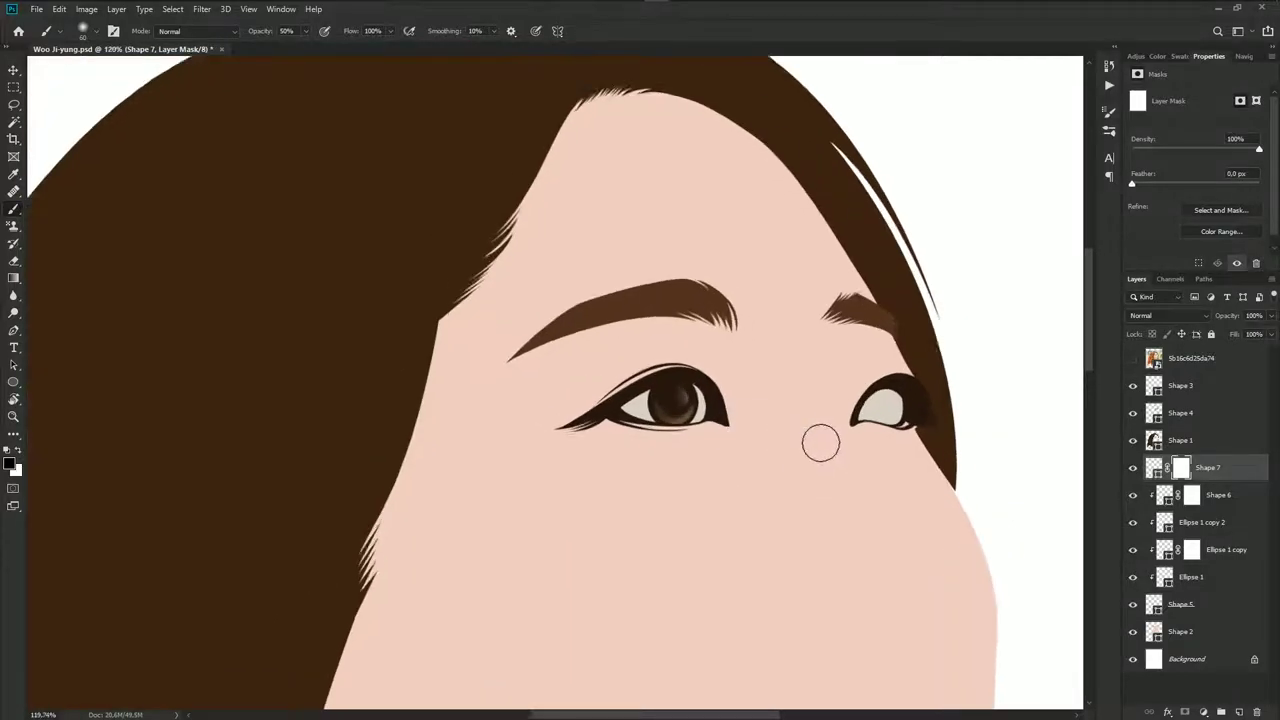
click(1130, 359)
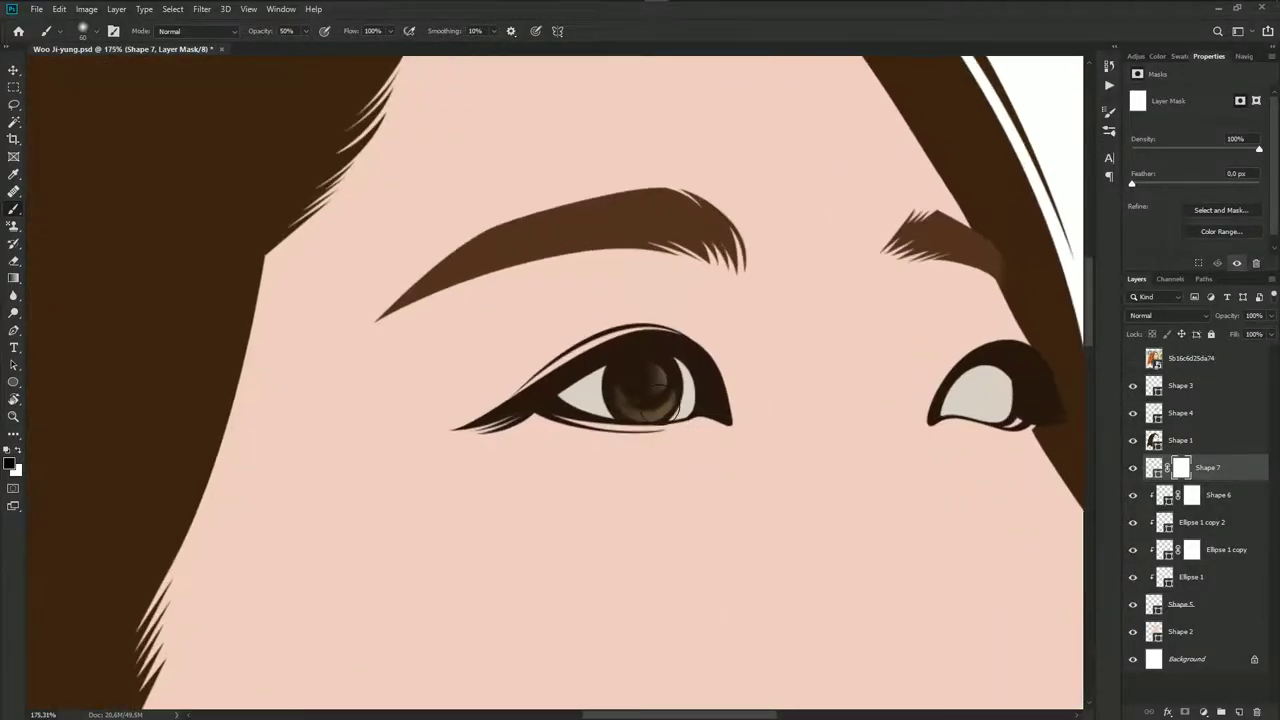
click(1133, 359)
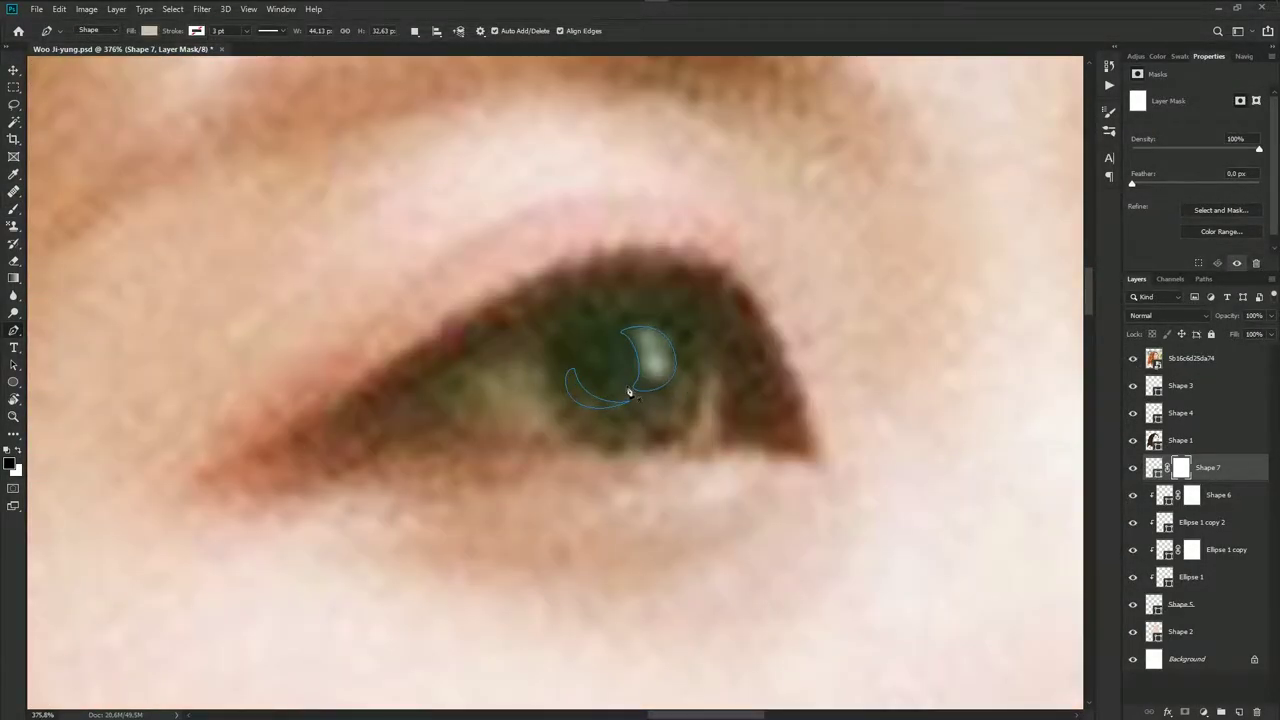
click(636, 318)
Finish the crescent highlight path on the left iris and fill it with #ffffff
click(647, 346)
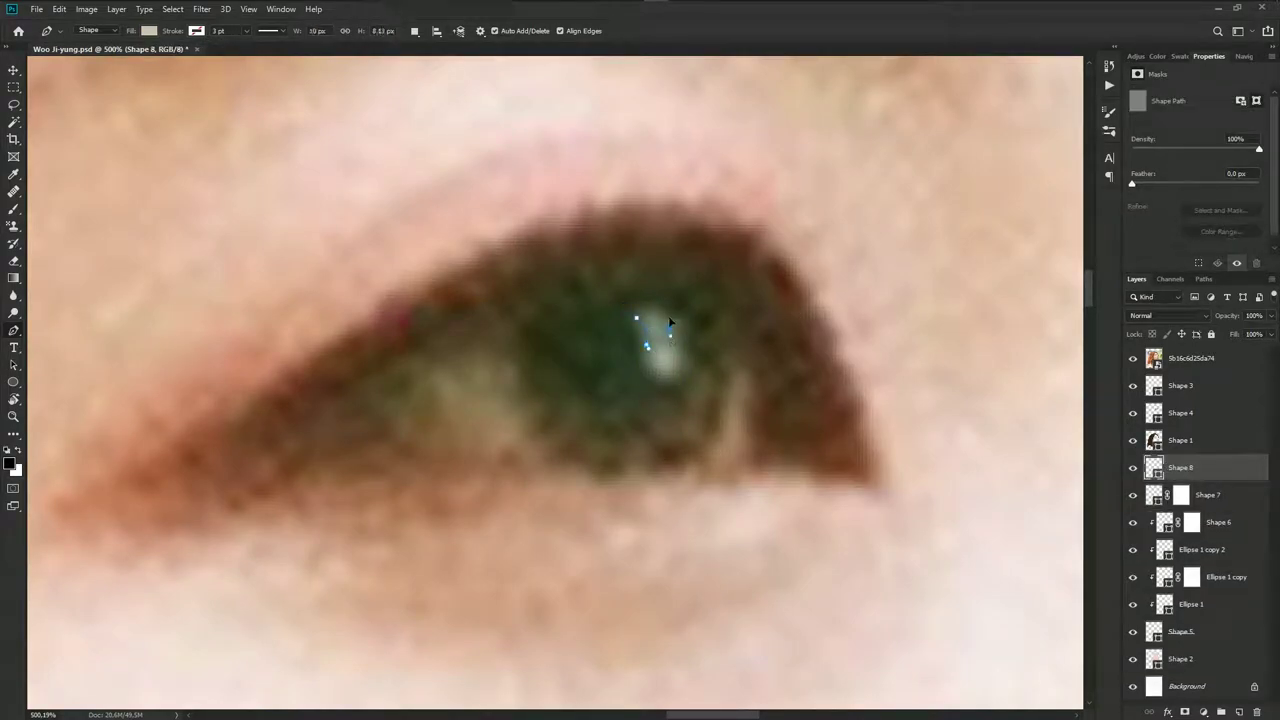
click(663, 364)
click(675, 350)
drag(638, 380, 635, 376)
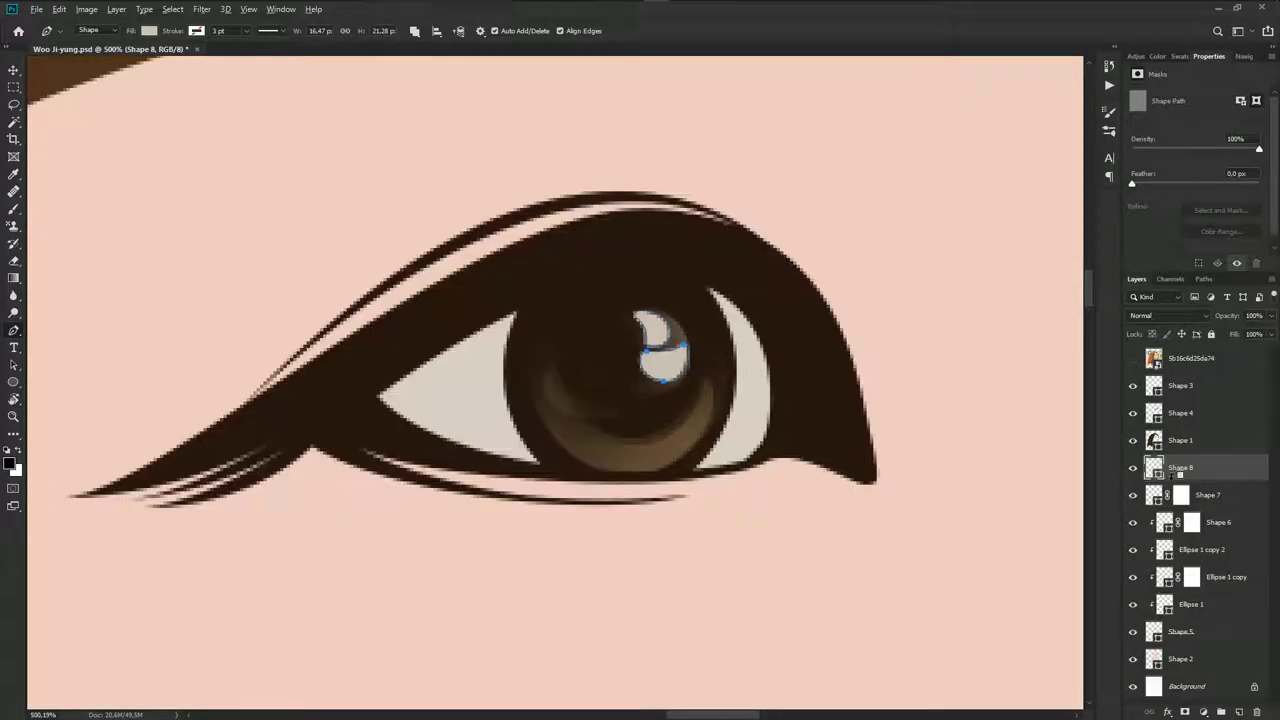
double_click(1155, 468)
click(925, 256)
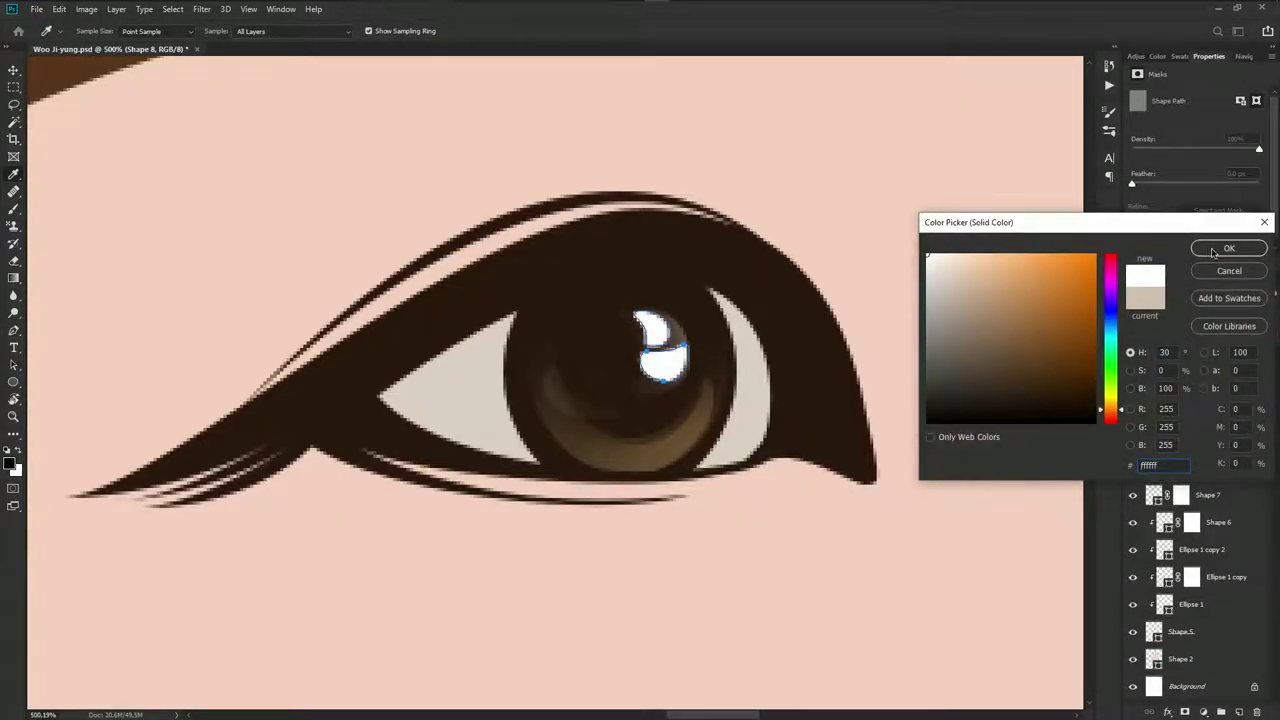
click(1213, 252)
Paint the highlight's layer mask with a 50% brush to fade it into a soft glow
click(1181, 467)
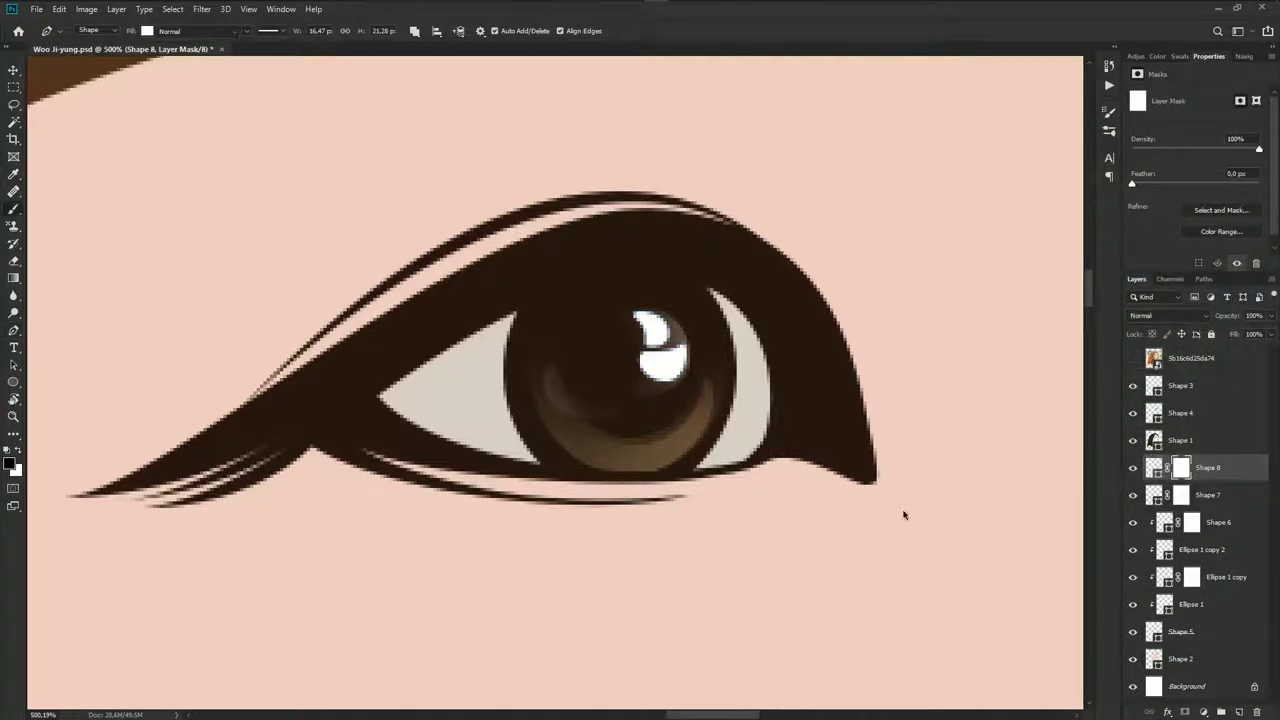
key(b)
scroll(639, 448, down, 5)
click(622, 400)
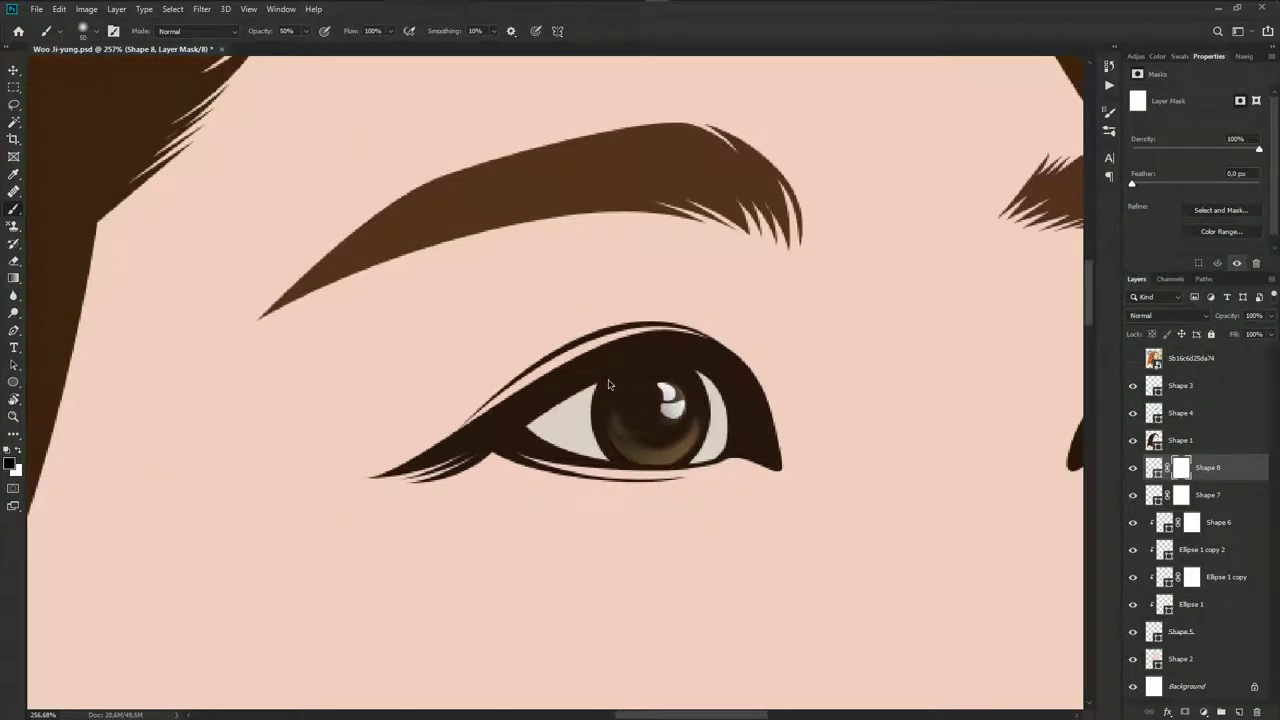
click(623, 366)
click(651, 343)
Compare the softened highlight against the reference photo and select the Shape 7 layer
scroll(605, 361, down, 3)
scroll(629, 471, down, 2)
scroll(640, 485, down, 1)
scroll(657, 506, up, 2)
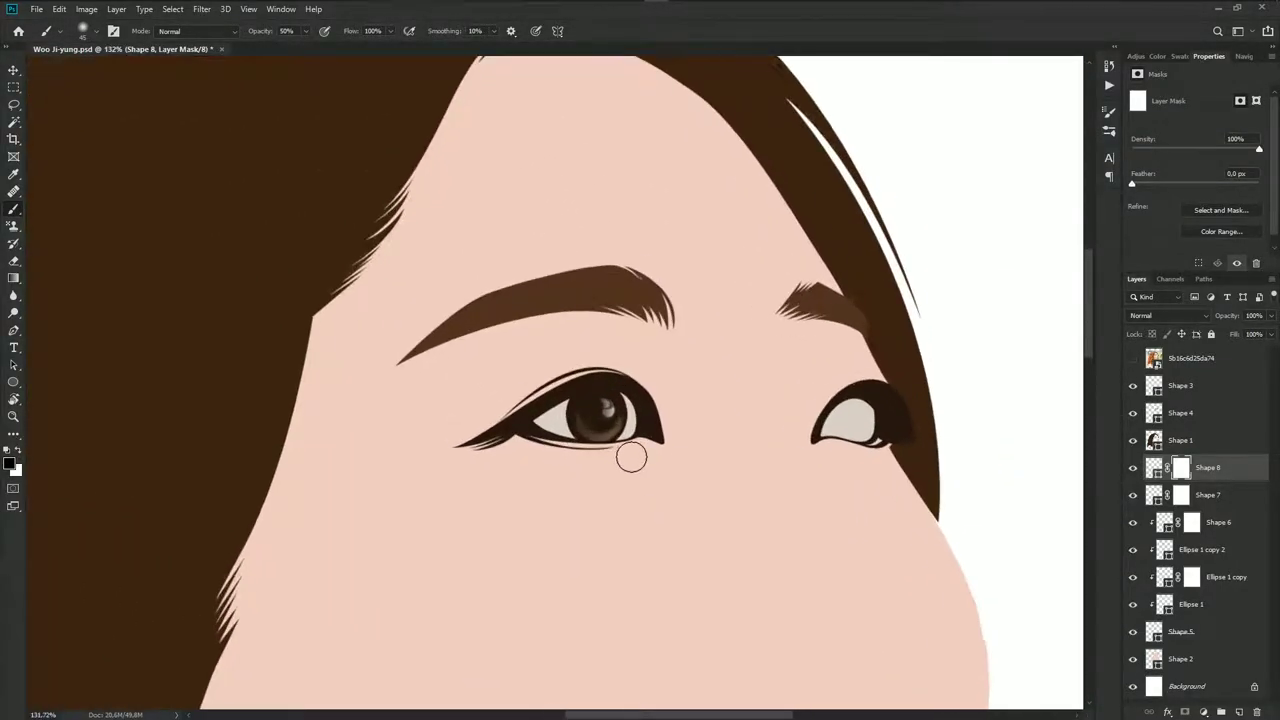
click(1130, 360)
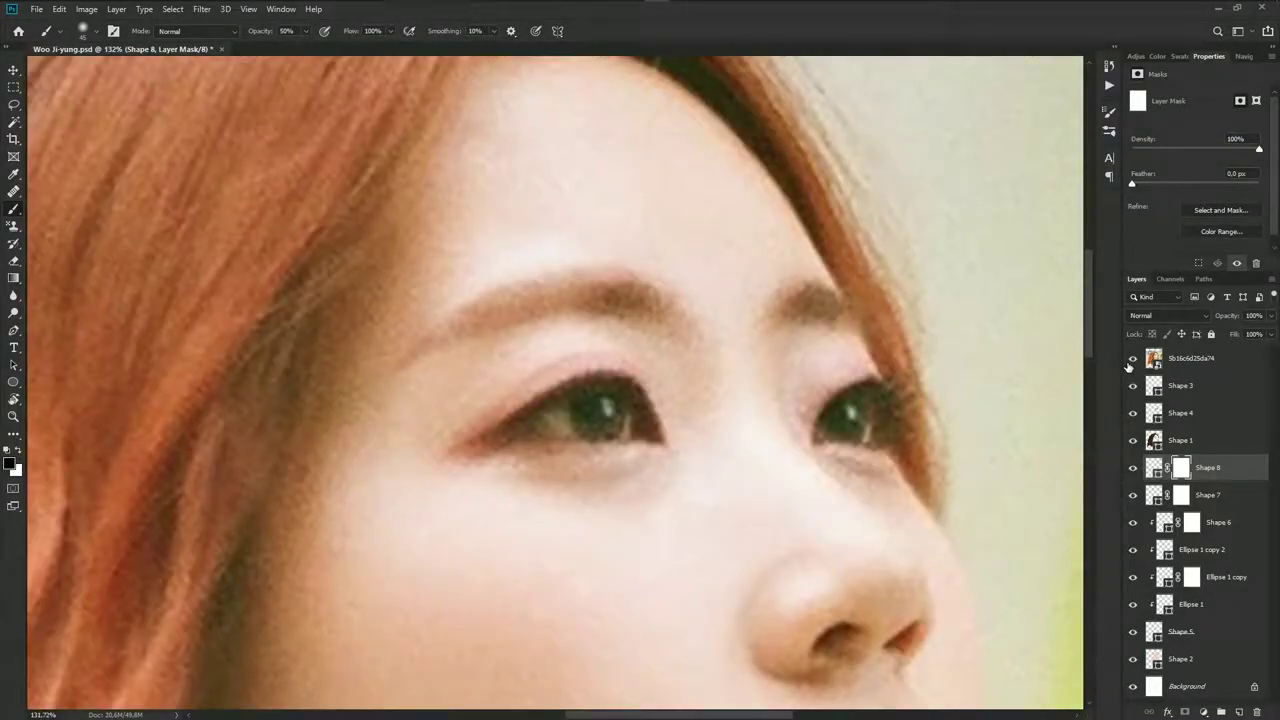
click(1132, 358)
scroll(571, 423, up, 2)
scroll(700, 440, up, 1)
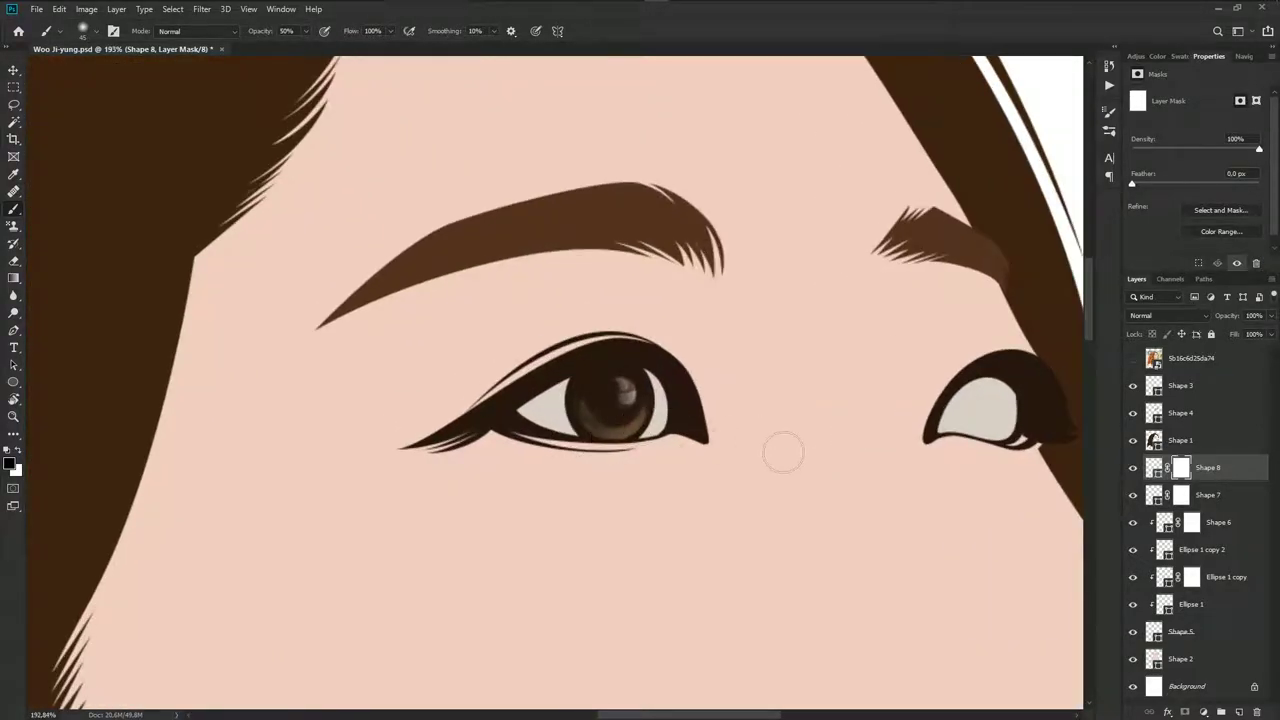
click(1163, 497)
Reshape the curved edge of the Shape 7 reflection path with the Pen tool
key(p)
scroll(592, 385, up, 3)
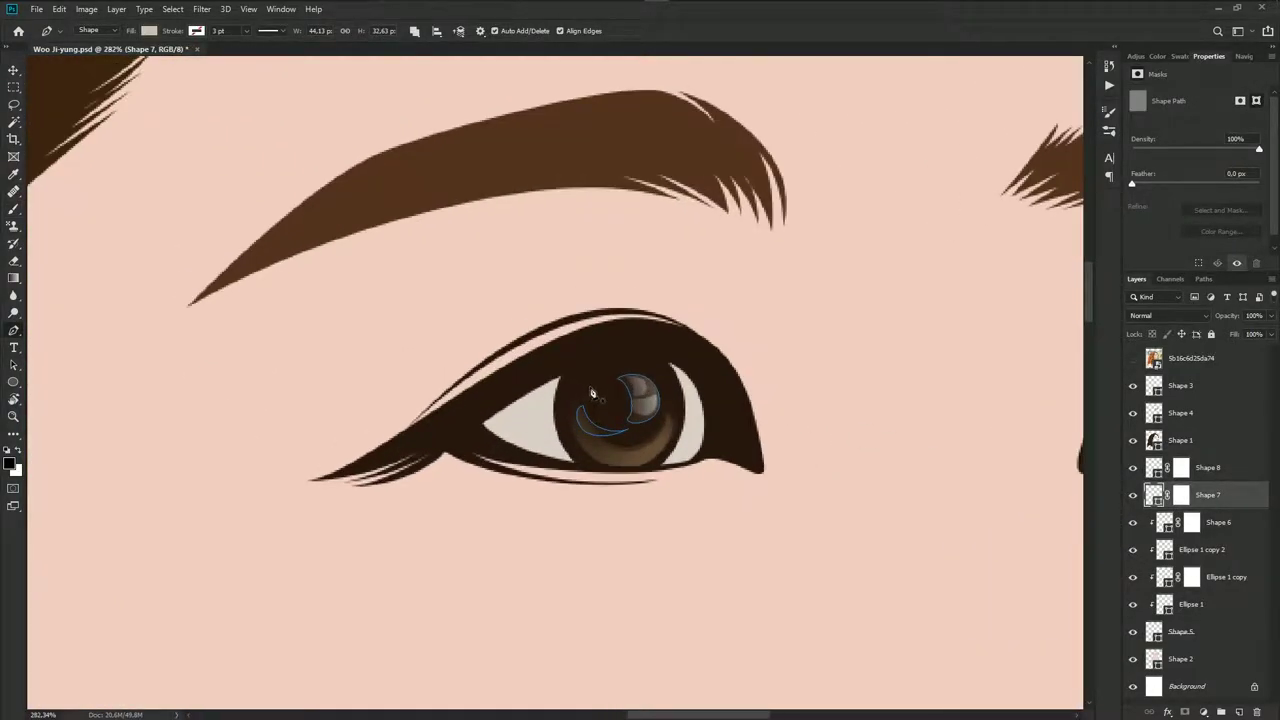
scroll(580, 400, up, 3)
drag(664, 356, 719, 369)
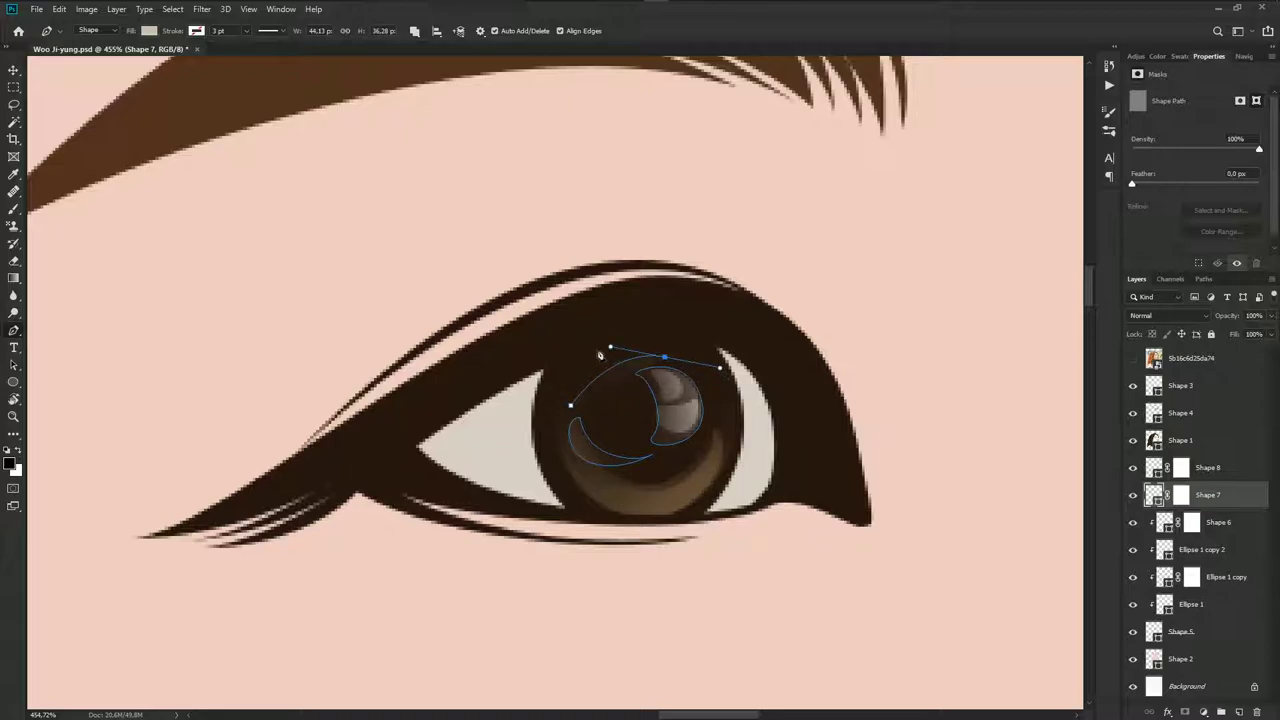
drag(600, 352, 594, 348)
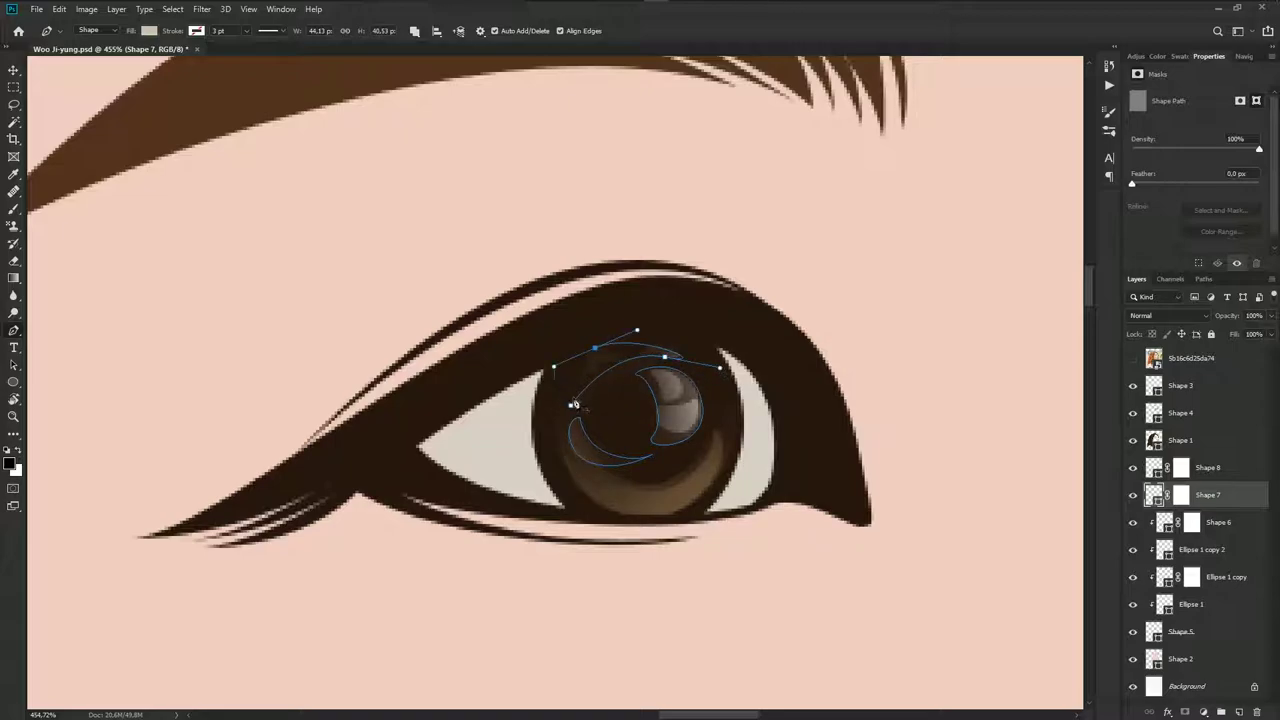
Paint Shape 7's layer mask with a 50% brush to soften the reflection
click(1206, 441)
scroll(667, 396, down, 7)
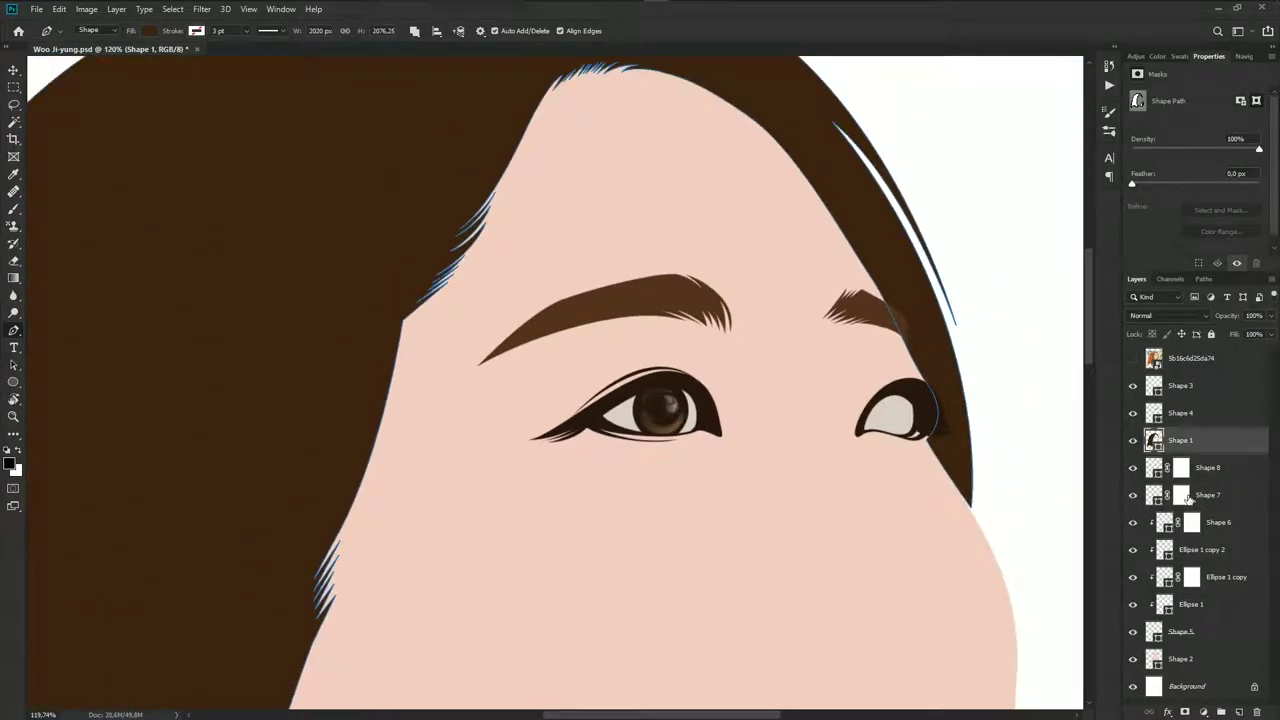
click(1181, 495)
scroll(650, 380, up, 2)
scroll(650, 350, up, 3)
key(b)
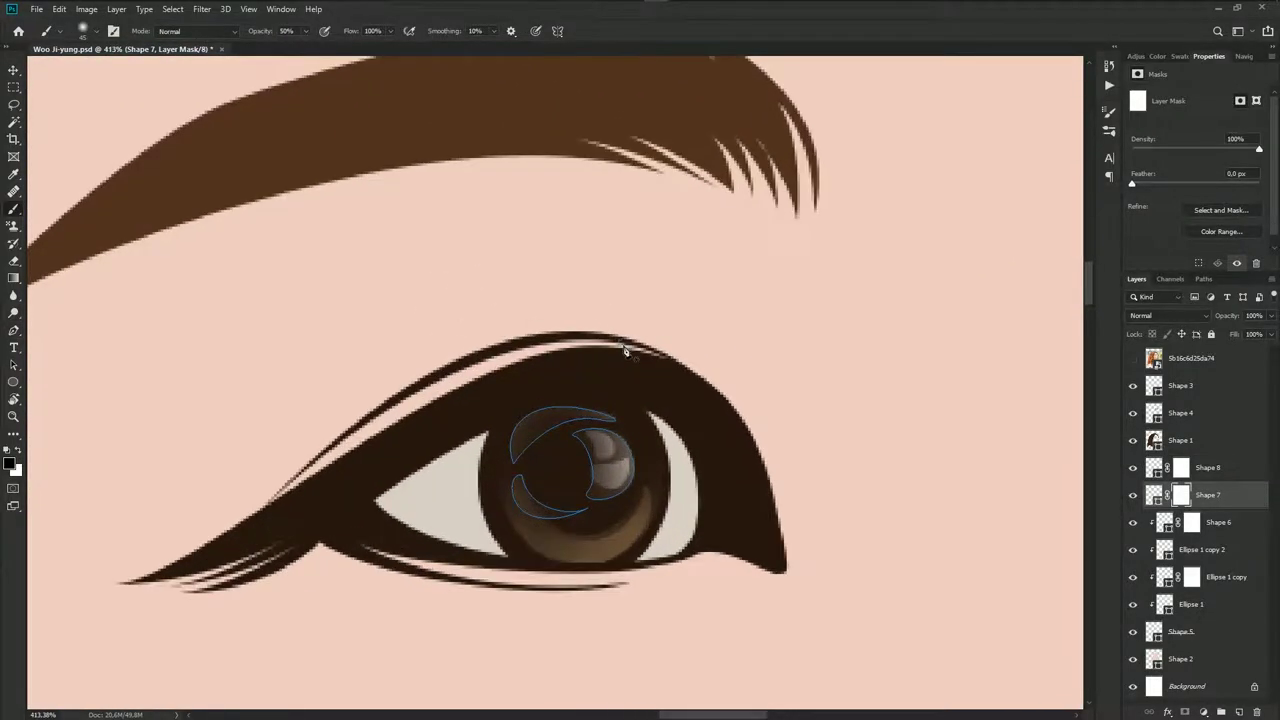
scroll(620, 355, up, 3)
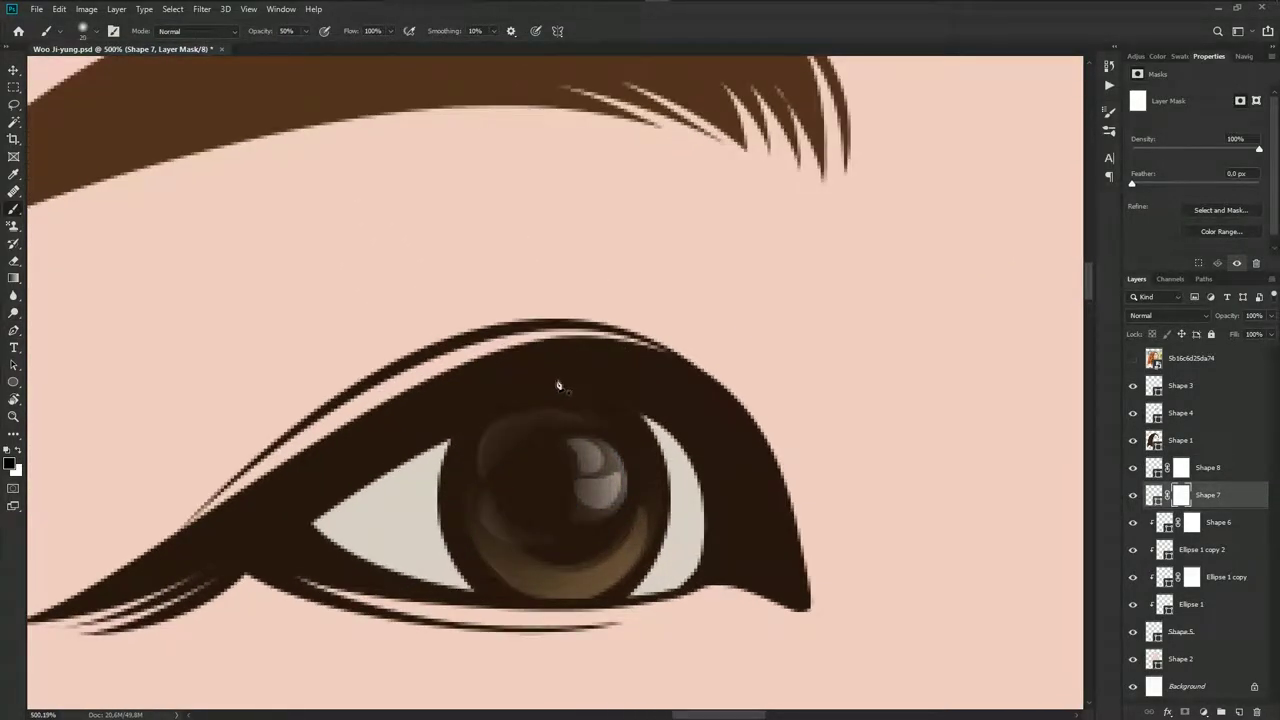
scroll(538, 393, down, 3)
scroll(700, 440, down, 1)
scroll(826, 486, down, 2)
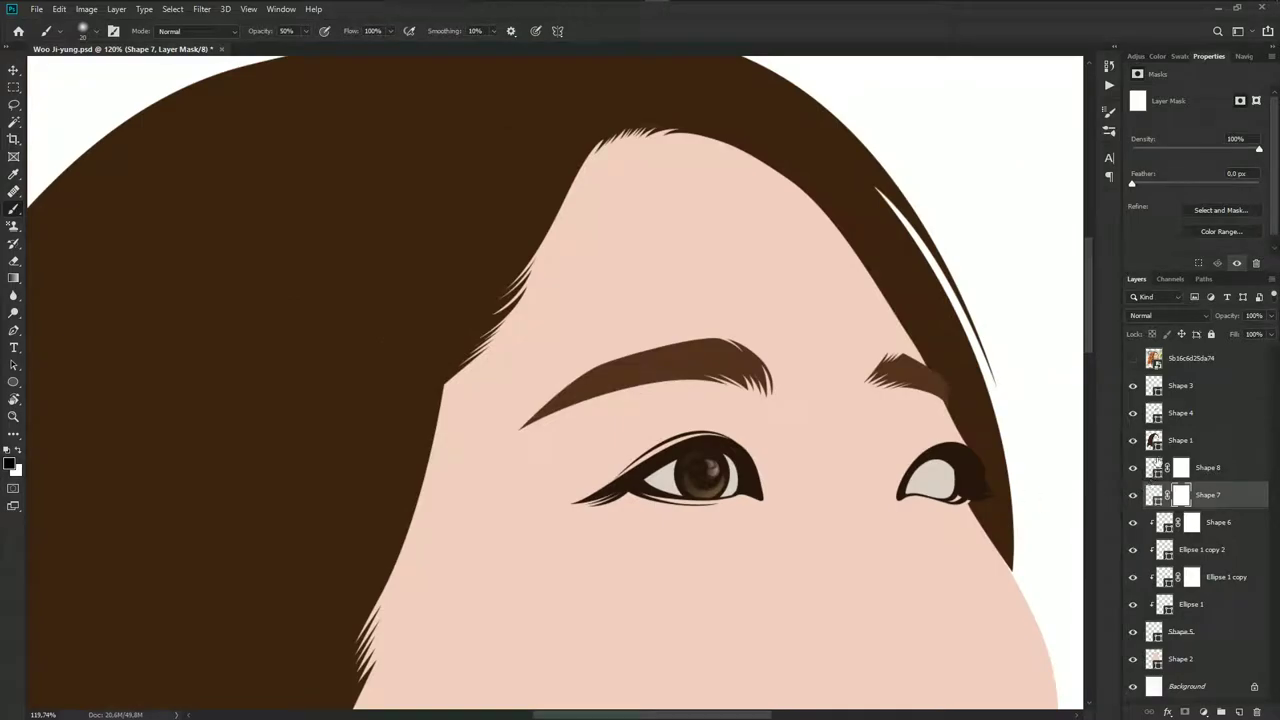
Check against the reference photo and select the eye layers from Shape 8 down to Ellipse 1
click(1134, 359)
click(1133, 358)
alt+scroll(740, 490, down, 2)
alt+scroll(736, 428, down, 1)
alt+scroll(737, 430, up, 3)
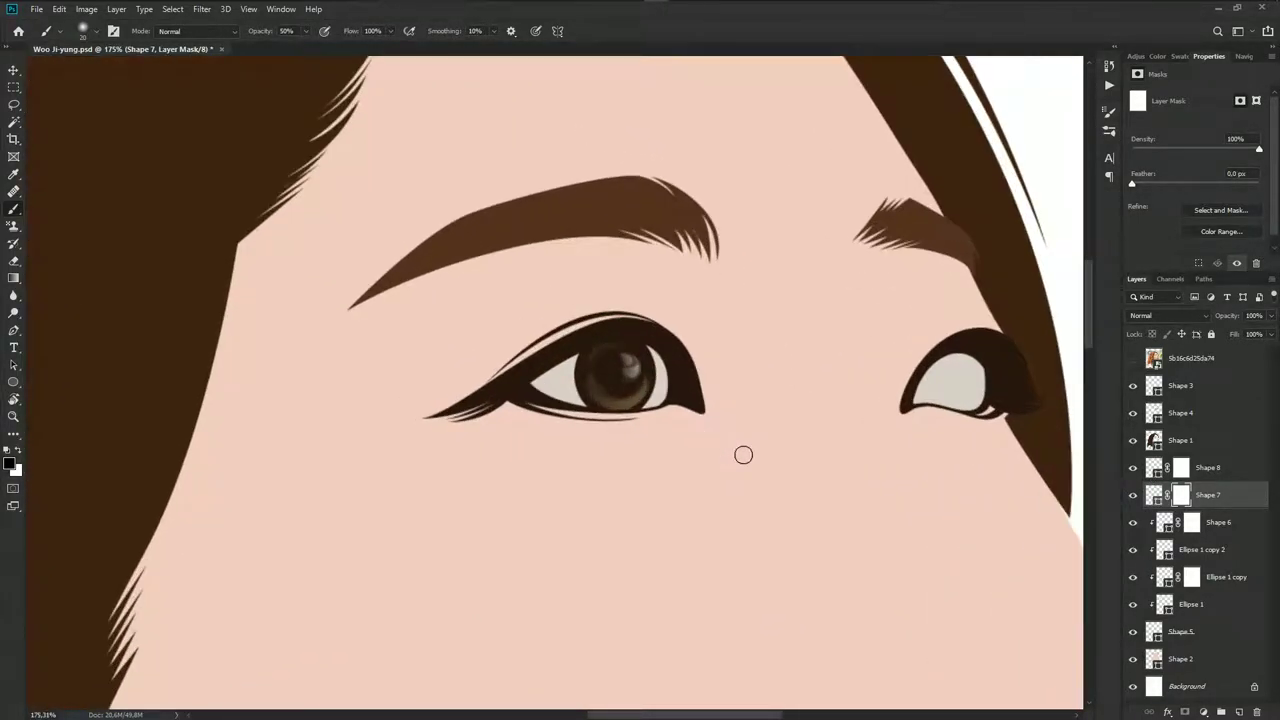
click(1207, 467)
shift+click(1190, 604)
Alt-drag a copy of all the left eye's iris paths onto the right eye
key(a)
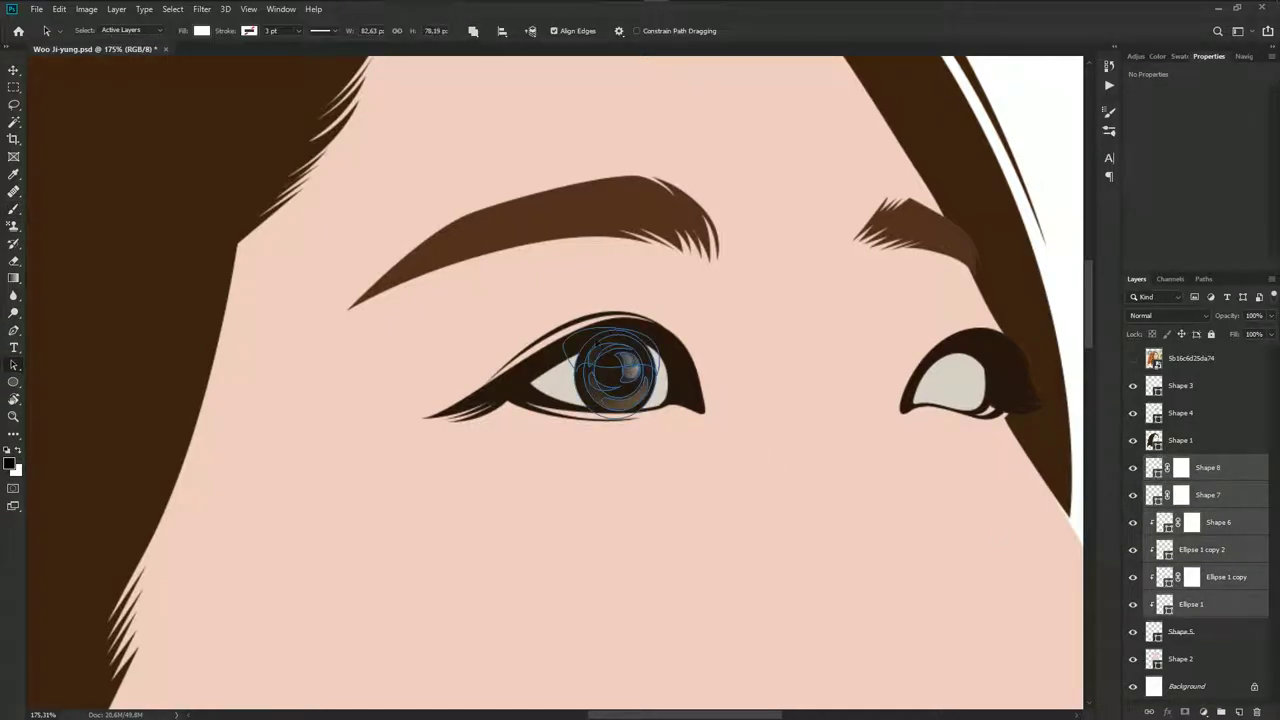
mouse_move(530, 299)
mouse_down()
mouse_move(706, 455)
mouse_move(693, 437)
mouse_up()
click(1133, 360)
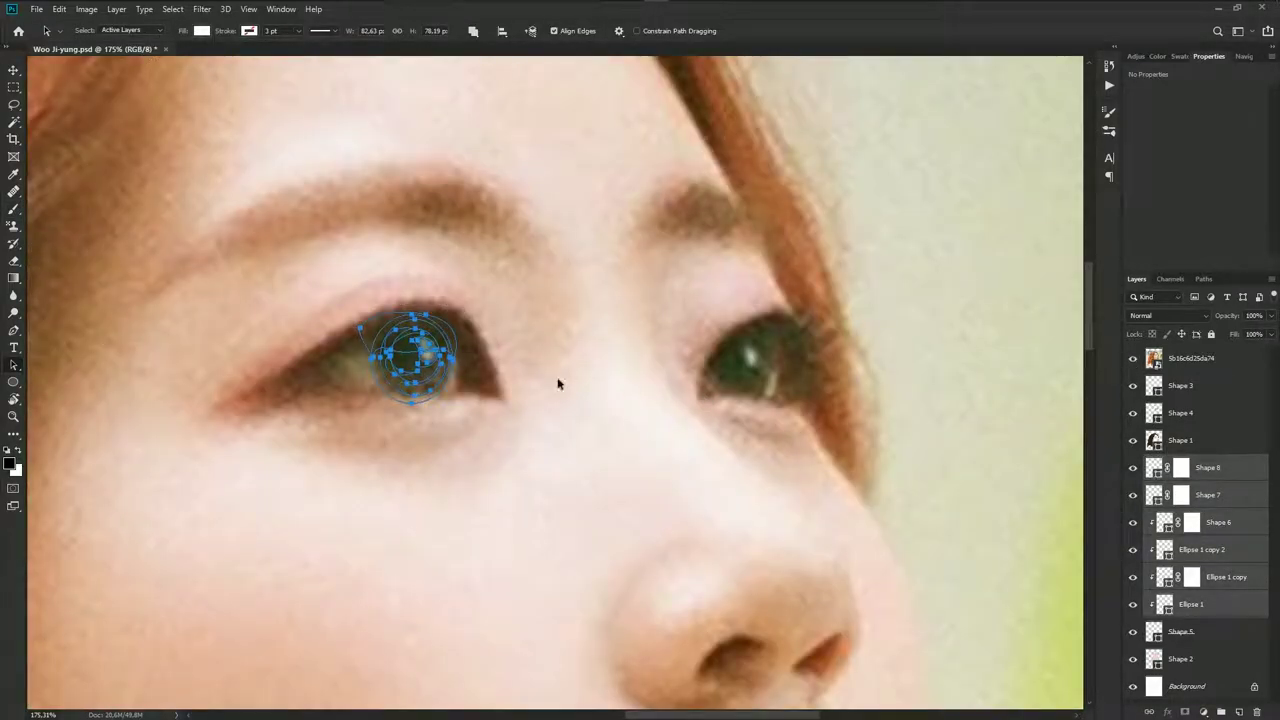
drag(423, 368, 741, 362)
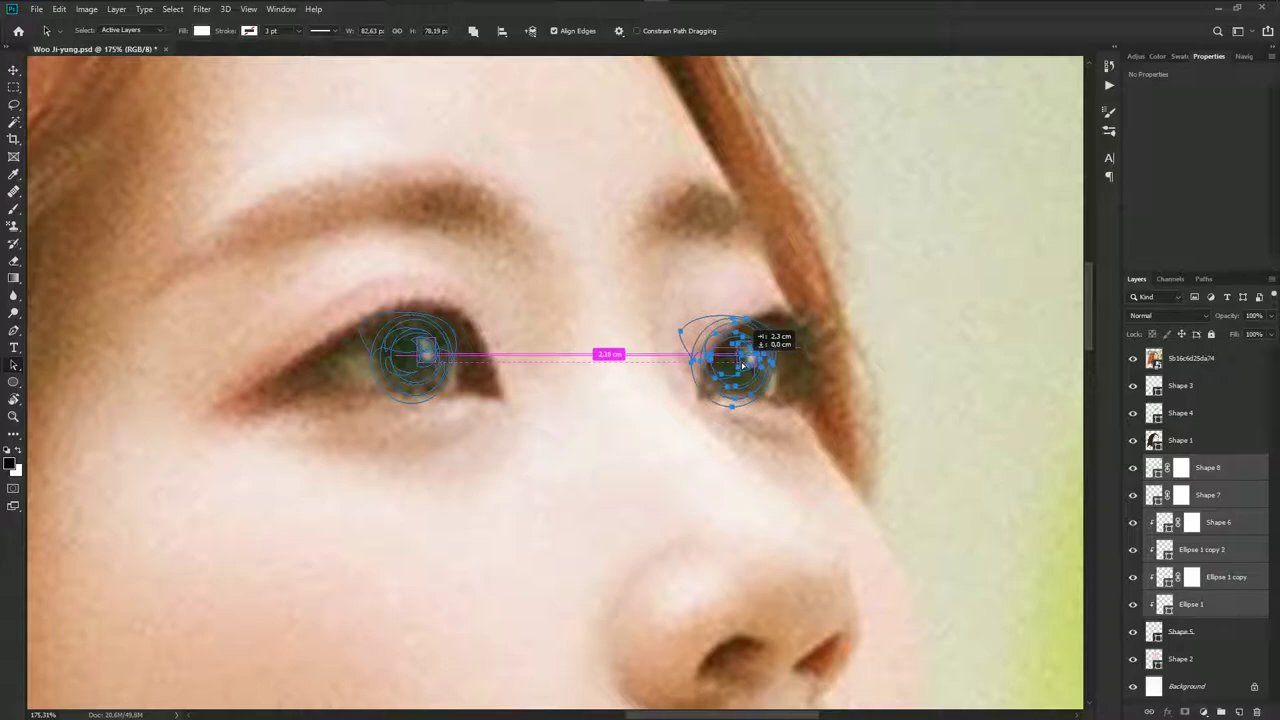
scroll(753, 404, up, 4)
Scale the copied iris to about 93% and nudge it into place on the right eye
key(ctrl+t)
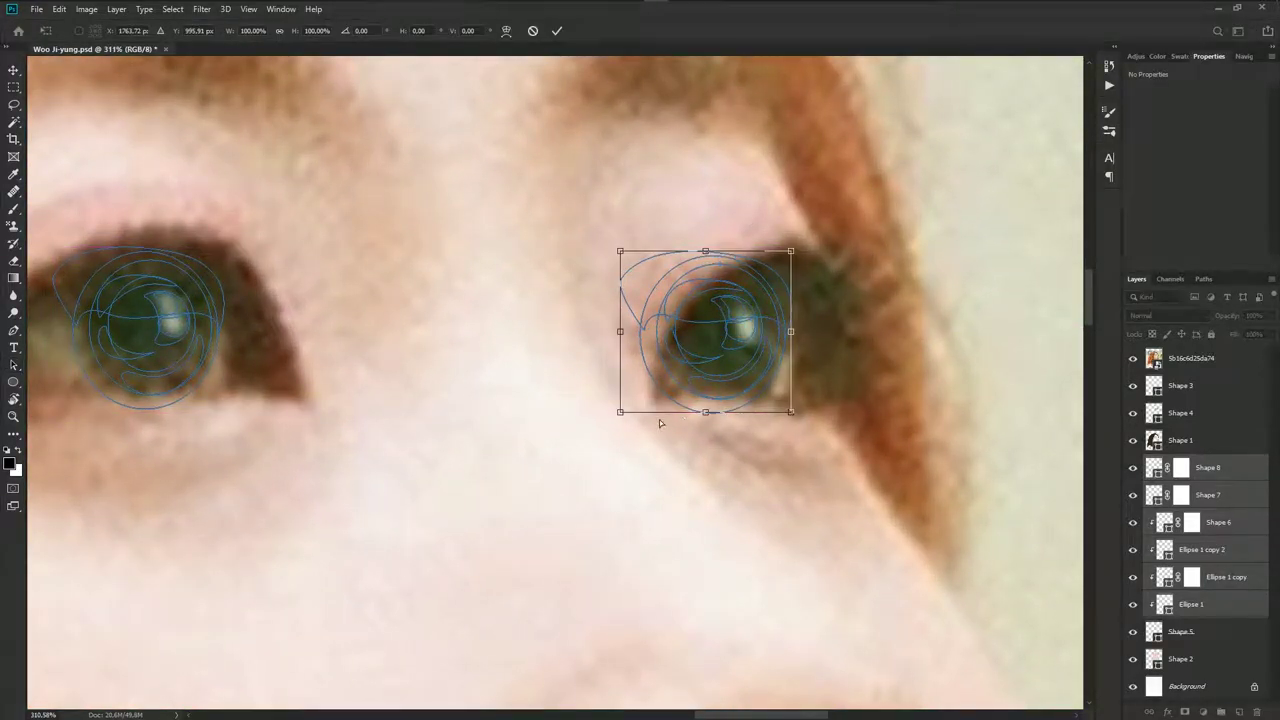
drag(620, 413, 629, 411)
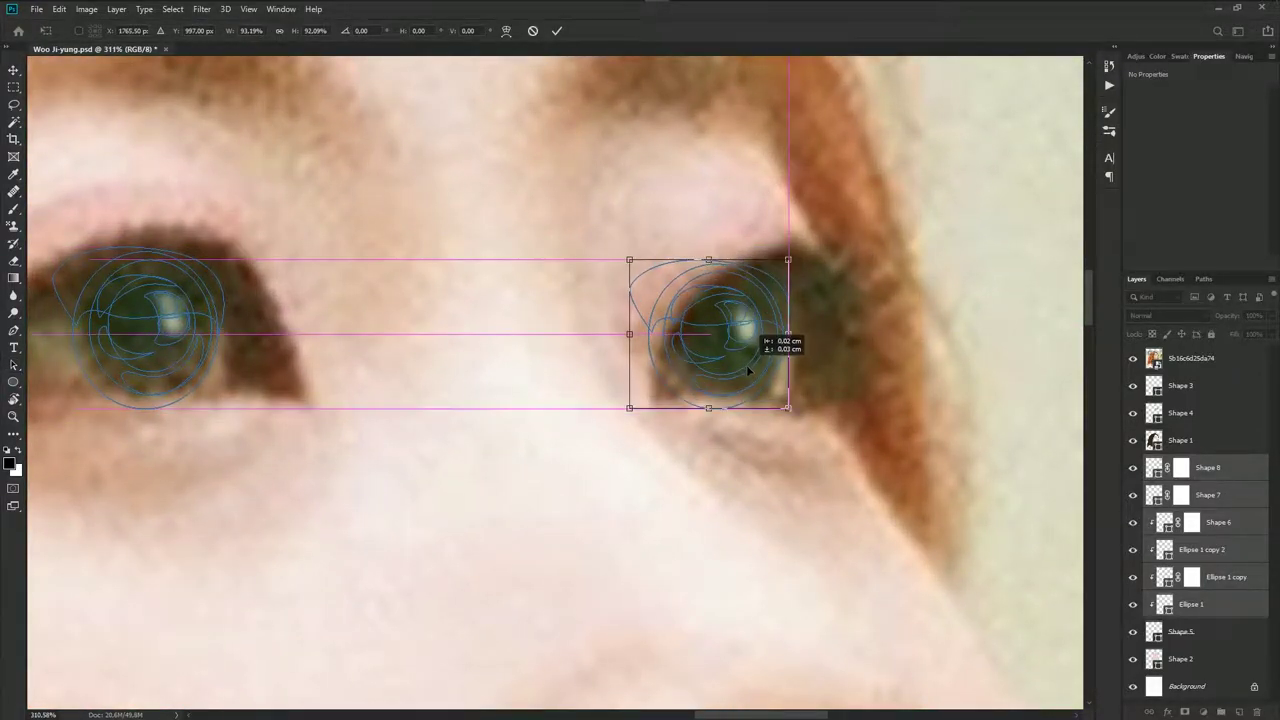
drag(755, 363, 748, 374)
key(Return)
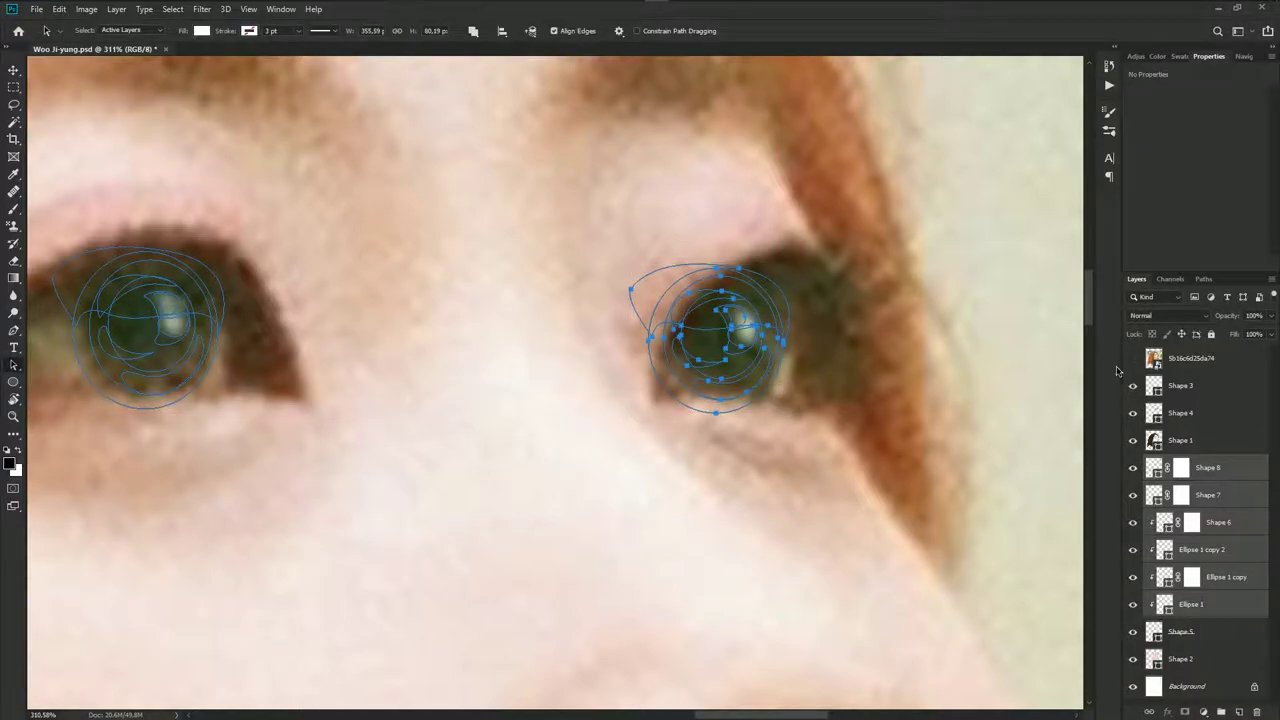
click(1133, 358)
Paint black on the Ellipse 1 copy and Shape 7 masks to fade the right iris shading and lower highlight
click(1191, 579)
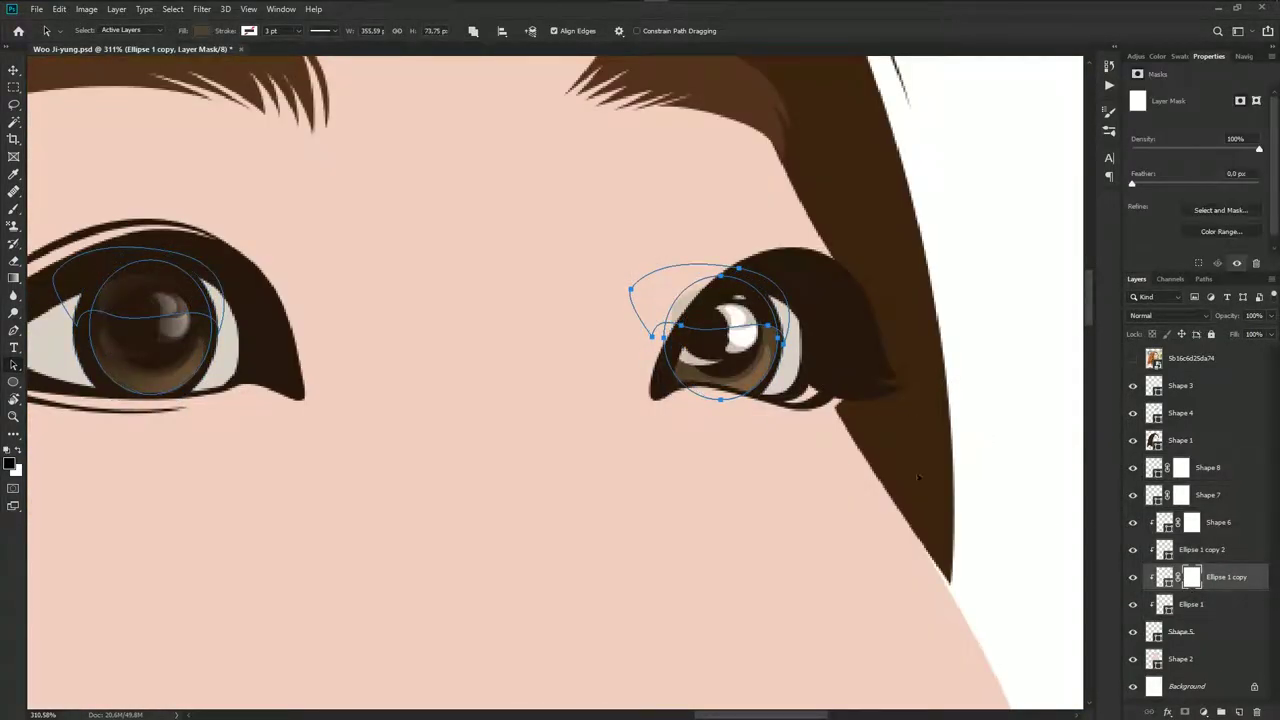
key(b)
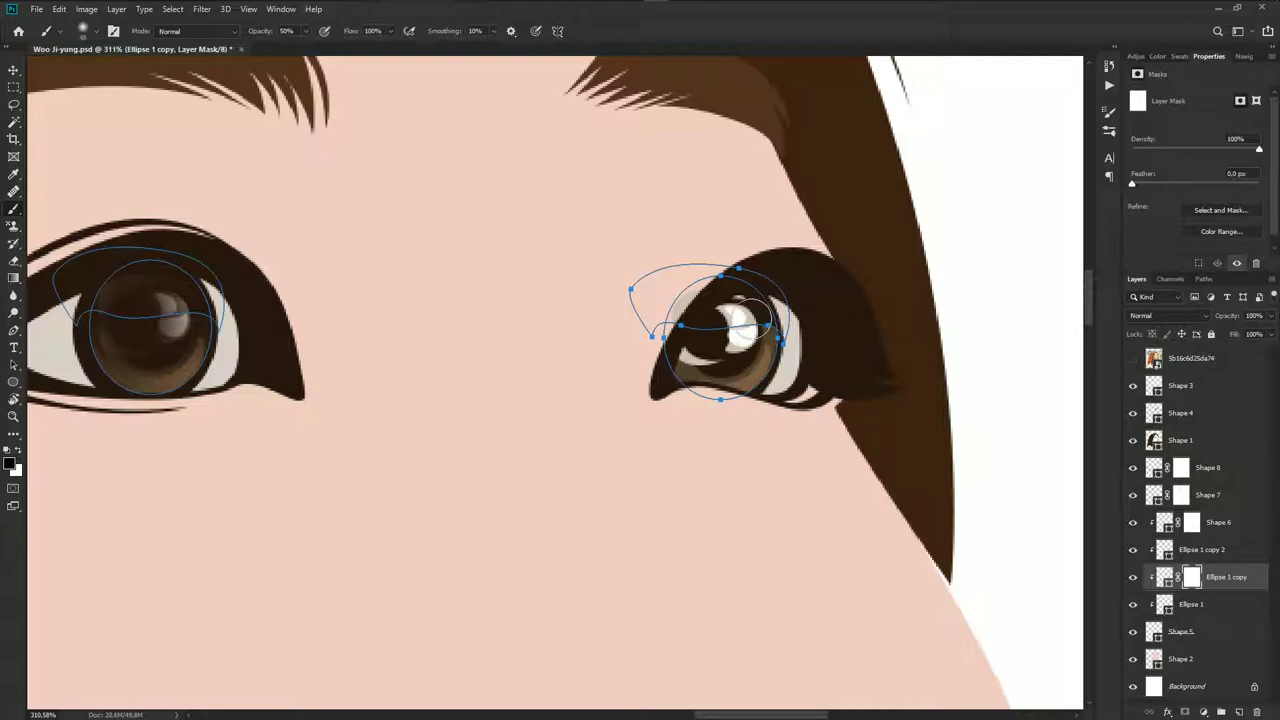
key(ctrl+h)
drag(694, 313, 716, 352)
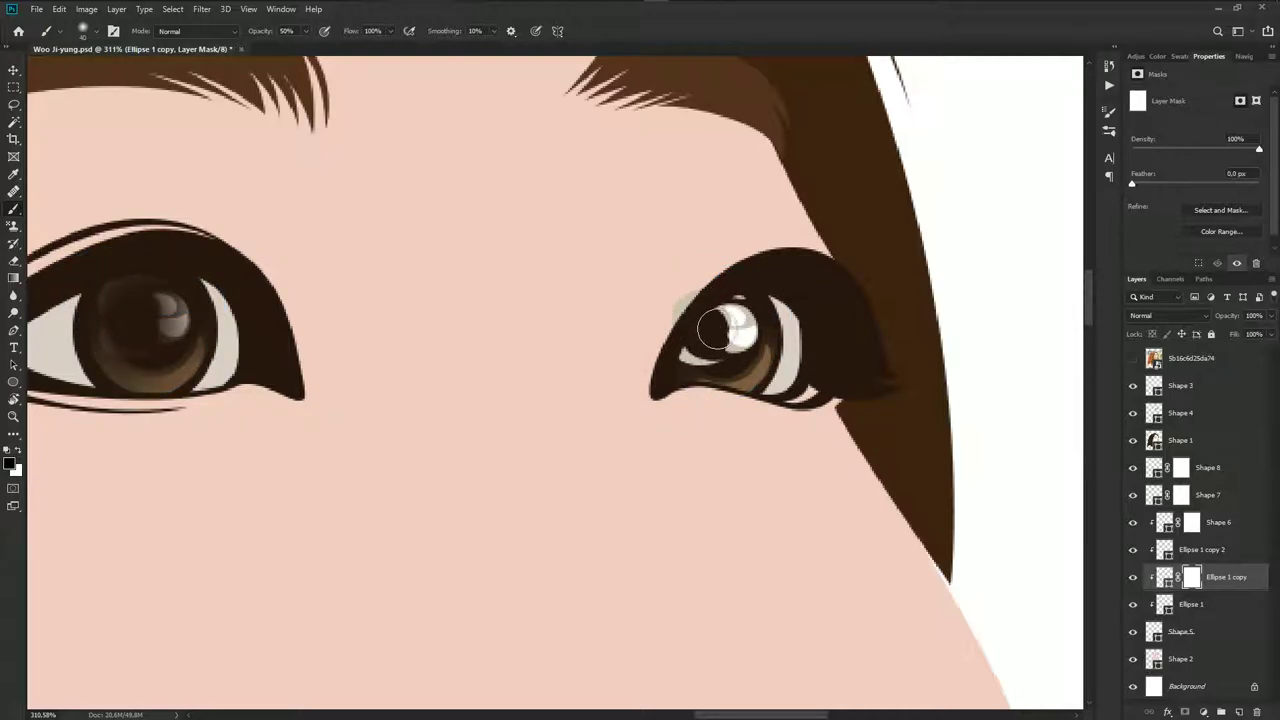
click(1192, 526)
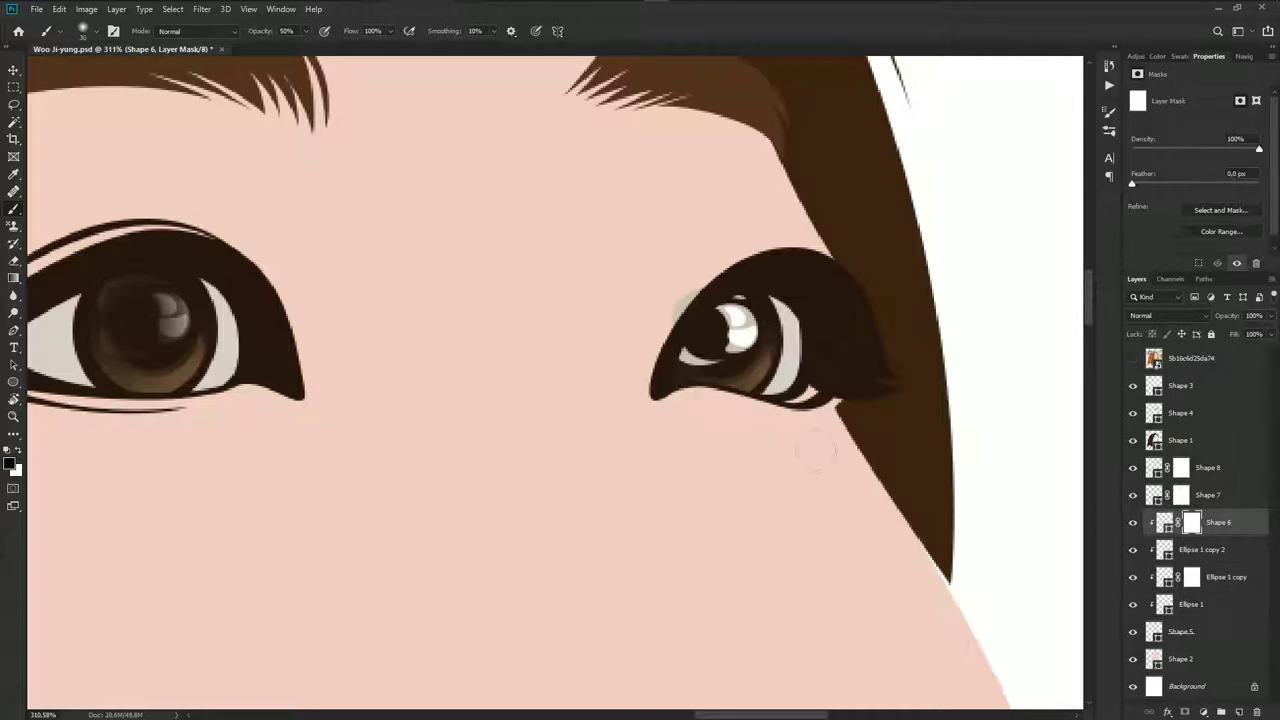
click(1153, 496)
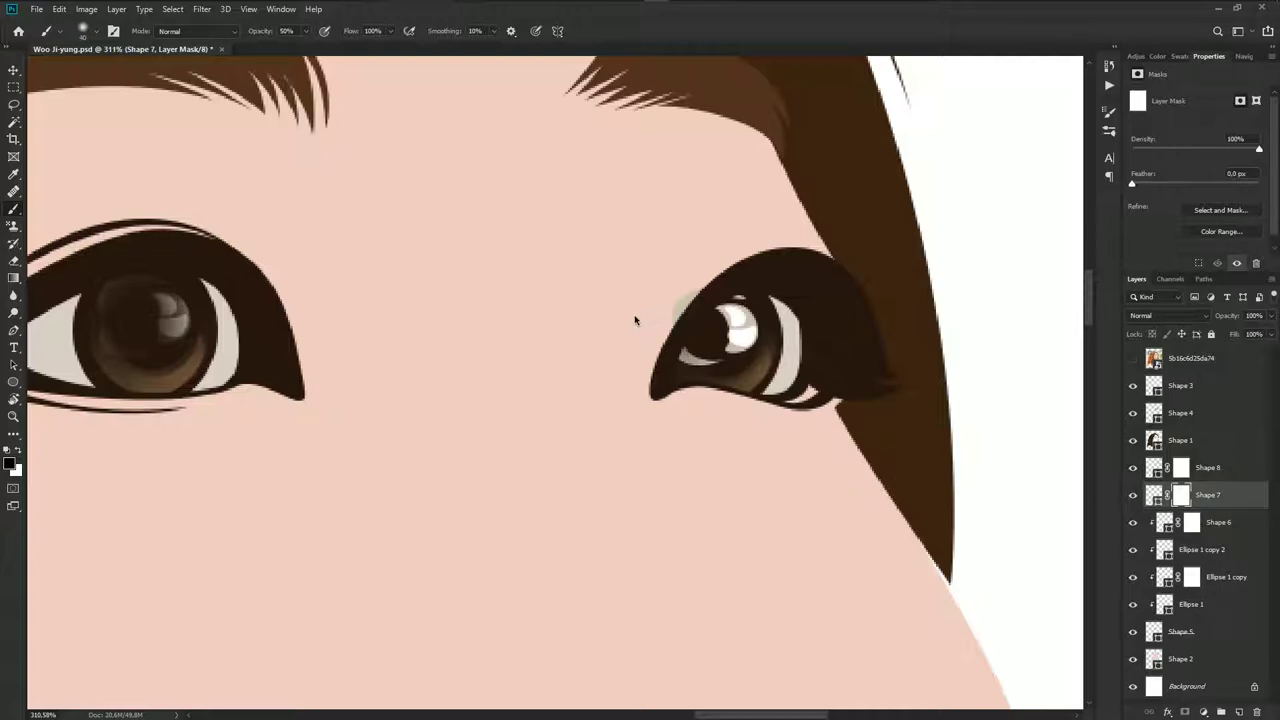
mouse_move(634, 320)
mouse_down()
mouse_move(675, 302)
mouse_move(701, 330)
mouse_move(672, 308)
mouse_up()
Fade the right eye's Shape 8 and Shape 7 highlights further with a smaller brush
click(1182, 468)
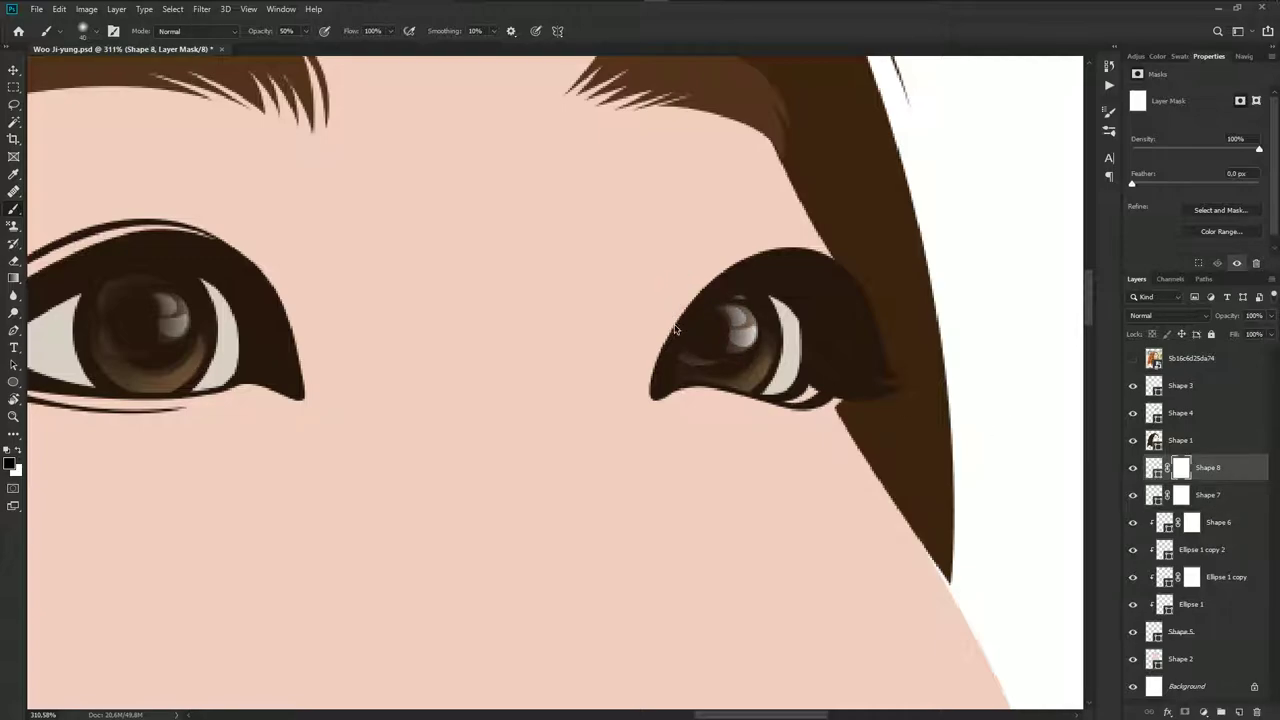
key(bracketleft)
key(bracketleft)
key(bracketleft)
scroll(809, 370, down, 2)
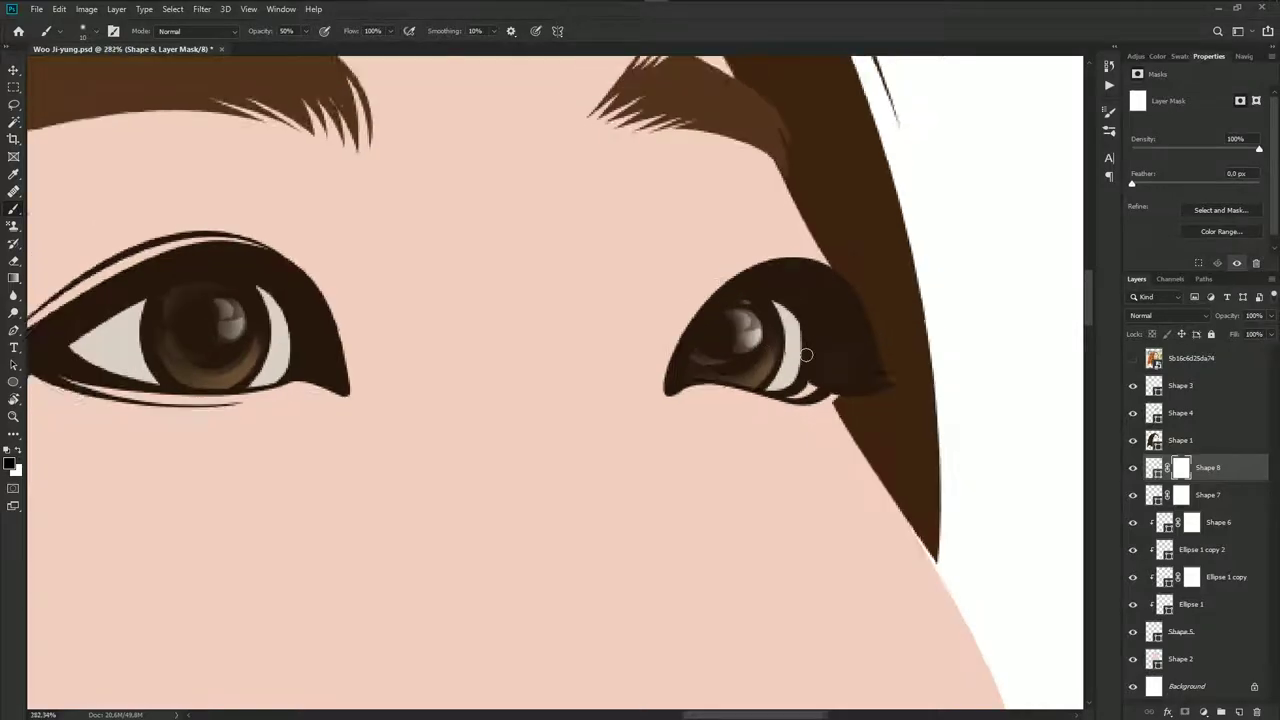
scroll(809, 370, down, 2)
scroll(809, 370, down, 2)
scroll(809, 370, down, 2)
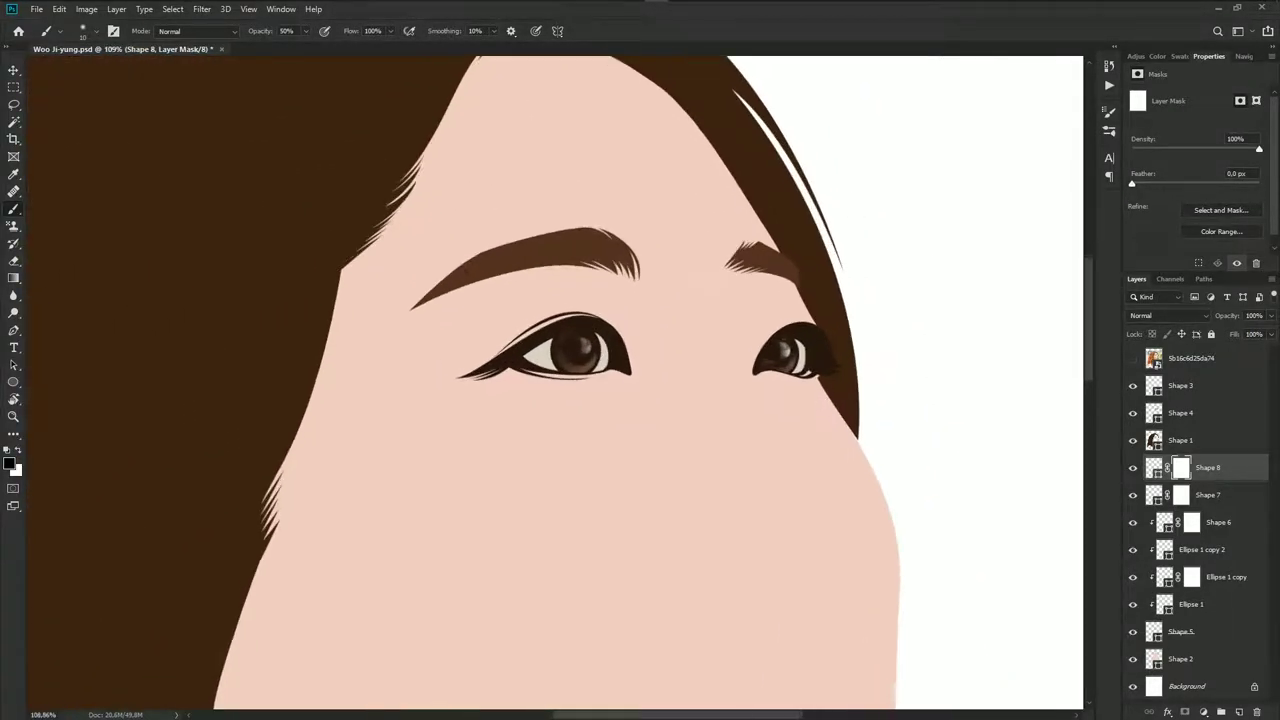
click(1182, 497)
scroll(799, 370, up, 2)
scroll(799, 370, up, 3)
scroll(799, 370, up, 2)
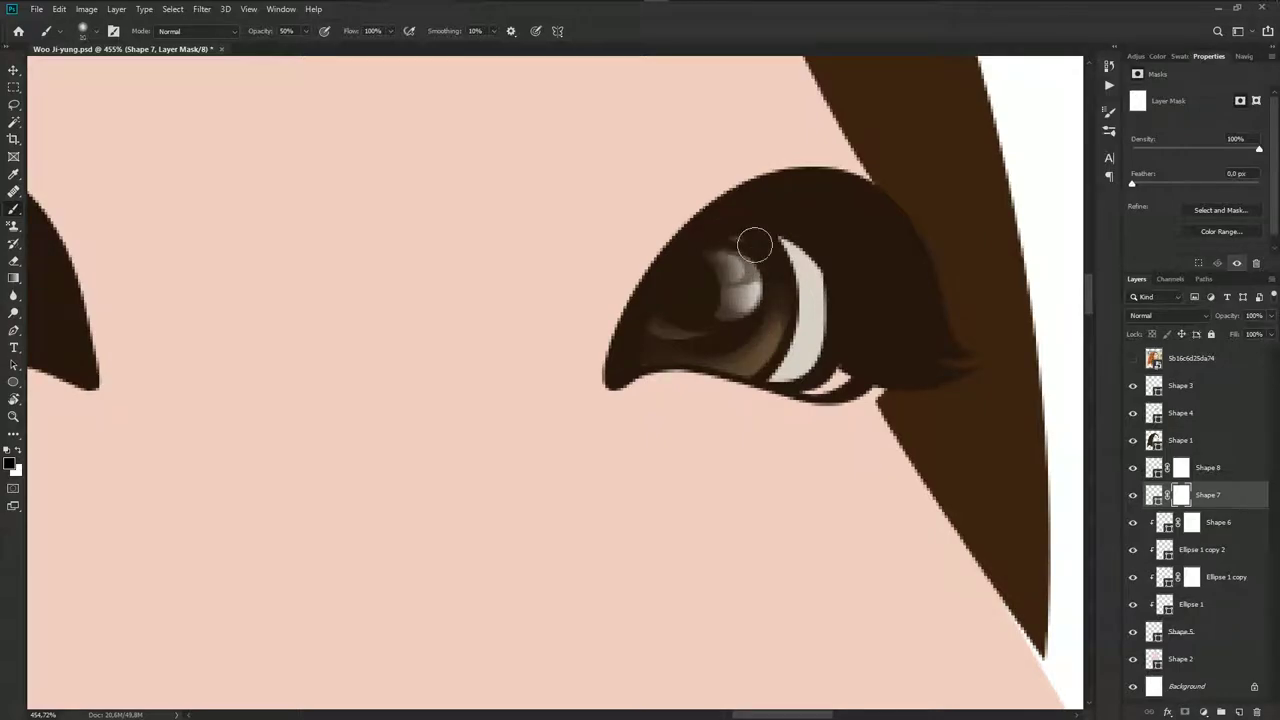
scroll(711, 318, down, 3)
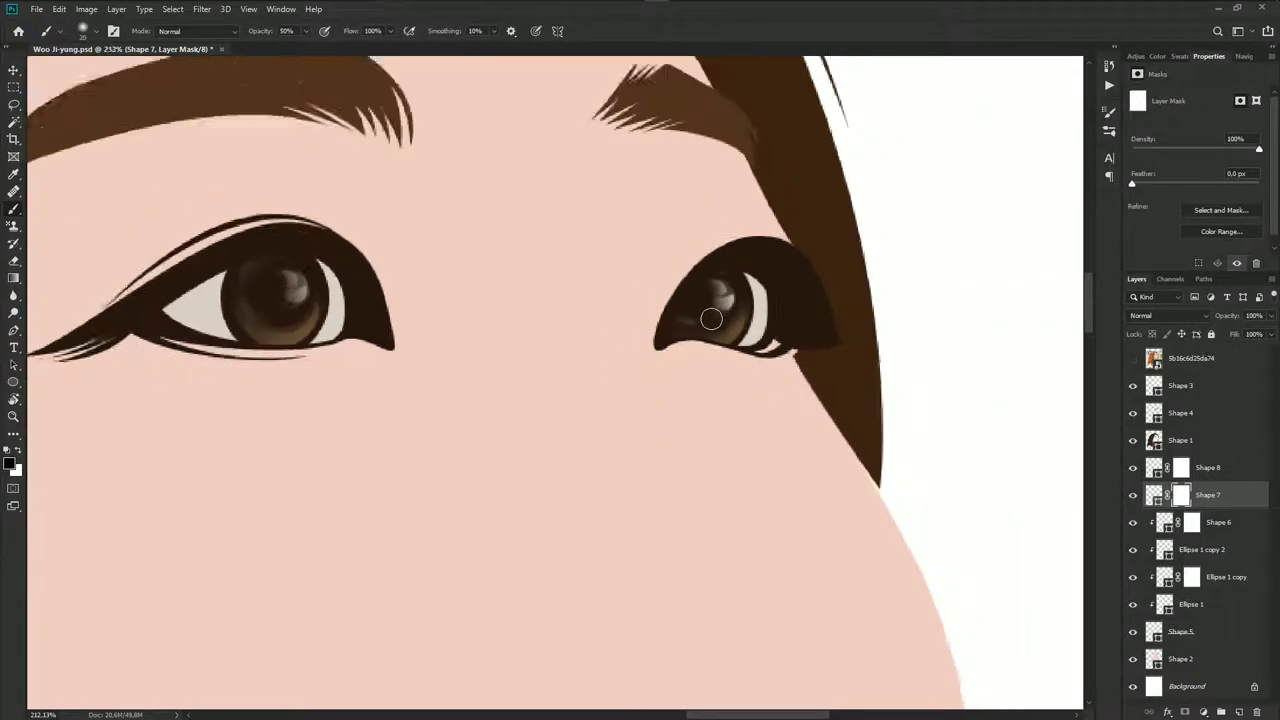
scroll(711, 318, down, 2)
scroll(717, 373, down, 3)
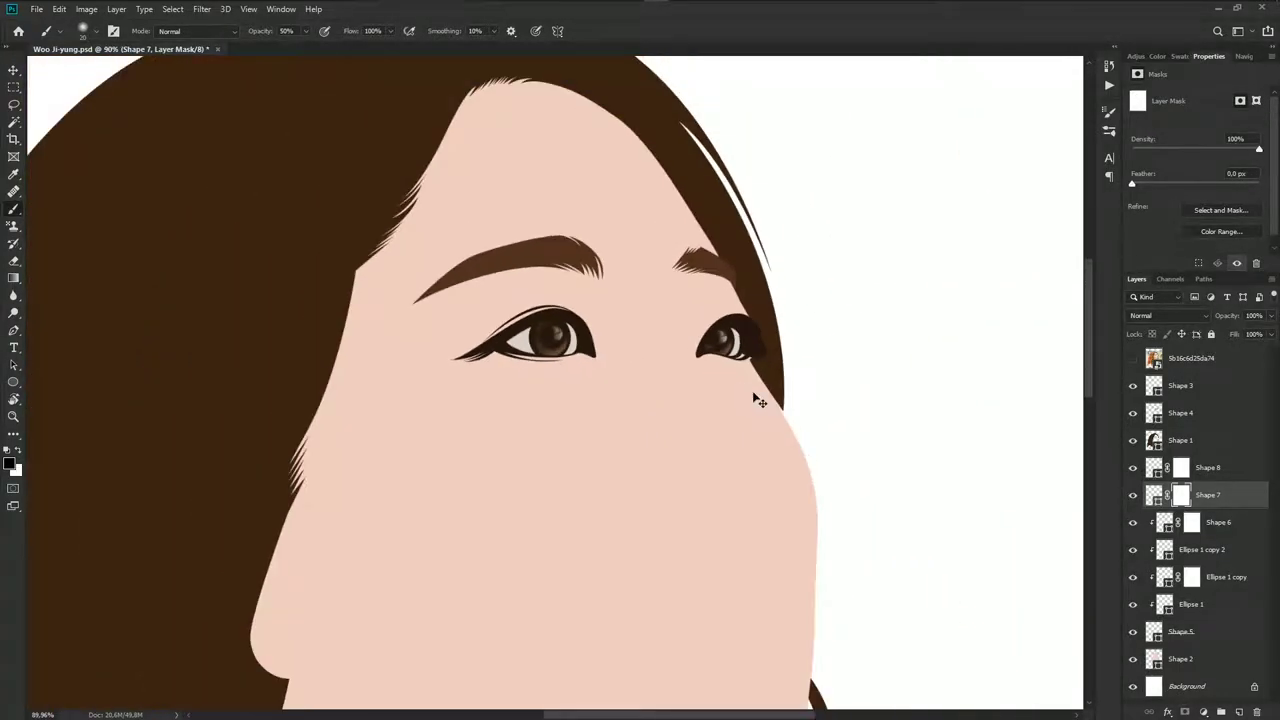
Compare the right eye with the reference photo and select the Shape 8 highlight layer
click(1133, 360)
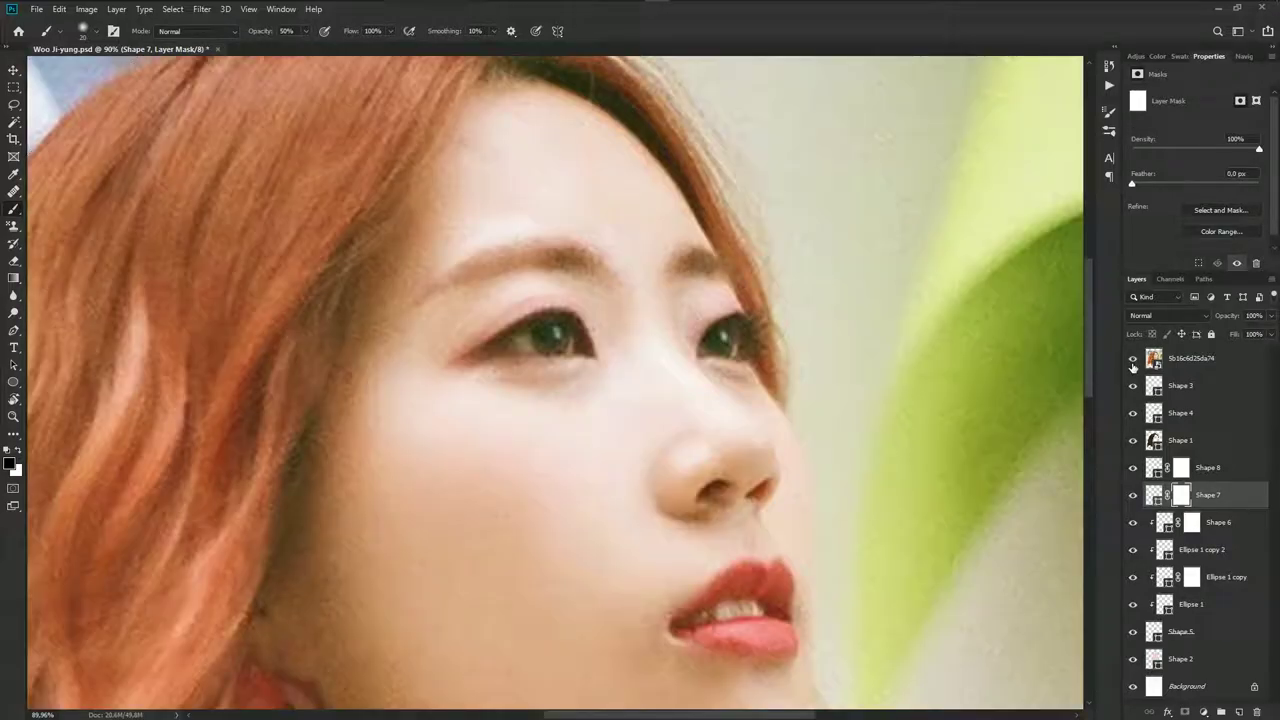
click(1133, 360)
scroll(960, 374, up, 2)
scroll(871, 390, up, 2)
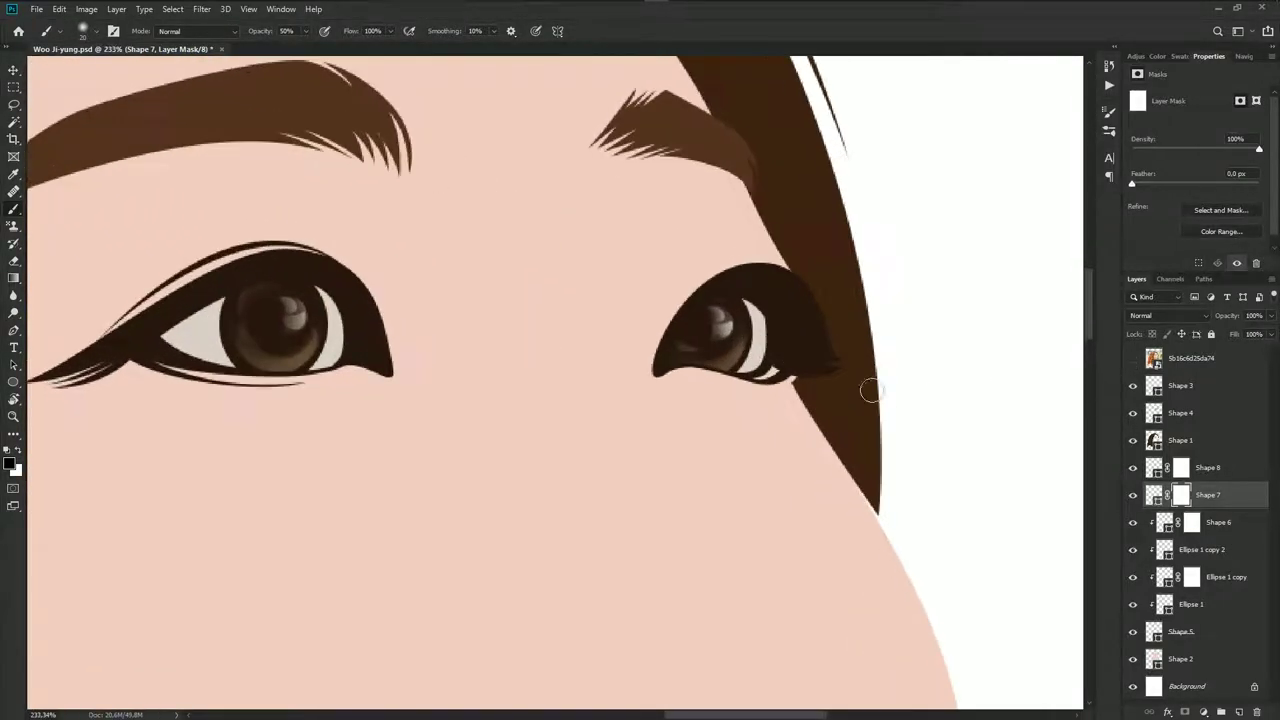
click(1205, 445)
click(1212, 467)
key(p)
scroll(780, 340, up, 2)
Delete the old right-eye highlight shape and redraw it to match the photo's glint
scroll(640, 290, up, 2)
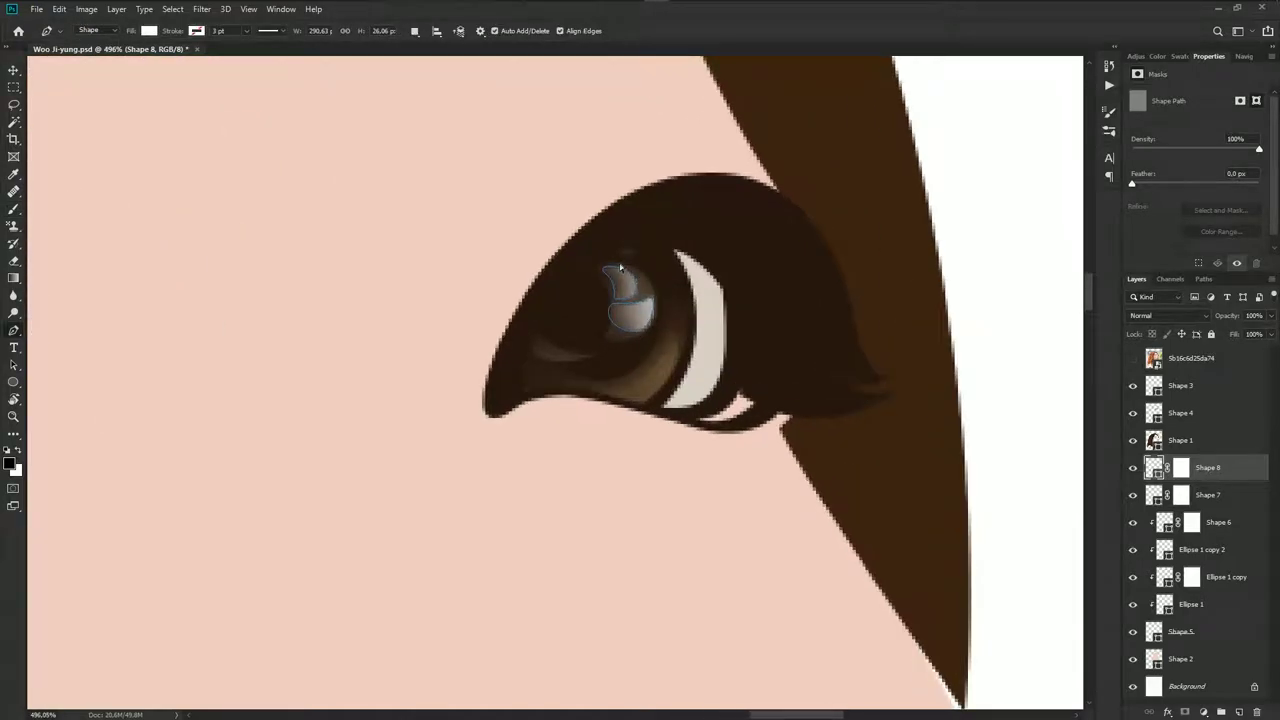
click(620, 267)
key(Delete)
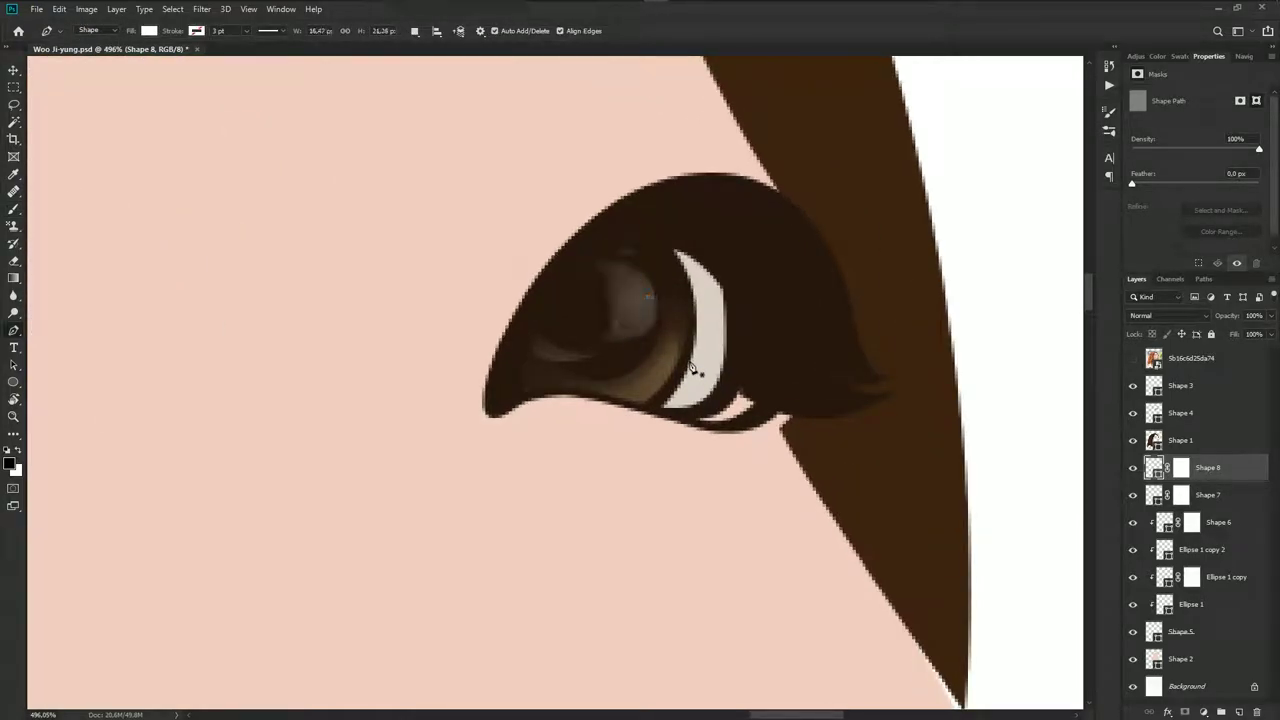
click(1133, 358)
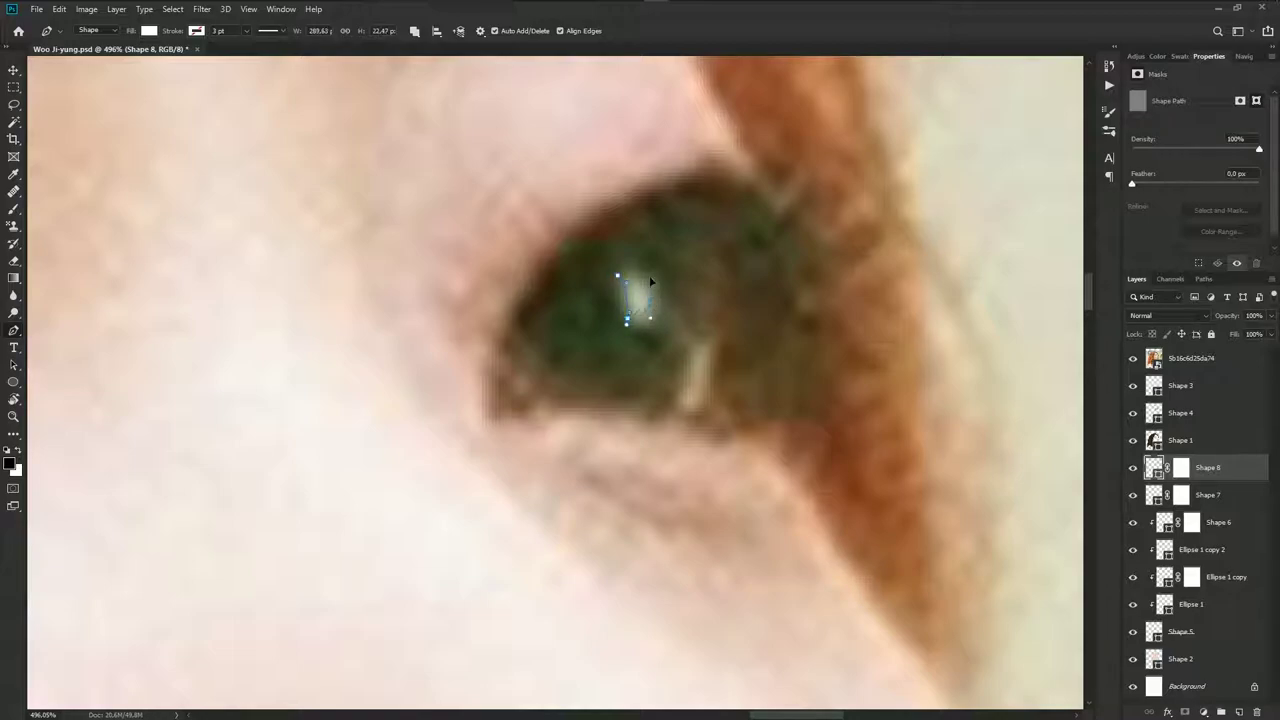
click(1133, 358)
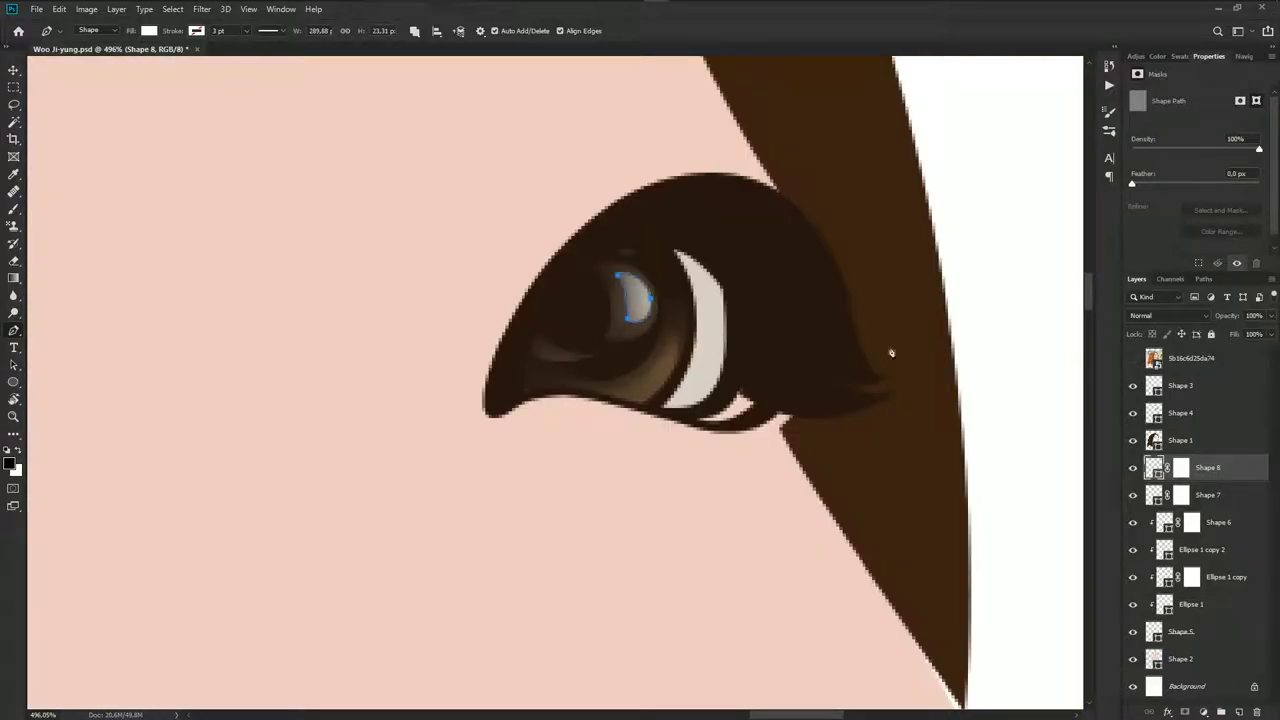
scroll(891, 351, down, 2)
scroll(697, 346, down, 1)
Fade the Shape 8 highlight with black on its mask and save the document
key(b)
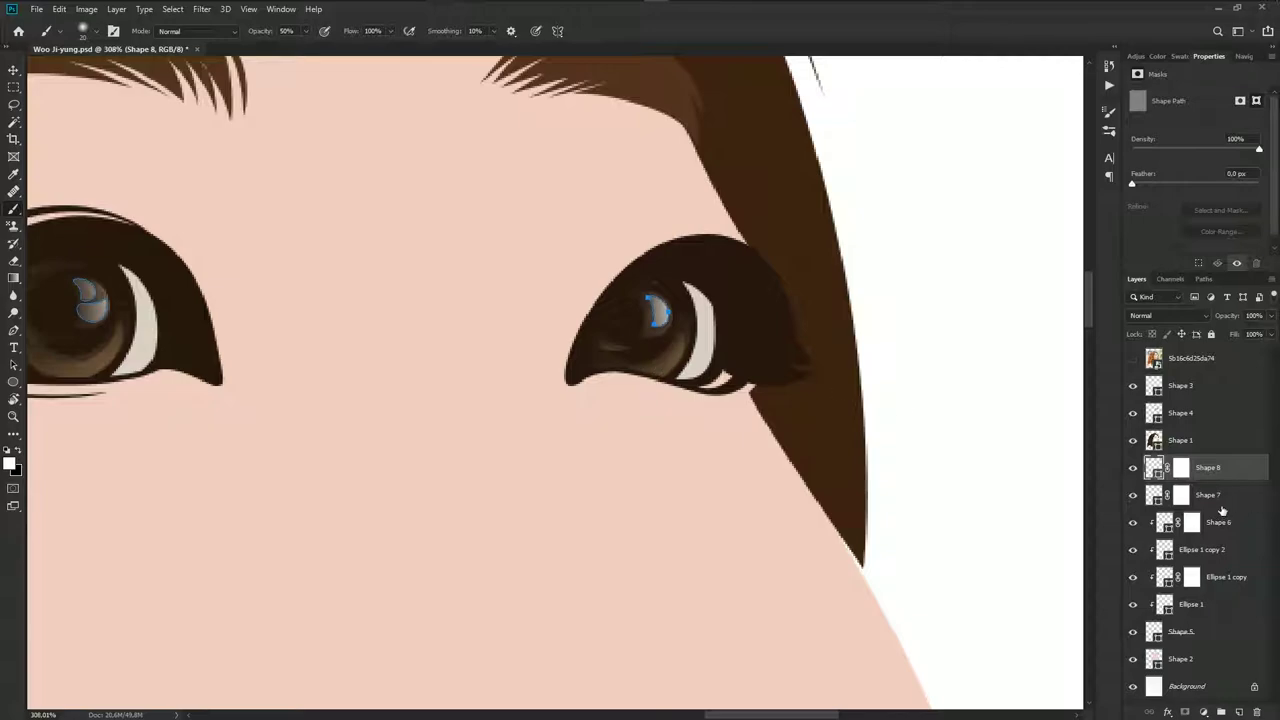
click(1181, 468)
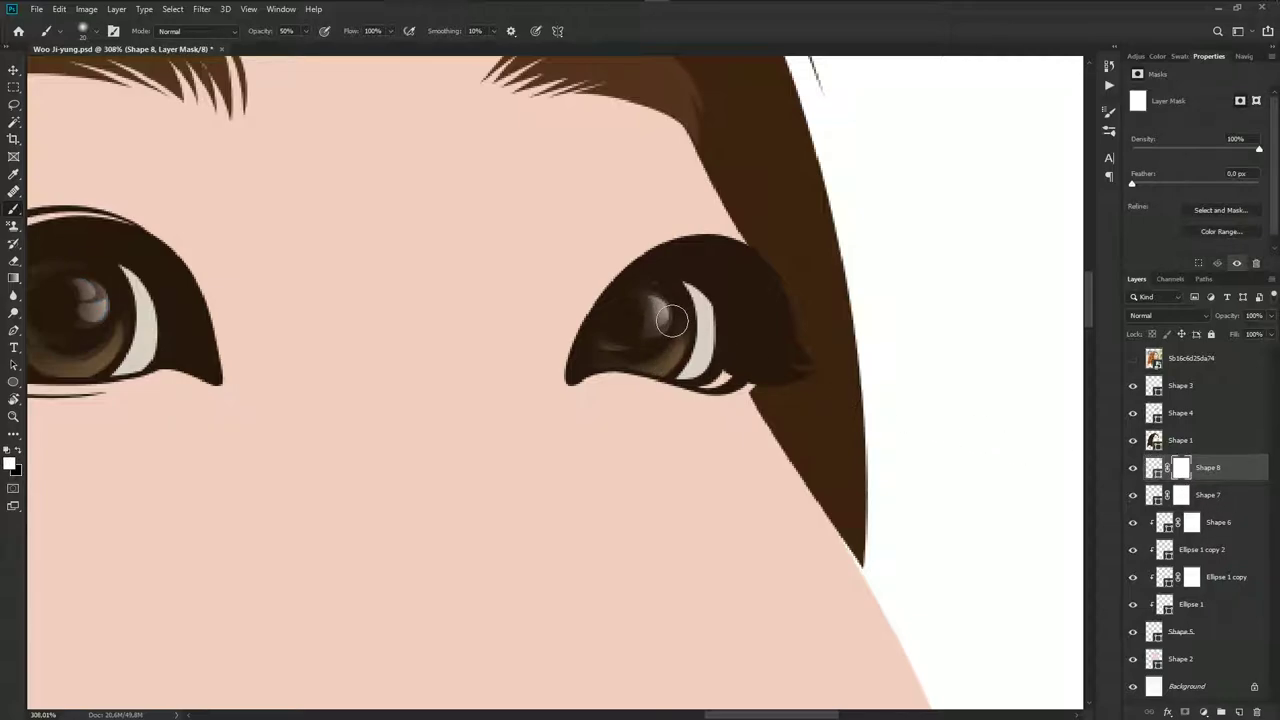
key(x)
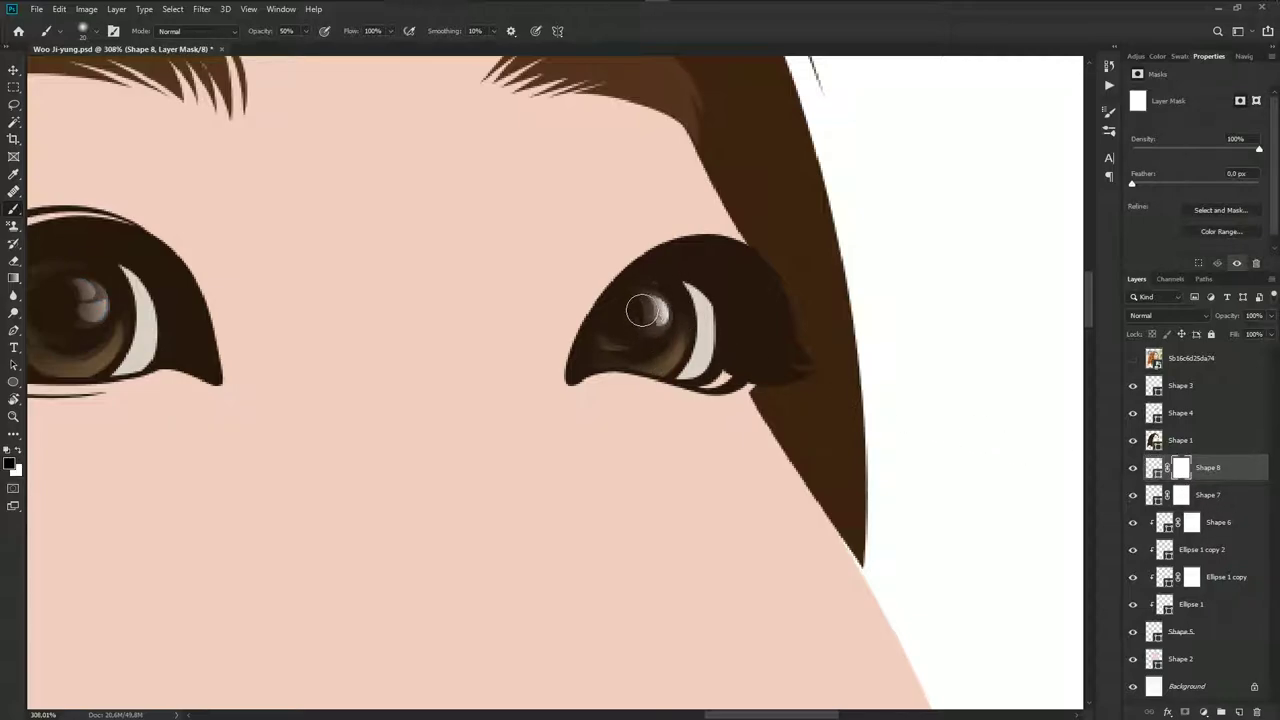
scroll(700, 400, down, 2)
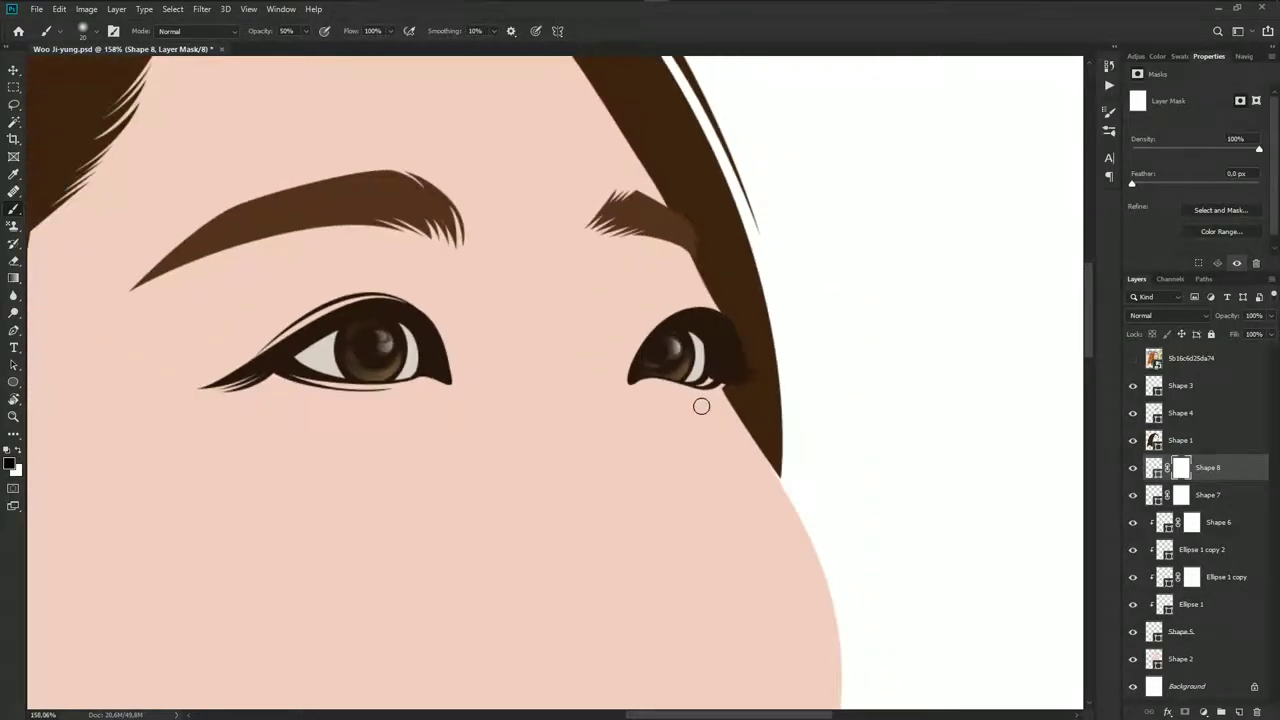
scroll(701, 406, down, 2)
scroll(706, 437, down, 1)
key(ctrl+s)
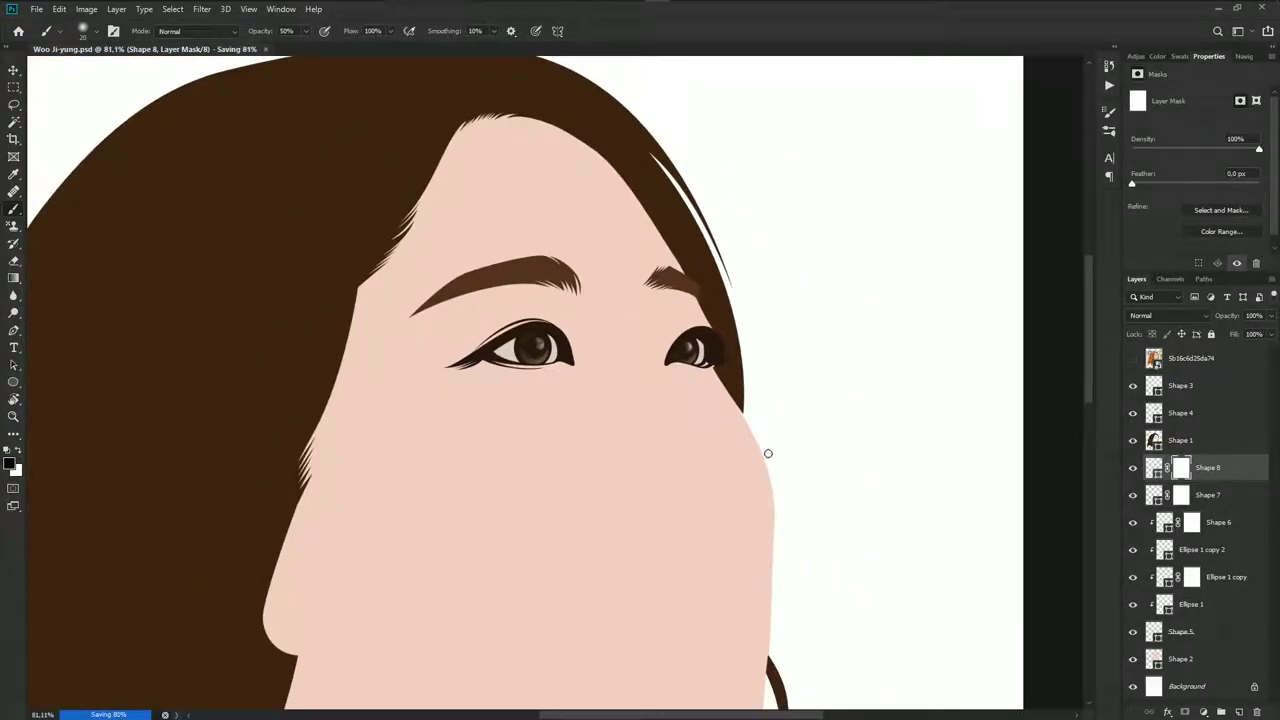
click(1192, 635)
Start tracing an eye-white shadow shape along the left eye's lower lid to the inner corner
key(p)
scroll(751, 489, up, 4)
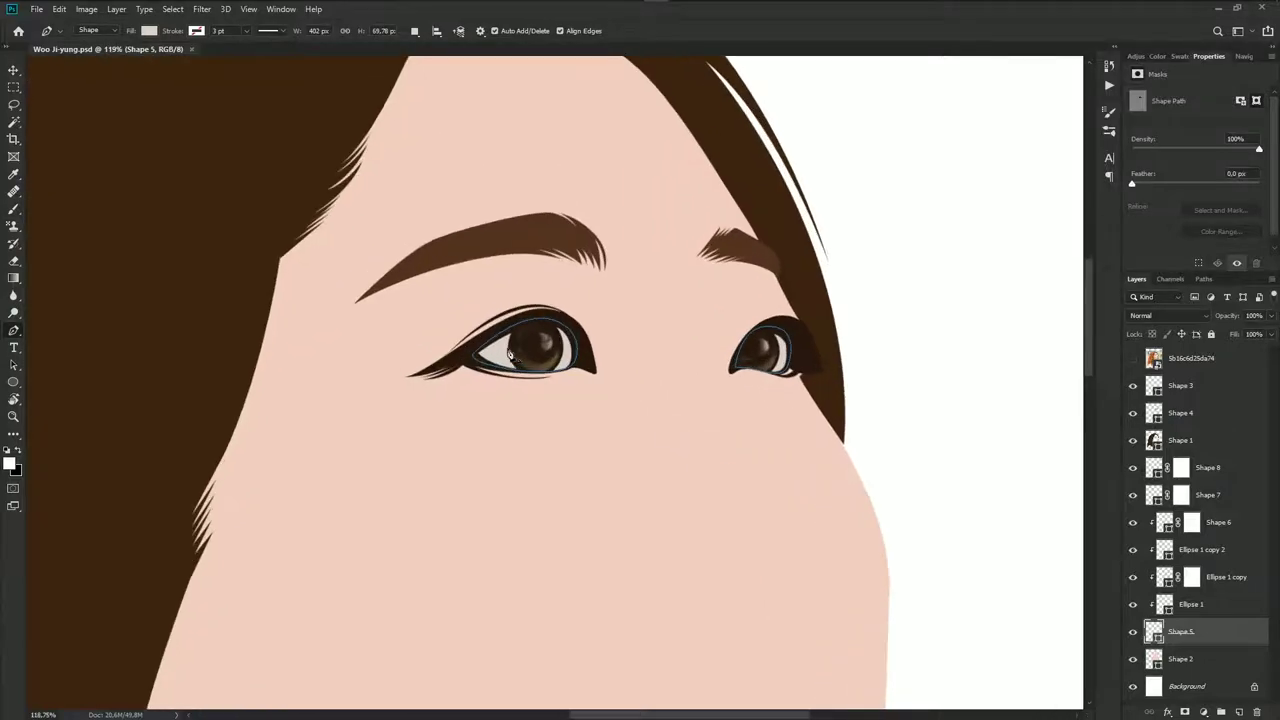
click(1133, 359)
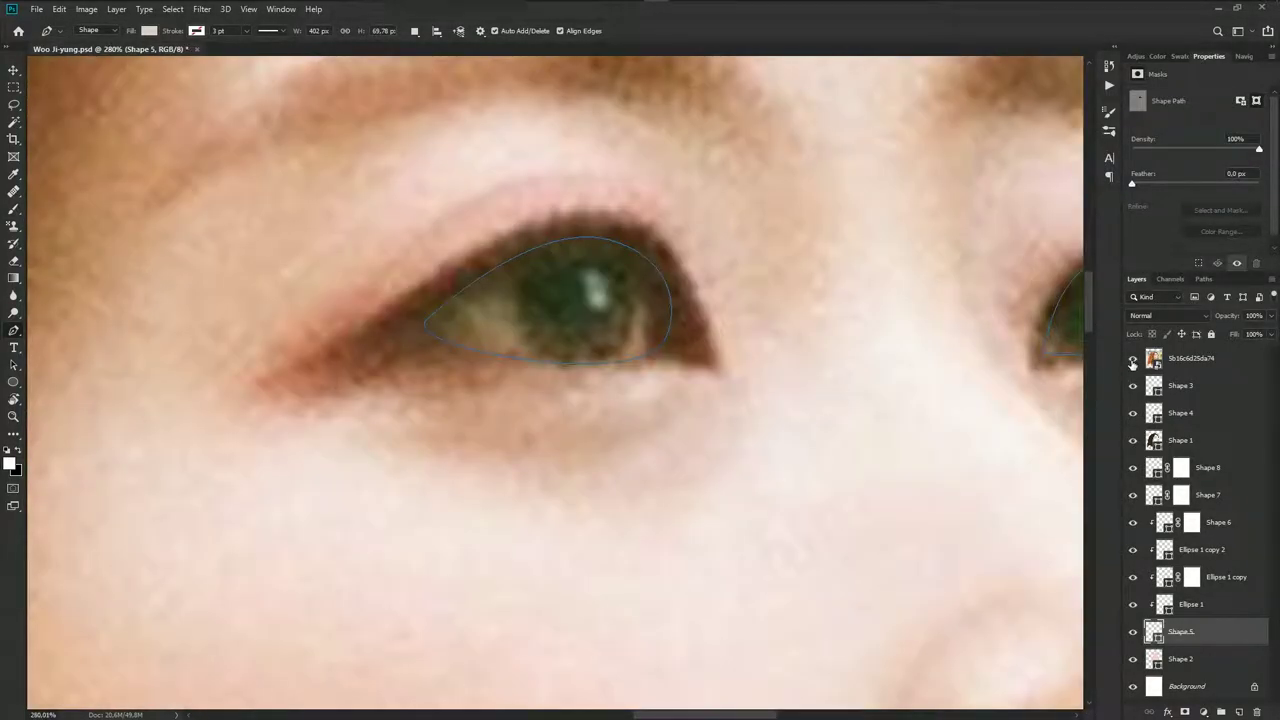
click(1133, 359)
scroll(594, 366, up, 2)
click(597, 361)
drag(526, 358, 476, 343)
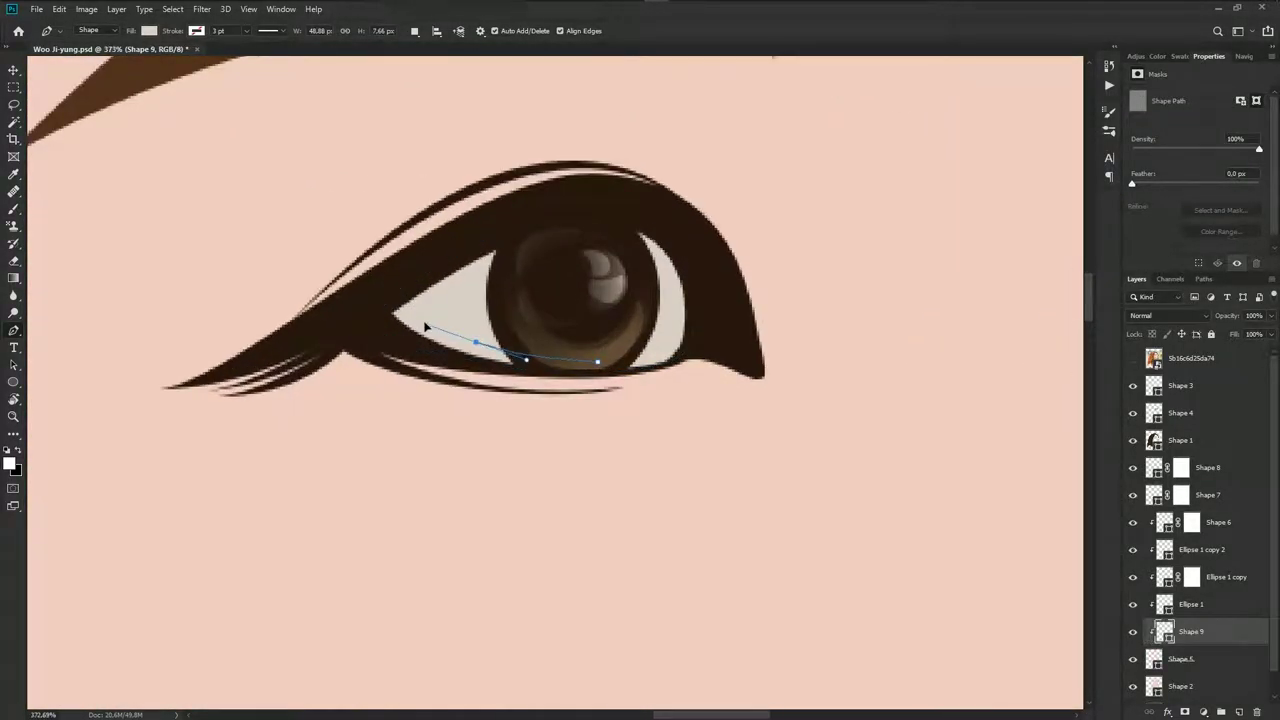
click(419, 321)
Complete the shadow path over the iris, along the upper lid and back along the lower lid
drag(614, 250, 708, 267)
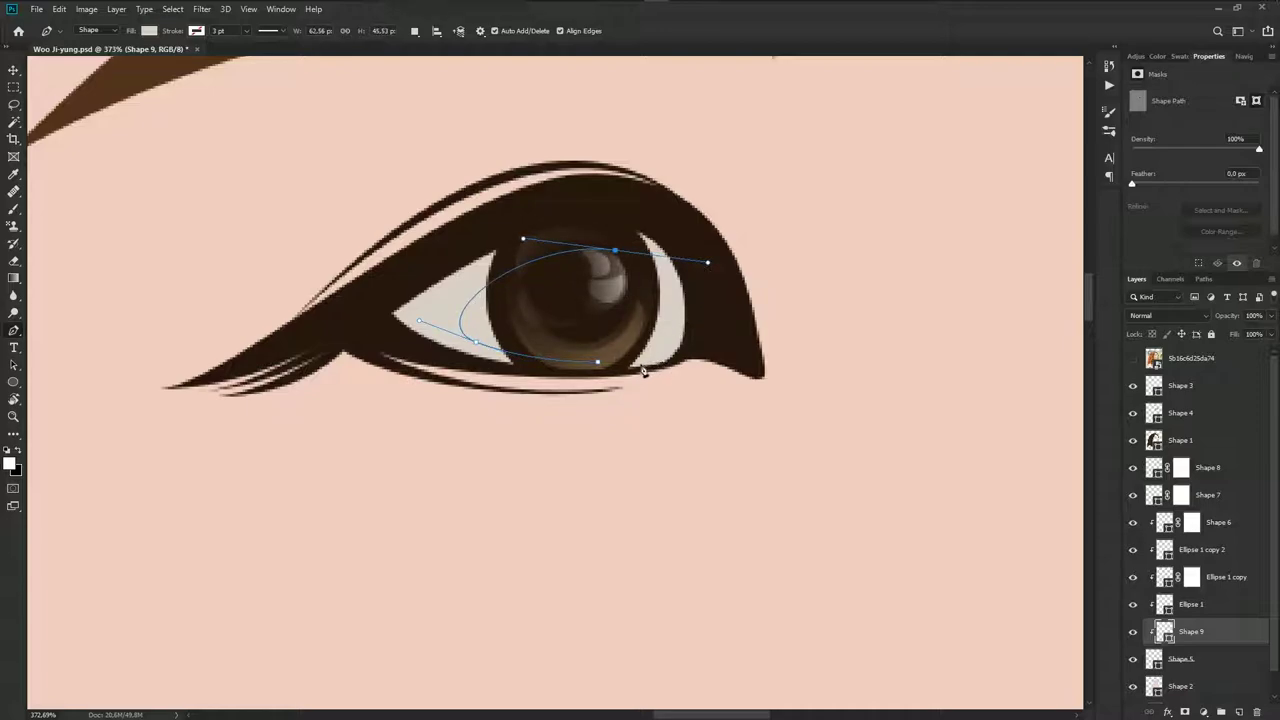
mouse_move(627, 367)
mouse_down()
mouse_move(662, 372)
mouse_move(722, 330)
mouse_up()
drag(667, 215, 597, 200)
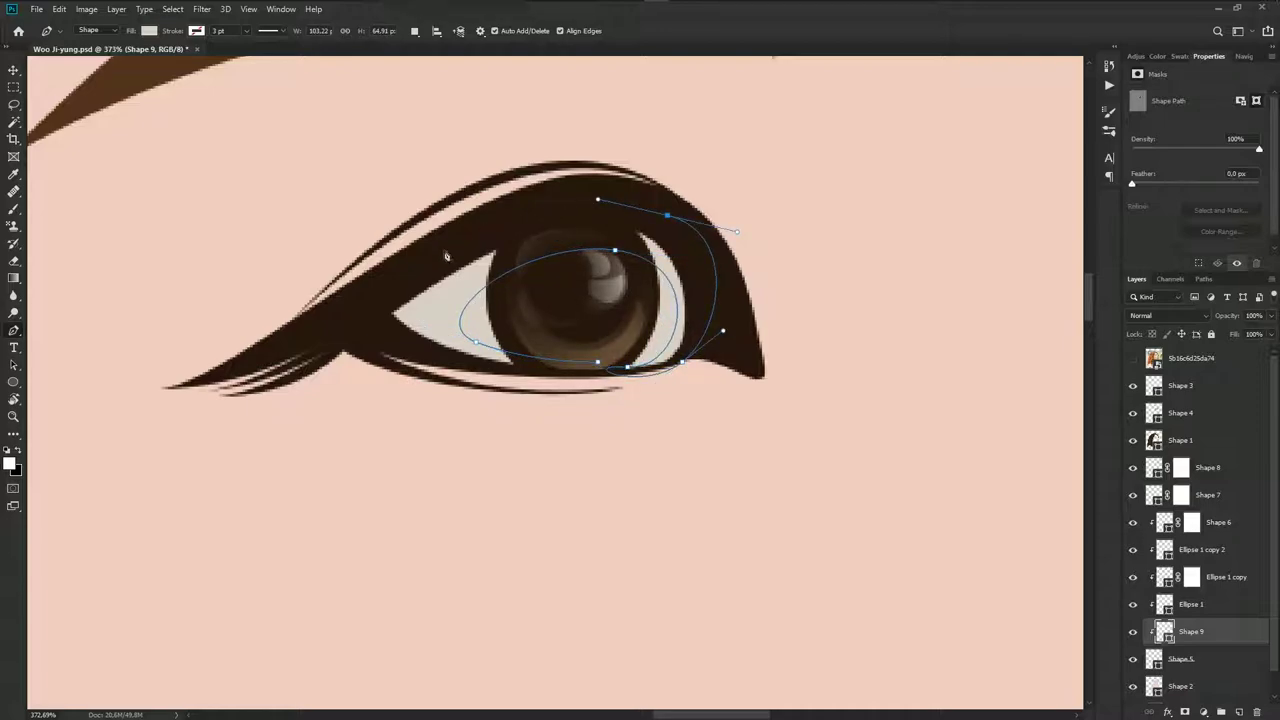
click(441, 252)
drag(366, 358, 441, 376)
drag(570, 389, 617, 389)
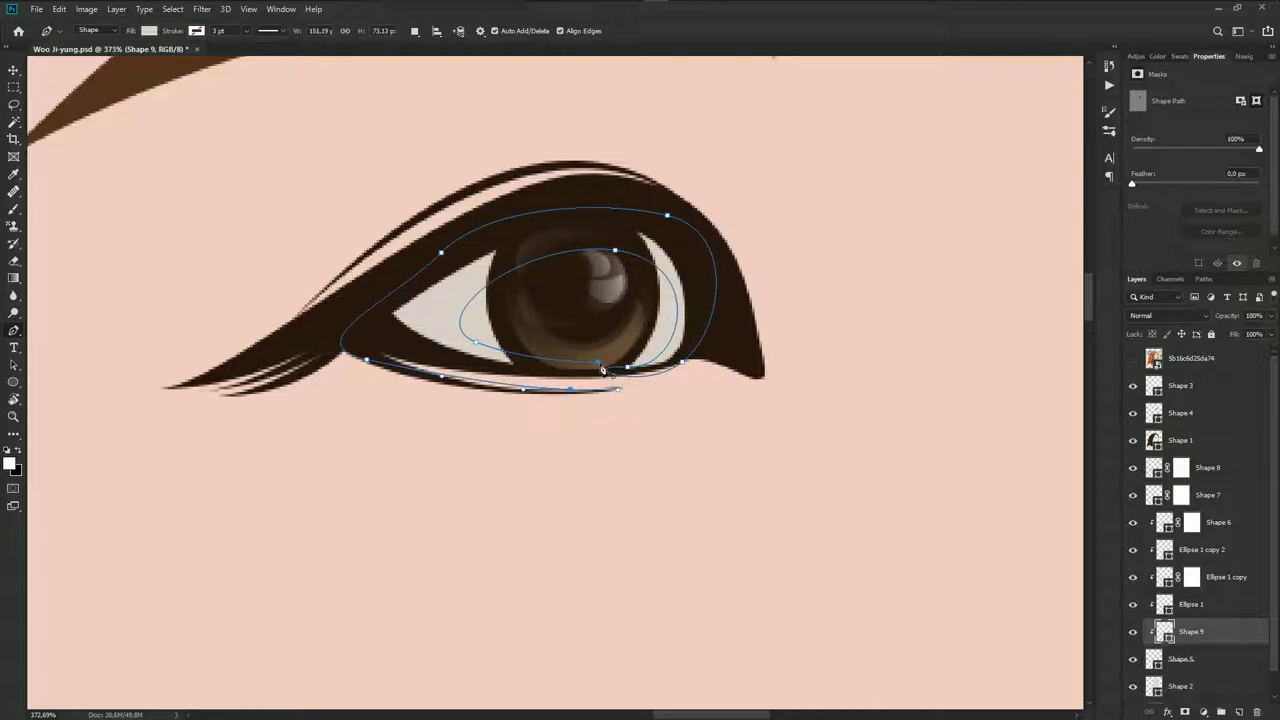
Fill the new Shape 9 shadow with greyish brown #938673
click(1133, 358)
double_click(1164, 630)
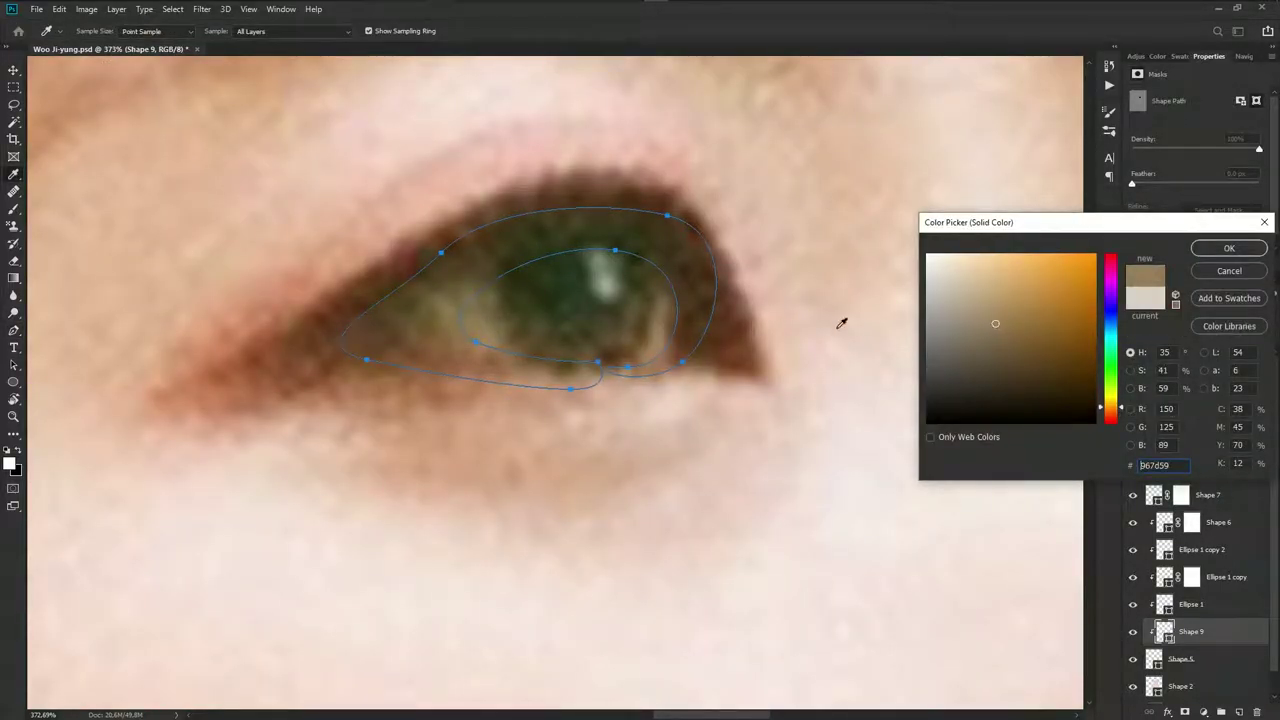
click(1231, 251)
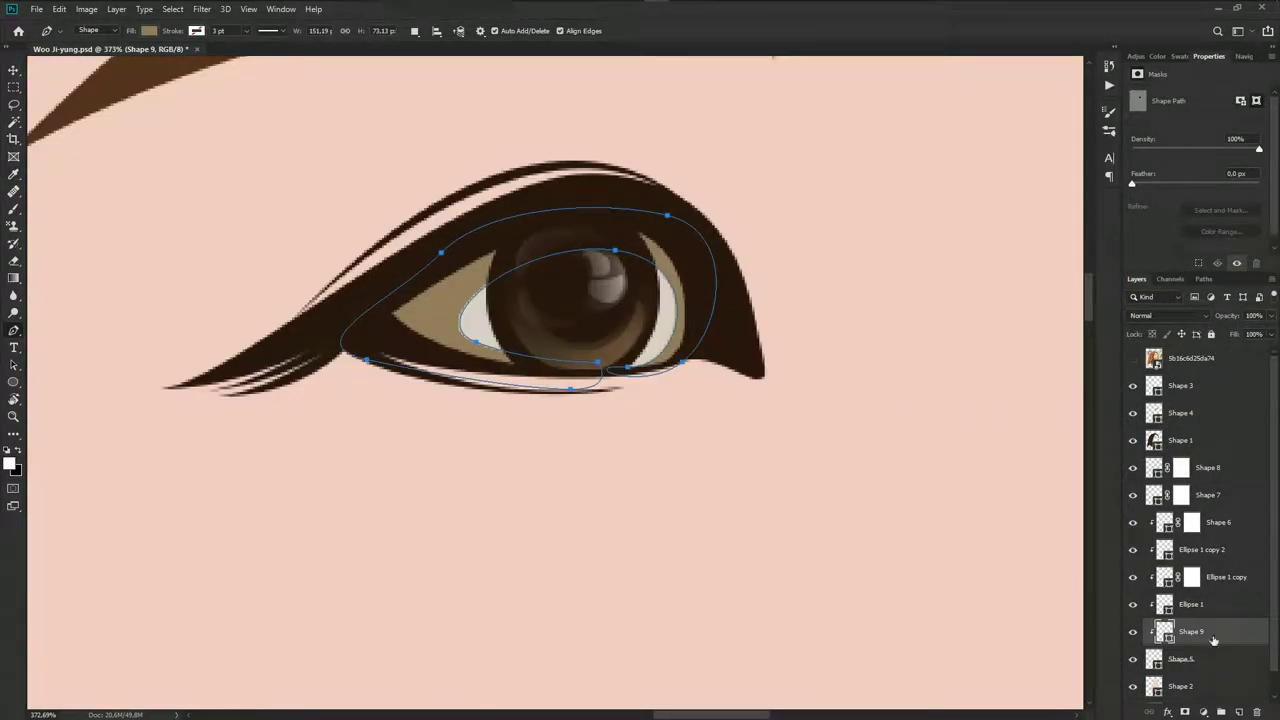
double_click(1164, 632)
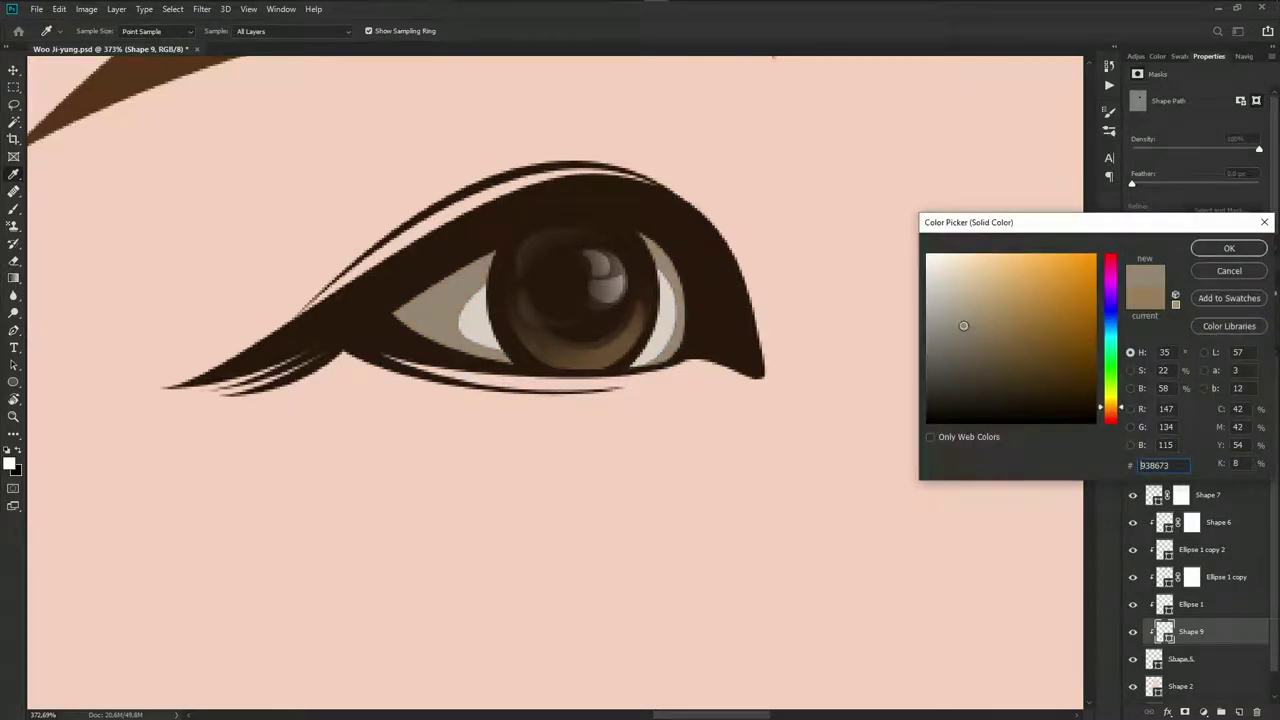
click(1229, 248)
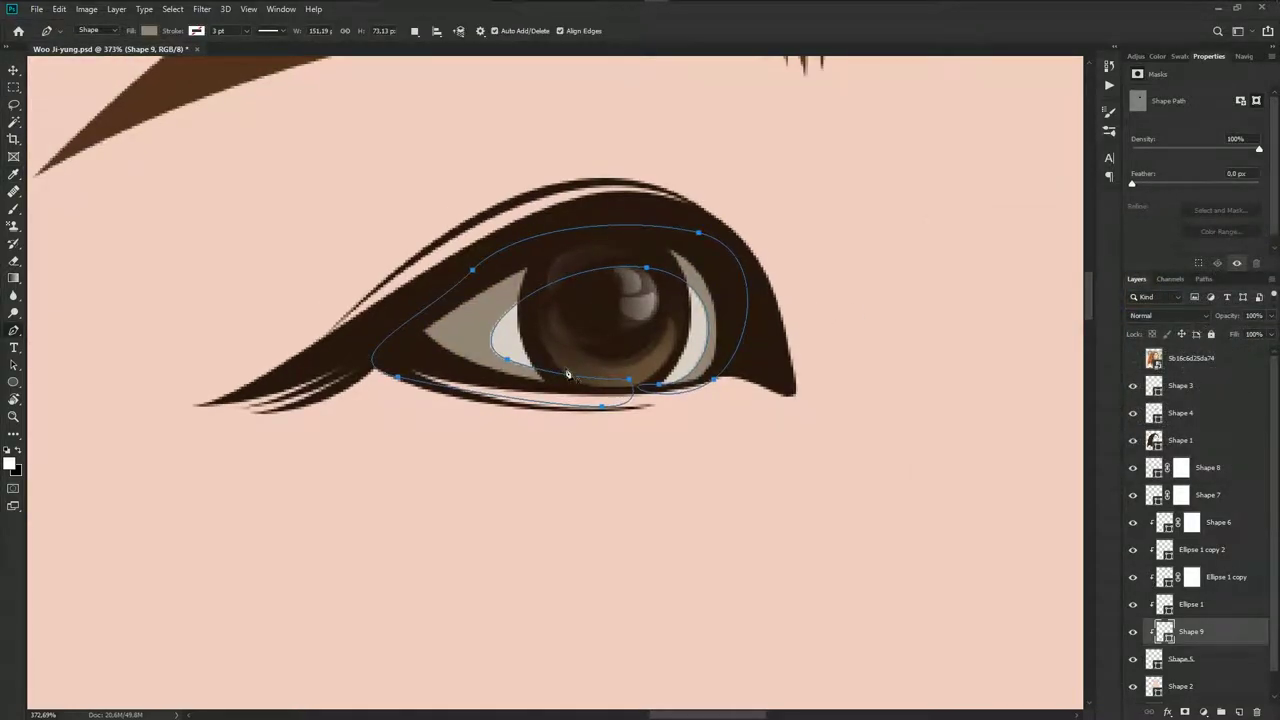
Add a layer mask to Shape 9 and paint black to fade the shading near the iris
click(575, 386)
click(437, 325)
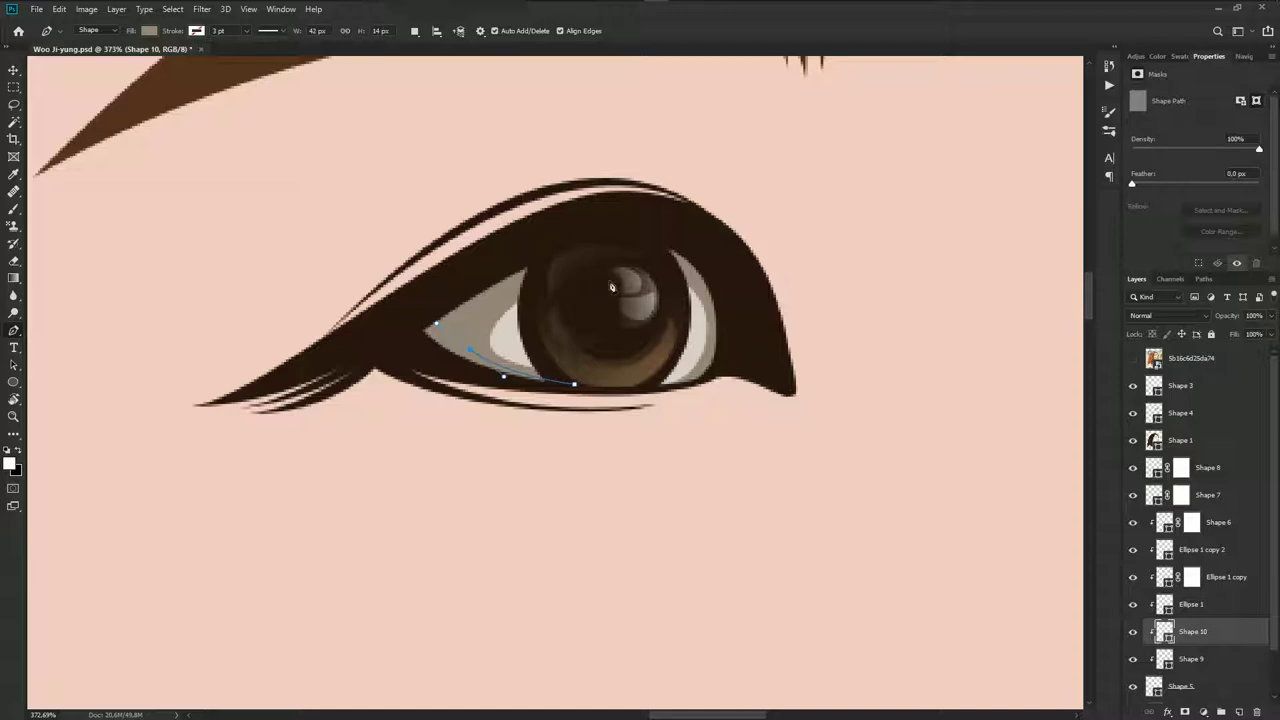
key(ctrl+z)
key(ctrl+z)
key(ctrl+z)
click(1192, 708)
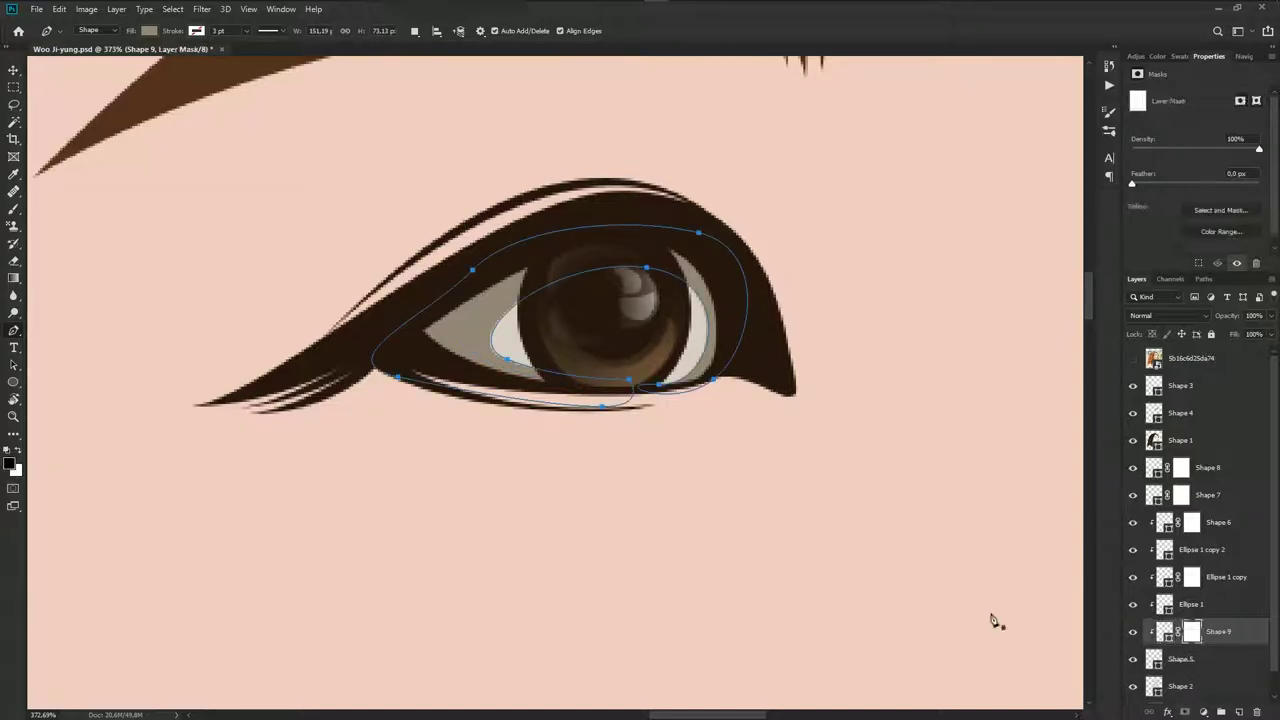
key(b)
key(x)
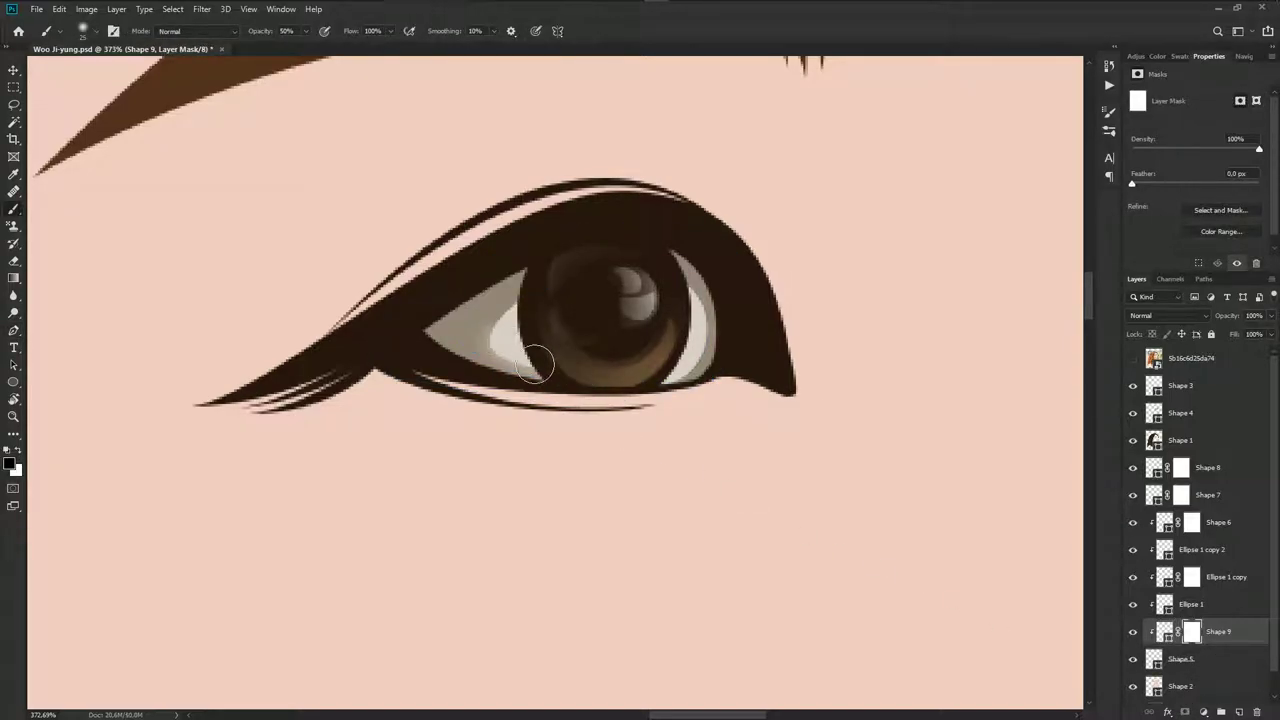
mouse_move(534, 357)
mouse_down()
mouse_move(578, 297)
mouse_move(640, 360)
mouse_move(663, 323)
mouse_move(660, 337)
mouse_move(594, 286)
mouse_move(527, 308)
mouse_move(531, 337)
mouse_move(690, 368)
mouse_up()
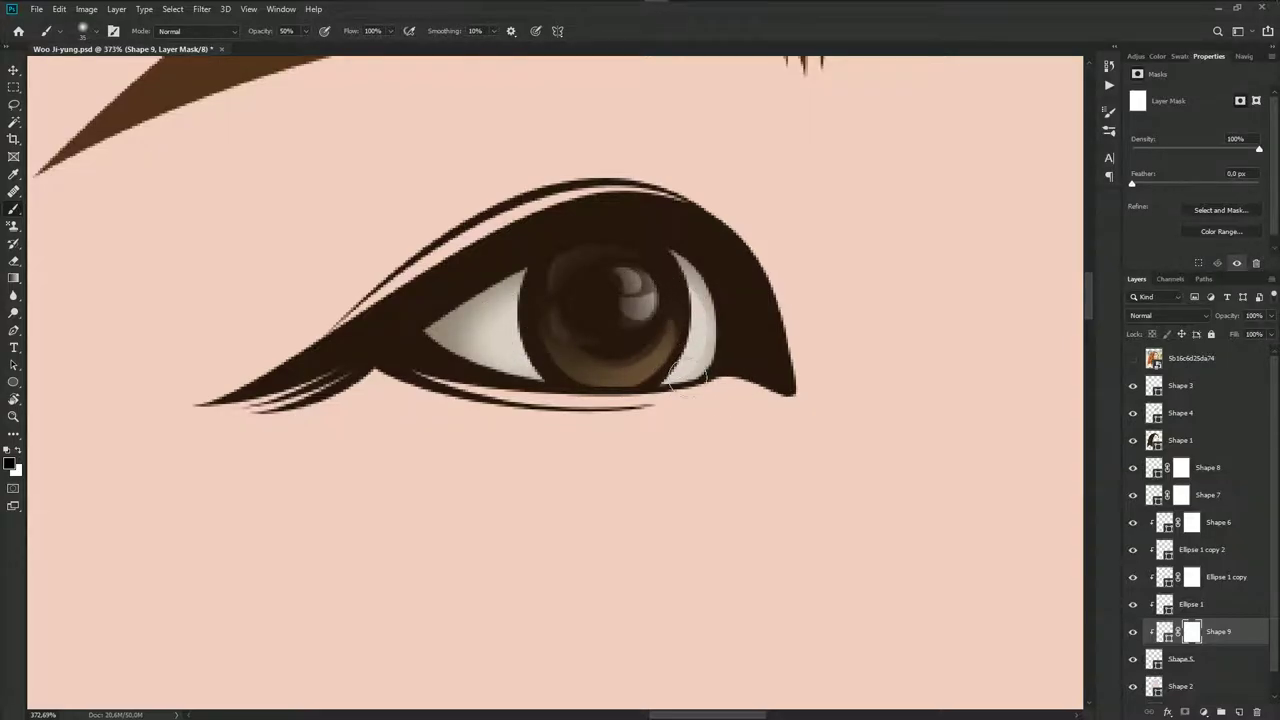
Pen-trace a new closed shading path wrapping around the eye white
key(p)
drag(427, 332, 465, 351)
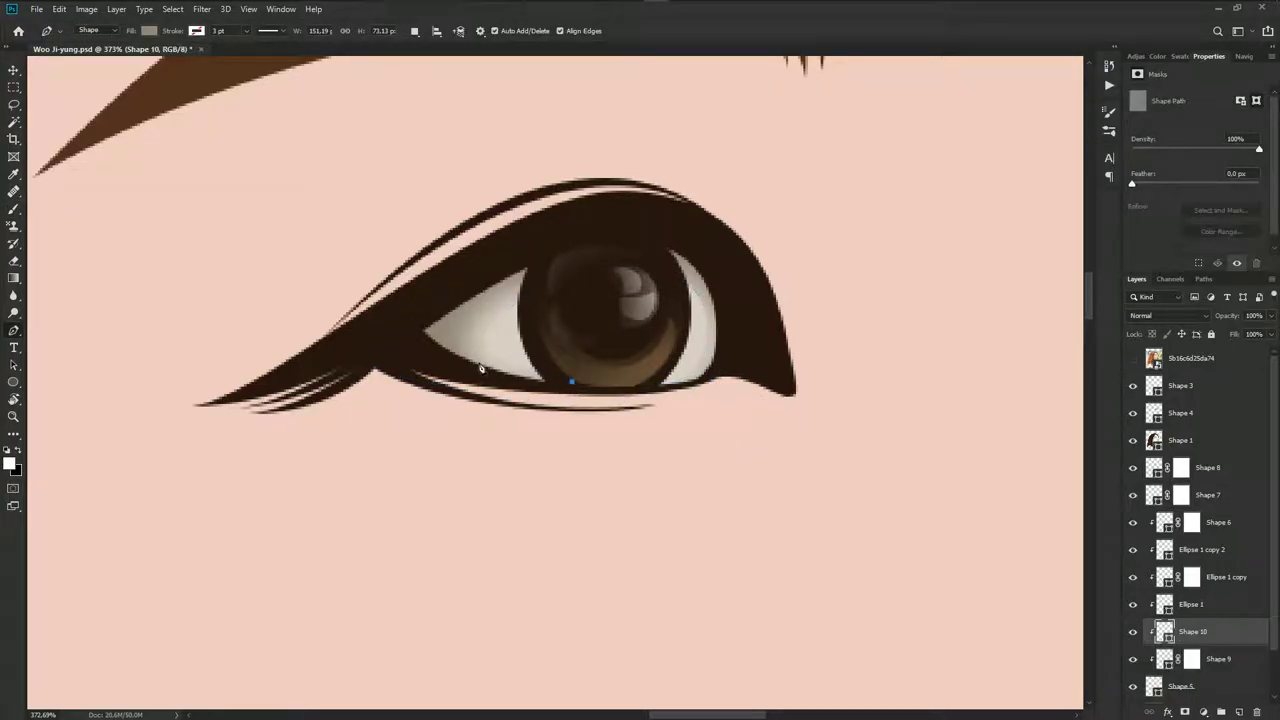
click(571, 381)
drag(637, 283, 746, 293)
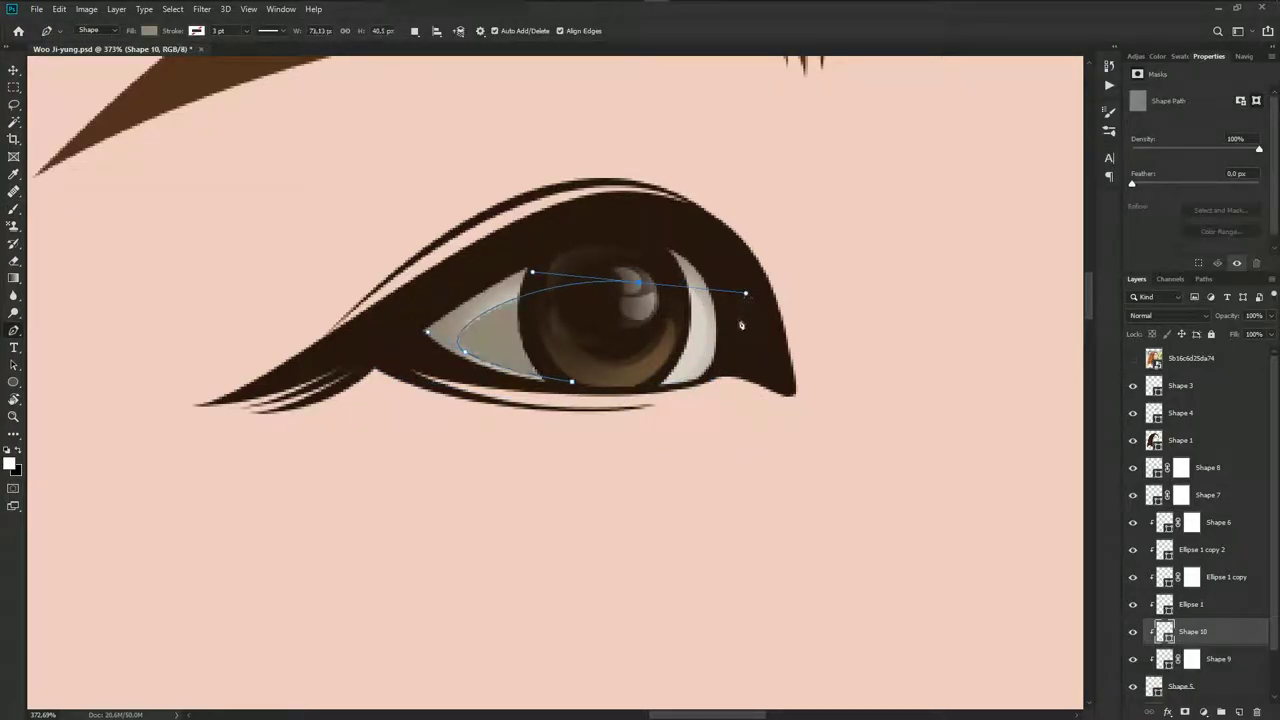
click(623, 391)
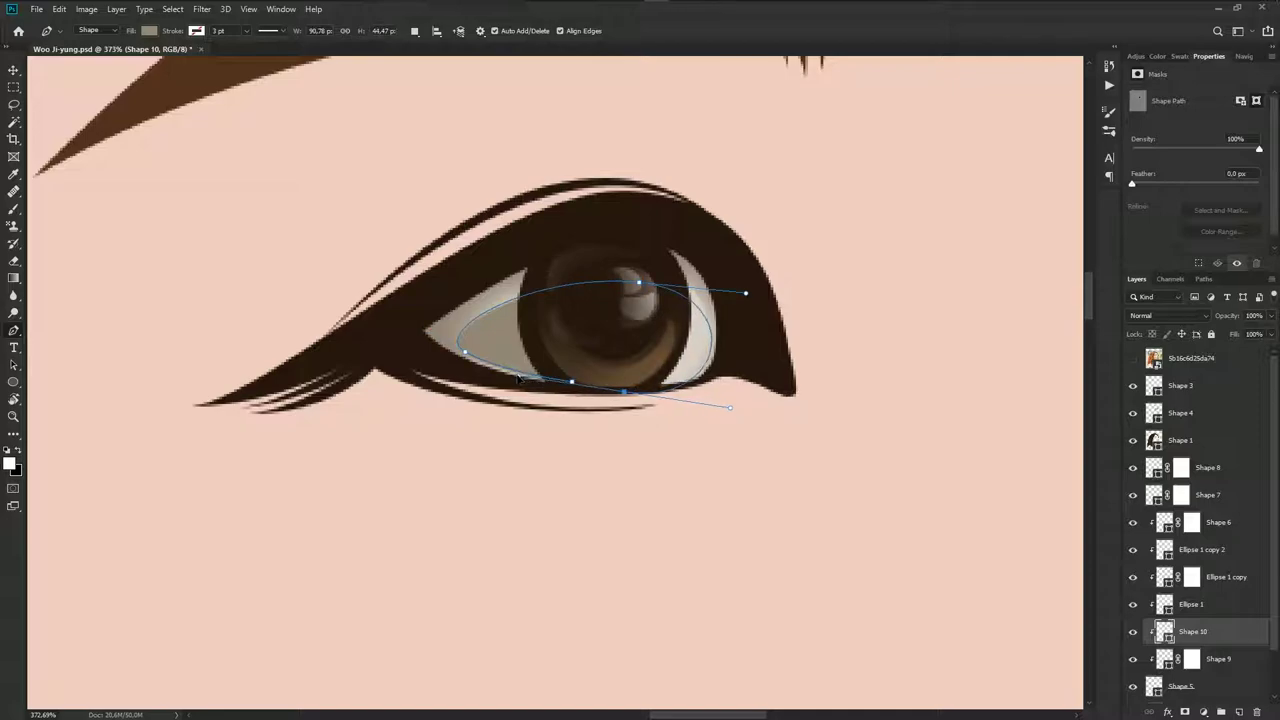
drag(740, 370, 766, 312)
drag(671, 217, 660, 216)
click(445, 264)
click(377, 386)
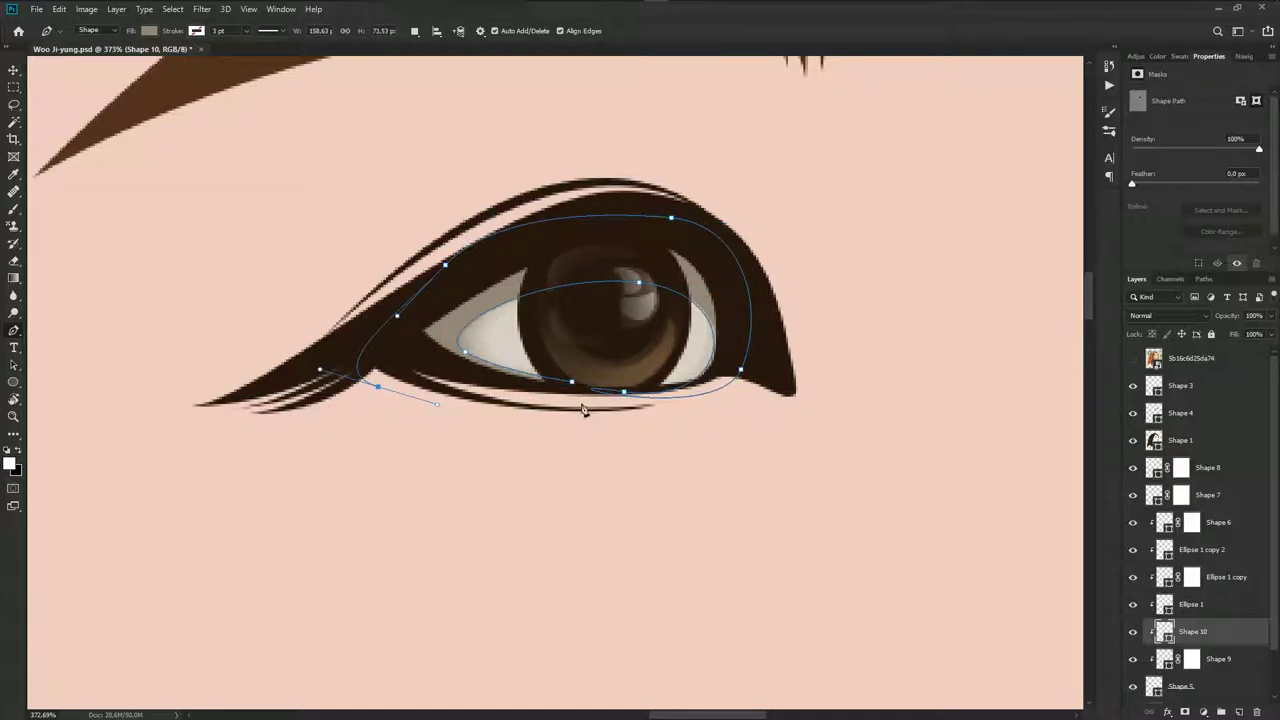
click(571, 381)
Fill Shape 10 with greyish brown #6f6551 and add a layer mask
click(1133, 358)
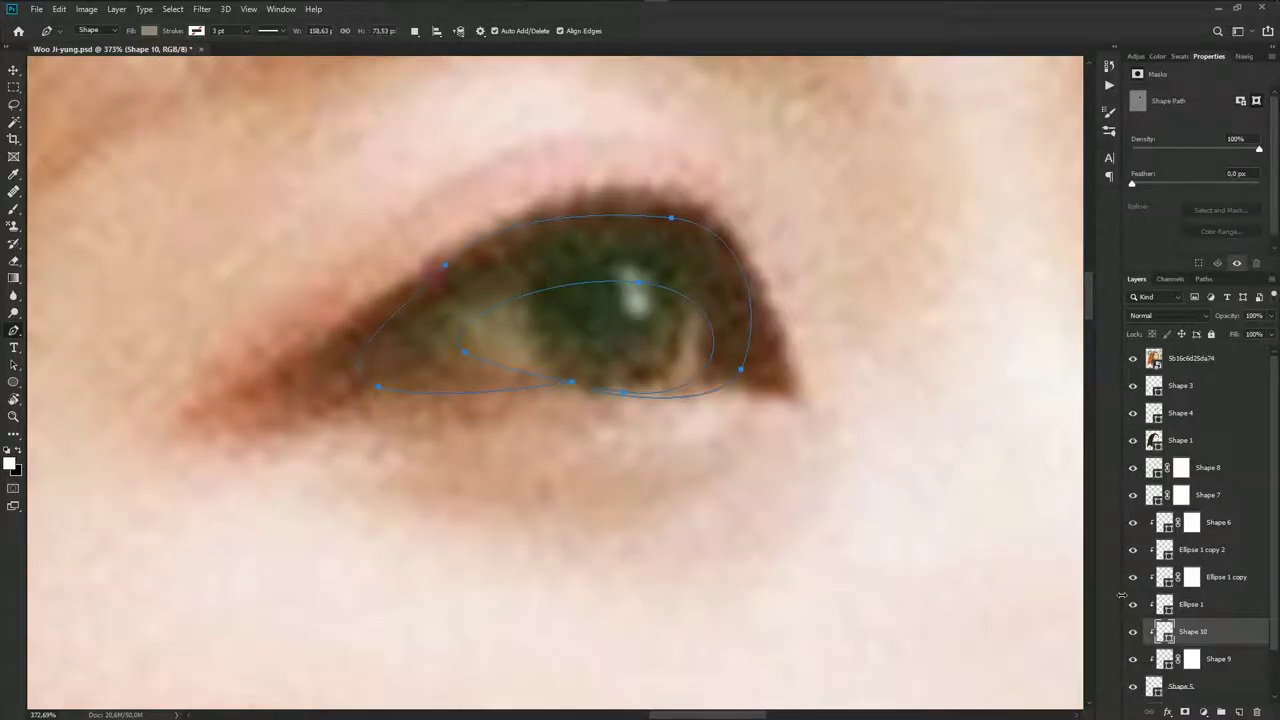
double_click(1163, 631)
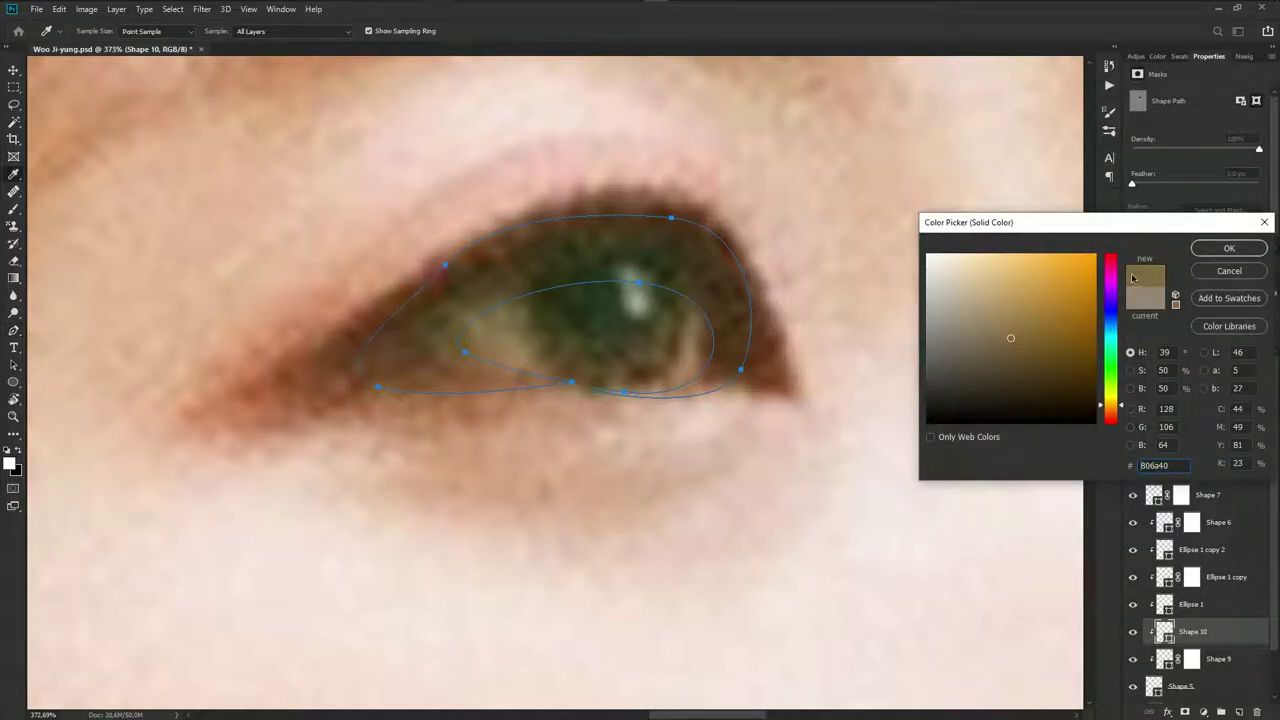
click(1229, 248)
click(1133, 358)
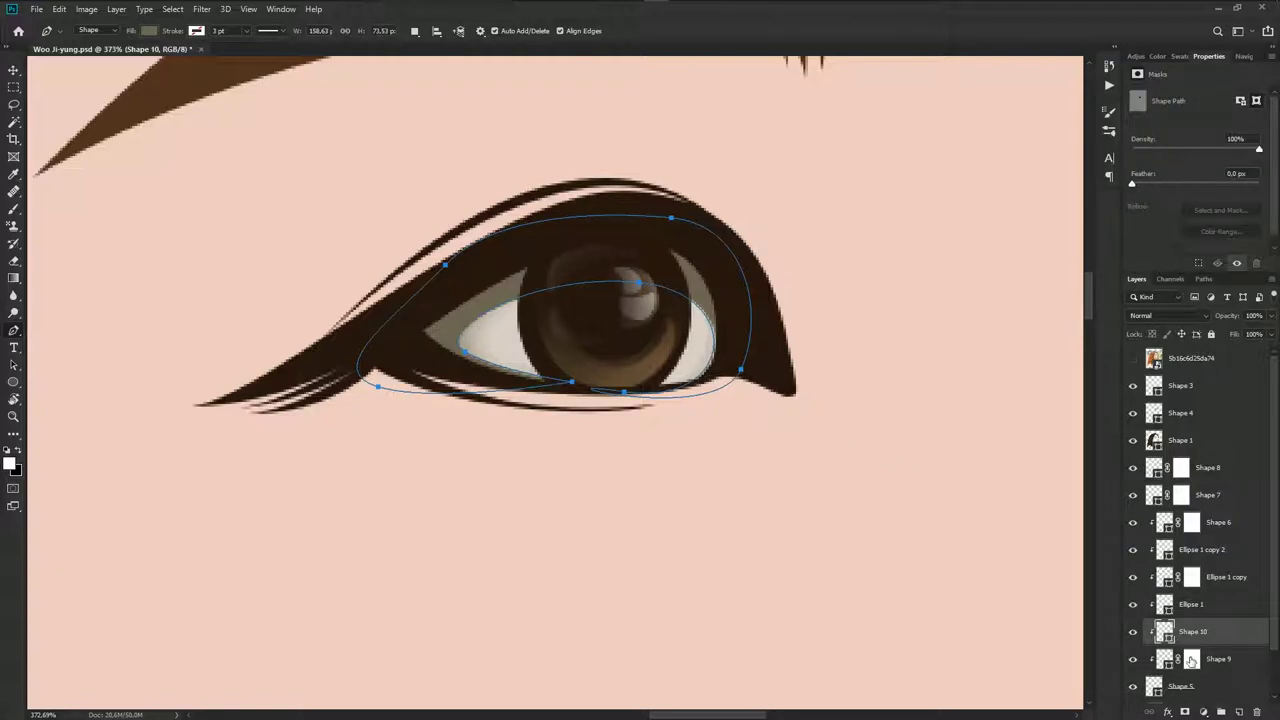
click(1185, 712)
Check Shape 10 against the reference photo and finish its path
key(b)
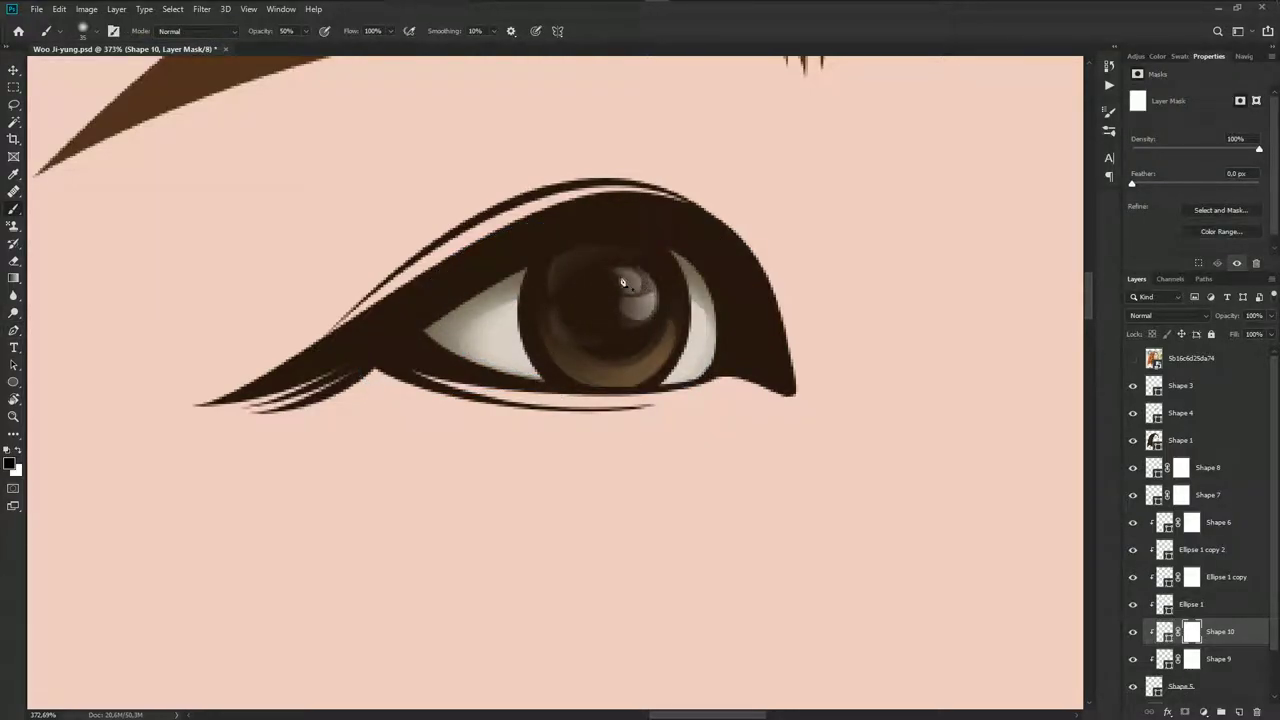
scroll(600, 338, down, 3)
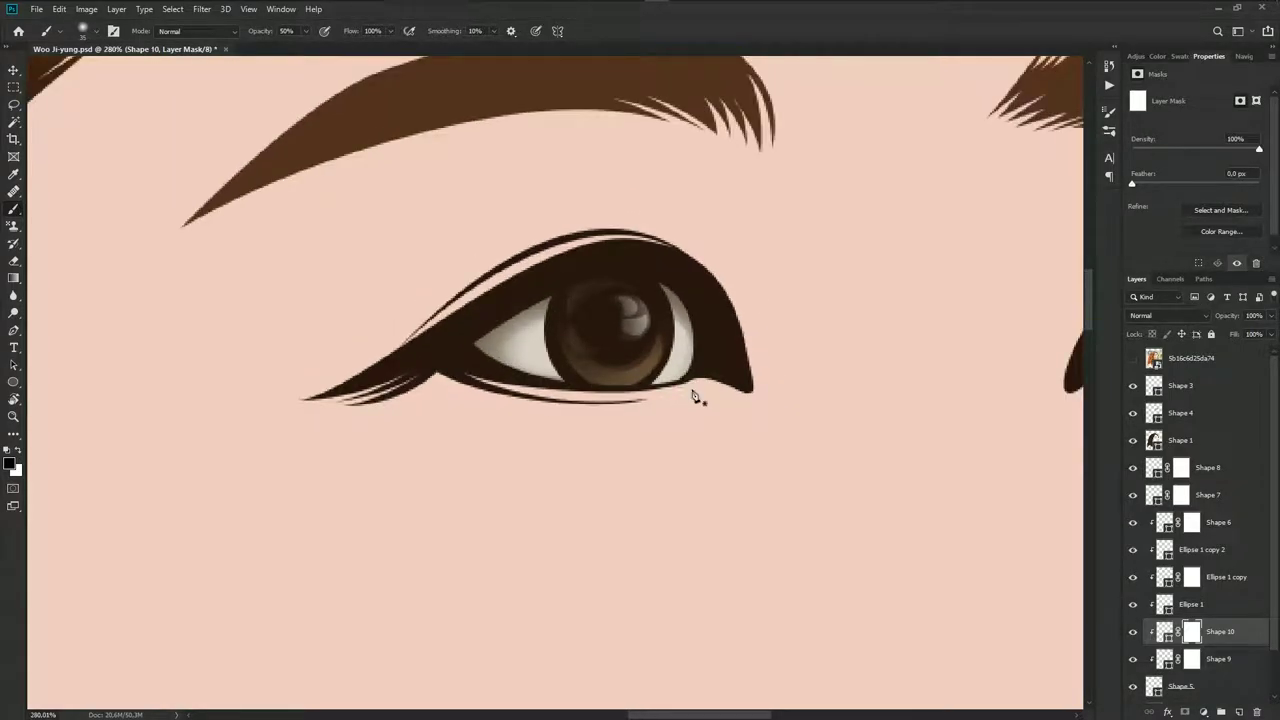
scroll(625, 392, up, 3)
key(p)
click(1133, 358)
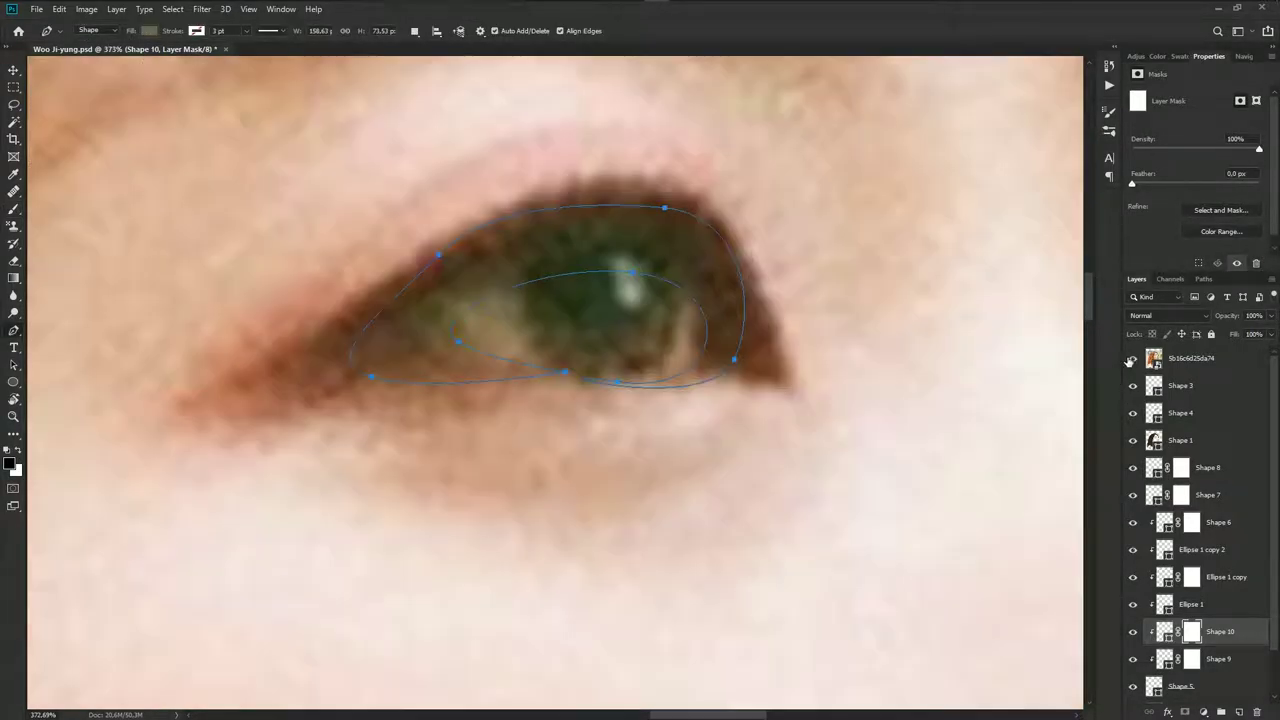
key(Escape)
Pen-trace the inner curve of a third shading shape along the eye white
click(587, 369)
click(465, 342)
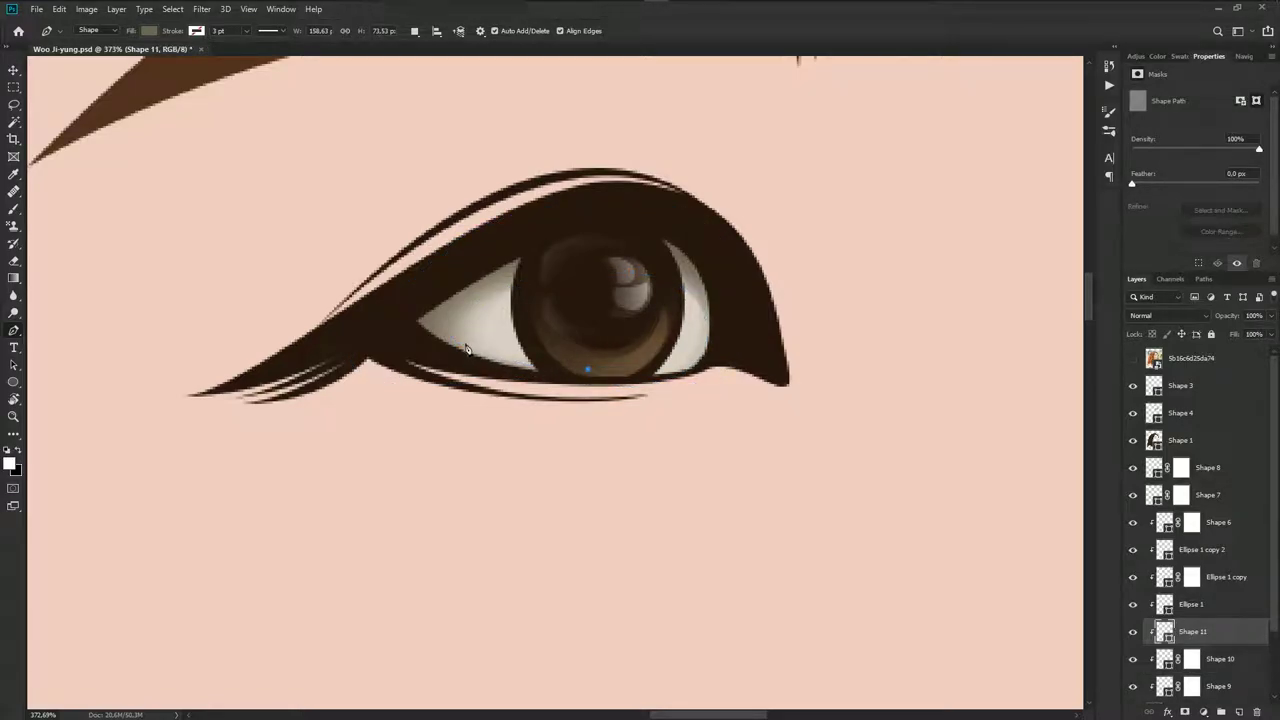
click(414, 321)
drag(638, 270, 730, 284)
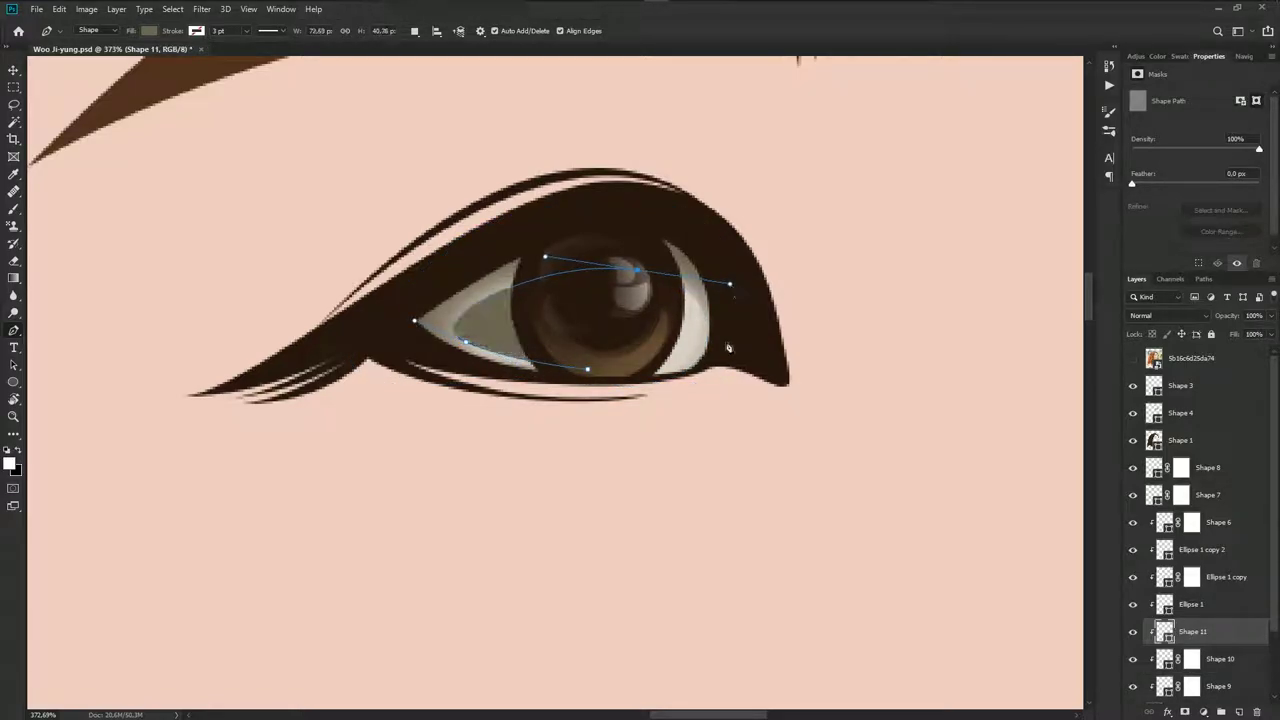
drag(635, 377, 714, 385)
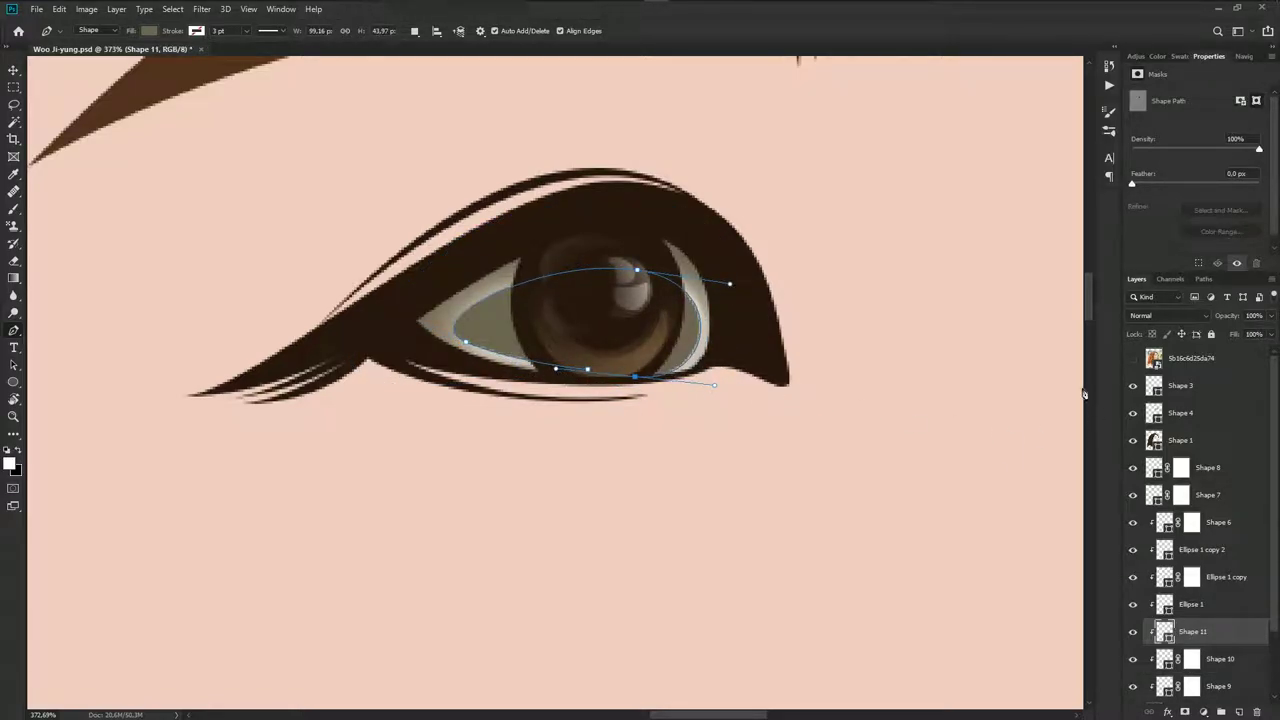
click(1133, 358)
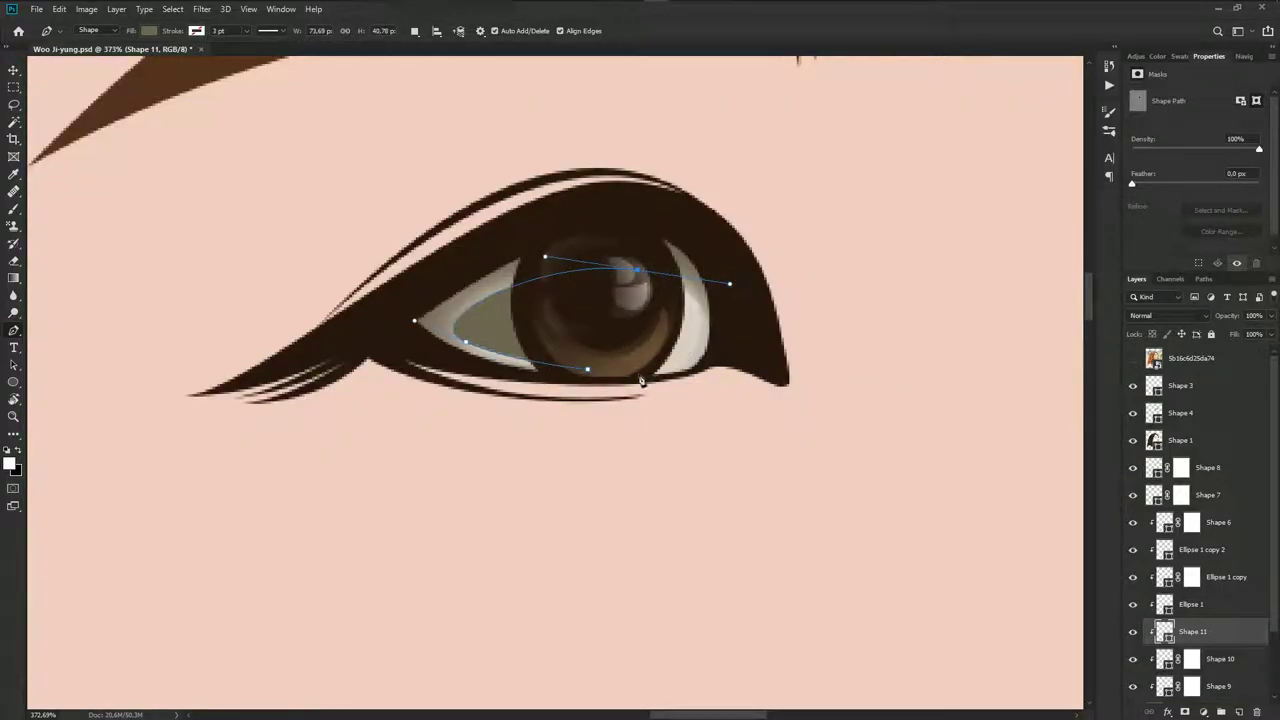
drag(555, 369, 576, 374)
Extend the shading path around the eye's outer boundary and close it
drag(733, 370, 714, 414)
drag(647, 215, 560, 212)
drag(455, 258, 420, 290)
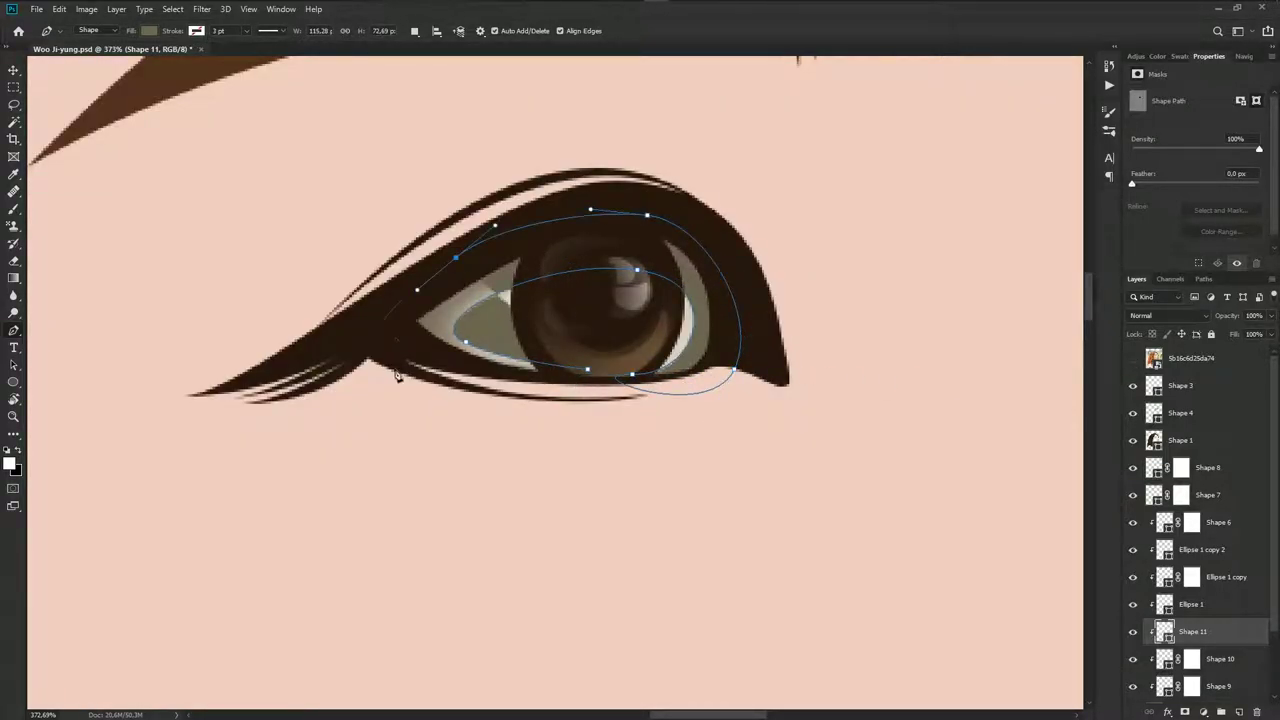
drag(391, 359, 430, 392)
drag(550, 411, 614, 399)
click(590, 372)
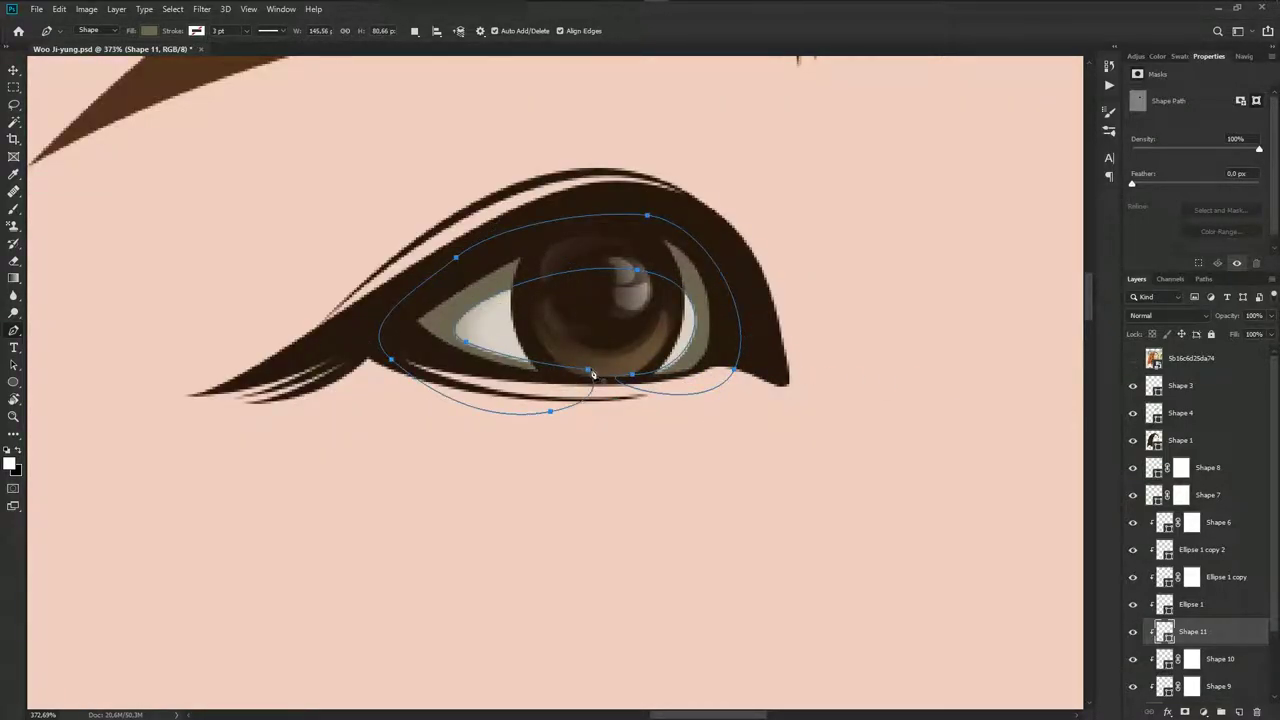
Fill Shape 11 with dark brown #463e30 and add a layer mask
double_click(1160, 632)
click(979, 376)
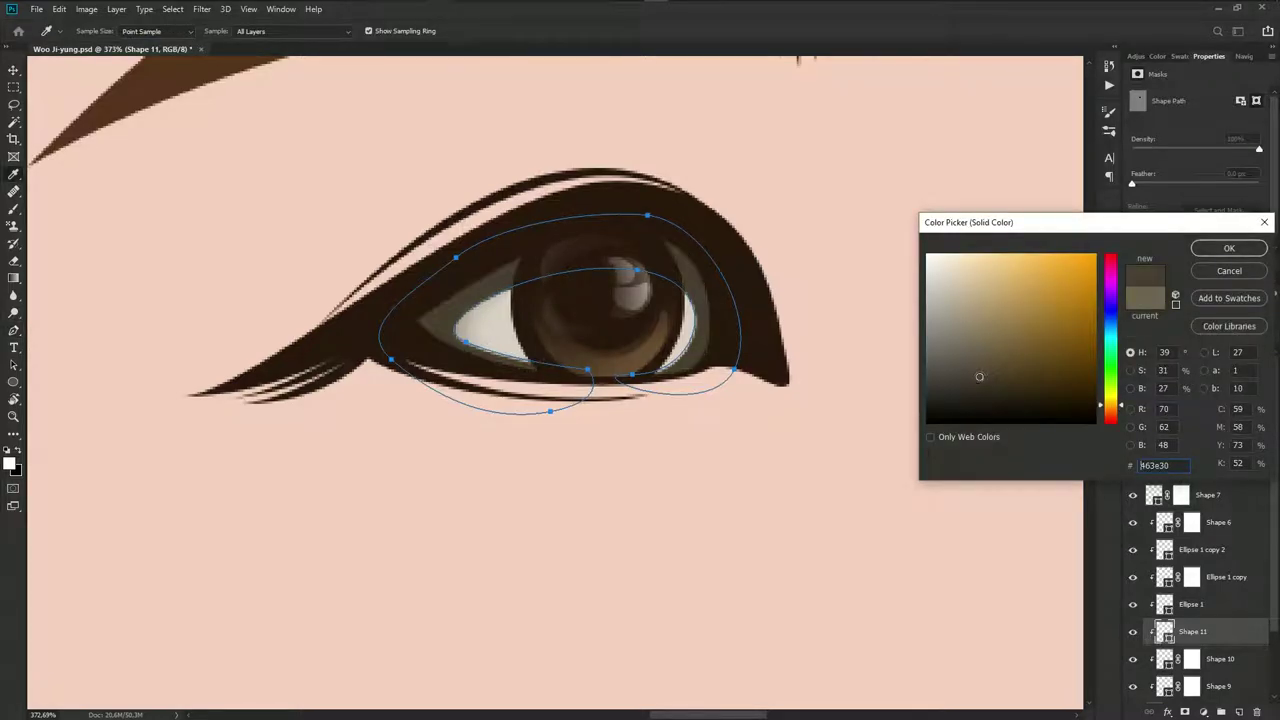
click(1200, 250)
click(1185, 712)
Brush on the mask to fade Shape 11's shading away from the eye-white centres
key(b)
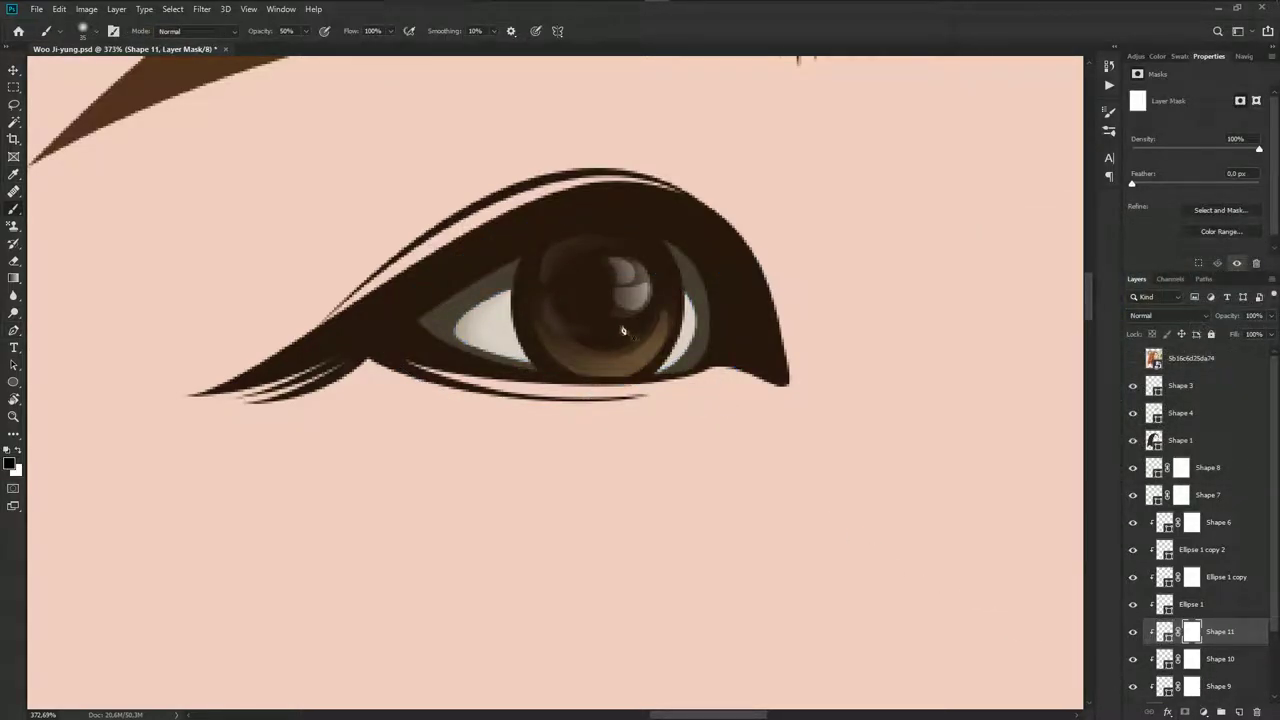
drag(690, 280, 700, 356)
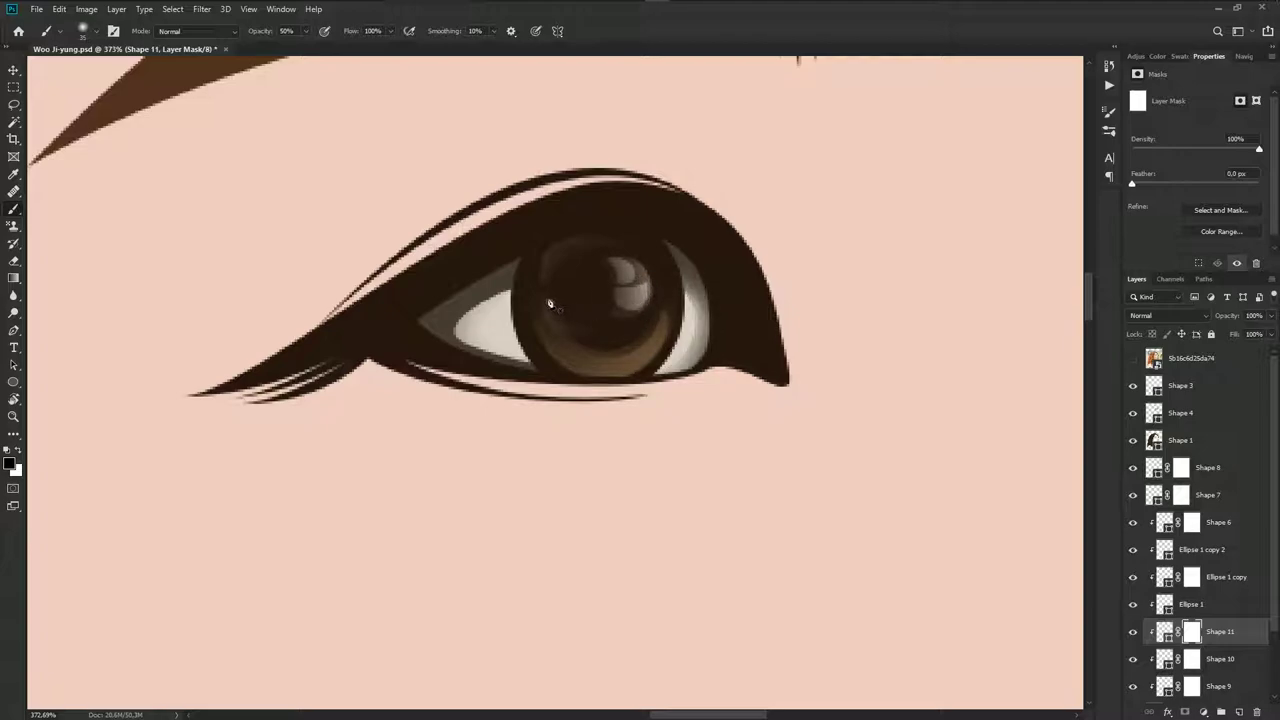
drag(470, 346, 520, 300)
mouse_move(445, 320)
mouse_down()
mouse_move(507, 322)
mouse_move(500, 360)
mouse_up()
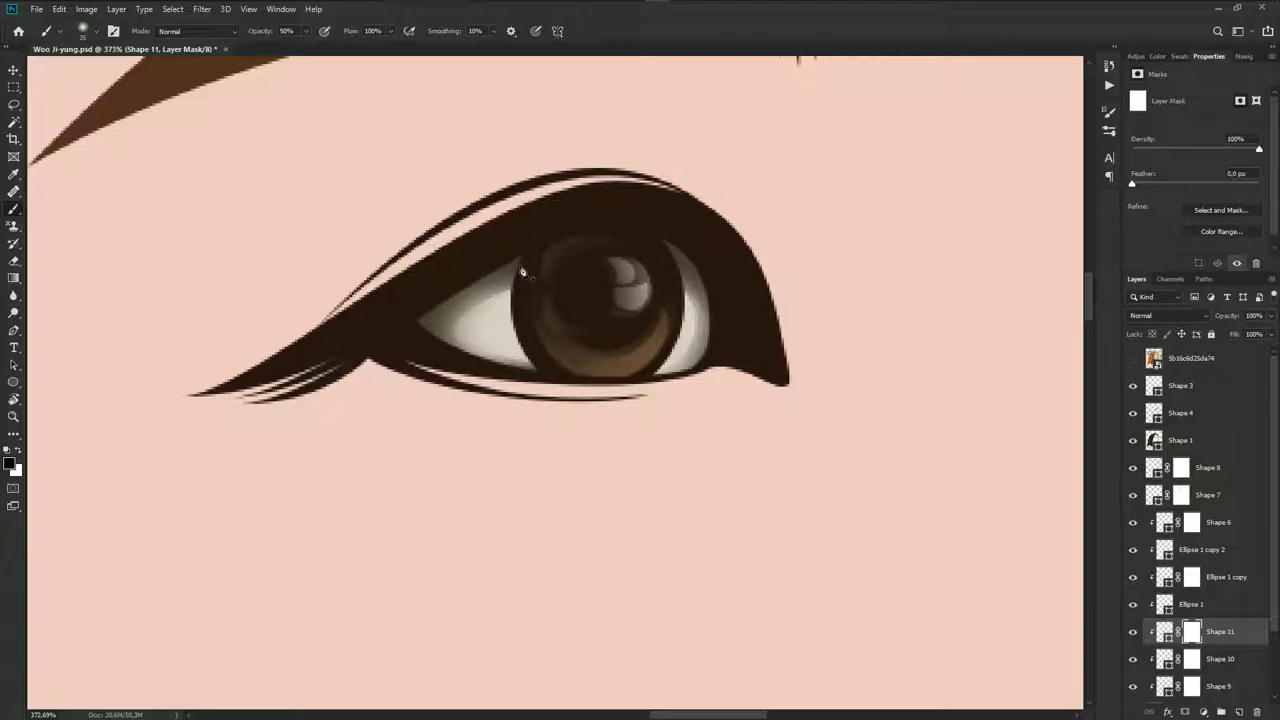
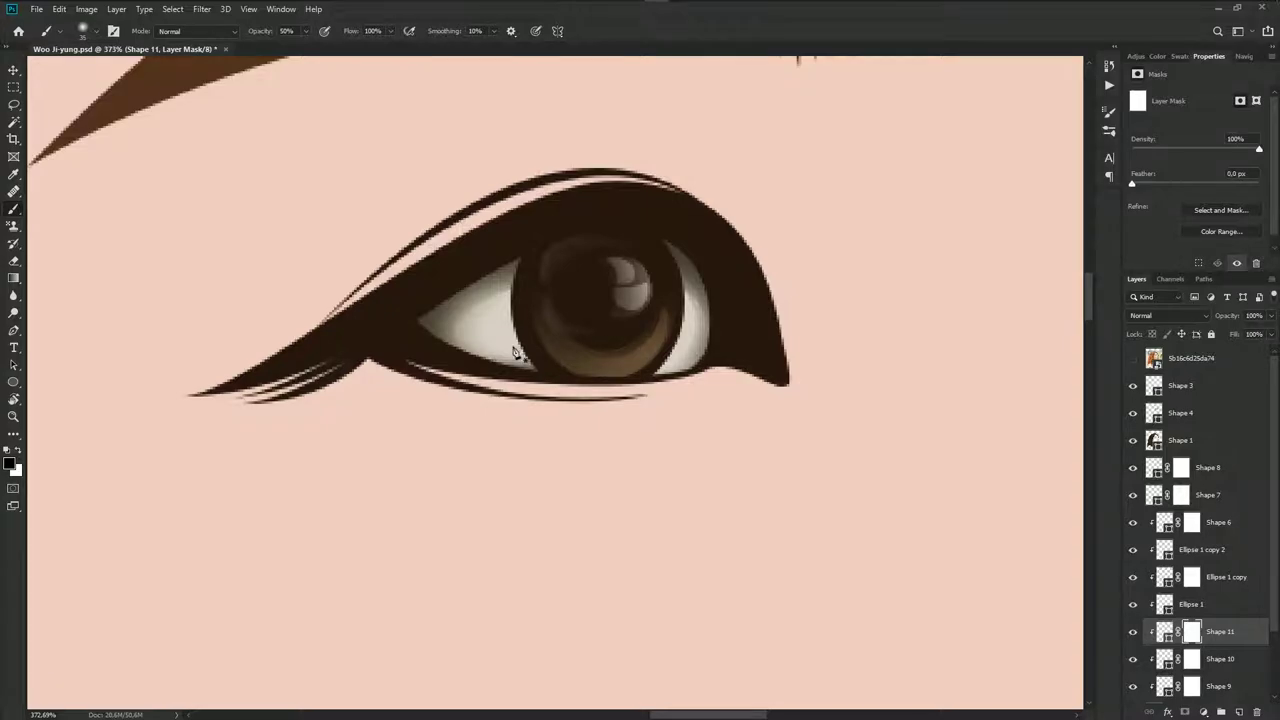
Restore grey shading on the eye white by painting the Shape 11 mask
scroll(514, 354, down, 1)
key(x)
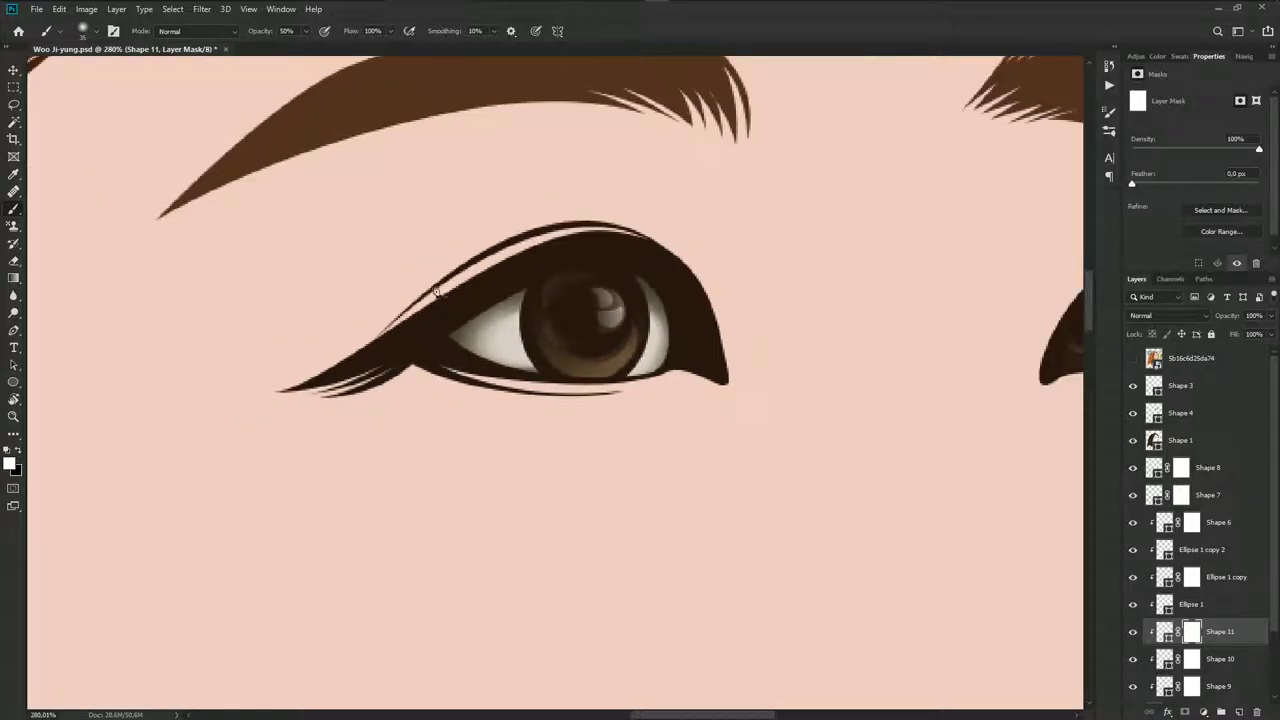
drag(520, 300, 470, 330)
key(x)
key(x)
scroll(510, 385, down, 1)
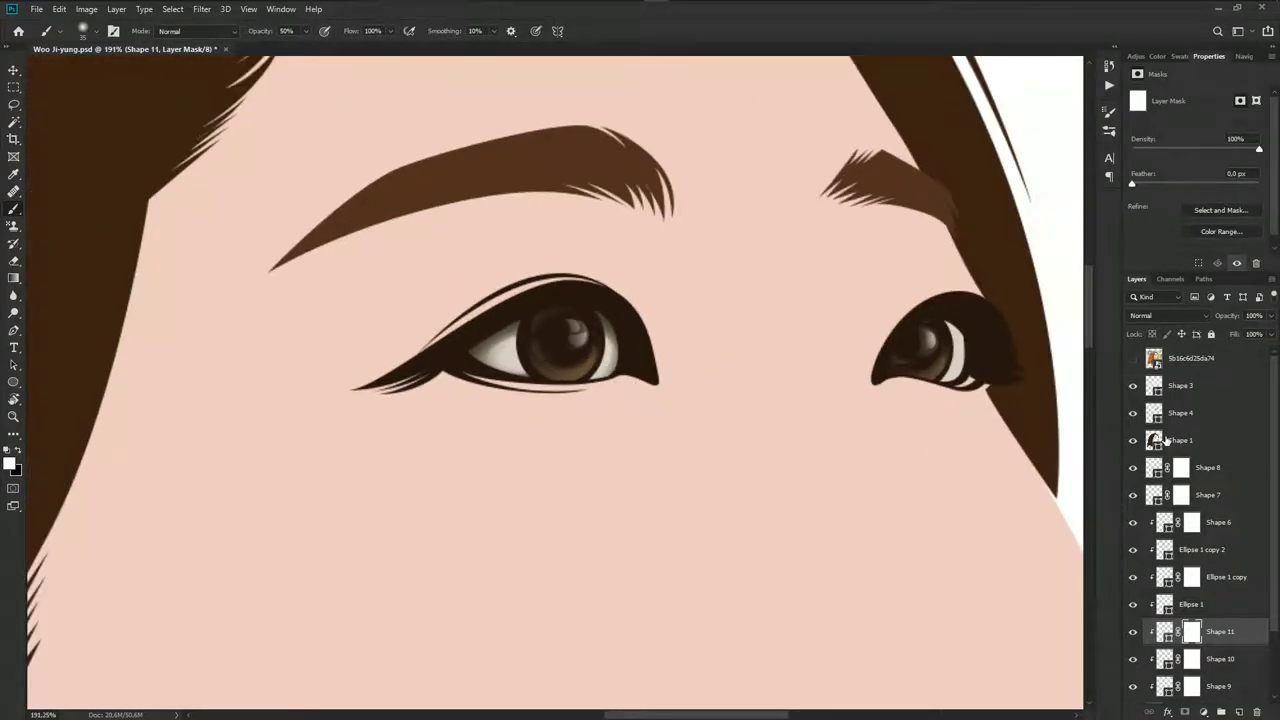
click(1133, 362)
scroll(508, 368, up, 1)
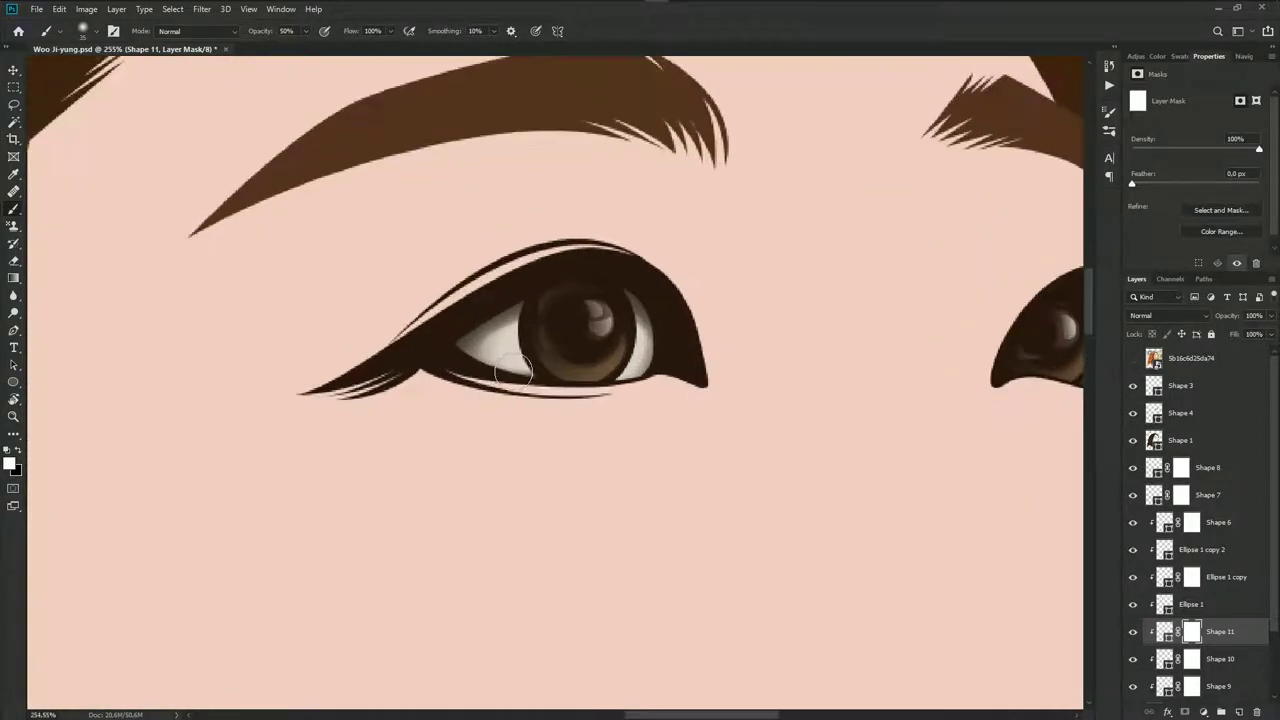
scroll(508, 368, up, 1)
Trace a crescent shape along the right edge of the iris, checking the reference photo
key(p)
scroll(508, 368, up, 1)
click(1132, 359)
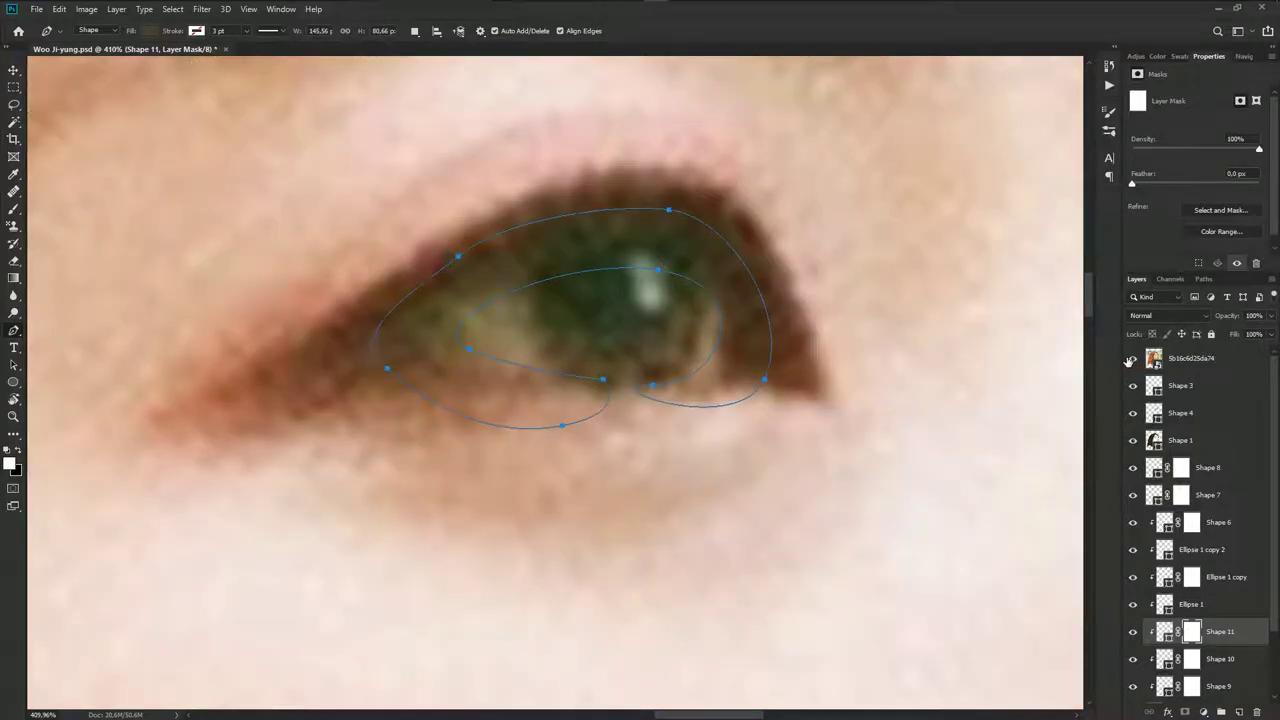
click(1133, 358)
scroll(700, 300, up, 1)
click(698, 292)
click(716, 343)
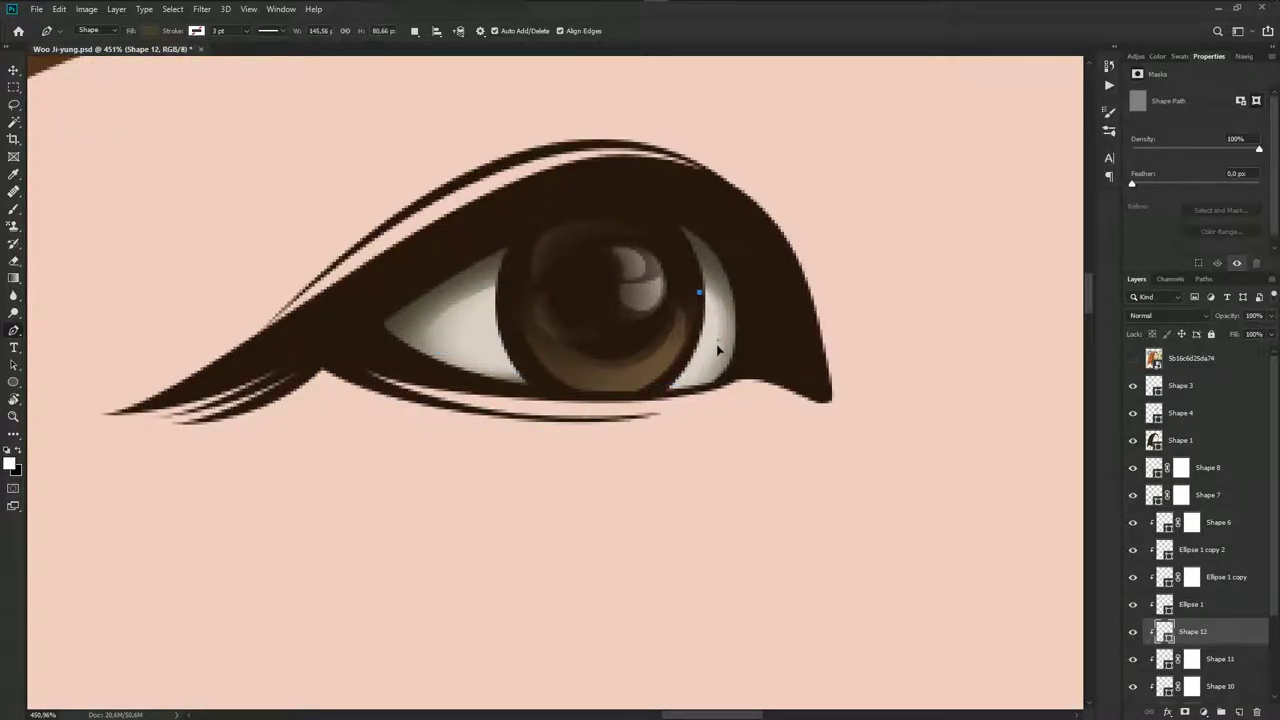
click(697, 376)
click(663, 380)
drag(699, 294, 712, 318)
Fill the crescent off-white (#f9f3ee) and give it a layer mask
double_click(1162, 630)
drag(939, 273, 930, 256)
click(1228, 248)
click(1186, 712)
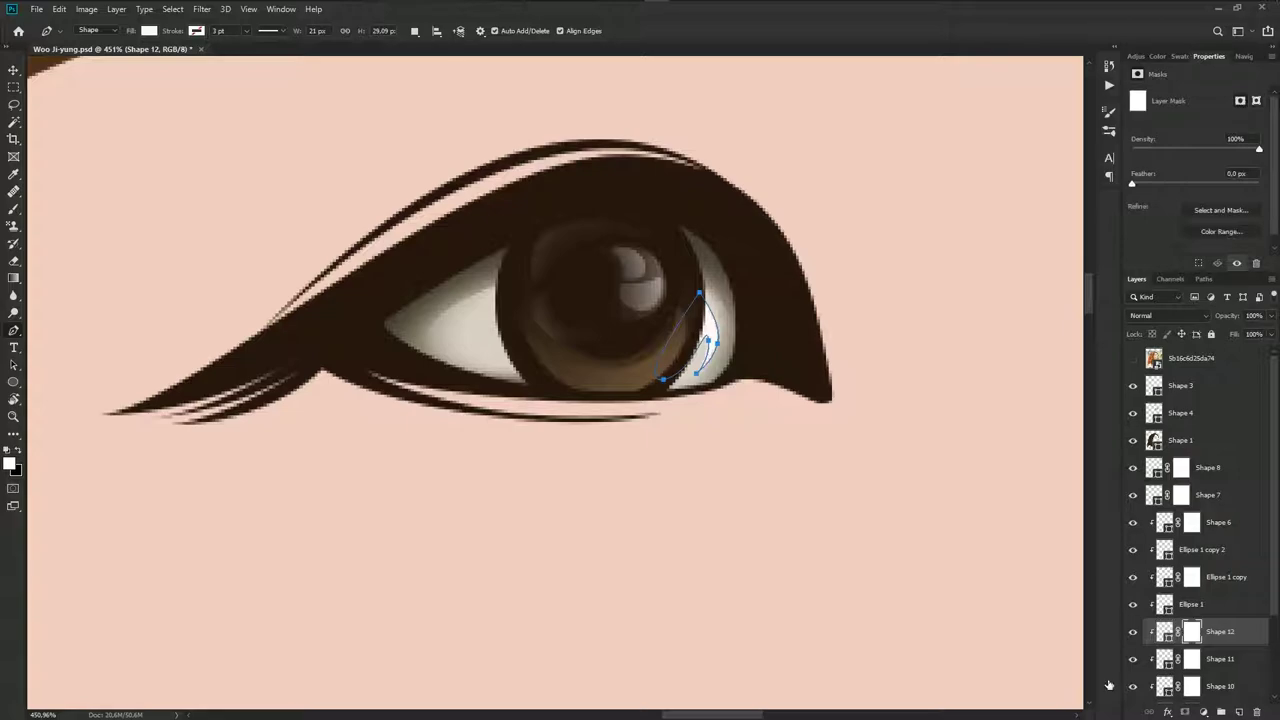
key(b)
key(x)
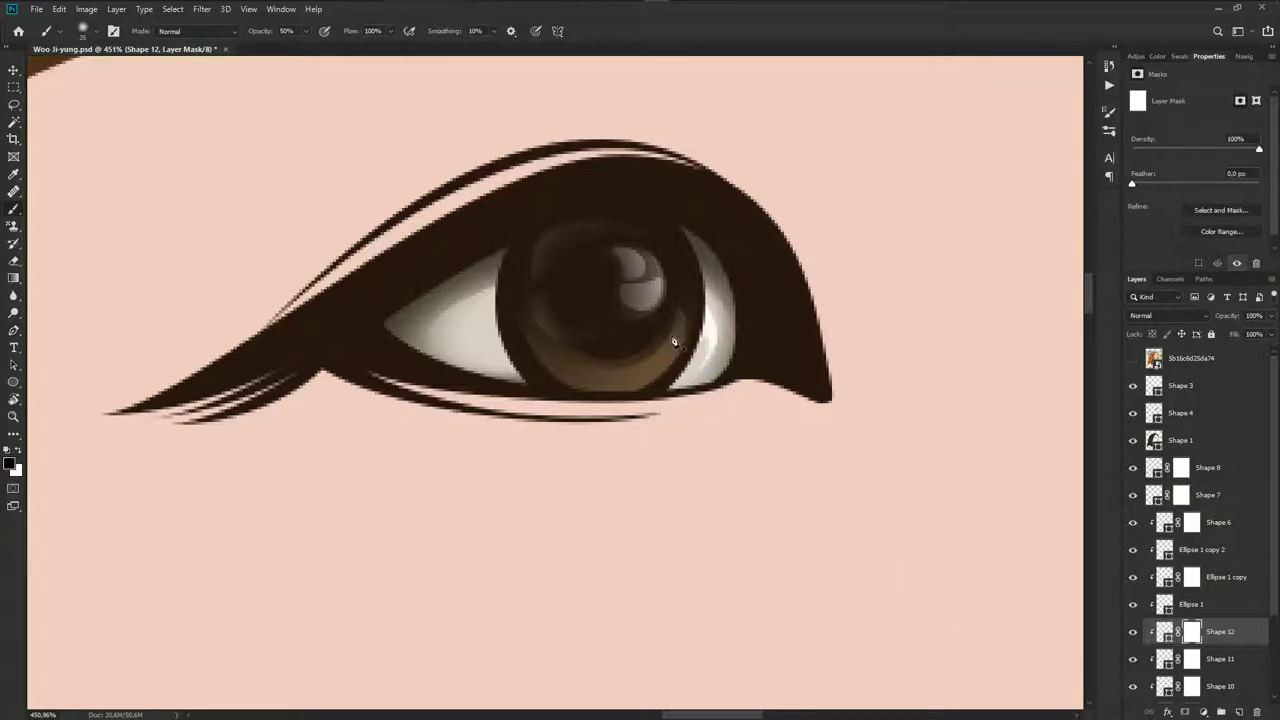
scroll(673, 397, down, 3)
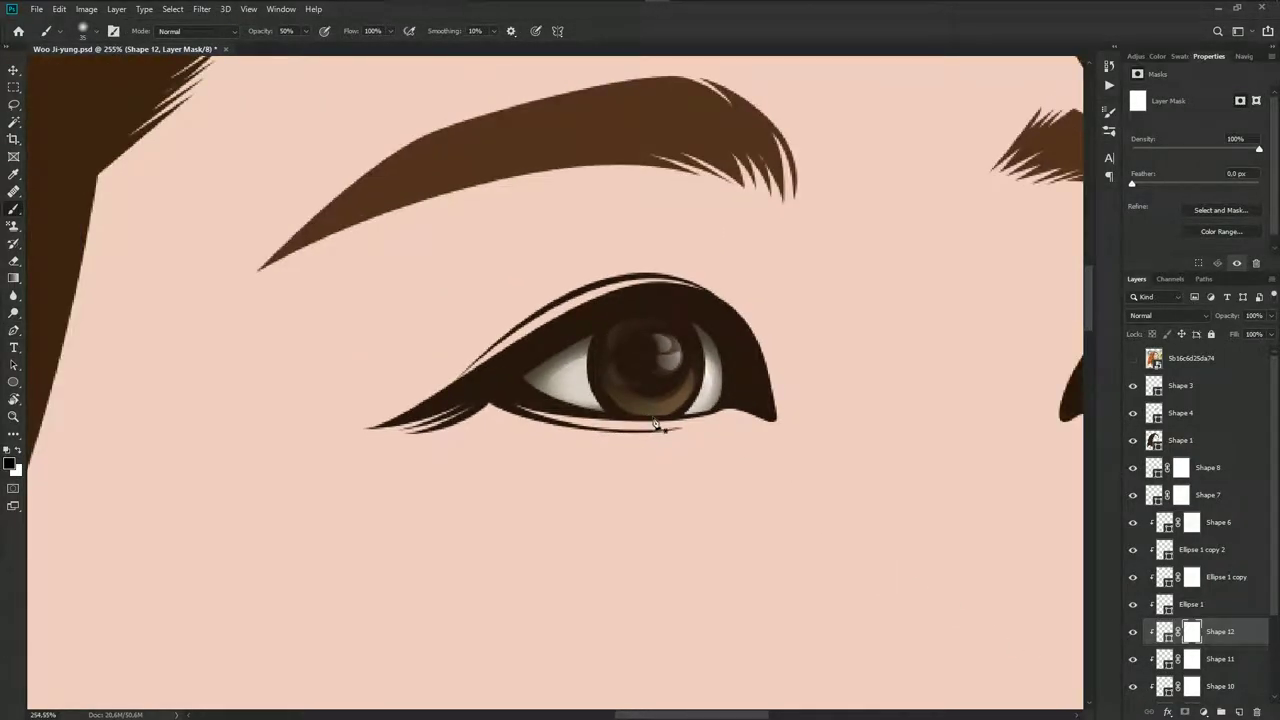
key(p)
click(1132, 362)
scroll(579, 403, up, 2)
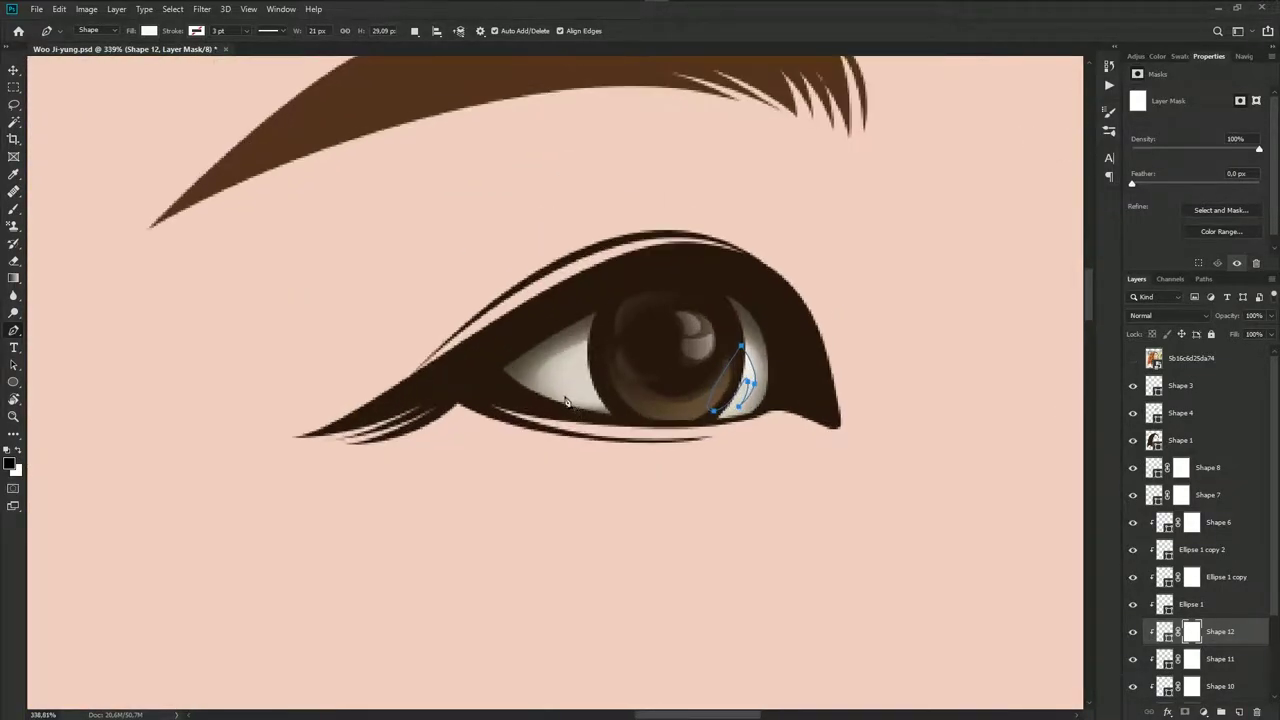
Trace a closed shadow shape around the eye, following the upper and lower lids
click(628, 415)
click(489, 369)
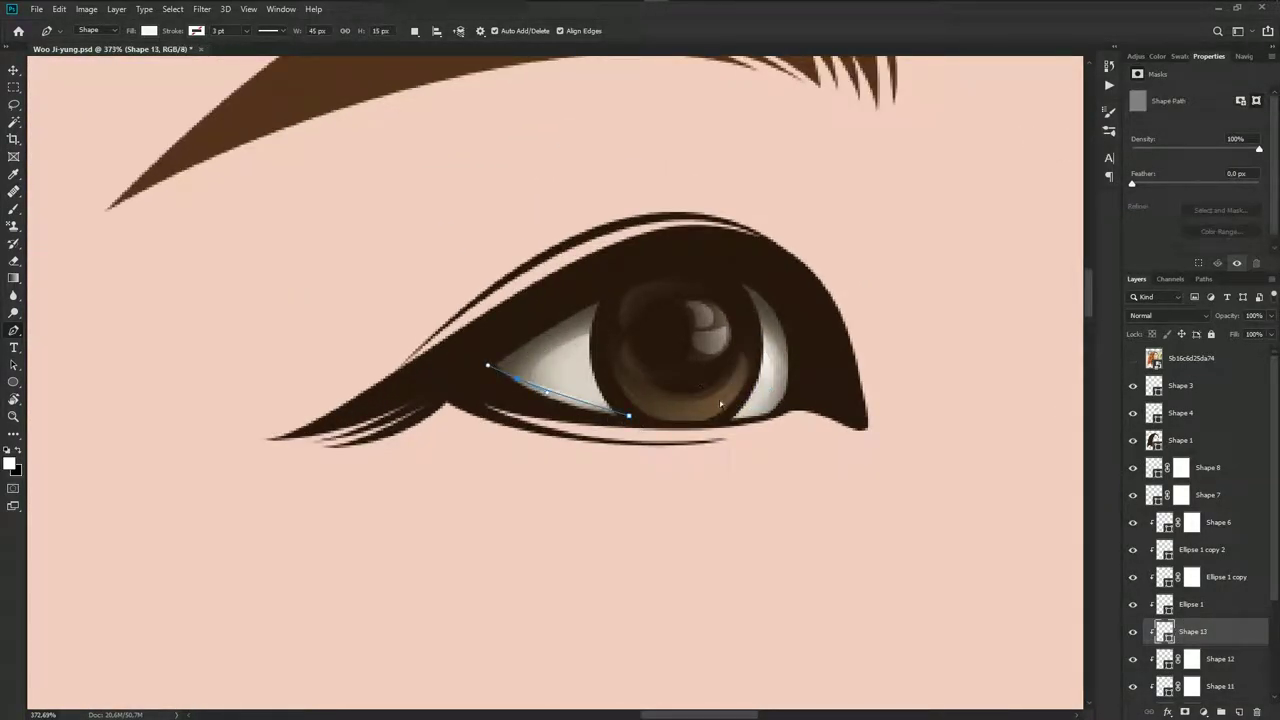
key(ctrl+z)
key(ctrl+z)
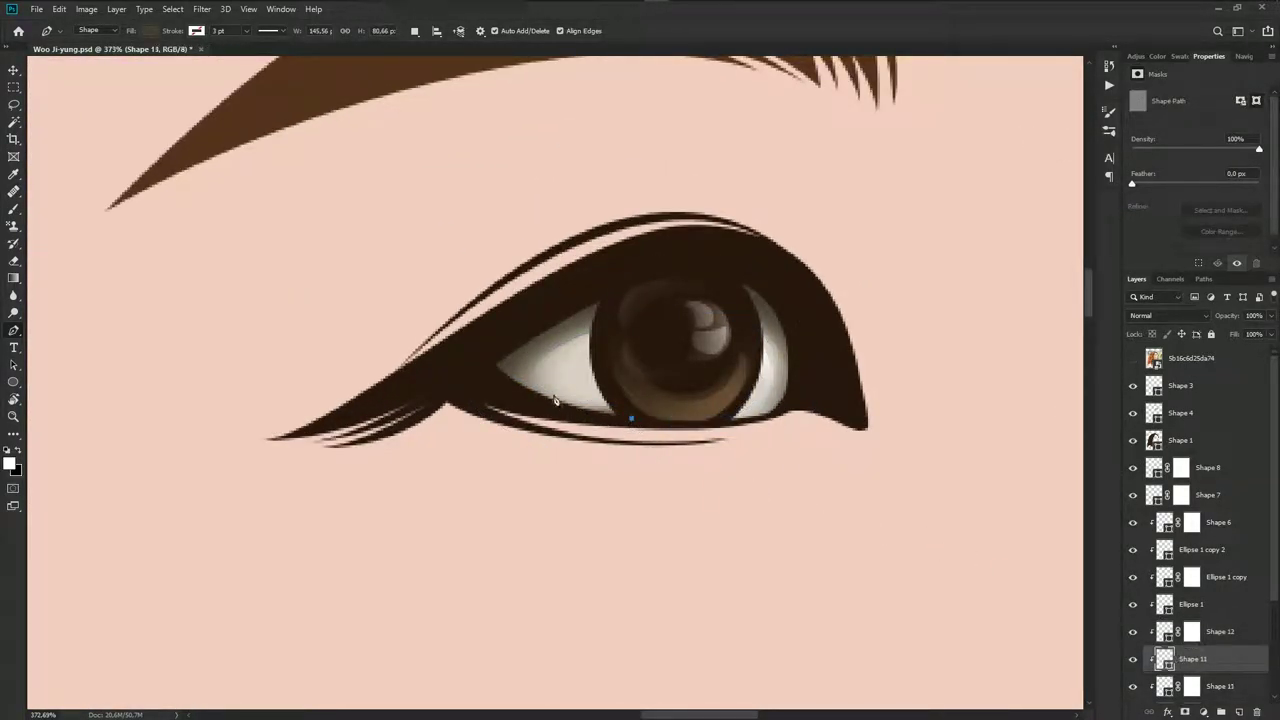
click(551, 407)
click(519, 378)
click(520, 353)
drag(738, 313, 818, 338)
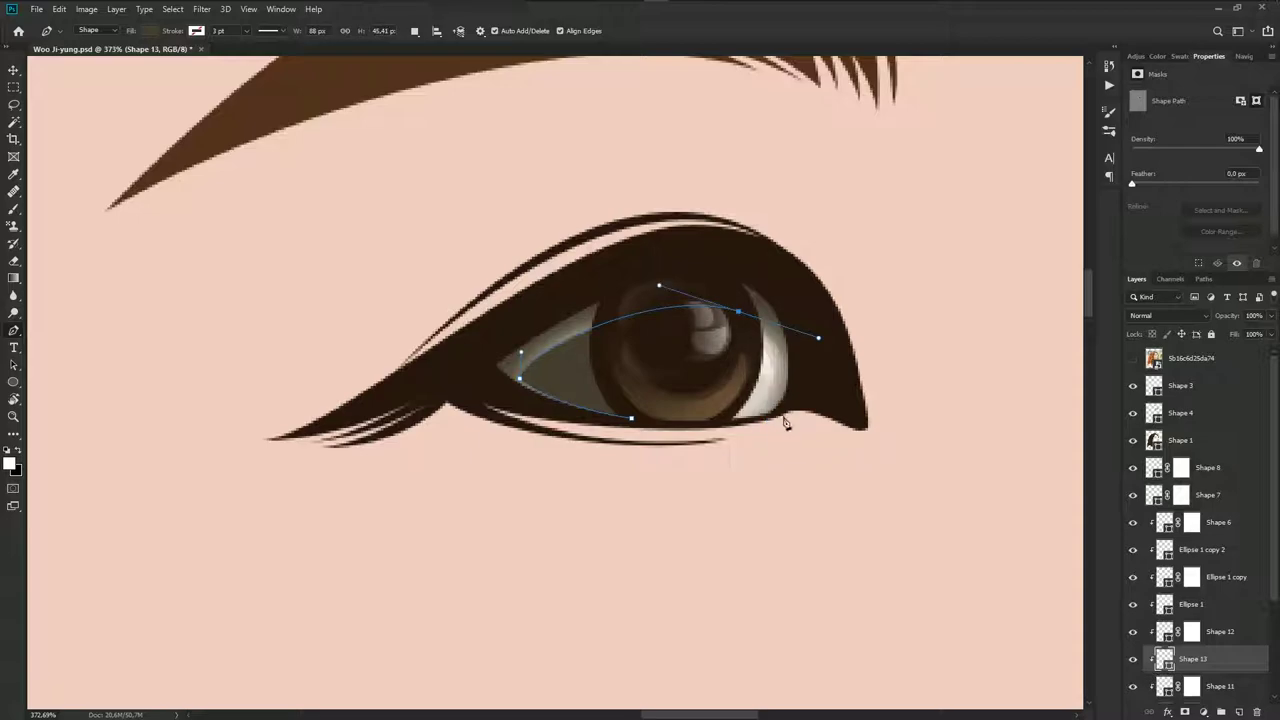
drag(785, 432, 787, 426)
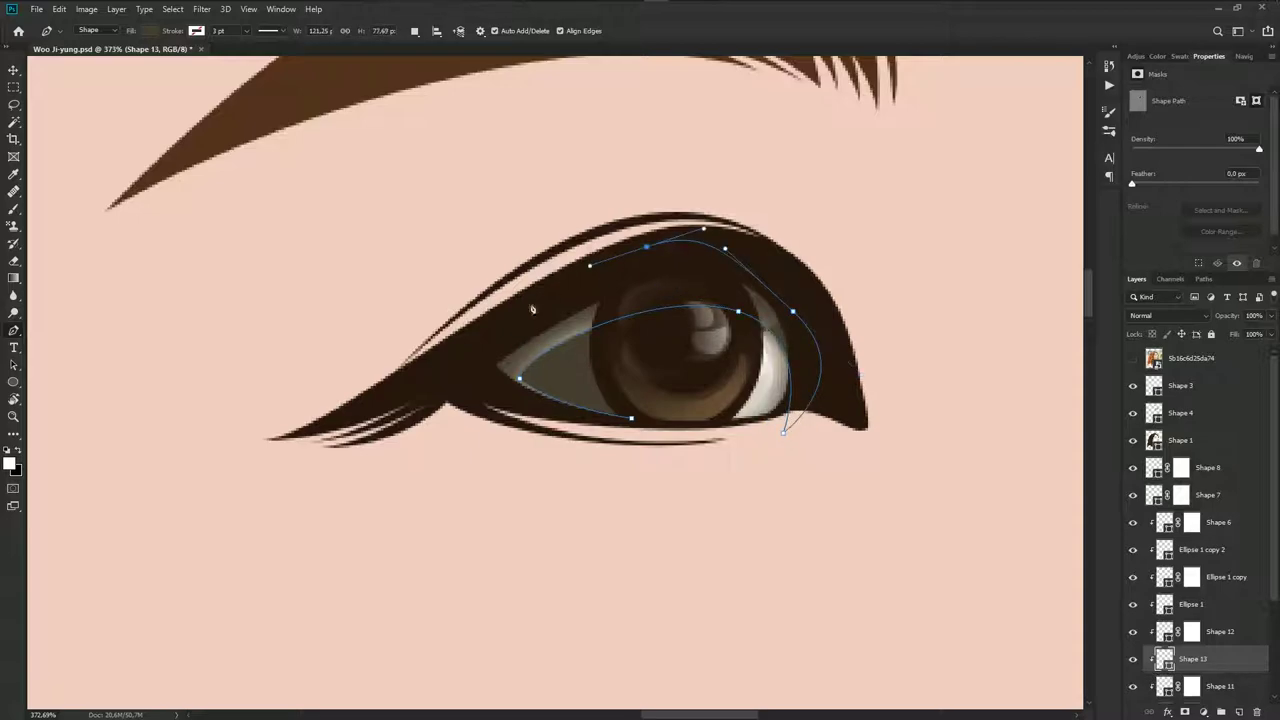
drag(537, 434, 640, 447)
click(631, 421)
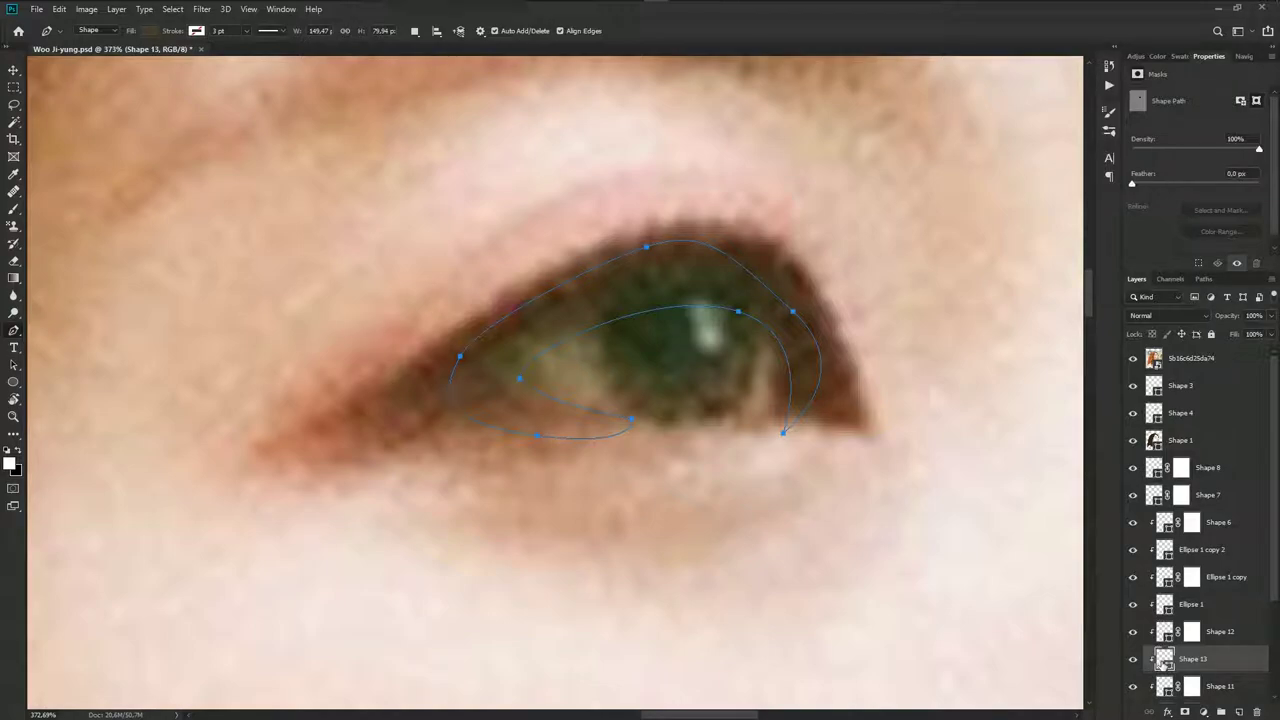
Fill the shadow shape dark brown #36312b and add a layer mask
double_click(1163, 659)
click(548, 331)
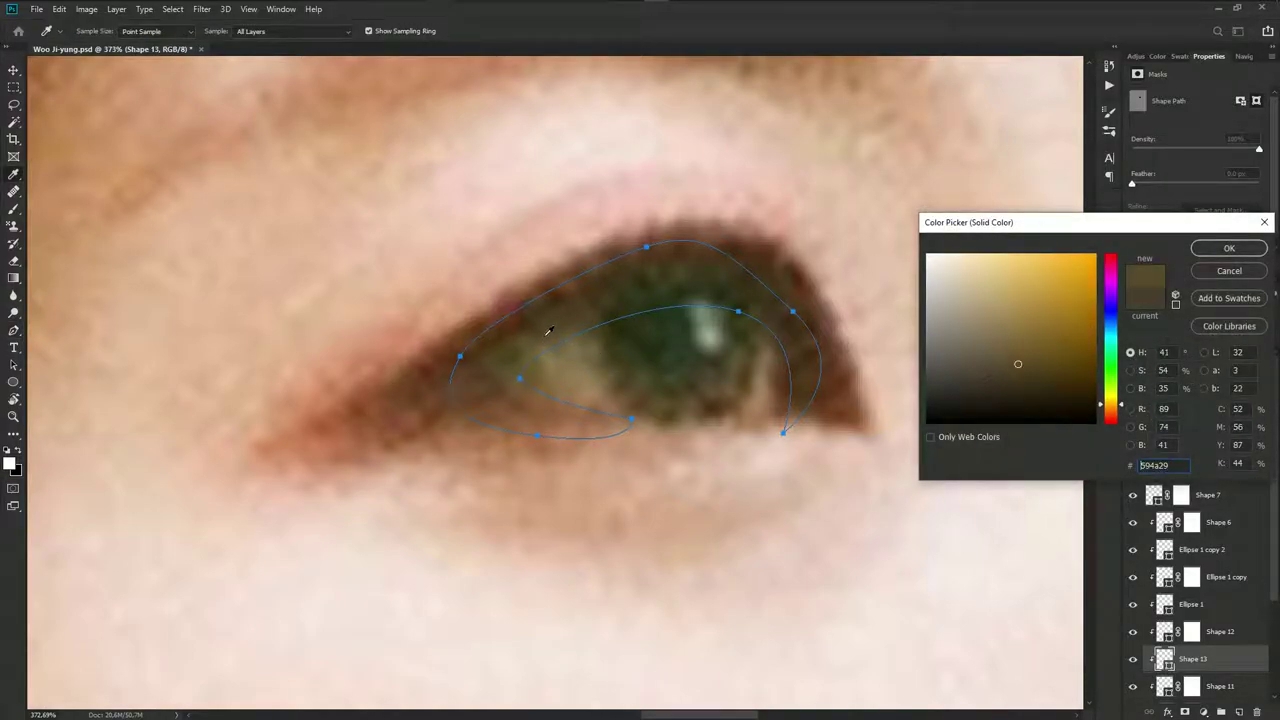
click(523, 348)
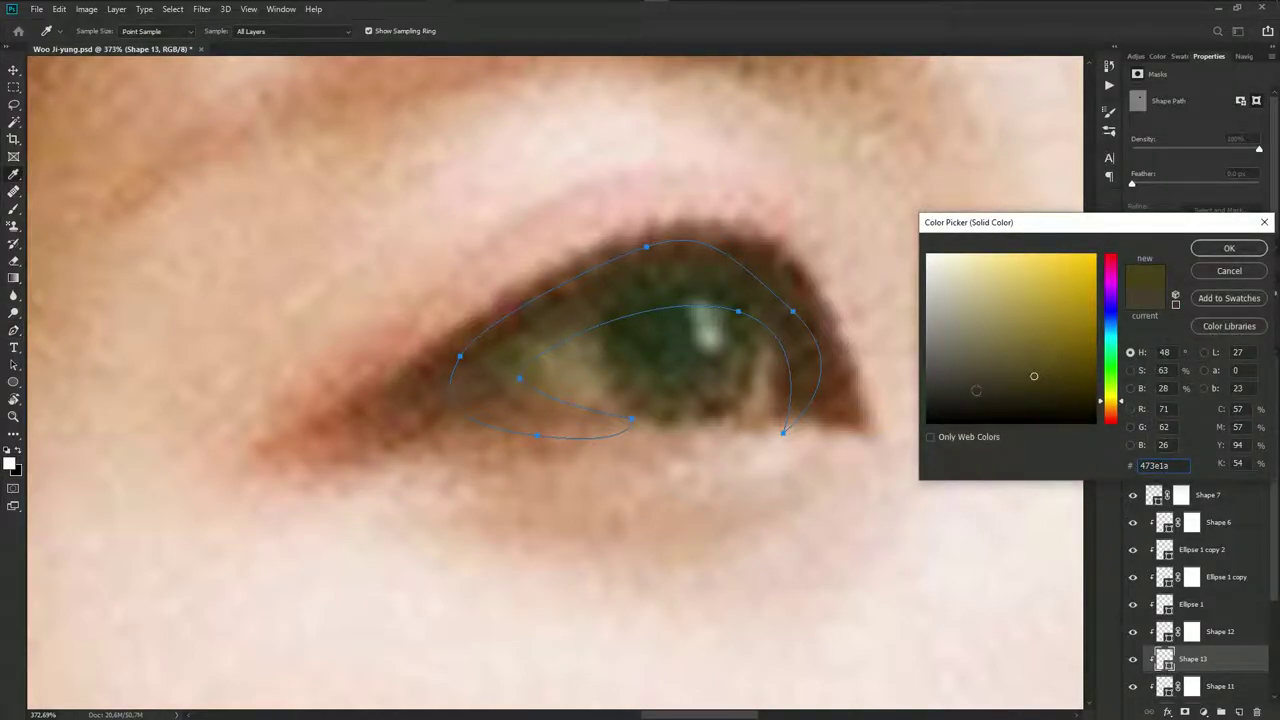
click(1109, 409)
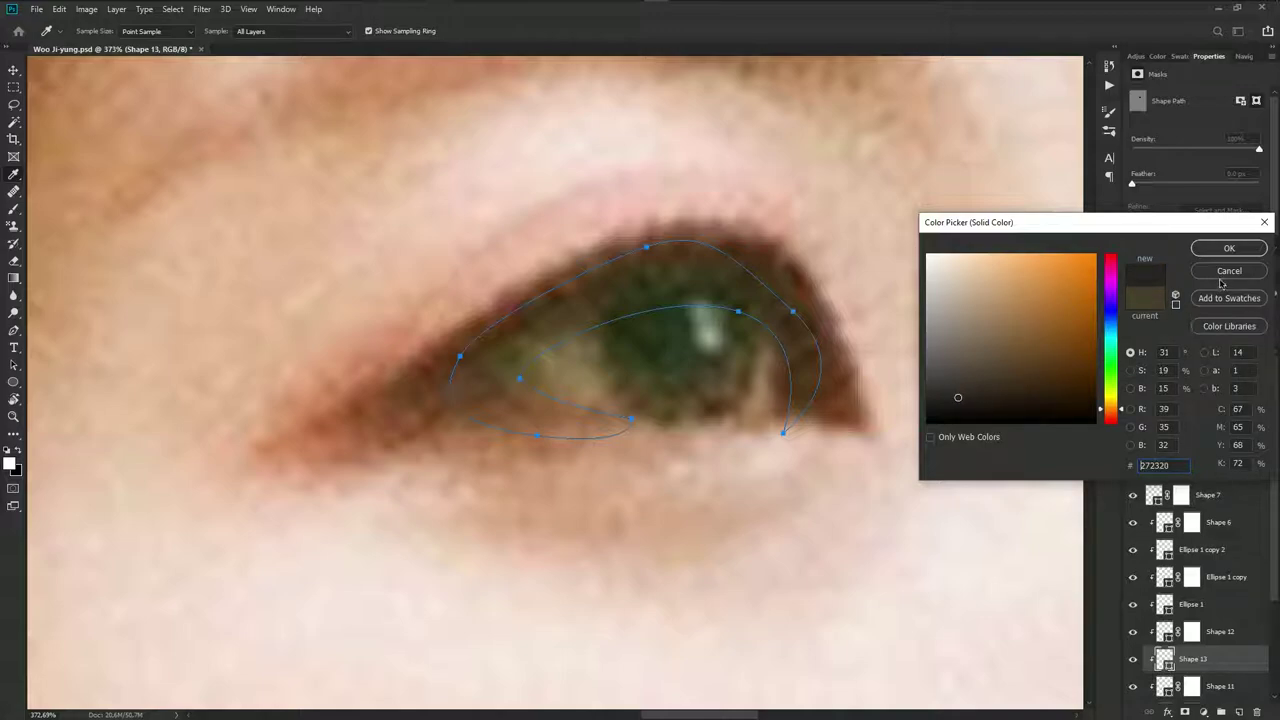
click(1229, 248)
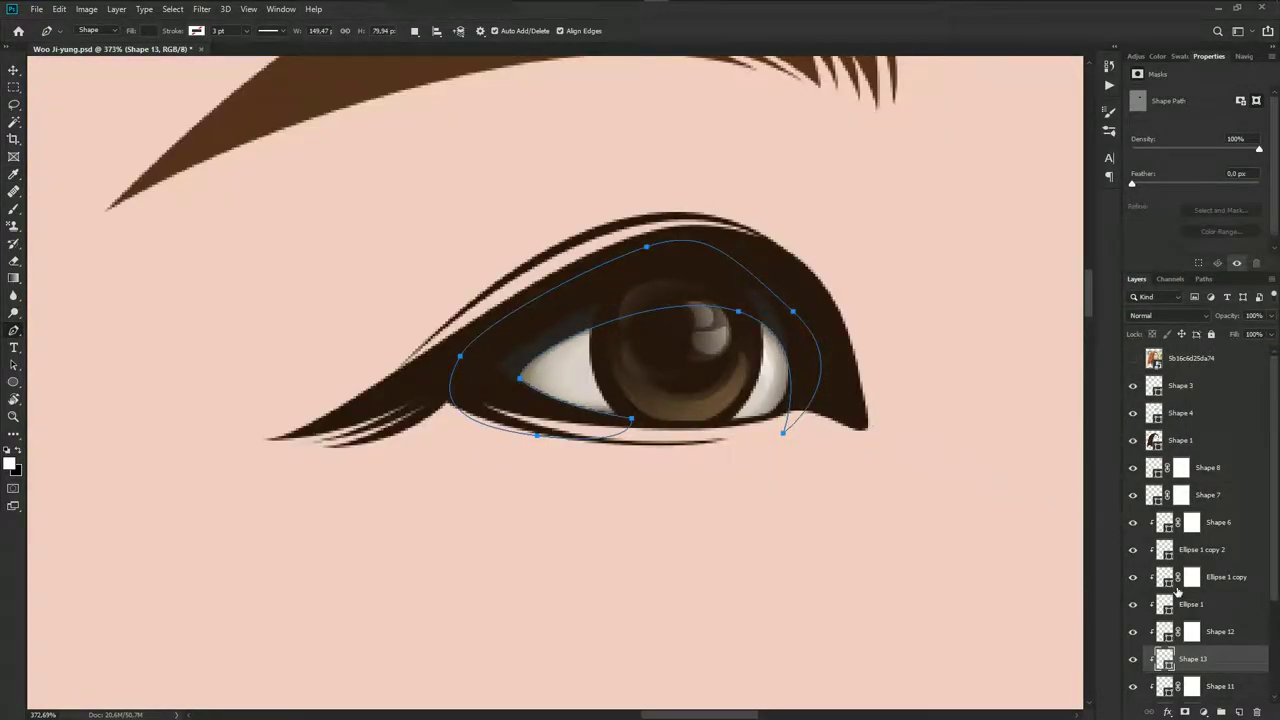
double_click(1163, 659)
drag(957, 397, 959, 387)
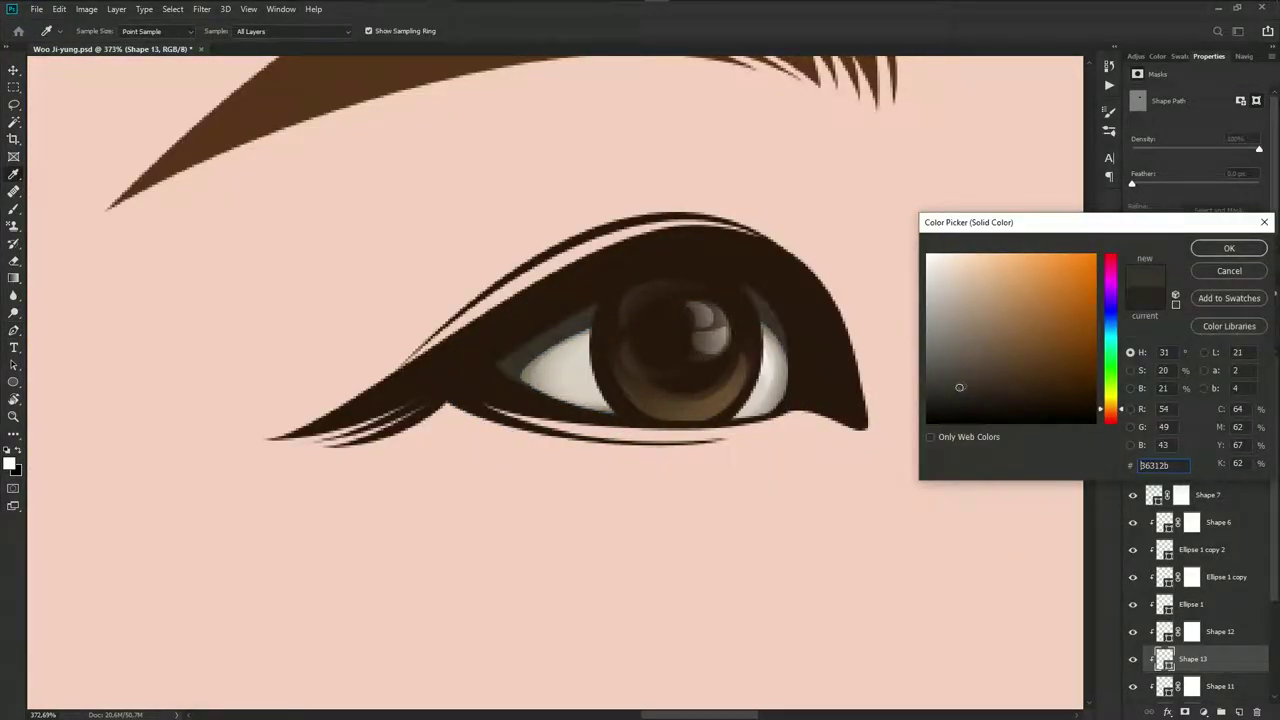
click(1222, 251)
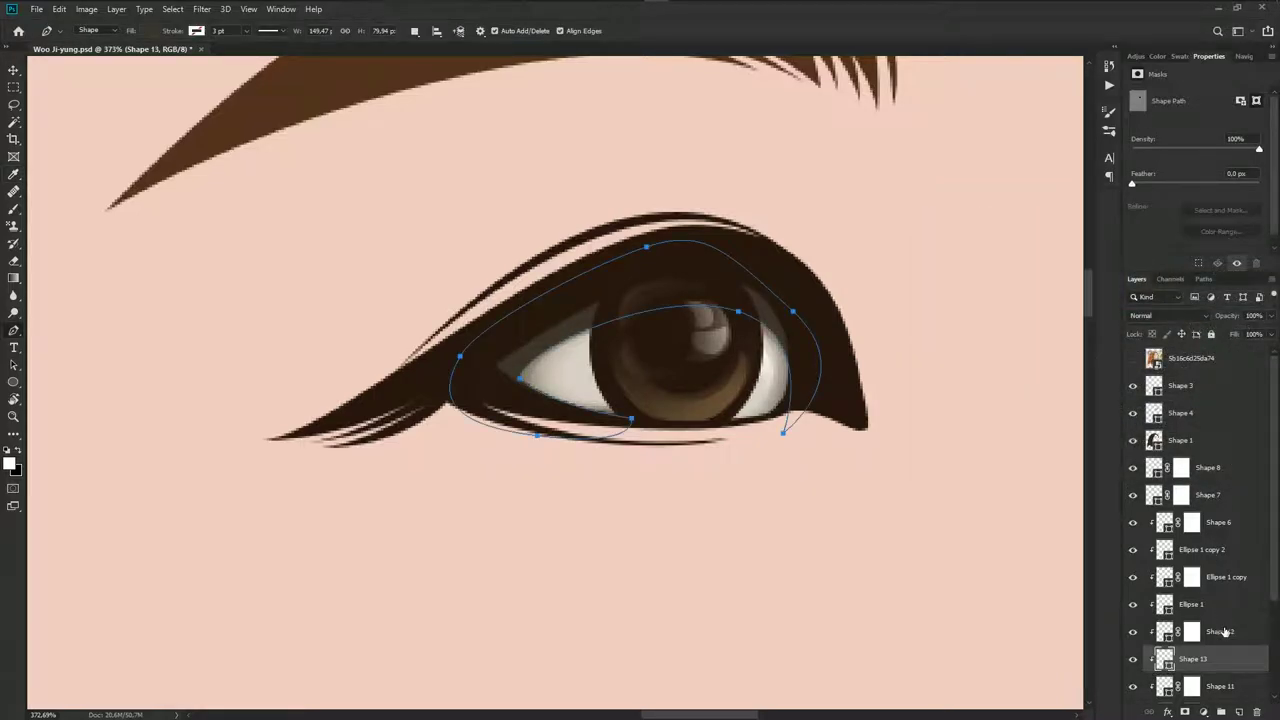
click(1186, 712)
key(b)
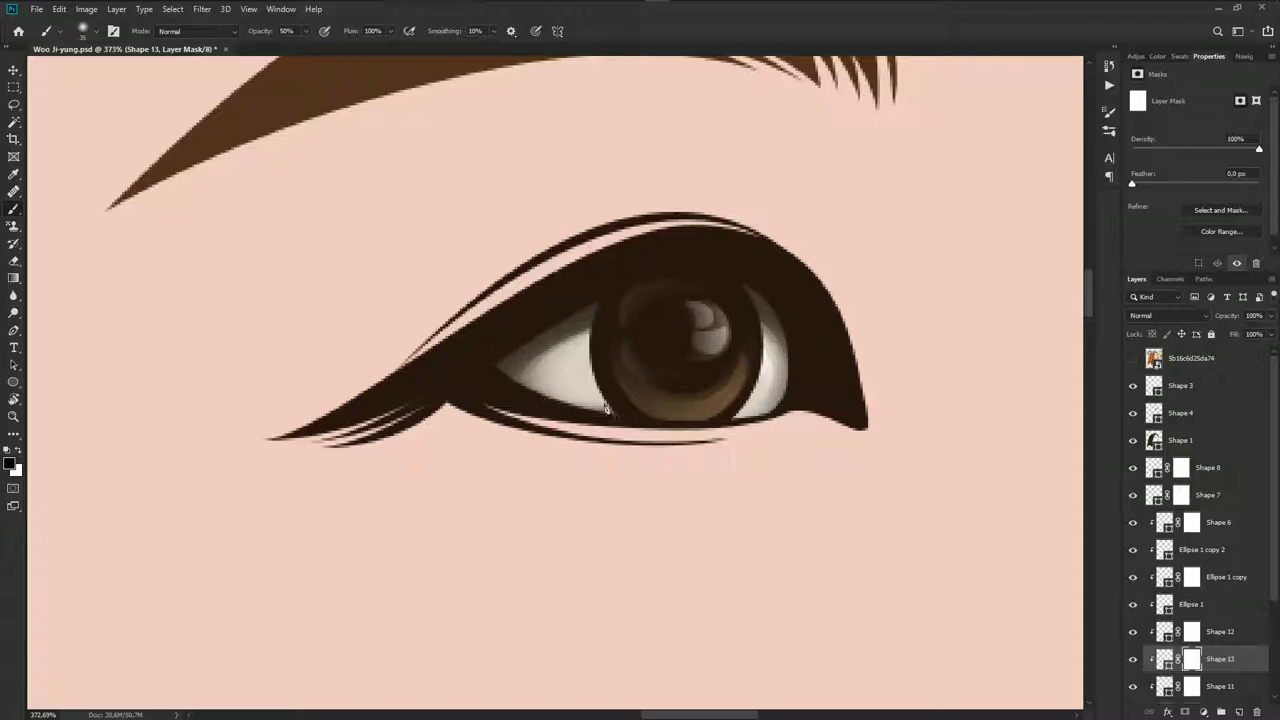
Navigate around the left eye and compare it against the reference photo
scroll(650, 380, down, 2)
scroll(720, 430, down, 2)
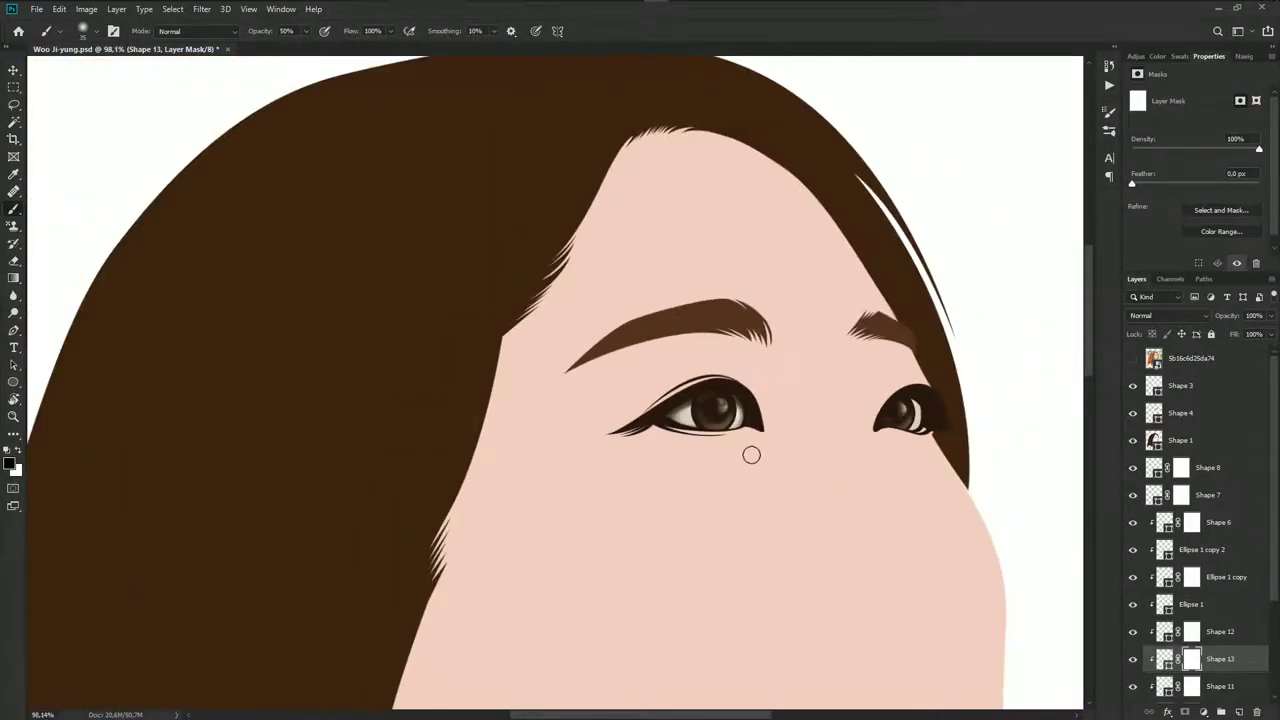
scroll(760, 455, down, 1)
scroll(766, 437, up, 1)
scroll(714, 414, up, 2)
scroll(709, 434, up, 2)
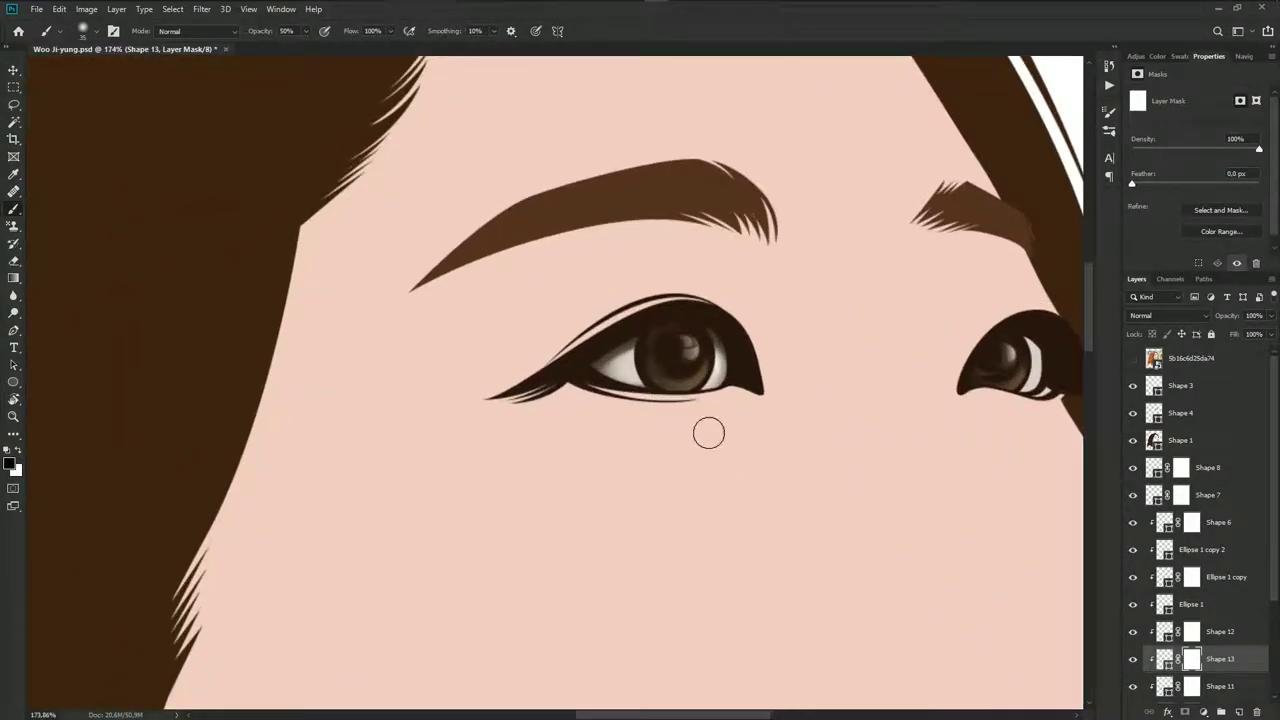
key(p)
scroll(700, 440, up, 2)
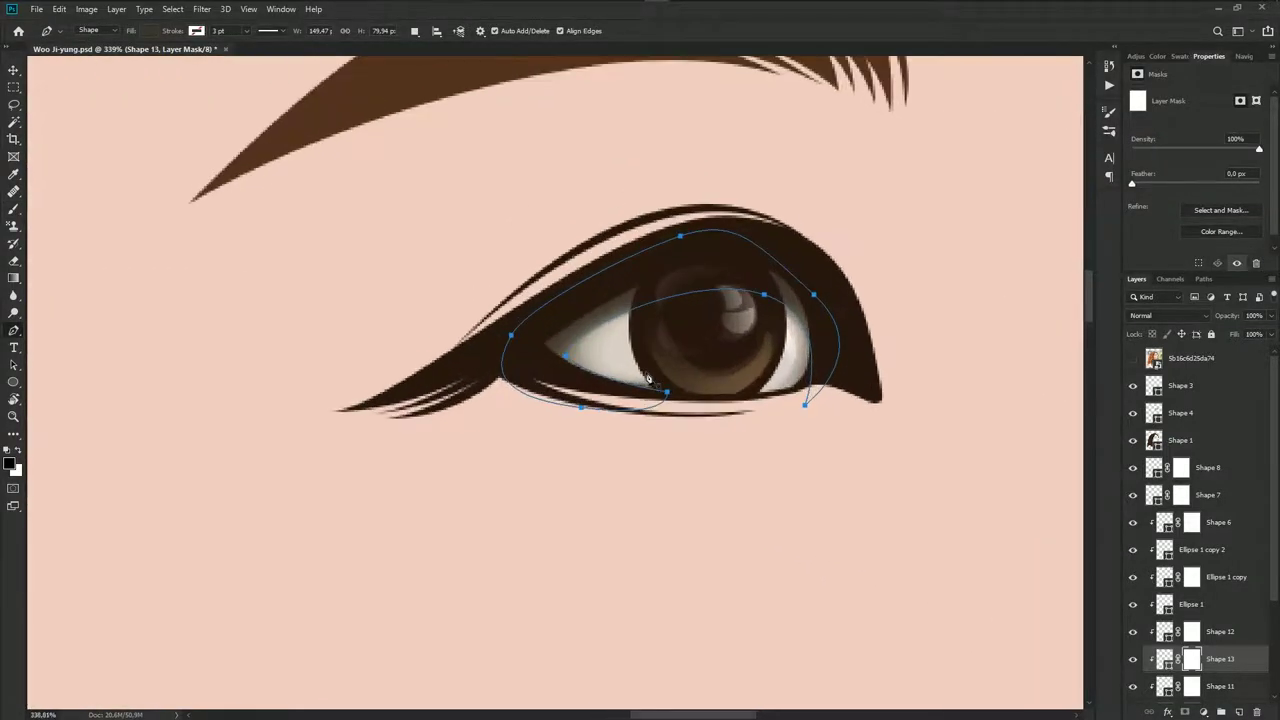
scroll(650, 380, up, 1)
click(1133, 359)
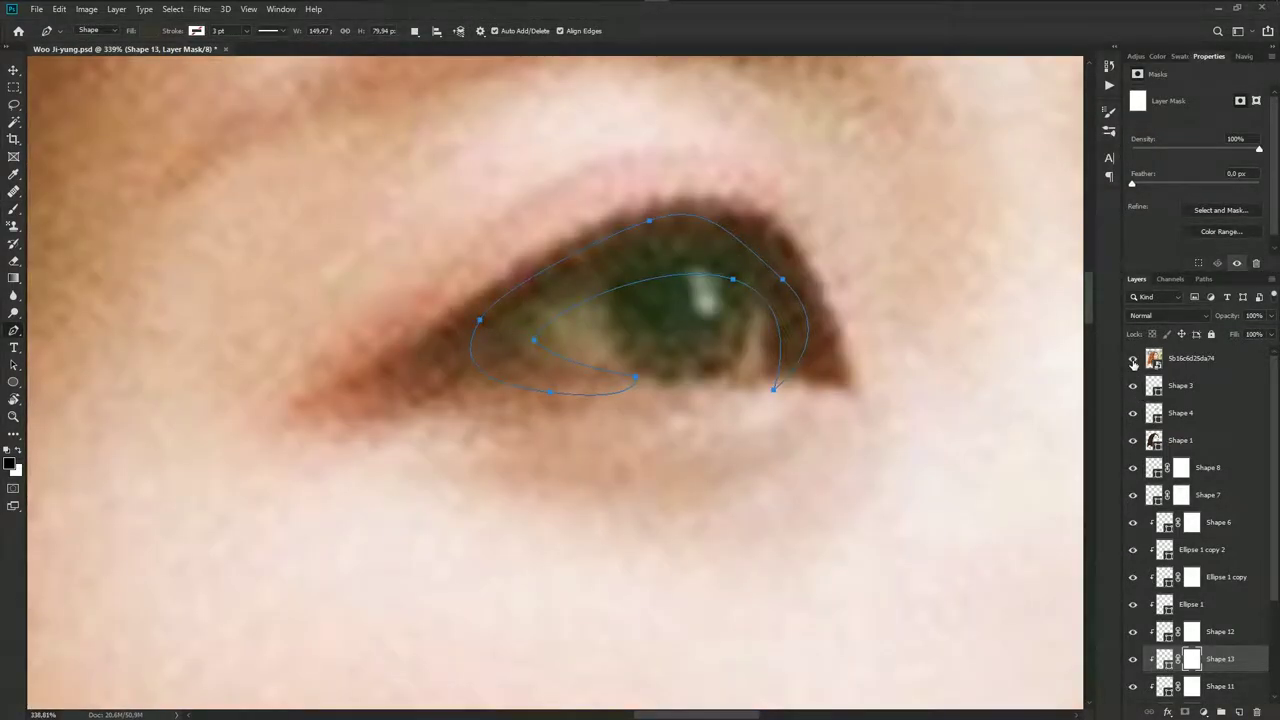
click(1133, 359)
scroll(771, 386, down, 2)
scroll(771, 386, down, 1)
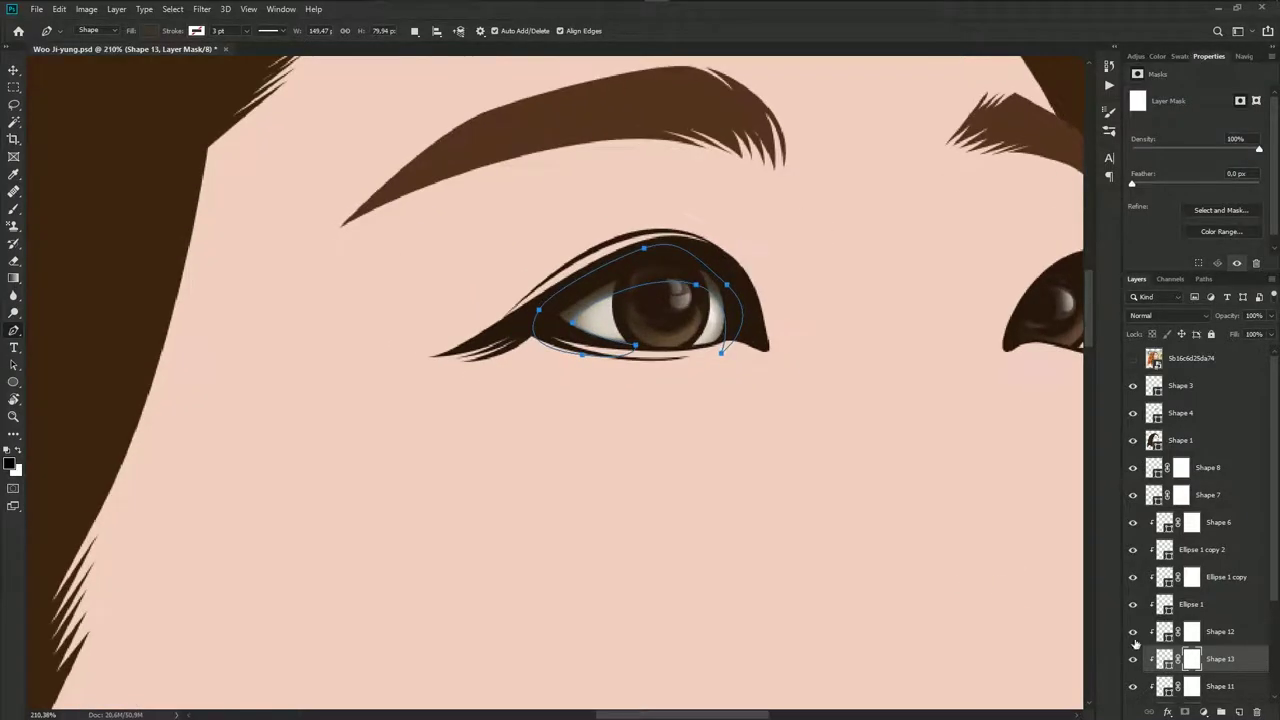
scroll(1000, 571, up, 1)
key(alt+bracketleft)
scroll(660, 380, up, 2)
scroll(1005, 532, down, 1)
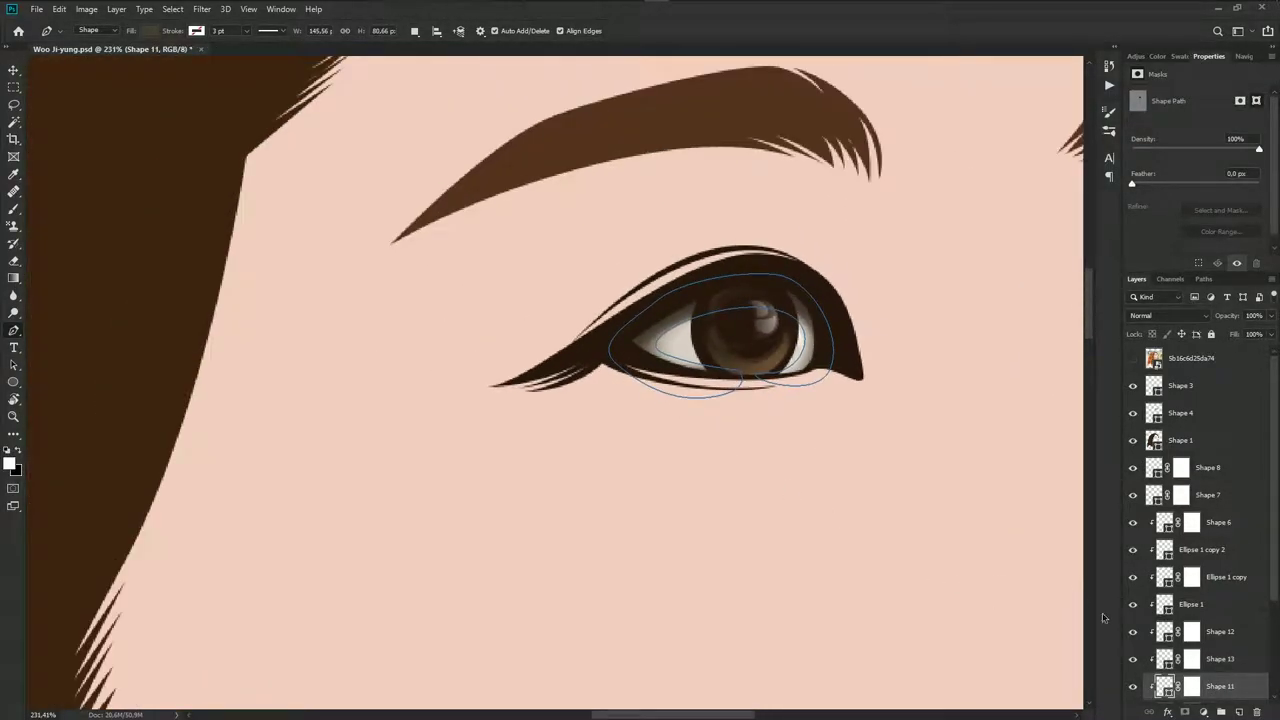
scroll(748, 380, up, 1)
Trace a new closed shape along the lower eyelid and outer eye contour
click(728, 374)
click(689, 376)
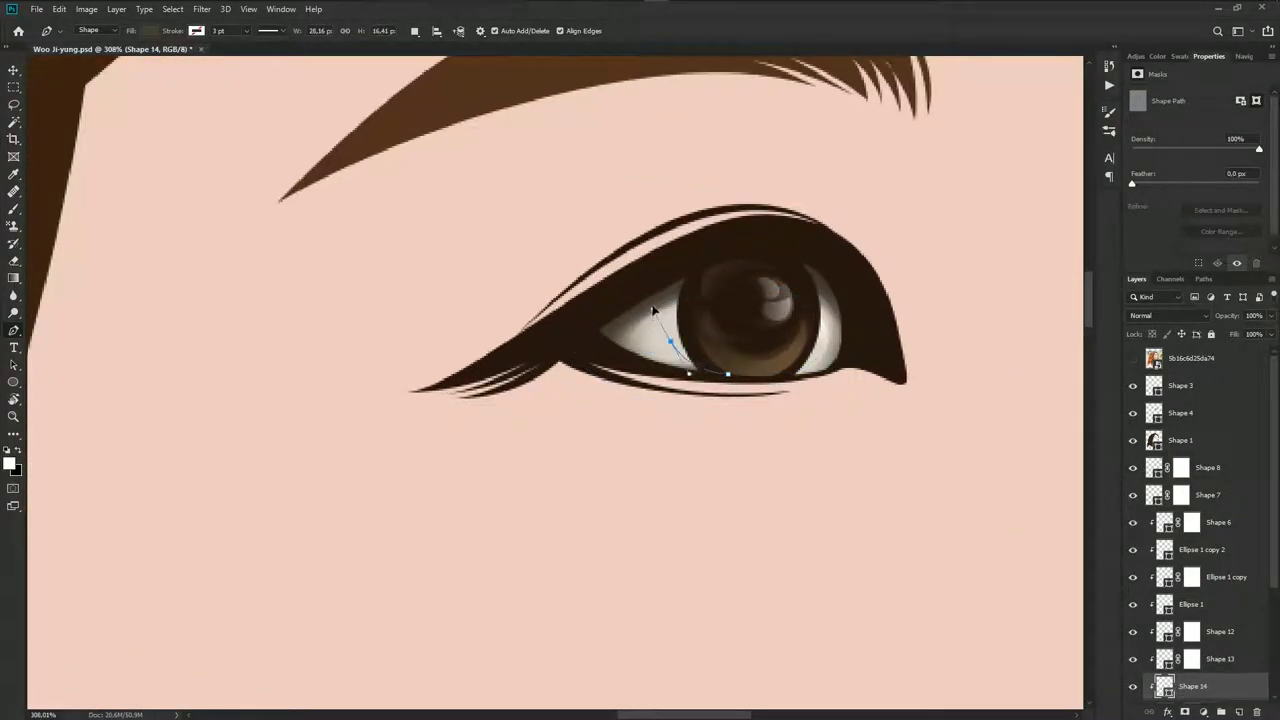
click(670, 342)
click(652, 306)
drag(794, 296, 854, 328)
click(777, 374)
click(874, 364)
click(779, 223)
click(590, 272)
drag(571, 384, 678, 400)
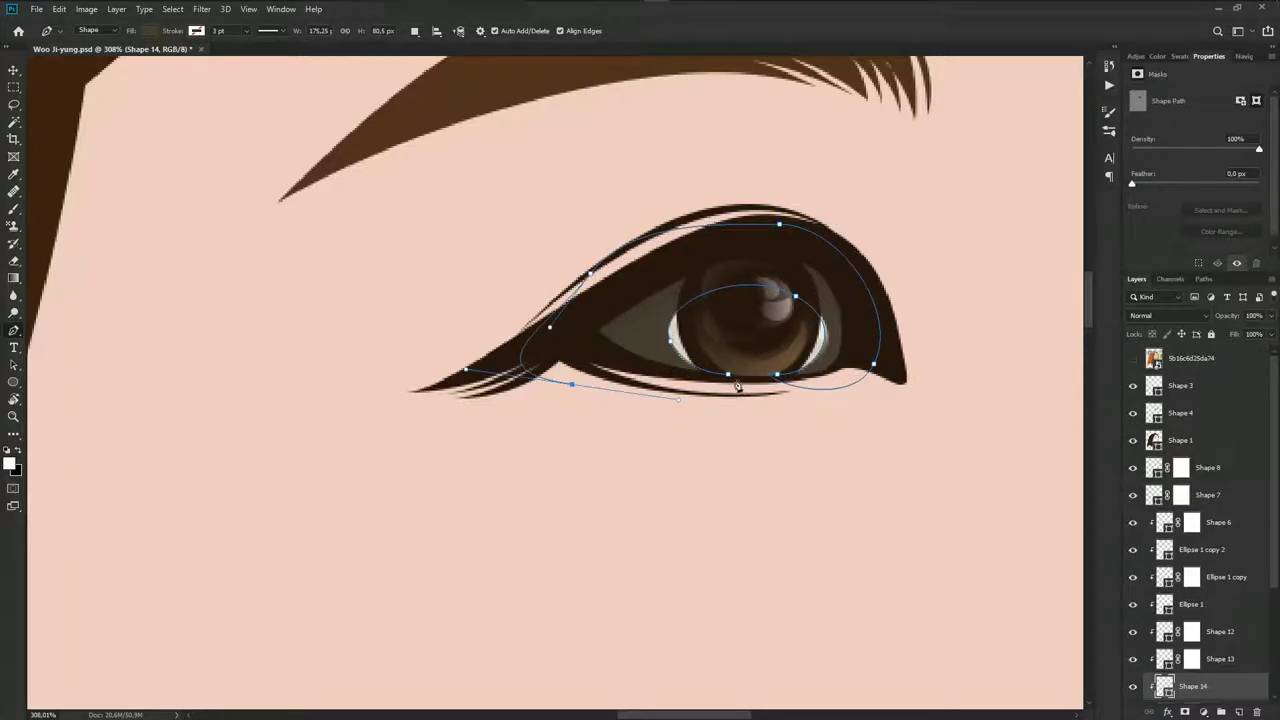
click(730, 377)
Fill the new shape grey-brown #81796b, add a mask, and brush away its left part
double_click(1163, 685)
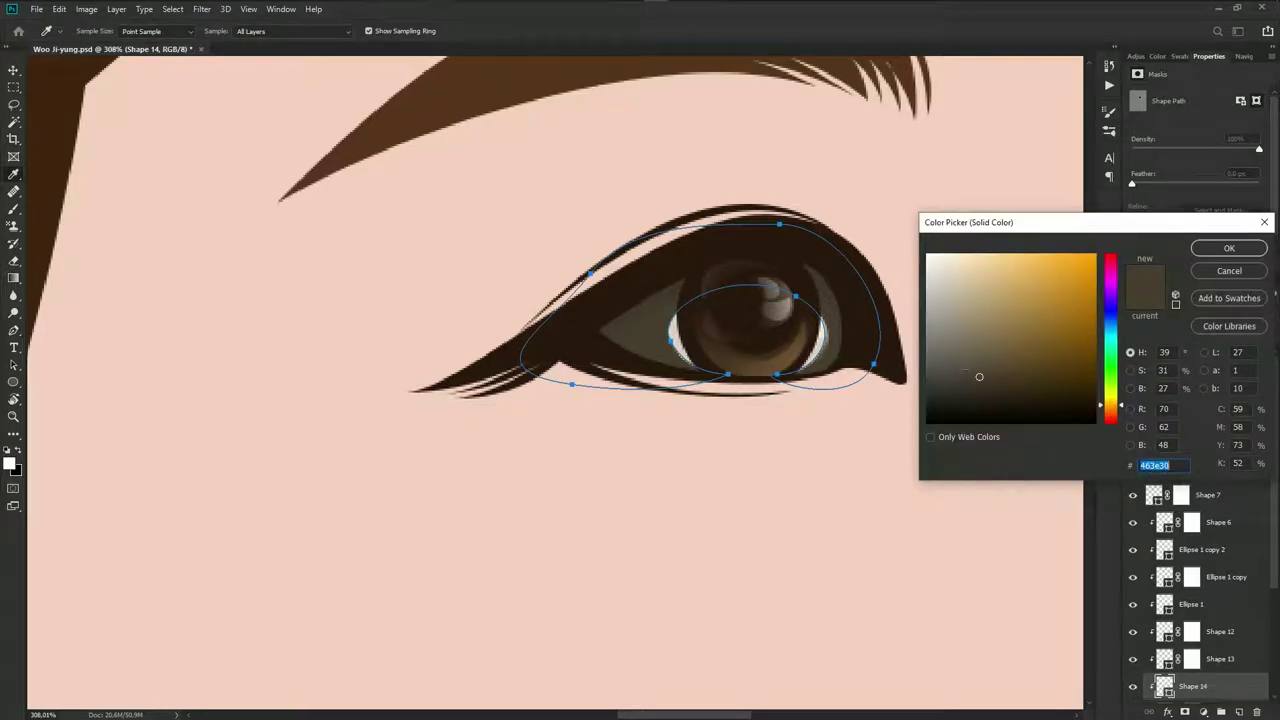
click(955, 337)
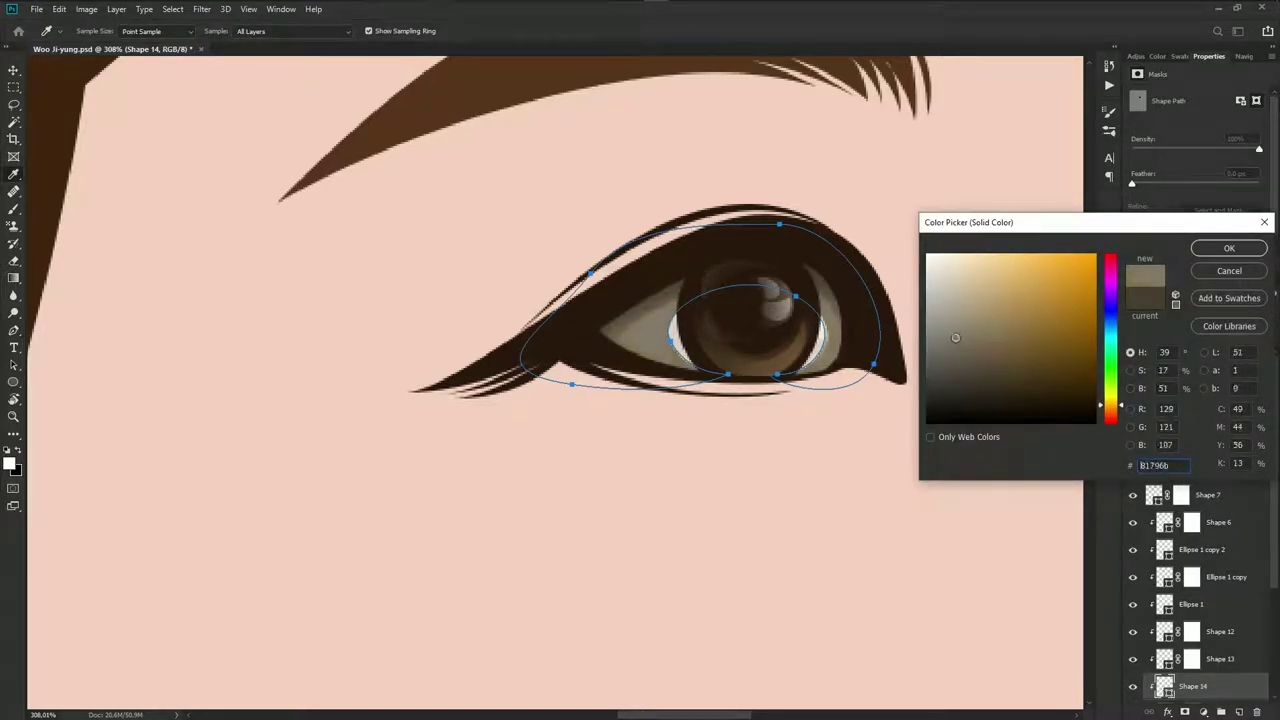
click(1229, 248)
click(1185, 712)
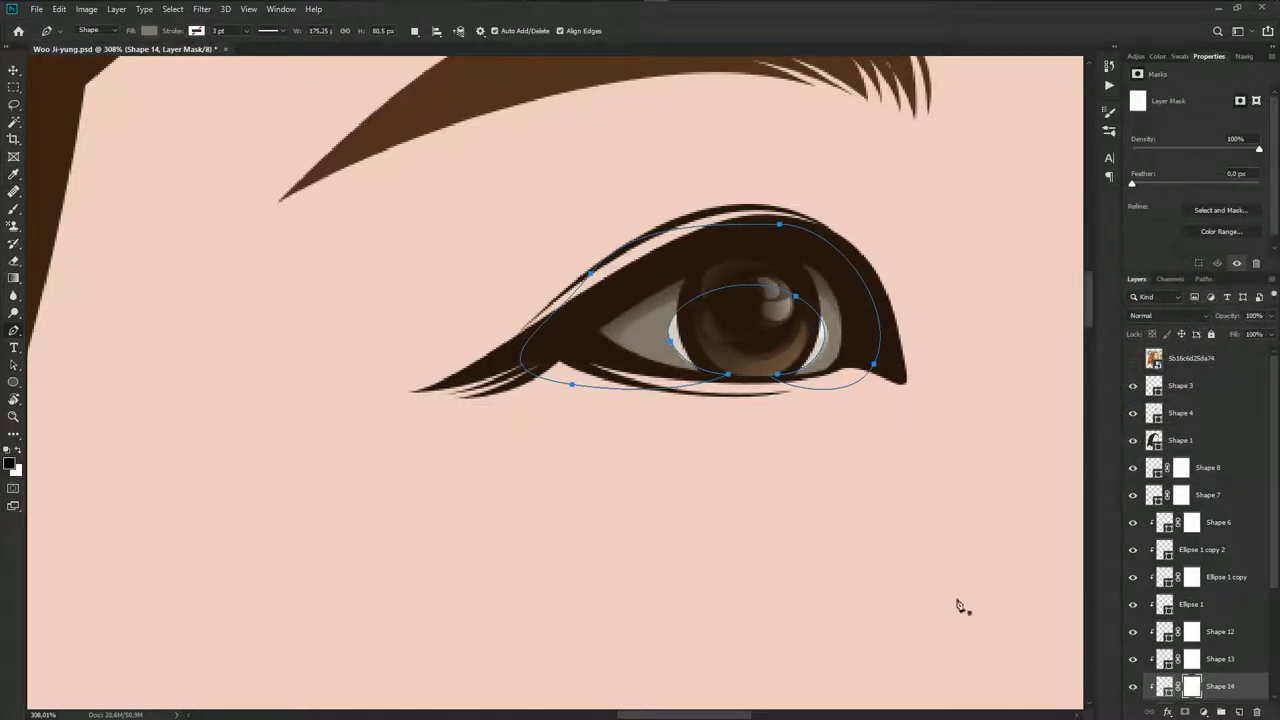
key(b)
drag(660, 335, 675, 350)
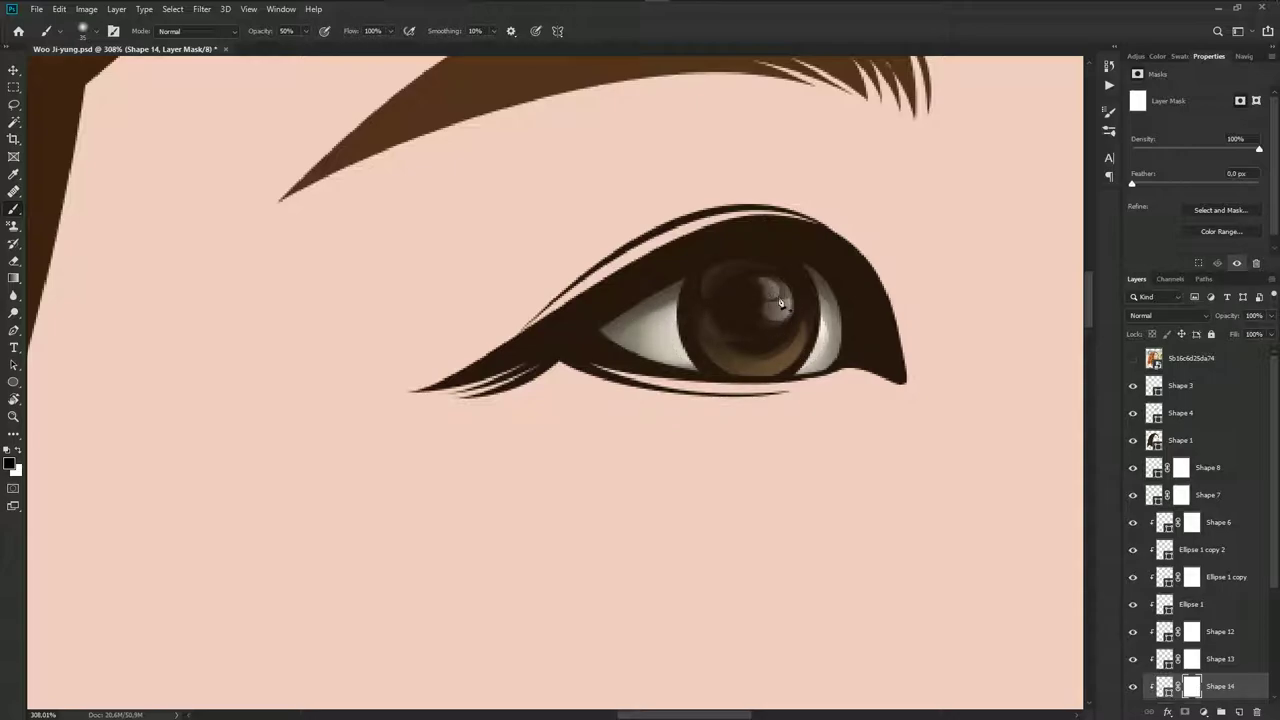
Save the document and zoom back out
scroll(723, 400, down, 2)
scroll(740, 431, down, 2)
scroll(740, 420, down, 2)
scroll(760, 448, down, 2)
key(ctrl+s)
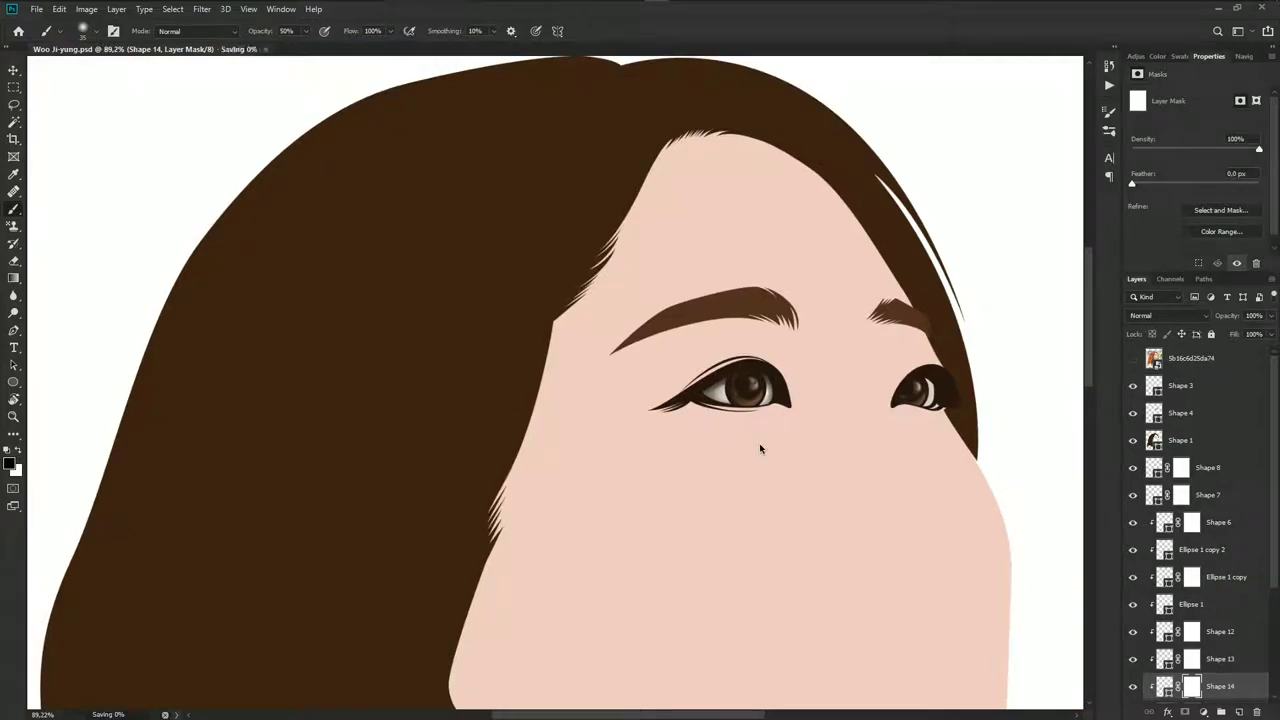
drag(871, 443, 720, 423)
Redraw Shape 9's outline from the right eye's lower edge, up around the iris and down the white
scroll(1203, 627, down, 3)
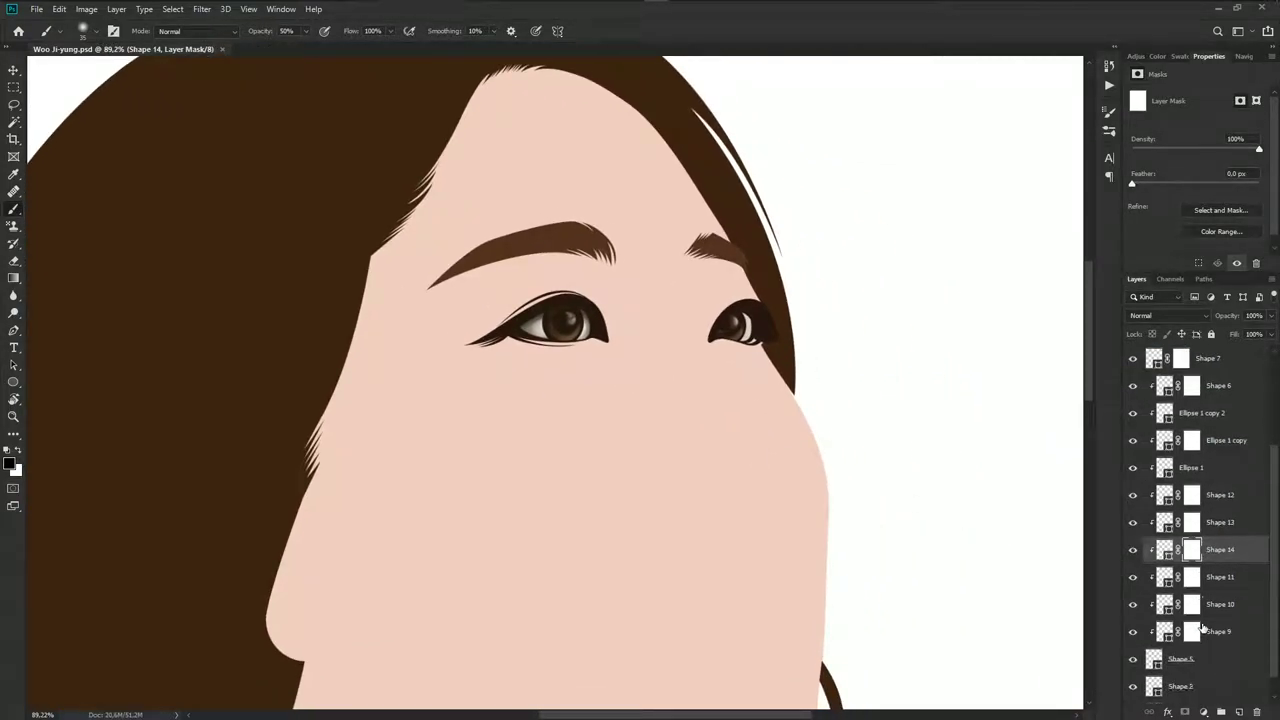
scroll(1203, 627, down, 1)
click(1233, 610)
key(p)
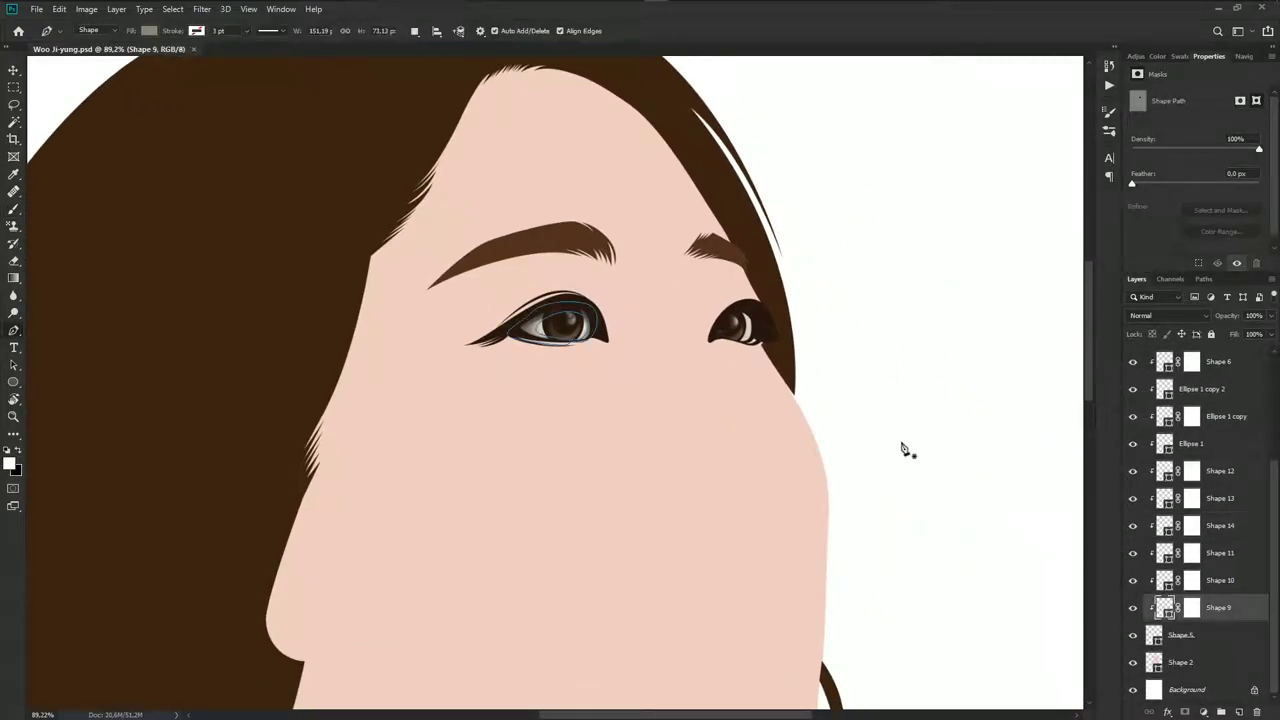
scroll(760, 330, up, 3)
scroll(760, 330, up, 2)
scroll(1200, 500, up, 3)
scroll(1200, 500, up, 3)
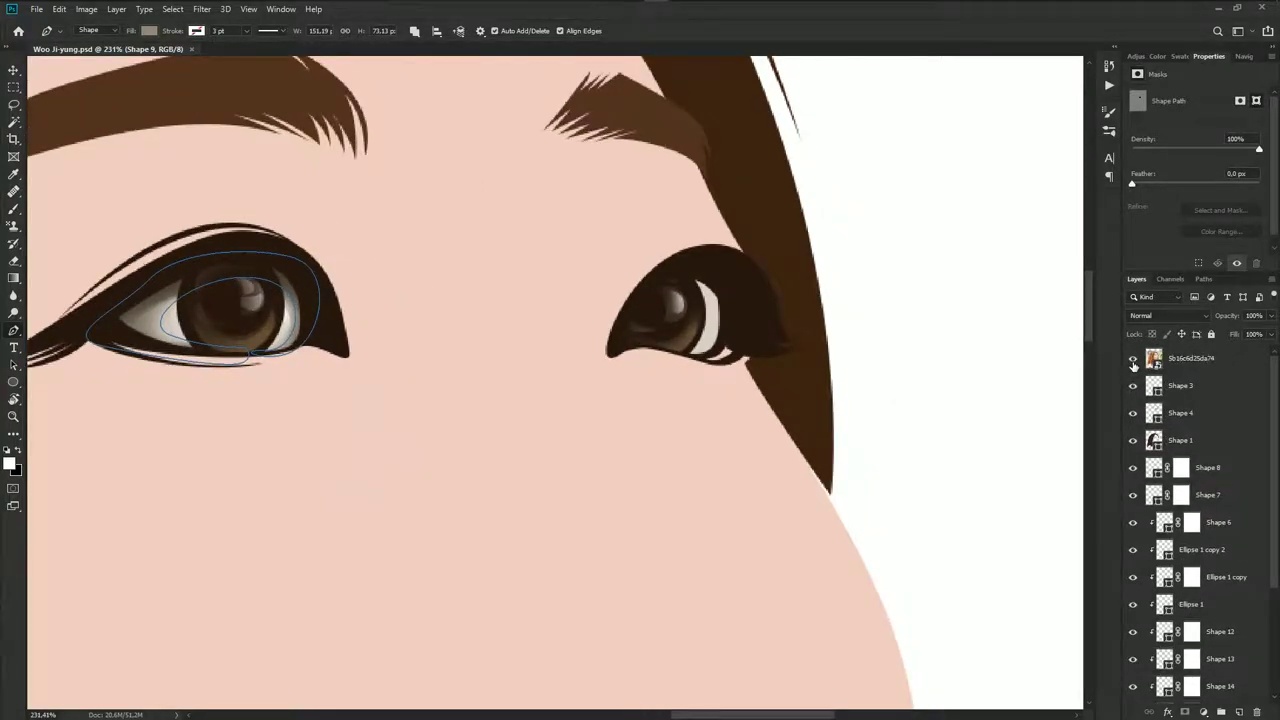
click(1133, 358)
scroll(716, 338, up, 2)
scroll(716, 338, up, 1)
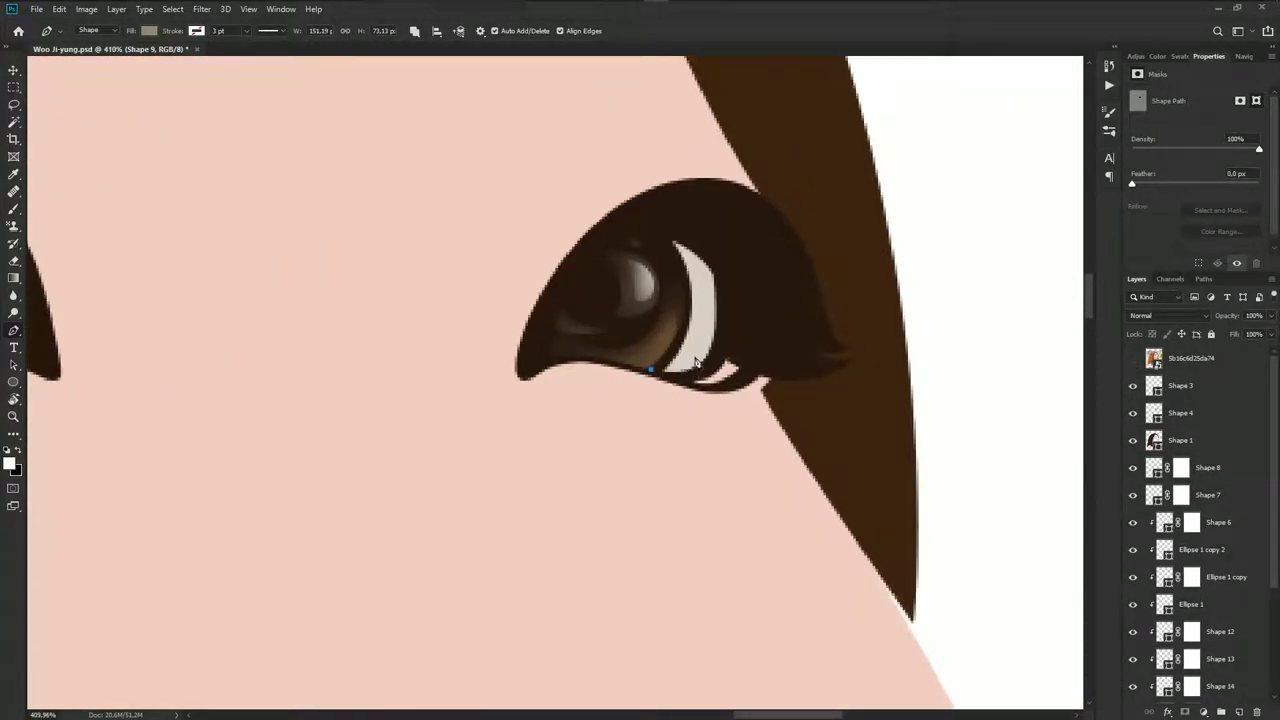
drag(661, 293, 640, 293)
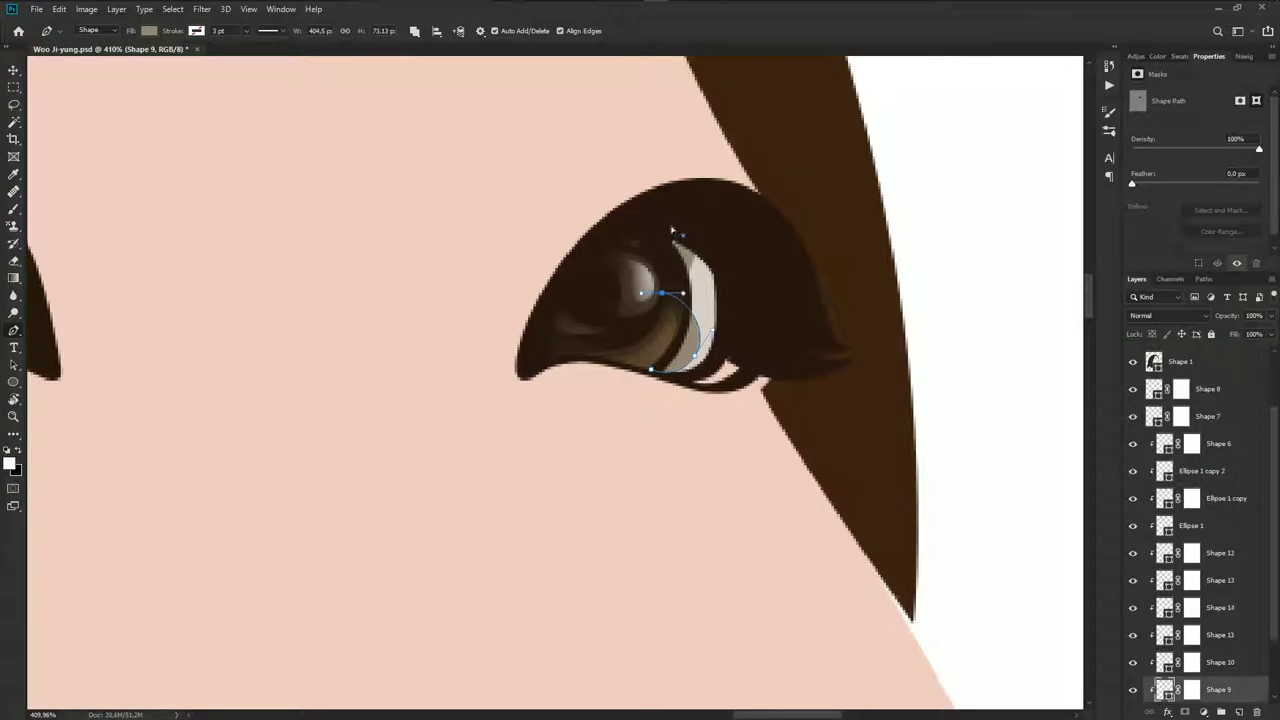
drag(672, 221, 724, 228)
drag(727, 362, 650, 398)
click(654, 372)
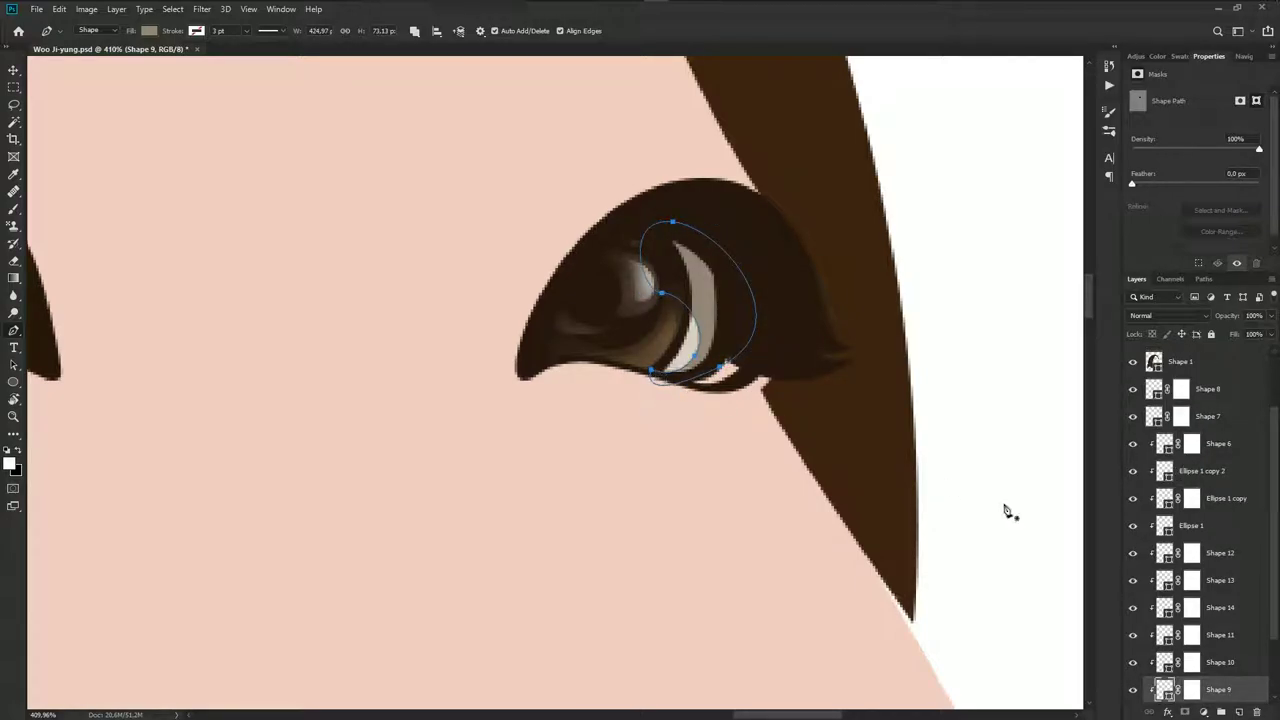
Retrace Shape 10's outline around the right iris and brush the Shape 9 and Shape 10 masks
scroll(1199, 666, down, 1)
click(1206, 641)
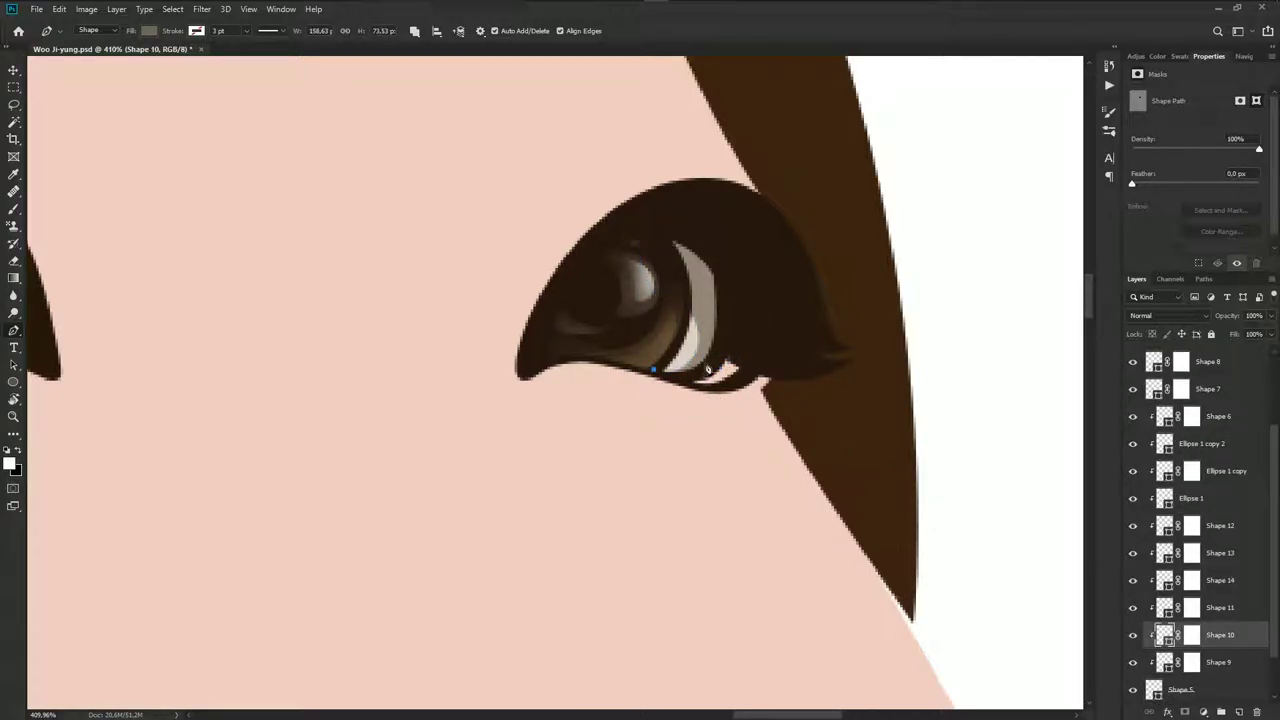
drag(713, 354, 722, 325)
drag(646, 290, 591, 294)
drag(697, 231, 750, 243)
drag(722, 378, 659, 414)
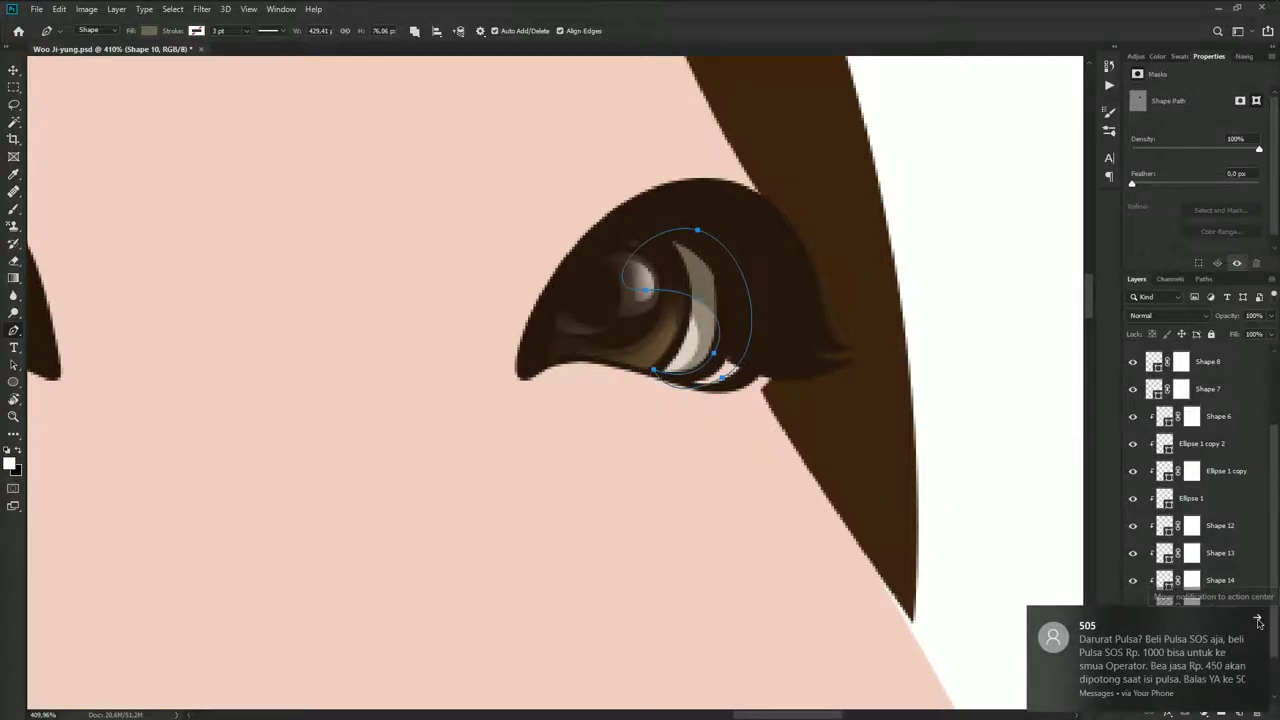
click(1191, 662)
key(b)
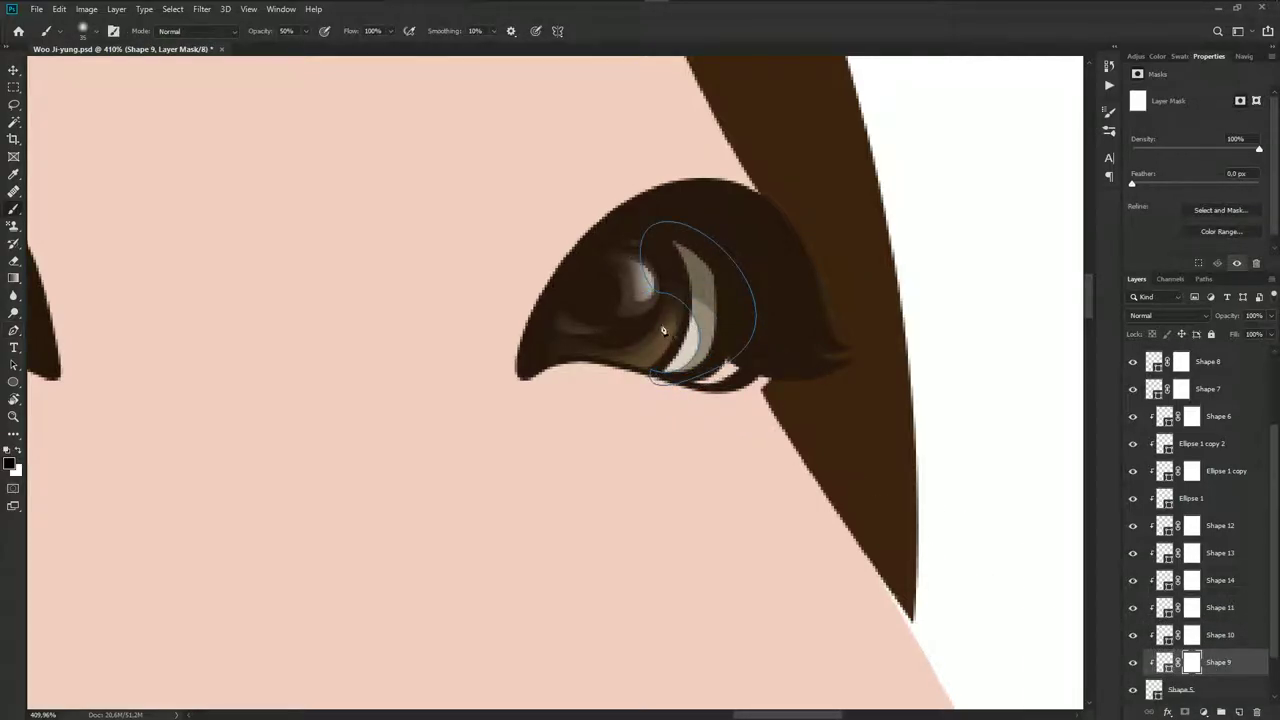
click(1192, 636)
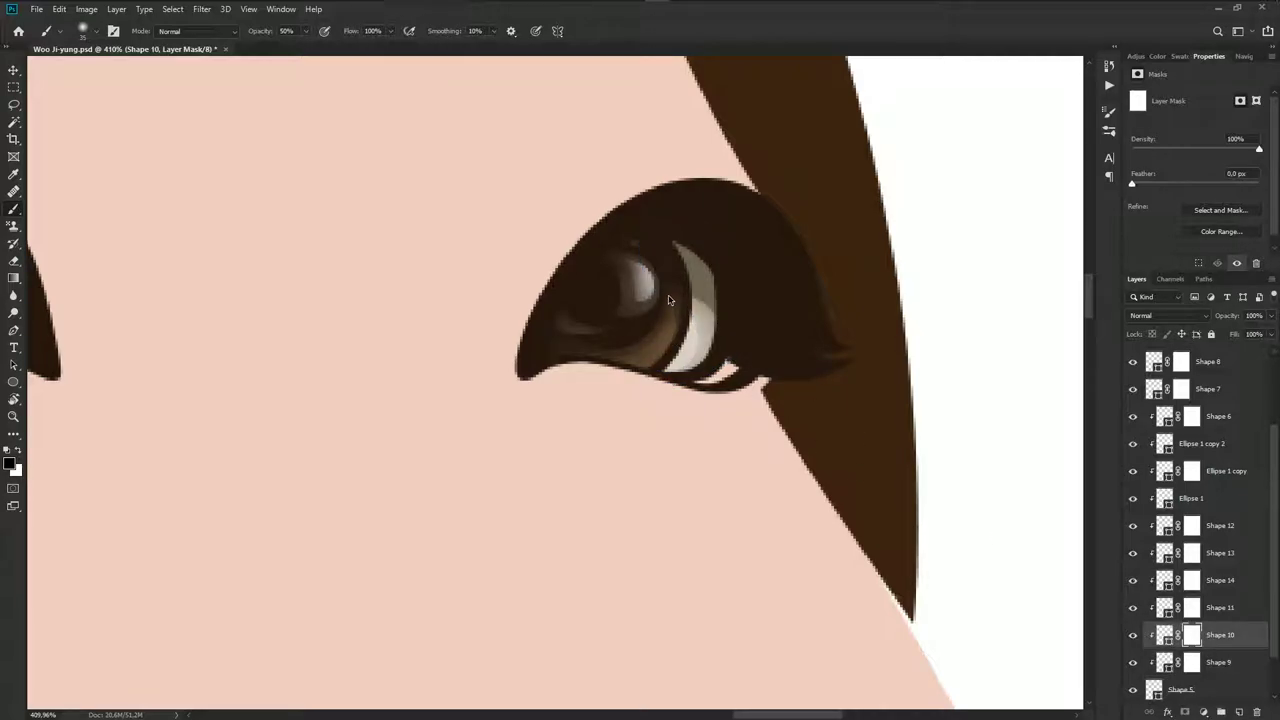
key(p)
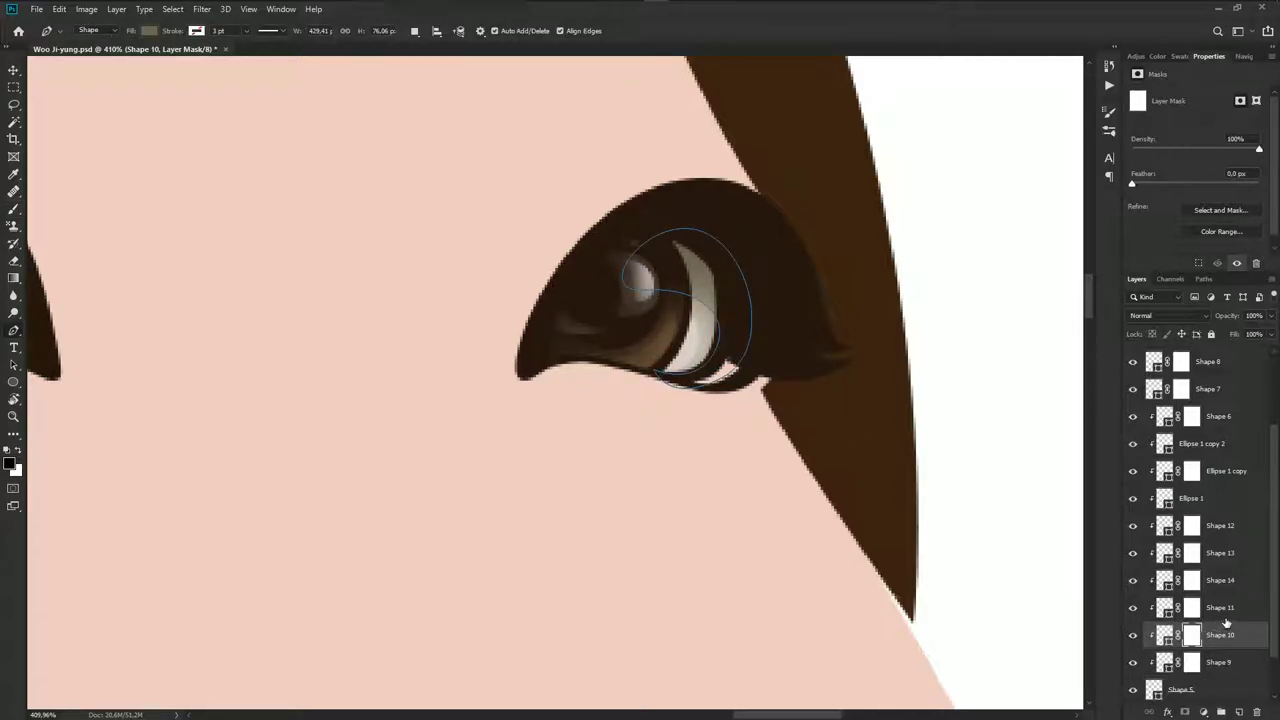
Redraw Shape 11's highlight outline over the iris and prepare to brush its layer mask
click(1215, 607)
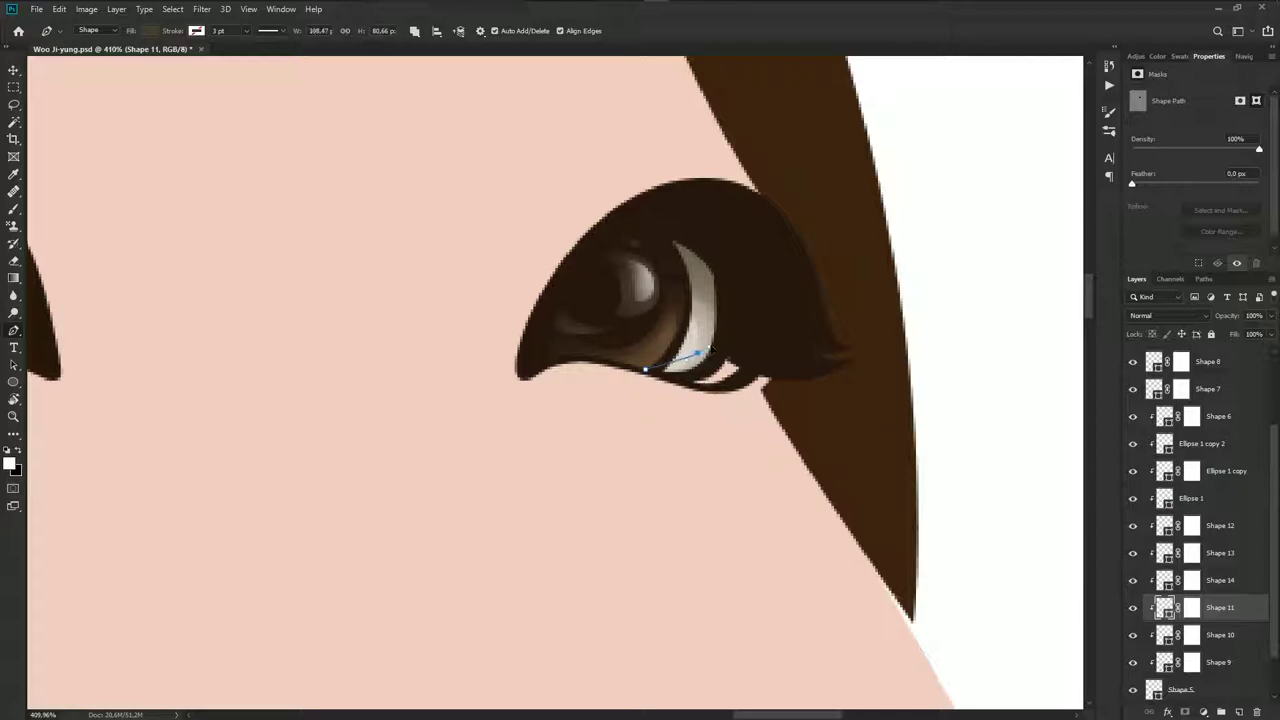
drag(721, 312, 707, 299)
click(661, 265)
drag(691, 232, 735, 252)
drag(719, 372, 771, 336)
click(647, 373)
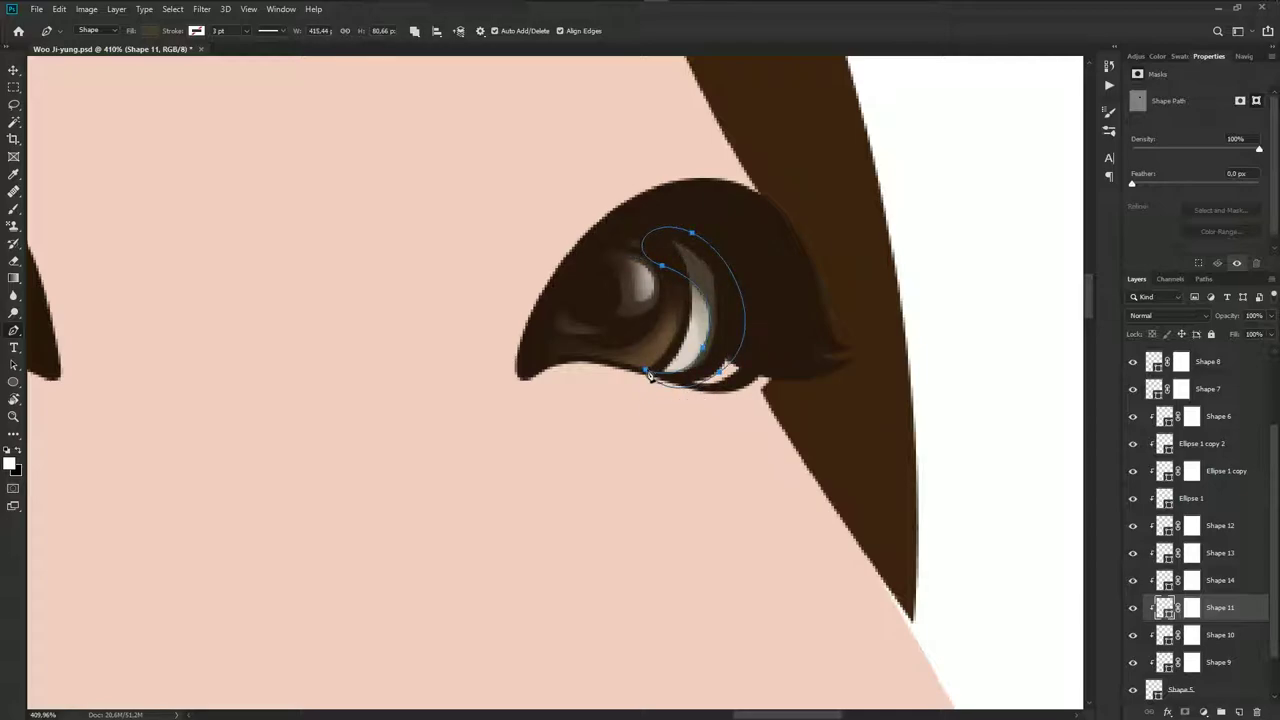
key(b)
click(1191, 608)
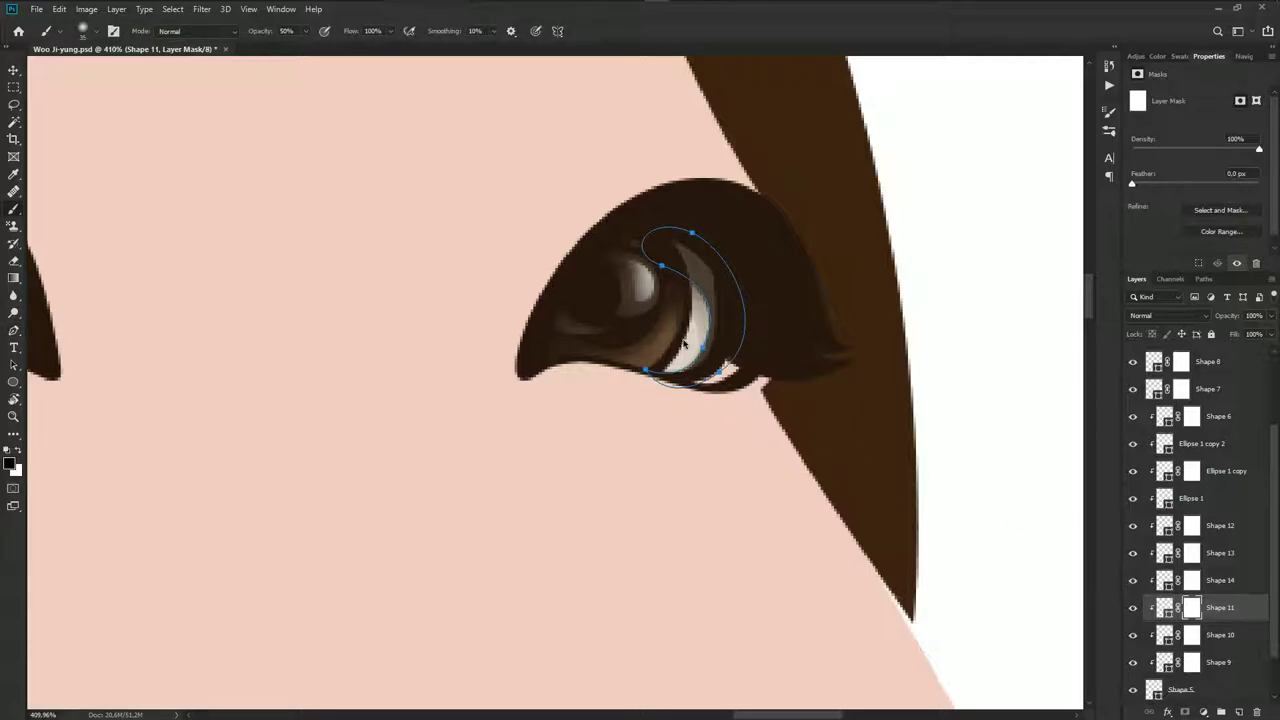
key(ctrl+Return)
key(x)
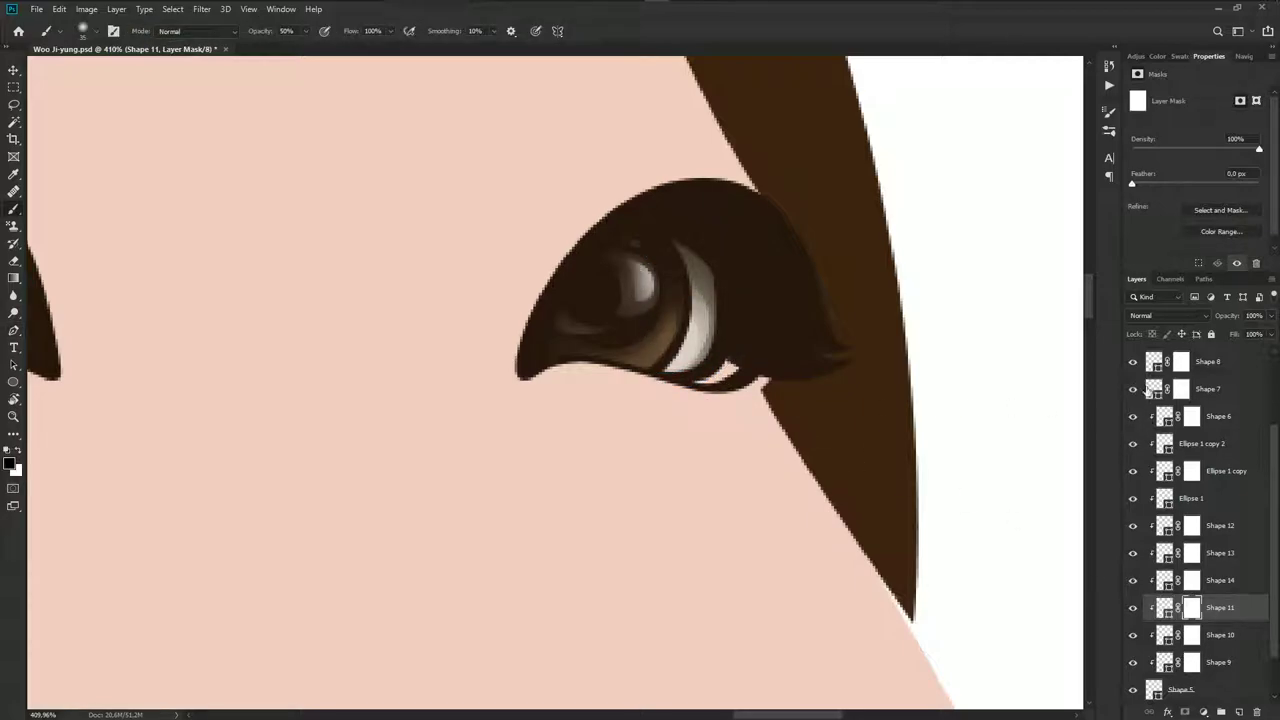
Enlarge Shape 14's lower highlight up and right, softening it near the iris on its mask
scroll(1148, 391, up, 3)
click(1133, 359)
click(1133, 359)
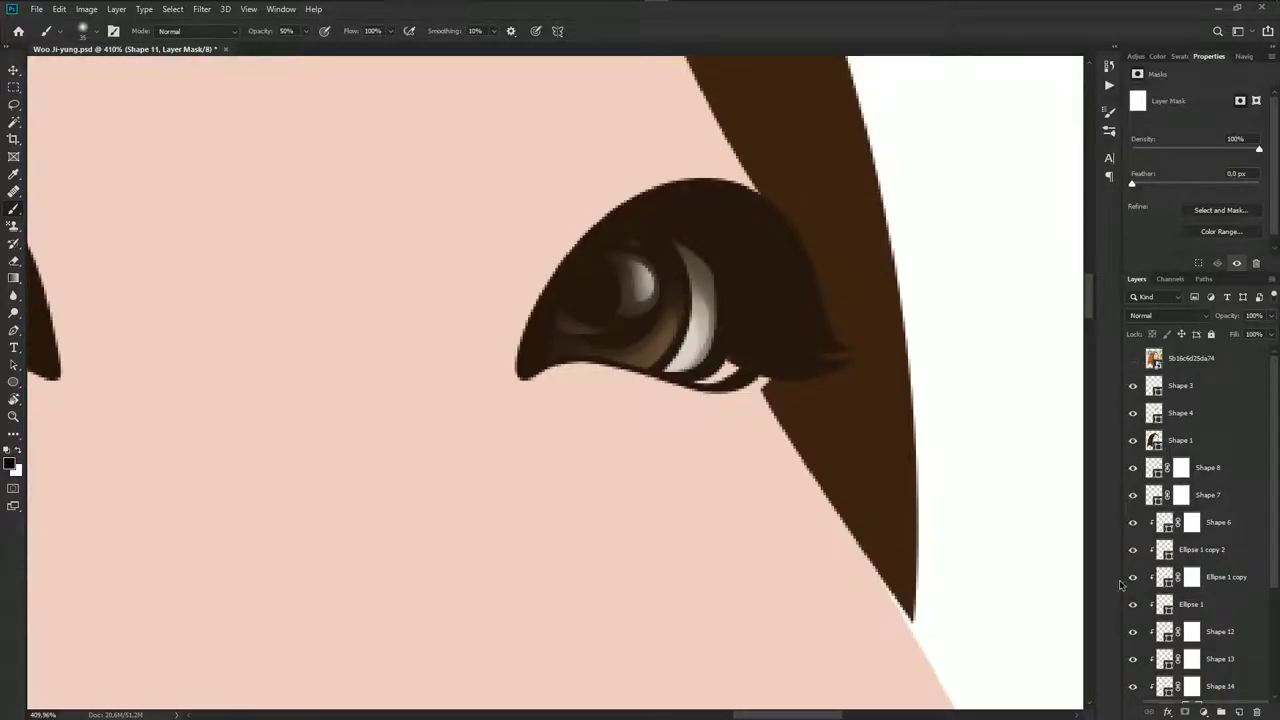
scroll(1220, 560, down, 2)
scroll(1220, 560, down, 3)
click(1220, 551)
key(p)
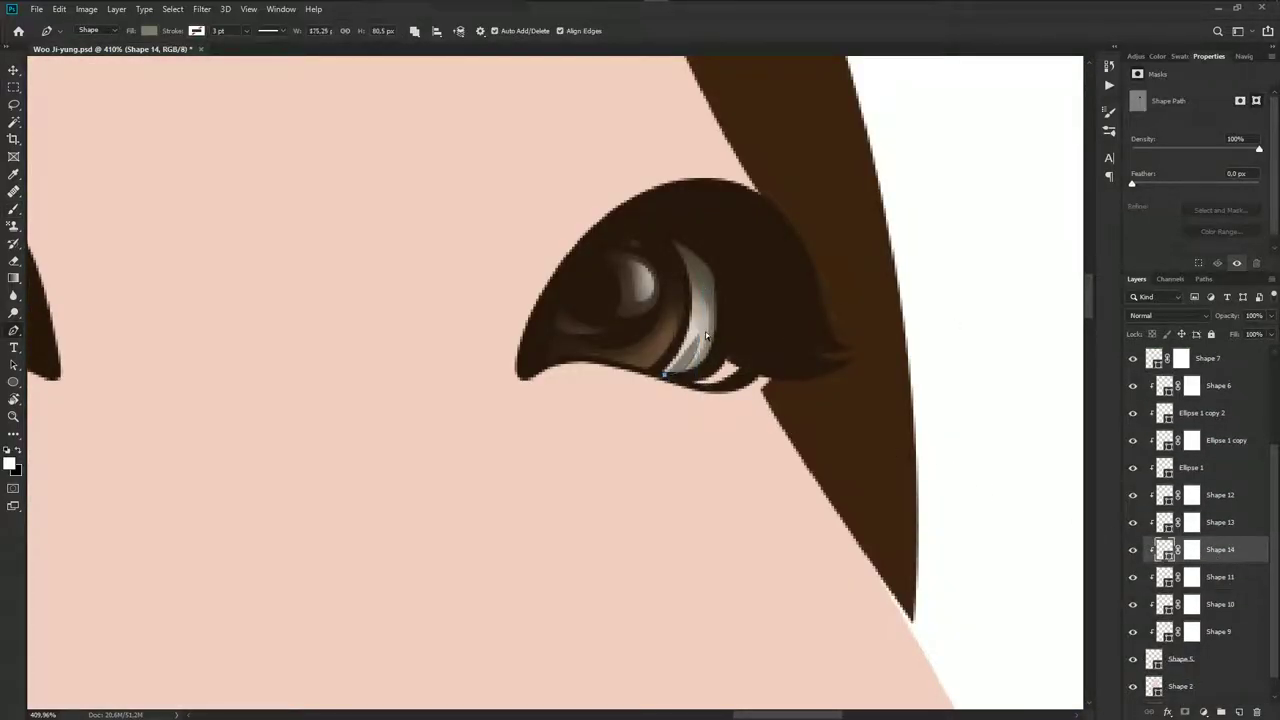
mouse_move(705, 331)
mouse_down()
mouse_move(706, 283)
mouse_move(703, 337)
mouse_up()
drag(706, 283, 738, 284)
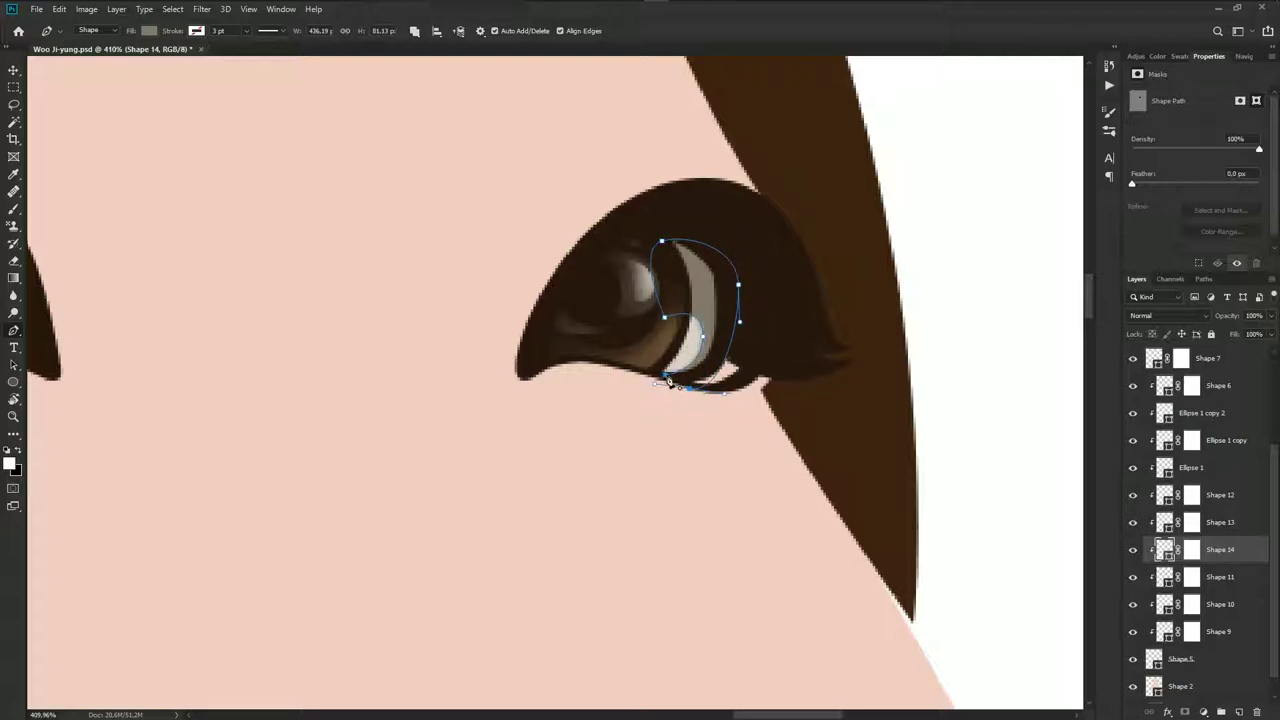
click(1191, 549)
key(b)
key(x)
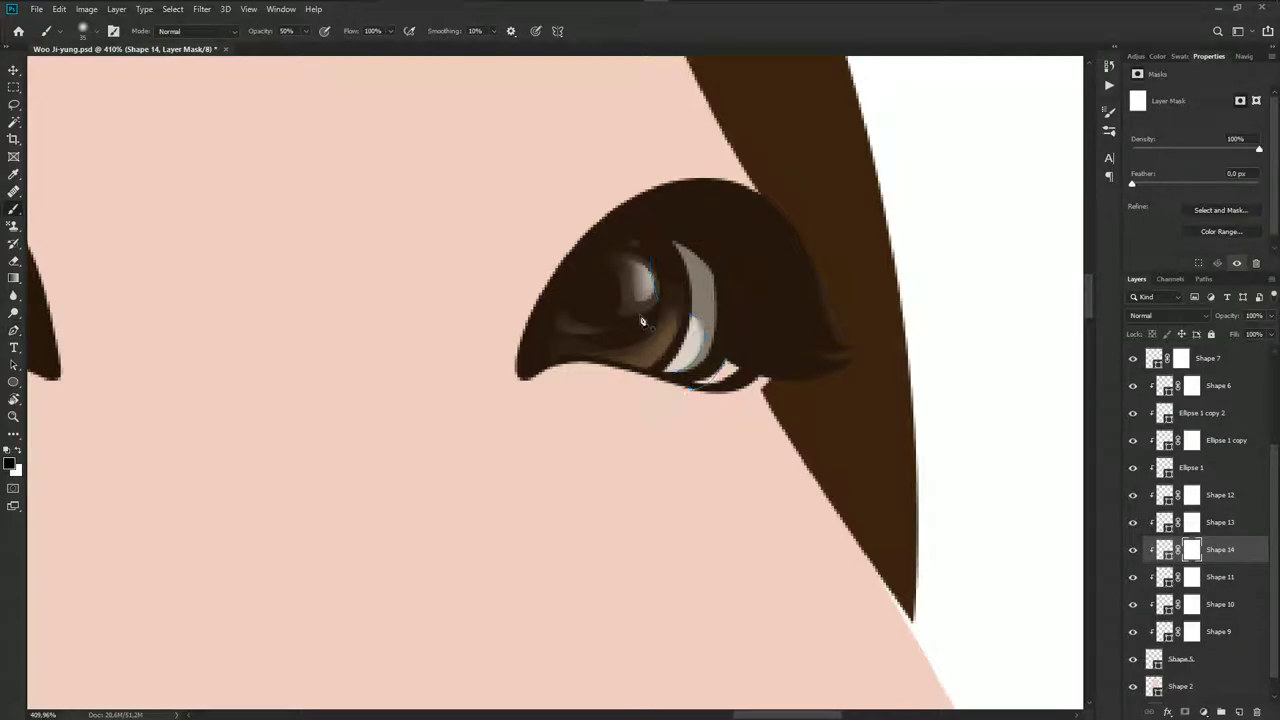
mouse_move(643, 321)
mouse_down()
mouse_move(646, 277)
mouse_move(687, 249)
mouse_up()
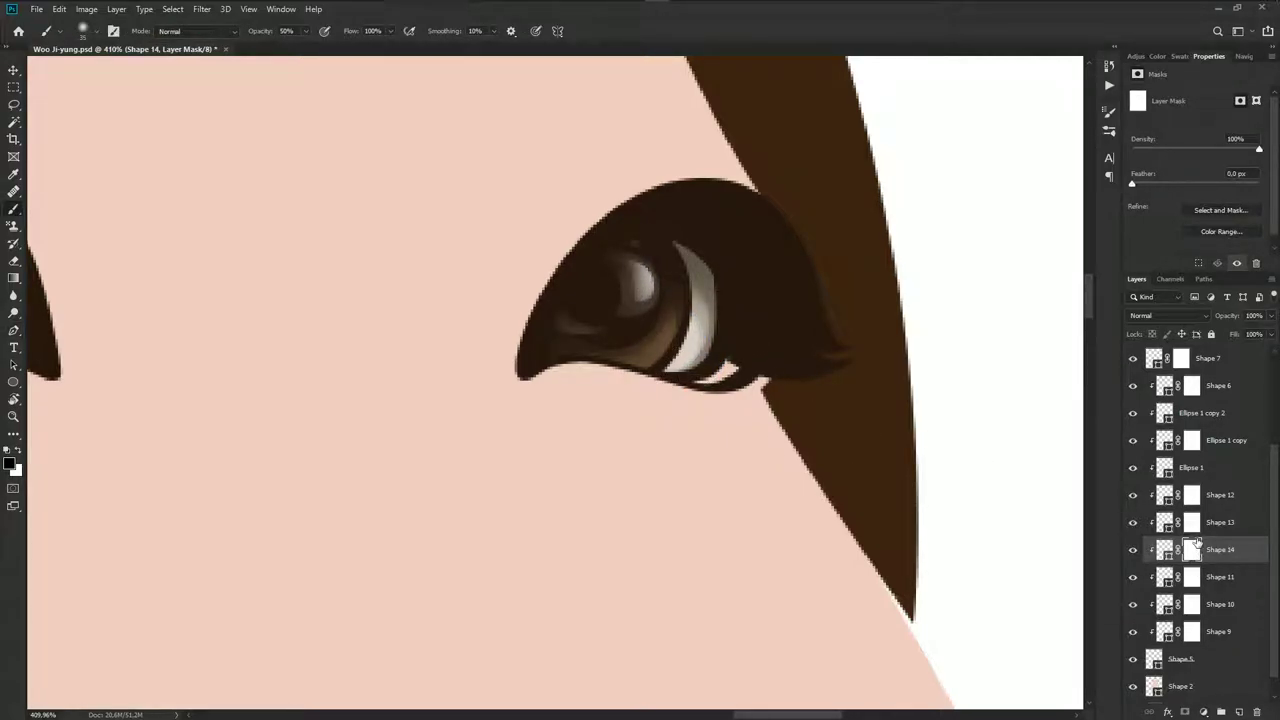
Reshape Shape 13's outline along the eye white so it arcs higher over the iris
click(1214, 526)
key(p)
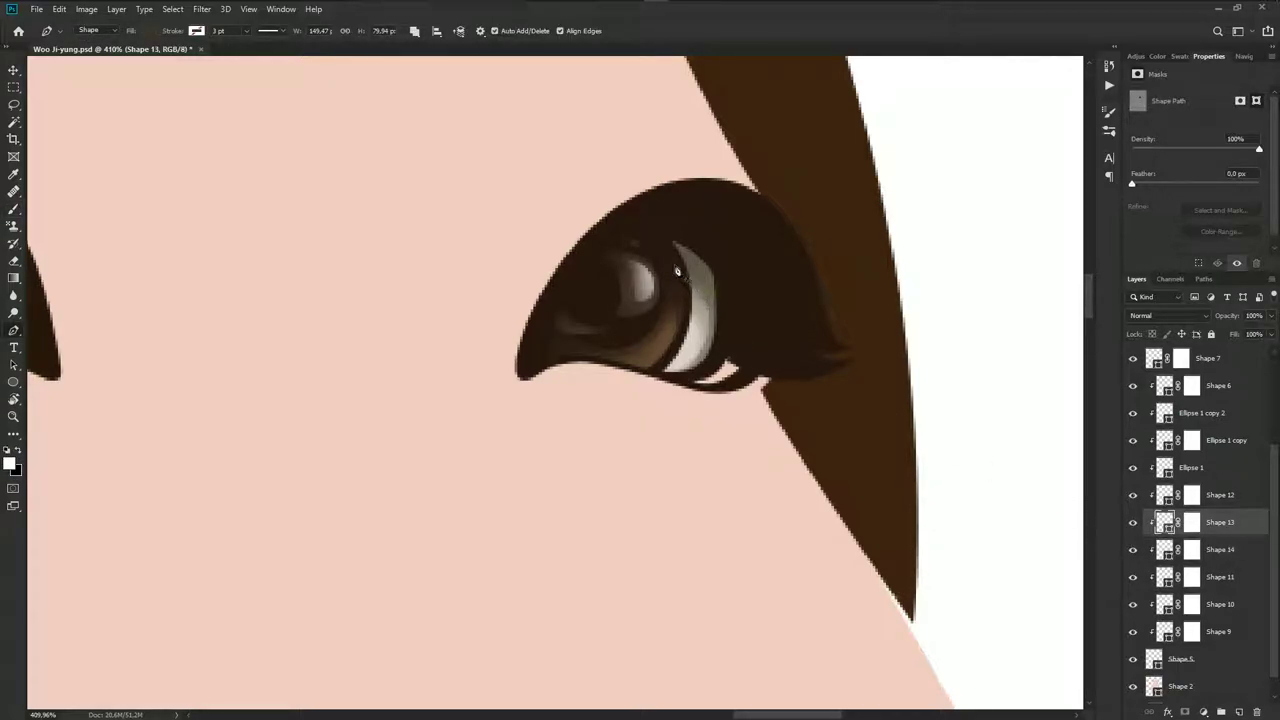
drag(711, 318, 713, 372)
mouse_move(718, 350)
mouse_down()
mouse_move(696, 383)
mouse_move(730, 325)
mouse_up()
drag(681, 247, 705, 233)
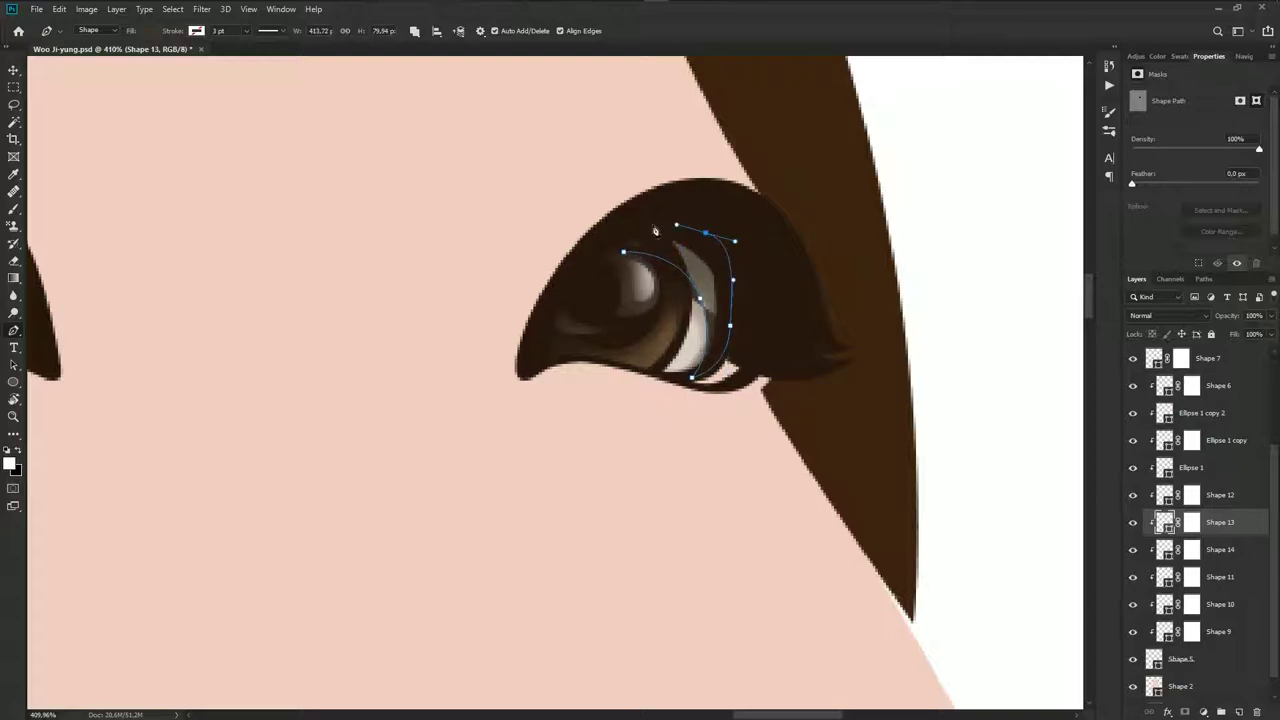
drag(623, 252, 600, 205)
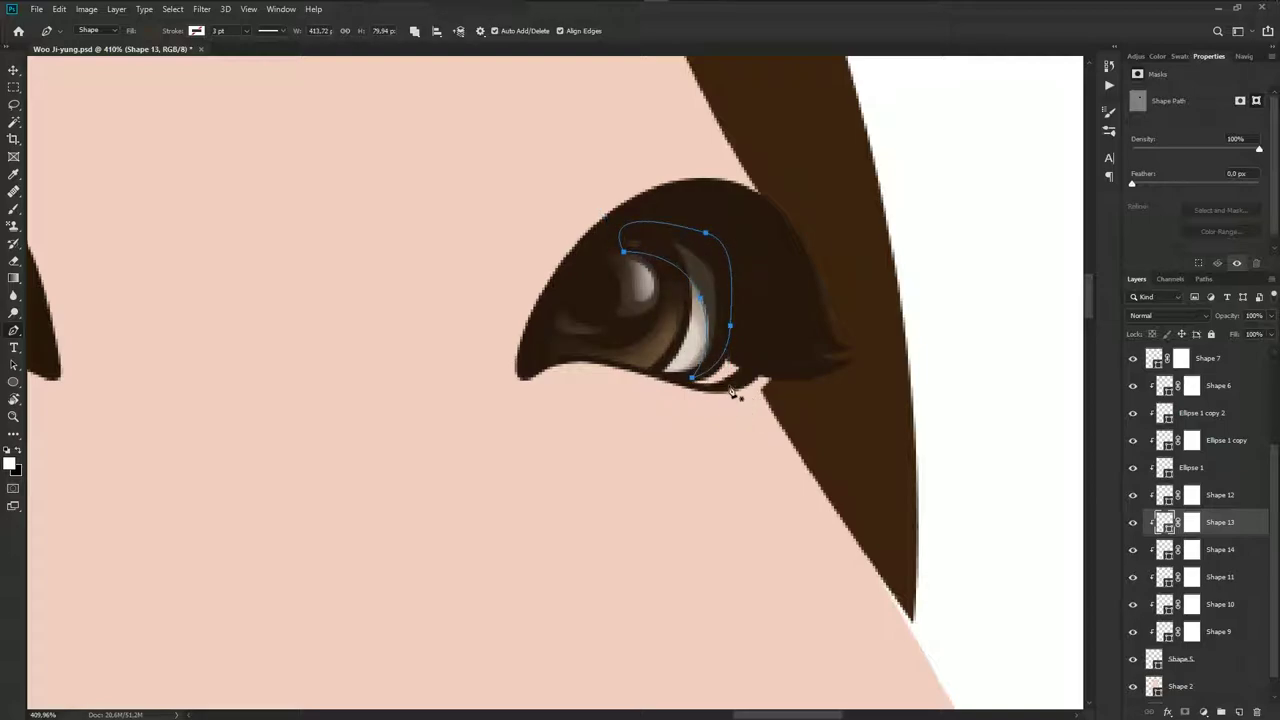
click(1191, 522)
Compare the eye shapes against the reference photo
key(b)
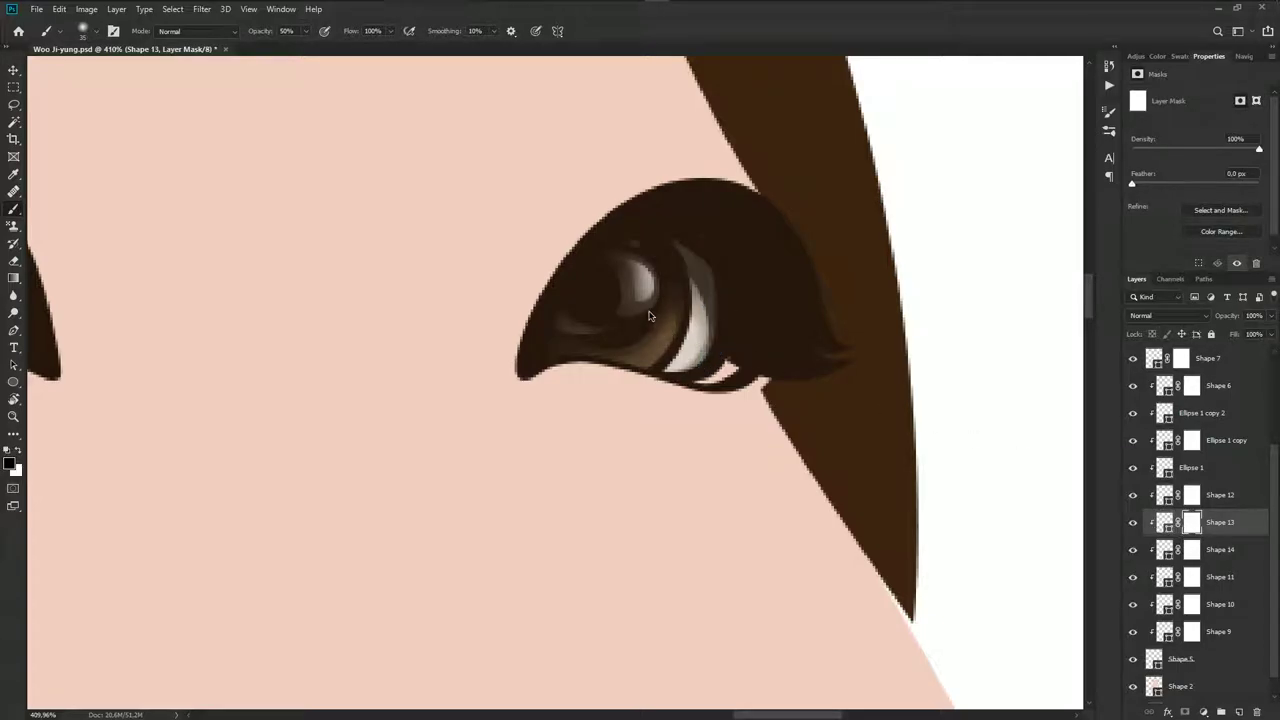
scroll(715, 410, down, 3)
scroll(722, 433, down, 2)
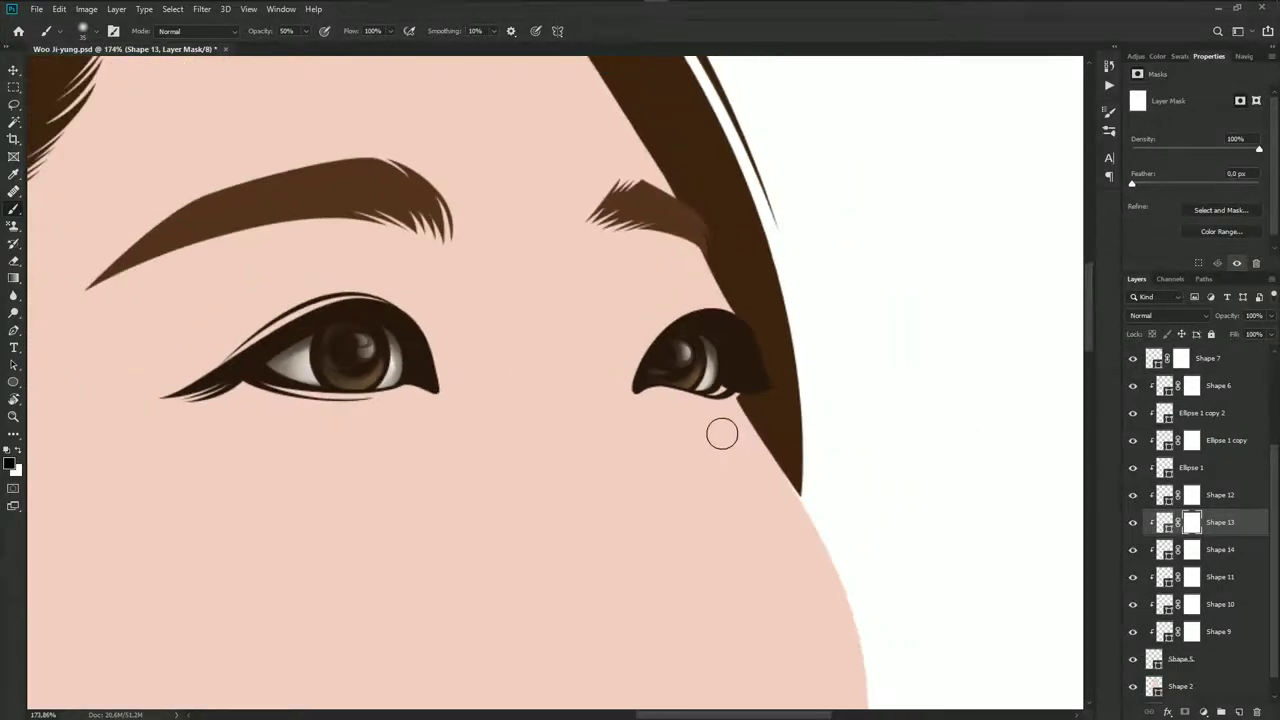
scroll(722, 433, down, 2)
scroll(711, 437, down, 2)
scroll(1146, 393, up, 3)
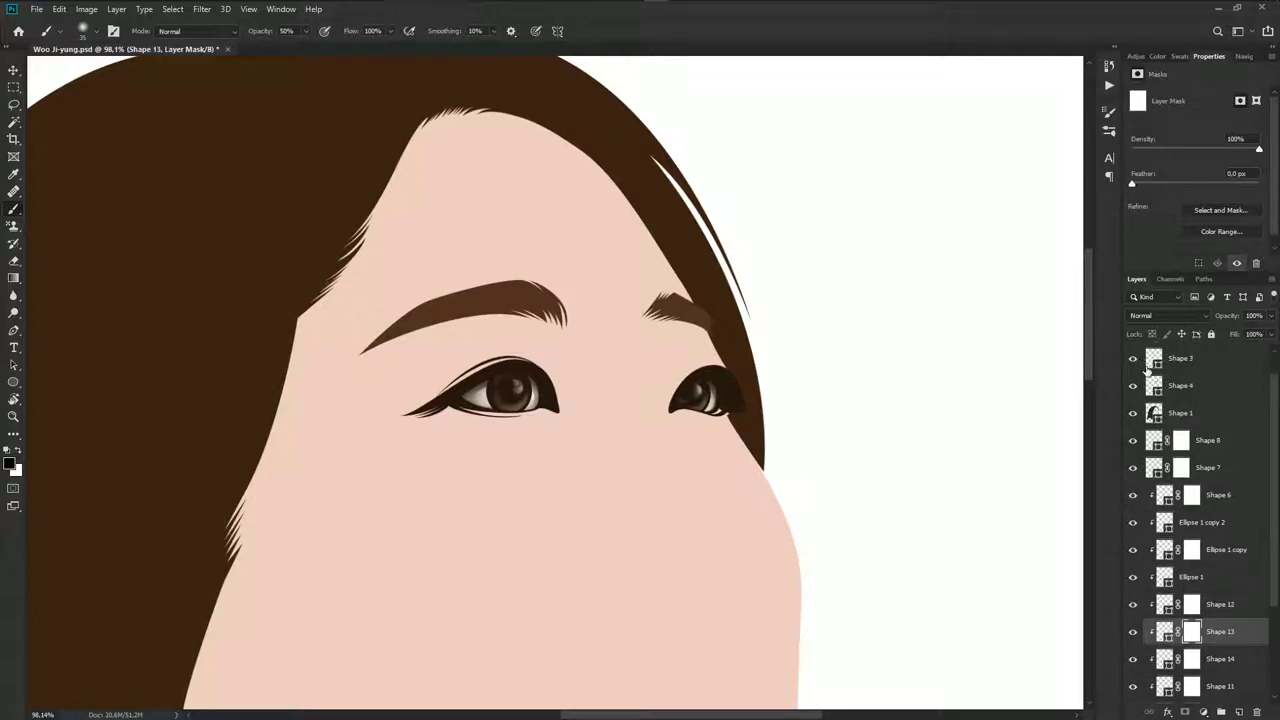
scroll(1146, 393, up, 2)
click(1133, 358)
click(1133, 358)
scroll(720, 405, up, 2)
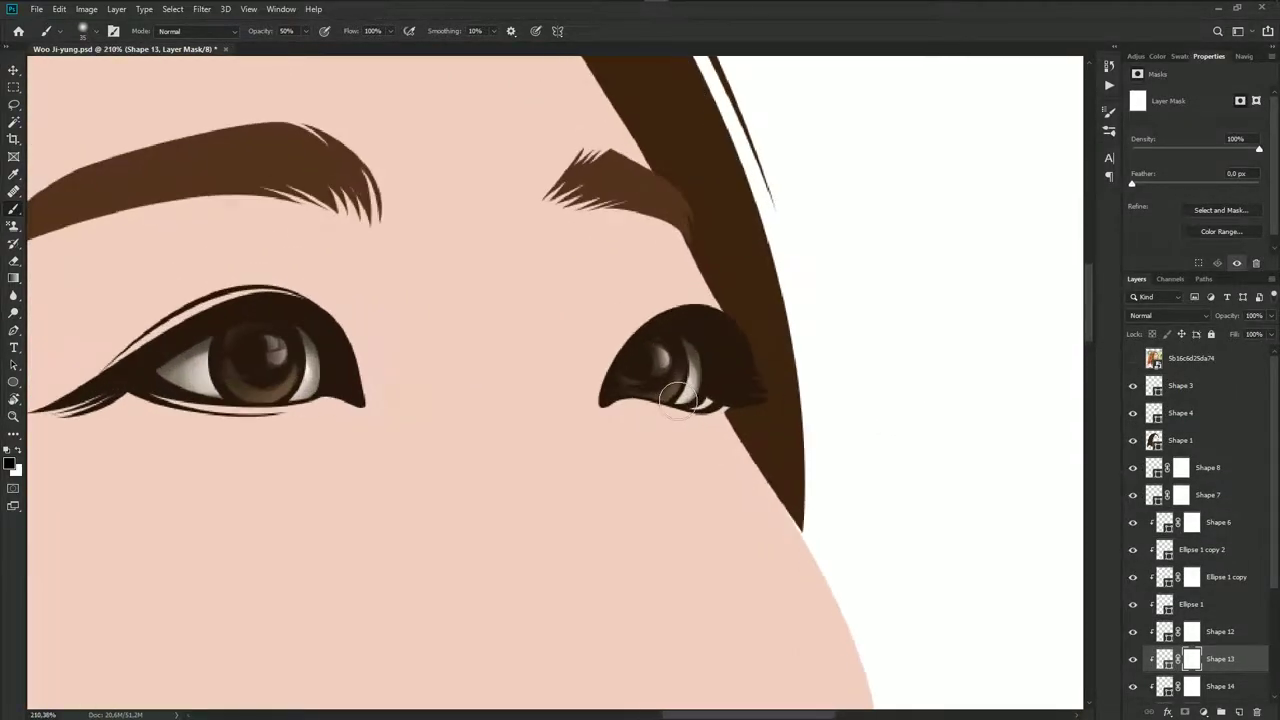
scroll(718, 410, up, 3)
Close Shape 12's eye highlight path with a curved point below and target its mask
key(p)
click(1225, 631)
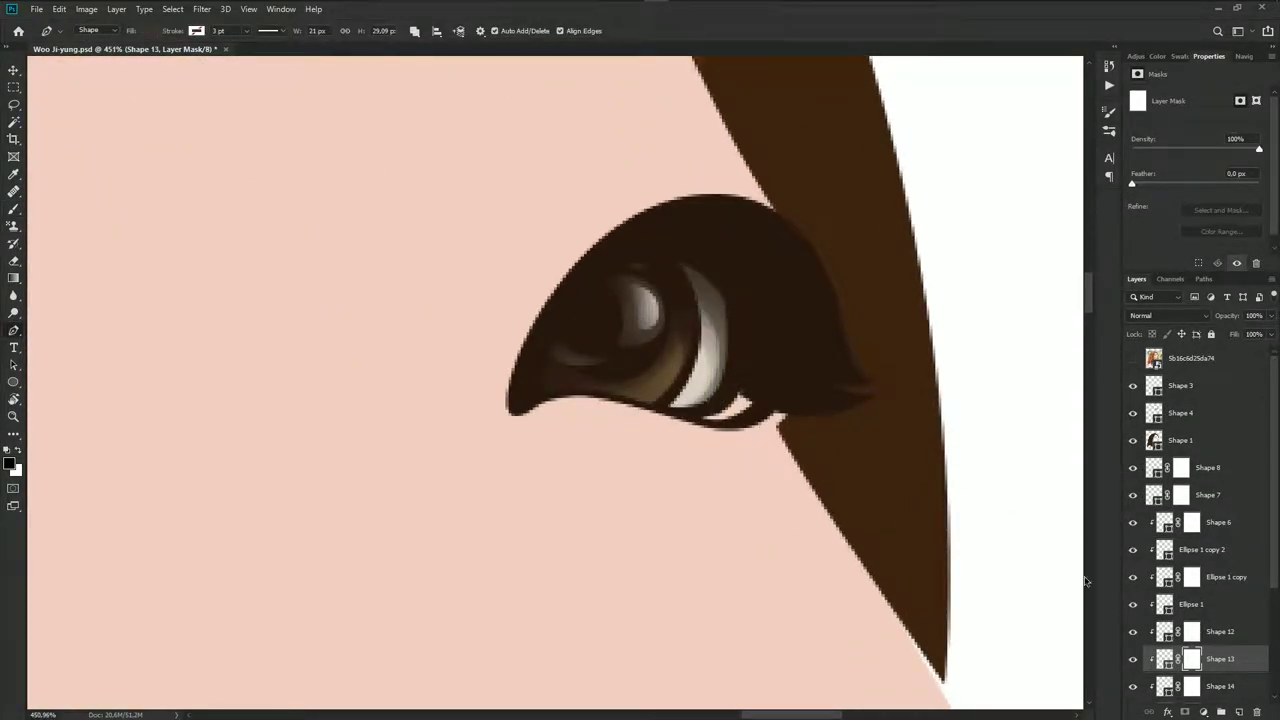
scroll(684, 362, up, 1)
drag(636, 411, 573, 416)
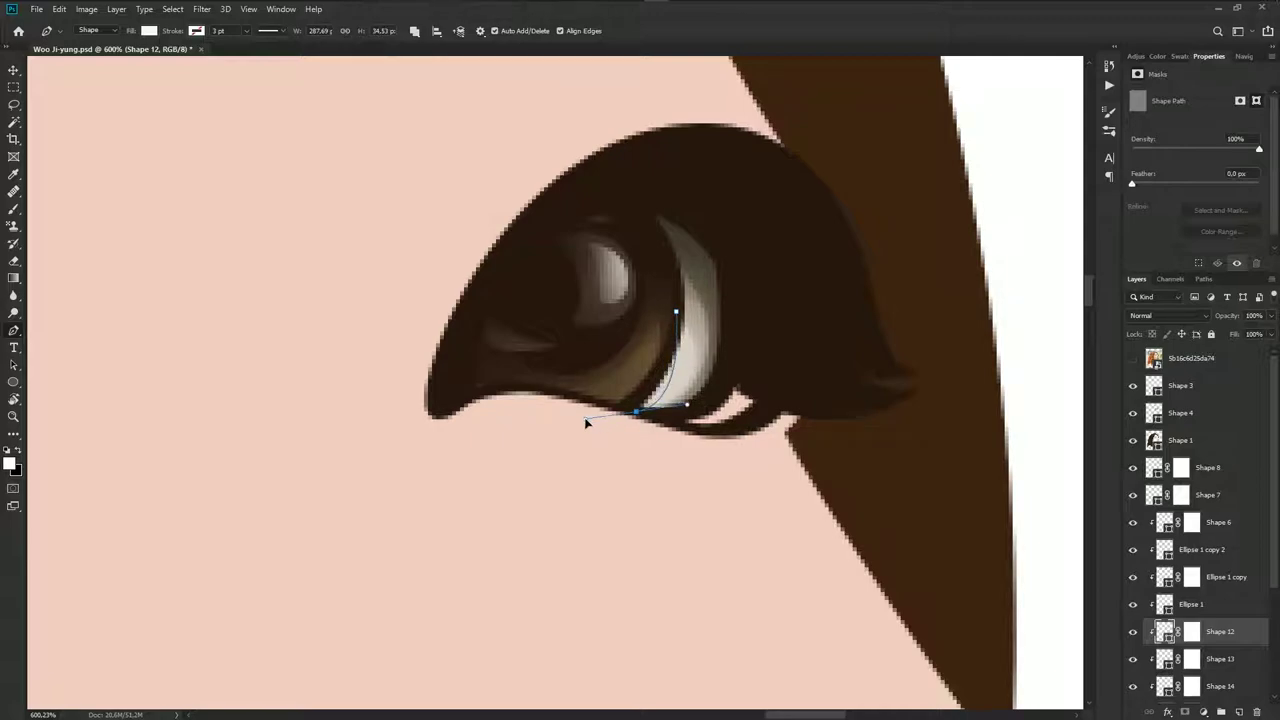
click(677, 315)
key(b)
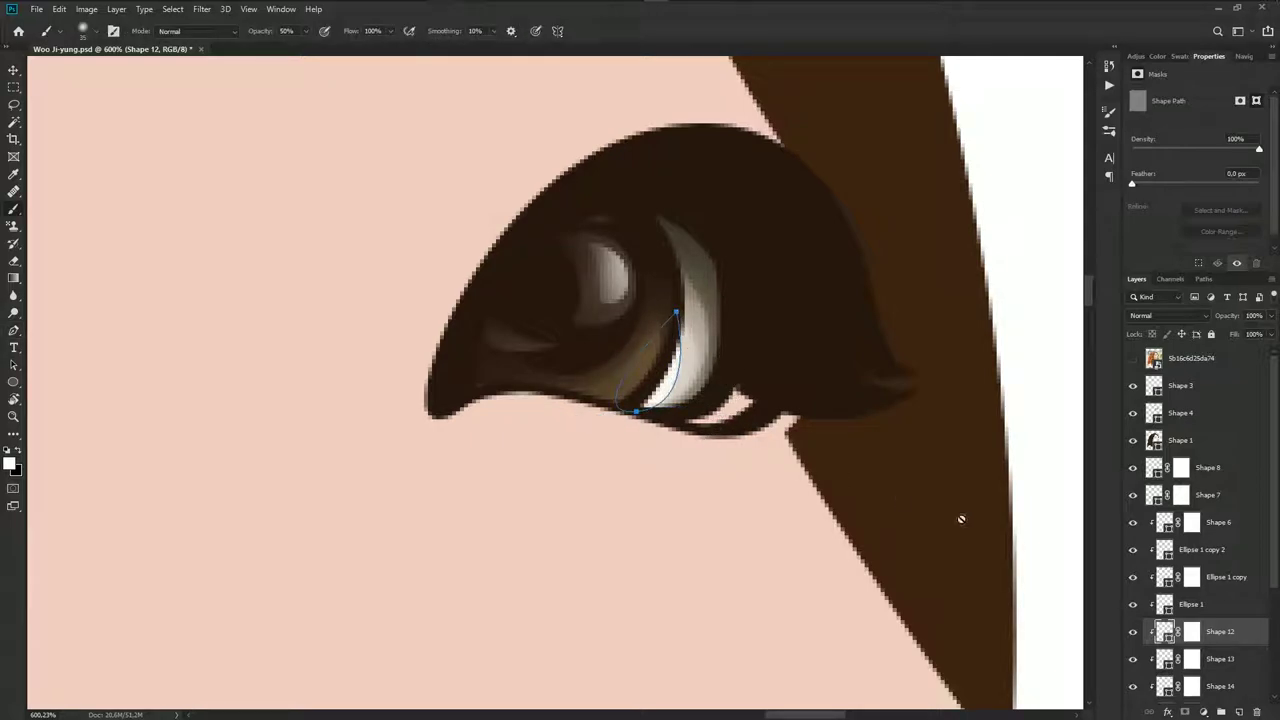
click(1194, 636)
Save the document and pan to view the whole face
scroll(779, 410, down, 2)
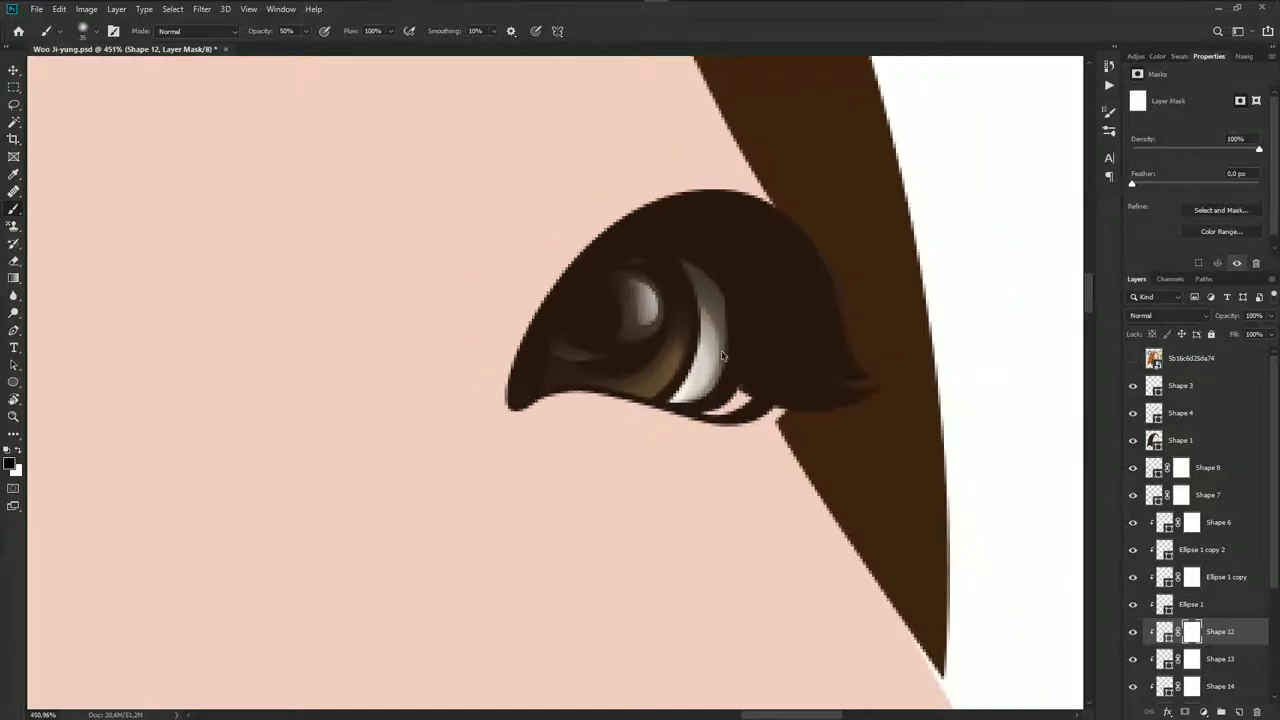
scroll(779, 410, down, 3)
scroll(779, 410, down, 3)
key(ctrl+s)
scroll(800, 451, down, 1)
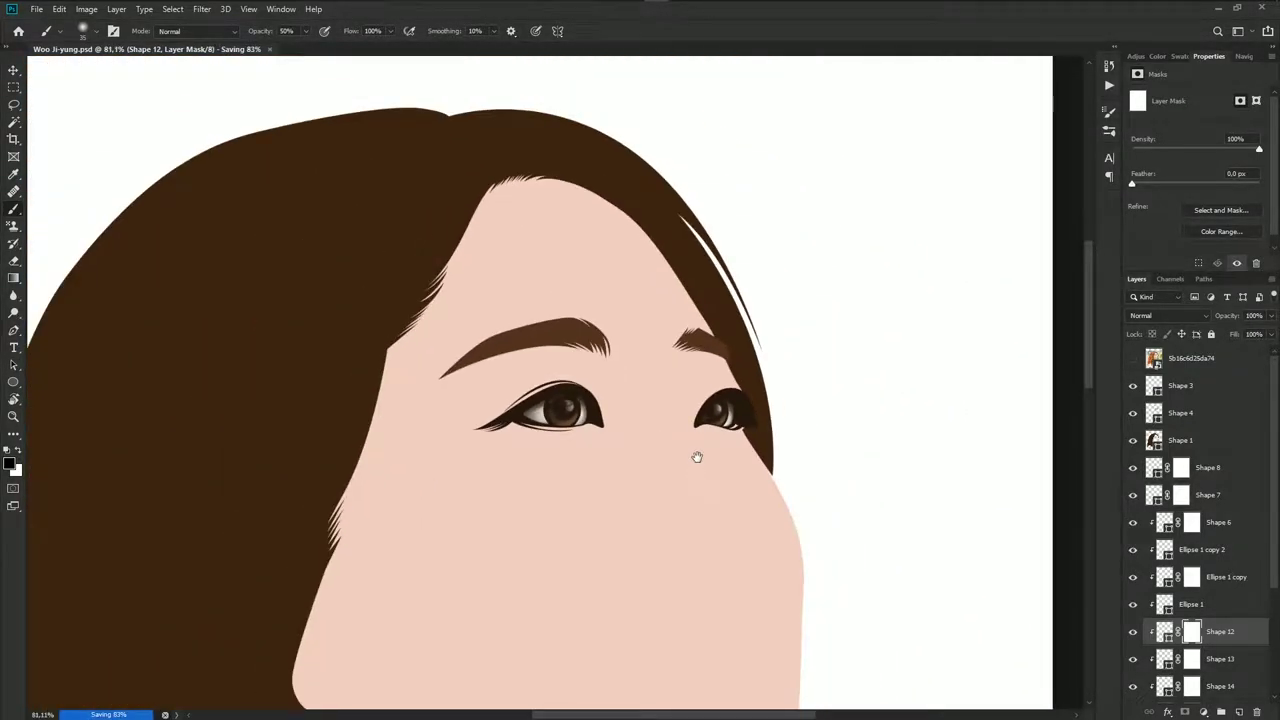
mouse_move(697, 451)
mouse_down()
mouse_move(678, 348)
mouse_move(686, 357)
mouse_up()
scroll(770, 449, down, 2)
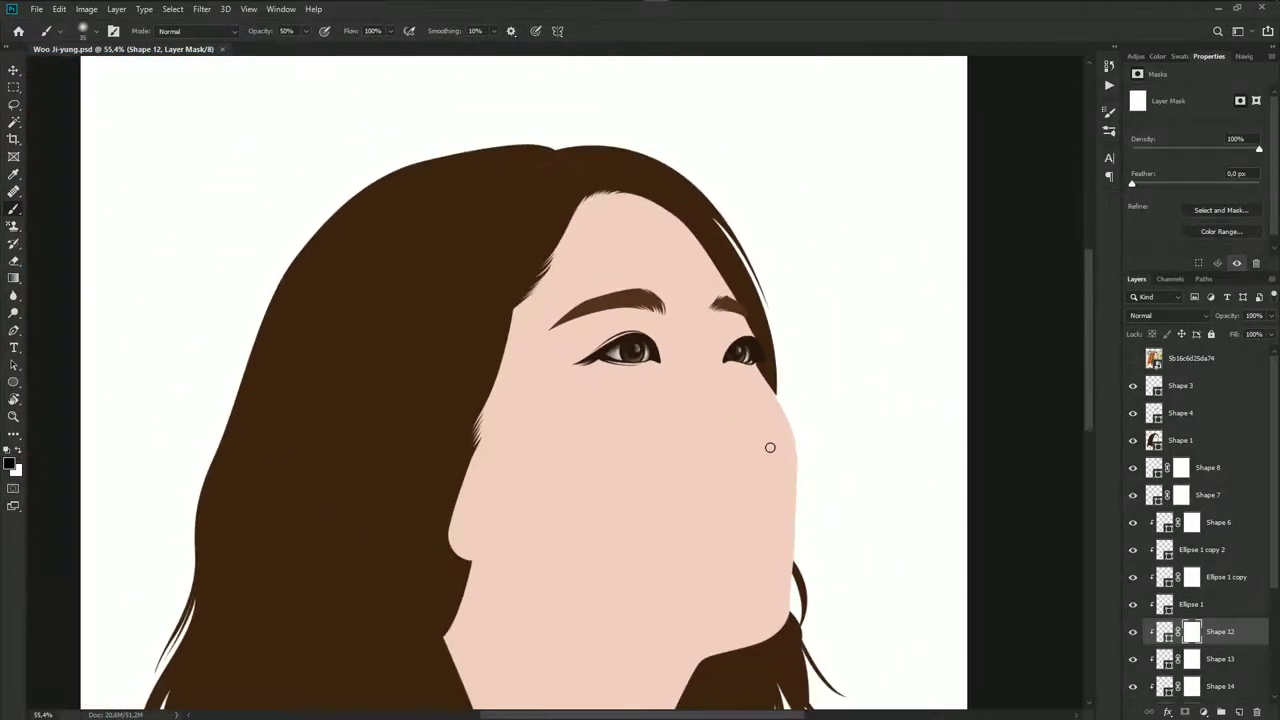
mouse_move(768, 449)
mouse_down()
mouse_move(780, 336)
mouse_move(771, 386)
mouse_up()
scroll(672, 288, up, 2)
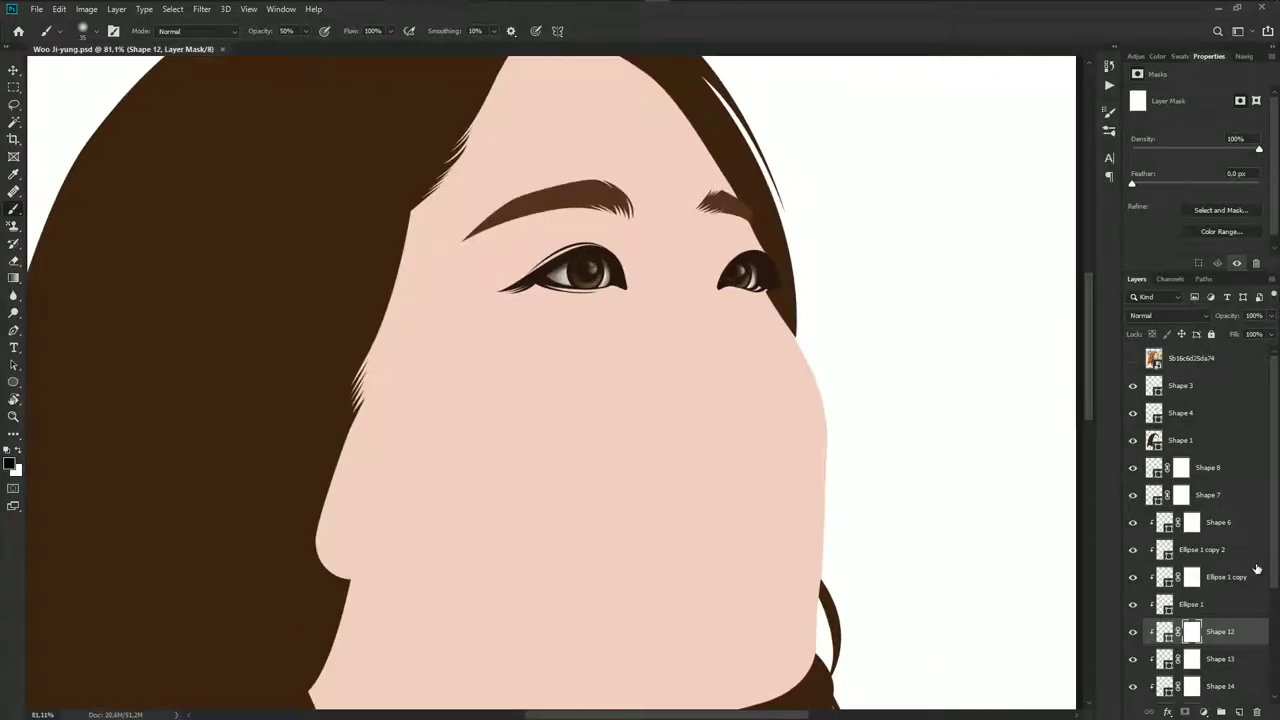
Group the eye layers Shape 6 through Shape 5 into Group 1
click(1217, 606)
click(1218, 522)
scroll(1200, 500, down, 5)
scroll(1200, 500, down, 1)
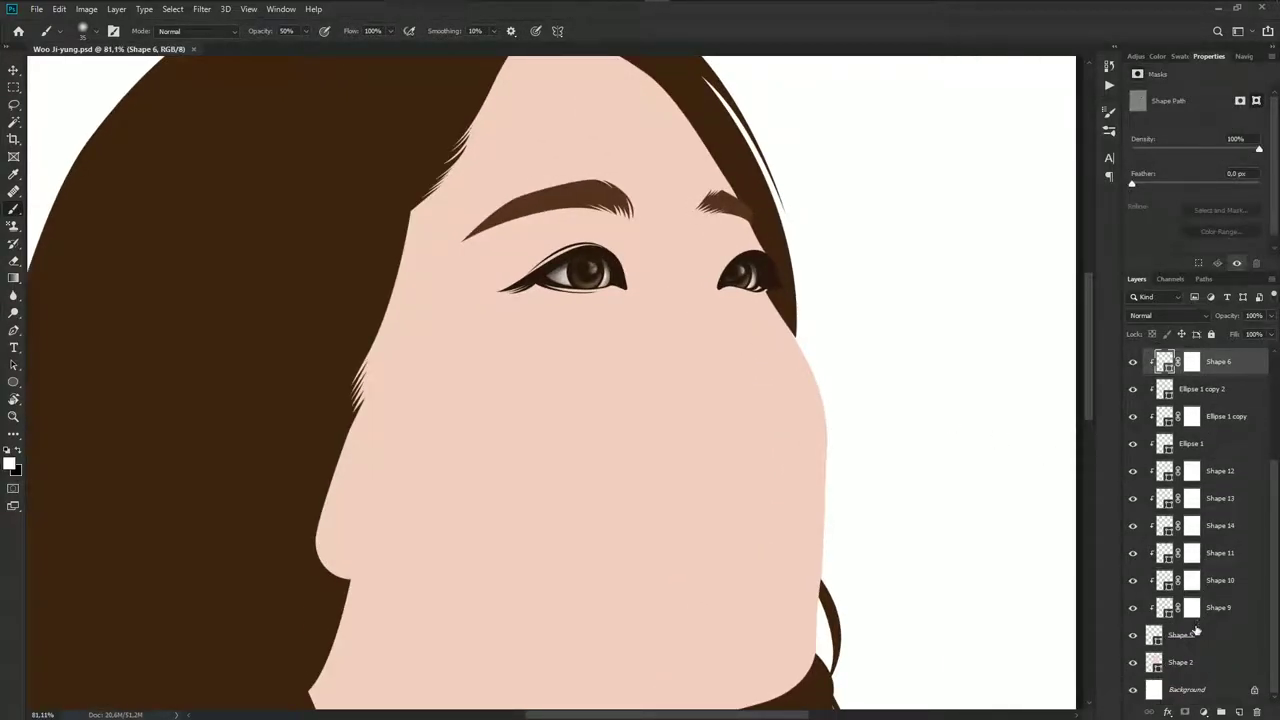
shift+click(1195, 633)
key(ctrl+g)
scroll(626, 266, up, 2)
drag(626, 266, 667, 295)
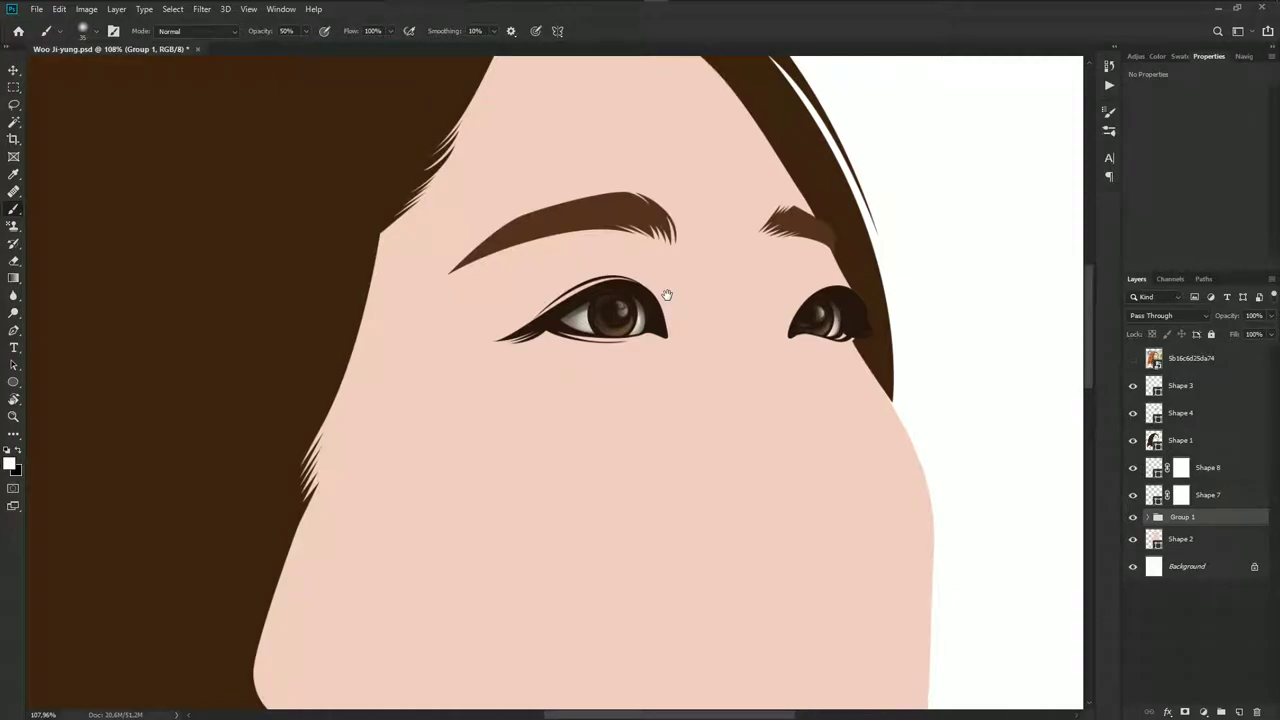
click(1180, 440)
Duplicate eyebrow layer Shape 4 and shrink the left eyebrow copy to about 92%
click(1183, 413)
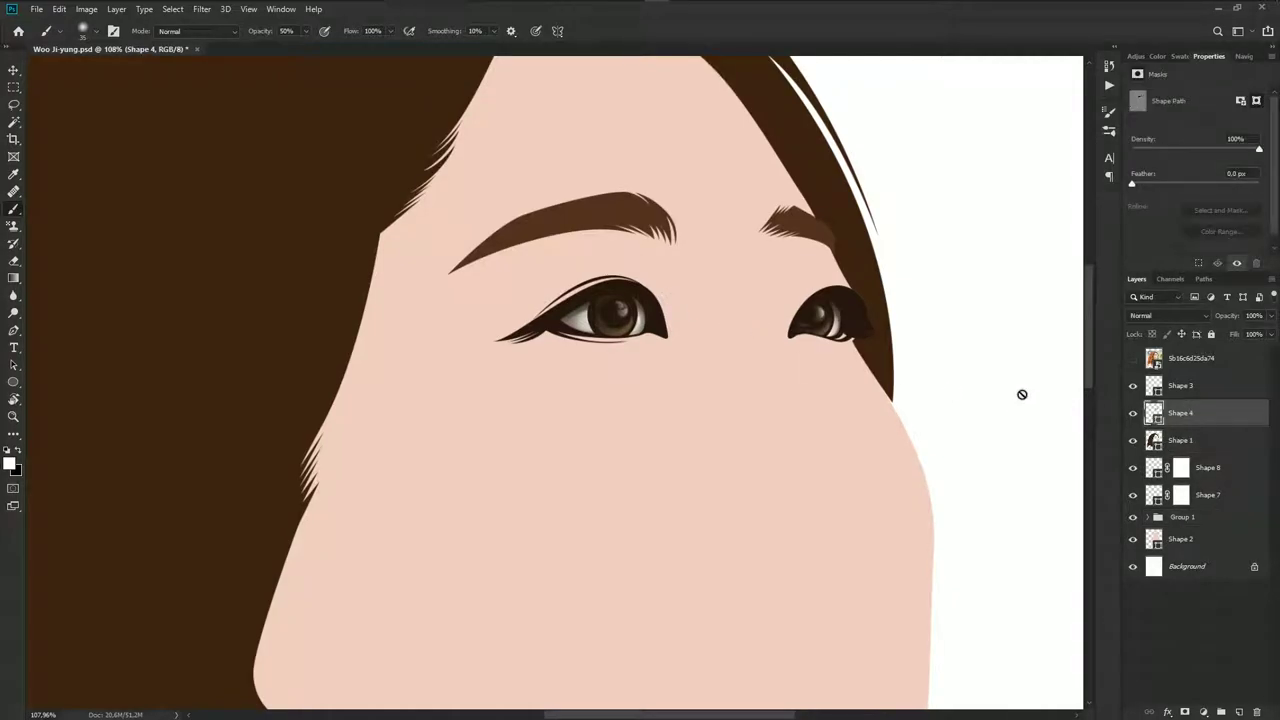
key(p)
scroll(650, 250, up, 2)
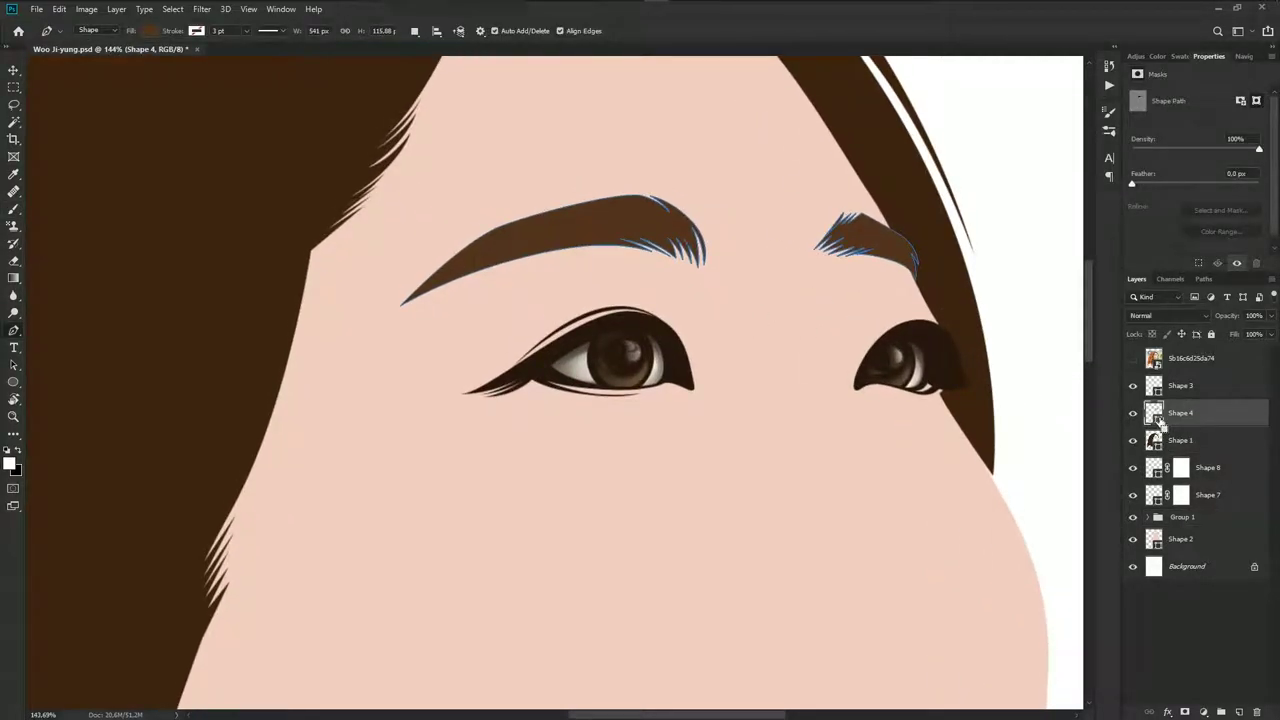
key(ctrl+j)
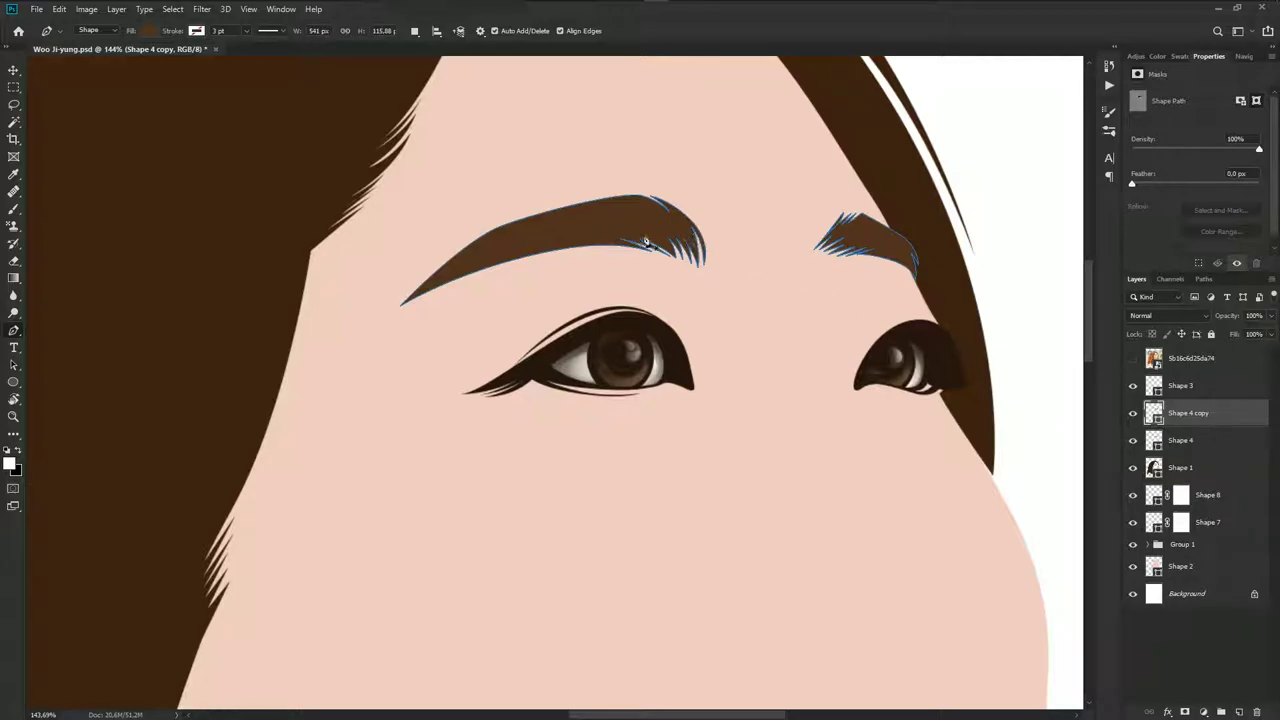
key(v)
key(ctrl+t)
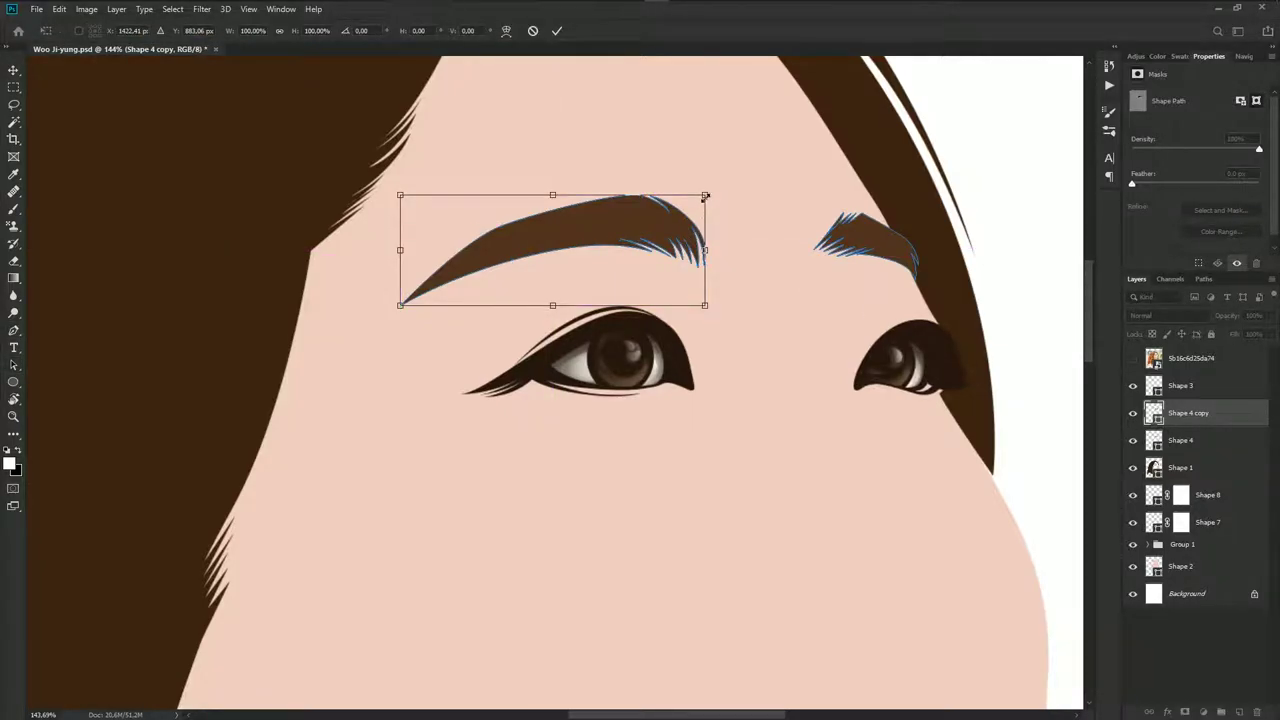
drag(705, 196, 692, 200)
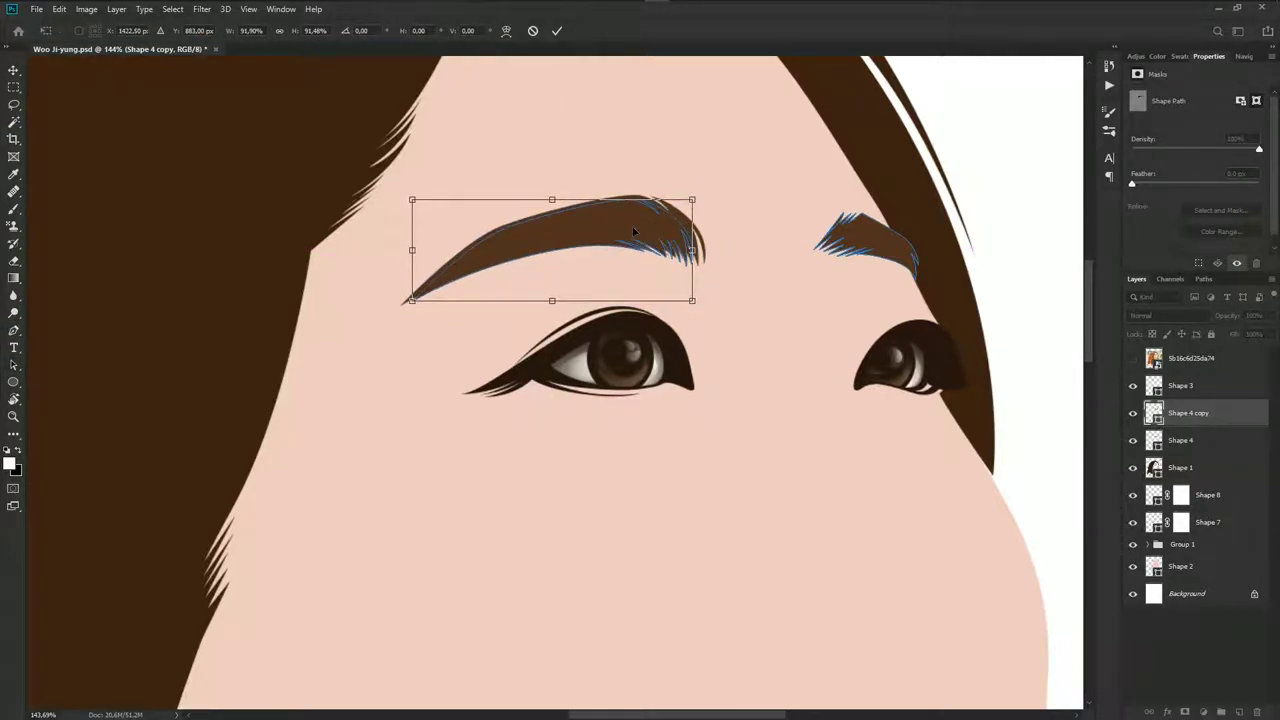
key(Return)
key(a)
Apply a fill colour to the copy and shrink the right eyebrow copy to about 84%
double_click(1150, 415)
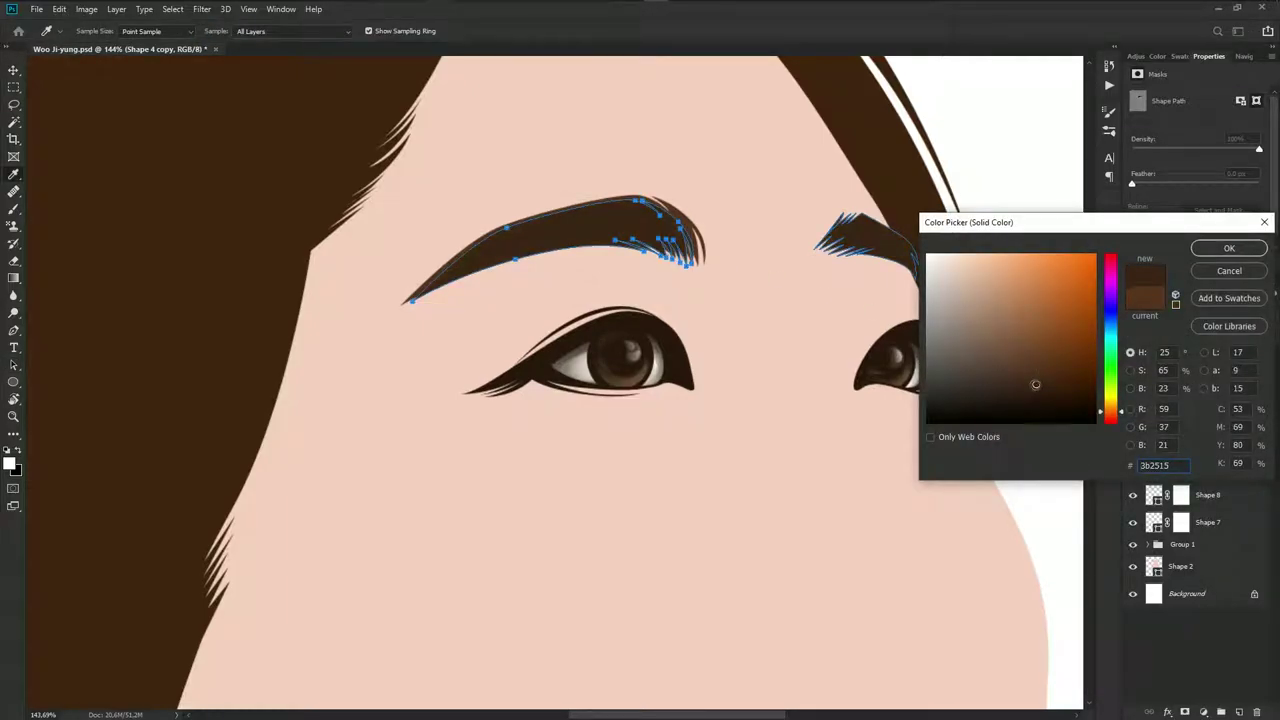
click(1229, 248)
key(ctrl+t)
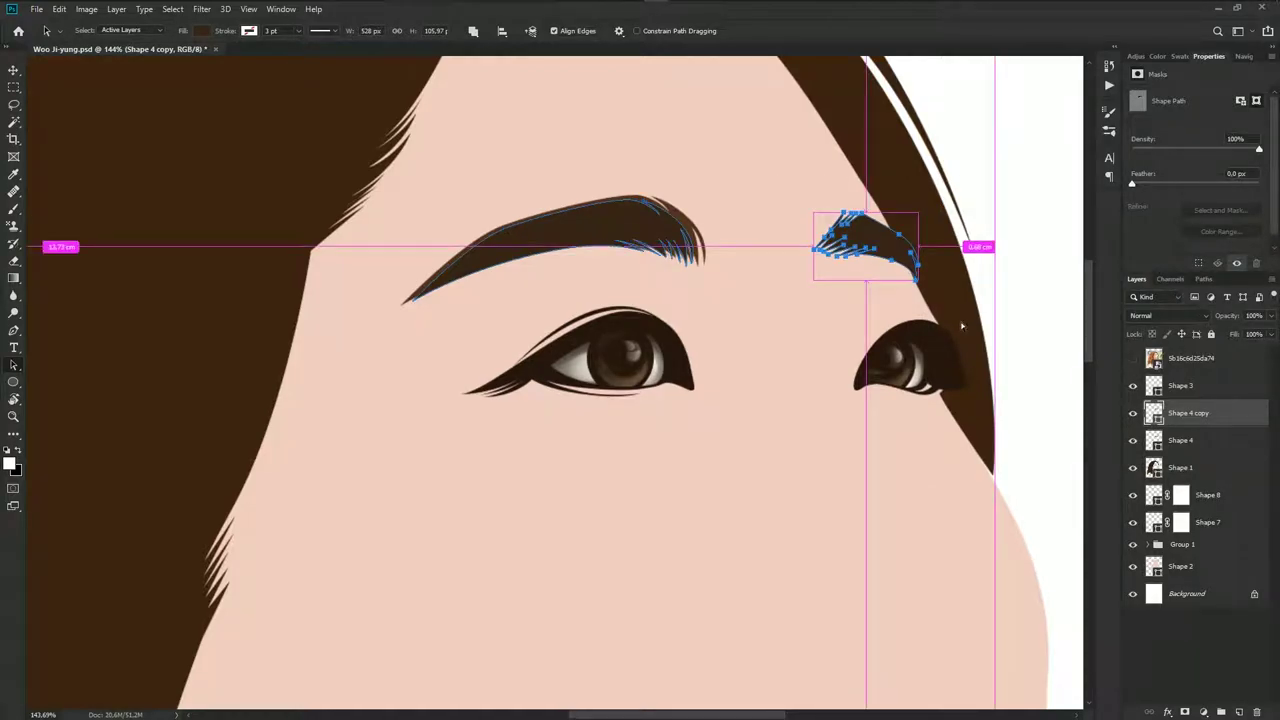
drag(920, 212, 880, 242)
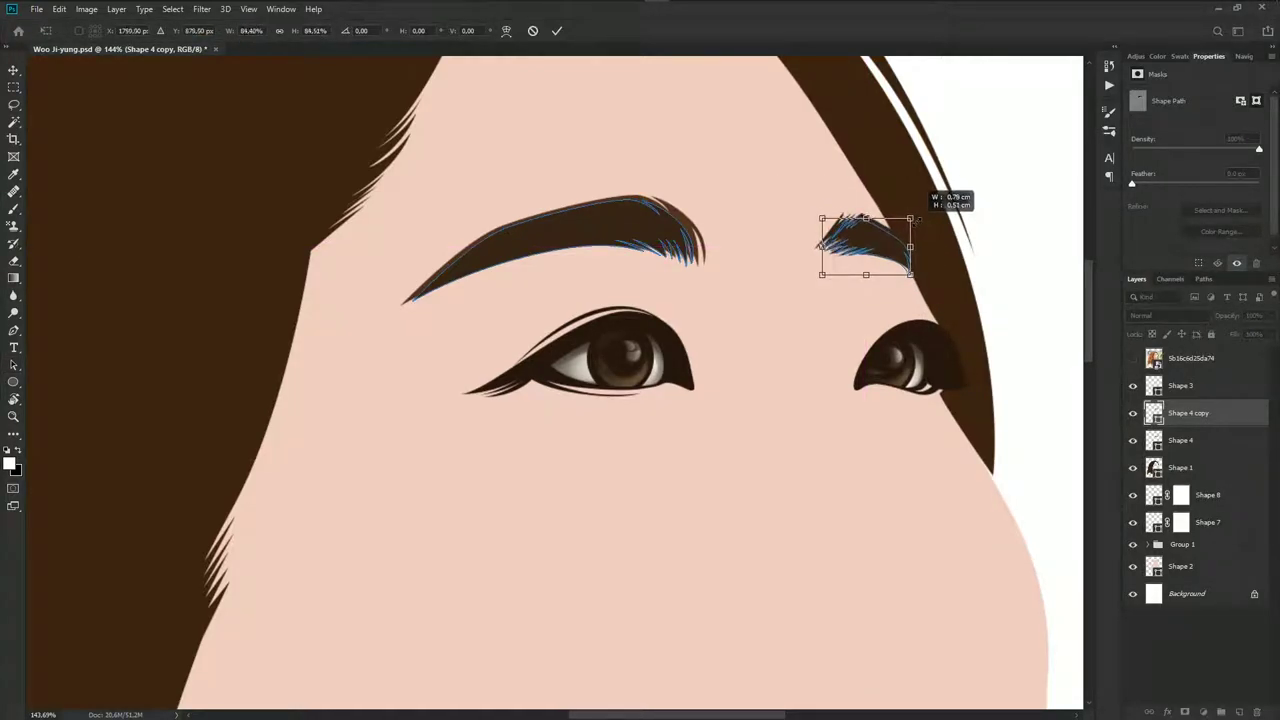
key(Return)
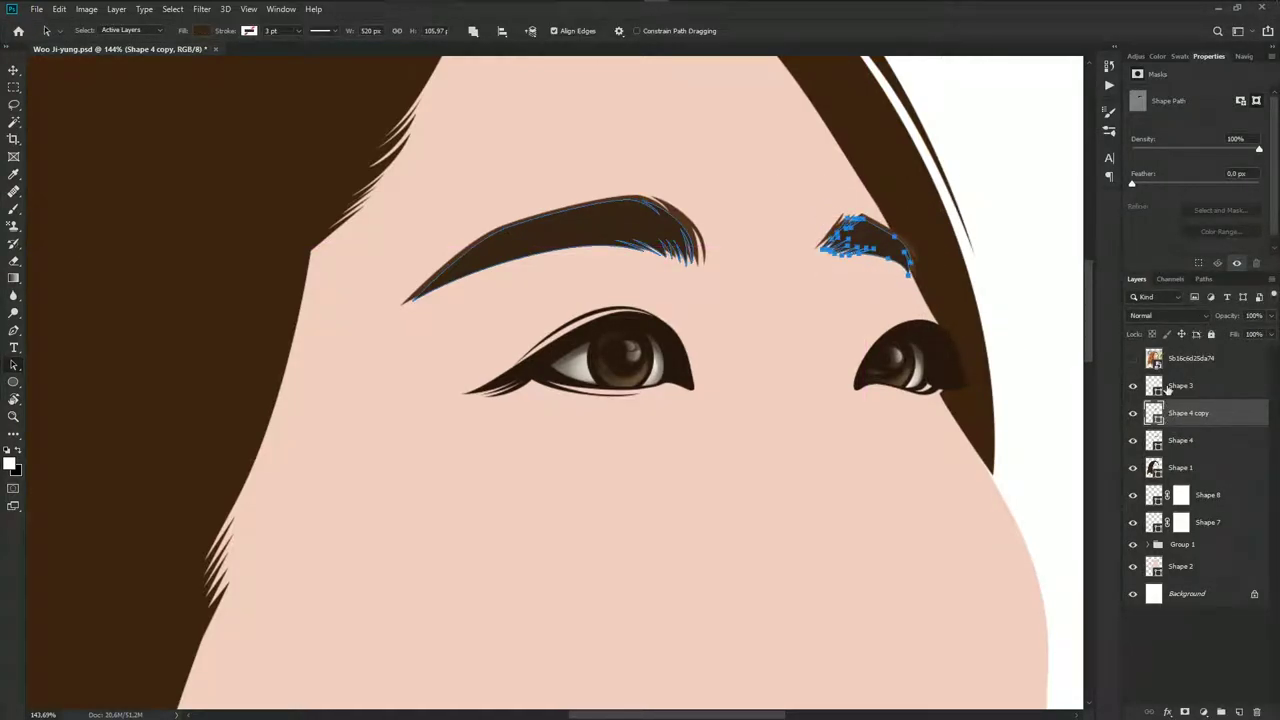
Check Shape 4's colour and fill the eyebrow copy with darker brown 26180e
click(1272, 318)
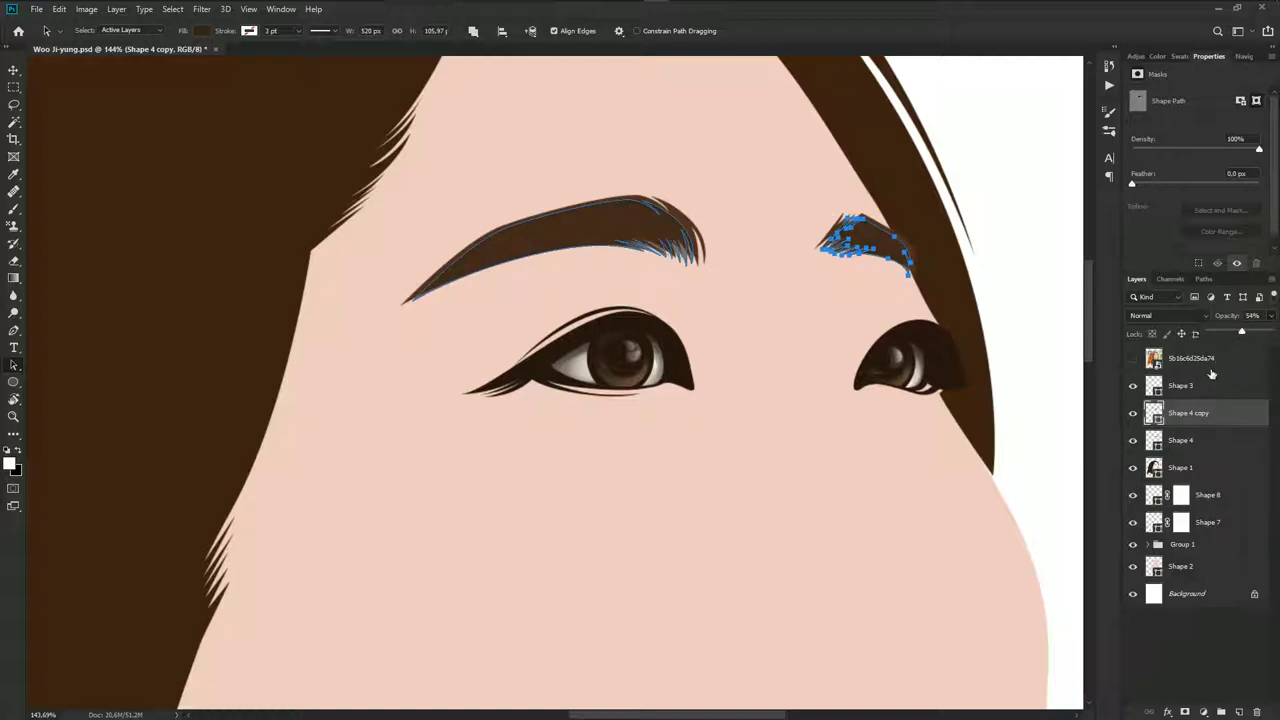
click(872, 340)
key(alt+bracketleft)
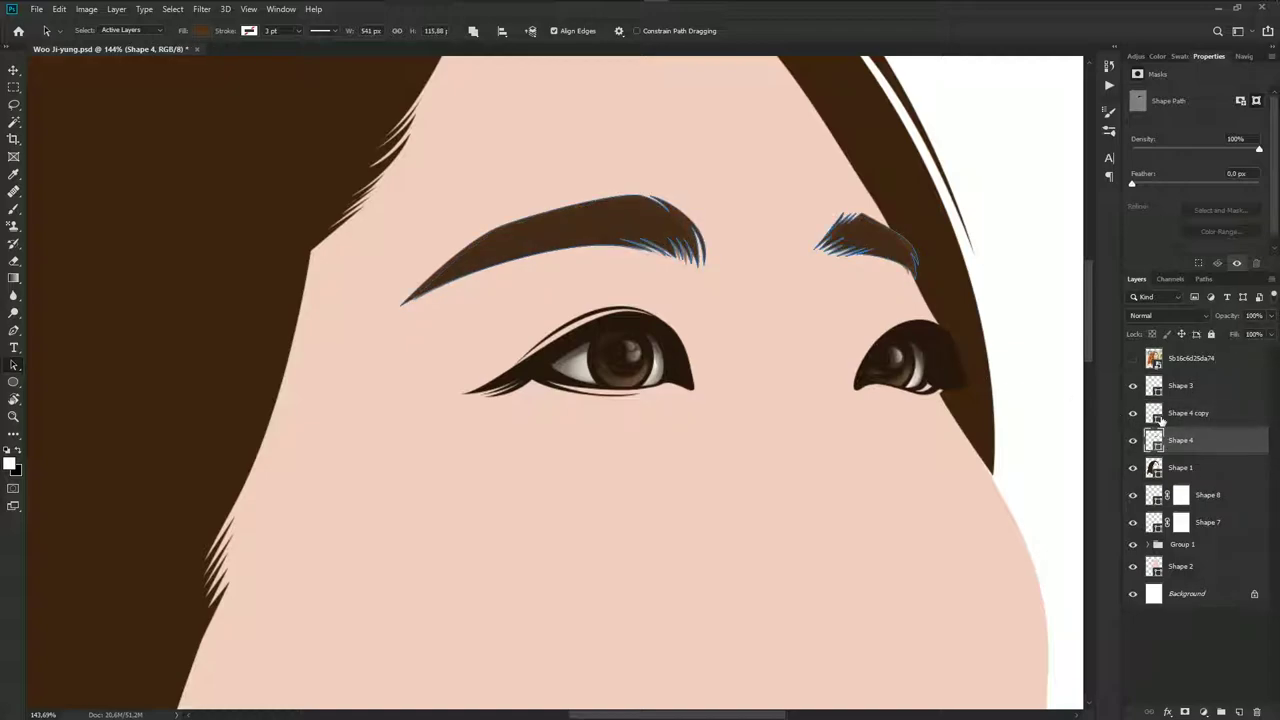
double_click(1153, 440)
click(1242, 282)
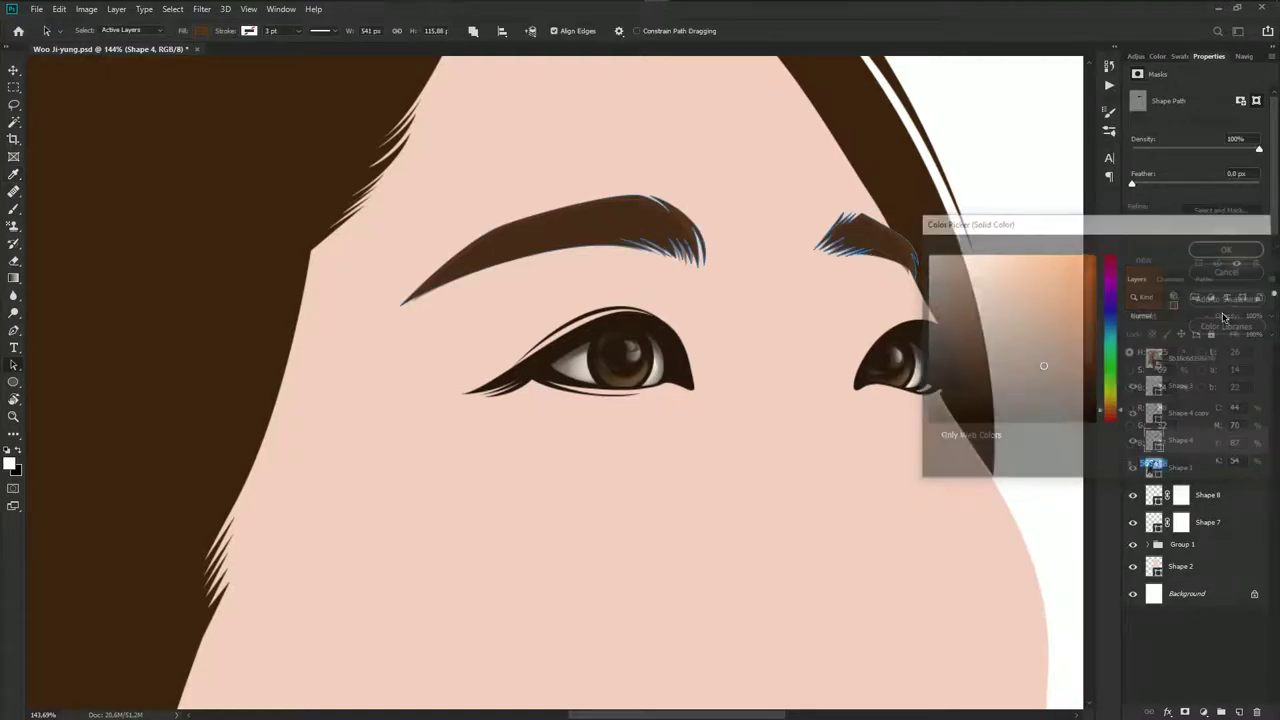
double_click(1153, 416)
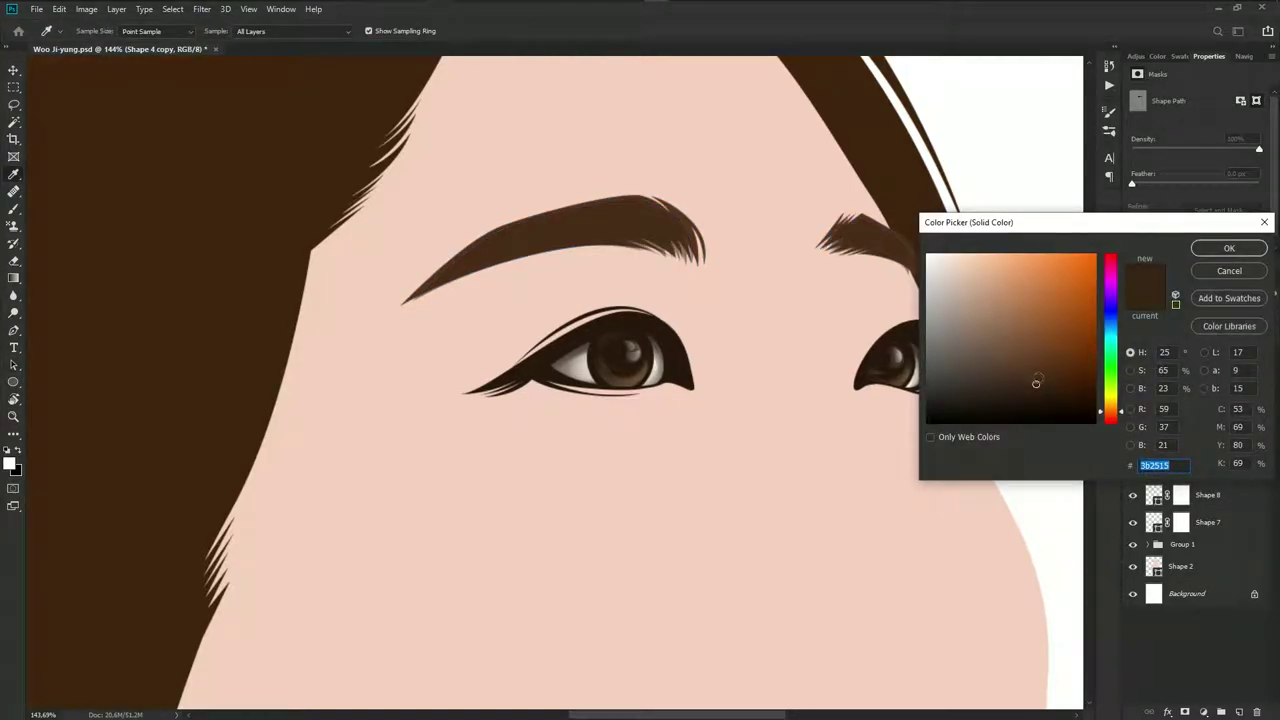
click(1033, 398)
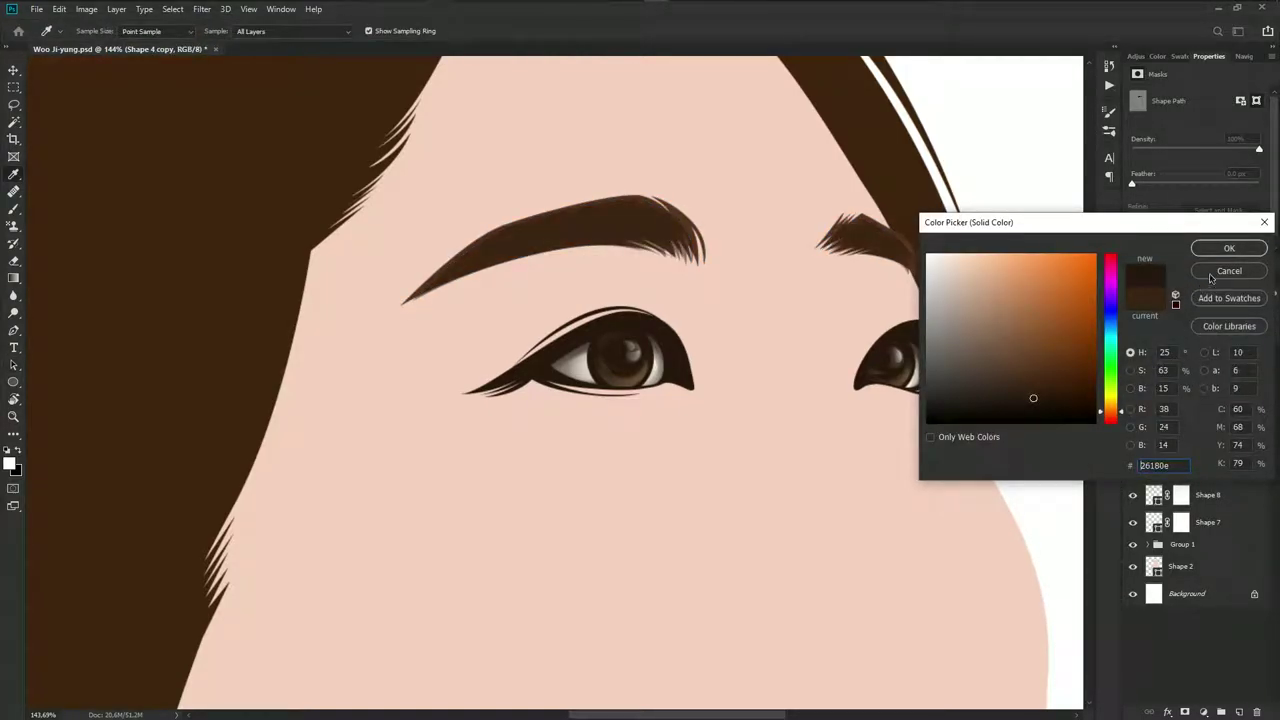
click(1229, 249)
Add a layer mask to the eyebrow copy, set 100% opacity and recolour it 362213
click(1188, 712)
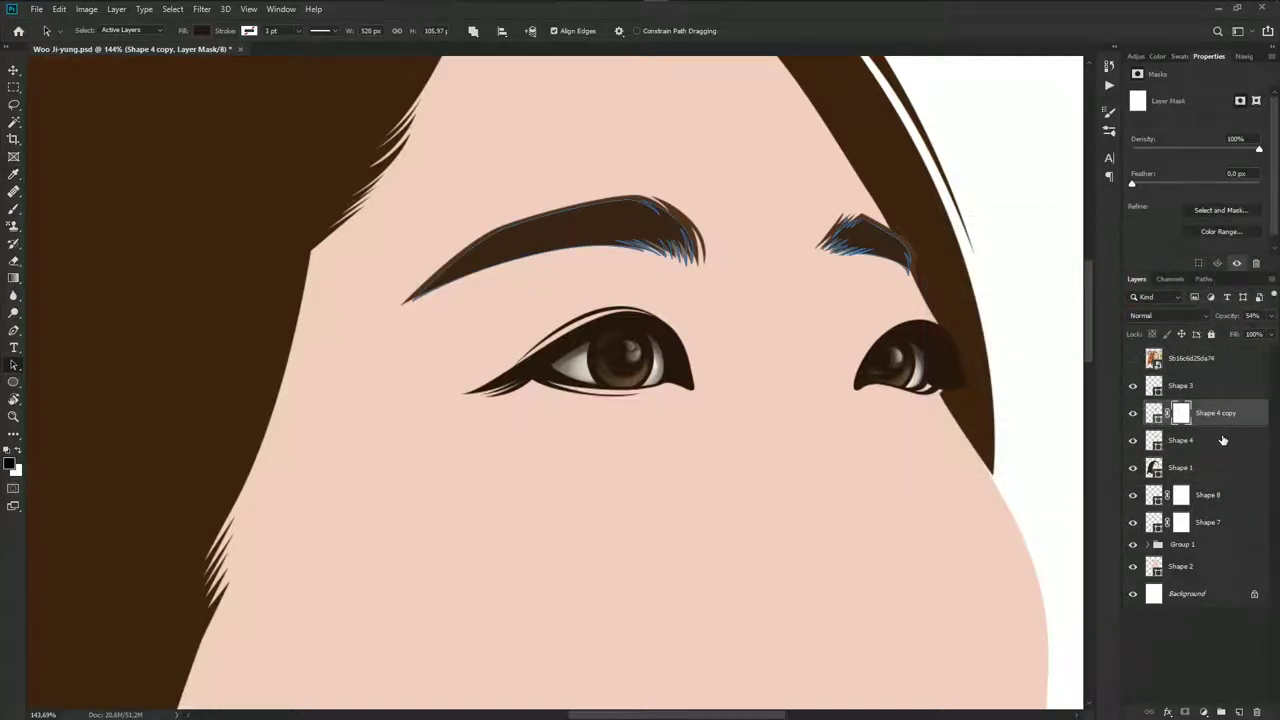
click(1273, 316)
drag(1252, 338, 1272, 338)
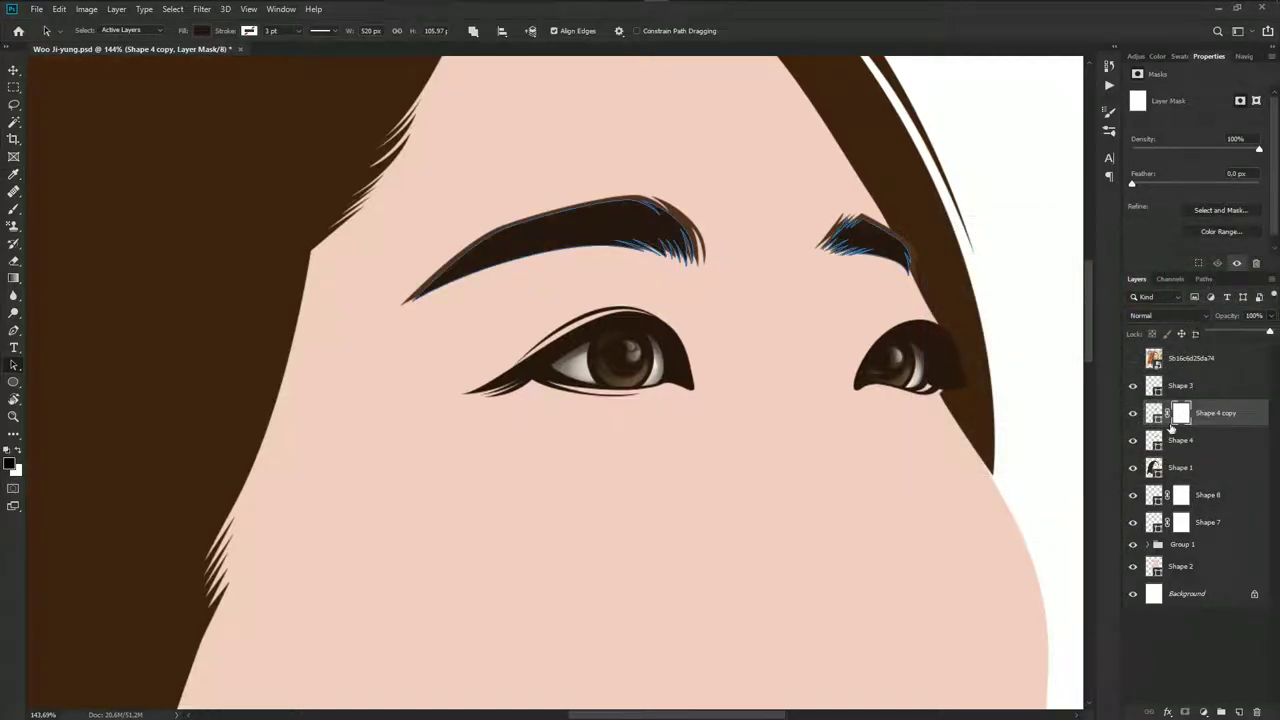
double_click(1155, 412)
click(1032, 382)
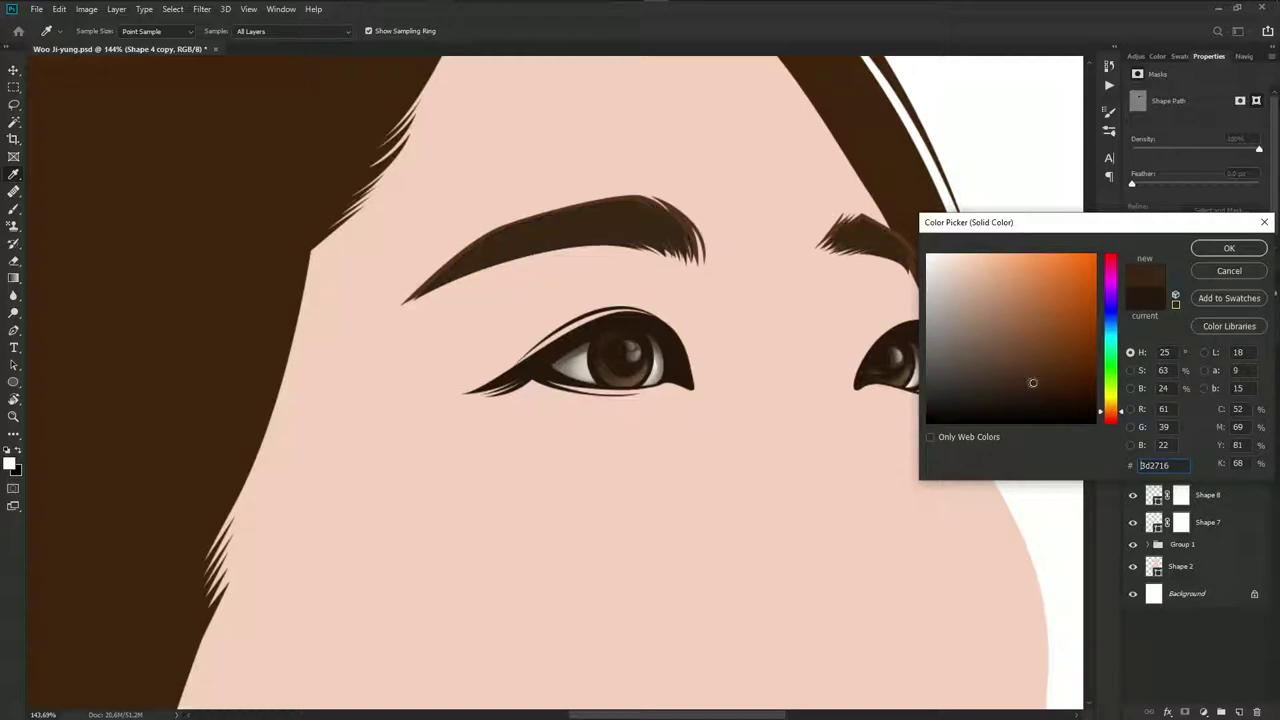
click(1210, 252)
click(1181, 413)
Brush the eyebrow masks with a 125–150 brush to fade both eyebrow tails
key(b)
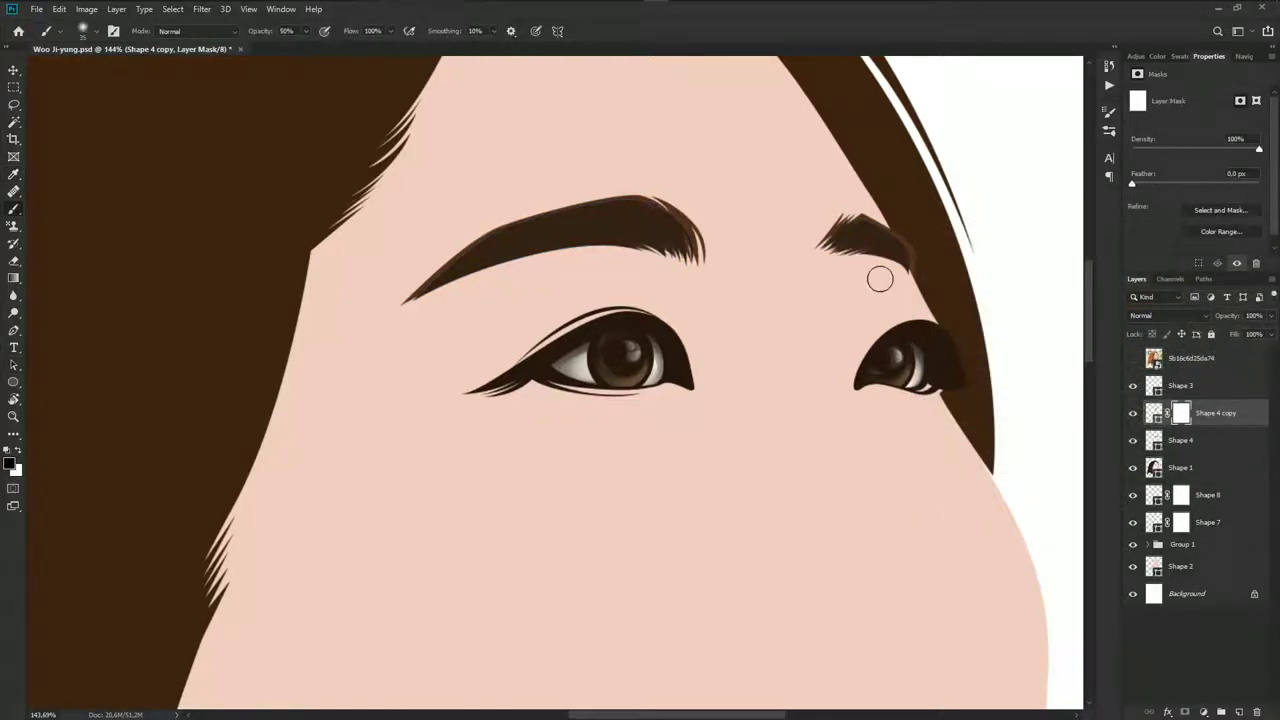
scroll(900, 270, up, 2)
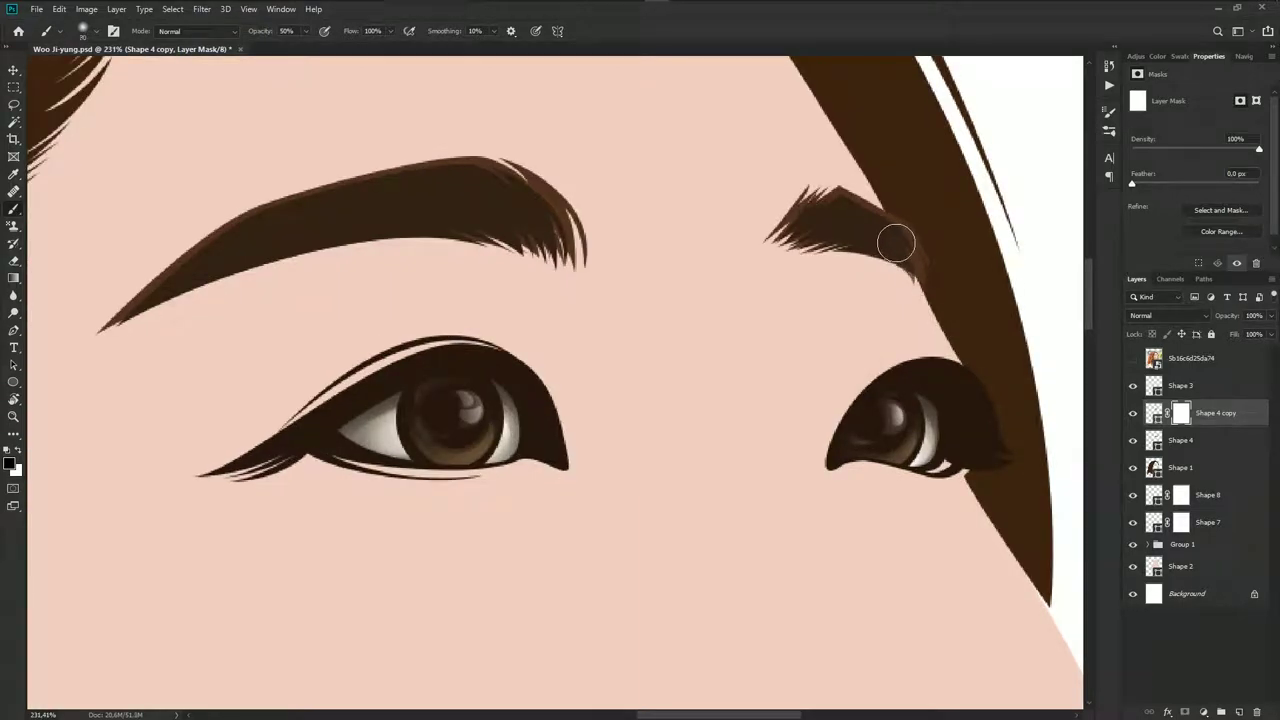
drag(891, 237, 886, 186)
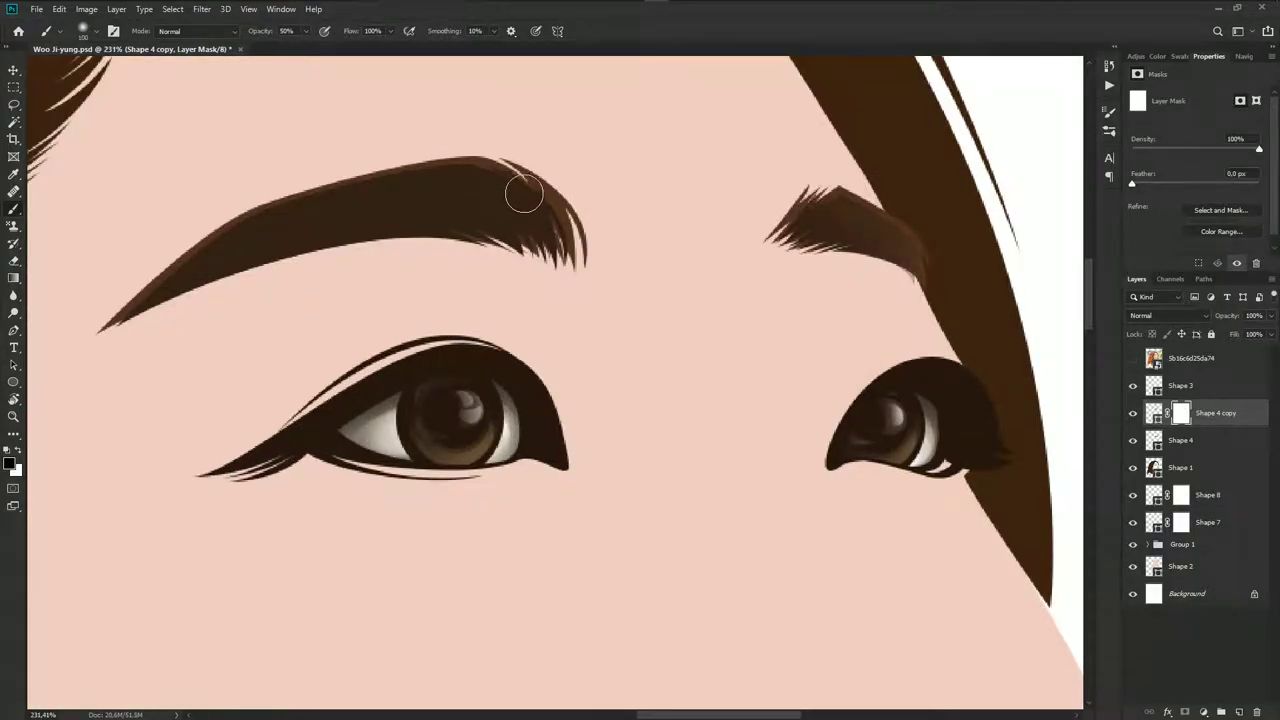
key(bracketright)
key(bracketright)
key(bracketright)
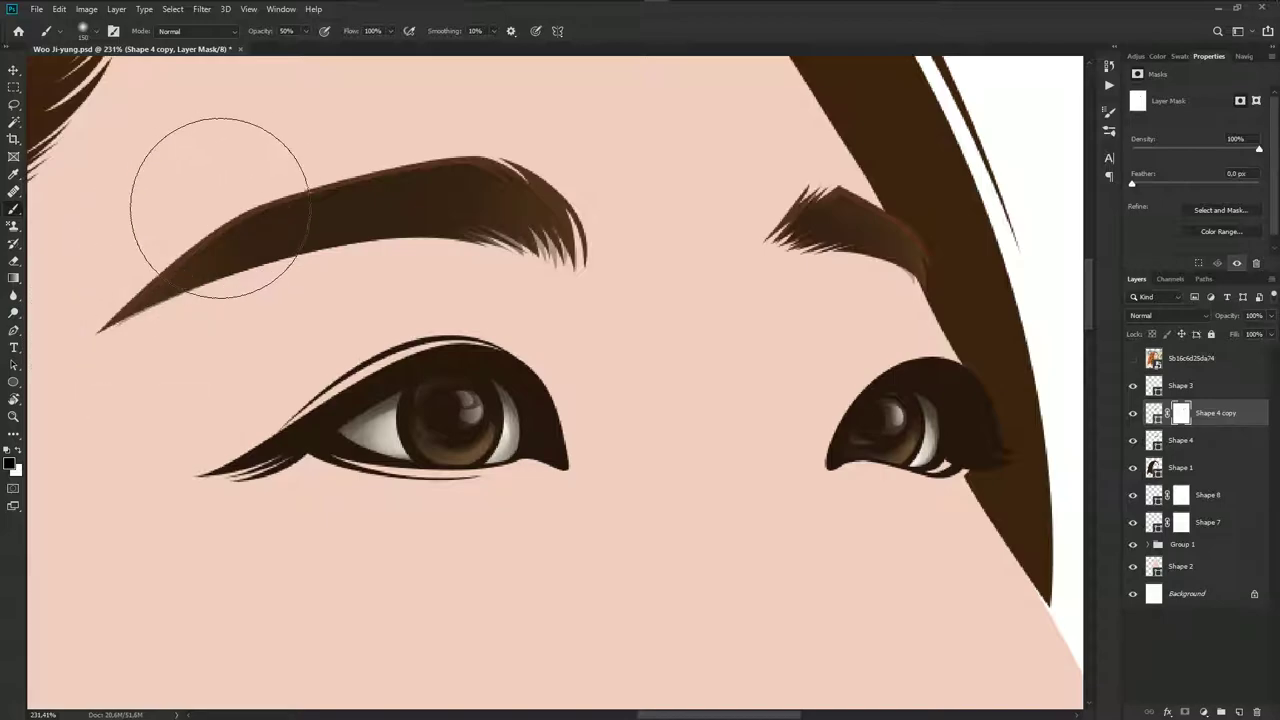
key(bracketleft)
alt+scroll(470, 152, down, 1)
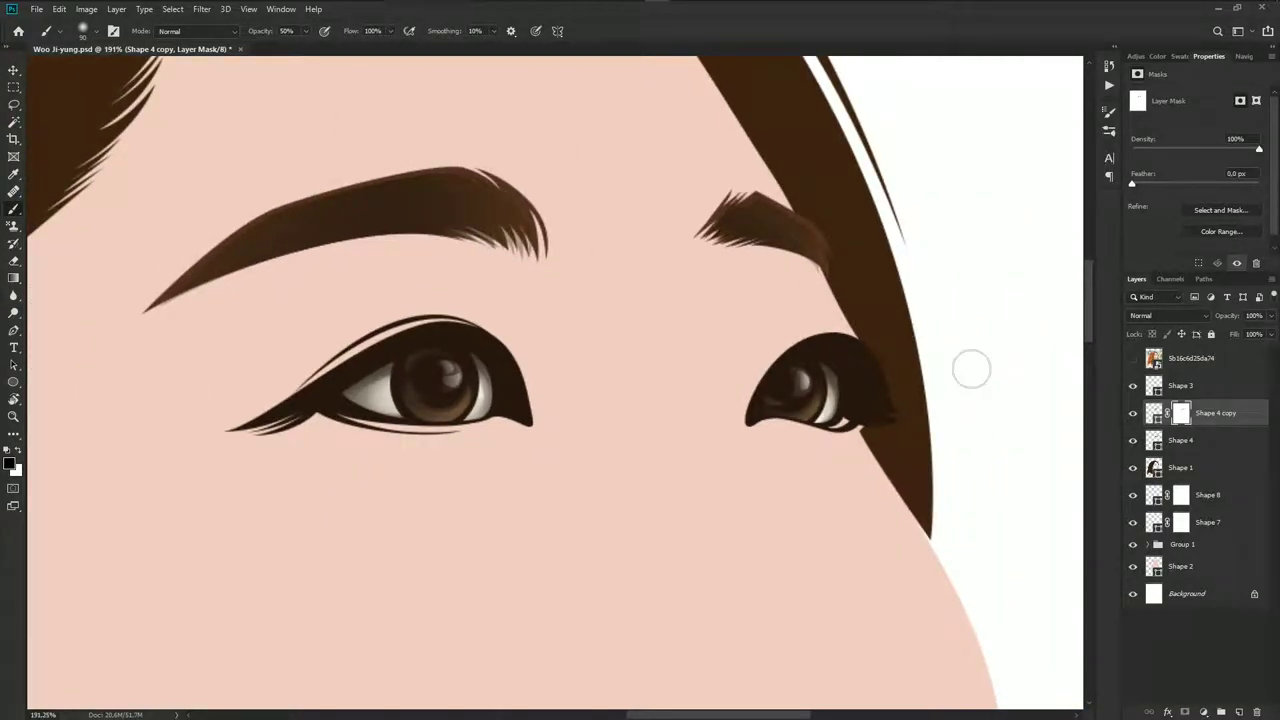
click(1181, 440)
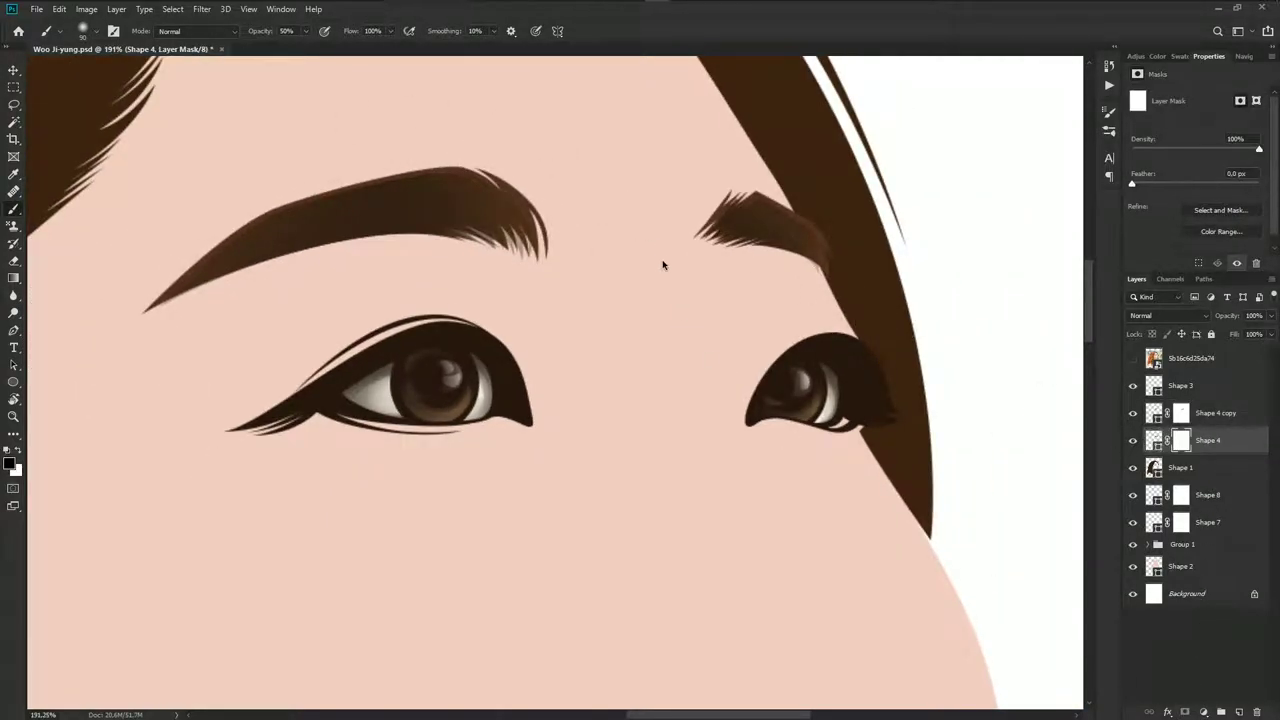
key(bracketright)
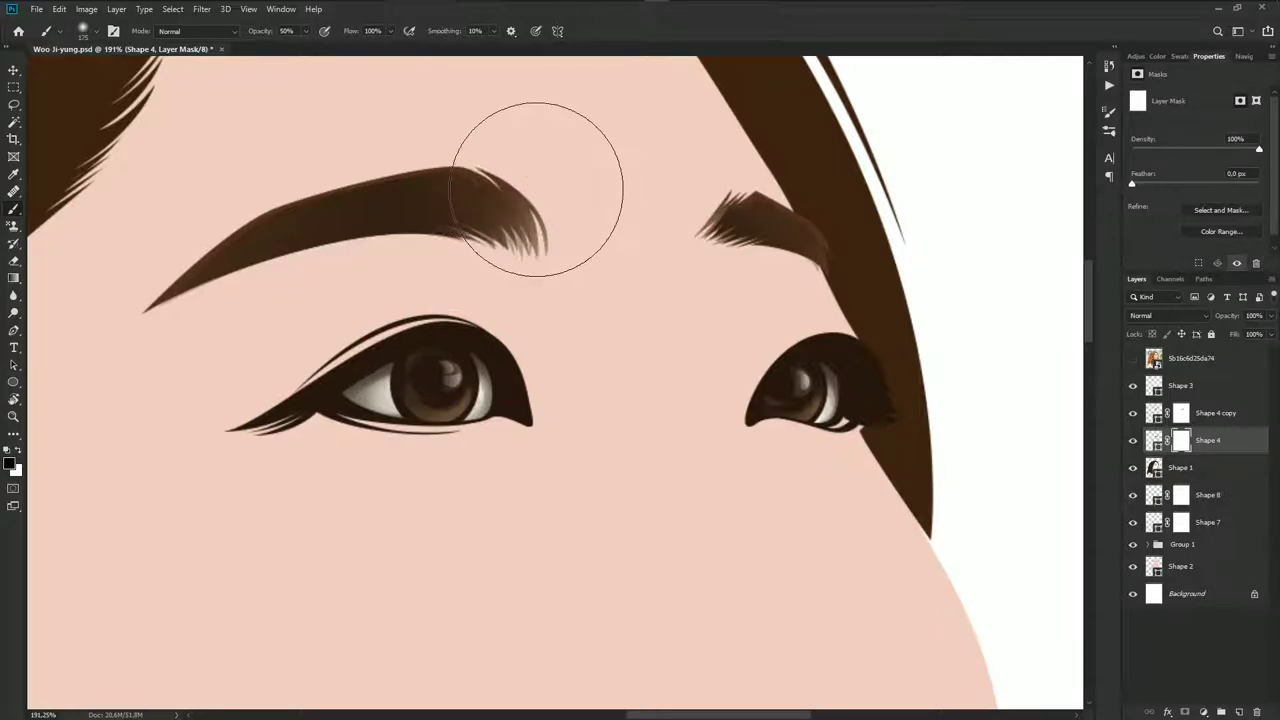
drag(543, 171, 580, 191)
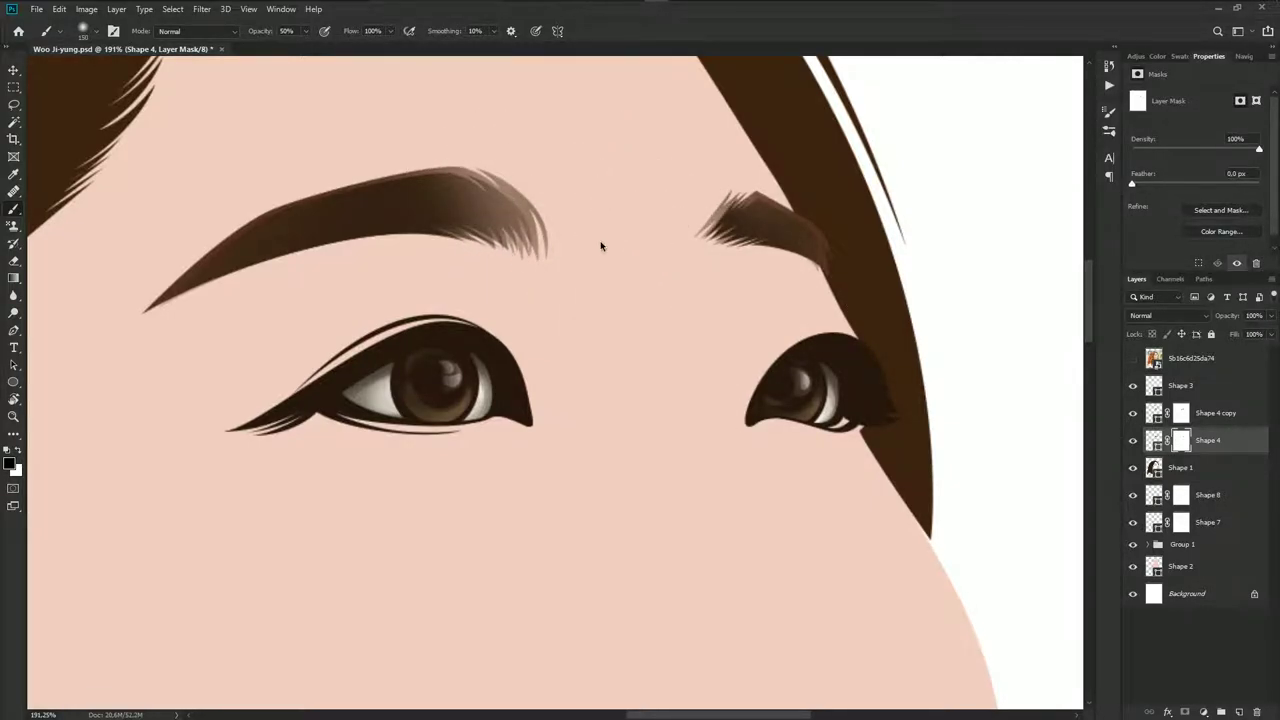
scroll(606, 300, down, 3)
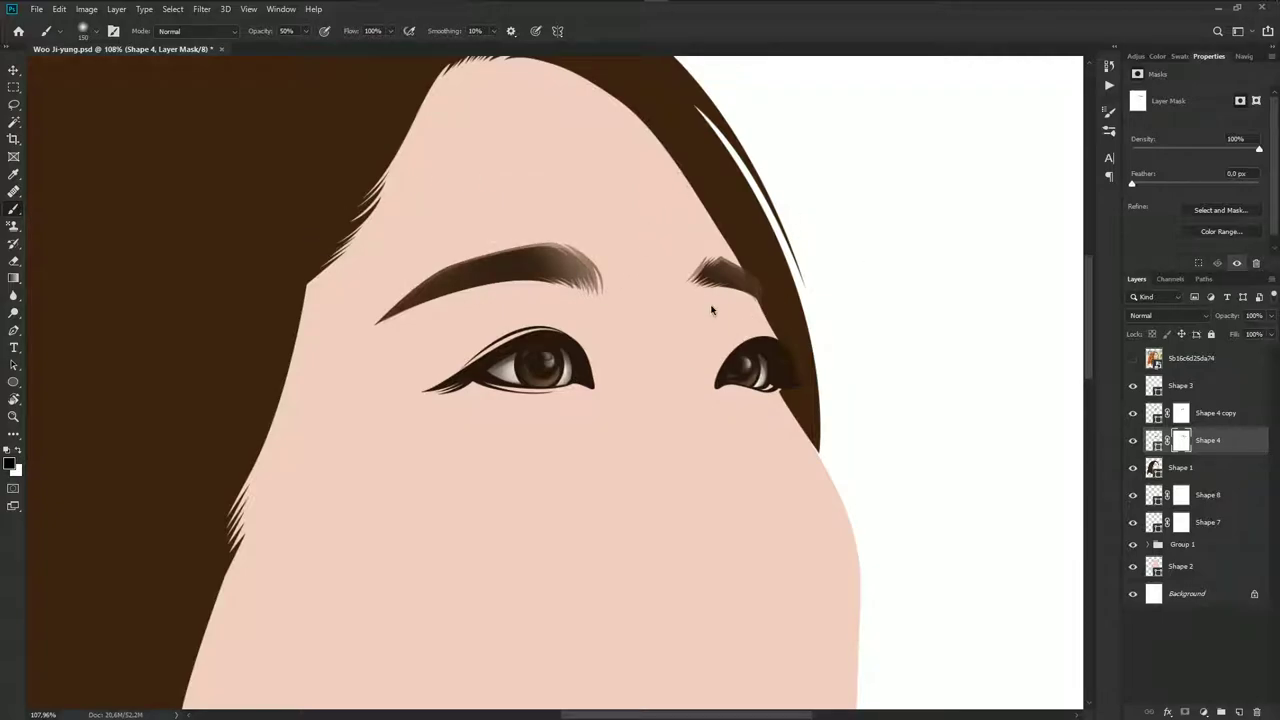
scroll(712, 310, up, 3)
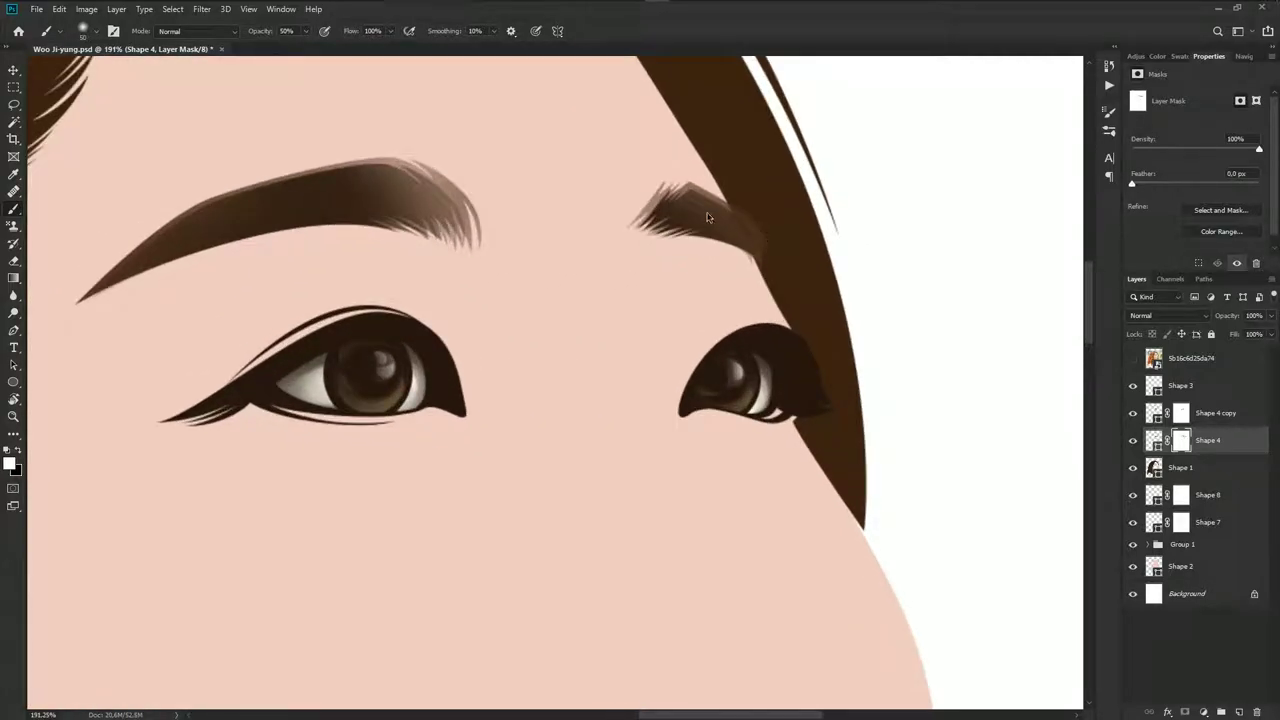
scroll(708, 292, down, 2)
scroll(731, 385, down, 1)
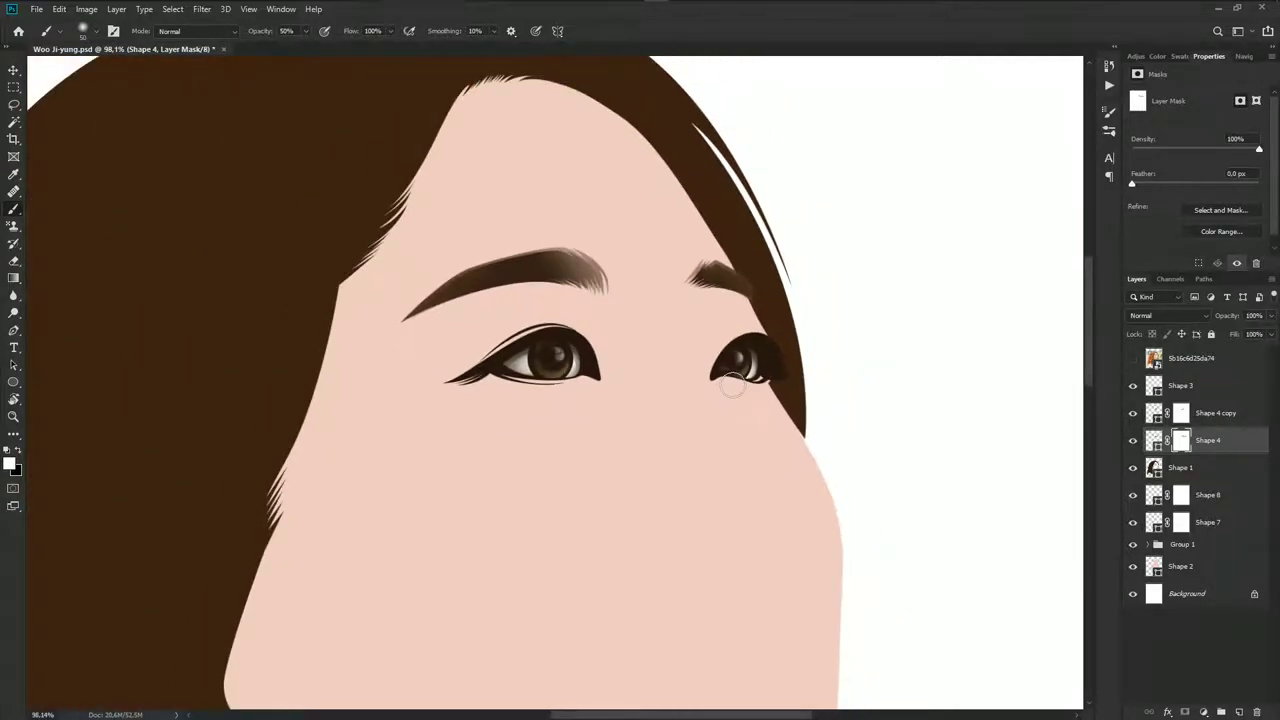
key(ctrl+s)
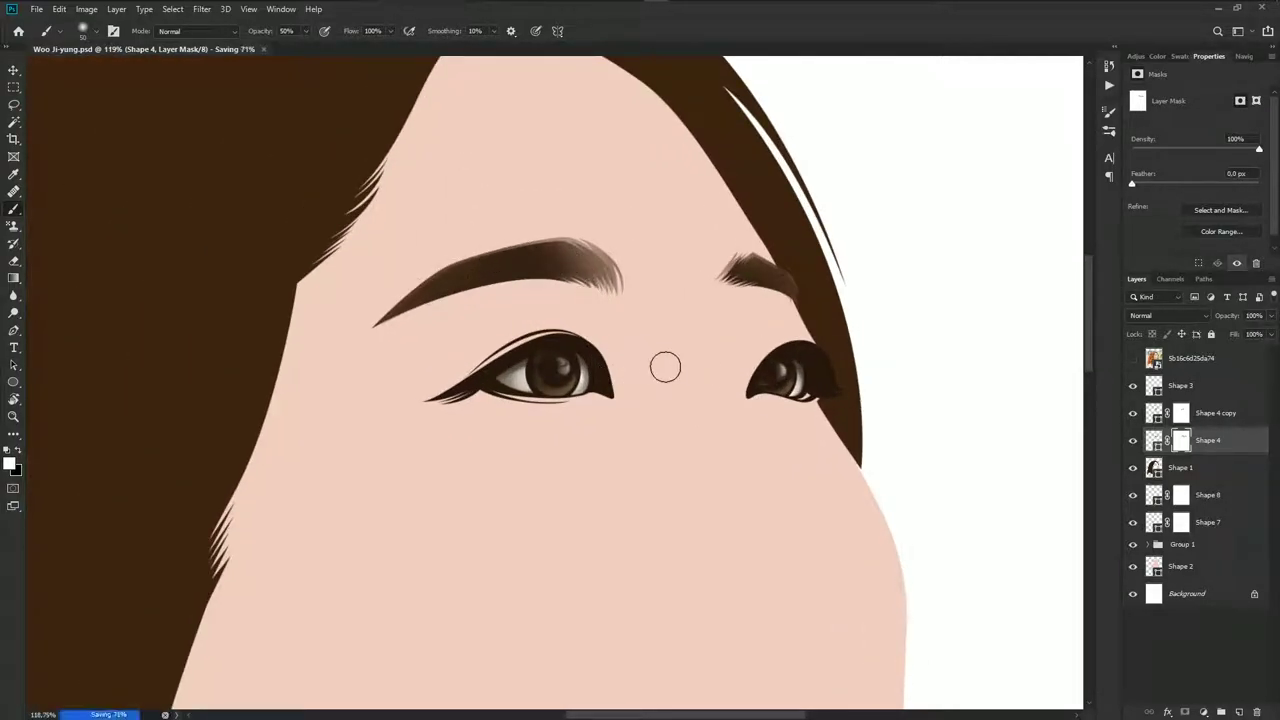
scroll(725, 385, down, 1)
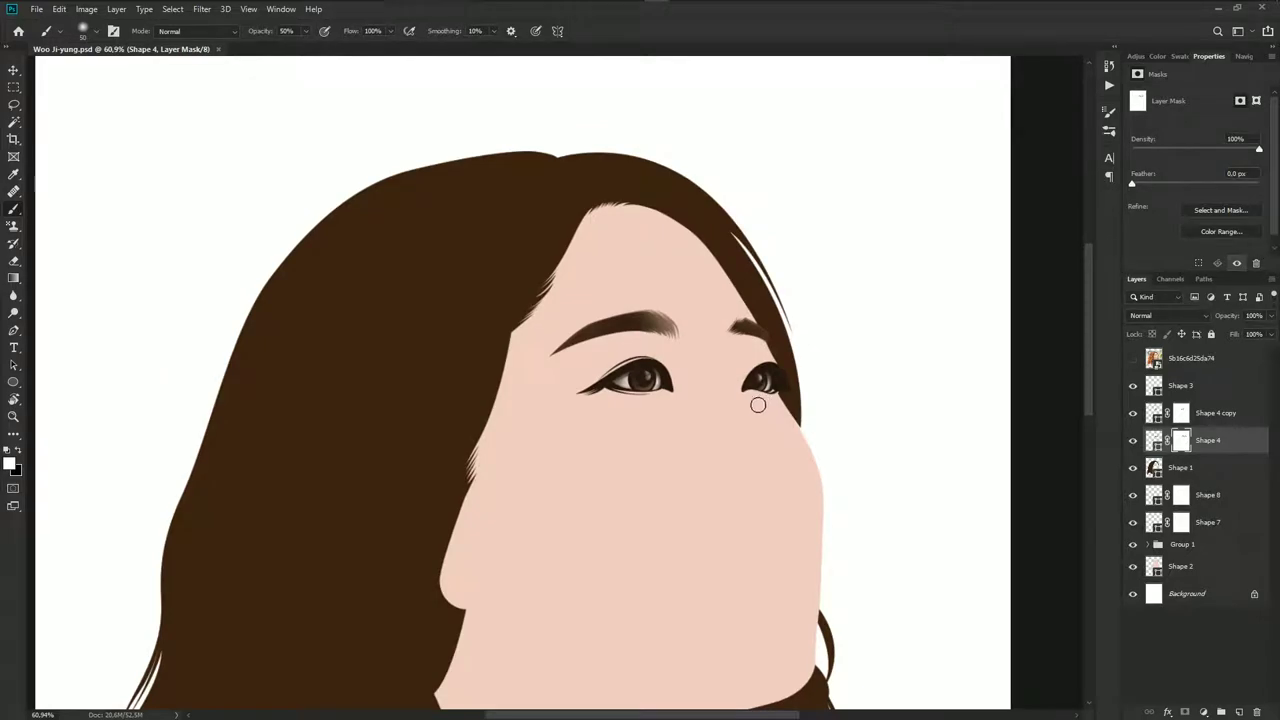
scroll(757, 406, up, 2)
scroll(737, 400, up, 1)
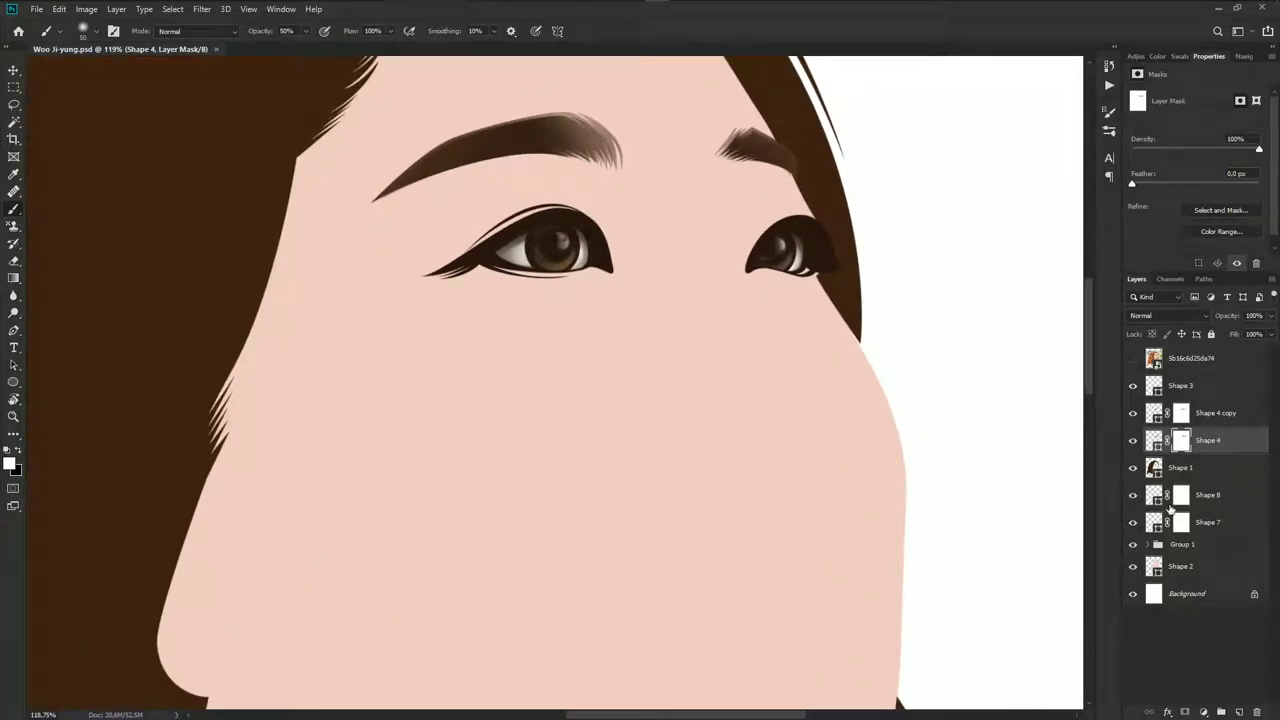
Compare the illustration against the reference photo and zoom in around the eyes and nose
click(1213, 497)
click(1133, 358)
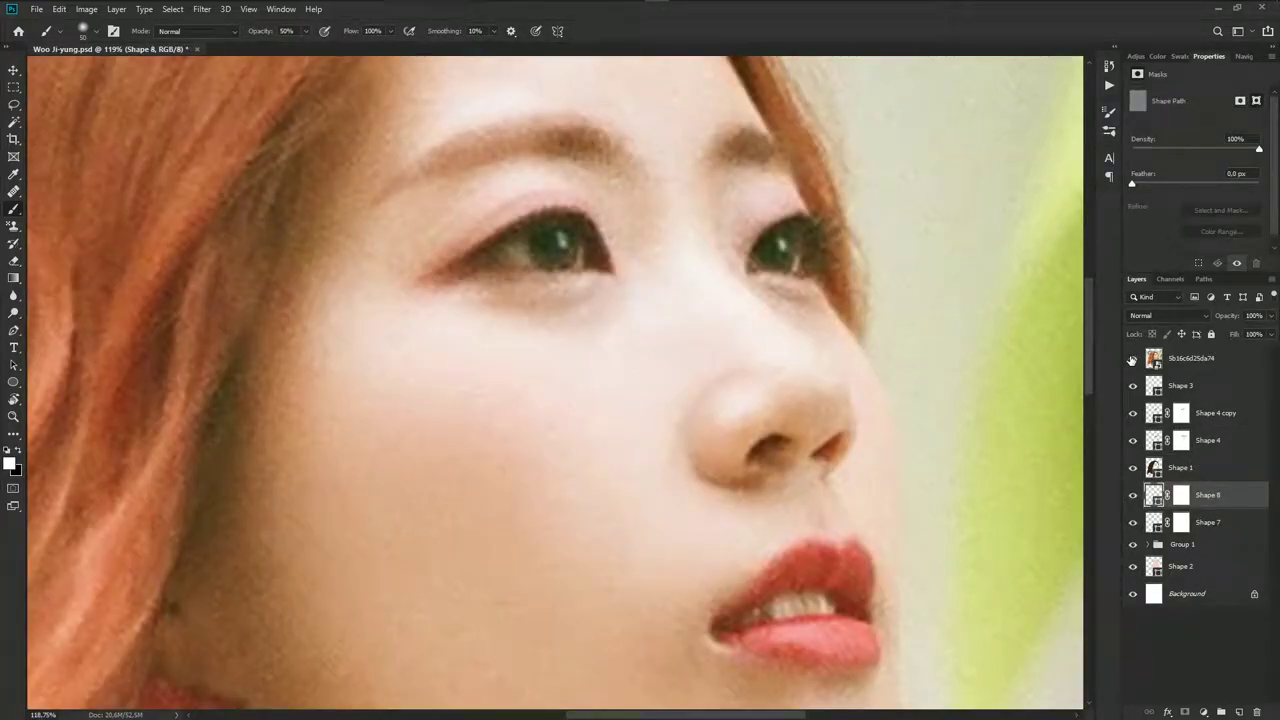
click(1133, 358)
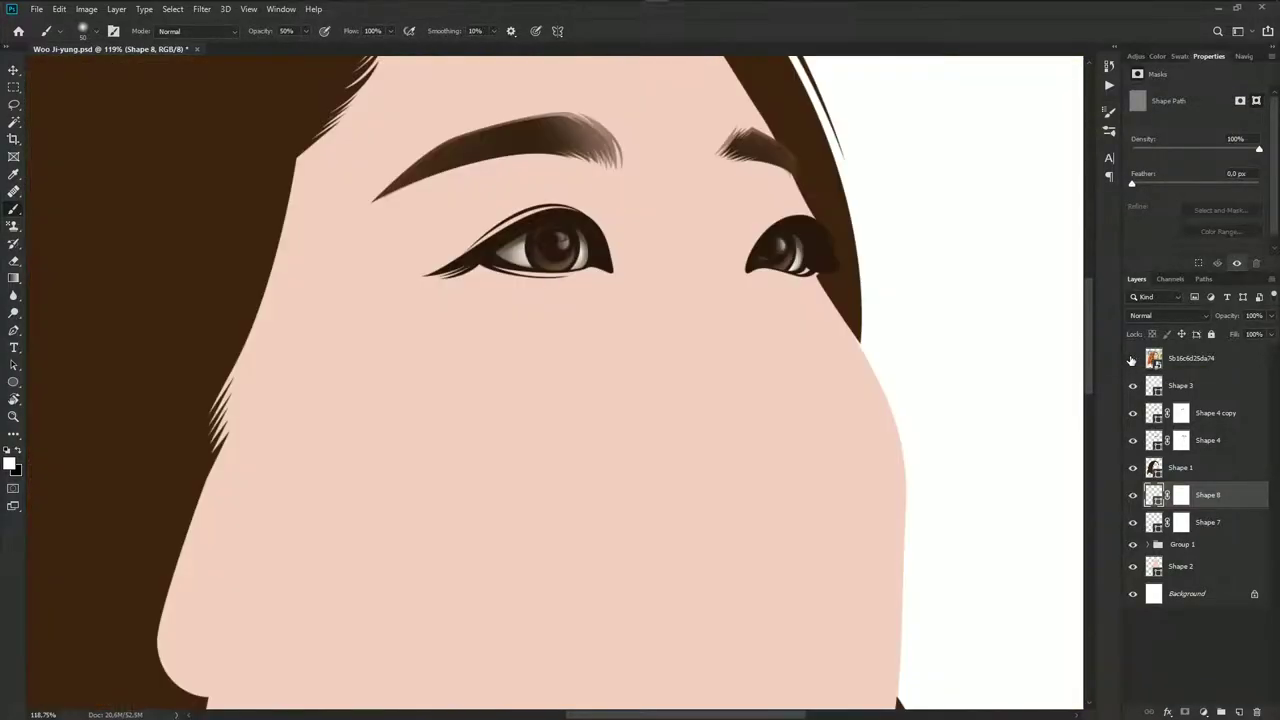
click(1133, 358)
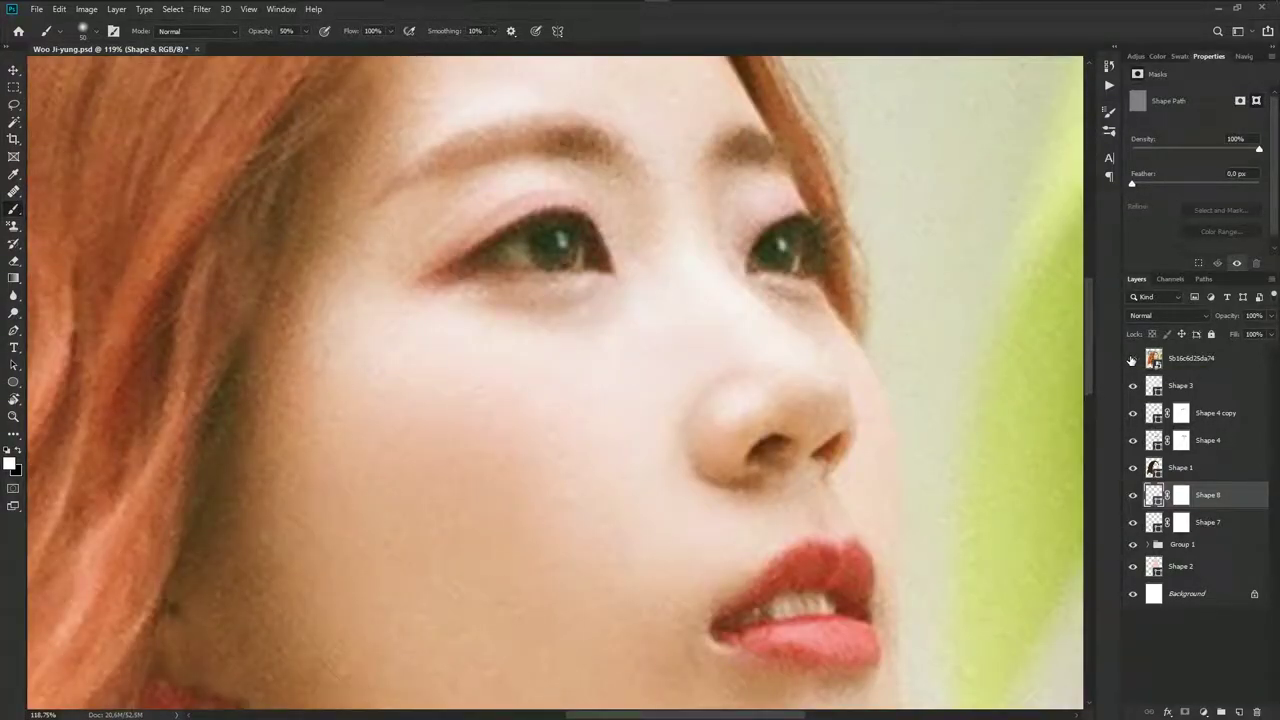
click(1133, 358)
scroll(806, 300, down, 2)
scroll(803, 337, down, 2)
scroll(886, 368, down, 1)
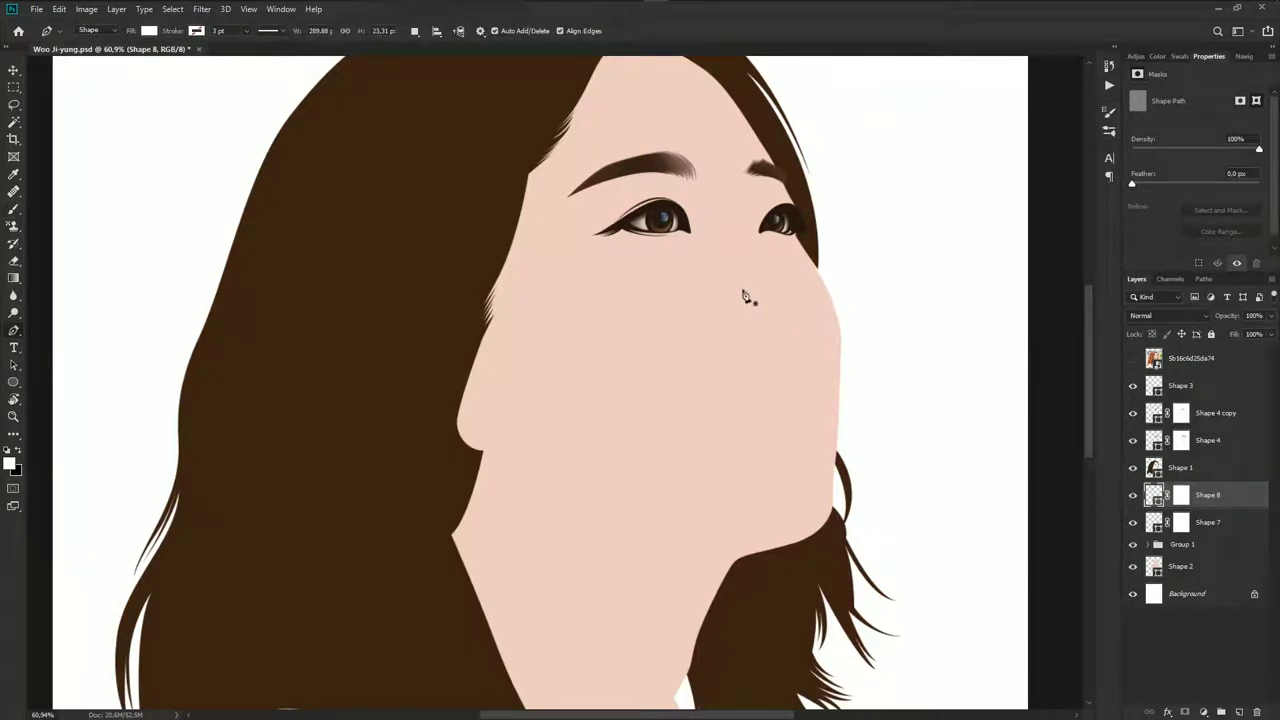
drag(748, 296, 1040, 410)
Select the Shape 2 face layer with the reference photo visible for tracing
click(1210, 528)
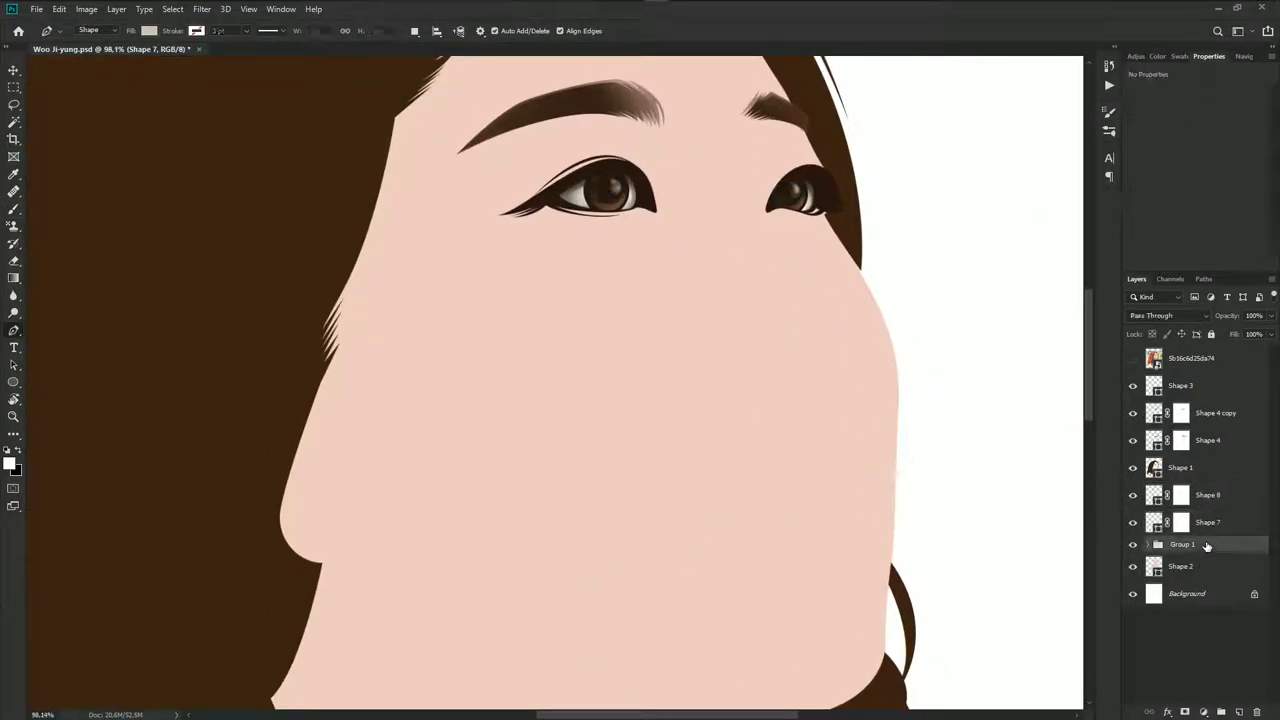
click(1205, 566)
click(1133, 358)
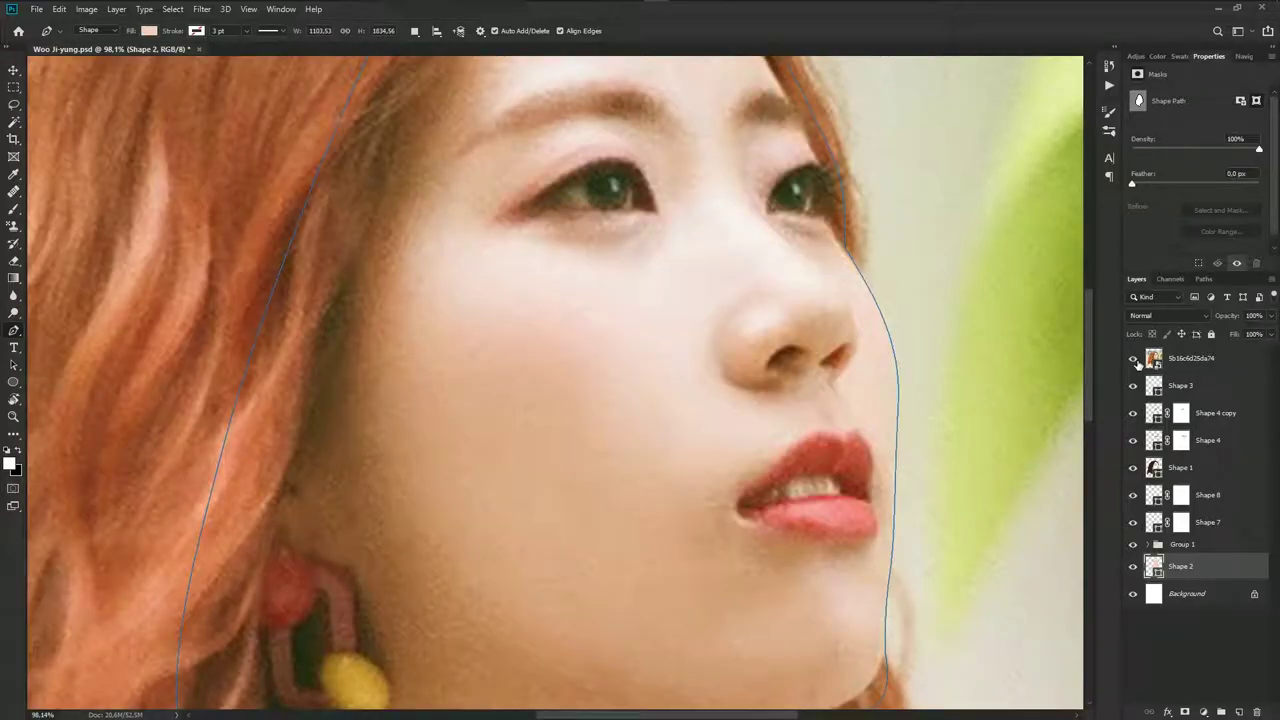
scroll(714, 371, up, 2)
scroll(734, 337, up, 2)
scroll(746, 337, up, 2)
scroll(598, 254, up, 1)
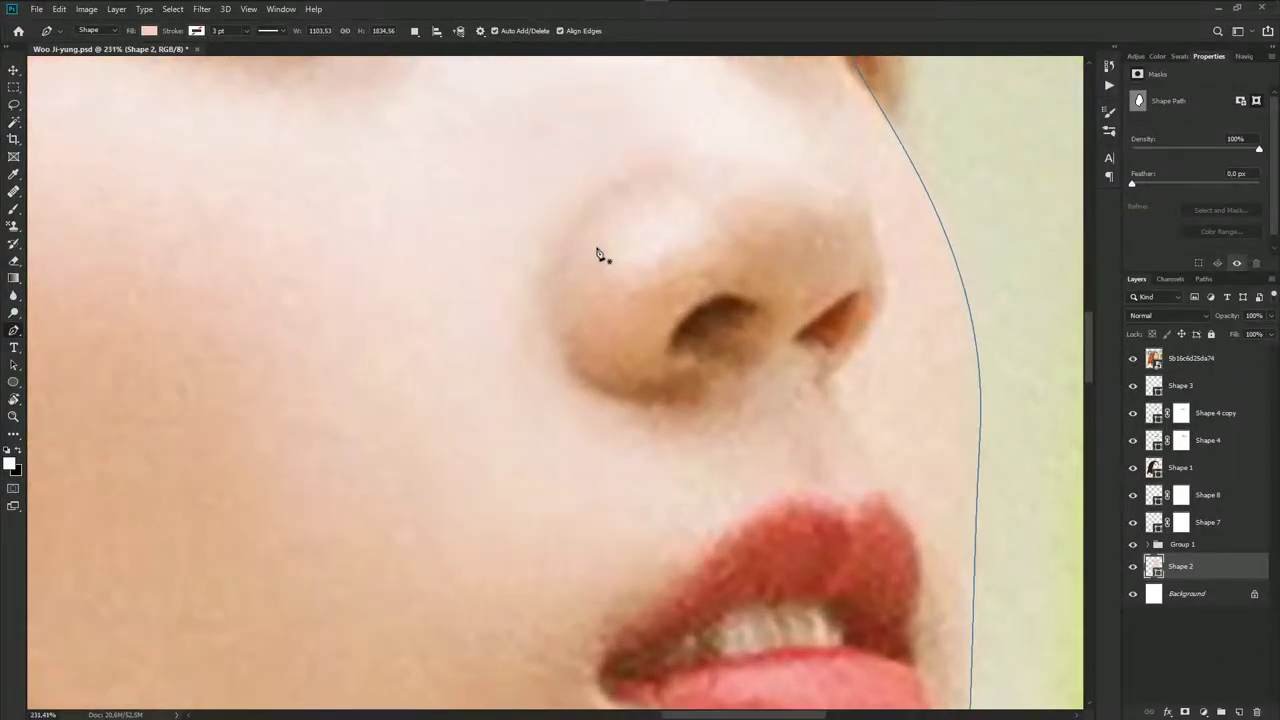
Trace a closed curved path down the left side of the nose
click(598, 203)
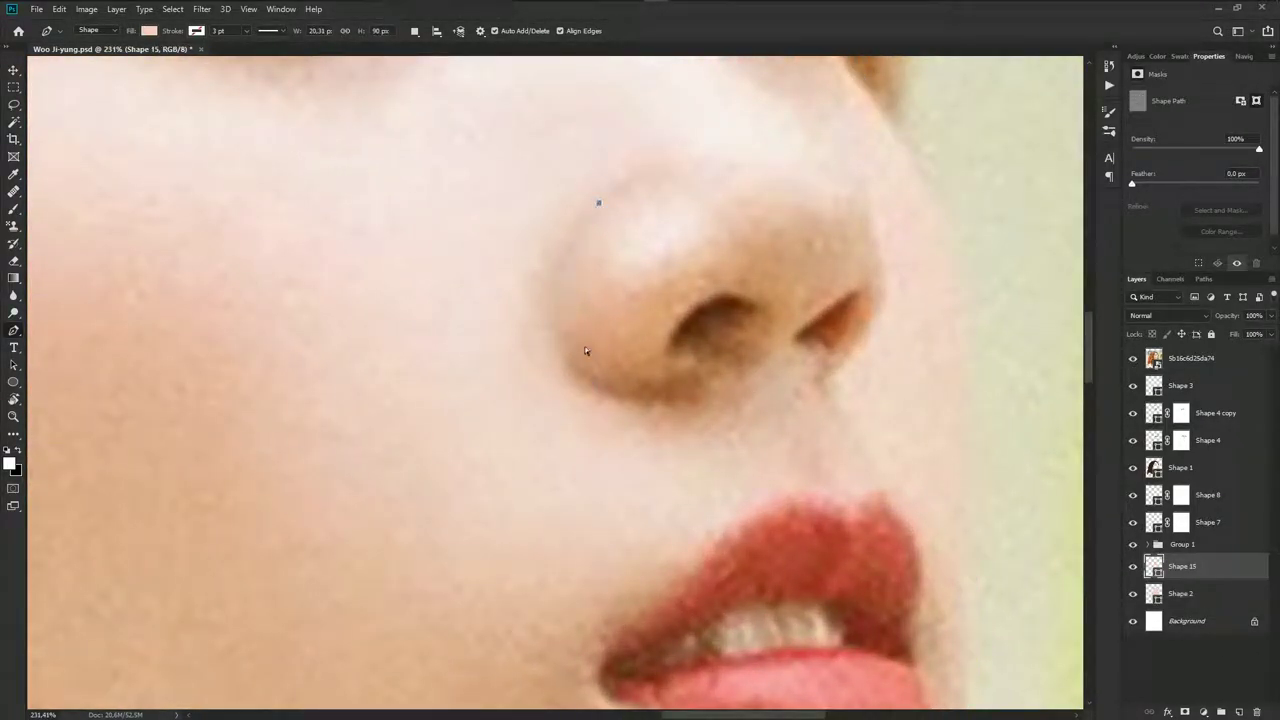
drag(575, 344, 619, 414)
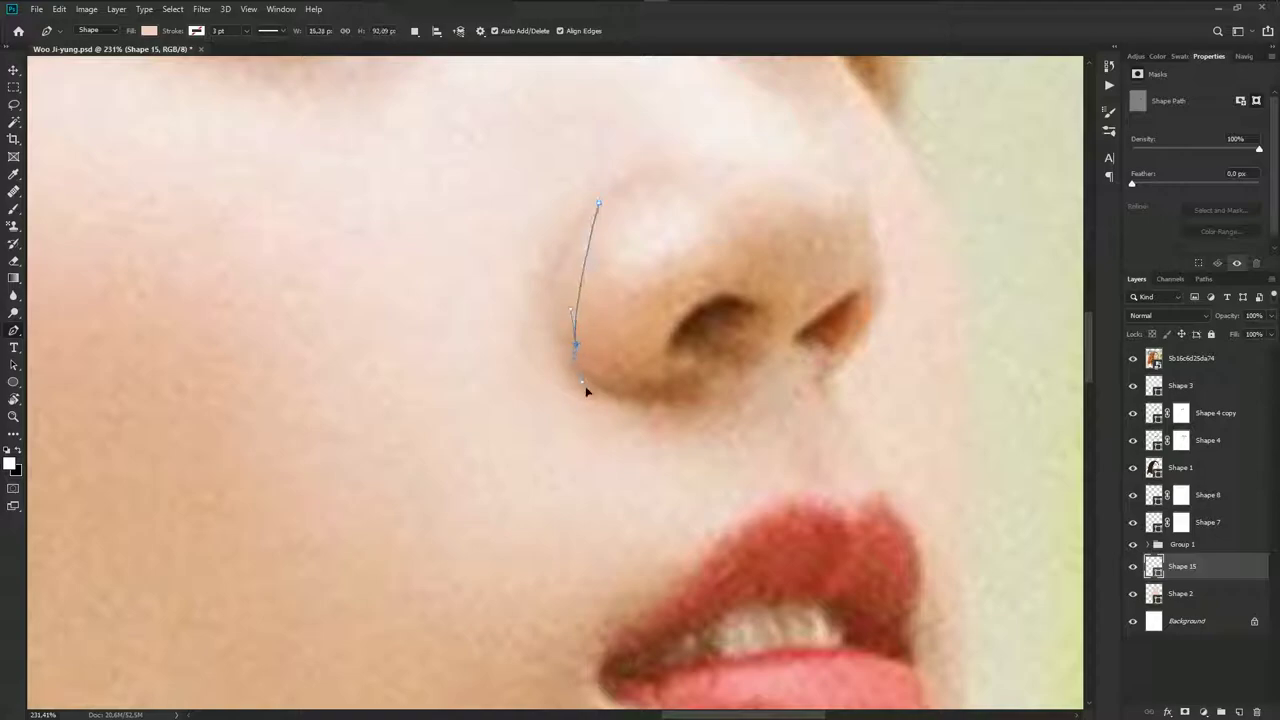
click(686, 388)
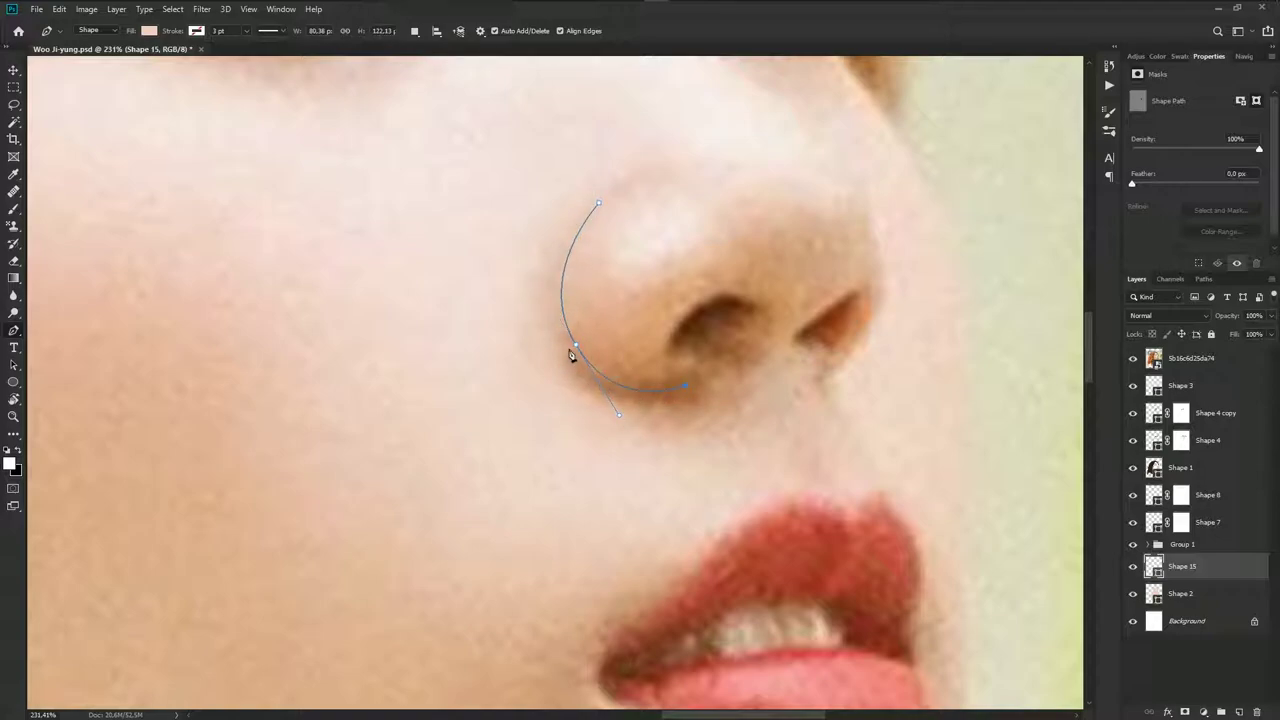
drag(572, 350, 529, 273)
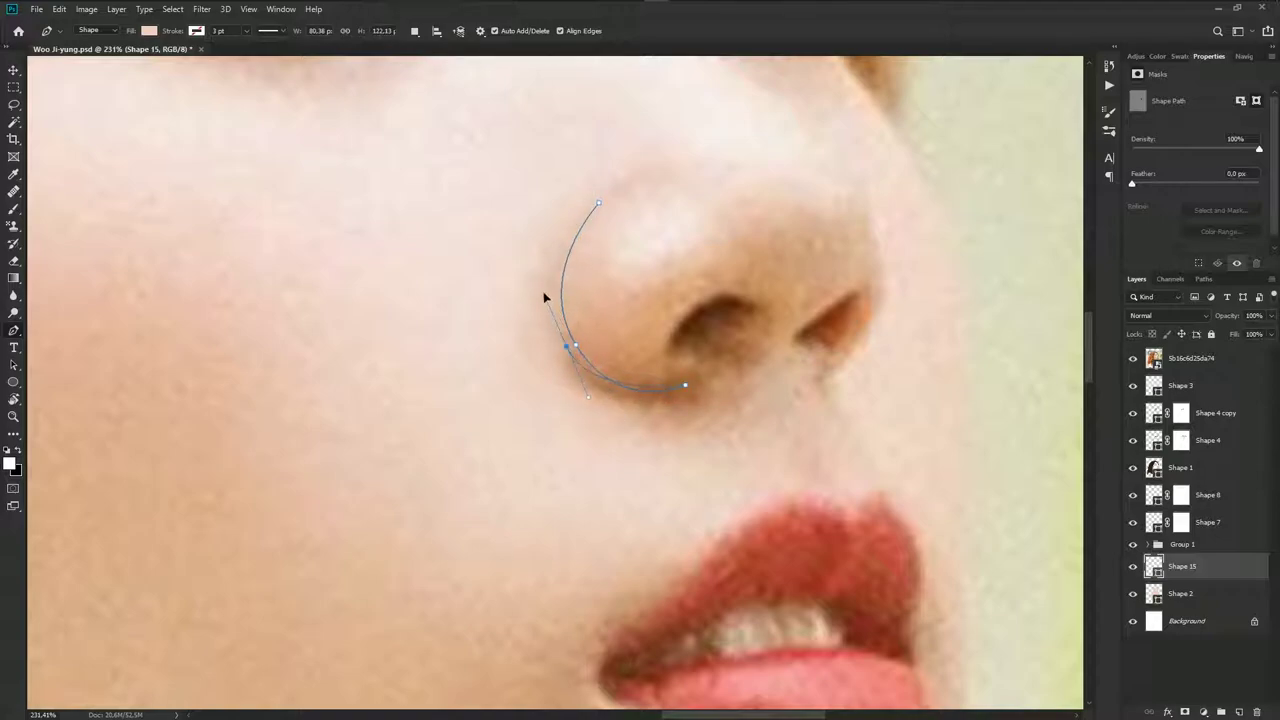
click(600, 208)
Switch to Combine Shapes and trace the left nostril outline
click(416, 32)
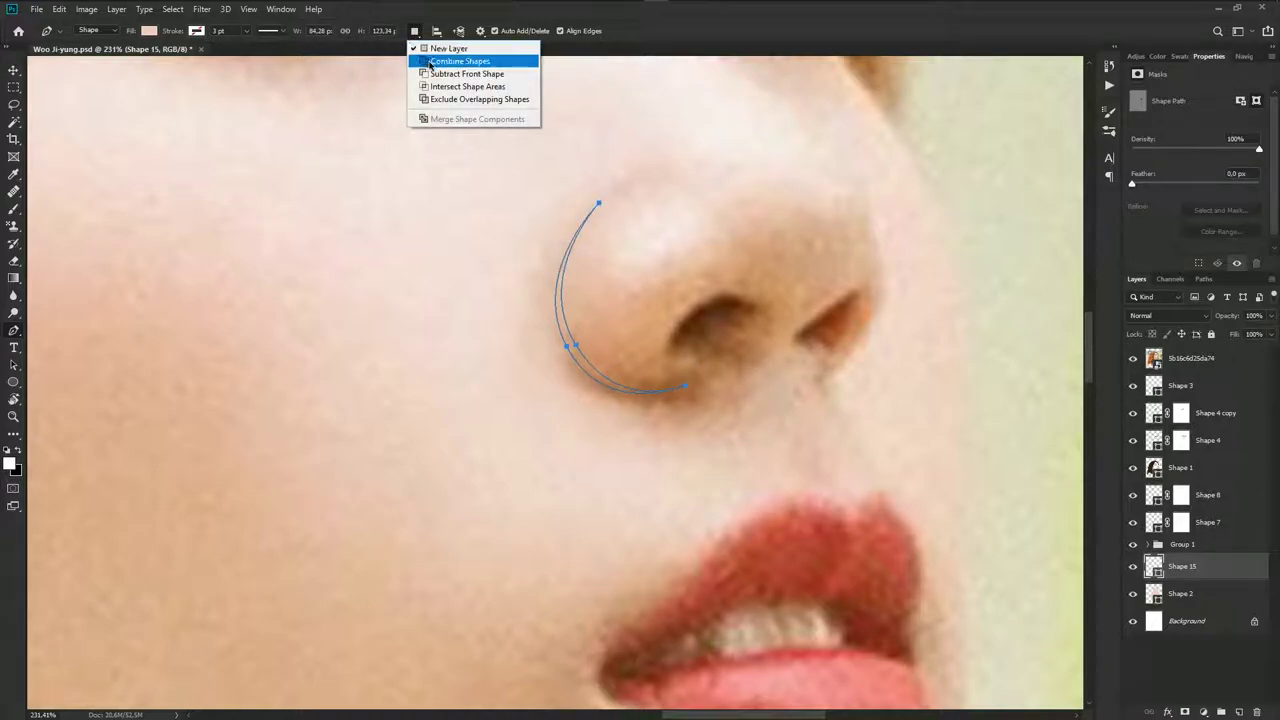
click(430, 64)
scroll(757, 350, up, 2)
scroll(743, 292, up, 1)
click(700, 277)
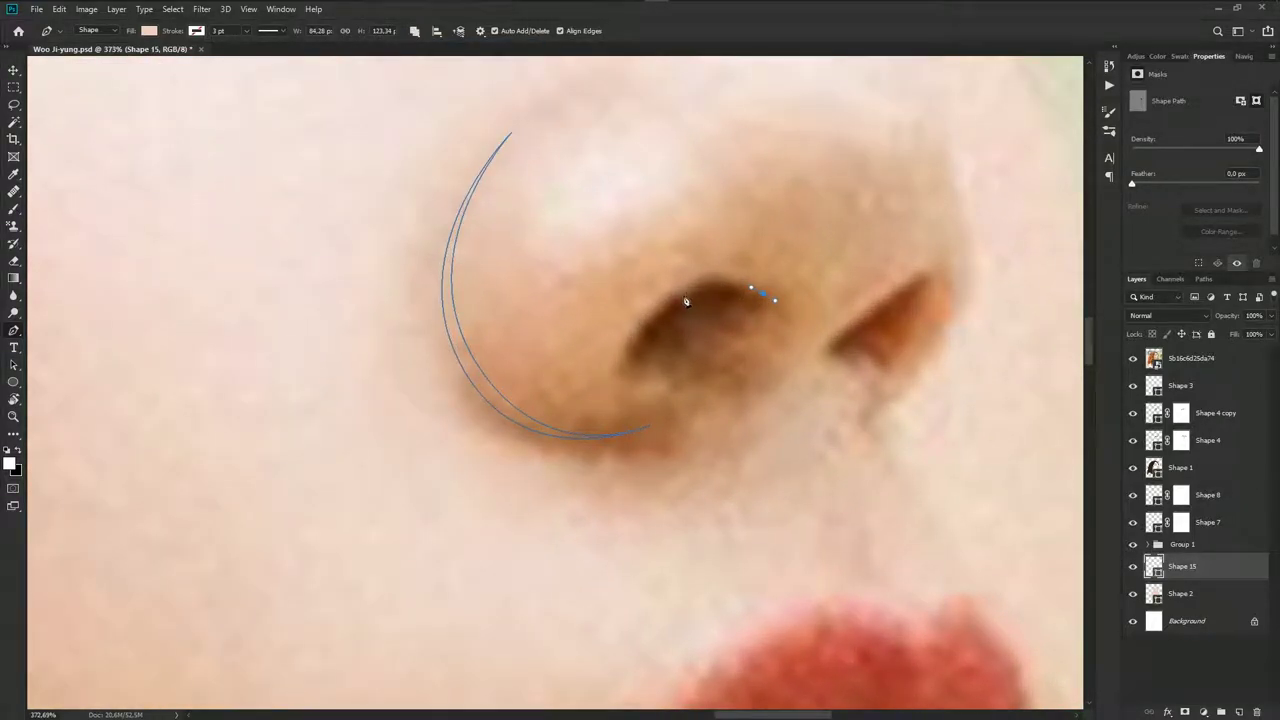
click(673, 300)
drag(663, 305, 618, 350)
scroll(763, 300, right, 2)
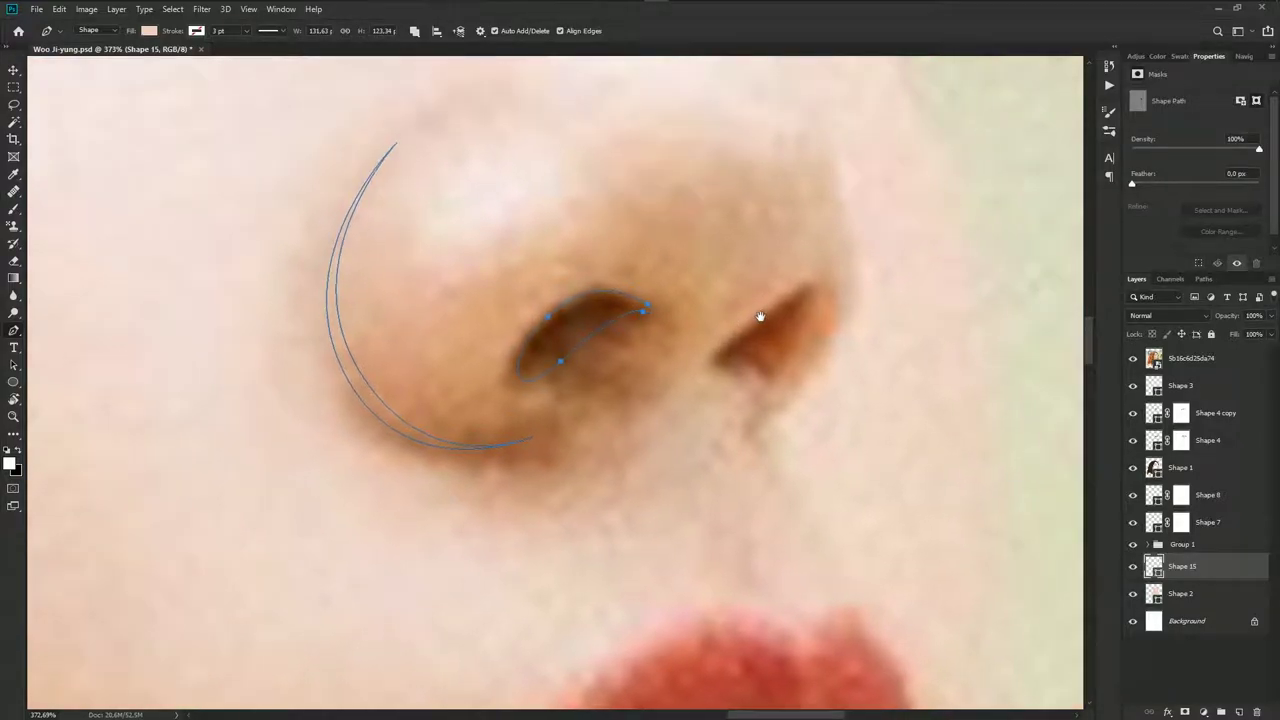
drag(800, 289, 812, 287)
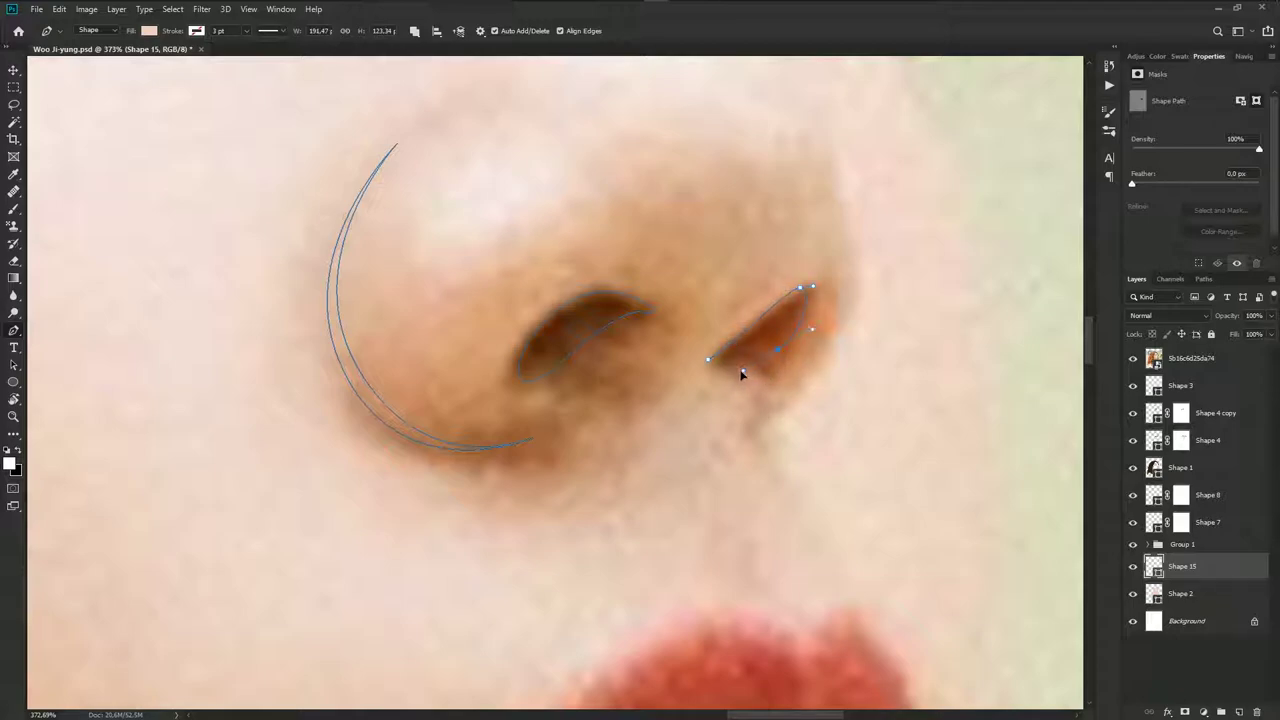
drag(741, 373, 735, 373)
scroll(709, 368, down, 2)
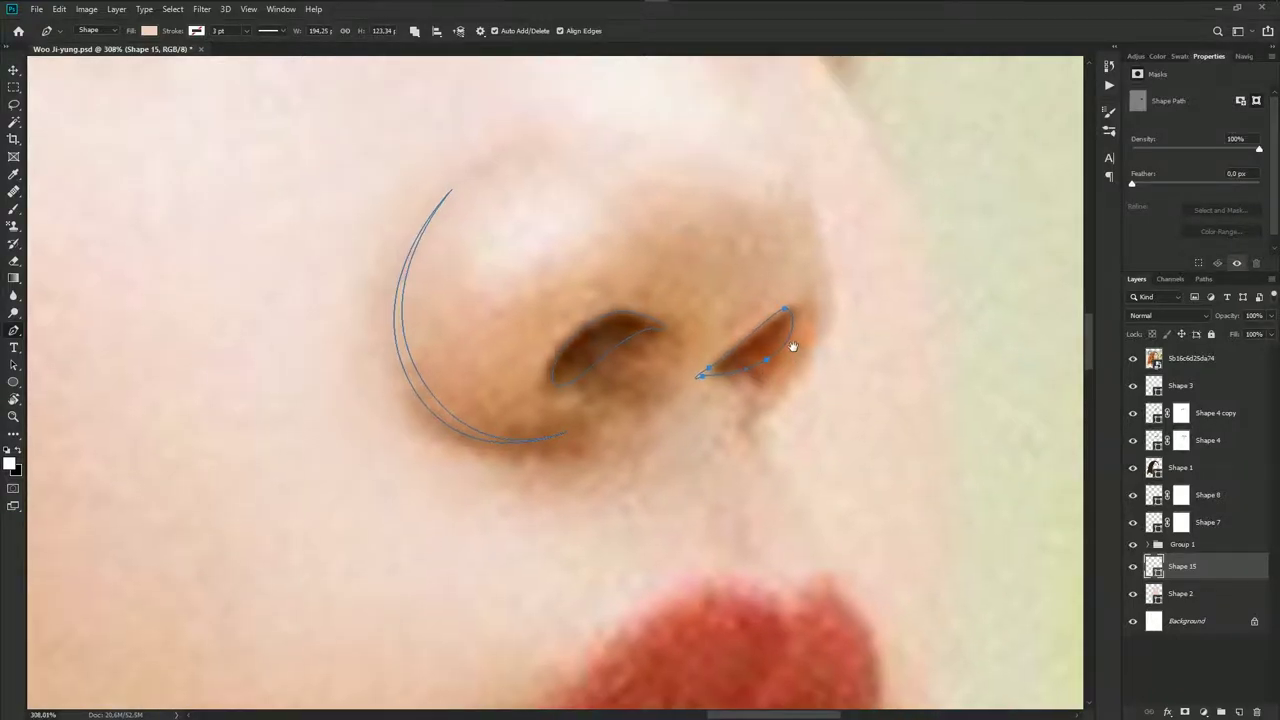
click(713, 375)
Trace the closed outline of the right nostril
scroll(811, 354, up, 1)
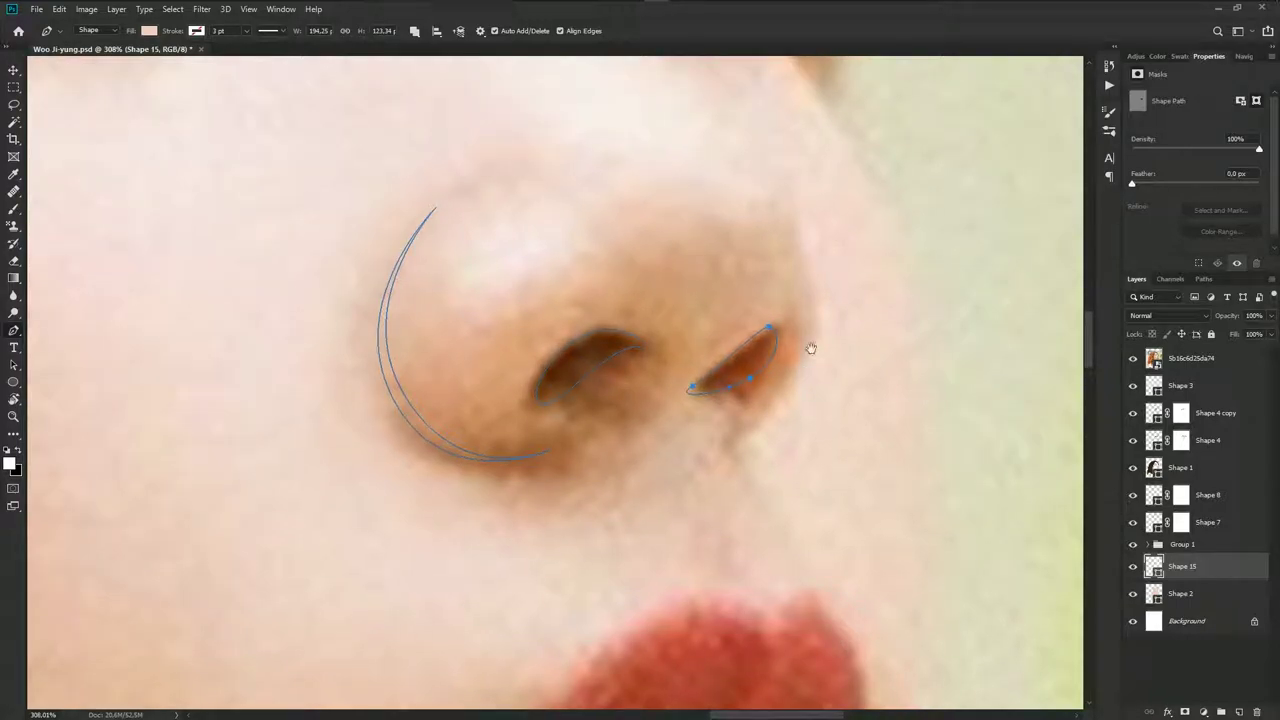
click(809, 277)
drag(734, 431, 614, 514)
alt+click(734, 431)
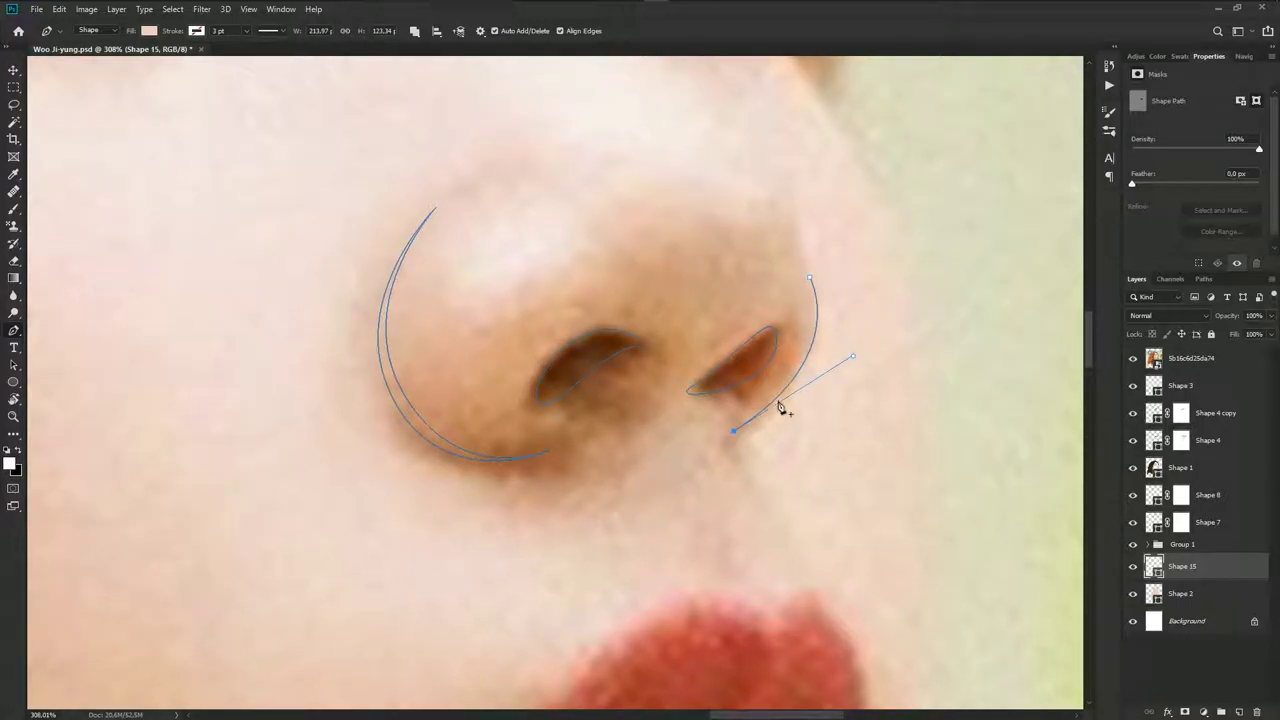
click(810, 279)
Hide the reference photo and select the new Shape 15 nose layer
scroll(826, 262, down, 3)
click(1133, 357)
click(1190, 358)
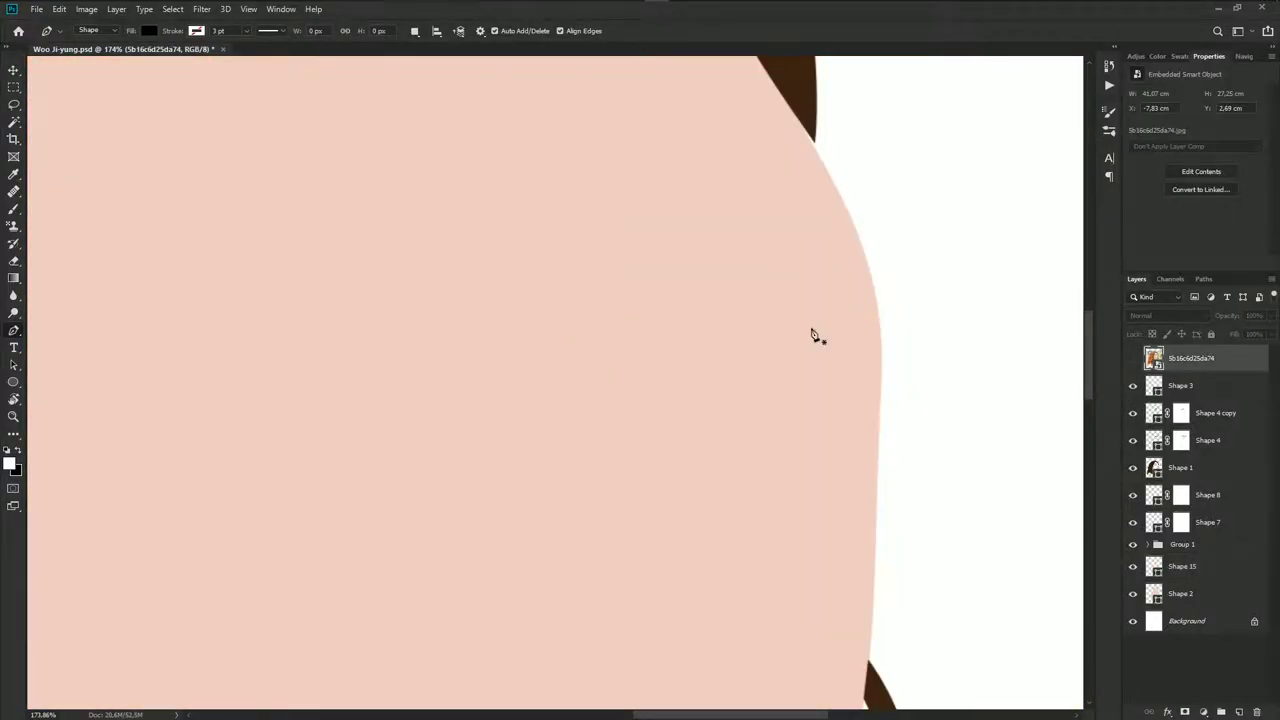
scroll(815, 335, down, 1)
click(1185, 574)
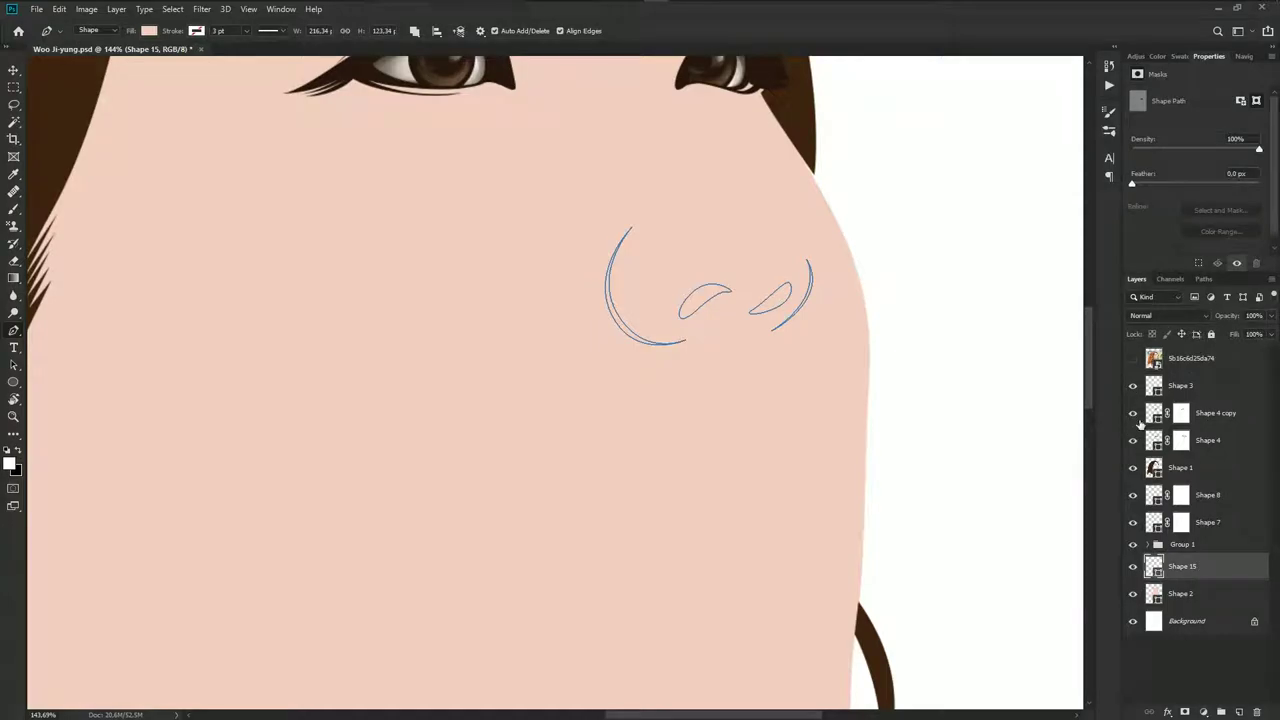
Fill the Shape 15 nose shapes with dark brown sampled from the eyelash
double_click(1153, 566)
click(556, 88)
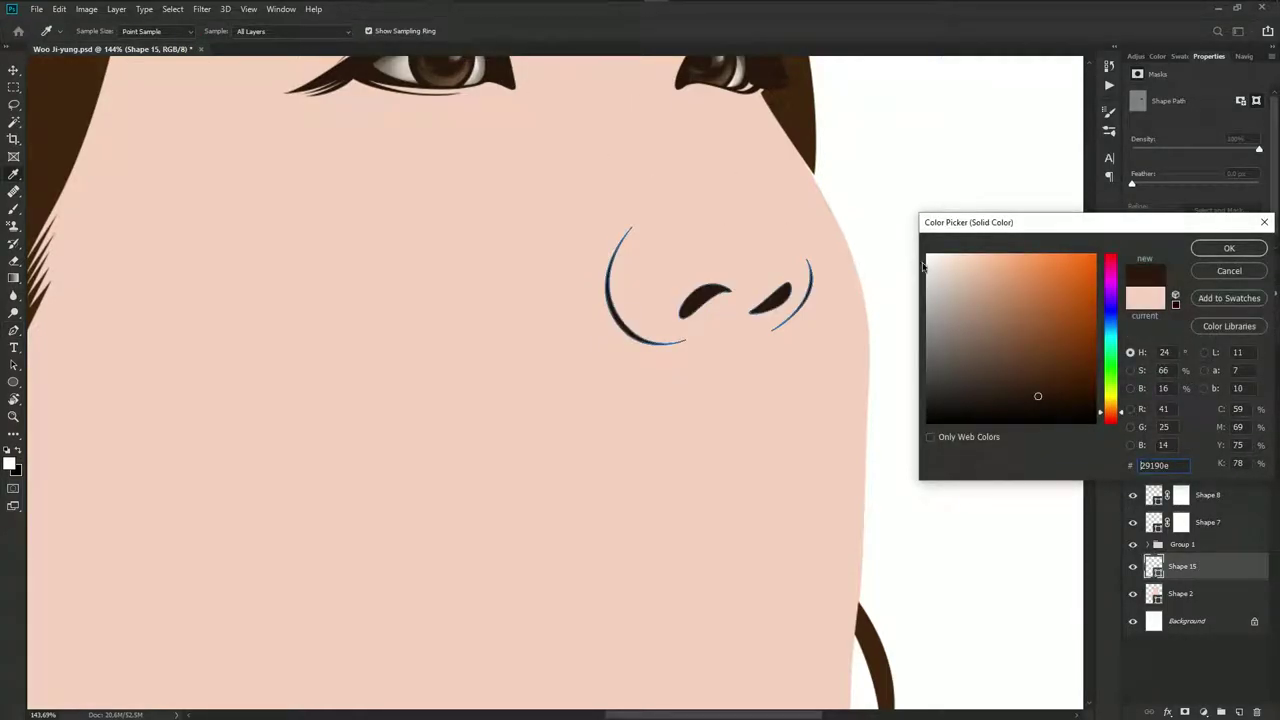
click(1227, 249)
key(p)
scroll(800, 455, down, 3)
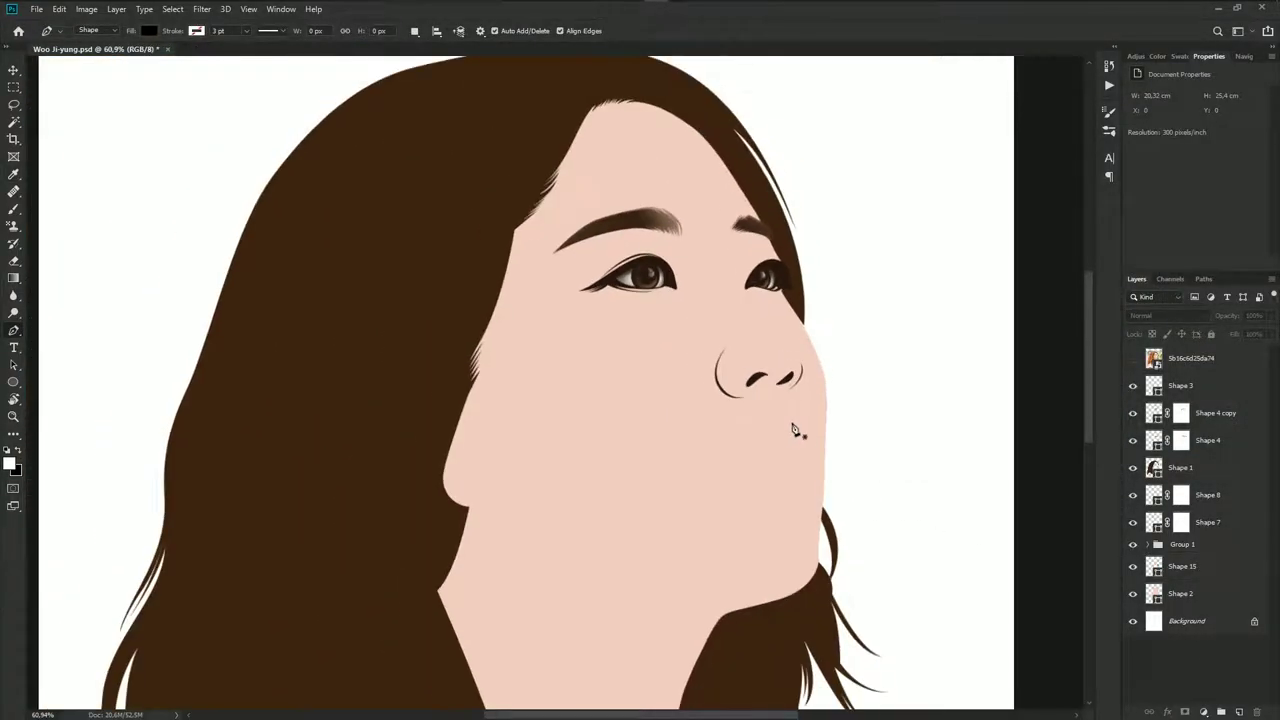
scroll(820, 448, down, 2)
scroll(820, 448, up, 4)
Add a curved path along the nose's right side on Shape 15
click(1133, 358)
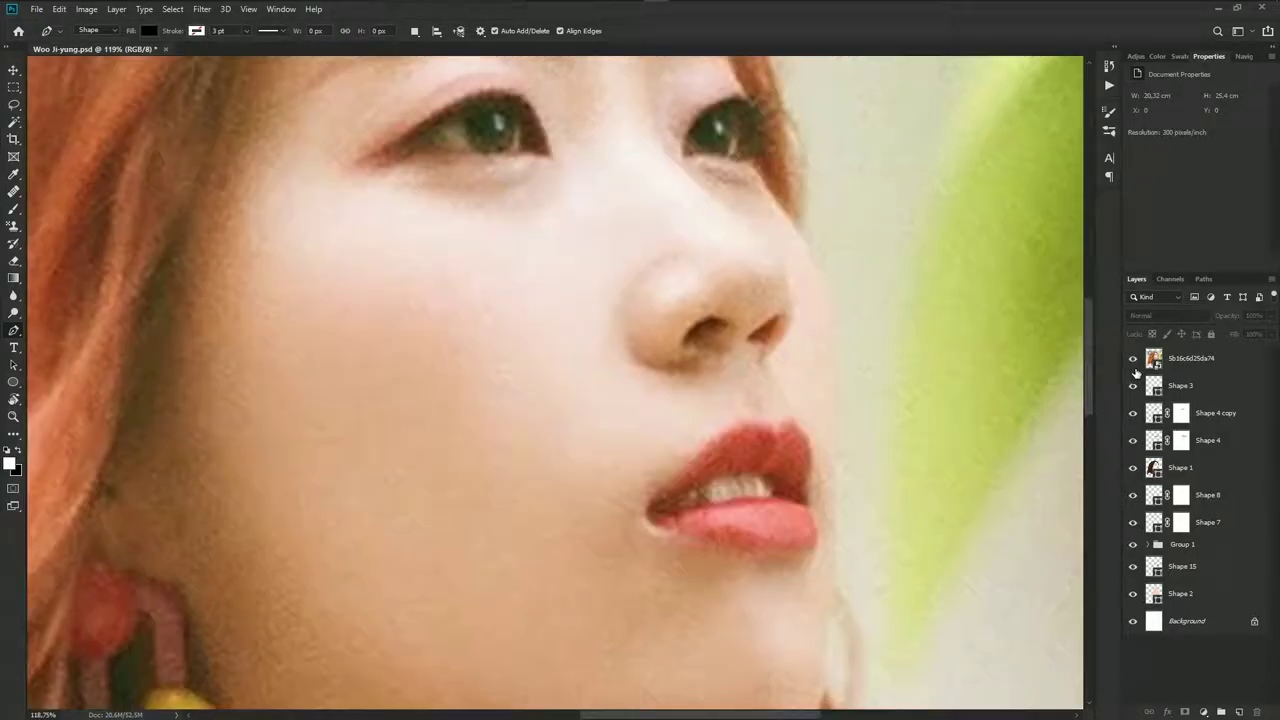
scroll(840, 342, up, 1)
click(1204, 522)
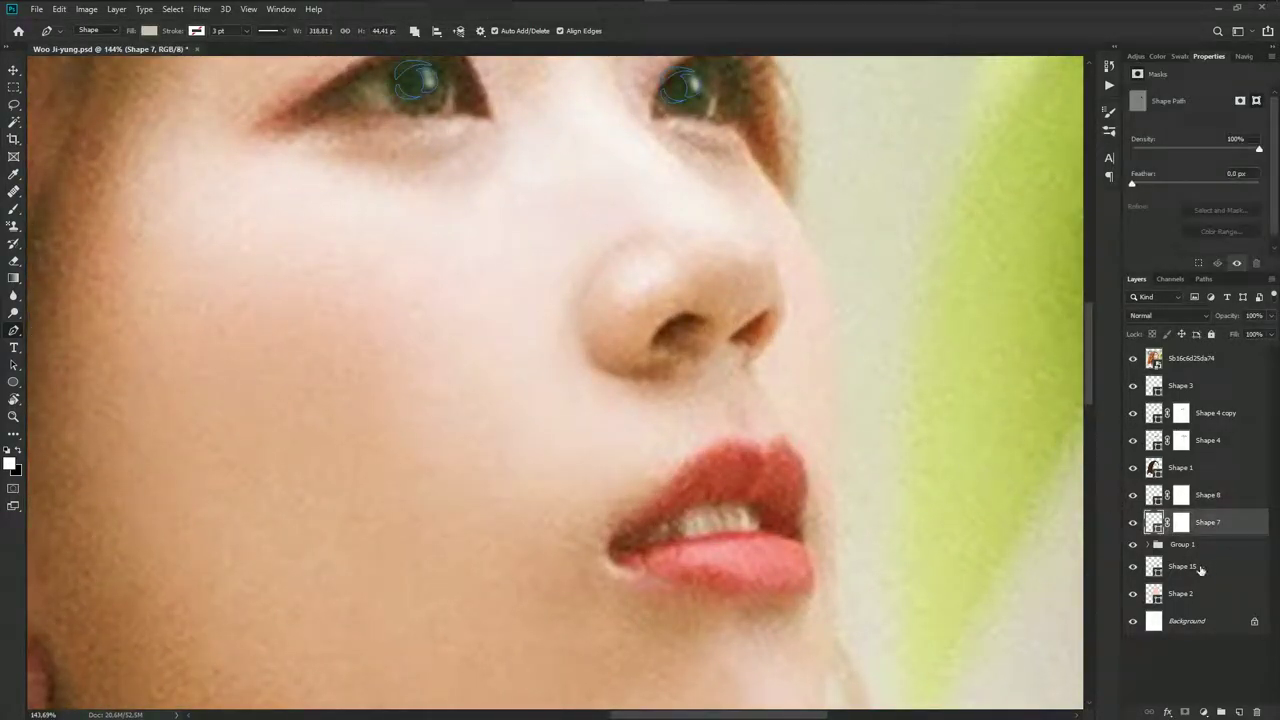
click(1200, 567)
scroll(817, 305, up, 1)
scroll(763, 234, up, 1)
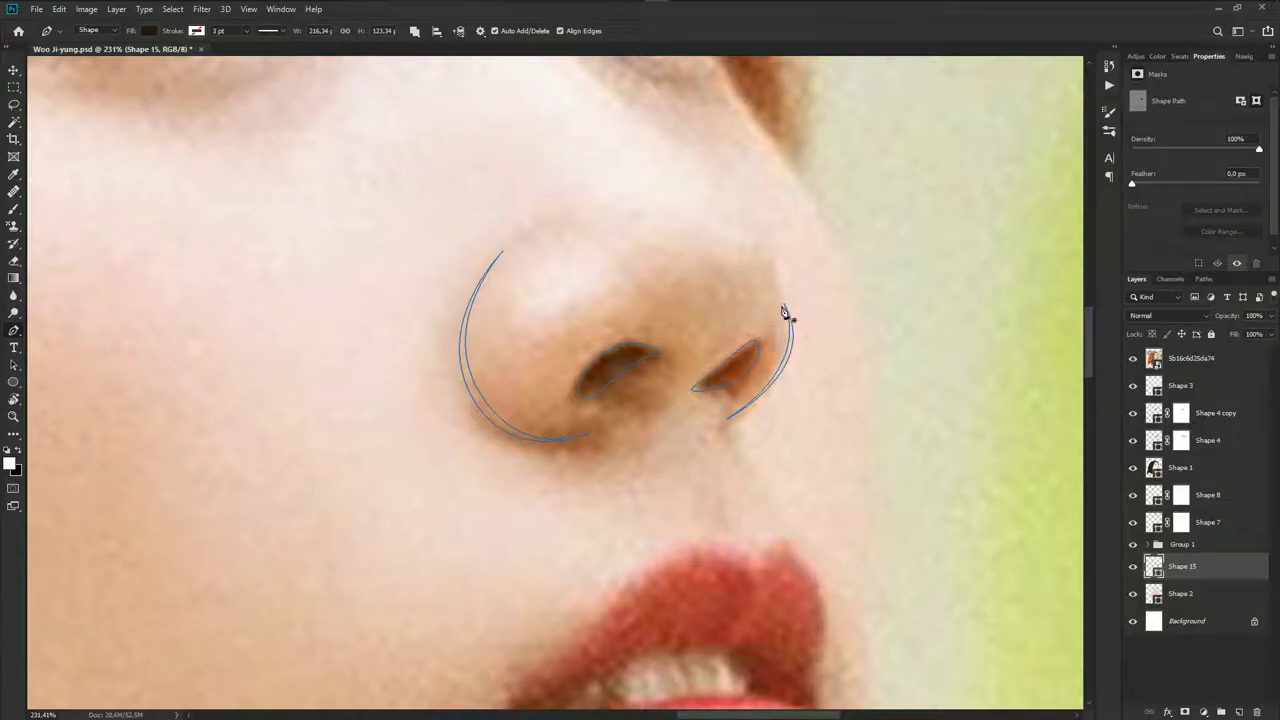
scroll(785, 312, up, 1)
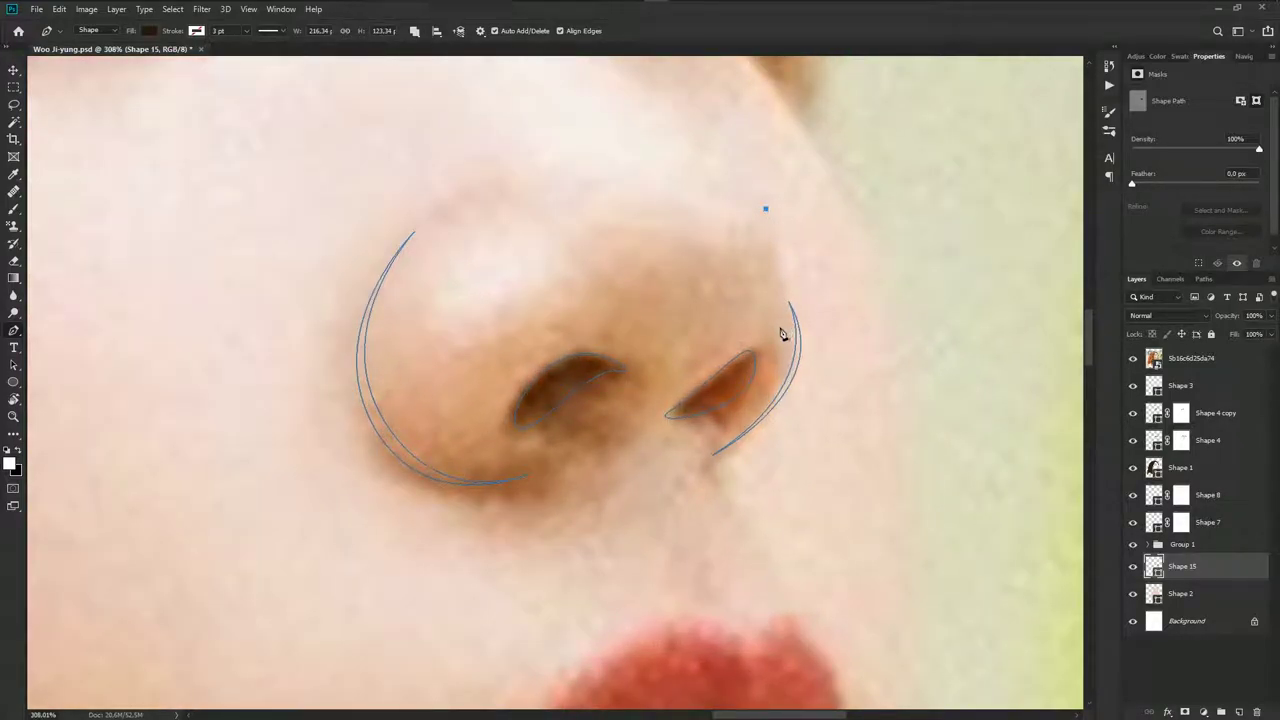
drag(780, 325, 771, 360)
drag(765, 209, 720, 134)
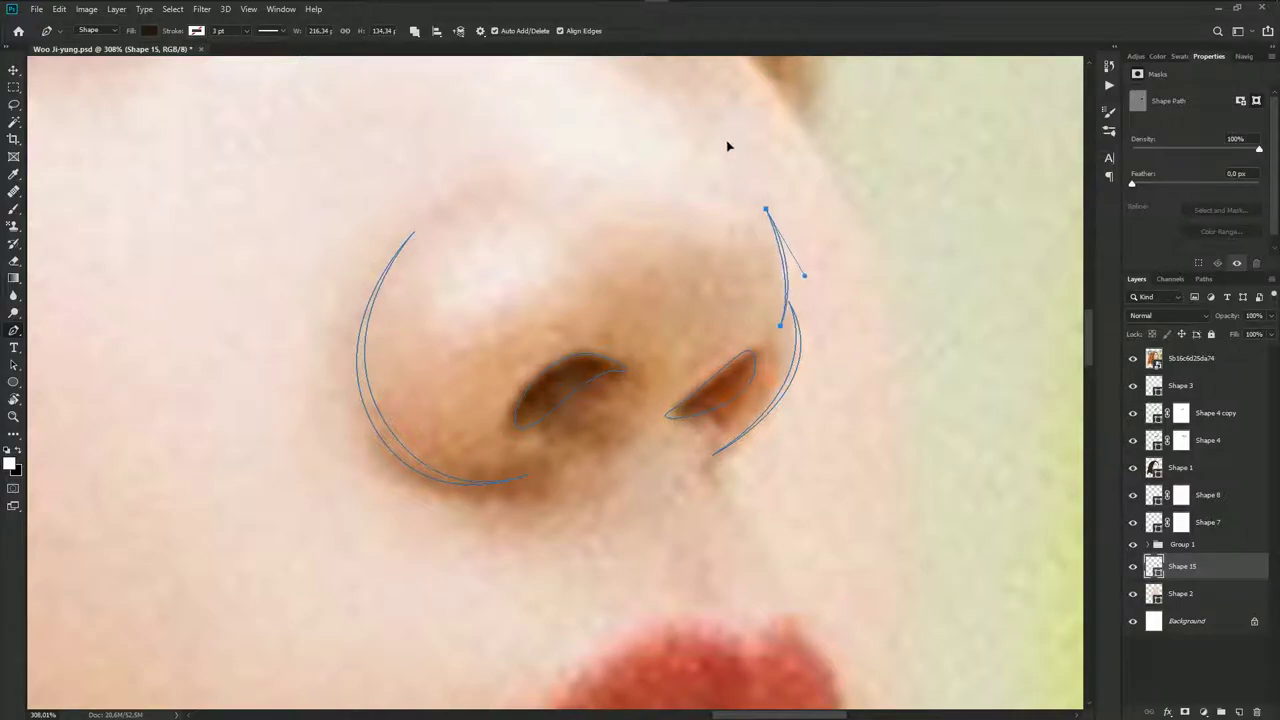
Recolour the nose shapes with a brown sampled from the photo's nose
click(1133, 358)
click(1225, 381)
scroll(778, 345, down, 5)
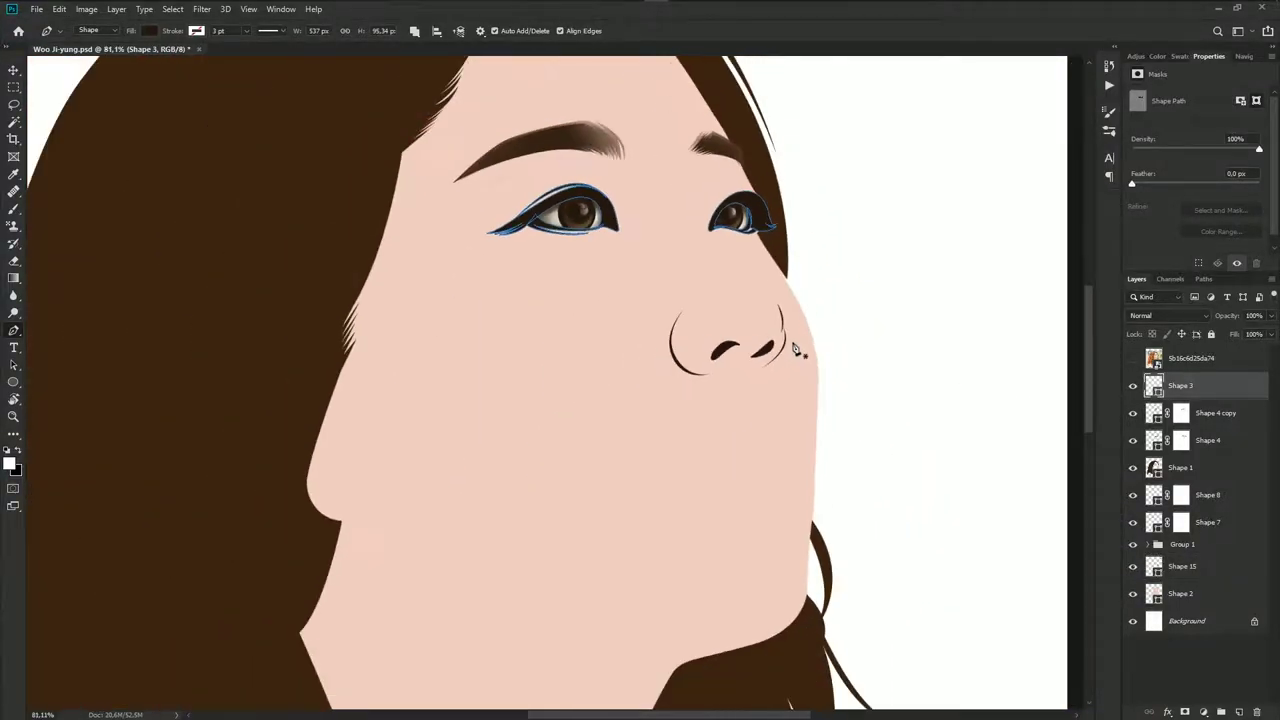
scroll(784, 370, up, 3)
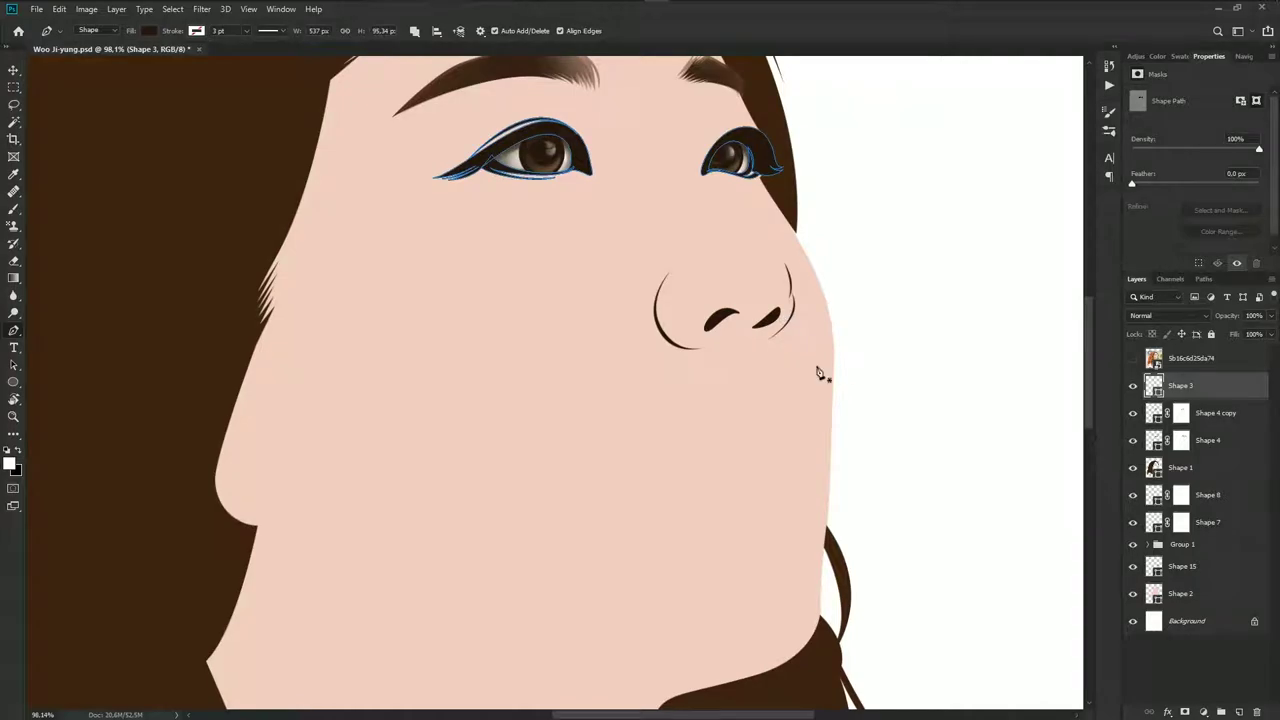
click(1133, 358)
double_click(1154, 566)
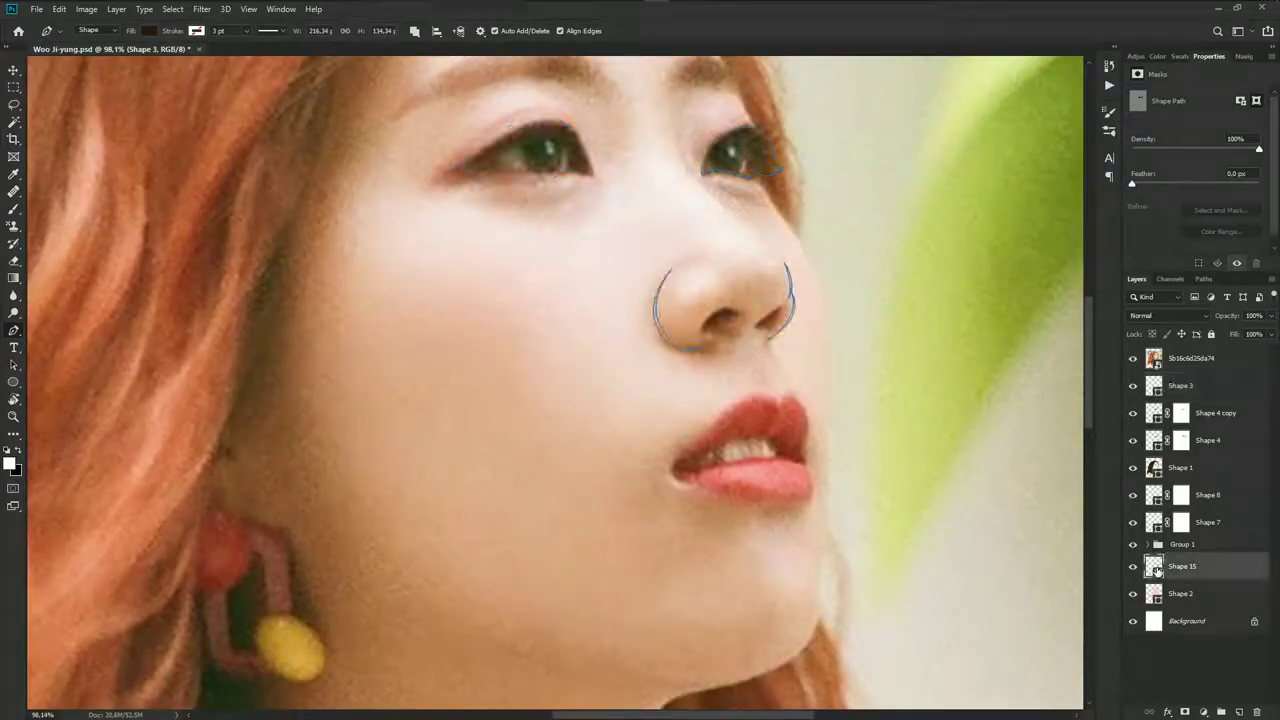
click(750, 313)
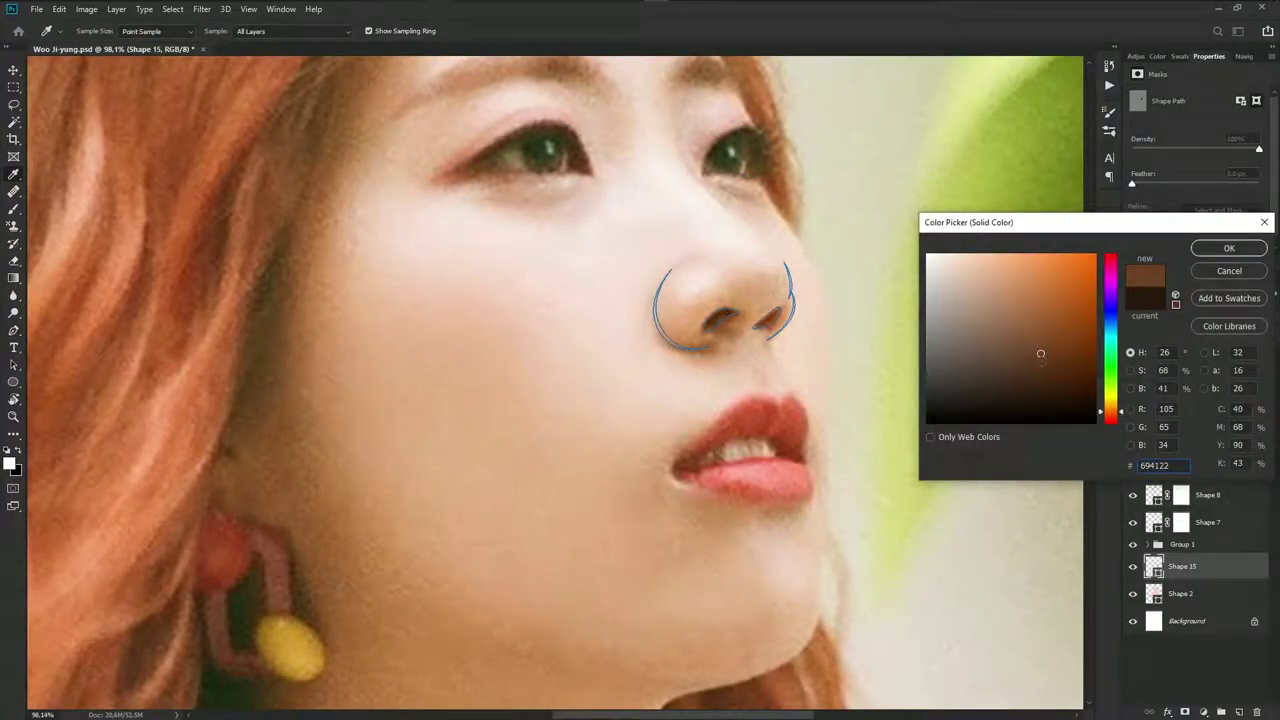
click(1229, 248)
Hide the reference photo and save the portrait with Ctrl+S
click(1133, 358)
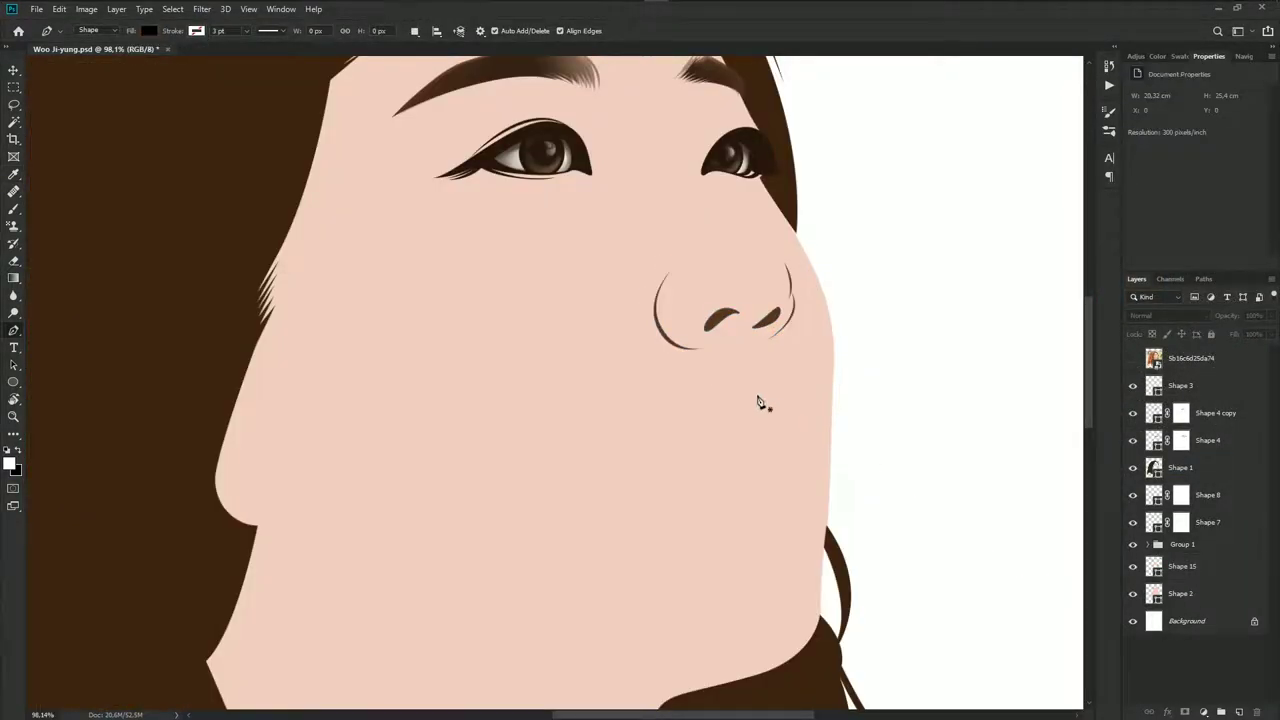
scroll(758, 401, down, 4)
key(ctrl+s)
Trace the lip outline on the Shape 2 face layer over the reference photo
scroll(791, 444, up, 3)
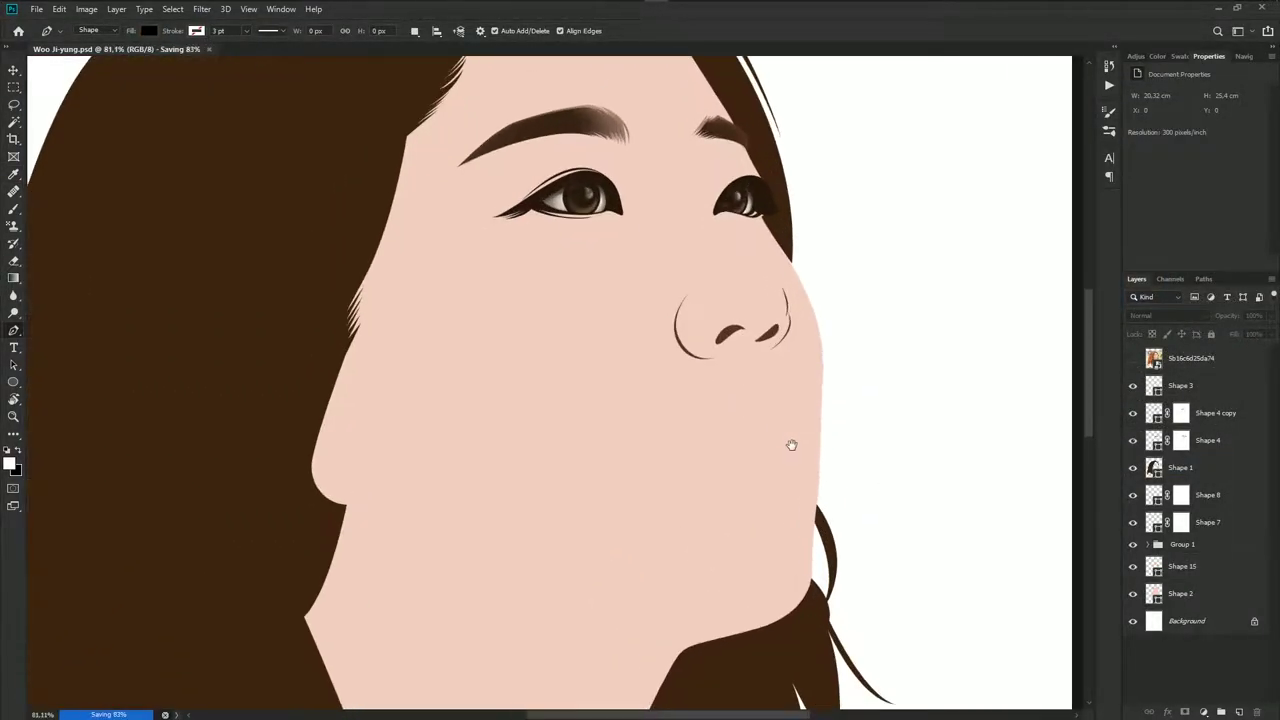
drag(791, 444, 776, 374)
click(1182, 593)
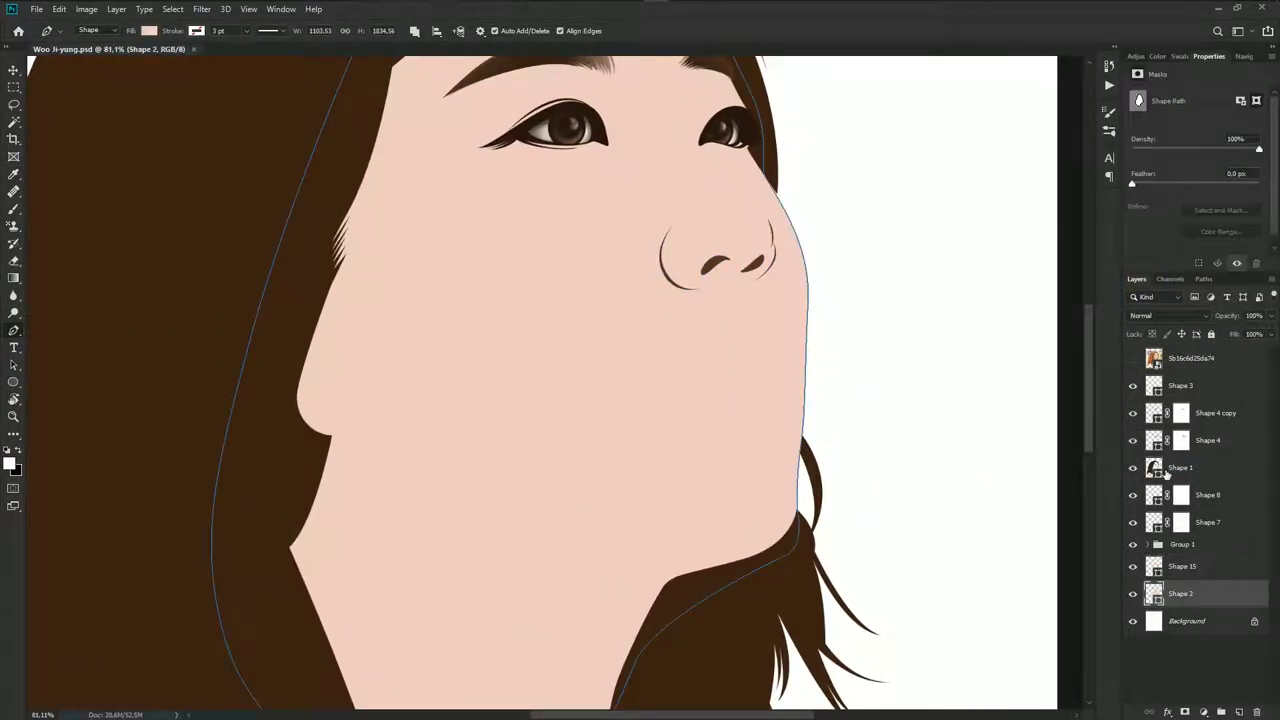
click(1133, 358)
scroll(586, 384, up, 5)
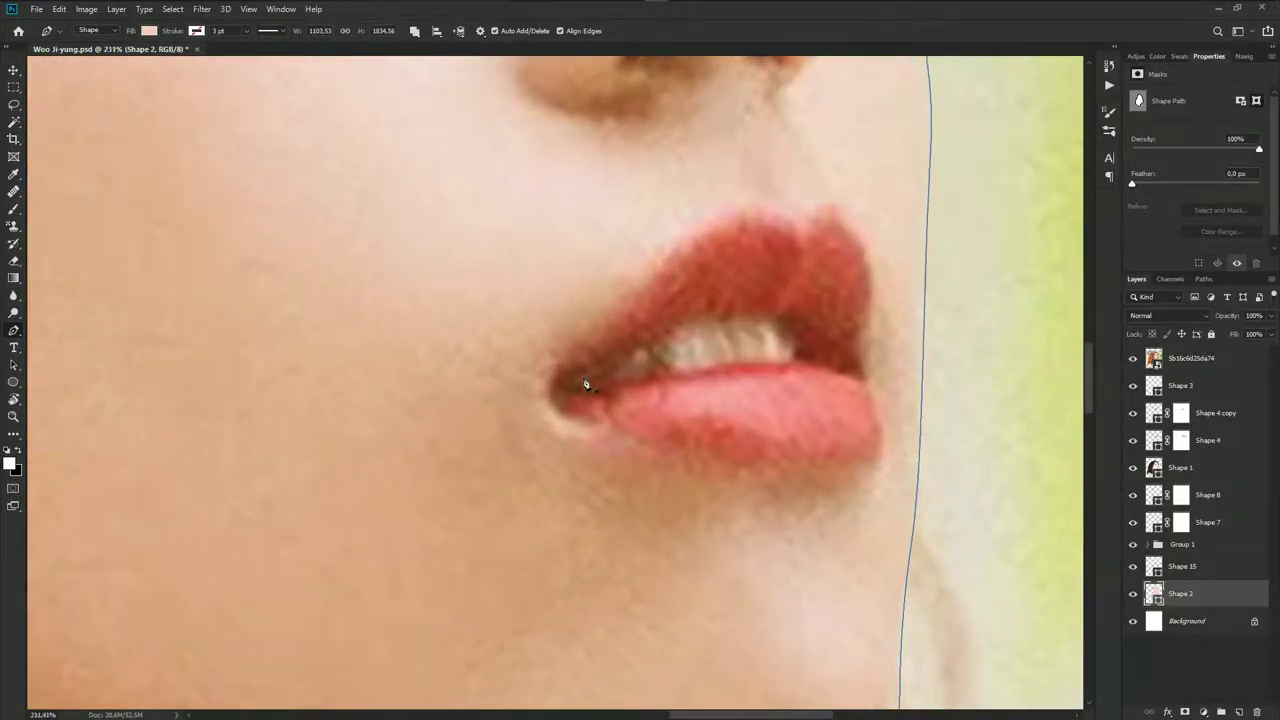
scroll(586, 384, up, 1)
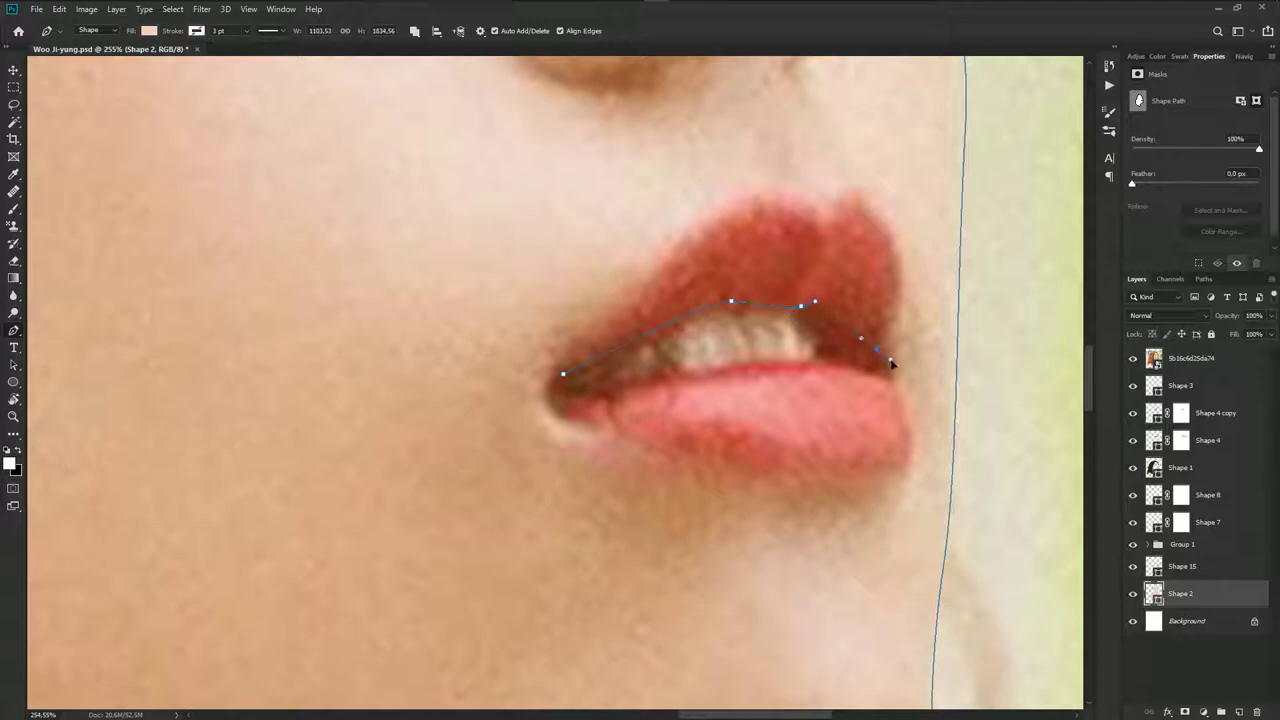
drag(891, 364, 885, 378)
drag(793, 362, 783, 363)
mouse_move(682, 375)
mouse_down()
mouse_move(617, 399)
mouse_move(585, 393)
mouse_up()
Try a dark lip-red fill on Shape 2, then undo it
double_click(1155, 594)
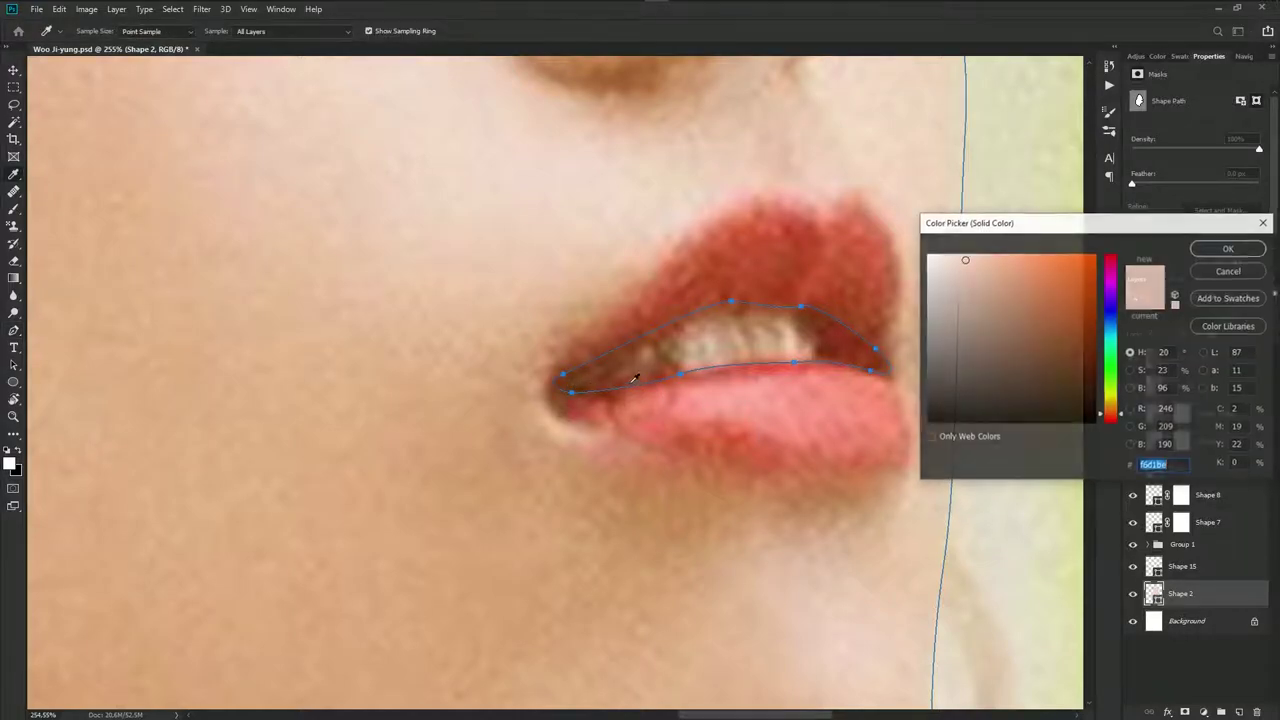
click(858, 355)
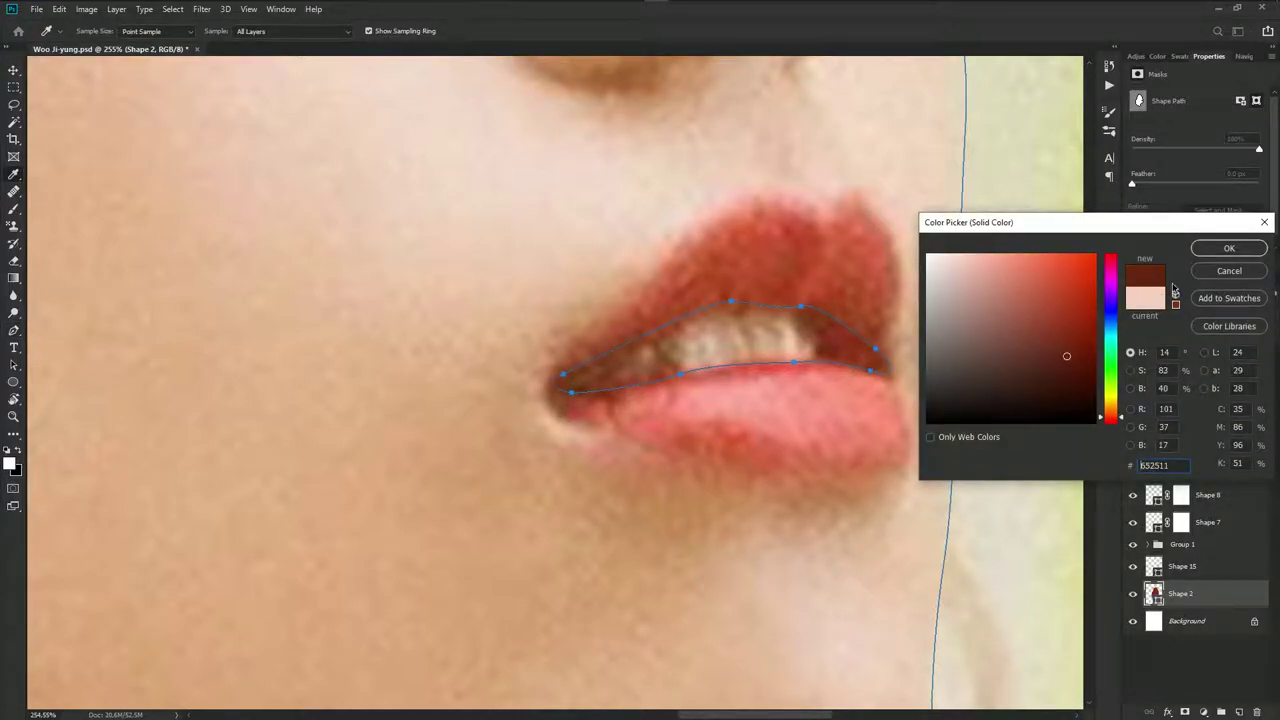
click(1229, 248)
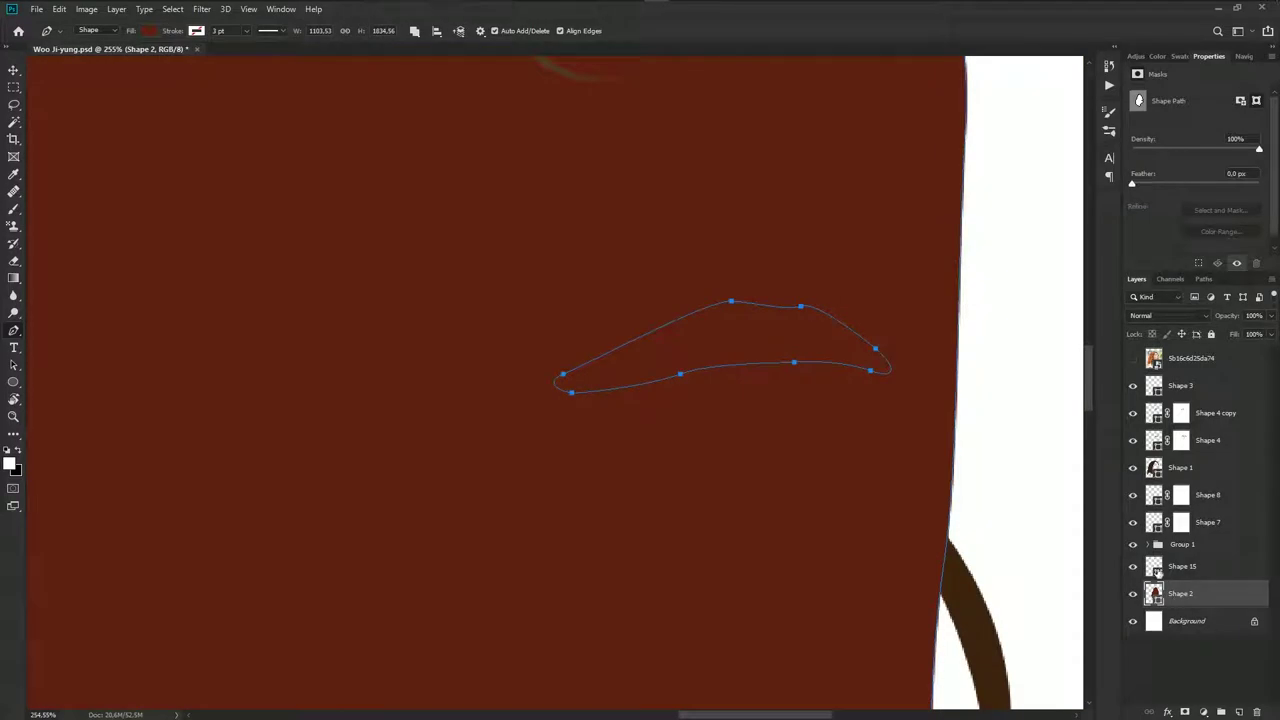
scroll(986, 486, down, 1)
scroll(843, 479, down, 2)
scroll(760, 415, down, 1)
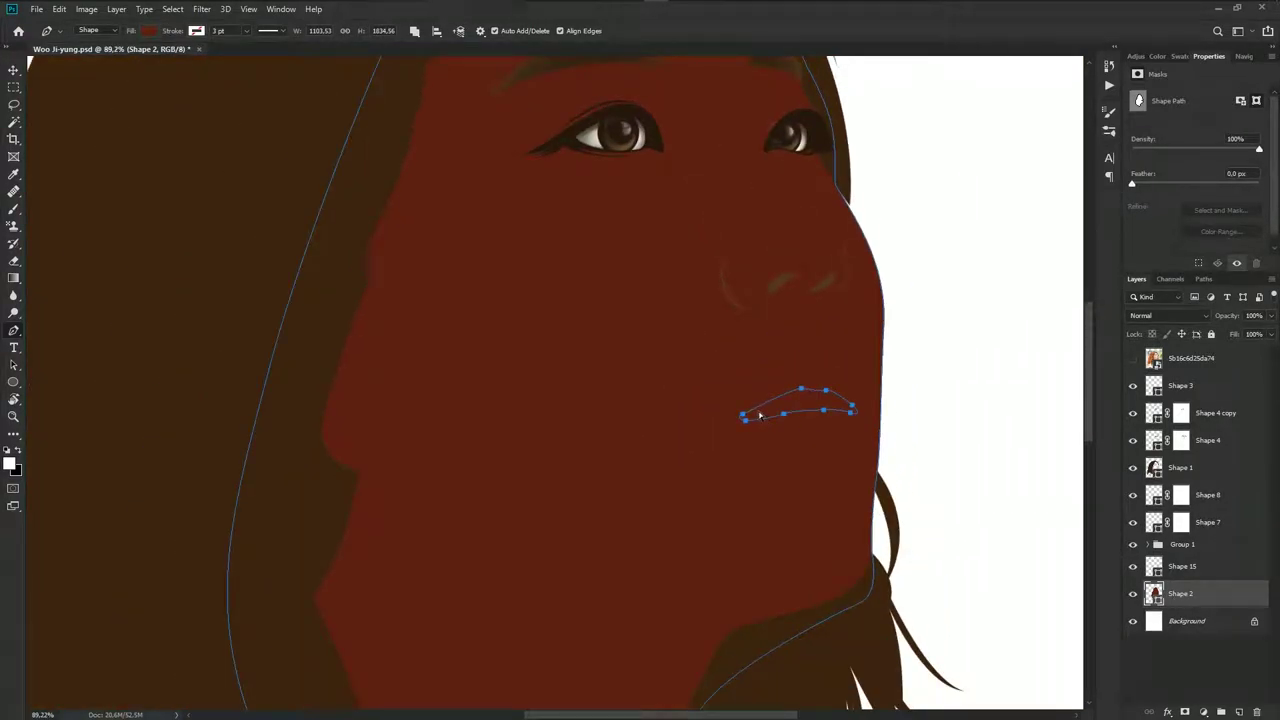
key(ctrl+z)
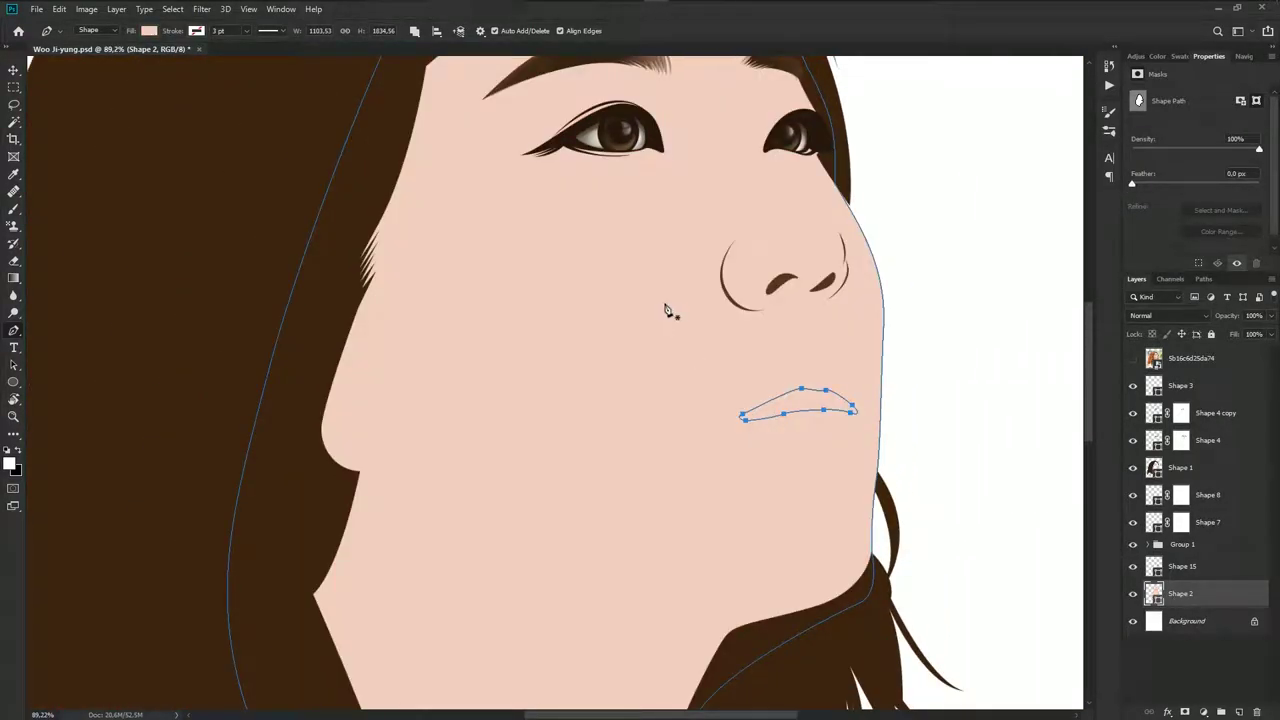
Cut the lip path and paste it as its own new layer, Shape 16
key(Escape)
click(415, 31)
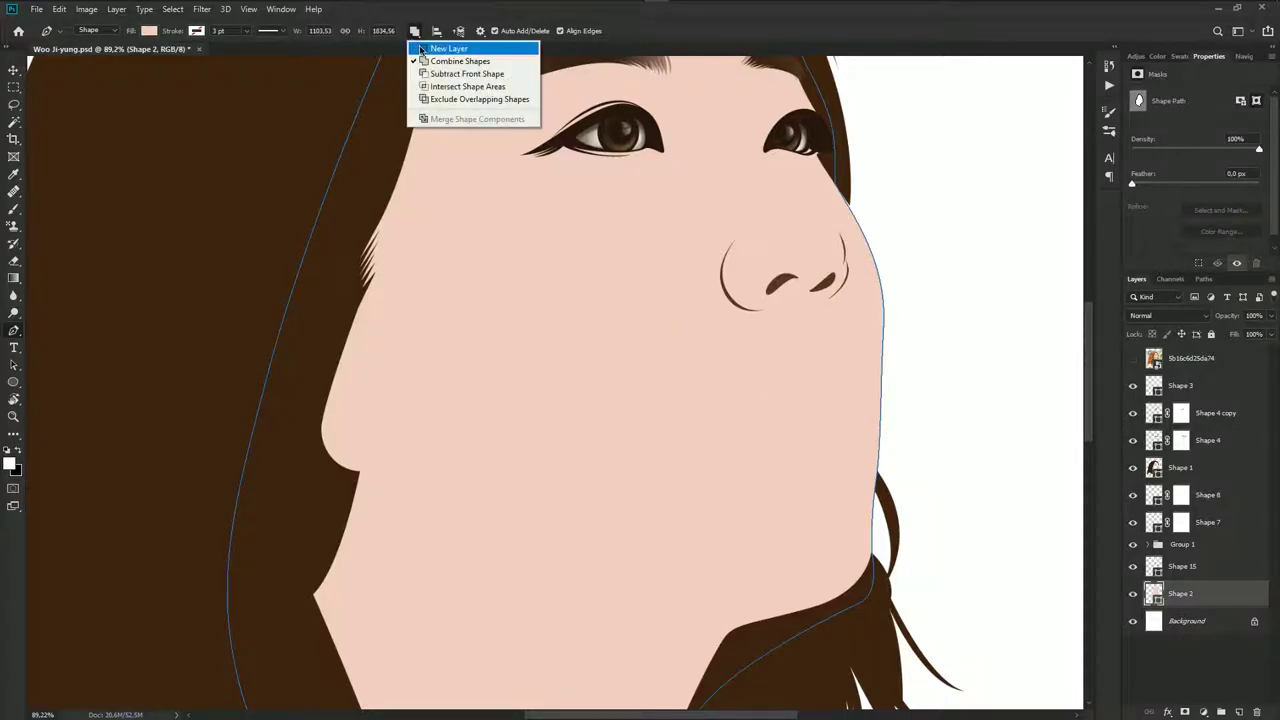
key(ctrl+v)
Add an anchor to the lip path and fill Shape 16 with dark red sampled from the photo
scroll(770, 437, up, 2)
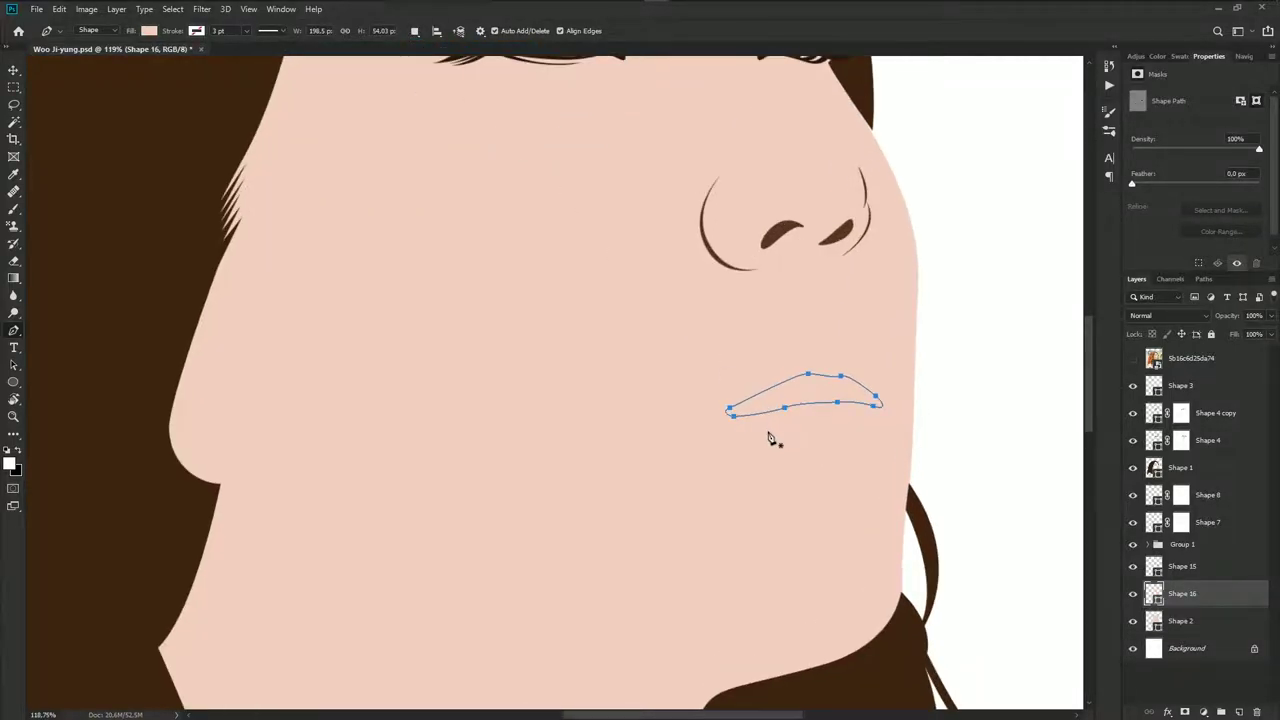
scroll(770, 437, up, 3)
click(773, 419)
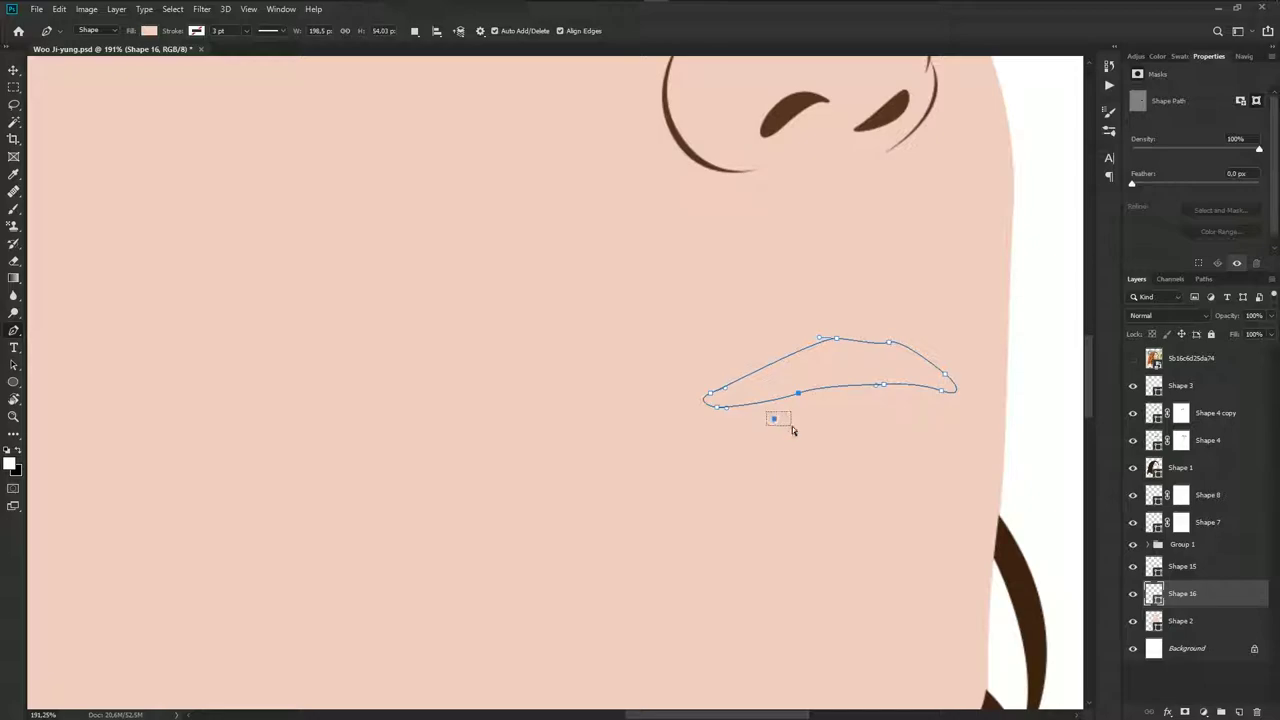
click(1133, 358)
double_click(1155, 597)
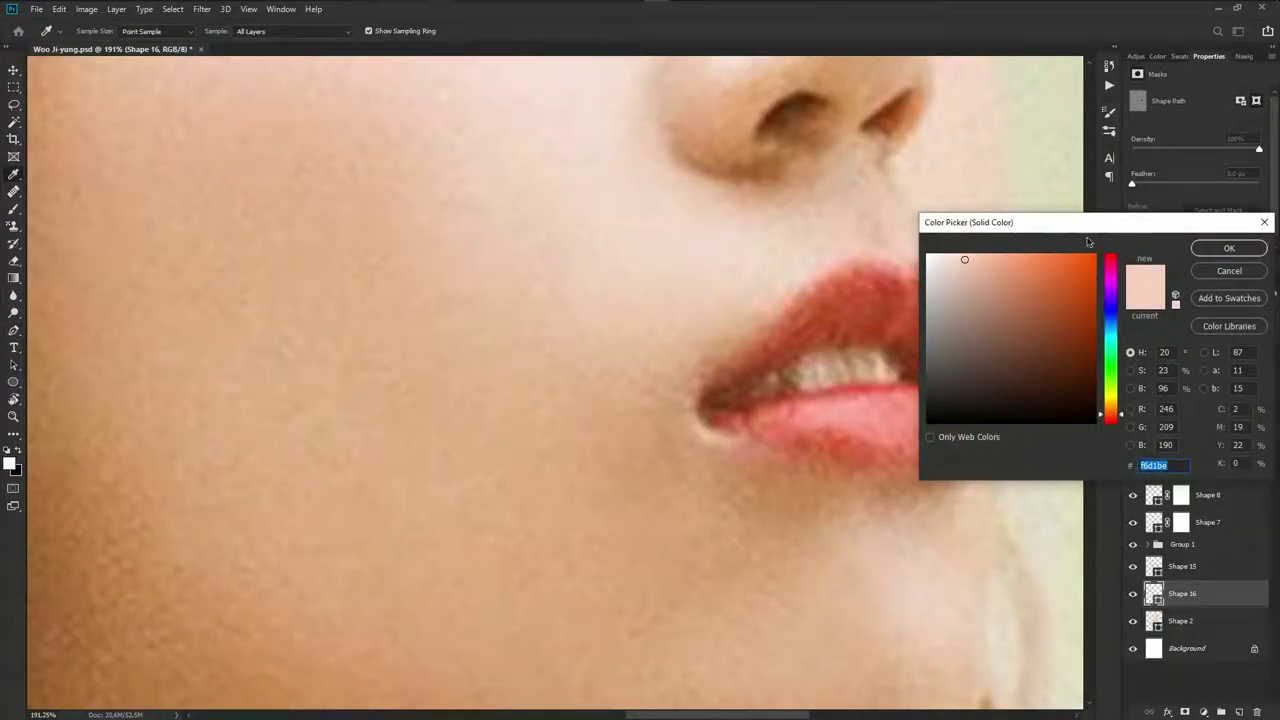
drag(1081, 223, 1107, 269)
click(923, 367)
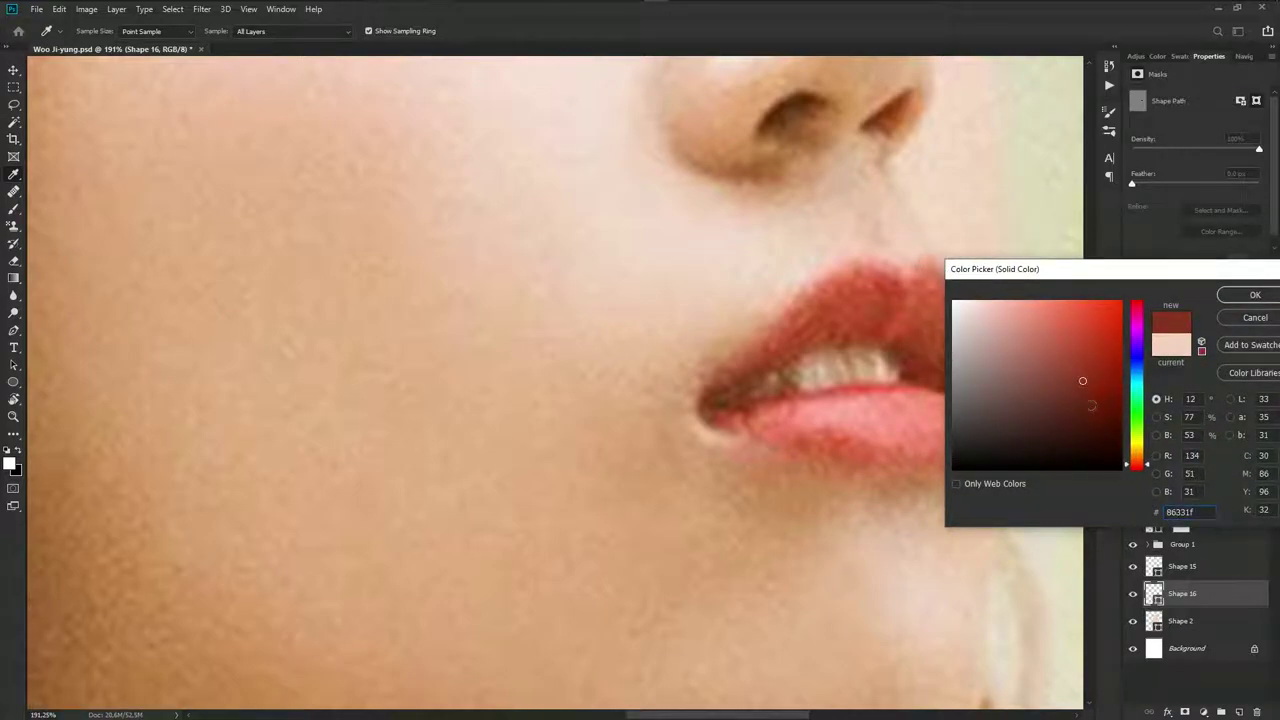
click(1255, 295)
Hide the reference photo to check the red lip and reselect Shape 16
click(1133, 358)
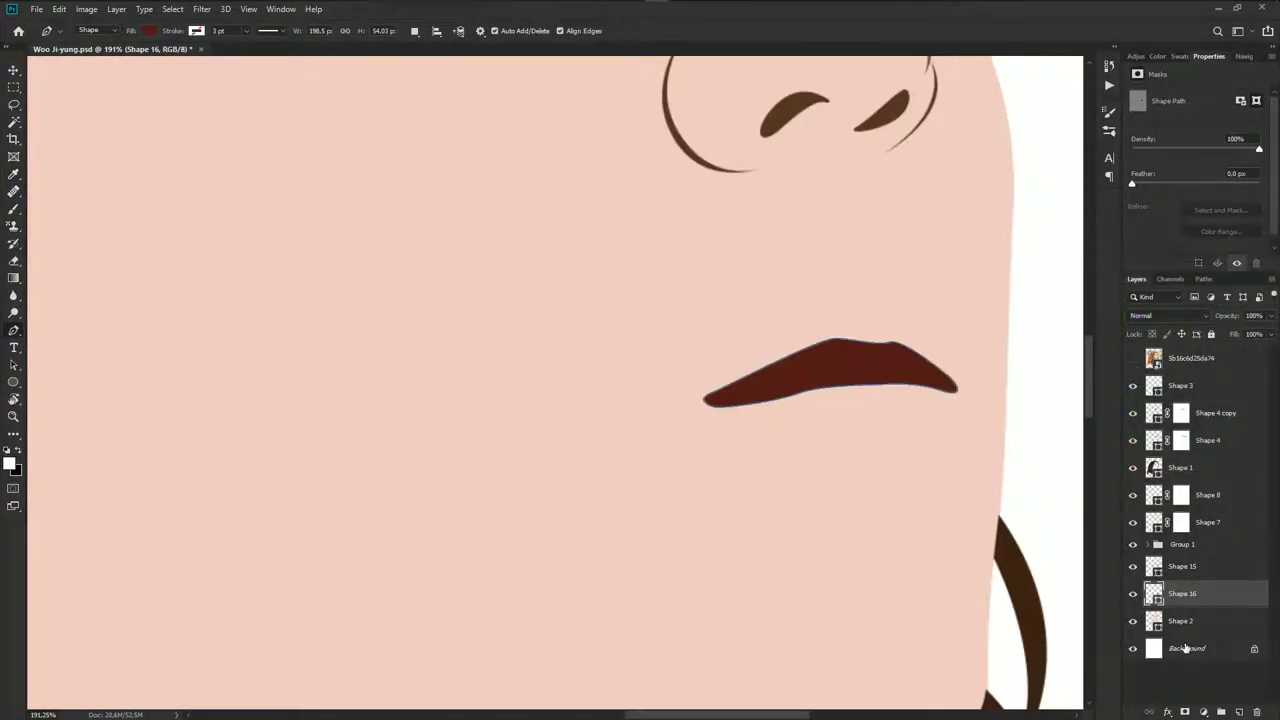
click(1207, 684)
scroll(851, 466, down, 4)
scroll(777, 386, down, 2)
scroll(726, 420, up, 2)
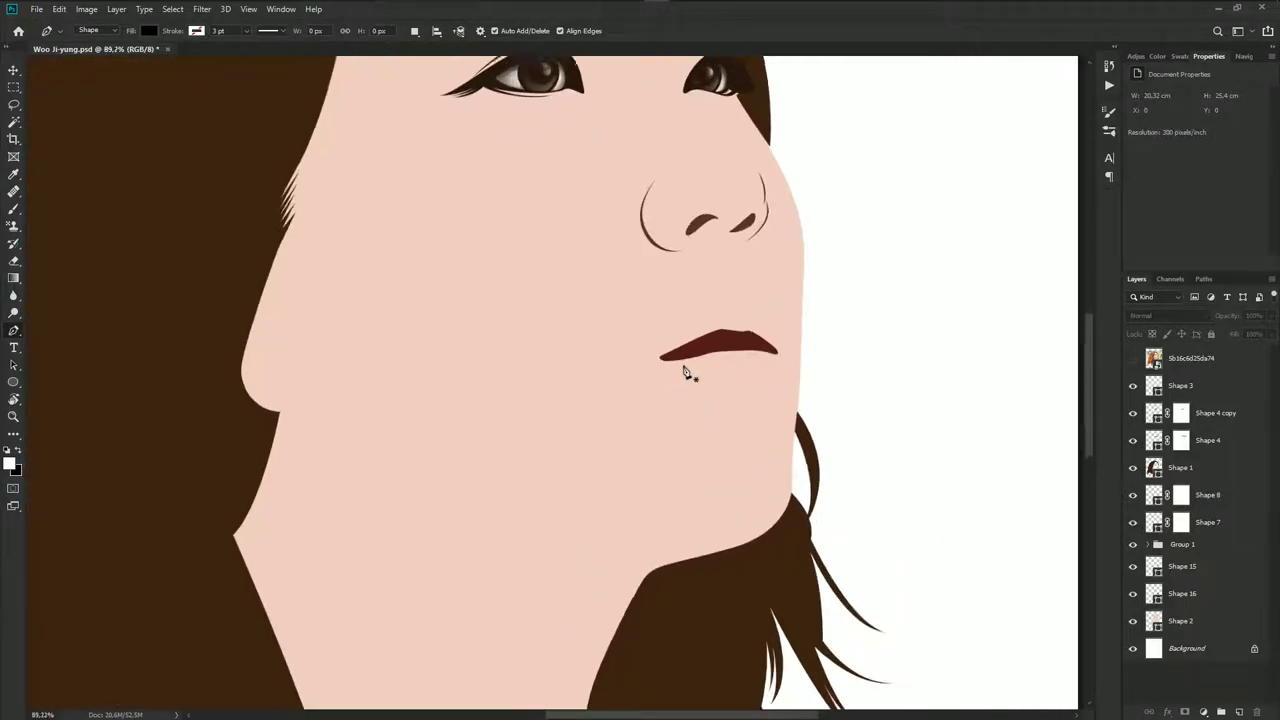
scroll(686, 372, up, 2)
click(1153, 592)
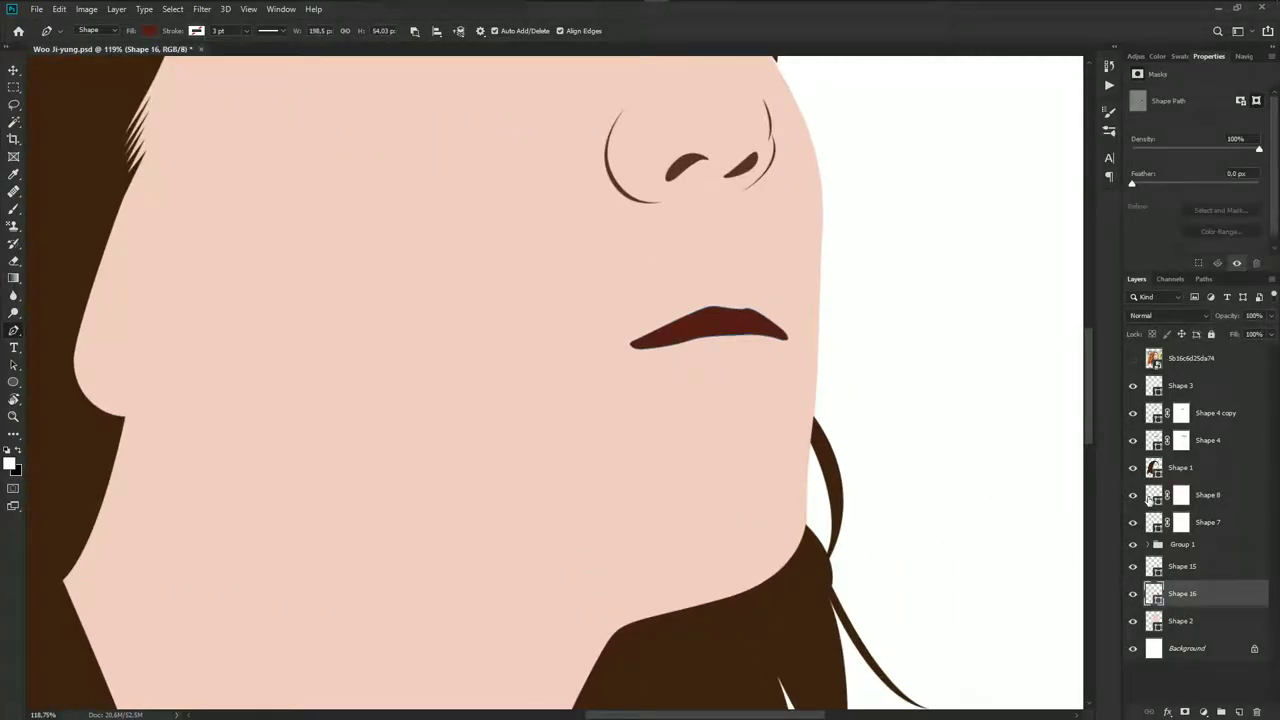
Trace the mouth opening to cut it out of the lip, leaving a dark rim
click(1133, 359)
scroll(697, 320, up, 3)
scroll(637, 383, up, 2)
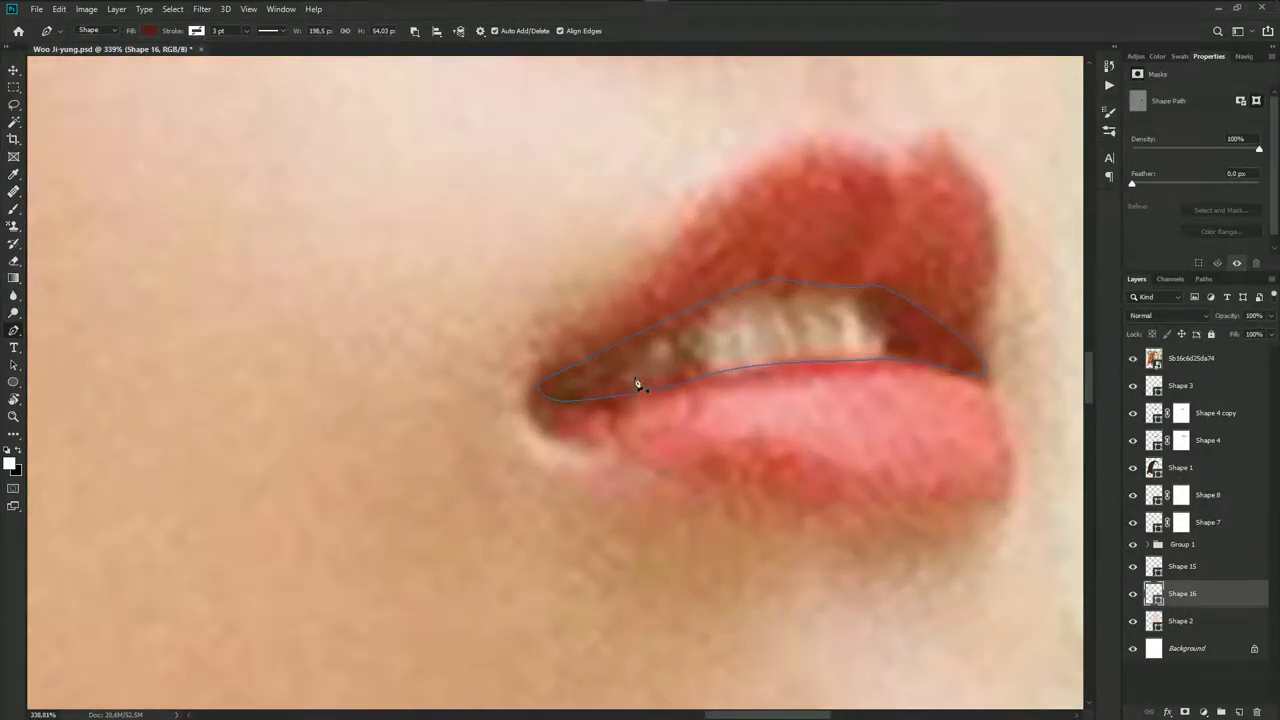
click(572, 385)
click(797, 357)
click(709, 368)
click(1133, 358)
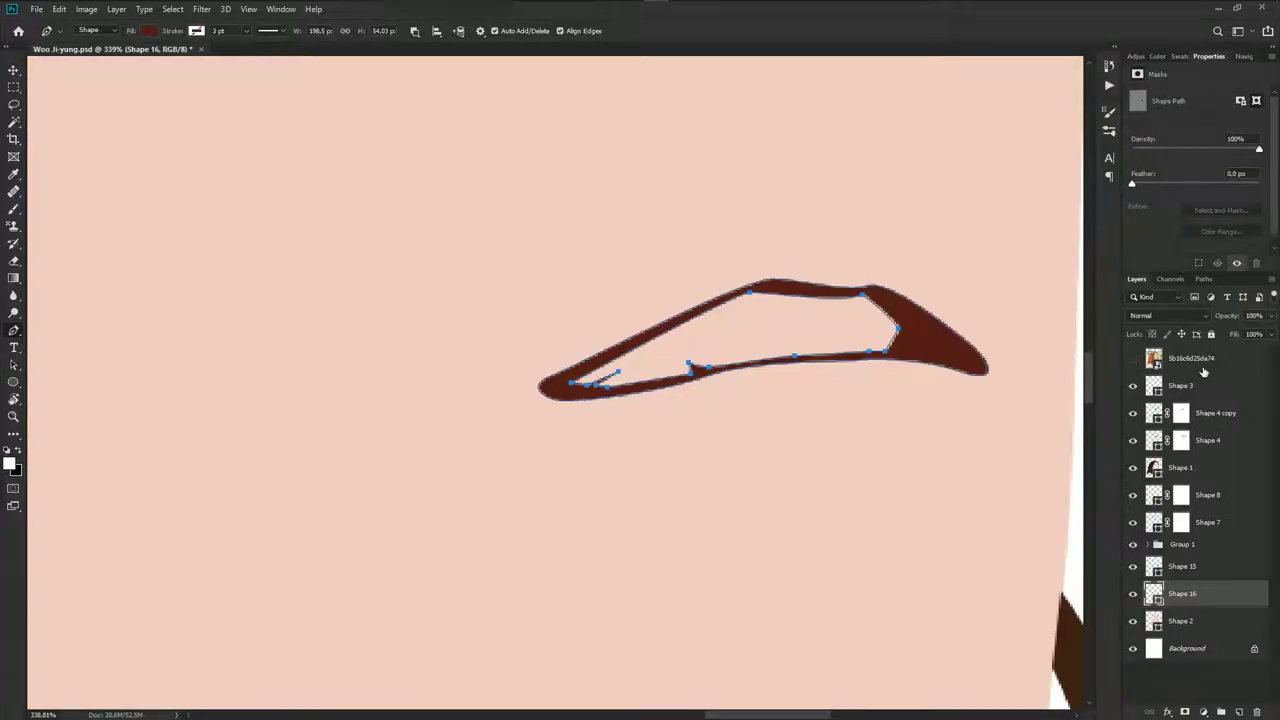
click(1200, 368)
click(1197, 605)
click(1198, 619)
Set path operations to New Layer and trace a closed teeth shape inside the mouth
click(415, 30)
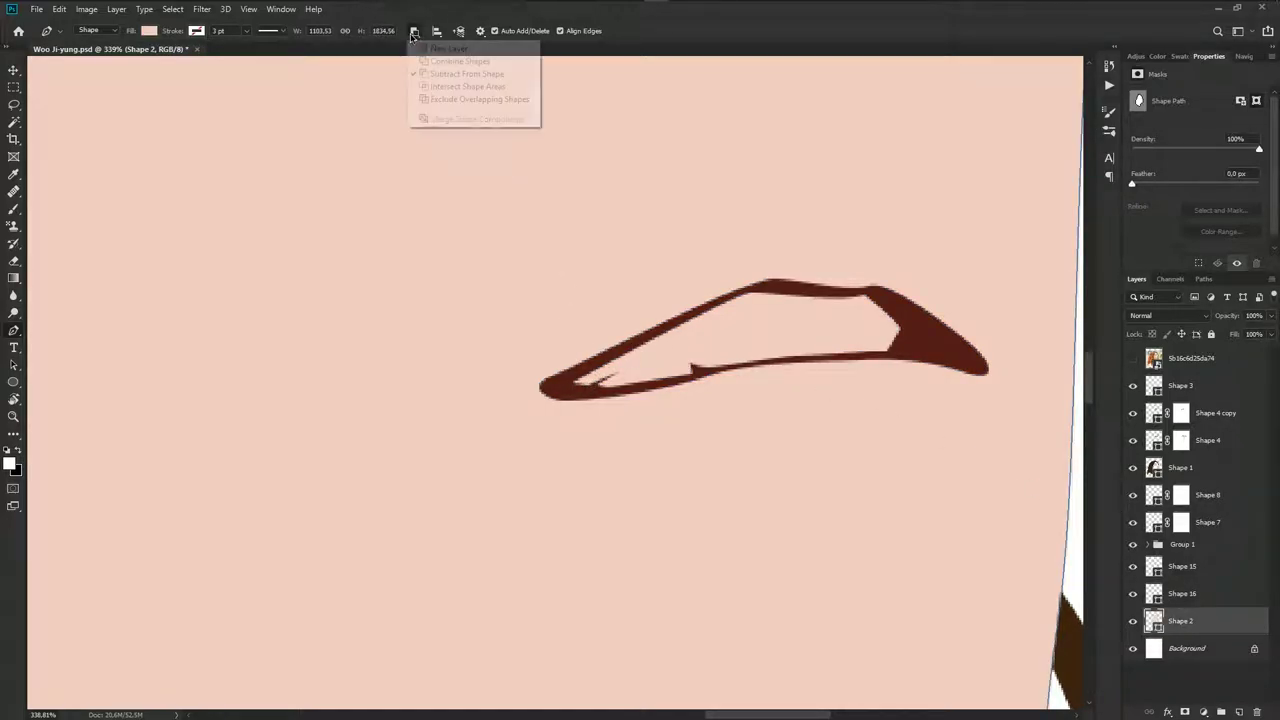
click(455, 50)
click(555, 386)
drag(749, 288, 867, 296)
click(922, 337)
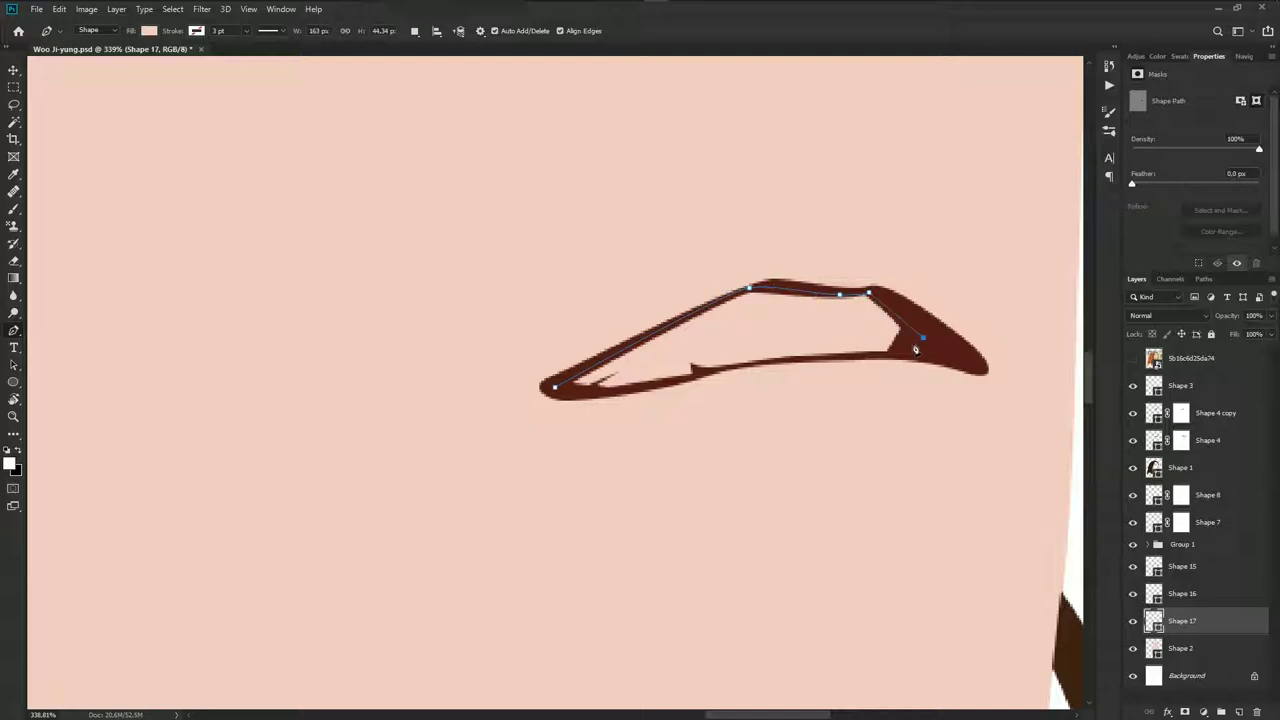
click(900, 354)
drag(797, 359, 786, 360)
drag(581, 392, 592, 395)
click(555, 386)
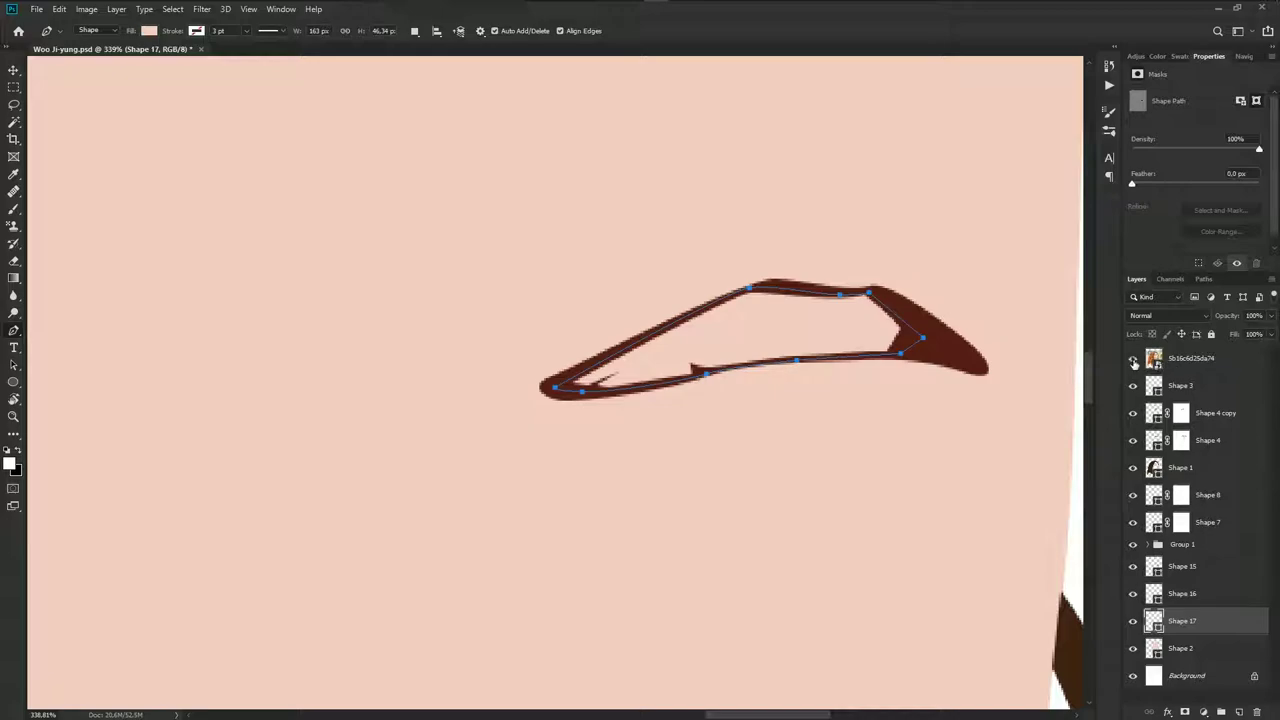
Give Shape 17 a light teeth fill and duplicate the layer with Ctrl+J
click(1133, 359)
double_click(1155, 621)
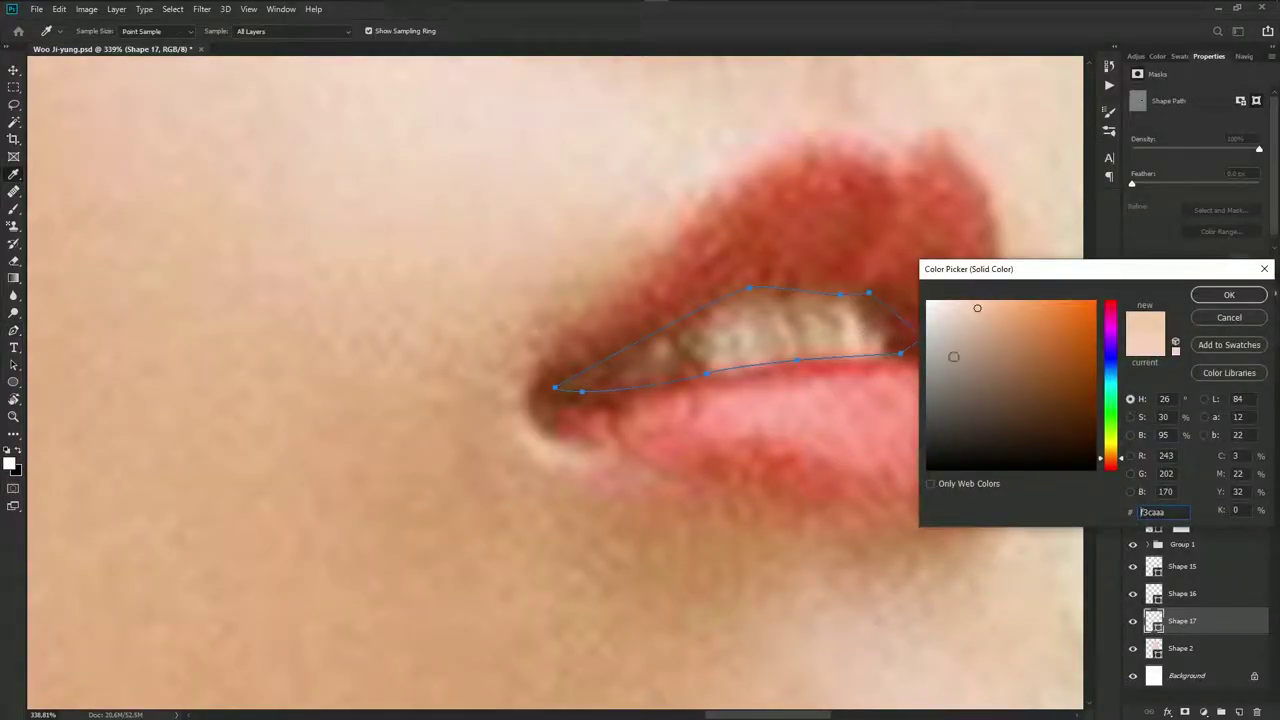
click(1229, 295)
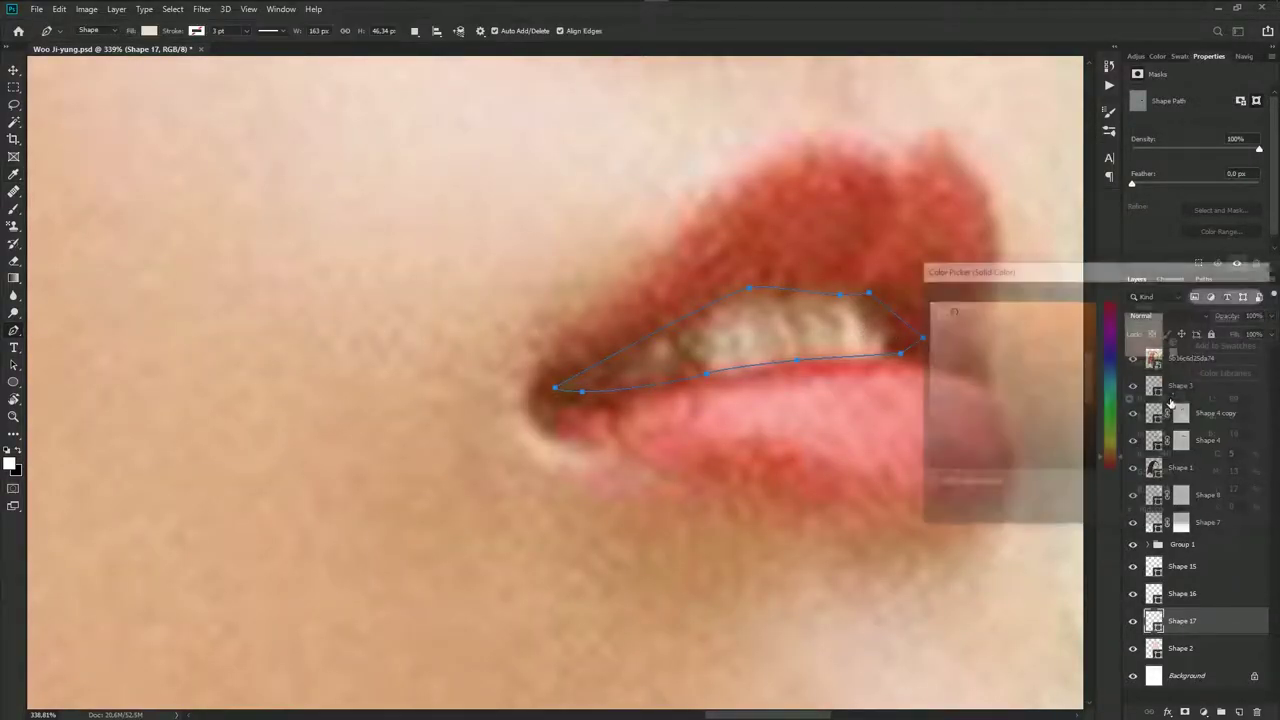
click(1133, 359)
scroll(808, 423, down, 3)
scroll(971, 557, down, 2)
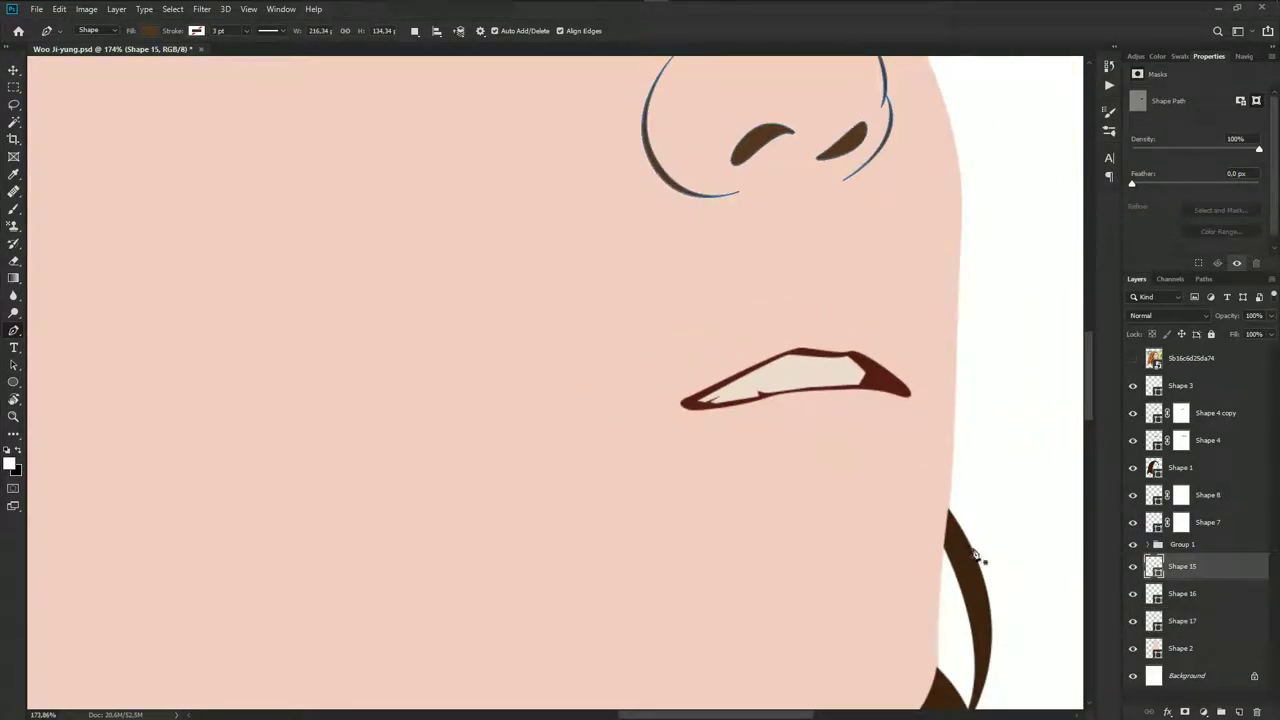
click(1183, 646)
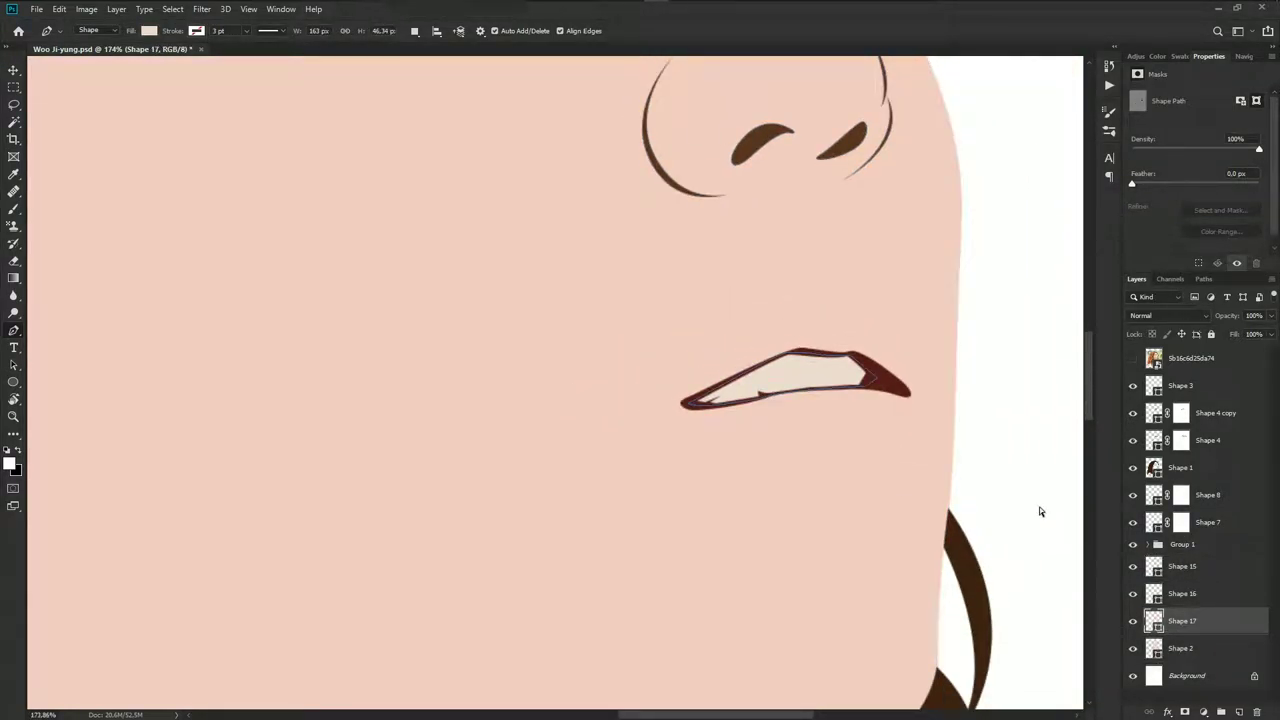
key(ctrl+j)
Fill the Shape 17 copy with grey-beige #b4a192 sampled from the photo's teeth
double_click(1164, 622)
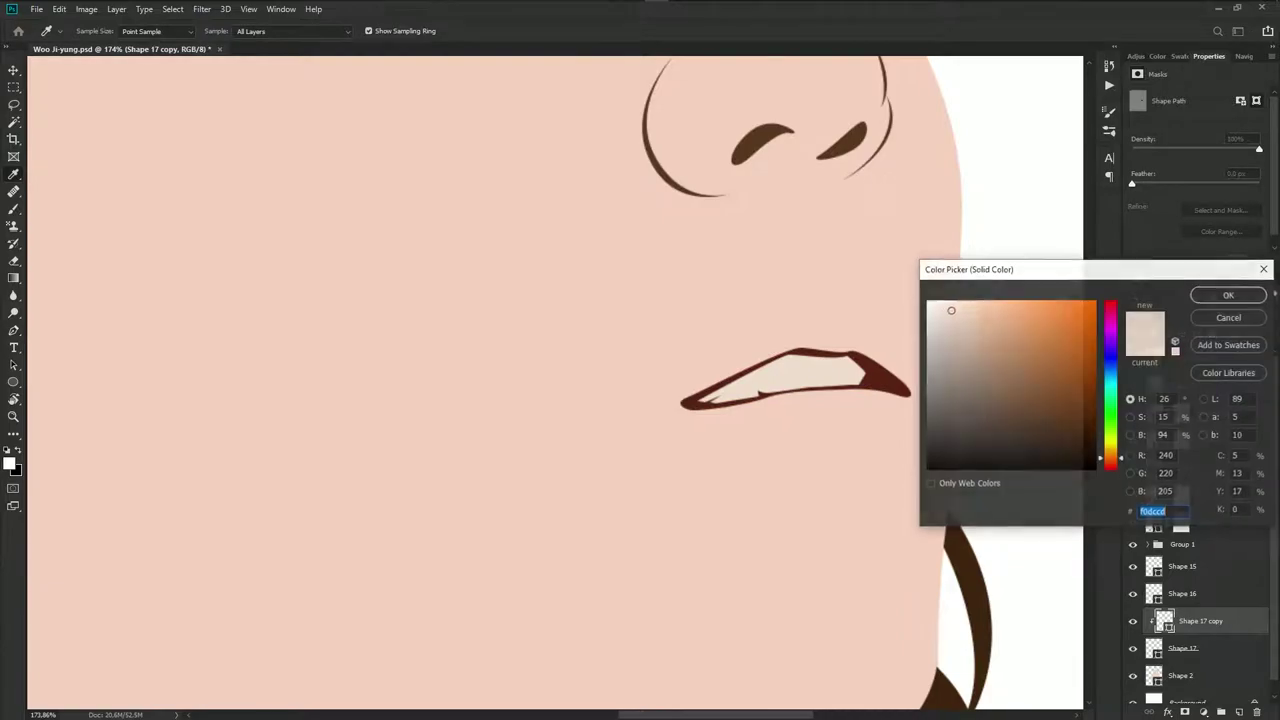
click(958, 374)
key(Return)
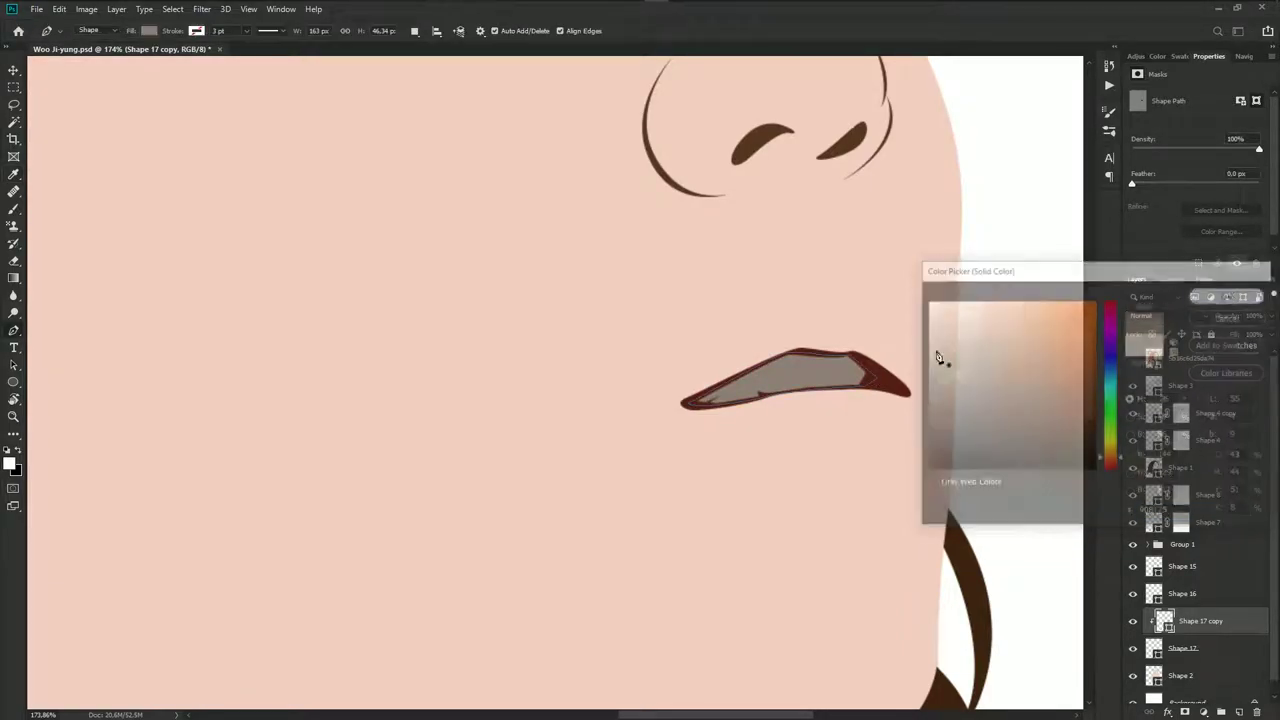
scroll(838, 380, up, 3)
click(1133, 358)
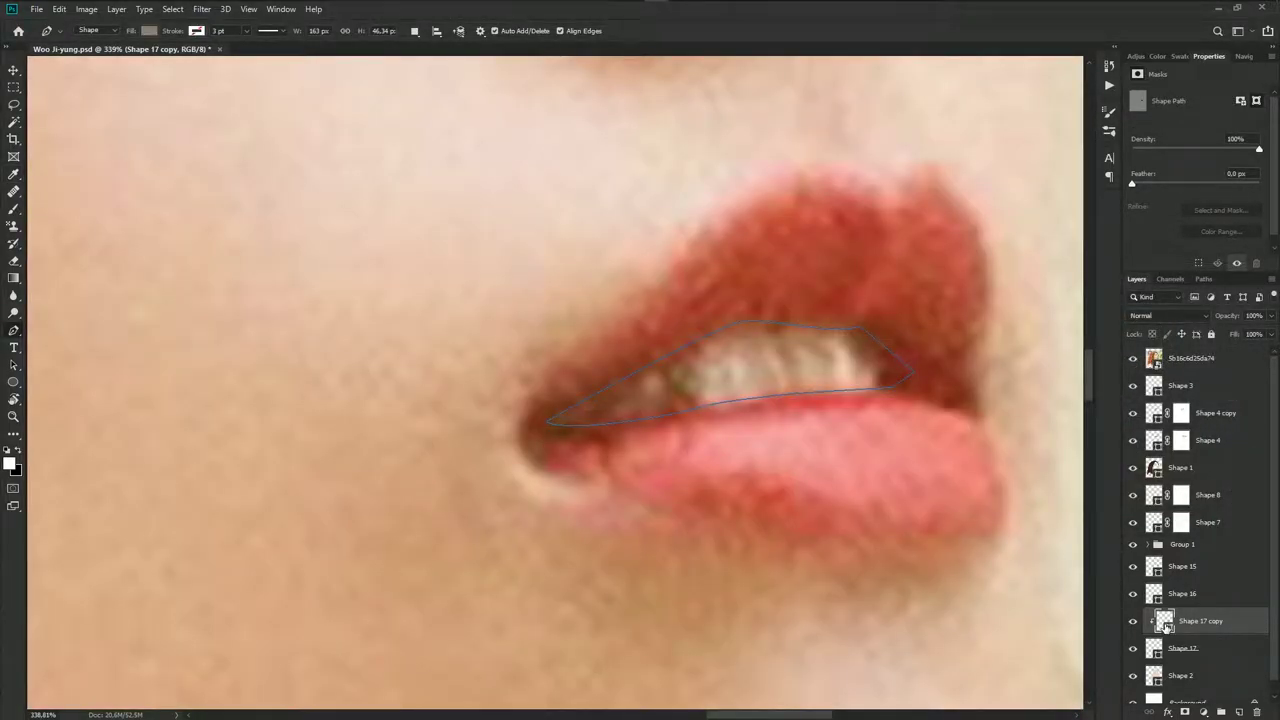
double_click(1164, 622)
click(770, 370)
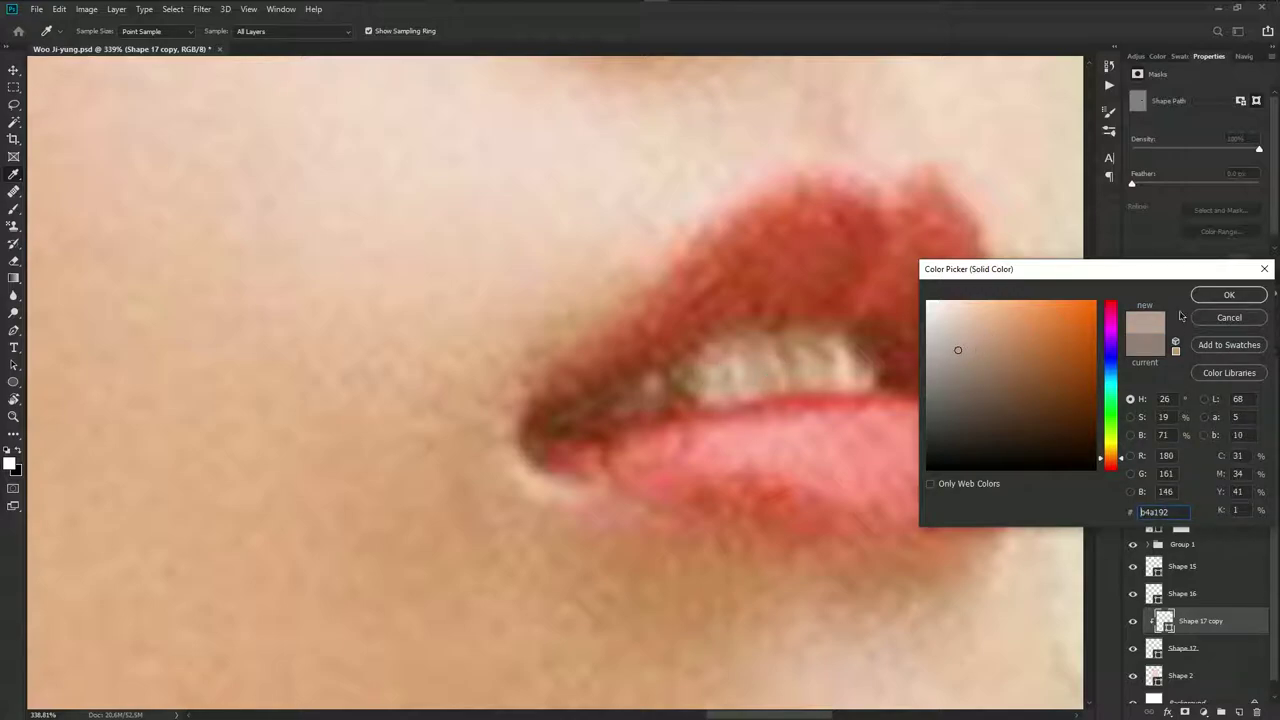
click(1229, 295)
click(1133, 358)
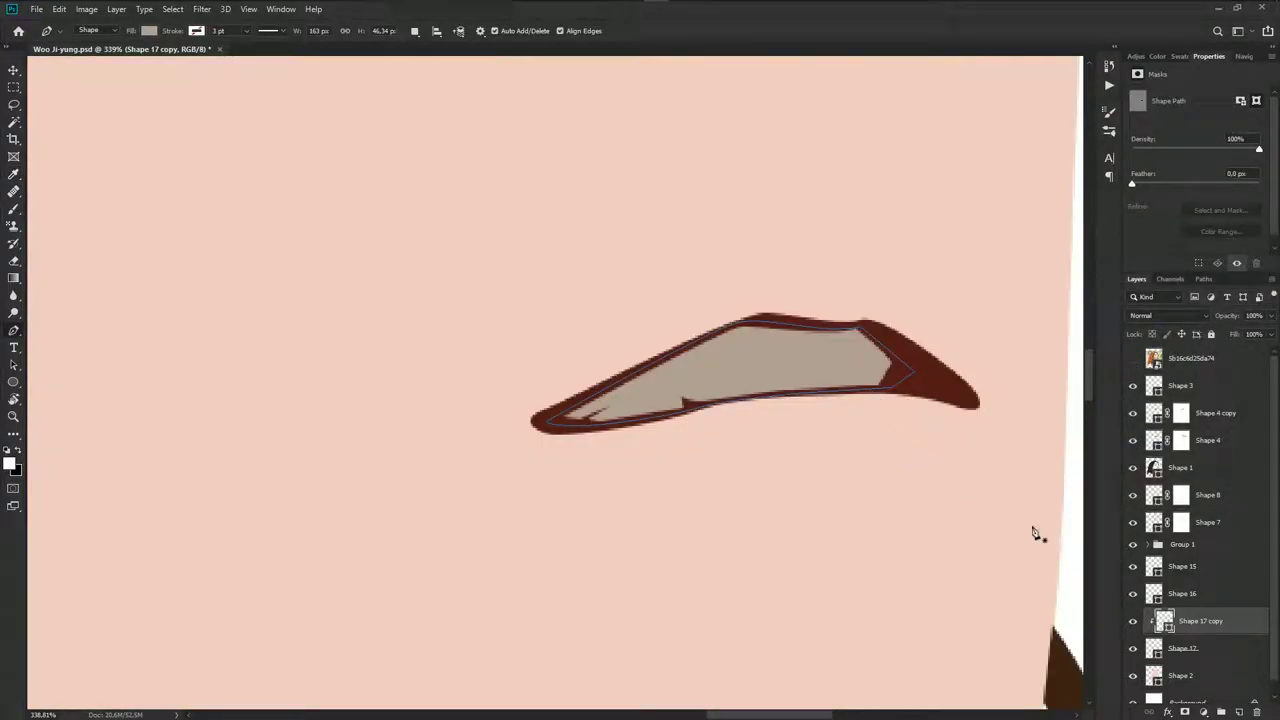
With the reference photo shown, outline the right front tooth as a subpath of Shape 17 copy
click(1133, 358)
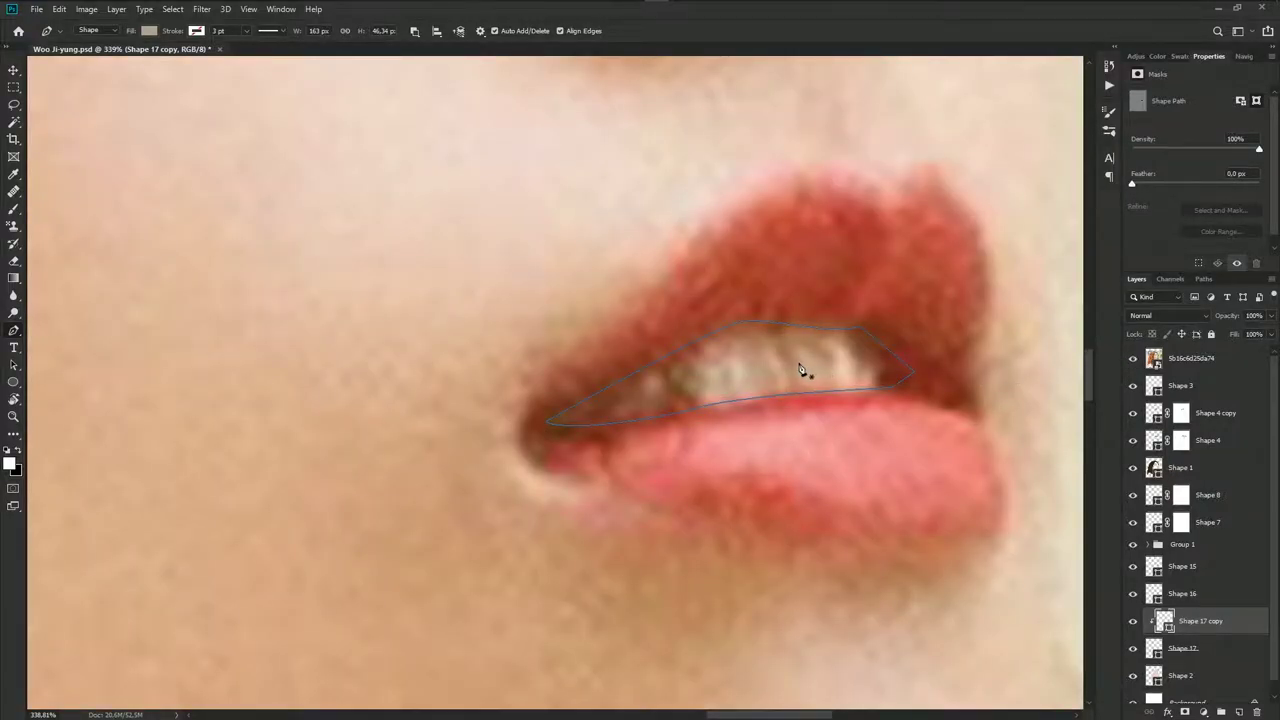
scroll(800, 385, up, 1)
click(797, 384)
click(797, 348)
click(857, 346)
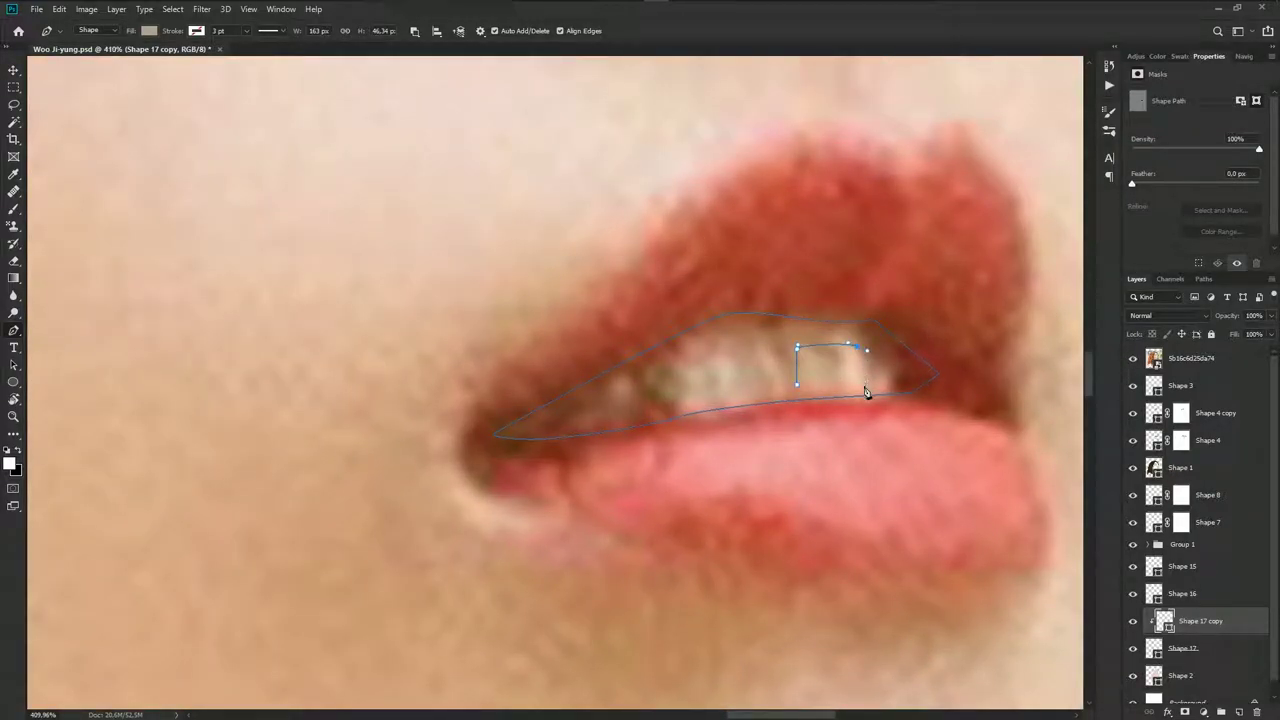
click(866, 388)
click(798, 386)
Outline the left front tooth subpath and check both tooth shapes without the reference
click(753, 346)
click(690, 366)
click(676, 401)
click(772, 386)
click(1133, 359)
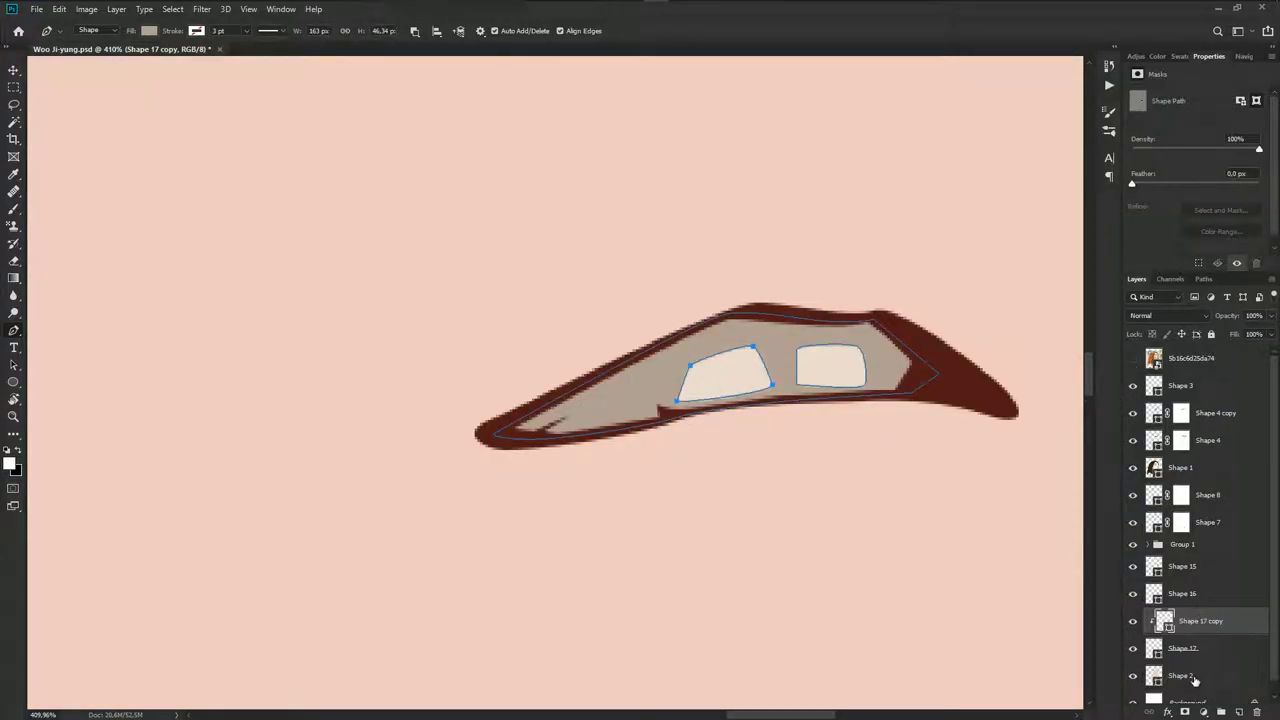
Mask Shape 17 copy and brush black to soften the grey beside the left tooth
click(1185, 712)
key(b)
scroll(705, 345, down, 1)
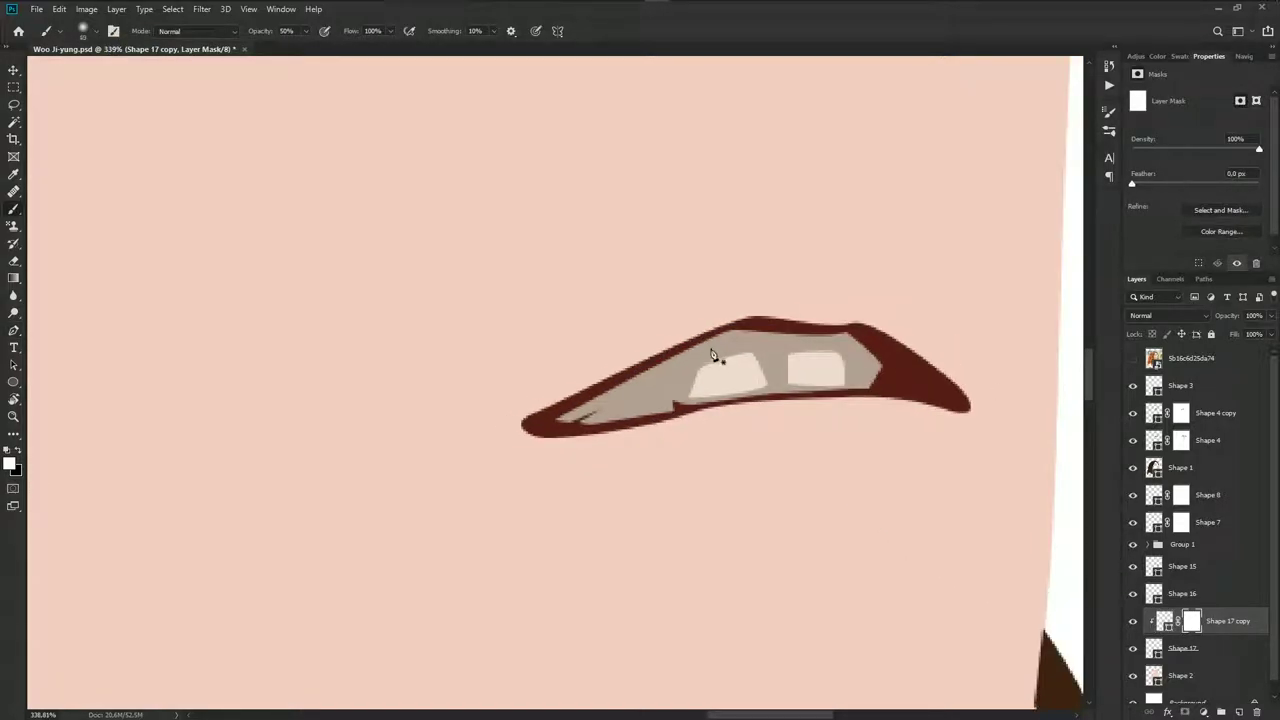
key(x)
mouse_move(694, 363)
mouse_down()
mouse_move(700, 351)
mouse_move(734, 363)
mouse_move(810, 355)
mouse_up()
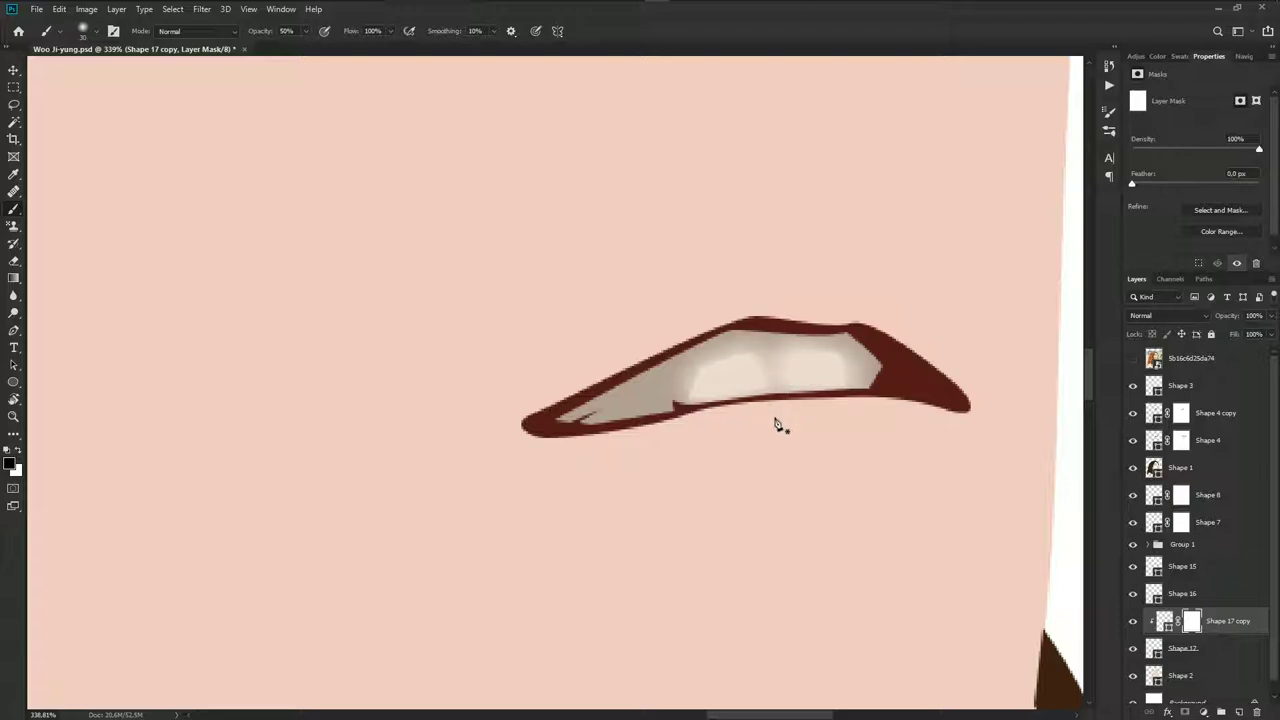
key(p)
scroll(857, 480, down, 1)
Begin pen-drawing Shape 18 along the right tooth edge and the teeth's top edge
click(1133, 358)
scroll(829, 386, up, 2)
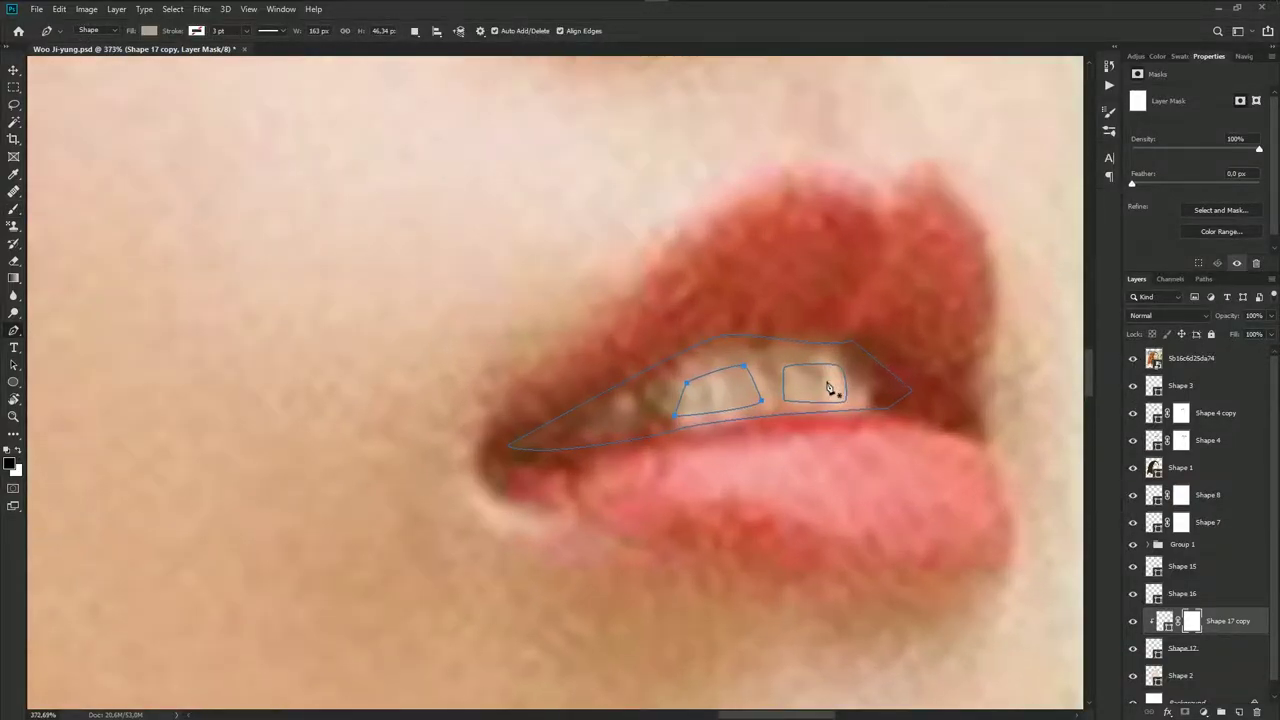
scroll(871, 405, up, 2)
click(871, 412)
mouse_move(871, 374)
mouse_down()
mouse_move(857, 363)
mouse_move(869, 374)
mouse_up()
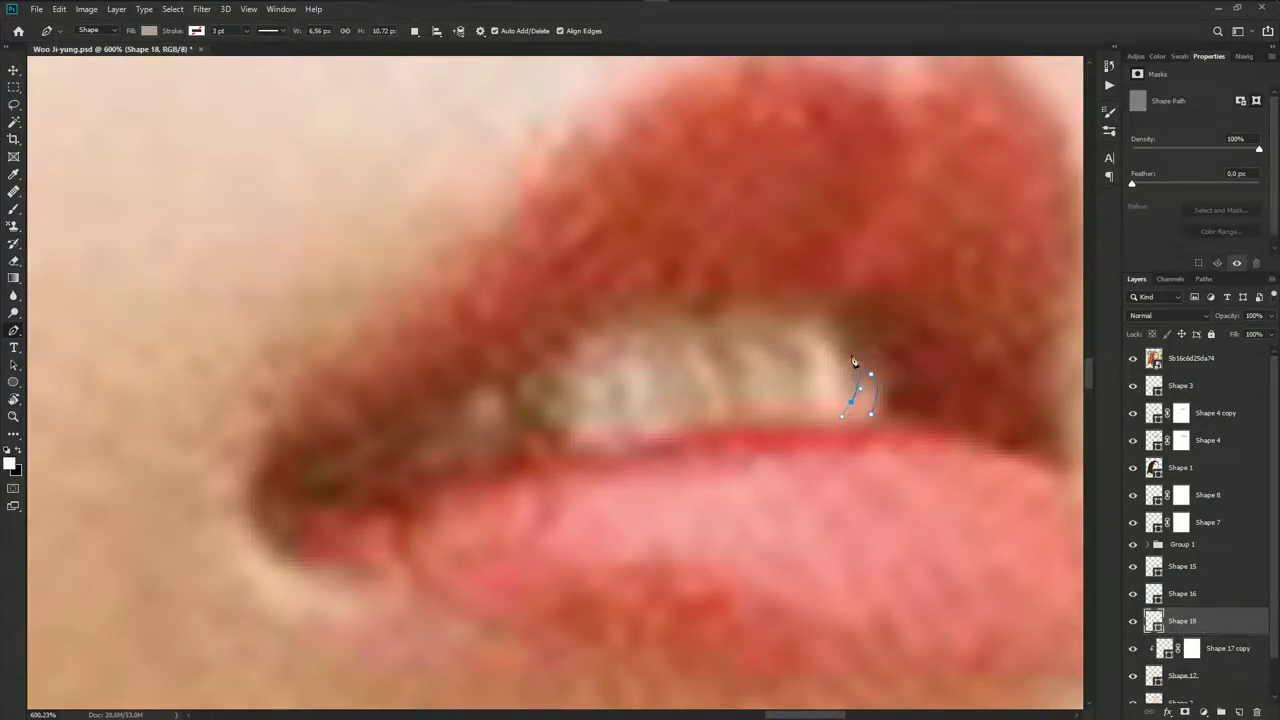
drag(839, 326, 823, 320)
click(738, 338)
drag(729, 394, 728, 408)
drag(695, 337, 686, 328)
Extend the Shape 18 outline around the left teeth and loop it over the upper lip
drag(558, 370, 541, 384)
drag(543, 442, 548, 449)
drag(463, 413, 452, 423)
drag(882, 294, 930, 312)
drag(975, 442, 950, 453)
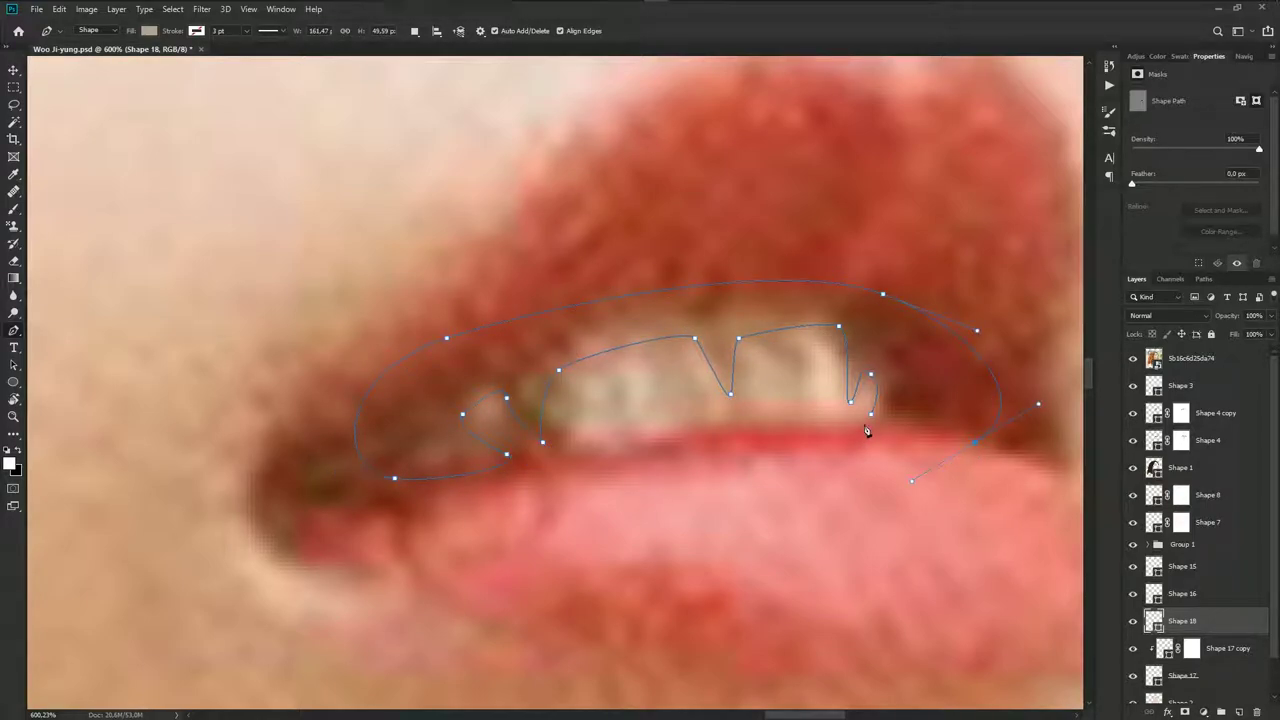
click(1133, 358)
Clip Shape 18 to the teeth shape and fill it grey-brown #83736c
alt+click(1180, 634)
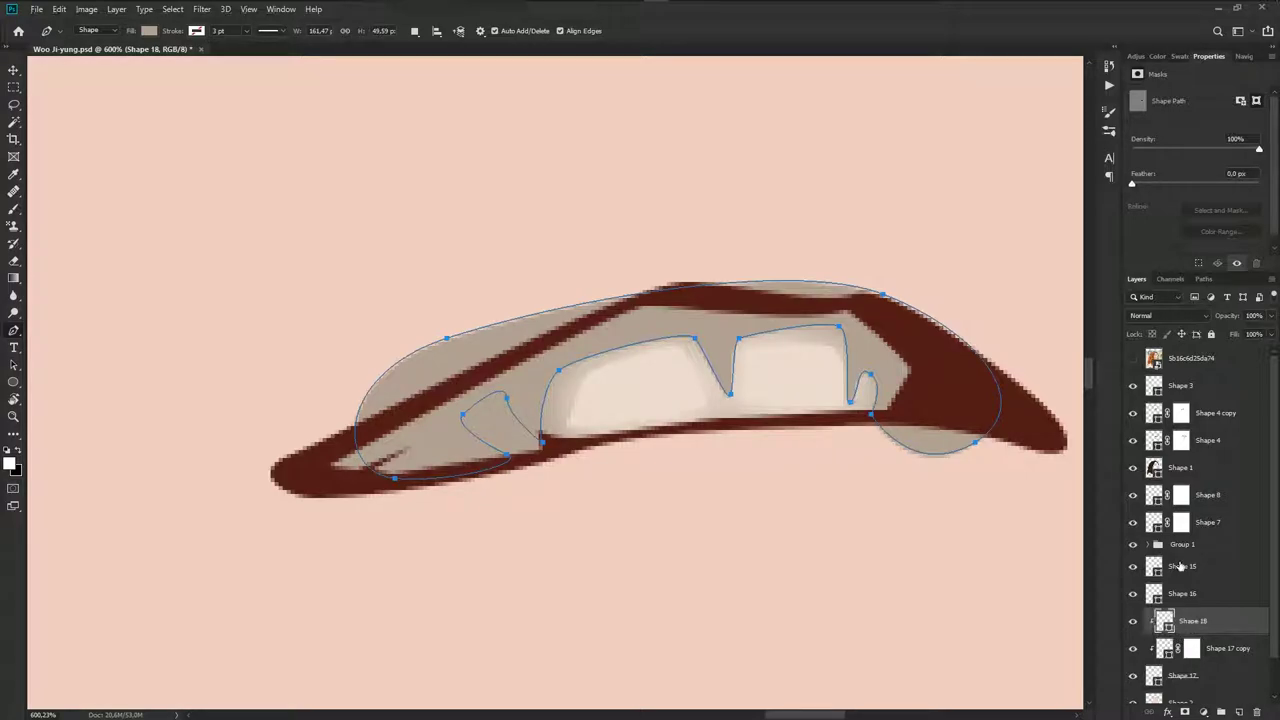
click(1133, 358)
double_click(1163, 621)
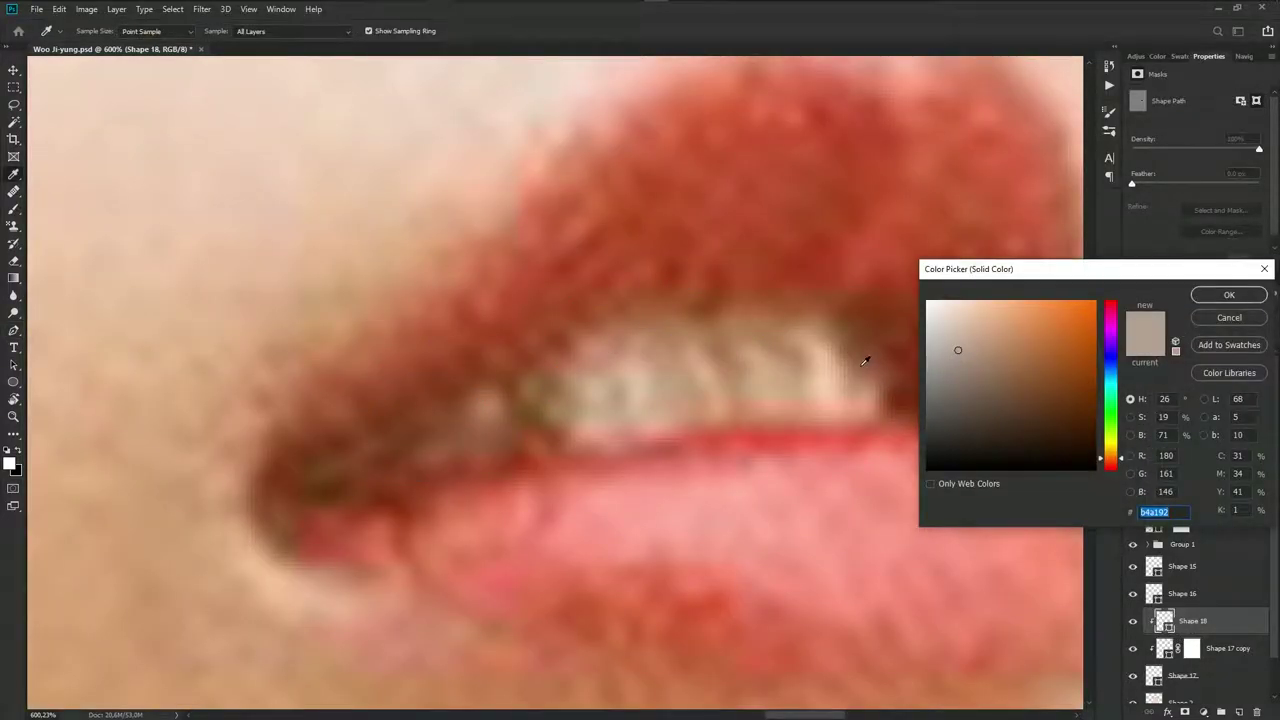
click(862, 368)
drag(957, 374, 956, 382)
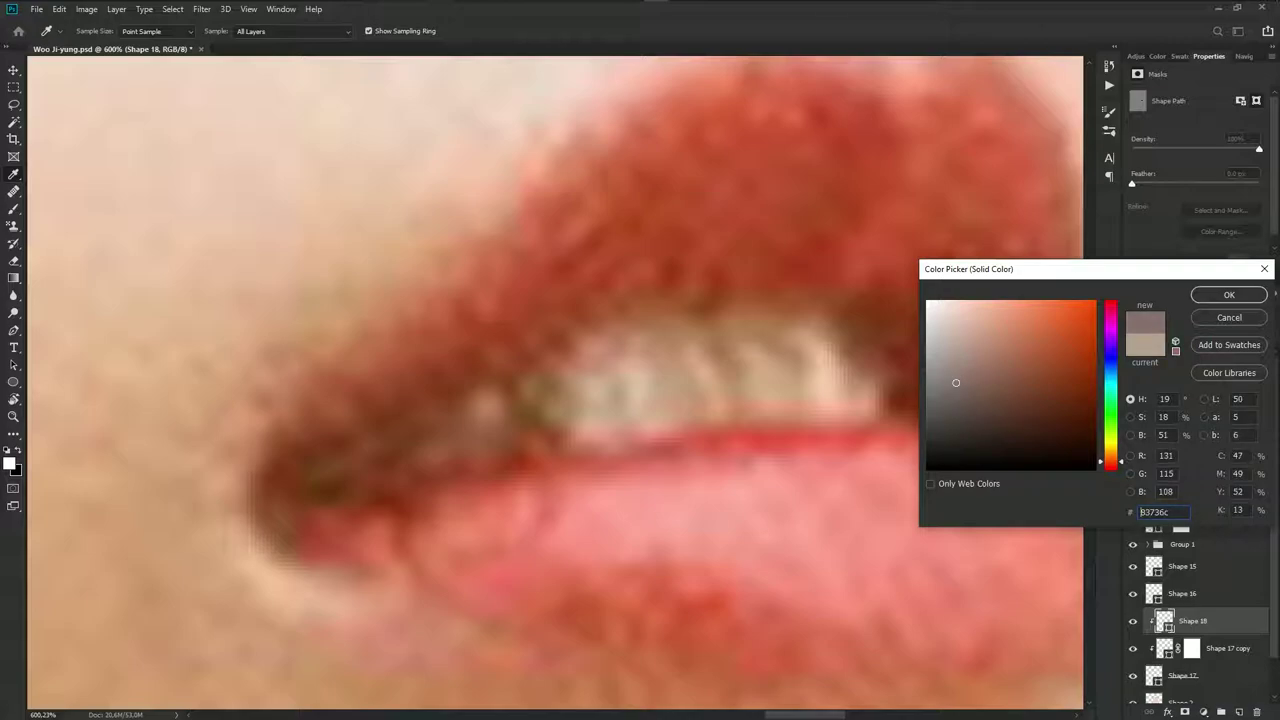
click(1229, 295)
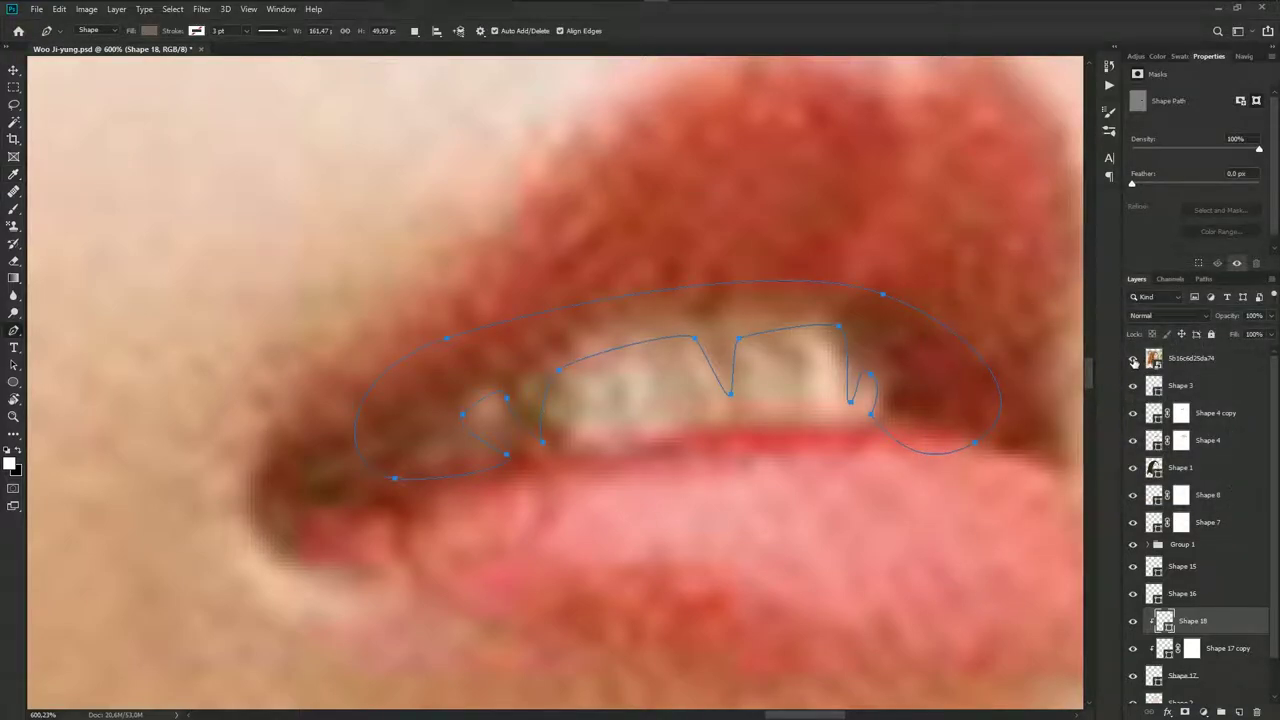
click(1133, 358)
drag(921, 404, 913, 370)
Add a layer mask to Shape 18 and brush it to lighten the shading across the teeth
click(1185, 711)
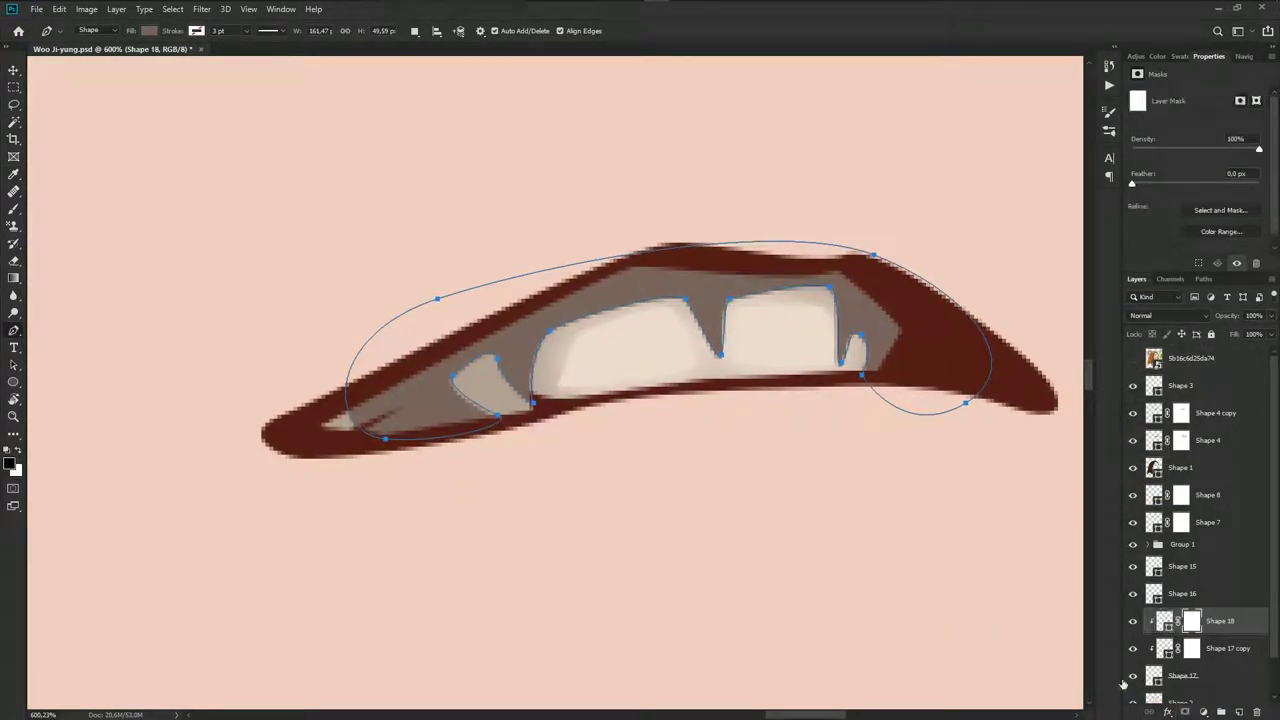
key(b)
scroll(727, 362, down, 1)
mouse_move(783, 388)
mouse_down()
mouse_move(808, 340)
mouse_move(771, 315)
mouse_up()
mouse_move(687, 327)
mouse_down()
mouse_move(723, 331)
mouse_move(485, 365)
mouse_move(600, 377)
mouse_move(743, 323)
mouse_move(737, 300)
mouse_move(790, 298)
mouse_up()
scroll(727, 397, down, 1)
scroll(727, 397, up, 1)
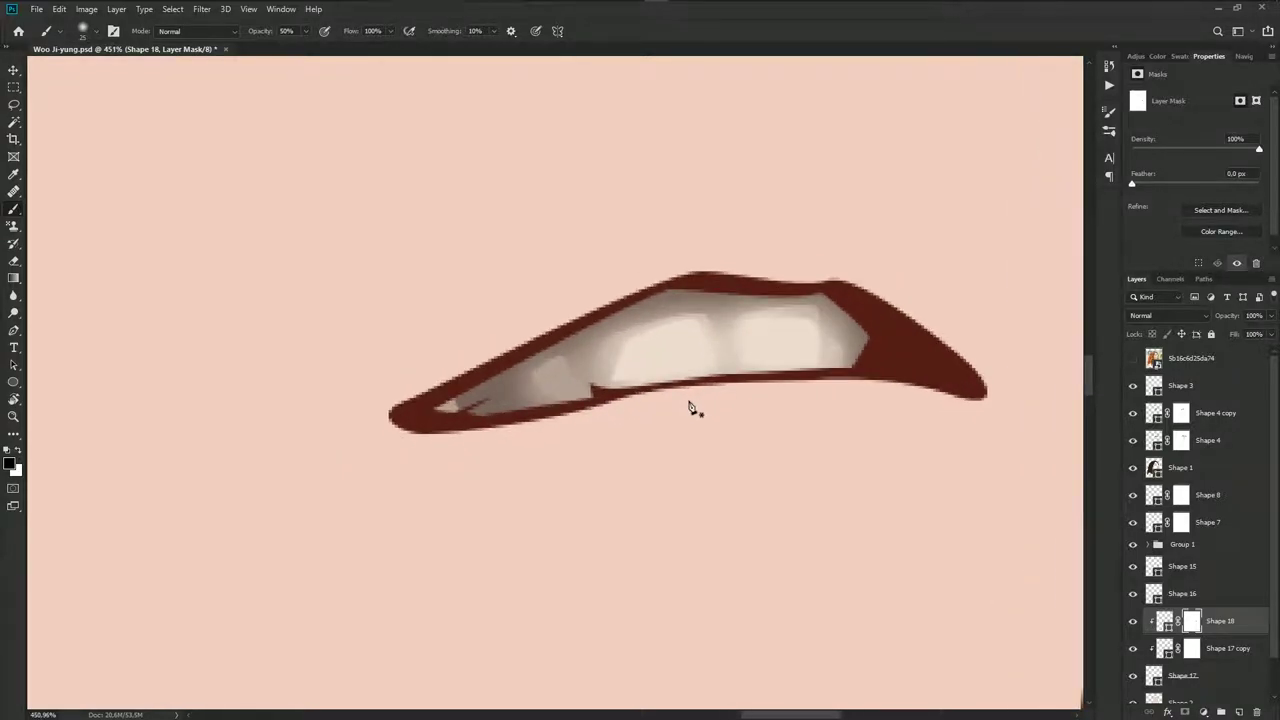
scroll(689, 406, up, 1)
key(p)
click(1133, 358)
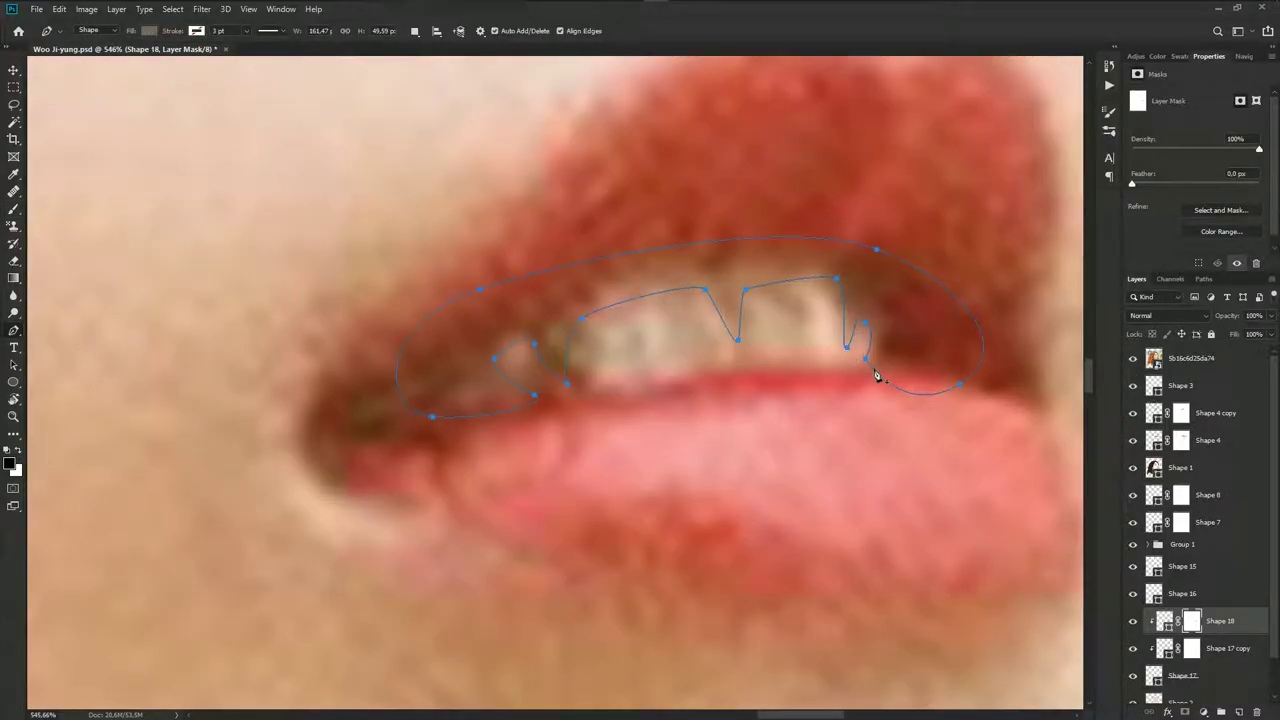
Pen-draw Shape 19 from the right teeth corner along the tooth gaps to the left teeth
click(883, 383)
click(861, 322)
click(833, 370)
drag(847, 307, 823, 271)
click(737, 366)
drag(712, 293, 690, 276)
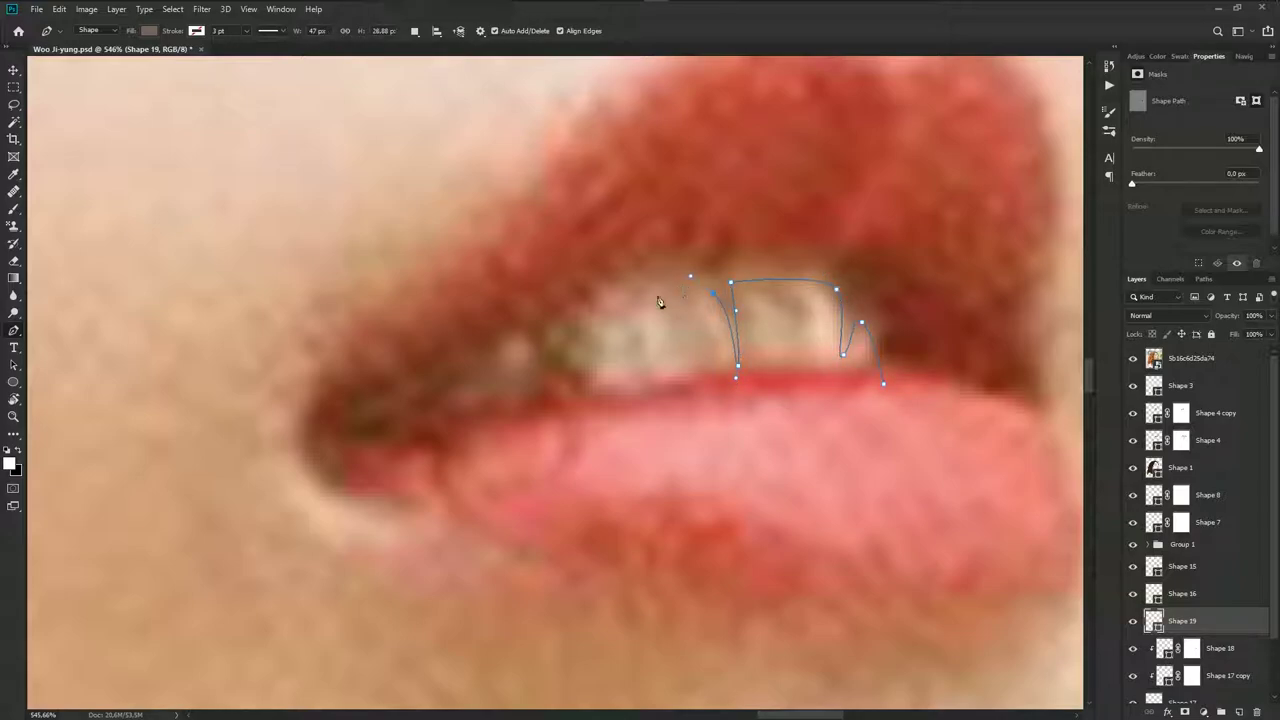
drag(592, 318, 573, 332)
drag(574, 395, 585, 409)
Clip Shape 19 to the shapes below and give it a dark brown fill
alt+click(1192, 630)
double_click(1164, 621)
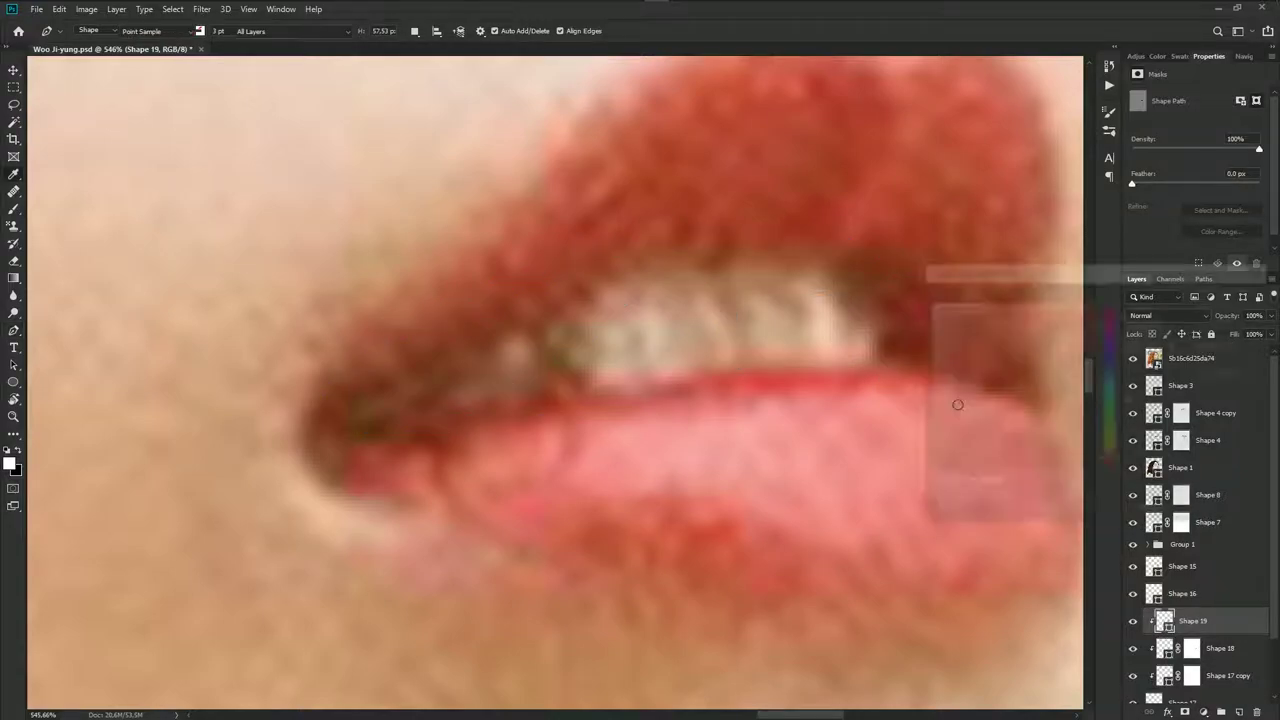
click(857, 300)
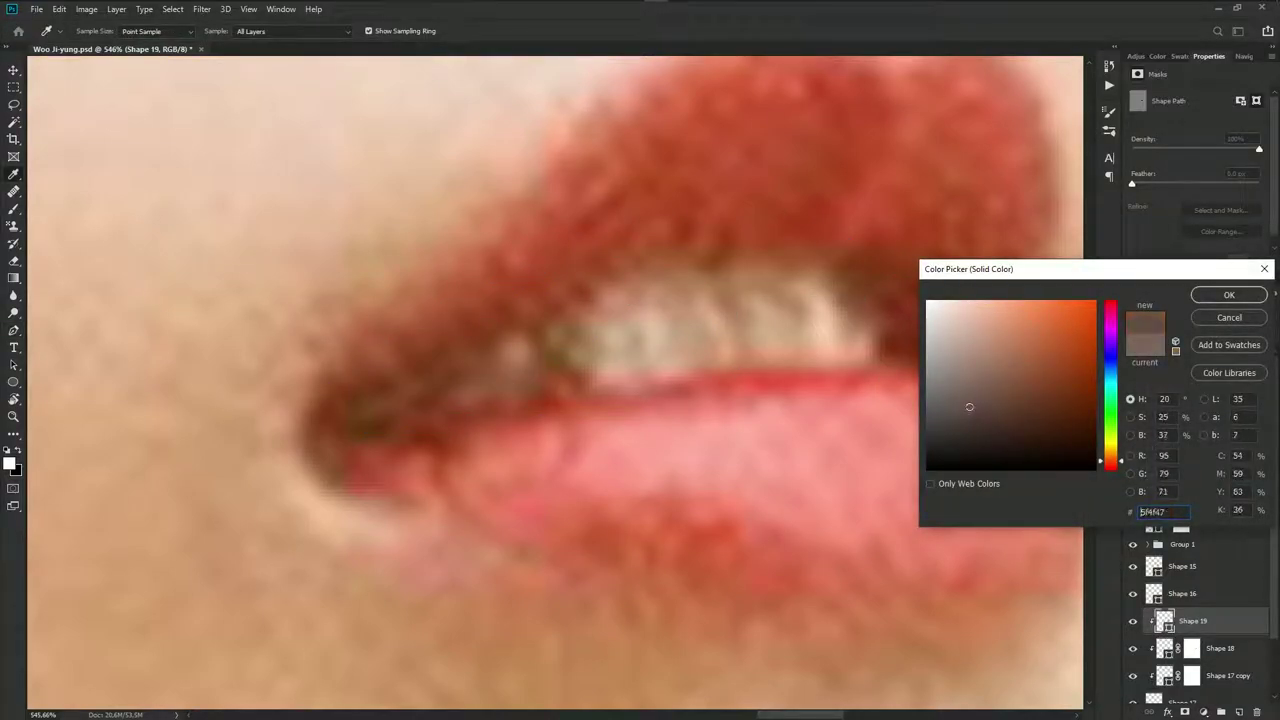
click(1229, 295)
click(1133, 358)
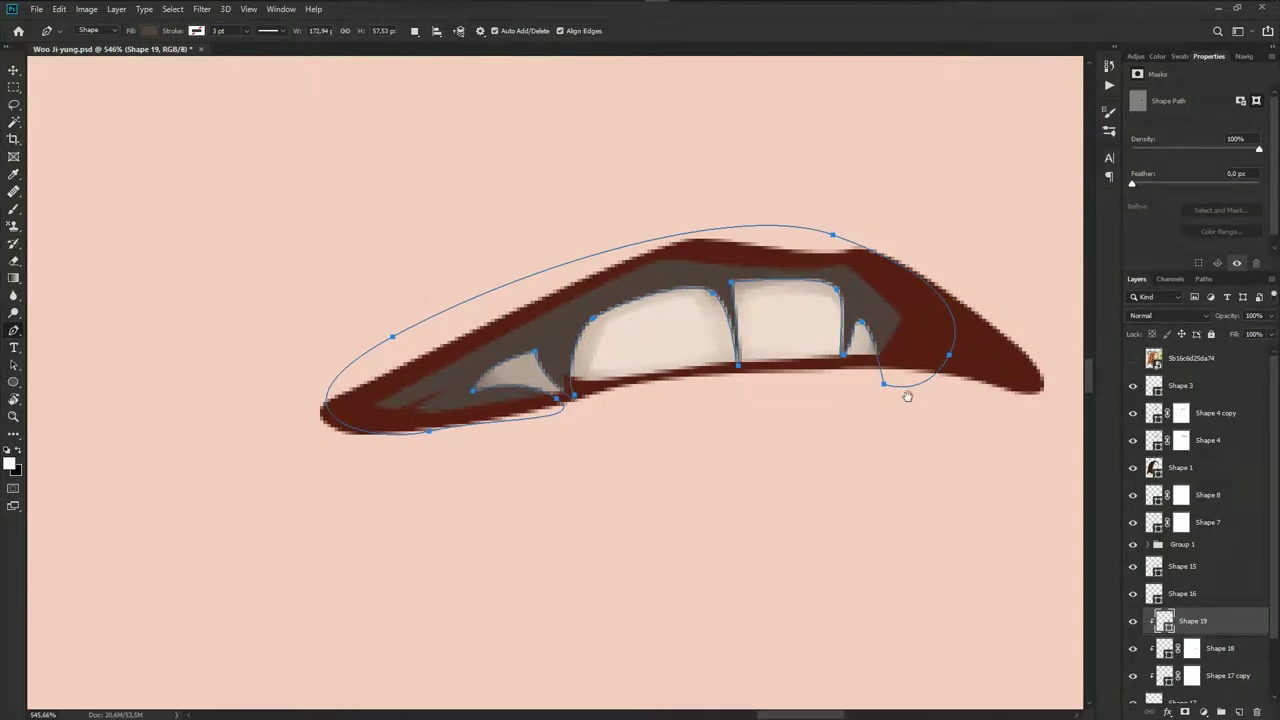
double_click(1160, 625)
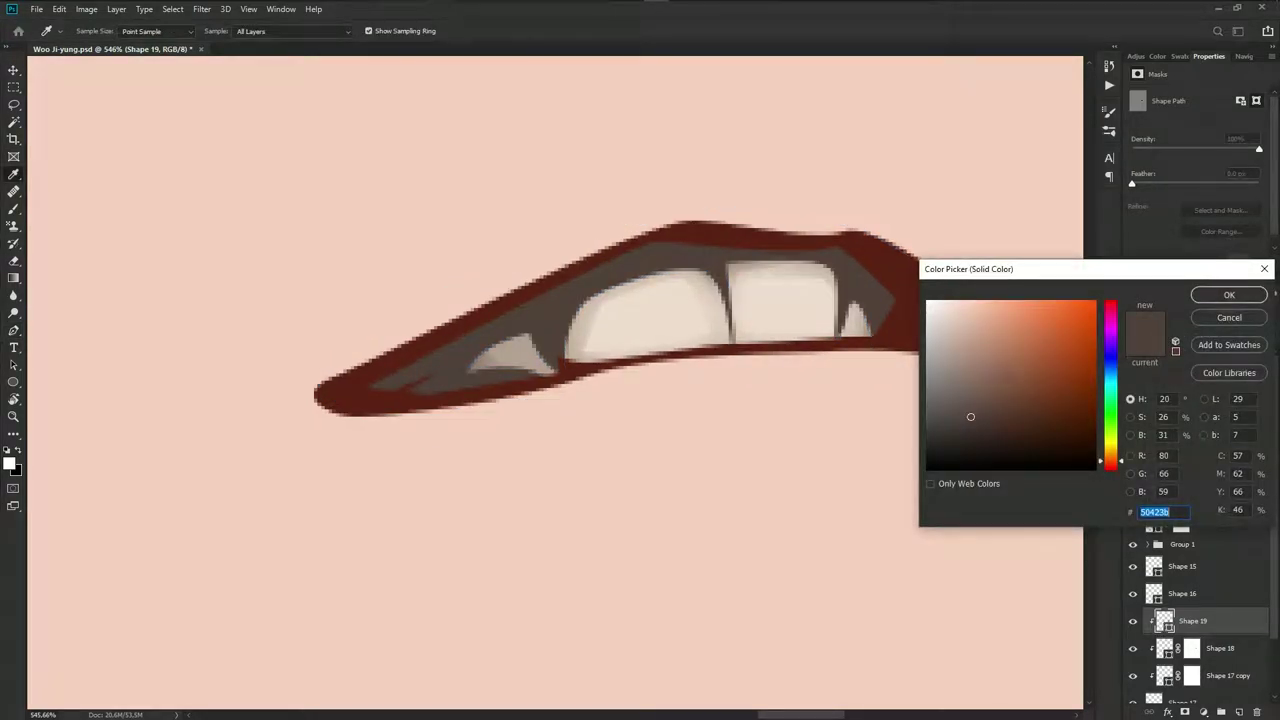
click(1229, 295)
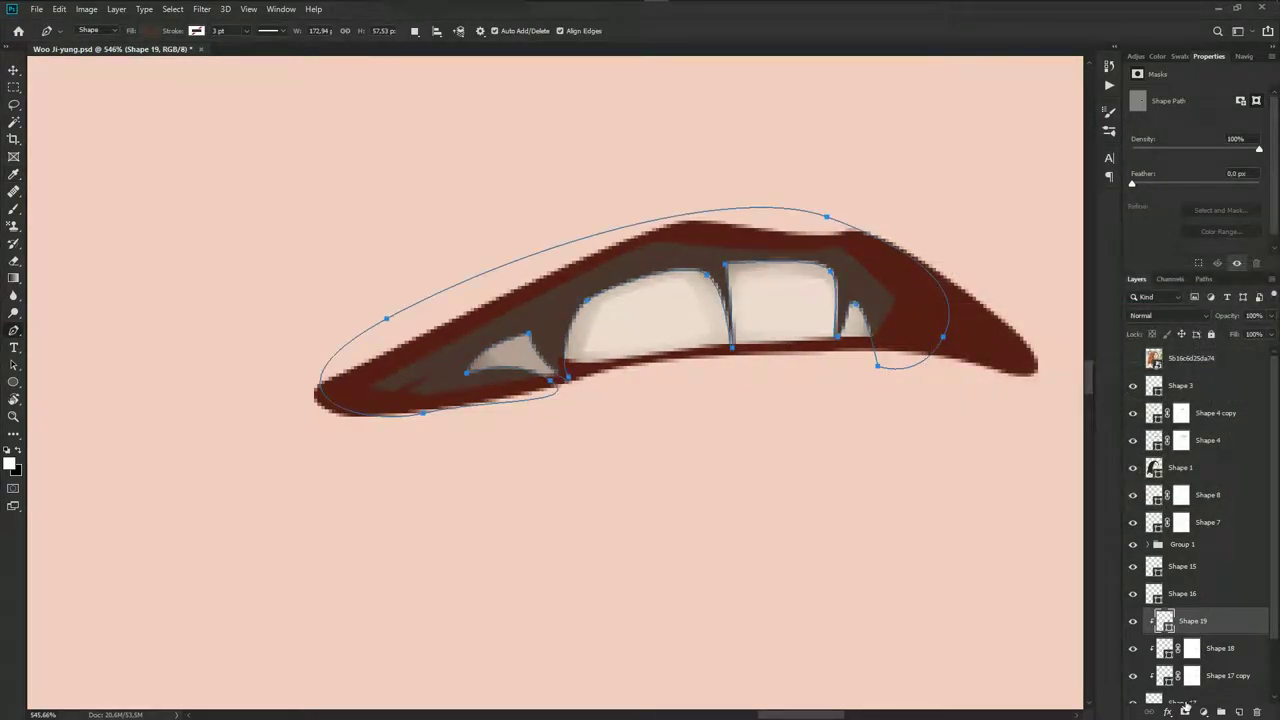
Add a layer mask to Shape 19 and brush over the tooth gaps and left mouth corner
click(1186, 711)
key(b)
mouse_move(850, 322)
mouse_down()
mouse_move(766, 263)
mouse_move(694, 286)
mouse_move(760, 275)
mouse_move(611, 277)
mouse_move(706, 271)
mouse_move(563, 354)
mouse_move(466, 329)
mouse_move(657, 294)
mouse_up()
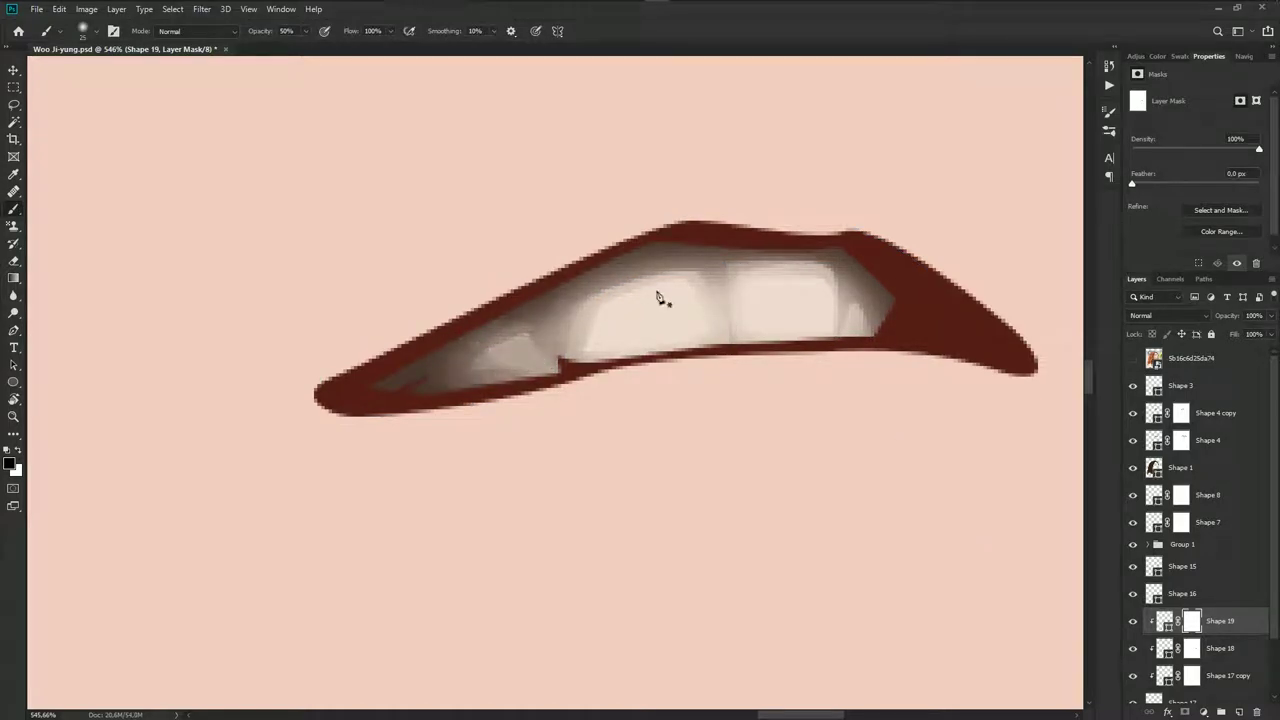
drag(857, 306, 790, 301)
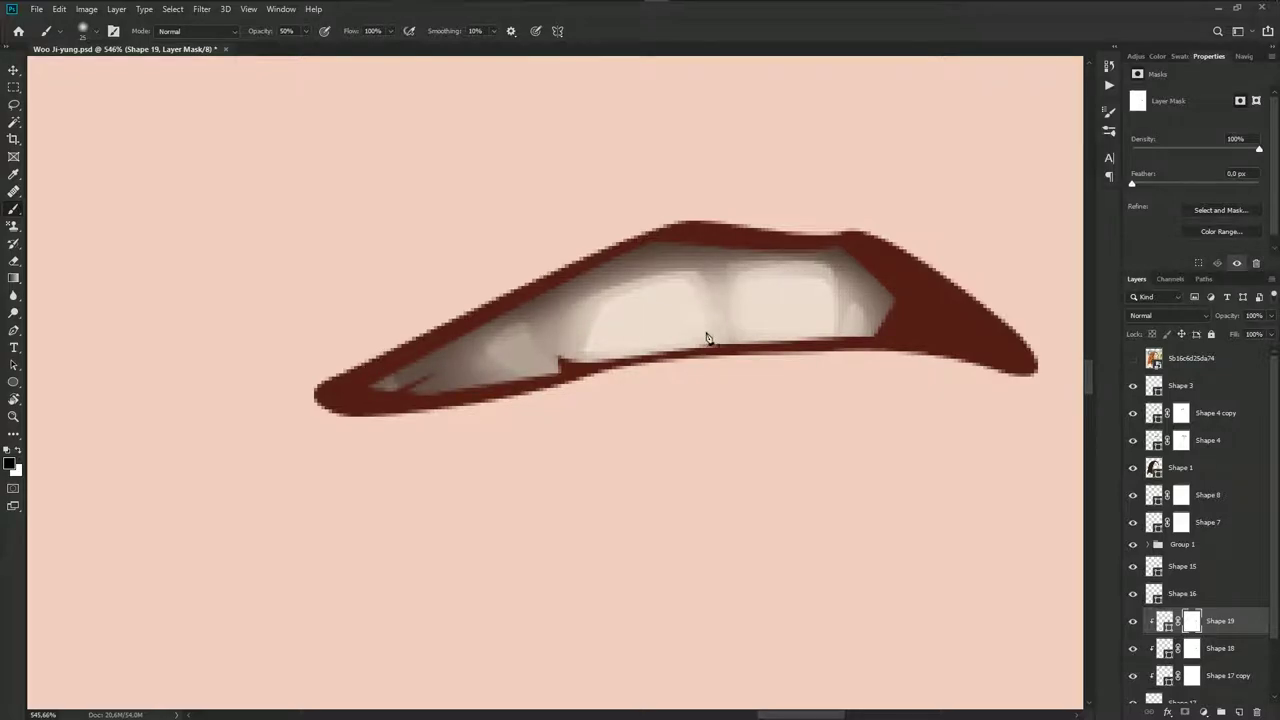
scroll(714, 383, down, 3)
scroll(714, 383, down, 3)
scroll(701, 395, down, 2)
scroll(749, 400, up, 1)
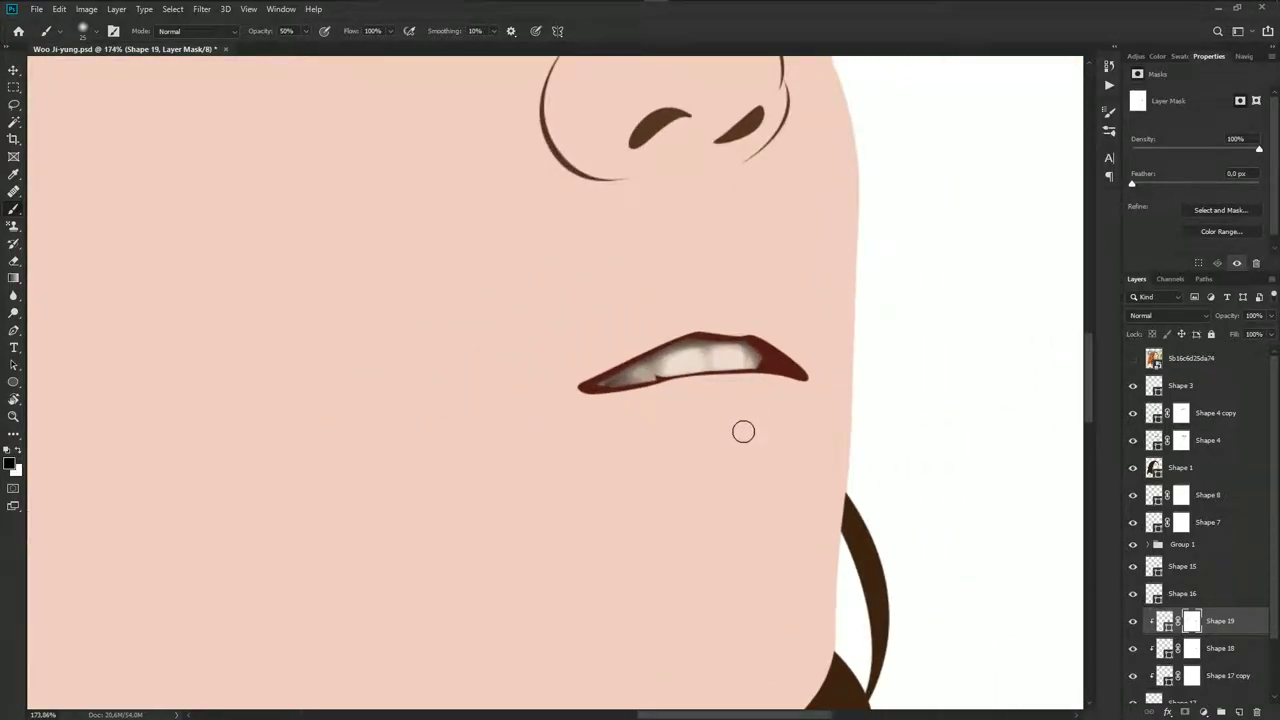
scroll(743, 431, up, 1)
Compare against the reference photo and start a highlight shape on the left tooth
key(p)
scroll(729, 397, up, 2)
click(1133, 358)
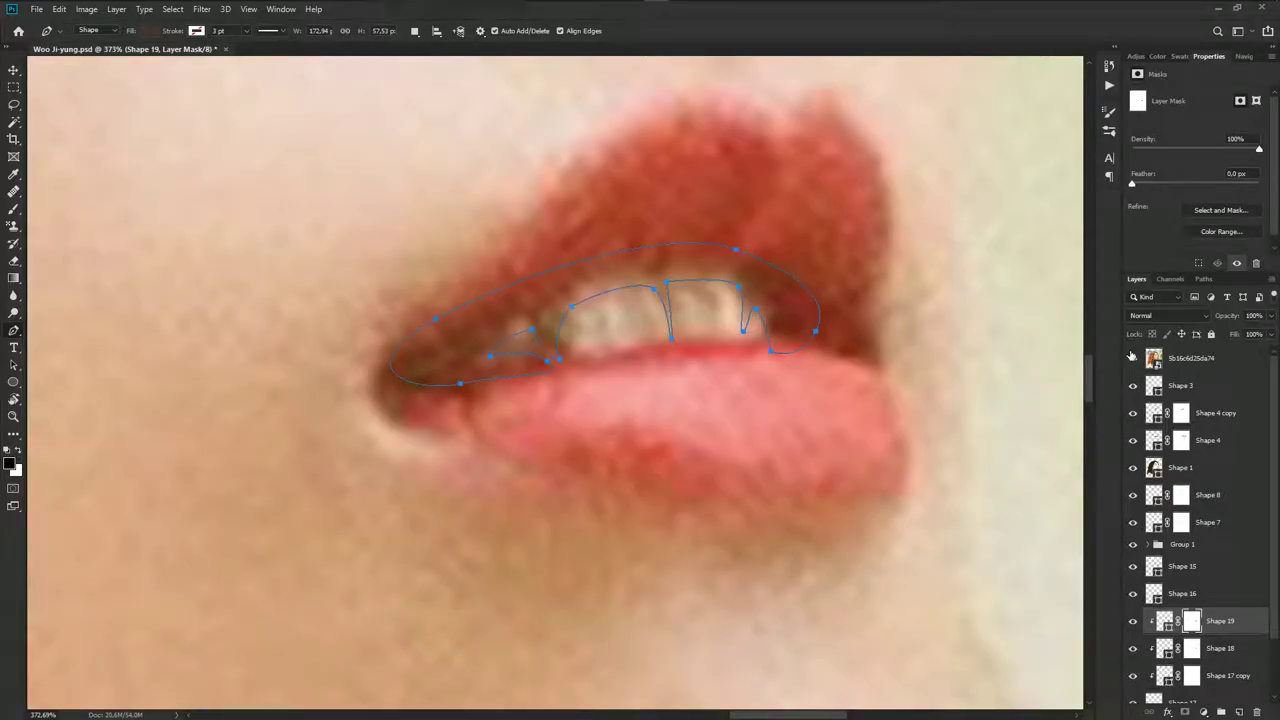
click(1132, 357)
scroll(649, 297, up, 2)
click(643, 298)
Complete the crescent highlight on the left tooth and fill it near-white
click(656, 332)
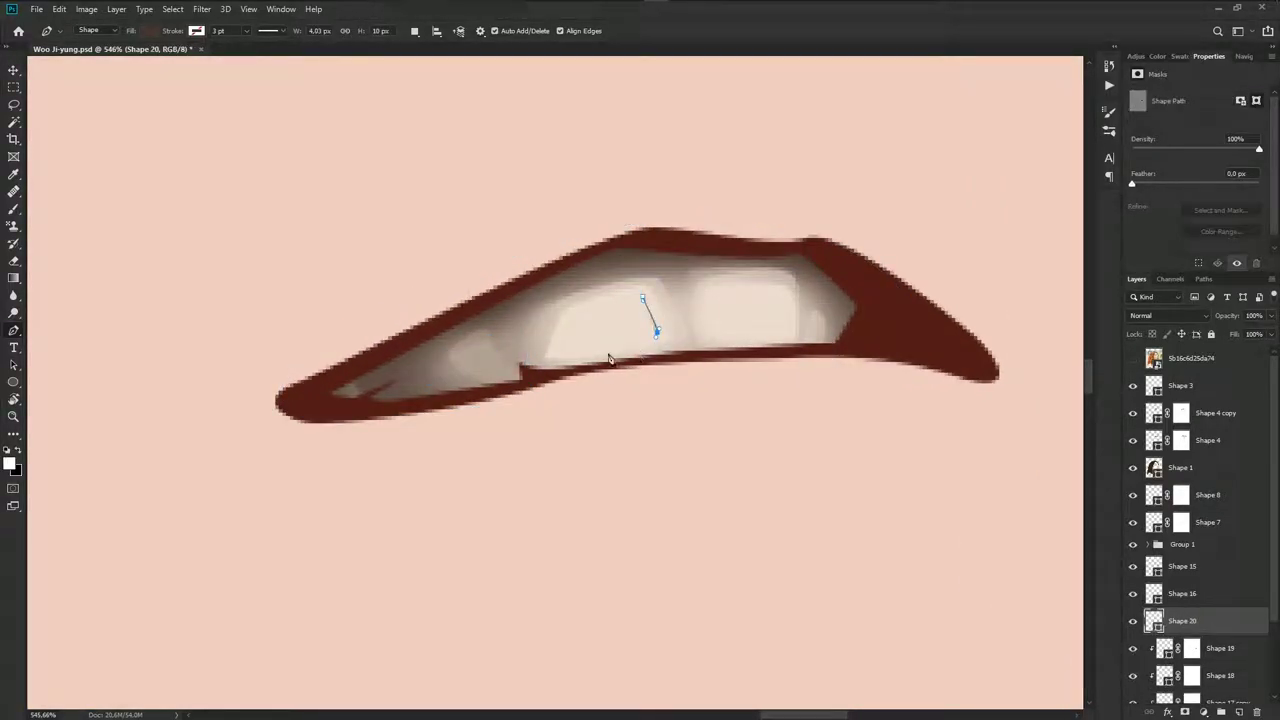
click(583, 355)
click(668, 347)
click(643, 298)
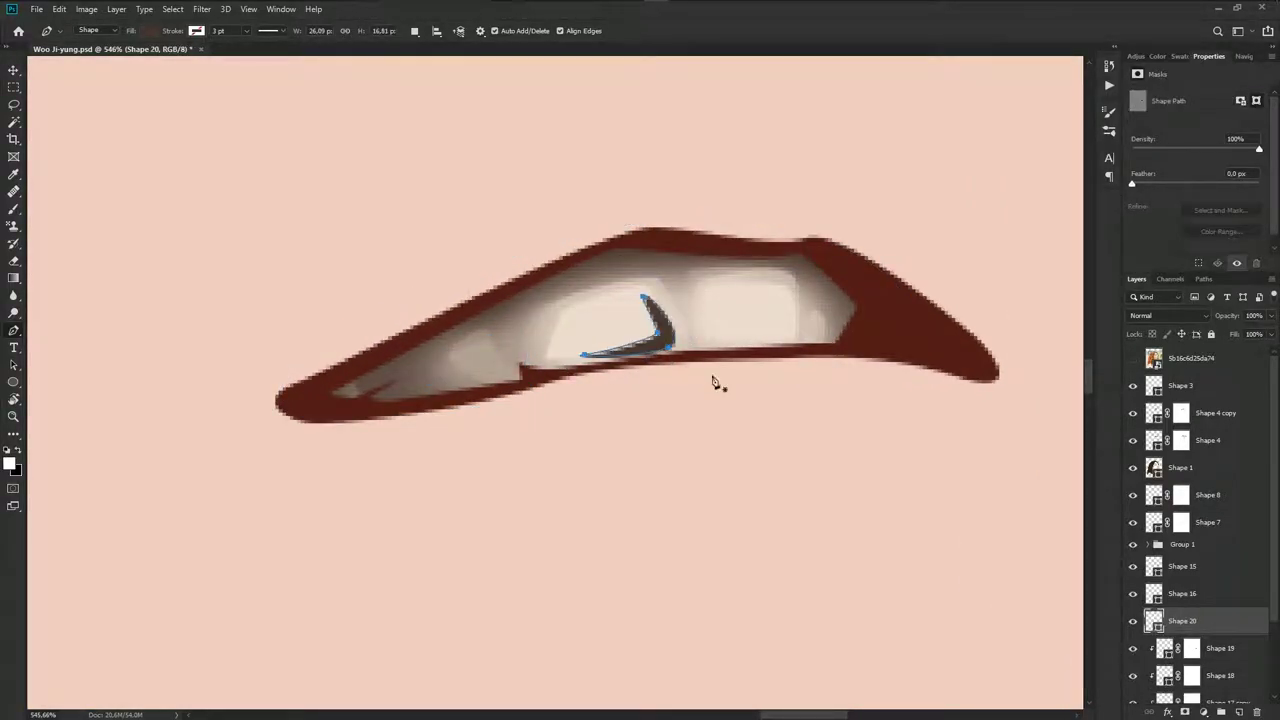
double_click(1155, 621)
click(630, 320)
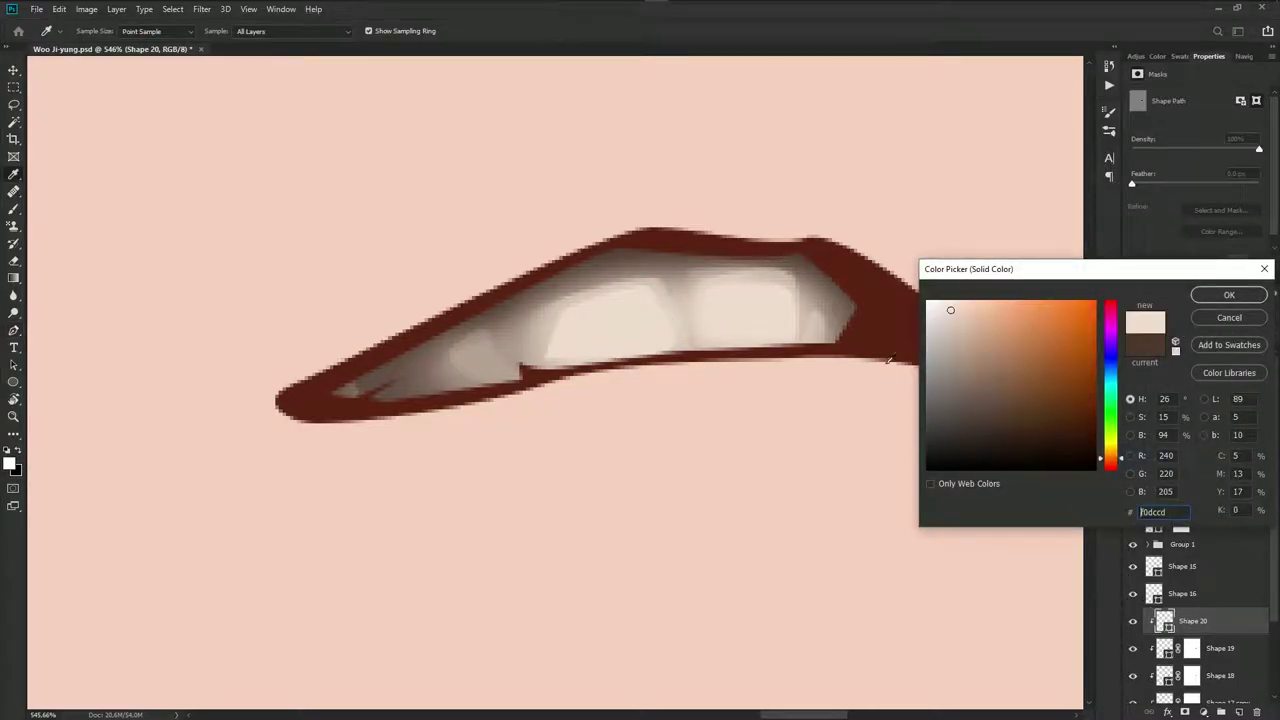
drag(950, 346, 936, 298)
click(1205, 296)
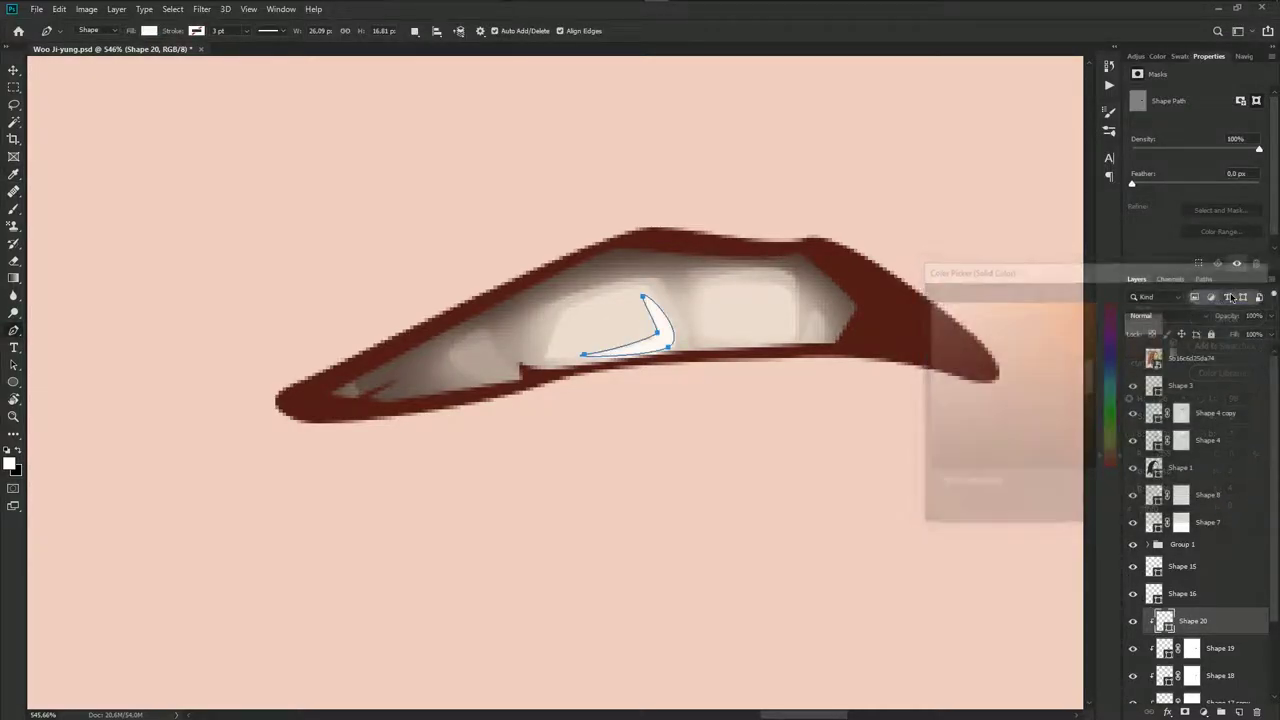
Add a second crescent highlight on the right tooth and a small teardrop on the left
click(722, 336)
drag(785, 322, 789, 340)
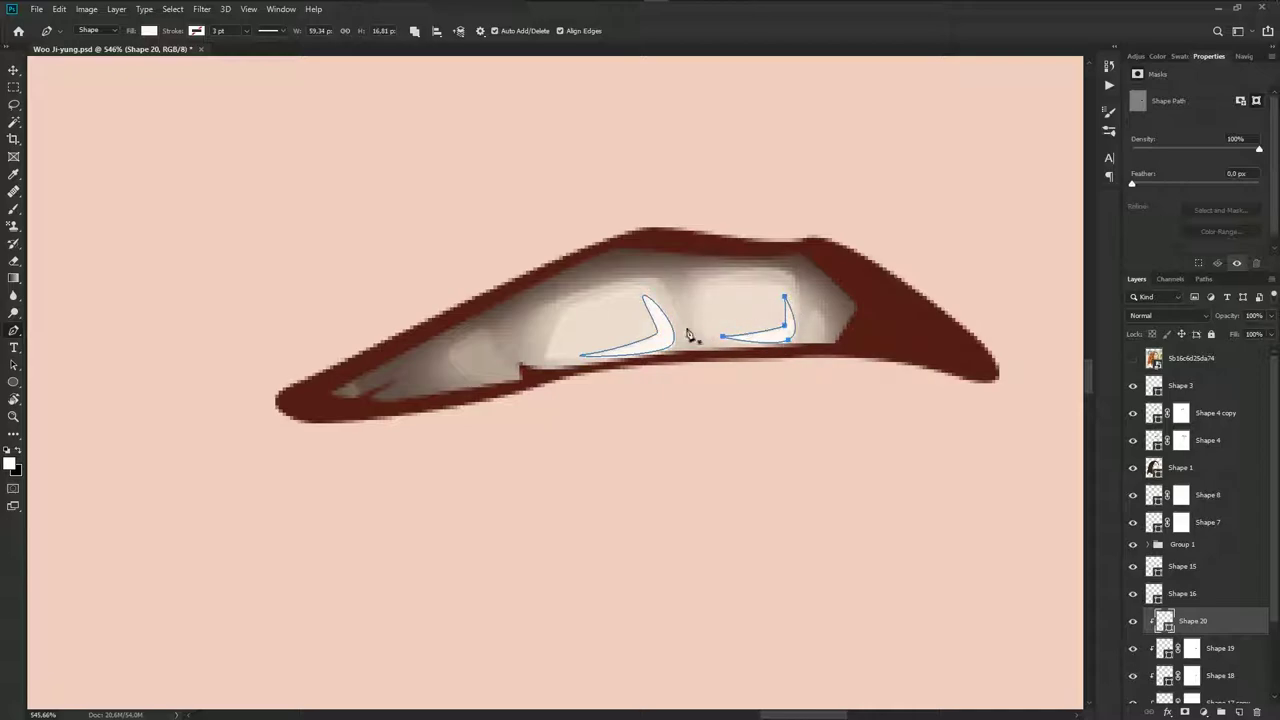
click(494, 350)
Add a layer mask to Shape 20 and set up a black brush to soften the highlights
click(1185, 712)
key(b)
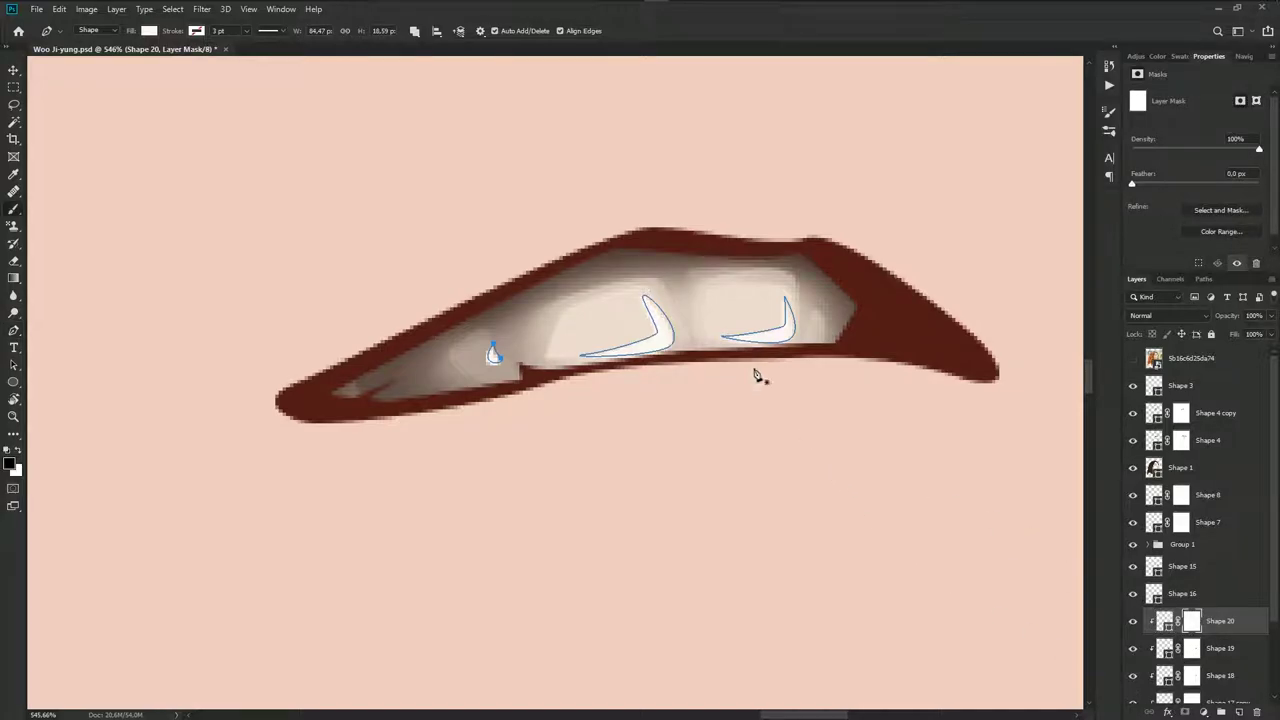
key(x)
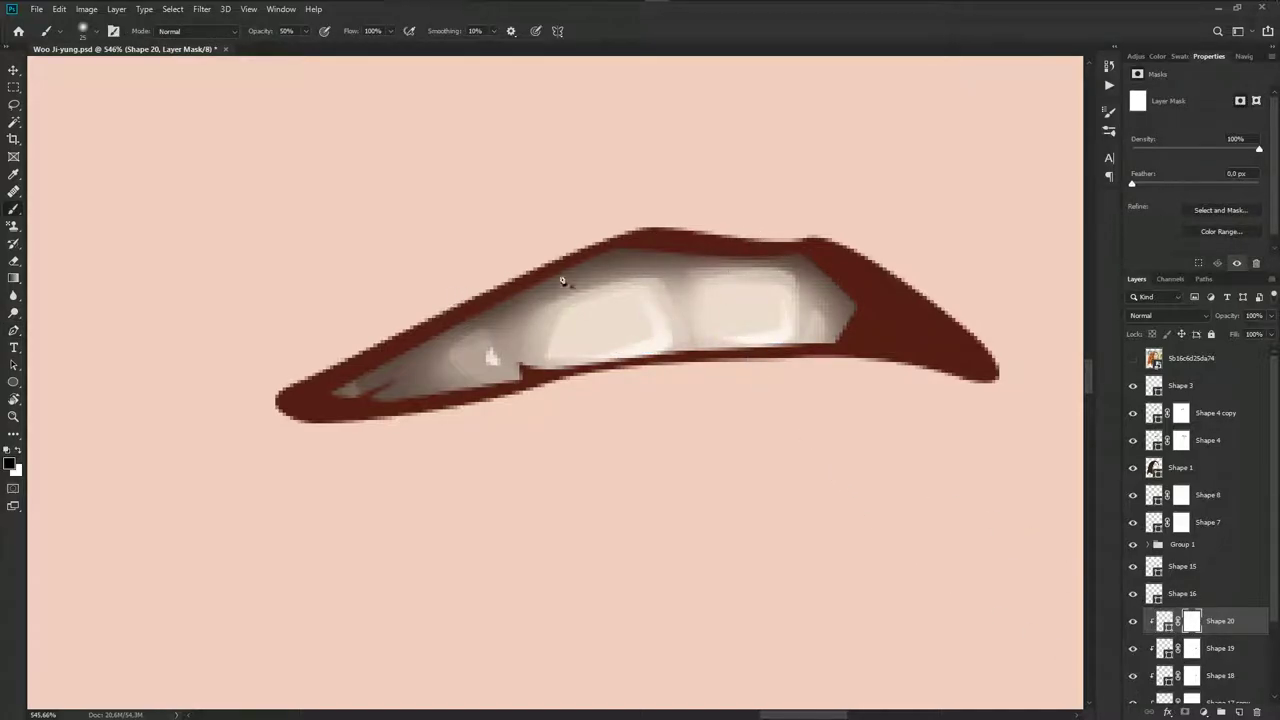
scroll(694, 397, down, 2)
scroll(694, 397, down, 2)
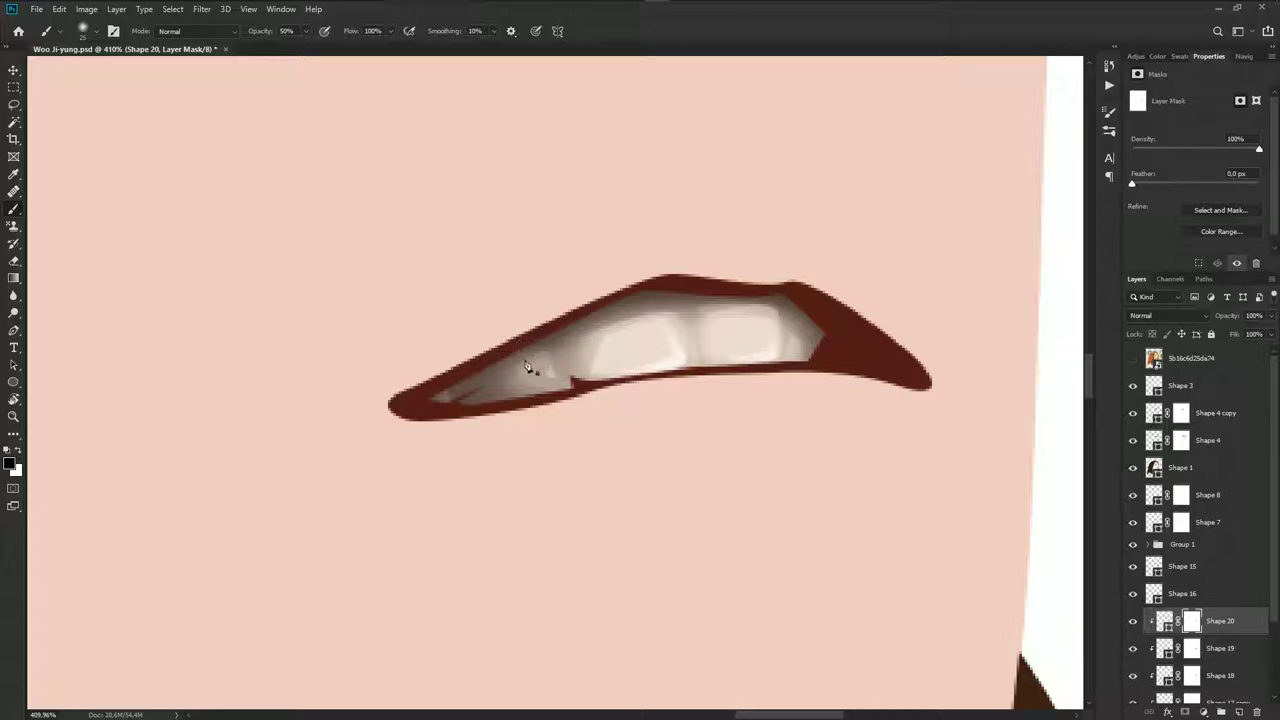
scroll(691, 494, down, 3)
scroll(720, 489, down, 2)
scroll(740, 509, down, 2)
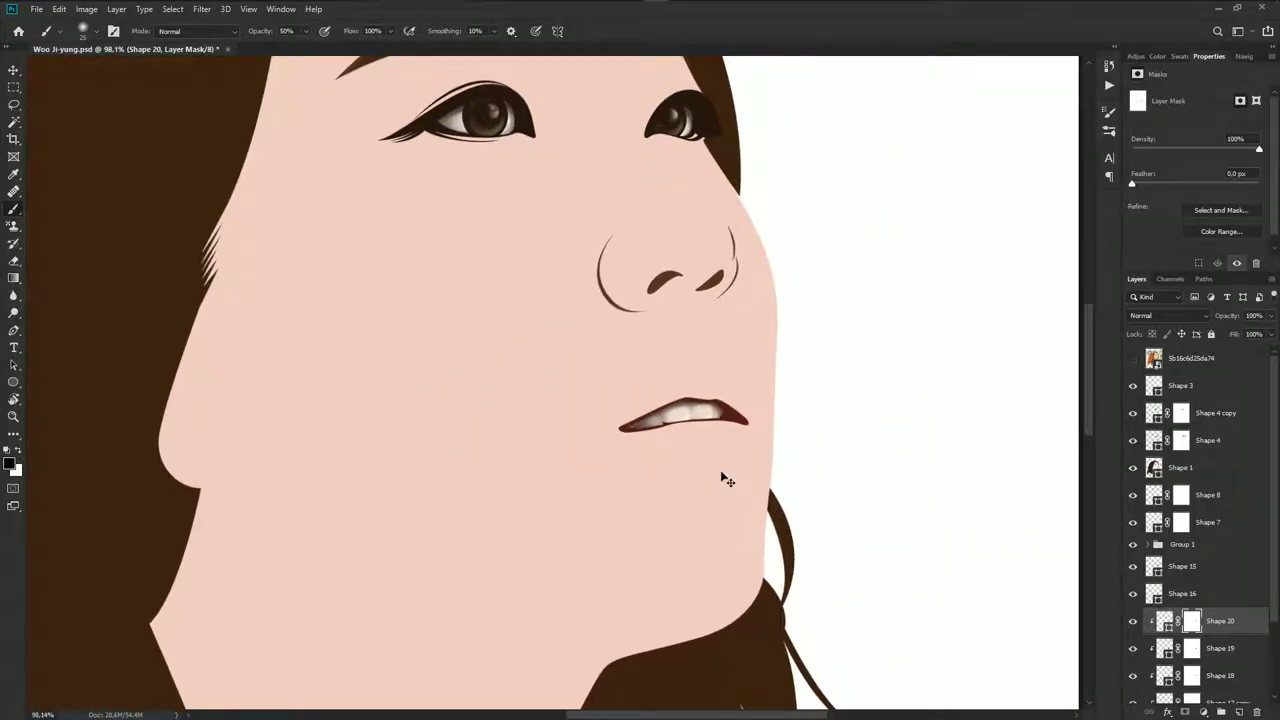
Toggle the reference photo to compare the lips with the drawing
click(1133, 358)
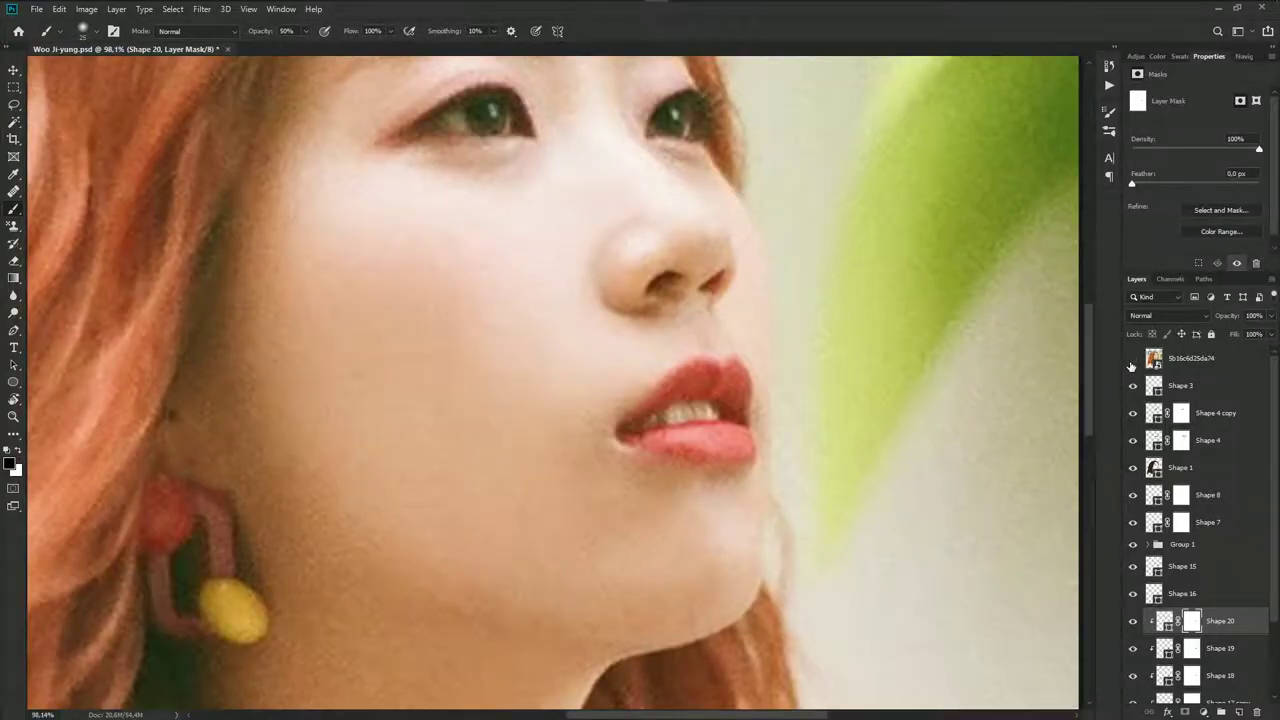
click(1133, 358)
scroll(746, 446, up, 1)
click(1133, 358)
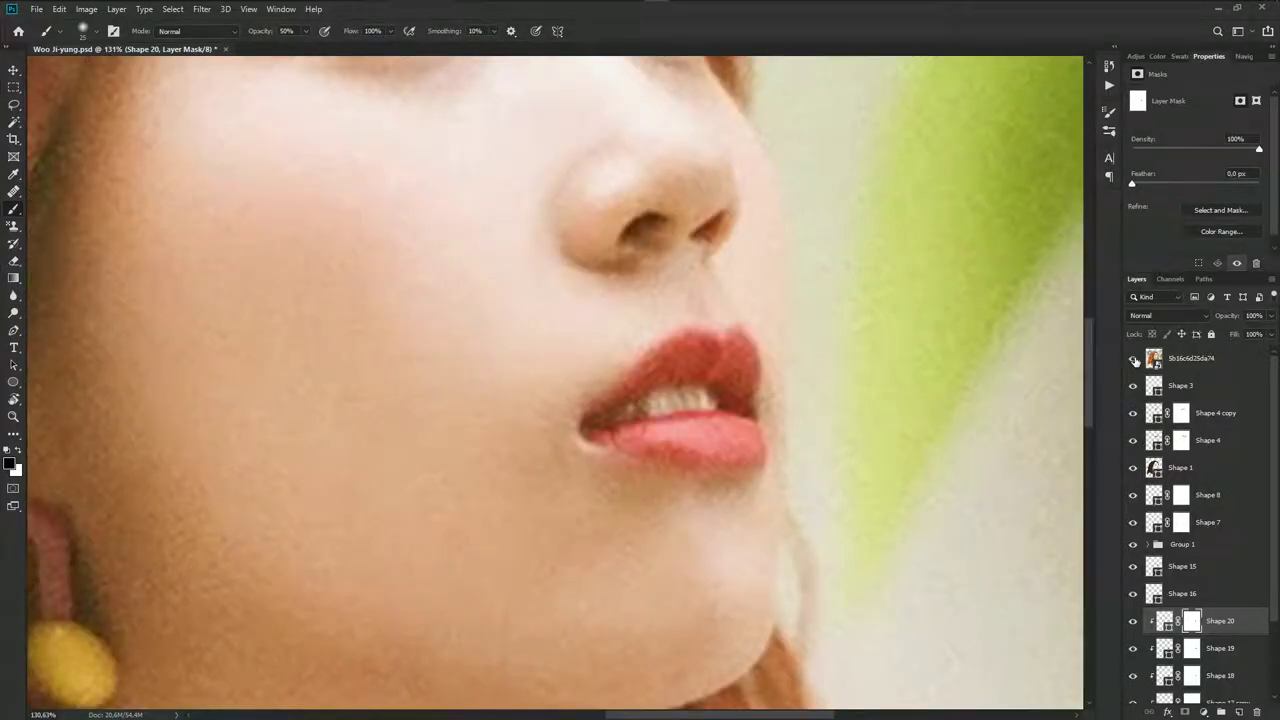
scroll(686, 406, up, 1)
scroll(712, 405, up, 3)
Select the Shape 18 layer so the new shadow shape is placed above it
key(p)
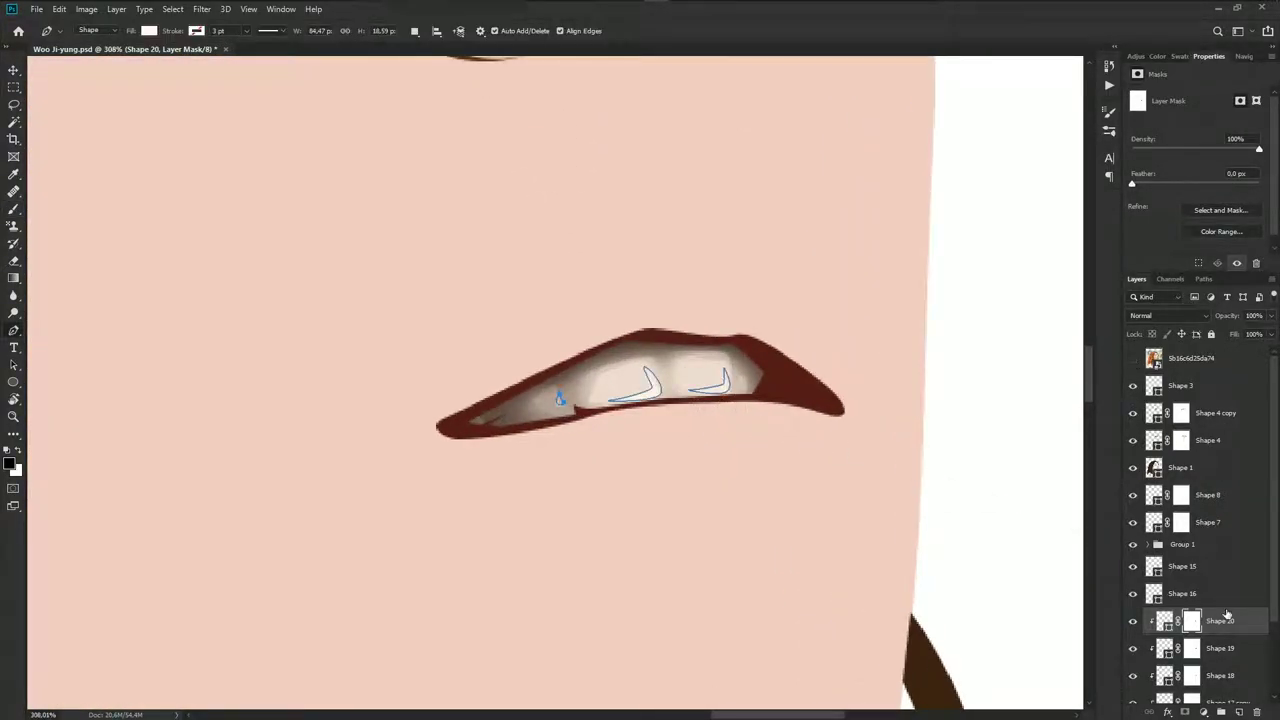
click(1220, 648)
scroll(1222, 620, down, 3)
click(1220, 593)
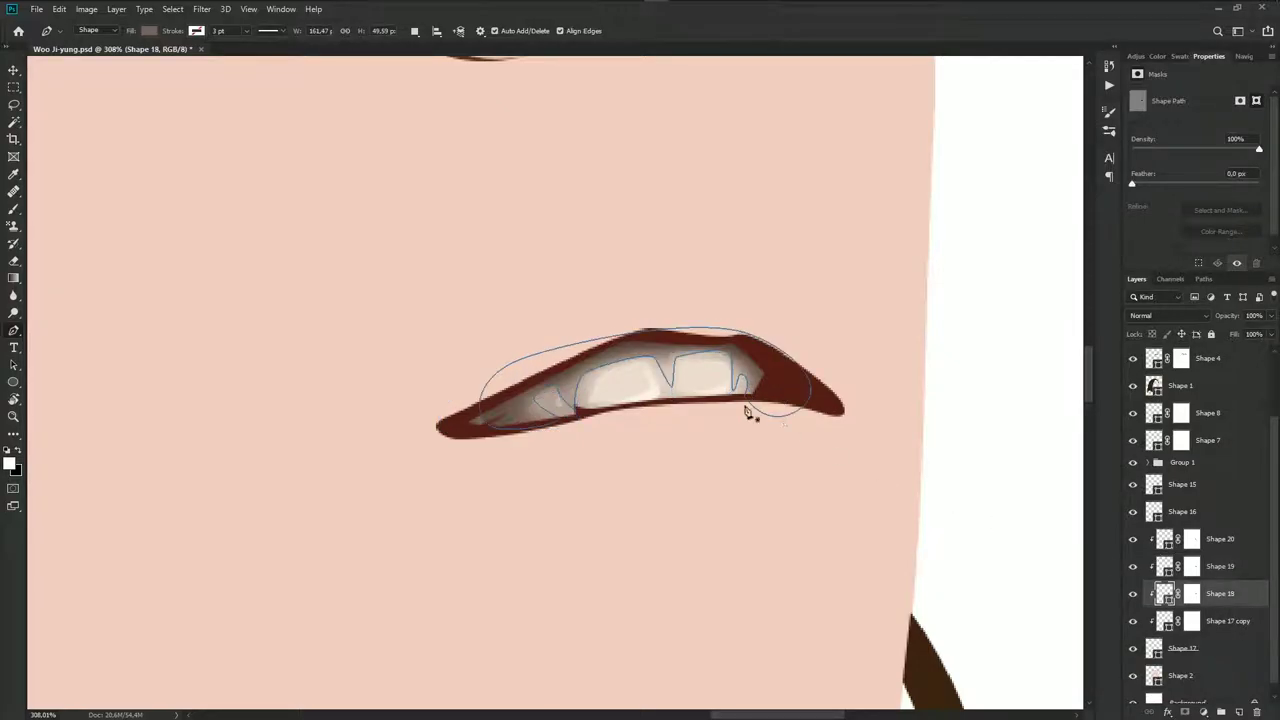
scroll(690, 390, up, 1)
scroll(1131, 366, up, 3)
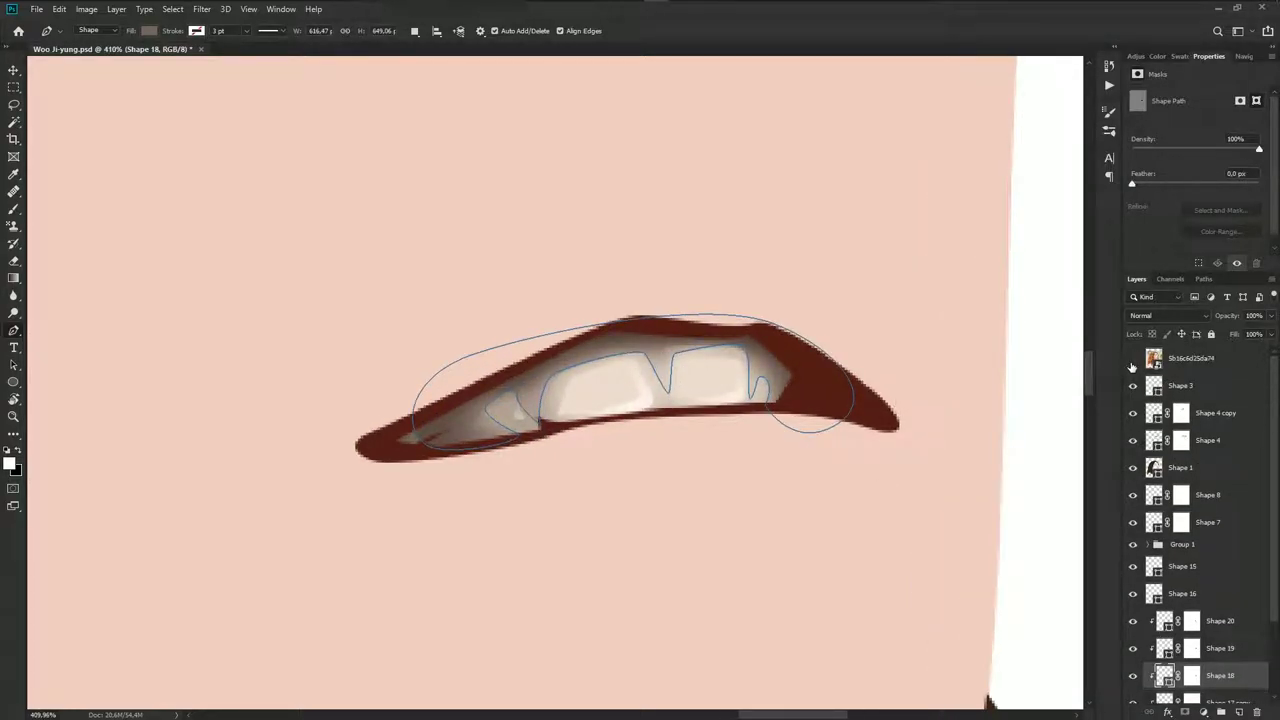
click(1133, 358)
scroll(775, 341, up, 1)
Pen-draw Shape 21 over the mouth interior, from the right corner round to the left corner
drag(778, 333, 722, 347)
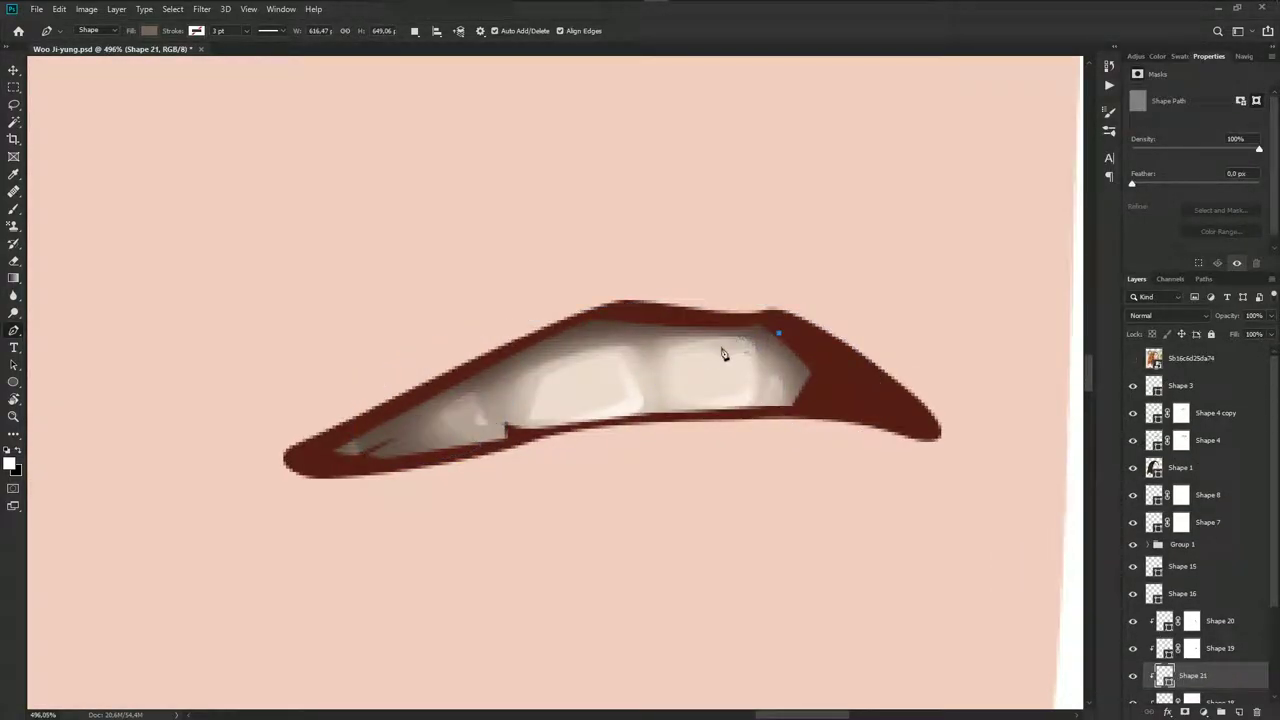
click(718, 415)
click(655, 408)
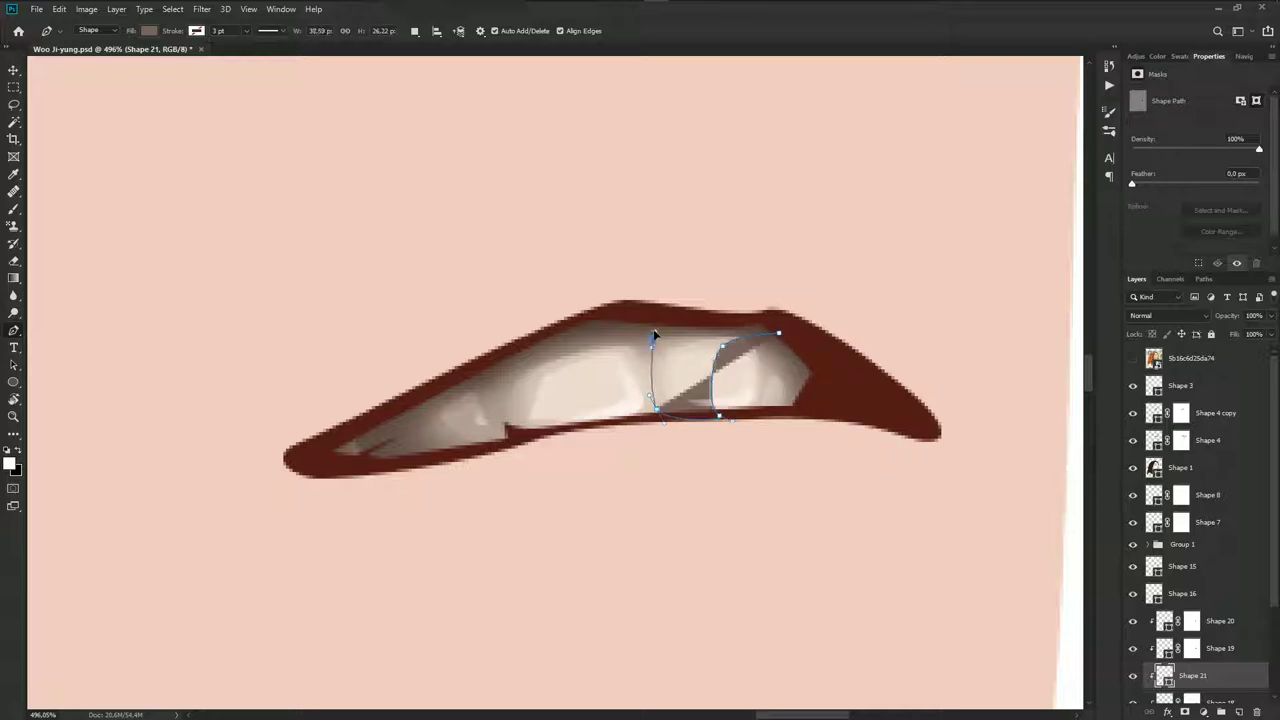
click(587, 349)
drag(594, 418, 614, 434)
drag(516, 425, 492, 407)
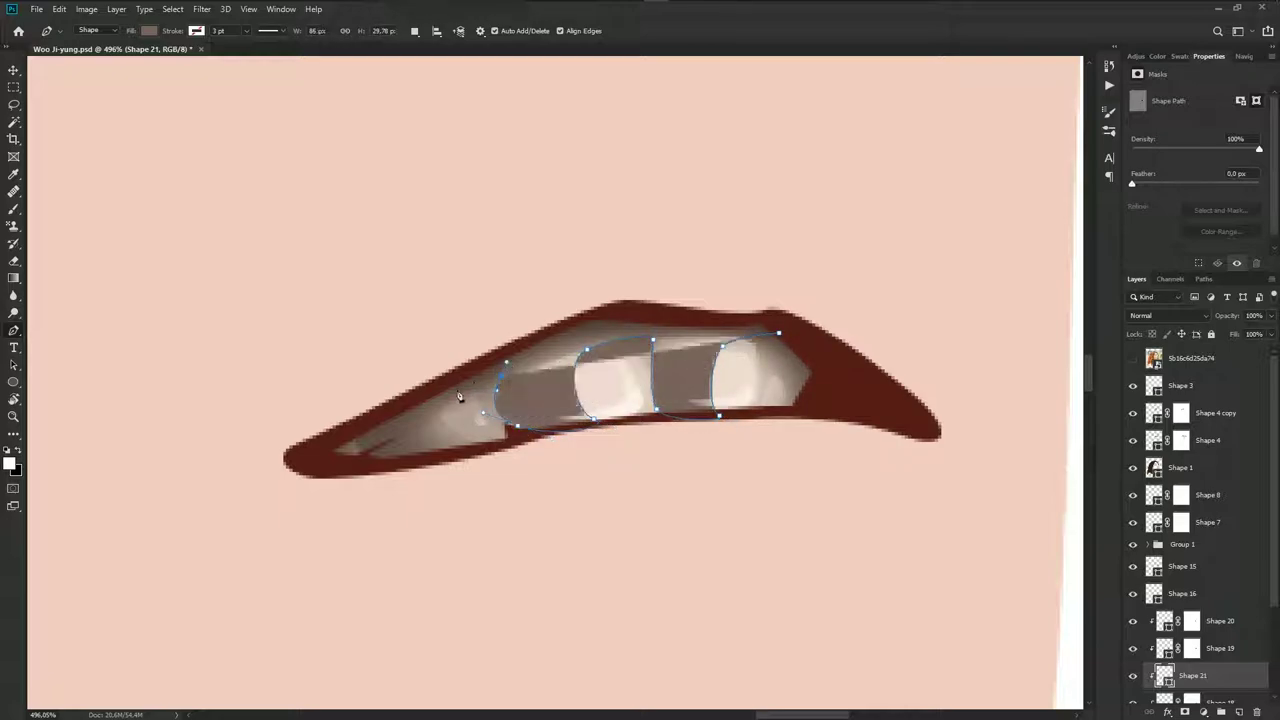
drag(428, 451, 460, 454)
click(348, 461)
drag(345, 396, 400, 372)
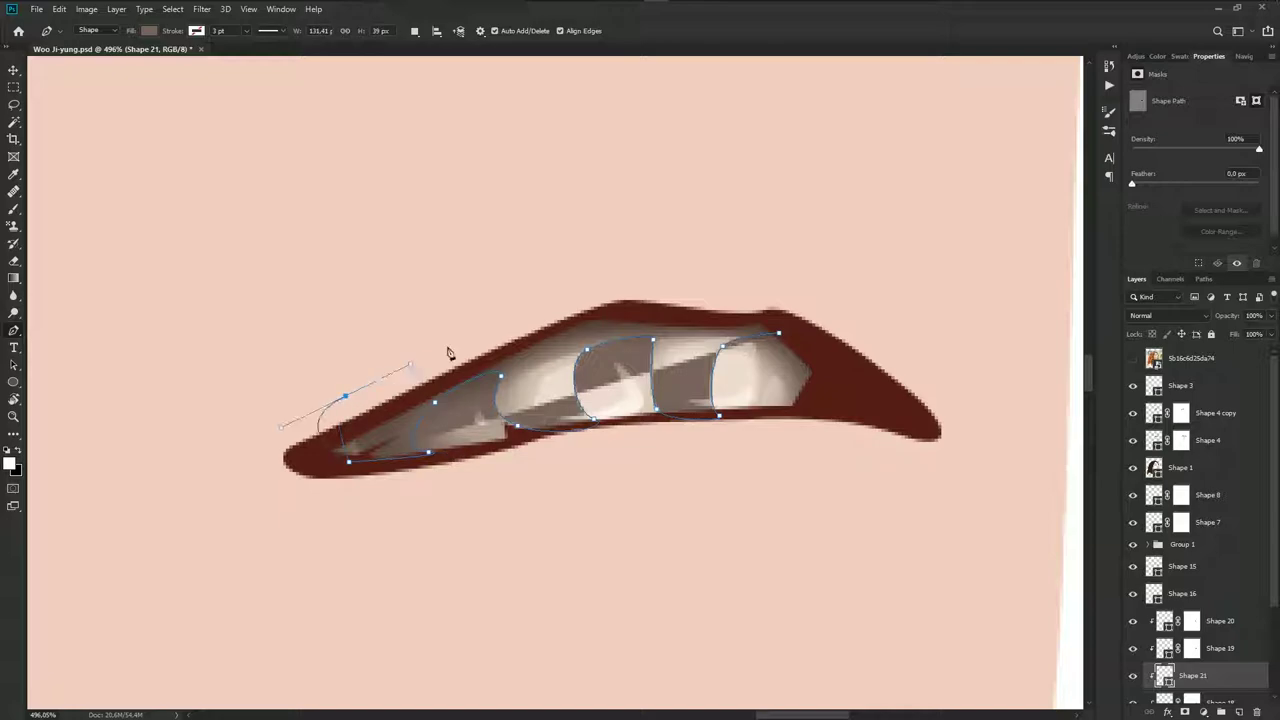
drag(708, 280, 790, 303)
click(778, 333)
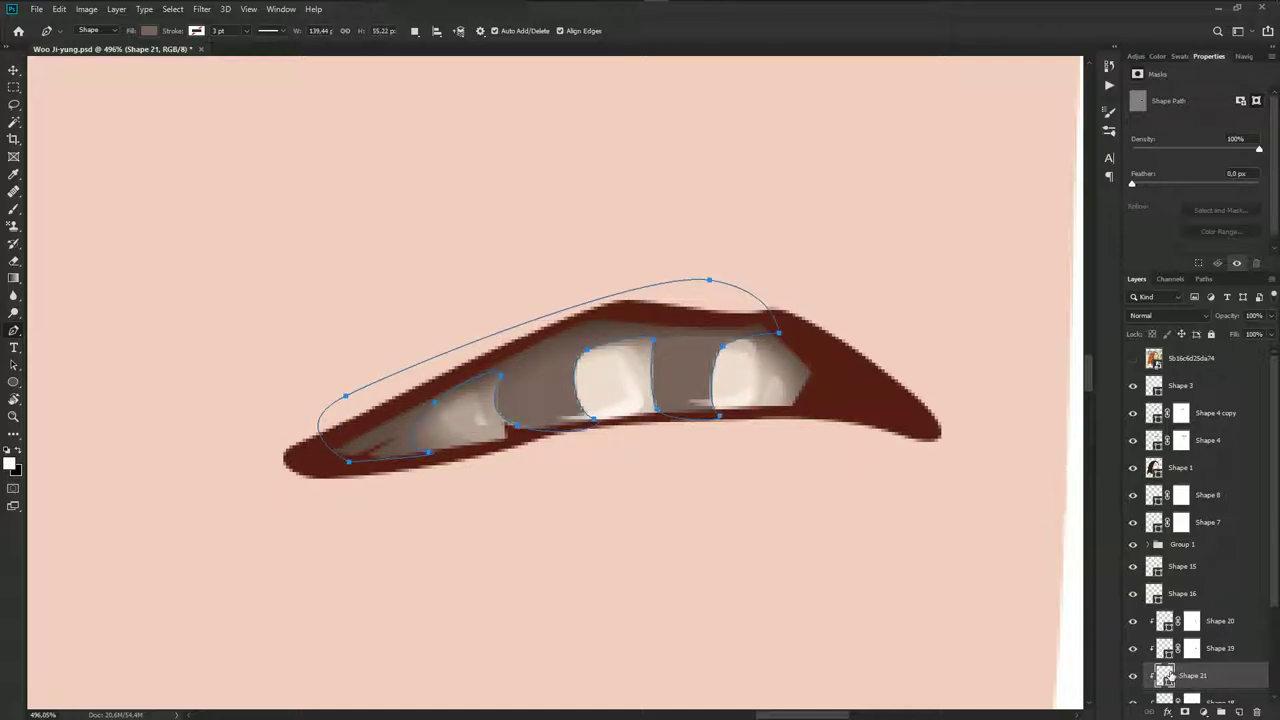
Fill Shape 21 taupe #968077 and brush its layer mask to blend it between the teeth
double_click(1165, 675)
click(962, 372)
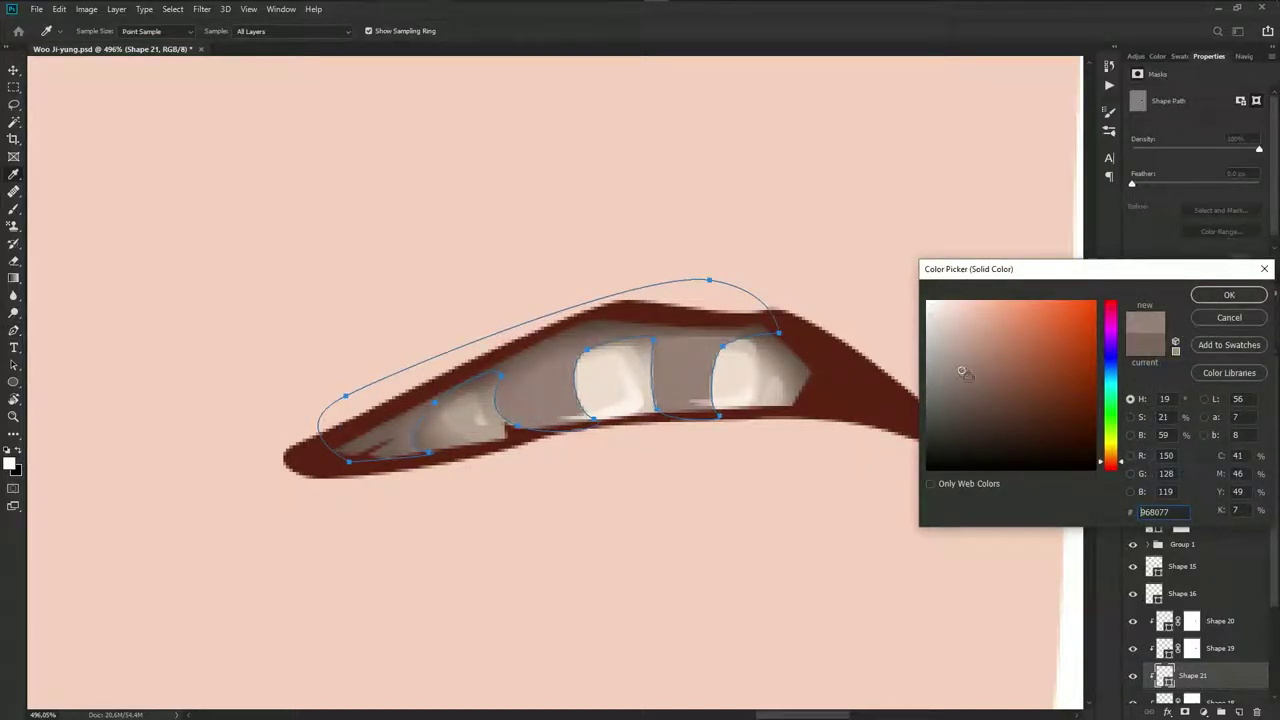
click(1198, 299)
click(1191, 675)
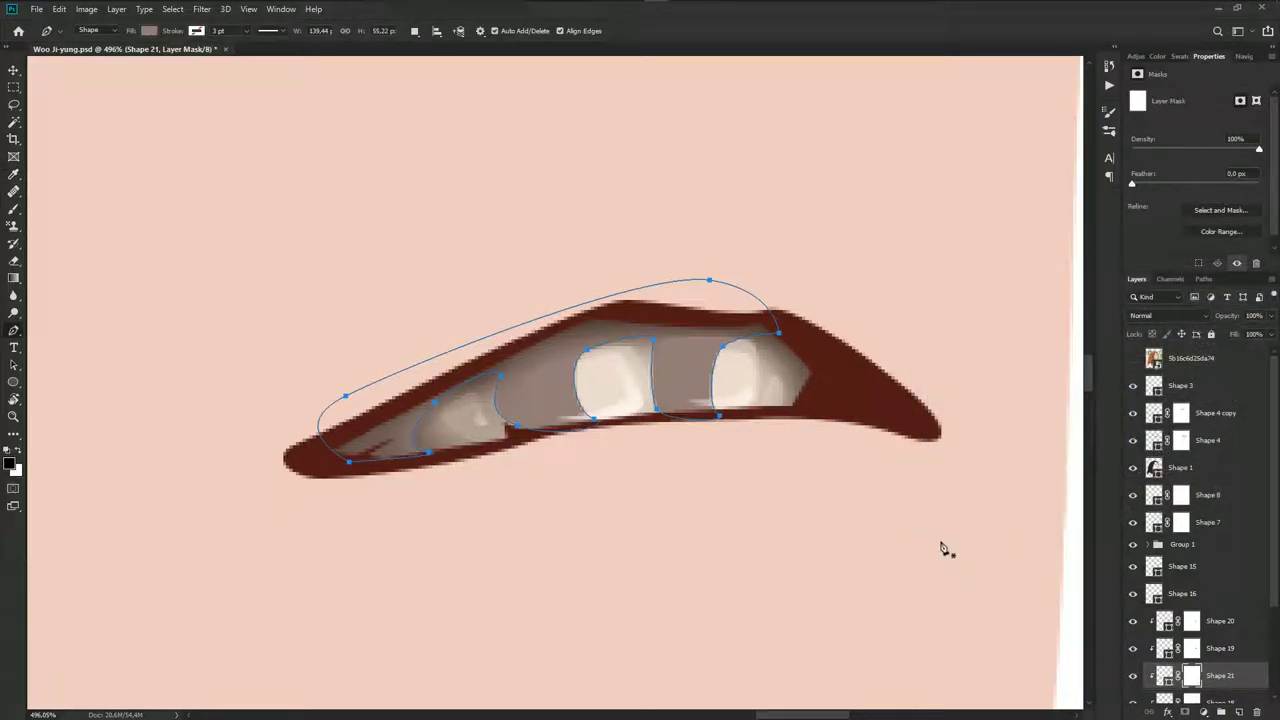
key(b)
mouse_move(732, 338)
mouse_down()
mouse_move(663, 429)
mouse_move(600, 403)
mouse_move(548, 358)
mouse_move(517, 403)
mouse_move(443, 412)
mouse_up()
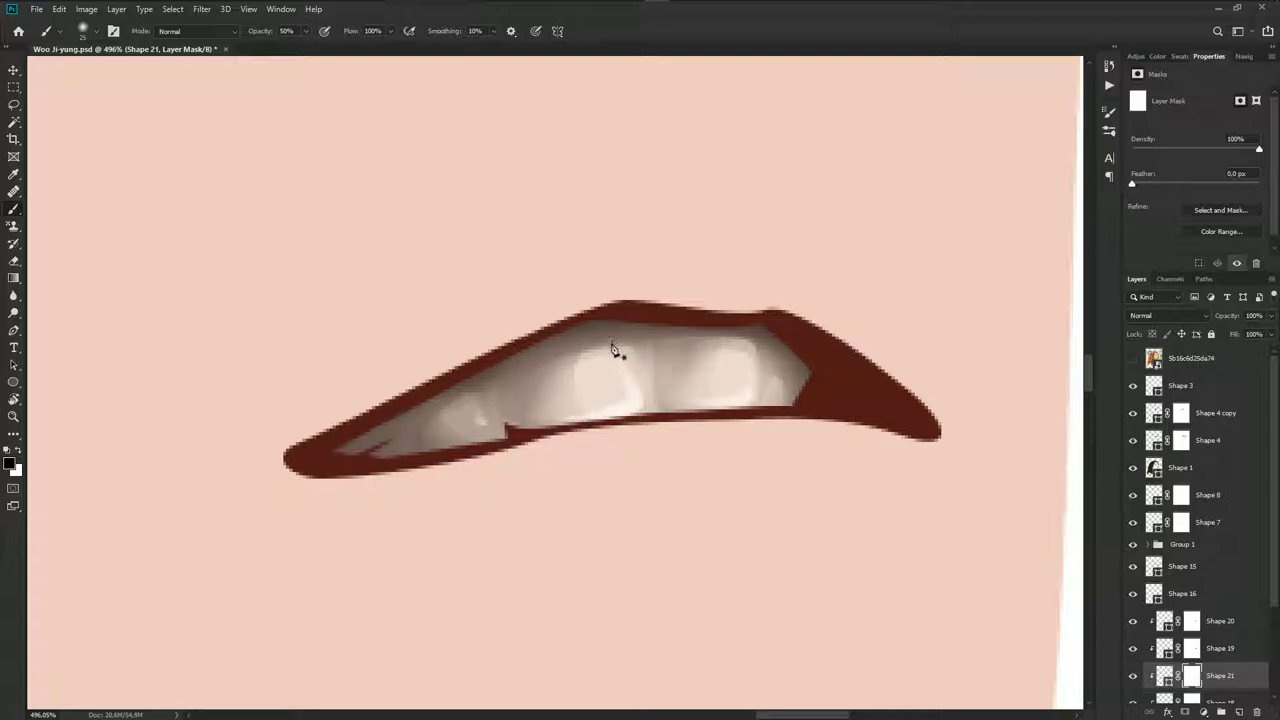
scroll(753, 466, down, 2)
scroll(770, 480, down, 2)
scroll(786, 494, down, 2)
Compare the drawing against the reference photo and select the Shape 18 layer
scroll(800, 498, down, 2)
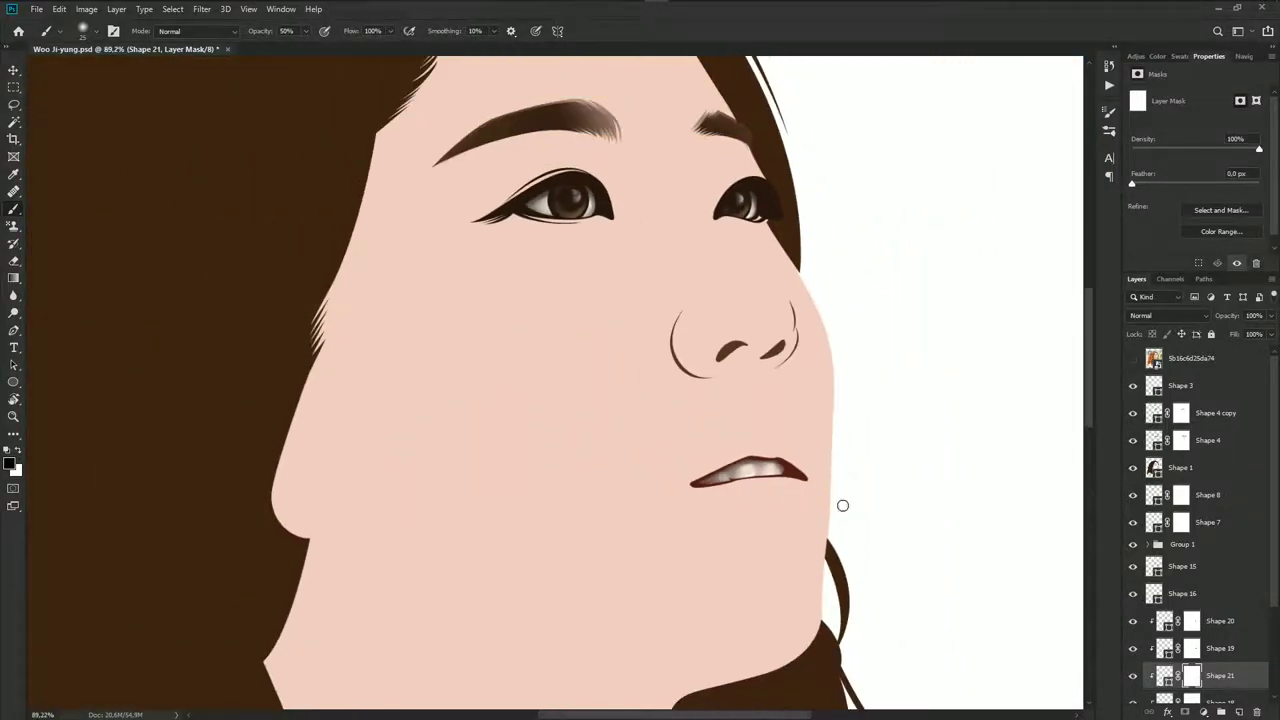
click(1133, 358)
click(1133, 358)
scroll(780, 490, up, 3)
scroll(745, 440, up, 2)
mouse_move(793, 440)
mouse_down()
mouse_move(766, 423)
mouse_move(785, 442)
mouse_up()
scroll(1190, 640, down, 2)
key(alt+[)
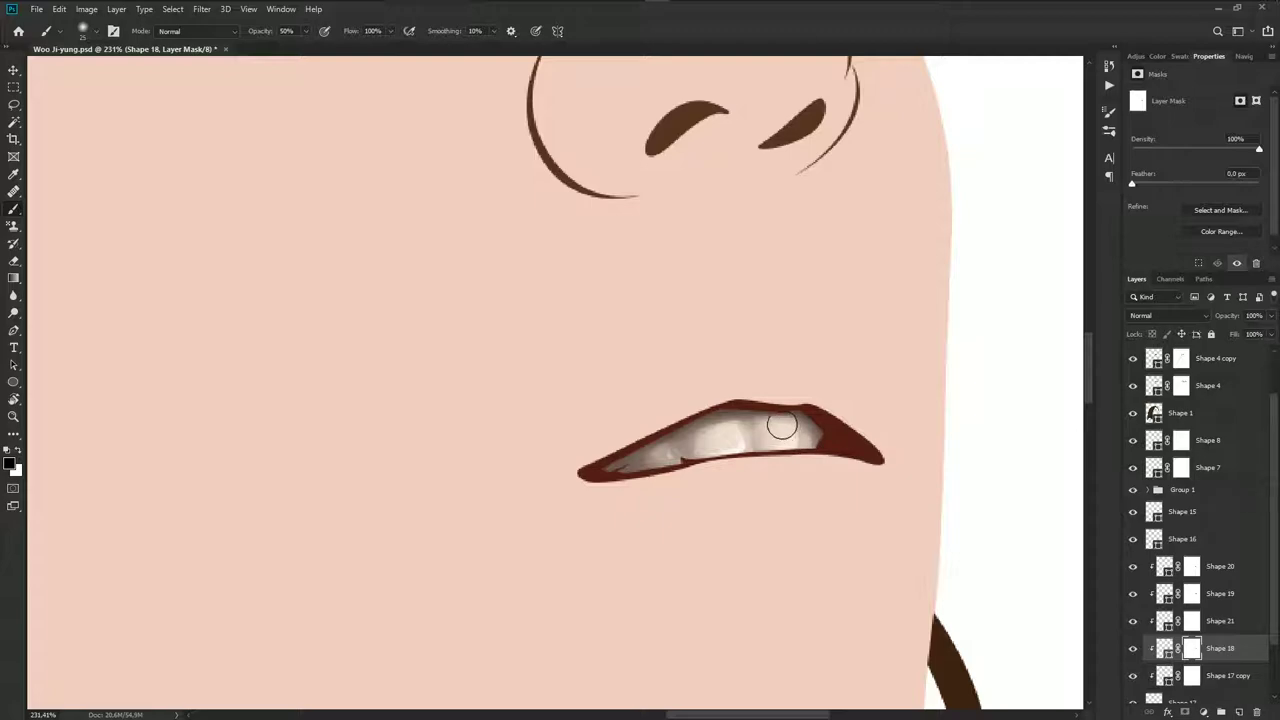
Select Shape 19's layer mask, recheck the reference photo, then select the Shape 20 layer
click(1191, 595)
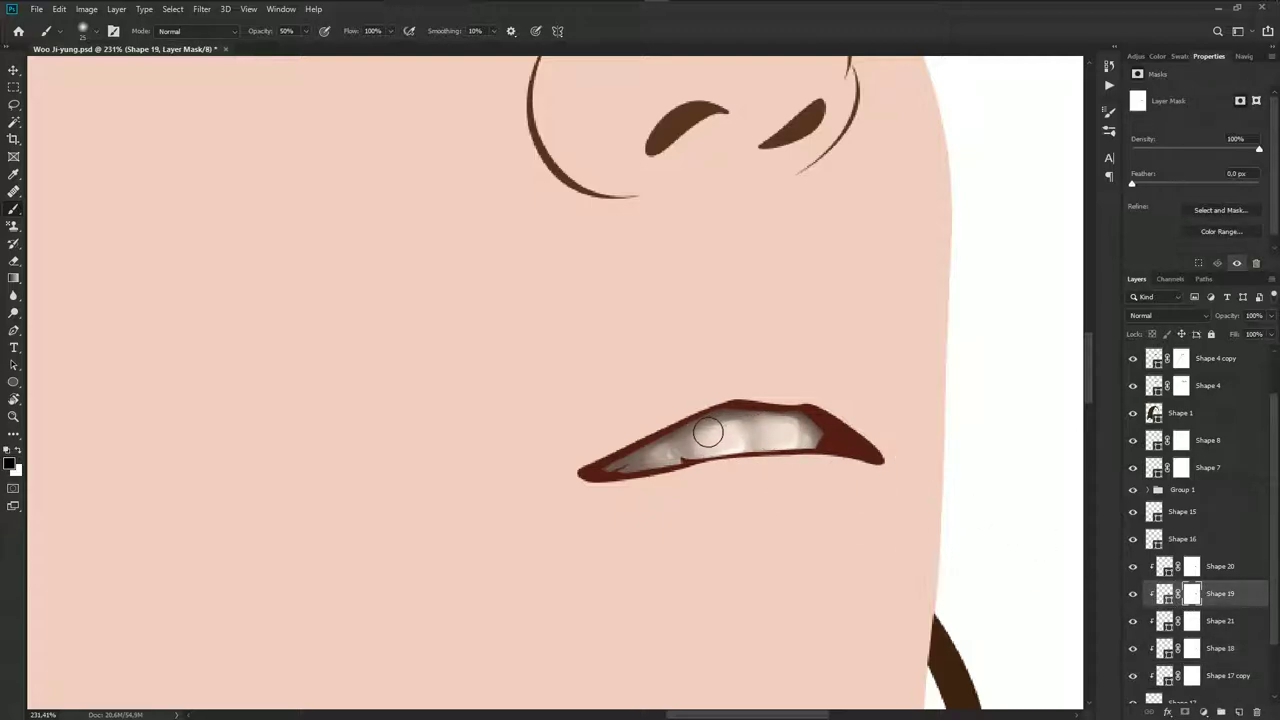
scroll(772, 503, down, 1)
scroll(776, 503, down, 3)
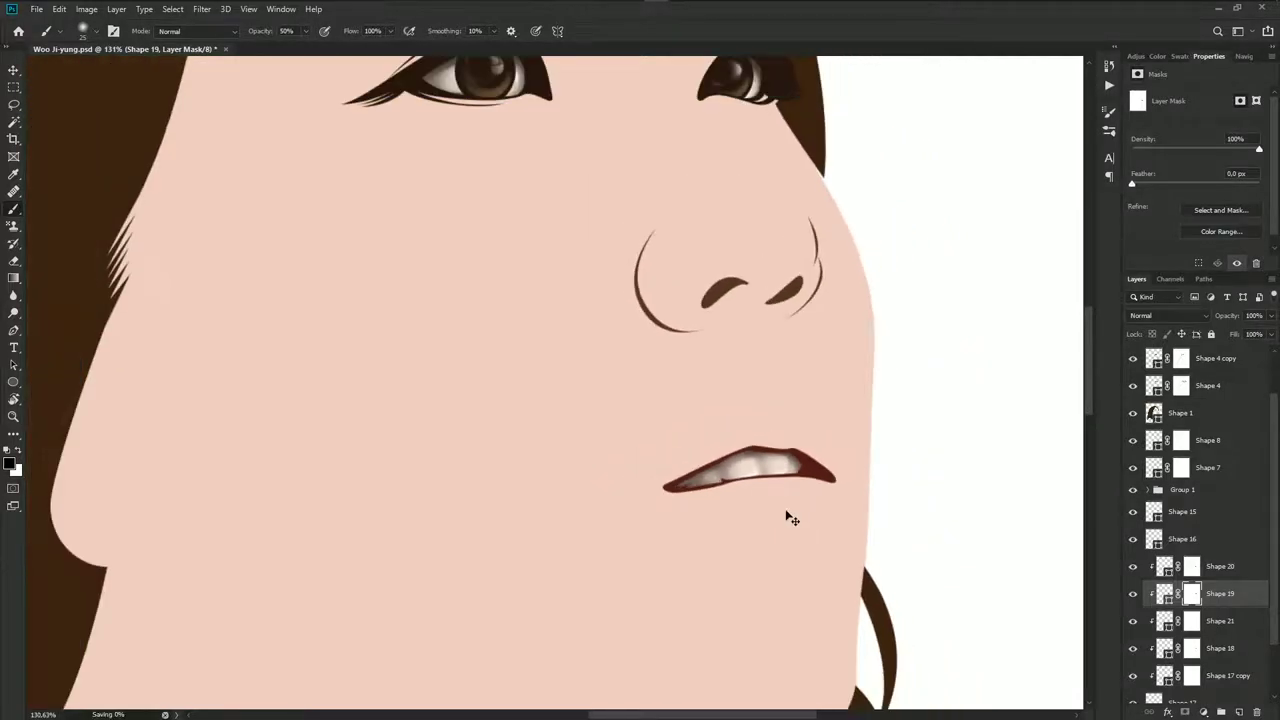
scroll(1140, 380, up, 2)
click(1134, 359)
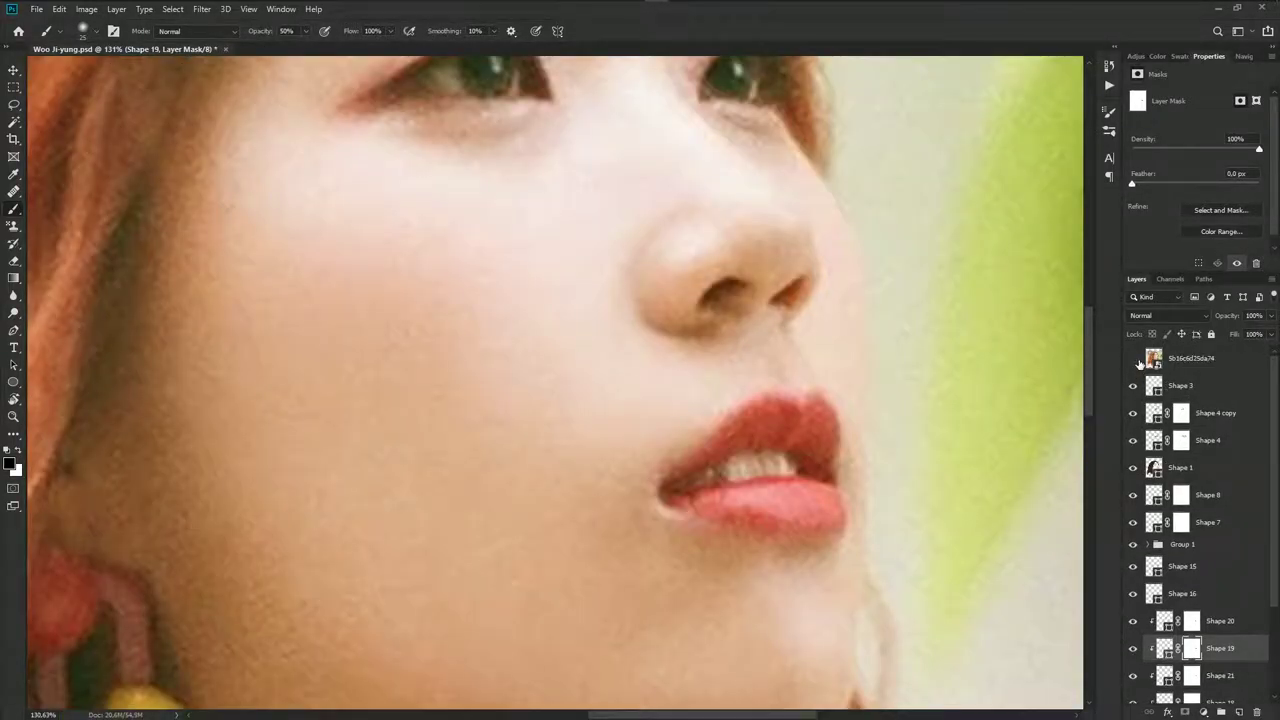
click(1134, 359)
scroll(777, 514, up, 2)
scroll(749, 500, up, 3)
click(1222, 622)
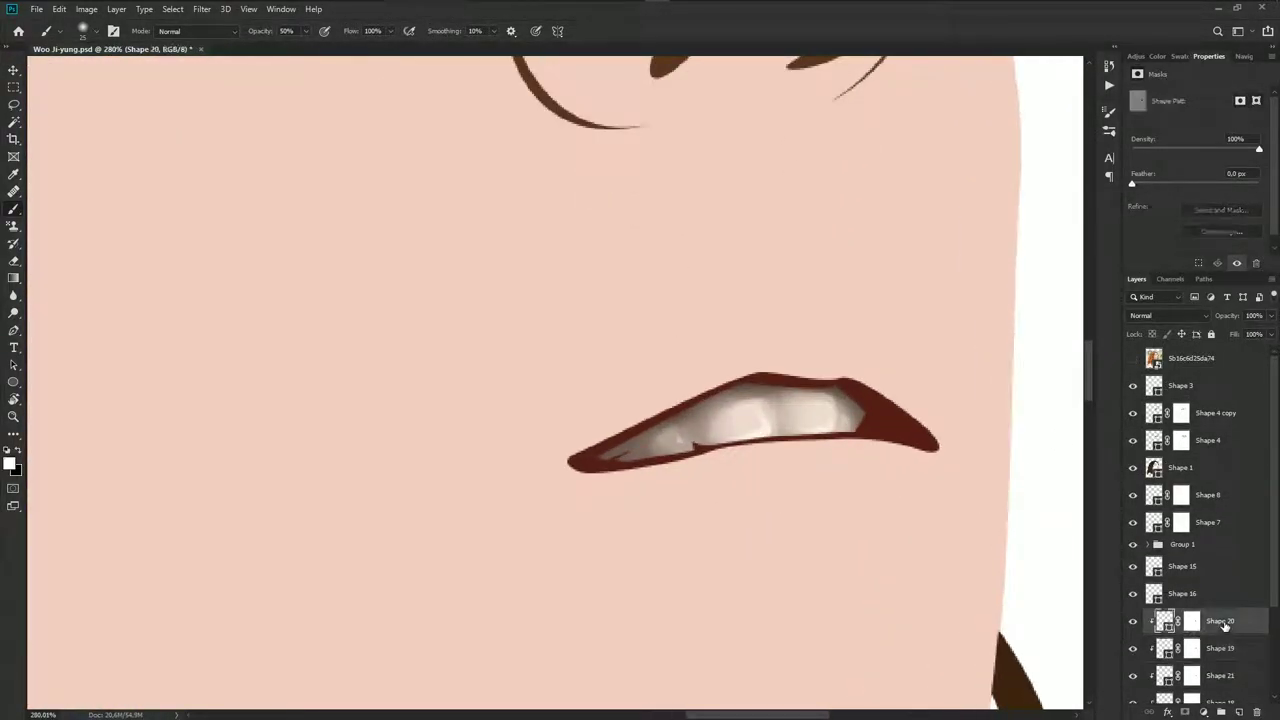
With the reference photo showing, pen-trace the first front-tooth highlight shape
key(p)
scroll(843, 468, up, 3)
click(1134, 359)
scroll(675, 410, up, 2)
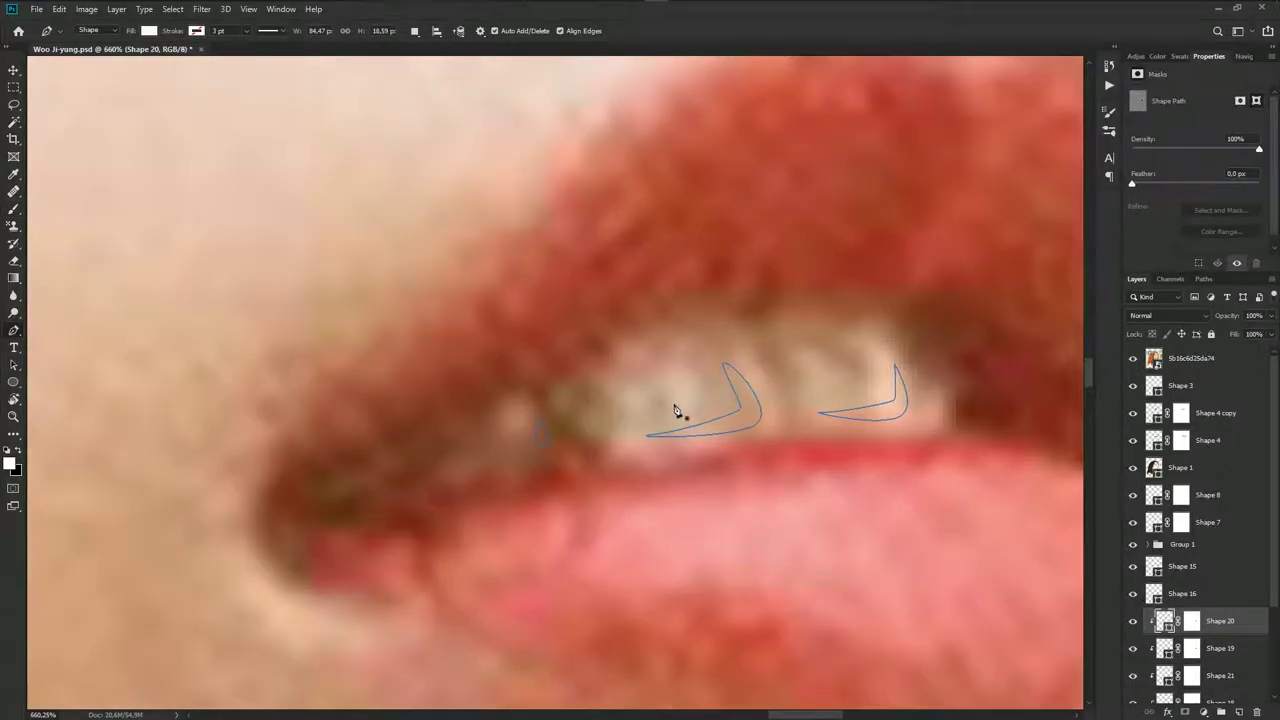
click(697, 370)
click(674, 416)
click(665, 390)
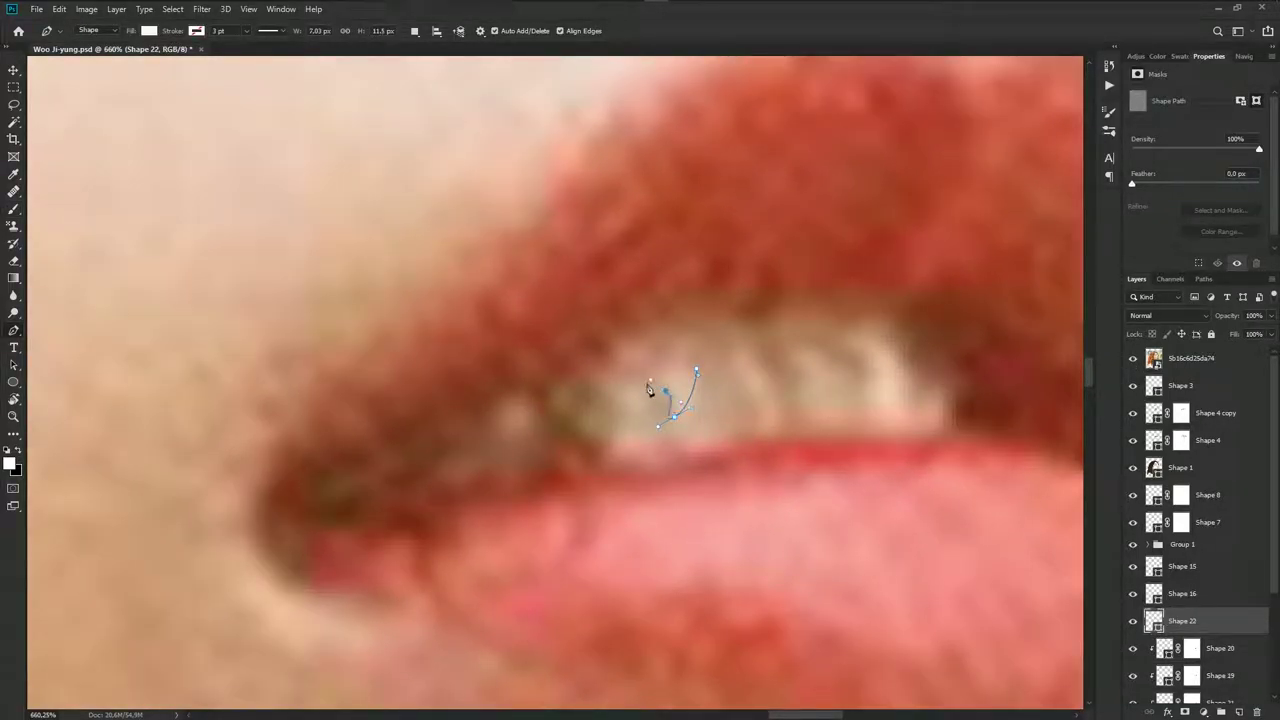
click(630, 420)
drag(619, 395, 625, 378)
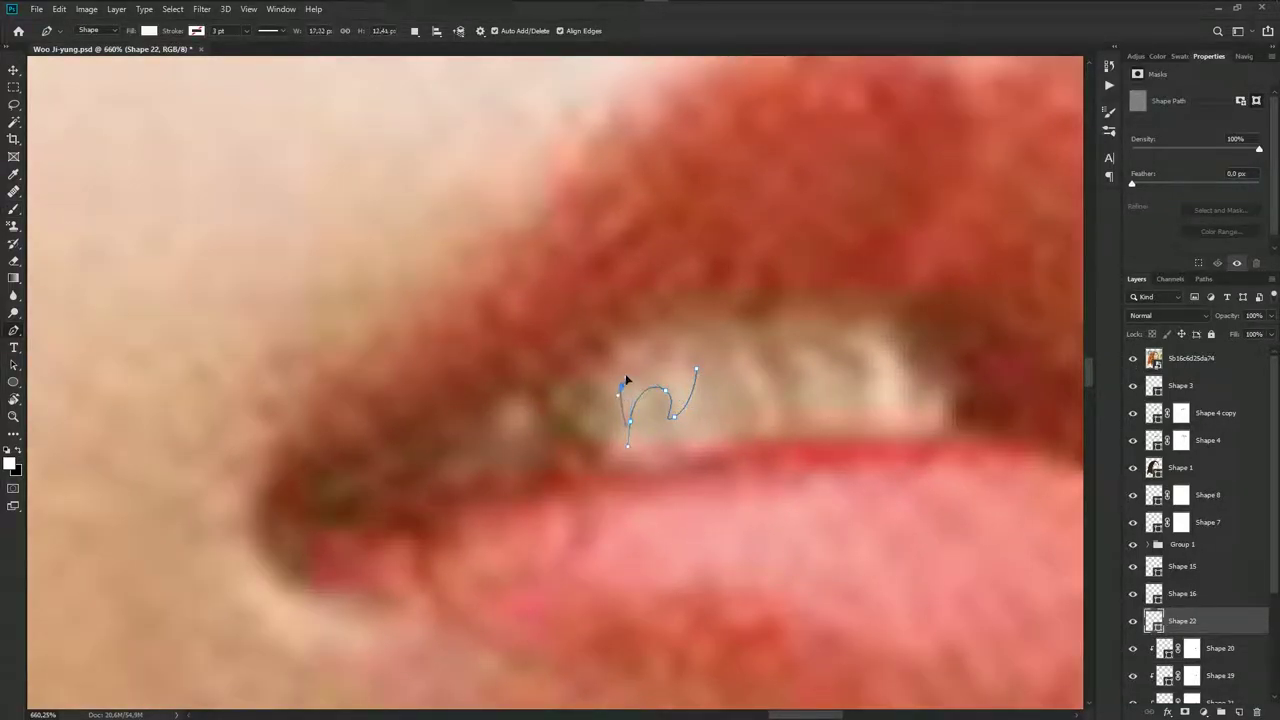
click(697, 371)
Draw the second and third tooth highlights, then hide the reference photo
drag(812, 406, 843, 371)
drag(766, 416, 761, 434)
drag(749, 351, 746, 354)
click(1134, 358)
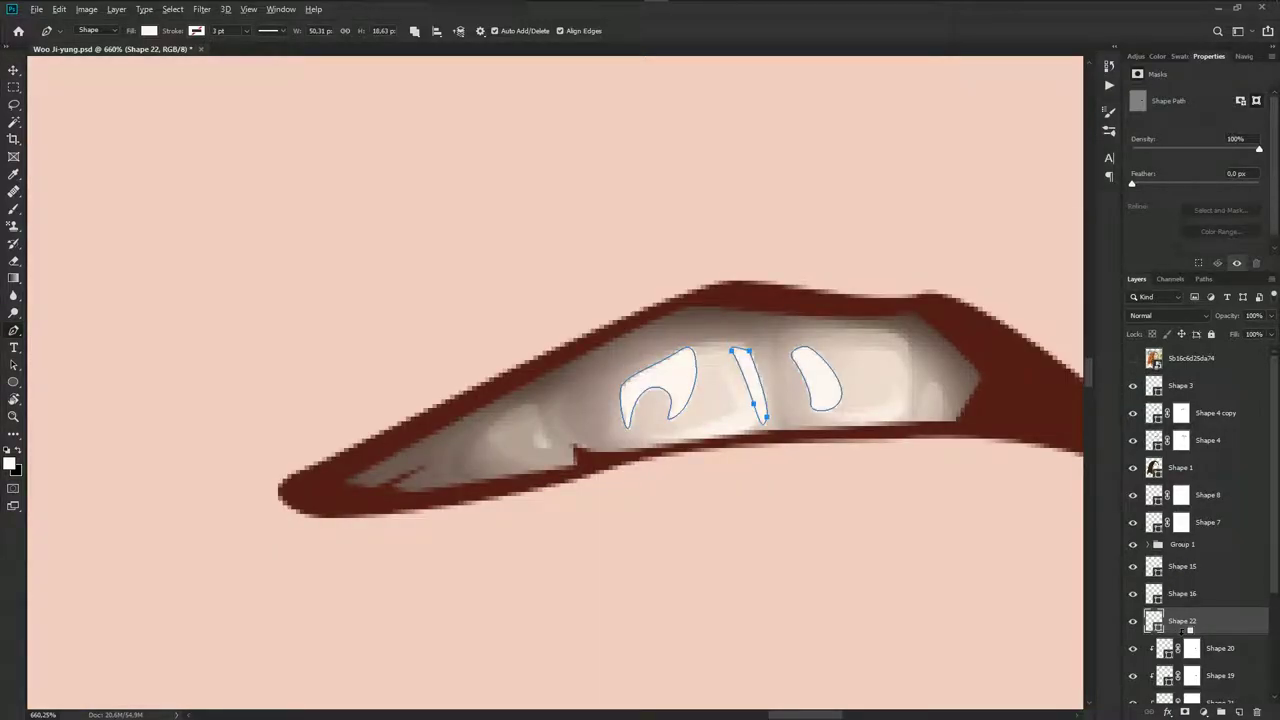
Clip Shape 22 to the mouth, fill it white, and brush its mask to soften the highlights
alt+click(1187, 630)
double_click(1165, 620)
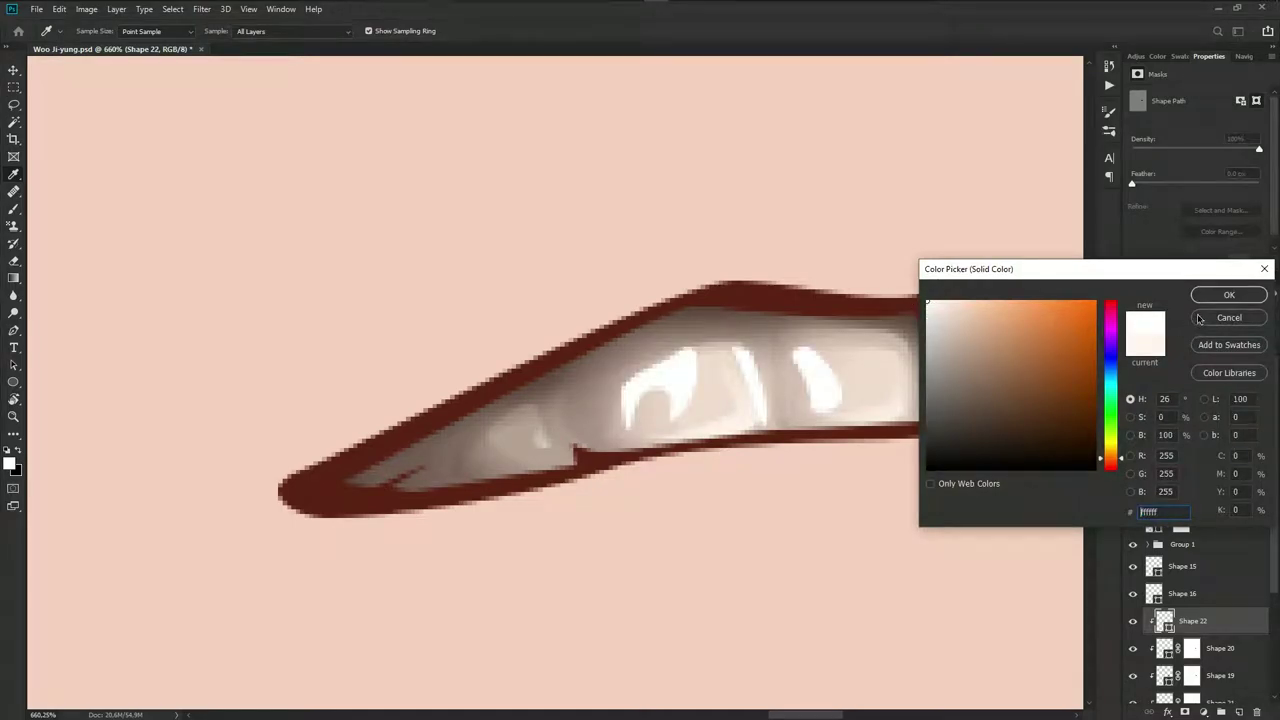
click(1229, 295)
click(1203, 712)
scroll(951, 594, down, 2)
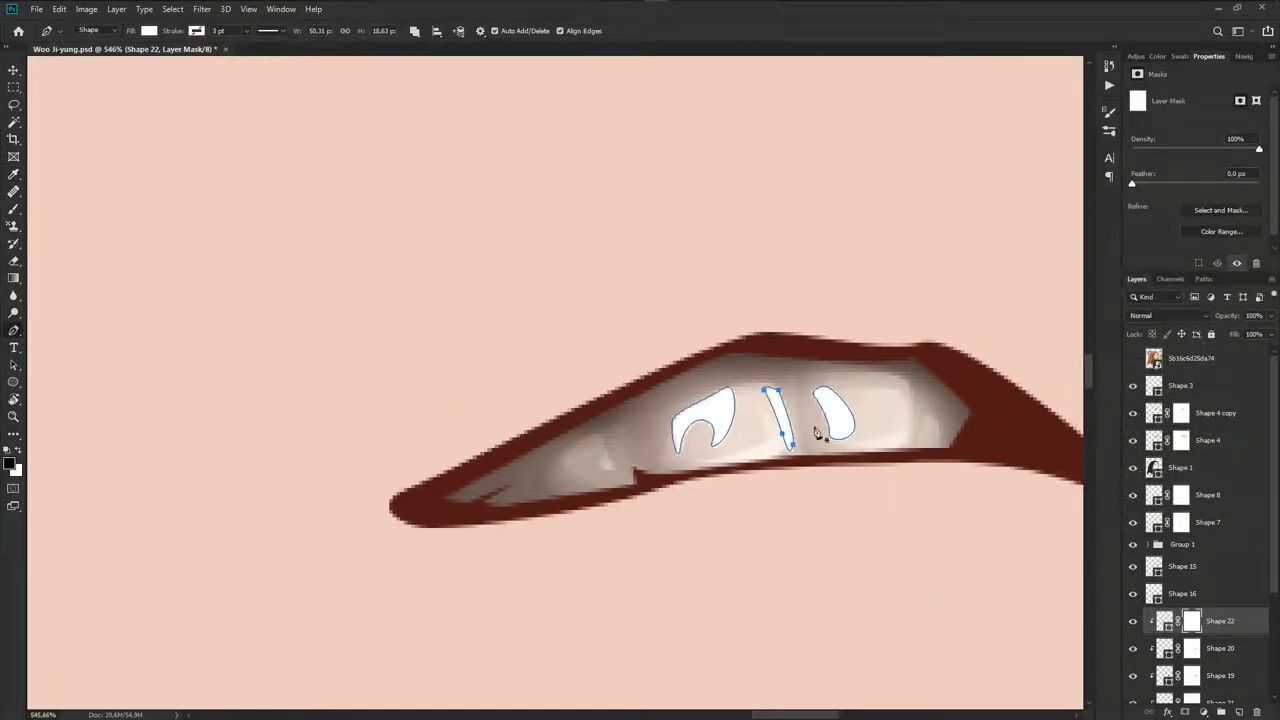
key(b)
drag(725, 400, 702, 390)
mouse_move(741, 442)
mouse_down()
mouse_move(686, 423)
mouse_move(651, 434)
mouse_move(713, 370)
mouse_up()
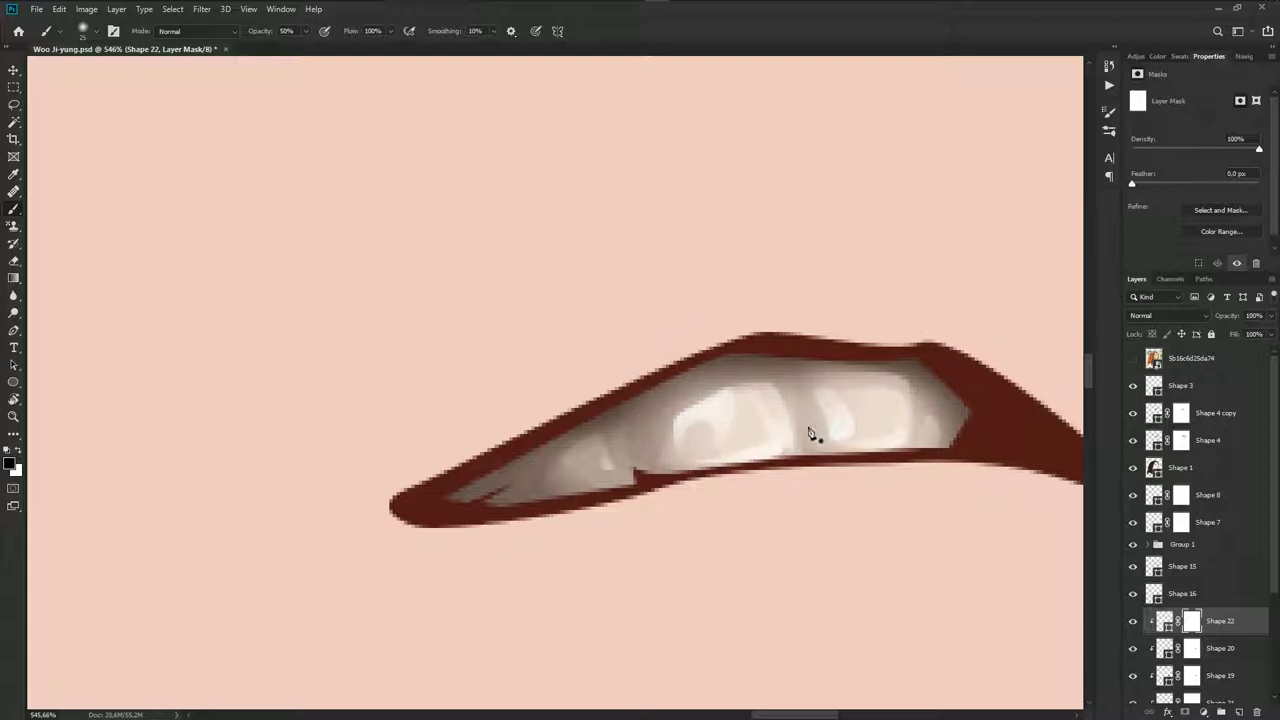
Save the document with Ctrl+S
scroll(808, 437, down, 3)
scroll(849, 480, down, 2)
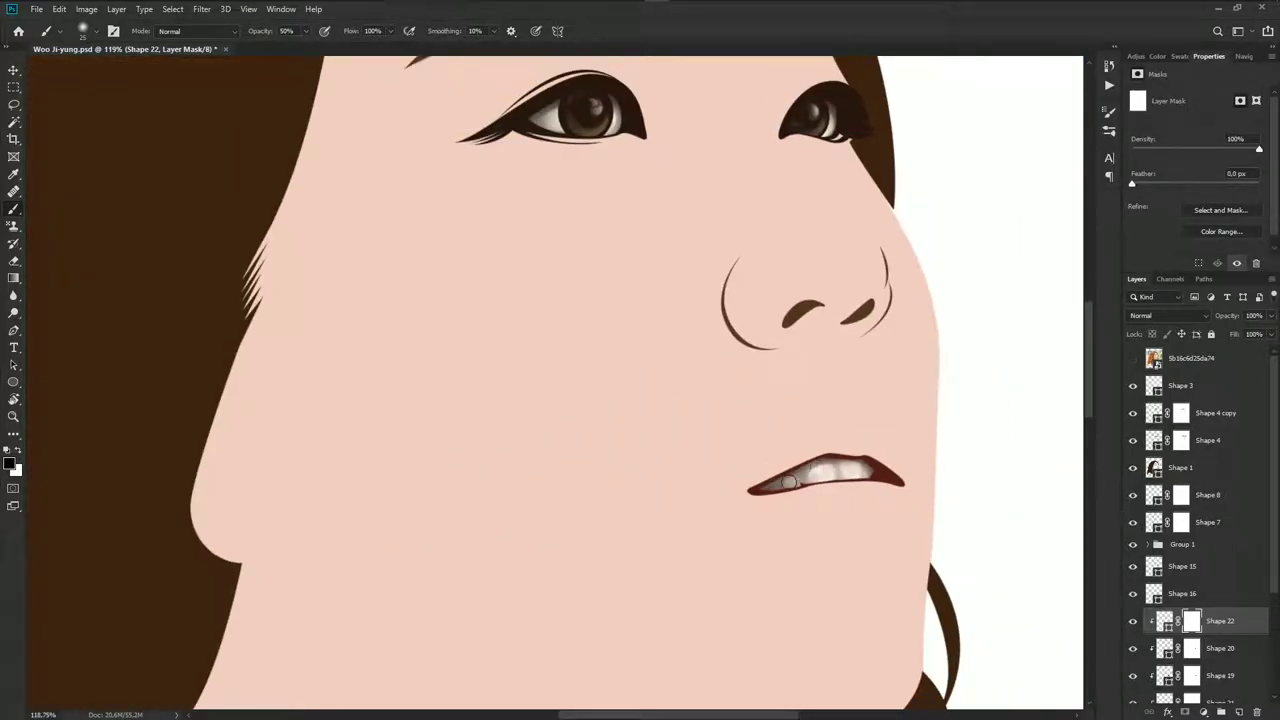
scroll(868, 515, down, 1)
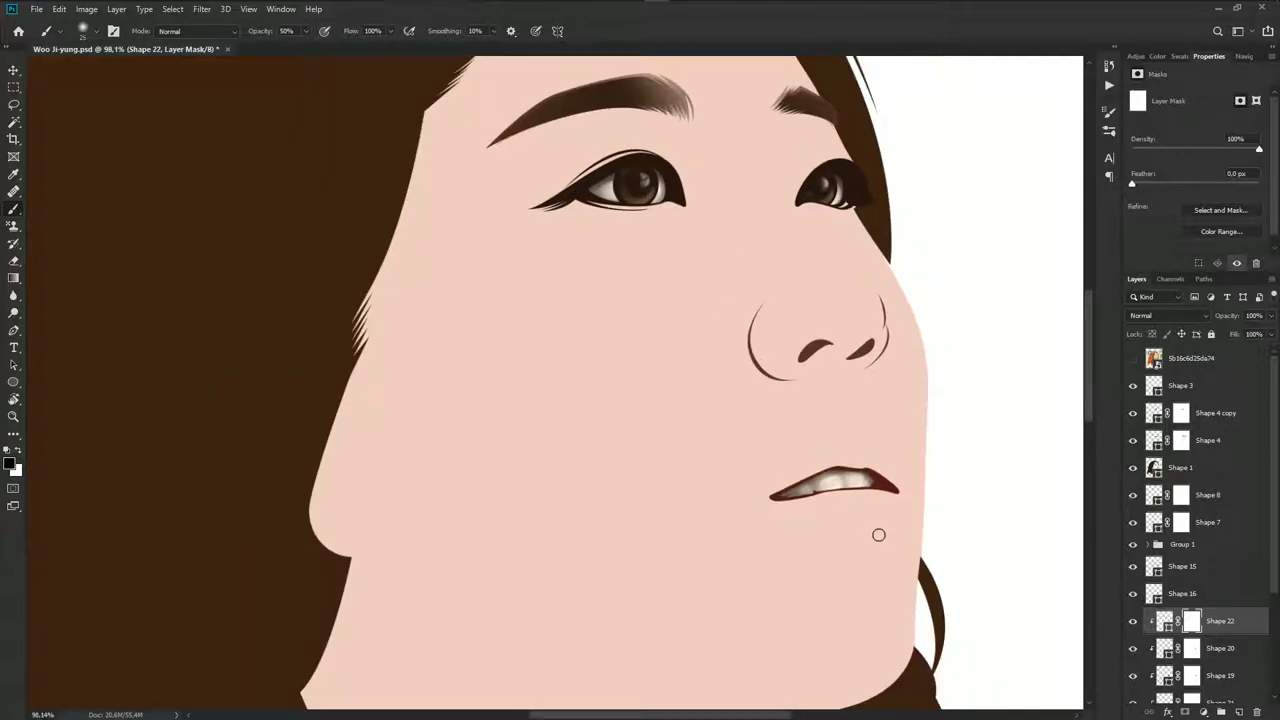
key(ctrl+s)
scroll(1180, 598, down, 5)
Select the Shape 2 layer and show the reference photo for tracing the lips
click(1200, 636)
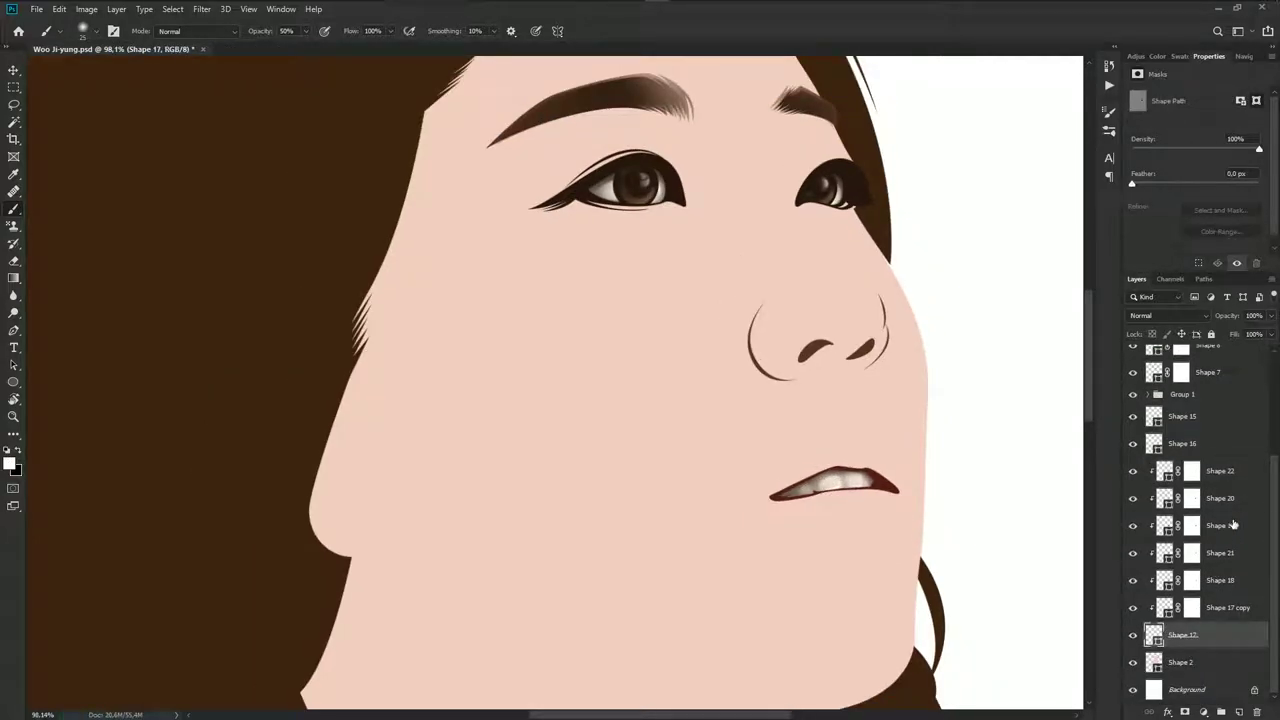
click(1202, 660)
key(p)
scroll(857, 508, up, 3)
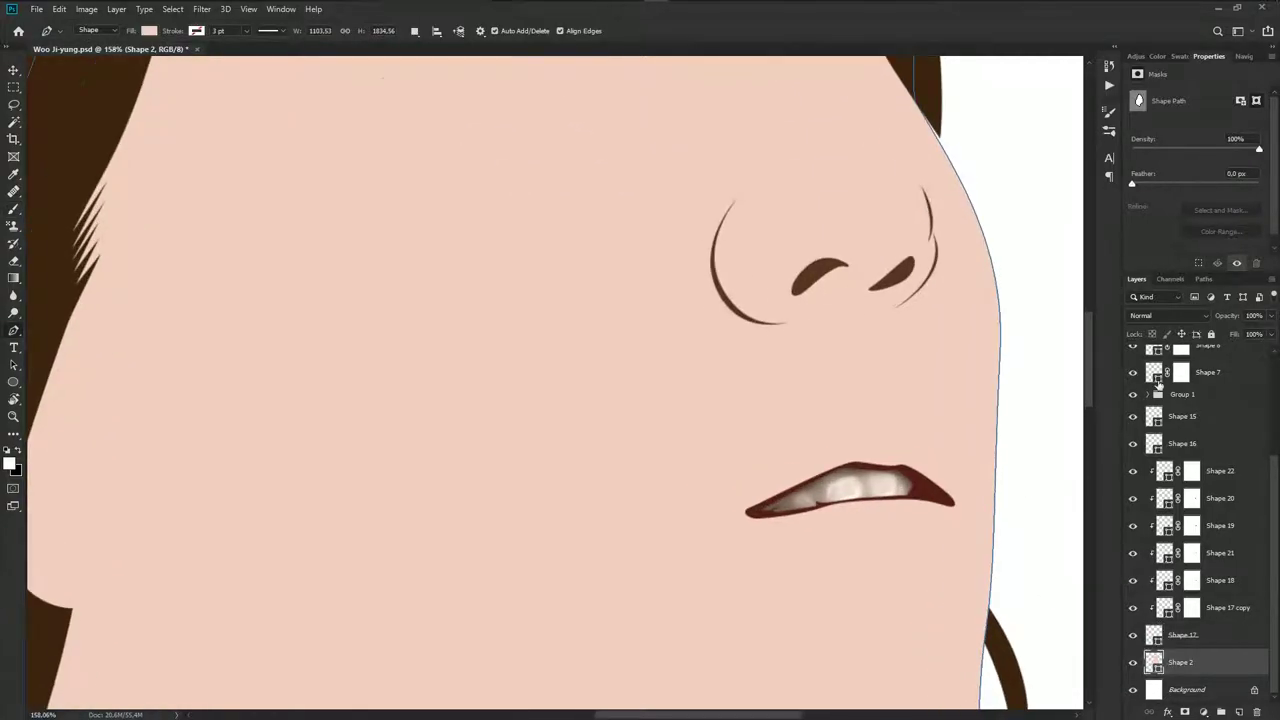
scroll(1165, 370, up, 3)
scroll(1165, 370, up, 3)
click(1133, 358)
scroll(691, 405, up, 2)
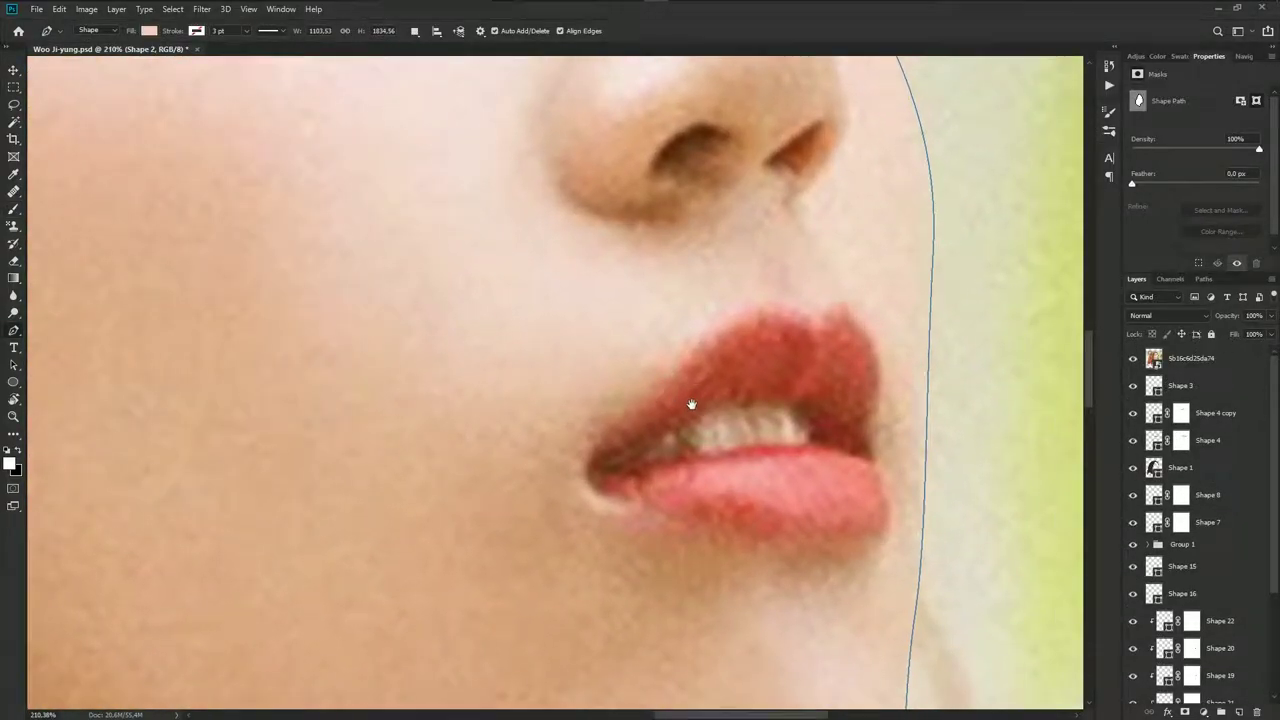
scroll(600, 470, up, 2)
Pen-trace a closed curved outline around the upper and lower lips
click(589, 467)
drag(761, 297, 828, 268)
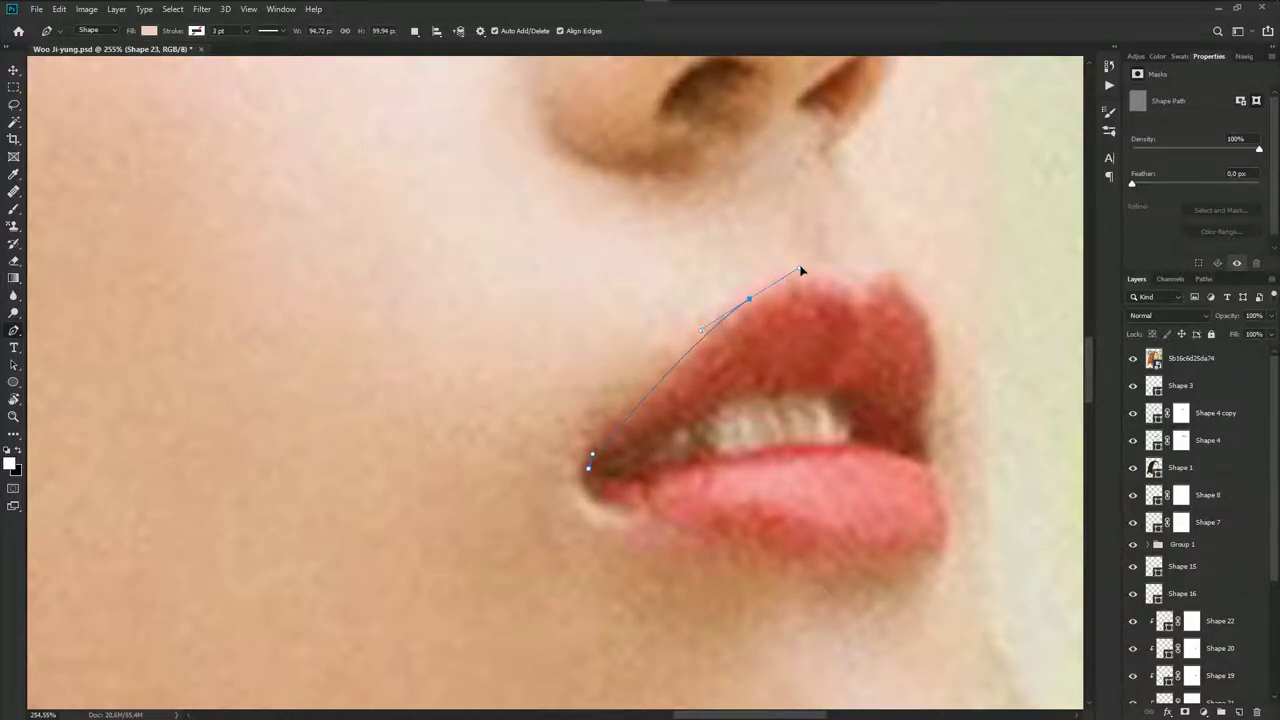
mouse_move(855, 287)
mouse_down()
mouse_move(868, 303)
mouse_move(927, 290)
mouse_up()
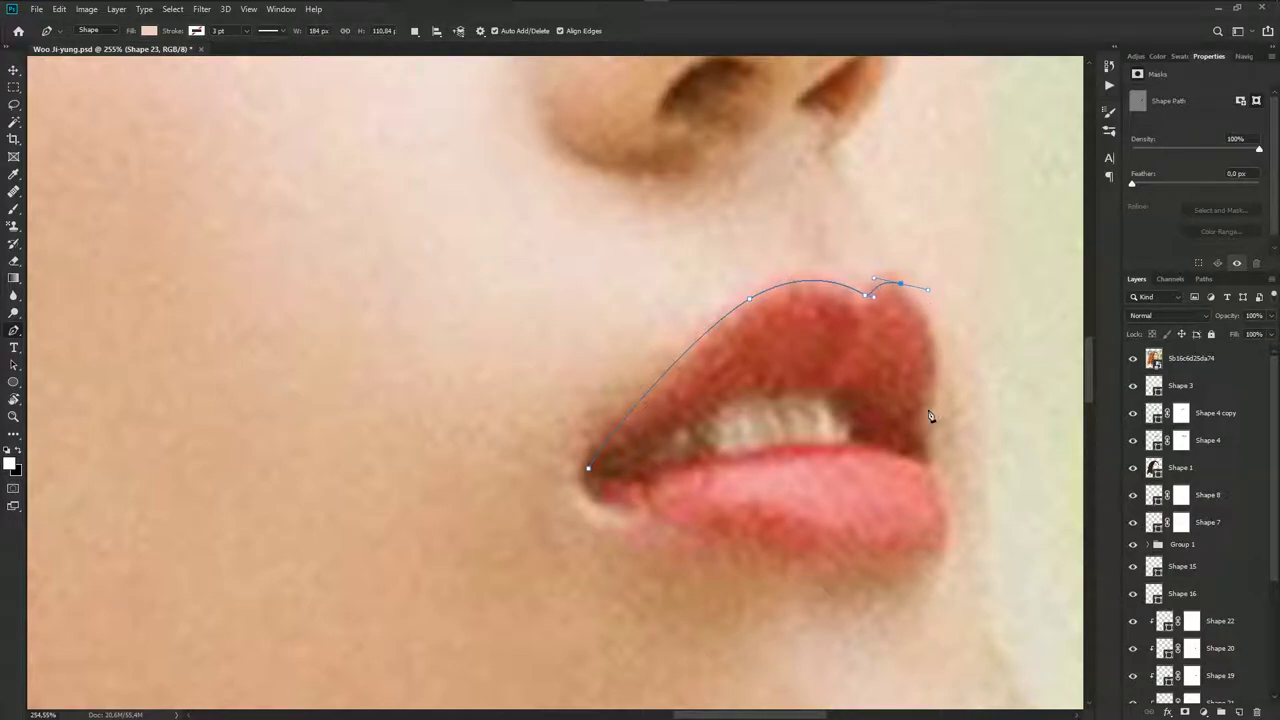
drag(921, 423, 891, 471)
drag(947, 535, 937, 575)
drag(719, 534, 637, 516)
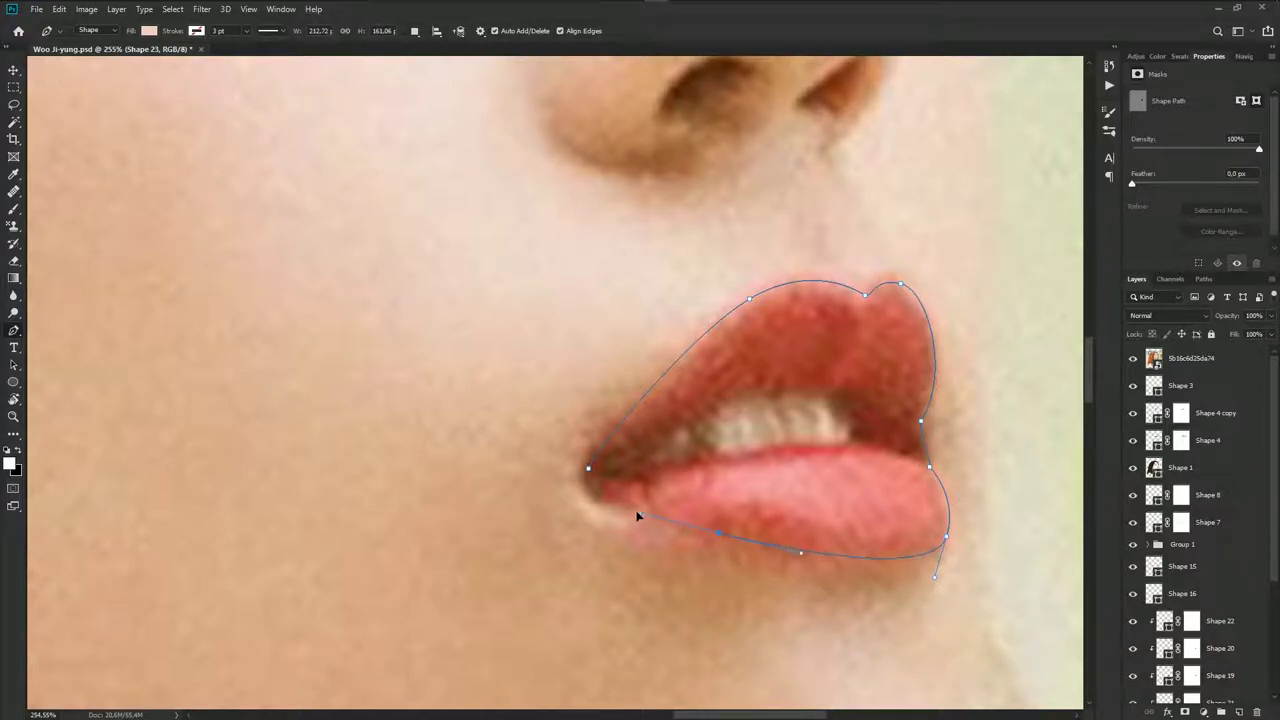
click(588, 470)
click(589, 474)
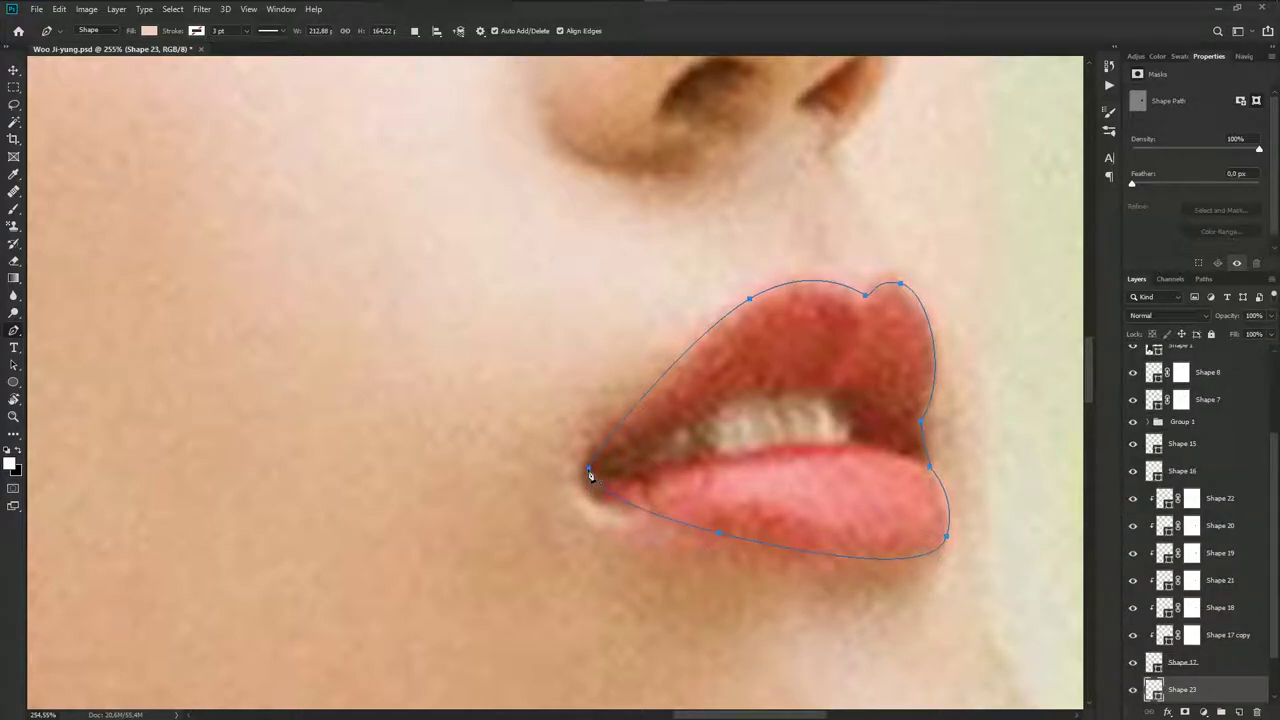
drag(590, 476, 593, 434)
scroll(1200, 520, down, 2)
key(i)
Fill the lip shape with coral pink sampled from the photo, then hide the photo
double_click(1154, 634)
click(817, 491)
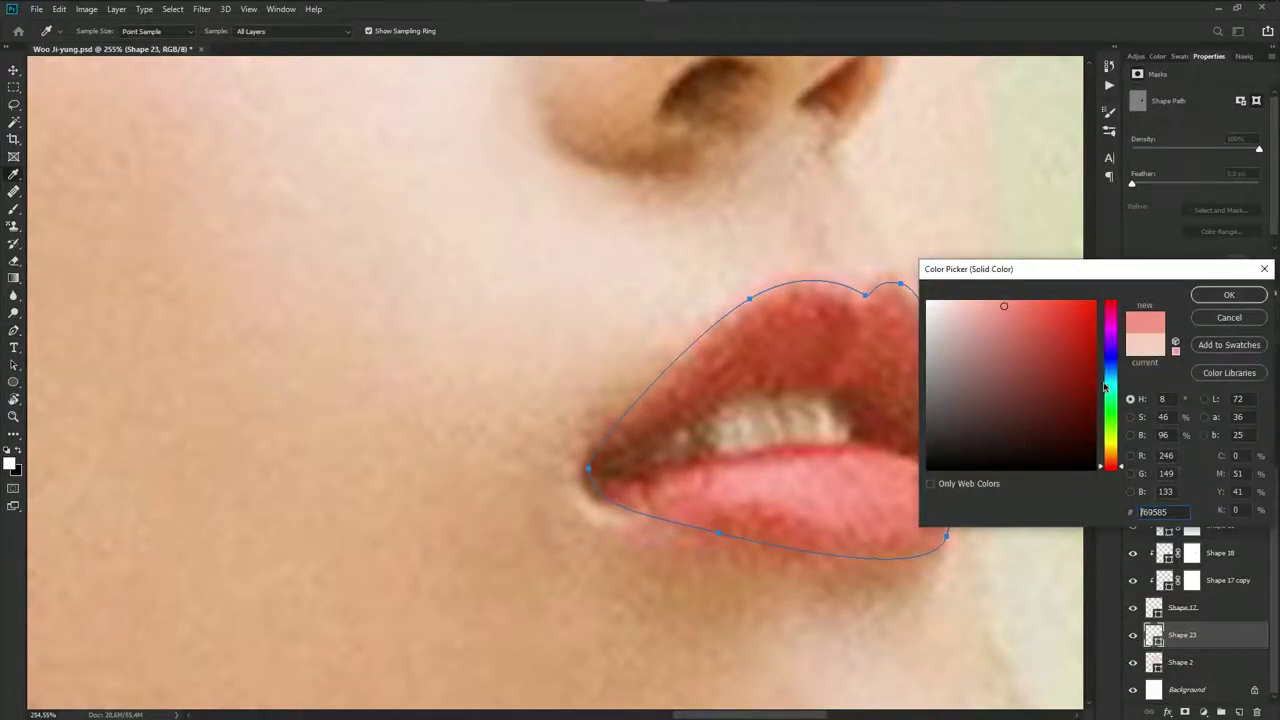
click(810, 490)
click(1229, 295)
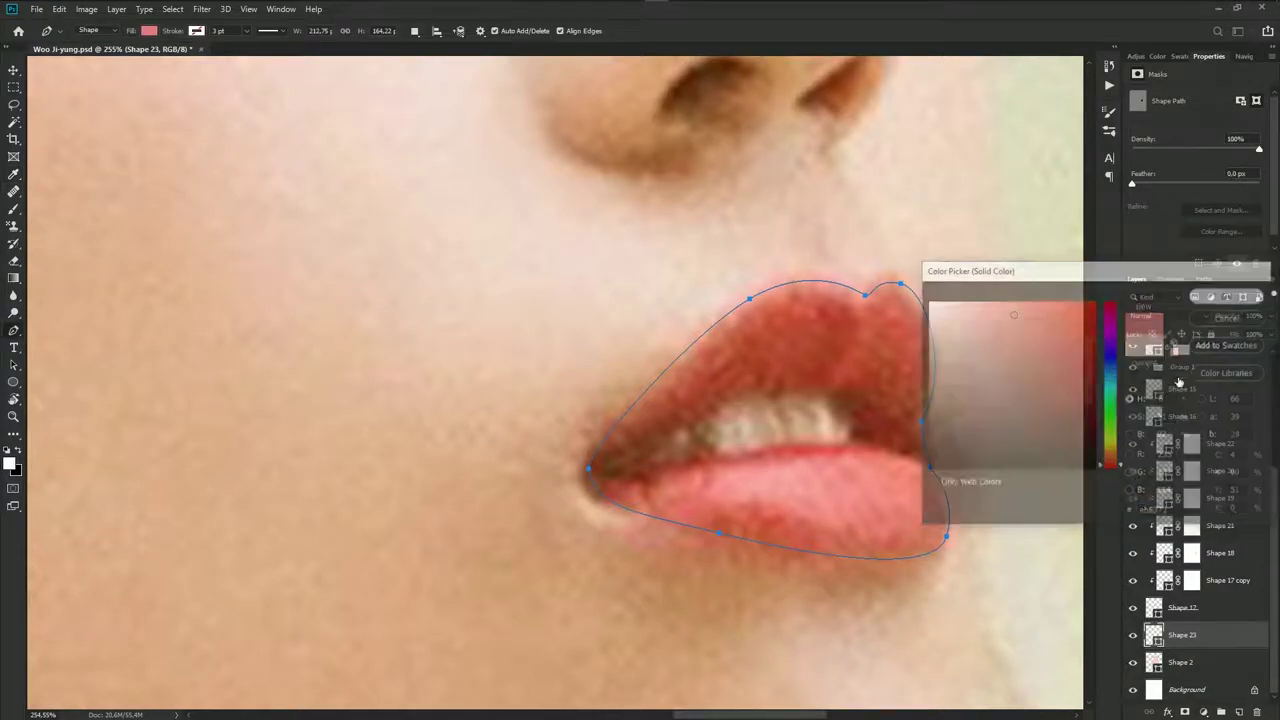
scroll(1180, 450, up, 2)
key(ctrl+plus)
scroll(1133, 368, up, 1)
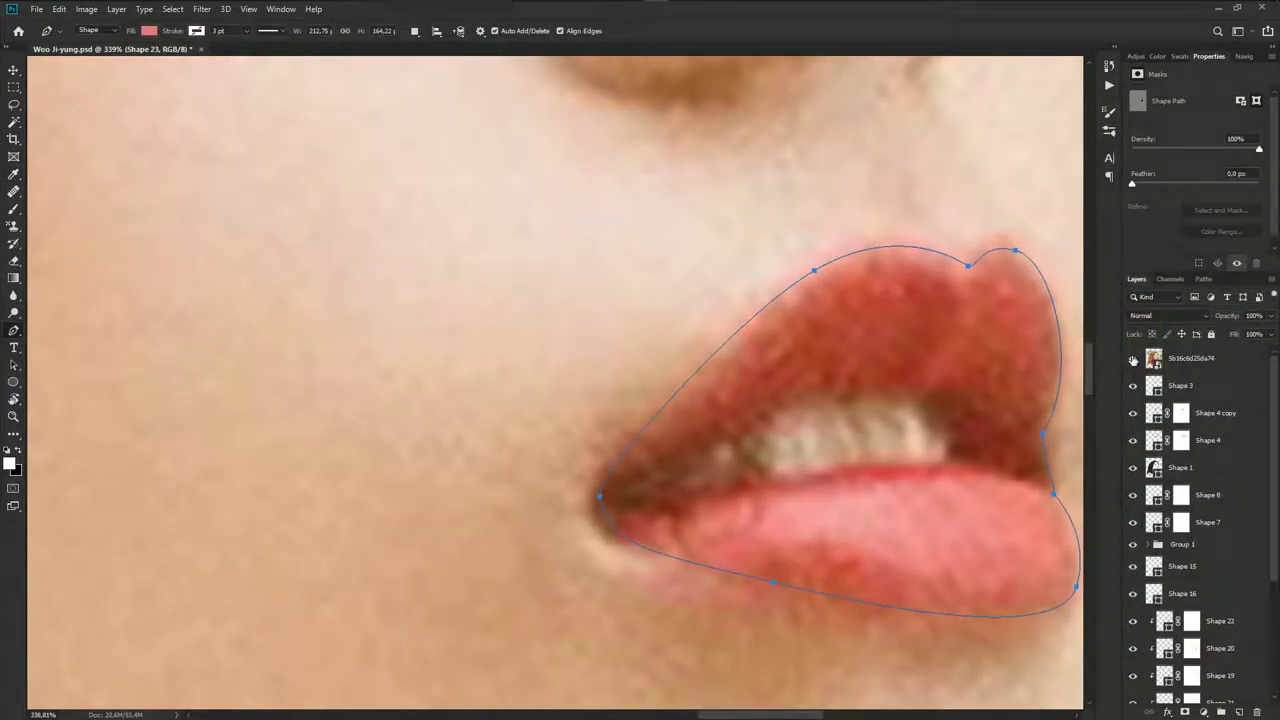
click(1133, 358)
Switch the side panel to Adjustments and enlarge the layers list
scroll(845, 428, down, 3)
scroll(845, 428, down, 3)
scroll(845, 428, down, 1)
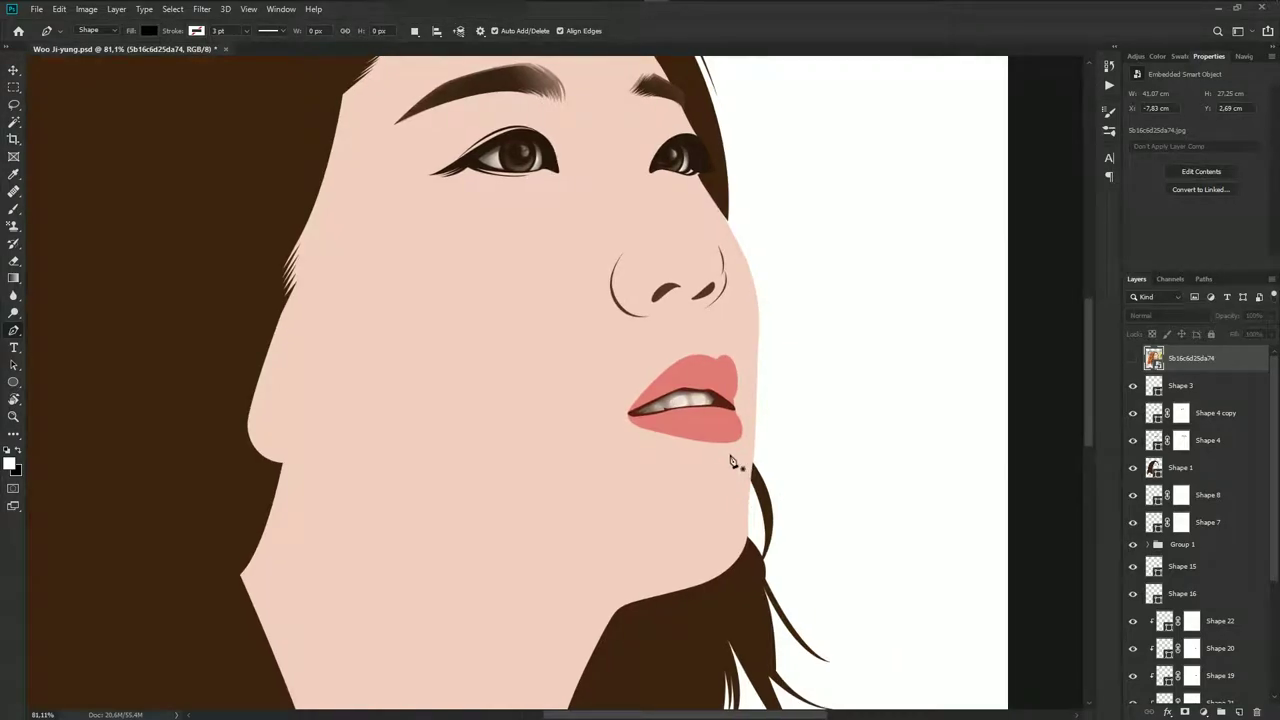
scroll(714, 417, up, 5)
scroll(714, 417, up, 2)
scroll(1172, 594, down, 3)
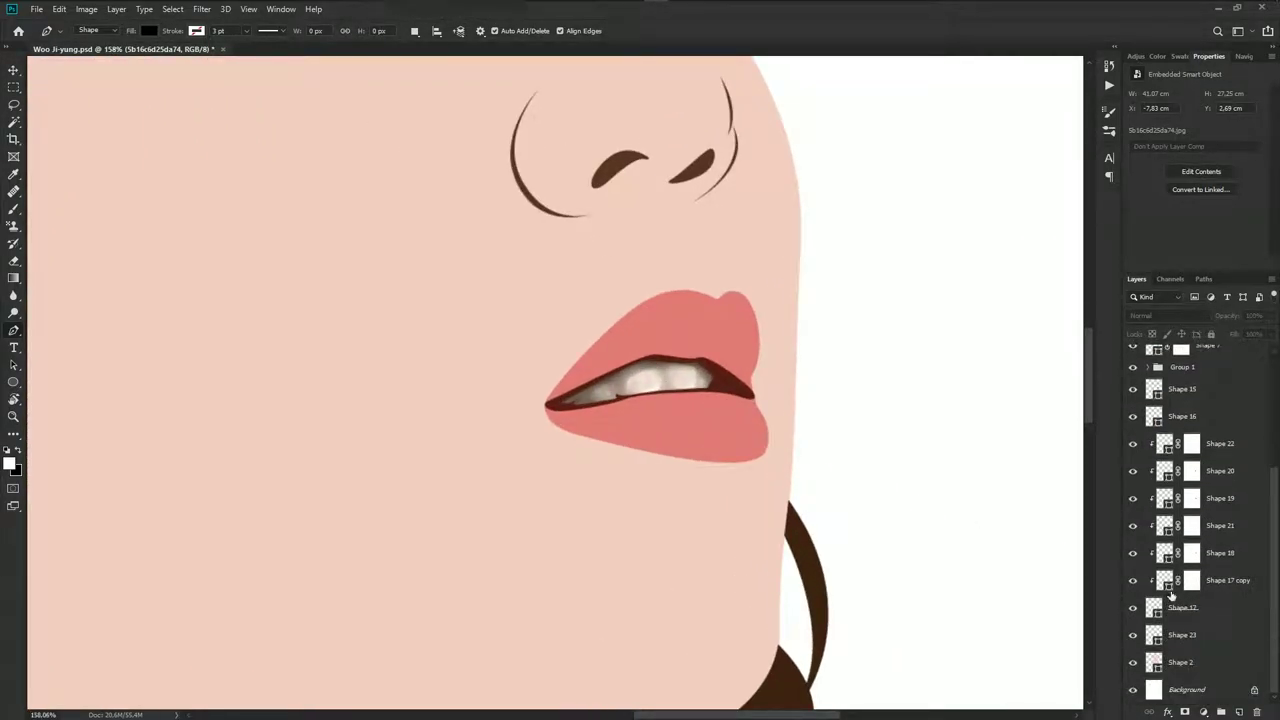
click(1157, 57)
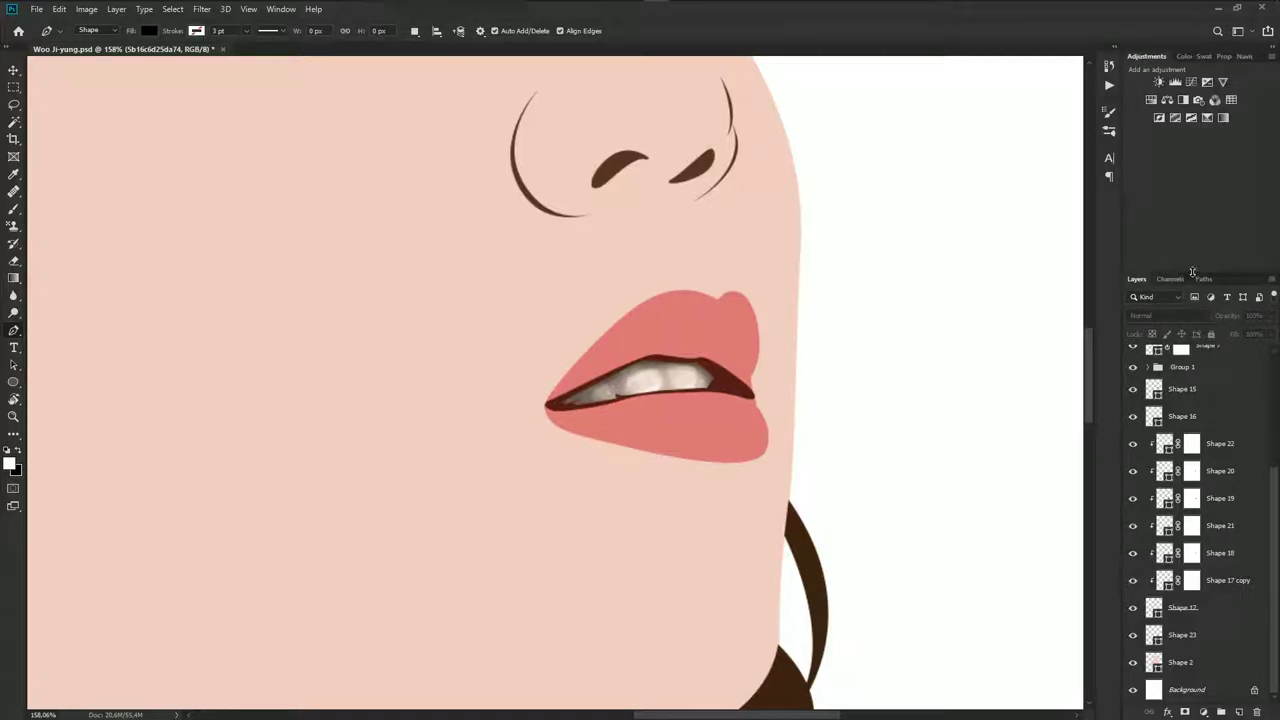
drag(1191, 272, 1224, 128)
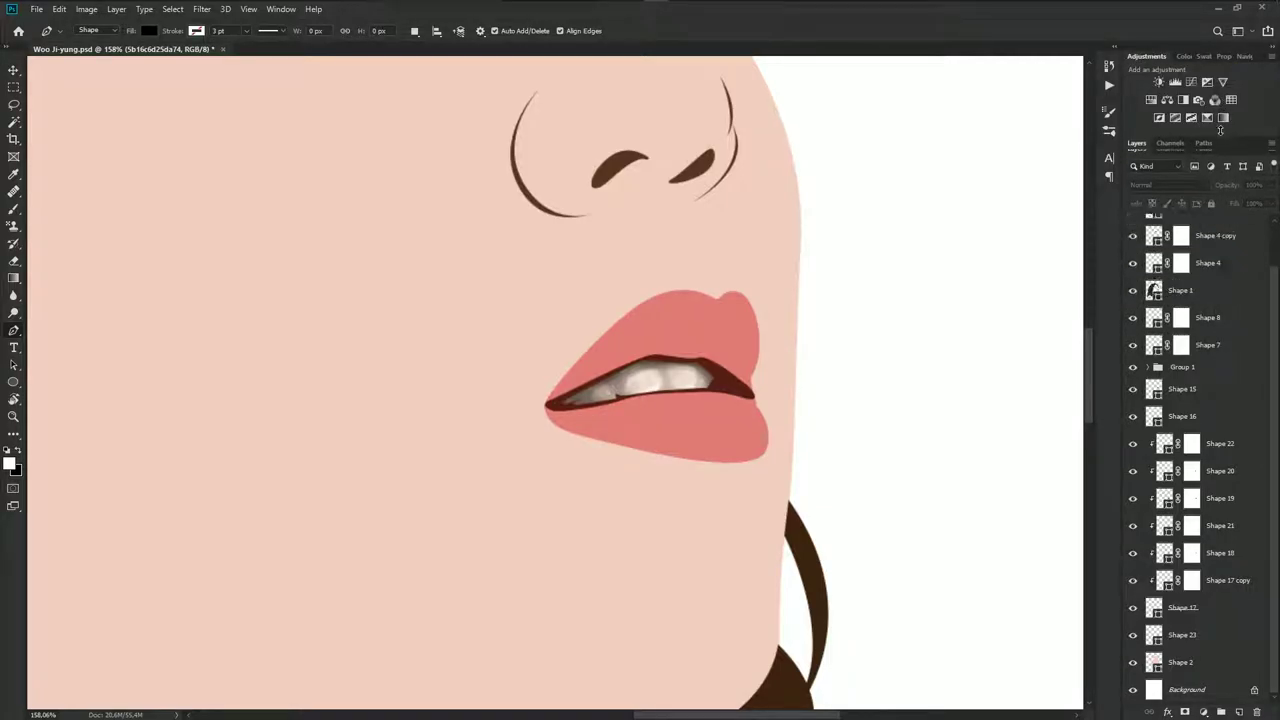
Duplicate the lip shape, clip the copy to it, and fill it darker coral-red #e9775c
click(1190, 640)
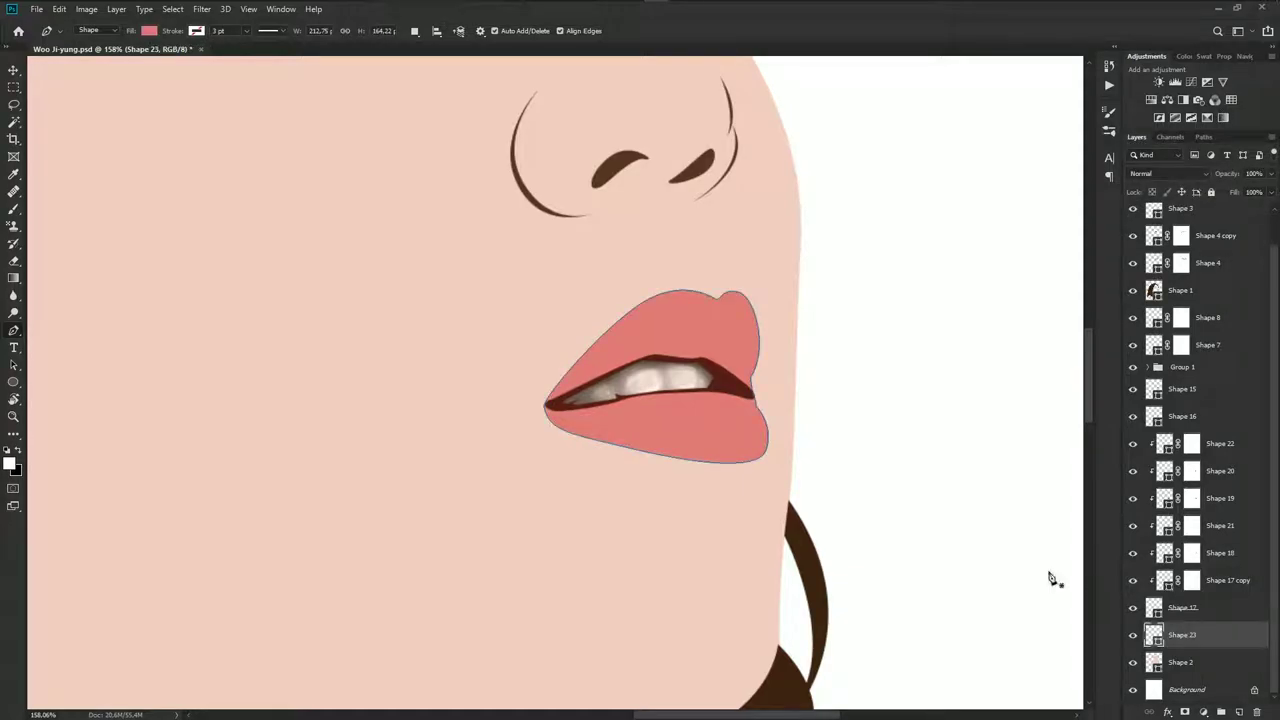
key(ctrl+j)
key(ctrl+alt+g)
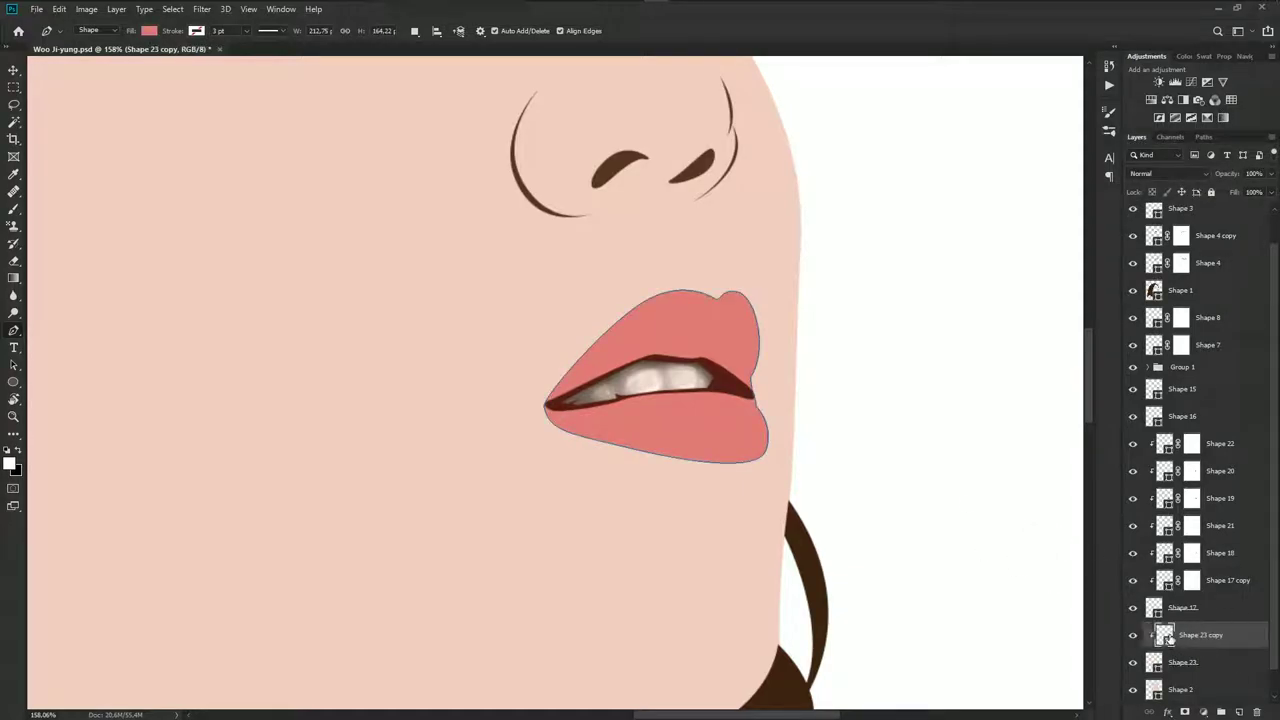
scroll(1118, 262, up, 1)
click(1133, 216)
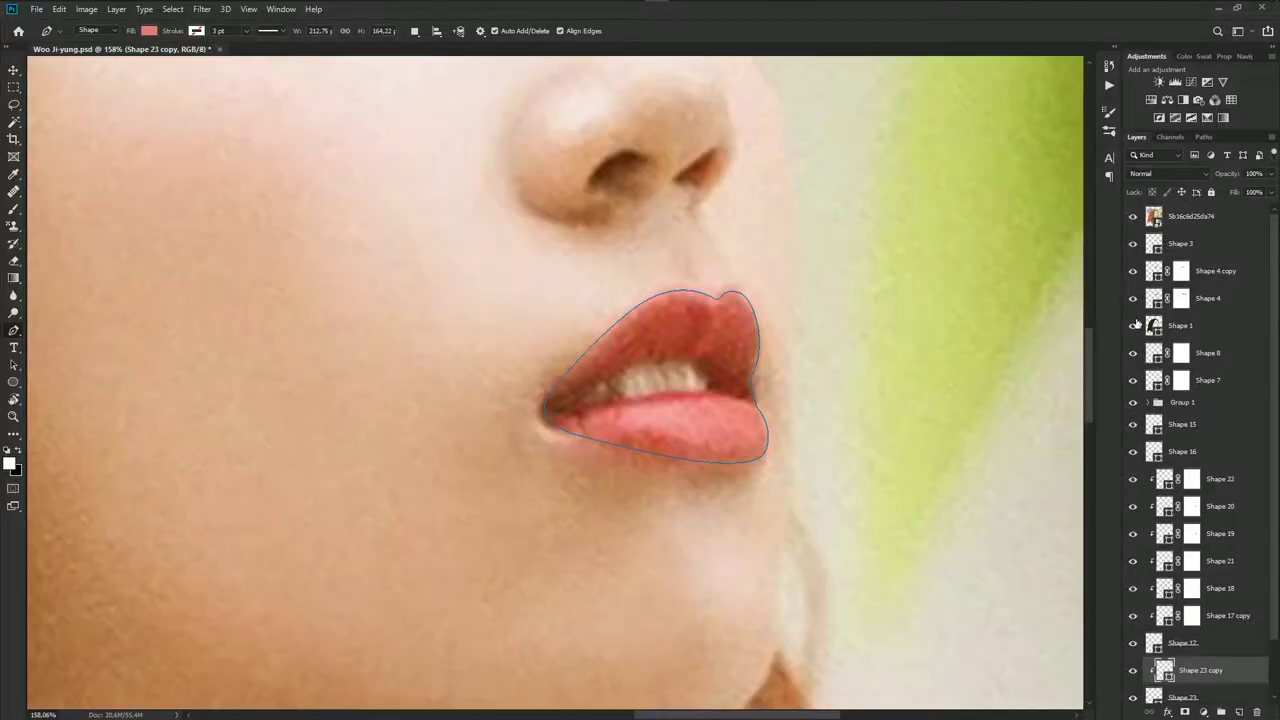
double_click(1166, 673)
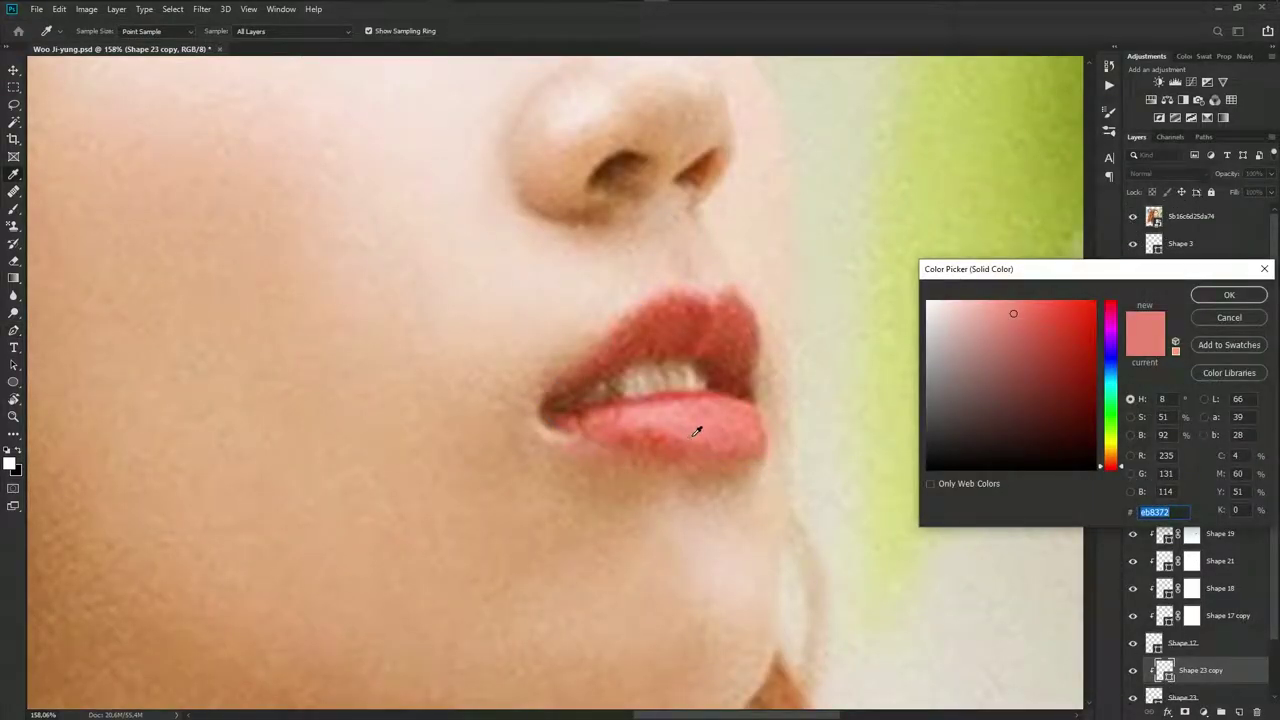
click(697, 431)
click(746, 437)
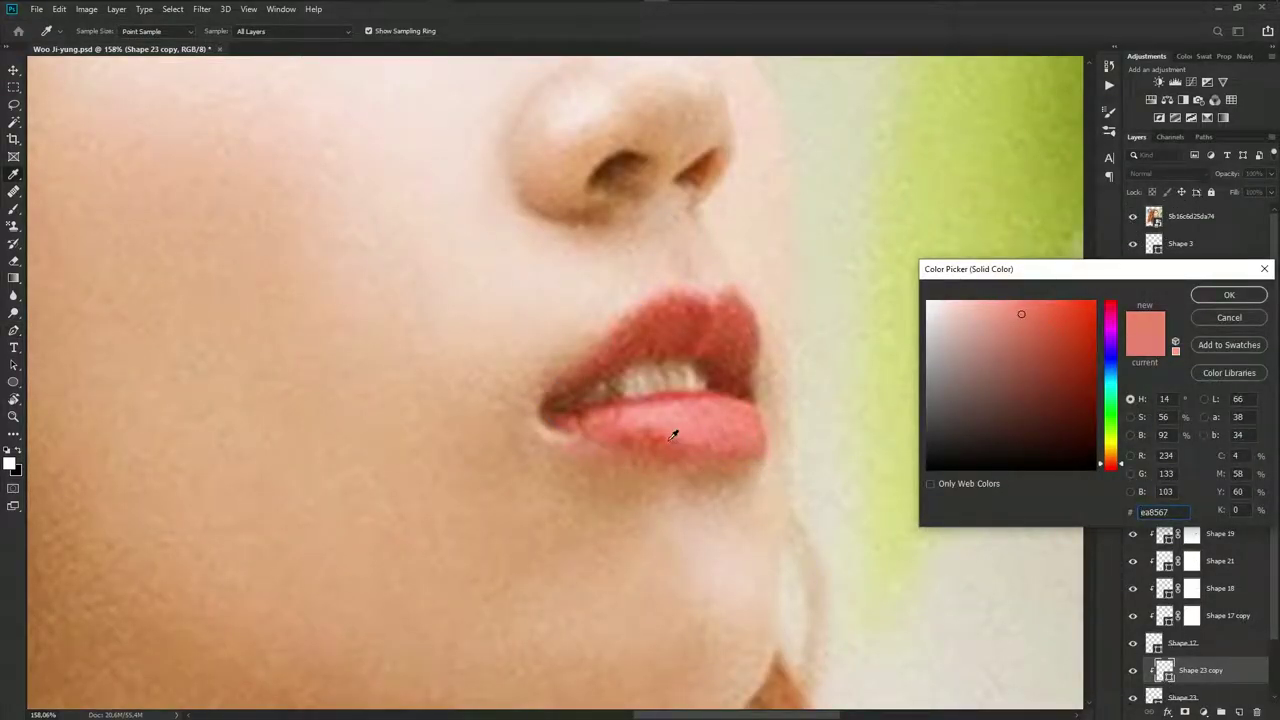
click(636, 429)
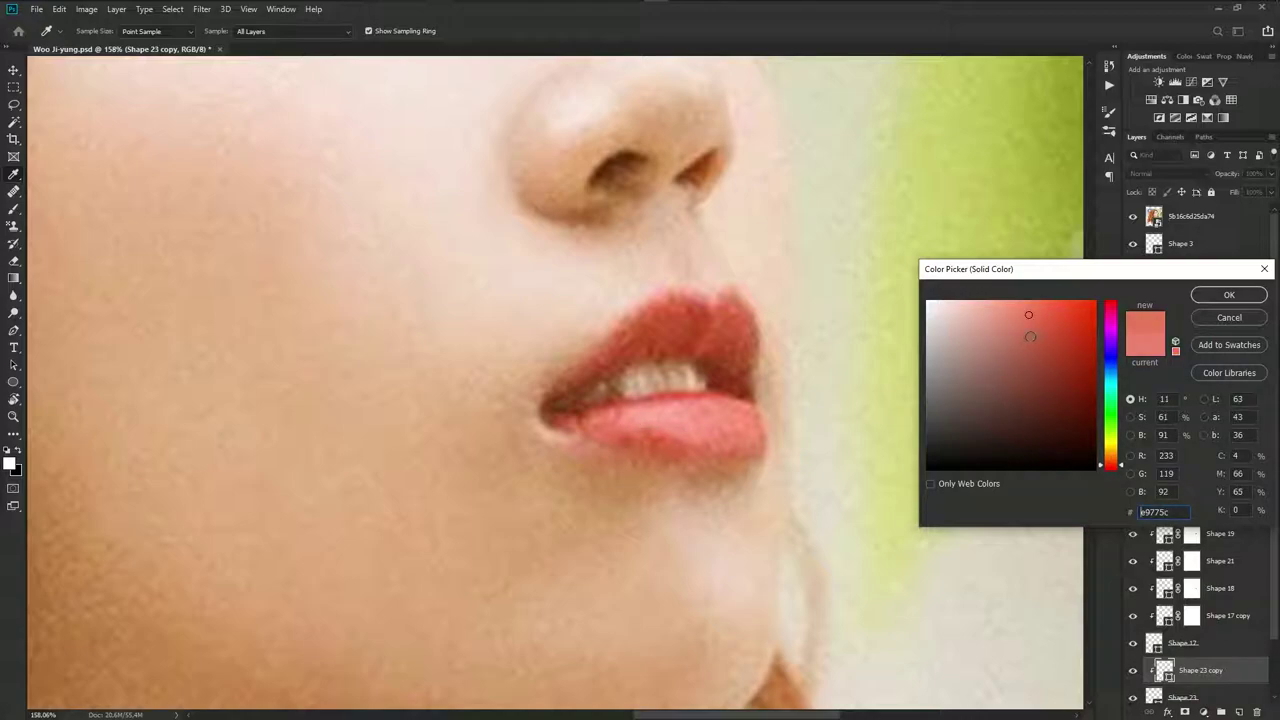
click(1030, 337)
Cut a highlight sub-path into the lower lip of the Shape 23 copy
click(1229, 295)
click(1133, 216)
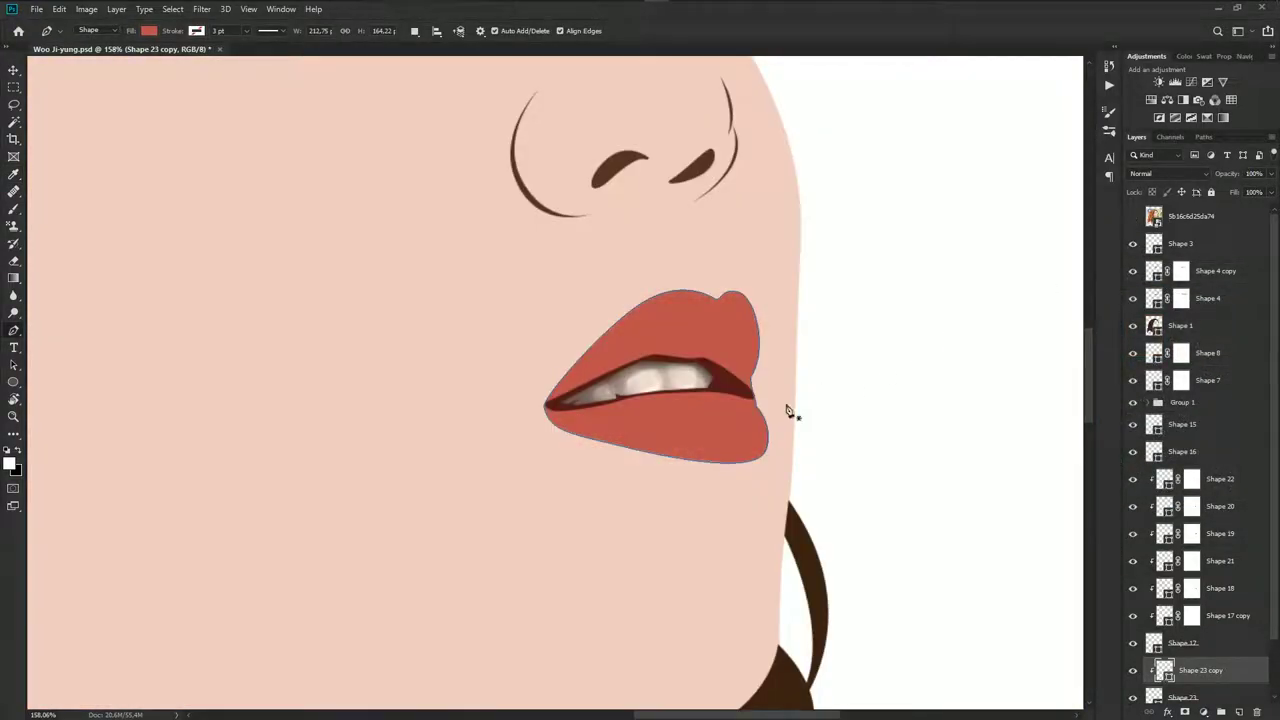
scroll(683, 447, up, 2)
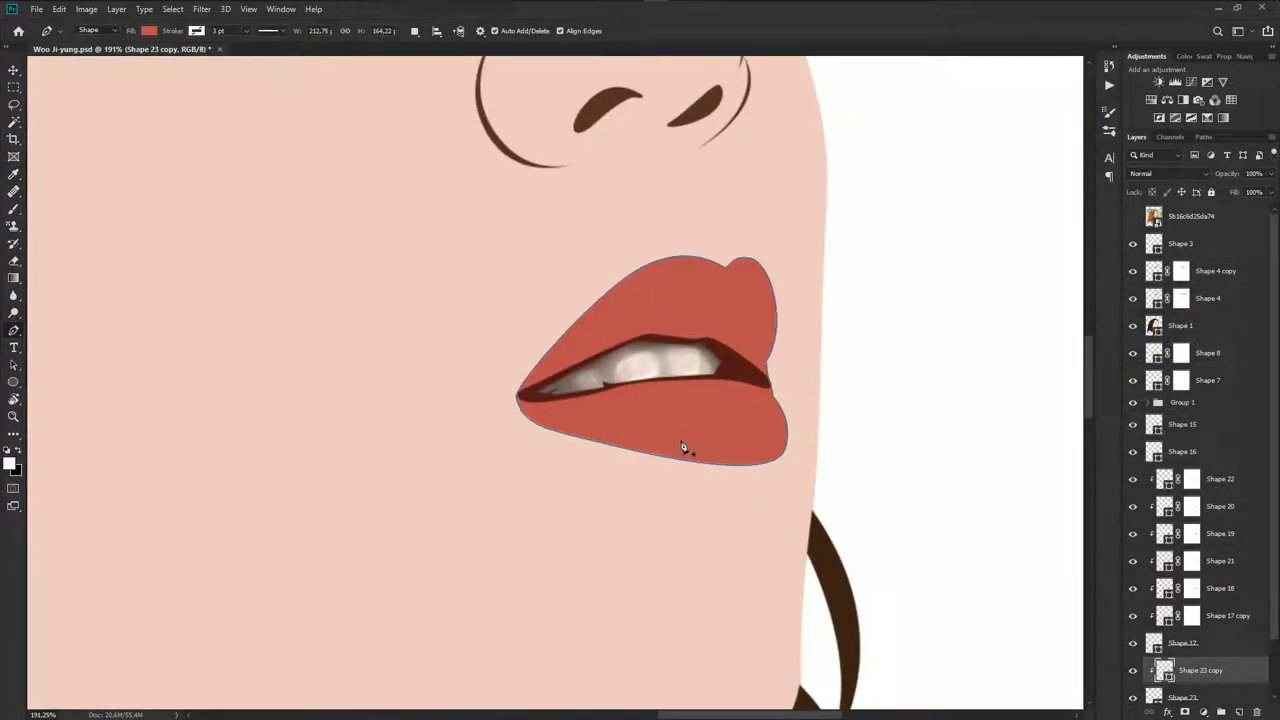
click(1133, 216)
scroll(640, 400, up, 2)
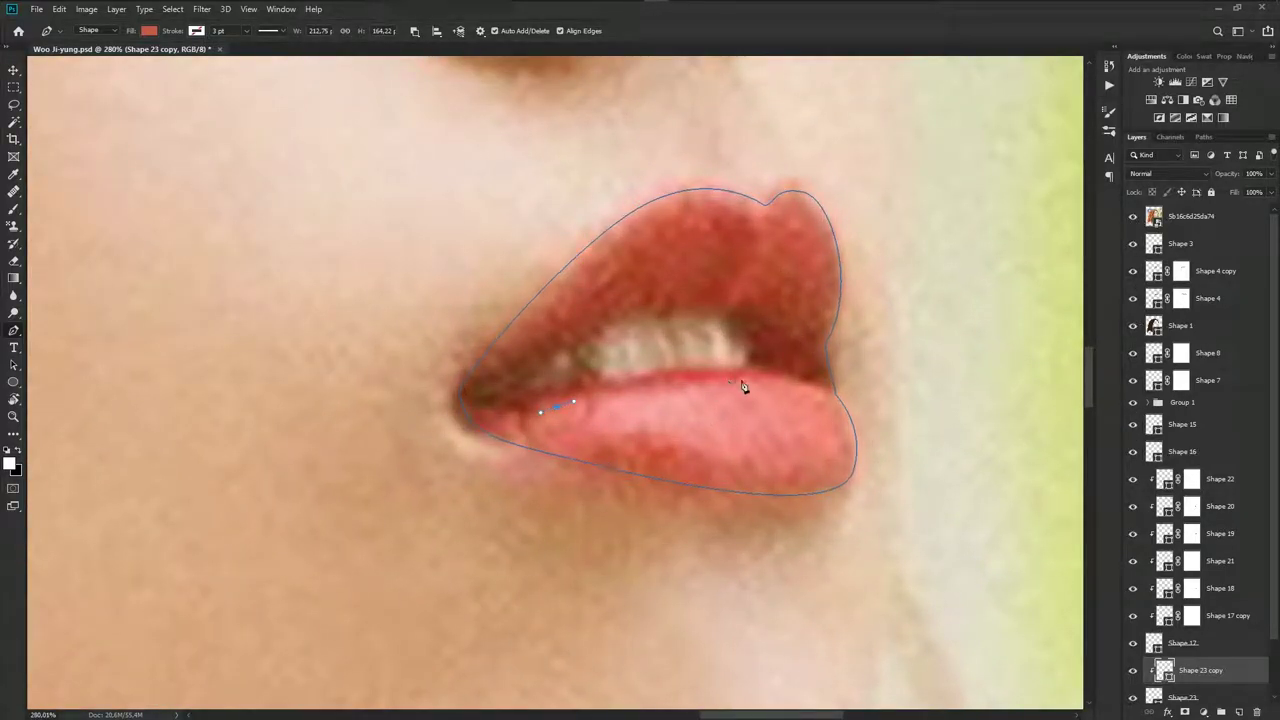
drag(787, 386, 843, 398)
drag(800, 460, 741, 473)
drag(549, 423, 515, 436)
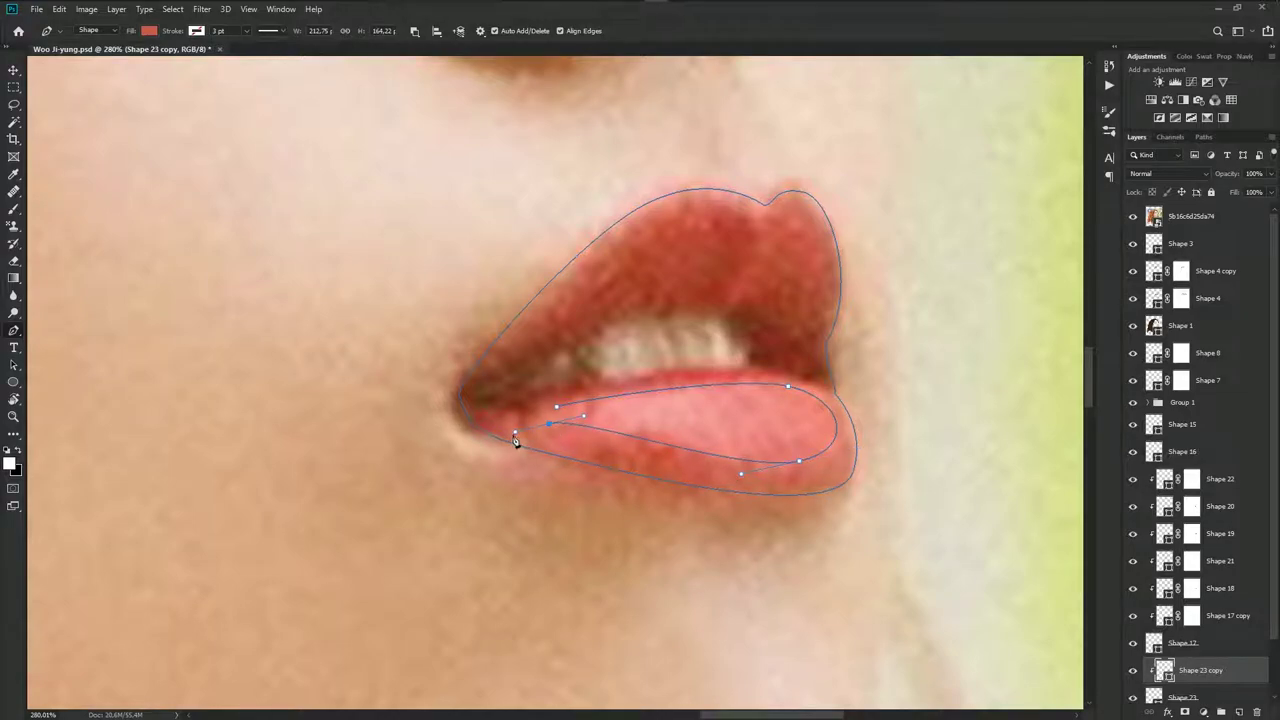
key(ctrl+z)
click(557, 408)
drag(603, 428, 569, 427)
click(557, 414)
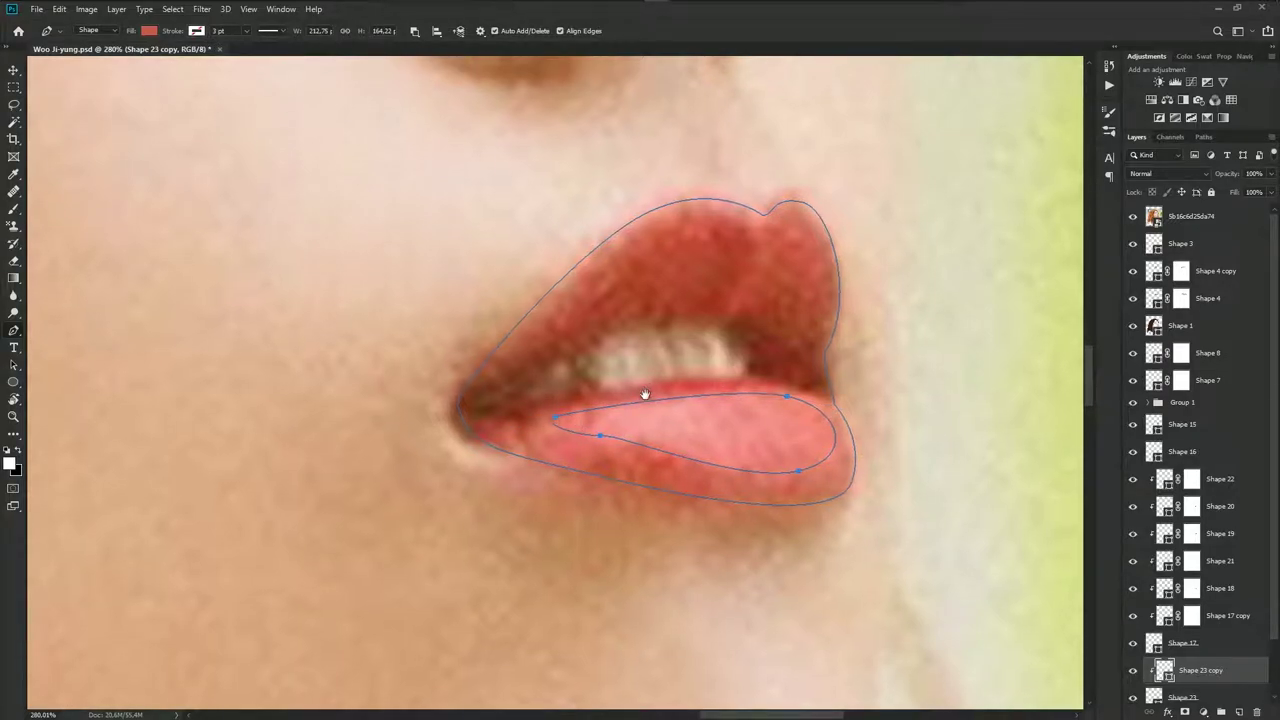
Trace a highlight sub-path along the upper lip edge, then hide the reference photo
scroll(646, 391, up, 2)
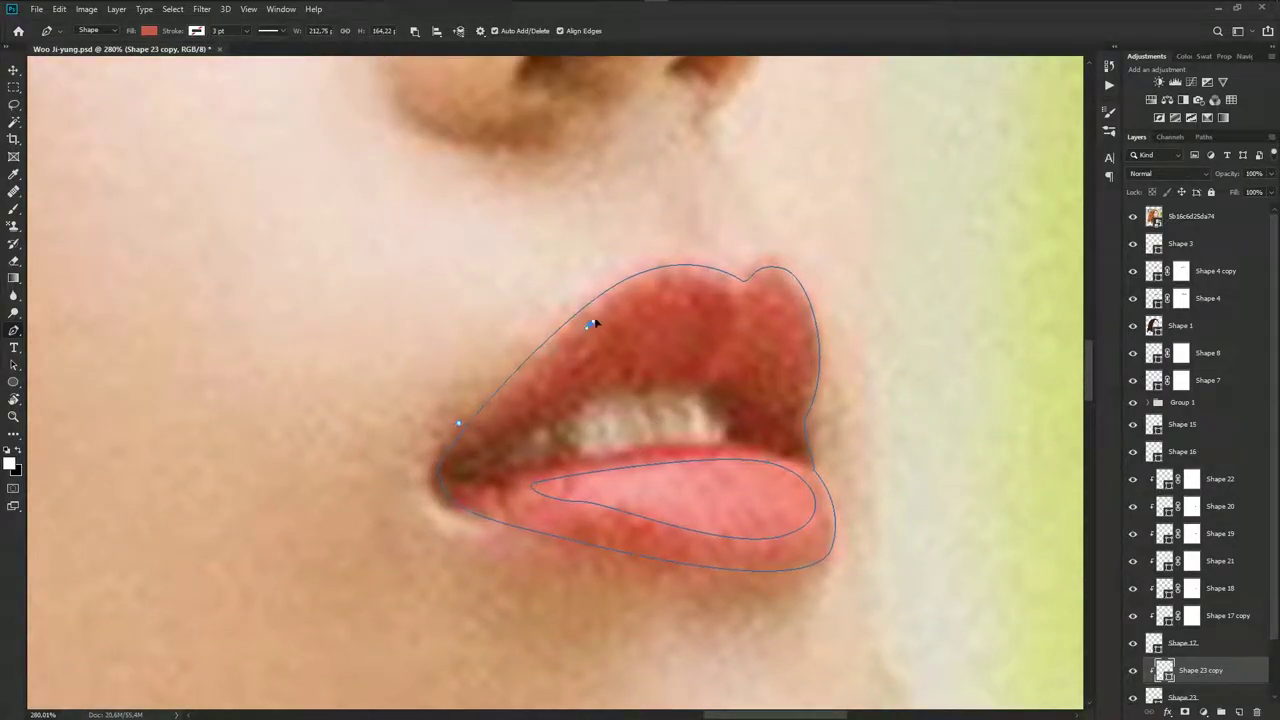
drag(701, 278, 809, 300)
click(787, 251)
click(622, 258)
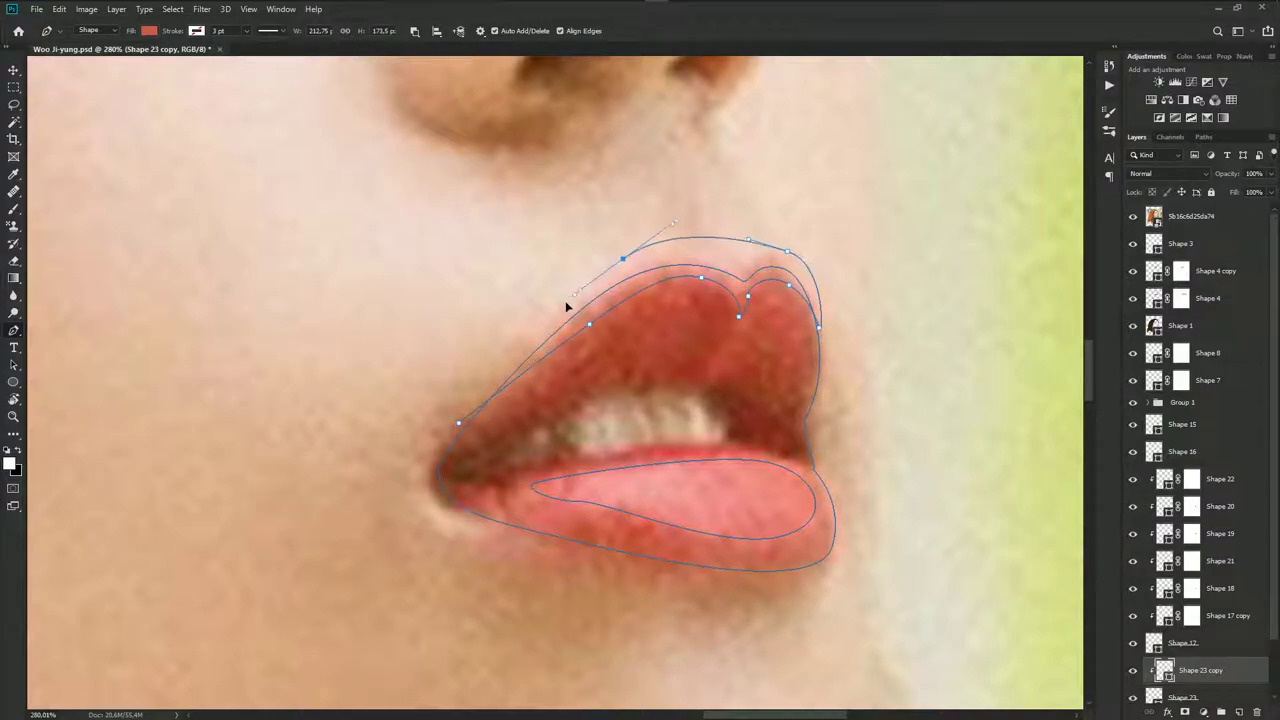
click(488, 386)
click(460, 424)
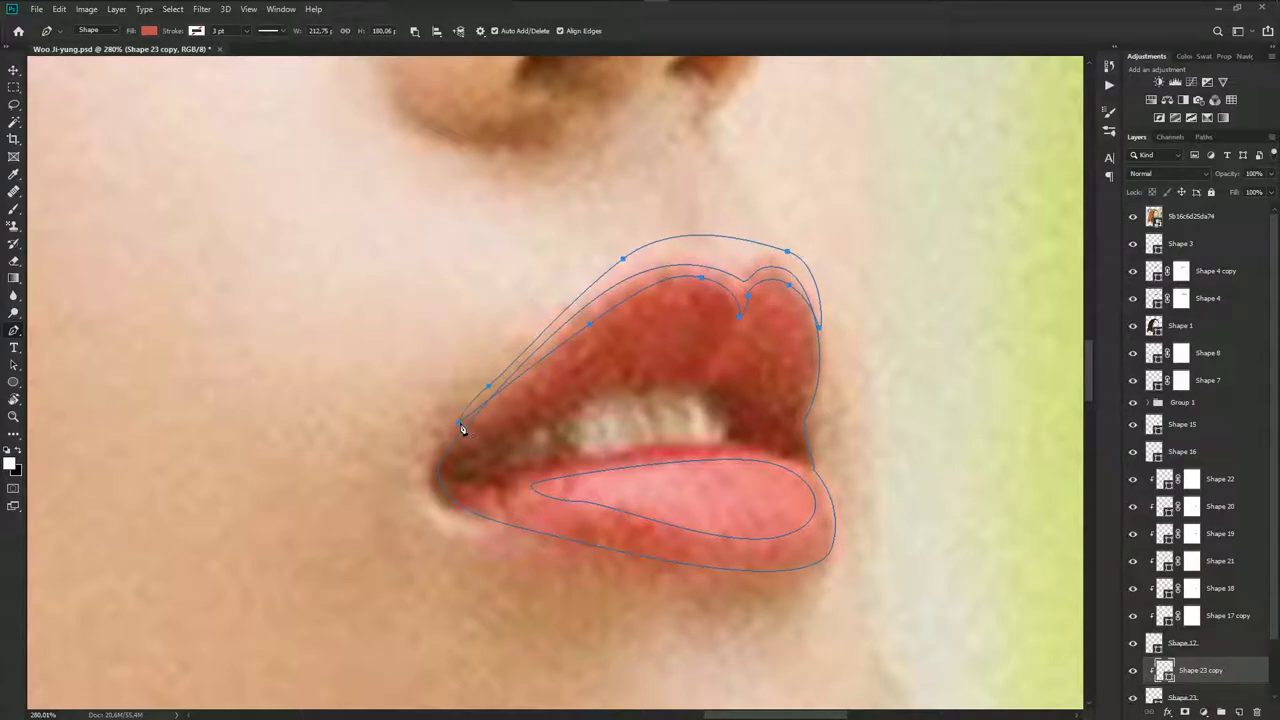
click(1132, 222)
scroll(800, 340, down, 2)
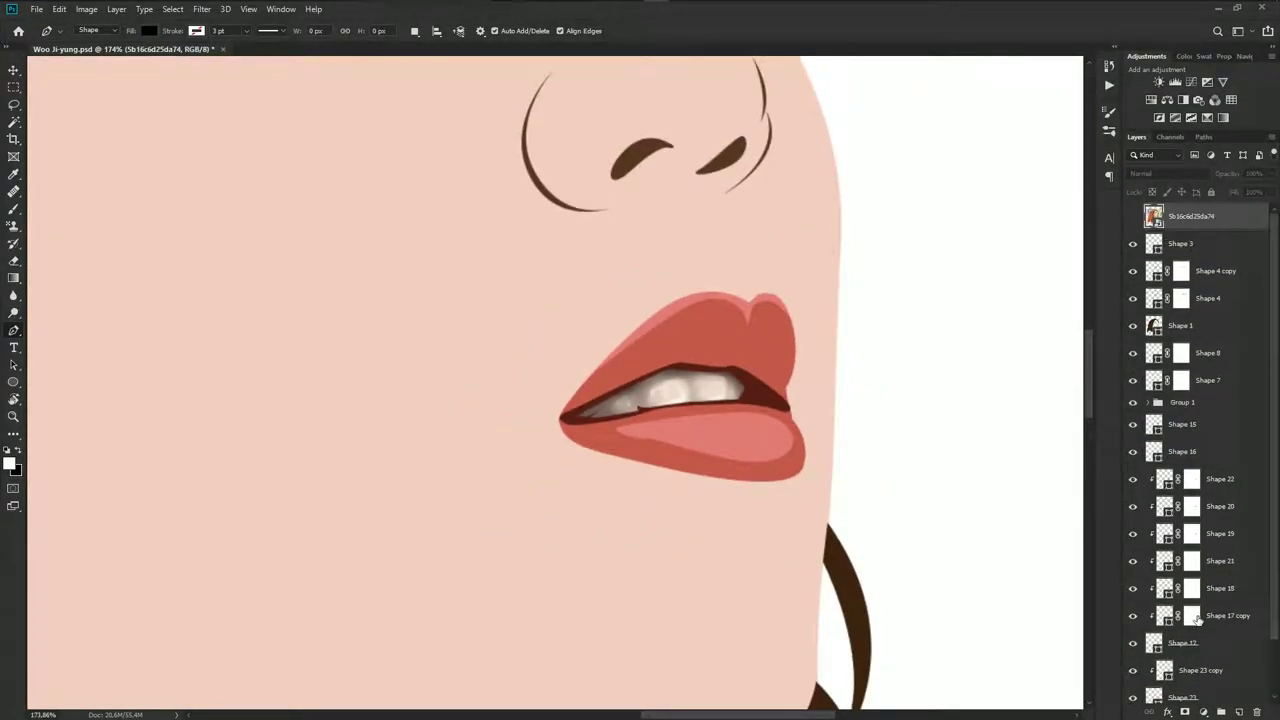
Paint the Shape 23 copy mask with a soft 50% brush along both lip highlight edges
scroll(1197, 618, down, 2)
click(1225, 607)
key(b)
scroll(709, 416, up, 1)
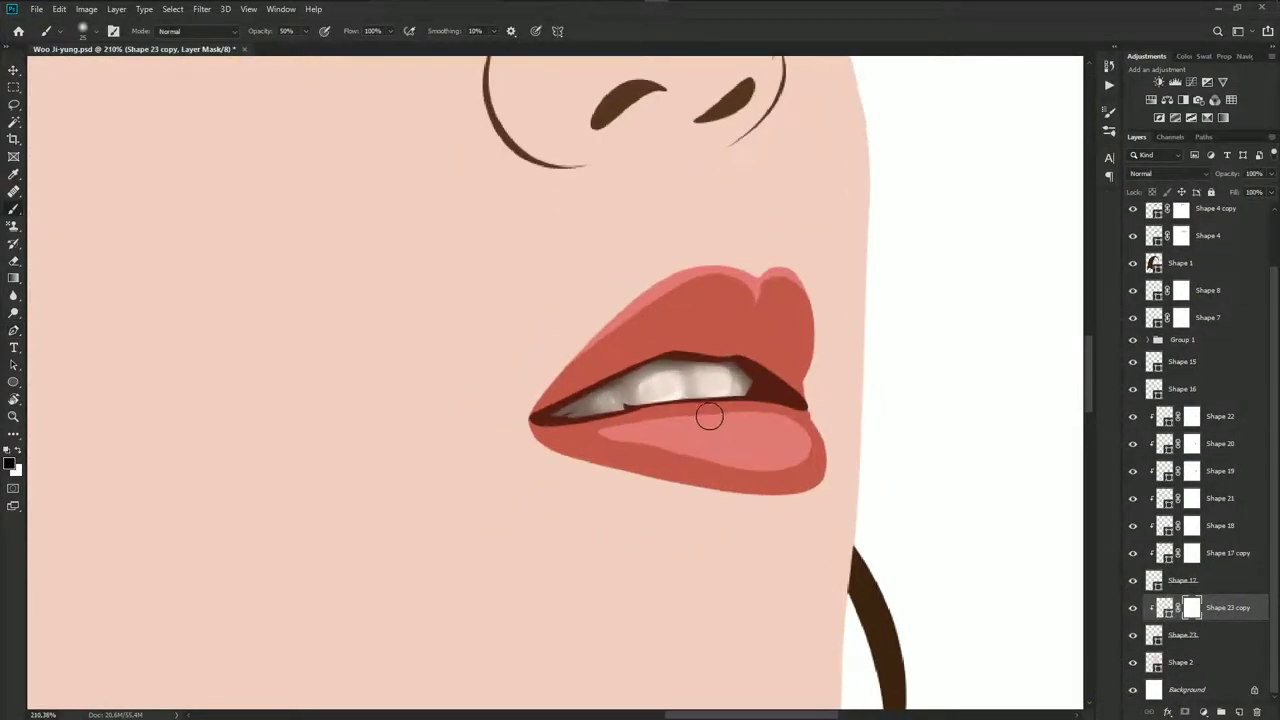
scroll(709, 416, up, 1)
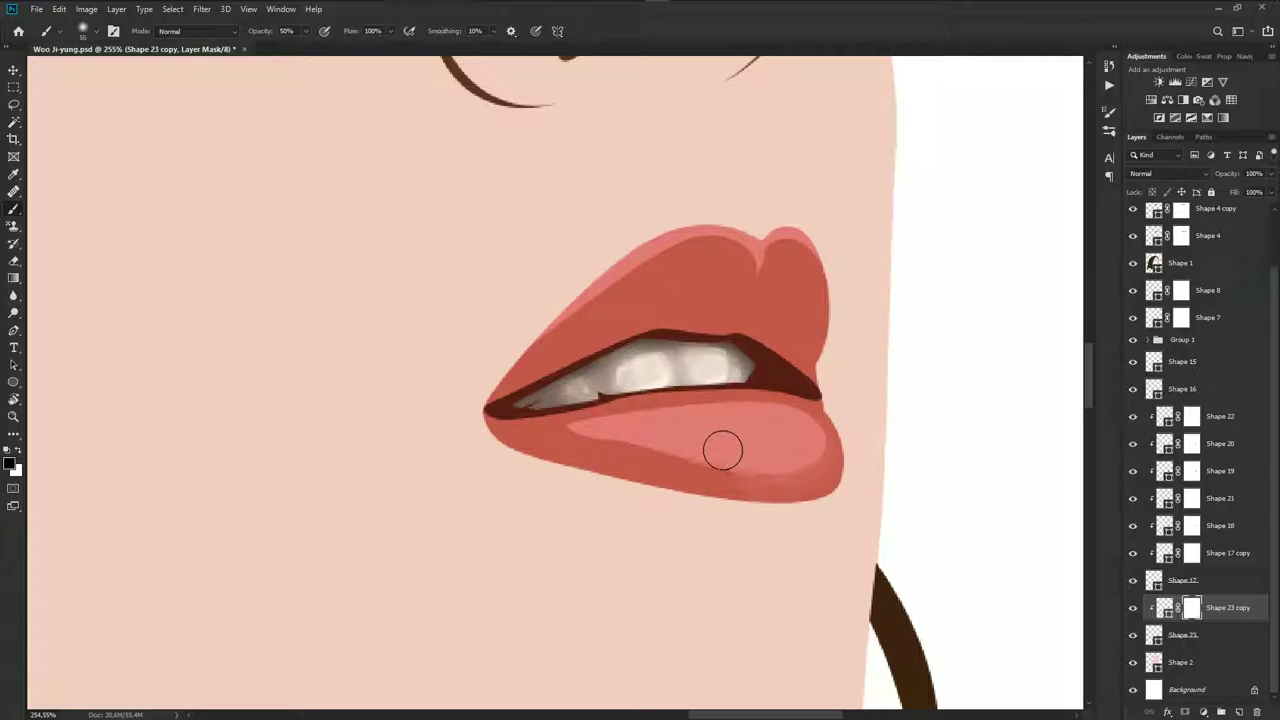
mouse_move(723, 450)
mouse_down()
mouse_move(831, 431)
mouse_move(553, 422)
mouse_up()
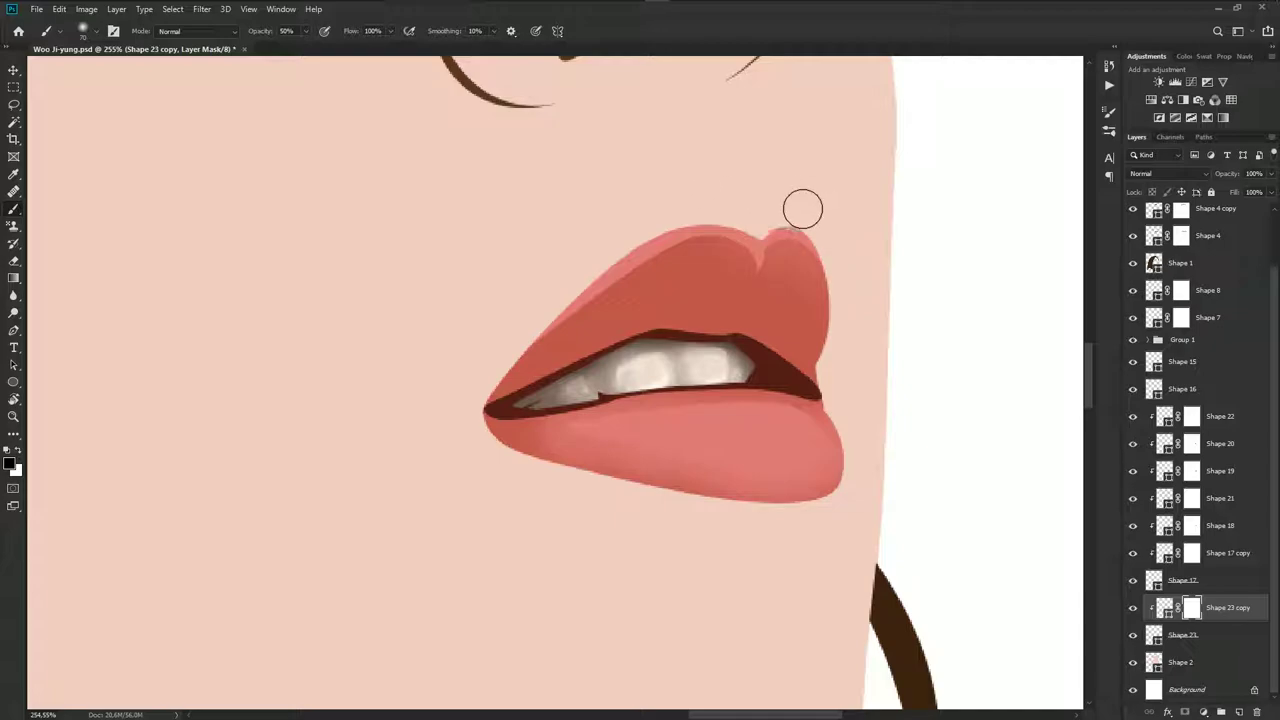
drag(803, 209, 577, 231)
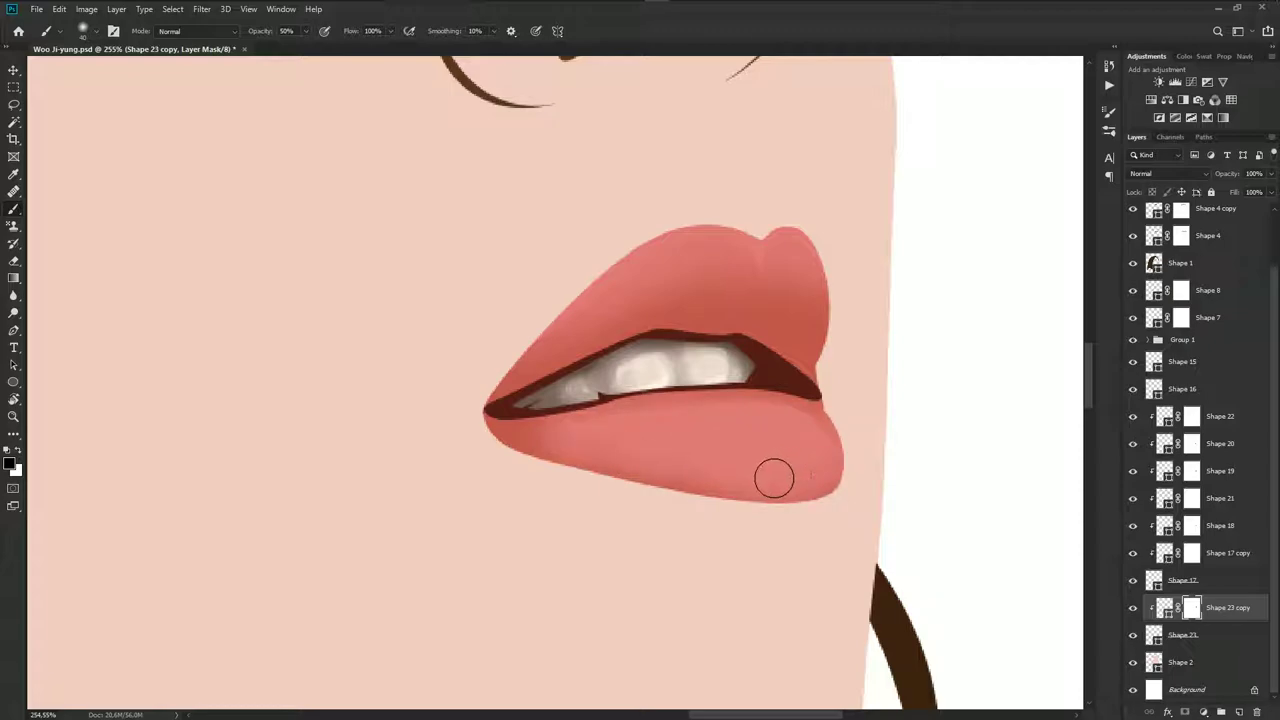
Brighten the left teeth by painting white on the mask, then show the reference photo
key(x)
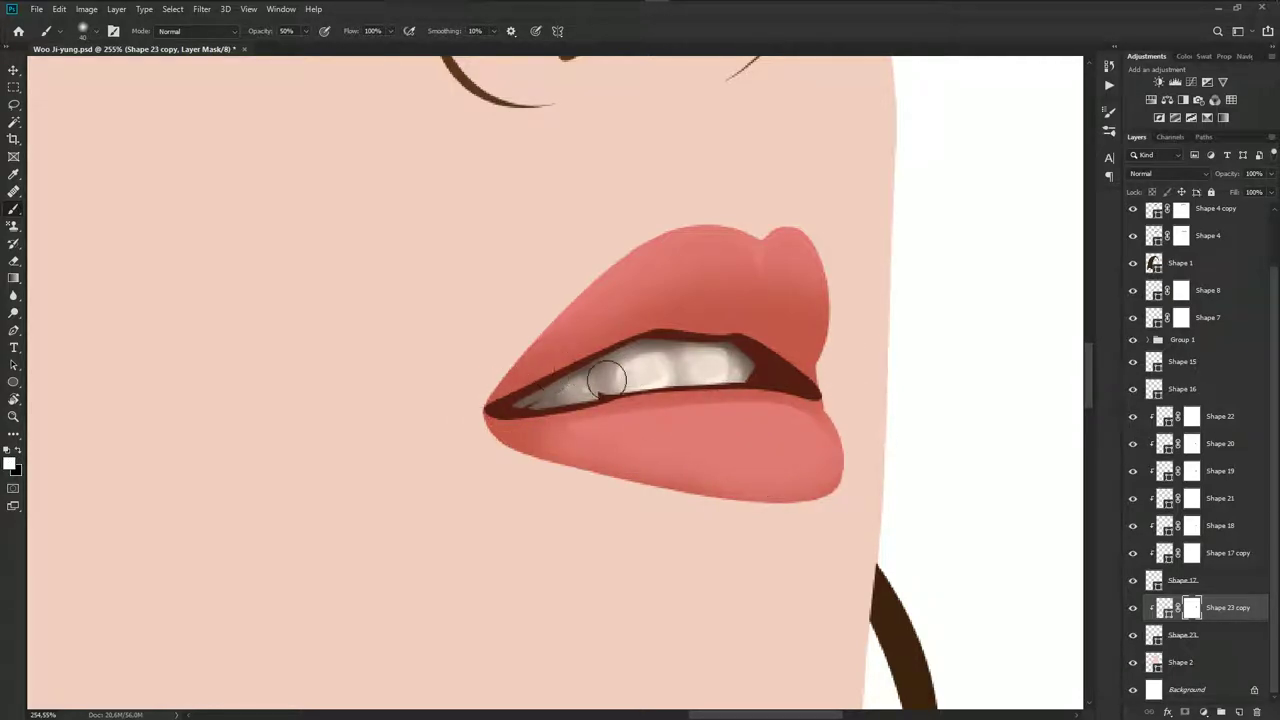
drag(610, 352, 533, 376)
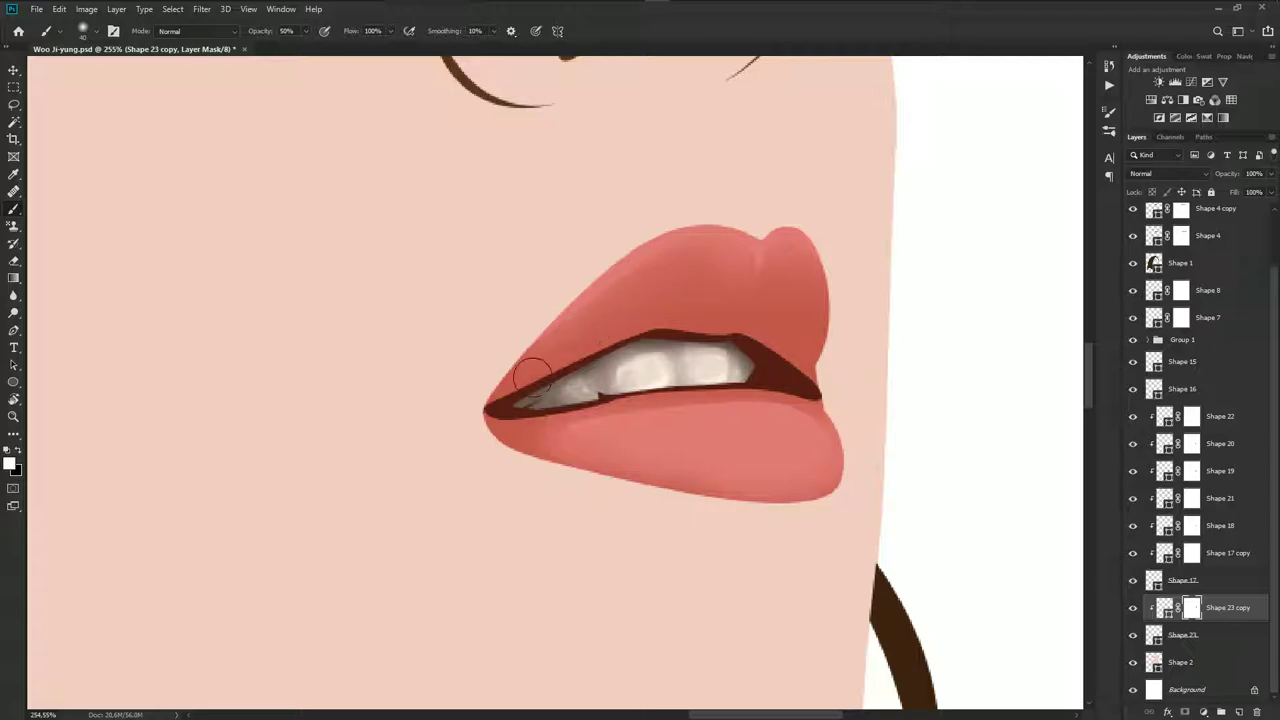
key(p)
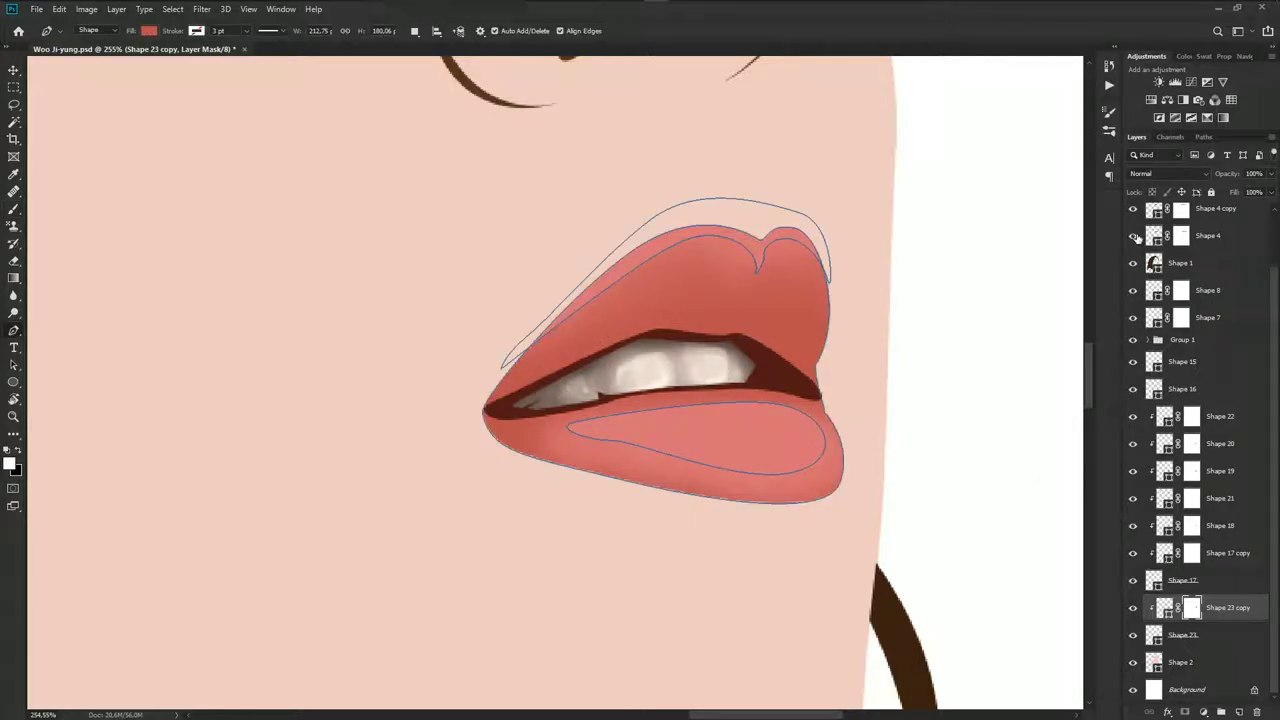
scroll(1137, 237, up, 3)
click(1133, 218)
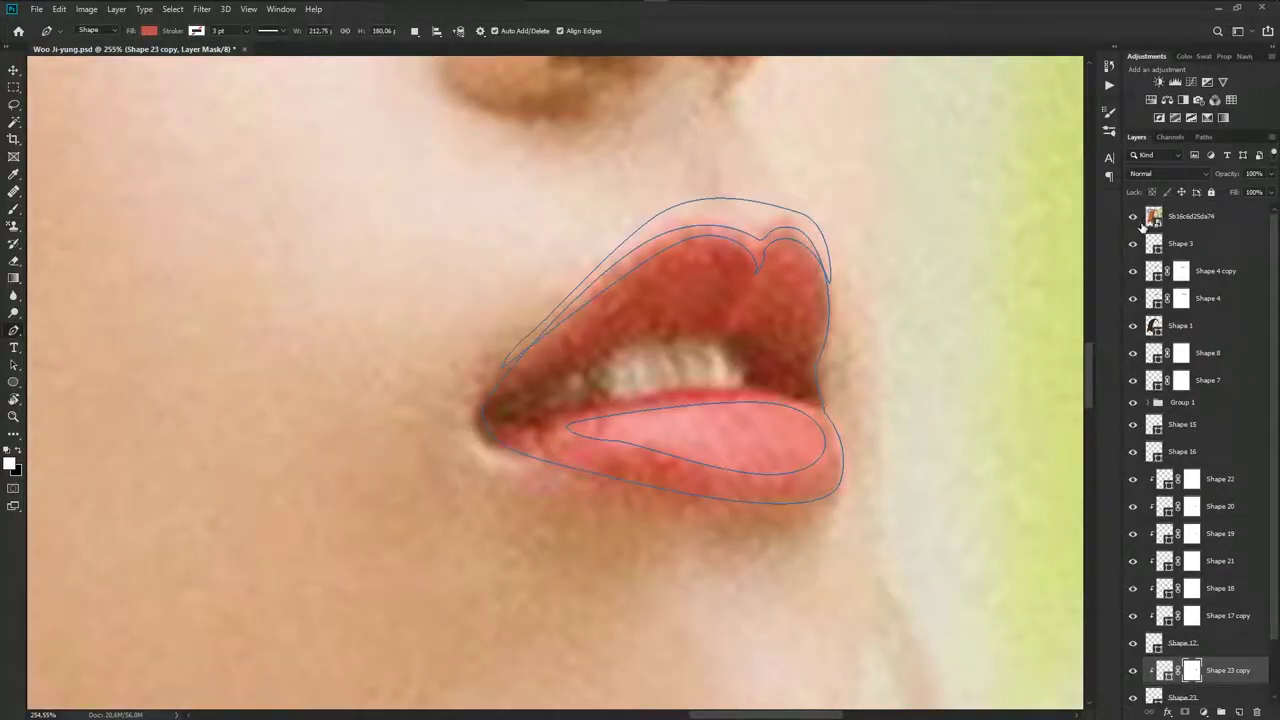
Pen-trace a new lip path from the right corner along the lower lip and inner lip line
scroll(754, 455, up, 1)
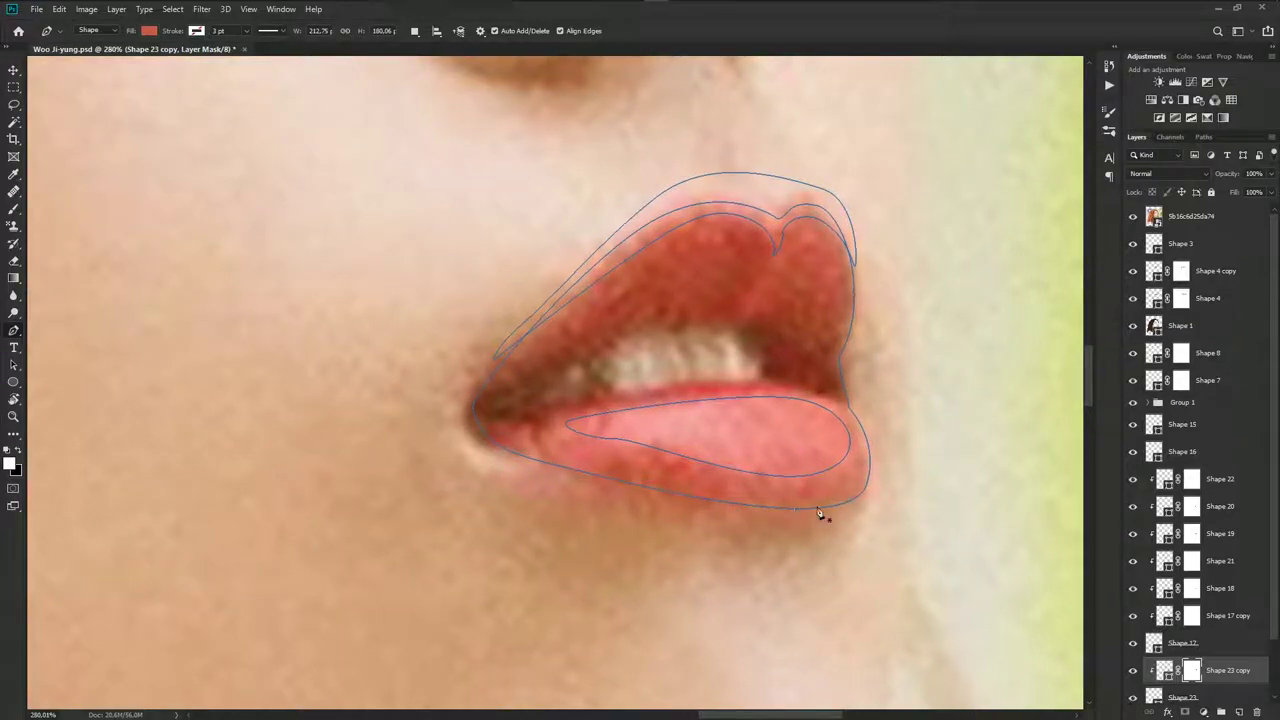
click(861, 378)
drag(866, 408, 868, 435)
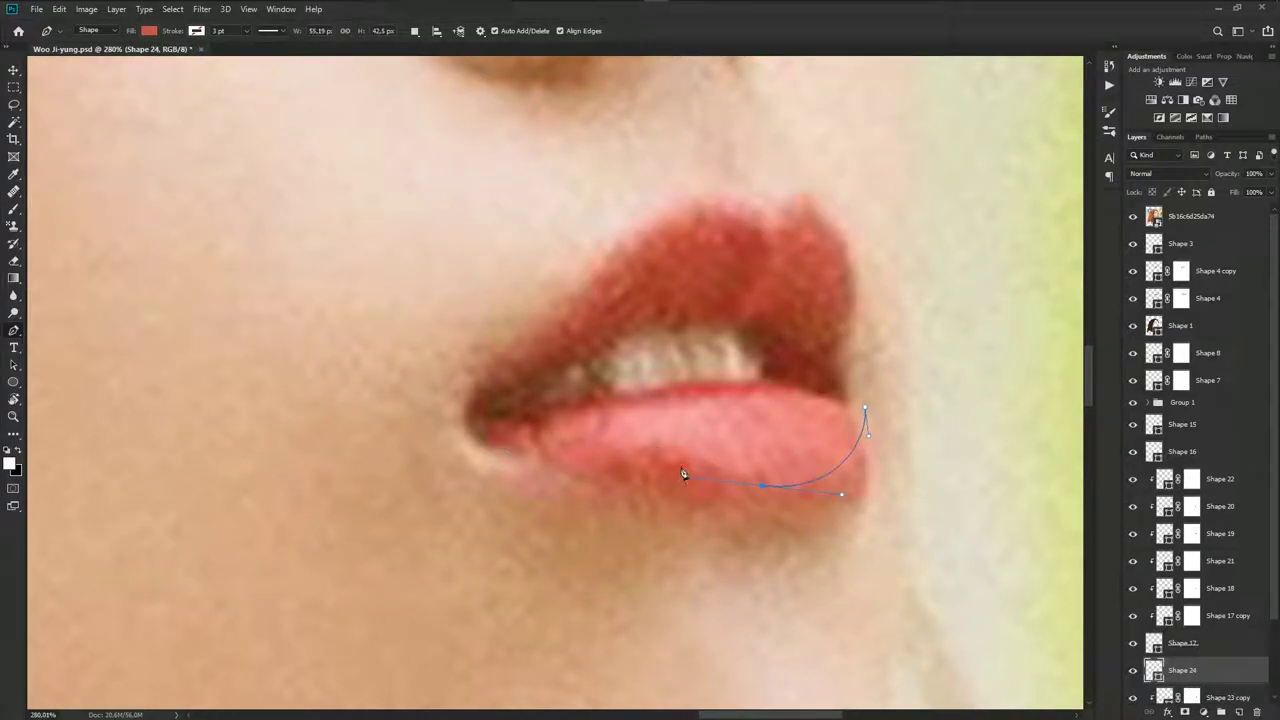
drag(781, 484, 705, 484)
drag(550, 440, 503, 443)
drag(636, 405, 688, 405)
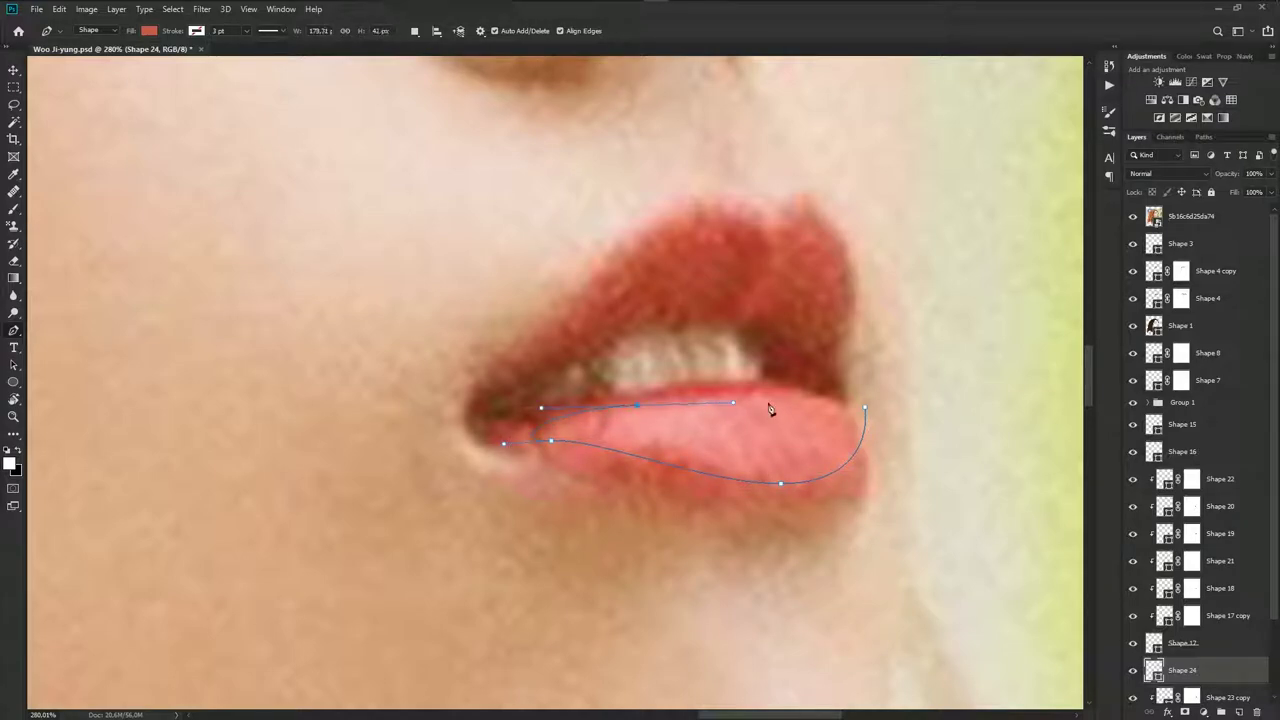
drag(865, 409, 872, 382)
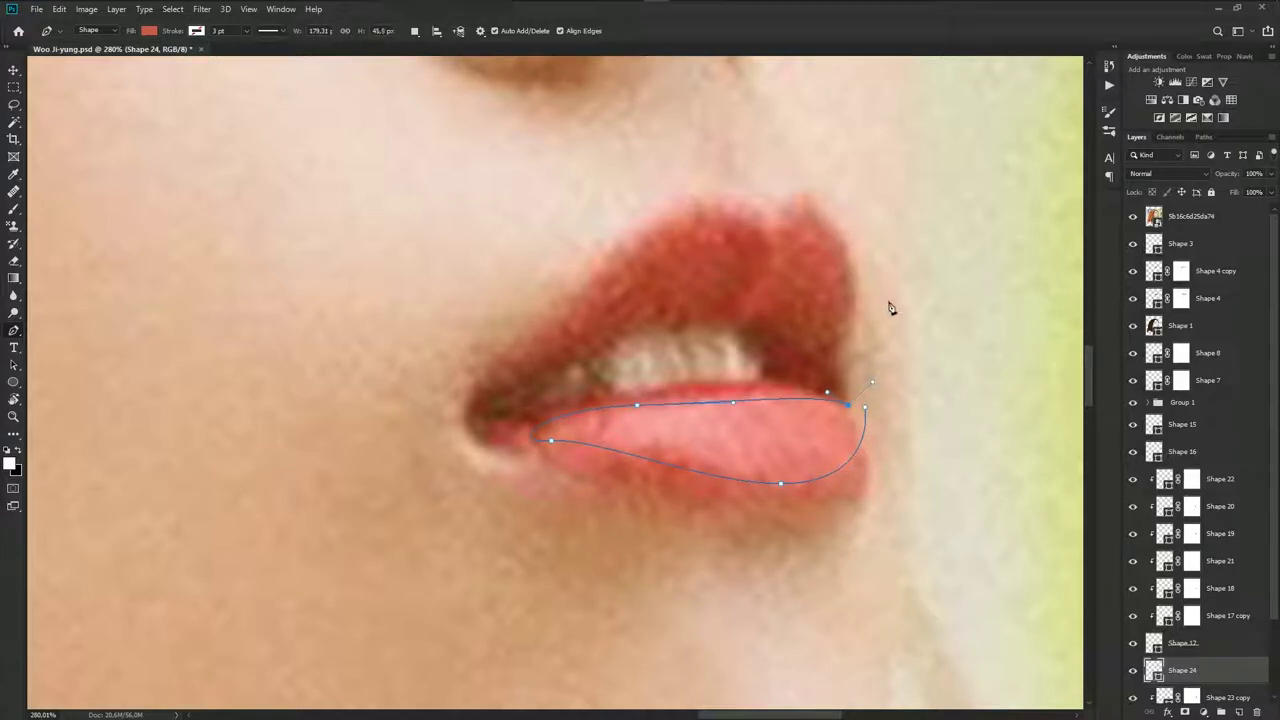
Continue the path over the upper lip, around the left corner and under the lower lip, closing it
click(838, 238)
drag(752, 295, 729, 305)
drag(627, 259, 565, 325)
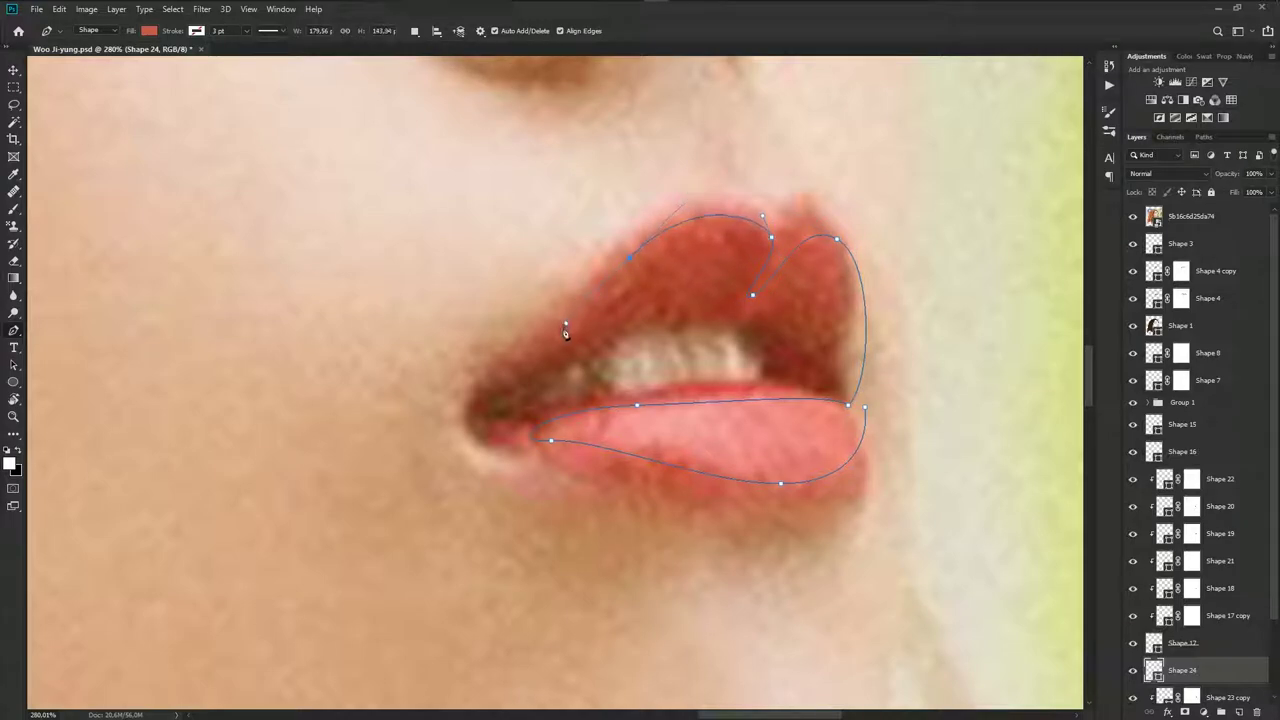
click(465, 379)
click(507, 461)
click(747, 518)
click(822, 518)
drag(898, 480, 902, 430)
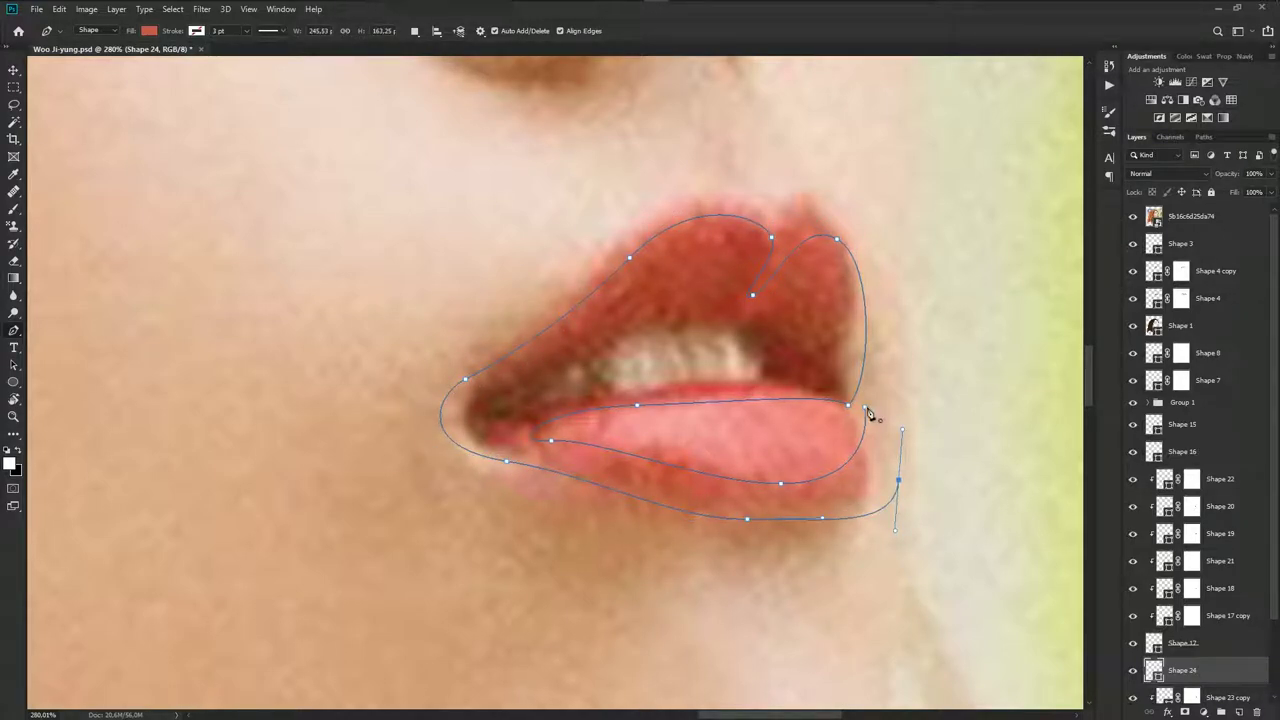
click(866, 406)
Fill Shape 24 with a darker red than the sampled lip colour, clip it, and add a layer mask
double_click(1155, 668)
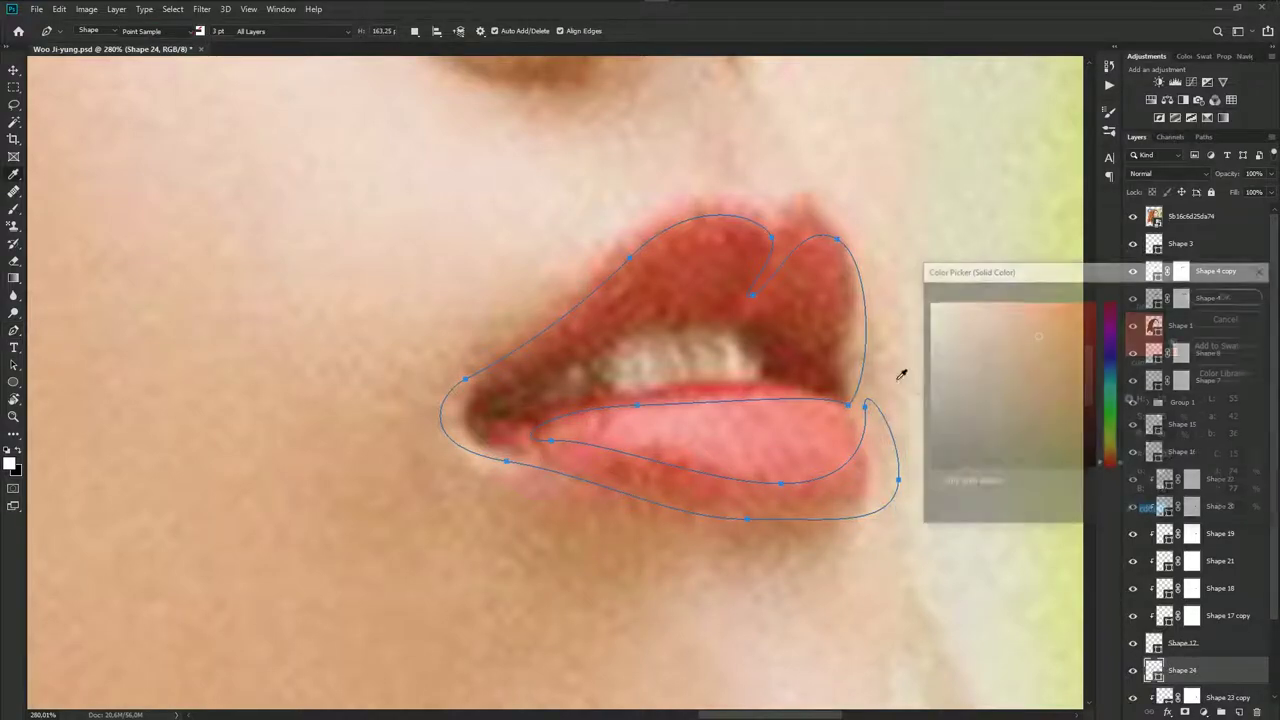
click(817, 245)
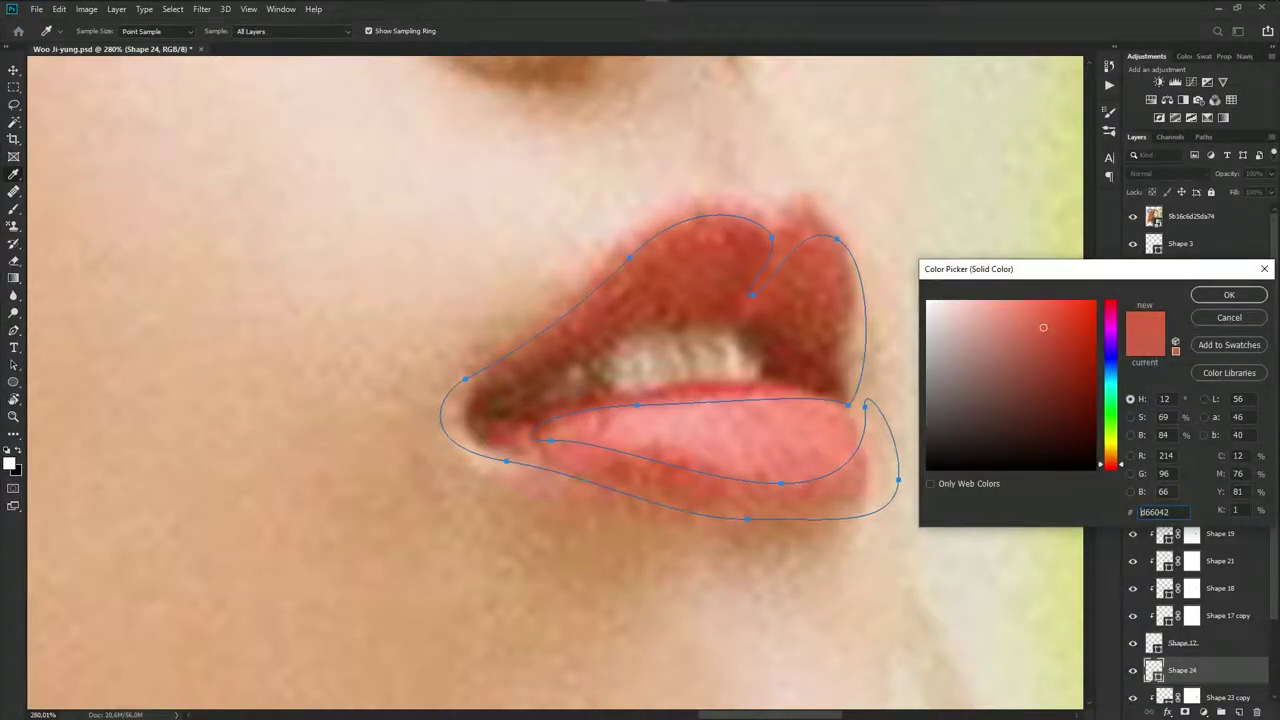
click(1046, 355)
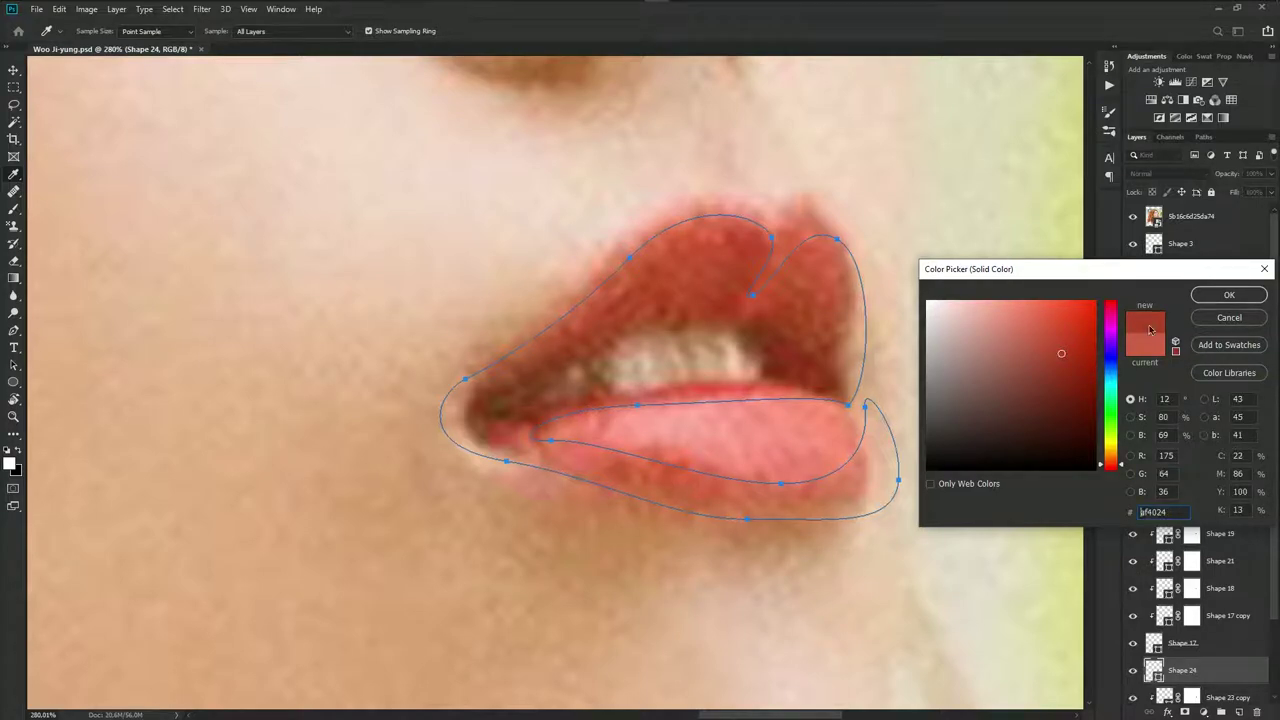
click(1229, 295)
click(1133, 216)
scroll(898, 350, down, 2)
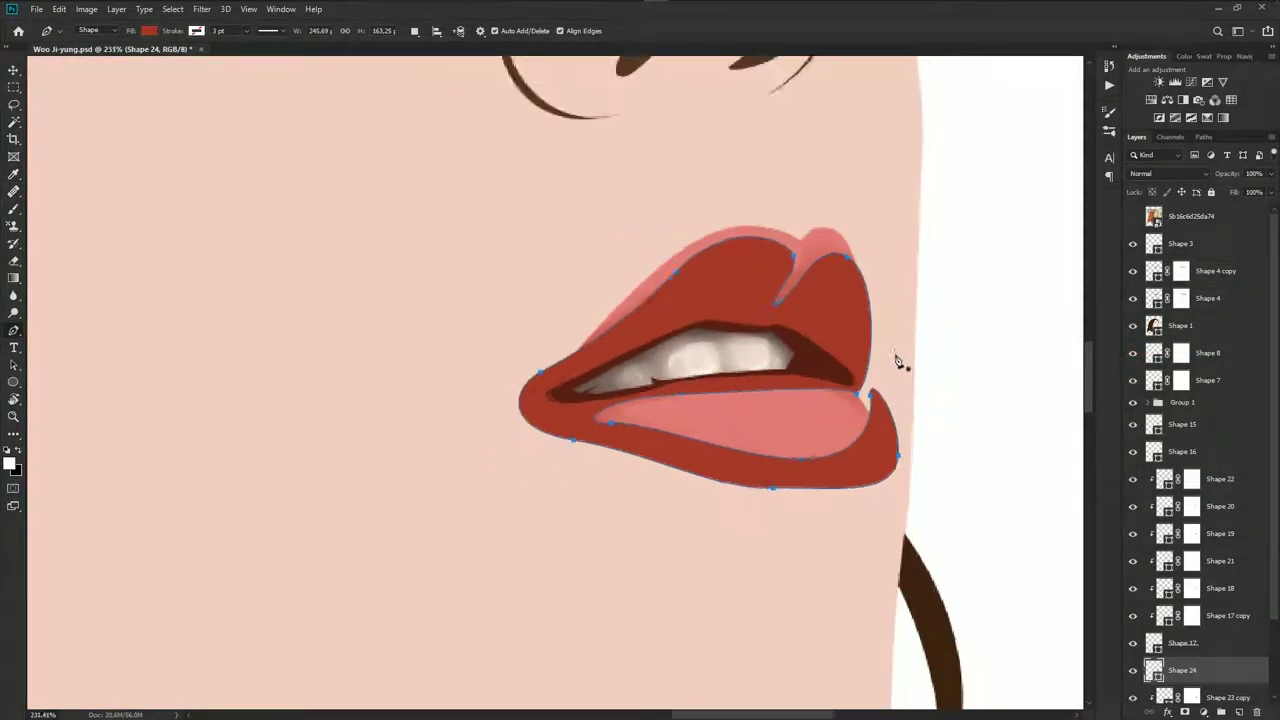
alt+click(1189, 677)
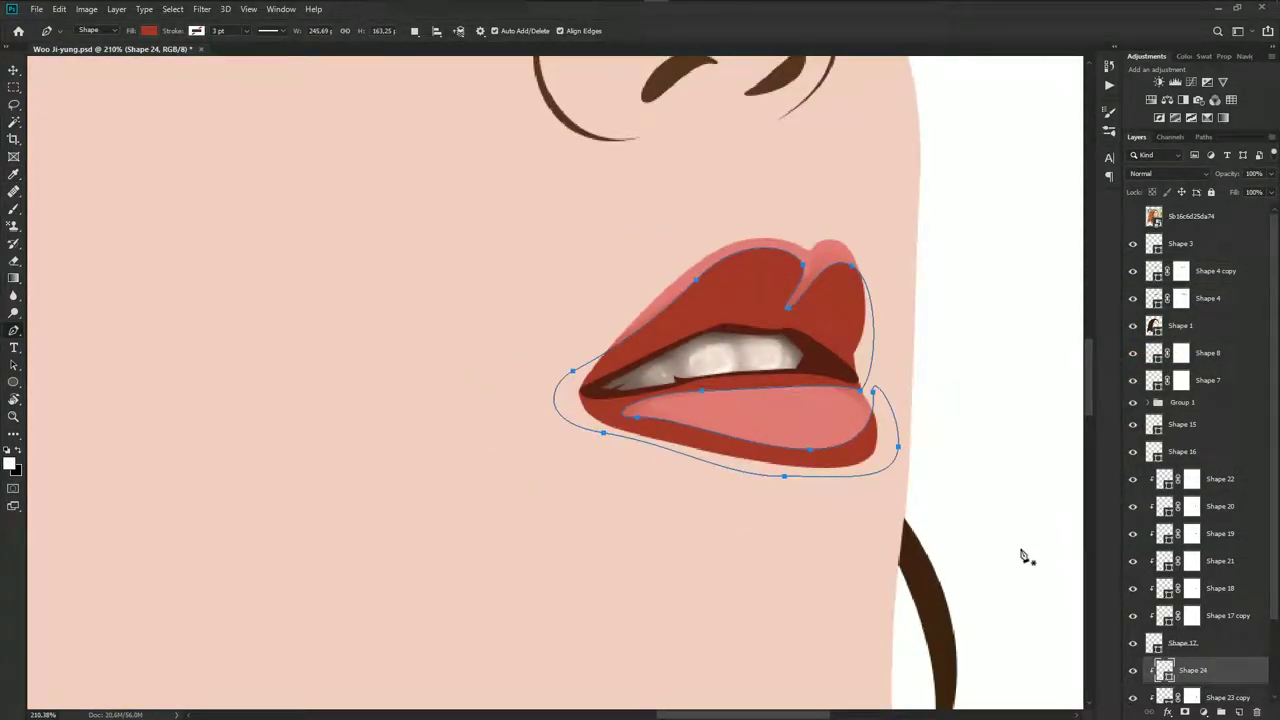
click(1185, 711)
Soft-brush Shape 24's mask to fade the dark red at the lower lip's bottom-right and upper lip top
key(b)
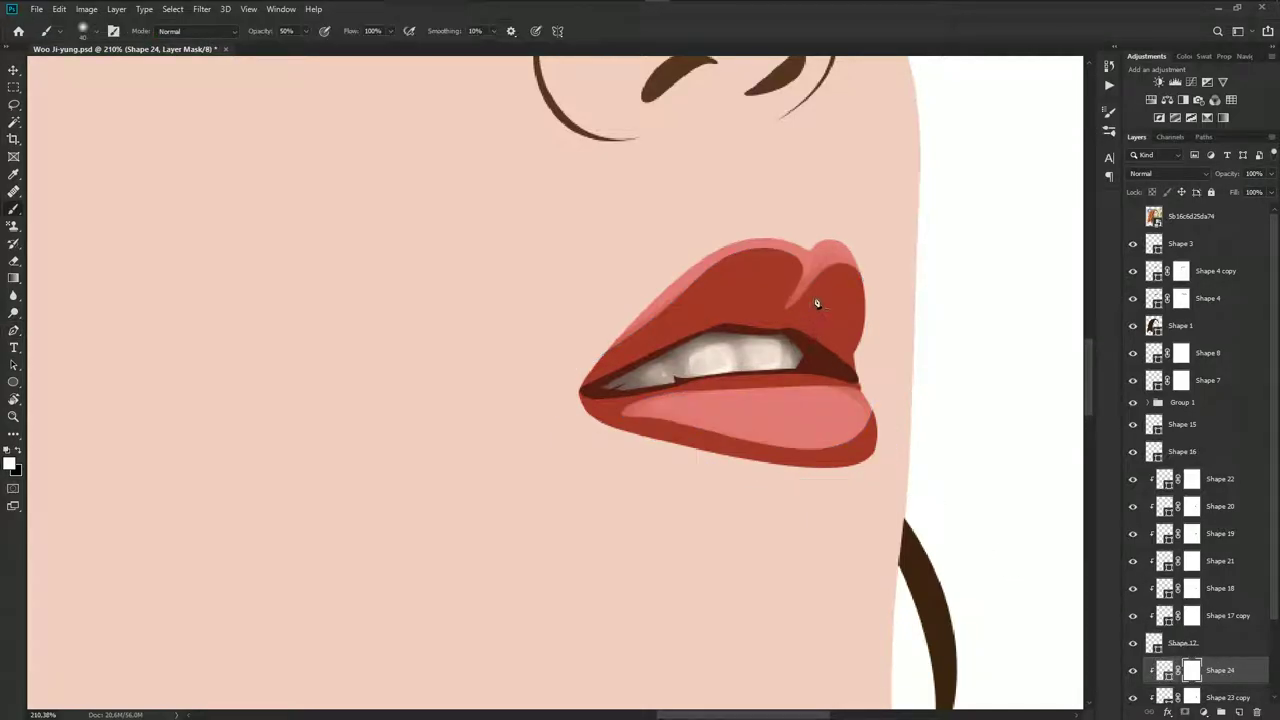
scroll(875, 275, up, 2)
double_click(1163, 668)
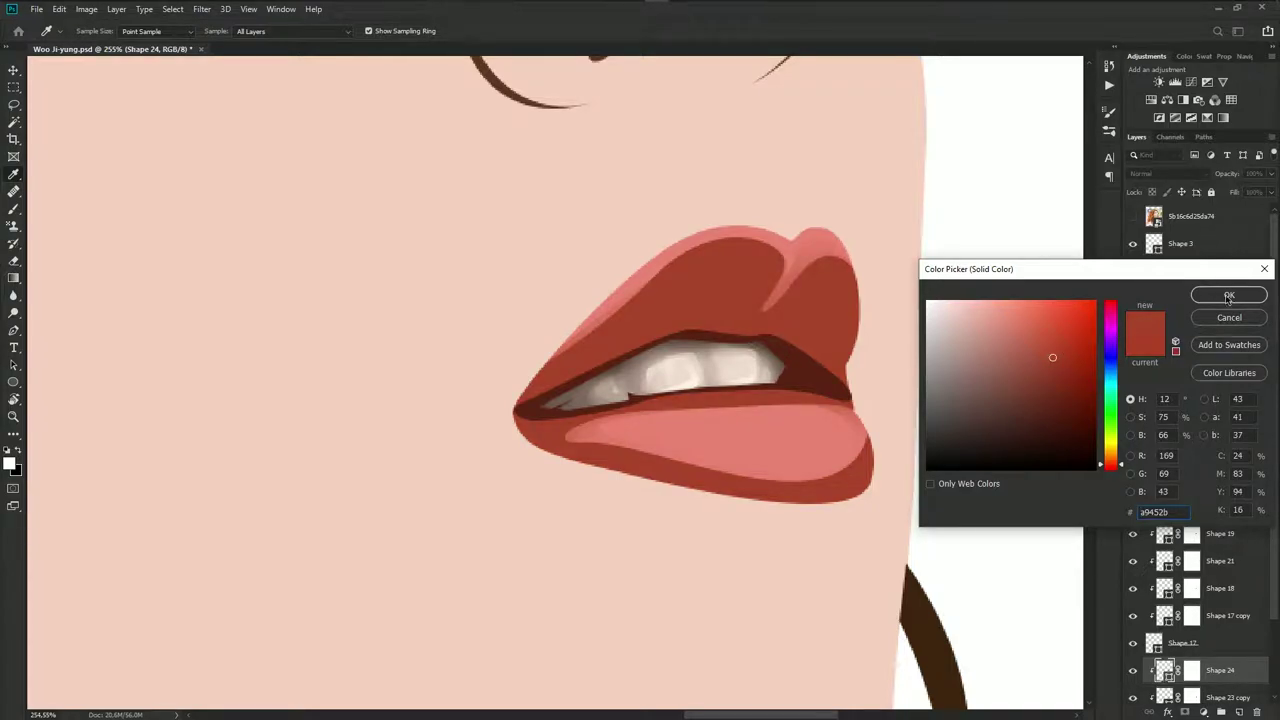
click(1229, 297)
click(1191, 670)
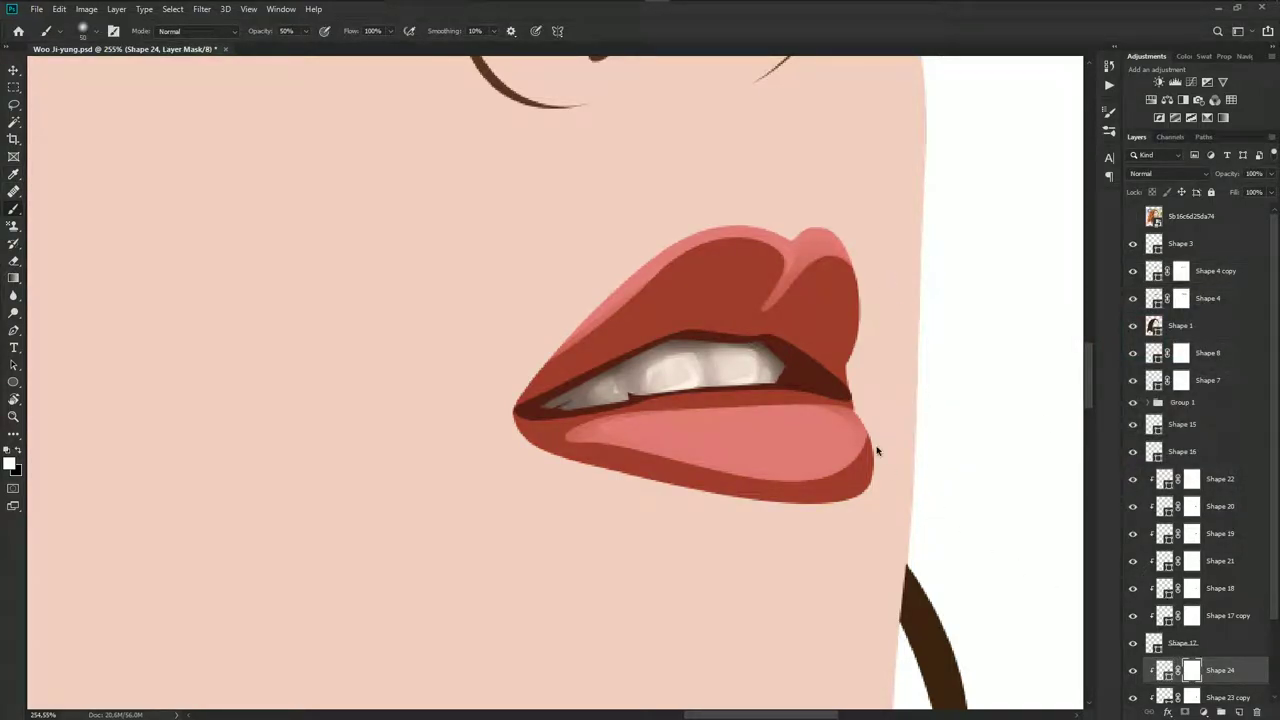
mouse_move(832, 404)
mouse_down()
mouse_move(777, 429)
mouse_move(831, 423)
mouse_move(674, 428)
mouse_move(613, 411)
mouse_move(631, 414)
mouse_move(580, 440)
mouse_move(789, 414)
mouse_up()
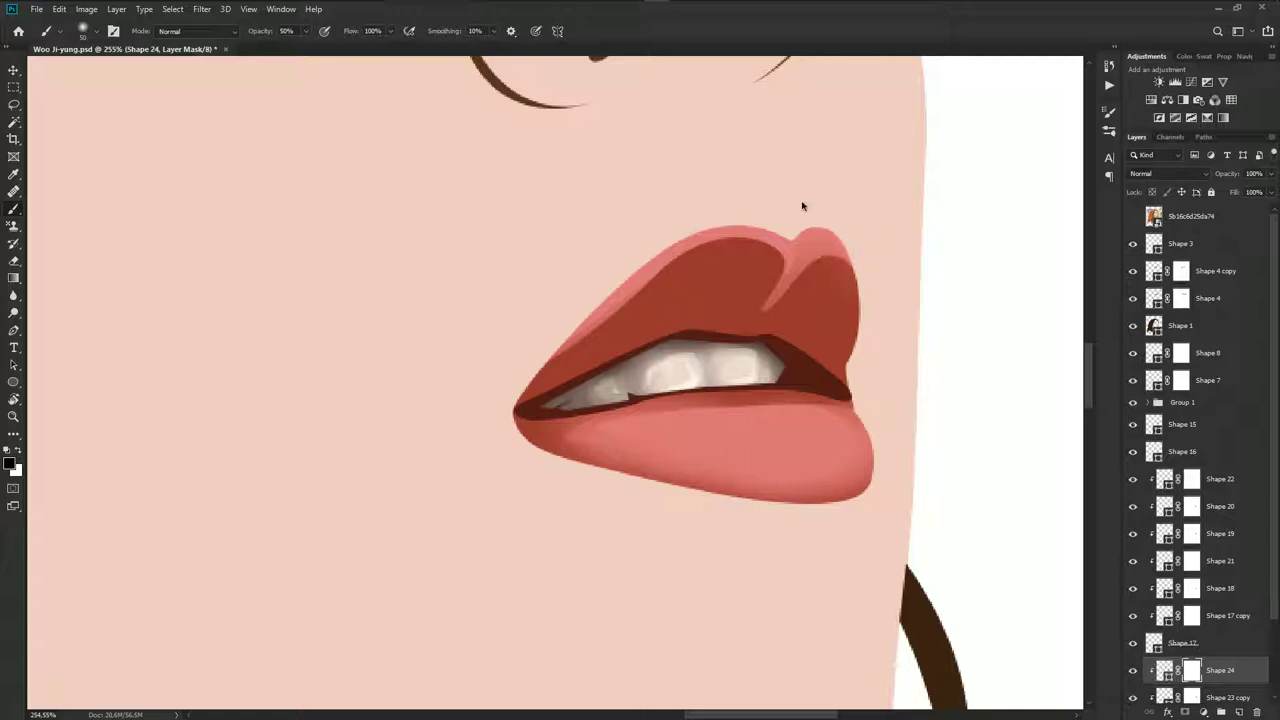
mouse_move(802, 206)
mouse_down()
mouse_move(663, 202)
mouse_move(526, 274)
mouse_move(531, 303)
mouse_move(445, 348)
mouse_up()
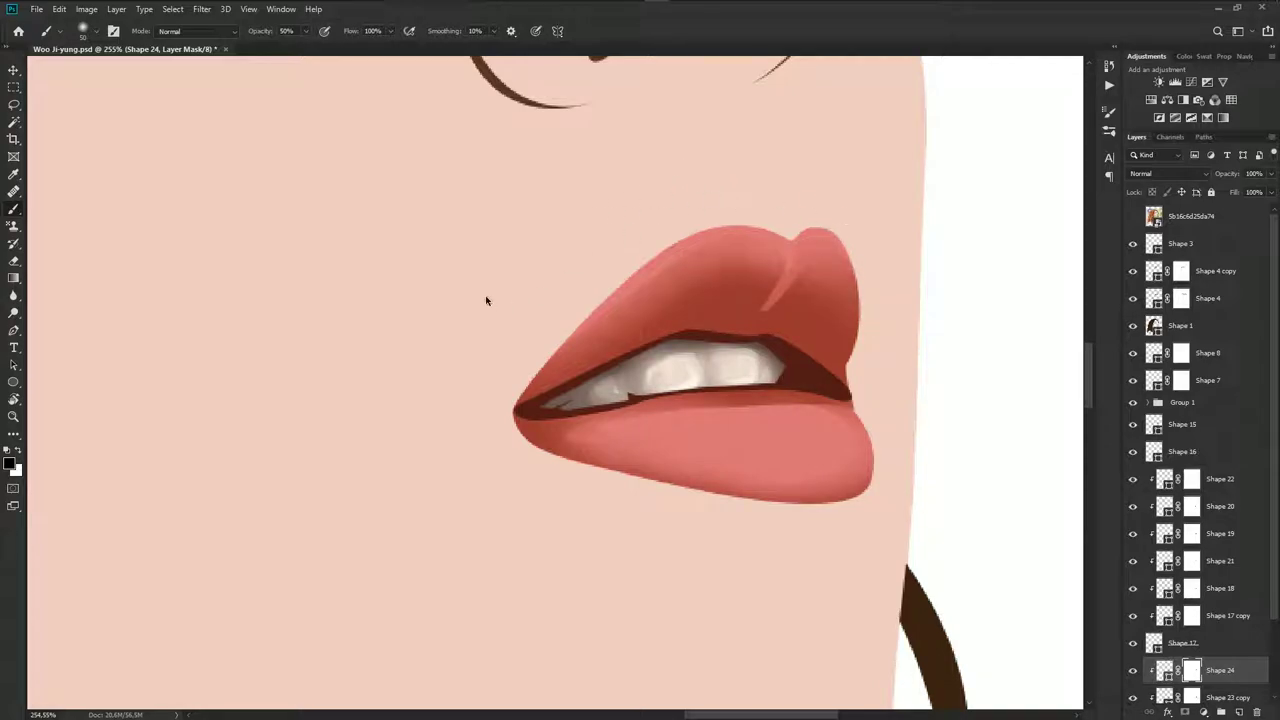
scroll(720, 457, down, 2)
Start a new Pen path at the lower lip's right corner, tracing its bottom and inner edge
scroll(694, 449, up, 1)
key(p)
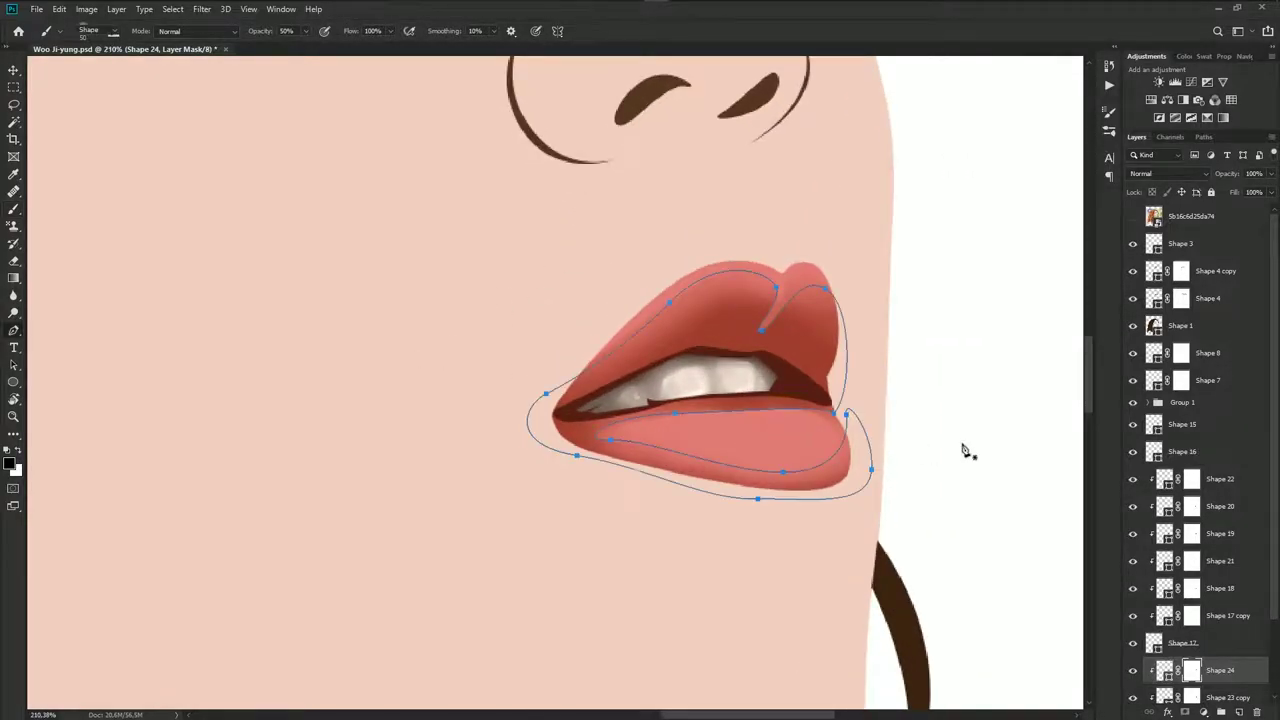
click(1133, 217)
click(1133, 217)
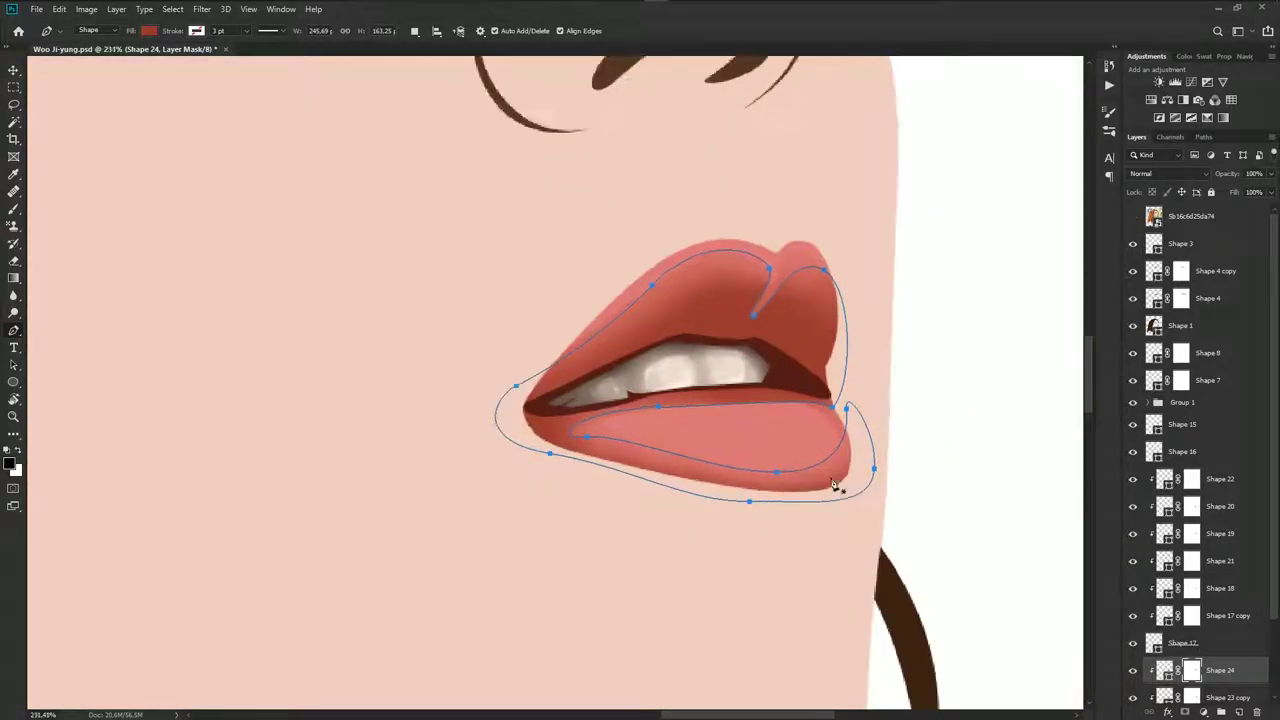
scroll(850, 440, up, 2)
click(856, 401)
mouse_move(806, 480)
mouse_down()
mouse_move(757, 510)
mouse_move(736, 506)
mouse_up()
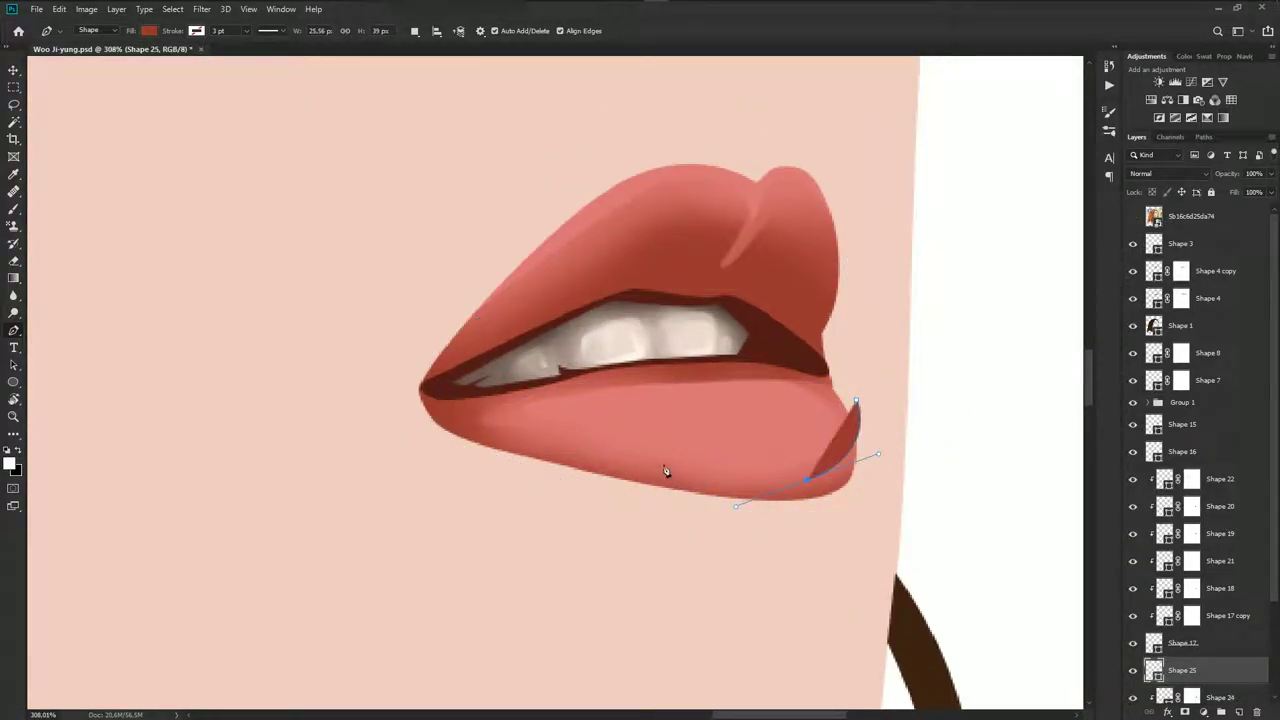
mouse_move(552, 441)
mouse_down()
mouse_move(464, 446)
mouse_move(427, 420)
mouse_up()
click(1133, 217)
mouse_move(522, 391)
mouse_down()
mouse_move(584, 369)
mouse_move(662, 380)
mouse_up()
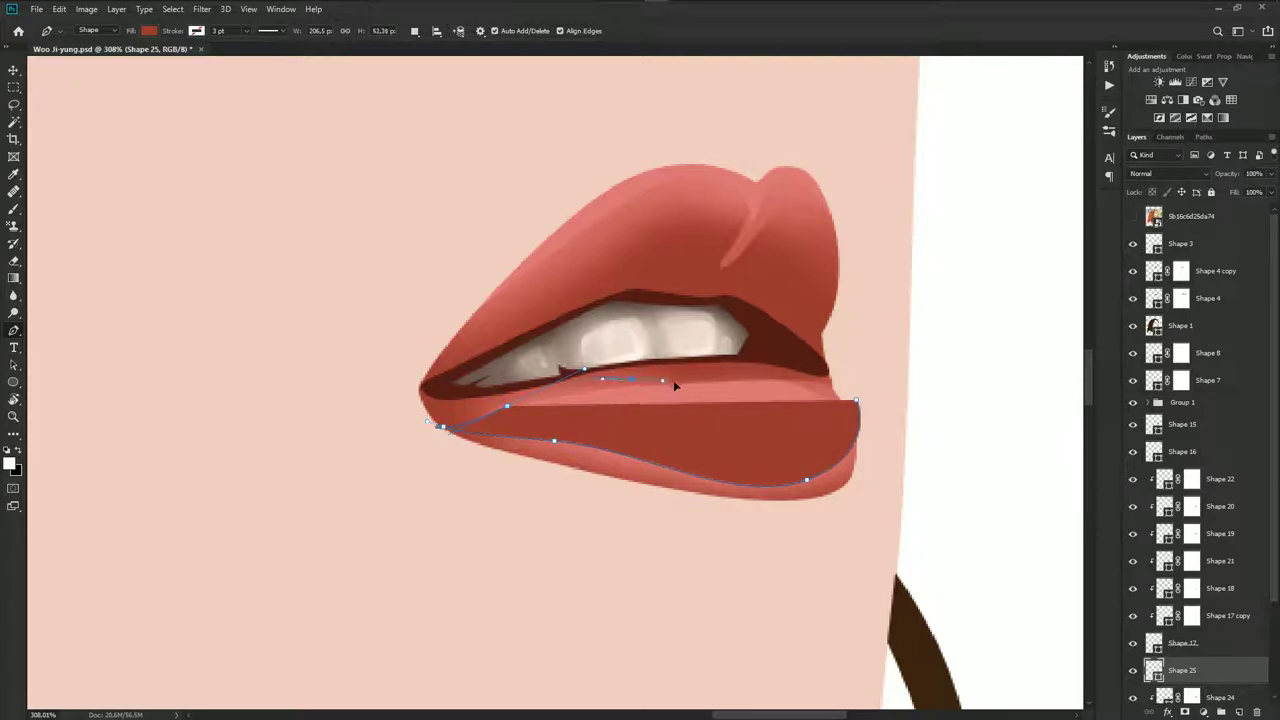
drag(794, 373, 883, 389)
Extend the path up the upper lip's right side, through its dip and peak, and across its top
click(1133, 217)
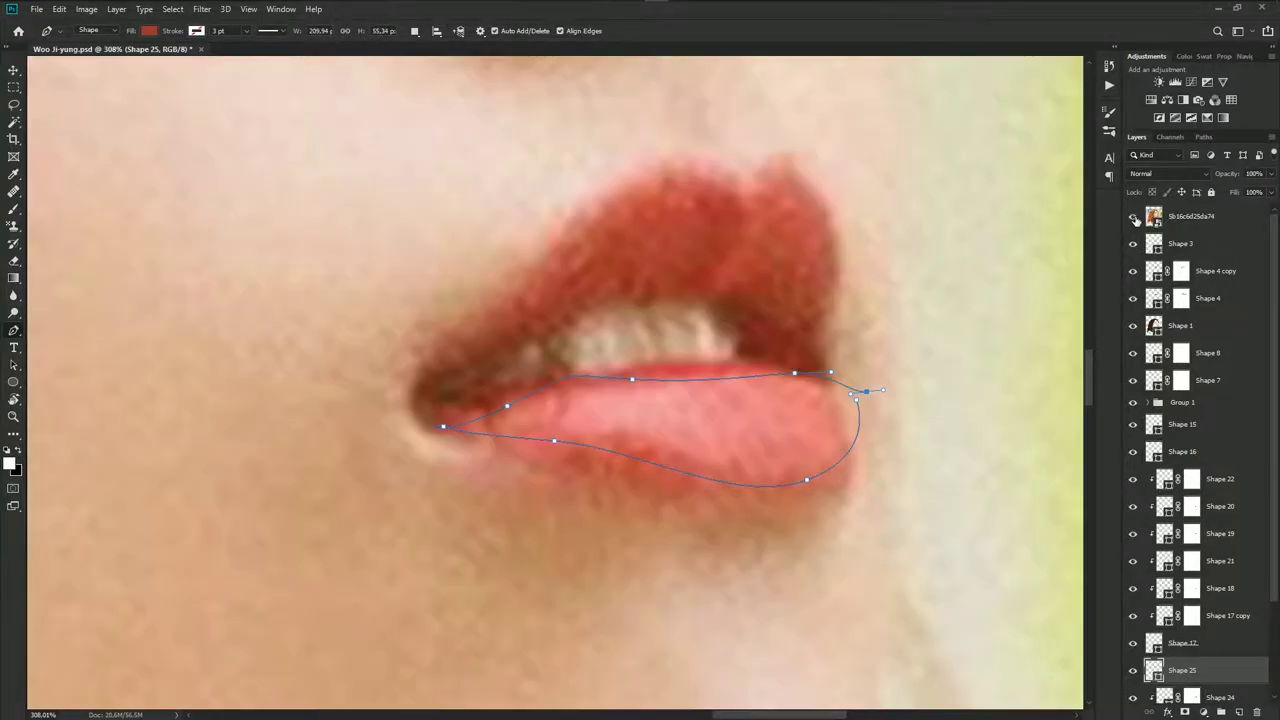
click(1133, 217)
drag(825, 248, 856, 259)
drag(722, 291, 681, 298)
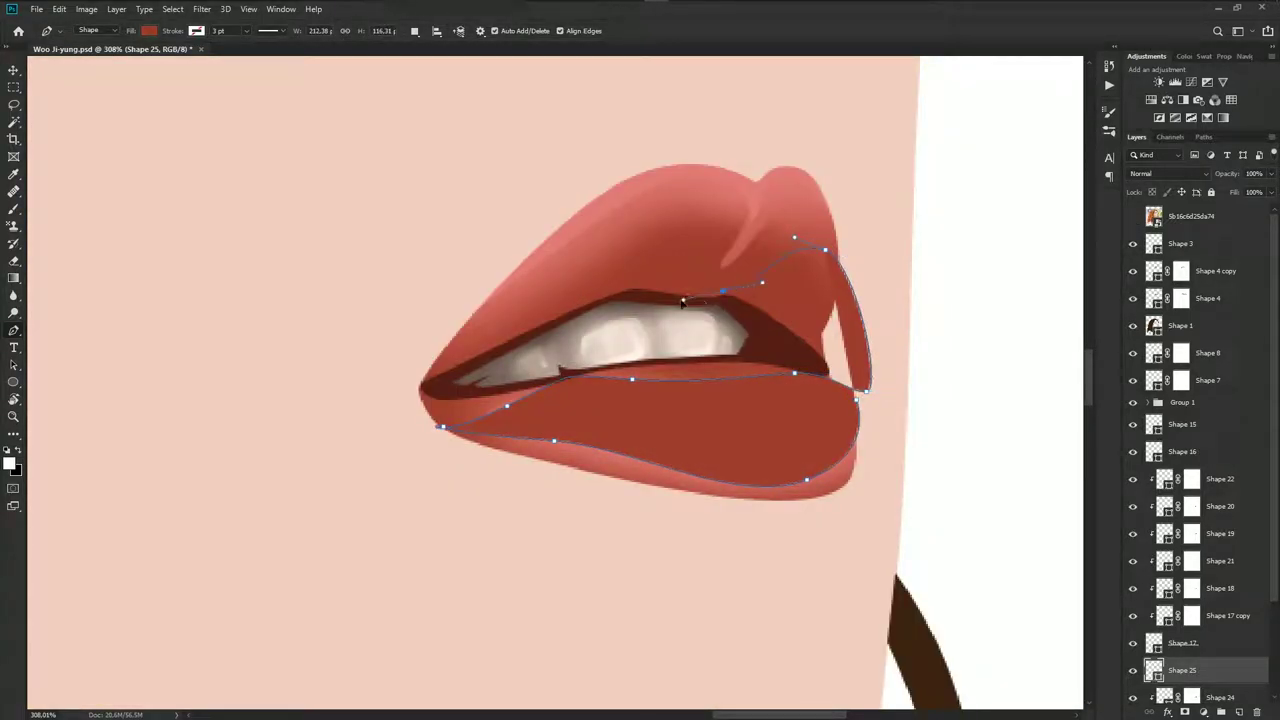
click(1133, 217)
click(1133, 217)
key(ctrl+z)
click(728, 270)
drag(701, 280, 694, 277)
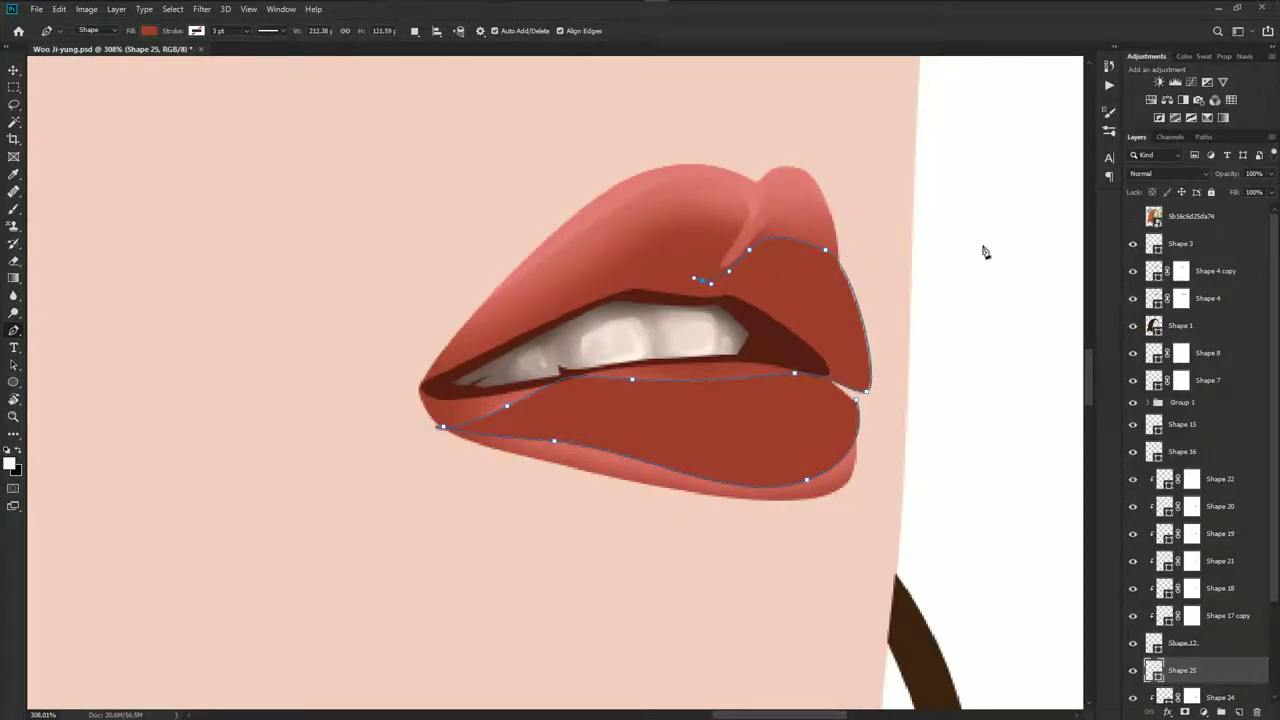
click(1133, 217)
drag(735, 212, 737, 182)
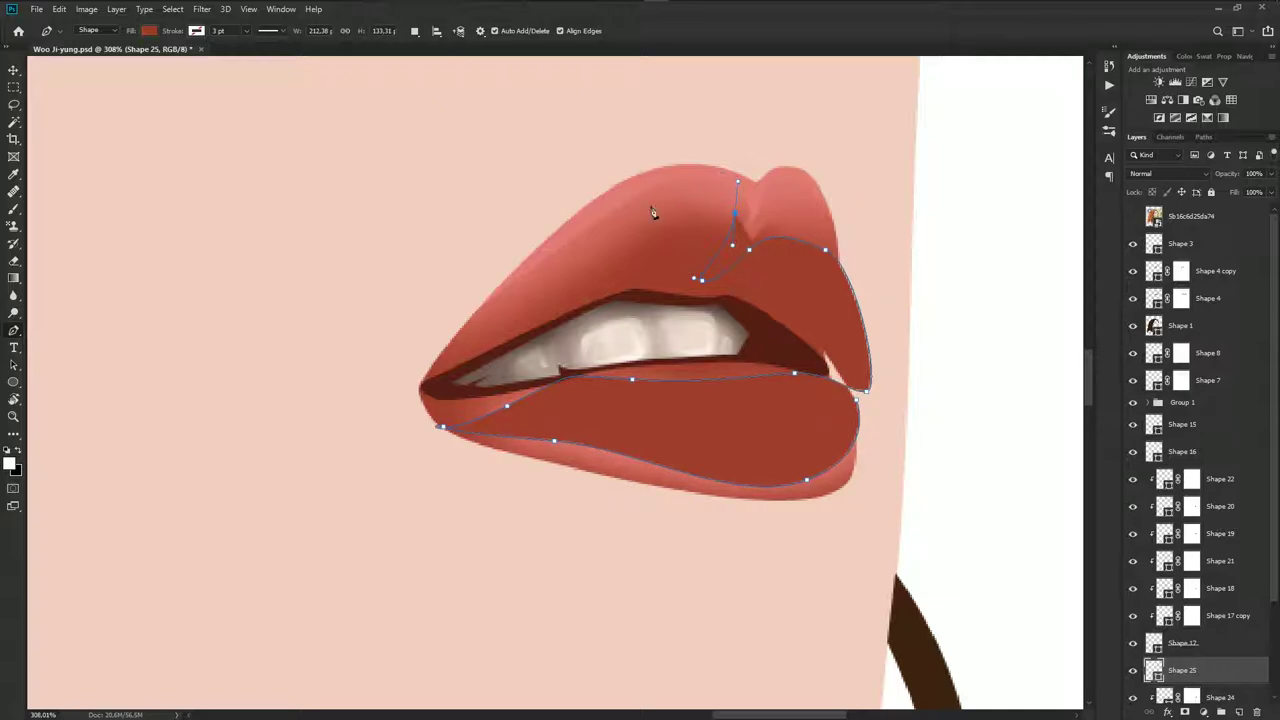
drag(625, 217, 606, 225)
click(1133, 217)
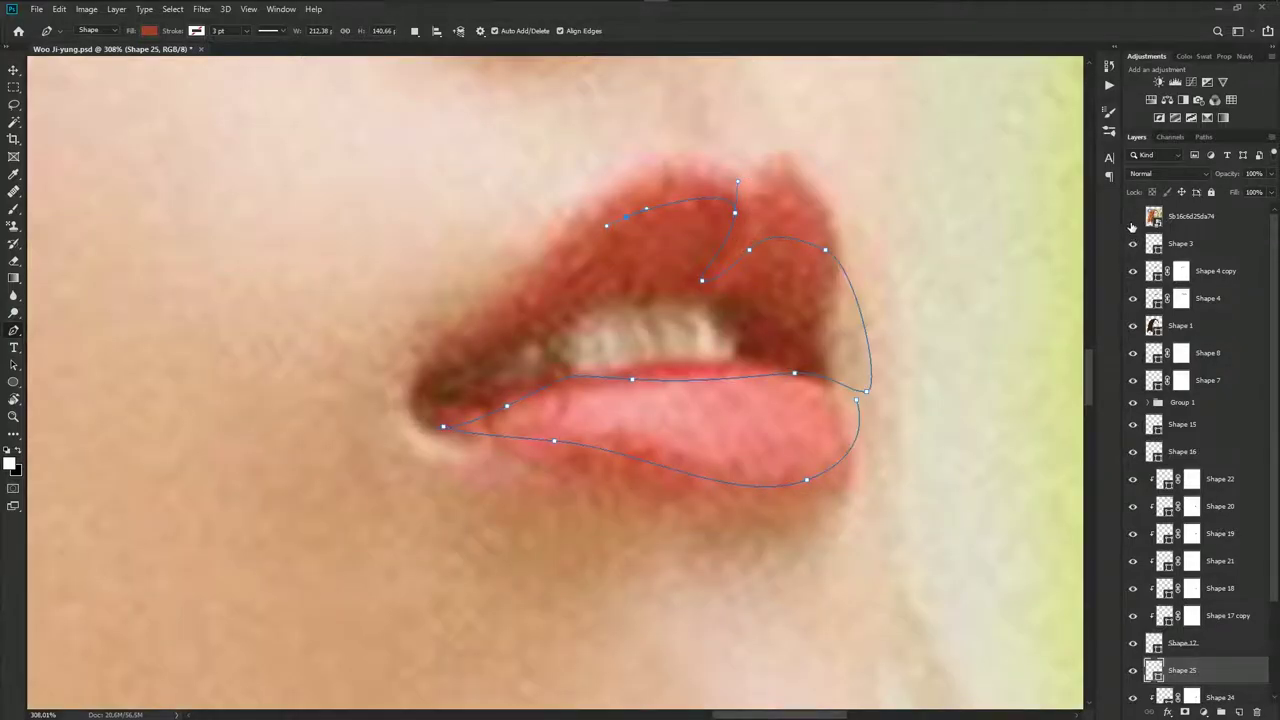
click(1133, 217)
Carry the outline to the left lip corner and beneath the lower lip, closing Shape 25
click(493, 335)
drag(570, 285, 541, 316)
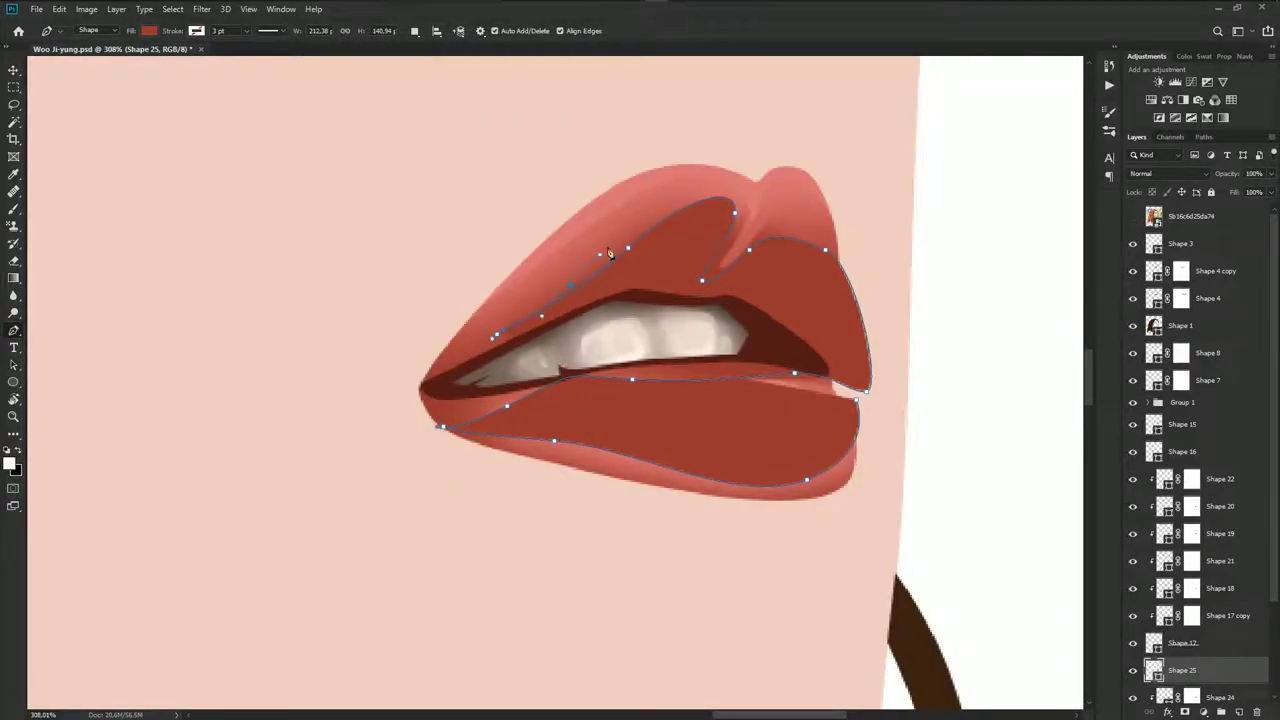
drag(643, 217, 653, 212)
drag(515, 290, 482, 330)
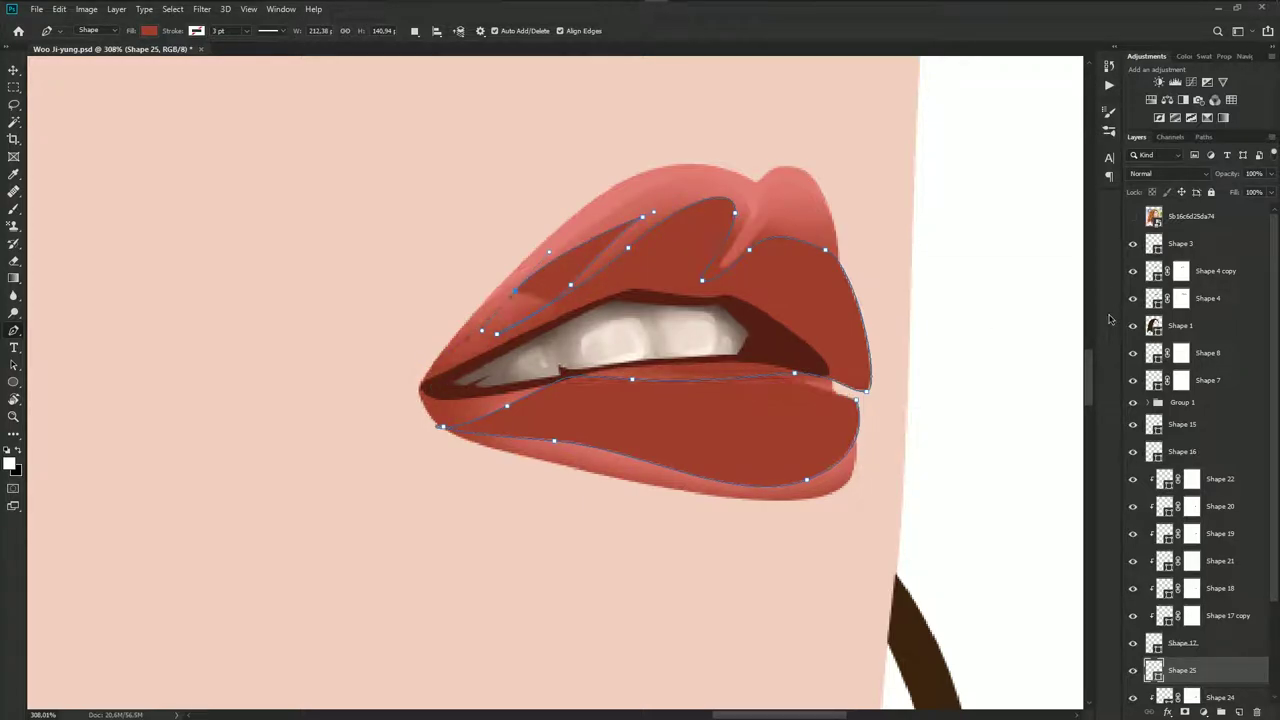
click(1133, 217)
drag(430, 352, 422, 362)
click(429, 446)
drag(782, 521, 877, 518)
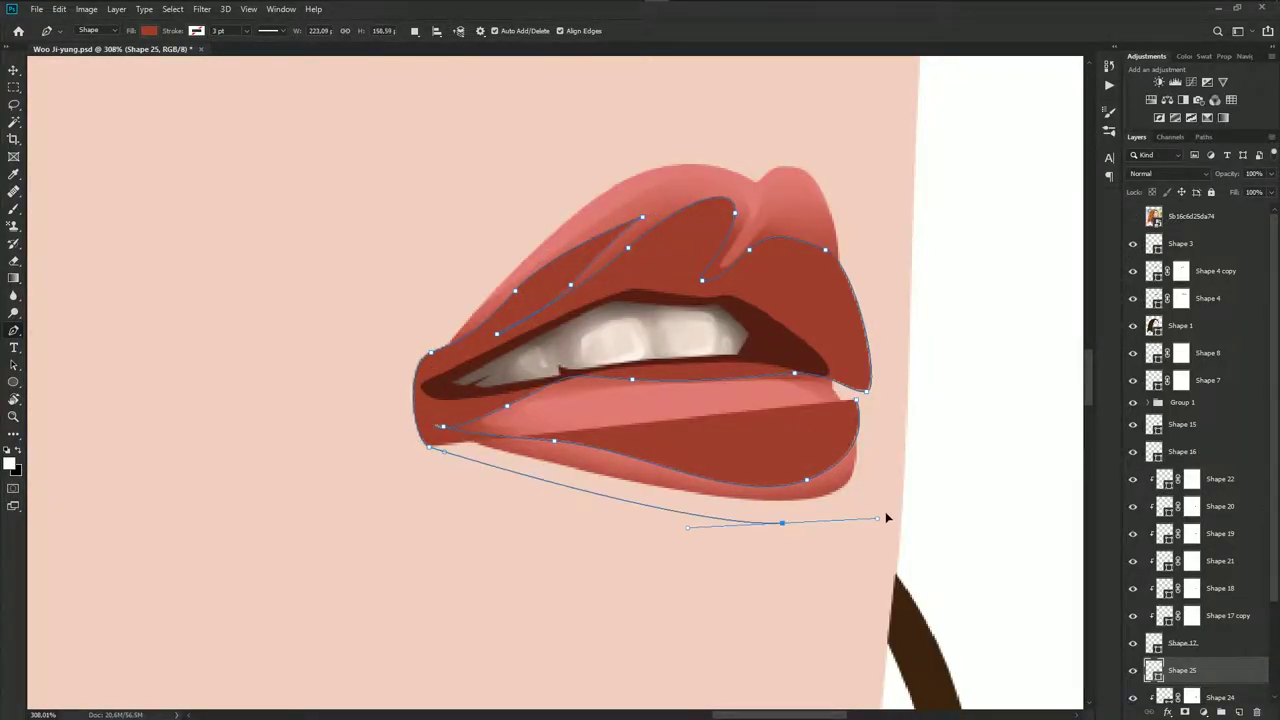
click(858, 401)
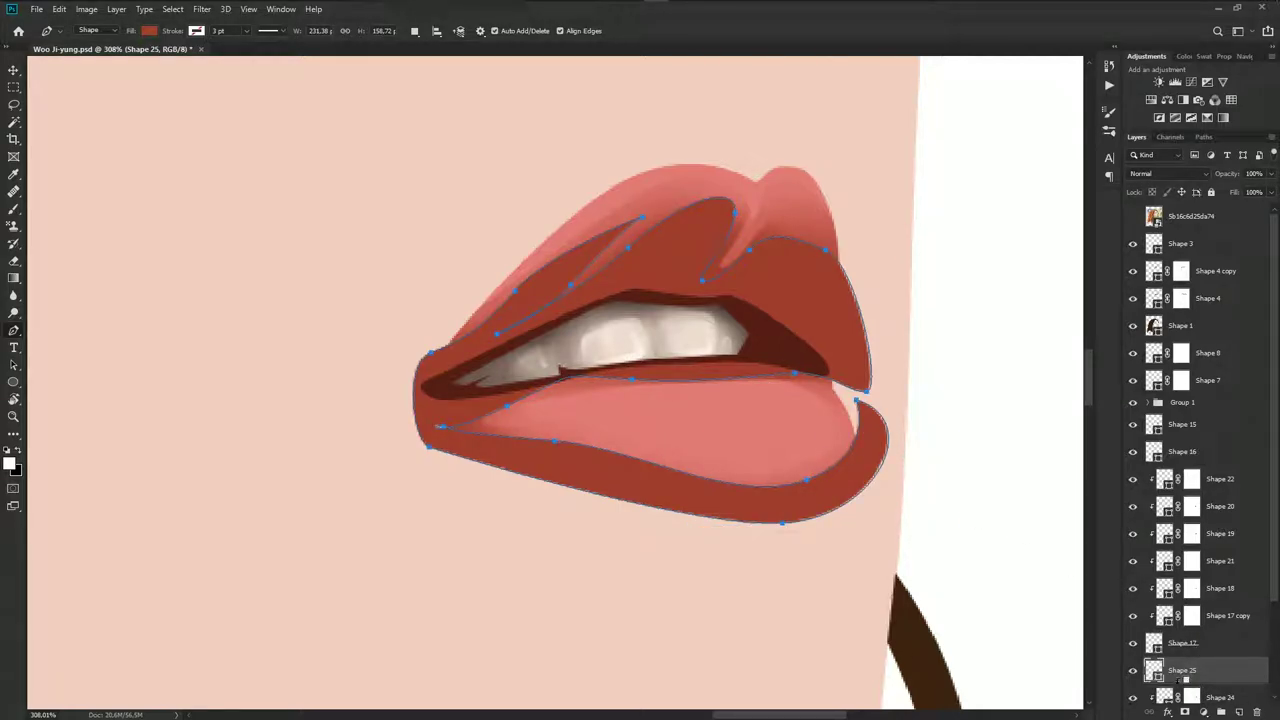
Set Shape 25's fill to dark red 823622 and add a layer mask
double_click(1165, 672)
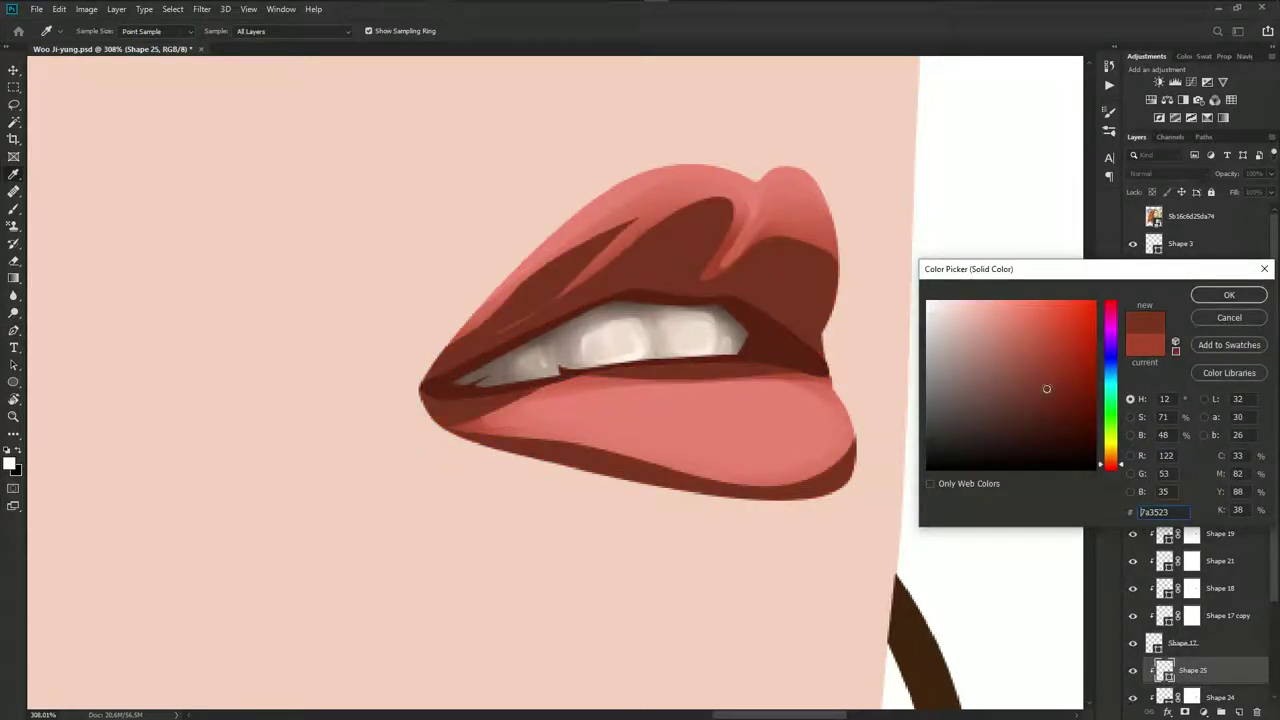
drag(1051, 388, 1051, 383)
click(1224, 296)
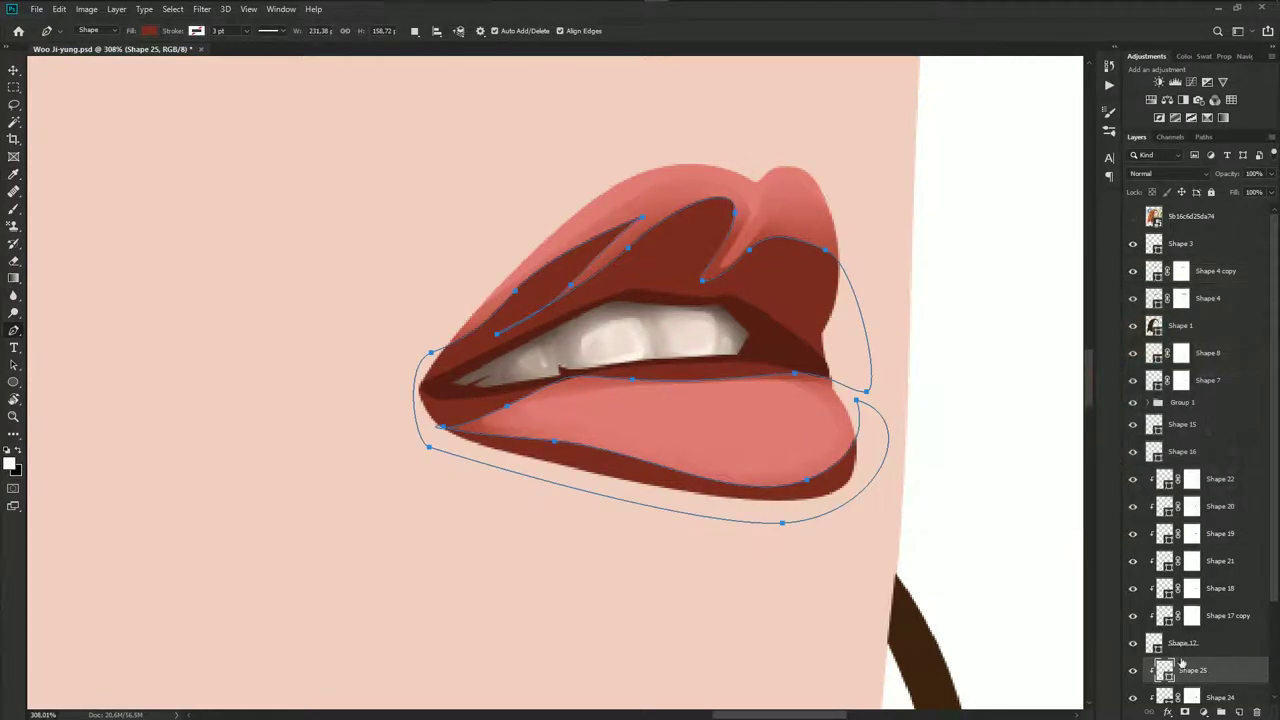
click(1184, 712)
Mask-paint Shape 25 to fade its dark red along the lower lip and near the teeth and upper lip
key(b)
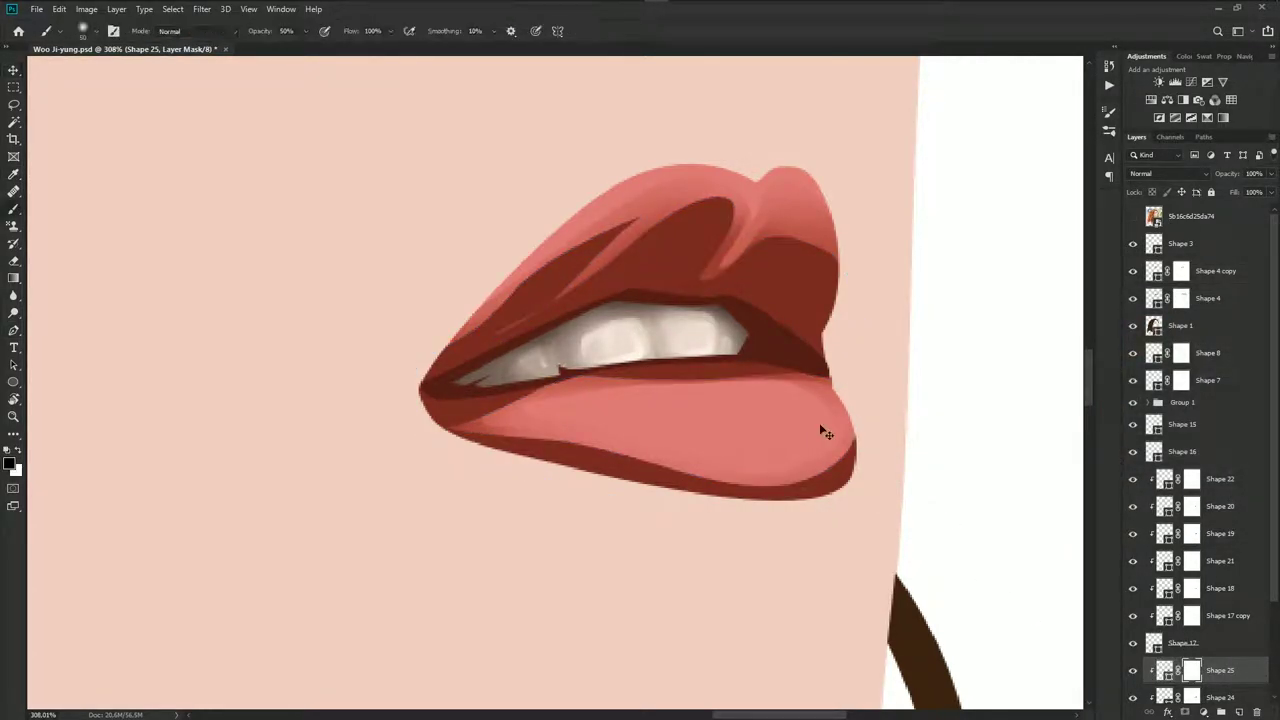
mouse_move(812, 402)
mouse_down()
mouse_move(620, 414)
mouse_move(717, 431)
mouse_move(671, 449)
mouse_move(645, 413)
mouse_move(575, 399)
mouse_up()
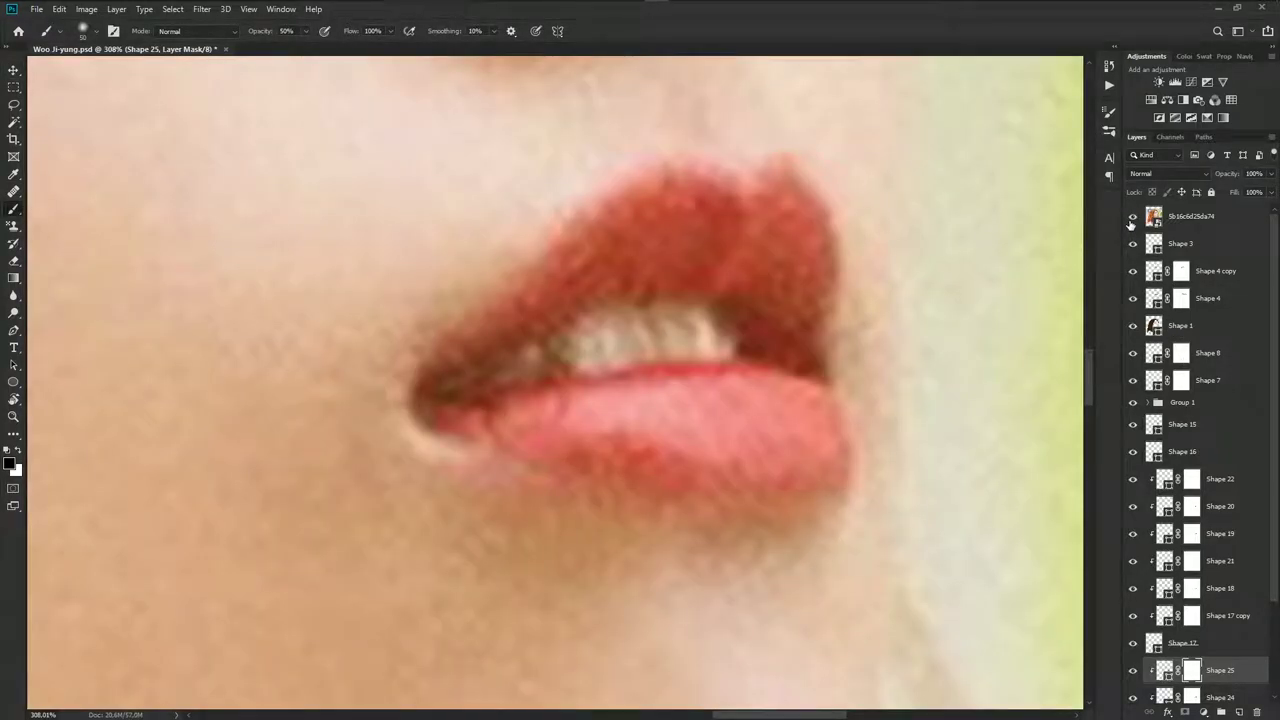
click(1133, 216)
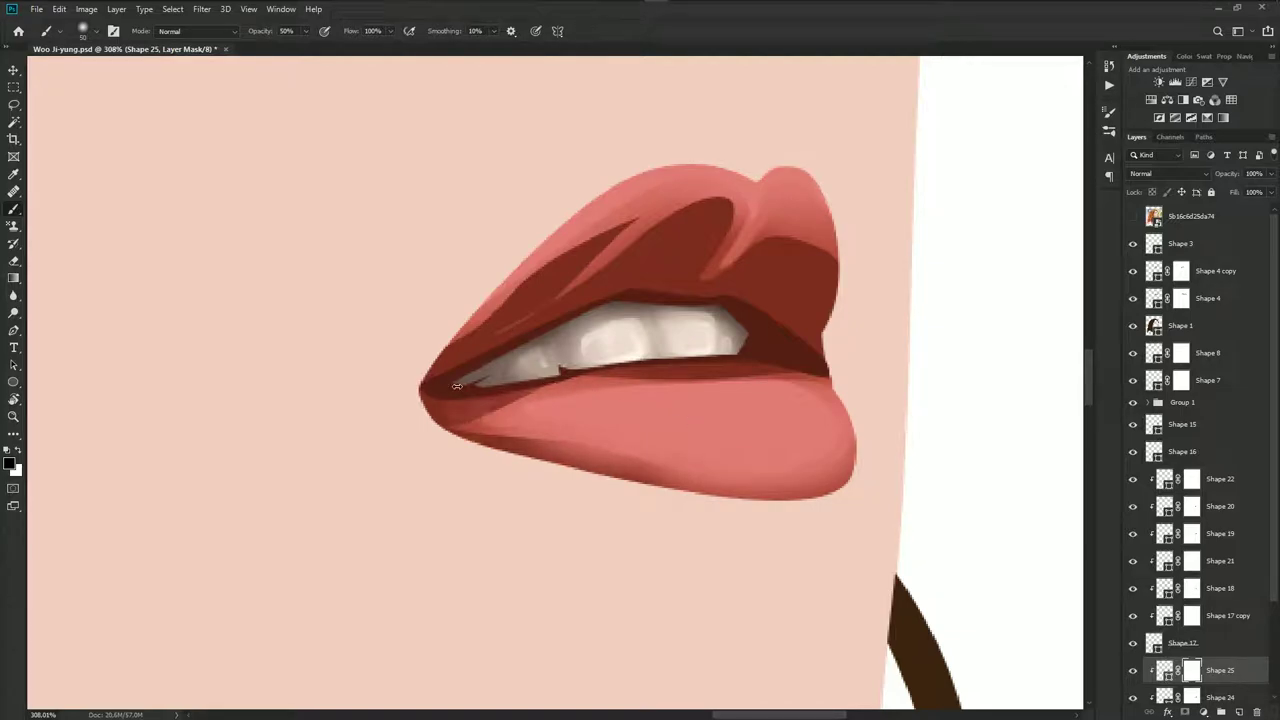
mouse_move(456, 386)
mouse_down()
mouse_move(664, 190)
mouse_move(432, 262)
mouse_up()
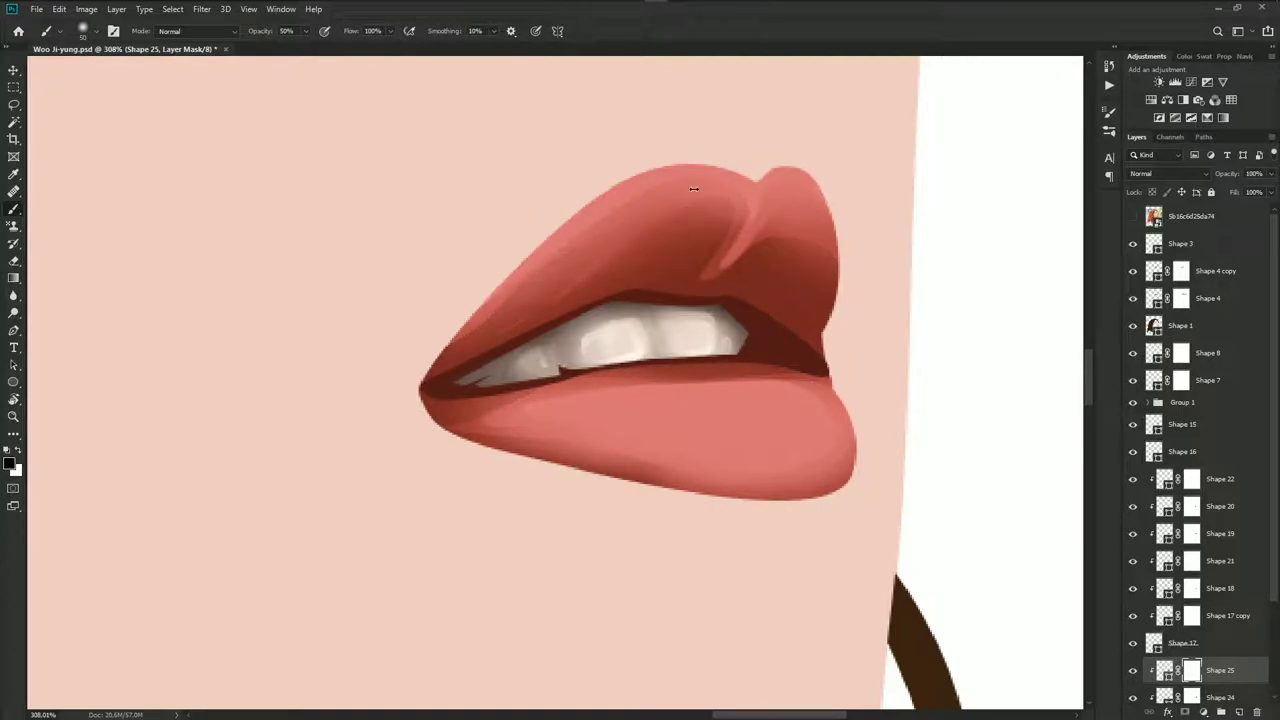
scroll(800, 269, down, 3)
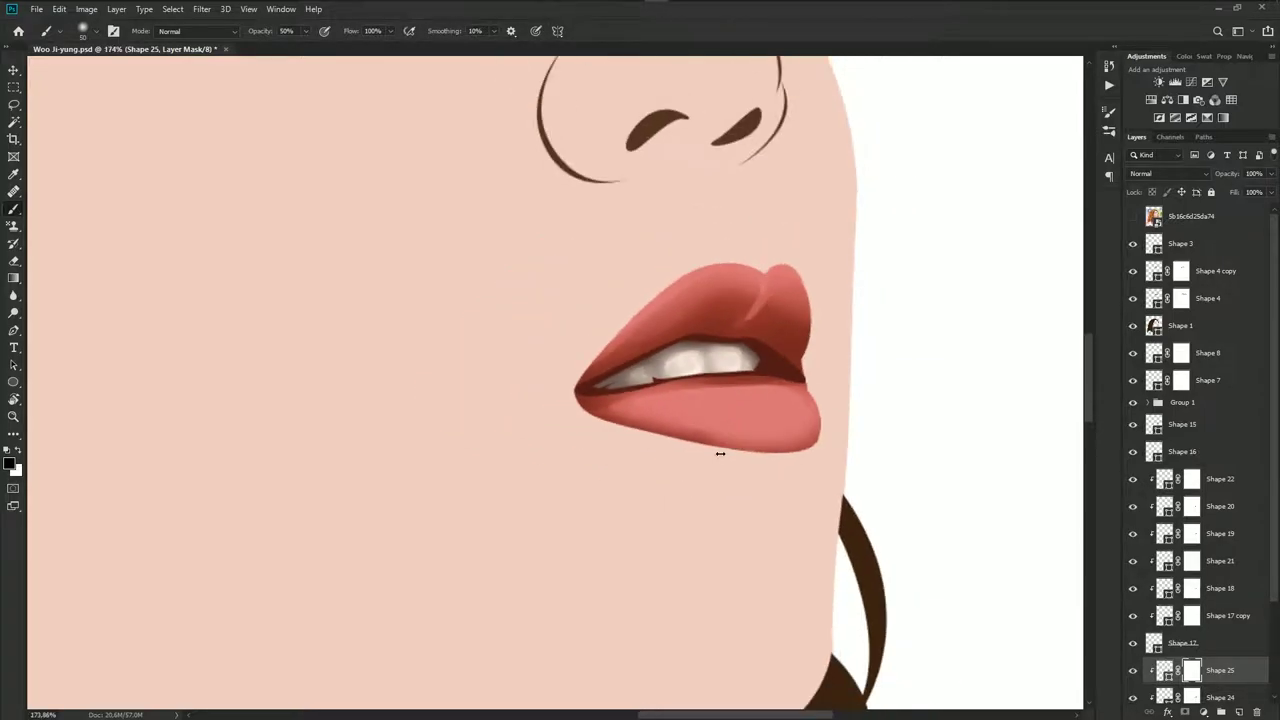
Begin a new Pen shape at the lower lip's right end, checking the reference photo
key(p)
scroll(754, 452, up, 2)
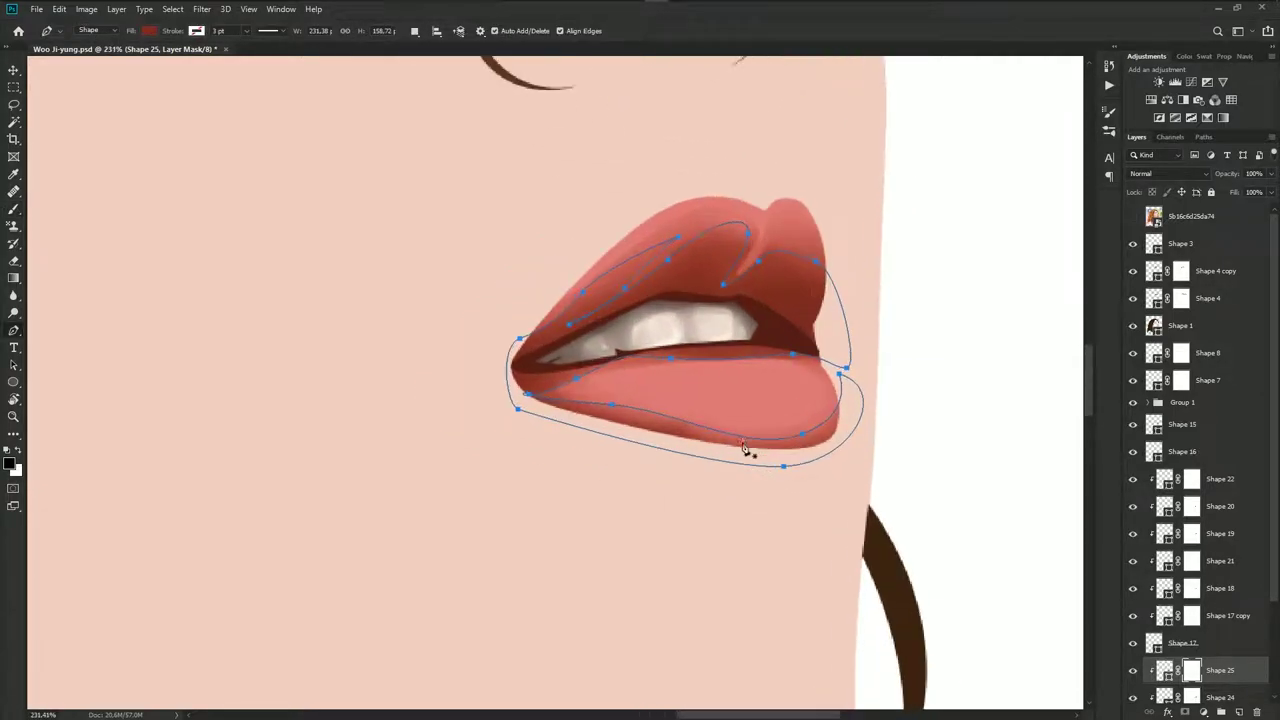
scroll(754, 452, up, 1)
click(1131, 218)
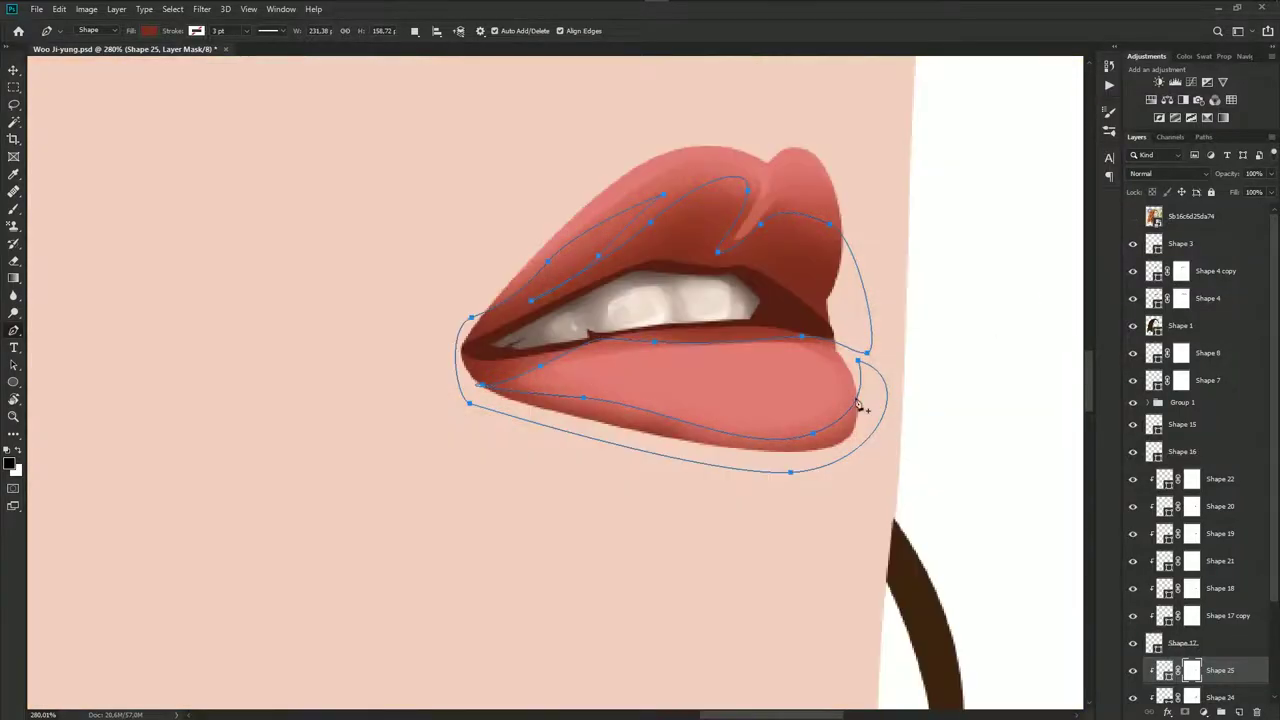
scroll(857, 360, up, 1)
click(841, 352)
Trace Shape 26 across the lower lip and mouth line, then down from the upper lip's peak
drag(762, 421, 658, 415)
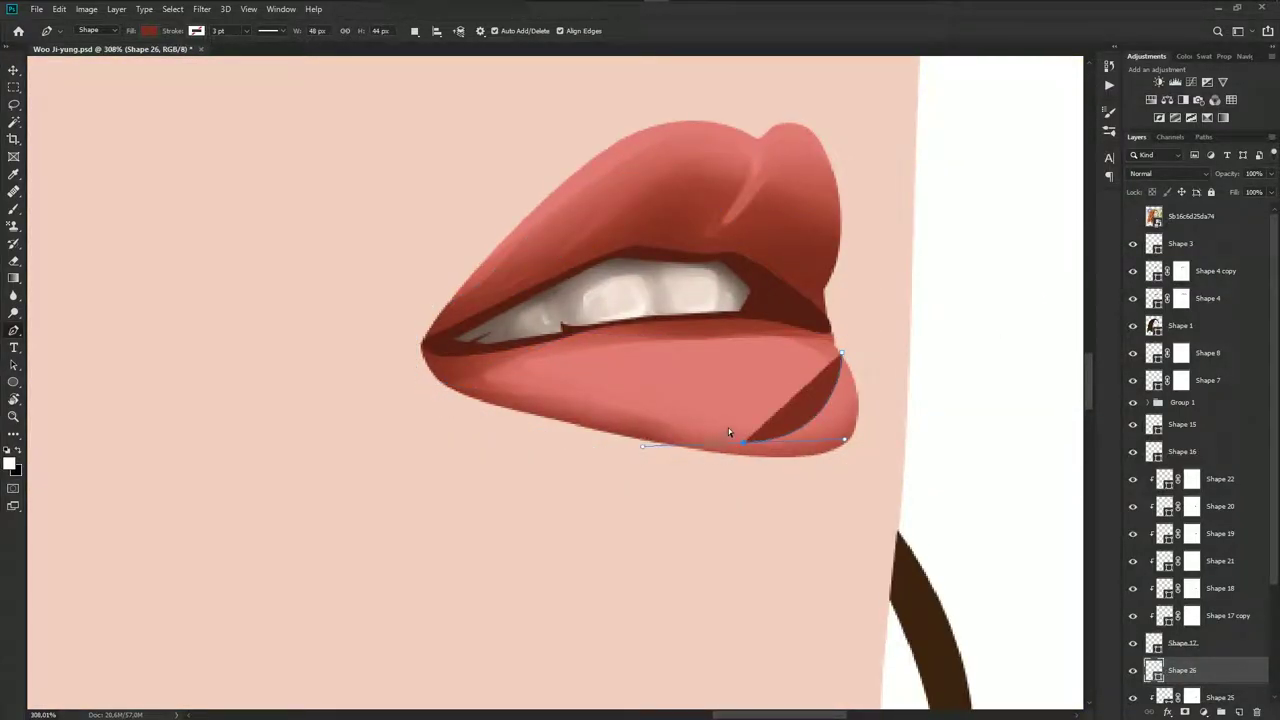
click(1133, 218)
drag(503, 385, 419, 404)
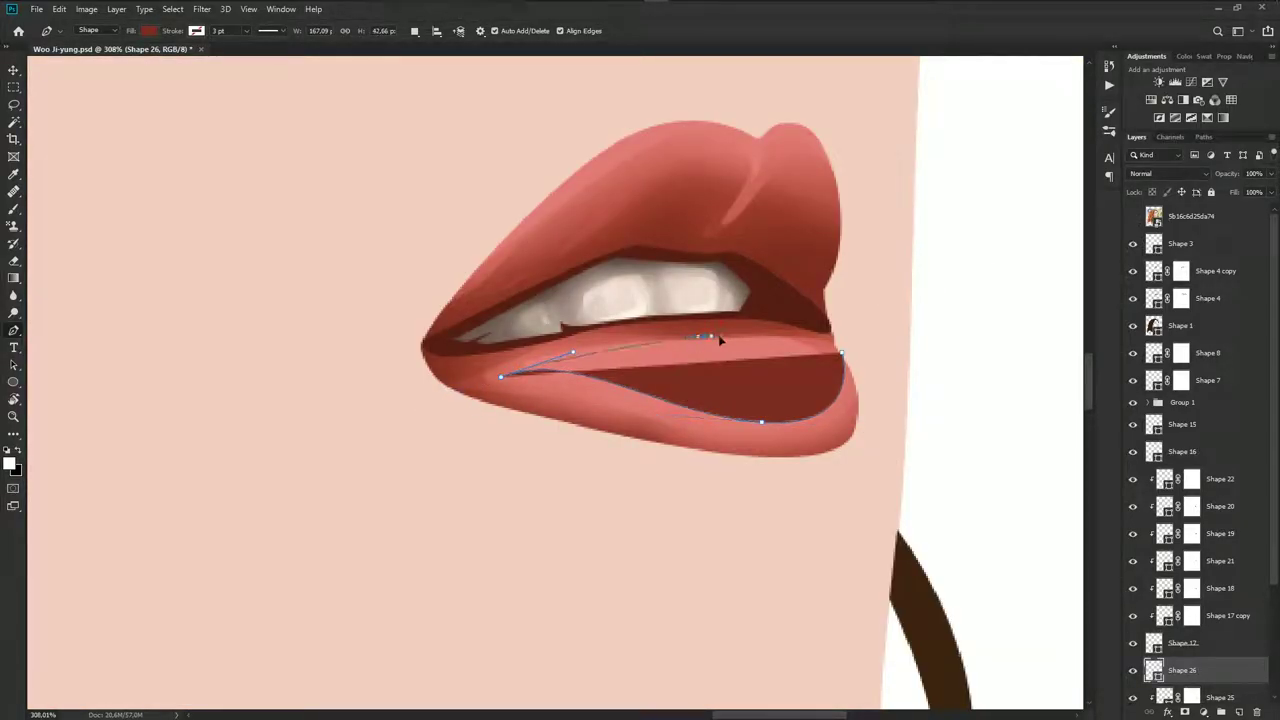
click(704, 337)
drag(841, 352, 880, 372)
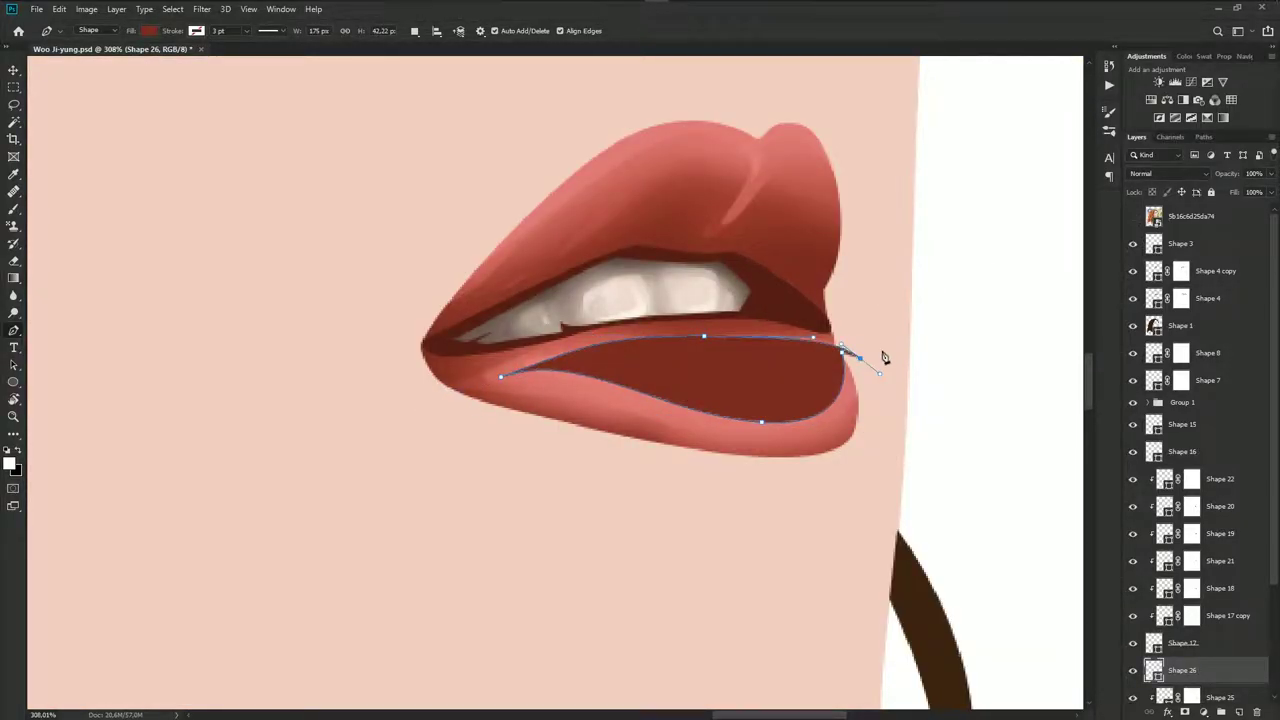
click(1133, 218)
drag(779, 121, 808, 110)
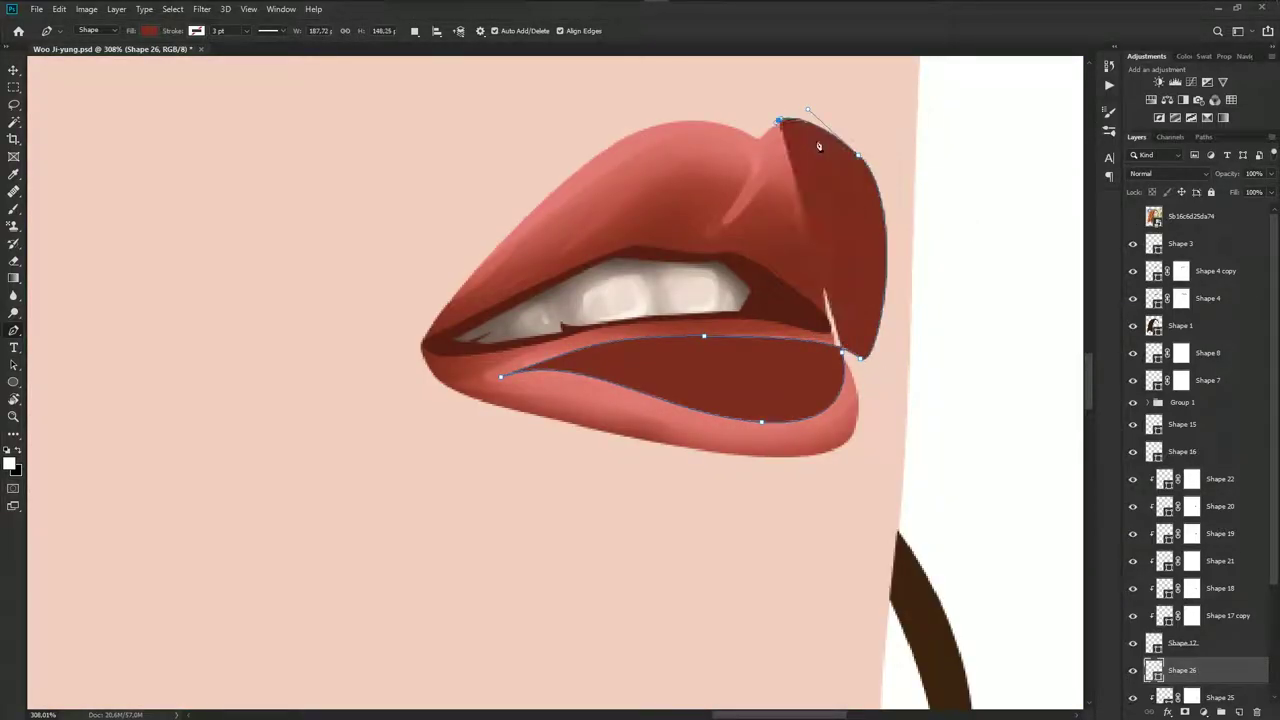
drag(836, 171, 847, 192)
drag(827, 249, 823, 267)
Finish Shape 26's outline along the upper lip, around the left corner and under the lower lip
click(1133, 216)
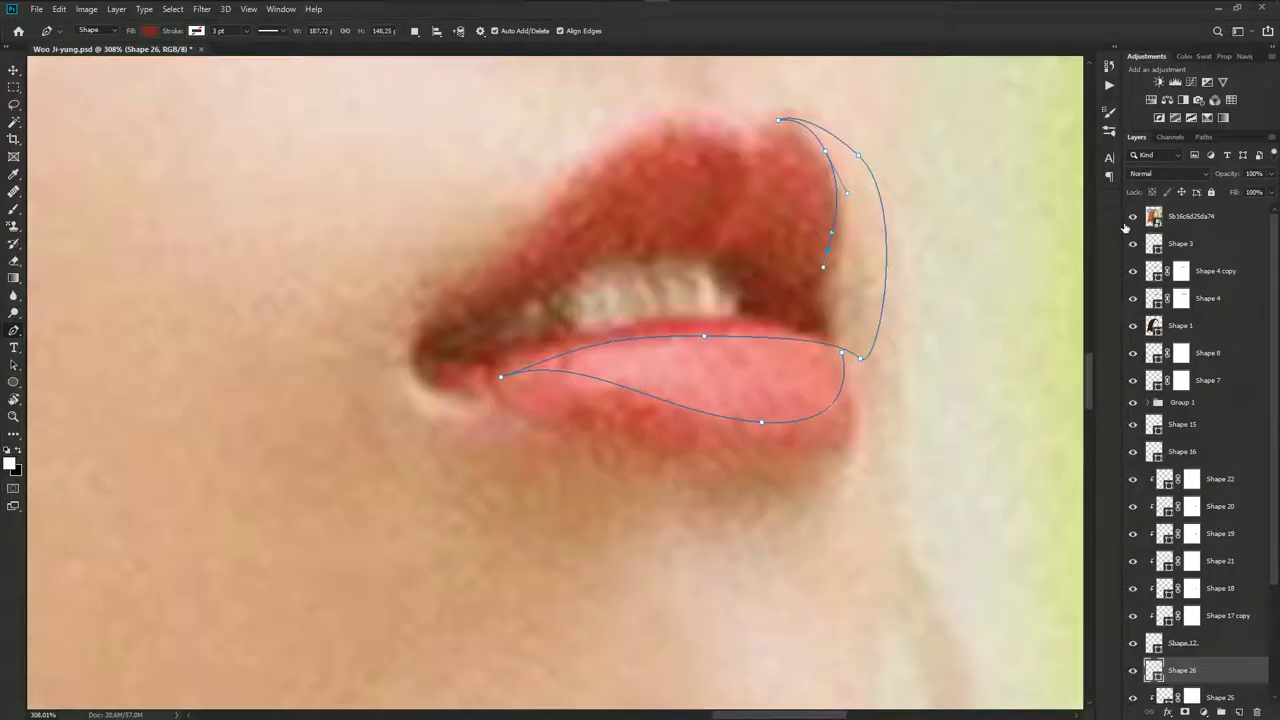
drag(742, 219, 727, 153)
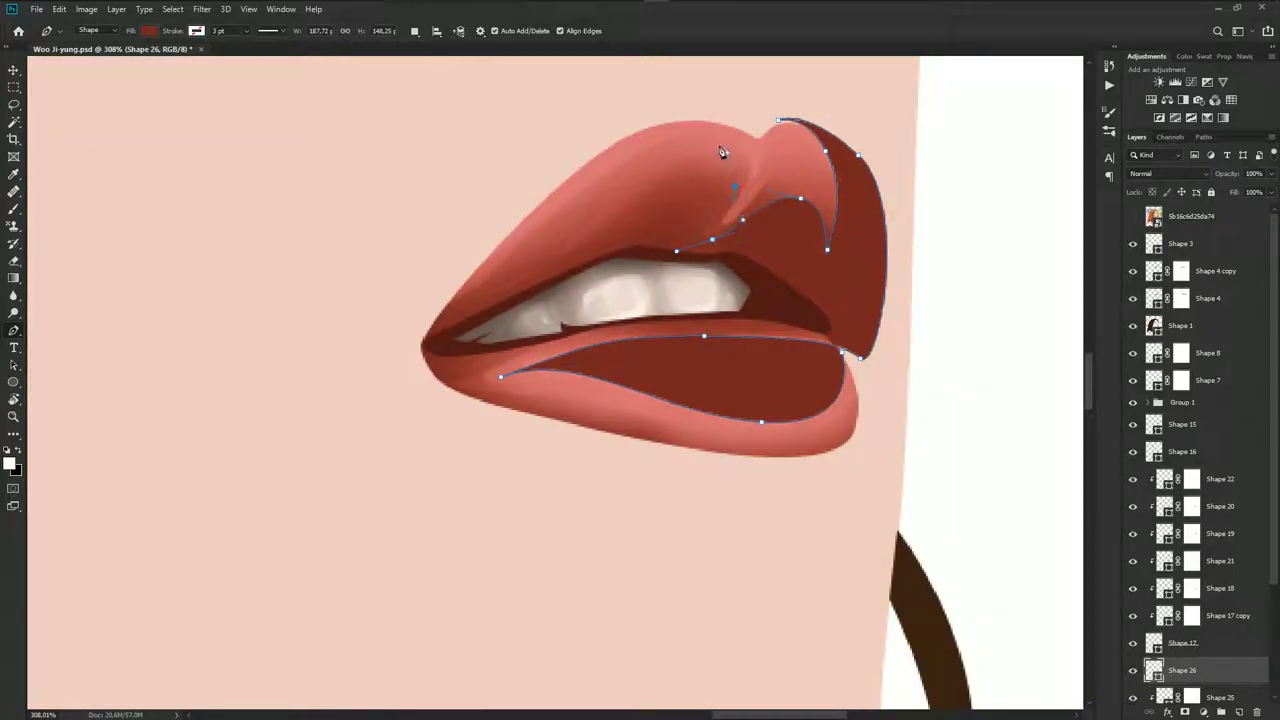
click(677, 251)
click(1133, 216)
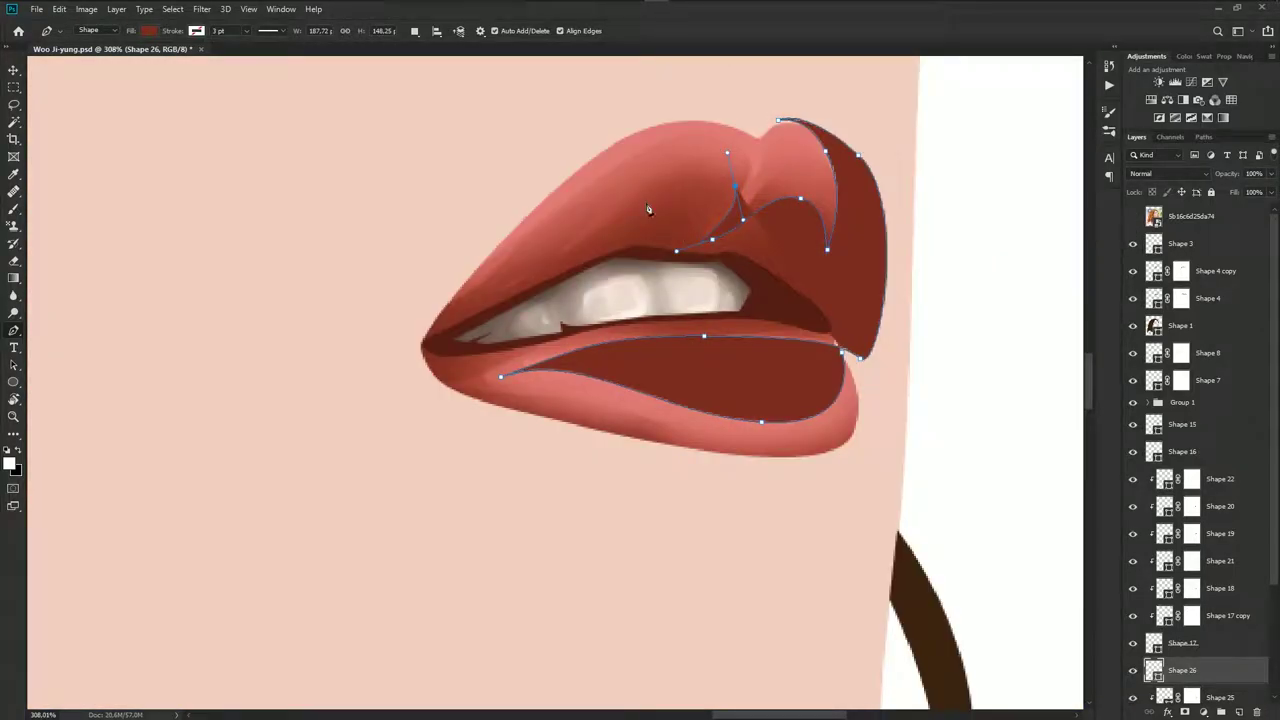
drag(542, 289, 548, 284)
drag(455, 297, 418, 311)
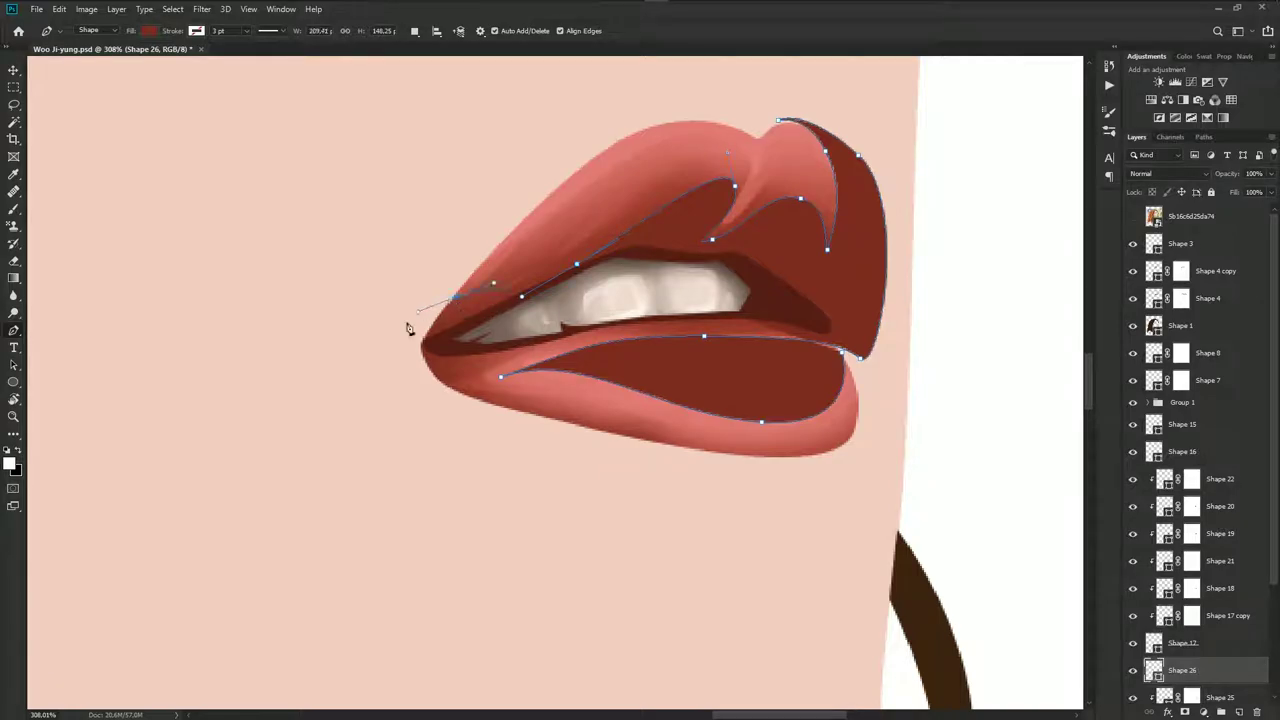
drag(427, 403, 489, 420)
click(501, 378)
drag(846, 488, 908, 438)
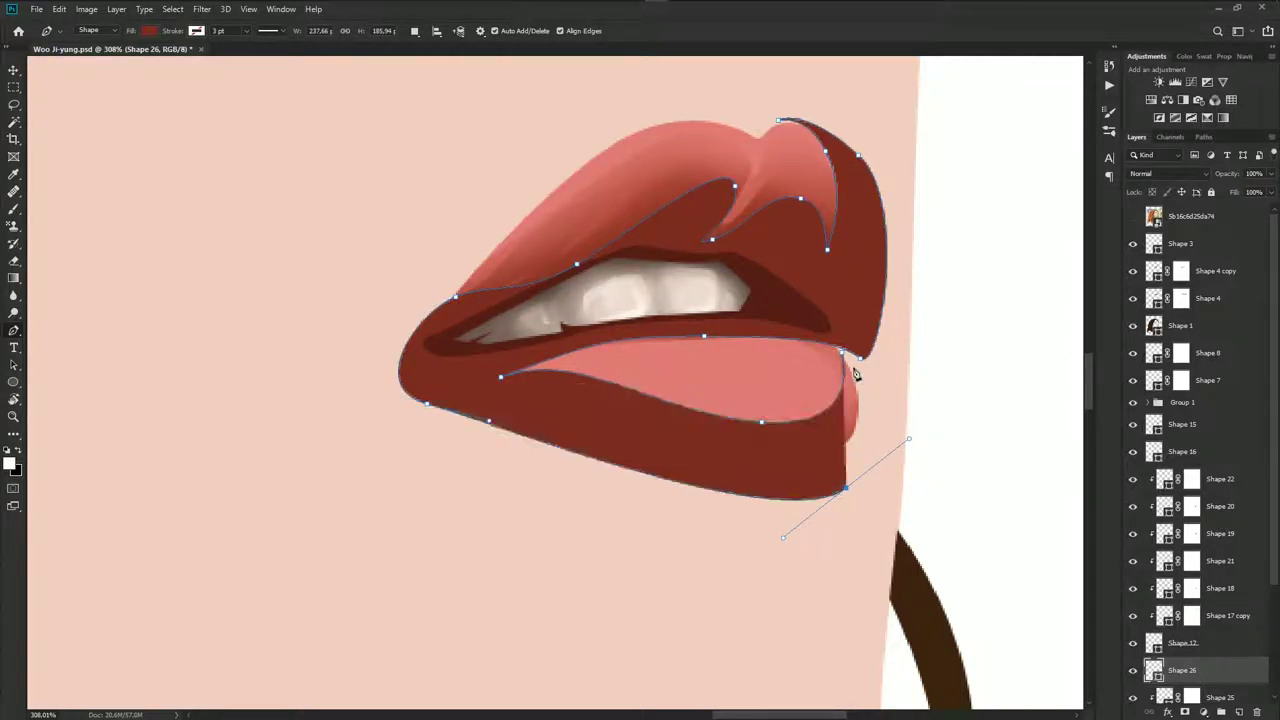
click(846, 358)
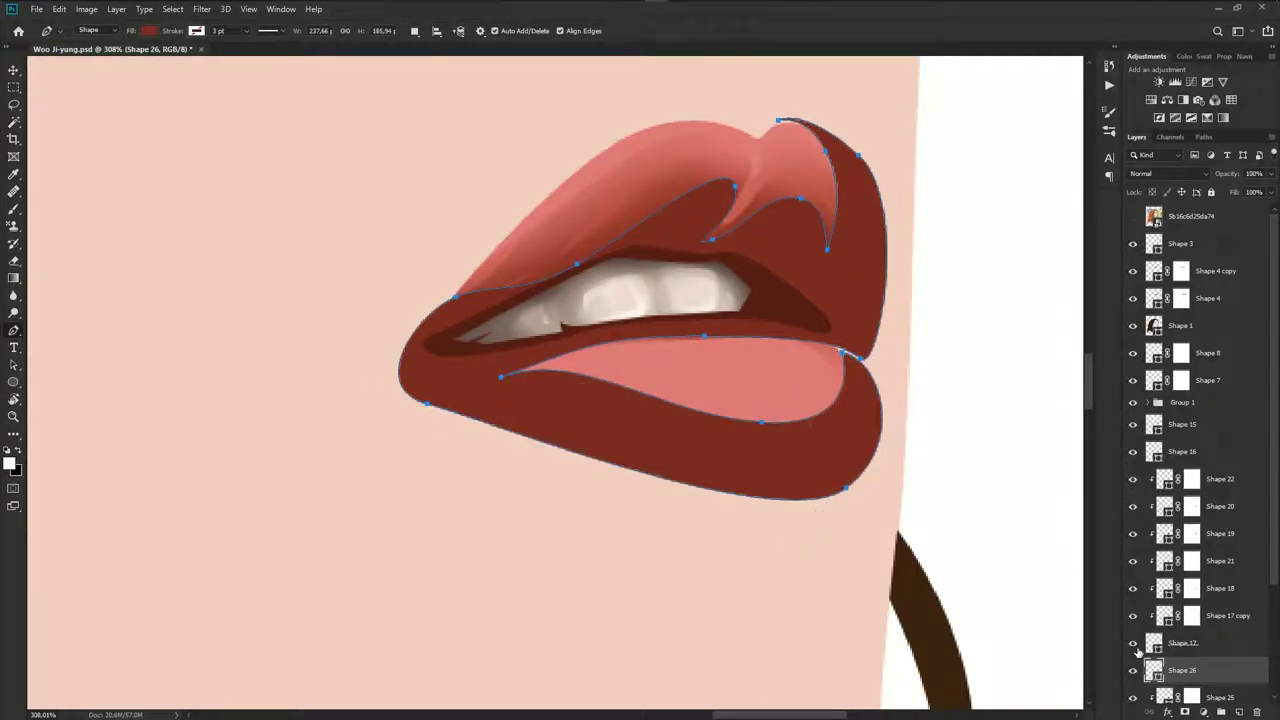
Give Shape 26 a fine-tuned dark red fill and add a layer mask
double_click(1163, 671)
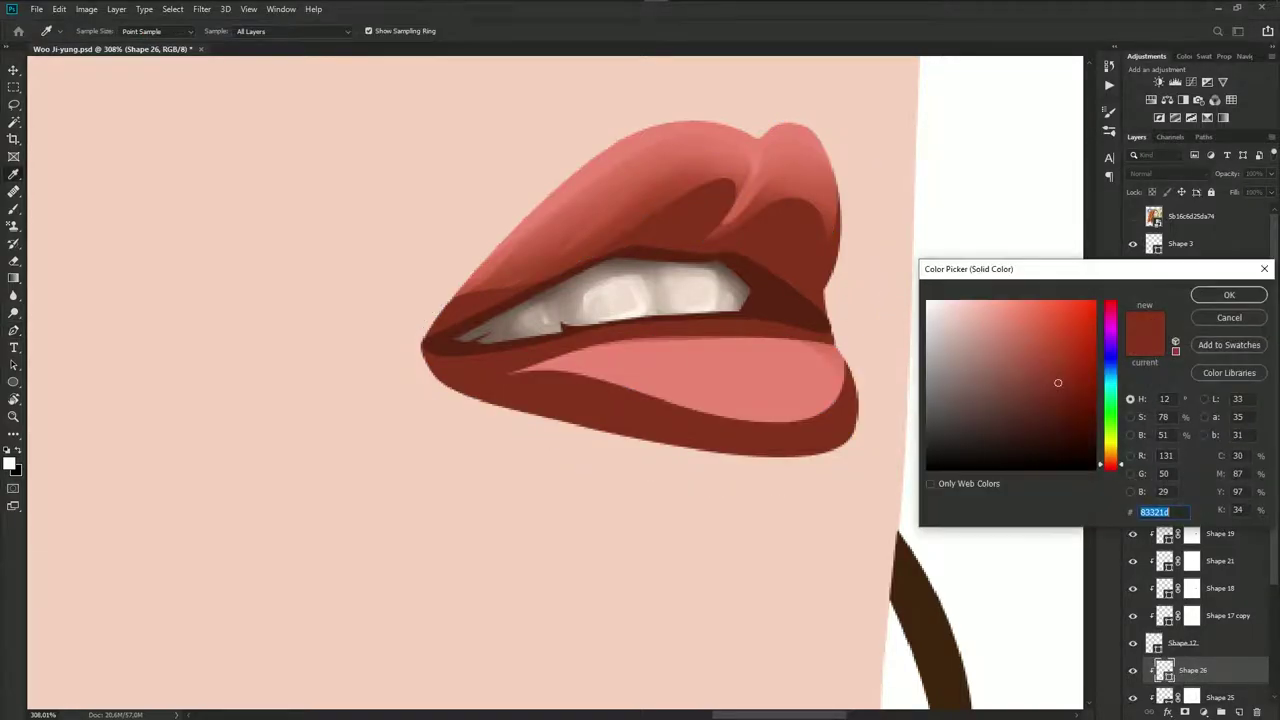
click(1055, 364)
drag(1055, 364, 1069, 385)
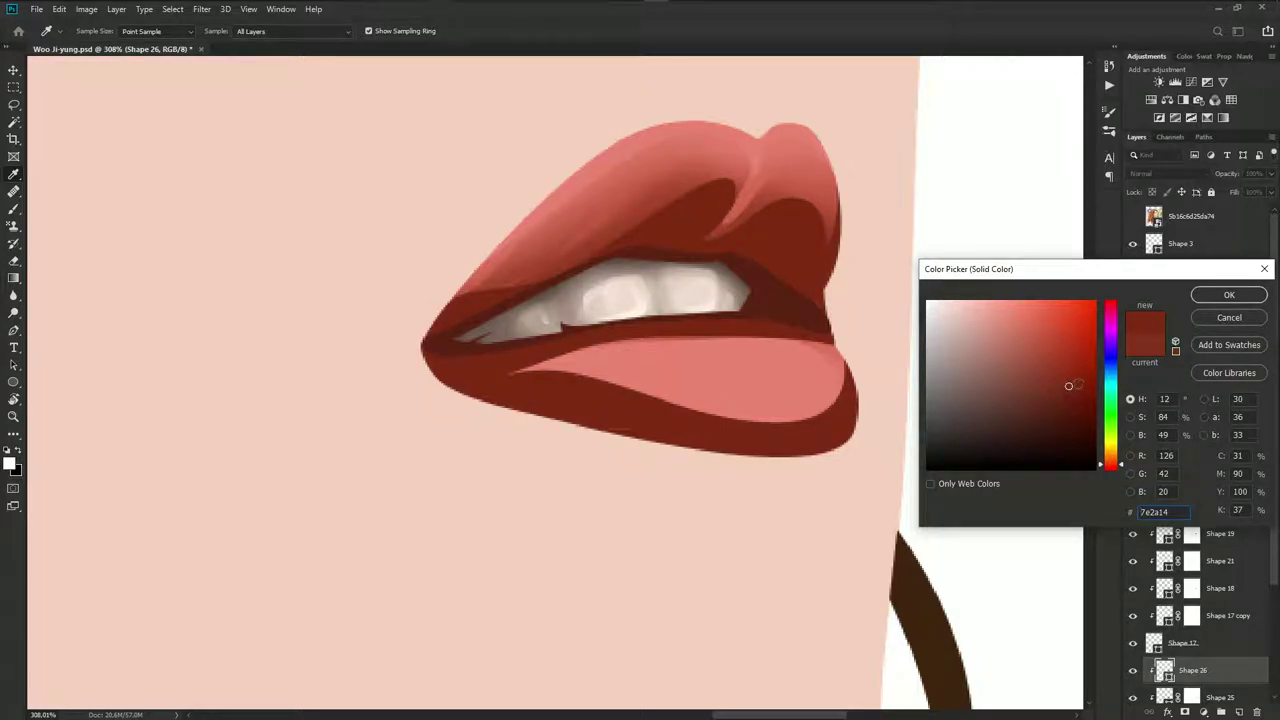
mouse_move(1069, 385)
mouse_down()
mouse_move(1083, 374)
mouse_move(1068, 388)
mouse_up()
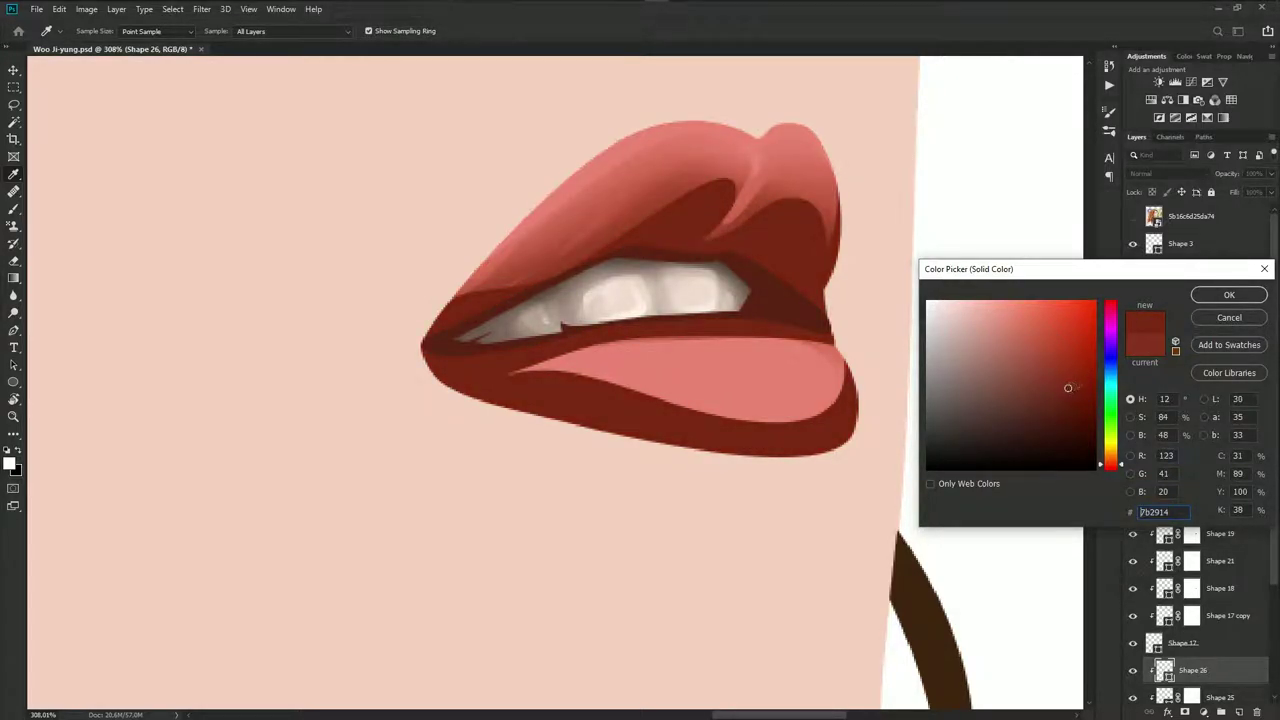
click(1229, 295)
click(1191, 670)
Mask-paint Shape 26 to lighten the lower lip's underside and fade the upper lip and left corner
key(b)
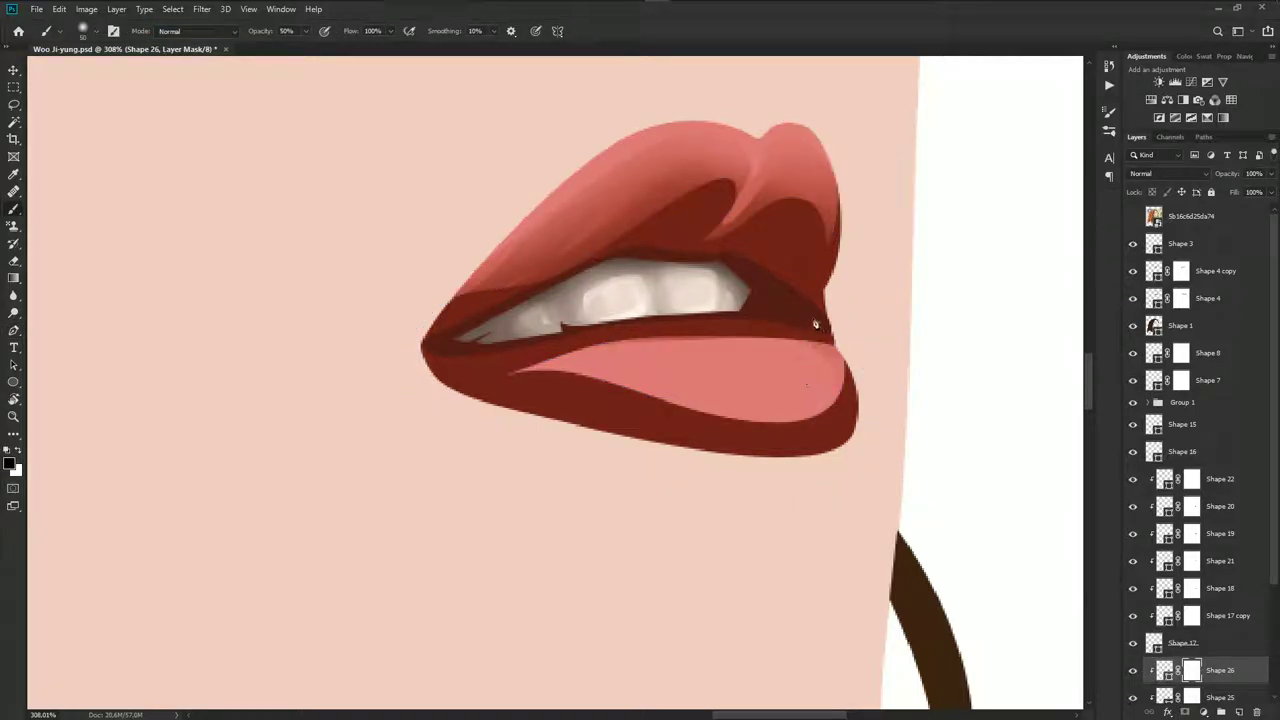
drag(830, 390, 710, 440)
mouse_move(850, 420)
mouse_down()
mouse_move(700, 445)
mouse_move(660, 430)
mouse_up()
mouse_move(741, 364)
mouse_down()
mouse_move(450, 345)
mouse_move(830, 336)
mouse_up()
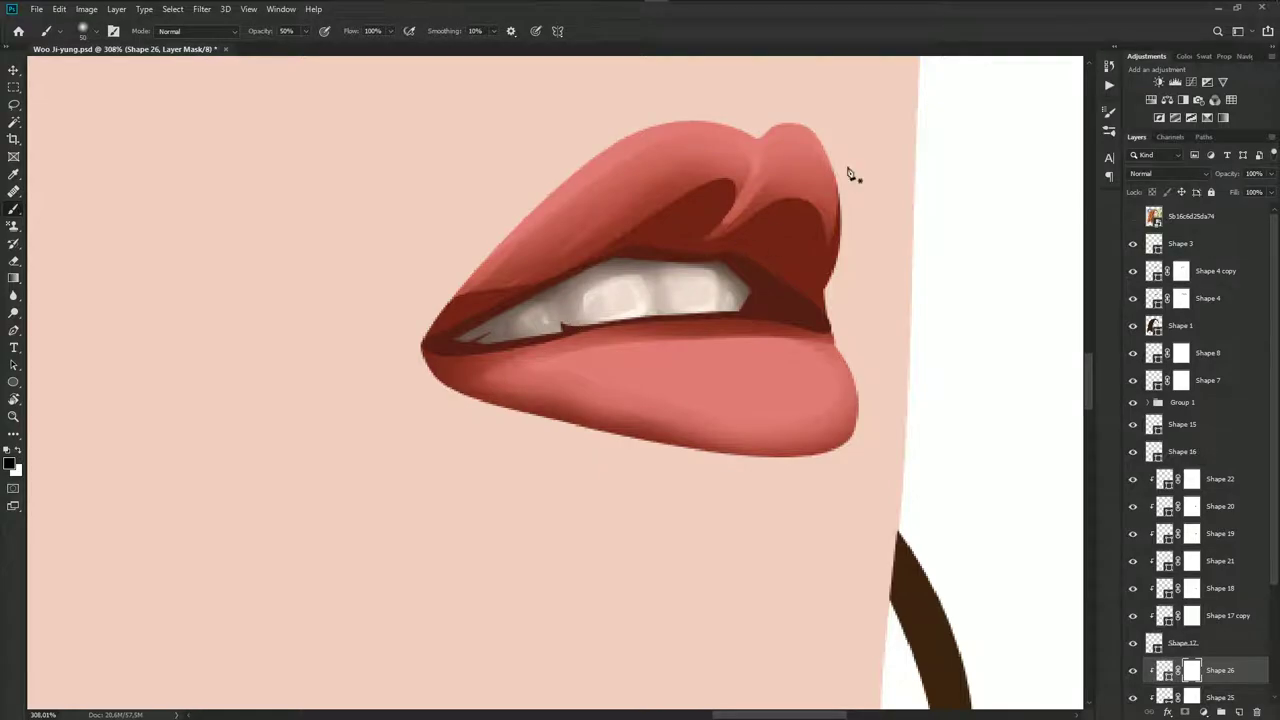
drag(840, 215, 694, 195)
drag(480, 300, 455, 302)
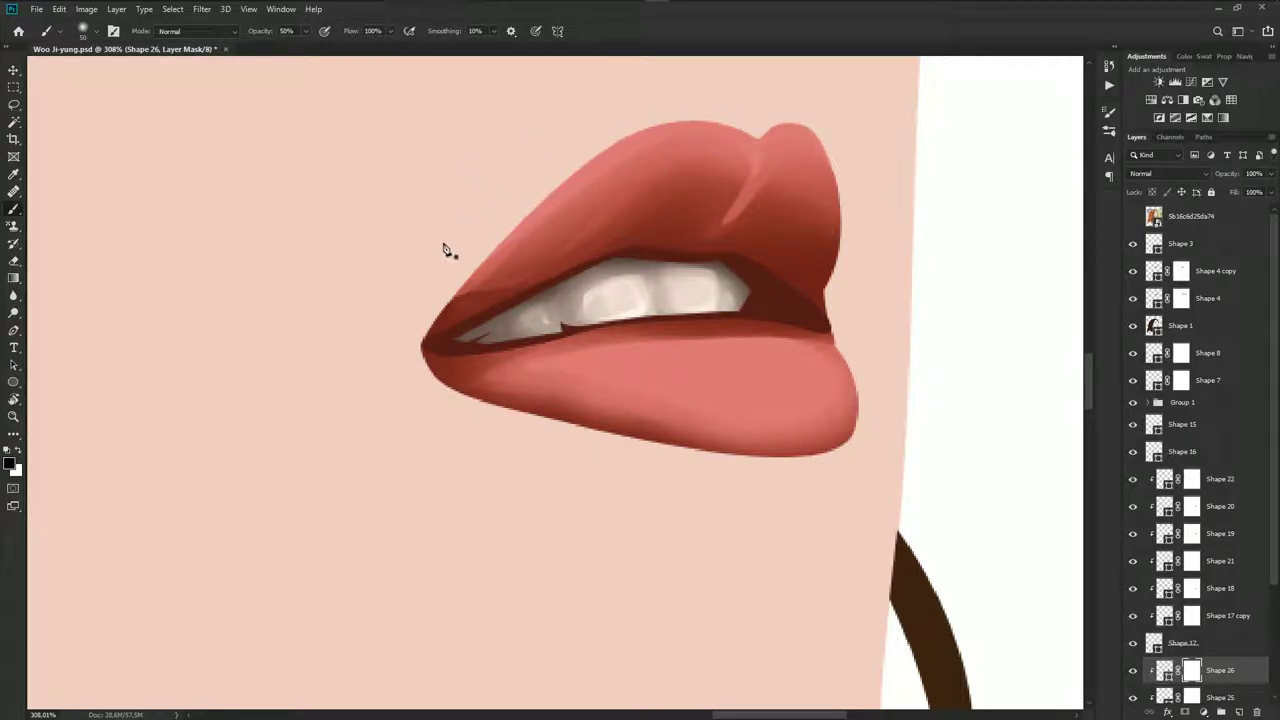
scroll(1193, 670, down, 3)
Save the portrait document and reselect the Shape 26 layer for more Pen work
click(1191, 643)
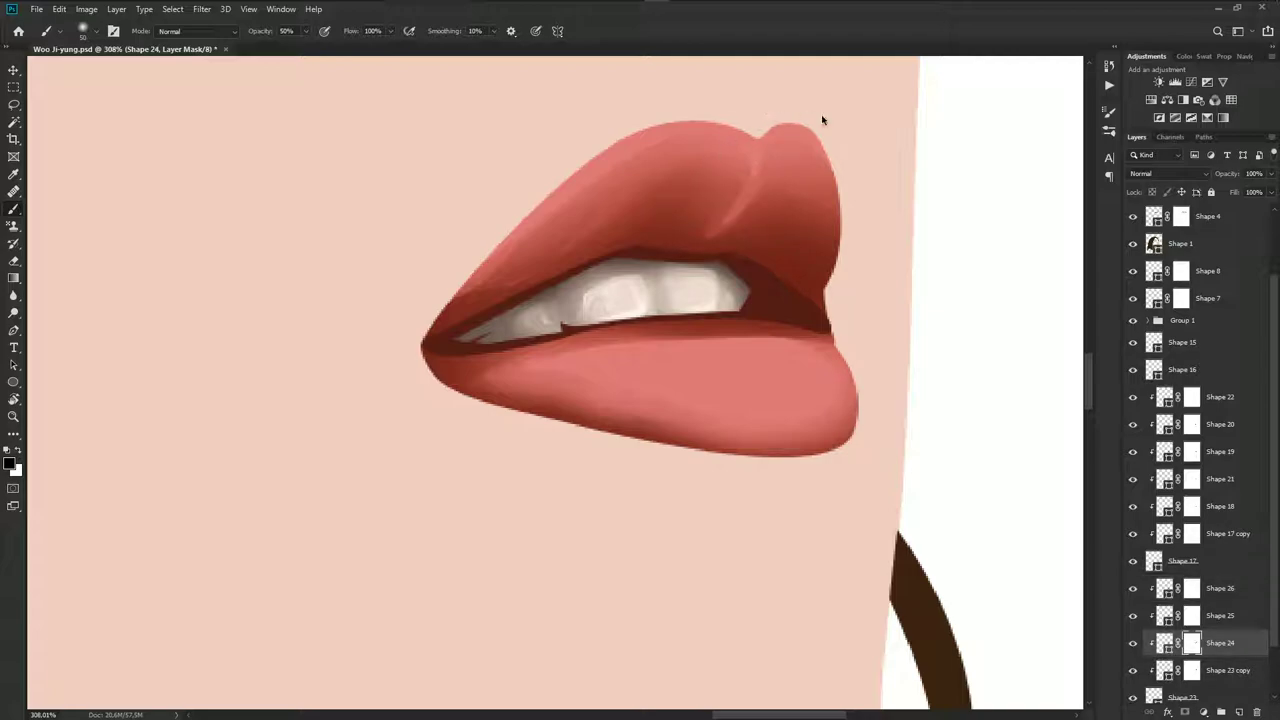
scroll(798, 352, down, 2)
scroll(798, 352, down, 2)
scroll(791, 407, down, 2)
scroll(771, 329, down, 1)
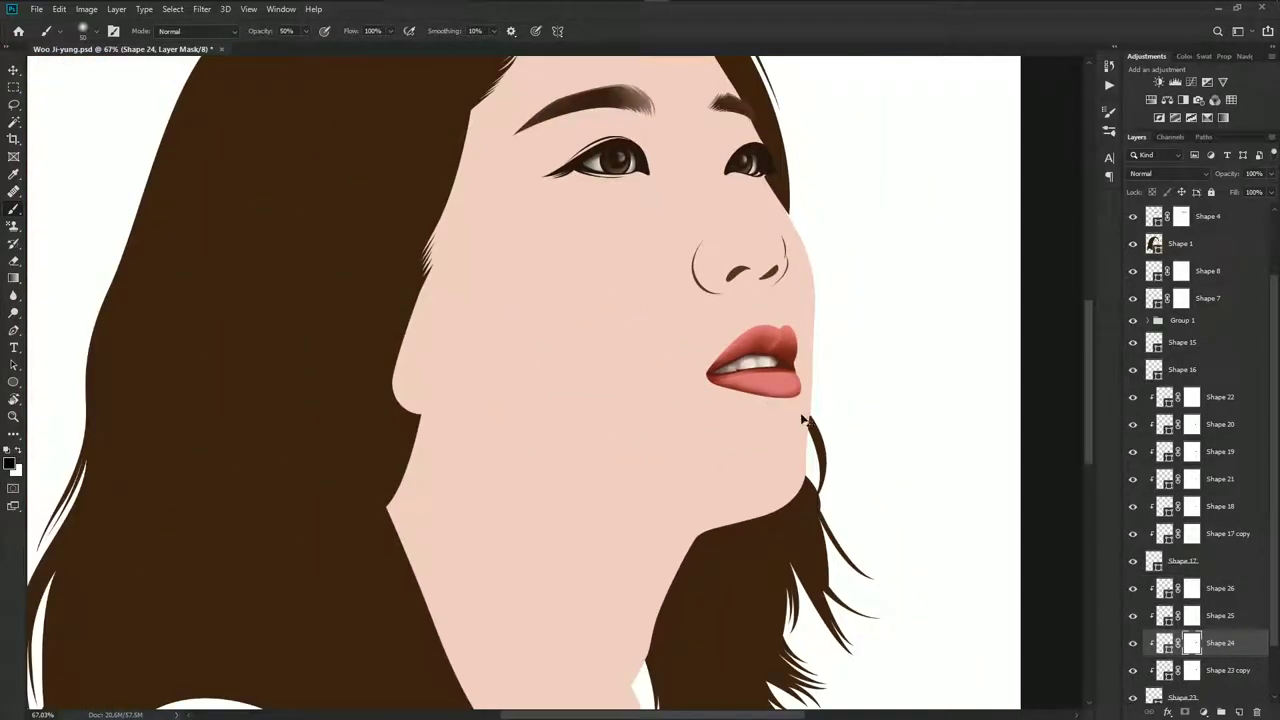
key(ctrl+s)
click(1225, 588)
key(p)
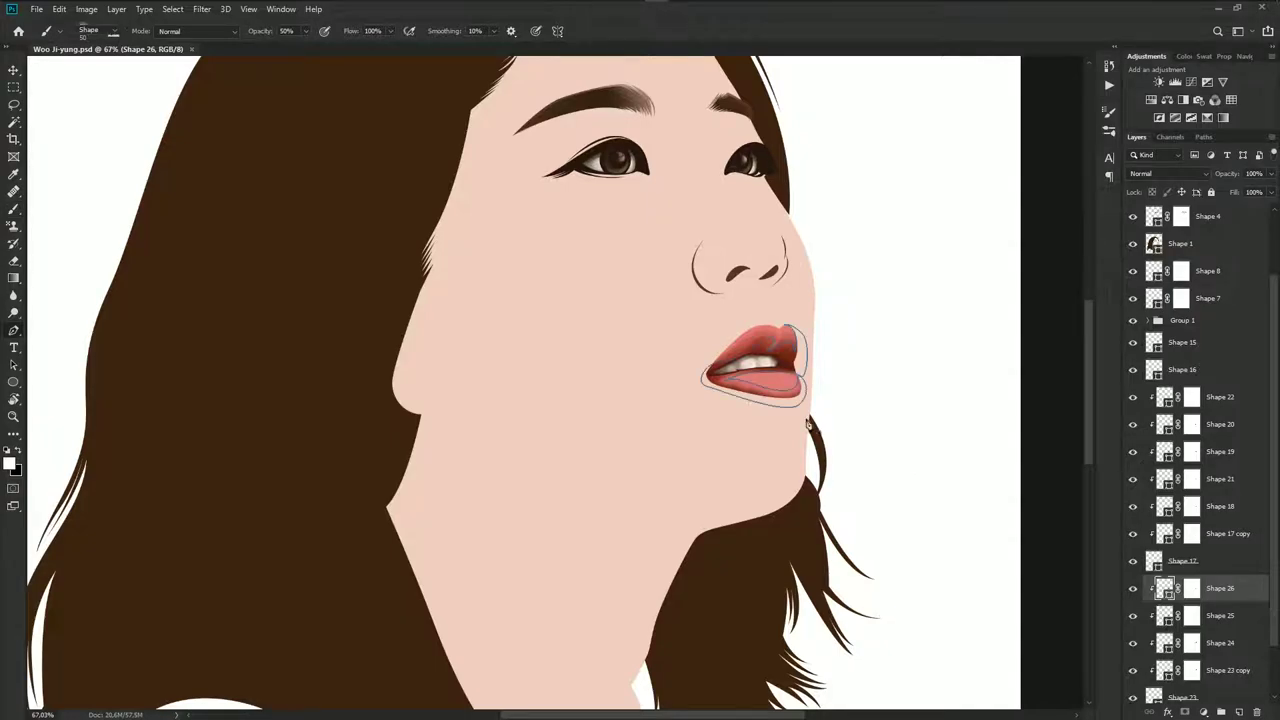
scroll(776, 384, up, 2)
scroll(776, 384, up, 1)
scroll(1141, 226, up, 2)
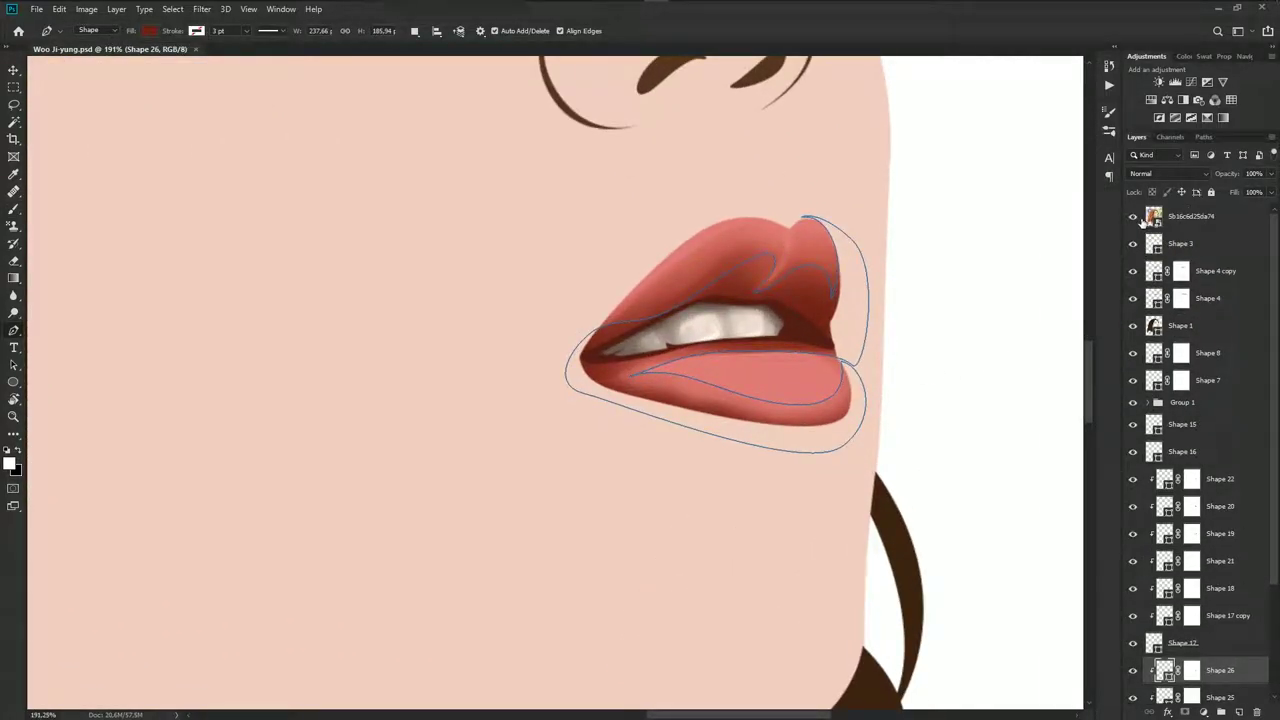
Pen-trace a closed highlight outline over the lower lip against the reference photo
click(1135, 217)
scroll(749, 380, up, 2)
drag(557, 356, 605, 334)
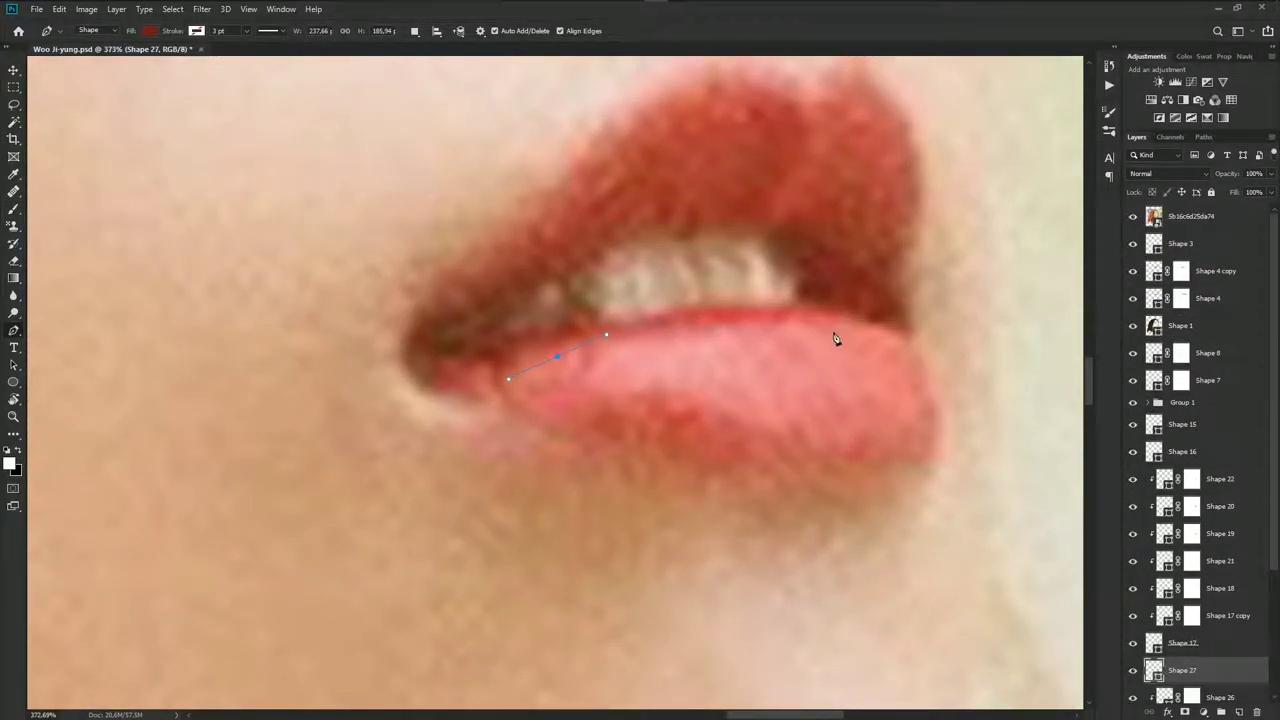
drag(868, 338, 931, 351)
scroll(885, 405, down, 1)
mouse_move(850, 427)
mouse_down()
mouse_move(797, 432)
mouse_move(814, 433)
mouse_up()
drag(757, 404, 652, 392)
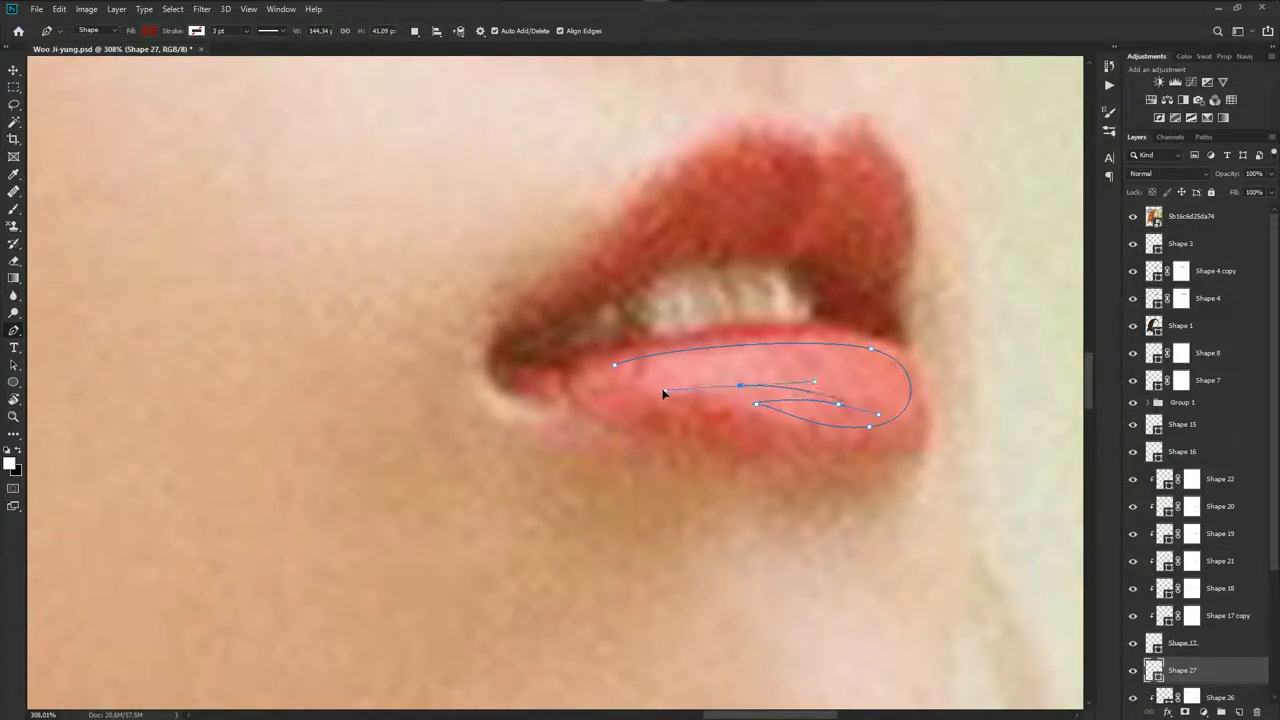
click(616, 365)
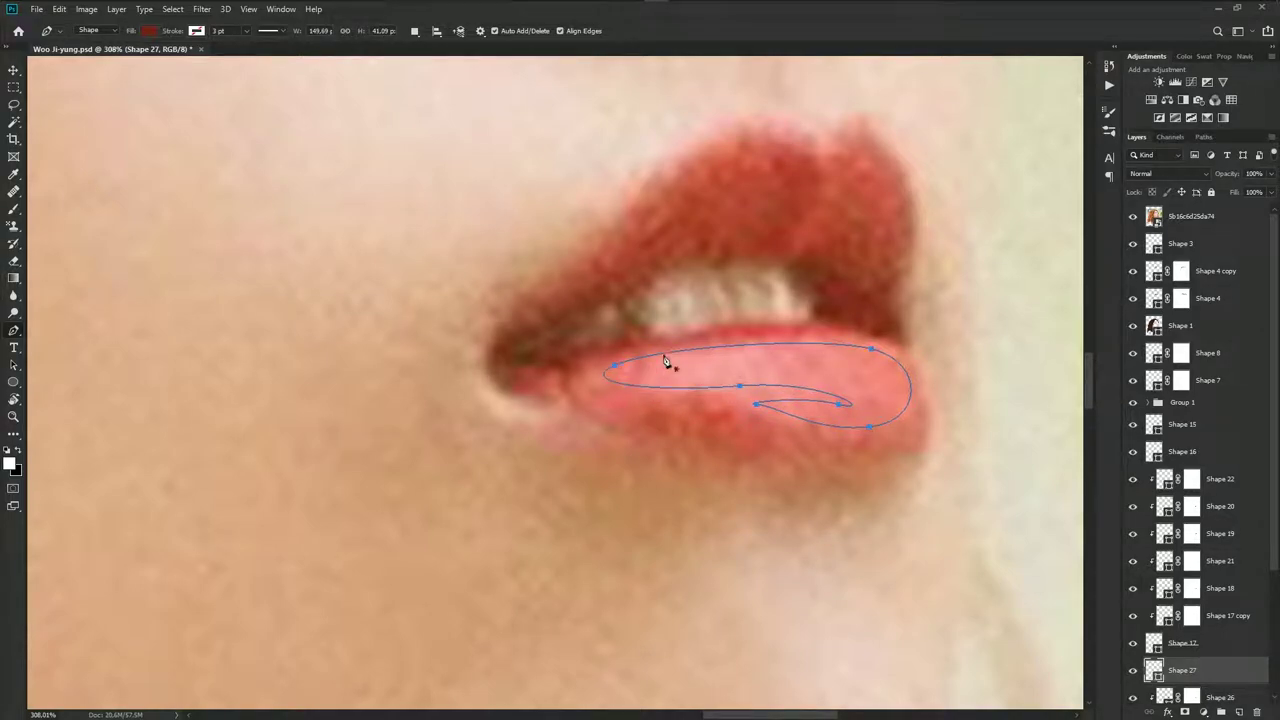
drag(710, 317, 708, 335)
Fill Shape 27 with a pink sampled from the photo's lip
double_click(1157, 672)
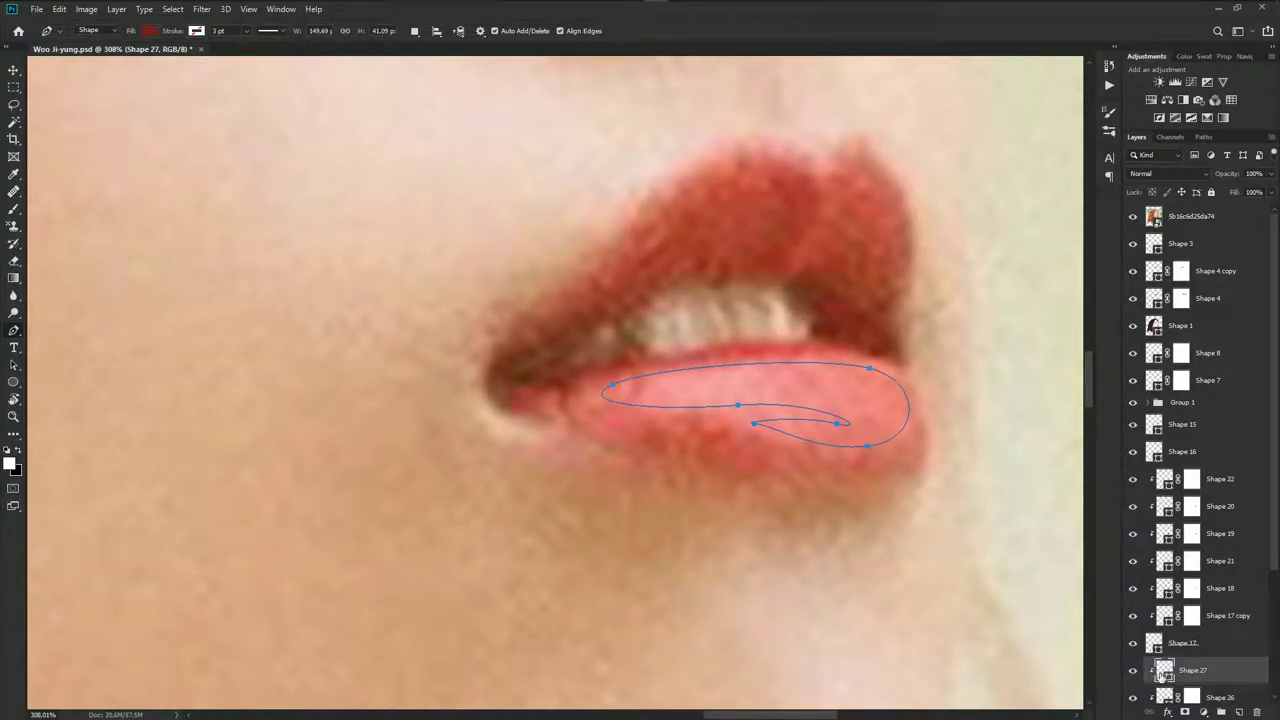
click(777, 392)
click(1210, 296)
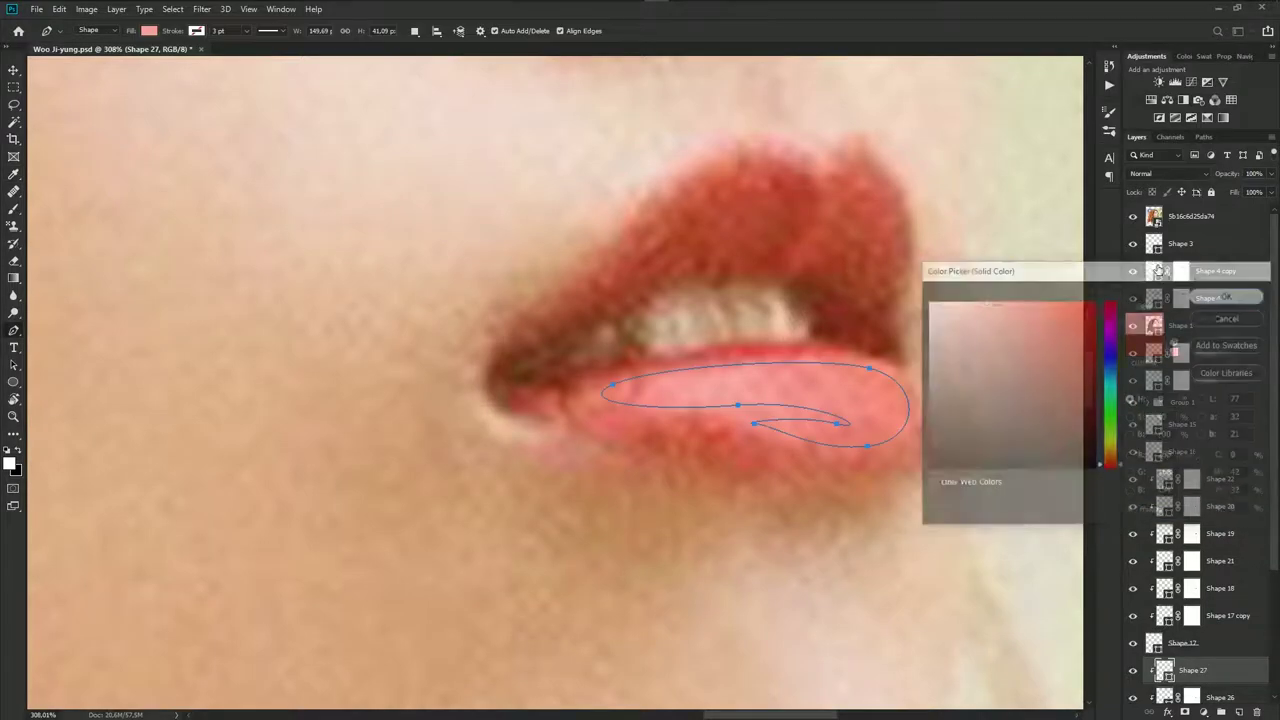
click(1133, 216)
Add a layer mask to Shape 27 and brush away its lower-right edge
drag(926, 352, 912, 292)
scroll(1176, 626, down, 2)
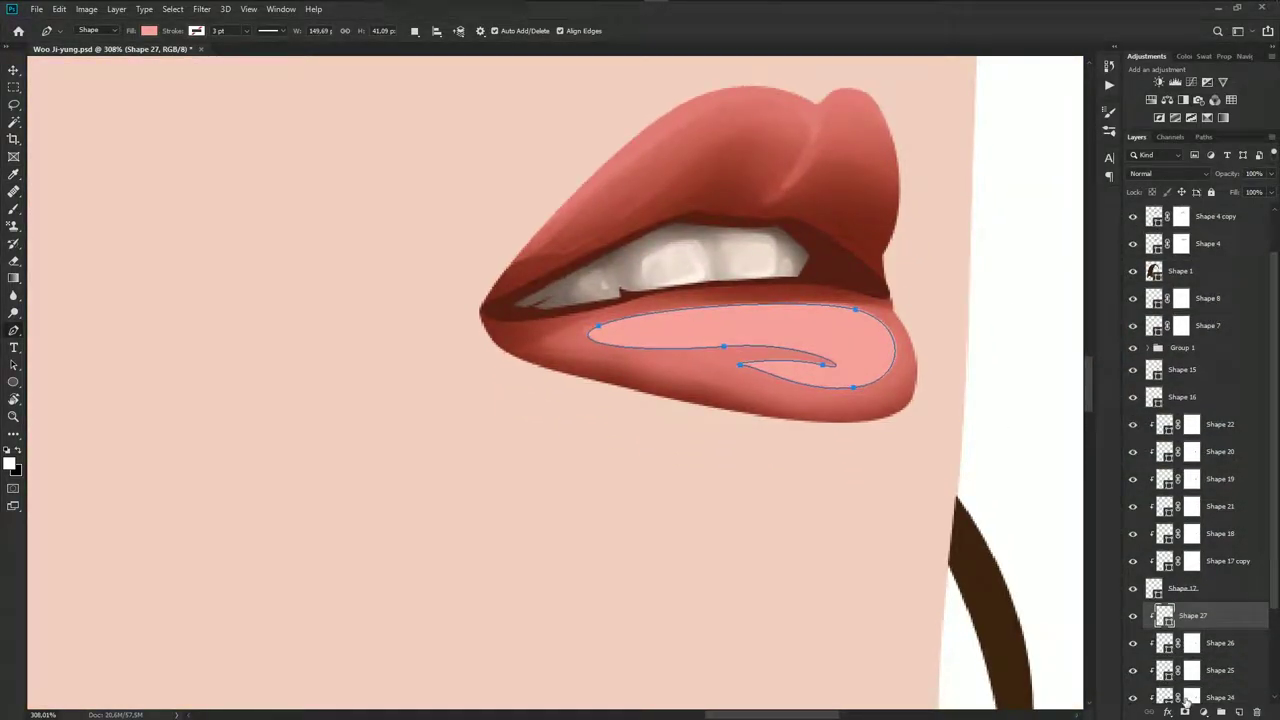
click(1188, 711)
key(b)
drag(846, 368, 643, 346)
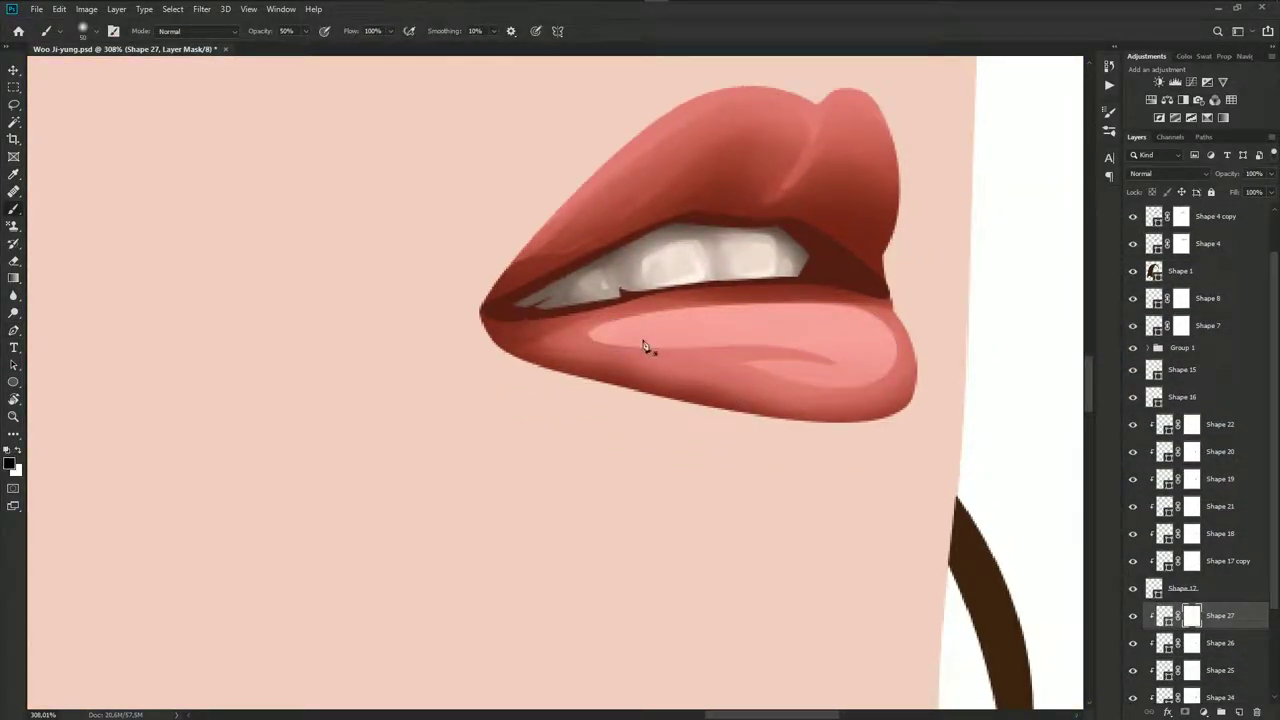
drag(890, 345, 731, 333)
scroll(695, 372, down, 1)
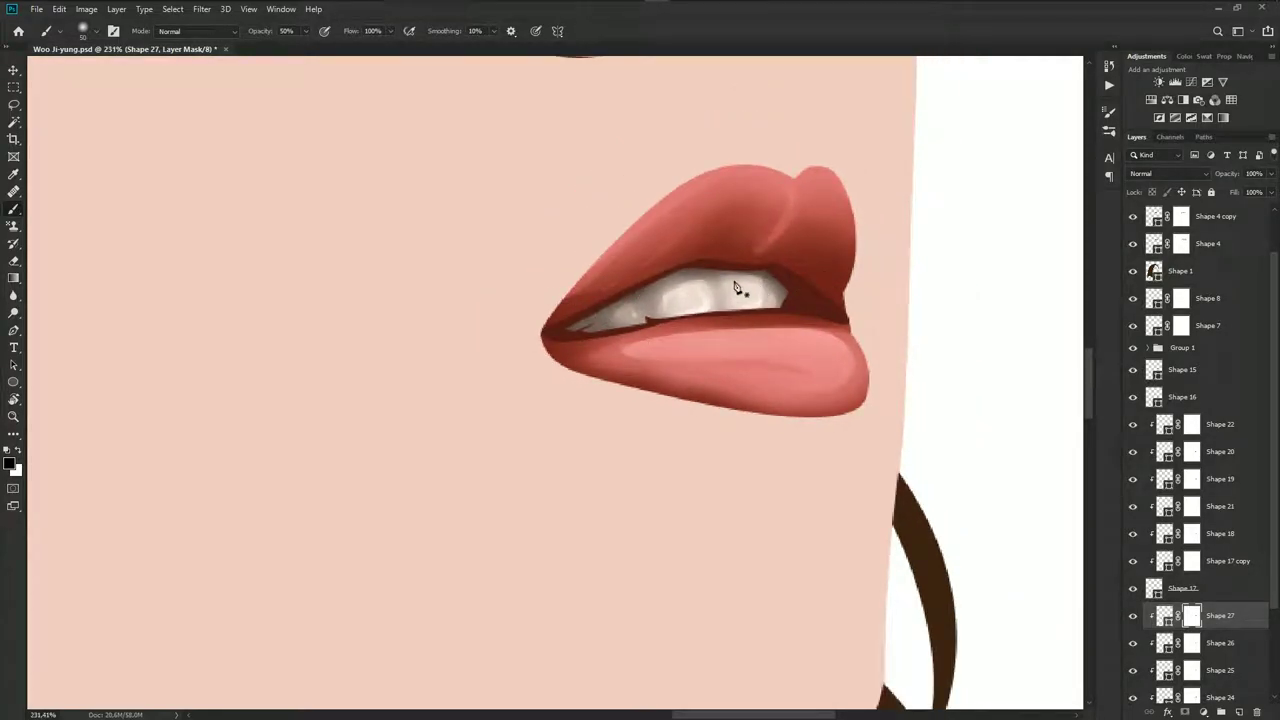
Set the Pen's path operation to New Layer for the next shape
key(p)
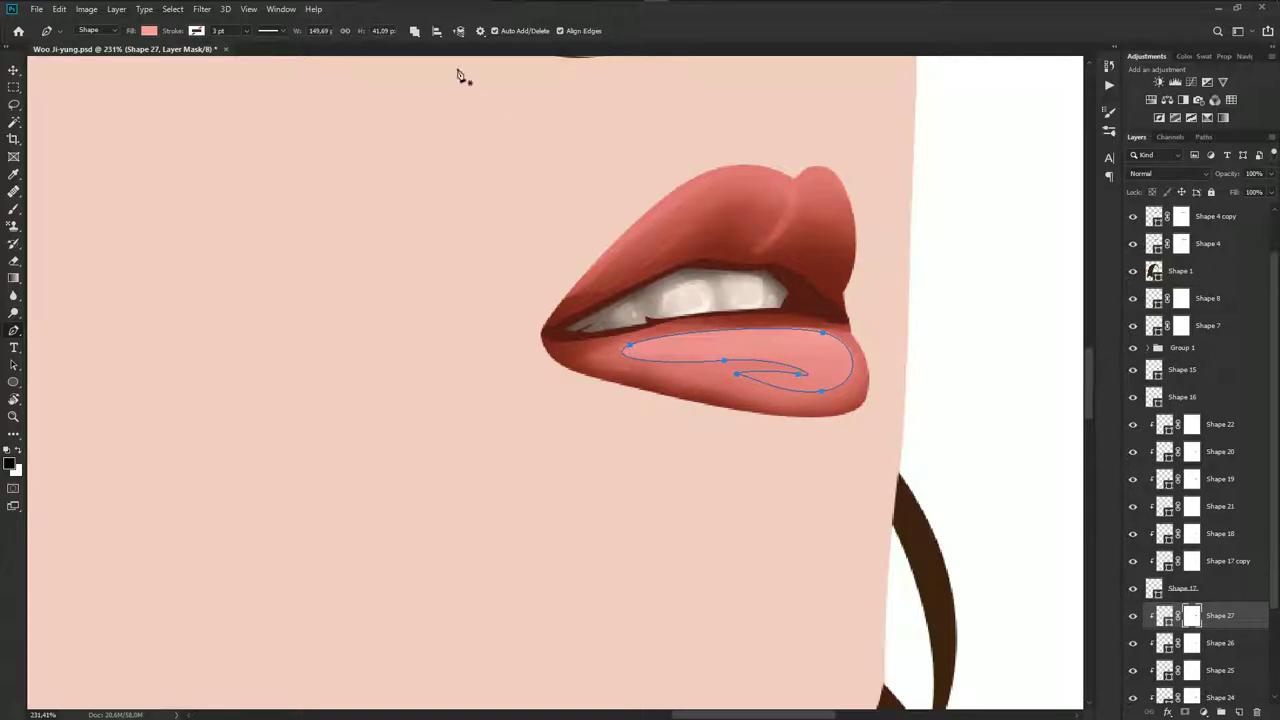
click(414, 30)
click(440, 46)
scroll(1133, 242, up, 2)
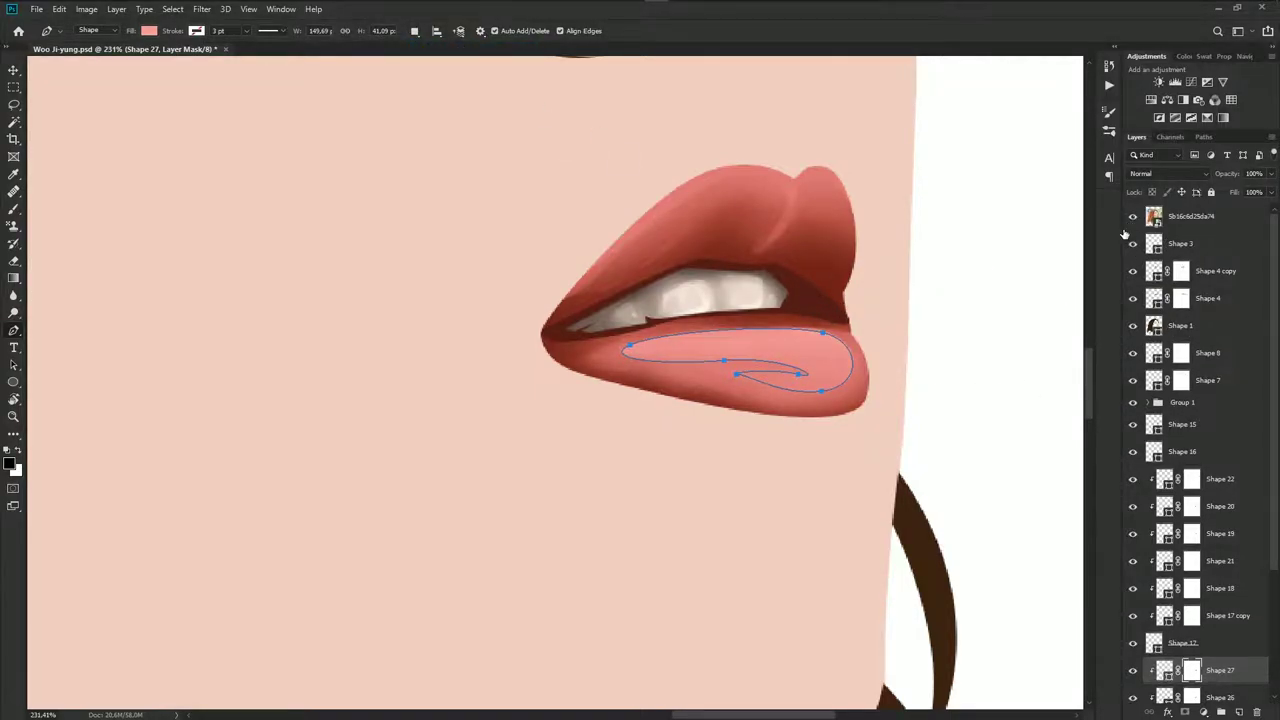
scroll(748, 351, up, 3)
Pen-draw a second curved highlight outline, Shape 28, on the lower lip
click(580, 333)
click(860, 322)
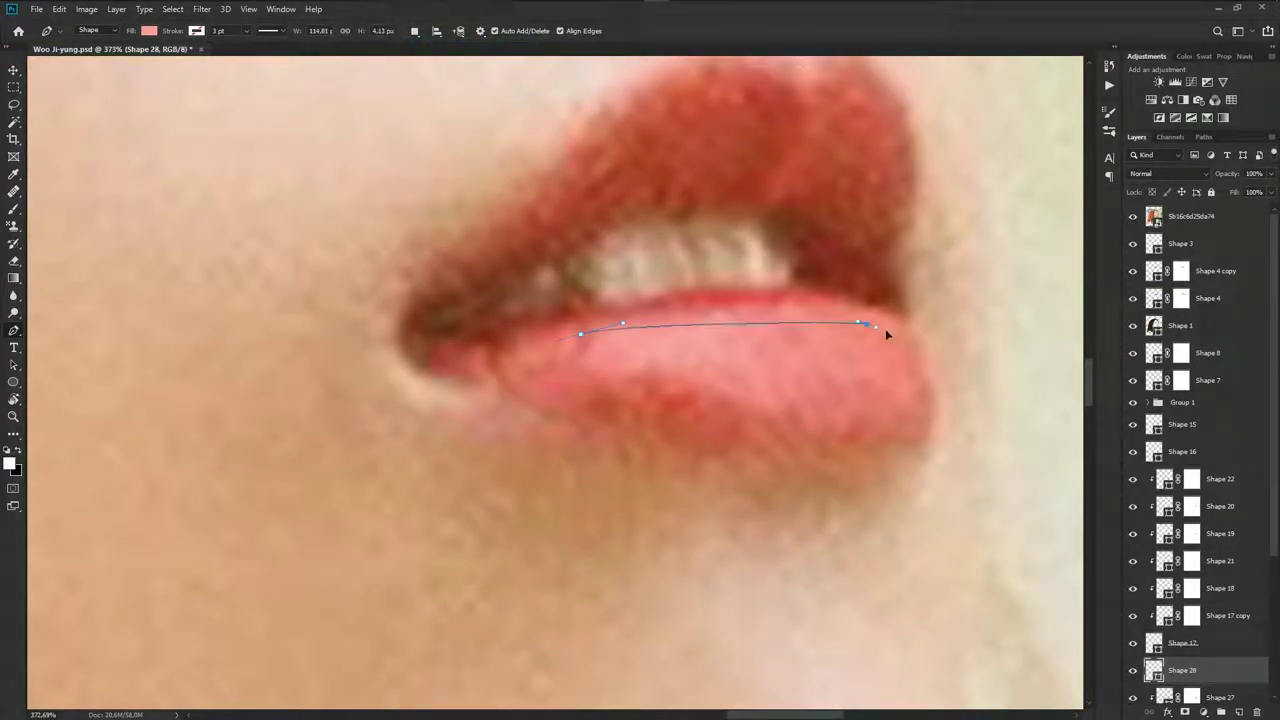
drag(757, 328, 684, 343)
drag(842, 365, 893, 388)
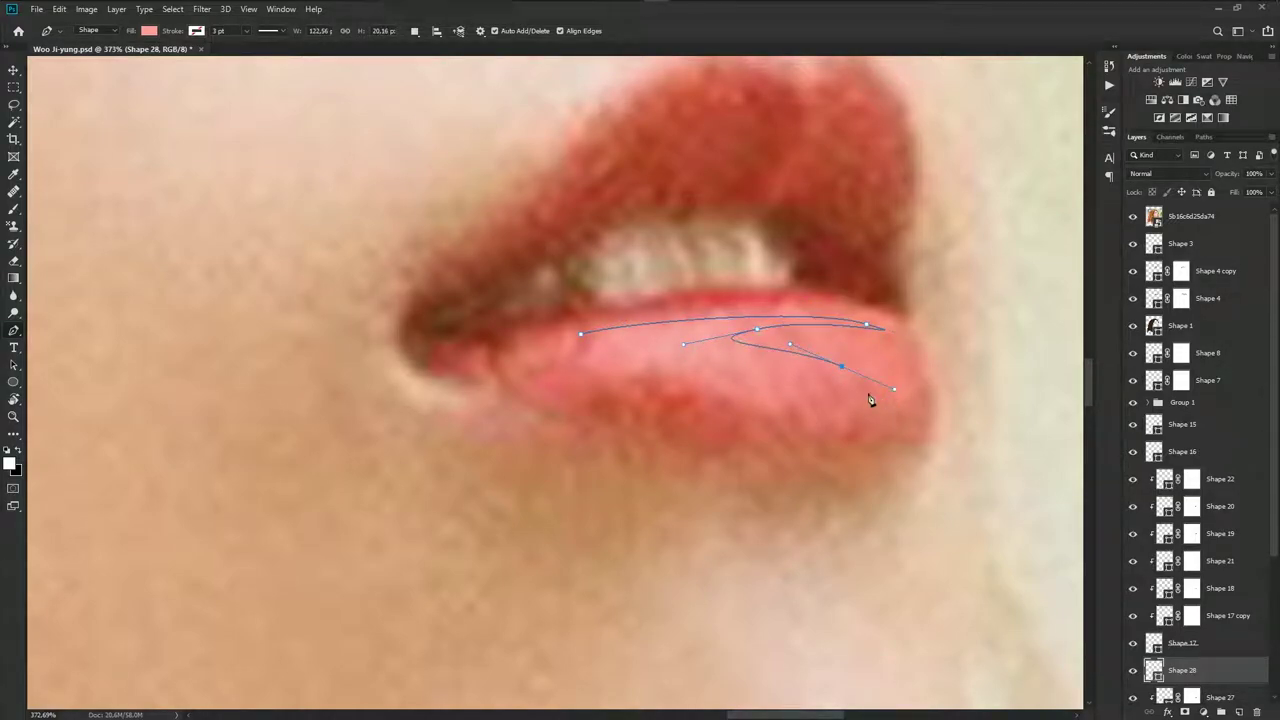
drag(652, 354, 548, 347)
Give Shape 28 a pale pink fill
double_click(1165, 670)
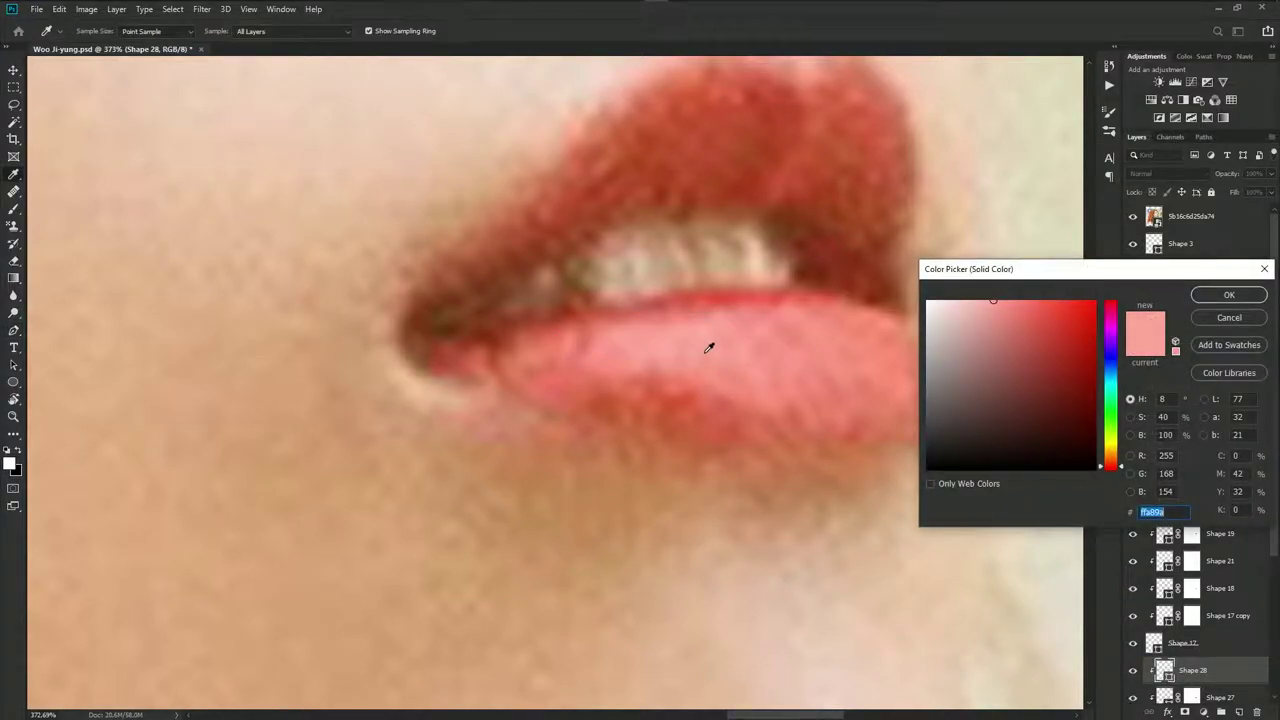
click(1229, 295)
click(1133, 216)
scroll(1182, 620, down, 2)
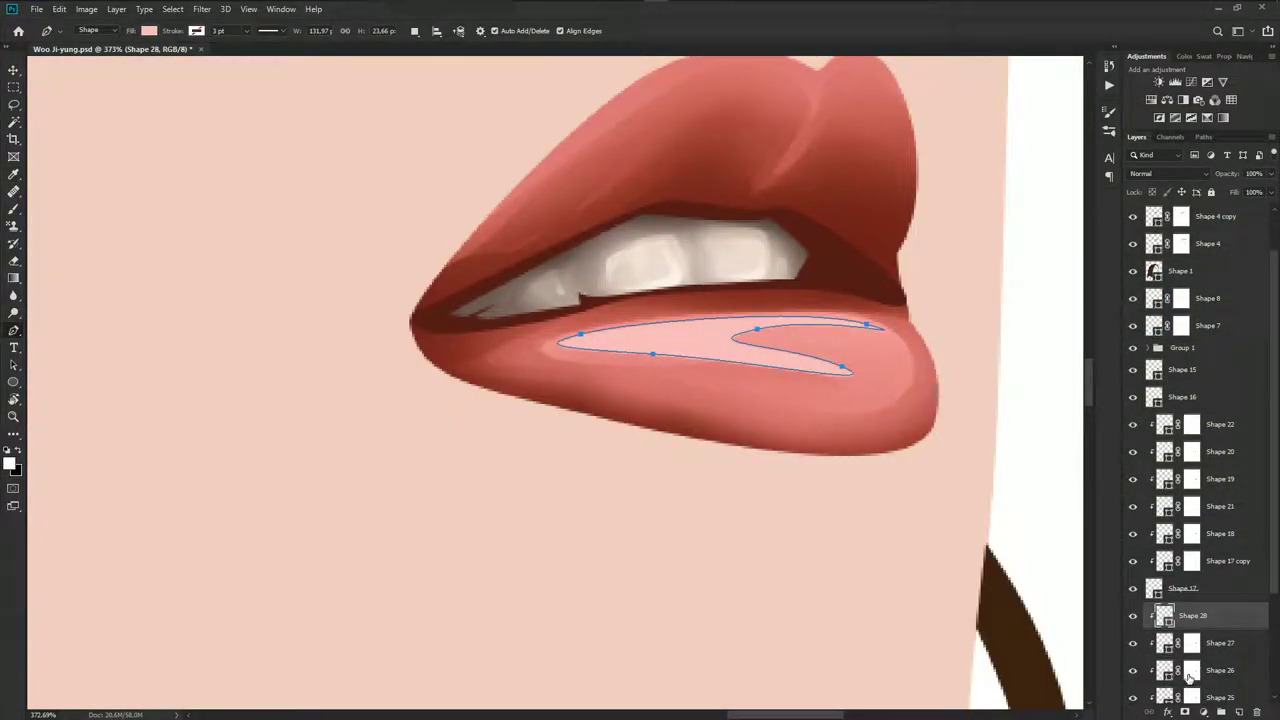
Mask Shape 28 and brush-fade it along the lip, checking against the photo
click(1185, 712)
key(b)
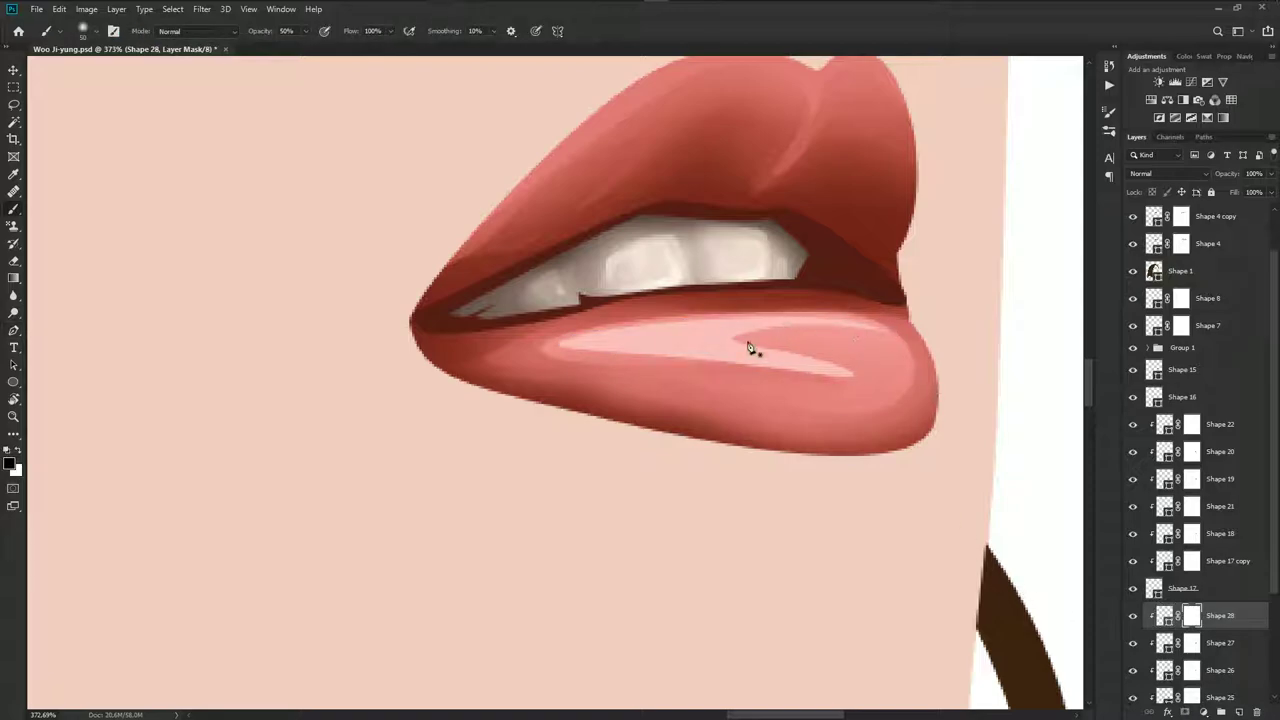
mouse_move(752, 348)
mouse_down()
mouse_move(814, 329)
mouse_move(734, 357)
mouse_move(560, 345)
mouse_up()
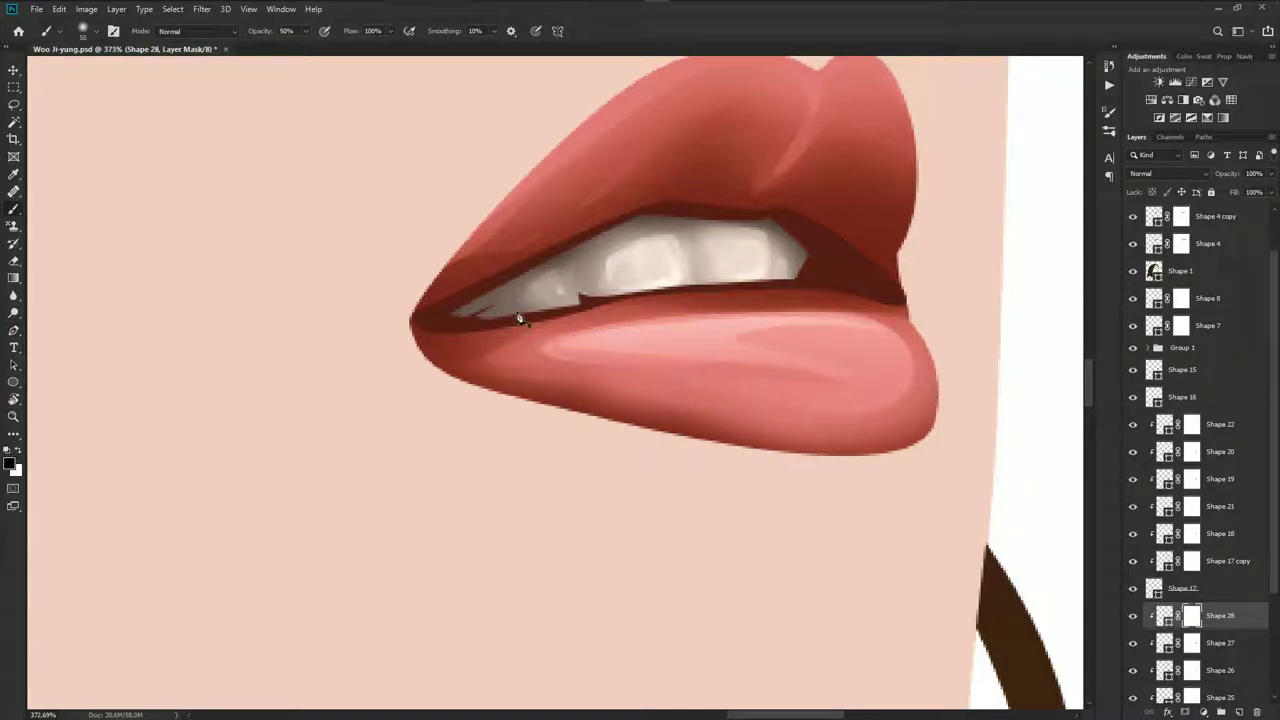
scroll(518, 318, down, 3)
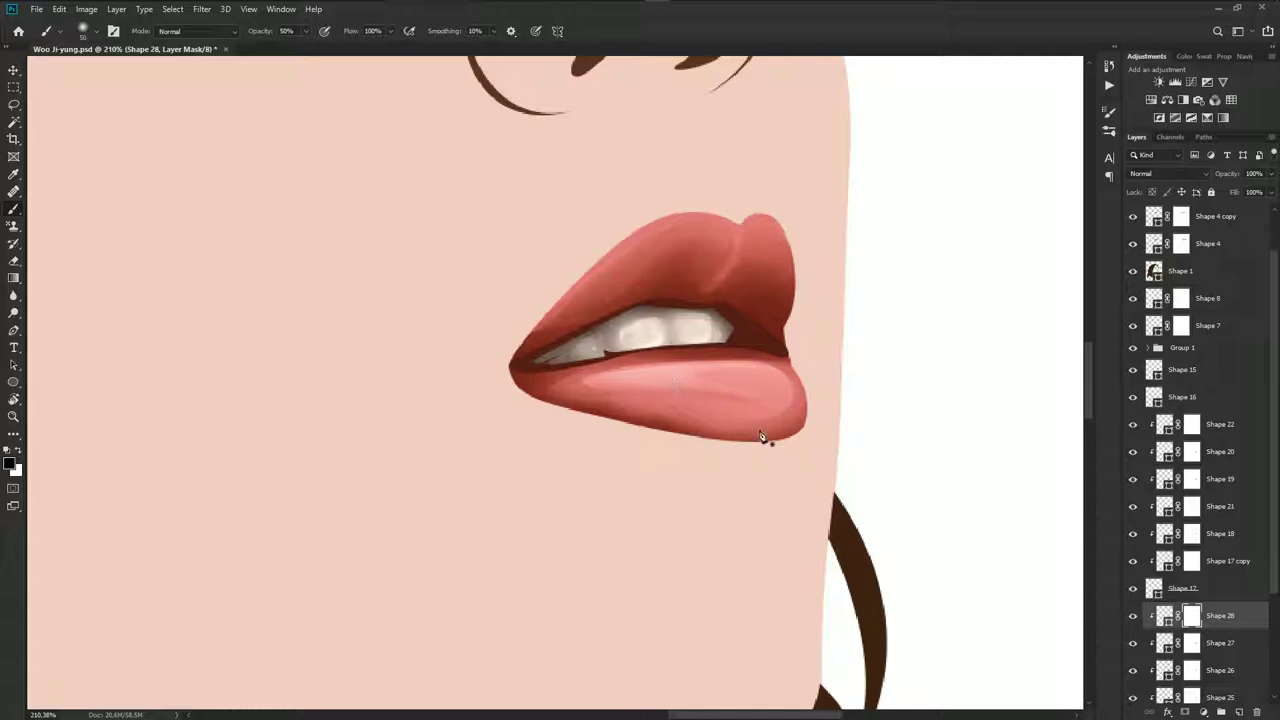
scroll(800, 418, down, 2)
scroll(808, 420, down, 1)
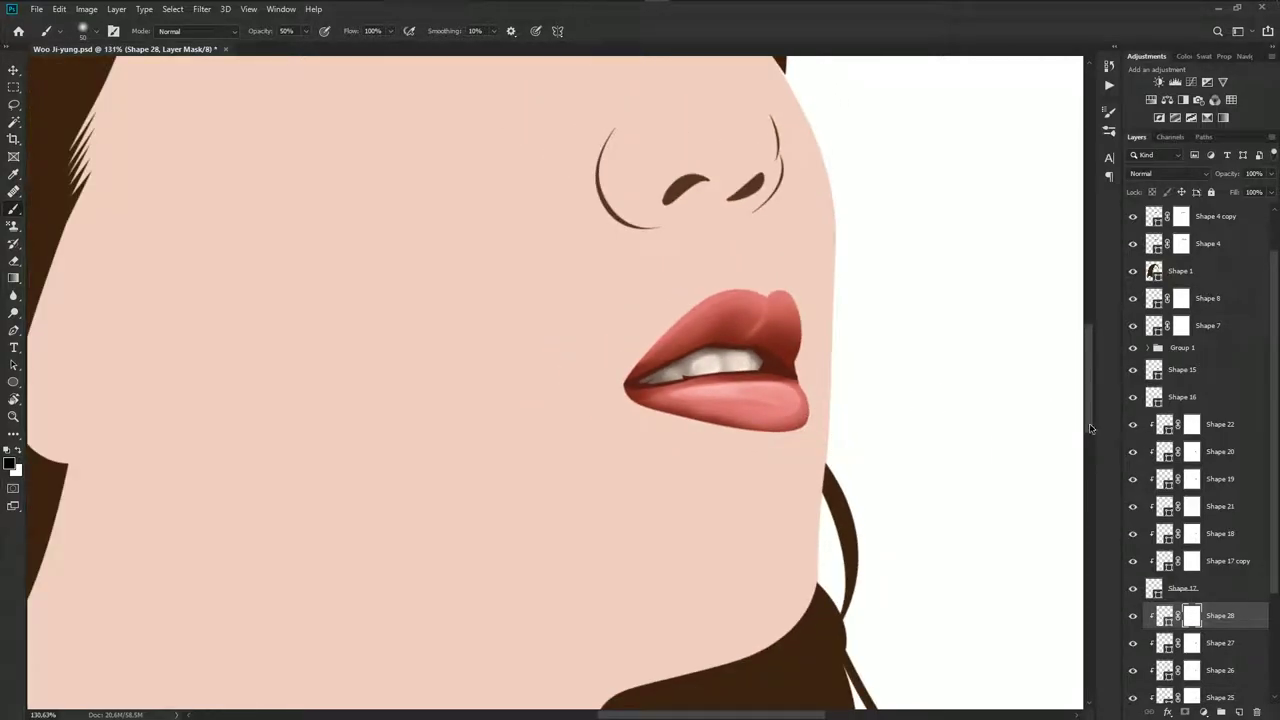
scroll(1137, 238, up, 2)
click(1134, 217)
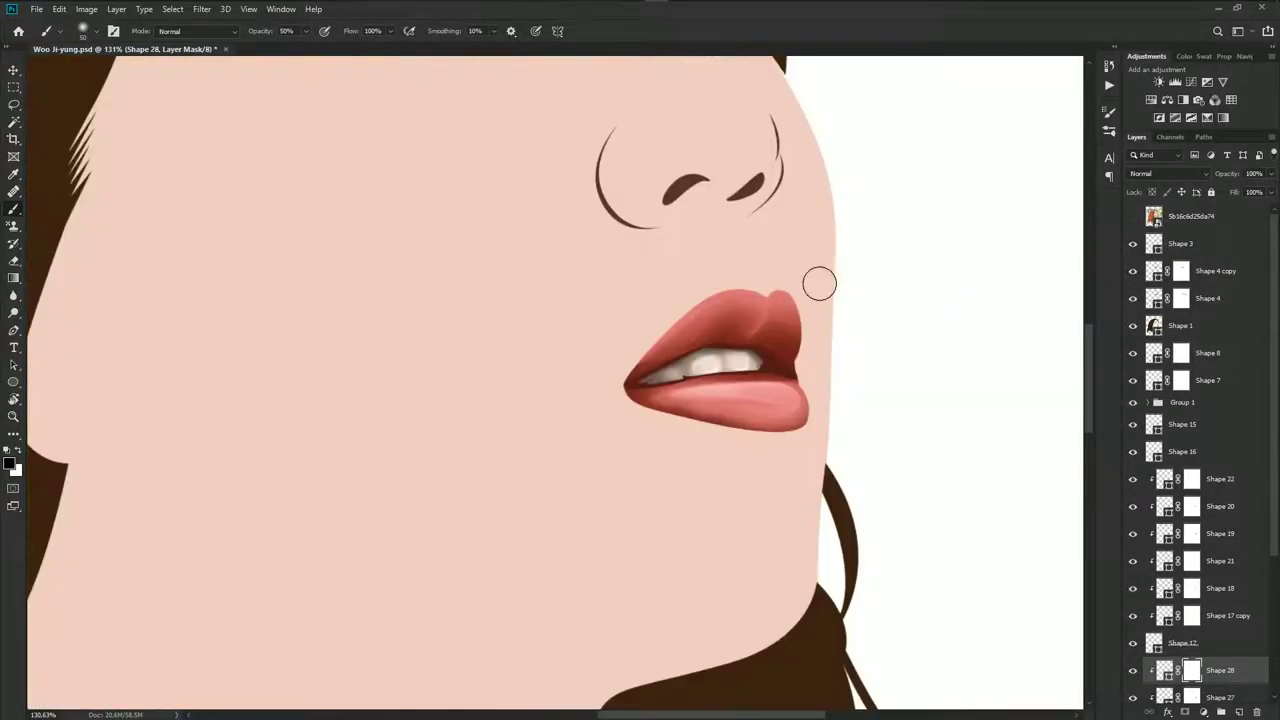
scroll(725, 332, up, 3)
key(p)
scroll(723, 331, up, 2)
scroll(737, 346, up, 1)
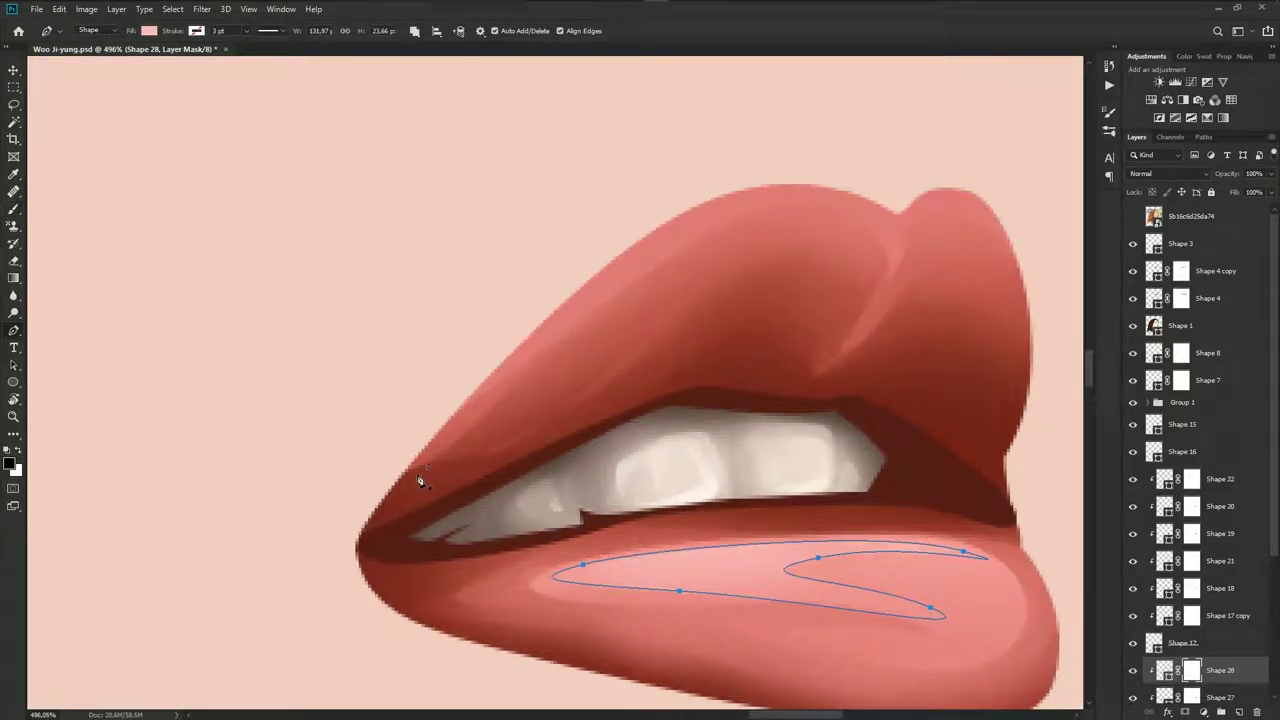
Trace a path along the upper lip and its outer curve against the photo
drag(816, 190, 877, 183)
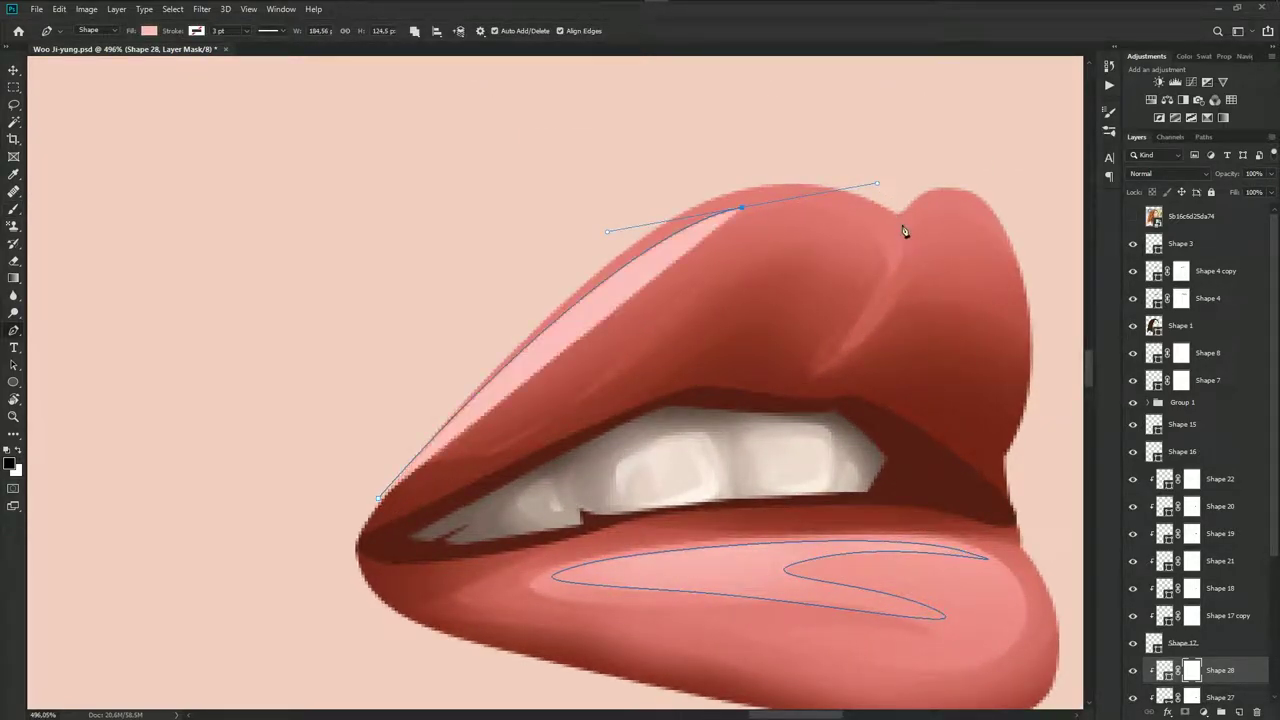
drag(893, 246, 888, 258)
click(1136, 218)
drag(1003, 227, 1028, 271)
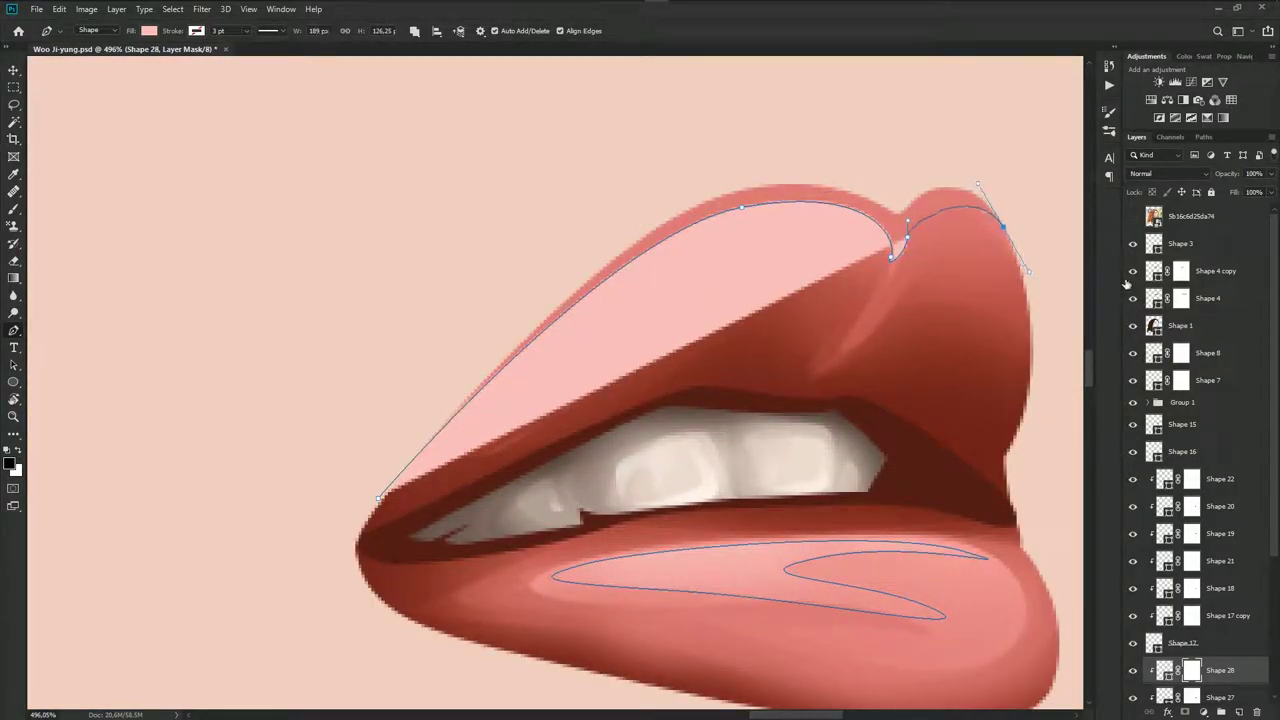
click(1136, 220)
drag(1033, 381, 1033, 445)
drag(1047, 284, 393, 488)
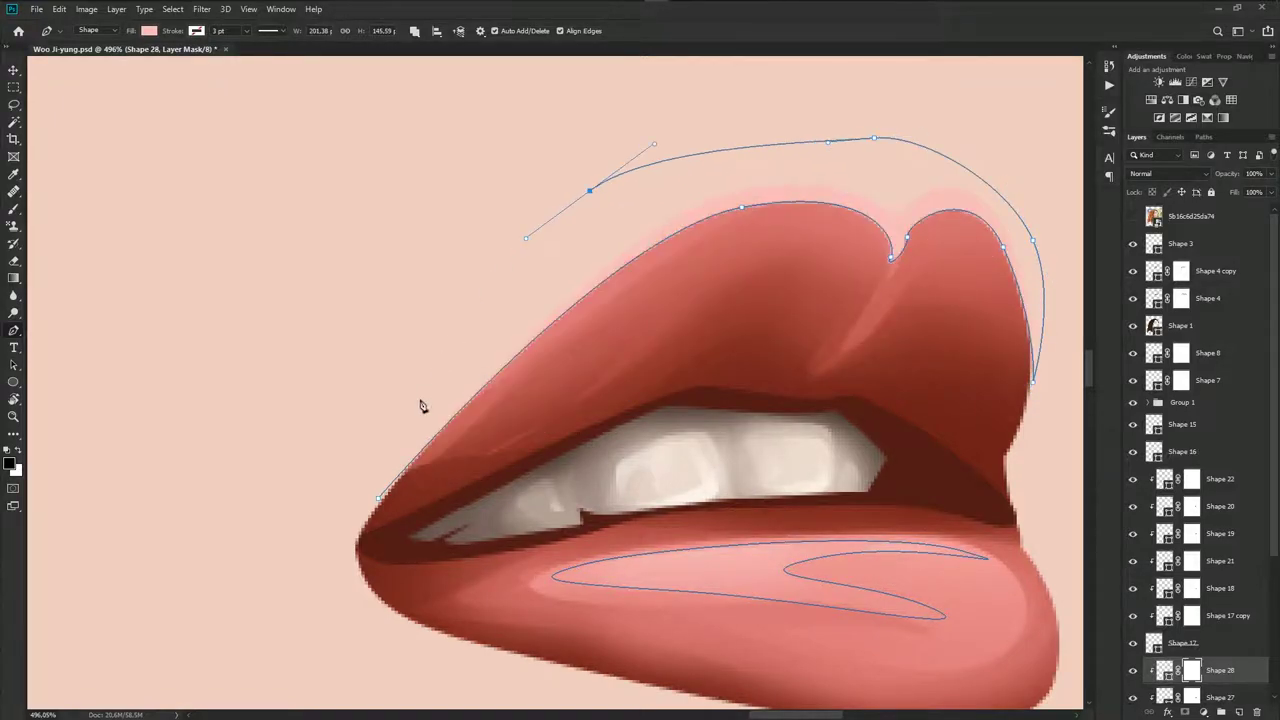
scroll(958, 502, down, 2)
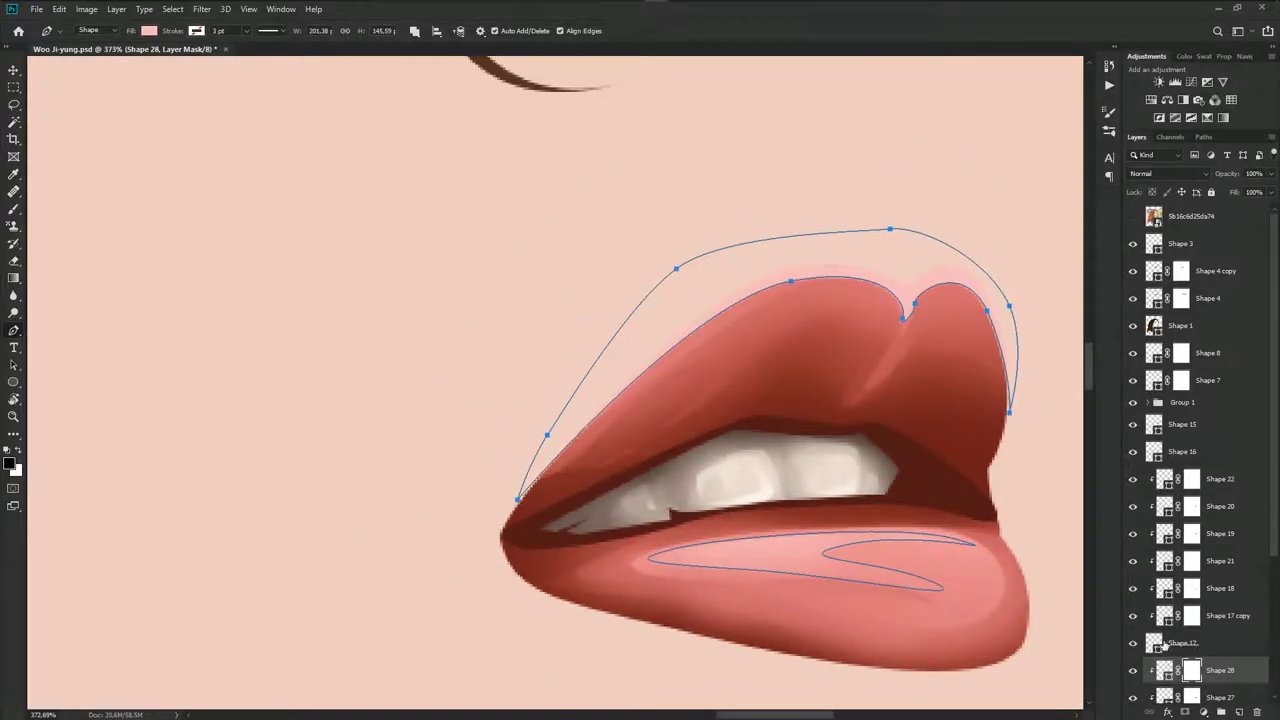
Hide the paths and paint a light pink highlight along the upper lip's left edge
key(b)
key(ctrl+h)
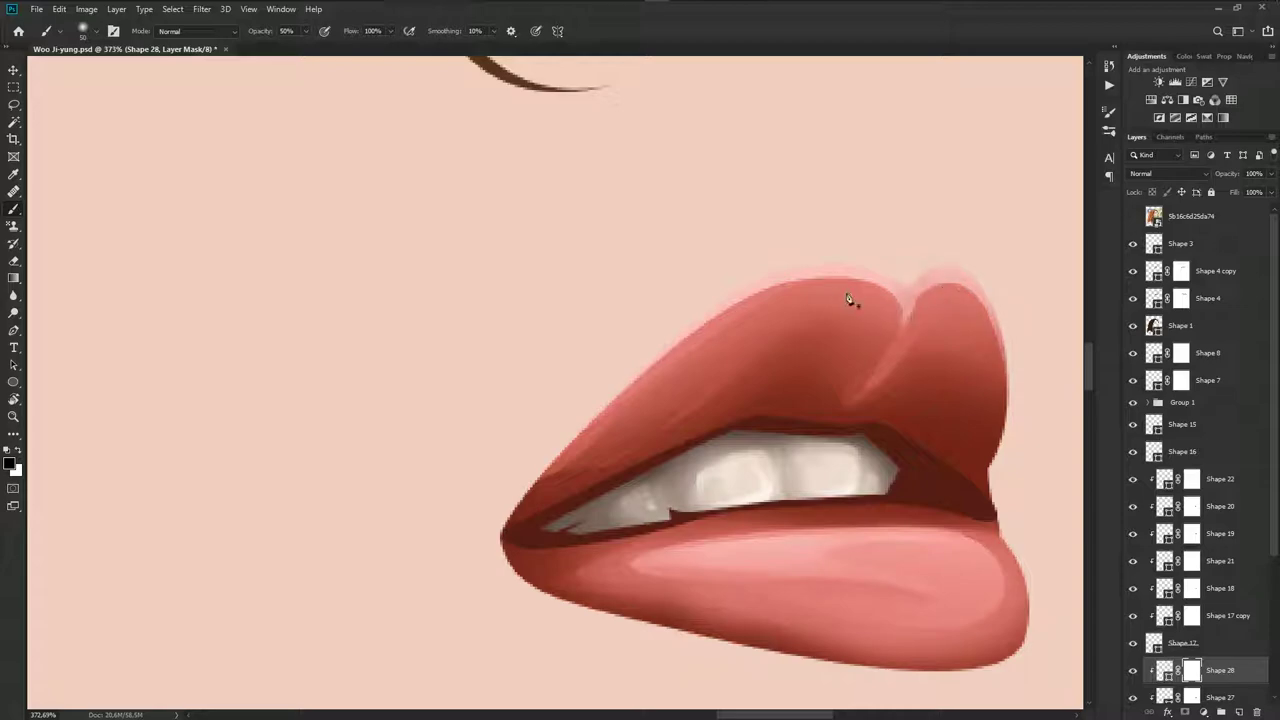
mouse_move(736, 283)
mouse_down()
mouse_move(674, 306)
mouse_move(646, 410)
mouse_up()
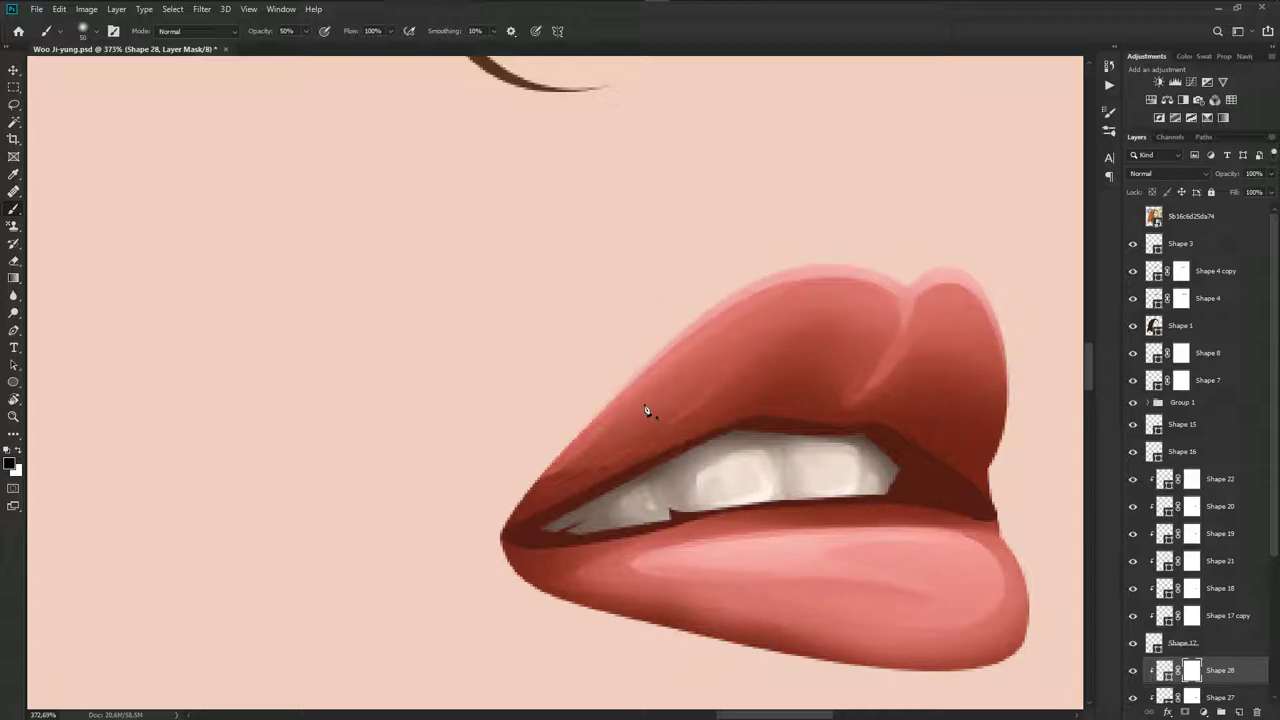
scroll(736, 371, down, 3)
scroll(797, 380, down, 1)
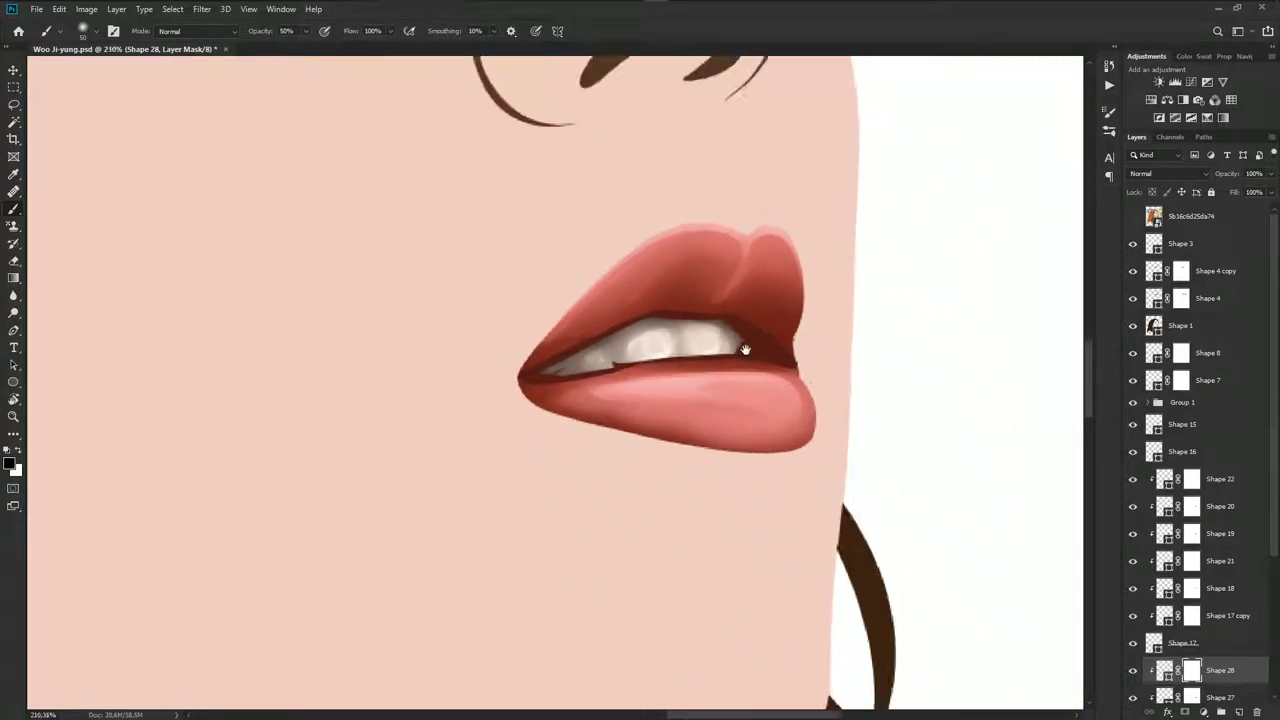
scroll(746, 346, down, 3)
scroll(780, 440, down, 2)
scroll(830, 435, down, 1)
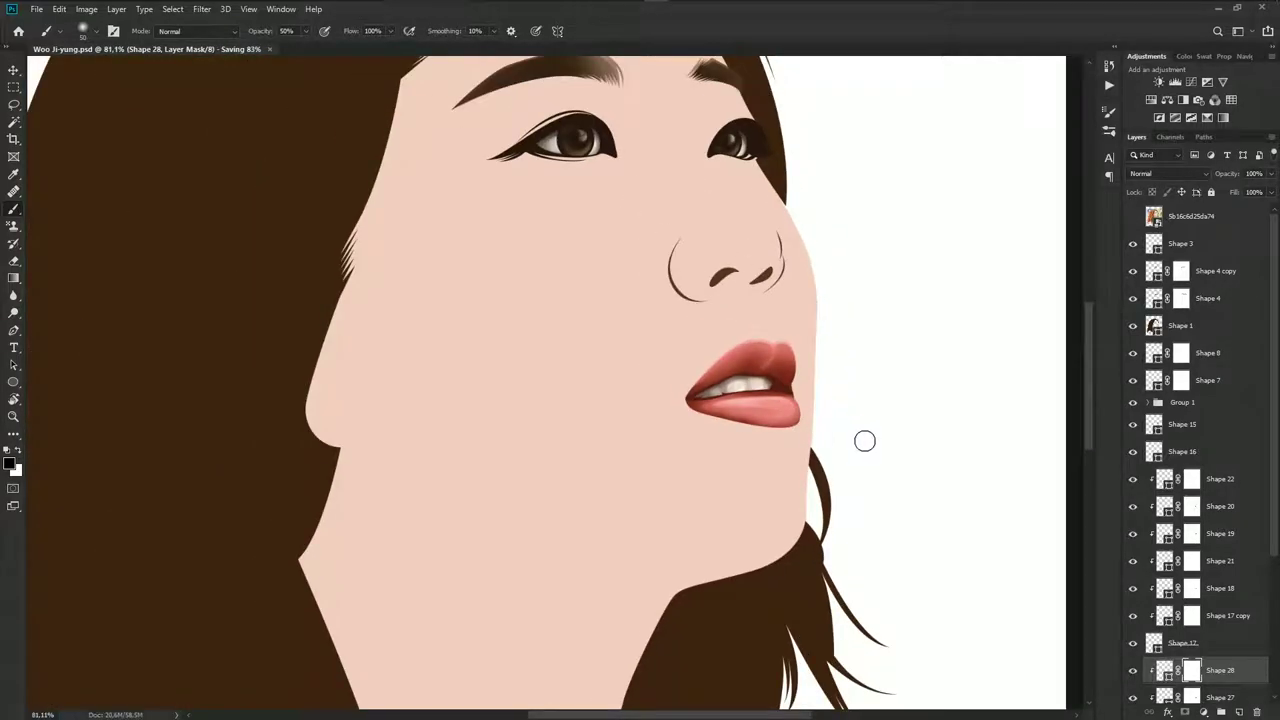
scroll(885, 430, up, 2)
Compare the lips with the reference photo and bring the teeth into view
click(1134, 217)
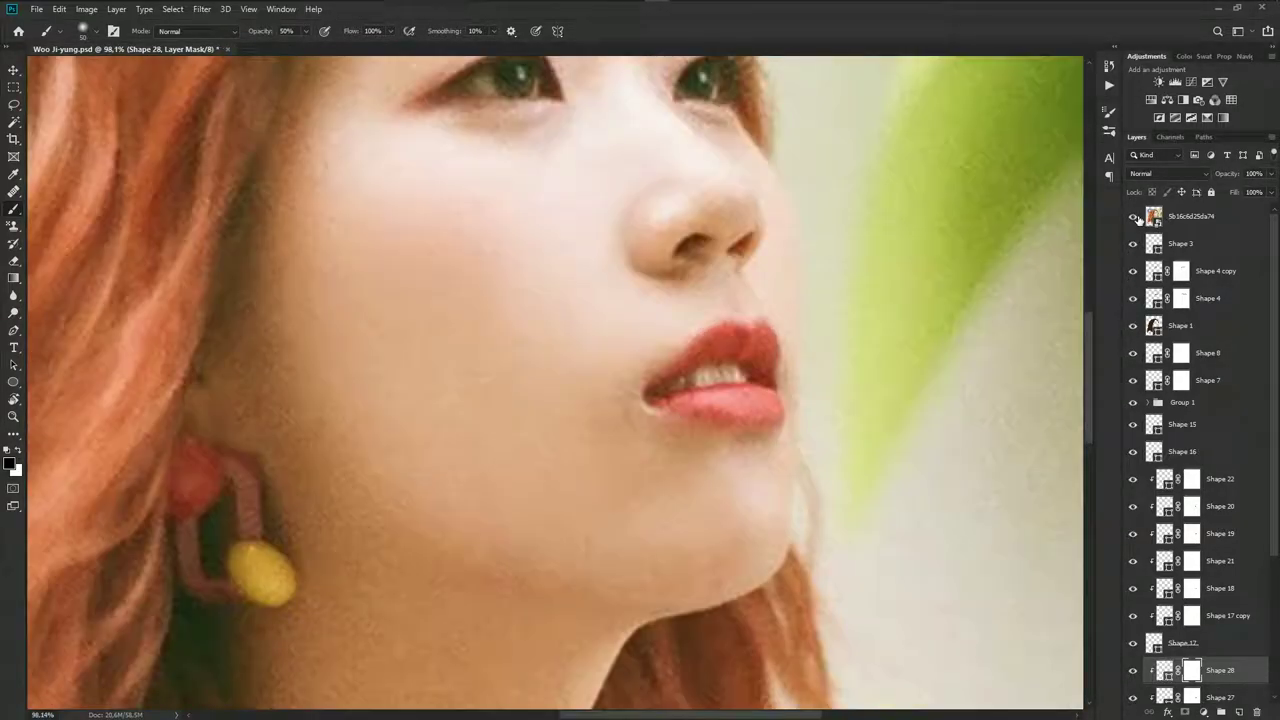
click(1134, 217)
scroll(677, 391, up, 5)
scroll(666, 350, up, 3)
scroll(727, 398, up, 2)
key(p)
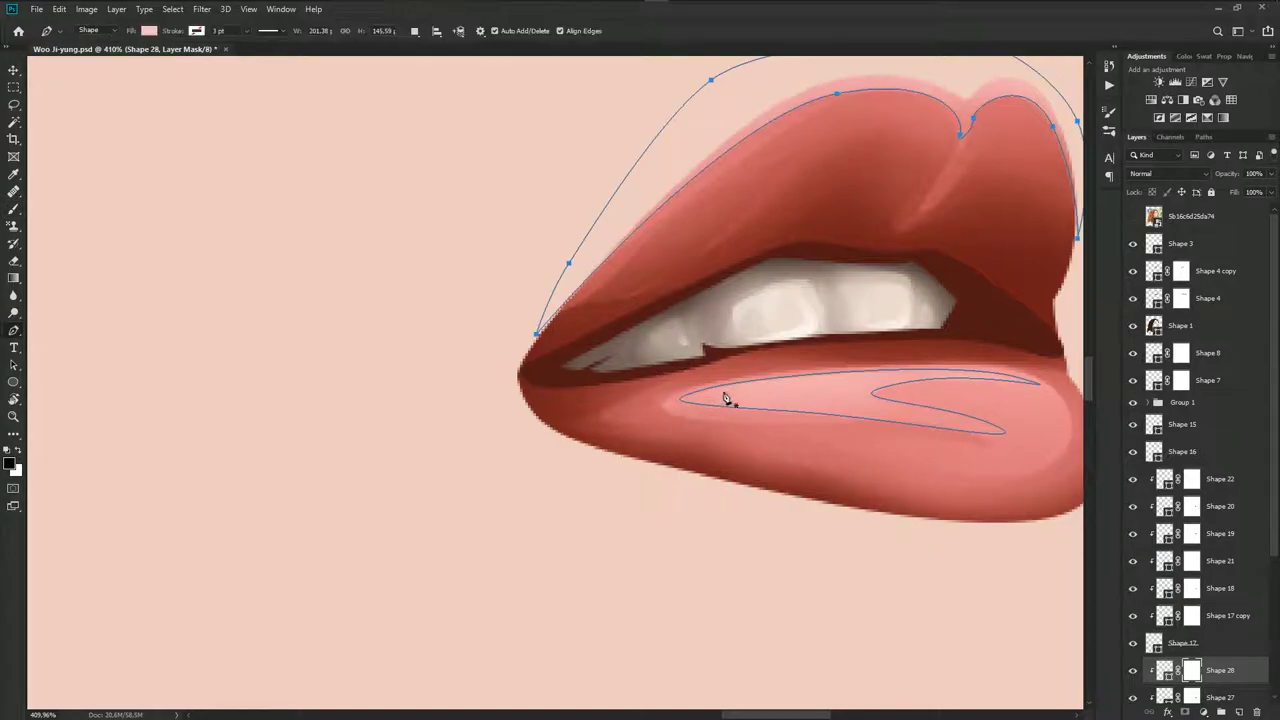
drag(875, 444, 747, 367)
Select through the Shape 22, Shape 20 and Shape 19 mouth layers
click(1225, 615)
click(1225, 482)
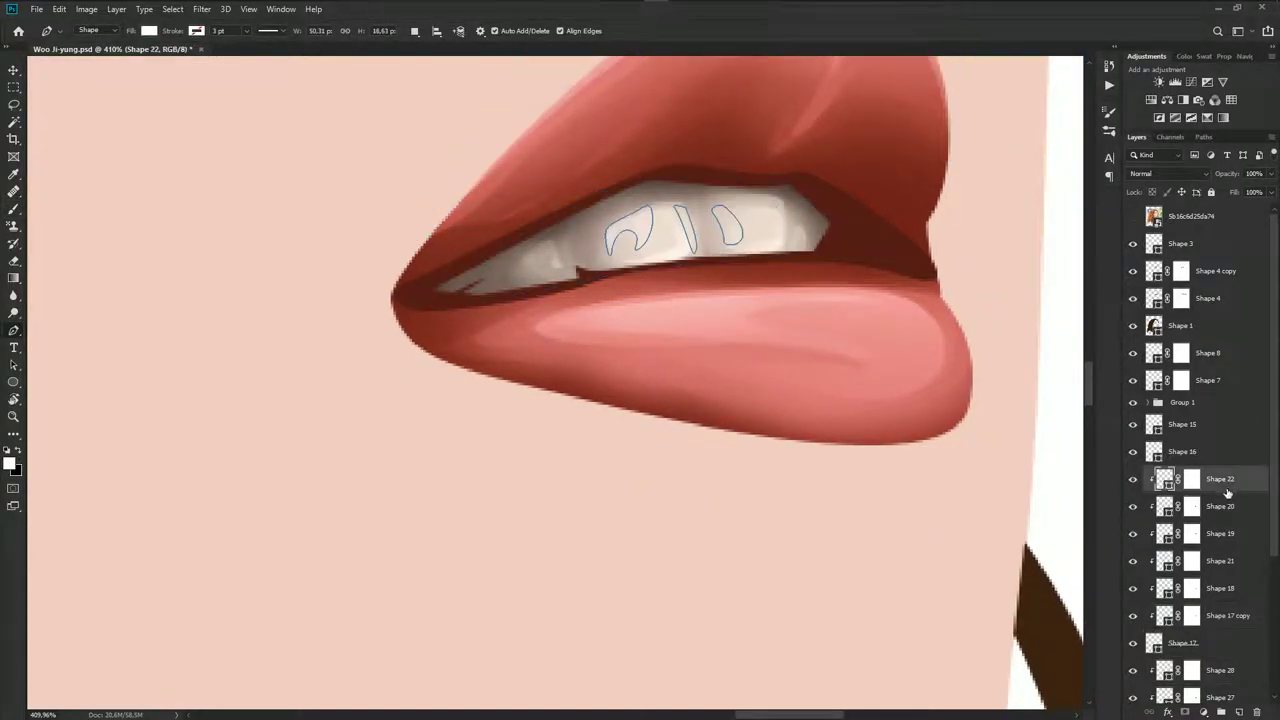
click(1226, 508)
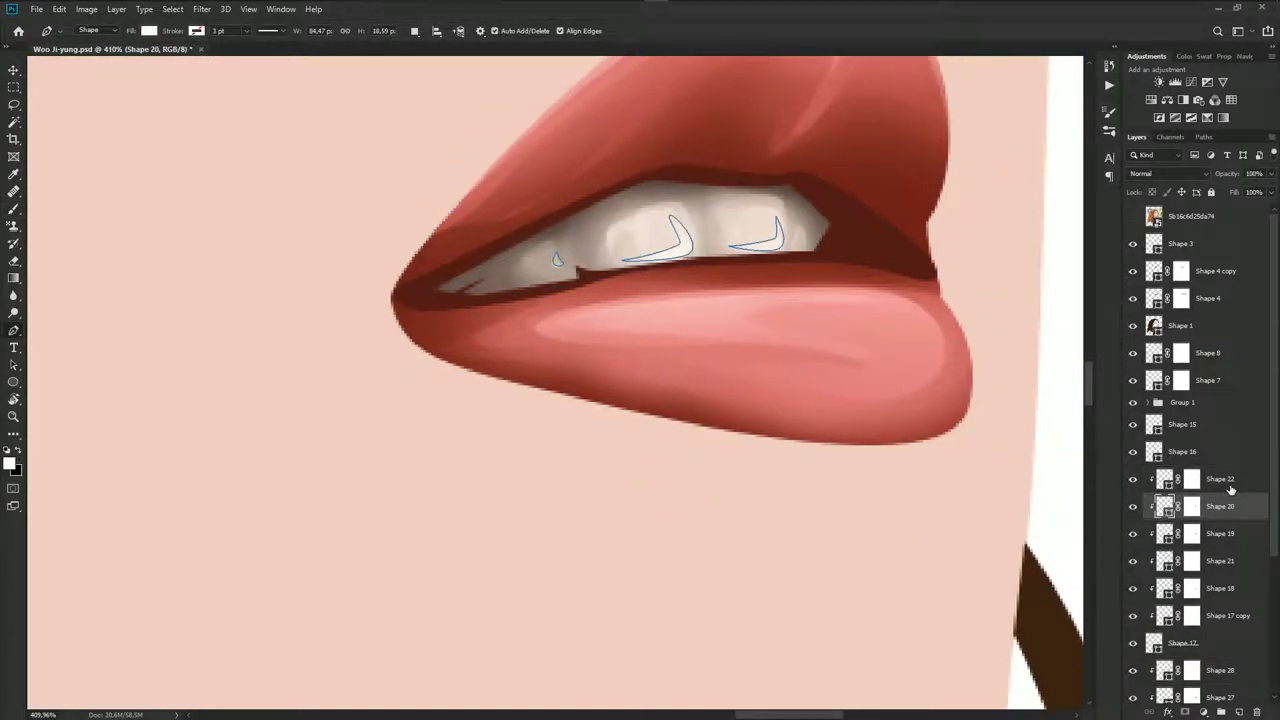
click(1228, 483)
click(1226, 536)
Start the Shape 29 outline around the left front tooth and the right tooth edge
click(1133, 216)
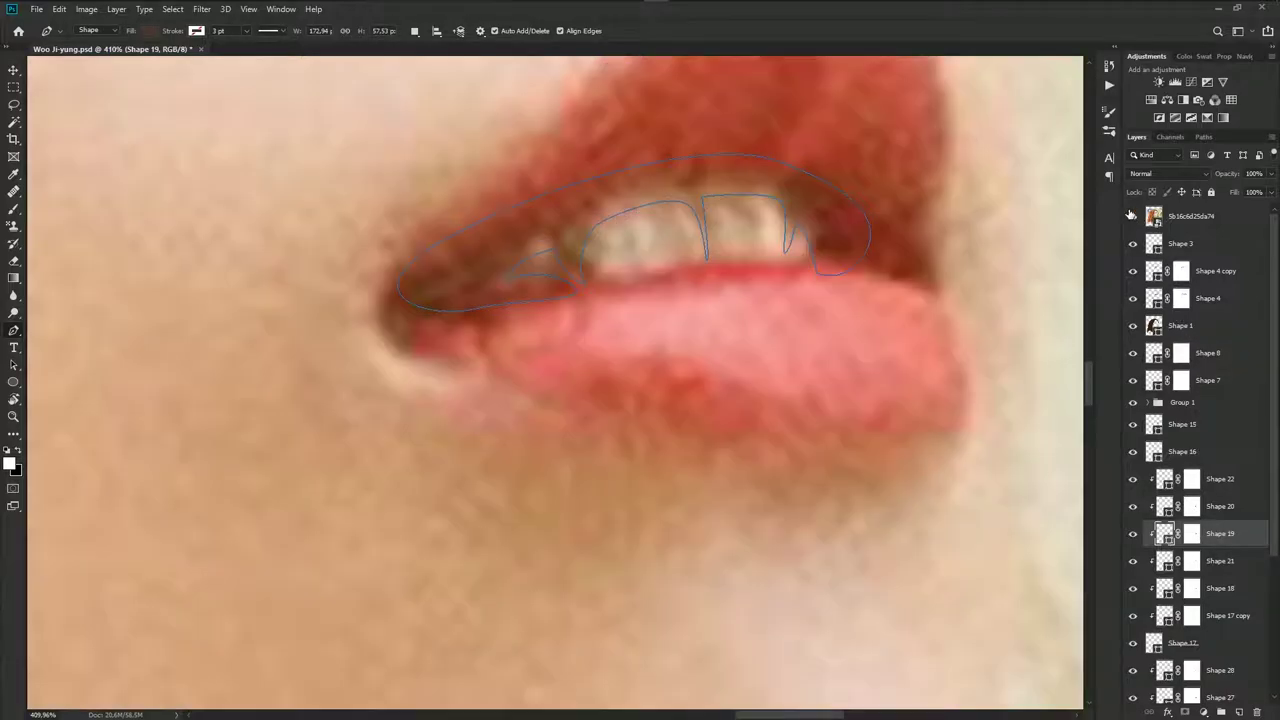
scroll(743, 257, up, 3)
click(619, 283)
click(572, 241)
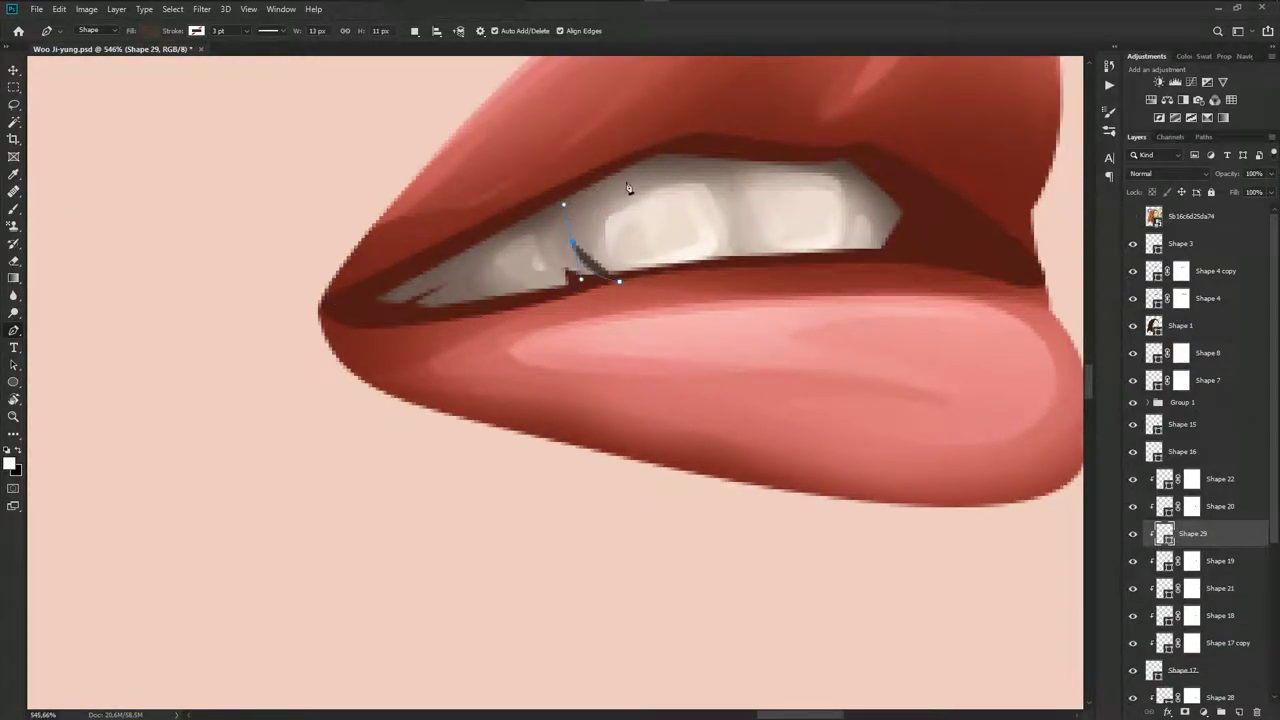
click(685, 173)
click(733, 228)
click(740, 263)
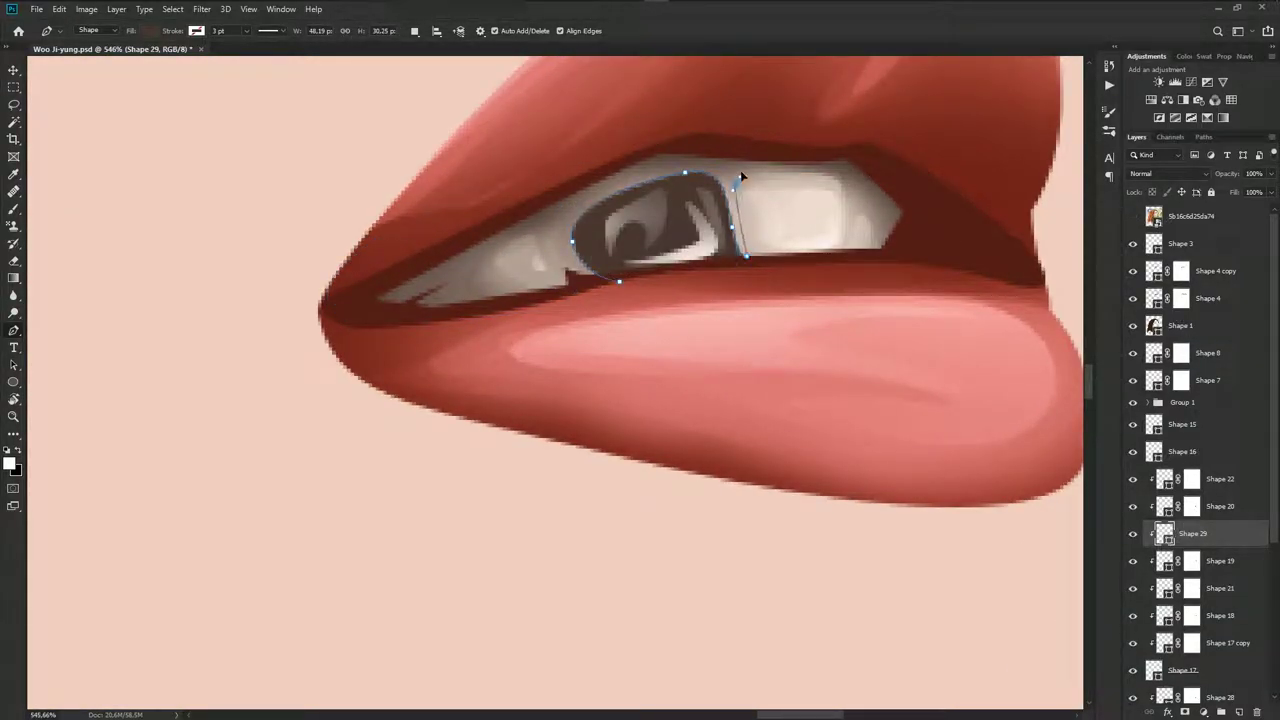
click(744, 166)
click(757, 166)
click(834, 172)
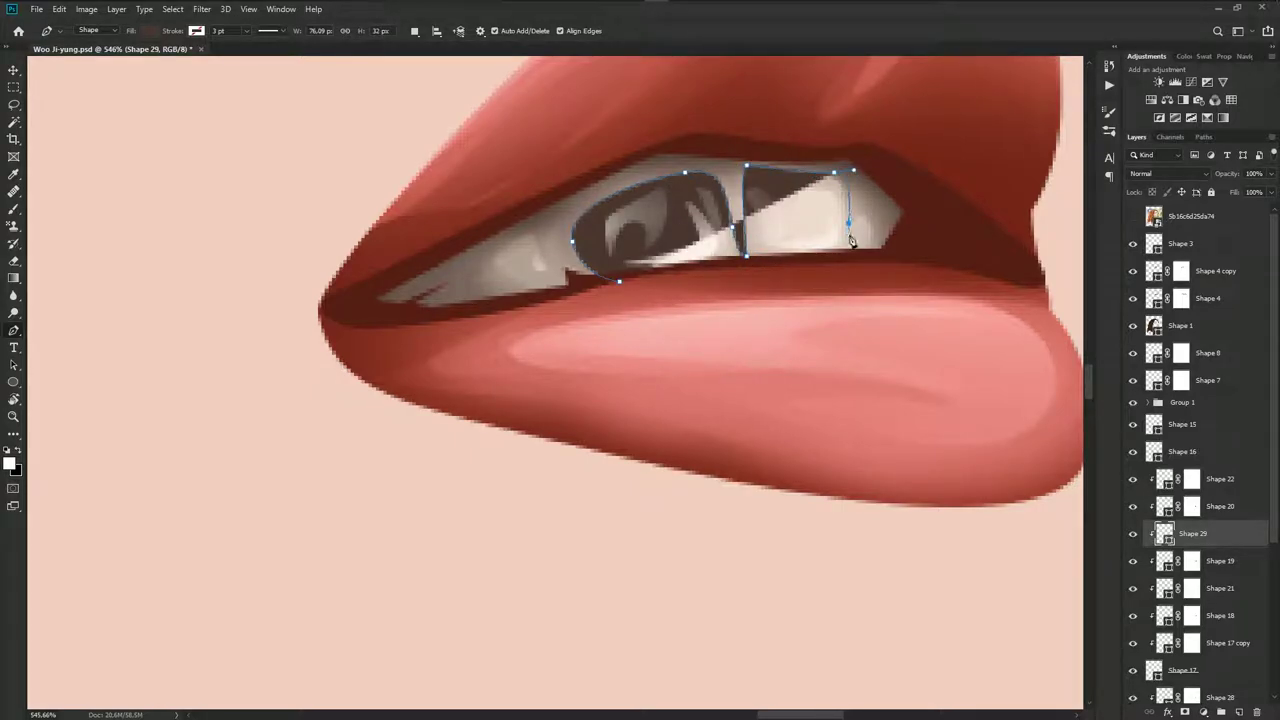
click(889, 212)
Close the dark shape over the teeth top, the left mouth corner and lower lip
click(906, 238)
click(866, 150)
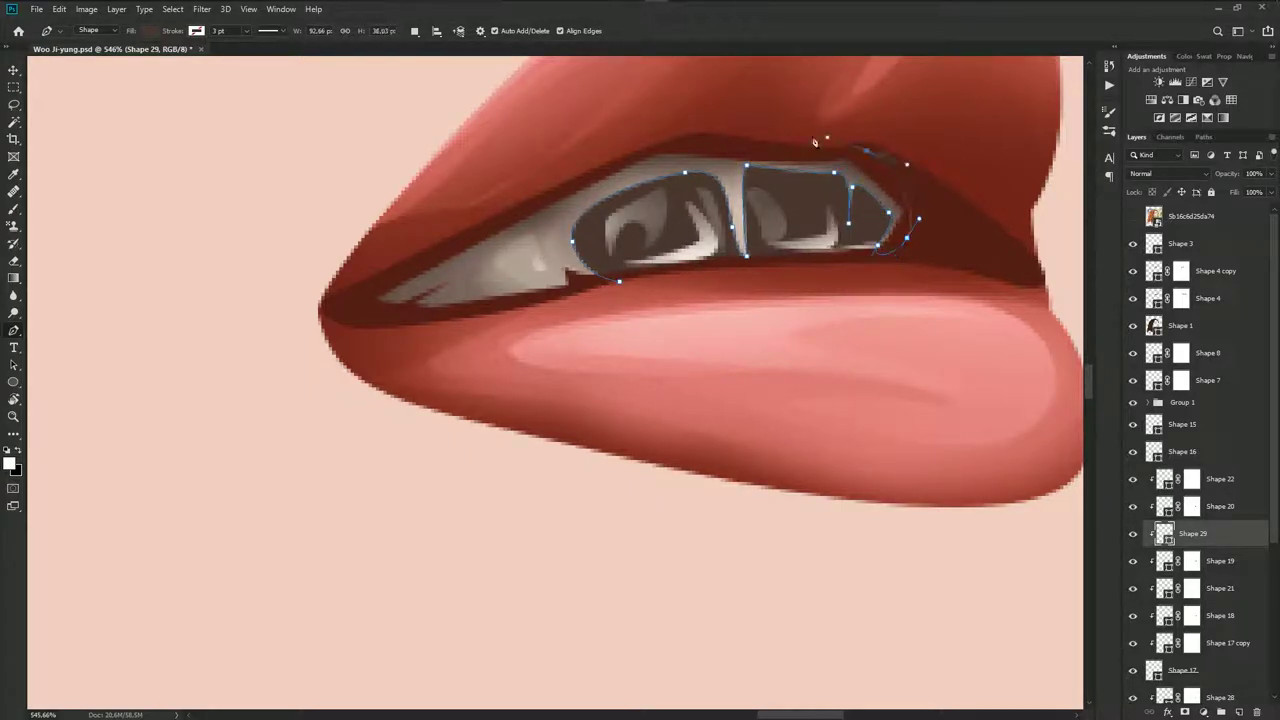
click(696, 147)
click(542, 190)
click(408, 266)
click(344, 297)
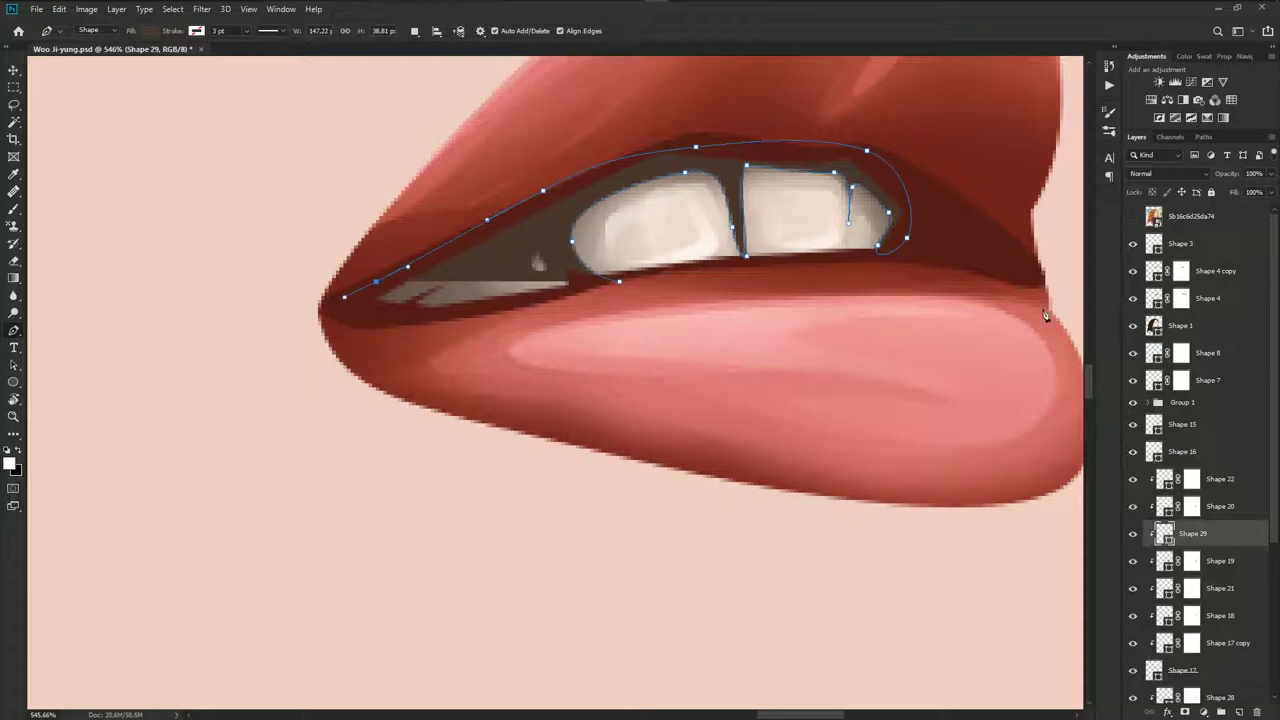
click(1133, 217)
click(484, 286)
click(527, 238)
click(546, 298)
click(577, 295)
click(619, 283)
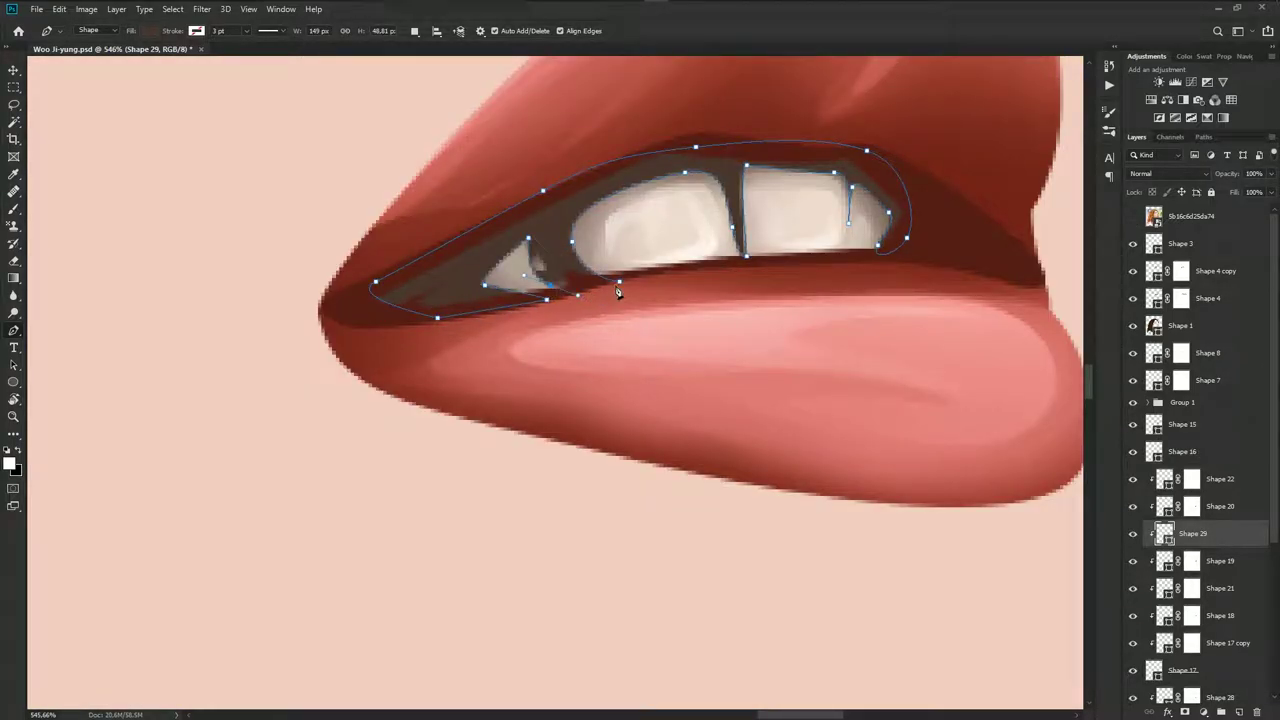
Mask Shape 29 and brush its edges soft so the teeth blend in
click(1185, 712)
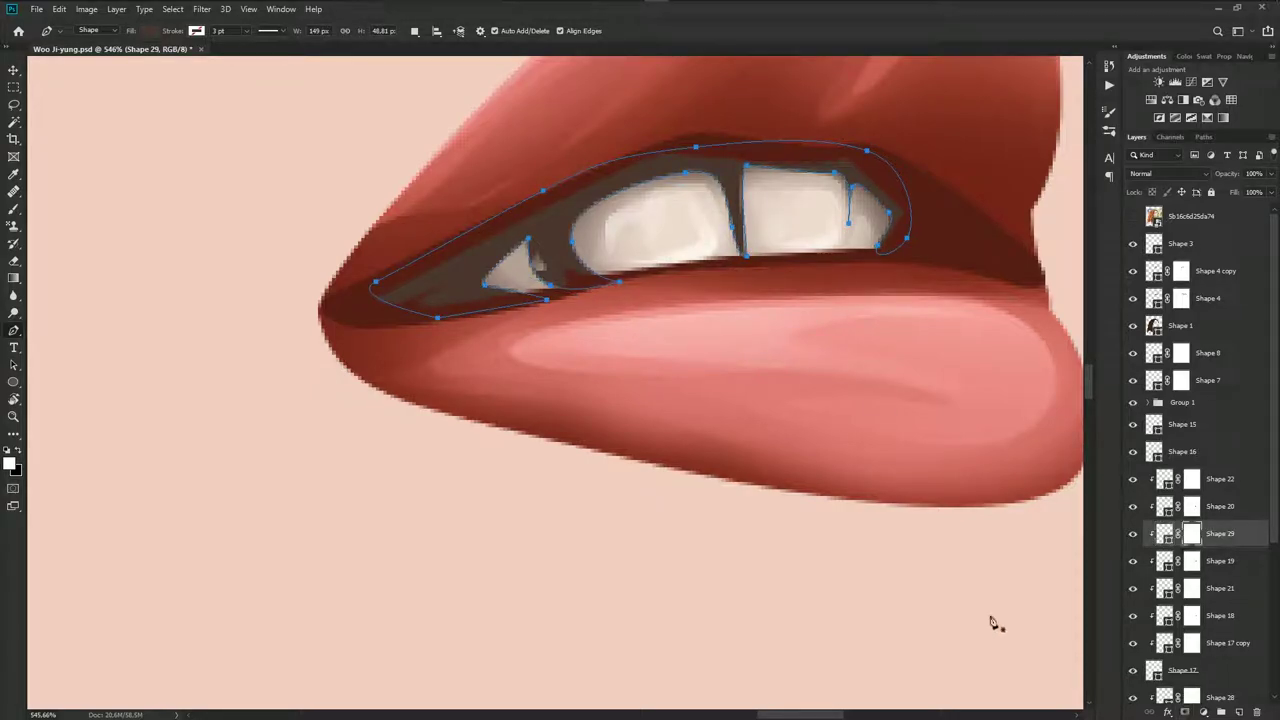
key(b)
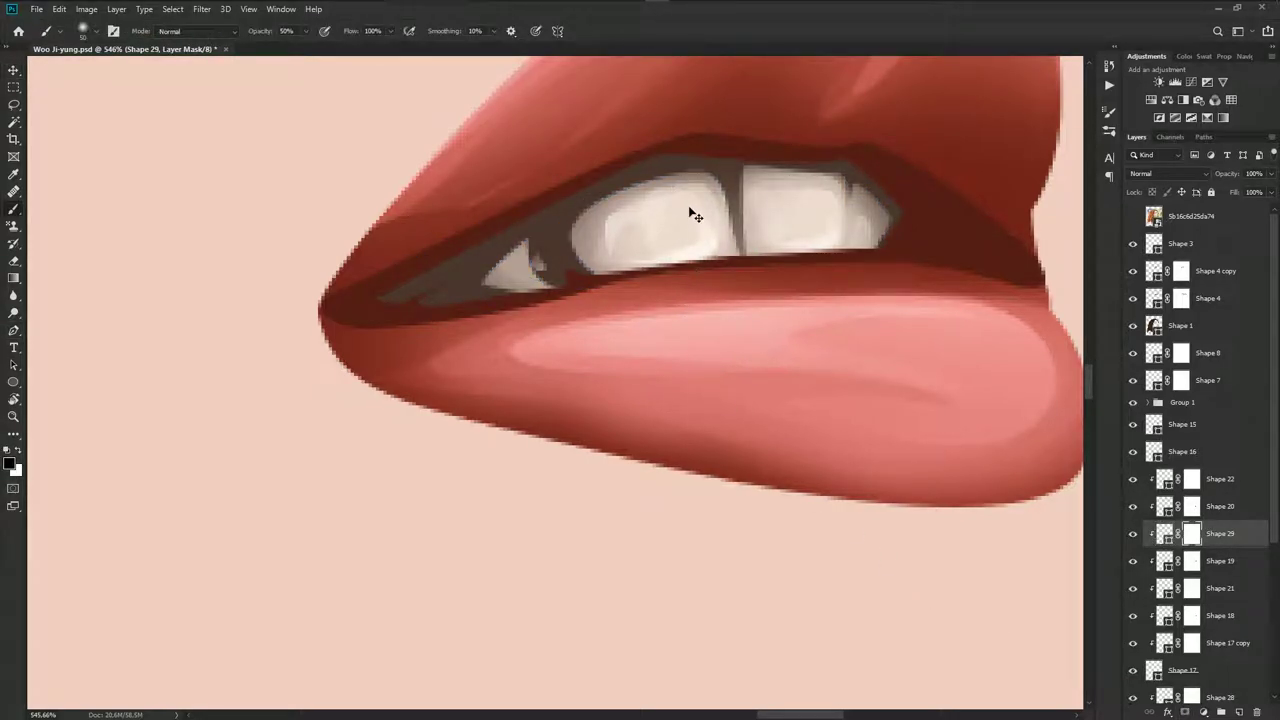
drag(884, 206, 886, 246)
drag(735, 172, 735, 254)
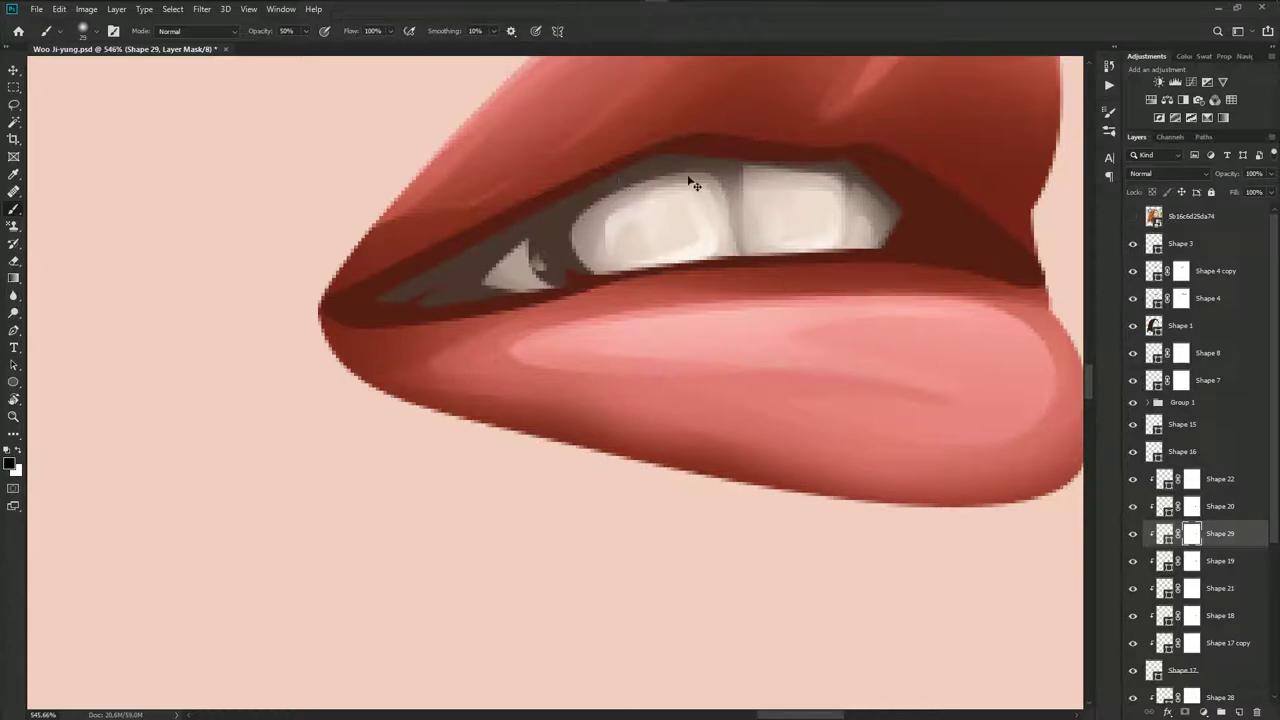
mouse_move(683, 170)
mouse_down()
mouse_move(575, 215)
mouse_move(598, 260)
mouse_up()
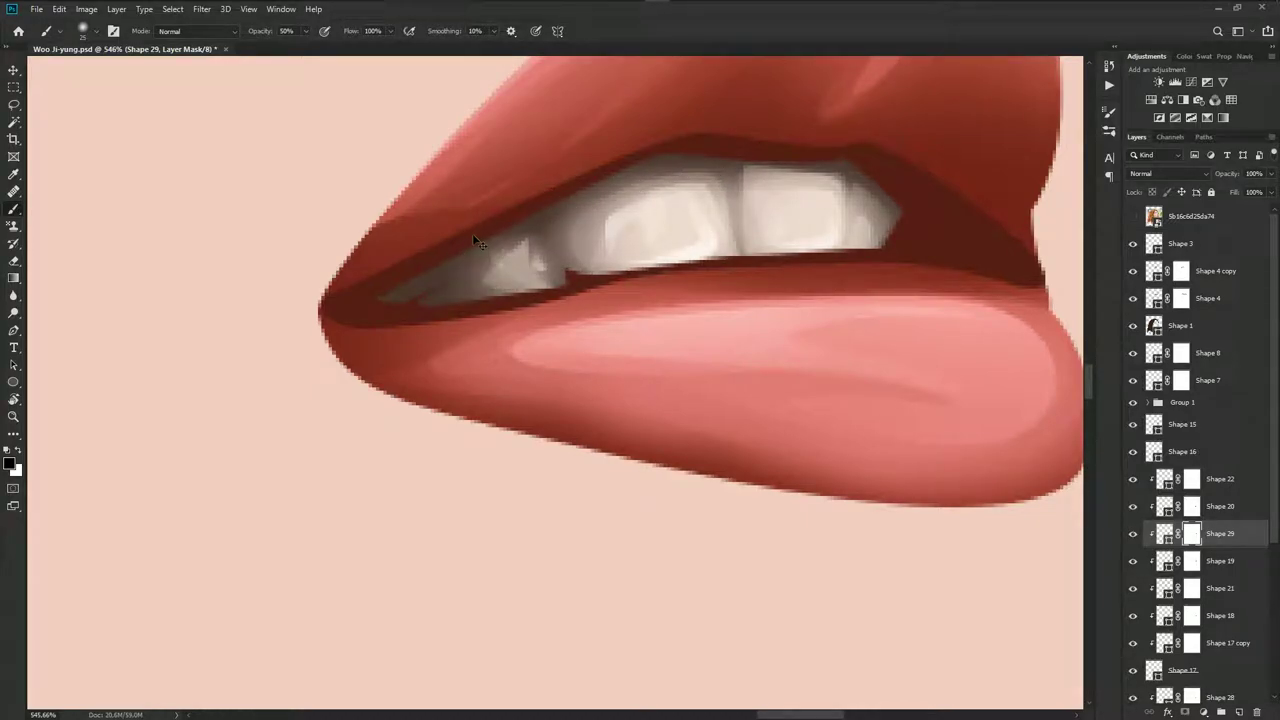
scroll(557, 320, down, 5)
scroll(612, 364, down, 3)
Save the portrait and compare it with the reference photo
key(ctrl+s)
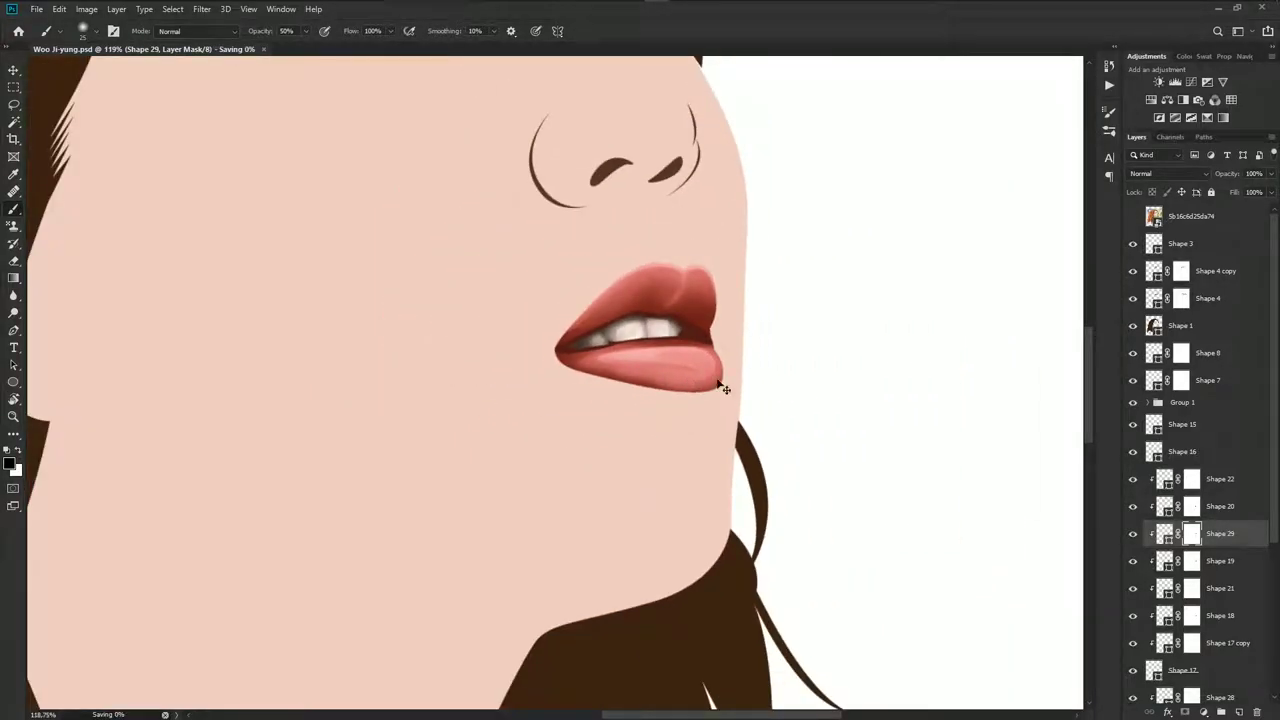
click(1133, 217)
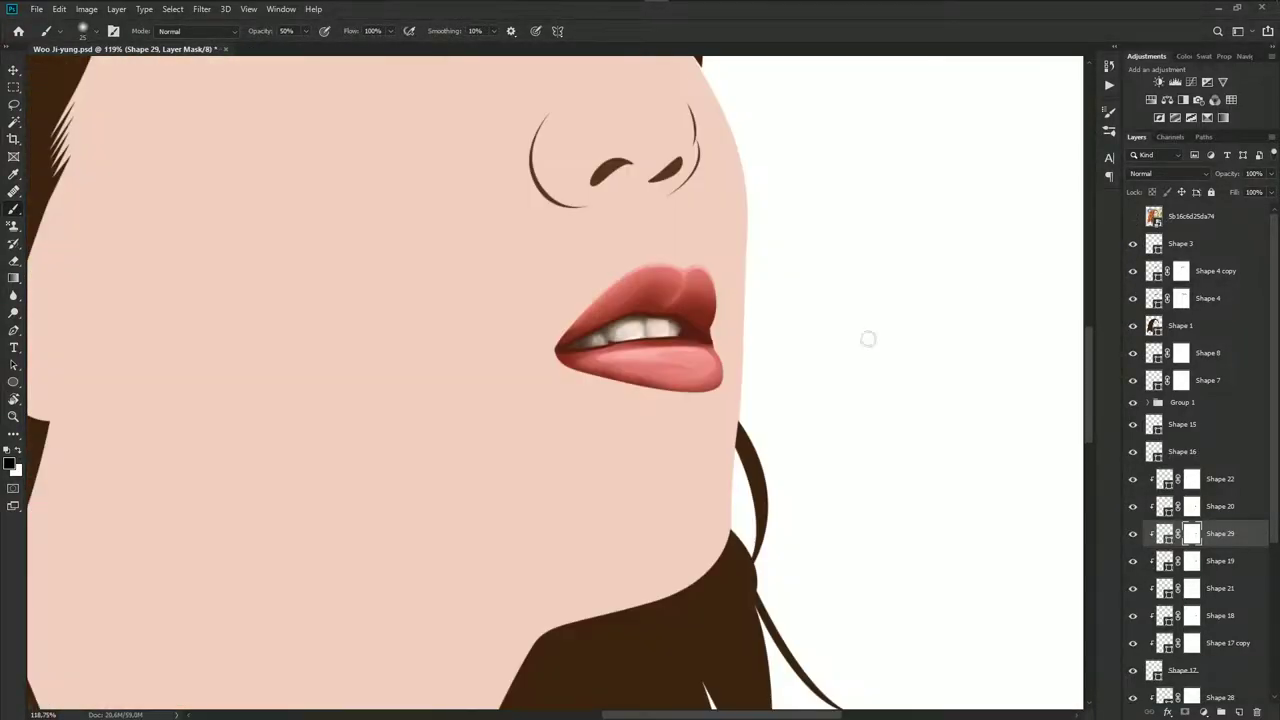
scroll(600, 380, down, 1)
scroll(616, 389, down, 2)
scroll(616, 389, down, 2)
scroll(610, 398, up, 5)
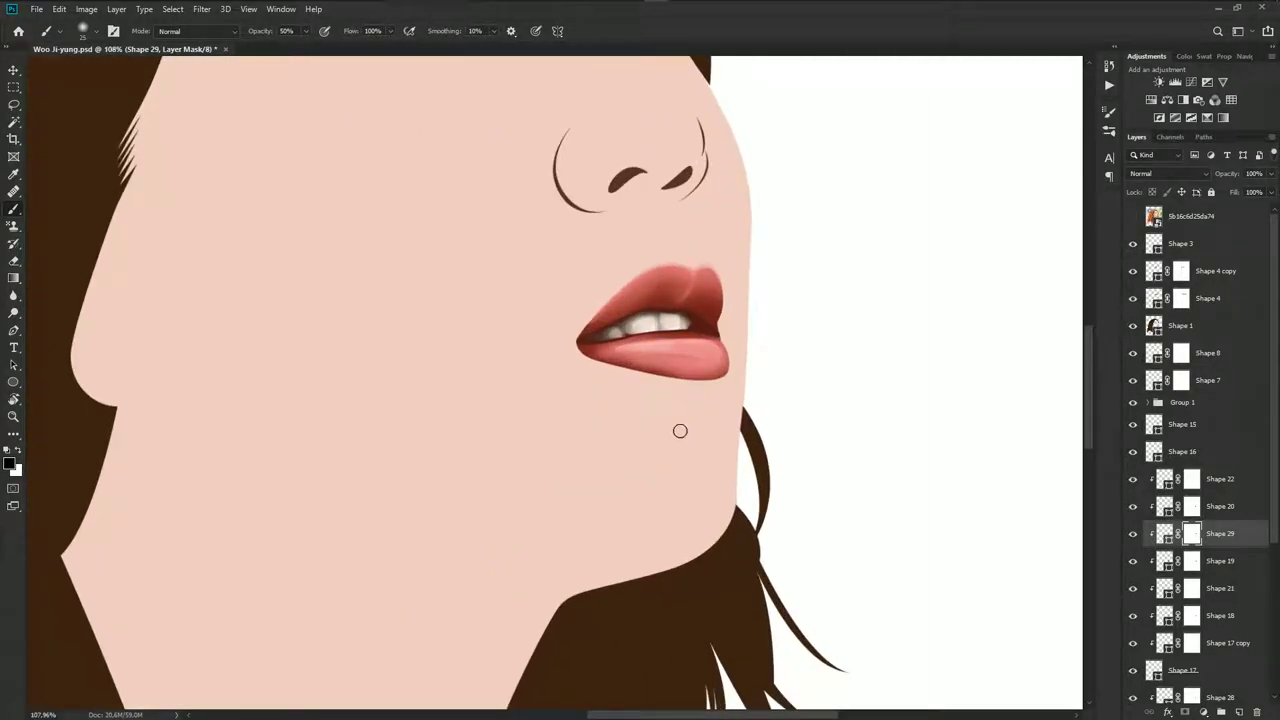
key(p)
scroll(720, 443, up, 3)
Add a small triangle shape near the mouth's left corner, checking against the reference photo
scroll(586, 314, up, 3)
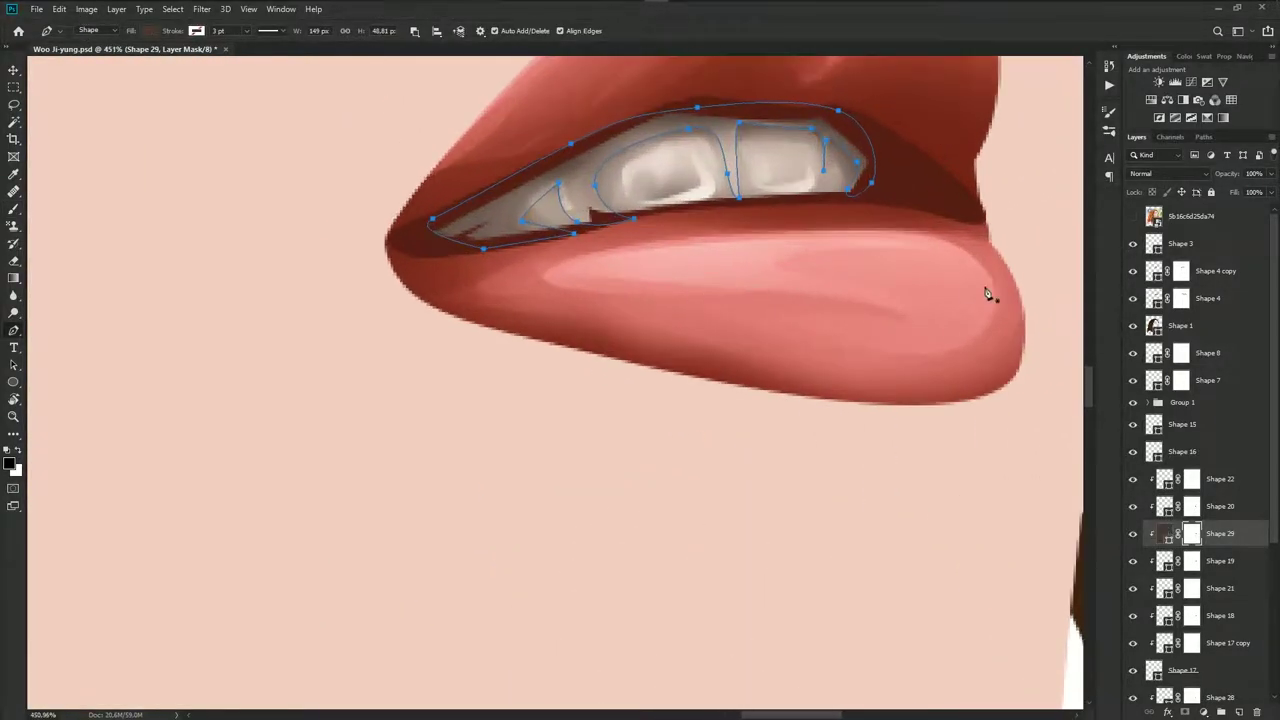
click(1165, 533)
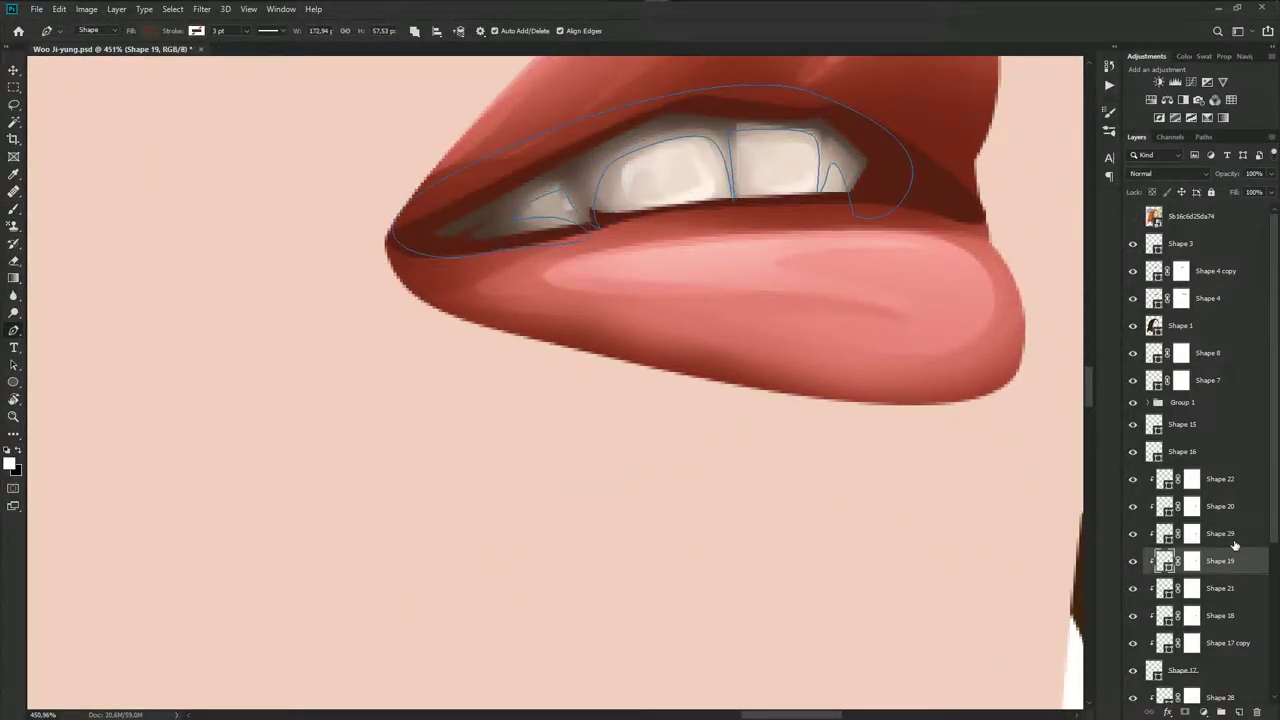
click(1133, 216)
scroll(504, 219, up, 2)
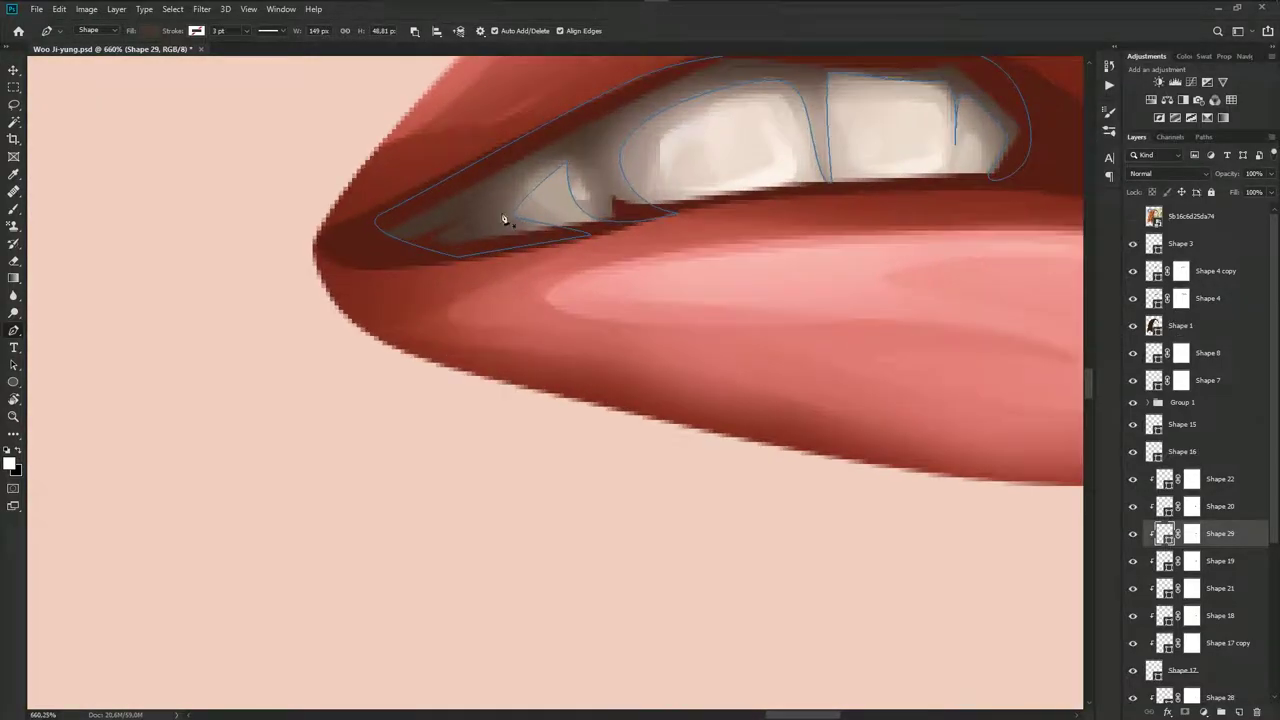
click(453, 235)
click(501, 200)
Select the Shape 16 layer and save the document
click(1182, 451)
scroll(620, 363, down, 3)
scroll(591, 354, down, 3)
key(ctrl+s)
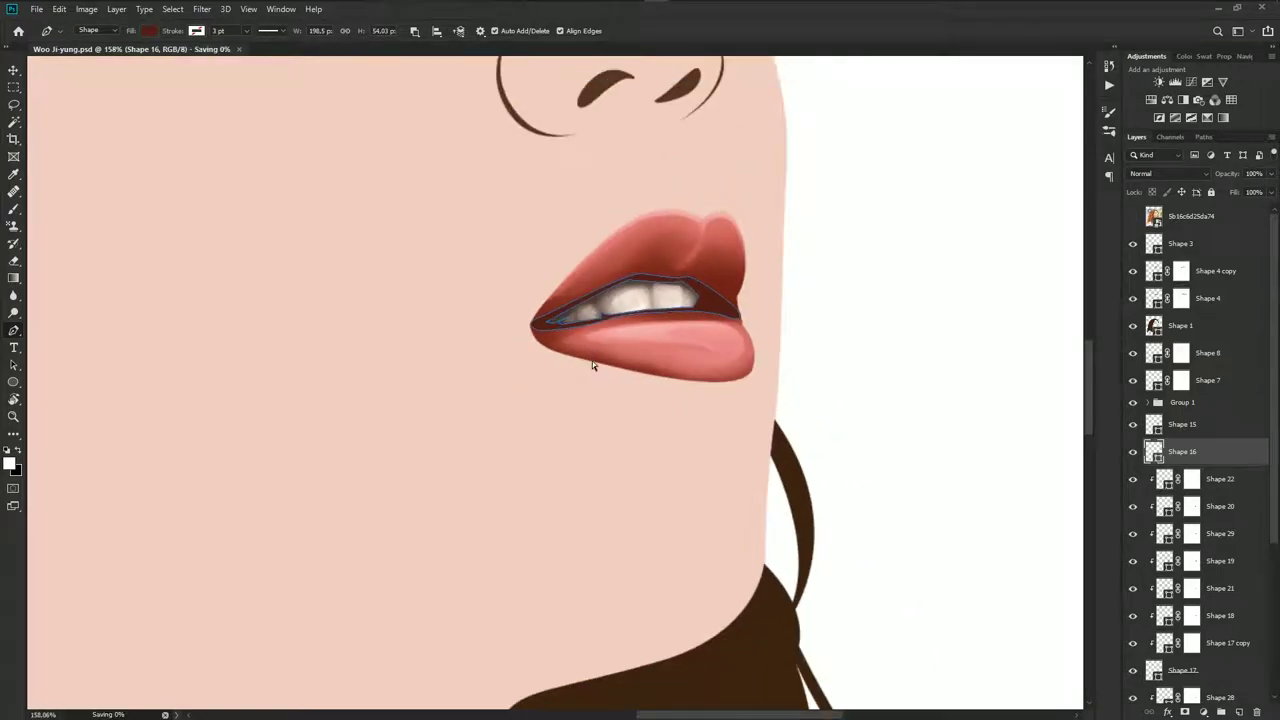
With Shape 1 selected, toggle the reference photo to compare it with the vector shapes
click(1165, 325)
scroll(645, 350, down, 2)
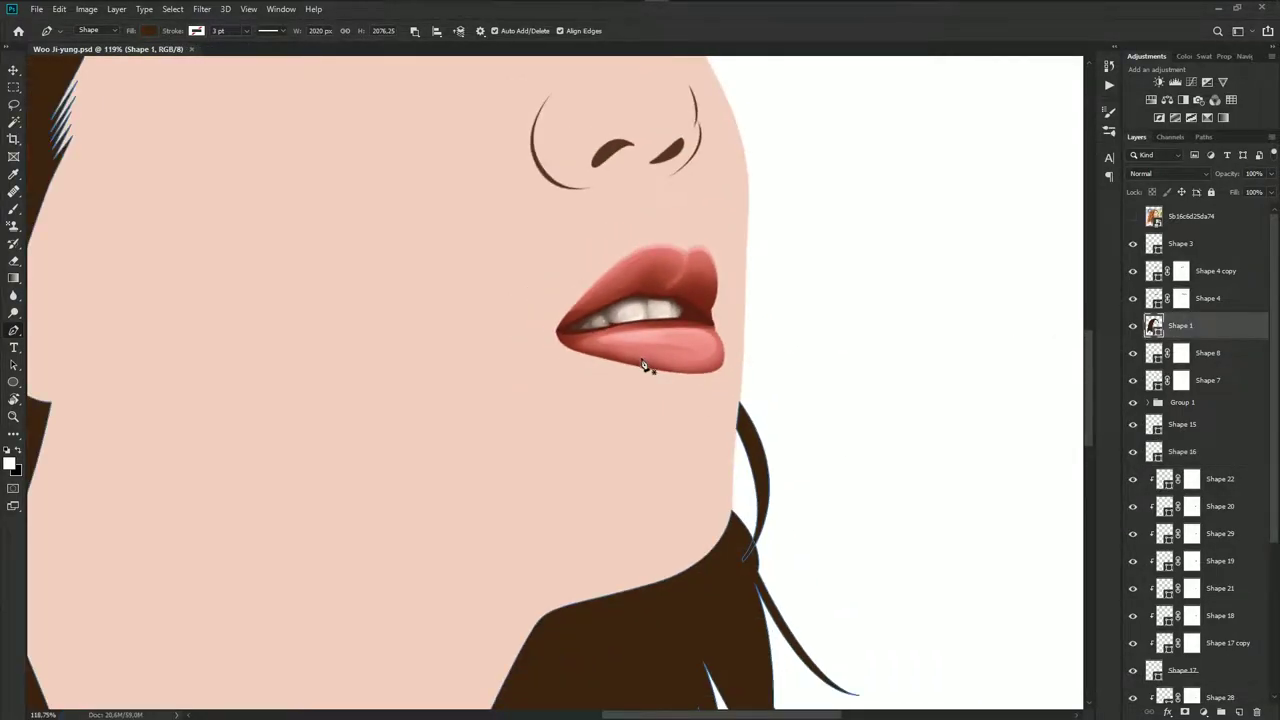
scroll(658, 375, down, 2)
scroll(658, 380, down, 1)
scroll(660, 387, down, 1)
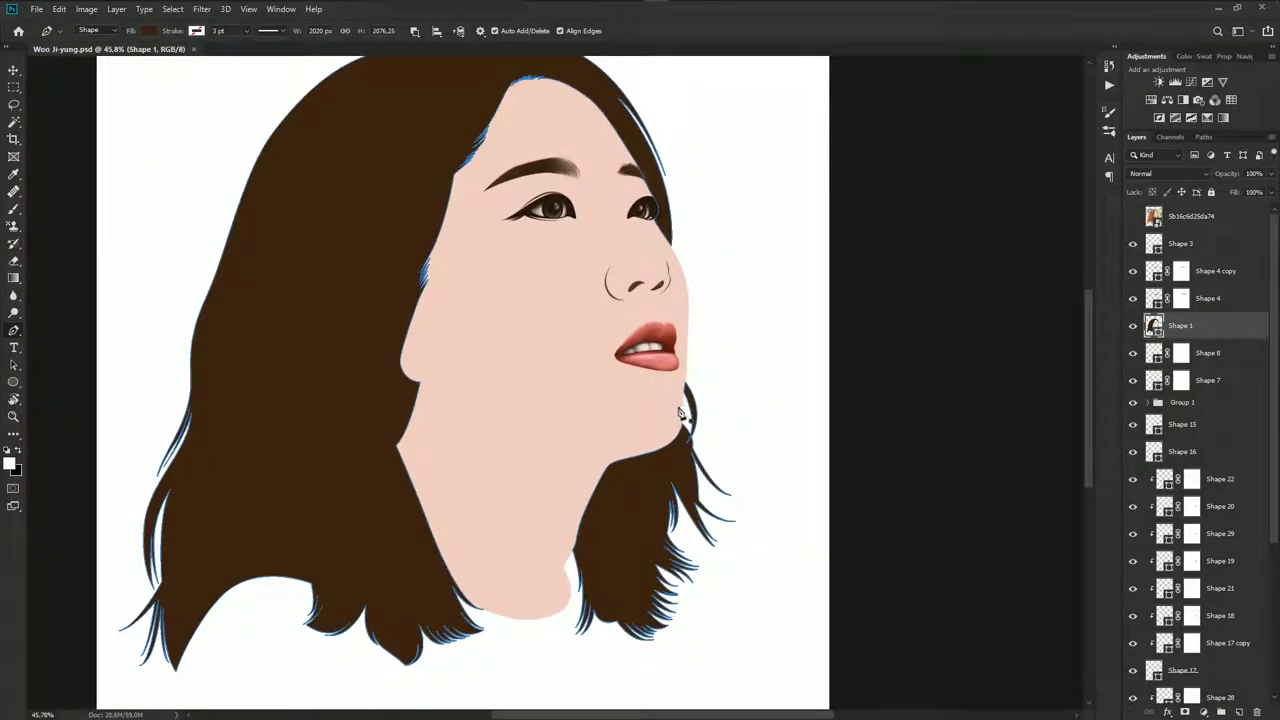
scroll(679, 375, up, 2)
click(1133, 217)
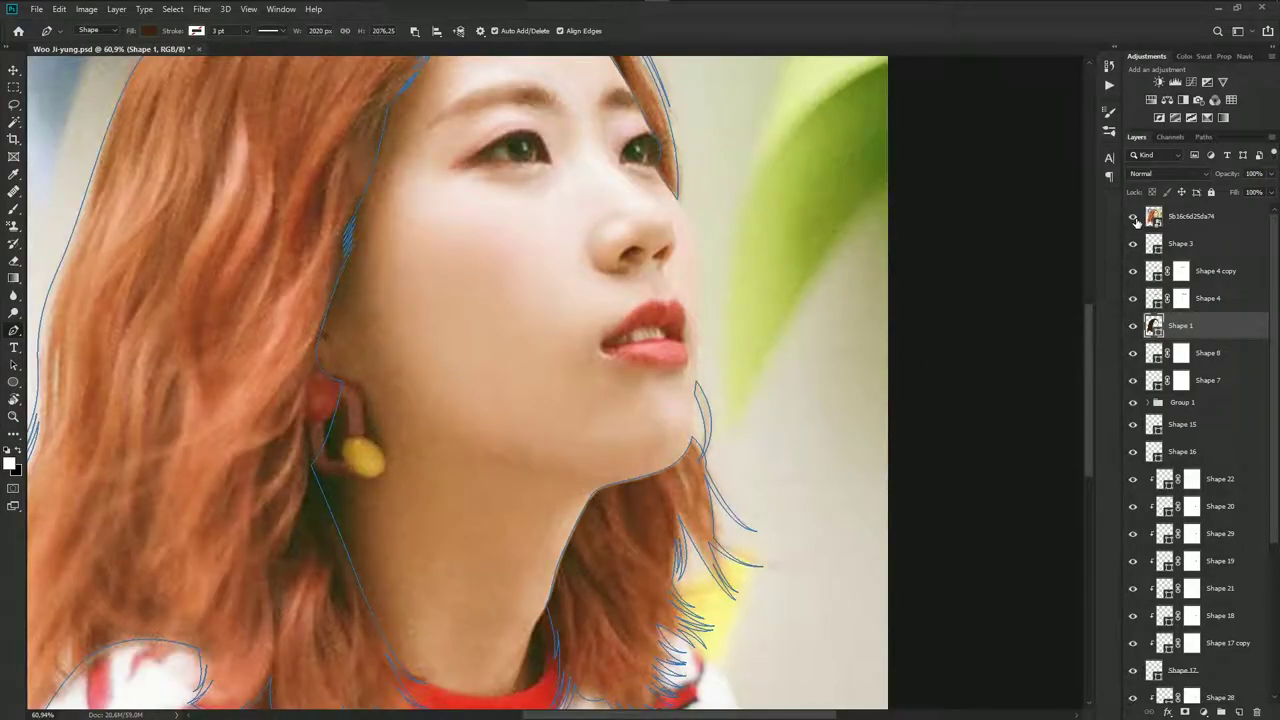
click(1133, 217)
click(1133, 217)
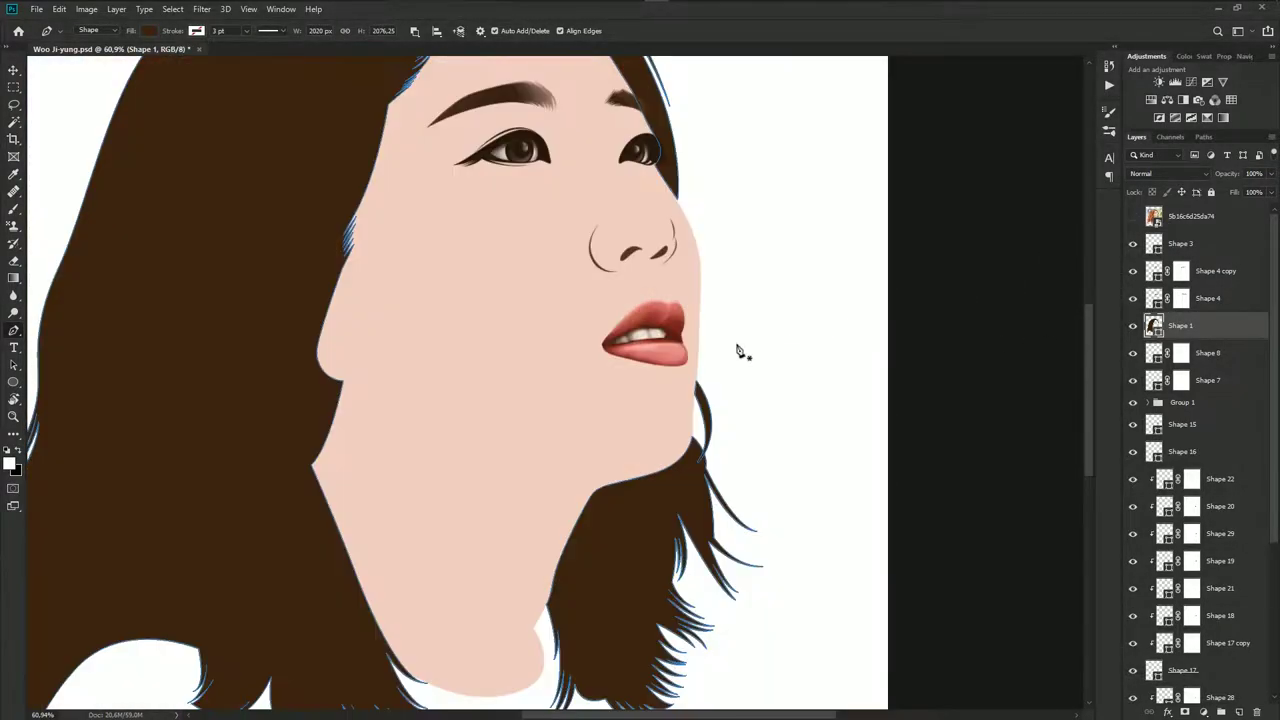
scroll(609, 391, up, 3)
scroll(600, 368, up, 2)
scroll(1207, 652, down, 3)
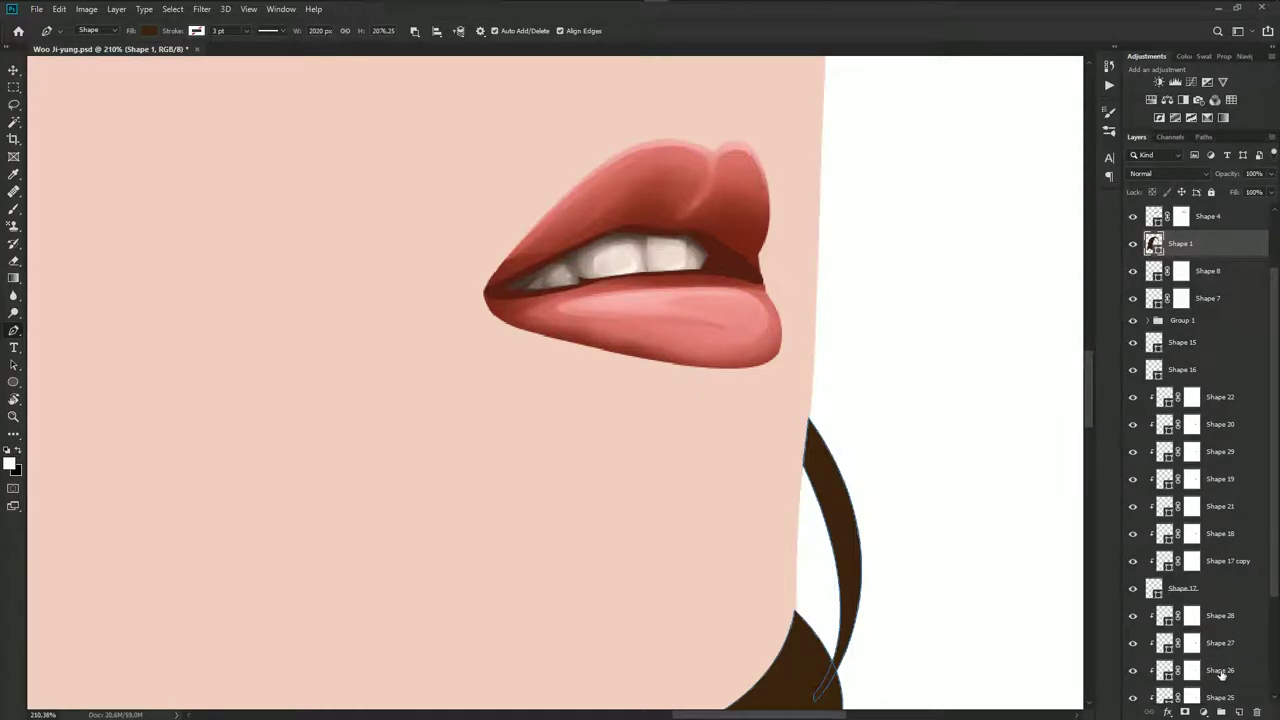
Drag anchors on Shape 25 and Shape 24 so their curves follow the lower lip
click(1220, 672)
scroll(663, 366, down, 1)
scroll(1197, 650, down, 2)
scroll(1215, 640, down, 1)
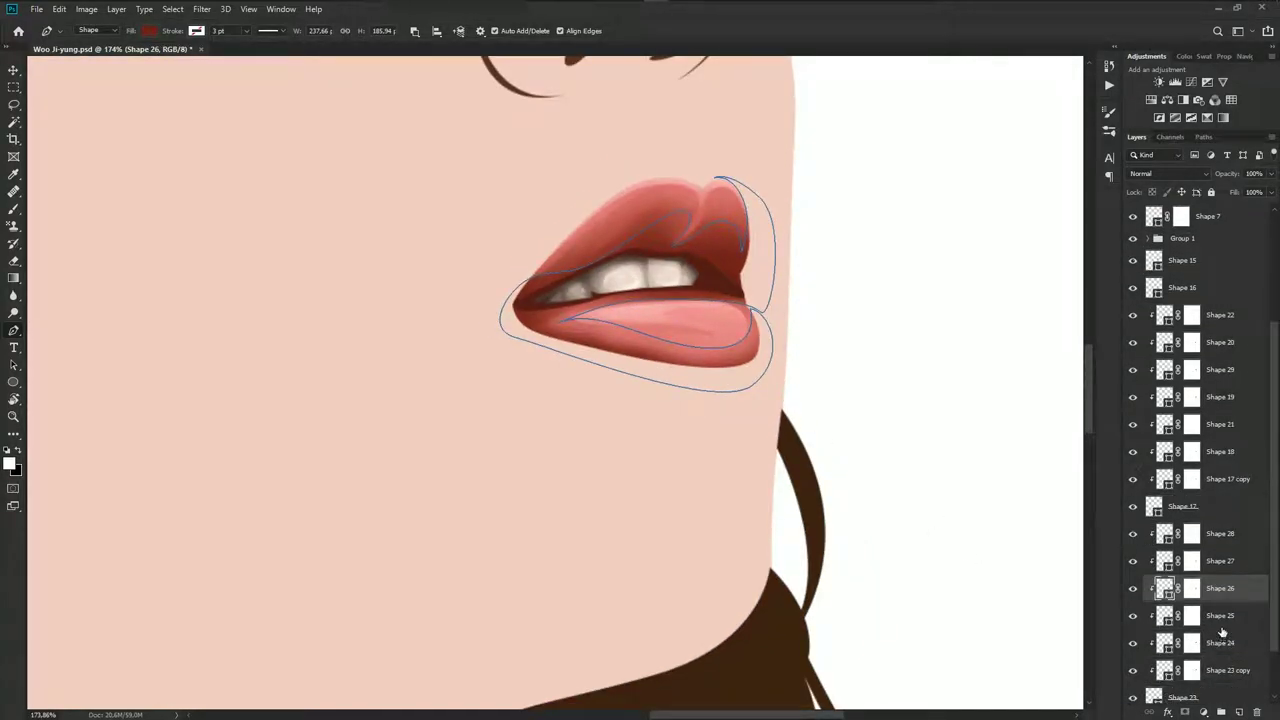
click(1221, 622)
scroll(611, 334, up, 1)
scroll(607, 339, up, 1)
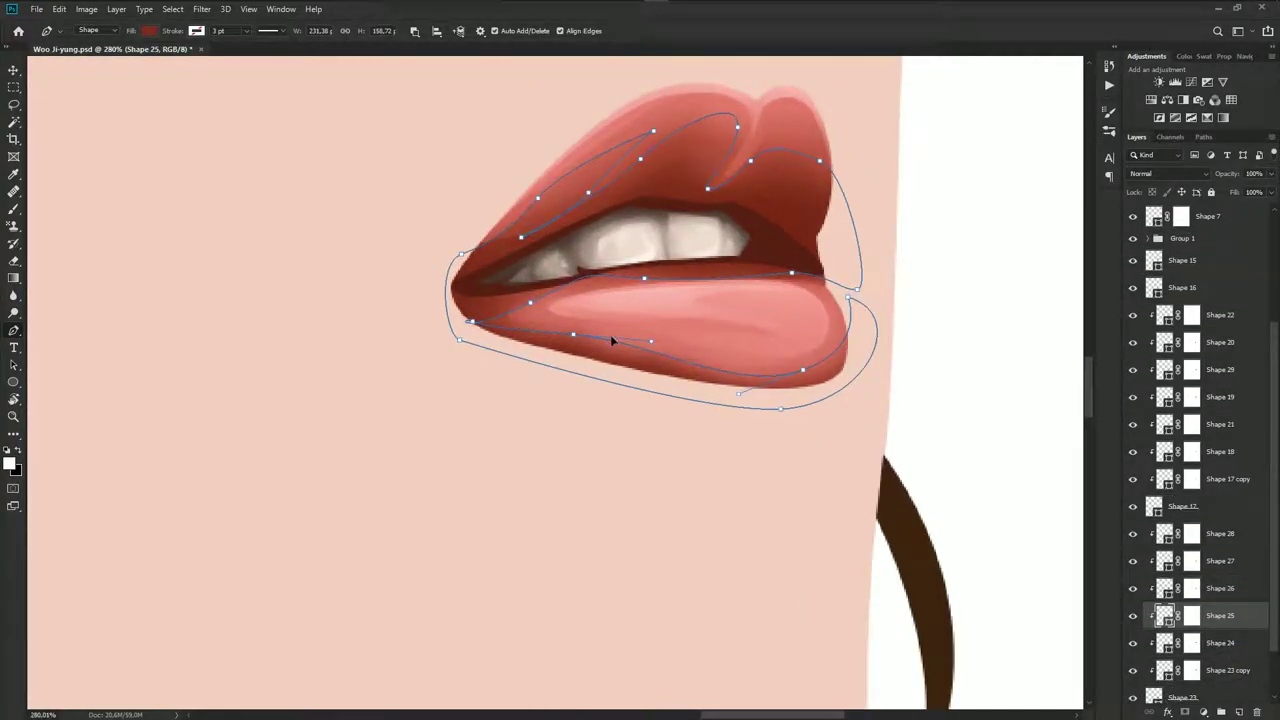
drag(612, 341, 628, 329)
click(1216, 645)
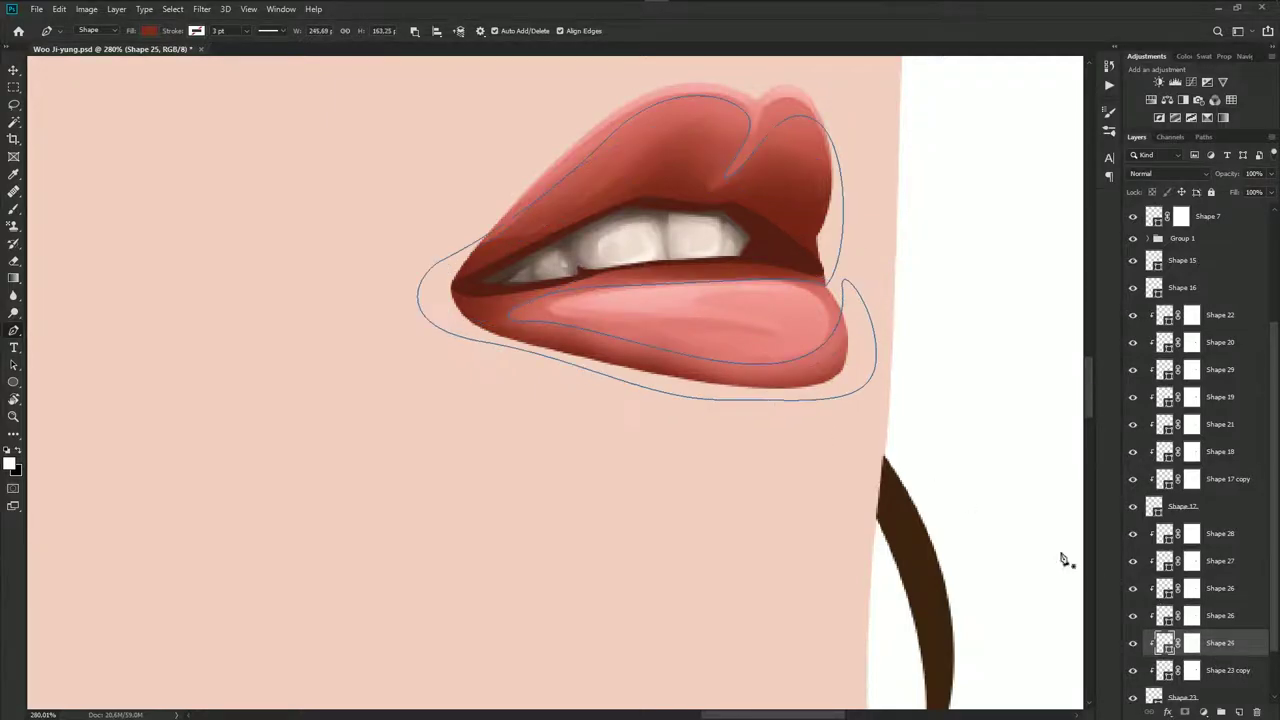
drag(616, 330, 619, 319)
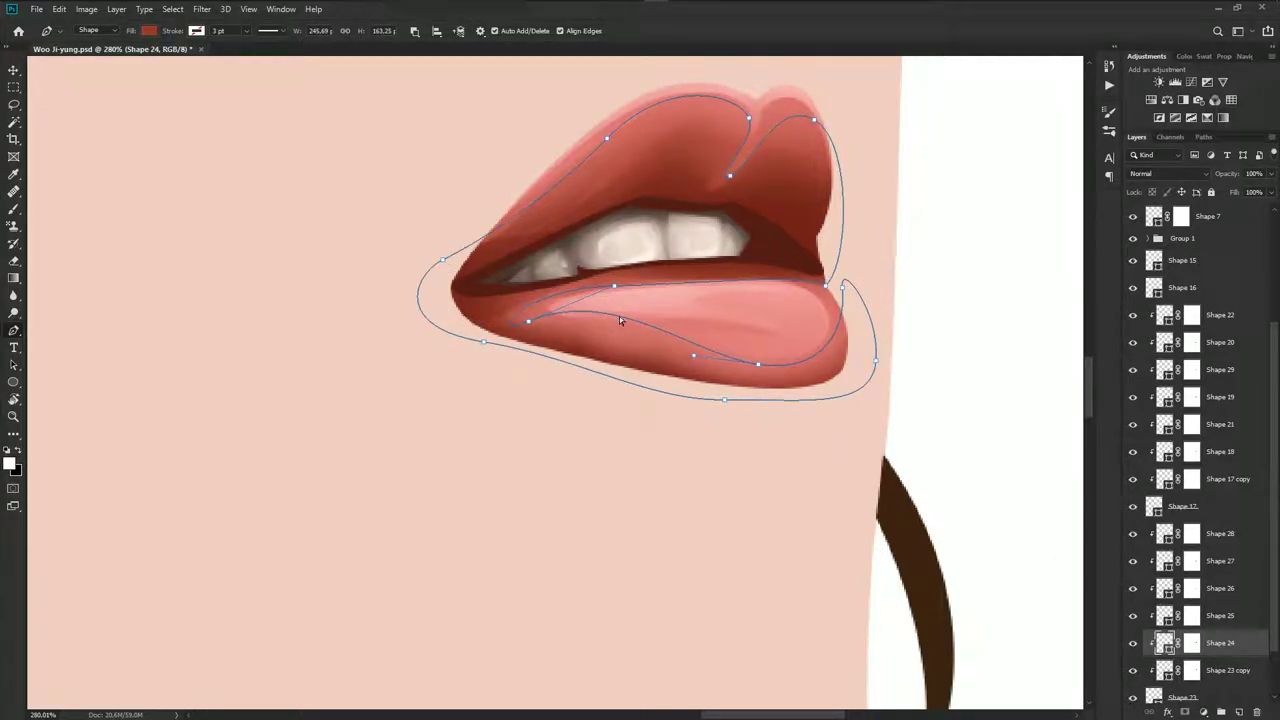
Reselect Shape 25 and set Path Operations to New Layer
scroll(1192, 371, up, 3)
scroll(1192, 371, up, 2)
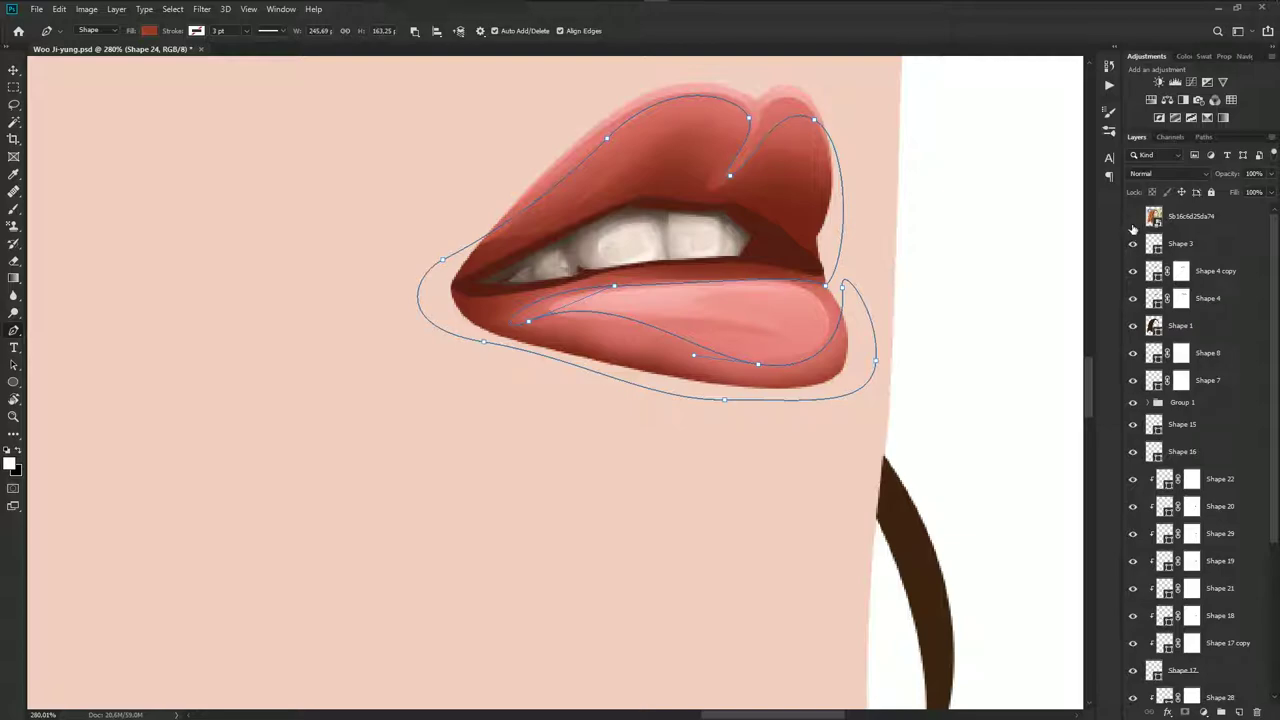
scroll(1166, 645, down, 4)
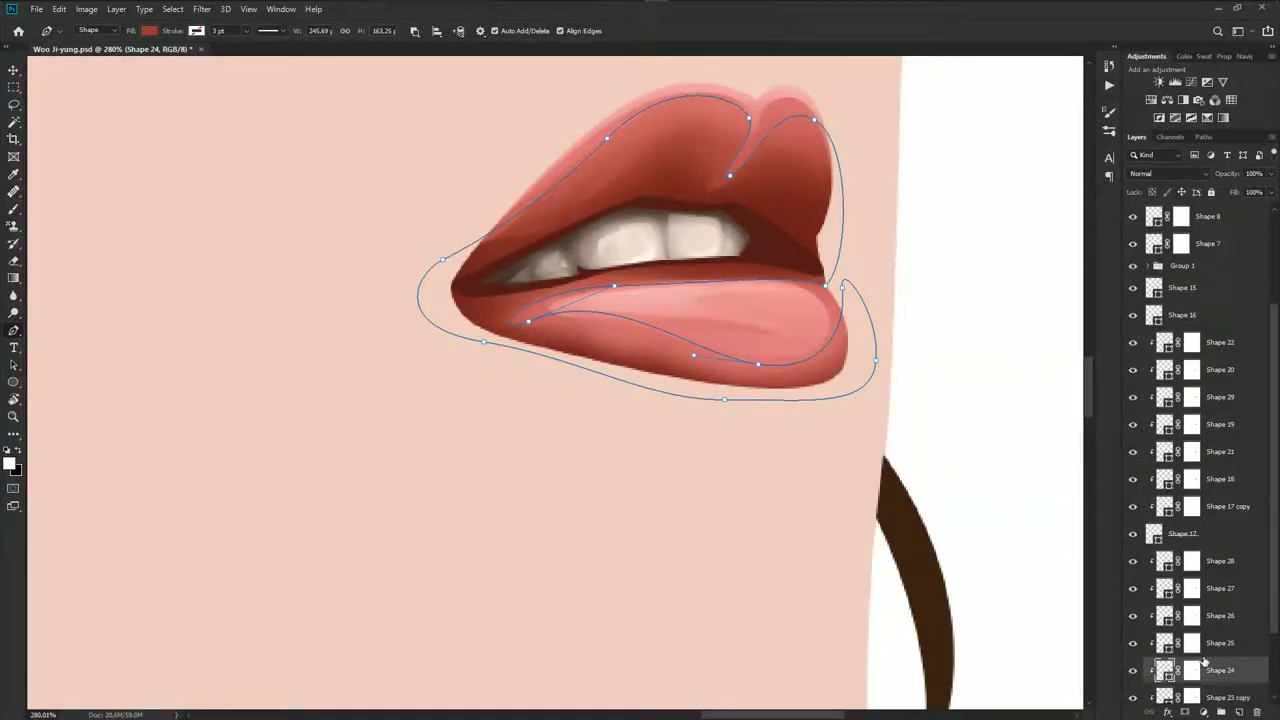
click(1215, 590)
drag(1228, 570, 1222, 591)
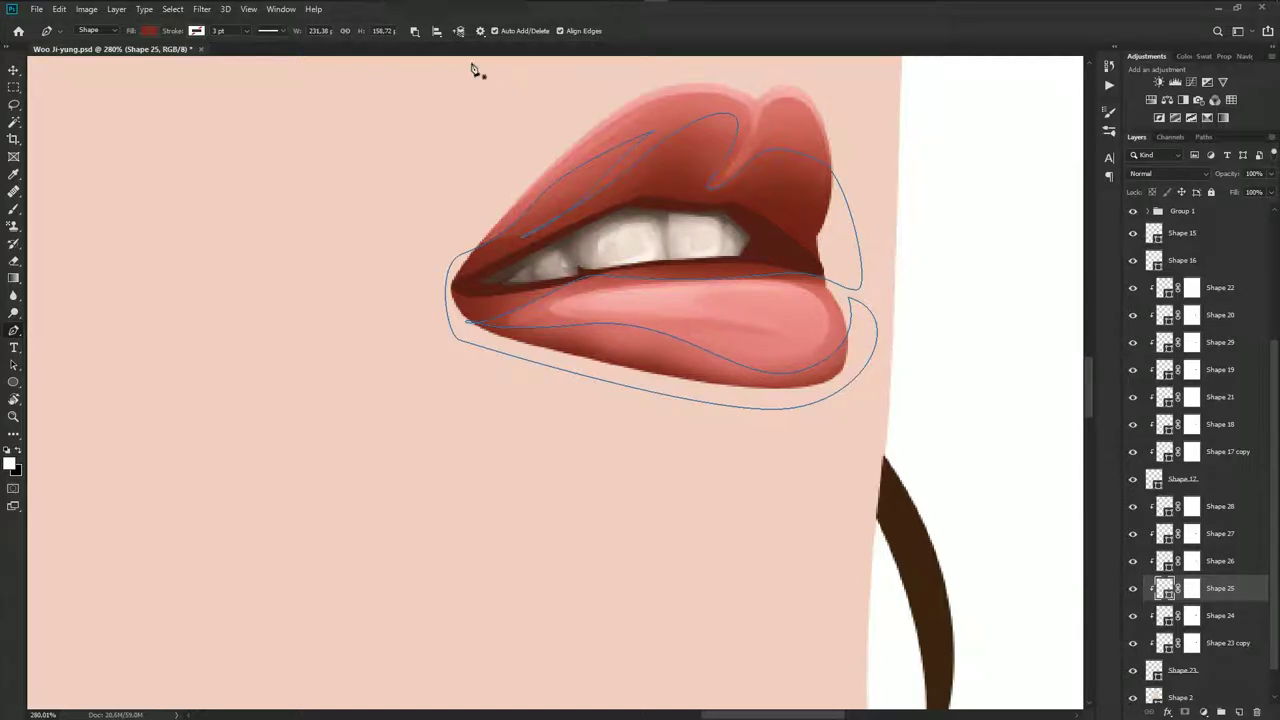
click(415, 31)
click(450, 44)
scroll(1150, 300, up, 2)
scroll(1135, 218, up, 2)
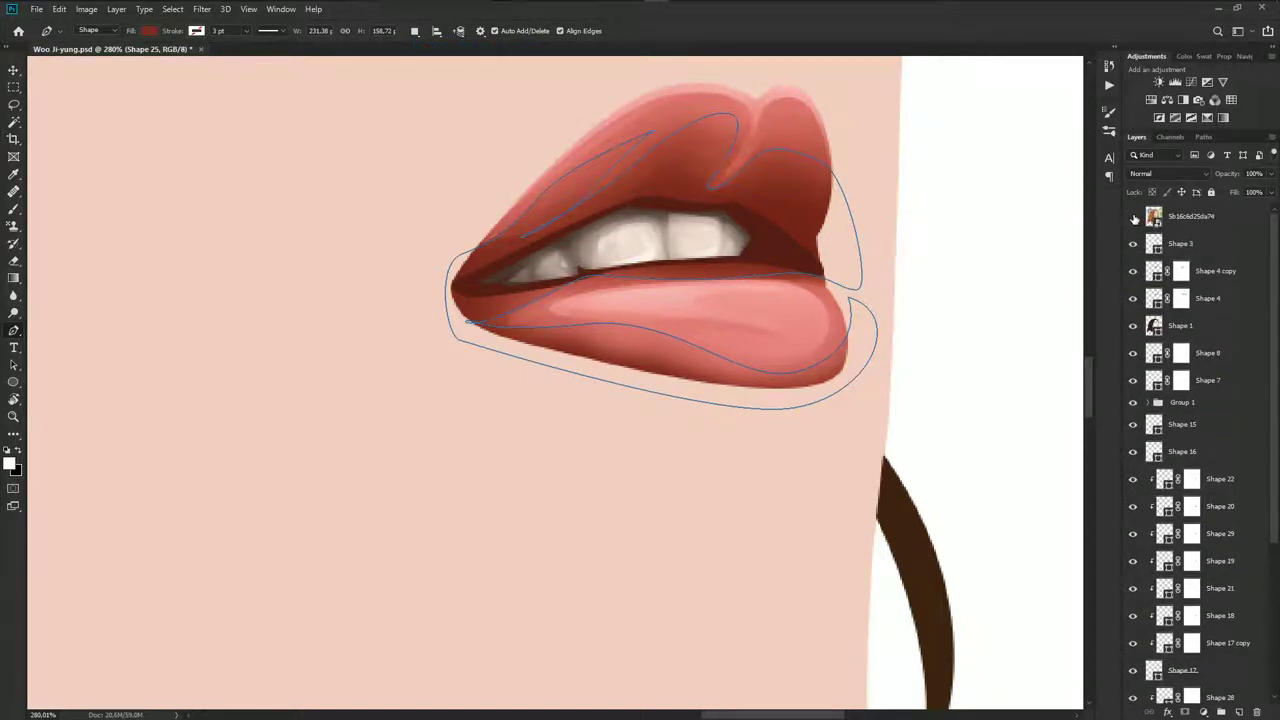
Draw a closed lower-lip shadow shape (Shape 30) and fade it with black on its mask
click(1133, 217)
click(482, 341)
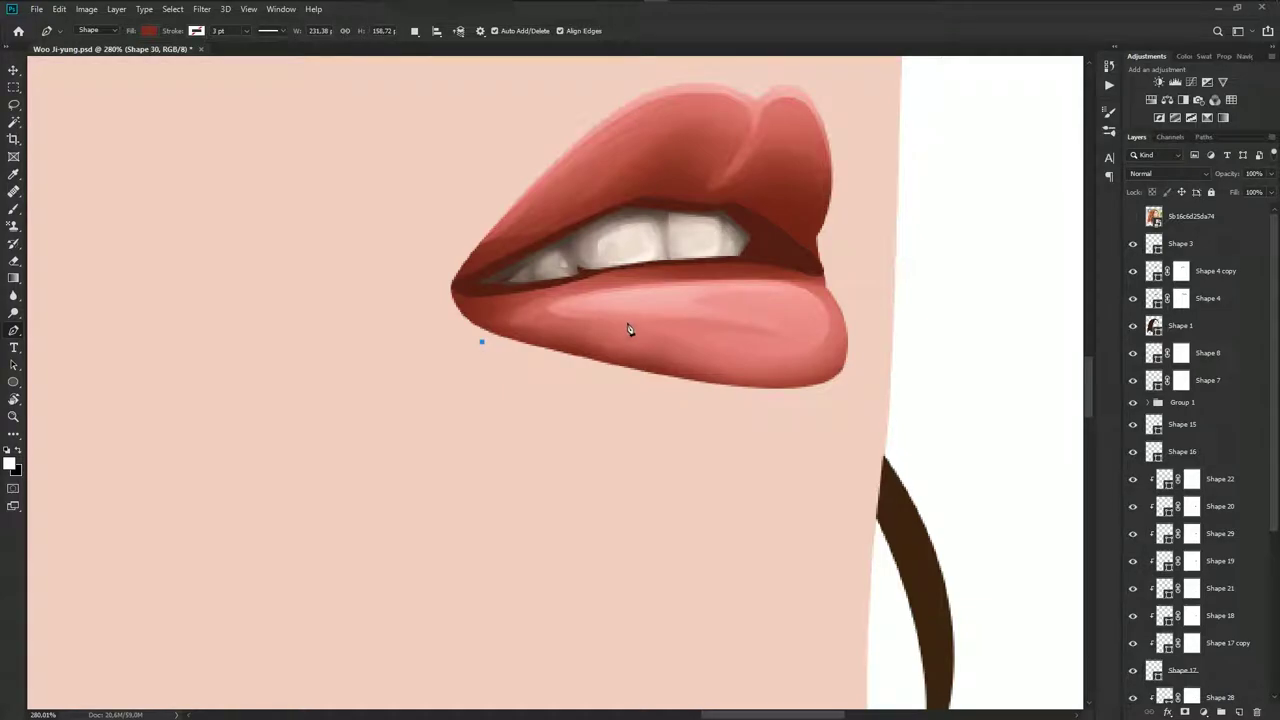
drag(648, 320, 698, 334)
drag(653, 400, 566, 380)
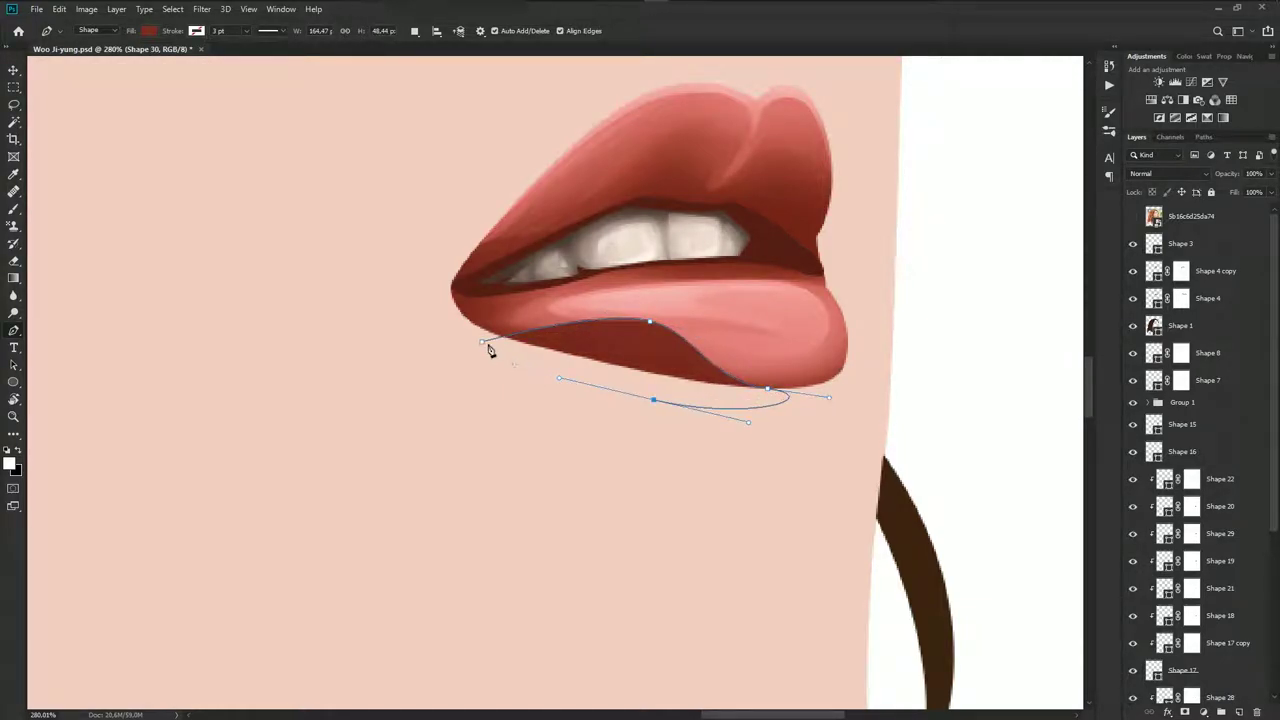
scroll(1190, 660, down, 3)
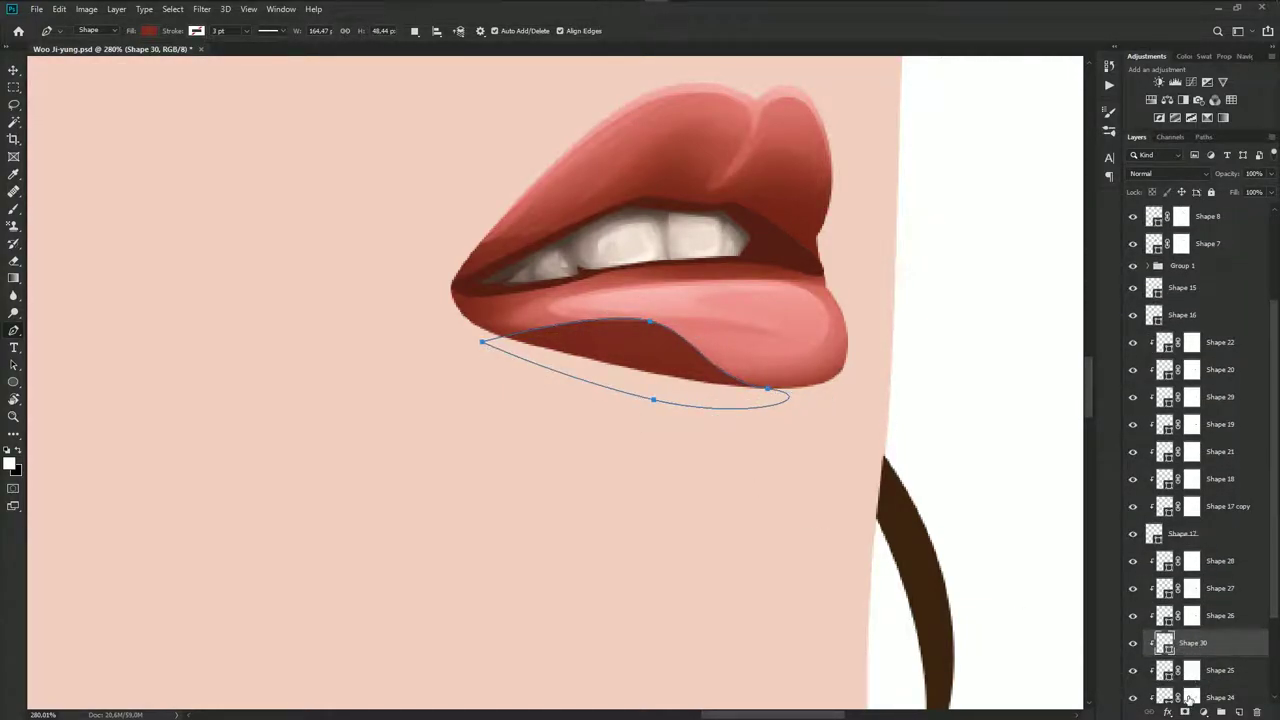
click(1185, 712)
key(b)
key(x)
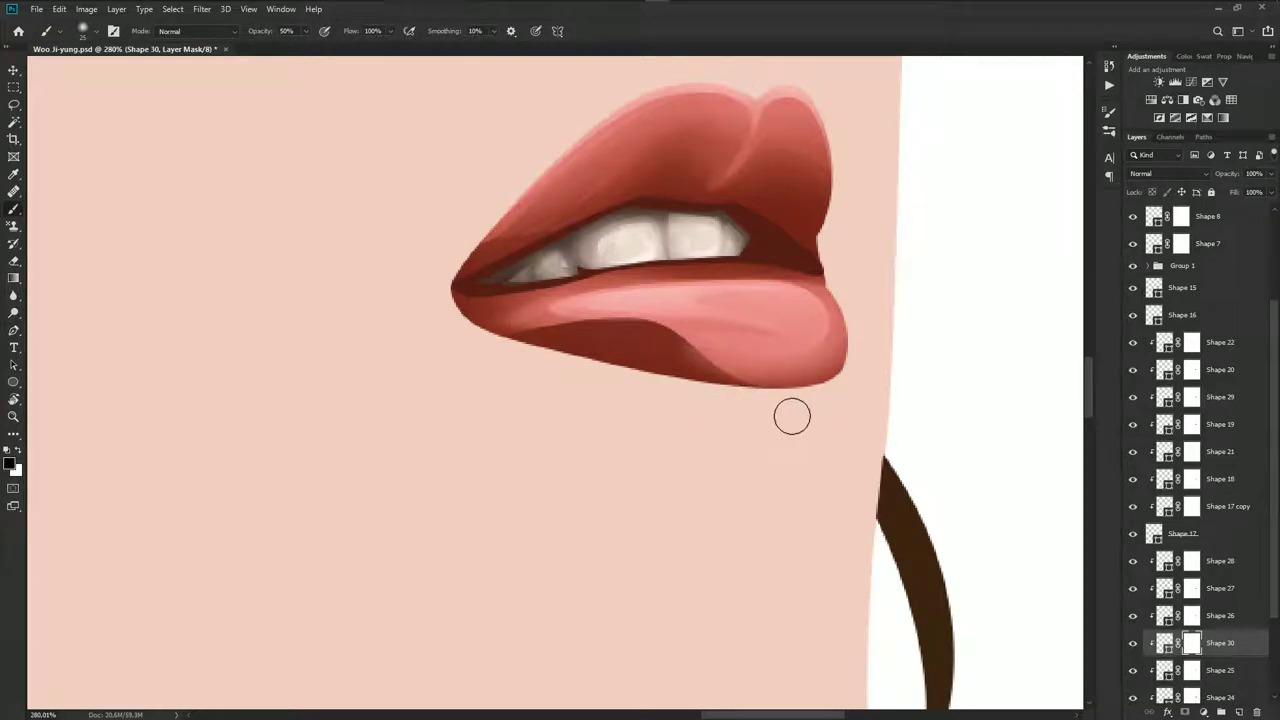
mouse_move(766, 395)
mouse_down()
mouse_move(766, 366)
mouse_move(620, 289)
mouse_move(443, 289)
mouse_up()
Compare the lower-lip shadow with the reference photo and save the document
scroll(729, 351, down, 3)
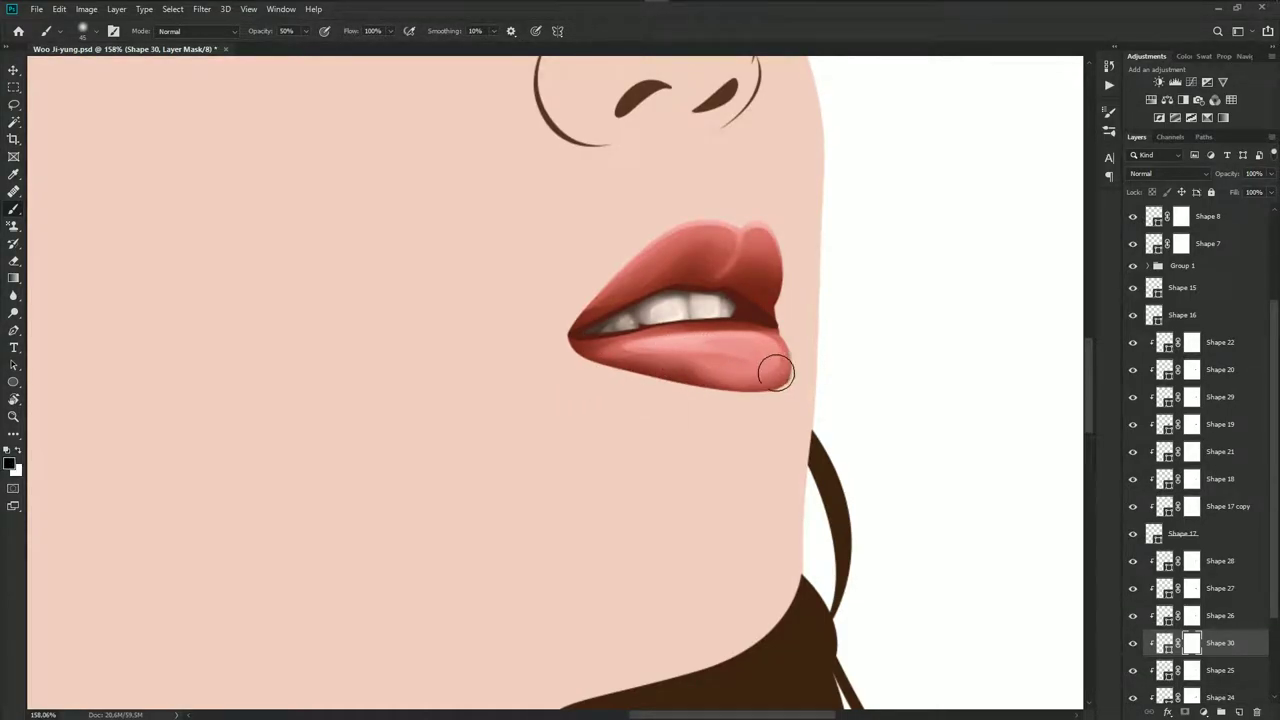
scroll(772, 360, down, 3)
scroll(1165, 345, up, 2)
scroll(1165, 345, up, 3)
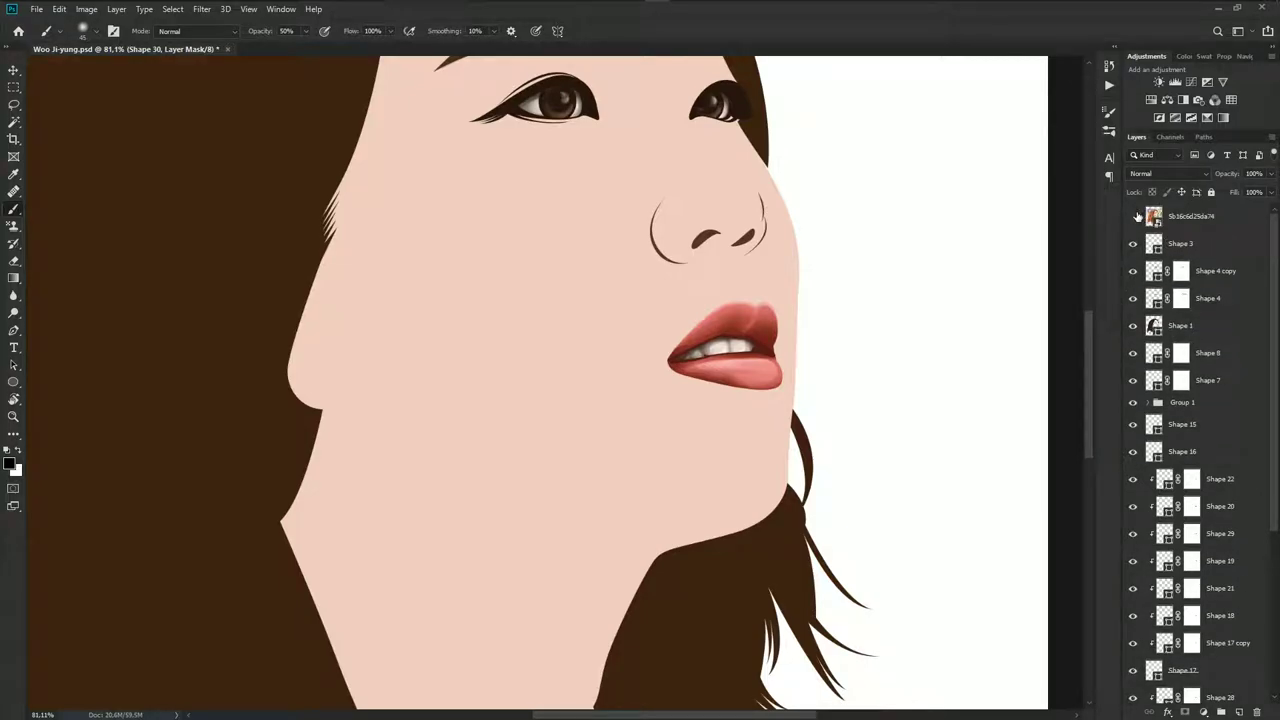
click(1133, 216)
click(1133, 216)
scroll(729, 371, up, 4)
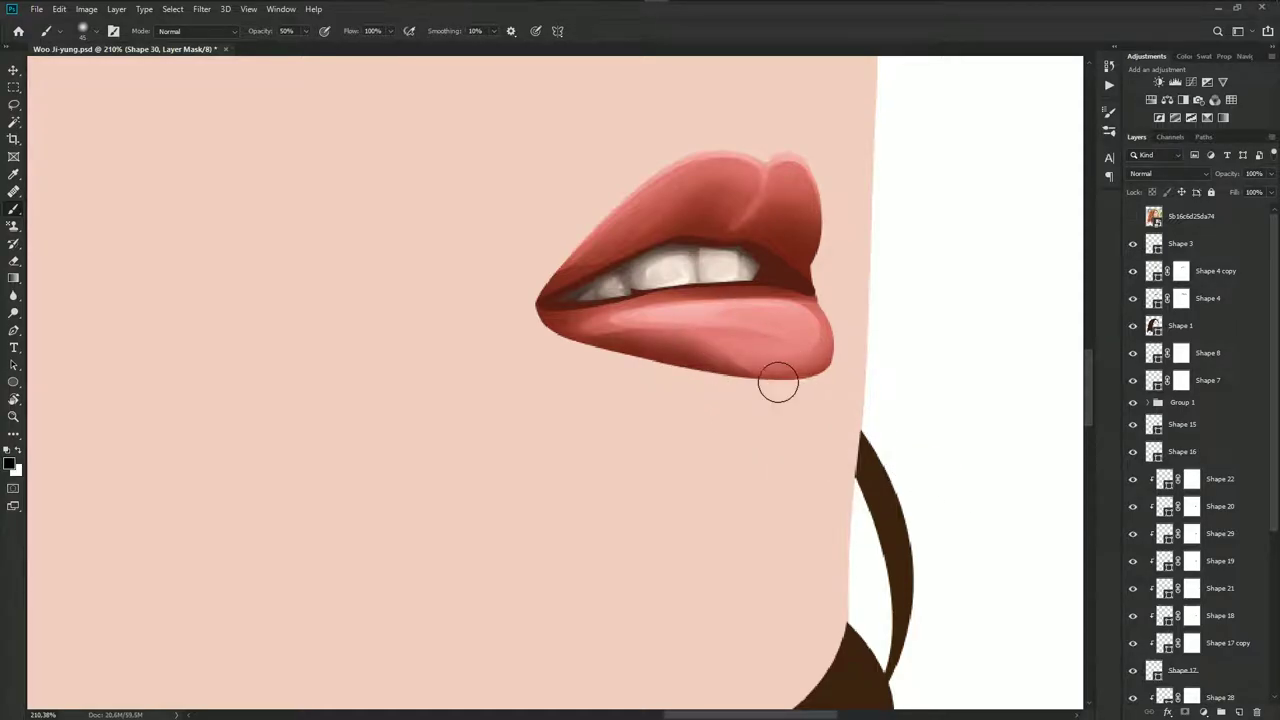
scroll(800, 380, down, 2)
scroll(846, 423, down, 3)
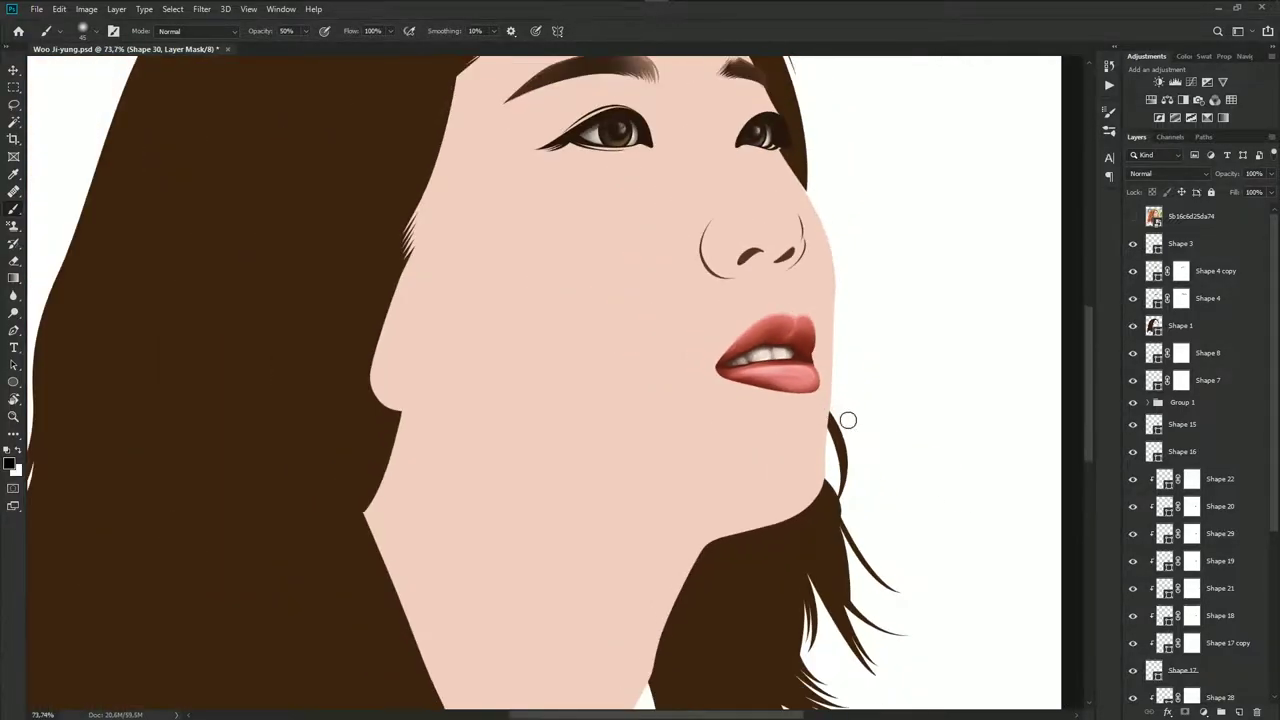
key(ctrl+s)
Draw a shape around the lip's right edge (Shape 31) and blend it in with mask painting
click(1133, 216)
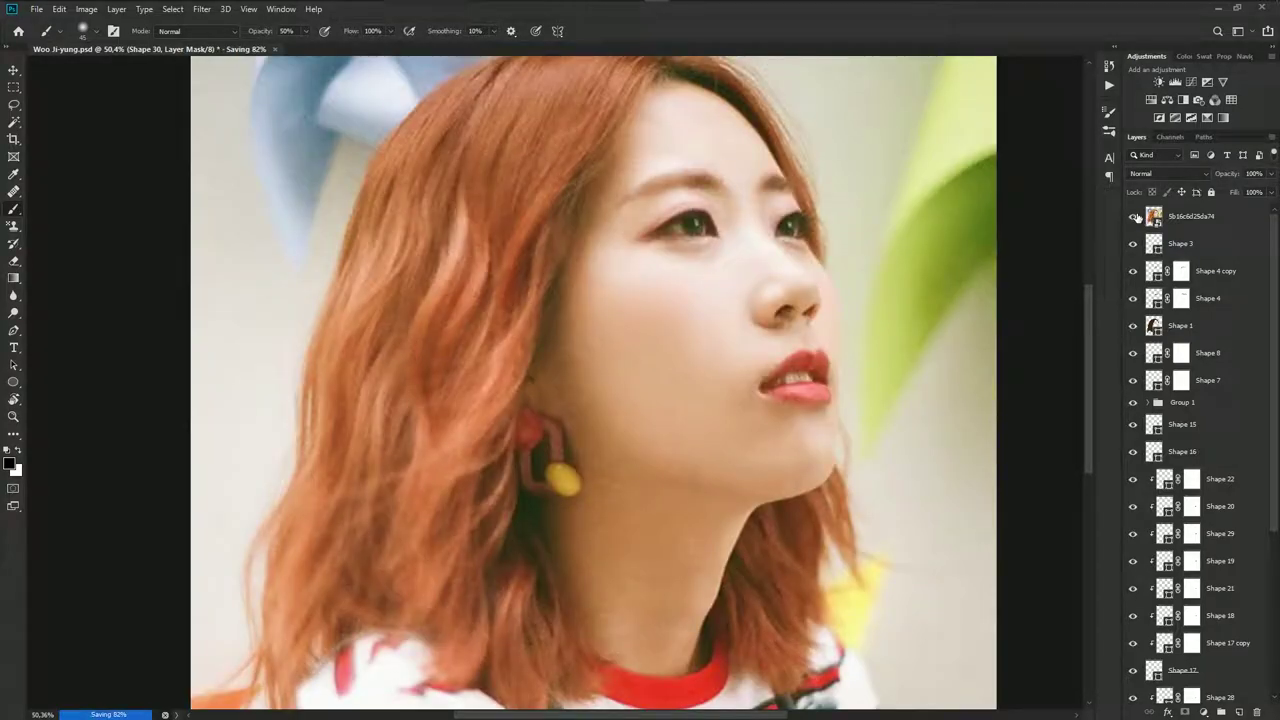
click(1133, 216)
scroll(843, 408, up, 3)
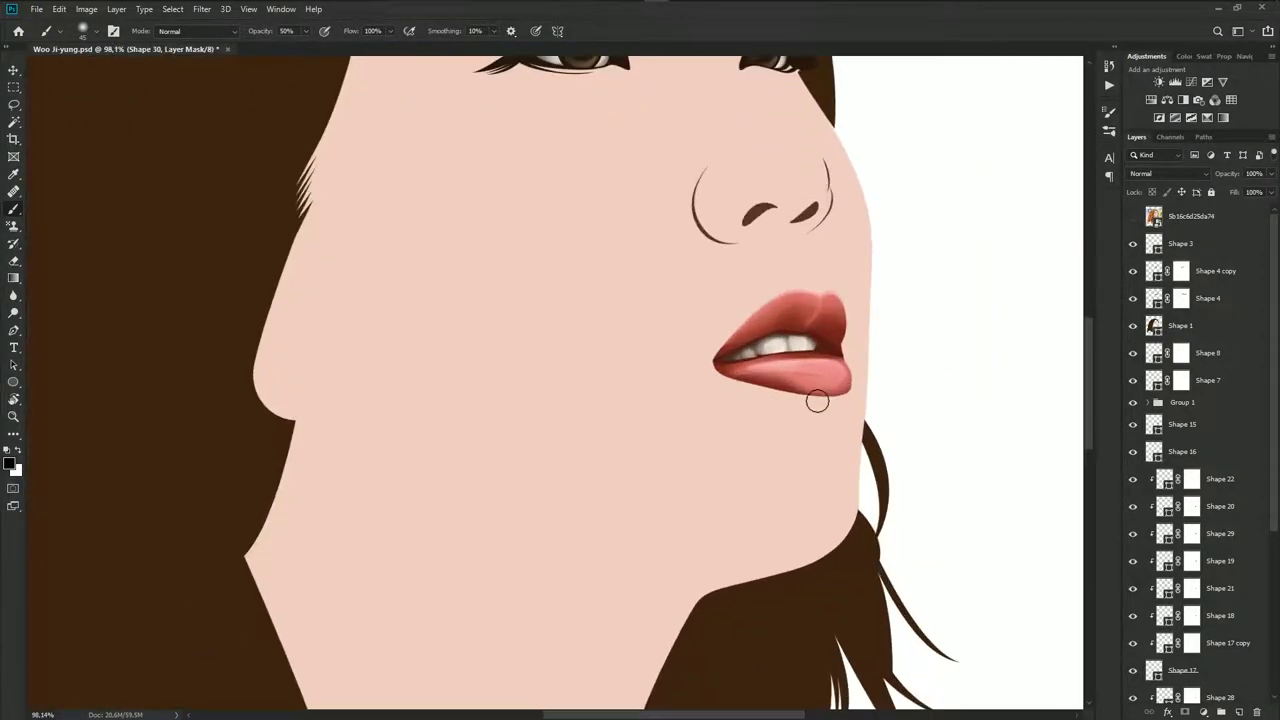
scroll(820, 403, up, 1)
drag(784, 380, 702, 365)
click(1133, 216)
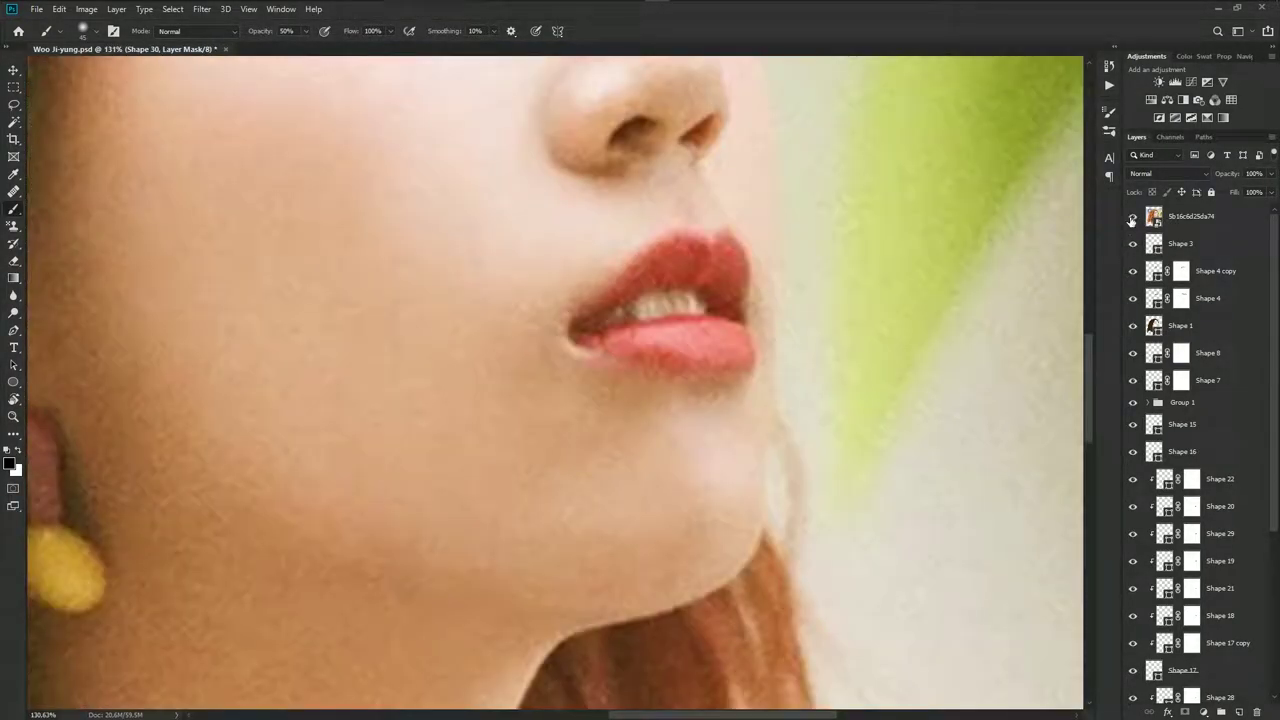
scroll(735, 360, up, 2)
key(p)
scroll(750, 372, up, 1)
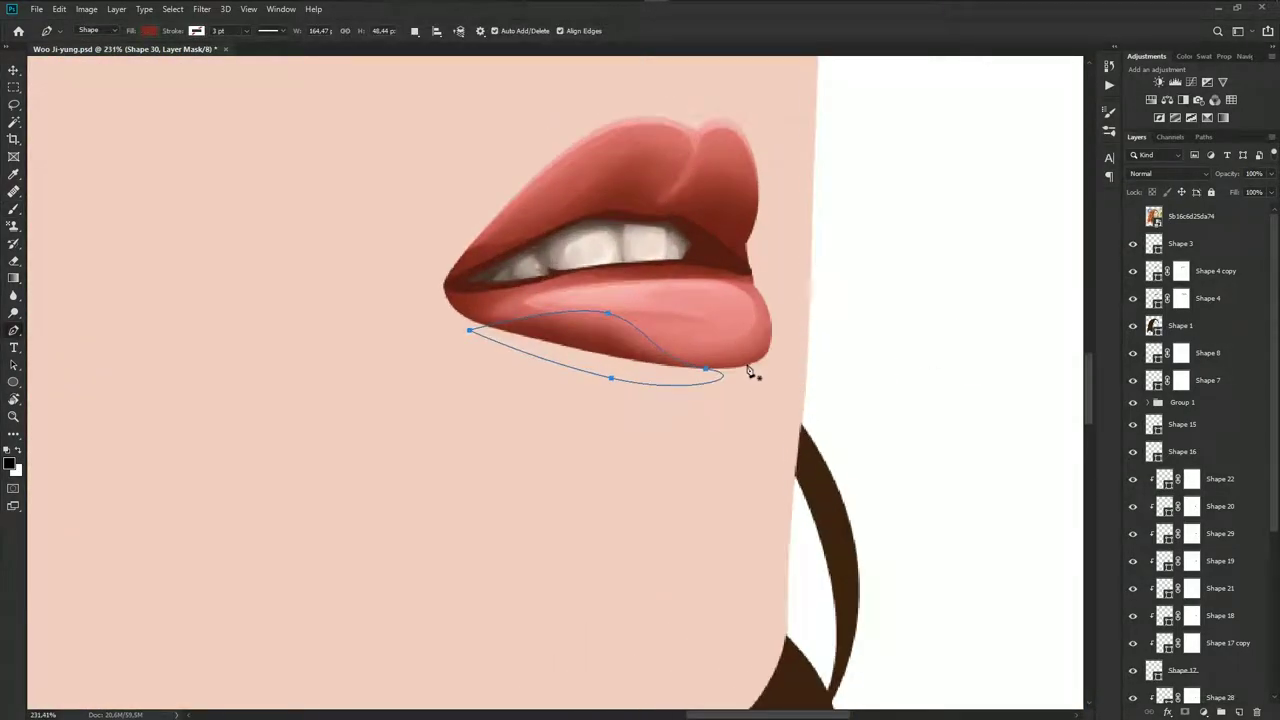
click(733, 377)
drag(731, 272, 816, 341)
click(734, 380)
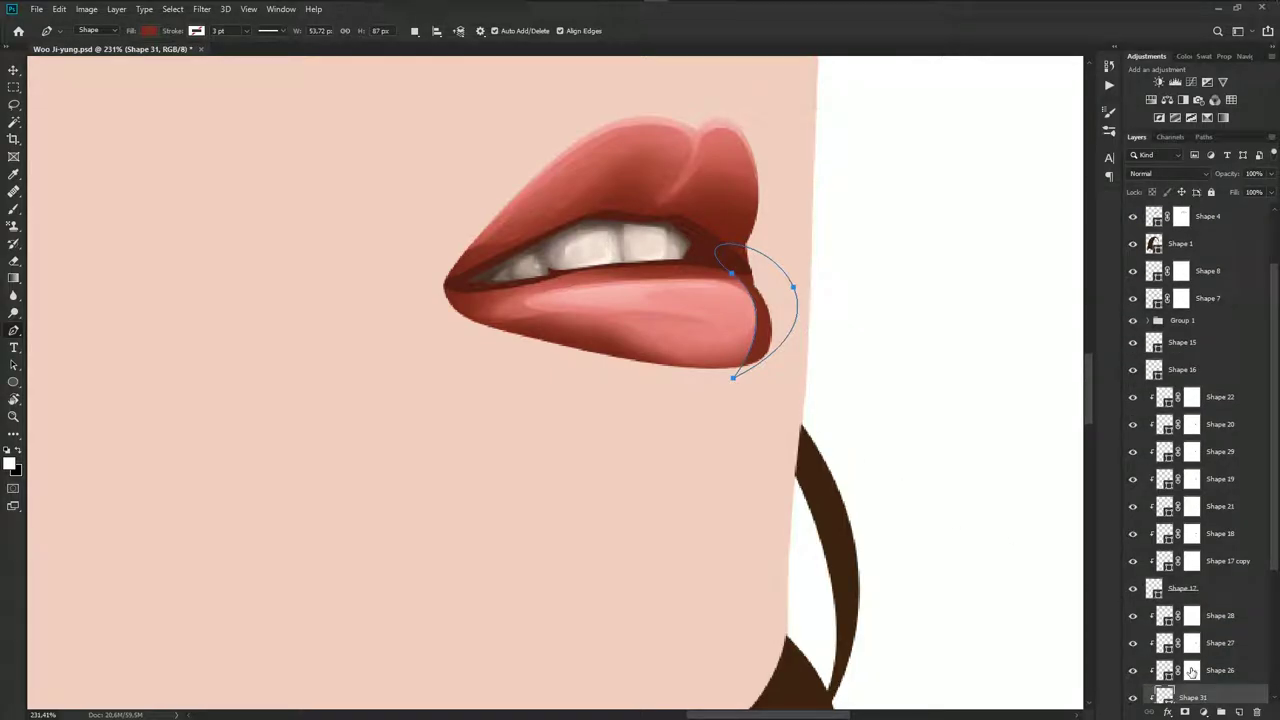
click(1184, 712)
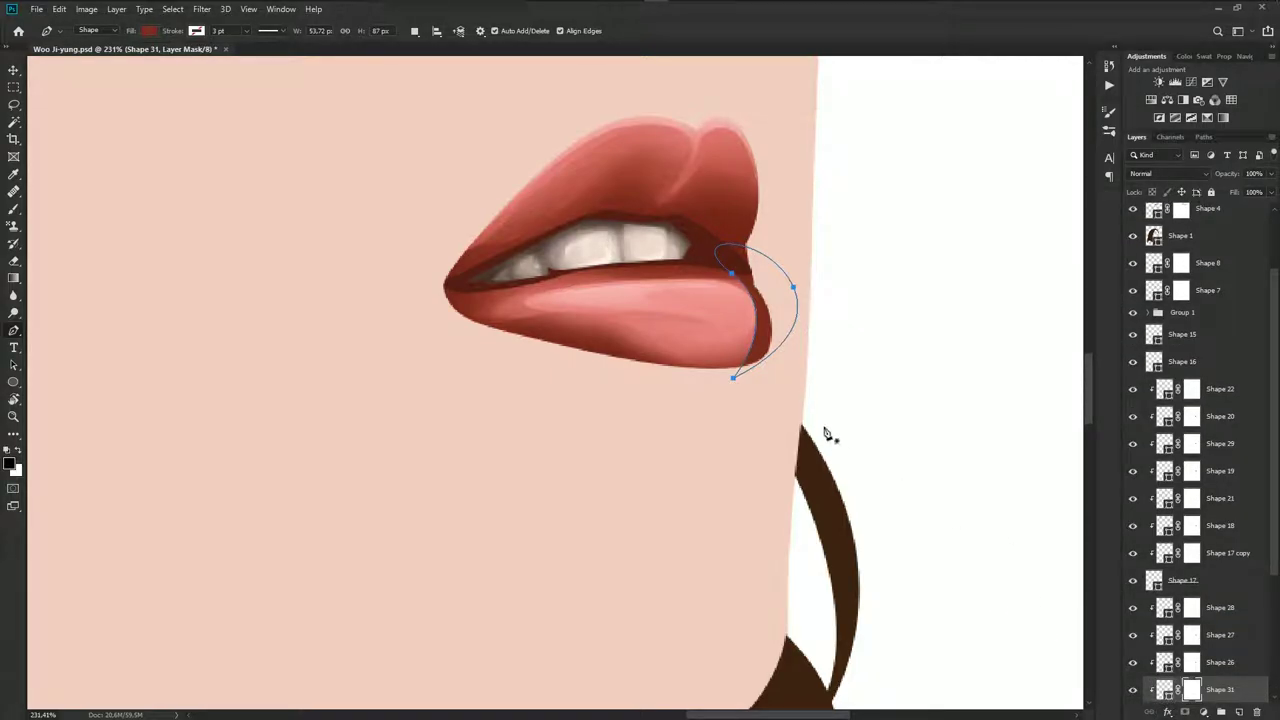
key(b)
drag(703, 351, 716, 297)
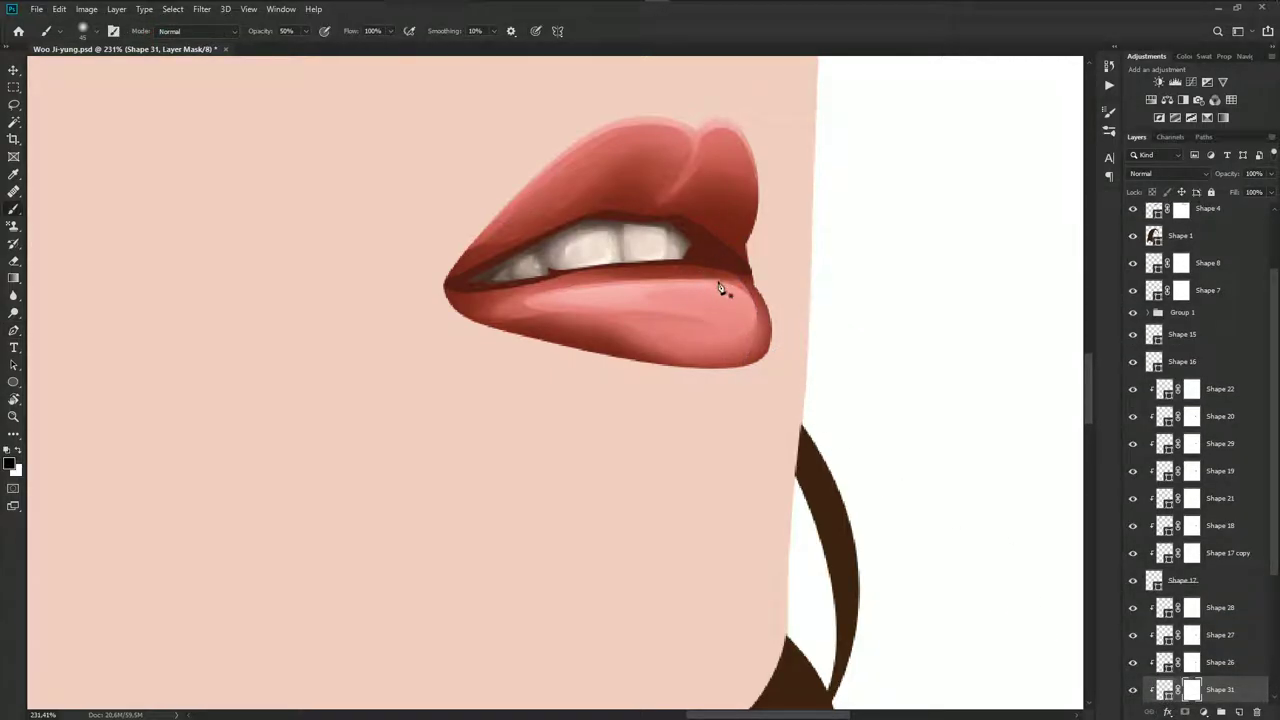
Compare the right-edge lip shading with the reference photo
scroll(730, 390, down, 3)
scroll(770, 425, down, 3)
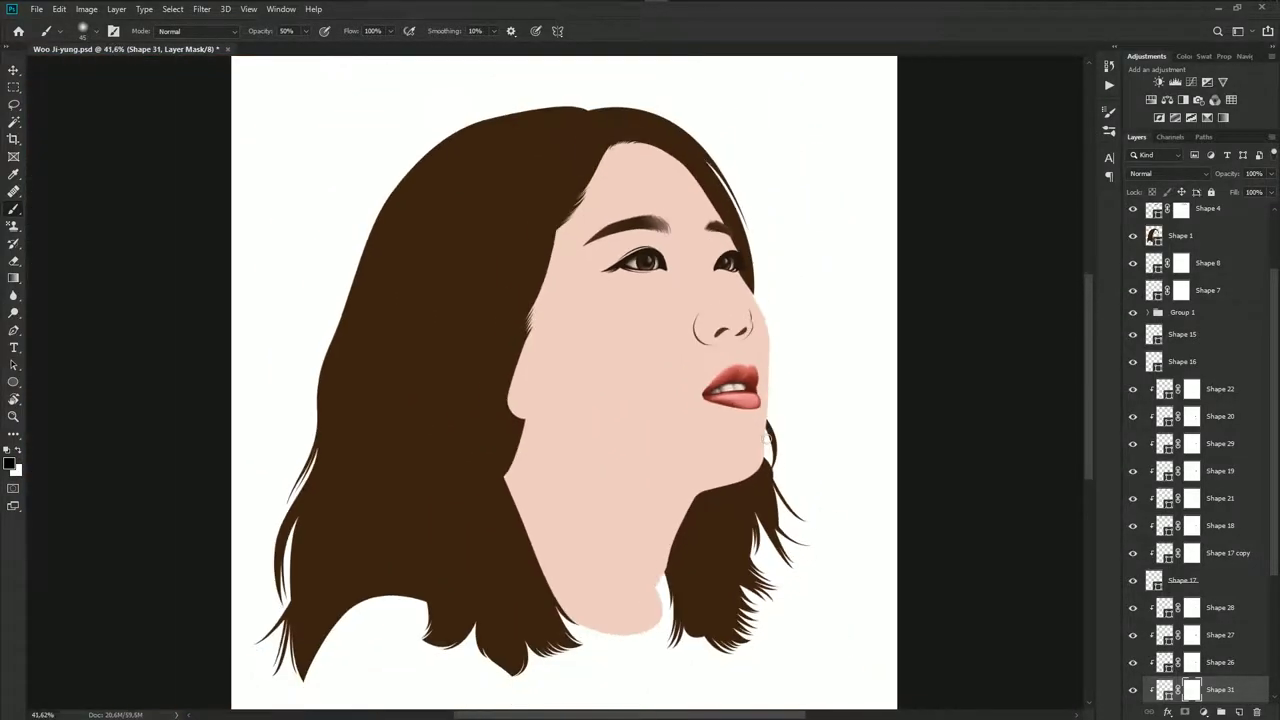
scroll(1124, 316, up, 3)
click(1132, 218)
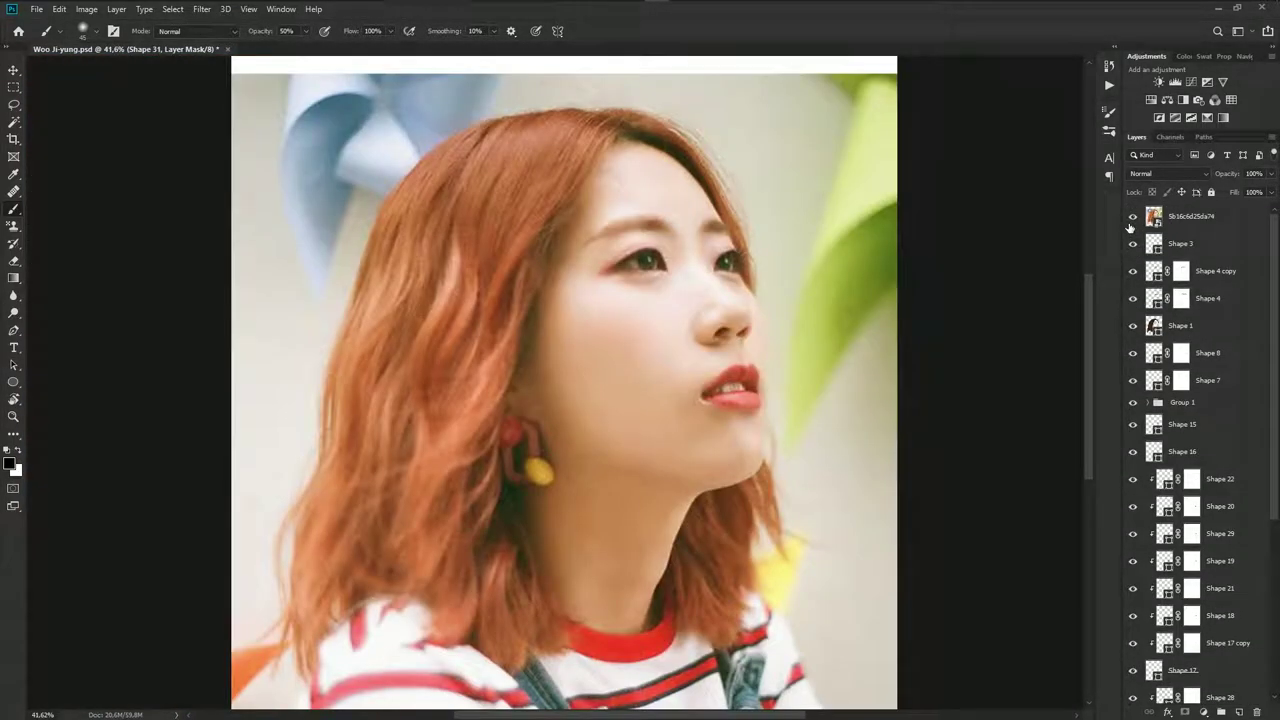
click(1132, 216)
scroll(766, 409, up, 2)
scroll(737, 394, up, 2)
scroll(740, 331, up, 2)
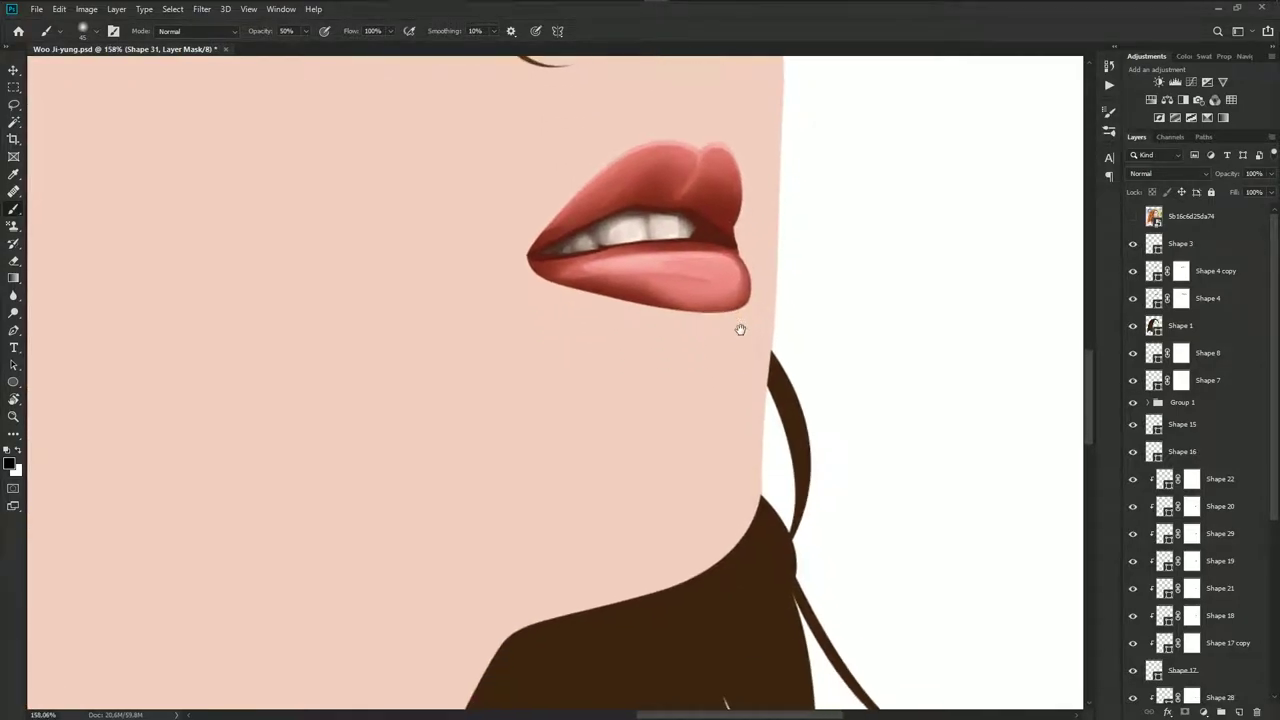
scroll(1147, 590, down, 3)
scroll(768, 305, up, 2)
Draw a closed lower-lip shading shape (Shape 32) and soften it with a 50% brushed mask
key(p)
click(726, 232)
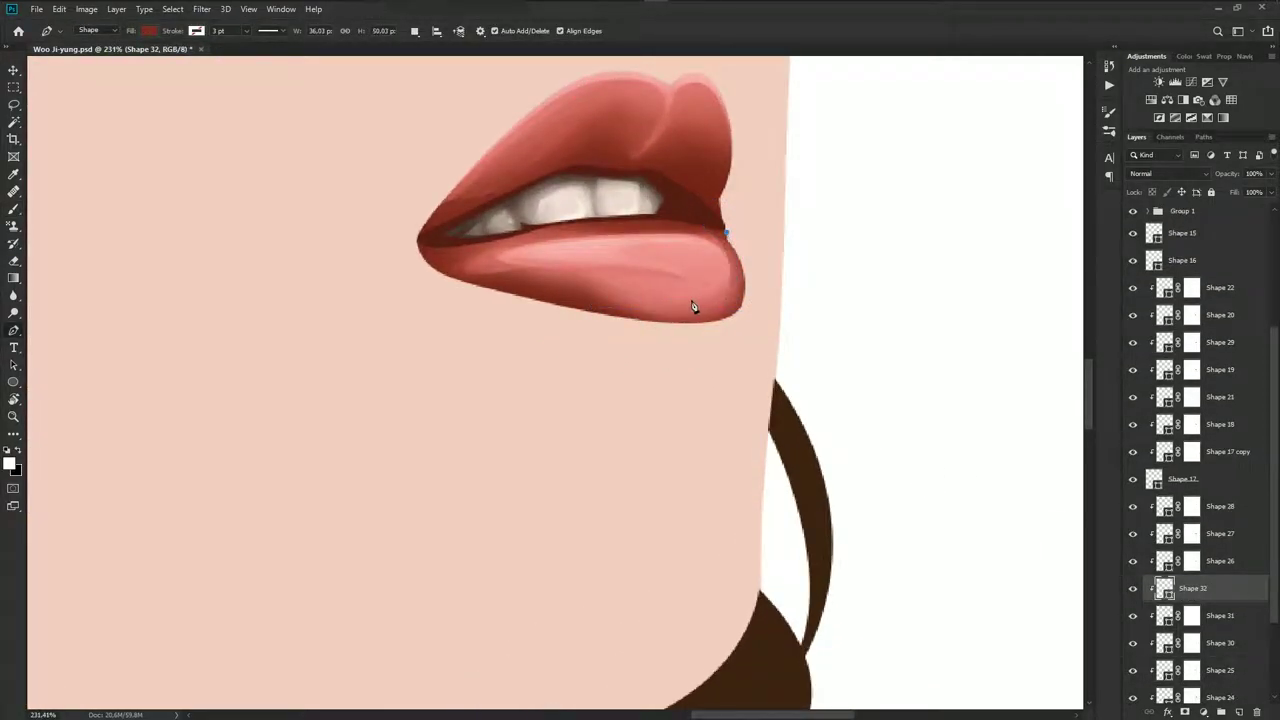
drag(692, 300, 607, 292)
drag(505, 293, 443, 294)
drag(678, 341, 757, 360)
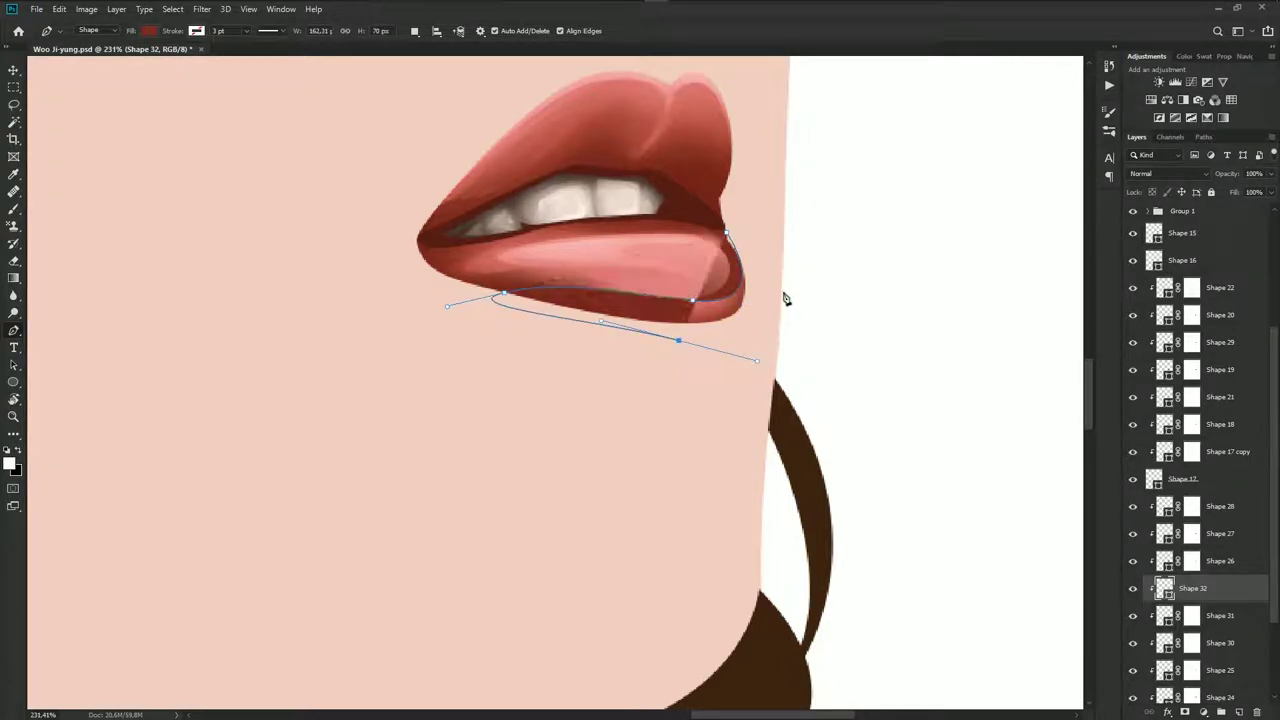
drag(783, 291, 762, 241)
click(729, 236)
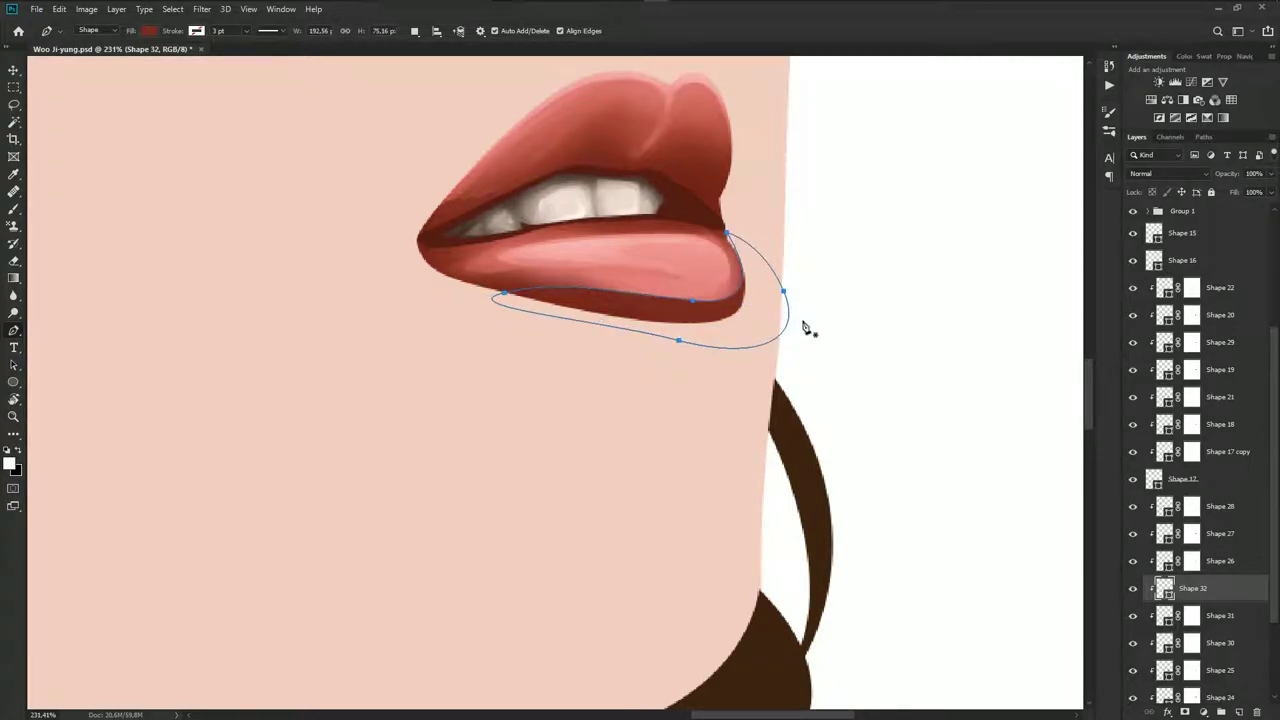
click(1187, 709)
key(b)
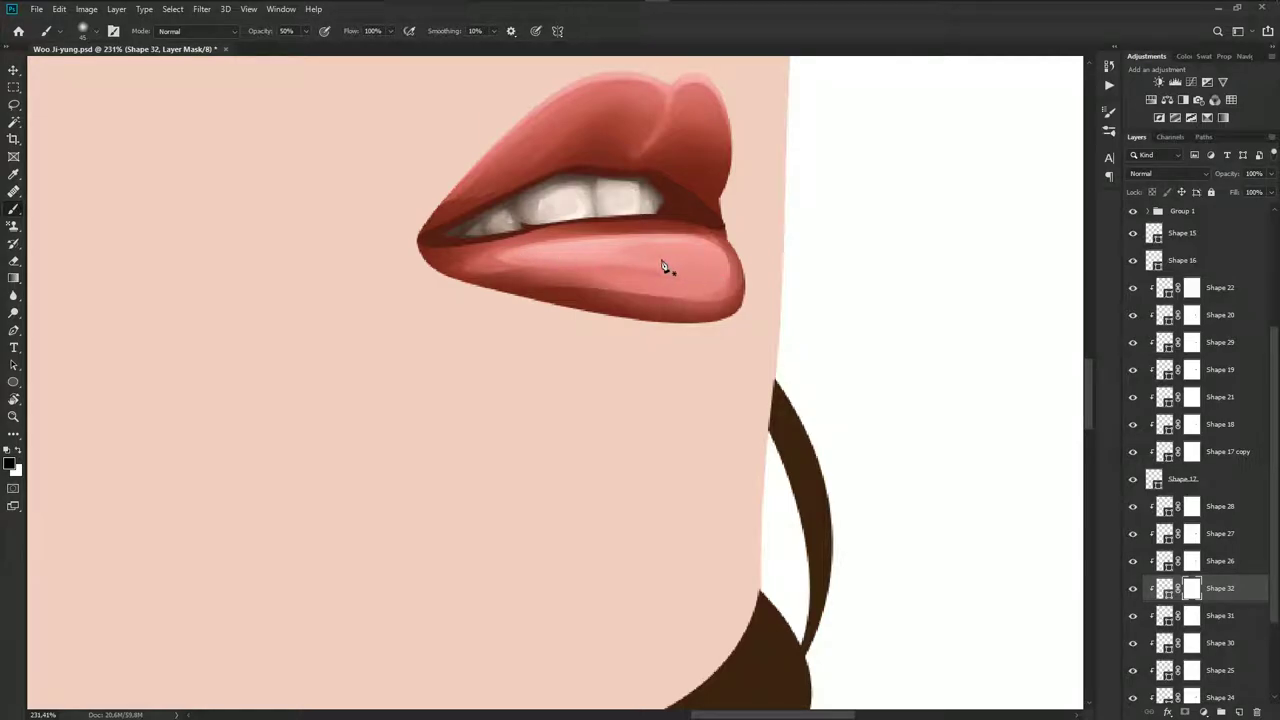
drag(662, 266, 406, 263)
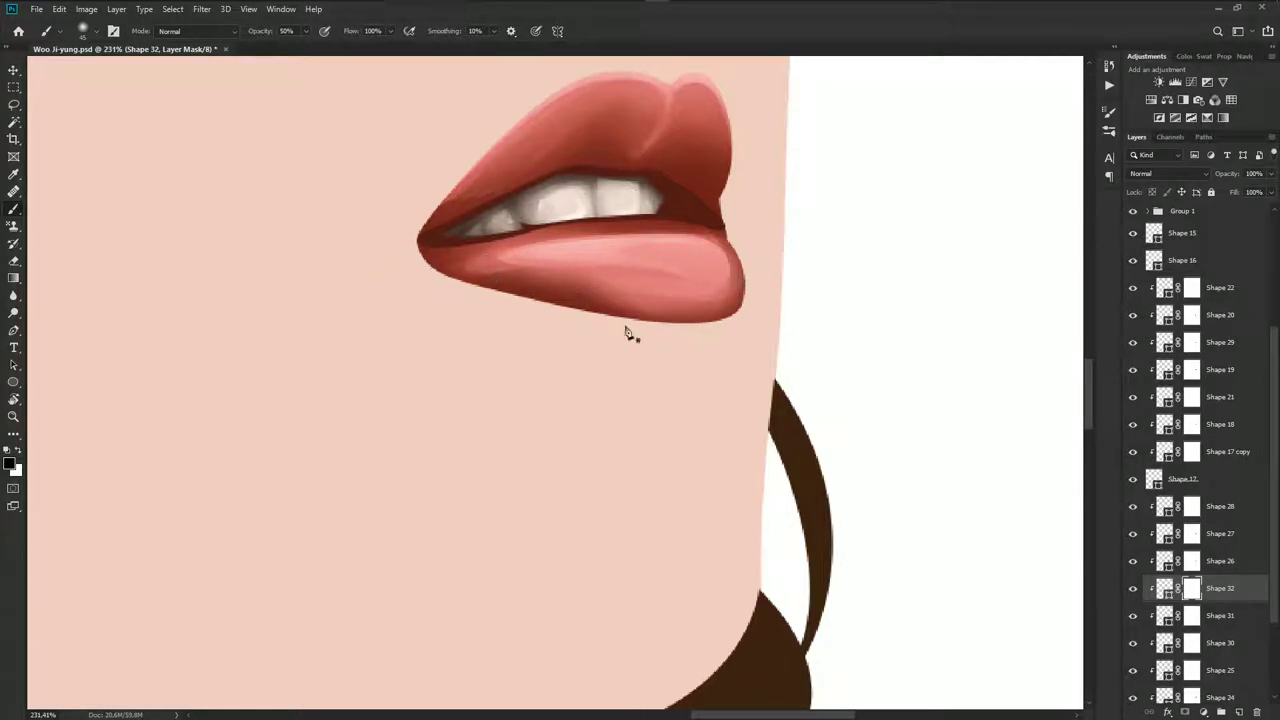
Check the masks on Shape 31, Shape 30, Shape 25, Shape 24 and Shape 23 copy
scroll(1220, 600, down, 1)
click(1220, 588)
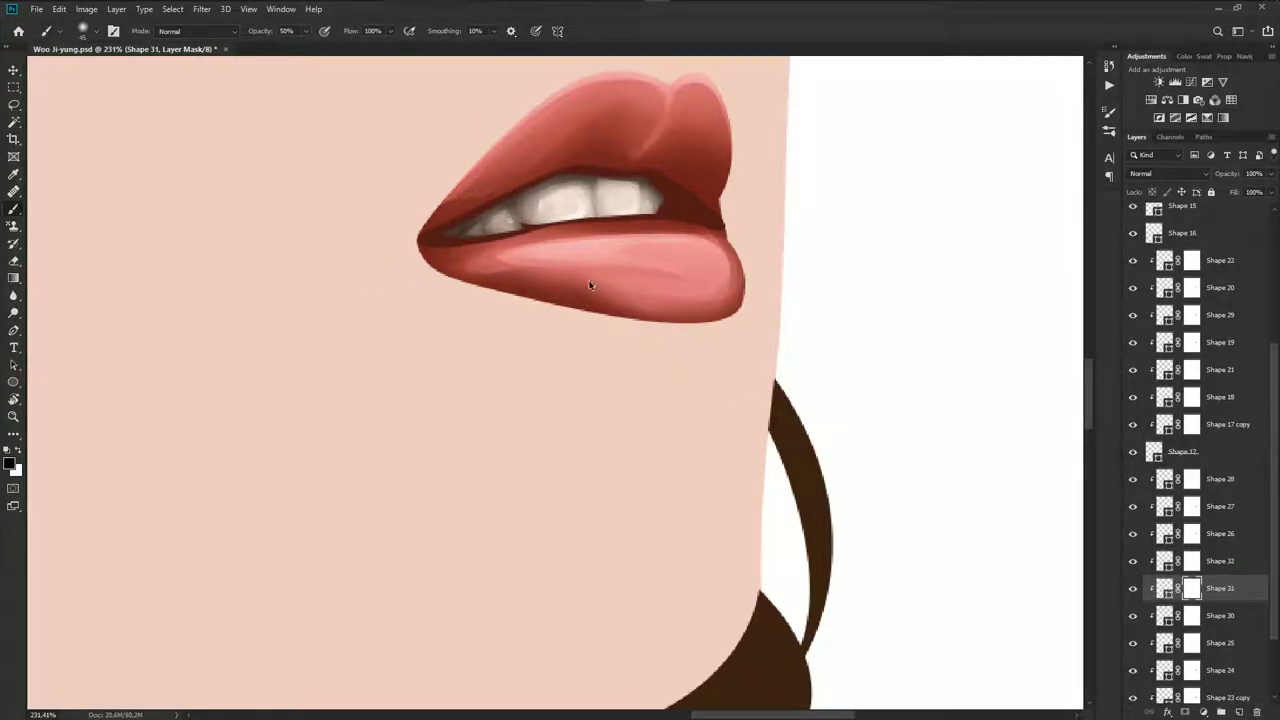
click(1191, 615)
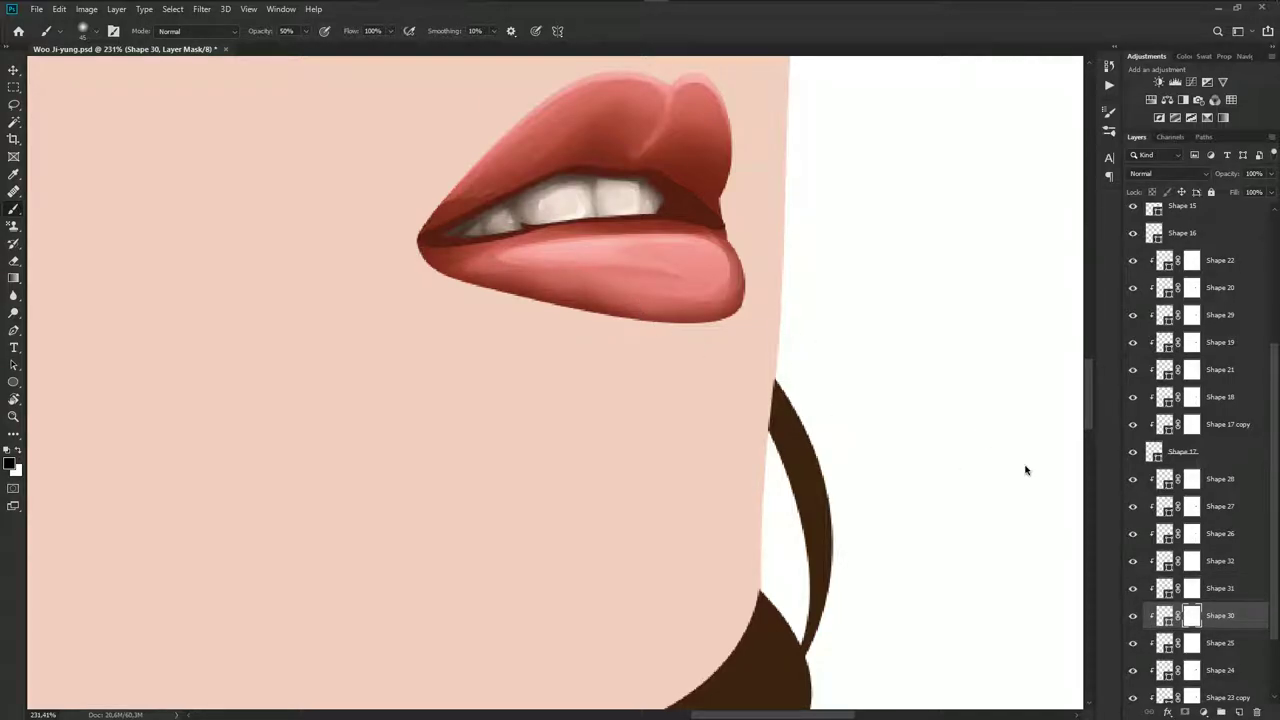
click(1191, 643)
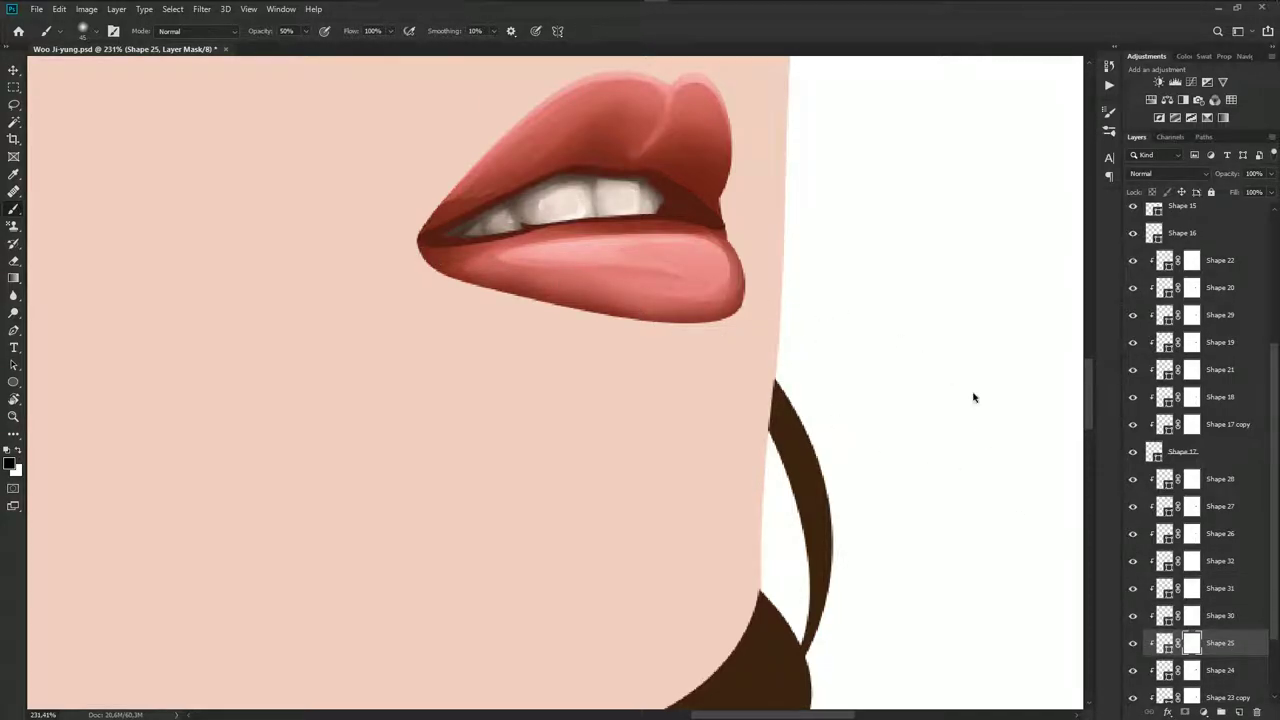
key(alt+bracketleft)
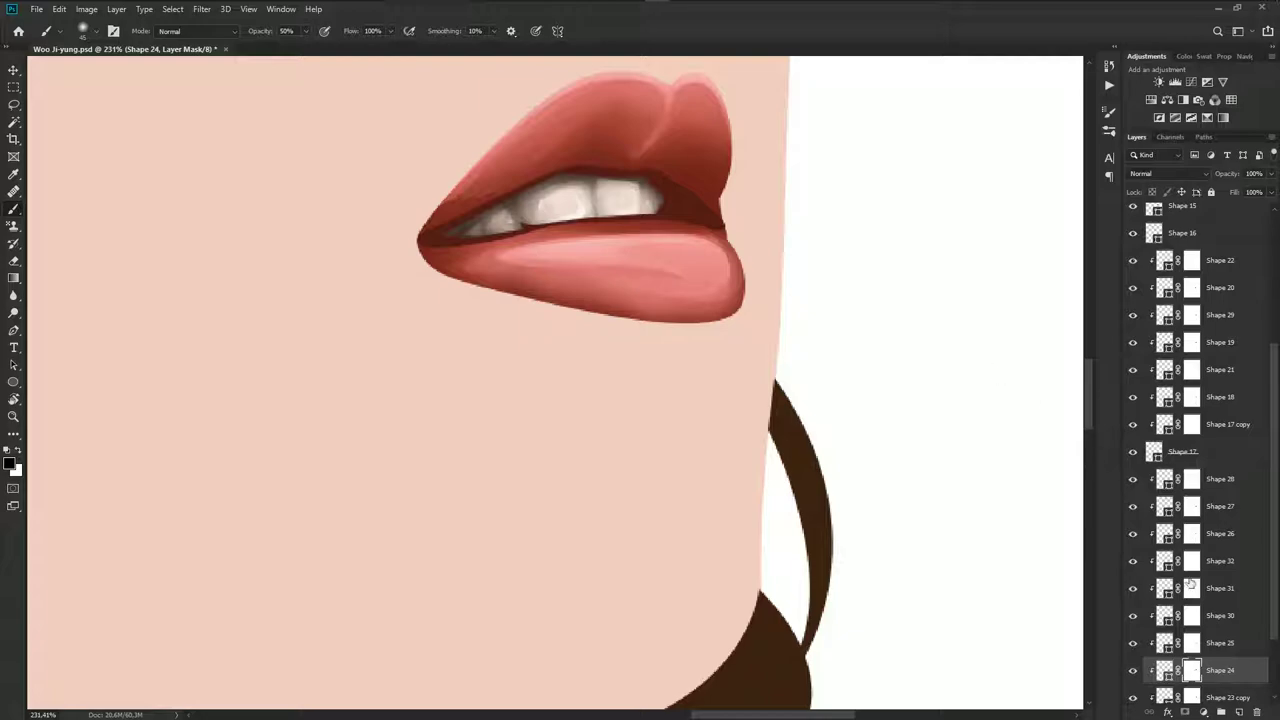
click(1195, 694)
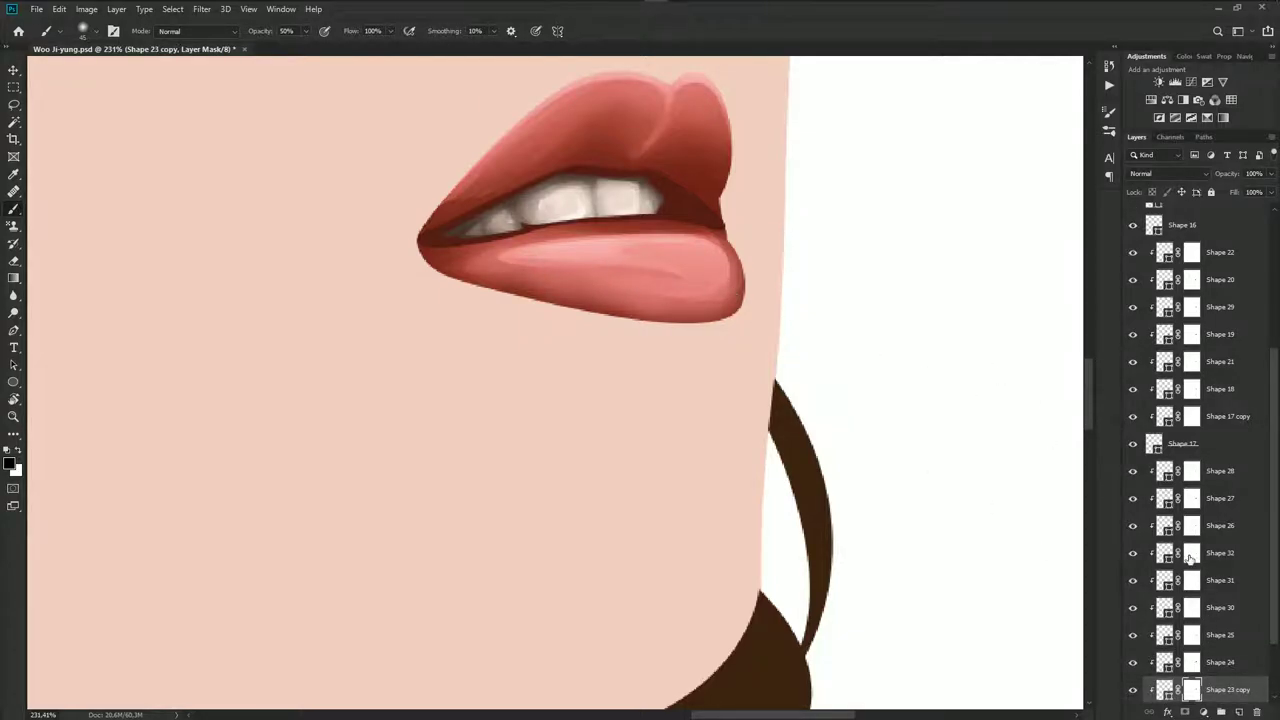
scroll(620, 360, down, 3)
Compare the lips with the reference photo, then select the Shape 27 lip layer for pen drawing
scroll(704, 414, down, 3)
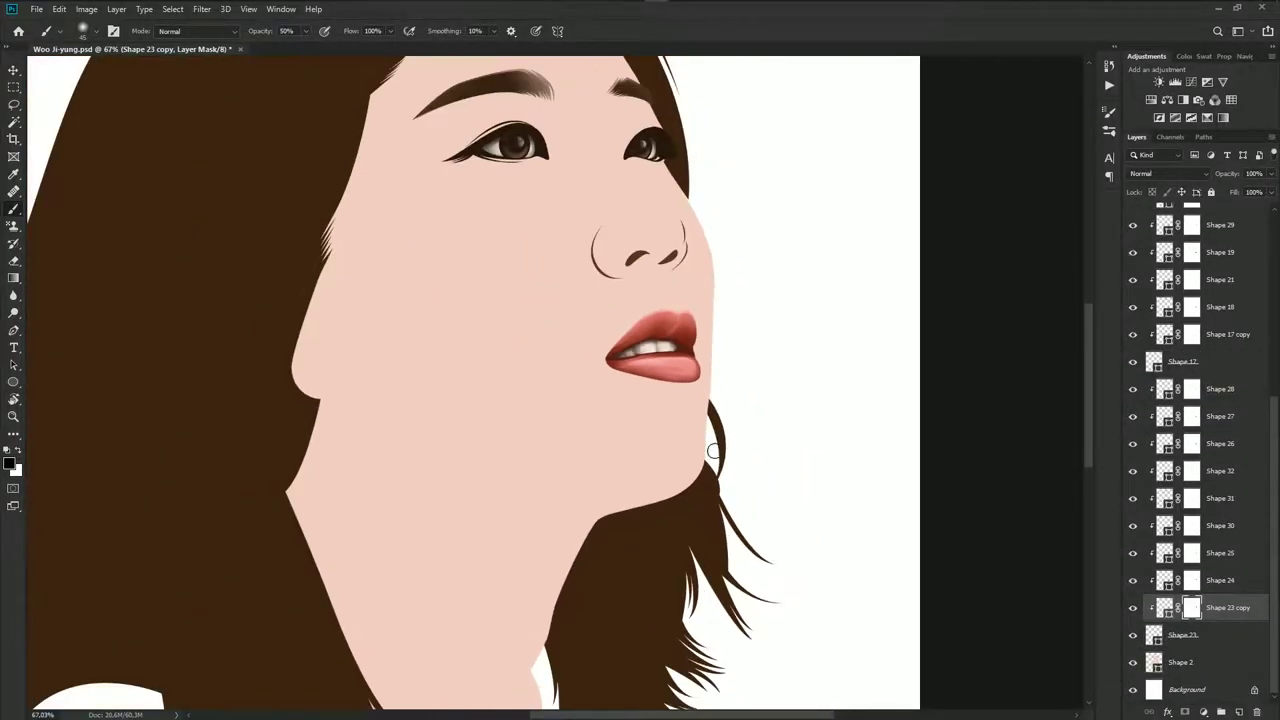
scroll(1133, 240, up, 5)
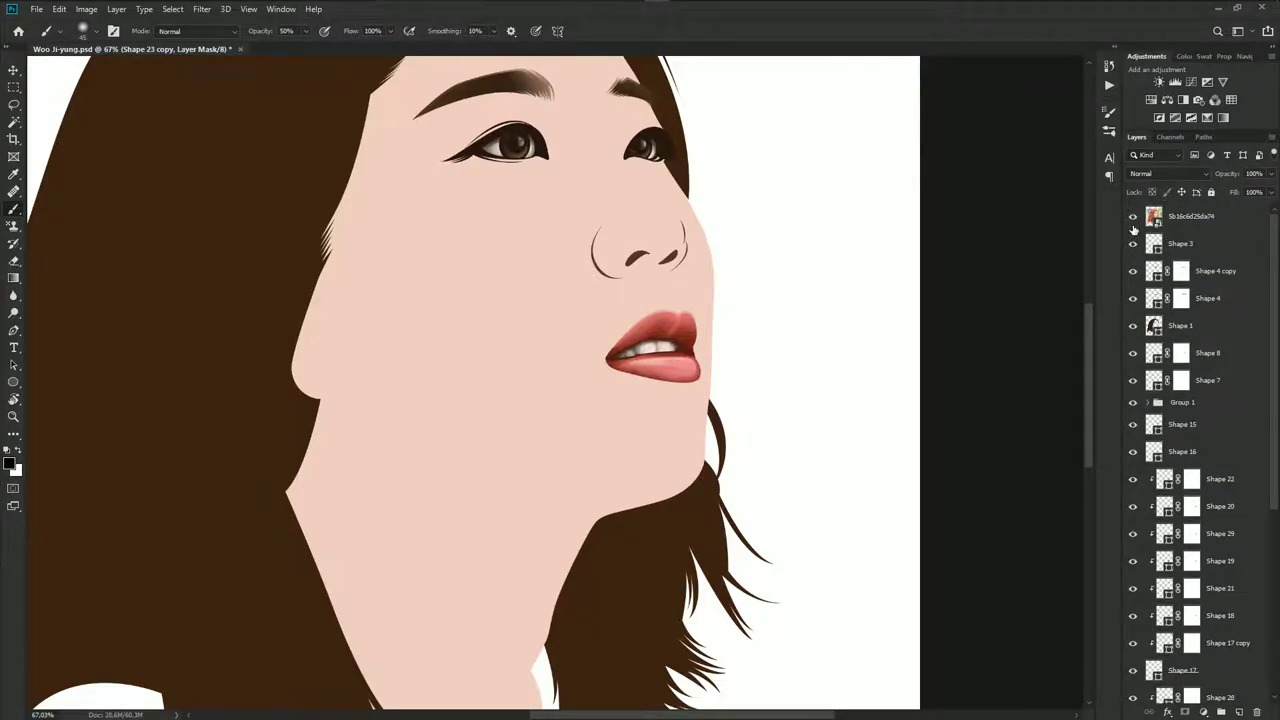
click(1133, 222)
click(1133, 222)
click(1133, 217)
scroll(674, 327, up, 2)
scroll(674, 327, up, 3)
scroll(674, 327, up, 1)
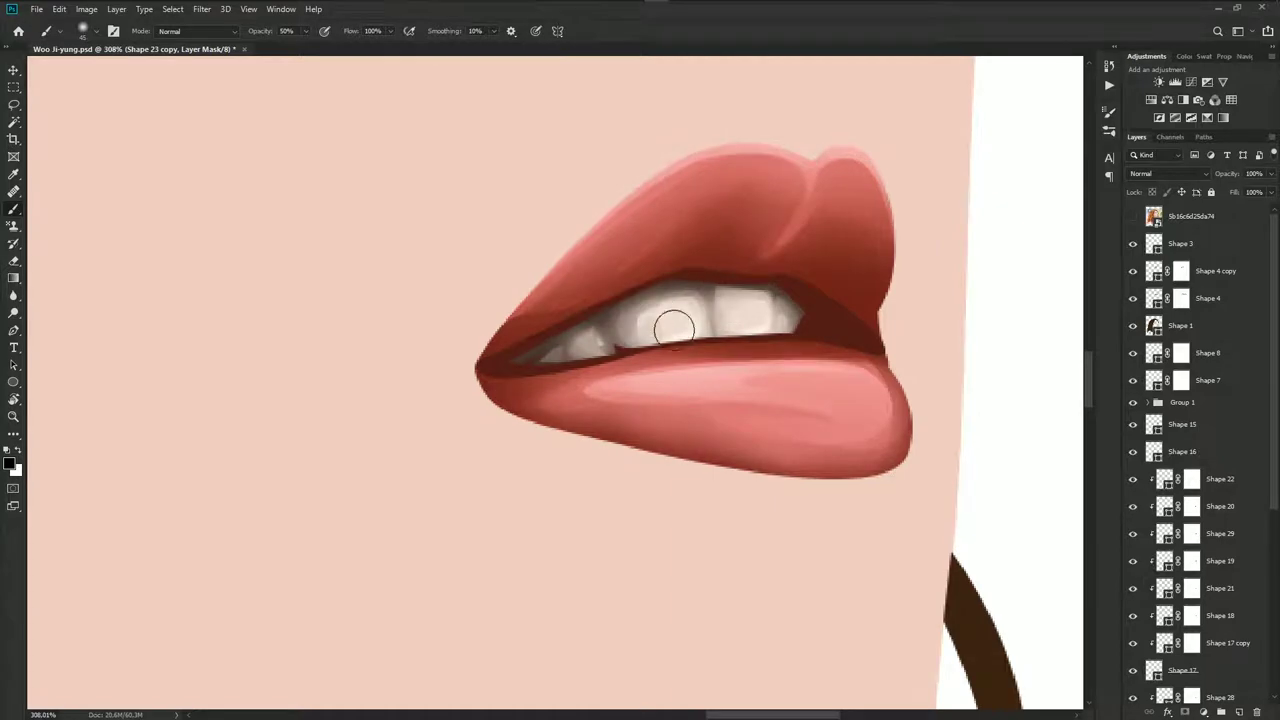
key(p)
scroll(1220, 450, down, 3)
click(1228, 645)
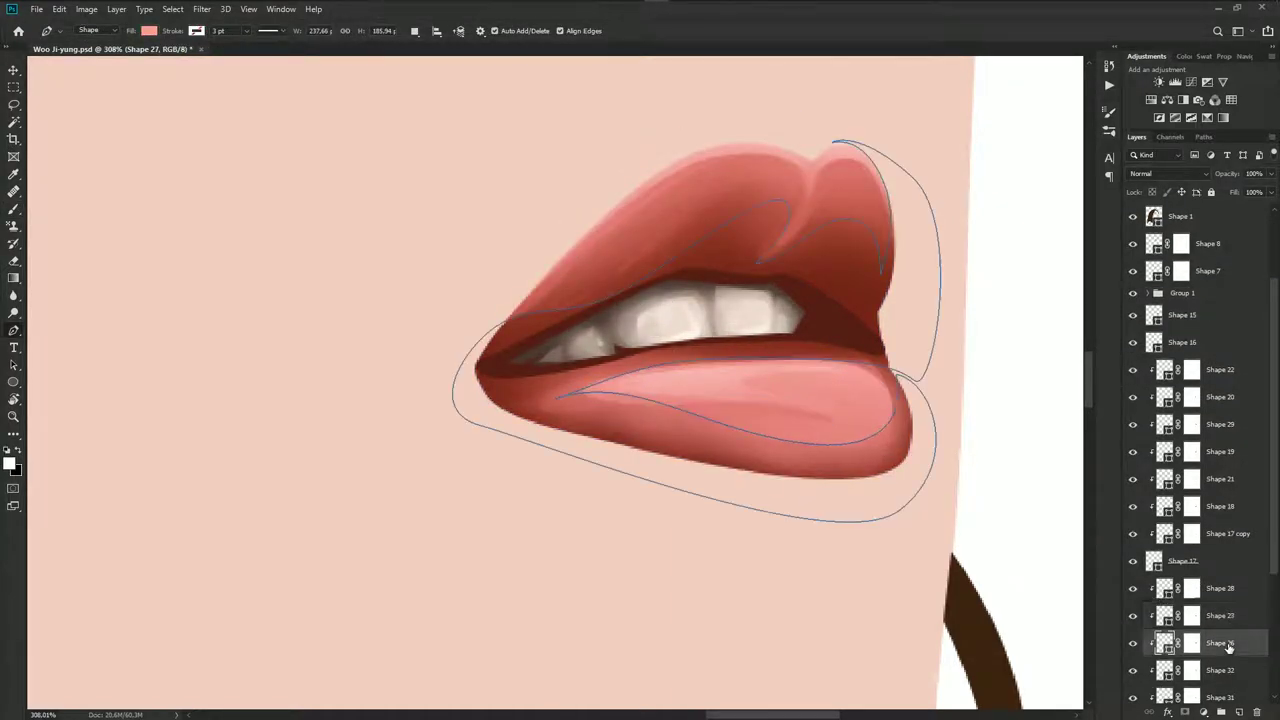
scroll(813, 372, up, 1)
scroll(1148, 230, up, 2)
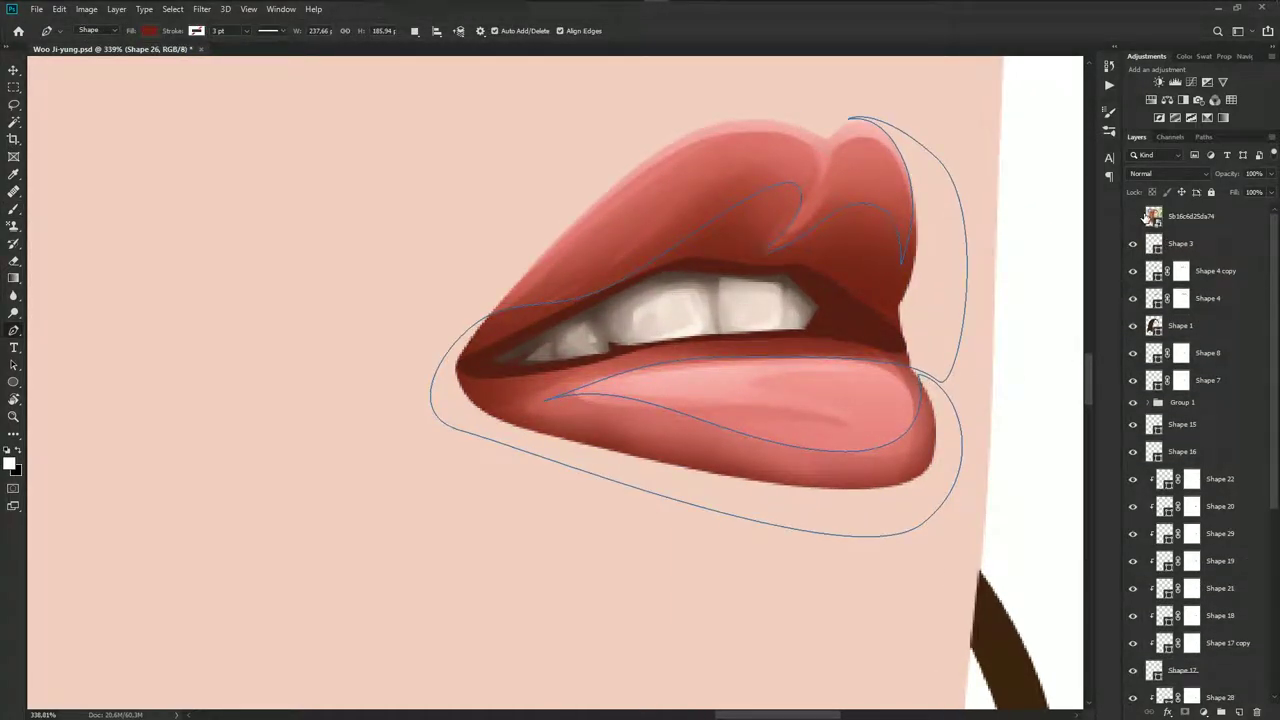
click(1133, 216)
click(931, 378)
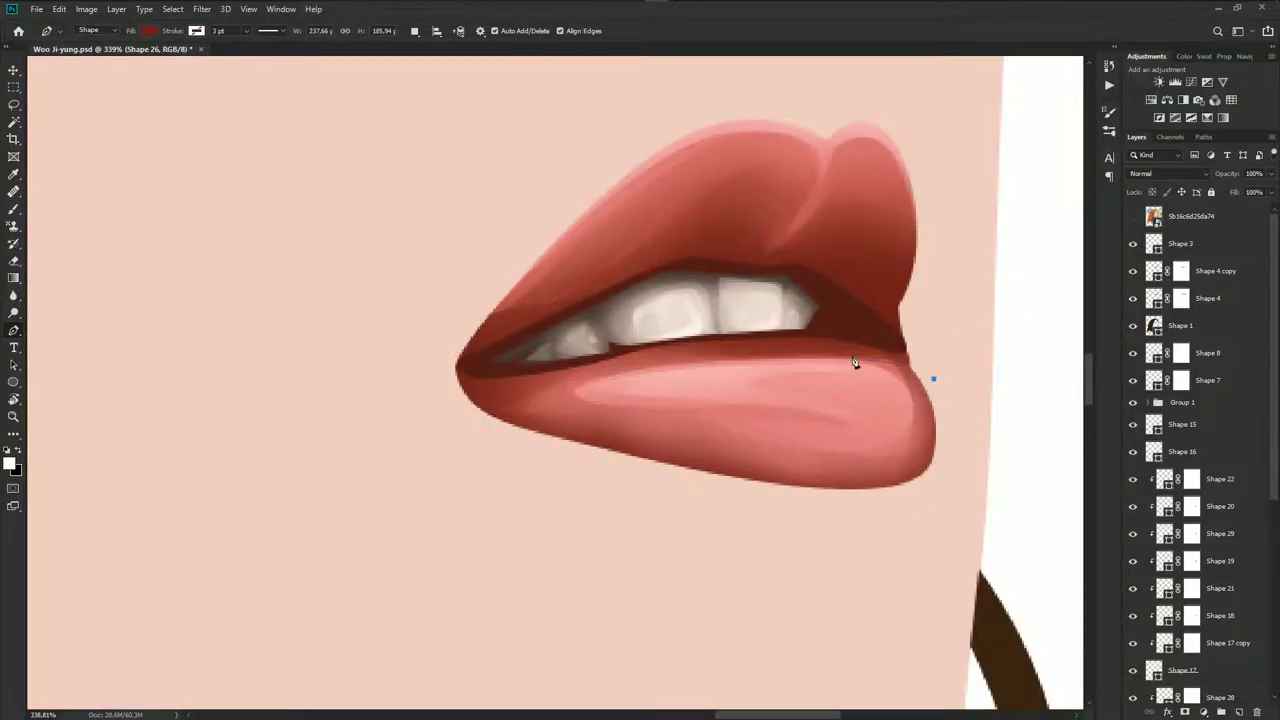
Trace a new path from the right mouth corner along the lower lip around the left corner
drag(776, 347, 653, 353)
drag(522, 394, 478, 410)
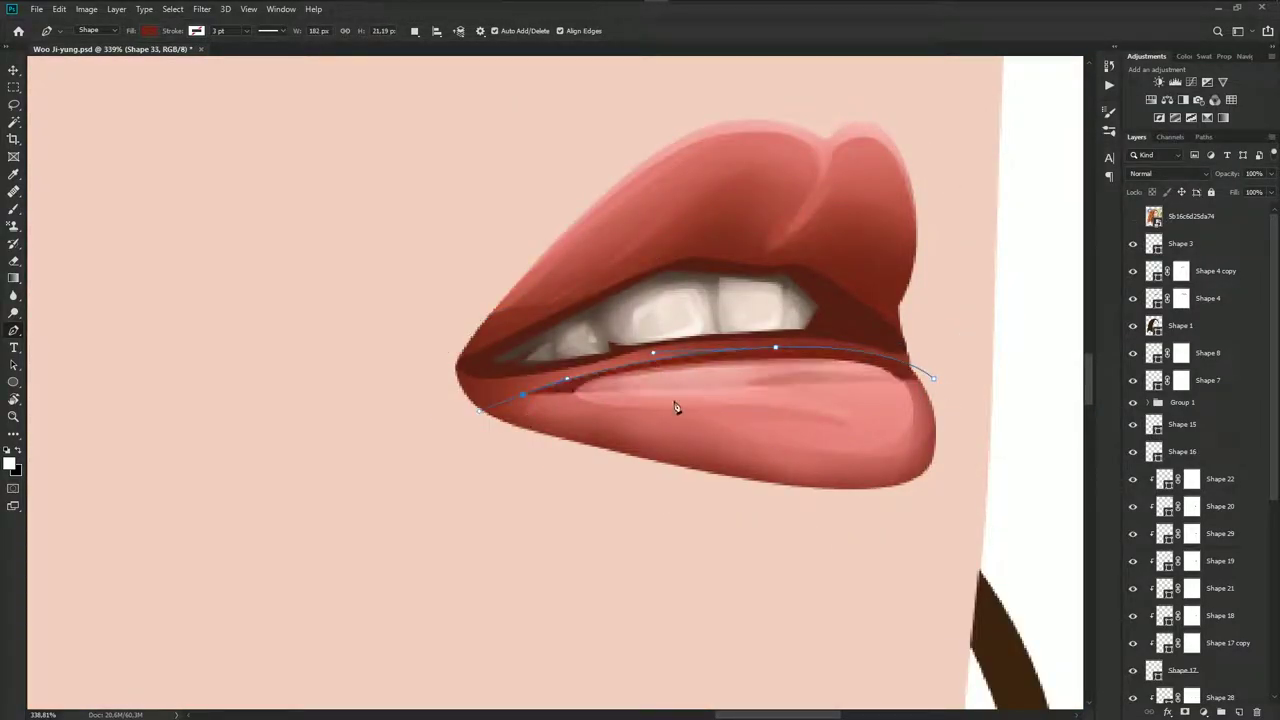
click(1133, 216)
key(ctrl+z)
drag(550, 401, 537, 437)
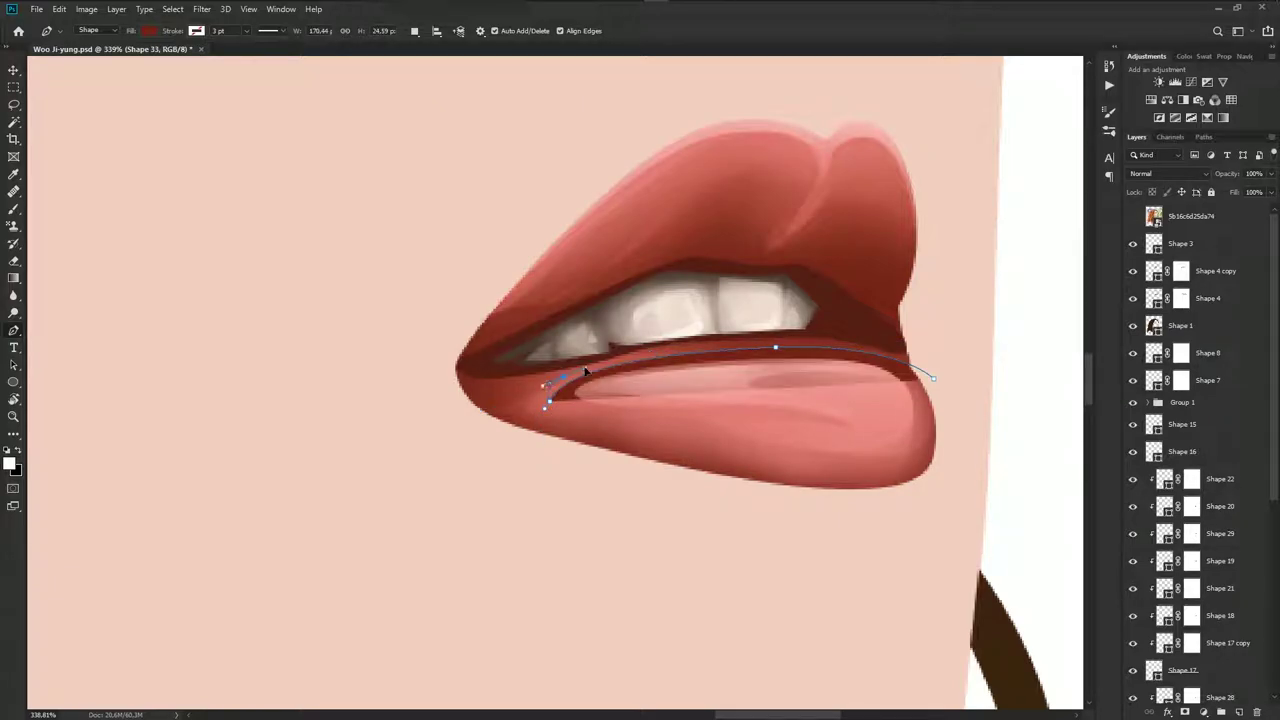
drag(542, 385, 506, 390)
click(1133, 216)
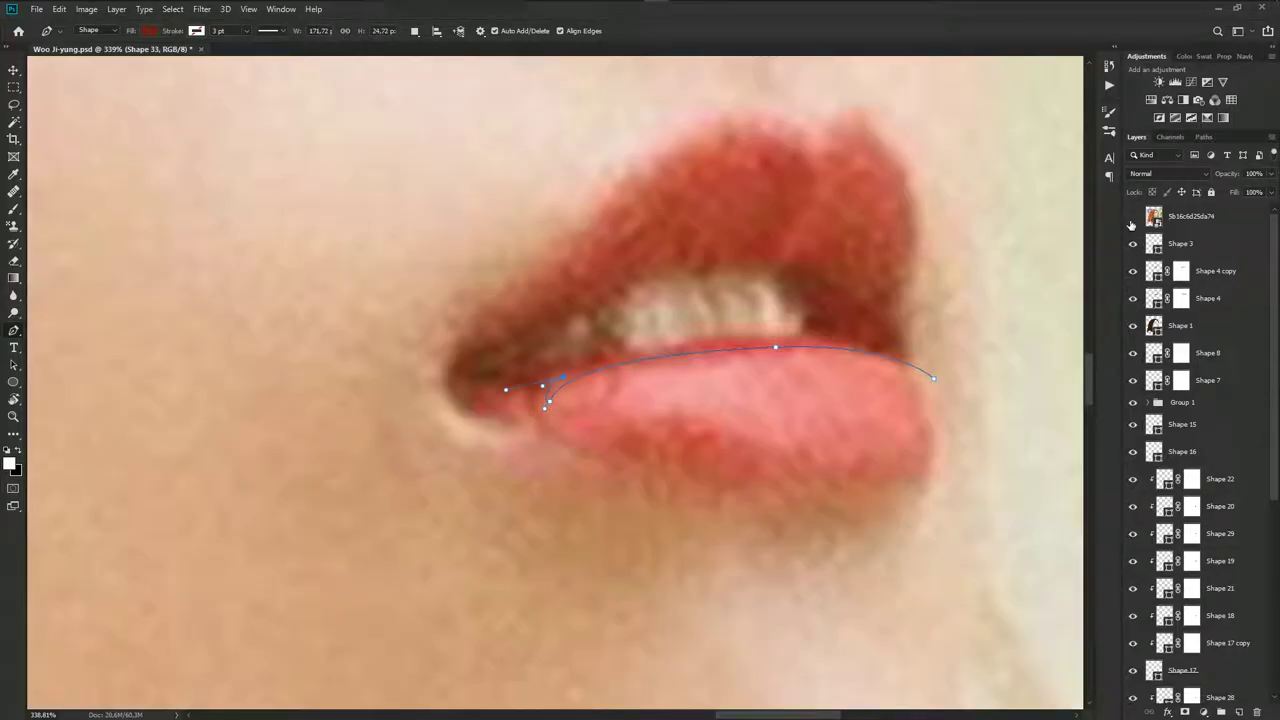
click(1133, 218)
drag(440, 421, 376, 380)
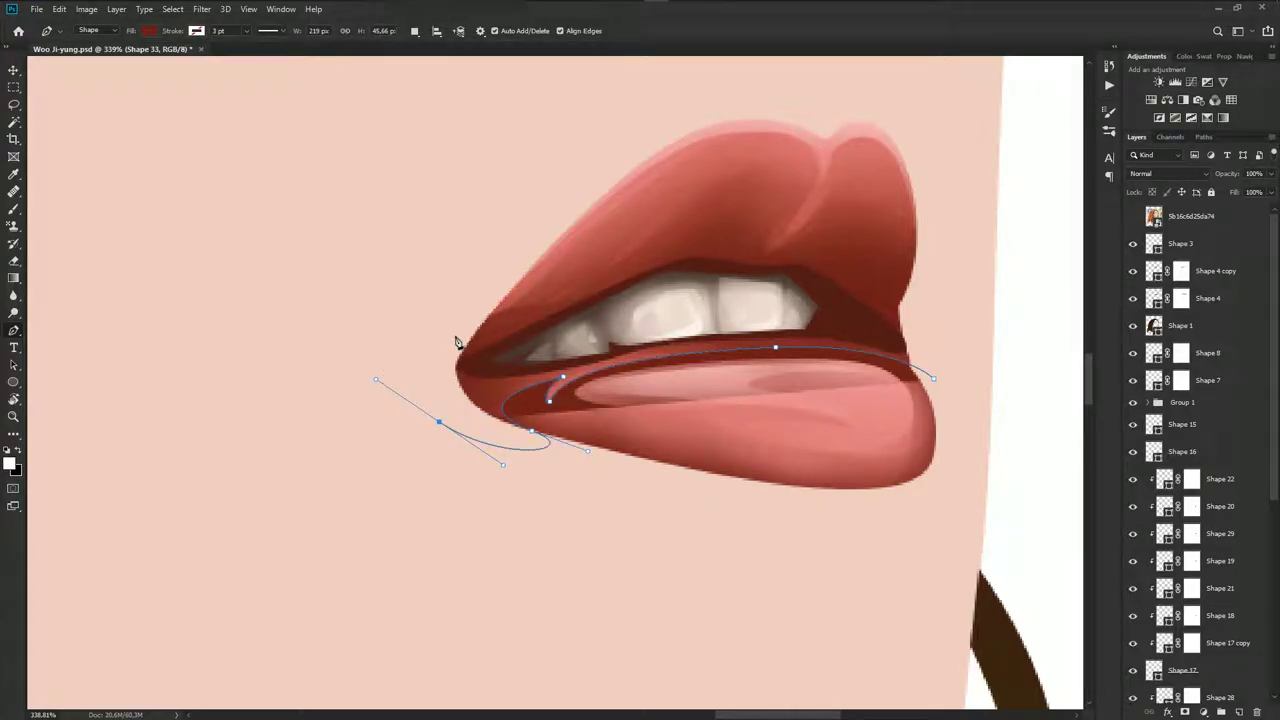
click(472, 333)
click(1133, 216)
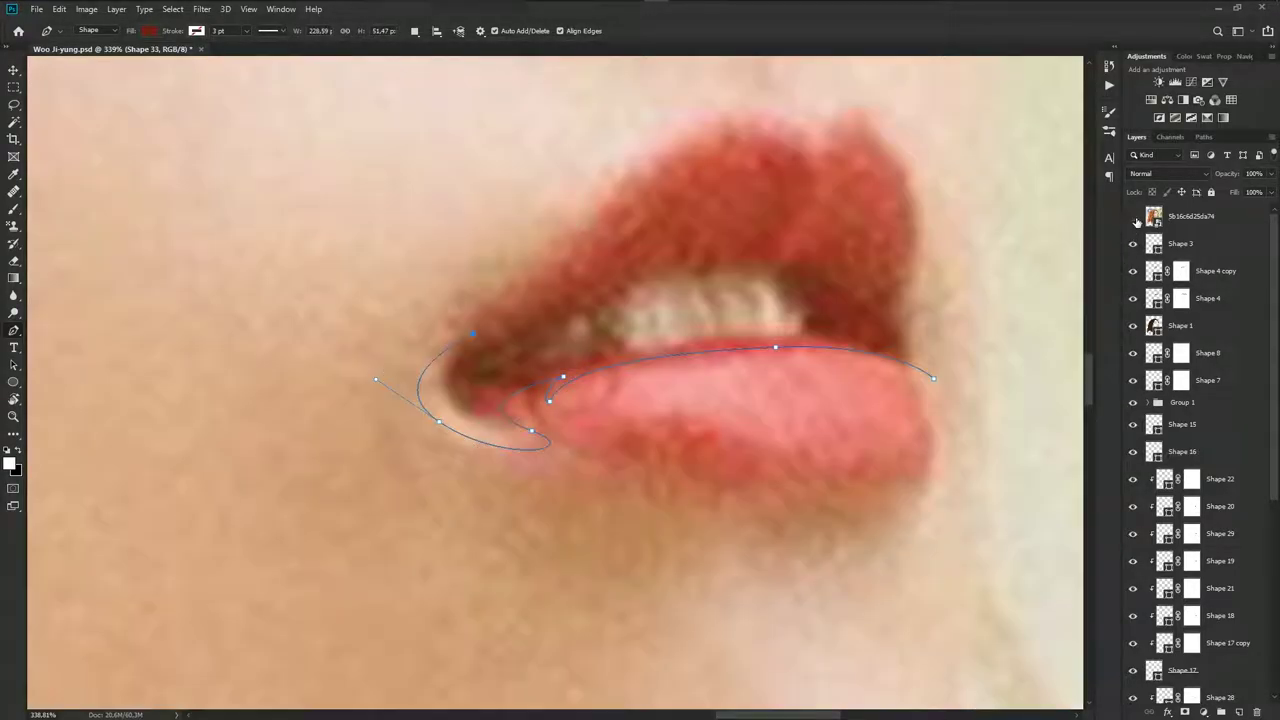
click(1134, 217)
Continue the path along the upper lip's inner edge and close it at the right corner
click(671, 216)
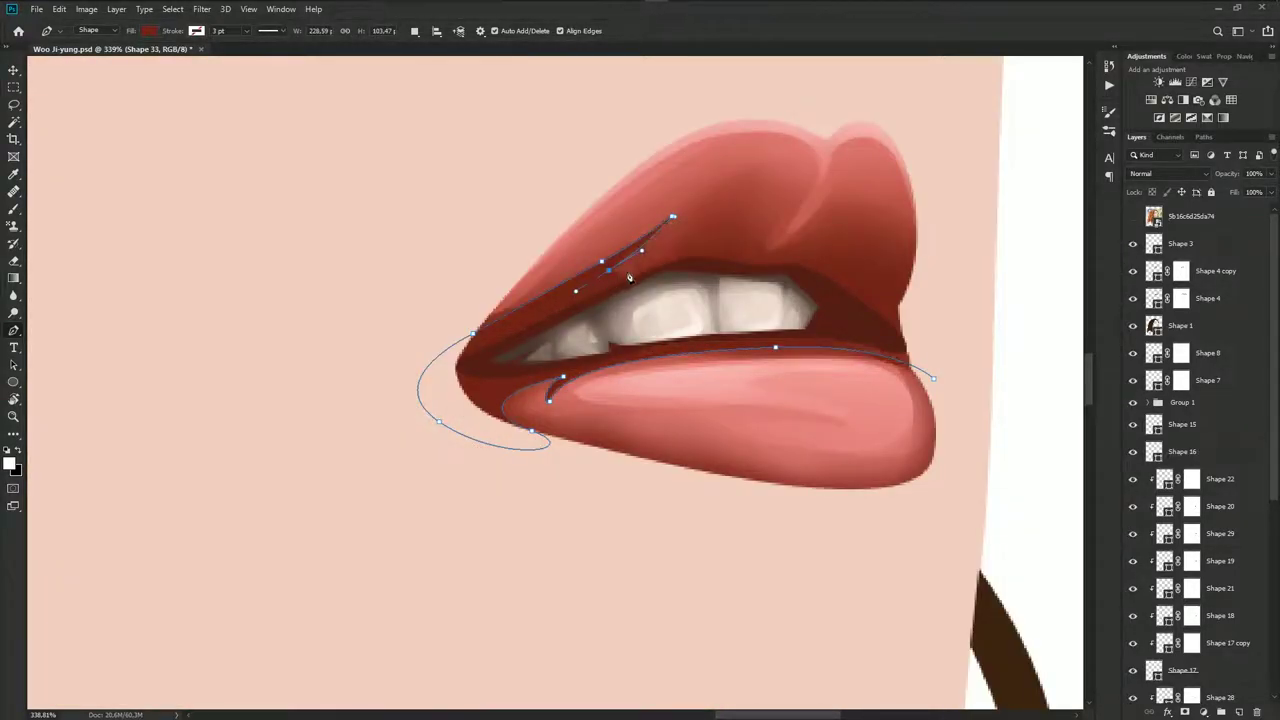
click(752, 246)
click(1133, 217)
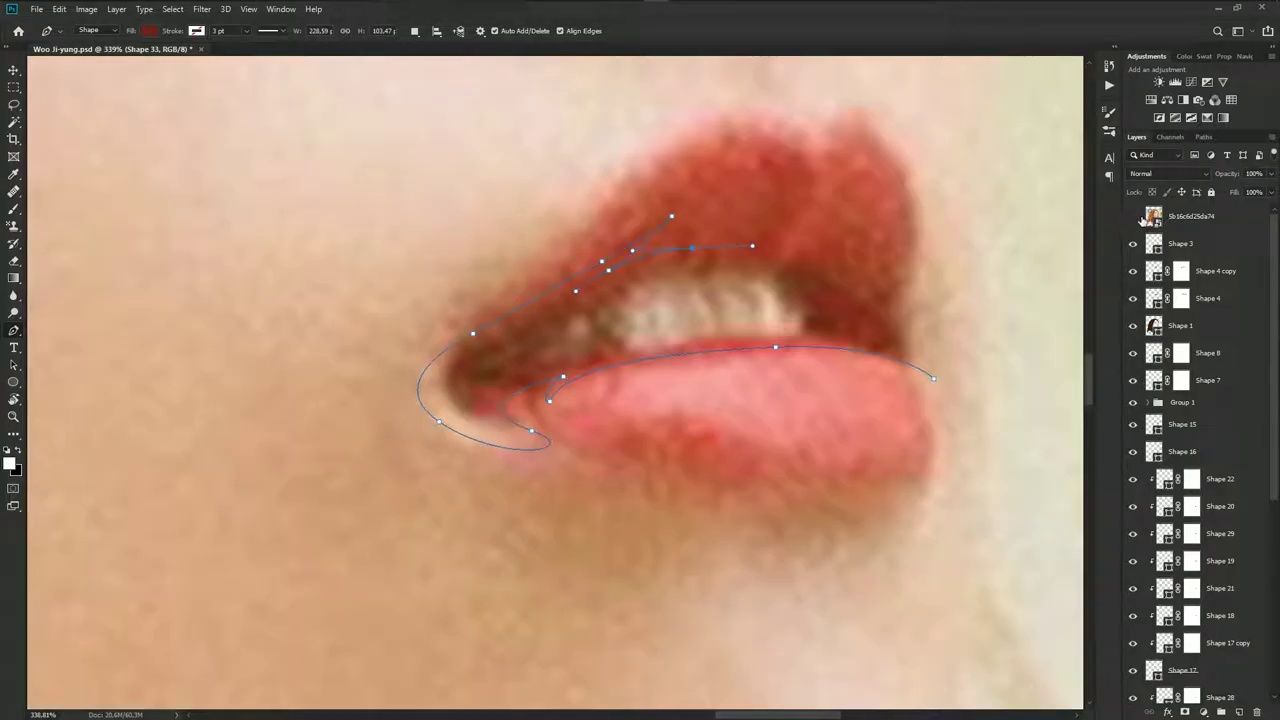
click(1138, 217)
click(708, 269)
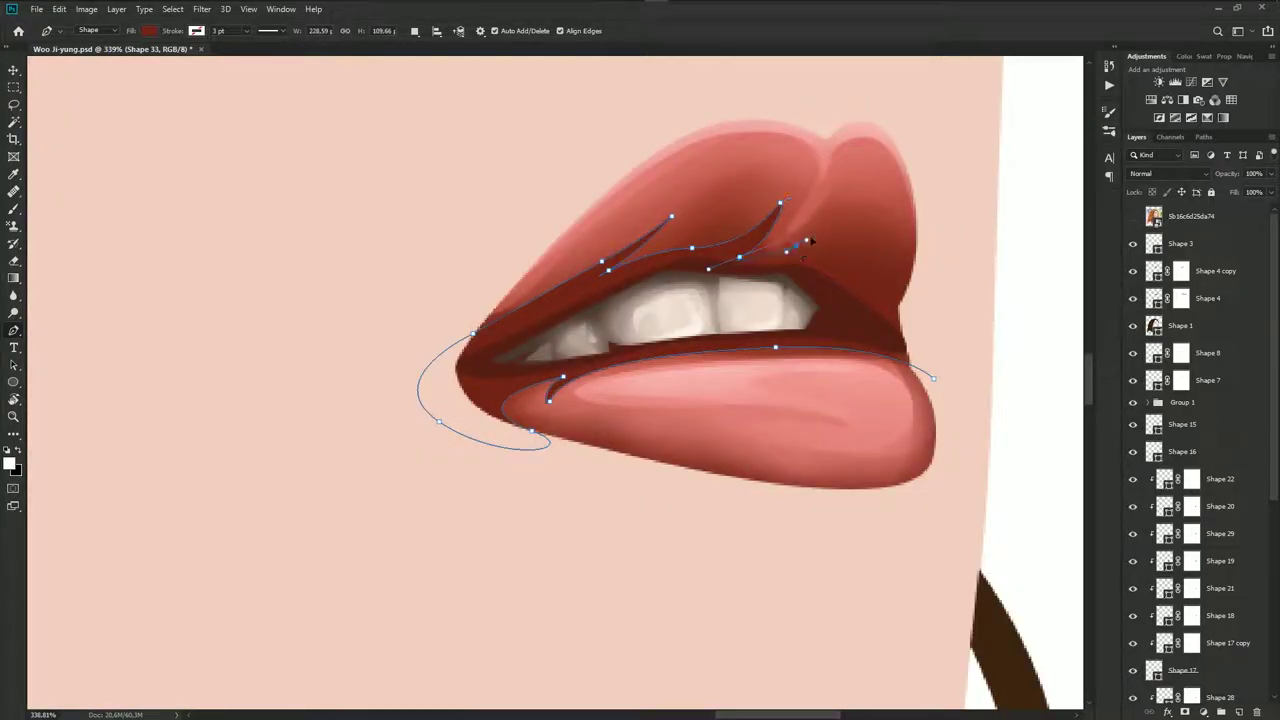
drag(793, 250, 826, 251)
click(880, 273)
click(1133, 217)
click(886, 289)
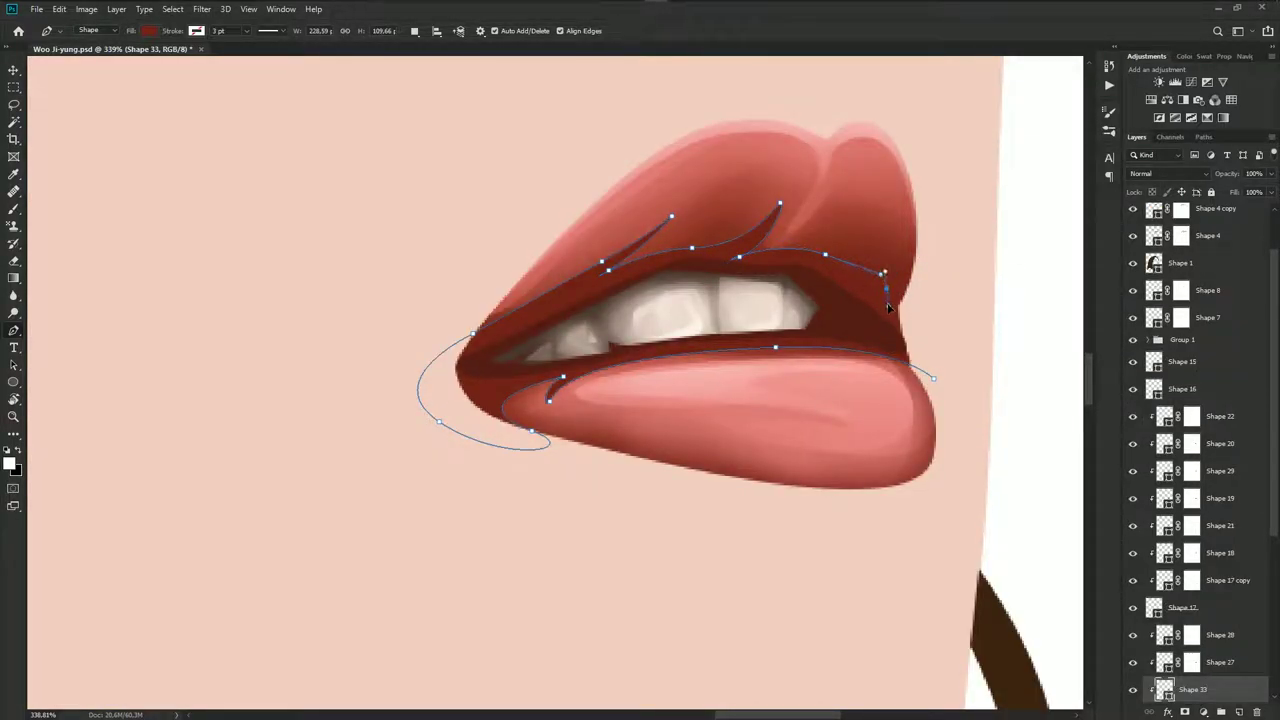
click(917, 274)
click(932, 378)
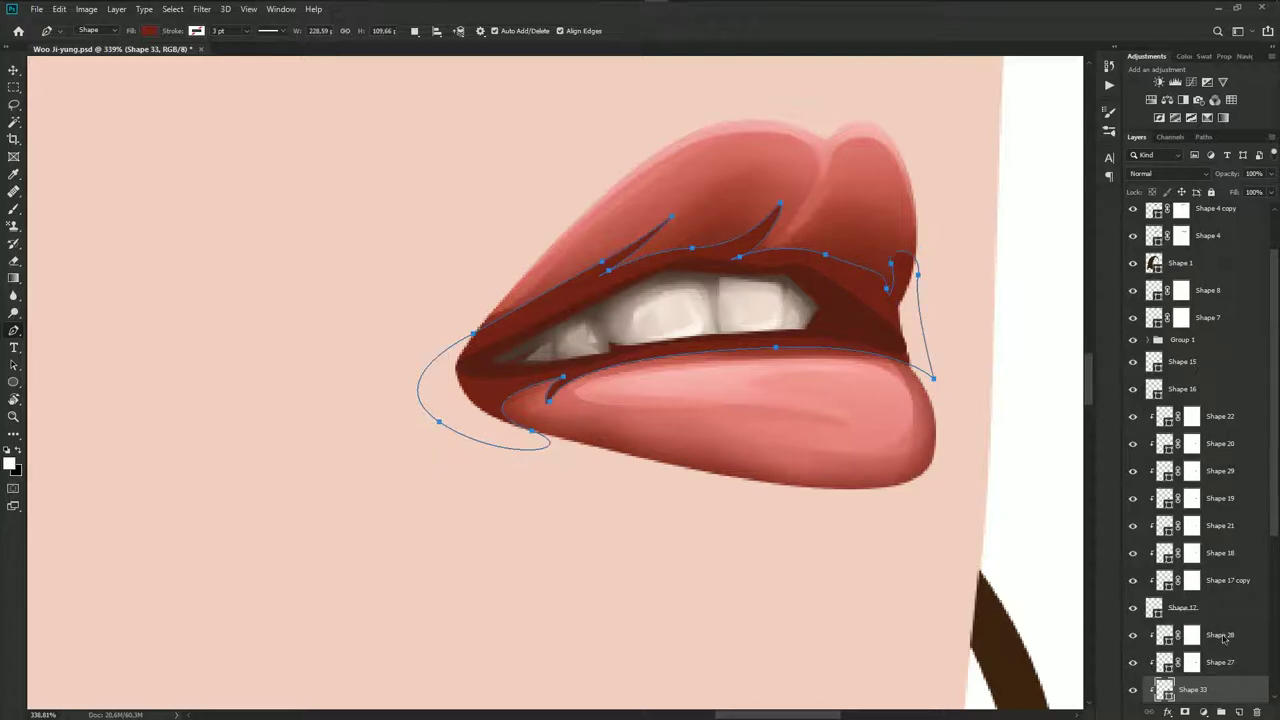
scroll(1210, 650, down, 2)
Give Shape 33 a darker red fill and add a layer mask to it
double_click(1166, 638)
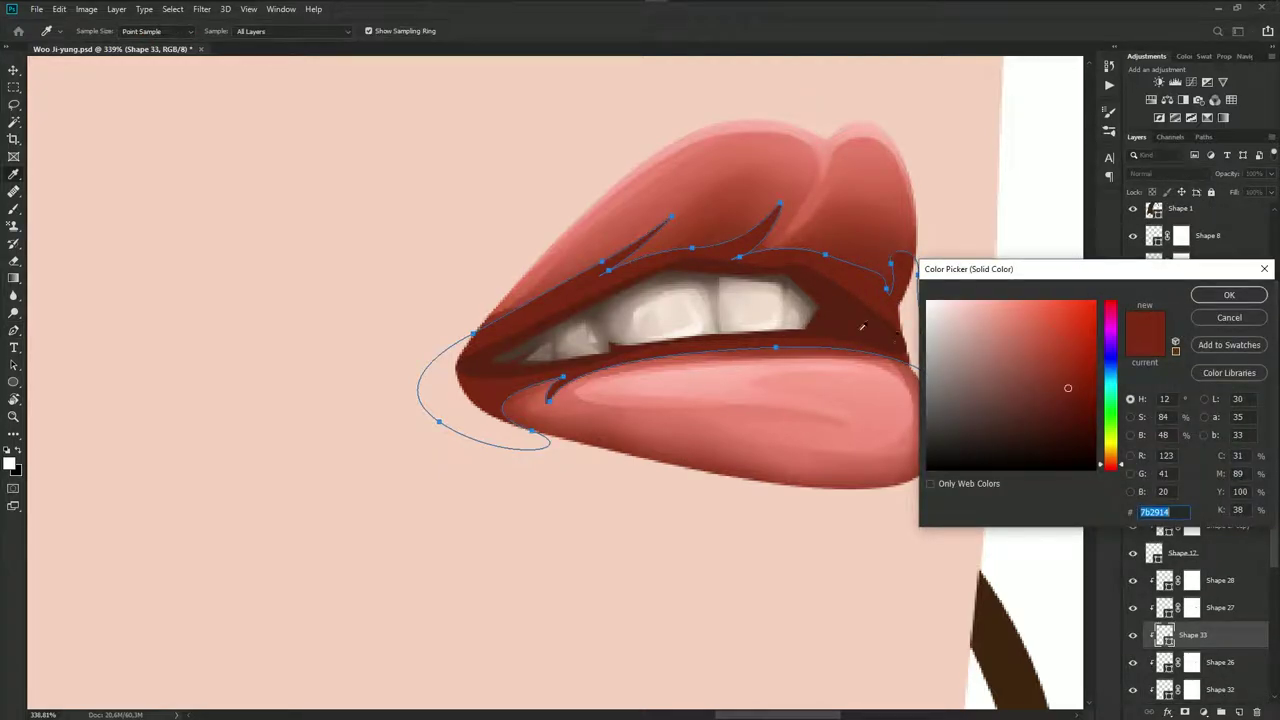
mouse_move(1068, 388)
mouse_down()
mouse_move(1058, 423)
mouse_move(1058, 398)
mouse_up()
click(1050, 393)
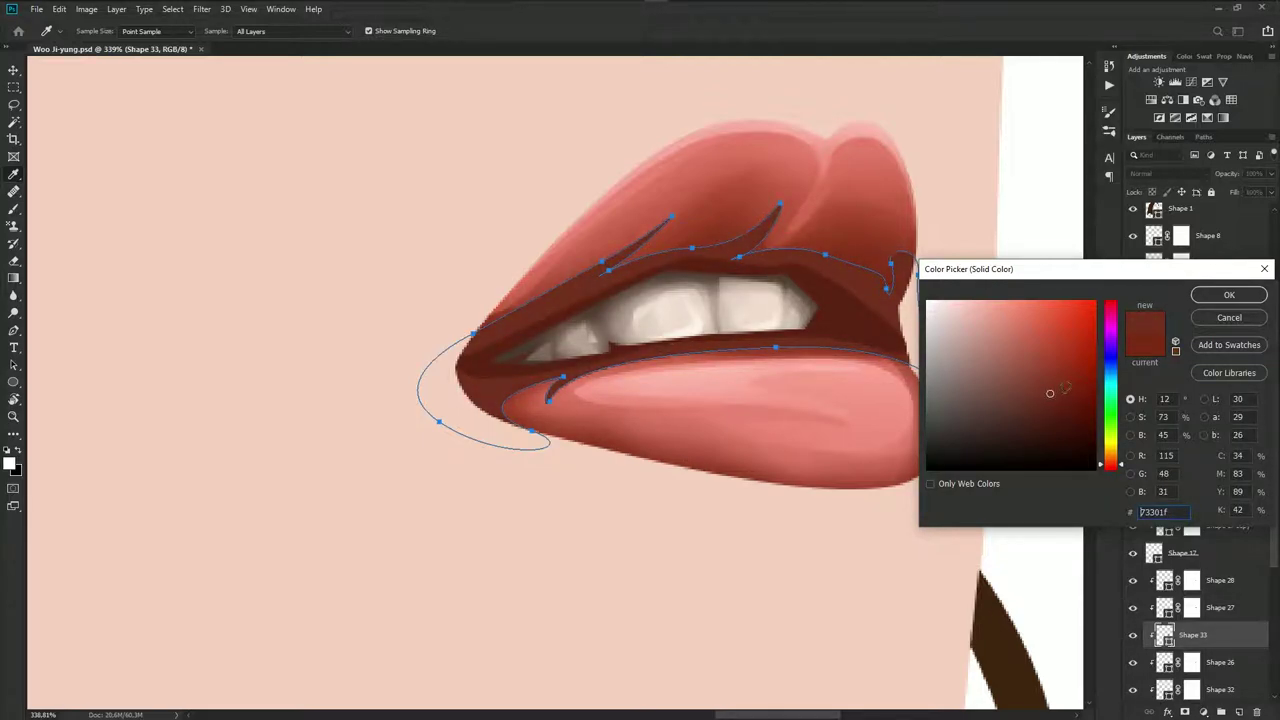
click(1229, 295)
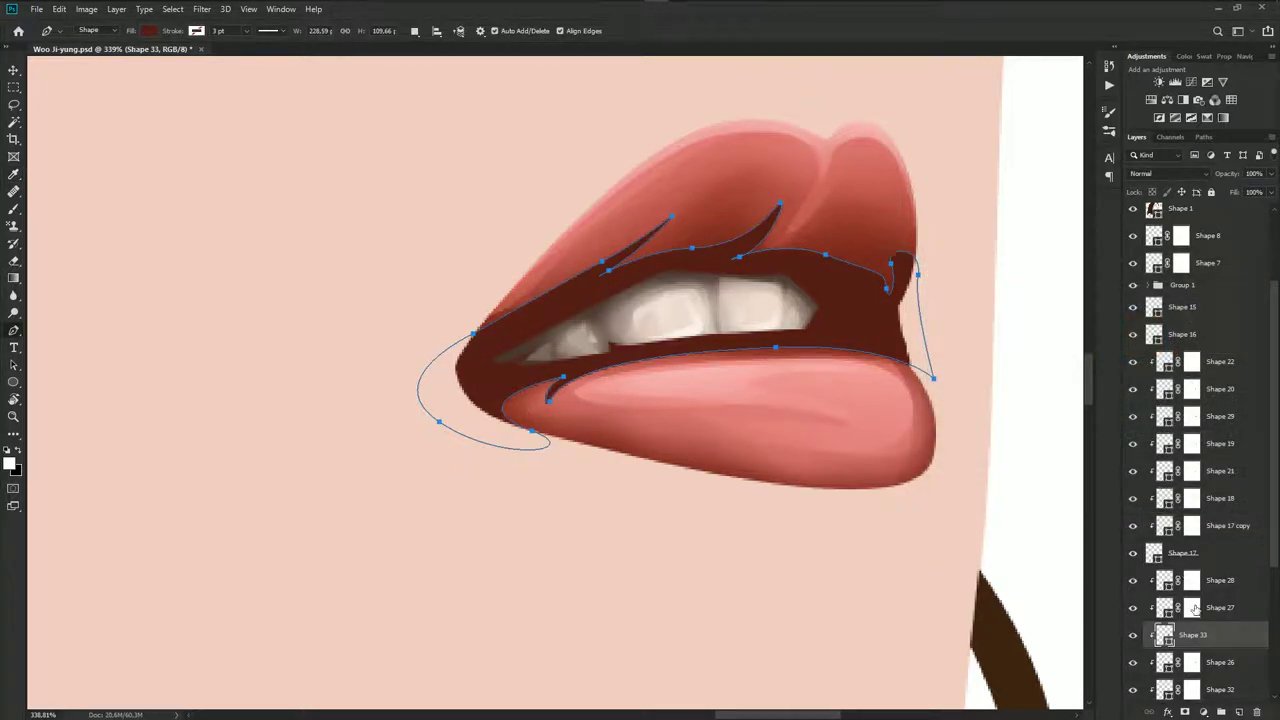
click(1188, 713)
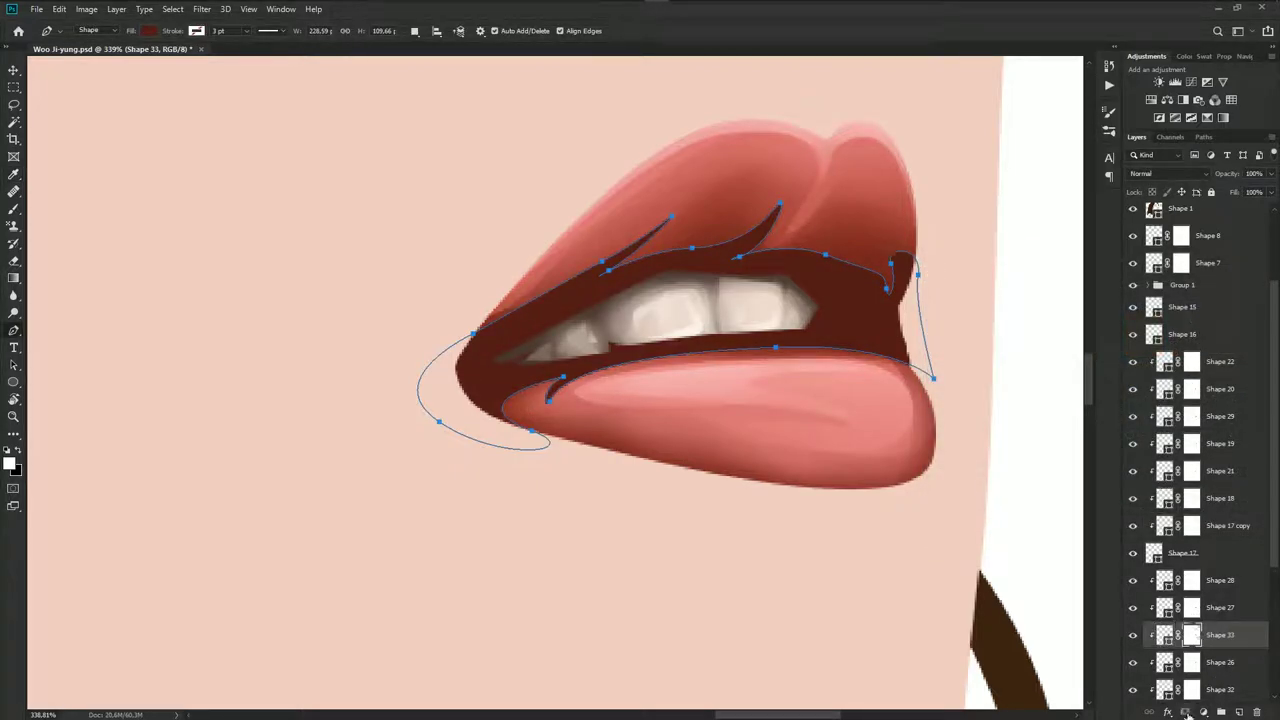
Check Shape 16's fill colour, then select the Shape 33 layer
click(1191, 553)
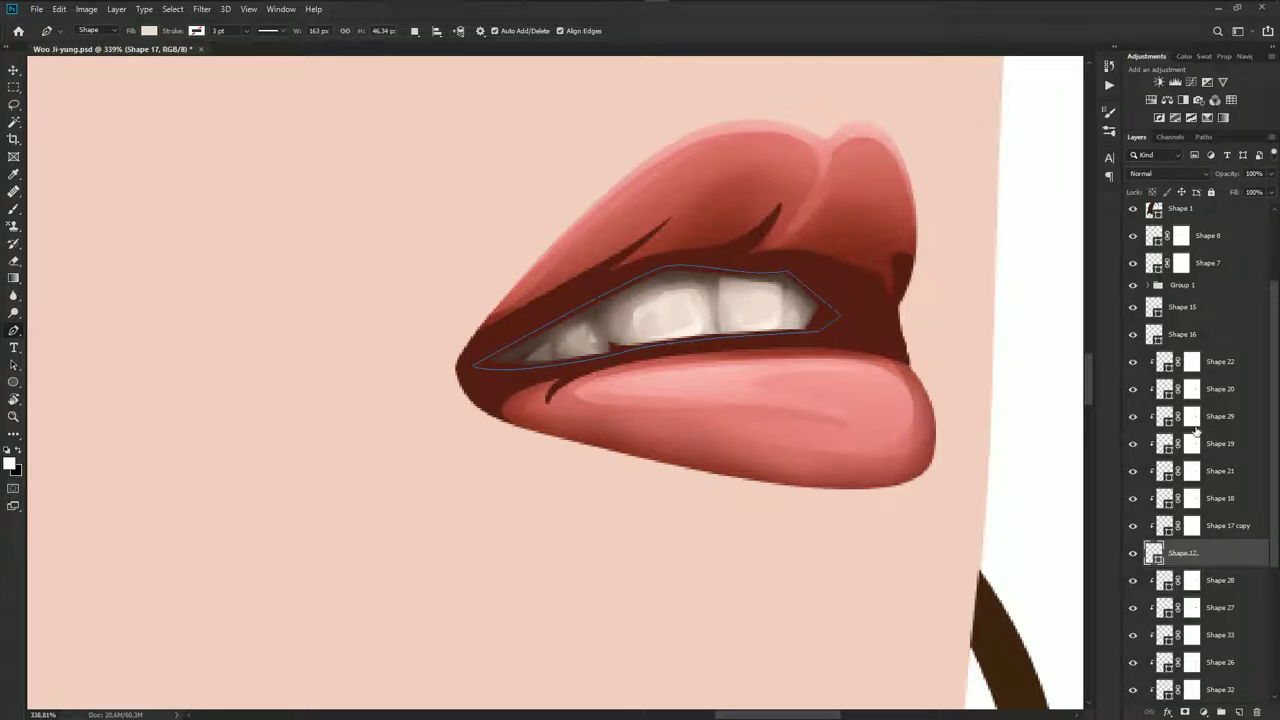
click(1200, 340)
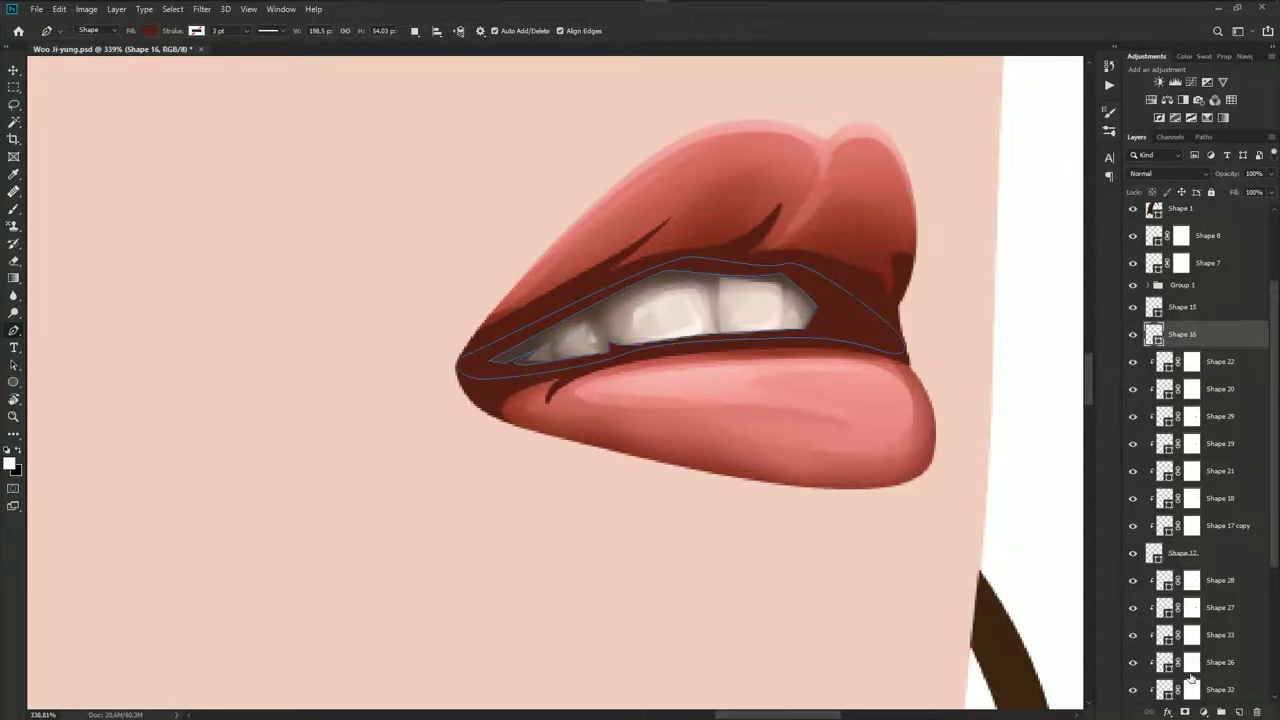
double_click(1157, 333)
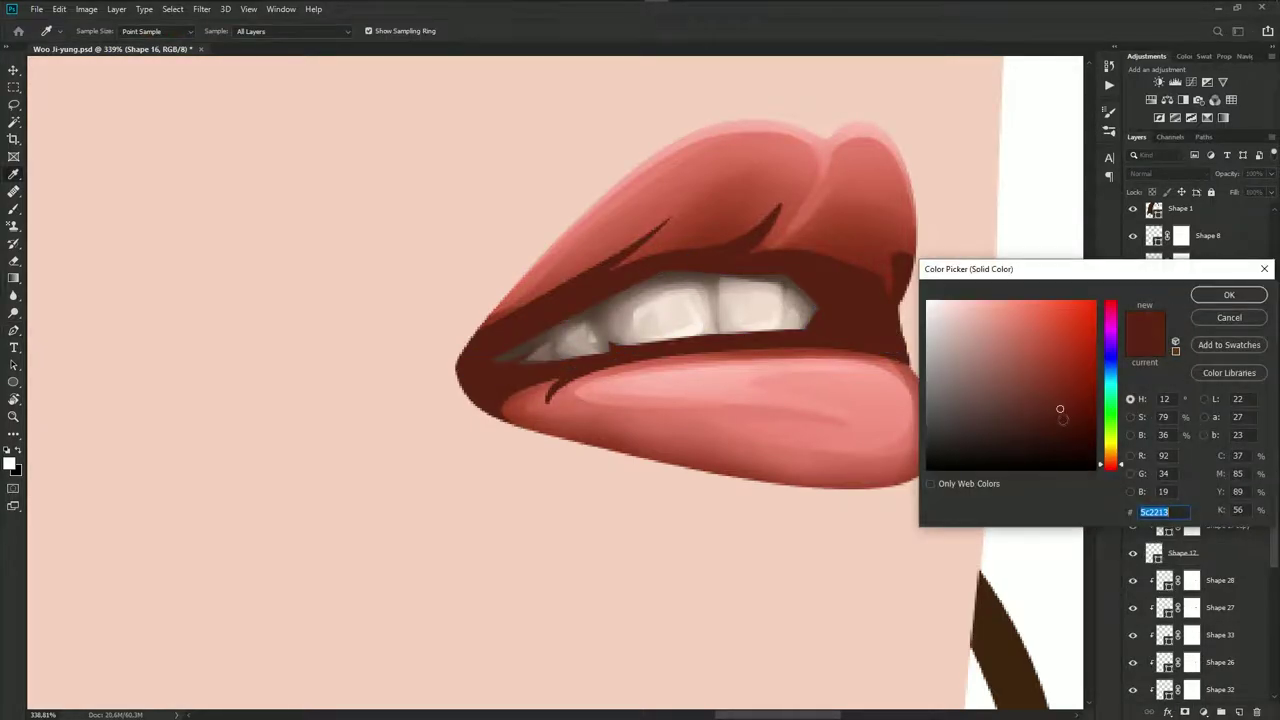
click(1227, 297)
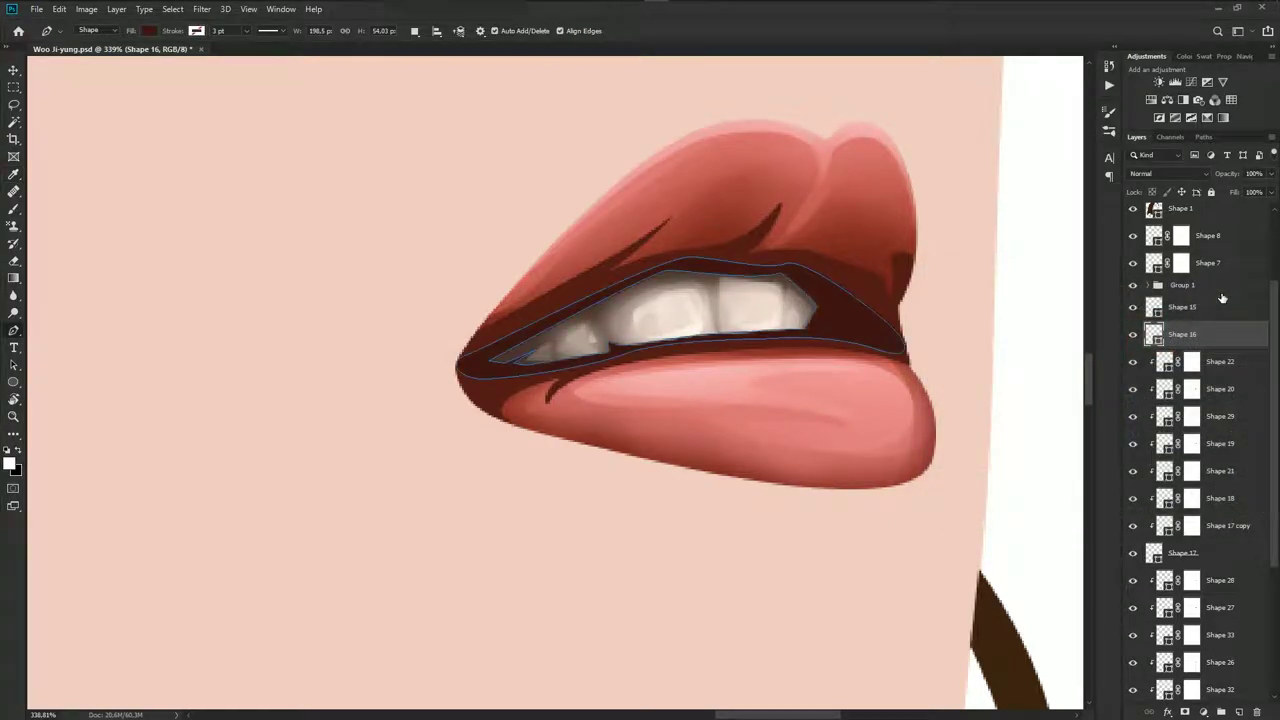
scroll(1190, 620, down, 1)
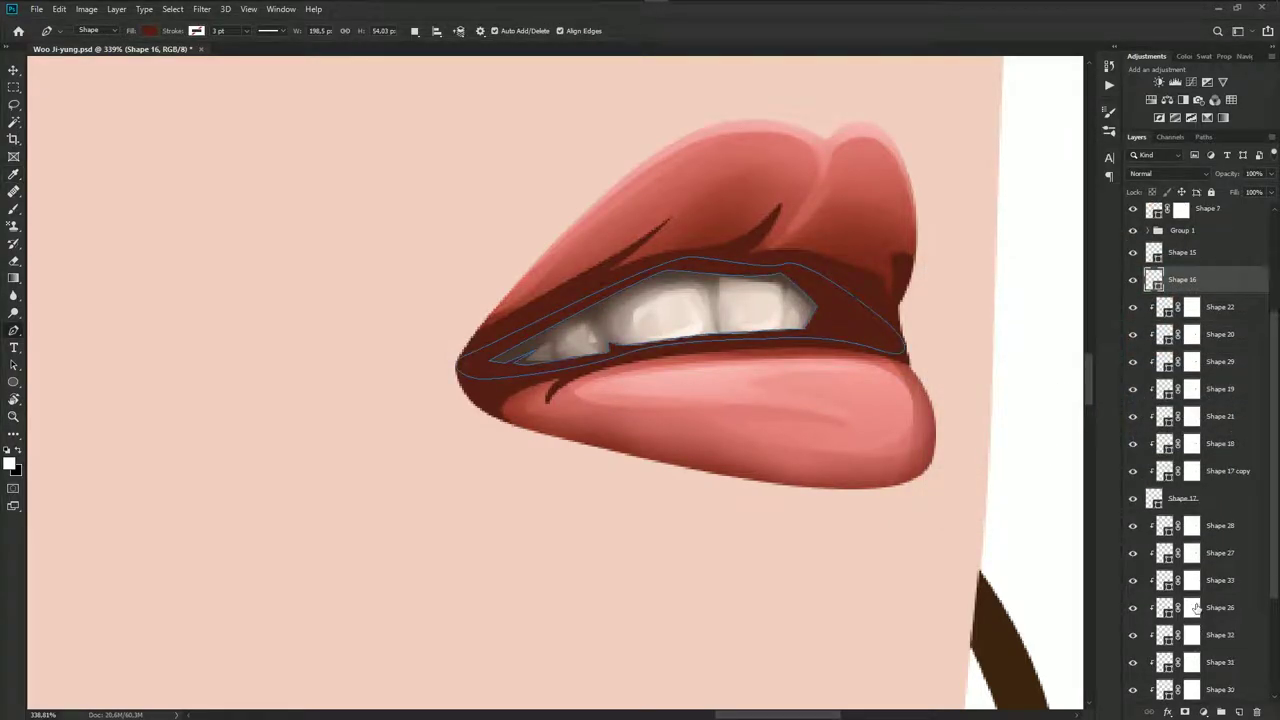
click(1205, 553)
click(1220, 525)
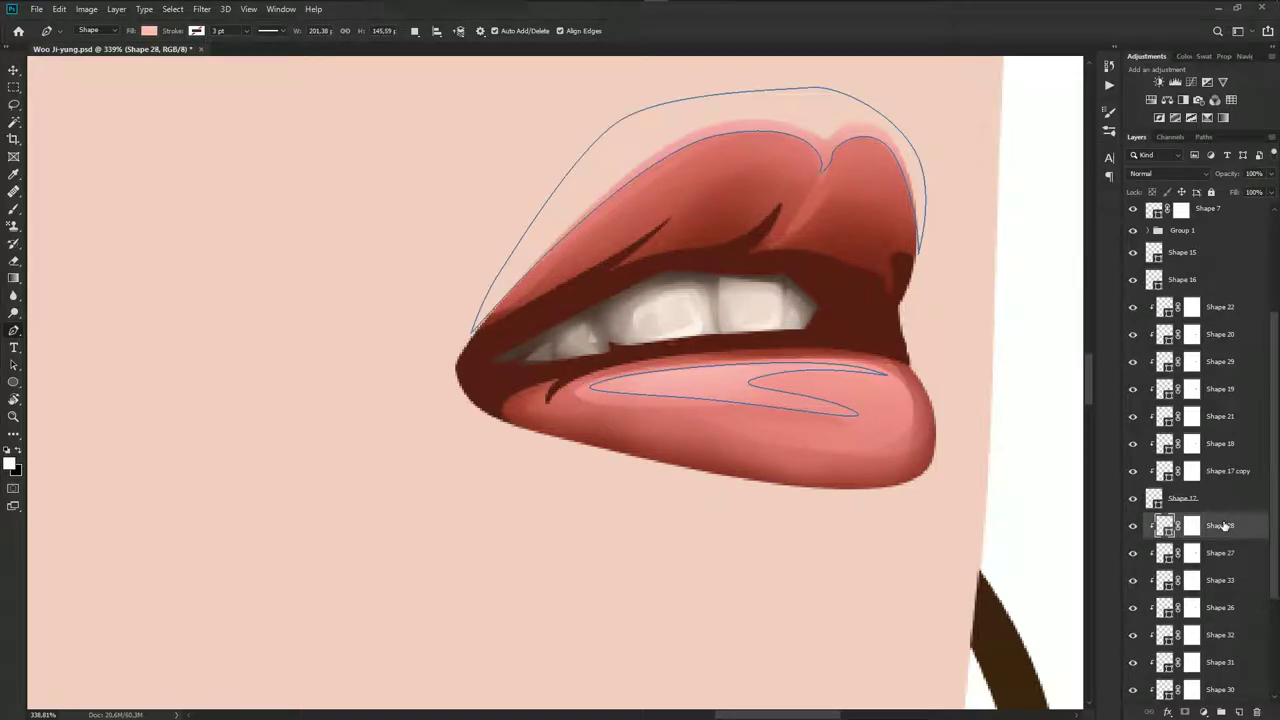
click(1220, 553)
click(1218, 580)
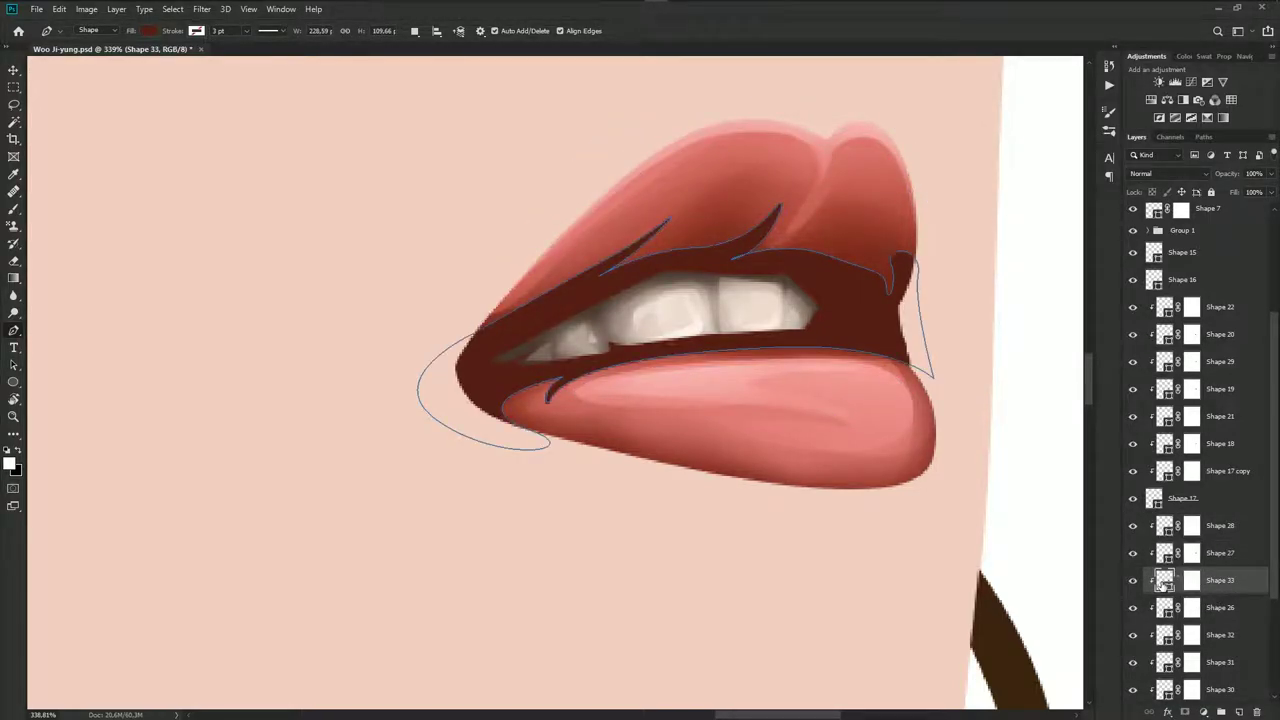
Change Shape 33's fill to the warmer red-brown 712815
double_click(1162, 584)
key(Return)
double_click(1176, 586)
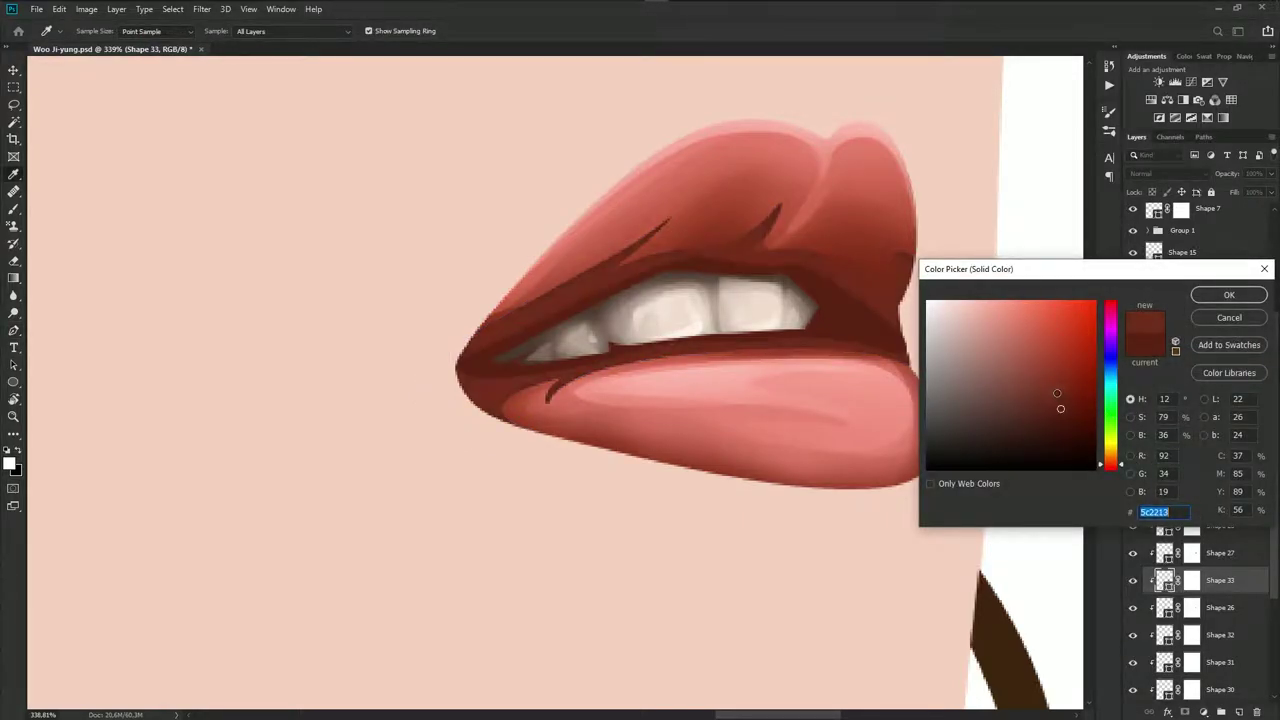
drag(1056, 393, 1064, 395)
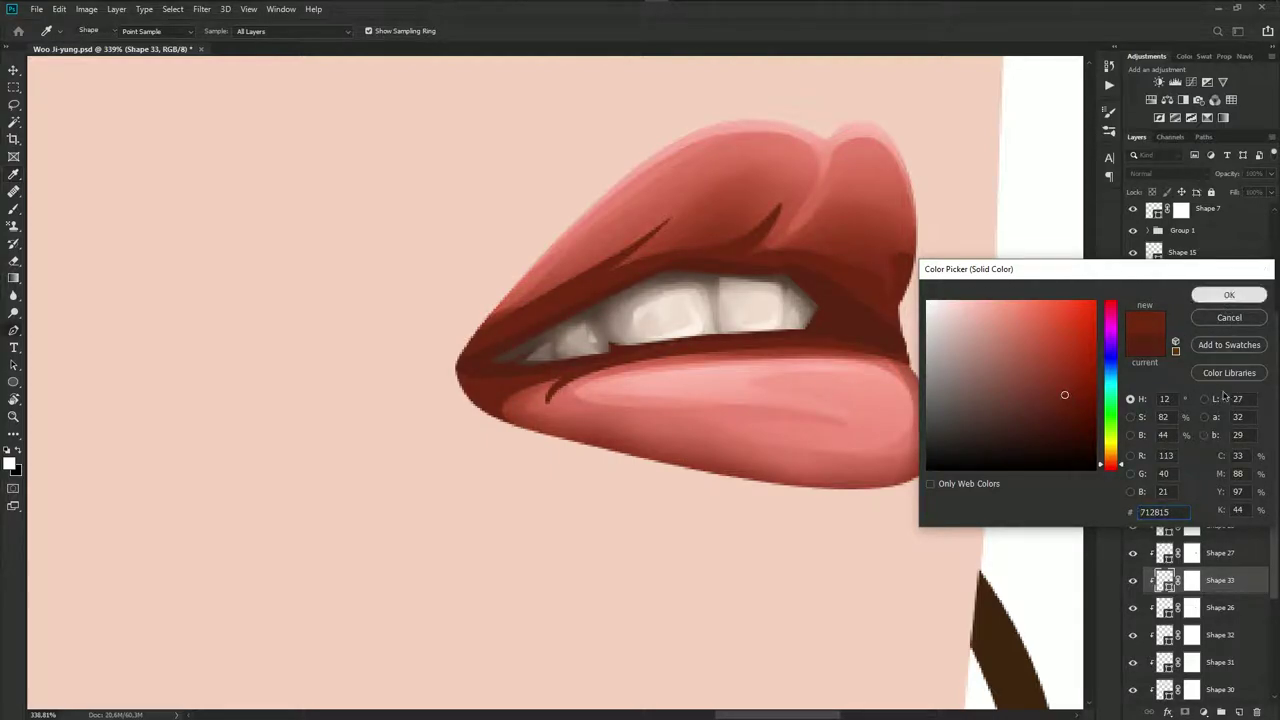
click(1229, 295)
Brush on Shape 33's mask to fade the dark crease under the upper lip
click(1191, 581)
key(b)
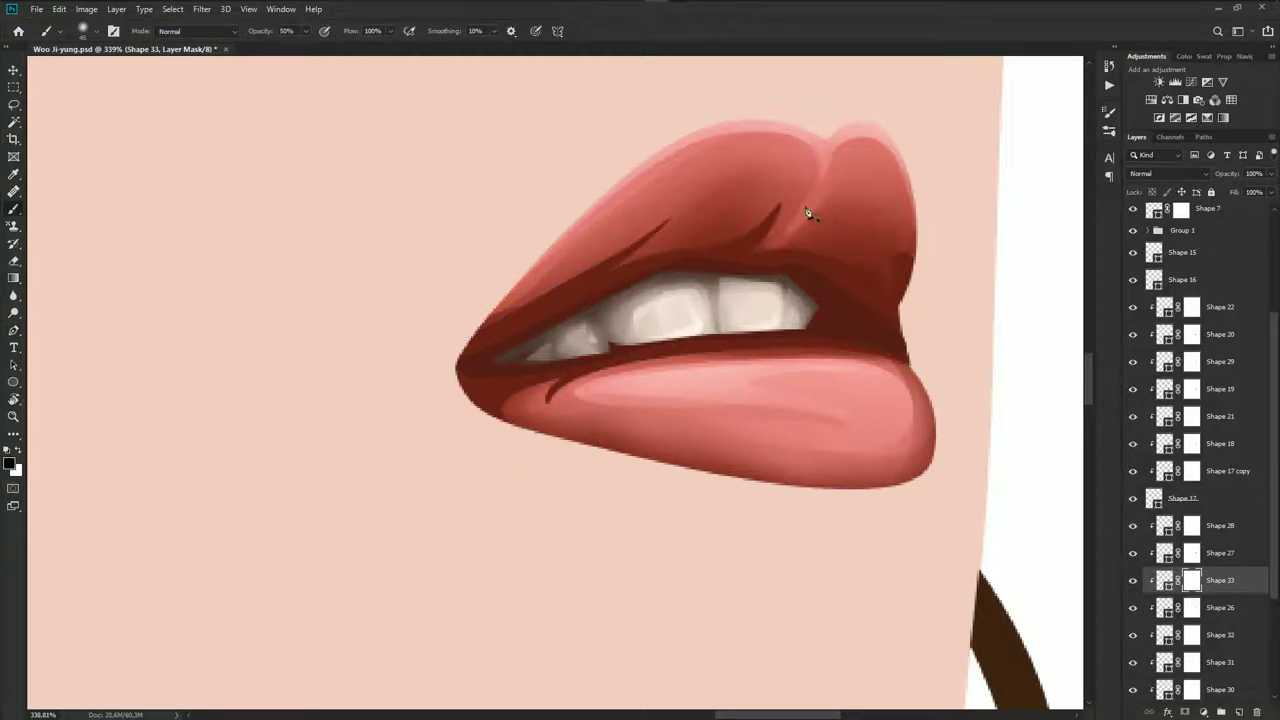
drag(640, 240, 550, 298)
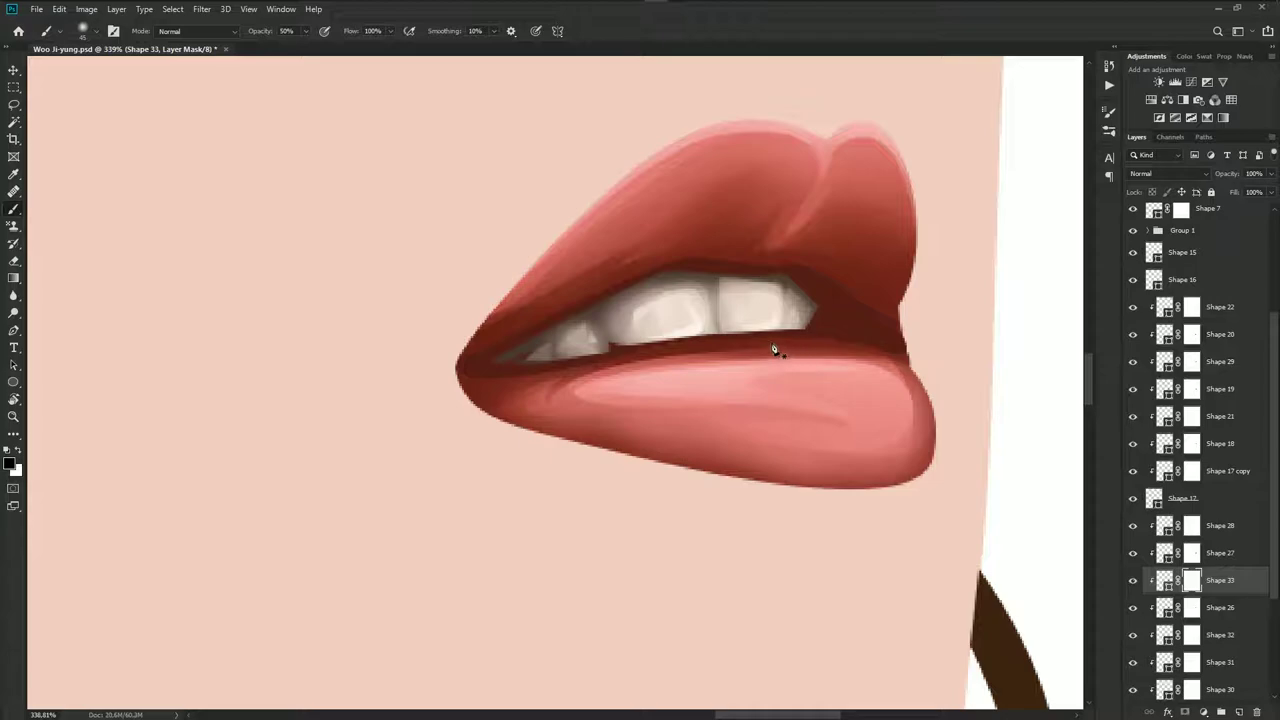
scroll(815, 393, down, 3)
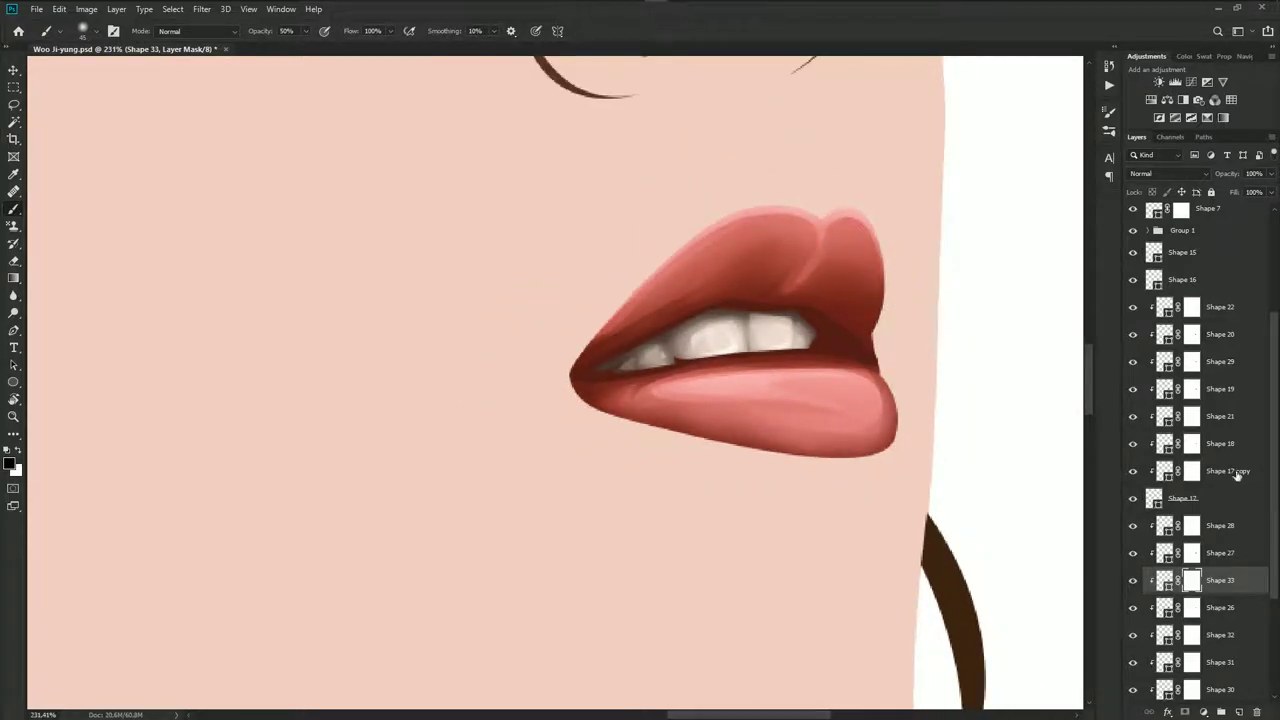
Add a layer mask to Shape 16 and make white the foreground colour
click(1188, 284)
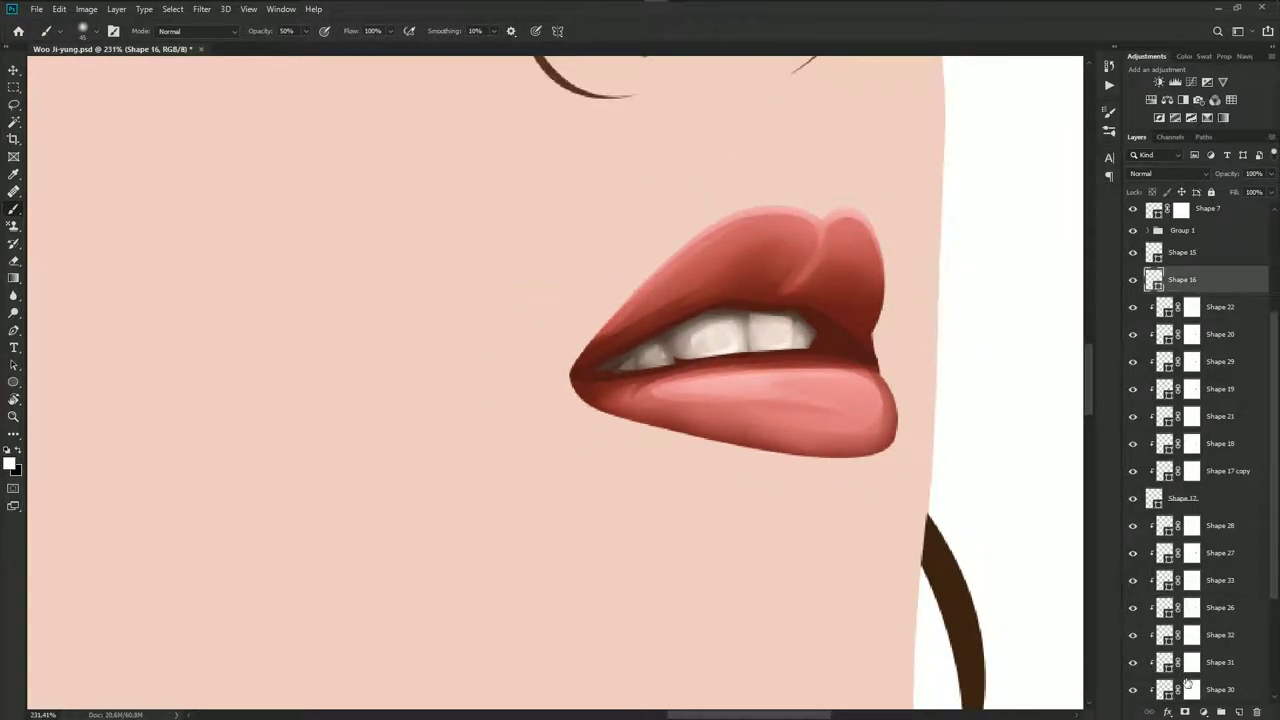
click(1185, 712)
scroll(836, 297, up, 2)
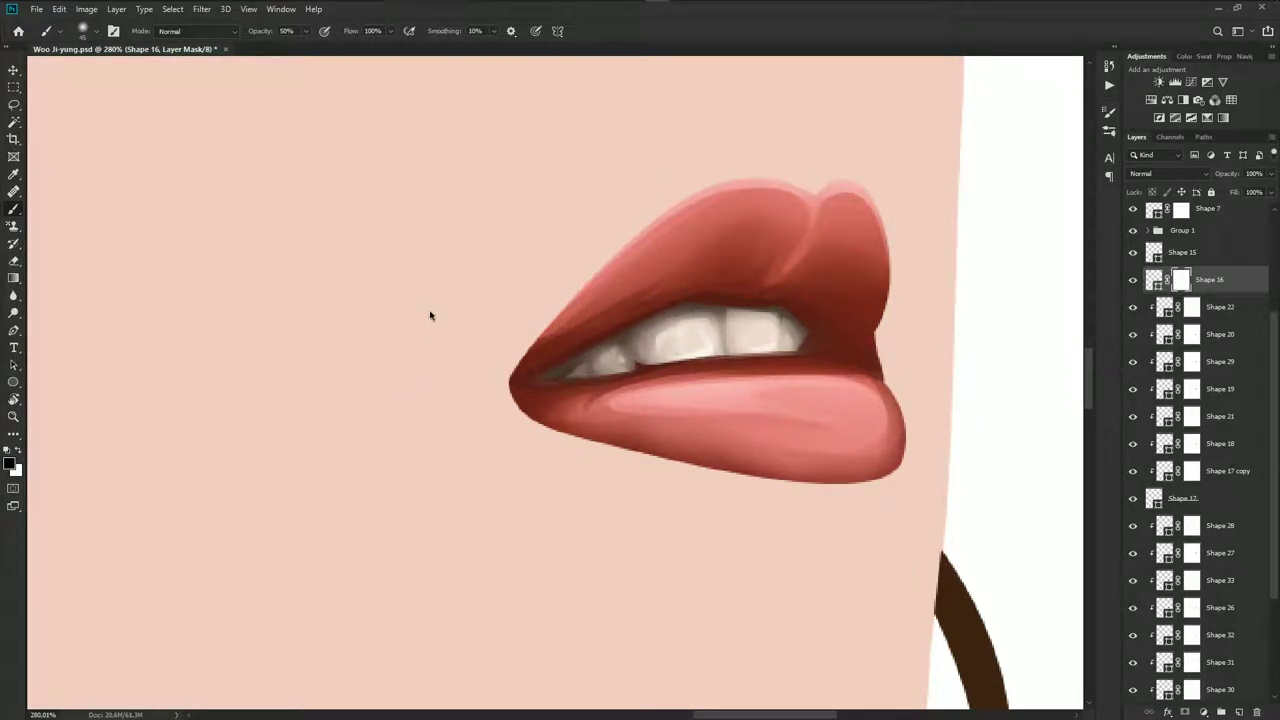
key(x)
Save the portrait document with Ctrl+S
scroll(782, 340, down, 3)
scroll(770, 380, down, 2)
scroll(766, 391, down, 2)
key(ctrl+s)
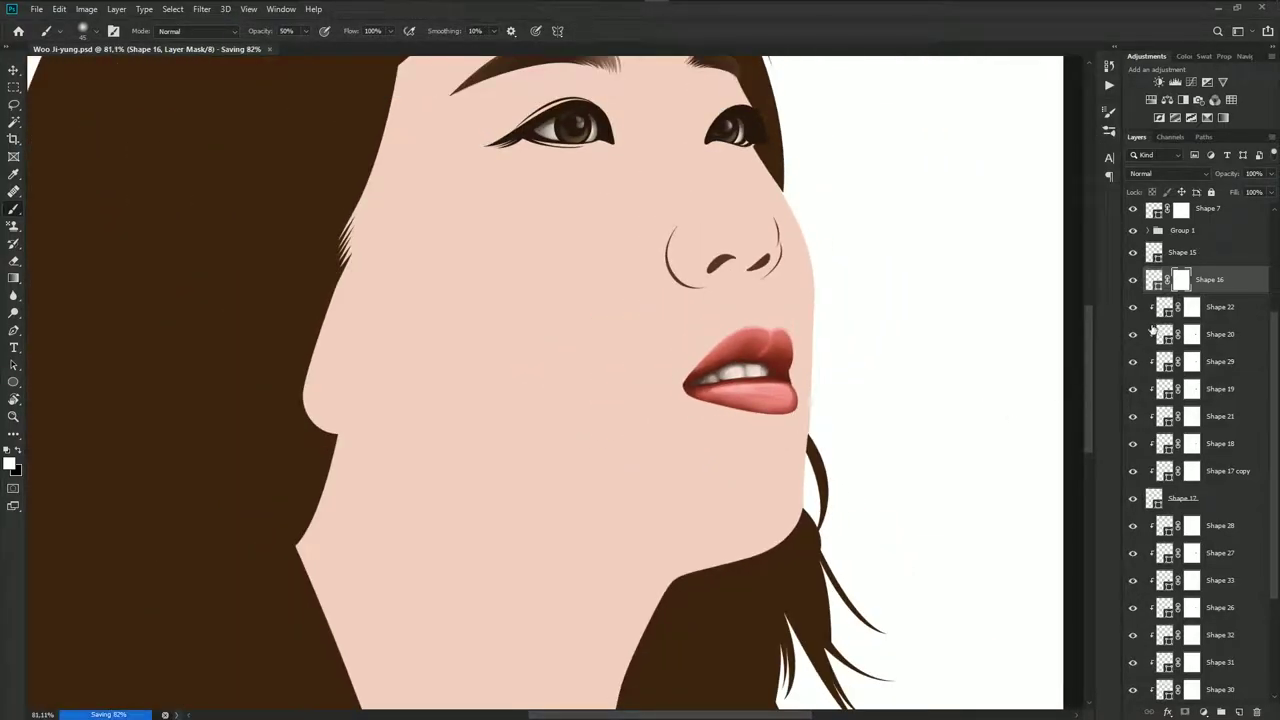
scroll(809, 394, down, 2)
scroll(820, 410, down, 1)
Toggle the reference photo on and off to compare the lips
drag(806, 432, 800, 396)
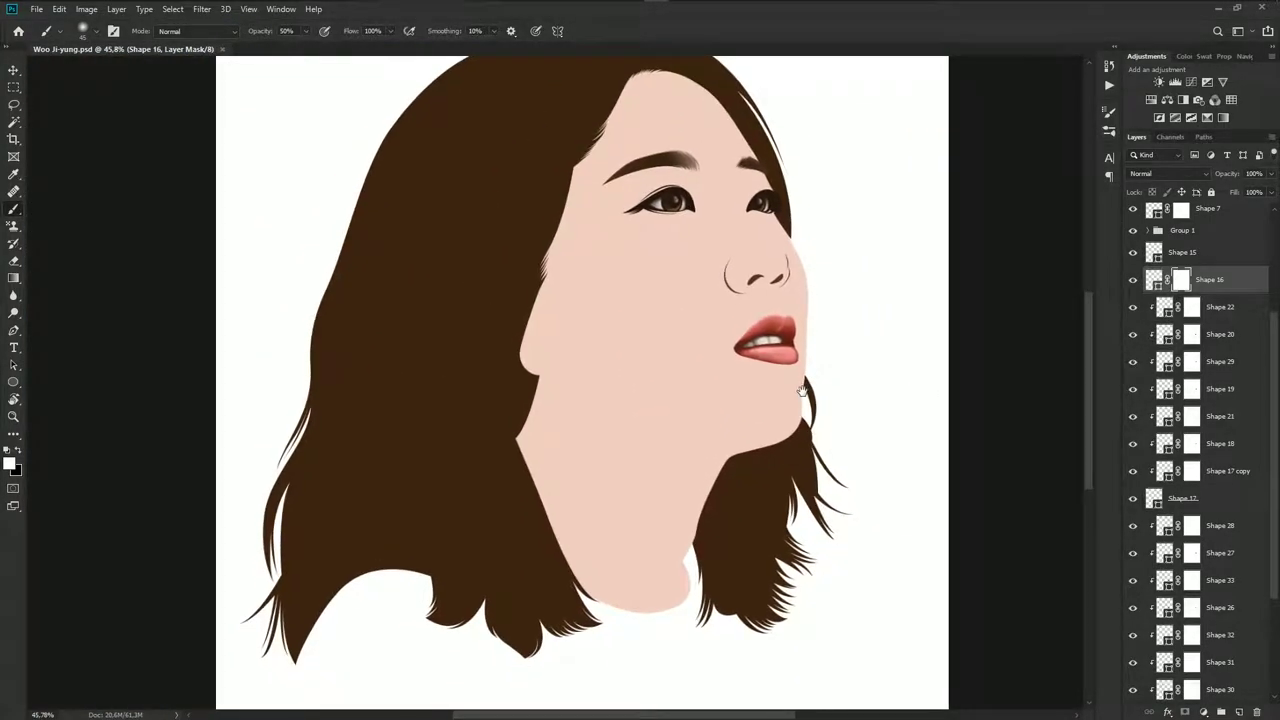
scroll(1135, 270, up, 2)
scroll(1133, 240, up, 2)
click(1132, 217)
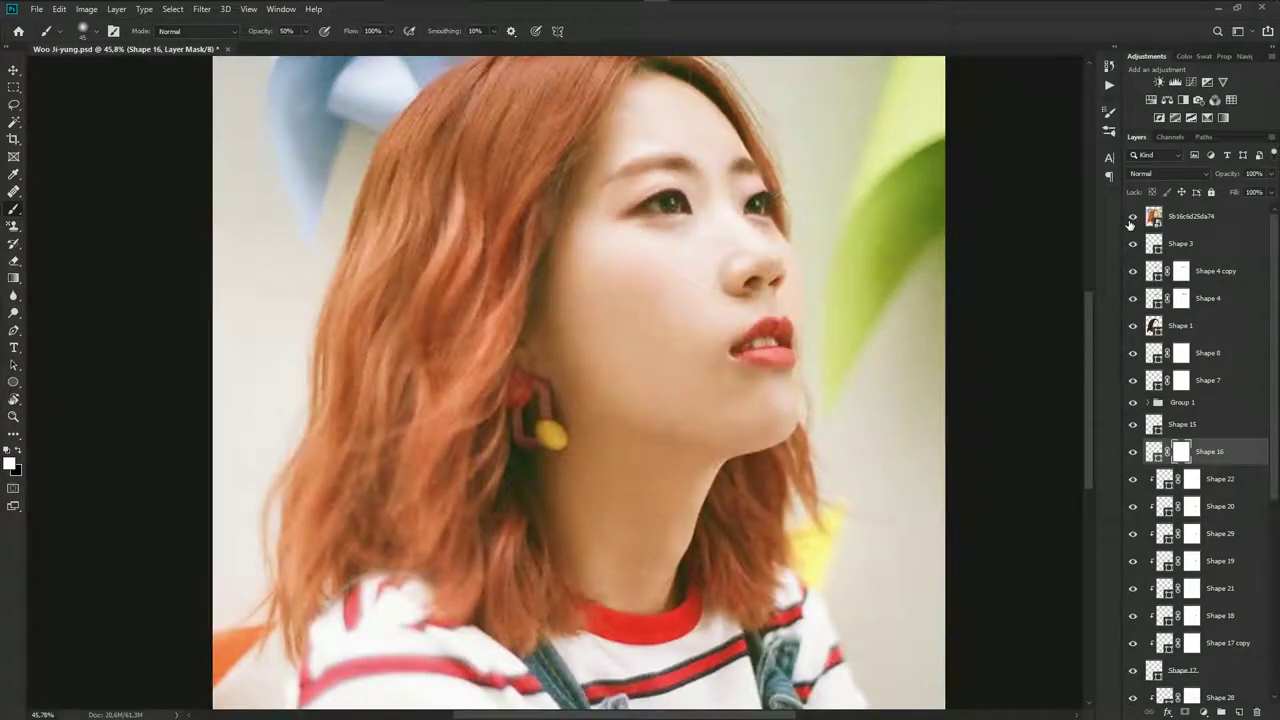
click(1131, 219)
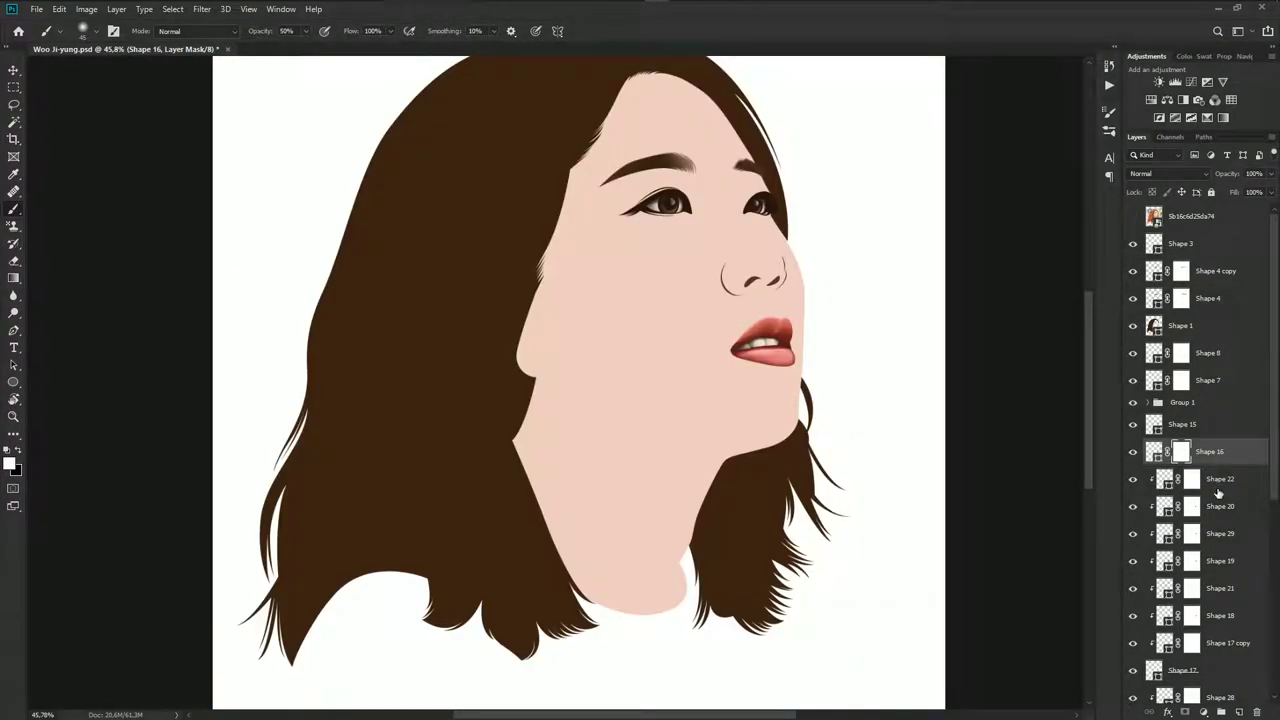
scroll(1206, 655, down, 3)
scroll(1208, 650, down, 3)
scroll(1208, 650, down, 3)
Select the Shape 23 lip base layer with the Pen tool and show the reference photo
click(1208, 645)
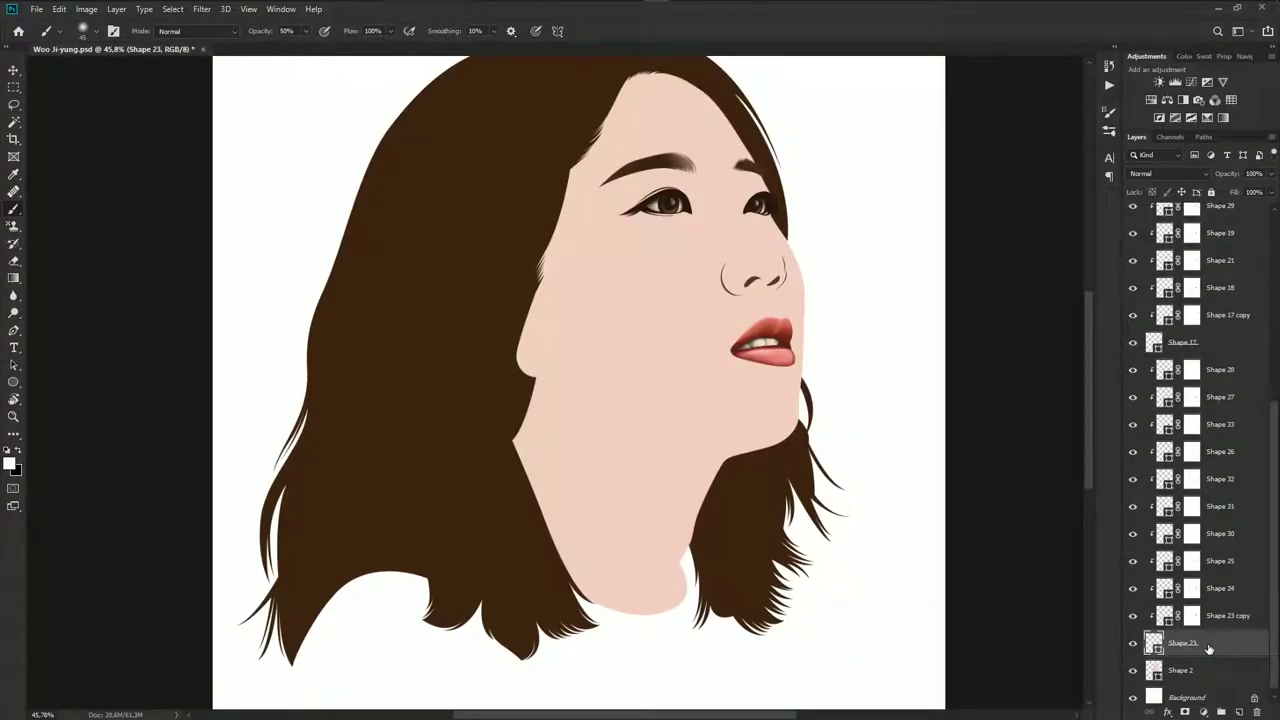
key(p)
scroll(810, 420, up, 3)
scroll(810, 420, up, 3)
scroll(1125, 218, up, 10)
scroll(1125, 218, up, 3)
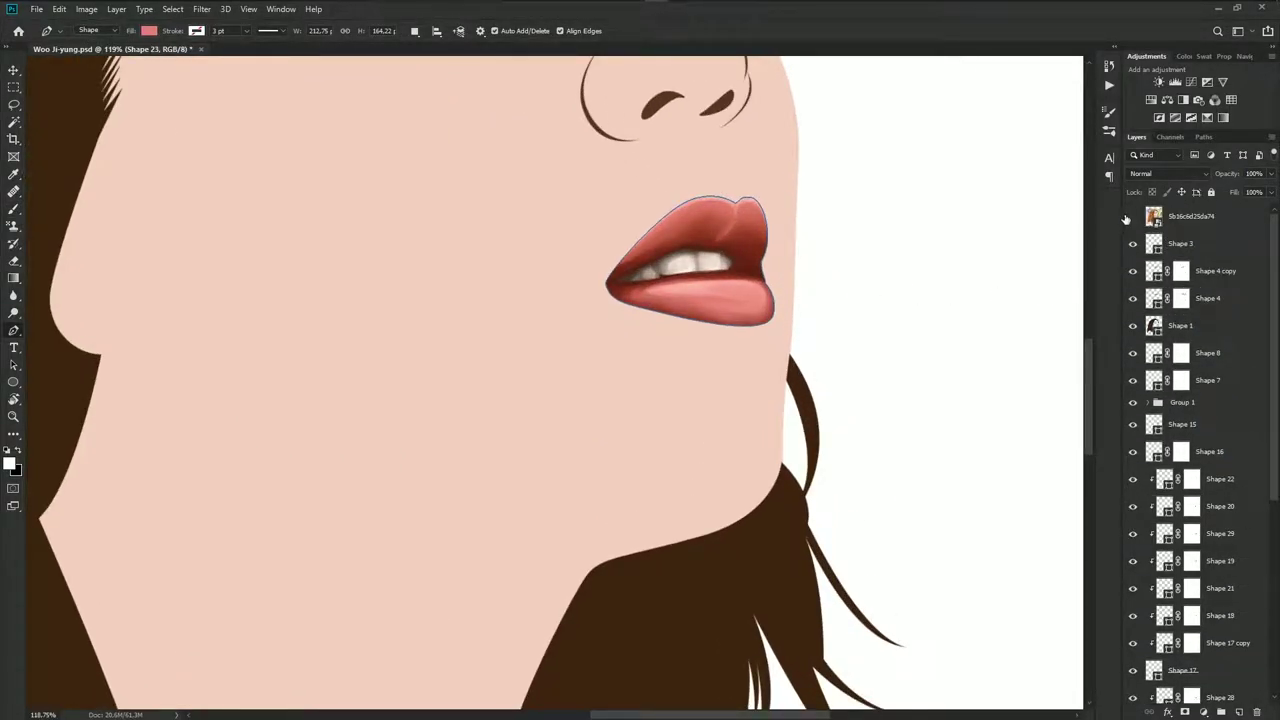
click(1132, 216)
scroll(709, 329, up, 3)
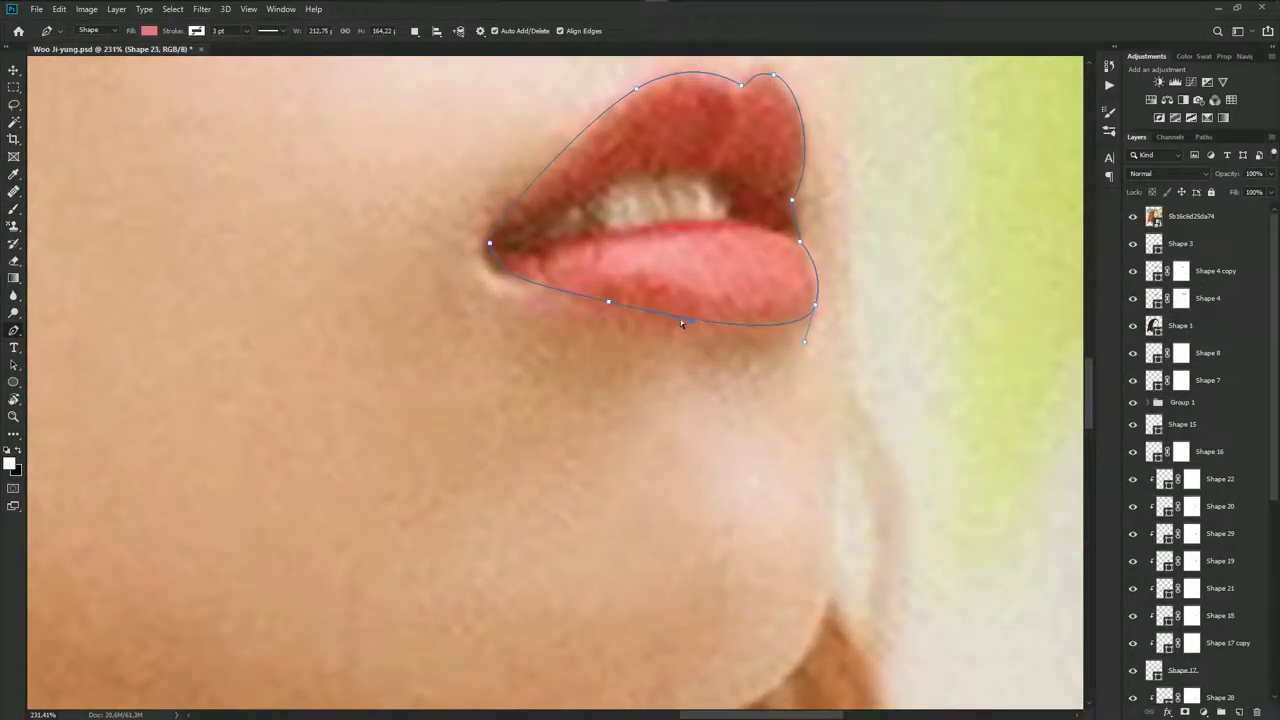
Reshape Shape 23's lower and upper lip anchors to match the photo, then hide it
drag(681, 322, 683, 328)
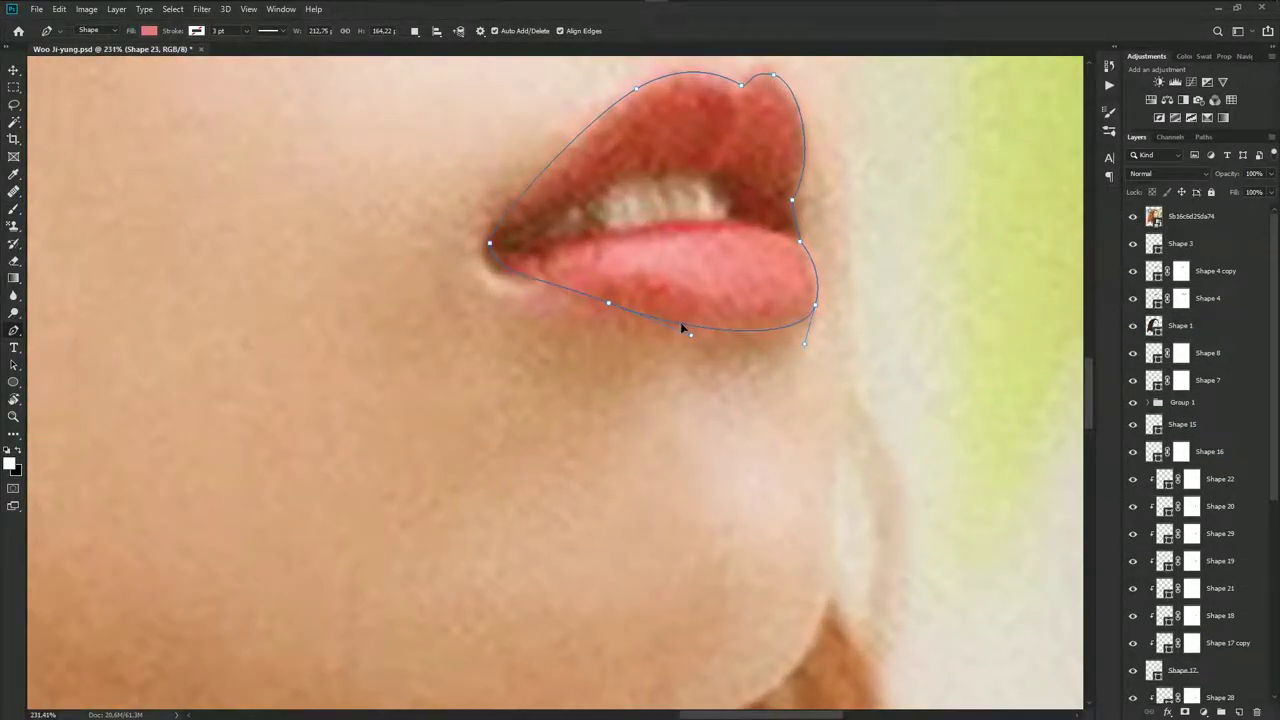
ctrl+click(609, 306)
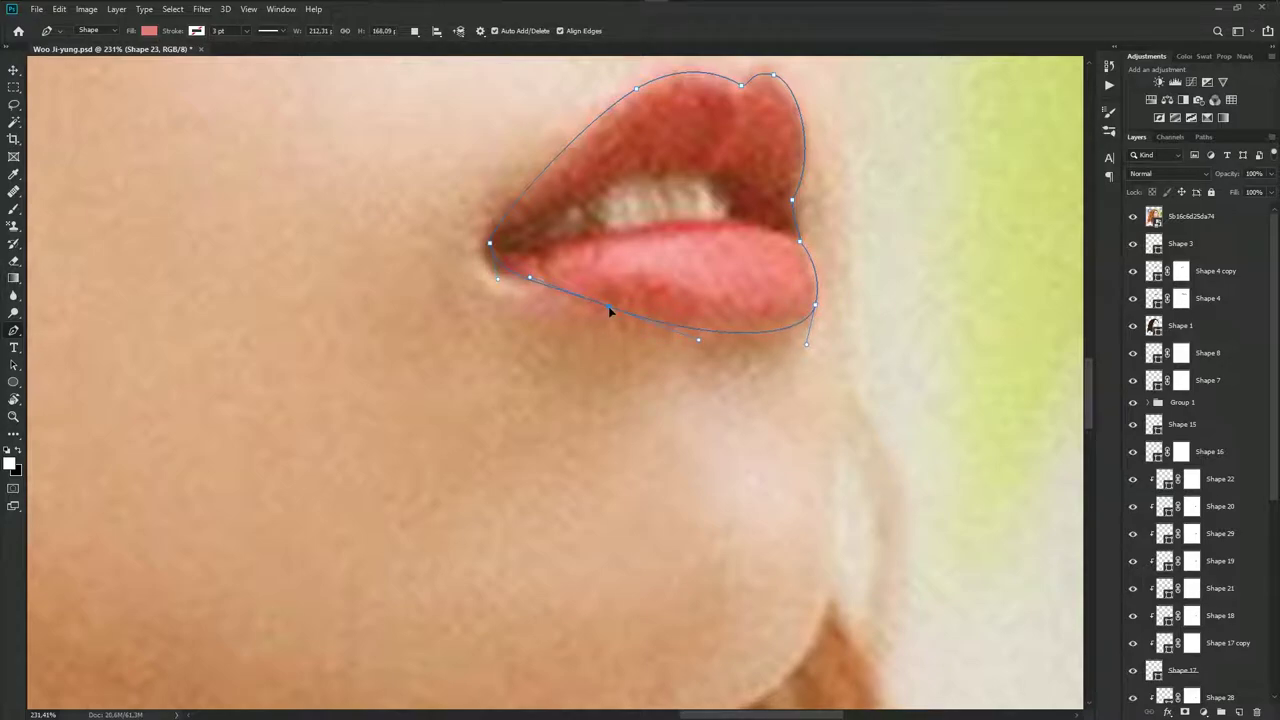
ctrl+click(815, 307)
scroll(805, 230, up, 3)
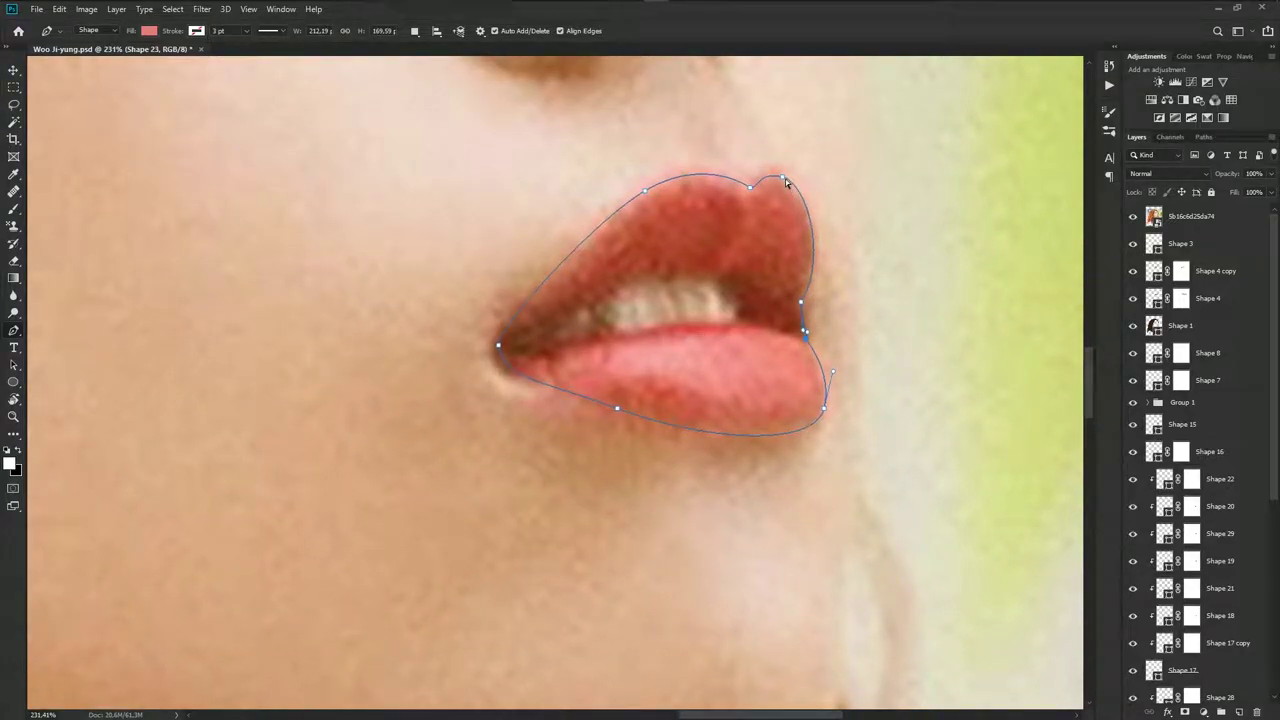
ctrl+click(784, 179)
drag(810, 185, 814, 186)
ctrl+click(749, 189)
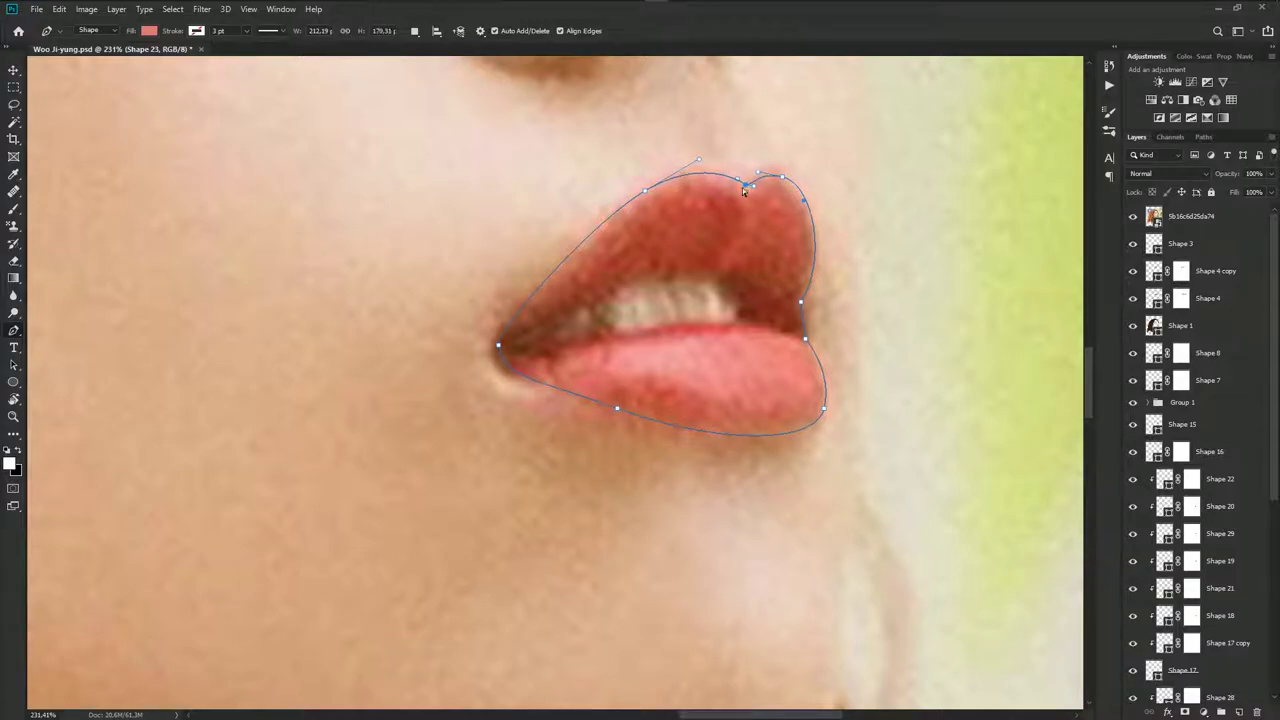
drag(644, 193, 648, 189)
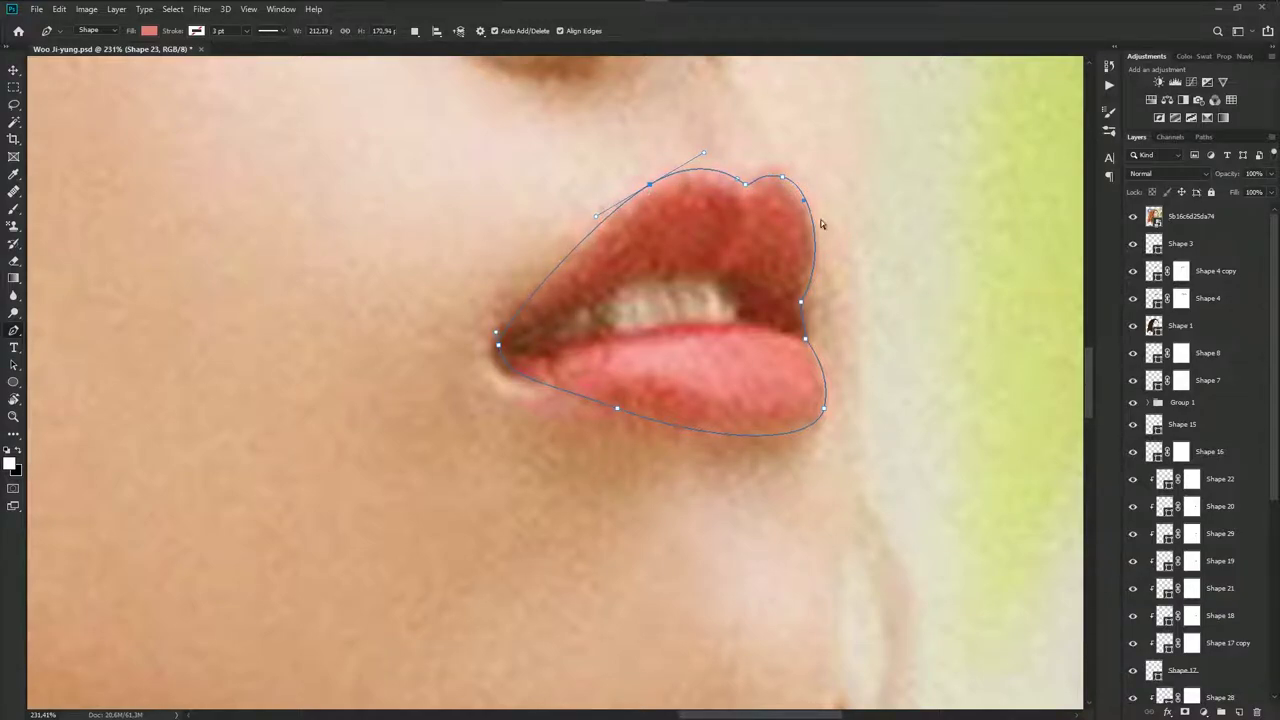
click(1134, 218)
Save the document and compare the lips against the reference photo
scroll(900, 300, down, 10)
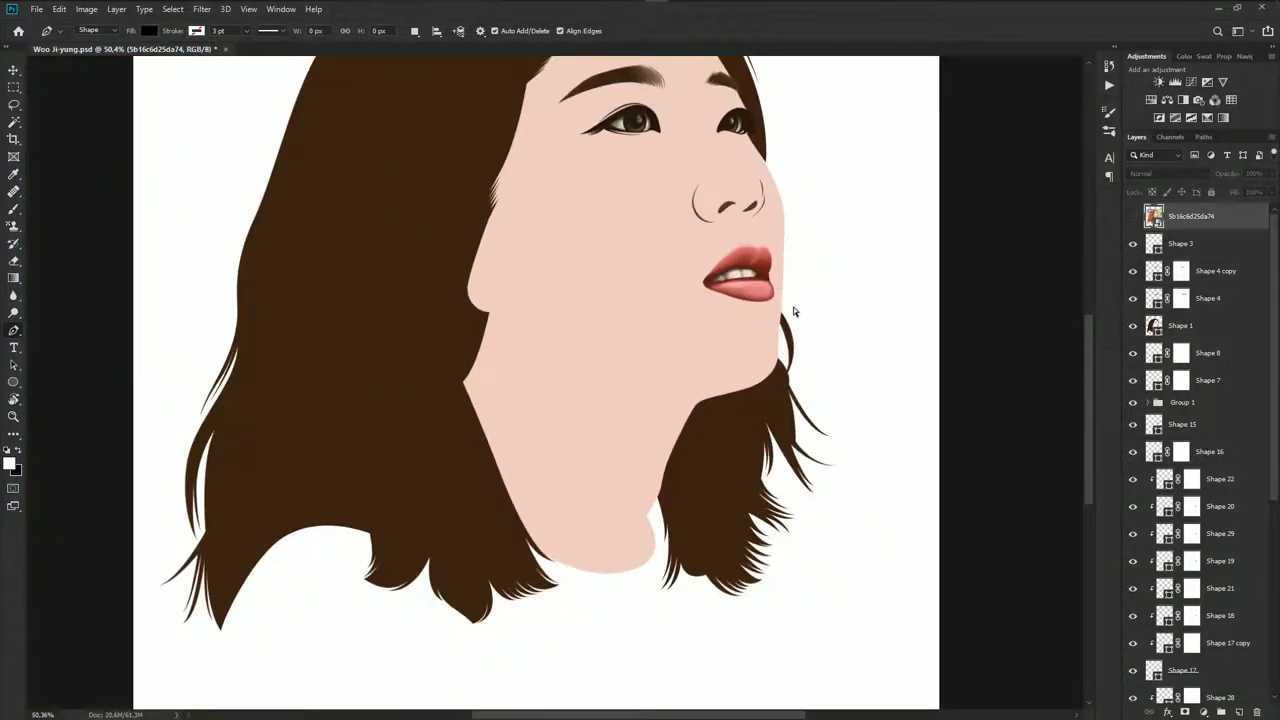
key(ctrl+s)
click(1134, 218)
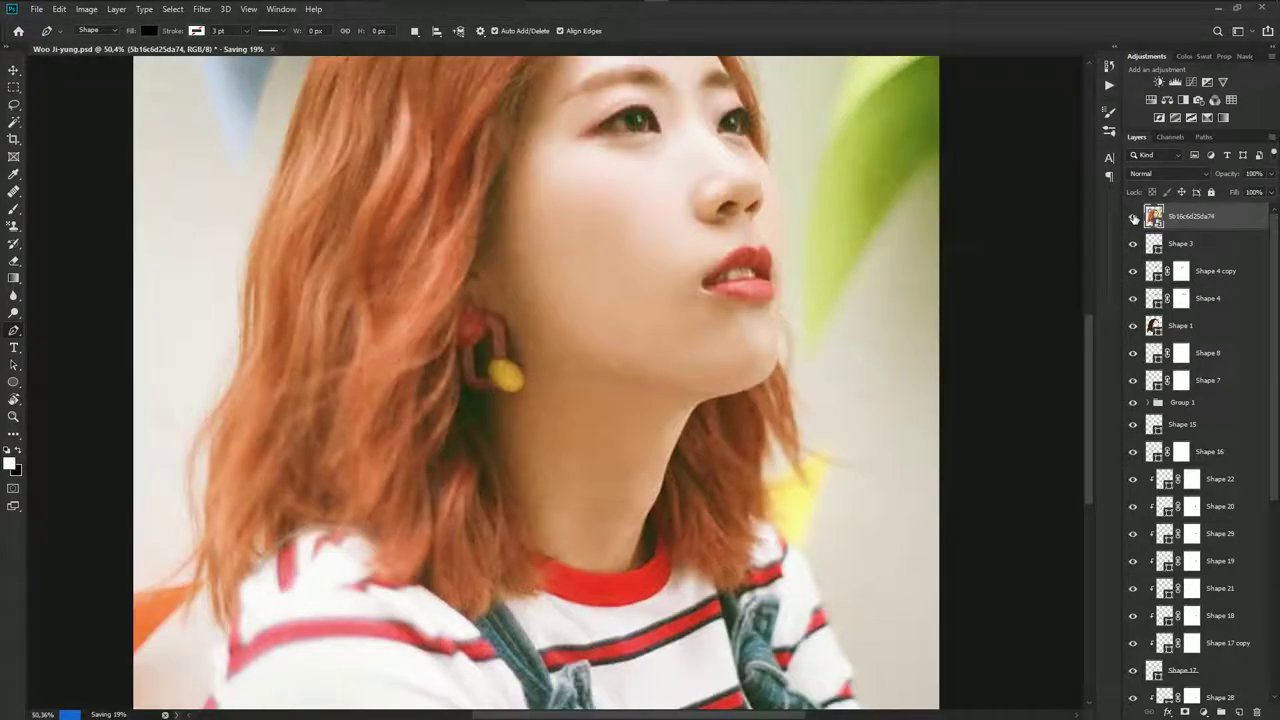
scroll(773, 300, up, 2)
scroll(760, 295, up, 3)
scroll(786, 320, up, 3)
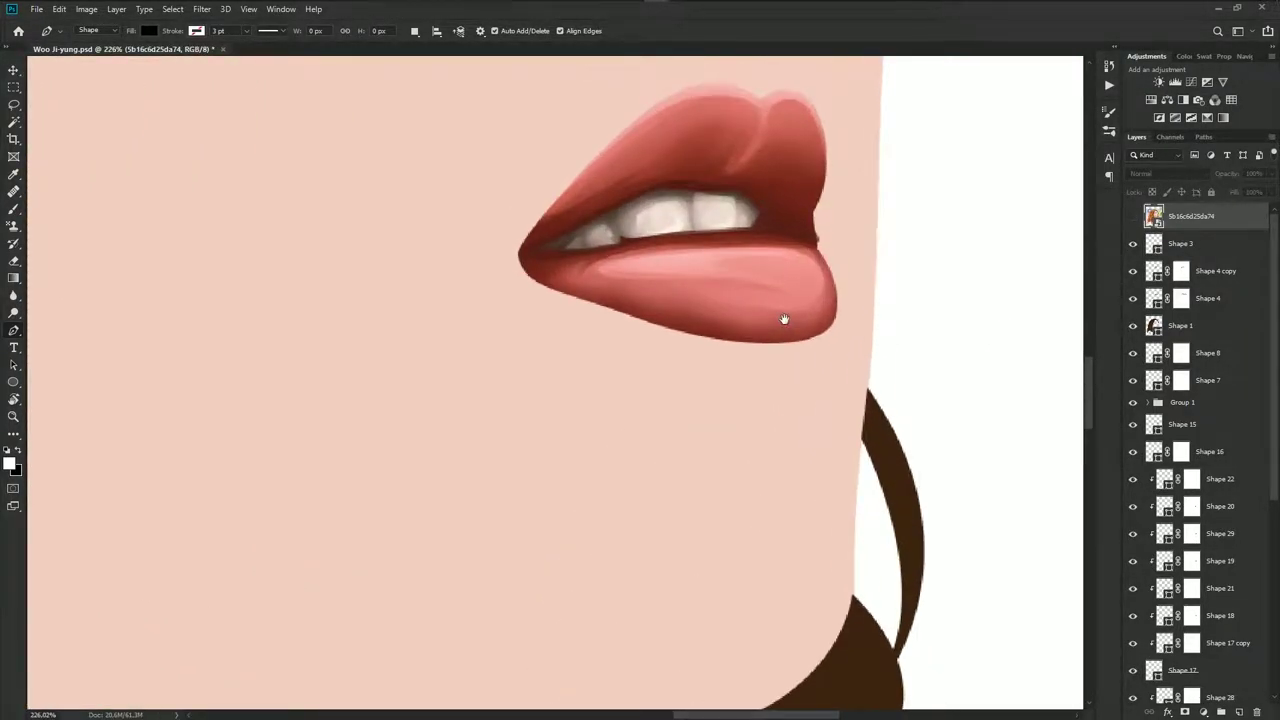
scroll(1183, 612, down, 1)
scroll(1181, 612, down, 1)
Touch up the brush shading on the Shape 32, 31 and 26 layer masks
click(1220, 645)
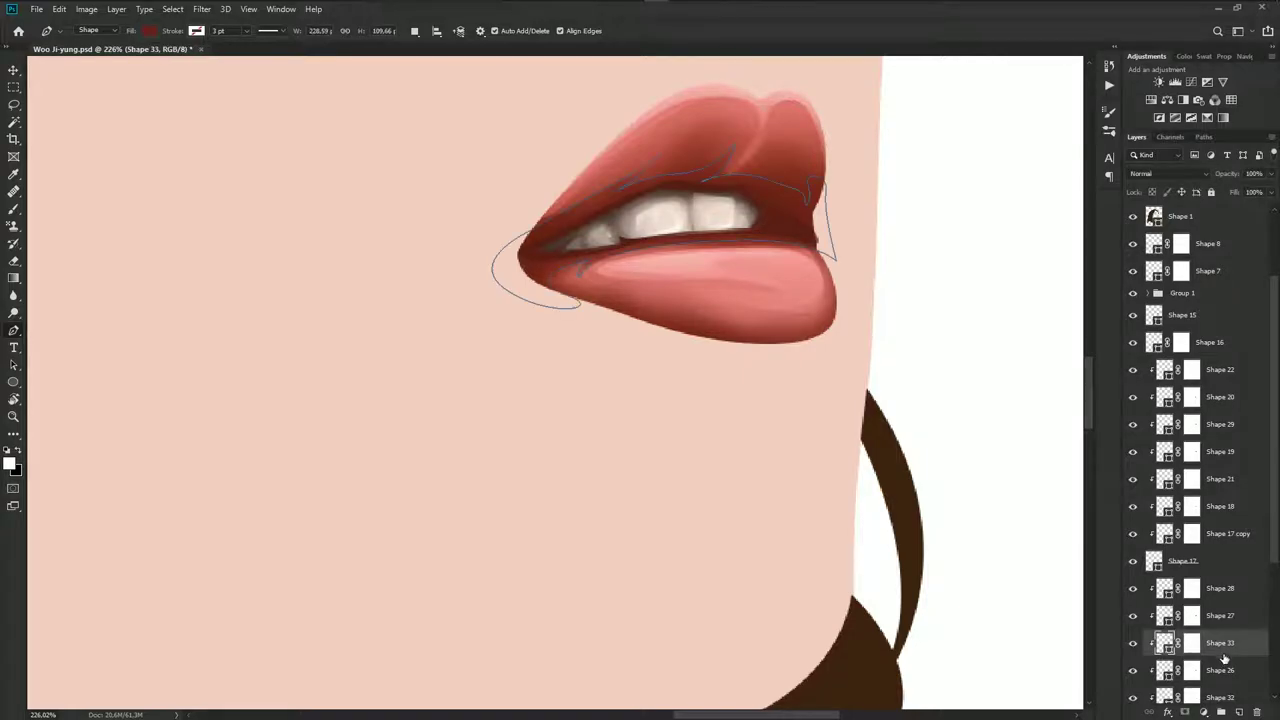
click(1218, 669)
scroll(1212, 657, down, 1)
click(1222, 618)
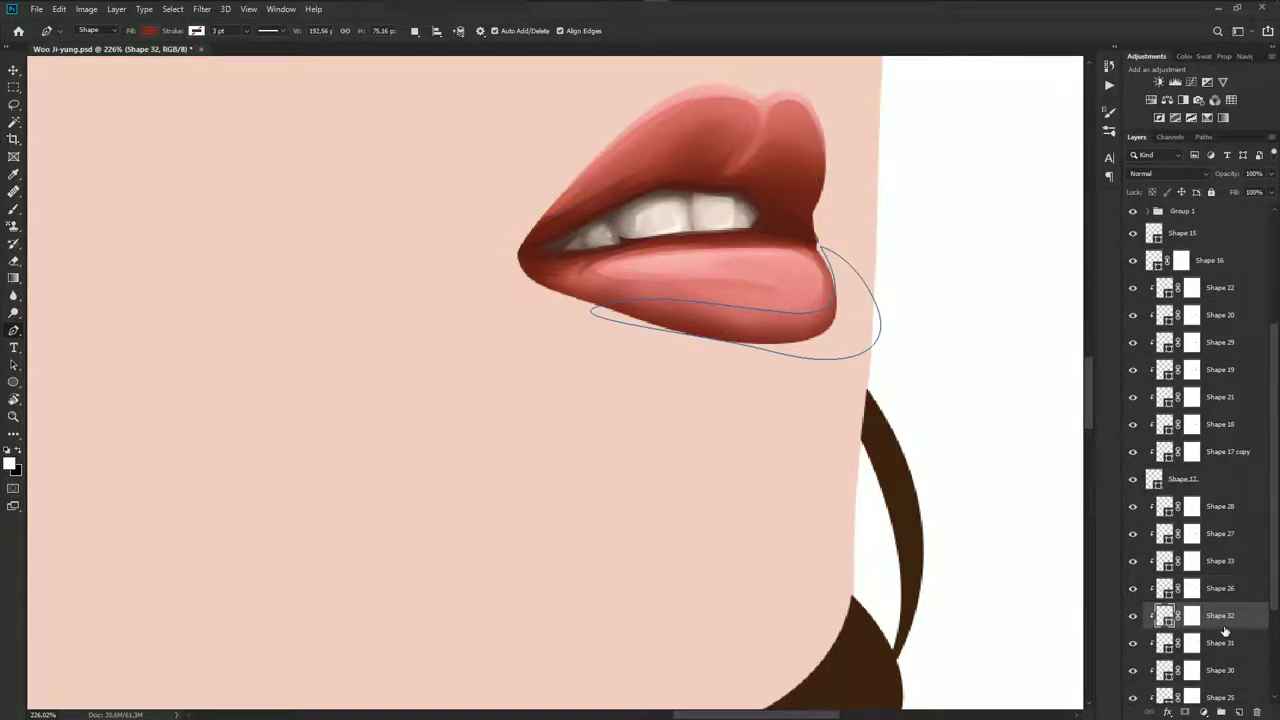
key(b)
click(1191, 617)
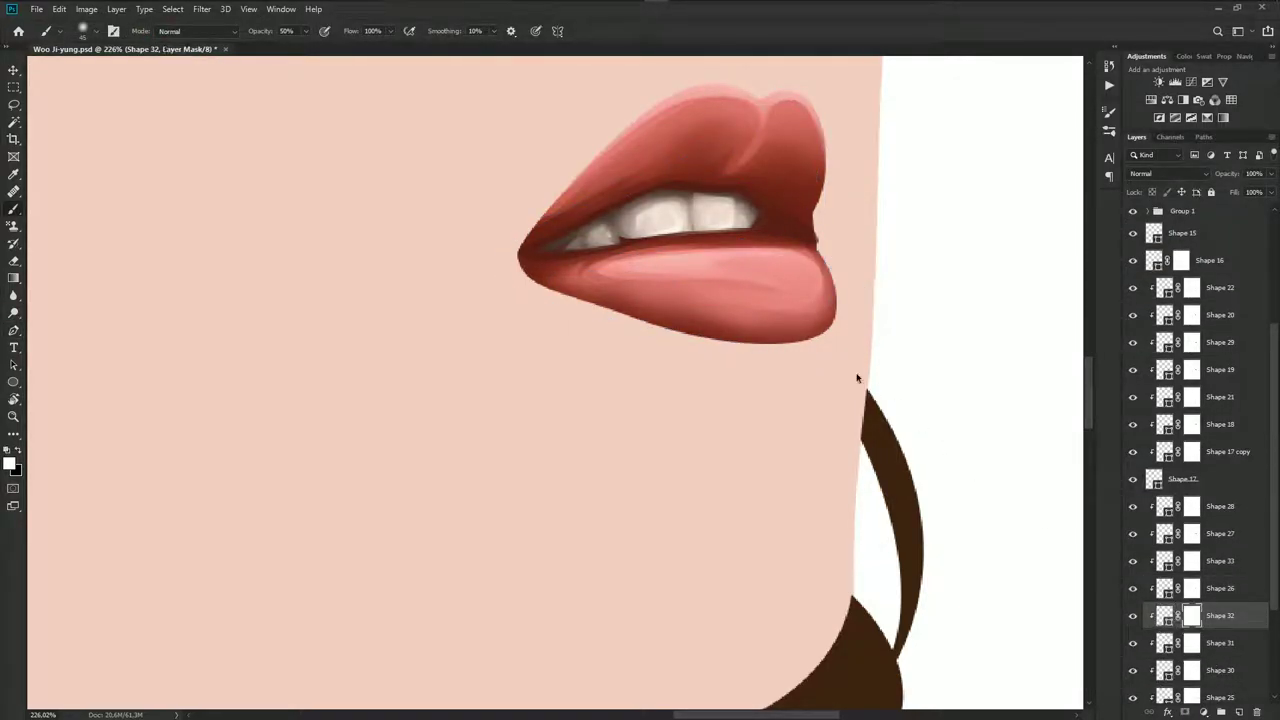
key(ctrl+2)
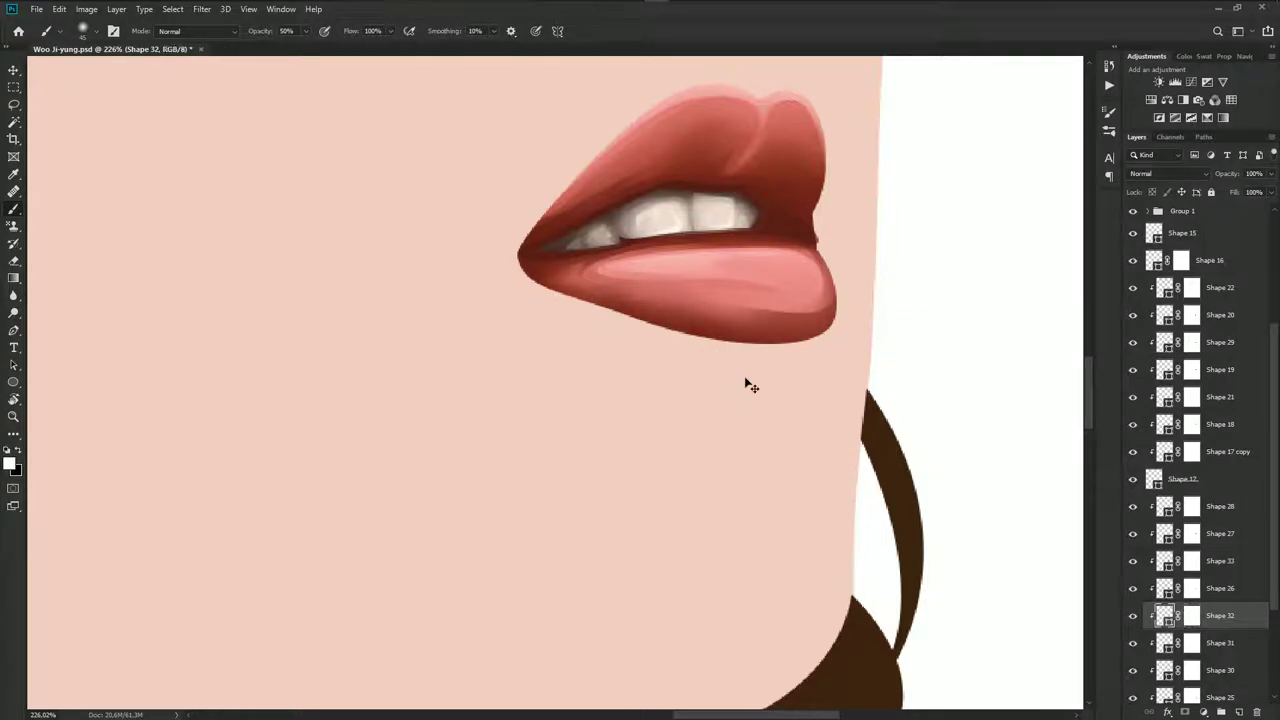
click(1191, 616)
key(x)
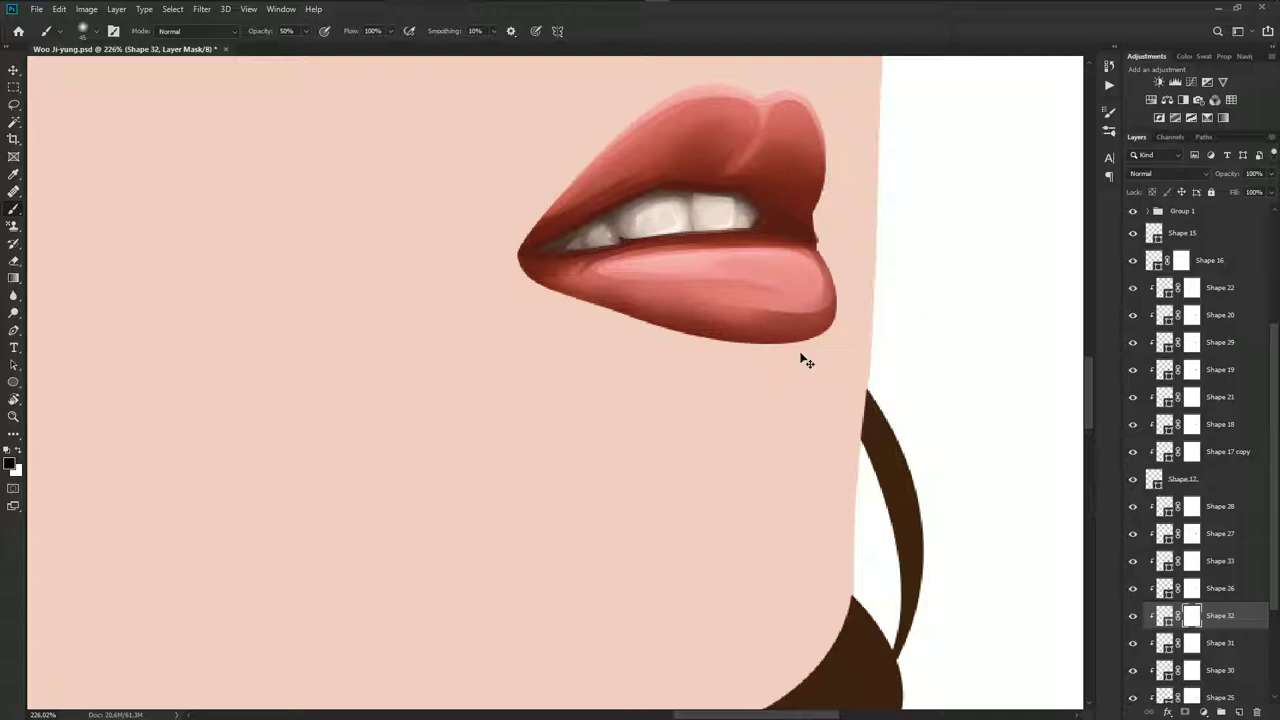
key(ctrl+2)
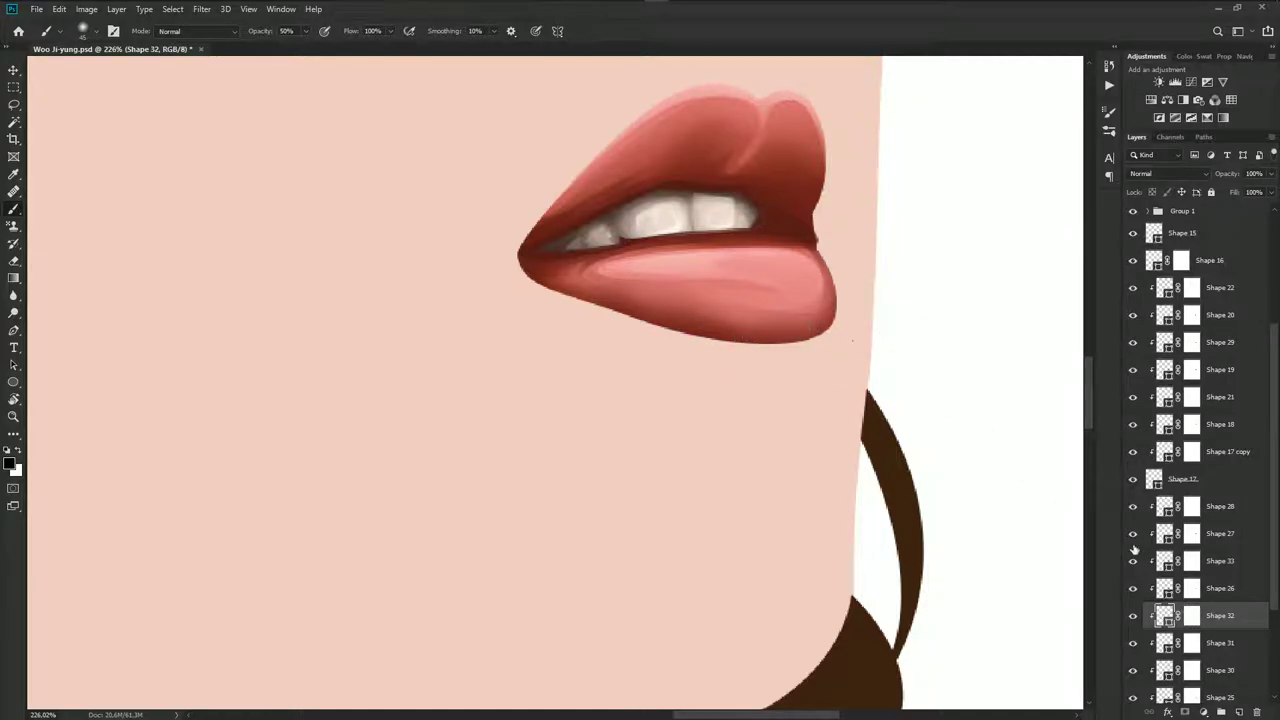
click(1191, 617)
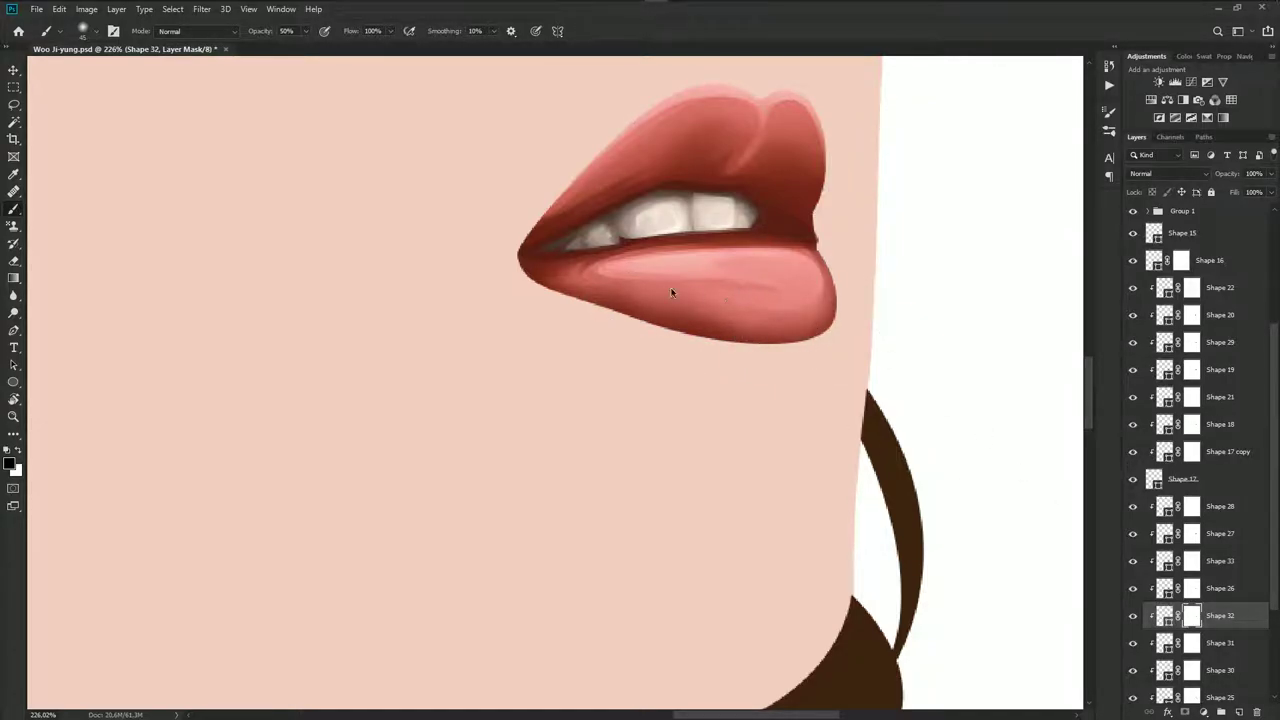
click(1192, 643)
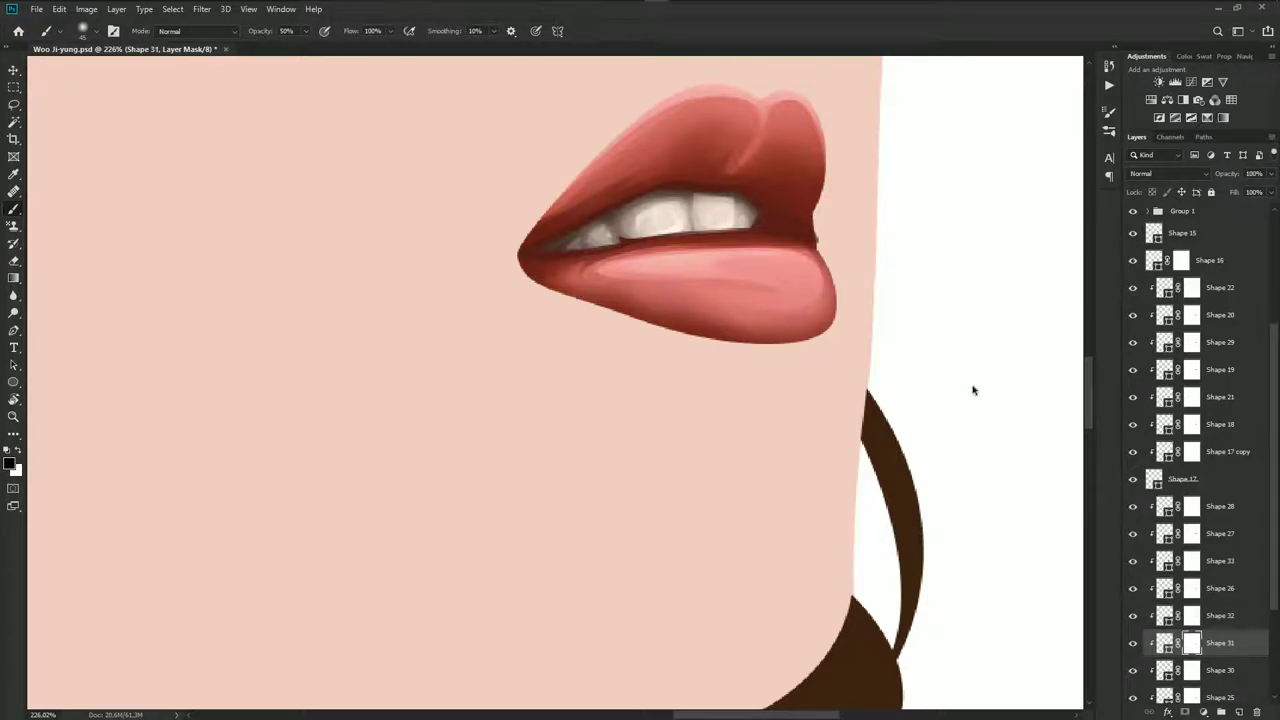
click(1190, 590)
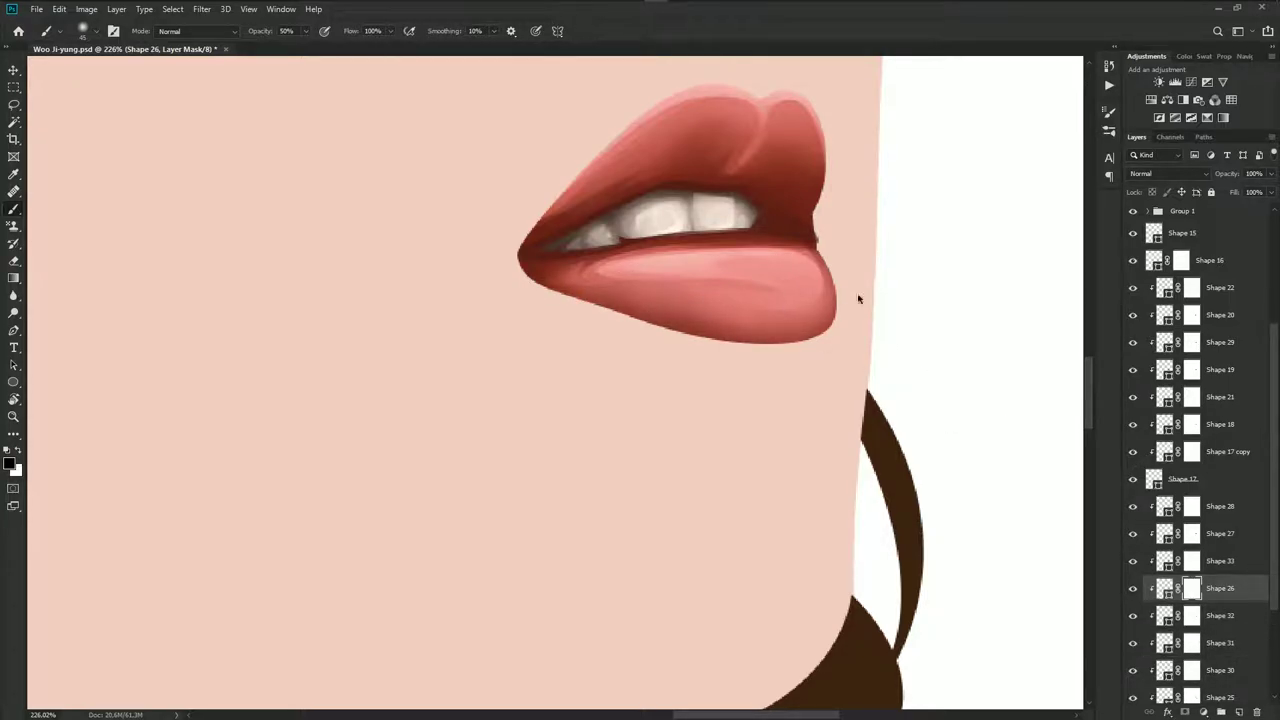
Fit the portrait on screen, save, and compare with the reference photo before hiding it
key(ctrl+0)
key(ctrl+s)
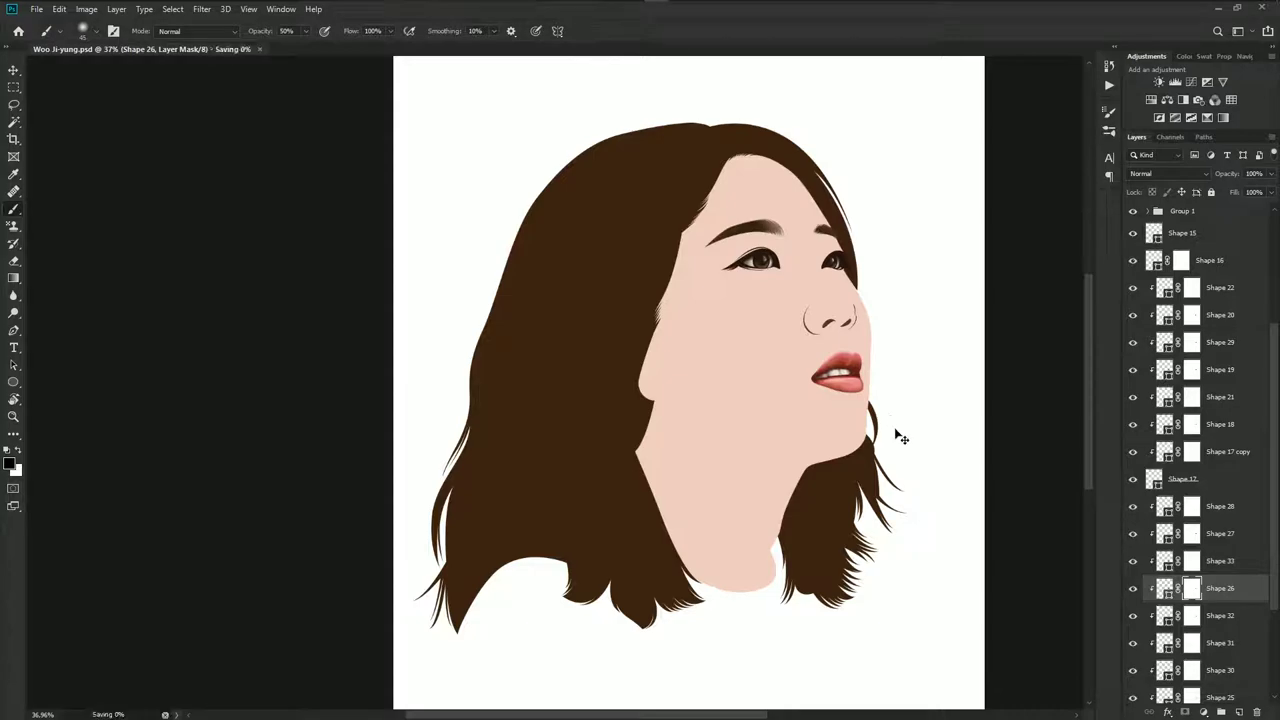
scroll(1137, 246, up, 5)
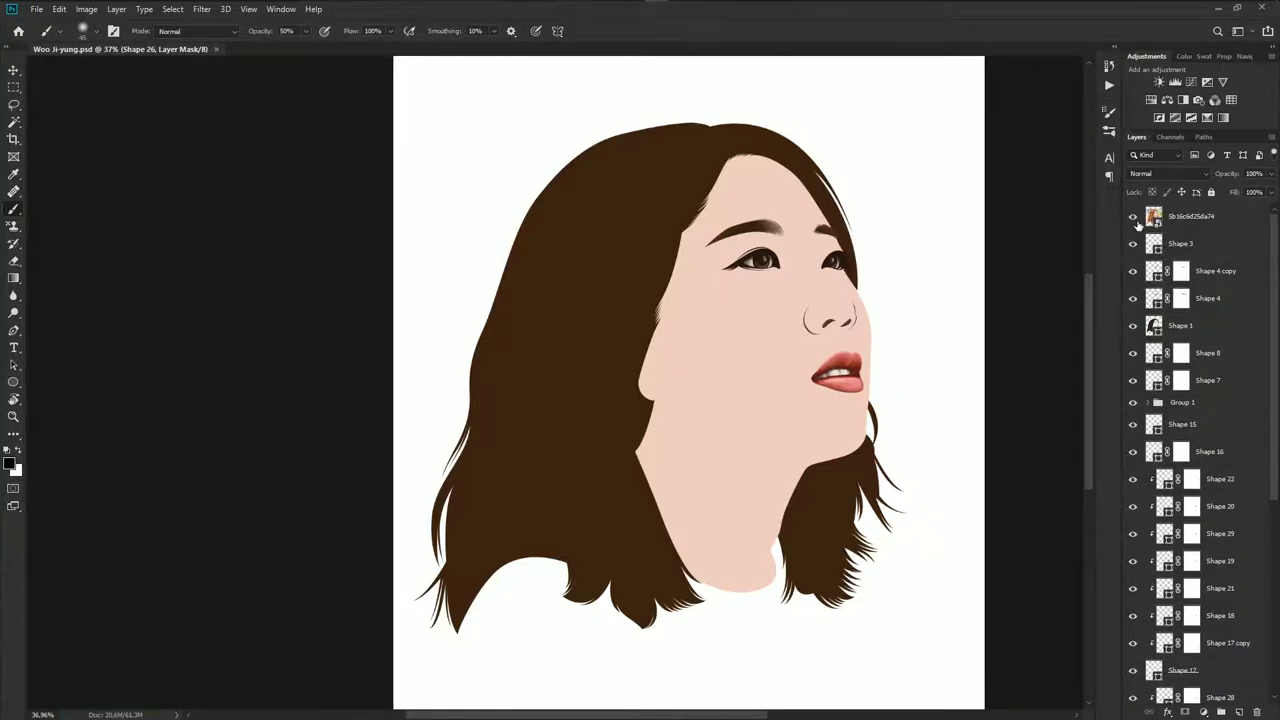
click(1134, 217)
click(1134, 217)
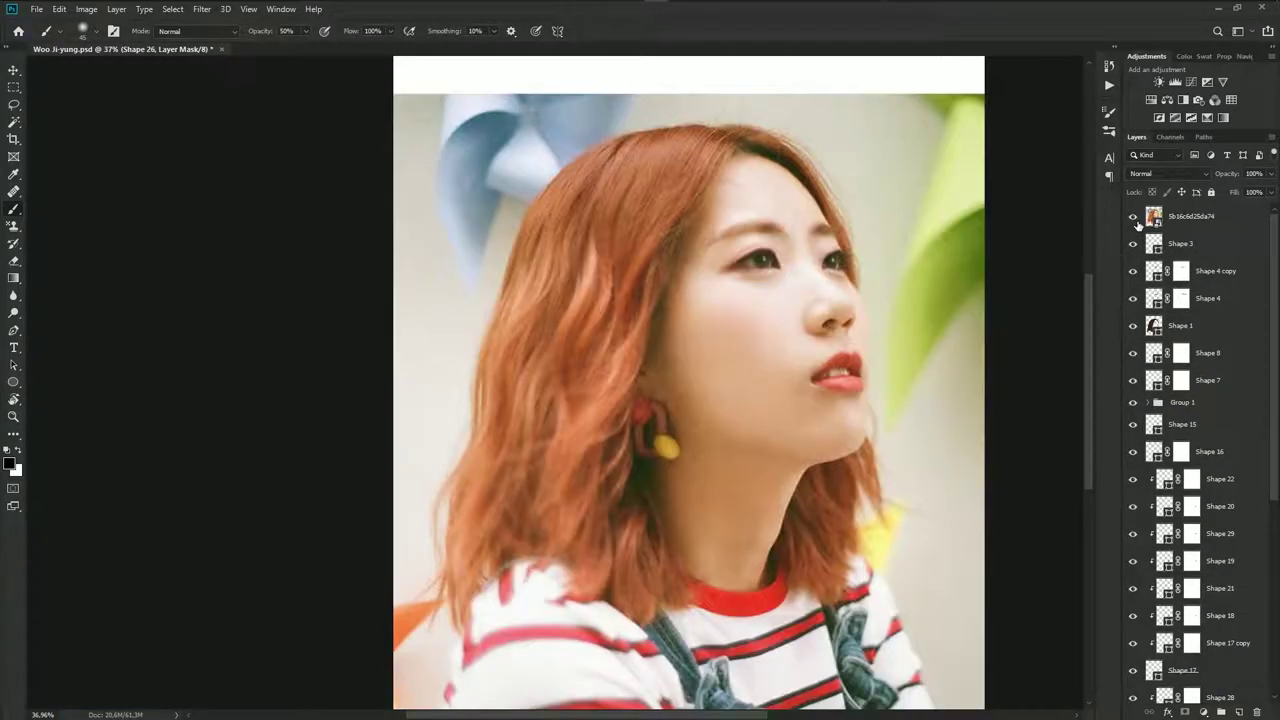
click(1134, 217)
scroll(897, 420, up, 3)
scroll(897, 420, up, 2)
scroll(1203, 655, down, 4)
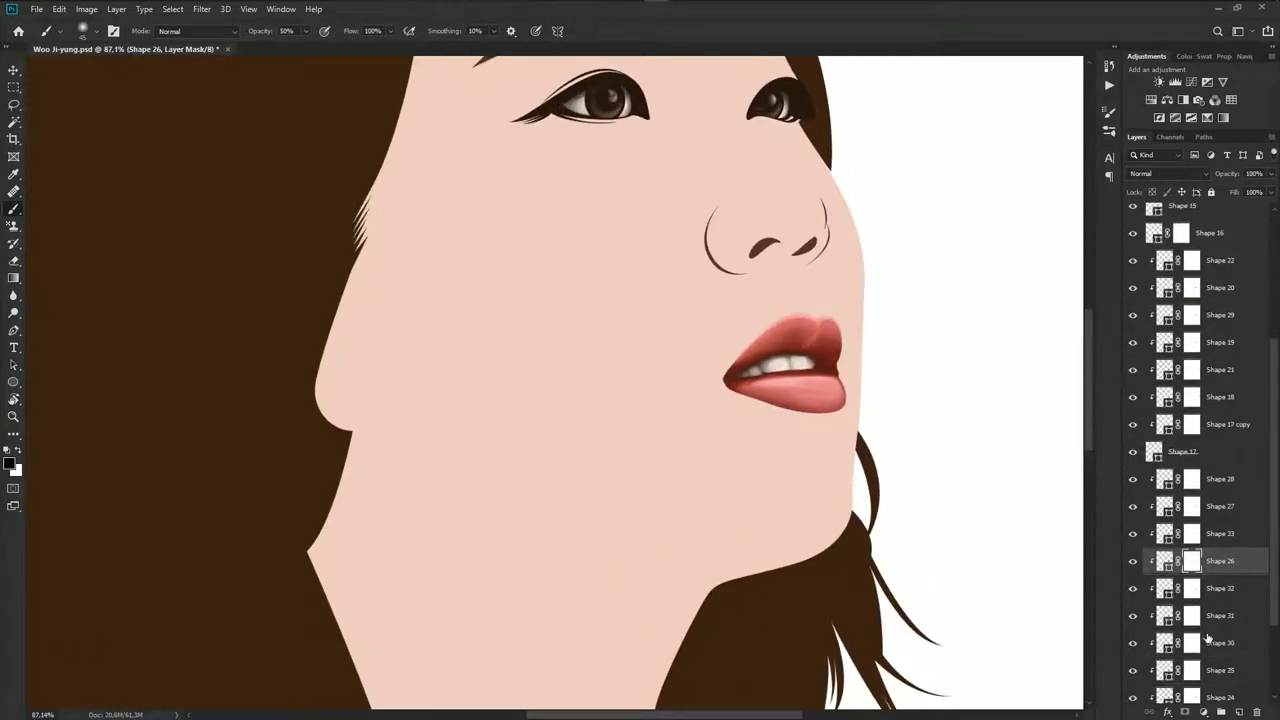
scroll(1203, 655, down, 1)
Raise Shape 23's upper-right lip anchor slightly to match the reference photo
scroll(1203, 655, down, 1)
click(1203, 655)
key(p)
scroll(908, 362, up, 3)
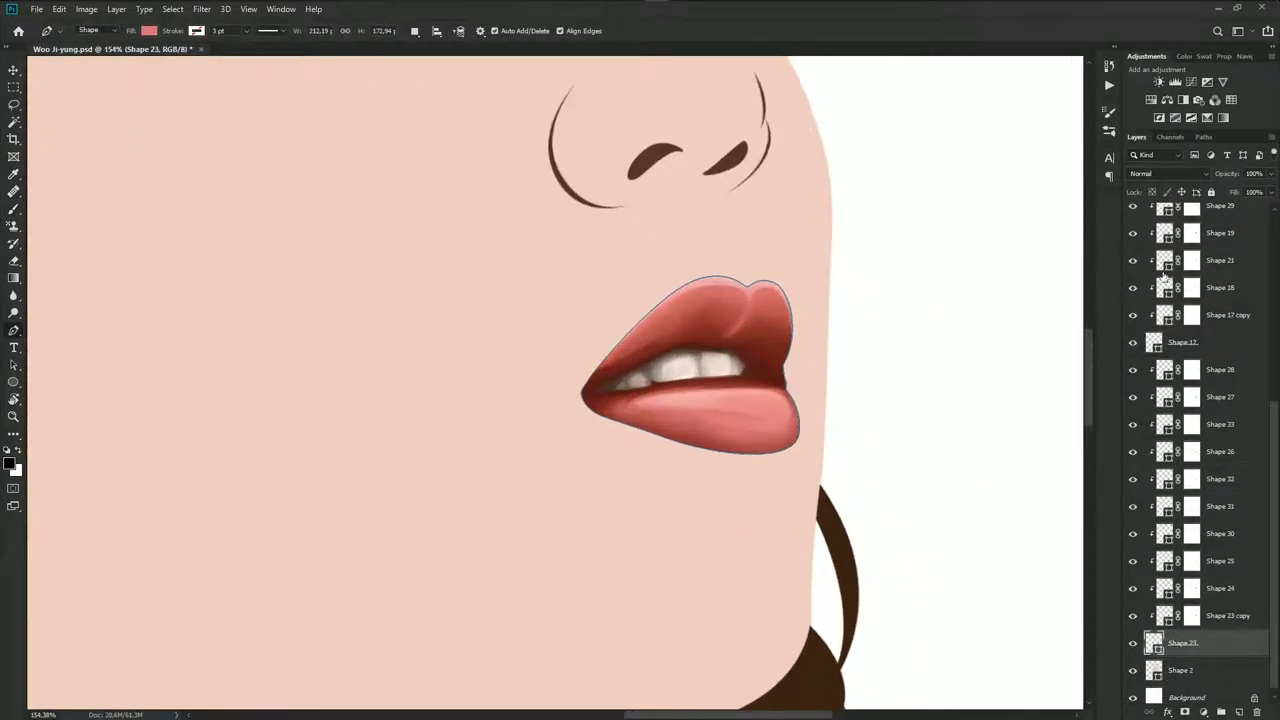
scroll(1123, 222, up, 5)
scroll(1123, 222, up, 2)
click(1133, 217)
scroll(737, 295, up, 2)
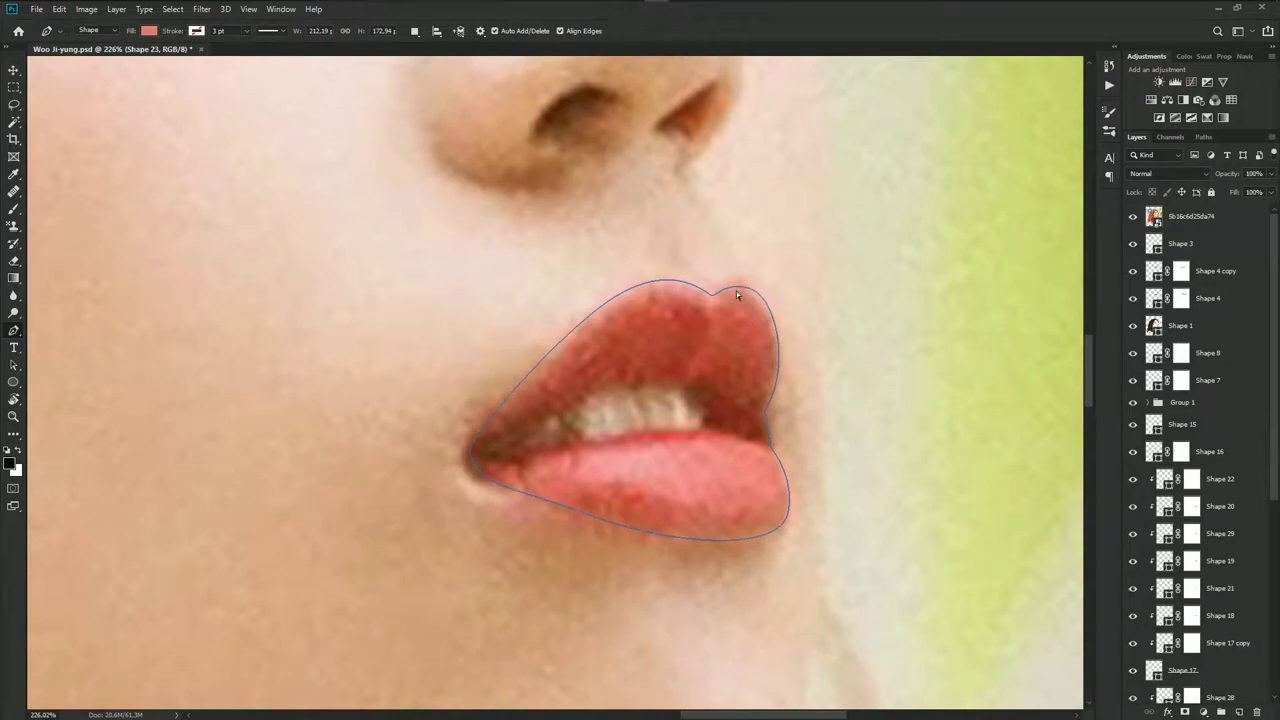
drag(744, 290, 744, 281)
click(1133, 217)
scroll(860, 340, down, 3)
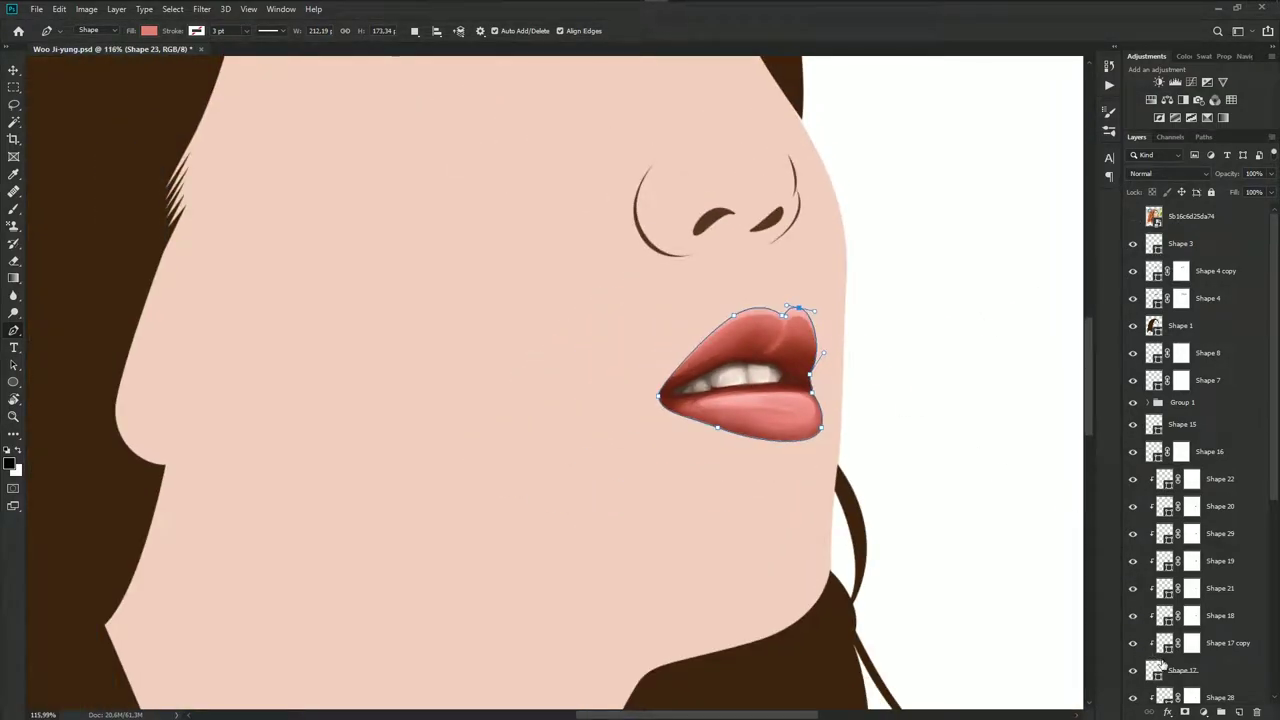
scroll(1193, 562, down, 2)
Target the Shape 28 and Shape 26 lip layer masks with the Brush tool
click(1216, 376)
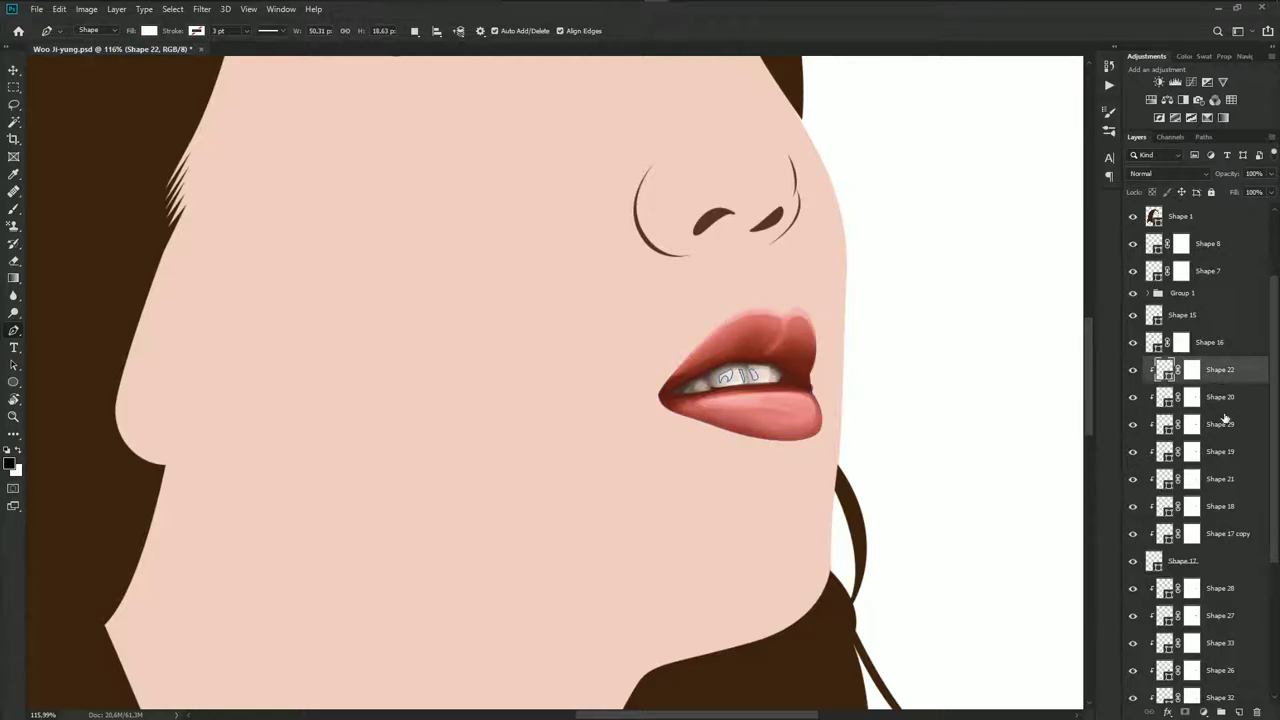
click(1228, 598)
click(1191, 590)
key(b)
scroll(763, 337, up, 3)
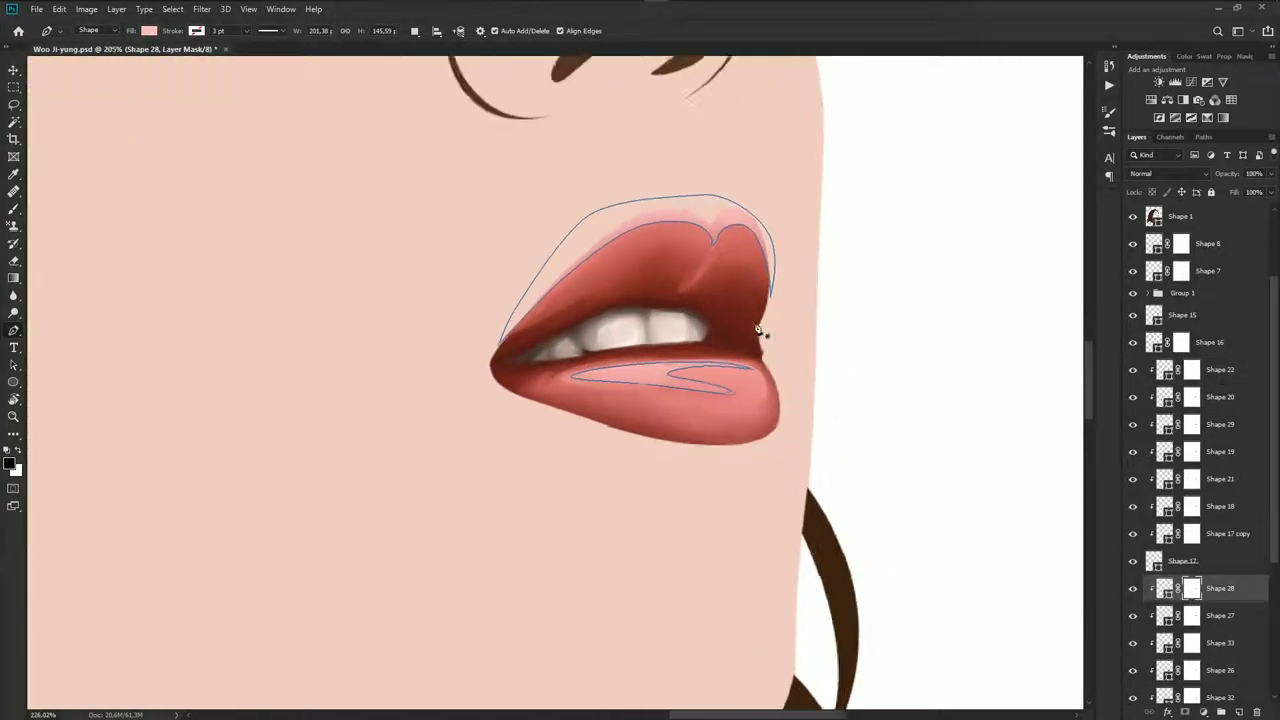
scroll(757, 337, down, 2)
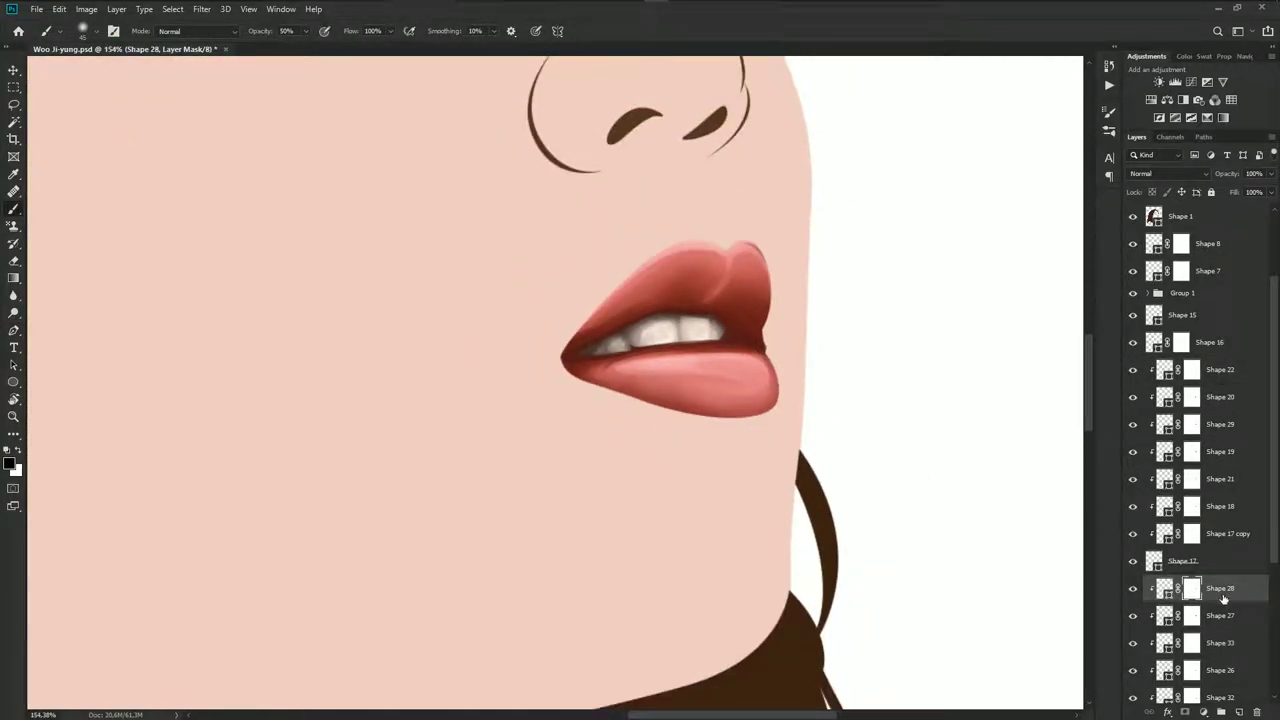
click(1191, 670)
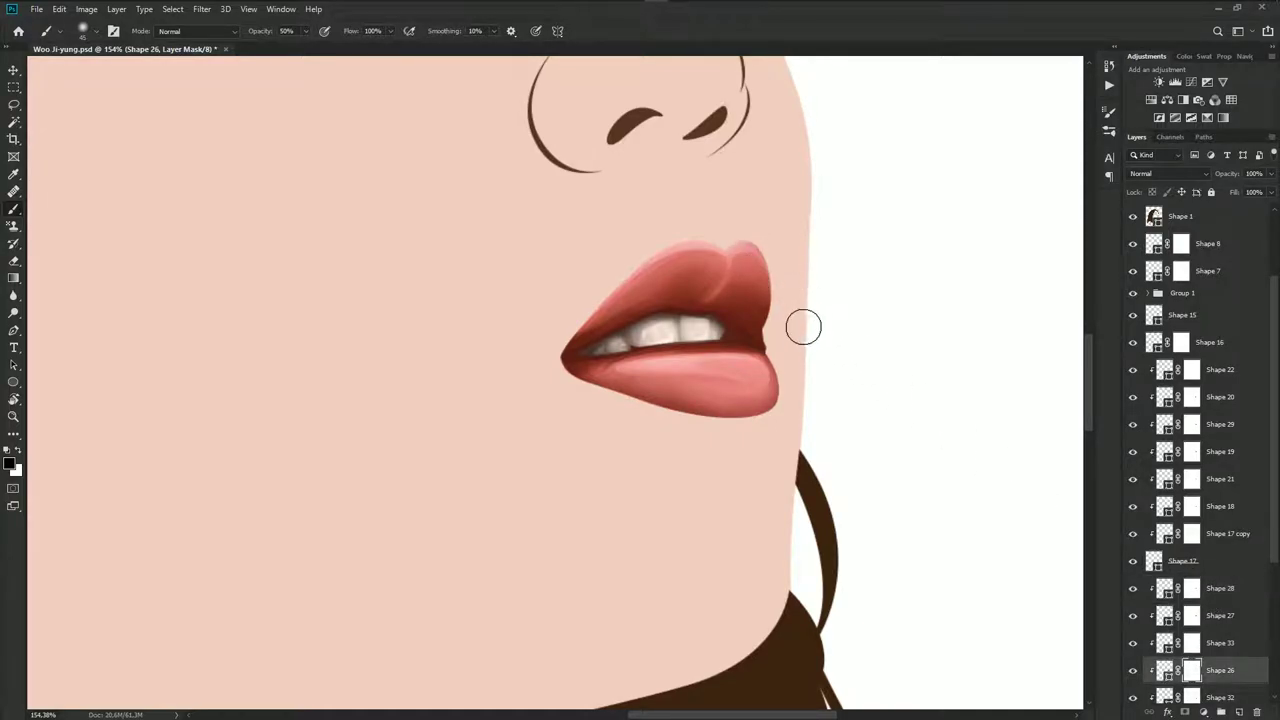
Group the mouth layers from Shape 16 downward into Group 2
scroll(815, 350, down, 2)
scroll(830, 380, down, 2)
scroll(900, 435, down, 2)
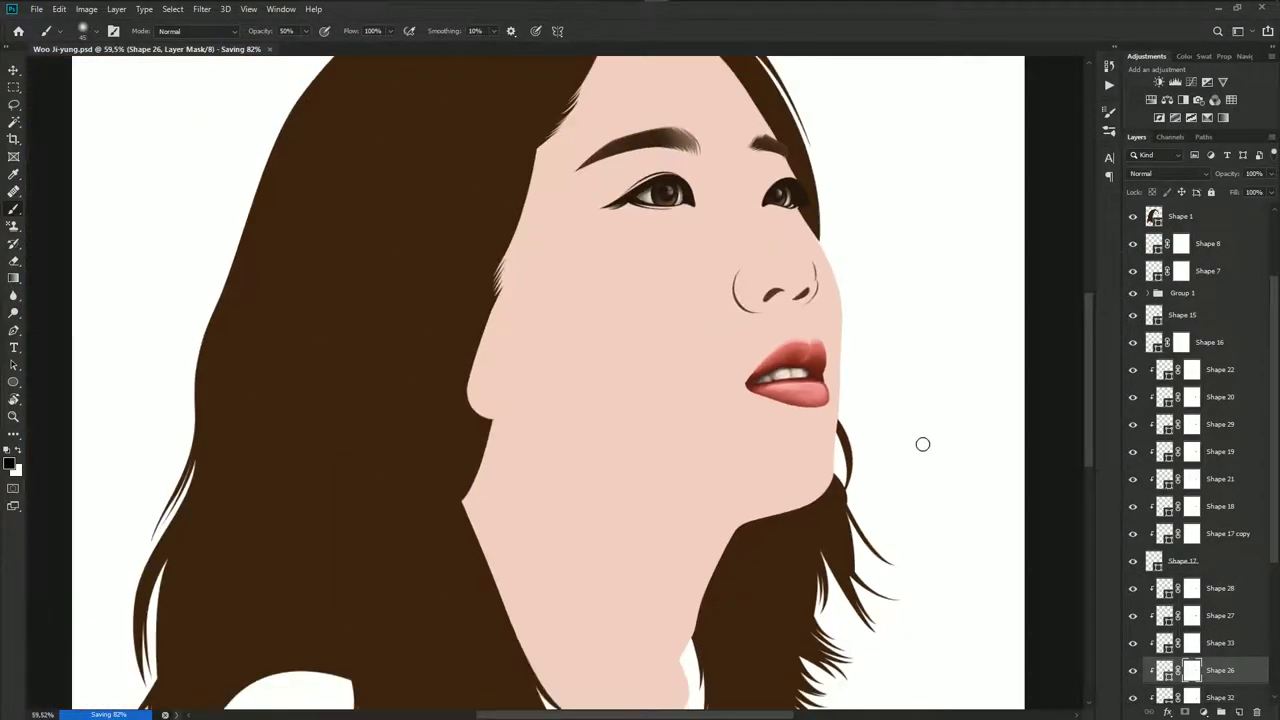
scroll(1190, 643, down, 5)
scroll(1190, 620, up, 4)
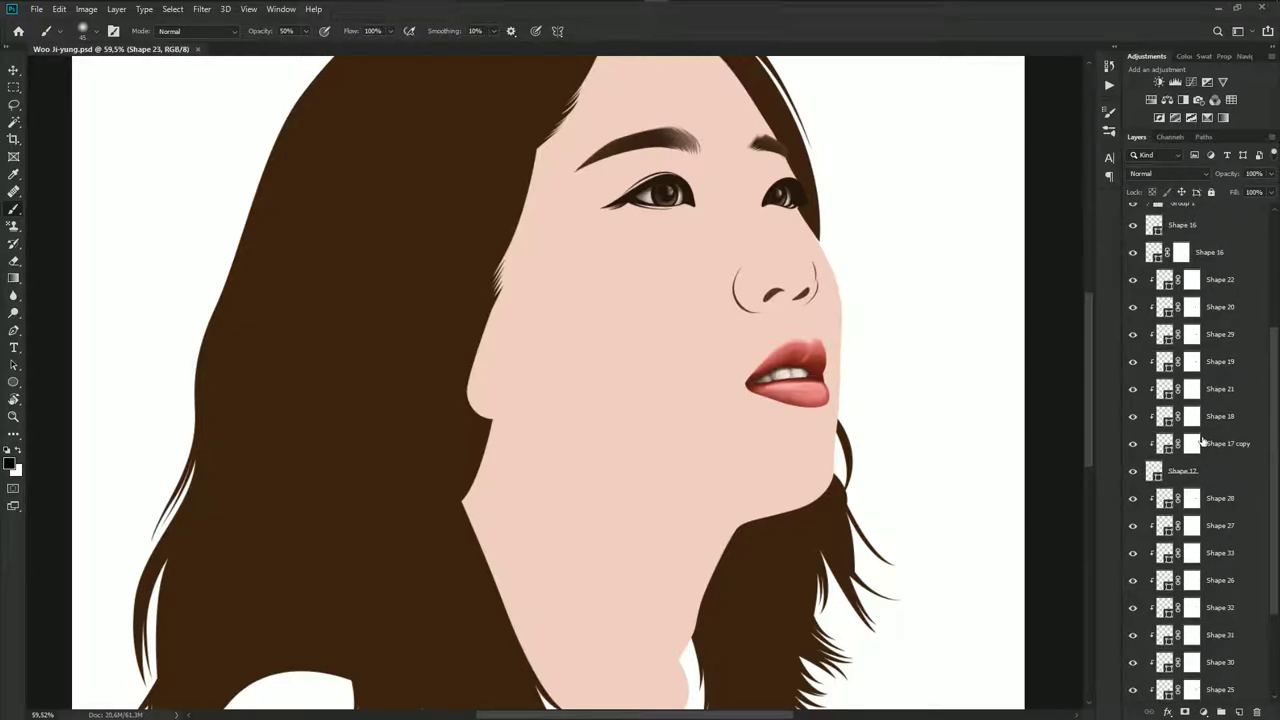
shift+click(1228, 338)
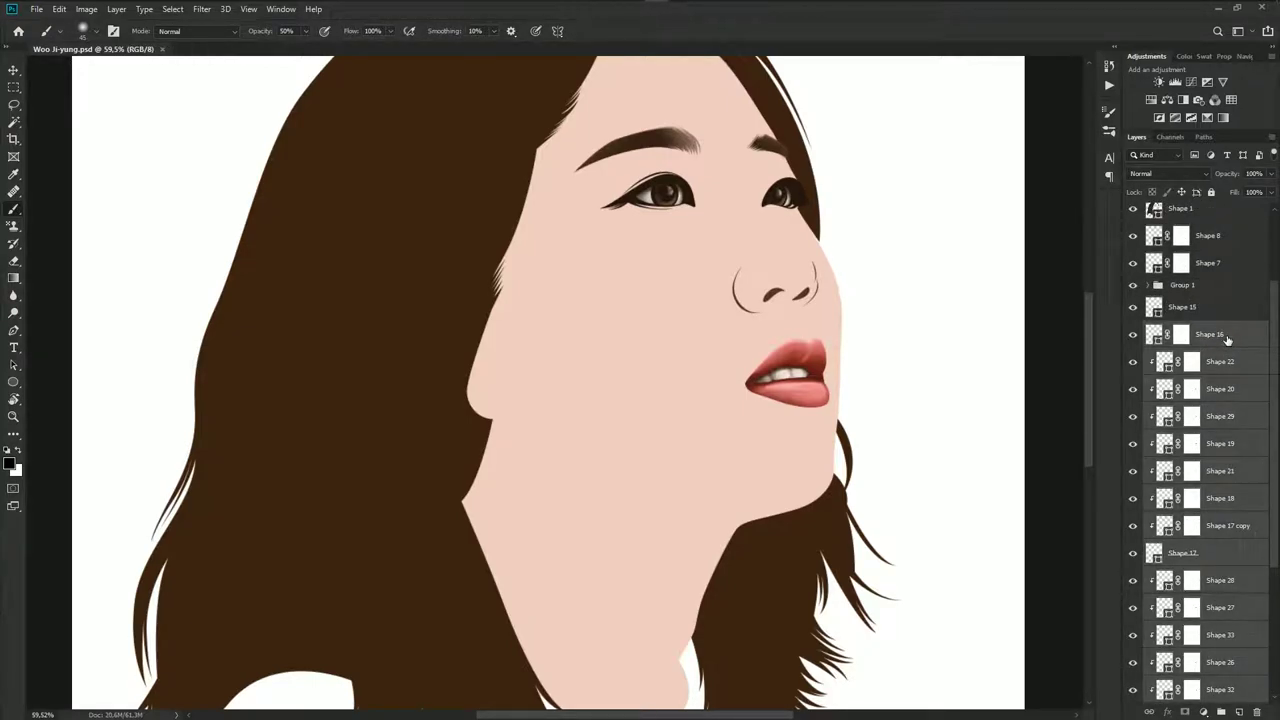
key(ctrl+g)
Duplicate Shape 2, clip the copy to it, and refill it with tan skin tone dca880
click(1231, 473)
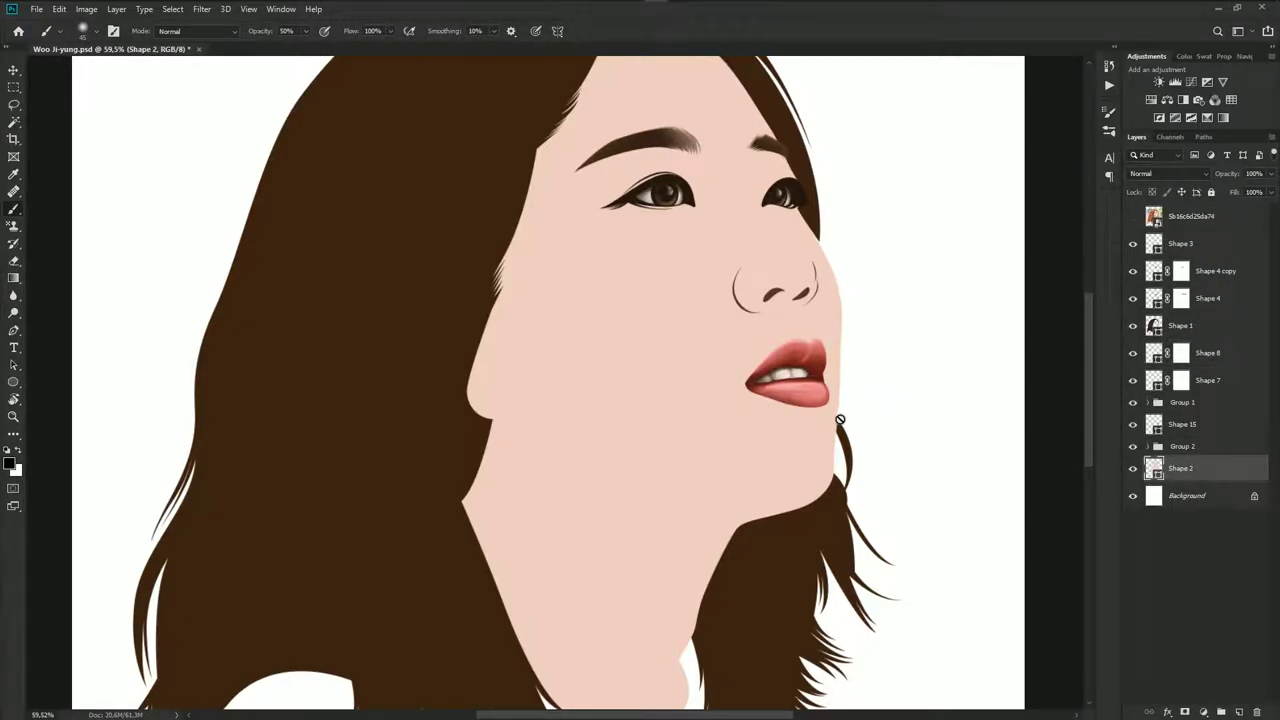
key(p)
scroll(737, 410, down, 2)
scroll(737, 420, up, 1)
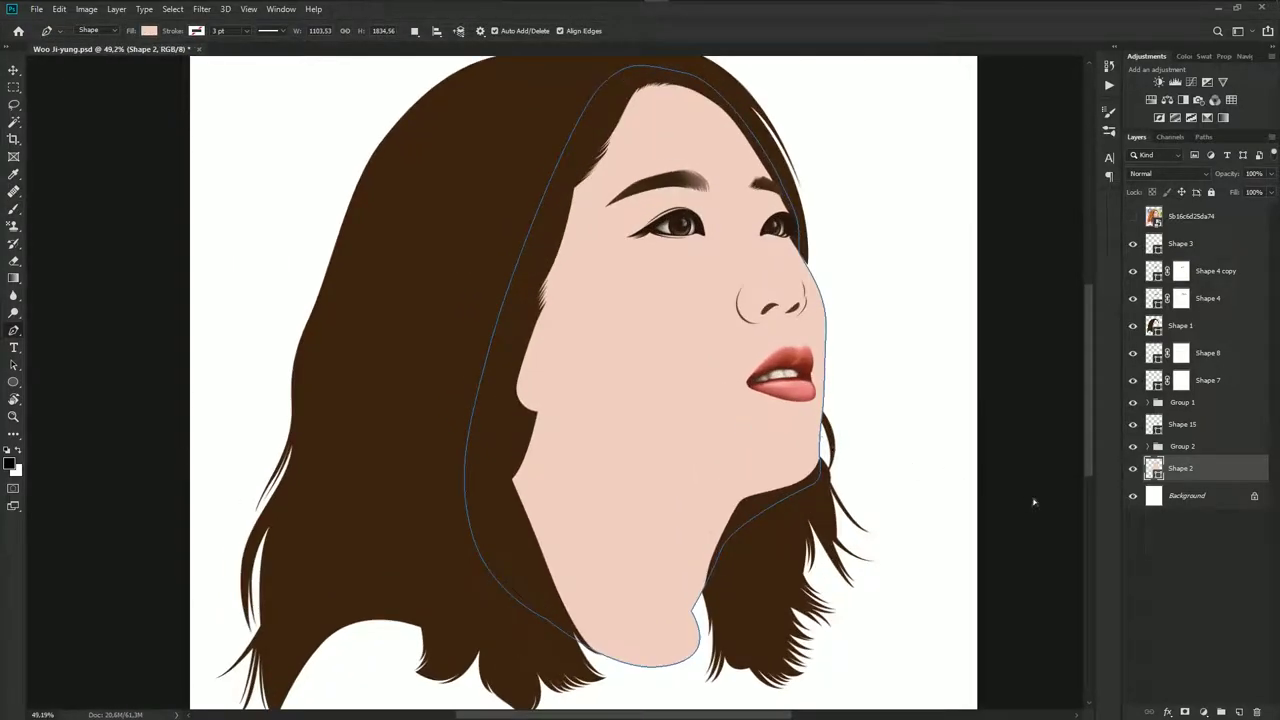
key(ctrl+j)
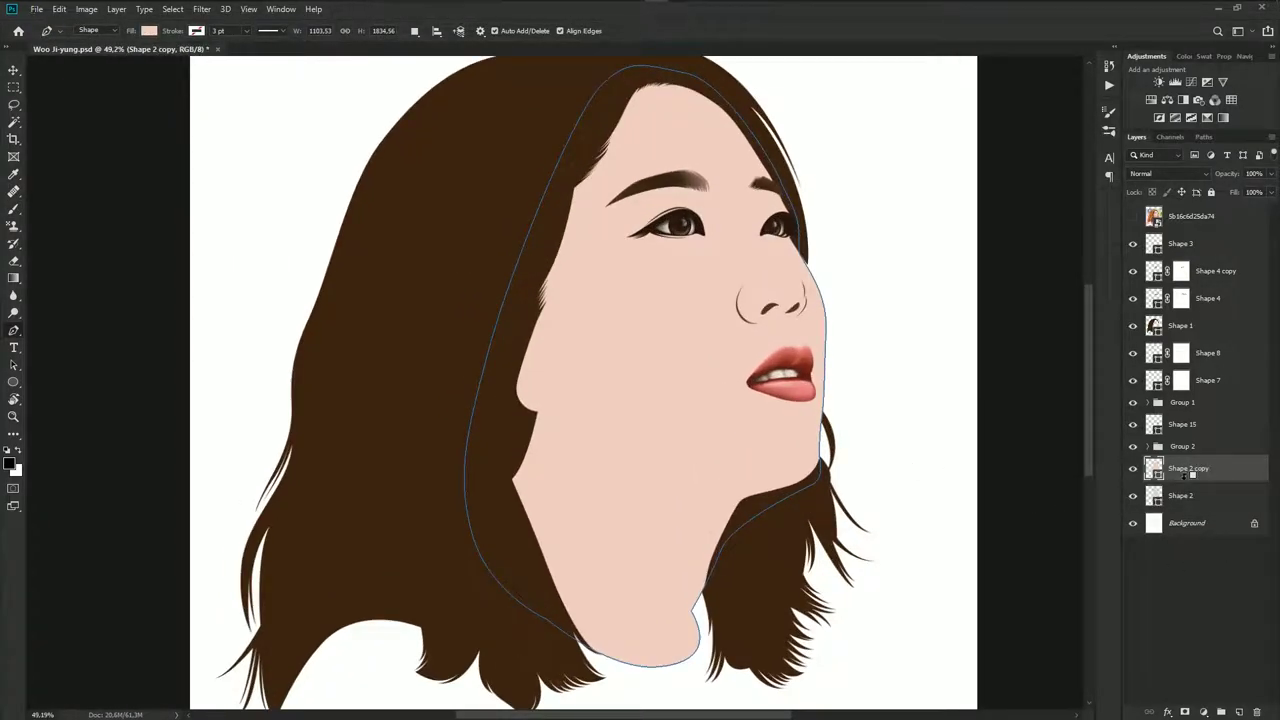
alt+click(1160, 482)
double_click(1163, 468)
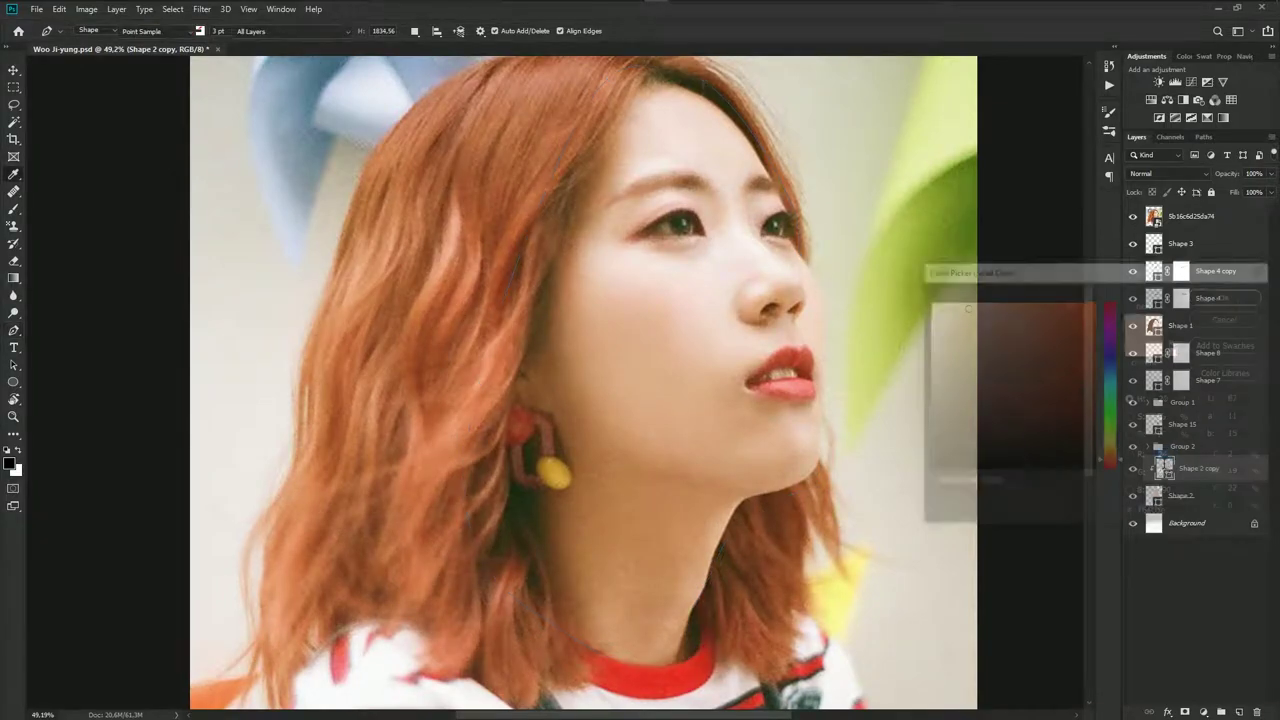
click(711, 432)
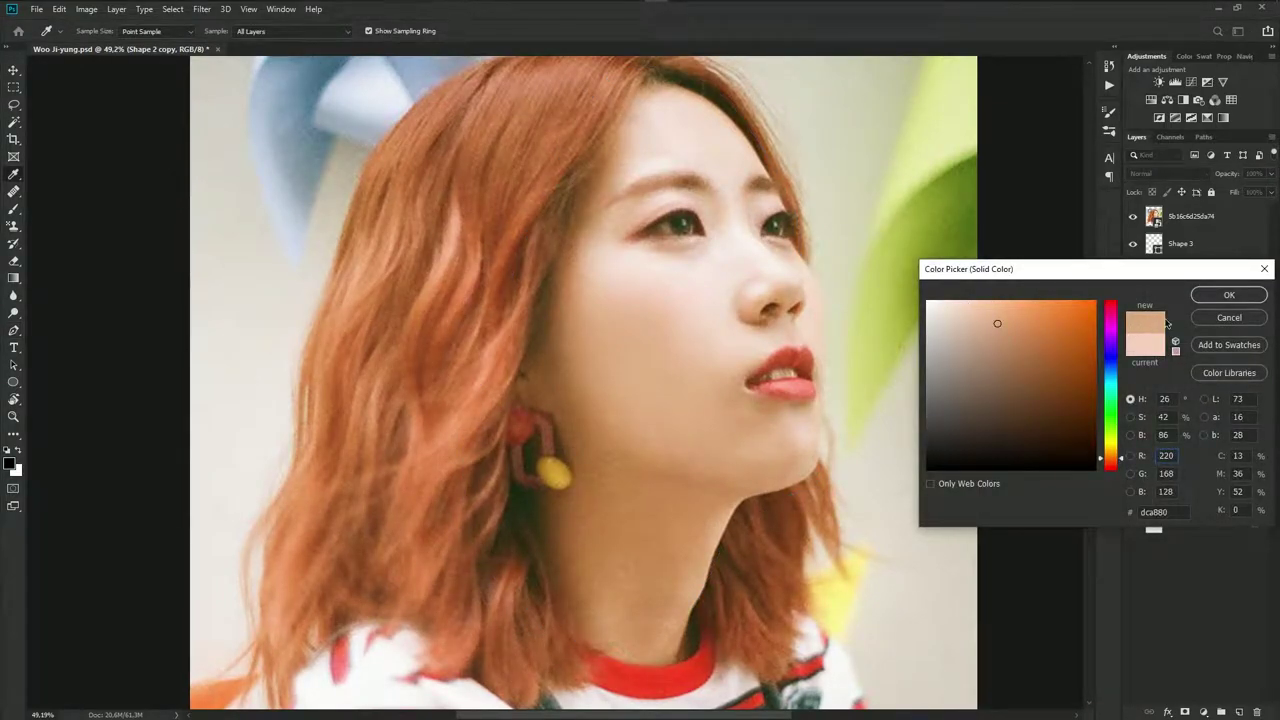
click(1229, 295)
Toggle the reference photo and pan the view to the forehead and eyebrows
click(1133, 216)
scroll(963, 337, up, 2)
scroll(792, 381, up, 2)
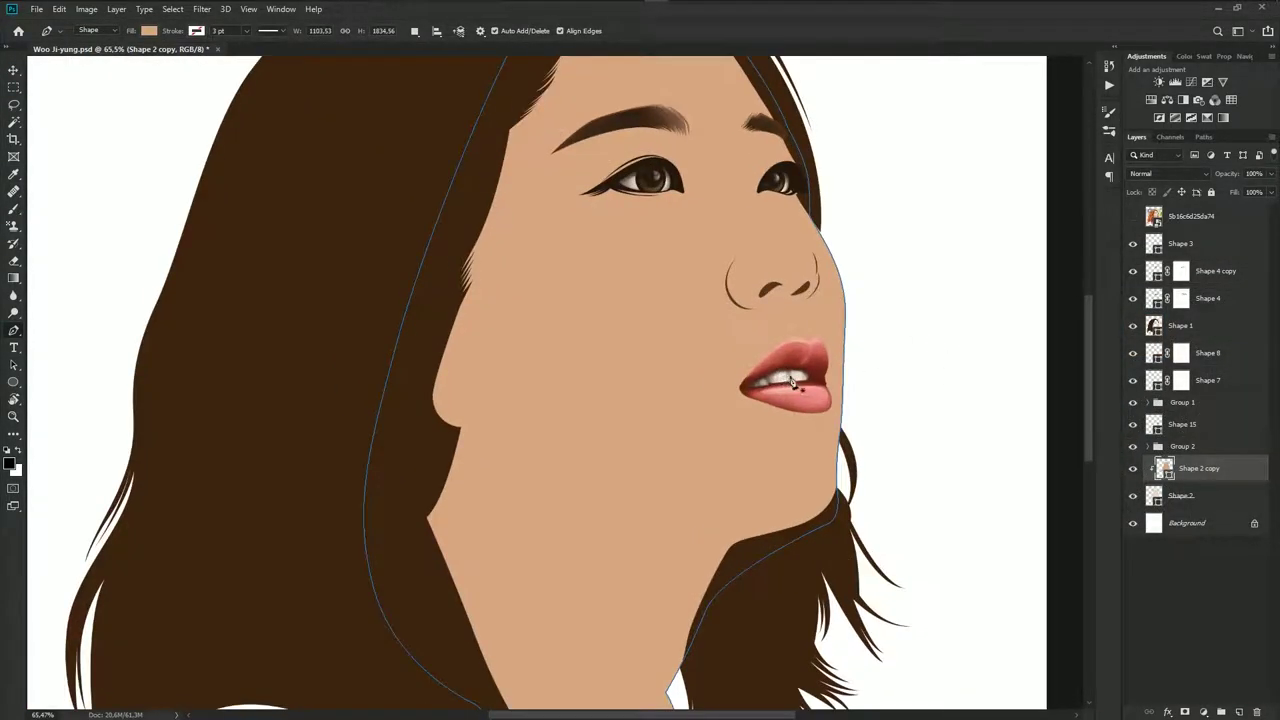
click(1133, 216)
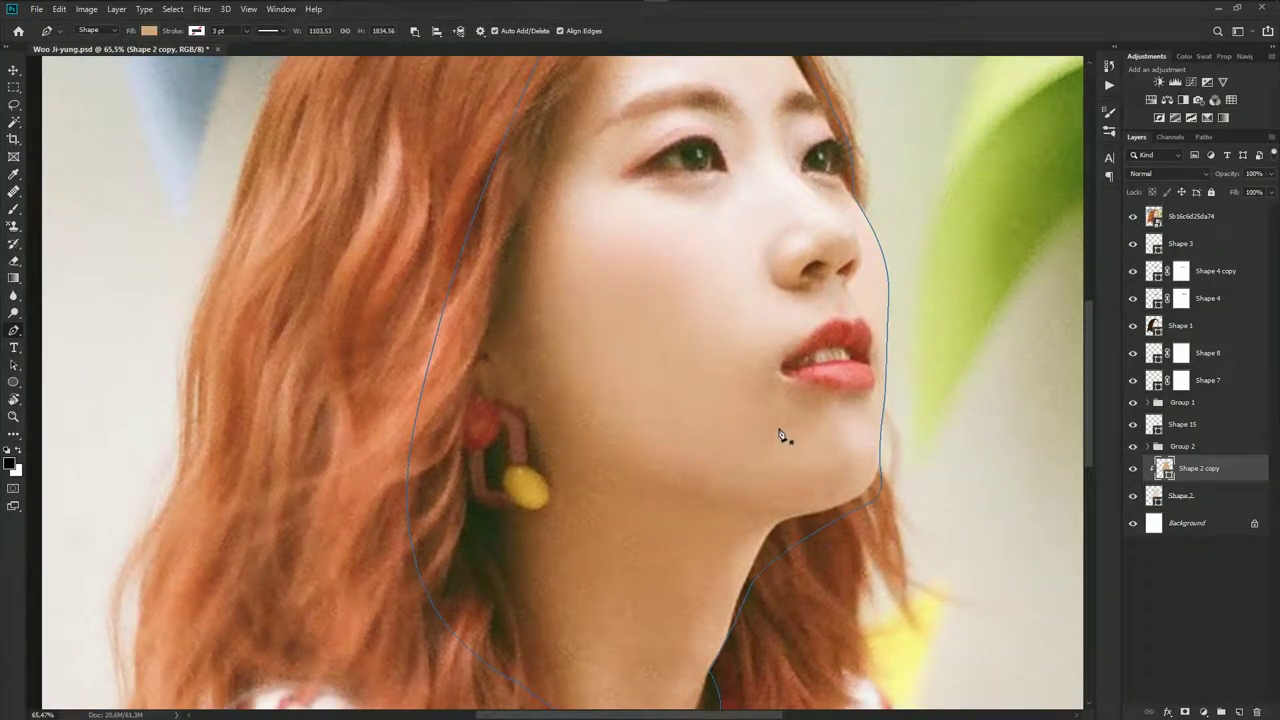
drag(780, 429, 731, 486)
drag(748, 383, 757, 433)
scroll(780, 286, up, 2)
scroll(777, 284, up, 2)
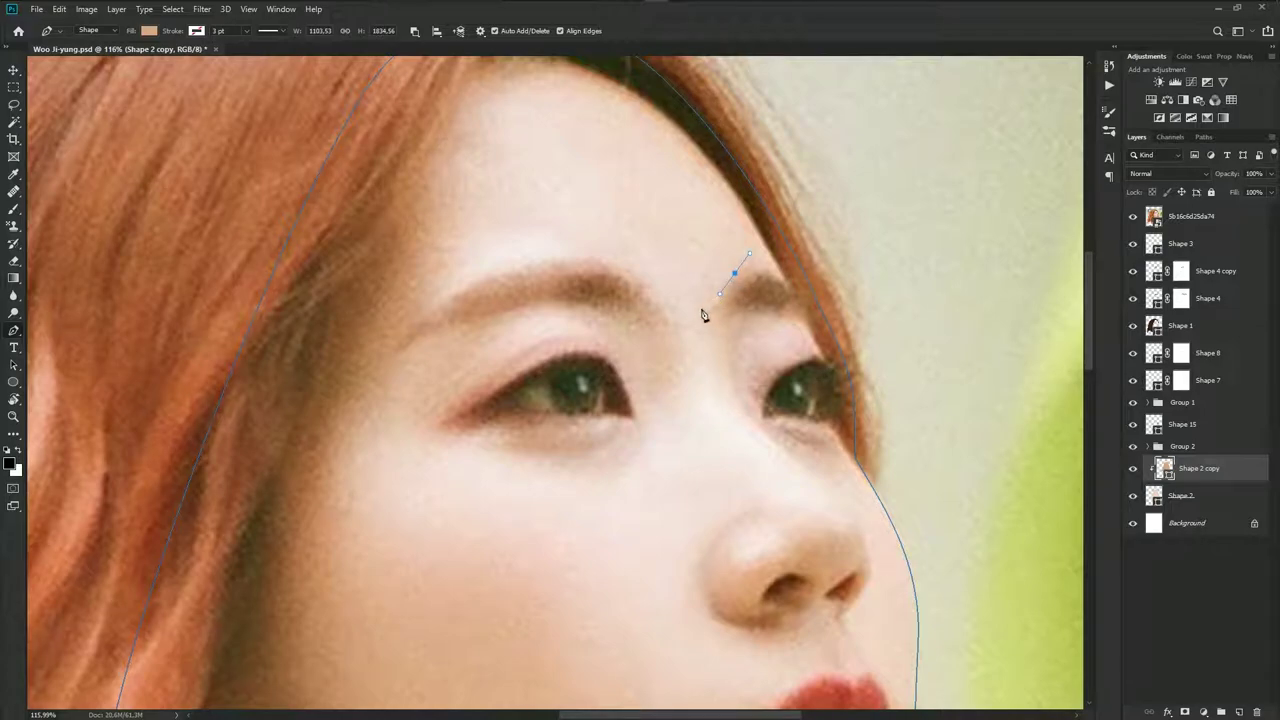
Trace and close the forehead highlight outline along the brows and across the forehead
drag(643, 285, 592, 256)
drag(447, 288, 398, 320)
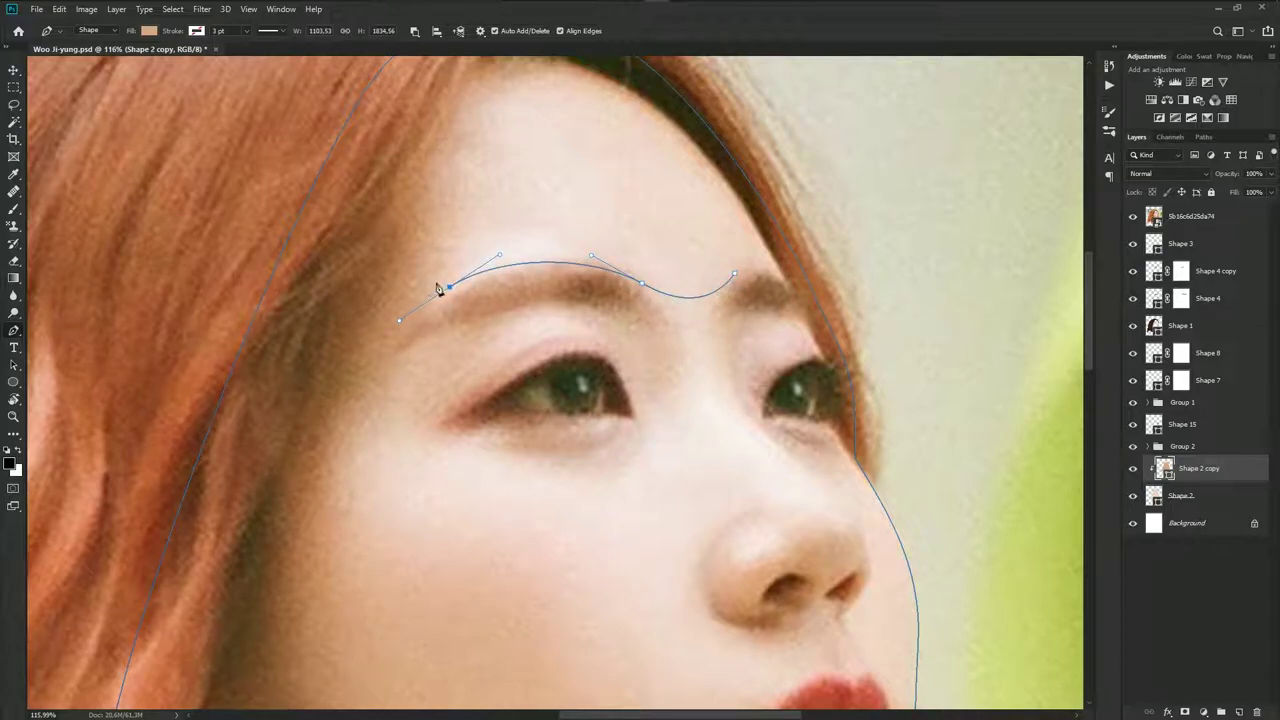
mouse_move(463, 238)
mouse_down()
mouse_move(473, 290)
mouse_move(588, 284)
mouse_up()
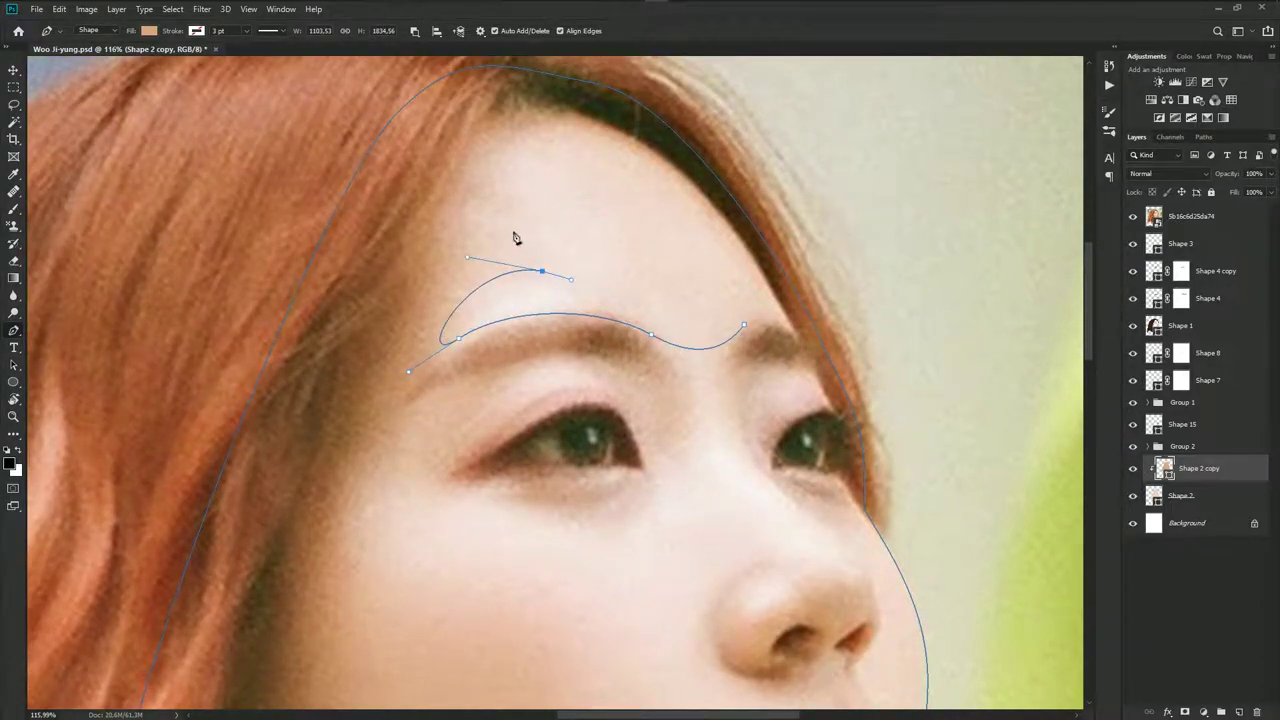
drag(501, 178, 521, 136)
drag(690, 197, 762, 263)
click(768, 315)
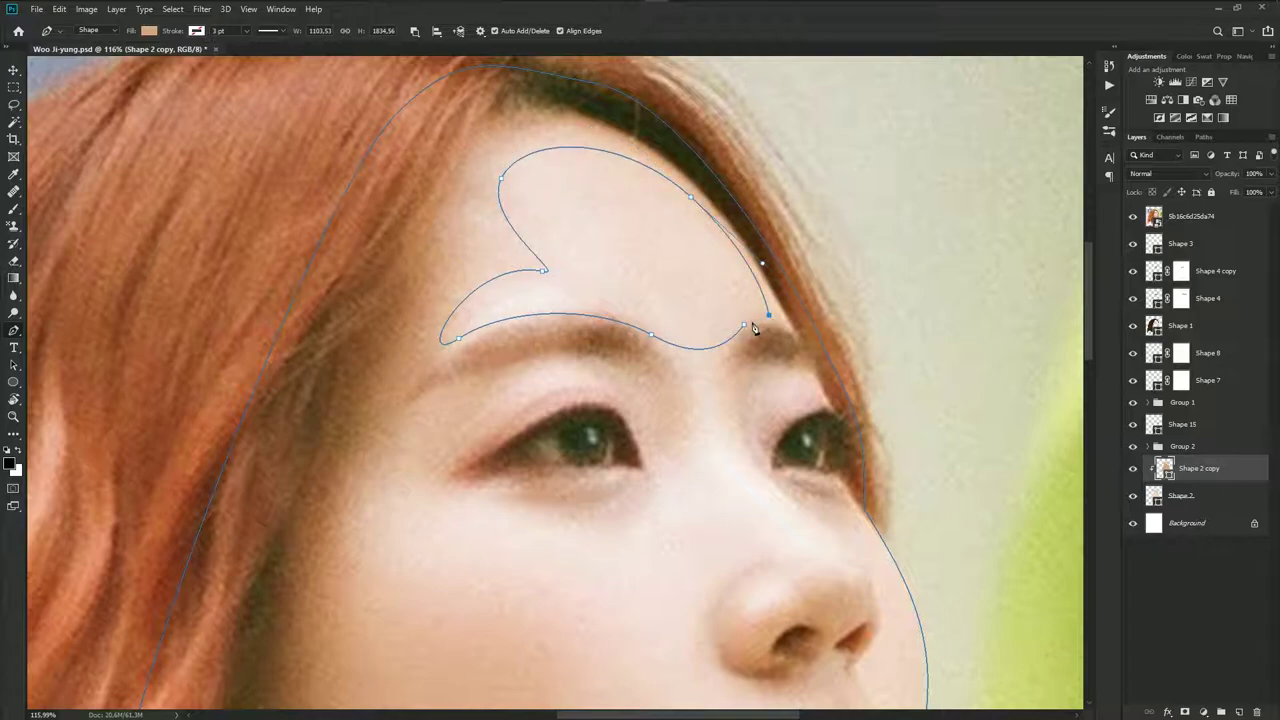
click(745, 333)
Begin the nose highlight outline between the eyes and run it around the nose tip
scroll(829, 357, down, 1)
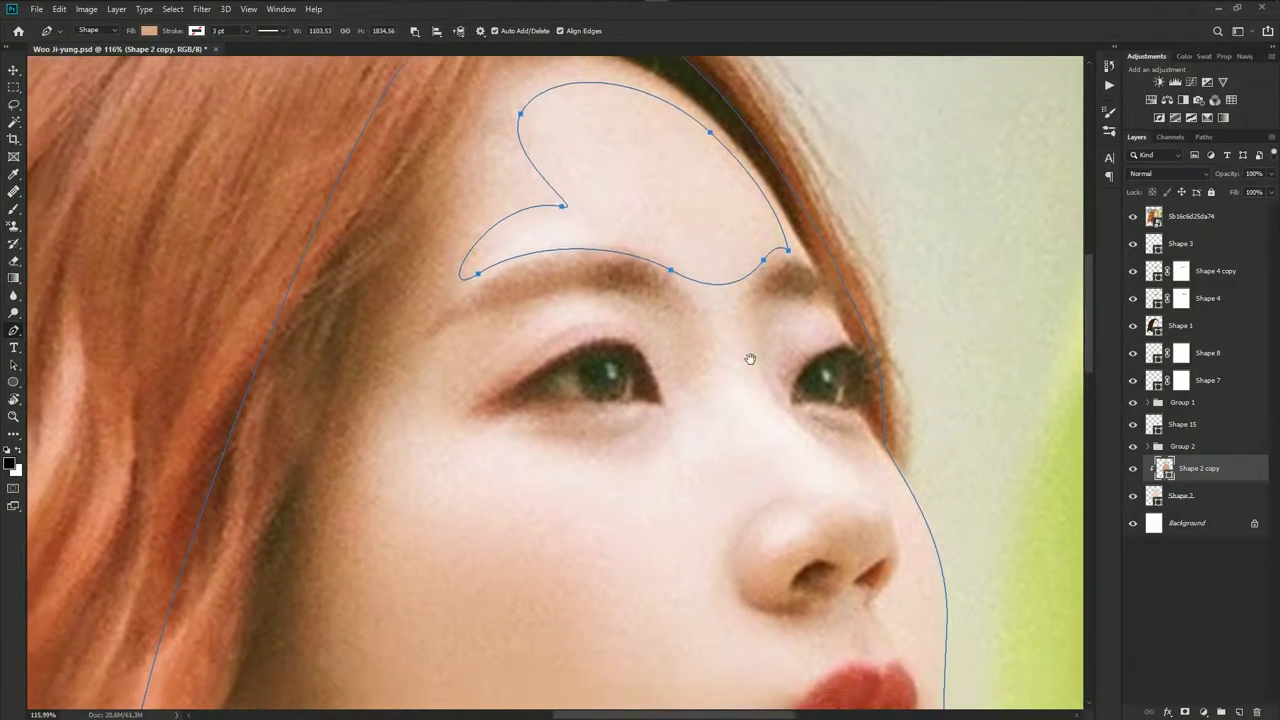
scroll(626, 223, down, 1)
scroll(671, 234, up, 1)
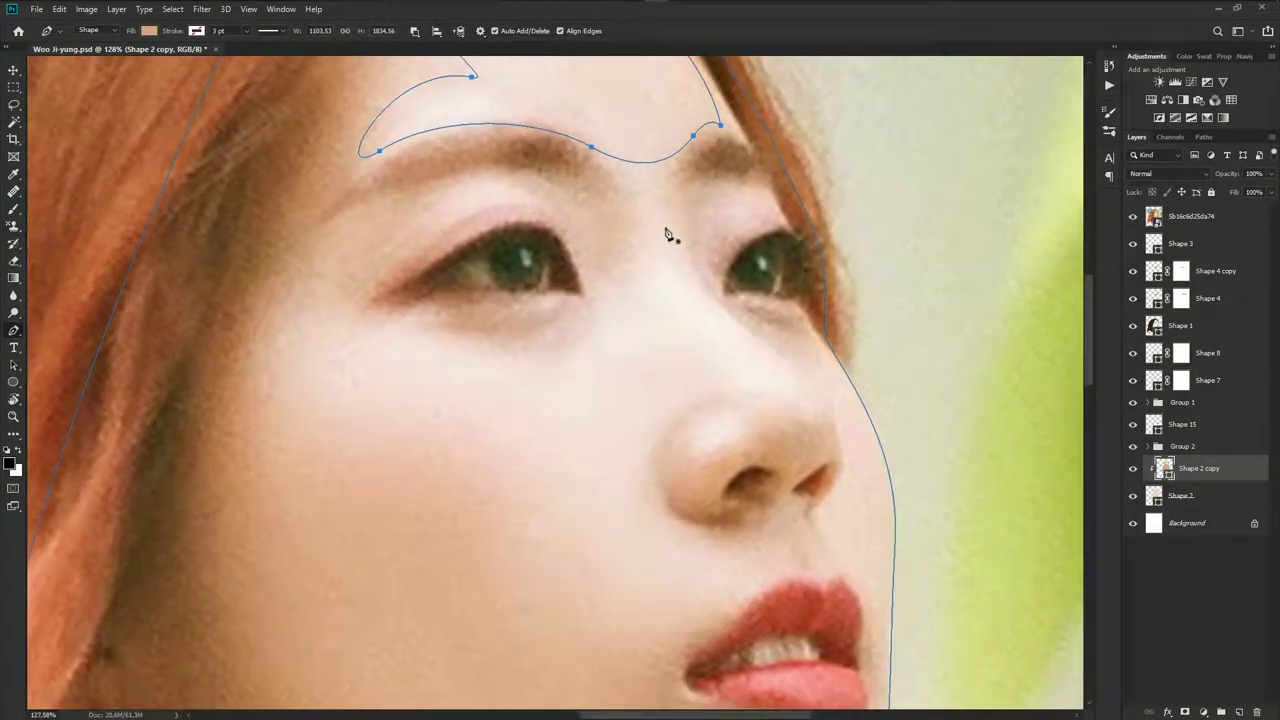
scroll(680, 250, down, 1)
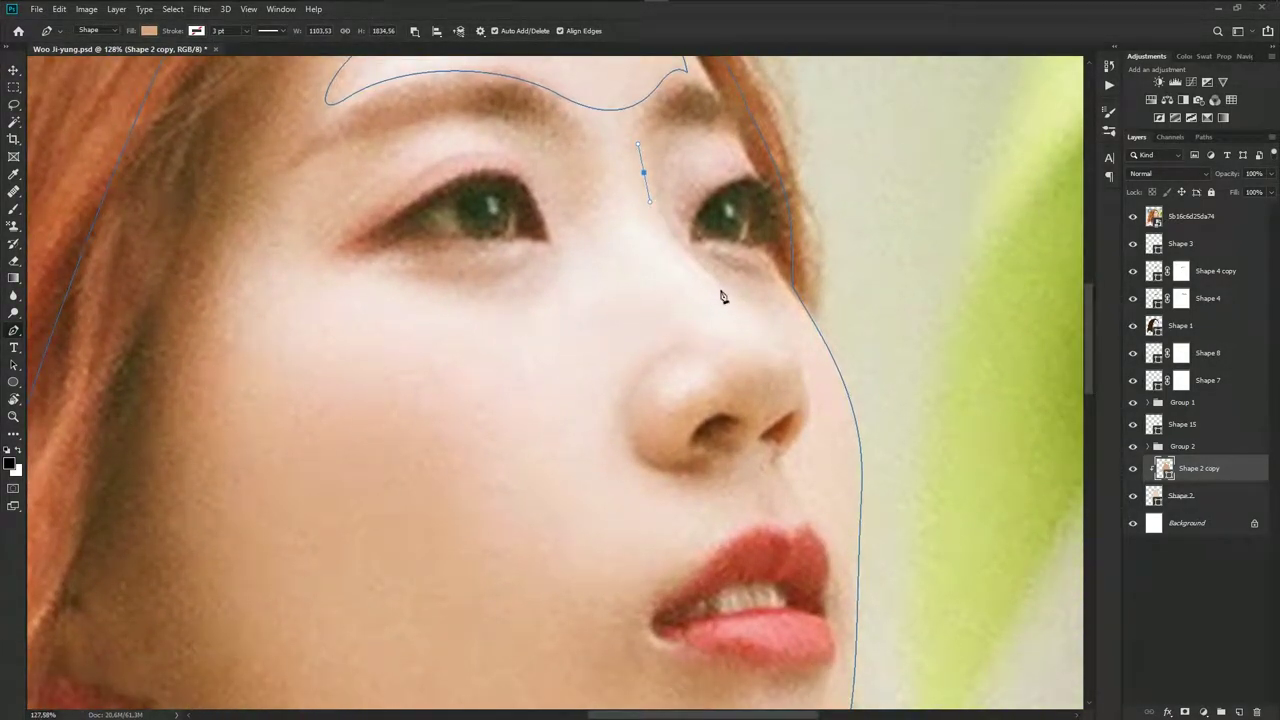
mouse_move(729, 297)
mouse_down()
mouse_move(809, 368)
mouse_move(730, 357)
mouse_up()
click(731, 377)
drag(665, 337, 617, 337)
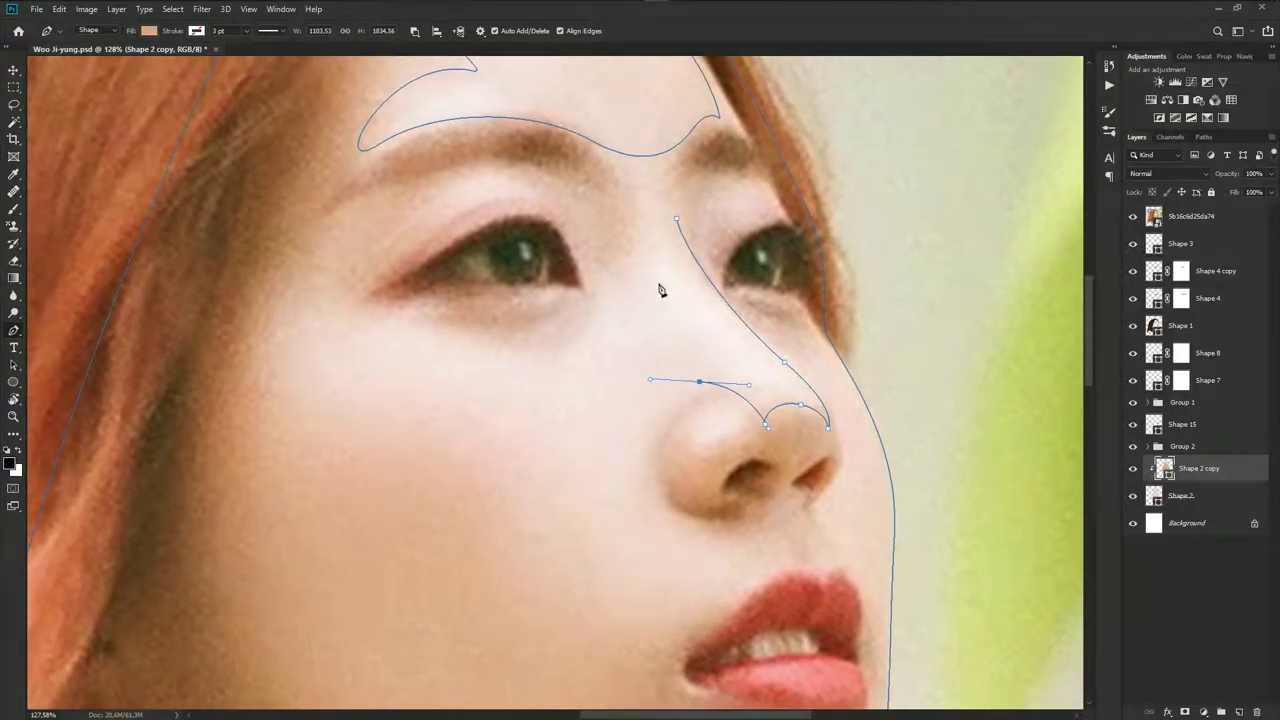
Finish the nose outline back up the bridge, undoing a misplaced point, and close it
scroll(678, 370, down, 2)
drag(686, 411, 679, 354)
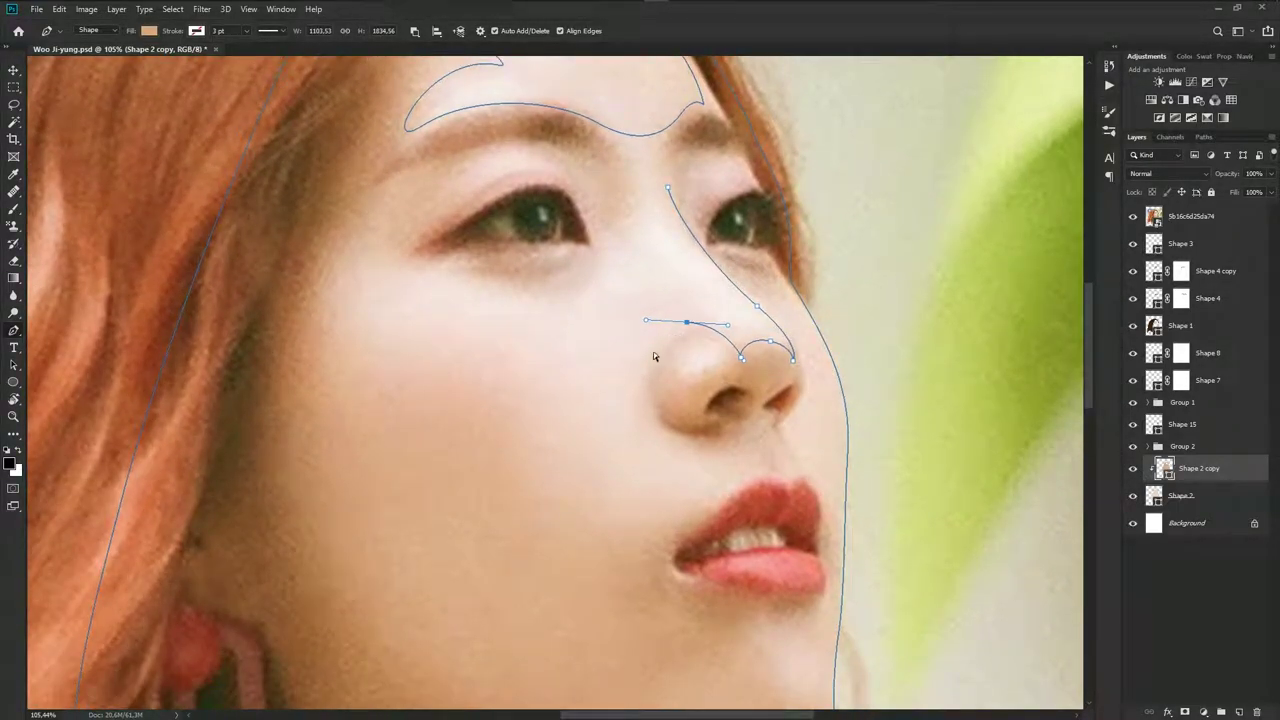
scroll(640, 417, down, 1)
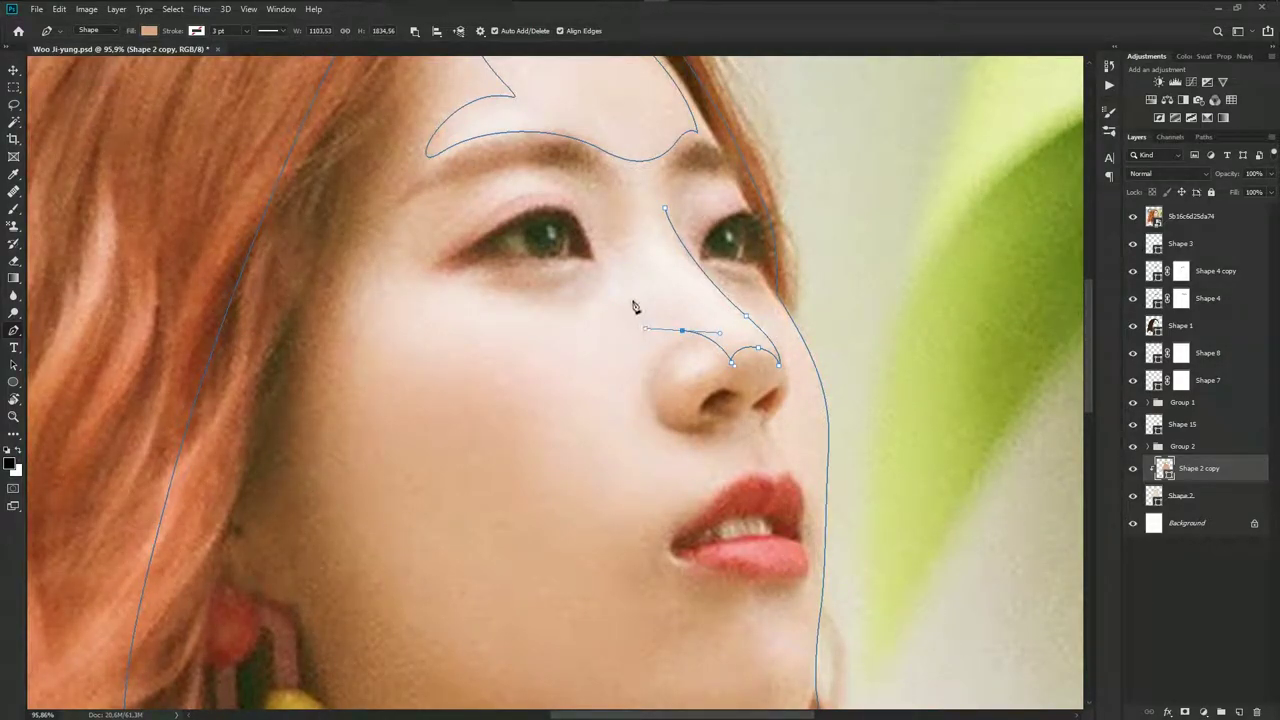
drag(636, 270, 656, 269)
key(ctrl+z)
key(ctrl+z)
drag(639, 216, 643, 205)
click(665, 210)
Start a cheek outline beneath the left eye
scroll(620, 272, up, 2)
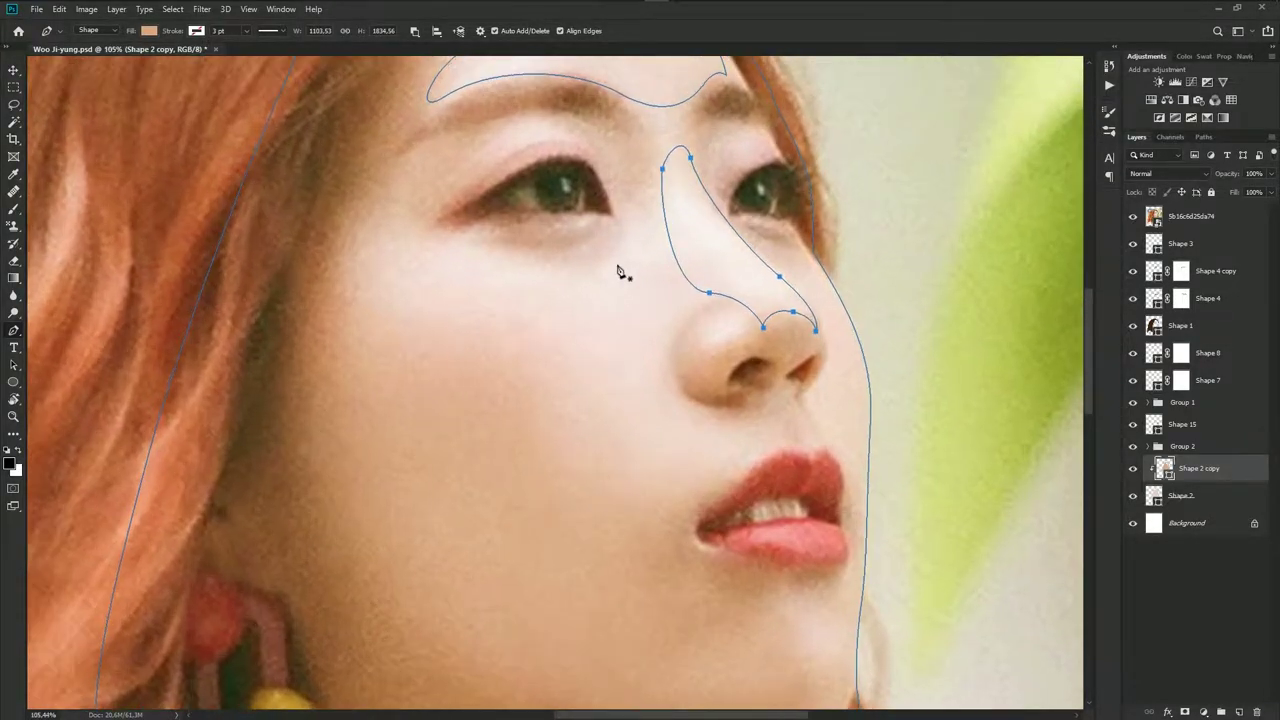
drag(470, 247, 412, 230)
scroll(389, 251, down, 2)
Curve the cheek outline down the face toward the chin
scroll(383, 255, down, 1)
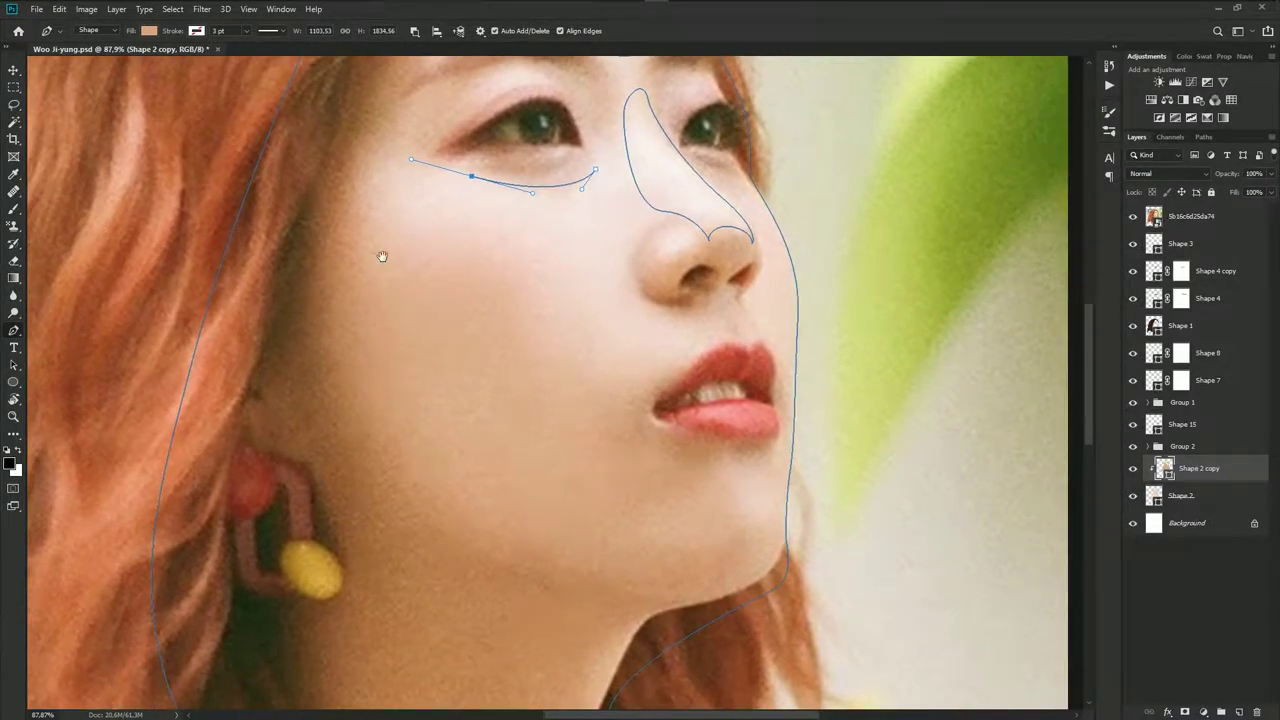
drag(367, 342, 435, 485)
scroll(464, 404, down, 2)
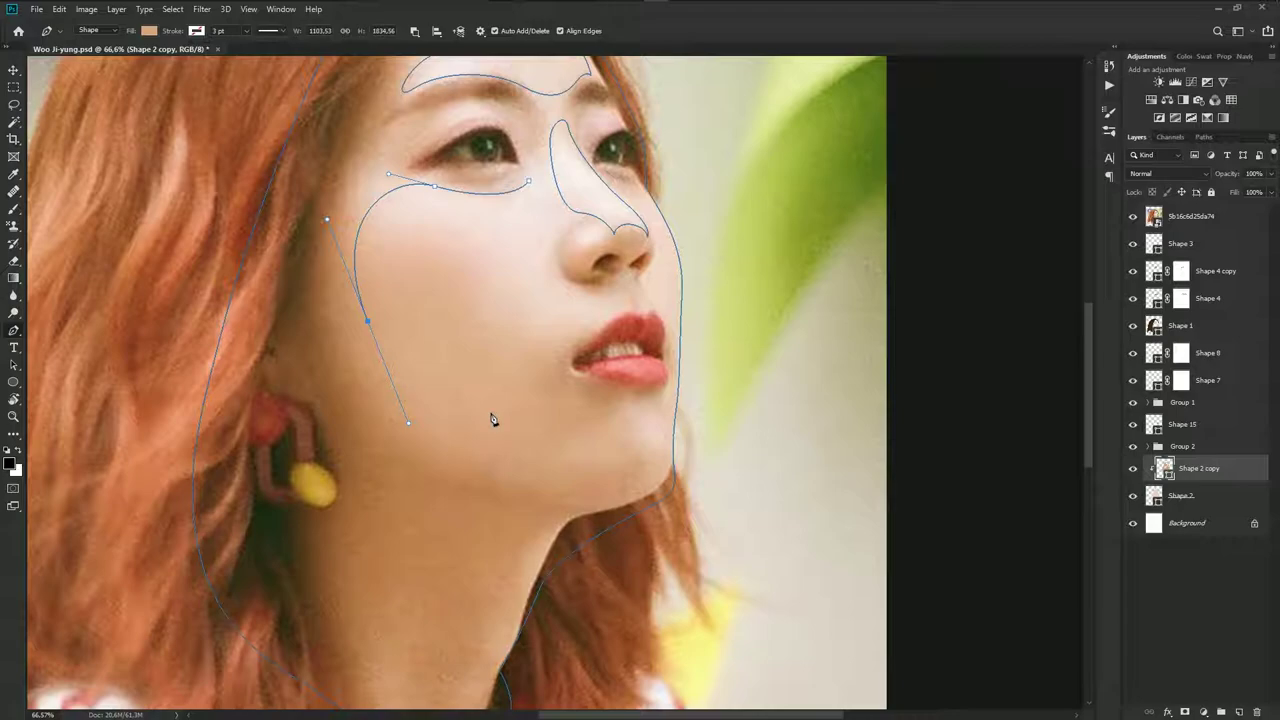
drag(367, 321, 387, 372)
drag(428, 473, 449, 480)
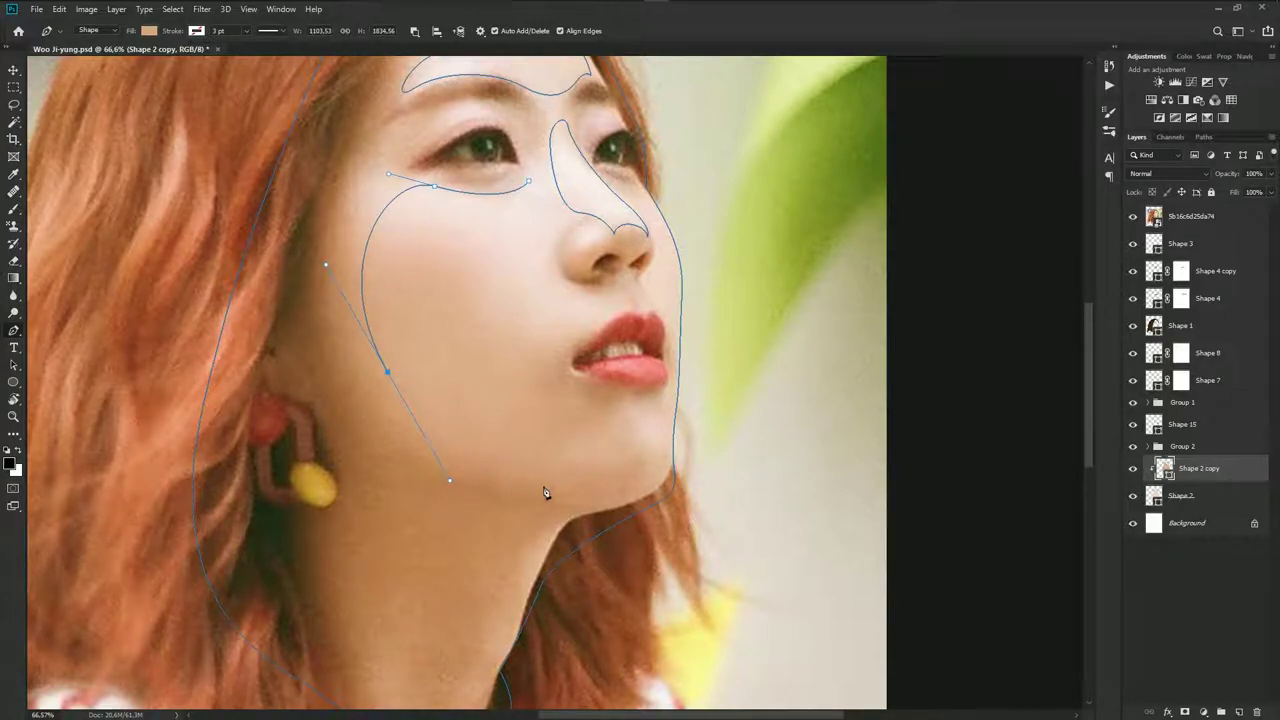
click(649, 467)
Carry the outline around the chin and back up toward the lips
scroll(649, 467, up, 2)
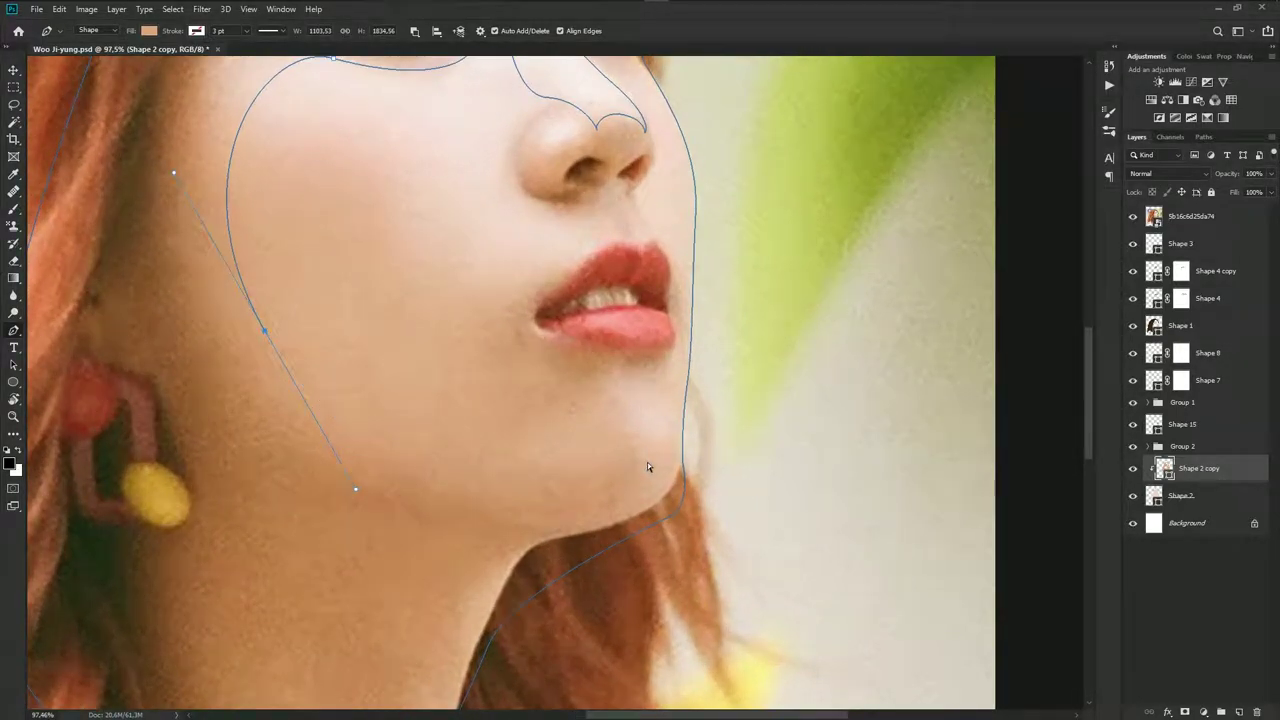
drag(648, 456, 696, 424)
mouse_move(621, 373)
mouse_down()
mouse_move(577, 379)
mouse_move(677, 424)
mouse_move(634, 399)
mouse_up()
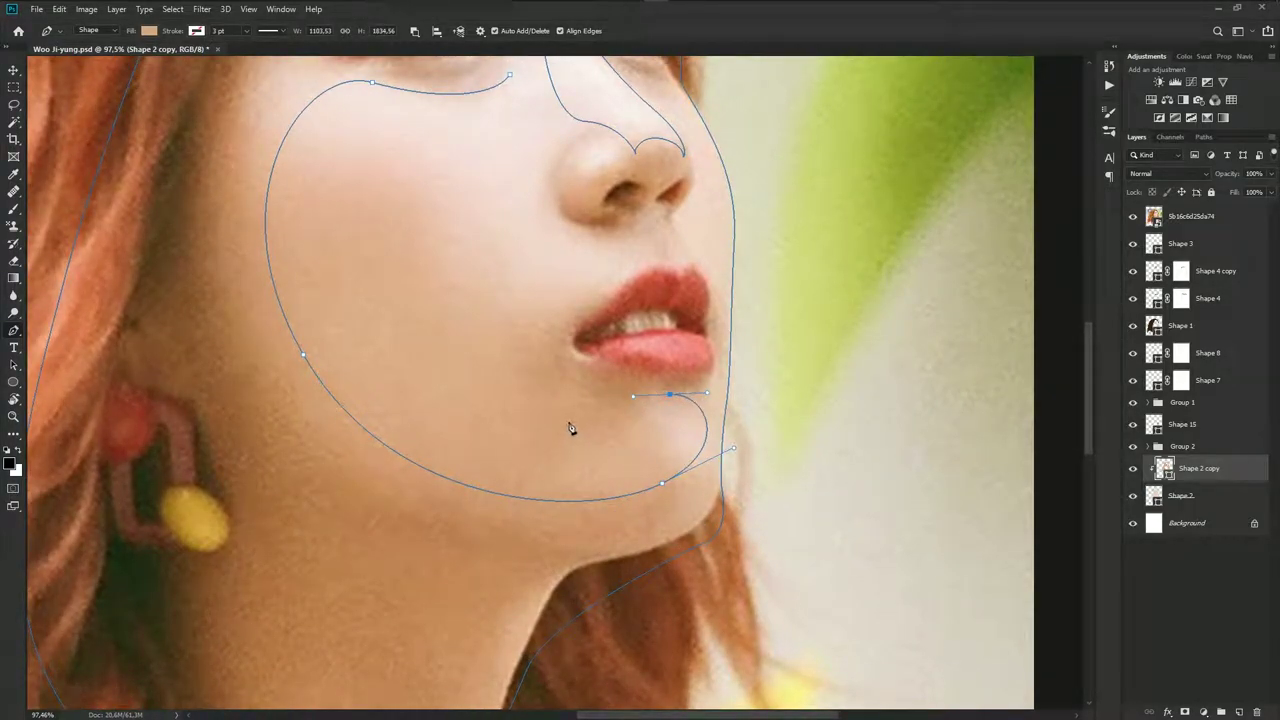
drag(538, 411, 463, 380)
mouse_move(539, 331)
mouse_down()
mouse_move(549, 351)
mouse_move(687, 317)
mouse_move(684, 284)
mouse_move(566, 320)
mouse_up()
scroll(700, 295, up, 2)
scroll(611, 331, up, 1)
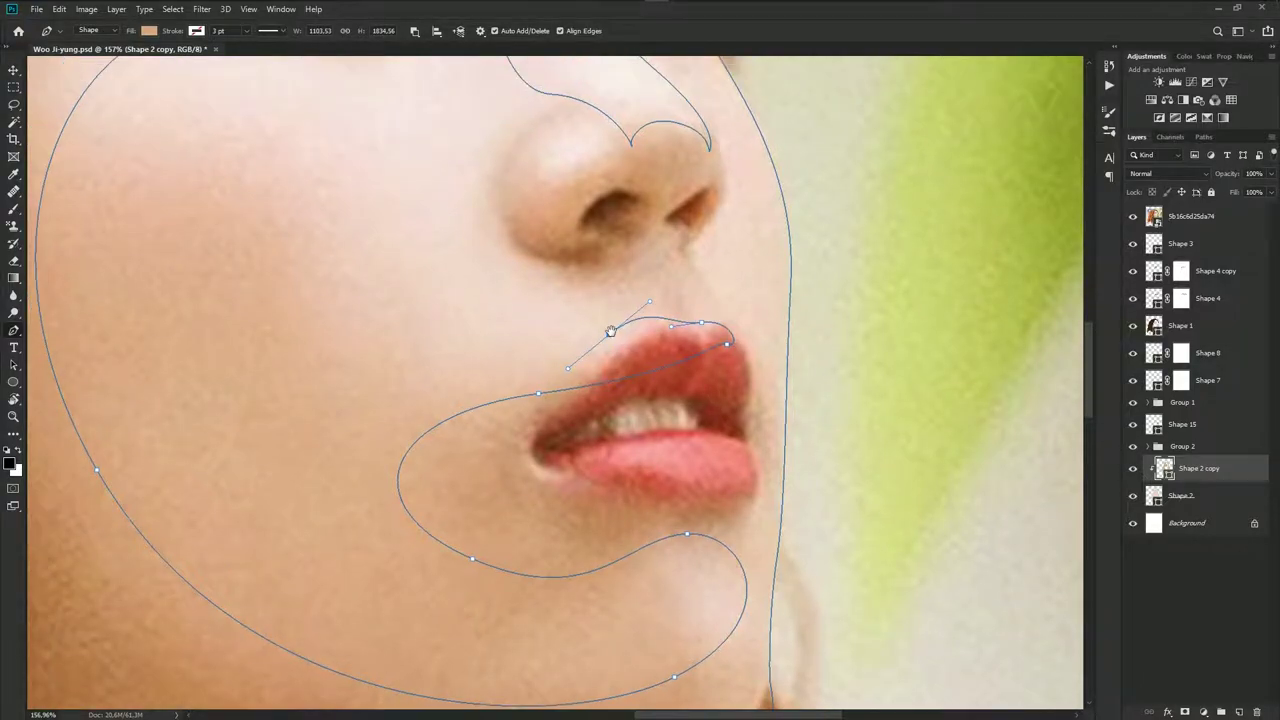
scroll(560, 310, down, 2)
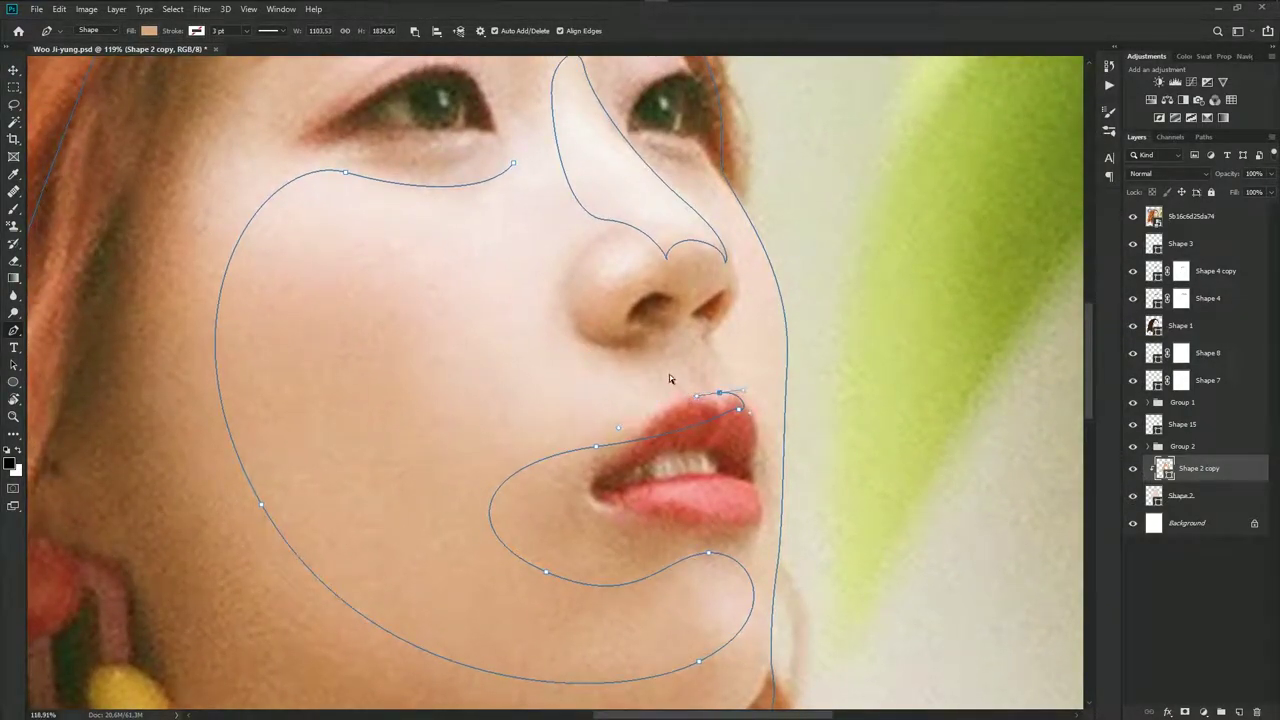
Extend the outline from the lip beside the nostril, undoing stray and closing segments
drag(647, 350, 642, 328)
drag(567, 305, 579, 331)
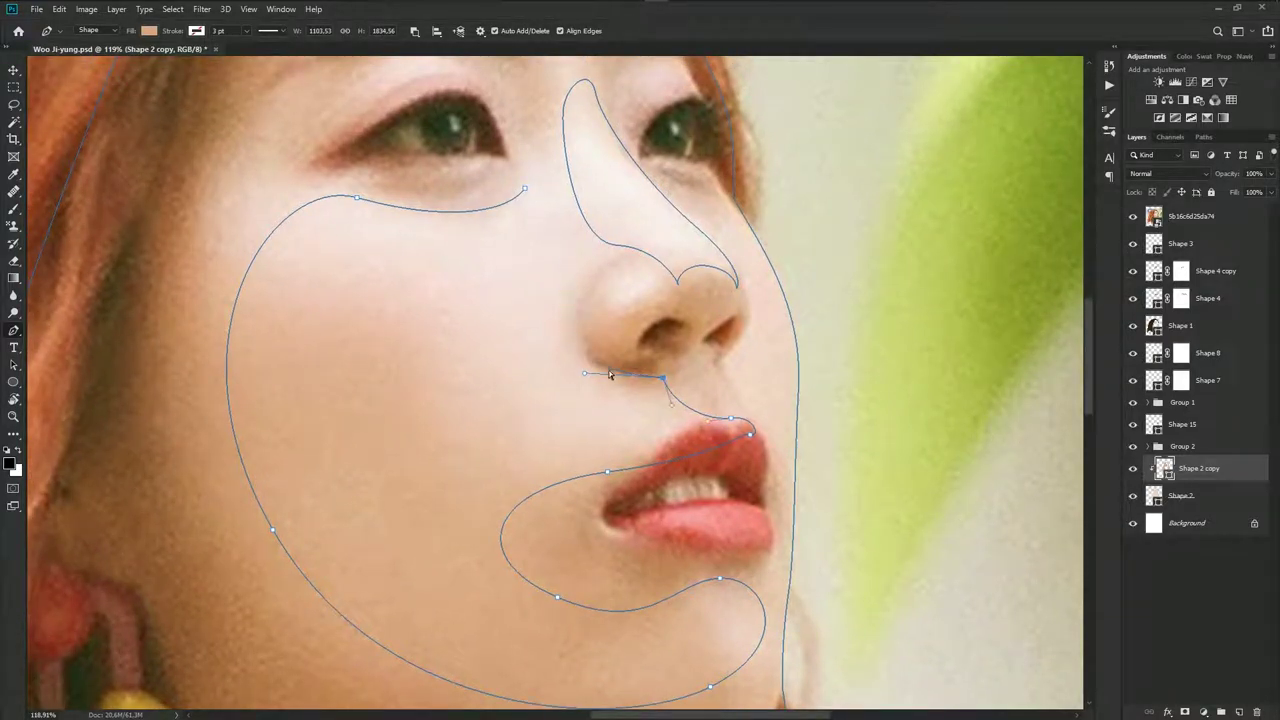
key(ctrl+z)
drag(651, 377, 626, 338)
drag(574, 276, 586, 222)
click(524, 189)
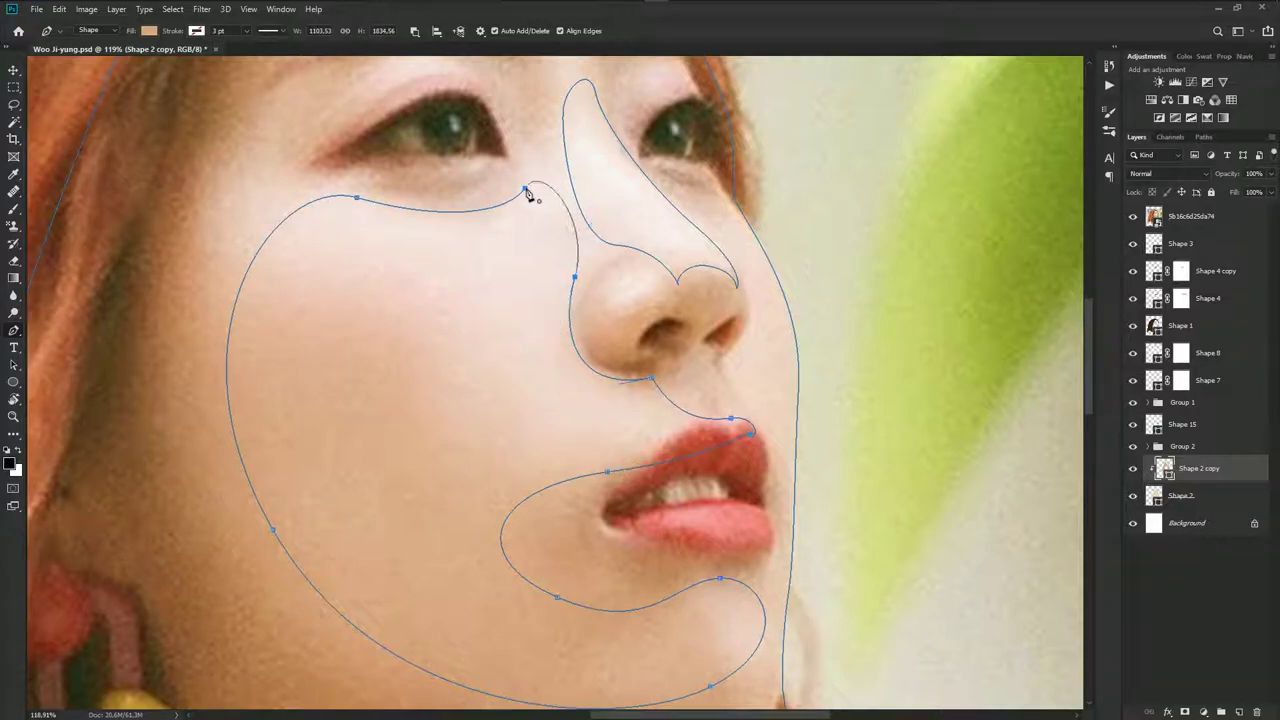
drag(568, 178, 569, 305)
key(ctrl+z)
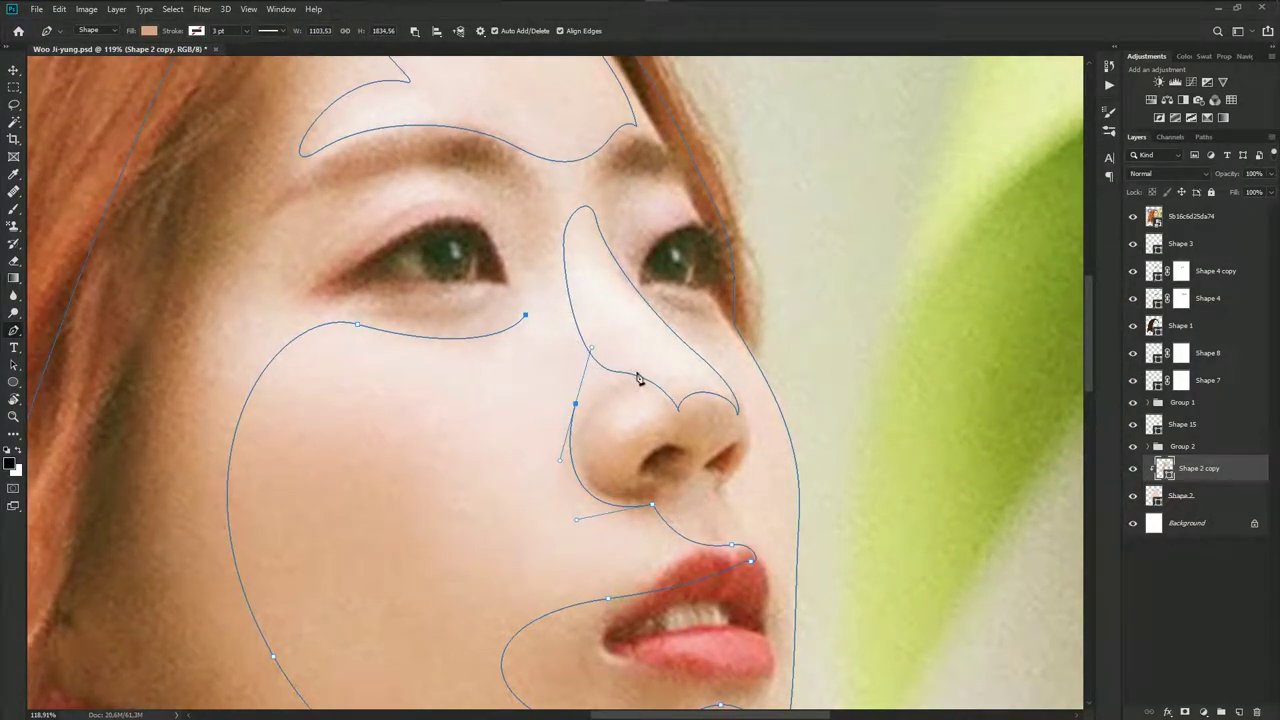
Run the outline from the nostril up the nose side to the inner eye corner
click(659, 385)
drag(588, 291, 576, 262)
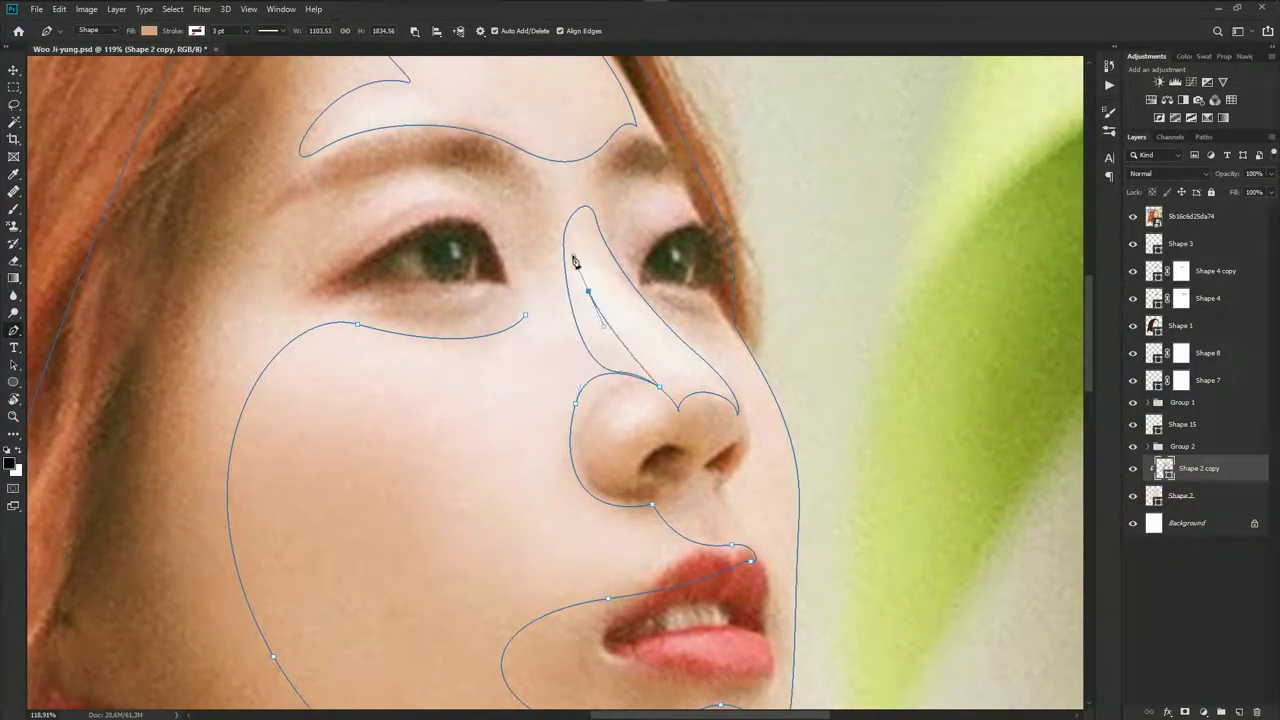
drag(576, 215, 585, 212)
click(527, 315)
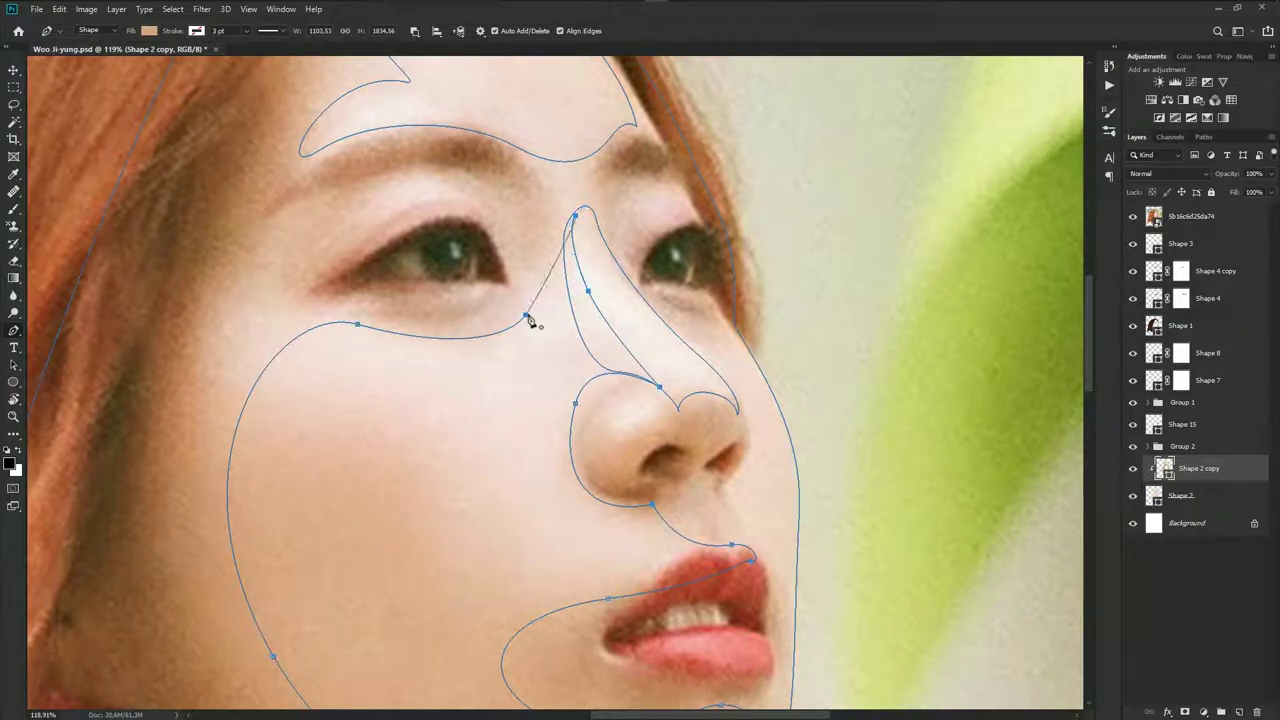
drag(552, 268, 548, 320)
drag(529, 272, 536, 278)
Trace and close a shape over the left eyelid
scroll(614, 323, up, 2)
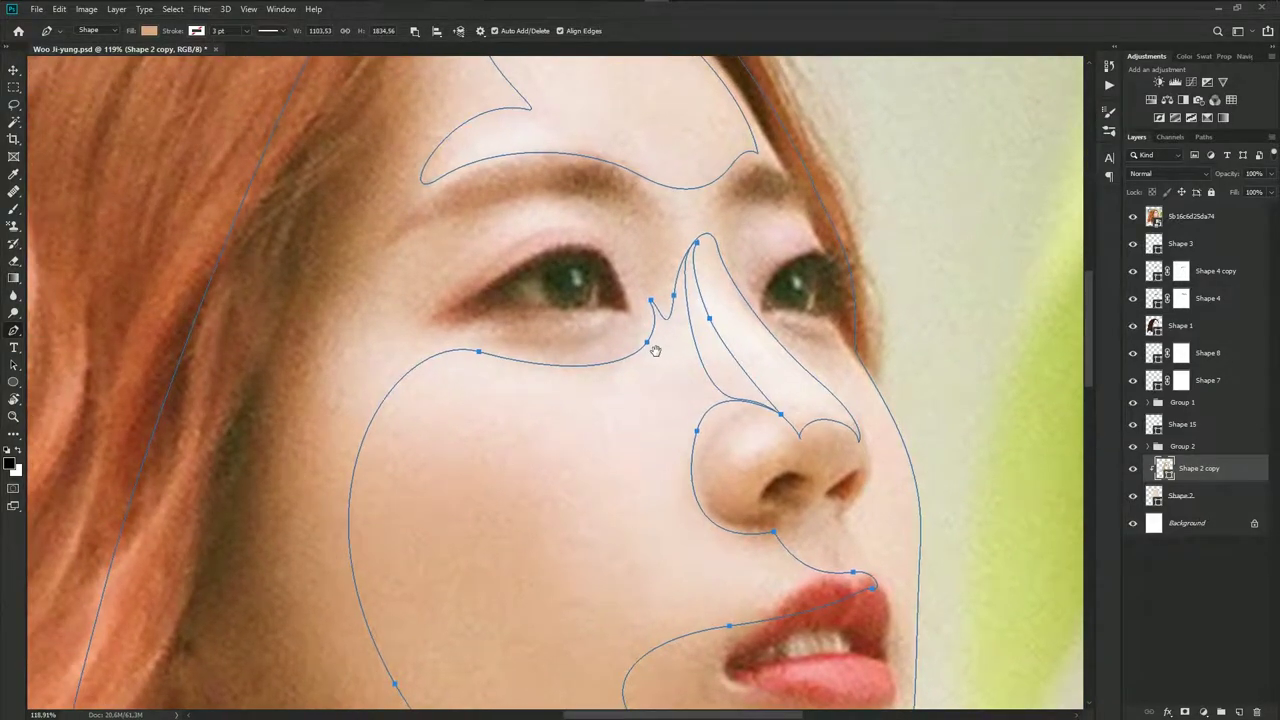
scroll(650, 350, up, 2)
drag(638, 249, 613, 222)
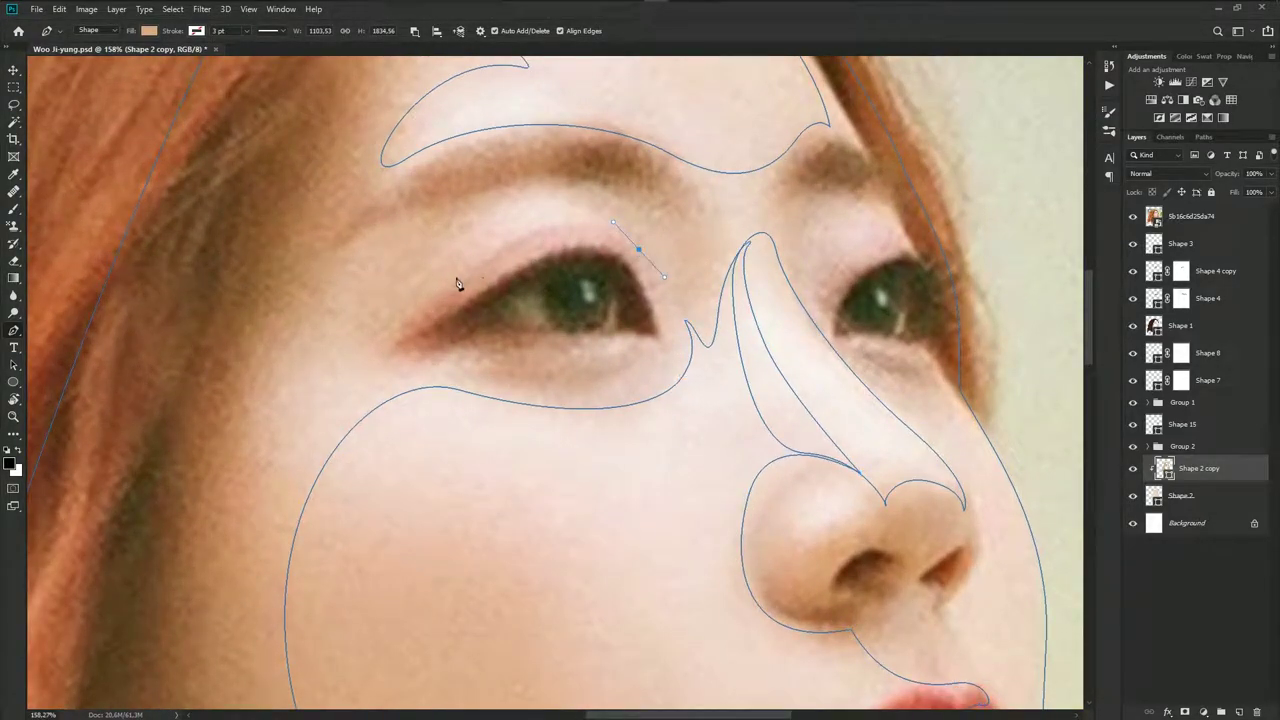
drag(450, 283, 399, 332)
drag(530, 184, 626, 175)
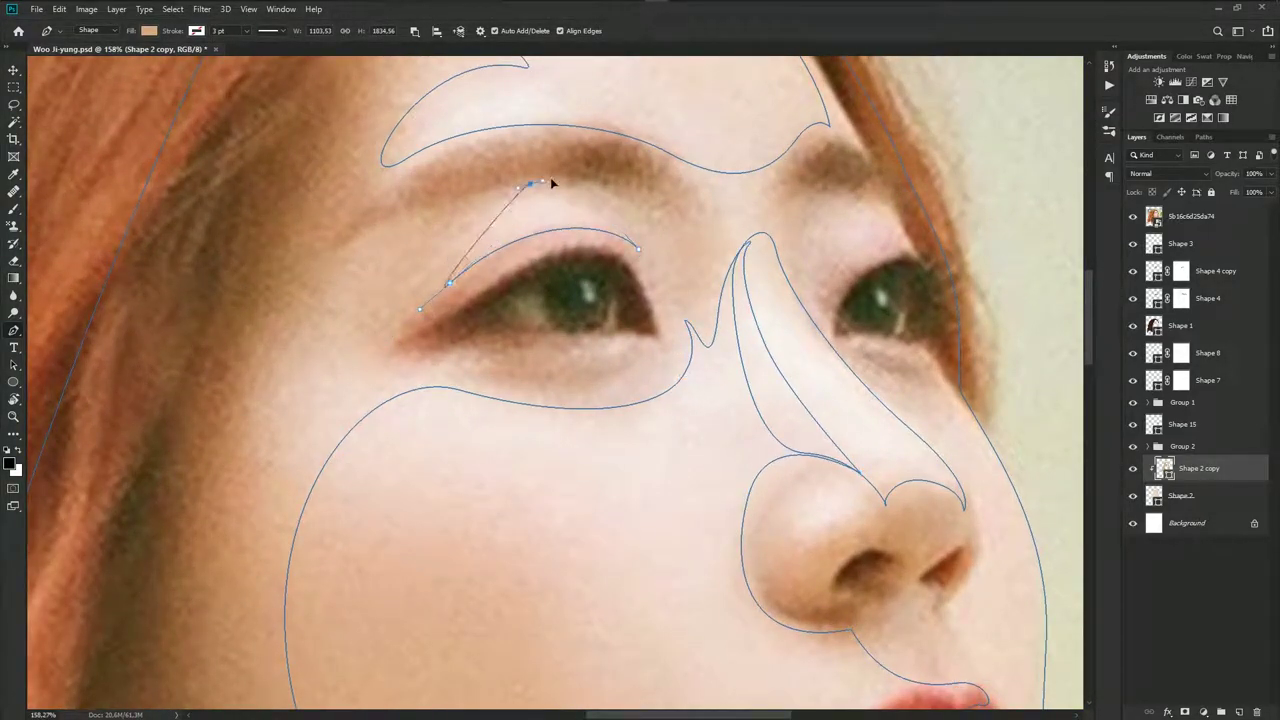
click(638, 249)
alt+scroll(638, 255, up, 2)
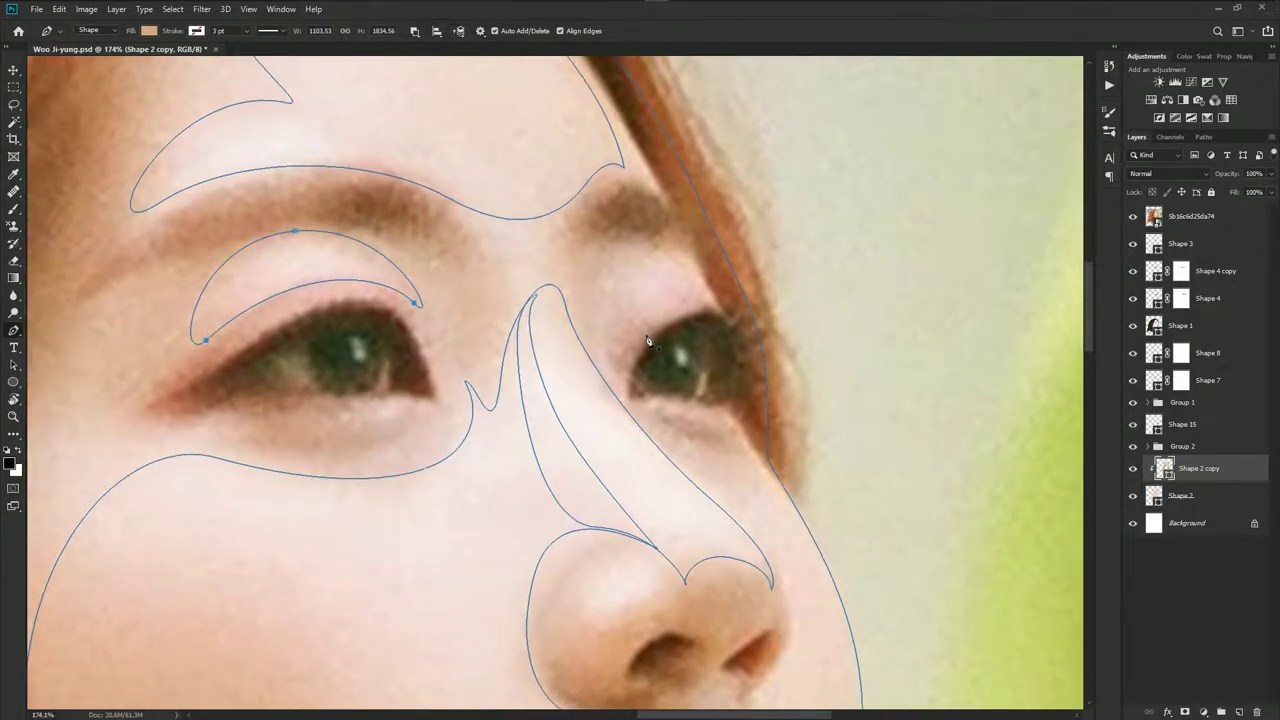
Outline the right eyelid down to a sharp inner-corner point
drag(631, 333, 658, 303)
click(720, 300)
drag(642, 245, 573, 261)
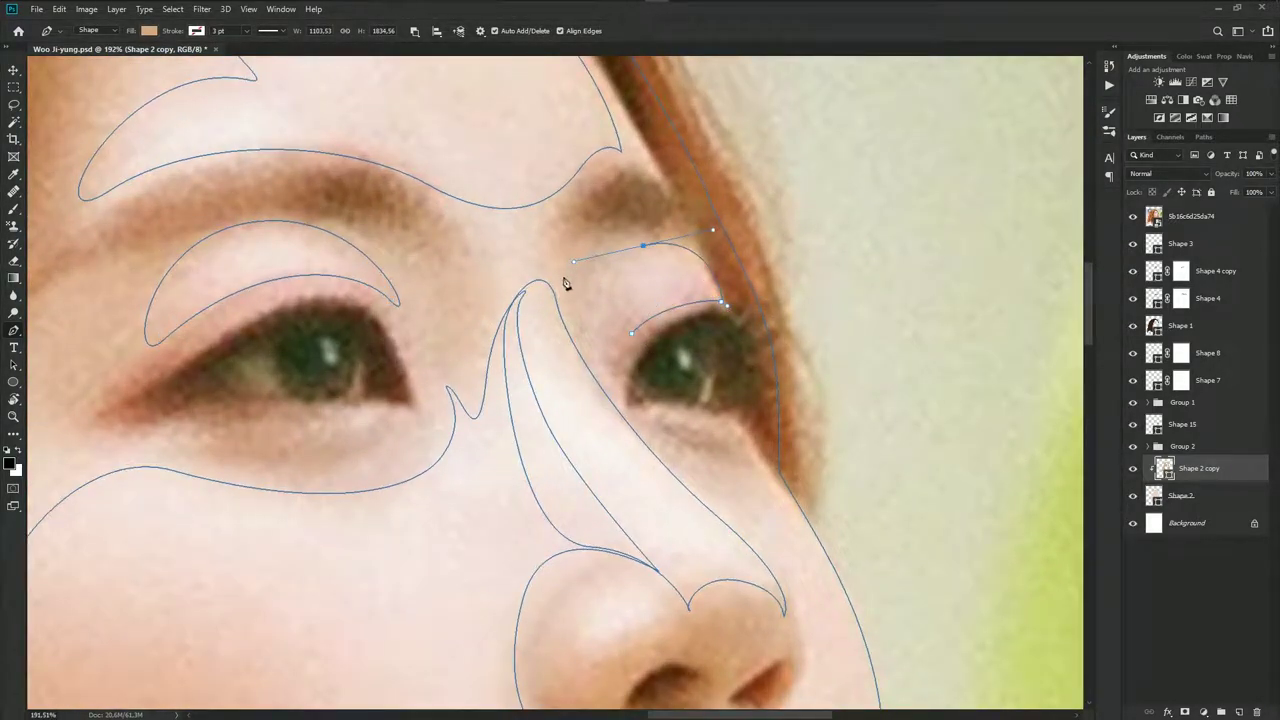
drag(600, 368, 610, 388)
alt+click(596, 356)
click(607, 324)
alt+scroll(635, 346, down, 2)
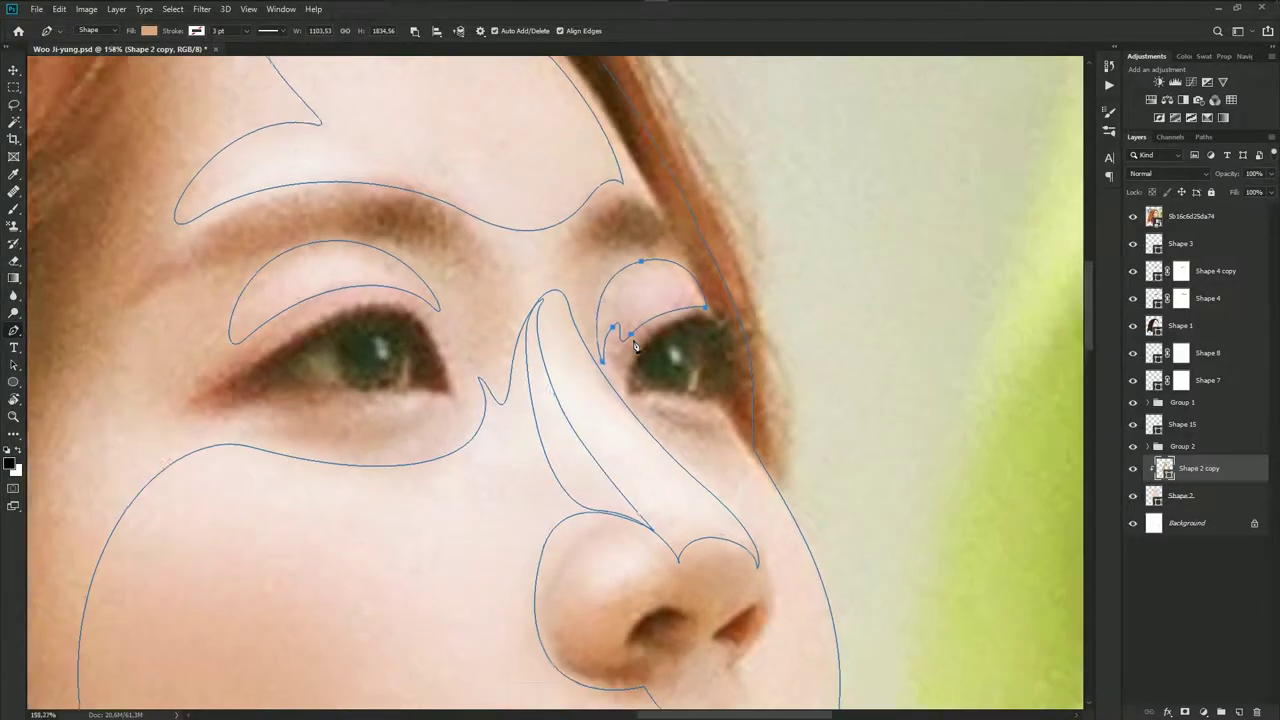
alt+scroll(635, 346, down, 3)
Save the document and close the shape under the right eye
key(ctrl+s)
alt+scroll(674, 360, up, 3)
alt+scroll(620, 343, up, 2)
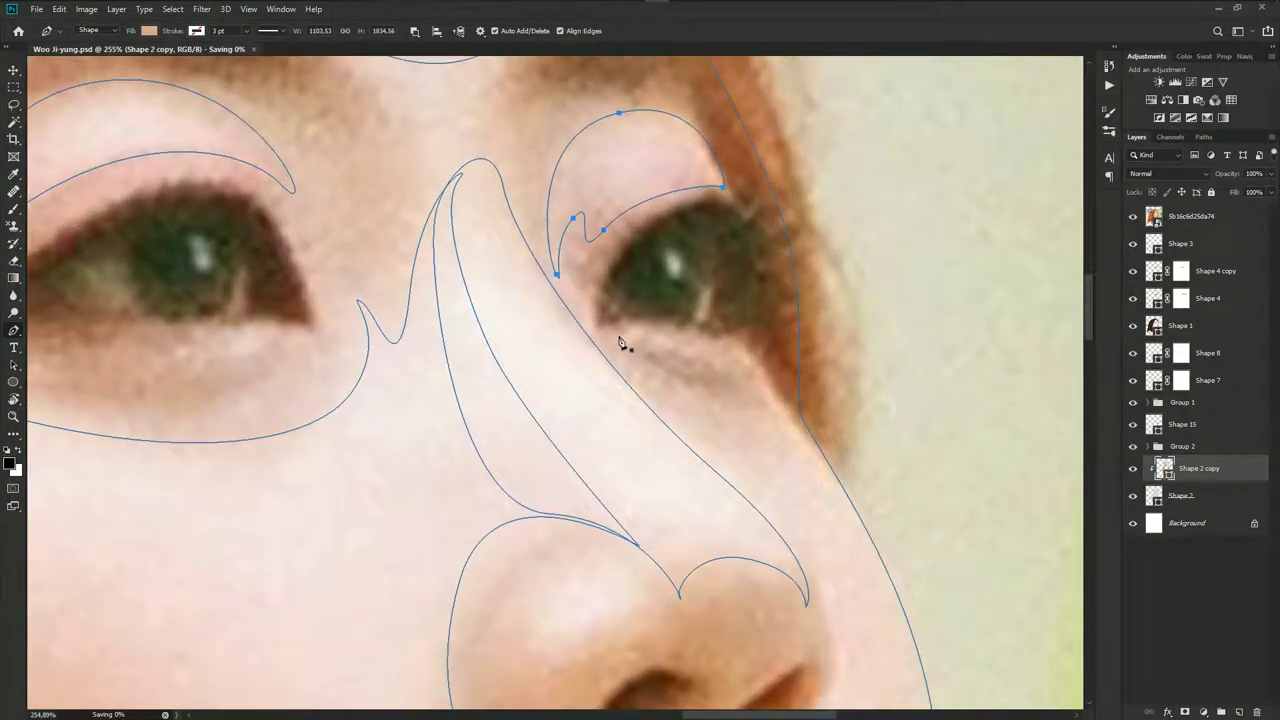
click(618, 337)
drag(713, 354, 729, 357)
click(618, 337)
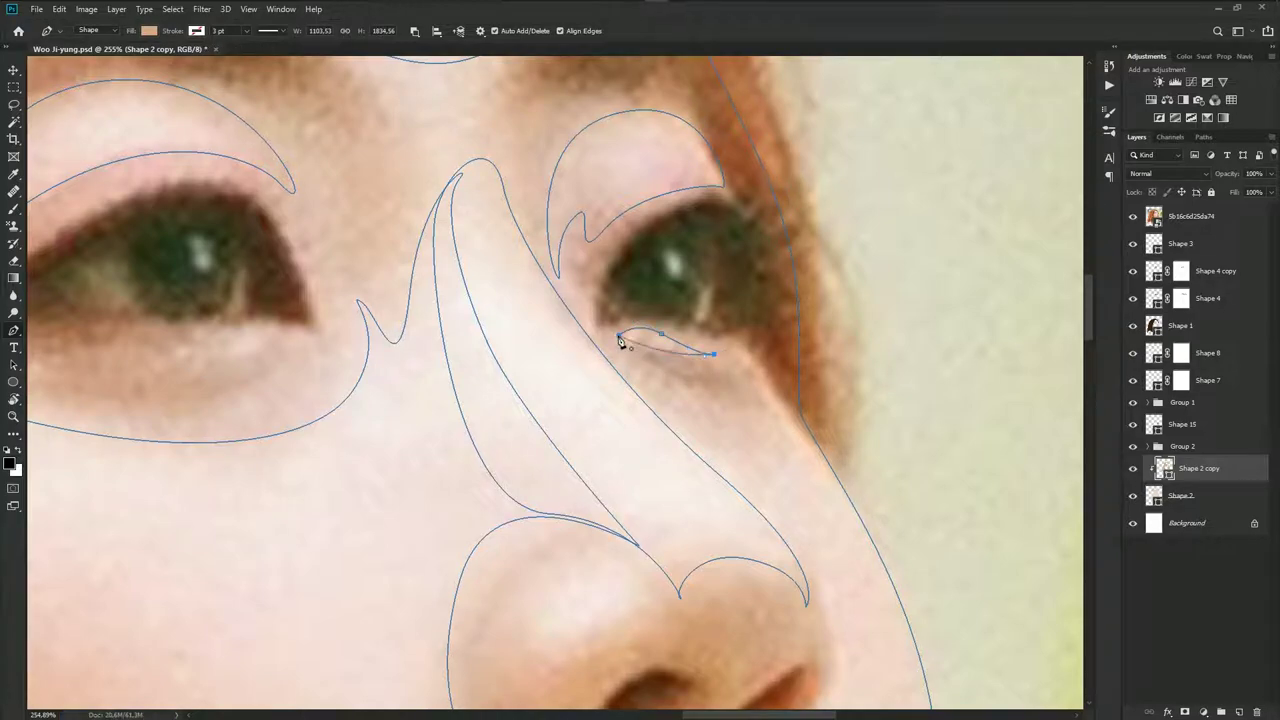
Trace and close the curved shape under the left eye
scroll(620, 343, left, 5)
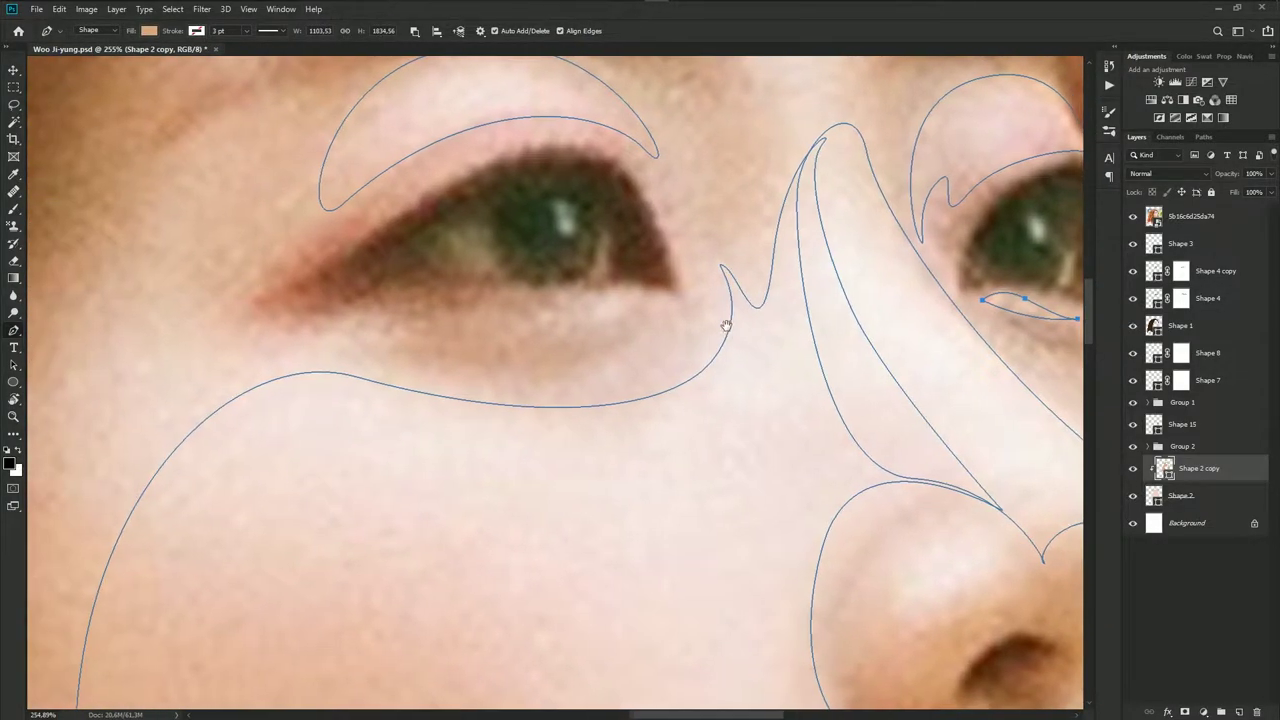
click(491, 320)
drag(668, 297, 697, 316)
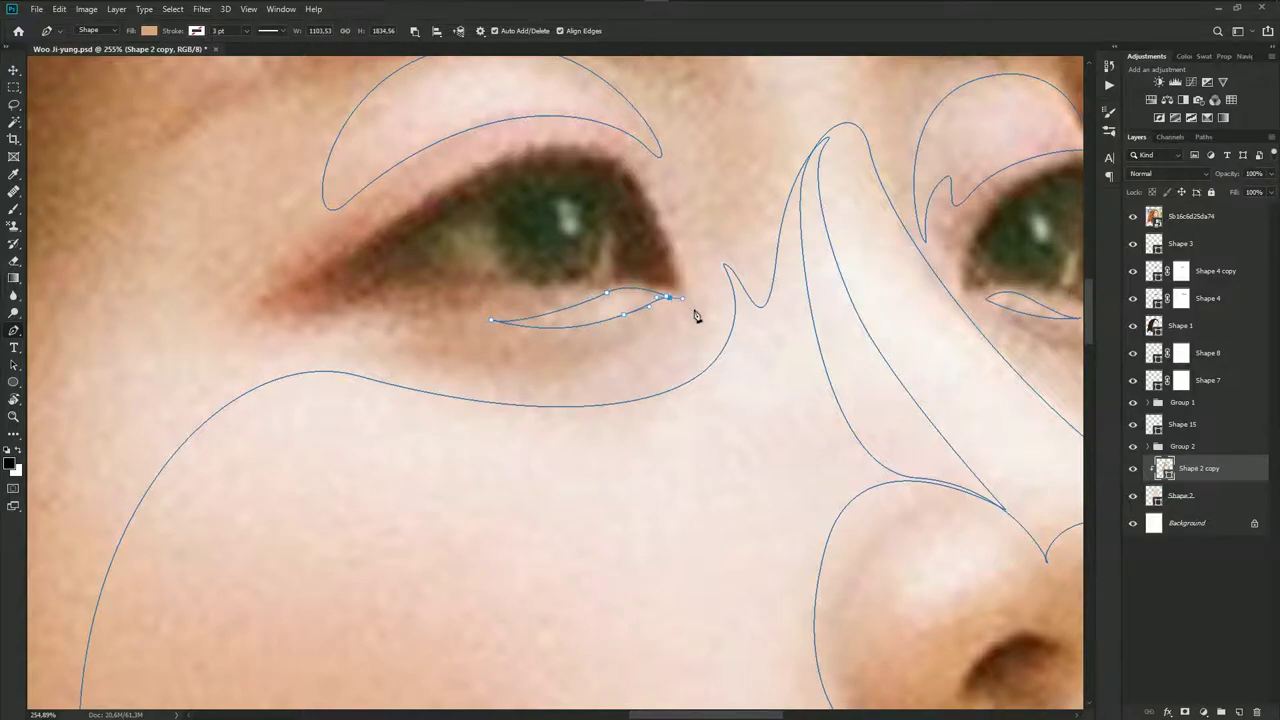
scroll(697, 316, down, 2)
scroll(677, 306, right, 4)
scroll(677, 306, down, 1)
Start a new outline beside the right eye and run it down the jawline to the nostril
mouse_move(685, 260)
mouse_down()
mouse_move(722, 286)
mouse_move(783, 265)
mouse_up()
scroll(783, 265, down, 2)
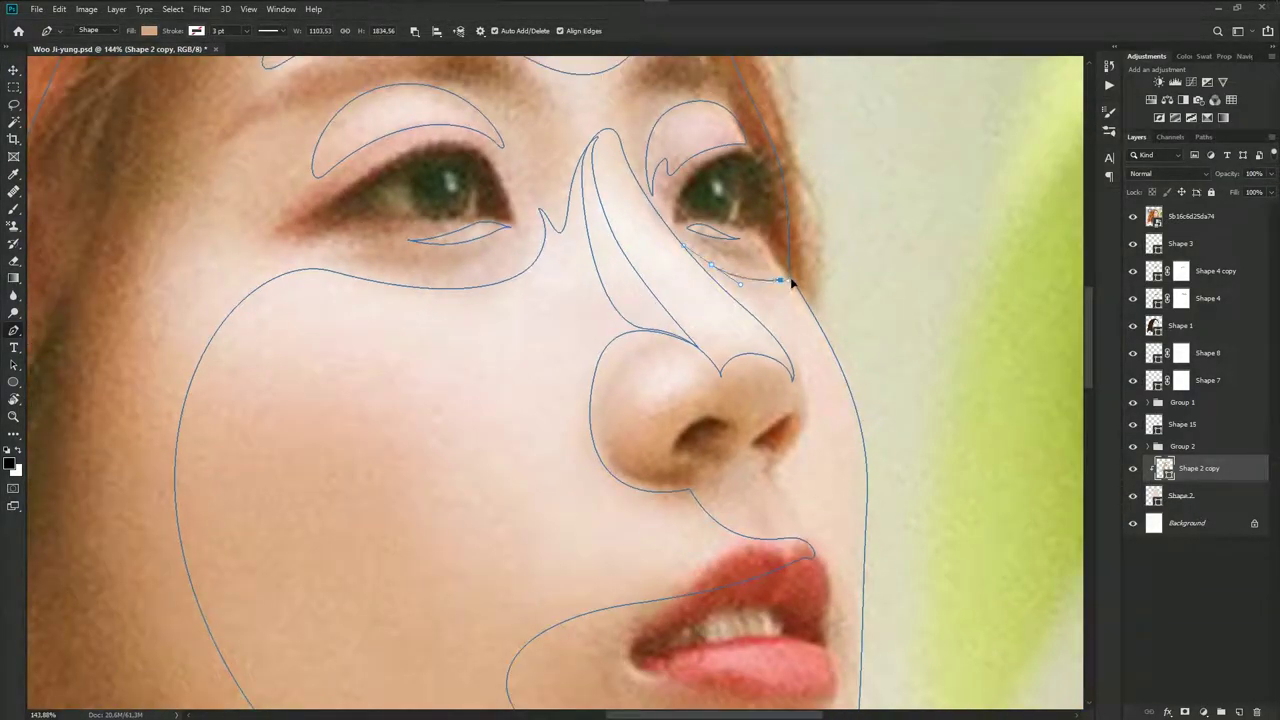
click(837, 340)
scroll(840, 337, down, 2)
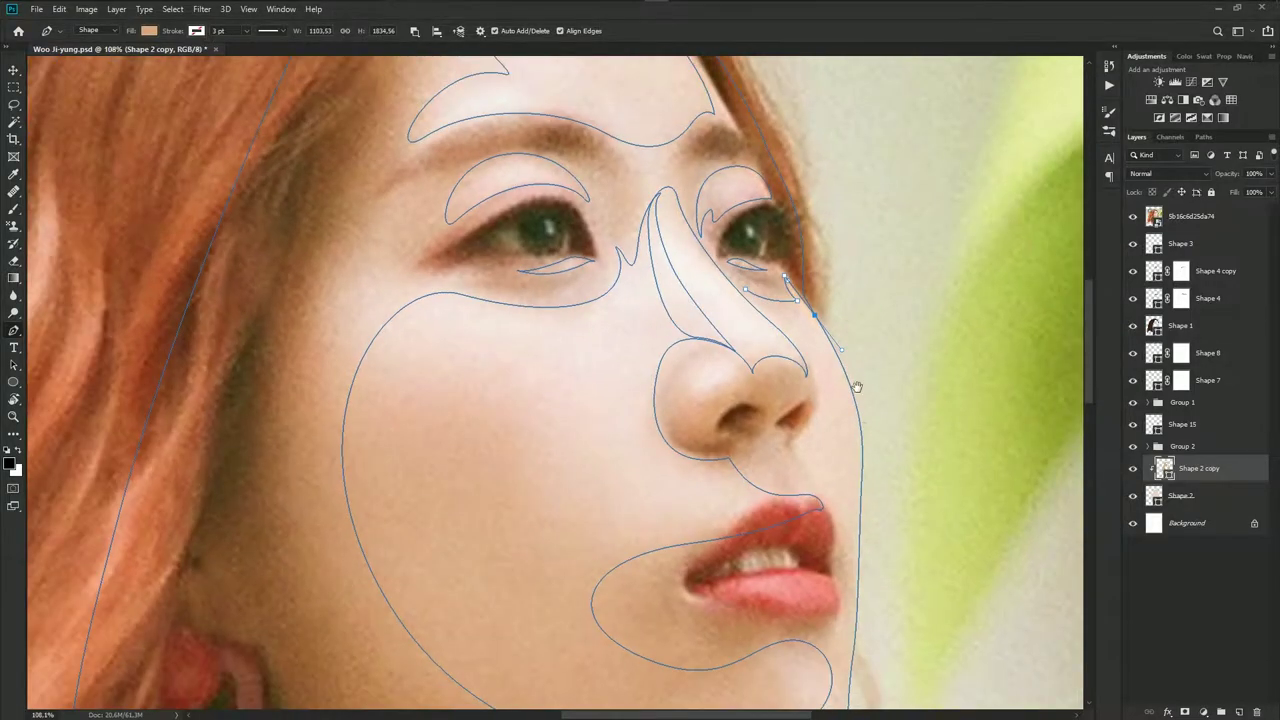
scroll(845, 335, down, 3)
click(831, 284)
drag(832, 292, 827, 375)
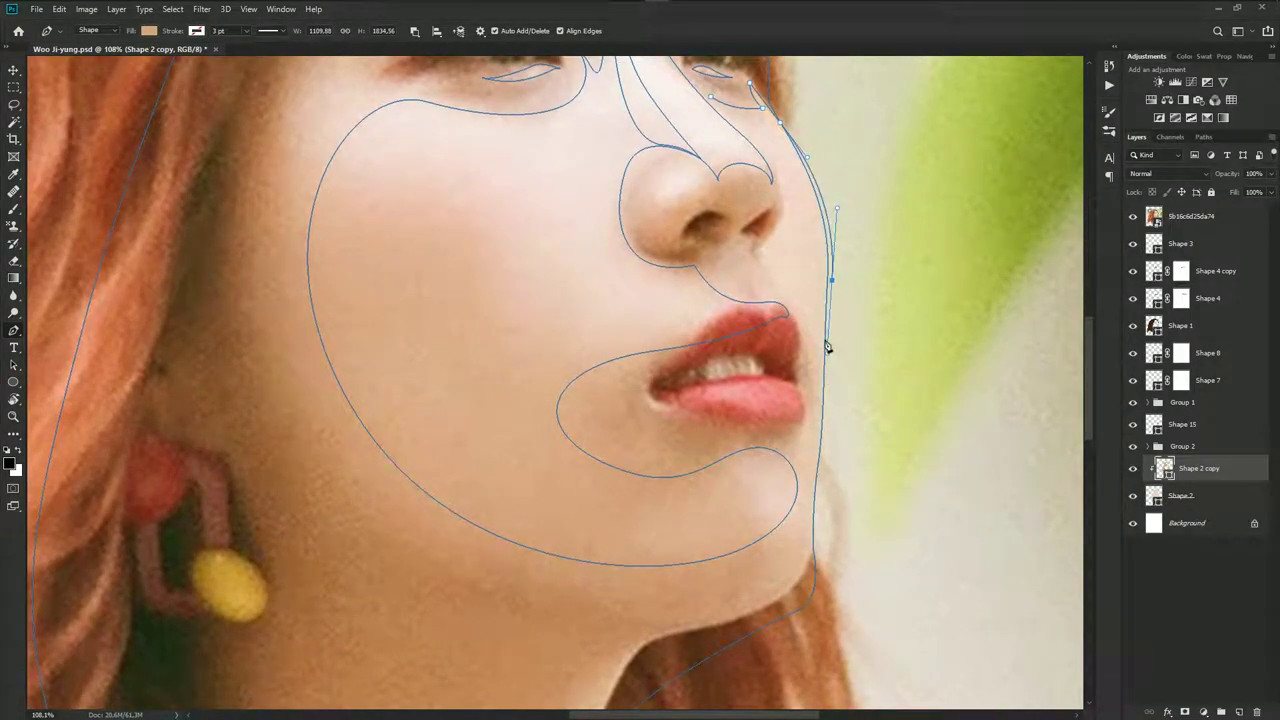
drag(818, 298, 826, 346)
click(778, 297)
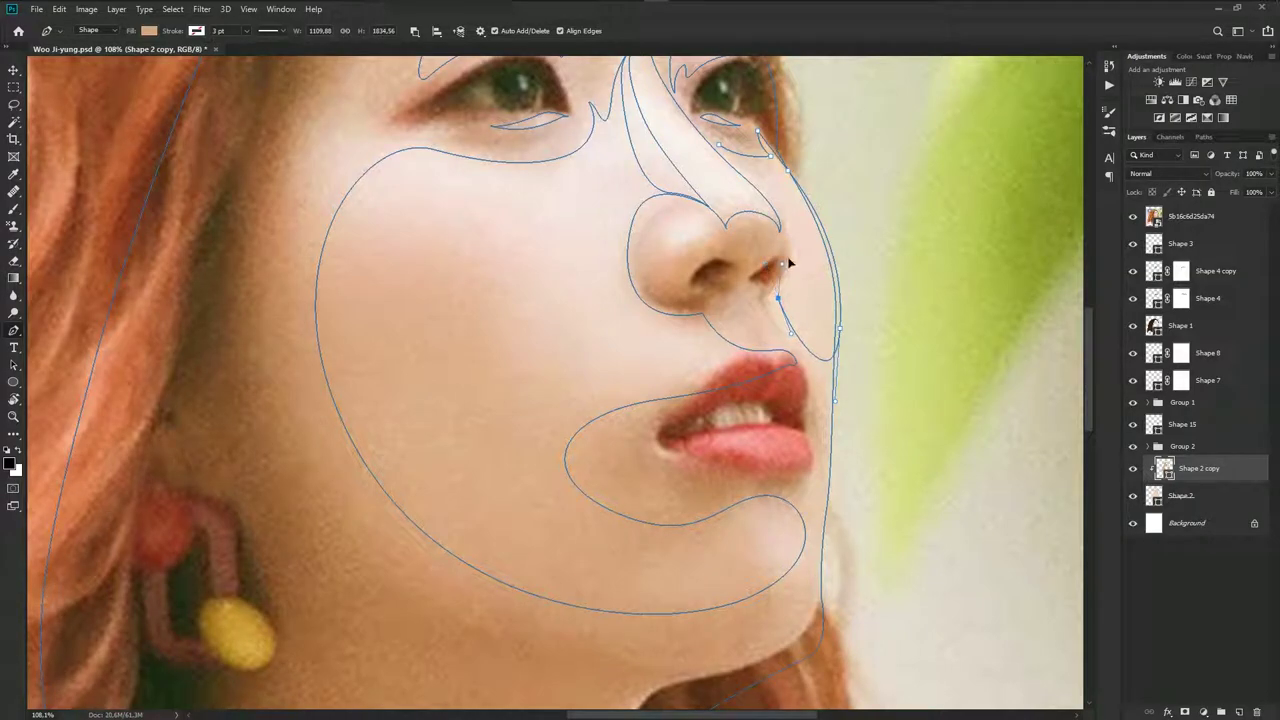
drag(720, 146, 656, 93)
scroll(775, 340, down, 2)
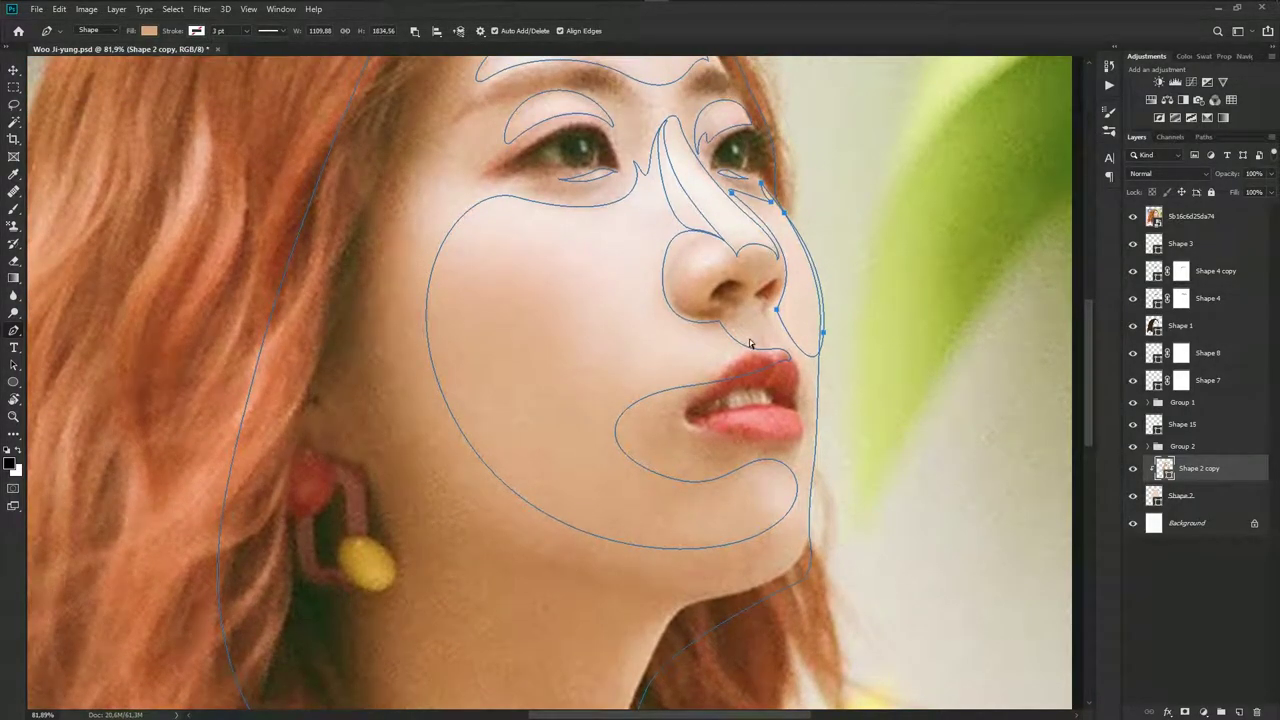
Save the document and continue the outline along the jaw and down the neck
key(ctrl+s)
scroll(823, 414, down, 1)
scroll(786, 423, down, 2)
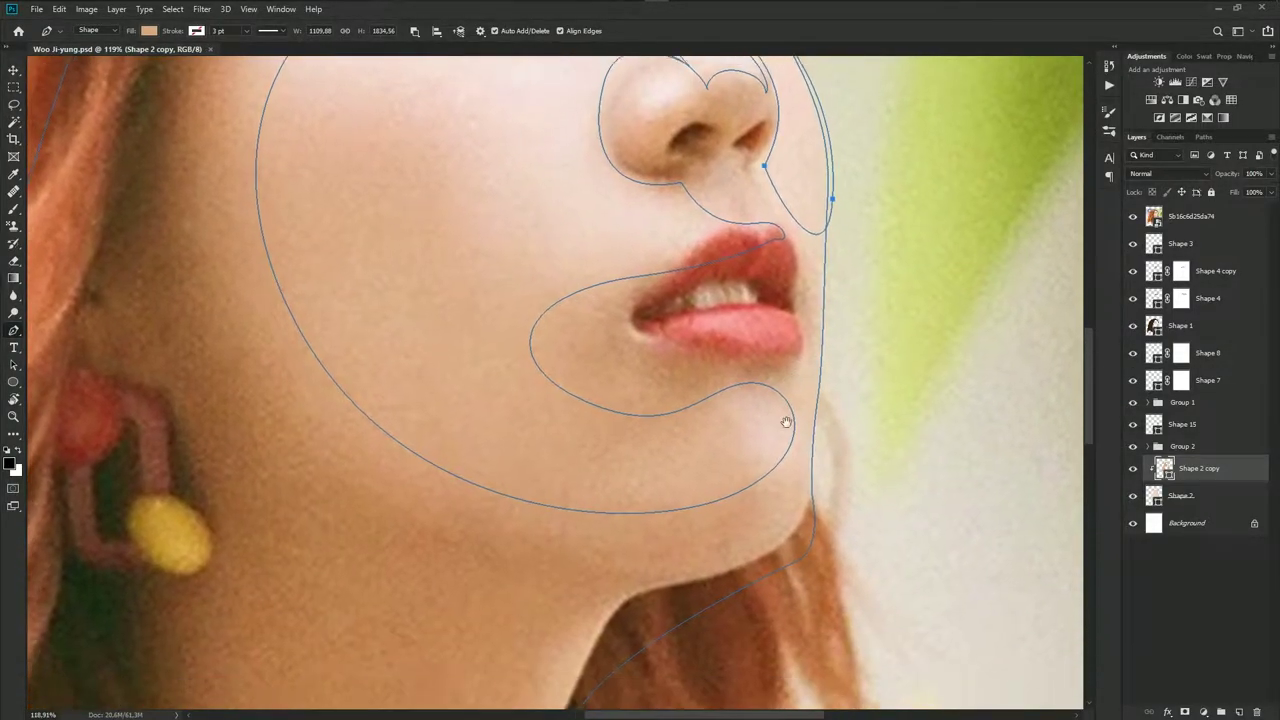
scroll(763, 349, down, 3)
scroll(700, 410, down, 1)
scroll(650, 445, down, 1)
scroll(690, 400, up, 1)
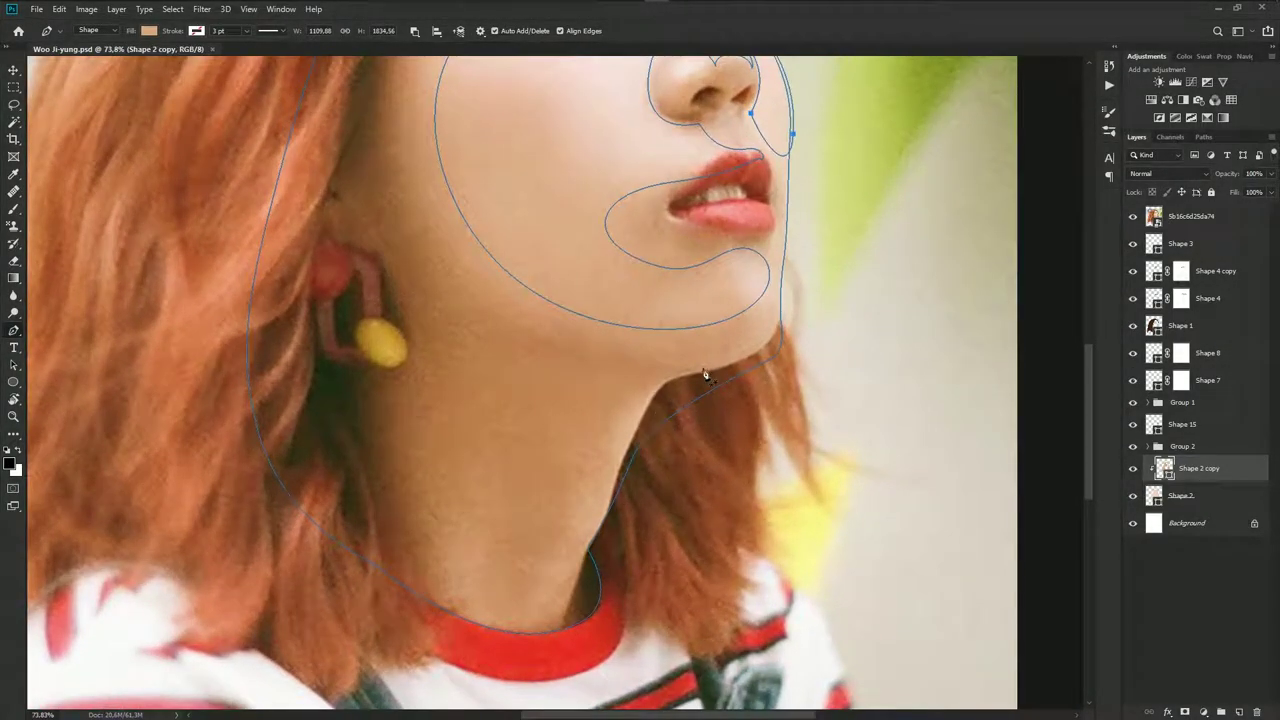
drag(724, 361, 664, 376)
mouse_move(627, 419)
mouse_down()
mouse_move(611, 462)
mouse_move(648, 418)
mouse_move(545, 553)
mouse_up()
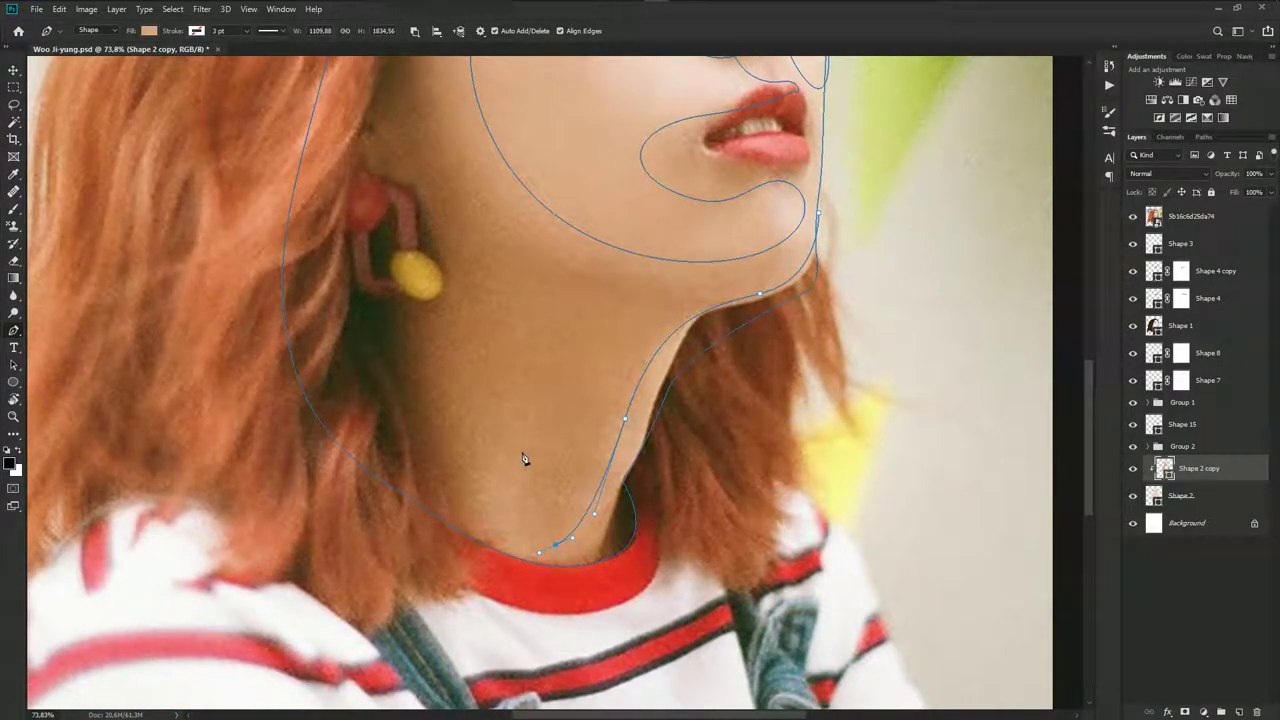
Loop the outline around the neck hollow and back up the jaw to close the shape
drag(522, 438, 551, 467)
drag(528, 566, 588, 577)
drag(640, 452, 660, 425)
drag(757, 316, 810, 306)
click(817, 213)
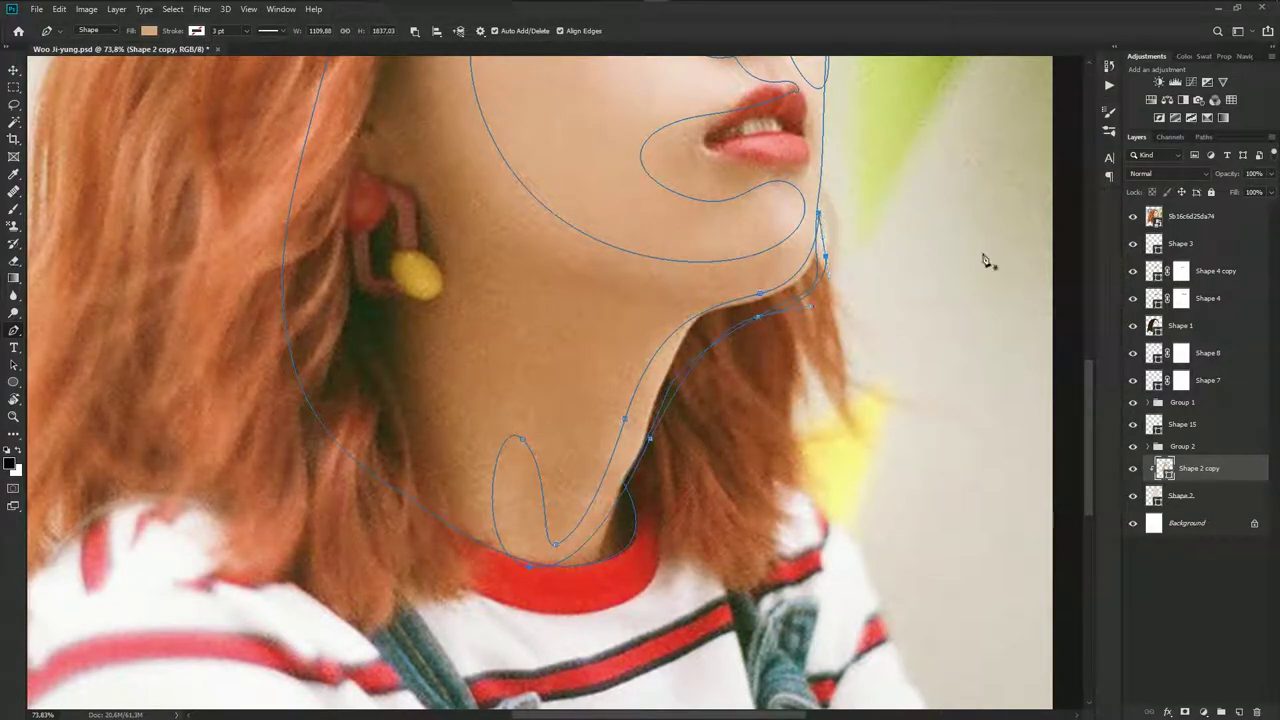
Check the art without the photo, then fill the Shape 2 copy with a face-sampled skin tone
click(1133, 222)
scroll(728, 371, down, 3)
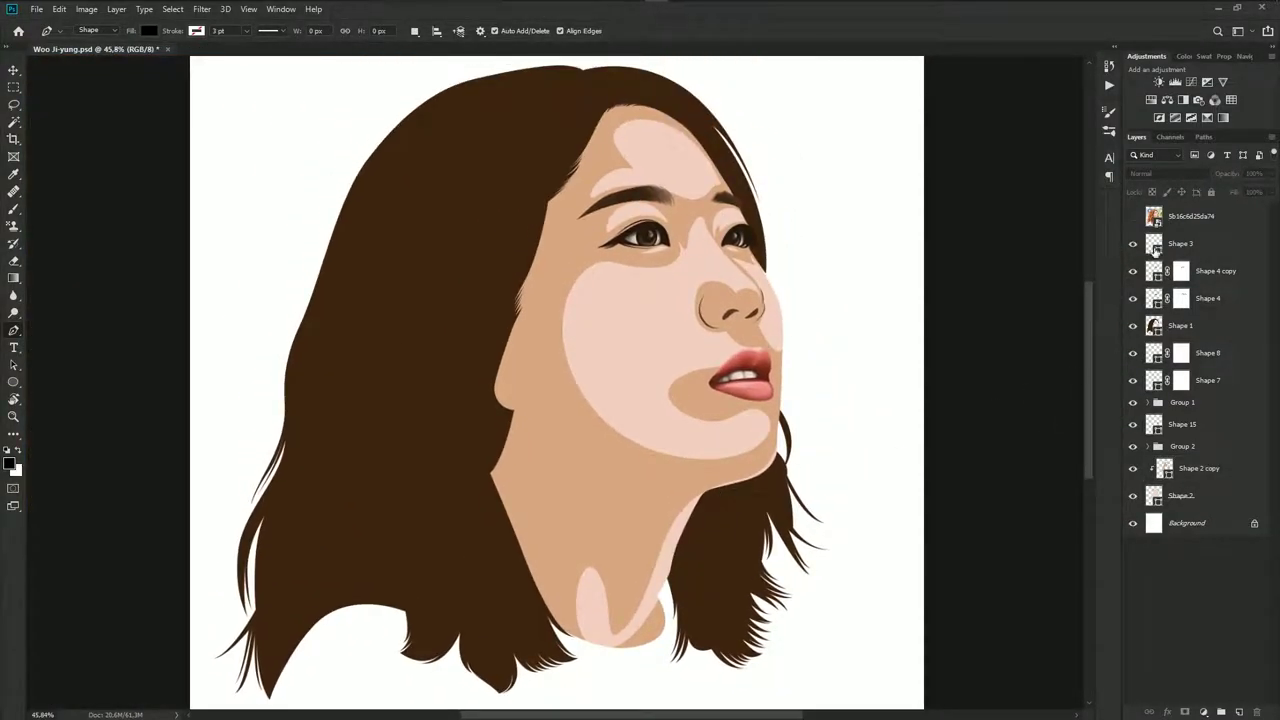
click(1133, 216)
double_click(1163, 470)
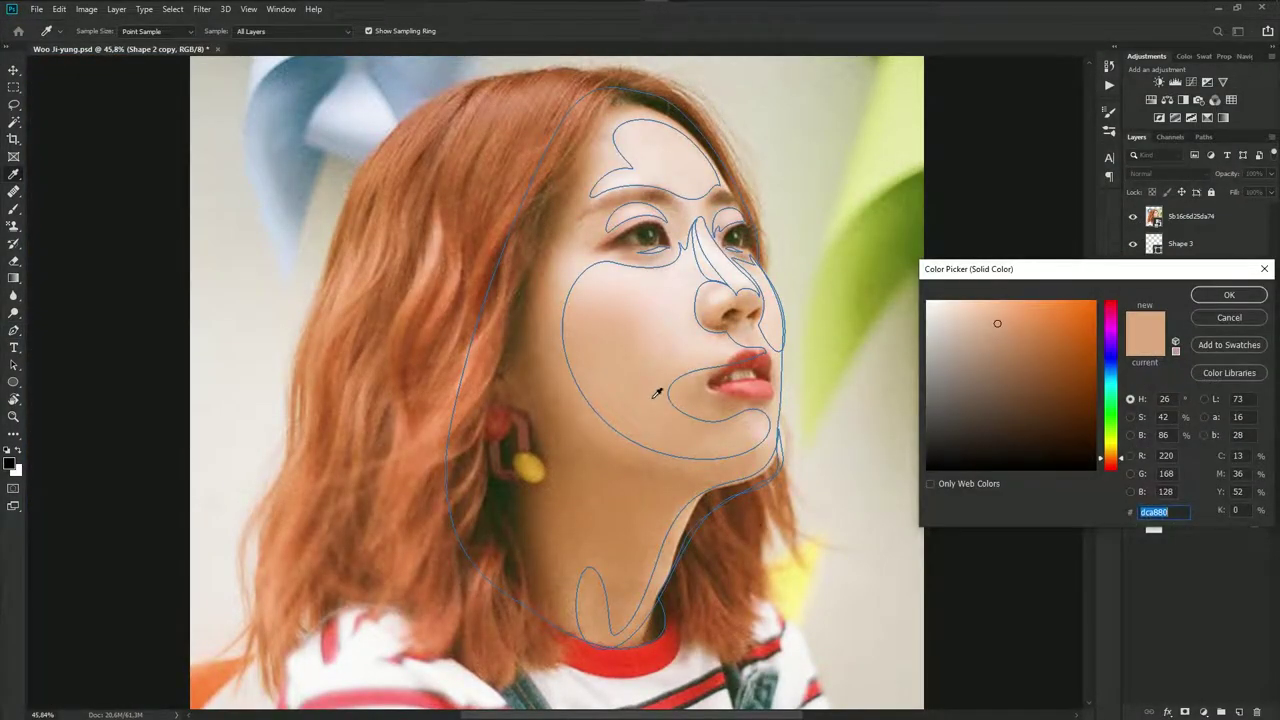
click(665, 390)
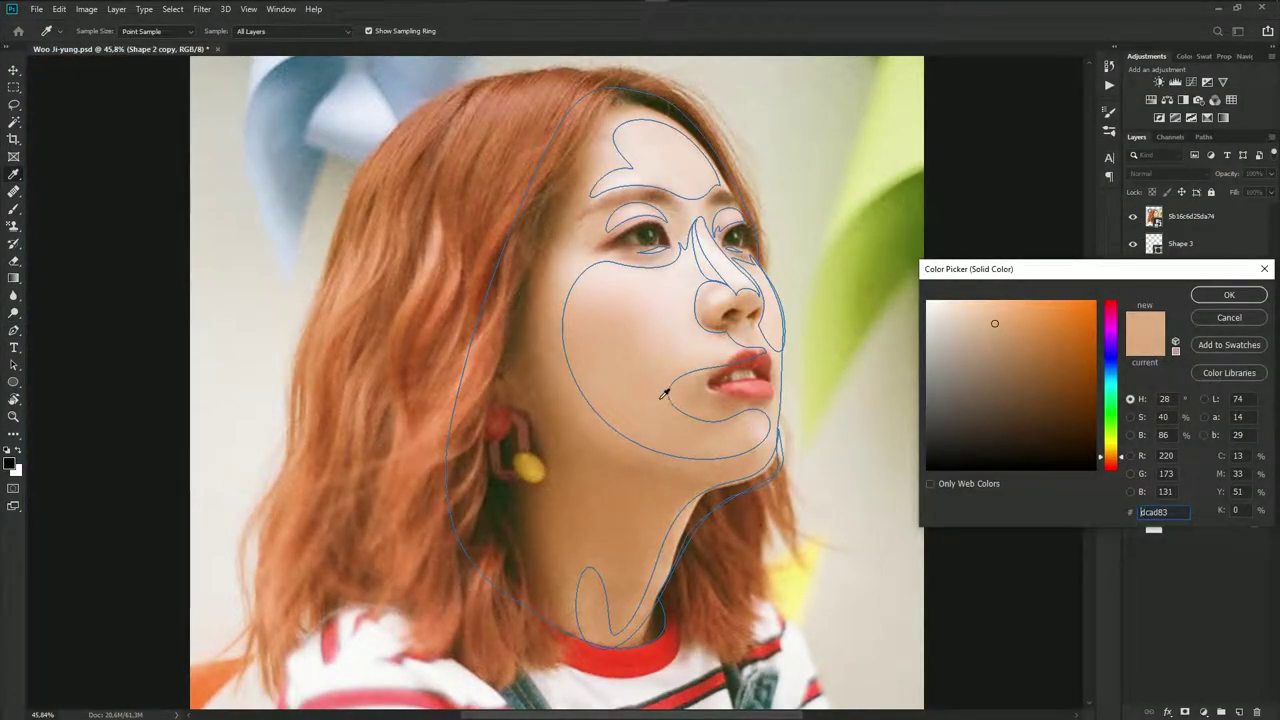
click(1229, 295)
Resample the shading fill from the cheek, settling on skin tone dead85
click(1133, 216)
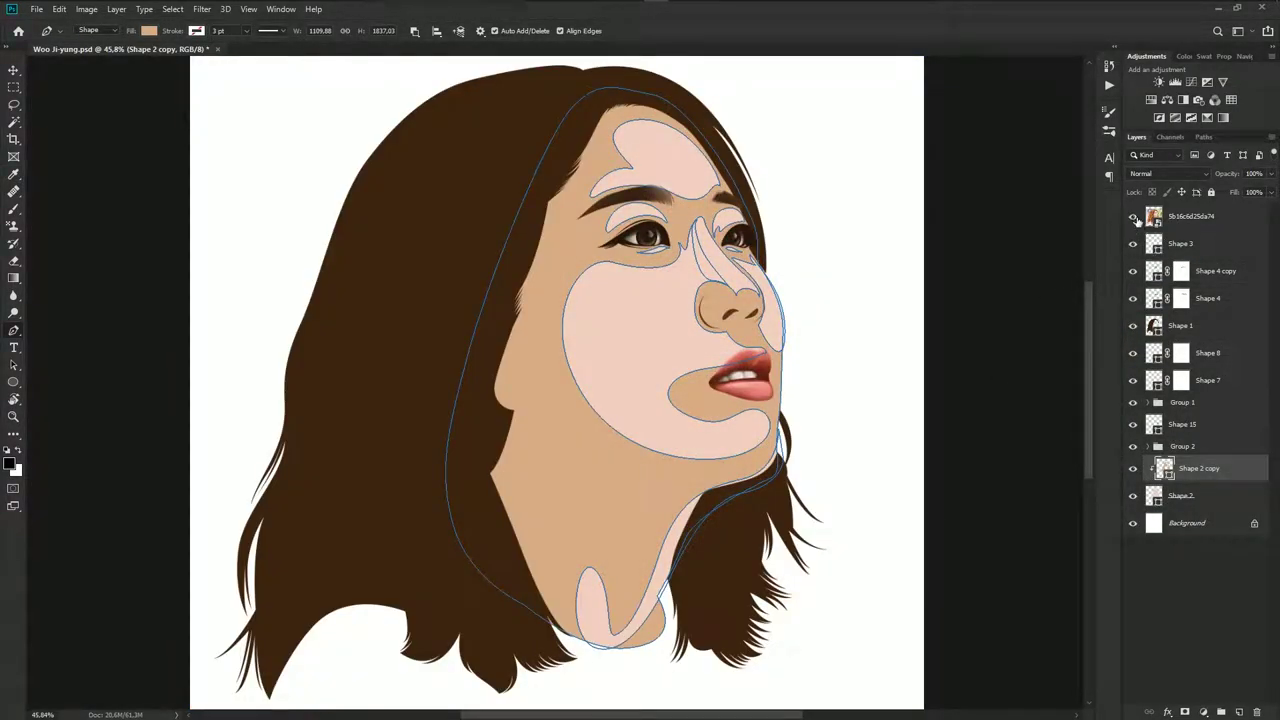
click(1133, 216)
double_click(1163, 470)
click(573, 337)
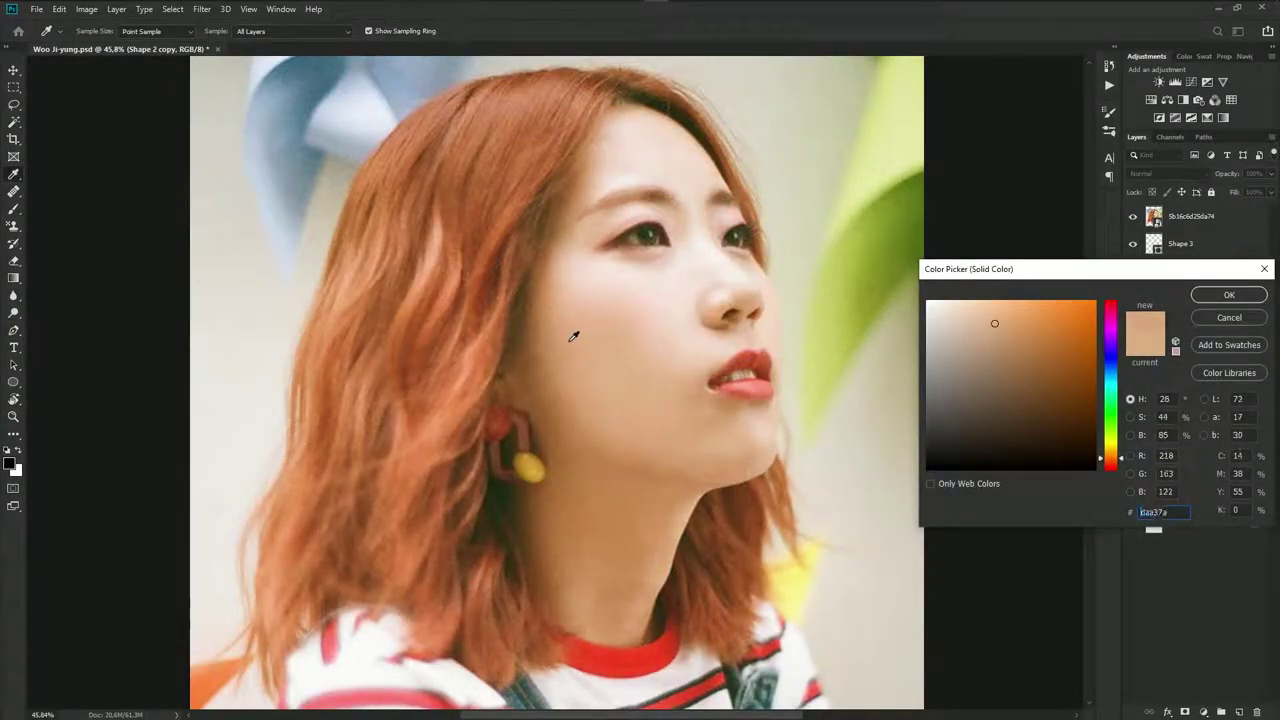
click(604, 290)
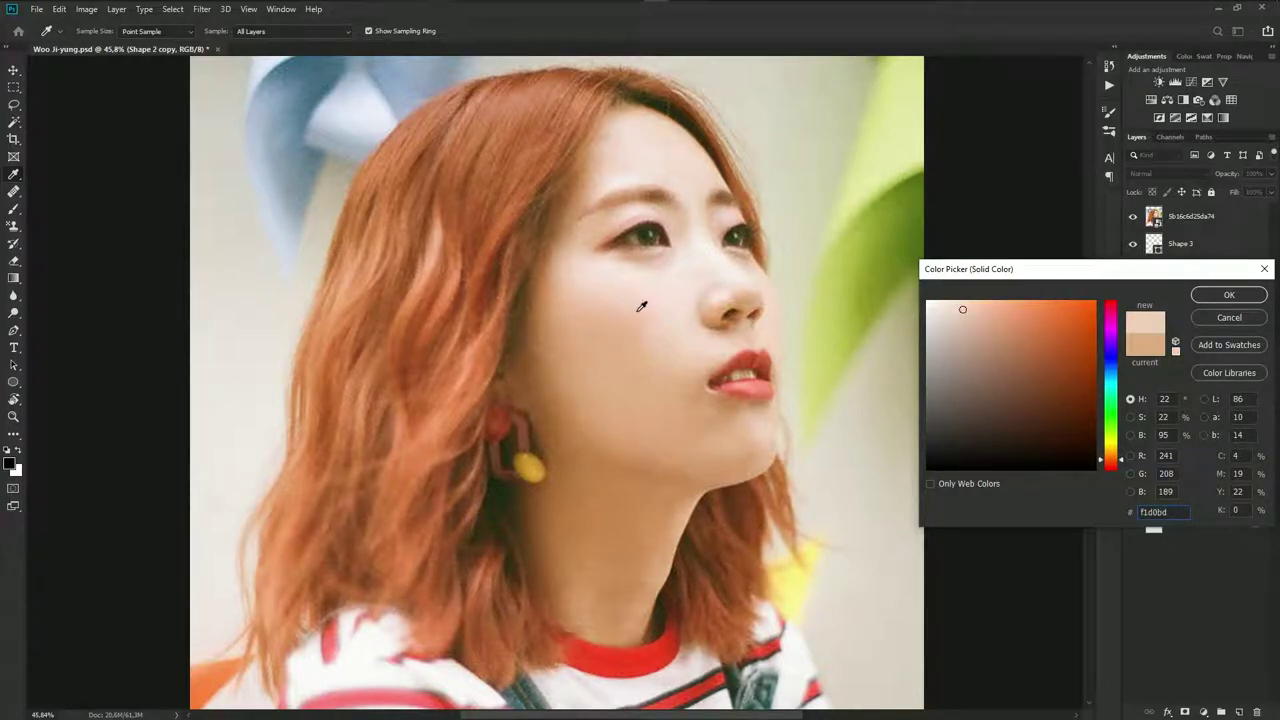
click(601, 338)
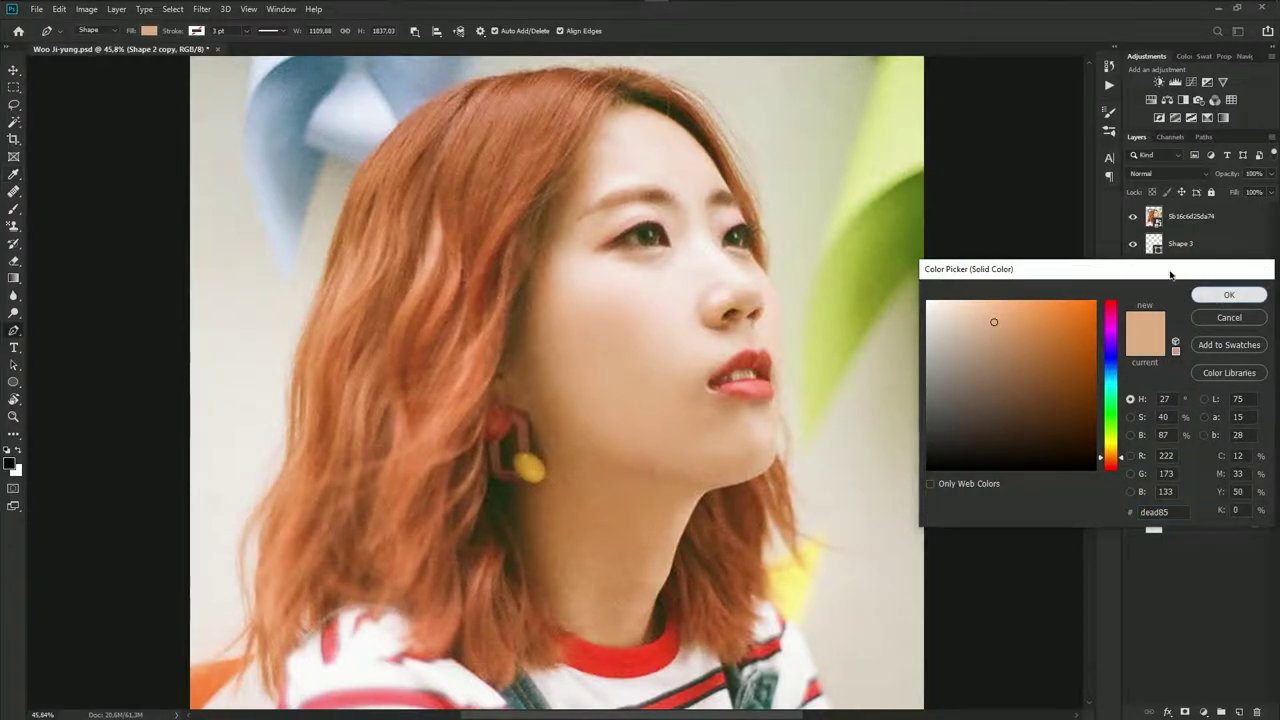
click(1229, 294)
Hide the reference photo and review the dead85 fill colour
click(1133, 216)
double_click(1164, 470)
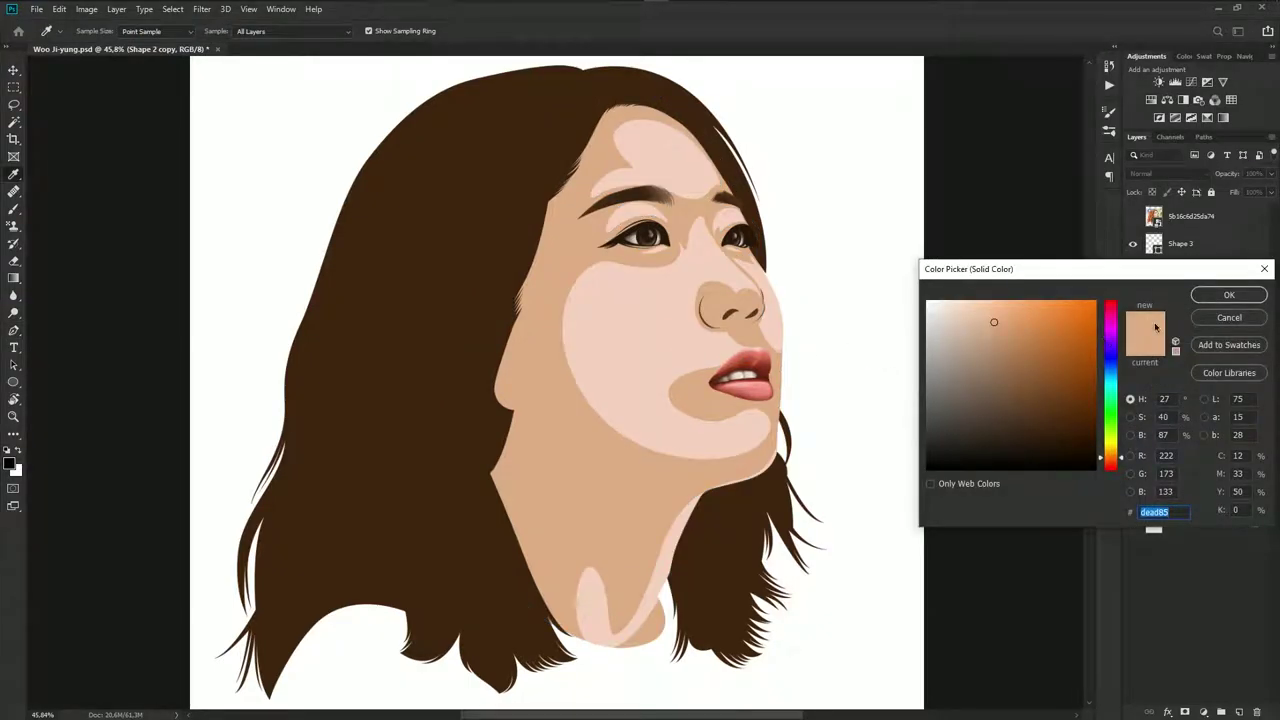
click(1229, 295)
scroll(718, 420, up, 3)
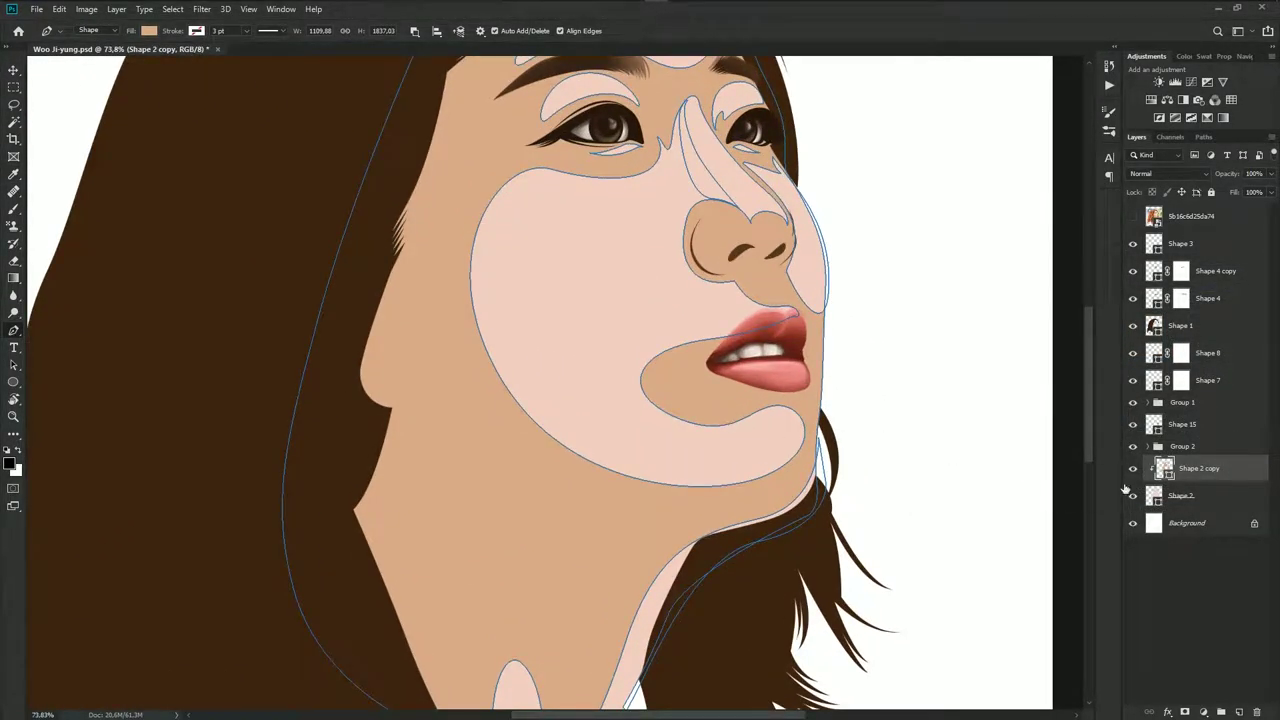
Show the reference photo and draw a closed oval highlight shape on the nose tip
click(1133, 216)
scroll(731, 215, up, 3)
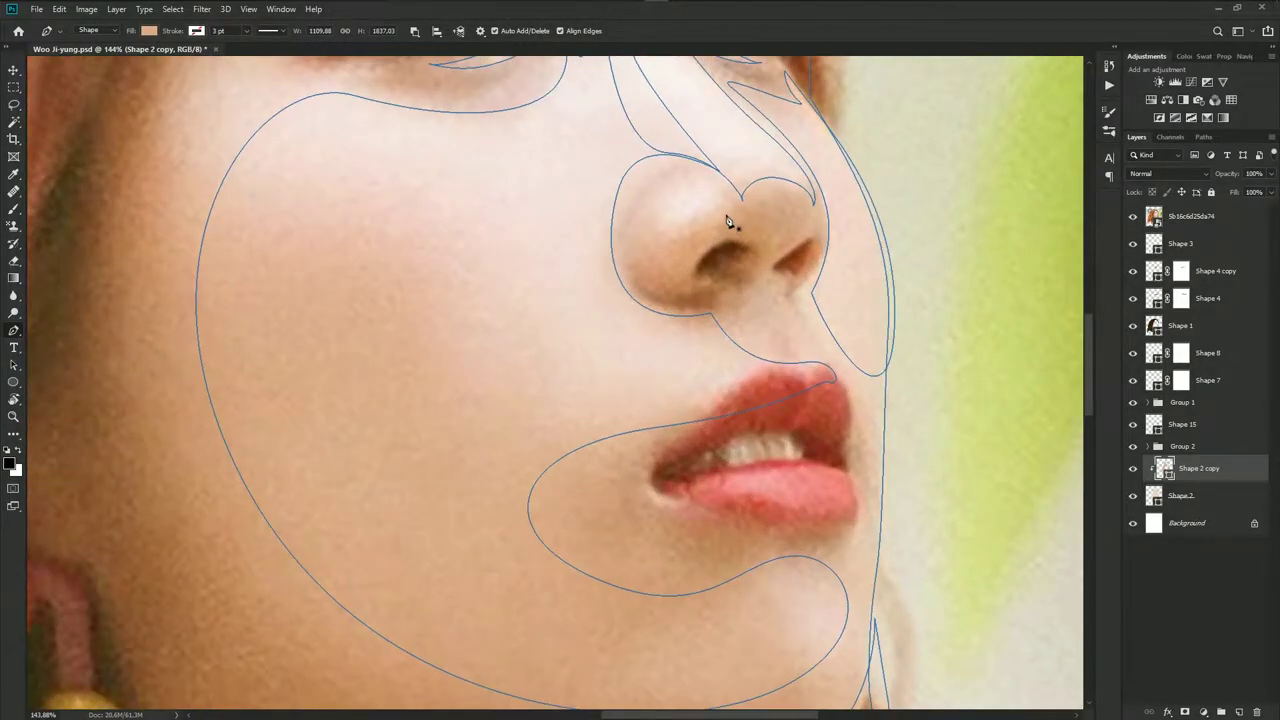
scroll(734, 205, up, 2)
click(665, 165)
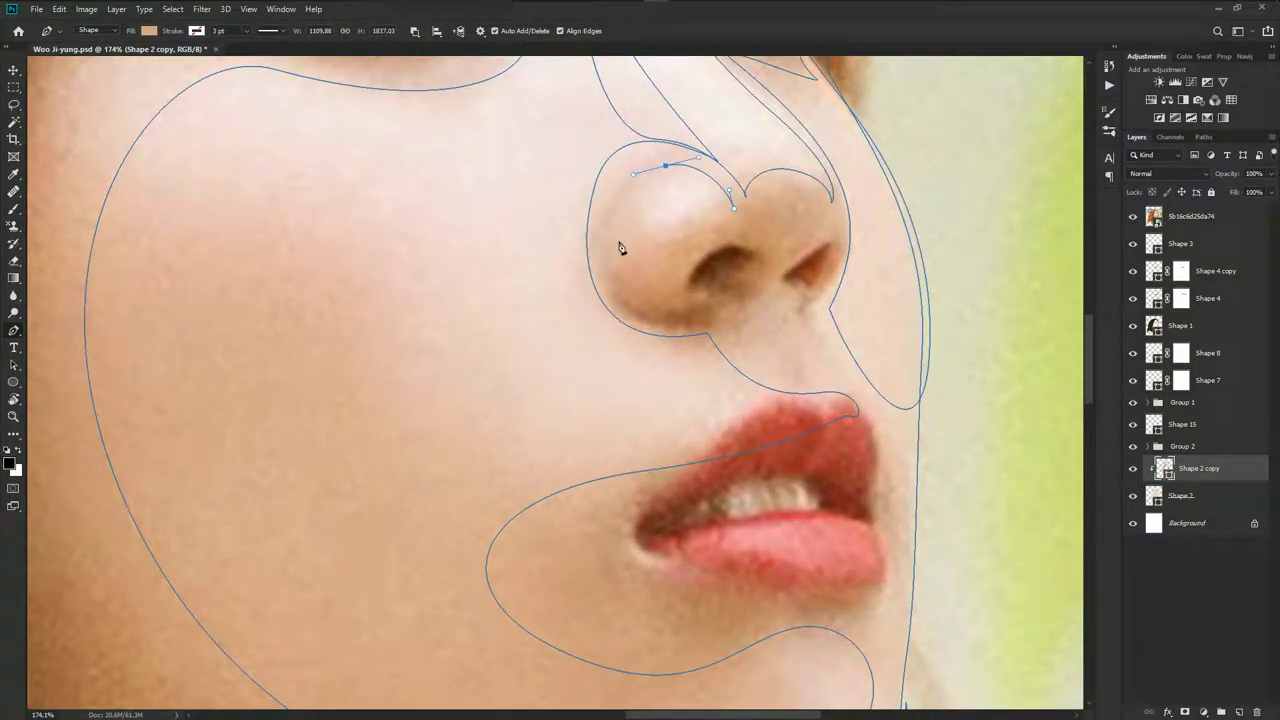
drag(618, 246, 628, 268)
click(734, 213)
scroll(815, 240, up, 1)
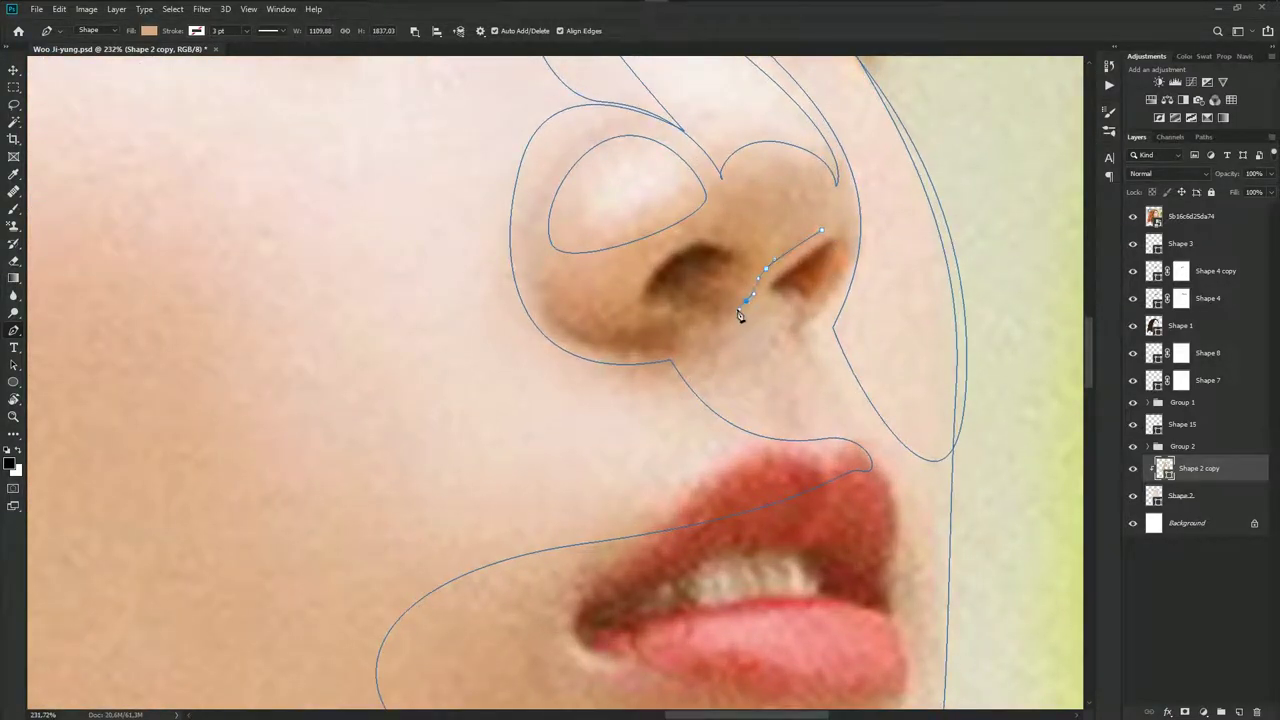
Draw a thin closed shape beside the nostril running toward the upper lip
scroll(823, 235, down, 1)
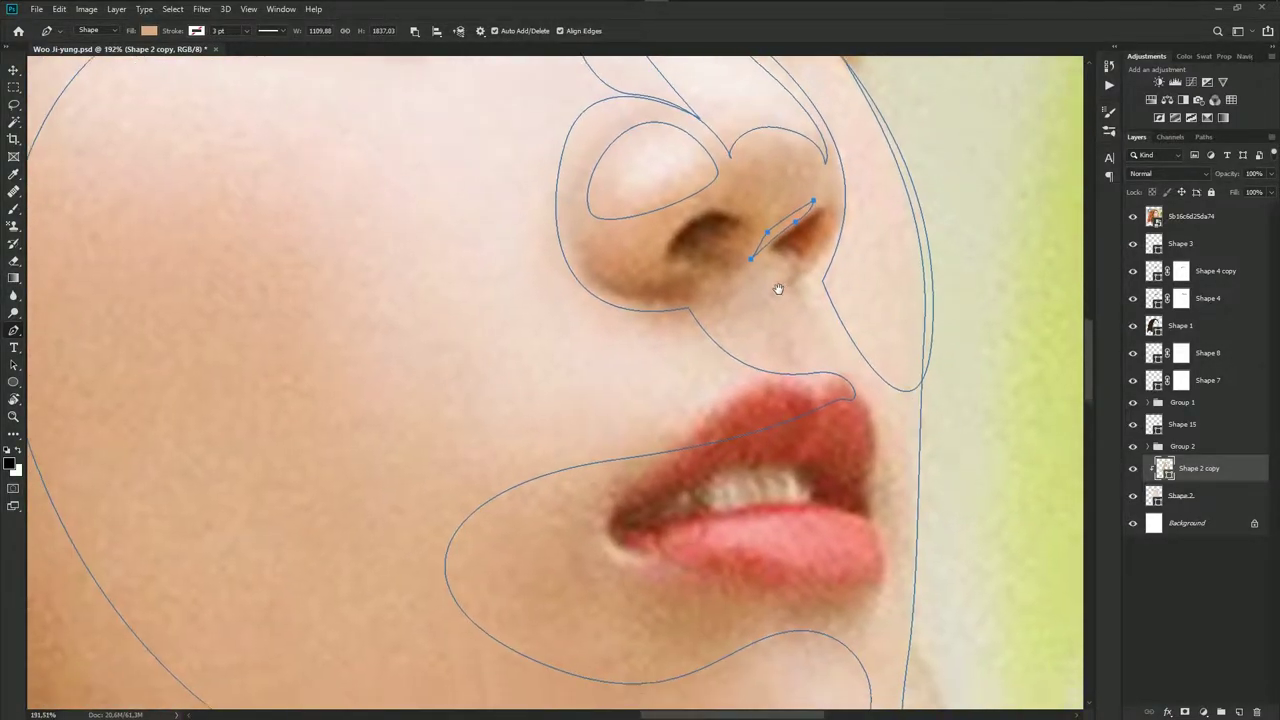
scroll(803, 309, down, 1)
scroll(808, 322, down, 2)
scroll(808, 310, up, 1)
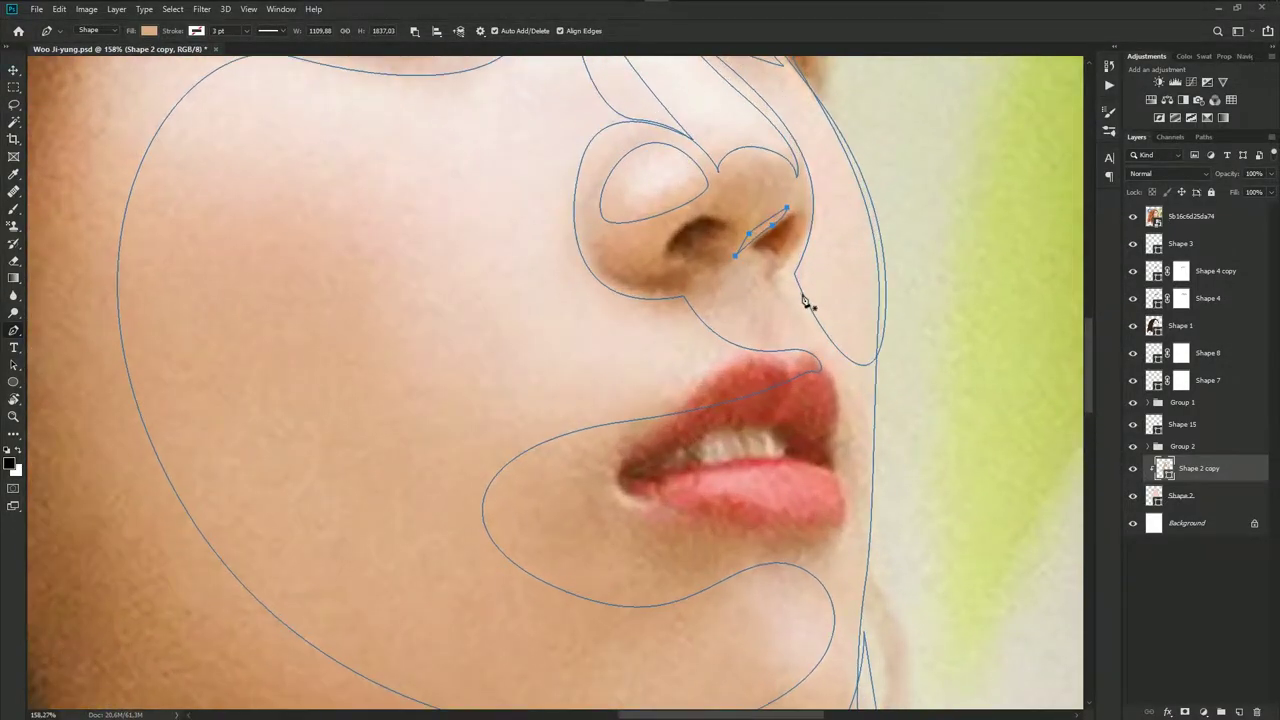
scroll(808, 294, up, 1)
click(771, 279)
click(817, 355)
click(771, 279)
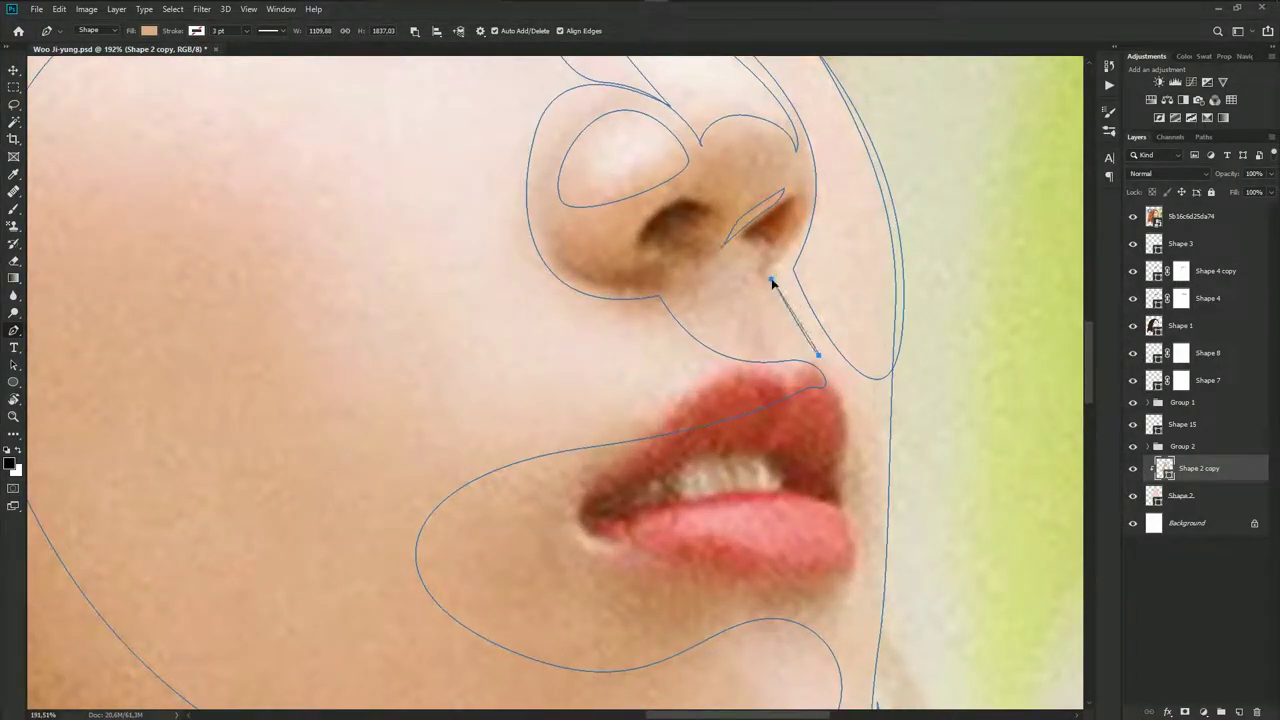
Draw shading shapes under the lower lip and at the mouth's right corner
scroll(783, 318, down, 1)
drag(762, 490, 736, 325)
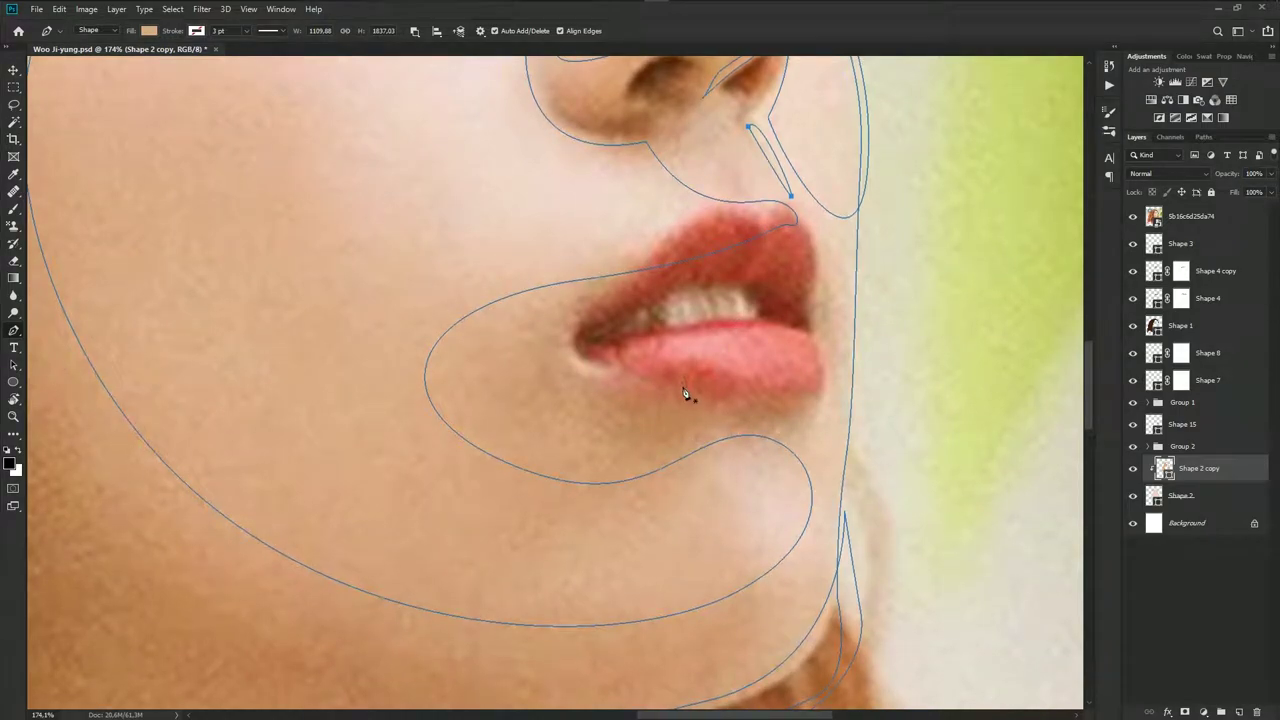
drag(561, 352, 640, 370)
scroll(763, 403, down, 3)
scroll(726, 323, up, 1)
scroll(774, 337, down, 1)
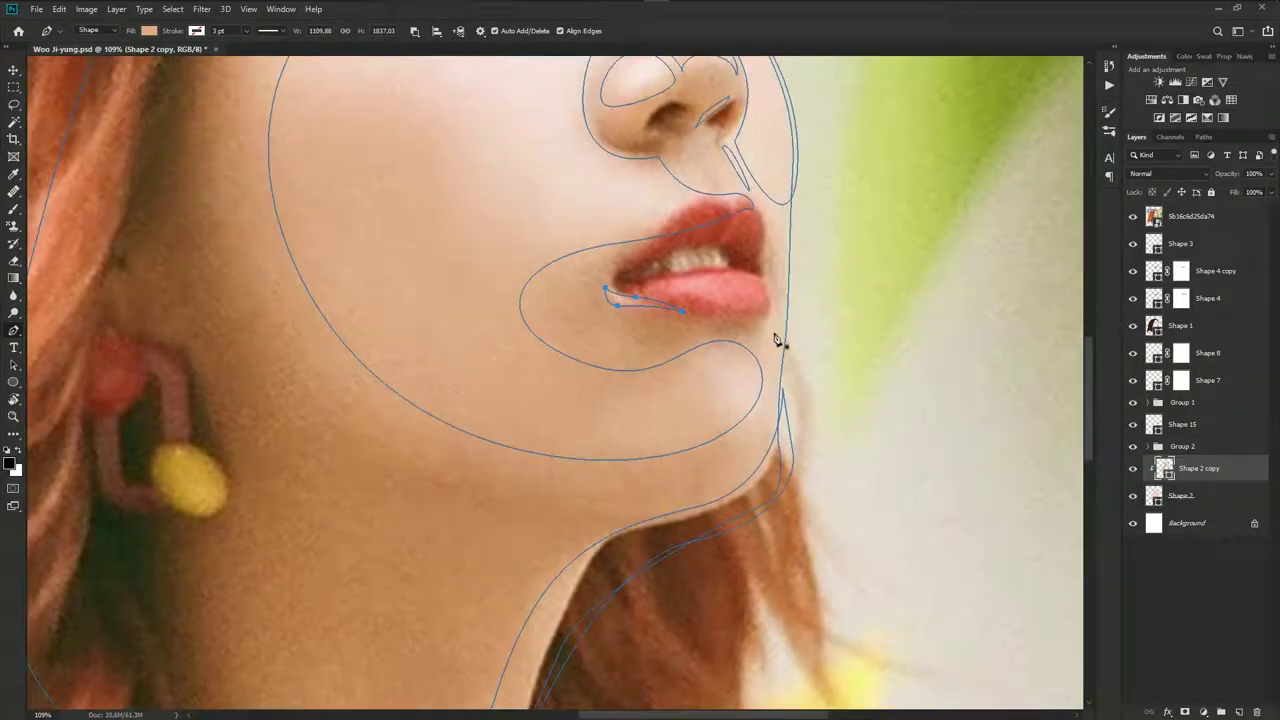
scroll(777, 312, up, 3)
scroll(777, 312, up, 2)
drag(748, 358, 768, 348)
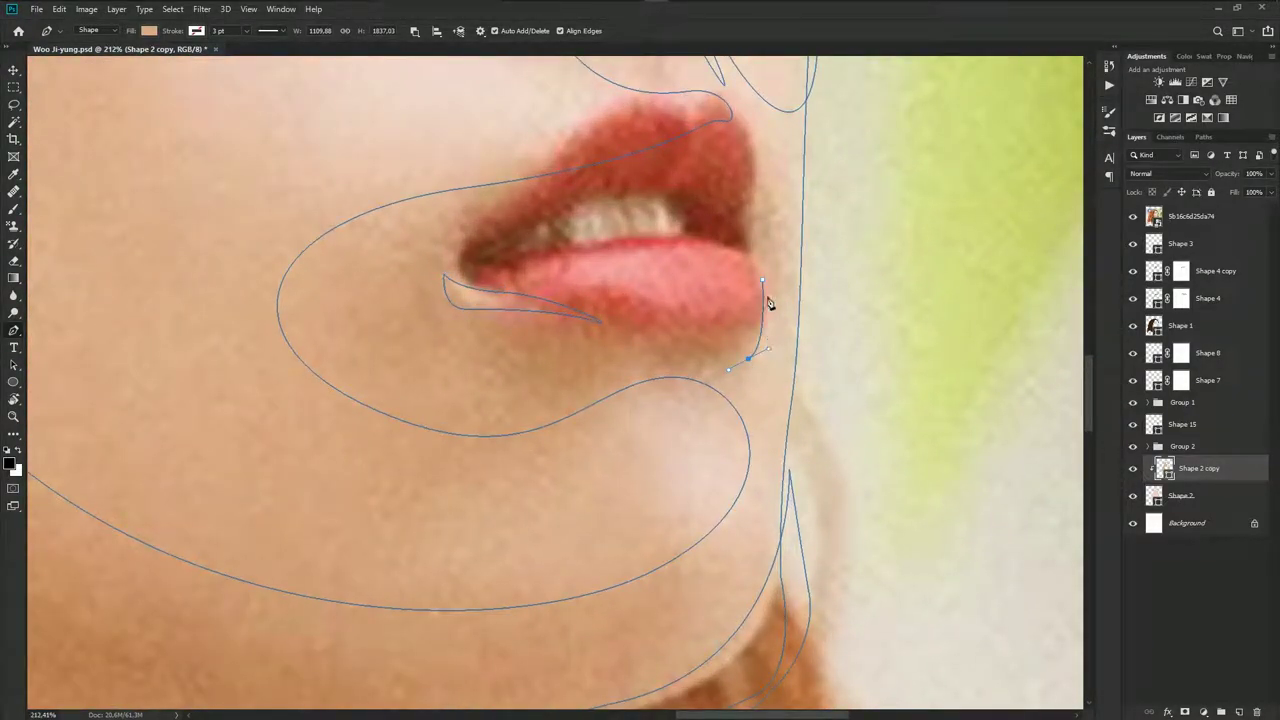
click(763, 282)
Hide the reference photo and save the document
click(1133, 216)
scroll(800, 423, down, 3)
scroll(800, 429, down, 3)
scroll(810, 450, down, 1)
key(ctrl+s)
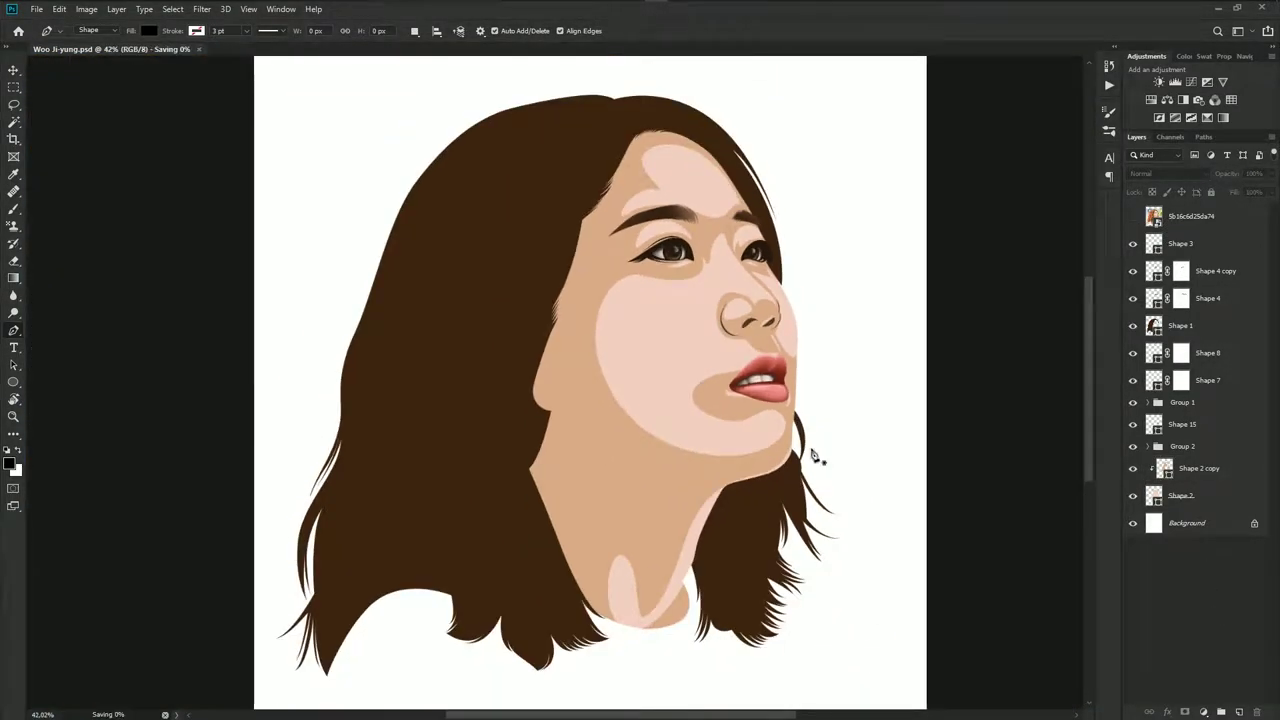
Add a layer mask to the shading shape layer and switch to the soft Brush
click(1133, 216)
click(1135, 218)
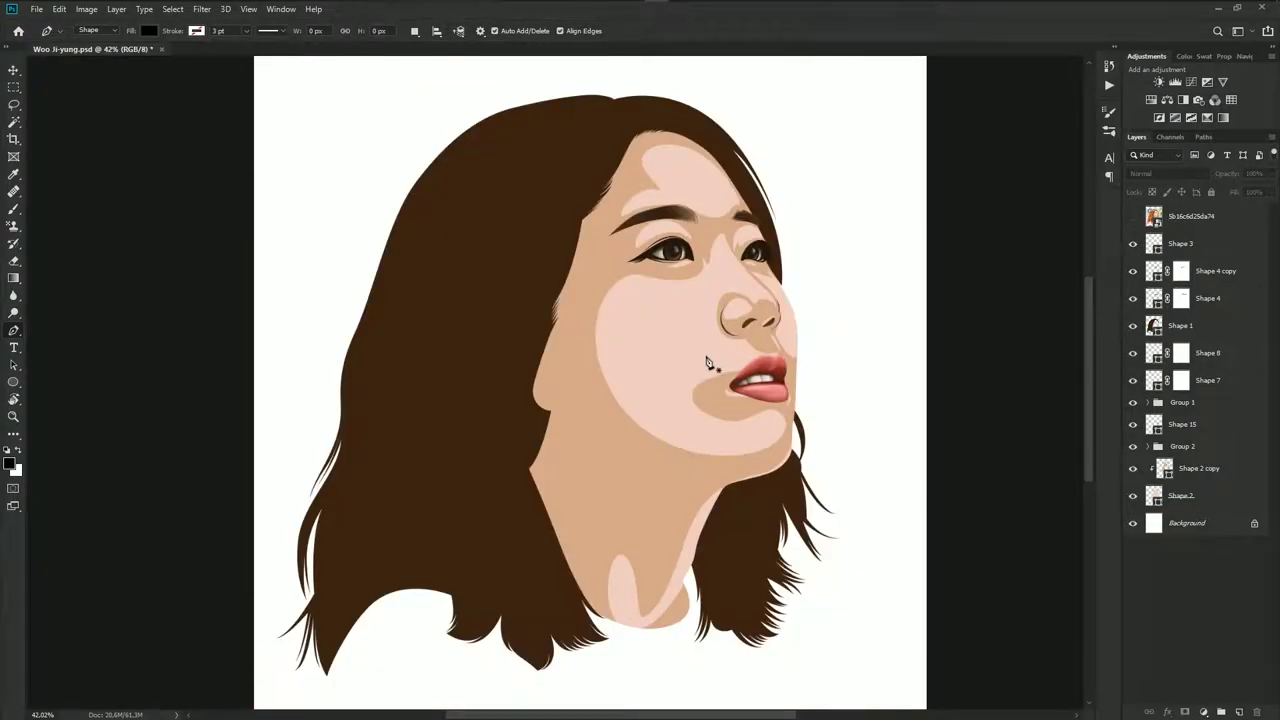
scroll(712, 365, up, 2)
click(1199, 470)
click(1186, 711)
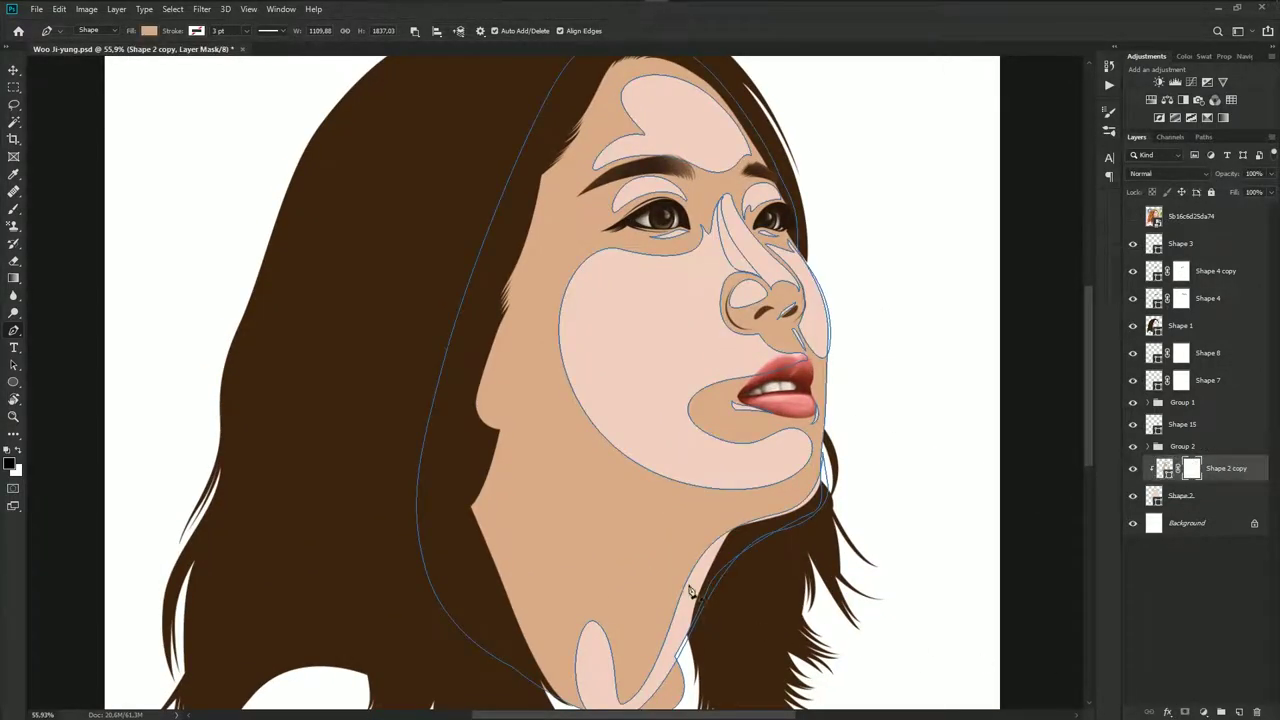
key(b)
Paint on the mask to fade the neck highlight strip and soften the jaw shadow
drag(710, 635, 722, 510)
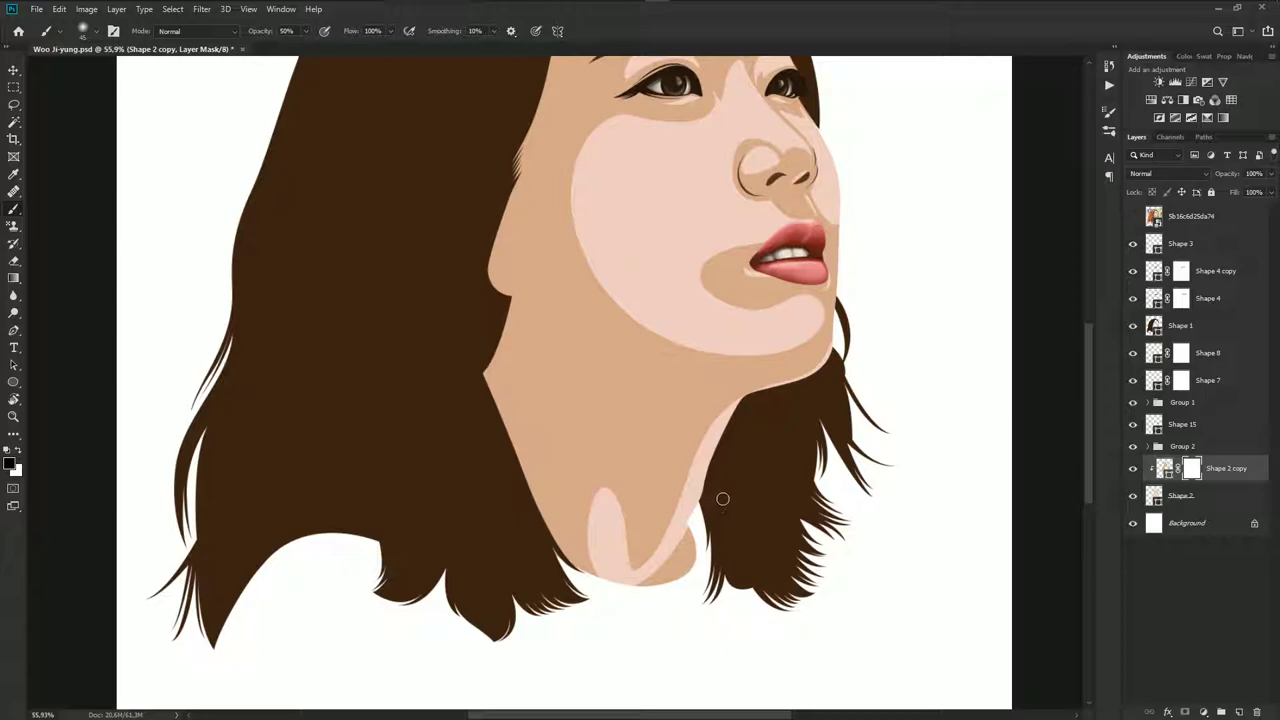
drag(700, 455, 660, 560)
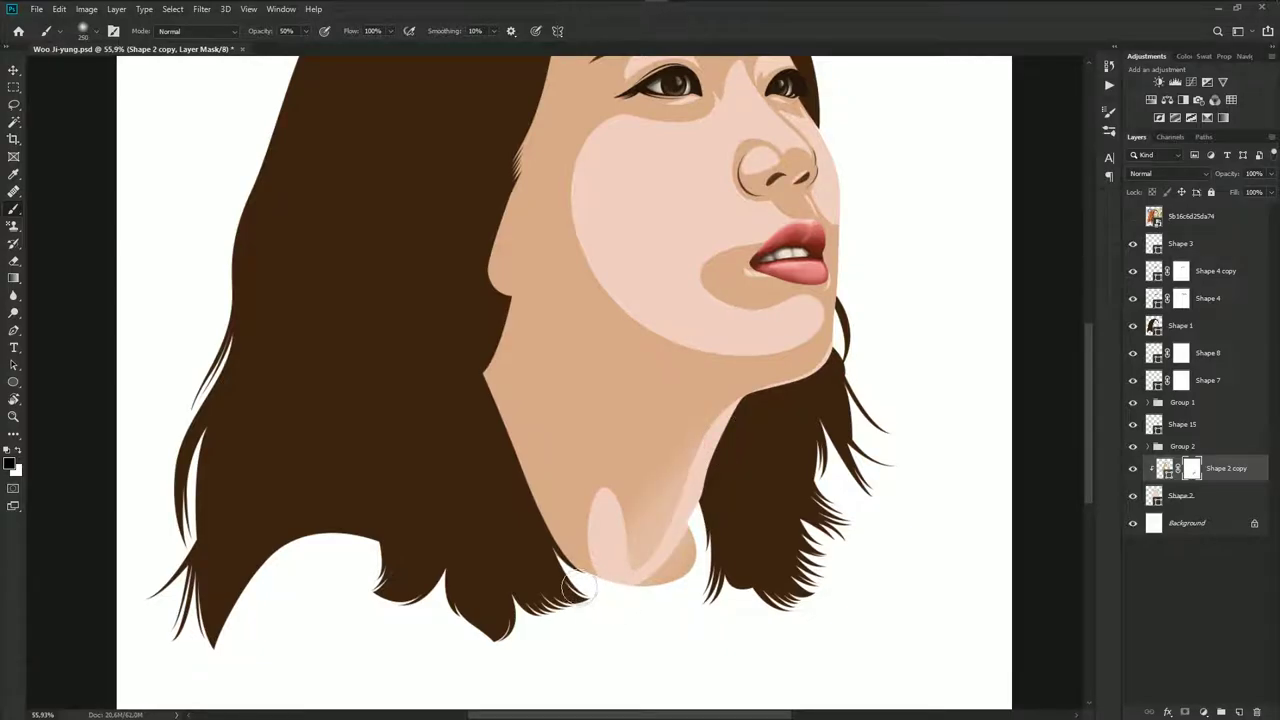
mouse_move(650, 500)
mouse_down()
mouse_move(673, 448)
mouse_move(655, 525)
mouse_move(570, 575)
mouse_up()
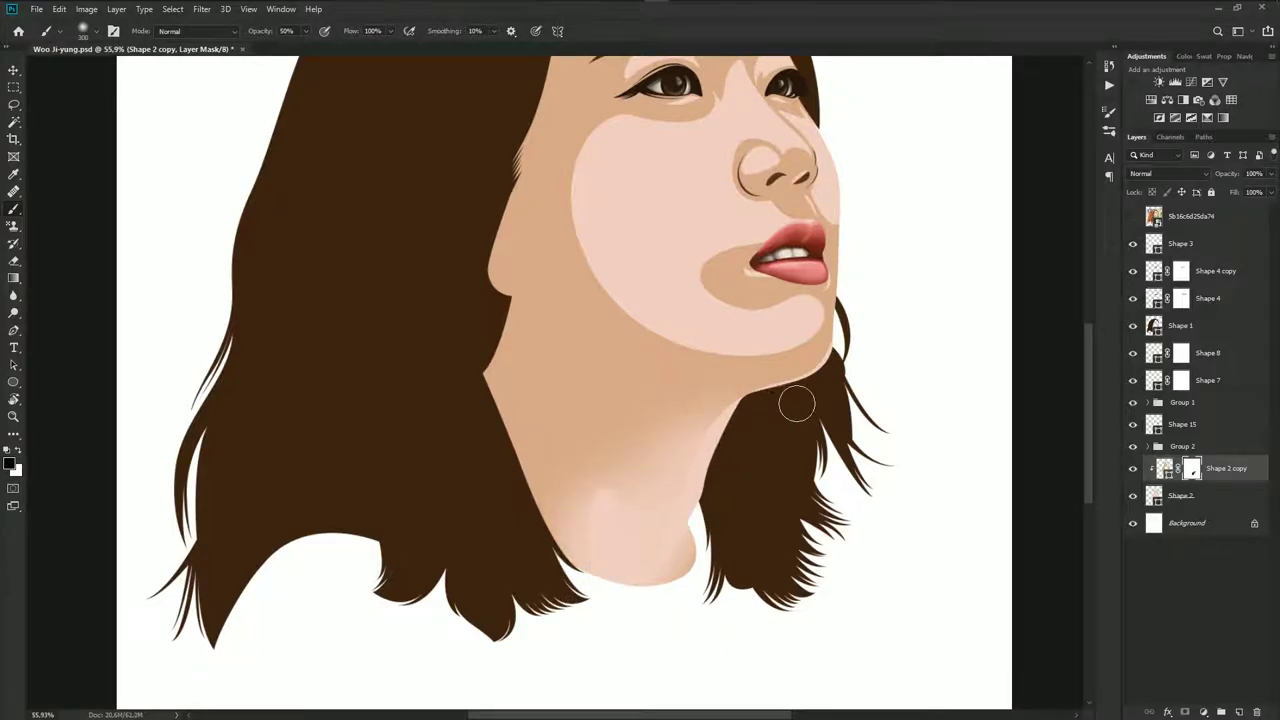
drag(799, 323, 720, 350)
drag(640, 340, 797, 316)
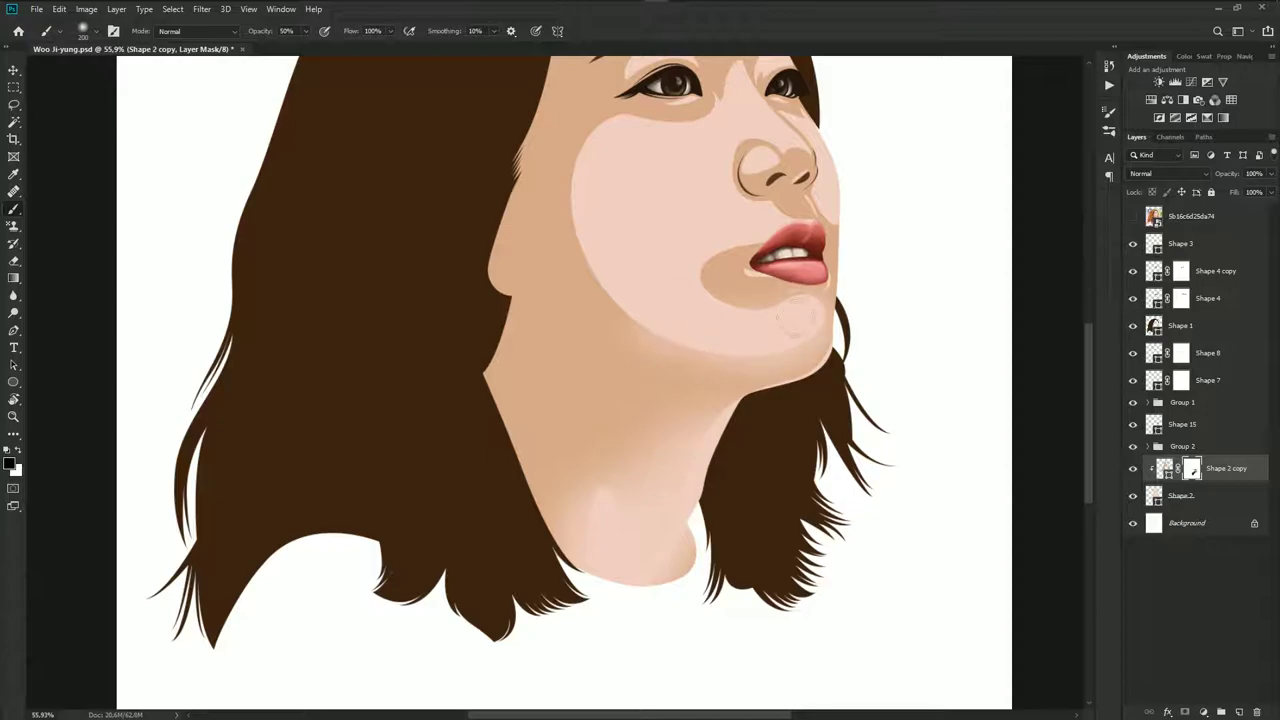
Lighten shadows under the left eye, beside the lips and on the nose bridge, and blend the forehead highlight
mouse_move(603, 226)
mouse_down()
mouse_move(638, 356)
mouse_move(631, 391)
mouse_up()
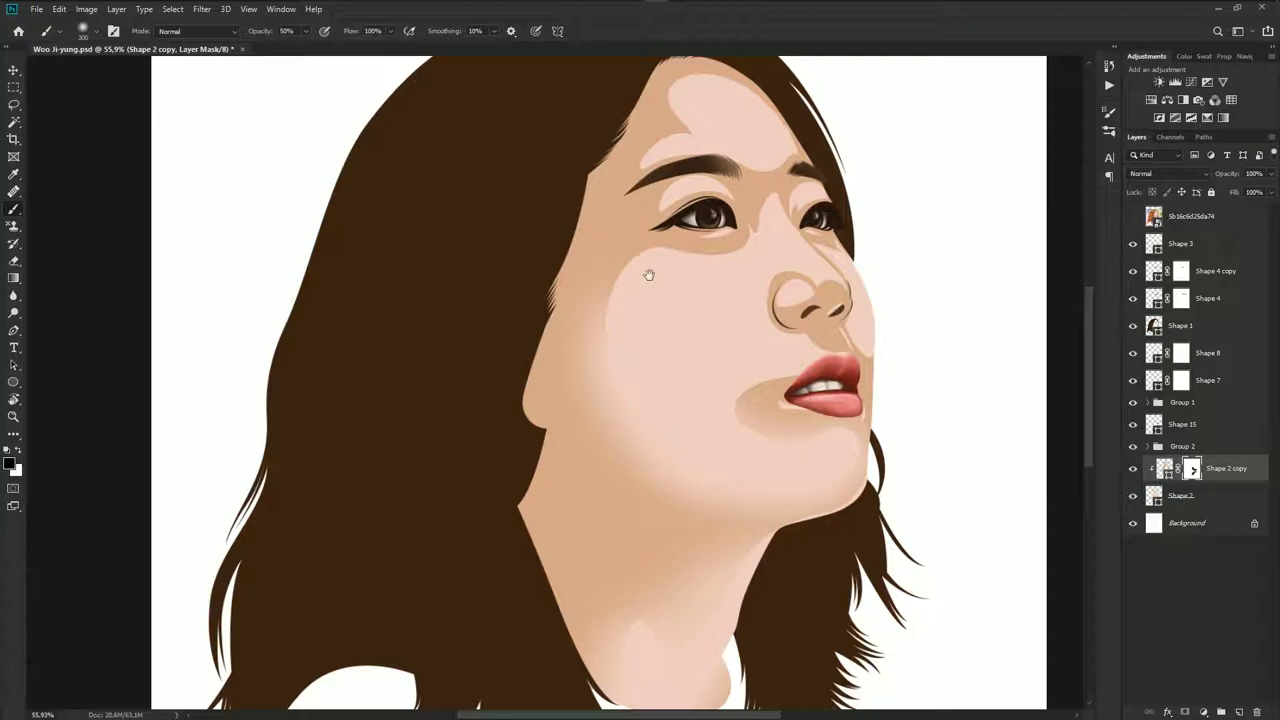
drag(705, 245, 610, 244)
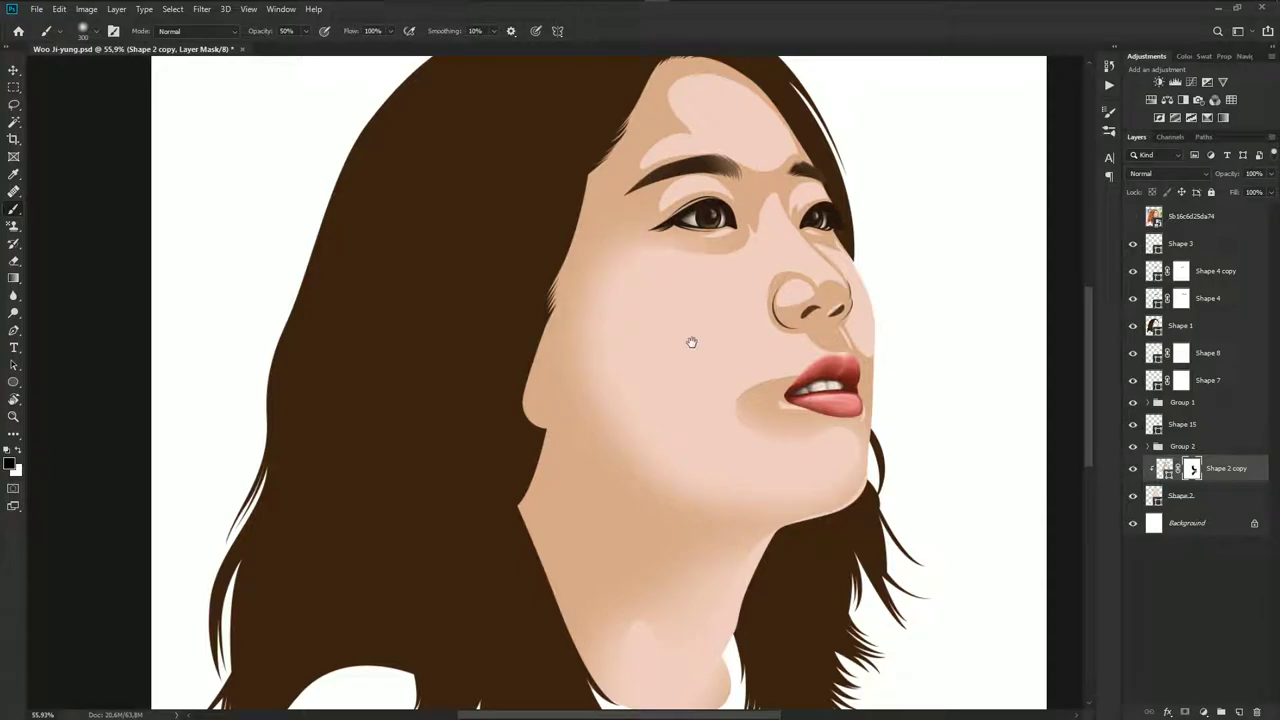
drag(755, 405, 707, 404)
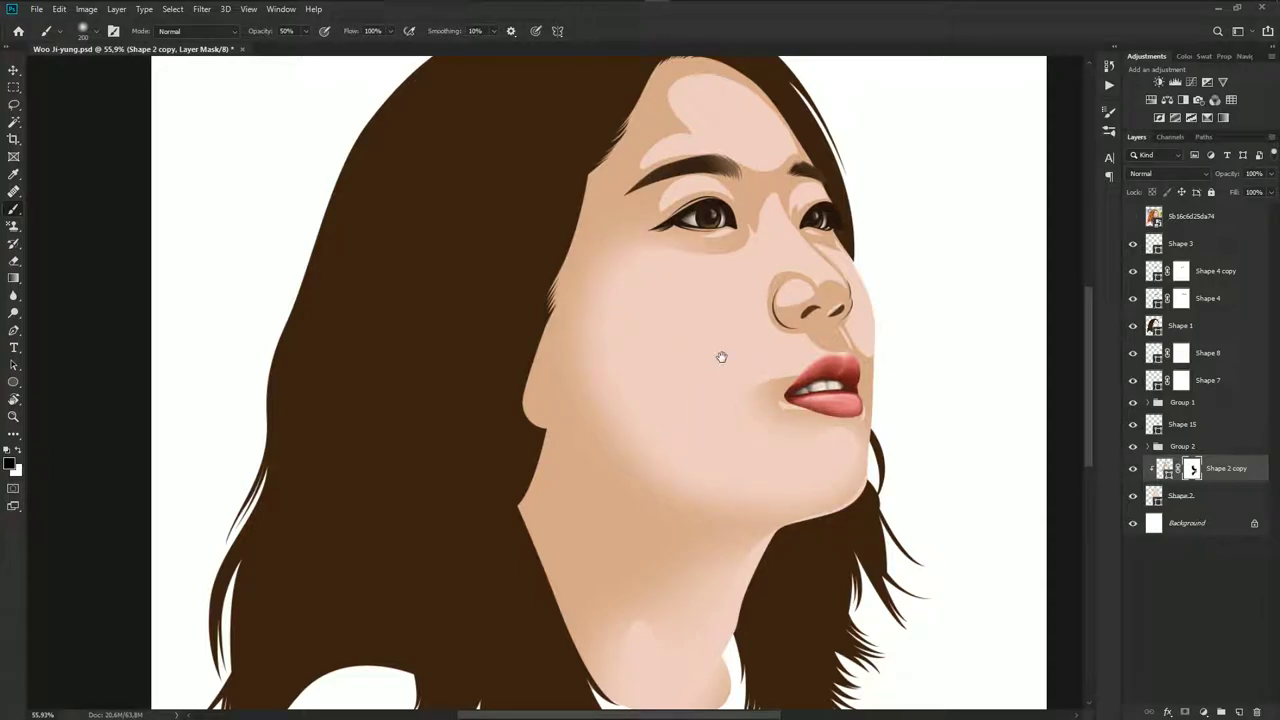
scroll(774, 312, up, 2)
scroll(760, 305, up, 1)
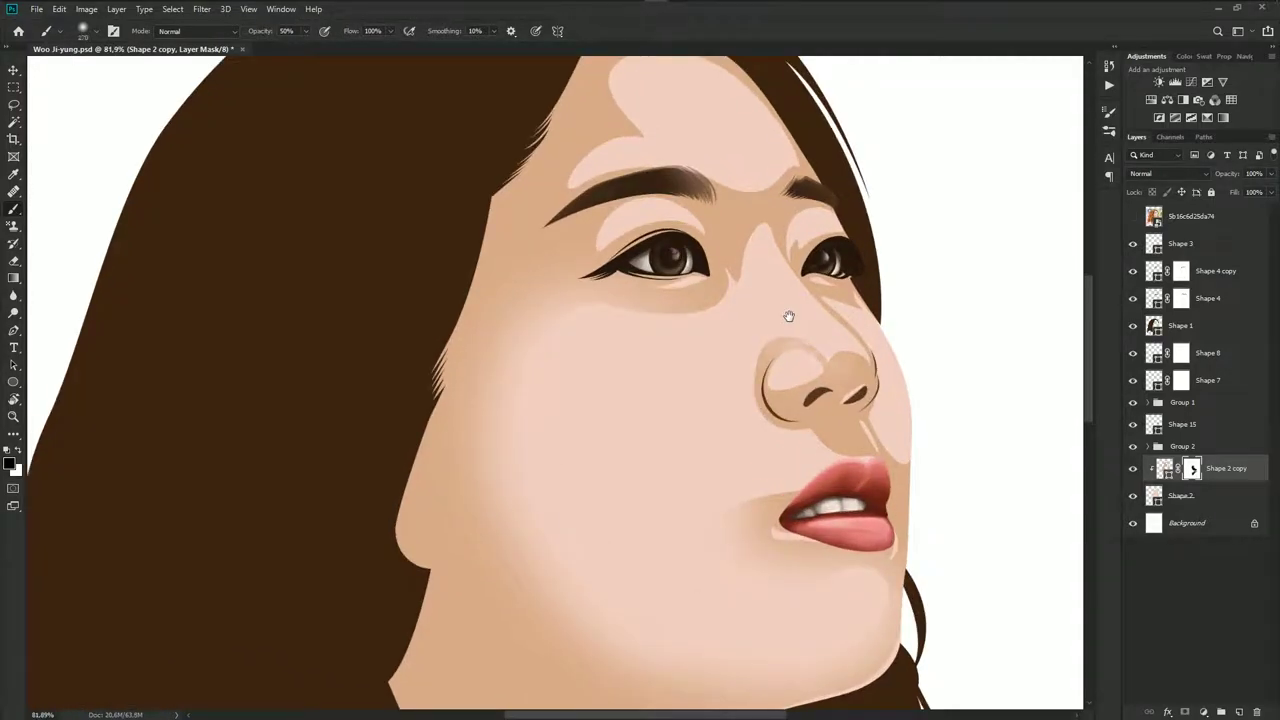
drag(737, 216, 712, 282)
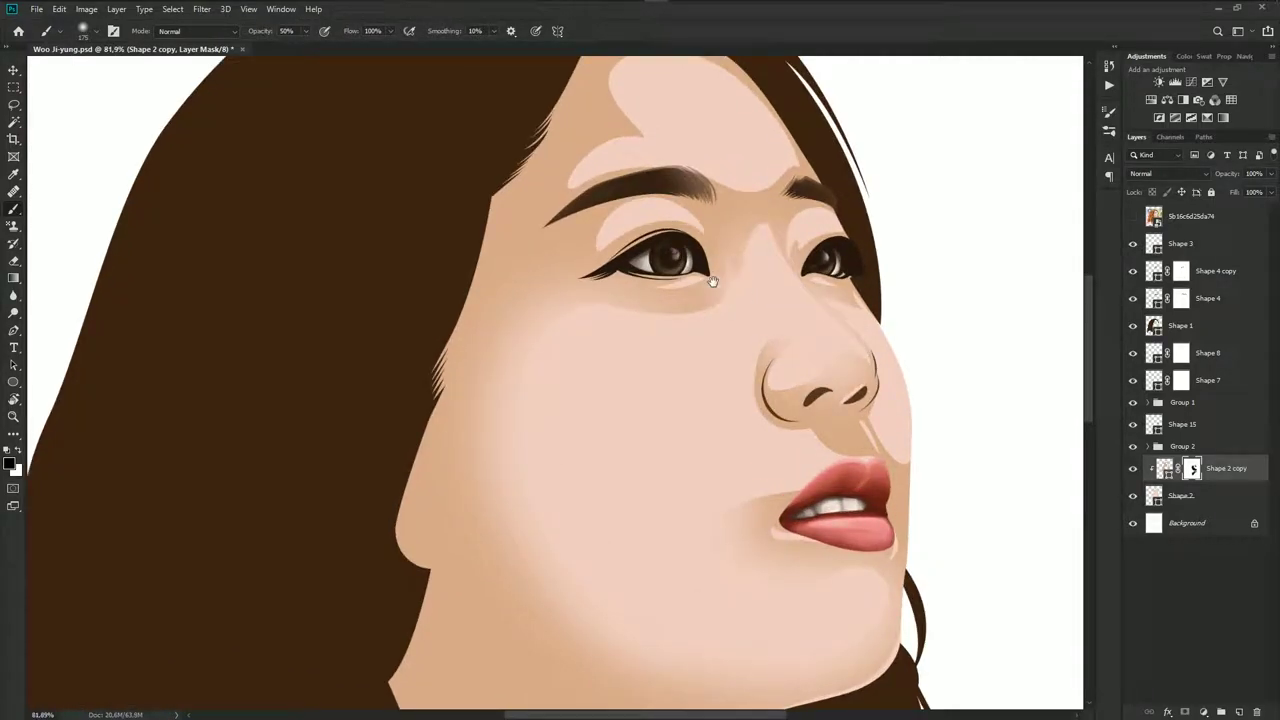
scroll(735, 230, up, 3)
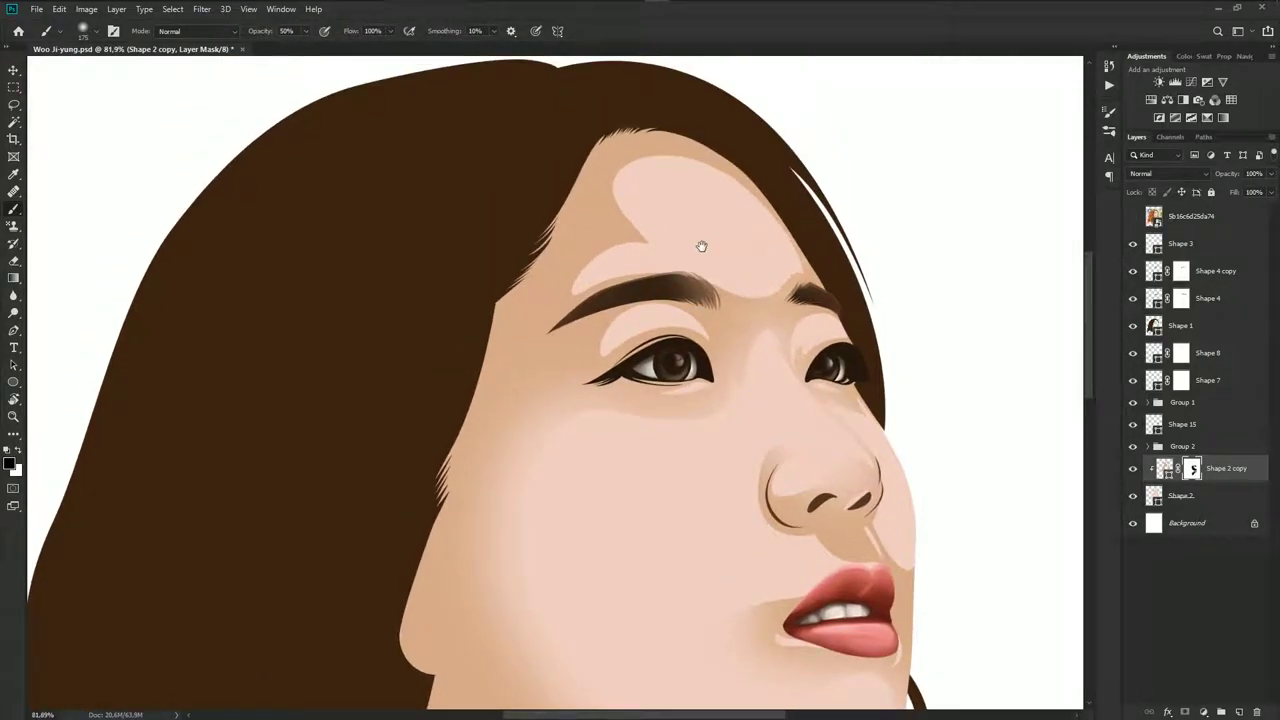
mouse_move(648, 154)
mouse_down()
mouse_move(671, 171)
mouse_move(597, 200)
mouse_move(627, 214)
mouse_move(565, 265)
mouse_move(617, 308)
mouse_move(677, 286)
mouse_move(627, 329)
mouse_up()
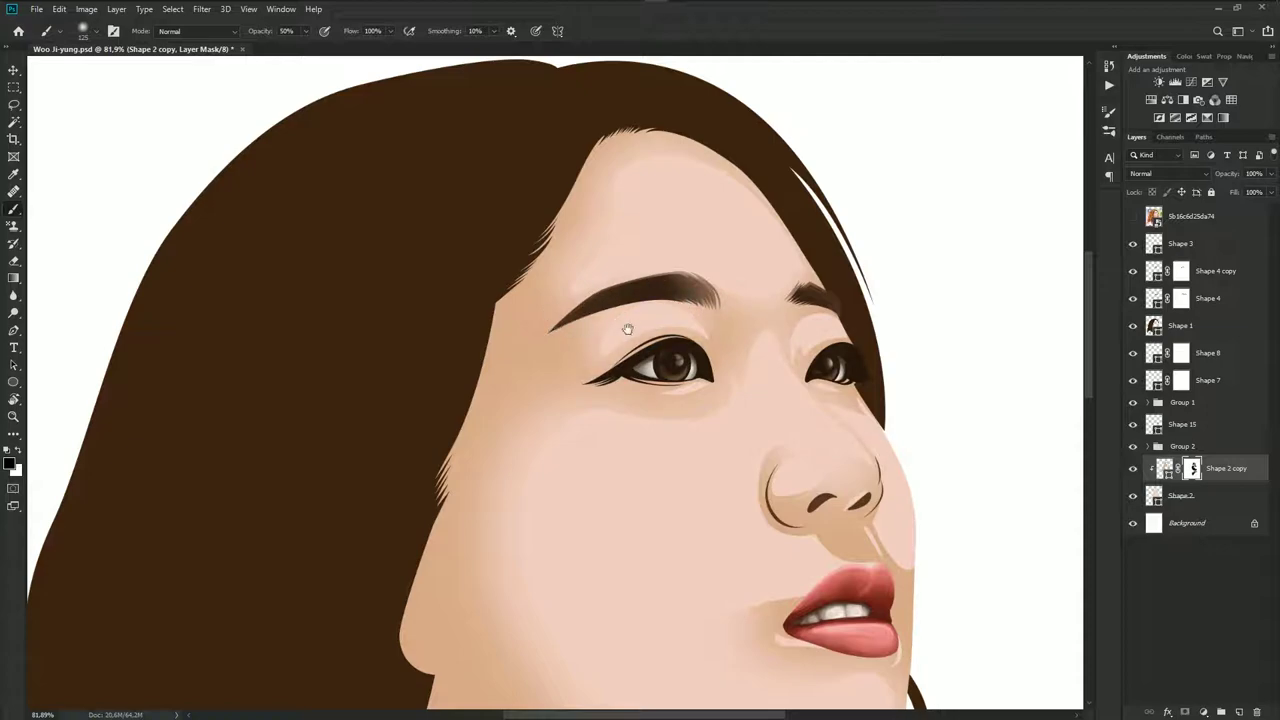
Change the brush size to 150, return it to 125, and save the document
drag(881, 461, 829, 349)
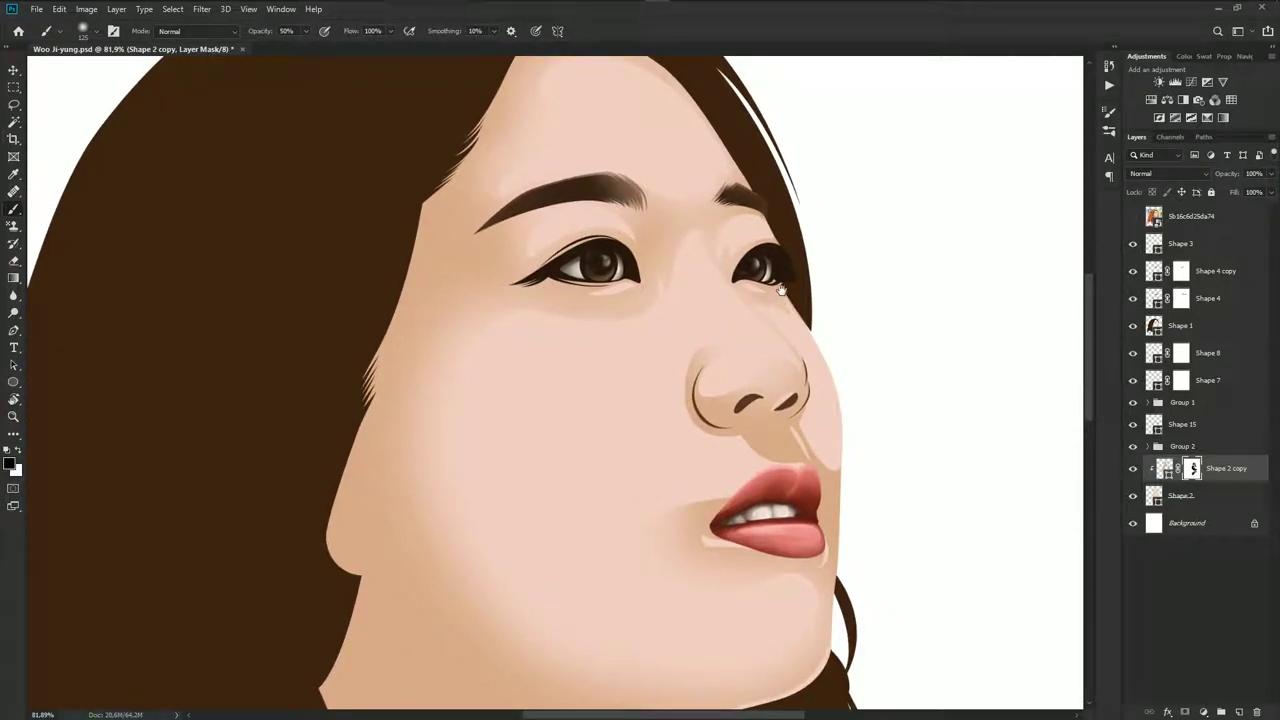
key(bracketright)
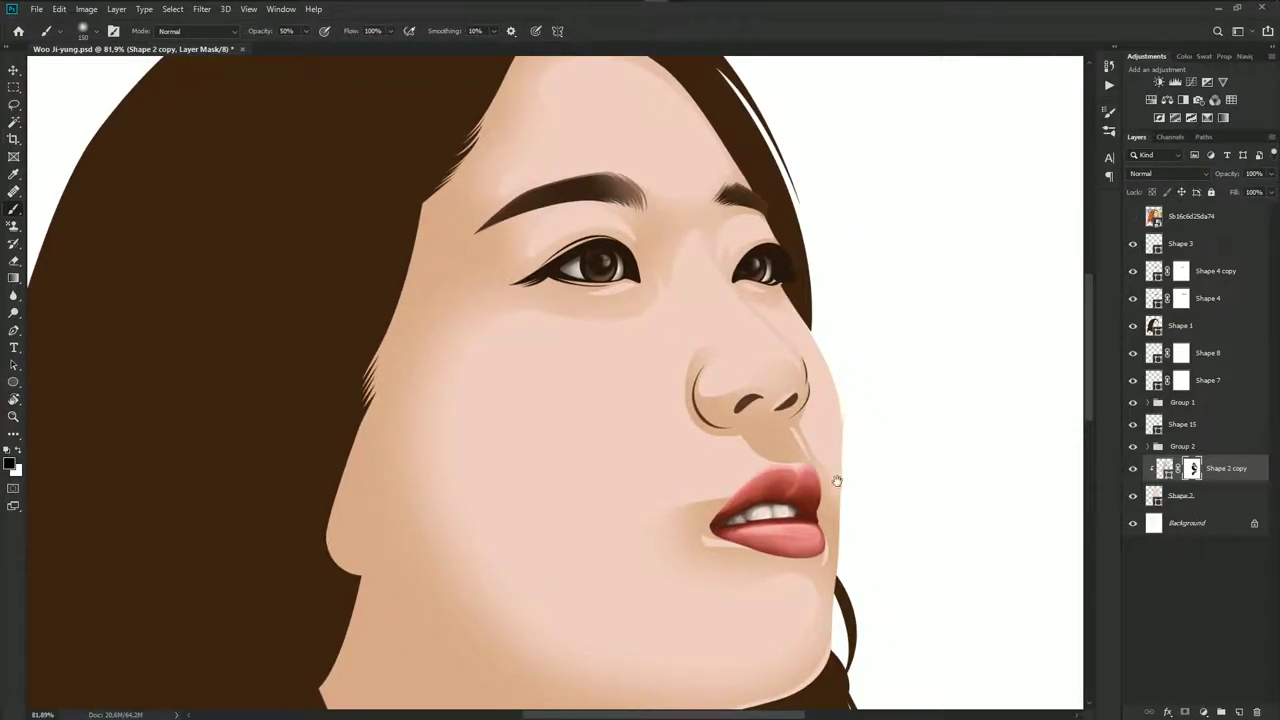
key(bracketleft)
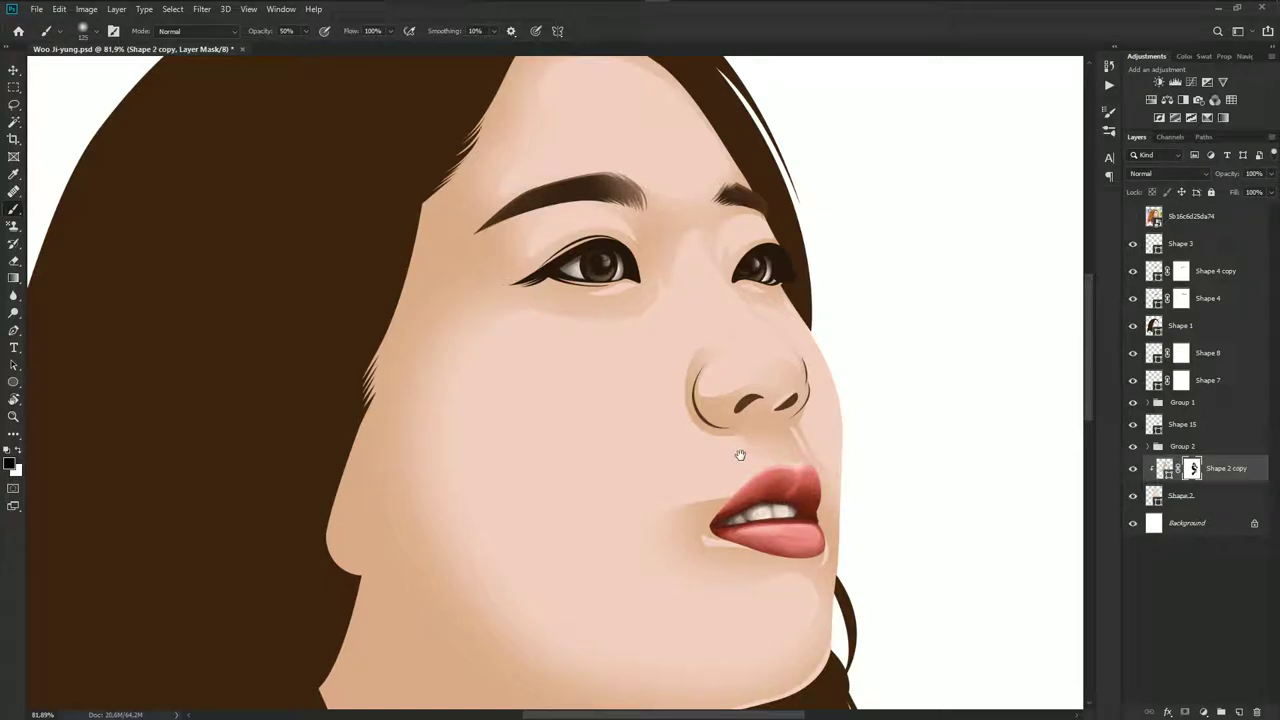
scroll(780, 476, down, 3)
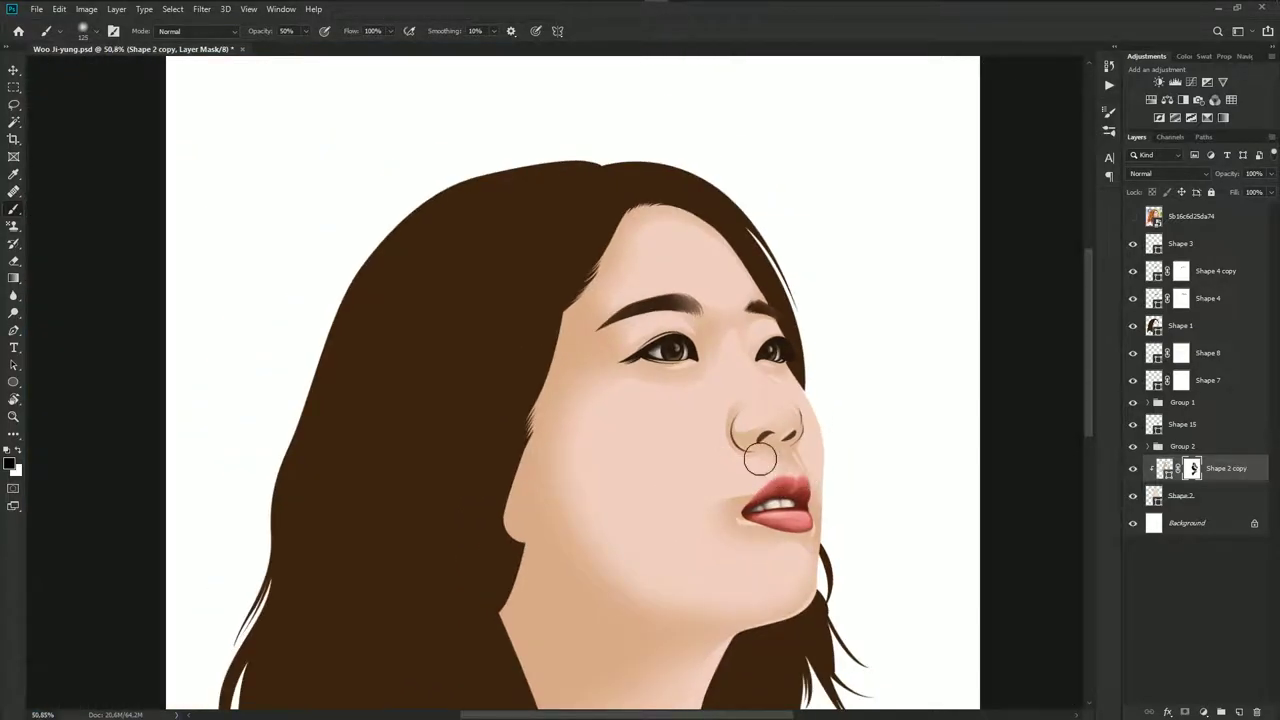
scroll(700, 475, down, 2)
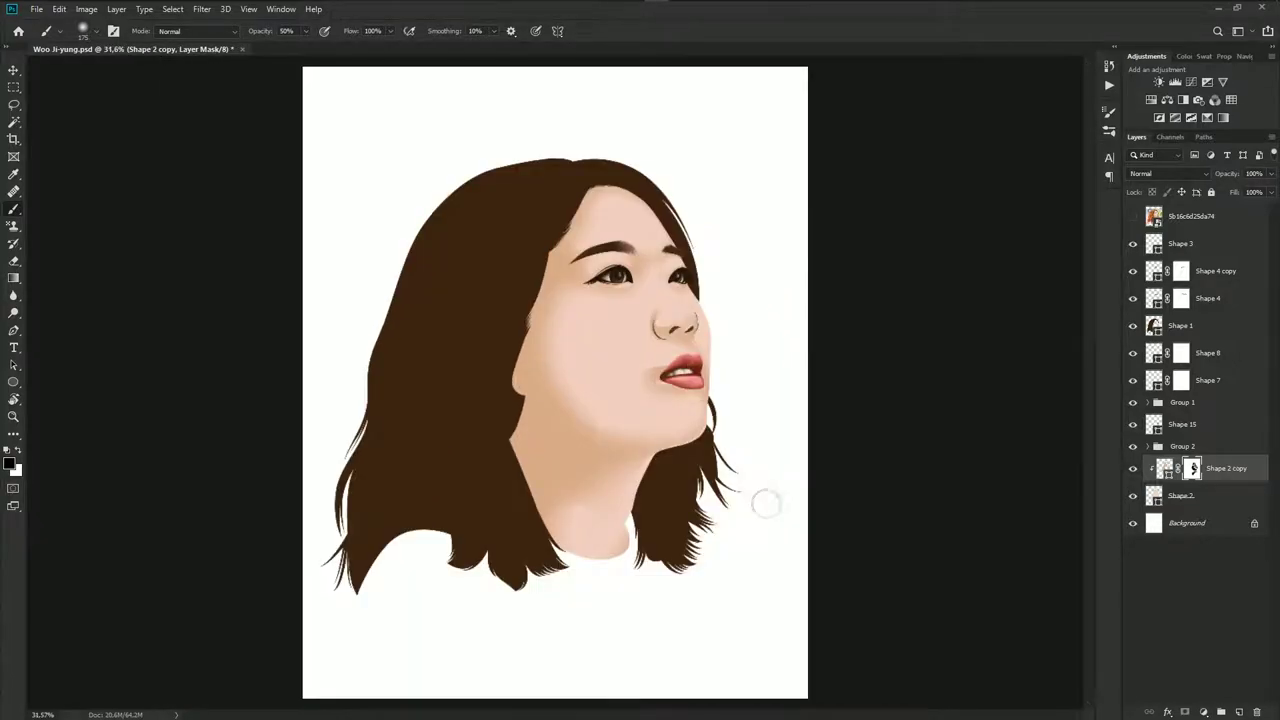
scroll(610, 334, up, 2)
scroll(640, 271, up, 2)
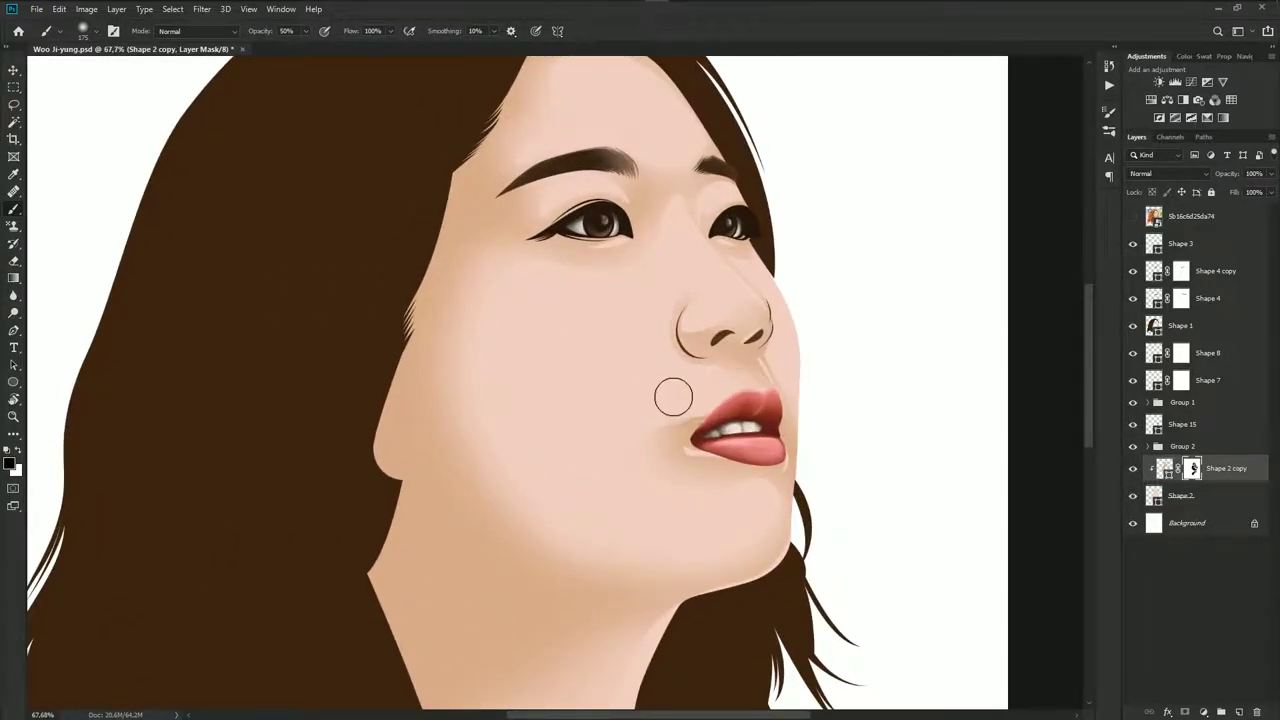
key(ctrl+s)
scroll(618, 354, down, 1)
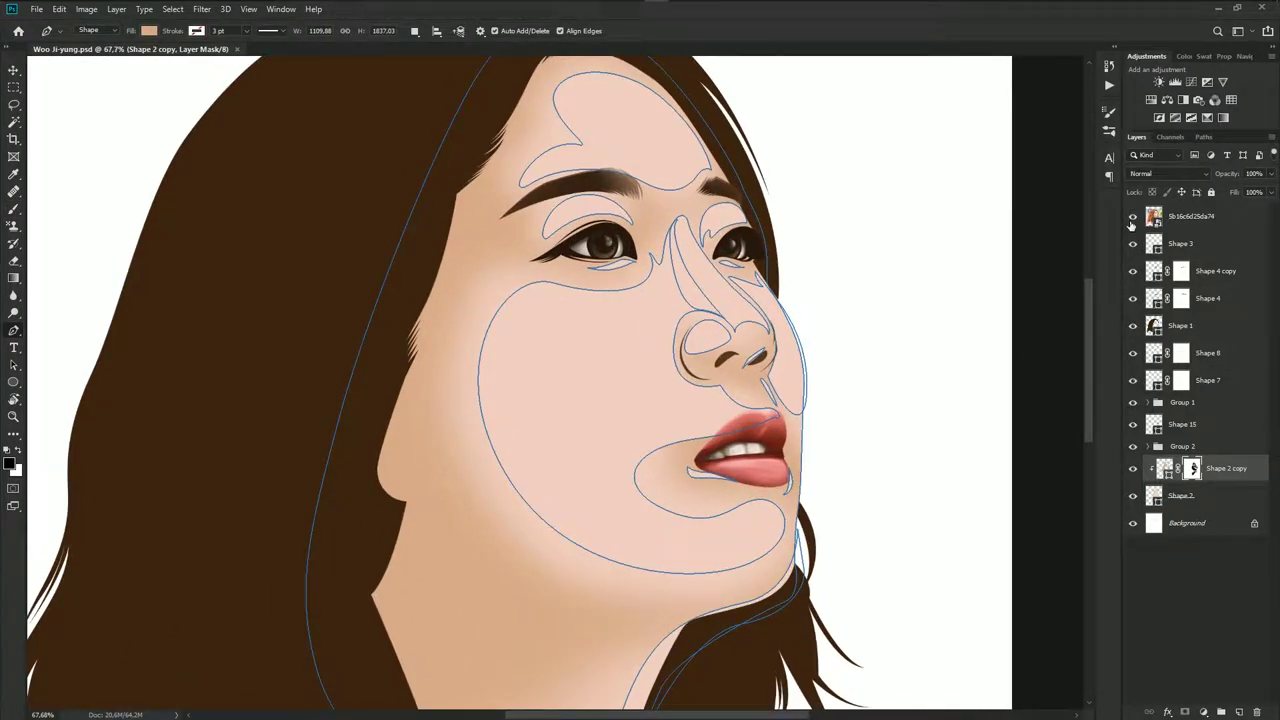
Show the reference photo and start a shape path along the brow, hairline and forehead side
click(1133, 216)
scroll(620, 257, up, 1)
scroll(623, 235, up, 1)
scroll(663, 251, up, 1)
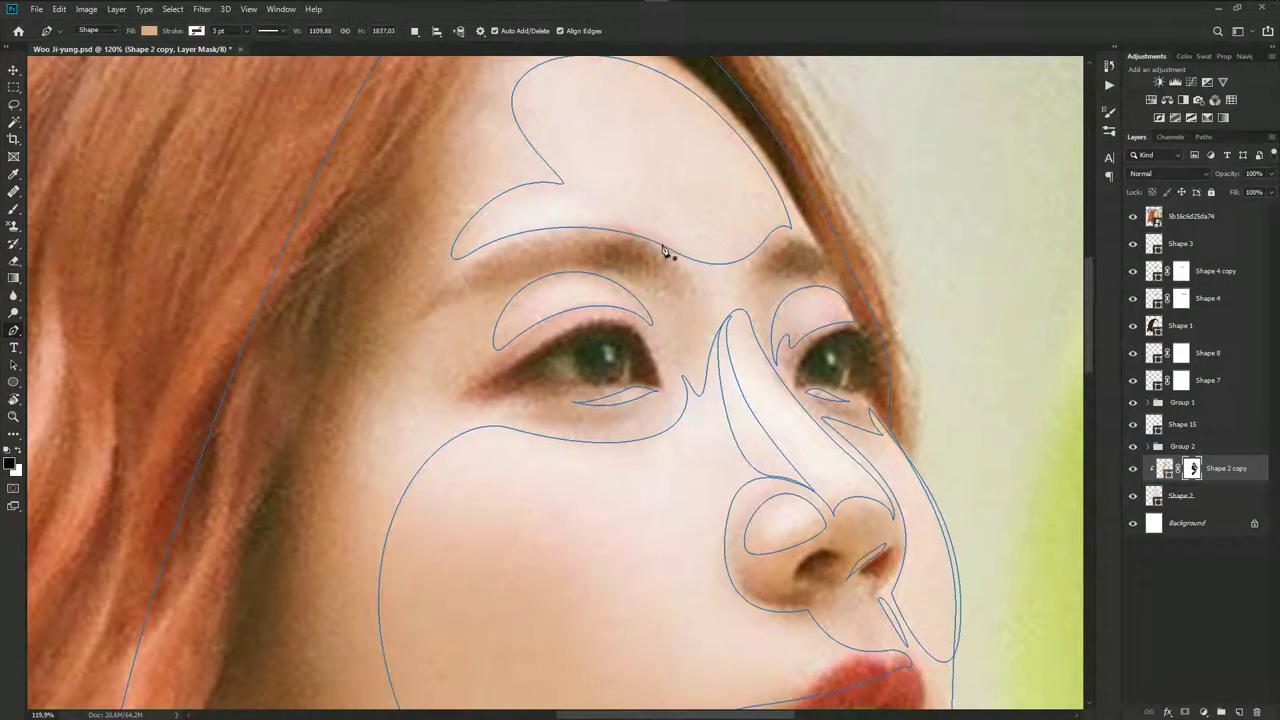
drag(649, 231, 620, 212)
scroll(534, 212, up, 2)
drag(392, 310, 330, 352)
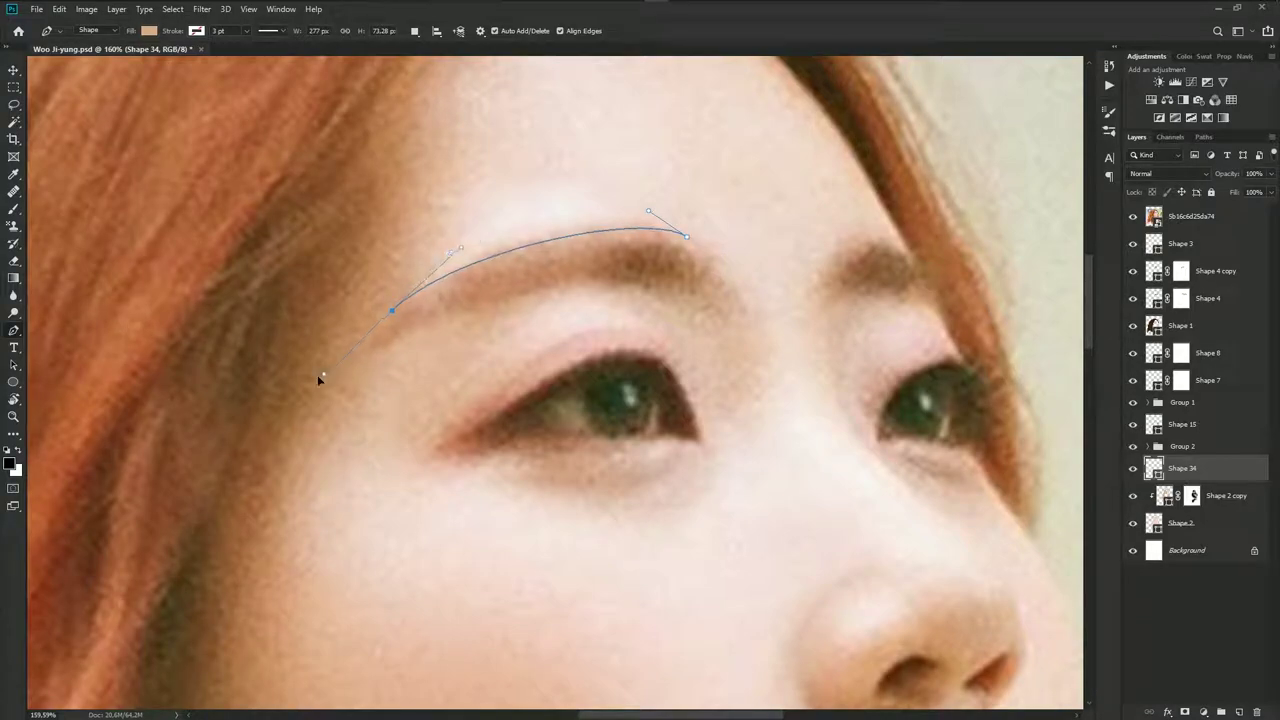
scroll(383, 318, down, 4)
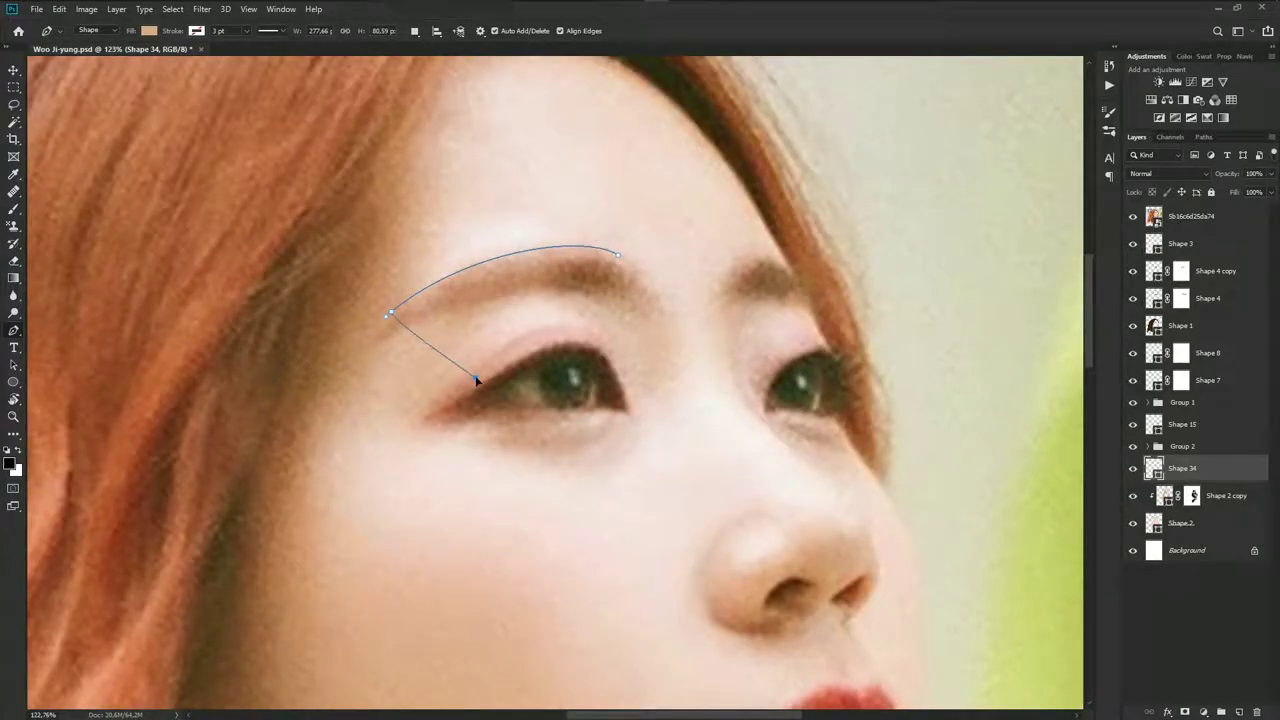
scroll(444, 275, up, 3)
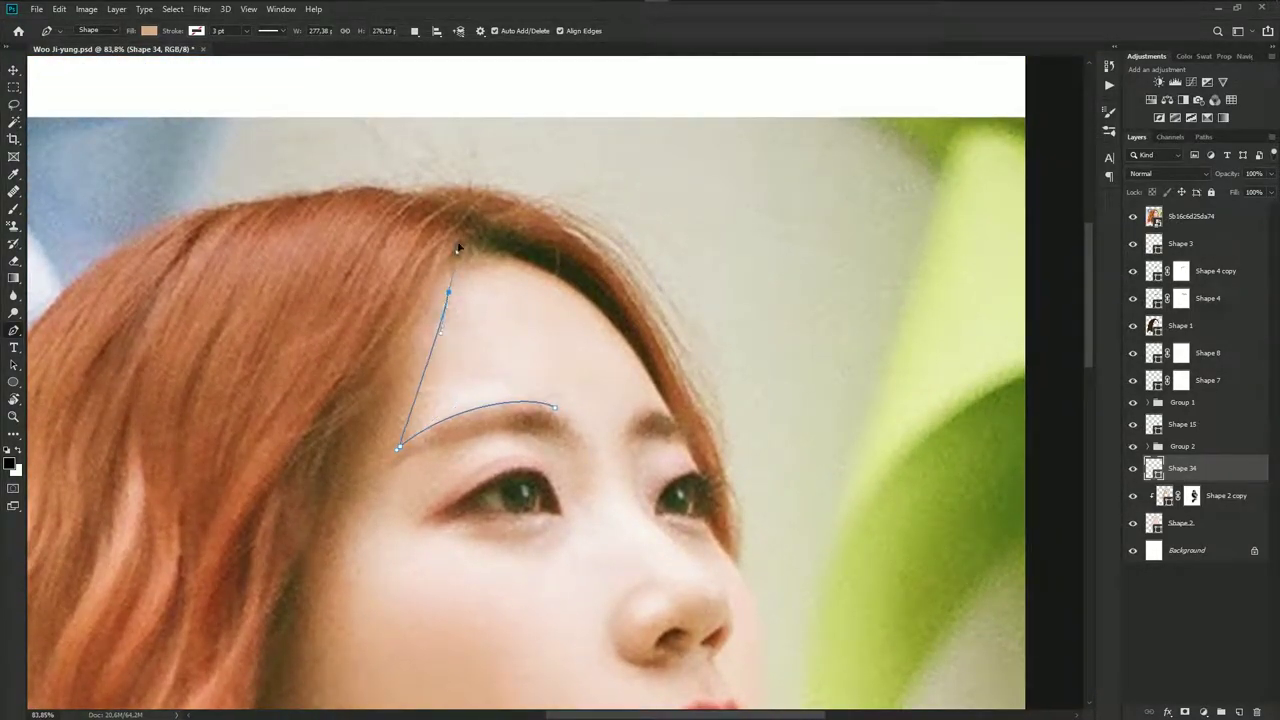
drag(452, 217, 443, 314)
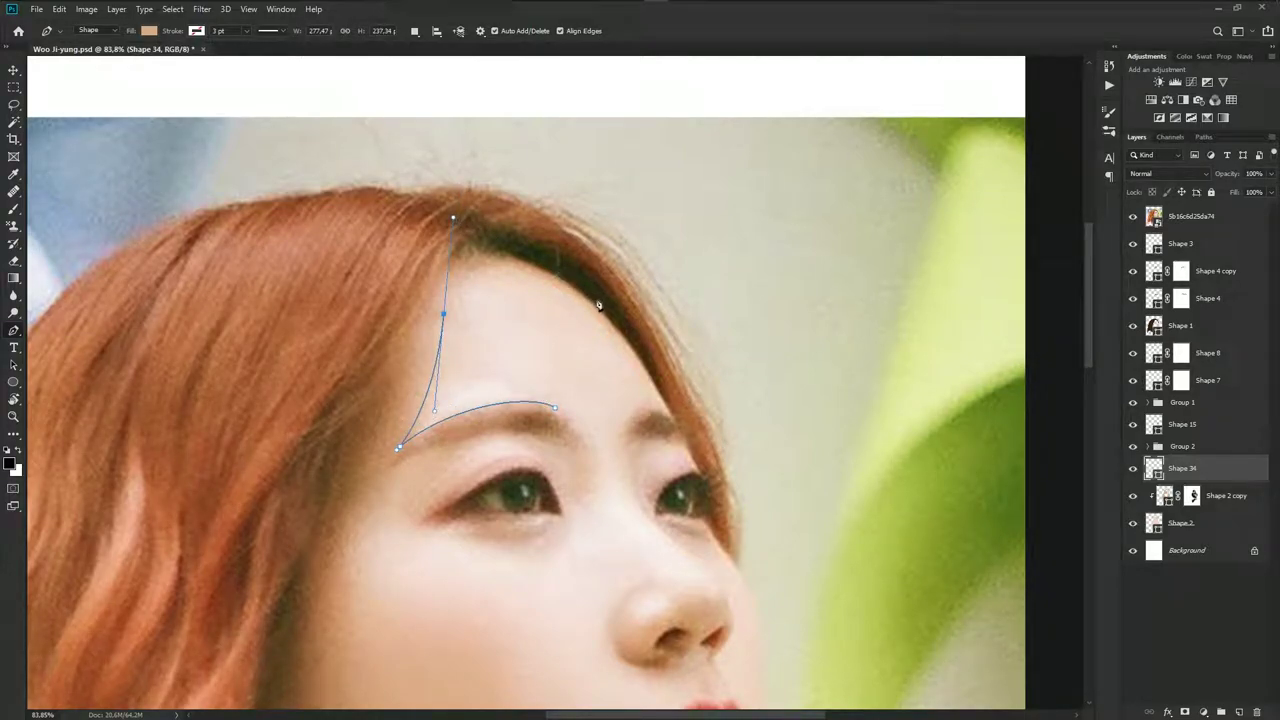
drag(630, 348, 663, 394)
click(671, 421)
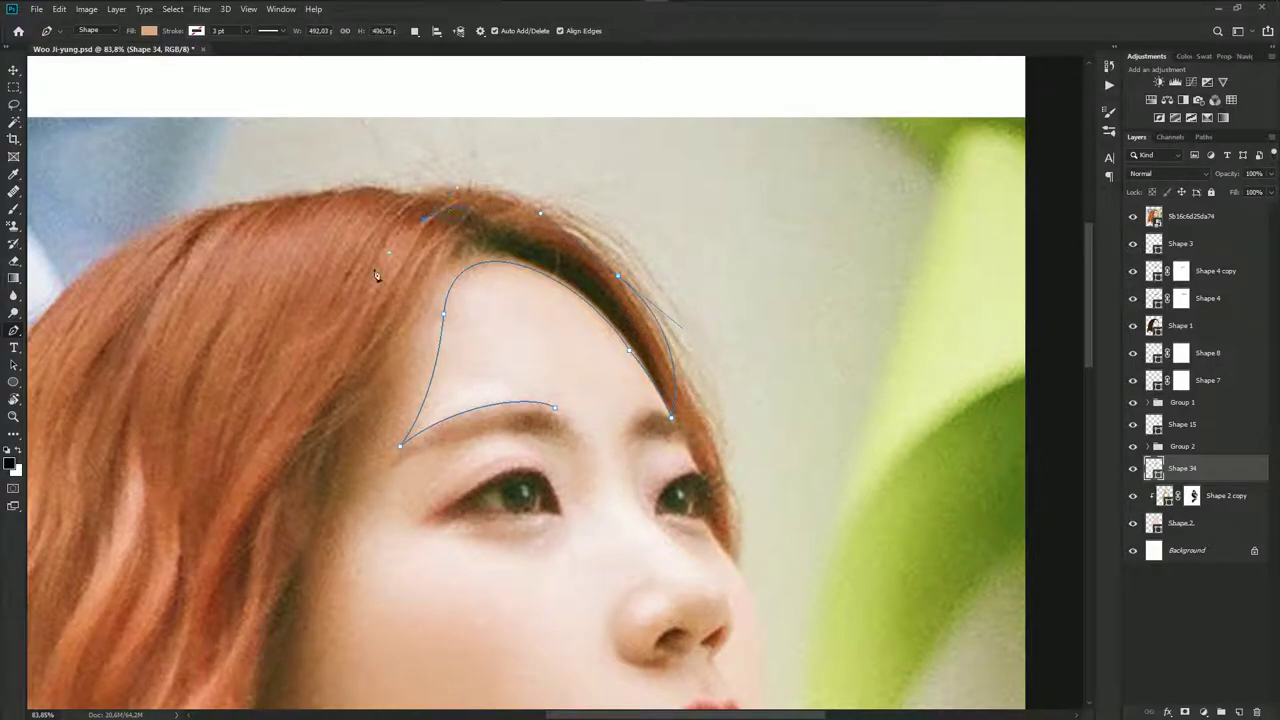
Continue the path down beside the ear, up the neck and along the jaw
scroll(414, 294, down, 3)
scroll(414, 351, down, 4)
scroll(431, 416, down, 1)
scroll(431, 416, down, 3)
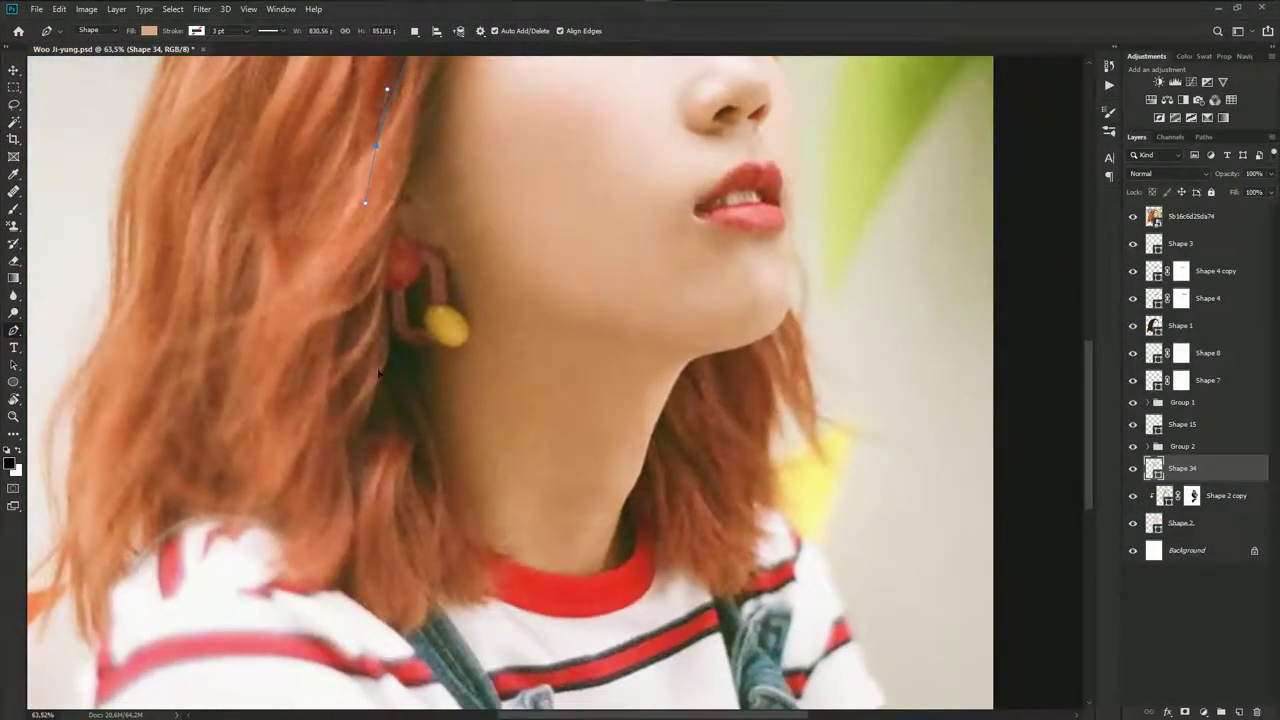
drag(446, 531, 482, 563)
drag(464, 390, 456, 333)
drag(491, 437, 466, 347)
drag(578, 578, 561, 520)
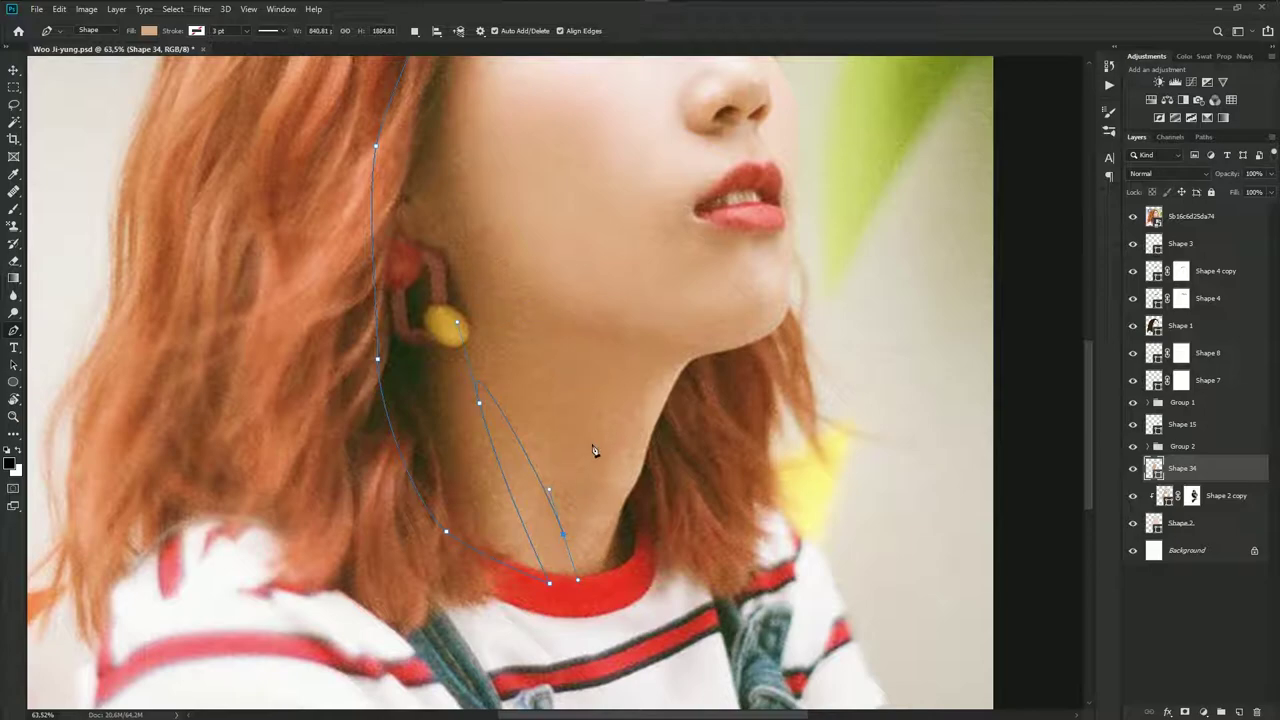
mouse_move(684, 358)
mouse_down()
mouse_move(734, 357)
mouse_move(793, 320)
mouse_move(777, 288)
mouse_up()
drag(597, 316, 433, 263)
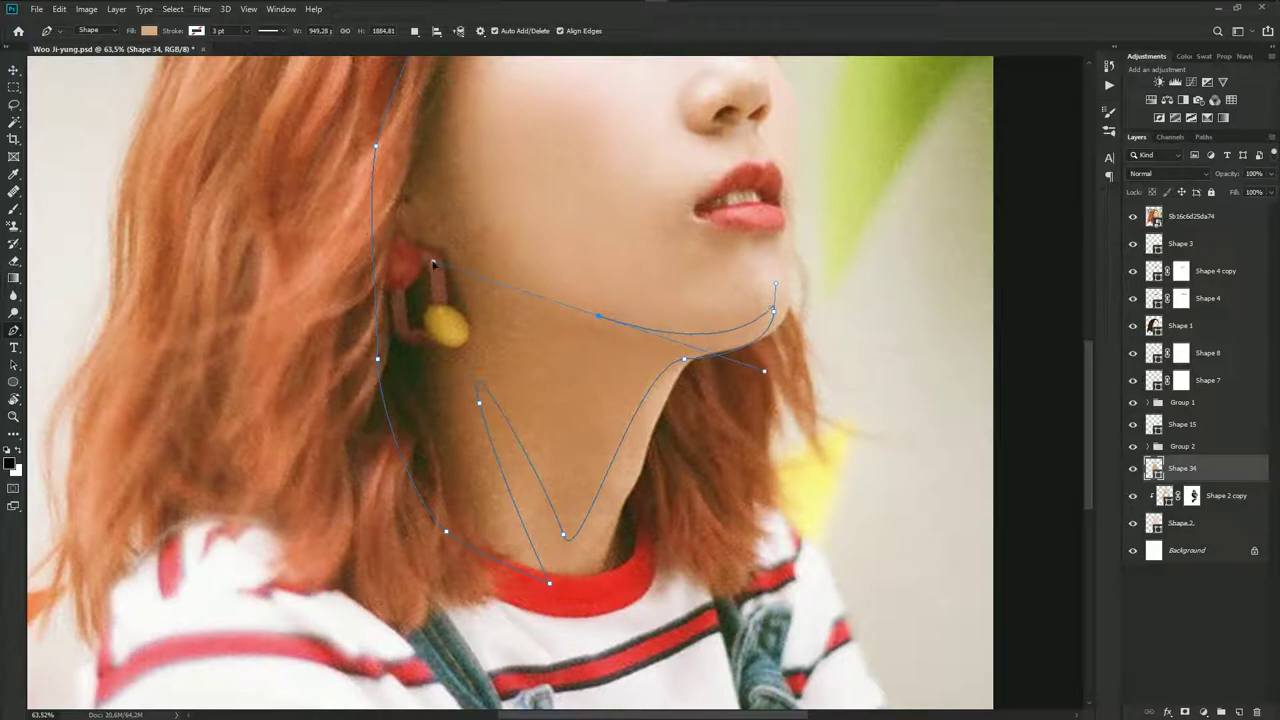
Curve the path past the brow down to the inner eye corner
drag(503, 240, 587, 321)
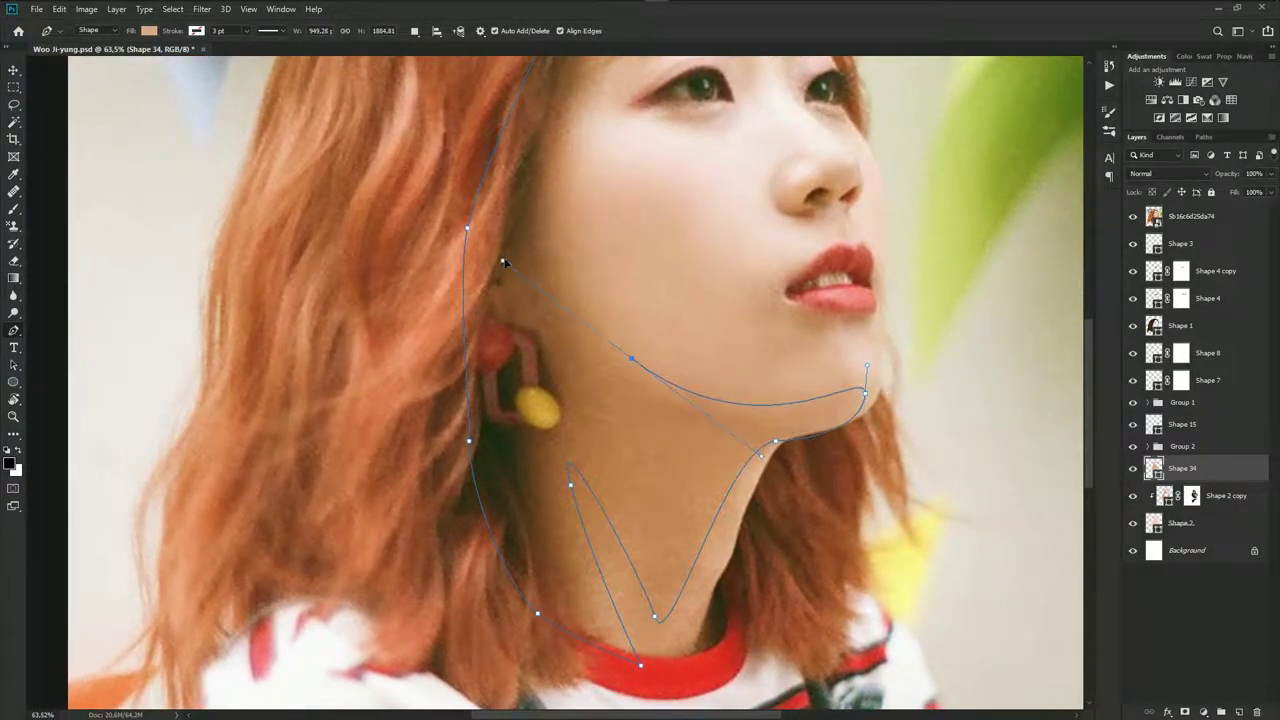
drag(583, 223, 587, 382)
drag(631, 211, 718, 176)
scroll(730, 225, up, 5)
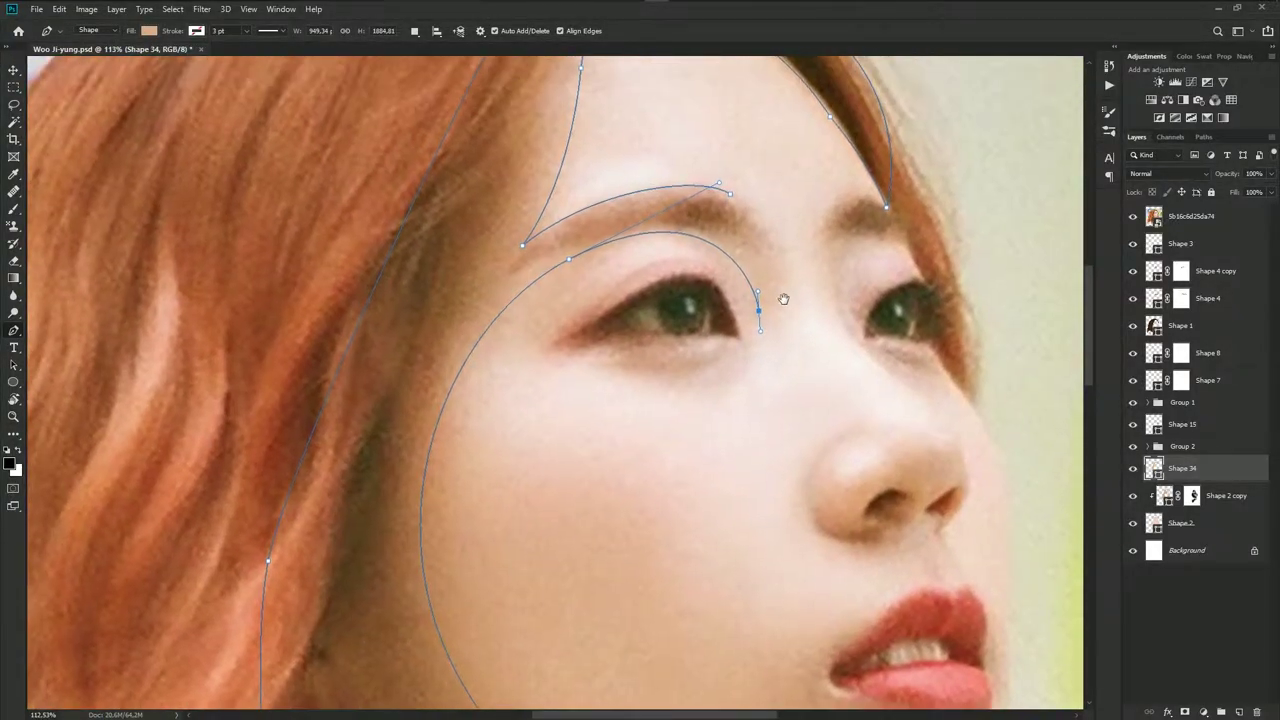
scroll(762, 266, up, 1)
drag(759, 312, 705, 175)
scroll(762, 287, down, 2)
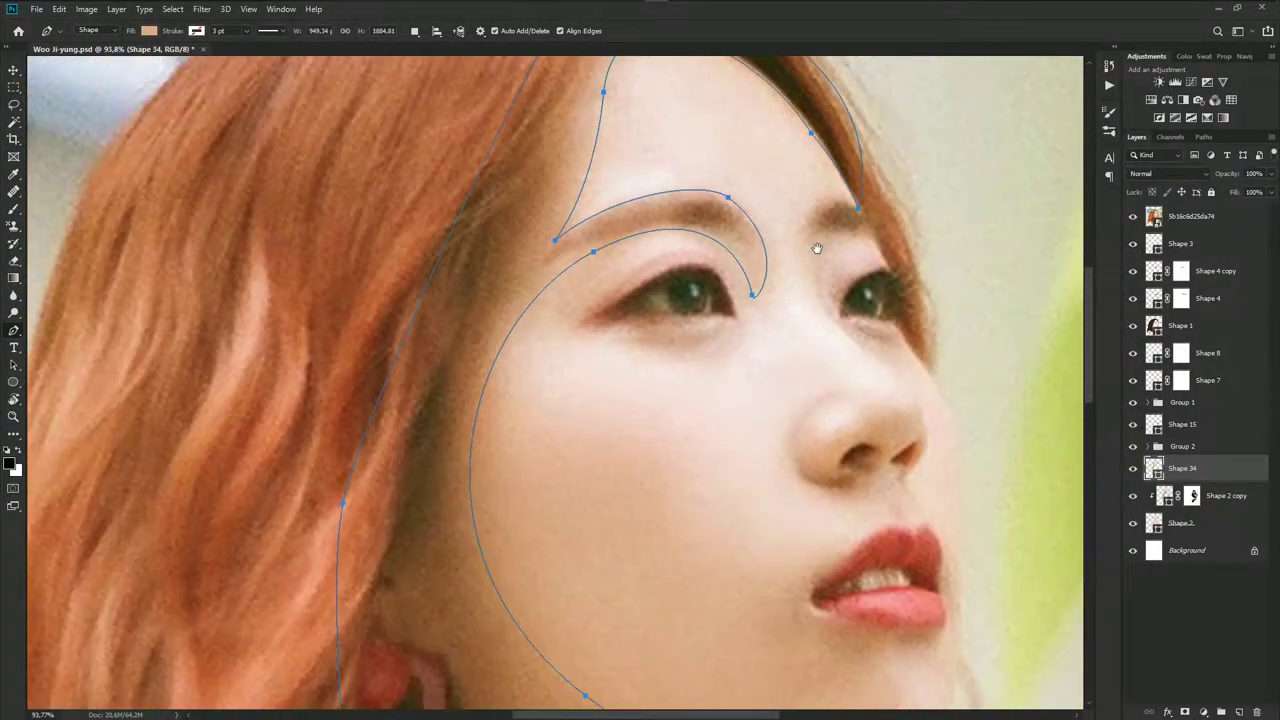
Set the path operation for combining new subpaths with the shape
click(437, 31)
click(457, 63)
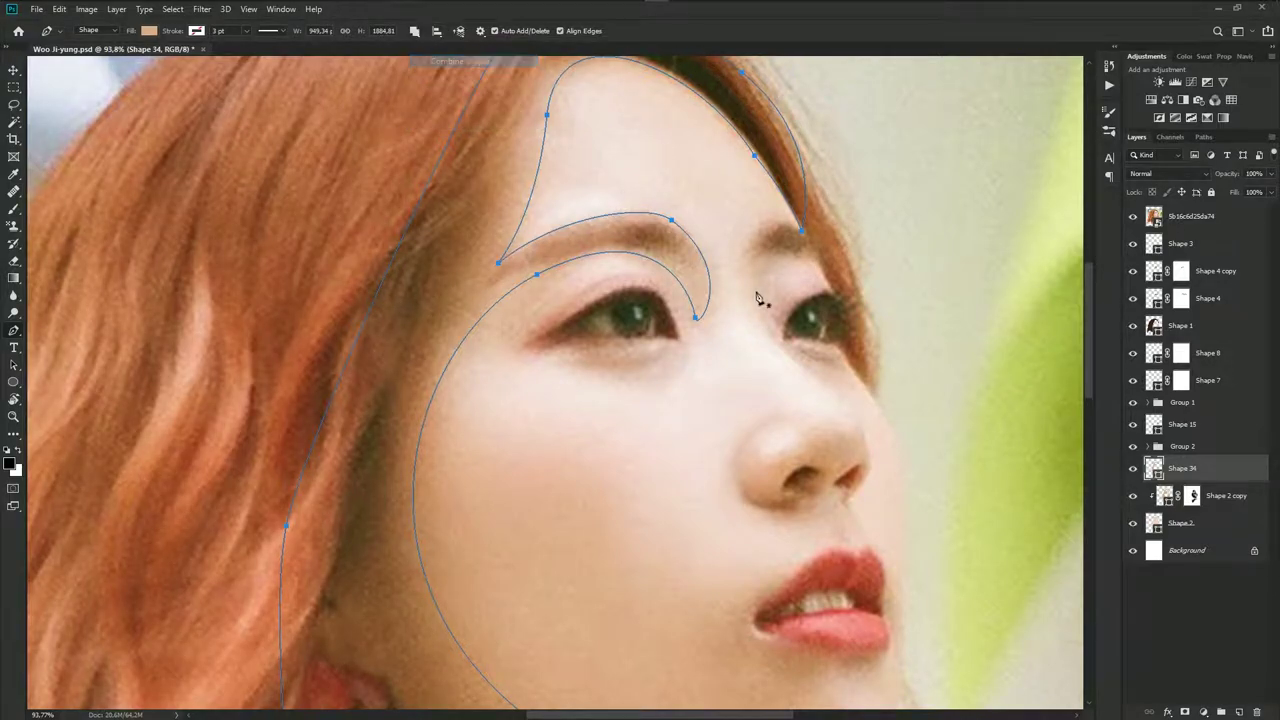
scroll(750, 250, up, 2)
scroll(730, 177, up, 2)
Start a subpath at the right eyebrow, curving down beside the nose and back to the outer brow
drag(679, 155, 645, 153)
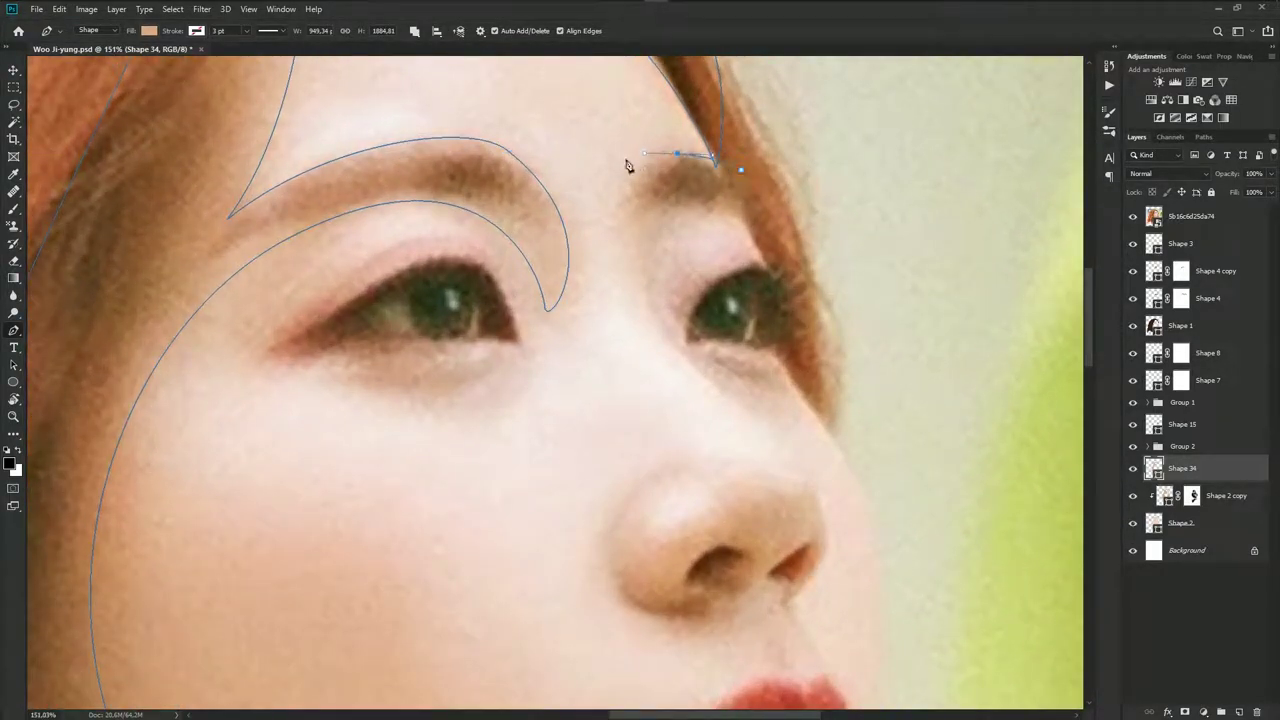
drag(639, 264, 650, 325)
drag(713, 389, 738, 413)
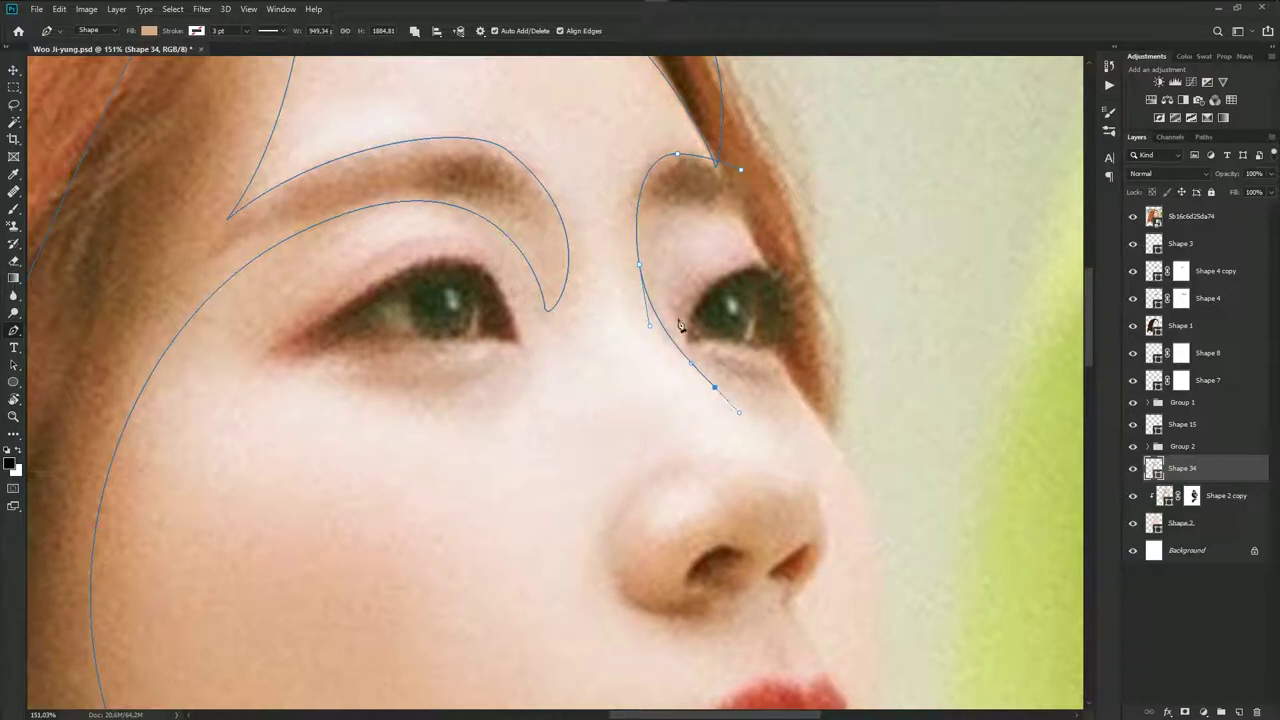
drag(657, 277, 656, 202)
drag(748, 215, 782, 234)
Trace the top, inner side and lower lid of the right eye and close its outline
scroll(764, 293, up, 2)
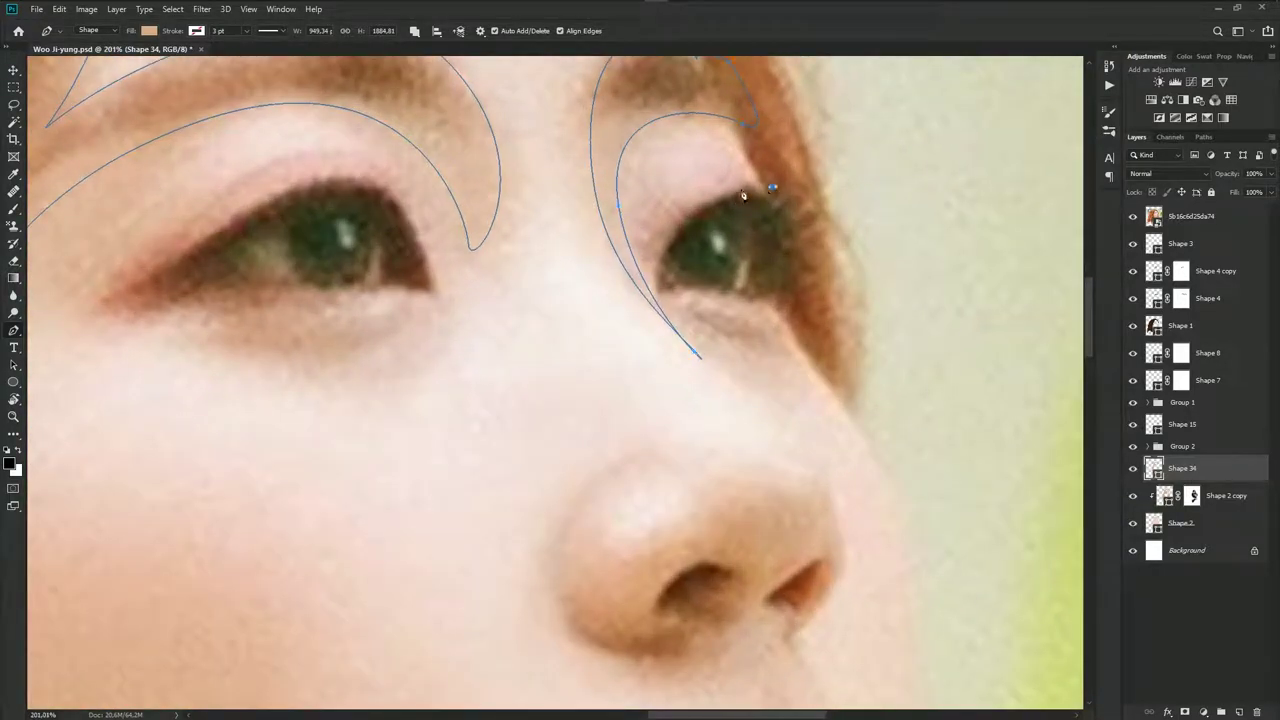
drag(692, 217, 658, 250)
drag(645, 199, 614, 227)
click(657, 293)
mouse_move(739, 296)
mouse_down()
mouse_move(759, 301)
mouse_move(683, 302)
mouse_up()
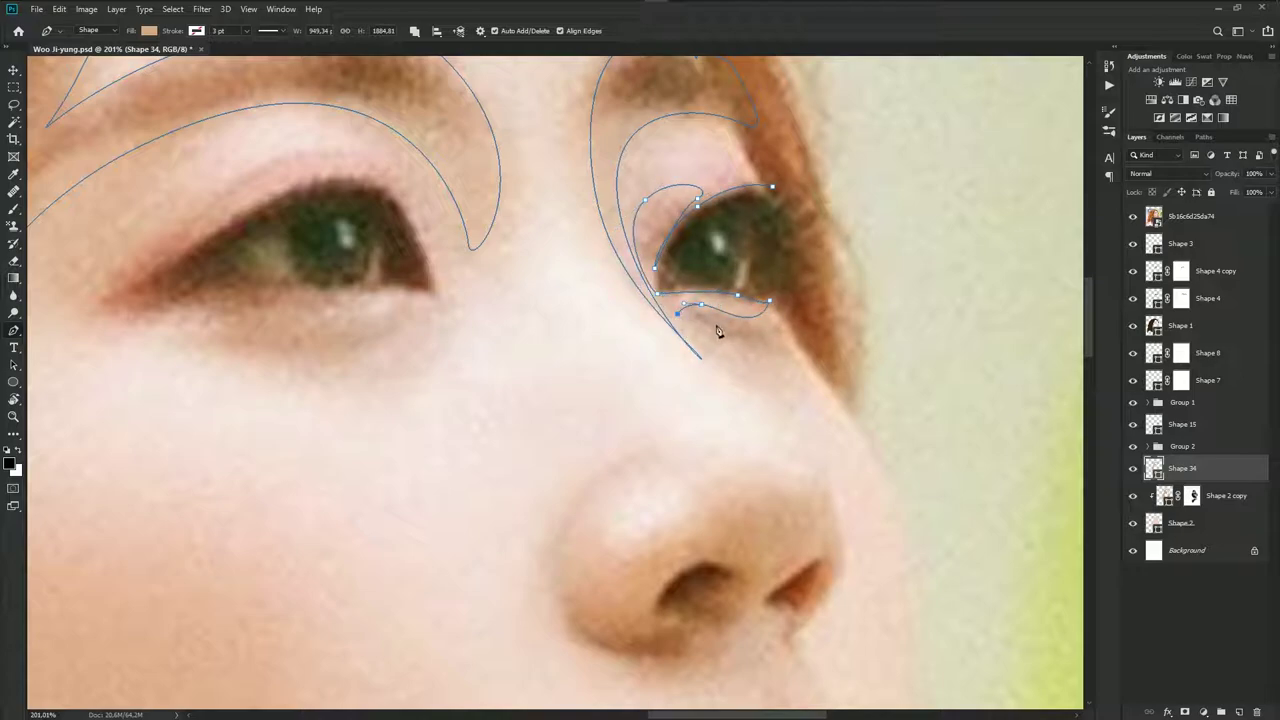
drag(780, 304, 777, 266)
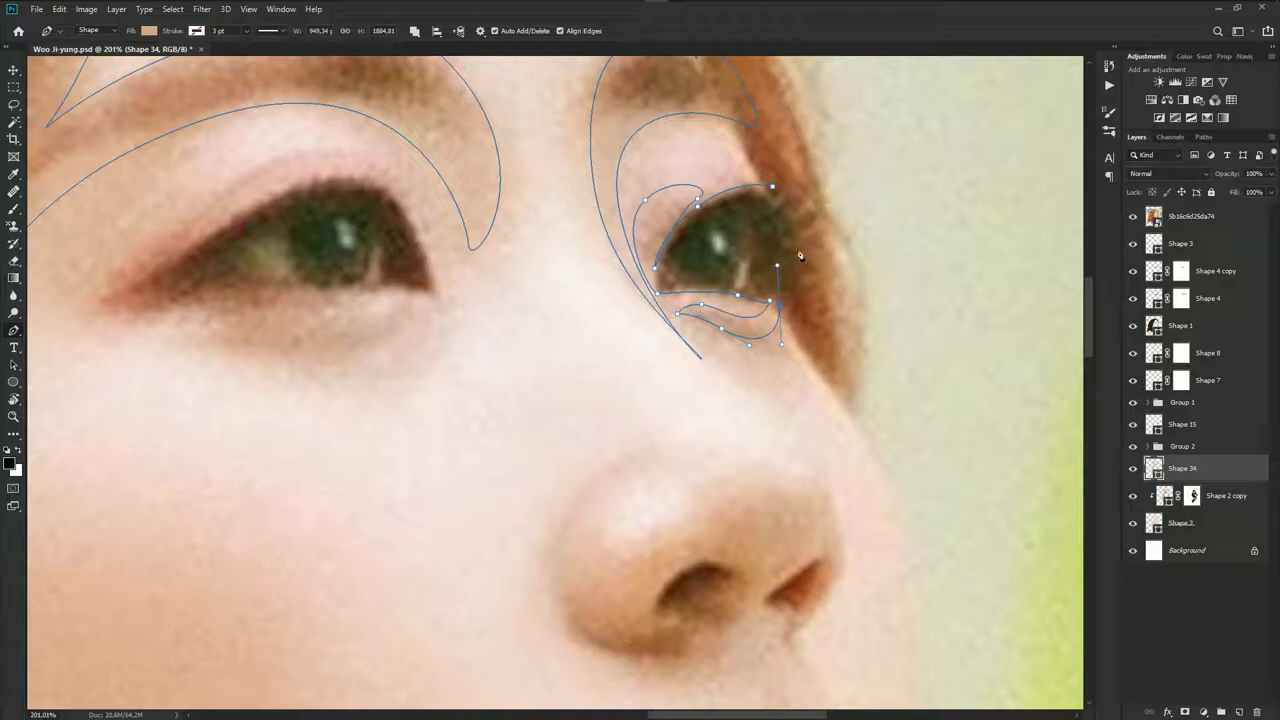
click(772, 188)
scroll(776, 203, down, 1)
Outline the left eye opening along its upper and lower lids between the corners
drag(626, 211, 630, 230)
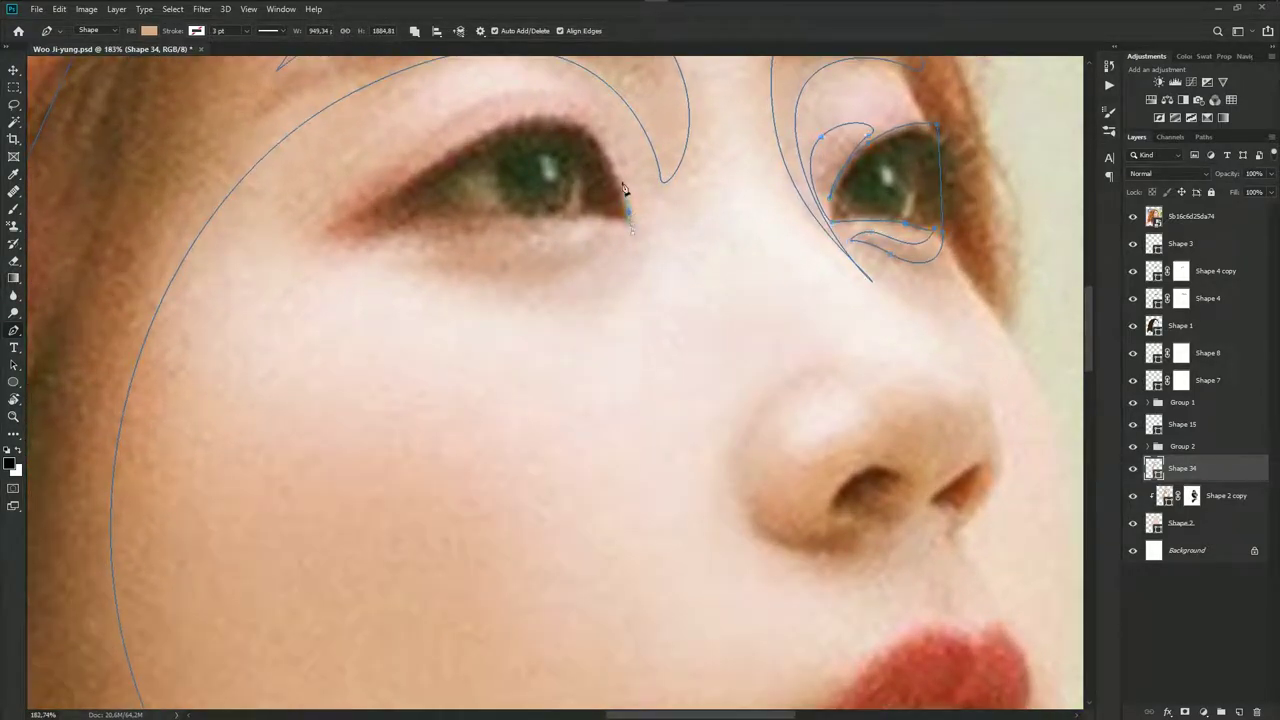
drag(613, 147, 707, 259)
scroll(707, 259, up, 2)
drag(662, 215, 514, 171)
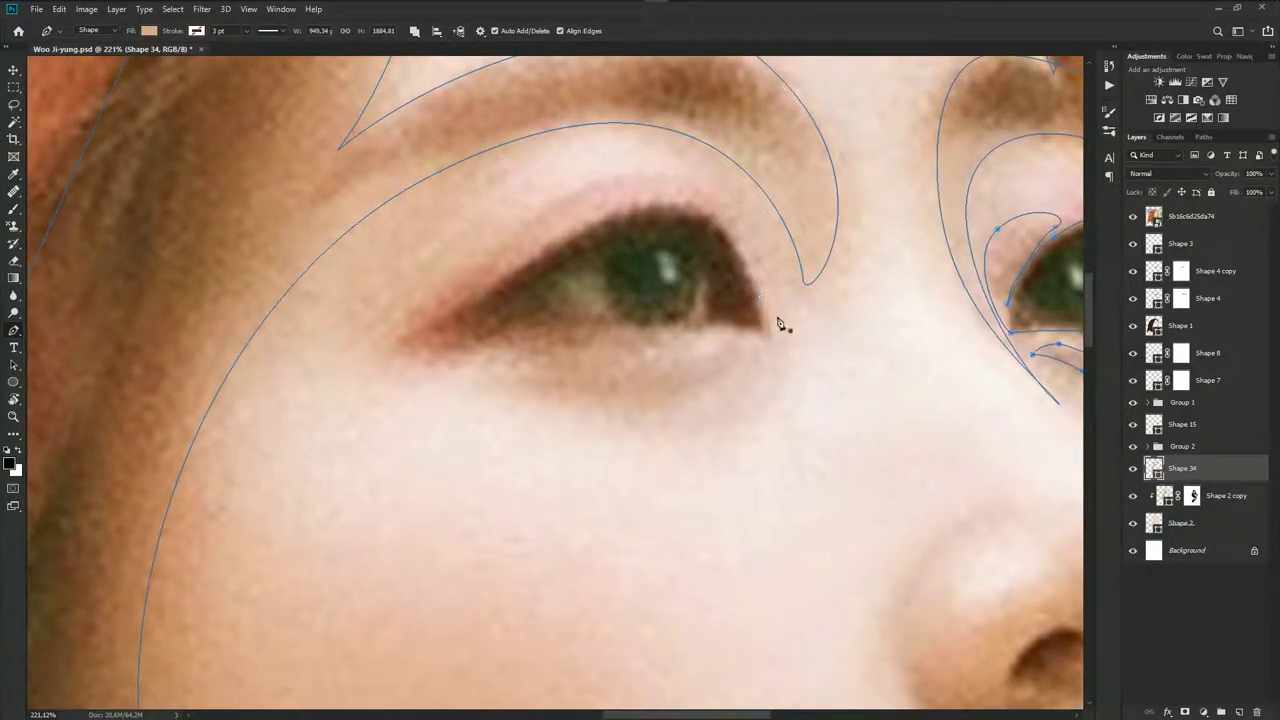
drag(770, 312, 761, 289)
drag(647, 175, 528, 163)
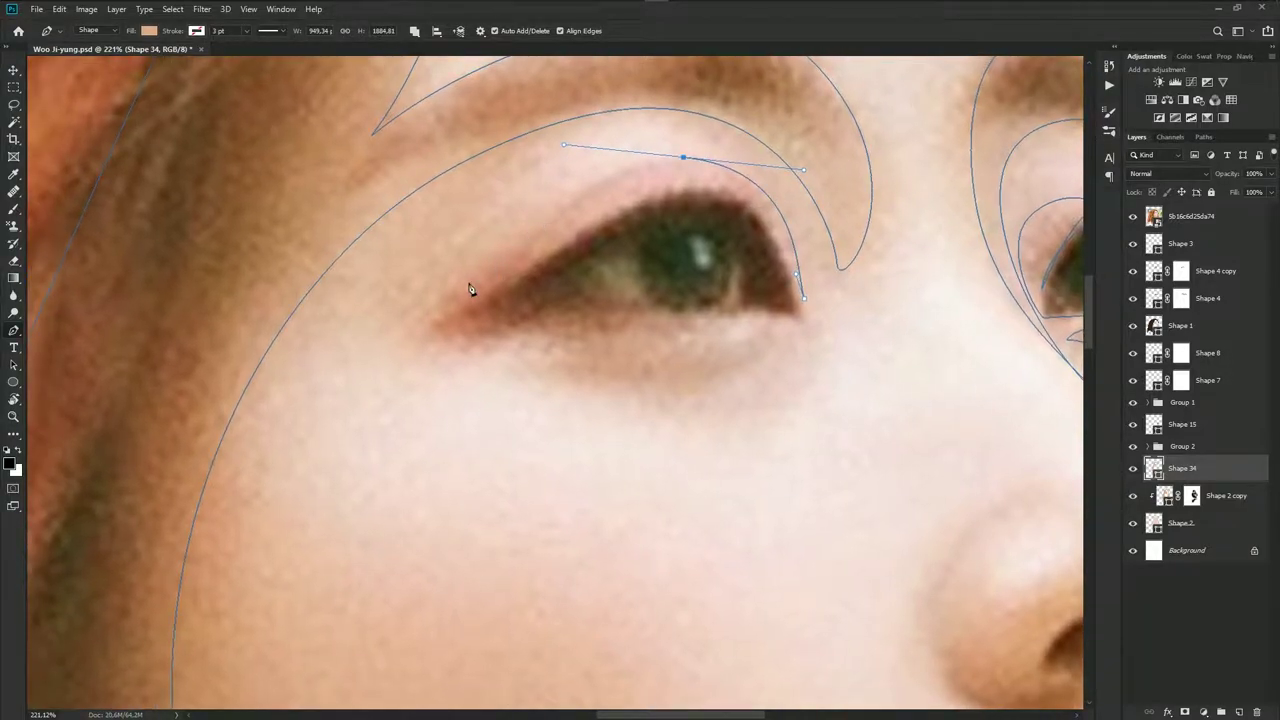
drag(399, 323, 333, 321)
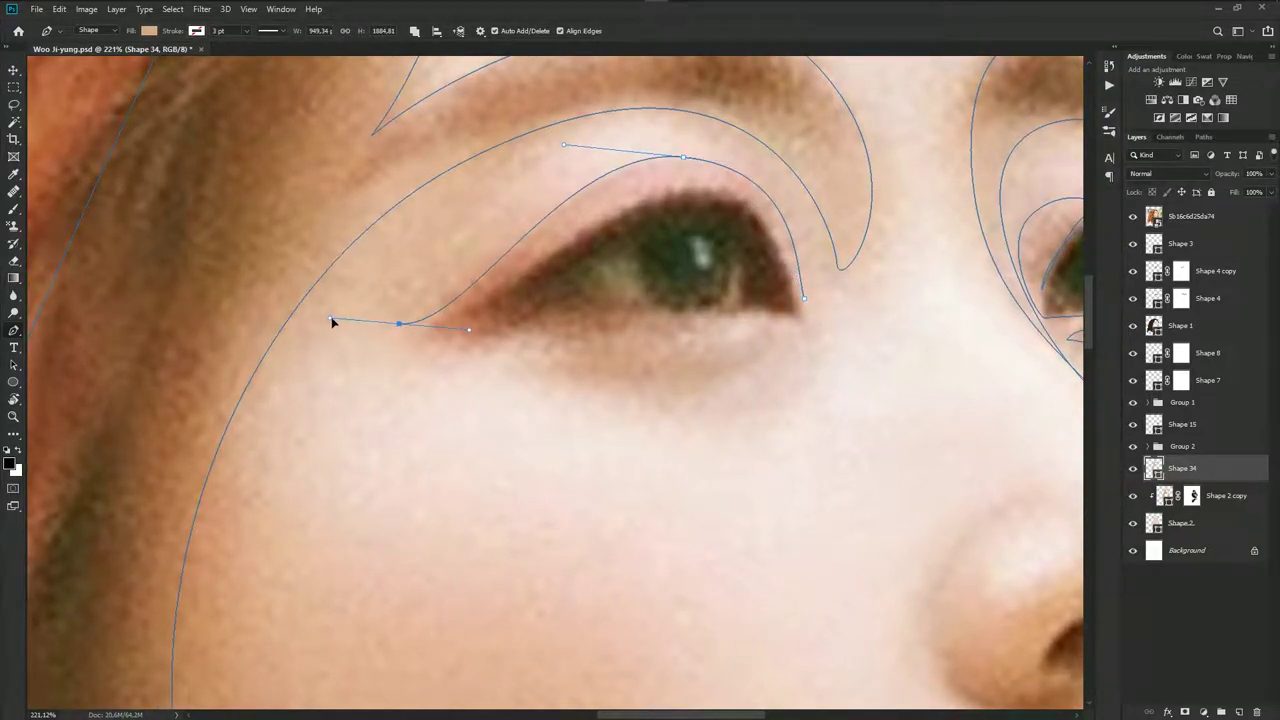
drag(527, 330, 585, 302)
drag(690, 330, 777, 329)
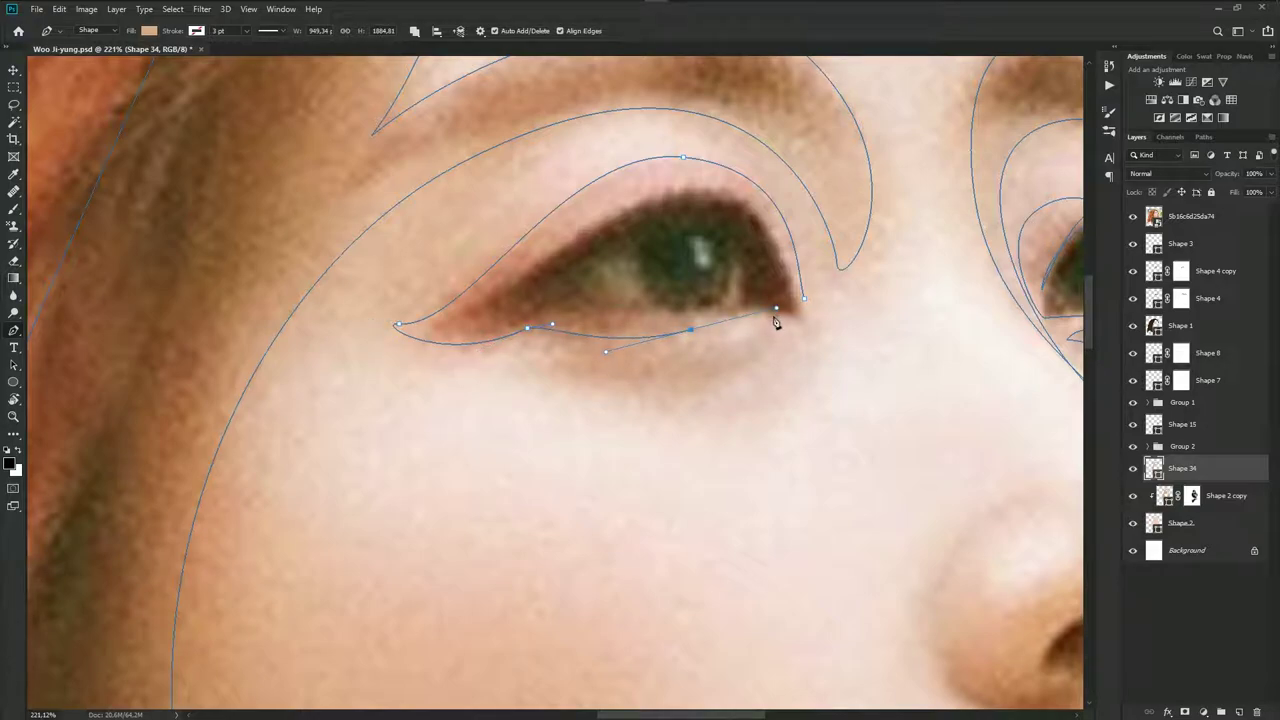
click(792, 325)
click(752, 323)
Add a second curve beneath the left eye's lower lid ending at the outer corner
click(539, 351)
drag(720, 373, 751, 358)
click(805, 326)
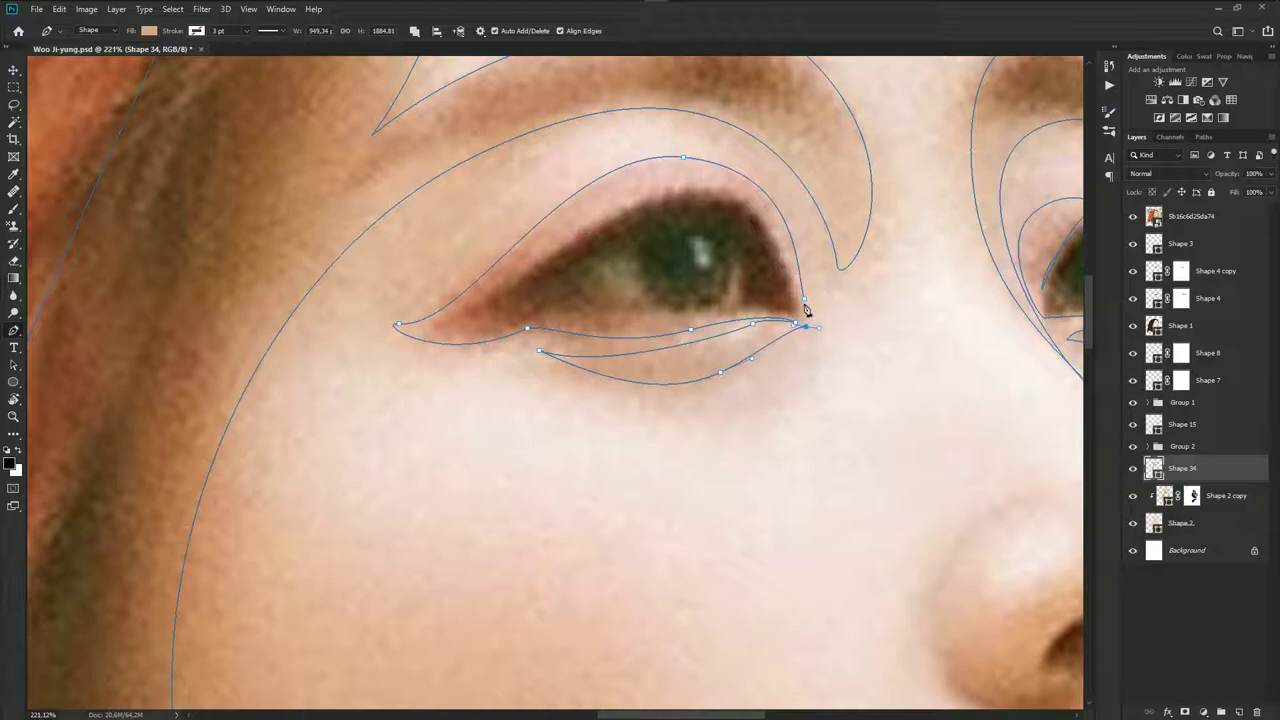
scroll(706, 297, down, 3)
scroll(620, 295, down, 2)
Trace a closed path from the nose top around both nostrils and along the nose bottom
scroll(589, 291, up, 2)
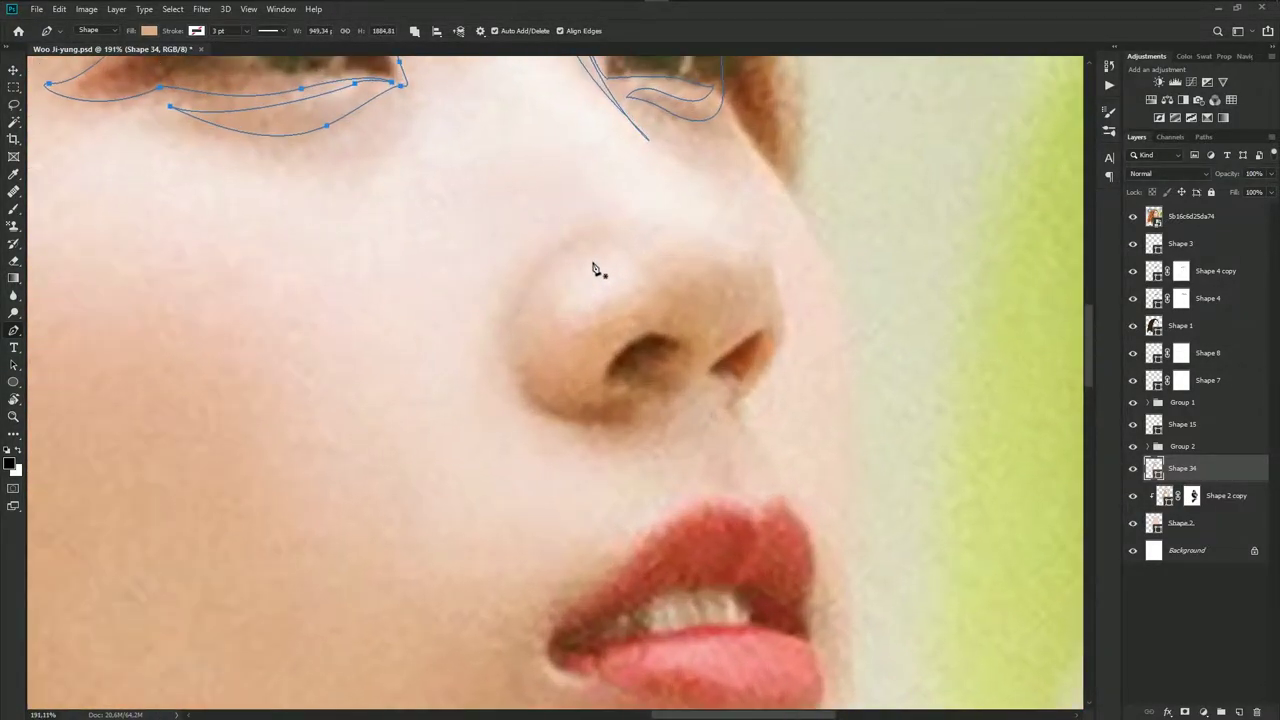
drag(608, 246, 575, 247)
drag(540, 345, 566, 397)
drag(669, 332, 708, 353)
click(688, 372)
drag(755, 334, 770, 324)
mouse_move(758, 379)
mouse_down()
mouse_move(745, 401)
mouse_move(688, 390)
mouse_move(661, 403)
mouse_up()
drag(566, 420, 476, 400)
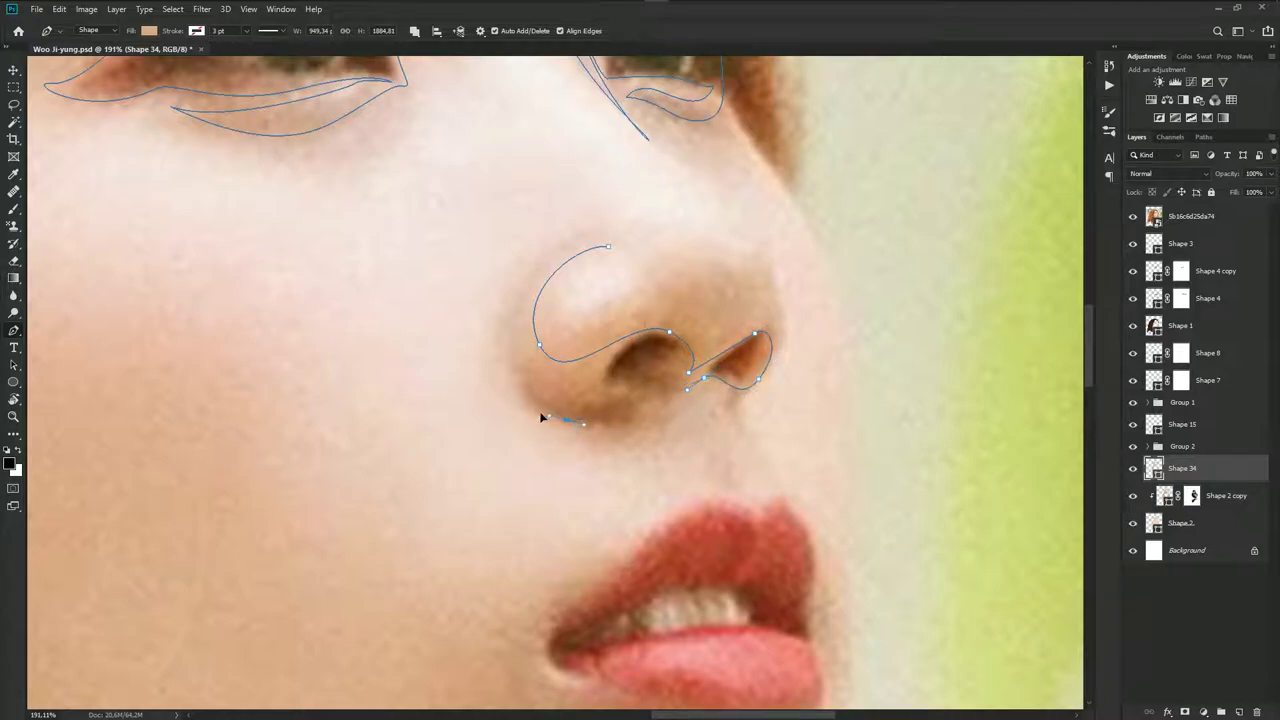
click(608, 247)
drag(539, 268, 587, 230)
click(608, 250)
scroll(630, 270, down, 3)
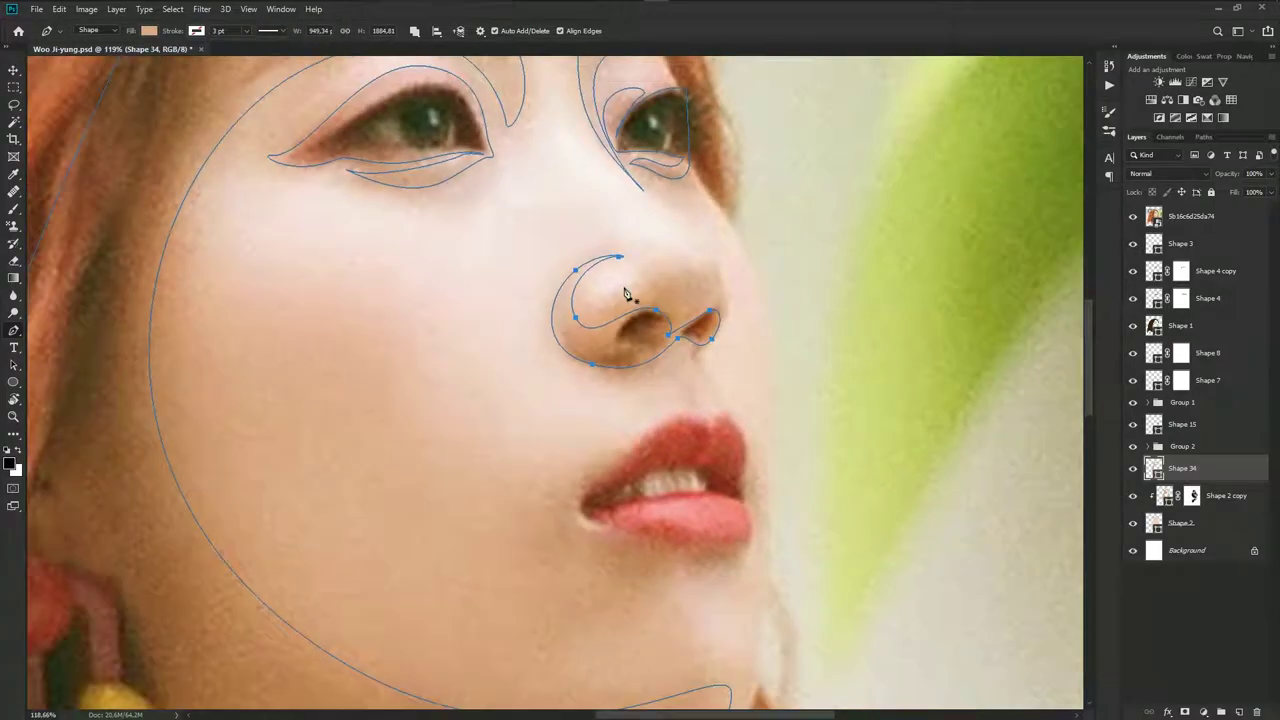
Fill Shape 34 with the darker skin tone c1835c sampled from the photo
double_click(1155, 470)
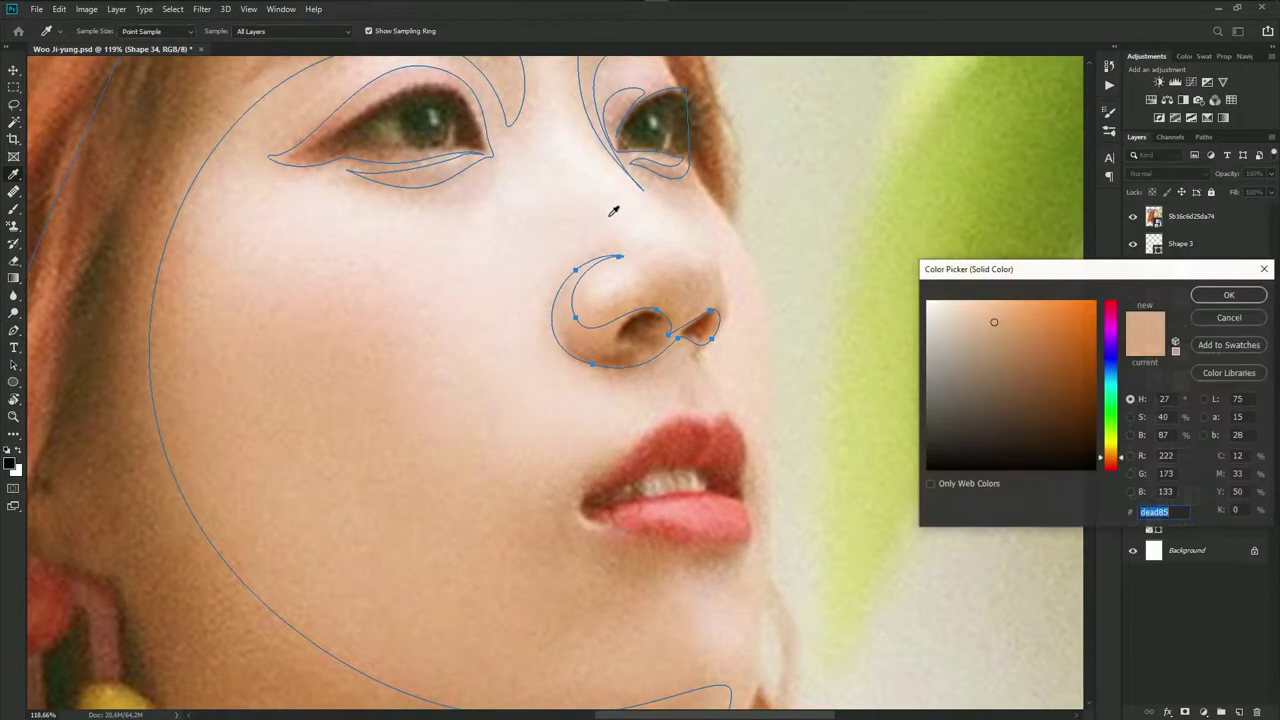
click(567, 314)
click(580, 338)
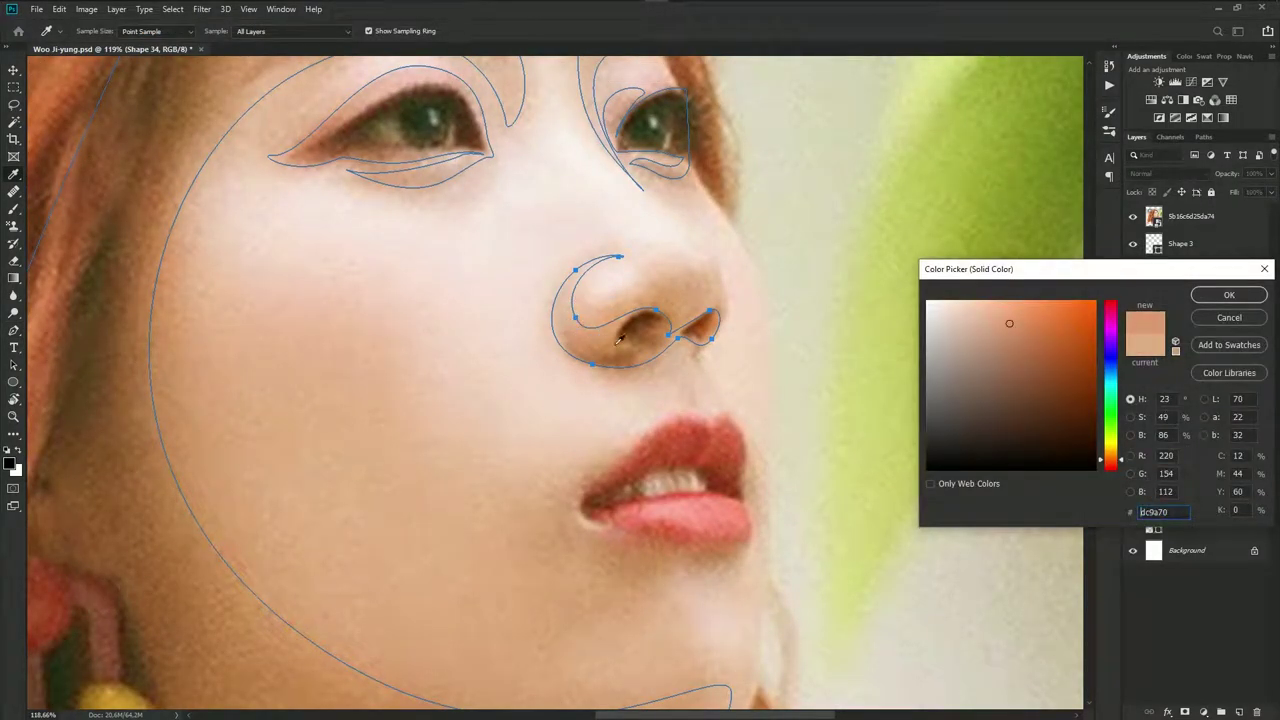
click(1013, 342)
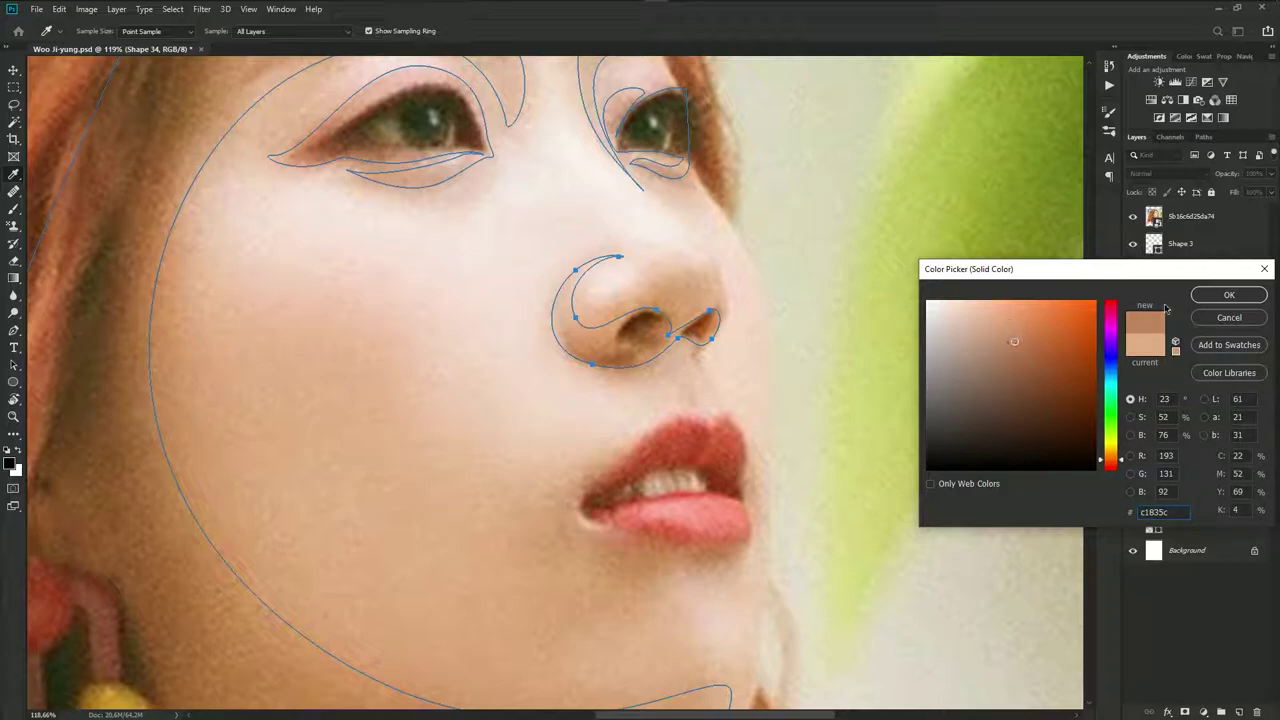
click(1222, 297)
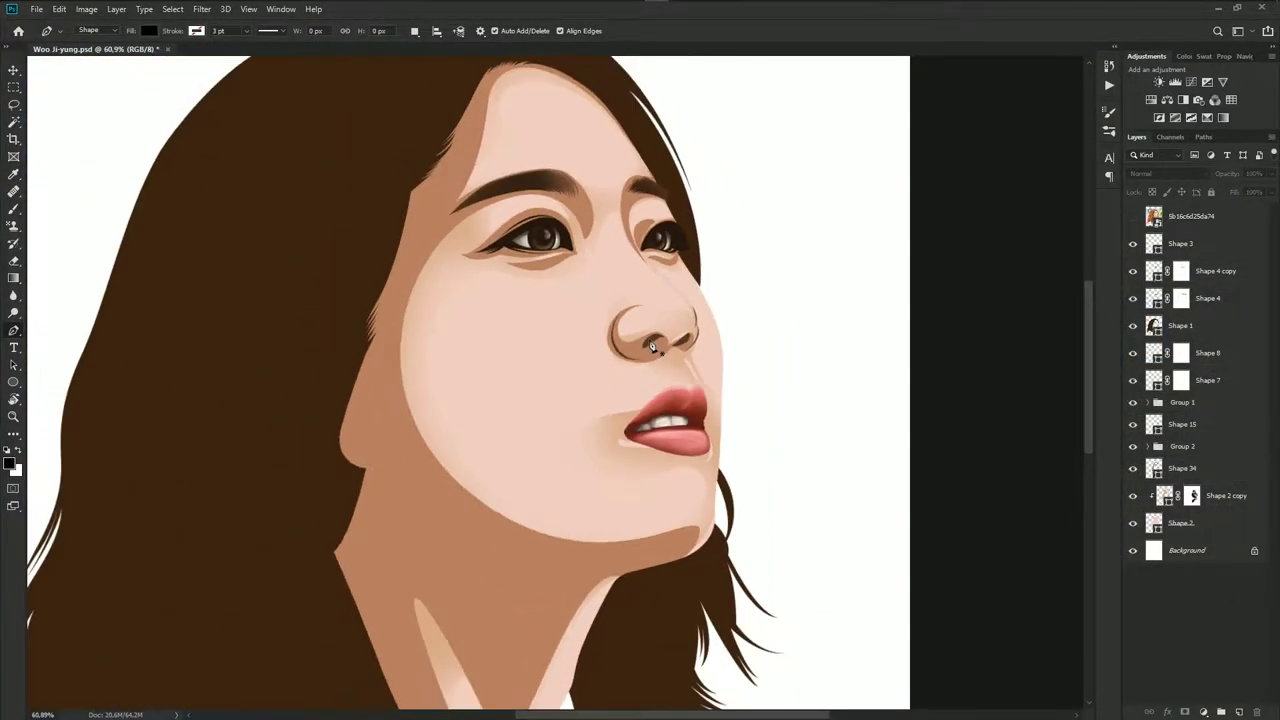
Clip Shape 34 to the layer below as a clipping mask
scroll(651, 346, down, 1)
scroll(650, 344, down, 1)
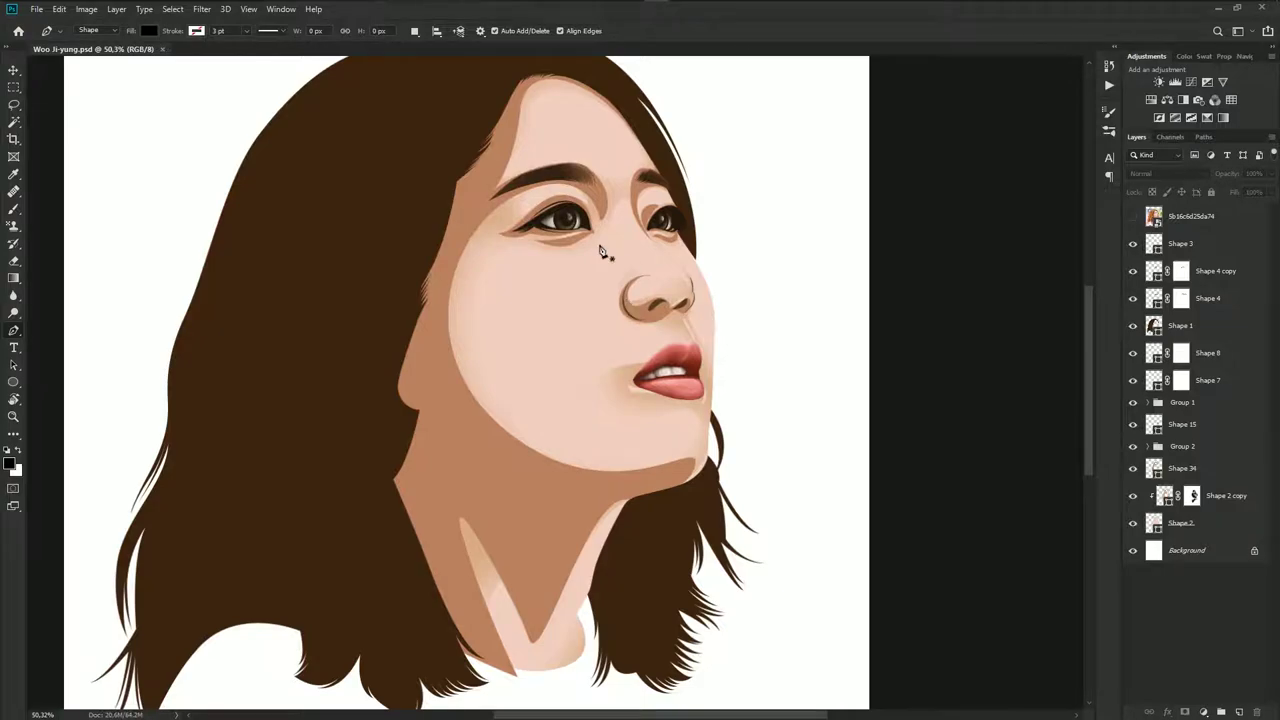
scroll(601, 251, up, 1)
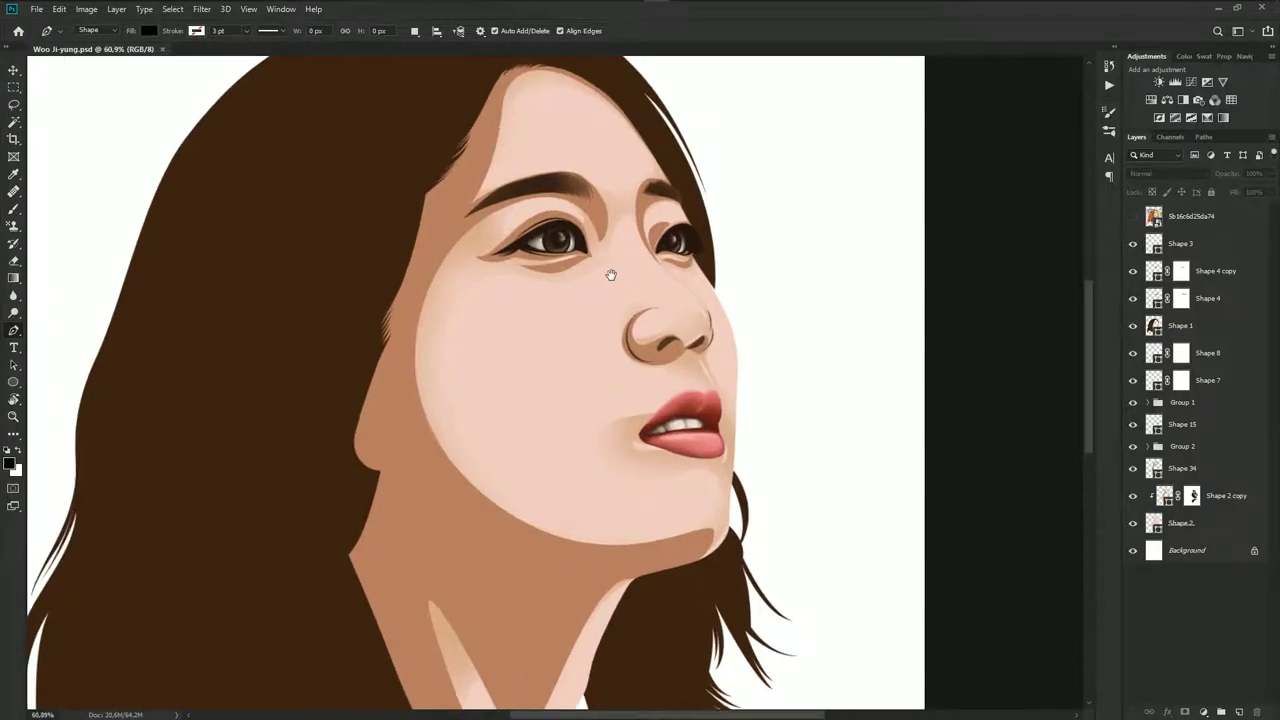
click(1214, 474)
alt+click(1215, 480)
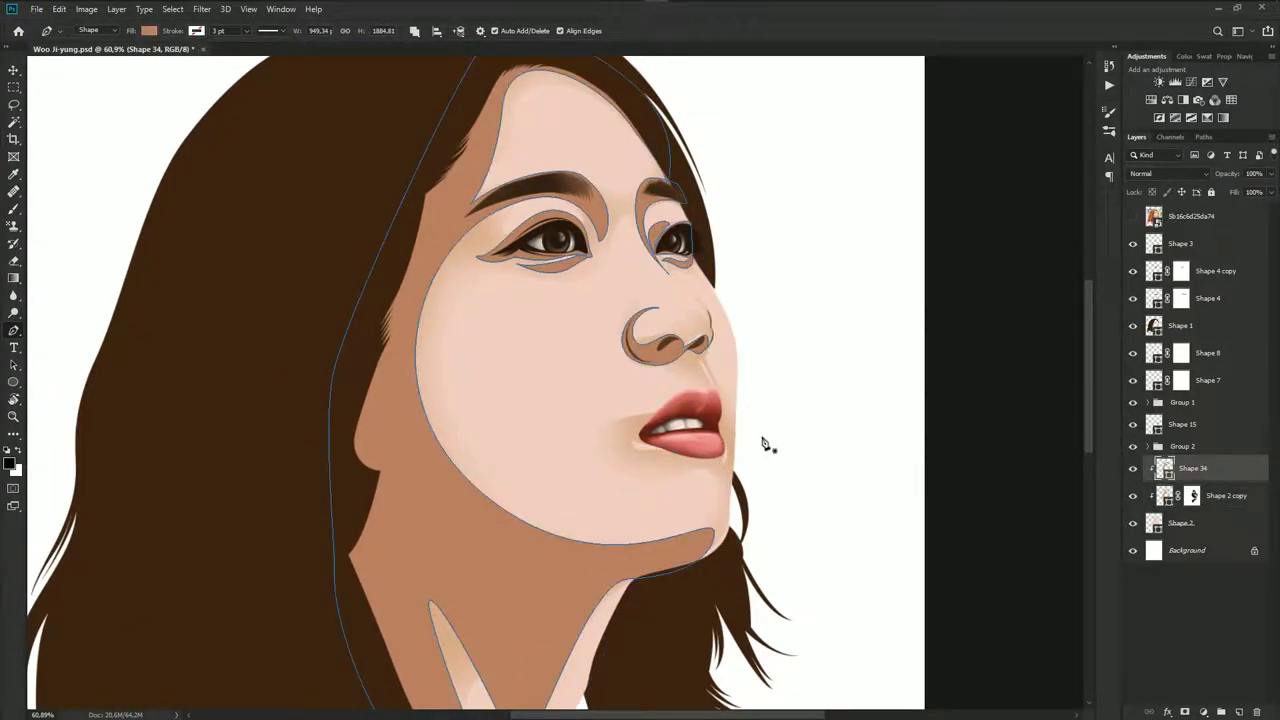
Show the reference photo and trace Shape 34's path from the upper lip to the mouth corner
scroll(660, 405, up, 3)
click(1132, 217)
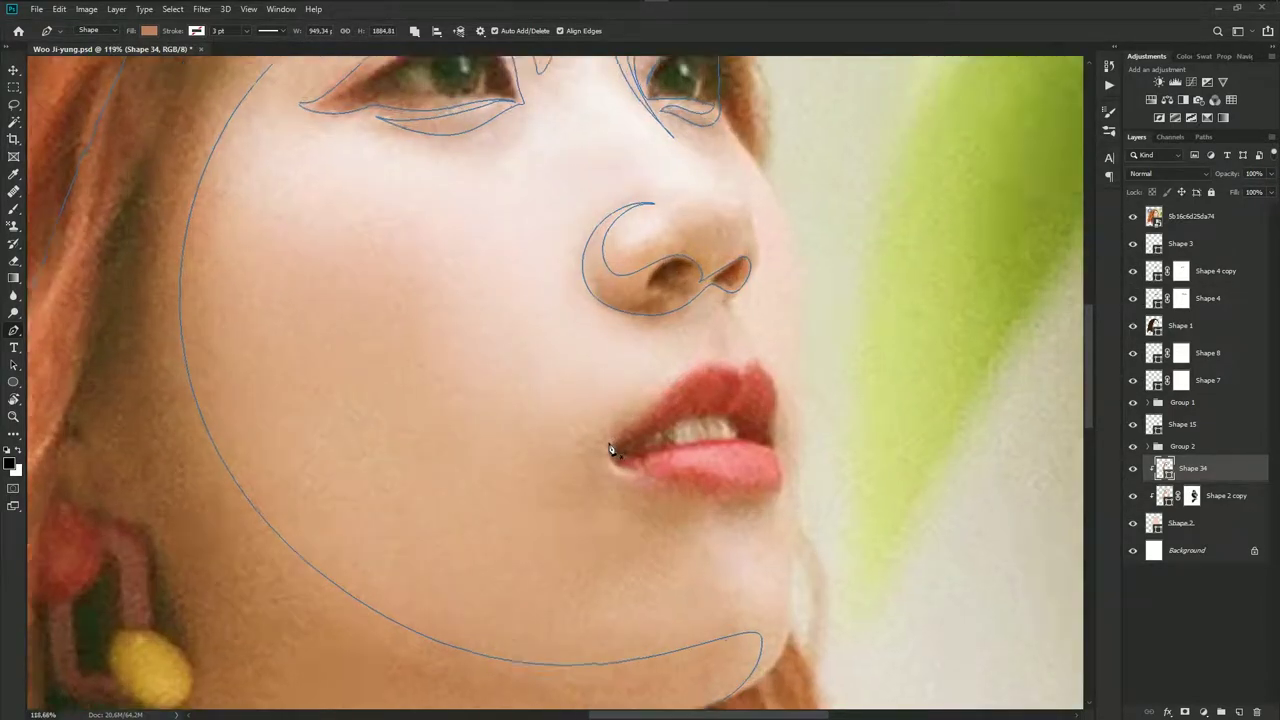
scroll(688, 390, up, 3)
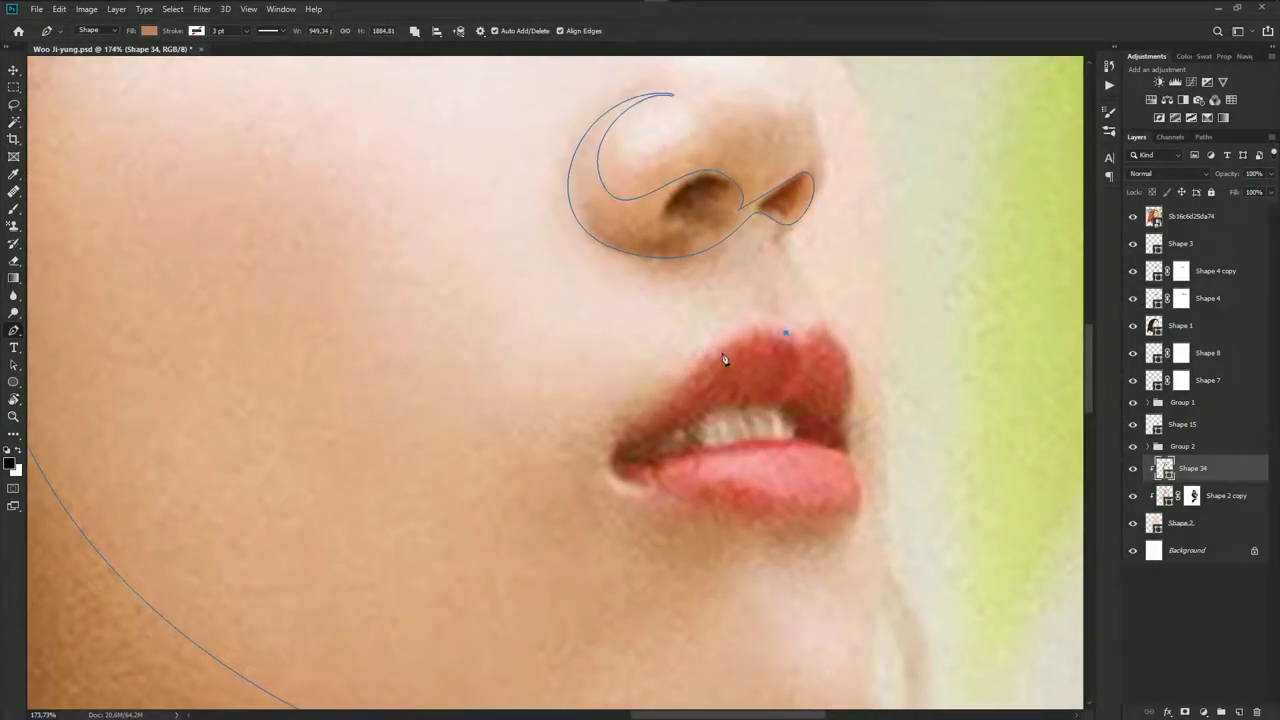
mouse_move(672, 374)
mouse_down()
mouse_move(622, 424)
mouse_move(636, 421)
mouse_move(530, 418)
mouse_up()
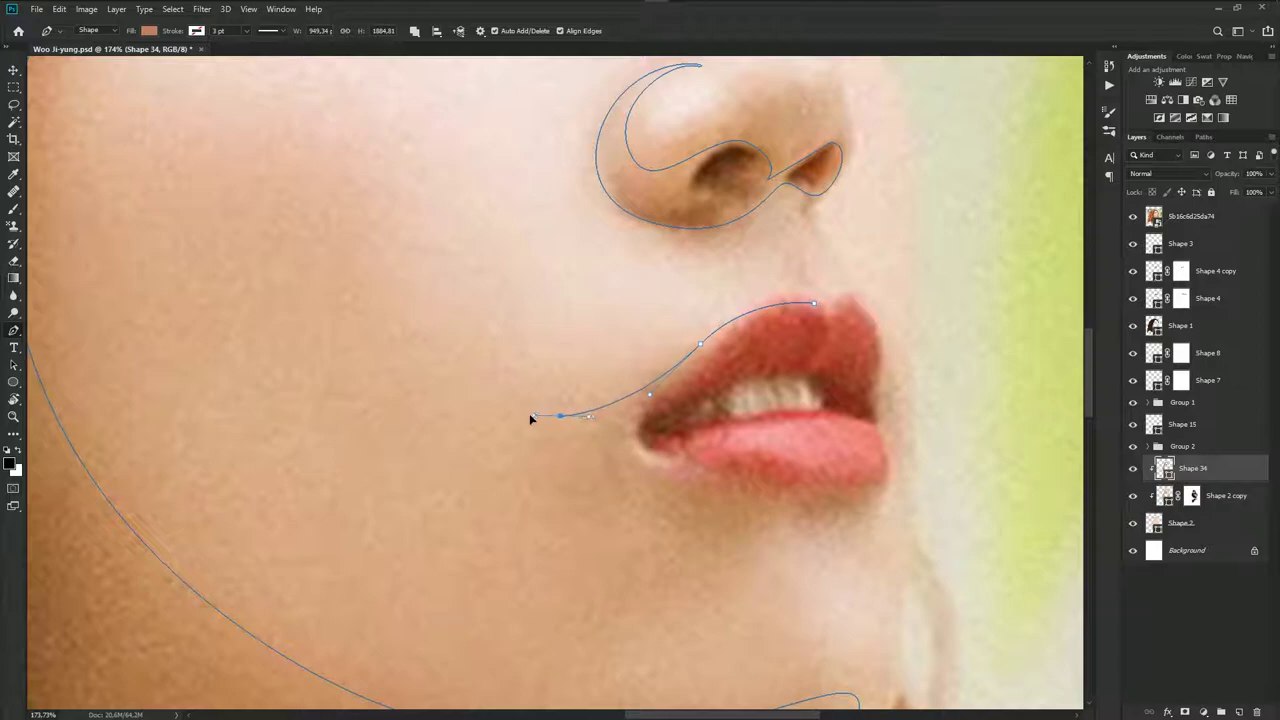
scroll(530, 418, down, 3)
key(ctrl+z)
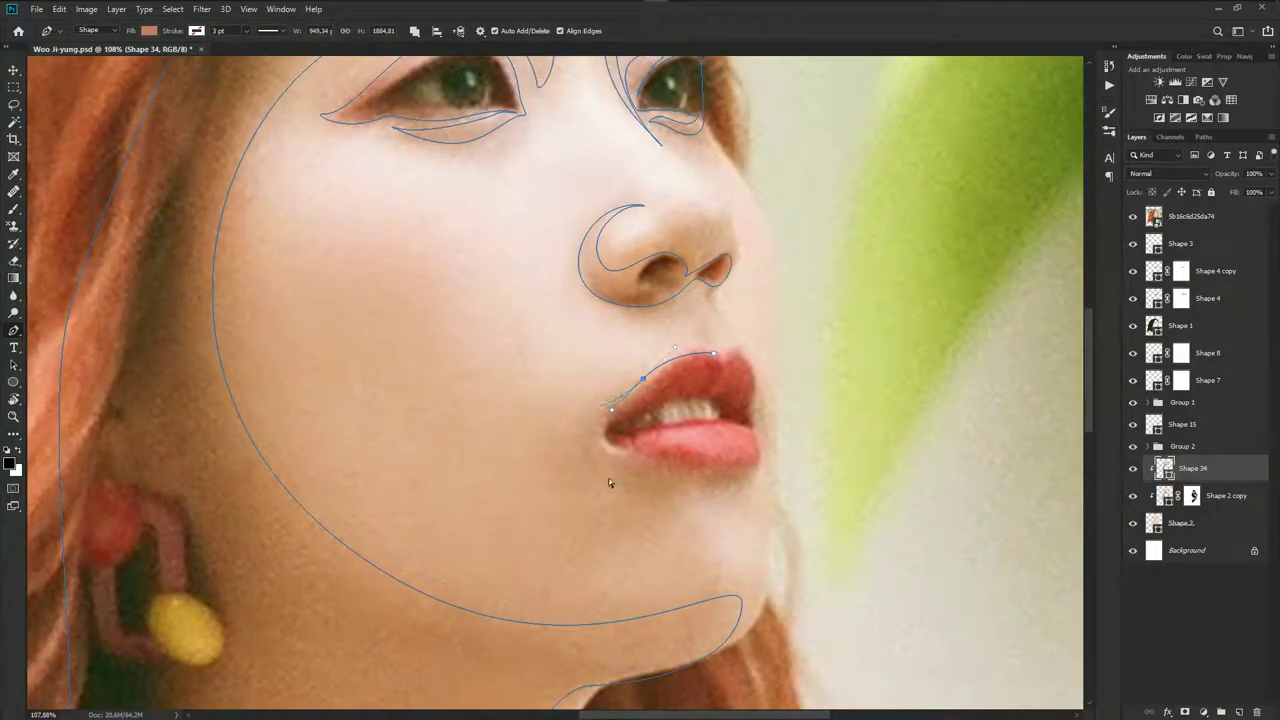
drag(550, 421, 518, 421)
drag(597, 473, 664, 455)
key(ctrl+z)
Close the path below the mouth, under the lower lip and past the right lip corner
scroll(628, 492, down, 3)
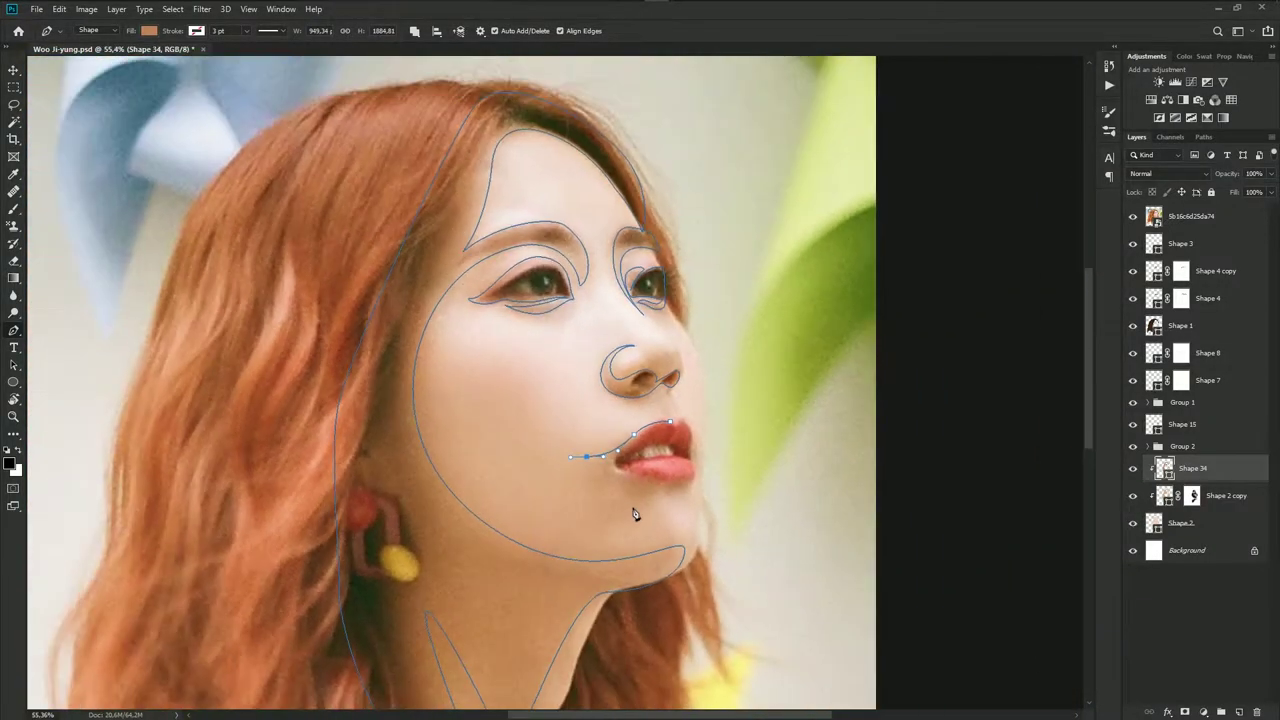
scroll(631, 514, up, 2)
drag(607, 504, 688, 493)
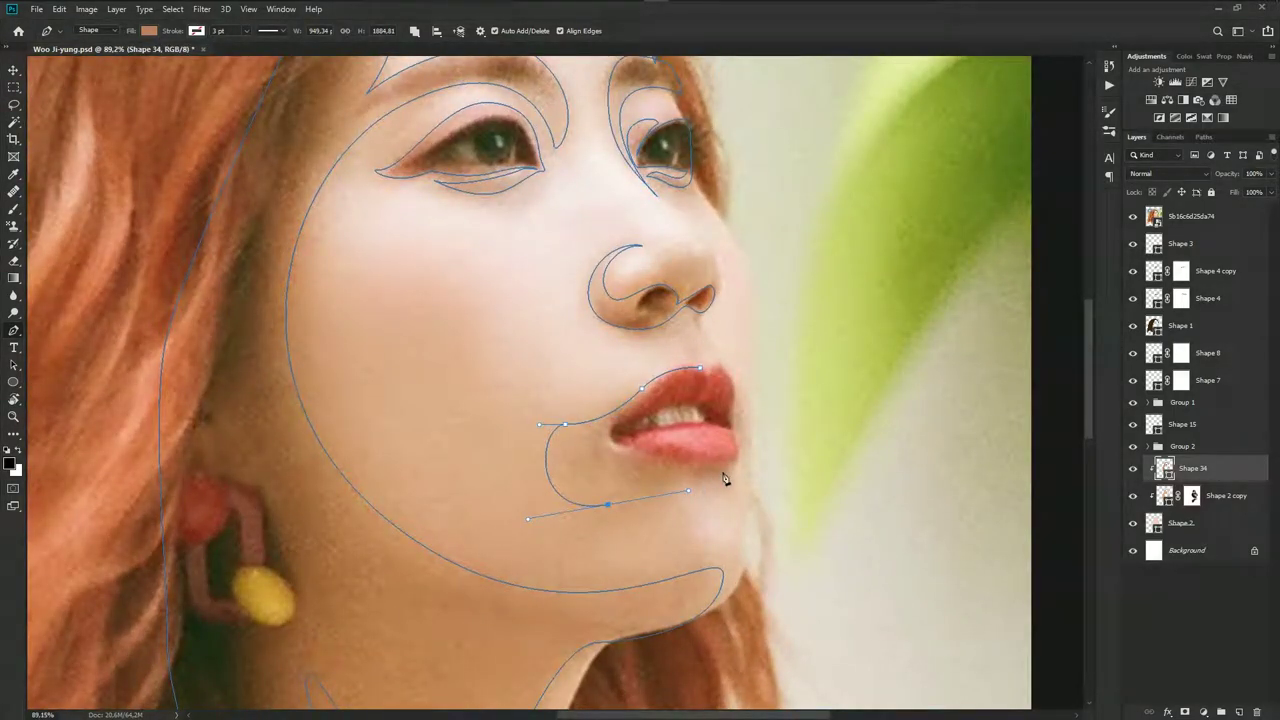
scroll(705, 483, up, 1)
drag(717, 476, 751, 478)
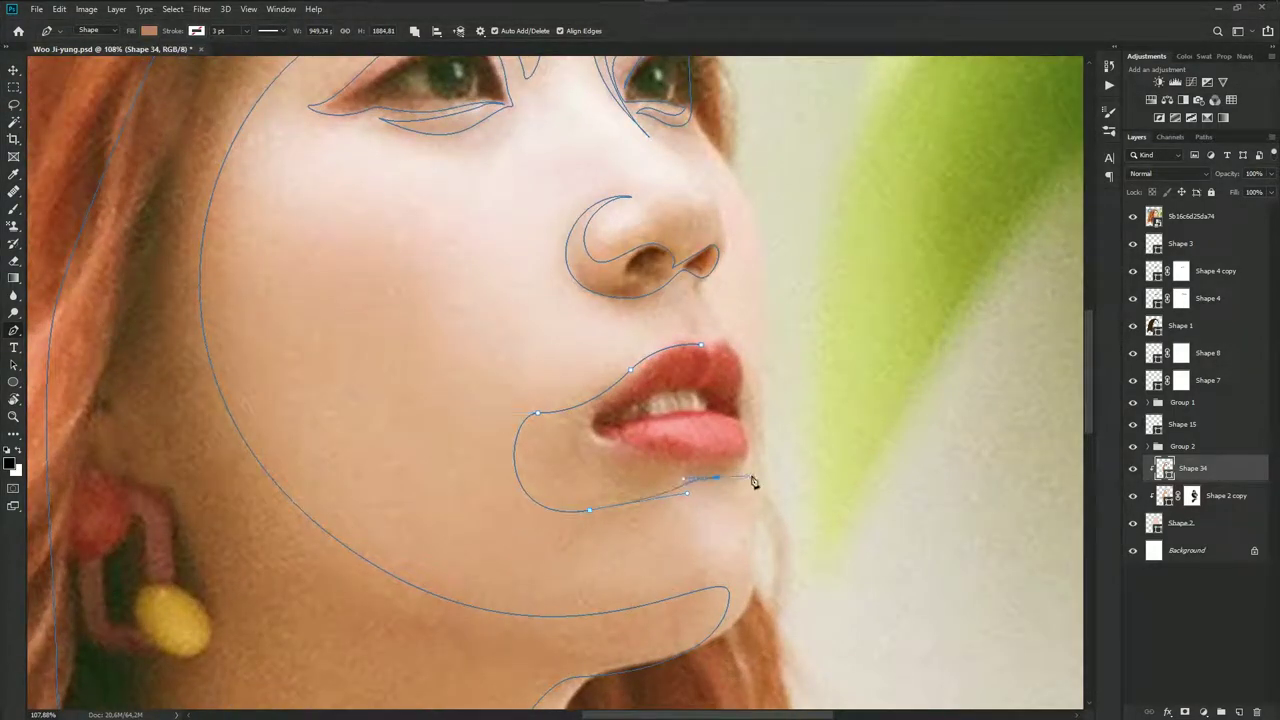
drag(737, 428, 753, 438)
click(740, 433)
drag(737, 369, 709, 333)
click(1141, 217)
scroll(752, 450, down, 5)
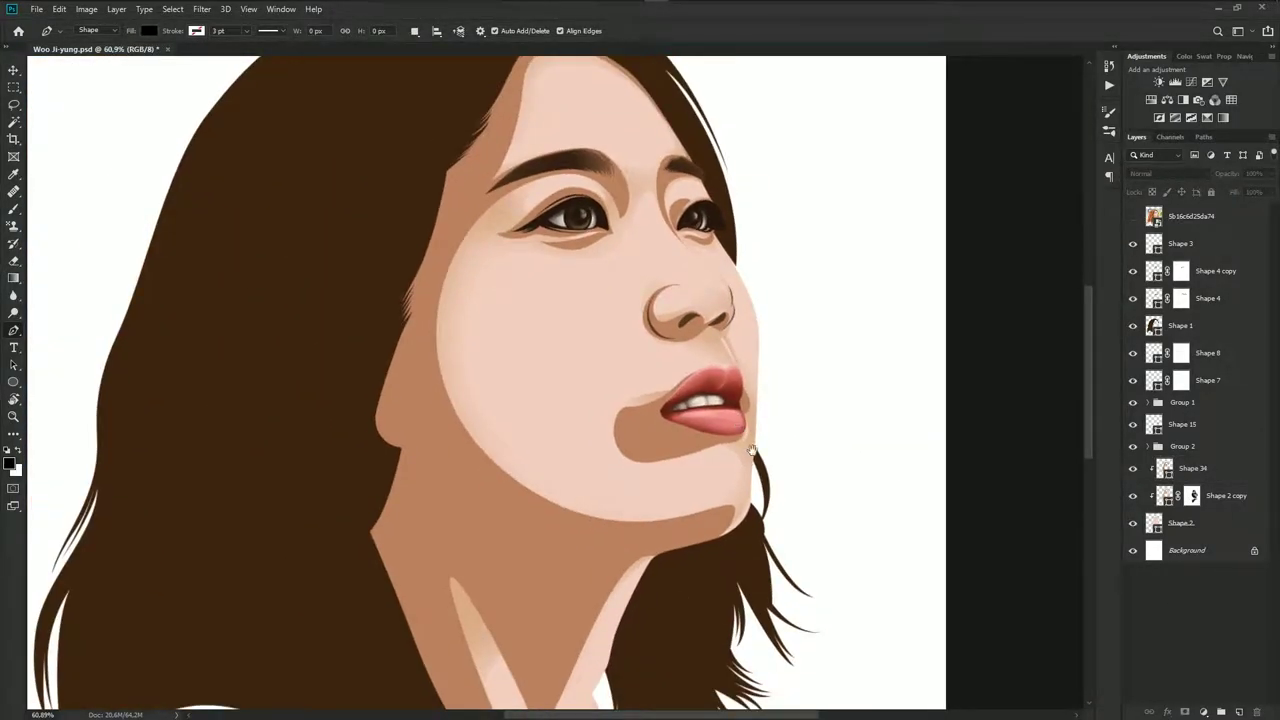
Add a curved anchor so Shape 34's shadow wraps around the left lip corner
click(1195, 468)
scroll(712, 433, up, 3)
scroll(712, 433, up, 2)
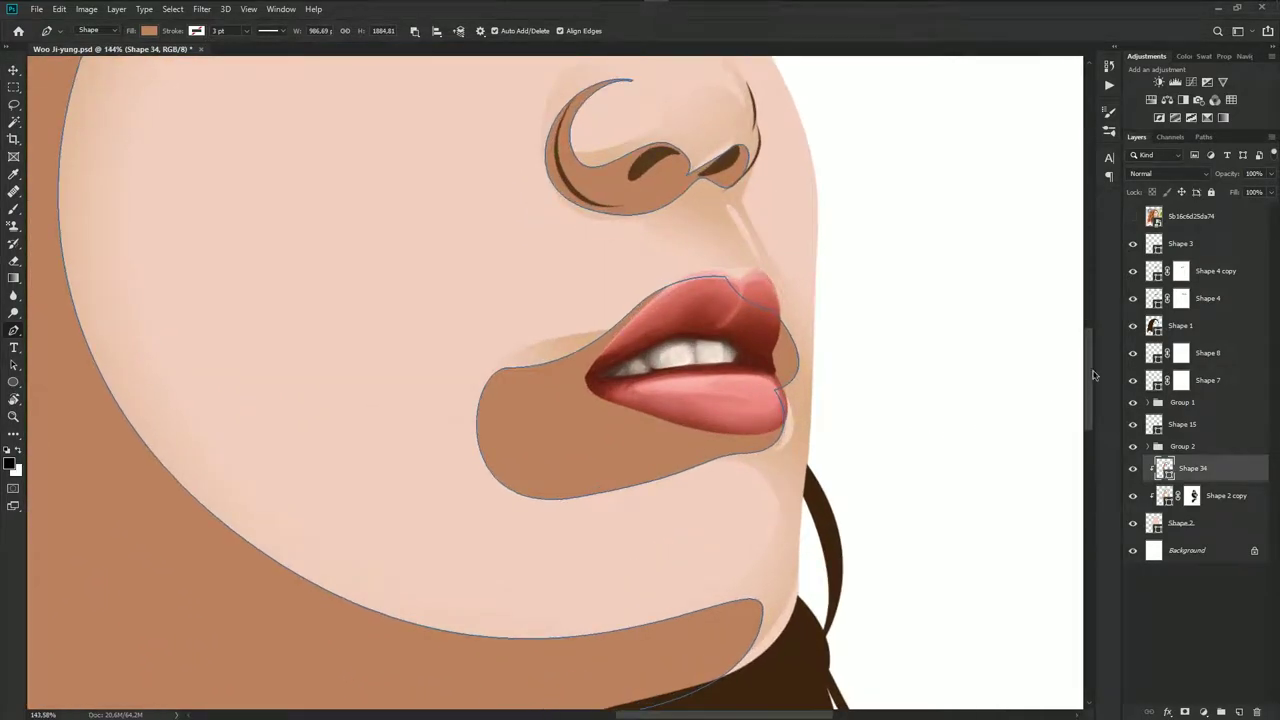
click(1133, 217)
scroll(651, 420, up, 3)
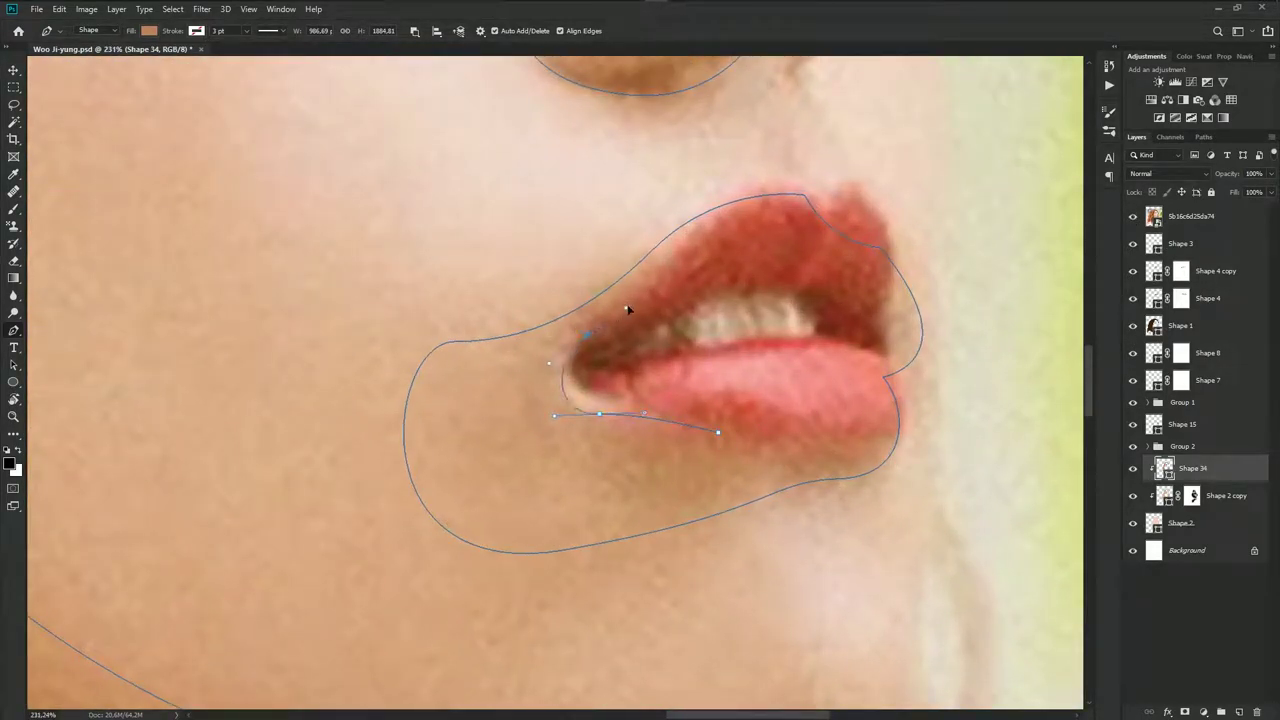
drag(608, 317, 699, 274)
scroll(866, 441, up, 1)
click(1133, 216)
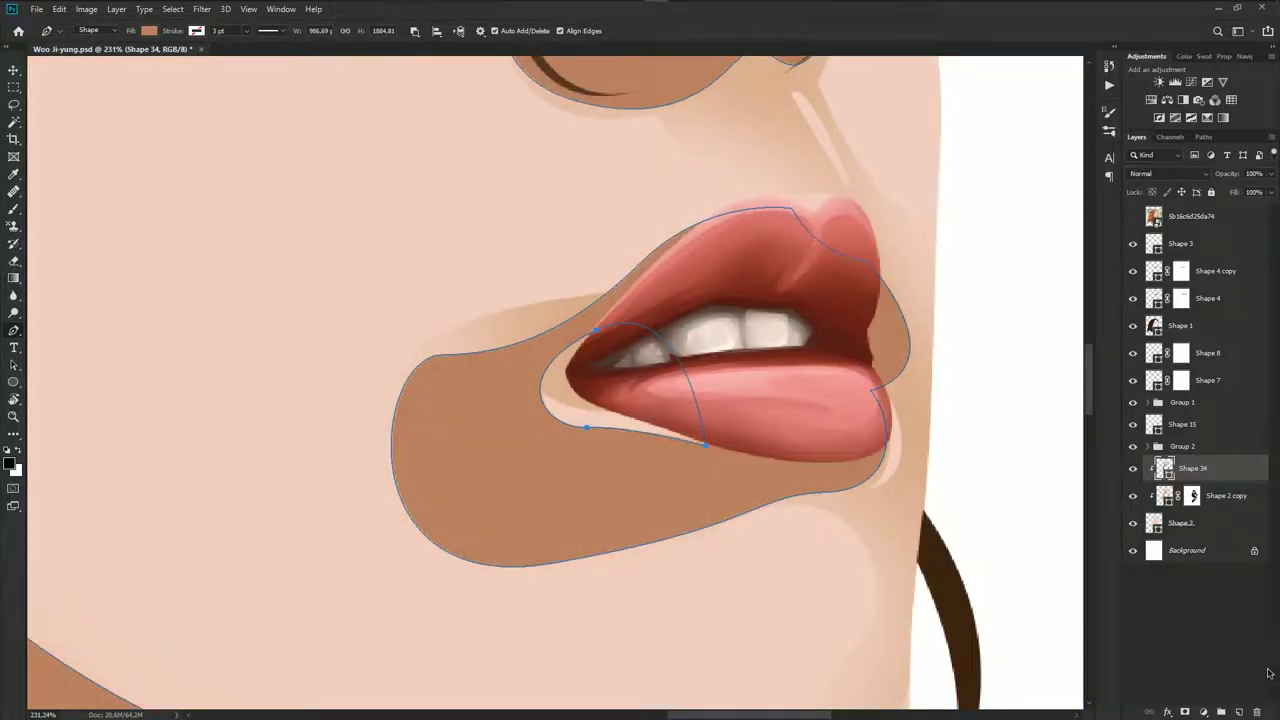
Add a blank layer mask to Shape 34 and show the reference photo
scroll(747, 470, down, 2)
scroll(747, 470, down, 2)
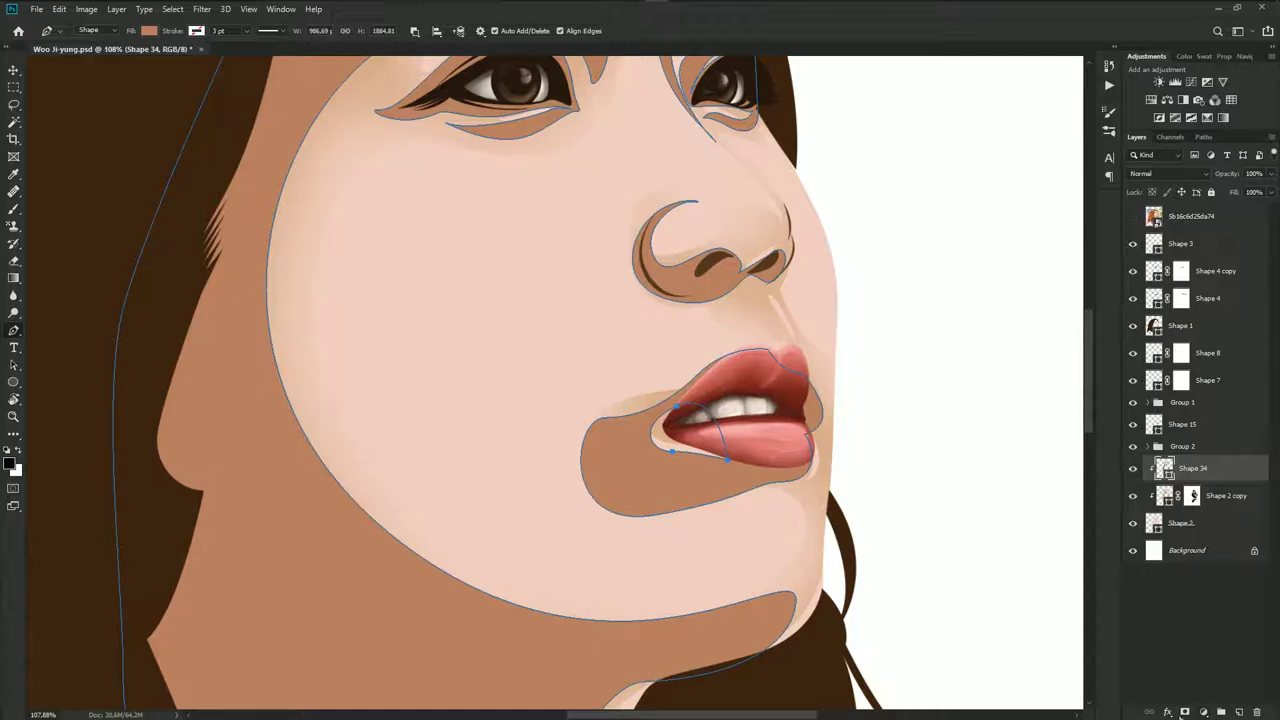
click(1184, 712)
scroll(815, 690, down, 2)
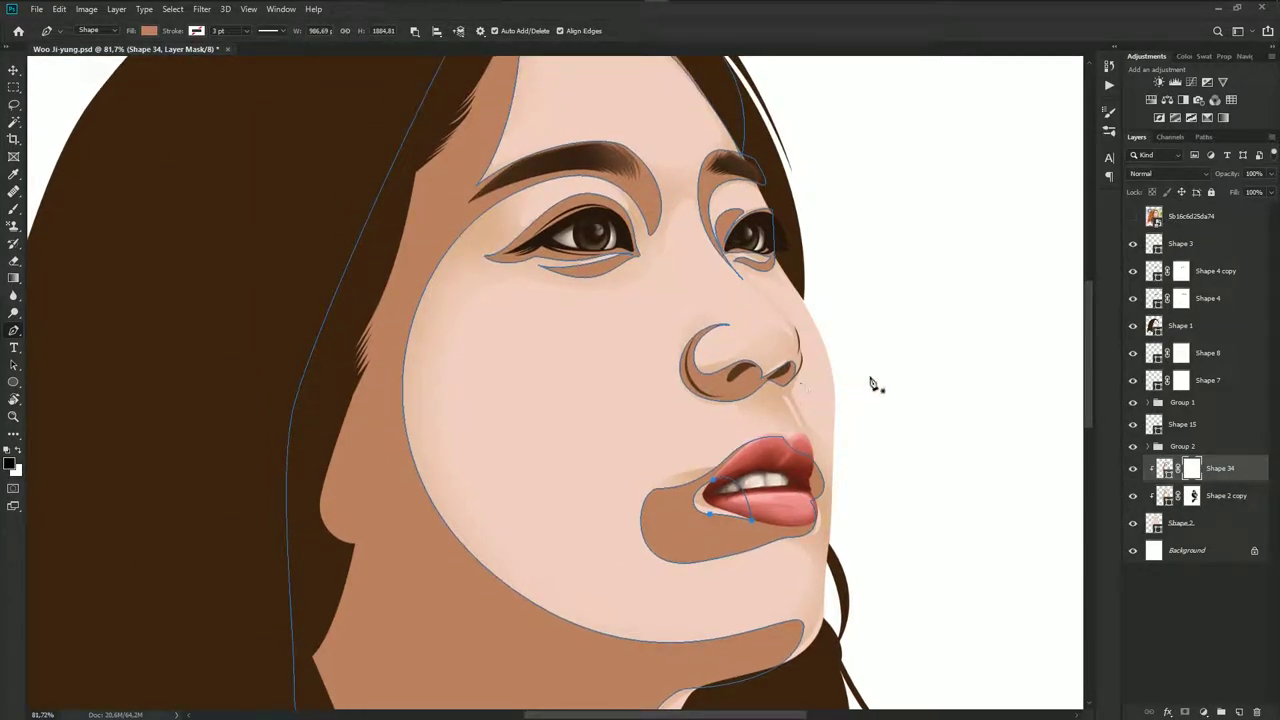
click(1131, 216)
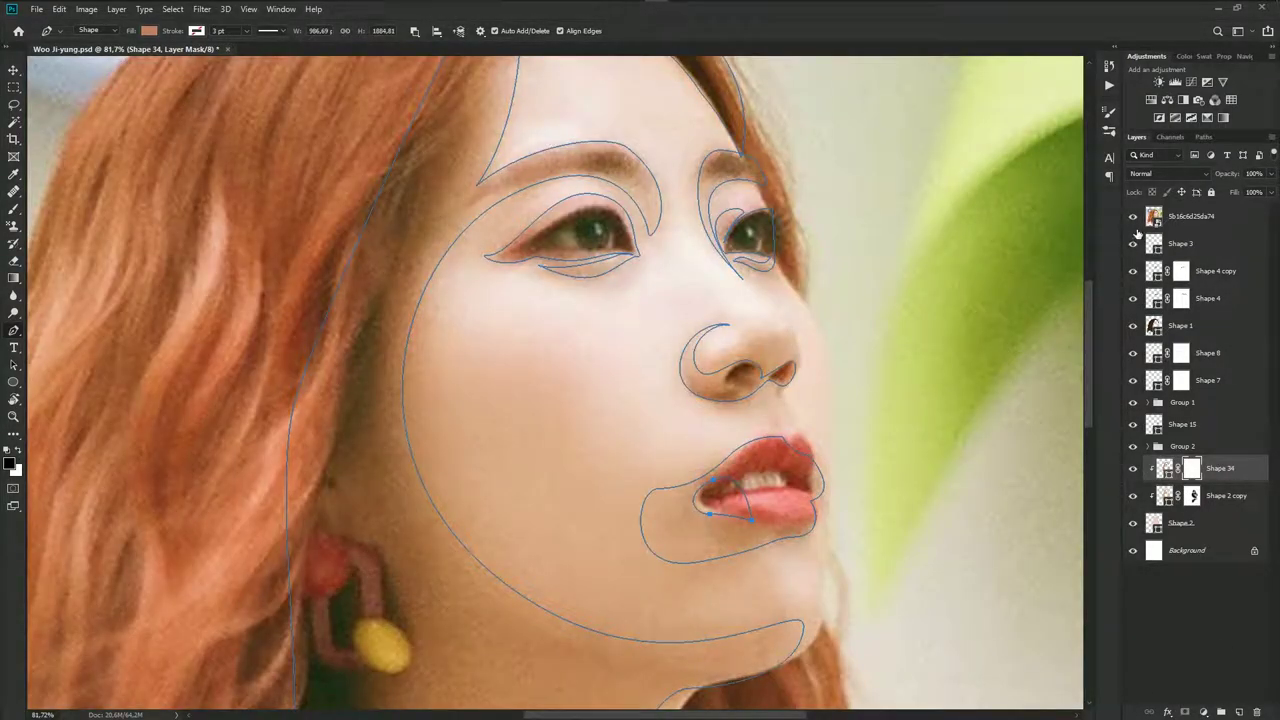
Soften the V-shaped neck shadow on Shape 34's mask with a soft brush
click(1134, 217)
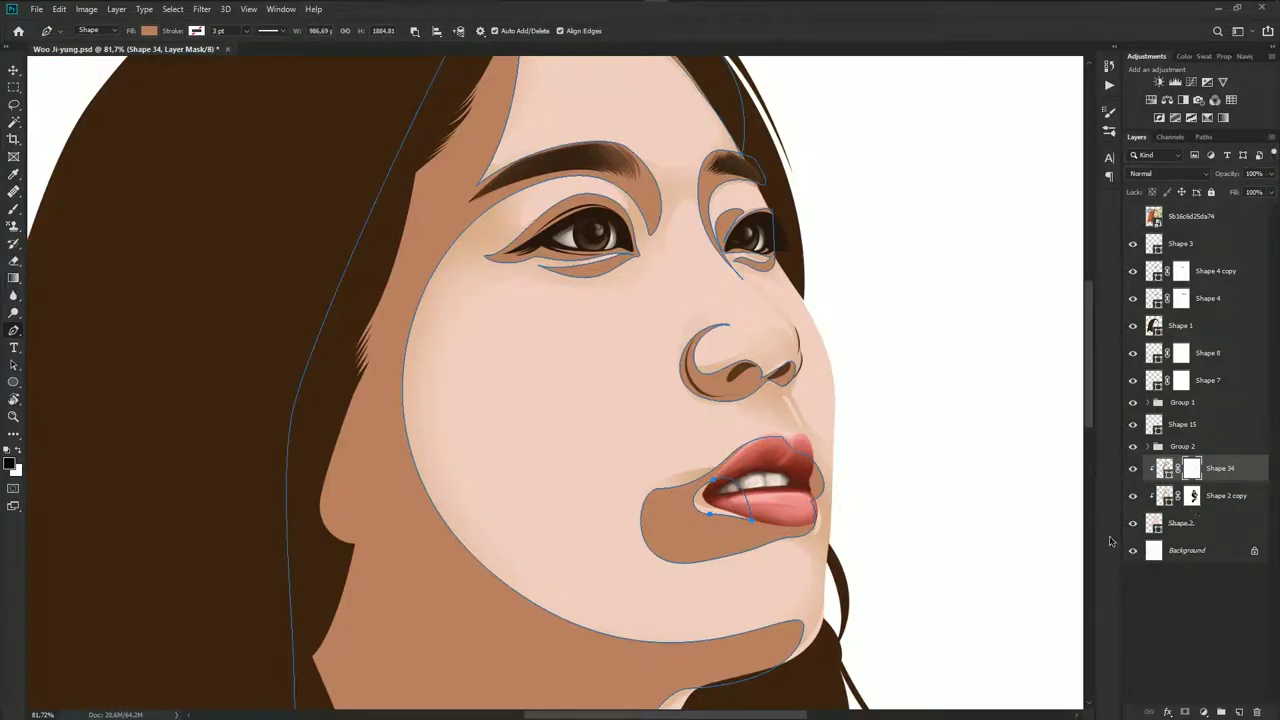
key(b)
scroll(855, 482, down, 3)
scroll(665, 397, up, 2)
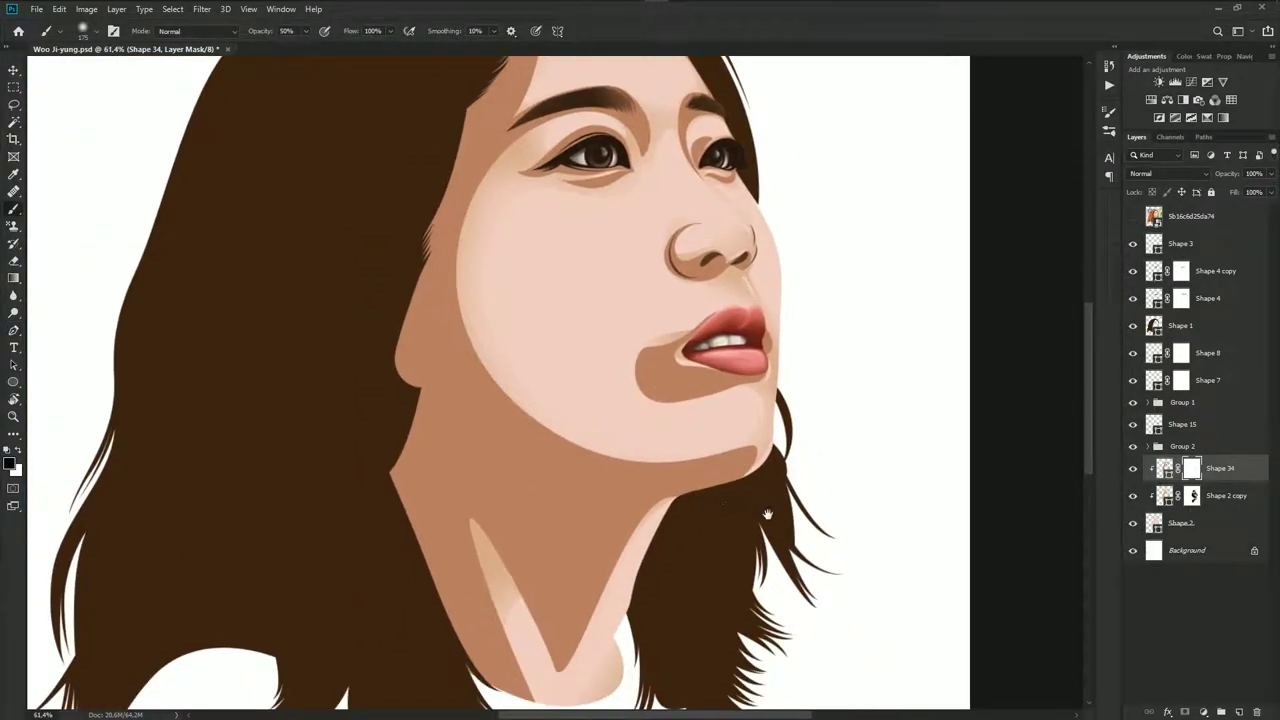
scroll(767, 515, down, 2)
scroll(701, 488, down, 2)
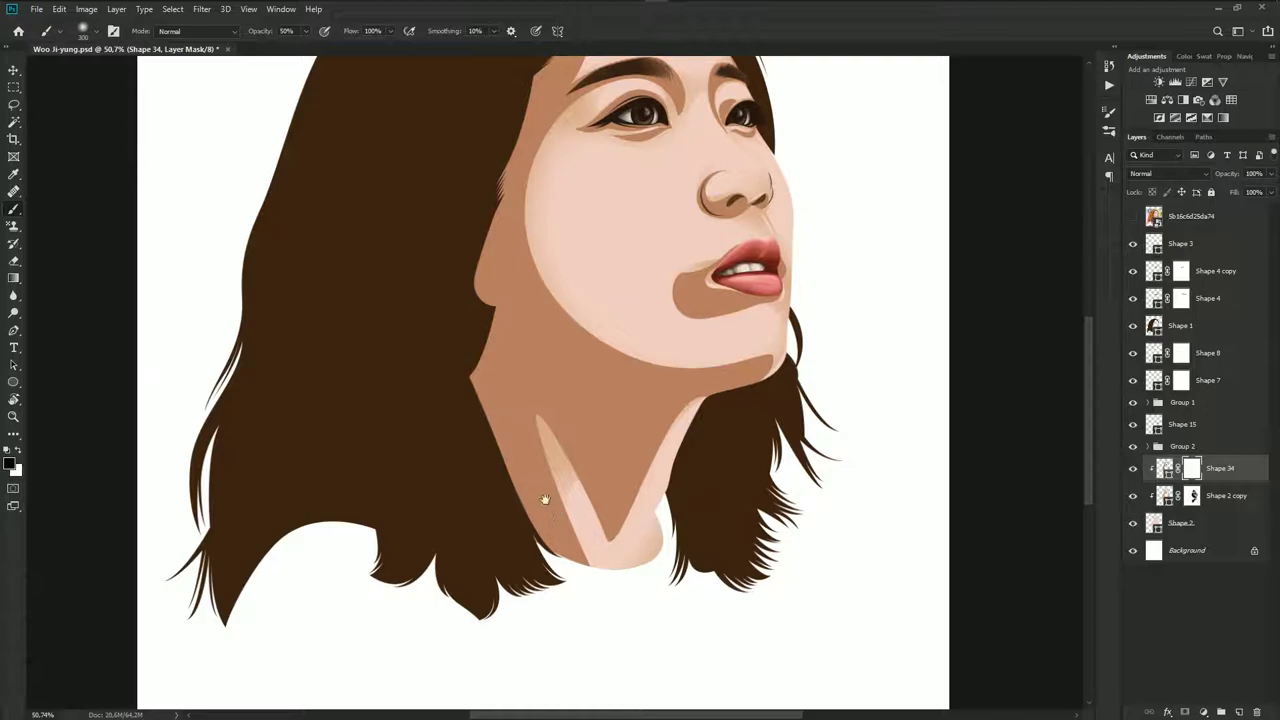
mouse_move(545, 499)
mouse_down()
mouse_move(551, 449)
mouse_move(651, 409)
mouse_move(583, 566)
mouse_move(514, 437)
mouse_move(531, 558)
mouse_up()
drag(538, 485, 505, 391)
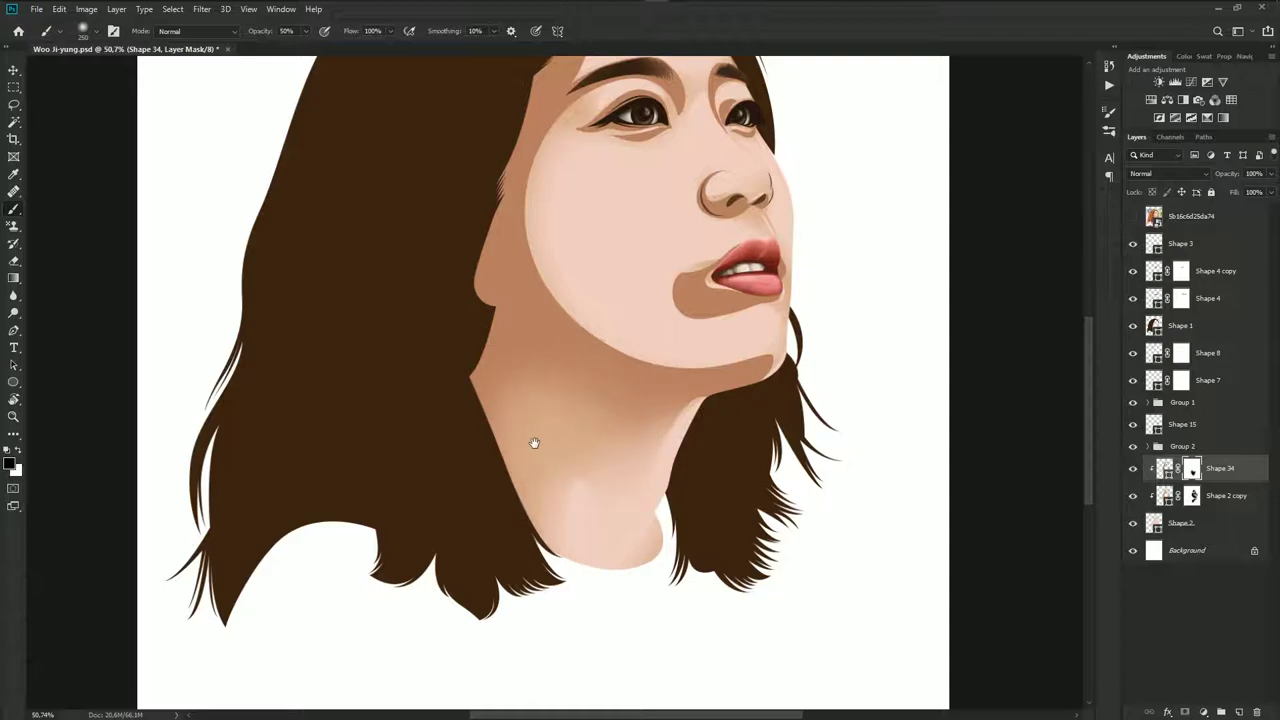
Swap brush colours and restore shading along the left neck edge and under the jaw
key(c)
key(x)
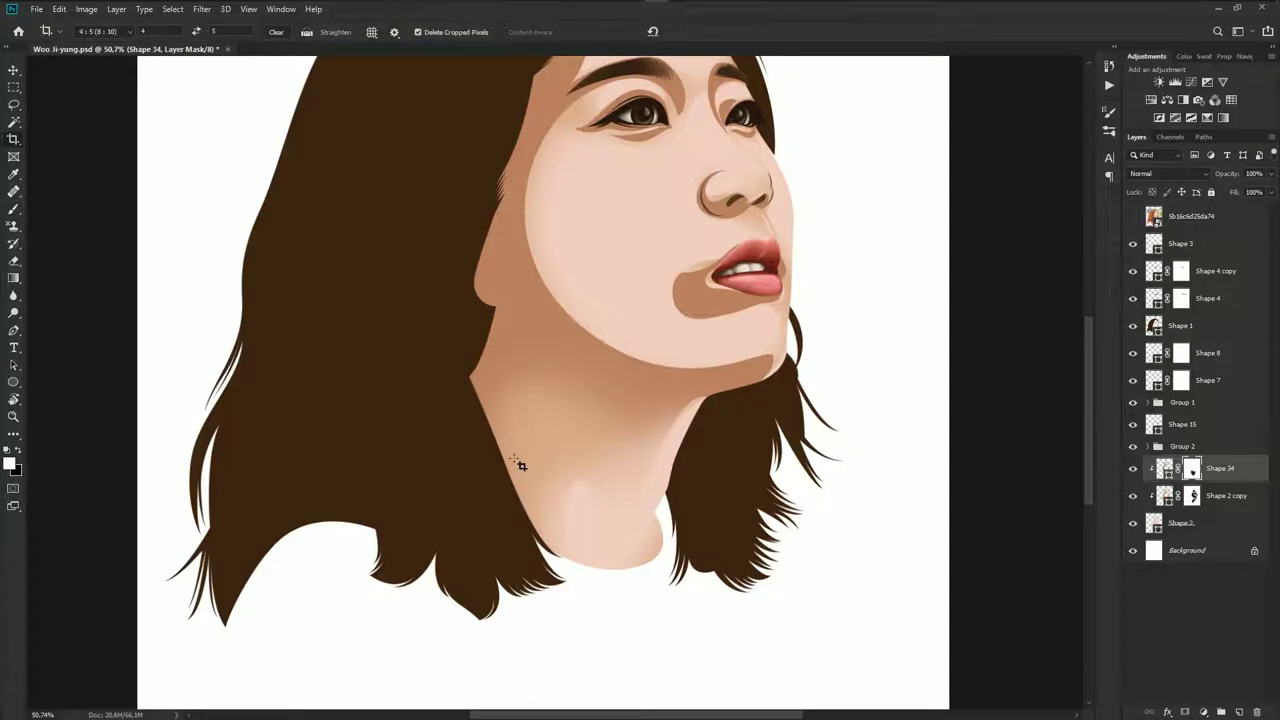
key(b)
drag(518, 437, 510, 547)
drag(603, 398, 652, 551)
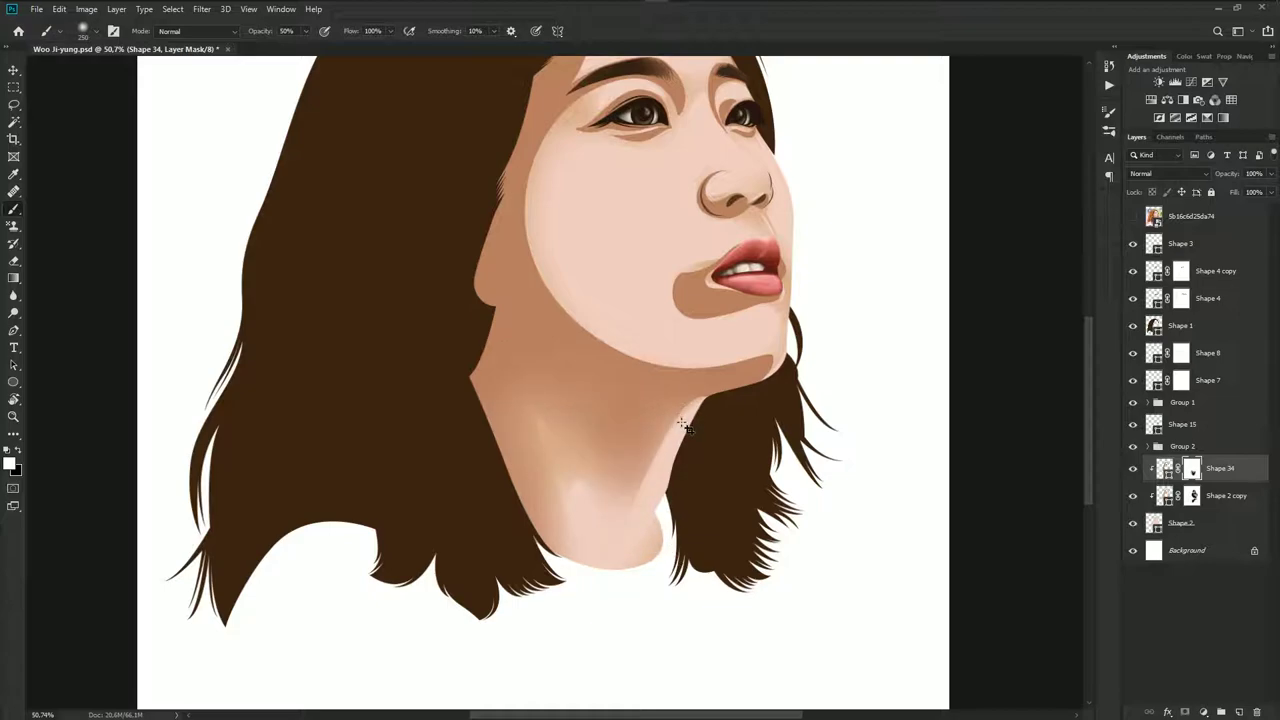
key(p)
key(b)
scroll(737, 371, up, 2)
Lighten the shadows along the left cheek edge, under both eyes and at the hairline
mouse_move(740, 330)
mouse_down()
mouse_move(714, 471)
mouse_move(594, 477)
mouse_move(657, 477)
mouse_move(529, 429)
mouse_move(510, 440)
mouse_move(528, 447)
mouse_move(470, 460)
mouse_up()
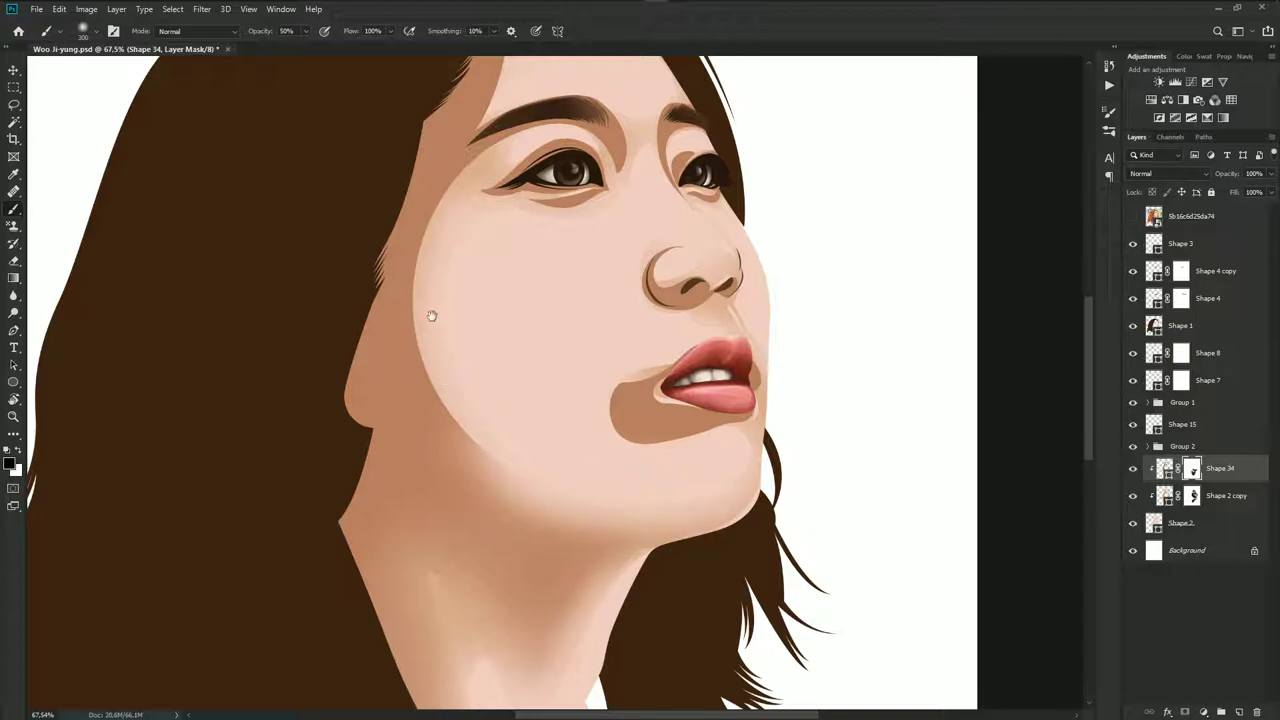
mouse_move(478, 382)
mouse_down()
mouse_move(414, 240)
mouse_move(467, 226)
mouse_up()
mouse_move(405, 256)
mouse_down()
mouse_move(446, 198)
mouse_move(513, 348)
mouse_up()
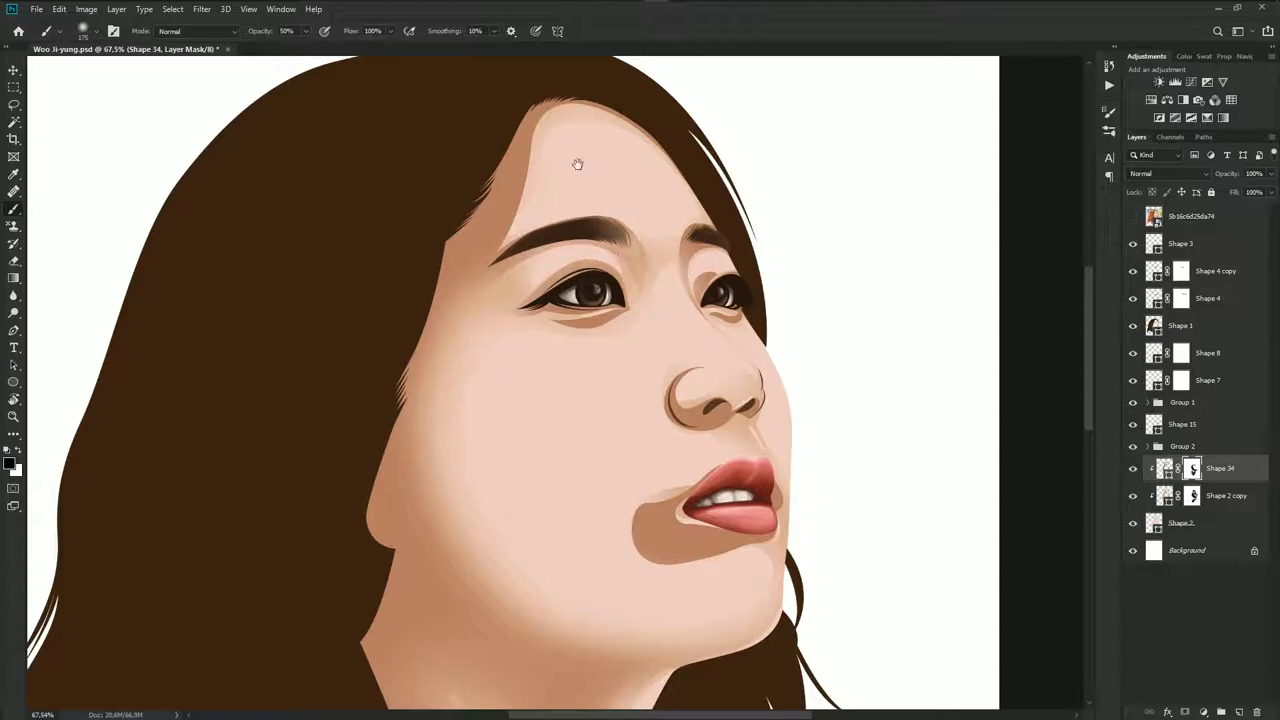
drag(540, 318, 590, 322)
drag(700, 315, 736, 331)
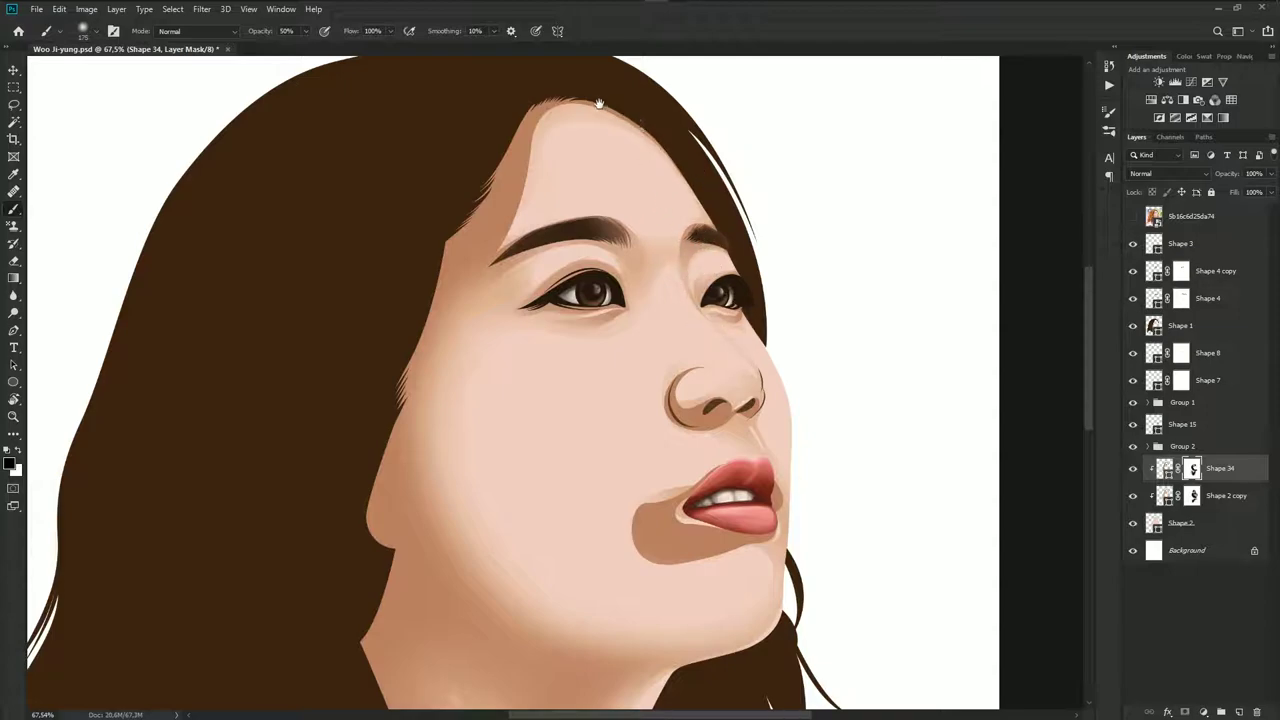
mouse_move(583, 63)
mouse_down()
mouse_move(509, 180)
mouse_move(522, 162)
mouse_up()
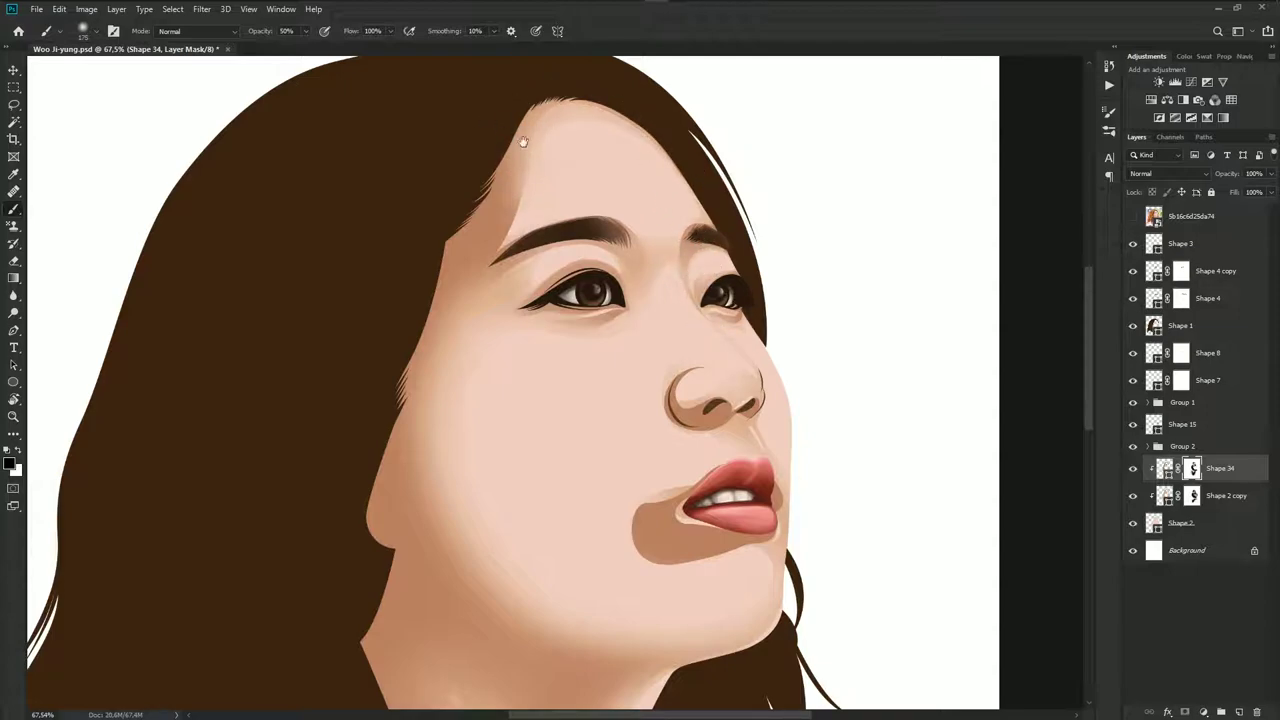
Soften the shadow under the lower lip and at its corner
drag(643, 449, 563, 313)
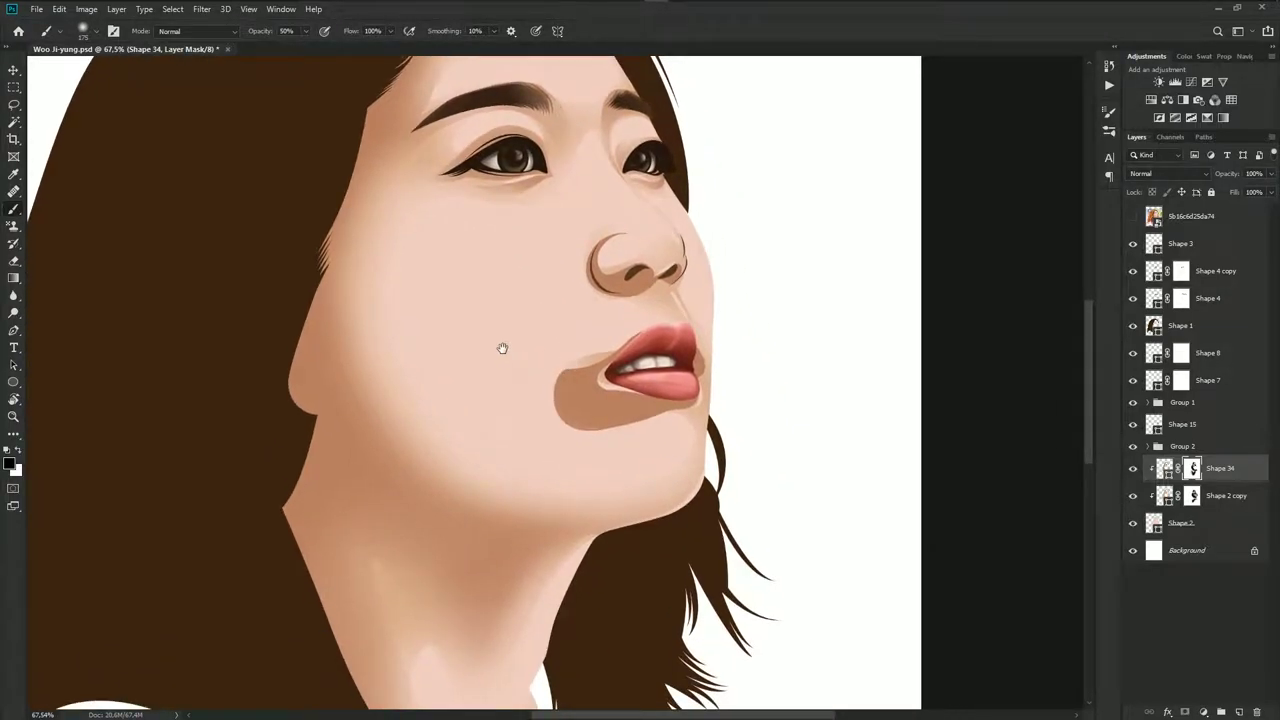
mouse_move(500, 349)
mouse_down()
mouse_move(560, 420)
mouse_move(674, 423)
mouse_move(465, 402)
mouse_up()
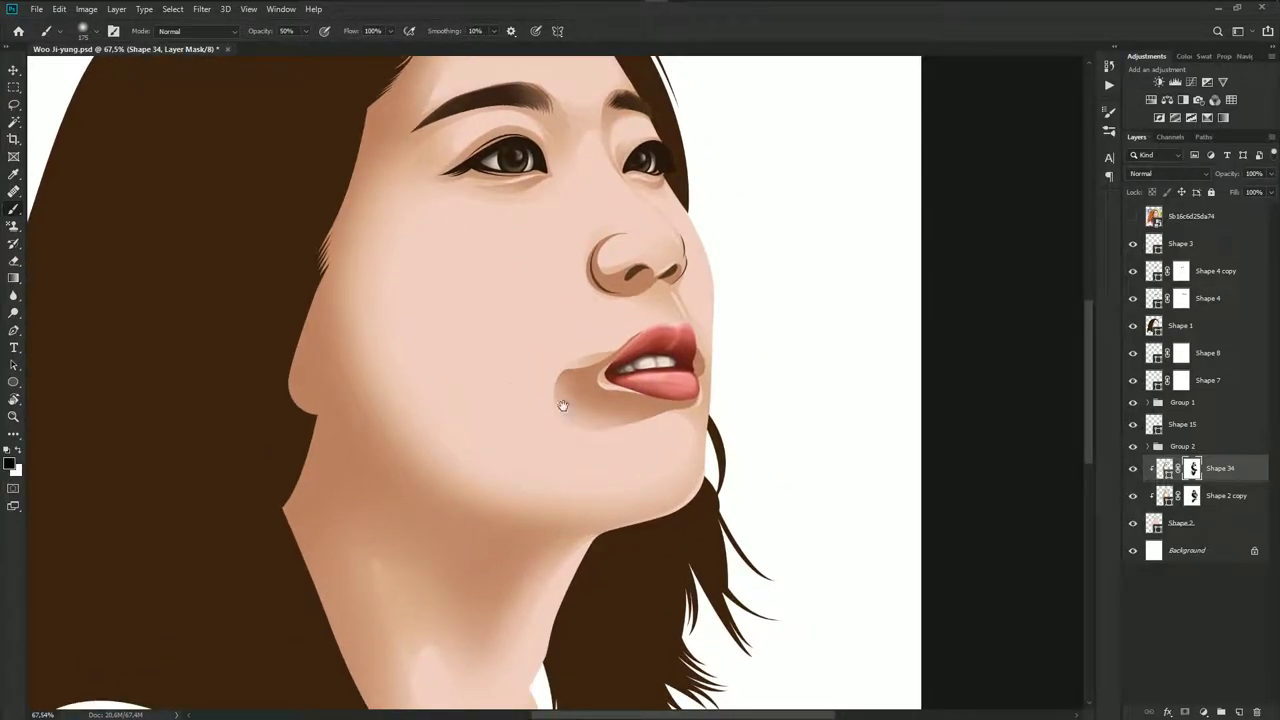
mouse_move(563, 405)
mouse_down()
mouse_move(594, 400)
mouse_move(526, 420)
mouse_move(480, 401)
mouse_up()
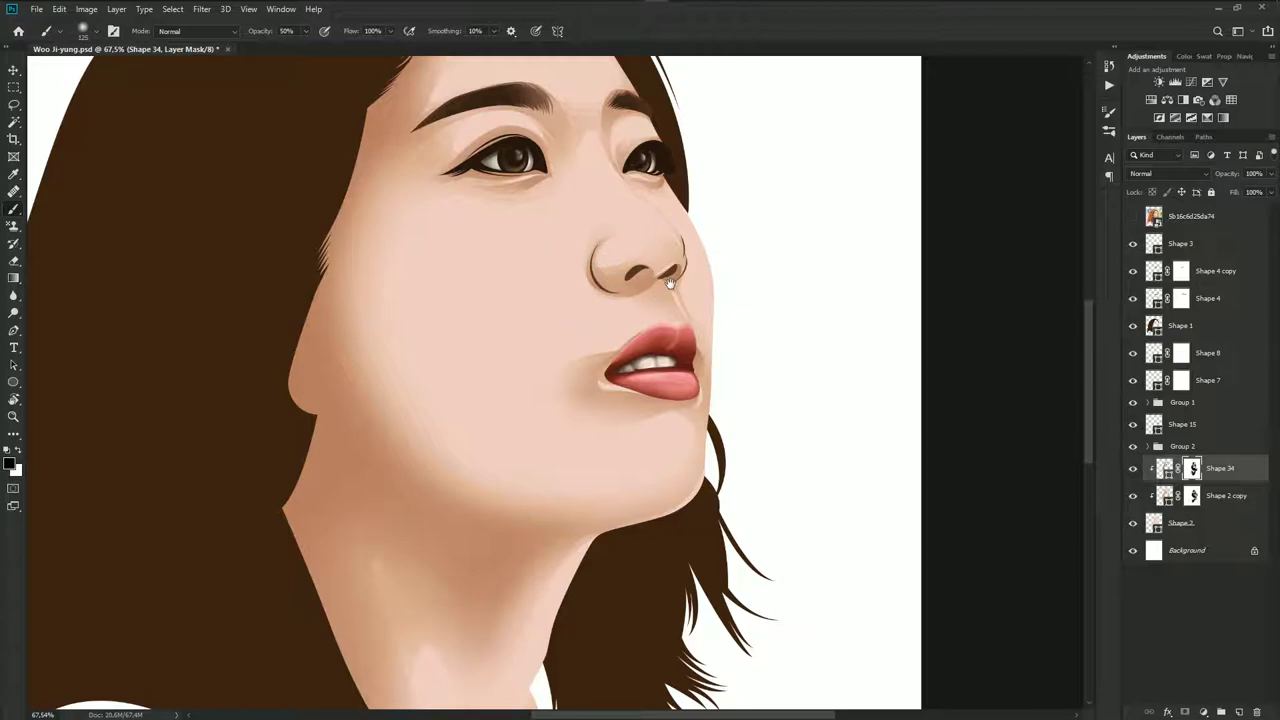
scroll(668, 250, down, 3)
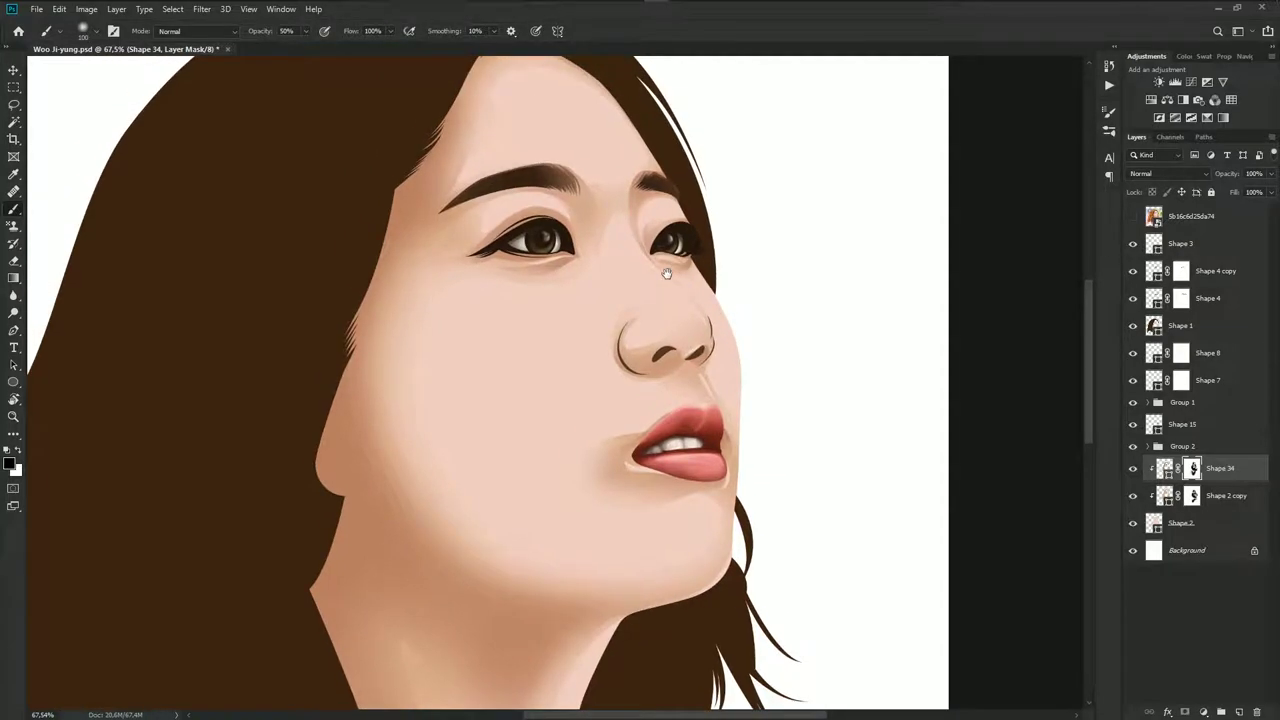
scroll(650, 454, up, 2)
scroll(614, 434, up, 1)
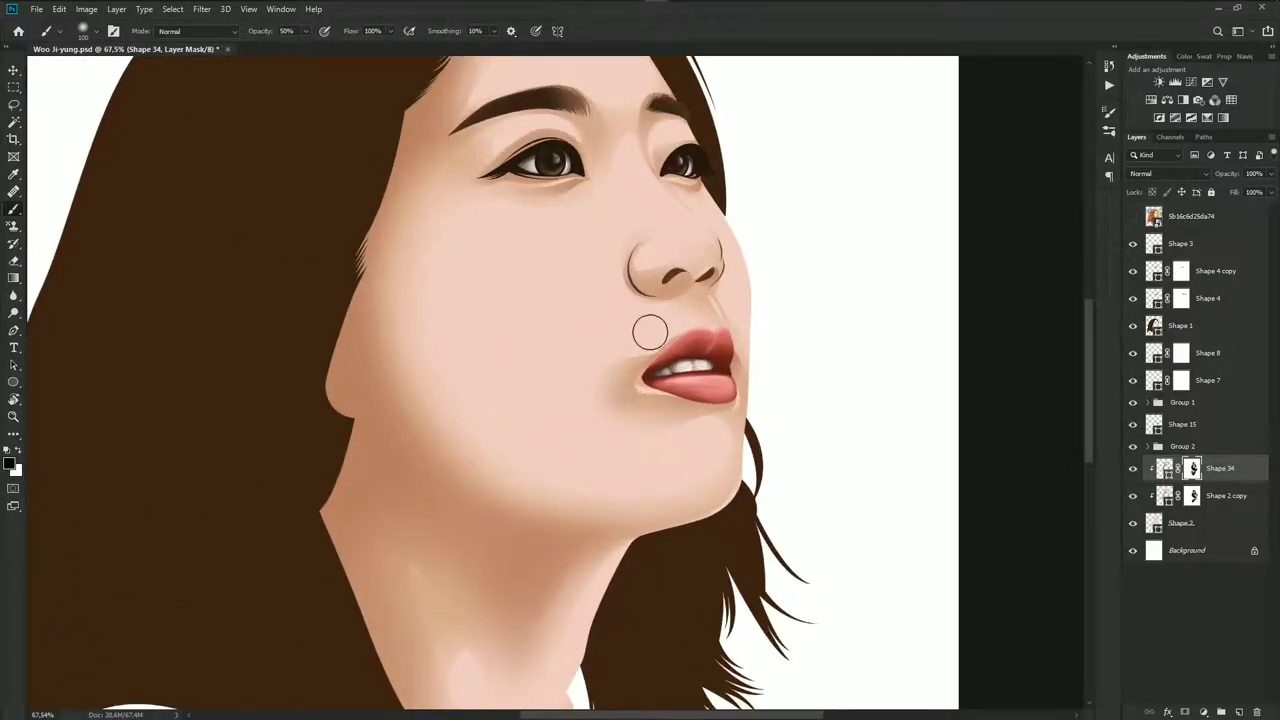
Target the Shape 2 copy layer's mask and bring the forehead into view
key(alt+bracketleft)
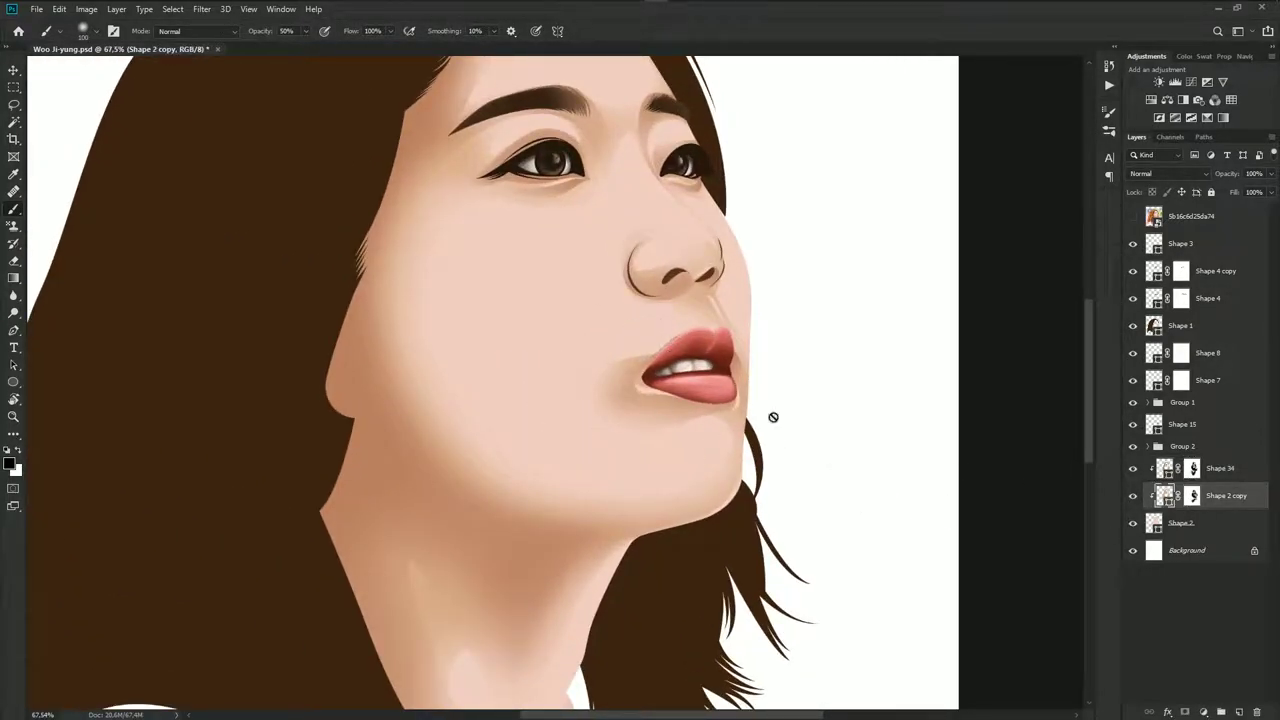
click(1190, 498)
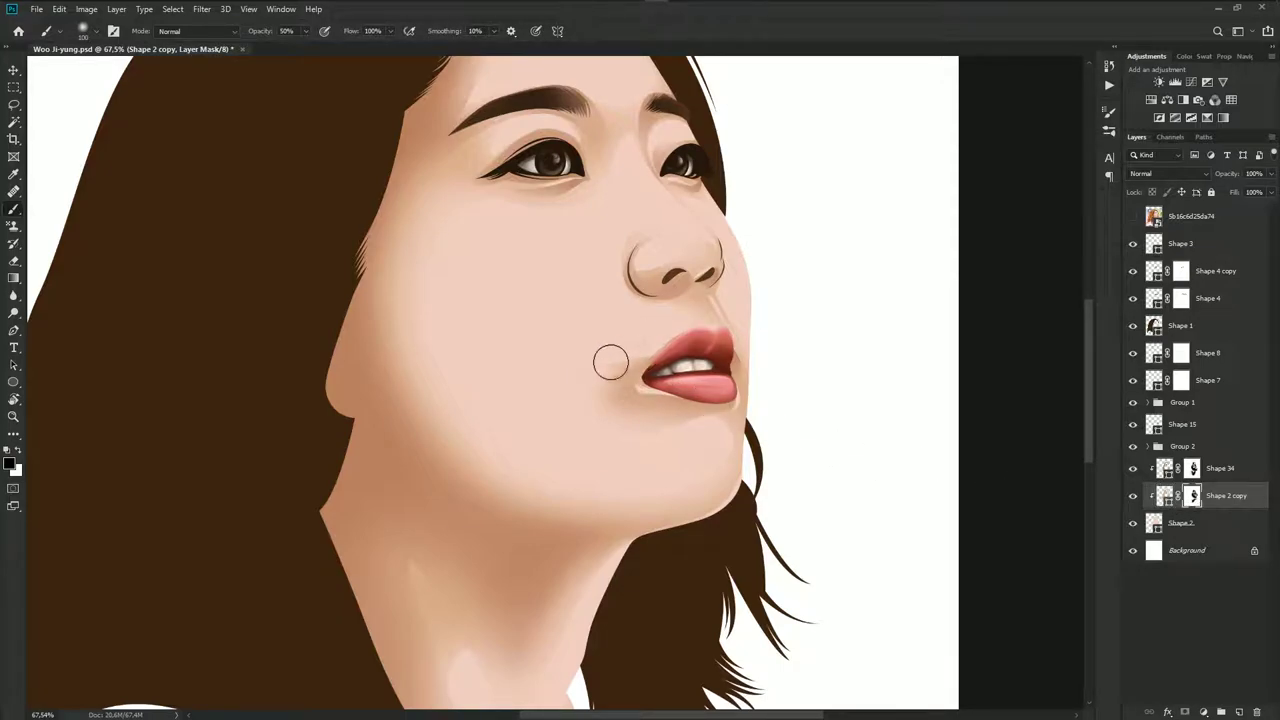
scroll(670, 390, down, 1)
scroll(700, 410, down, 3)
scroll(737, 429, up, 4)
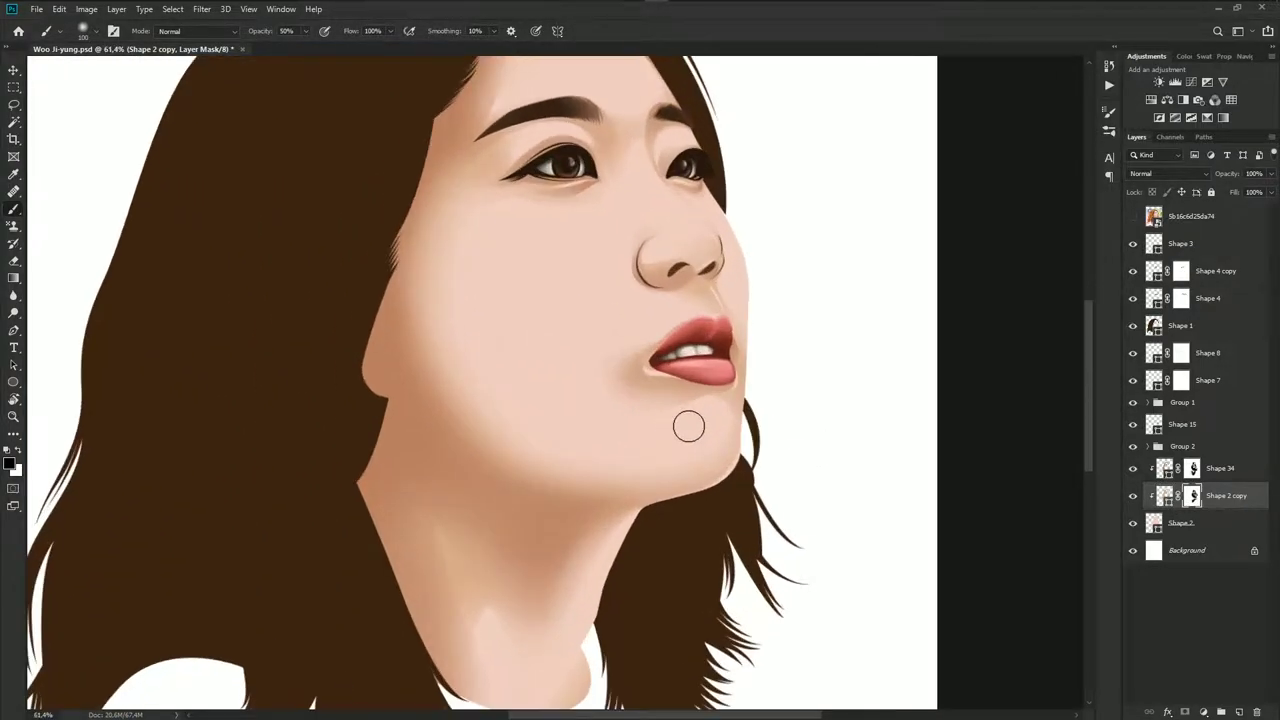
drag(588, 248, 601, 358)
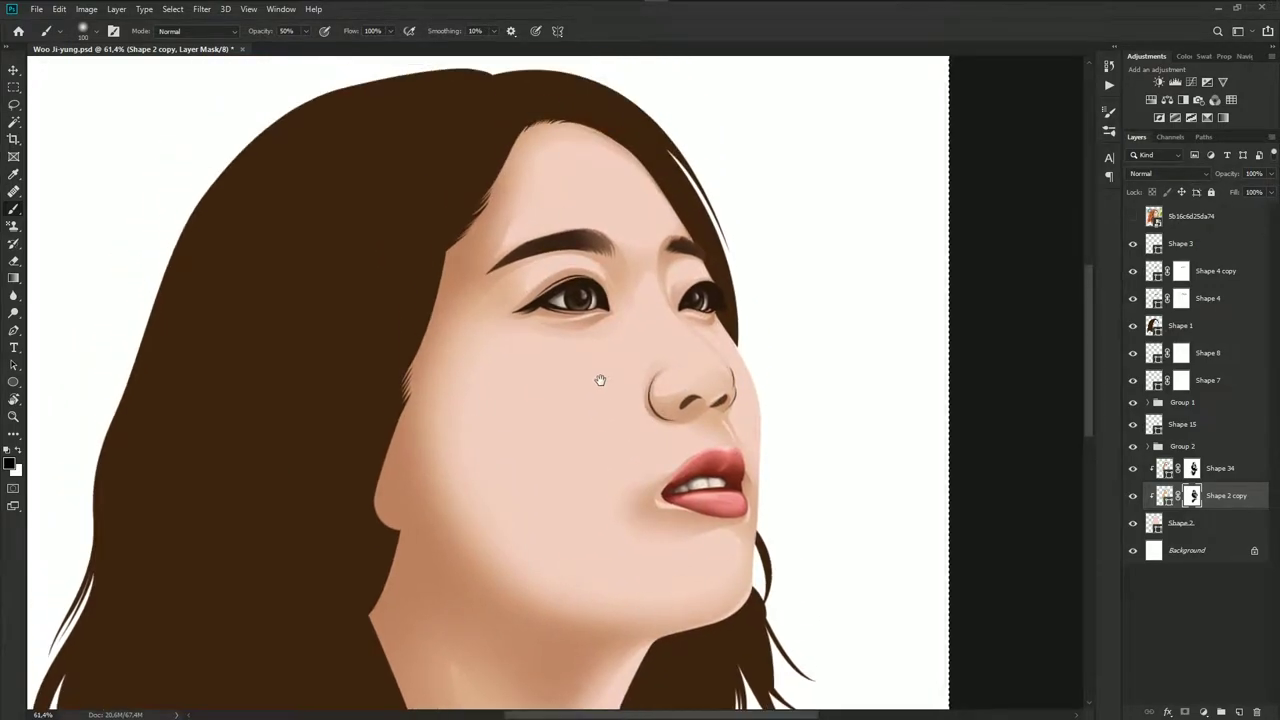
scroll(640, 360, down, 1)
scroll(634, 337, up, 1)
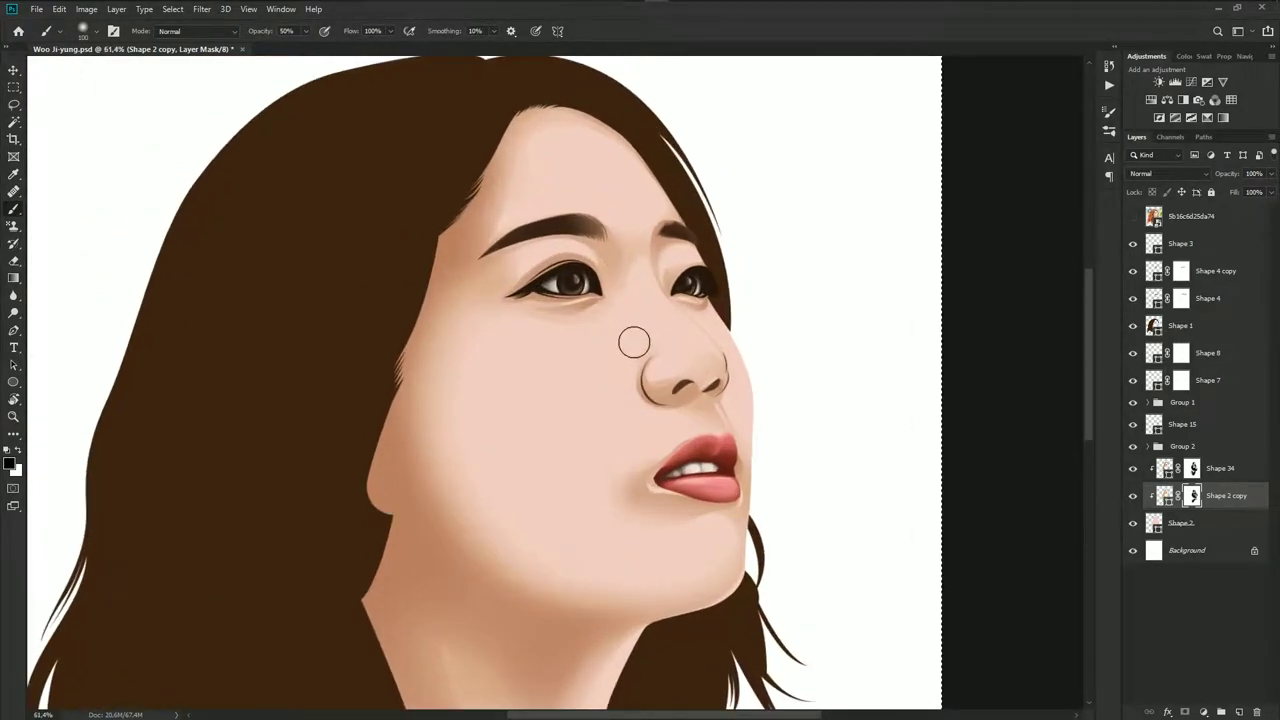
Reselect Shape 34 with the Pen tool and show the reference photo for tracing
click(1220, 470)
key(p)
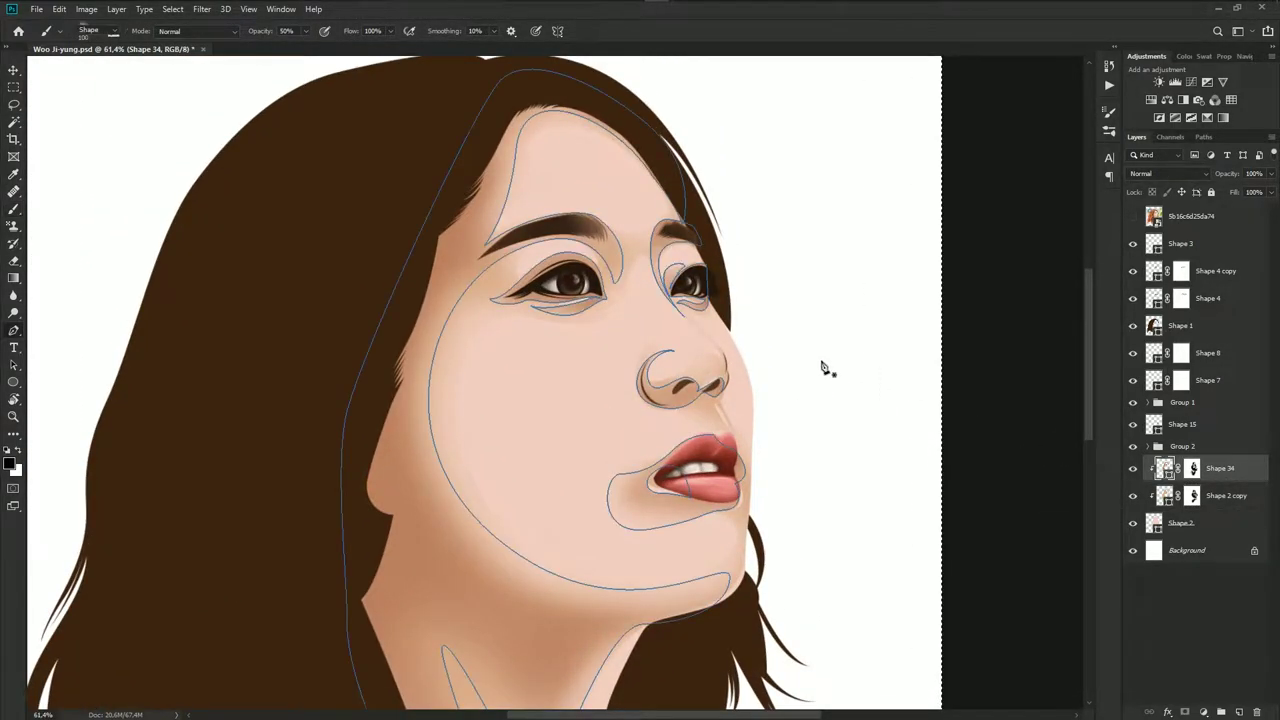
scroll(586, 258, up, 3)
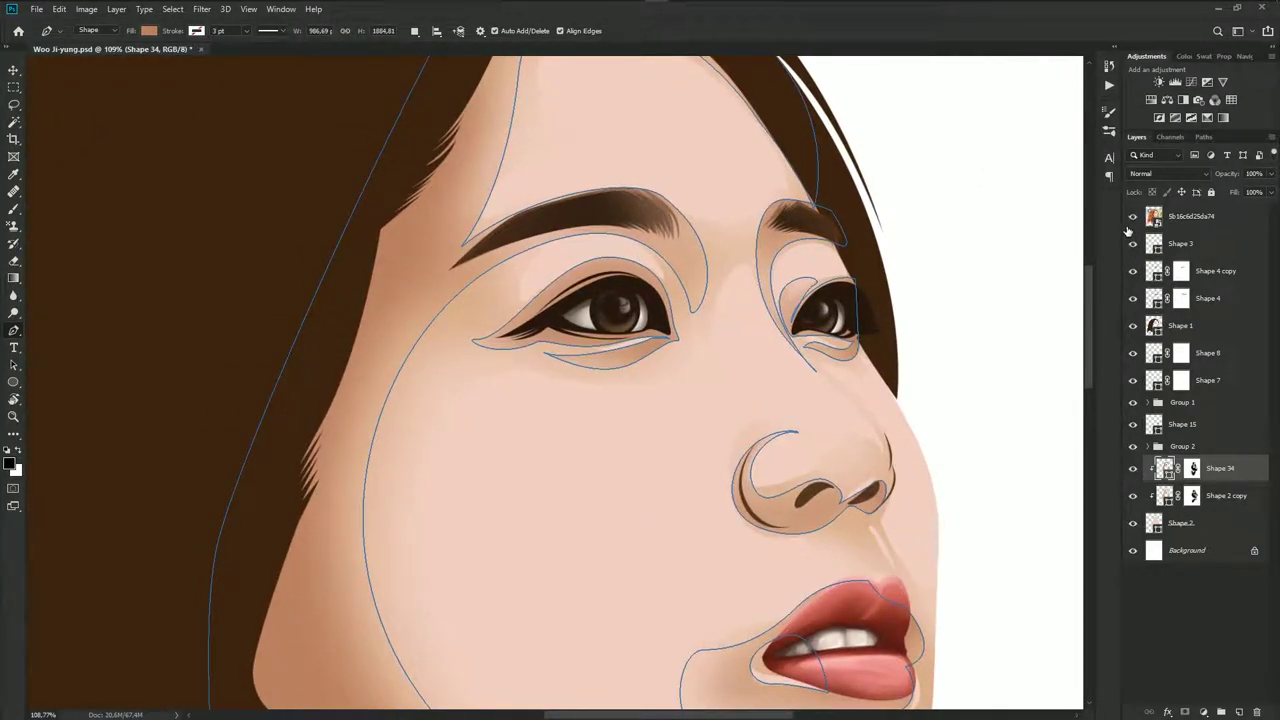
click(1128, 228)
Start Shape 35's path at the eyebrow, curving along the brow top to its left end
scroll(686, 235, up, 5)
click(682, 238)
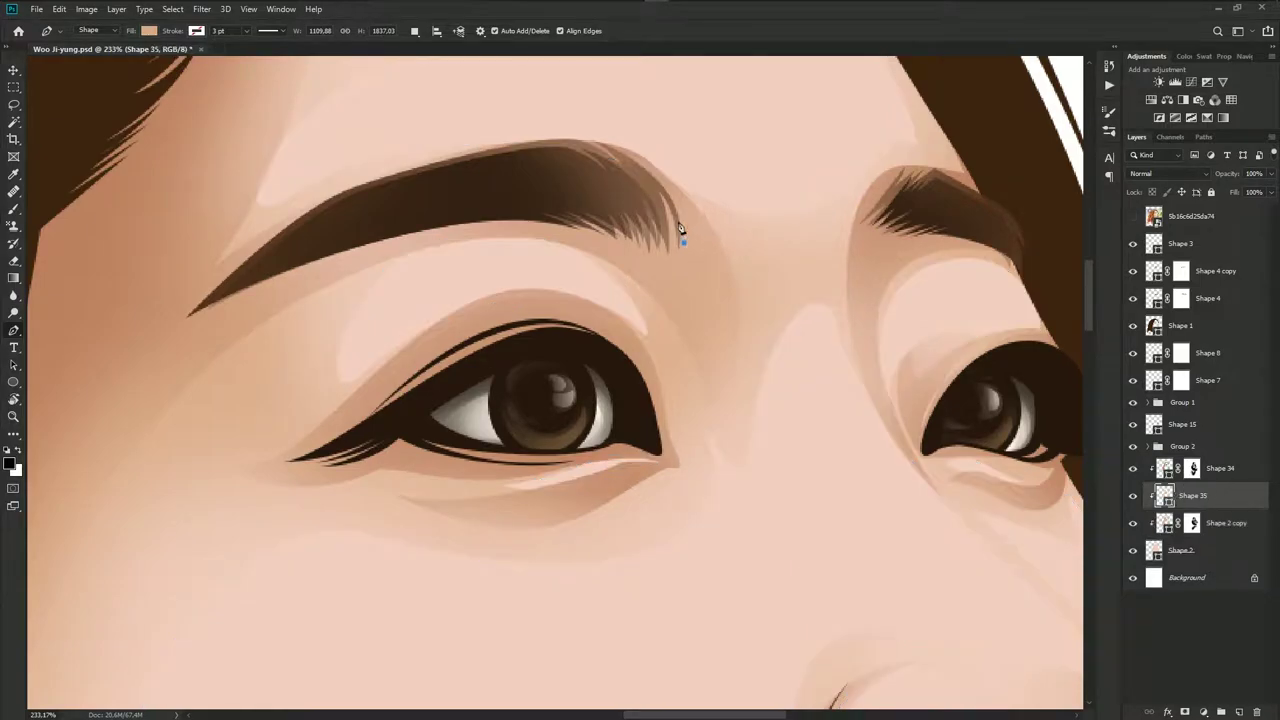
scroll(680, 228, up, 3)
drag(600, 133, 513, 104)
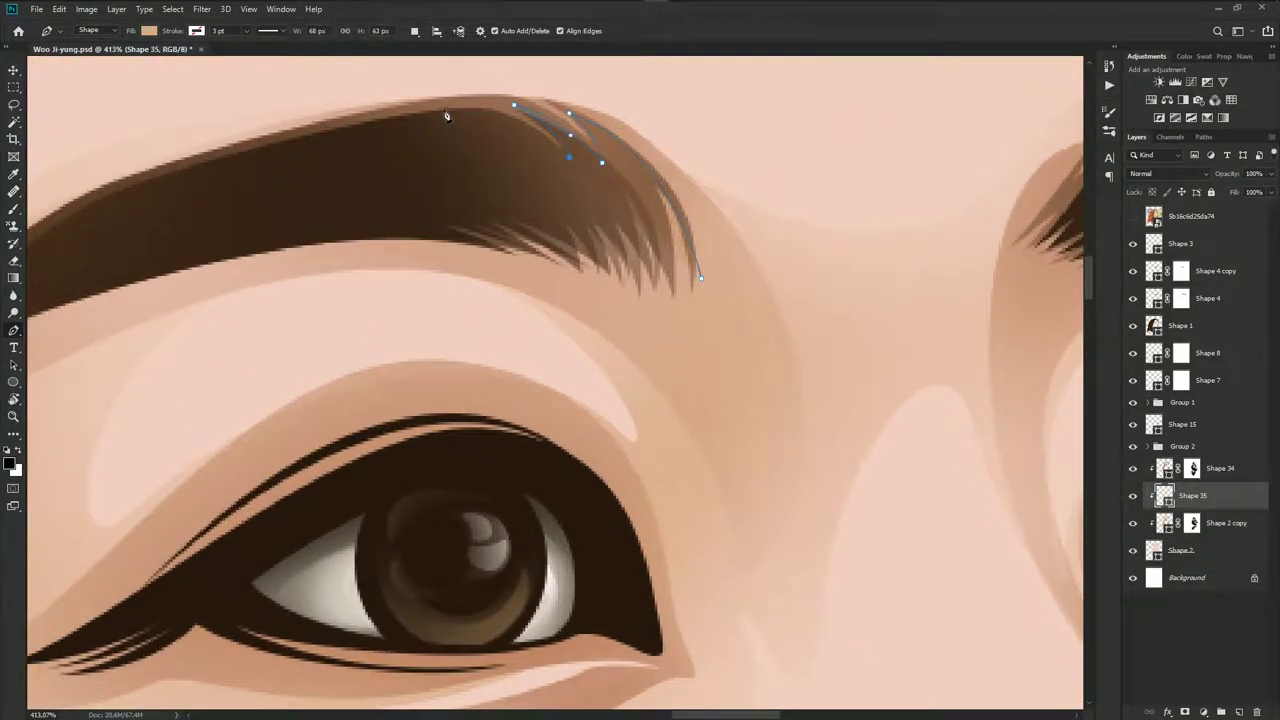
scroll(339, 140, down, 1)
drag(411, 153, 441, 138)
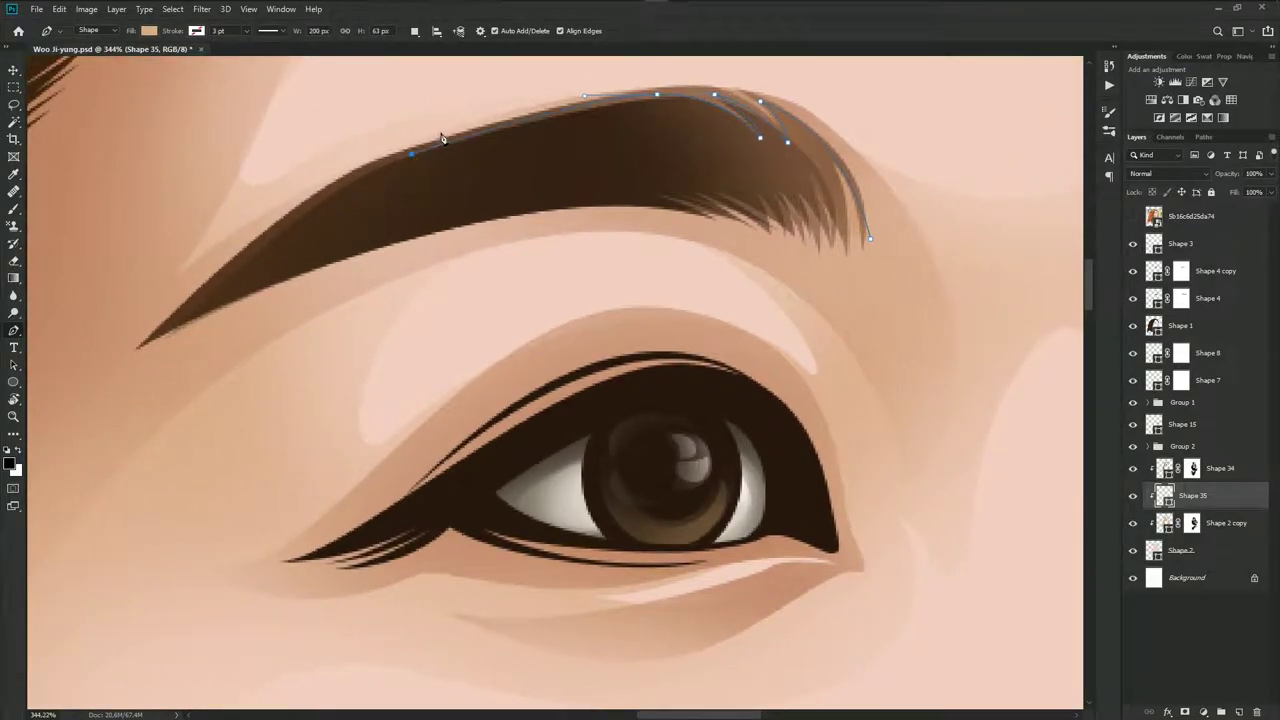
drag(308, 201, 331, 177)
scroll(331, 177, down, 2)
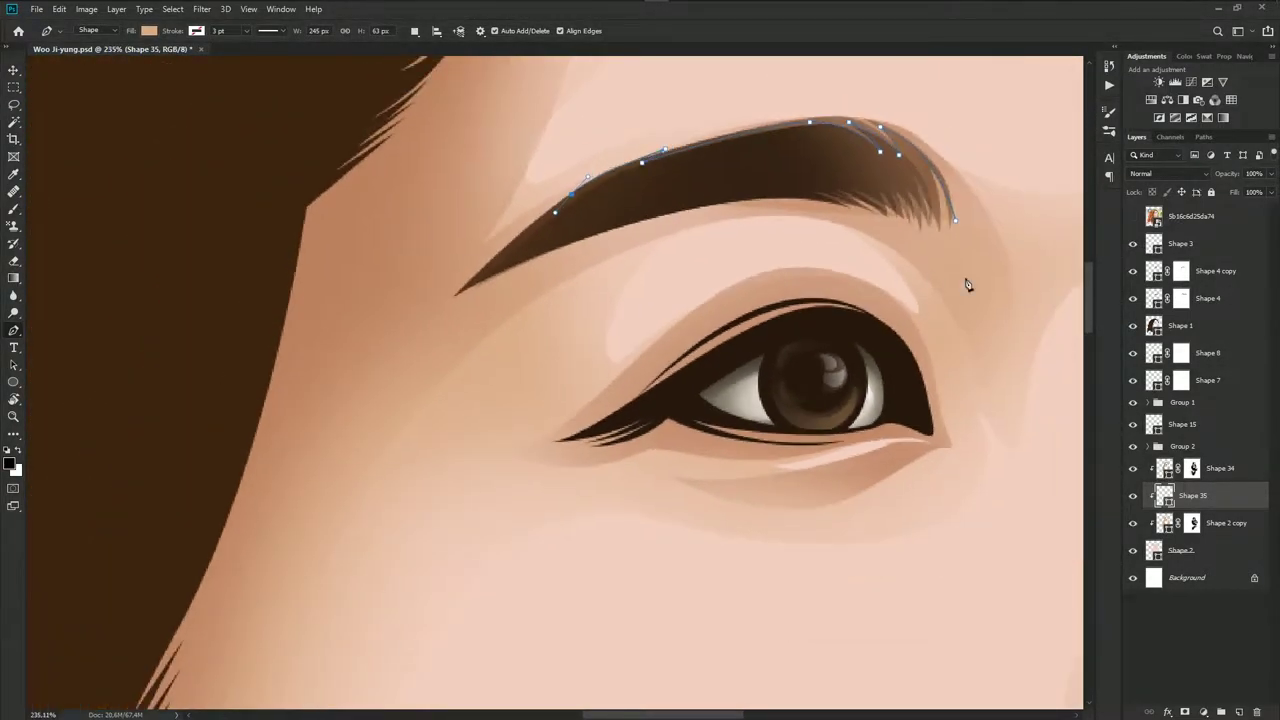
click(1133, 216)
scroll(900, 456, down, 1)
Extend the path past the brow's inner end, up to the hairline and down the face side
click(543, 306)
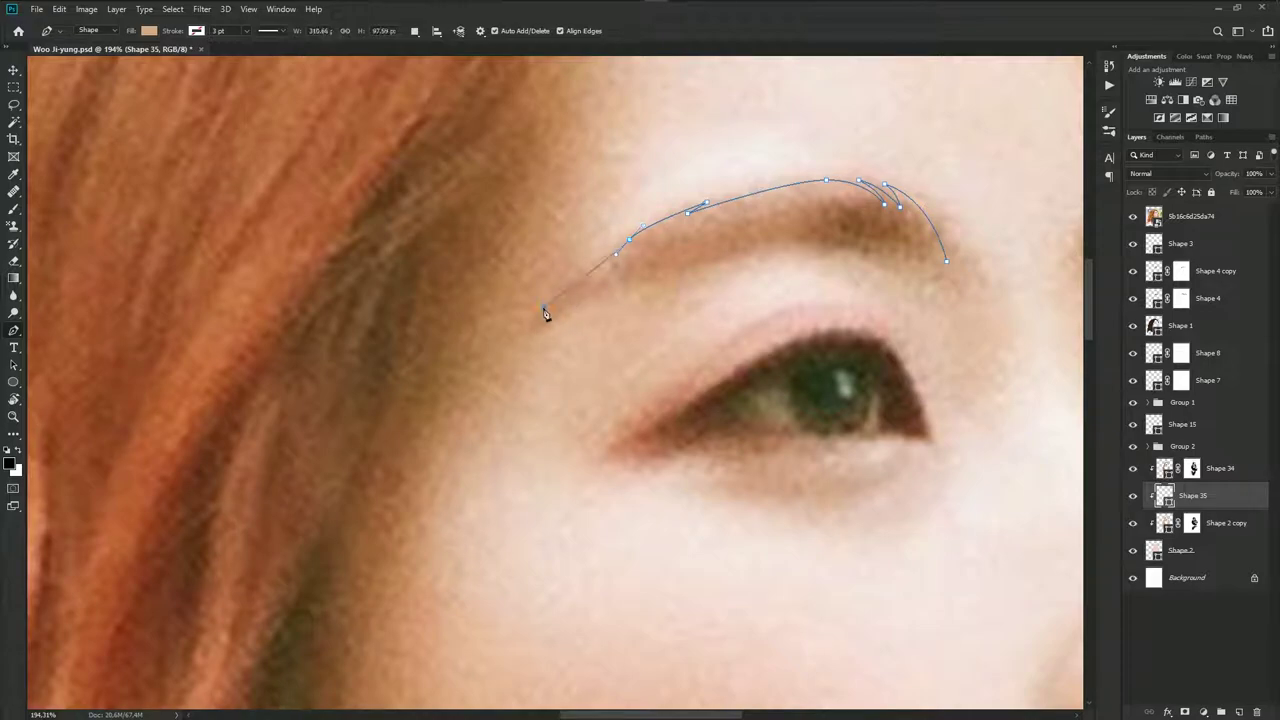
scroll(571, 323, down, 1)
scroll(566, 263, down, 2)
scroll(576, 188, down, 1)
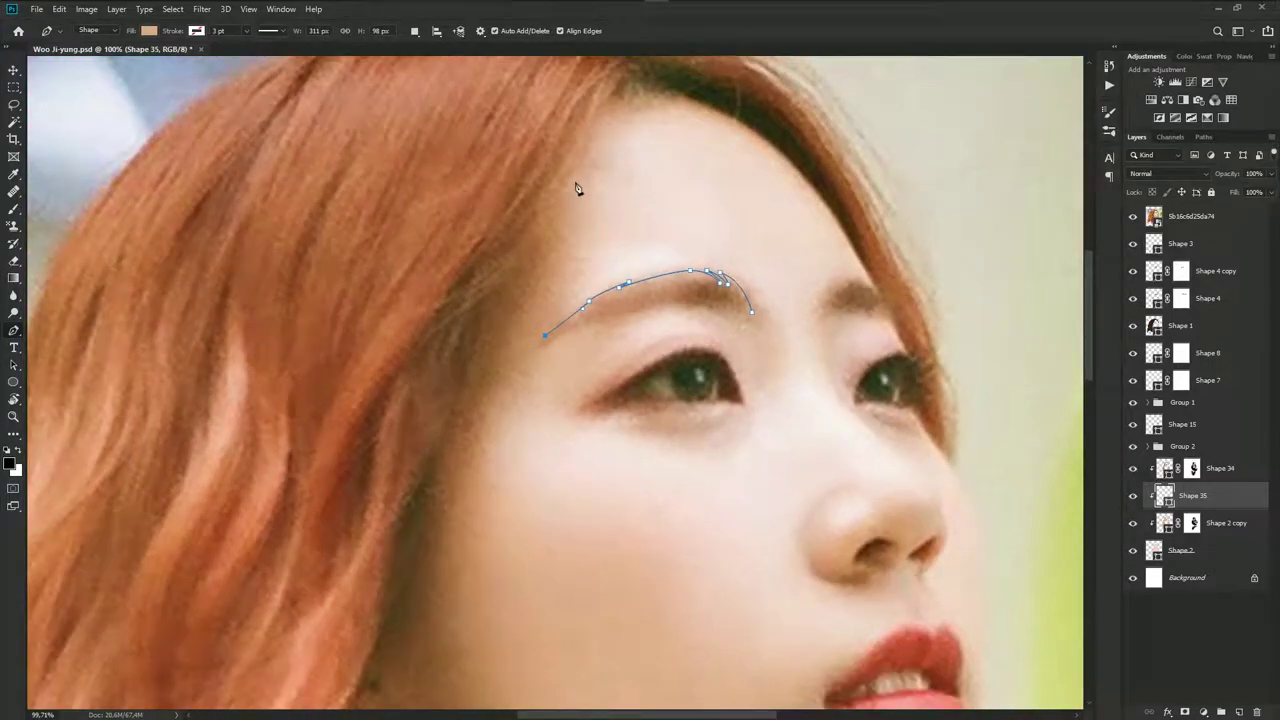
drag(619, 121, 673, 90)
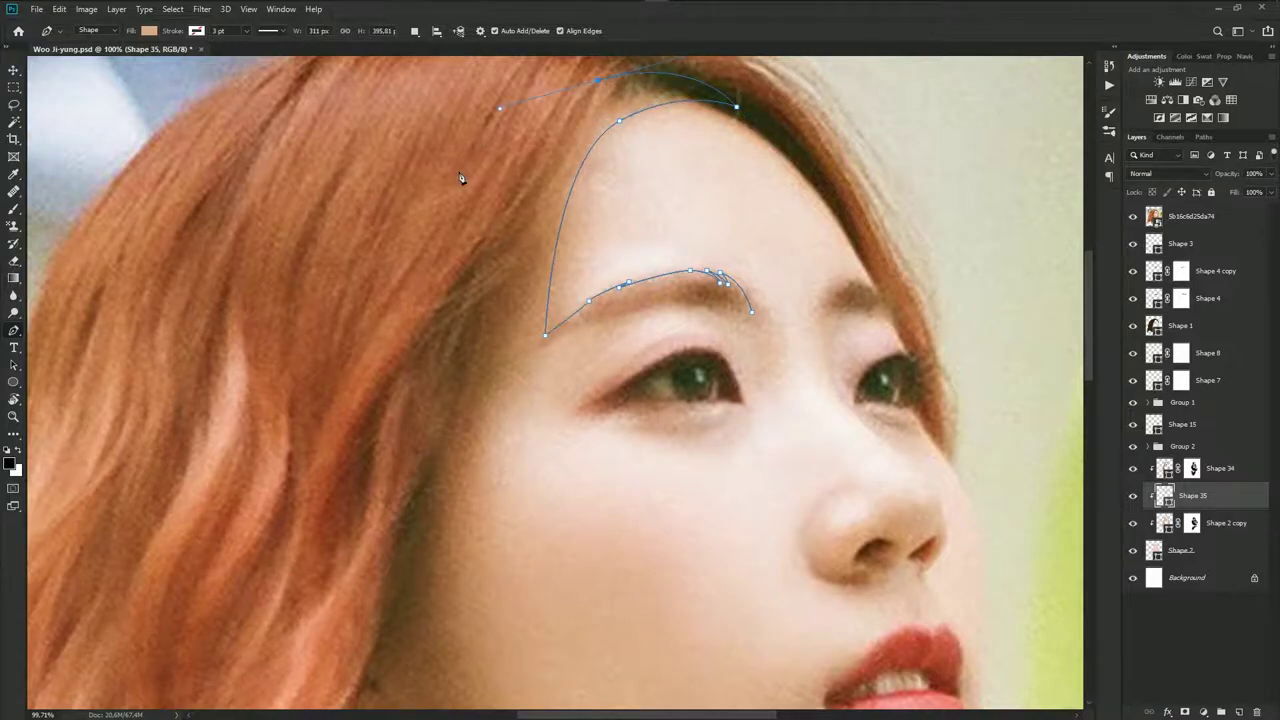
scroll(465, 178, down, 1)
scroll(428, 438, down, 3)
click(417, 277)
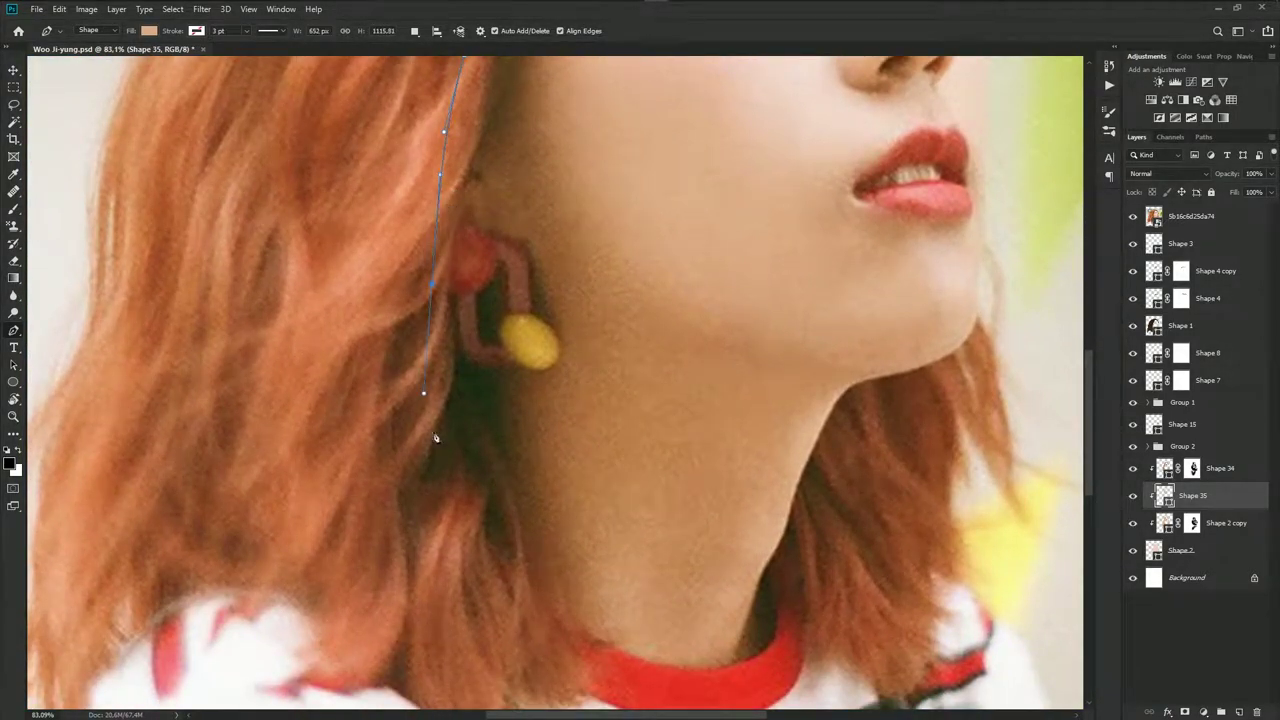
scroll(414, 329, down, 2)
Continue the path past the earring, along the jaw to the chin and back near the ear
click(407, 376)
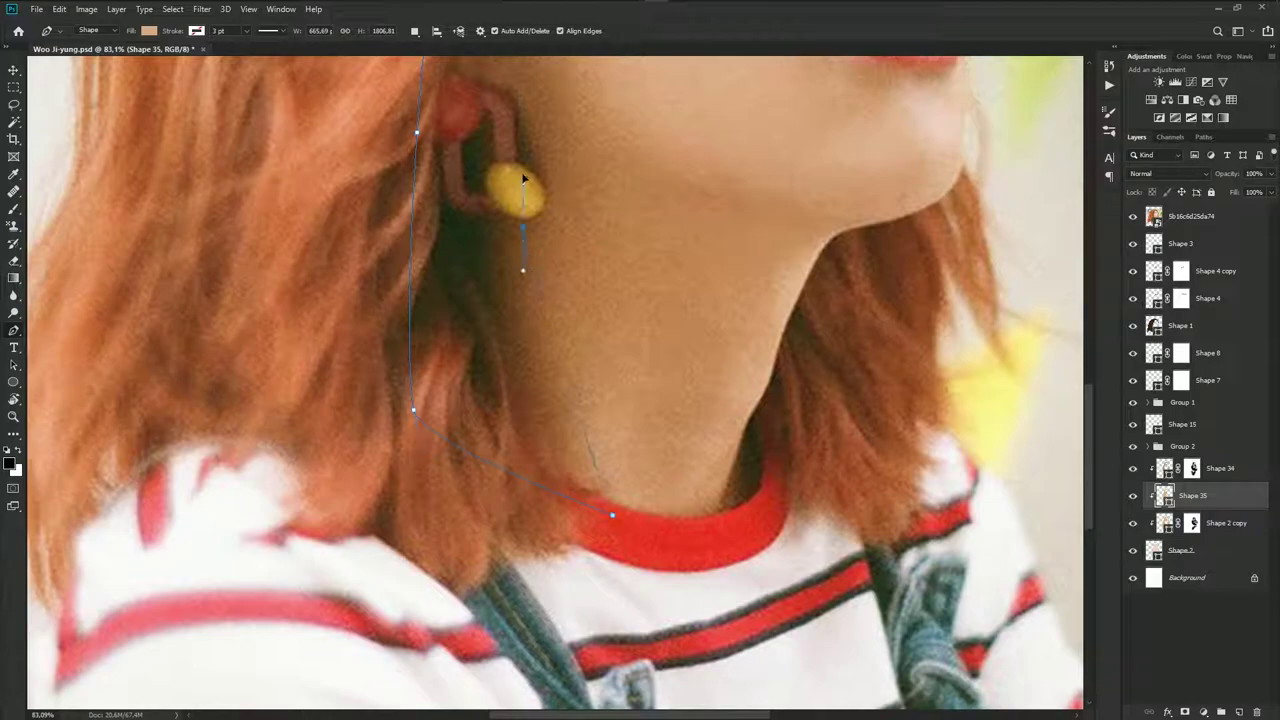
scroll(540, 230, down, 2)
scroll(567, 320, down, 2)
scroll(555, 400, down, 2)
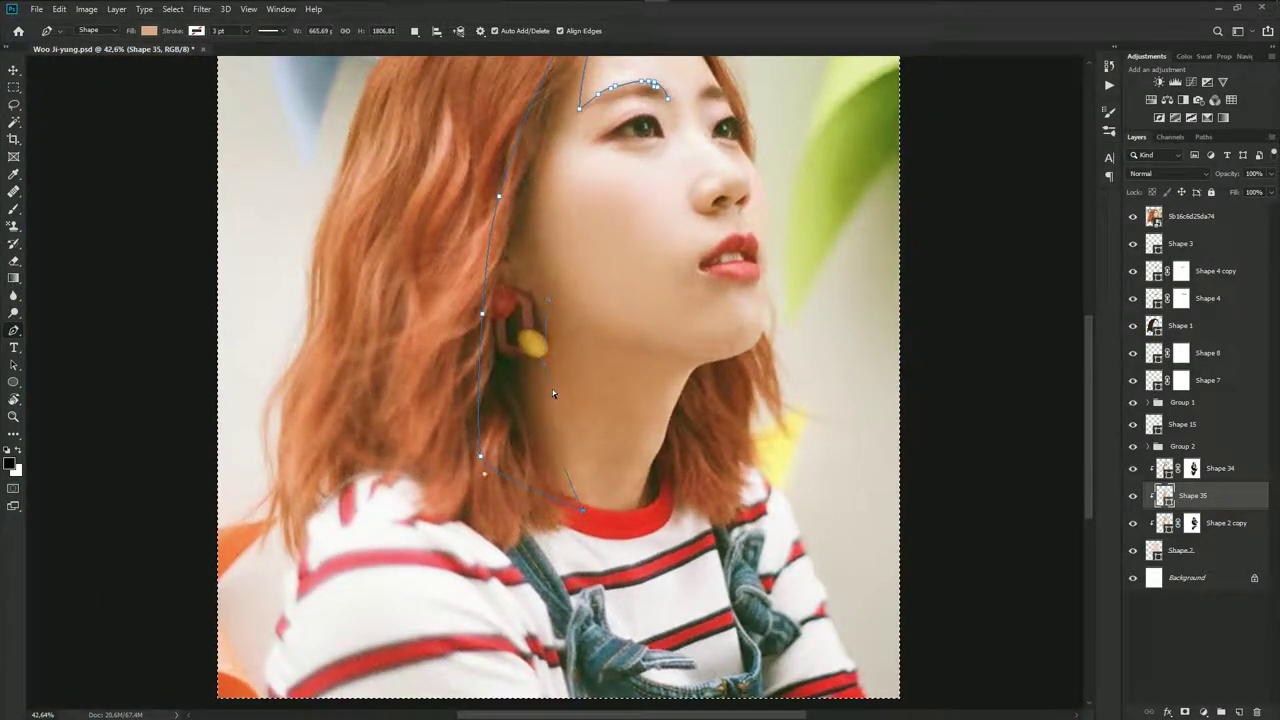
drag(550, 345, 551, 316)
scroll(612, 352, up, 3)
drag(715, 360, 738, 360)
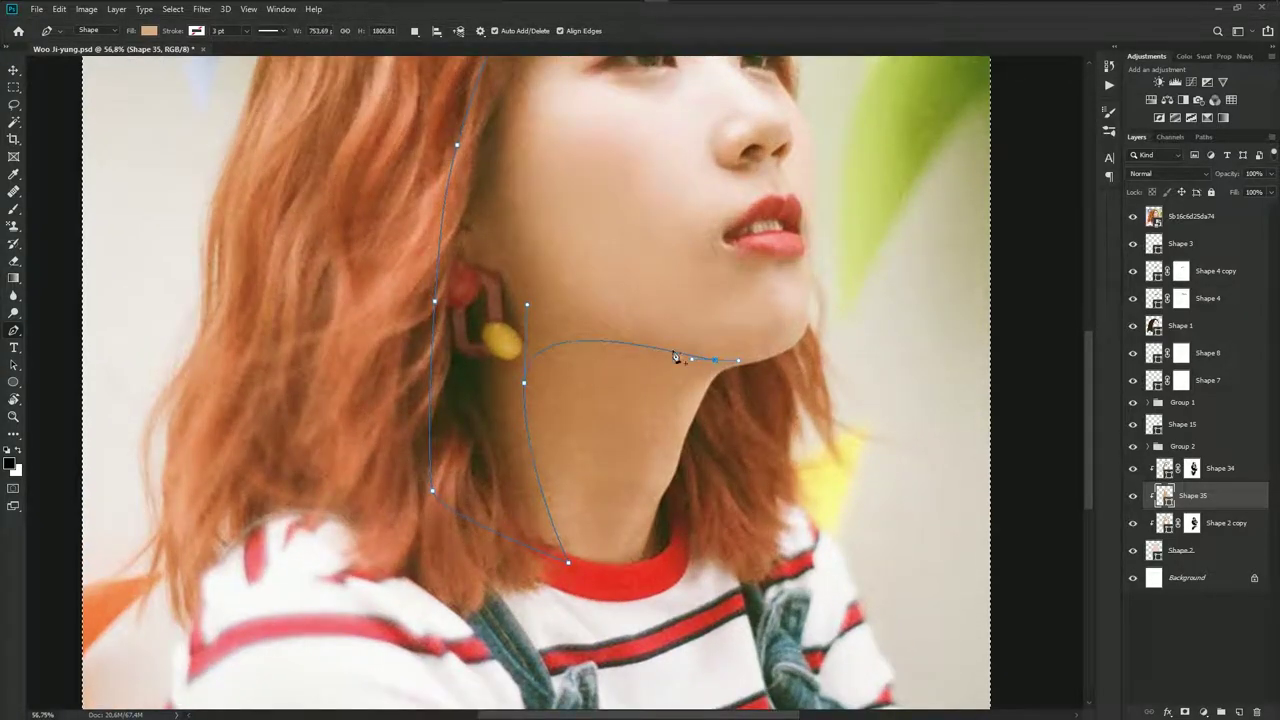
click(515, 258)
Trace the path up to the hairline and along the brow's underside to its outer end
drag(528, 200, 549, 347)
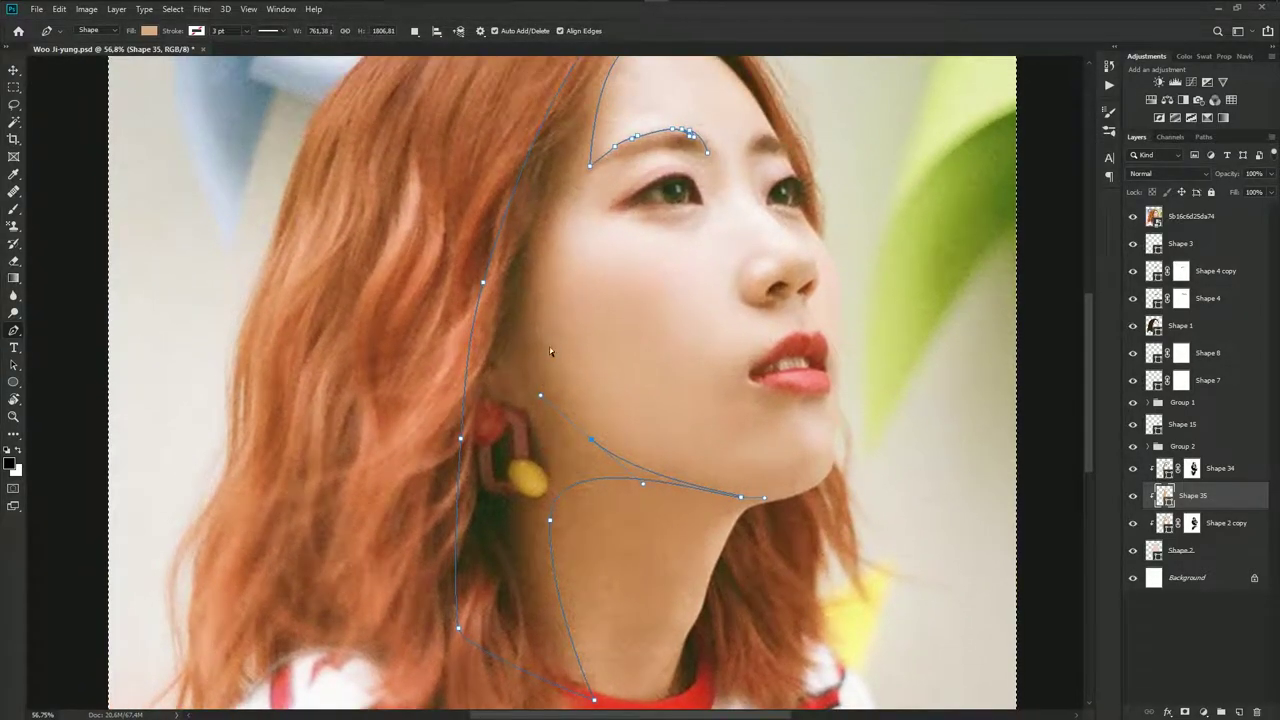
click(505, 244)
scroll(582, 257, up, 3)
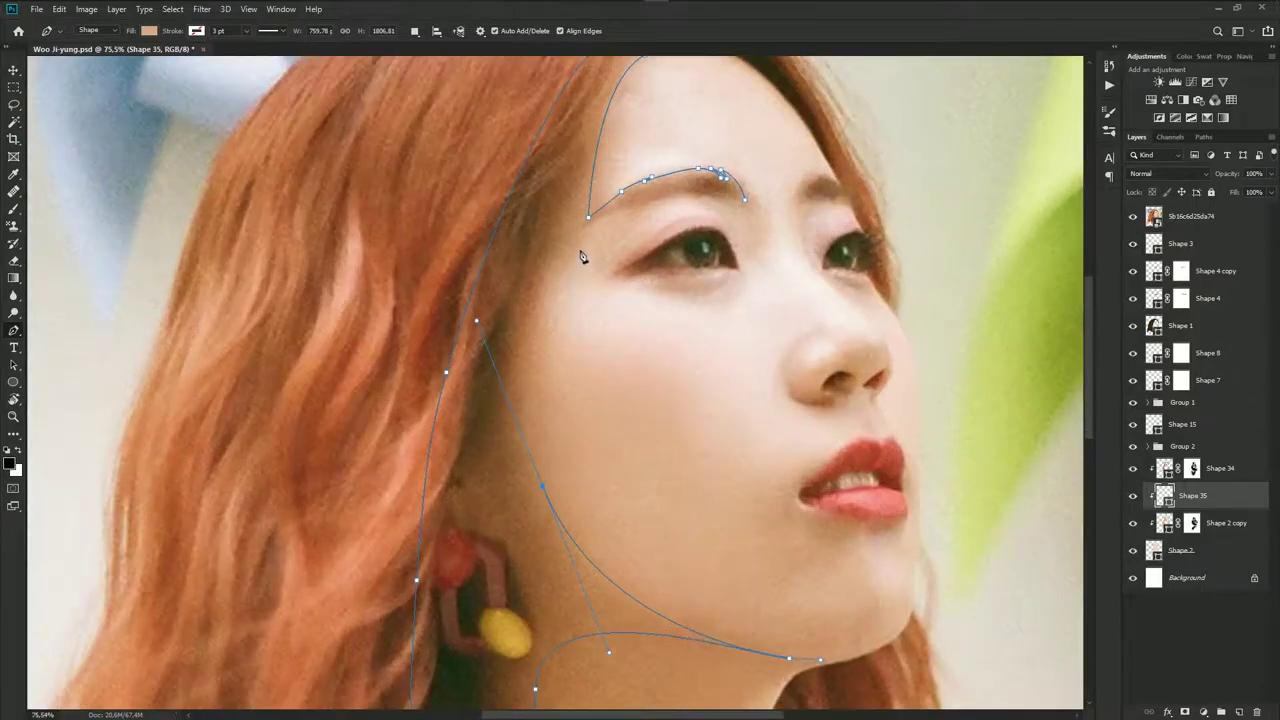
scroll(581, 257, up, 2)
drag(643, 197, 720, 182)
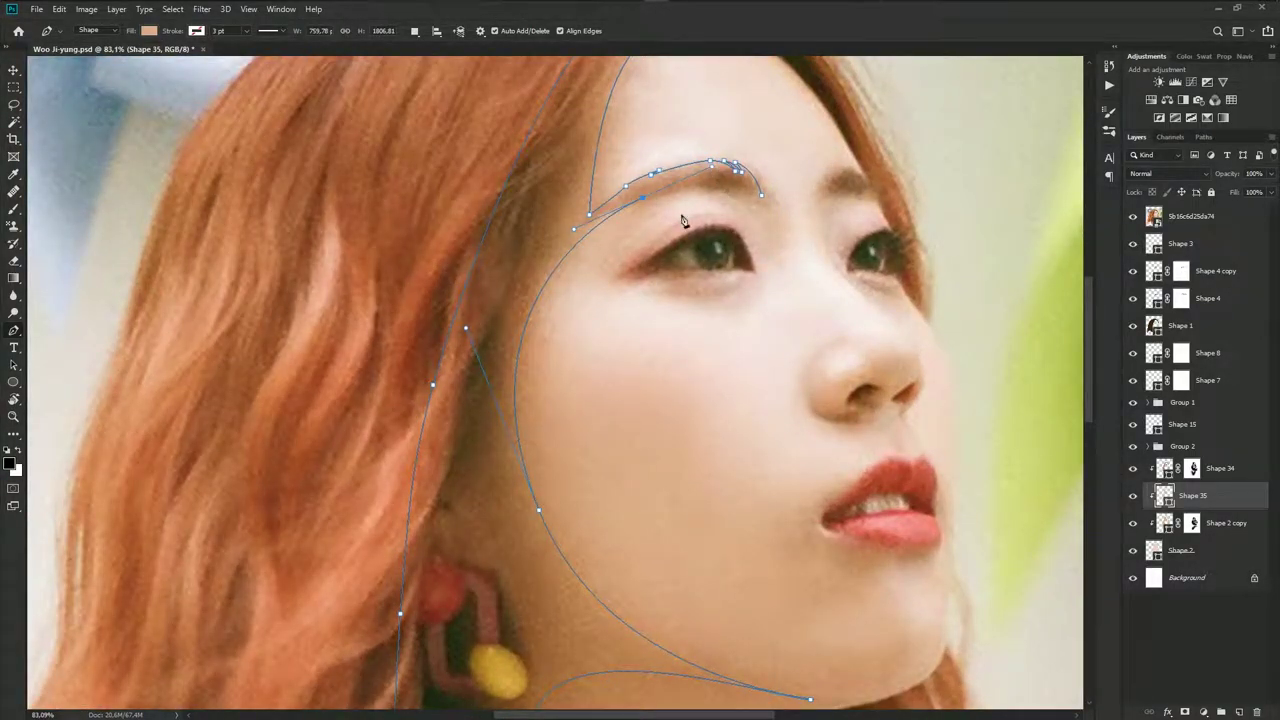
scroll(683, 220, up, 5)
click(797, 206)
scroll(797, 206, up, 2)
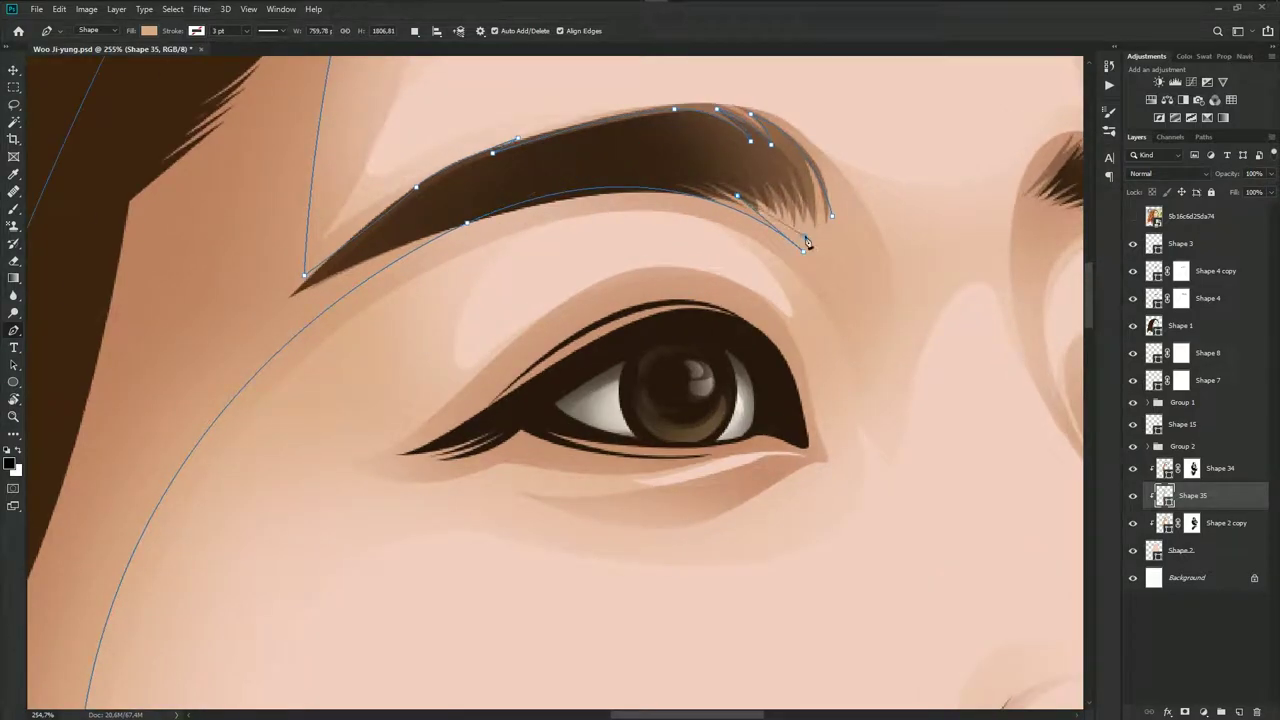
Finish the path with a jagged zigzag of points at the brow tip
click(778, 197)
click(786, 226)
click(817, 236)
click(798, 186)
click(824, 232)
scroll(829, 263, down, 1)
scroll(829, 263, down, 1)
scroll(829, 263, down, 1)
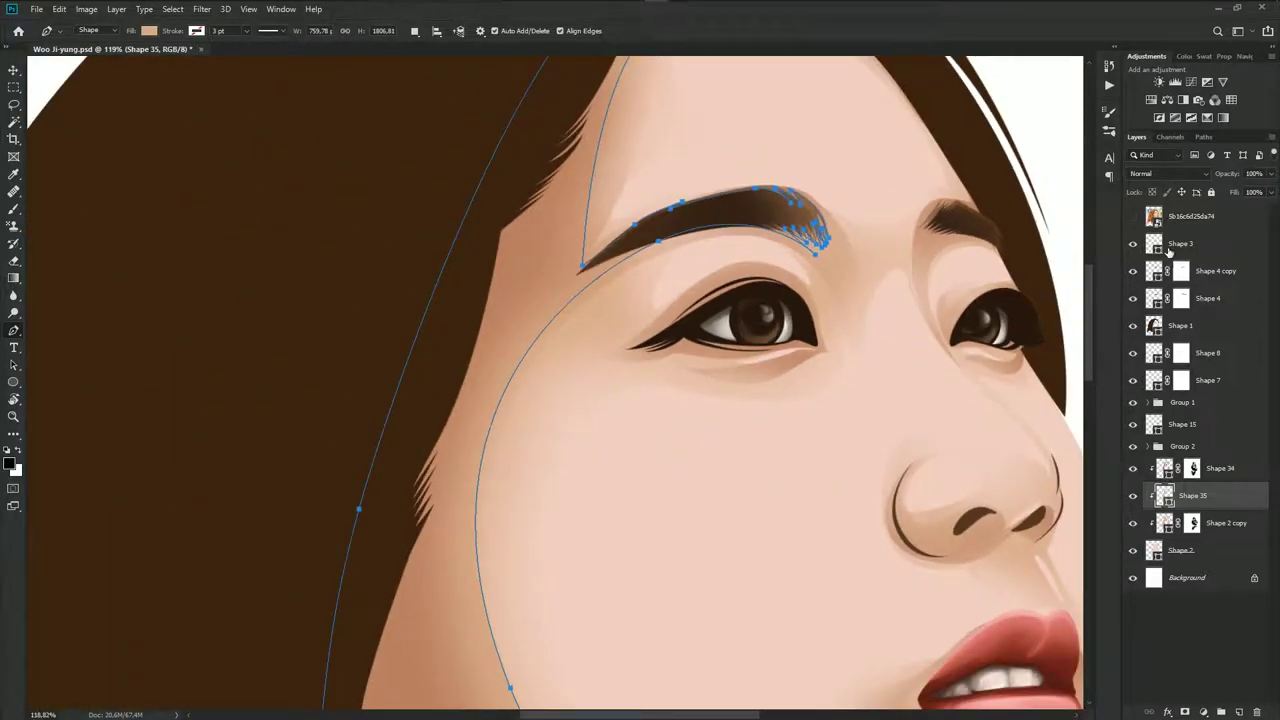
click(1133, 216)
Fill Shape 35 with the darker tan bd8254 sampled from the photo's skin near the brow
double_click(1163, 497)
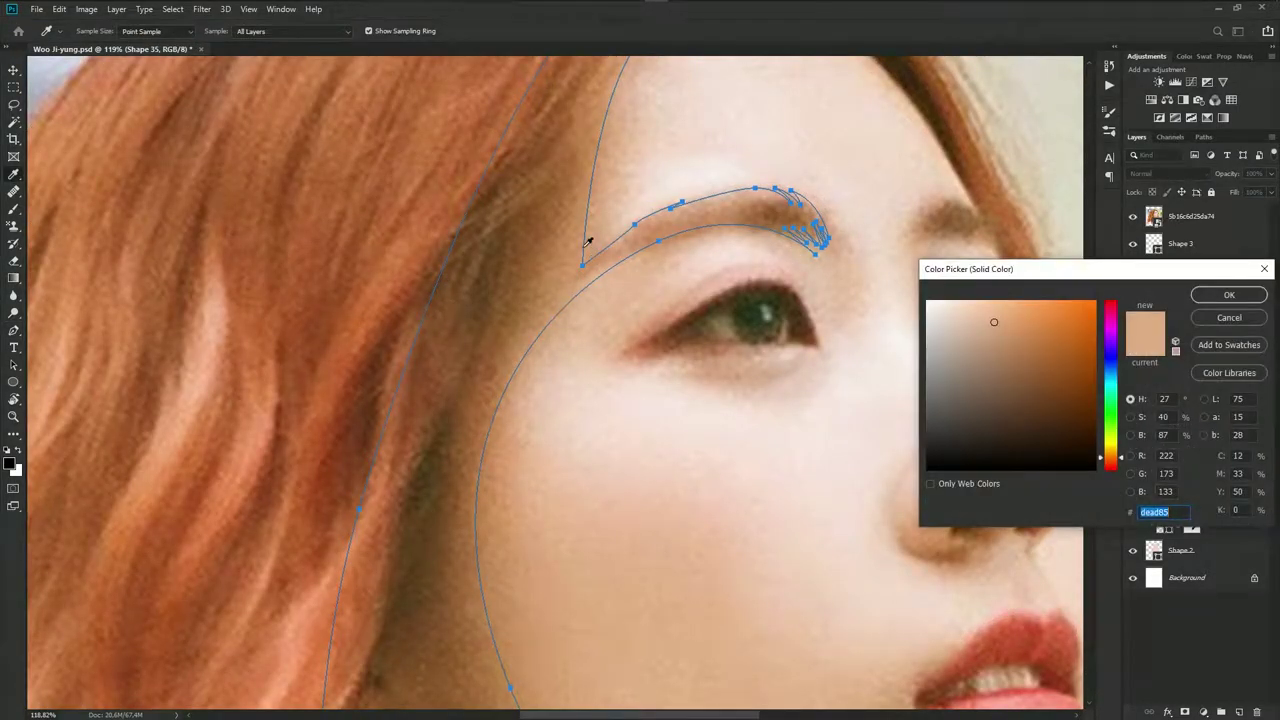
click(583, 240)
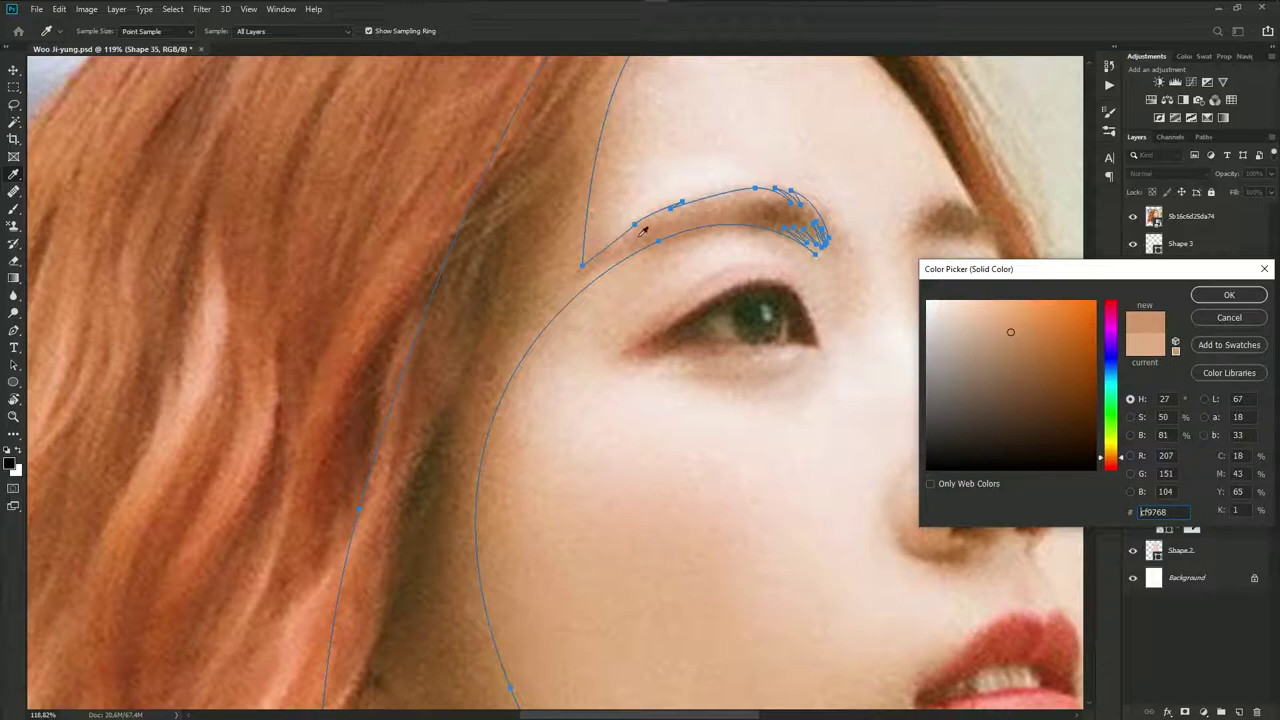
click(578, 218)
click(585, 218)
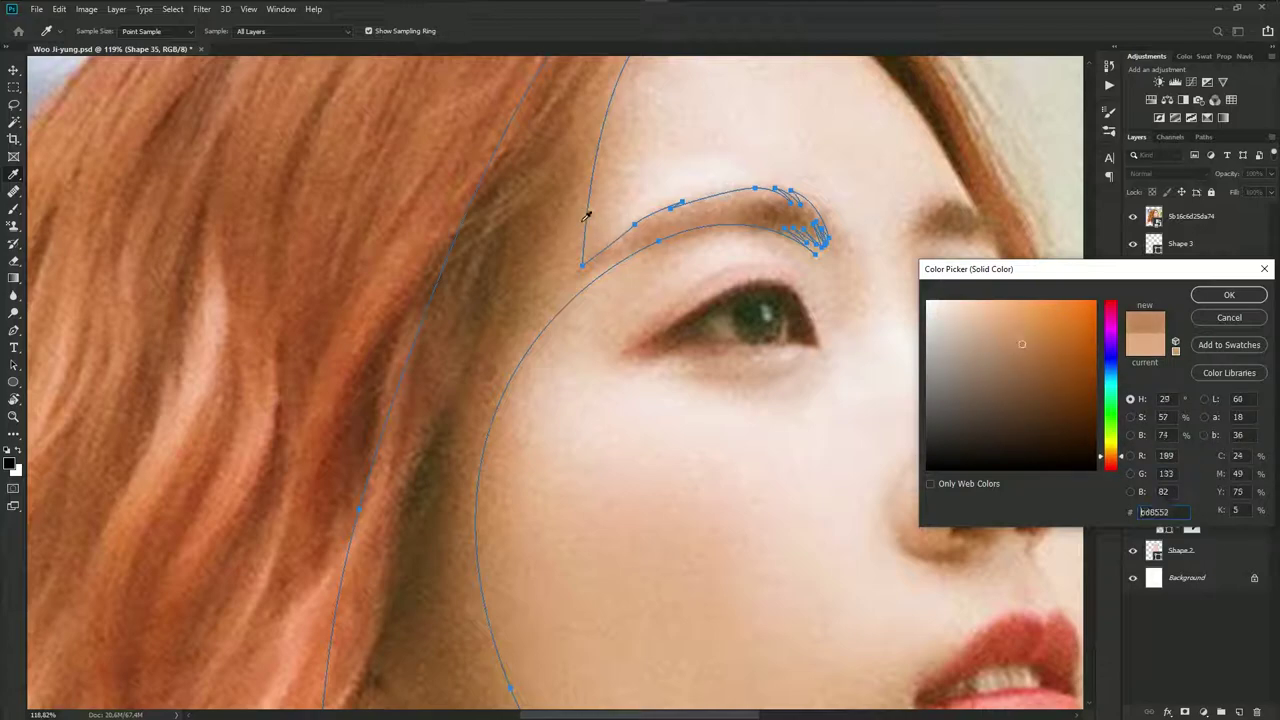
click(587, 209)
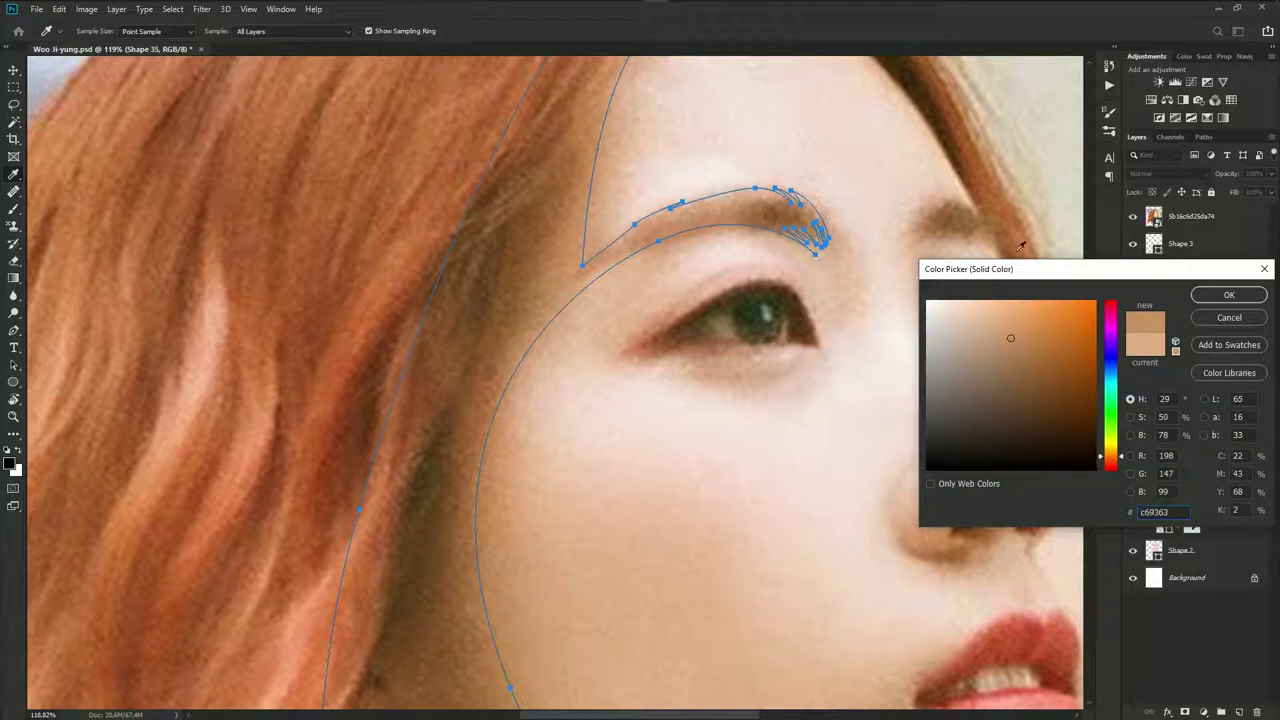
click(566, 233)
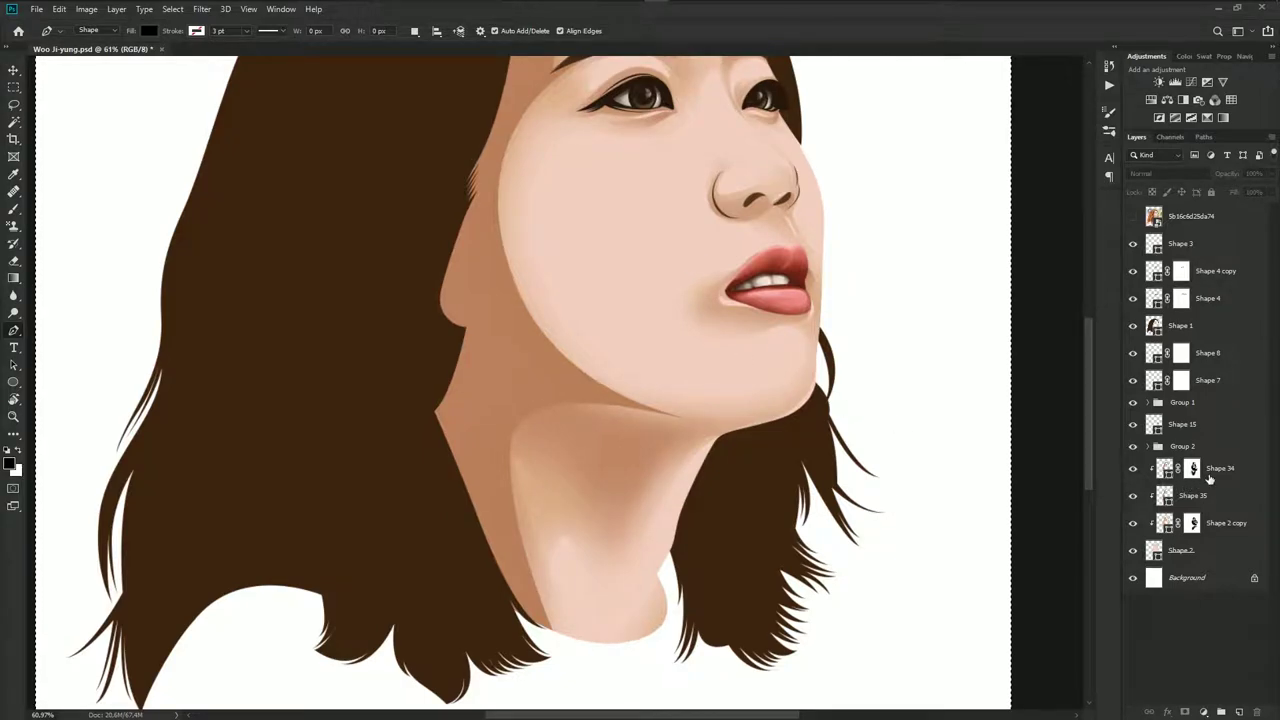
Set Shape 34's path operation to Combine Shapes
click(1210, 476)
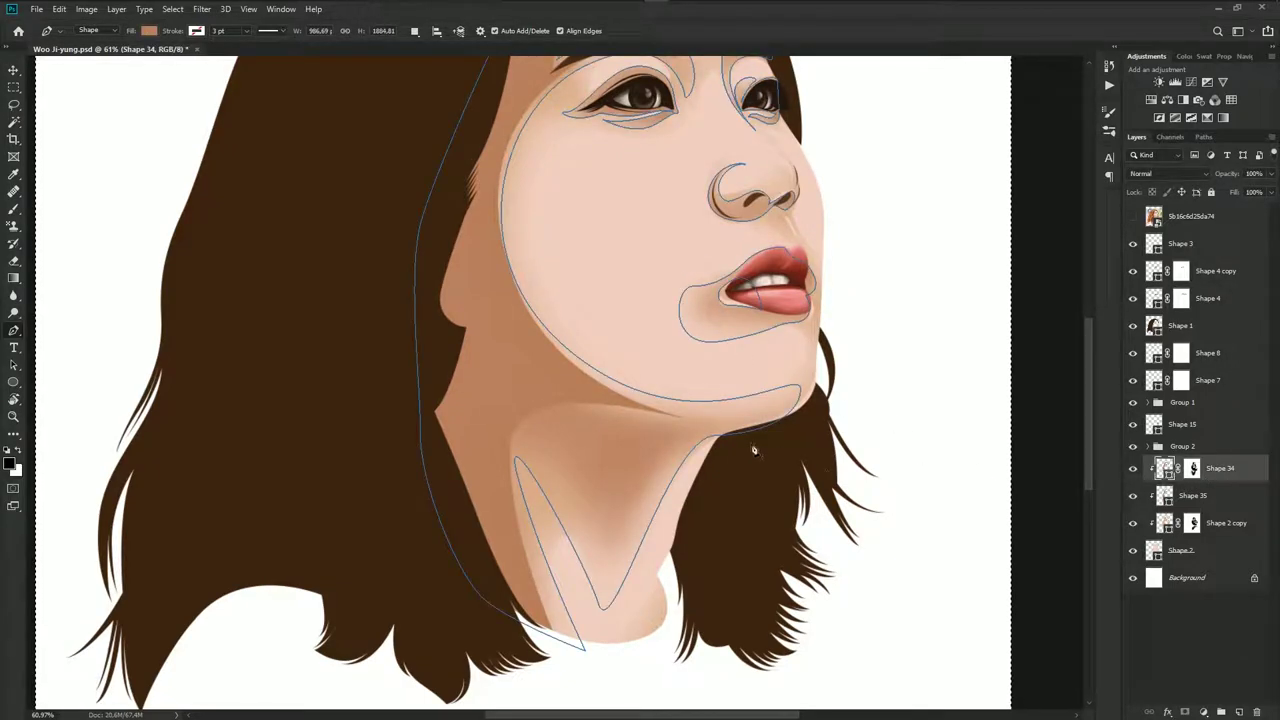
click(415, 30)
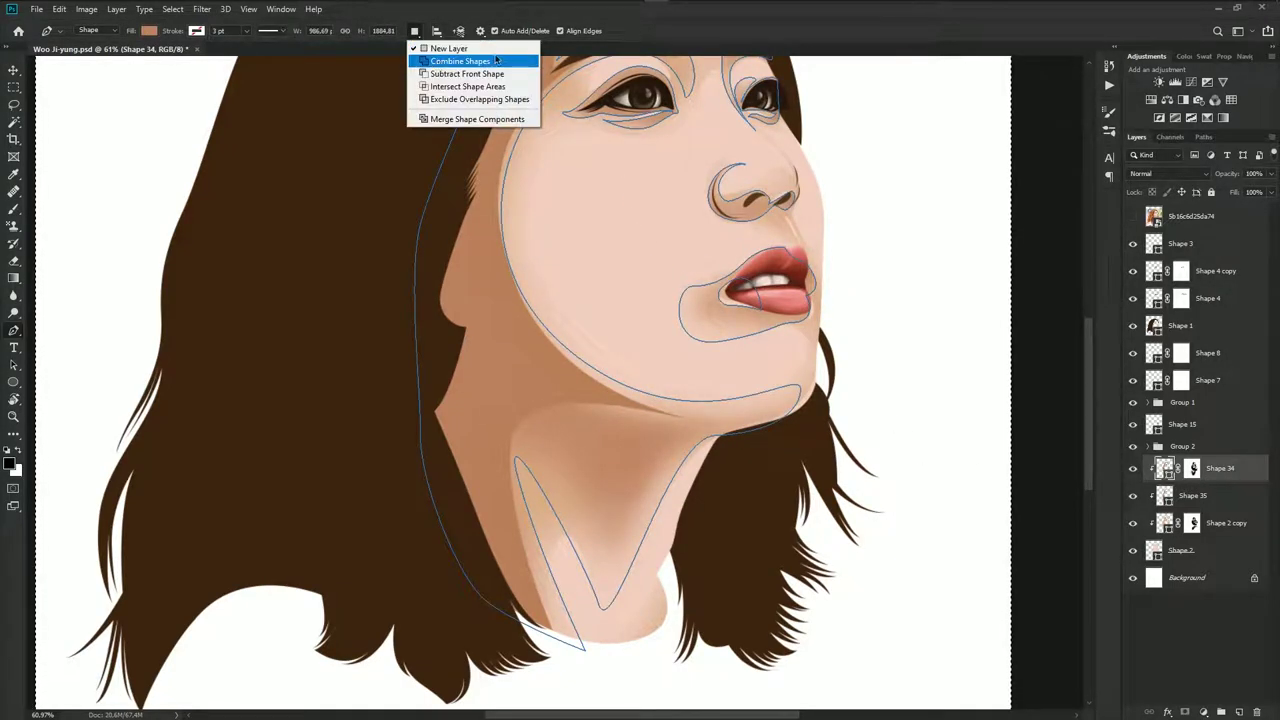
click(440, 64)
Move the Shape 35 layer above Shape 34 in the layer stack
click(1219, 495)
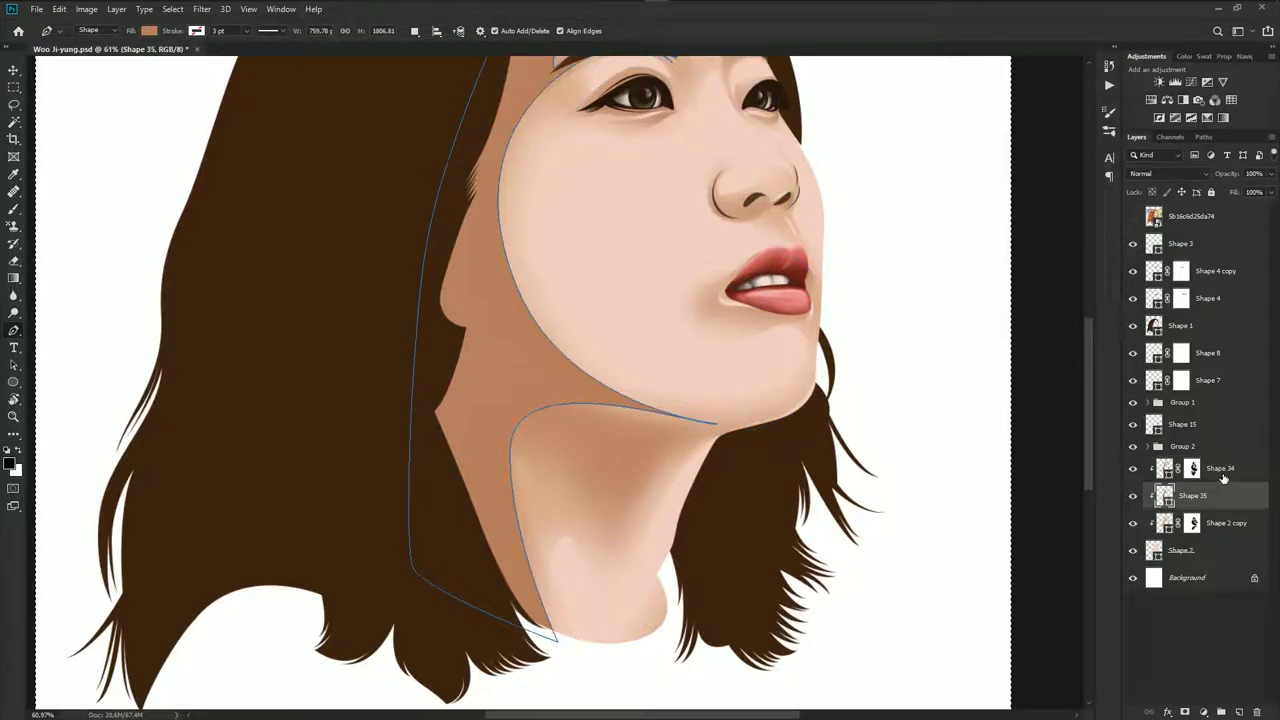
click(1222, 470)
scroll(913, 449, down, 2)
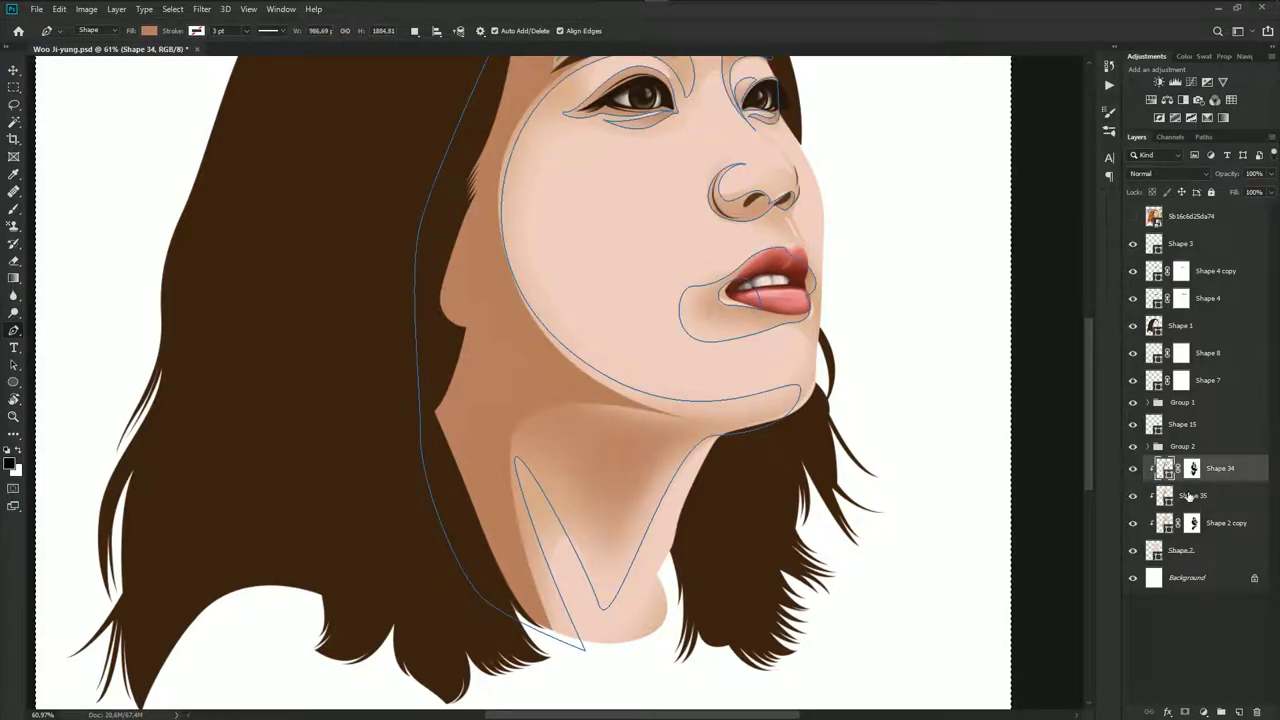
click(1195, 496)
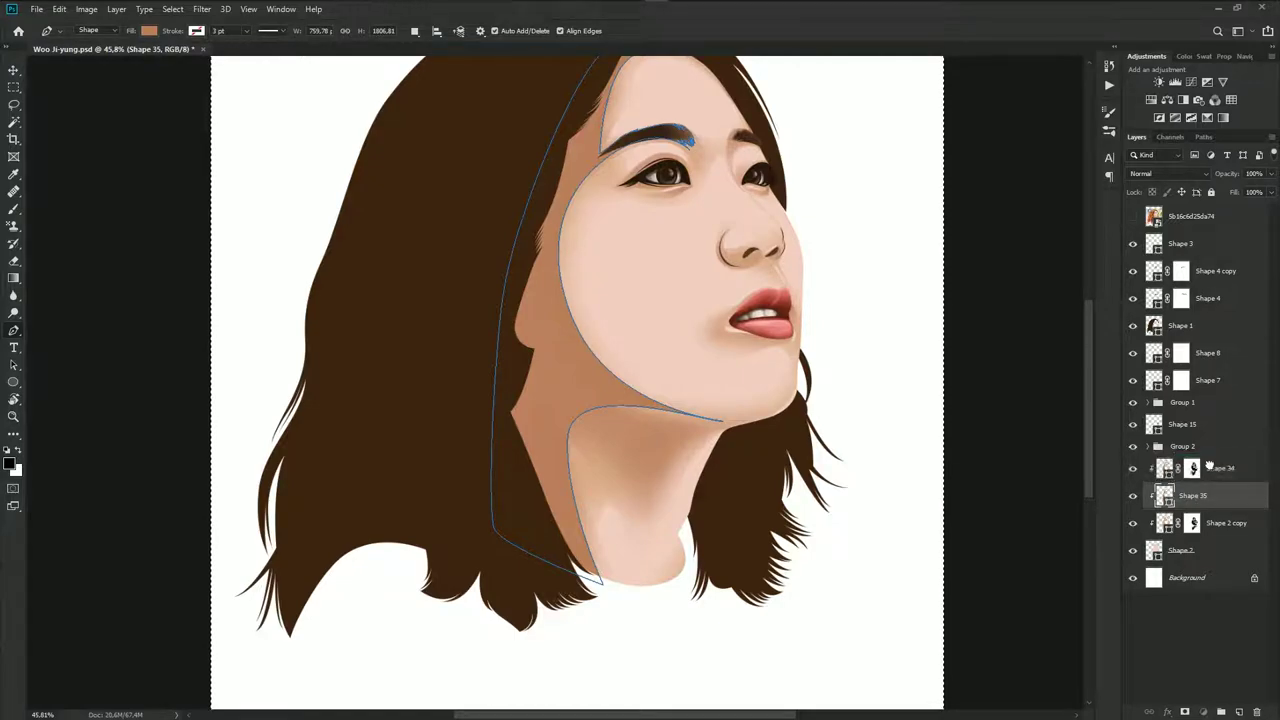
drag(1197, 498, 1190, 470)
Show Shape 35's path and set its path operation to Combine Shapes
click(1133, 468)
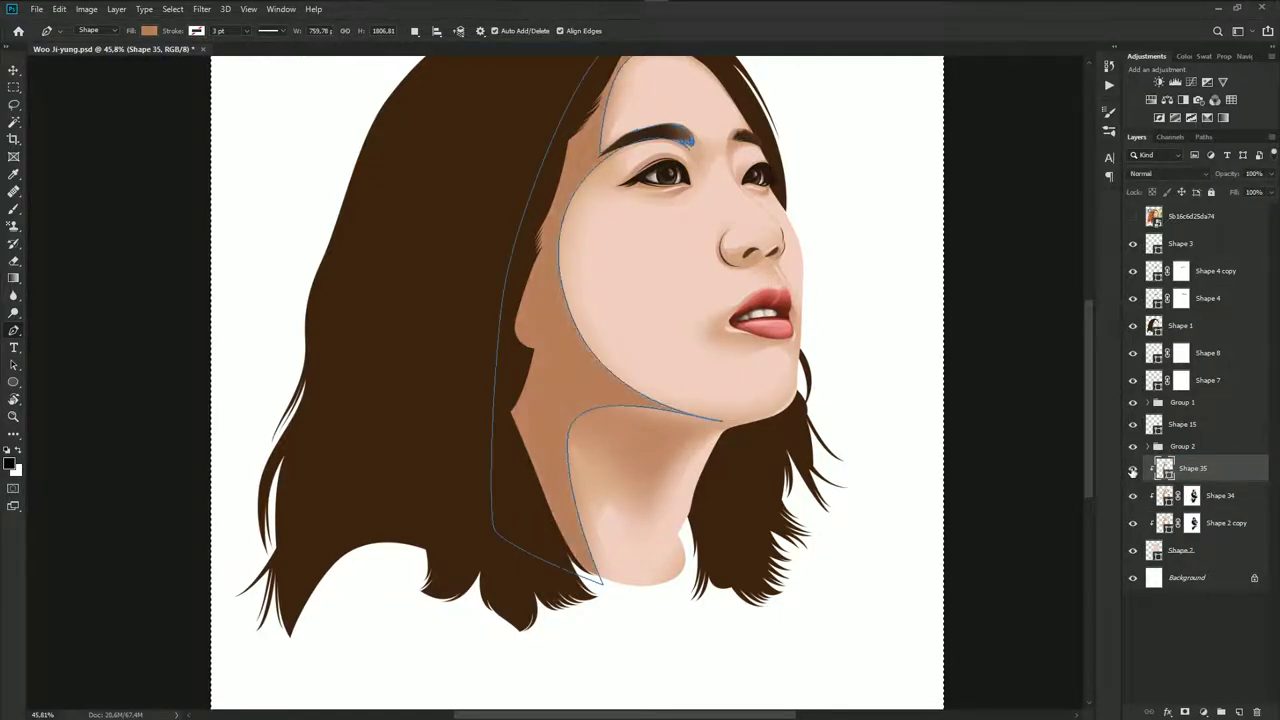
click(415, 31)
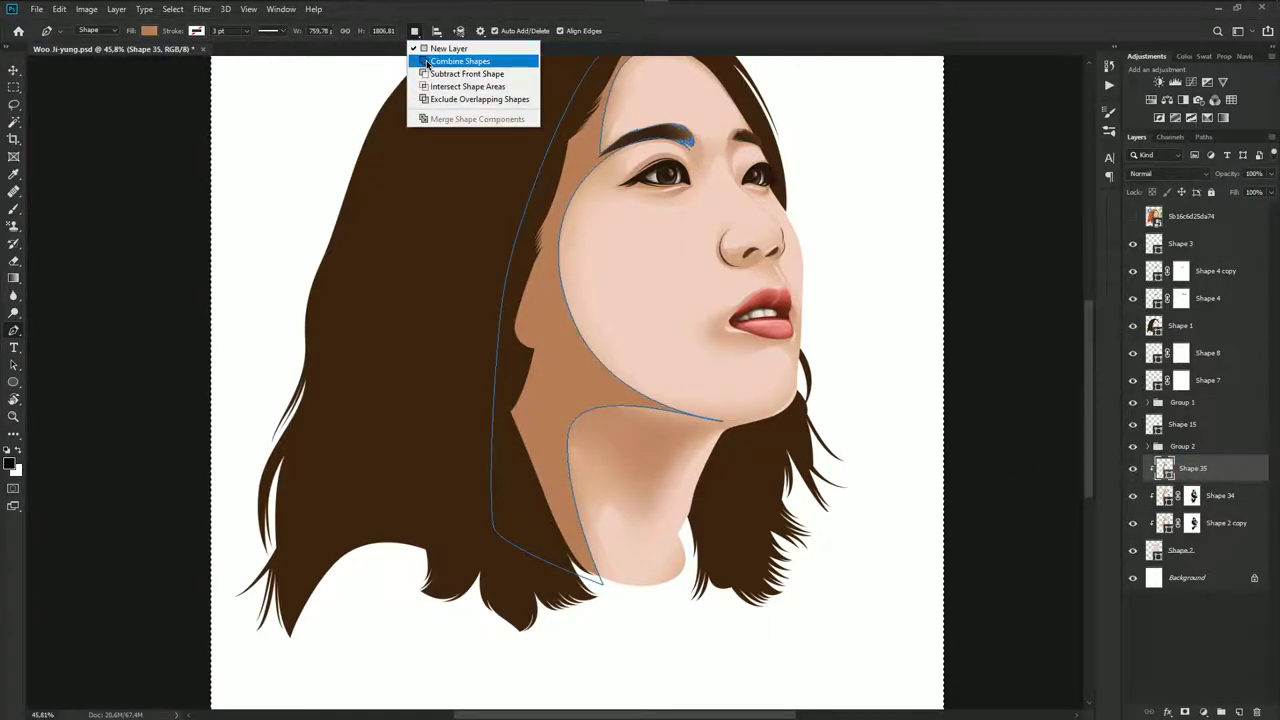
click(460, 61)
scroll(755, 267, up, 3)
With the reference photo showing, trace a closed shadow path along the nose base and nostril
click(1133, 216)
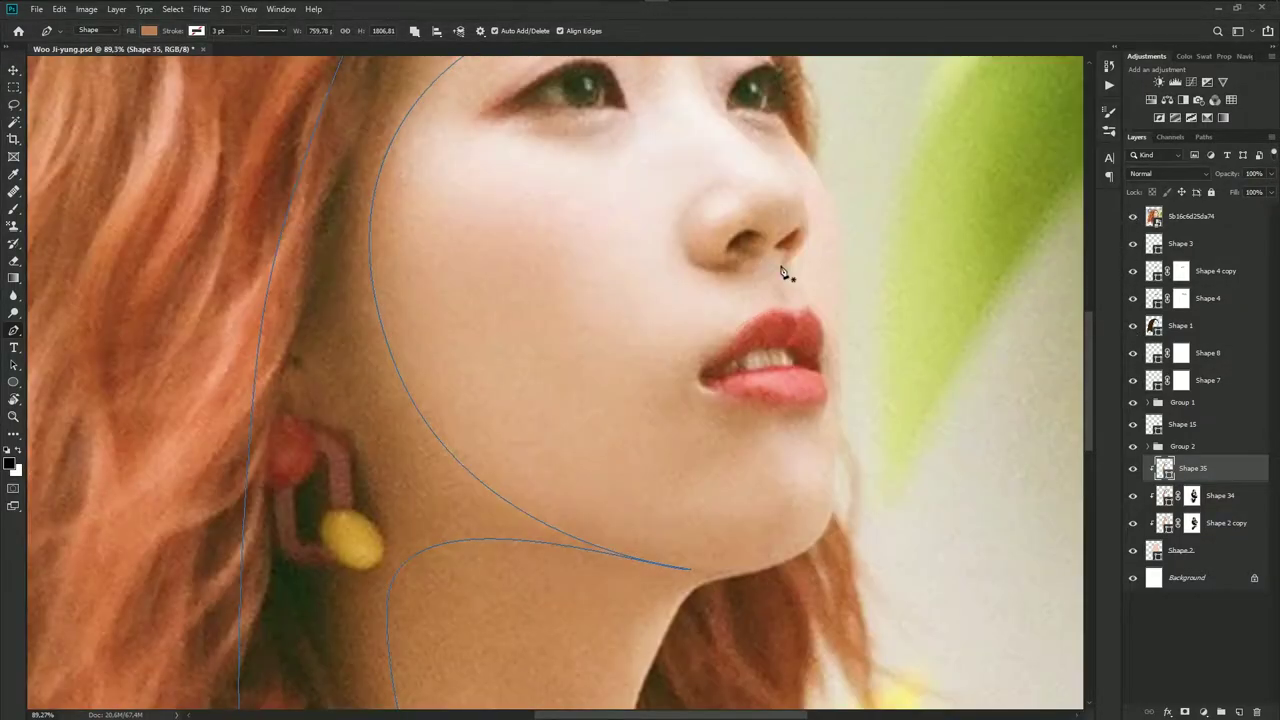
scroll(783, 271, up, 2)
scroll(677, 206, up, 1)
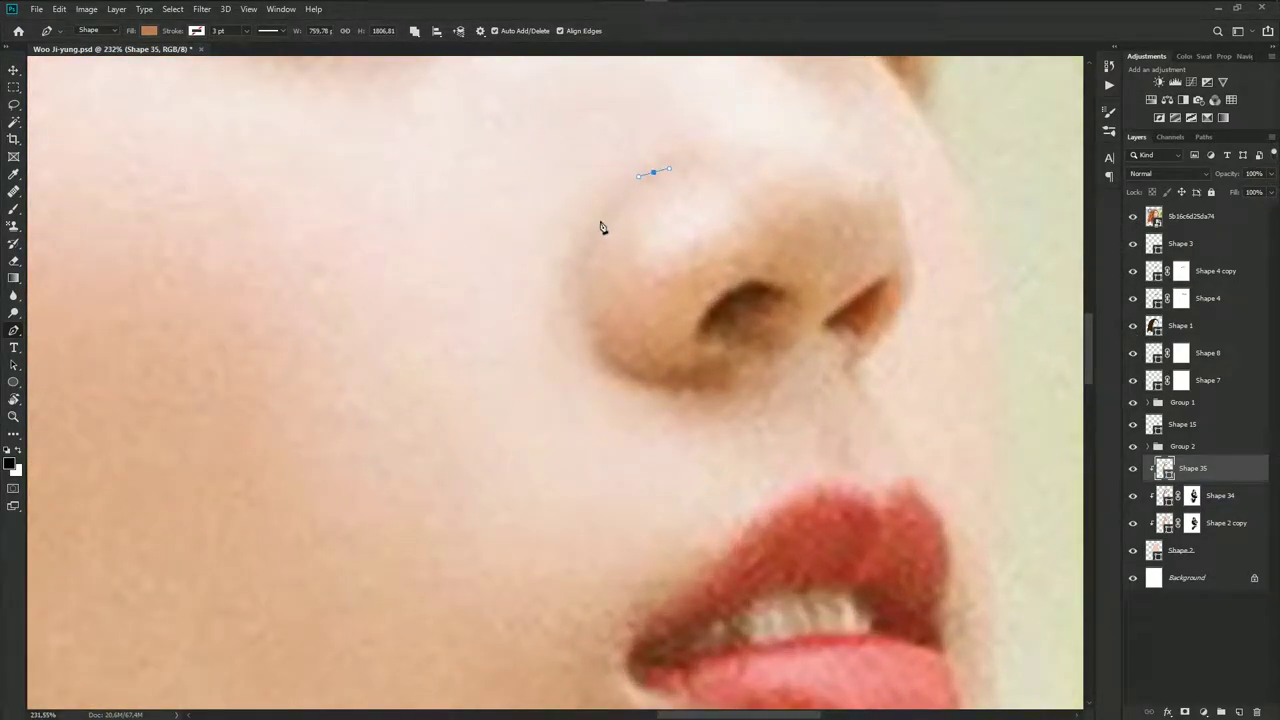
drag(602, 313, 634, 383)
click(722, 353)
drag(751, 282, 784, 285)
drag(782, 334, 820, 320)
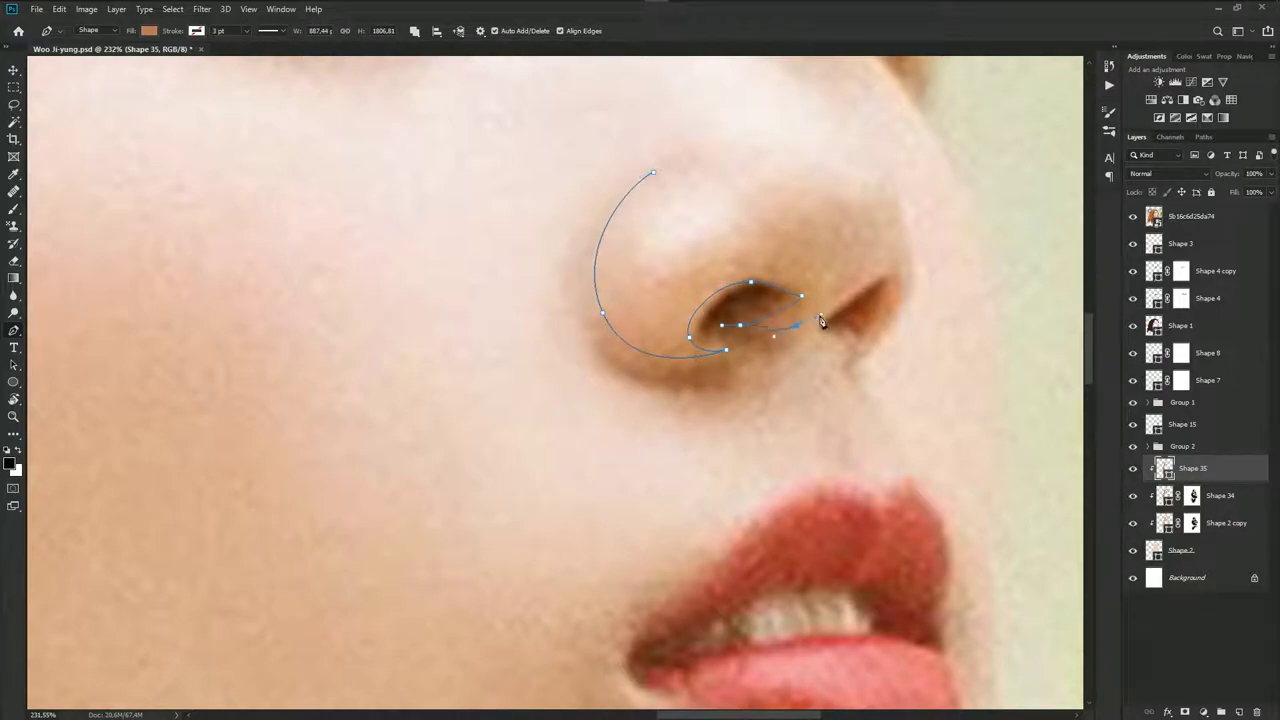
drag(627, 397, 608, 390)
click(653, 173)
Add a second closed shadow shape inside the nostril
drag(745, 242, 614, 181)
scroll(700, 258, up, 3)
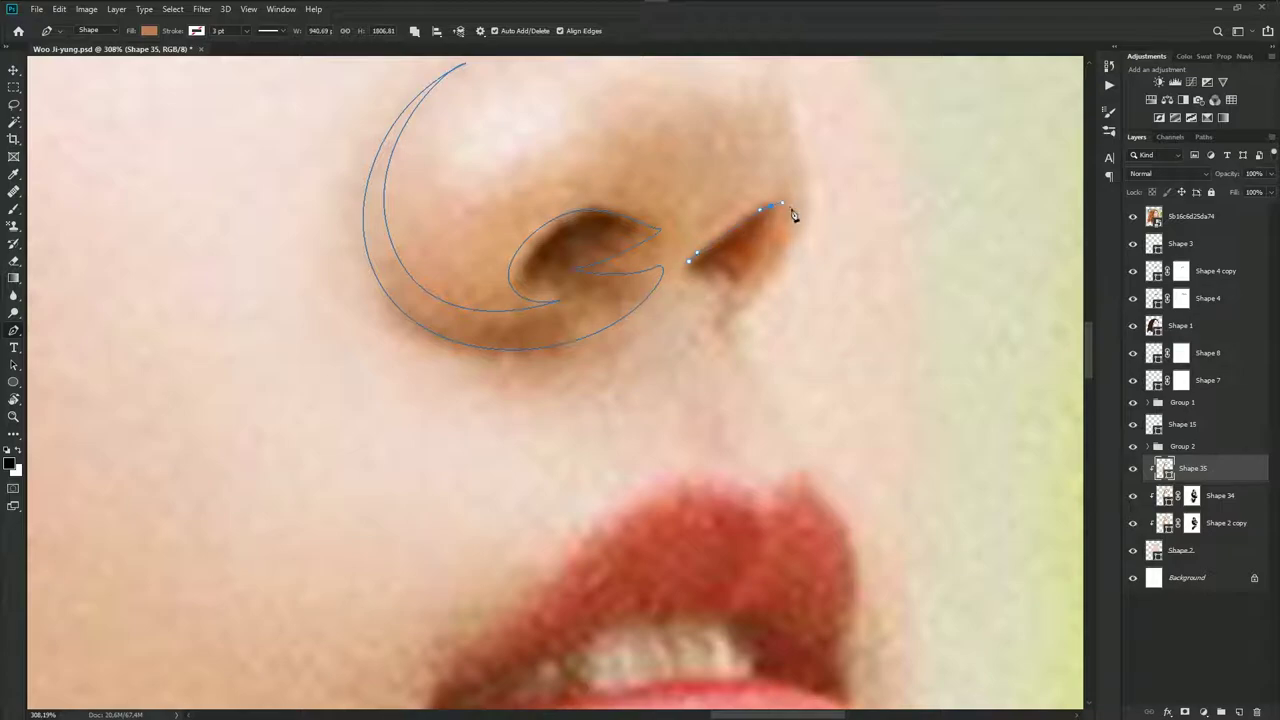
drag(755, 296, 712, 338)
drag(688, 261, 696, 272)
scroll(690, 268, down, 2)
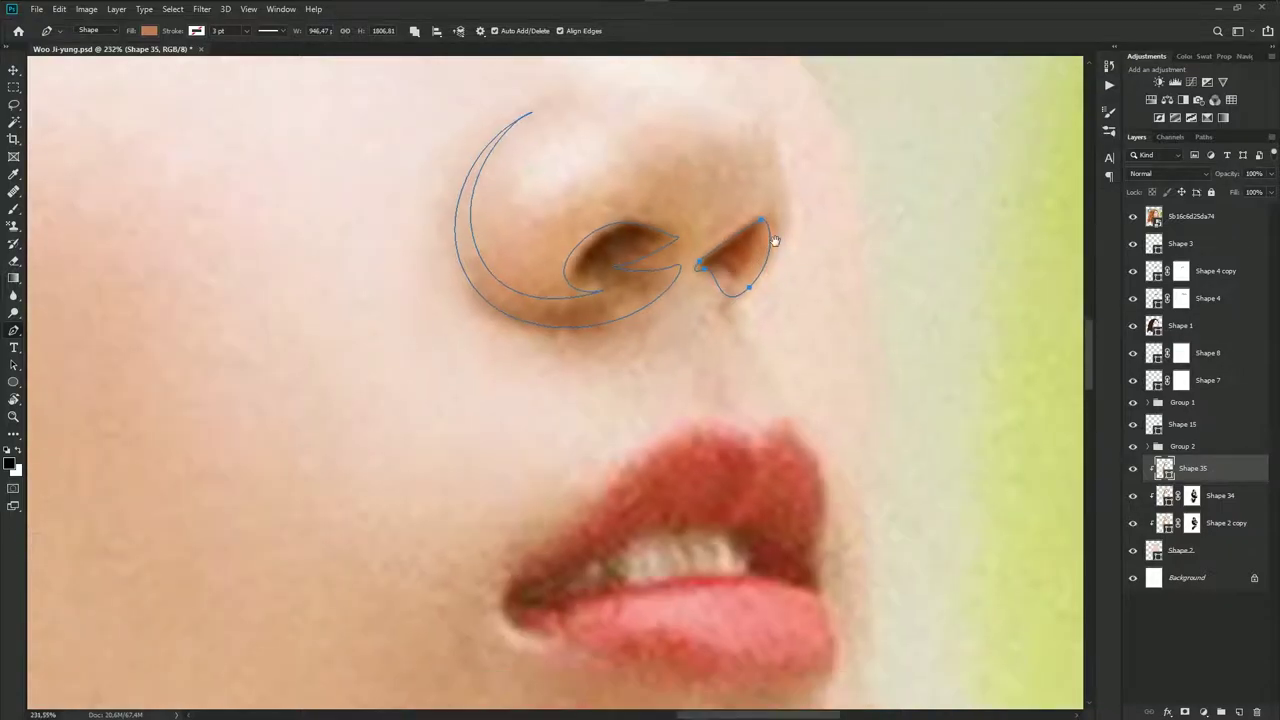
scroll(780, 265, down, 2)
scroll(700, 230, down, 1)
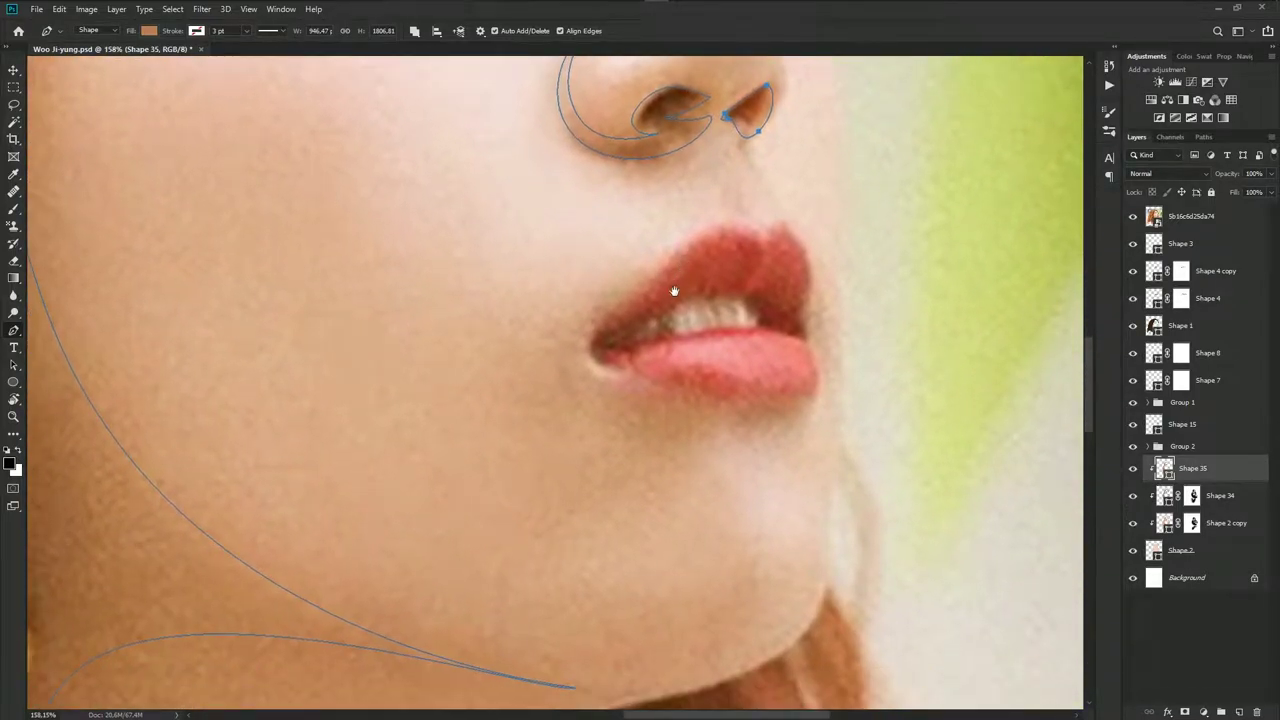
scroll(695, 244, up, 1)
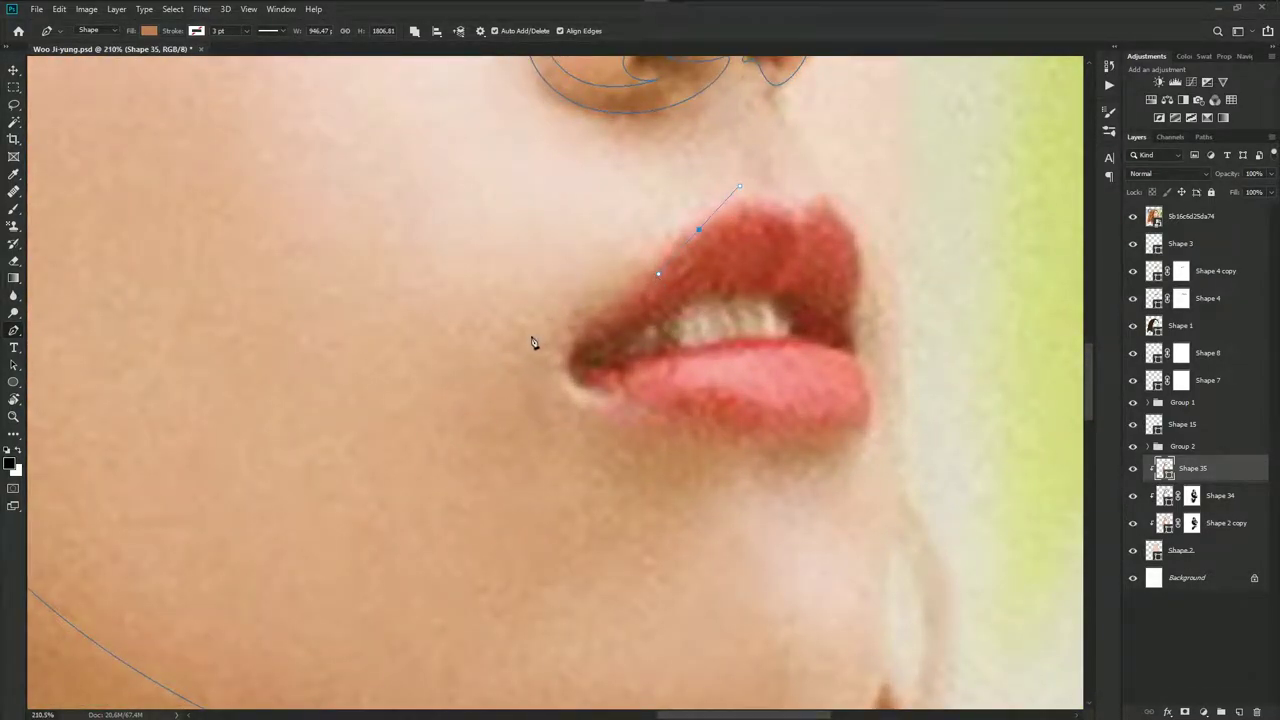
Trace a closed shadow curving around the mouth corner and under the lower lip
mouse_move(503, 381)
mouse_down()
mouse_move(530, 417)
mouse_move(578, 330)
mouse_up()
scroll(658, 358, down, 1)
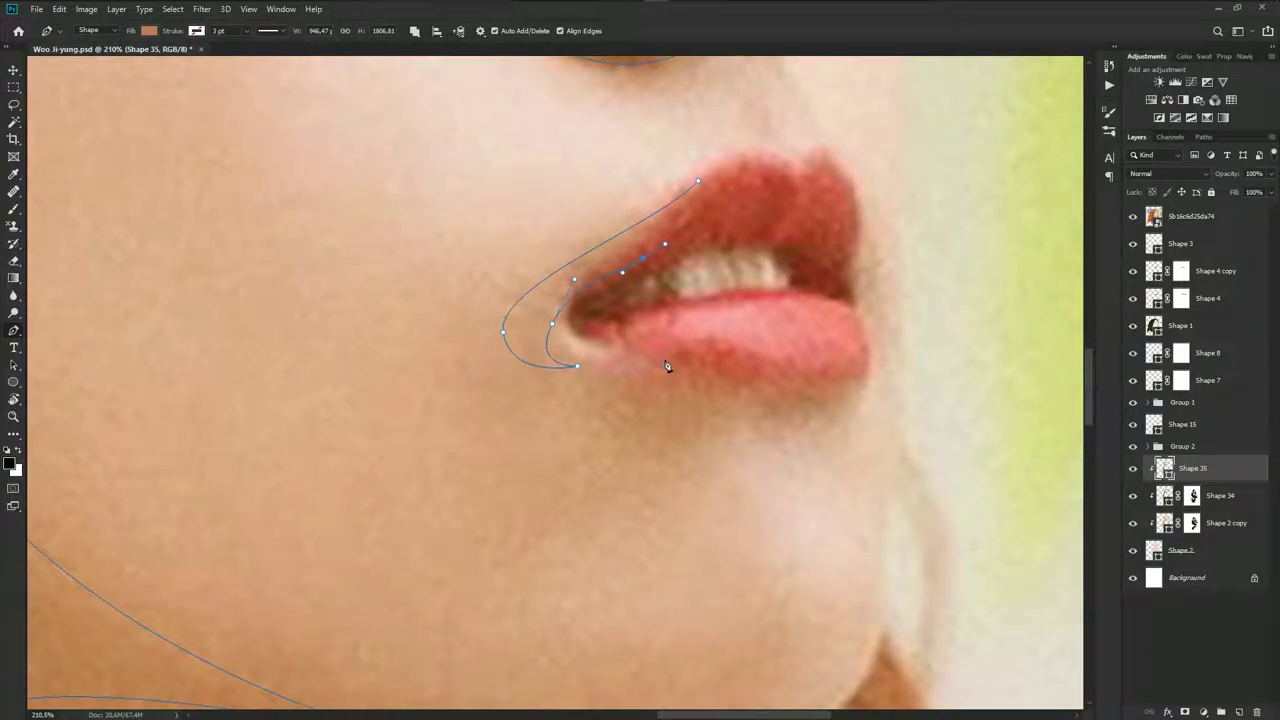
click(597, 366)
click(1133, 216)
drag(720, 416, 825, 399)
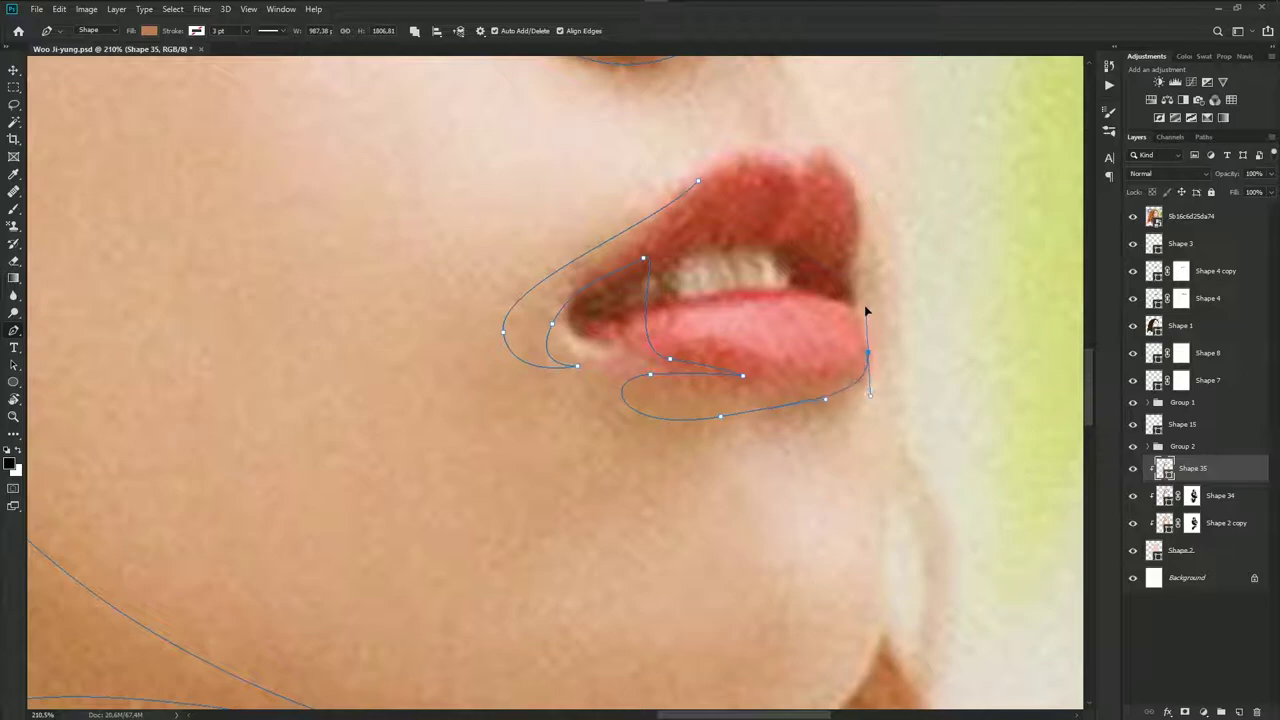
drag(866, 311, 862, 300)
click(699, 183)
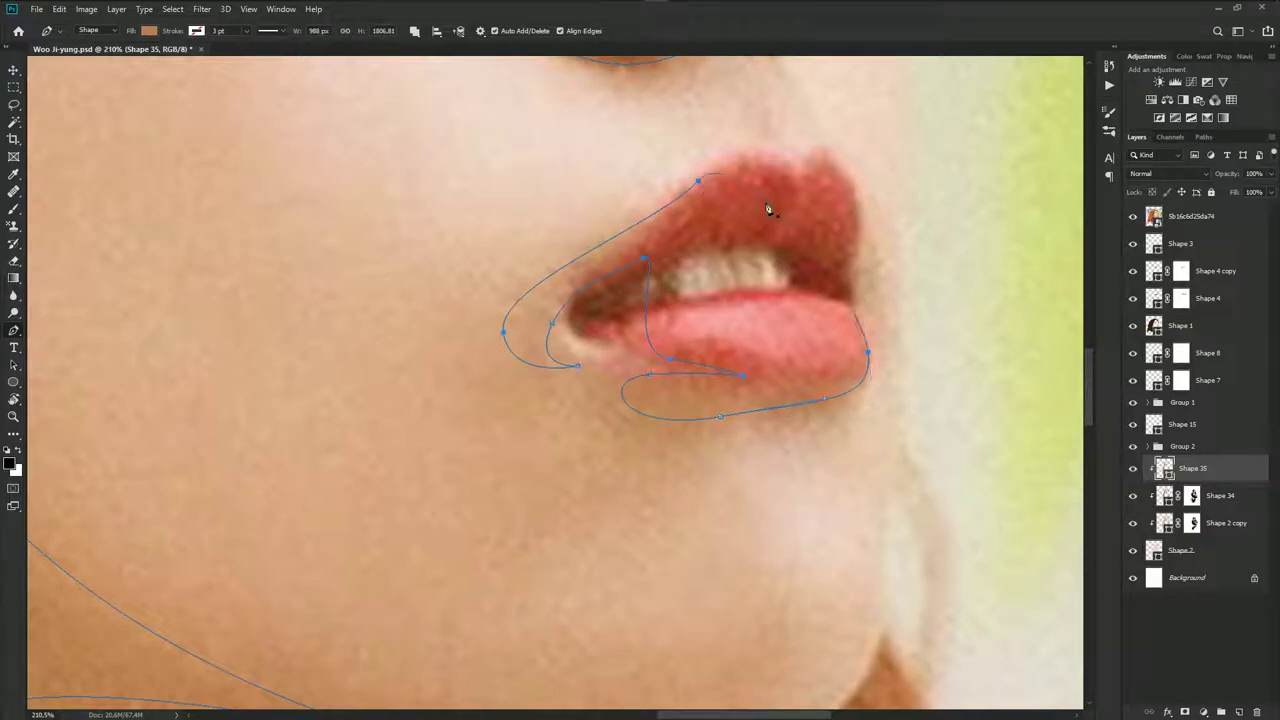
Add curved and corner points to the lip shadow, toggling the photo to check
click(1133, 216)
scroll(973, 293, down, 2)
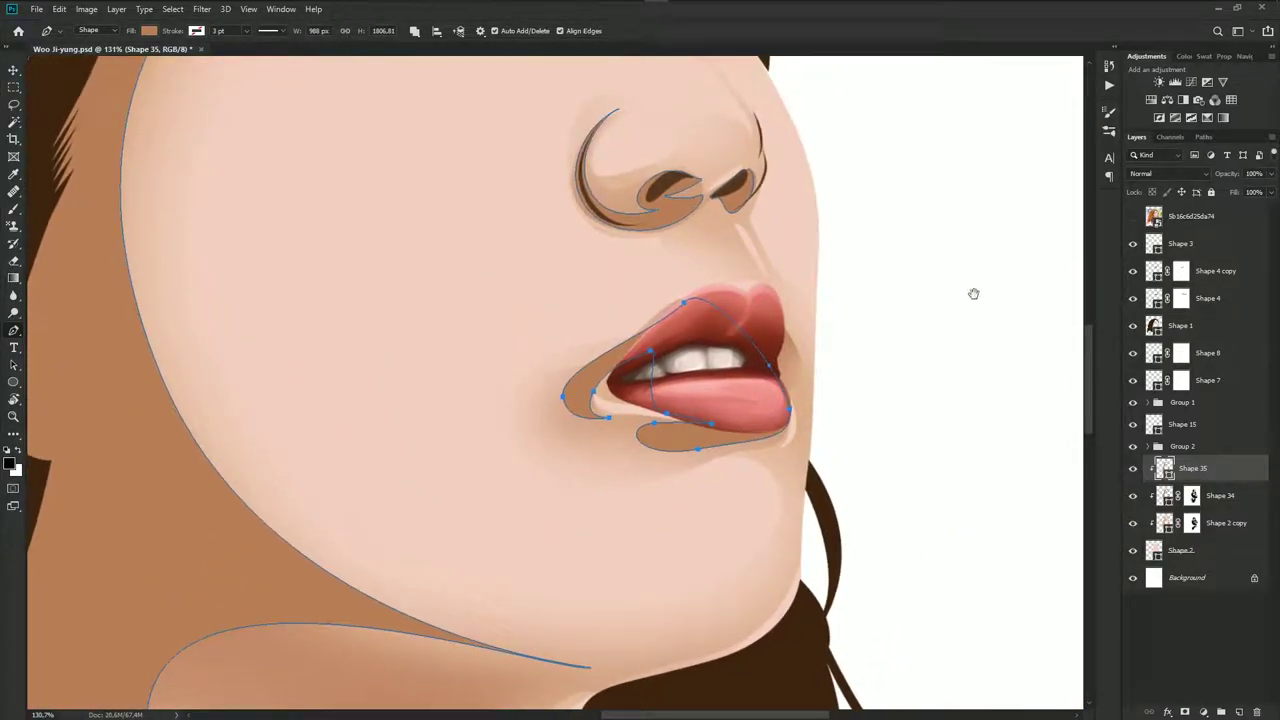
click(1133, 216)
scroll(787, 410, up, 1)
scroll(790, 323, up, 1)
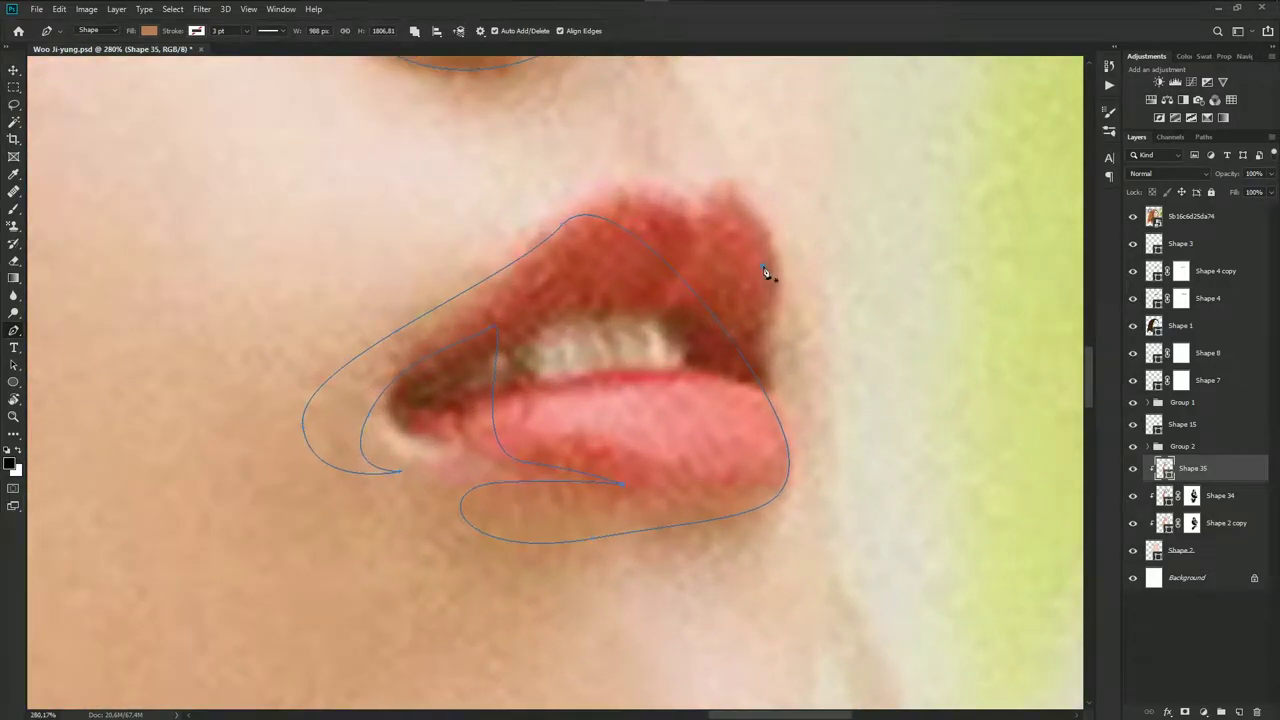
drag(784, 343, 779, 378)
ctrl+click(720, 336)
click(1133, 216)
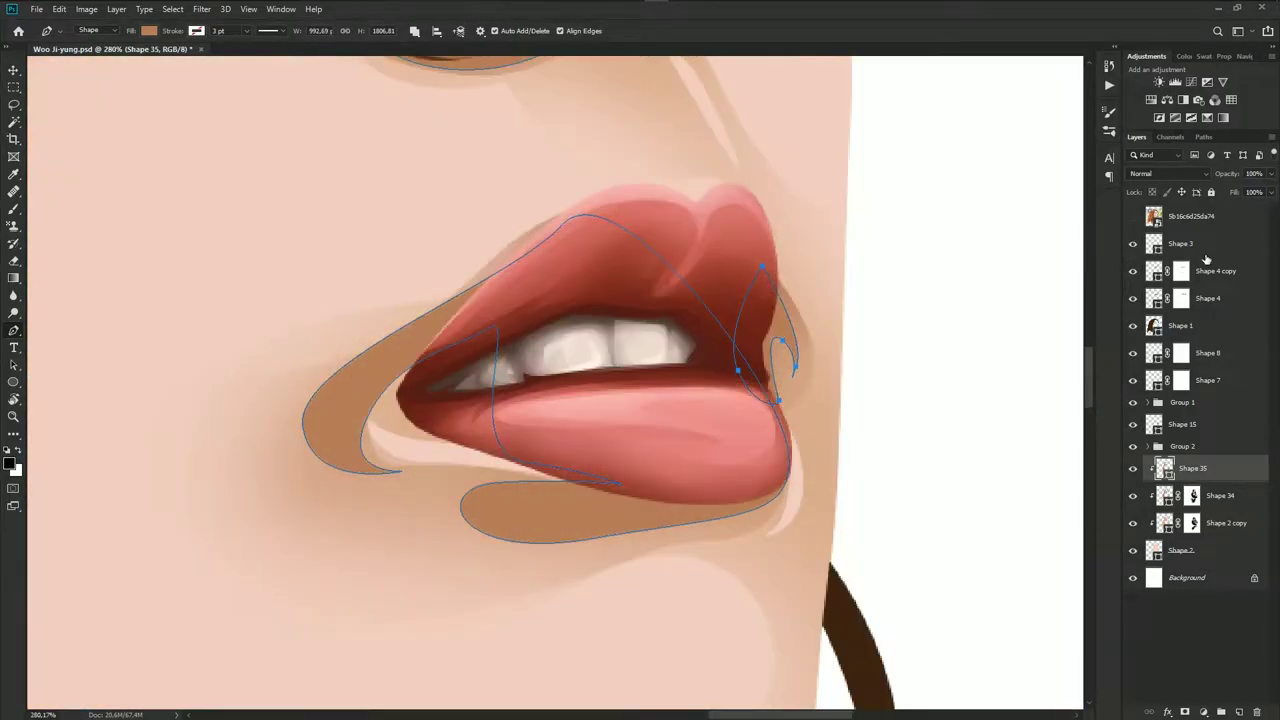
click(1180, 243)
scroll(820, 360, down, 5)
scroll(854, 428, down, 3)
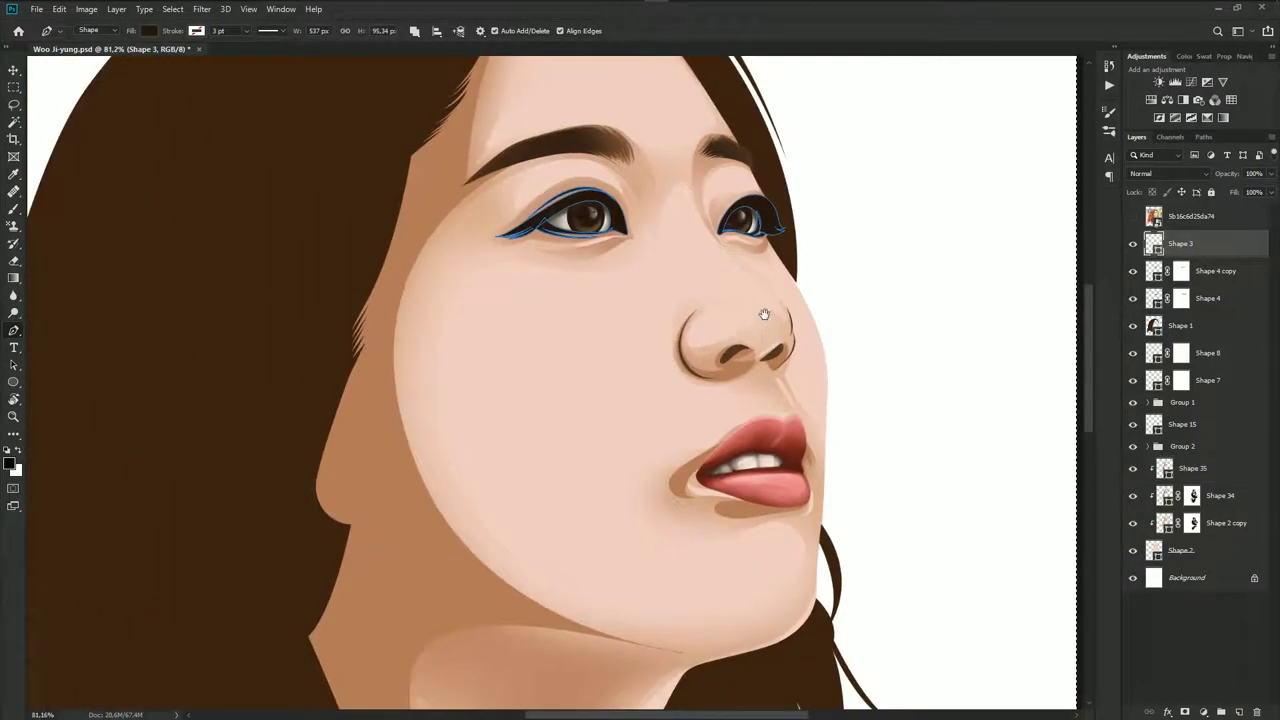
scroll(684, 288, up, 3)
Reselect Shape 35 and draw a closed shadow loop under the first eye
click(1222, 467)
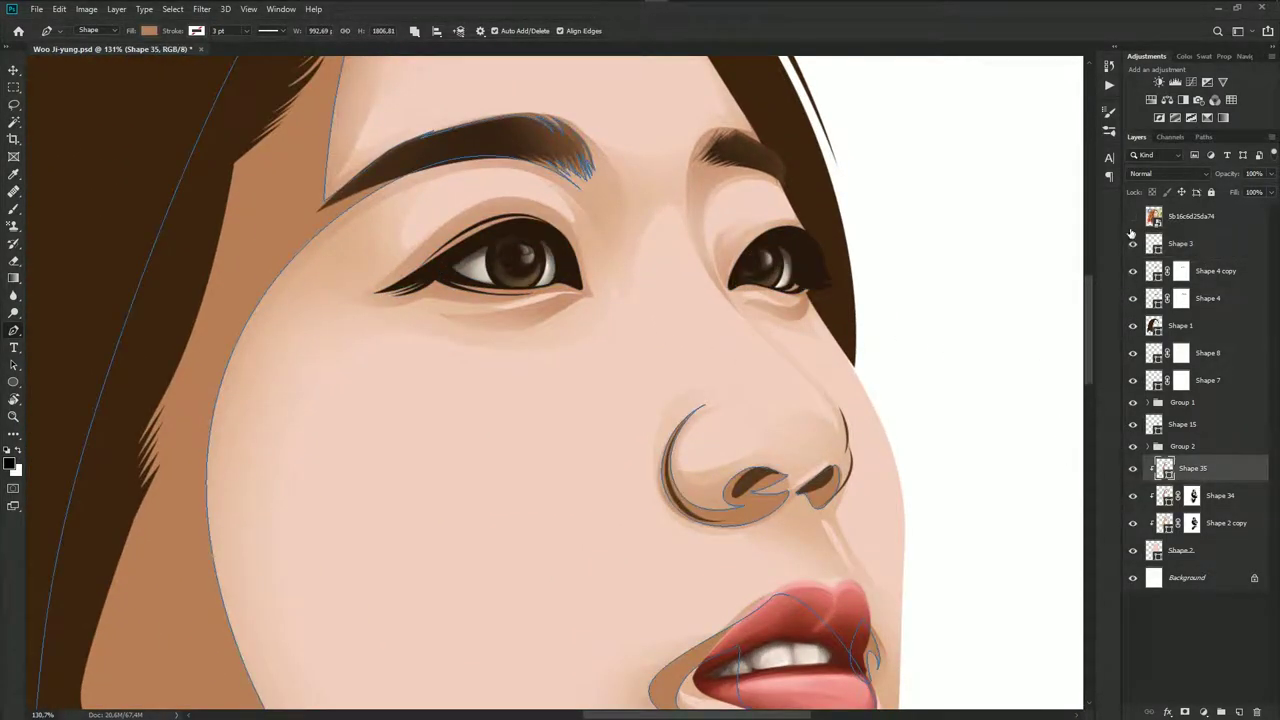
click(1133, 225)
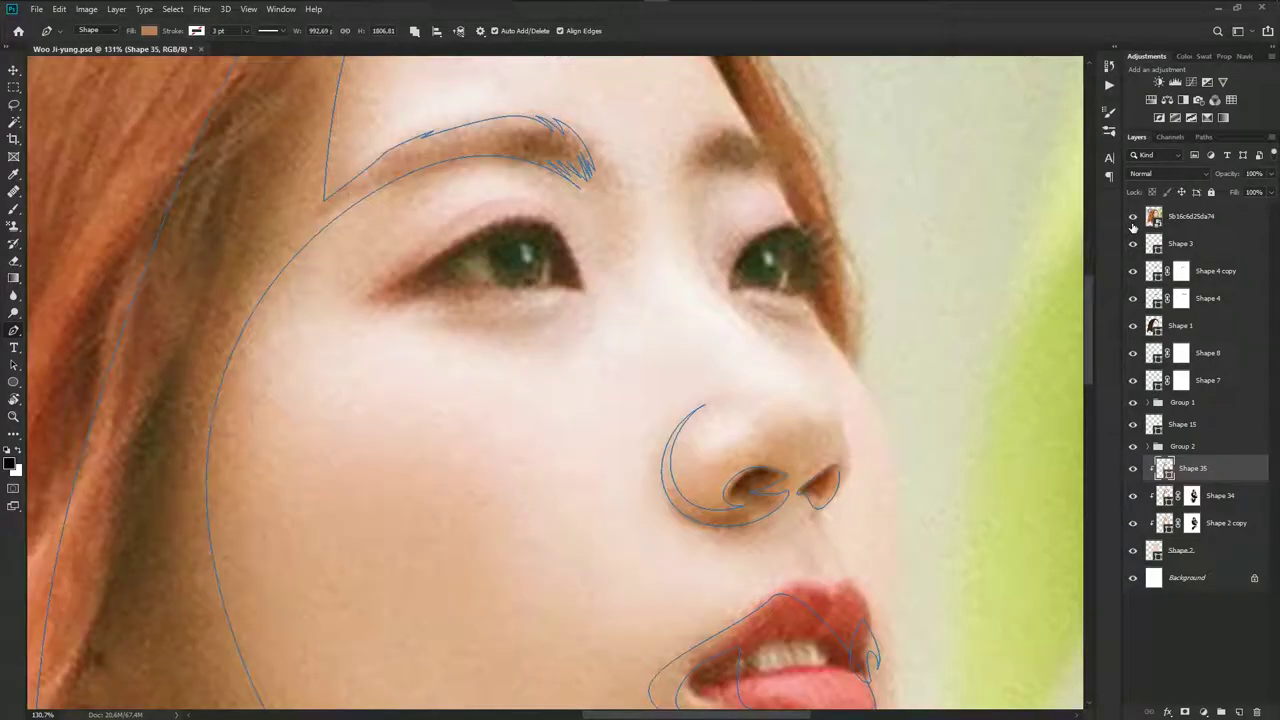
click(1133, 218)
click(1133, 218)
scroll(1085, 240, up, 3)
scroll(1088, 244, up, 2)
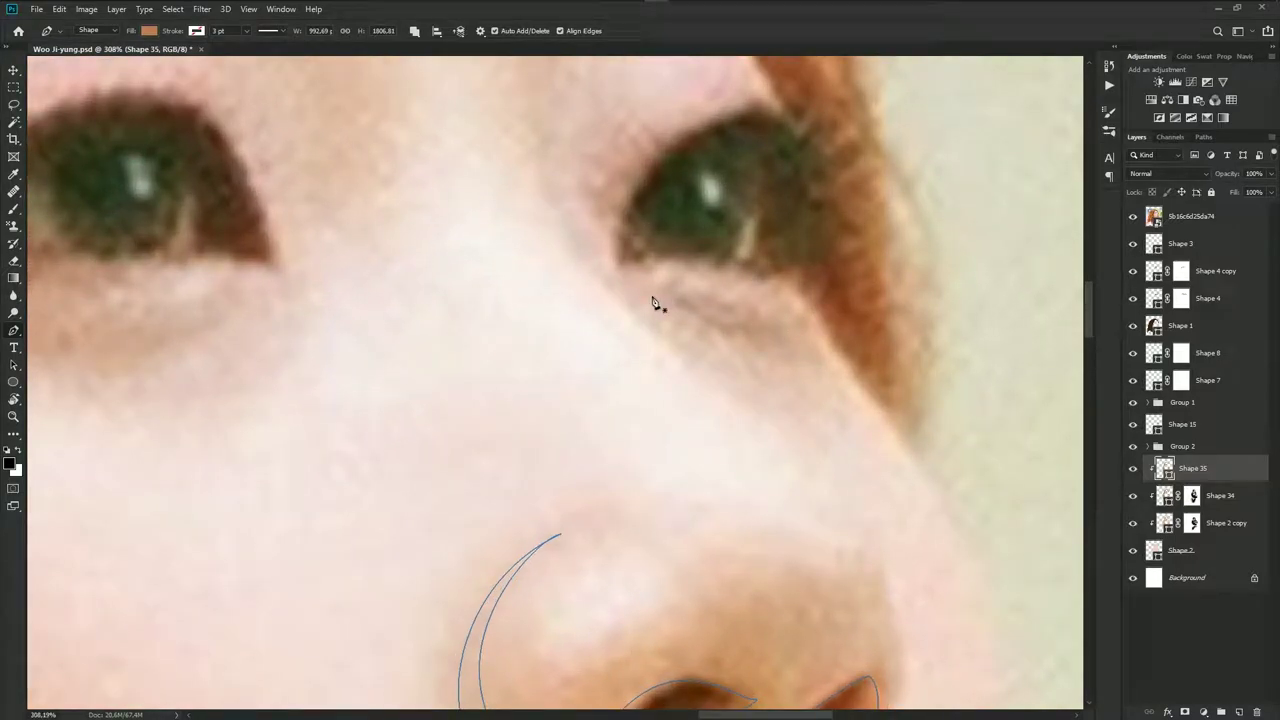
click(652, 296)
click(795, 317)
mouse_move(711, 294)
mouse_down()
mouse_move(751, 307)
mouse_move(746, 334)
mouse_move(847, 340)
mouse_up()
click(653, 296)
Draw a second curved under-eye shadow loop, comparing against the photo
scroll(734, 314, down, 2)
click(1133, 216)
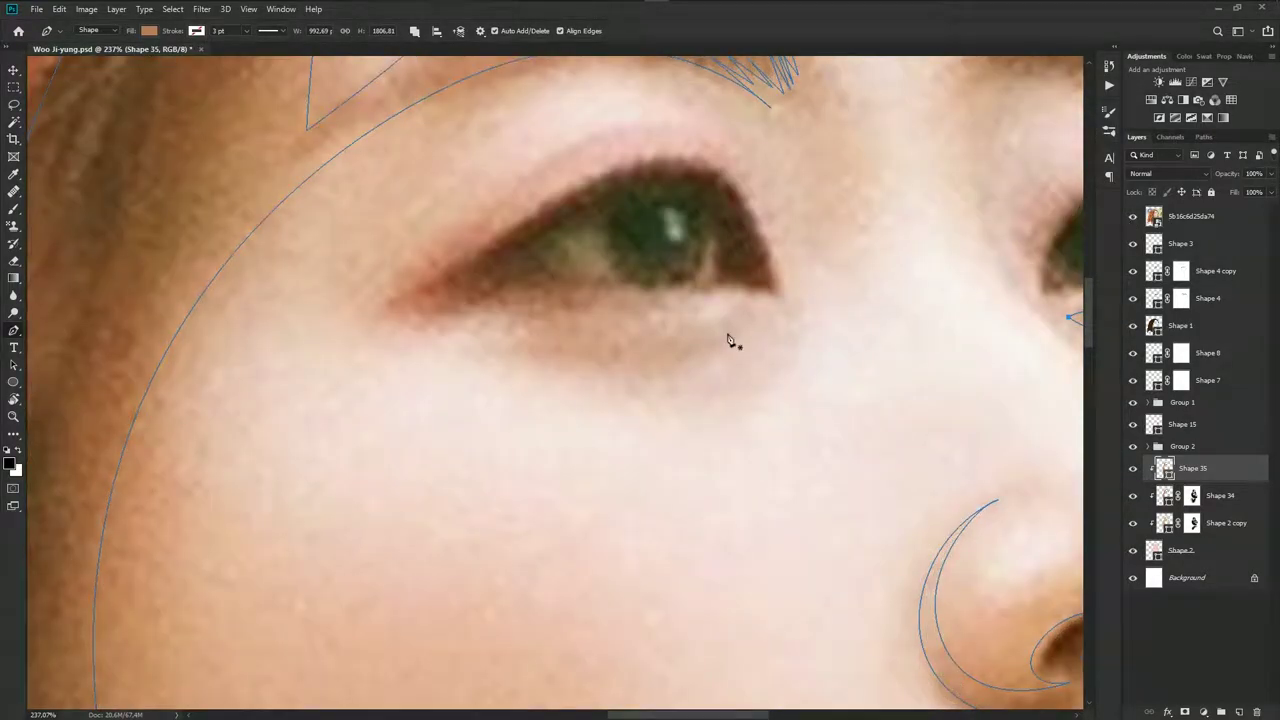
click(739, 321)
drag(537, 333, 515, 333)
click(655, 362)
click(742, 321)
Trace a closed shadow along the lower eyelid that wraps over the eye socket
drag(770, 298, 740, 295)
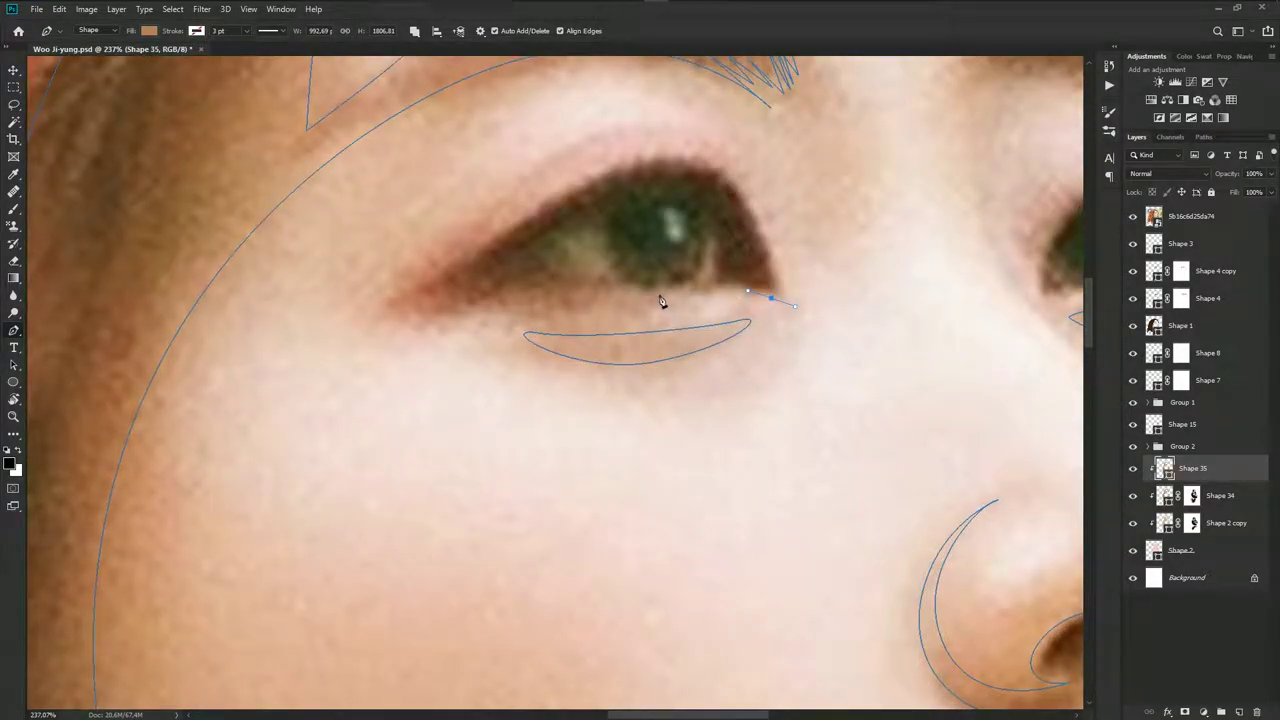
click(541, 293)
mouse_move(482, 311)
mouse_down()
mouse_move(447, 307)
mouse_move(474, 309)
mouse_up()
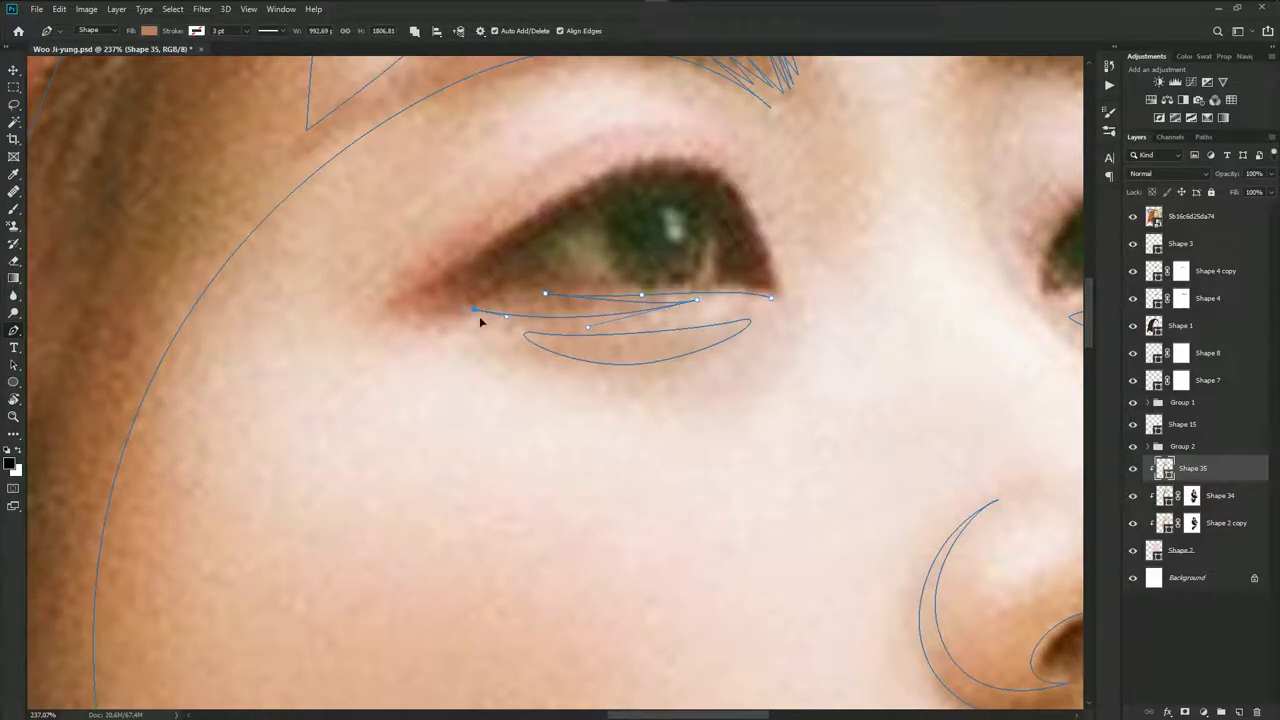
click(510, 319)
drag(363, 311, 312, 288)
drag(683, 156, 775, 168)
click(773, 297)
Close a shadow shape around the other eye, then hide the photo to review
scroll(794, 277, up, 1)
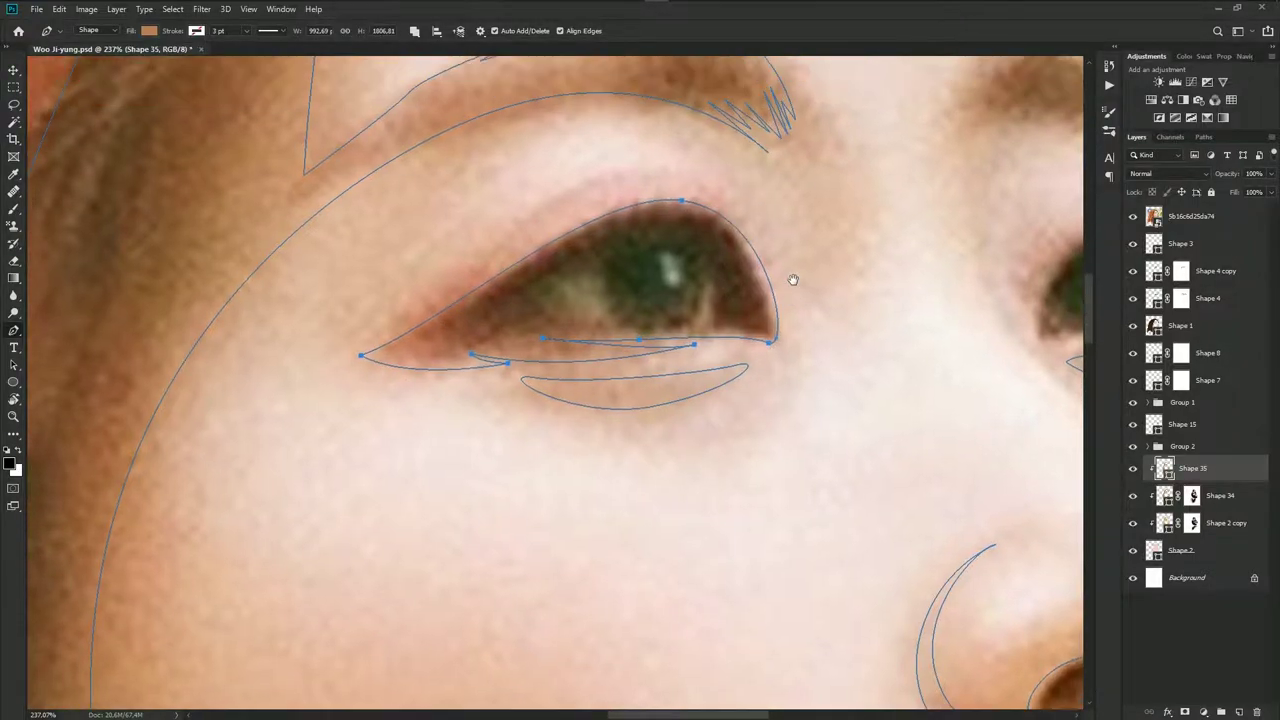
scroll(794, 277, down, 1)
scroll(829, 309, down, 1)
scroll(660, 358, up, 2)
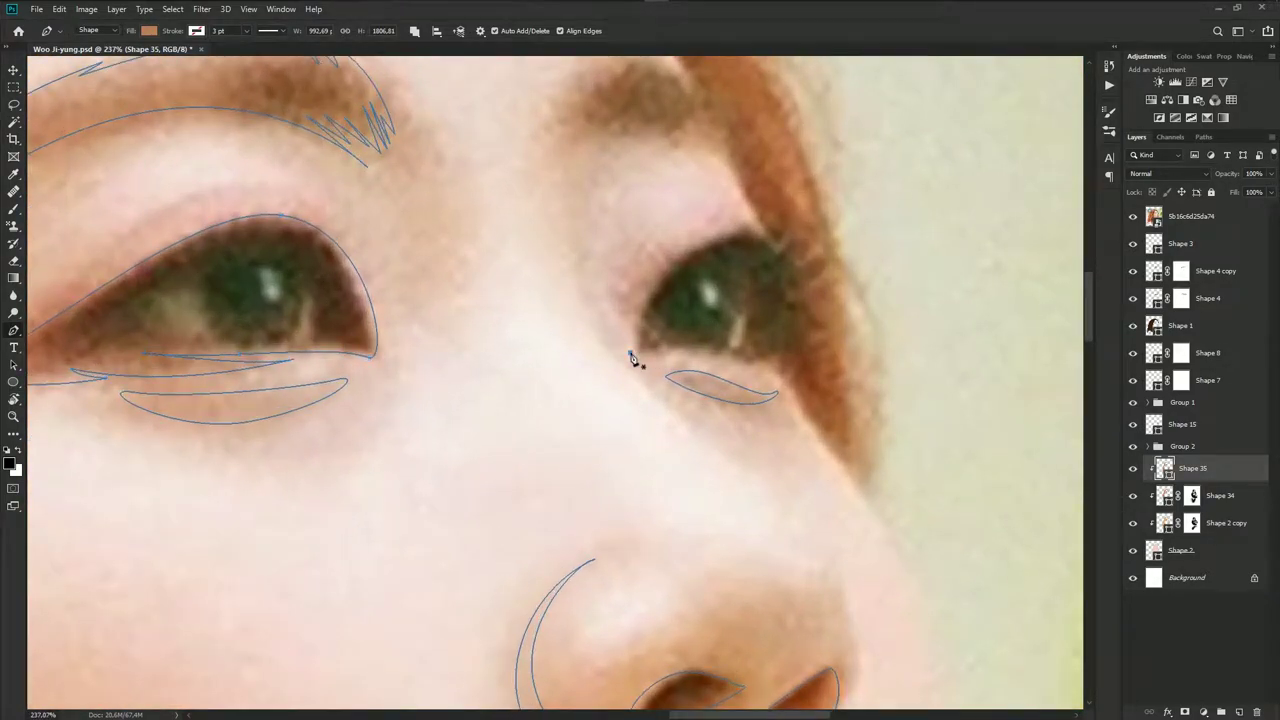
mouse_move(760, 229)
mouse_down()
mouse_move(908, 251)
mouse_move(875, 248)
mouse_up()
click(630, 353)
click(1133, 216)
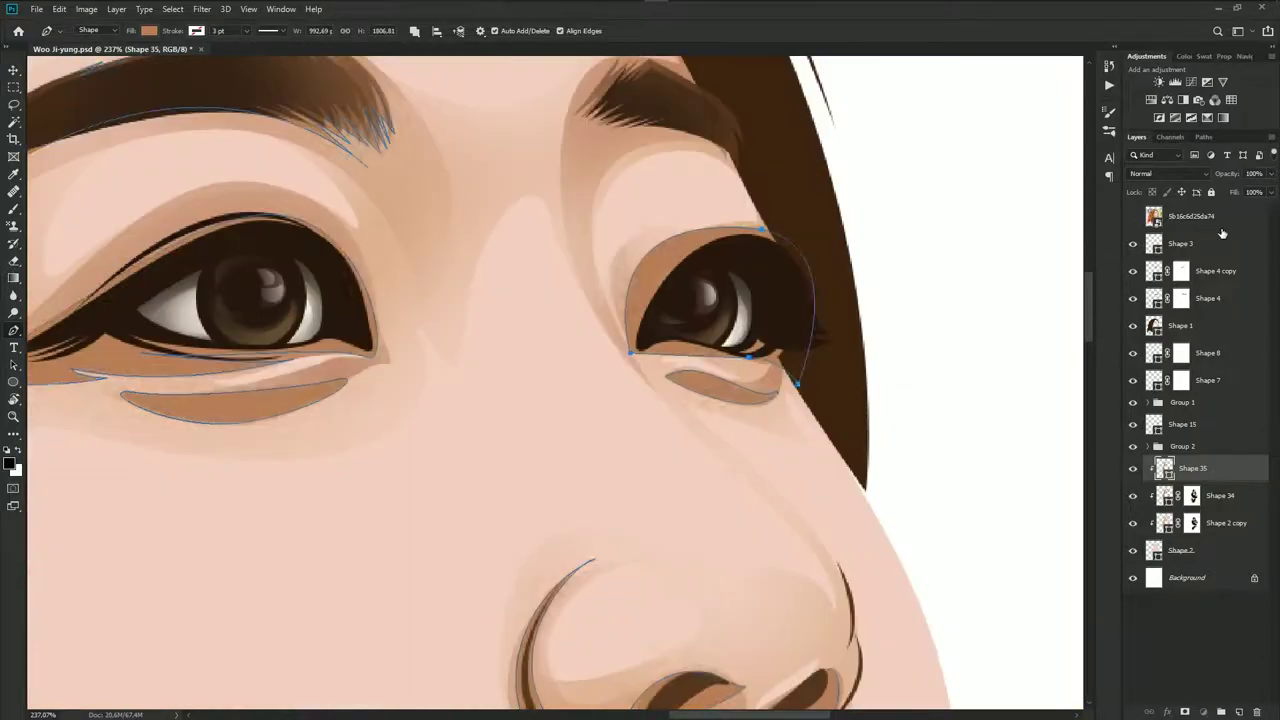
click(1190, 216)
scroll(700, 350, down, 2)
Save the portrait with Ctrl+S
scroll(688, 351, down, 3)
key(ctrl+s)
scroll(706, 347, down, 3)
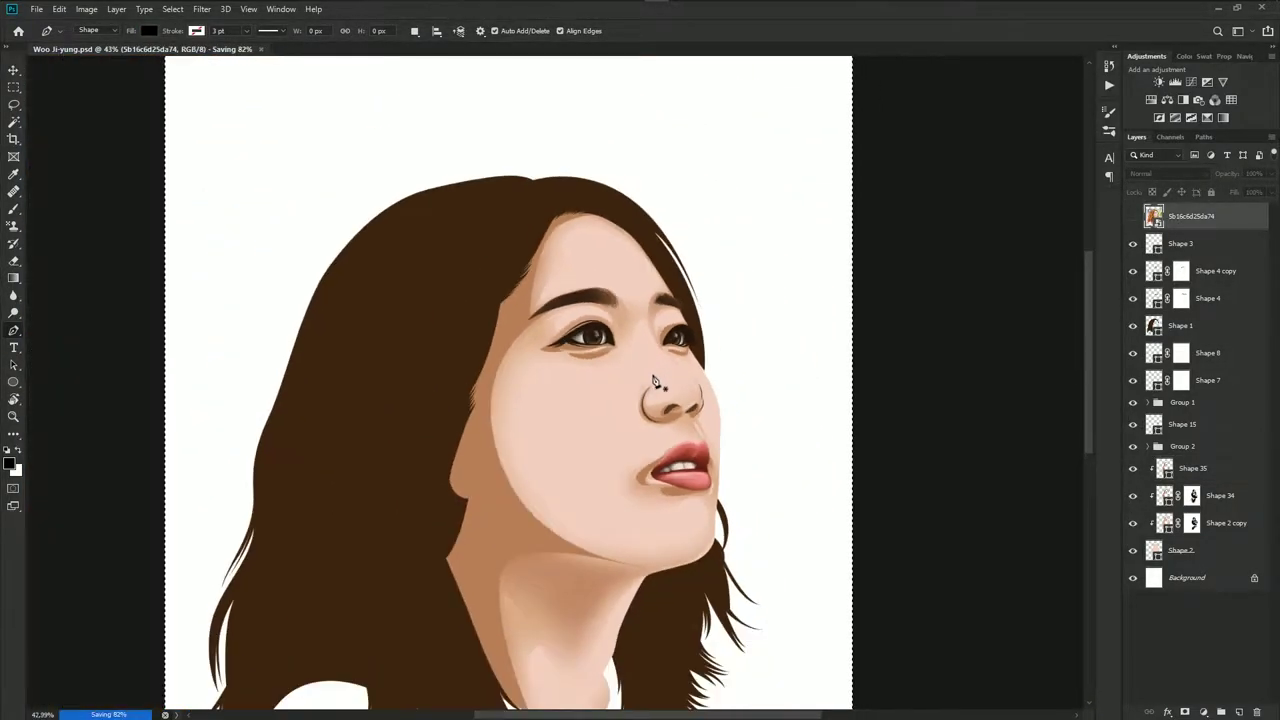
scroll(700, 443, up, 2)
scroll(668, 509, down, 1)
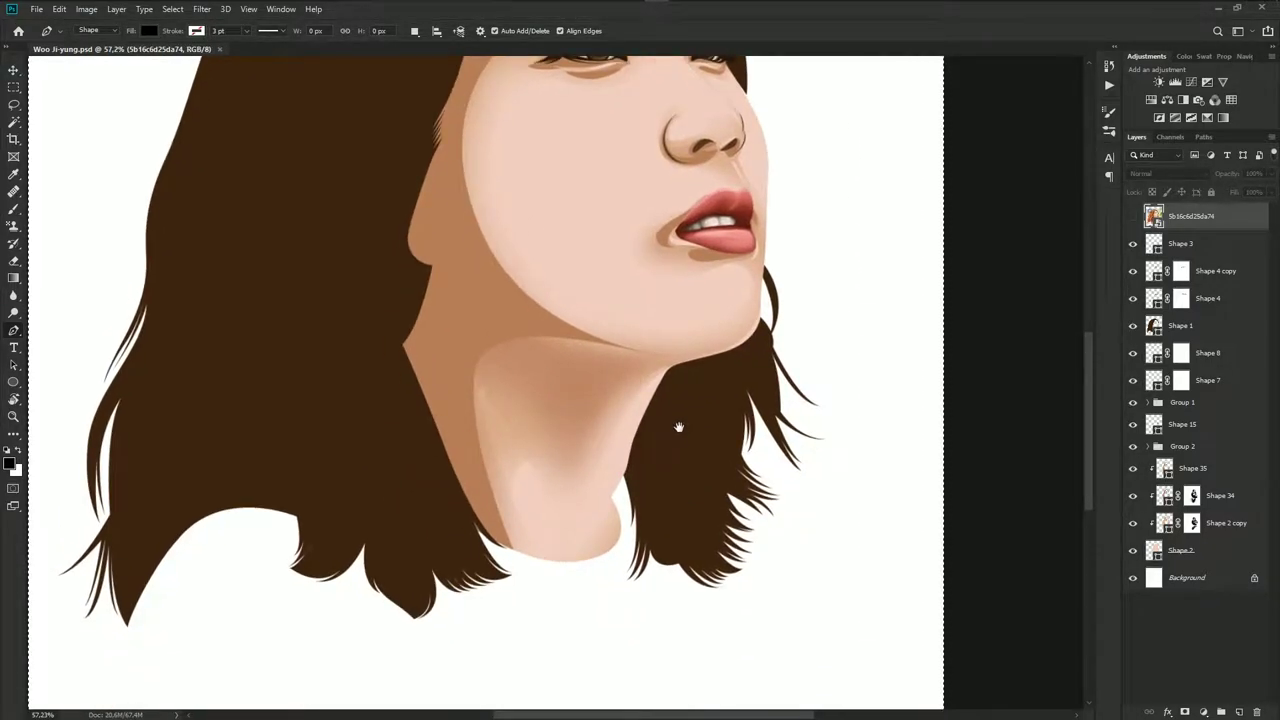
scroll(677, 426, down, 2)
scroll(654, 449, down, 2)
scroll(654, 449, up, 2)
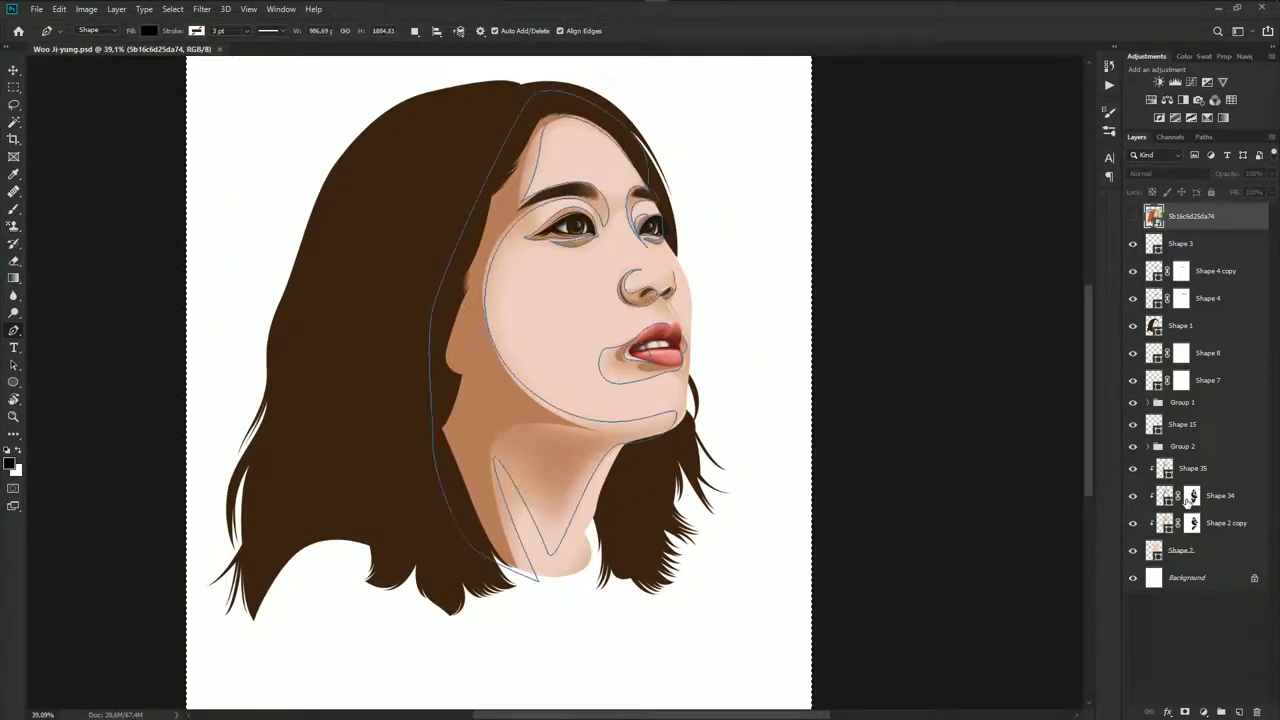
Select Shape 34's mask with the Brush, then add a white layer mask to Shape 35
click(1192, 495)
key(b)
scroll(617, 523, up, 1)
scroll(557, 500, up, 1)
scroll(613, 487, up, 1)
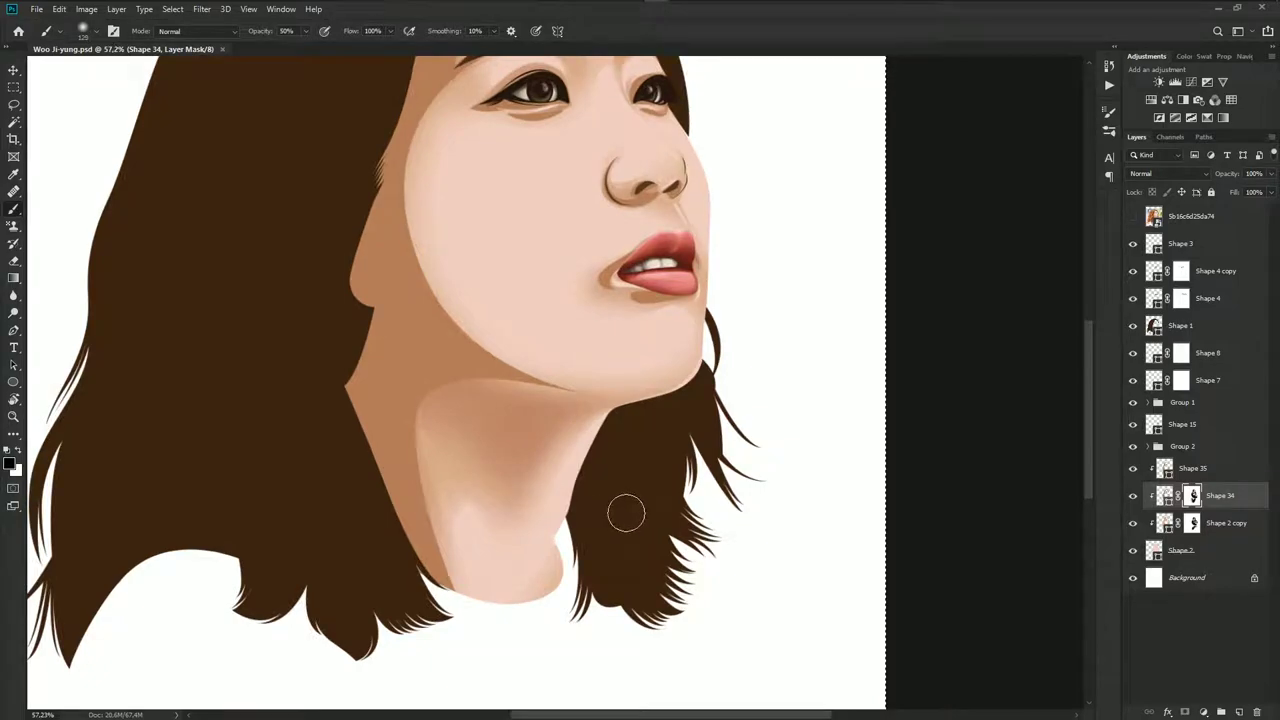
scroll(495, 482, down, 2)
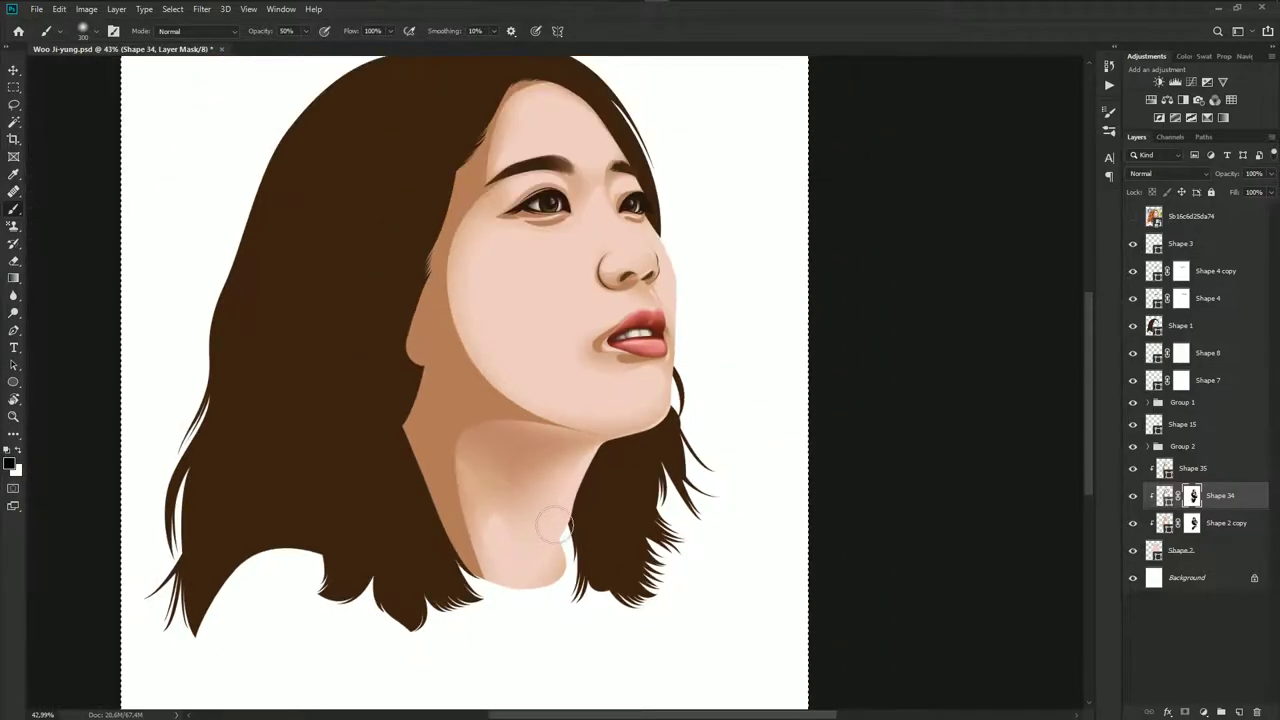
scroll(560, 540, down, 2)
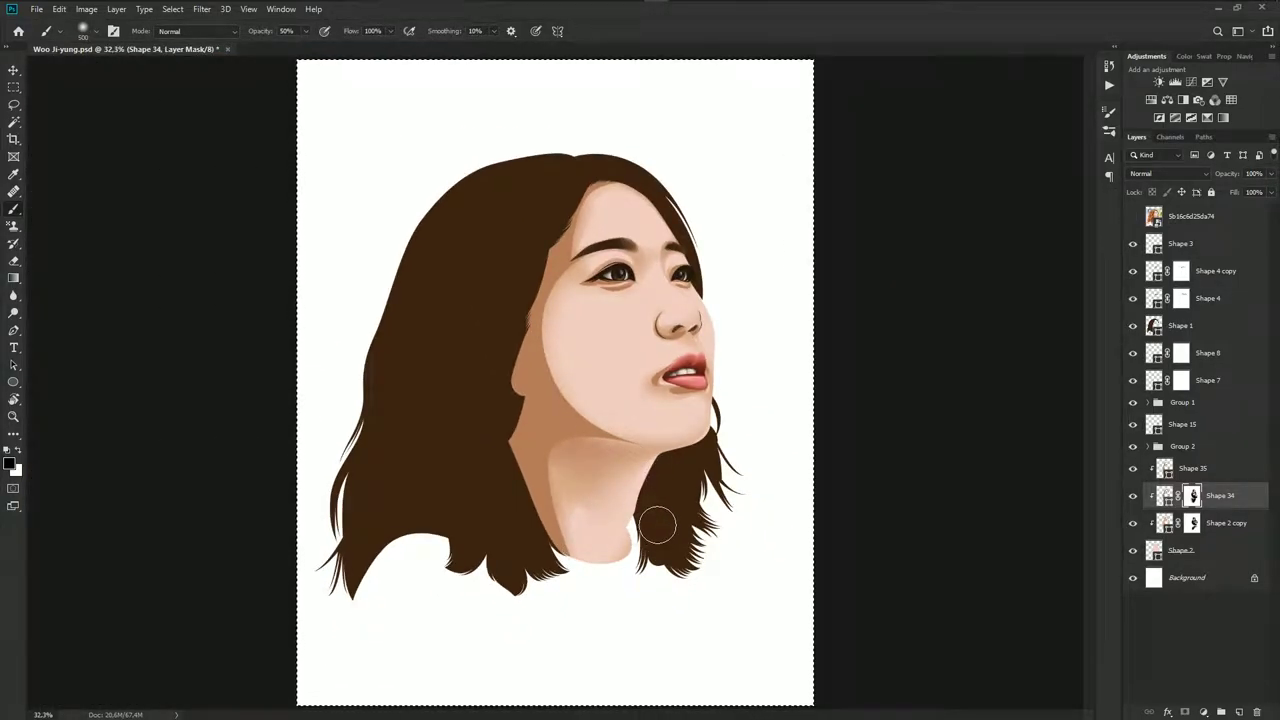
click(1165, 468)
click(1185, 712)
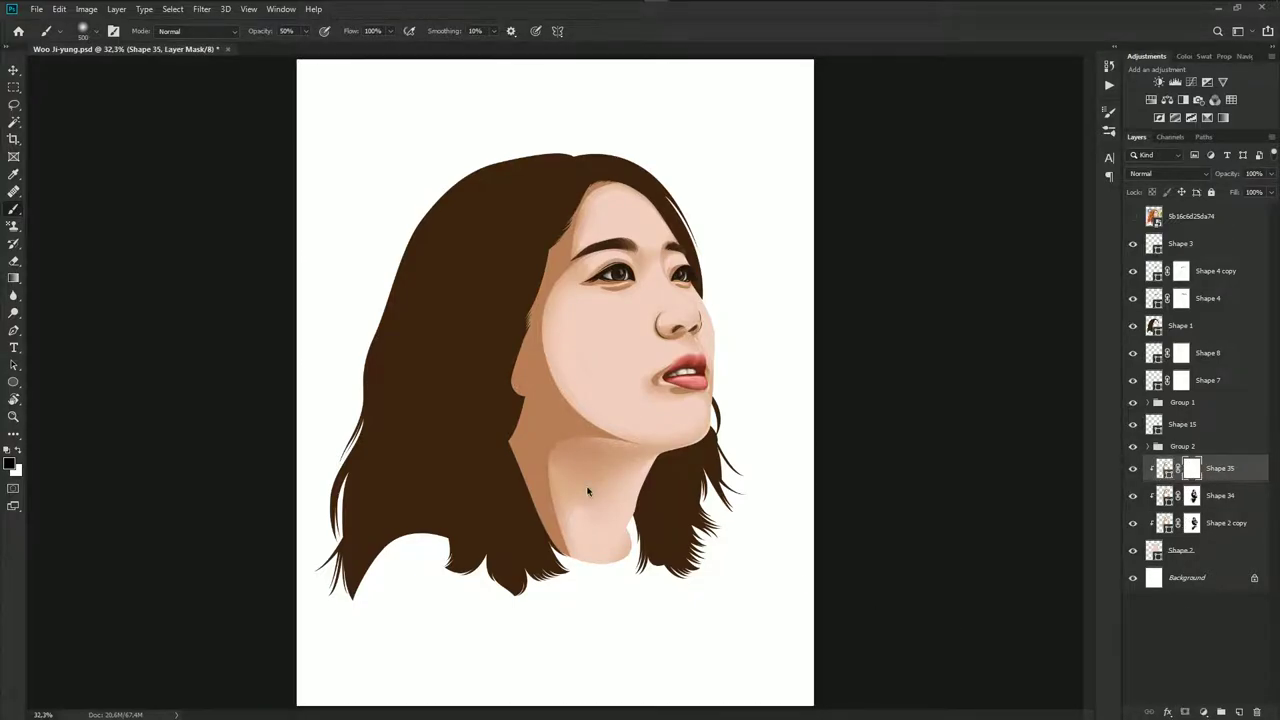
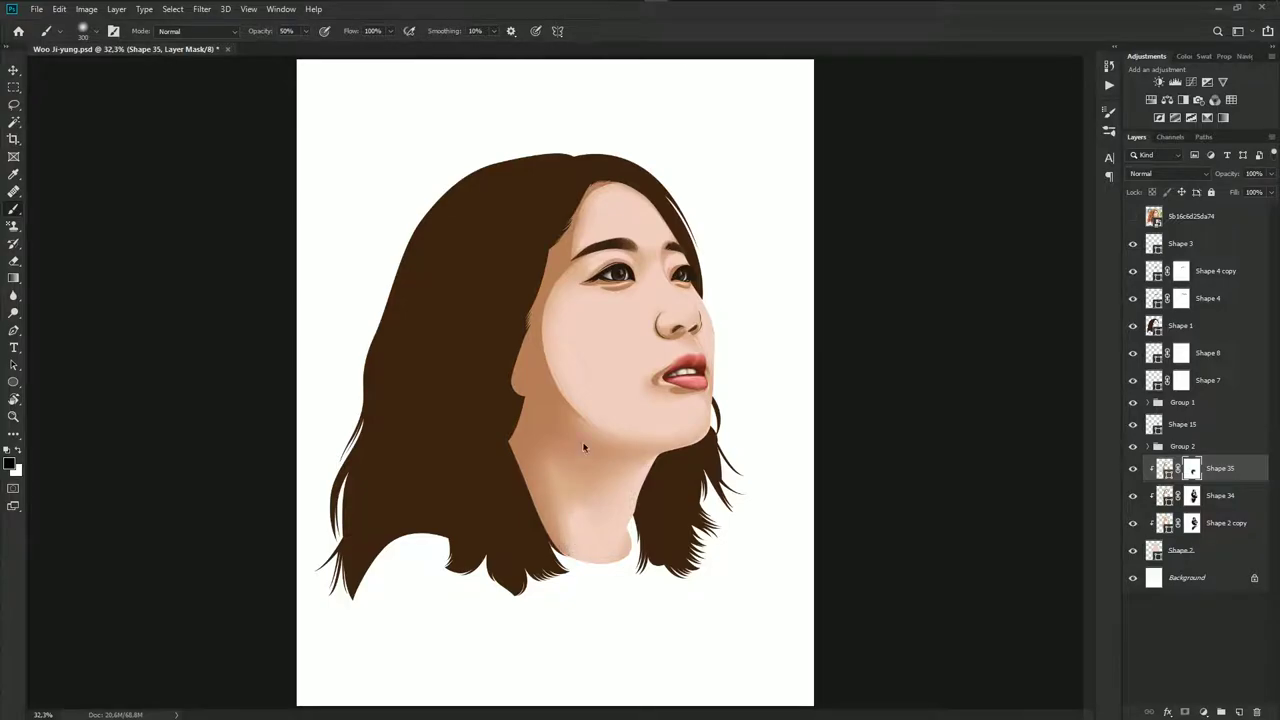
Soften the cheek shading on the Shape 35 mask with the soft 50% brush
drag(570, 364, 600, 297)
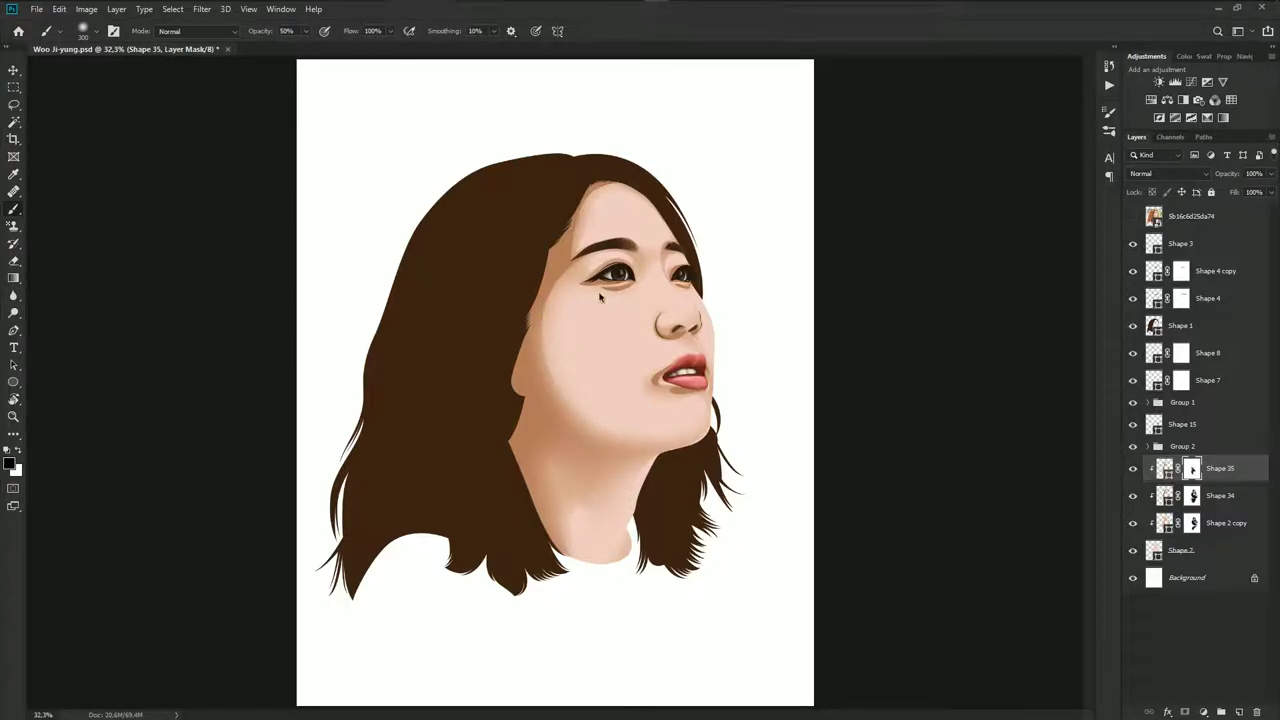
scroll(620, 285, up, 3)
scroll(600, 280, up, 5)
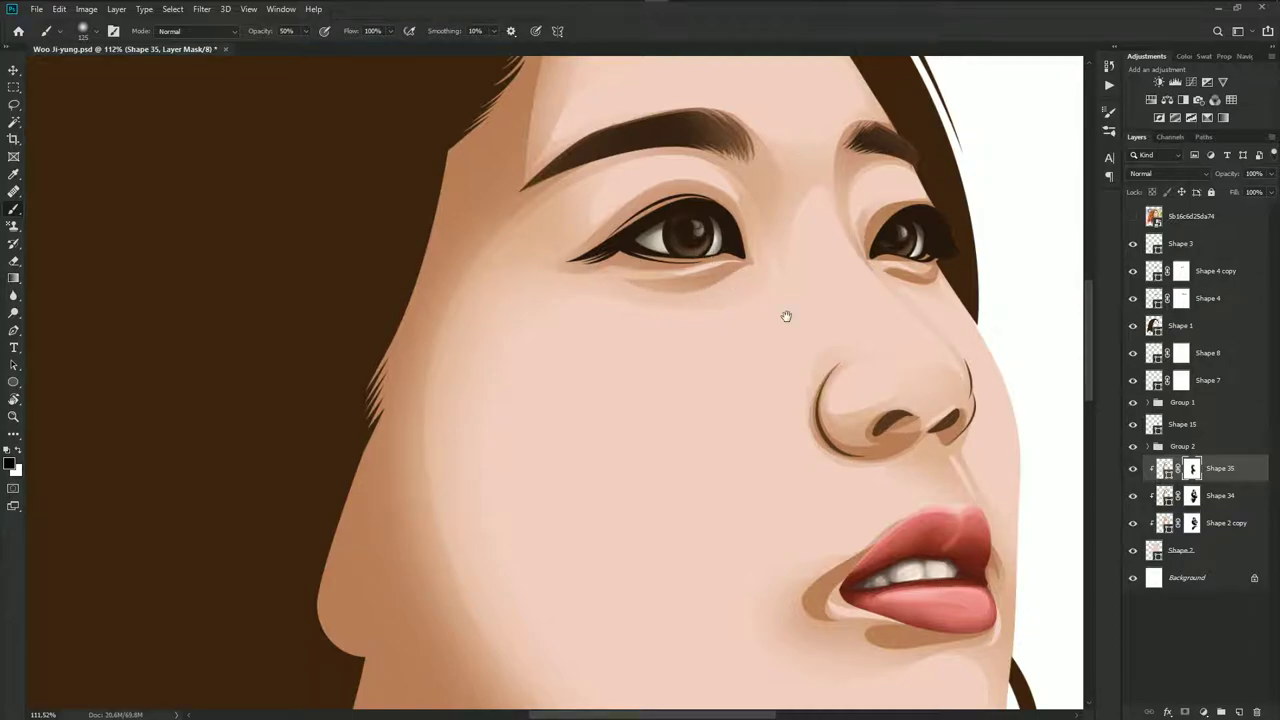
drag(786, 316, 852, 374)
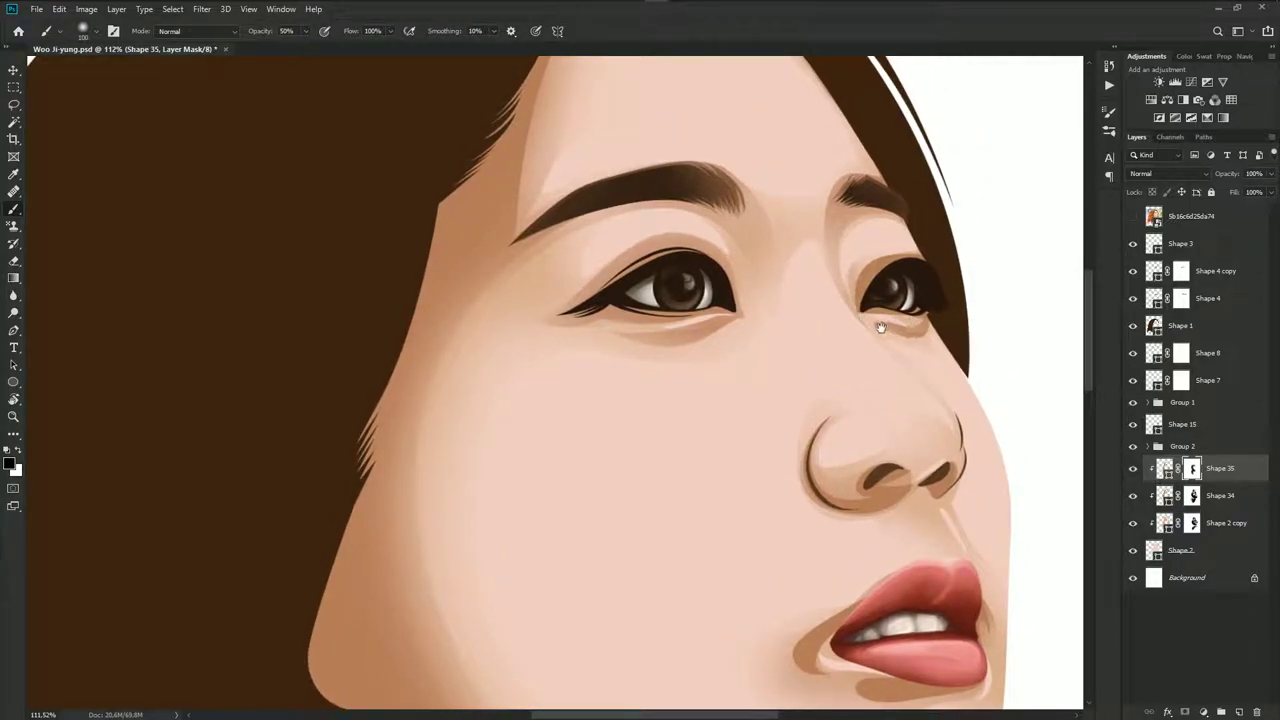
drag(881, 328, 876, 383)
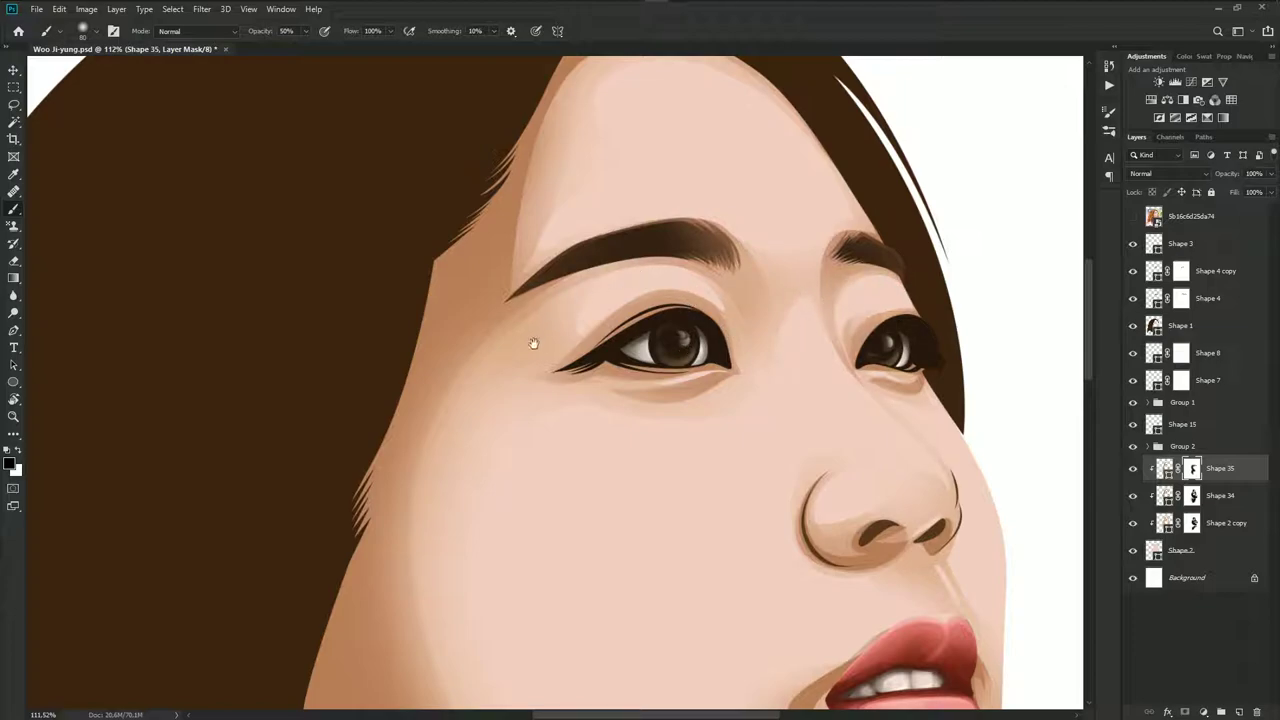
Soften the shading along the upper eyelid crease on the Shape 34 mask
click(1188, 496)
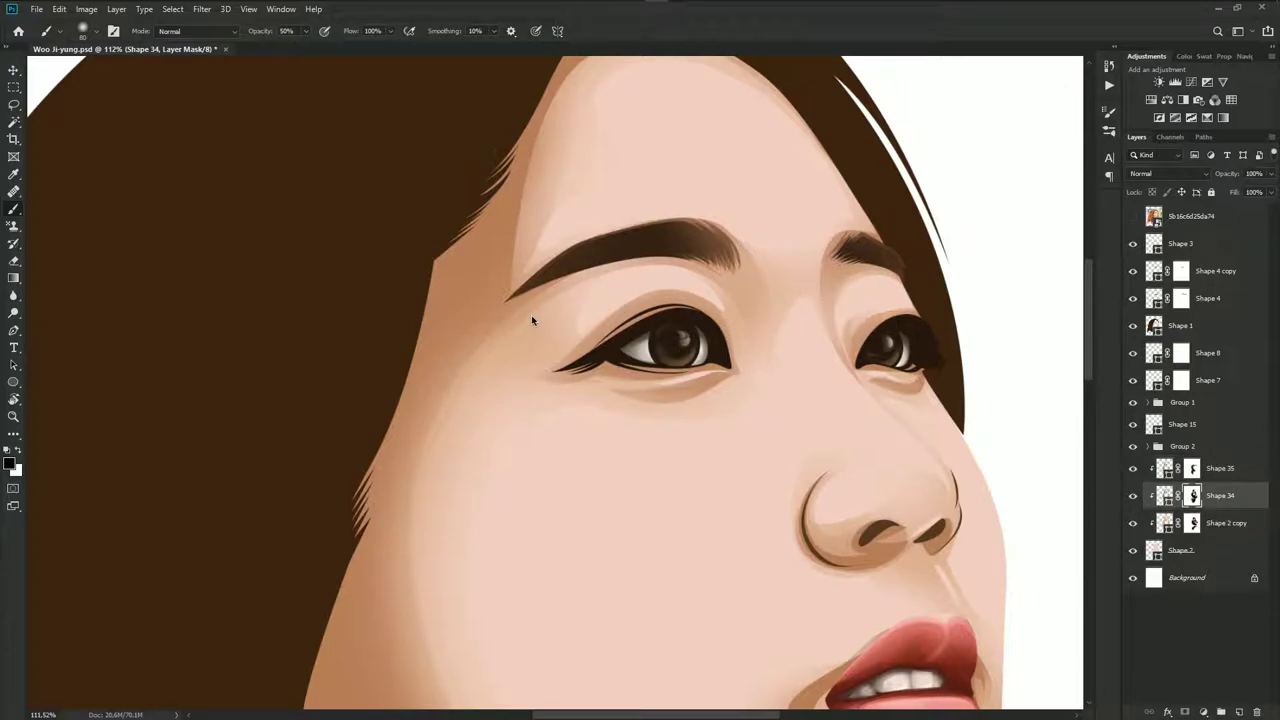
drag(623, 280, 705, 300)
click(1165, 468)
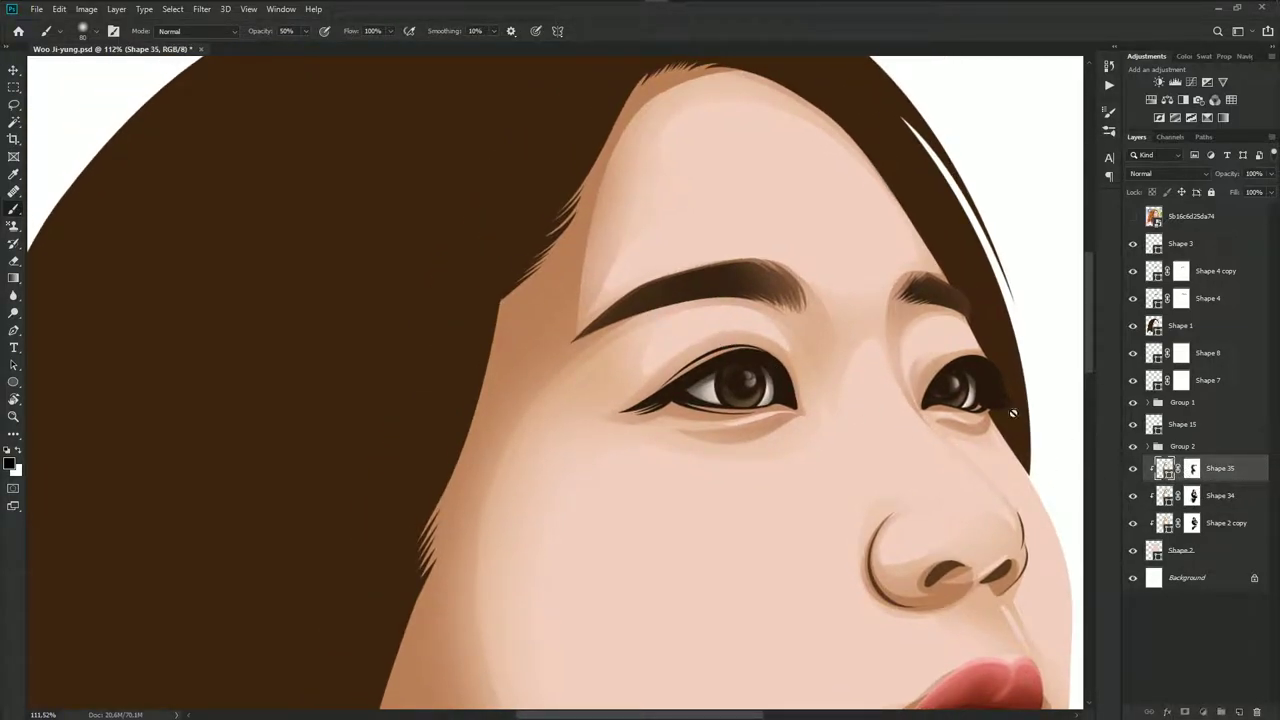
drag(738, 301, 760, 343)
click(1192, 468)
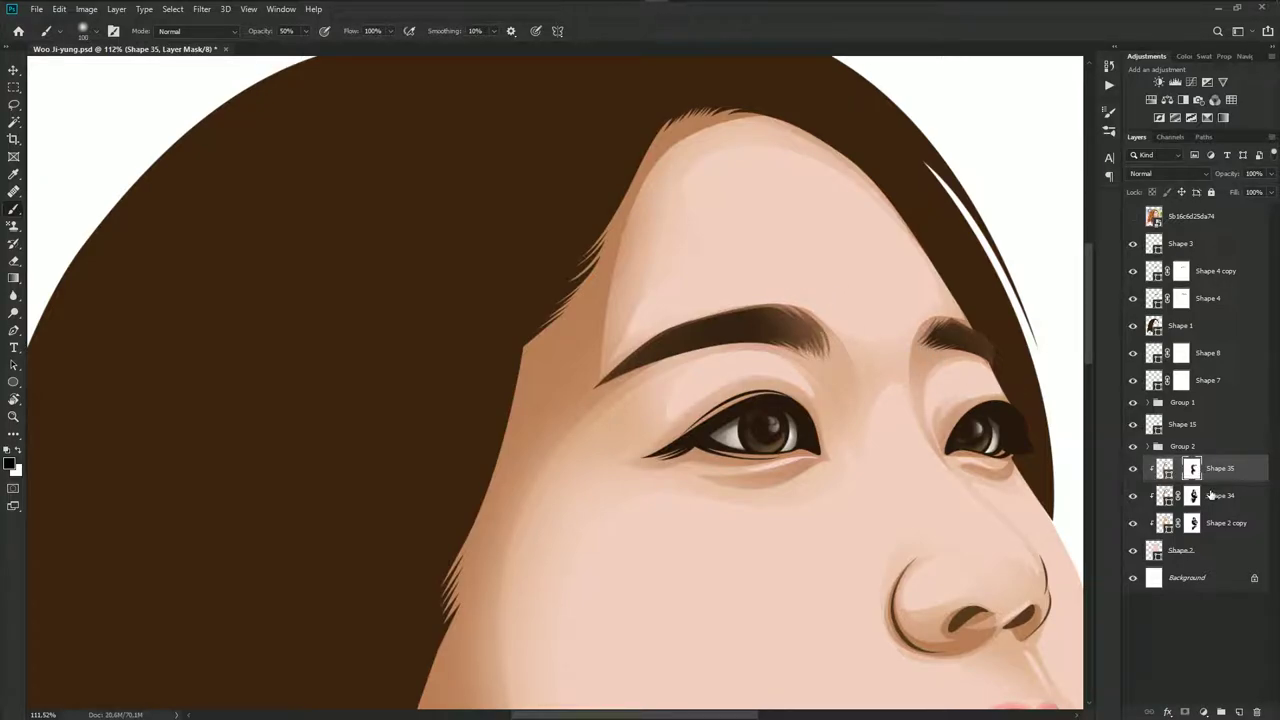
click(1211, 495)
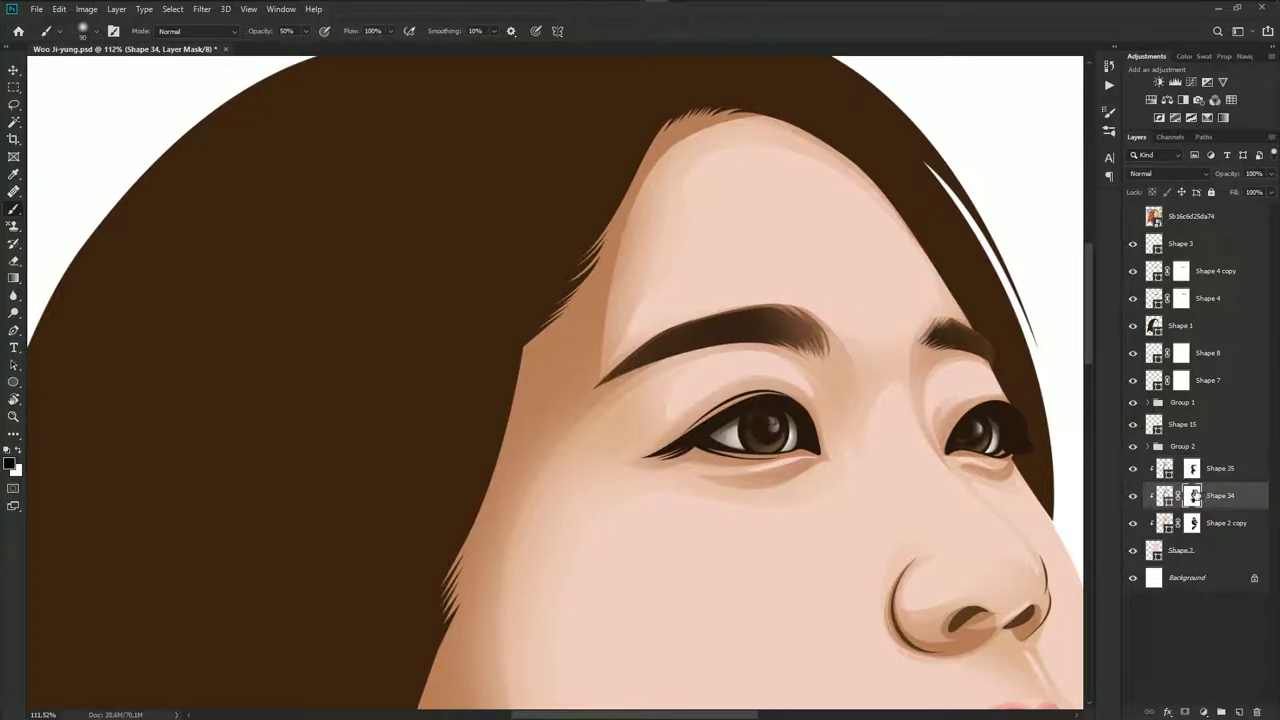
click(1192, 468)
drag(709, 263, 763, 309)
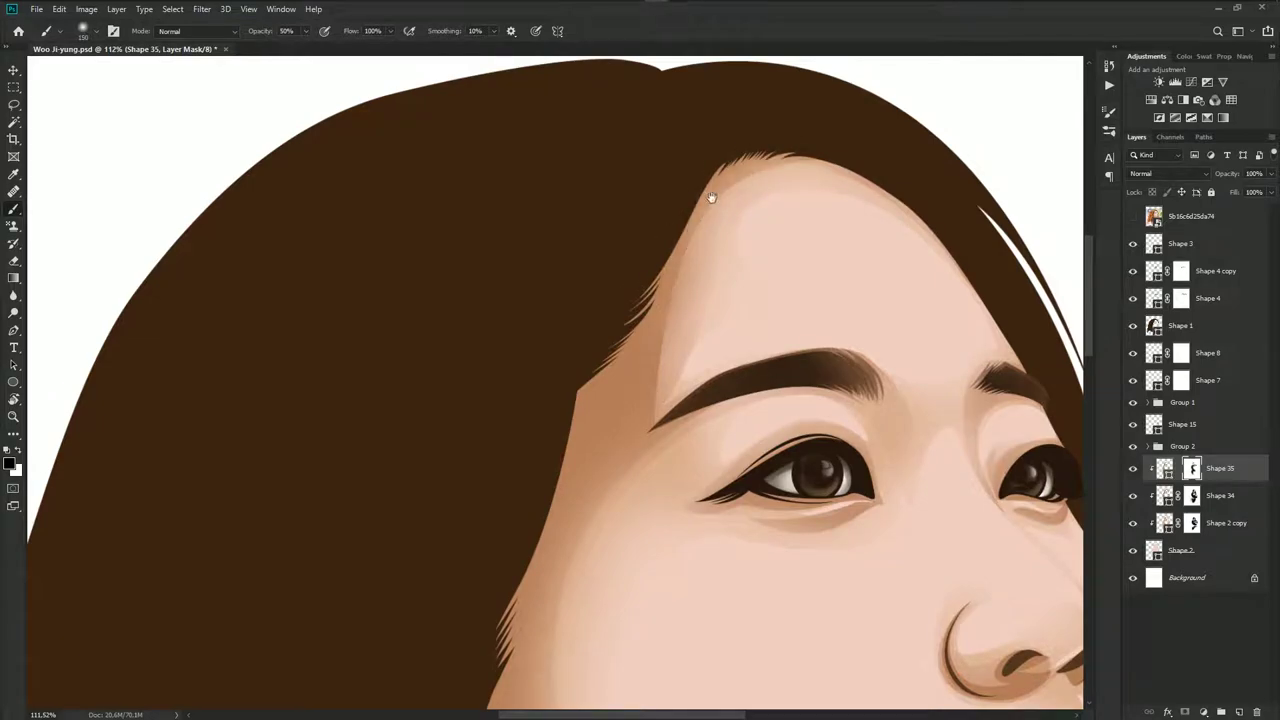
Set the brush size to about 100 and re-target the Shape 35 mask
scroll(748, 266, down, 5)
scroll(748, 266, down, 2)
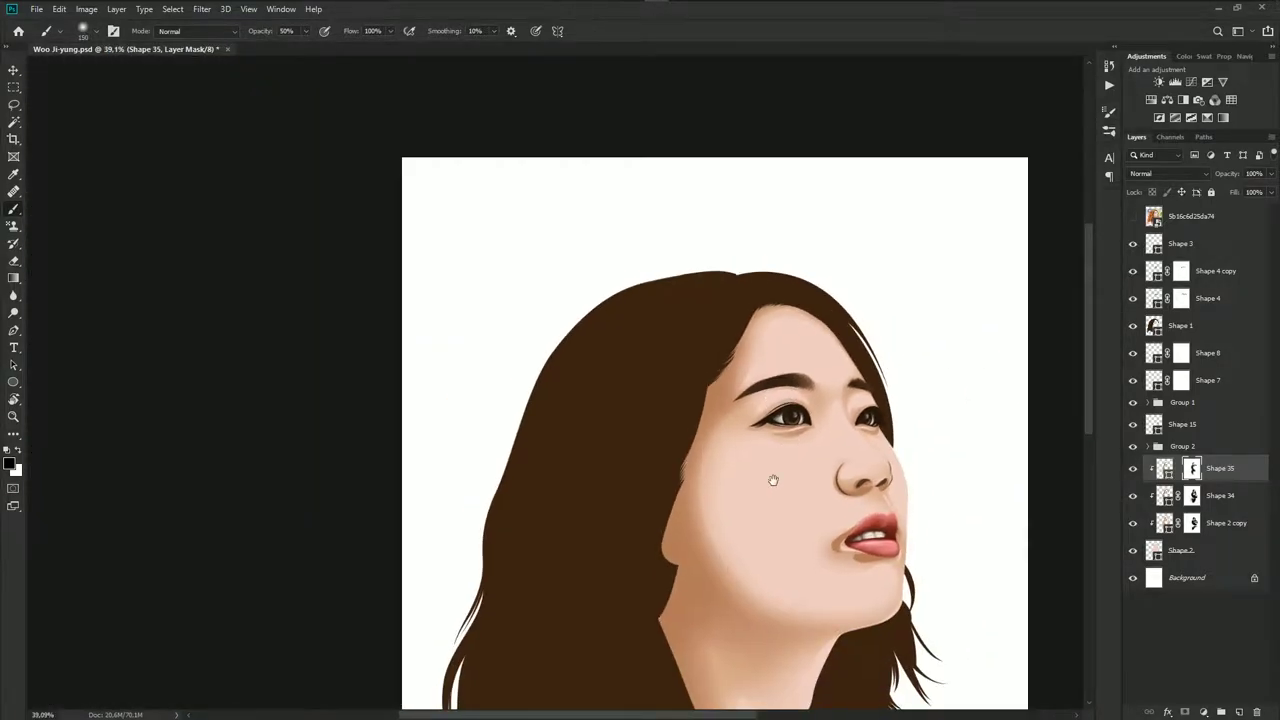
scroll(780, 455, up, 2)
scroll(760, 420, up, 2)
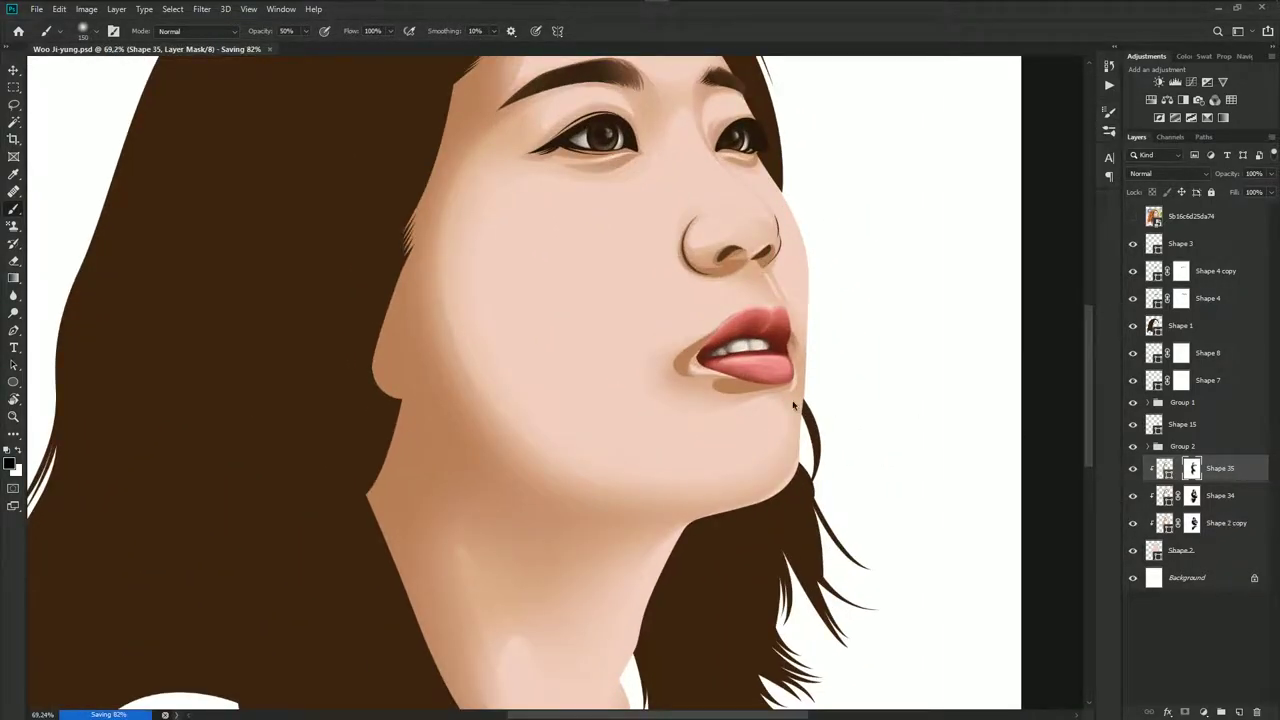
scroll(637, 368, up, 2)
key(bracketleft)
key(bracketleft)
key(bracketleft)
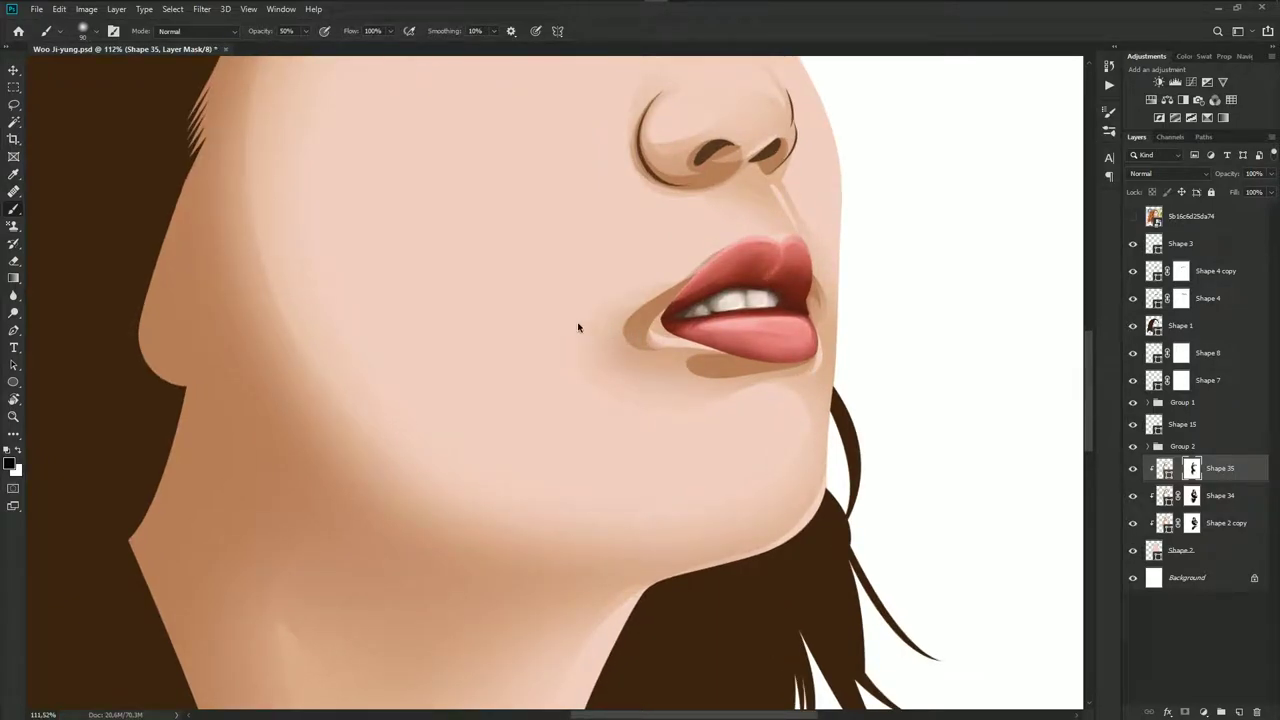
key(bracketright)
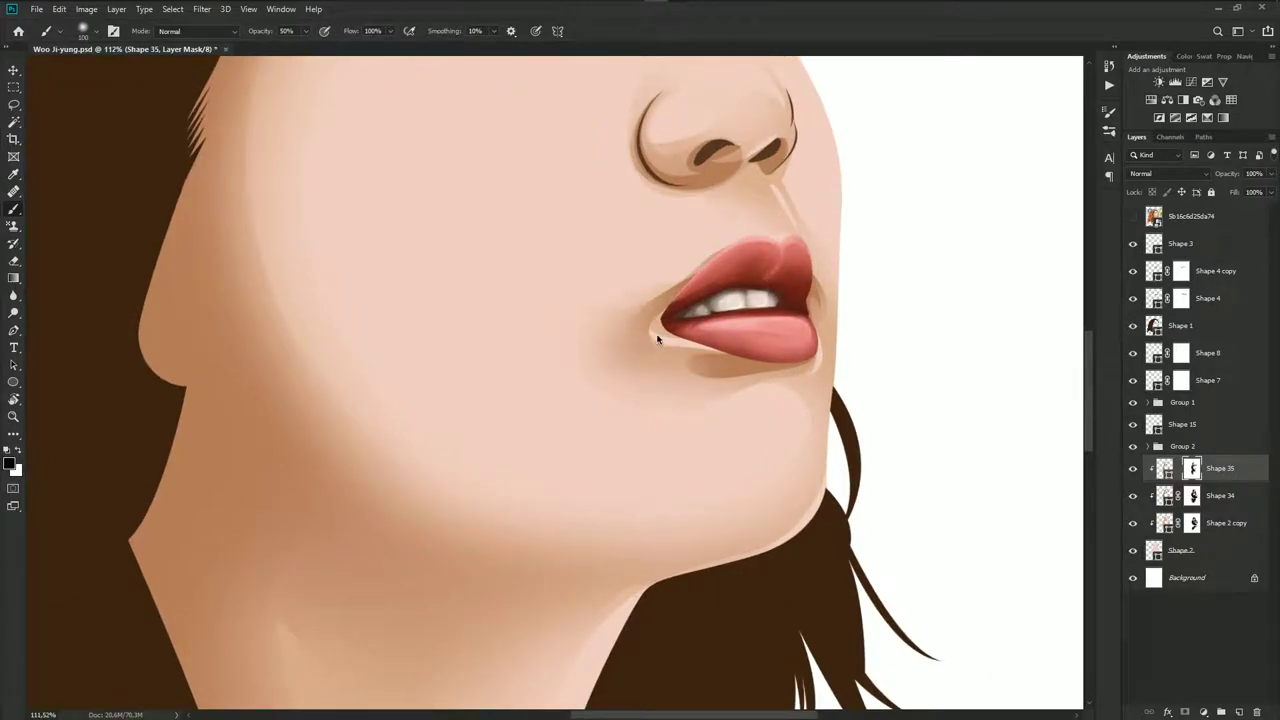
drag(818, 295, 780, 390)
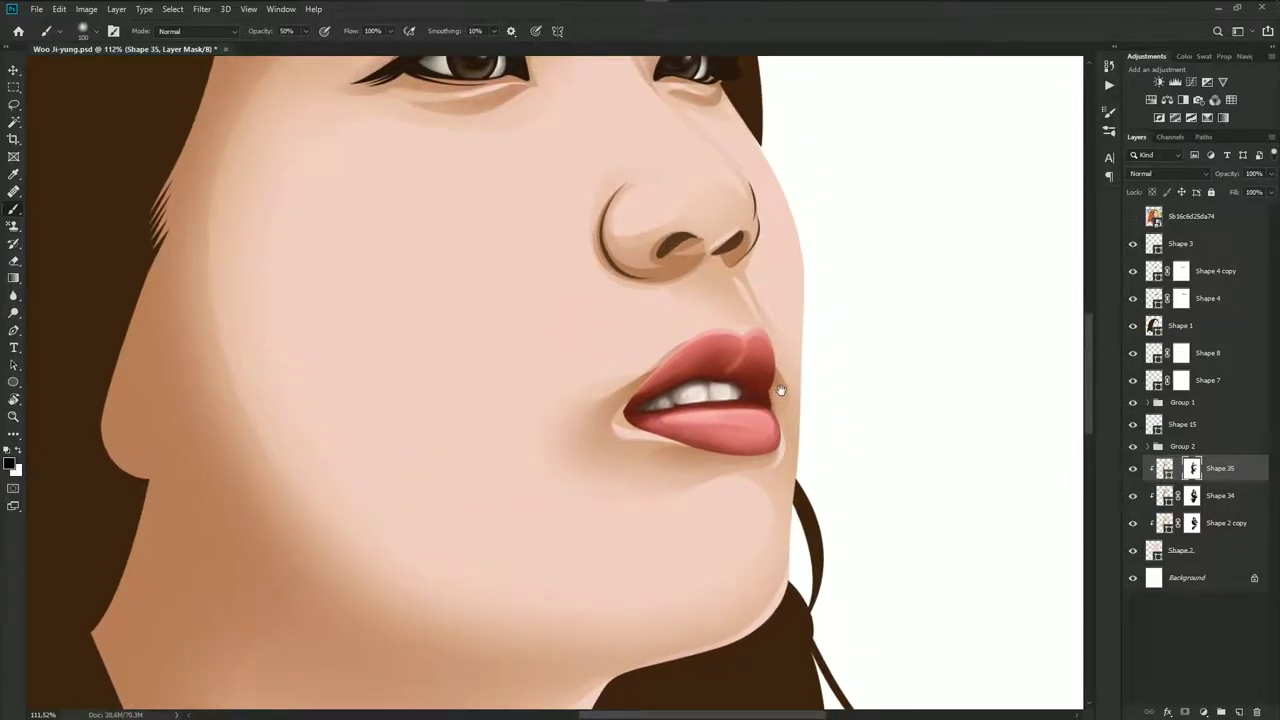
key(alt+bracketleft)
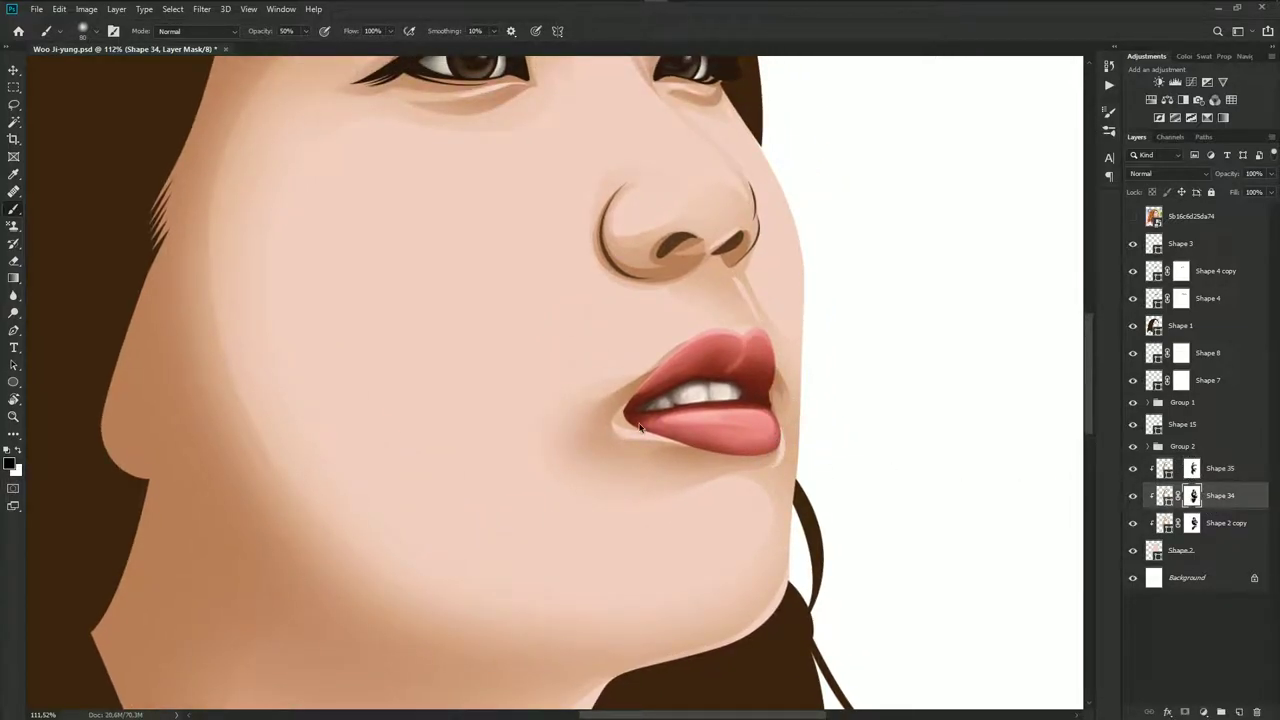
click(1192, 476)
Zoom in and out to review the blended cheek and eyelid shading
scroll(829, 429, down, 2)
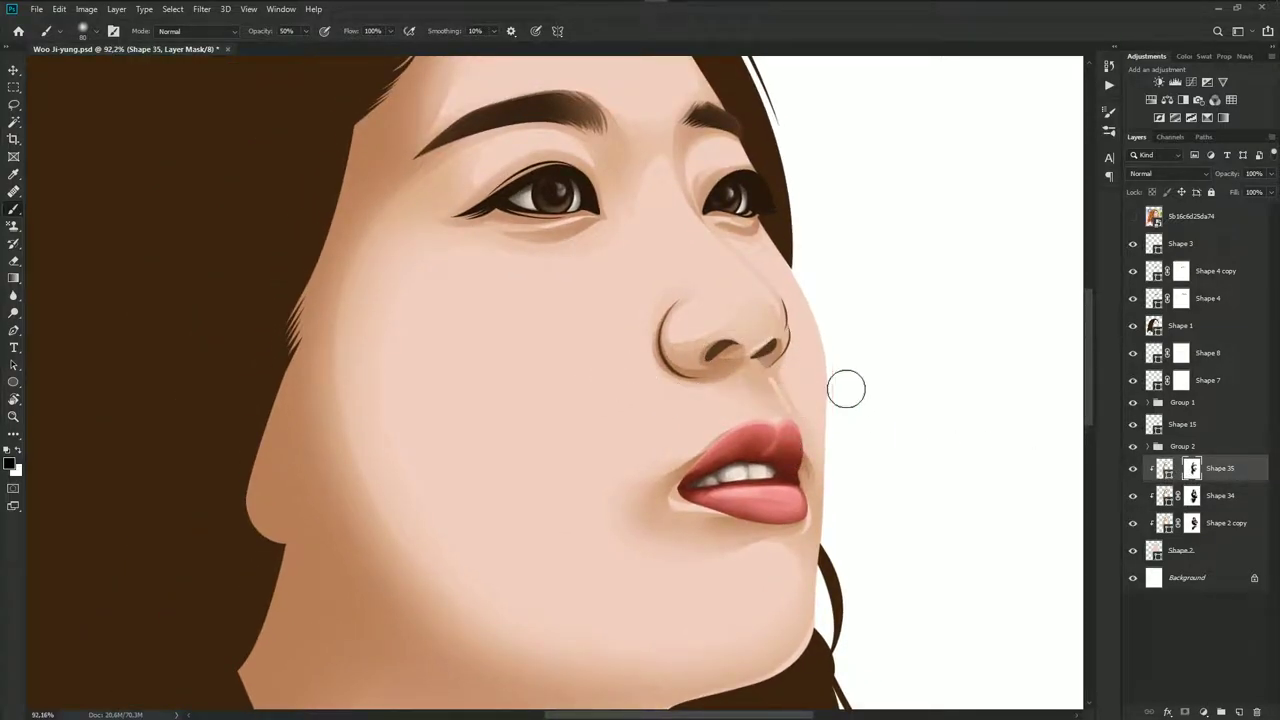
scroll(846, 389, up, 2)
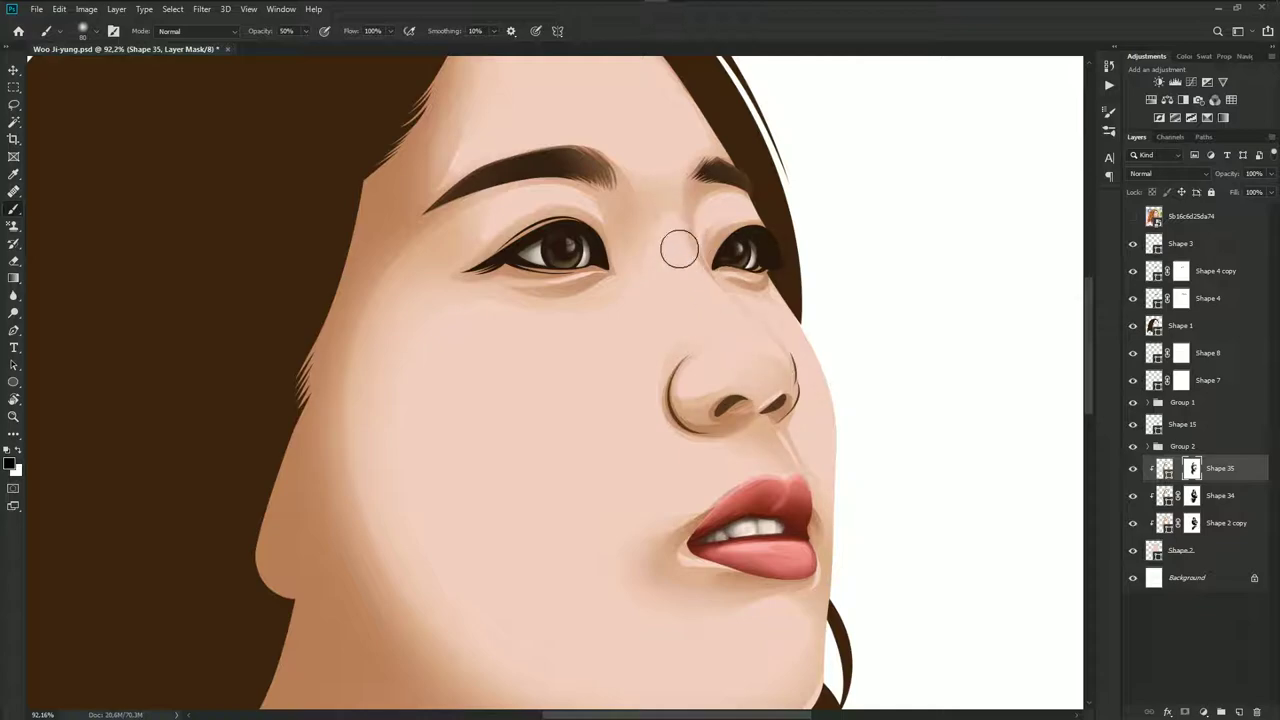
scroll(679, 249, down, 3)
scroll(686, 366, down, 2)
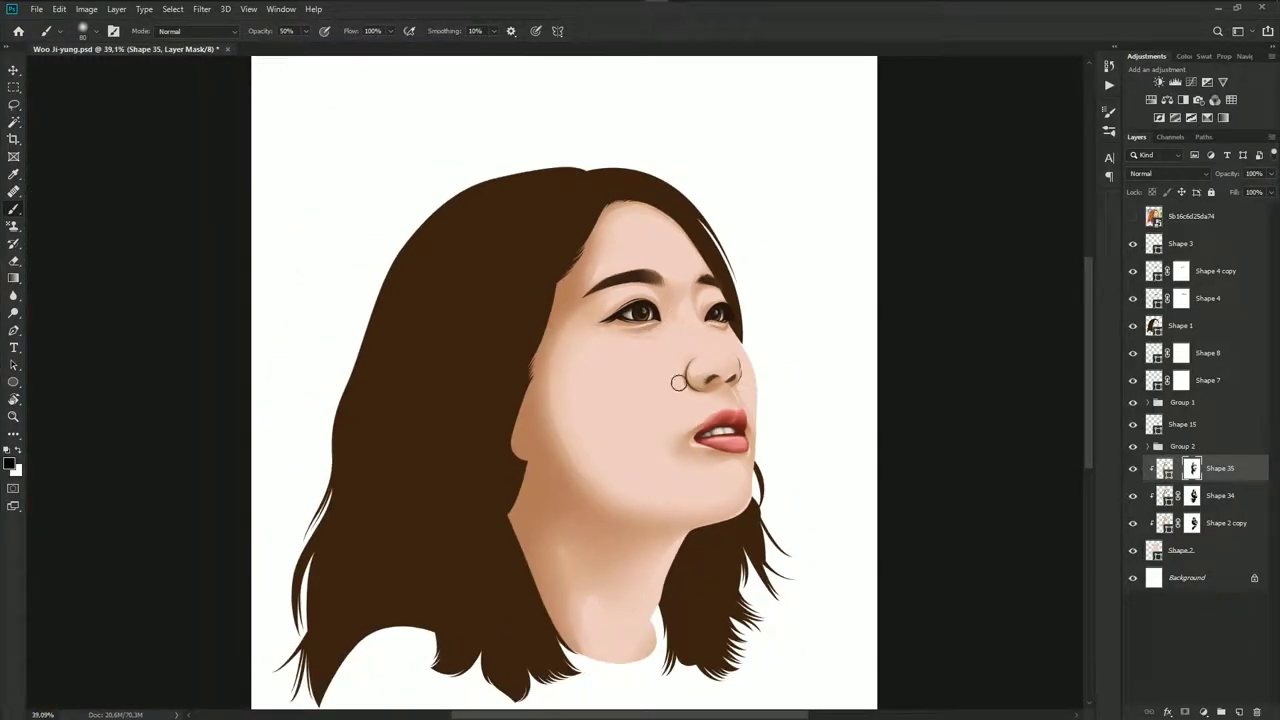
scroll(740, 448, down, 2)
scroll(738, 446, down, 1)
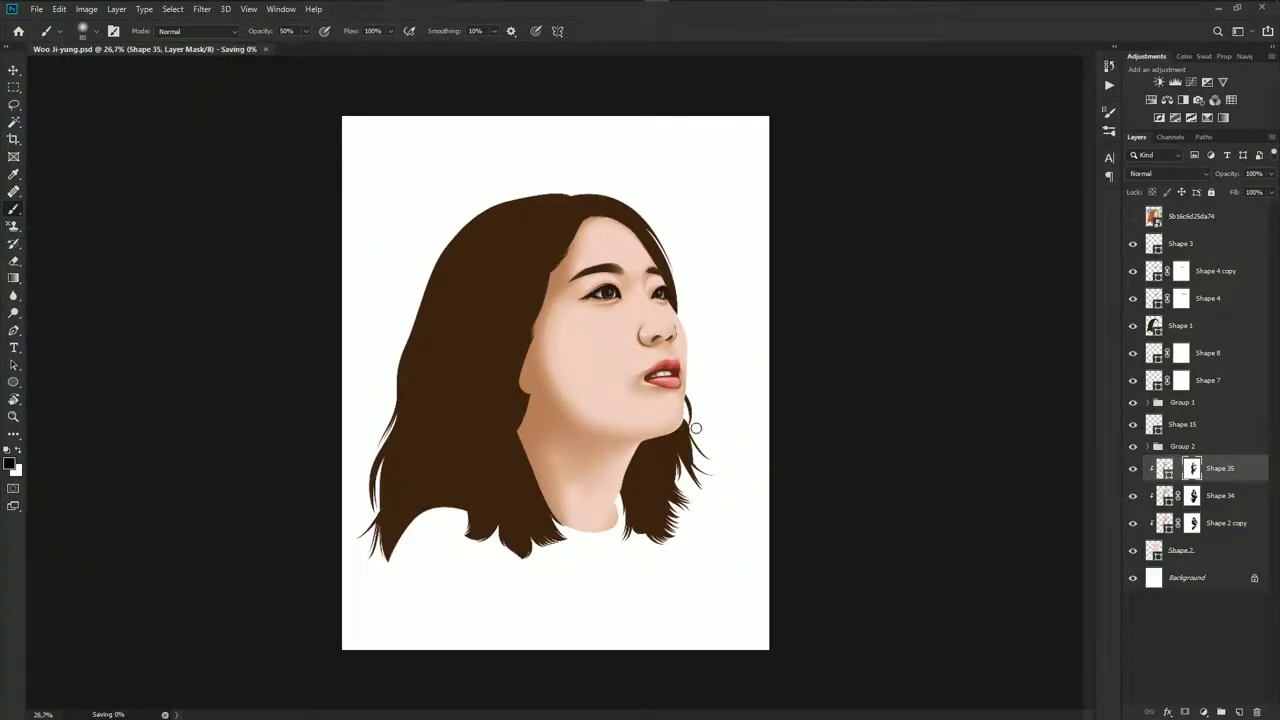
scroll(671, 312, up, 2)
scroll(694, 344, up, 1)
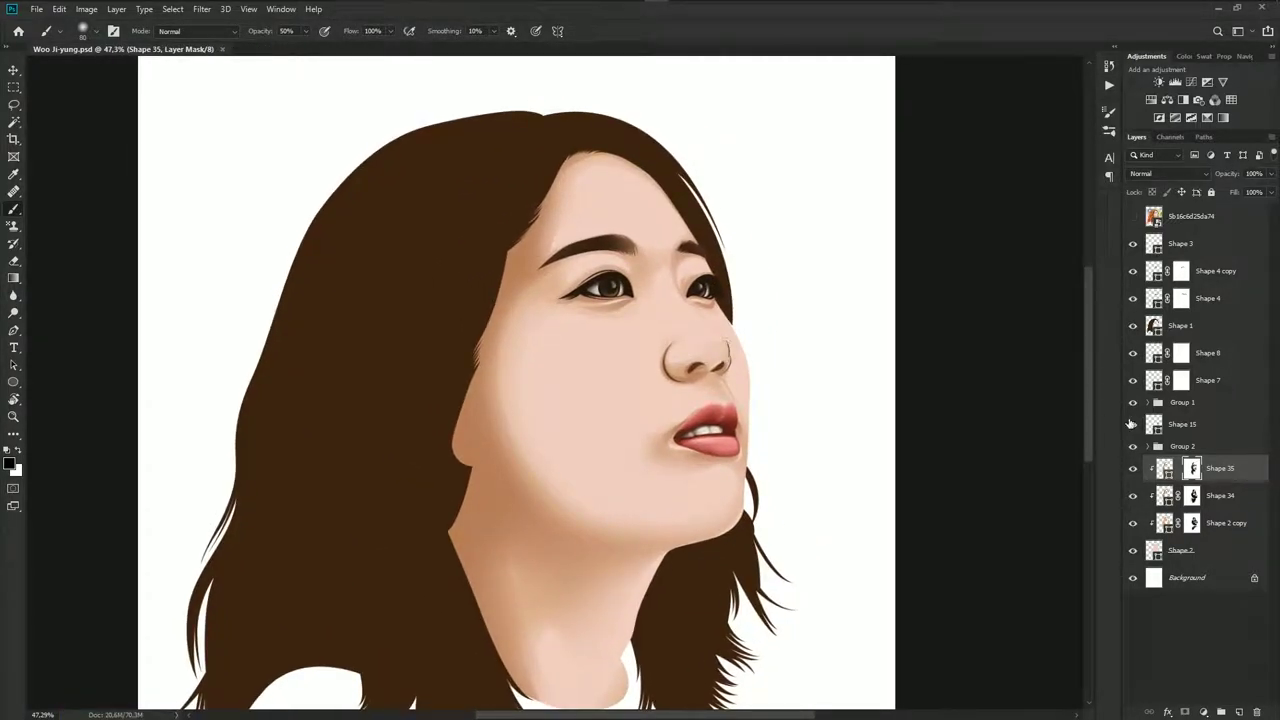
Show the reference photo and start the Shape 36 outline along the hairline and cheek
key(p)
scroll(528, 177, up, 1)
scroll(779, 212, up, 1)
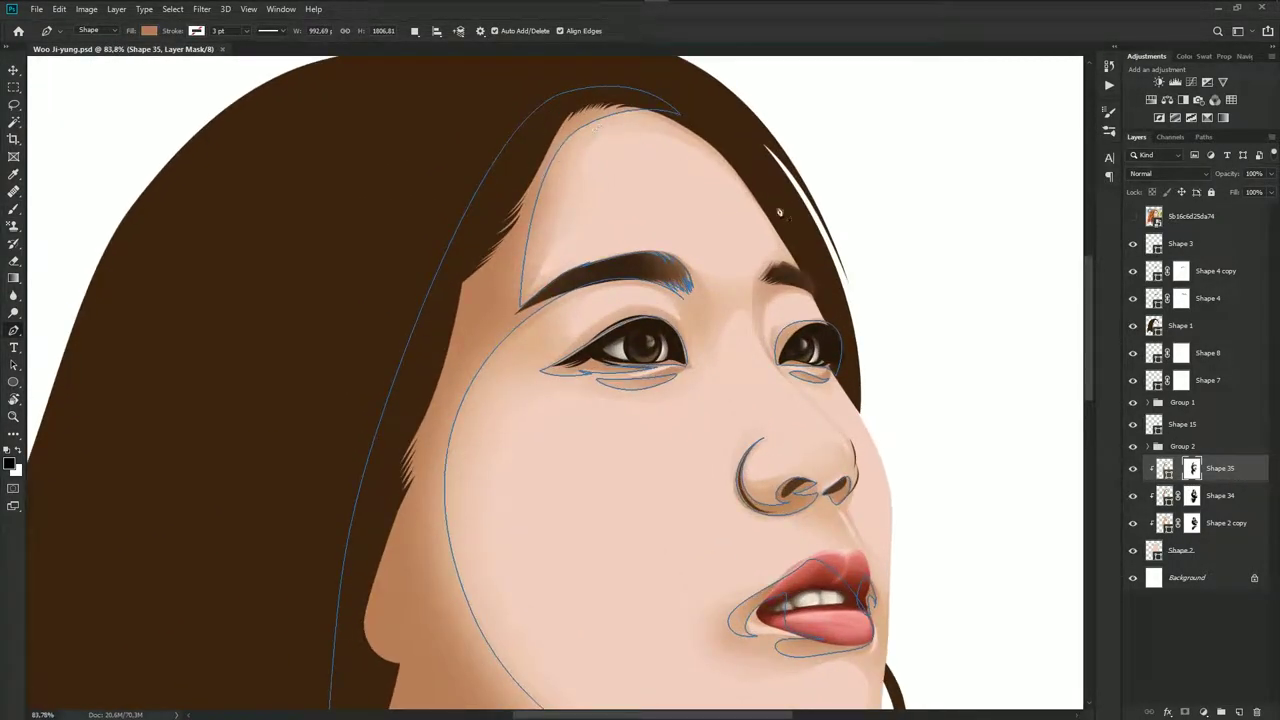
click(1133, 216)
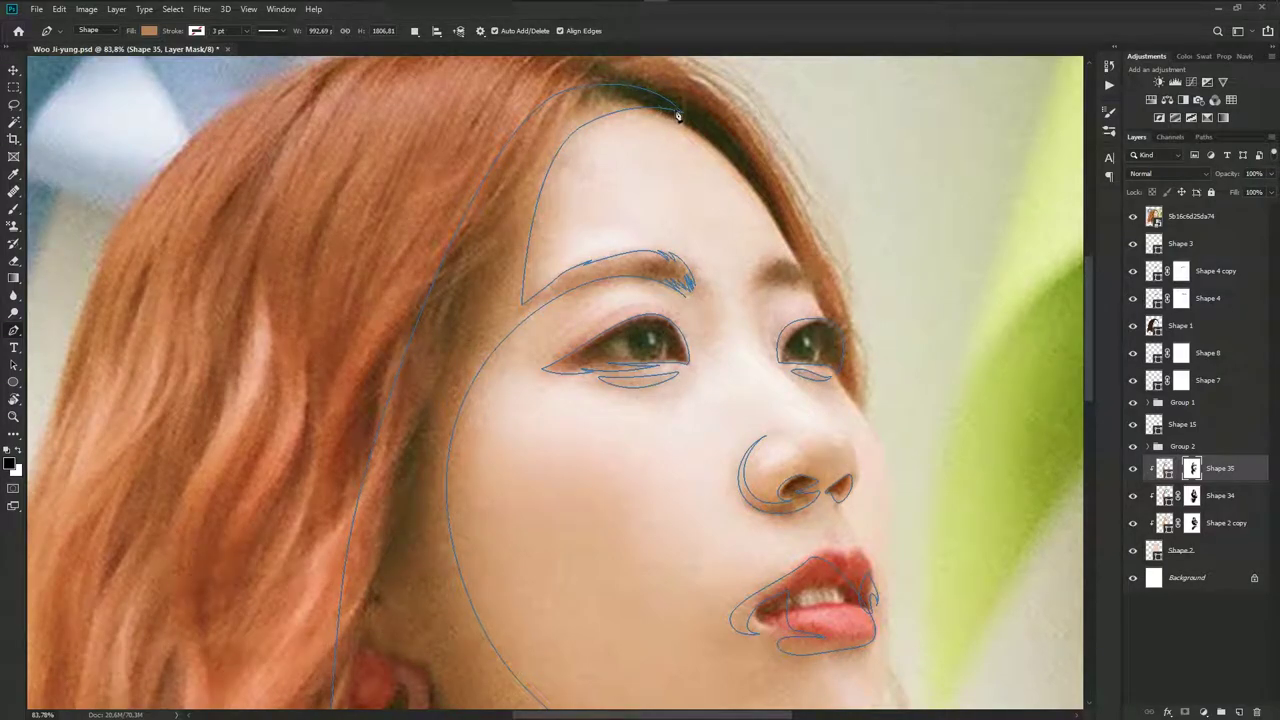
click(538, 170)
click(489, 279)
drag(464, 405, 509, 320)
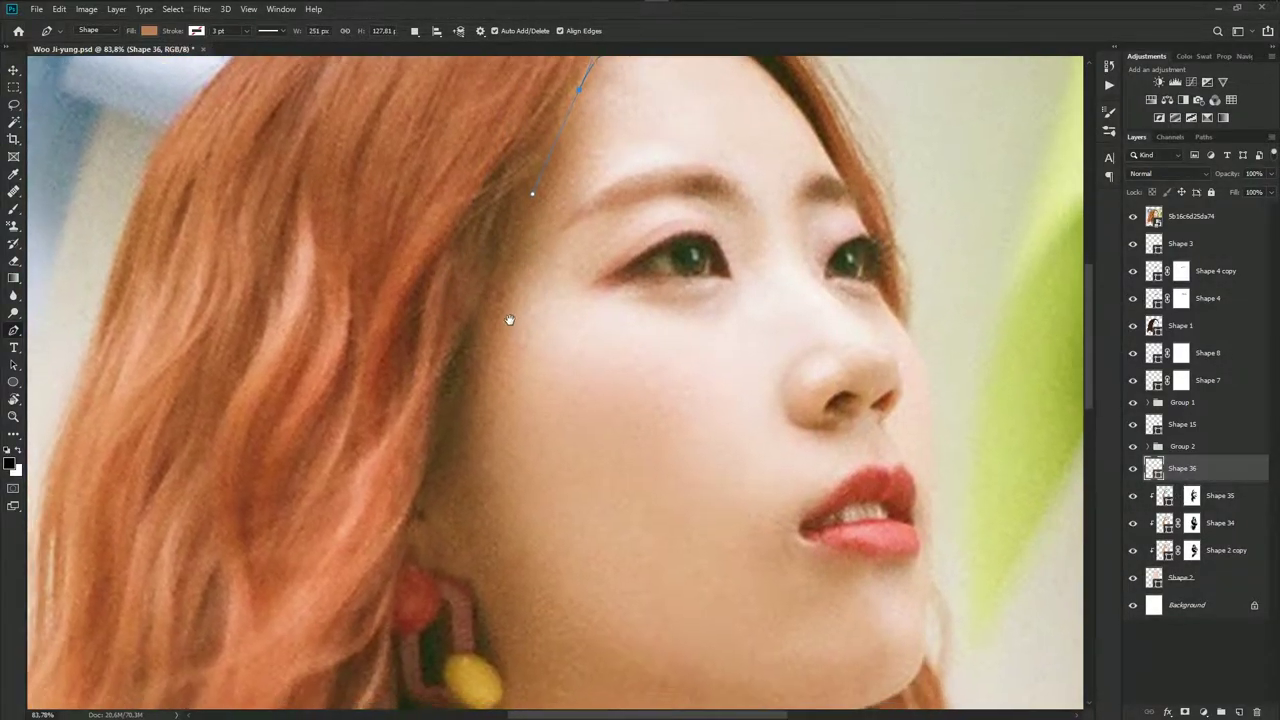
drag(512, 411, 526, 497)
drag(580, 279, 566, 397)
Continue the outline across the forehead, down the cheek, along the jawline and below the ear
key(ctrl+z)
drag(560, 258, 562, 286)
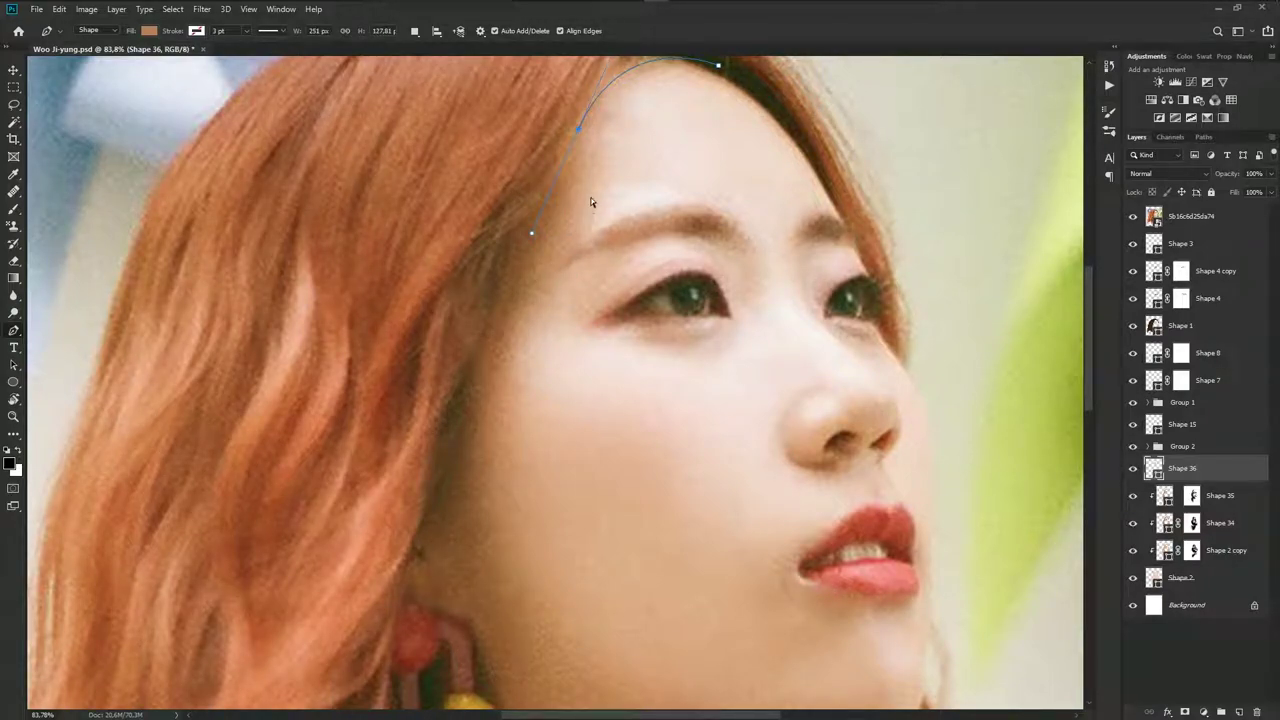
mouse_move(591, 113)
mouse_down()
mouse_move(549, 177)
mouse_move(562, 208)
mouse_up()
mouse_move(550, 274)
mouse_down()
mouse_move(522, 308)
mouse_move(558, 201)
mouse_up()
drag(545, 422, 588, 538)
scroll(600, 510, down, 3)
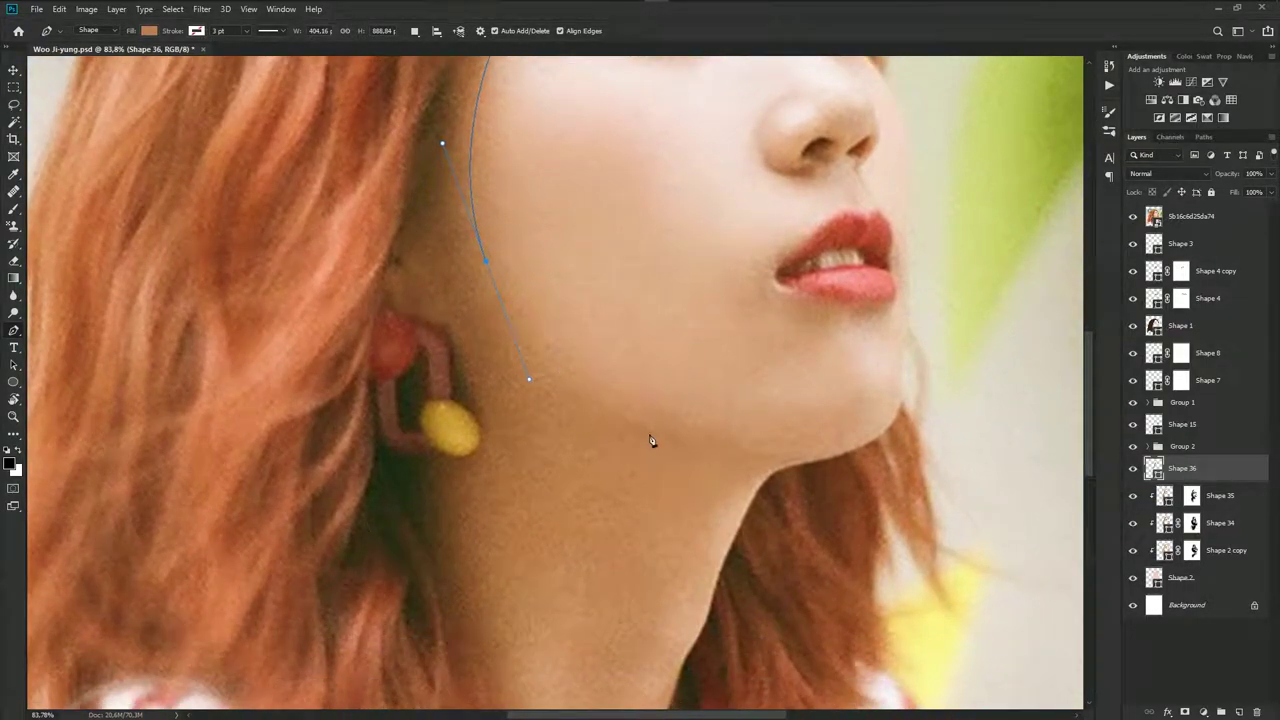
drag(668, 432, 658, 443)
drag(507, 386, 468, 345)
Extend the outline down the neck to the collar and close it at the hairline
scroll(490, 371, down, 3)
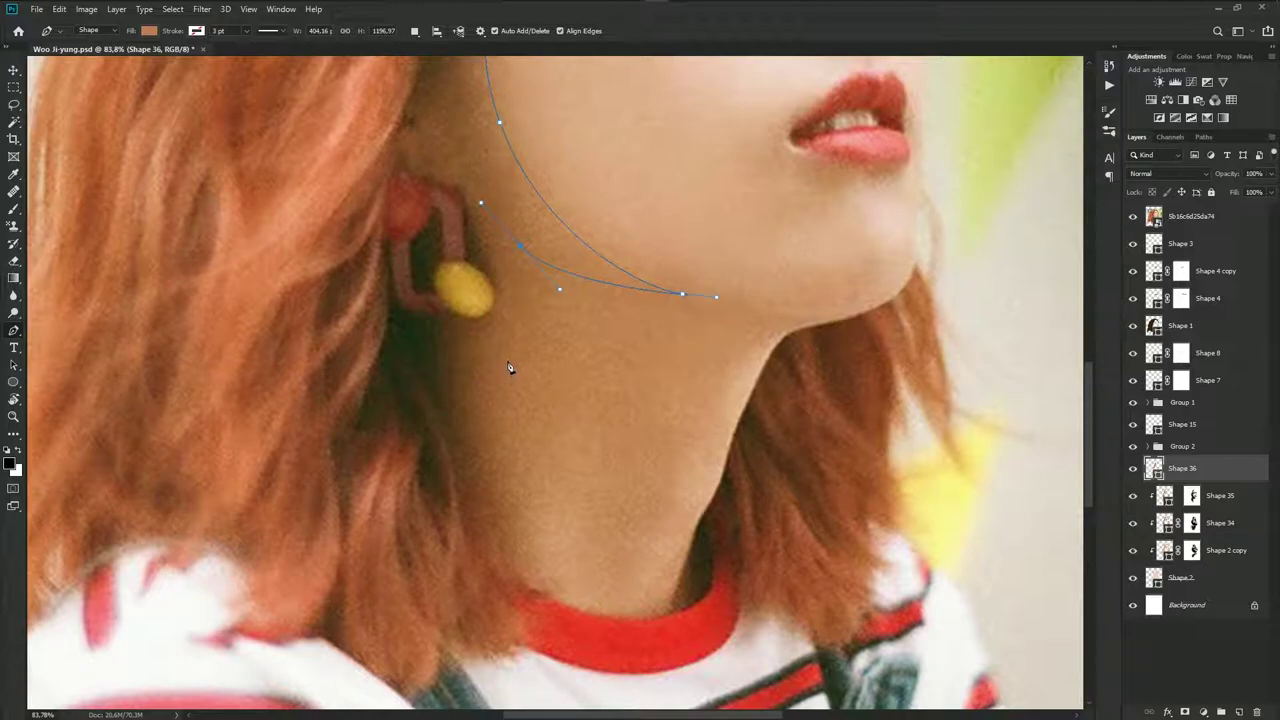
scroll(531, 418, down, 2)
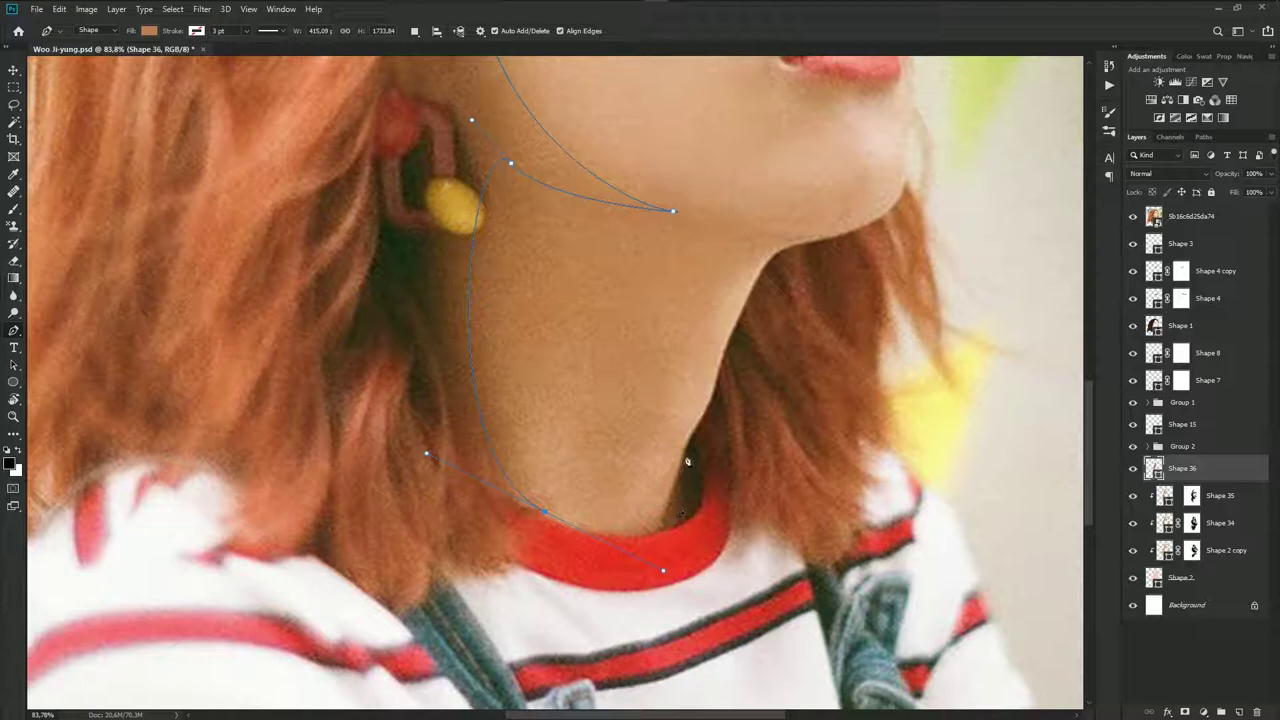
drag(687, 461, 692, 455)
scroll(450, 515, down, 3)
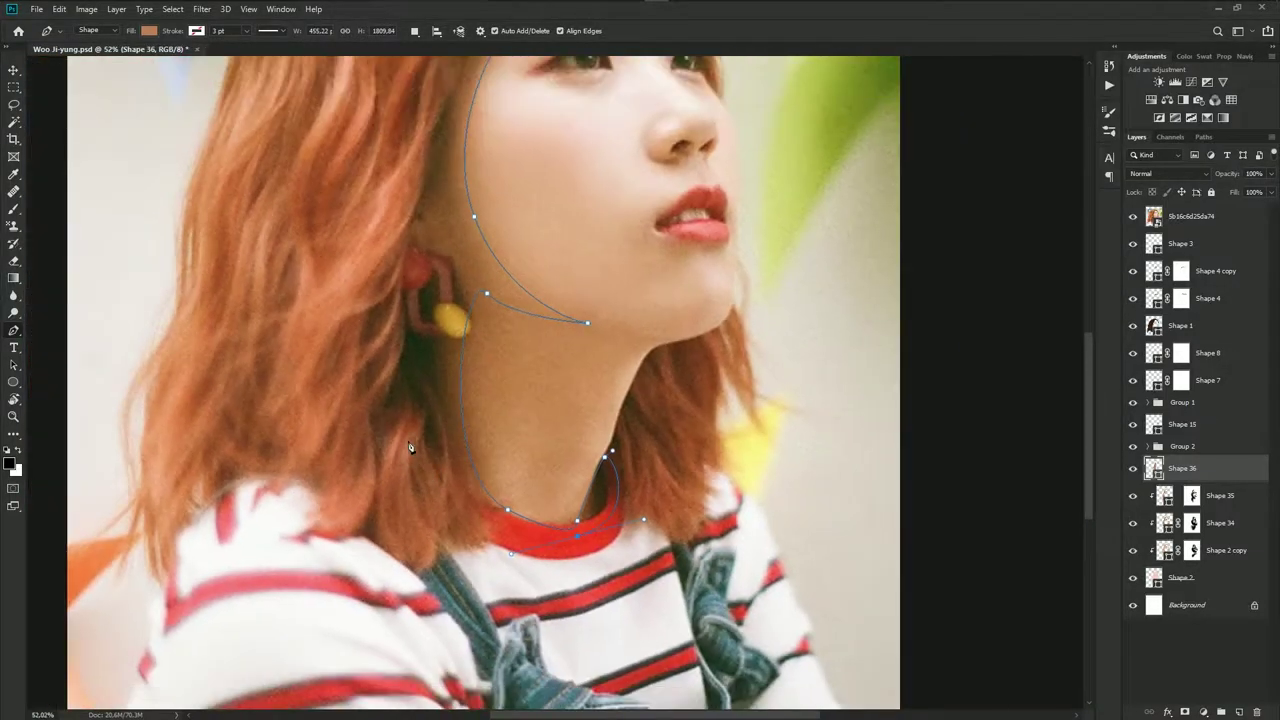
drag(390, 280, 370, 505)
drag(477, 128, 530, 118)
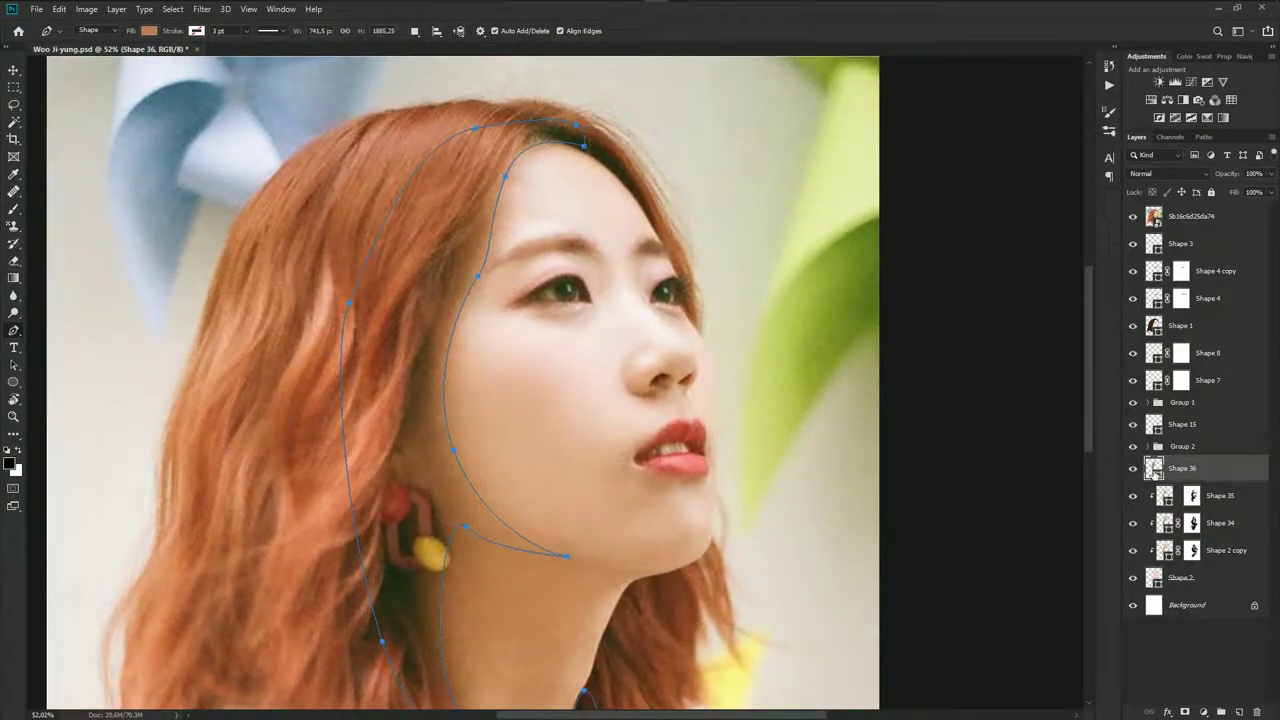
Fill Shape 36 with brown #976235, hide the reference photo, and add a layer mask
double_click(1155, 470)
click(440, 442)
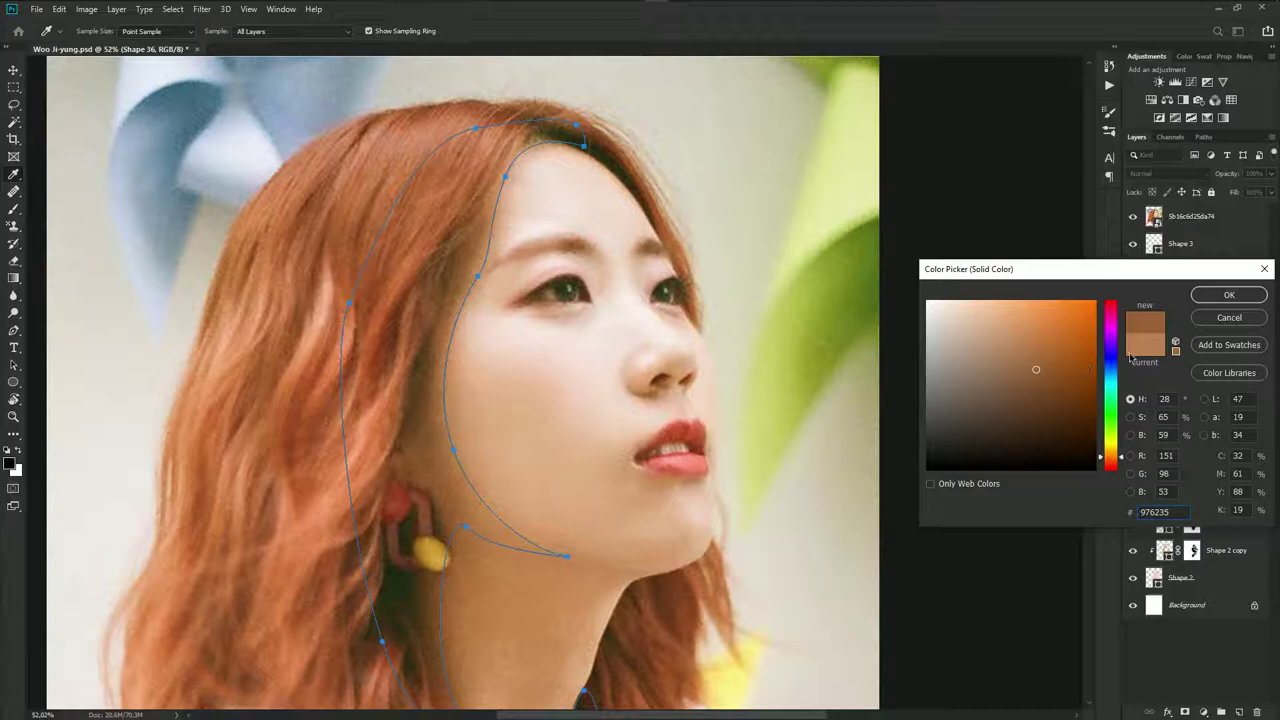
click(1229, 295)
click(1133, 216)
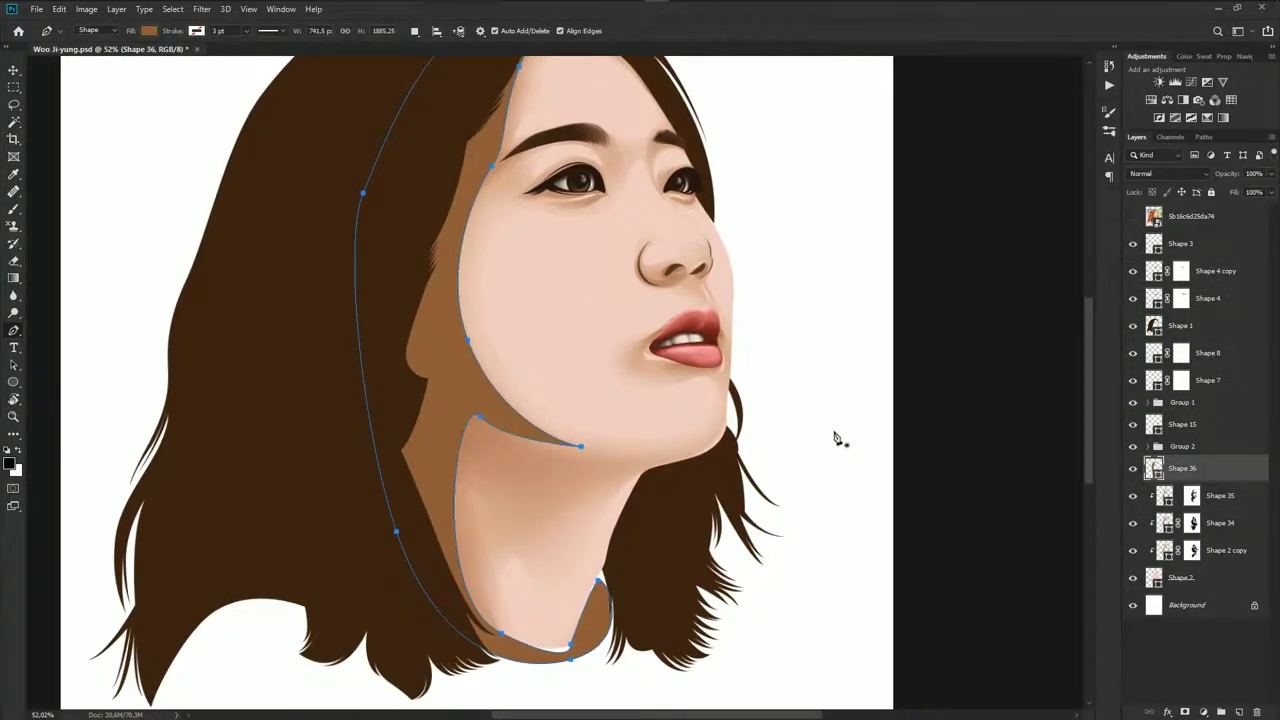
click(1185, 712)
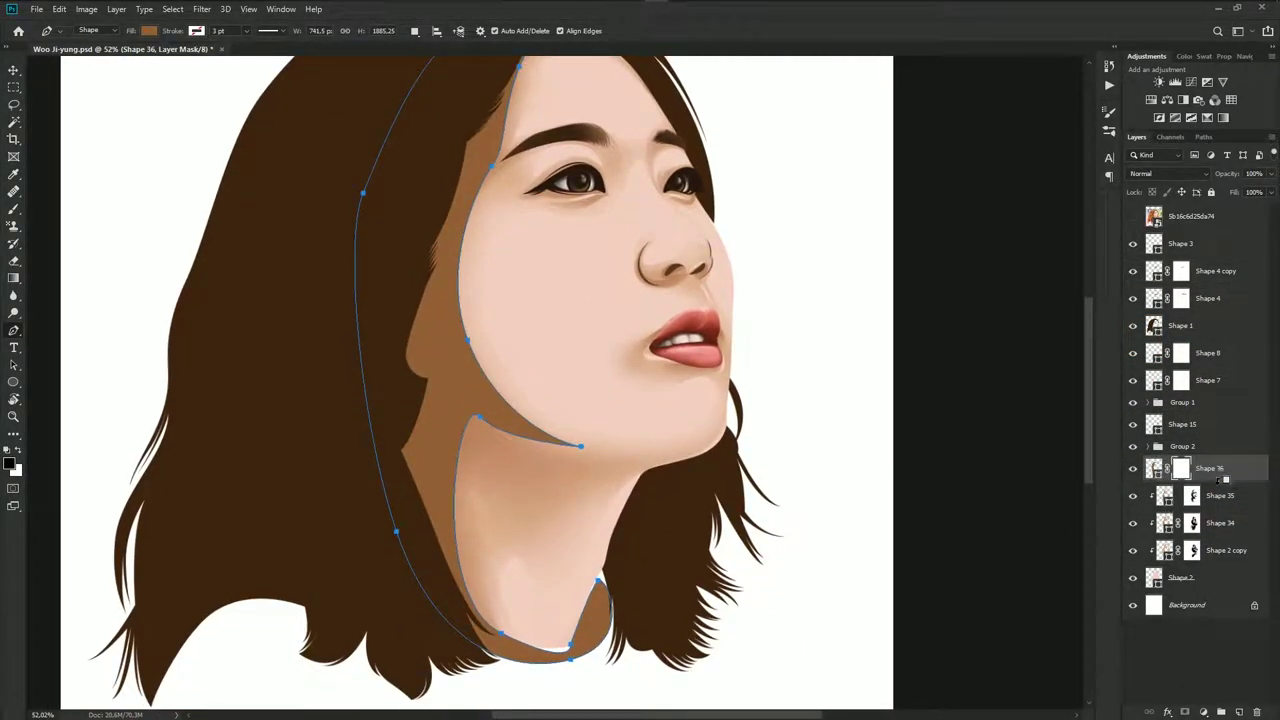
Soften Shape 36's shadow edges along the neck, jaw and cheek on its mask
key(b)
scroll(540, 620, up, 5)
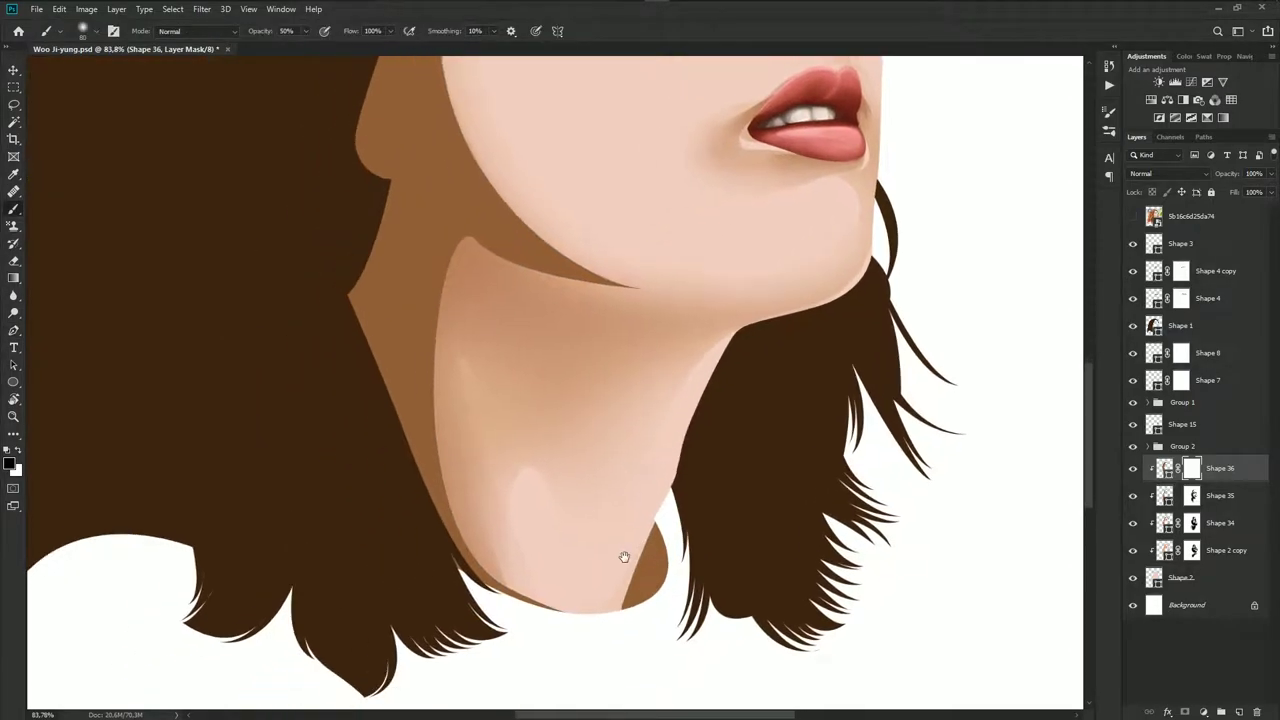
scroll(565, 612, down, 1)
scroll(568, 612, down, 1)
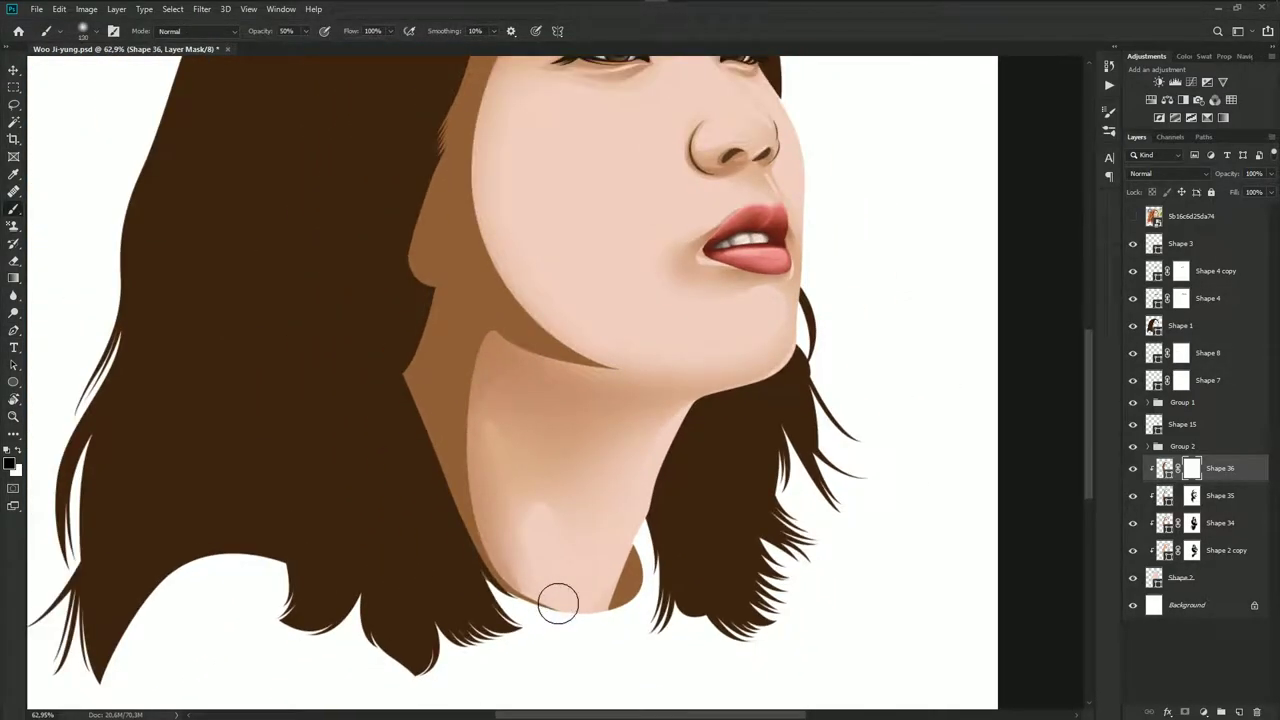
mouse_move(558, 603)
mouse_down()
mouse_move(491, 540)
mouse_move(497, 513)
mouse_move(480, 517)
mouse_move(477, 337)
mouse_move(603, 351)
mouse_move(566, 350)
mouse_move(557, 371)
mouse_move(571, 366)
mouse_move(494, 337)
mouse_move(620, 517)
mouse_up()
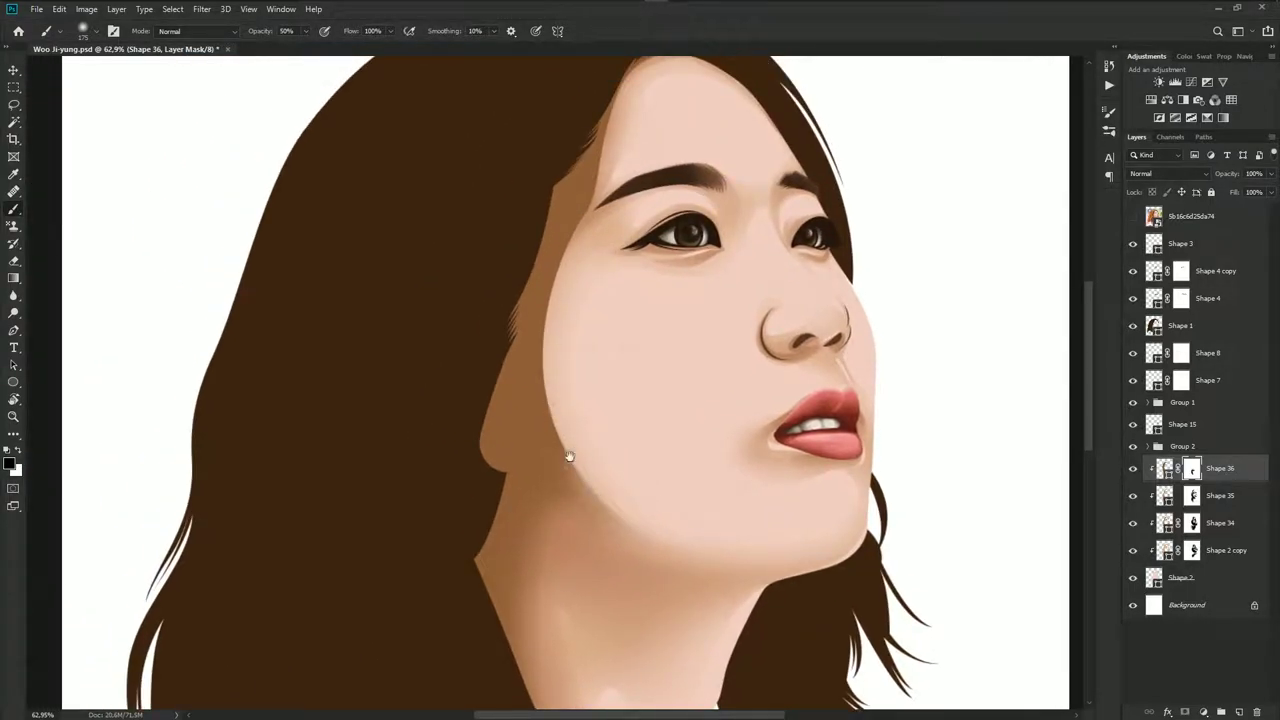
drag(568, 456, 583, 449)
mouse_move(539, 359)
mouse_down()
mouse_move(549, 337)
mouse_move(540, 371)
mouse_move(574, 241)
mouse_up()
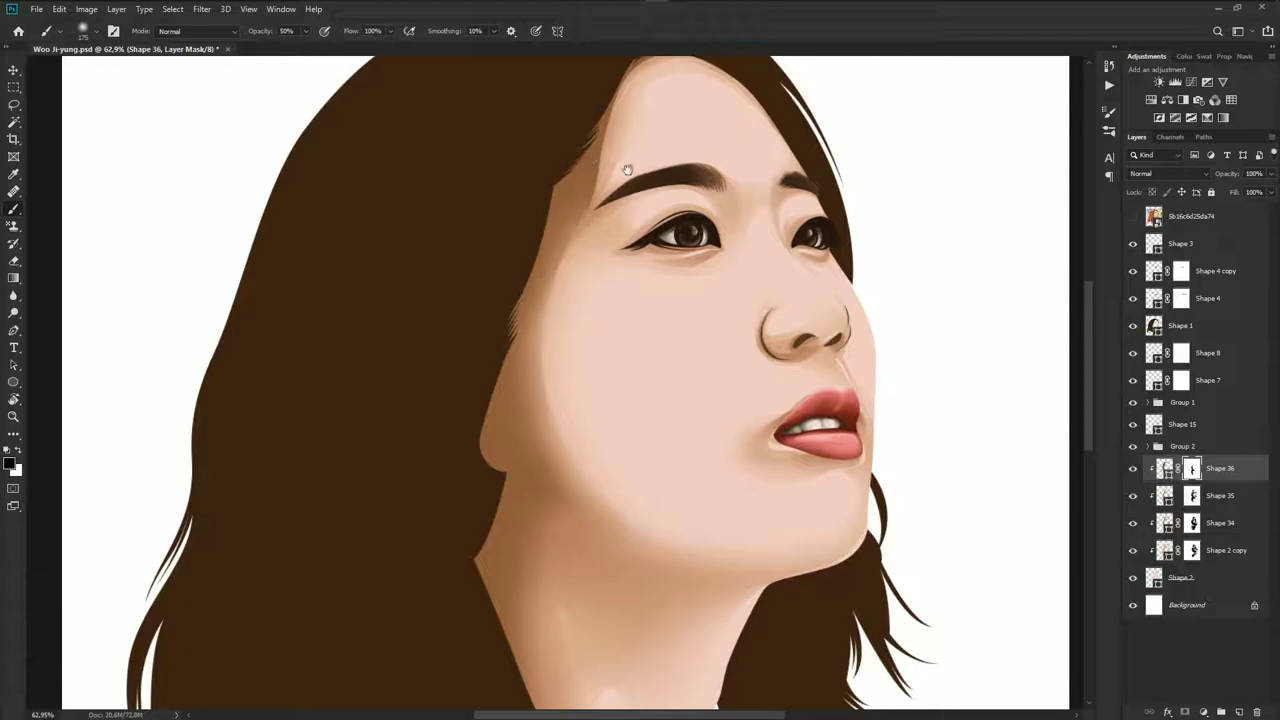
Review the head and neck, then show the reference photo again with the Pen tool
drag(623, 171, 598, 314)
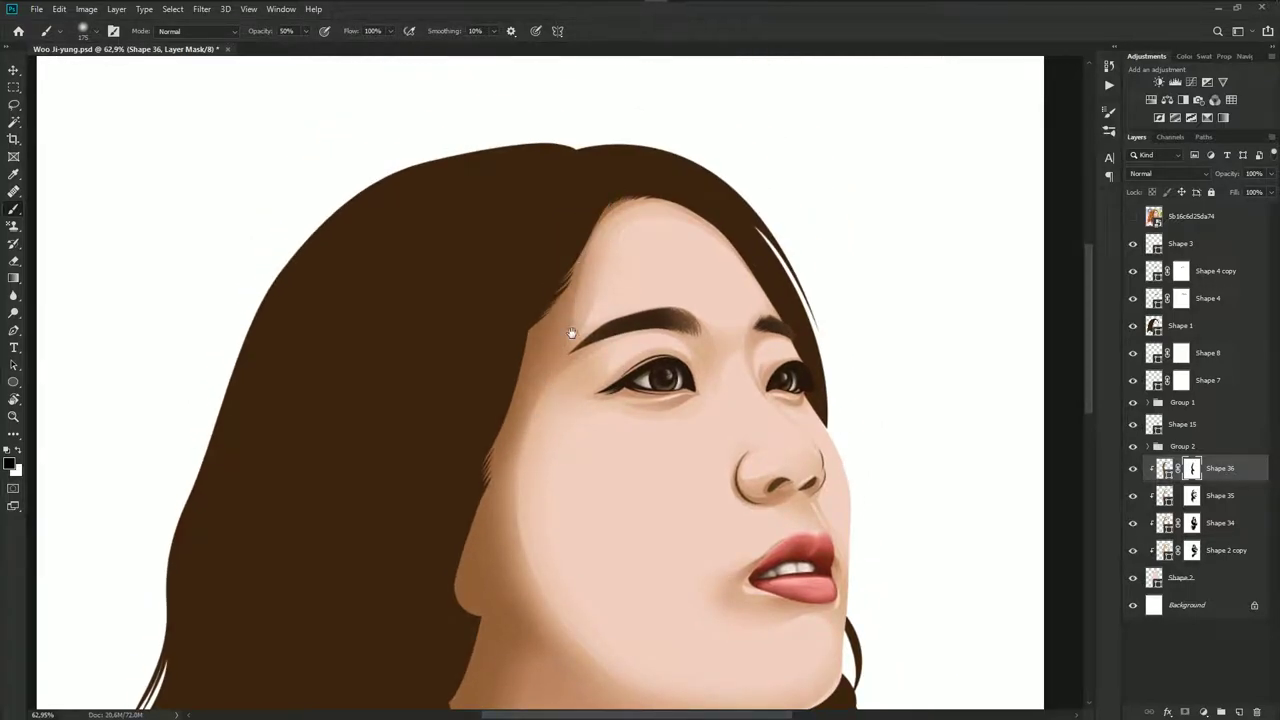
drag(636, 551, 634, 417)
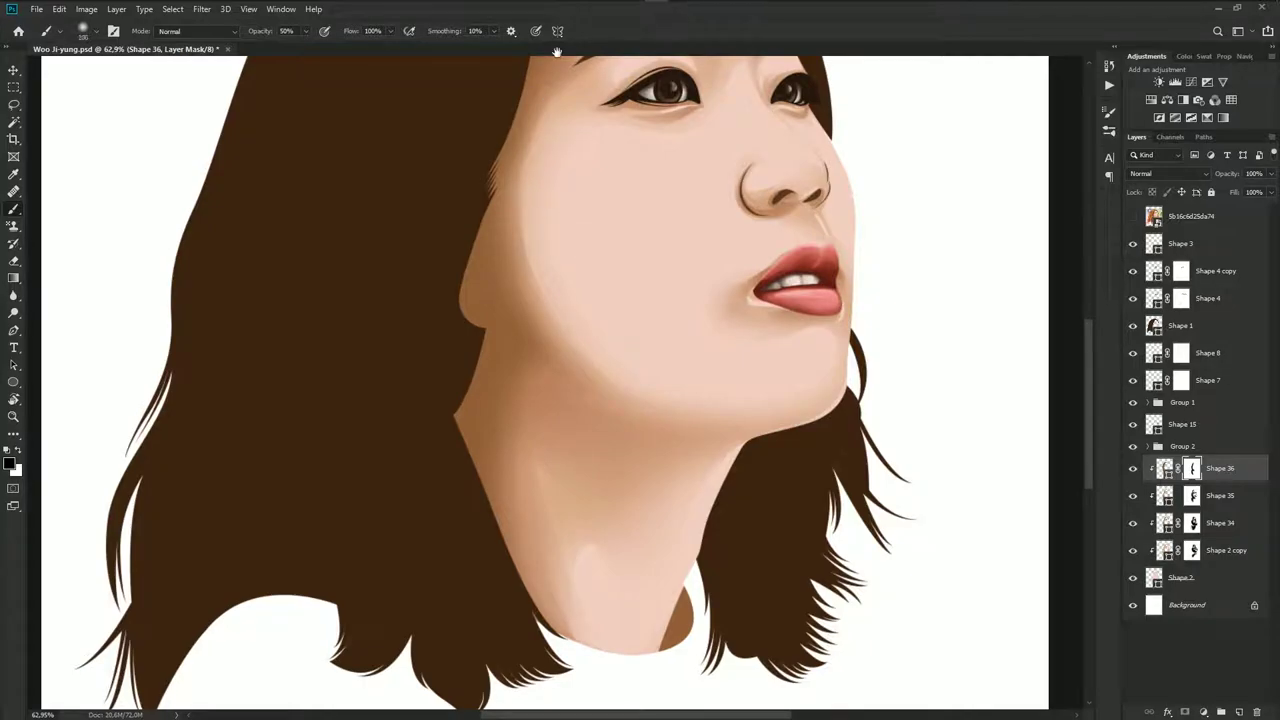
scroll(654, 380, down, 3)
scroll(668, 423, down, 3)
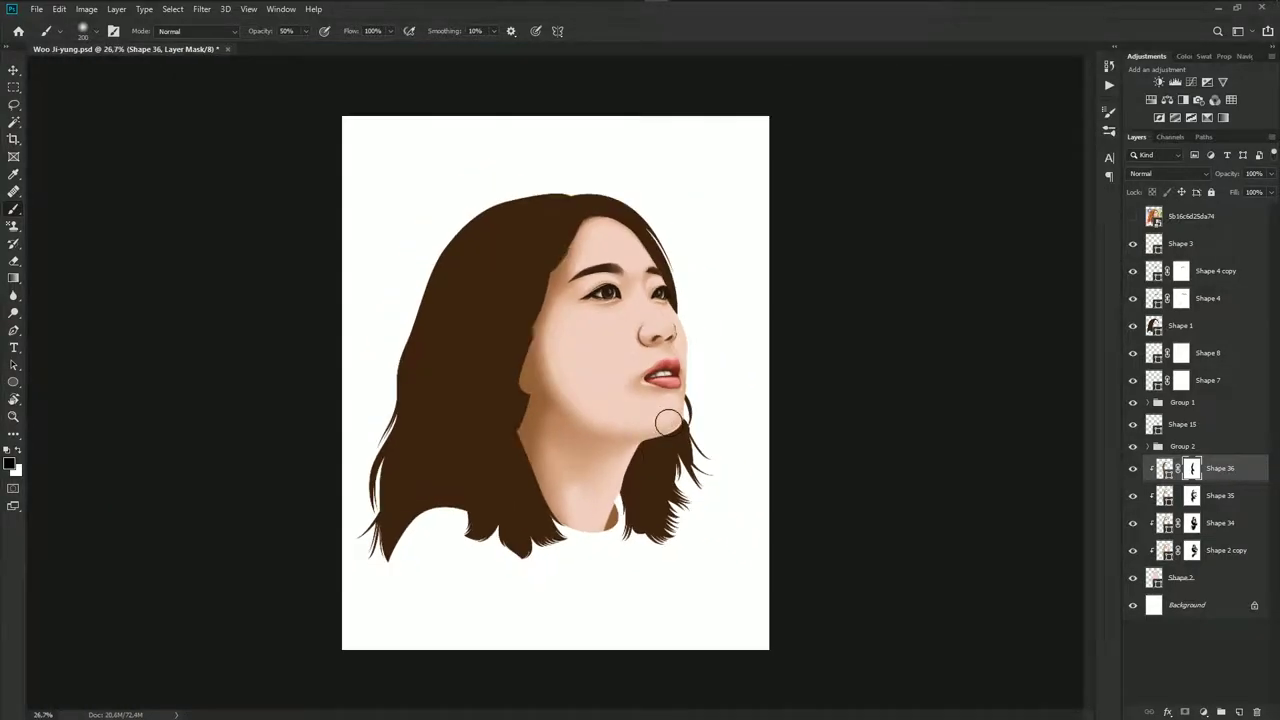
scroll(569, 377, up, 3)
scroll(523, 389, up, 2)
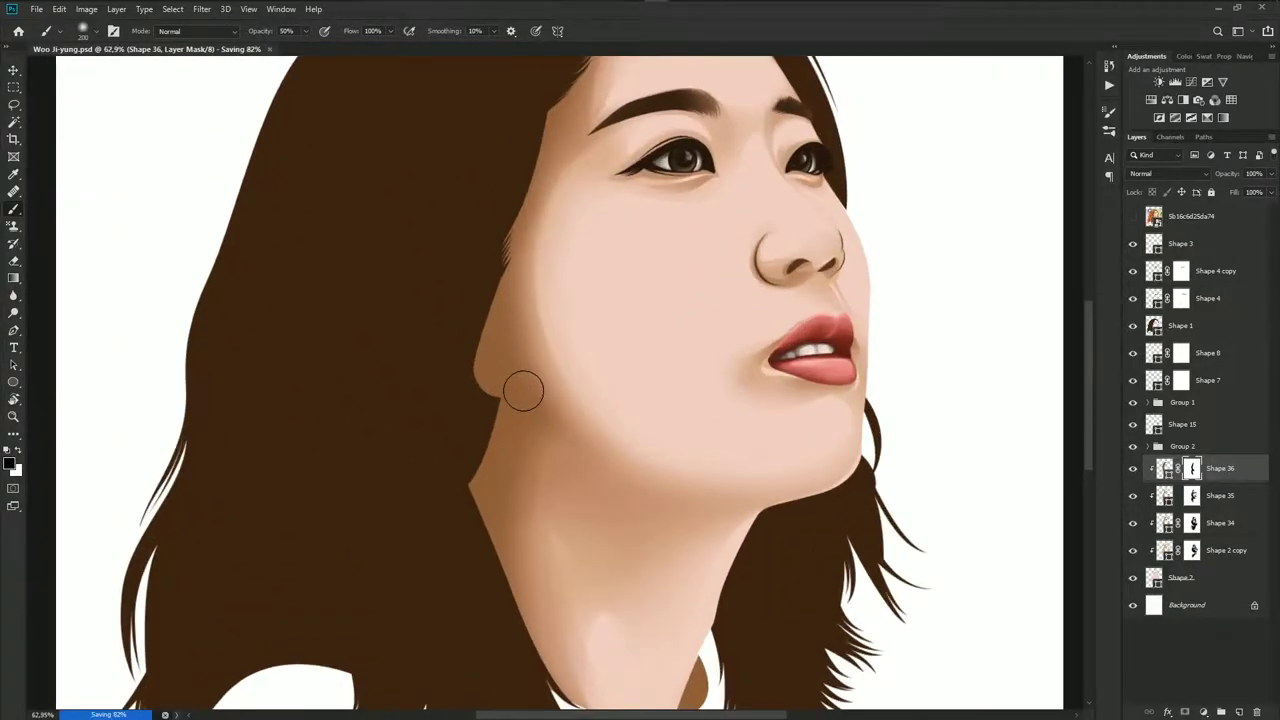
key(p)
scroll(409, 619, down, 1)
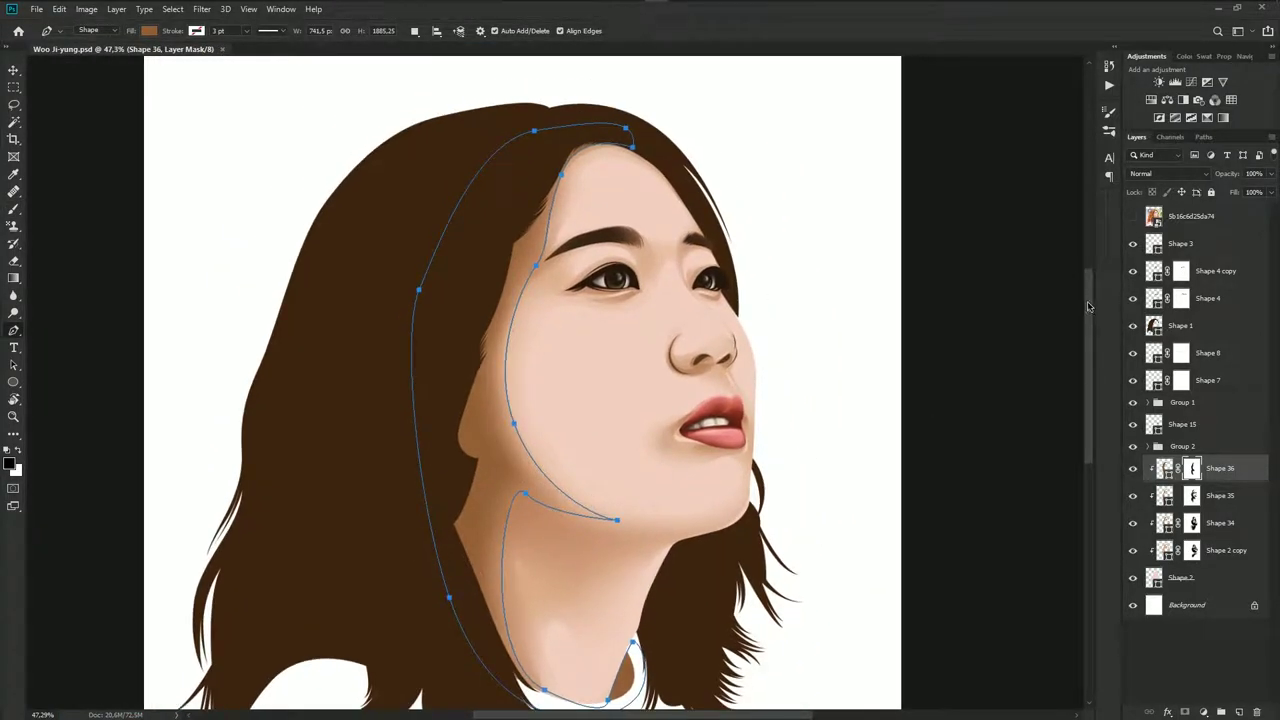
click(1132, 217)
scroll(600, 170, up, 3)
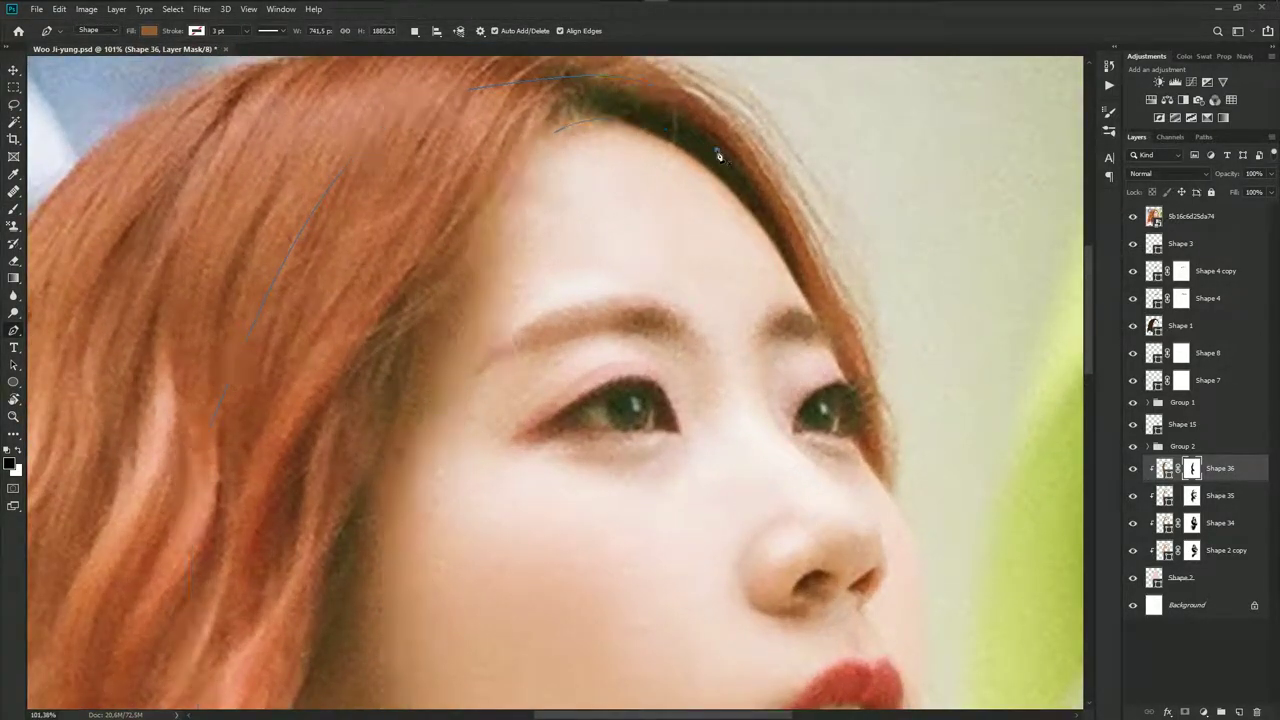
Start Shape 37 at the top of the hair and trace down the hairline past the earring
click(716, 150)
click(463, 172)
scroll(490, 190, down, 1)
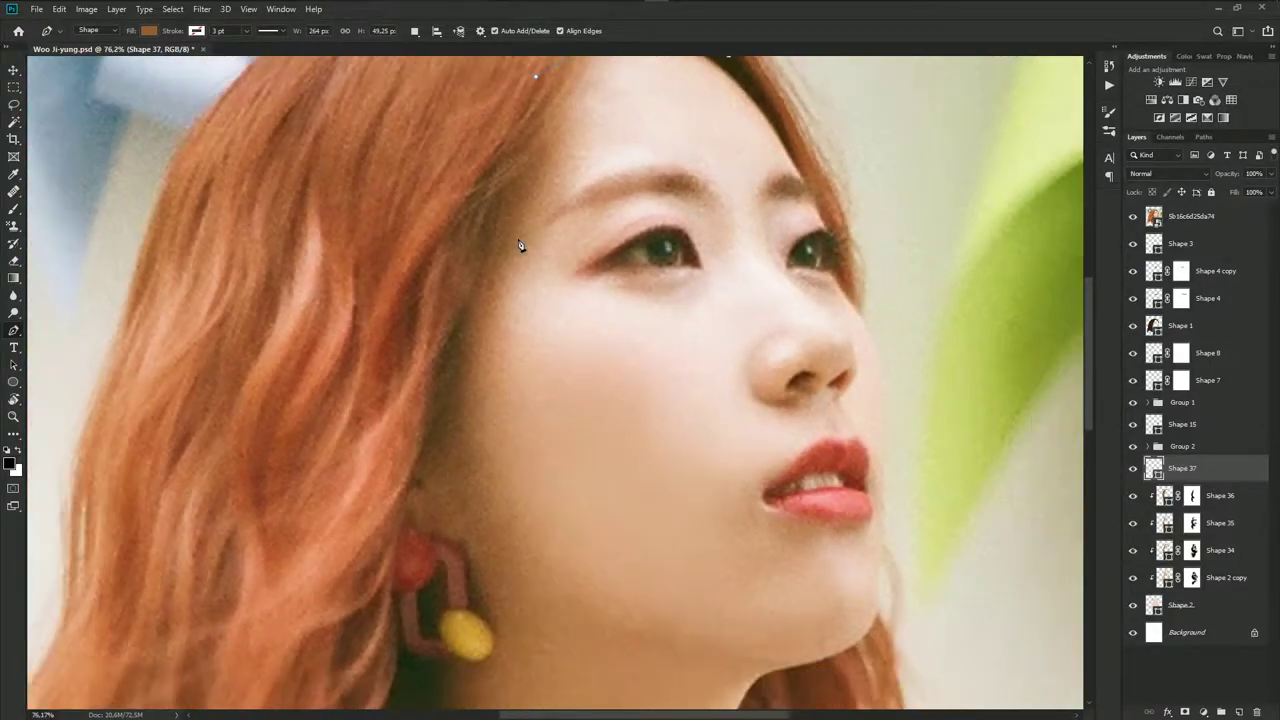
scroll(519, 245, down, 1)
mouse_move(486, 423)
mouse_down()
mouse_move(505, 519)
mouse_move(491, 380)
mouse_up()
scroll(491, 380, up, 1)
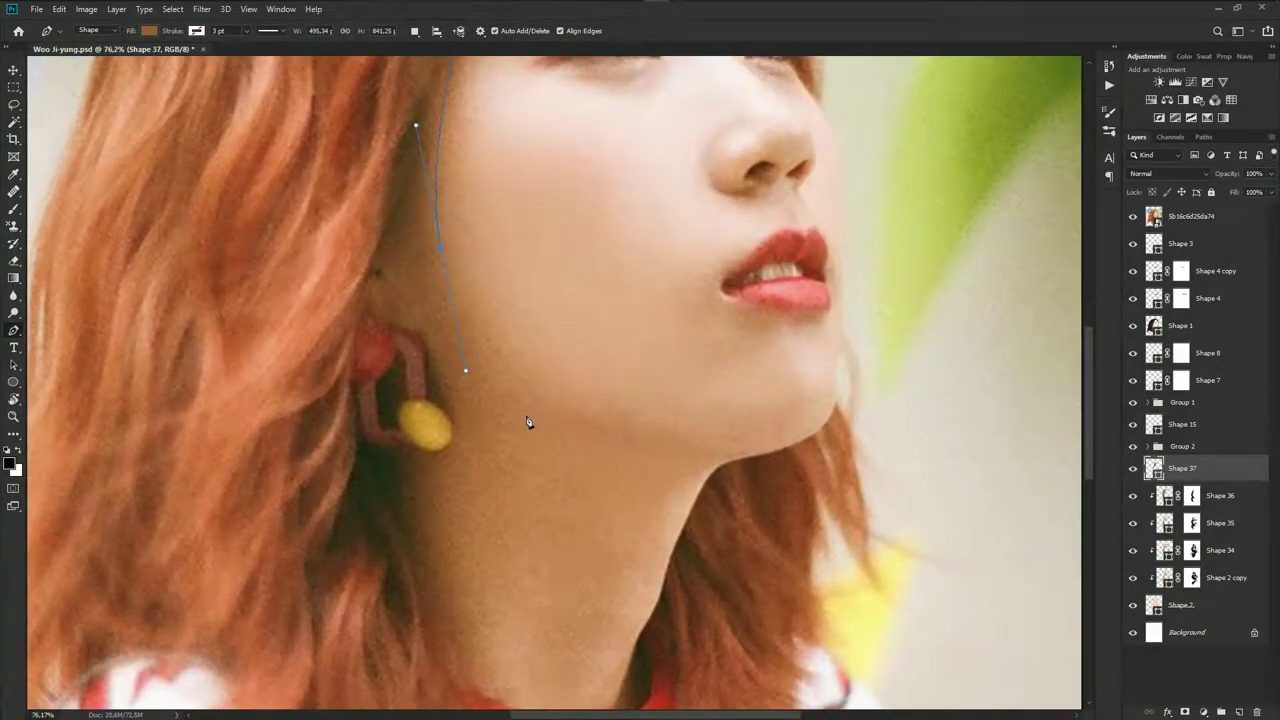
drag(528, 420, 508, 357)
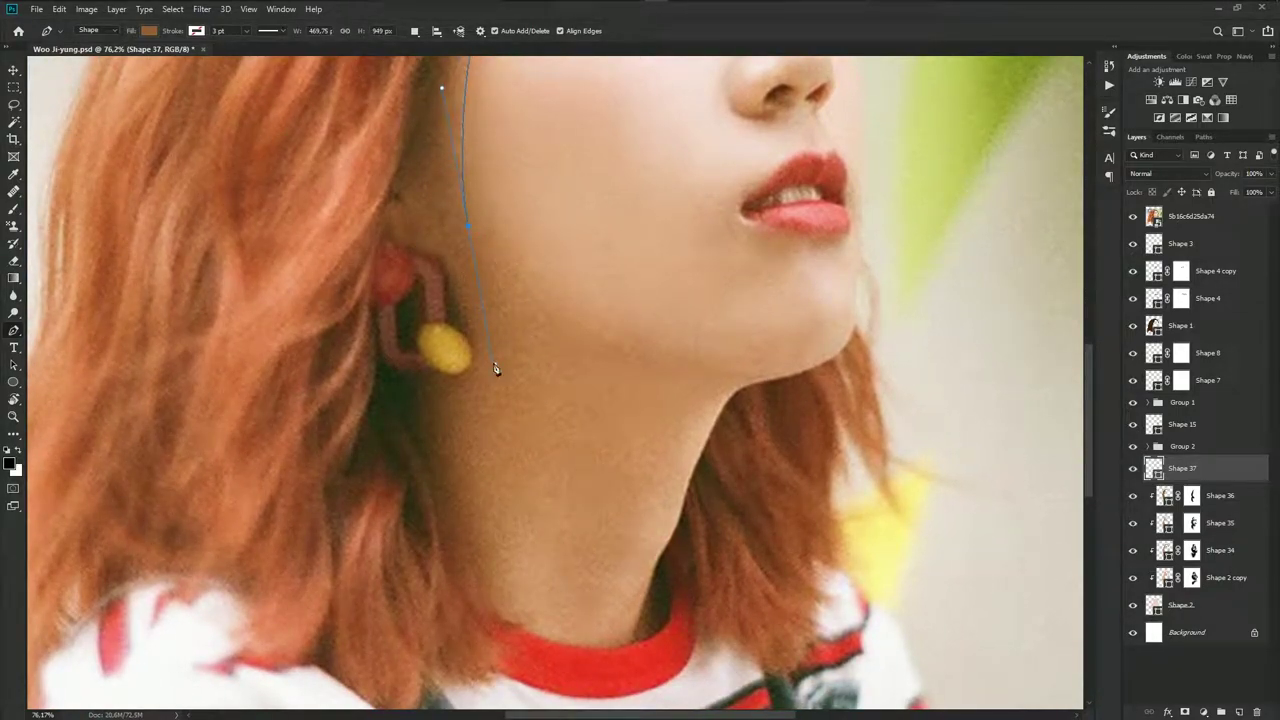
drag(433, 232, 449, 236)
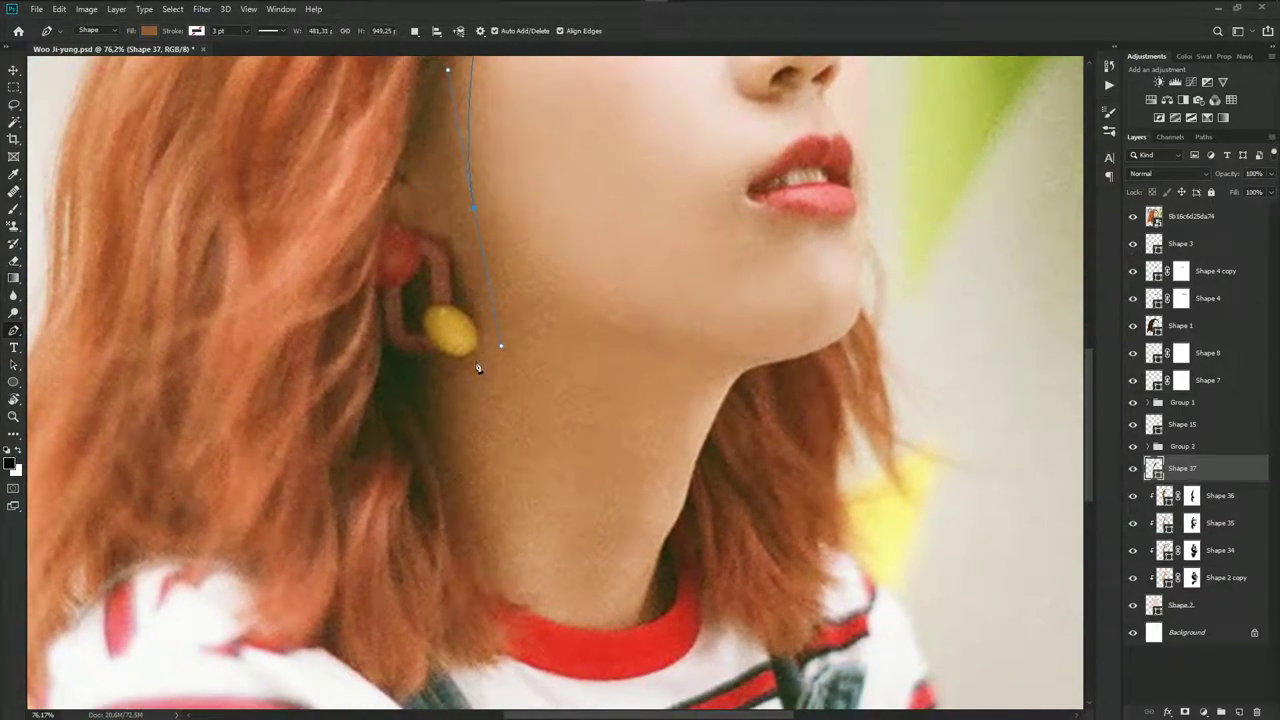
Continue the Shape 37 outline along the shirt collar and back across the top of the hair
mouse_move(474, 398)
mouse_down()
mouse_move(476, 333)
mouse_move(444, 255)
mouse_up()
drag(531, 481, 597, 510)
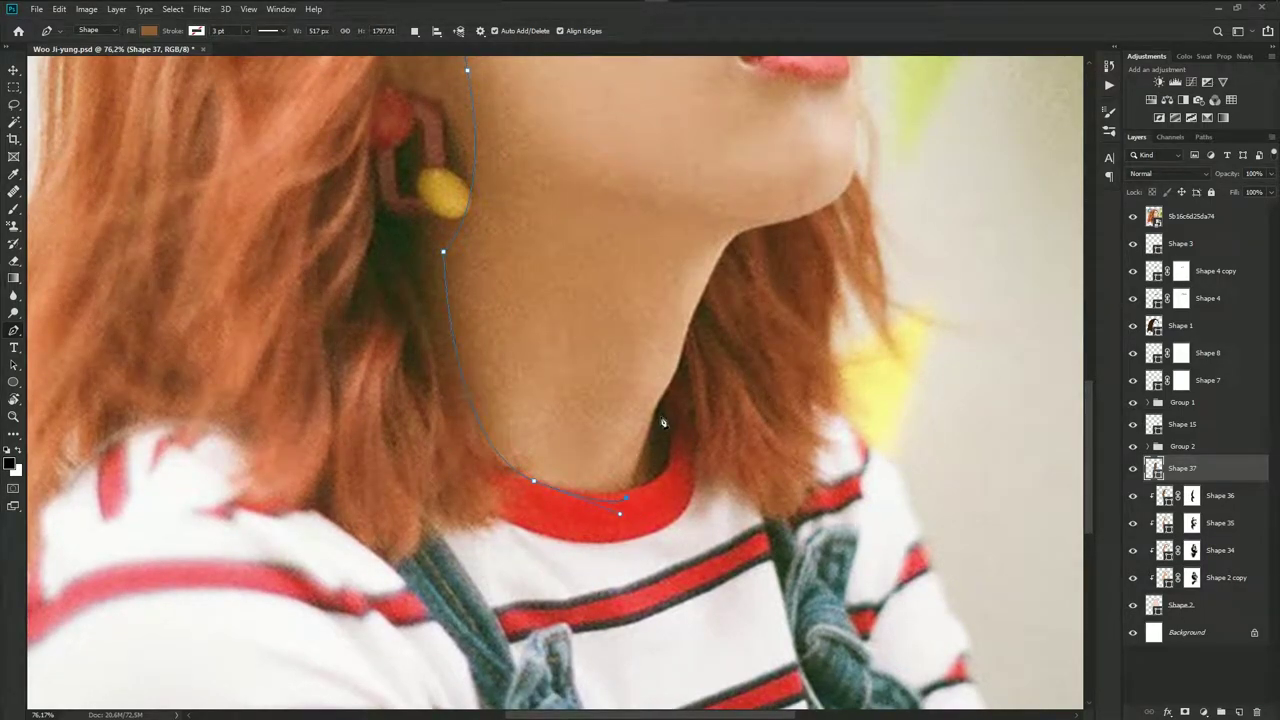
click(677, 451)
scroll(677, 451, down, 3)
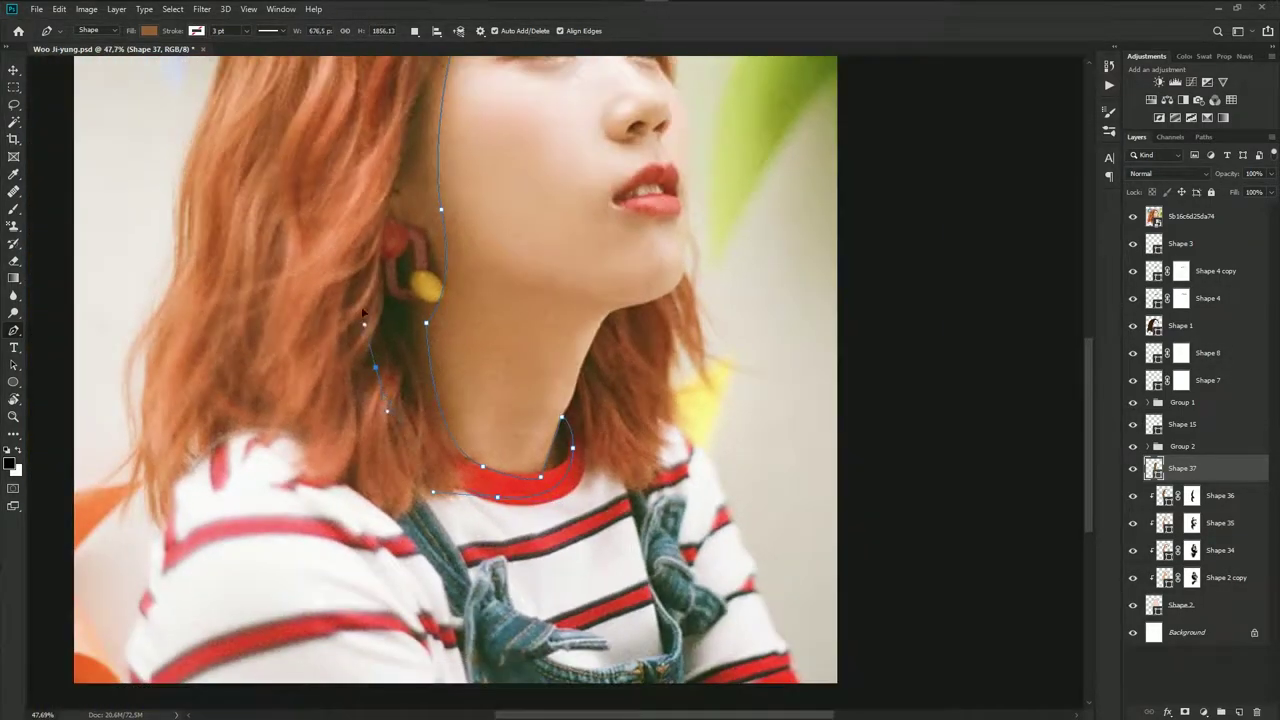
drag(374, 186, 386, 346)
drag(476, 71, 555, 100)
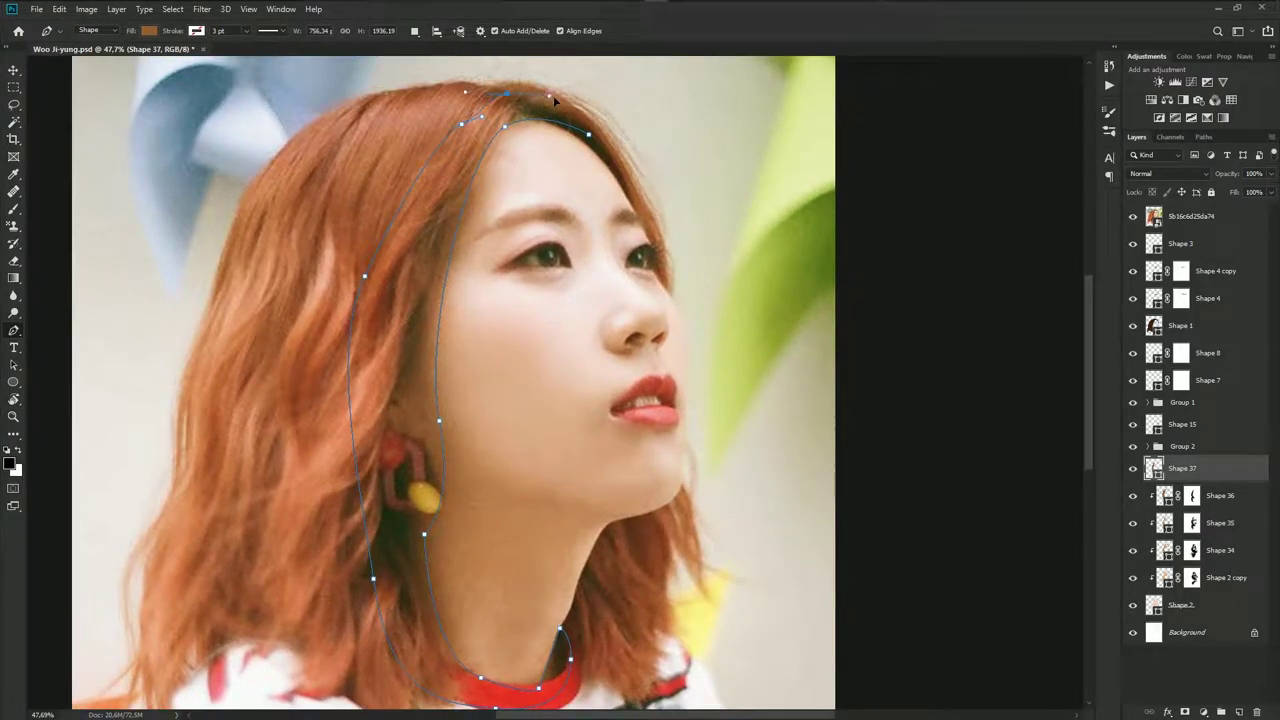
drag(512, 368, 510, 360)
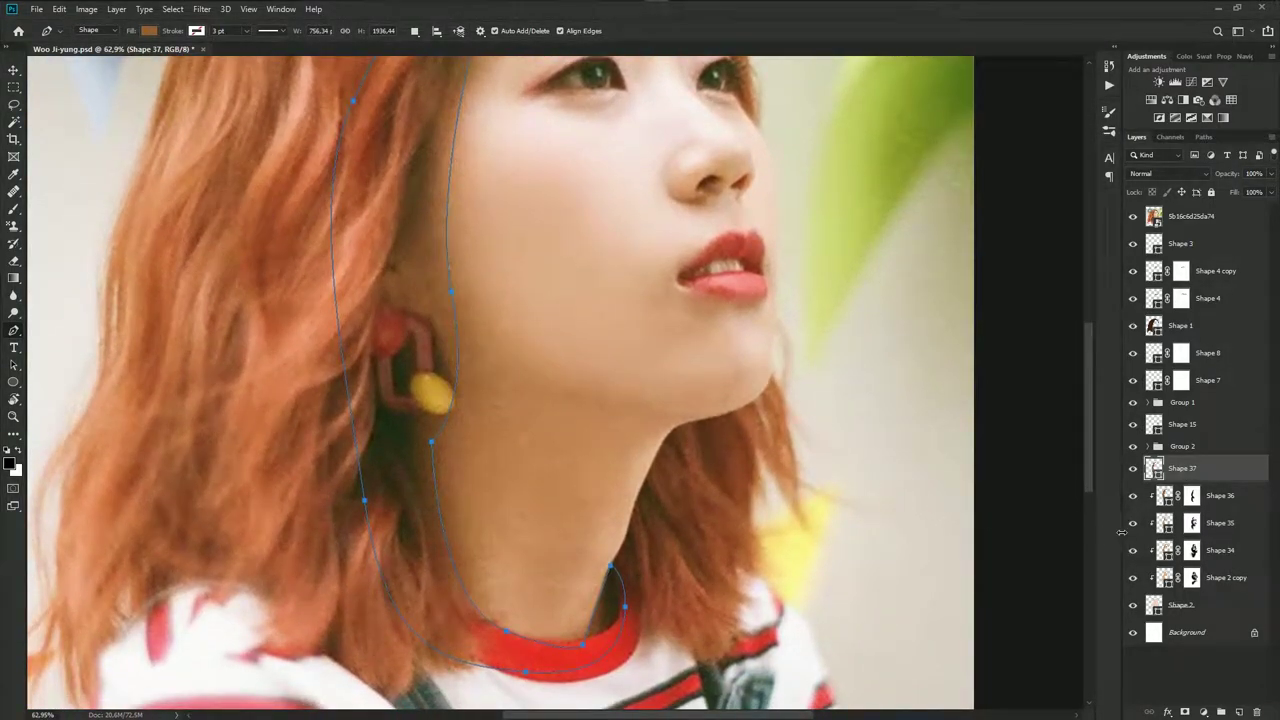
Confirm Shape 37's brown fill, hide the photo, add a layer mask and clip it below
double_click(1158, 474)
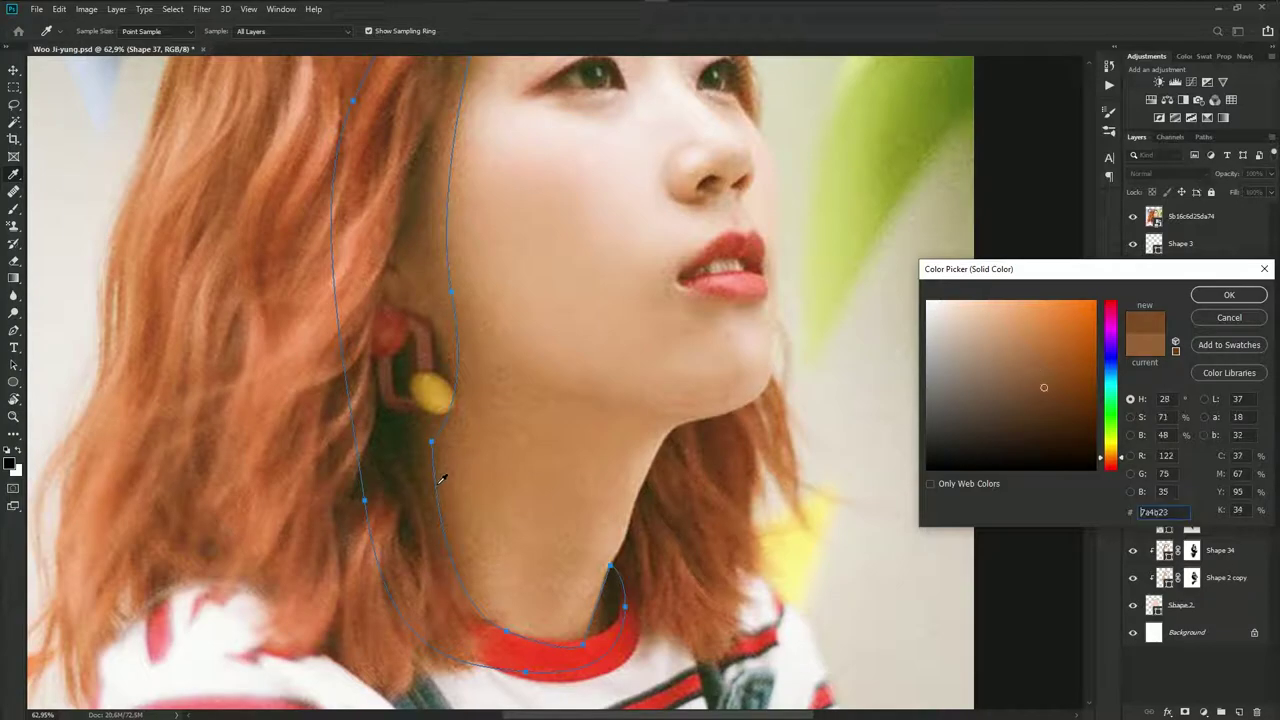
click(1229, 295)
click(1133, 216)
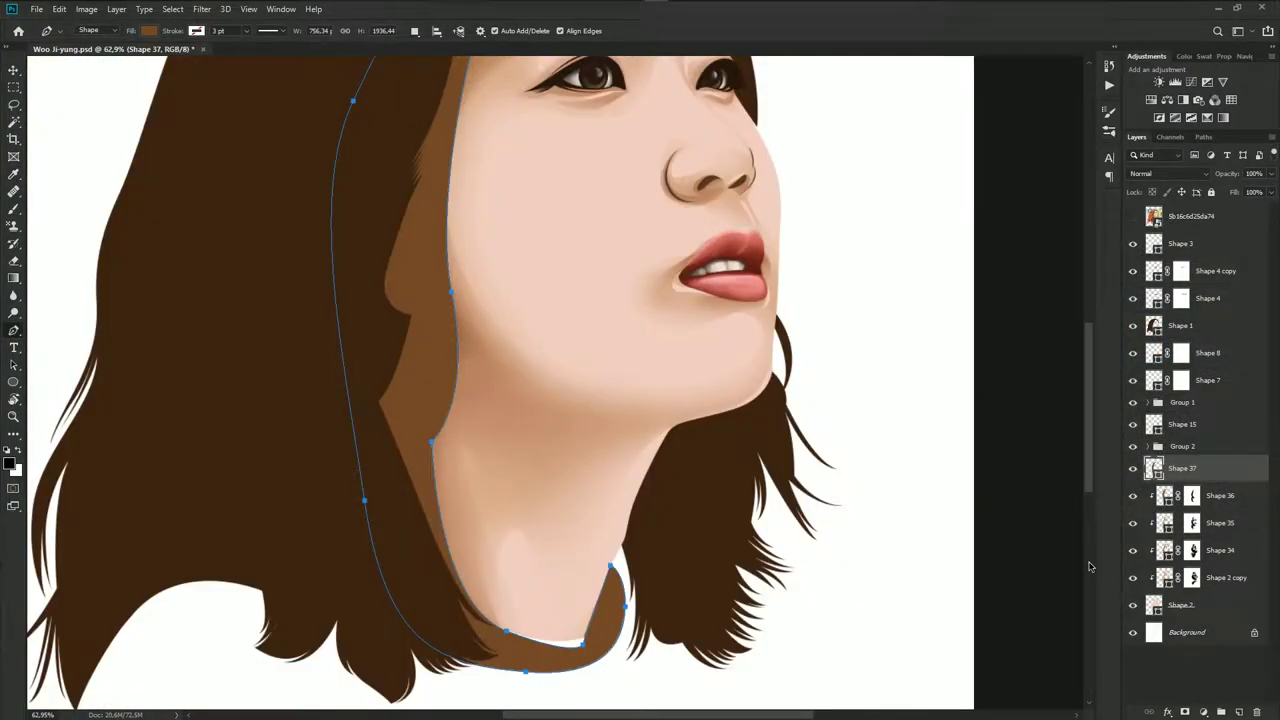
click(1186, 712)
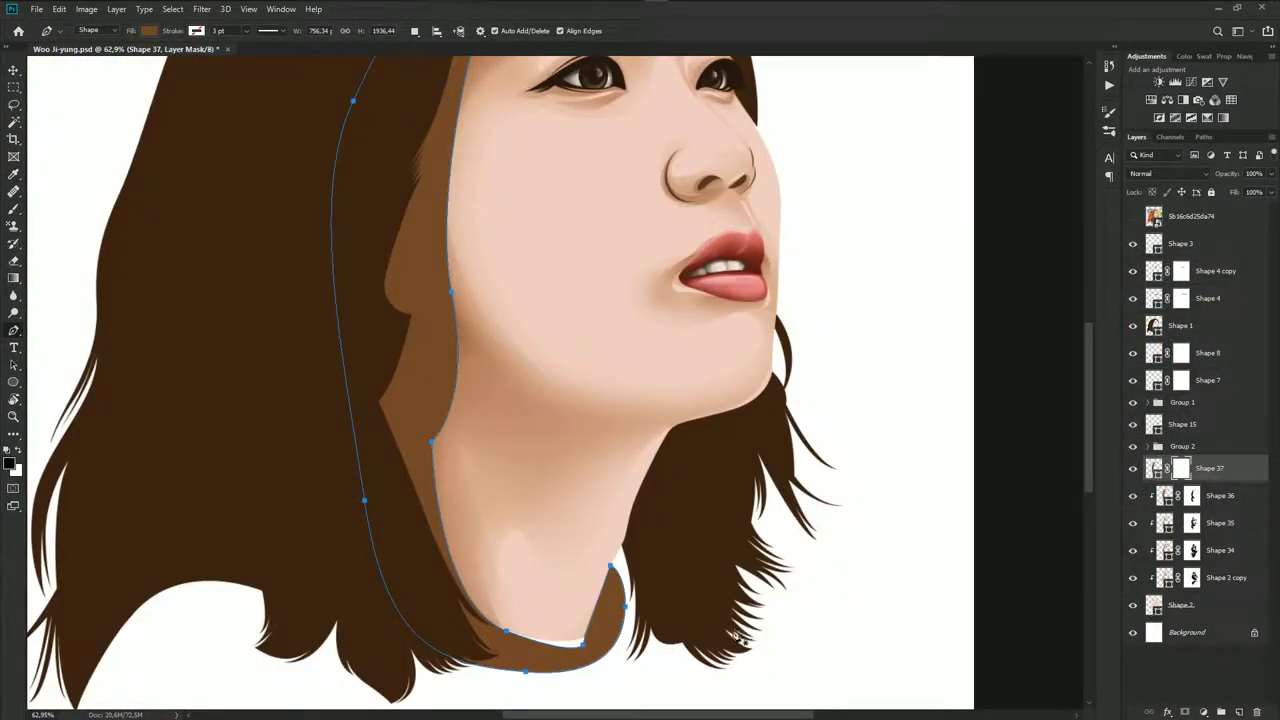
alt+click(1238, 480)
Mask out the light-brown strip along Shape 37's neck, jaw and cheek edge
key(b)
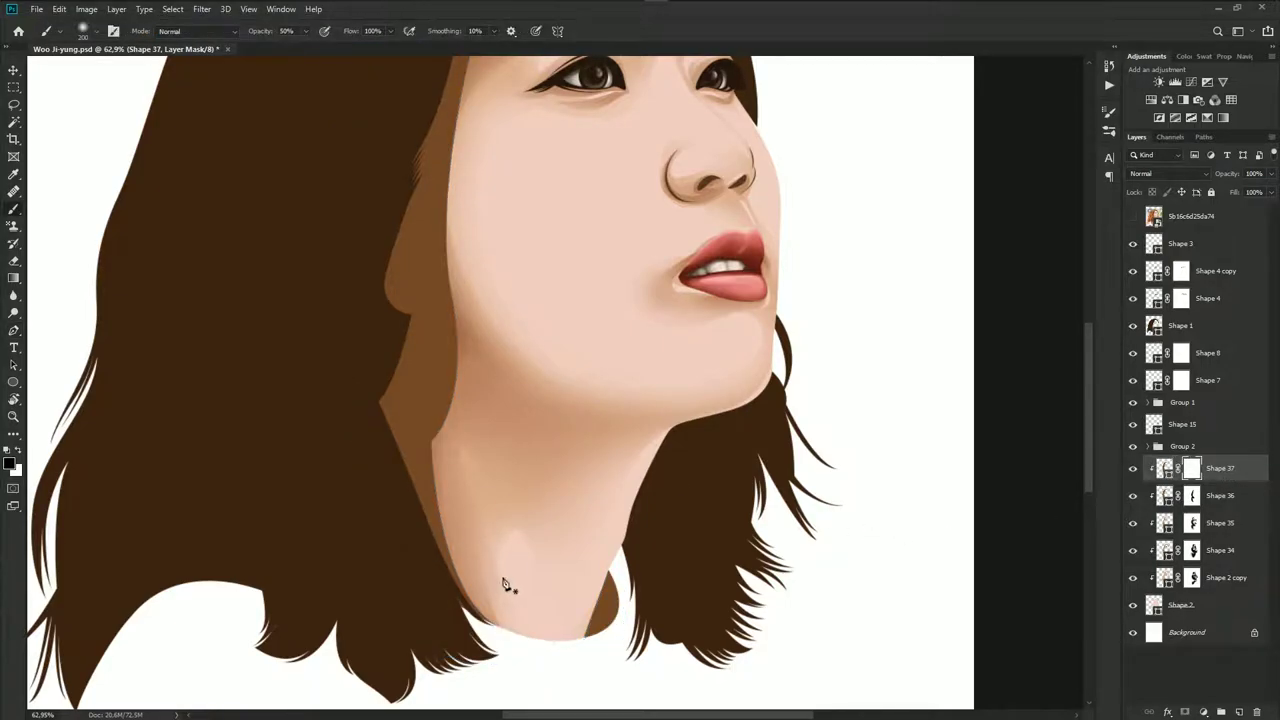
mouse_move(420, 444)
mouse_down()
mouse_move(414, 471)
mouse_move(434, 266)
mouse_up()
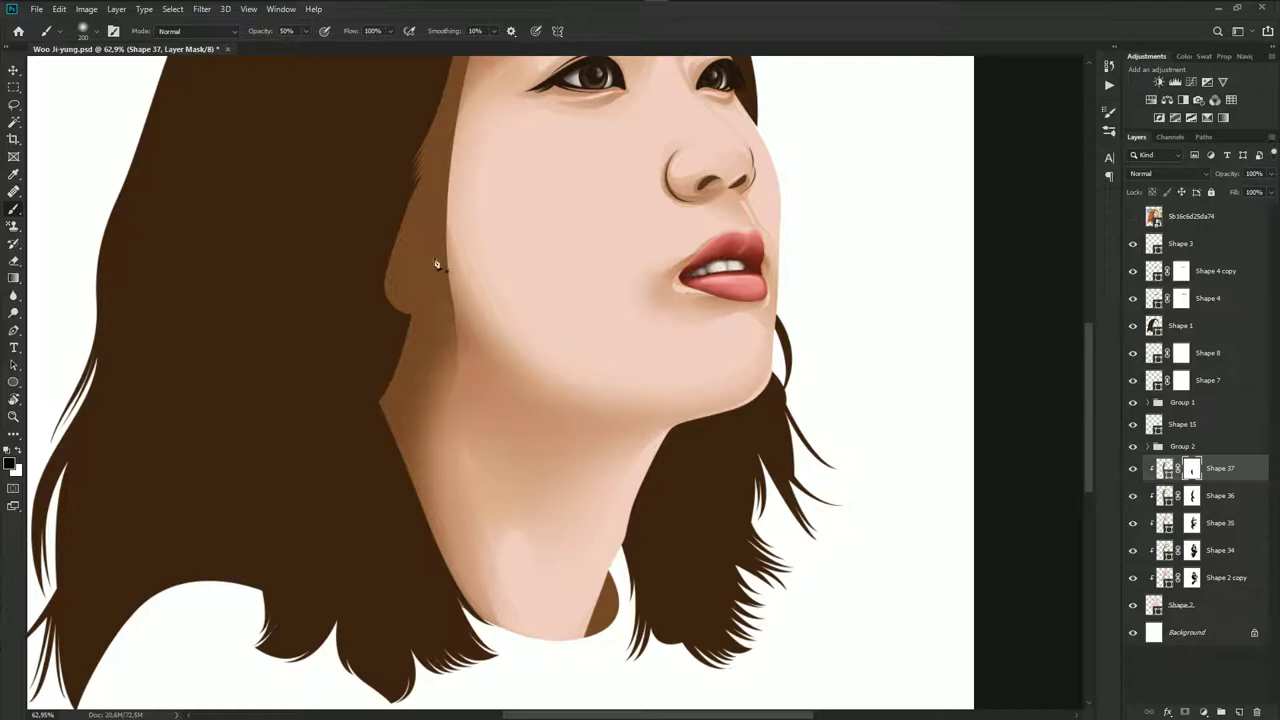
drag(509, 337, 472, 522)
mouse_move(460, 478)
mouse_down()
mouse_move(491, 180)
mouse_move(448, 478)
mouse_up()
scroll(460, 580, down, 2)
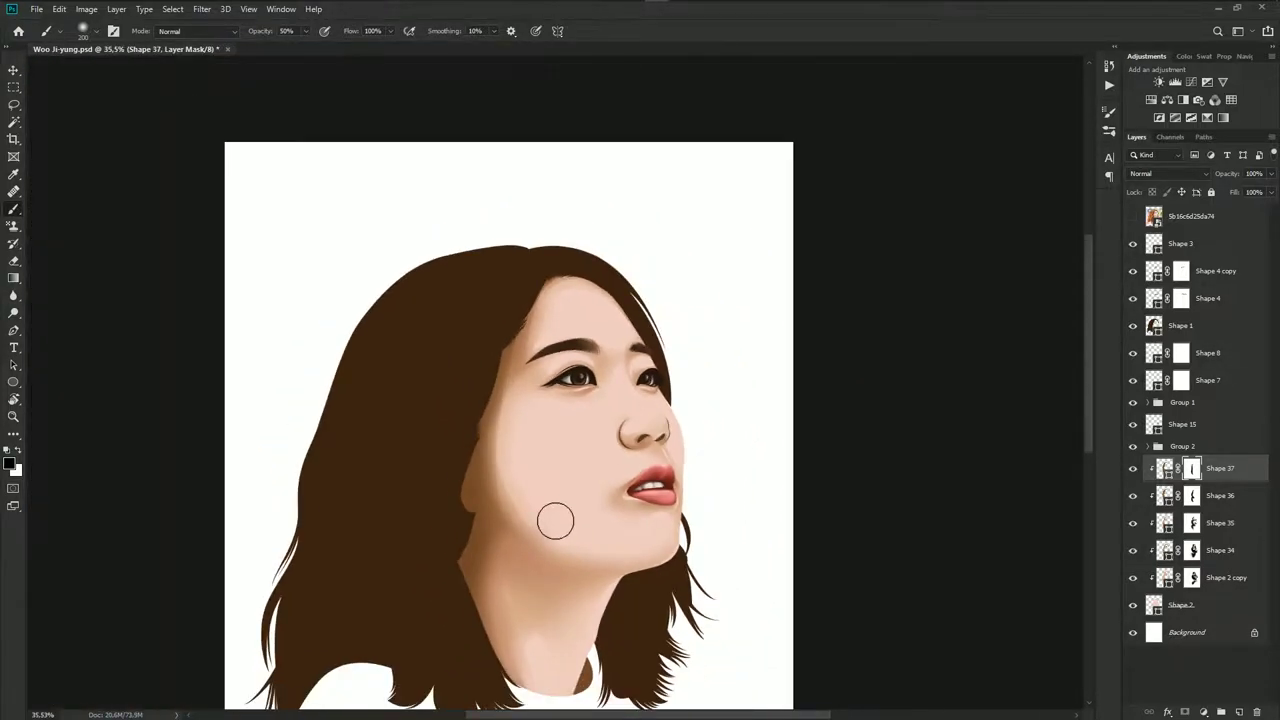
scroll(600, 475, down, 1)
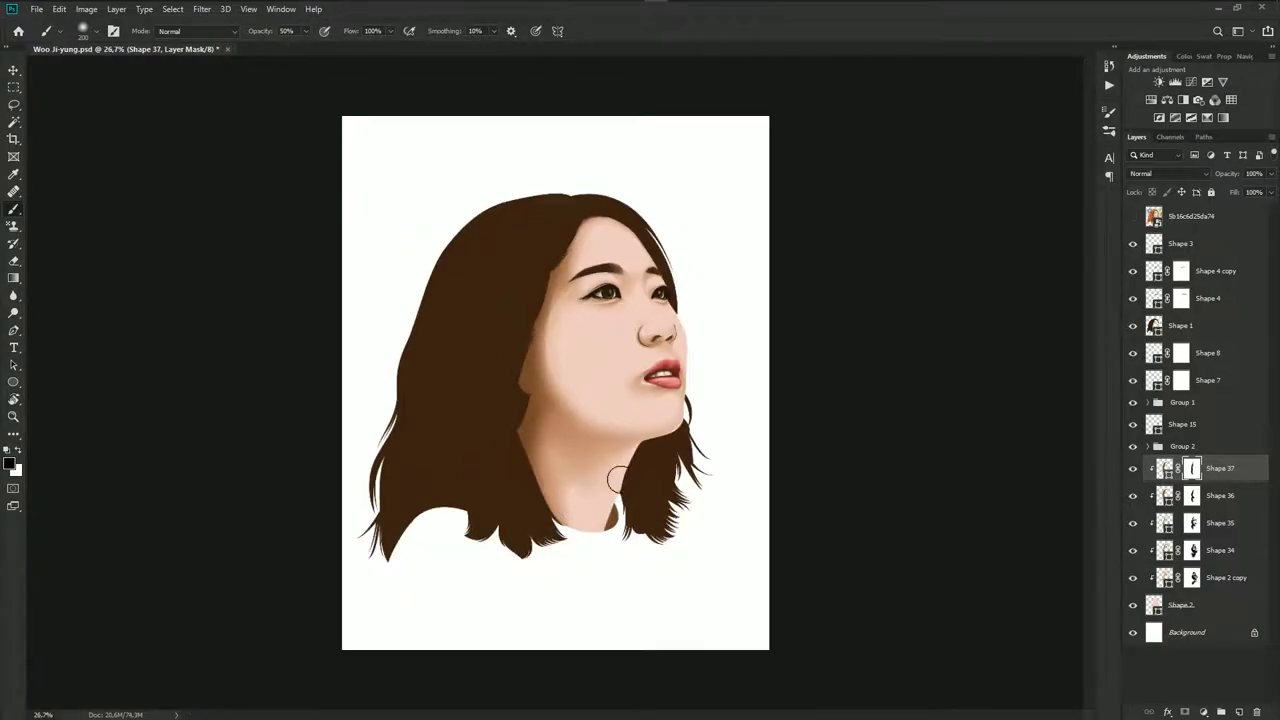
scroll(563, 409, up, 1)
scroll(573, 205, up, 2)
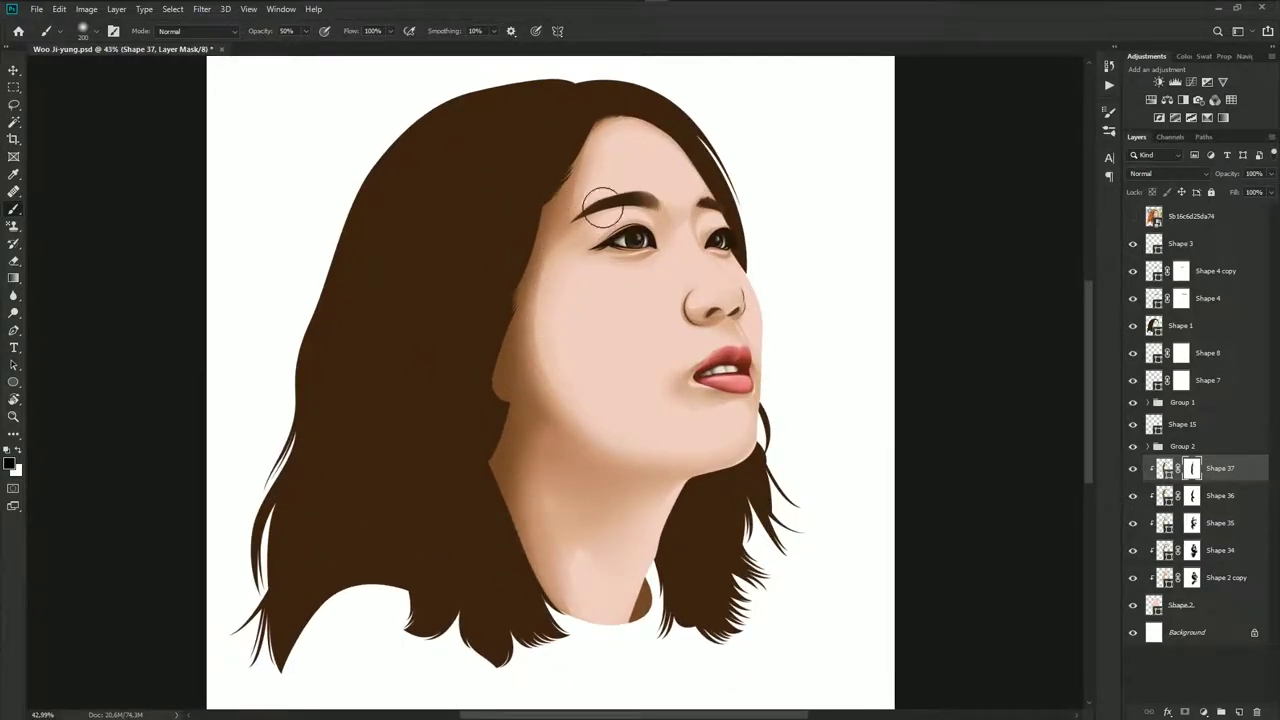
scroll(610, 350, down, 1)
Save the document and toggle the reference photo to compare with the painting
key(ctrl+s)
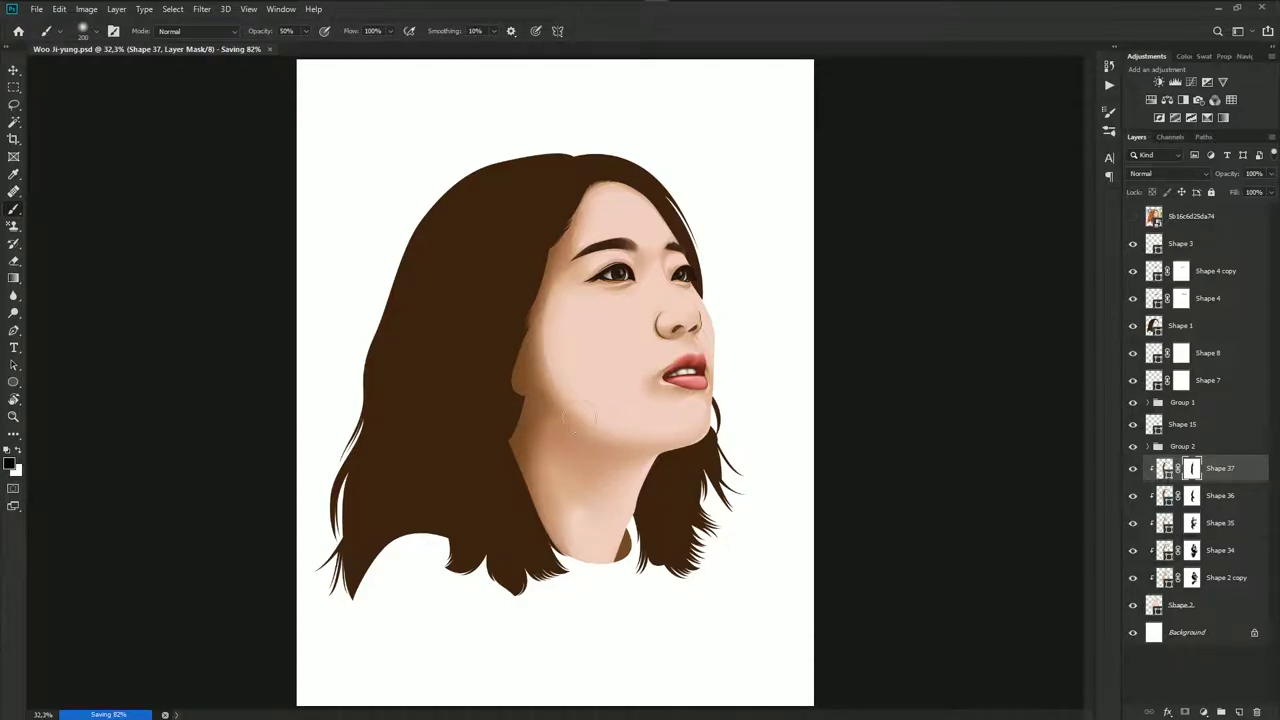
click(1132, 216)
click(1132, 216)
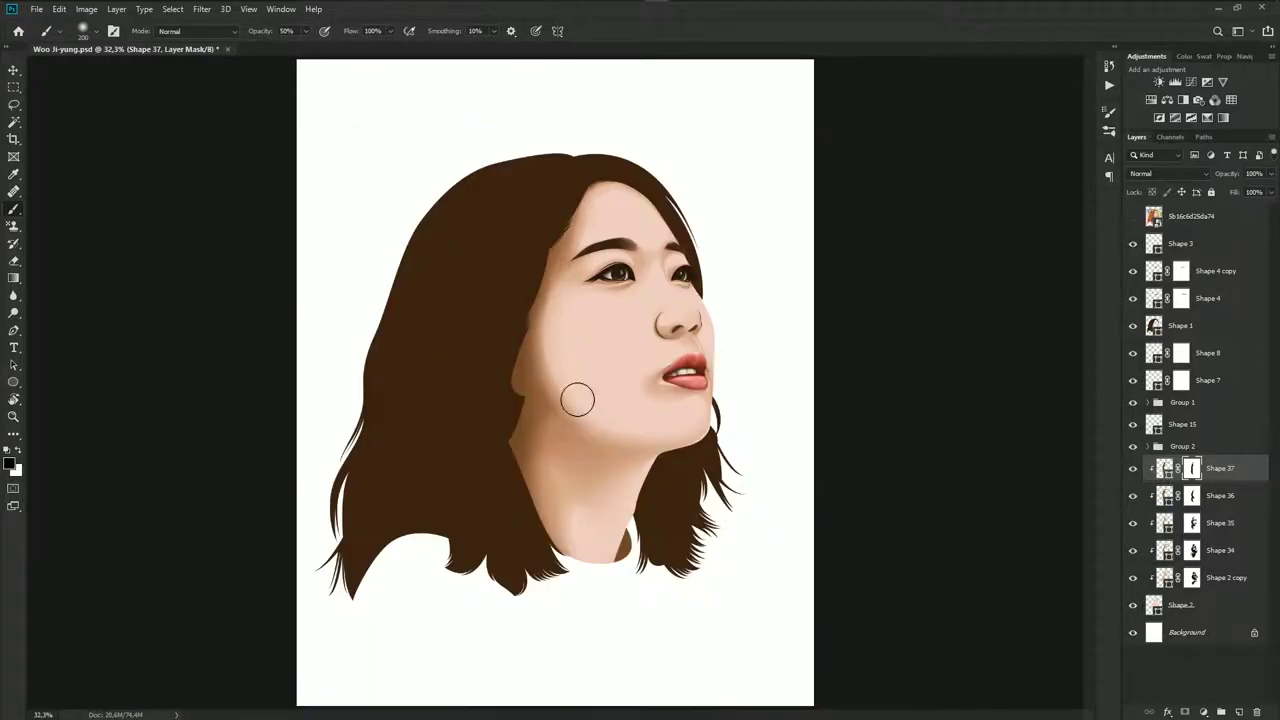
scroll(577, 391, up, 1)
scroll(531, 394, up, 2)
key(p)
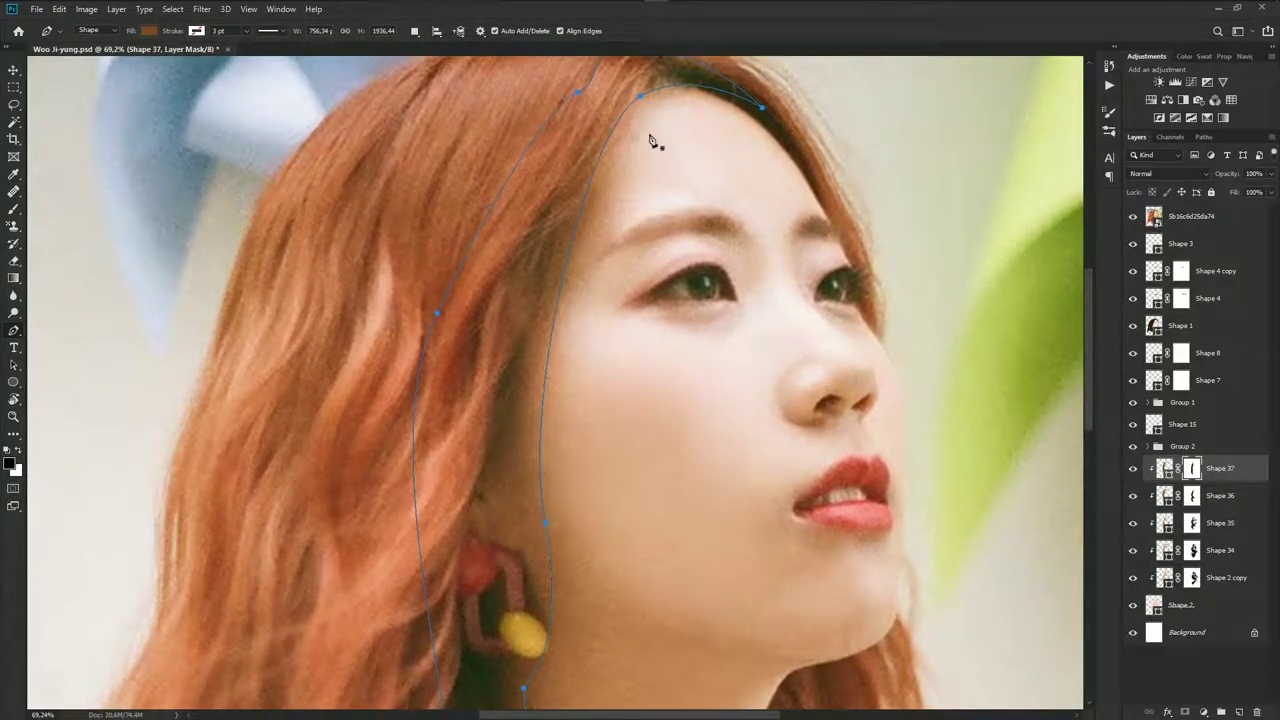
Trace Shape 38 from the hairline down the forehead and temple toward the ear and neck
click(690, 73)
drag(605, 180, 590, 278)
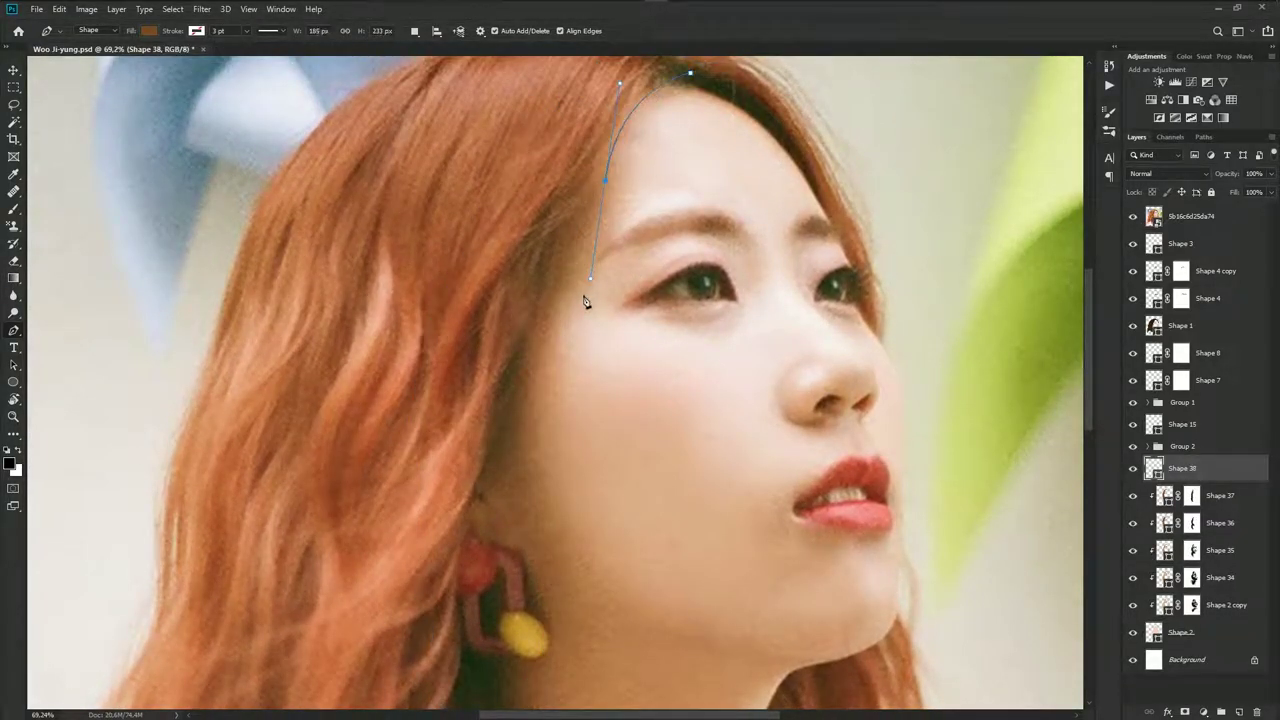
click(540, 326)
scroll(538, 330, down, 3)
scroll(533, 344, down, 1)
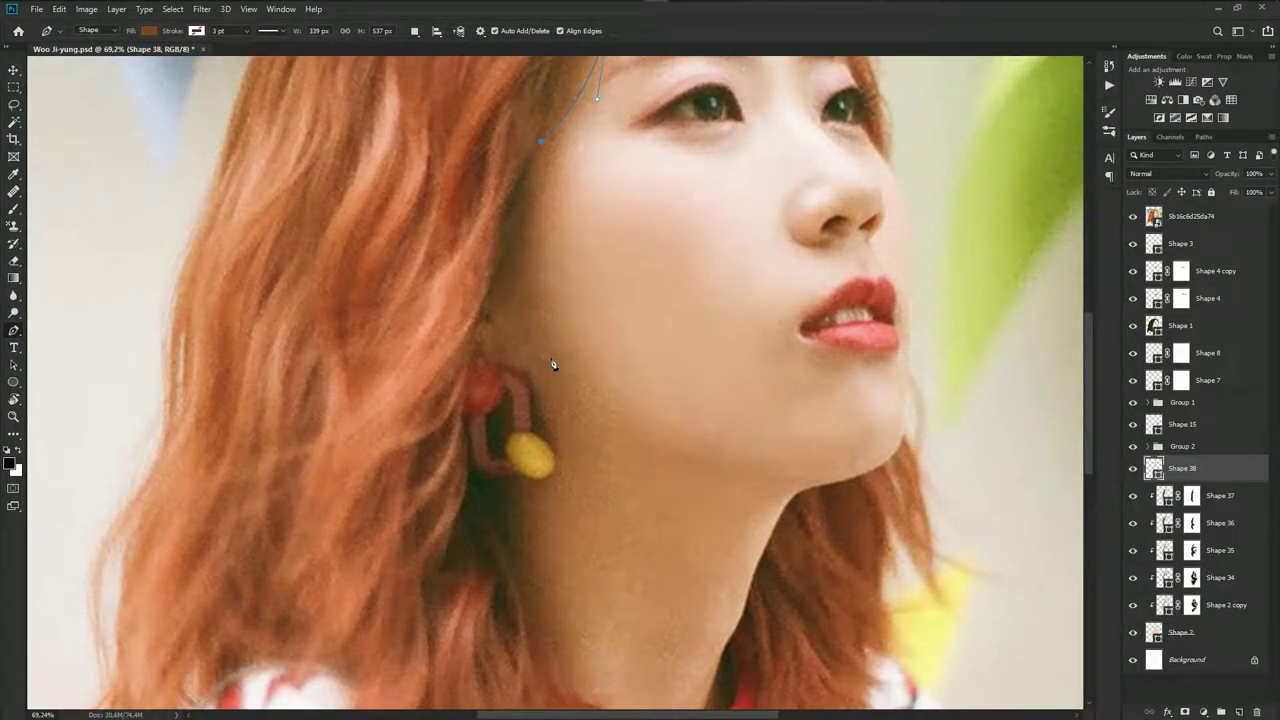
drag(553, 359, 576, 399)
drag(497, 312, 482, 277)
drag(525, 371, 540, 375)
Carry the path past the earring to the collar, close it, and hide the reference photo
scroll(528, 400, down, 2)
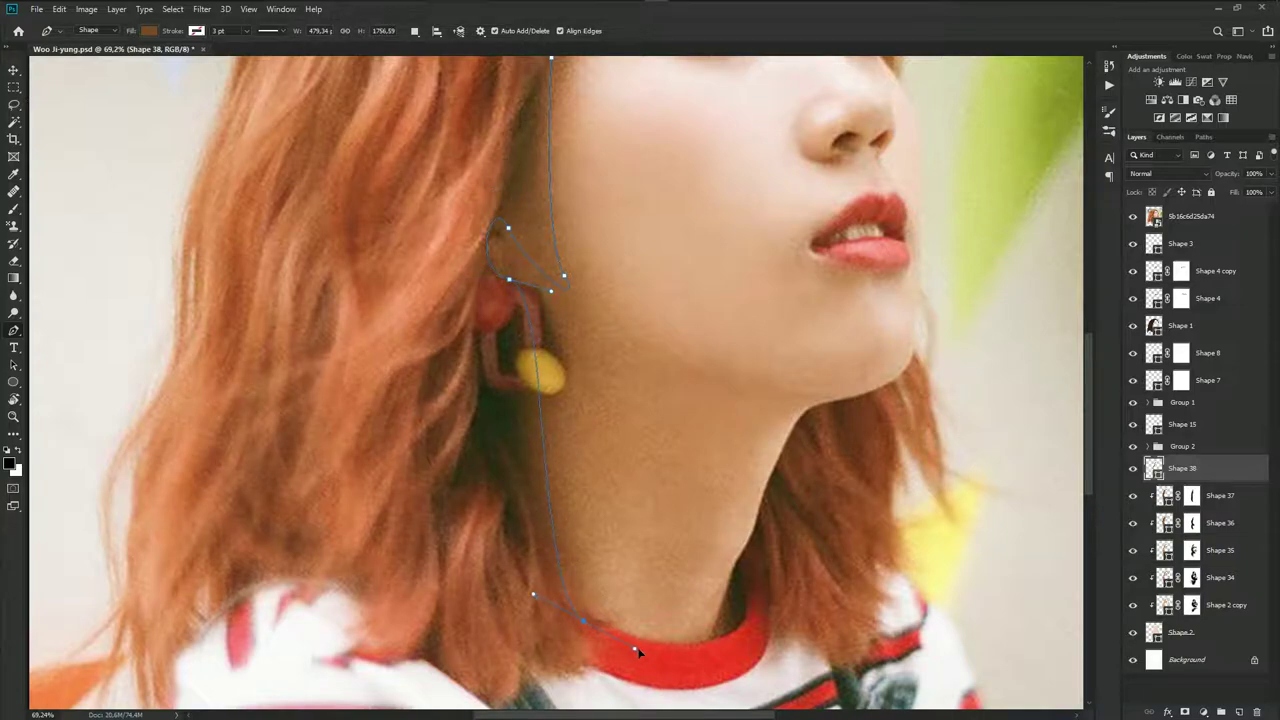
drag(638, 652, 676, 662)
drag(729, 622, 719, 595)
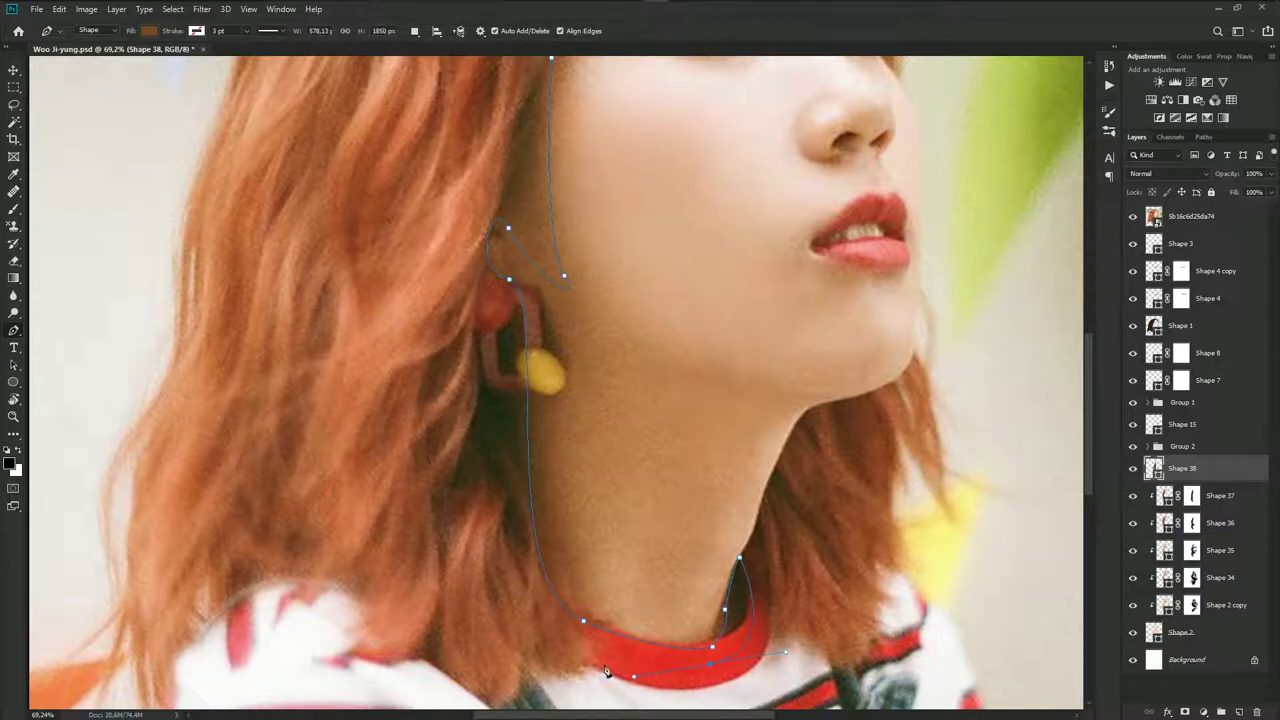
scroll(502, 624, down, 3)
scroll(464, 196, up, 2)
click(632, 156)
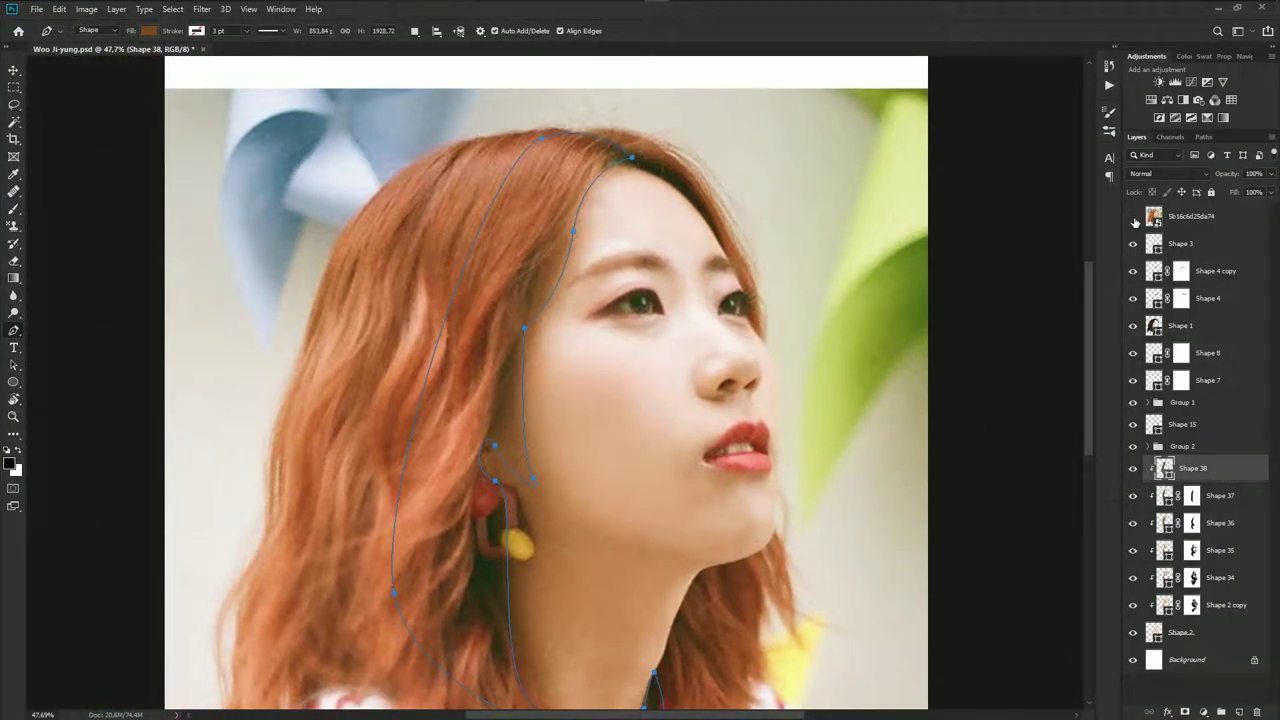
click(1133, 216)
Fill Shape 38 with a dark brown eyedropped from the hair shadow in the reference photo
double_click(1163, 468)
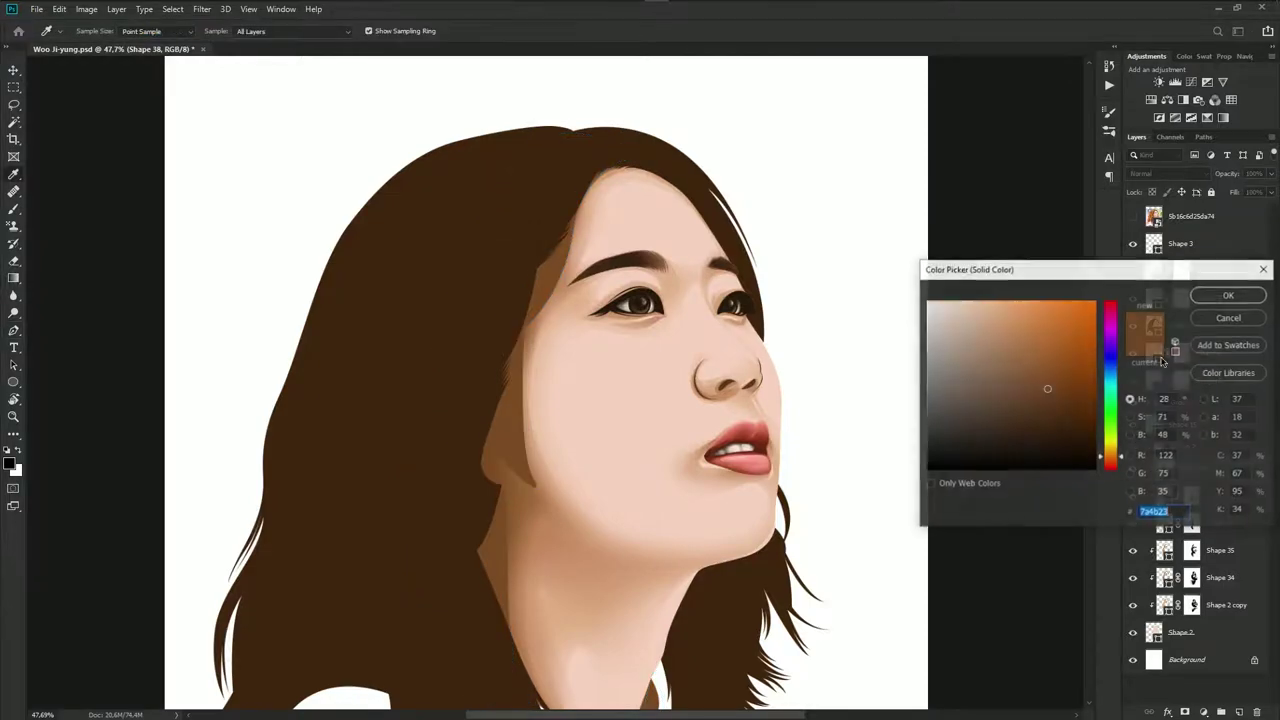
click(1229, 320)
click(1133, 216)
double_click(1163, 468)
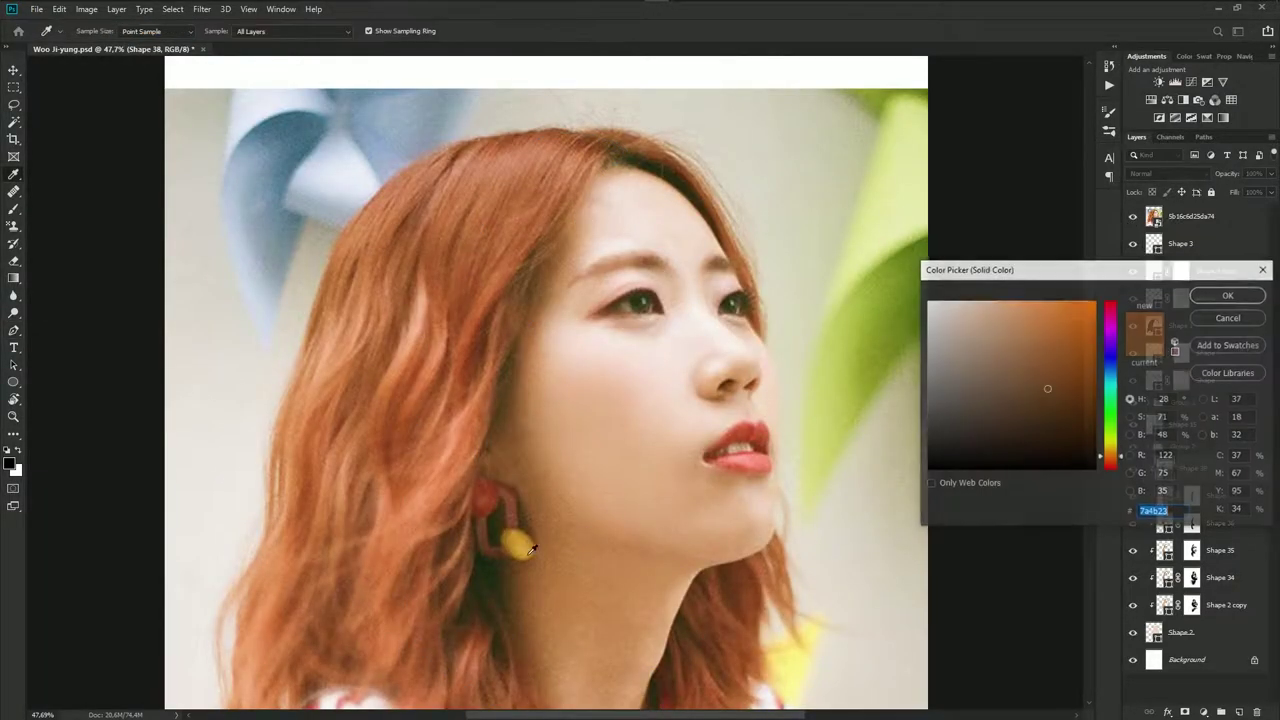
click(520, 416)
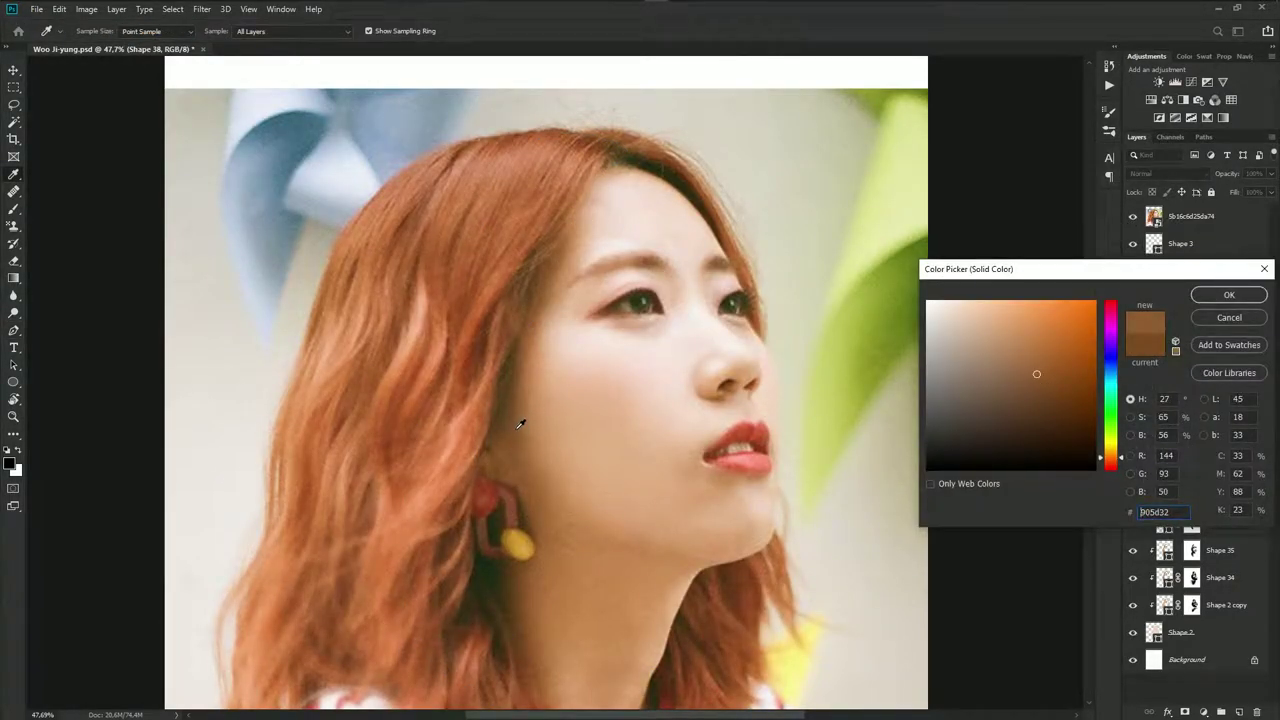
click(512, 426)
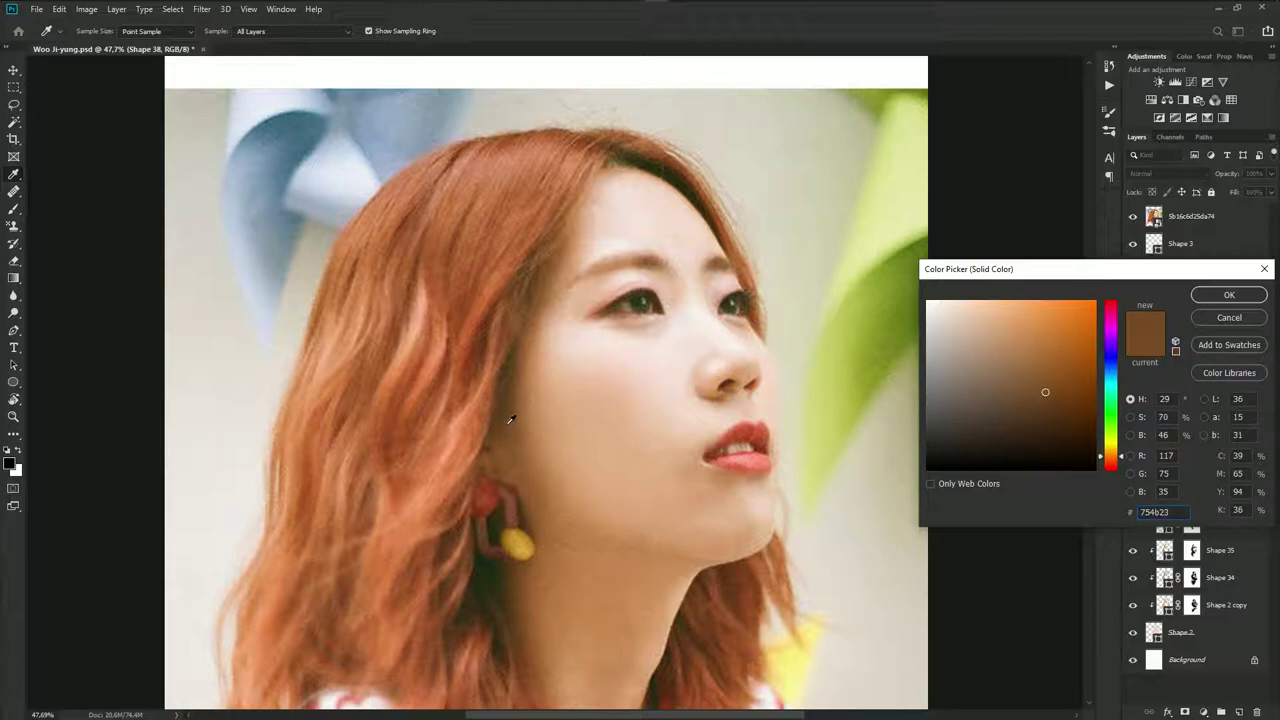
click(510, 412)
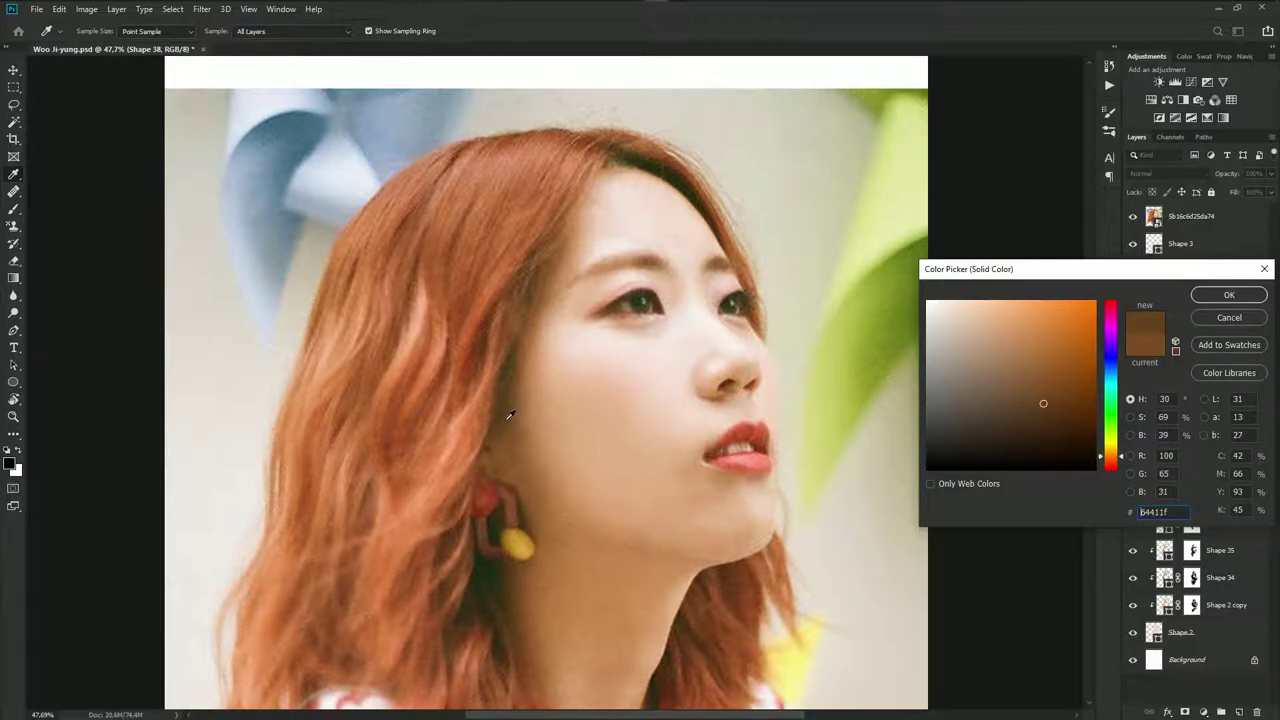
click(510, 416)
click(520, 587)
click(520, 600)
click(513, 616)
click(1229, 295)
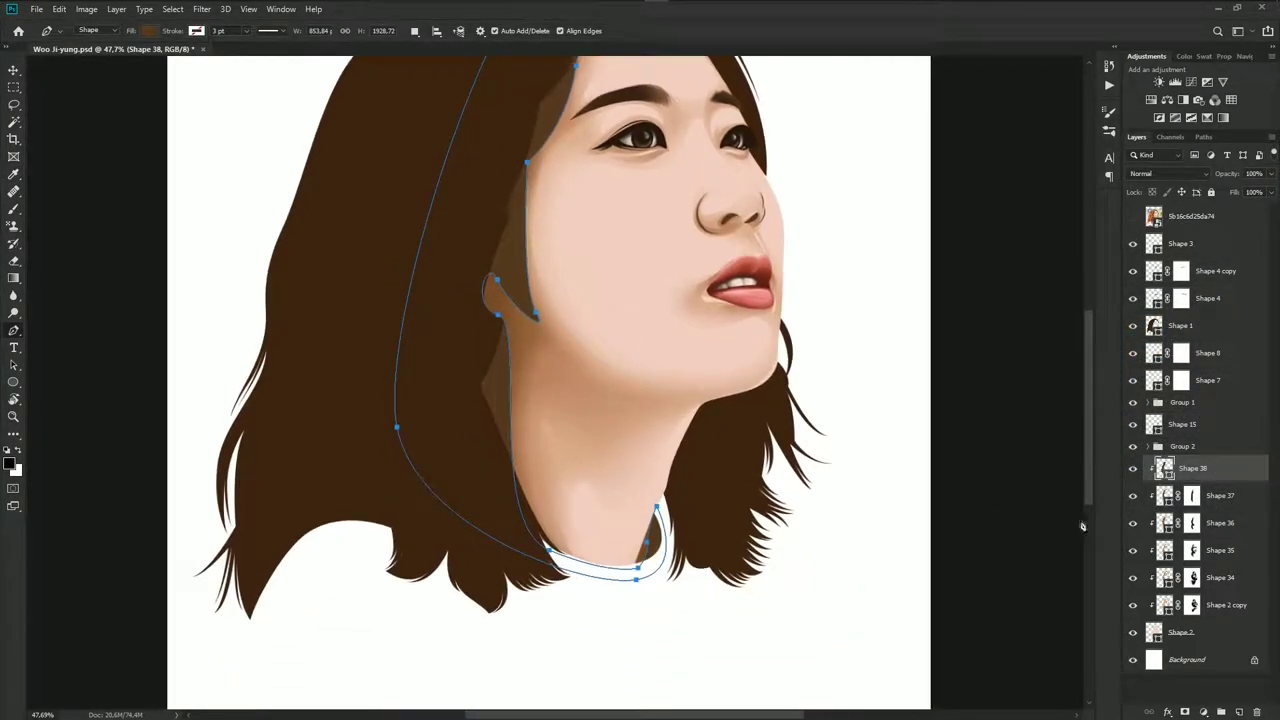
Shift Shape 38's dark brown fill hue slightly toward red
double_click(1166, 470)
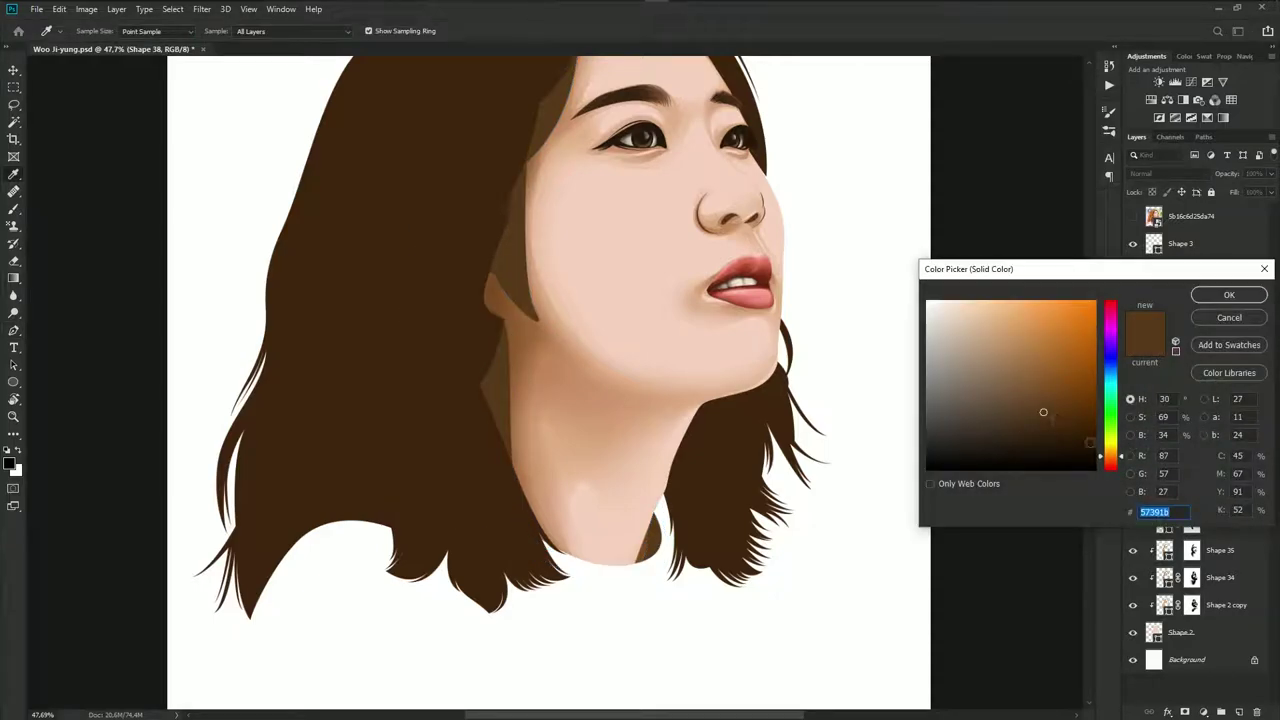
drag(1116, 467, 1113, 463)
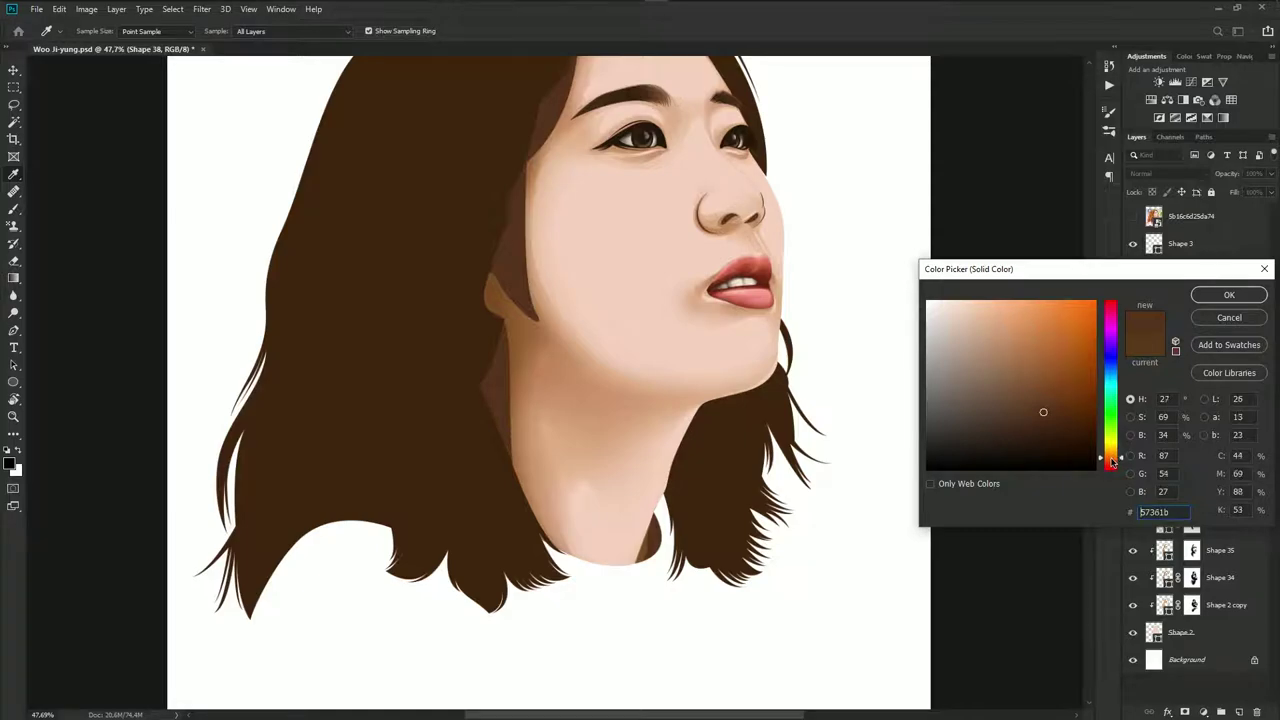
click(1229, 295)
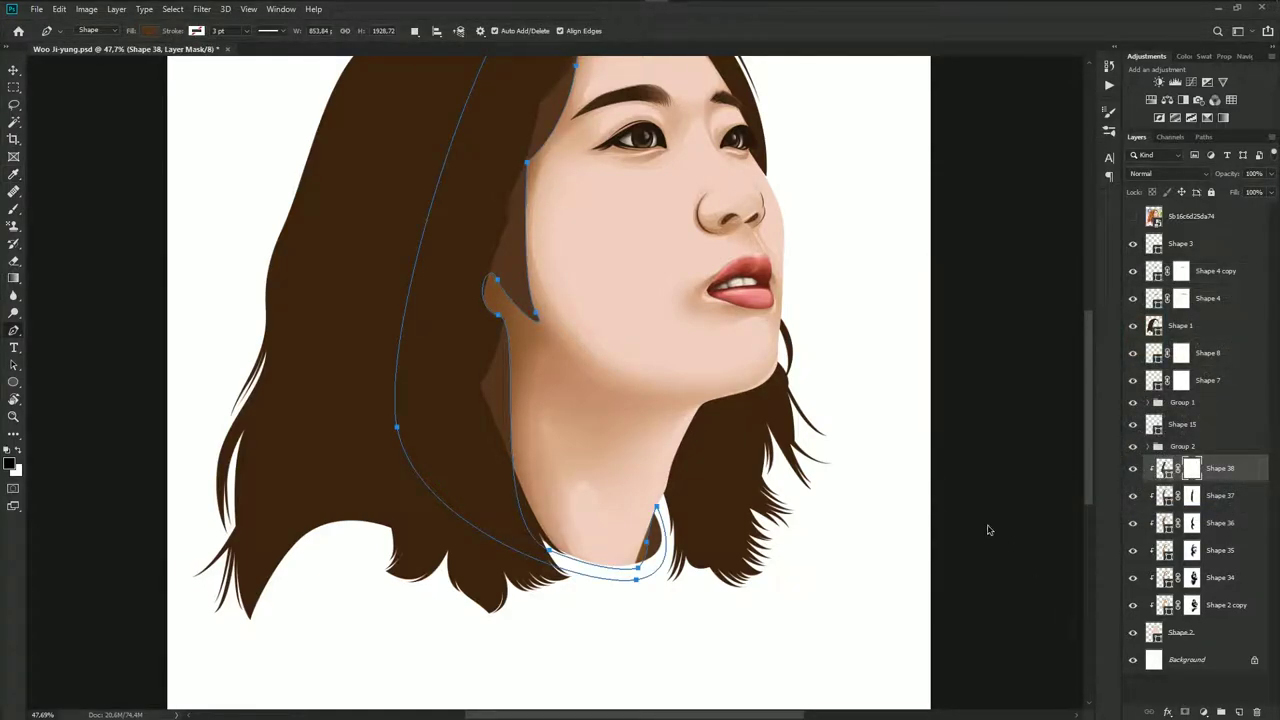
Brush on Shape 38's mask to soften the shadow along the jaw and temple
key(b)
scroll(560, 376, up, 1)
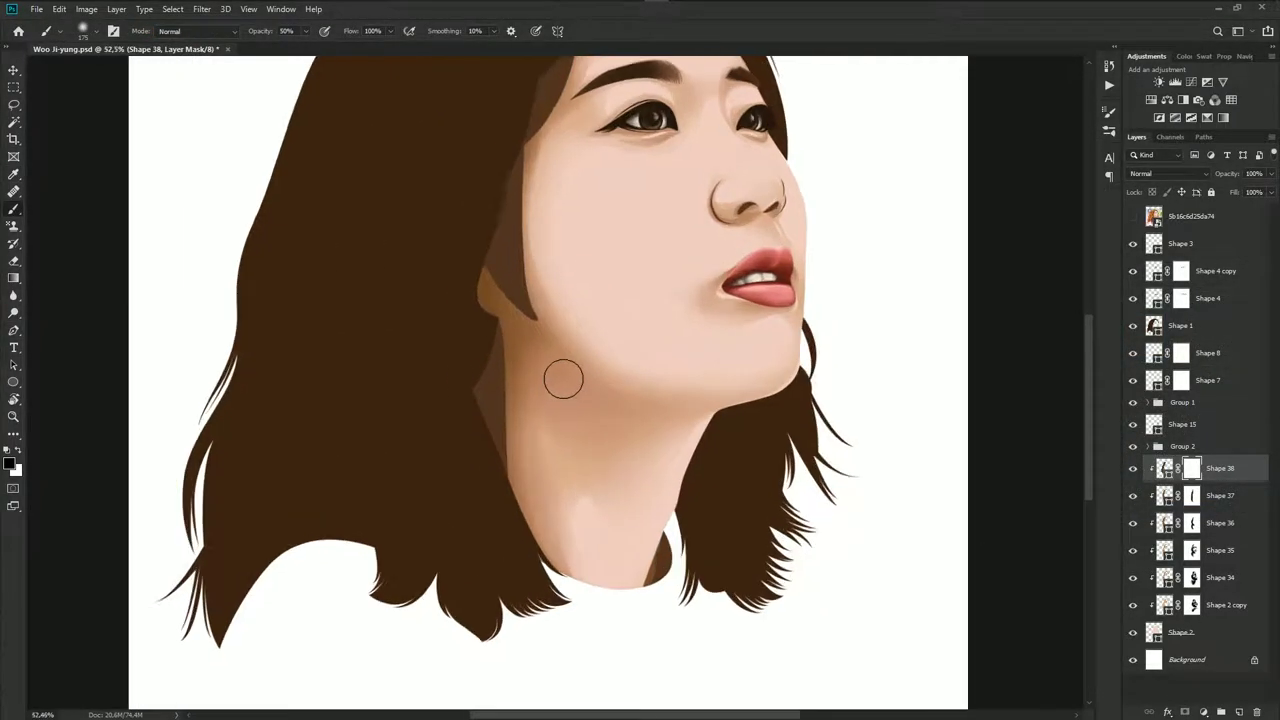
mouse_move(538, 321)
mouse_down()
mouse_move(523, 317)
mouse_move(534, 129)
mouse_up()
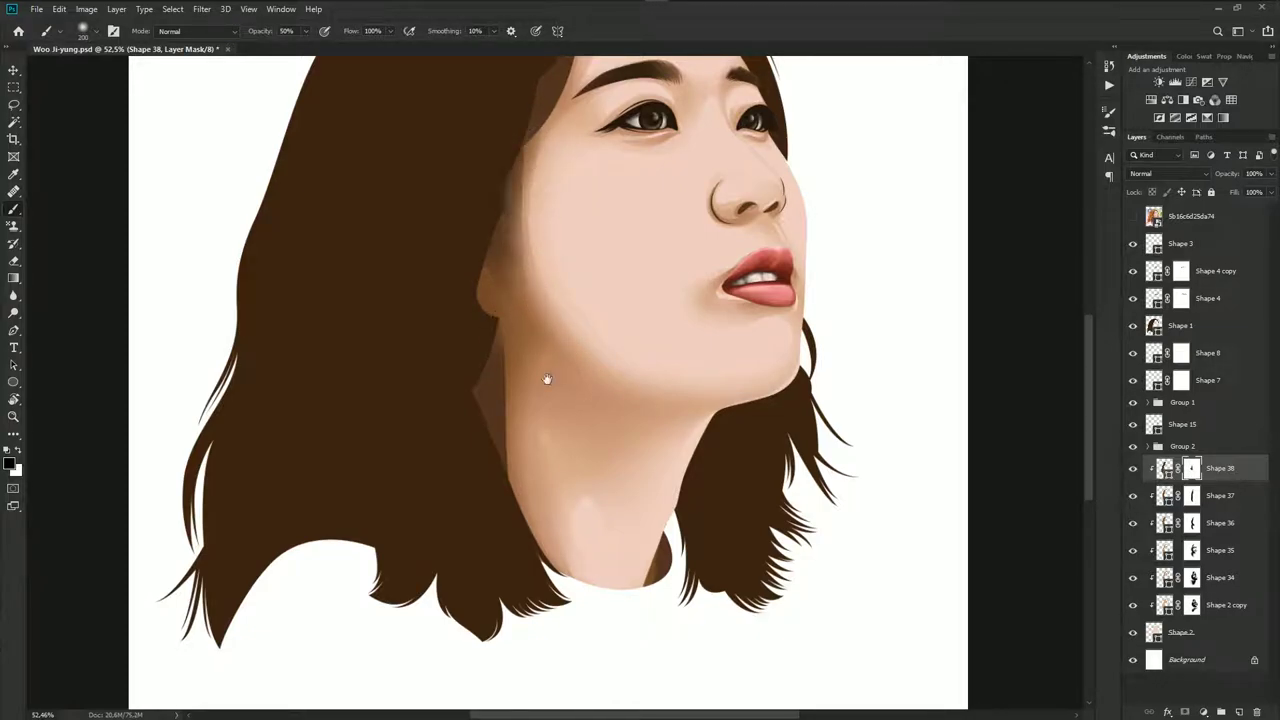
drag(601, 239, 609, 429)
drag(517, 340, 567, 265)
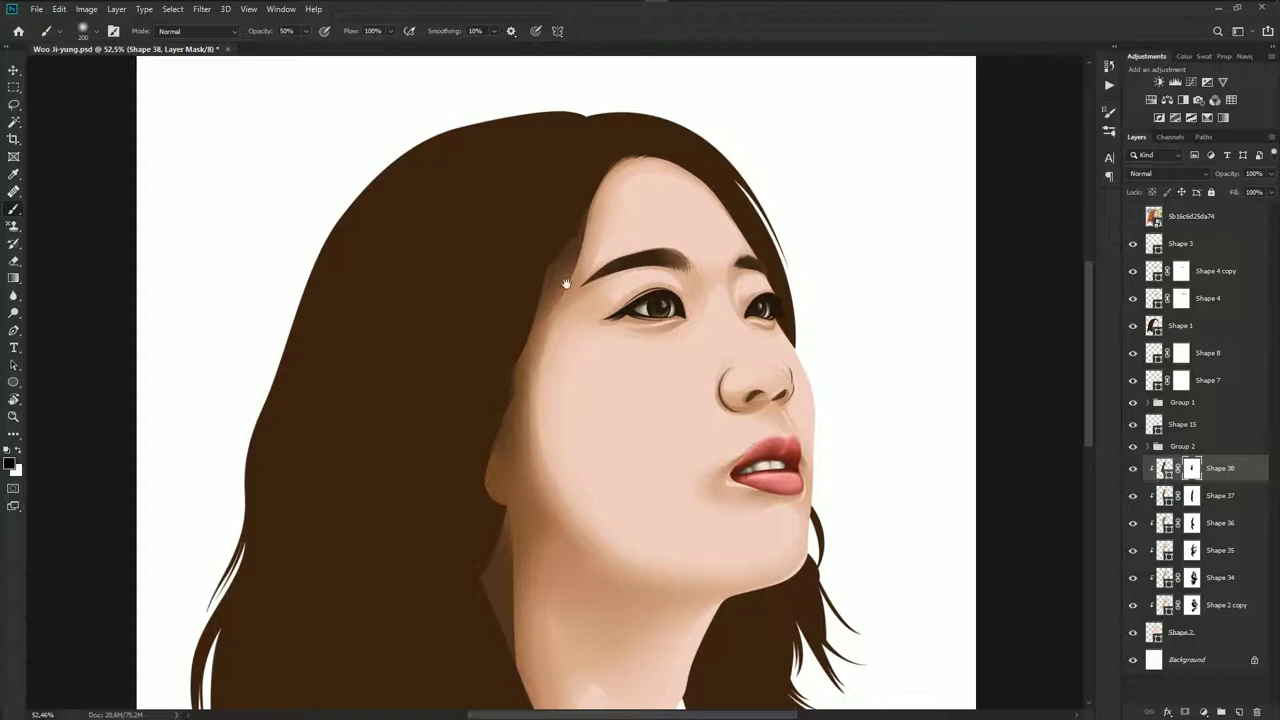
drag(593, 405, 611, 349)
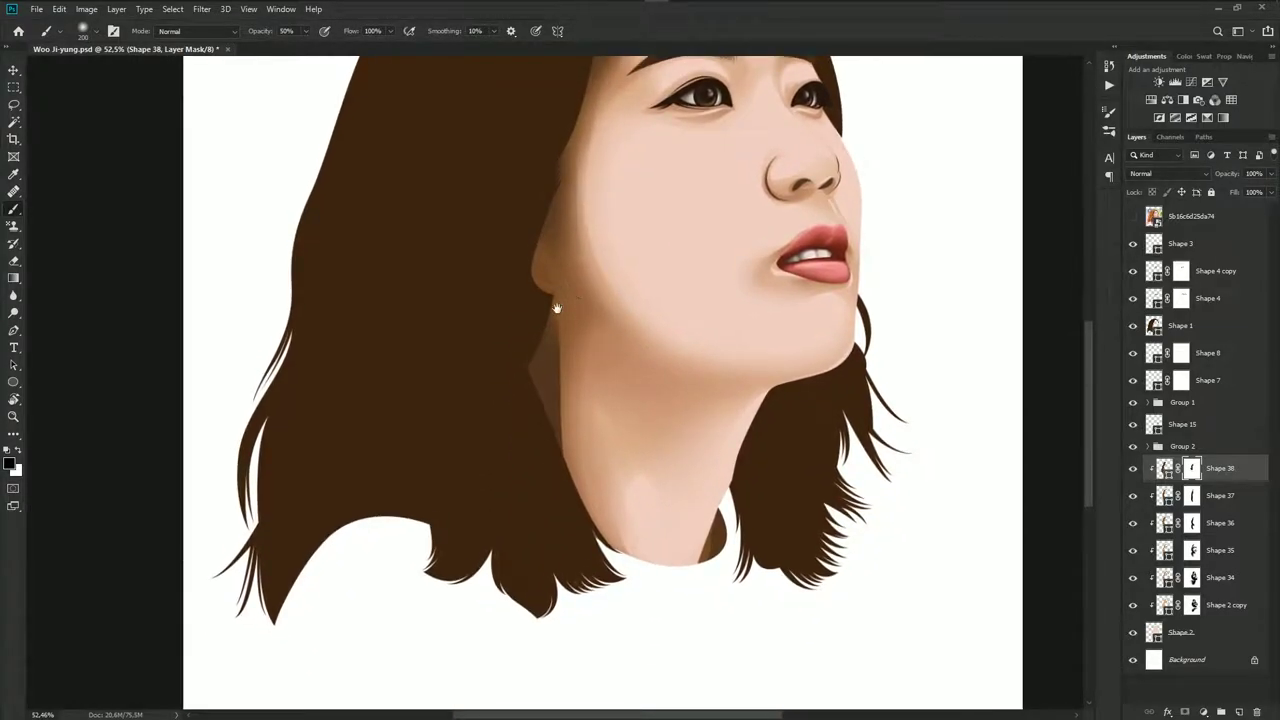
Shrink the brush and target the masks of Shape 37 and then Shape 36
key(bracketleft)
key(bracketleft)
key(bracketleft)
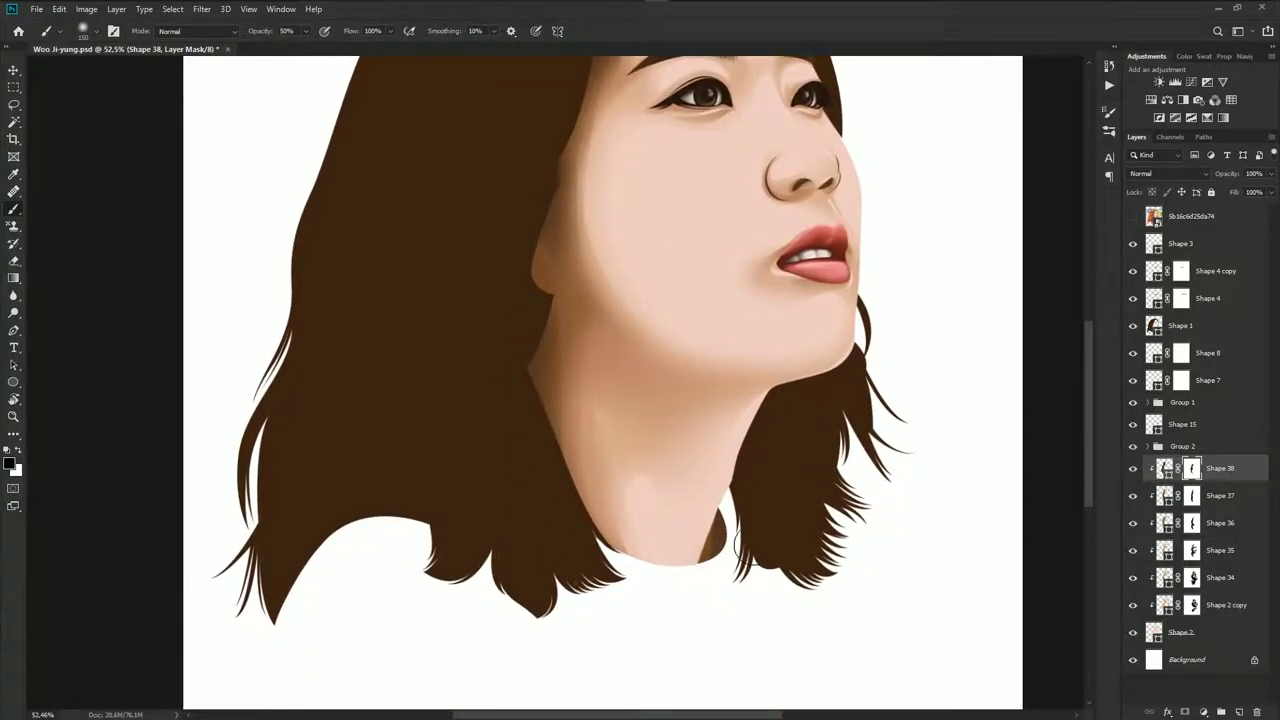
click(1196, 497)
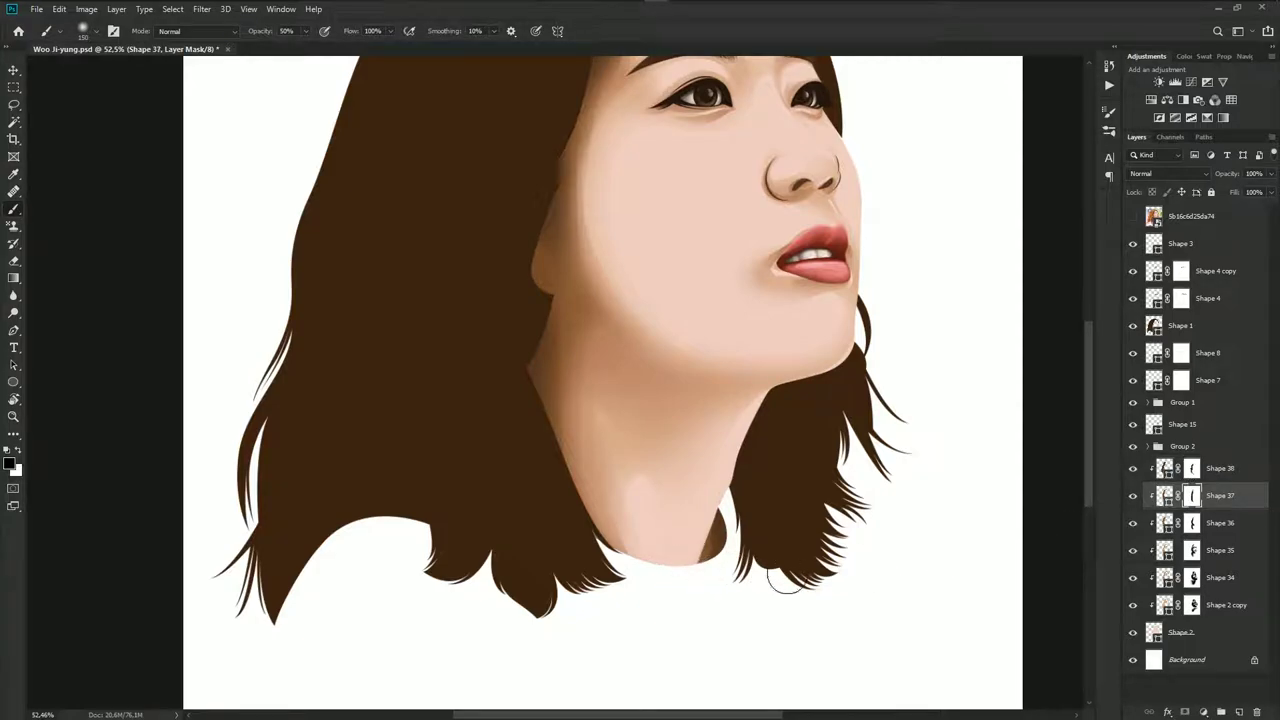
click(1192, 524)
key(bracketleft)
key(bracketleft)
key(bracketleft)
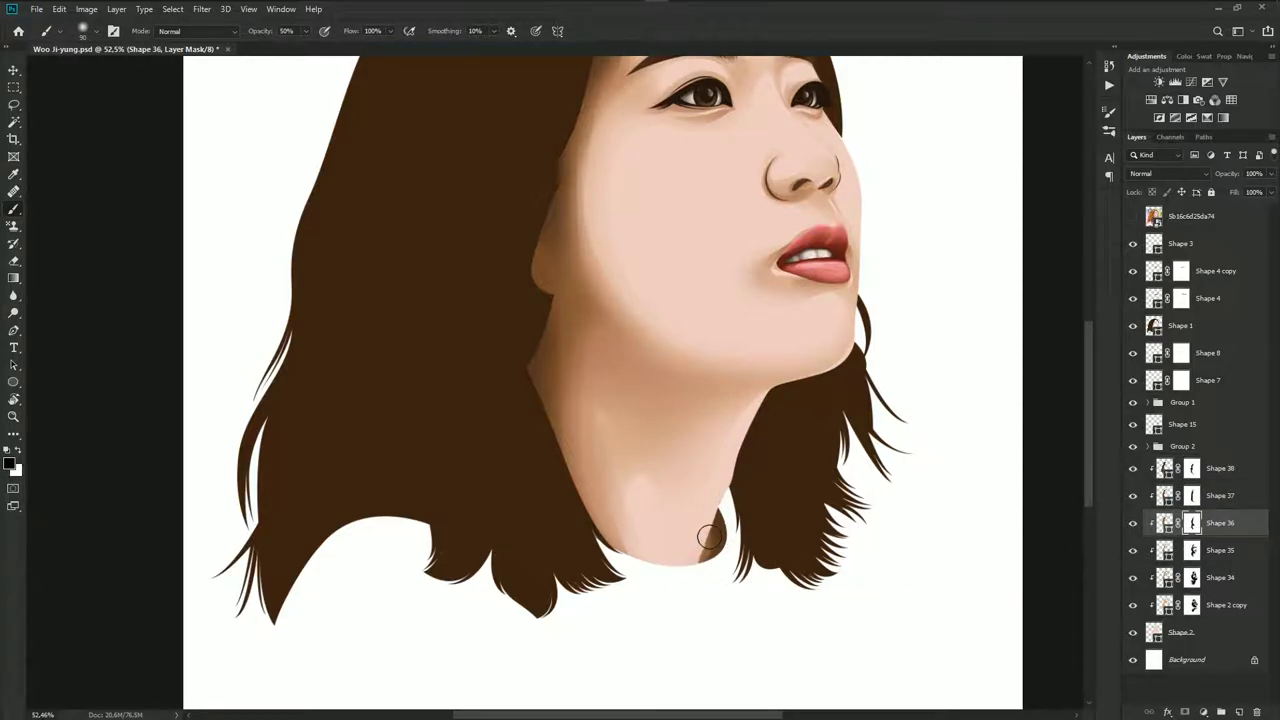
scroll(966, 567, down, 1)
scroll(751, 523, down, 2)
scroll(777, 517, down, 1)
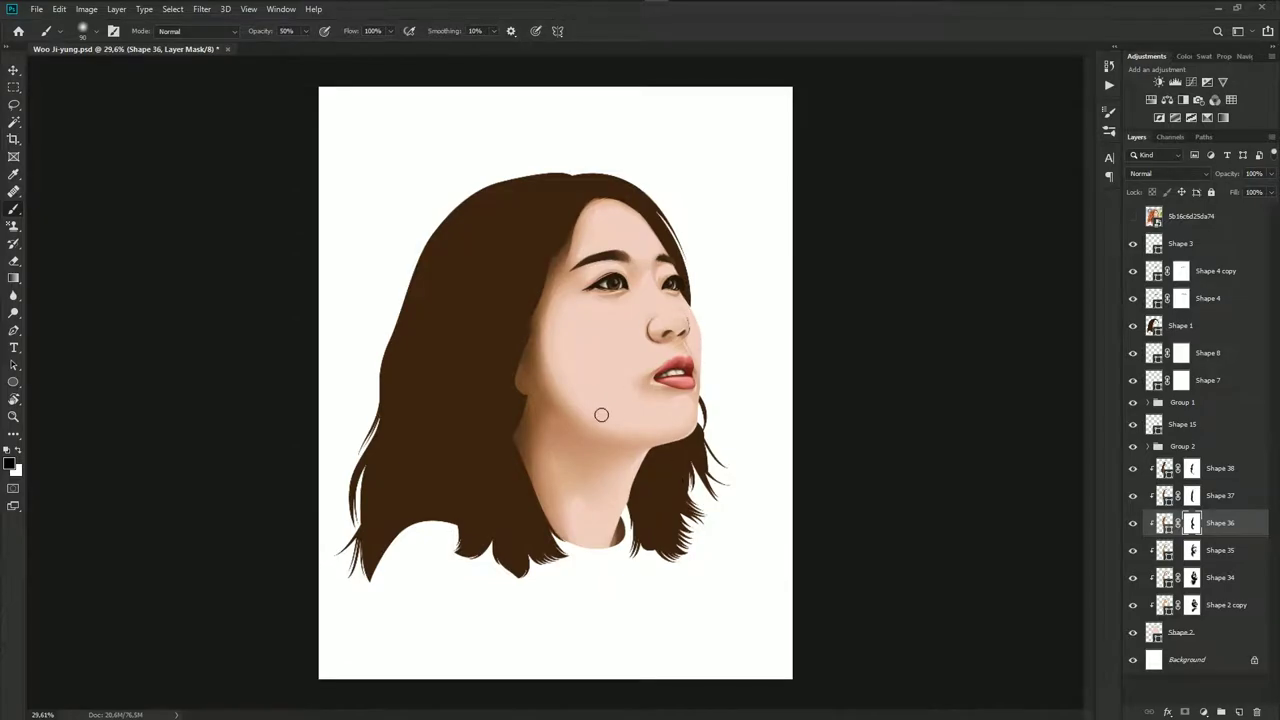
scroll(630, 317, up, 2)
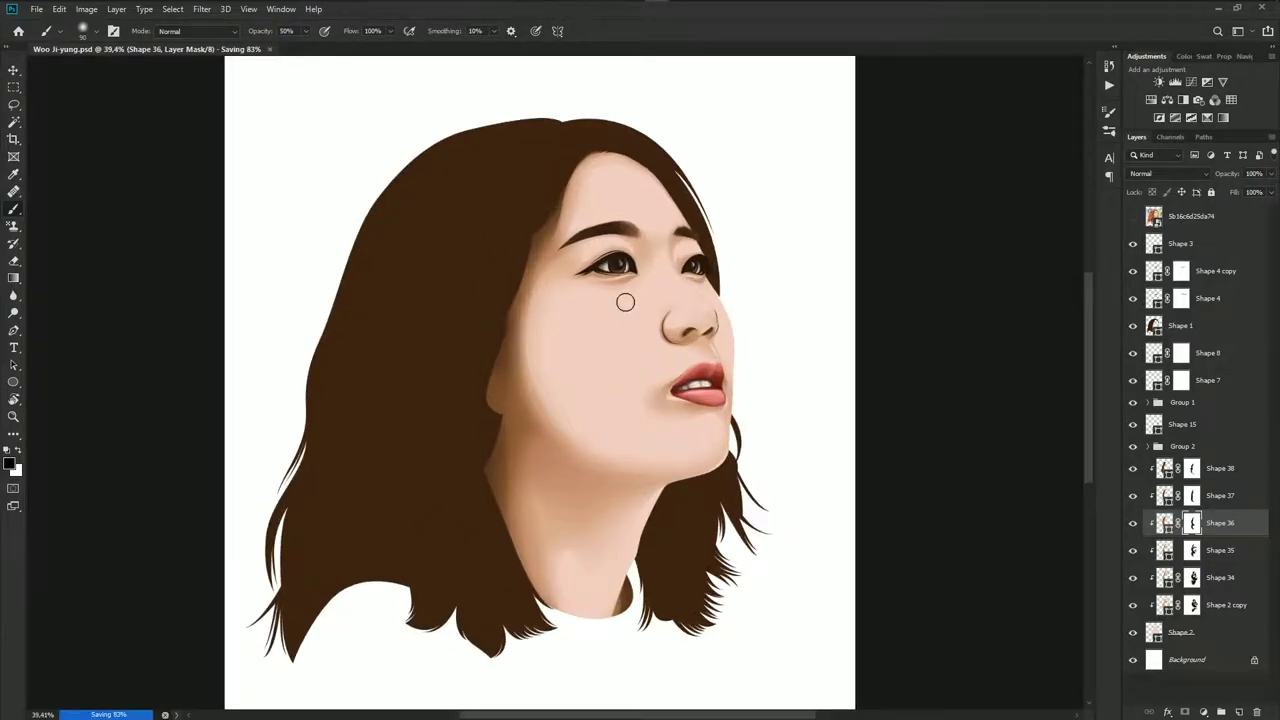
scroll(625, 325, up, 2)
scroll(625, 325, up, 1)
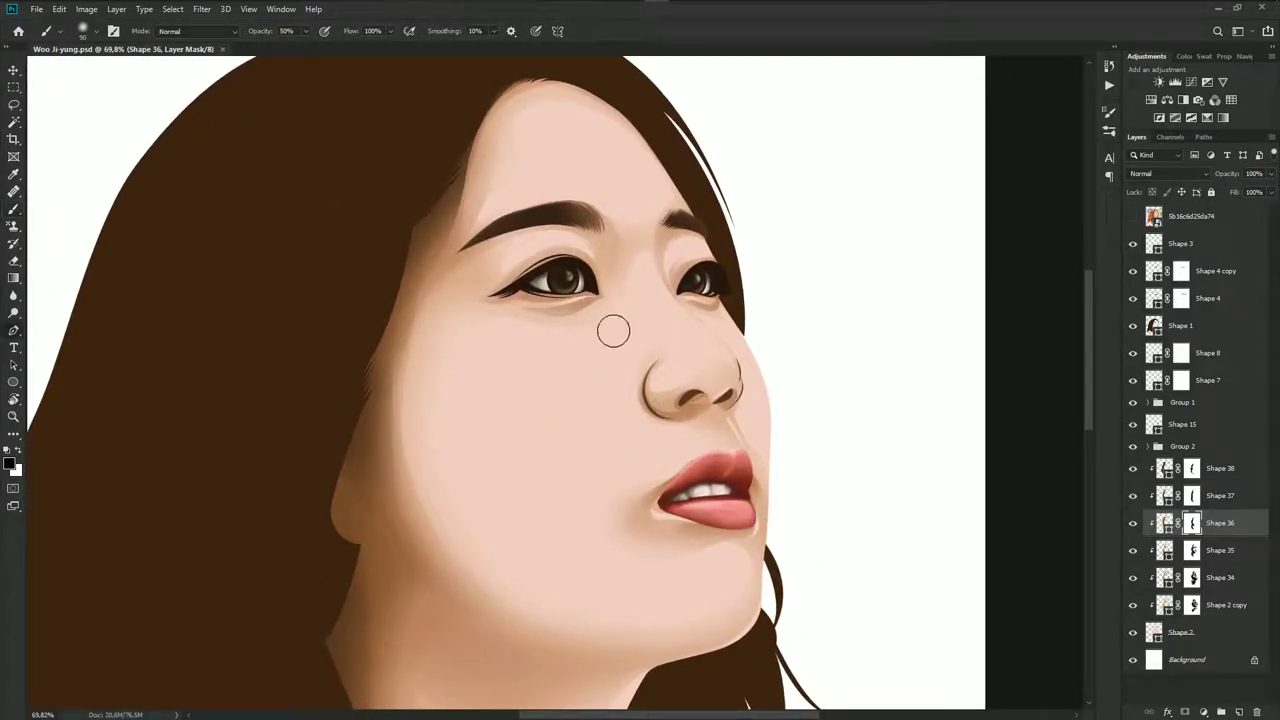
Step through Shapes 37 and 38 to select Shape 35 and view its outlines
key(p)
click(1200, 495)
click(1200, 468)
scroll(575, 250, up, 2)
scroll(575, 250, up, 2)
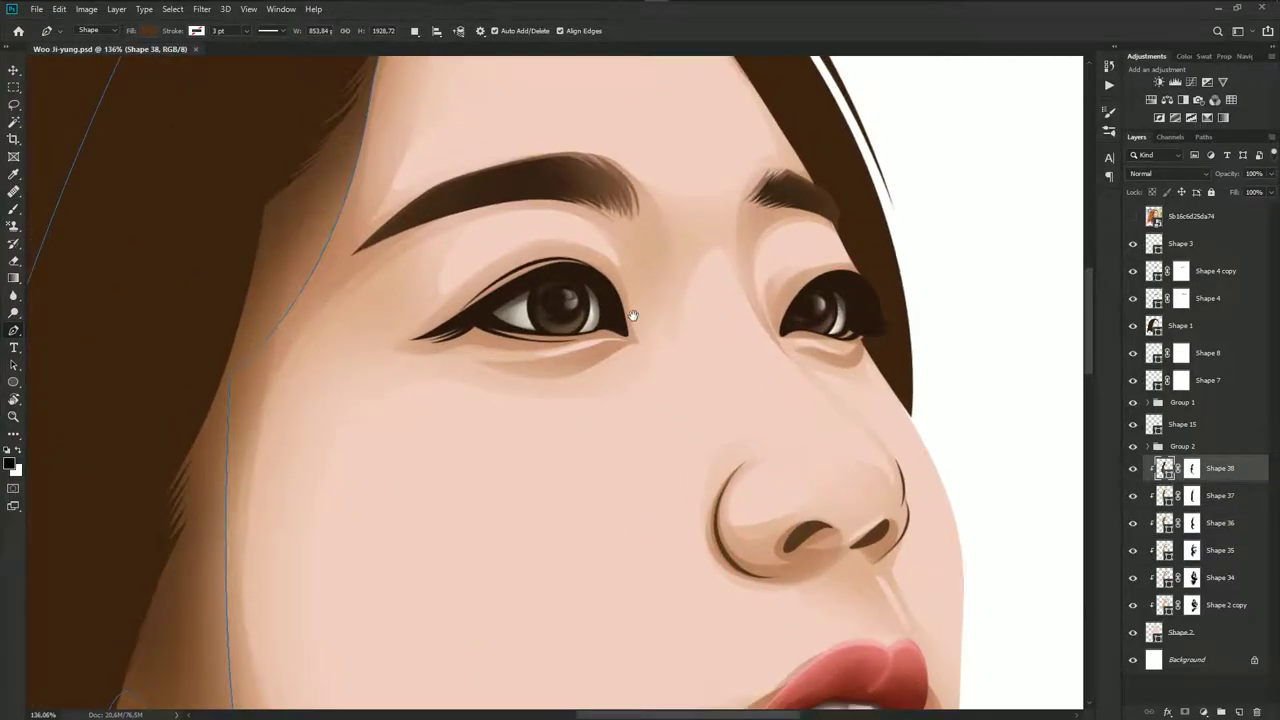
click(1203, 547)
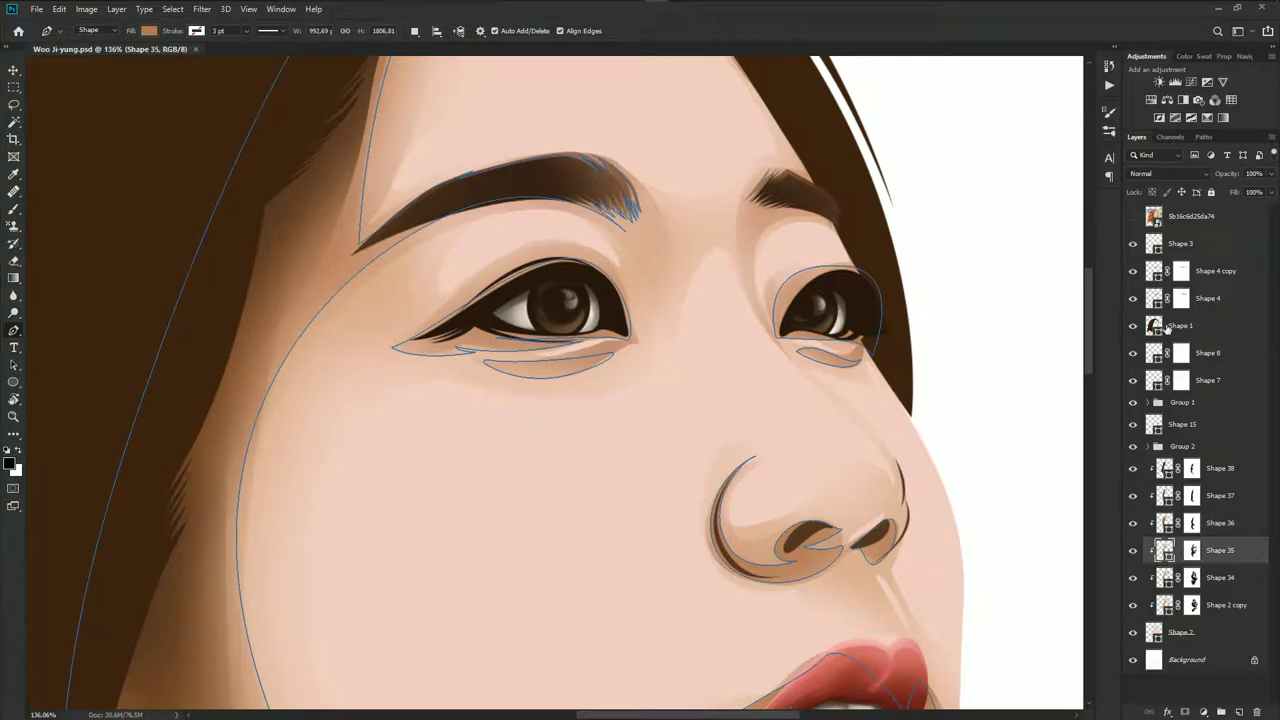
Show the reference photo and start the Shape 39 path at the eye's outer corner
click(1133, 218)
scroll(813, 252, up, 3)
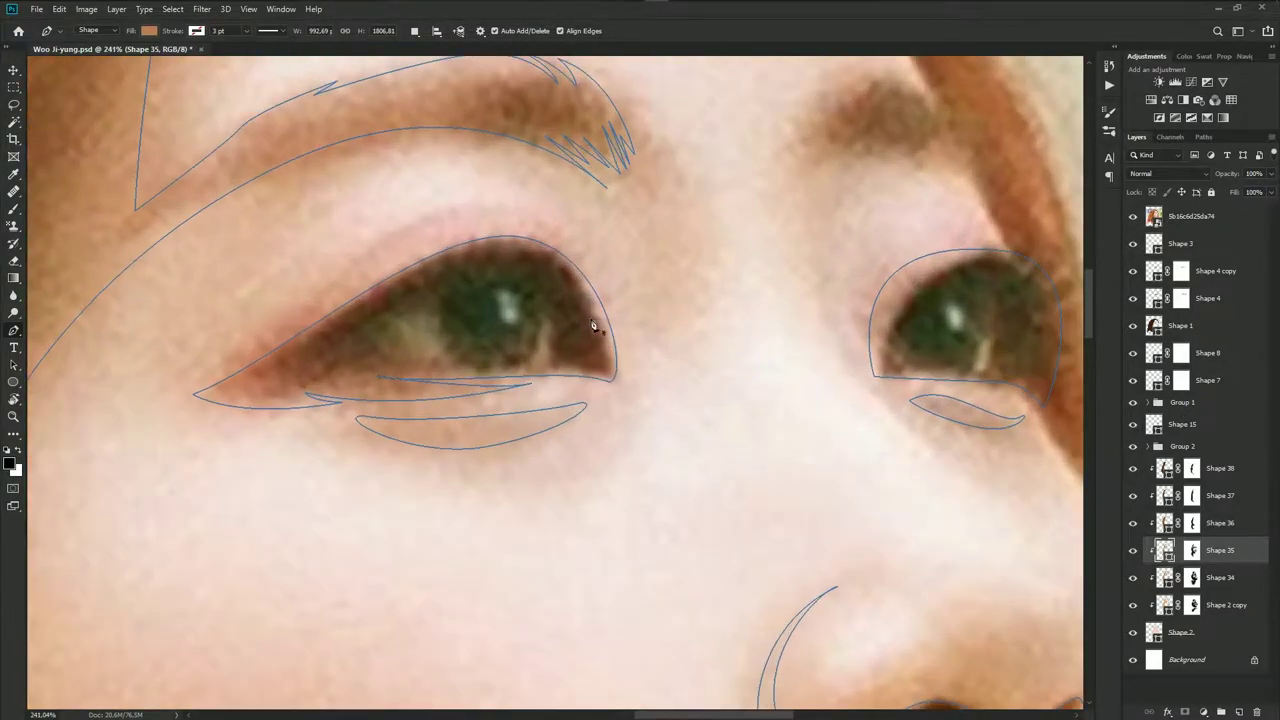
click(706, 330)
click(711, 363)
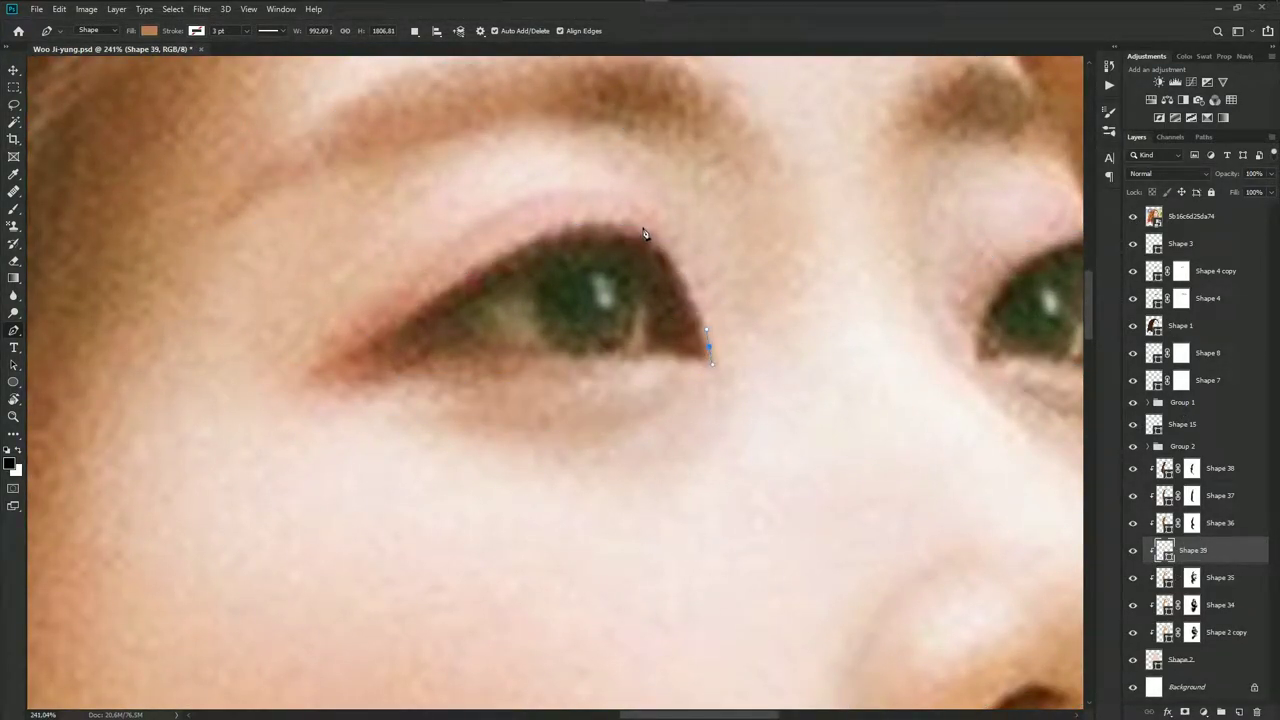
Outline Shape 39 around the left eye's upper and lower lids
drag(607, 192, 536, 173)
key(ctrl+z)
drag(605, 219, 524, 221)
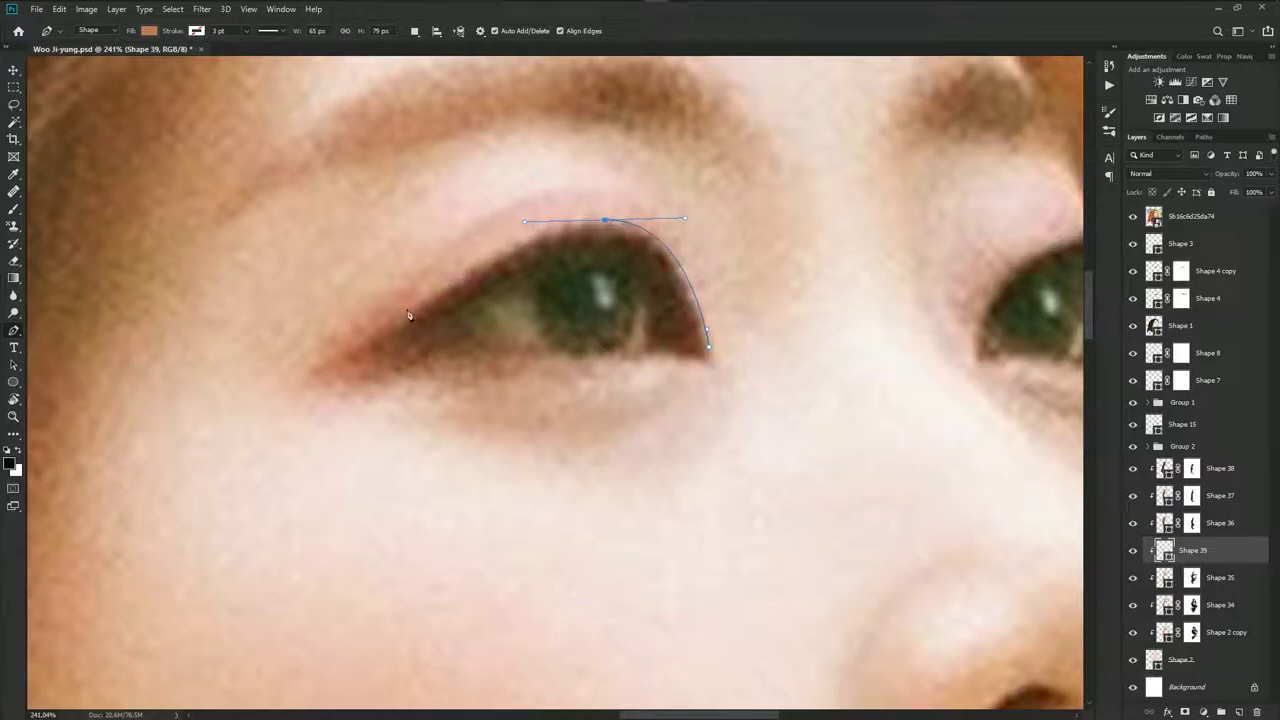
drag(368, 331, 416, 287)
click(277, 375)
drag(424, 370, 485, 377)
drag(607, 357, 676, 358)
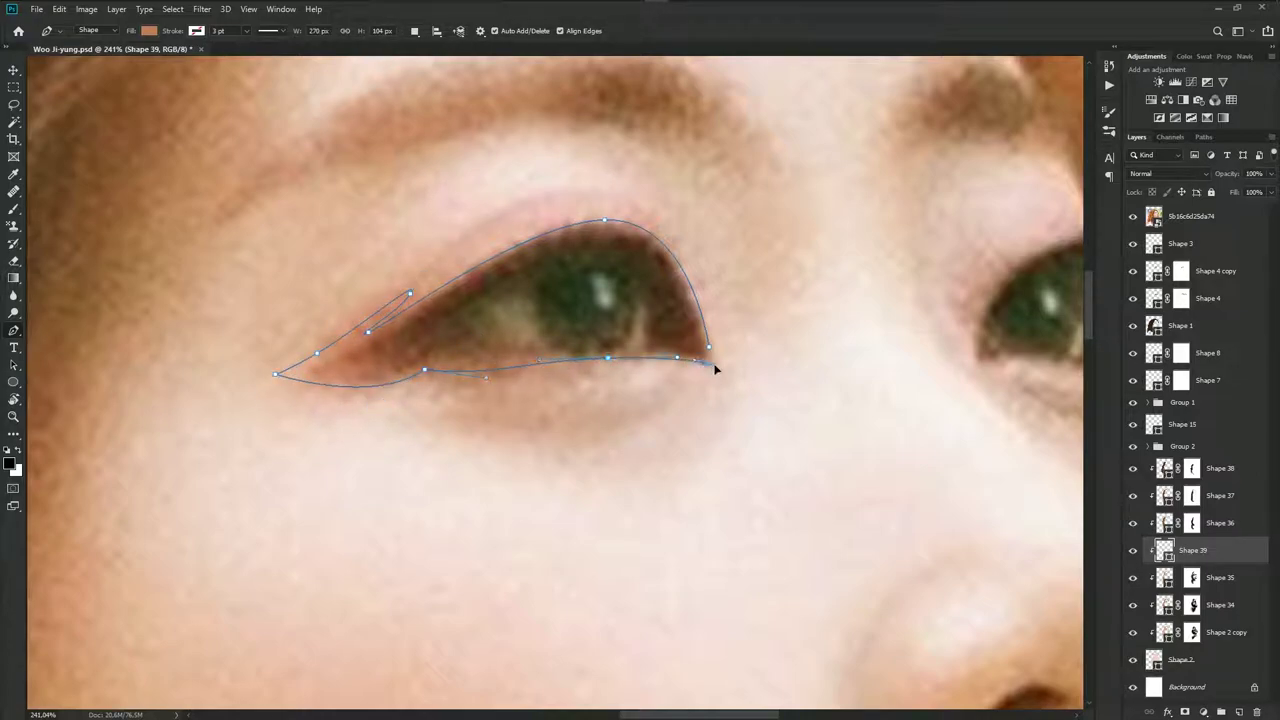
Fill the eye shape with tan #c17752 sampled from the eye, and add a layer mask
double_click(1163, 550)
click(354, 373)
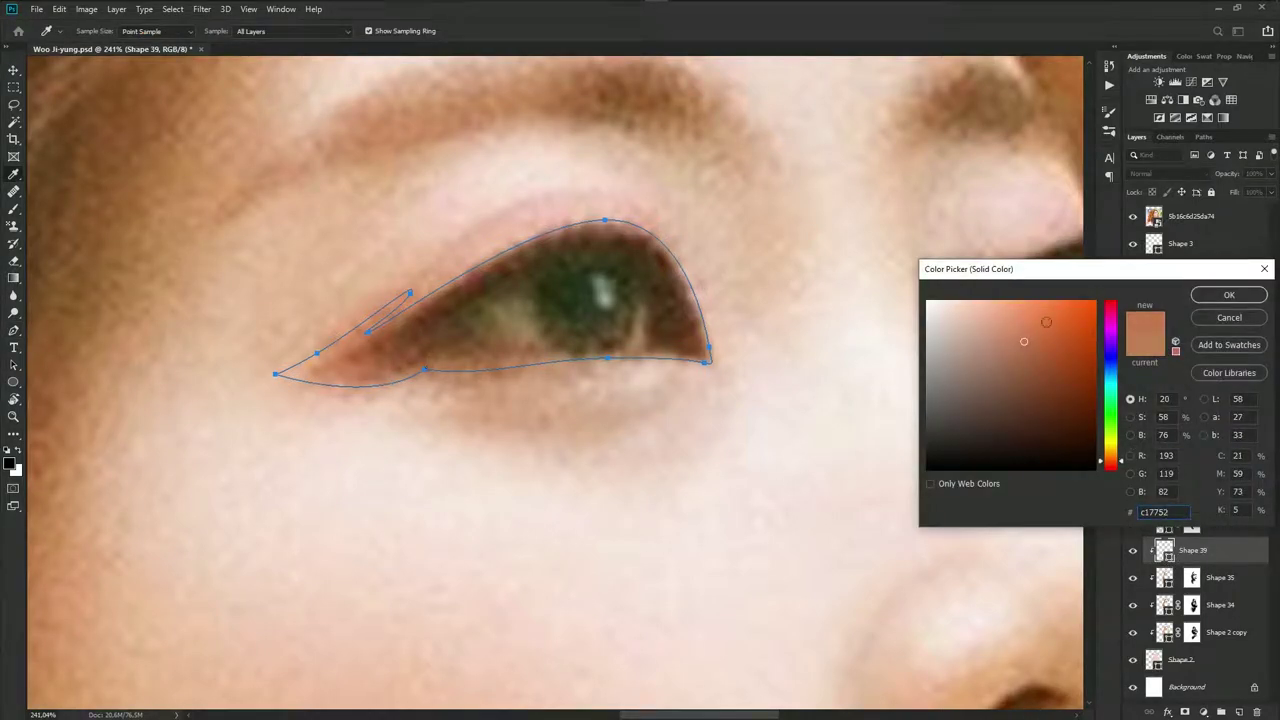
click(1229, 295)
click(1133, 216)
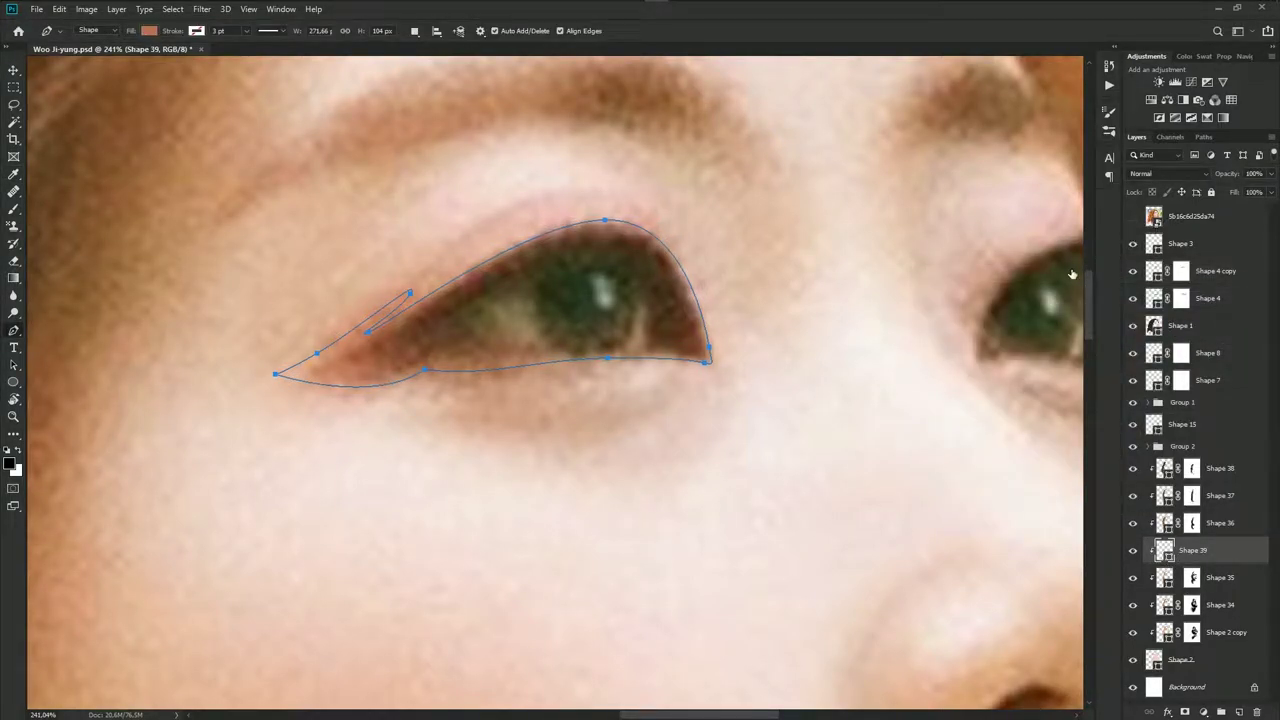
scroll(719, 195, down, 2)
scroll(694, 320, down, 2)
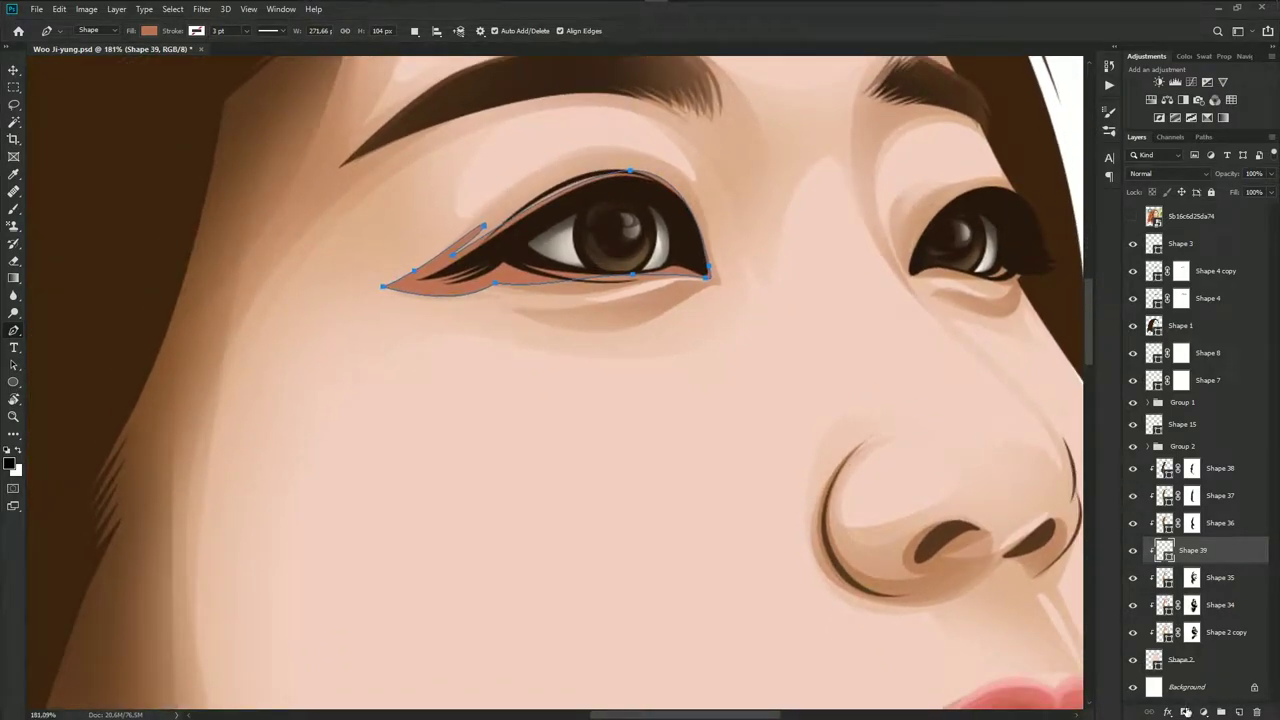
click(1185, 712)
key(b)
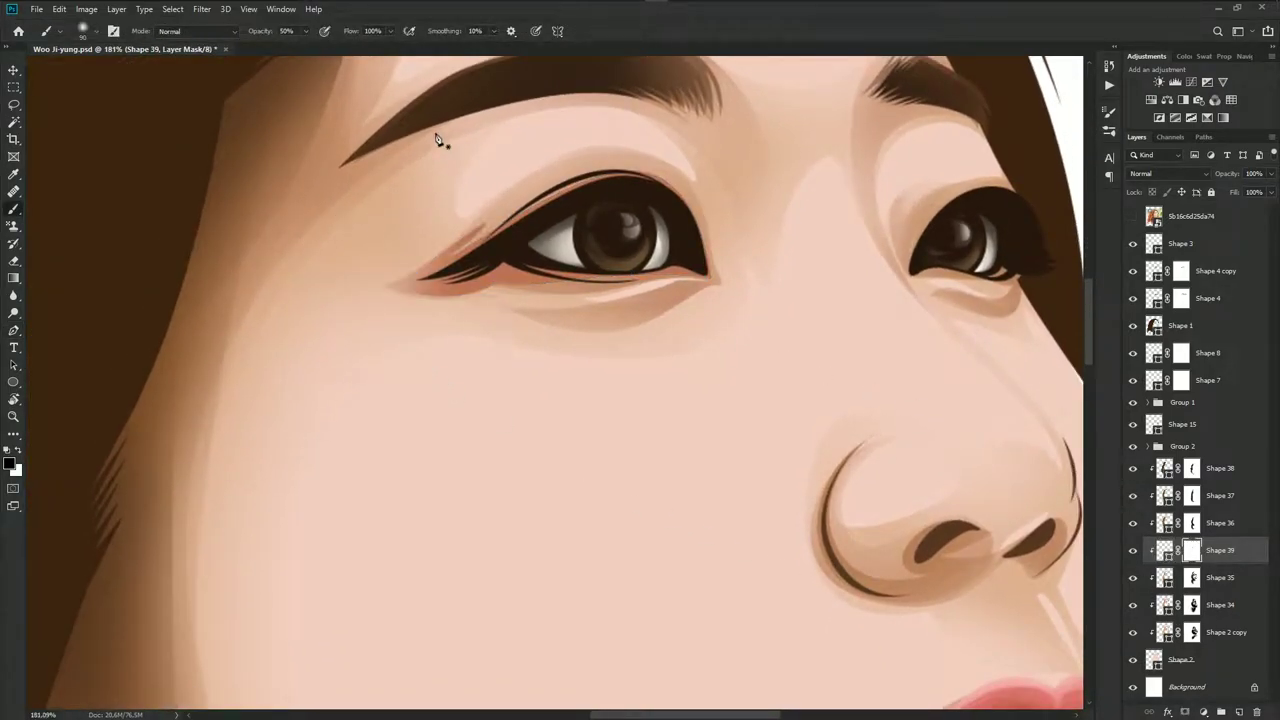
scroll(627, 280, down, 3)
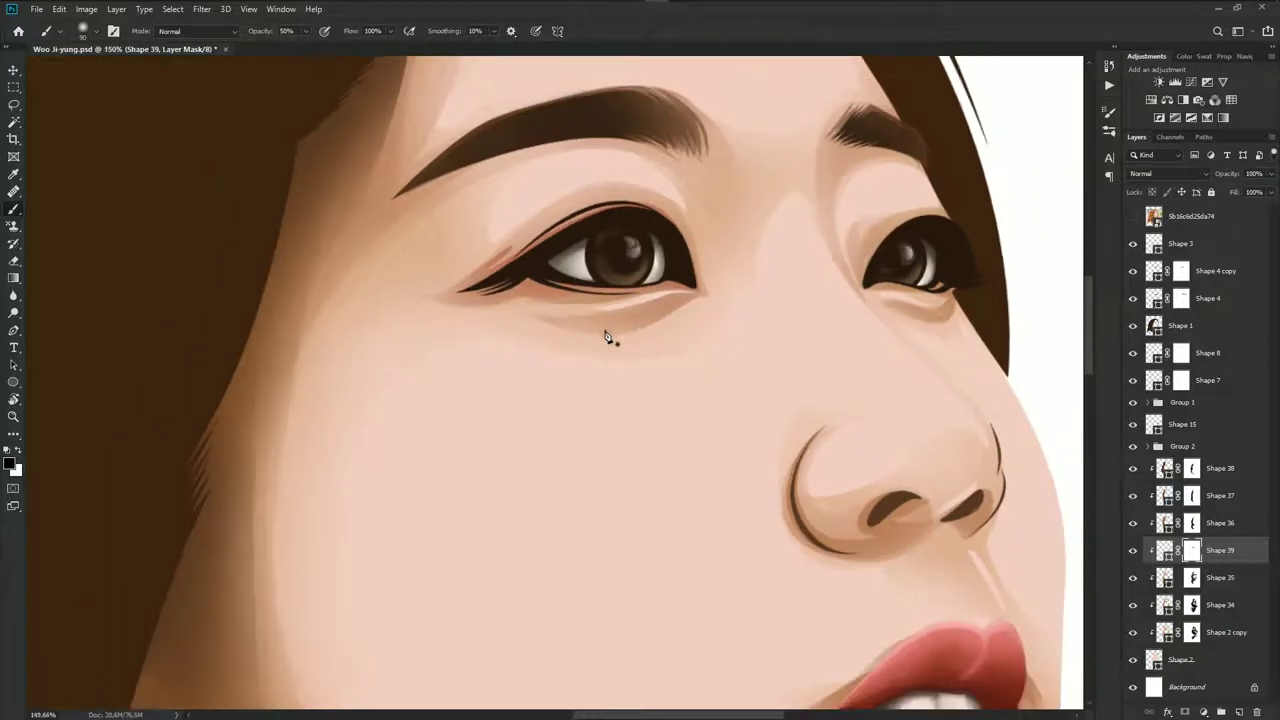
scroll(687, 362, up, 1)
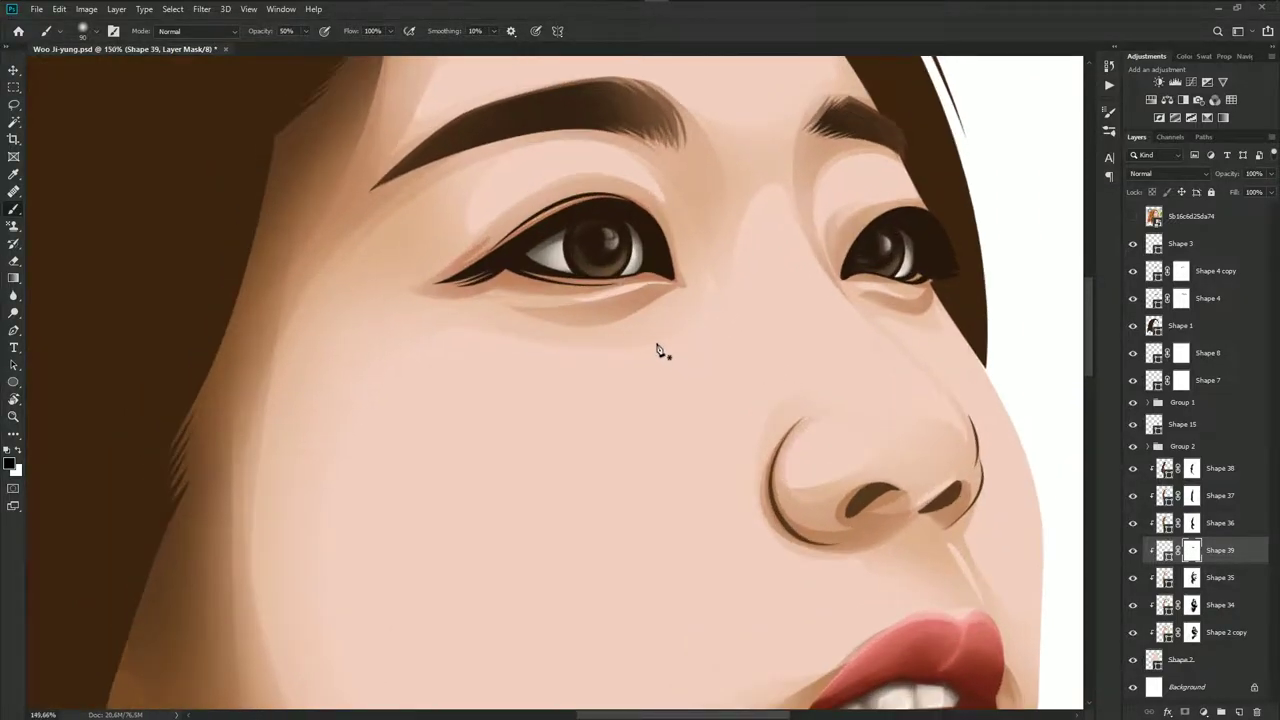
scroll(660, 350, up, 1)
Extend Shape 39's outline around the right eye's upper and lower lids
key(p)
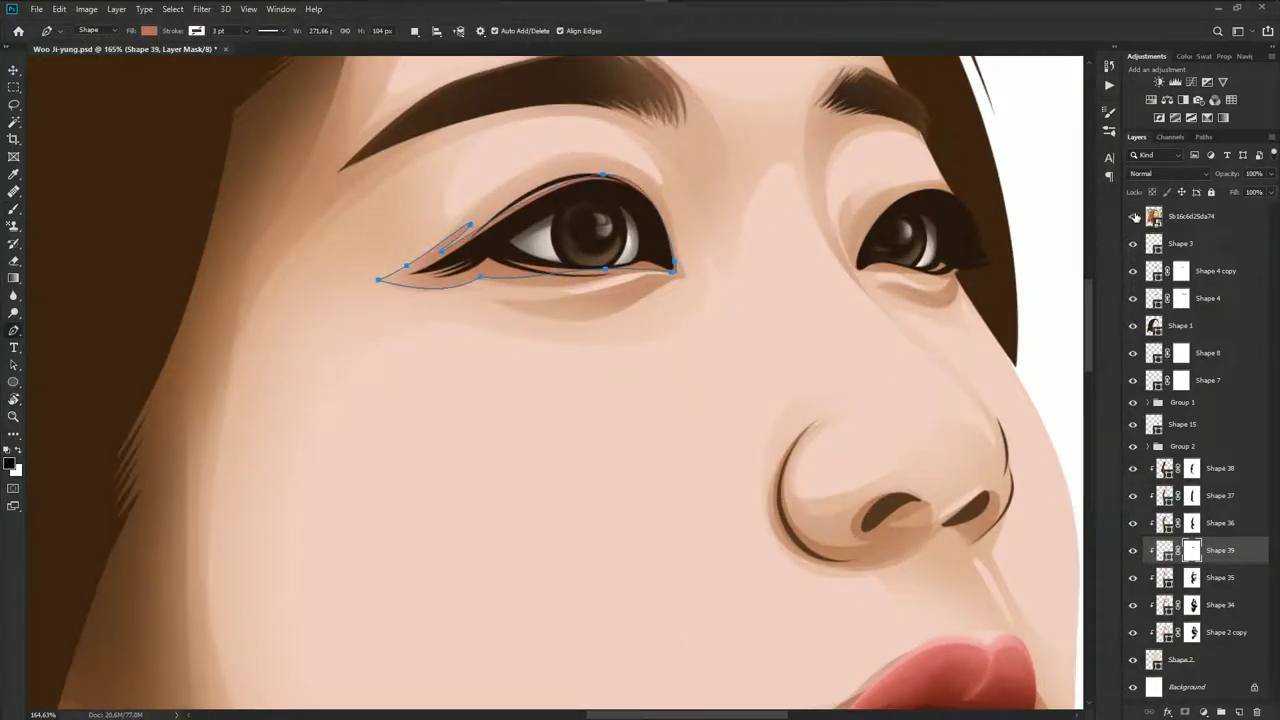
click(1134, 216)
scroll(700, 400, up, 1)
scroll(700, 400, up, 1)
click(694, 394)
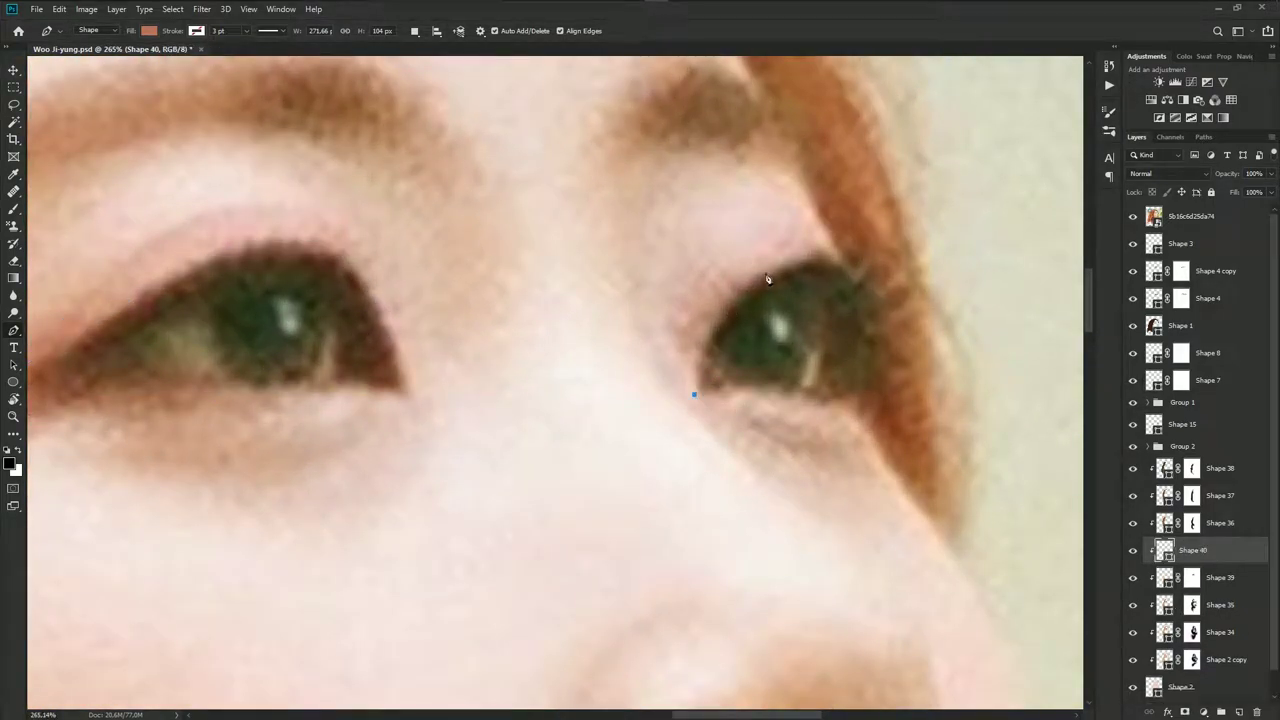
key(ctrl+z)
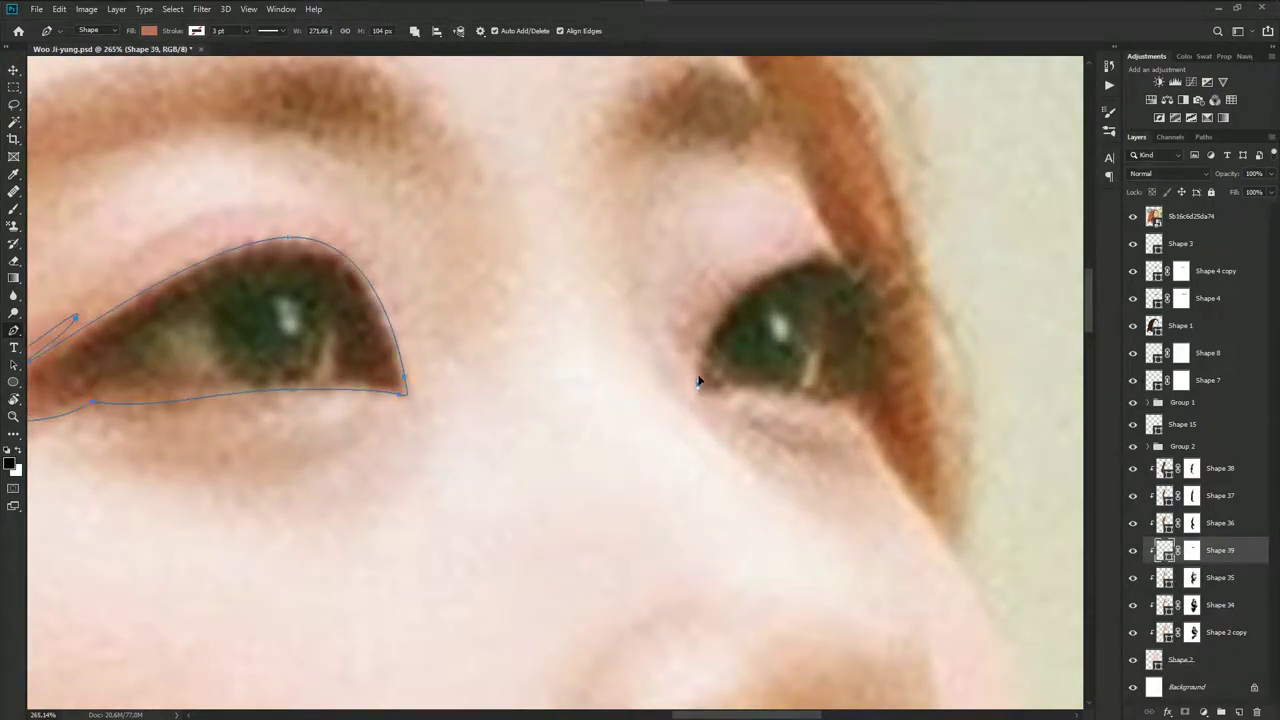
drag(825, 233, 921, 242)
click(864, 398)
drag(697, 383, 770, 390)
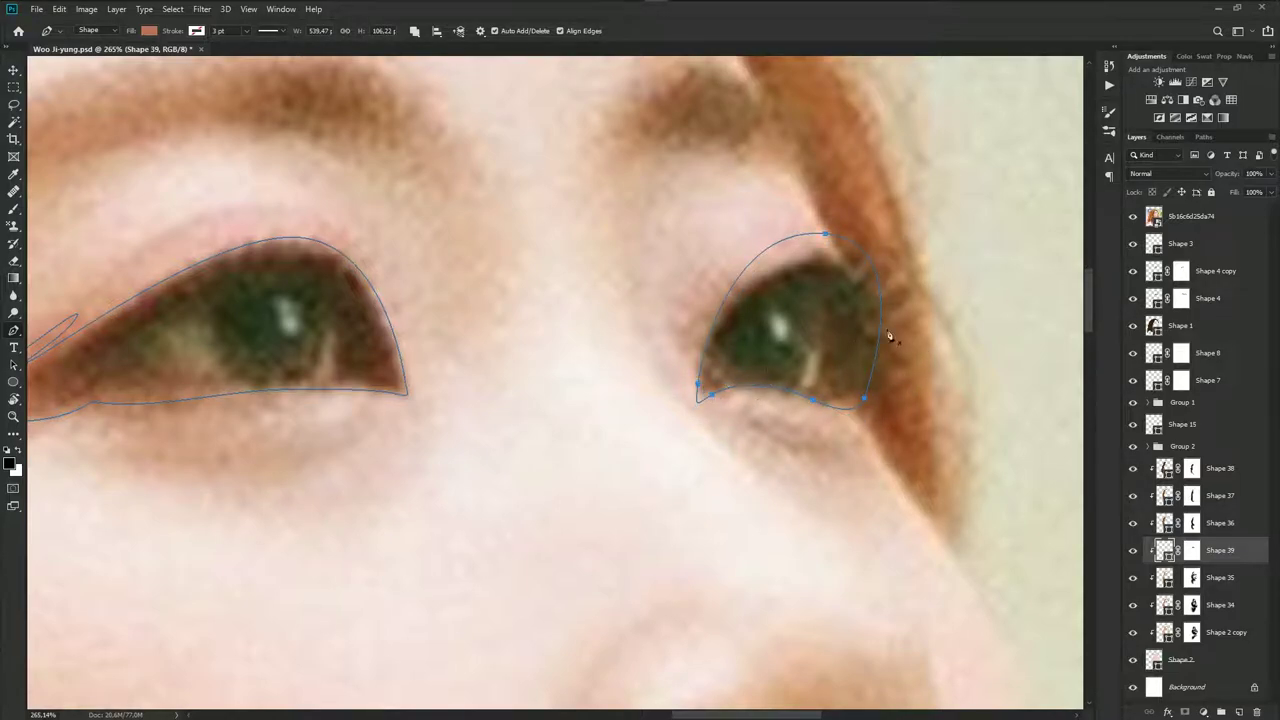
Hide the photo and target Shape 39's mask with the brush to check the result
click(1133, 216)
scroll(1058, 452, down, 3)
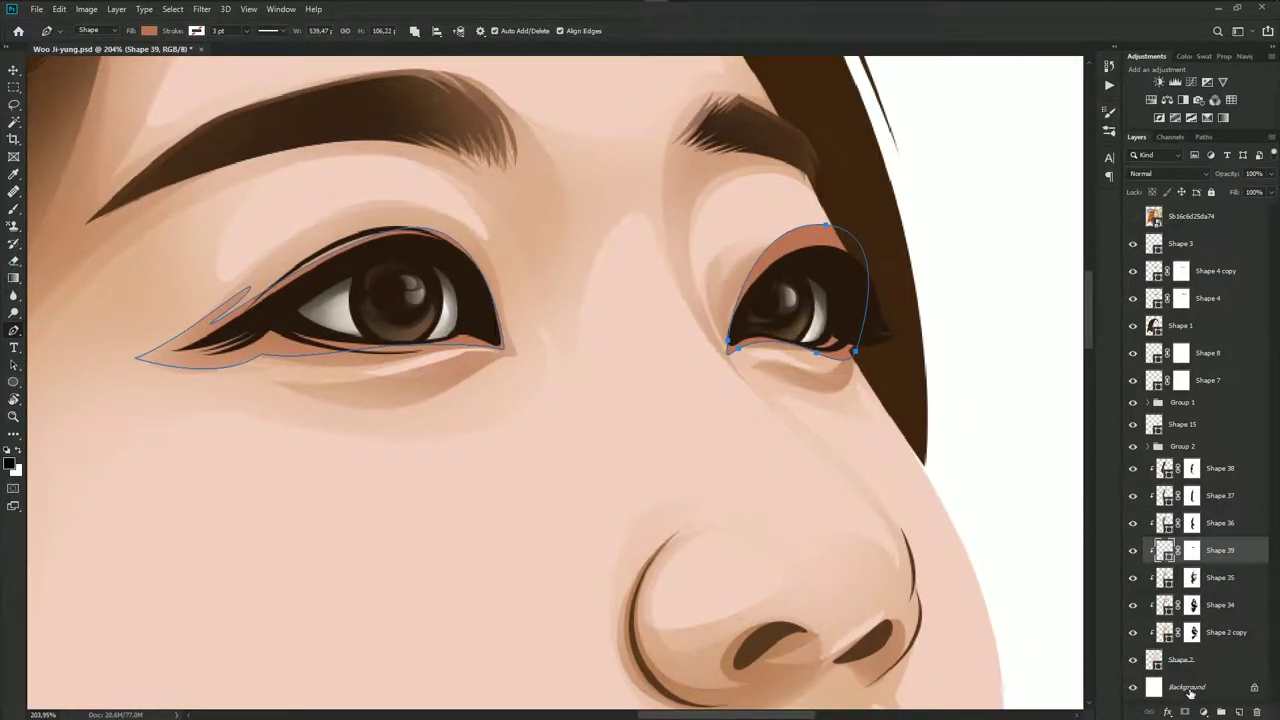
click(1192, 551)
scroll(1031, 500, down, 1)
key(b)
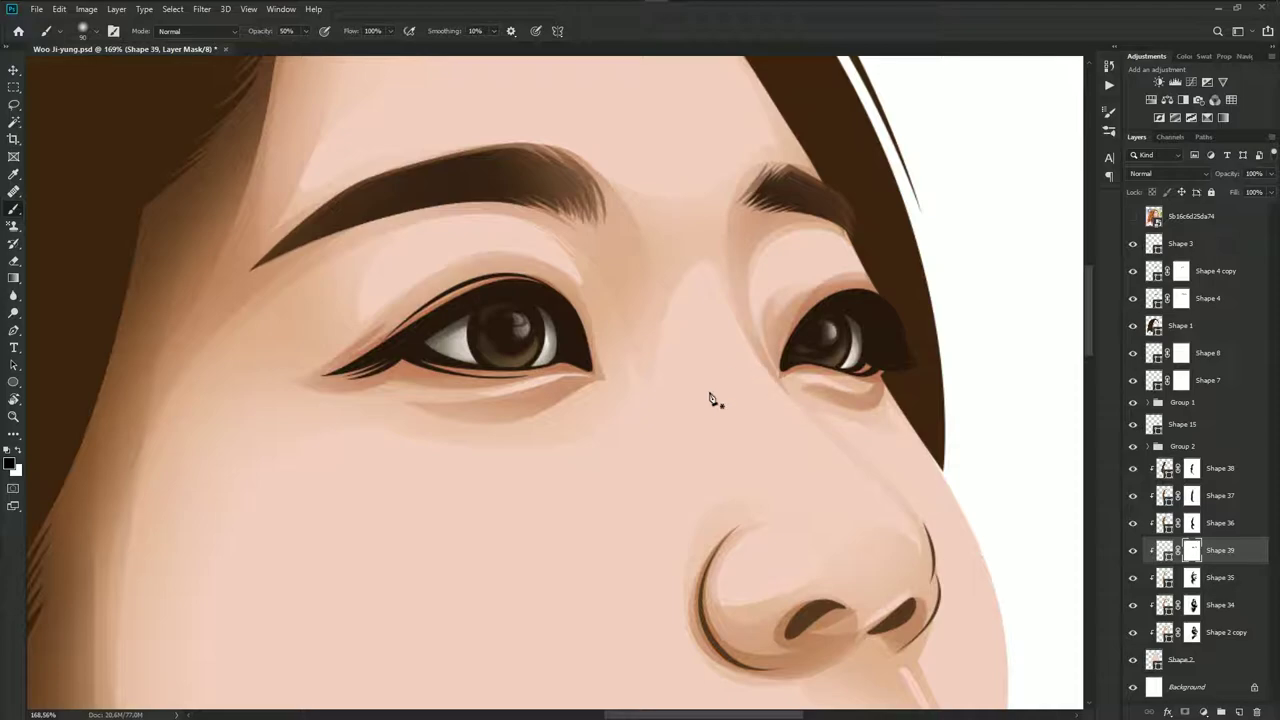
scroll(711, 397, down, 1)
scroll(606, 417, down, 1)
scroll(654, 366, up, 1)
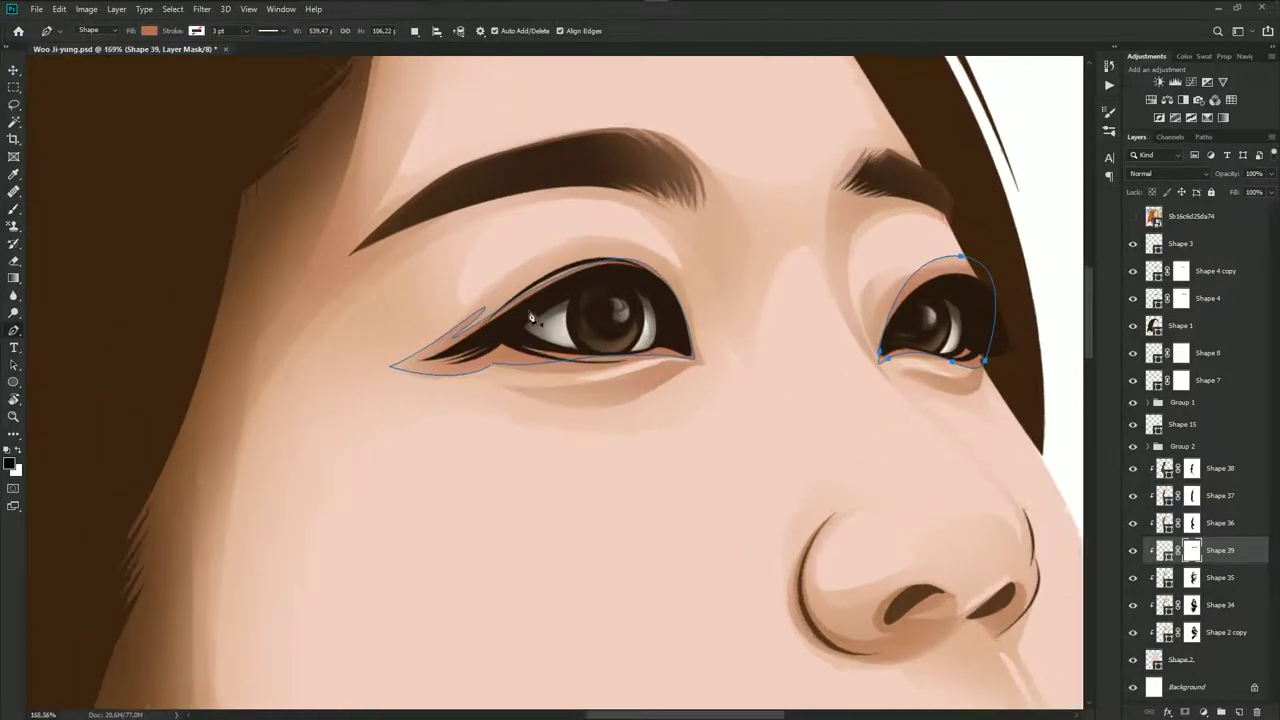
Start a new Shape 40 outline at the left eye's outer corner and upper lid
key(p)
click(1133, 216)
scroll(727, 360, up, 2)
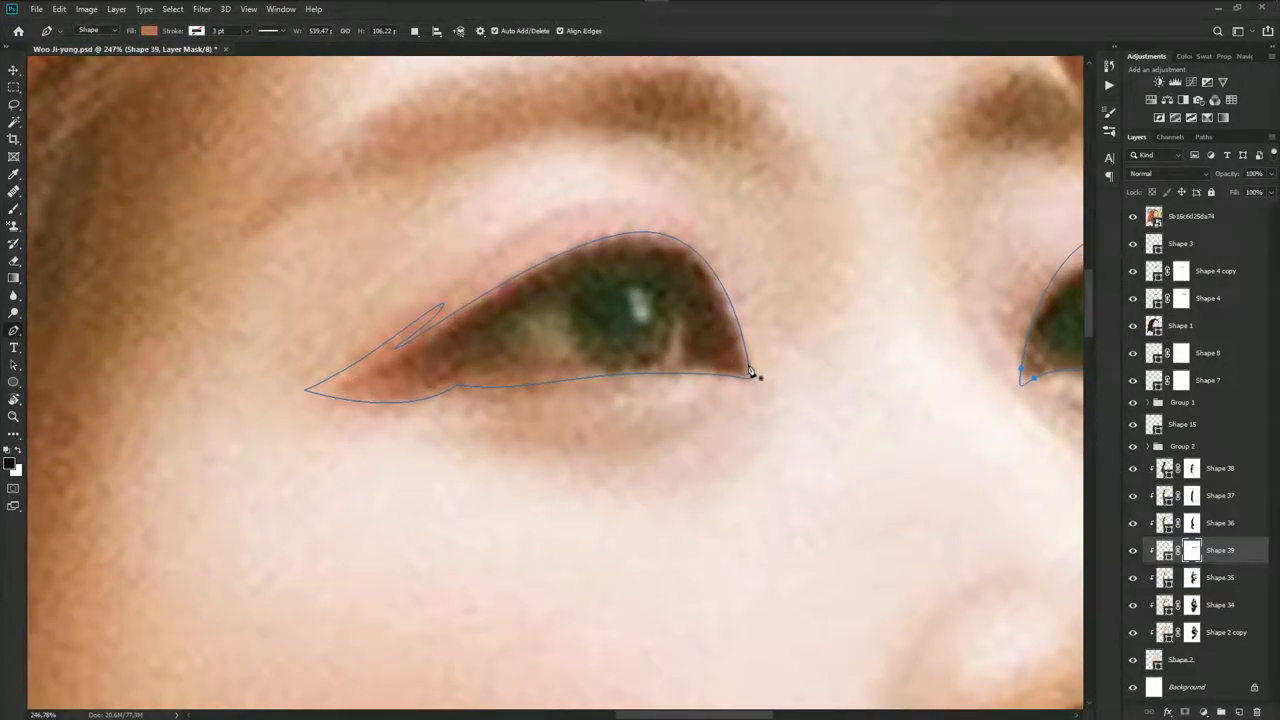
drag(748, 361, 741, 342)
drag(646, 239, 556, 236)
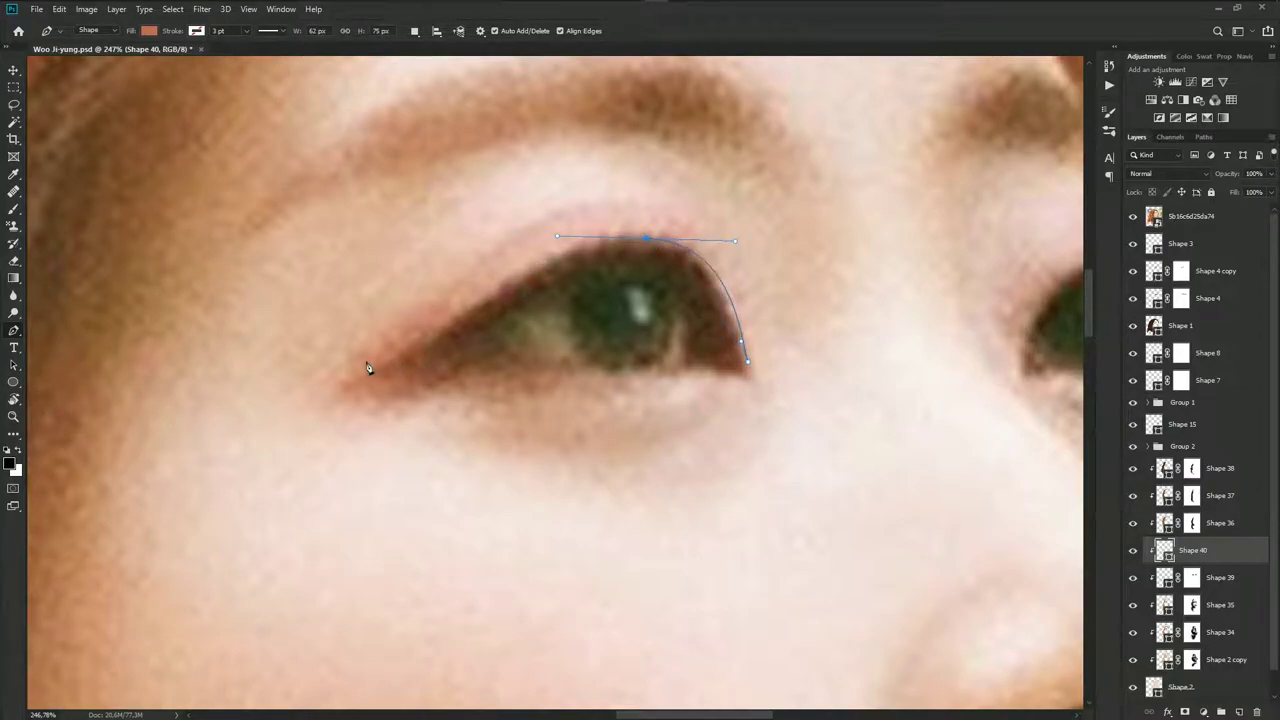
Close Shape 40 around the left eye and fill it with reddish brown #8b4330
drag(330, 381, 364, 396)
drag(659, 371, 716, 371)
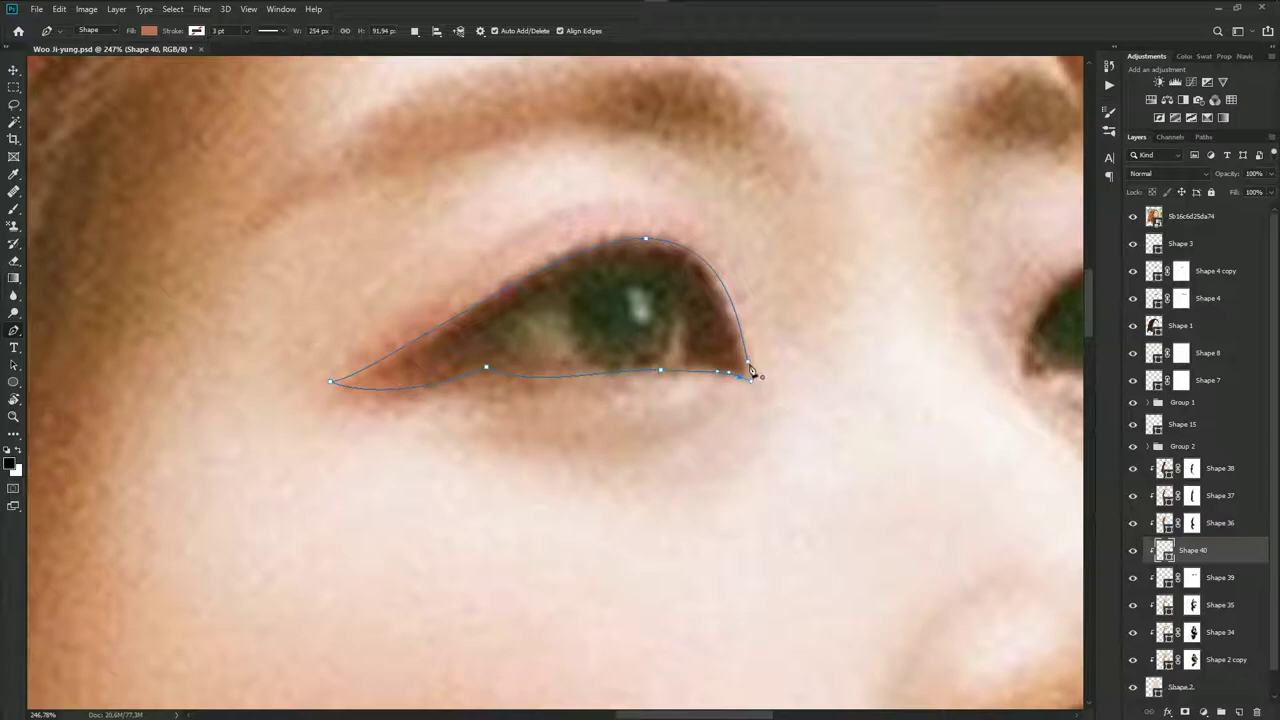
key(F1)
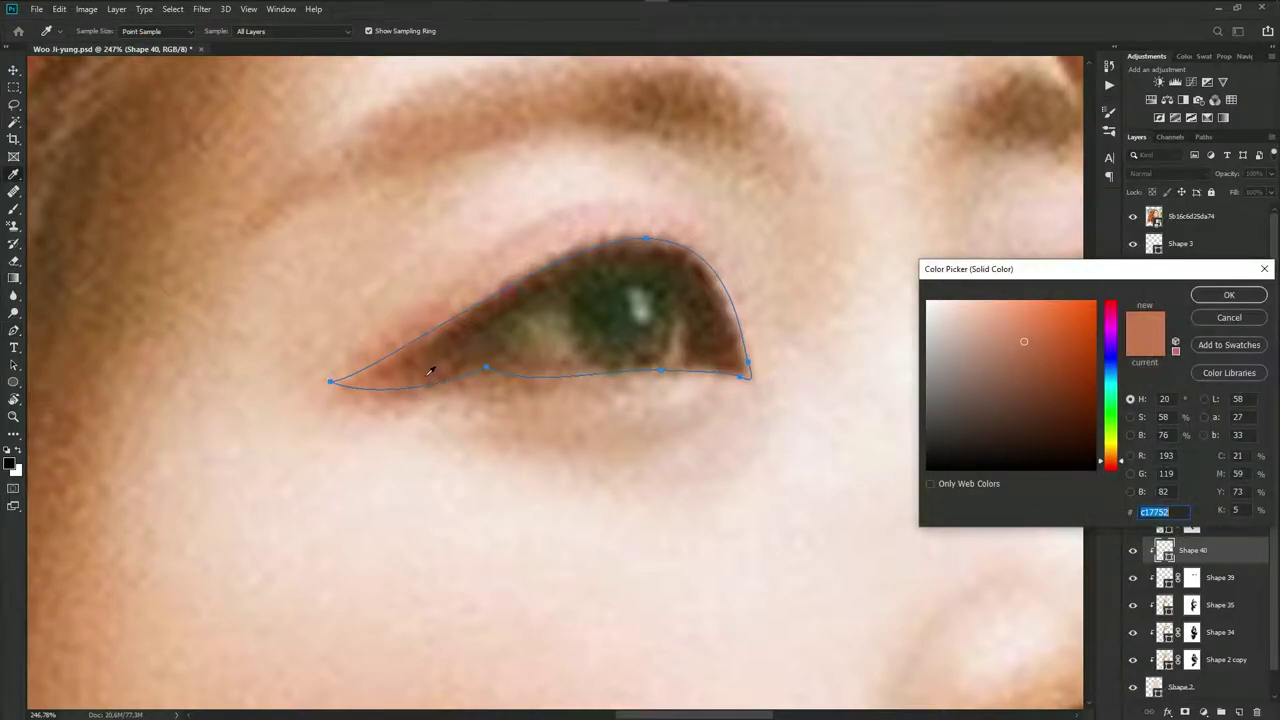
click(1229, 295)
click(1133, 216)
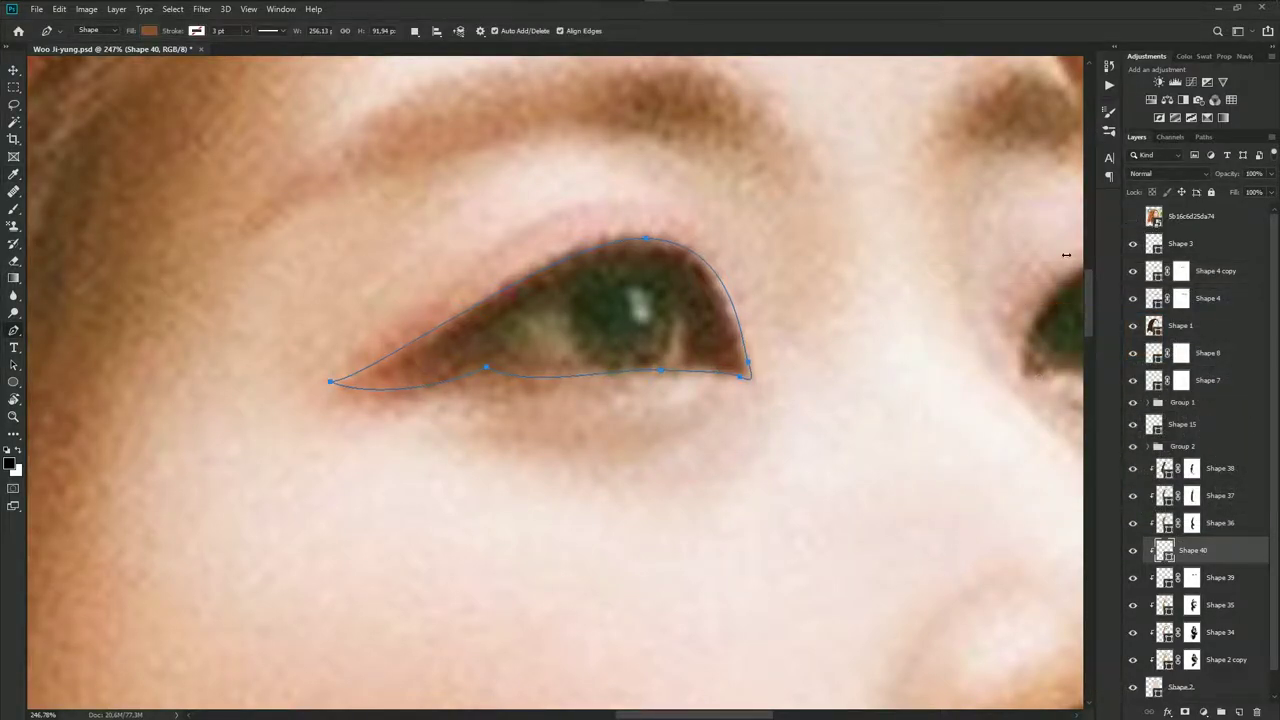
scroll(757, 322, down, 2)
double_click(1165, 549)
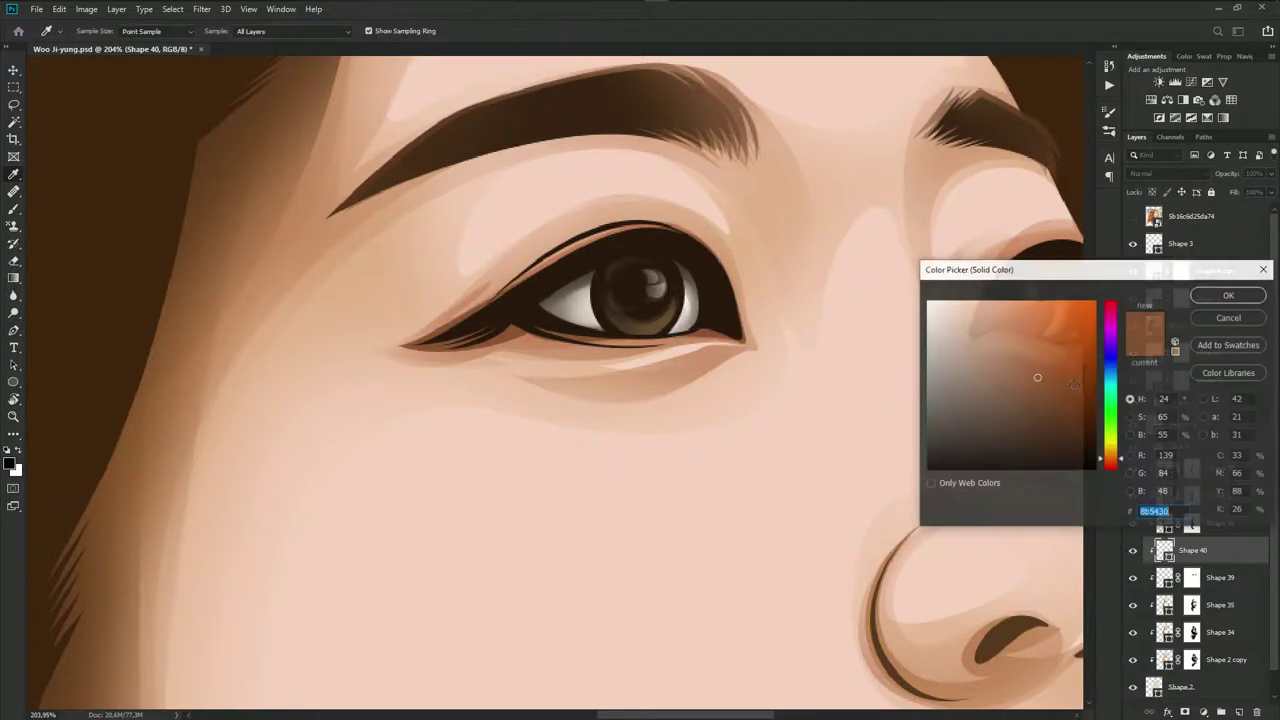
click(1112, 466)
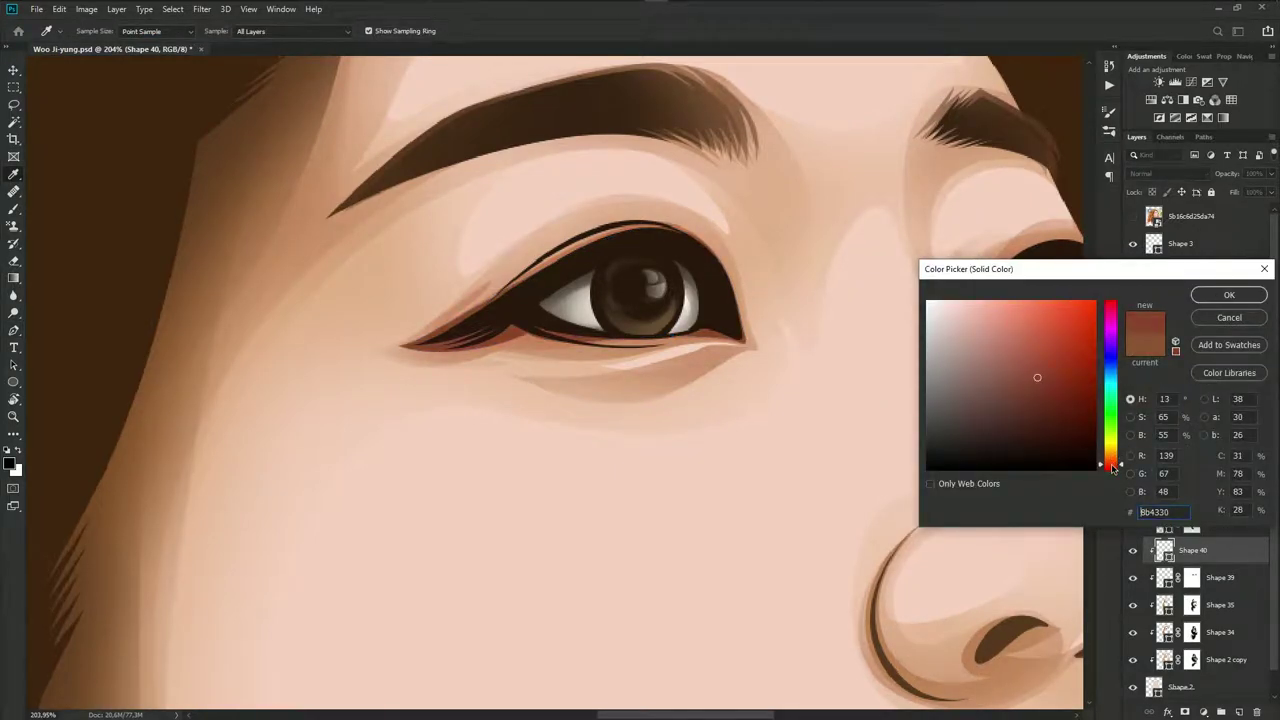
click(1205, 298)
Add Shape 40's outline around the right eye's upper and lower lids
drag(1047, 315, 863, 315)
scroll(800, 340, up, 5)
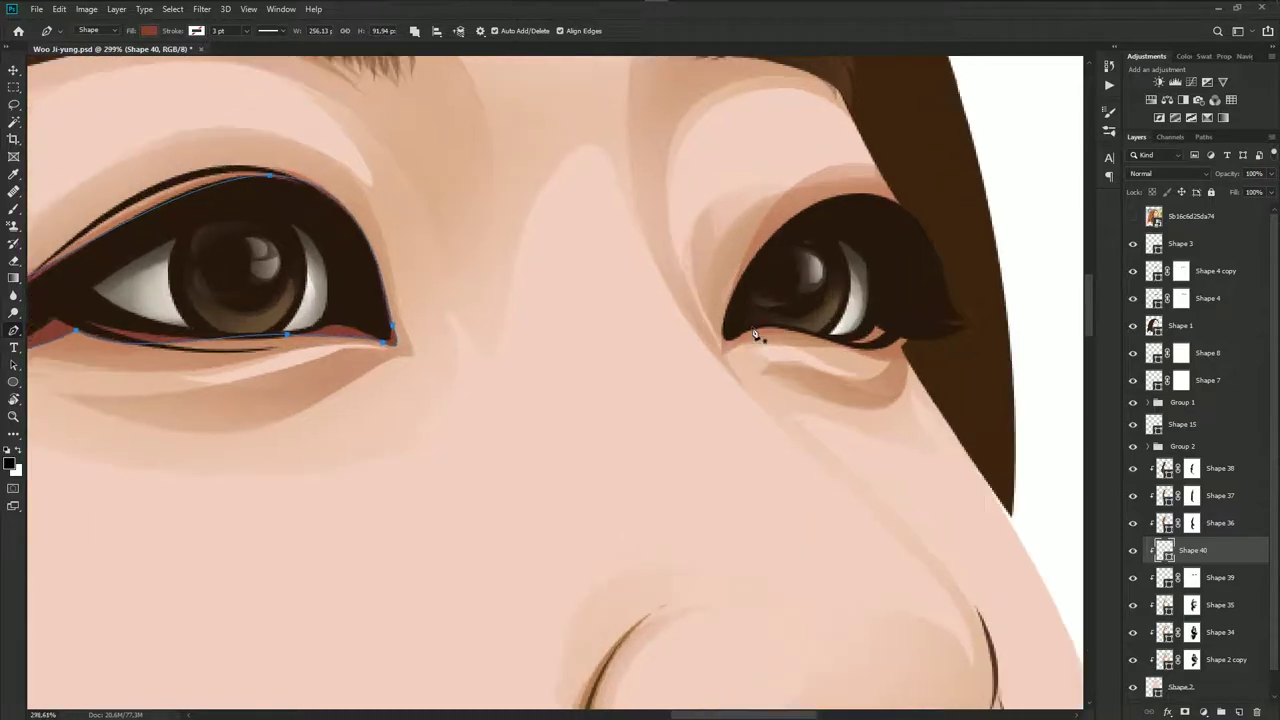
click(722, 333)
drag(857, 172, 927, 173)
drag(952, 252, 960, 278)
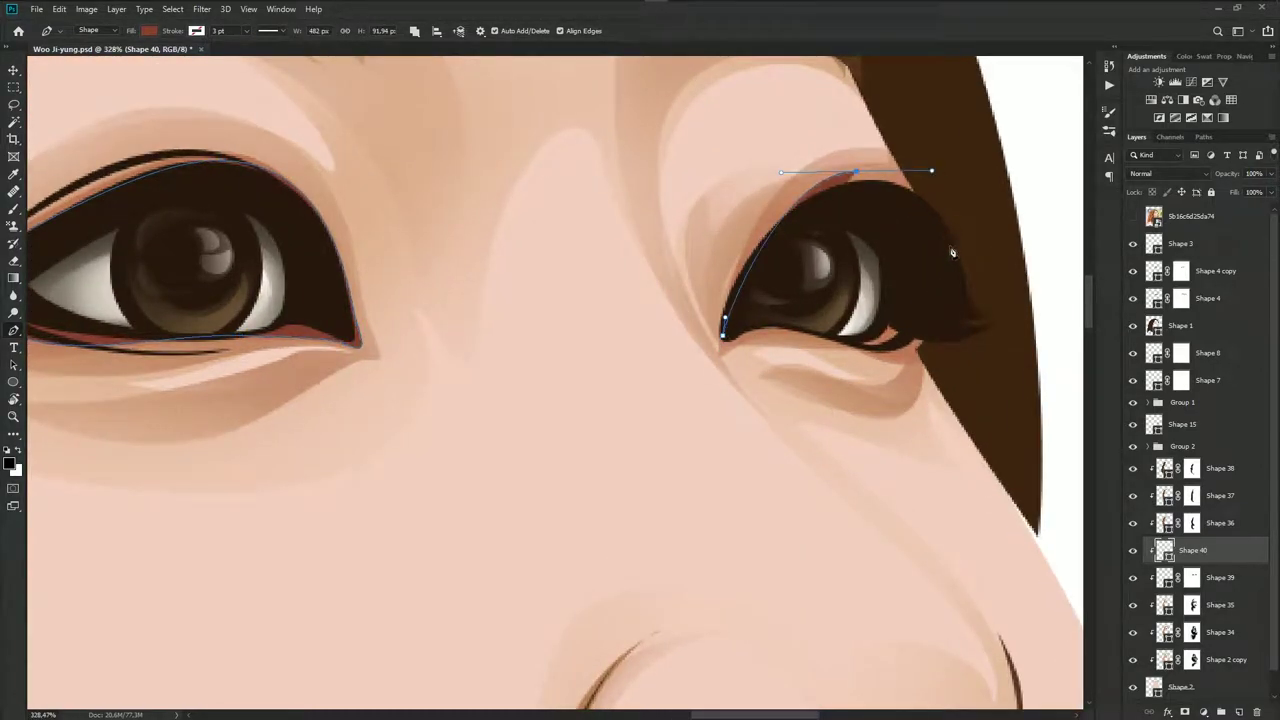
drag(887, 350, 770, 327)
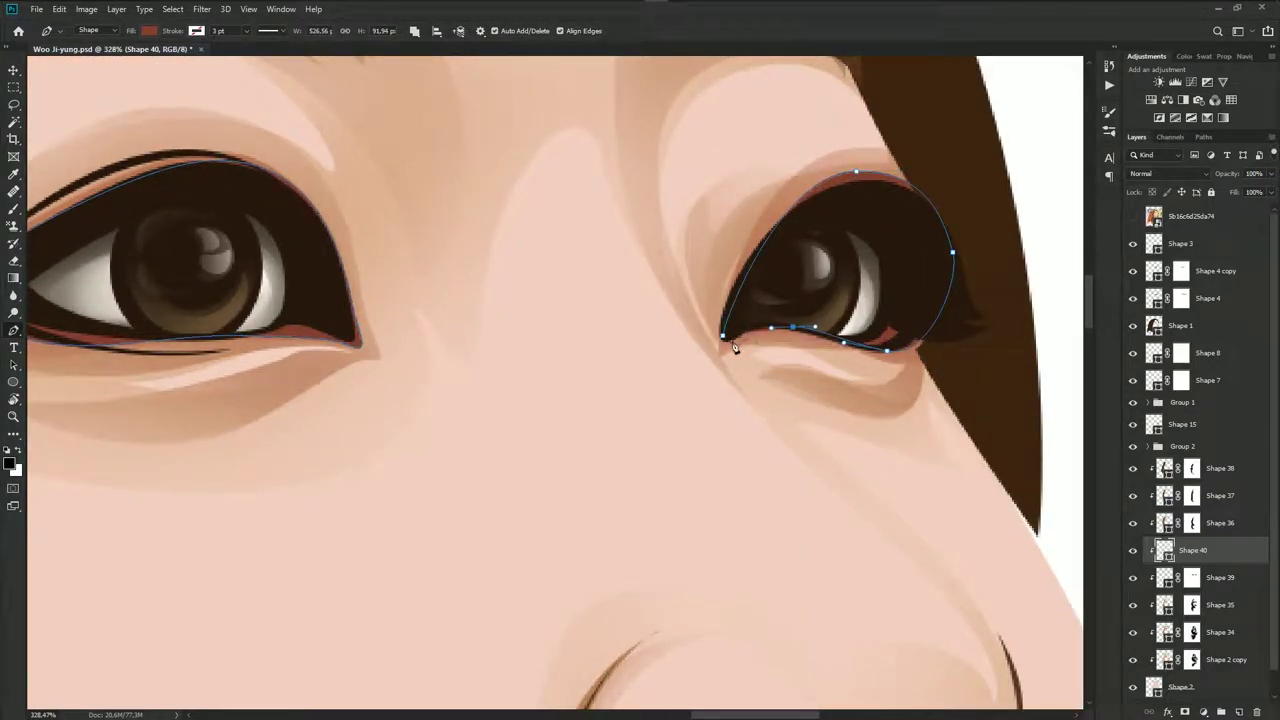
click(723, 338)
Add a layer mask to Shape 40 and ready a size 70 brush on it
click(1186, 712)
scroll(794, 491, down, 3)
key(b)
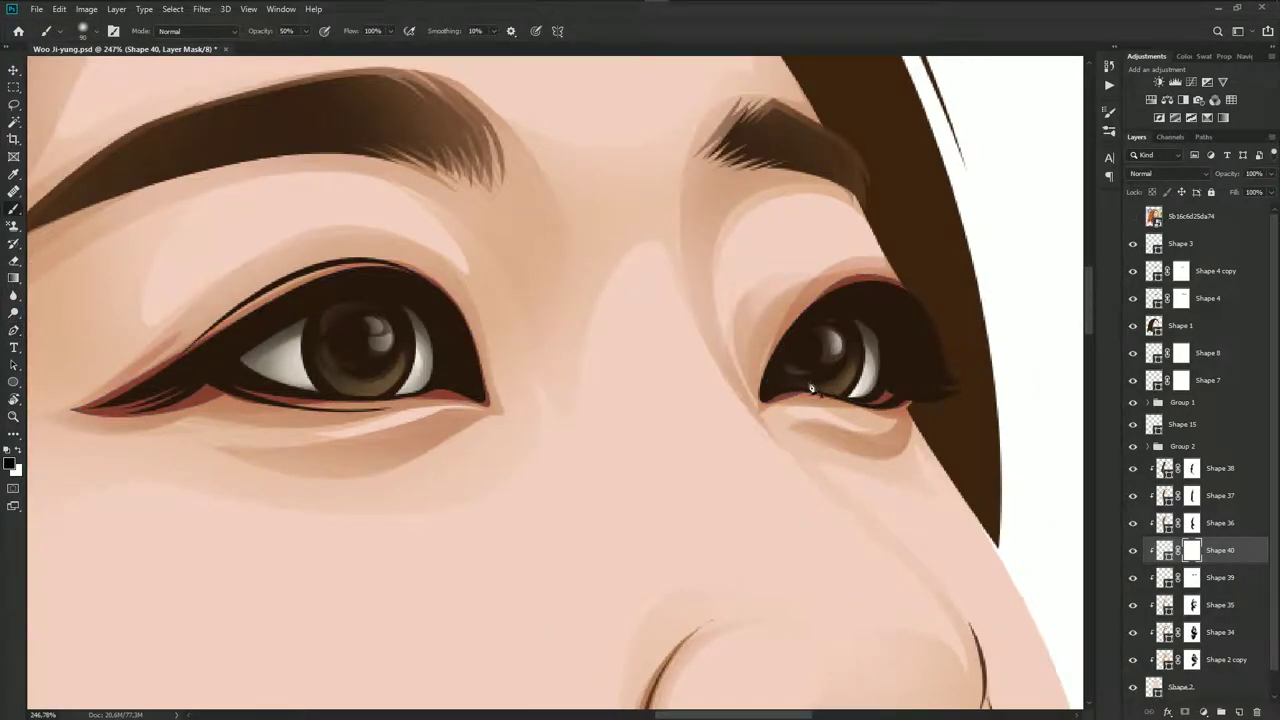
scroll(828, 406, down, 1)
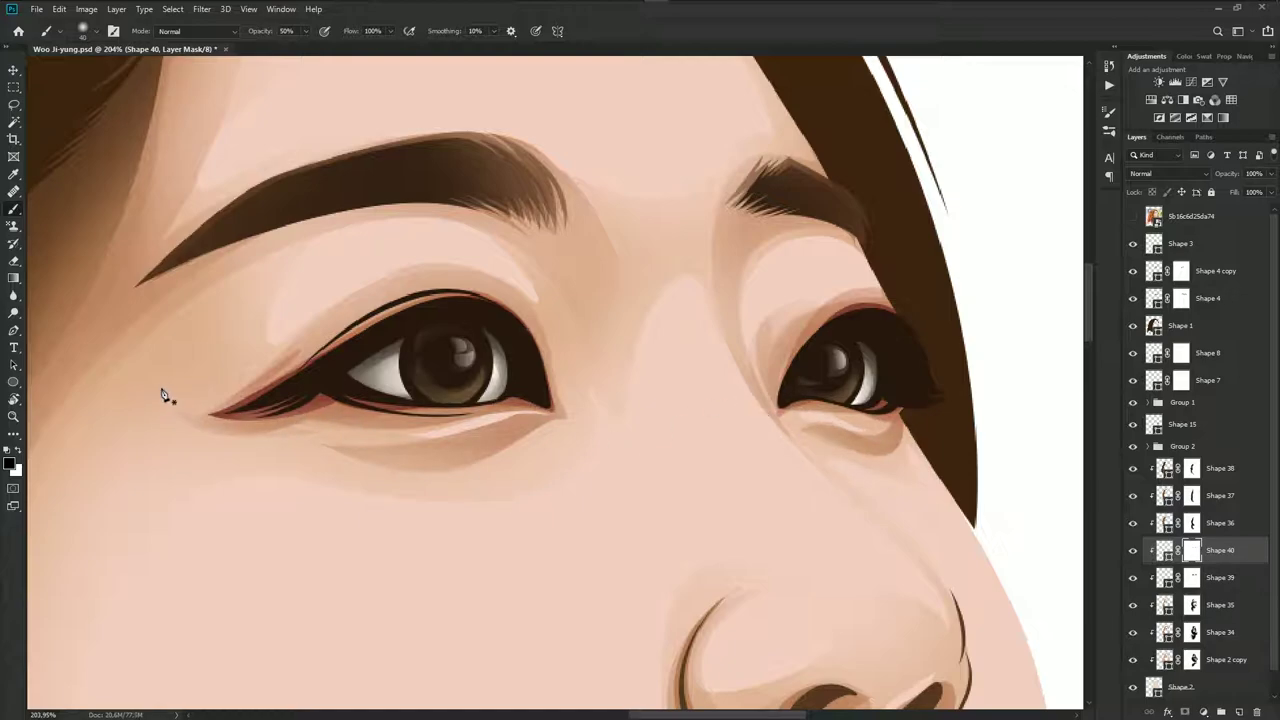
key(bracketright)
key(bracketright)
key(bracketright)
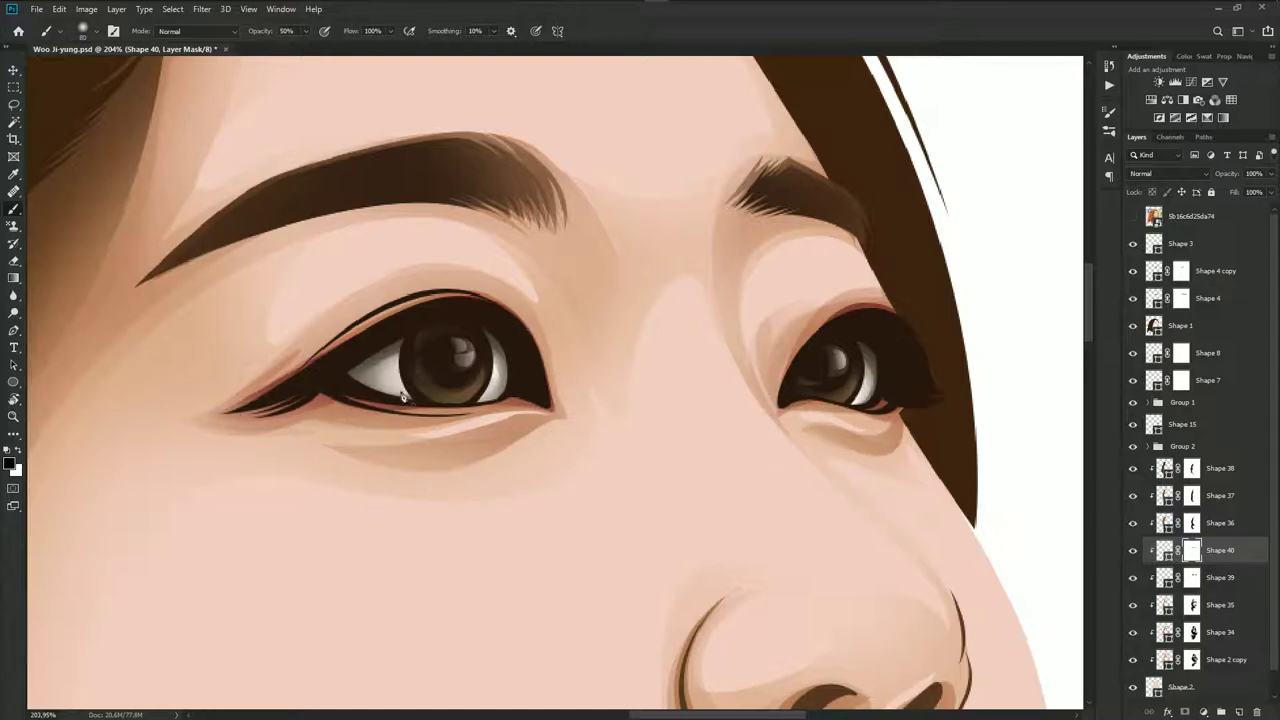
scroll(331, 388, down, 1)
scroll(331, 388, down, 2)
scroll(371, 449, down, 1)
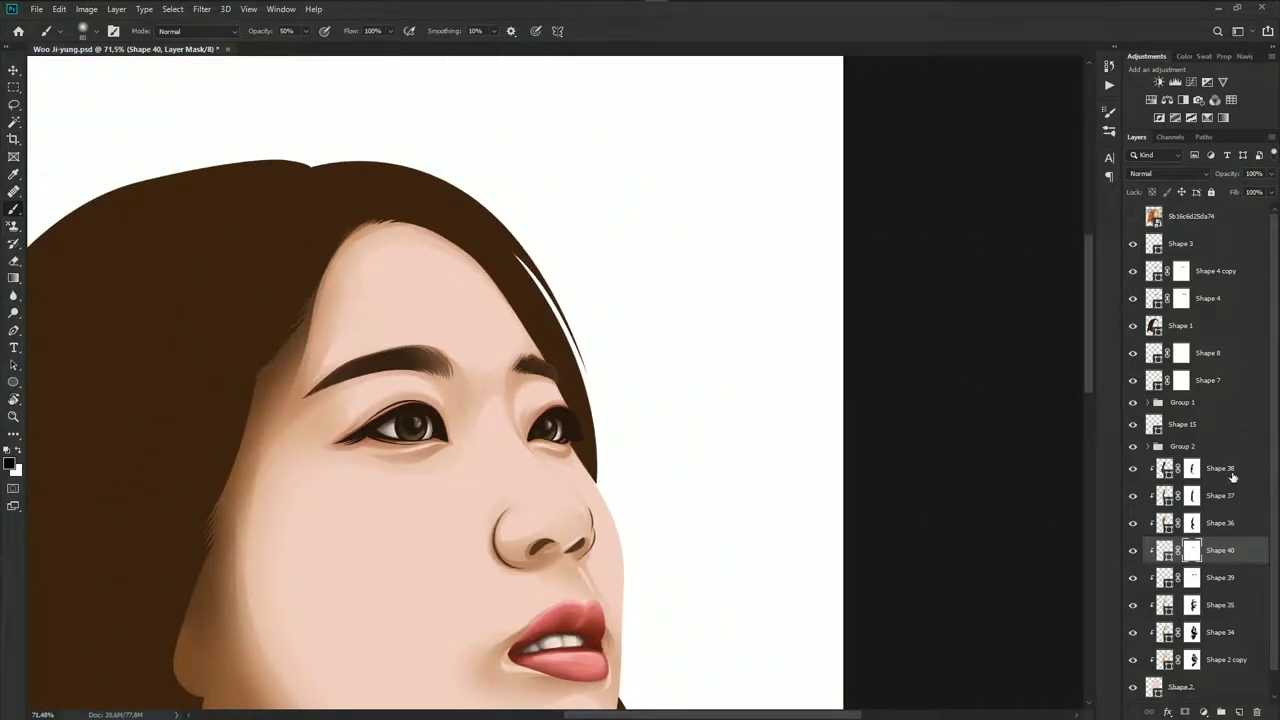
Move Shape 8 and Shape 7 into Group 1, comparing the eyebrows and eyes
click(1184, 328)
click(1133, 299)
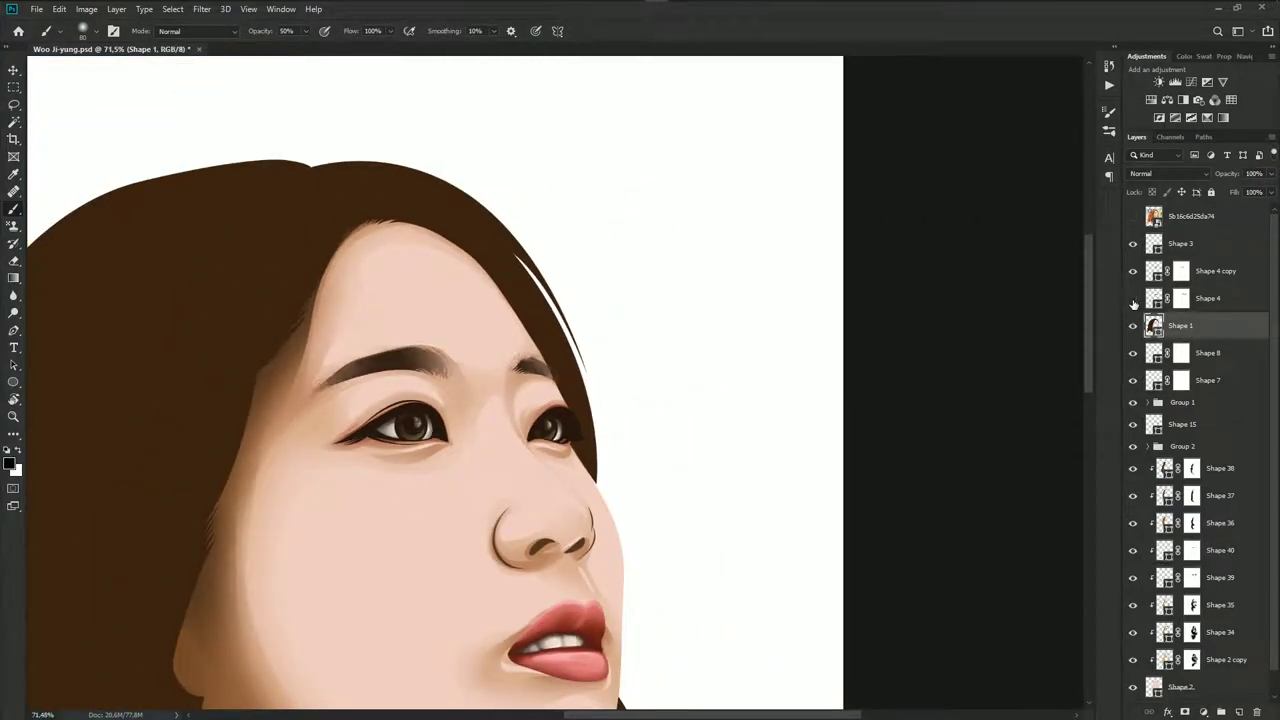
click(1133, 299)
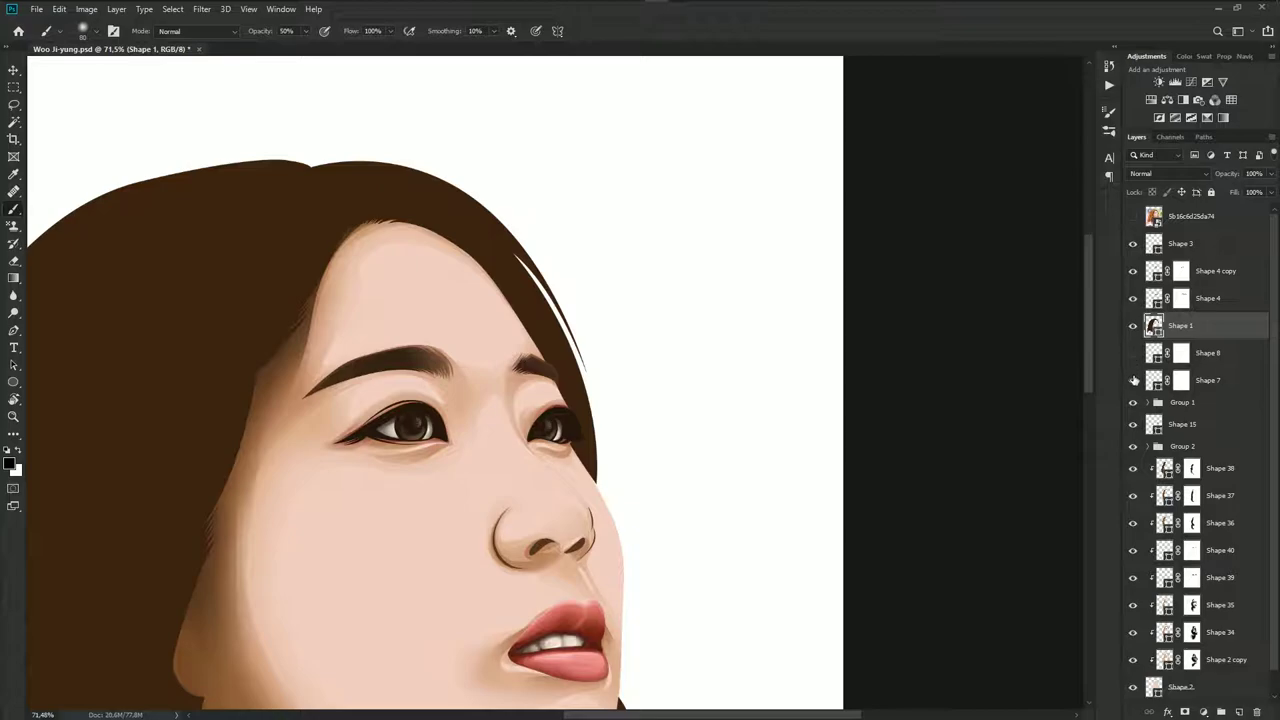
click(1206, 356)
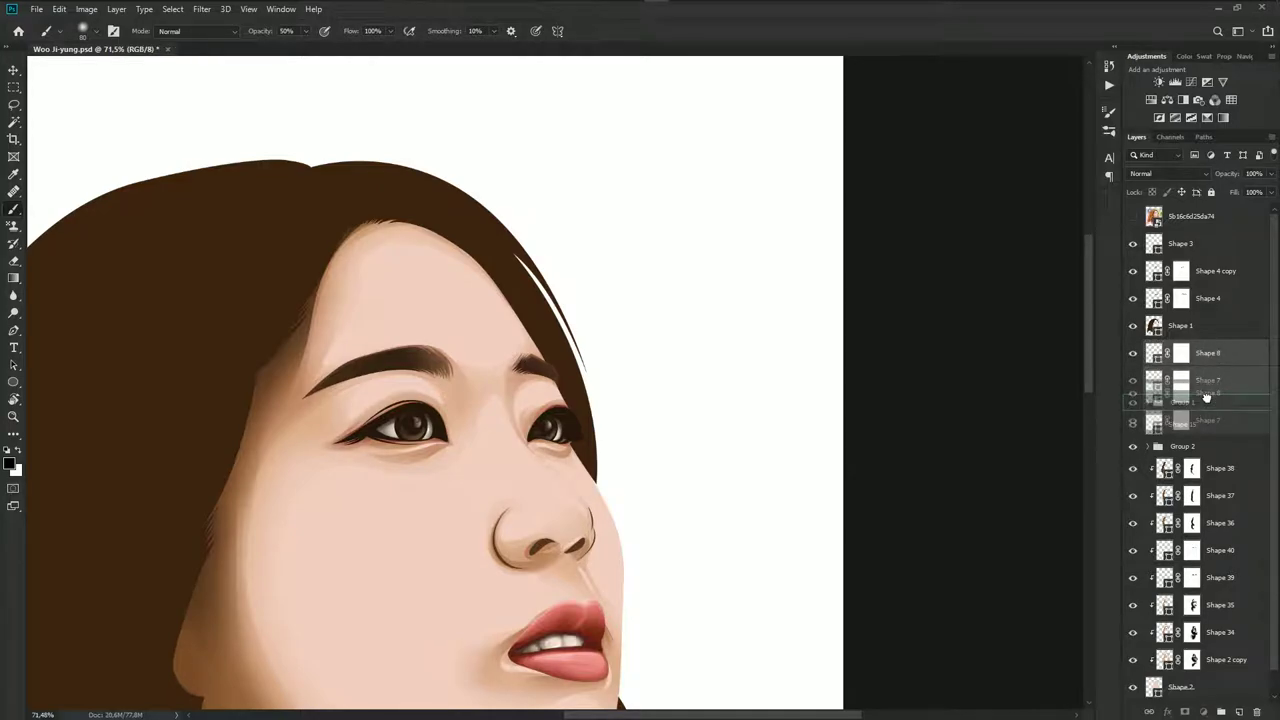
drag(1208, 362, 1204, 402)
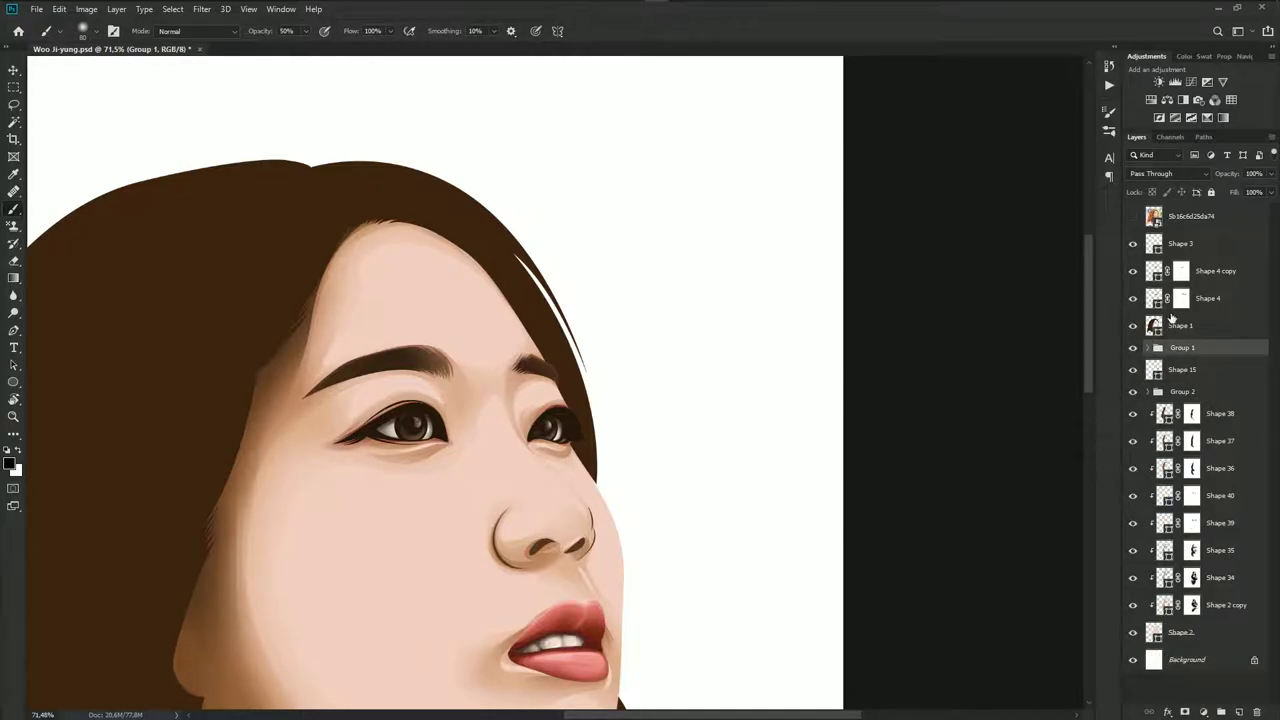
click(1133, 271)
click(1133, 244)
Add a layer mask to Shape 3 and brush out the left eyeliner tail
click(1194, 253)
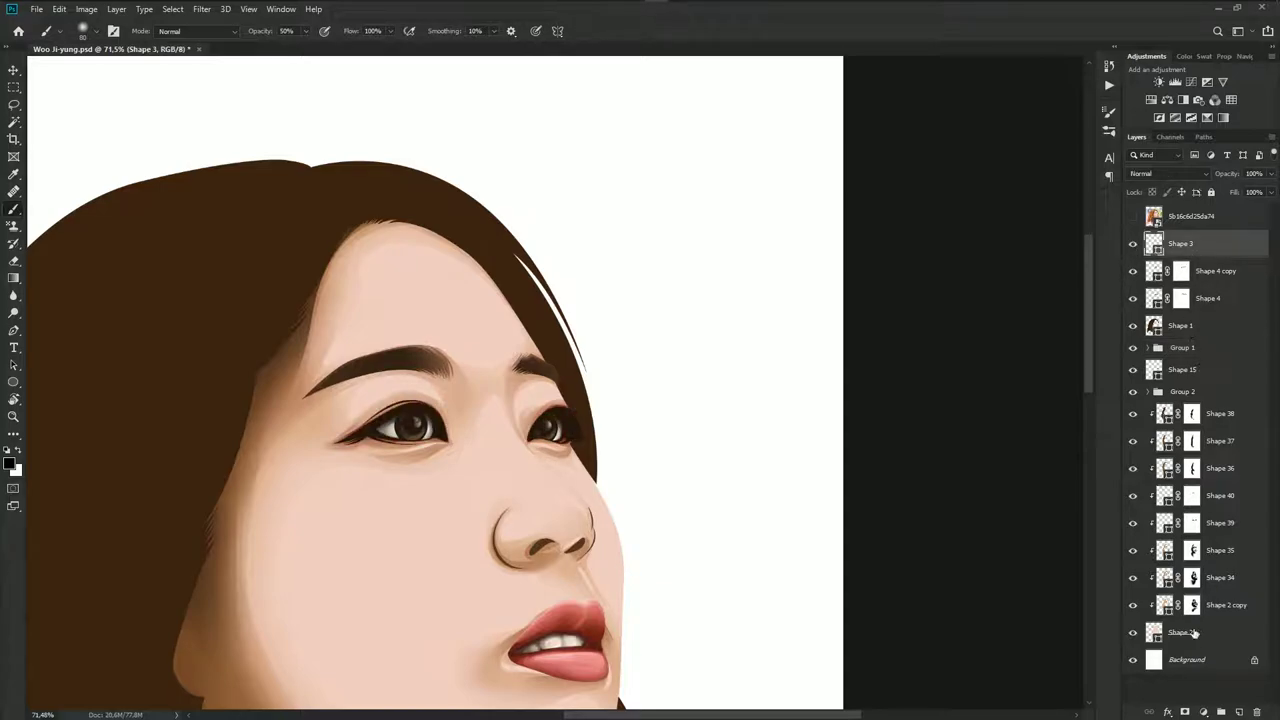
click(1186, 712)
scroll(400, 371, up, 2)
scroll(330, 410, up, 3)
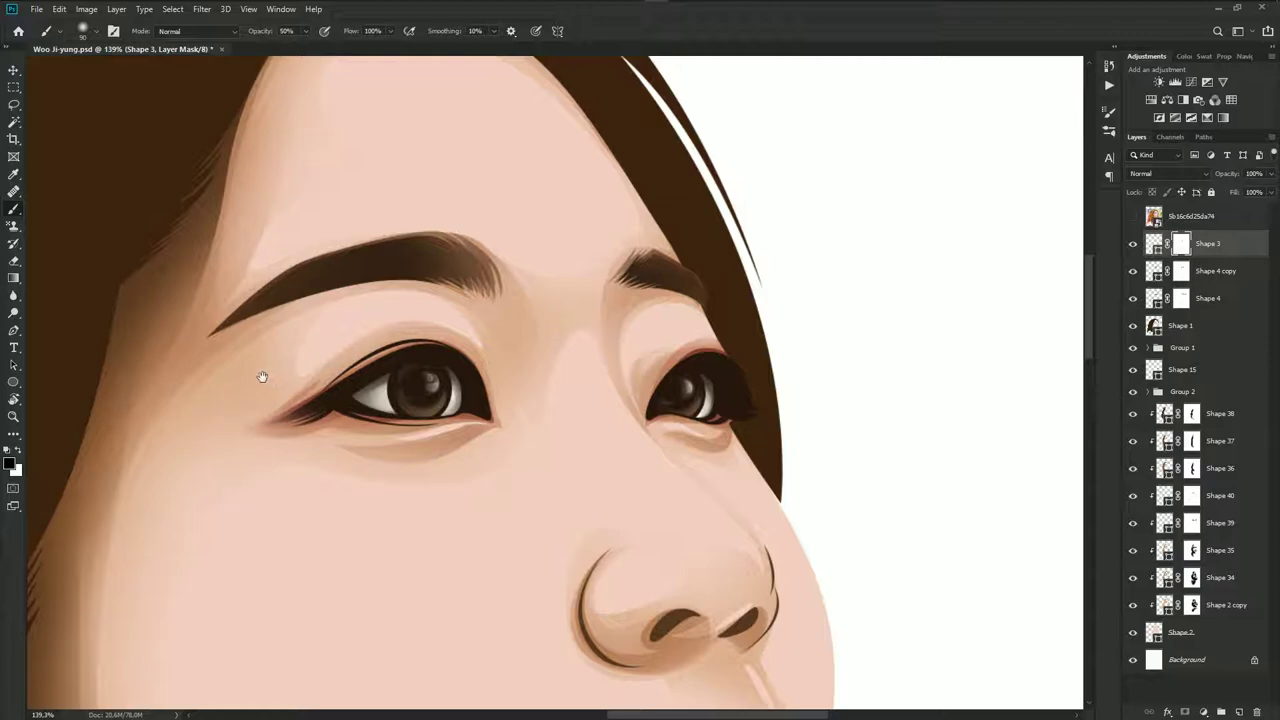
drag(320, 408, 268, 416)
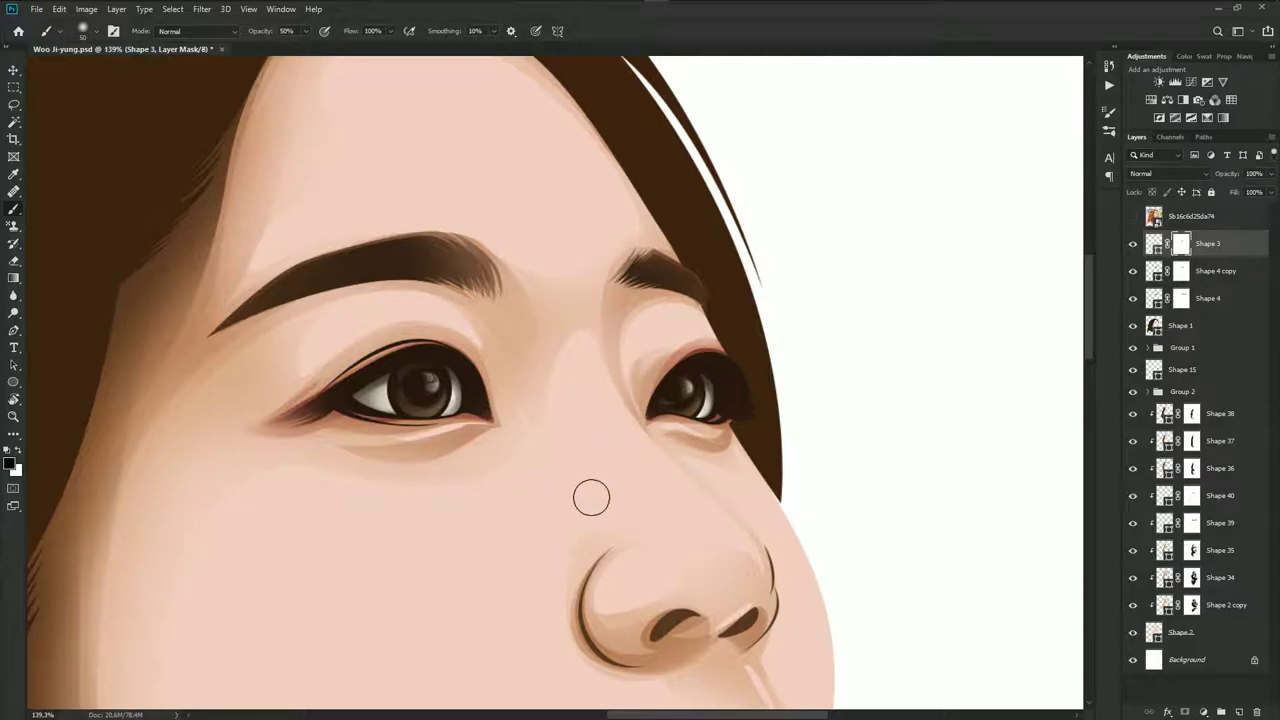
scroll(349, 460, down, 2)
scroll(452, 484, down, 2)
drag(452, 484, 552, 424)
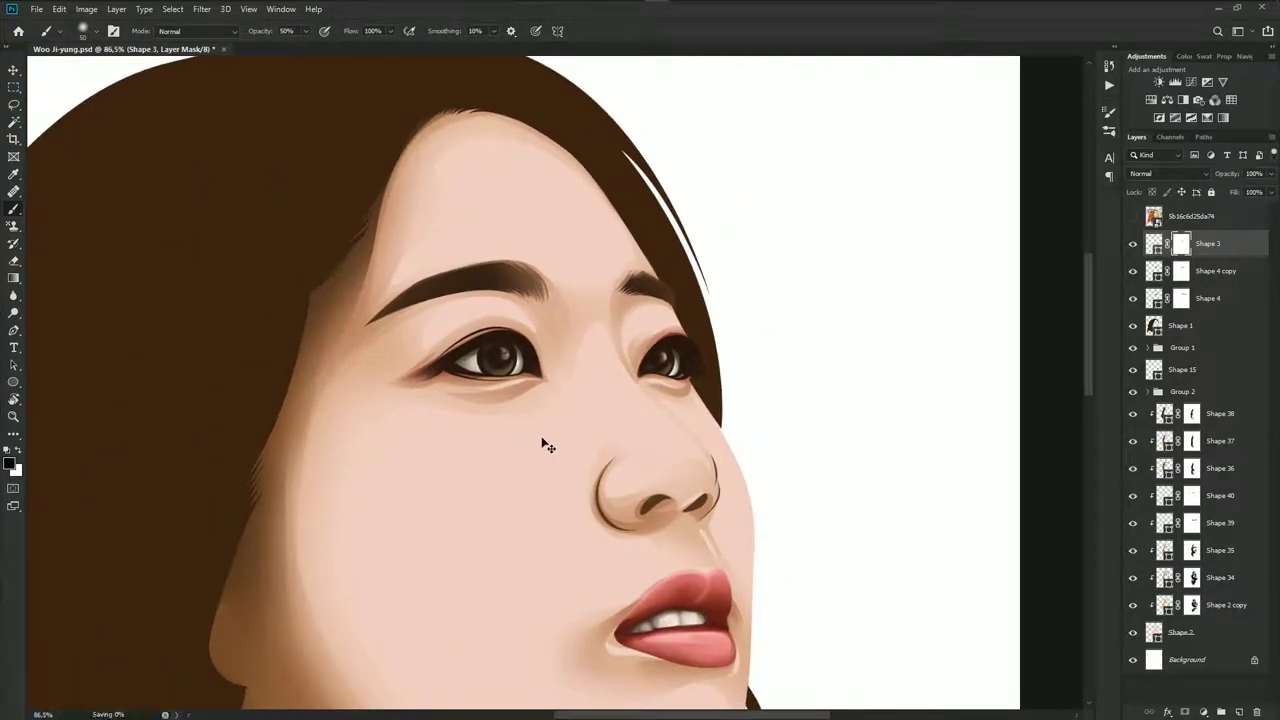
Save the portrait file and select the Shape 40 layer
key(ctrl+s)
click(1217, 548)
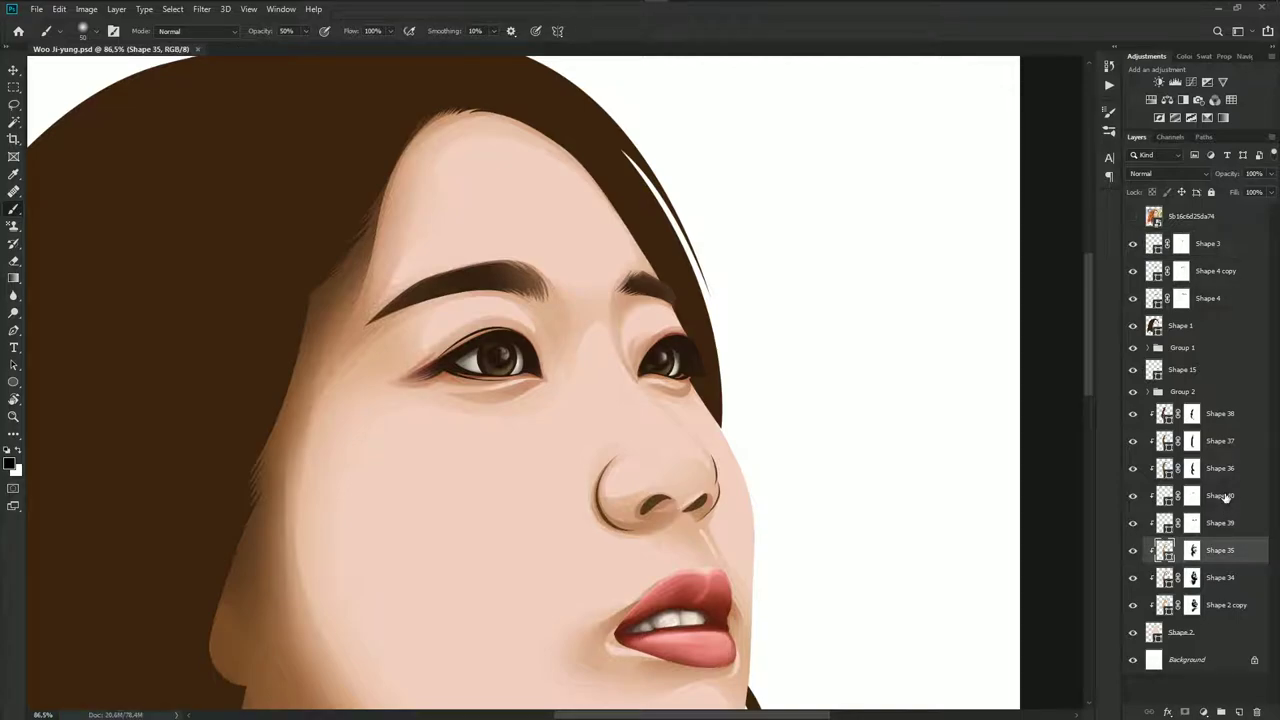
click(1225, 497)
key(p)
scroll(669, 420, up, 3)
Trace the left-eye eyeliner as Shape 41 and fill it dark brown
drag(647, 346, 705, 346)
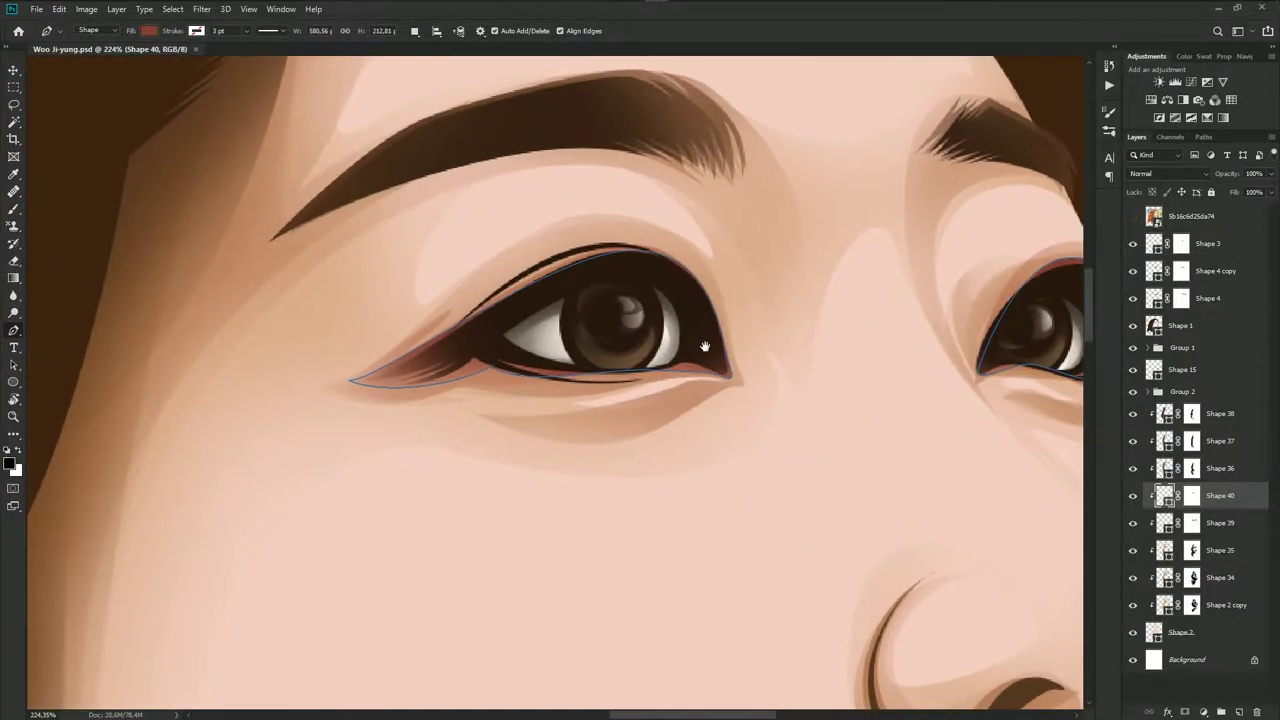
scroll(725, 370, up, 2)
click(725, 357)
drag(600, 213, 496, 204)
drag(377, 312, 331, 352)
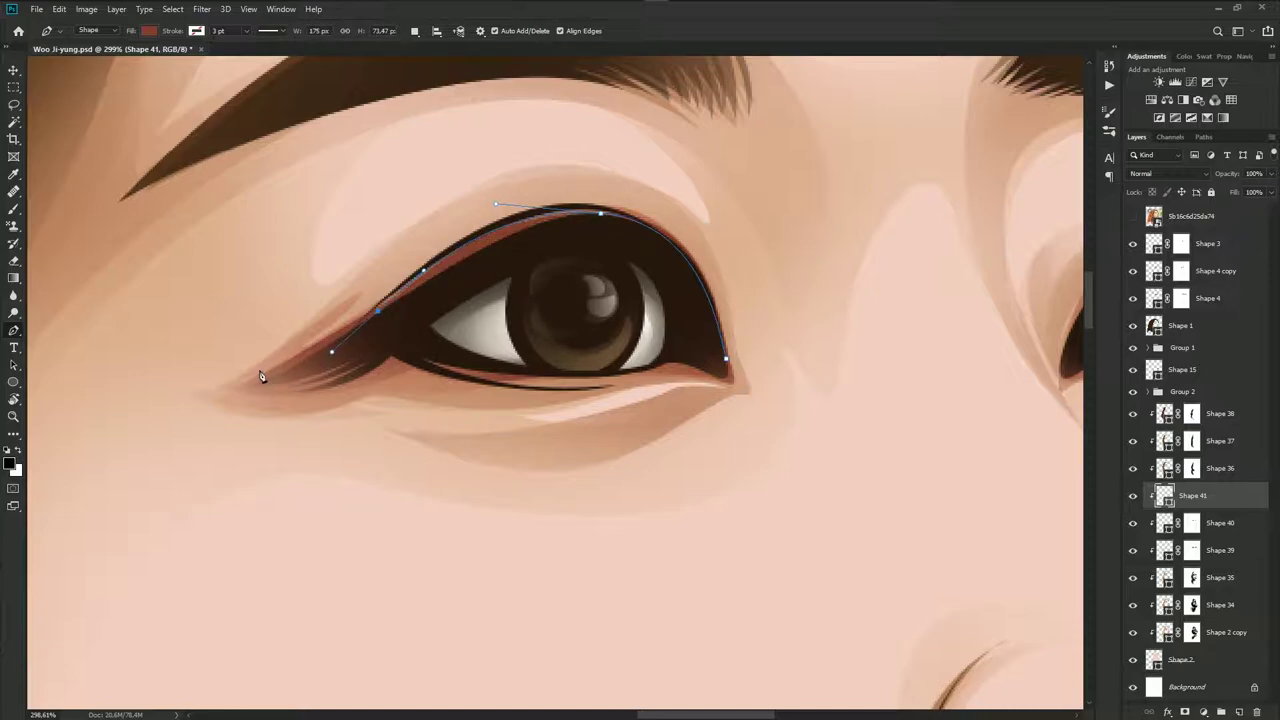
click(294, 369)
drag(244, 384, 334, 414)
click(394, 359)
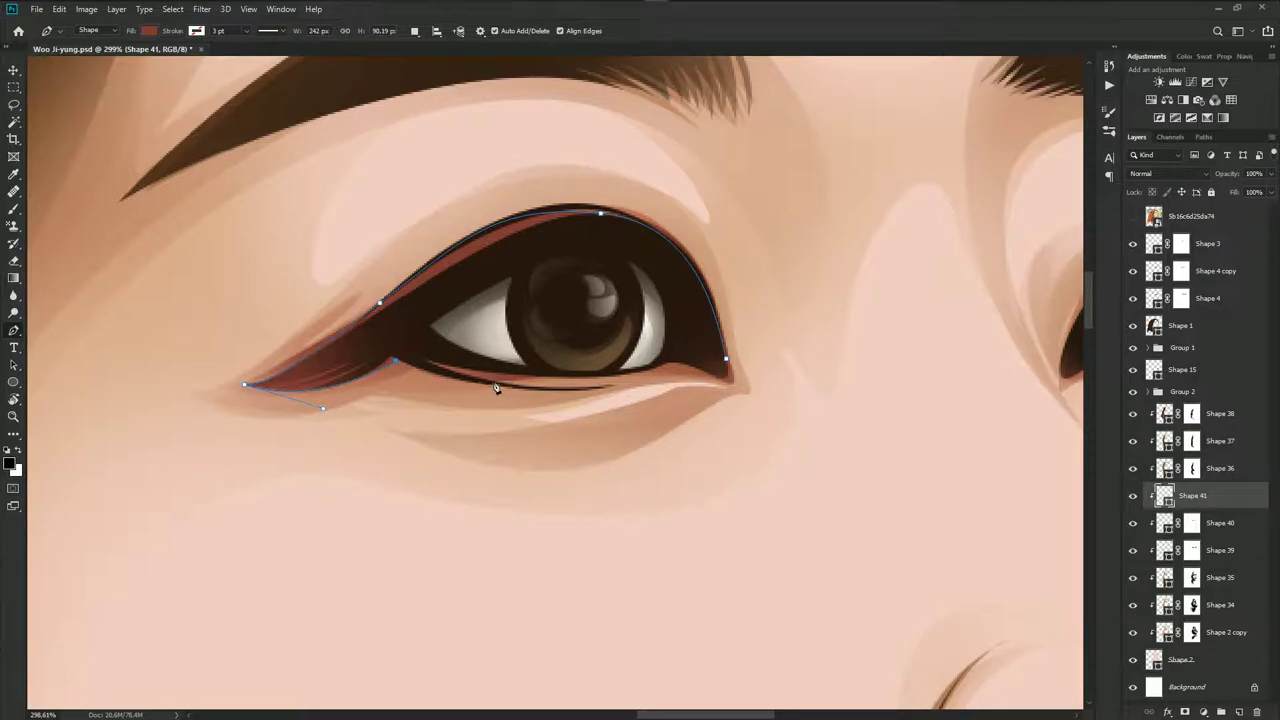
drag(494, 384, 733, 384)
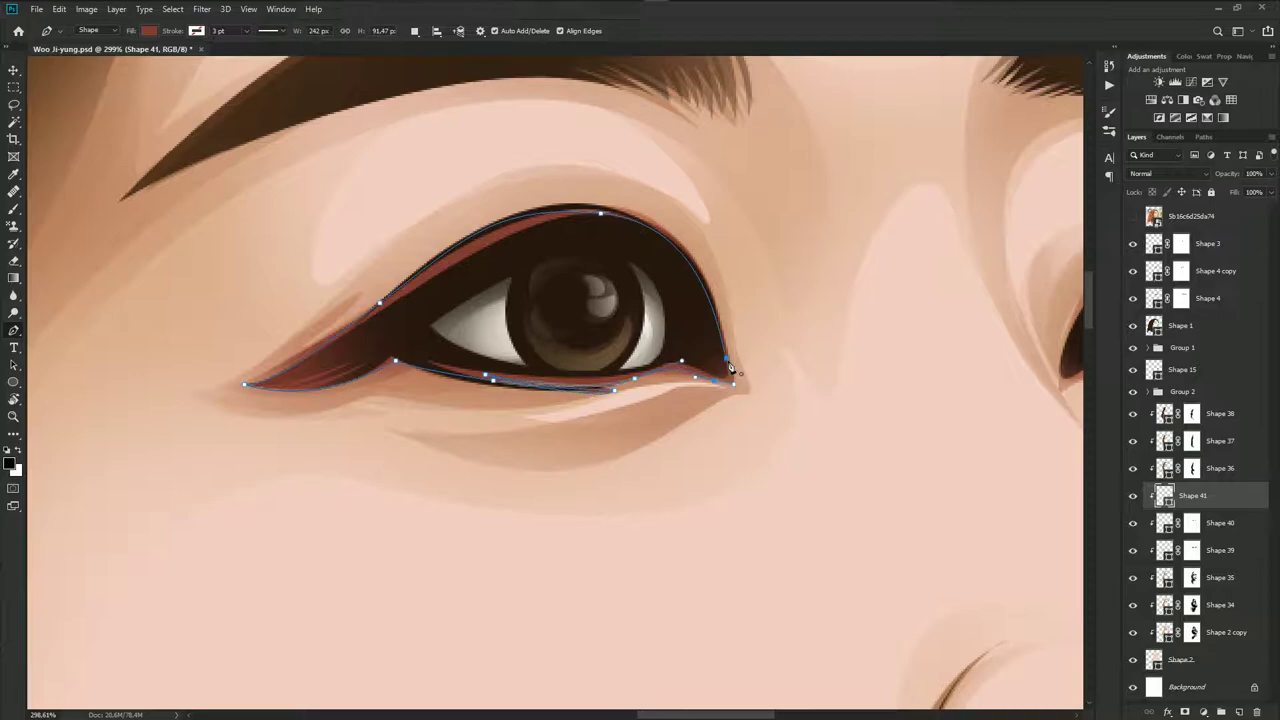
double_click(1164, 495)
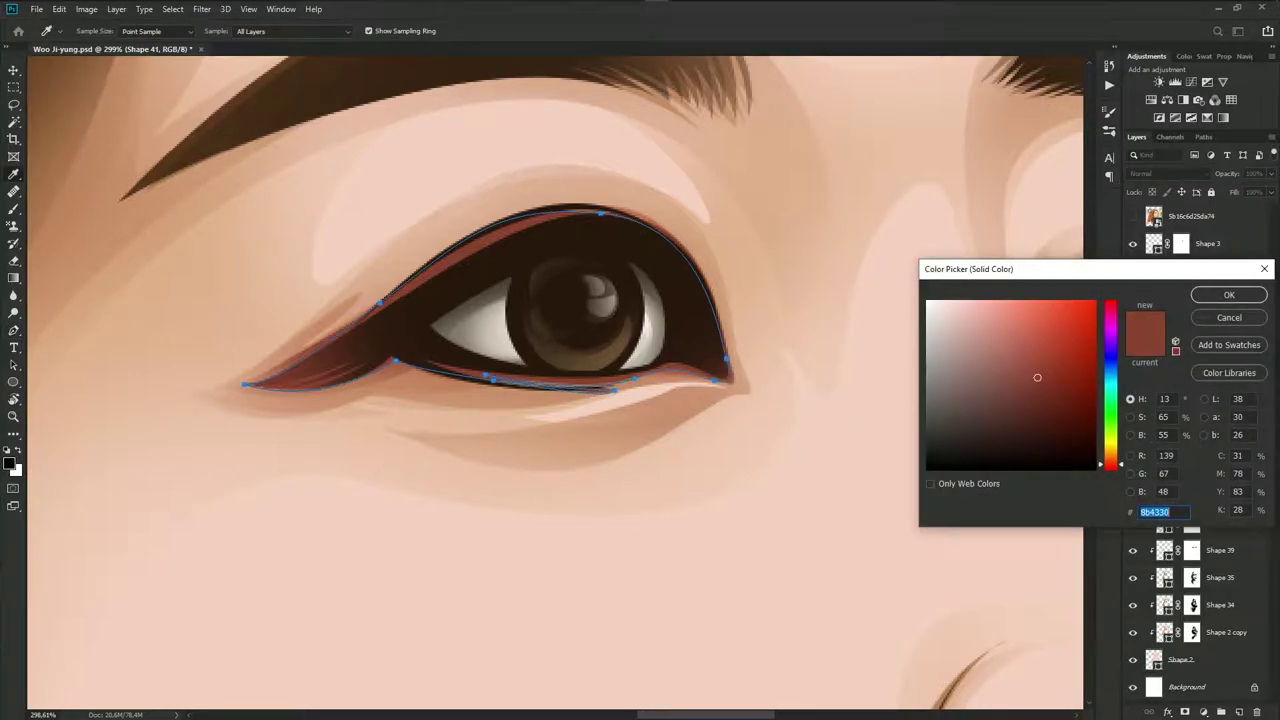
click(1049, 412)
click(1229, 295)
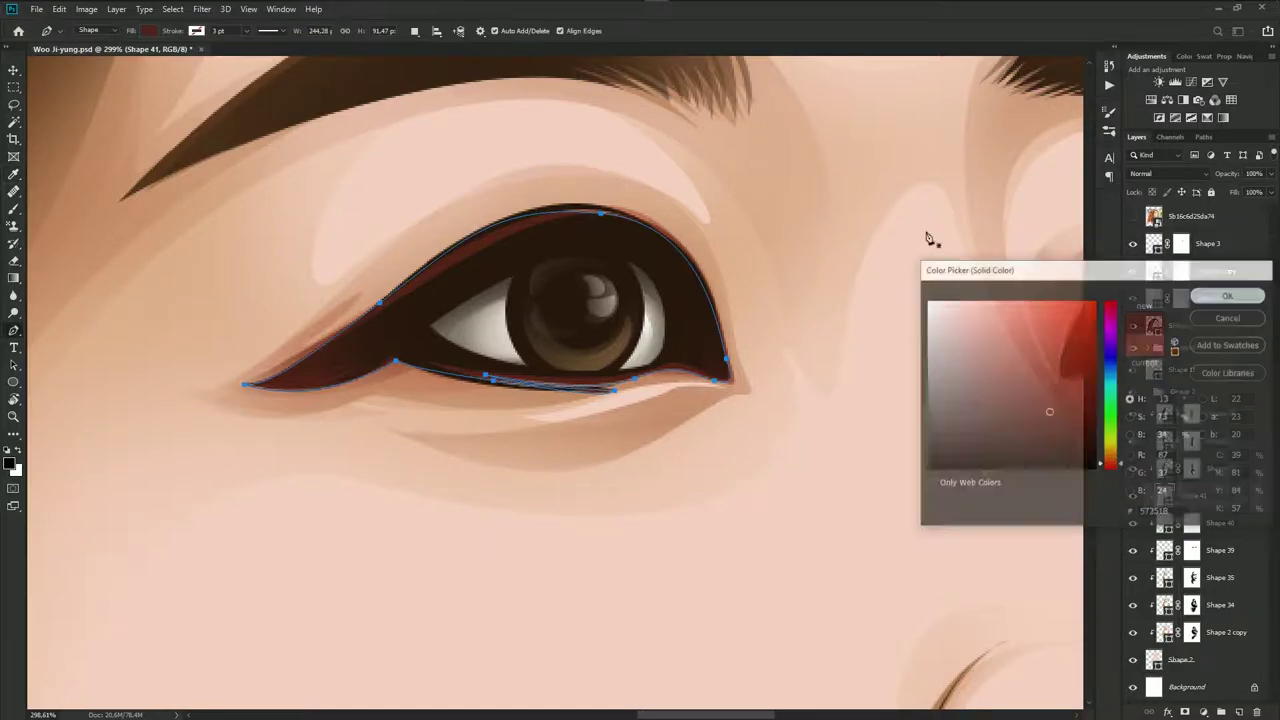
Add a right-eye eyeliner path to Shape 41 and give the layer a mask
click(415, 30)
mouse_move(893, 263)
mouse_down()
mouse_move(605, 243)
mouse_move(380, 248)
mouse_up()
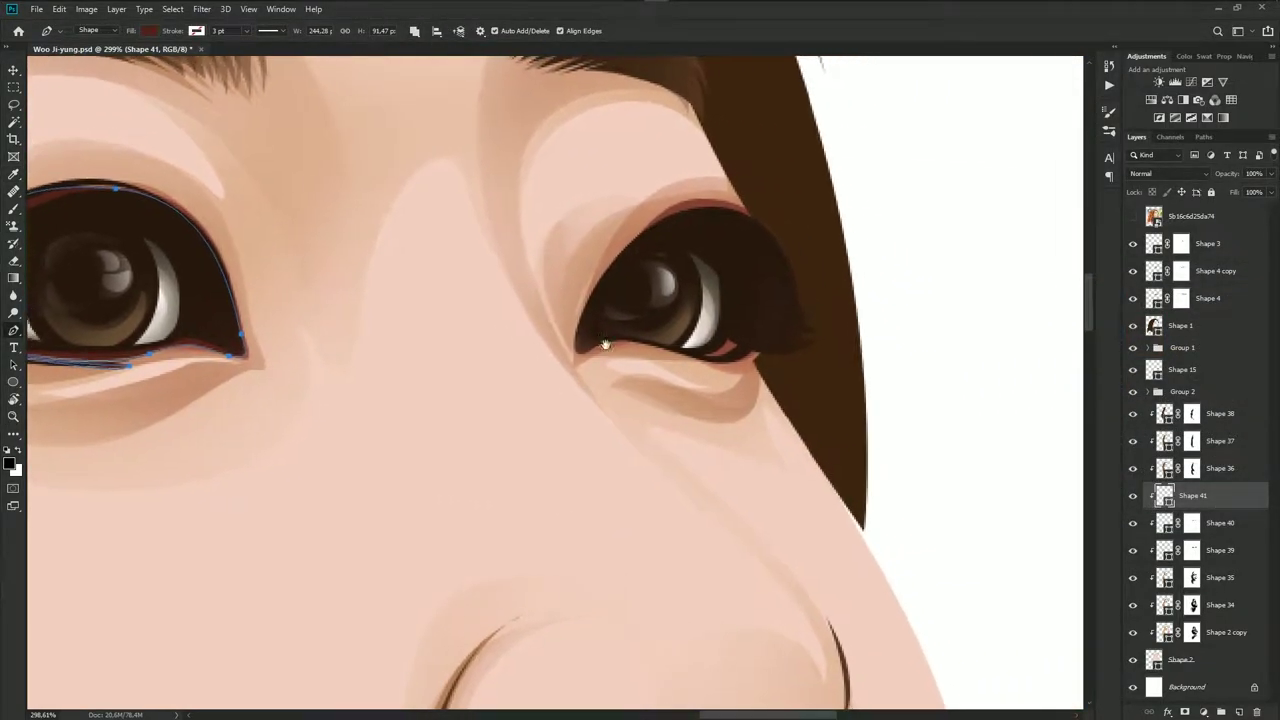
scroll(567, 357, up, 2)
drag(657, 337, 690, 339)
drag(790, 342, 811, 317)
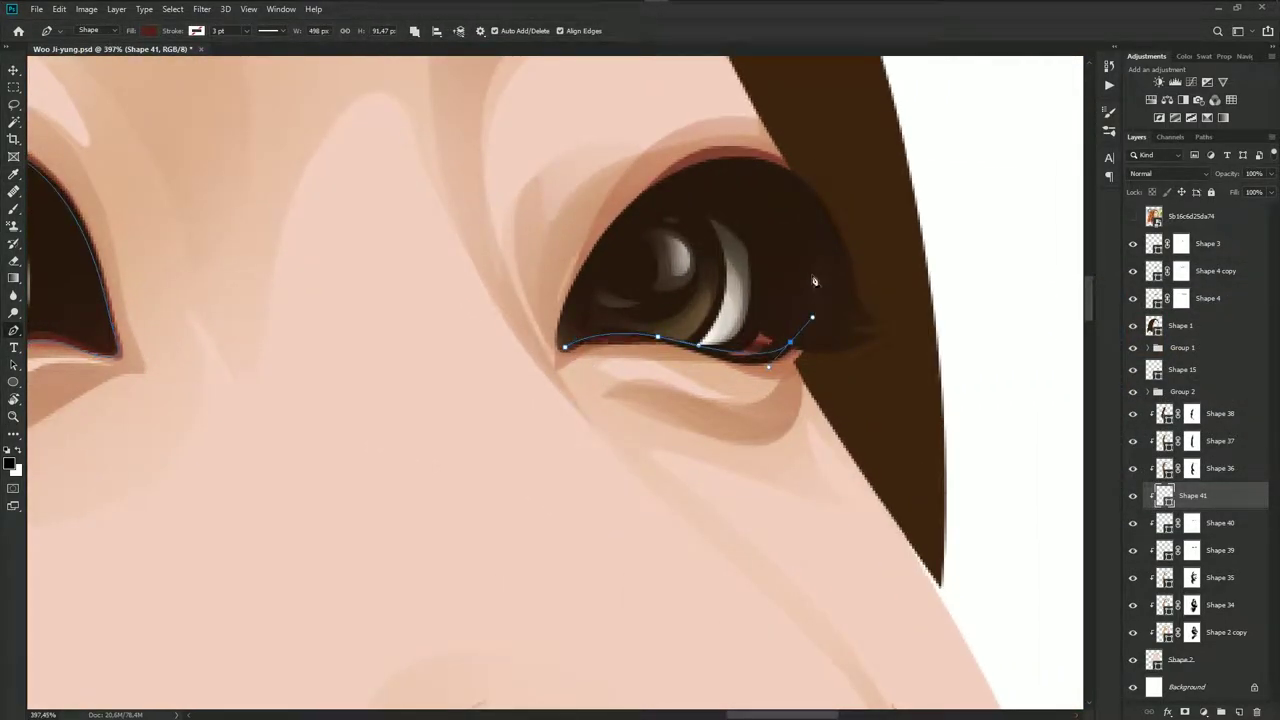
drag(752, 157, 687, 152)
drag(597, 236, 567, 290)
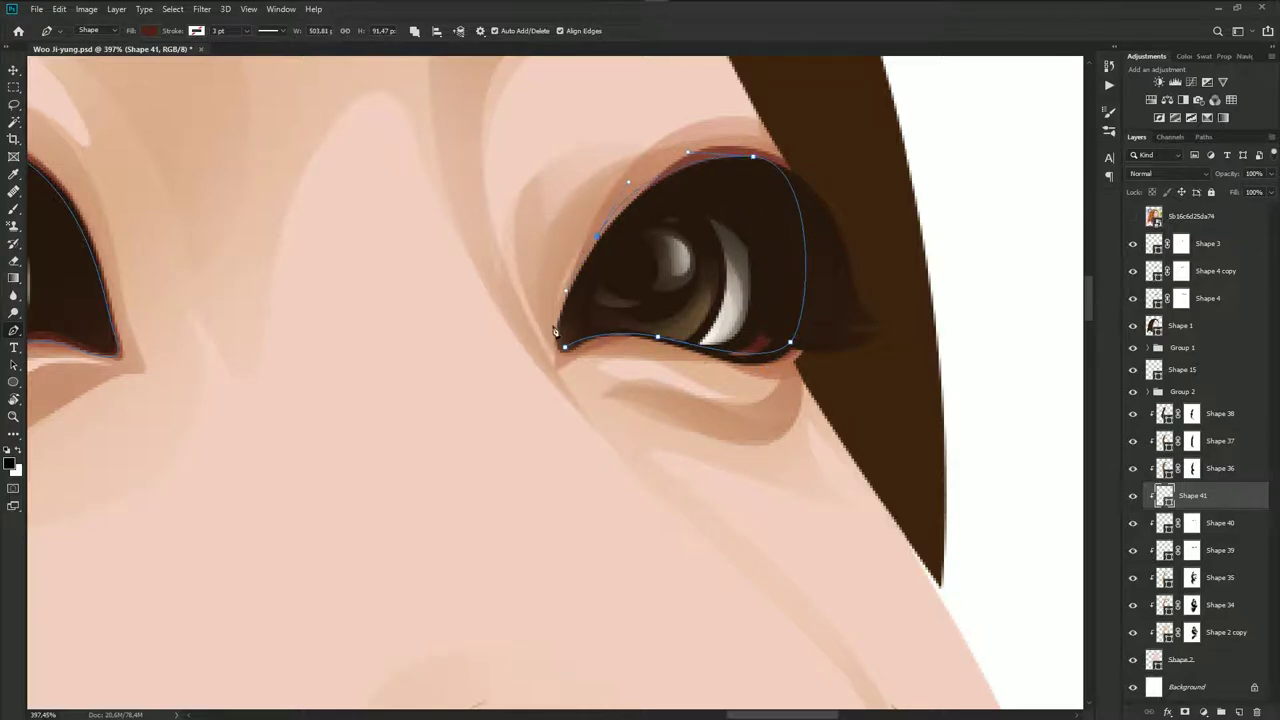
click(565, 347)
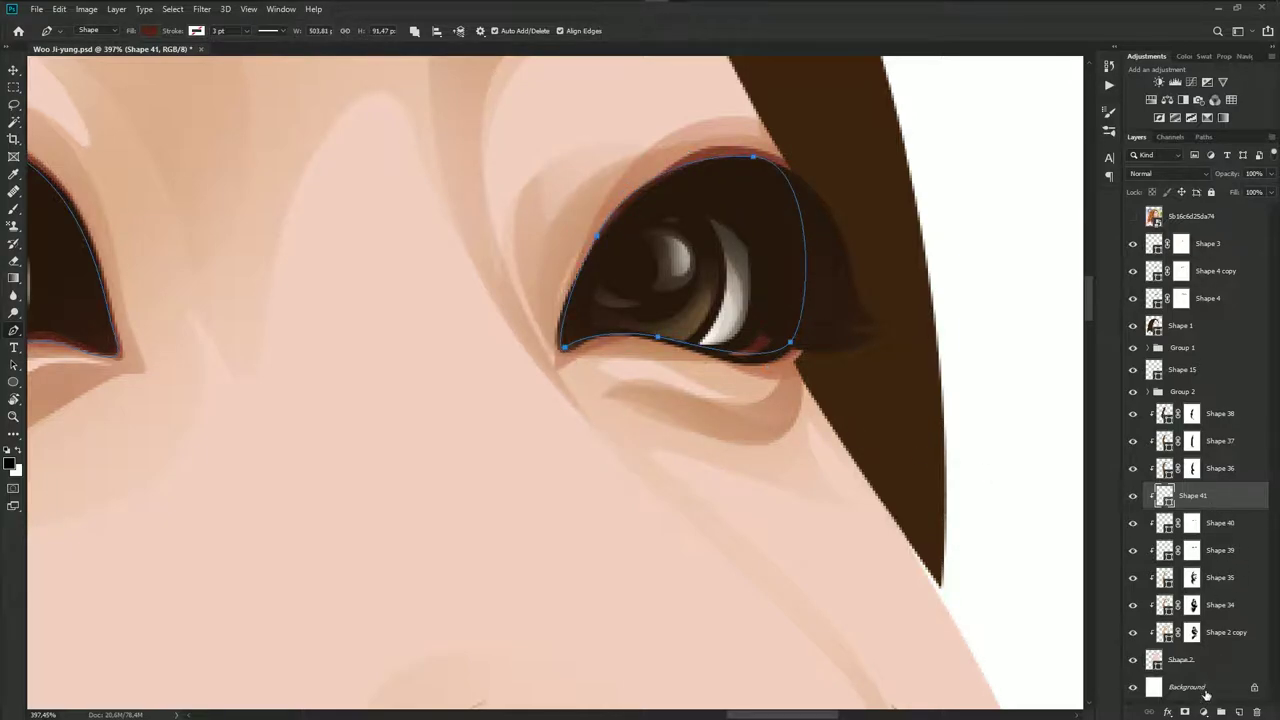
click(1185, 712)
scroll(848, 491, down, 3)
key(b)
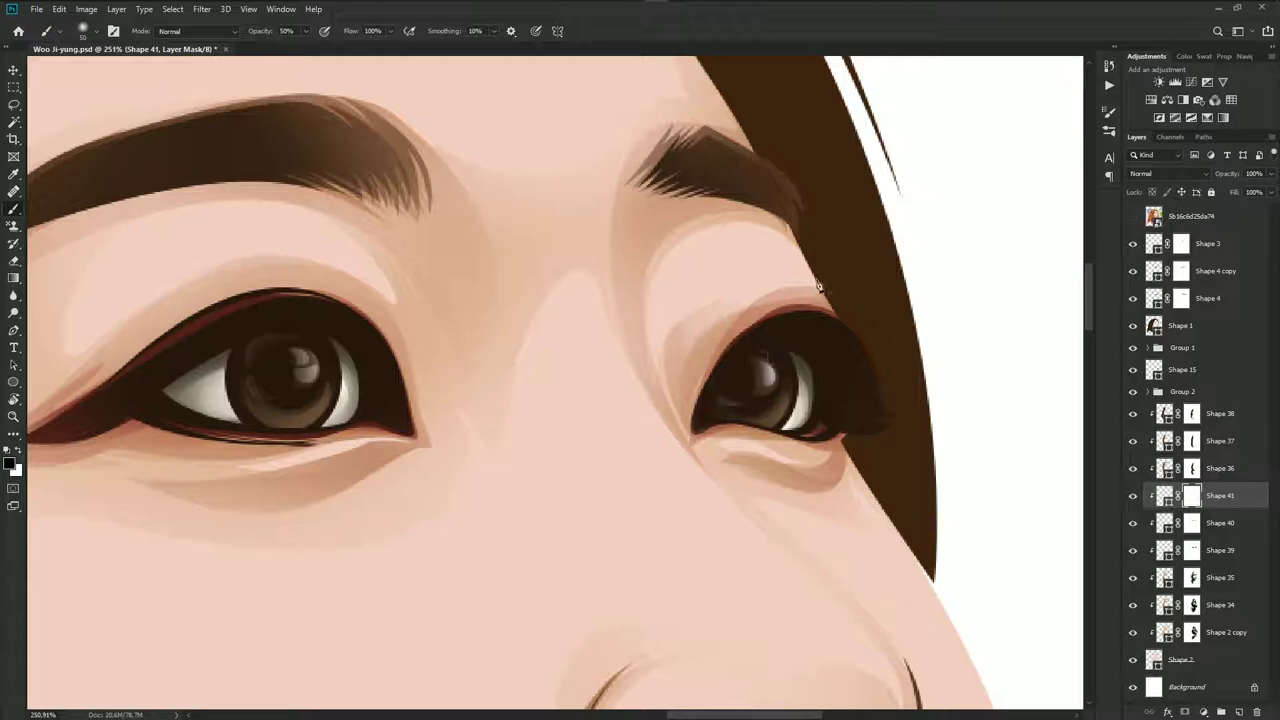
Add a layer mask to Shape 40 while keeping it a vector shape
key(alt+bracketleft)
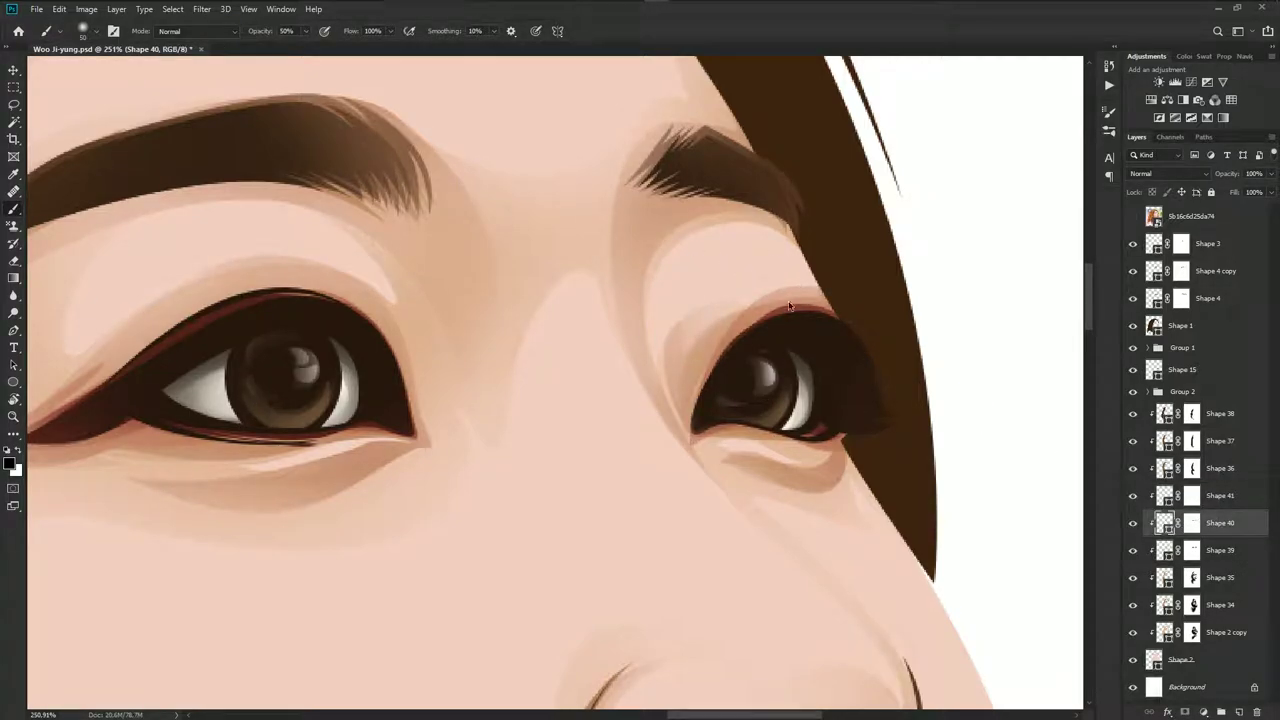
click(733, 285)
click(645, 271)
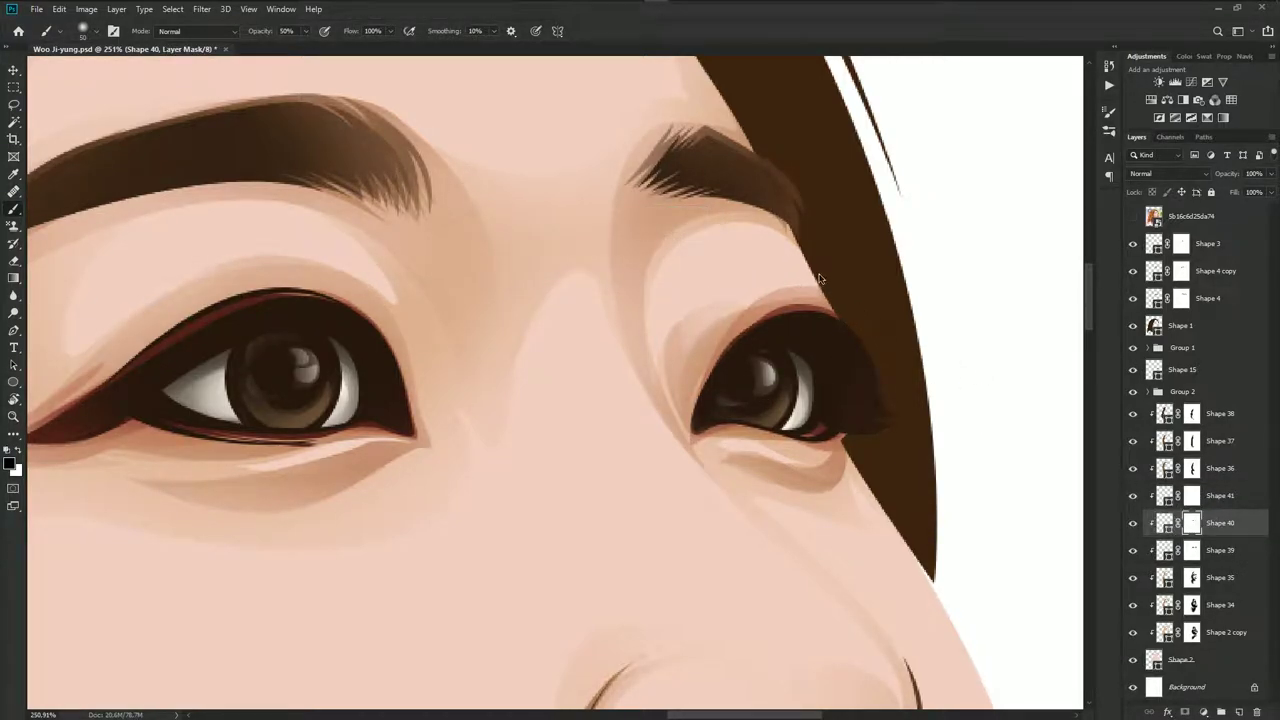
drag(654, 270, 888, 333)
click(1215, 496)
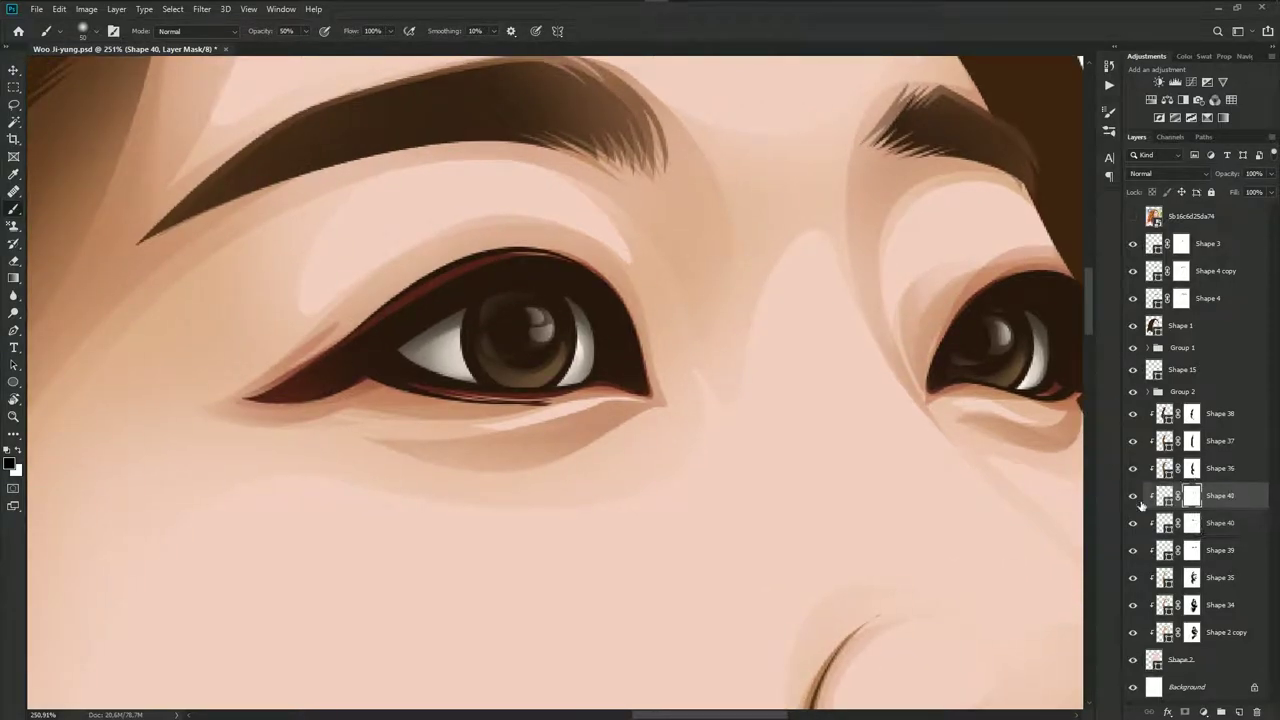
Zoom out and centre the face to review the whole portrait
drag(541, 419, 686, 414)
scroll(501, 412, down, 2)
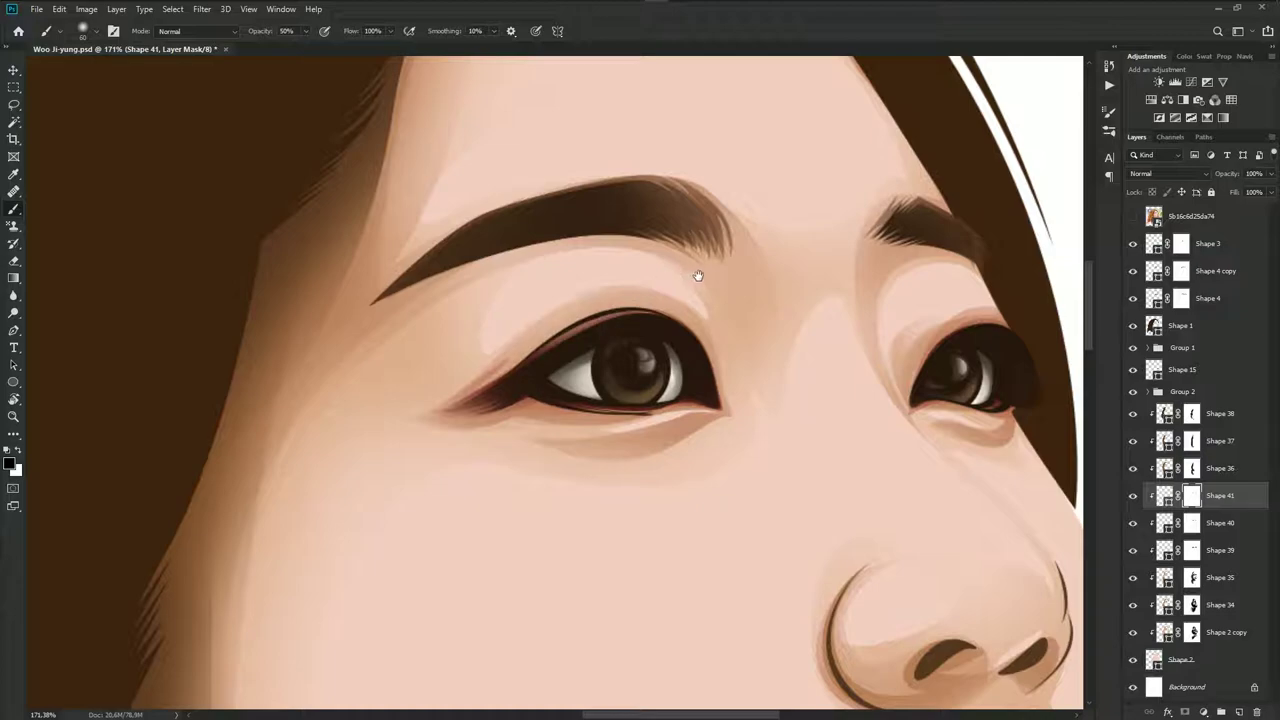
scroll(608, 457, down, 2)
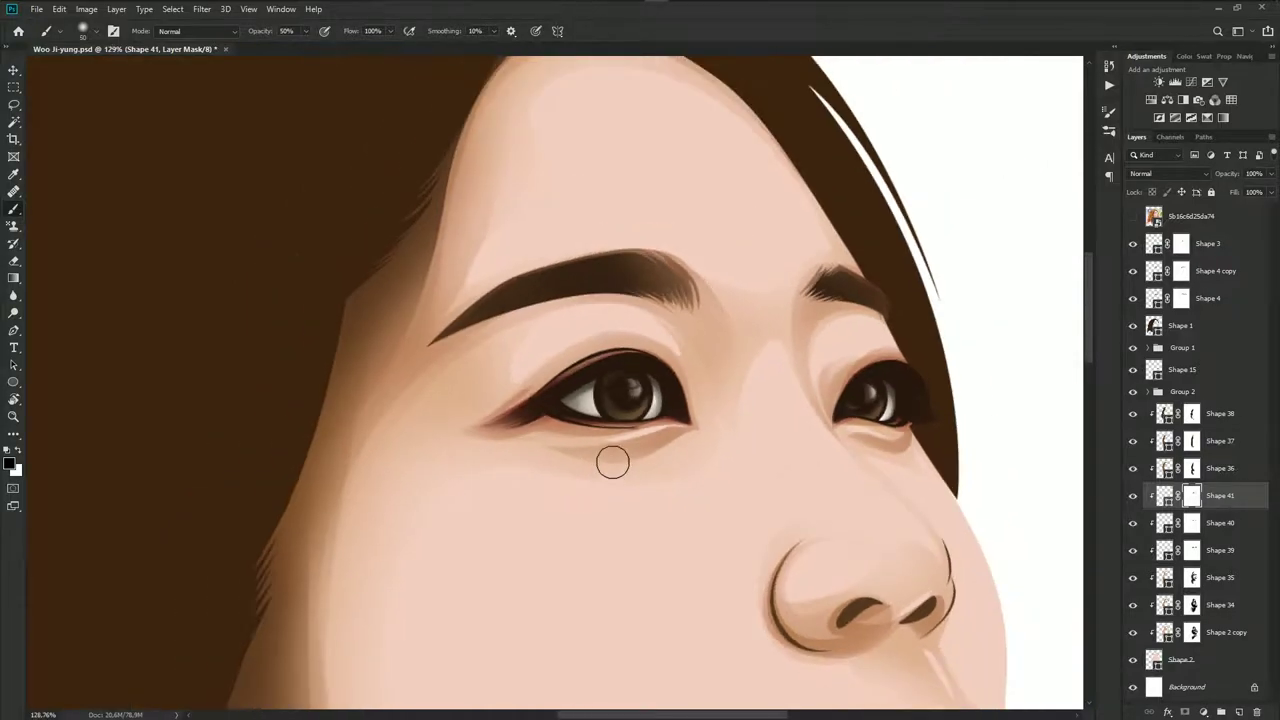
scroll(666, 483, down, 2)
scroll(686, 451, down, 1)
scroll(688, 448, down, 2)
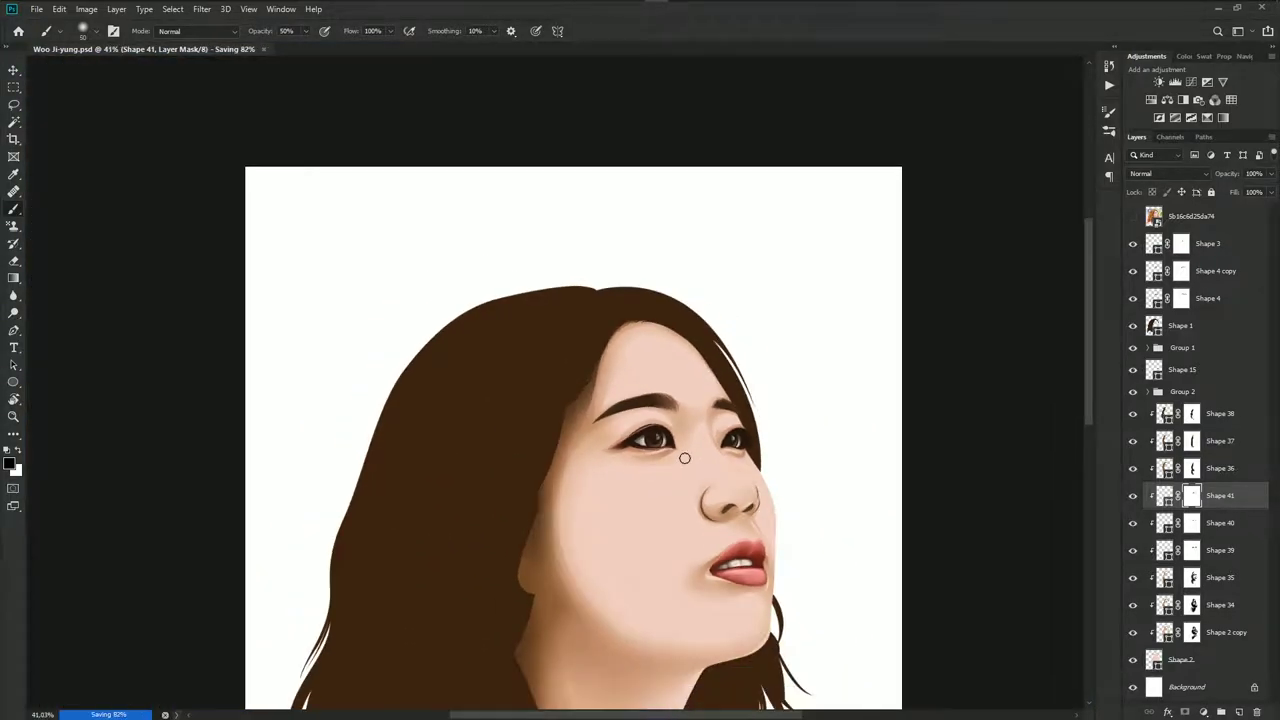
scroll(705, 440, down, 1)
scroll(720, 432, up, 2)
scroll(706, 434, up, 2)
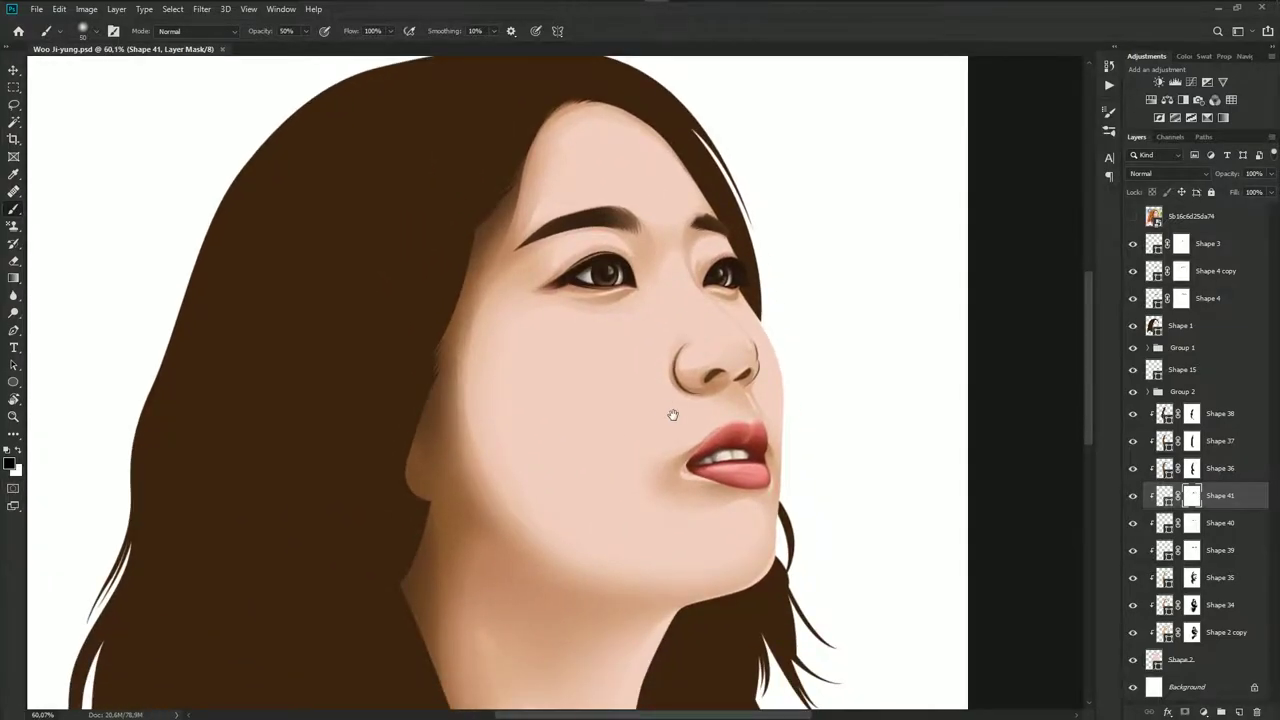
drag(674, 417, 690, 319)
scroll(675, 375, down, 1)
scroll(669, 401, down, 1)
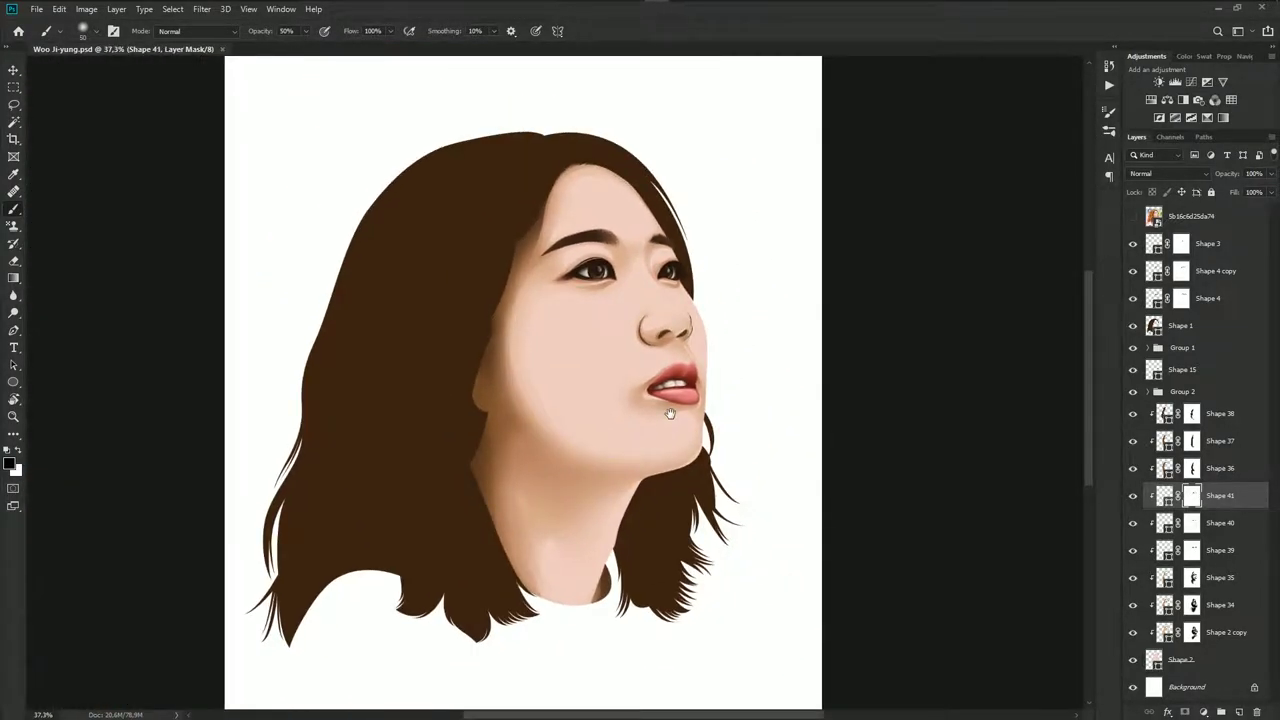
scroll(674, 420, up, 1)
scroll(669, 357, up, 2)
scroll(697, 353, up, 2)
Darken the nostril fill colour of Shape 15
scroll(697, 353, up, 1)
key(v)
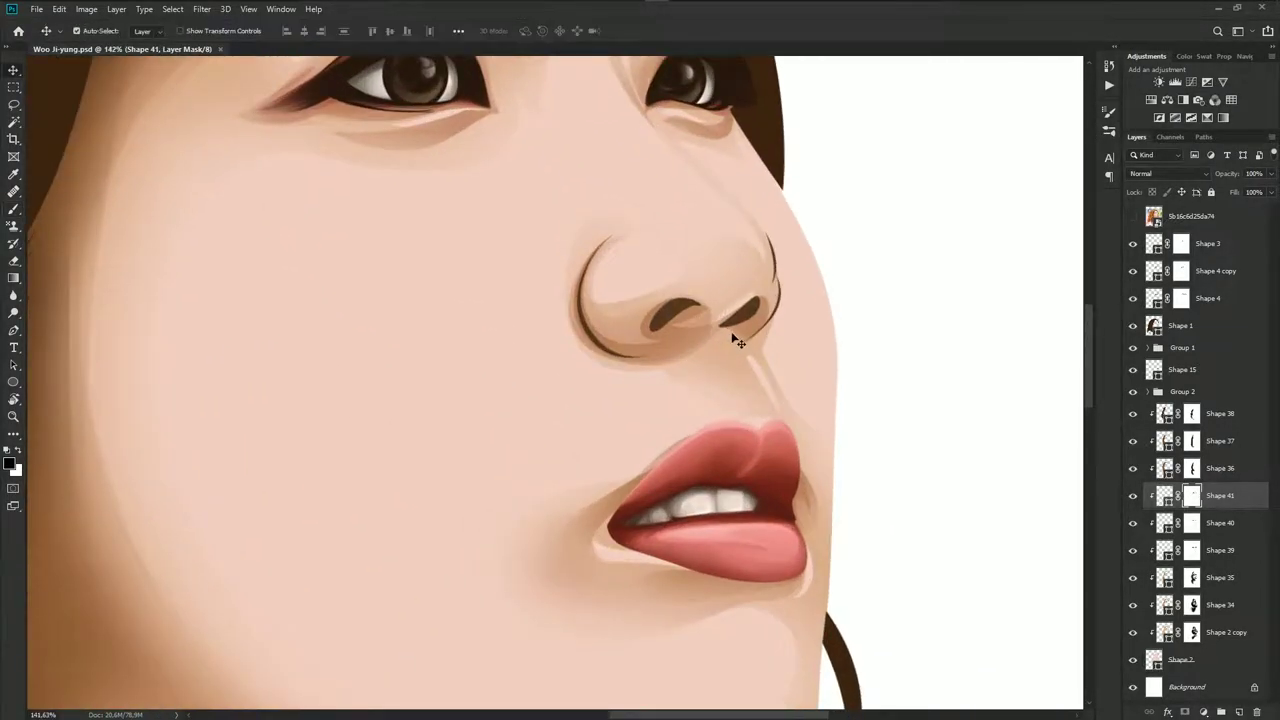
click(748, 349)
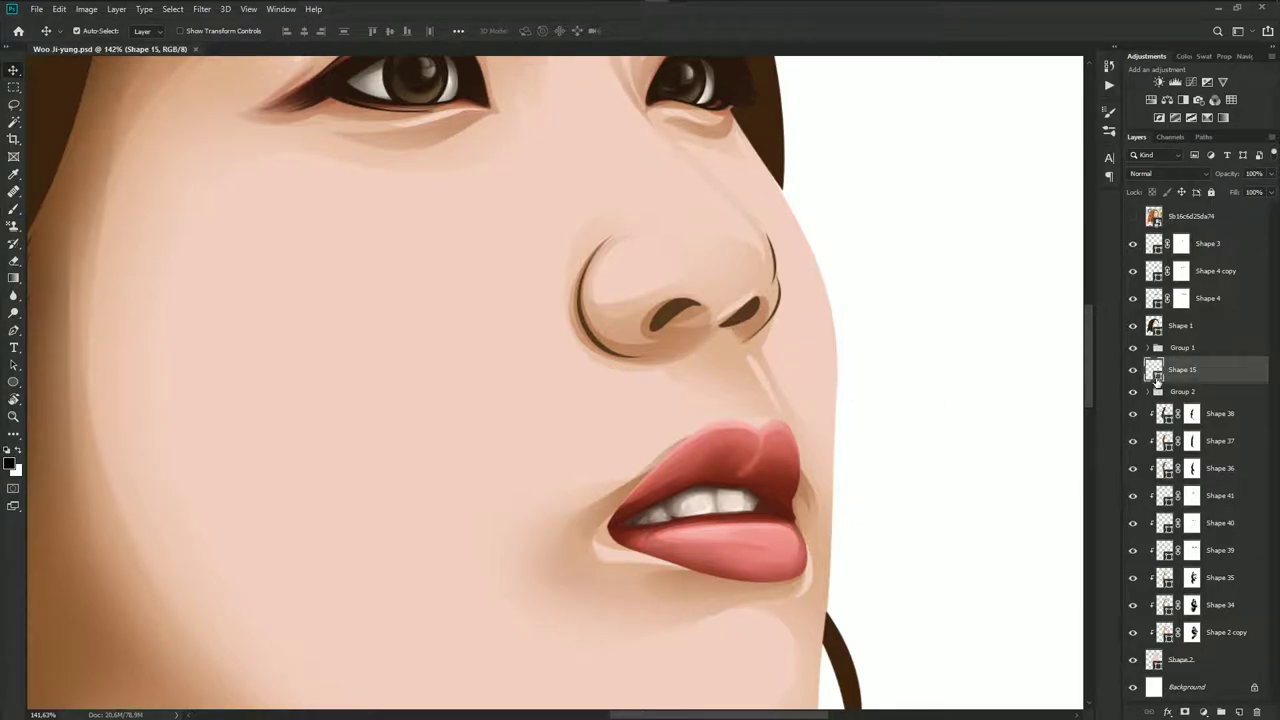
double_click(1154, 369)
drag(1036, 411, 1040, 422)
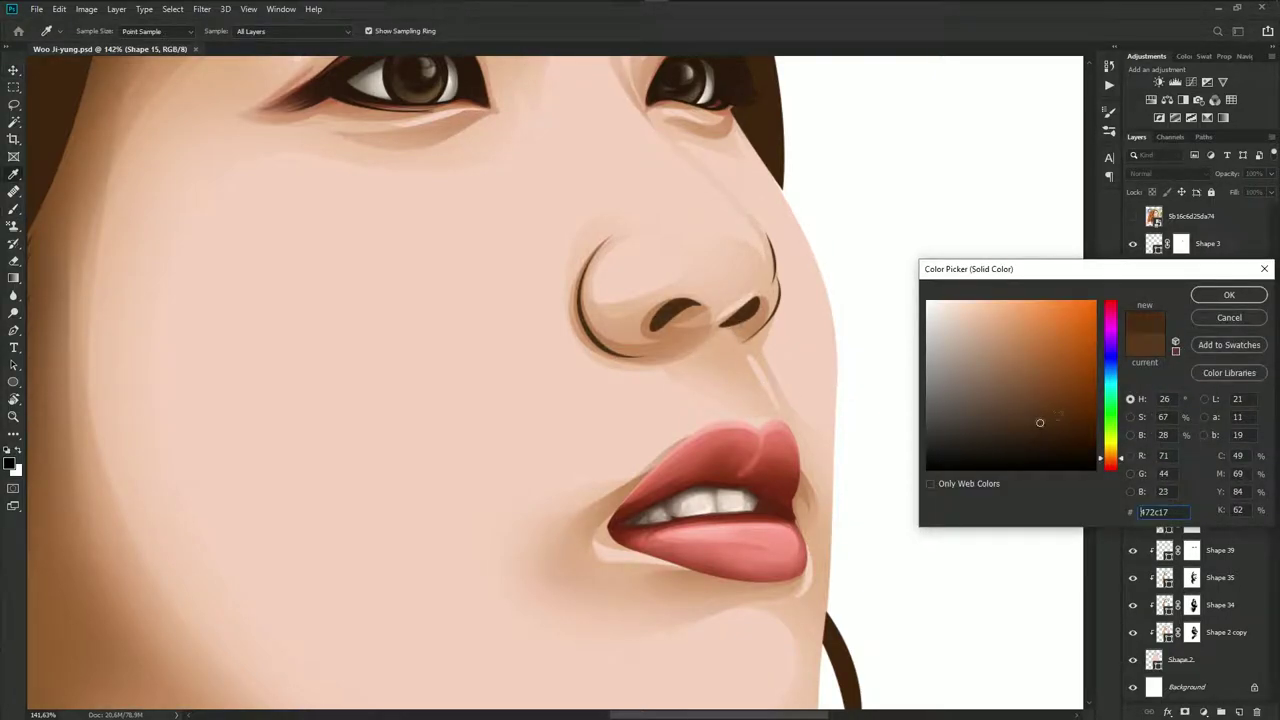
click(1212, 295)
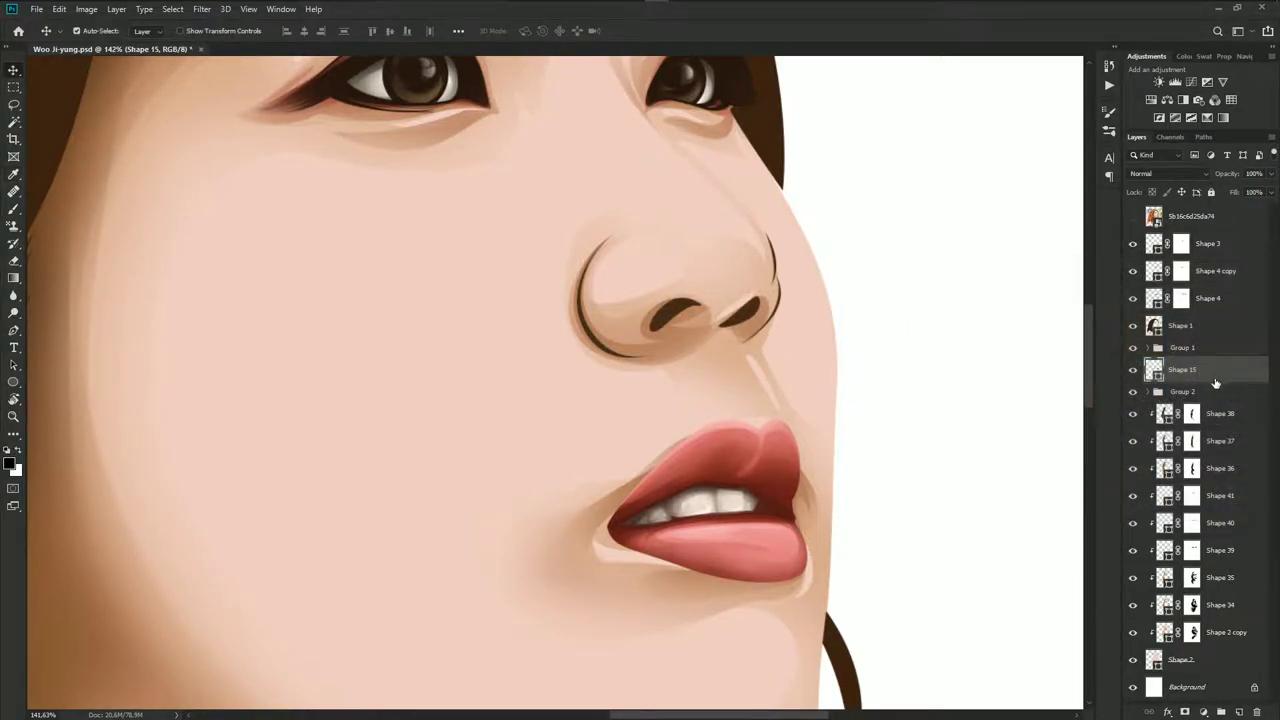
Mask Shape 15, brush out the dark nose outline on both sides, and save
click(1186, 711)
scroll(800, 480, up, 2)
key(b)
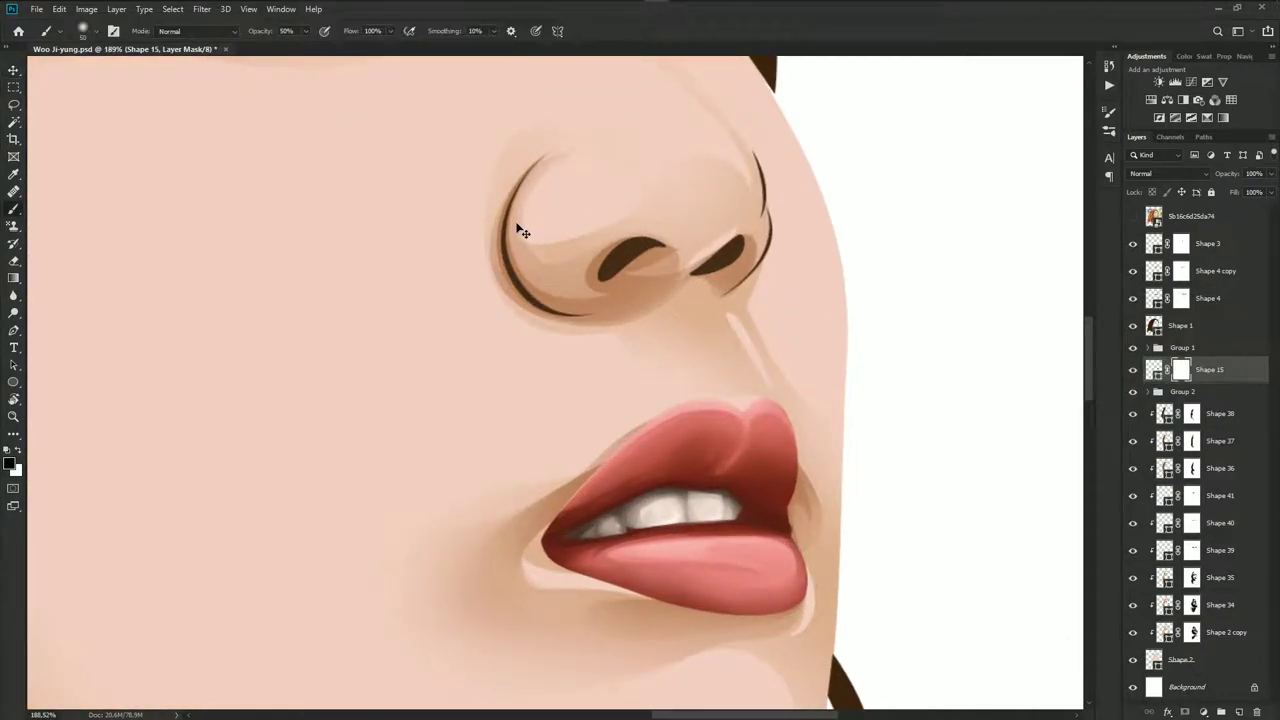
scroll(528, 230, down, 2)
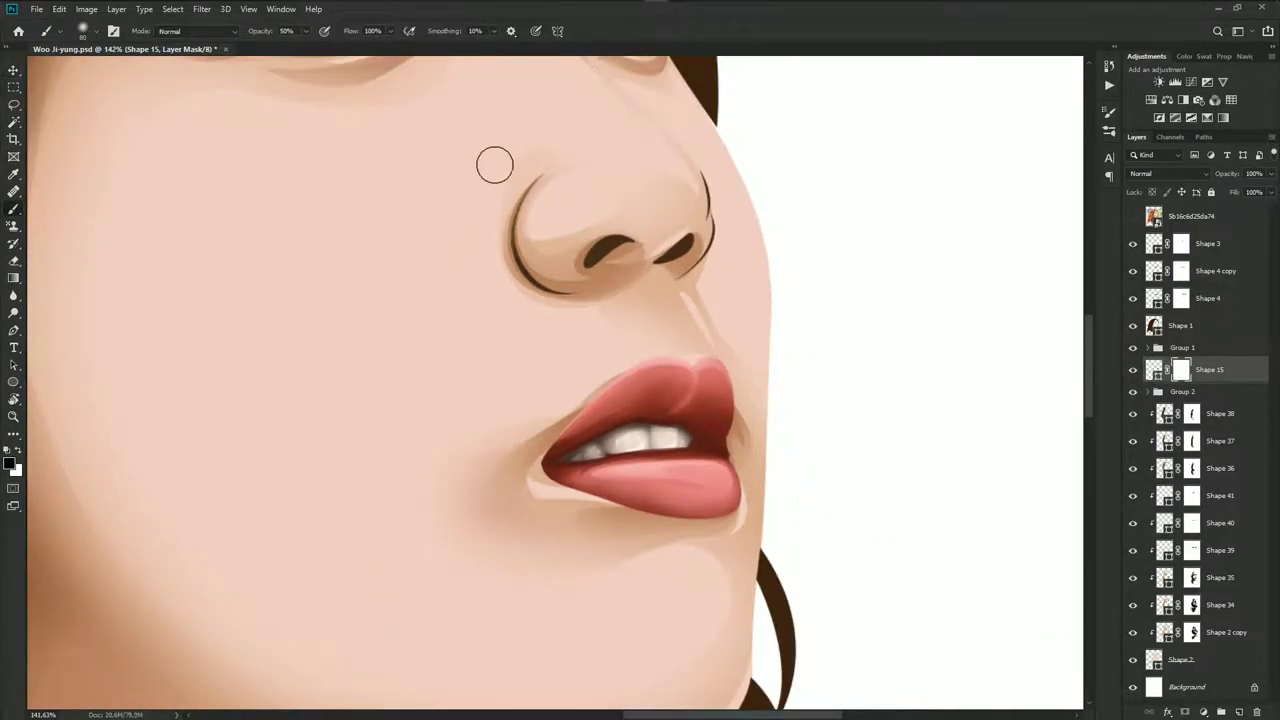
drag(525, 195, 503, 286)
click(1134, 218)
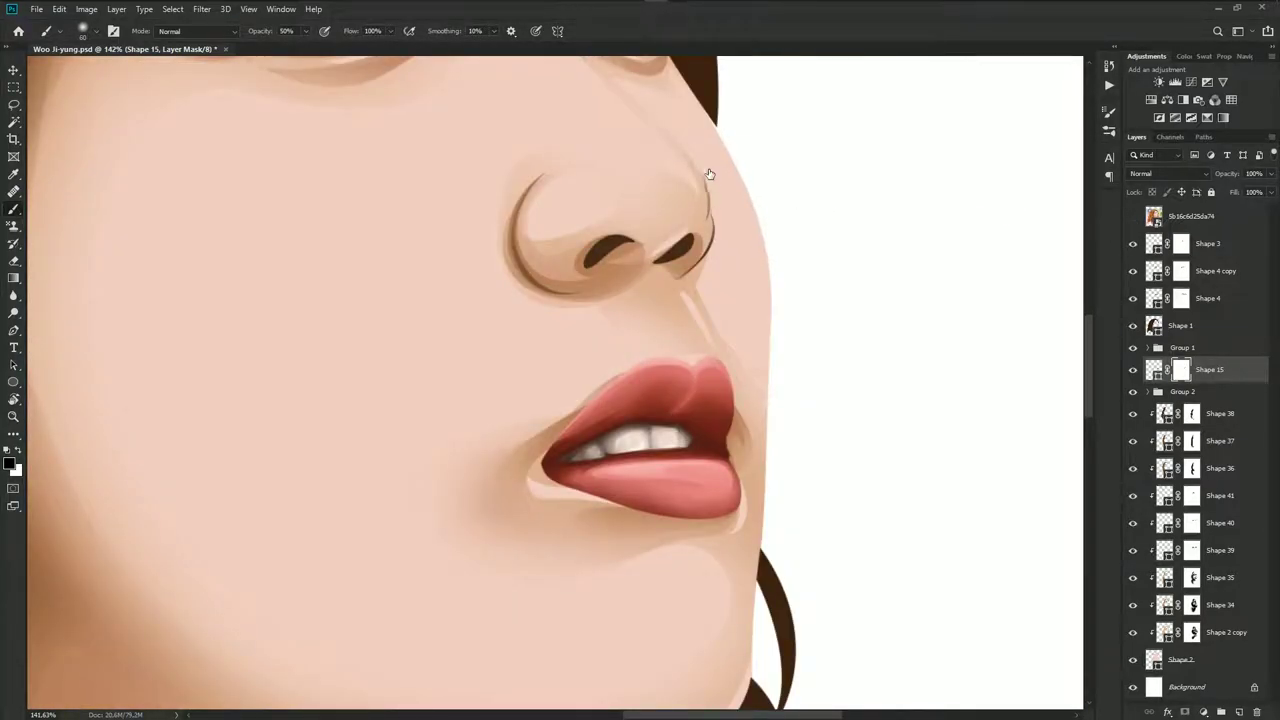
drag(711, 174, 697, 283)
scroll(480, 285, down, 3)
scroll(503, 303, down, 3)
scroll(560, 350, down, 2)
key(ctrl+s)
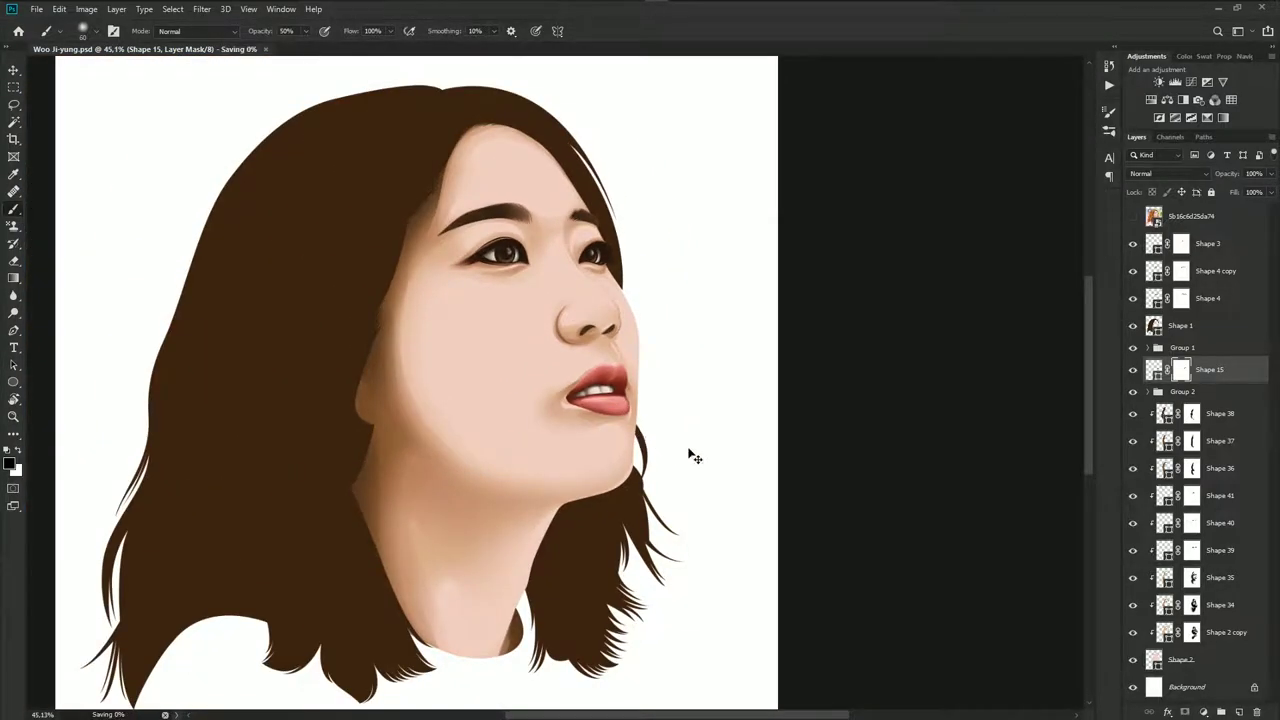
click(1199, 583)
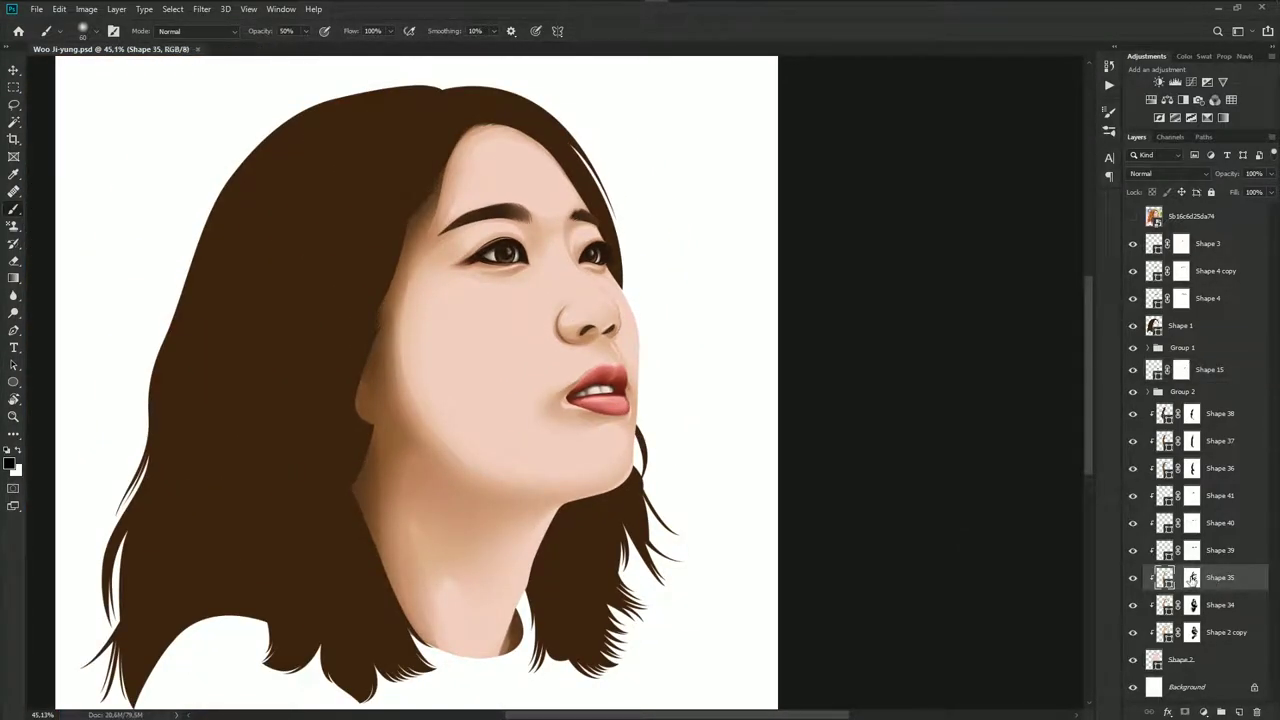
scroll(580, 323, up, 2)
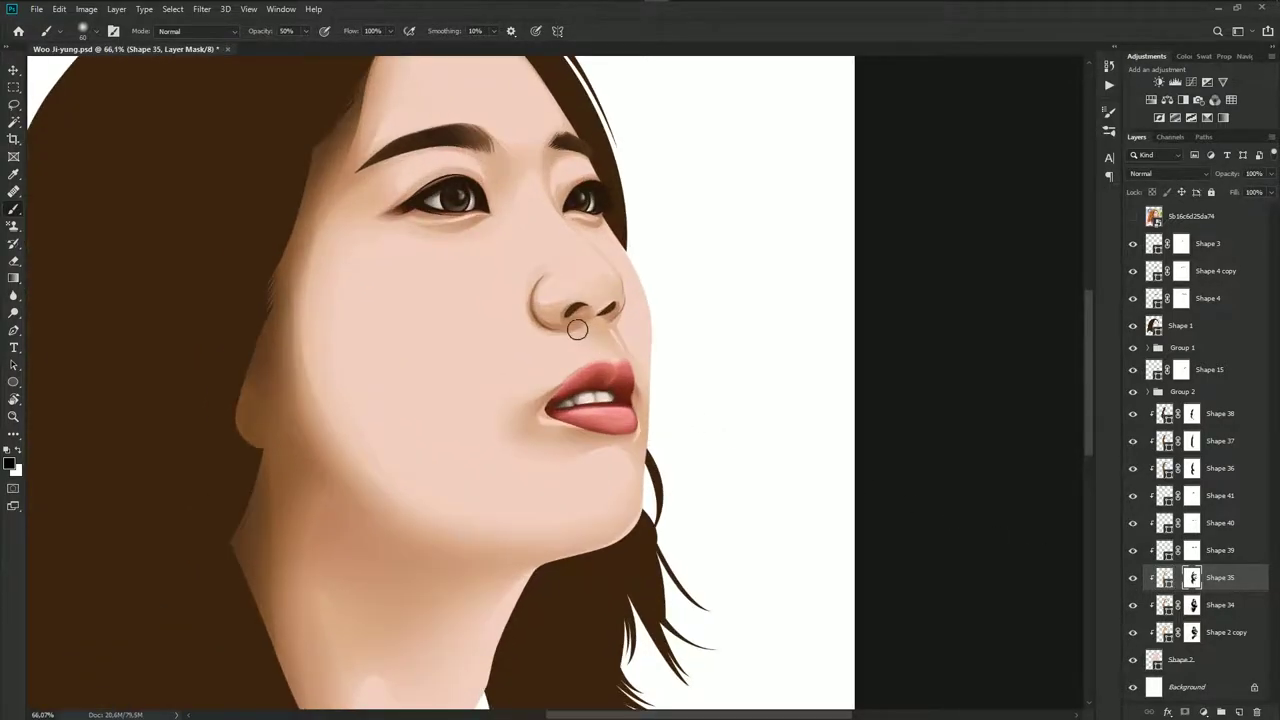
scroll(560, 300, up, 3)
scroll(551, 431, down, 2)
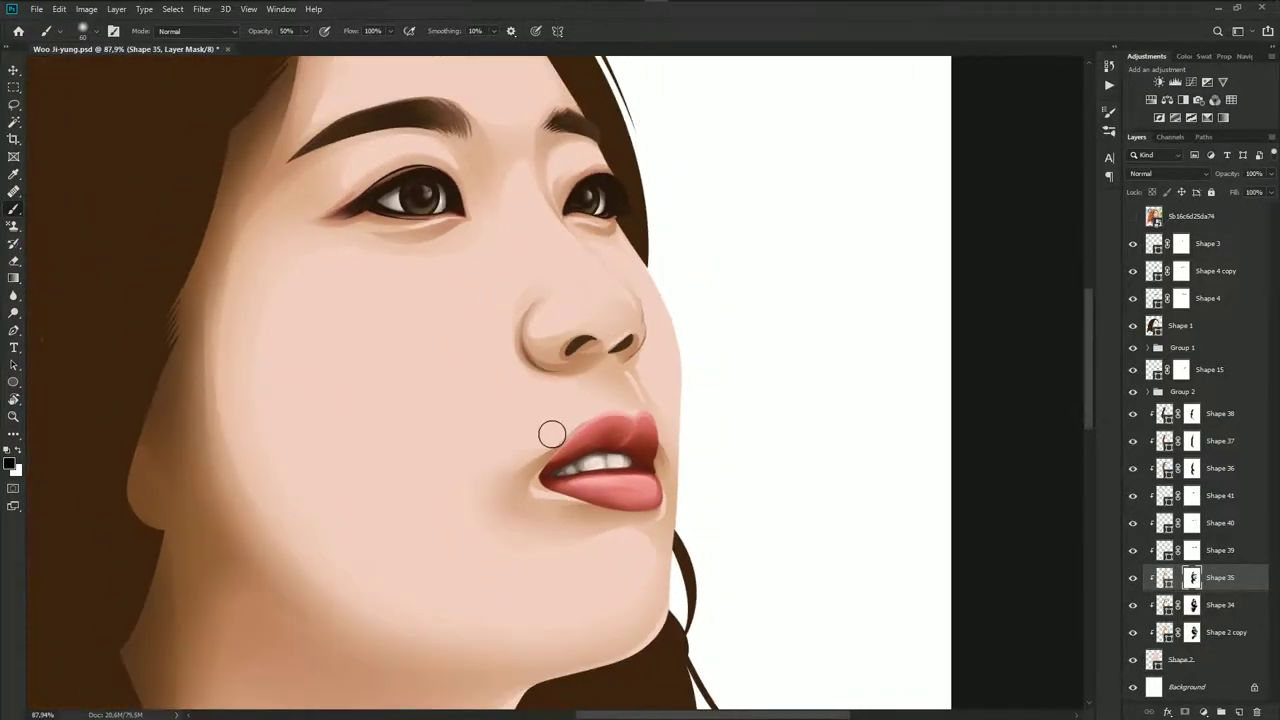
scroll(556, 440, down, 2)
scroll(630, 472, down, 1)
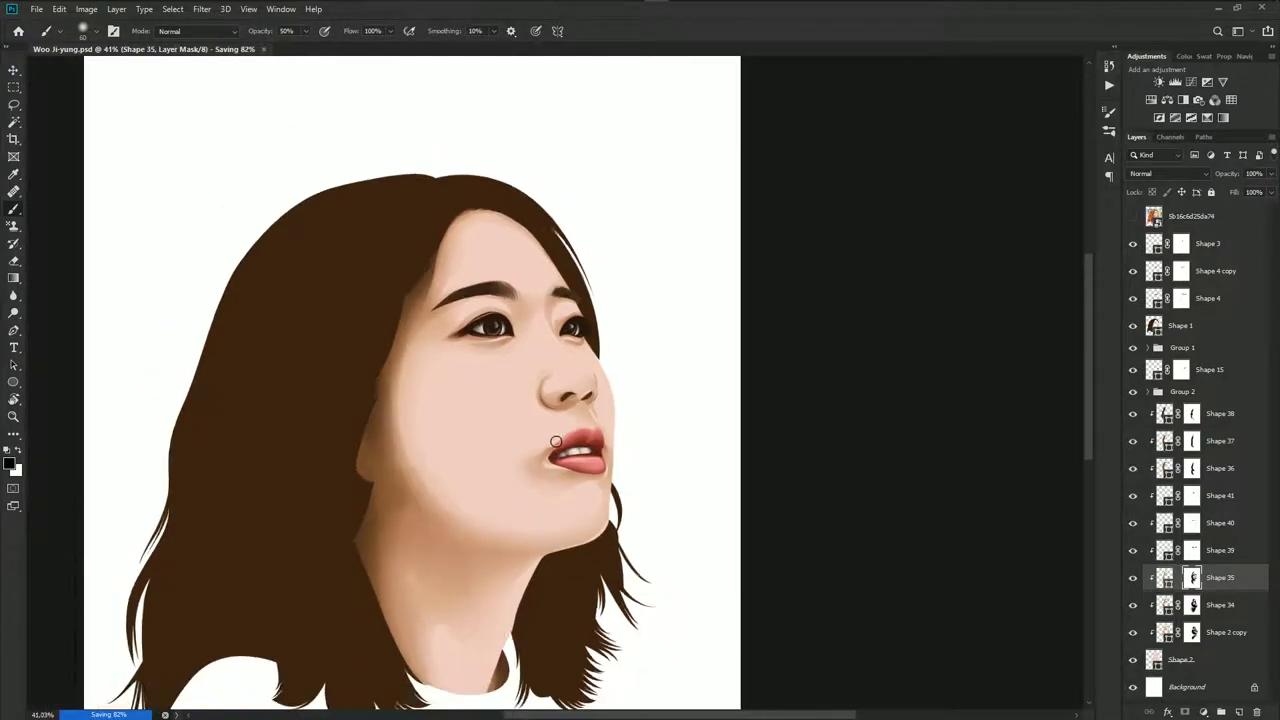
scroll(576, 446, down, 1)
scroll(550, 380, up, 3)
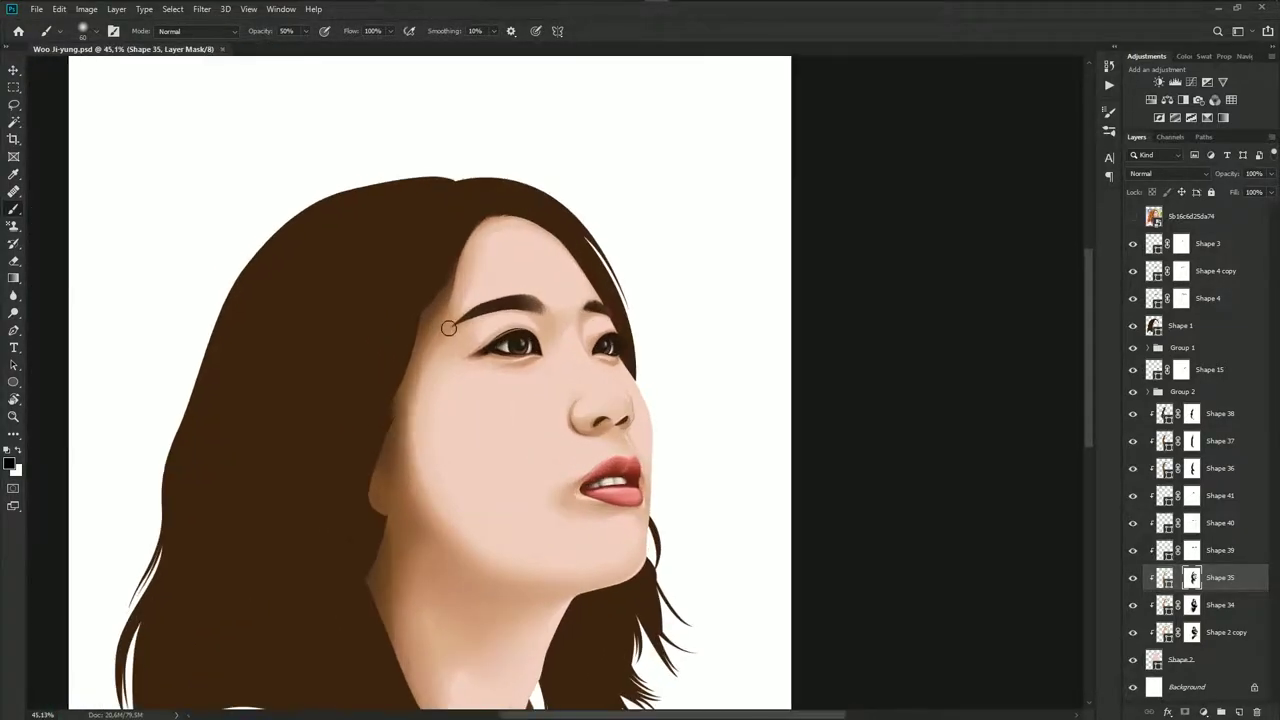
scroll(560, 290, up, 2)
scroll(600, 310, up, 1)
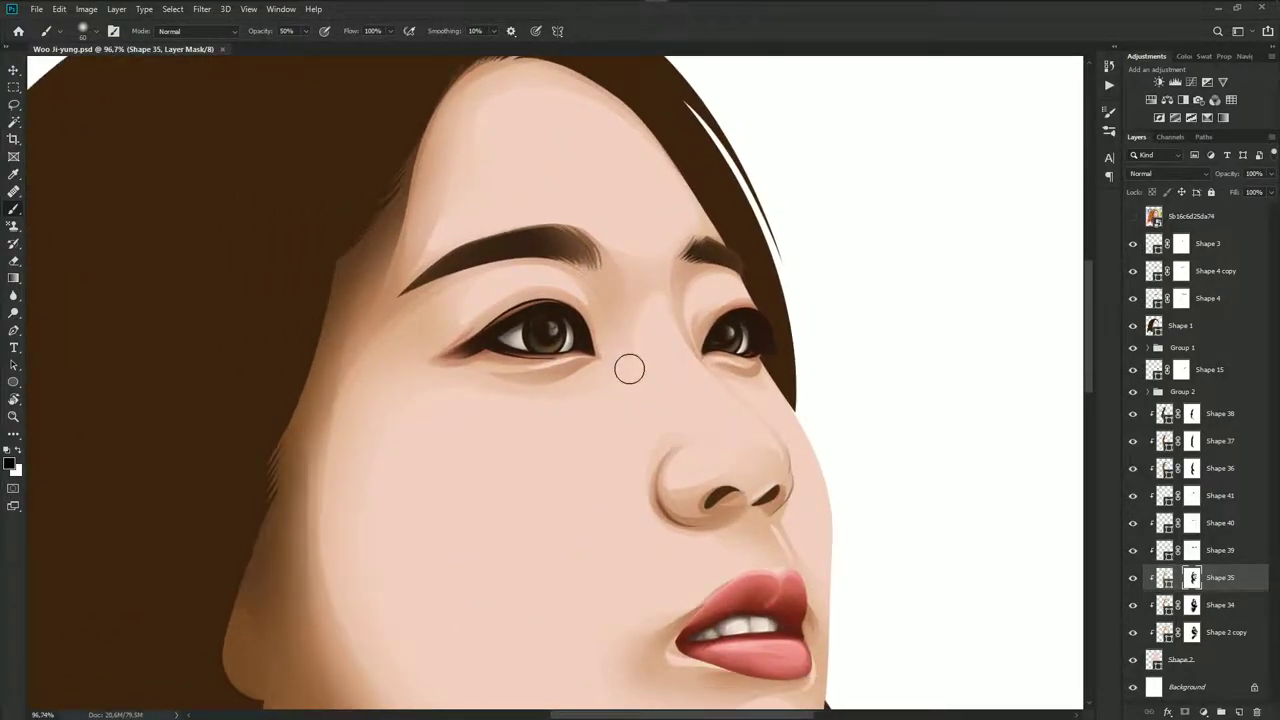
key(p)
click(1218, 413)
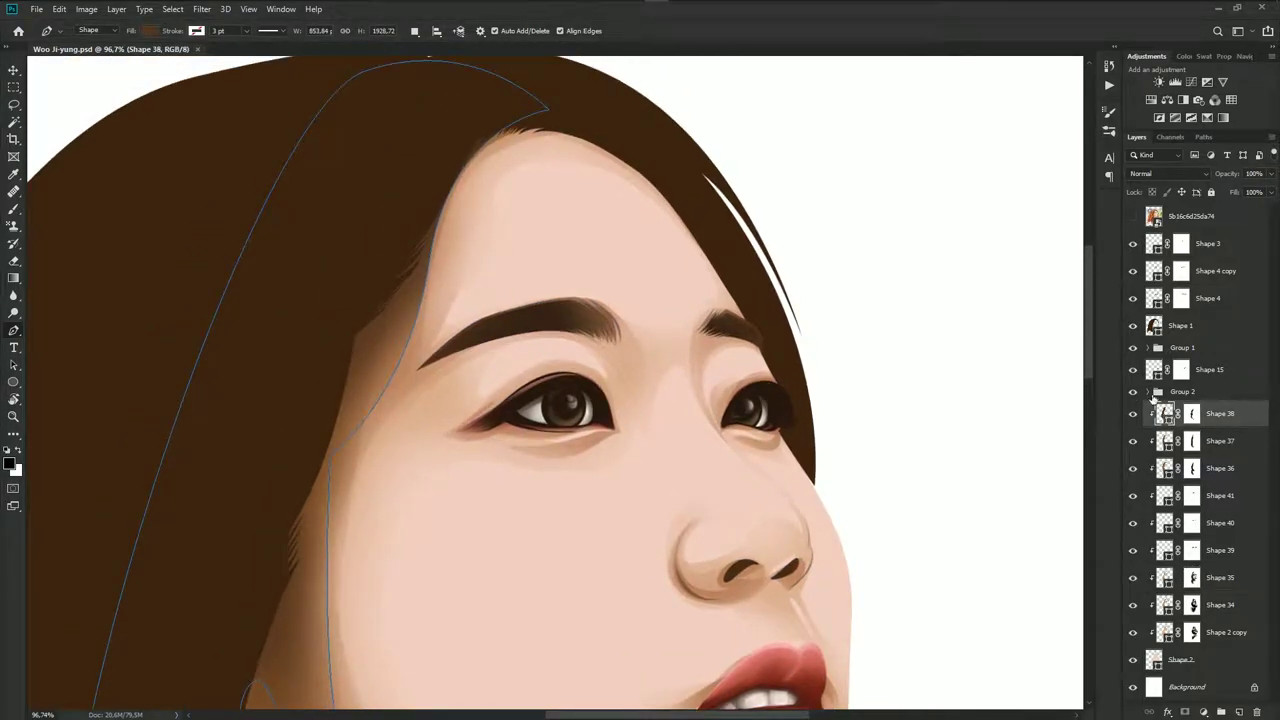
Over the reference photo, trace a closed forehead-highlight path above the eyebrow
scroll(963, 437, down, 2)
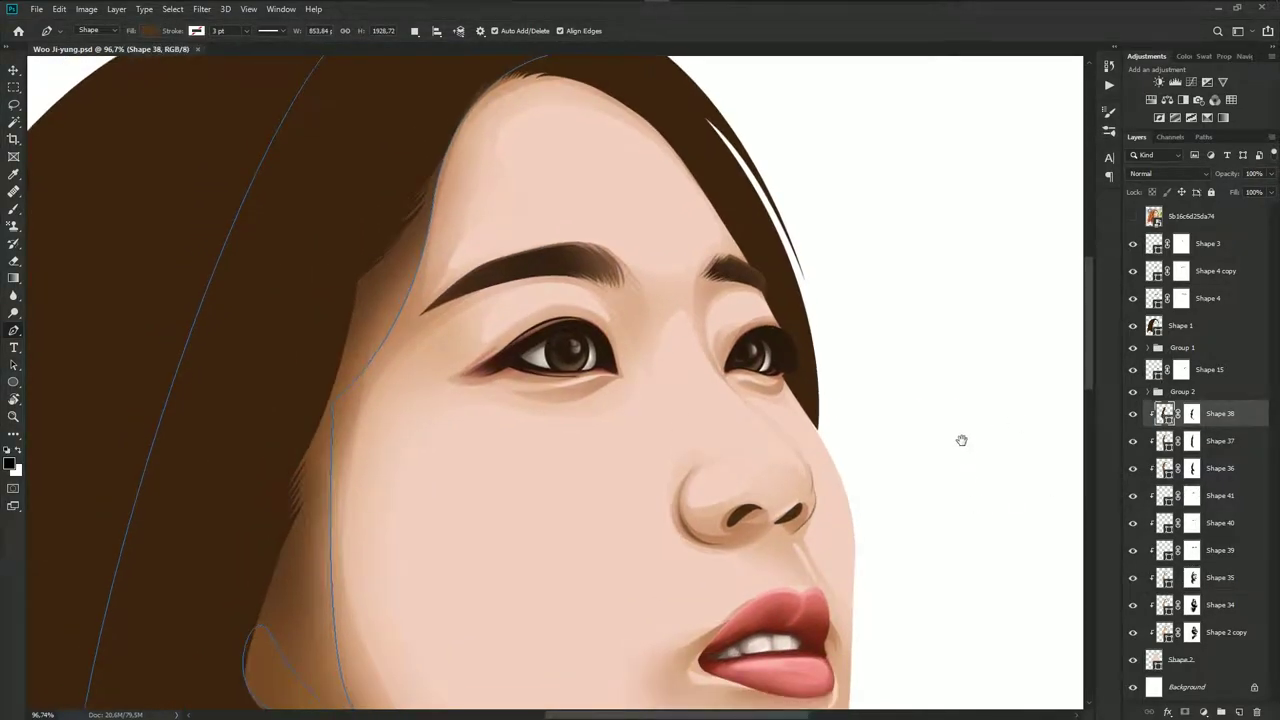
click(1133, 218)
scroll(729, 259, up, 1)
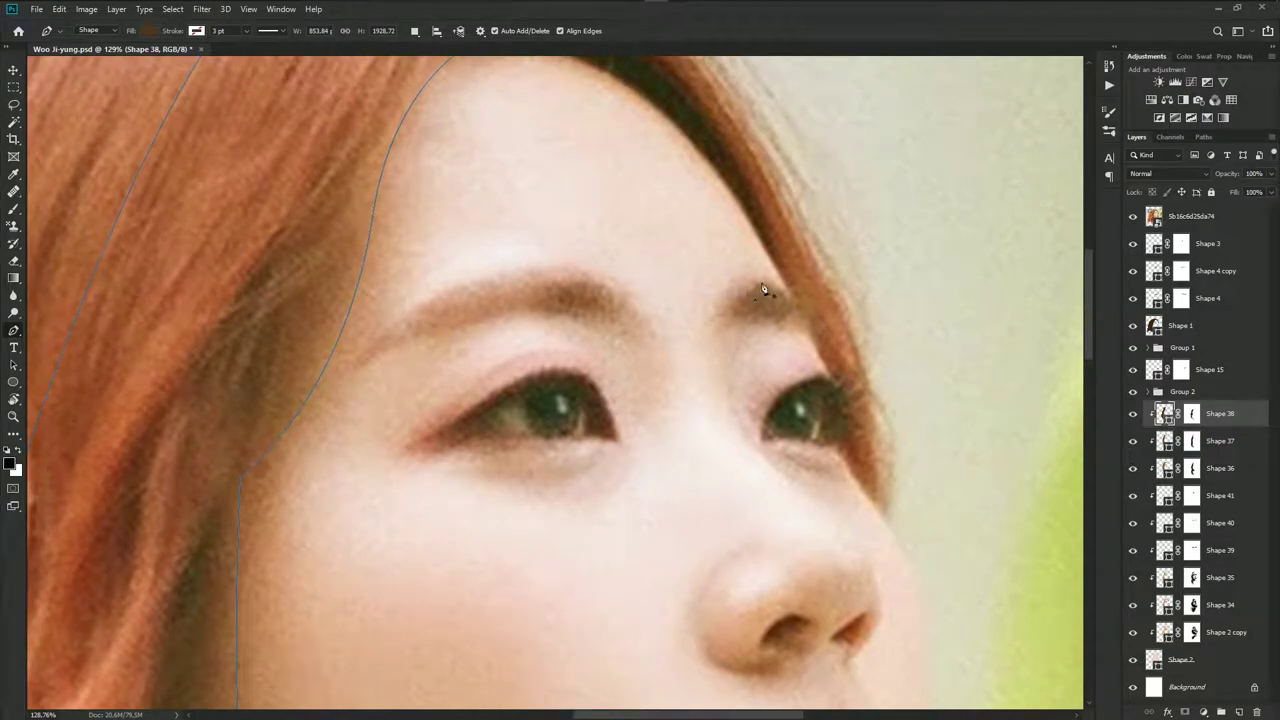
drag(768, 278, 799, 286)
drag(631, 284, 569, 262)
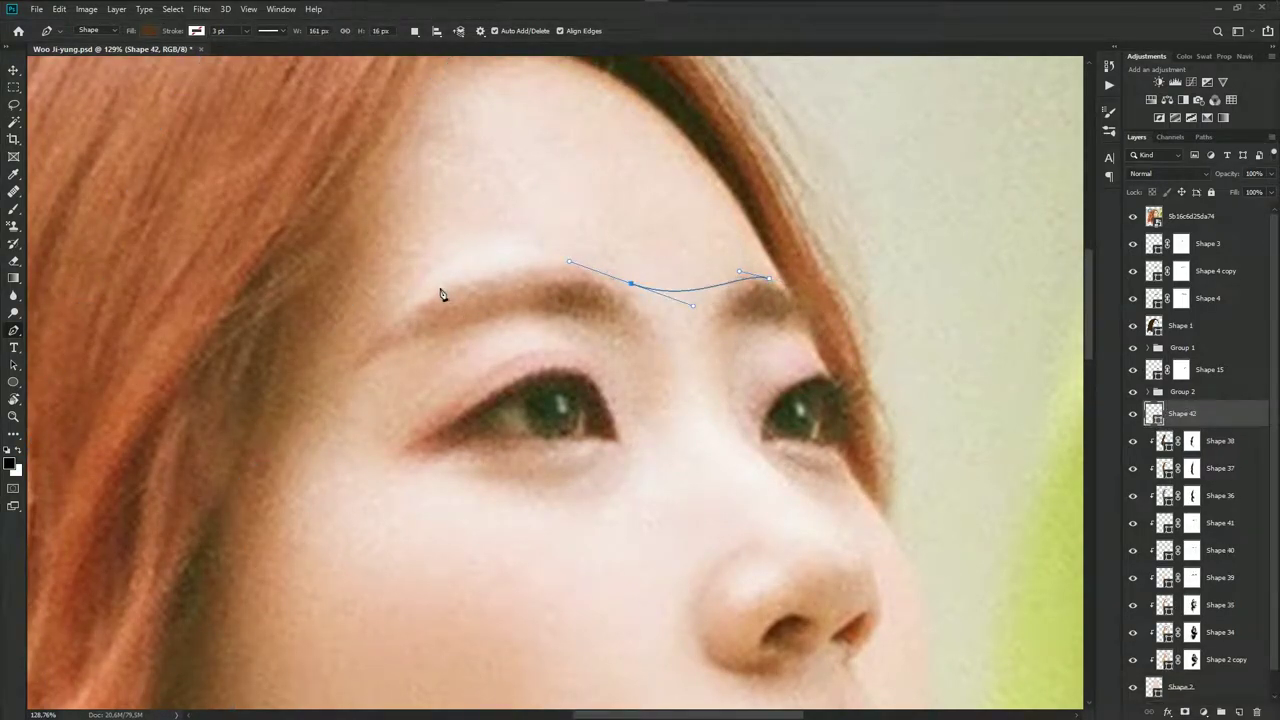
drag(431, 293, 392, 314)
scroll(410, 306, down, 1)
drag(490, 274, 561, 290)
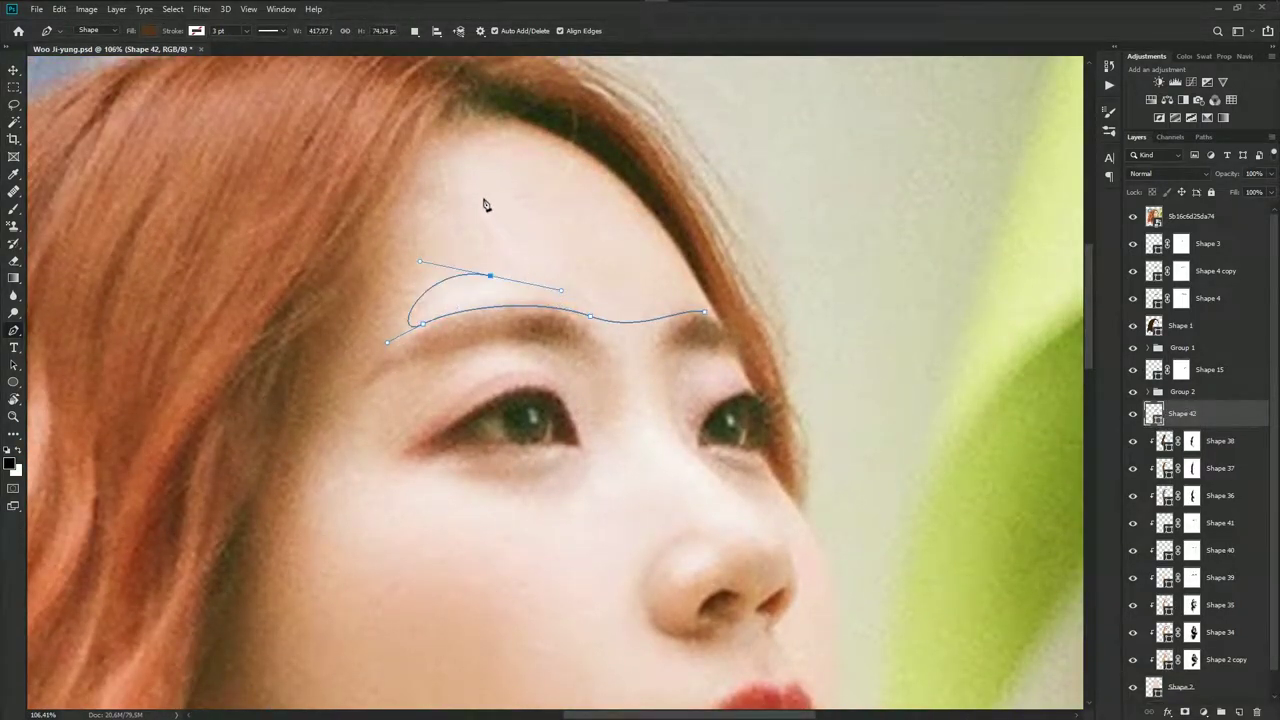
drag(459, 190, 450, 153)
drag(569, 172, 634, 214)
mouse_move(660, 272)
mouse_down()
mouse_move(547, 266)
mouse_move(567, 262)
mouse_up()
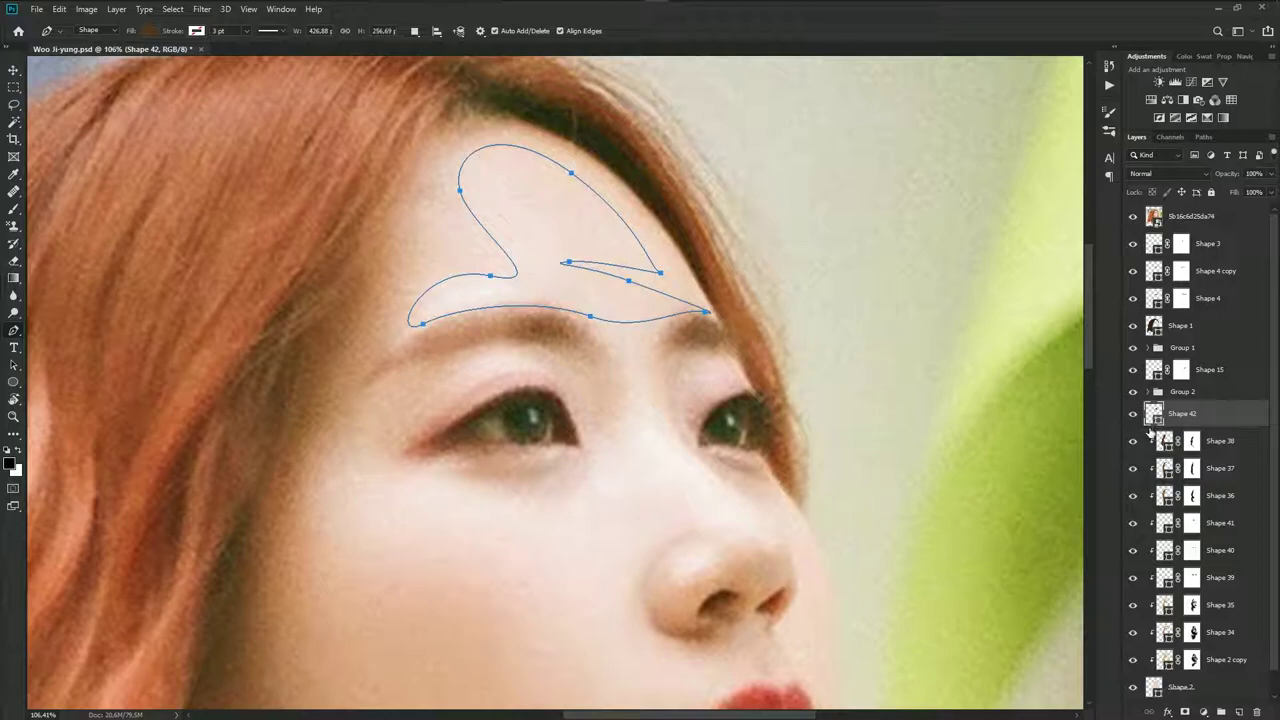
Fill the new shape with a pale skin tone sampled from the photo, then hide the reference
double_click(1162, 420)
click(620, 294)
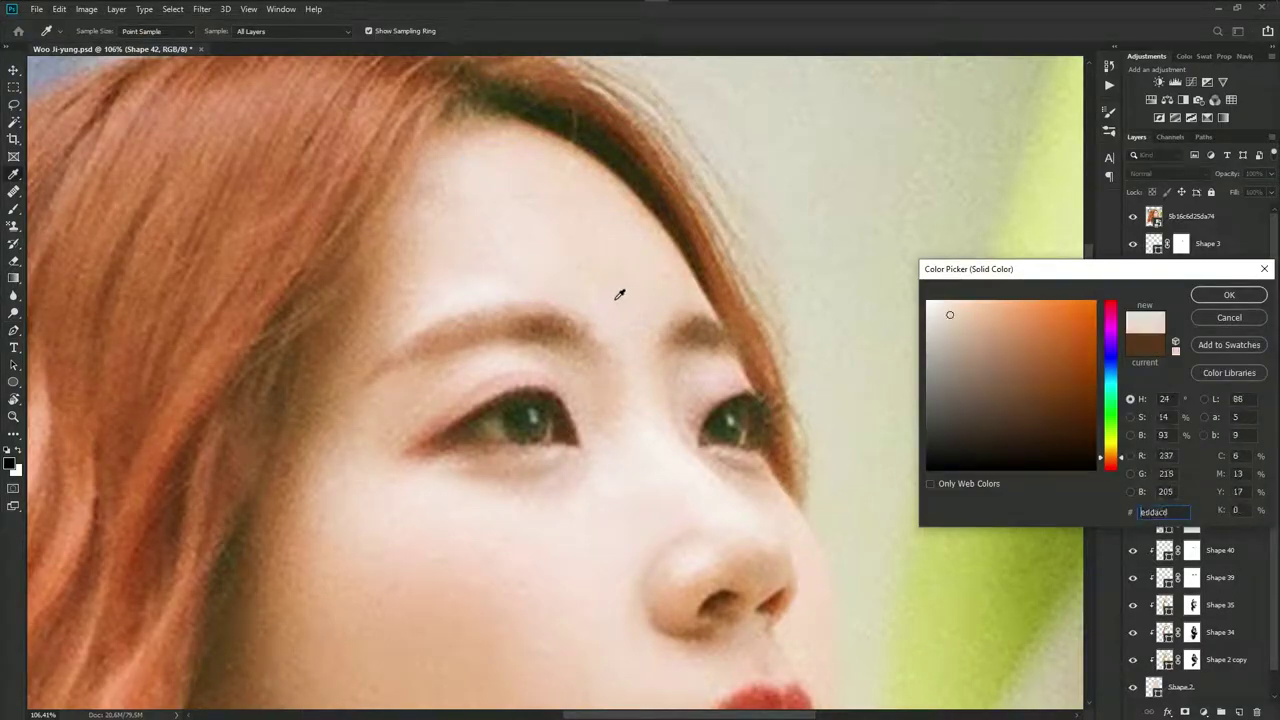
click(1228, 295)
click(1133, 216)
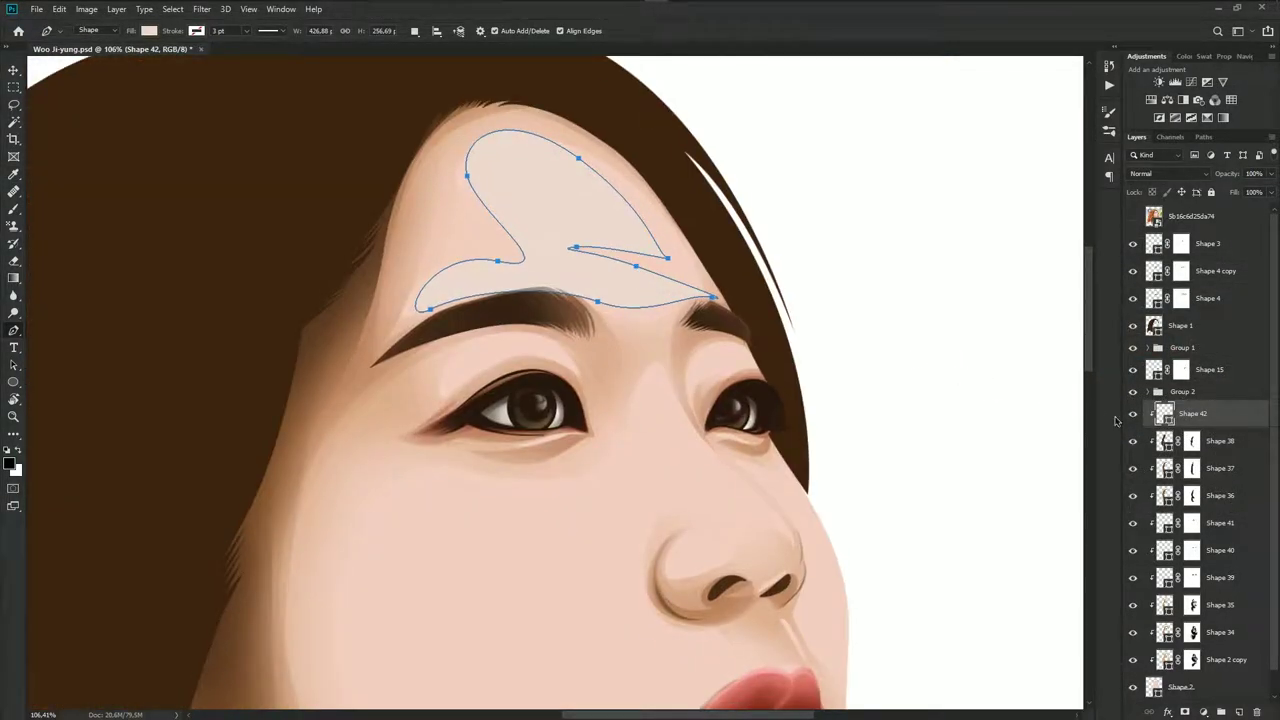
Set Shape 42's fill to #fddccb and add a layer mask to brush on
double_click(1166, 420)
click(778, 431)
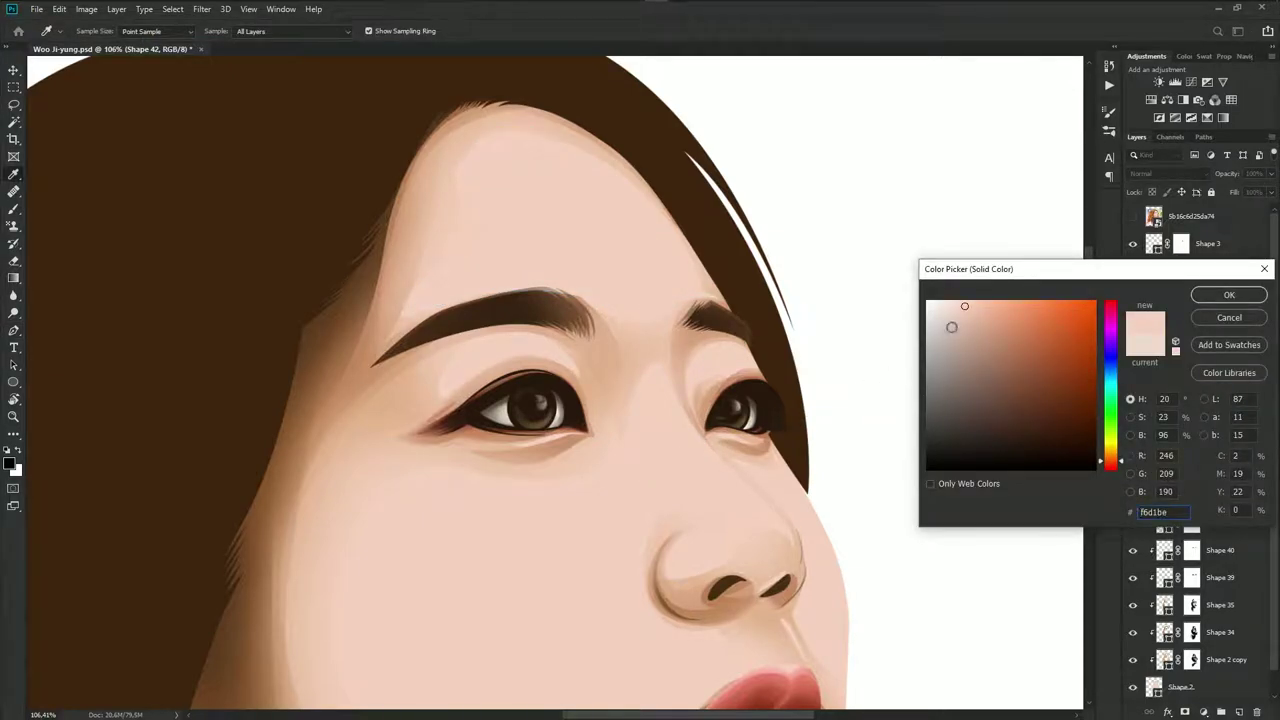
drag(960, 302, 959, 301)
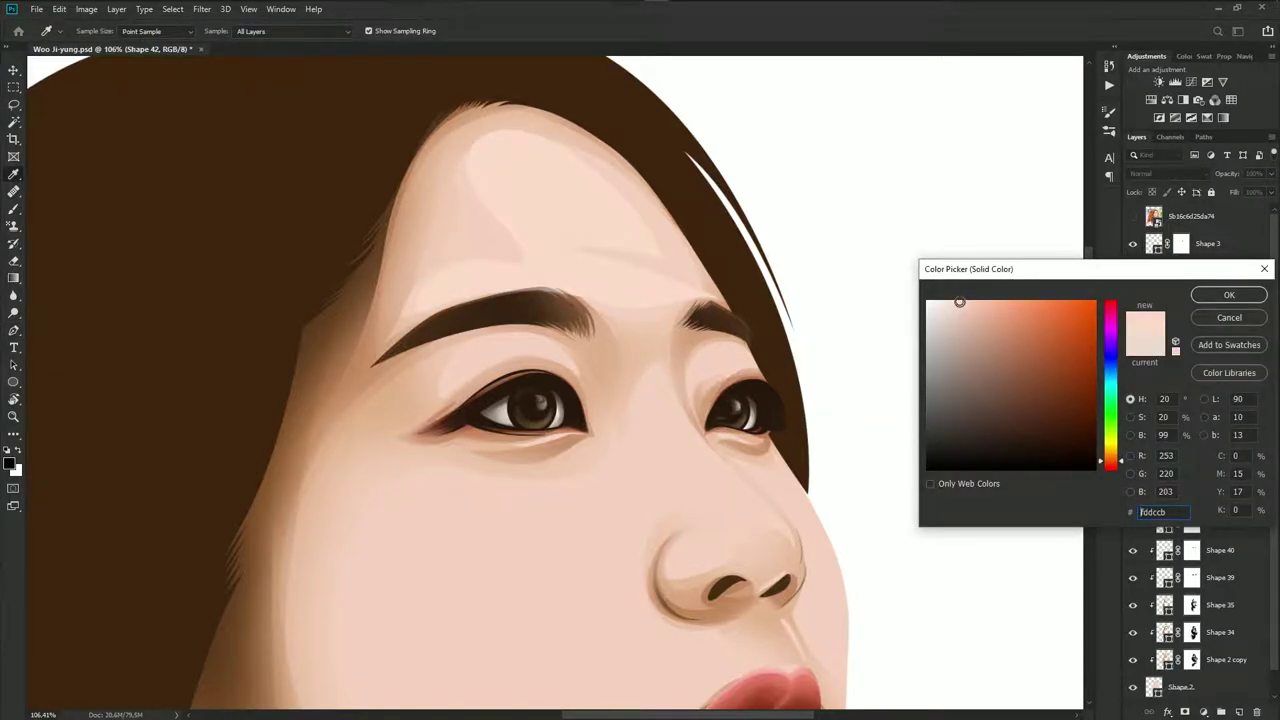
click(1222, 298)
click(1185, 711)
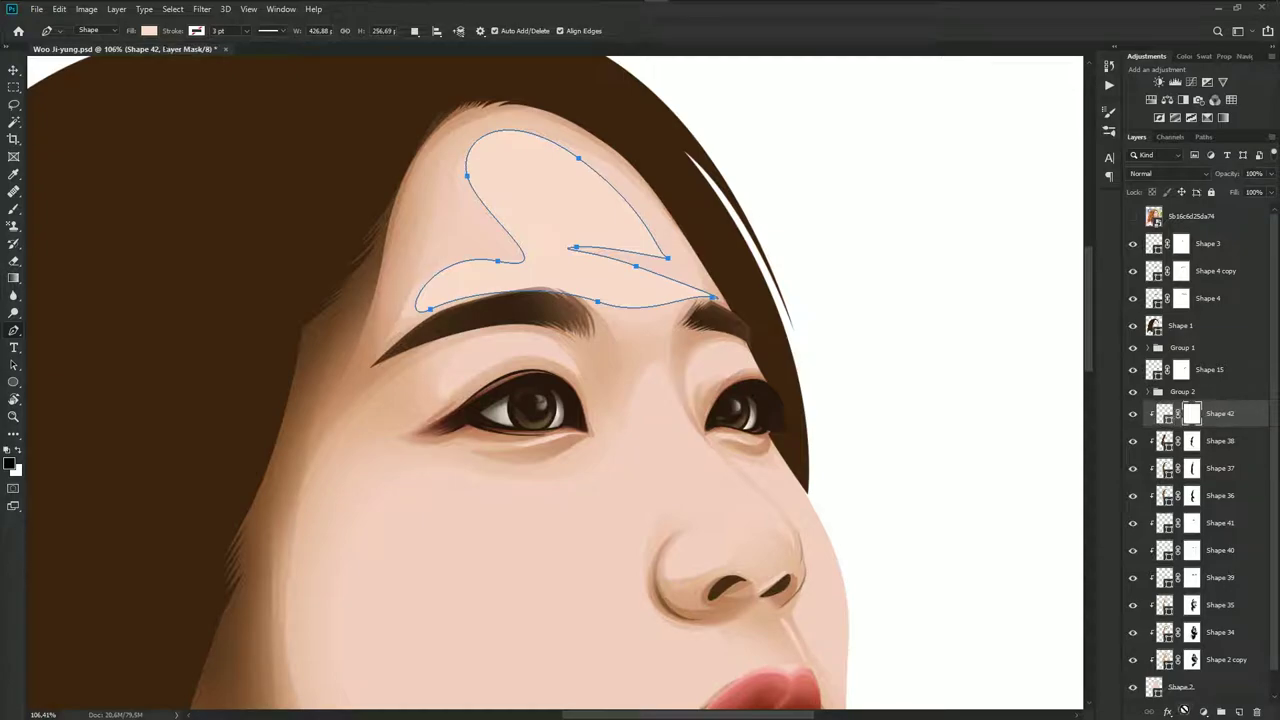
key(b)
scroll(649, 391, down, 1)
scroll(677, 423, up, 1)
scroll(669, 414, up, 1)
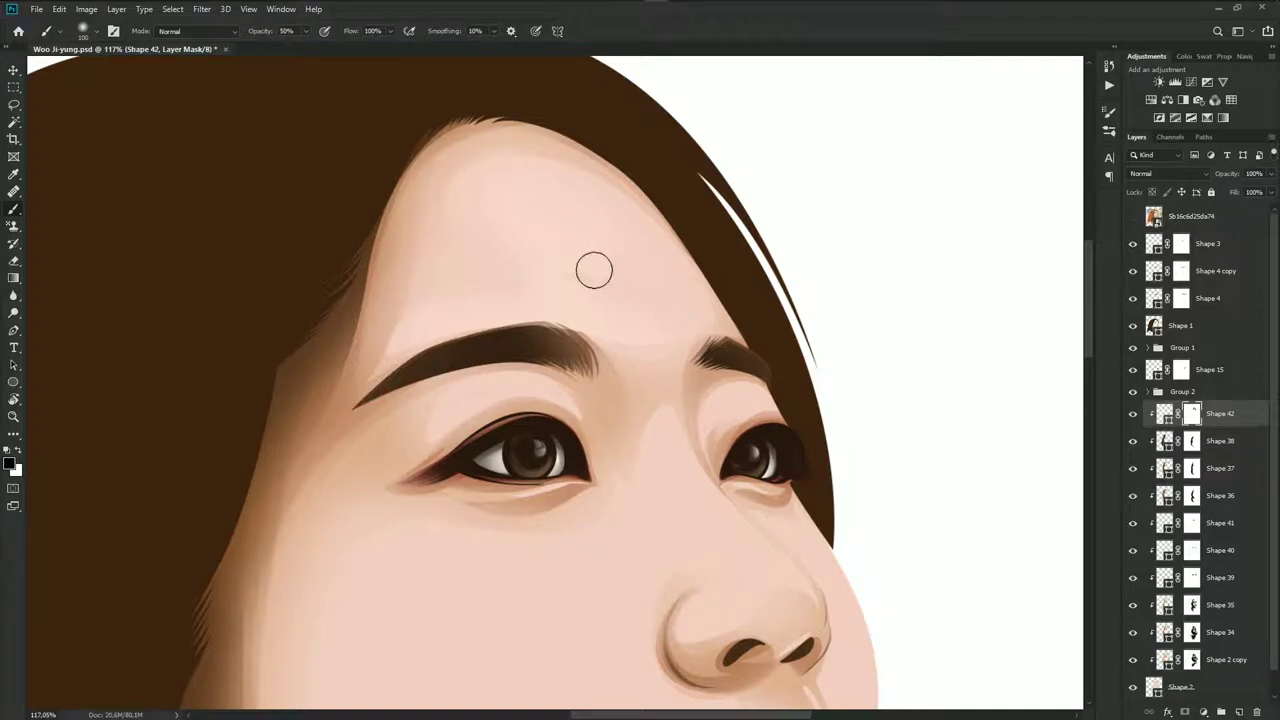
scroll(707, 323, down, 3)
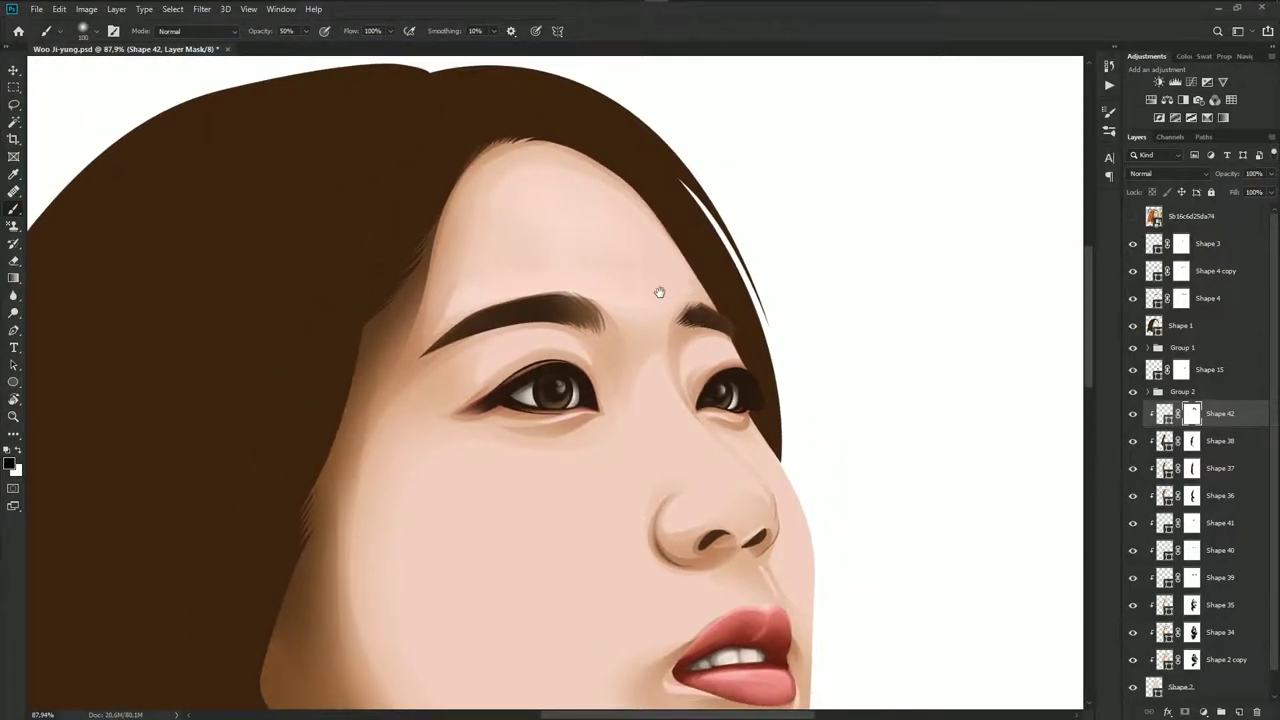
Lighten the fill to #ffe3d5, then delete the Shape 42 layer
double_click(1163, 413)
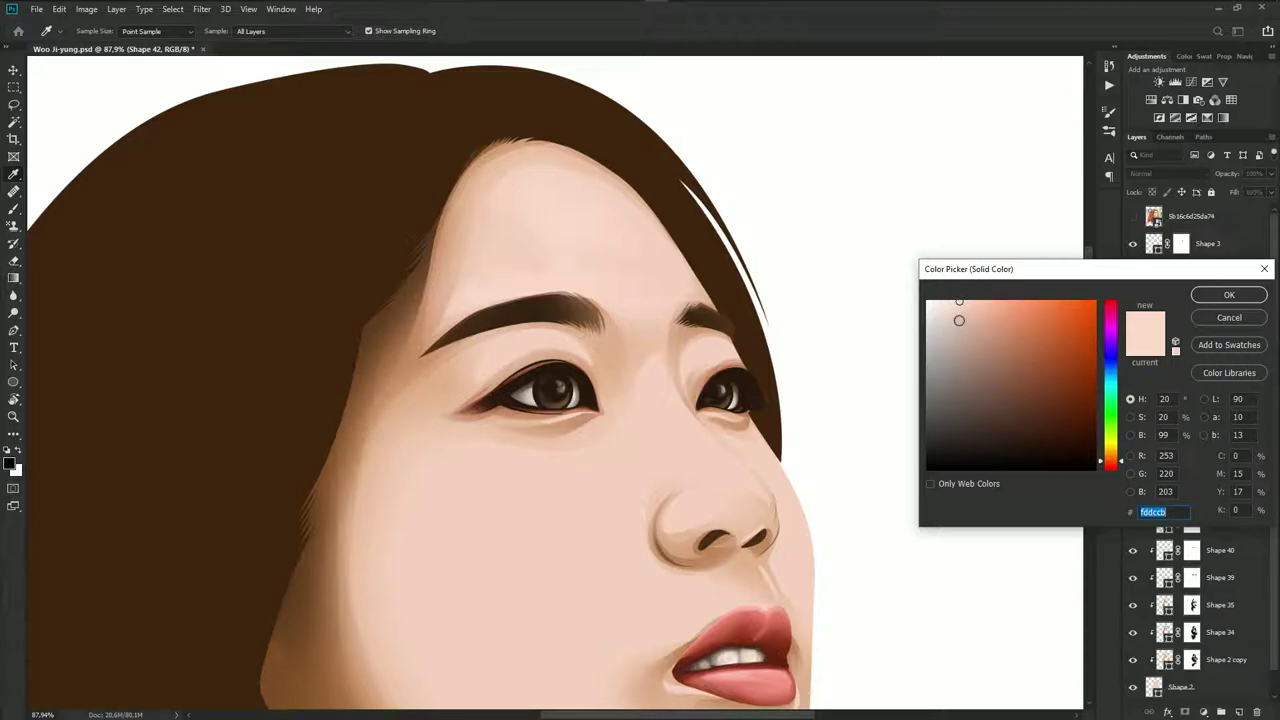
click(955, 300)
click(1222, 298)
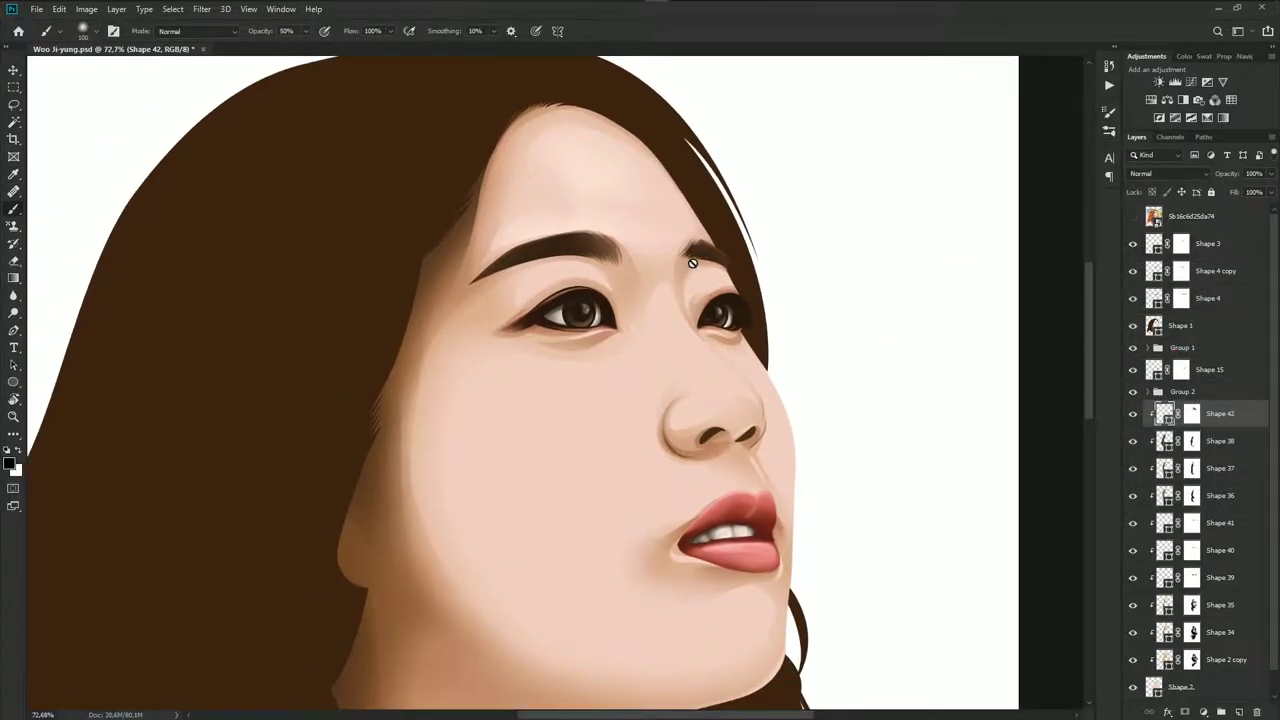
key(Delete)
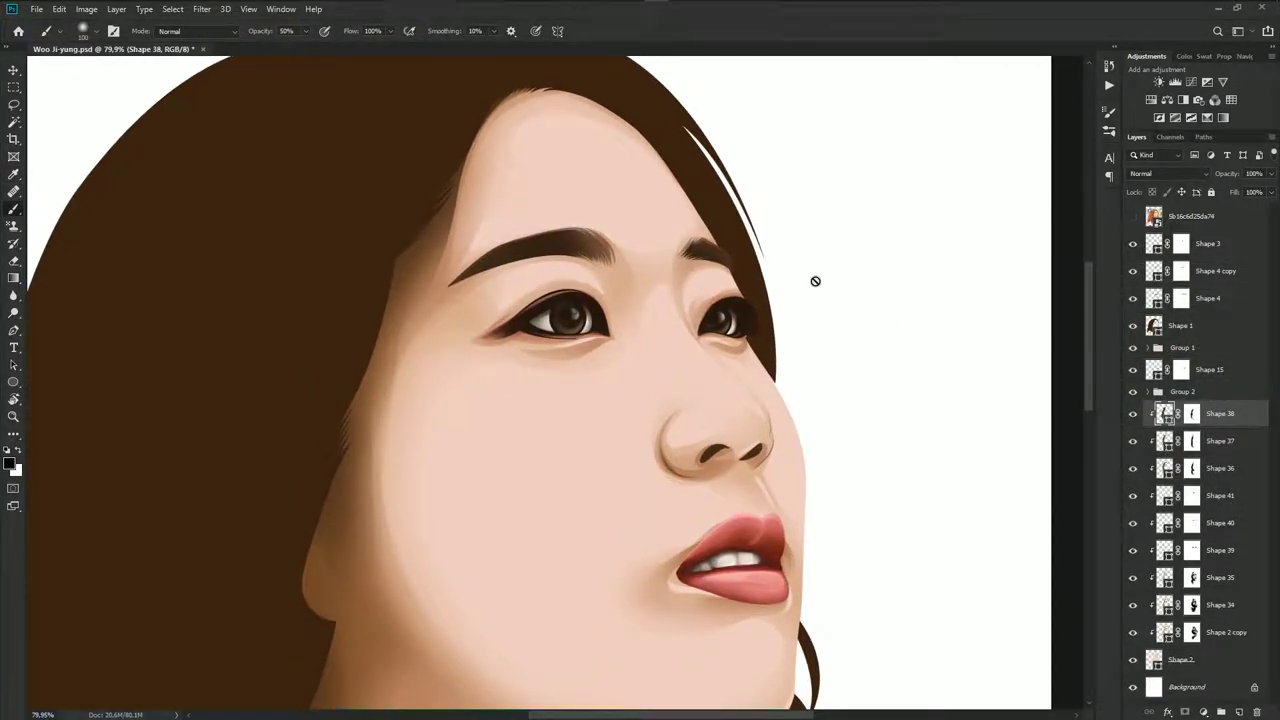
Trace a new closed forehead path from the brow up to the hairline
key(p)
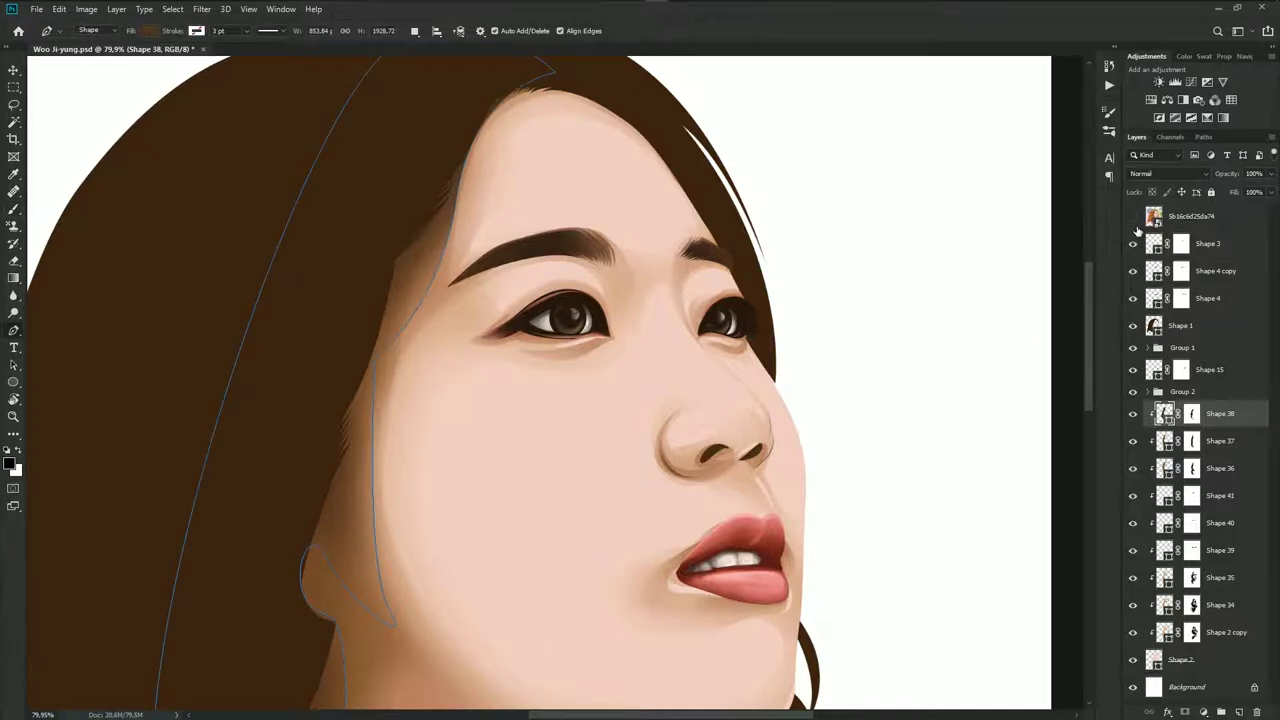
click(1133, 216)
scroll(734, 263, up, 3)
drag(751, 299, 785, 293)
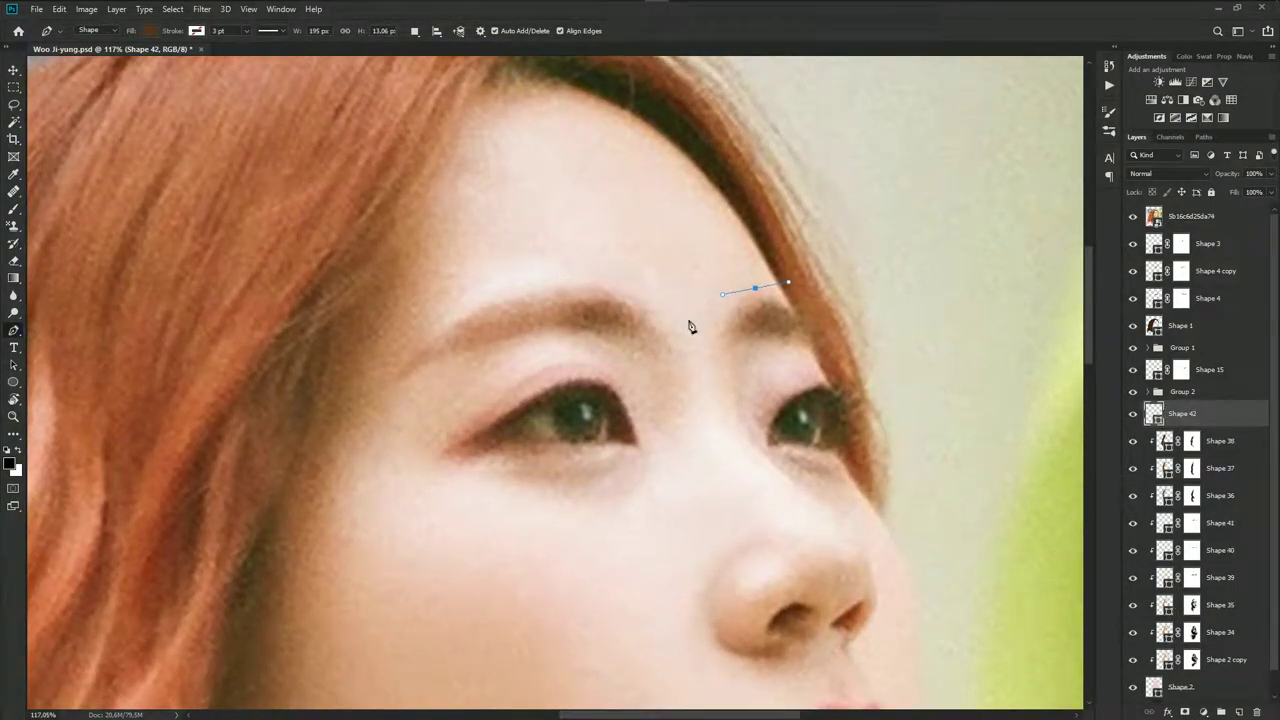
click(656, 304)
click(601, 286)
drag(461, 315, 419, 349)
drag(528, 251, 610, 262)
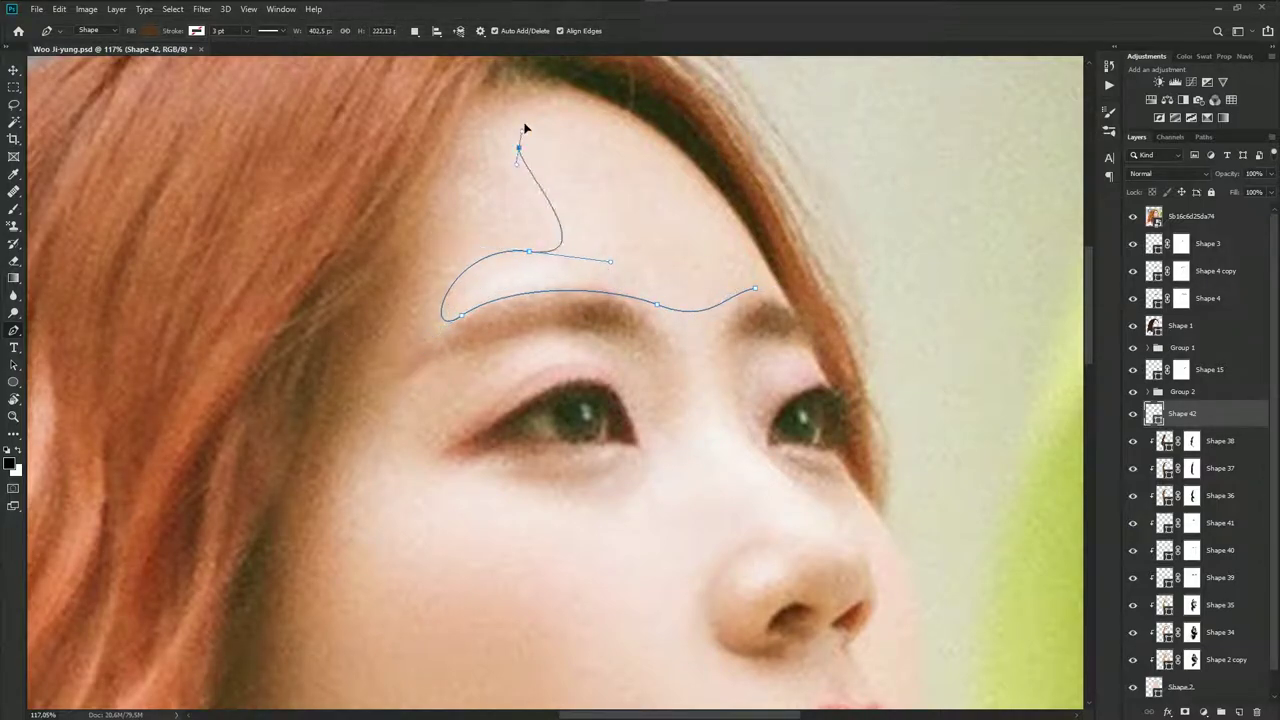
drag(518, 148, 563, 90)
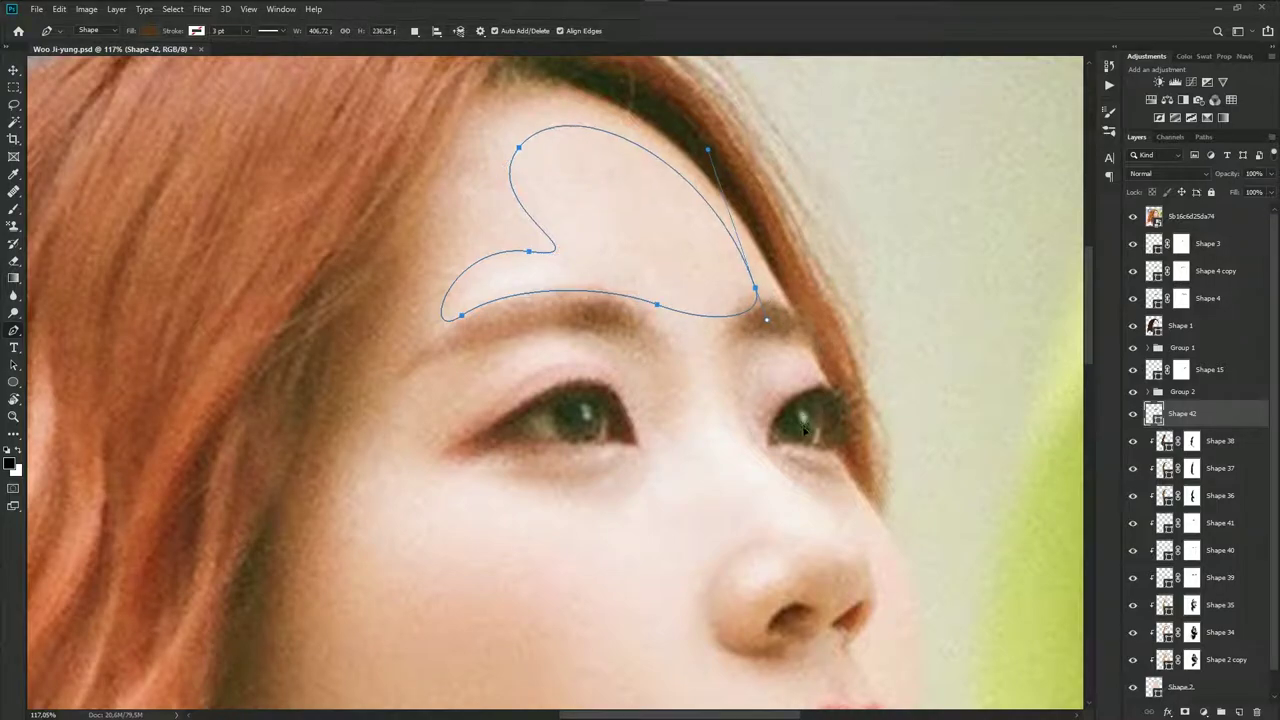
click(720, 228)
drag(724, 235, 767, 296)
click(756, 290)
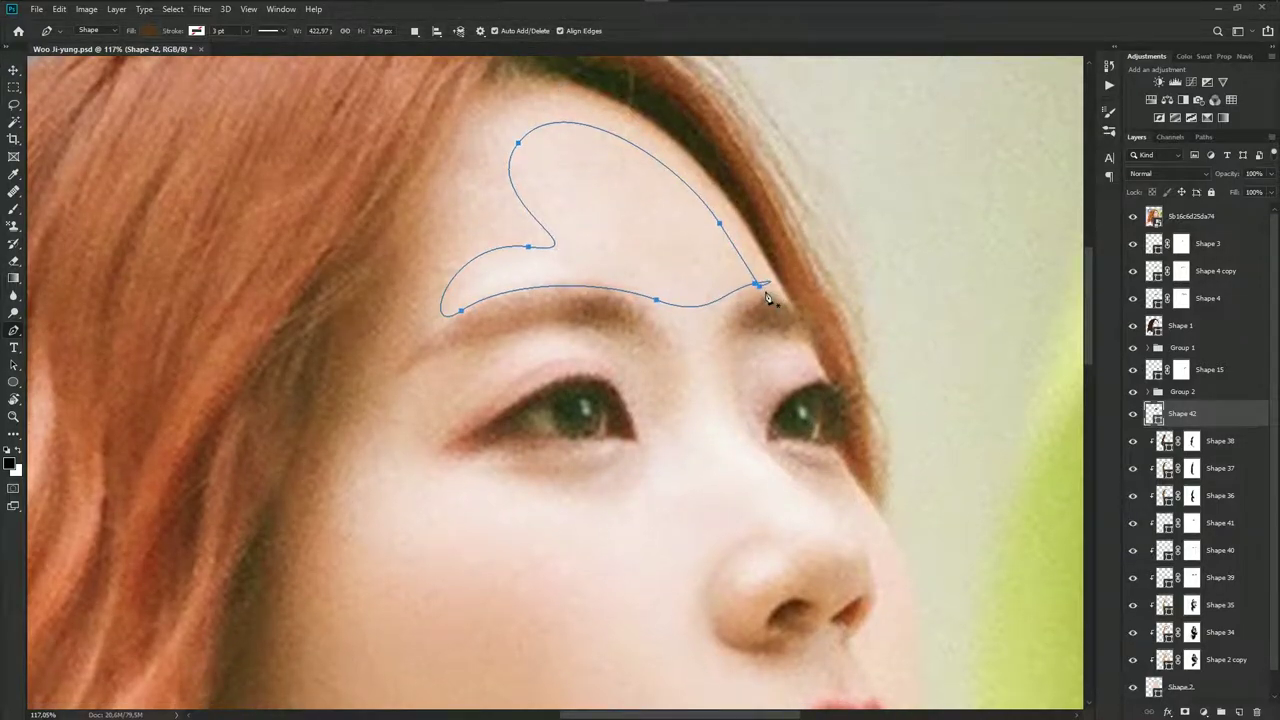
Fill the forehead shape with pale skin sampled from the reference photo
click(1133, 216)
scroll(777, 314, down, 1)
click(1133, 216)
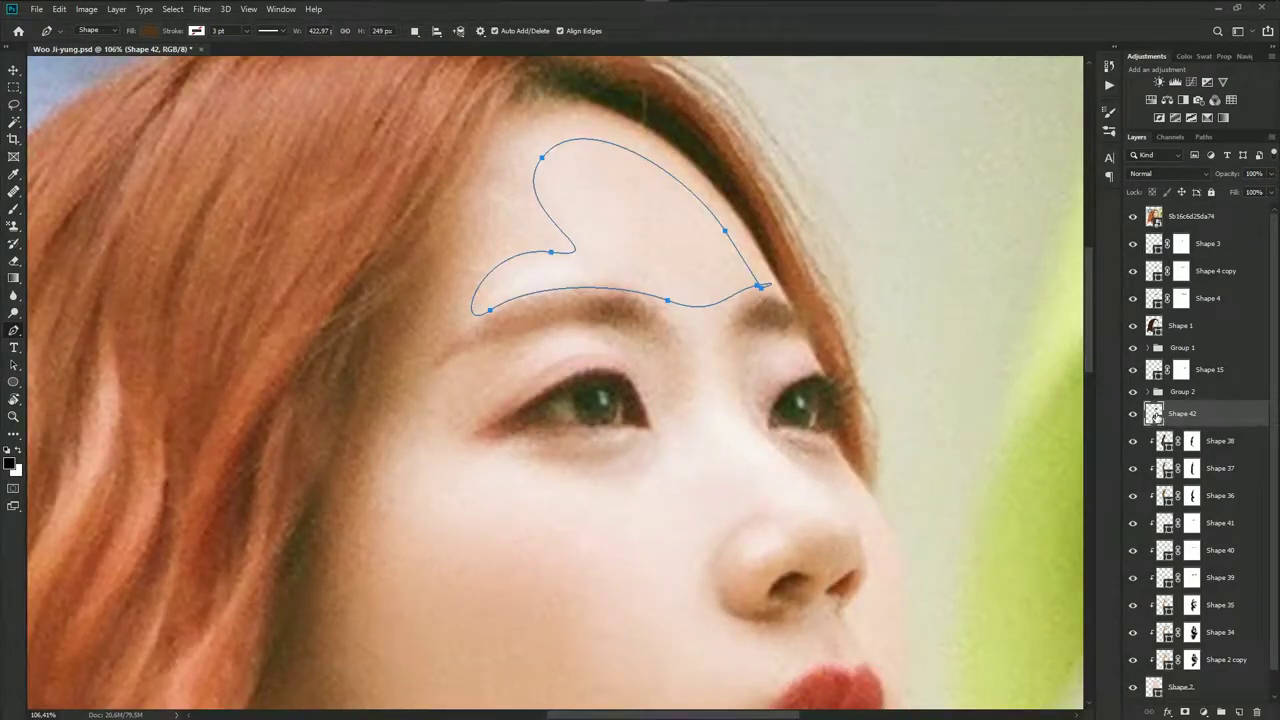
double_click(1155, 417)
click(584, 260)
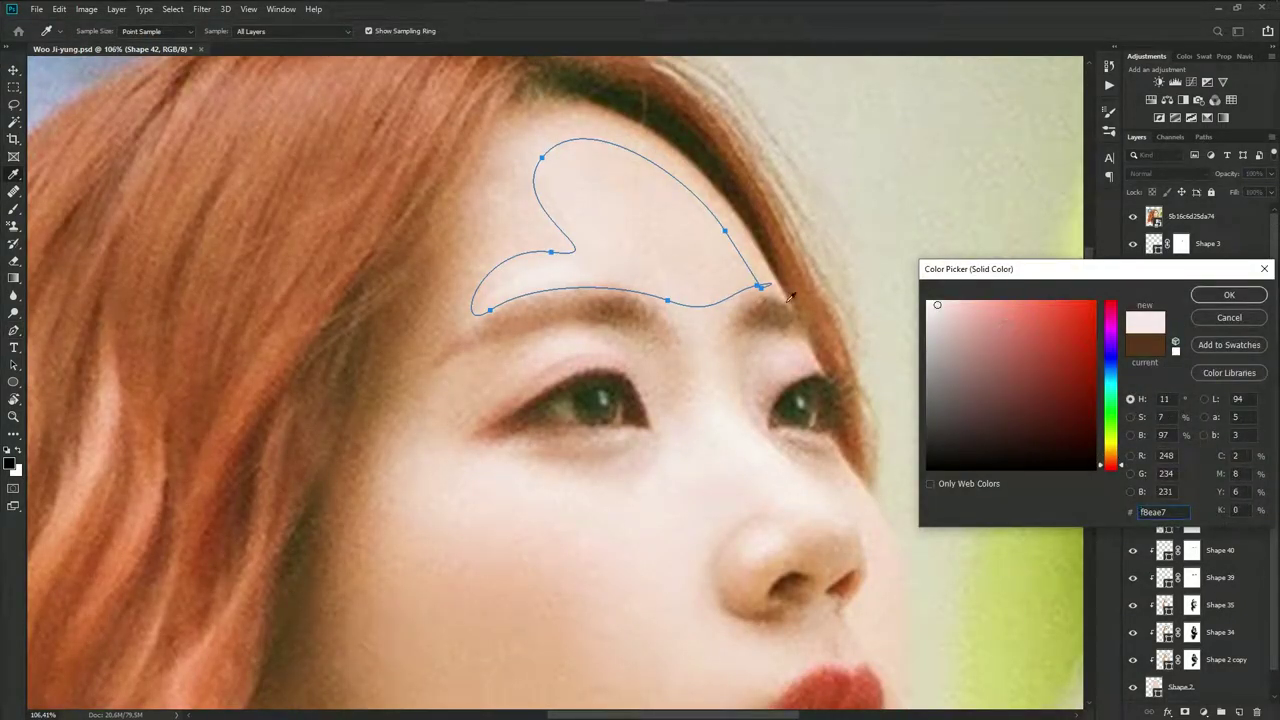
click(712, 479)
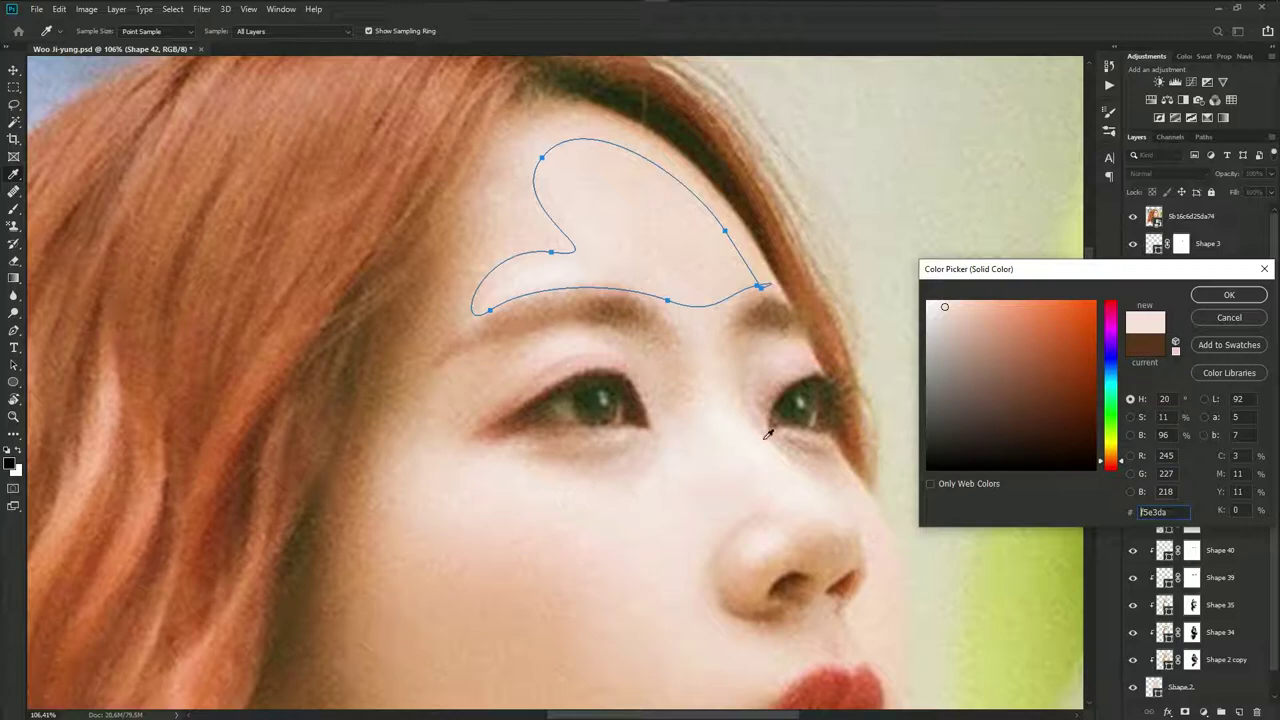
click(1228, 295)
click(1133, 216)
scroll(891, 334, down, 1)
scroll(891, 334, down, 2)
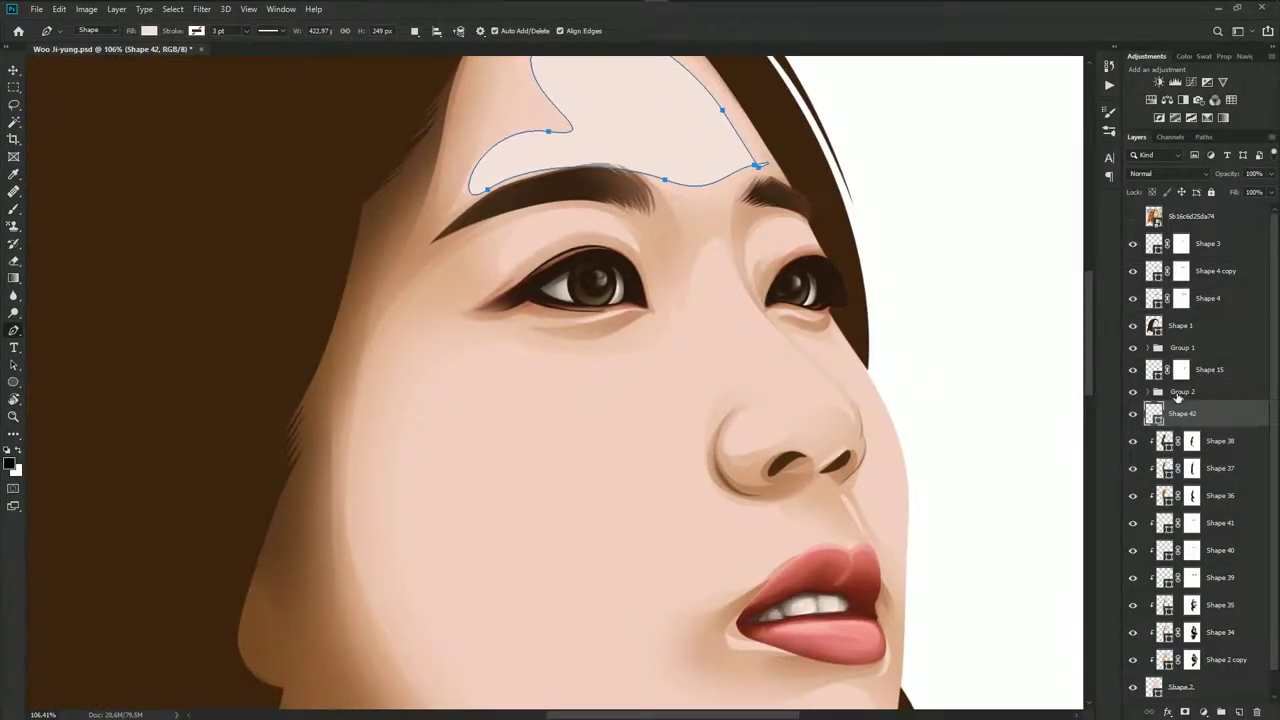
Lighten the forehead fill to ffe2d3 and add a layer mask
double_click(1155, 417)
click(574, 414)
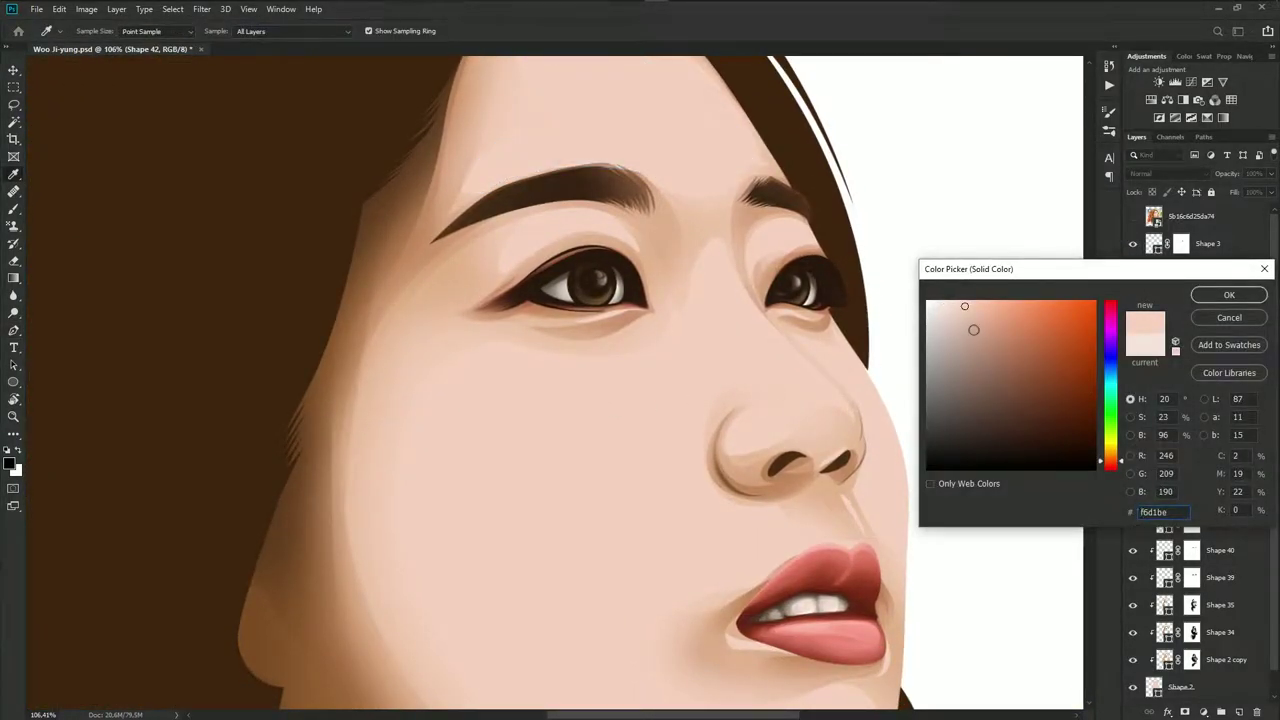
drag(962, 304, 955, 299)
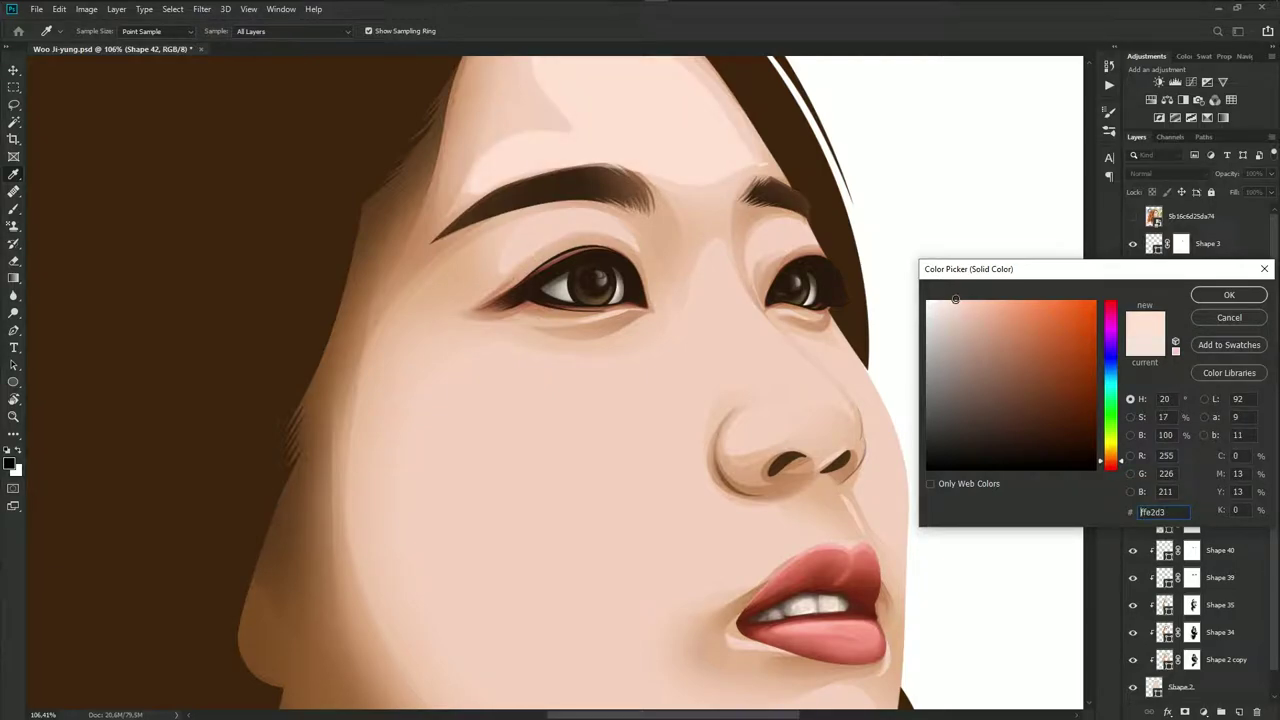
click(1241, 297)
click(1185, 712)
key(b)
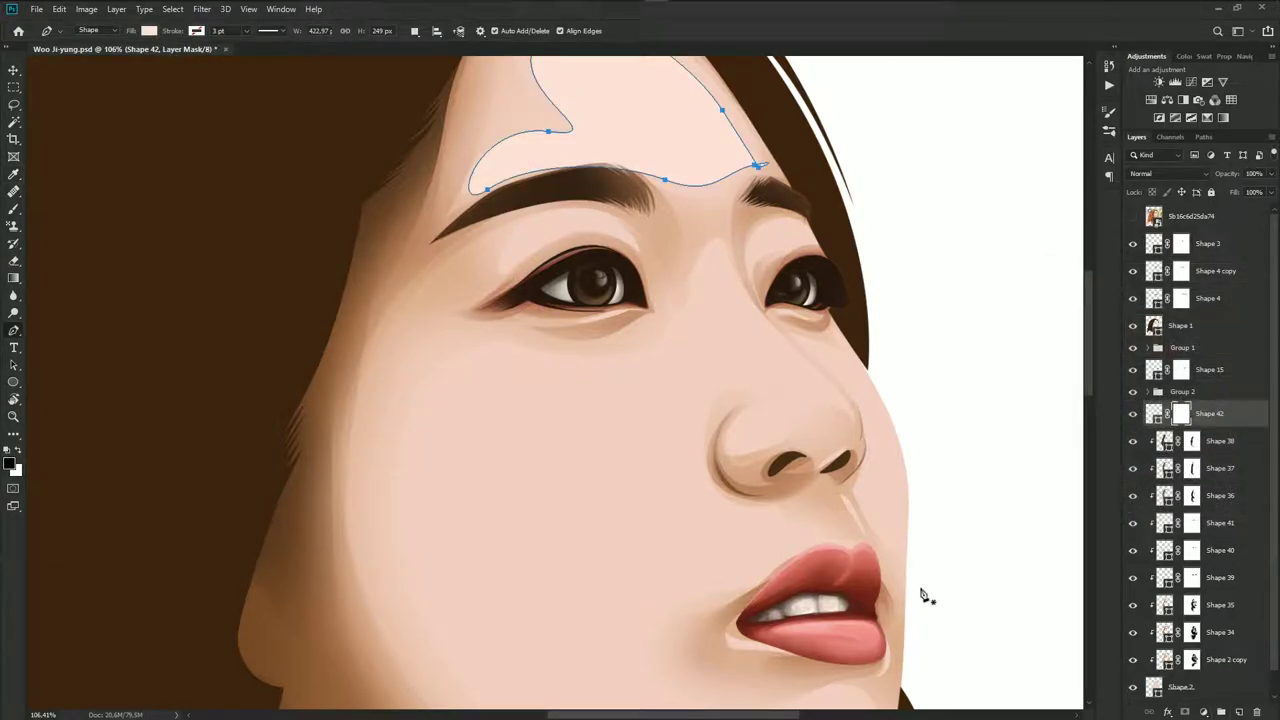
scroll(694, 306, down, 2)
Brush black and white on the Shape 42 mask to soften the highlight edges, brush size 175
drag(694, 306, 714, 478)
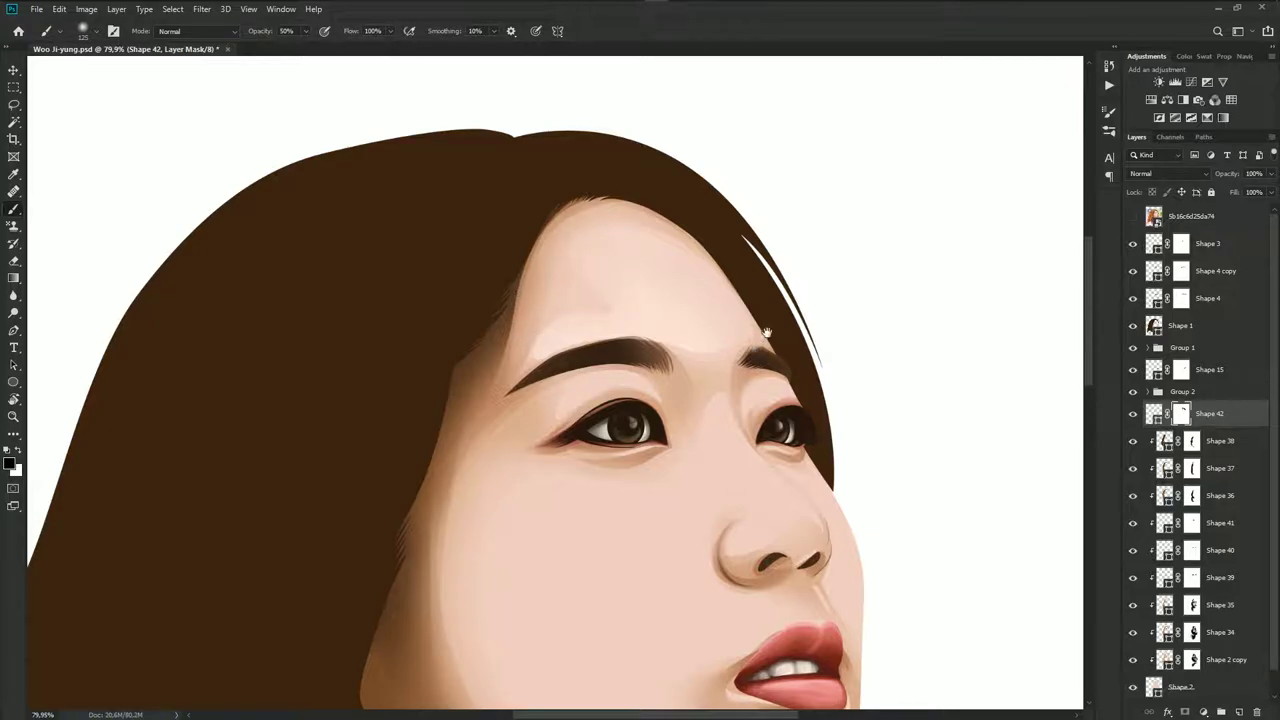
scroll(680, 368, down, 1)
scroll(718, 346, down, 1)
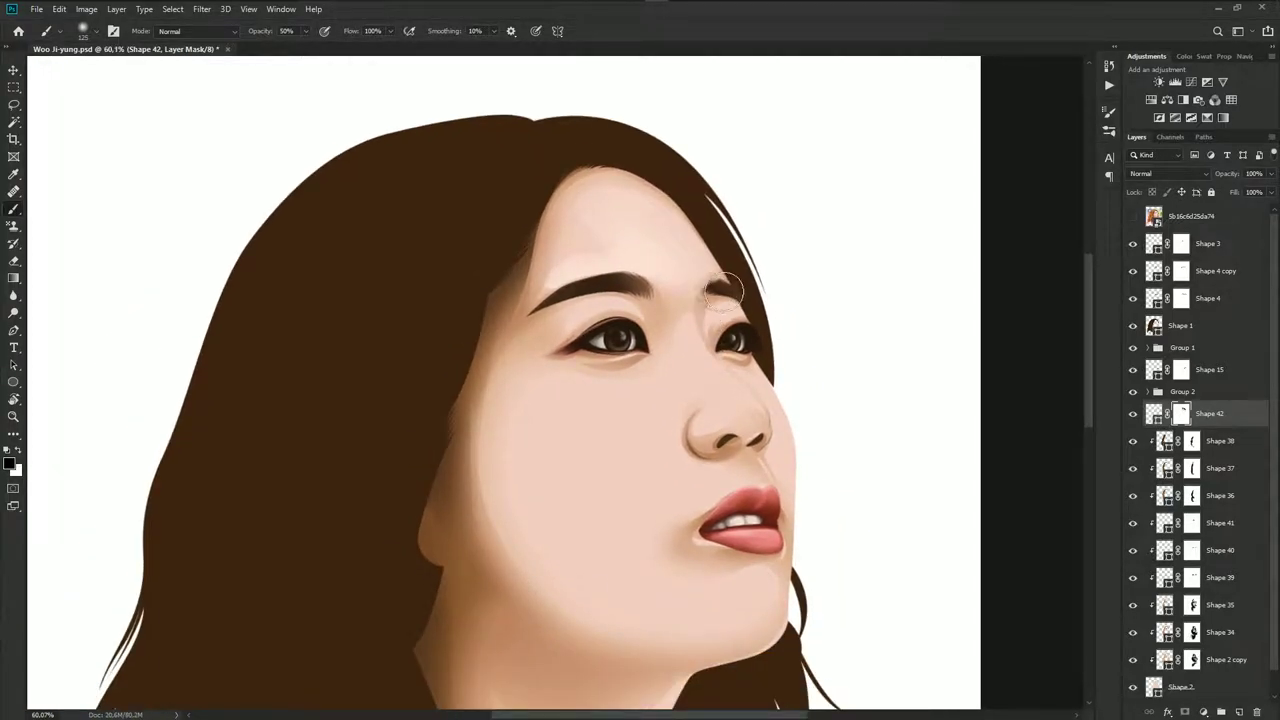
key(x)
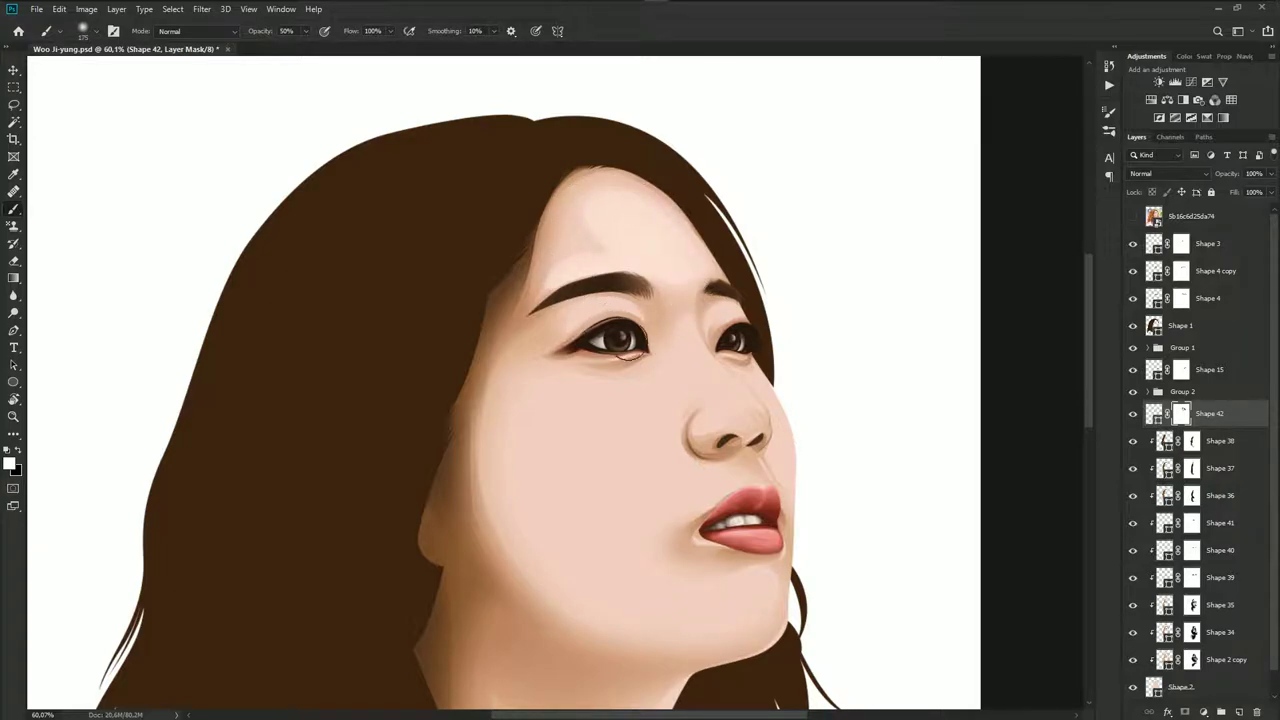
scroll(685, 358, down, 1)
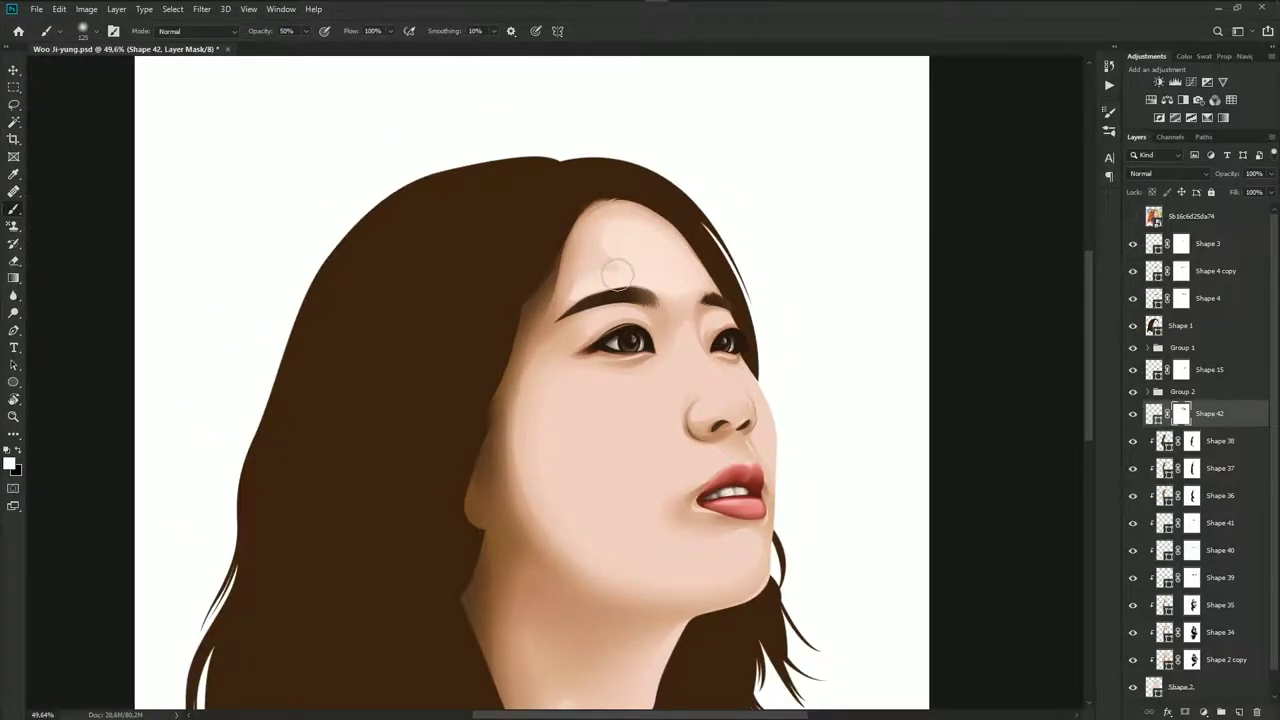
key(x)
key(bracketright)
key(bracketright)
key(bracketright)
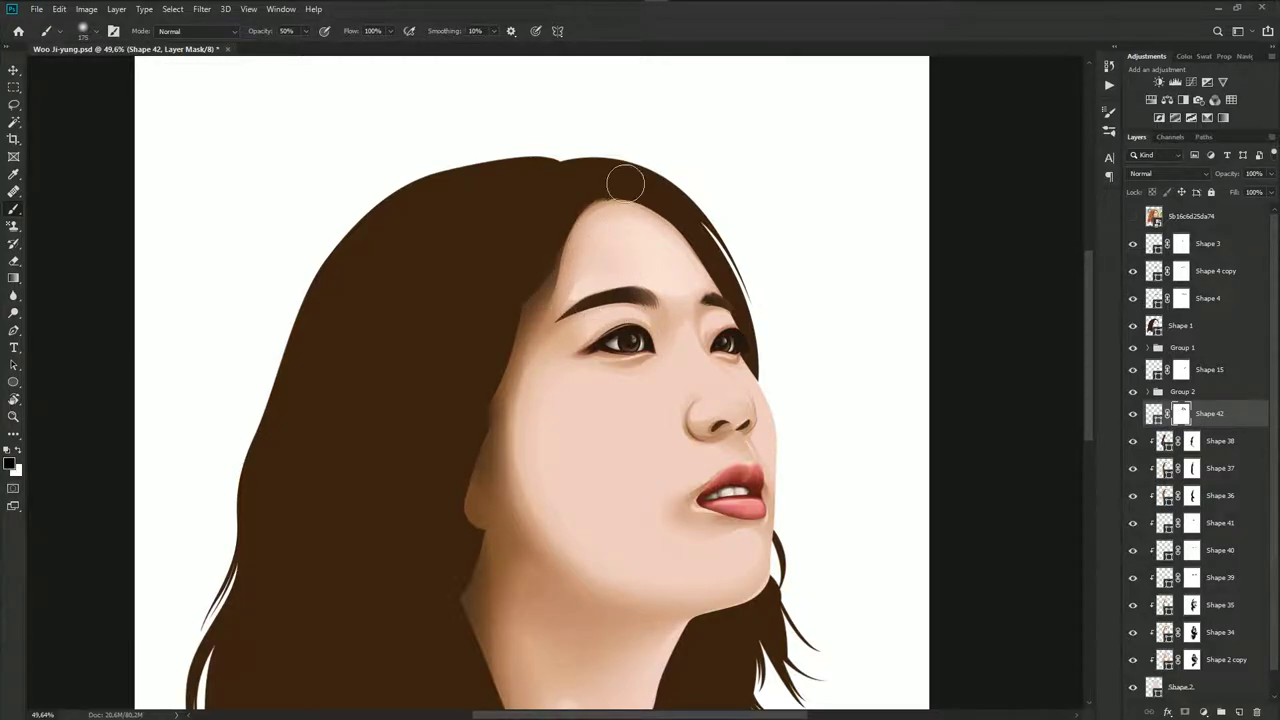
scroll(683, 456, up, 1)
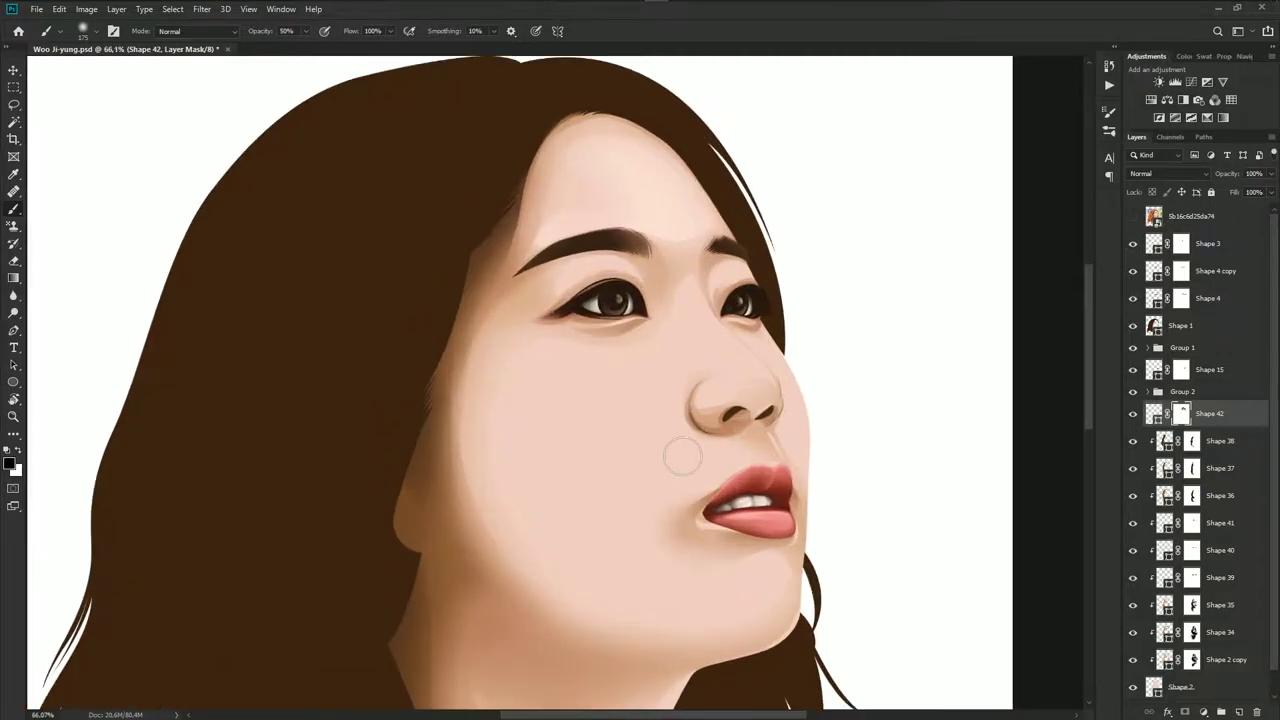
Show the reference photo and trace a closed pale highlight shape along the nose bridge on Shape 42
click(1132, 217)
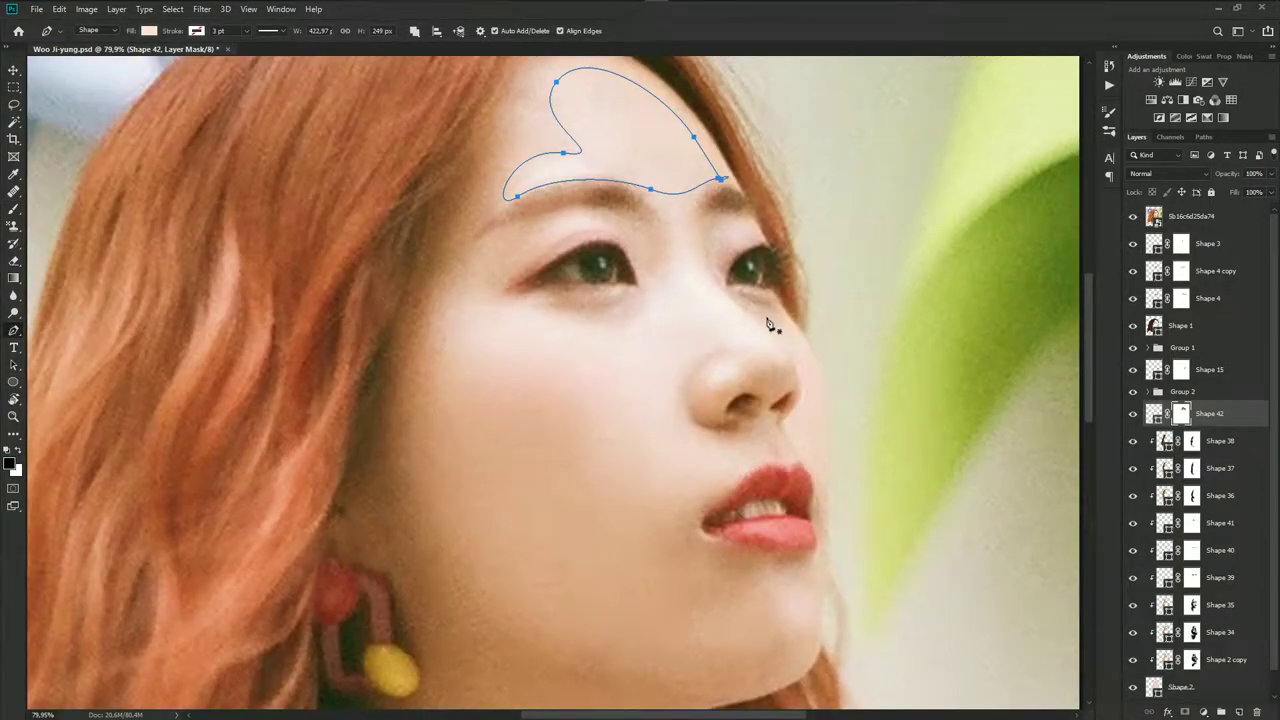
scroll(693, 262, up, 2)
mouse_move(777, 343)
mouse_down()
mouse_move(820, 379)
mouse_move(752, 398)
mouse_up()
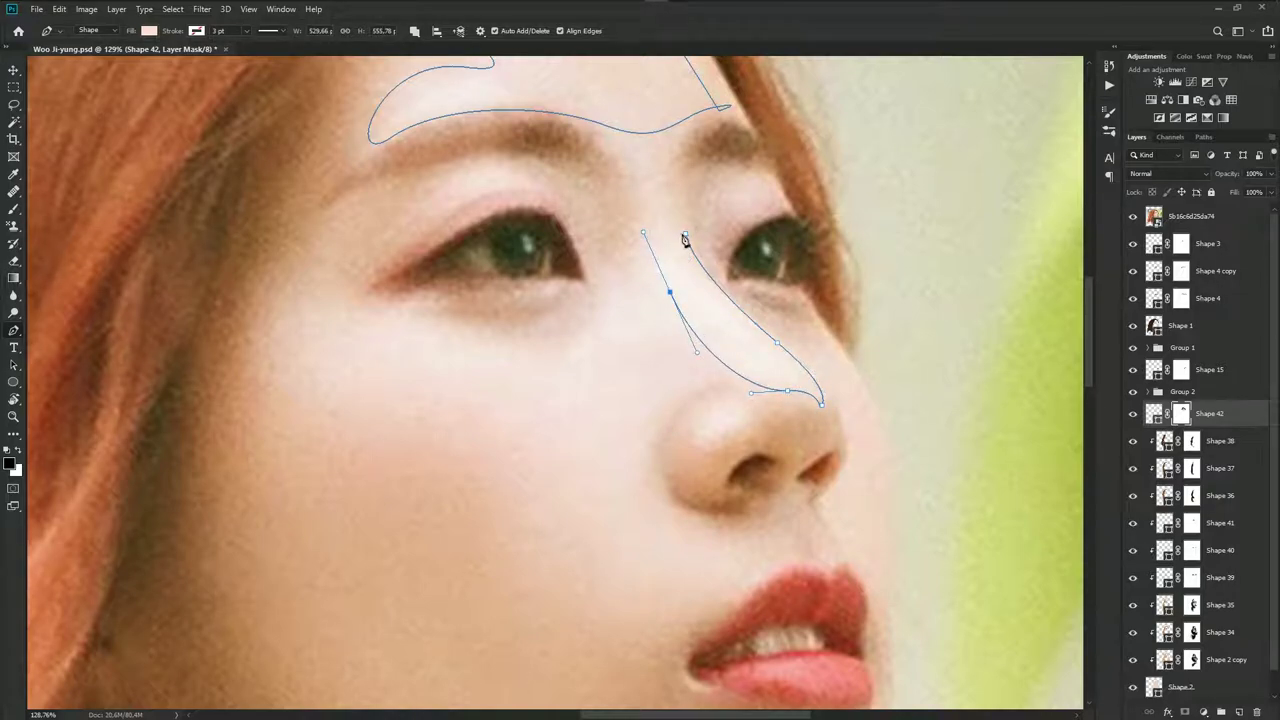
click(685, 234)
Trace the cheek highlight outline from under the eye down toward the jaw and lip corner
scroll(680, 280, down, 1)
scroll(641, 294, down, 1)
drag(649, 277, 624, 306)
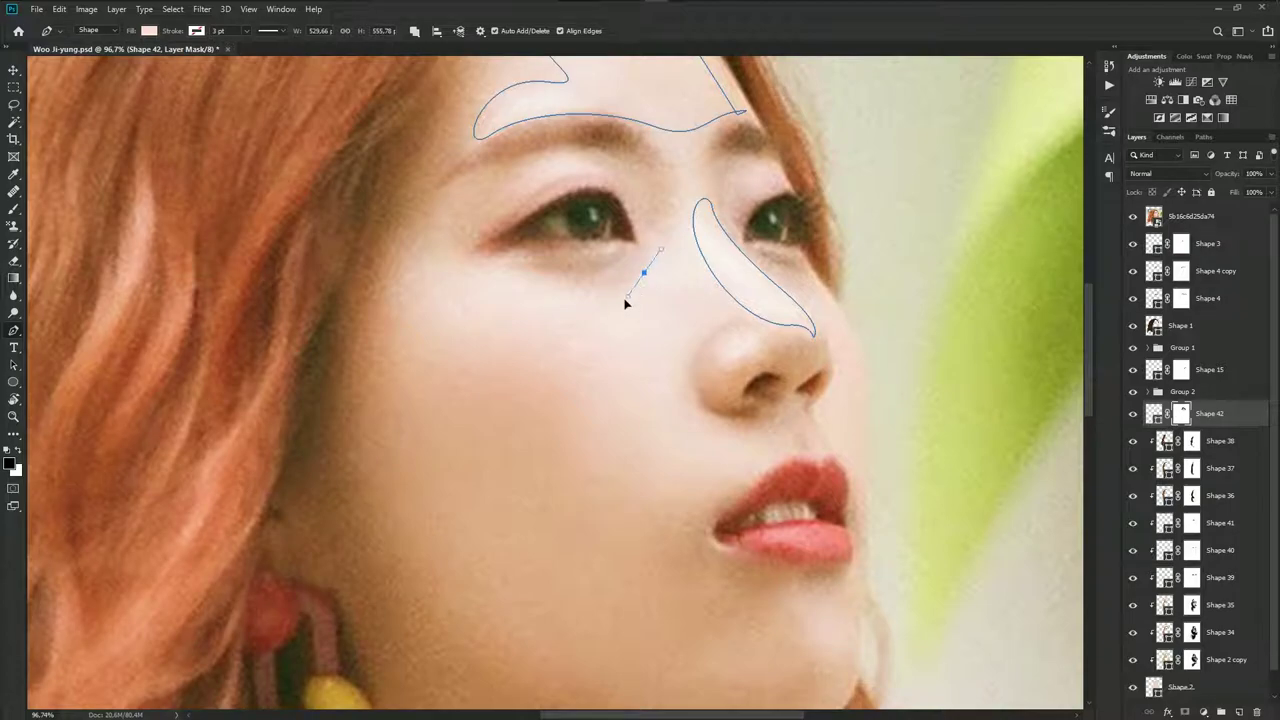
mouse_move(511, 277)
mouse_down()
mouse_move(457, 263)
mouse_move(468, 219)
mouse_up()
scroll(478, 281, down, 1)
scroll(479, 282, down, 1)
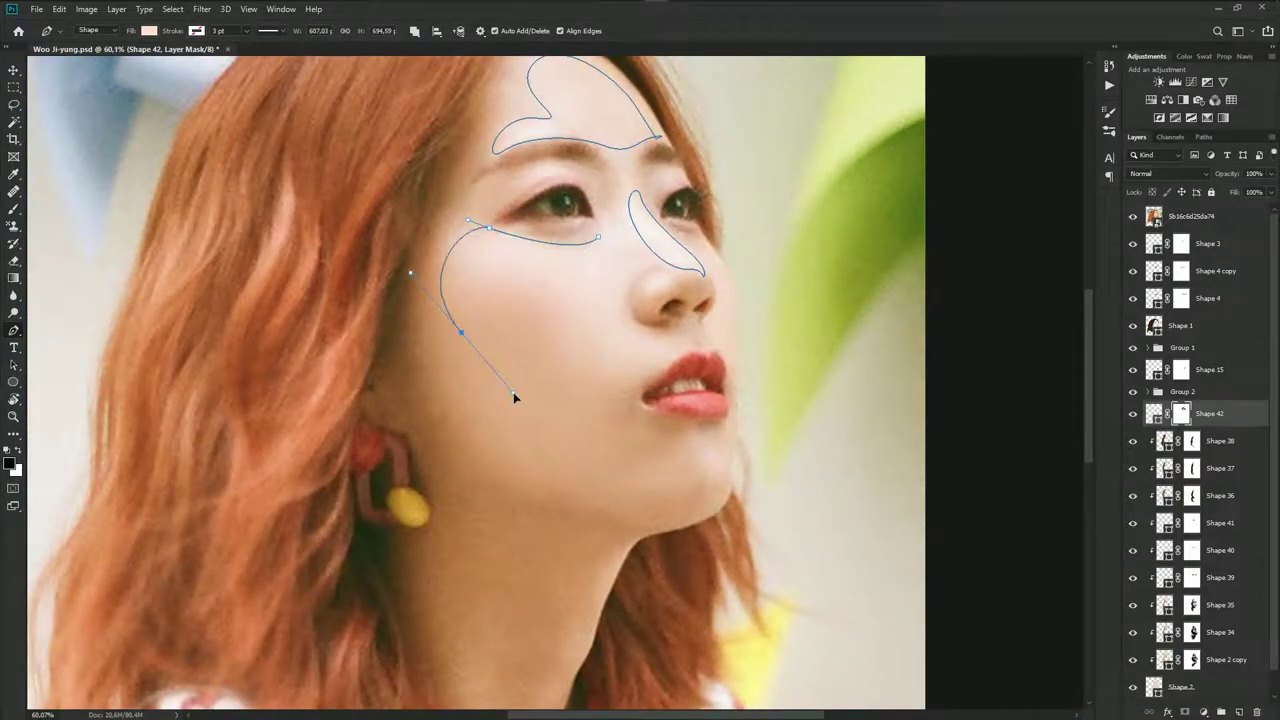
drag(507, 325, 602, 372)
scroll(620, 386, up, 3)
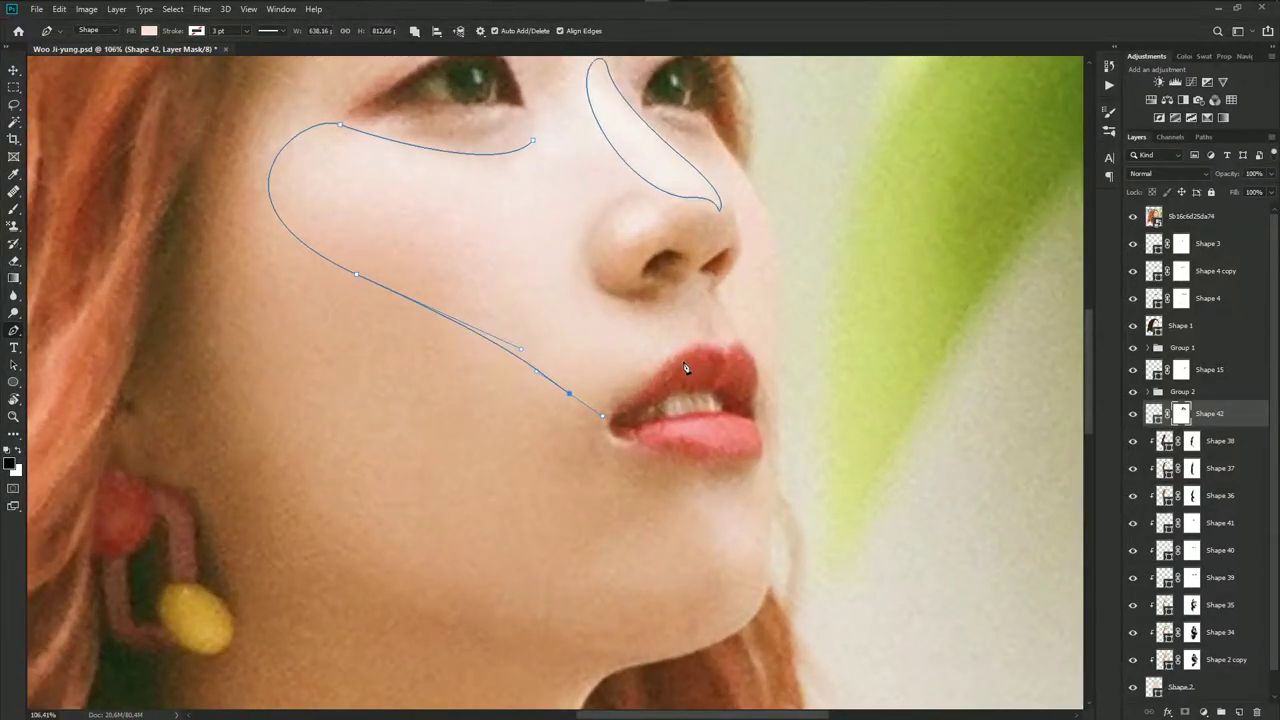
scroll(690, 350, up, 3)
mouse_move(691, 347)
mouse_down()
mouse_move(758, 326)
mouse_move(674, 330)
mouse_up()
Close the cheek highlight up beside the nose and nostril, then hide the reference photo
drag(554, 279, 505, 233)
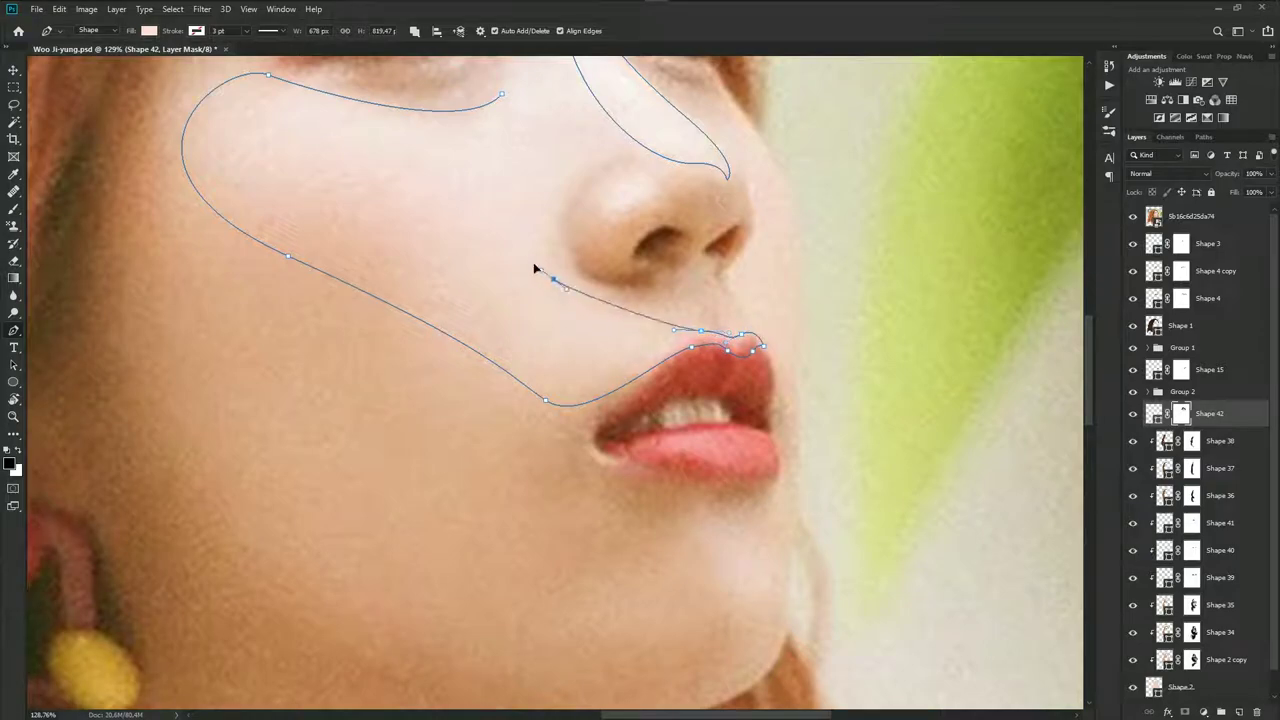
scroll(533, 263, up, 2)
drag(599, 241, 624, 217)
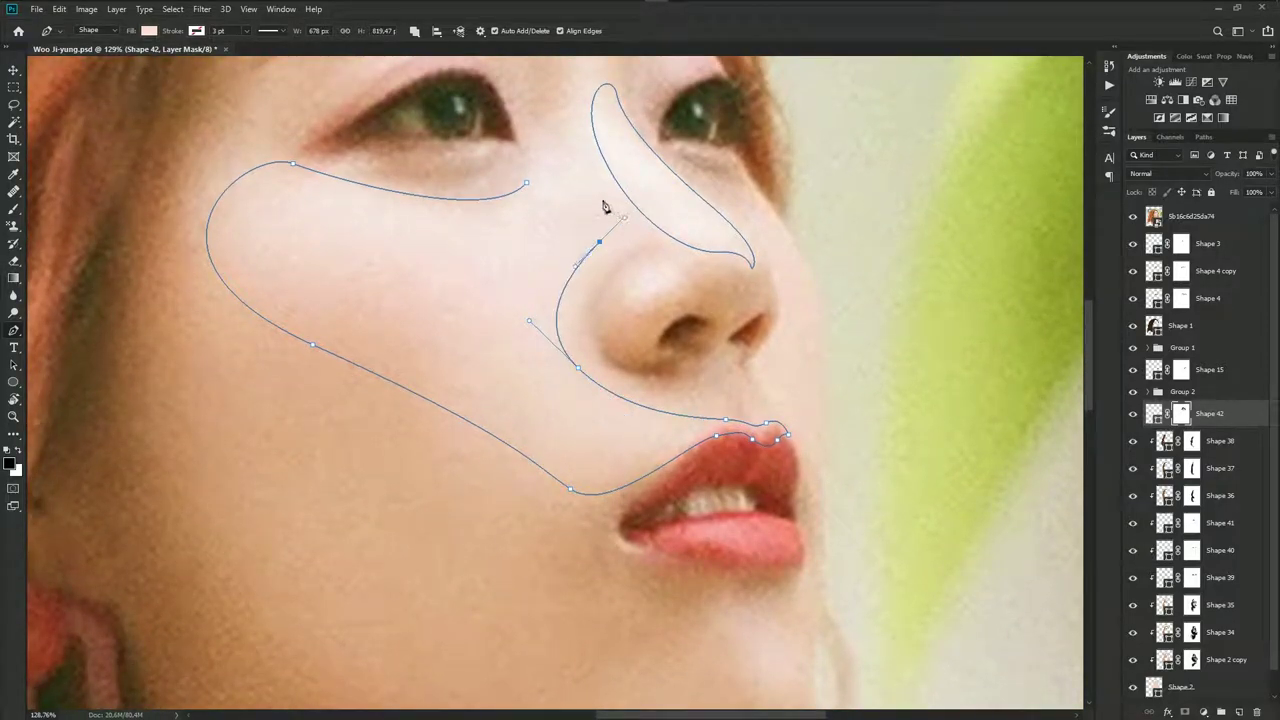
click(528, 185)
click(1133, 220)
scroll(660, 237, down, 2)
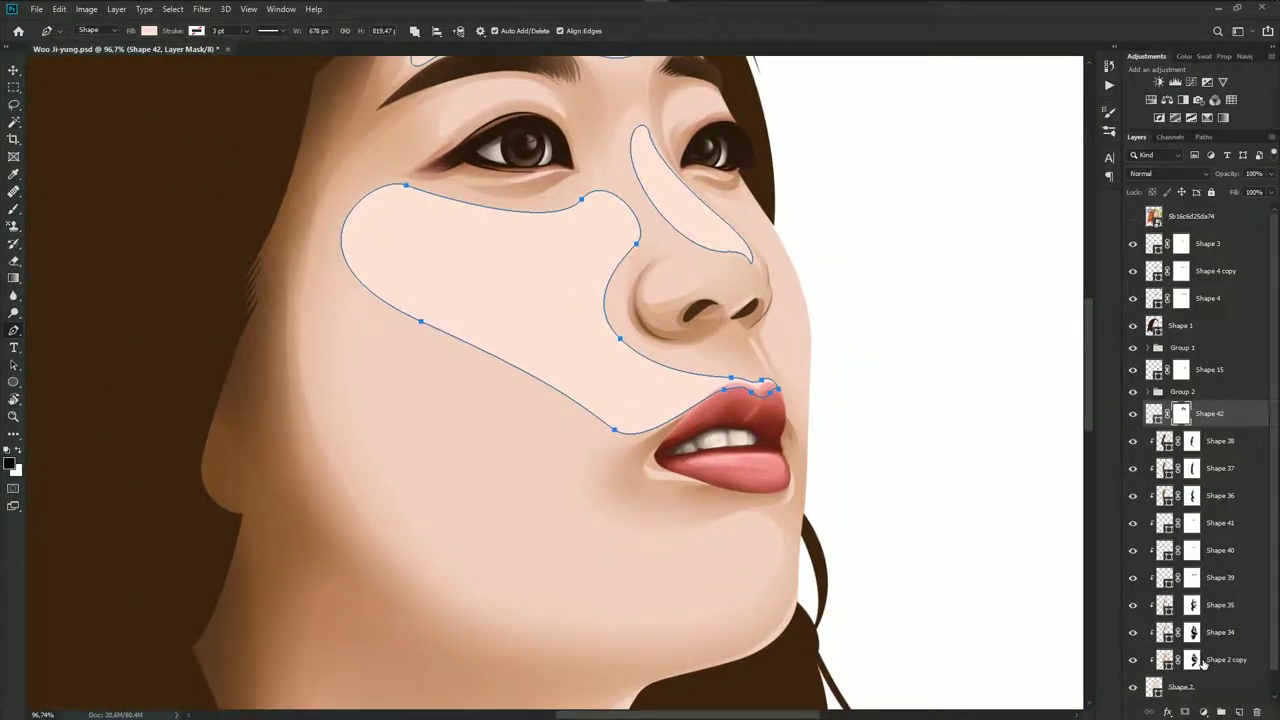
Paint black at 50% opacity on the Shape 42 mask to soften the cheek and nose highlight edges
key(b)
scroll(657, 386, down, 1)
drag(733, 398, 751, 443)
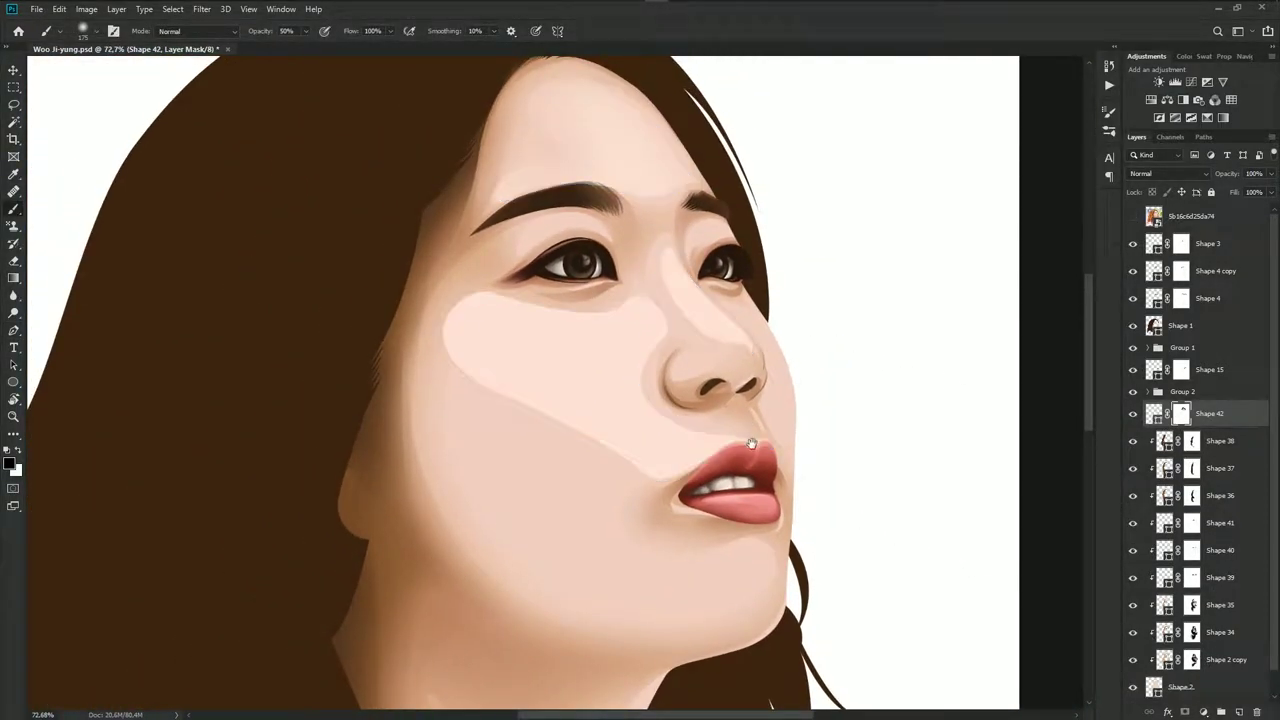
scroll(684, 471, down, 1)
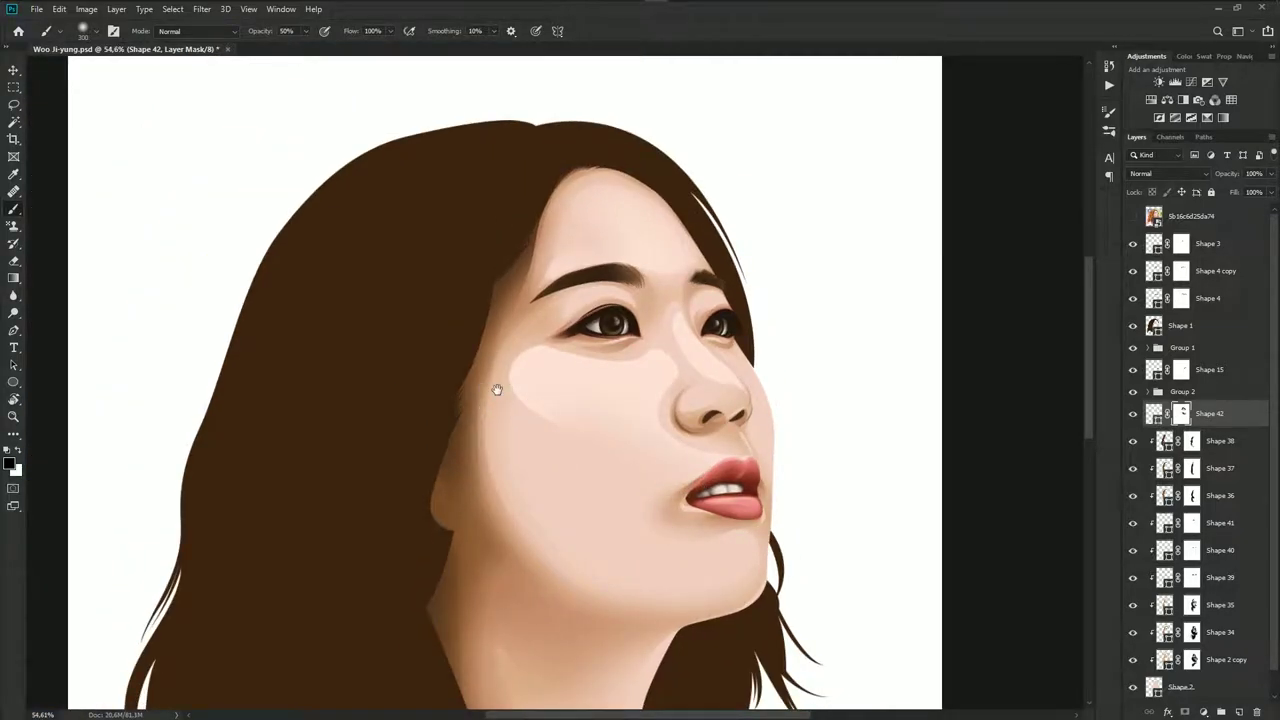
scroll(655, 385, up, 1)
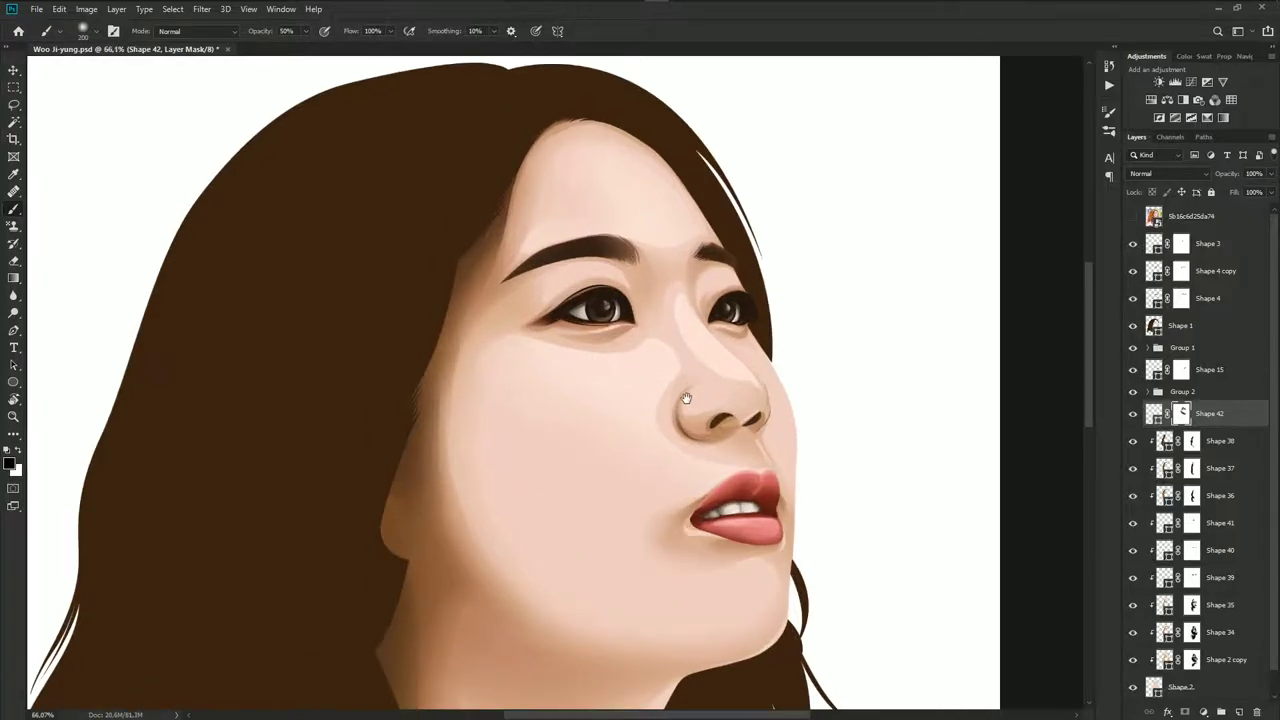
scroll(651, 371, up, 1)
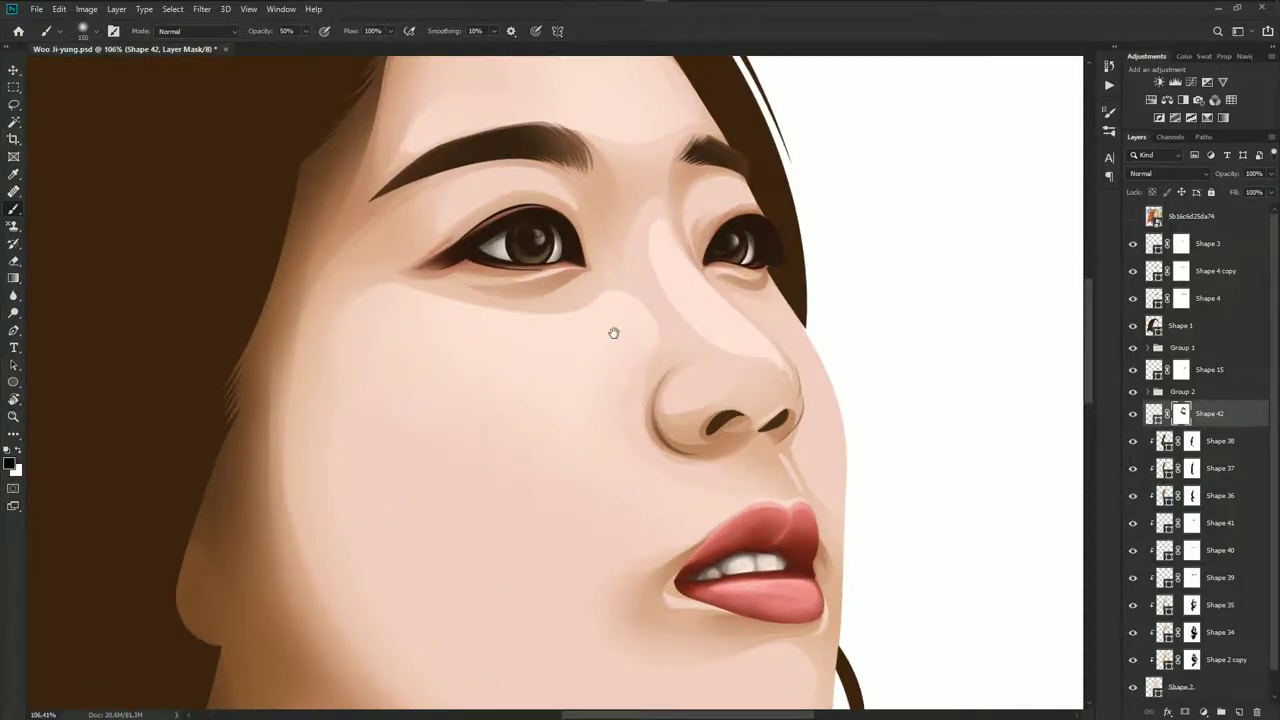
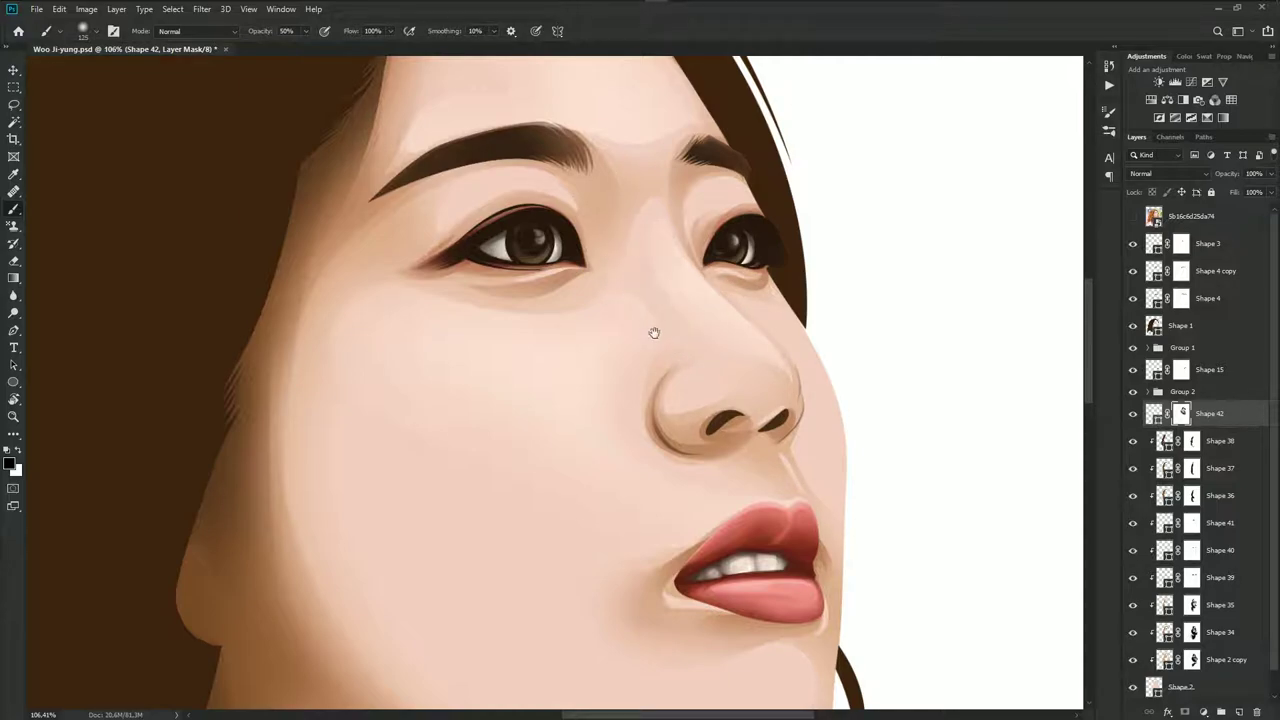
Soften the upper-lip highlight's edges by brushing on Shape 42's layer mask
scroll(764, 402, down, 2)
scroll(680, 337, up, 1)
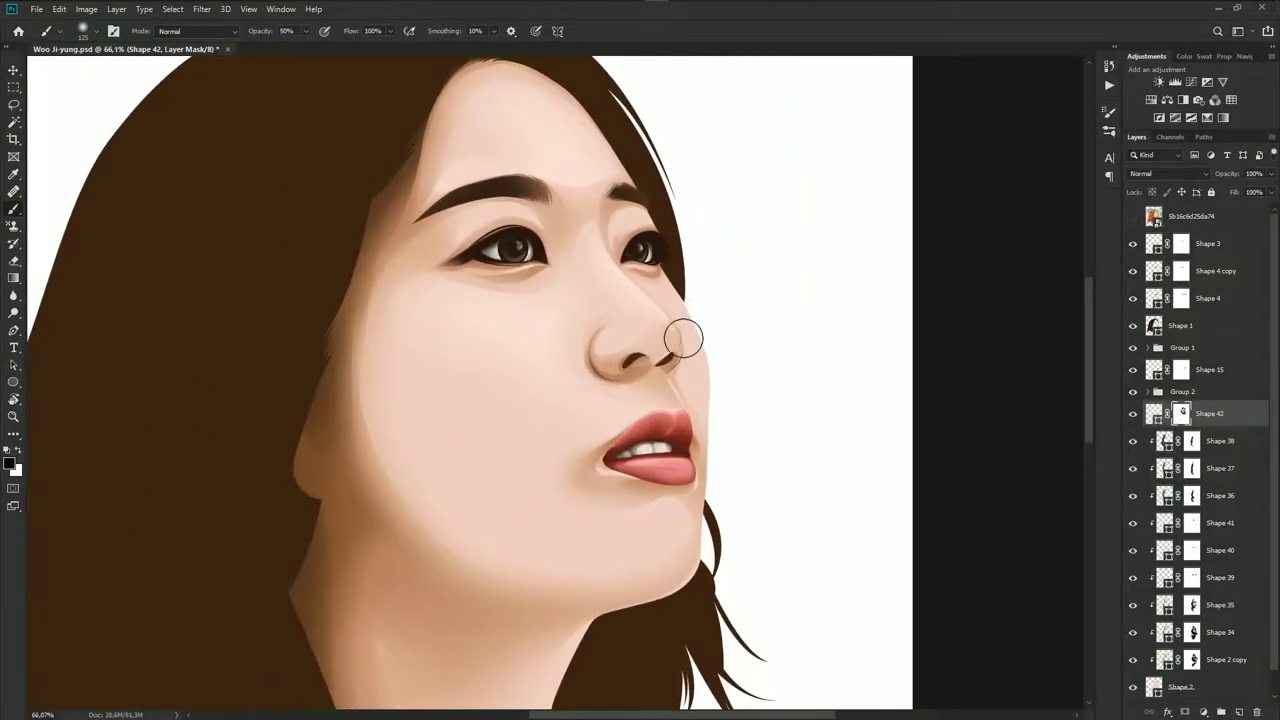
scroll(706, 323, down, 1)
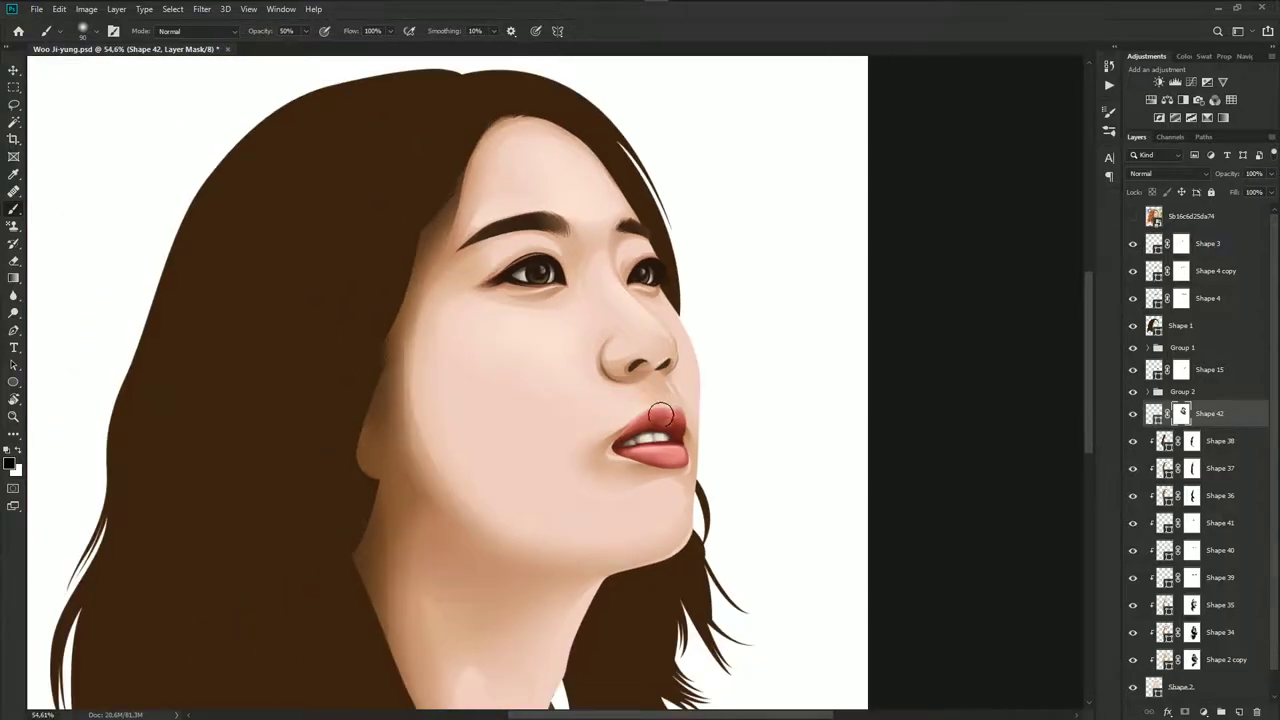
scroll(677, 484, up, 2)
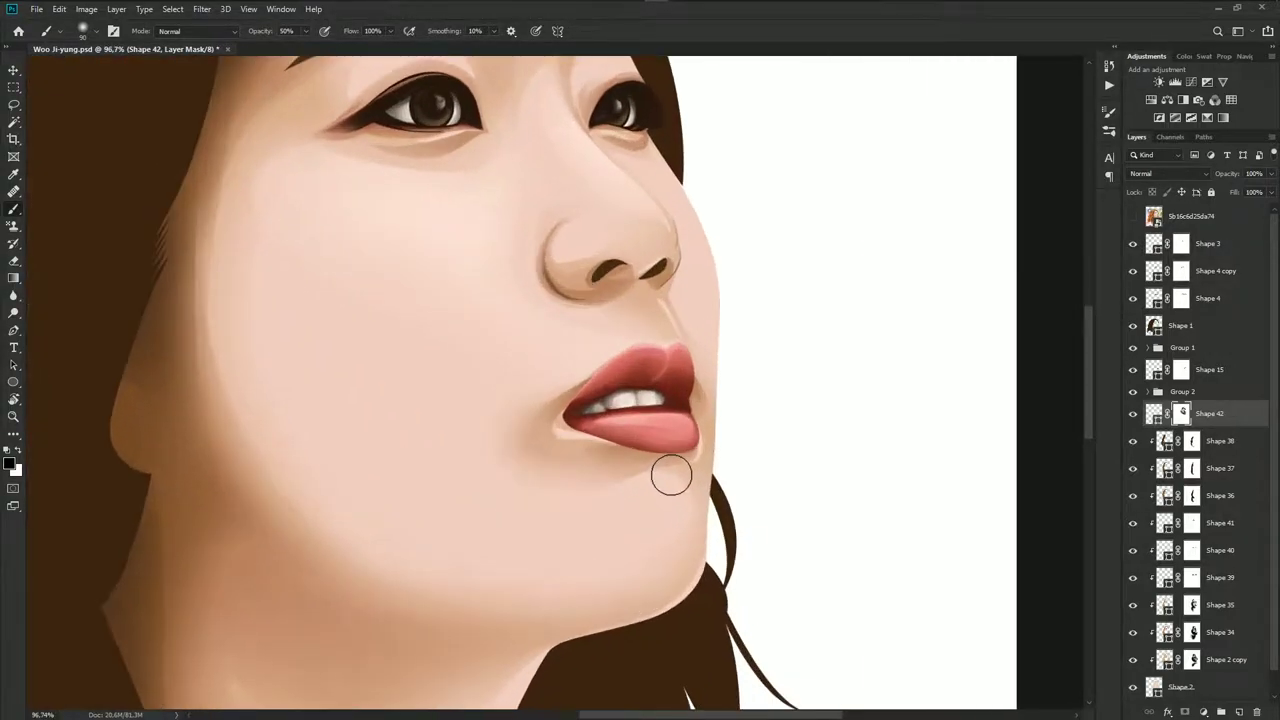
key(p)
scroll(625, 340, up, 2)
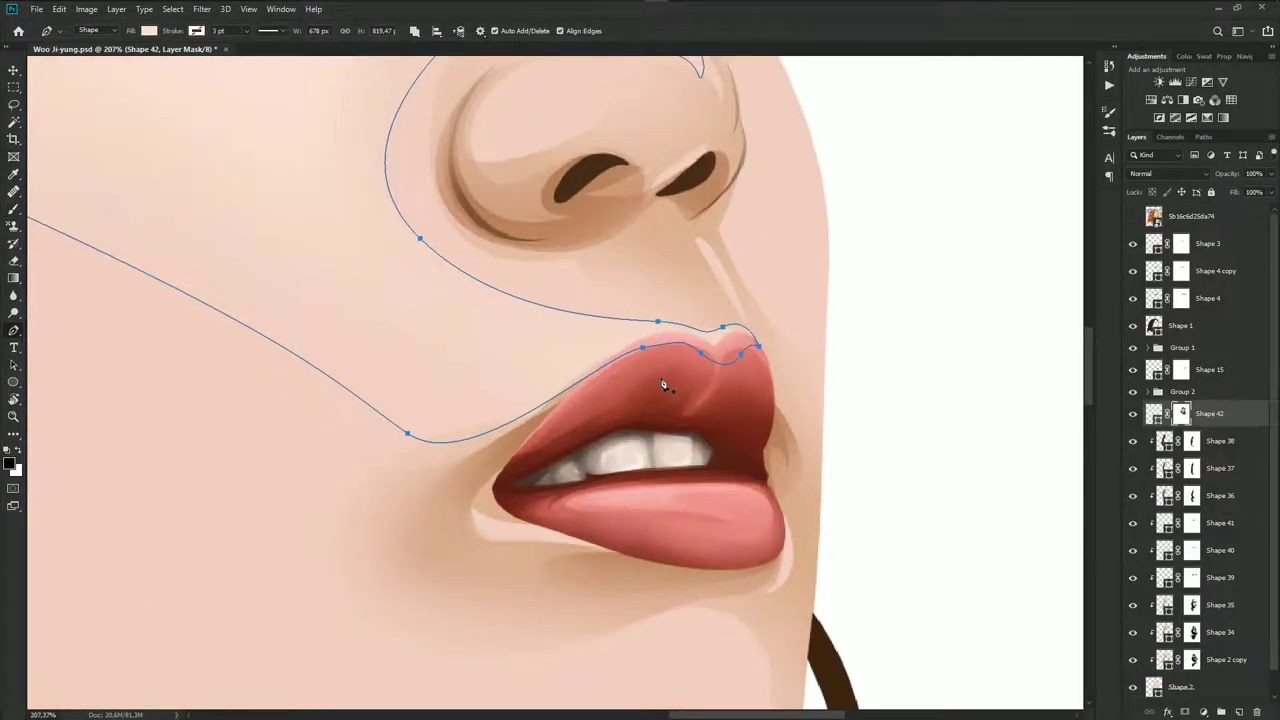
key(b)
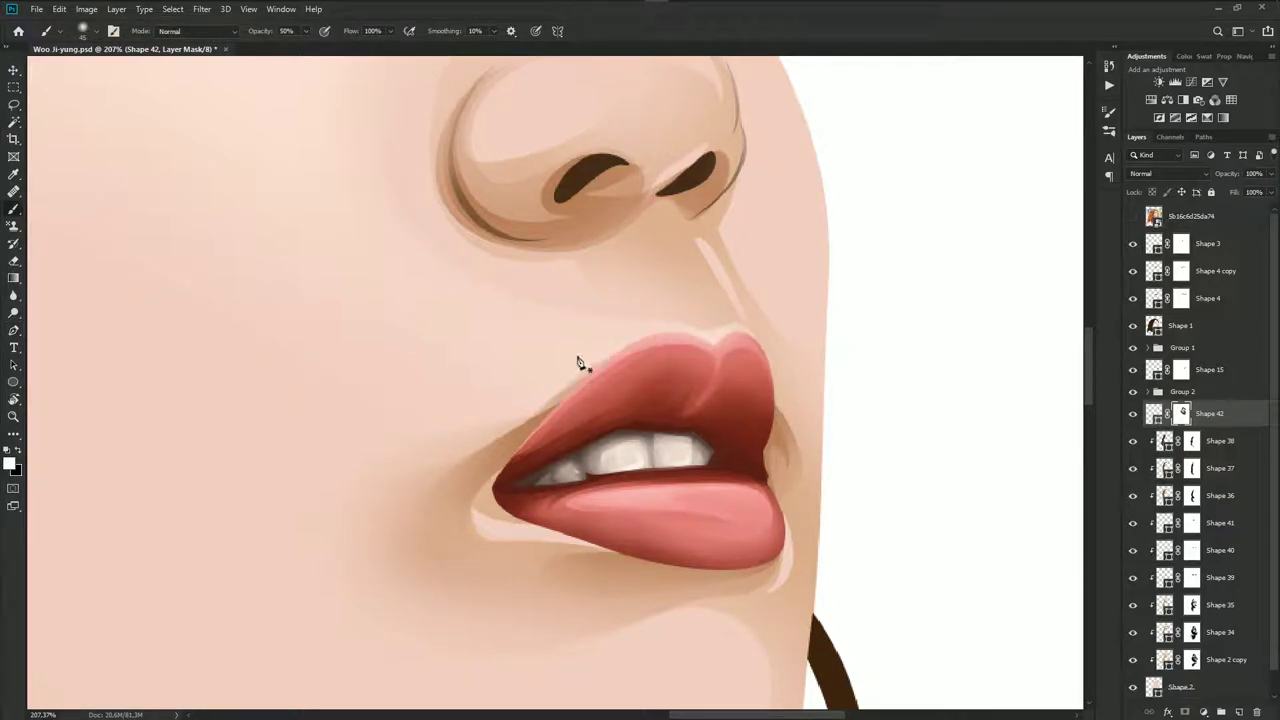
scroll(474, 459, down, 2)
scroll(600, 450, down, 3)
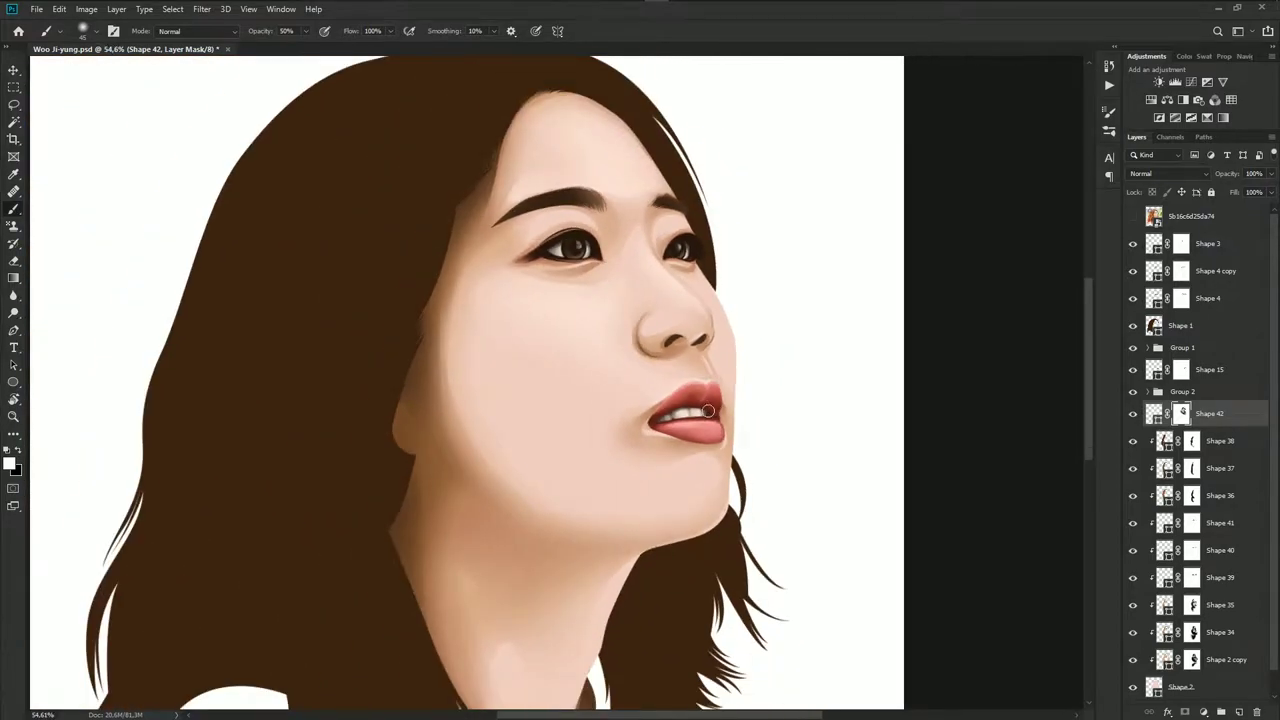
scroll(740, 440, down, 2)
Save the portrait document with Ctrl+S
key(ctrl+s)
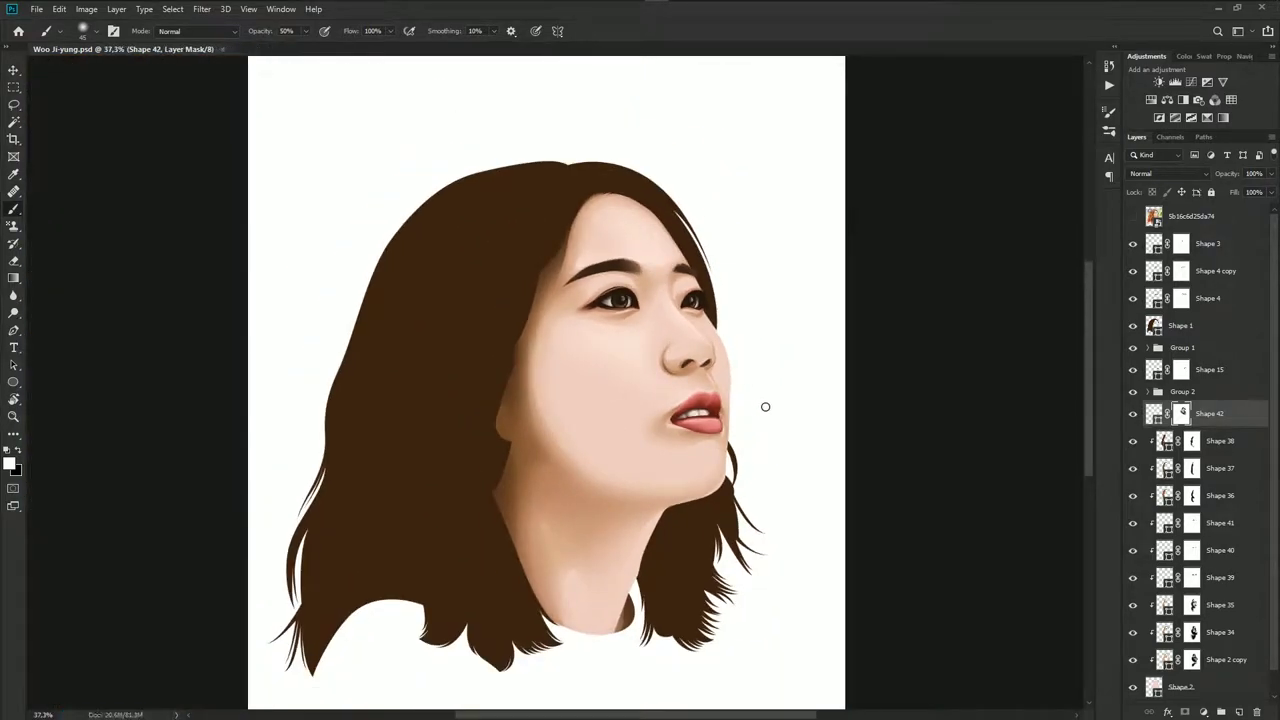
key(p)
scroll(729, 404, up, 1)
scroll(732, 410, up, 2)
Draw a closed highlight subpath on Shape 42 along the nose's right edge
scroll(734, 418, up, 1)
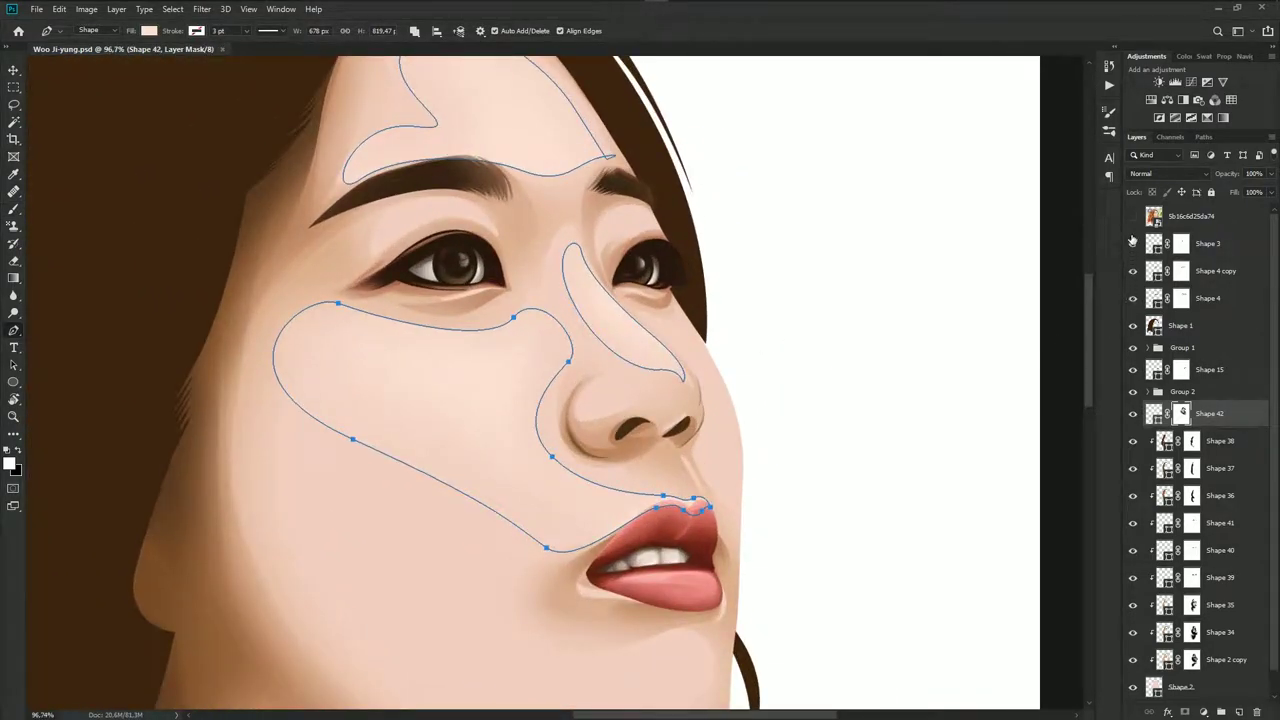
click(1133, 218)
click(1133, 218)
scroll(655, 330, up, 1)
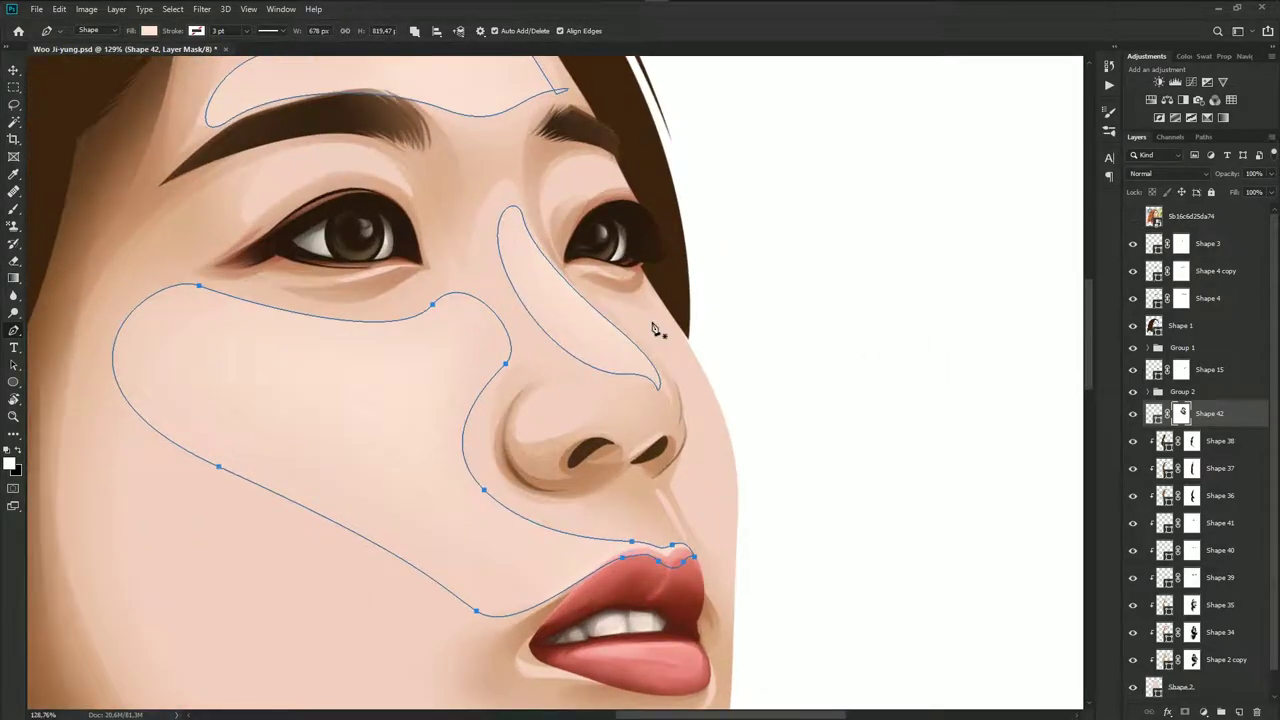
mouse_move(746, 503)
mouse_down()
mouse_move(740, 566)
mouse_move(757, 491)
mouse_up()
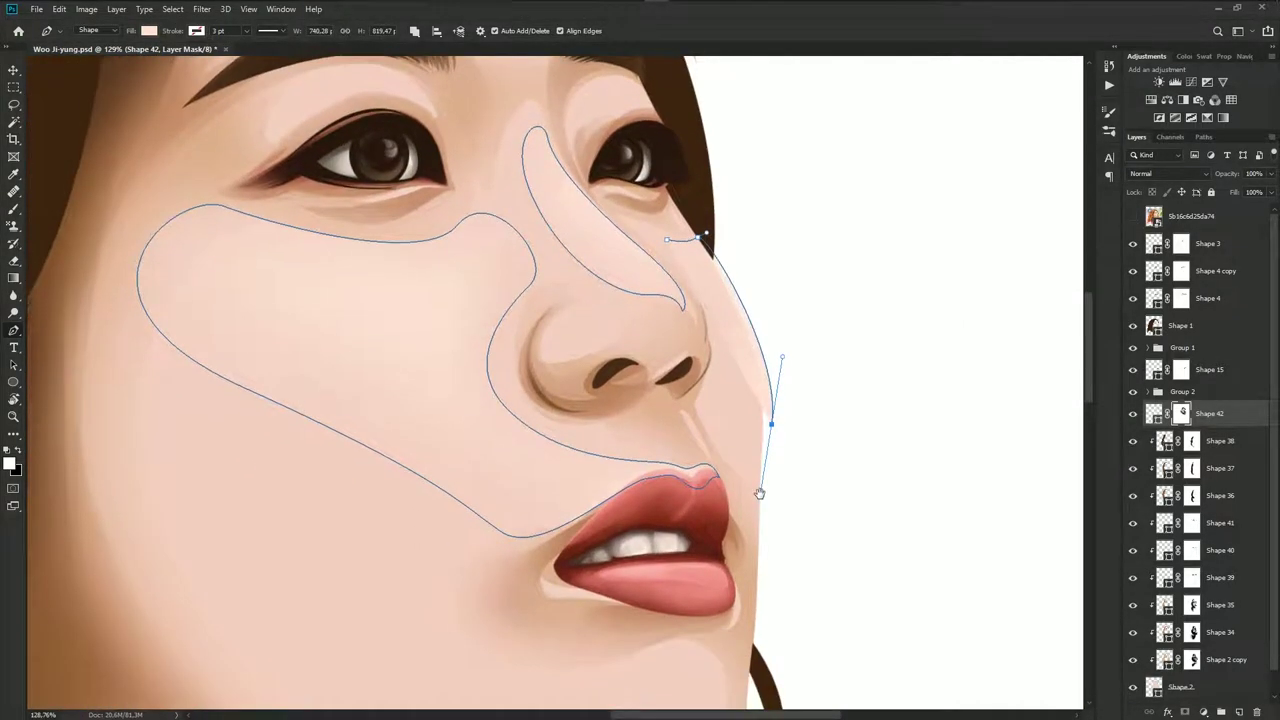
click(1133, 218)
drag(701, 417, 696, 403)
drag(713, 340, 704, 282)
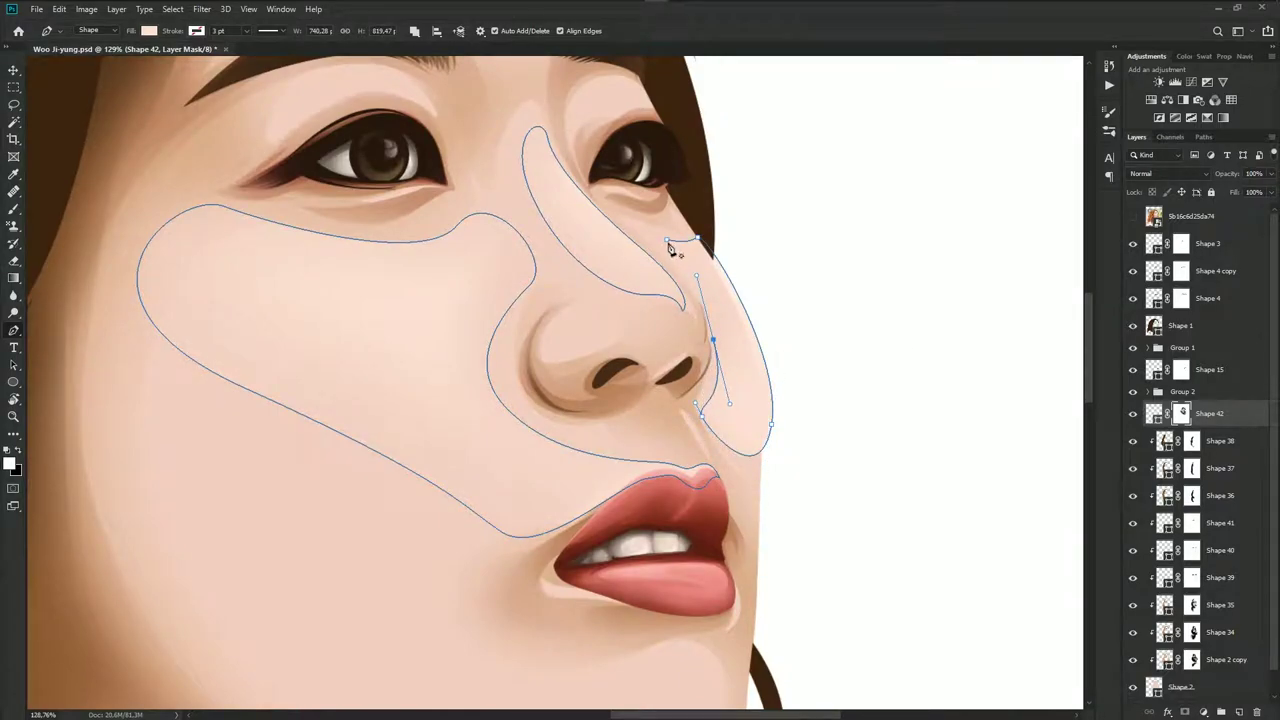
click(667, 241)
Clip Shape 42 to the layers below and brush black on its mask
alt+click(1224, 423)
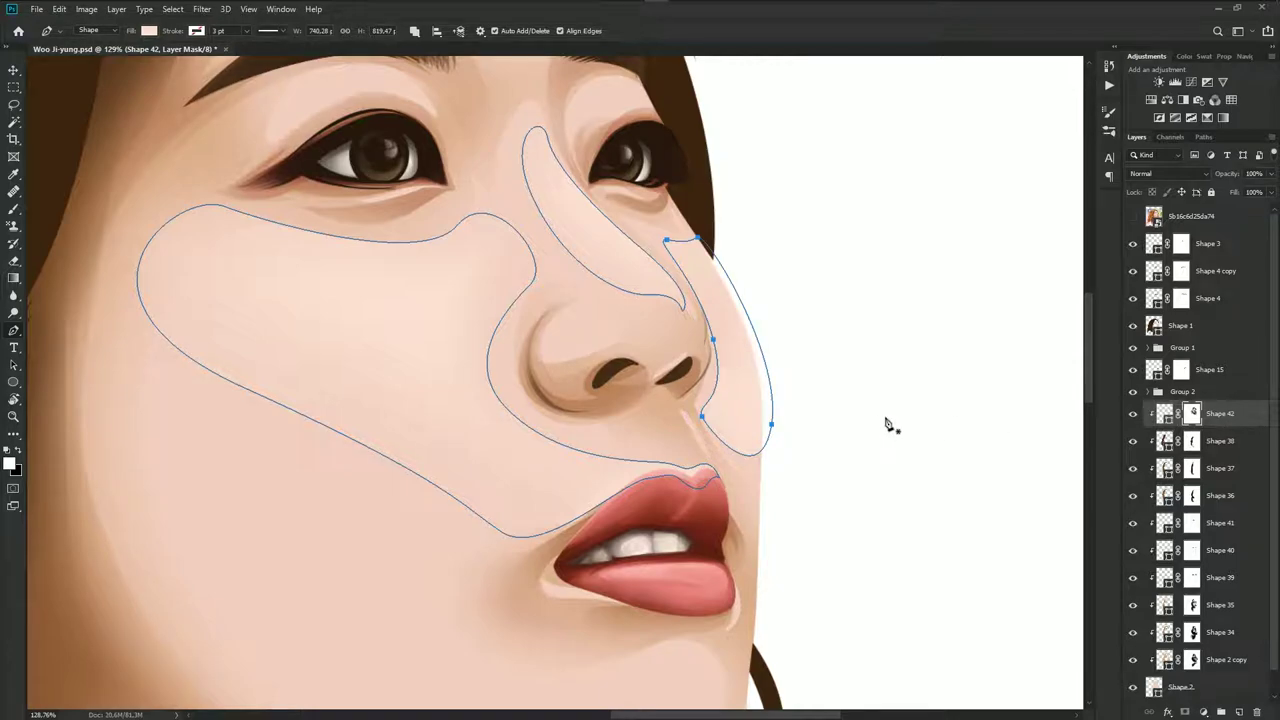
key(b)
scroll(770, 468, down, 3)
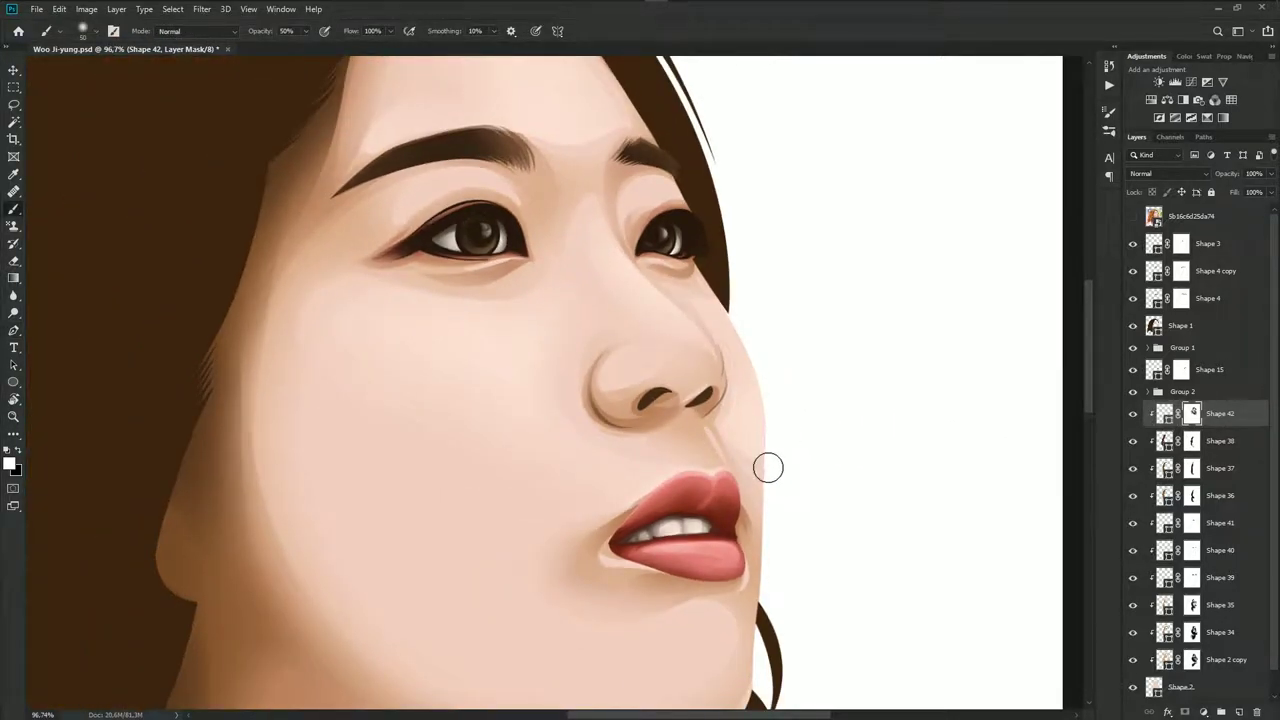
key(x)
key(bracketright)
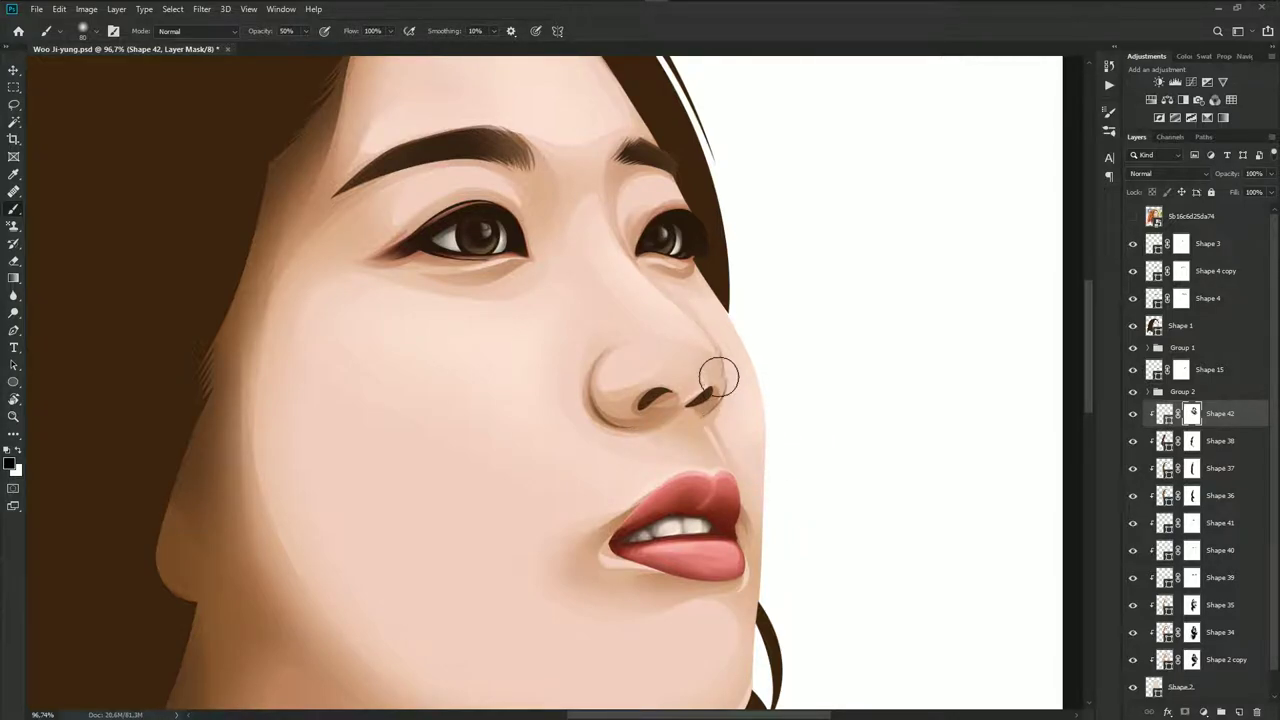
scroll(806, 391, down, 2)
scroll(875, 477, down, 2)
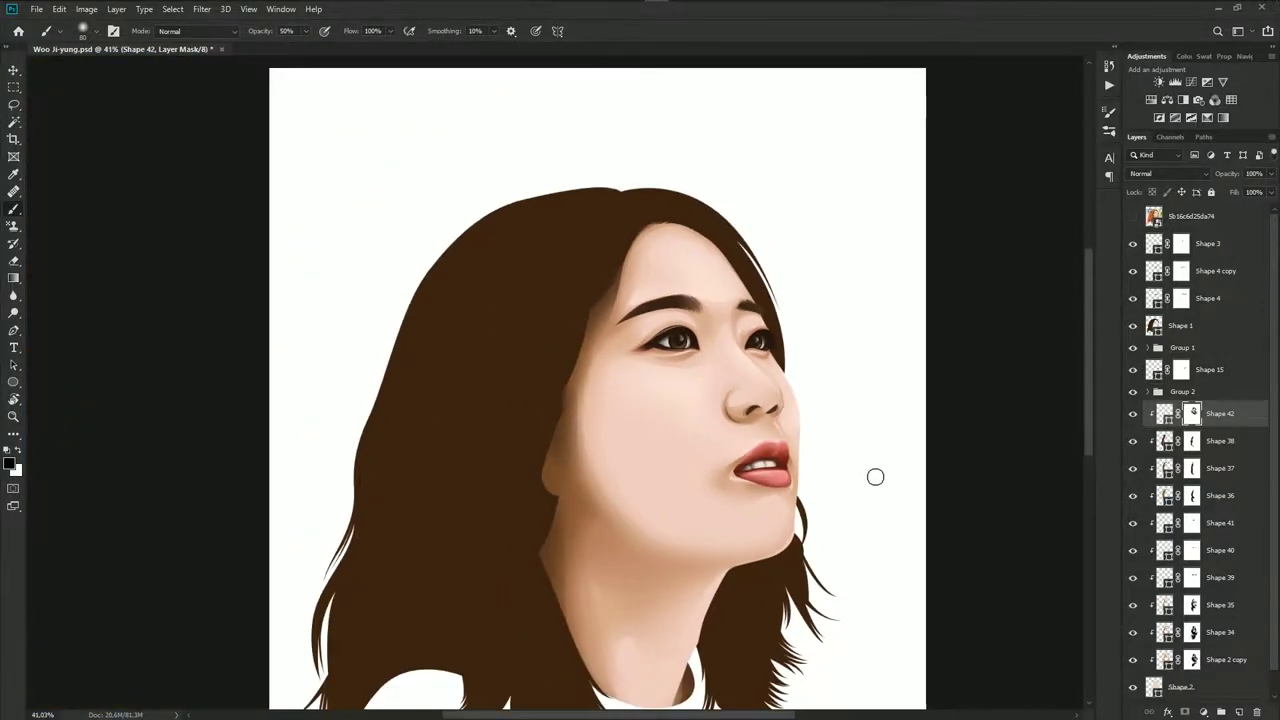
drag(829, 477, 666, 363)
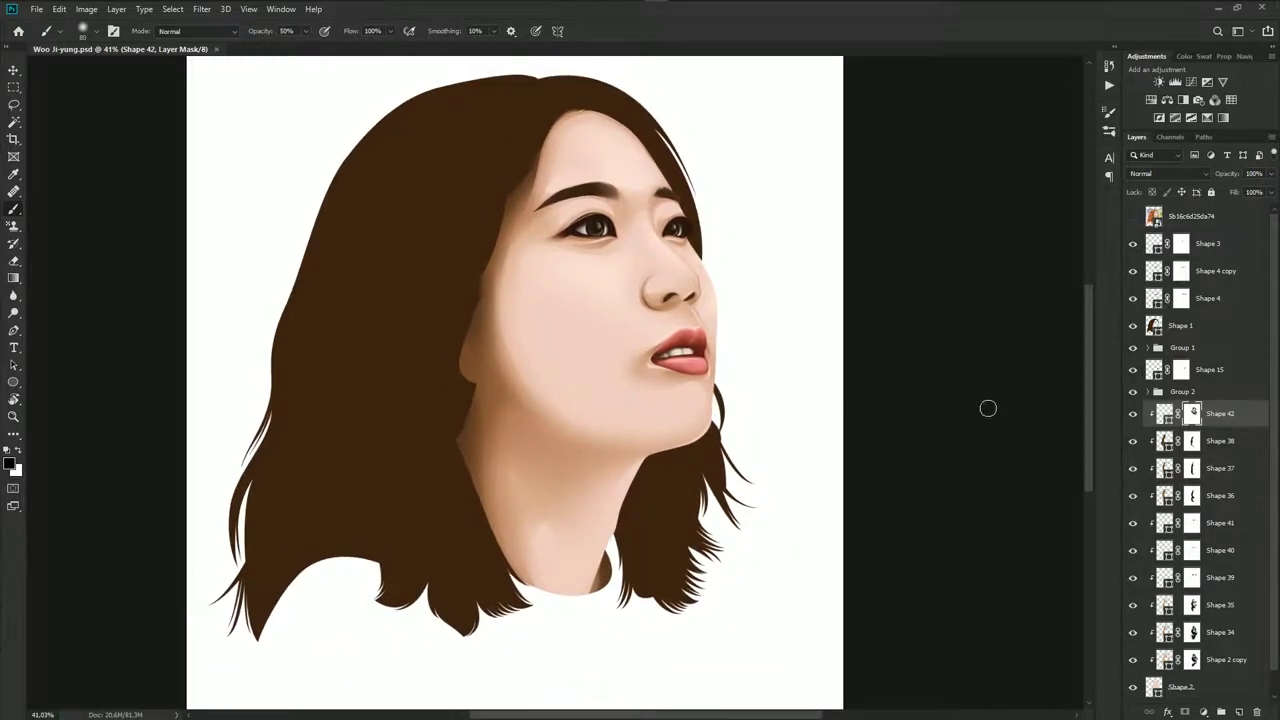
Draw a closed chin highlight subpath on Shape 42 below the lower lip
key(p)
click(1192, 422)
click(1133, 217)
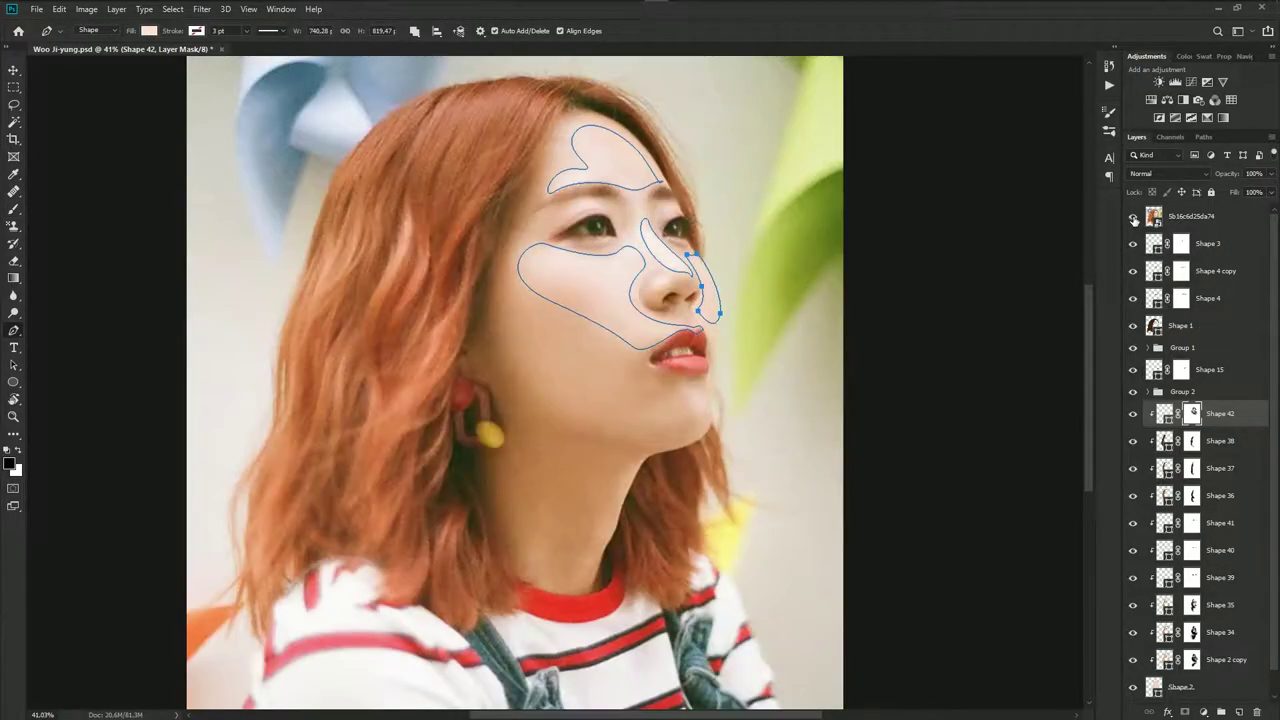
click(1133, 217)
scroll(662, 400, up, 5)
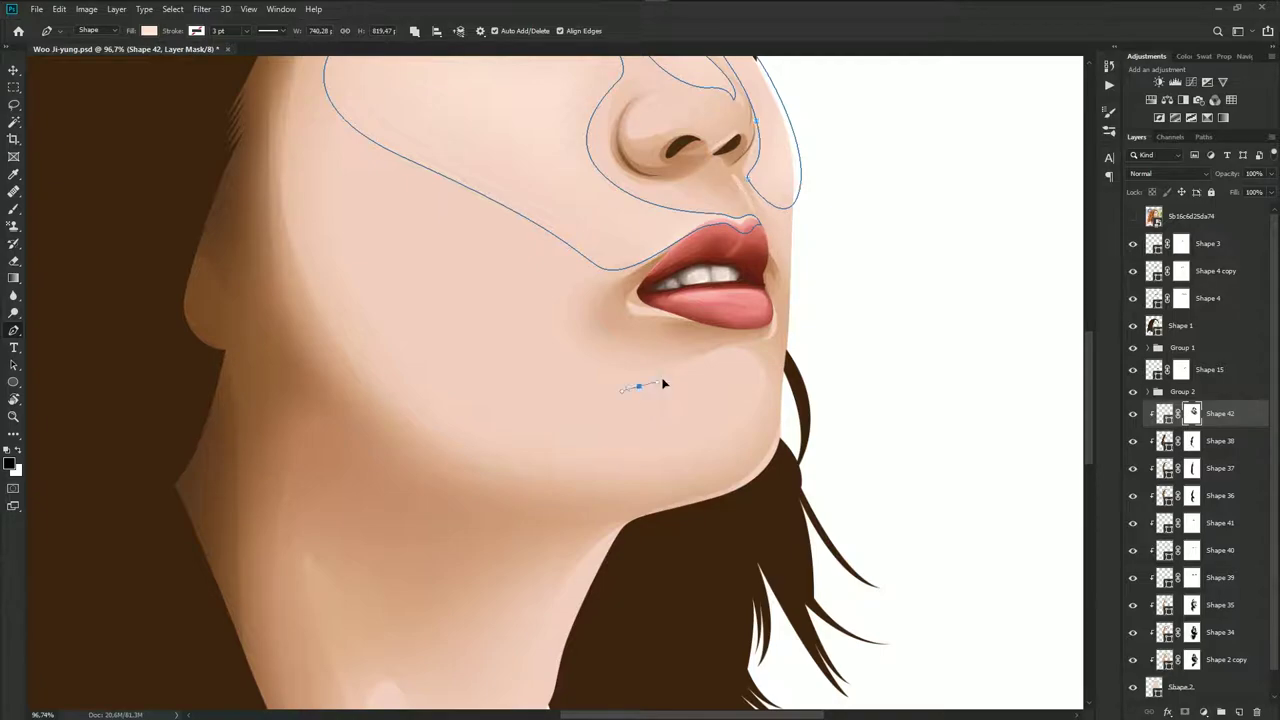
drag(730, 349, 751, 350)
drag(749, 418, 713, 450)
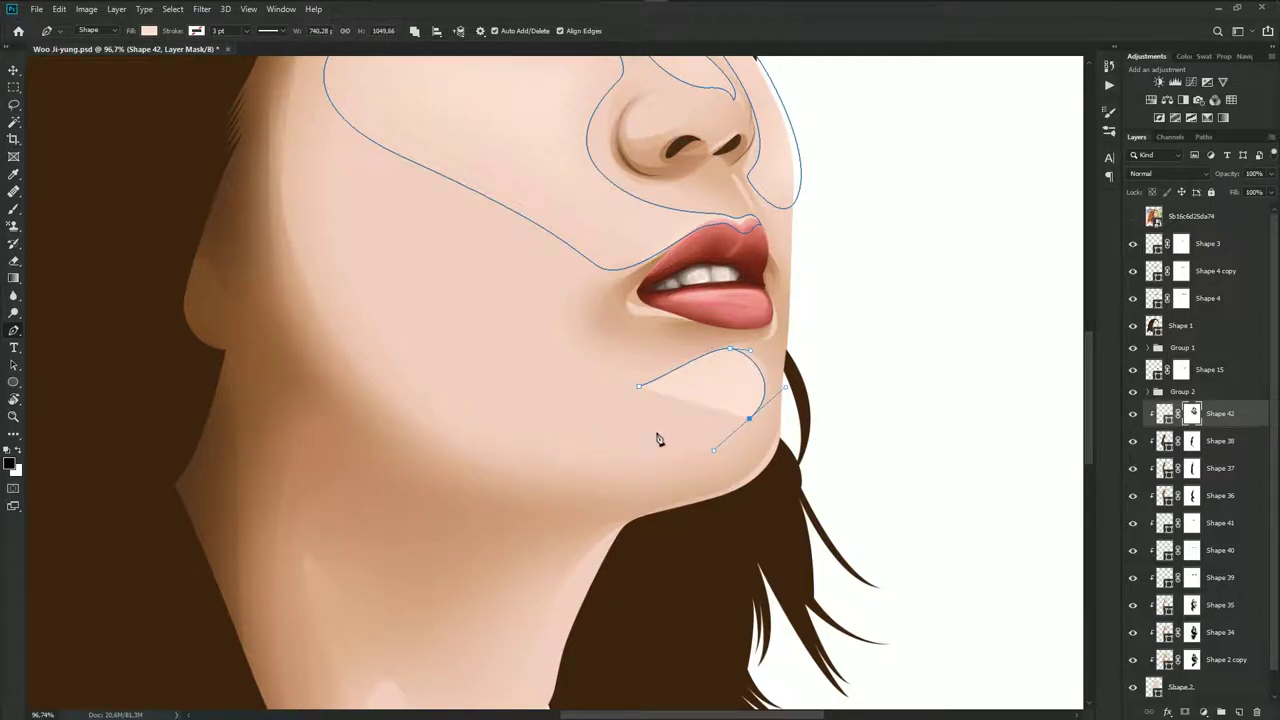
click(639, 388)
Brush the mask to soften the chin highlight's edges, then fit the view and save
key(b)
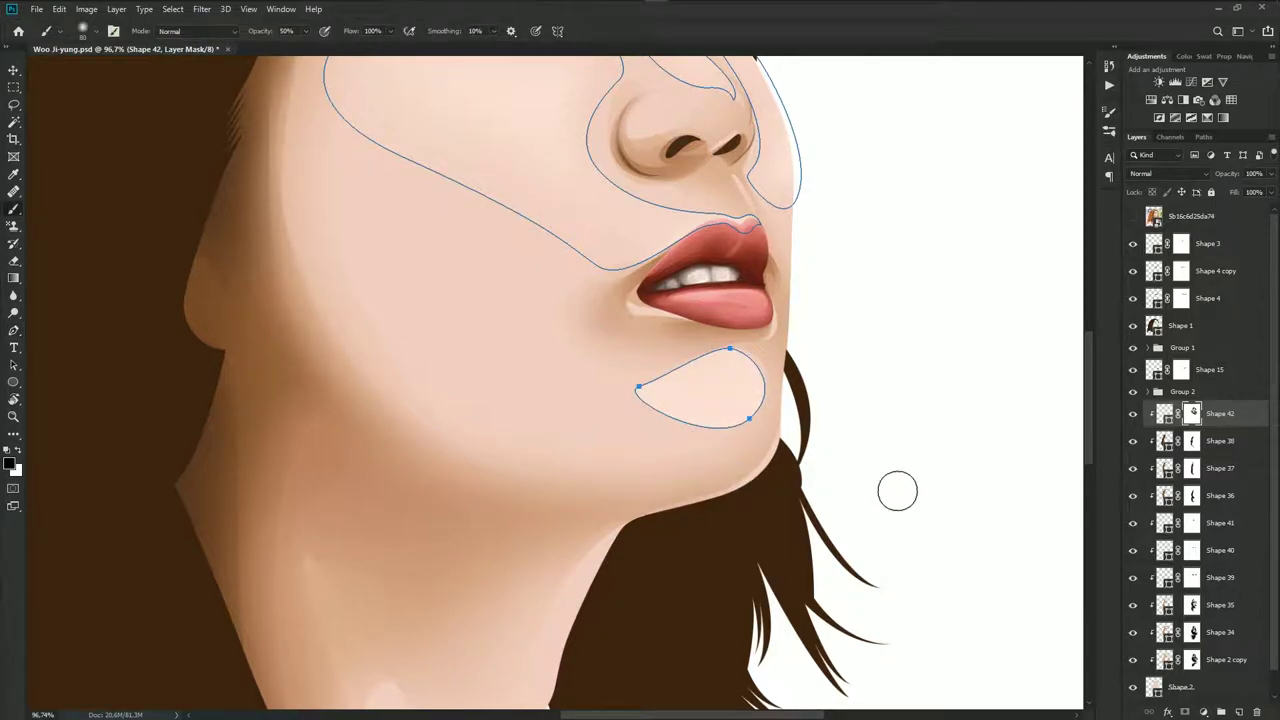
mouse_move(689, 437)
mouse_down()
mouse_move(589, 363)
mouse_move(651, 409)
mouse_move(688, 350)
mouse_move(777, 429)
mouse_move(777, 403)
mouse_move(729, 434)
mouse_up()
key(ctrl+0)
key(ctrl+s)
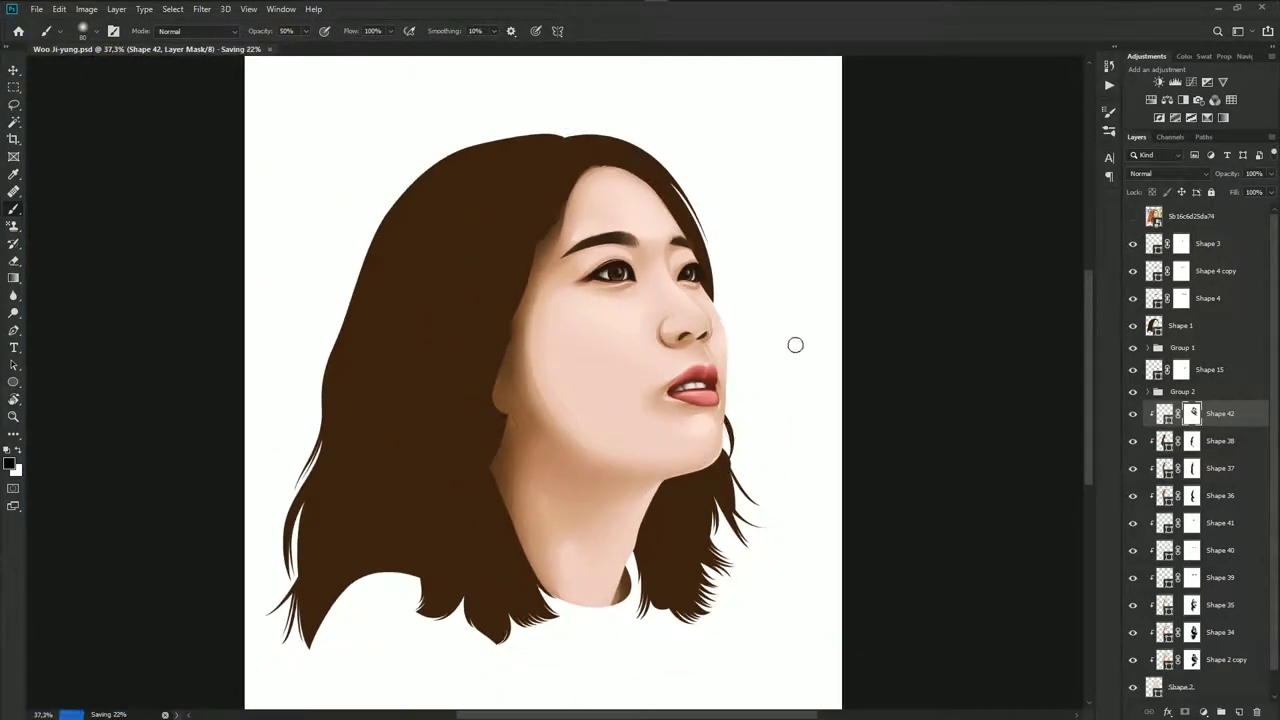
Play the Favorite Songs playlist in Spotify
click(631, 8)
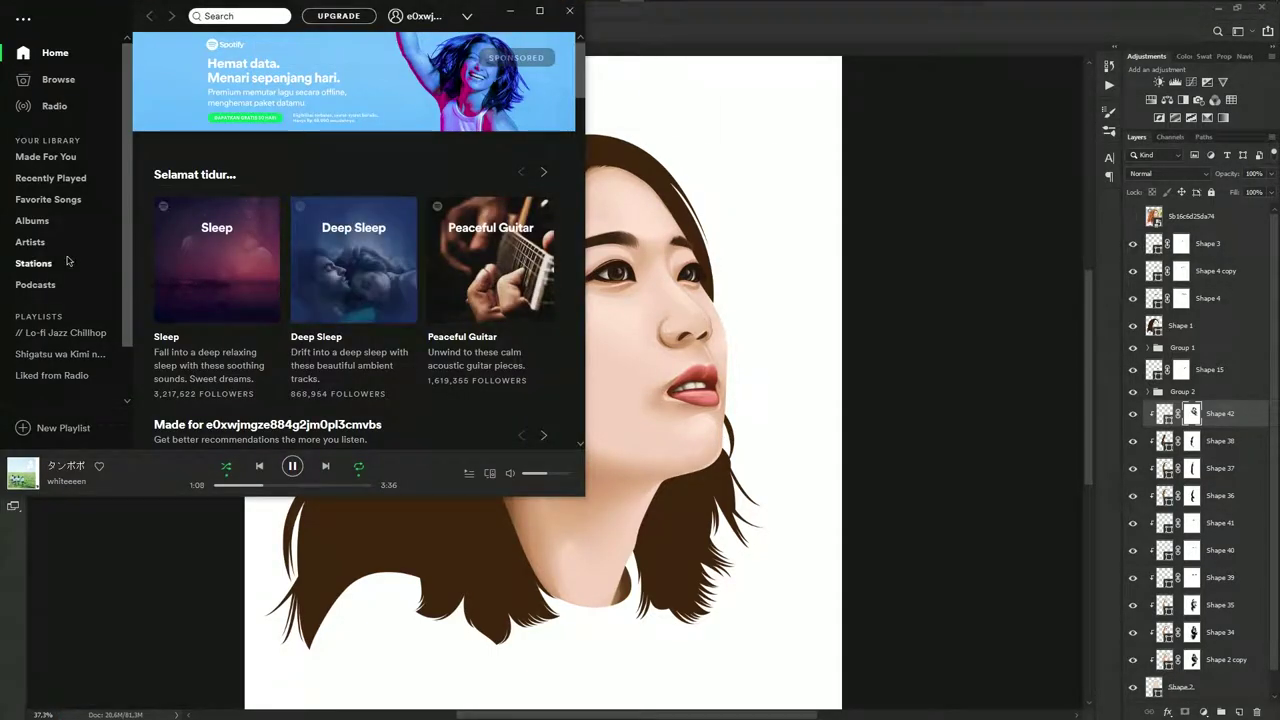
click(45, 205)
click(189, 117)
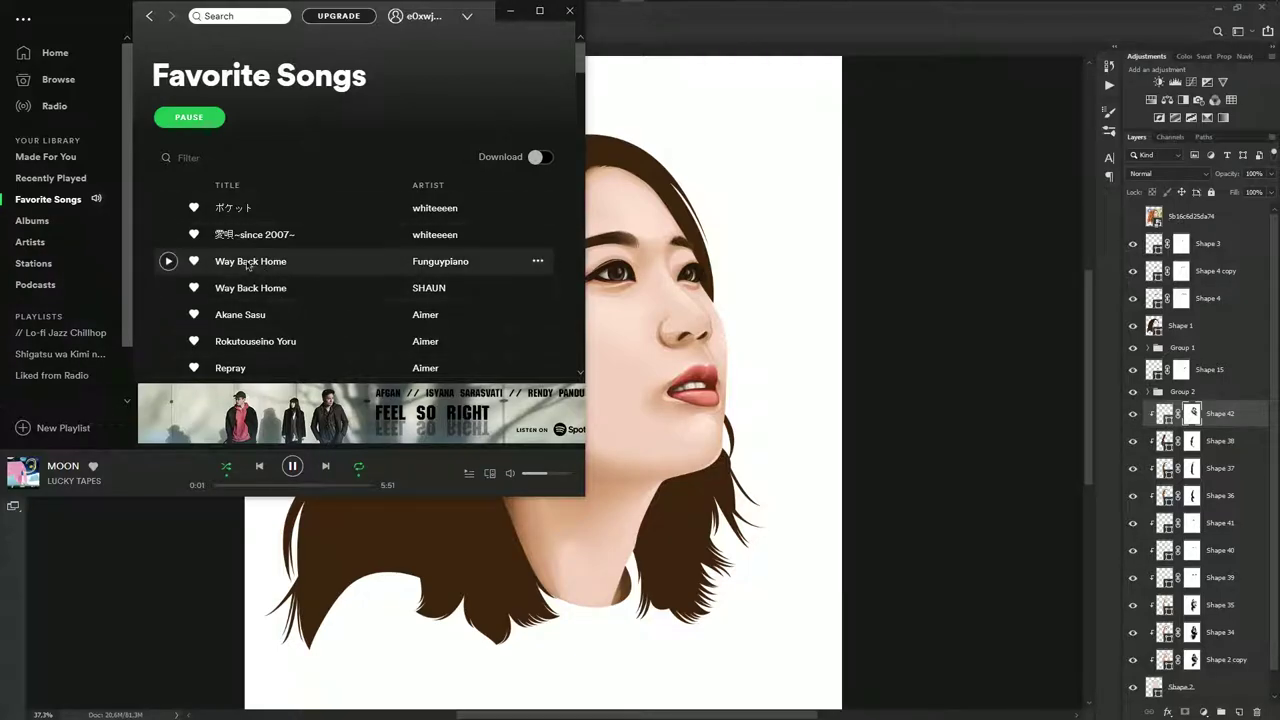
scroll(235, 255, down, 5)
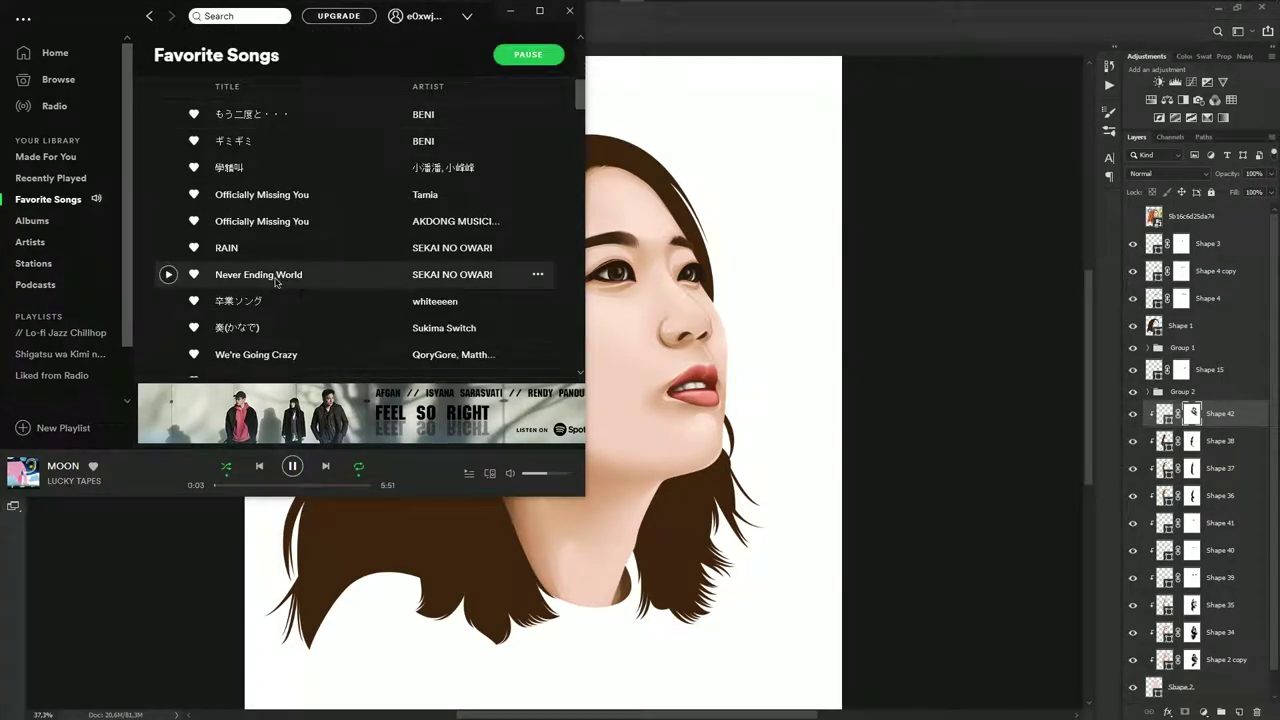
scroll(242, 180, up, 2)
scroll(242, 174, up, 3)
Search 'bolbb', play Bolbbalgan4, skip to Clip, and minimize Spotify
click(207, 16)
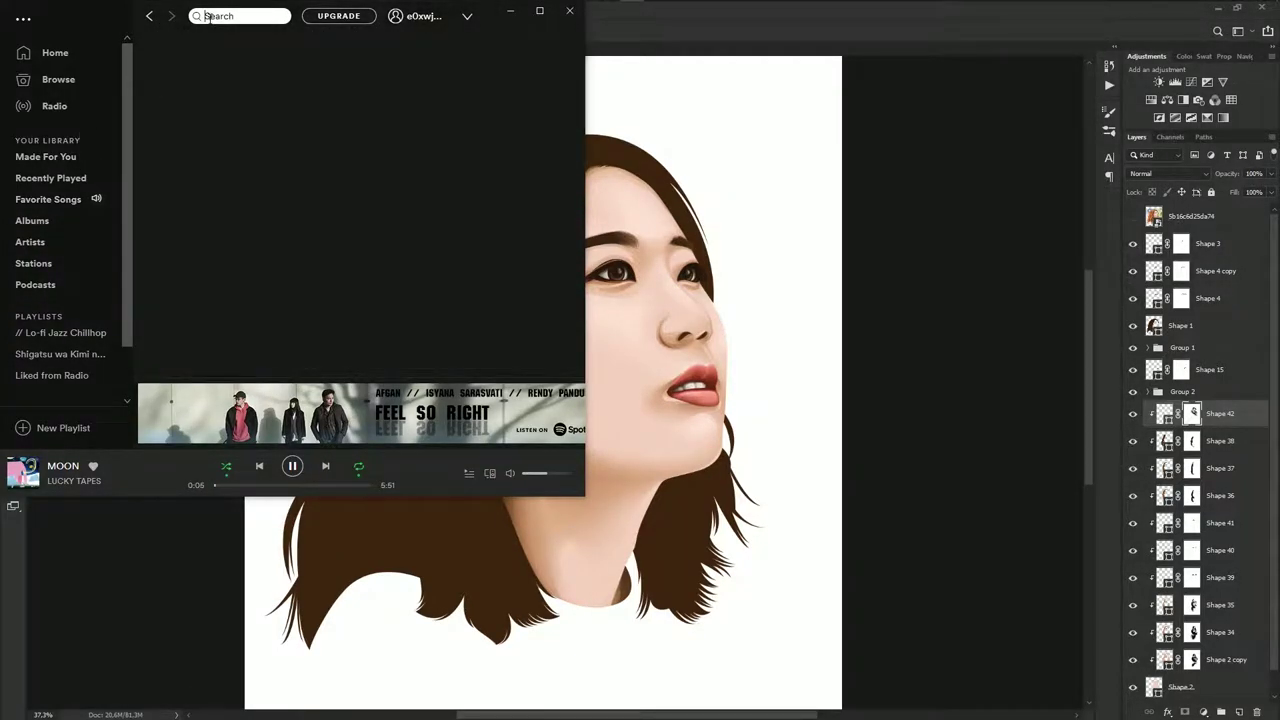
text(bolbb)
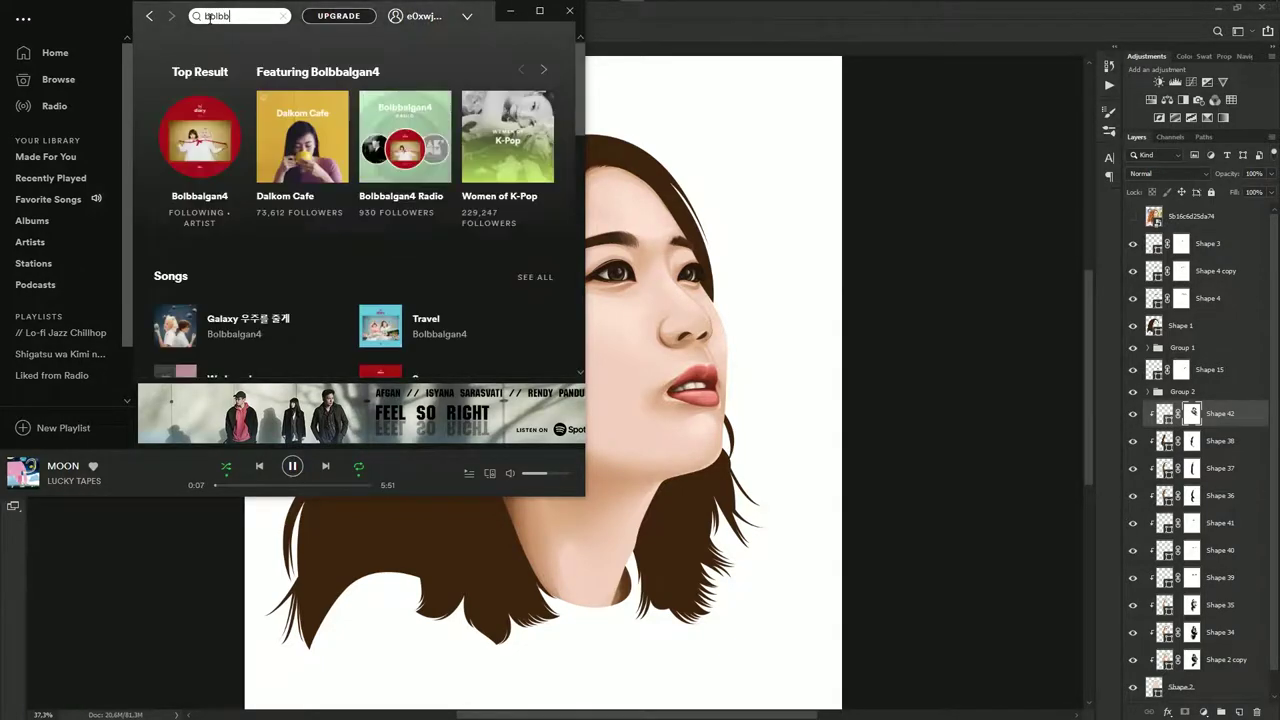
click(194, 198)
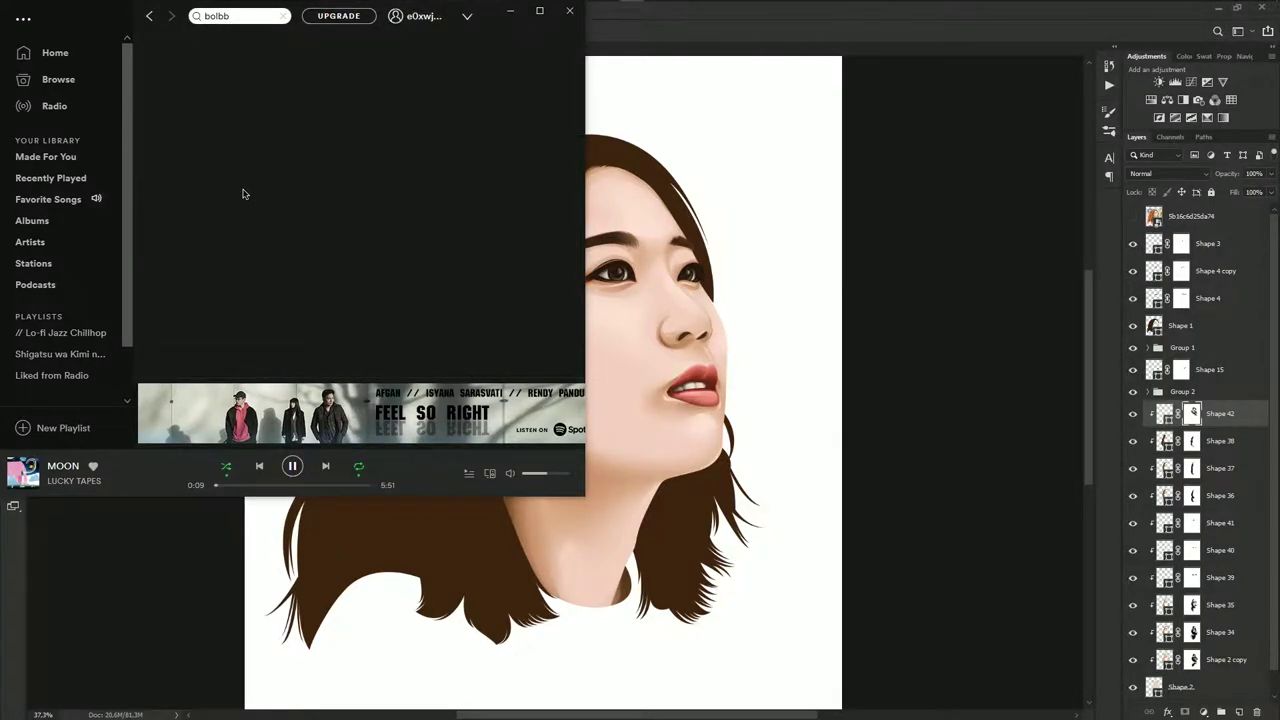
click(189, 168)
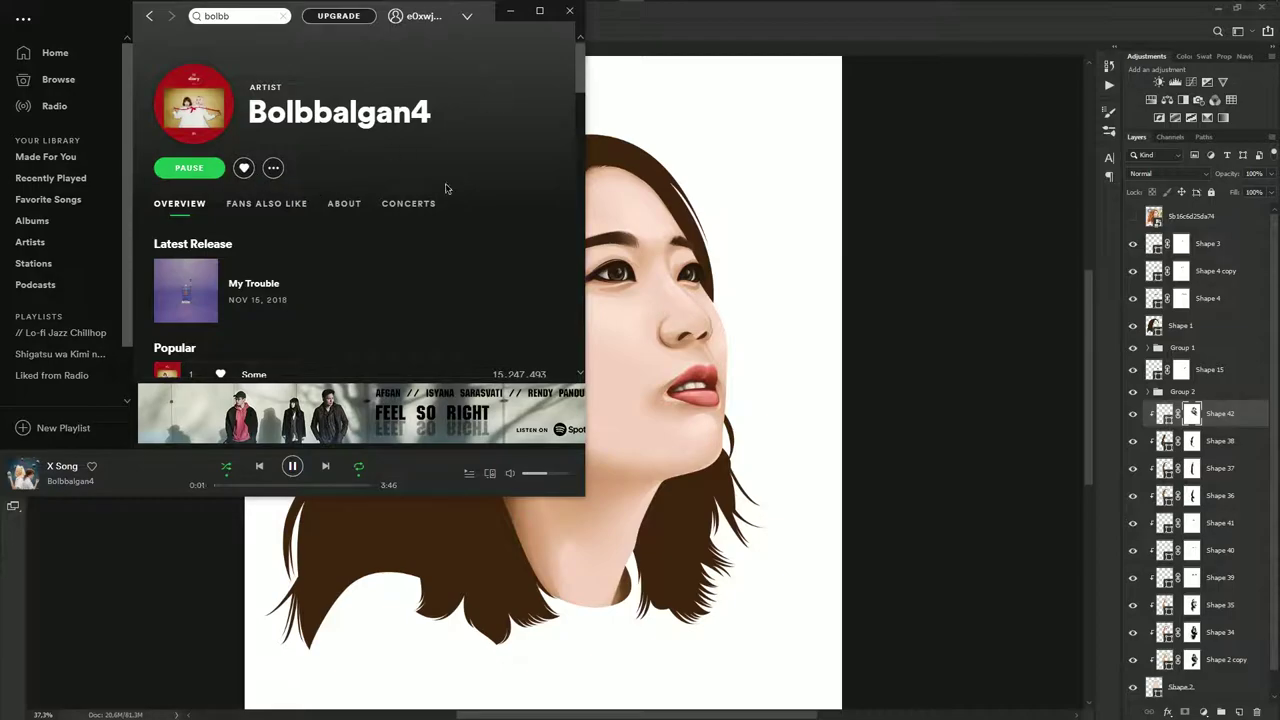
click(325, 467)
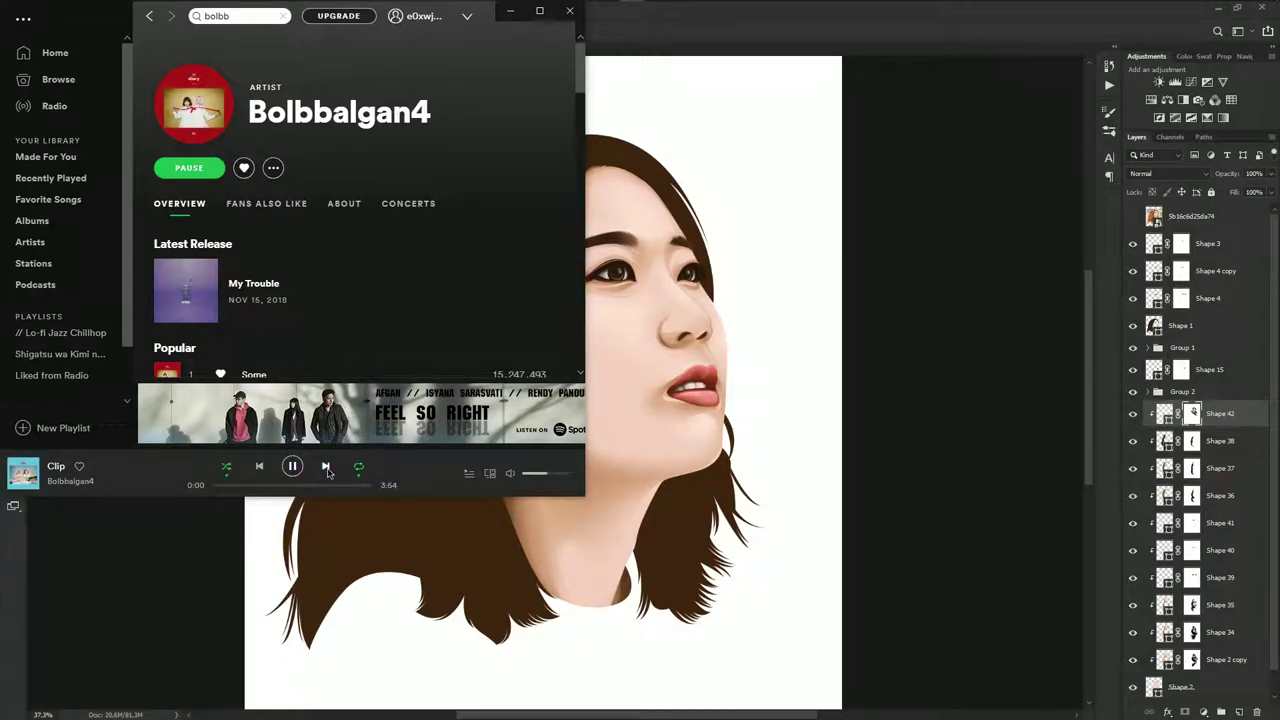
click(510, 11)
scroll(691, 380, down, 2)
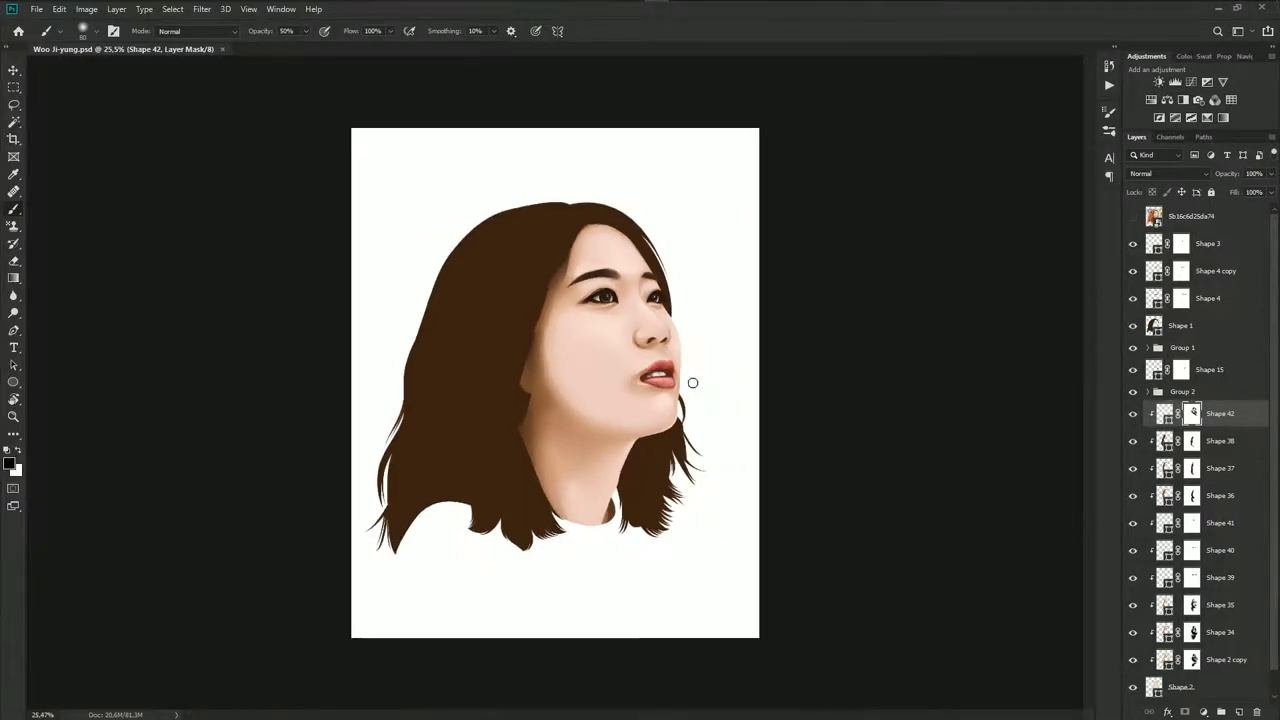
scroll(634, 321, up, 2)
scroll(634, 321, up, 2)
scroll(650, 322, up, 1)
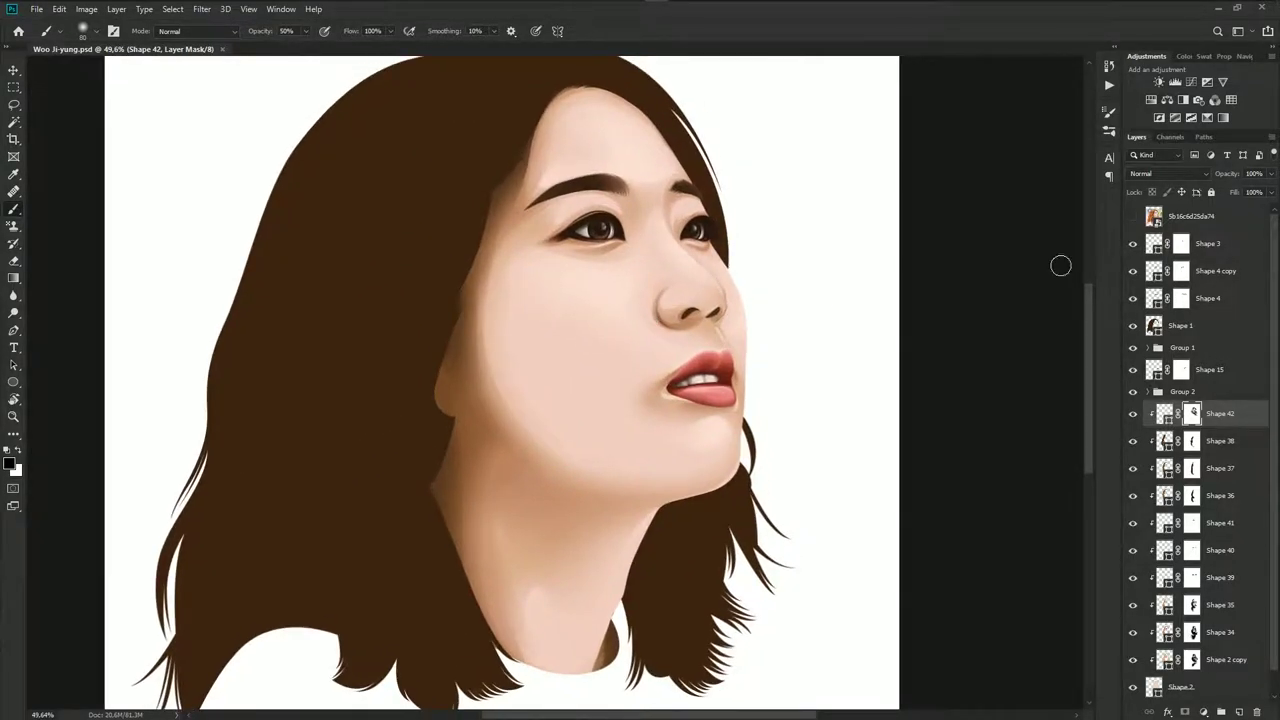
click(1132, 219)
click(1132, 219)
scroll(1132, 219, down, 1)
scroll(771, 340, up, 2)
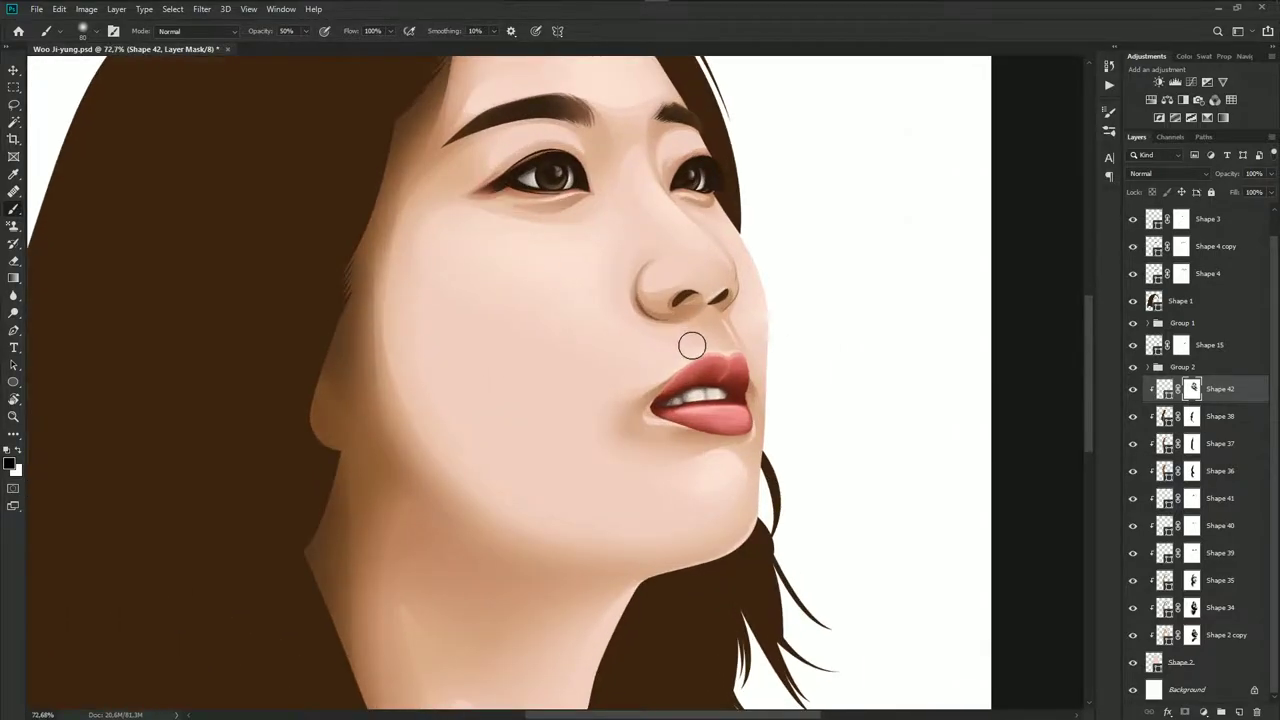
scroll(722, 374, down, 3)
scroll(722, 374, up, 2)
scroll(1131, 228, up, 1)
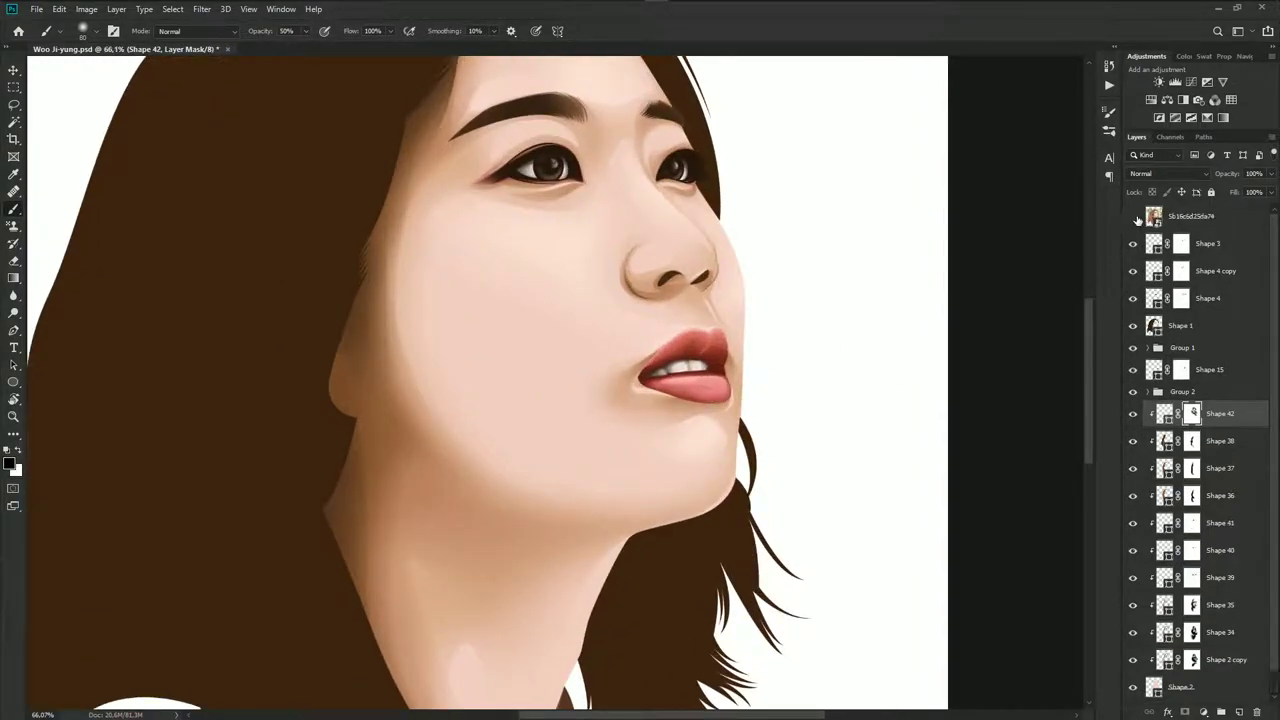
click(1133, 217)
scroll(786, 414, down, 2)
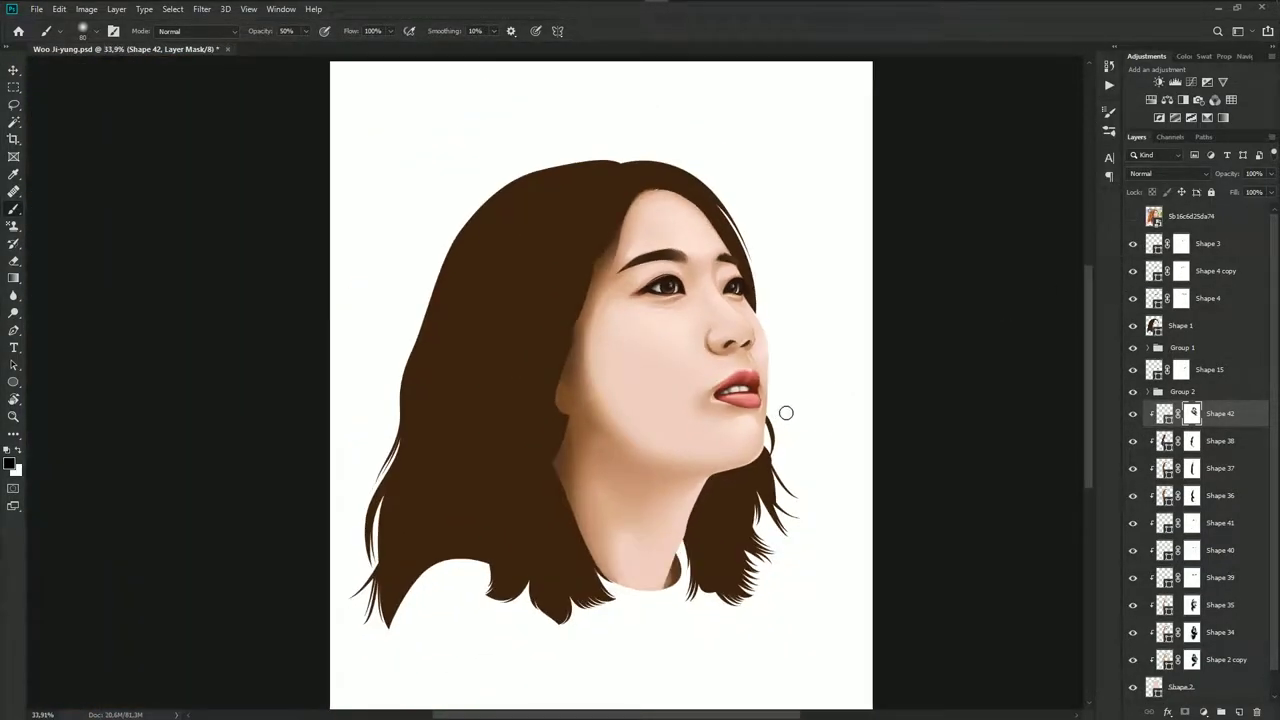
scroll(787, 423, down, 2)
click(1134, 218)
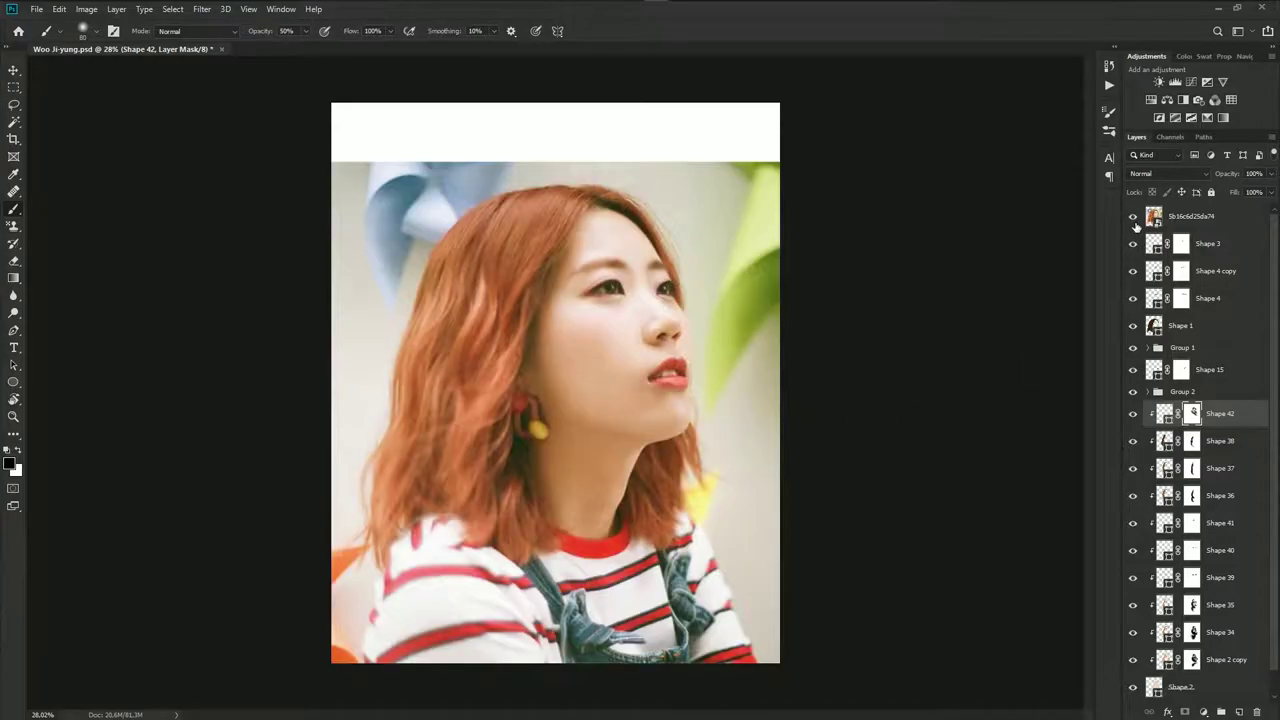
scroll(651, 400, up, 1)
scroll(654, 391, up, 2)
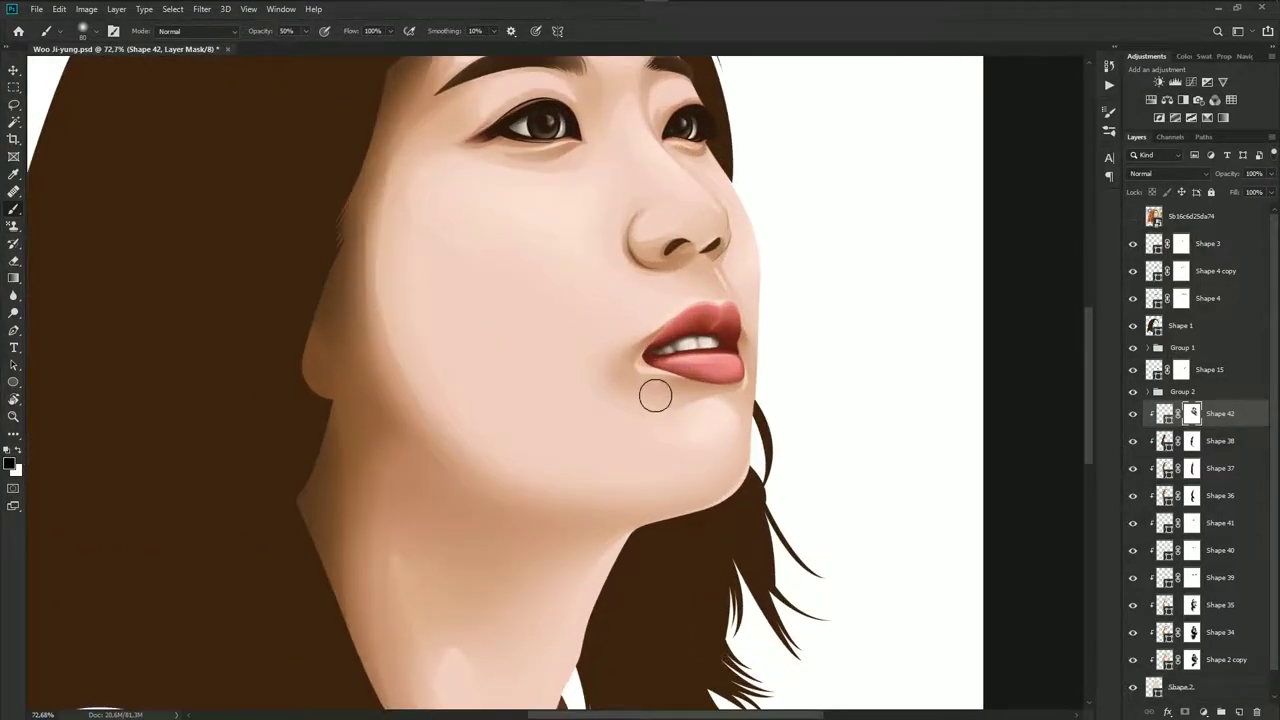
scroll(629, 349, up, 2)
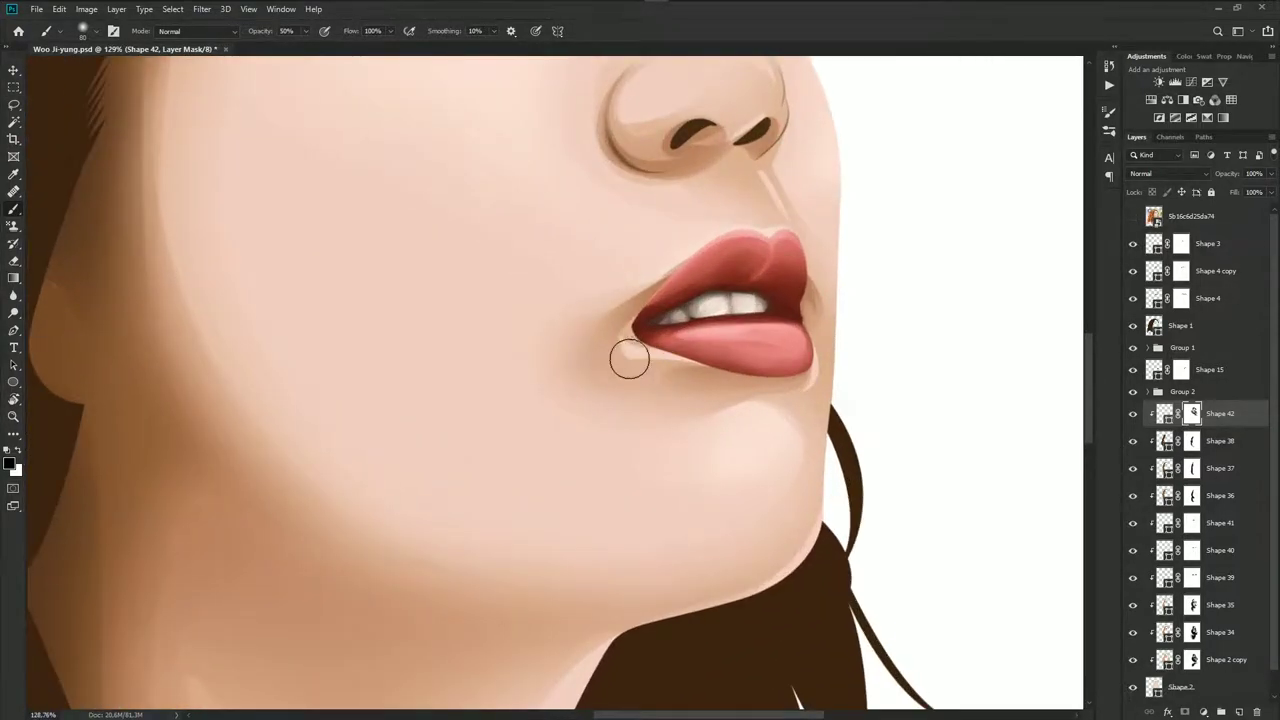
Raise the anchor of the shading shape just below the lower lip
key(v)
click(679, 397)
key(p)
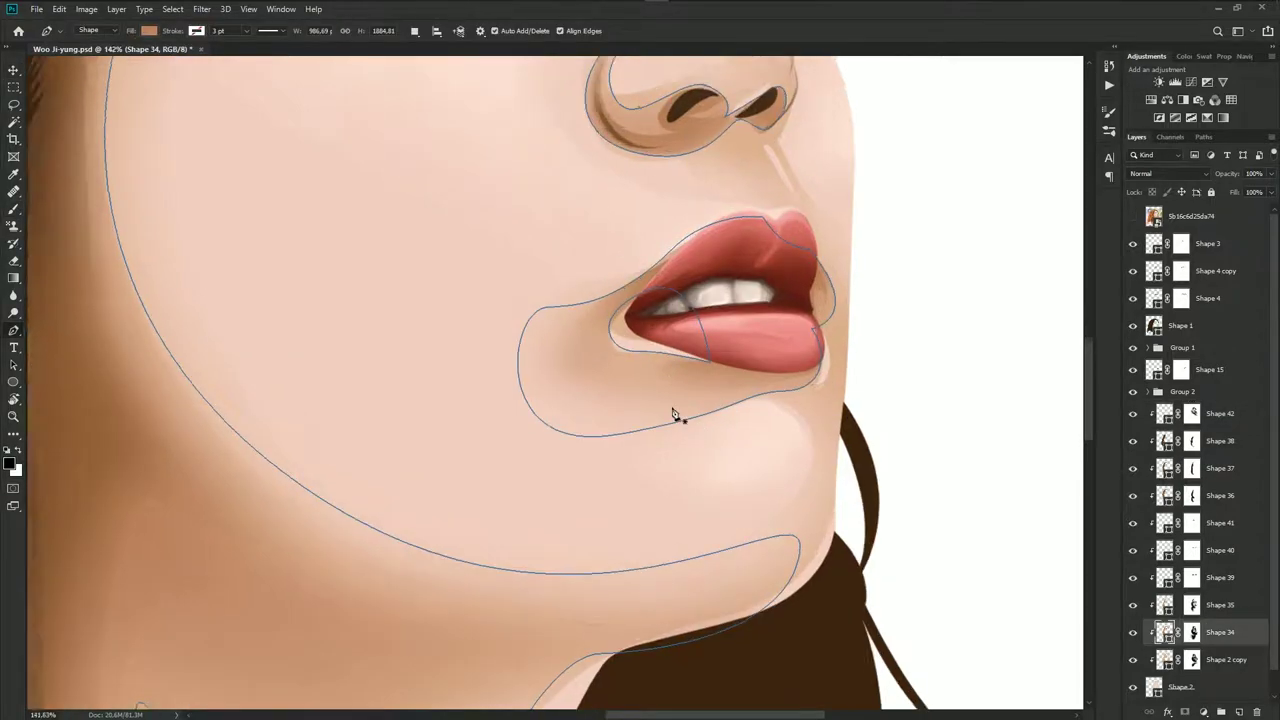
scroll(670, 405, up, 2)
drag(620, 334, 629, 327)
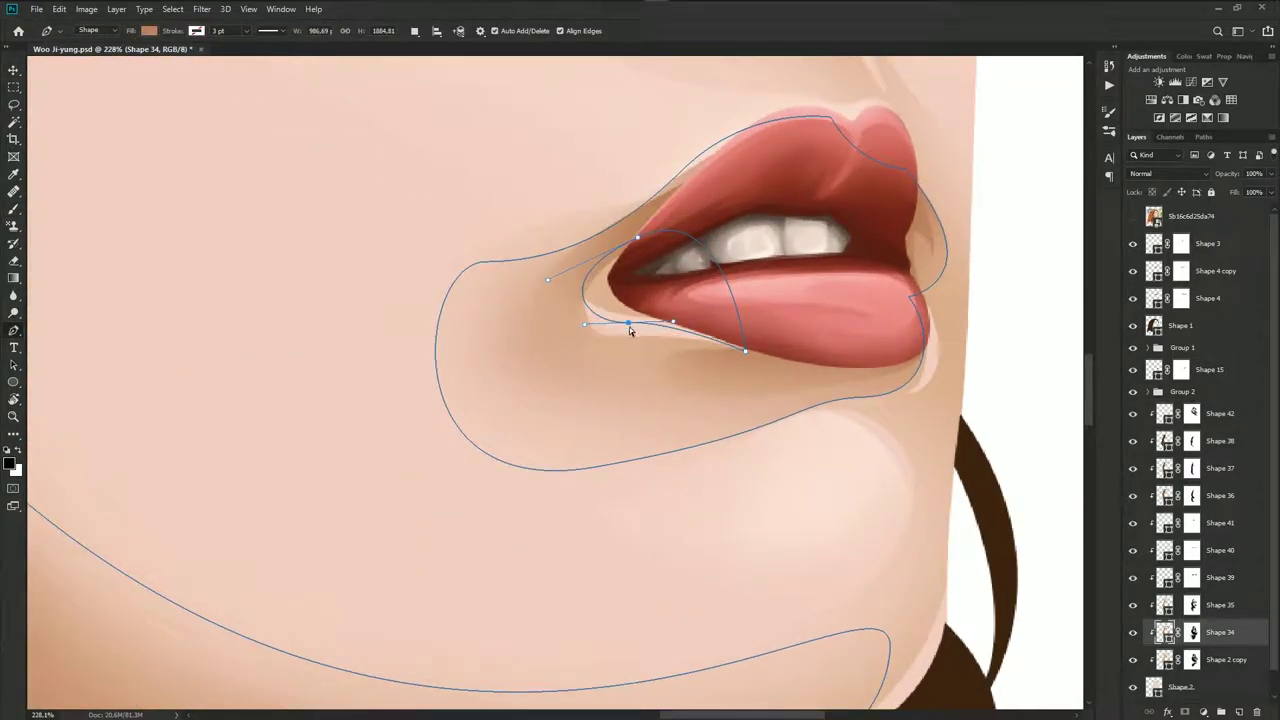
Lift Shape 2 copy's corner and lower curve up toward the lip corner
click(1217, 613)
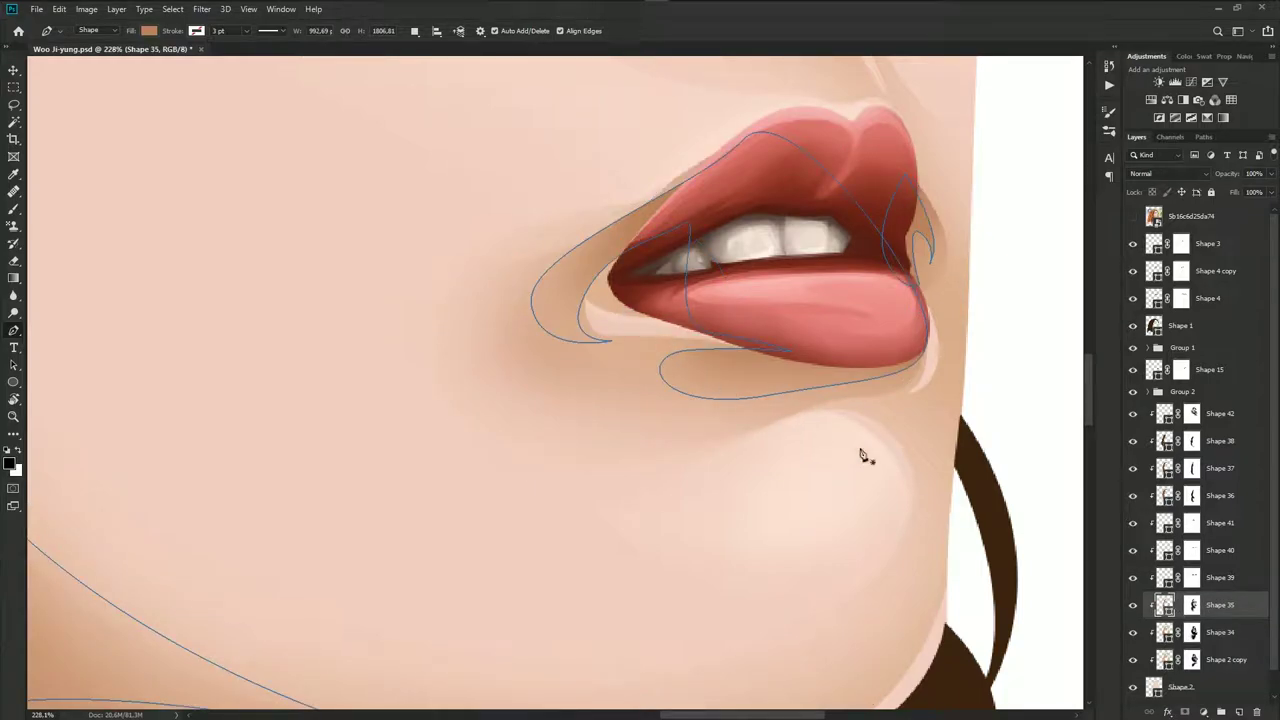
click(1213, 656)
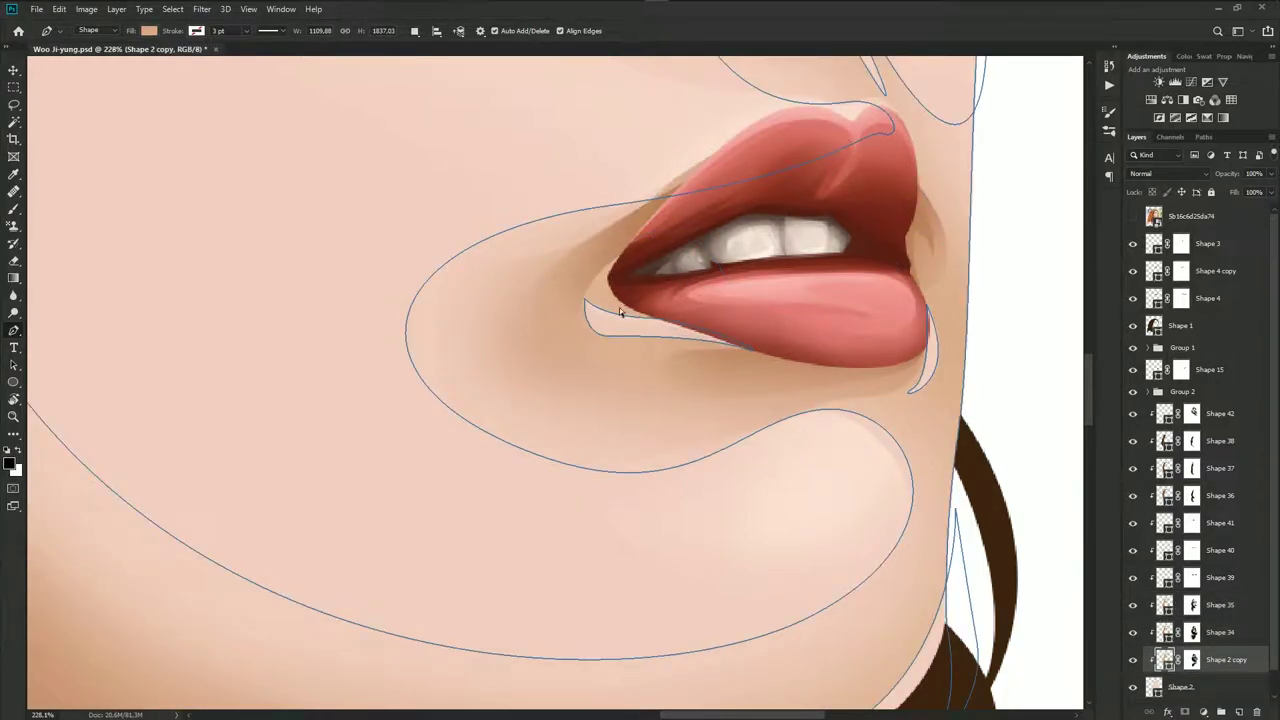
drag(586, 300, 603, 292)
mouse_move(608, 337)
mouse_down()
mouse_move(605, 322)
mouse_move(655, 318)
mouse_up()
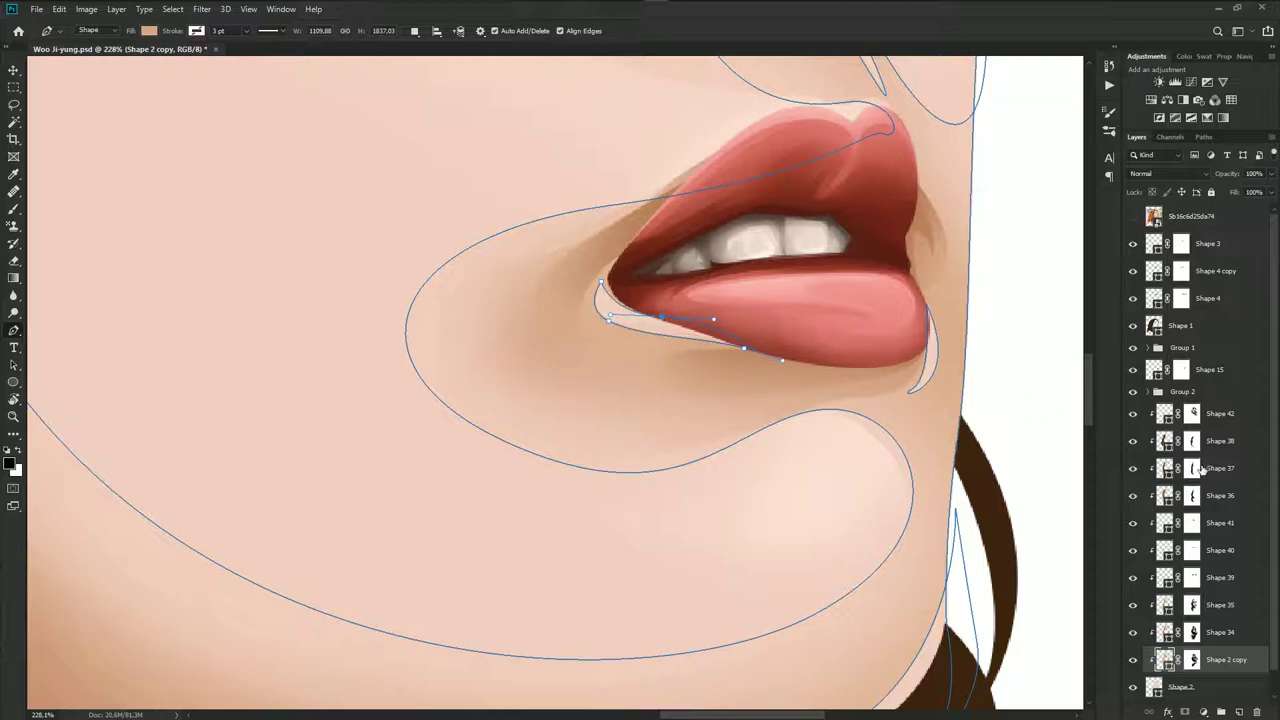
click(1206, 370)
Check the lips against the reference photo and reshape Shape 2 copy's curve at the lip corner
scroll(728, 371, down, 5)
scroll(796, 380, down, 3)
scroll(796, 380, down, 3)
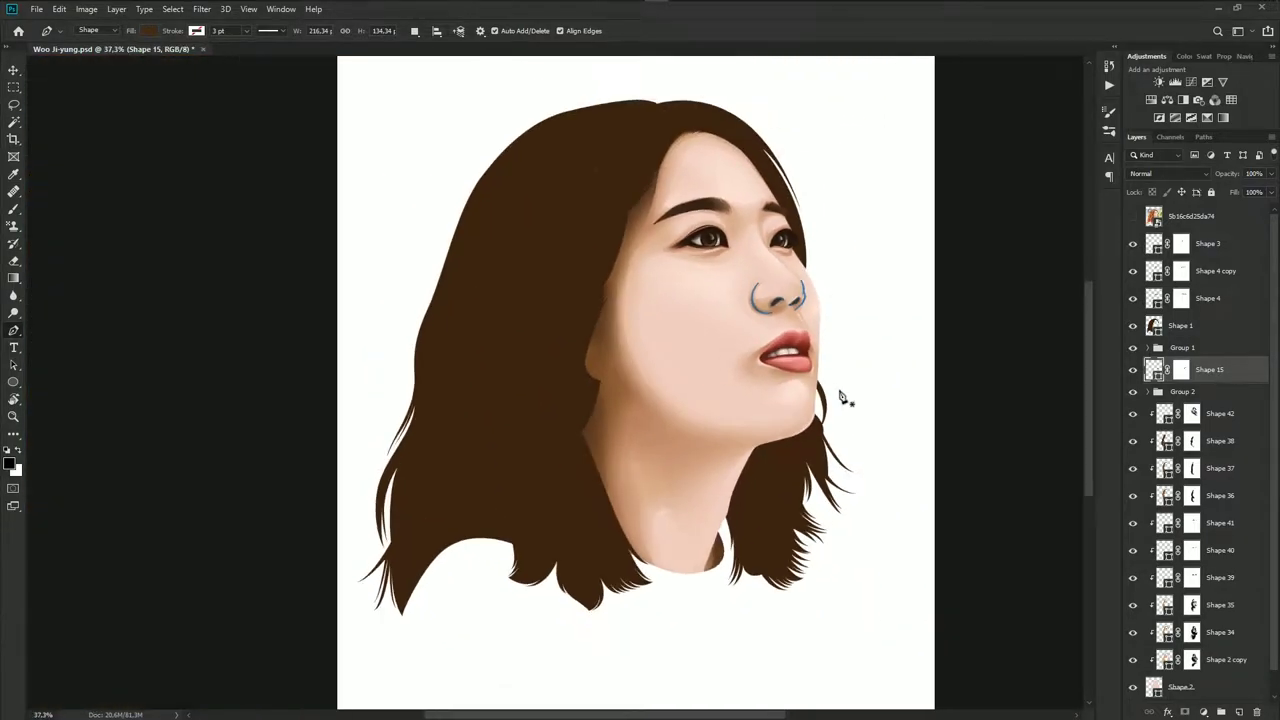
click(1137, 217)
scroll(791, 371, up, 3)
scroll(788, 370, up, 4)
scroll(788, 370, up, 2)
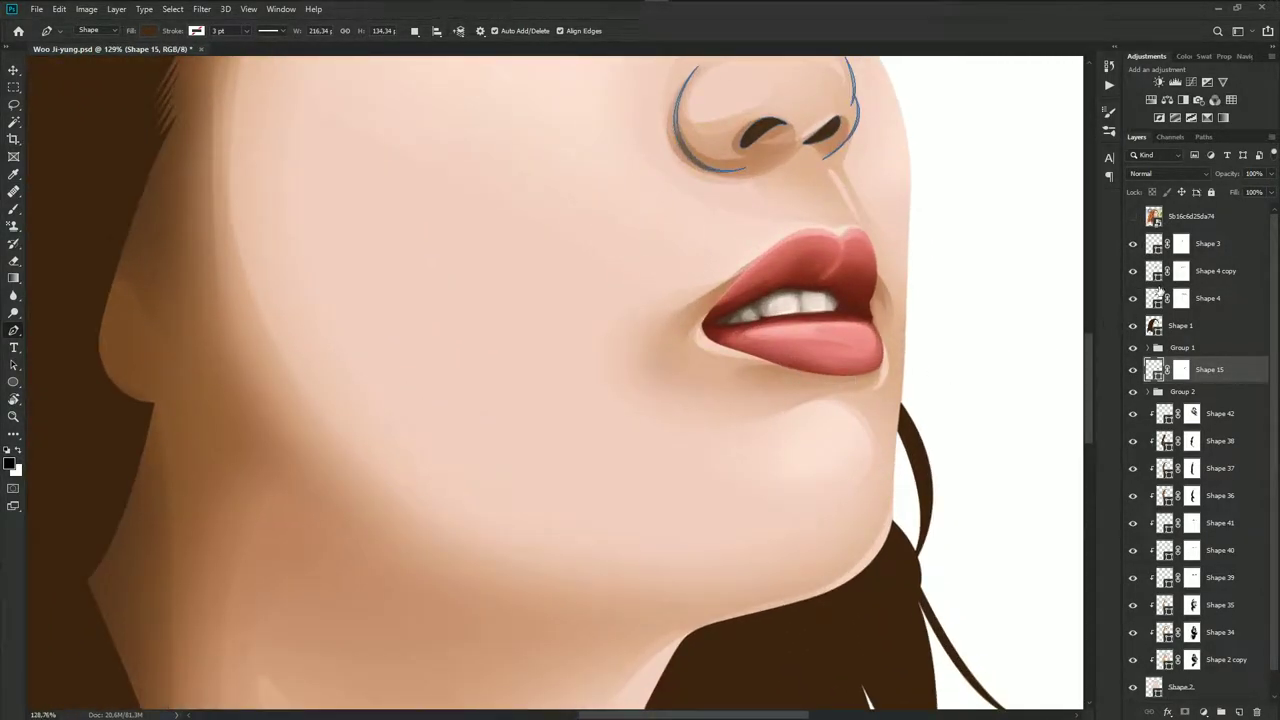
click(1133, 217)
click(1190, 659)
scroll(870, 370, up, 5)
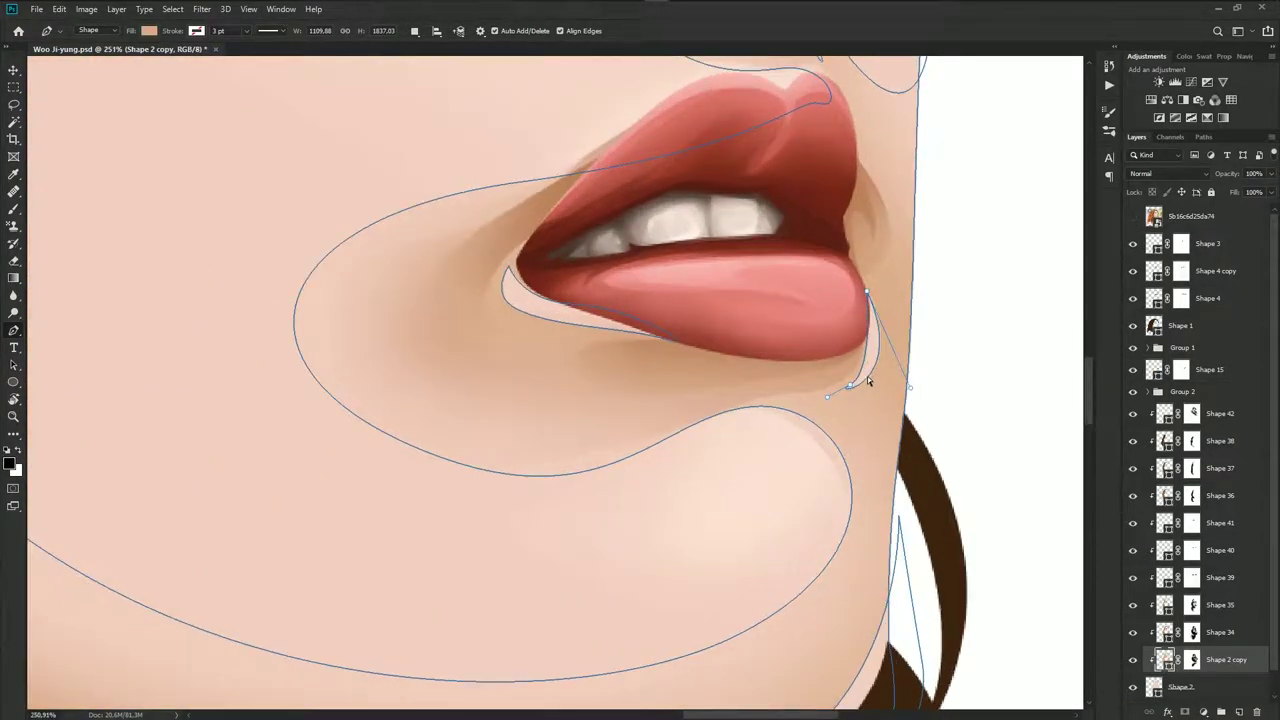
mouse_move(868, 381)
mouse_down()
mouse_move(866, 366)
mouse_move(848, 377)
mouse_move(902, 370)
mouse_up()
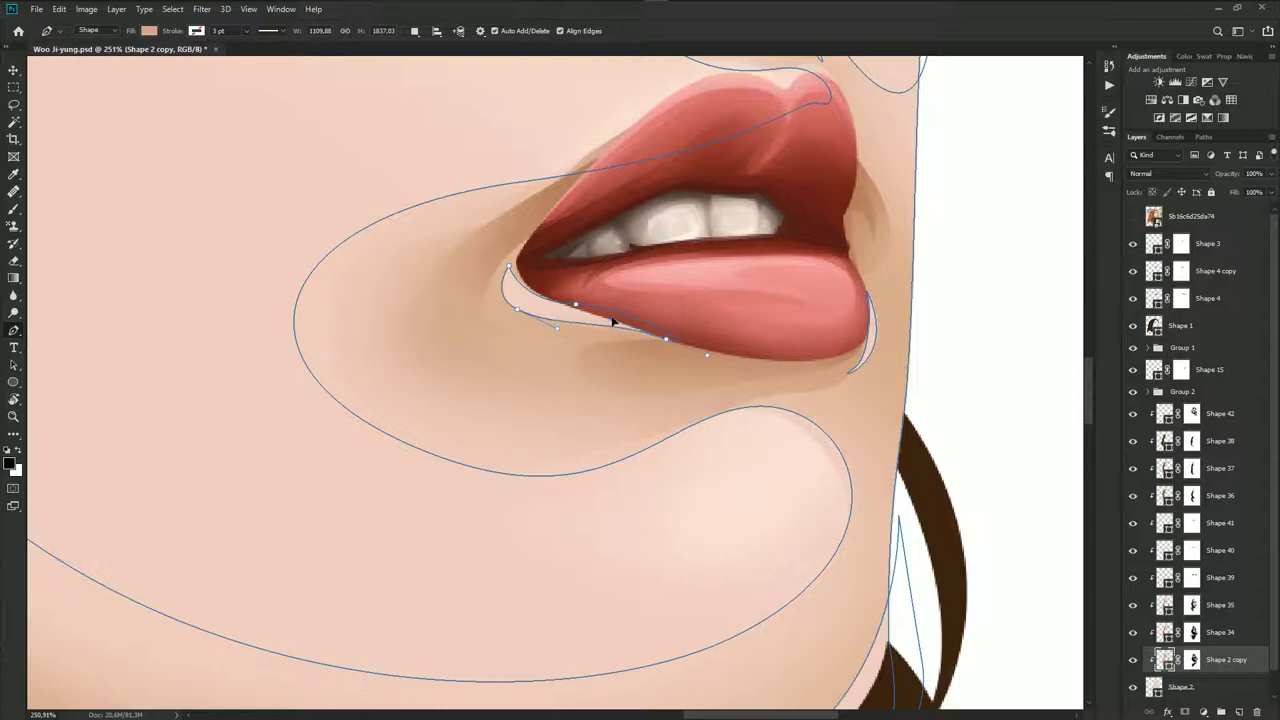
click(1185, 330)
Fit the portrait in view, save it, and compare it with the reference photo
key(ctrl+0)
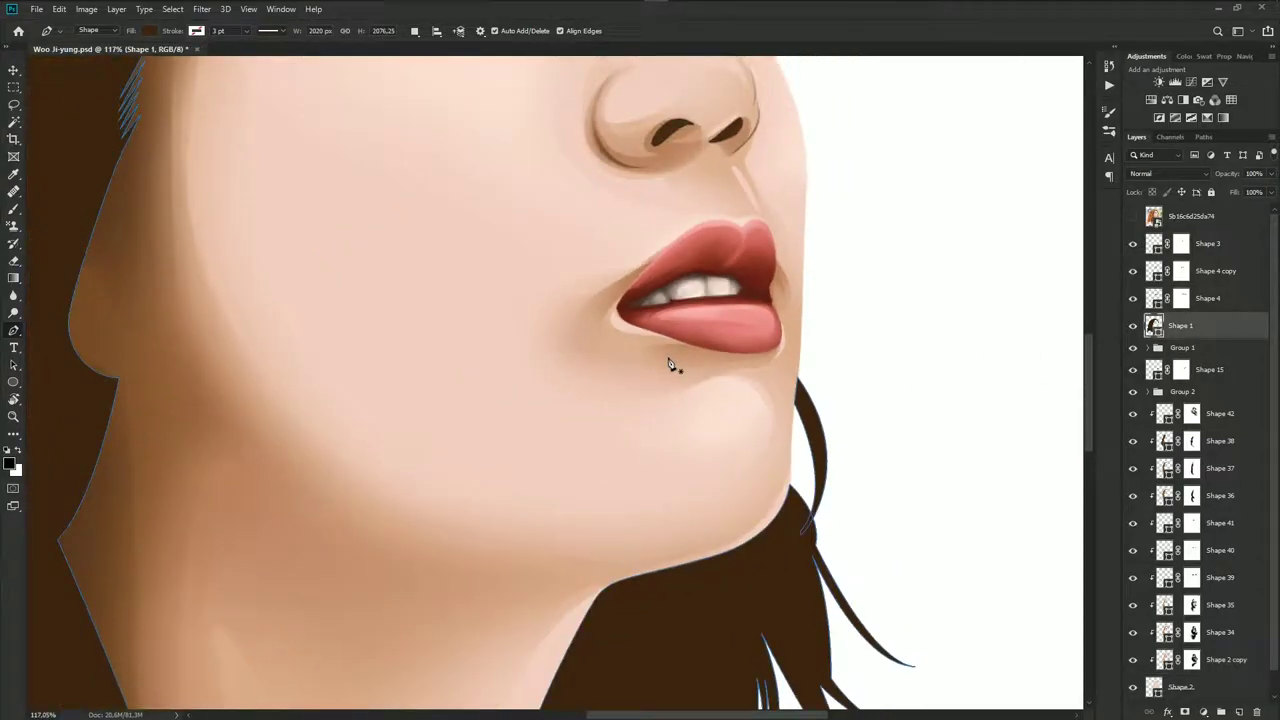
key(ctrl+s)
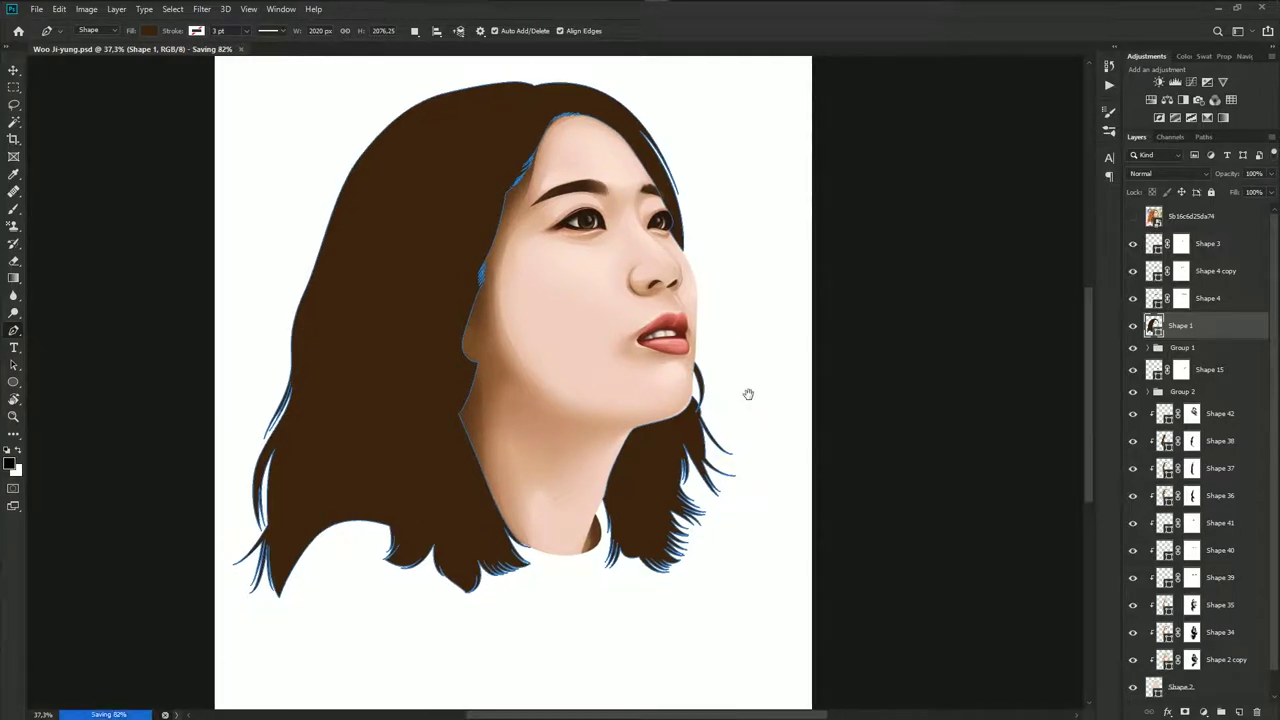
scroll(690, 410, down, 1)
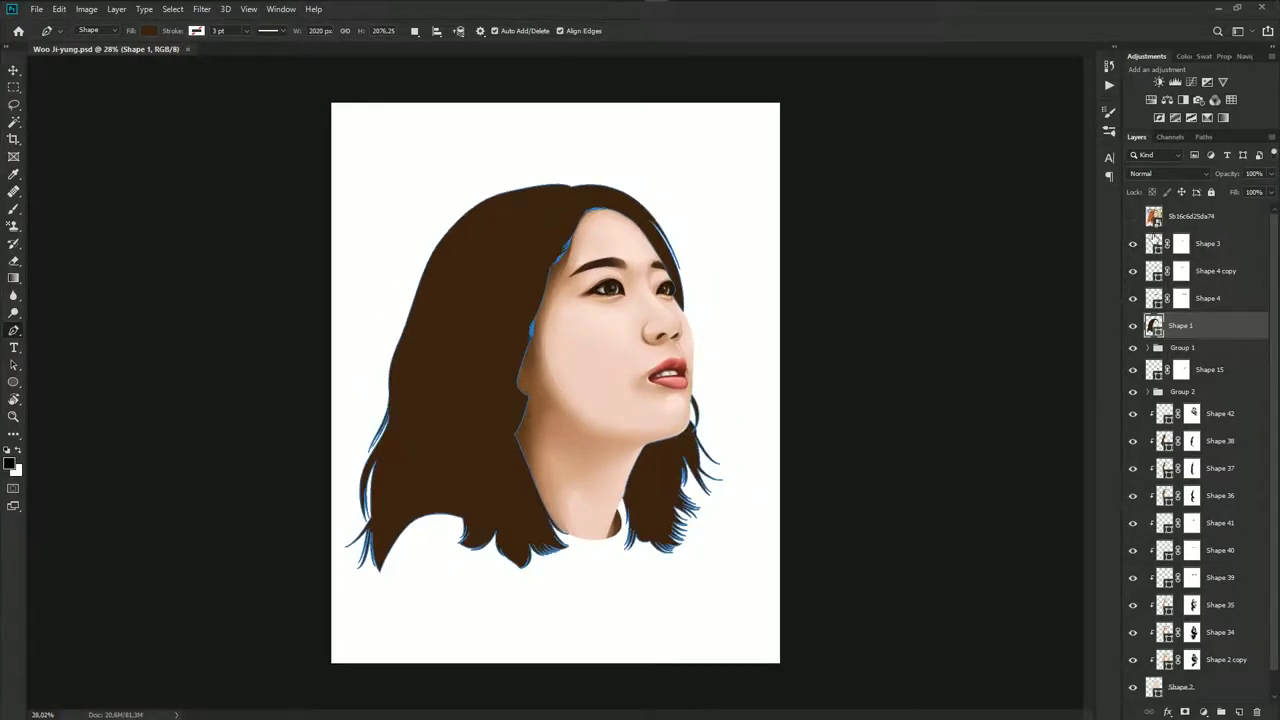
click(1134, 216)
click(1134, 216)
scroll(622, 338, up, 2)
Inspect the Shape 42 and Shape 2 copy outlines against the reference photo
click(1240, 418)
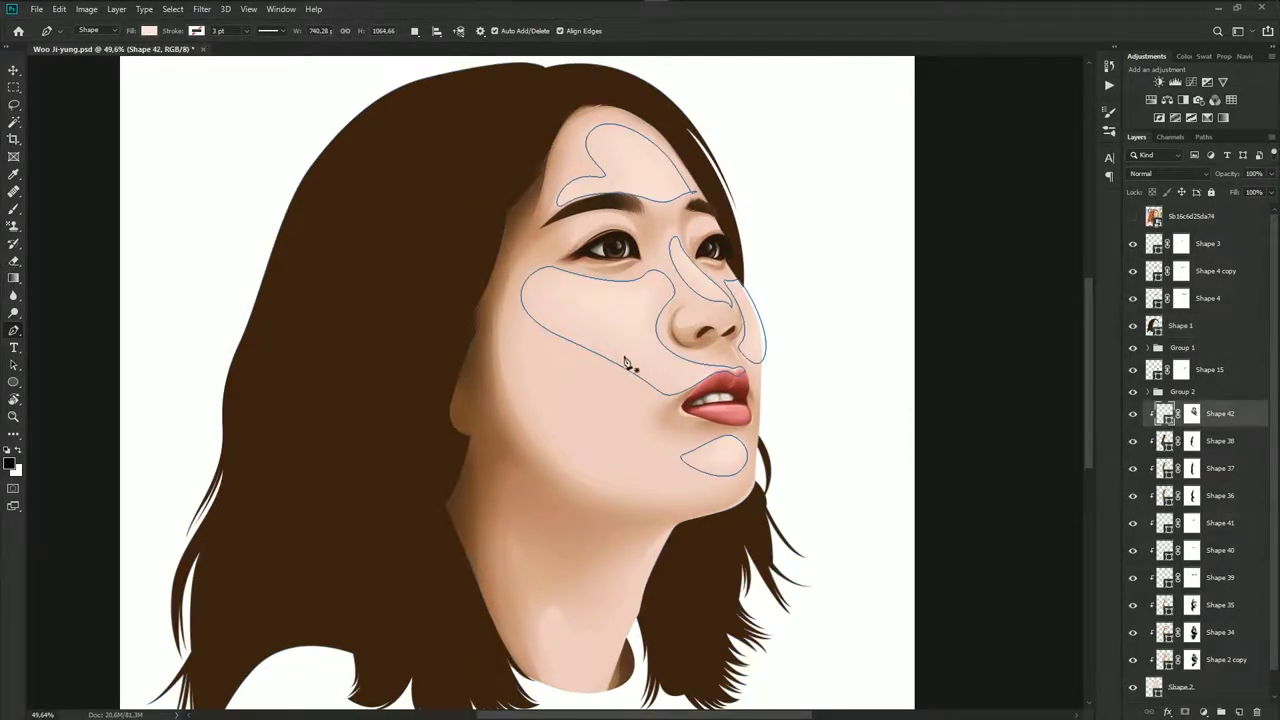
scroll(620, 362, up, 1)
click(1134, 216)
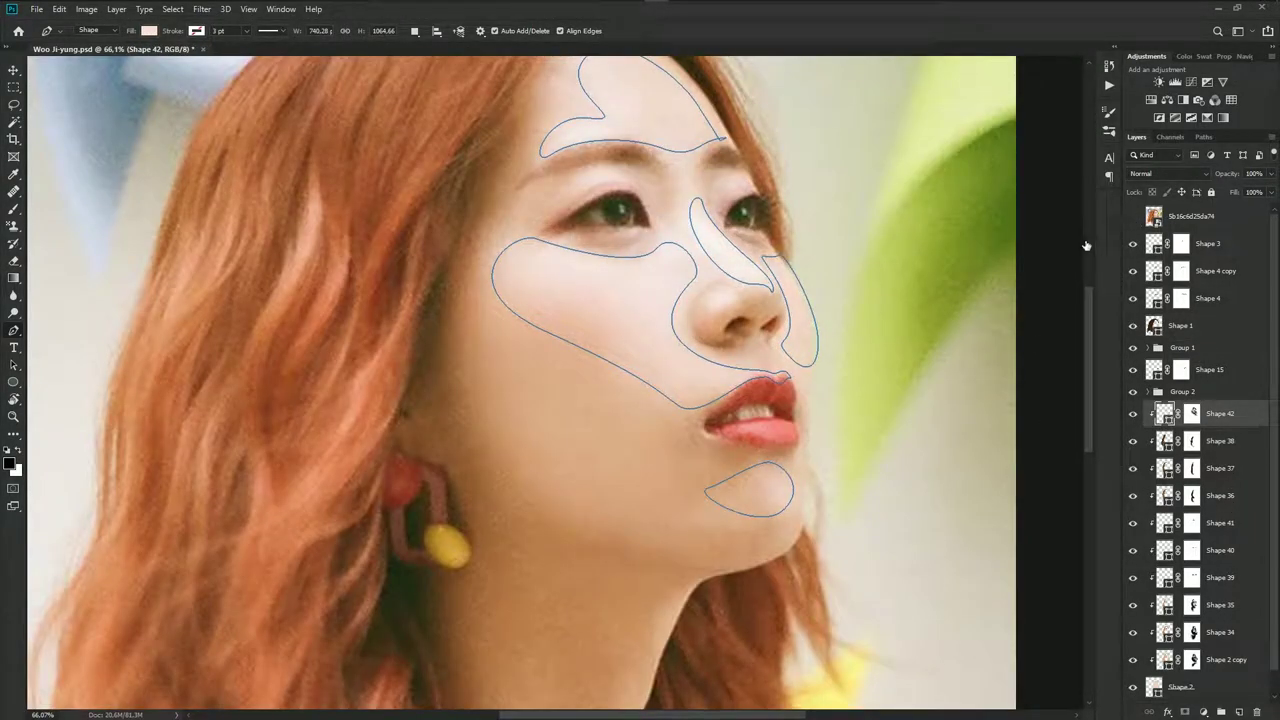
click(1134, 216)
scroll(657, 340, down, 1)
click(1215, 662)
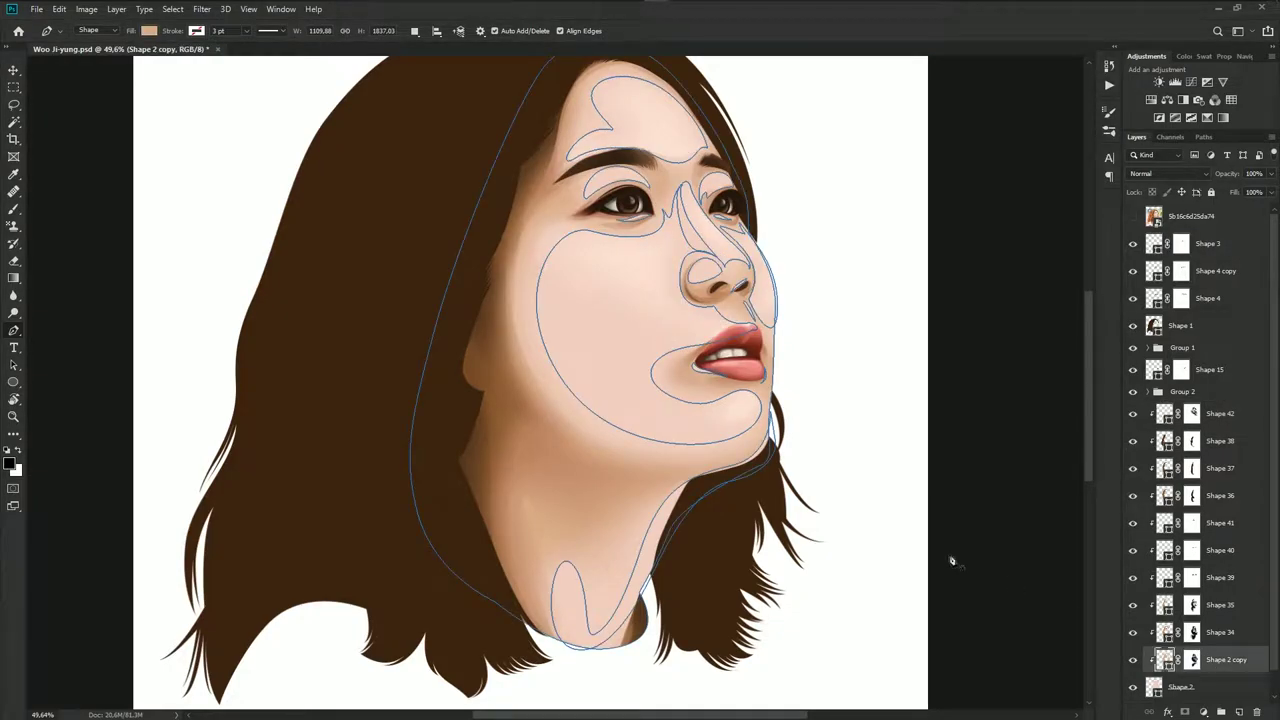
drag(675, 398, 691, 408)
scroll(555, 240, up, 1)
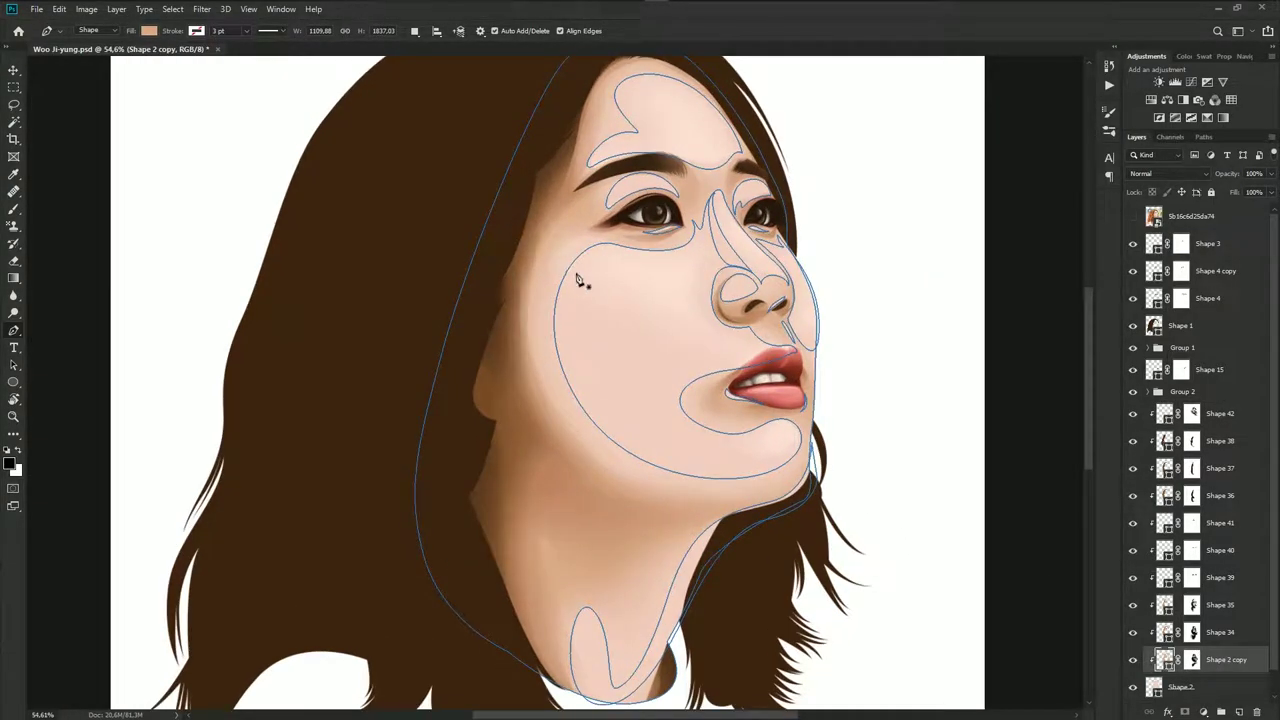
scroll(592, 248, up, 2)
scroll(650, 262, down, 1)
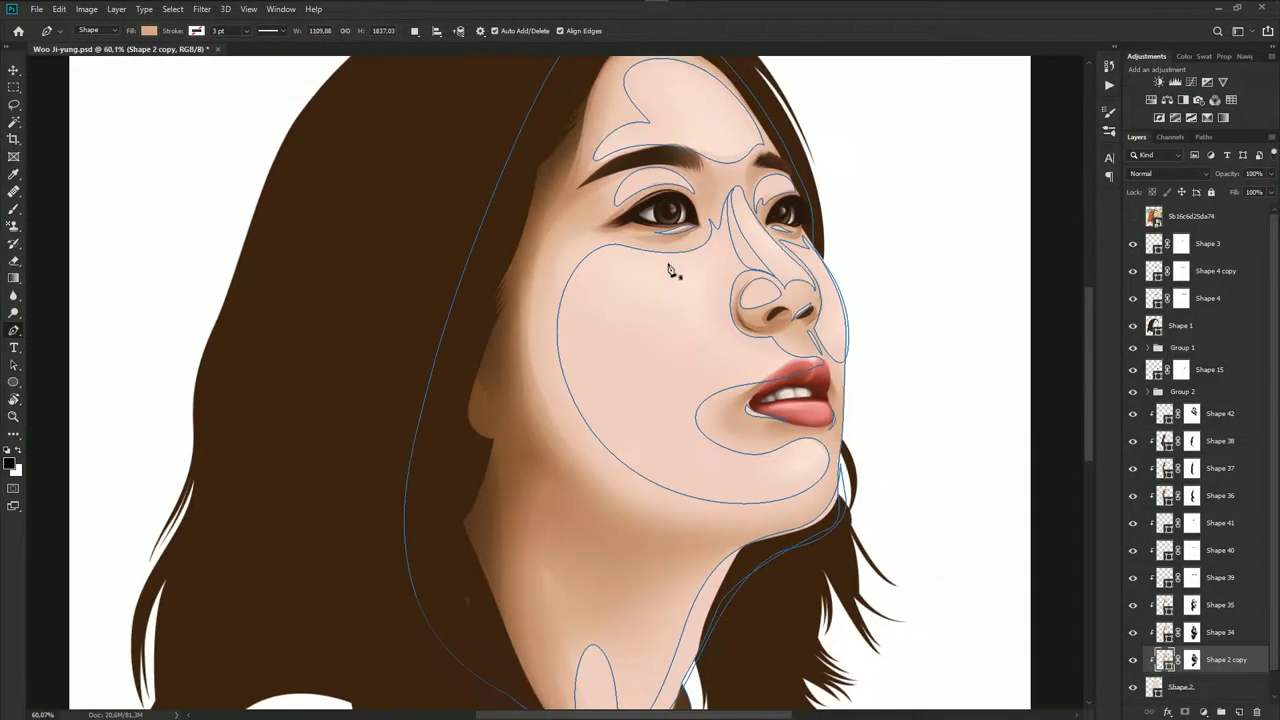
Trace closed Shape 43 over the reference from the brow down the cheek to the jaw
click(1133, 217)
drag(585, 187, 631, 167)
mouse_move(596, 358)
mouse_down()
mouse_move(658, 450)
mouse_move(686, 466)
mouse_up()
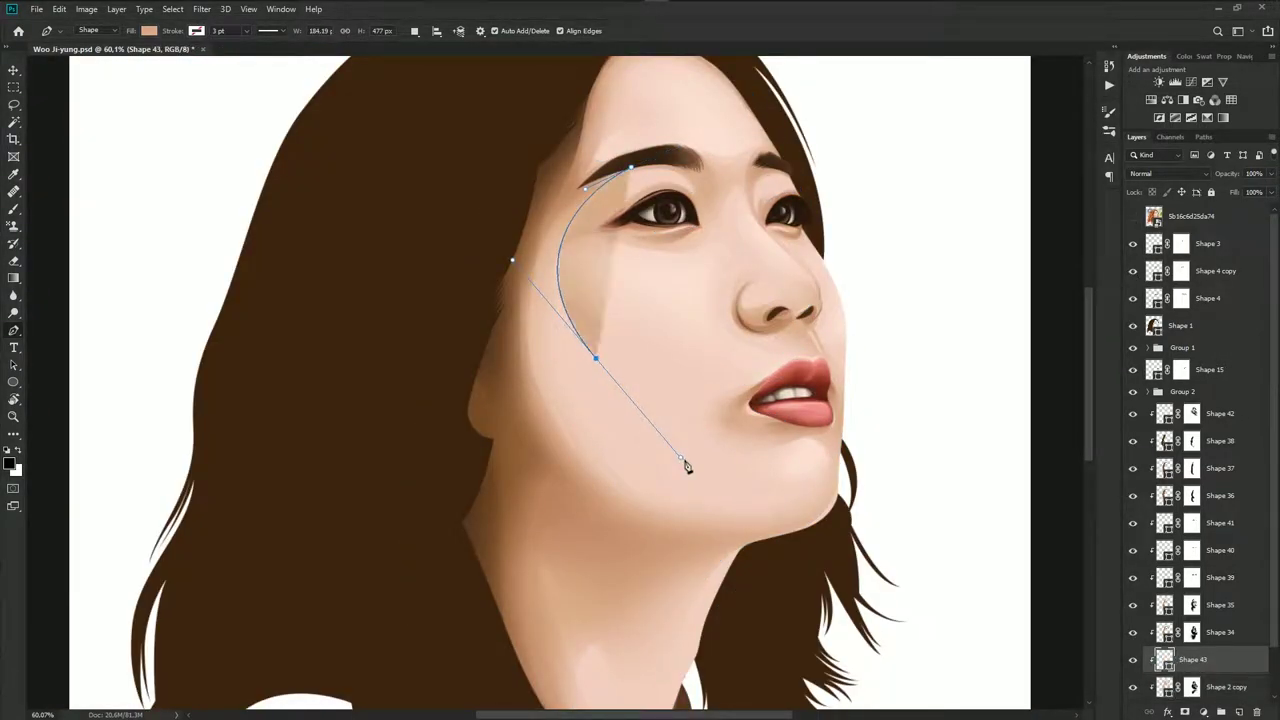
drag(807, 514, 858, 497)
click(839, 492)
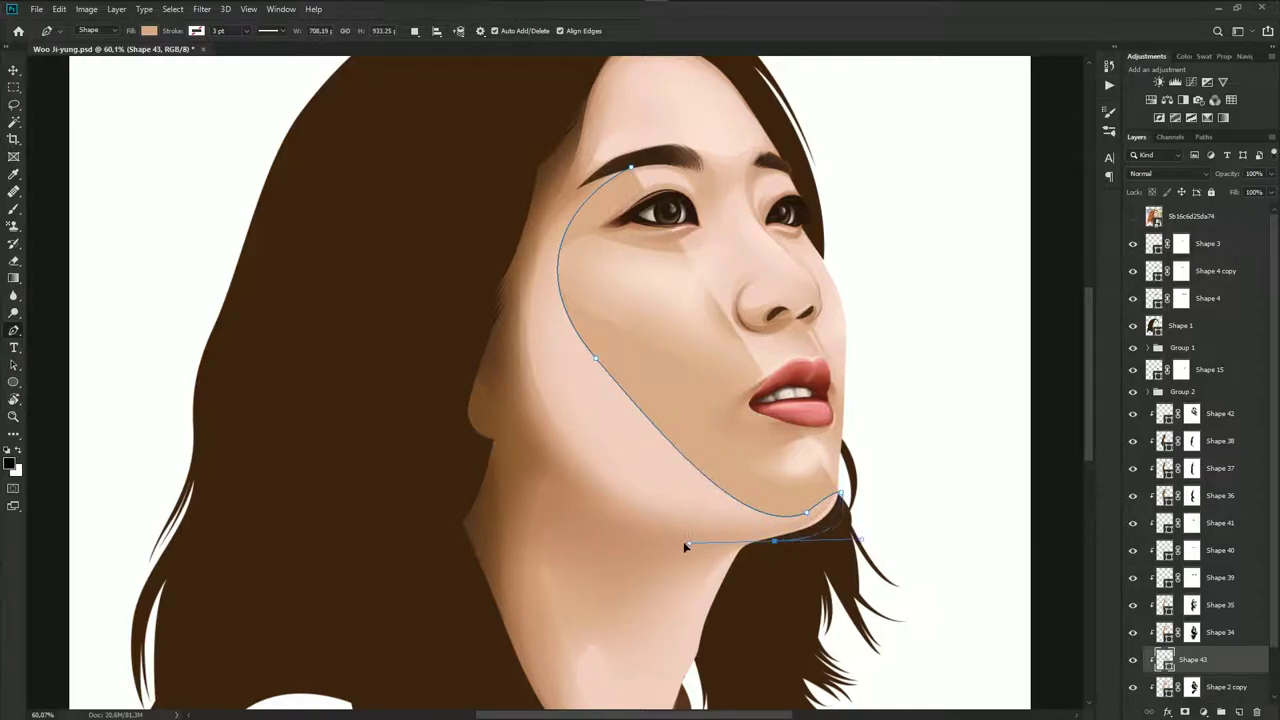
drag(591, 505, 388, 403)
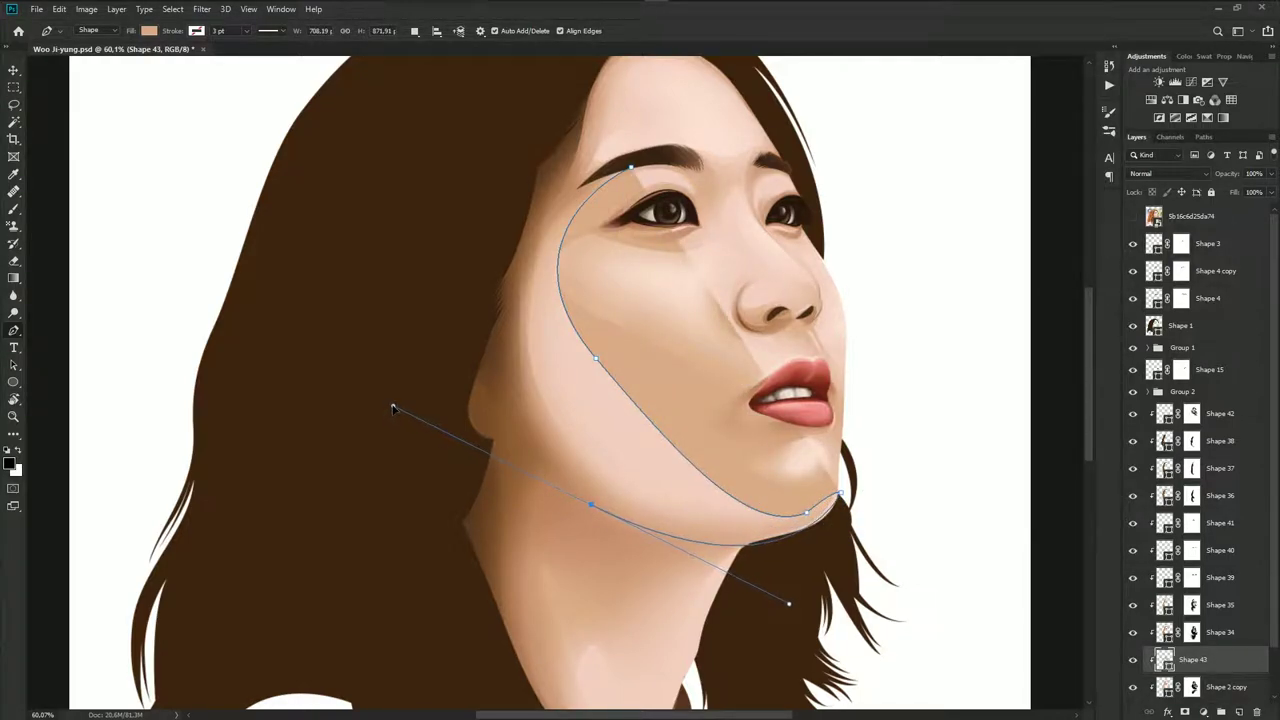
drag(535, 180, 575, 162)
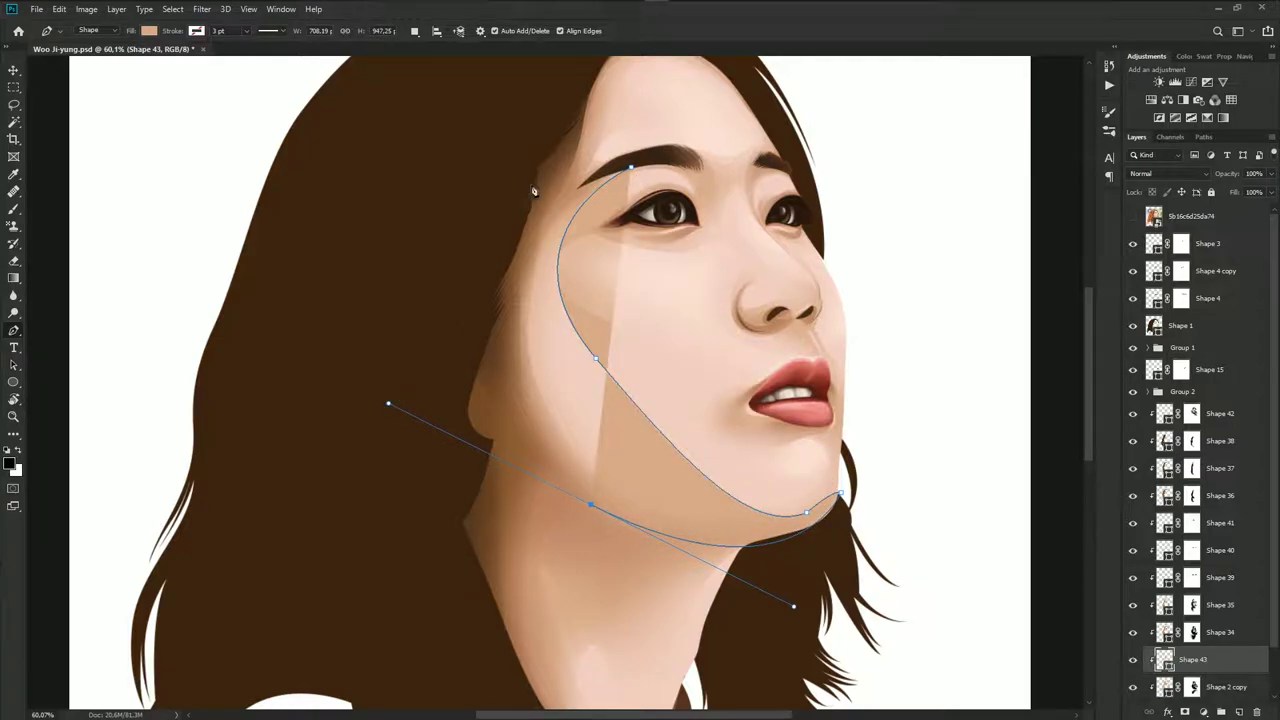
click(631, 169)
Add a blank layer mask to Shape 43 and switch to the Brush
click(1186, 707)
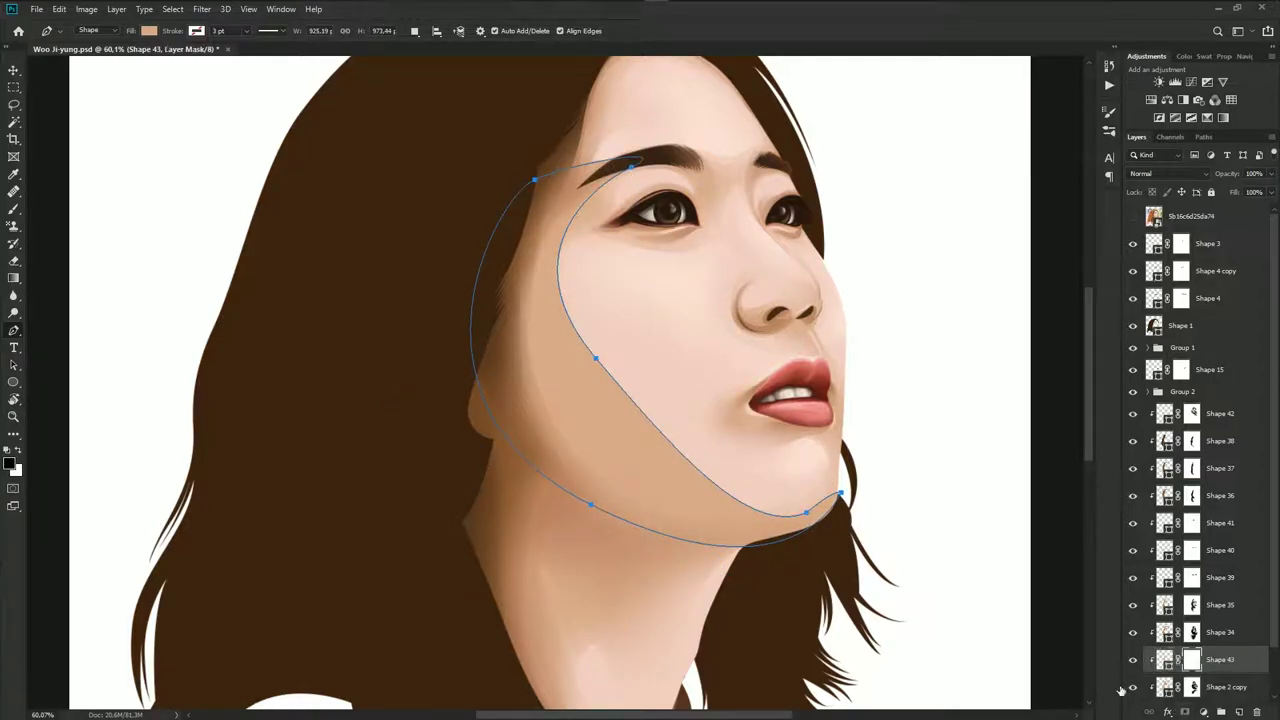
scroll(780, 555, down, 2)
key(b)
scroll(828, 529, up, 2)
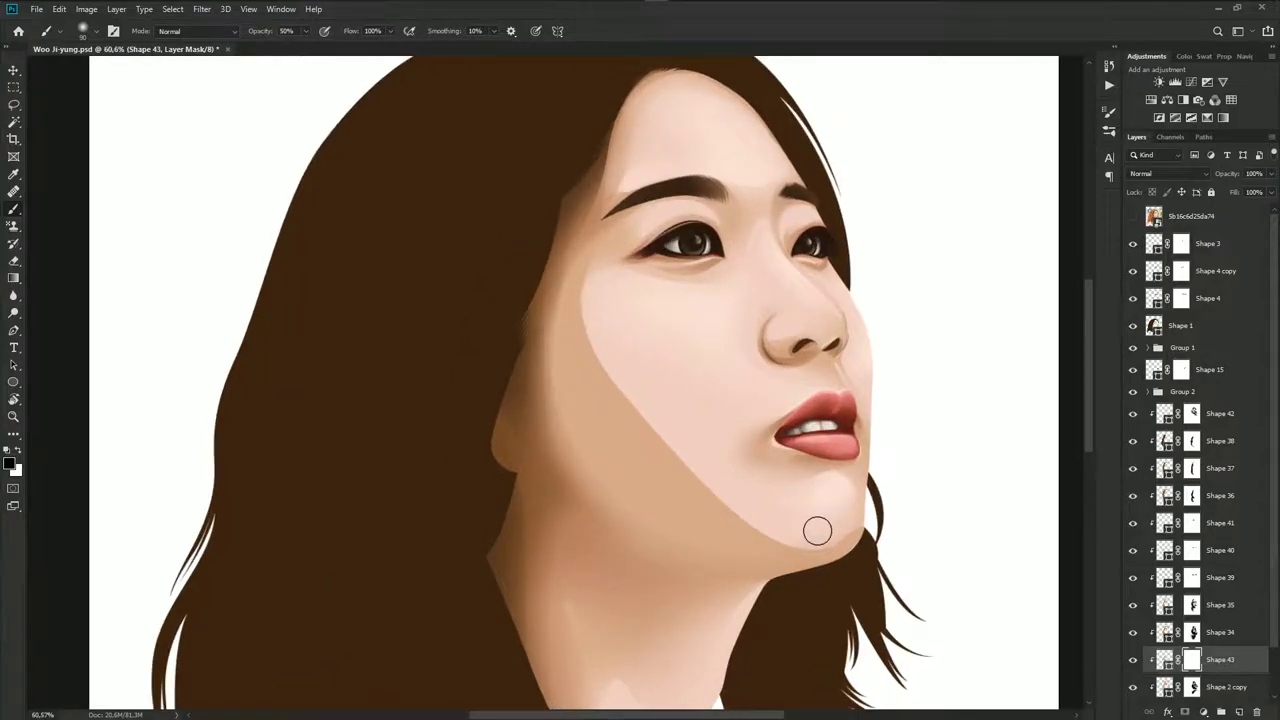
key(bracketright)
key(bracketright)
key(bracketright)
mouse_move(870, 526)
mouse_down()
mouse_move(740, 494)
mouse_move(680, 434)
mouse_move(723, 446)
mouse_up()
mouse_move(616, 361)
mouse_down()
mouse_move(600, 294)
mouse_move(634, 331)
mouse_move(597, 277)
mouse_move(608, 321)
mouse_up()
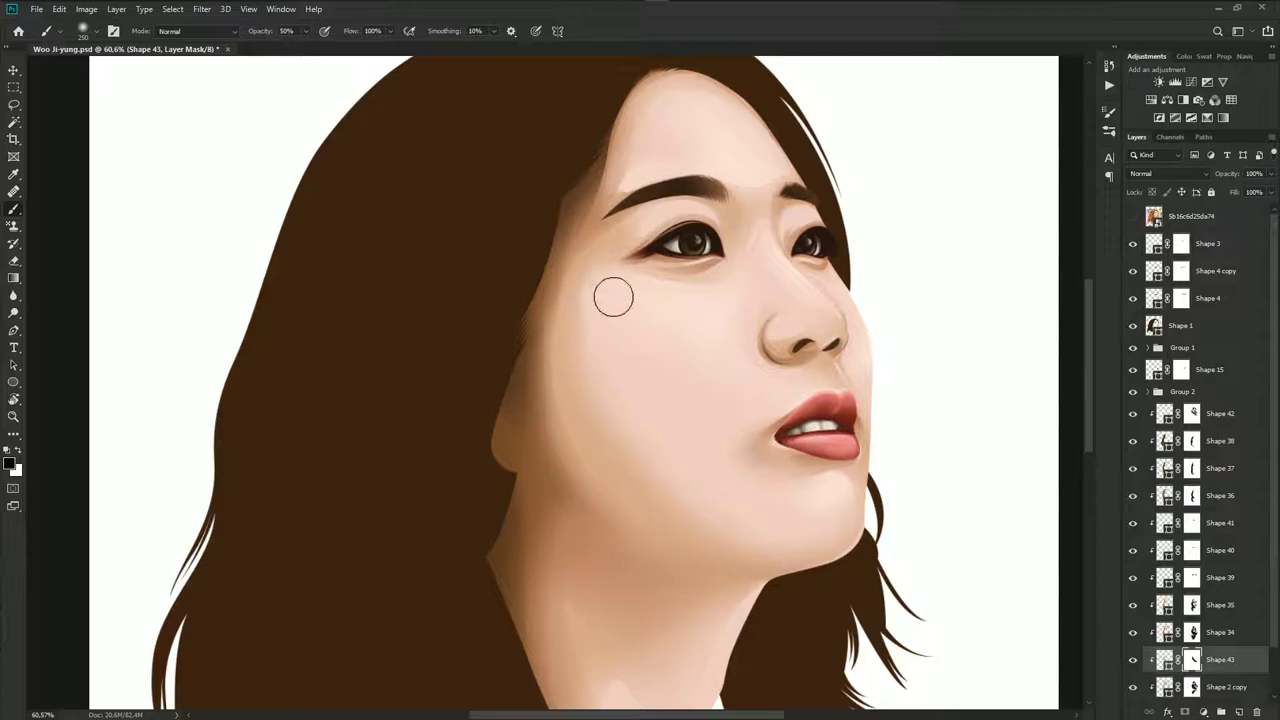
scroll(768, 466, down, 3)
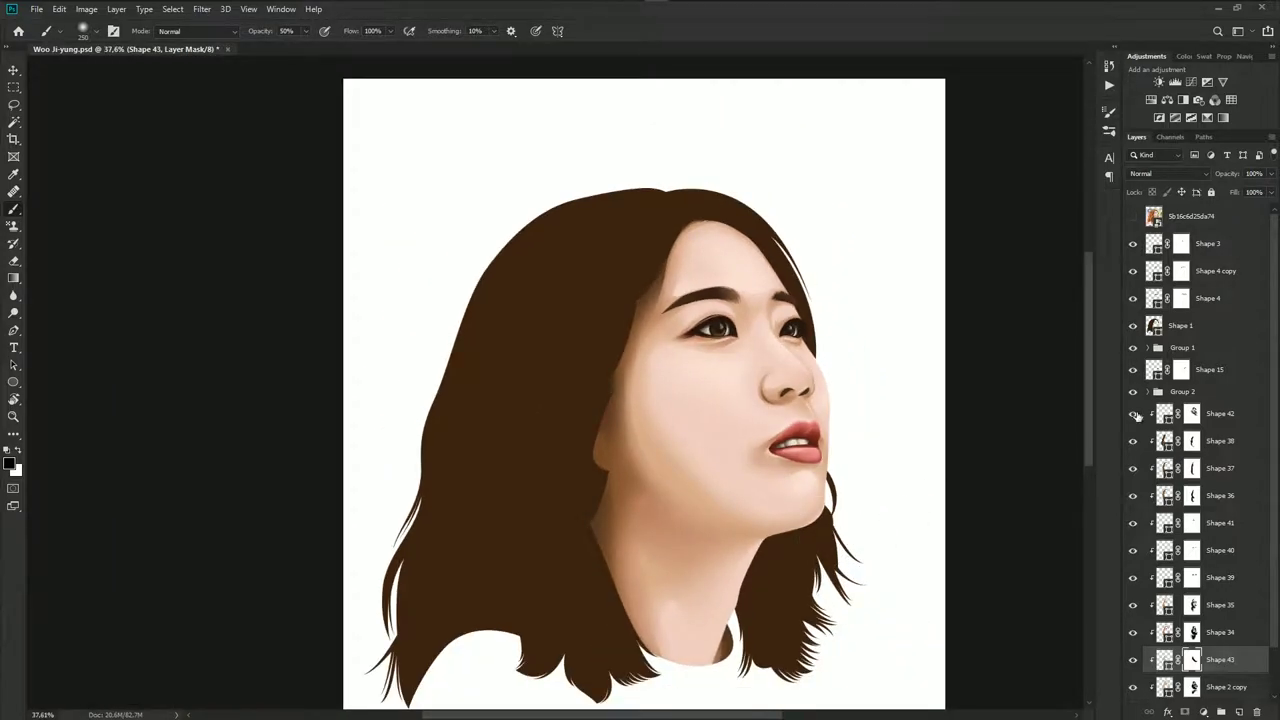
click(1131, 219)
click(1130, 218)
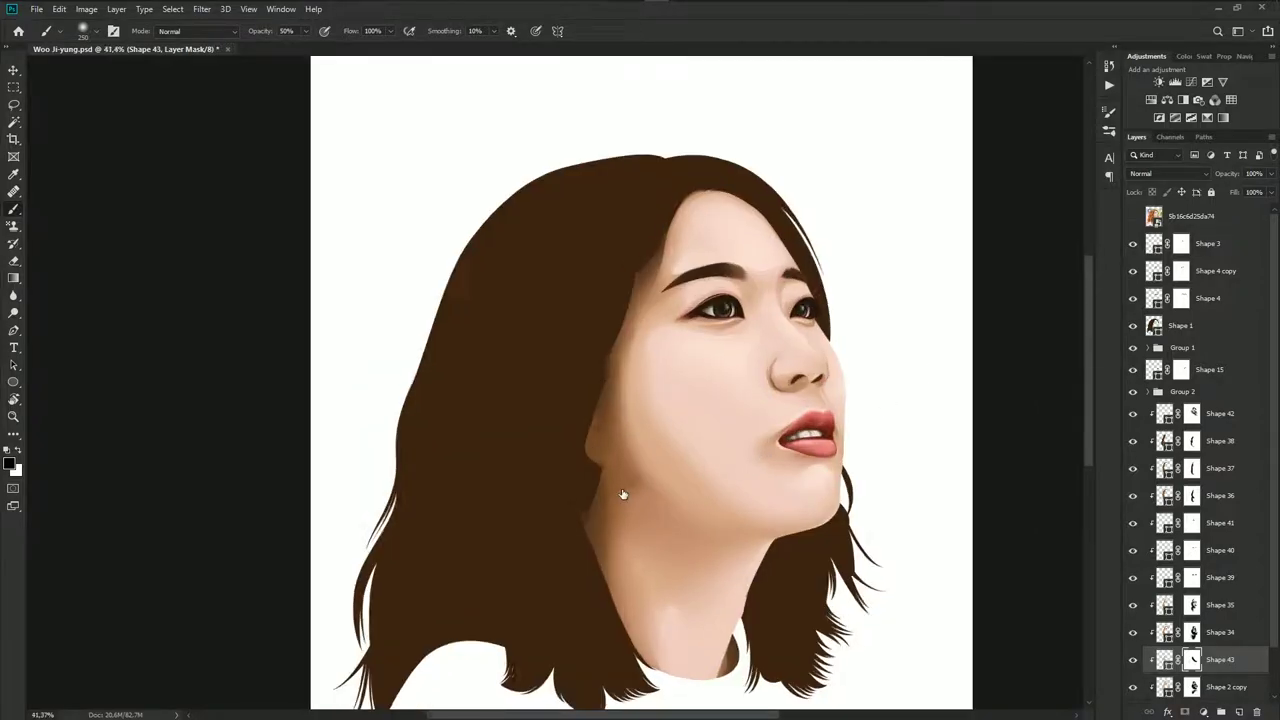
scroll(606, 454, up, 2)
key(x)
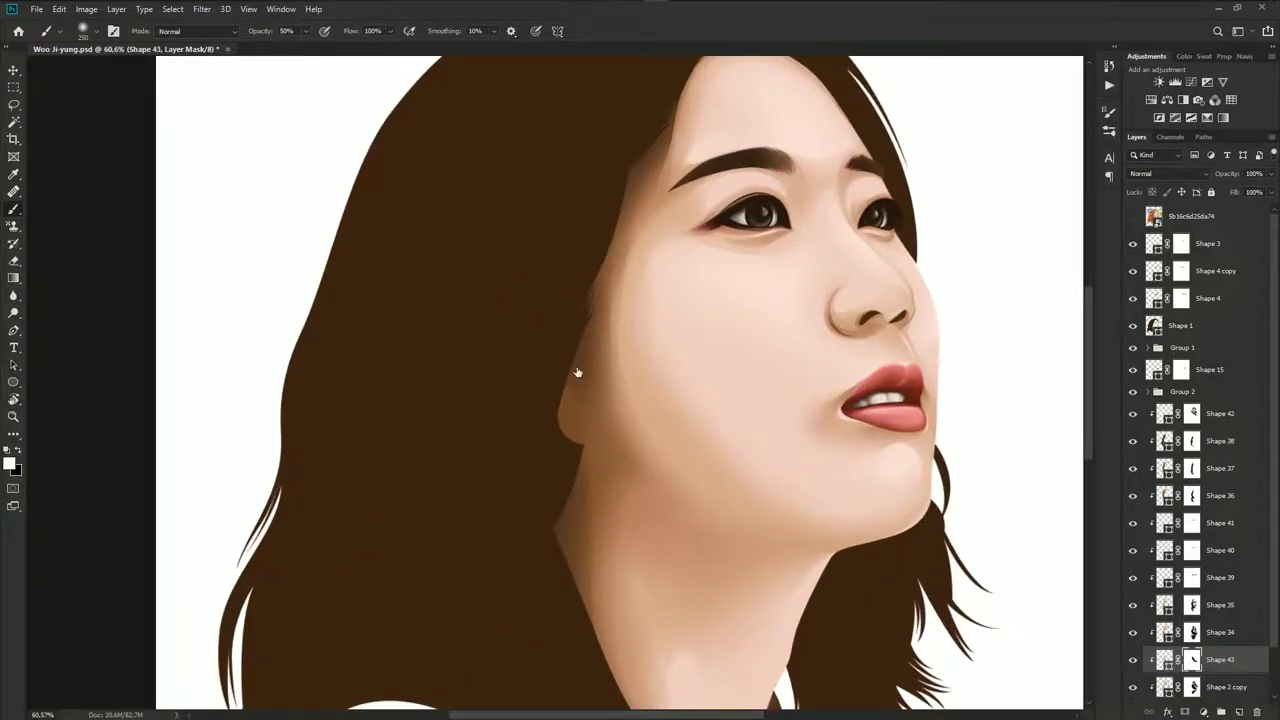
key(alt+bracketleft)
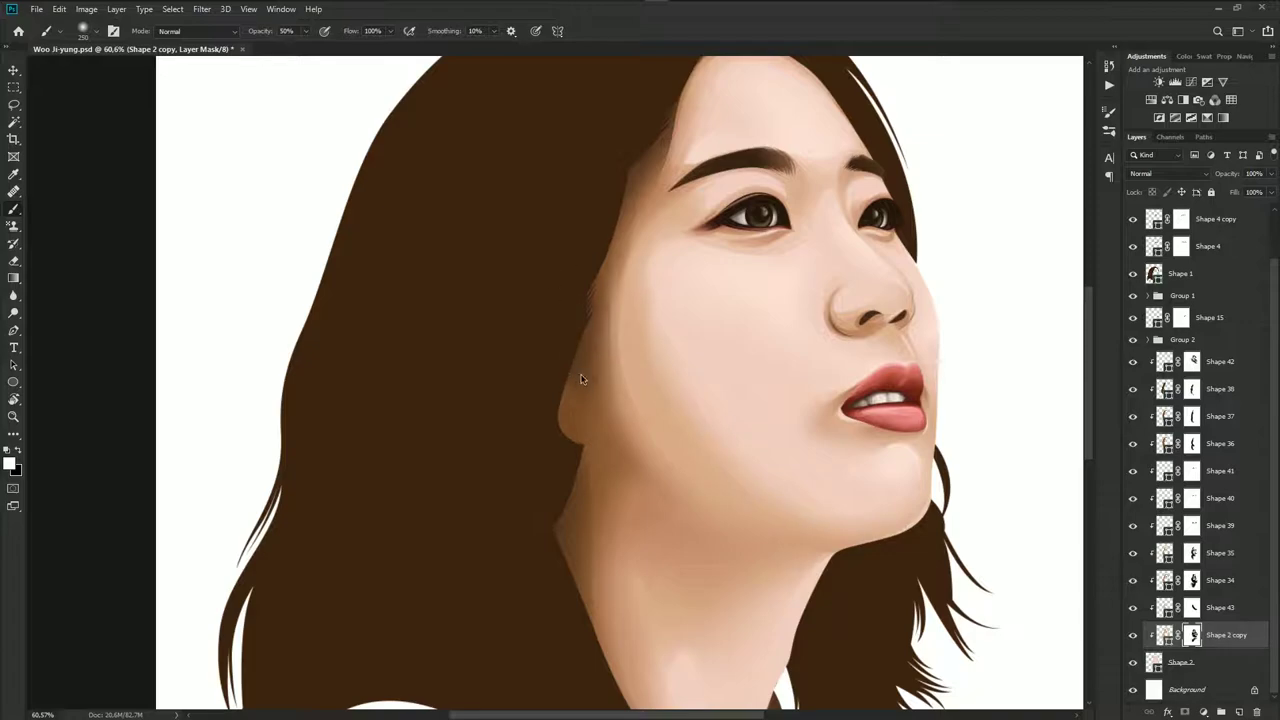
scroll(569, 370, down, 1)
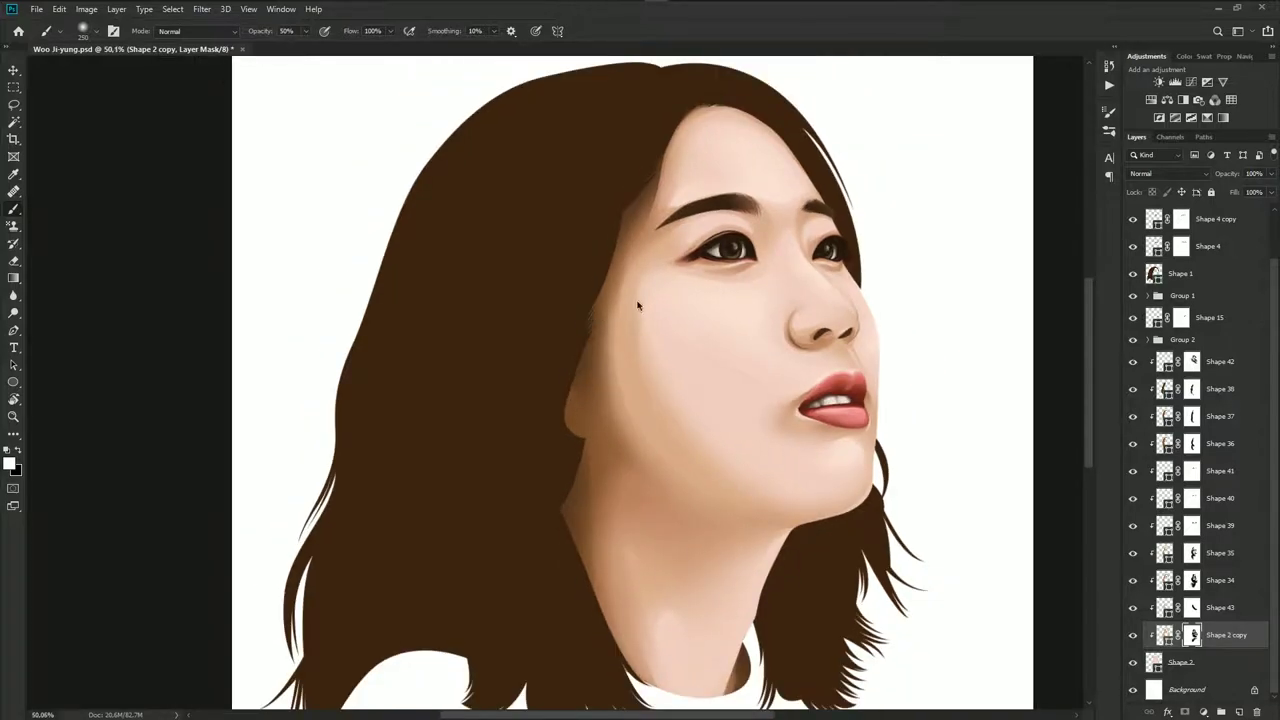
key(x)
scroll(760, 360, down, 1)
scroll(810, 500, down, 1)
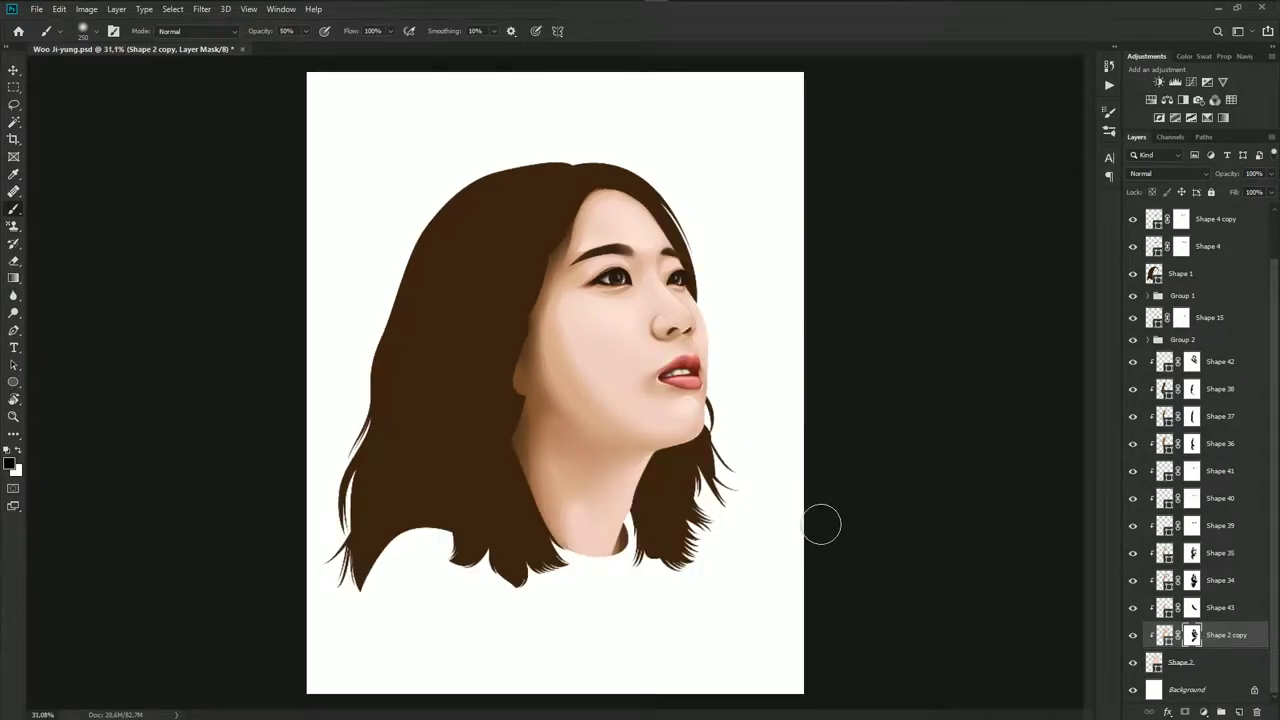
click(1192, 580)
key(x)
scroll(660, 440, up, 1)
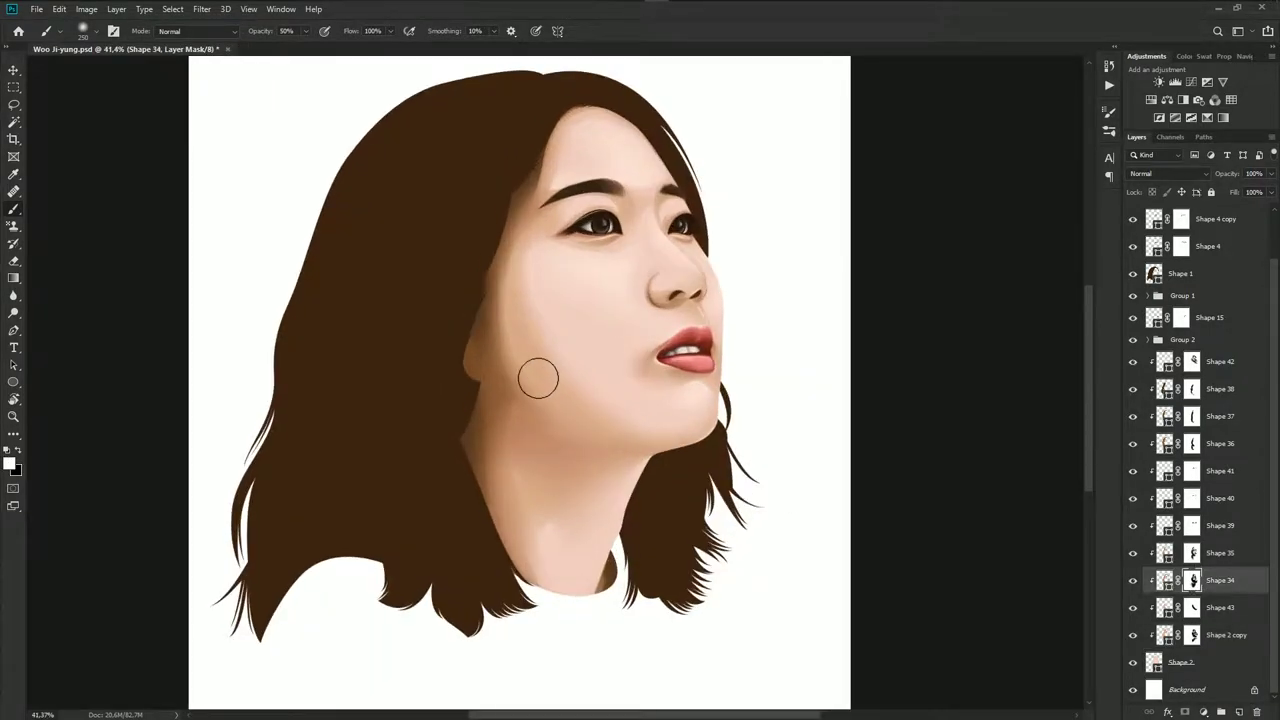
scroll(516, 395, up, 1)
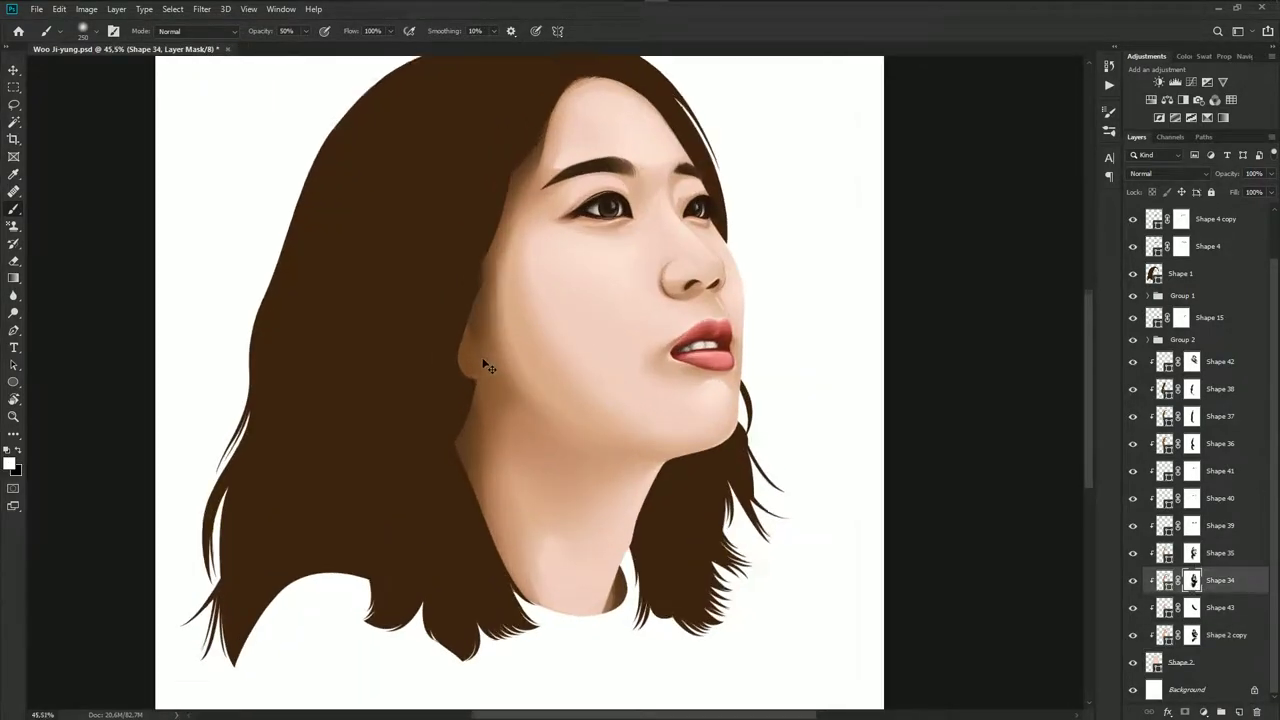
click(1192, 635)
key(x)
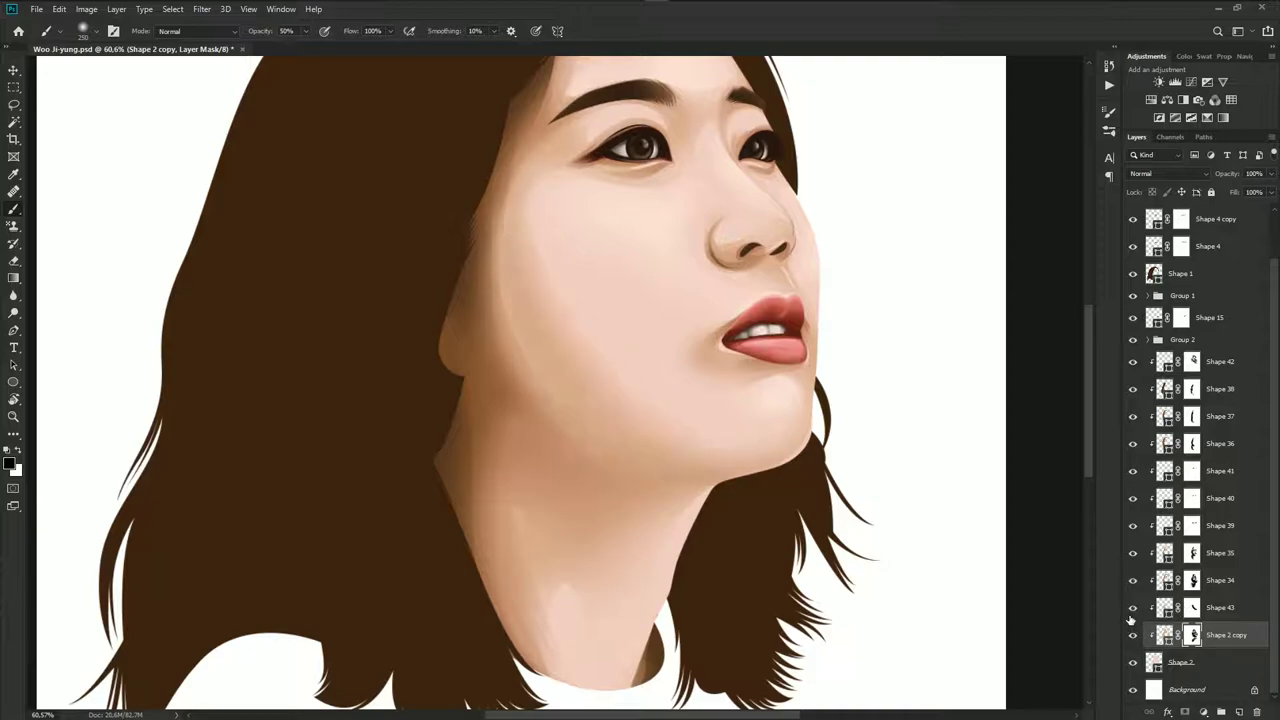
Toggle Shape 34 and Shape 35 off and on to compare neck and nose shading, then target Shape 35's mask
drag(727, 419, 752, 449)
click(1165, 608)
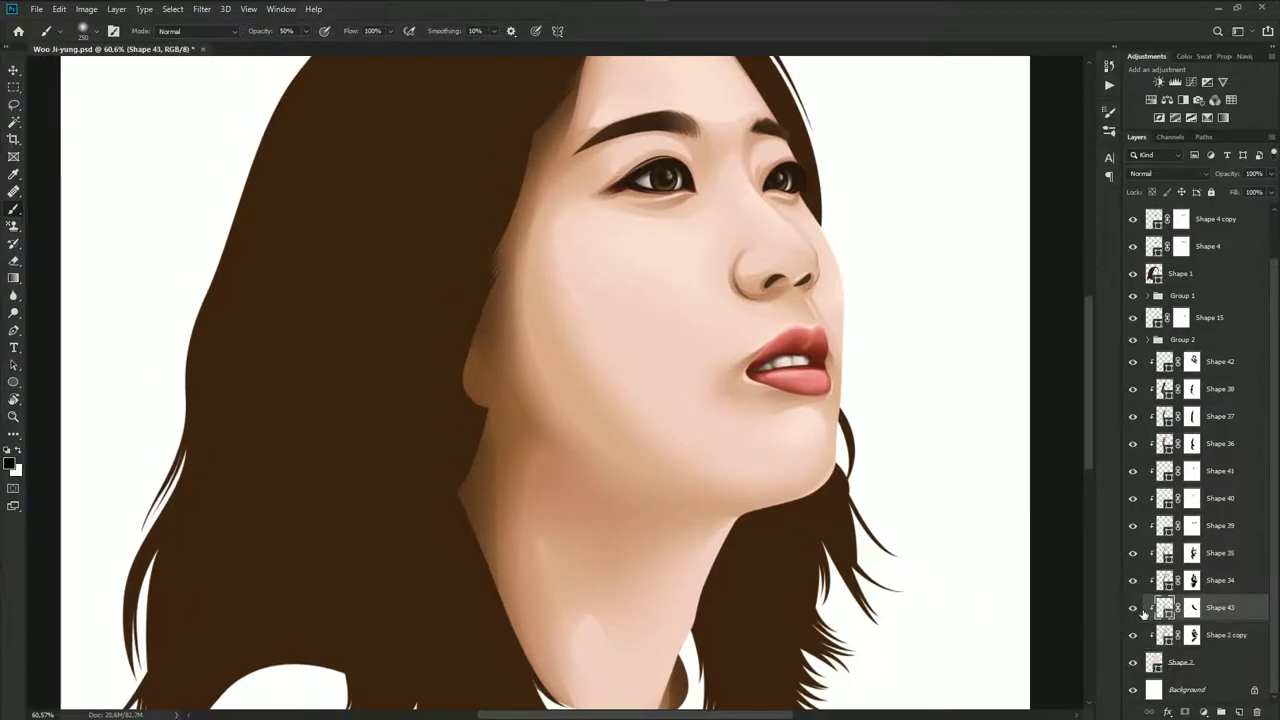
click(1198, 586)
click(1134, 580)
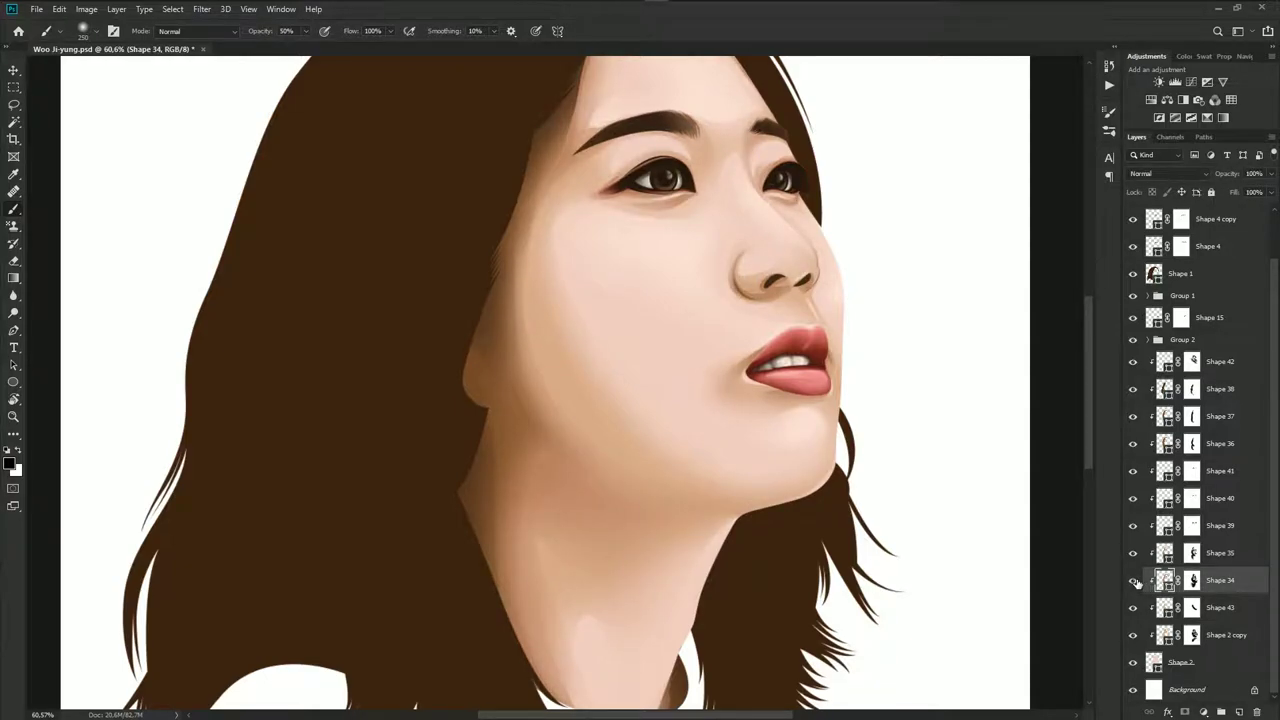
click(1229, 556)
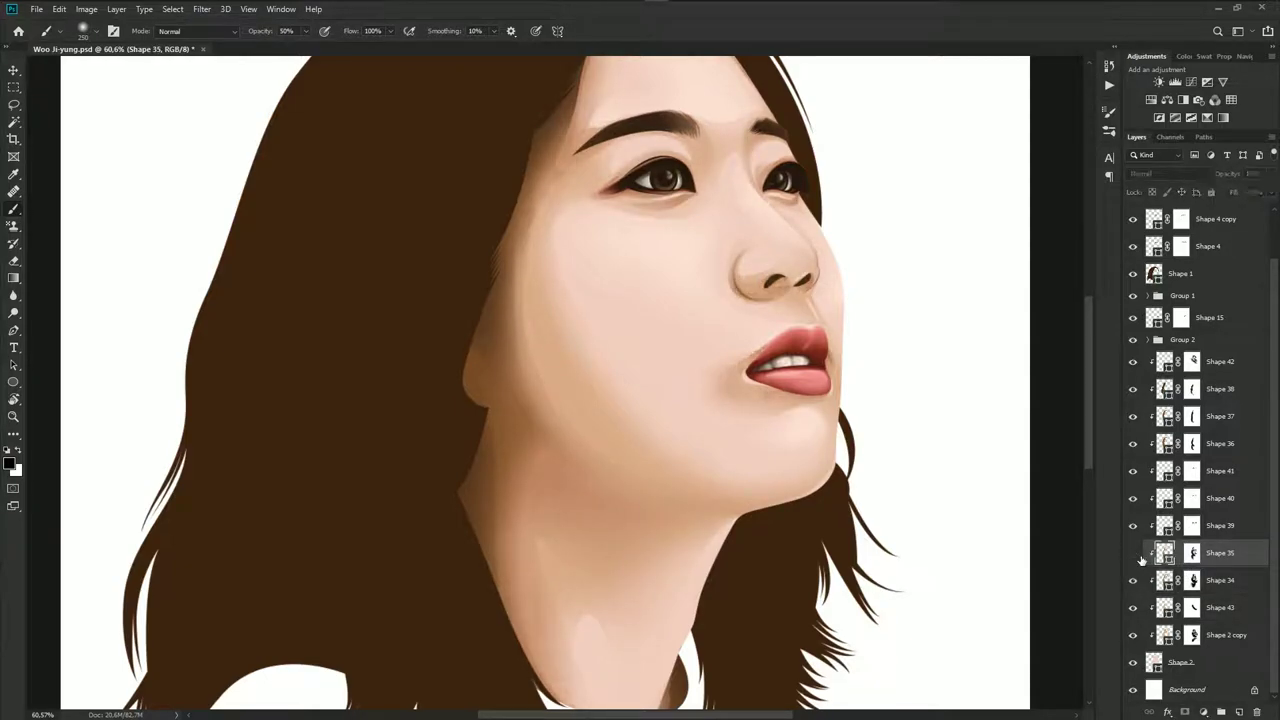
click(1138, 556)
click(1141, 559)
click(1191, 560)
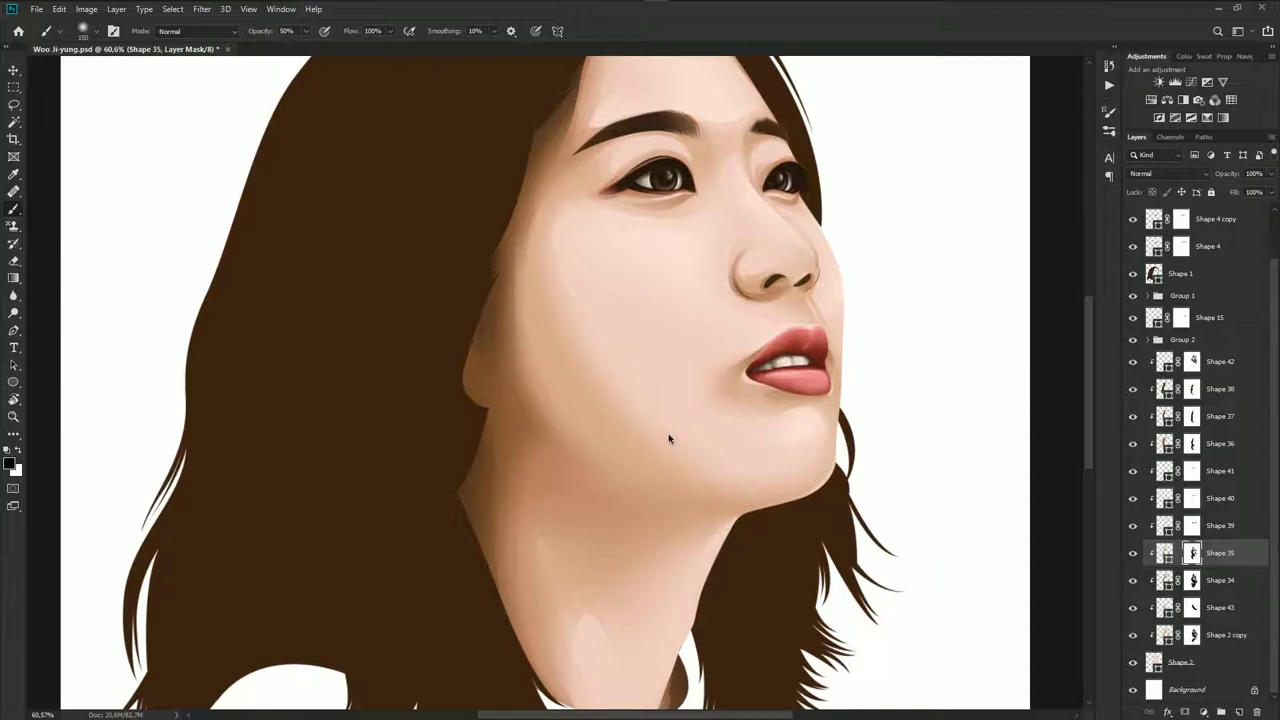
Compare against the reference photo, then check and re-show Shape 43's shading
scroll(620, 415, down, 3)
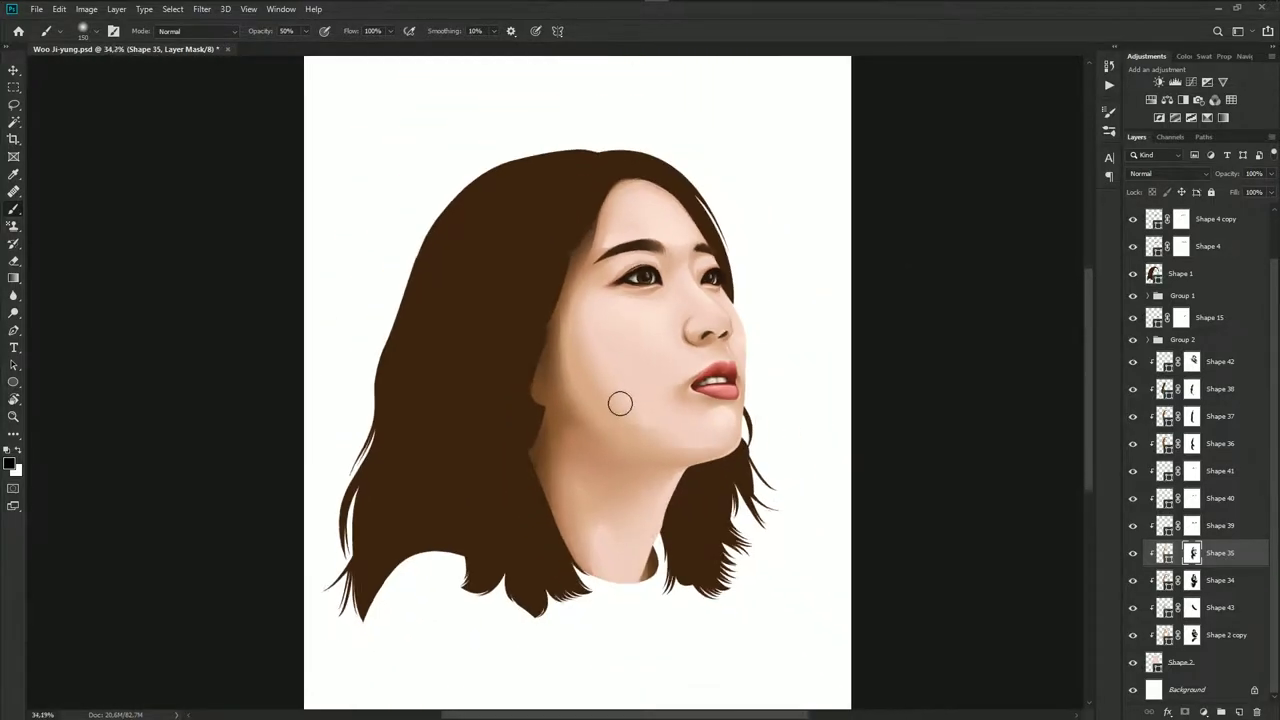
scroll(1135, 262, up, 2)
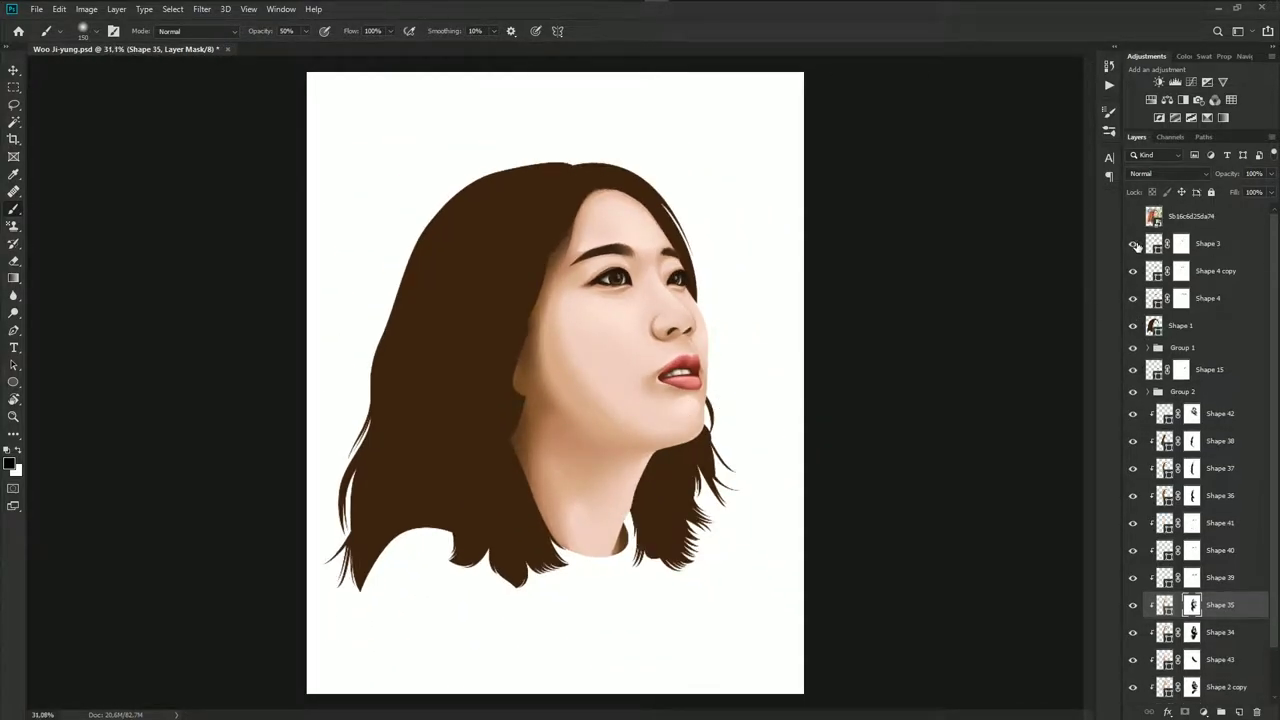
click(1133, 216)
click(1132, 218)
scroll(626, 380, down, 1)
scroll(640, 400, up, 2)
scroll(586, 371, up, 2)
drag(567, 372, 548, 324)
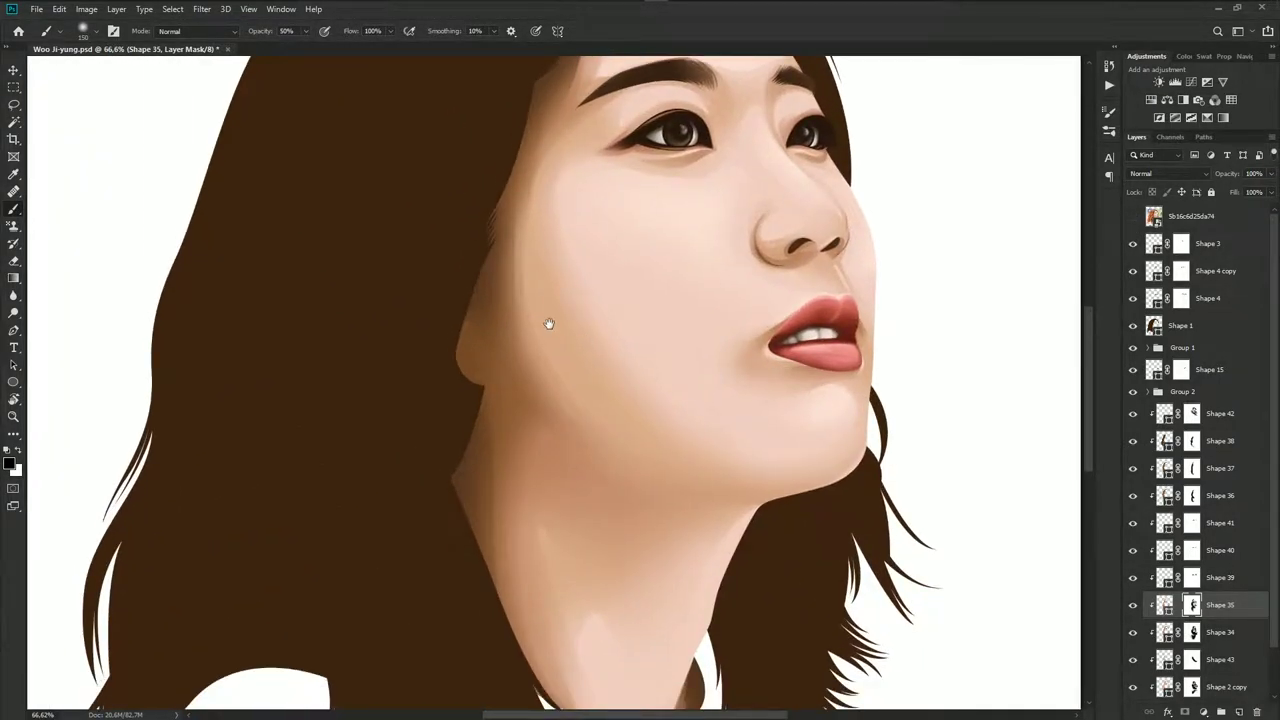
click(1220, 660)
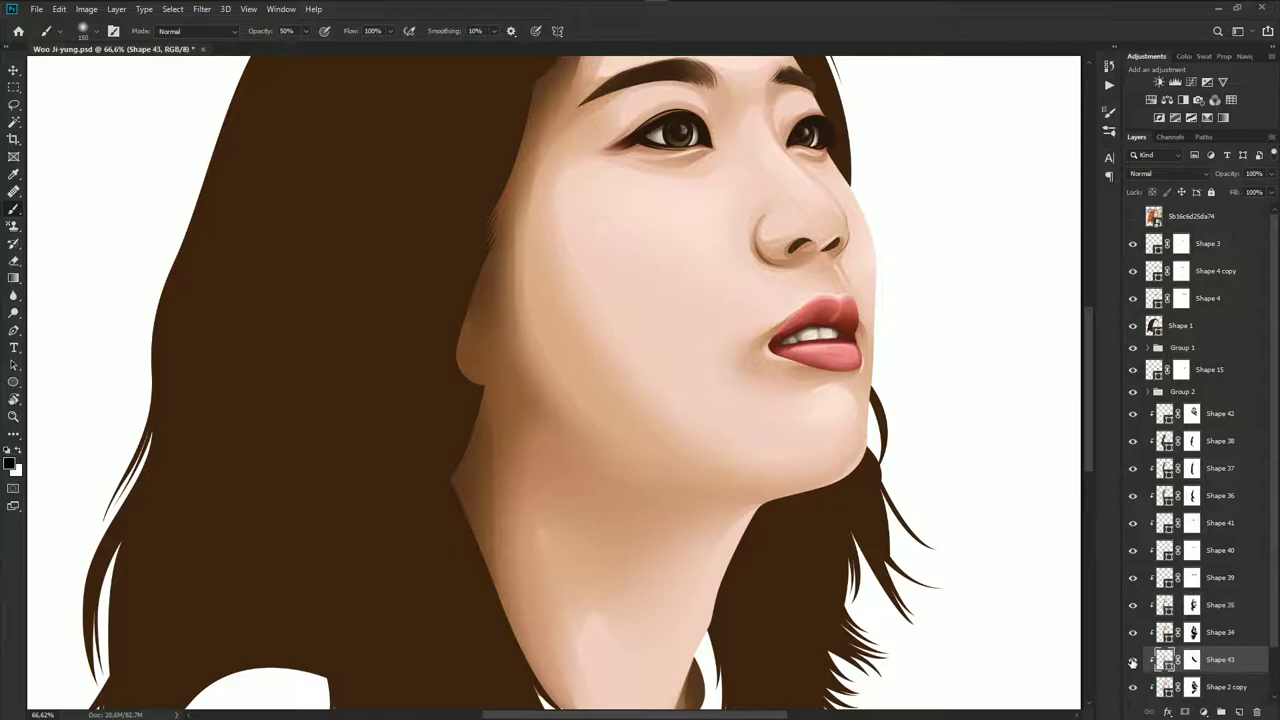
click(1133, 660)
mouse_move(1236, 665)
mouse_down()
mouse_move(1242, 590)
mouse_move(1217, 648)
mouse_up()
Compare Shape 43 and Shape 2 copy shading, then target Shape 2 copy's mask with black as the paint colour
scroll(1221, 645, down, 2)
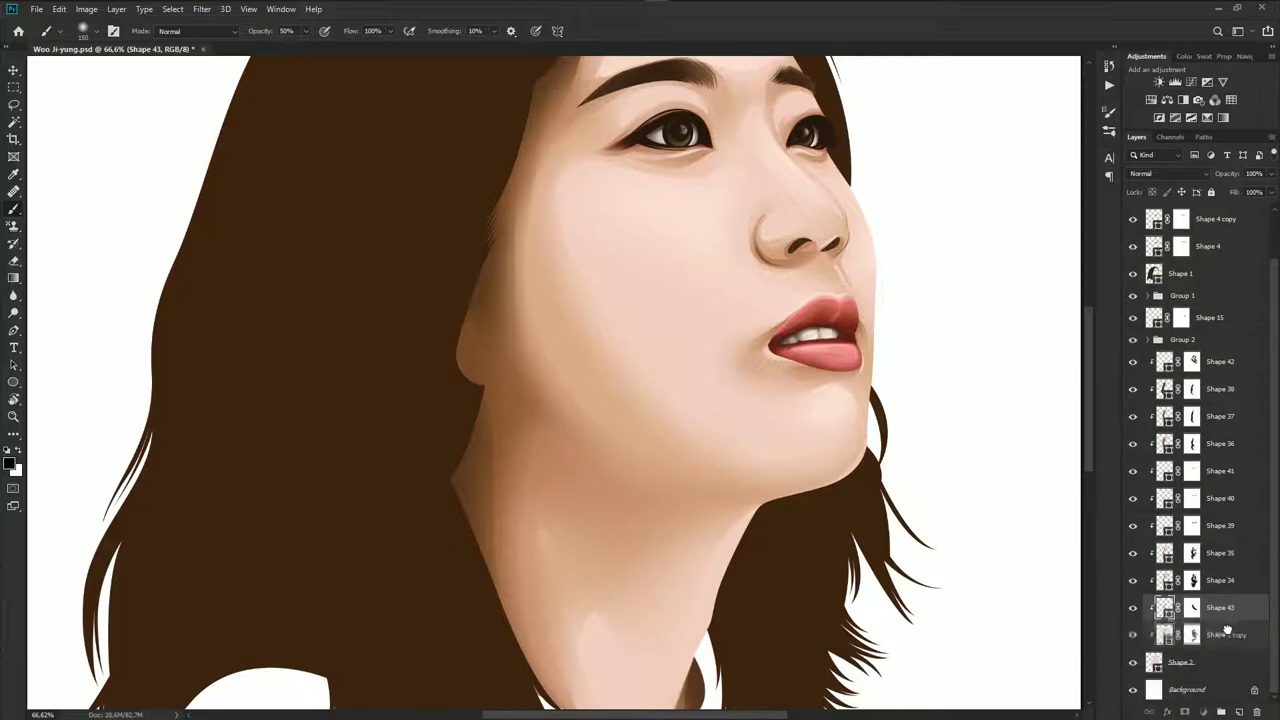
scroll(737, 449, down, 3)
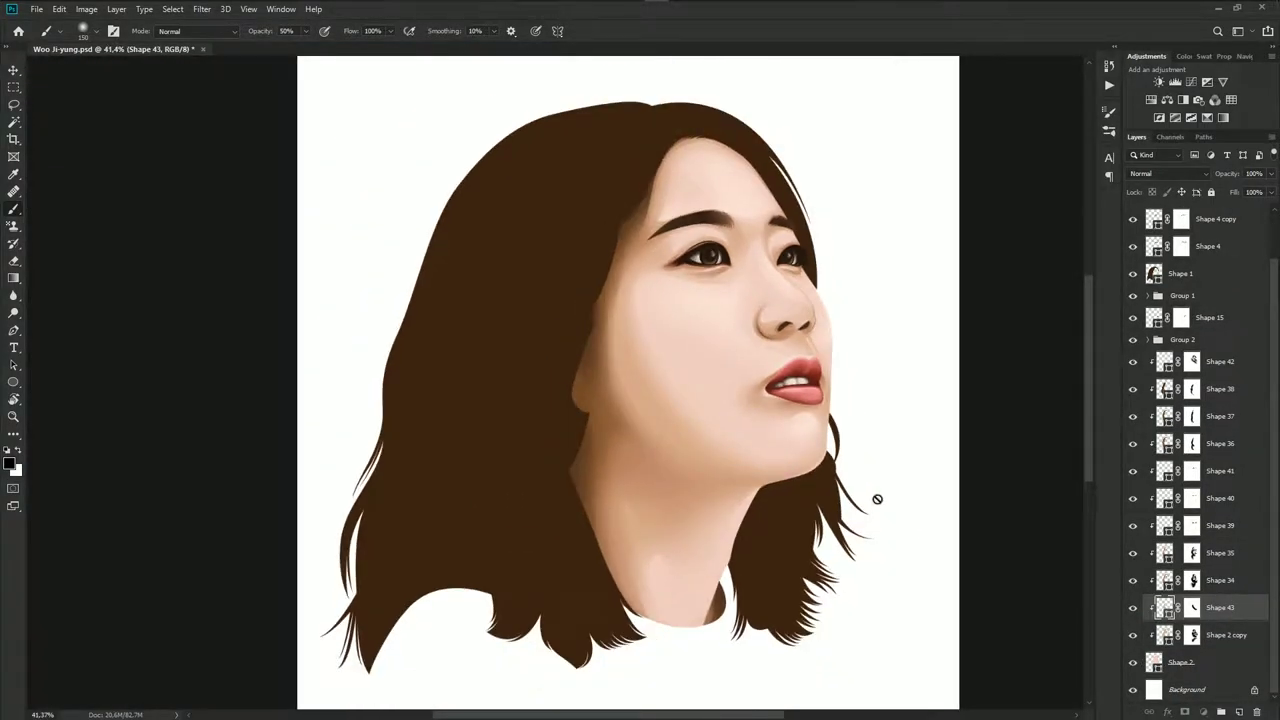
scroll(674, 420, up, 3)
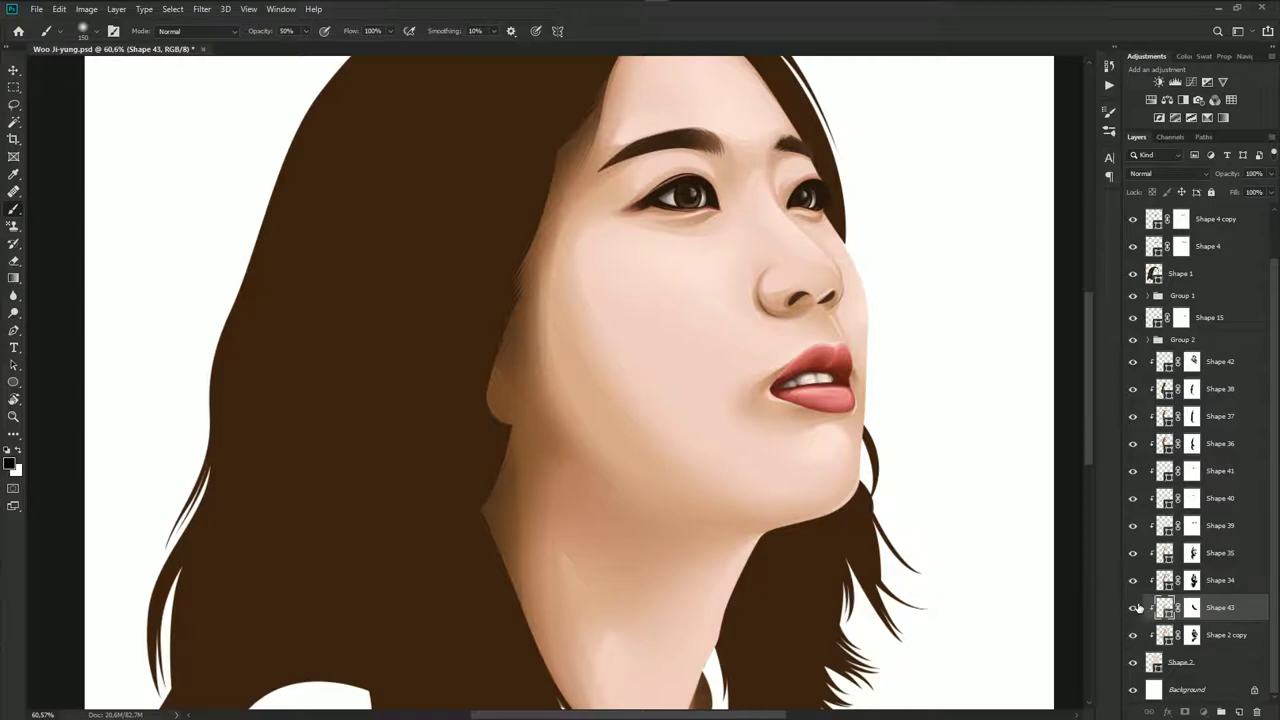
click(1134, 607)
click(1134, 607)
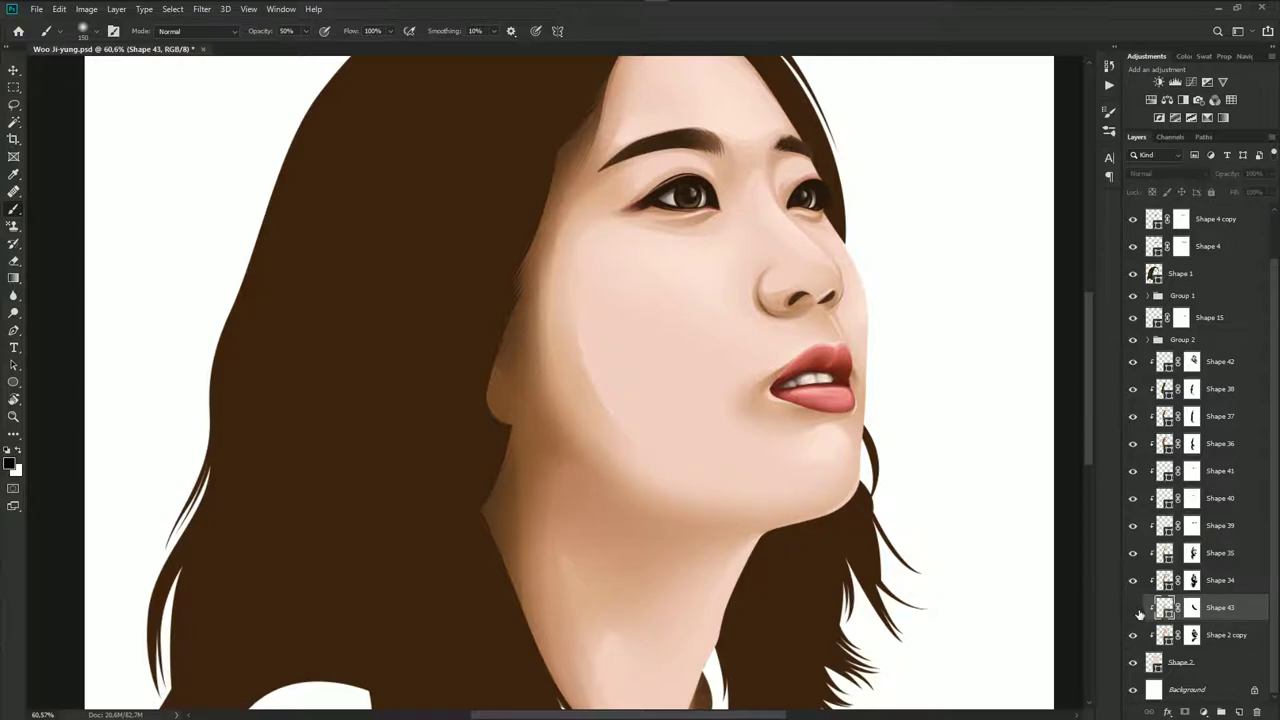
click(1134, 635)
click(1134, 635)
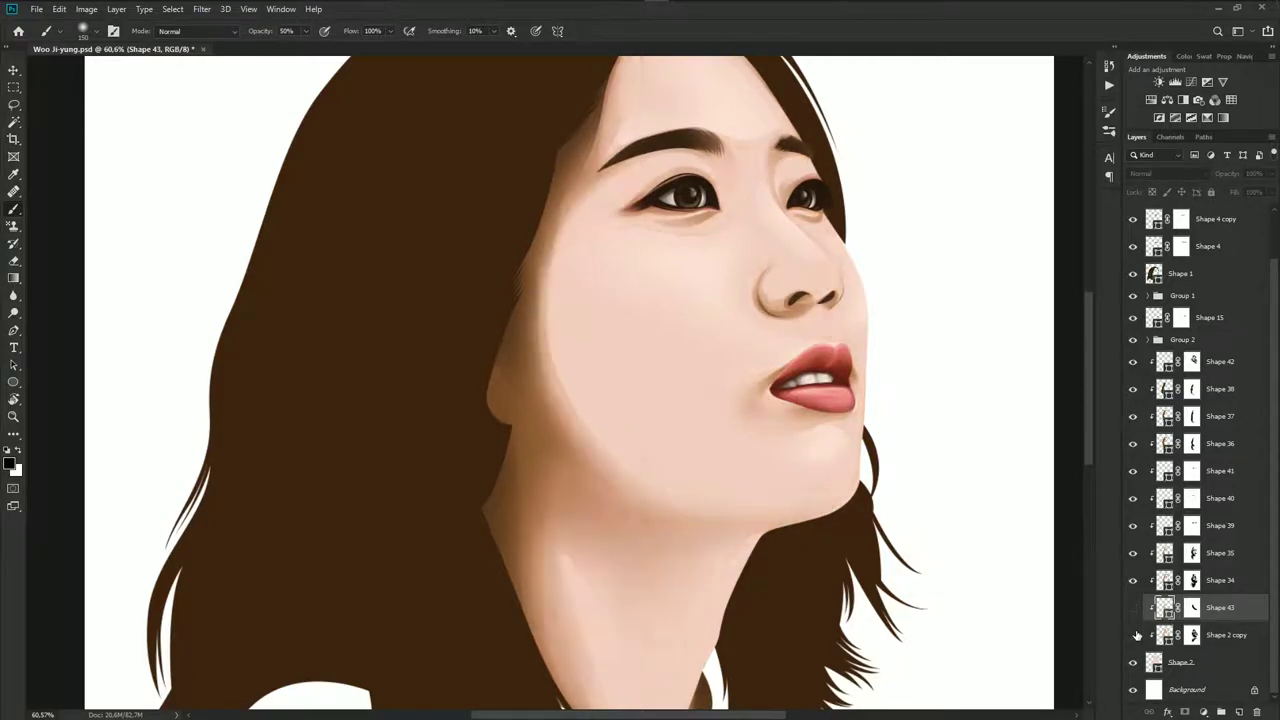
click(1192, 635)
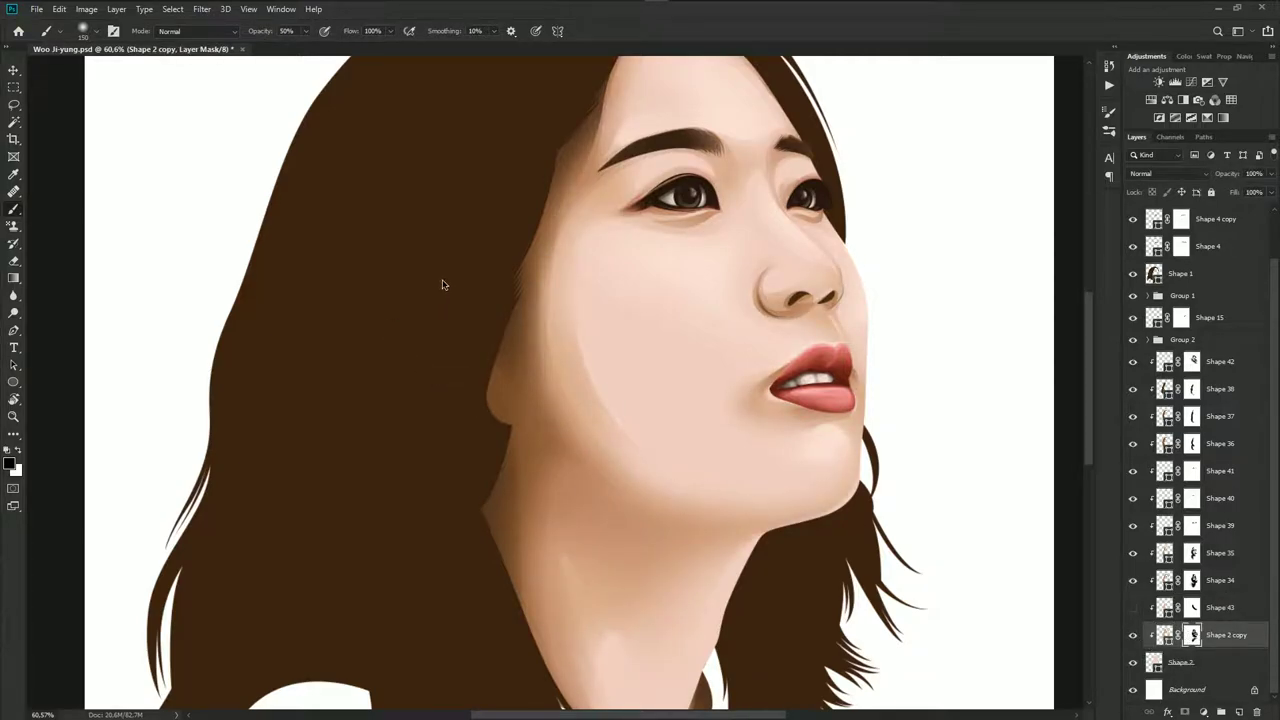
key(x)
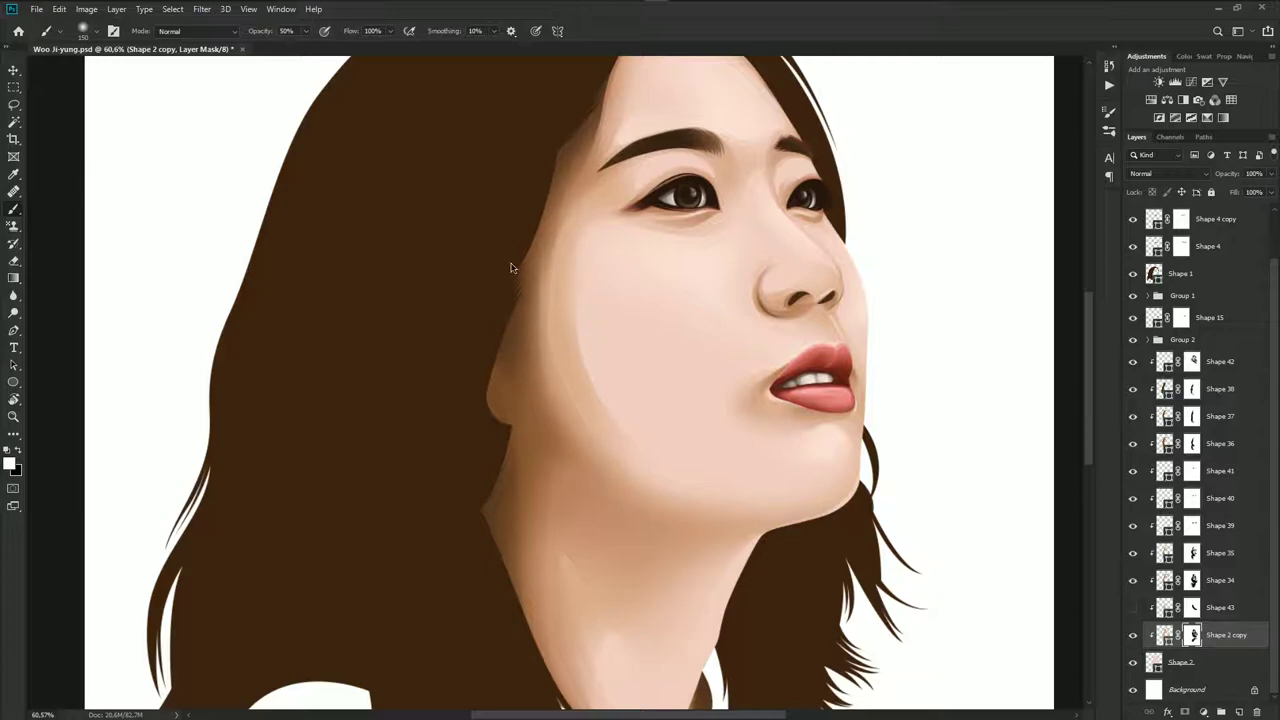
key(x)
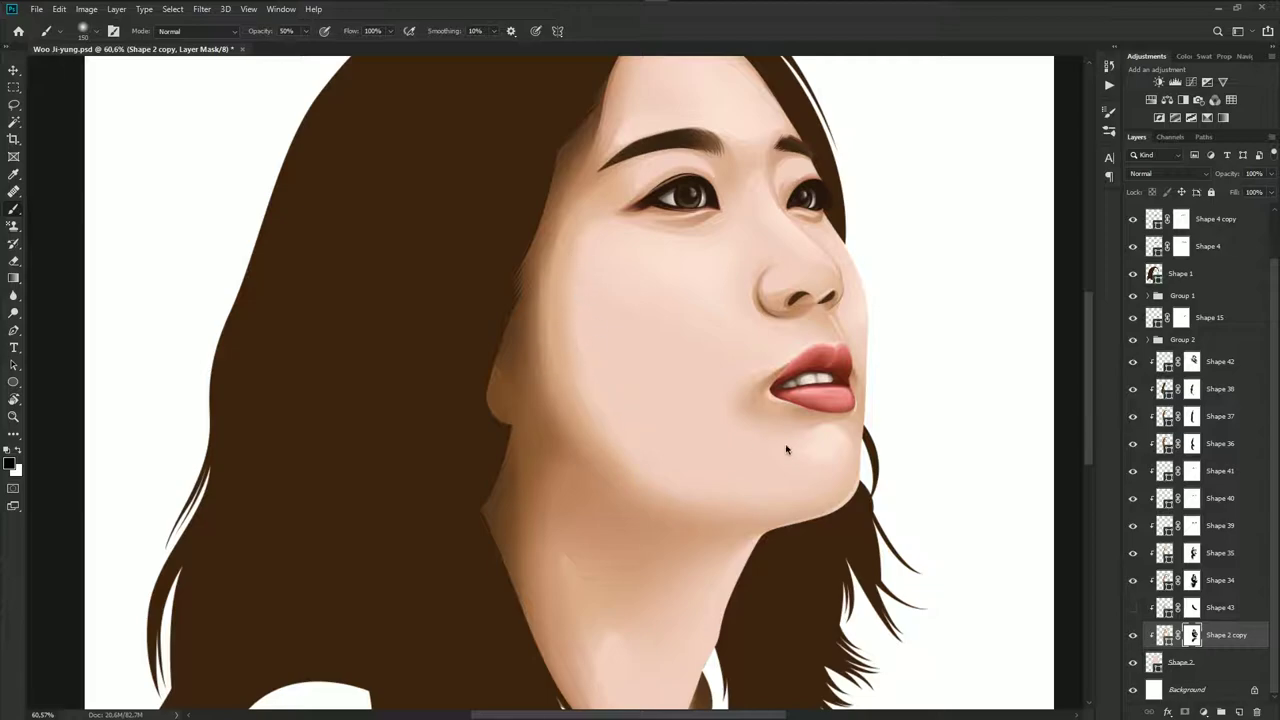
Toggle Shape 35, Shape 34 and Shape 43 to compare the nose, neck and face shading
scroll(694, 414, down, 2)
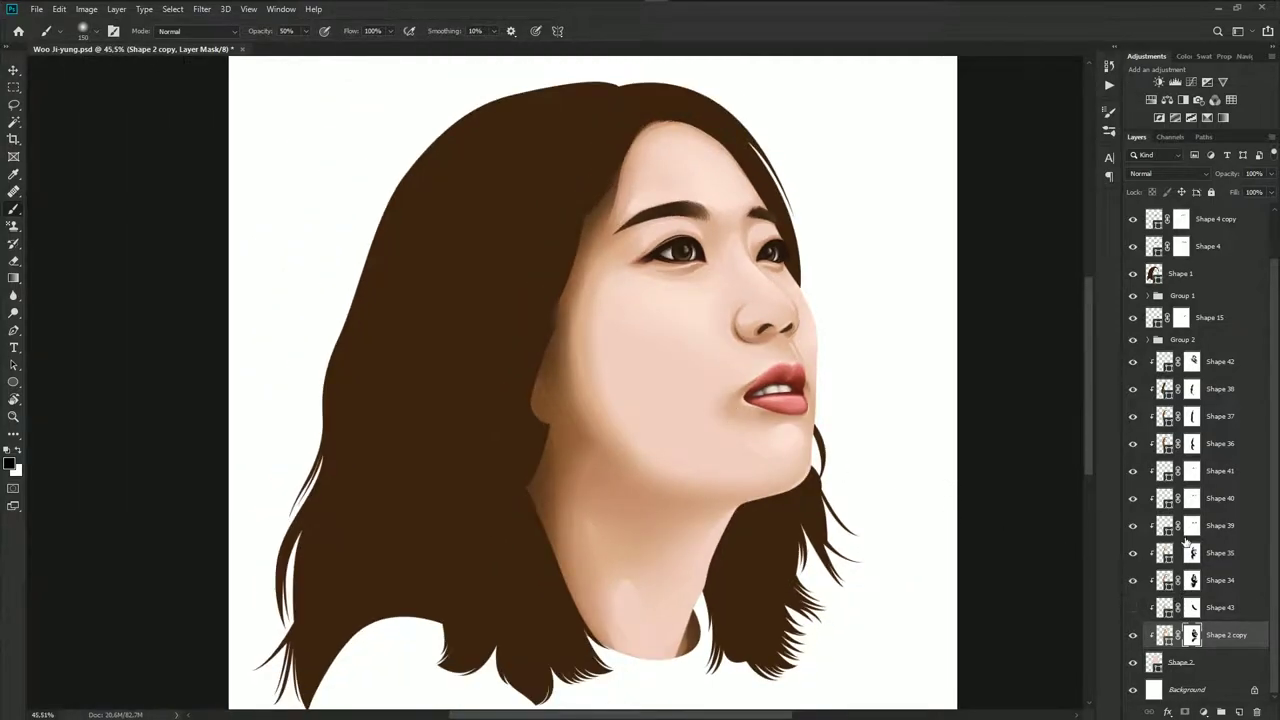
click(1135, 553)
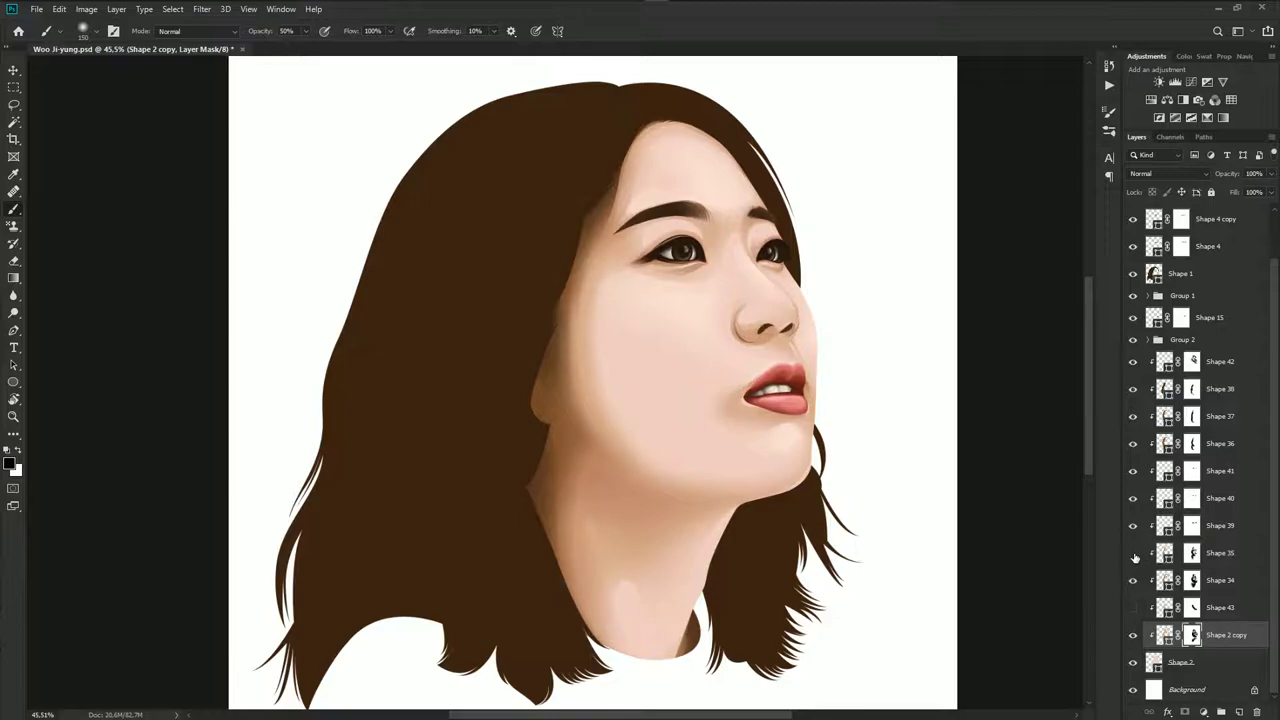
click(1133, 579)
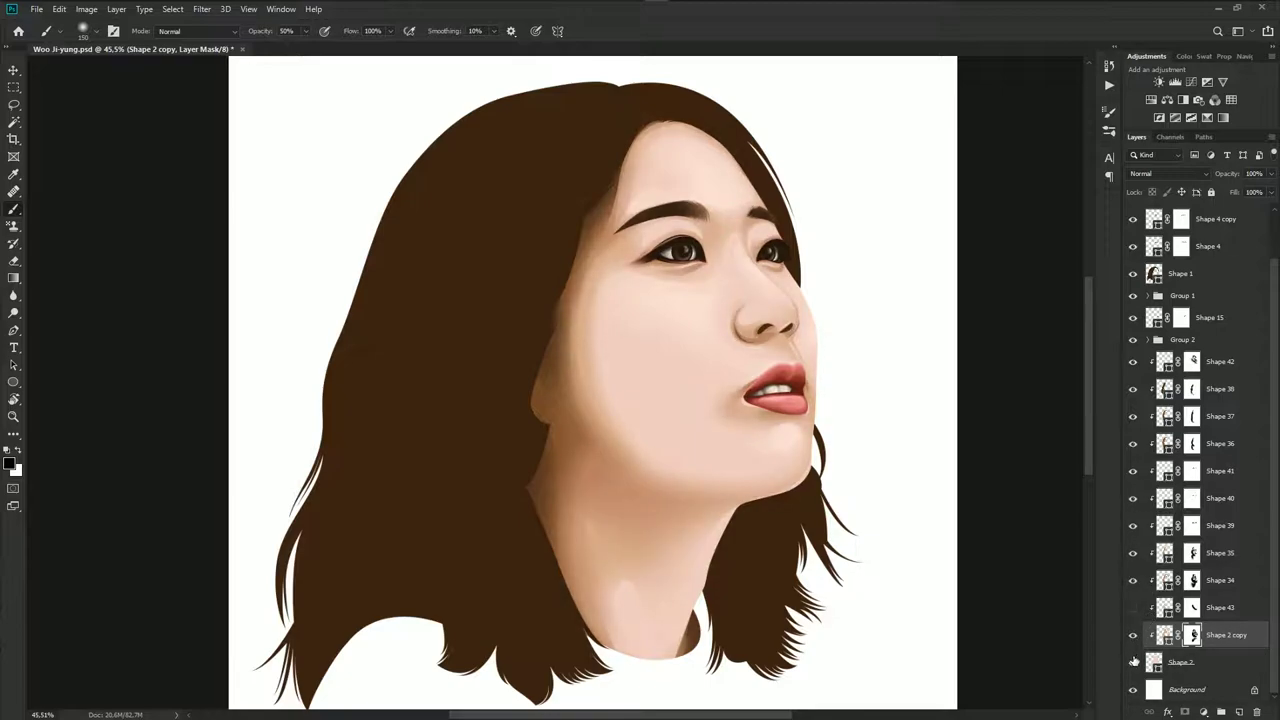
click(1133, 608)
Save the portrait file and show the reference photo over the painting
scroll(763, 420, down, 1)
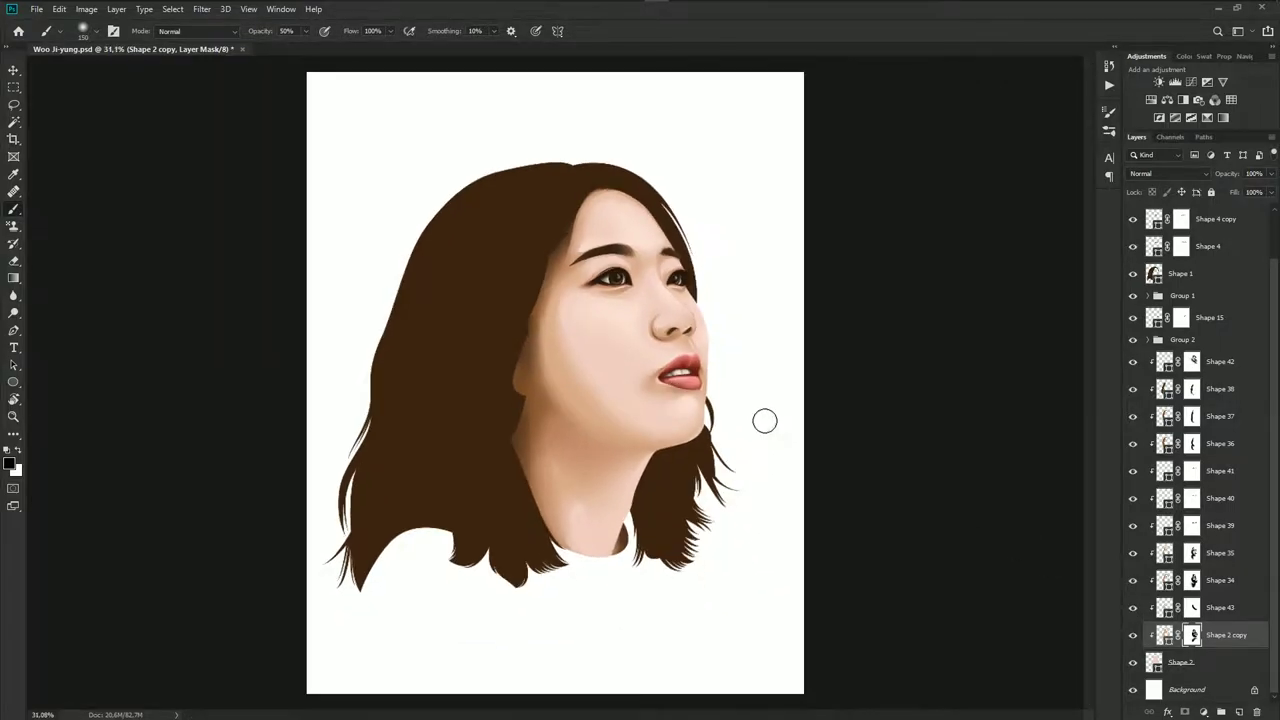
scroll(720, 410, down, 1)
scroll(625, 345, up, 2)
key(ctrl+s)
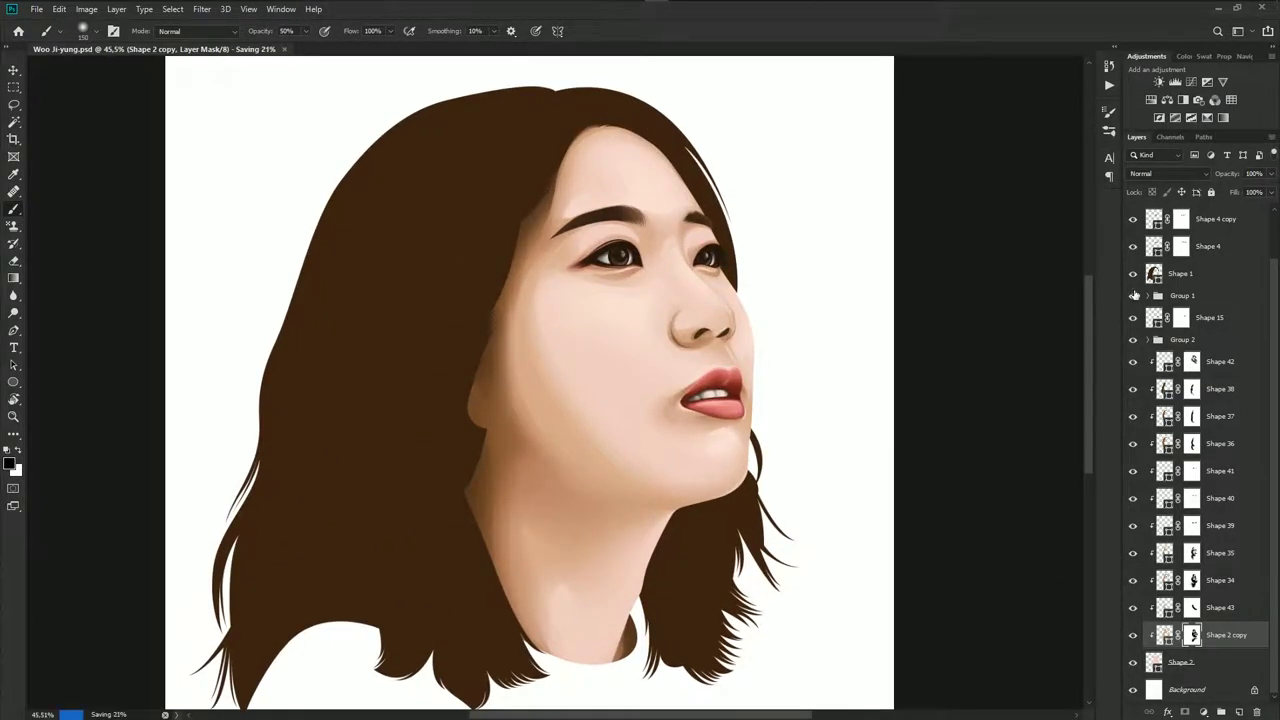
scroll(1127, 229, up, 1)
click(1133, 217)
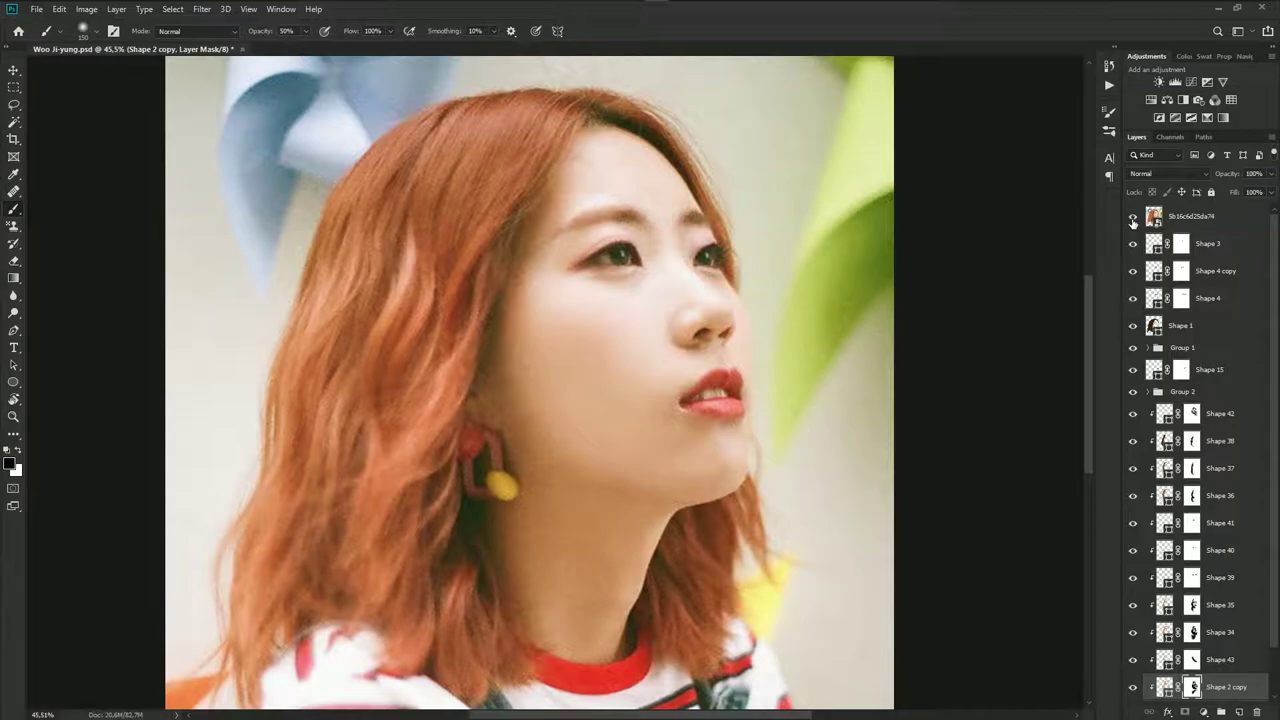
Compare with the reference photo, then select the Shape 36 jaw shading layer with the Pen tool
click(1133, 217)
scroll(786, 423, down, 1)
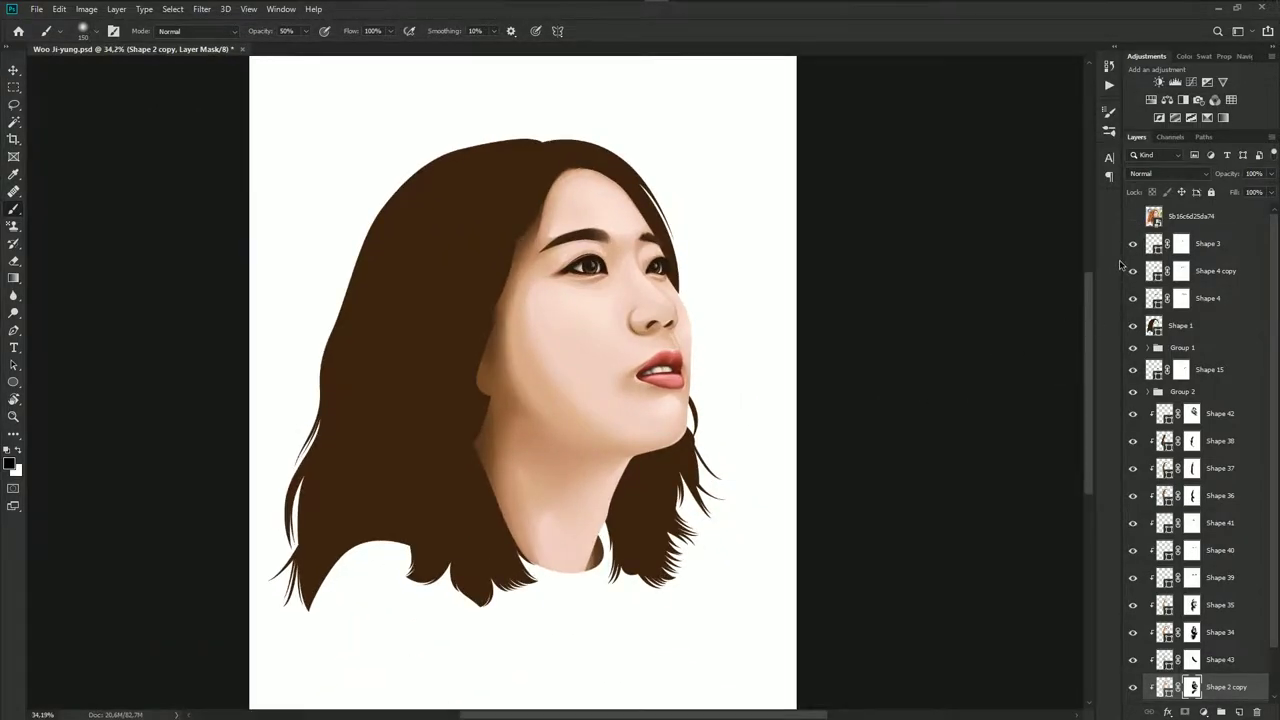
click(1133, 217)
scroll(631, 394, up, 2)
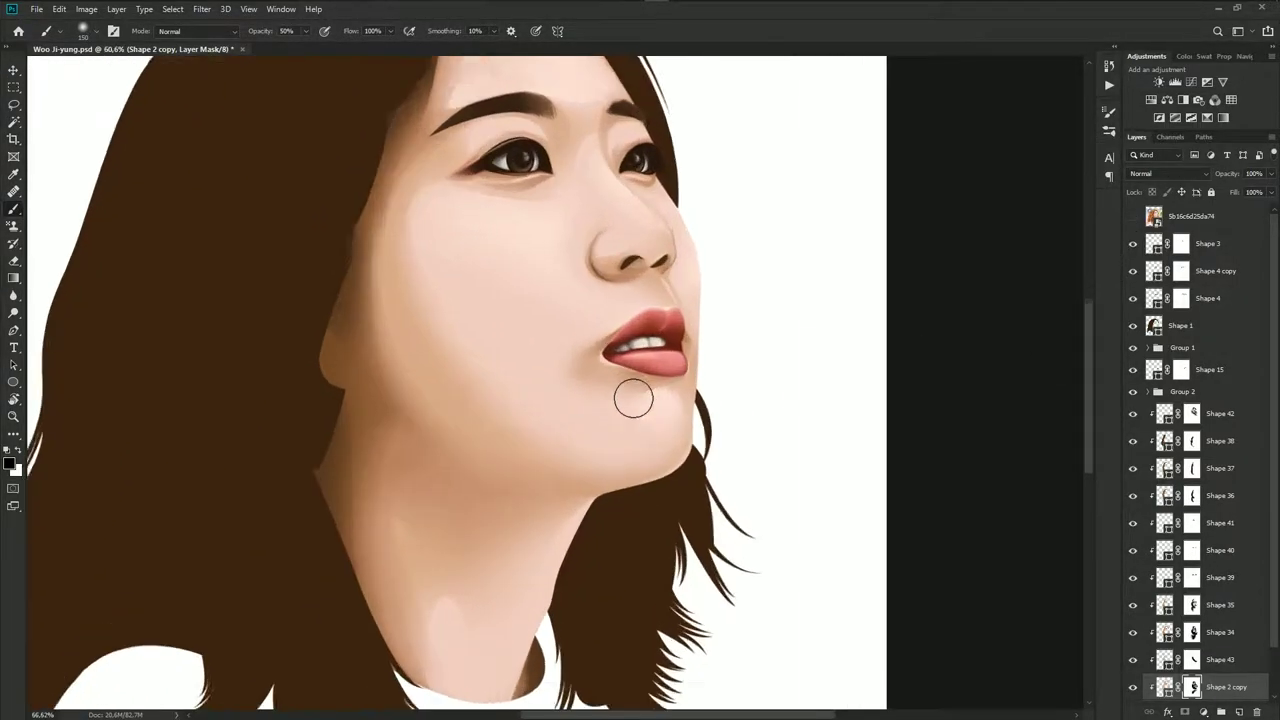
scroll(631, 394, up, 1)
click(1210, 632)
key(p)
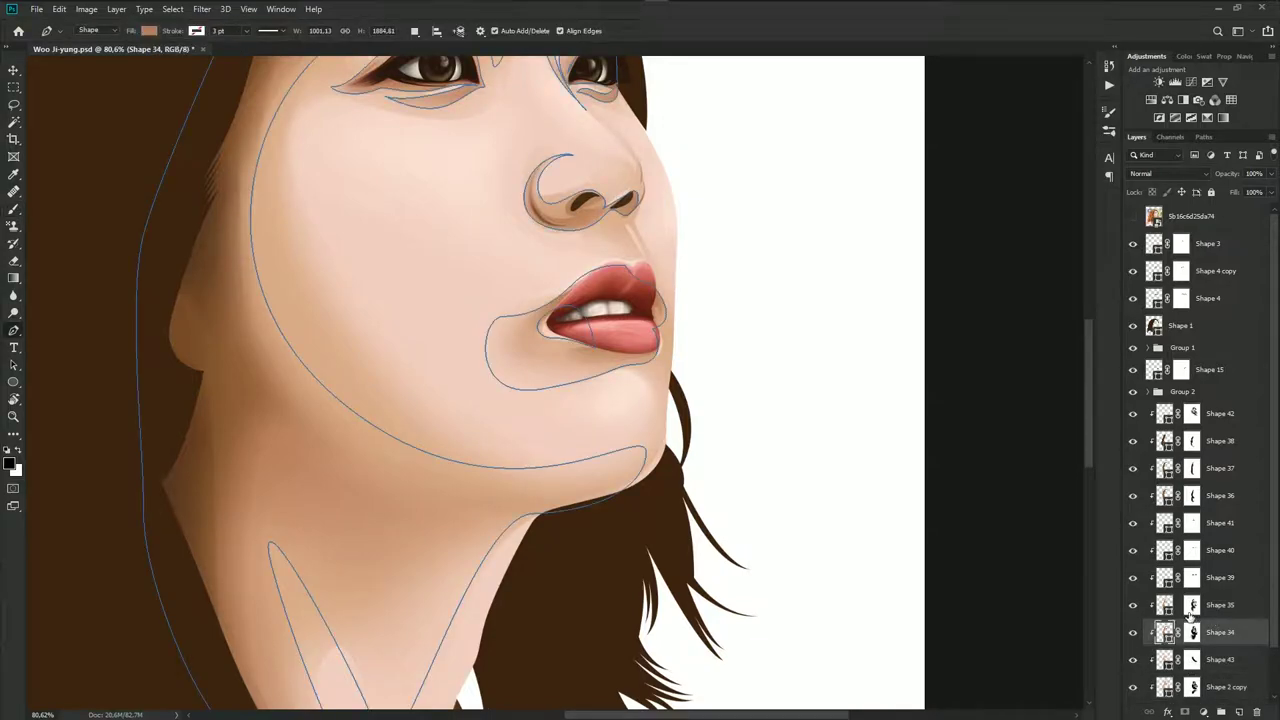
click(1186, 604)
click(1225, 584)
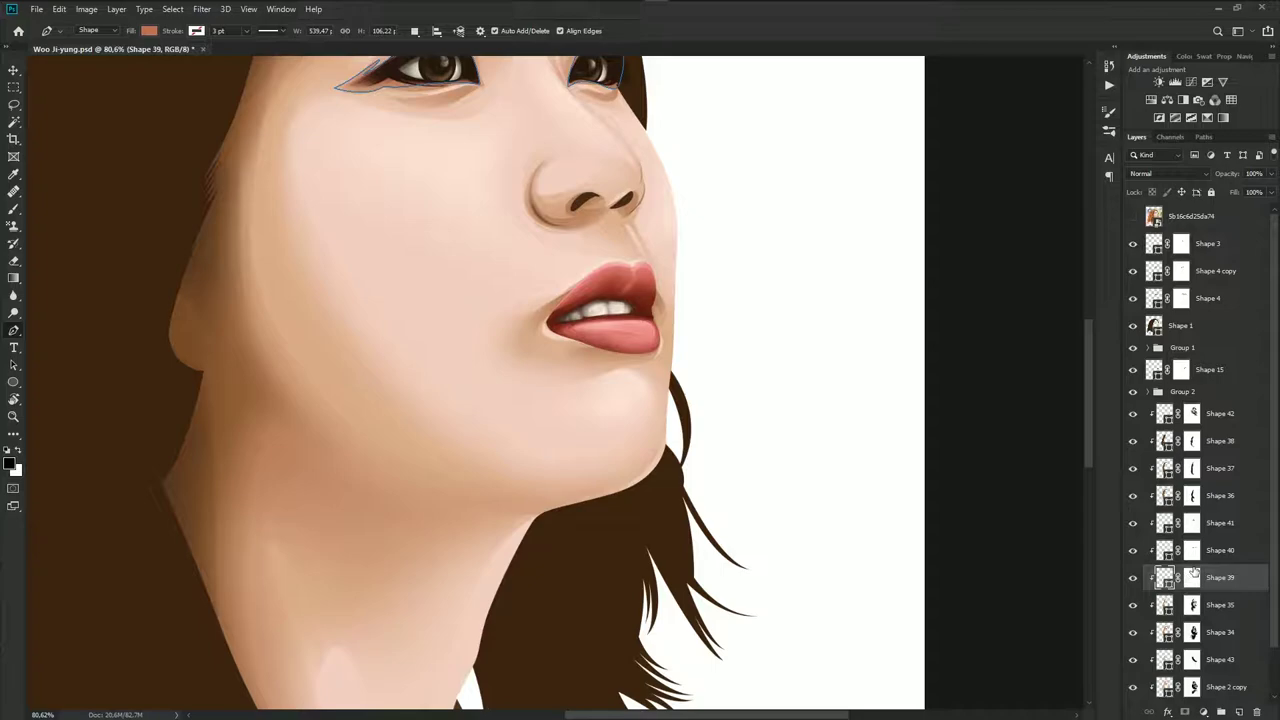
click(1220, 523)
click(1220, 495)
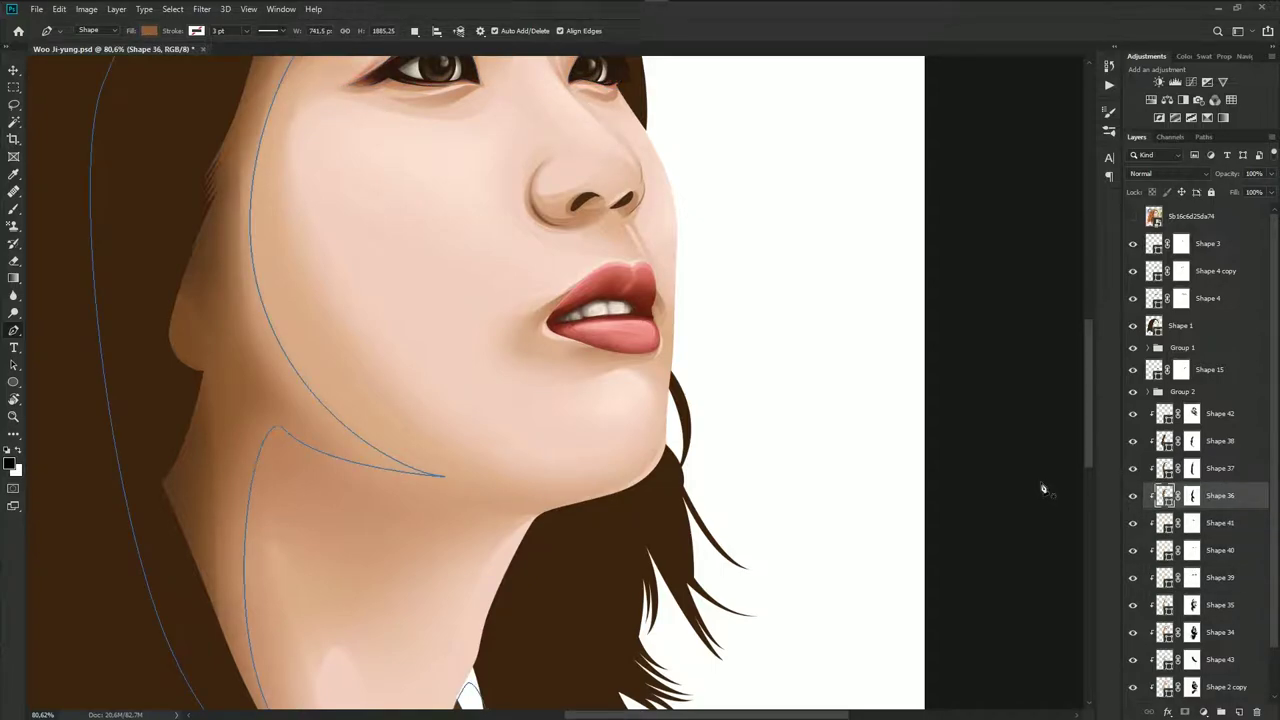
With the reference photo showing, draw a closed curved lip-shadow subpath under the lower lip
click(1133, 216)
scroll(657, 349, up, 5)
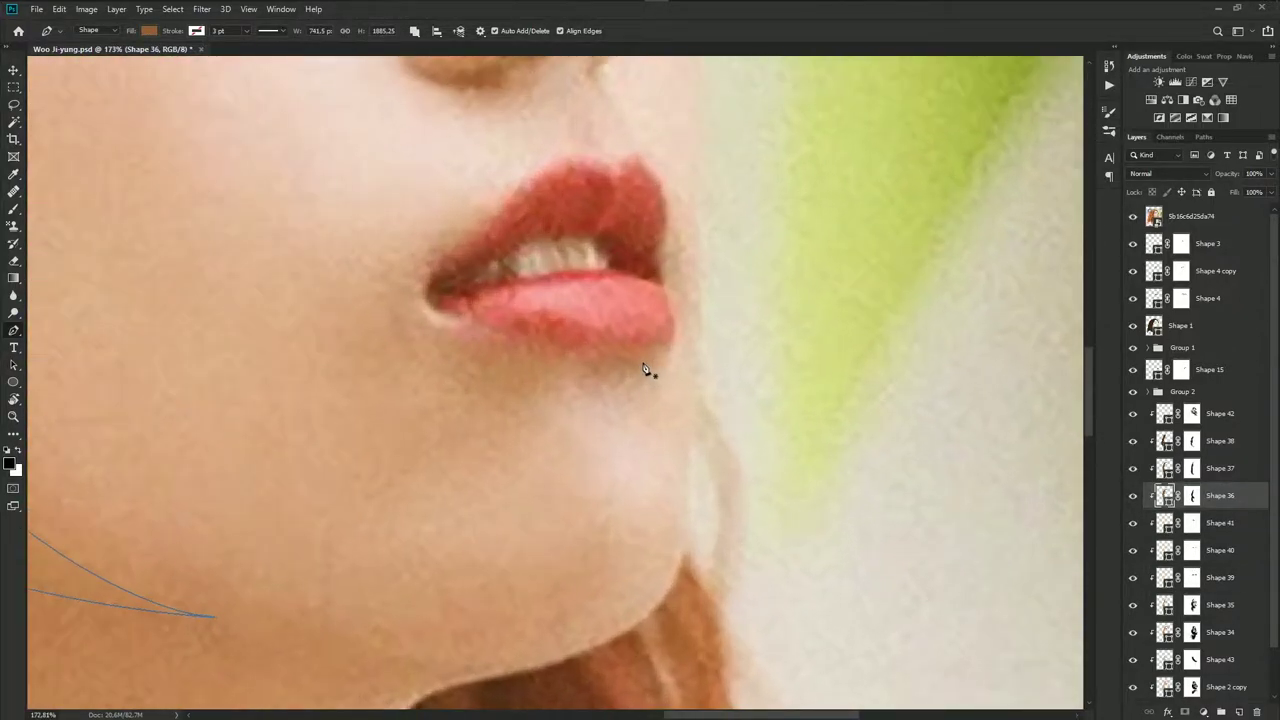
drag(641, 373, 577, 380)
drag(499, 327, 623, 330)
click(671, 317)
click(1133, 216)
drag(846, 293, 868, 290)
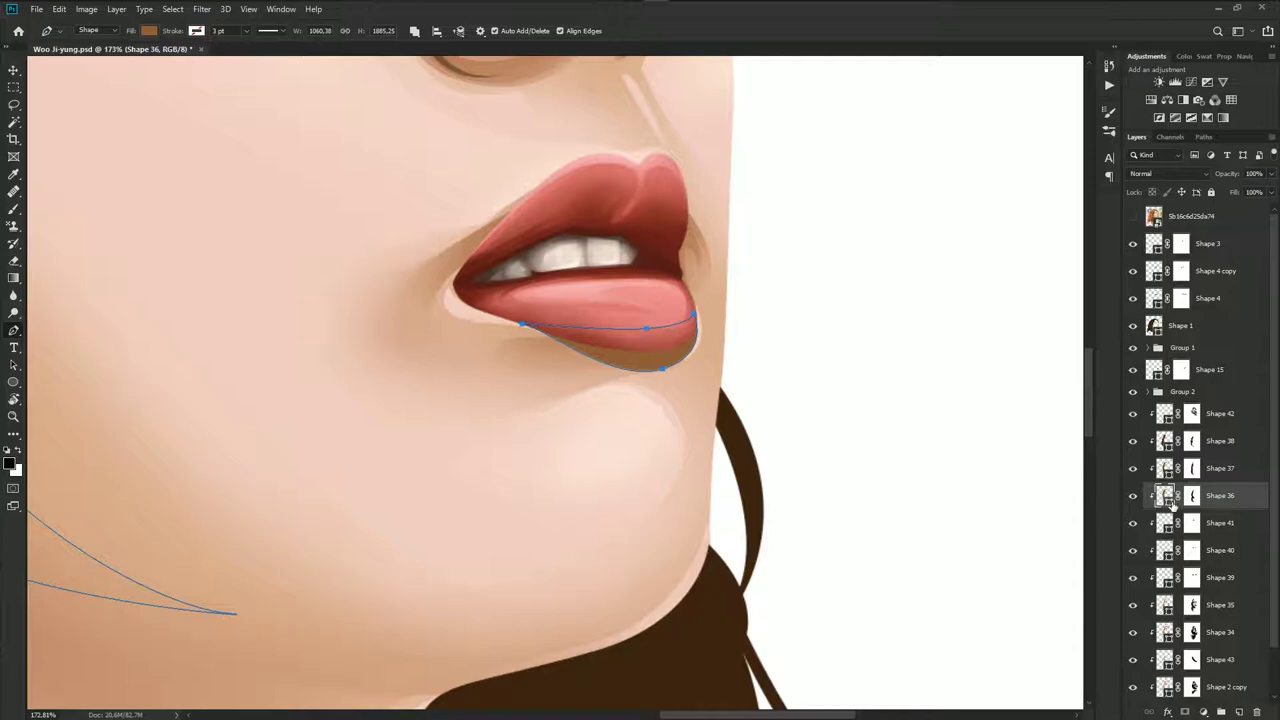
Target Shape 36's mask with an enlarged soft brush, hide path outlines, and check against the reference
click(1192, 496)
key(b)
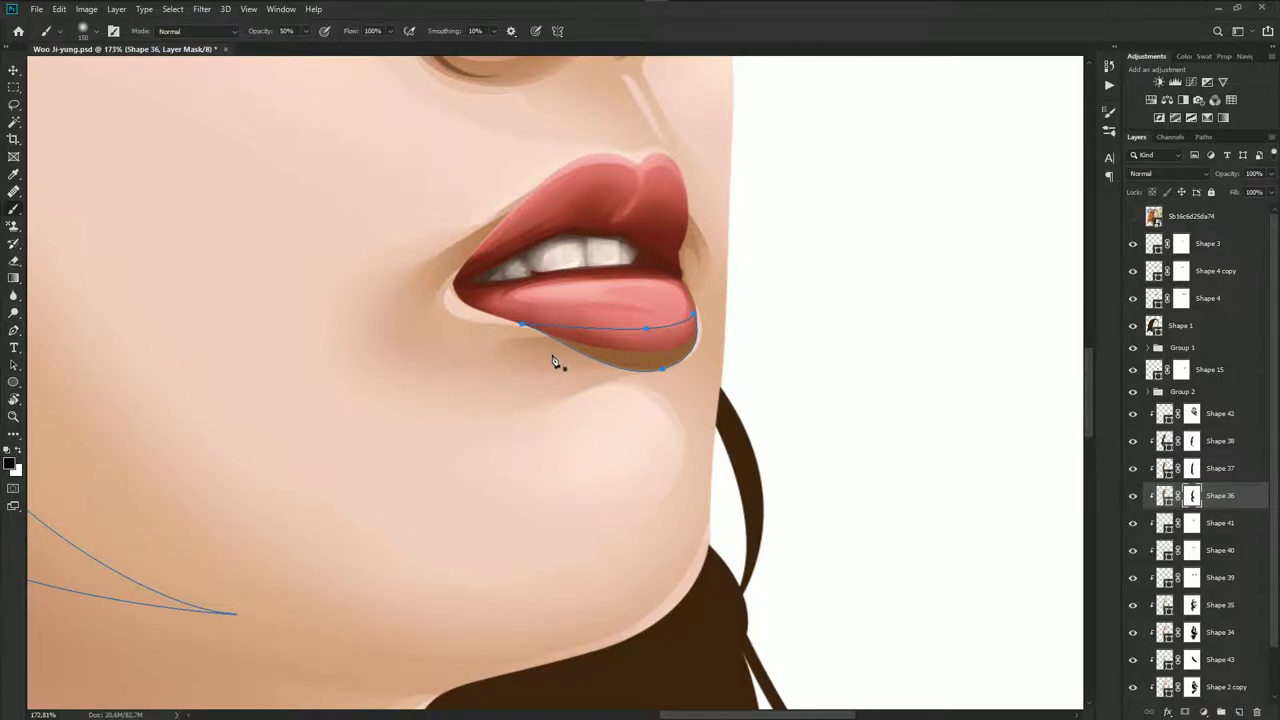
key(bracketright)
key(bracketright)
key(bracketright)
key(ctrl+h)
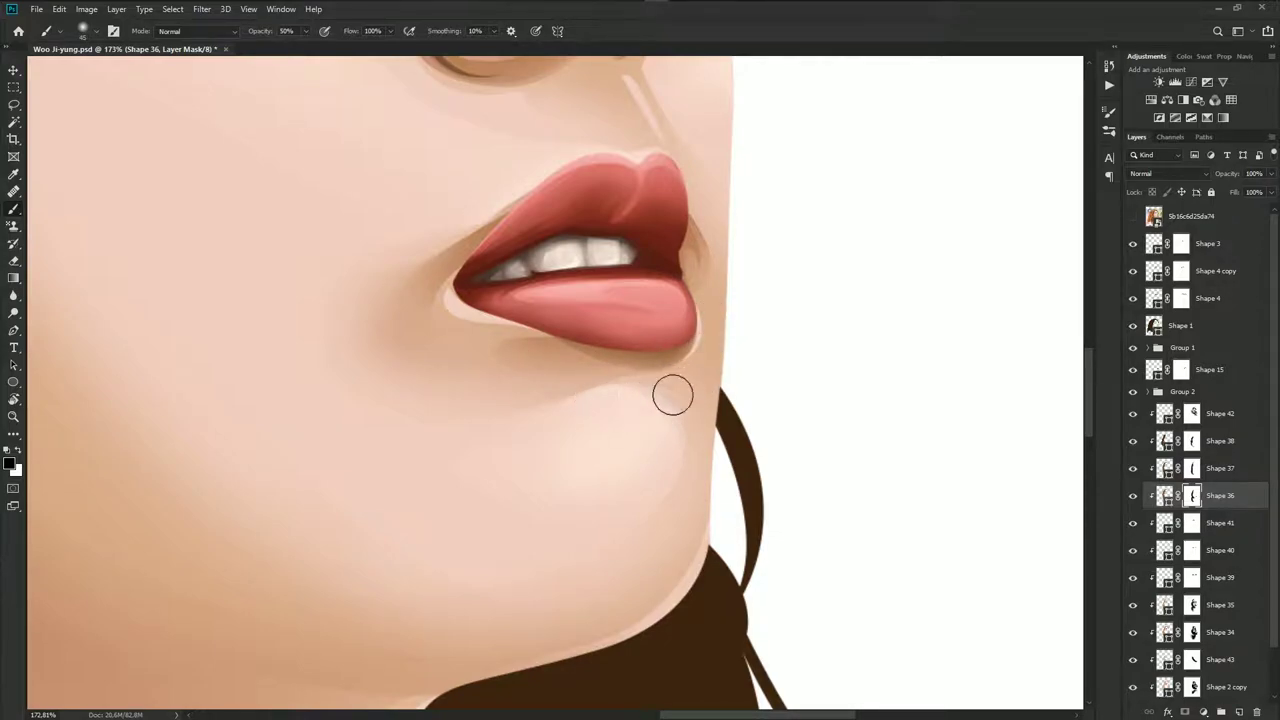
scroll(620, 430, down, 10)
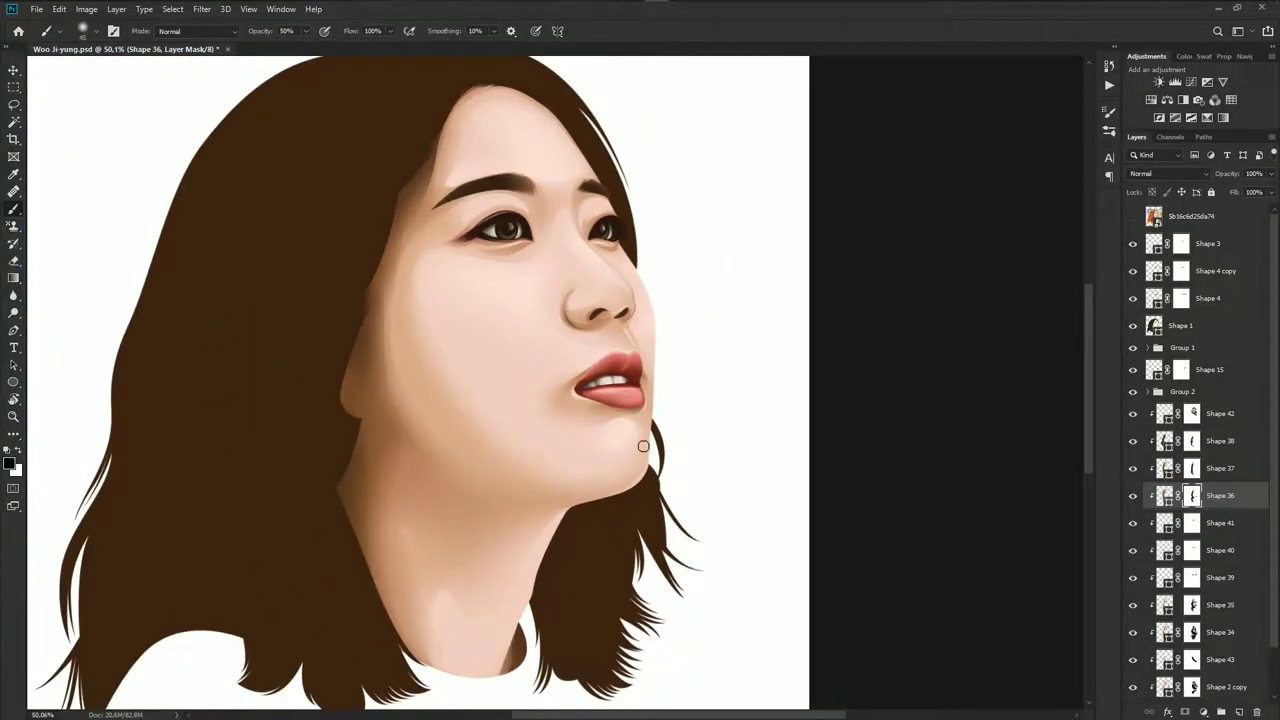
scroll(643, 446, down, 2)
click(1132, 219)
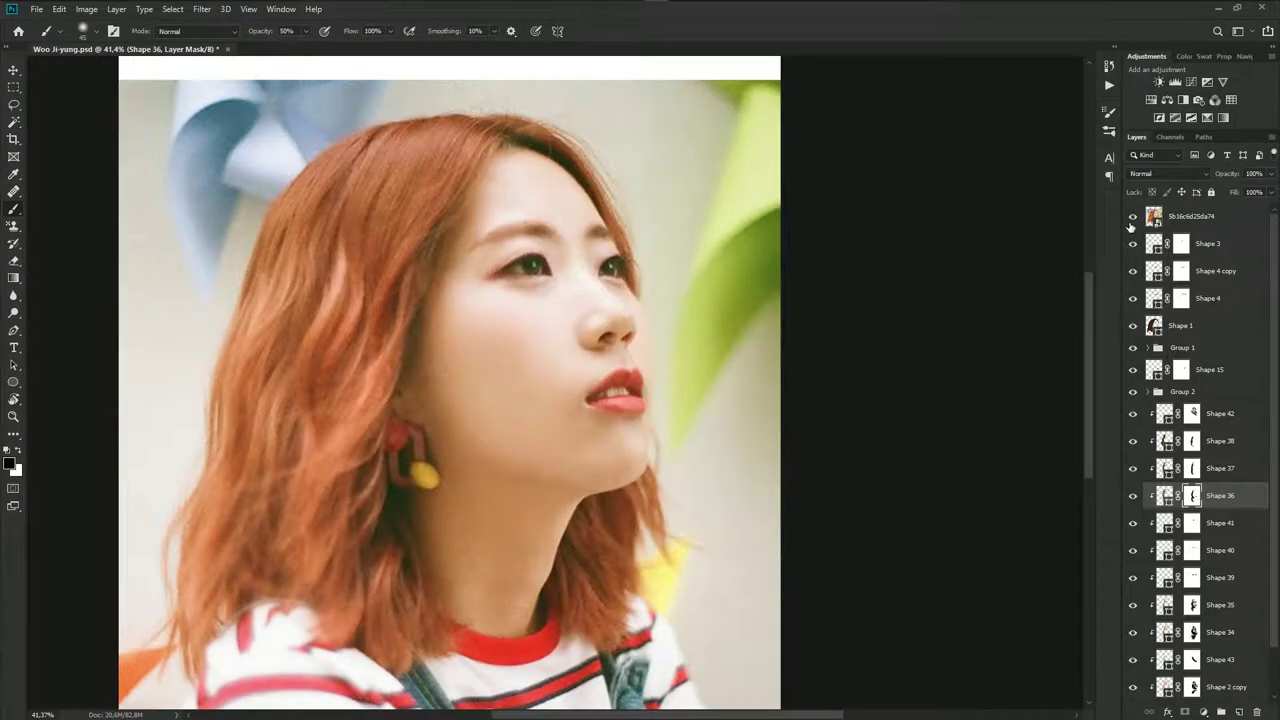
click(1132, 218)
click(1132, 218)
scroll(605, 408, up, 8)
scroll(617, 413, up, 6)
scroll(617, 413, up, 1)
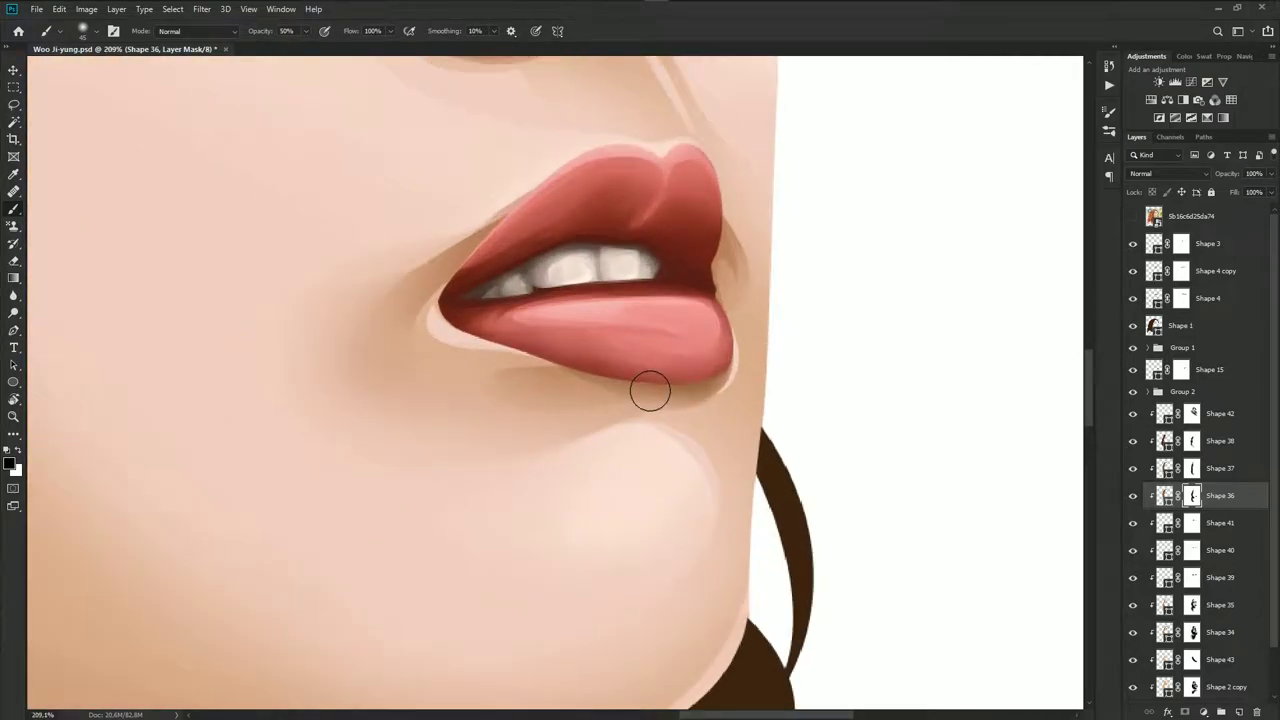
Add a curved piece to Shape 36 below the lower lip, running back up to the lip corner
key(p)
scroll(628, 371, up, 3)
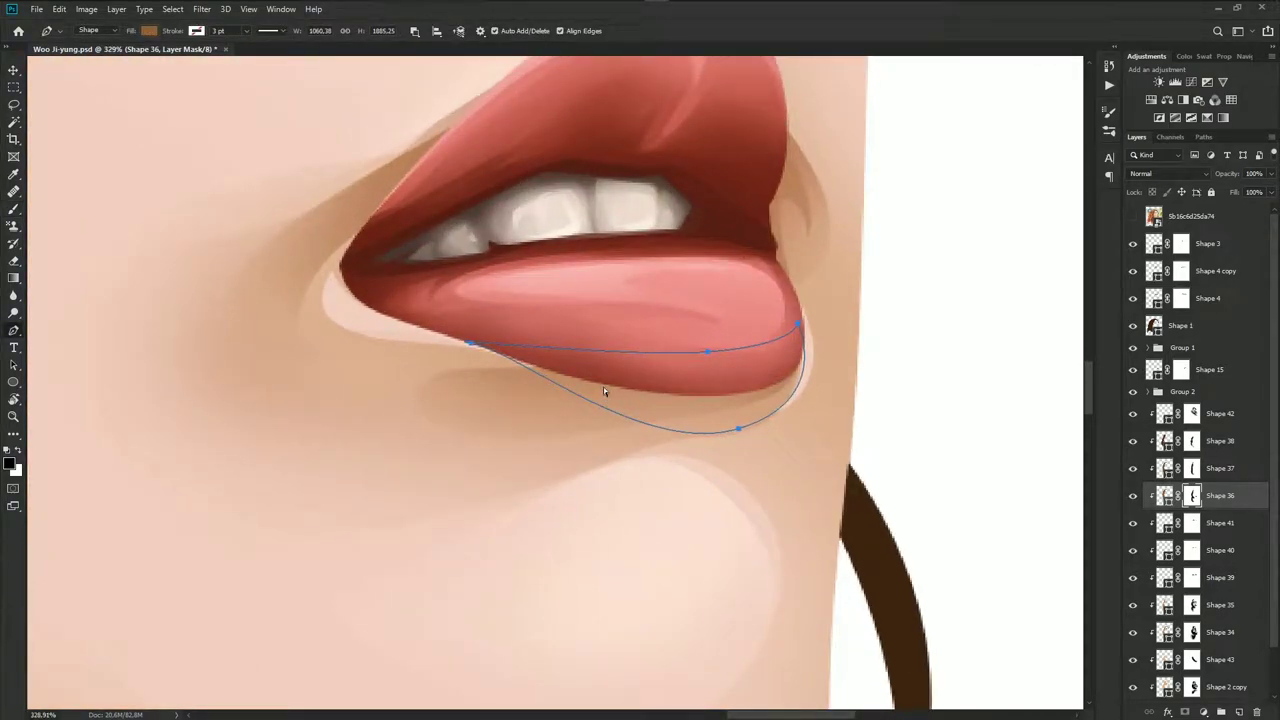
click(1165, 495)
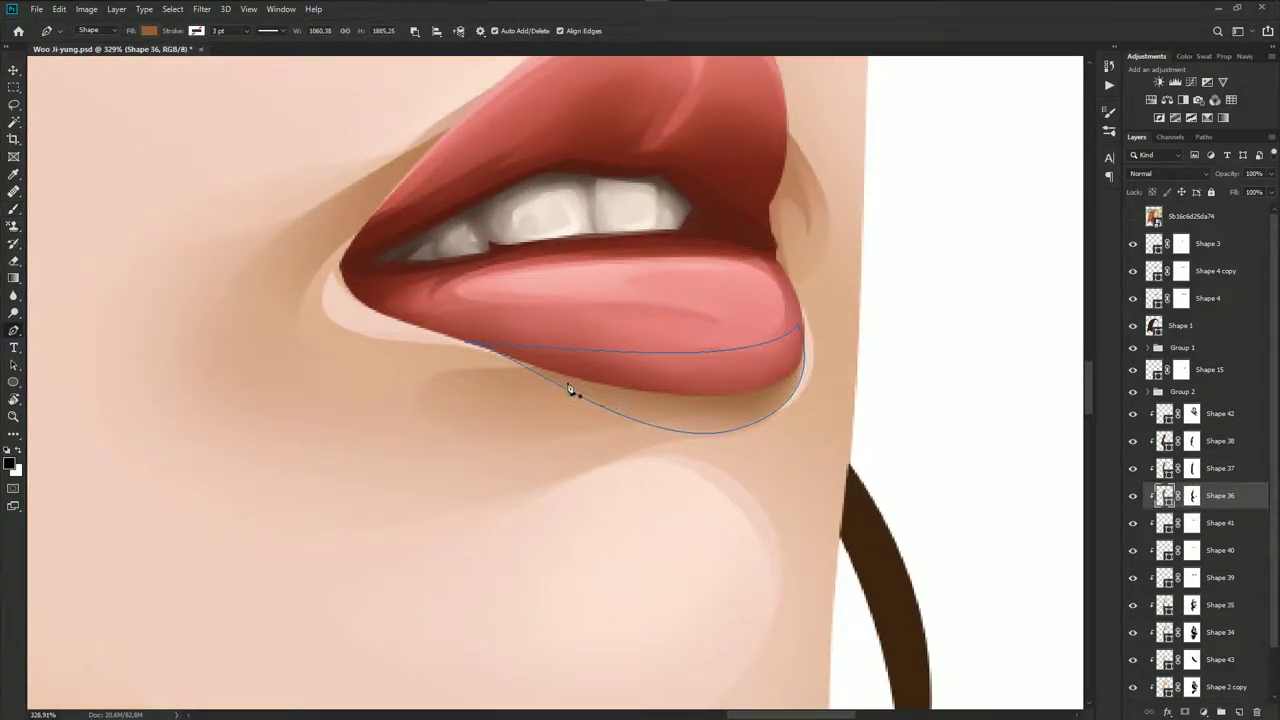
drag(707, 406, 800, 405)
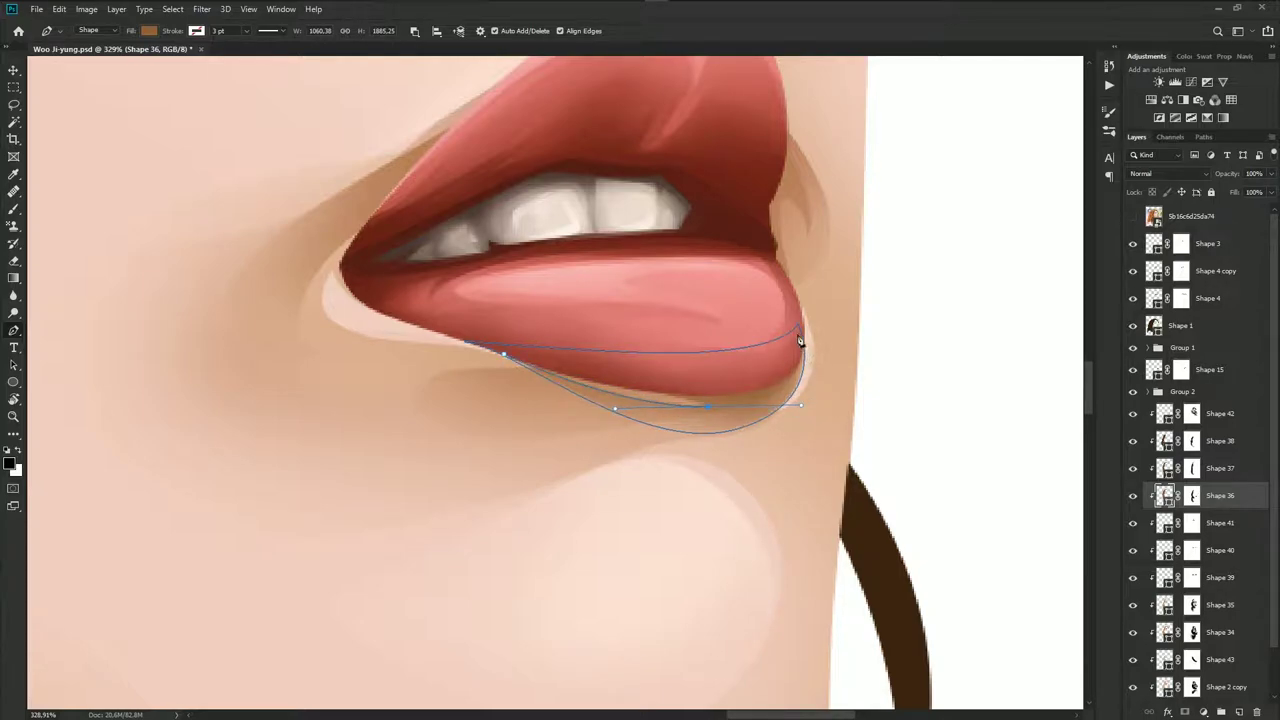
drag(798, 328, 770, 292)
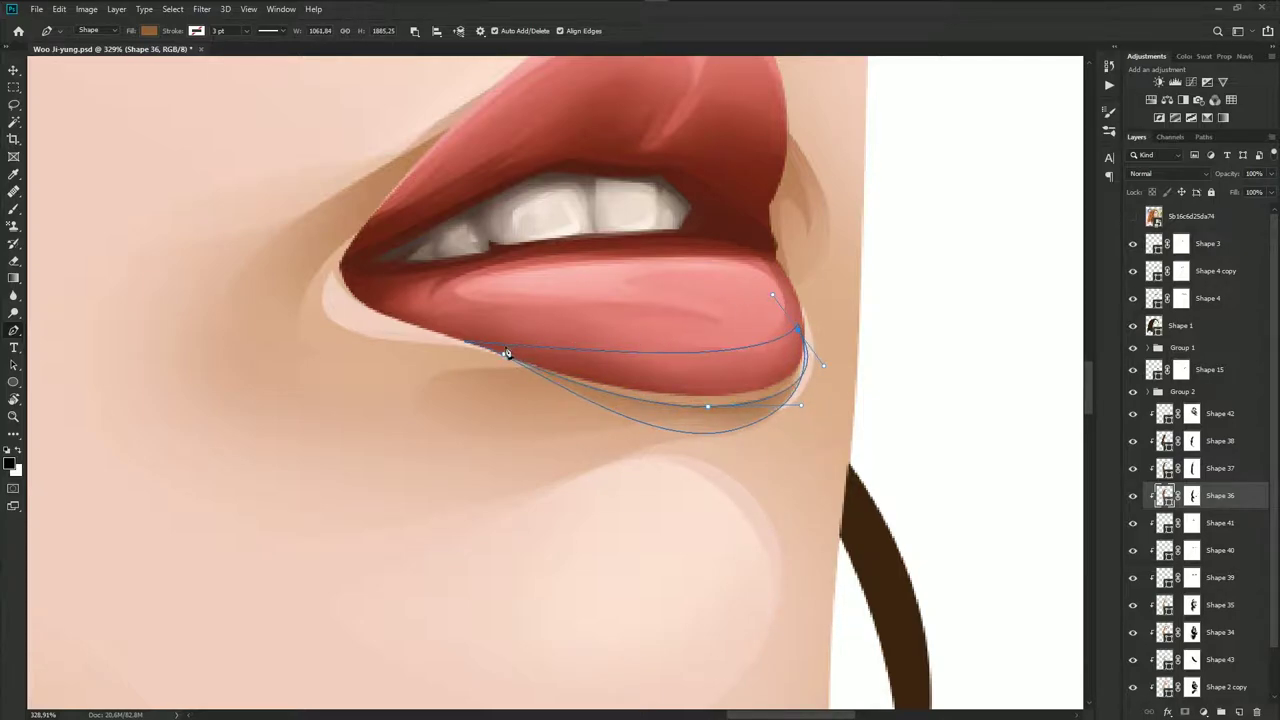
Select the Shape 1 layer and compare the lip shadow against the reference photo, leaving it hidden
click(1180, 326)
scroll(900, 375, down, 4)
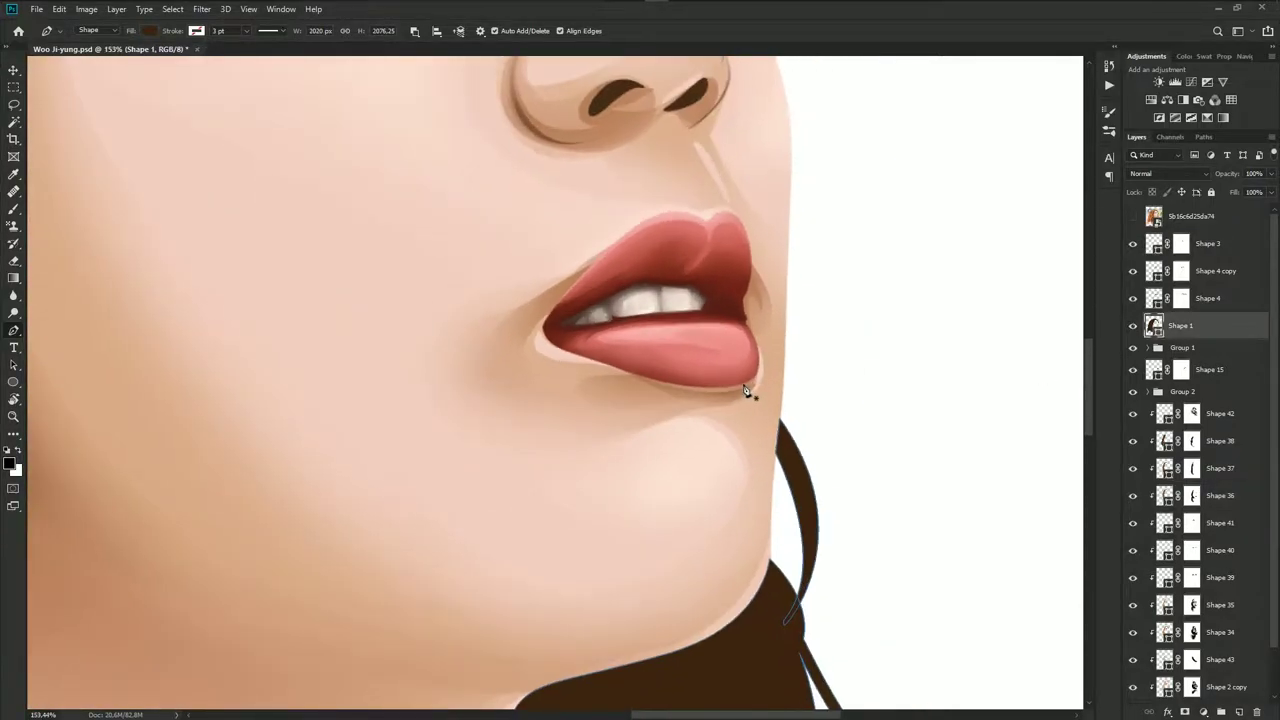
scroll(750, 390, down, 4)
scroll(765, 405, down, 2)
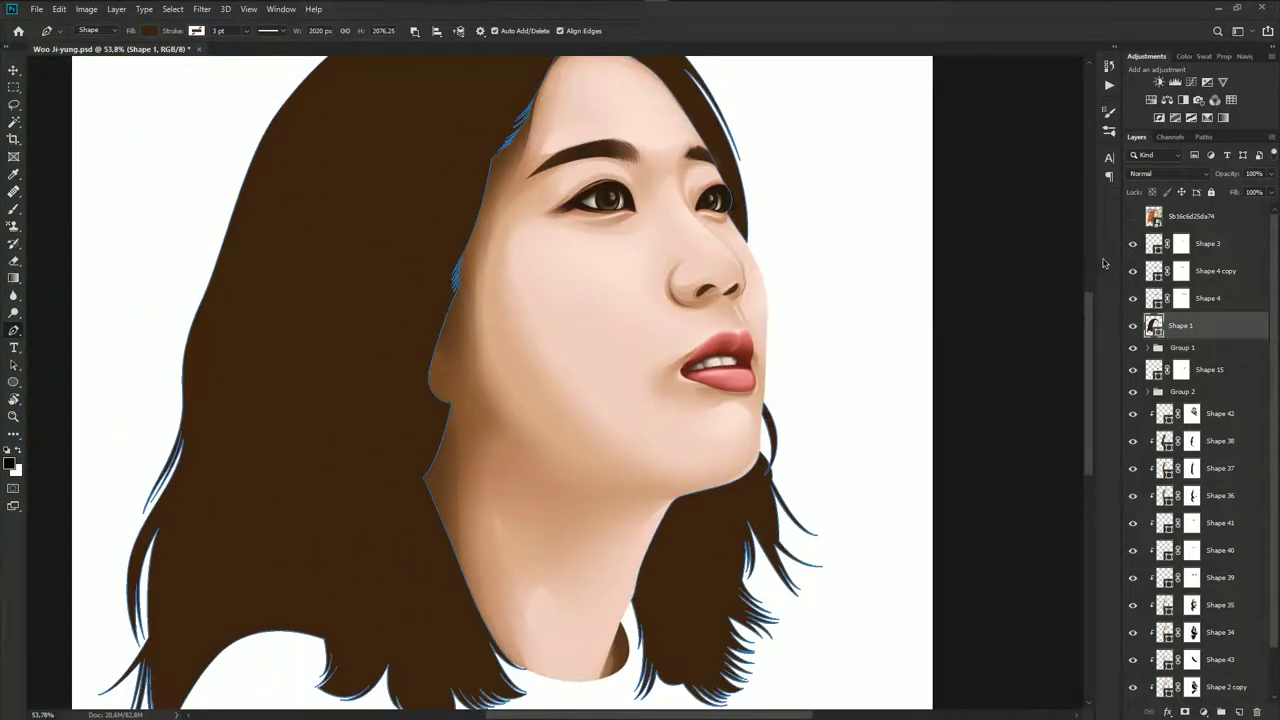
click(1133, 217)
click(1133, 218)
click(1133, 217)
scroll(815, 400, down, 3)
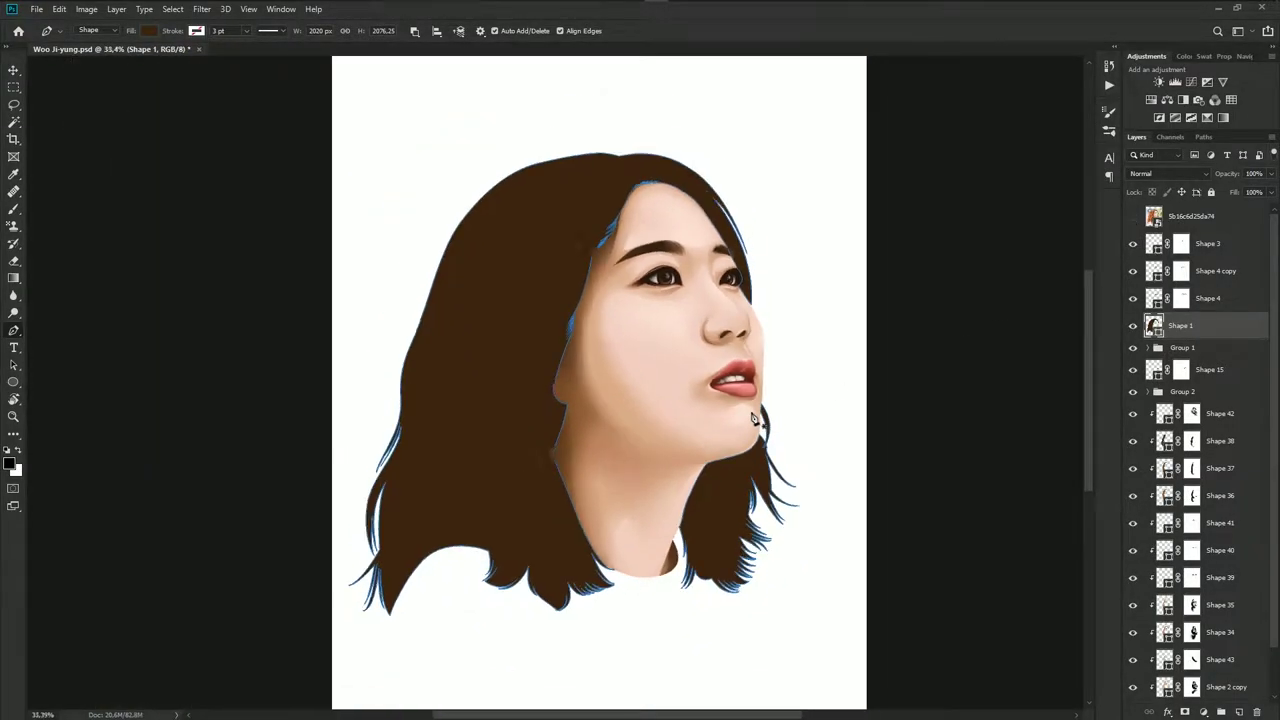
scroll(757, 423, down, 2)
scroll(600, 337, up, 2)
scroll(600, 337, up, 3)
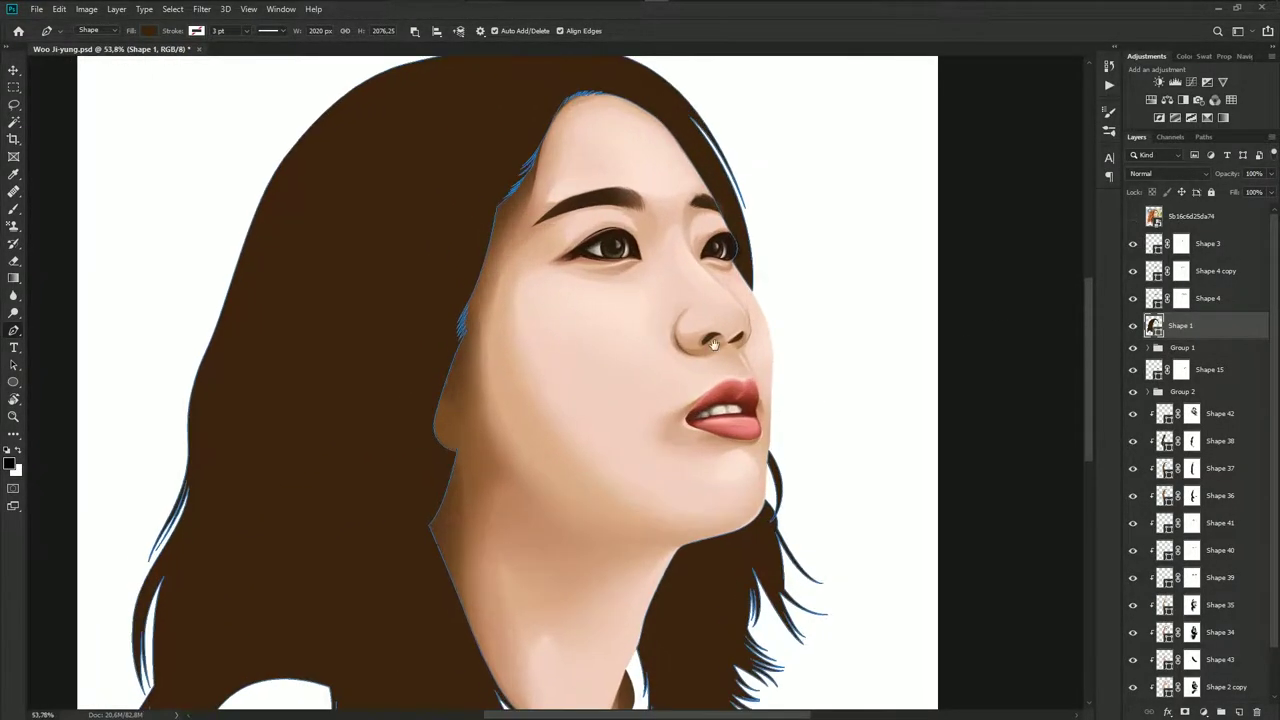
click(1133, 218)
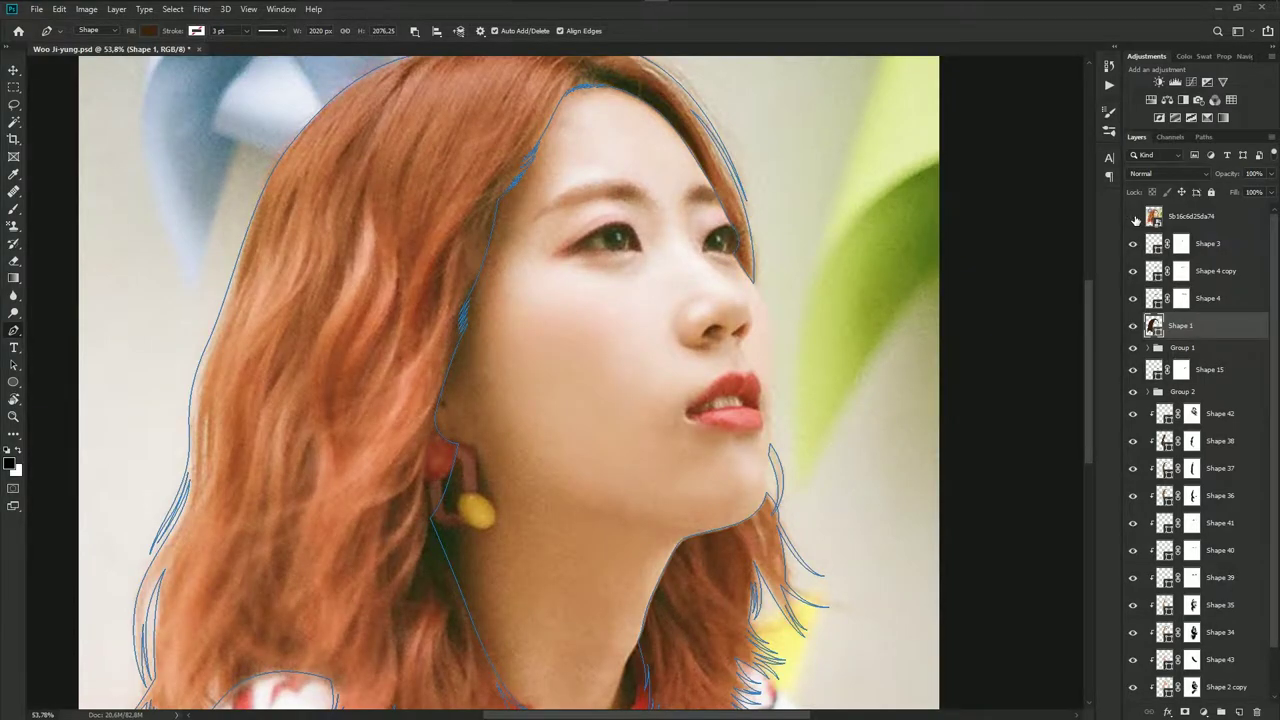
click(1133, 217)
scroll(694, 277, up, 1)
scroll(700, 290, up, 1)
In the Shape 42 highlight layer, outline a closed highlight shape on the nose tip
ctrl+click(745, 311)
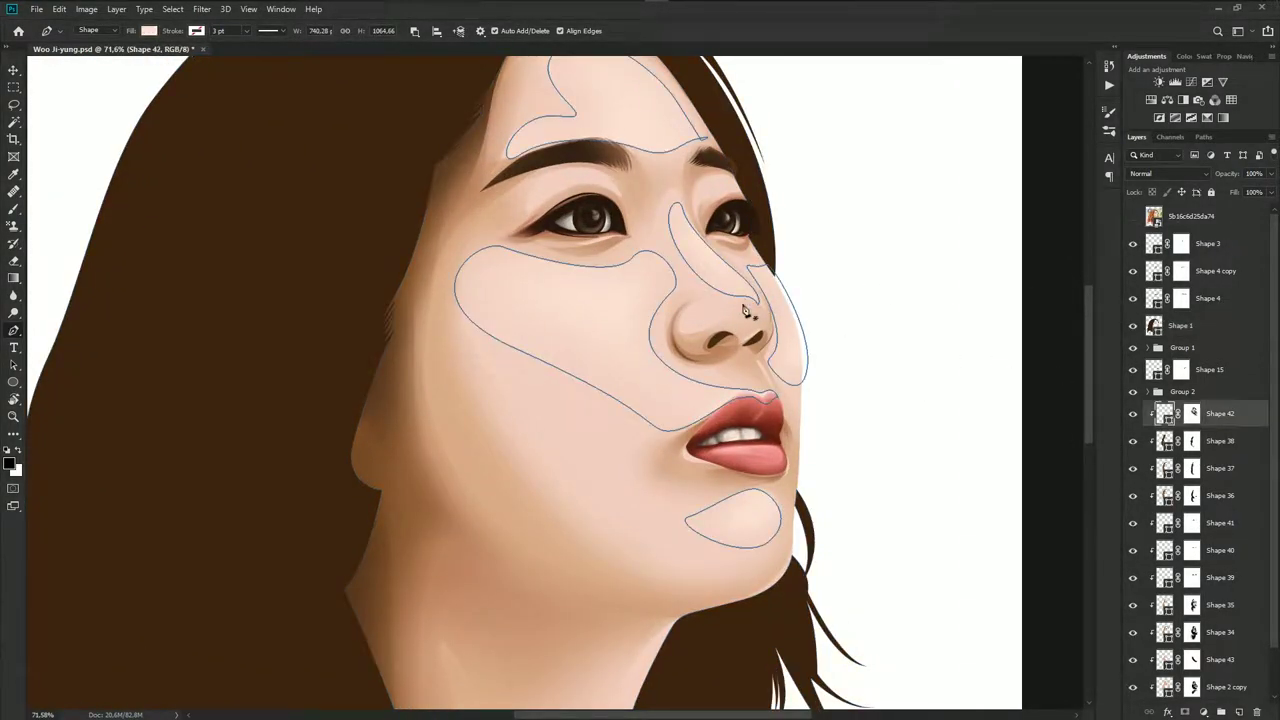
scroll(730, 315, up, 2)
scroll(725, 320, up, 2)
scroll(715, 315, up, 1)
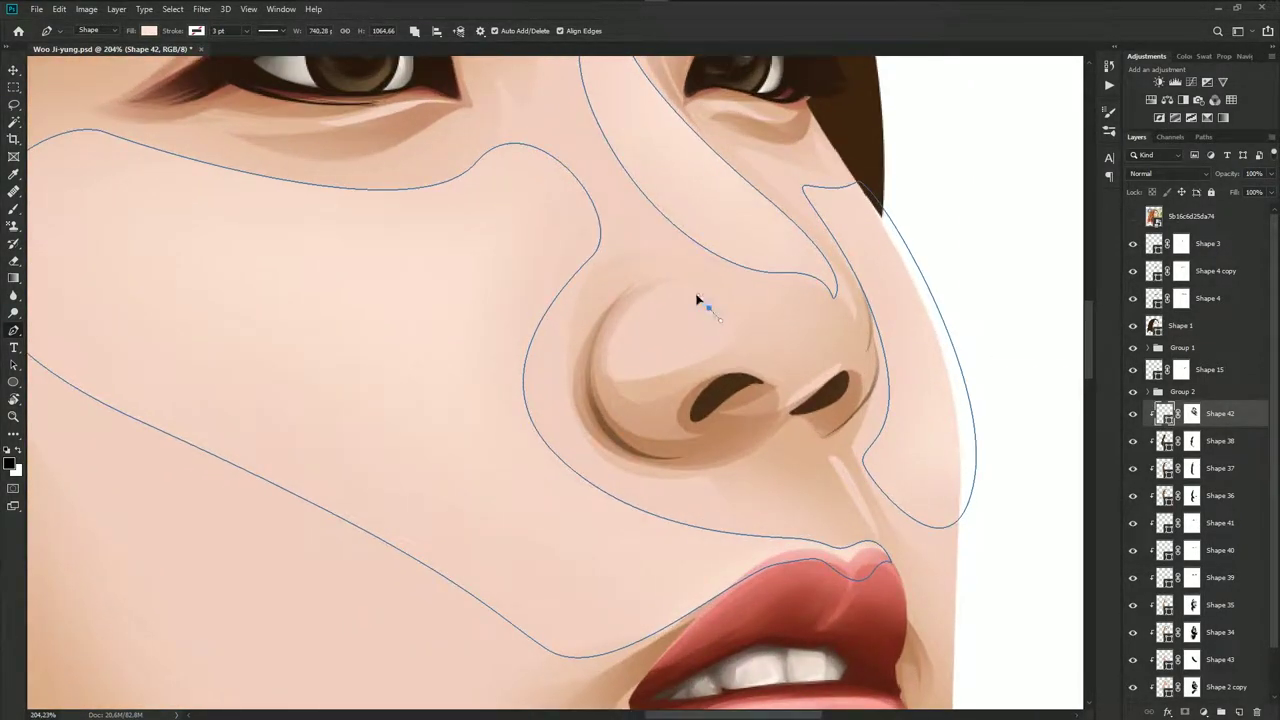
mouse_move(625, 320)
mouse_down()
mouse_move(605, 343)
mouse_move(631, 381)
mouse_up()
click(709, 308)
Soften the nose highlight by brushing black on Shape 42's mask, and save the document
click(1192, 415)
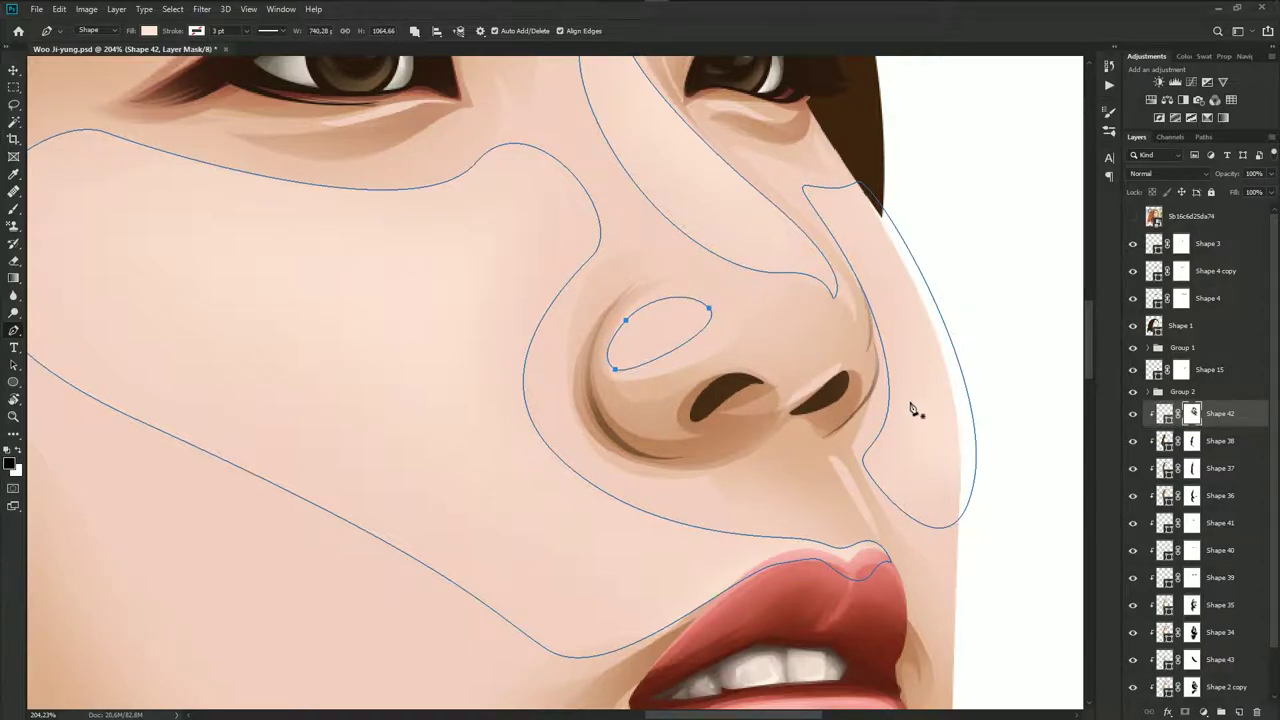
key(b)
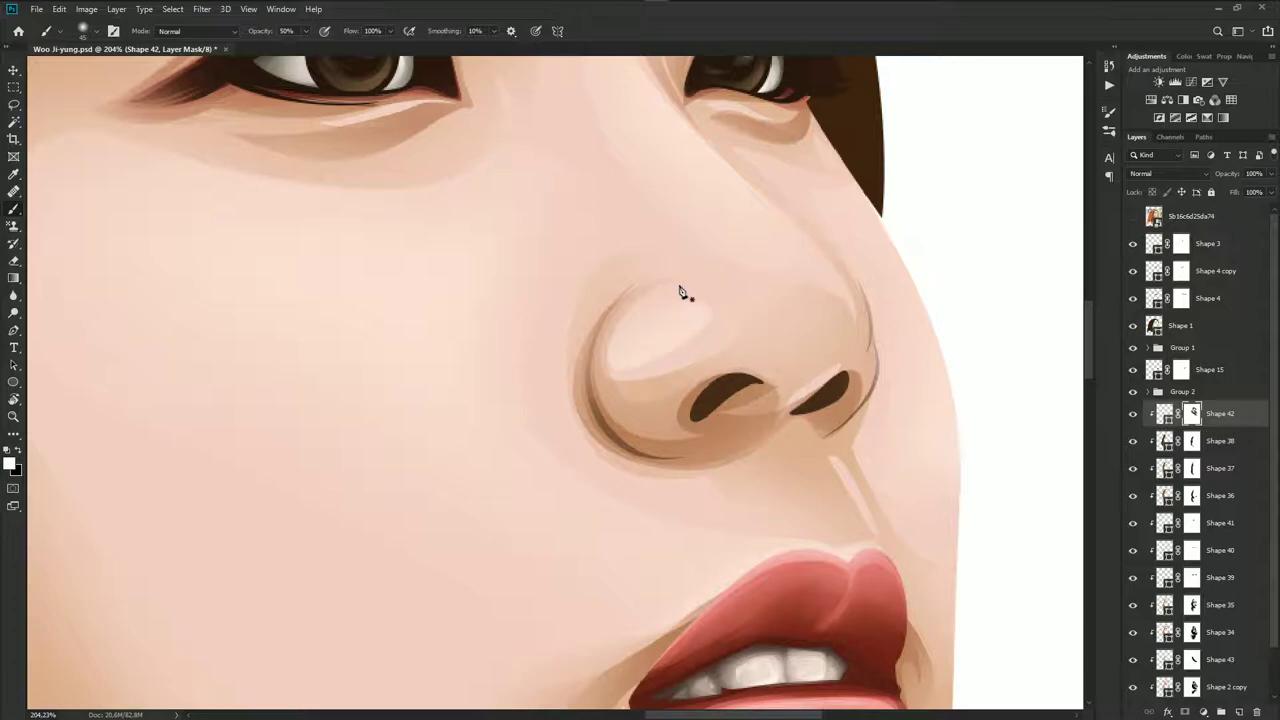
key(x)
alt+scroll(755, 357, down, 5)
alt+scroll(755, 357, down, 3)
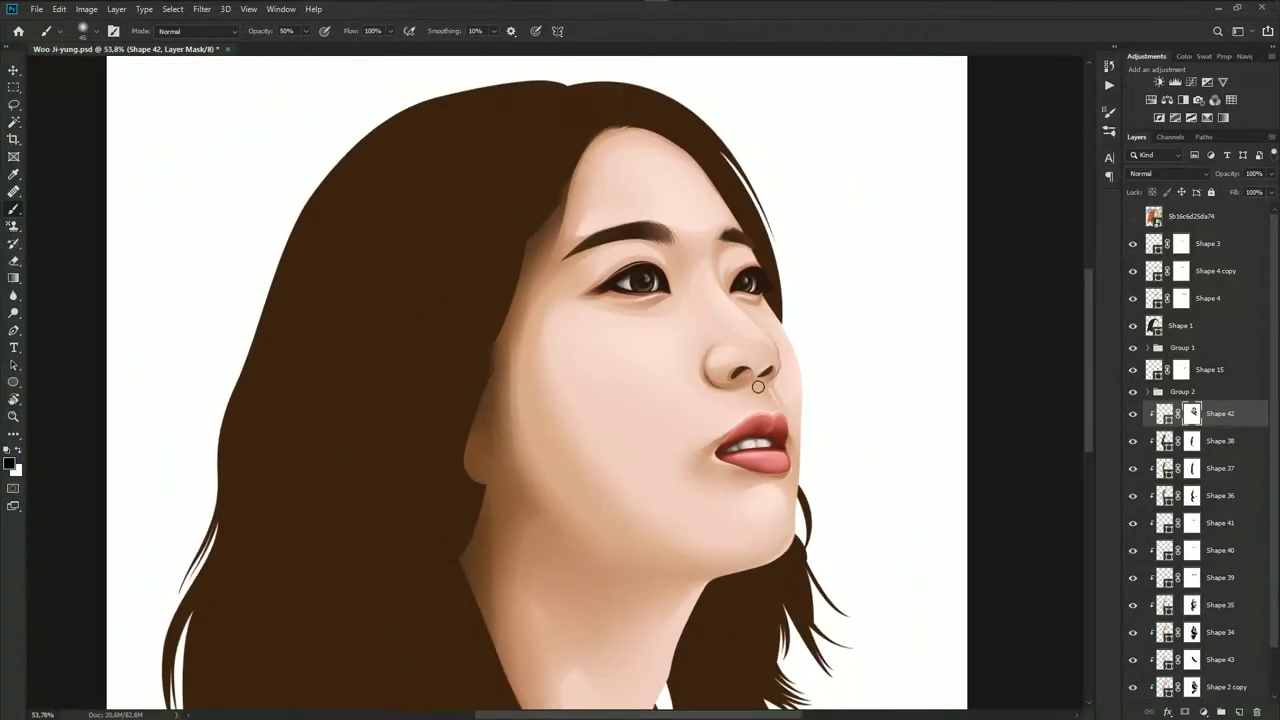
key(ctrl+s)
alt+scroll(750, 380, down, 2)
alt+scroll(651, 408, down, 1)
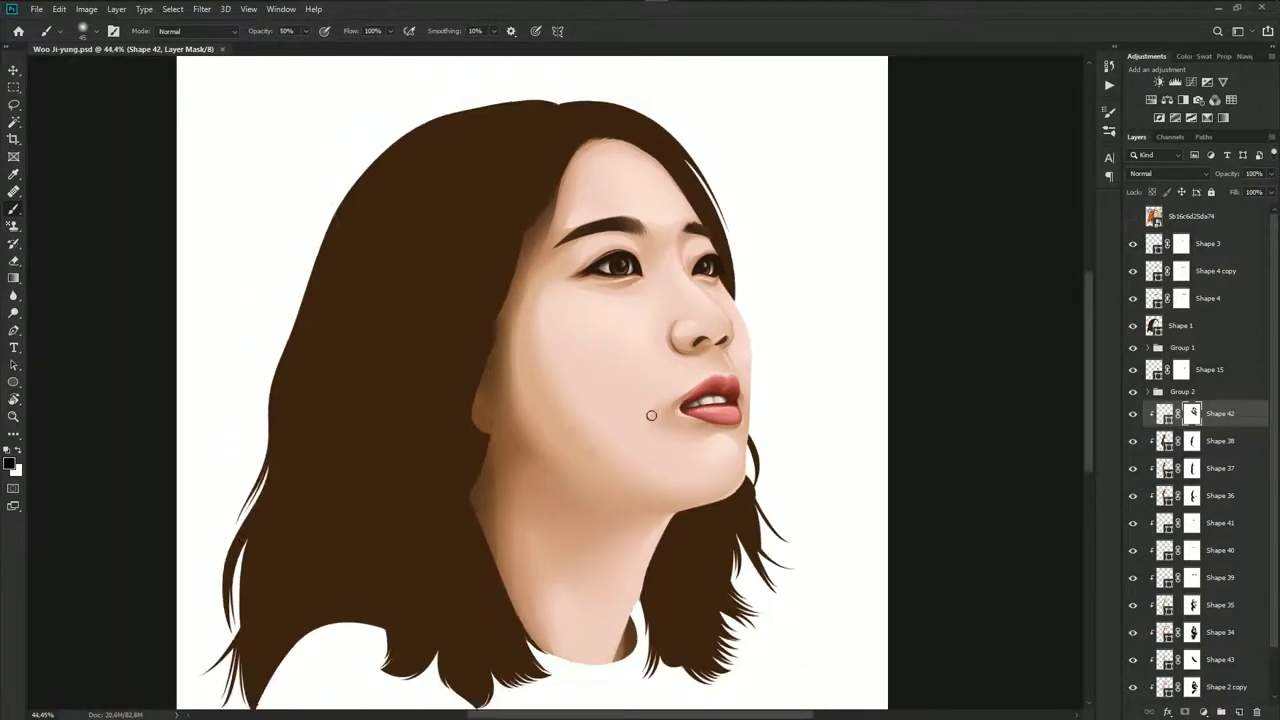
alt+scroll(656, 433, down, 2)
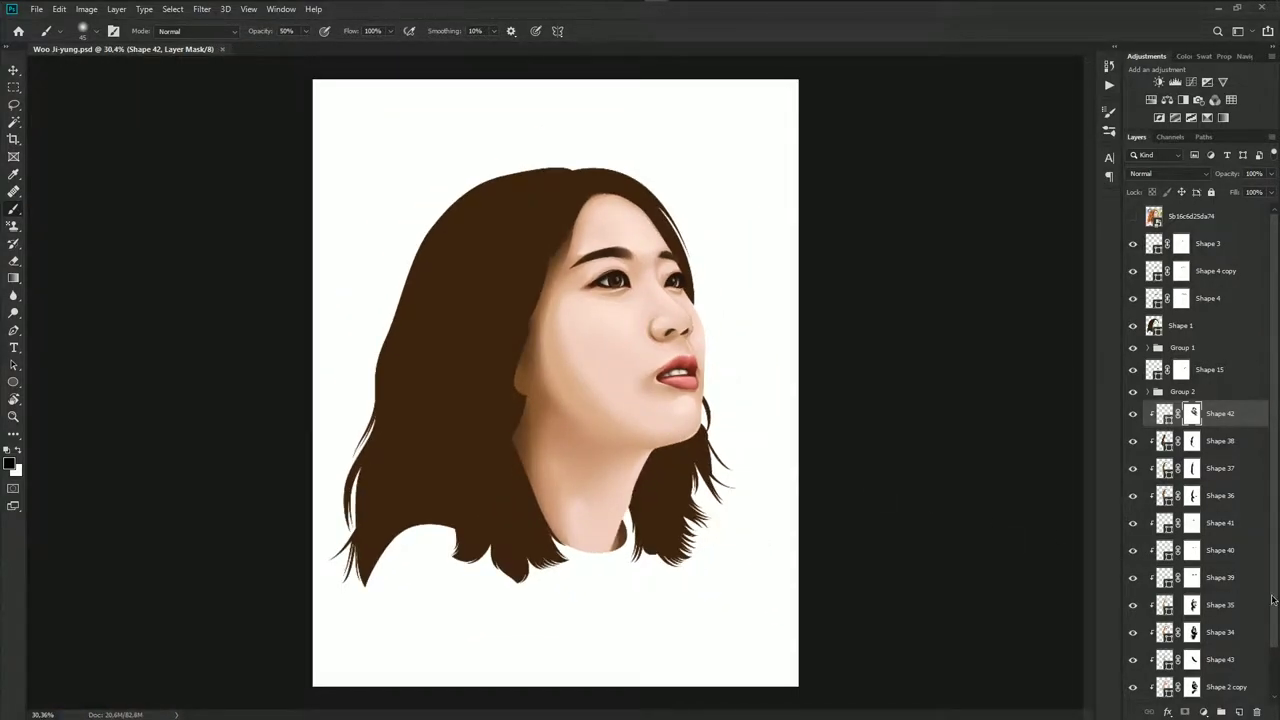
Above Shape 35, begin a new Pen shape curving from the brow down the cheek
click(1220, 658)
key(p)
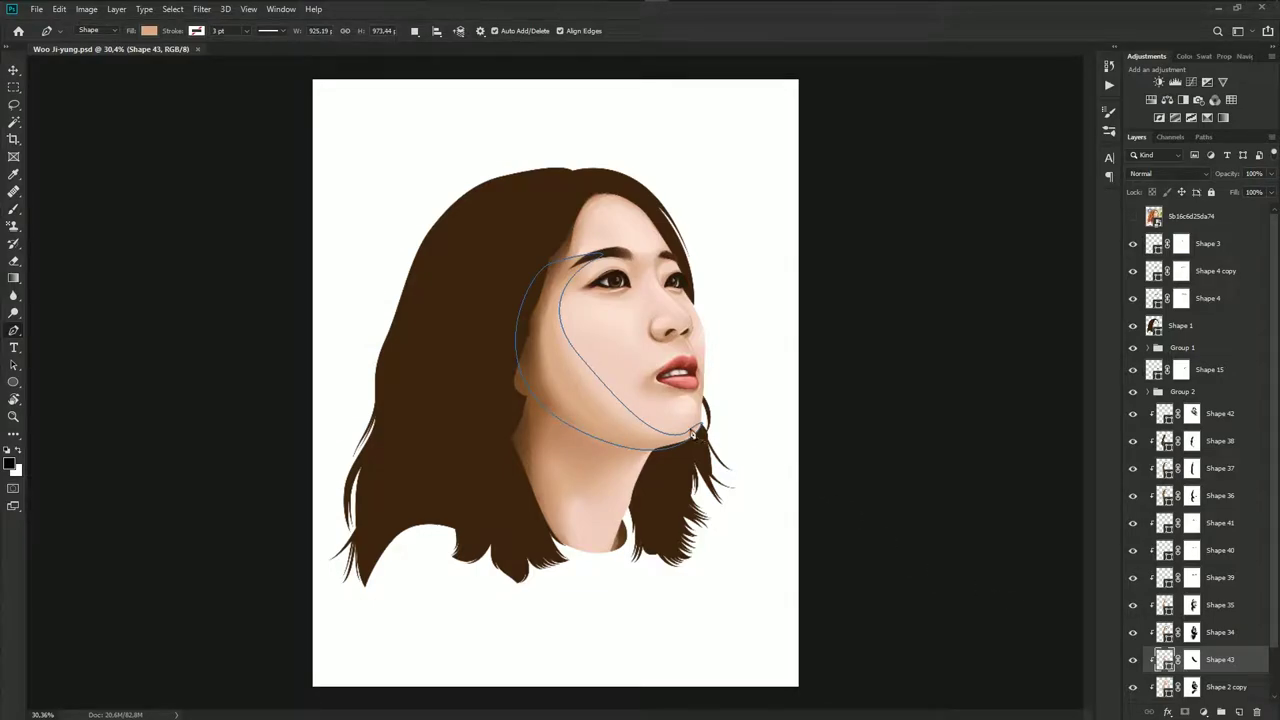
scroll(490, 257, up, 2)
click(1220, 632)
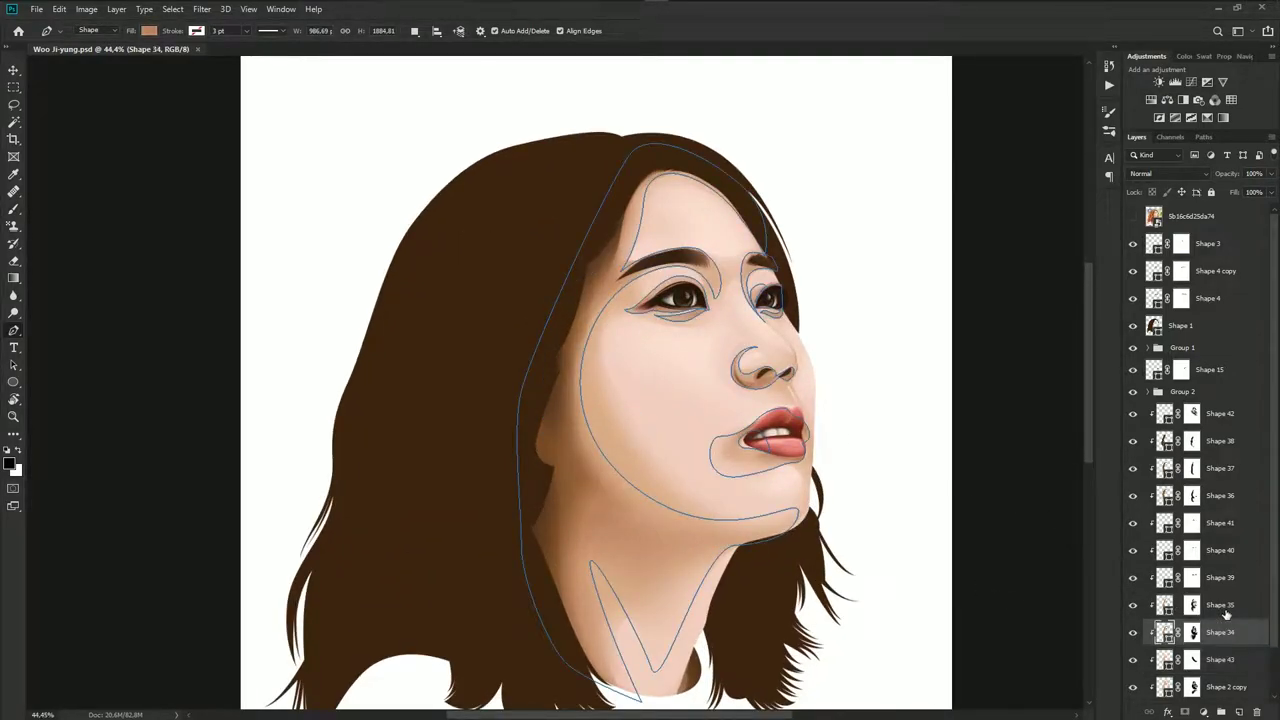
click(1220, 605)
drag(750, 477, 700, 380)
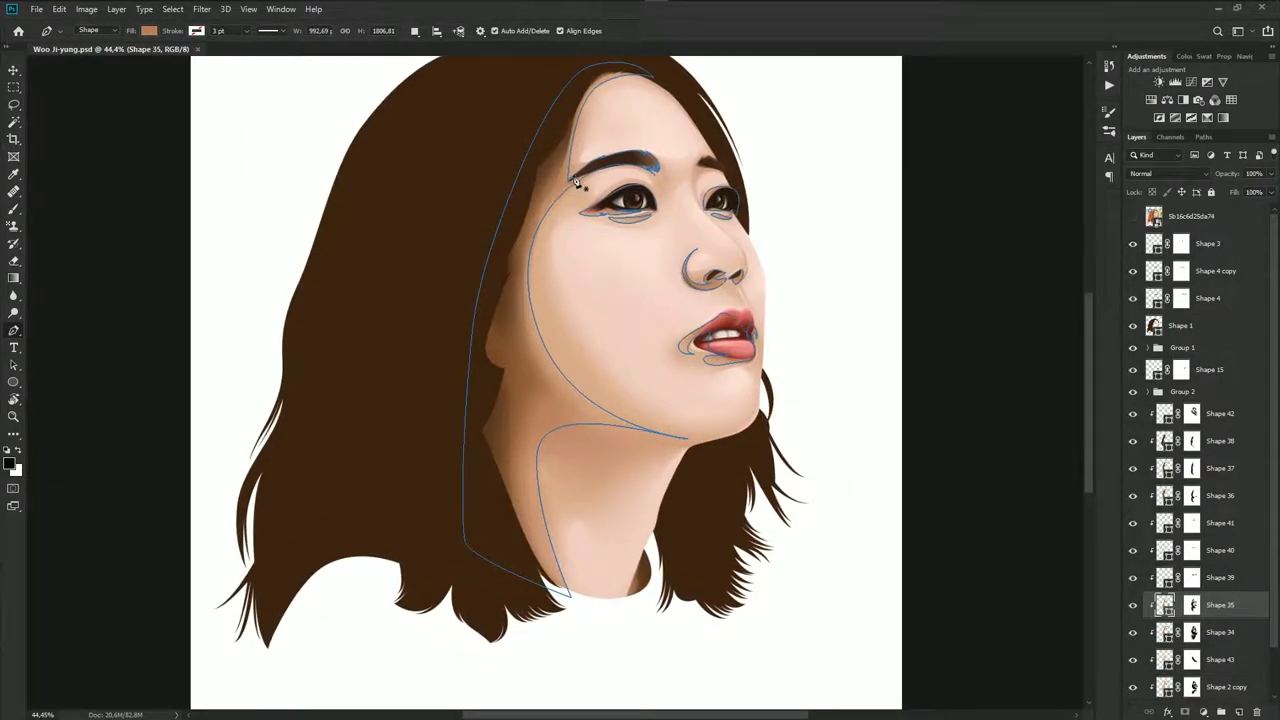
drag(590, 166, 553, 198)
drag(575, 372, 643, 457)
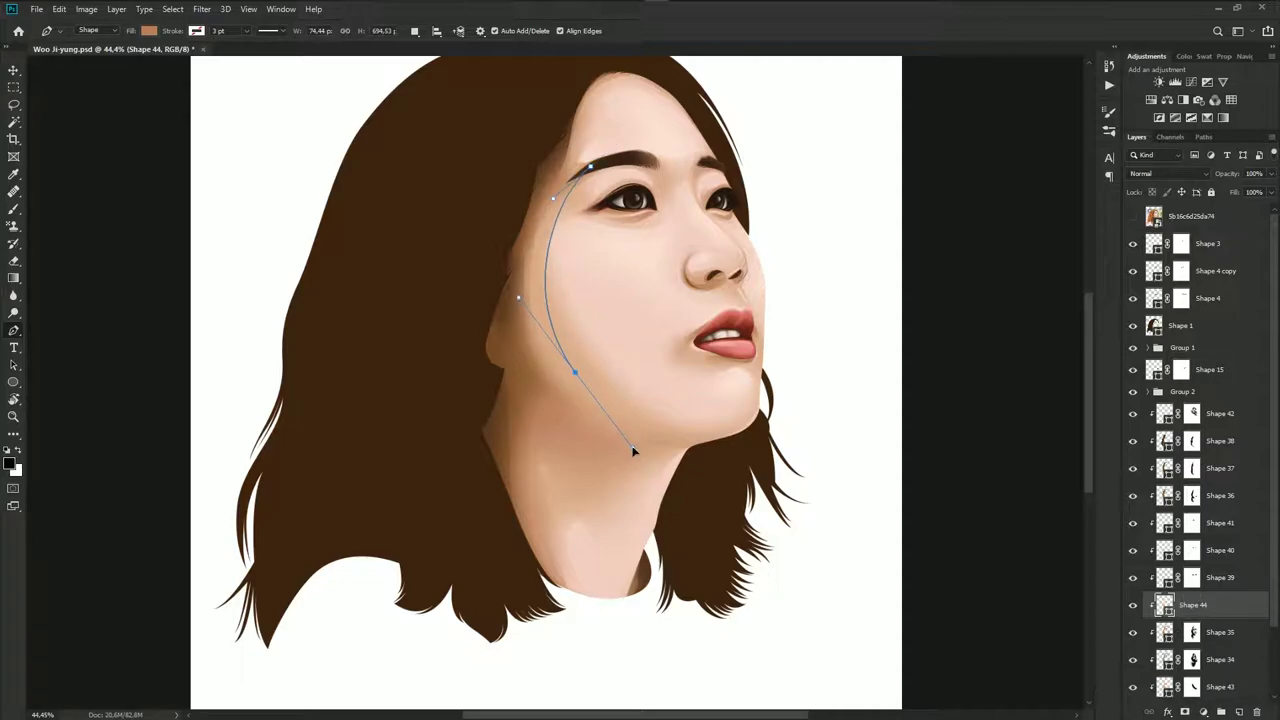
Close the Shape 44 cheek path down to the chin, add a layer mask, and brush away its hard edge
drag(717, 441, 453, 290)
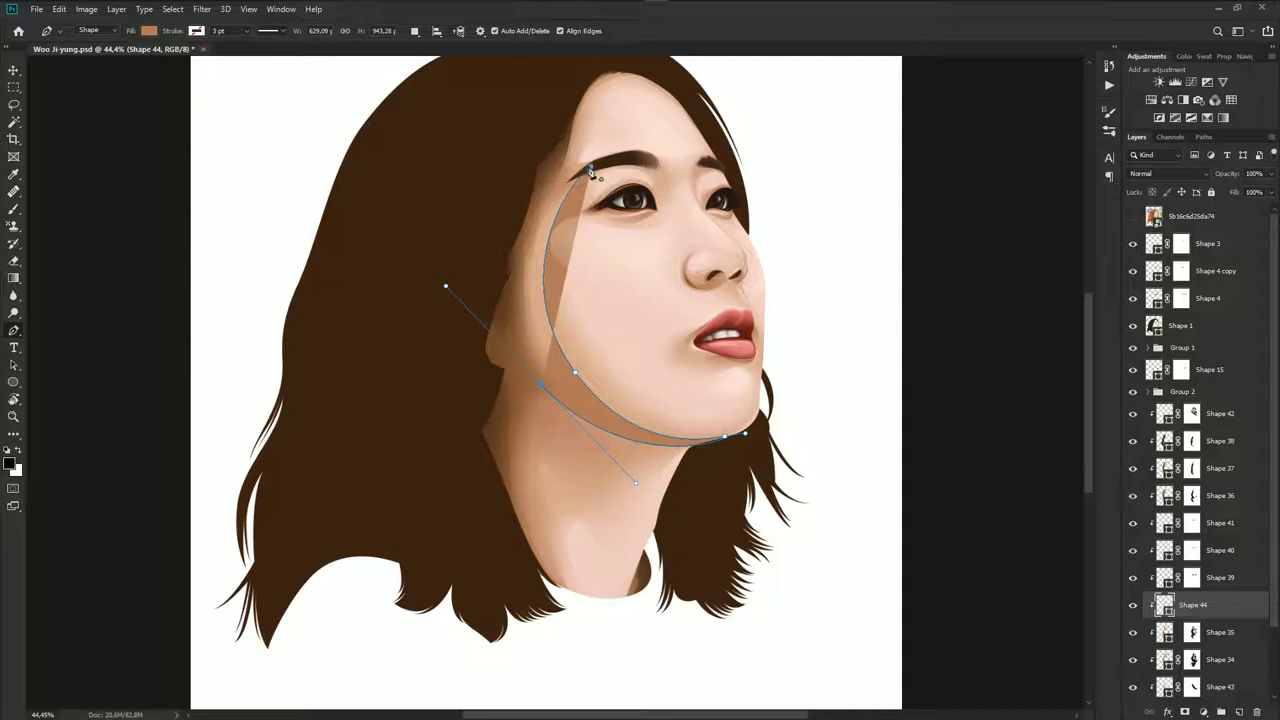
mouse_move(590, 166)
mouse_down()
mouse_move(617, 176)
mouse_move(538, 150)
mouse_move(591, 168)
mouse_up()
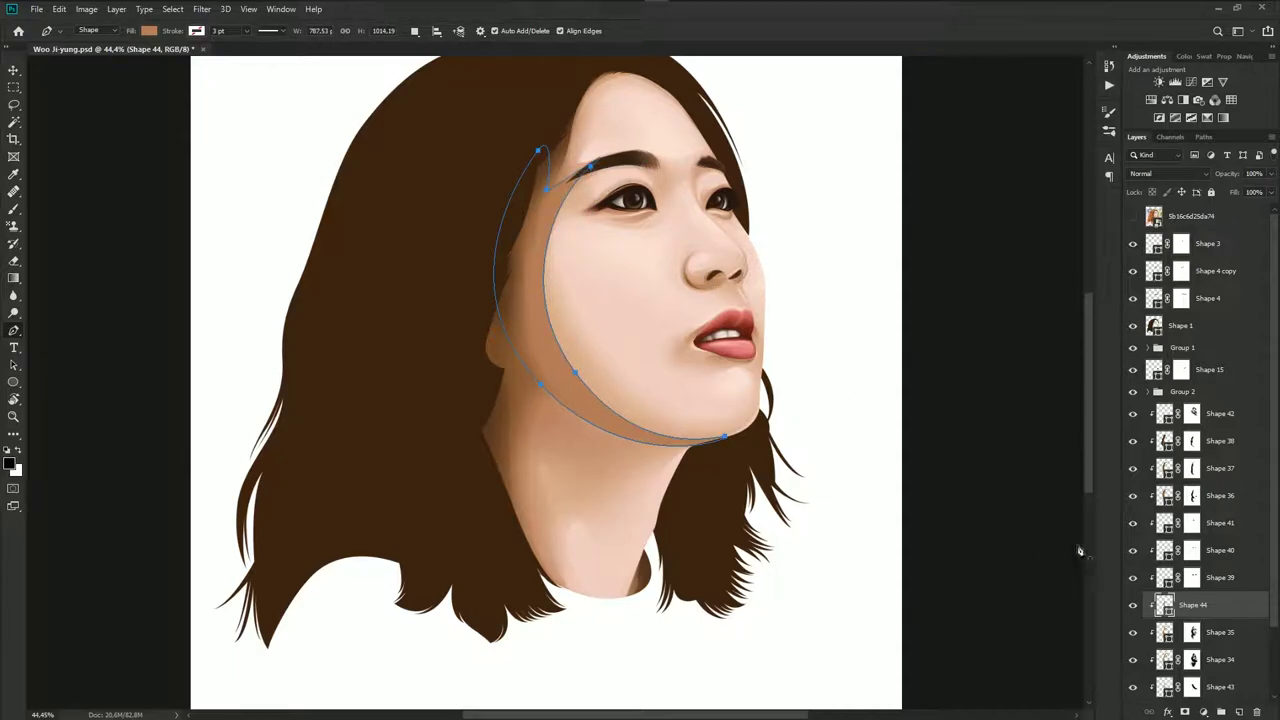
click(1185, 711)
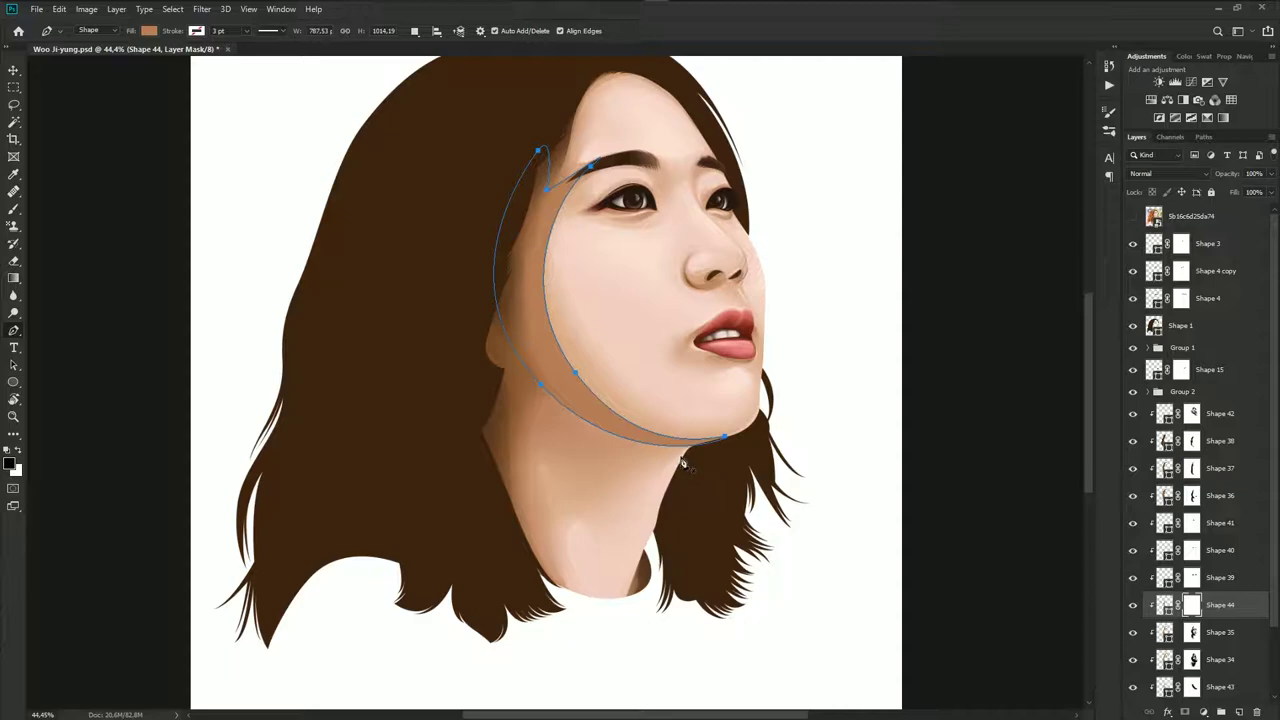
key(b)
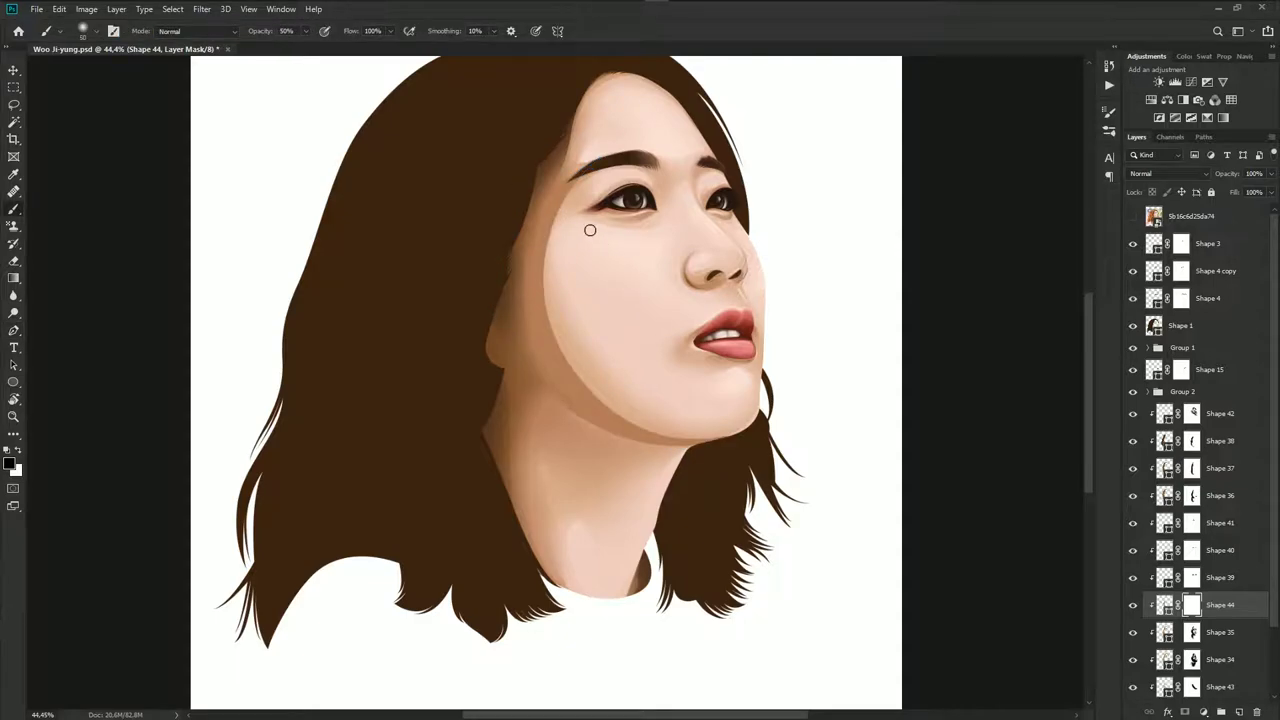
key(bracketright)
key(bracketright)
key(bracketright)
drag(588, 195, 563, 315)
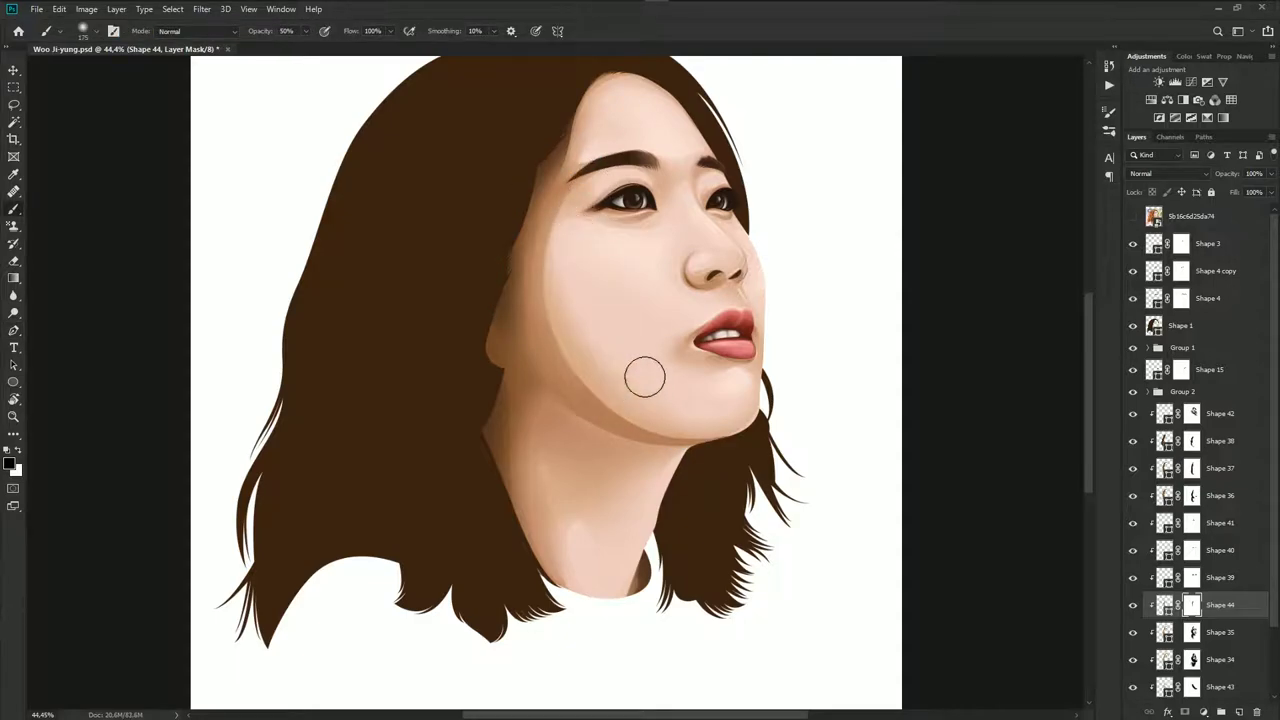
drag(644, 376, 586, 314)
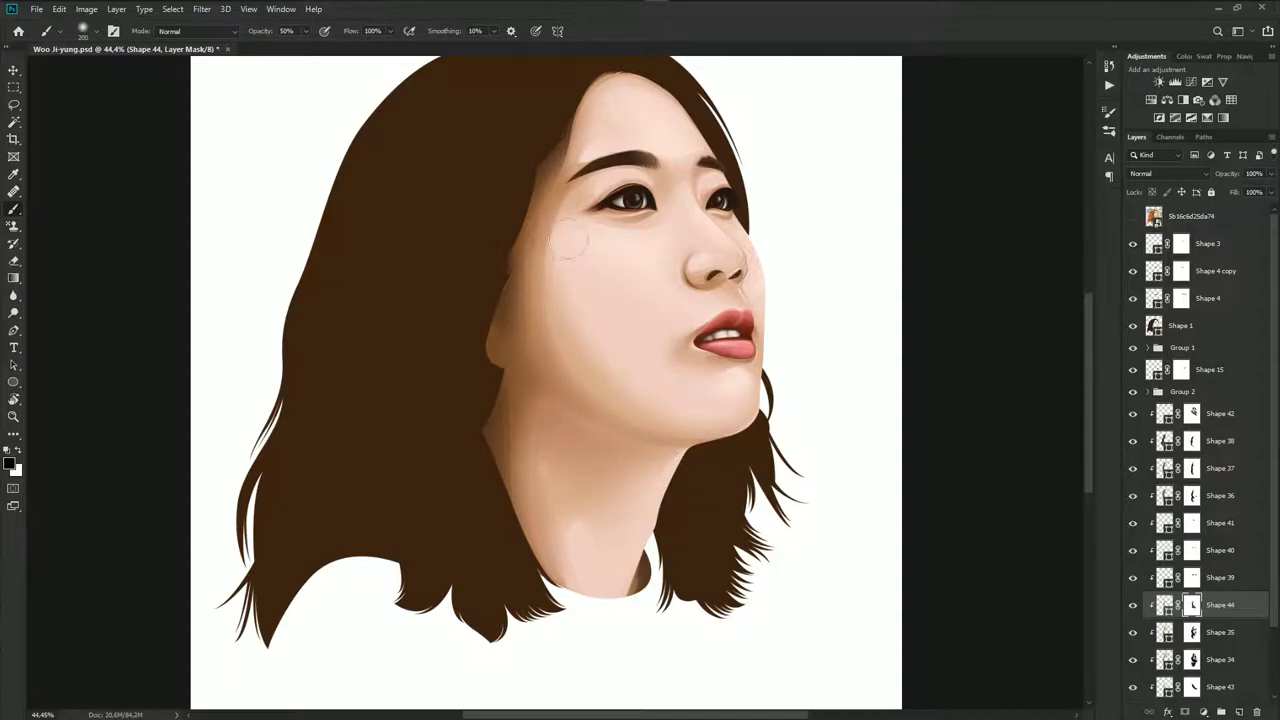
Compare the softened cheek shading with the reference photo, leaving the photo hidden
scroll(637, 337, down, 3)
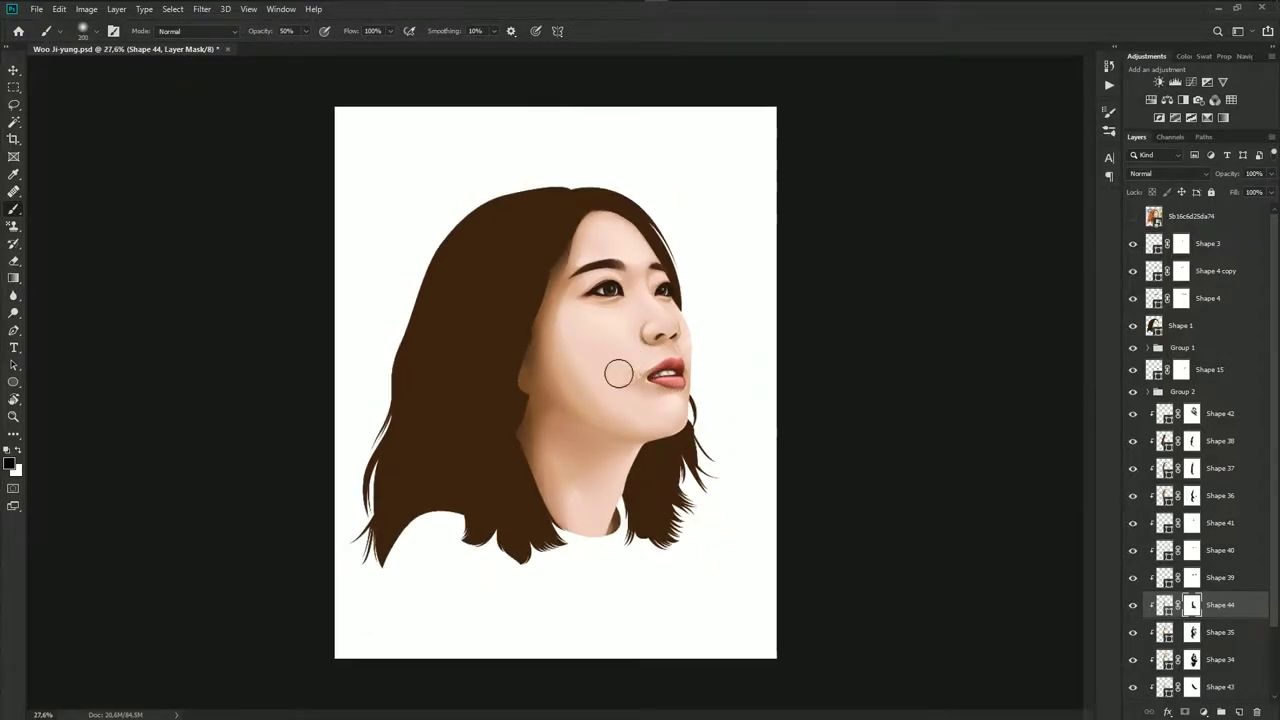
scroll(620, 400, up, 3)
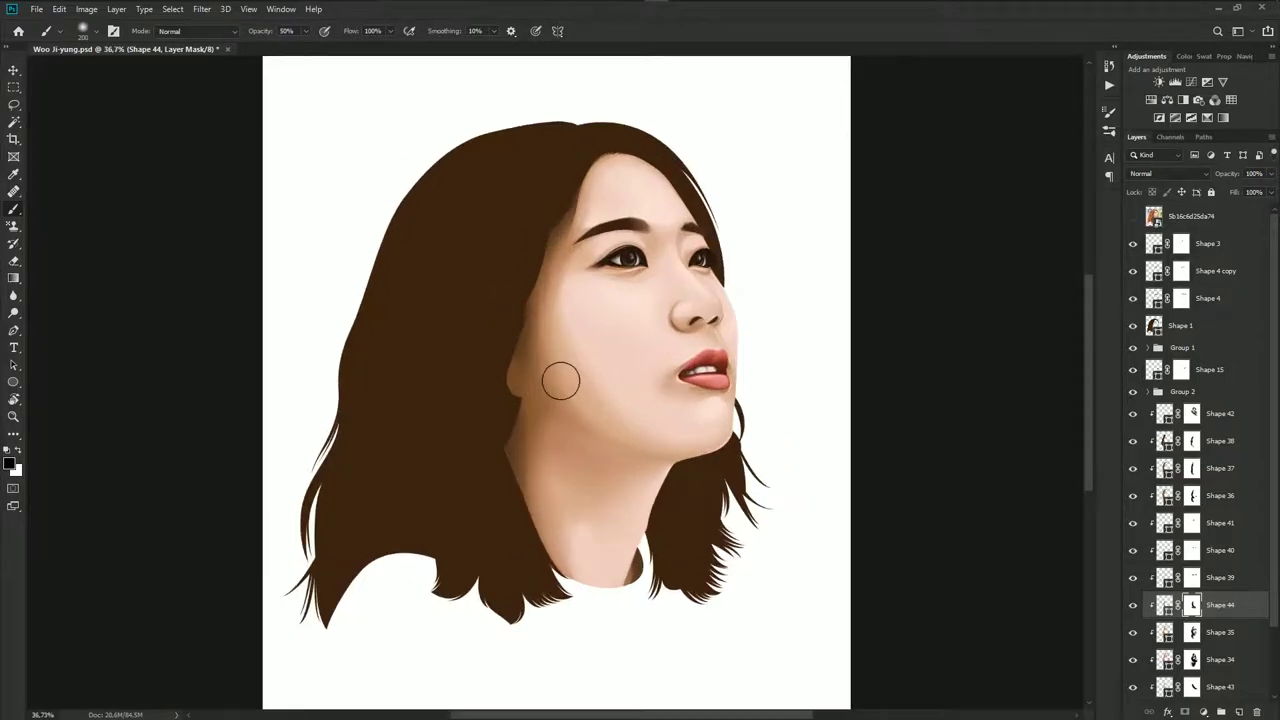
drag(557, 374, 667, 388)
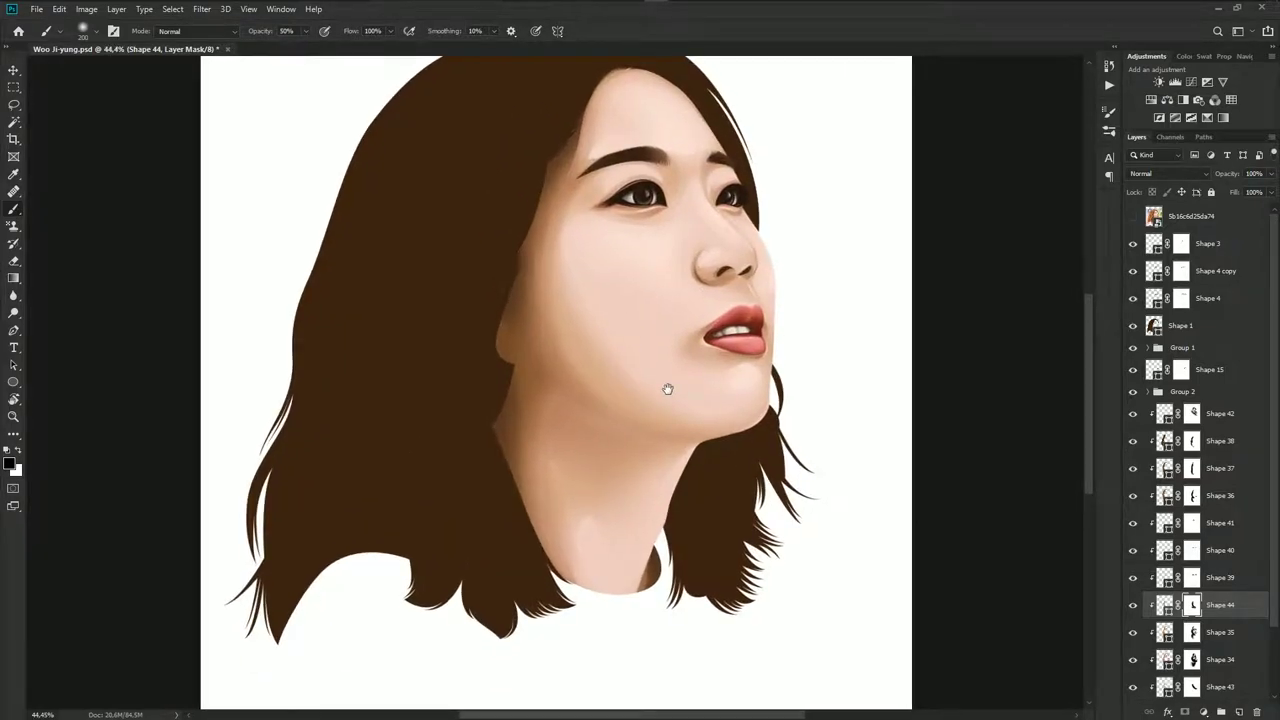
click(1132, 216)
click(1132, 216)
drag(835, 342, 830, 320)
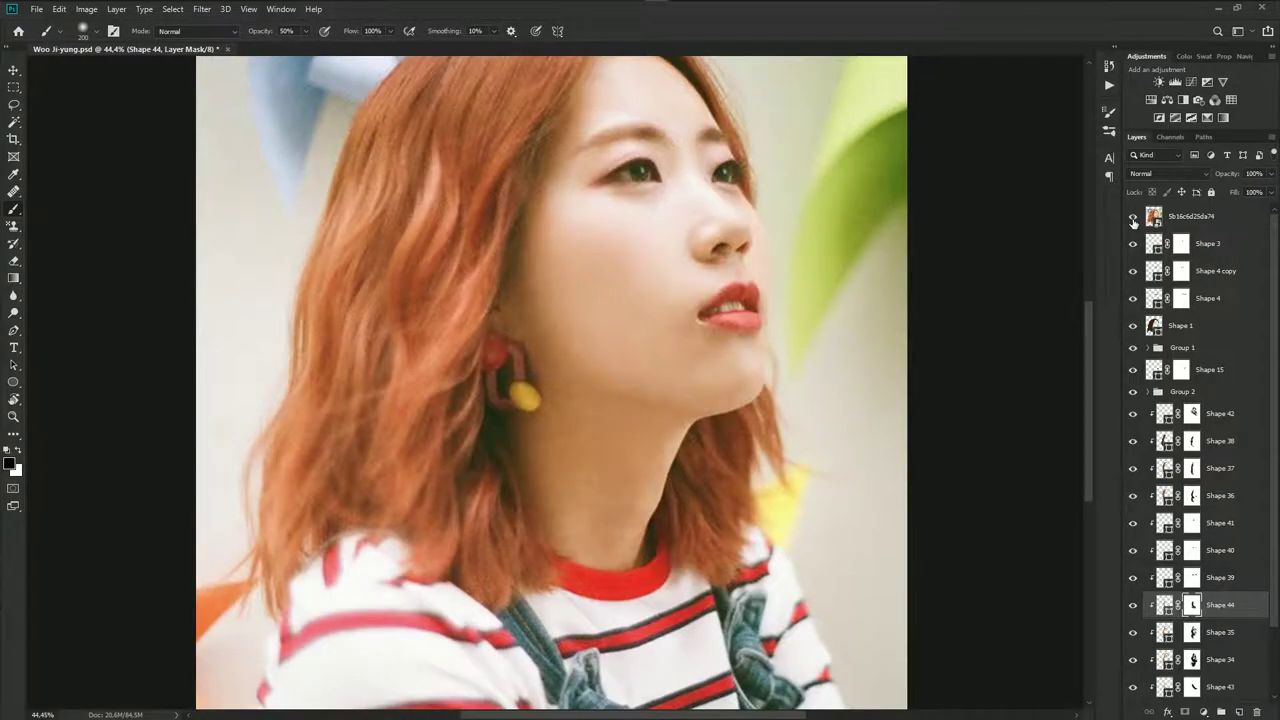
click(1133, 220)
scroll(694, 316, up, 3)
key(p)
scroll(710, 316, up, 2)
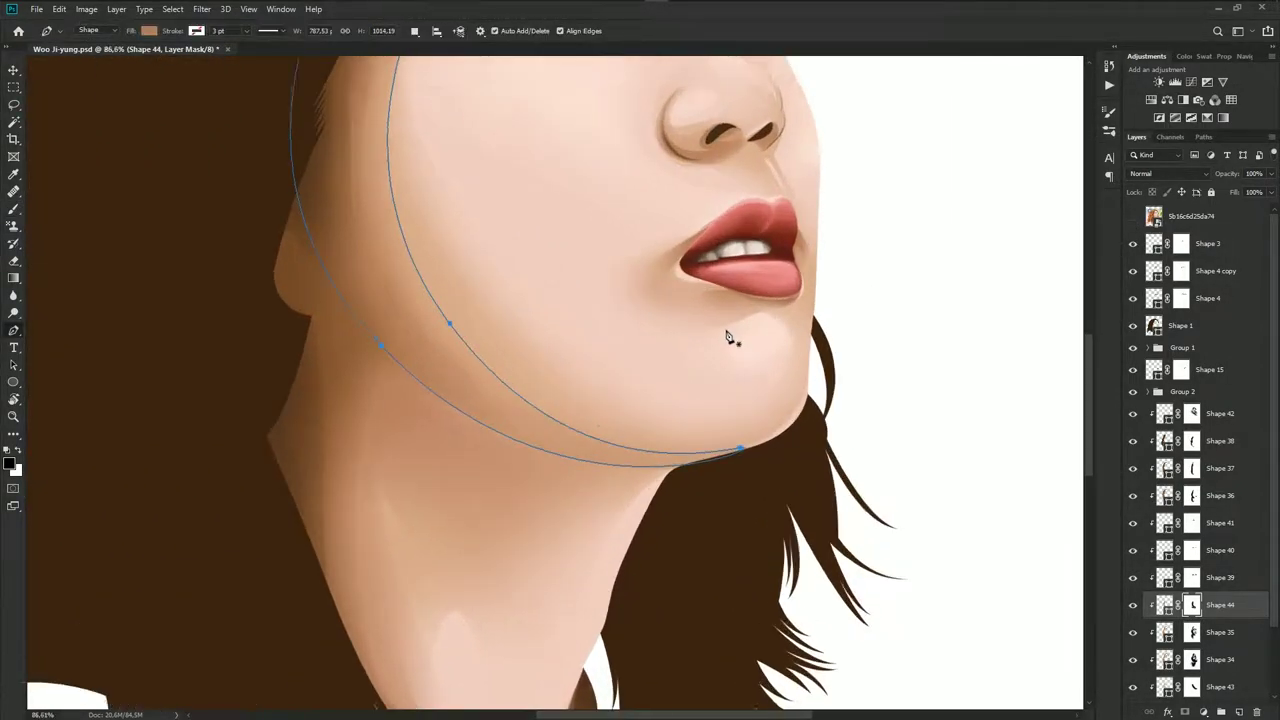
Draw Shape 45, a curved brown shadow just under the lower lip
click(1133, 218)
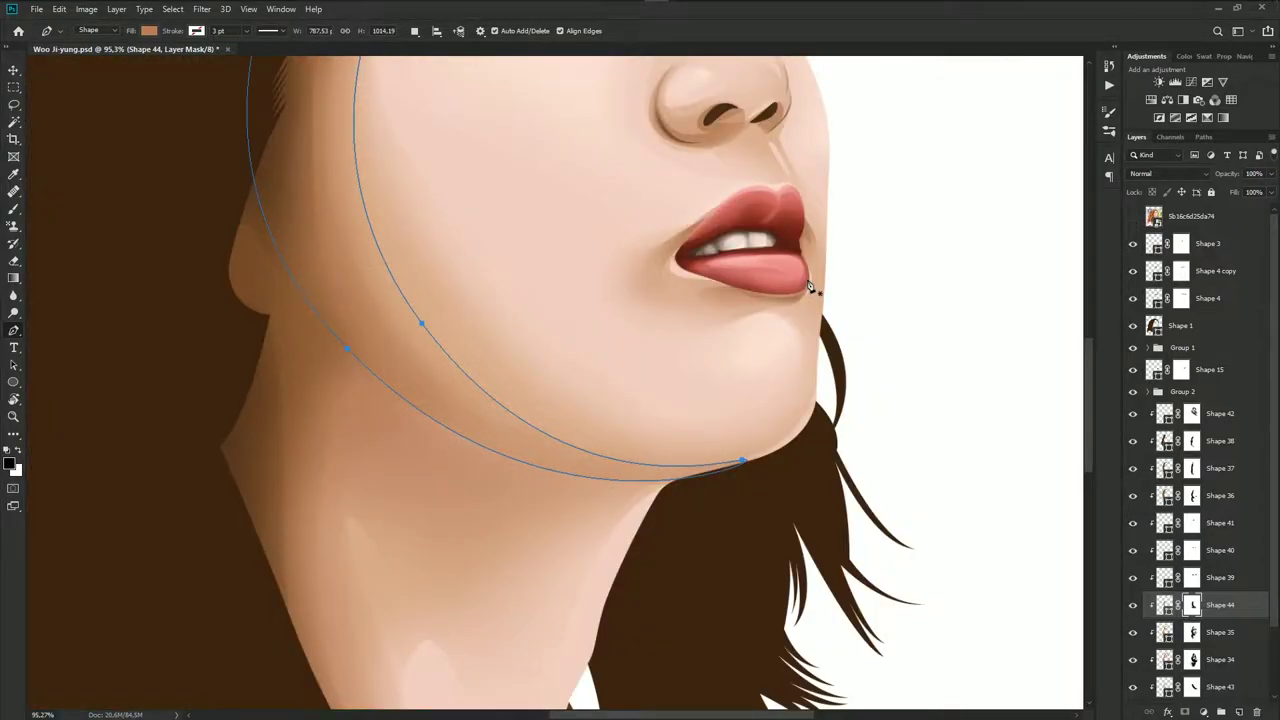
click(808, 295)
drag(722, 321, 634, 348)
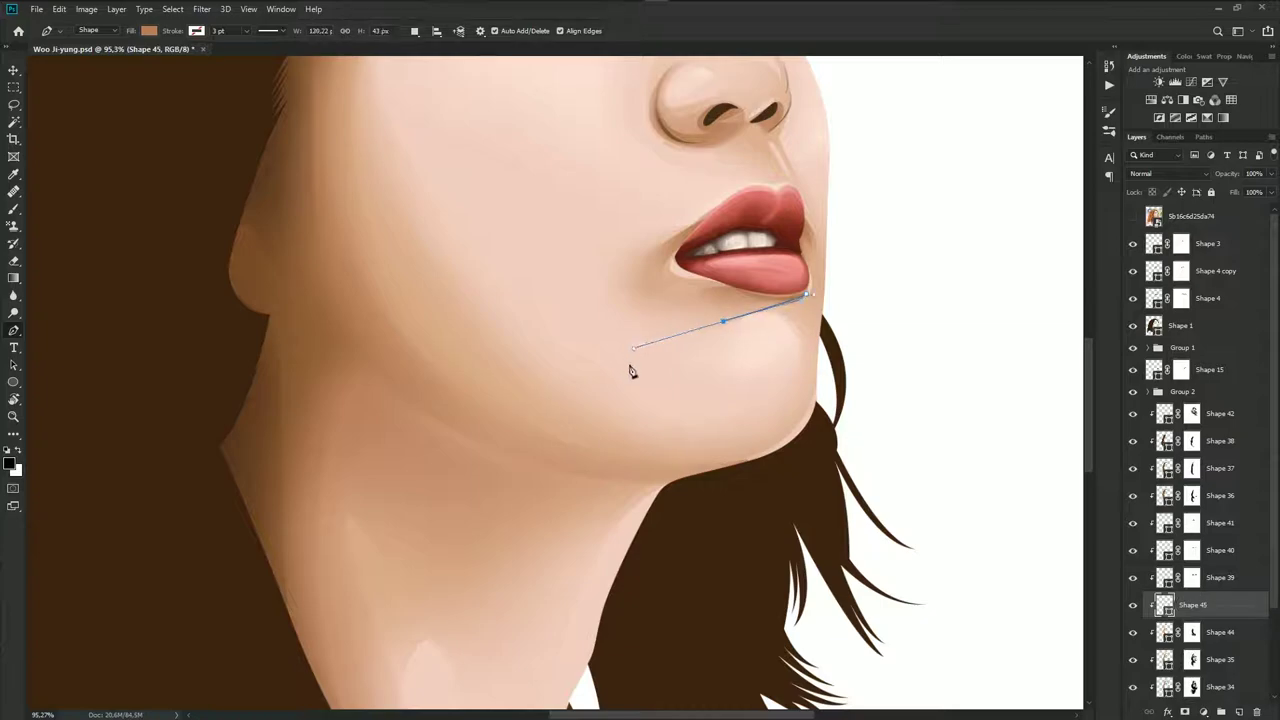
click(1130, 220)
click(1131, 218)
drag(714, 343, 674, 386)
mouse_move(619, 294)
mouse_down()
mouse_move(638, 238)
mouse_move(643, 312)
mouse_up()
click(1132, 219)
click(1132, 216)
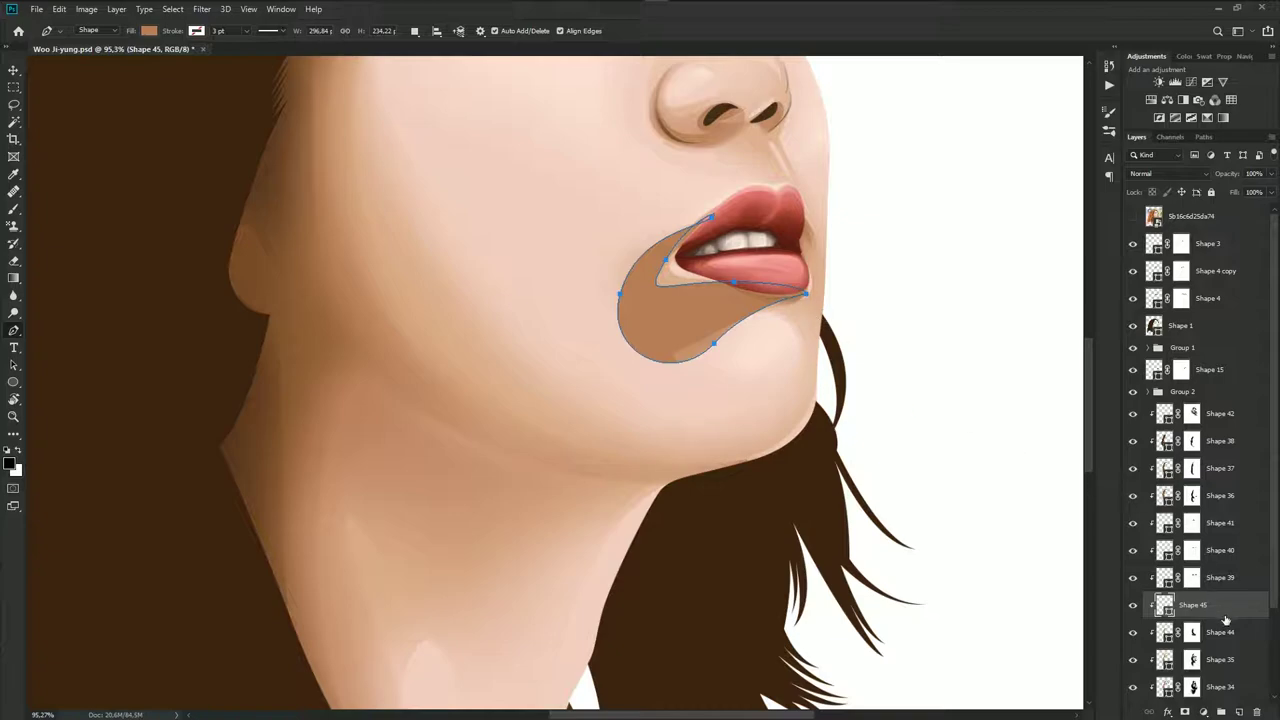
Mask Shape 45 and paint the mask with a soft black brush to blend it into the chin
click(1186, 711)
key(b)
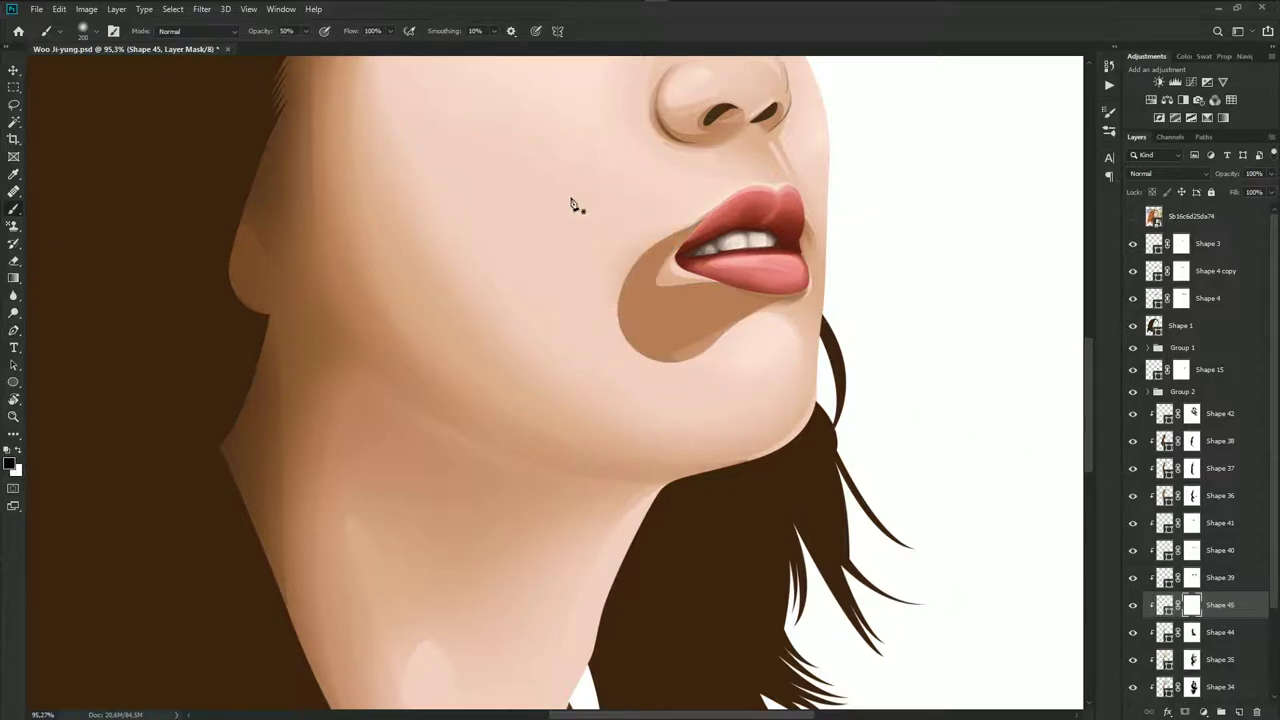
mouse_move(571, 203)
mouse_down()
mouse_move(551, 329)
mouse_move(509, 331)
mouse_move(597, 337)
mouse_move(558, 316)
mouse_up()
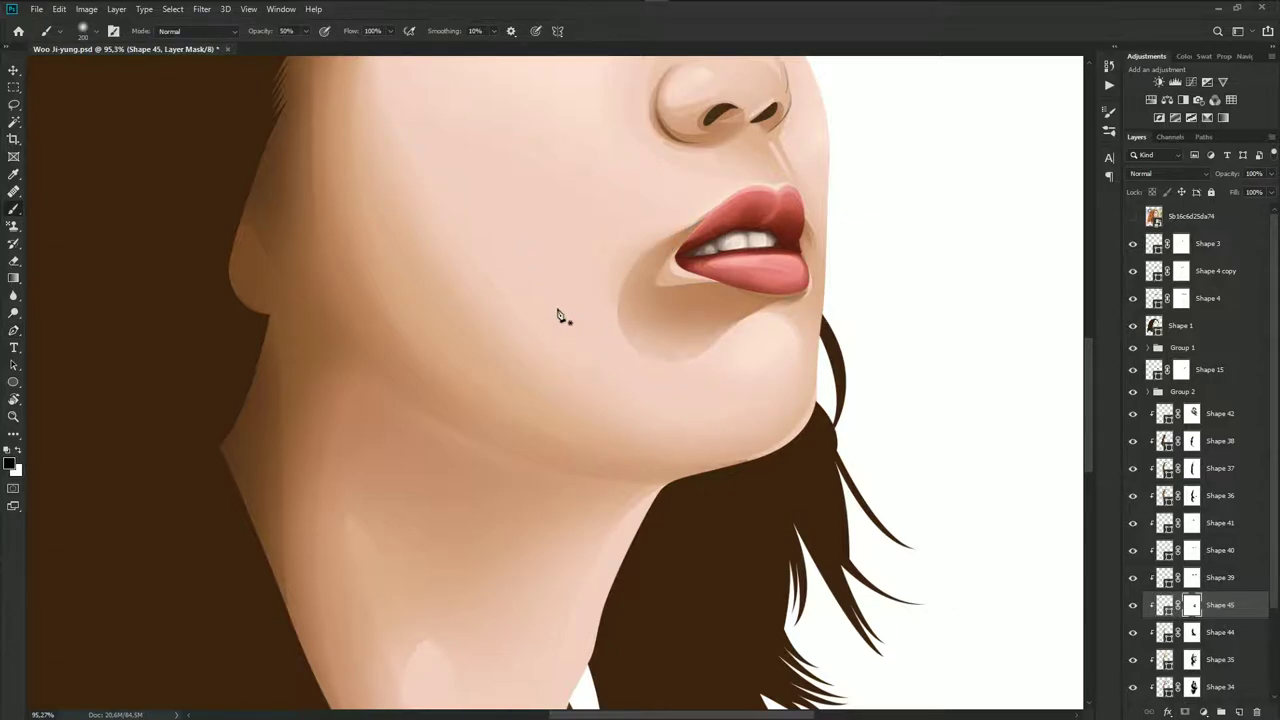
mouse_move(652, 332)
mouse_down()
mouse_move(617, 286)
mouse_move(623, 240)
mouse_up()
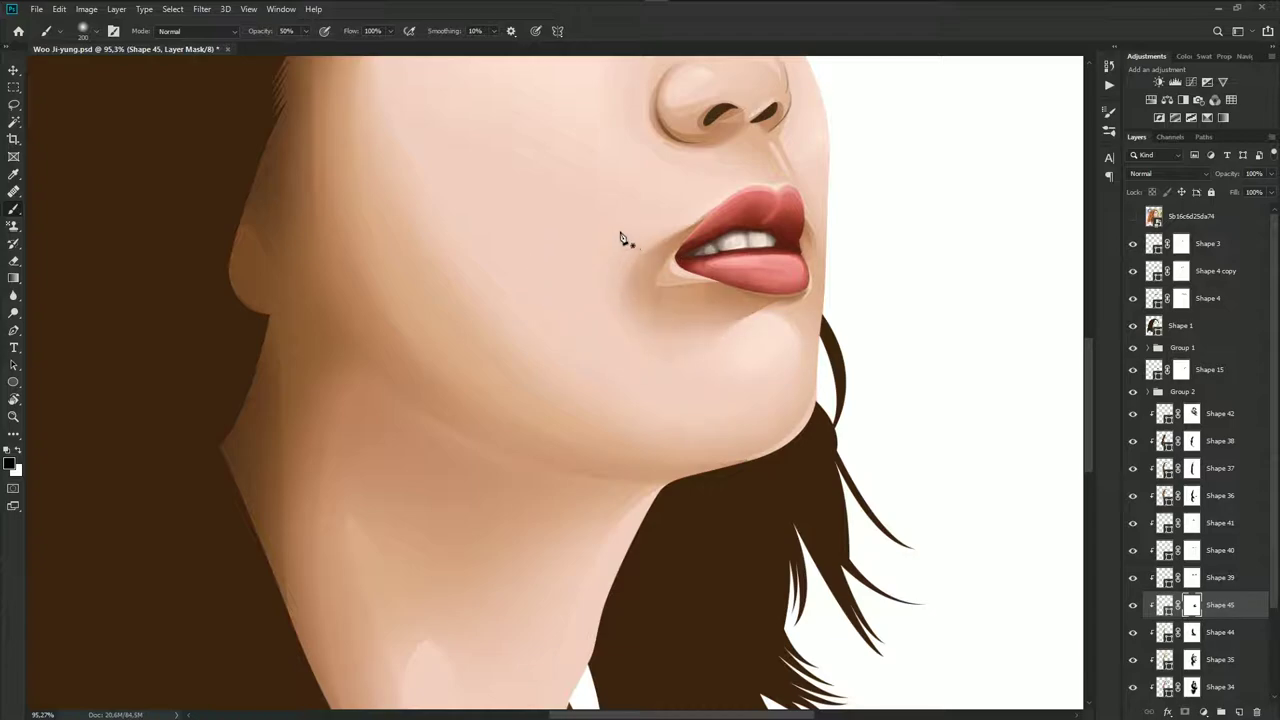
scroll(567, 327, down, 2)
scroll(677, 371, down, 1)
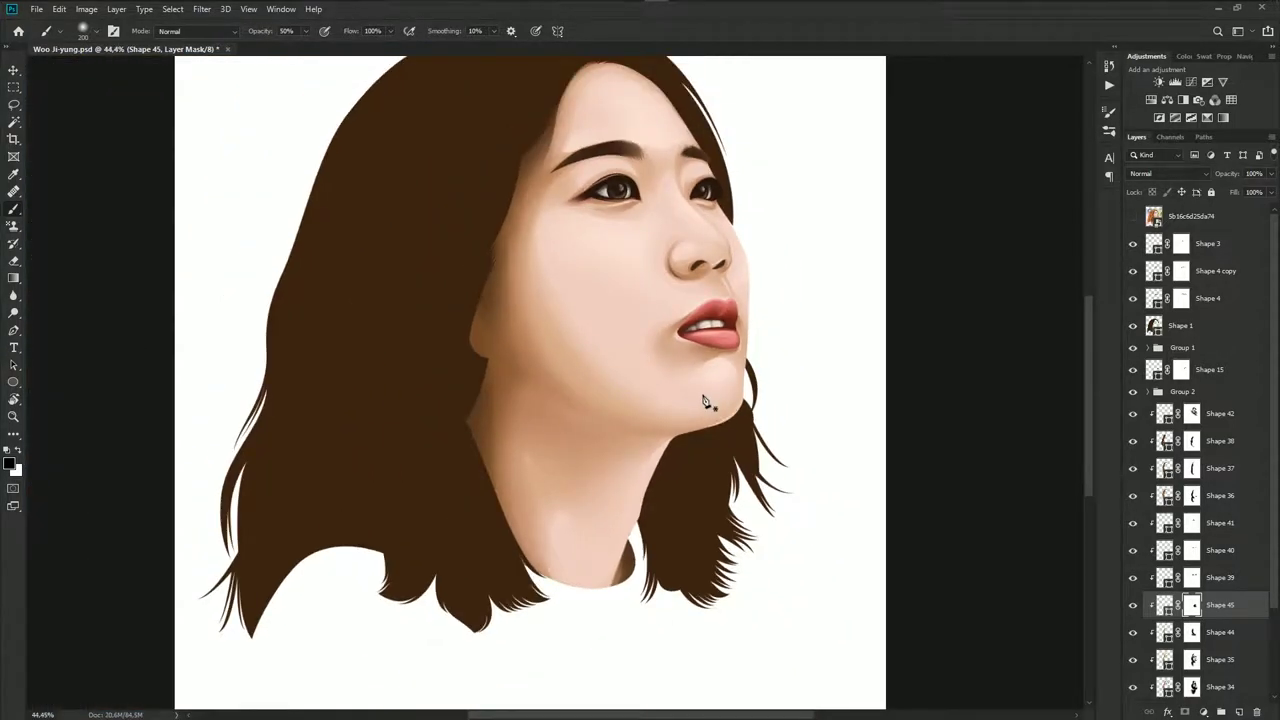
scroll(709, 400, down, 2)
Compare the lip shadow against the reference photo by toggling it on and off
click(1134, 225)
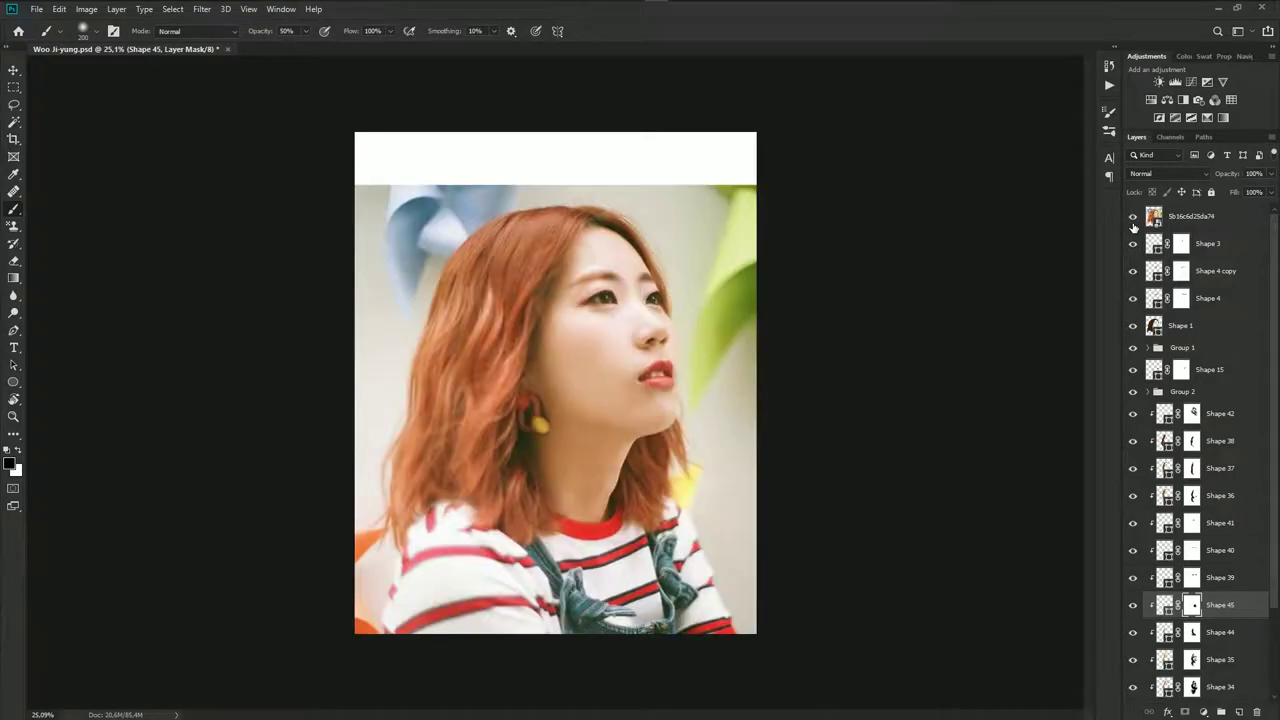
click(1133, 216)
scroll(657, 417, up, 3)
scroll(686, 357, up, 3)
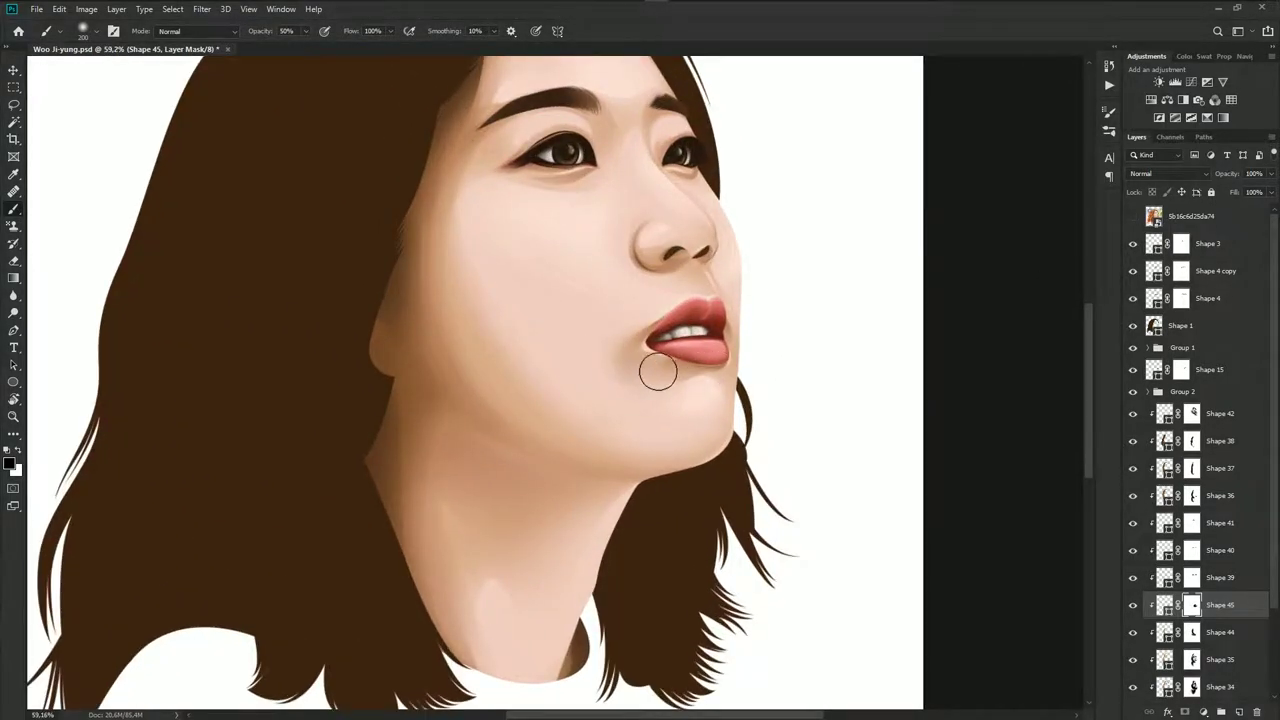
scroll(677, 400, down, 1)
scroll(671, 414, down, 2)
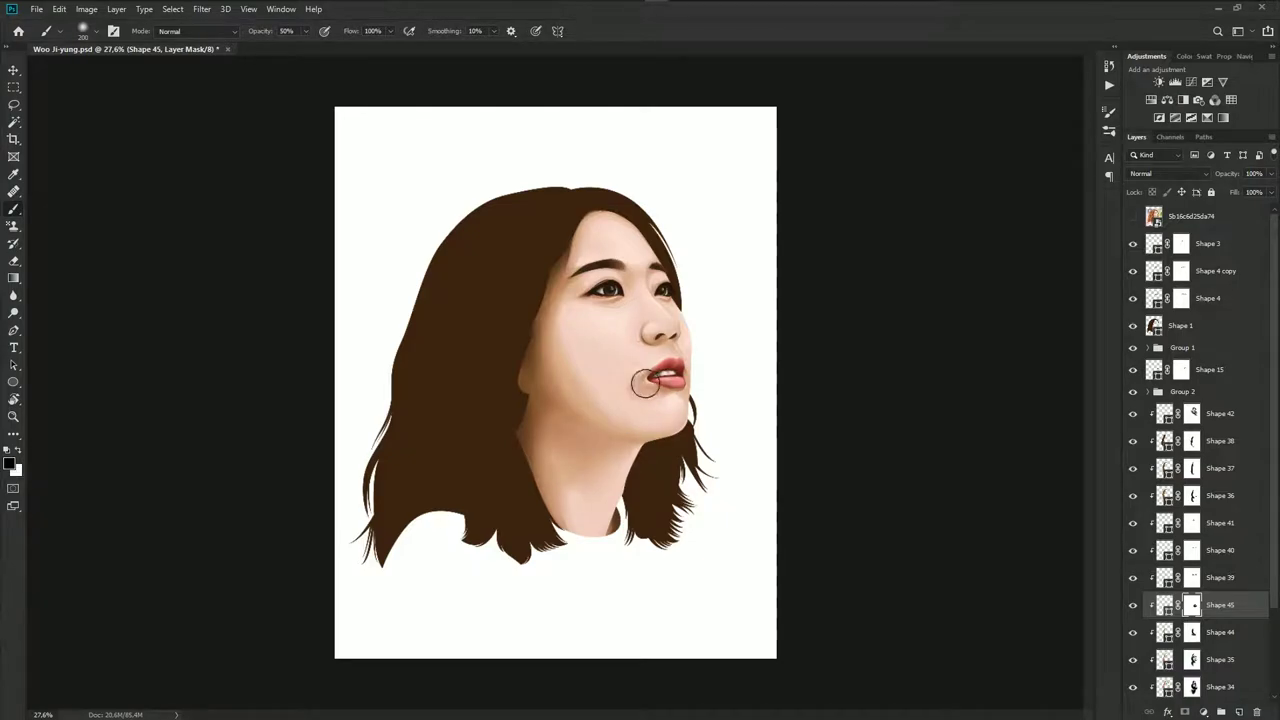
scroll(671, 447, up, 1)
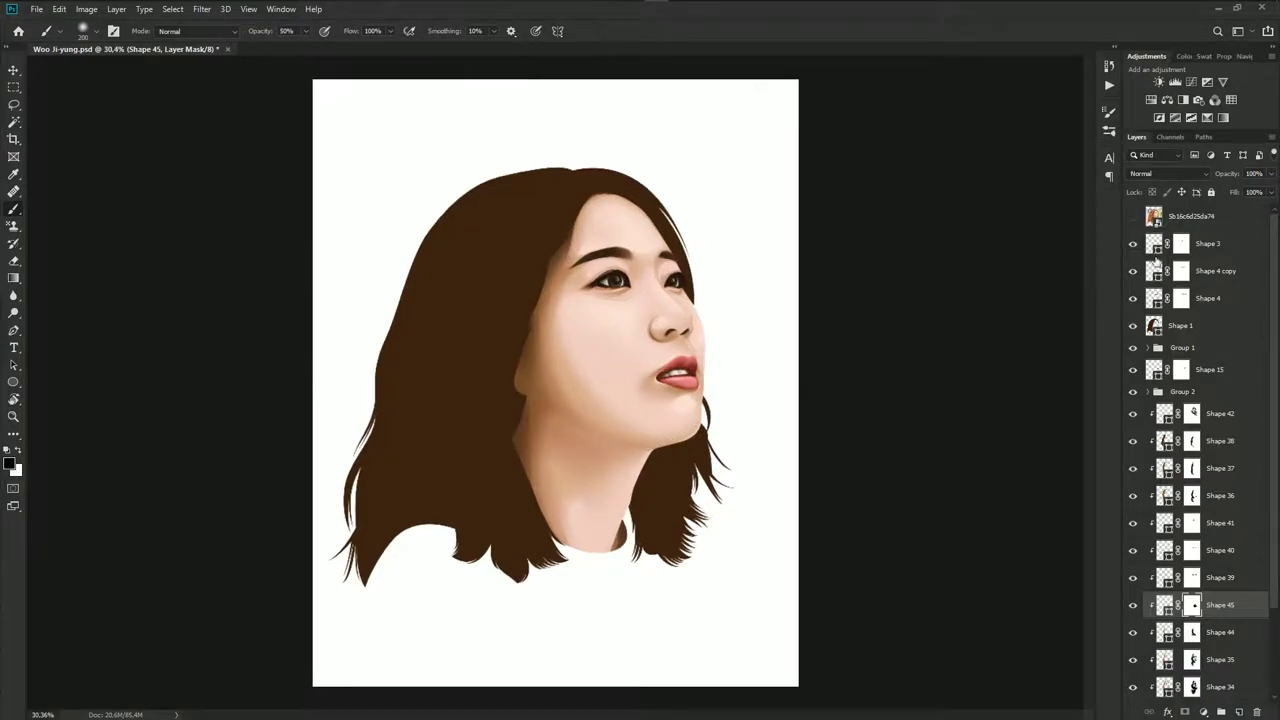
click(1133, 216)
scroll(599, 412, up, 3)
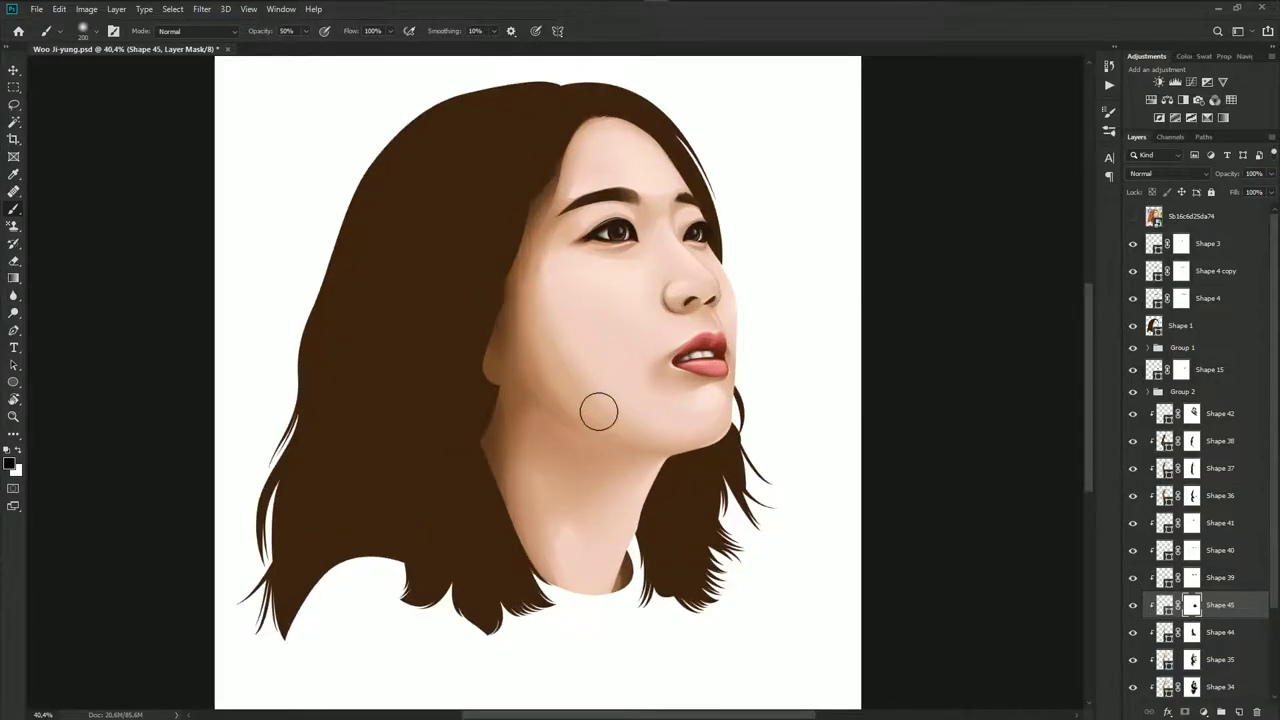
scroll(1127, 620, down, 2)
Inspect the Shape 43 and Shape 34 layer outlines, then display the reference photo
click(1220, 607)
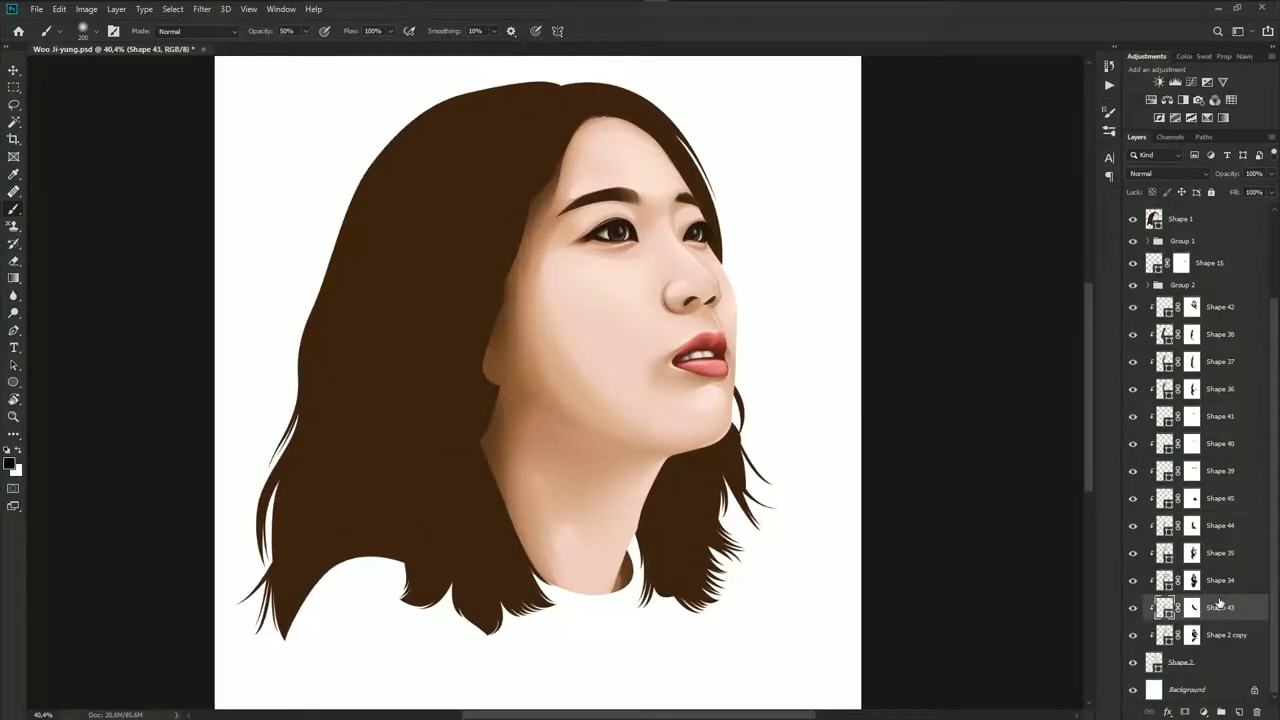
key(p)
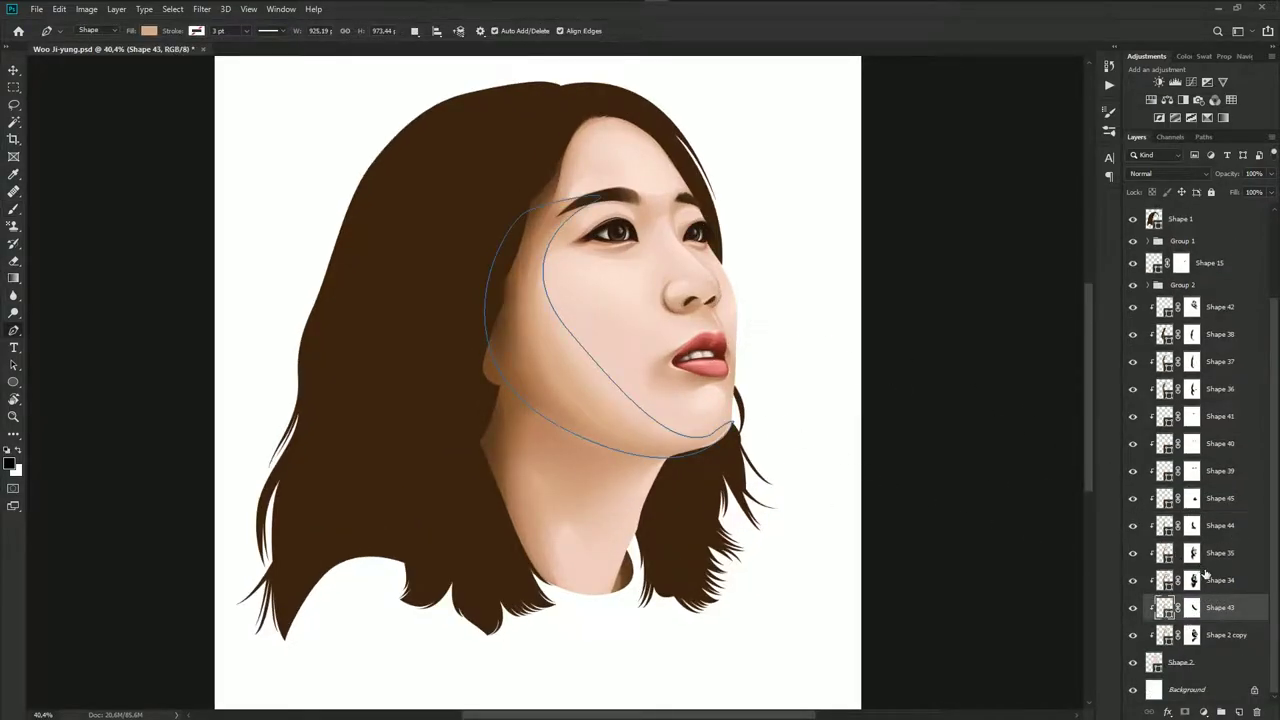
click(1206, 574)
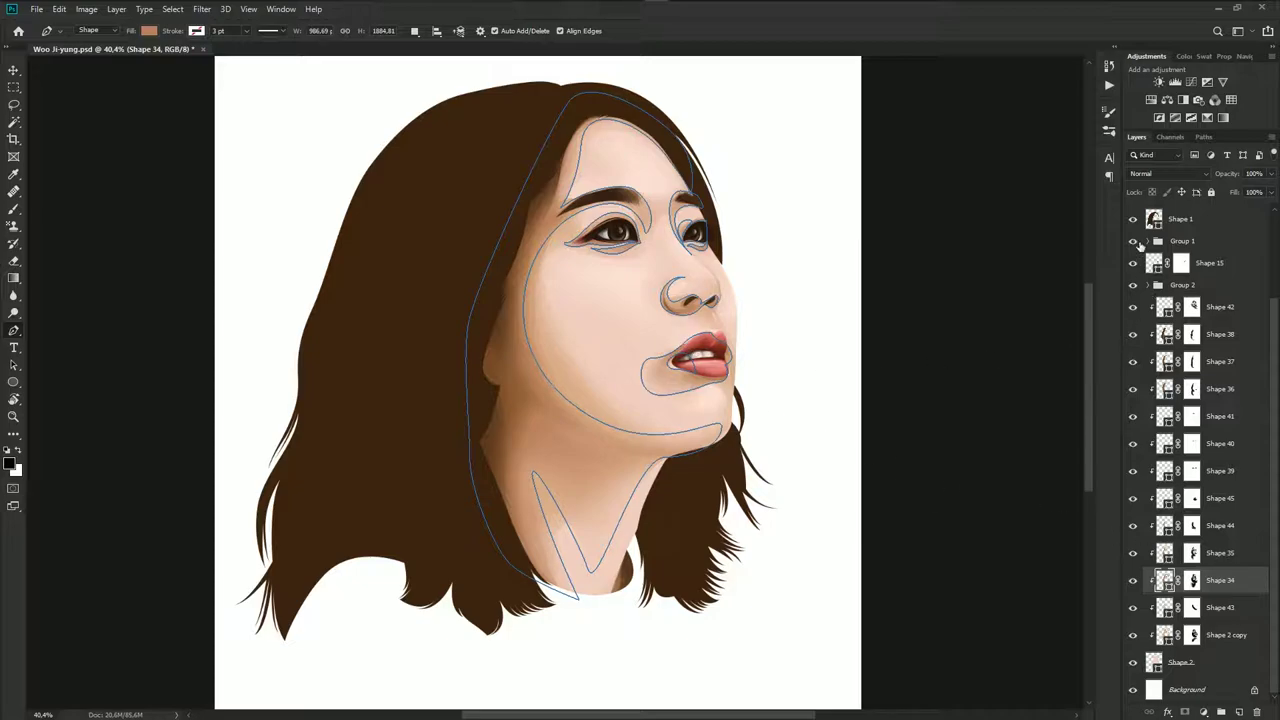
scroll(1140, 246, up, 2)
click(1133, 217)
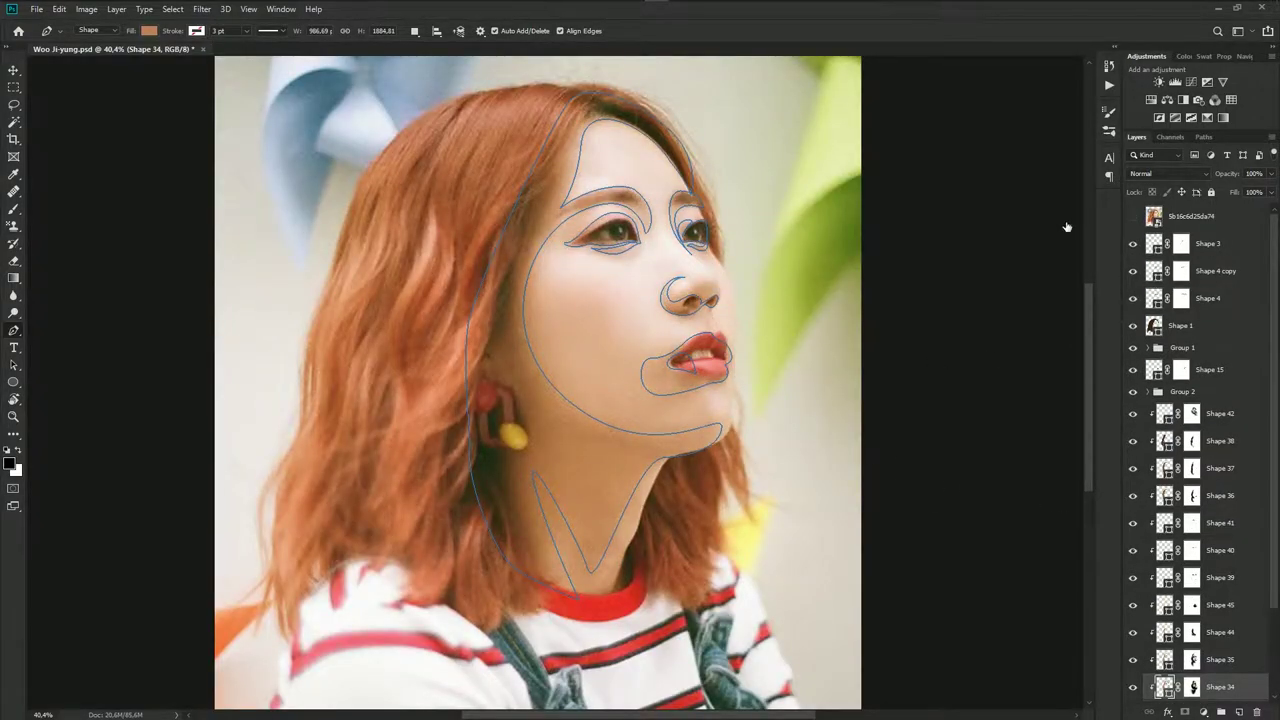
Draw Shape 46, a shadow shape running down the cheek and along the jawline
click(1133, 217)
drag(553, 223, 527, 254)
drag(599, 352, 623, 372)
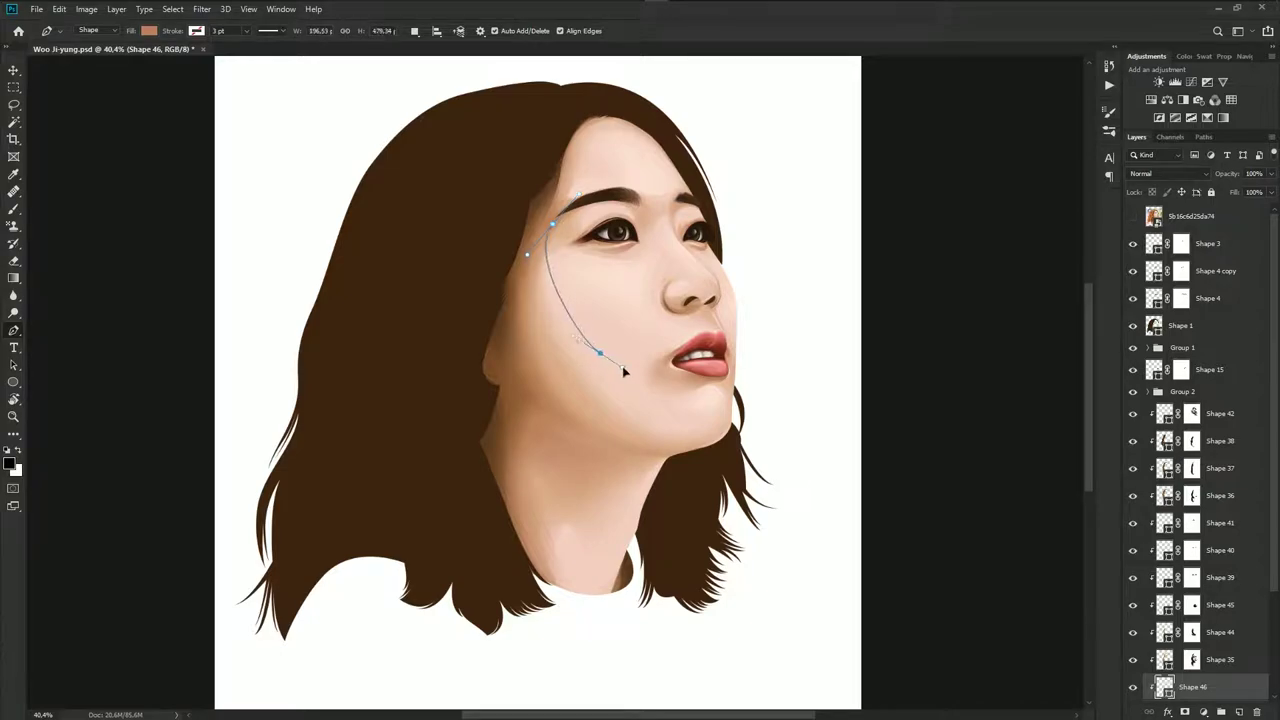
click(660, 390)
drag(720, 413, 766, 408)
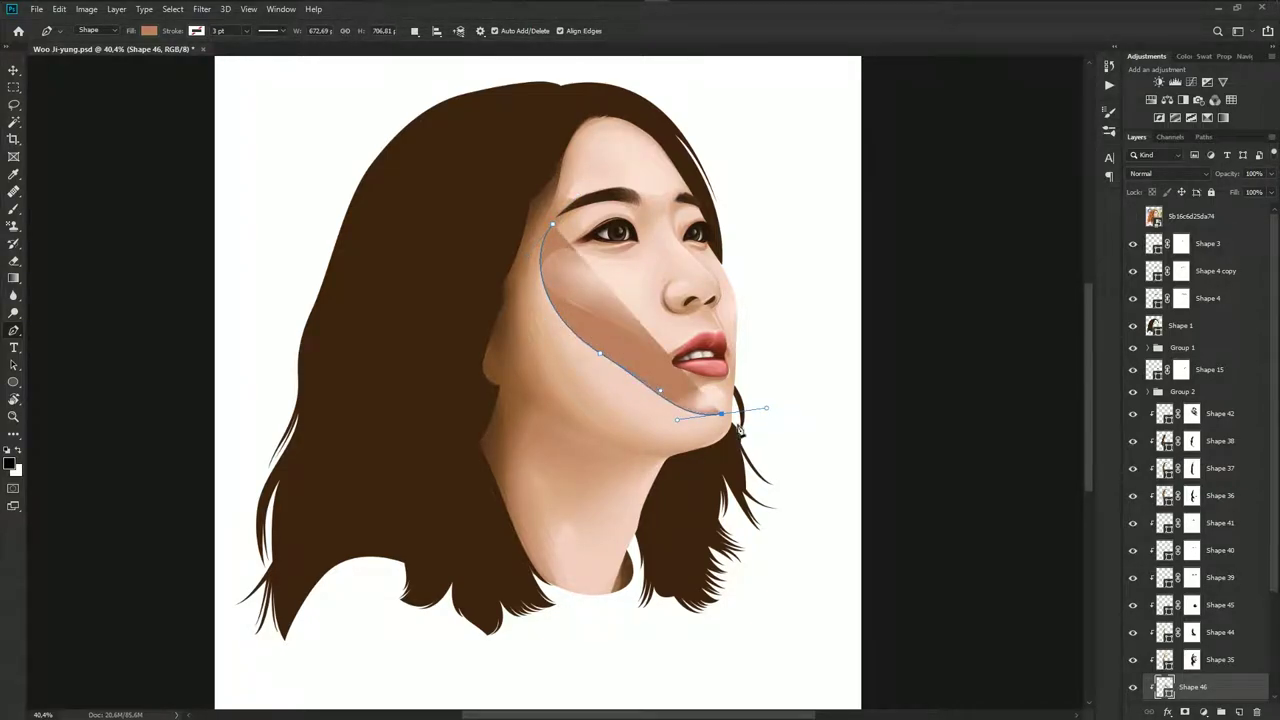
drag(552, 410, 401, 307)
click(554, 226)
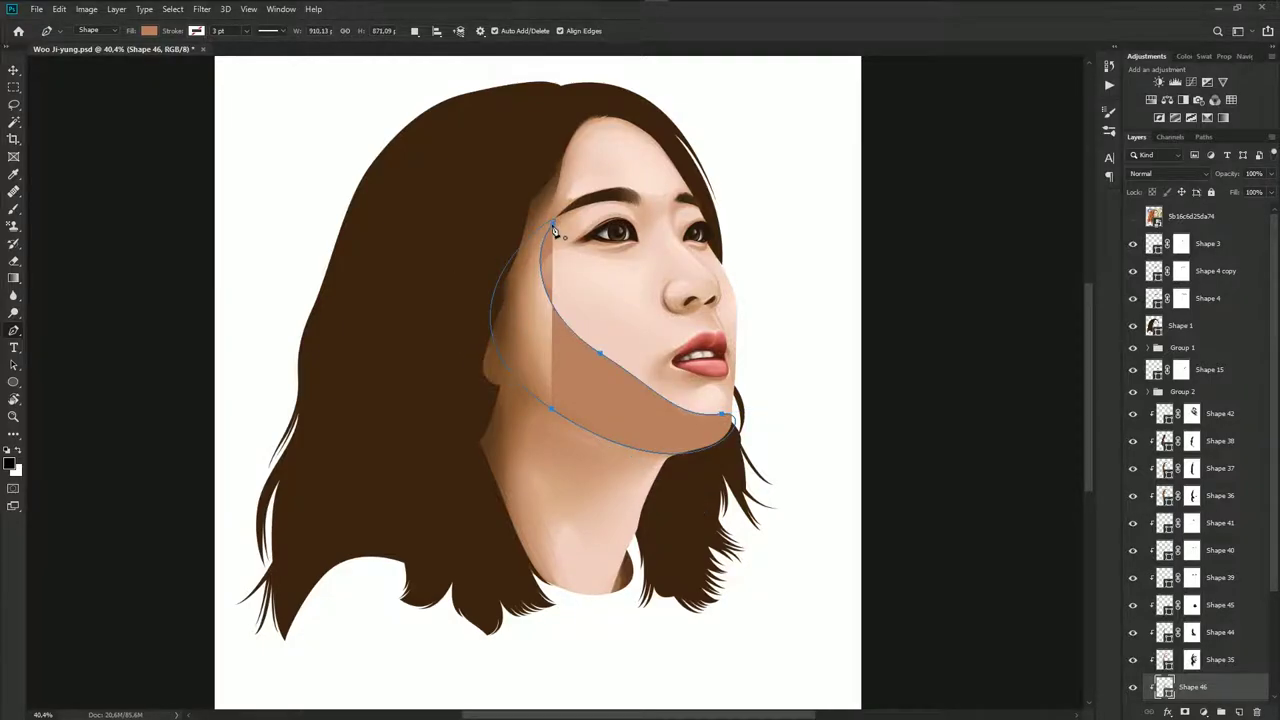
Mask Shape 46 and use a large soft brush to soften the cheek-to-chin edge and the neck shadow
click(1185, 711)
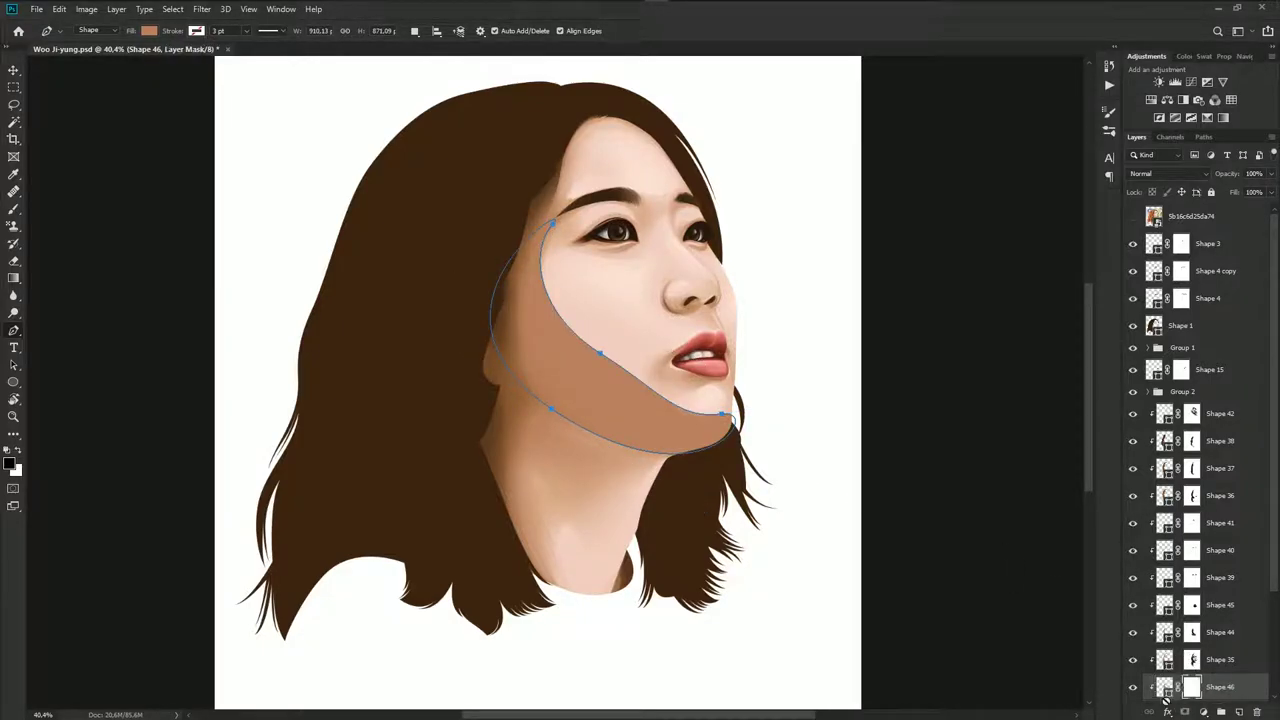
key(b)
scroll(590, 262, up, 1)
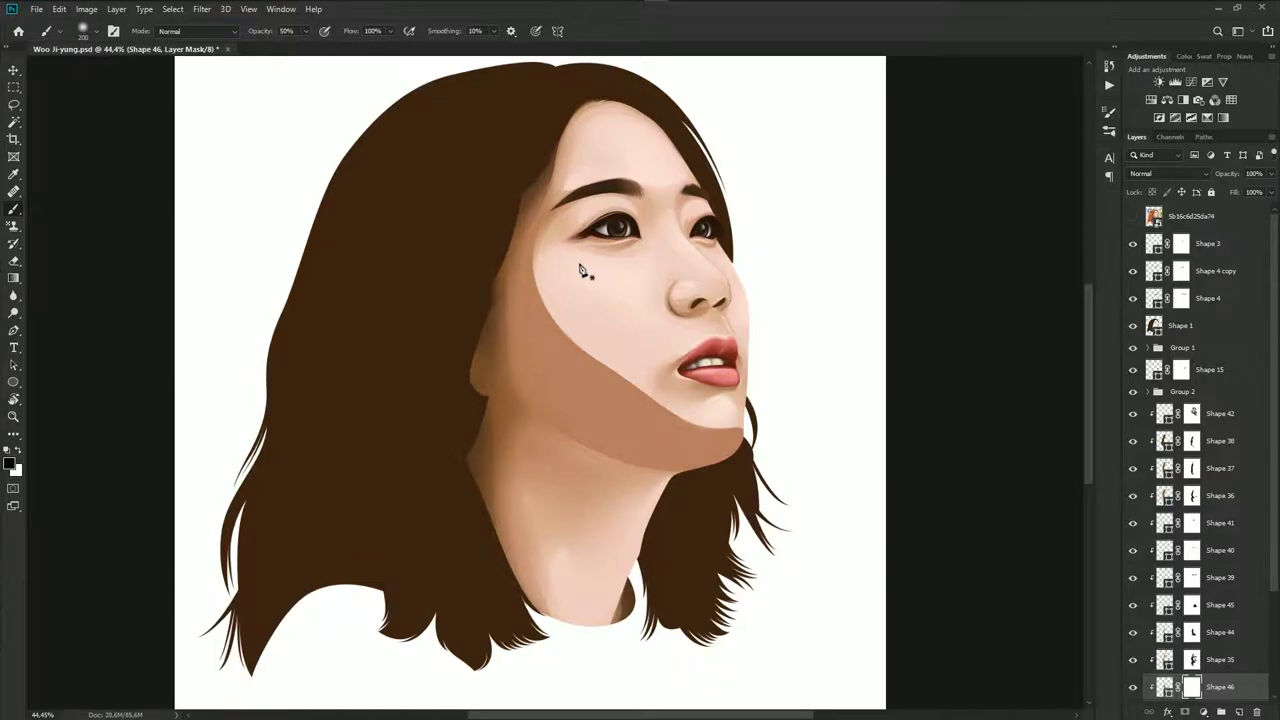
key(bracketright)
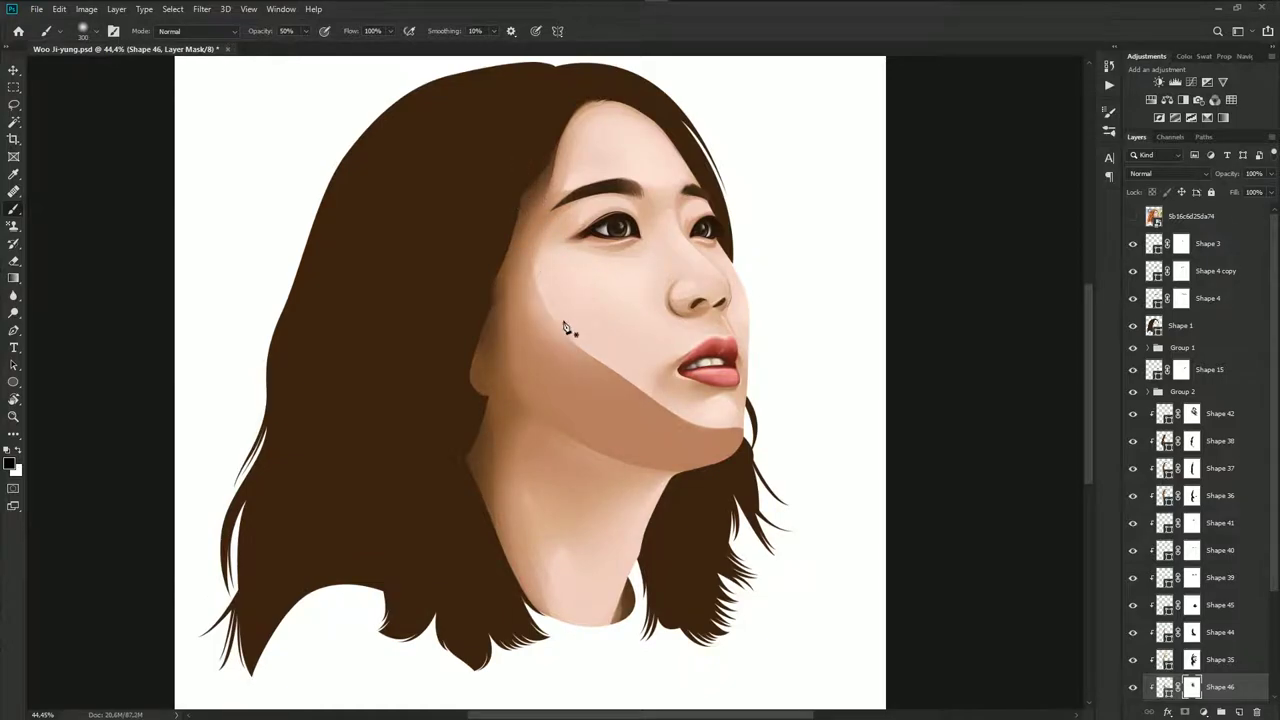
mouse_move(571, 329)
mouse_down()
mouse_move(650, 405)
mouse_move(669, 371)
mouse_move(586, 249)
mouse_up()
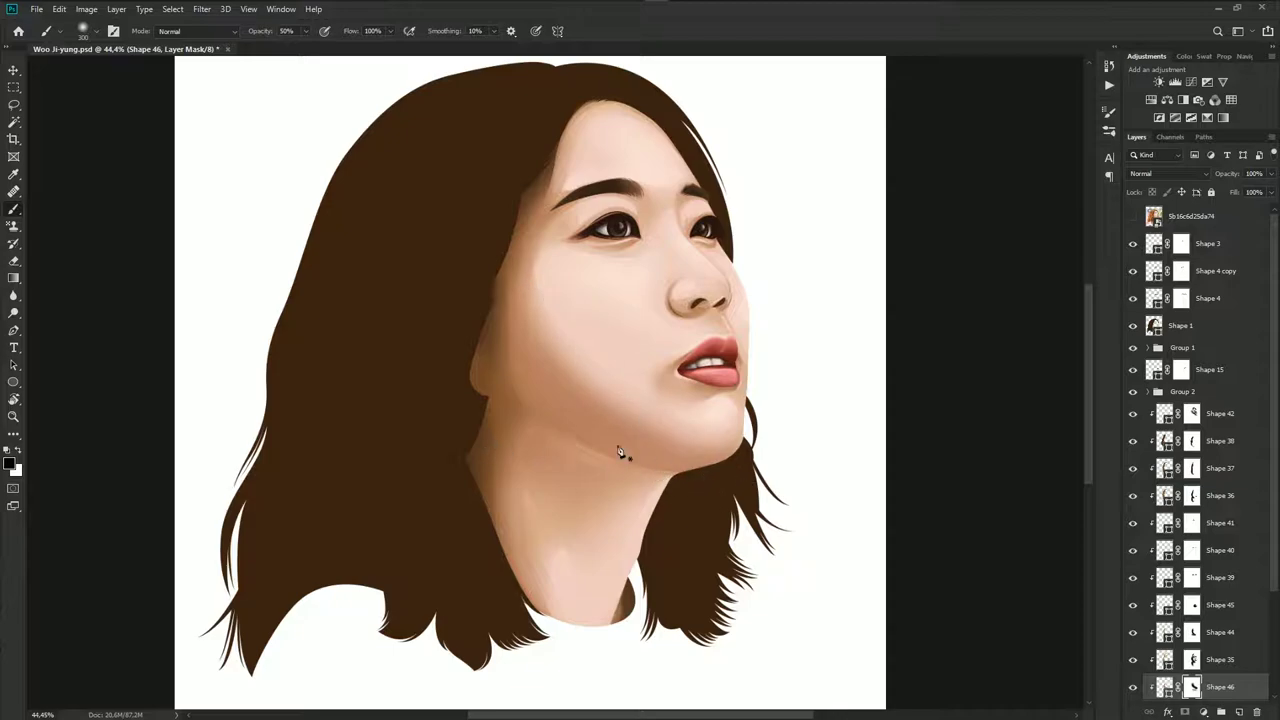
drag(619, 452, 700, 432)
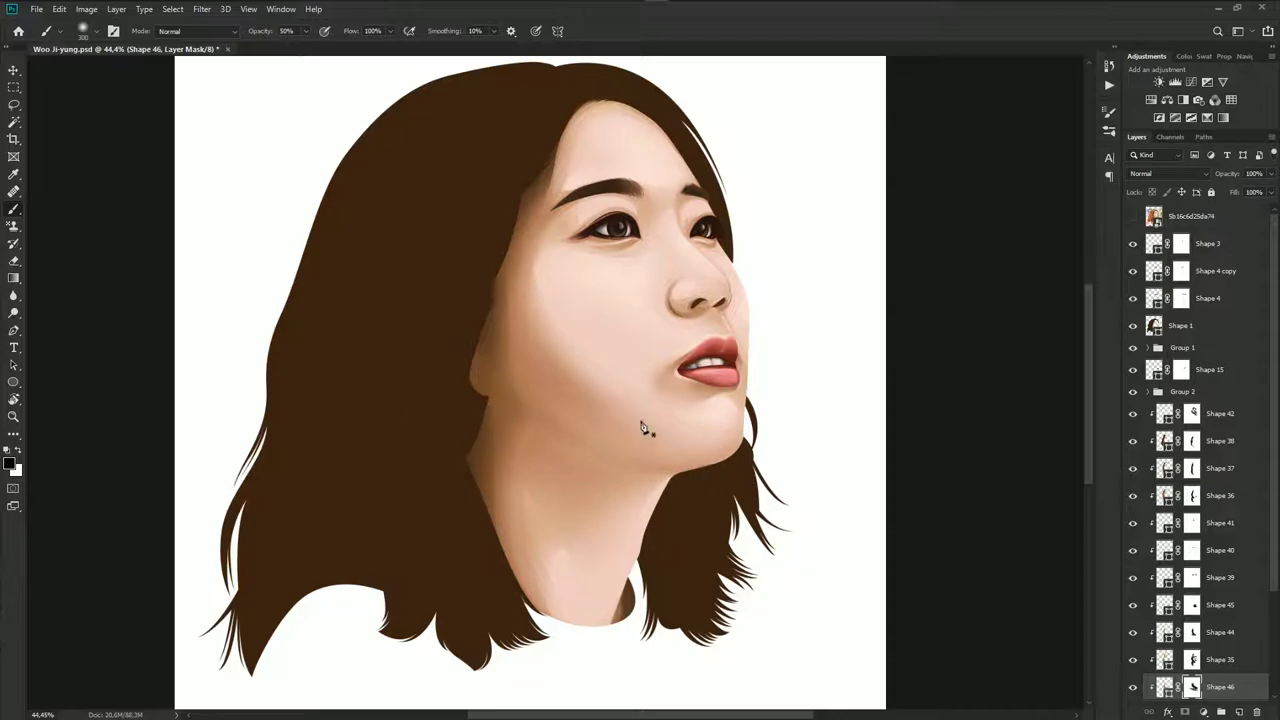
scroll(690, 463, down, 2)
scroll(720, 478, down, 2)
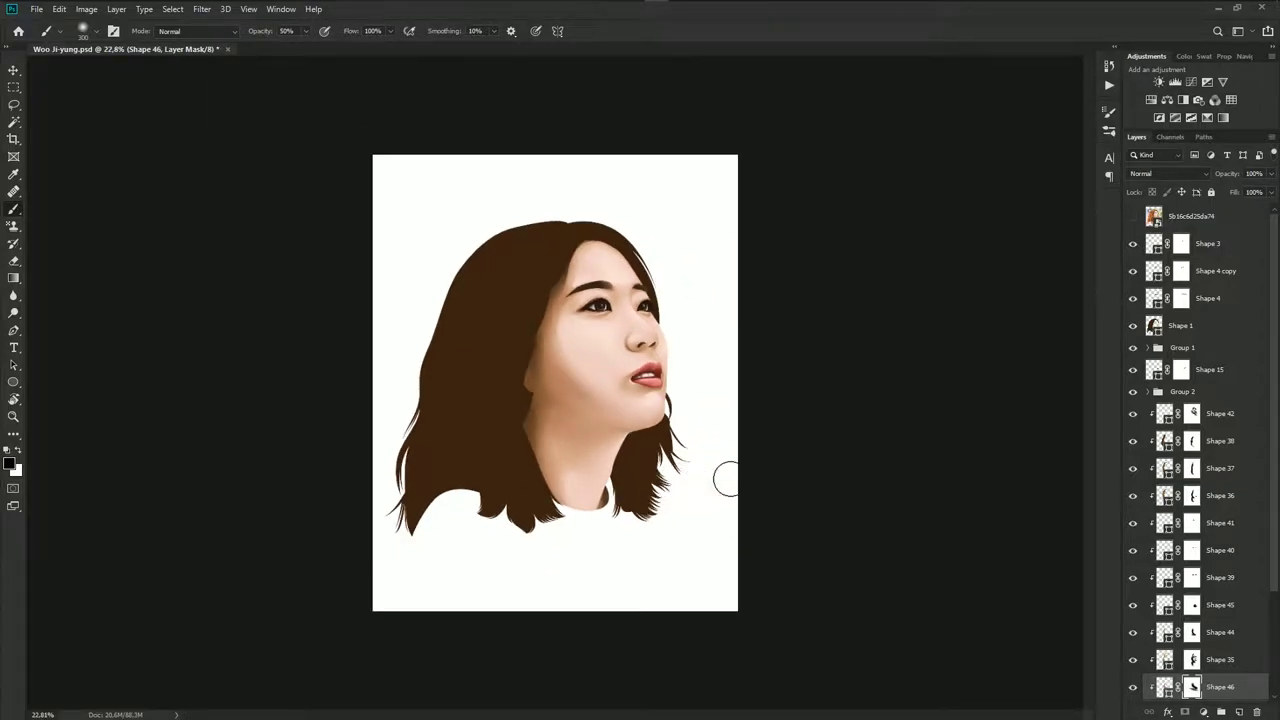
Compare the neck shading with the reference photo and save the document
click(1133, 216)
key(ctrl+plus)
key(ctrl+plus)
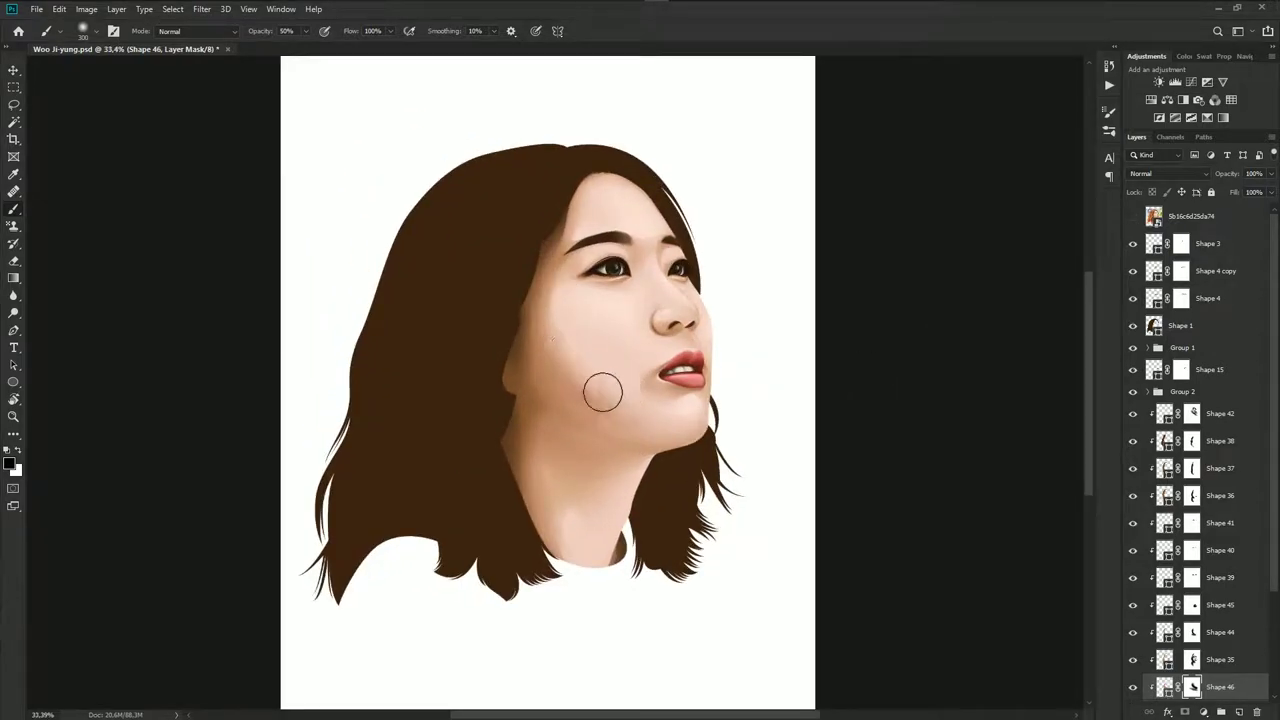
key(ctrl+minus)
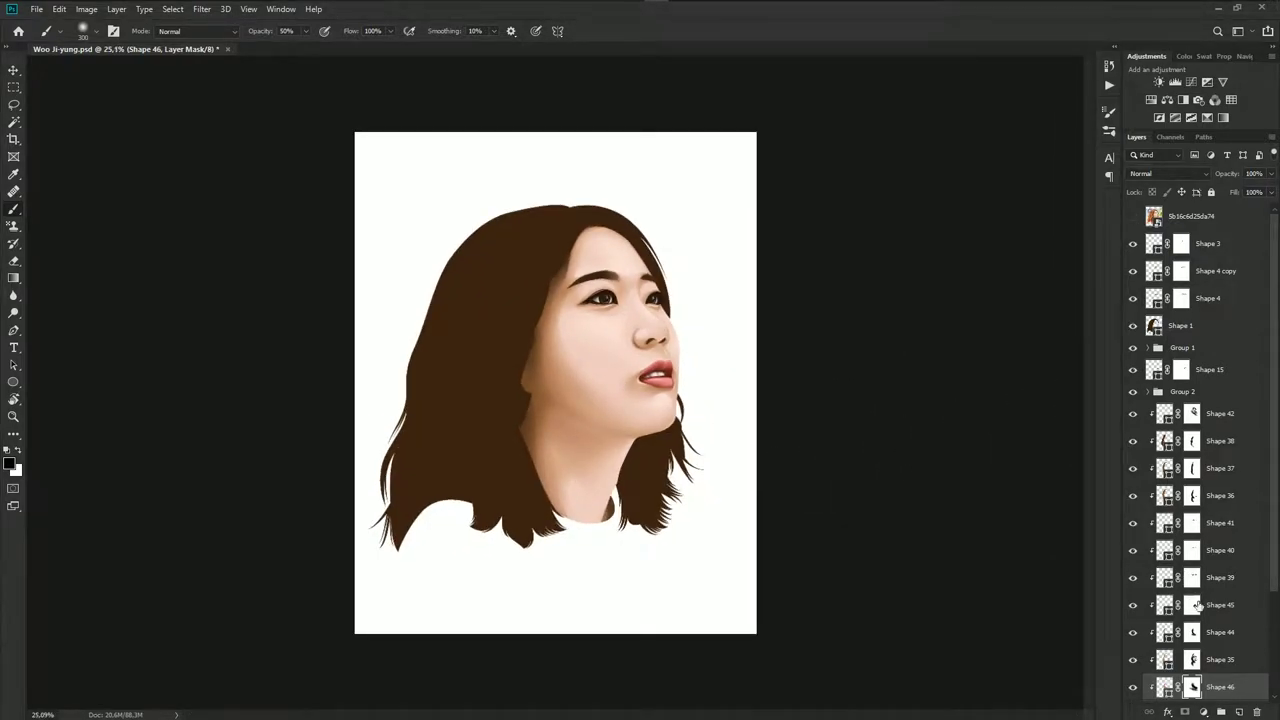
click(1133, 690)
key(ctrl+s)
Select the Shape 42 layer as the target for new vector shapes
scroll(590, 360, up, 3)
scroll(613, 314, up, 1)
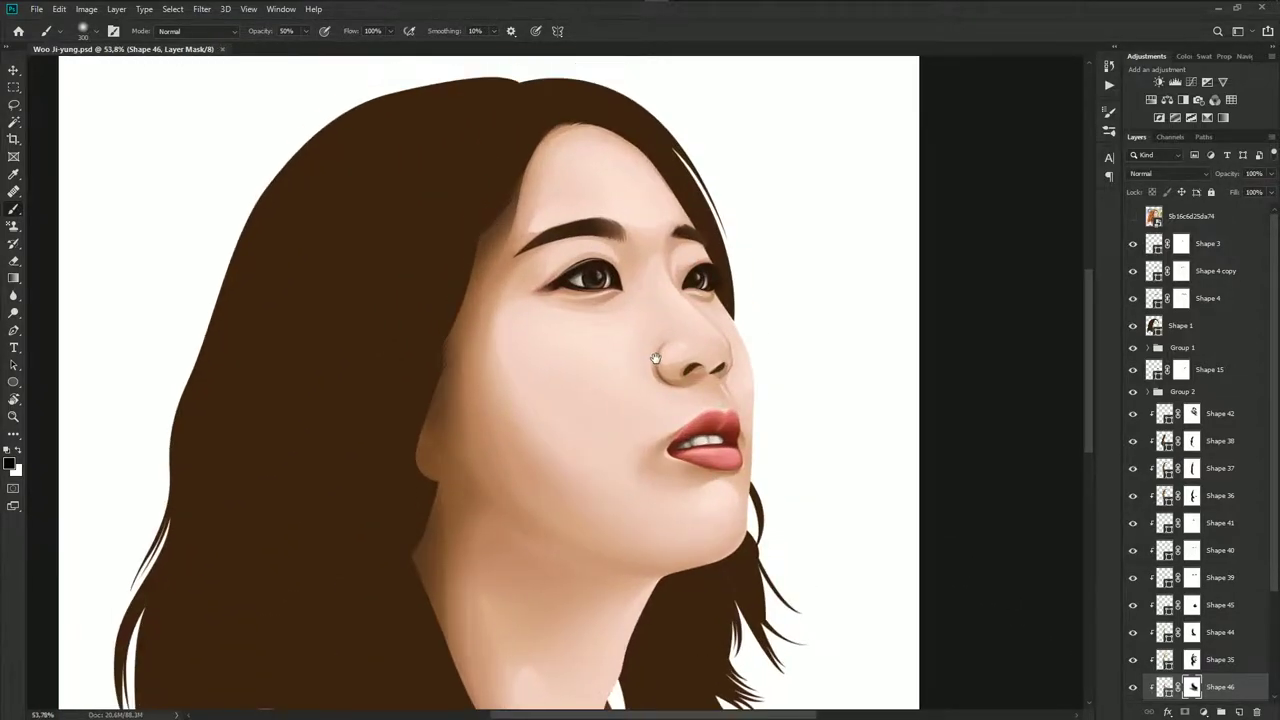
click(1217, 420)
key(p)
scroll(700, 240, up, 2)
Draw a curved highlight shape along the top of the eyebrow
scroll(700, 240, up, 2)
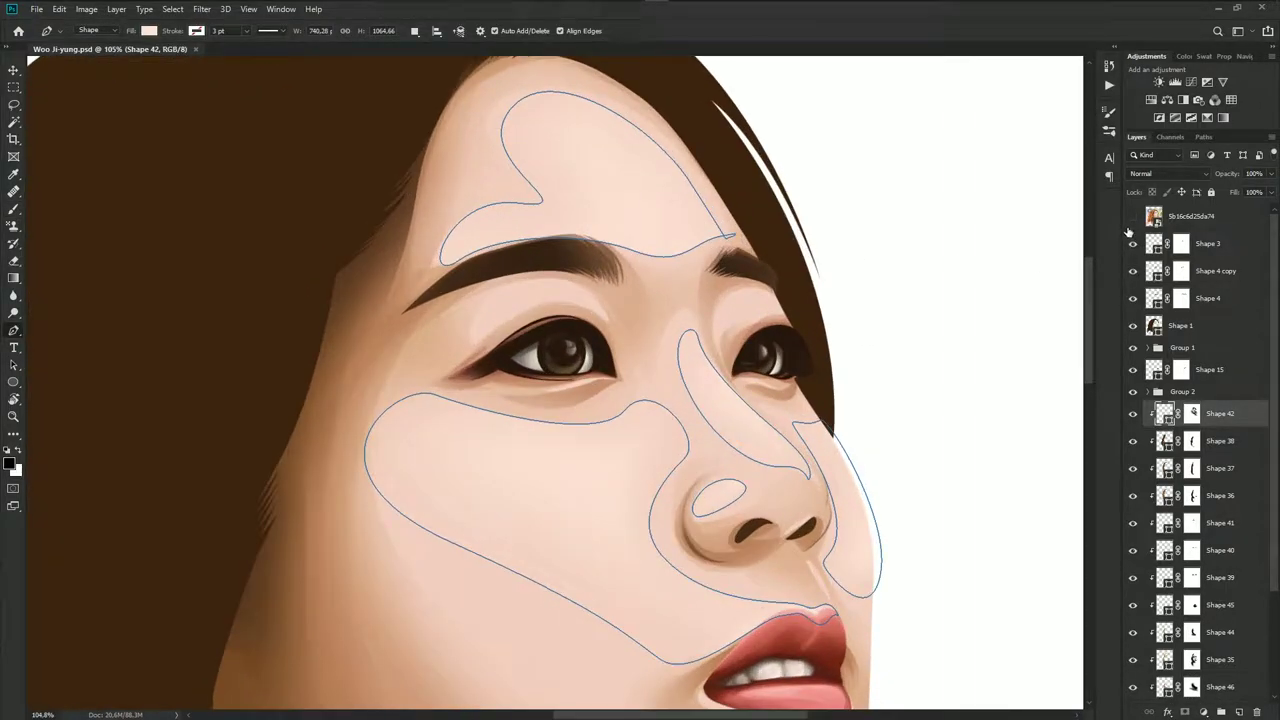
click(1132, 218)
click(1132, 218)
scroll(565, 211, up, 1)
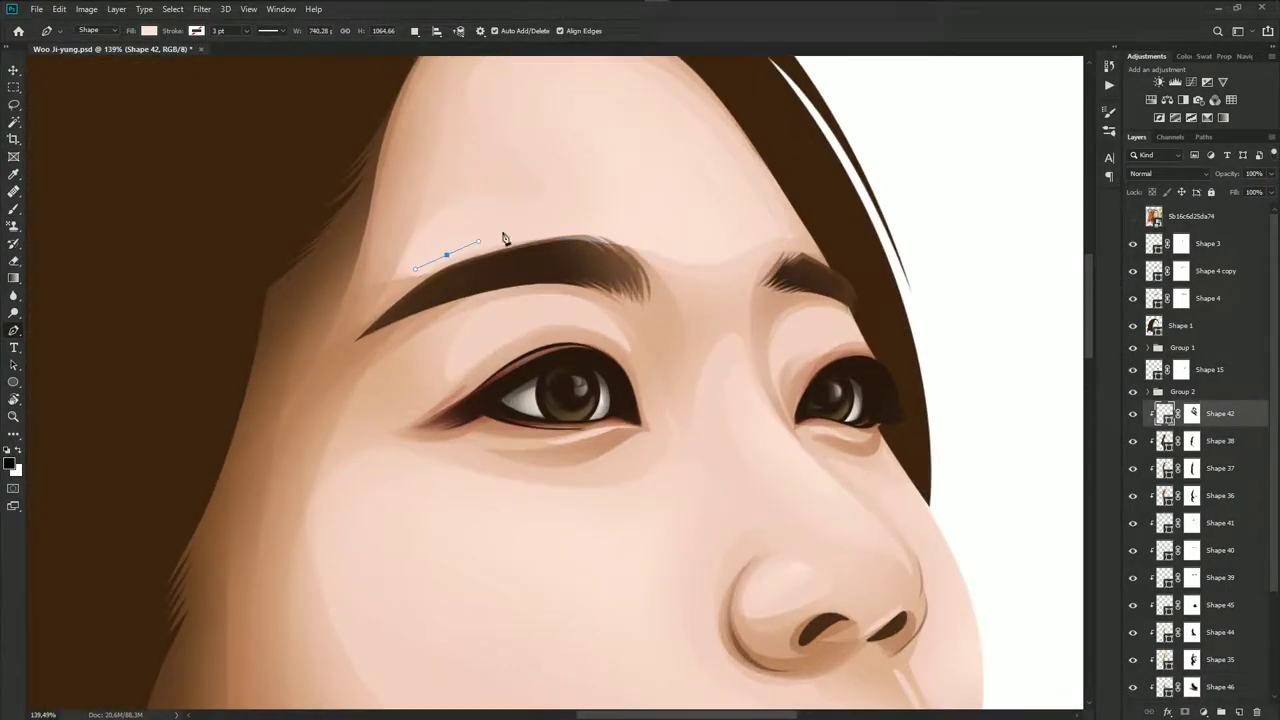
drag(447, 254, 479, 241)
drag(649, 247, 719, 270)
drag(509, 201, 586, 183)
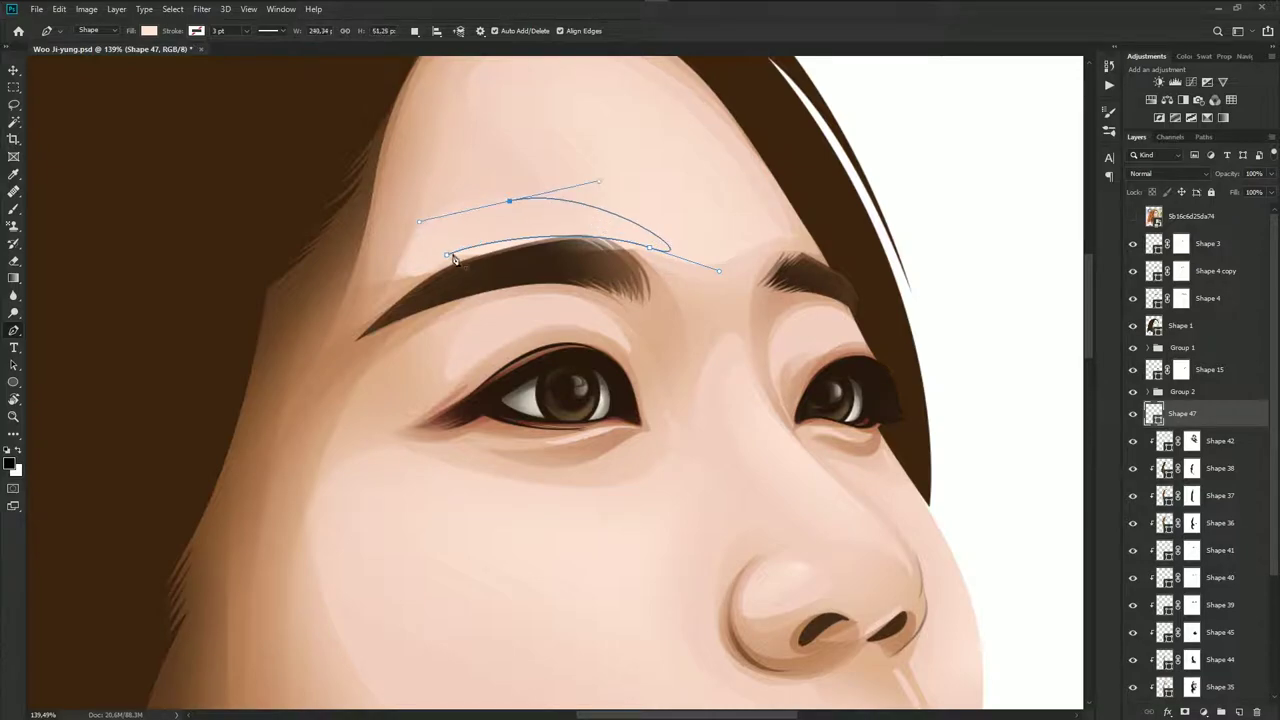
click(447, 254)
drag(447, 254, 470, 232)
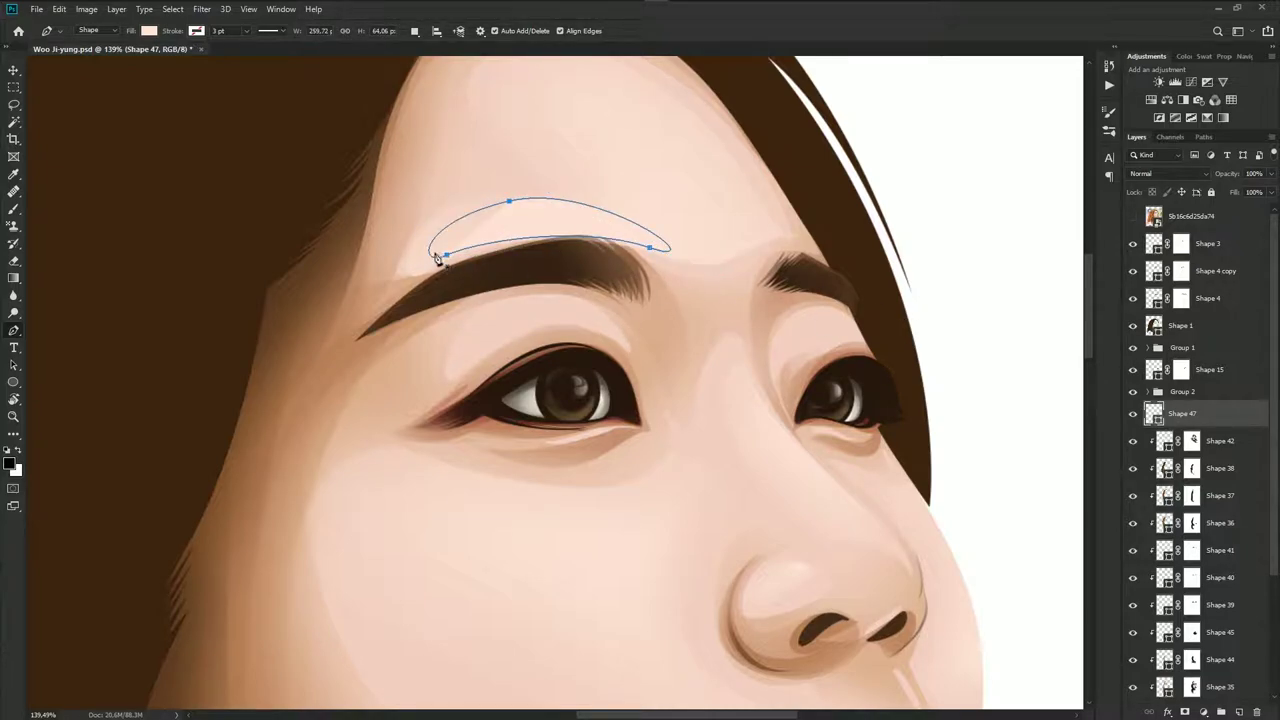
Set the highlight fill to #f6f1ed, sampled from the reference photo
click(1132, 216)
double_click(1153, 416)
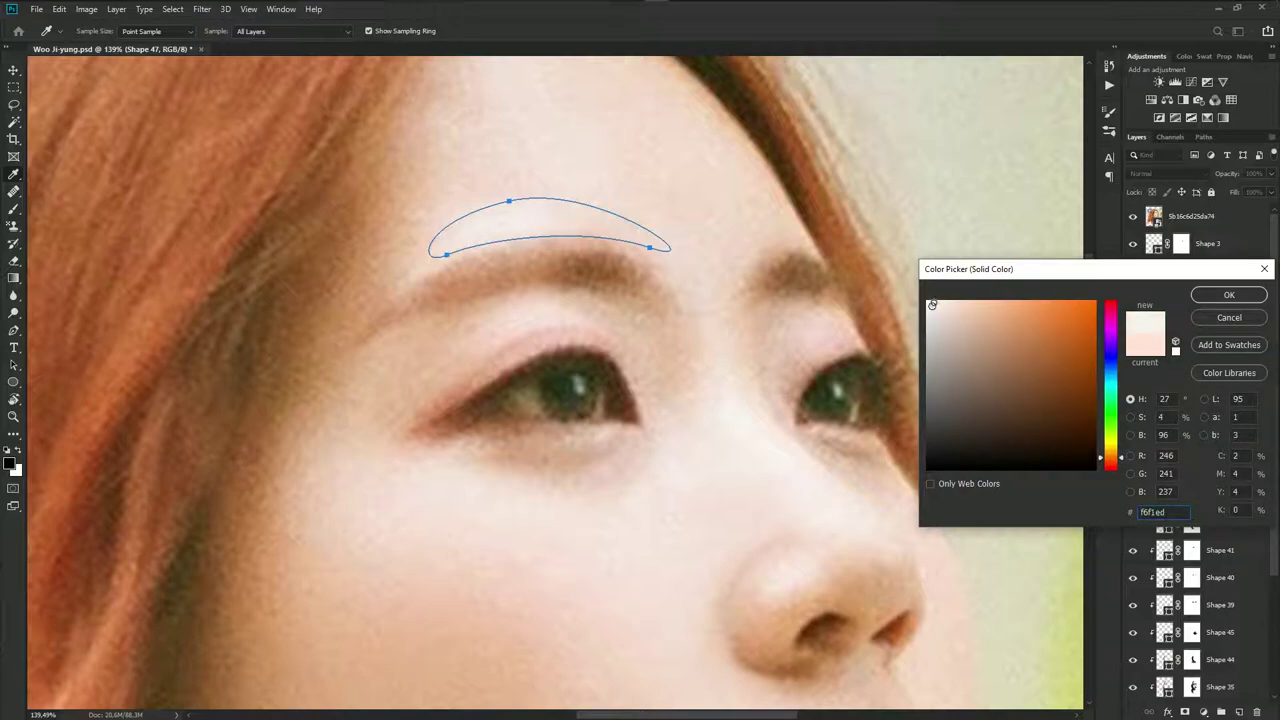
click(1229, 295)
click(1132, 216)
scroll(745, 229, down, 2)
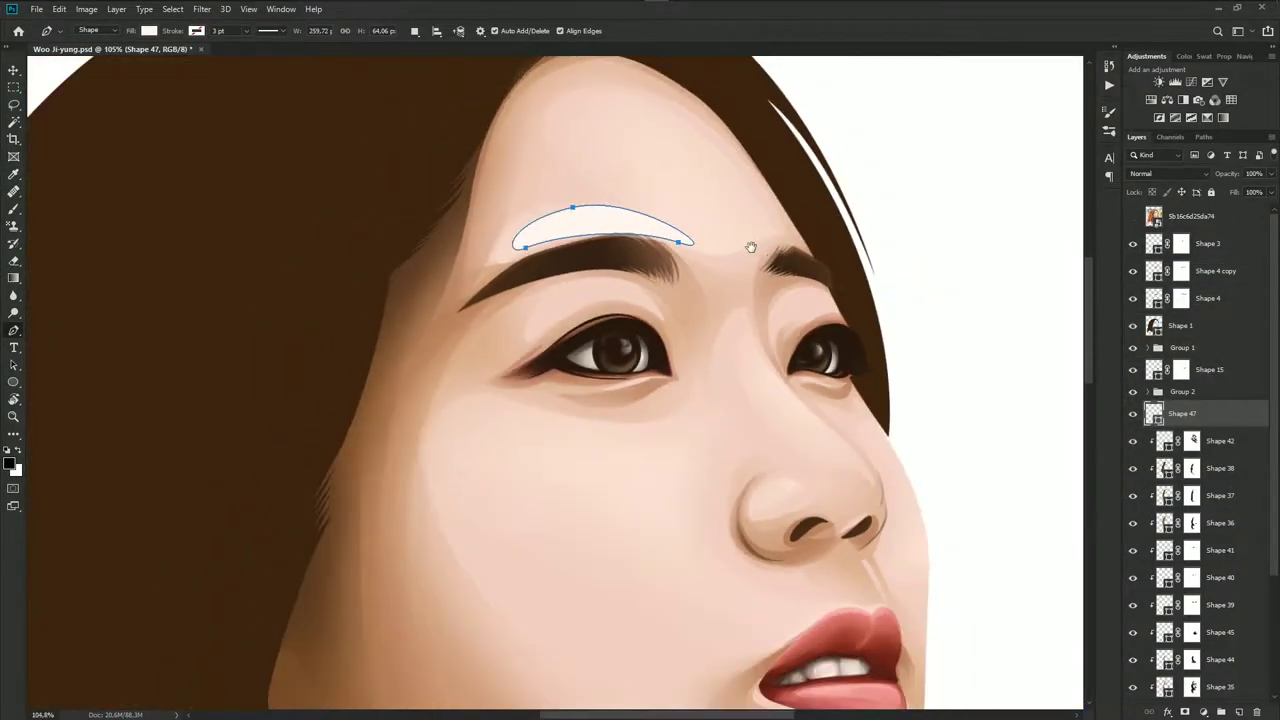
click(1133, 216)
scroll(752, 365, up, 2)
Add a highlight shape down the nose bridge
click(731, 310)
scroll(737, 314, down, 2)
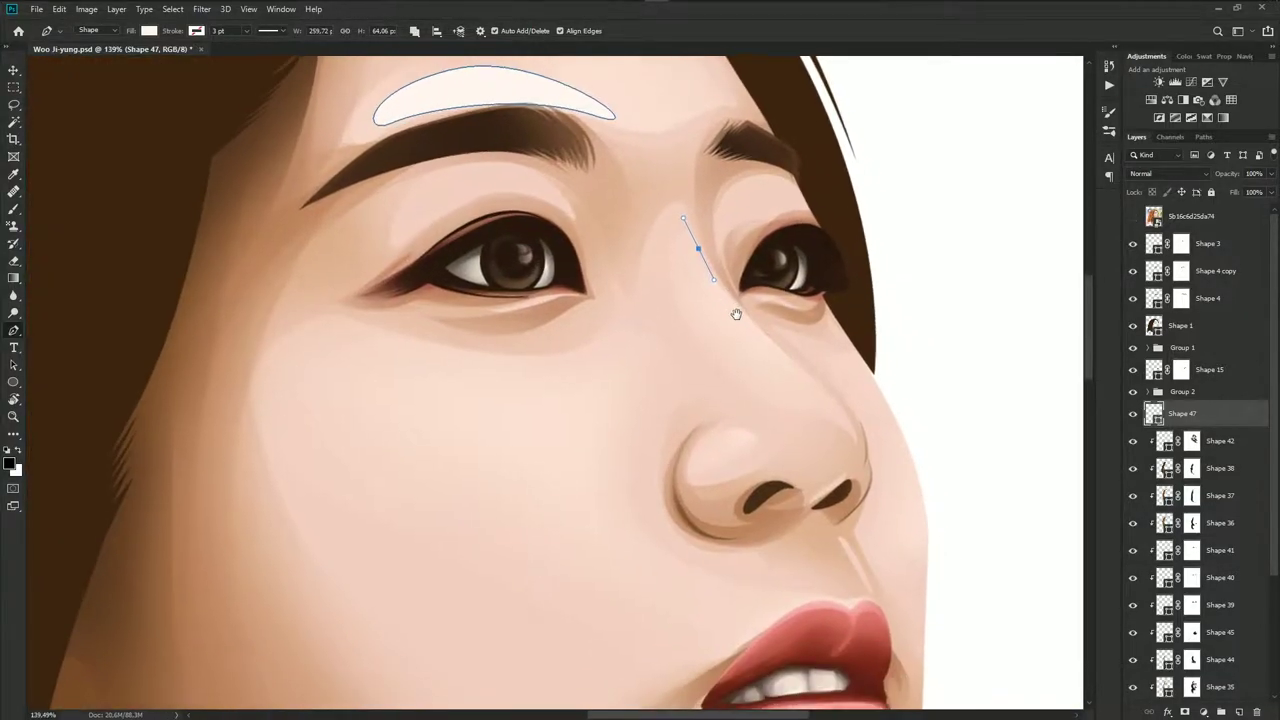
drag(812, 373, 862, 414)
click(1133, 216)
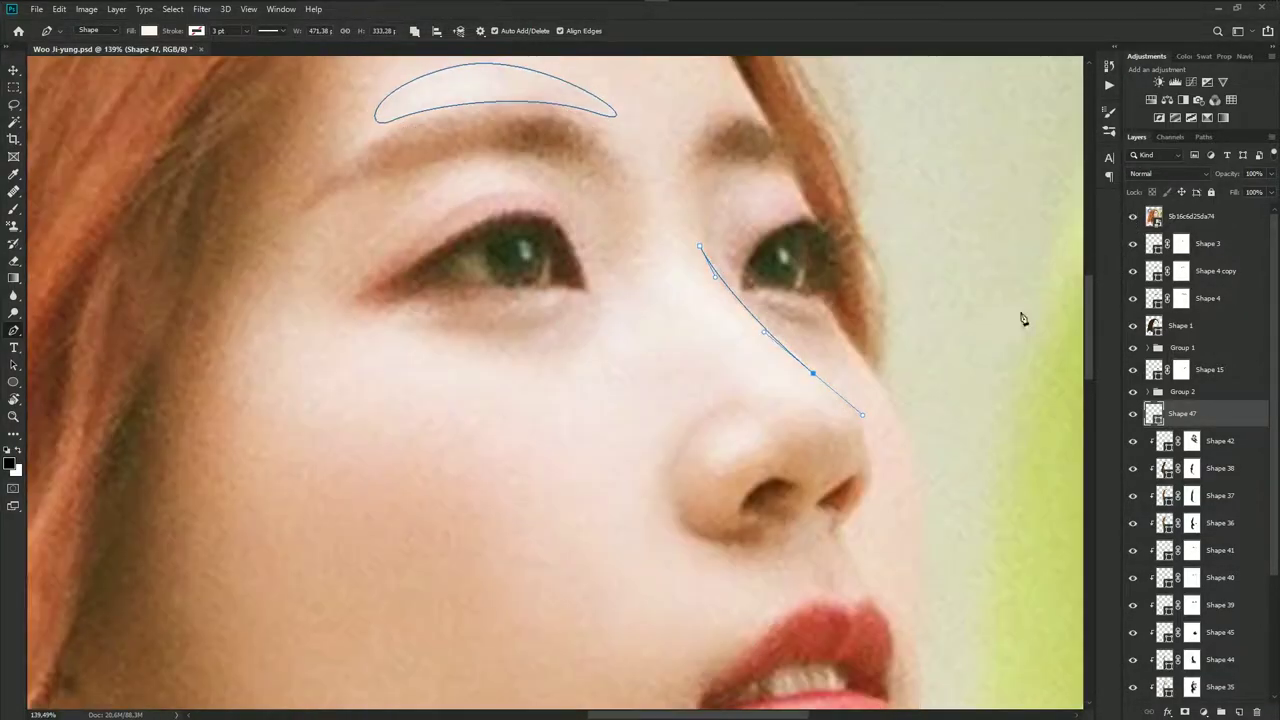
drag(775, 381, 742, 349)
mouse_move(679, 264)
mouse_down()
mouse_move(671, 251)
mouse_move(700, 250)
mouse_up()
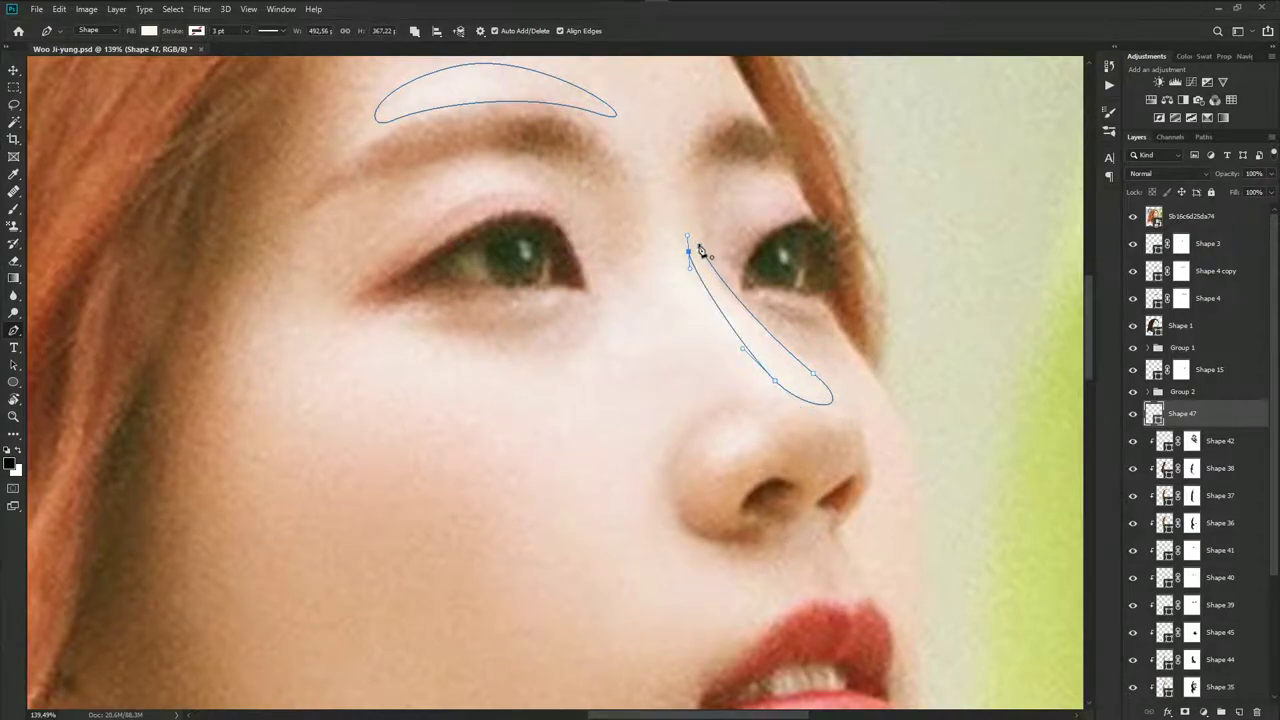
Add a curved highlight shape under the eye
drag(718, 326, 710, 270)
scroll(603, 314, down, 2)
drag(585, 292, 562, 317)
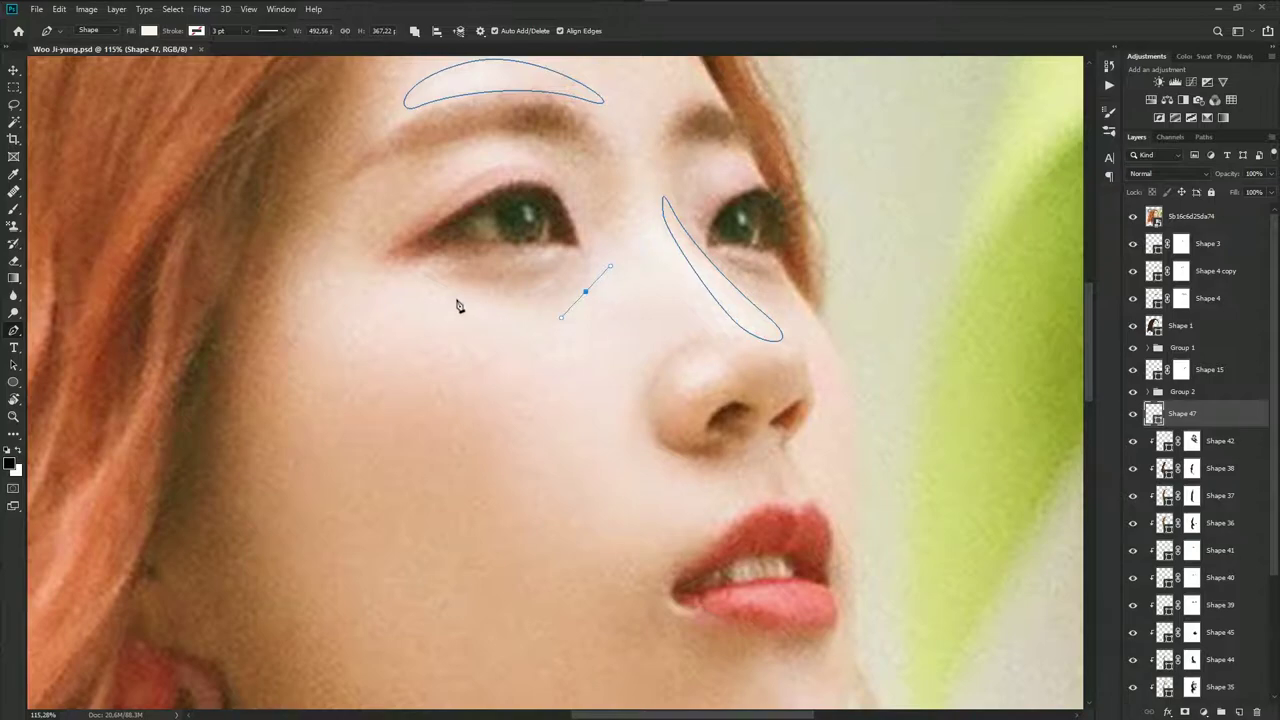
drag(445, 290, 392, 271)
drag(418, 326, 492, 353)
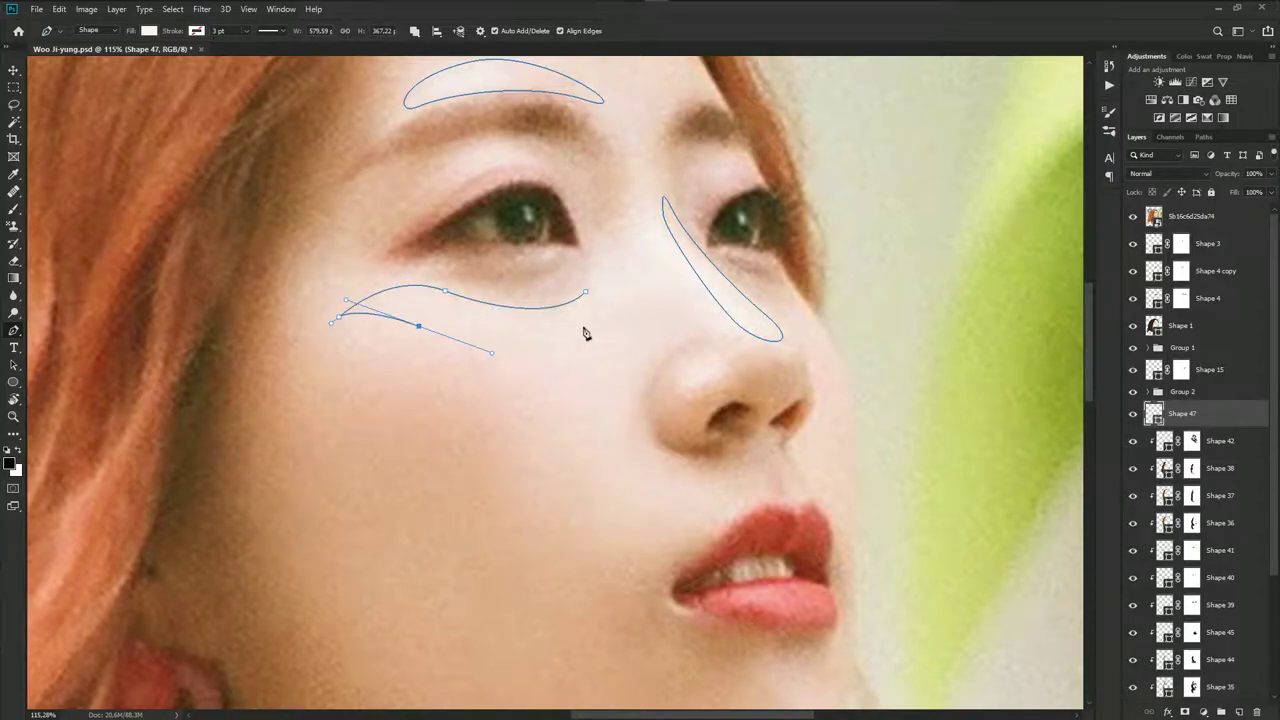
mouse_move(585, 329)
mouse_down()
mouse_move(617, 309)
mouse_move(592, 300)
mouse_up()
scroll(600, 266, down, 2)
Check the brow, nose and under-eye highlights against the reference photo
click(1133, 216)
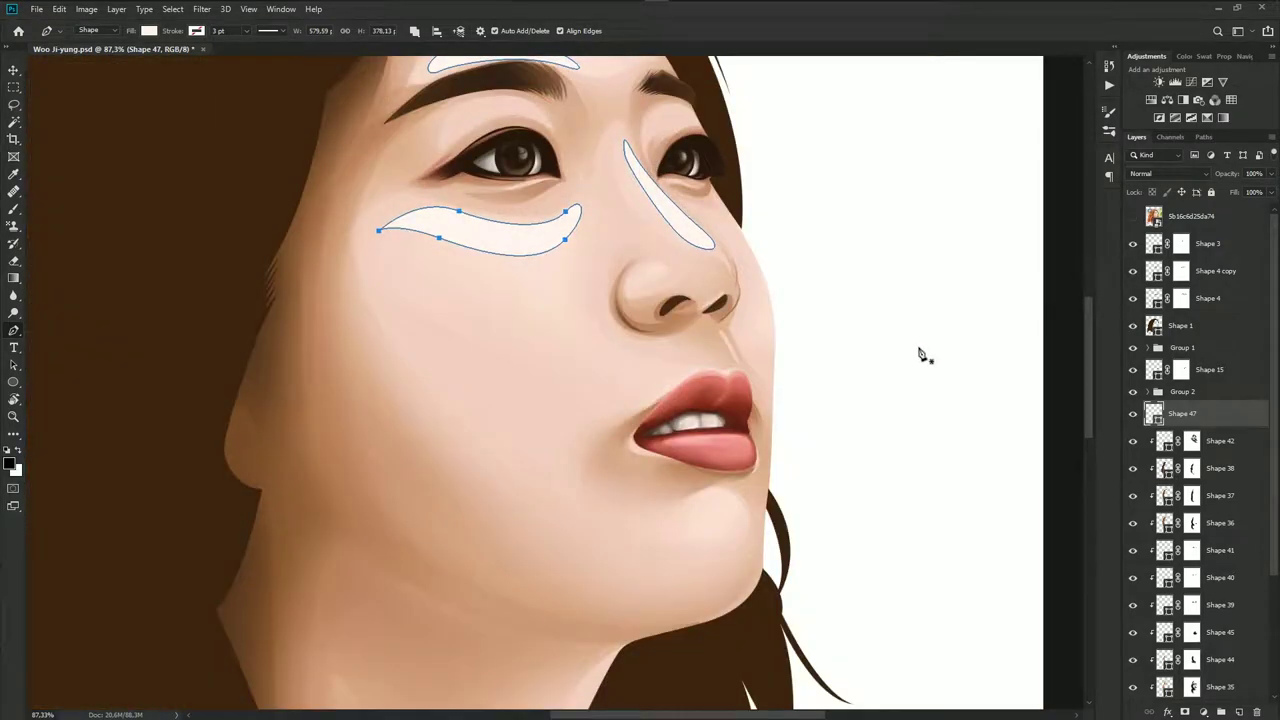
scroll(617, 386, up, 1)
scroll(645, 375, up, 1)
scroll(756, 405, down, 3)
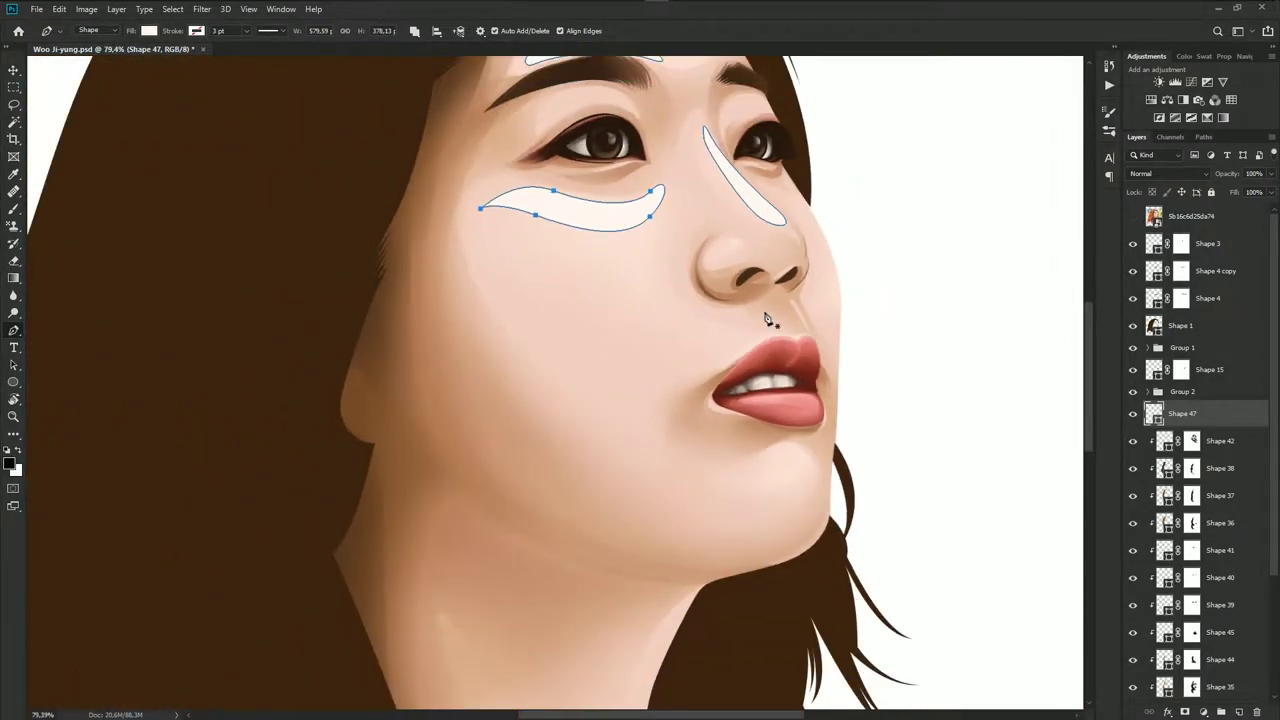
scroll(756, 405, down, 1)
click(1133, 216)
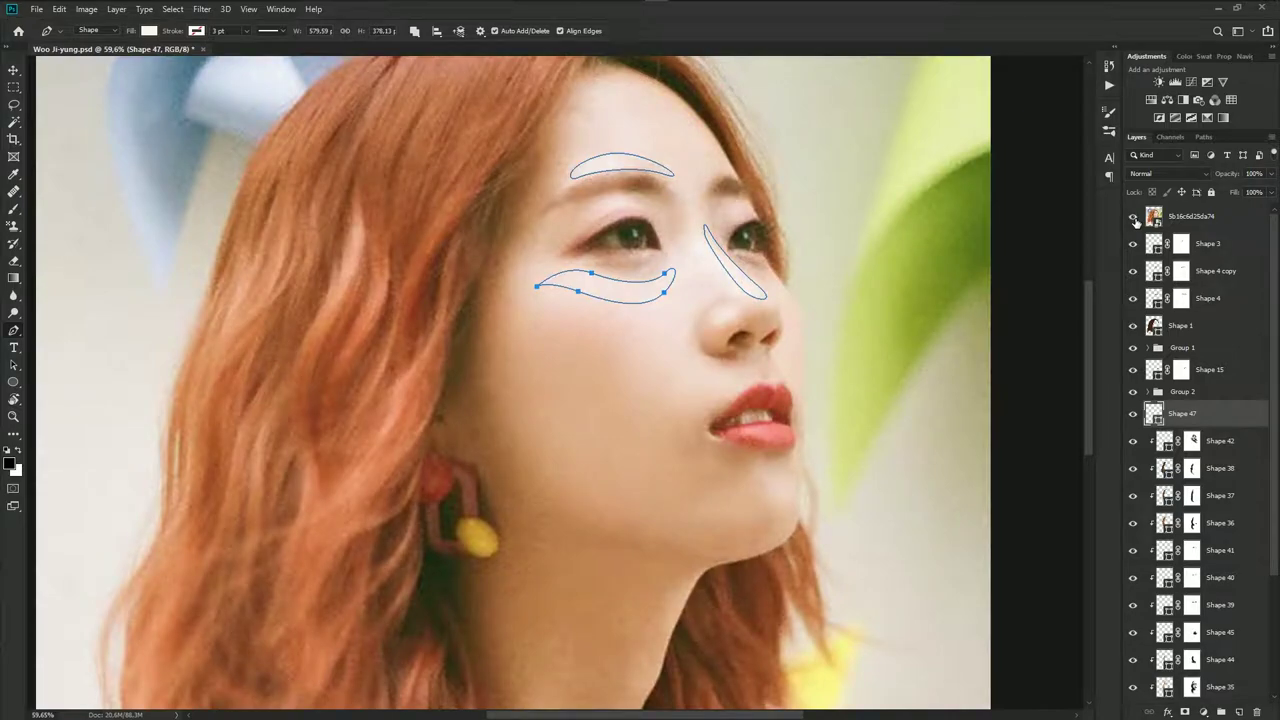
click(1134, 218)
click(1134, 218)
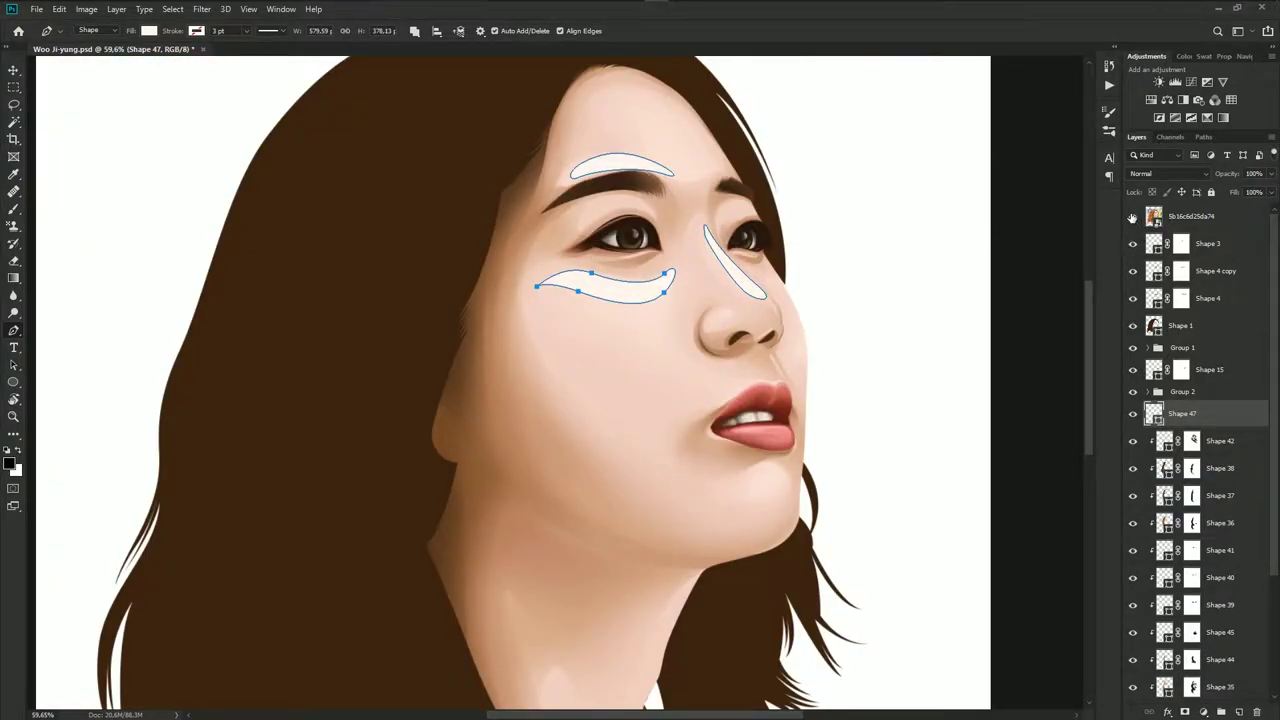
Draw a crescent highlight above the eyelid and add a layer mask to Shape 47
click(1133, 217)
scroll(626, 223, up, 3)
drag(575, 176, 604, 161)
drag(658, 170, 672, 176)
click(575, 176)
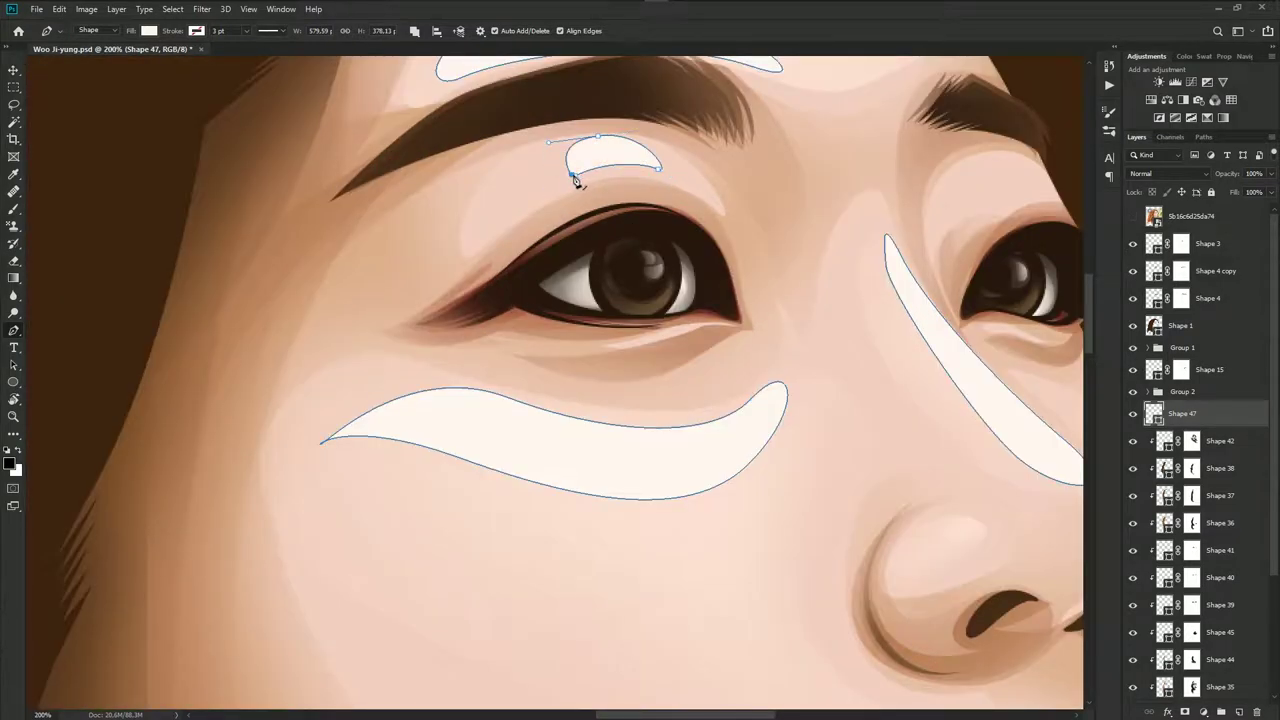
scroll(960, 330, down, 2)
click(1190, 705)
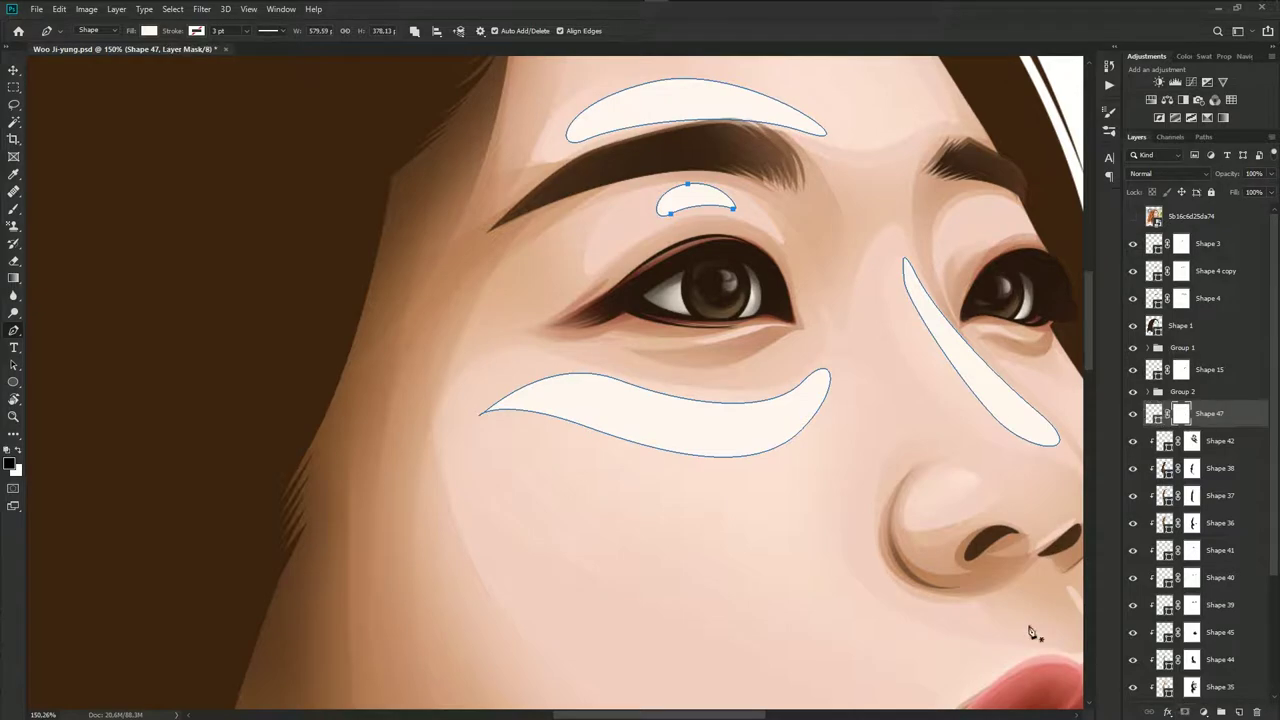
scroll(900, 560, down, 4)
key(b)
scroll(800, 490, down, 1)
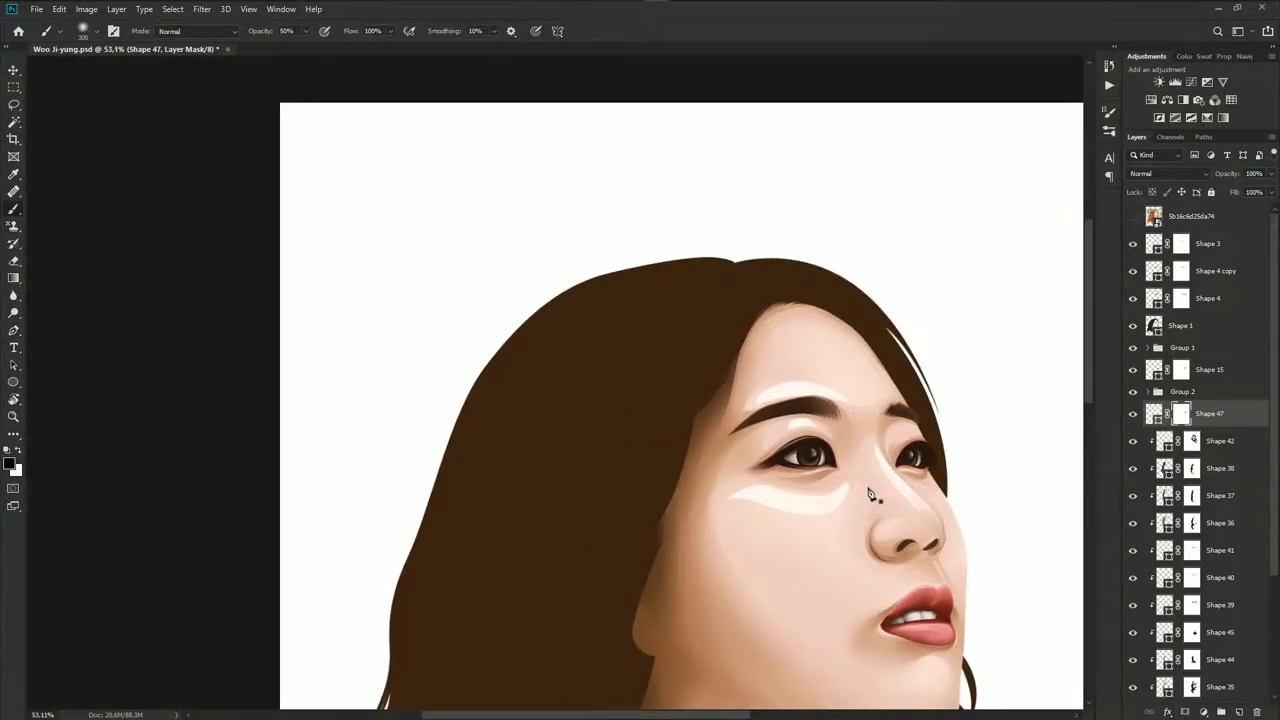
scroll(890, 505, up, 2)
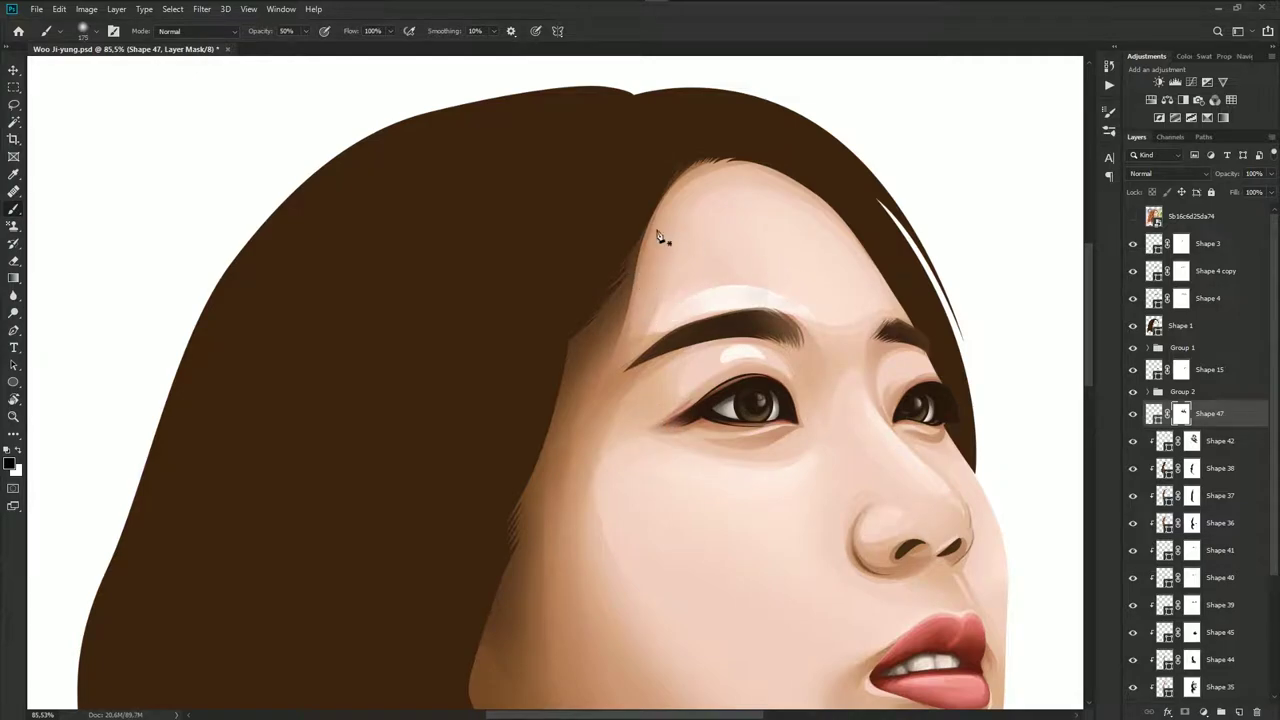
key(bracketleft)
key(bracketleft)
key(bracketleft)
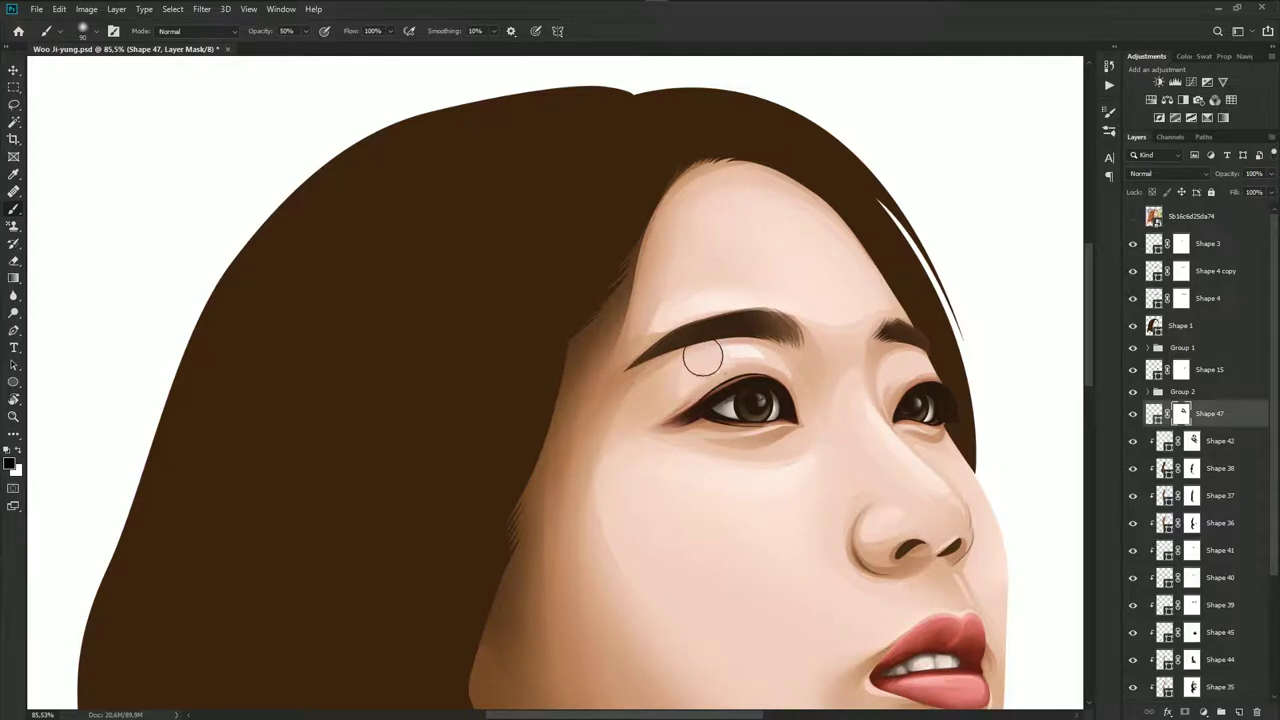
mouse_move(709, 351)
mouse_down()
mouse_move(789, 351)
mouse_move(751, 337)
mouse_move(680, 258)
mouse_up()
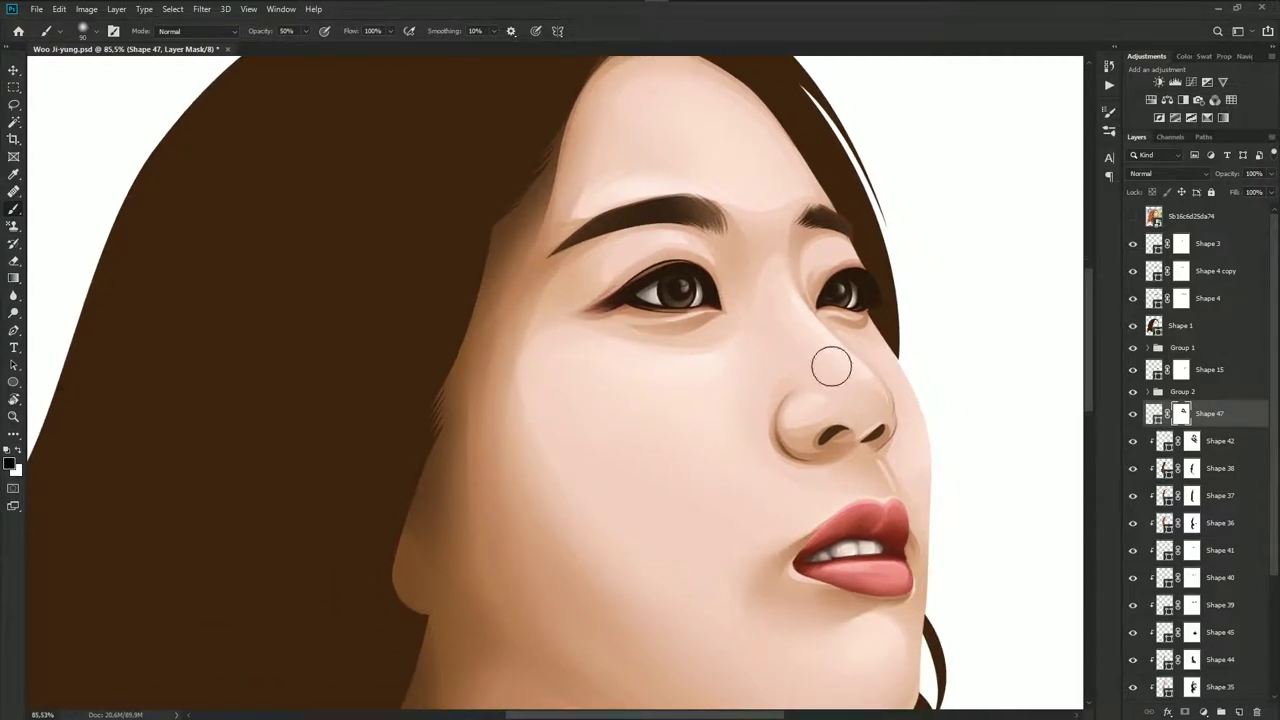
scroll(877, 437, down, 3)
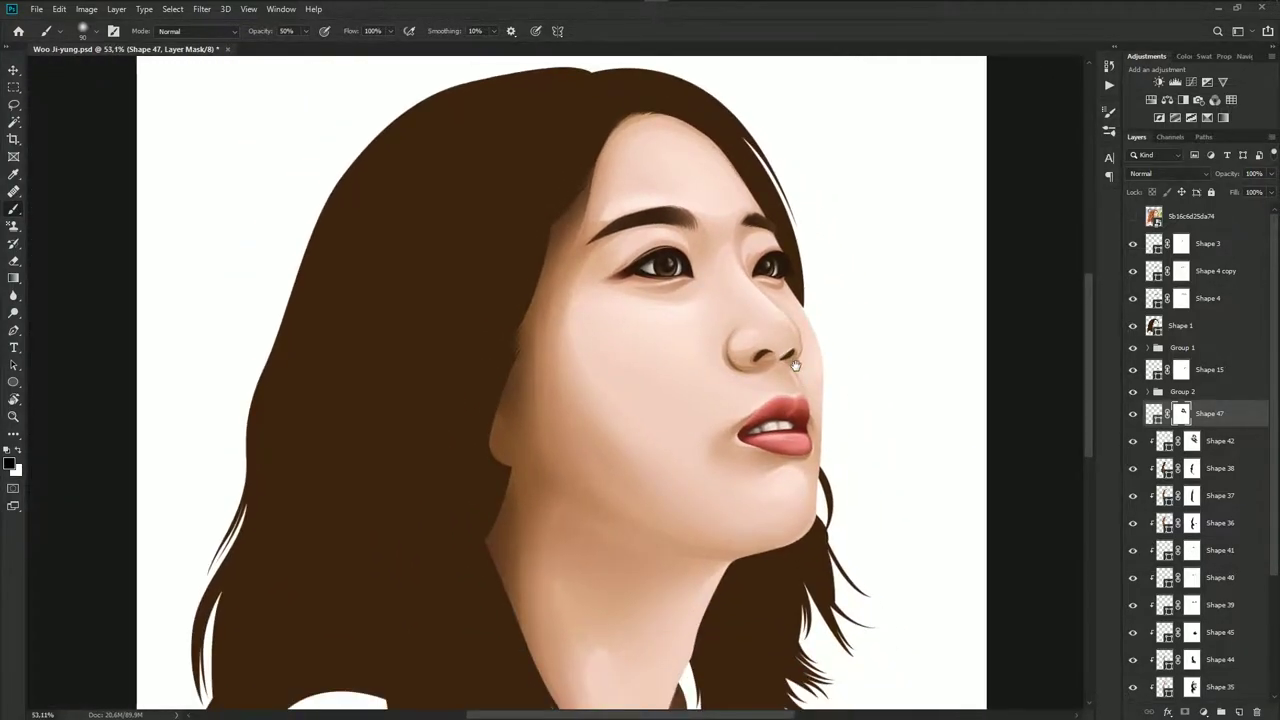
scroll(711, 309, up, 1)
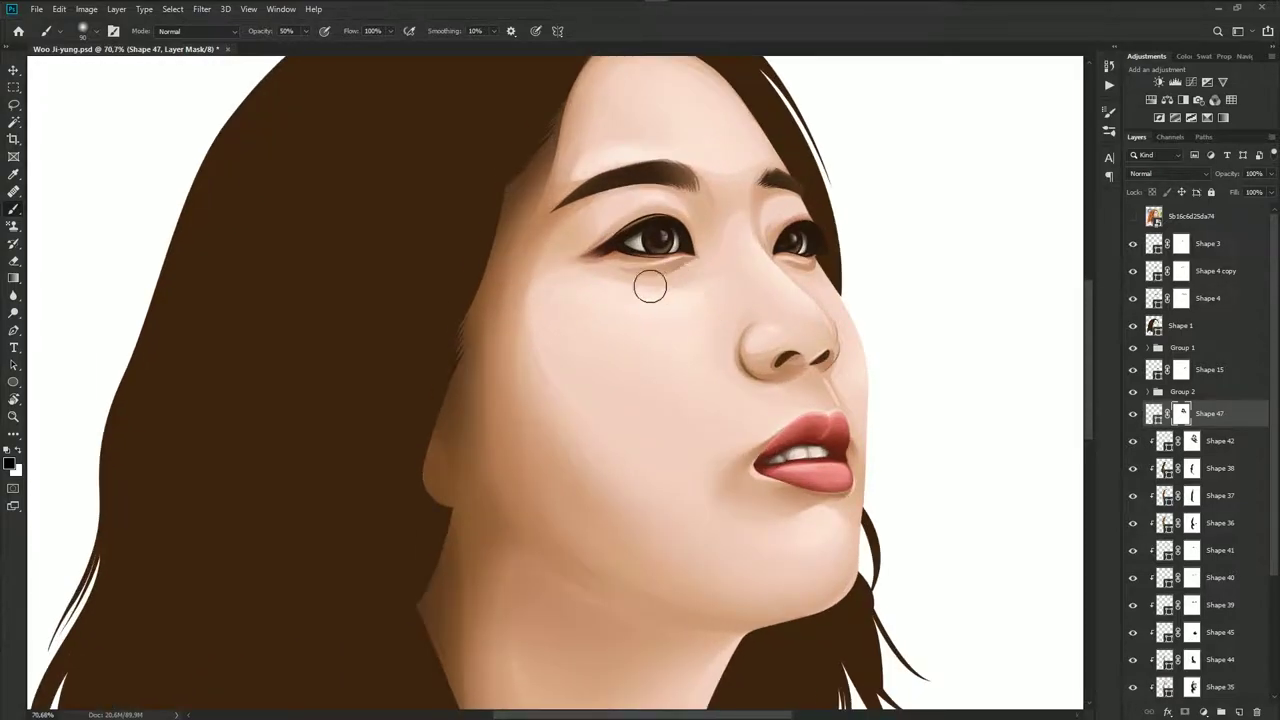
scroll(731, 403, down, 2)
scroll(752, 417, down, 1)
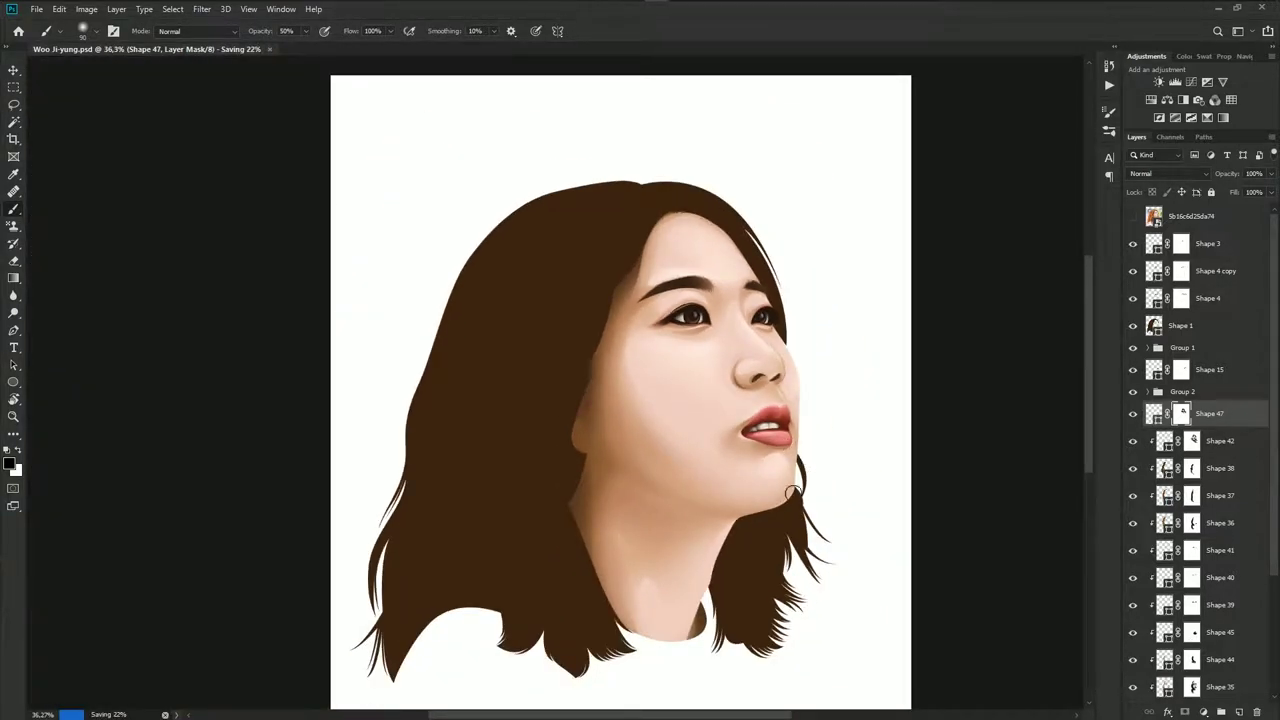
drag(815, 456, 665, 316)
click(1131, 217)
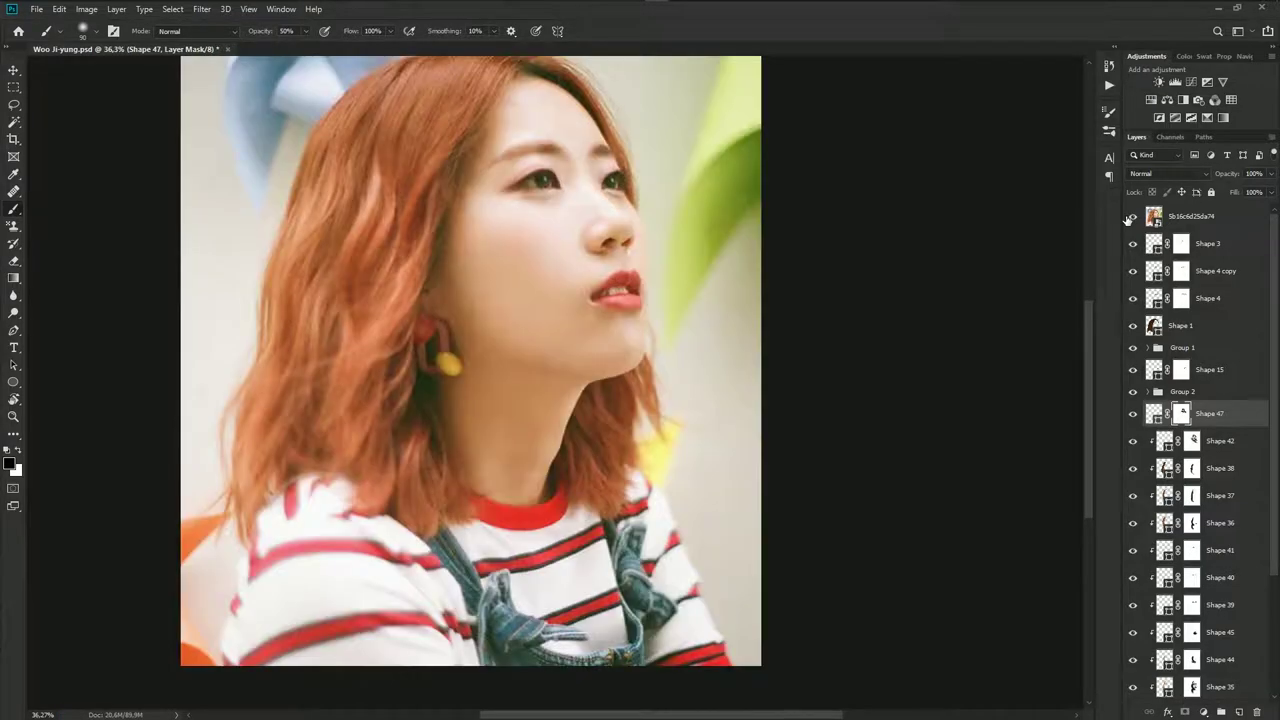
scroll(566, 402, up, 1)
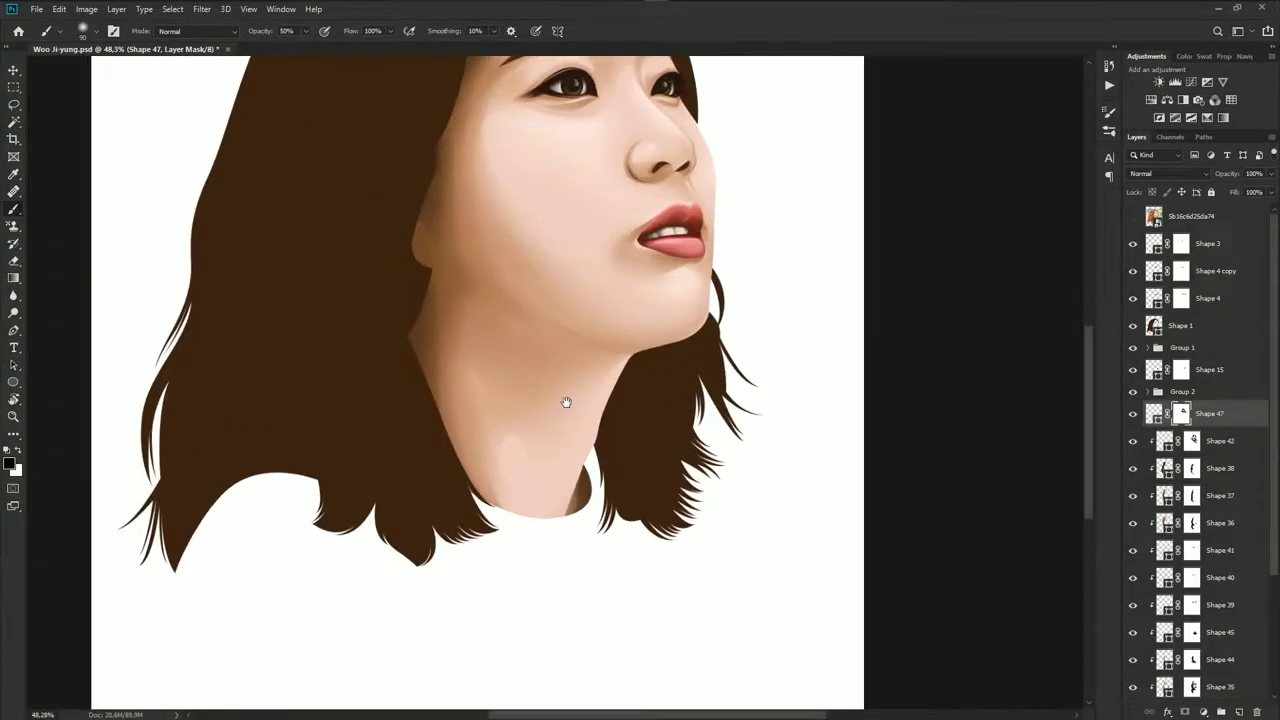
click(1213, 660)
Select the Shape 2 copy layer with the Pen tool ready for a new neck shape
key(p)
scroll(651, 463, up, 1)
scroll(1218, 647, down, 1)
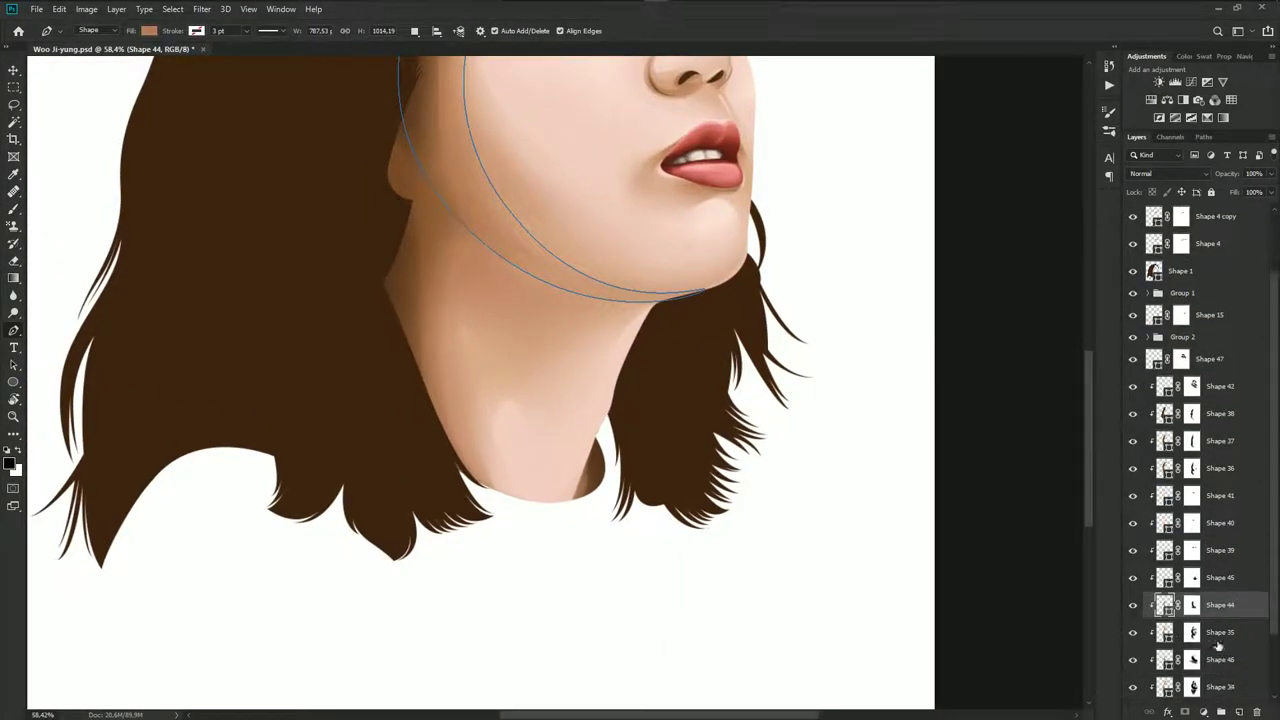
scroll(1218, 647, down, 1)
scroll(1215, 635, down, 1)
click(1210, 617)
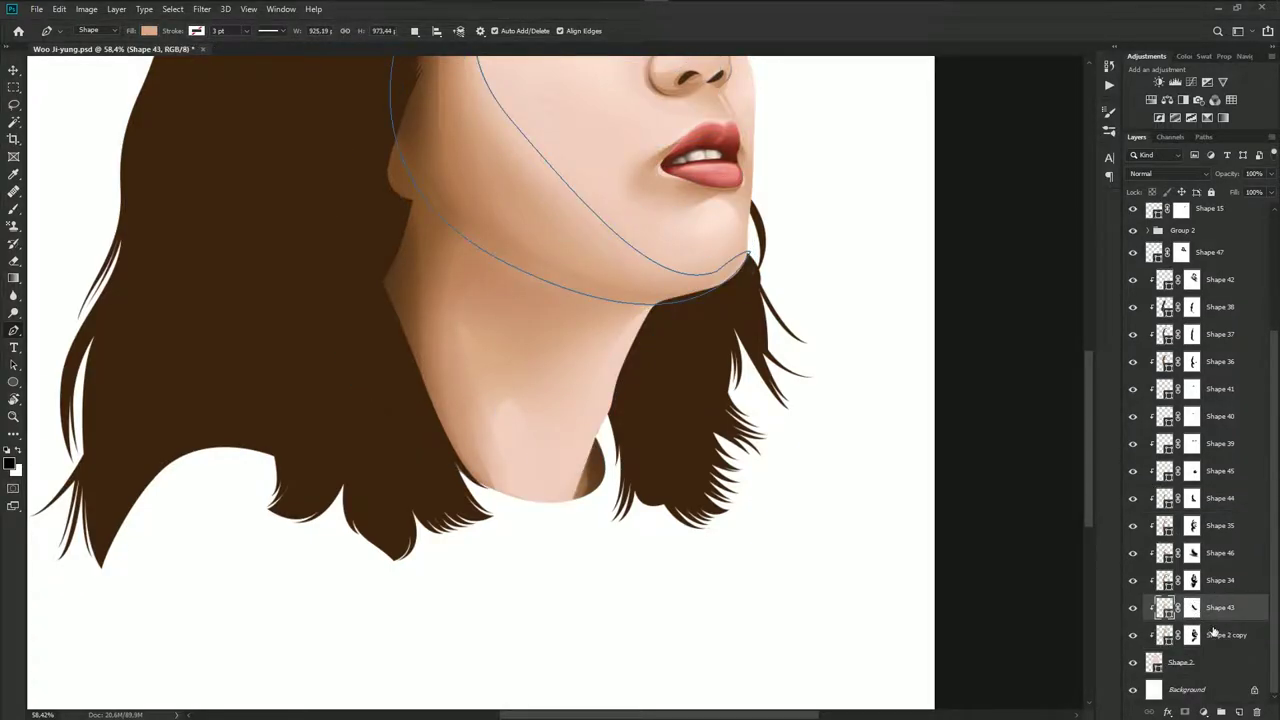
click(1220, 634)
scroll(1147, 253, up, 2)
scroll(1140, 240, up, 1)
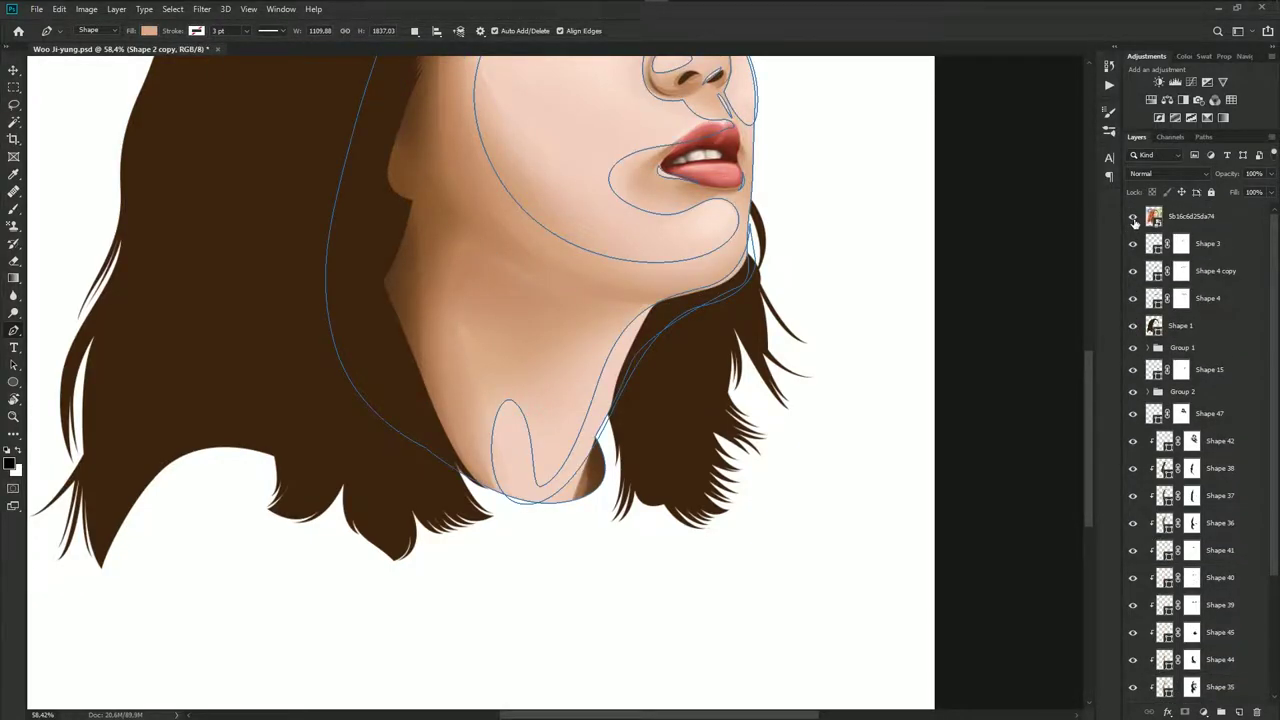
click(1133, 216)
click(1133, 217)
Draw Shape 48, a V-shaped neck highlight from the jaw down to the collar
drag(436, 121, 458, 178)
drag(591, 284, 690, 303)
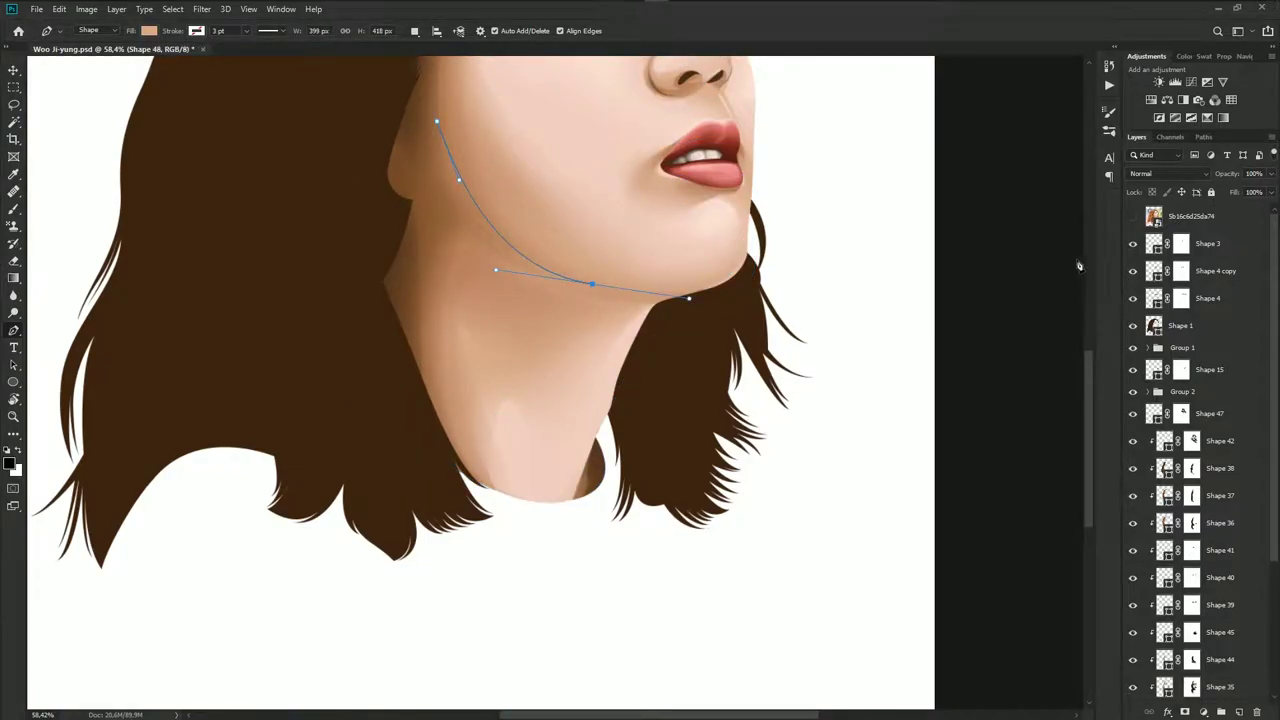
click(1133, 217)
drag(559, 473, 545, 567)
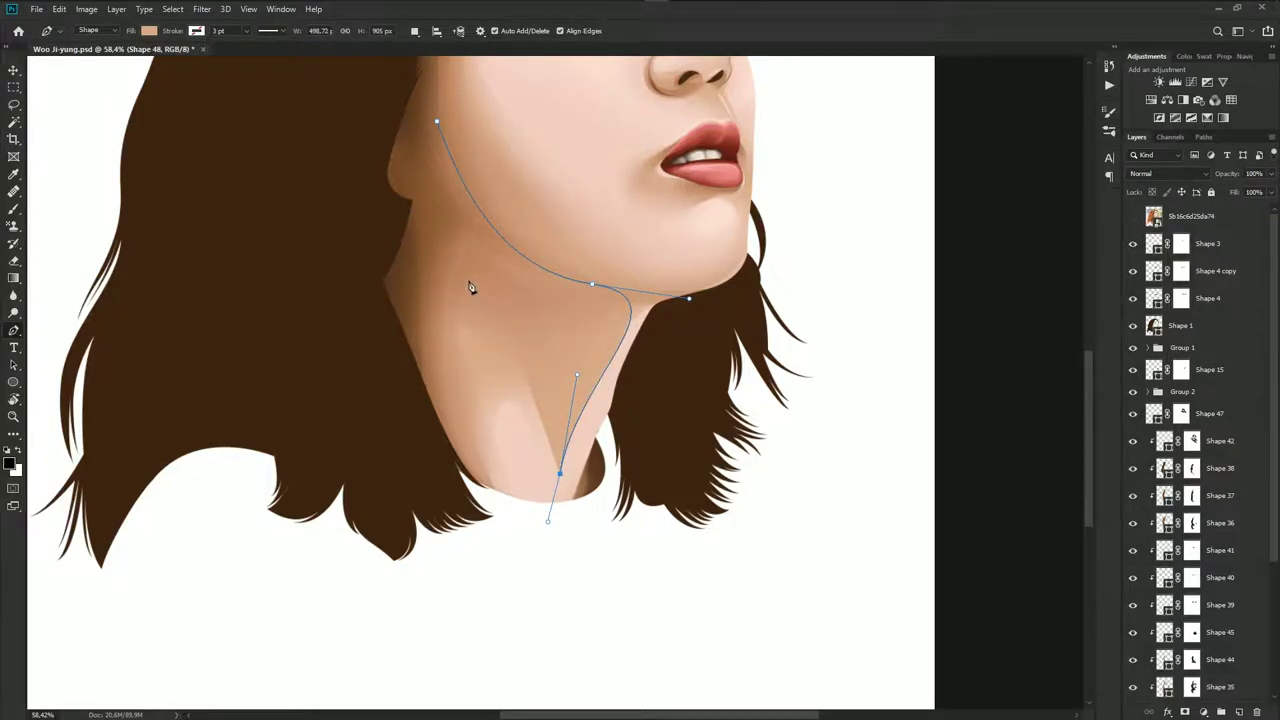
drag(454, 267, 388, 249)
click(438, 123)
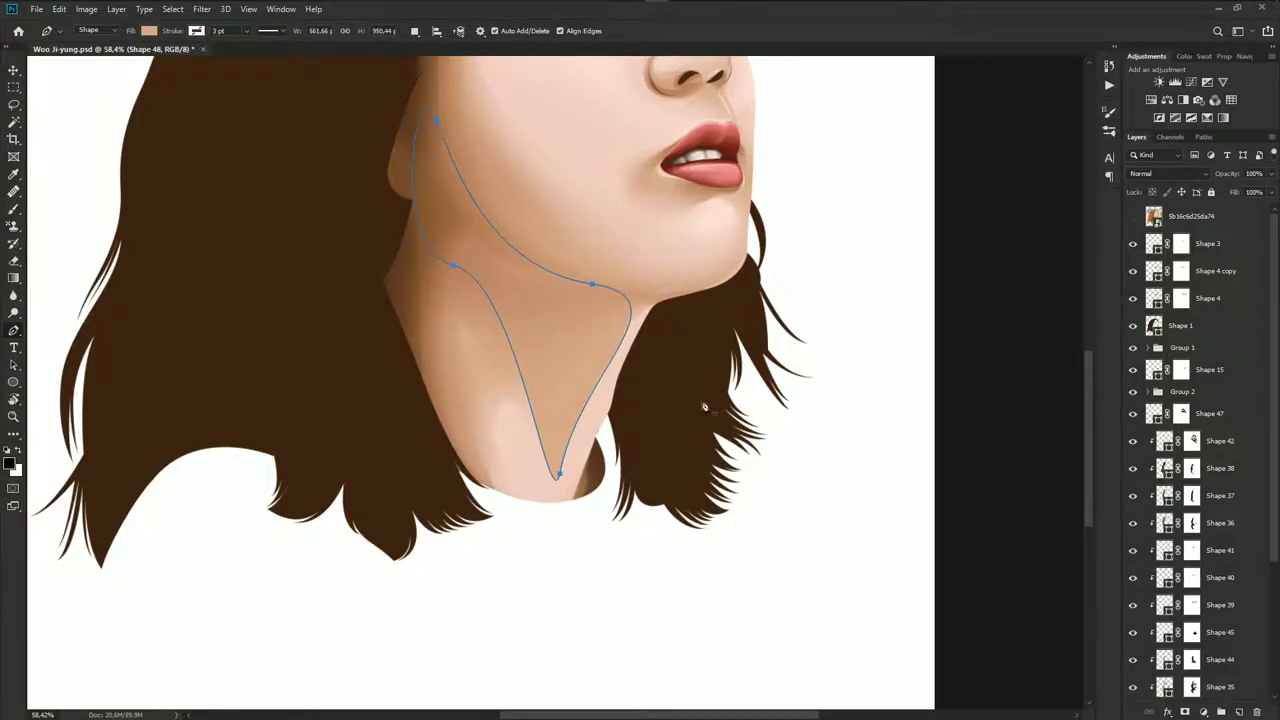
scroll(1229, 652, down, 2)
scroll(1200, 622, down, 3)
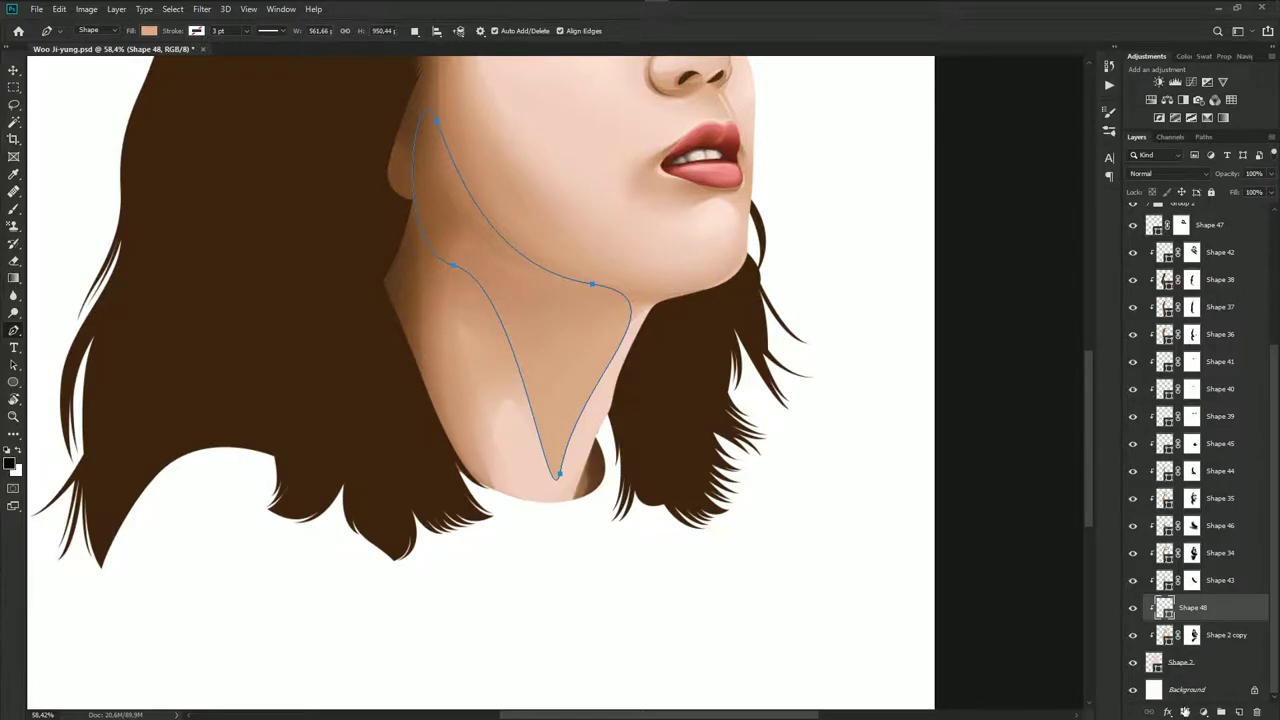
Mask Shape 48 and brush its edges softly toward the collar
click(1185, 712)
key(b)
scroll(577, 514, down, 1)
scroll(588, 519, down, 1)
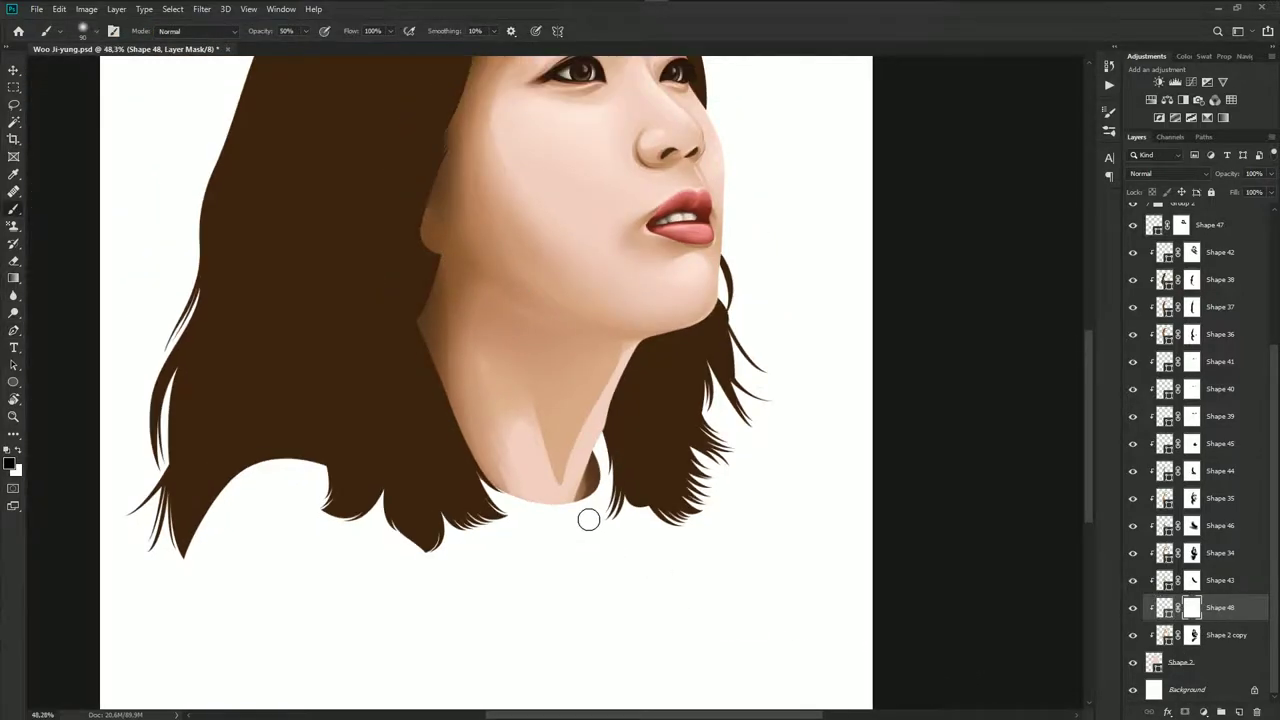
mouse_move(560, 486)
mouse_down()
mouse_move(551, 480)
mouse_move(620, 374)
mouse_move(557, 477)
mouse_up()
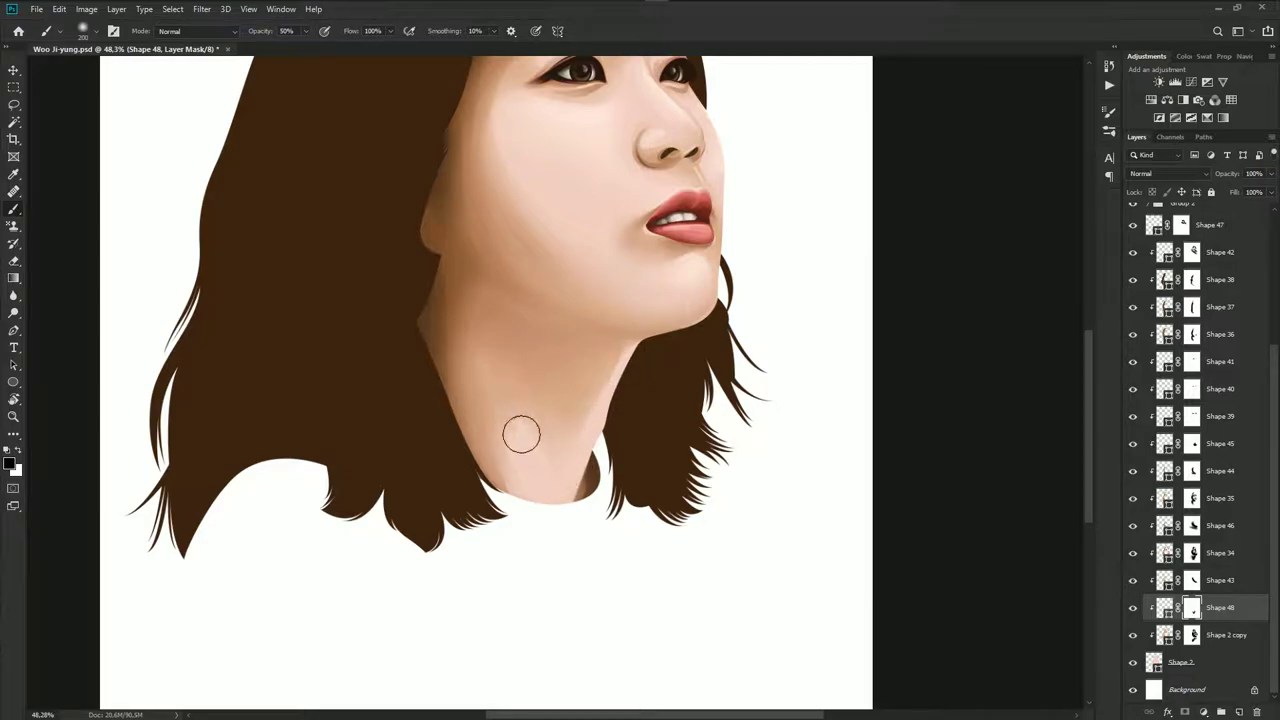
scroll(560, 450, down, 1)
scroll(640, 480, down, 1)
scroll(1137, 261, up, 2)
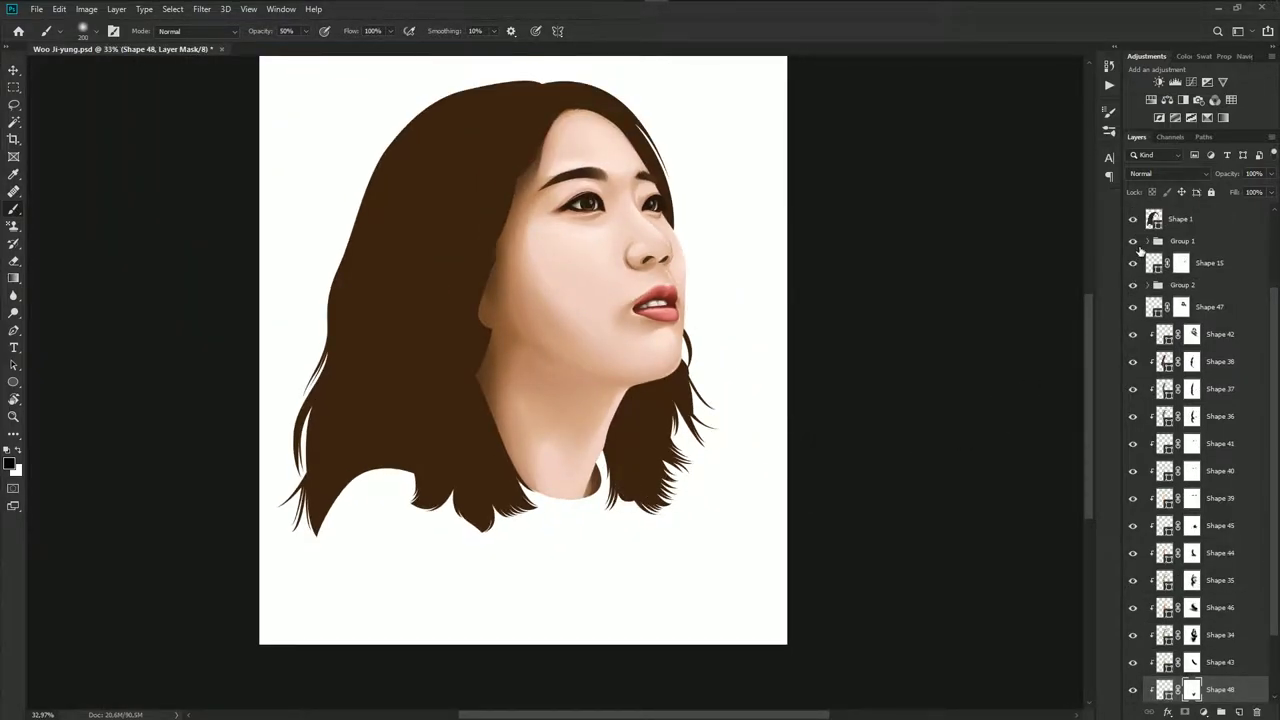
scroll(1135, 240, up, 2)
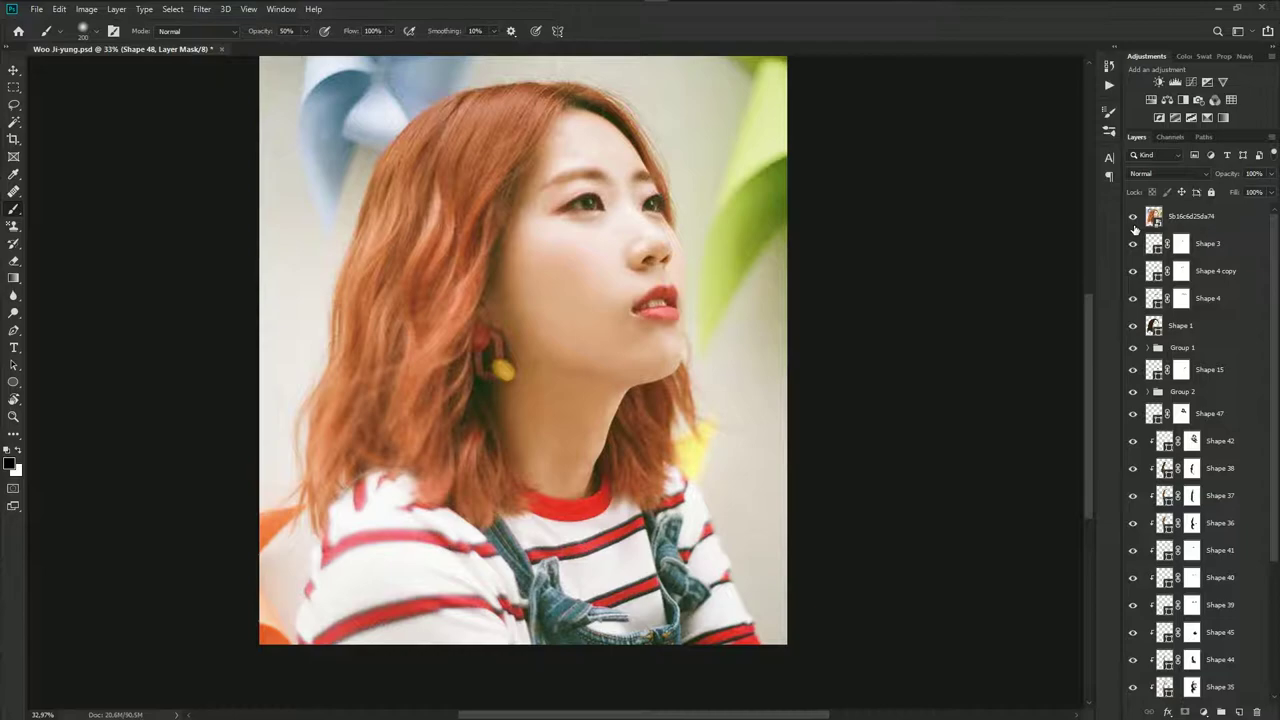
Review the Shape 34 neck path against the reference photo, leaving the reference displayed
click(1133, 216)
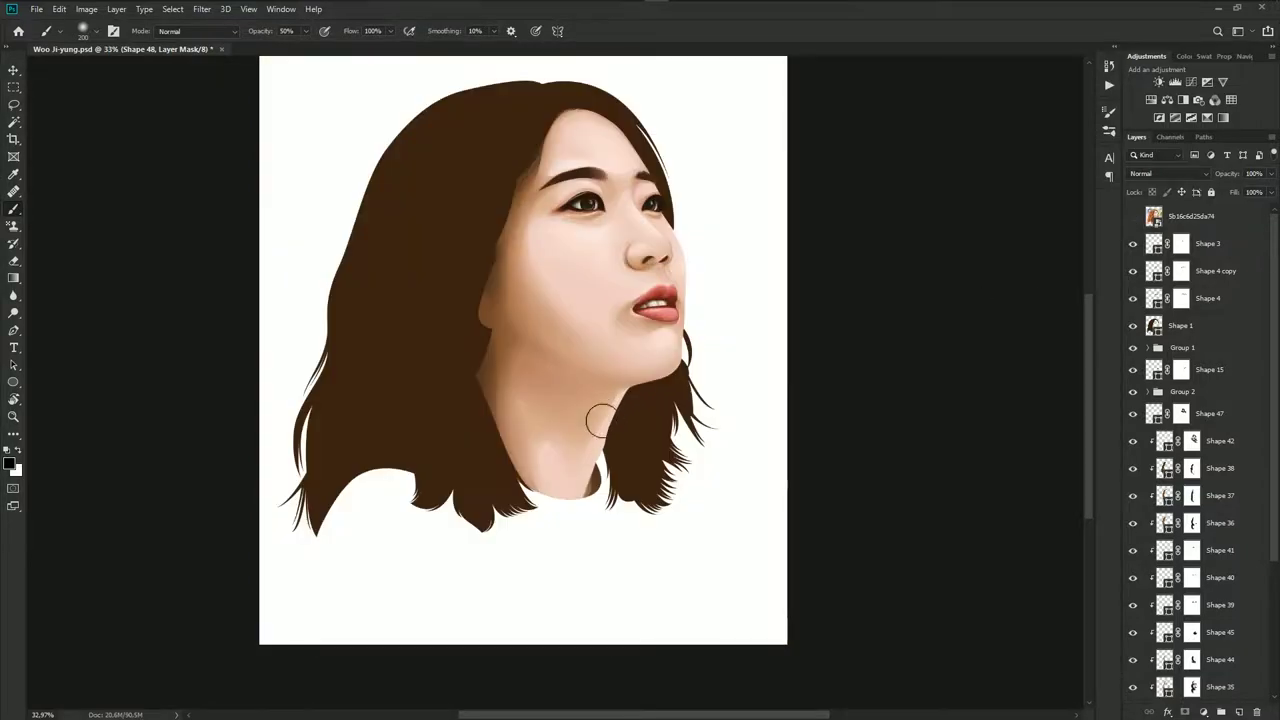
scroll(590, 430, up, 2)
key(p)
scroll(1226, 650, down, 2)
scroll(1226, 650, down, 2)
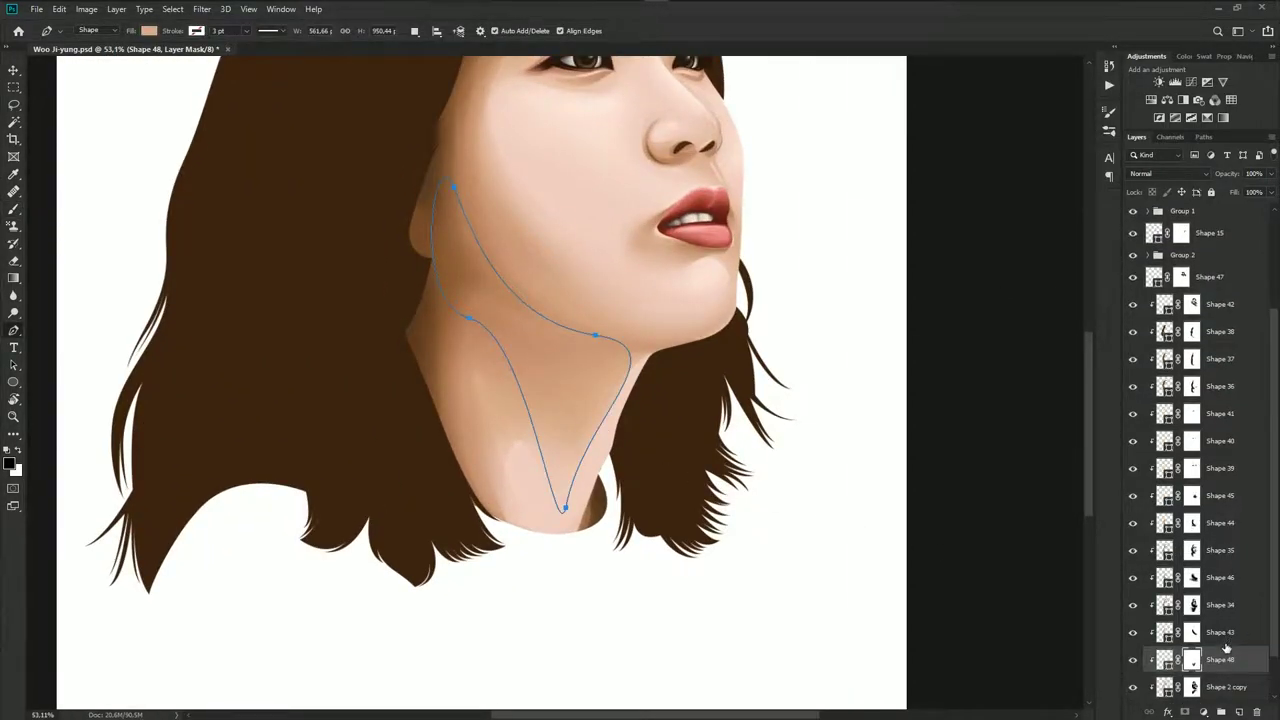
click(1226, 630)
click(1224, 607)
drag(690, 422, 736, 444)
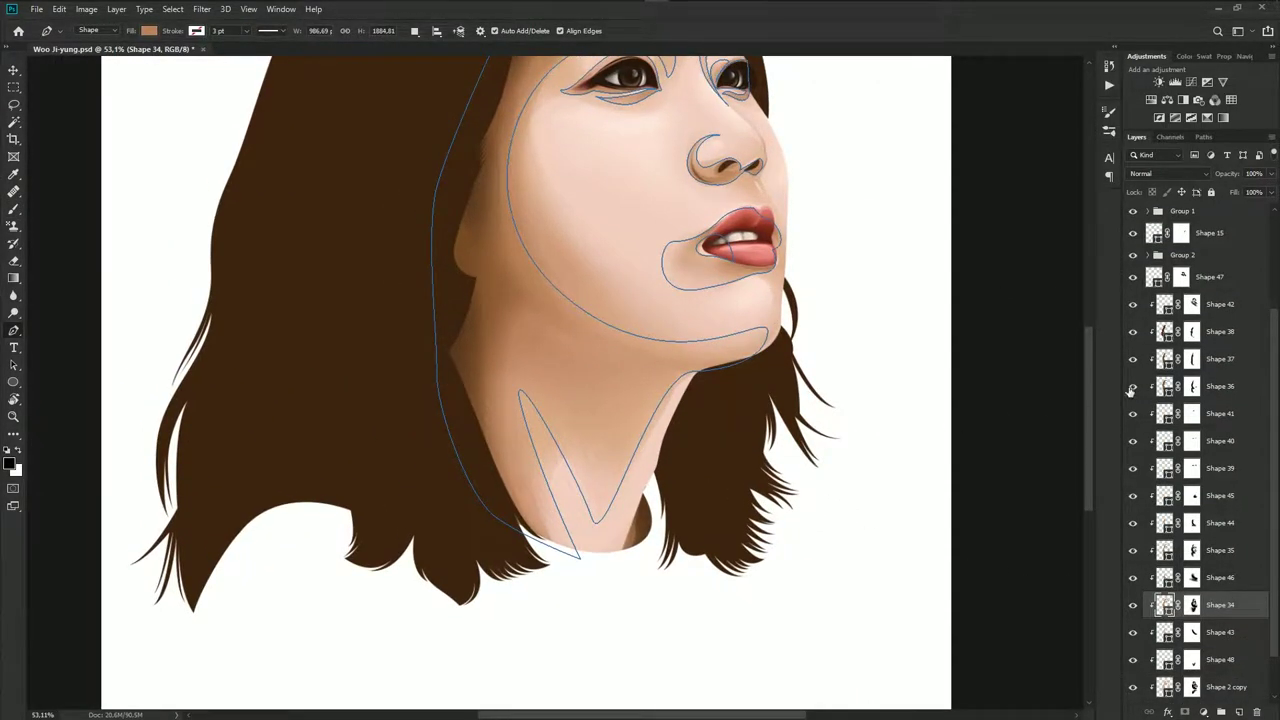
scroll(1190, 287, up, 3)
click(1133, 216)
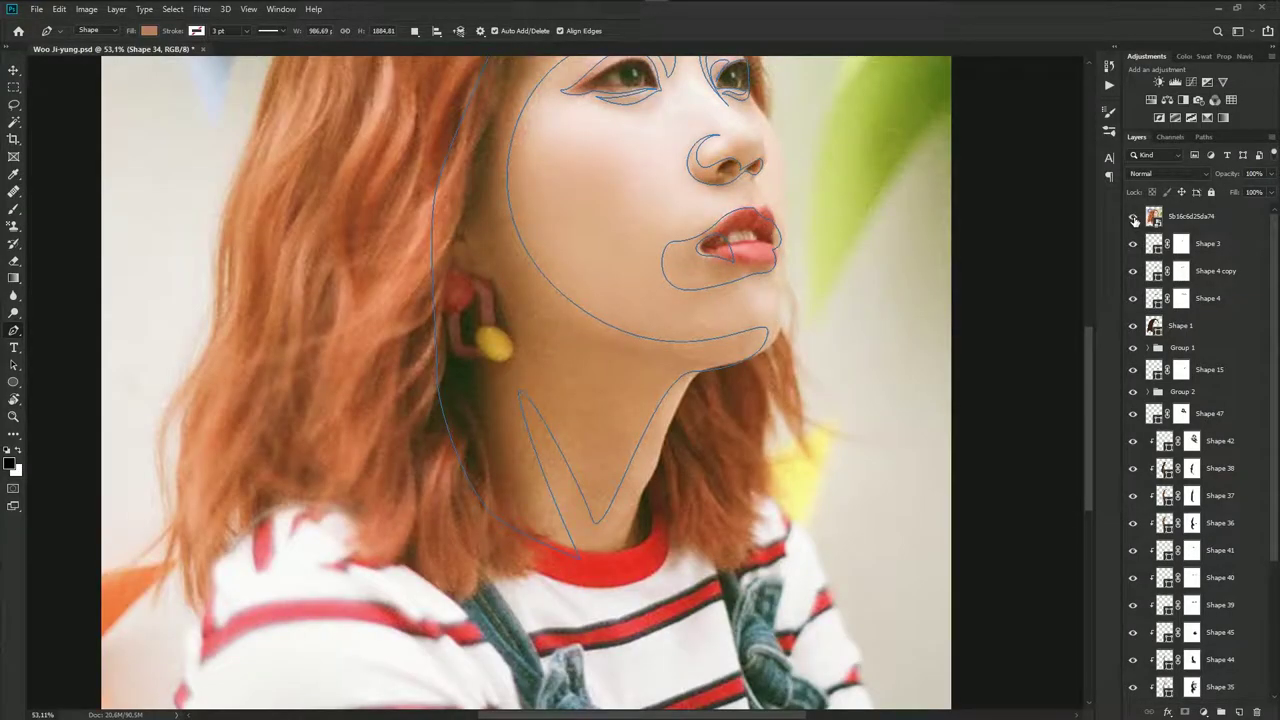
Hide the reference photo and trace the neck shadow path along the jaw and down the neck
click(1133, 216)
drag(715, 365, 649, 371)
click(545, 330)
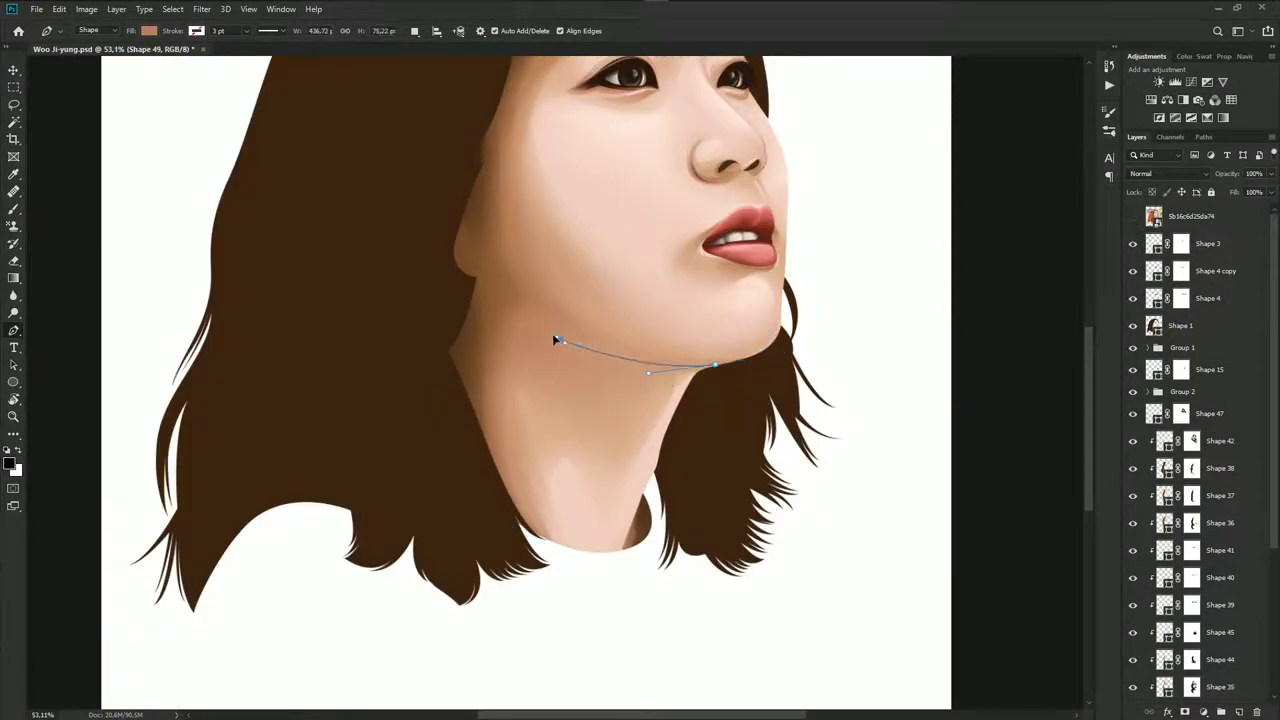
drag(617, 433, 608, 503)
click(606, 528)
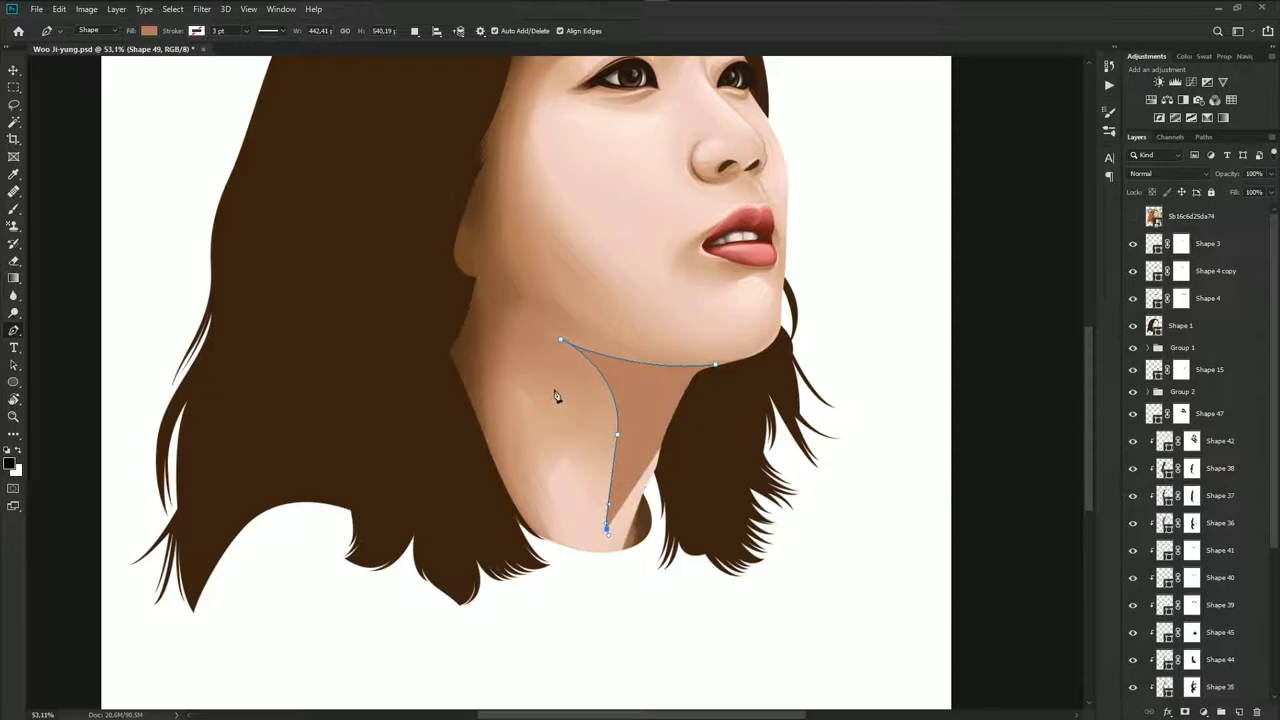
drag(531, 333, 499, 314)
drag(518, 490, 547, 543)
Finish the shadow path up the left hair edge past the cheek and close it at the jaw
key(ctrl+z)
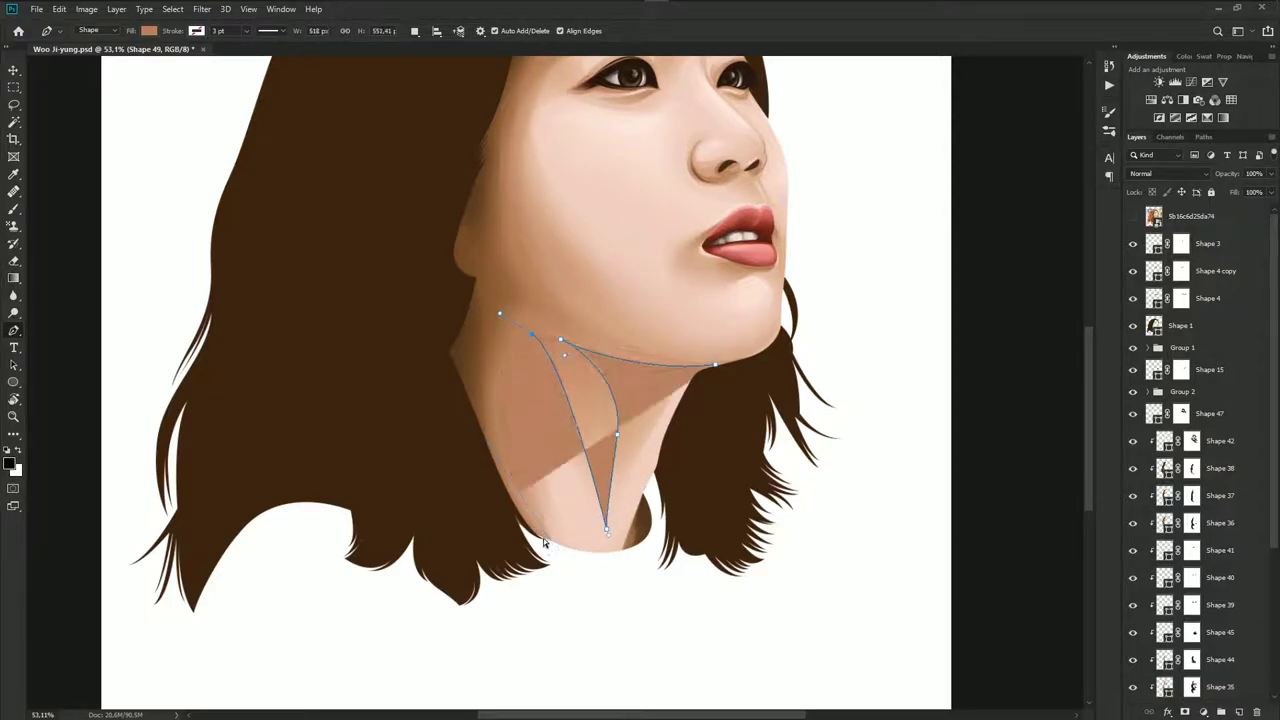
drag(629, 575, 727, 580)
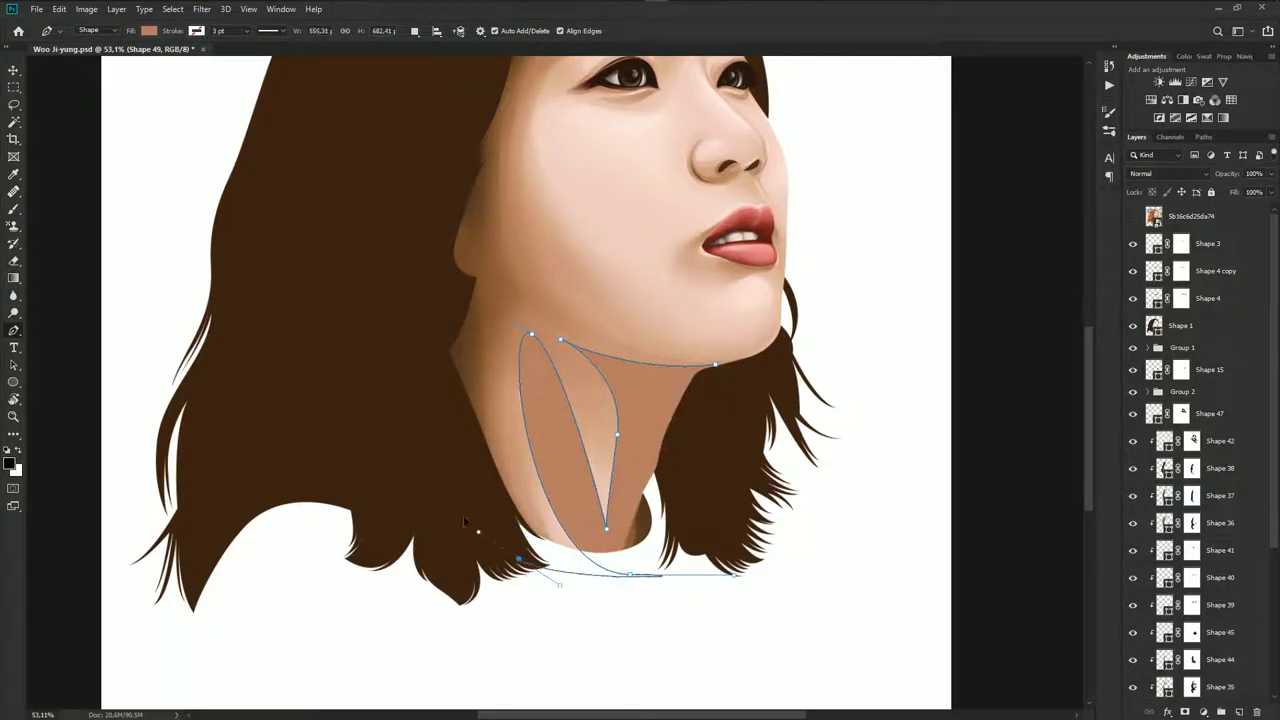
drag(518, 558, 432, 470)
drag(410, 256, 427, 197)
click(471, 128)
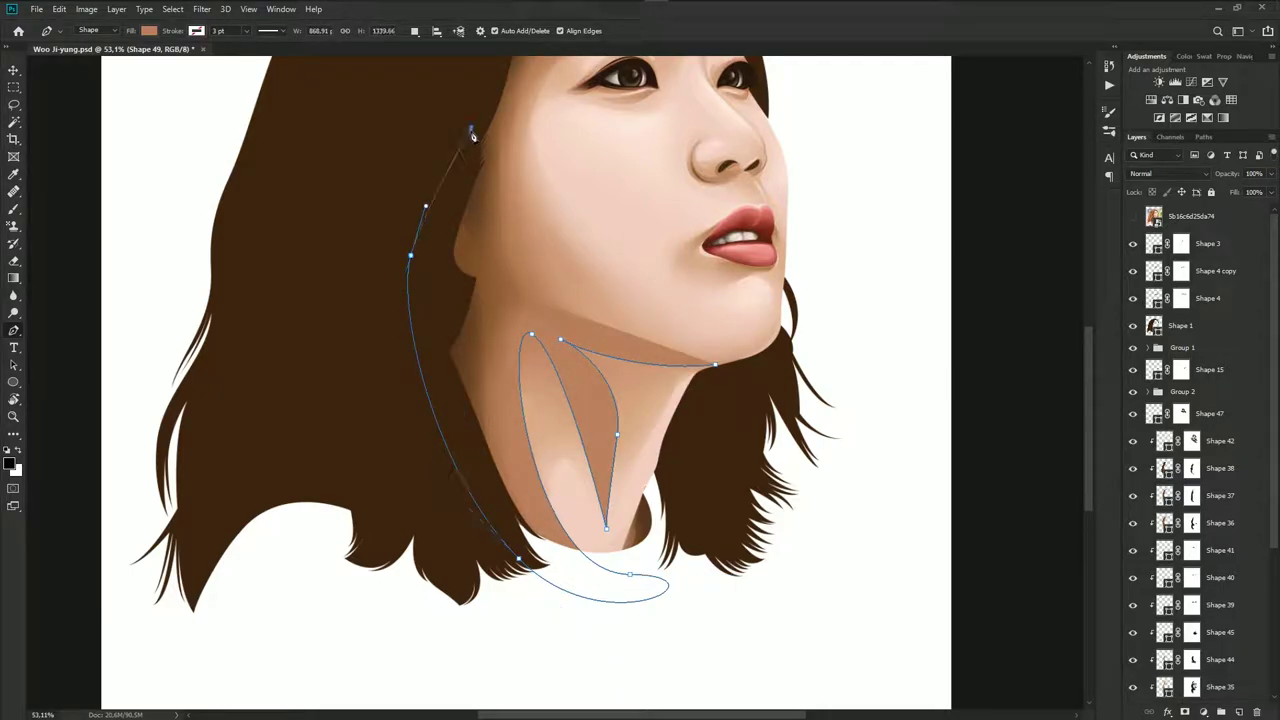
drag(716, 368, 727, 378)
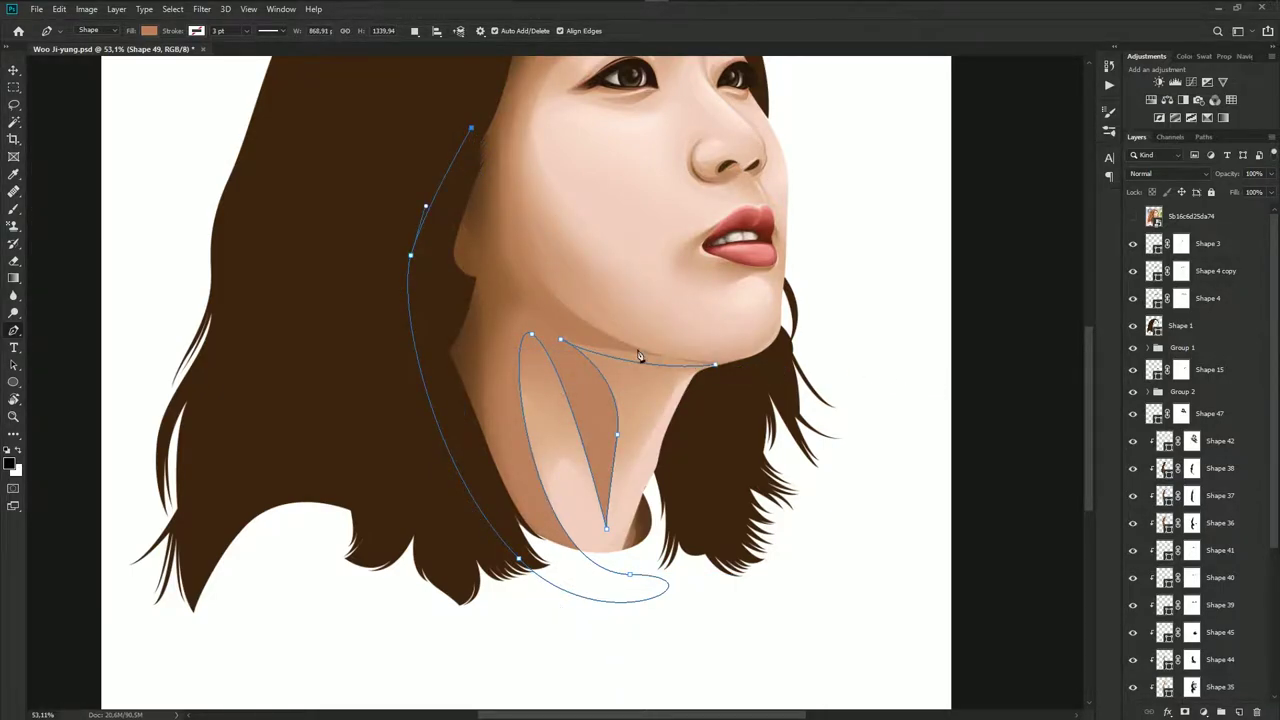
drag(775, 385, 621, 366)
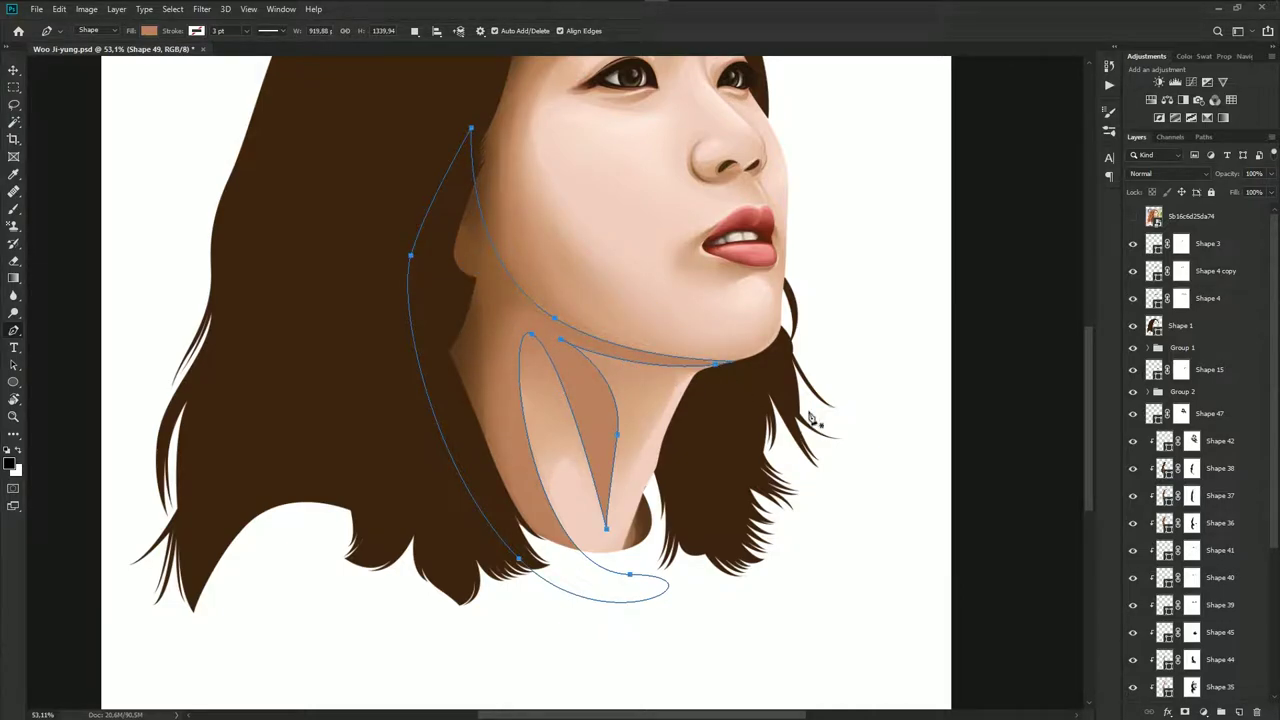
Add a blank layer mask to the new neck shadow shape, ready for the Brush
scroll(1200, 630, down, 3)
scroll(1200, 630, down, 3)
click(1185, 712)
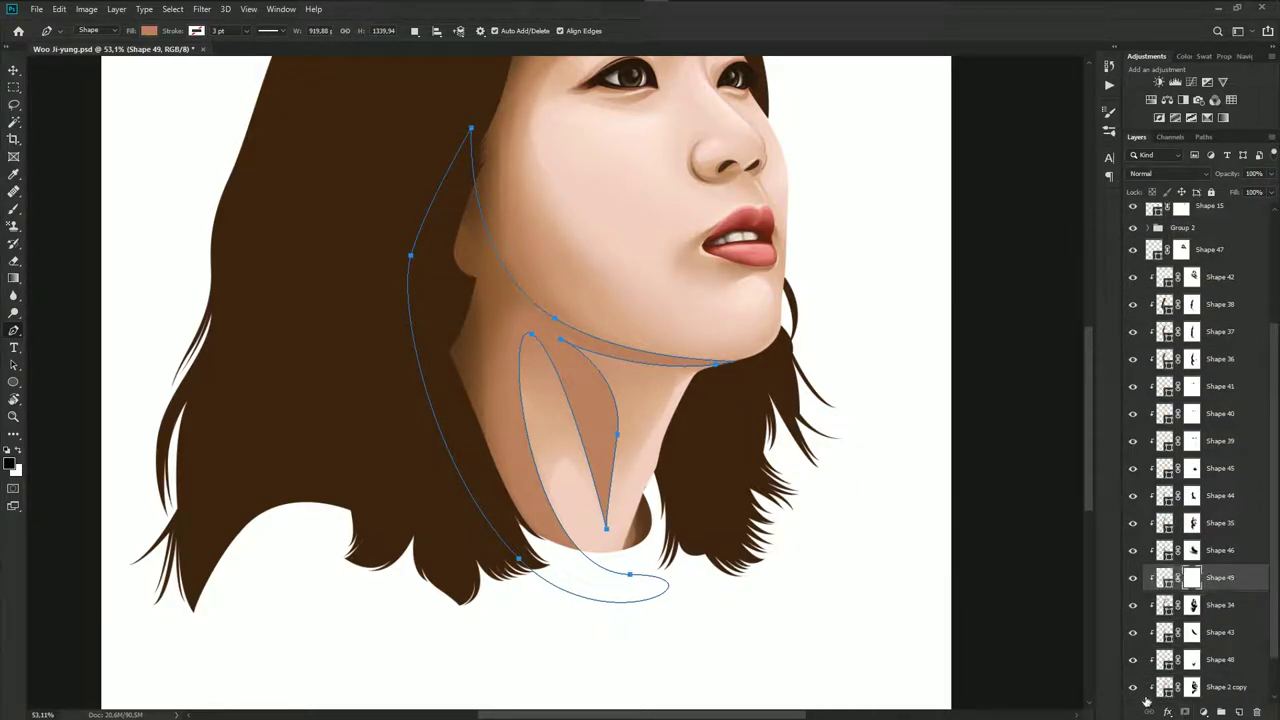
key(b)
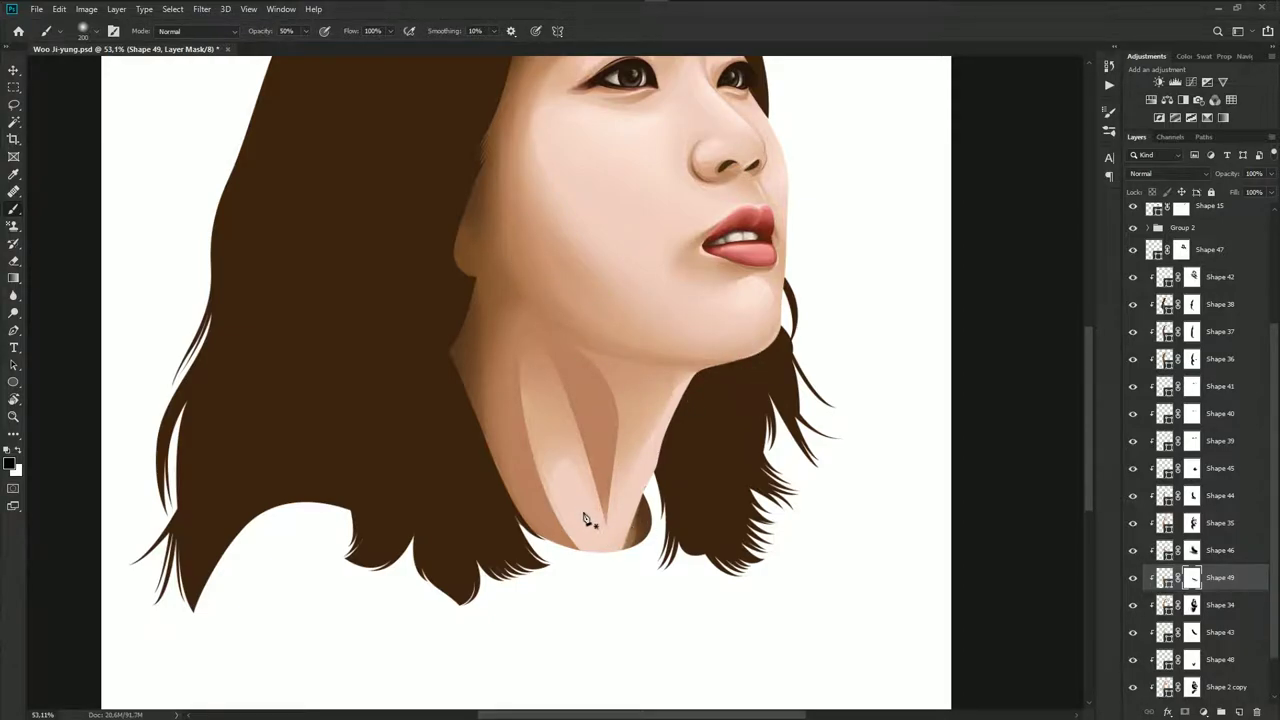
Soften the sharp V-shaped neck shadow on its mask and save the document
mouse_move(585, 517)
mouse_down()
mouse_move(543, 491)
mouse_move(549, 500)
mouse_move(517, 349)
mouse_move(518, 392)
mouse_up()
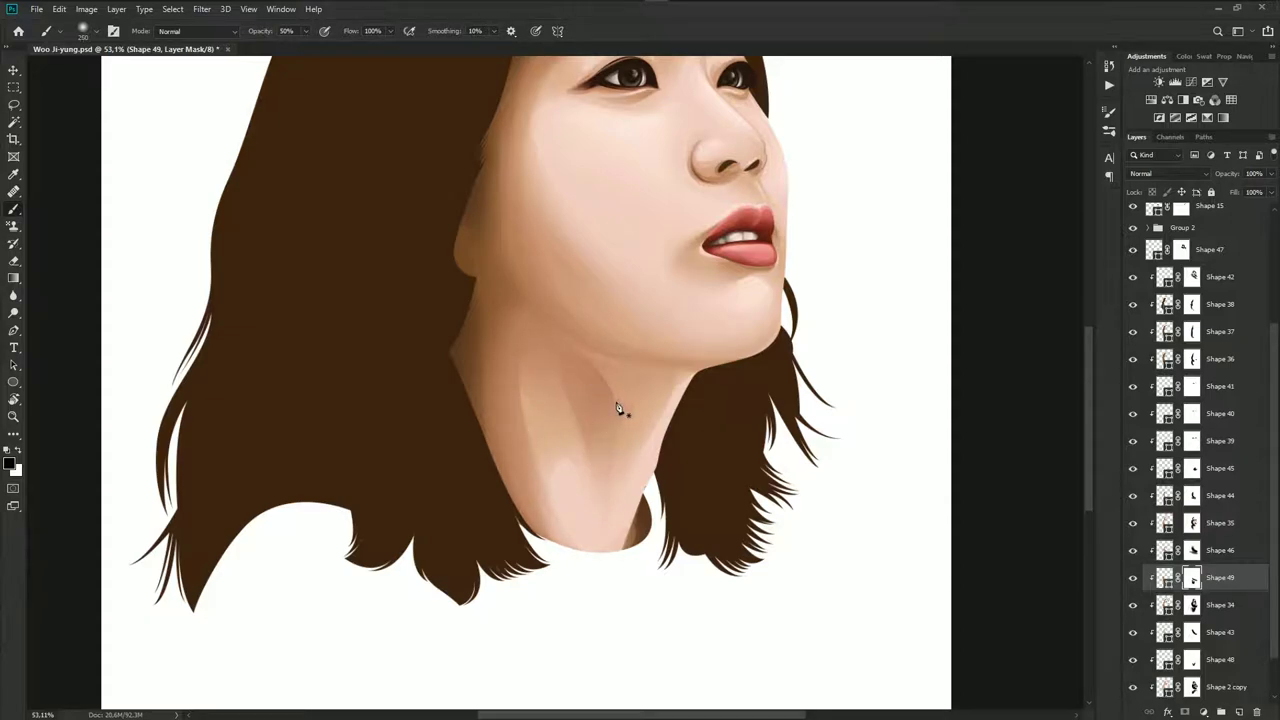
scroll(593, 510, down, 5)
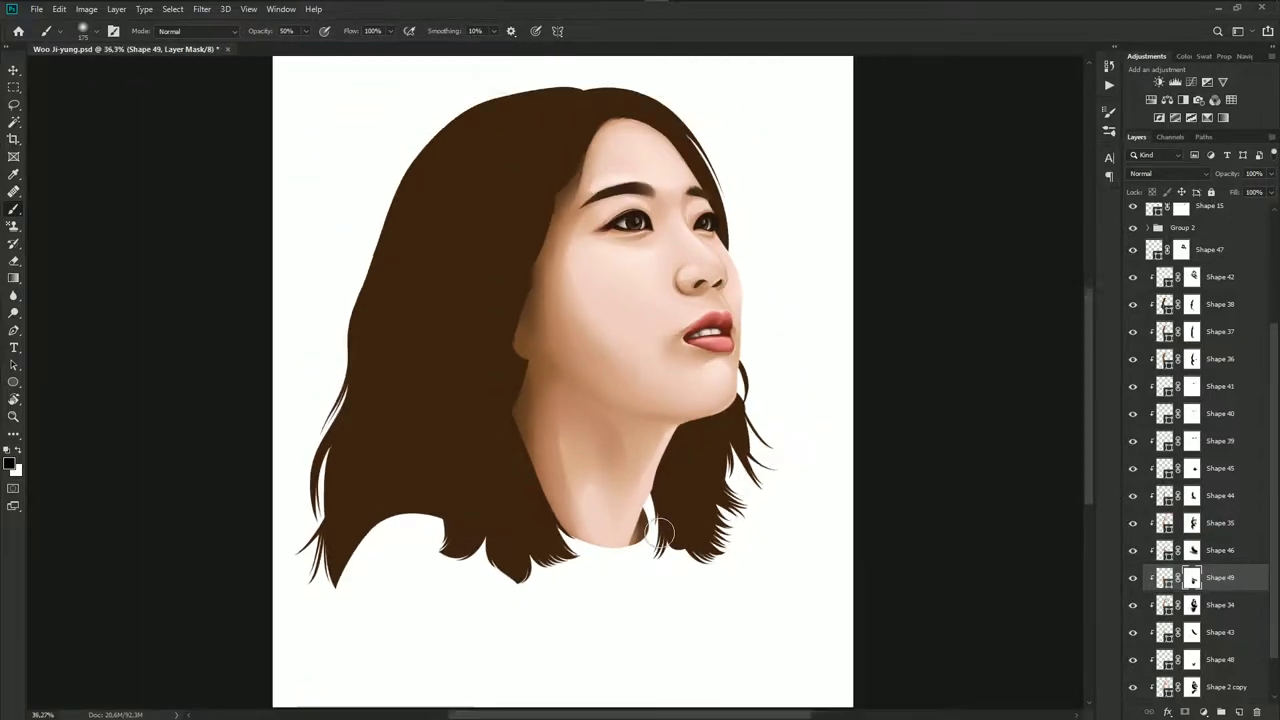
key(ctrl+s)
scroll(872, 577, up, 1)
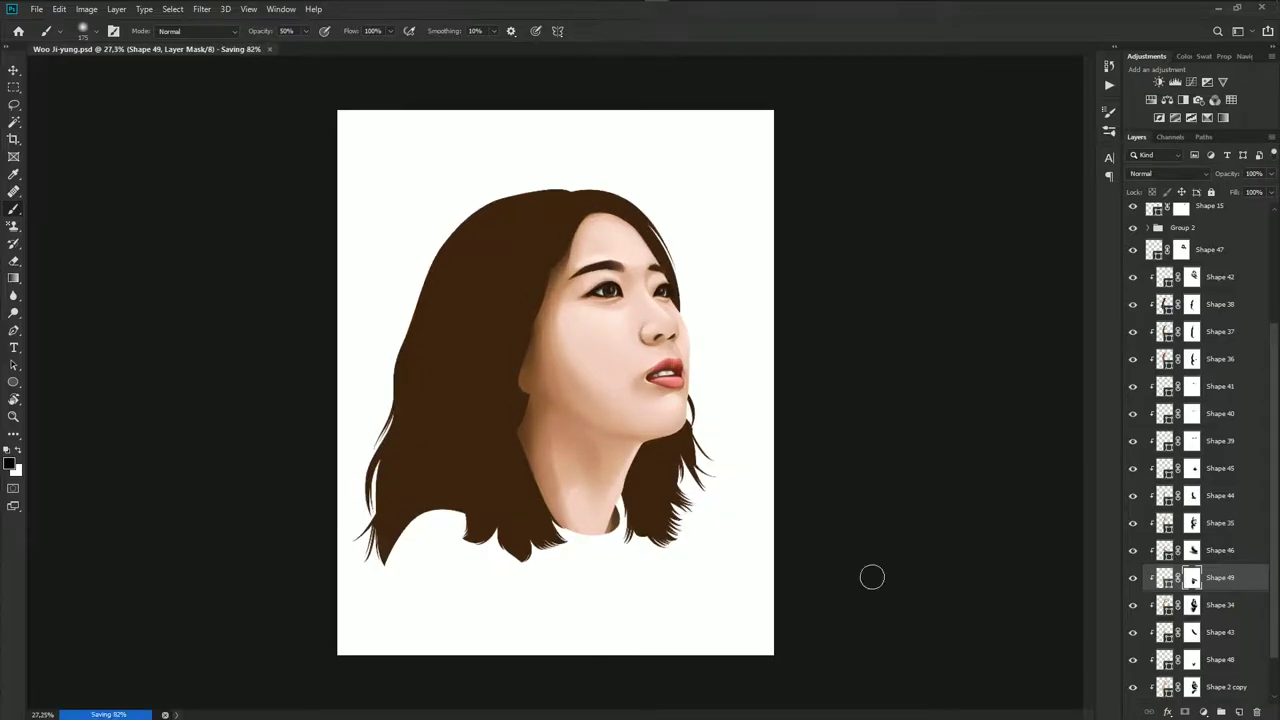
Change the neck shadow's fill colour to a slightly darker brown
double_click(1165, 580)
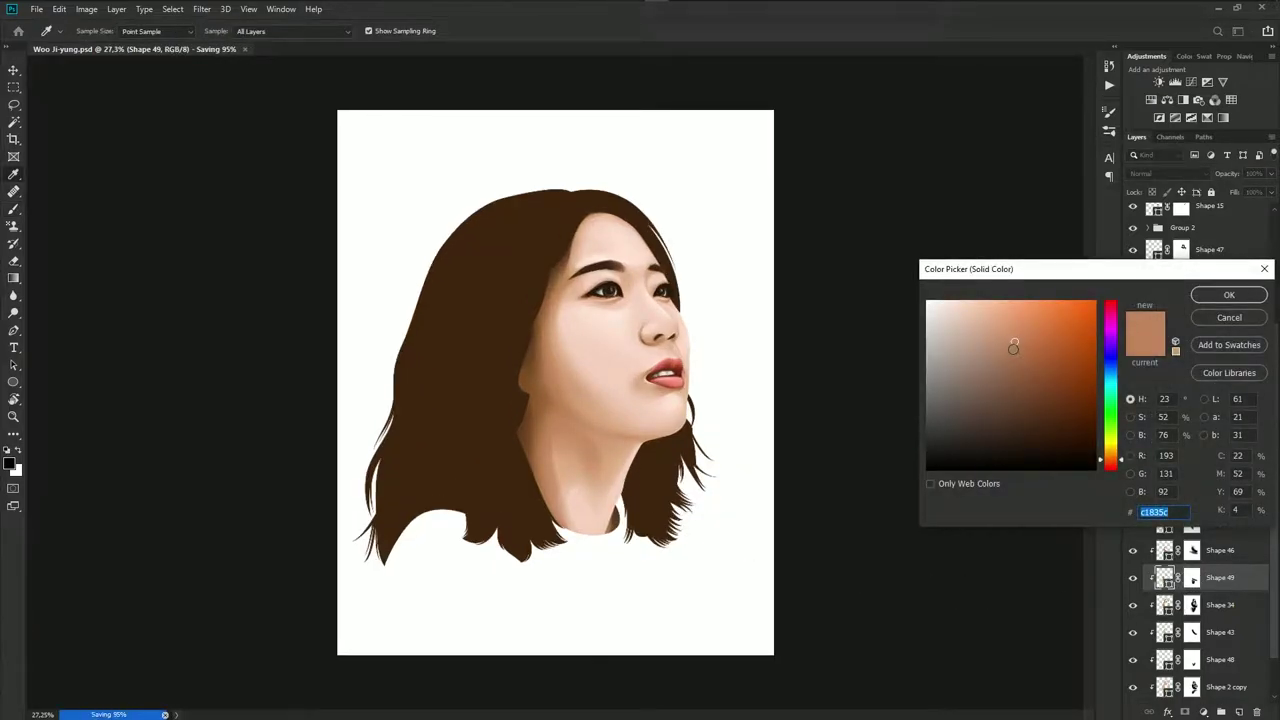
click(1014, 349)
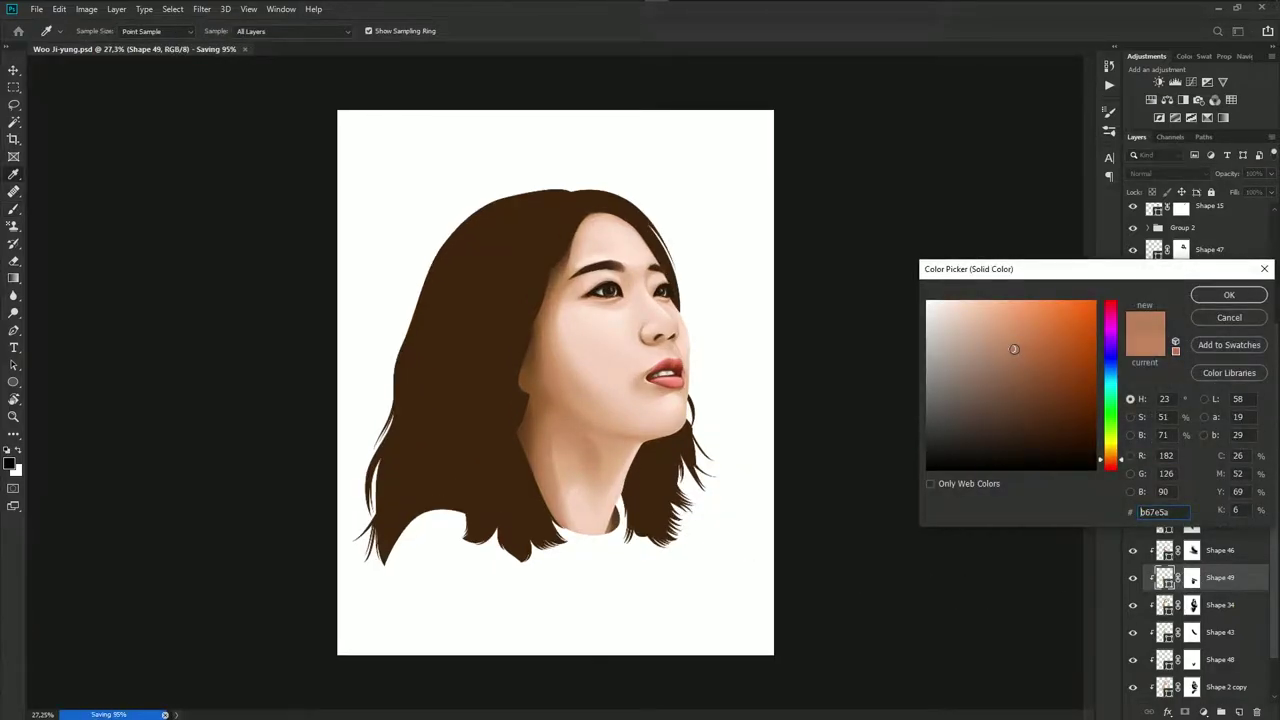
click(1230, 296)
scroll(613, 566, up, 2)
Target the neck shadow's mask, save, and compare against the reference photo
click(1191, 578)
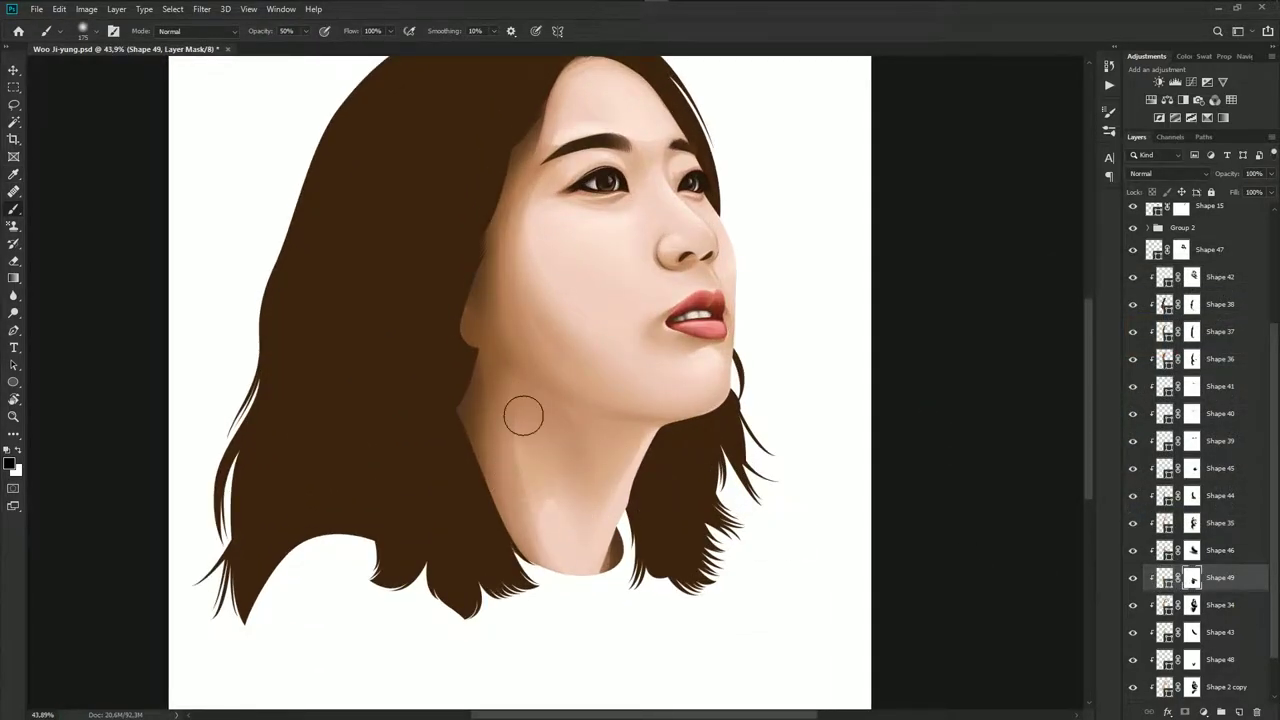
scroll(611, 517, down, 2)
key(ctrl+s)
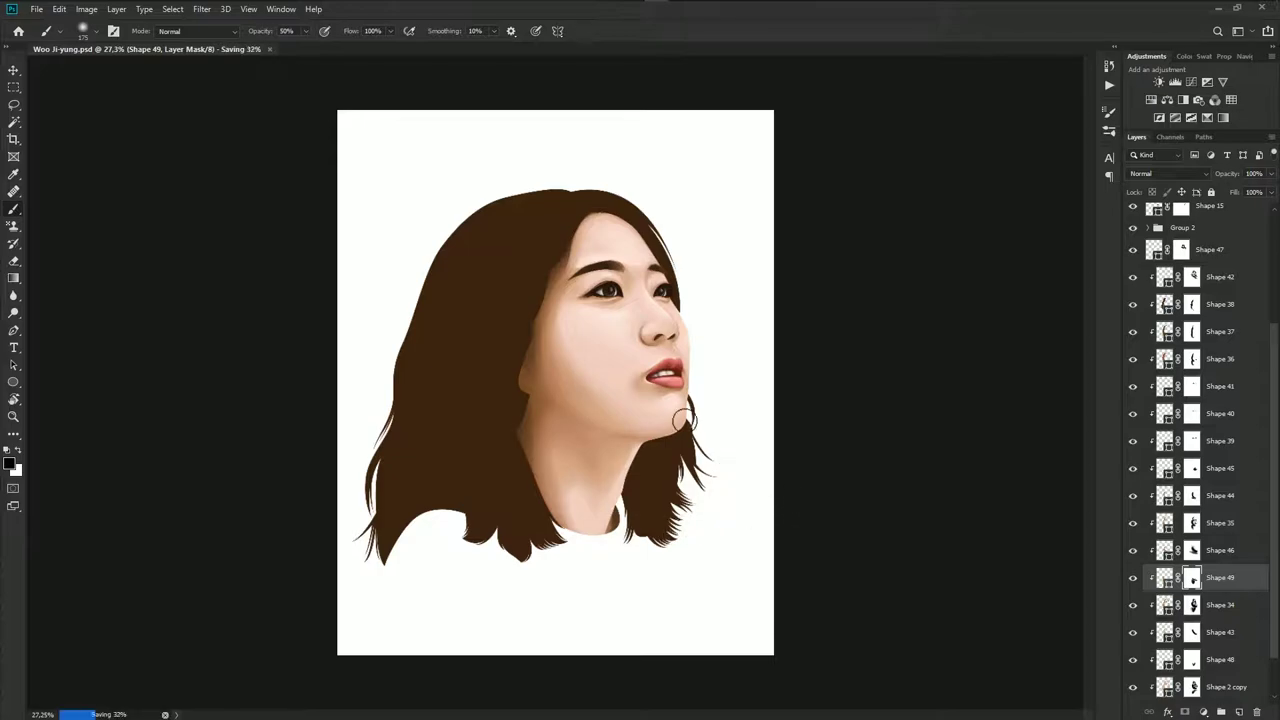
scroll(751, 401, down, 2)
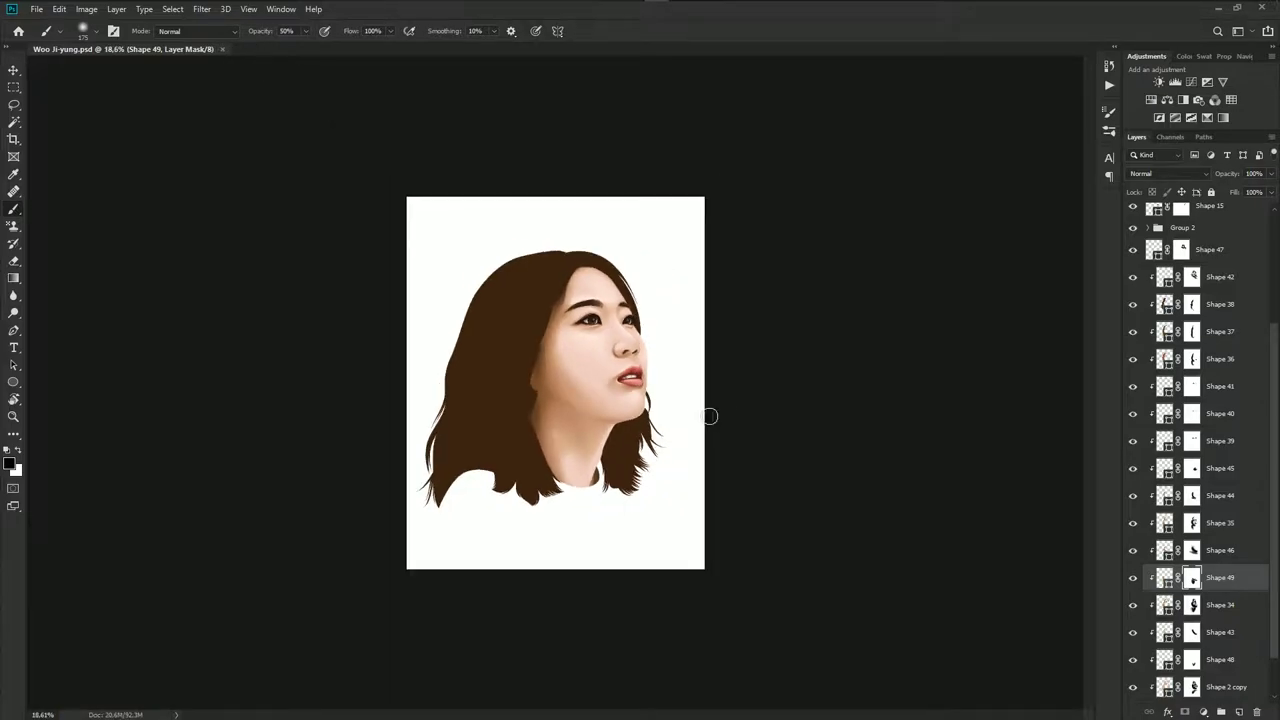
scroll(700, 410, up, 2)
scroll(1160, 240, up, 3)
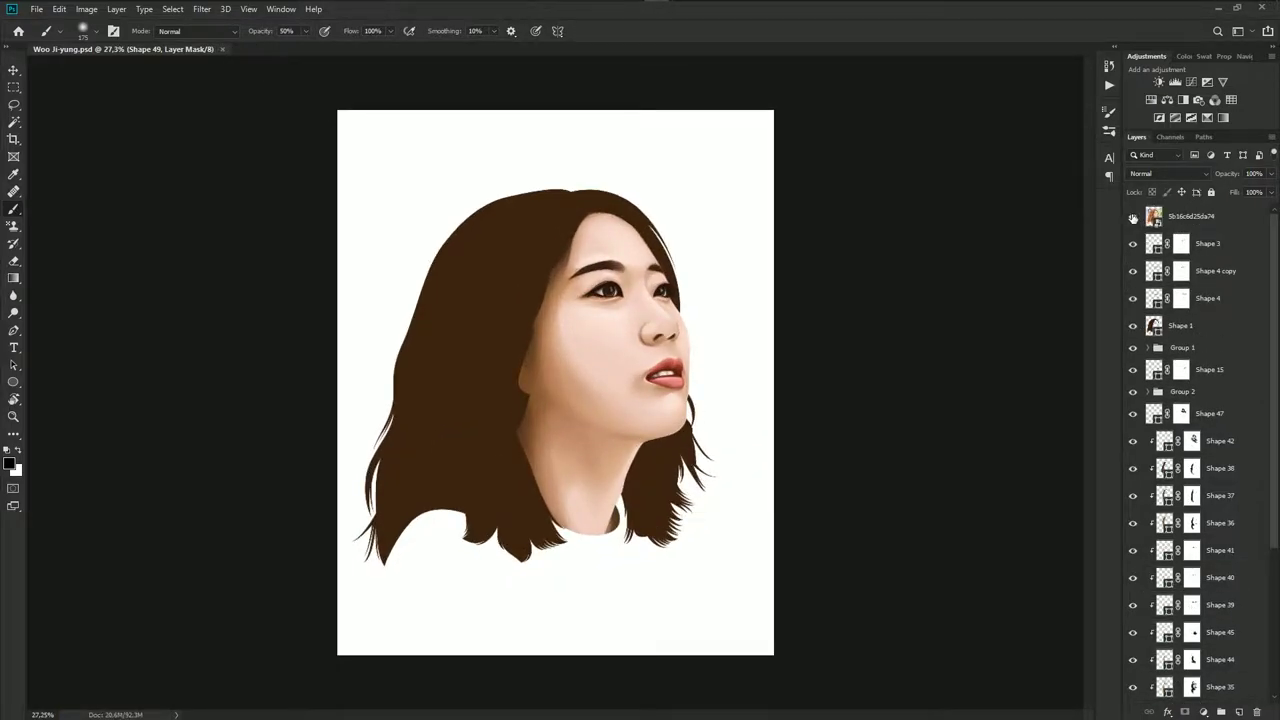
click(1133, 218)
click(1133, 218)
Paint white on the mask to bring back the neck shading under the chin
scroll(534, 434, up, 2)
scroll(598, 443, up, 2)
key(x)
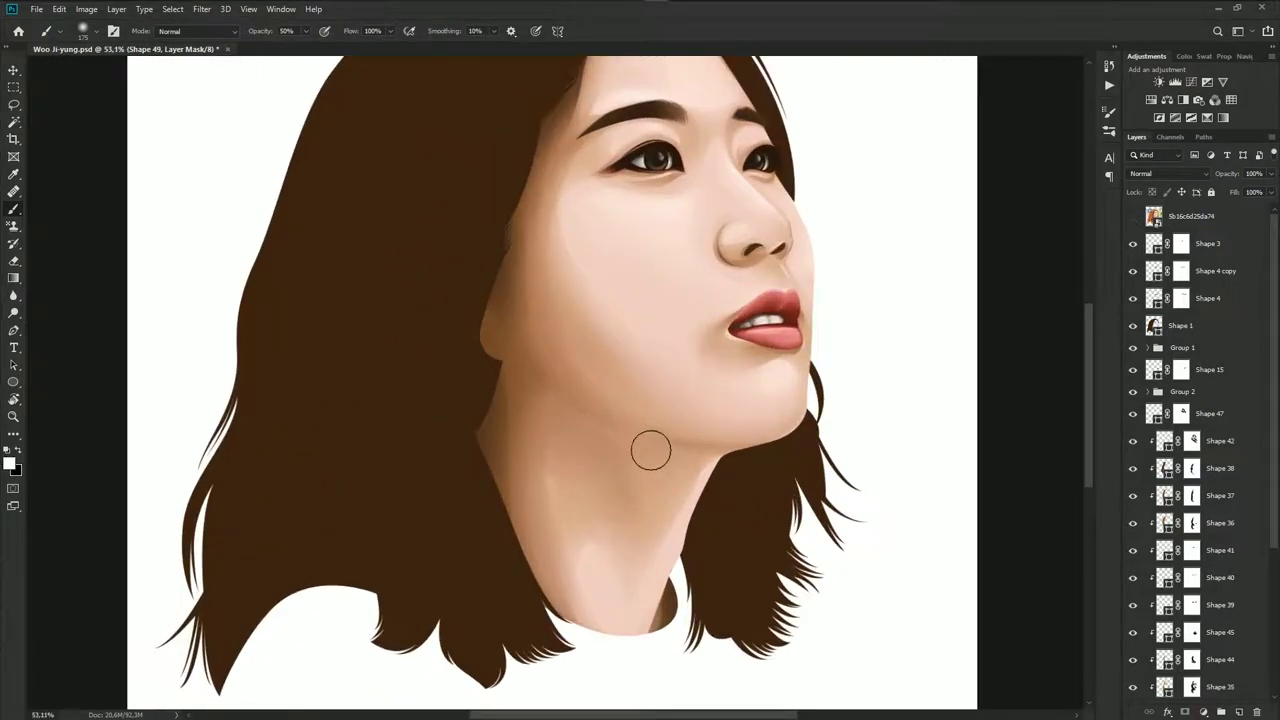
drag(700, 442, 612, 428)
key(x)
key(x)
key(x)
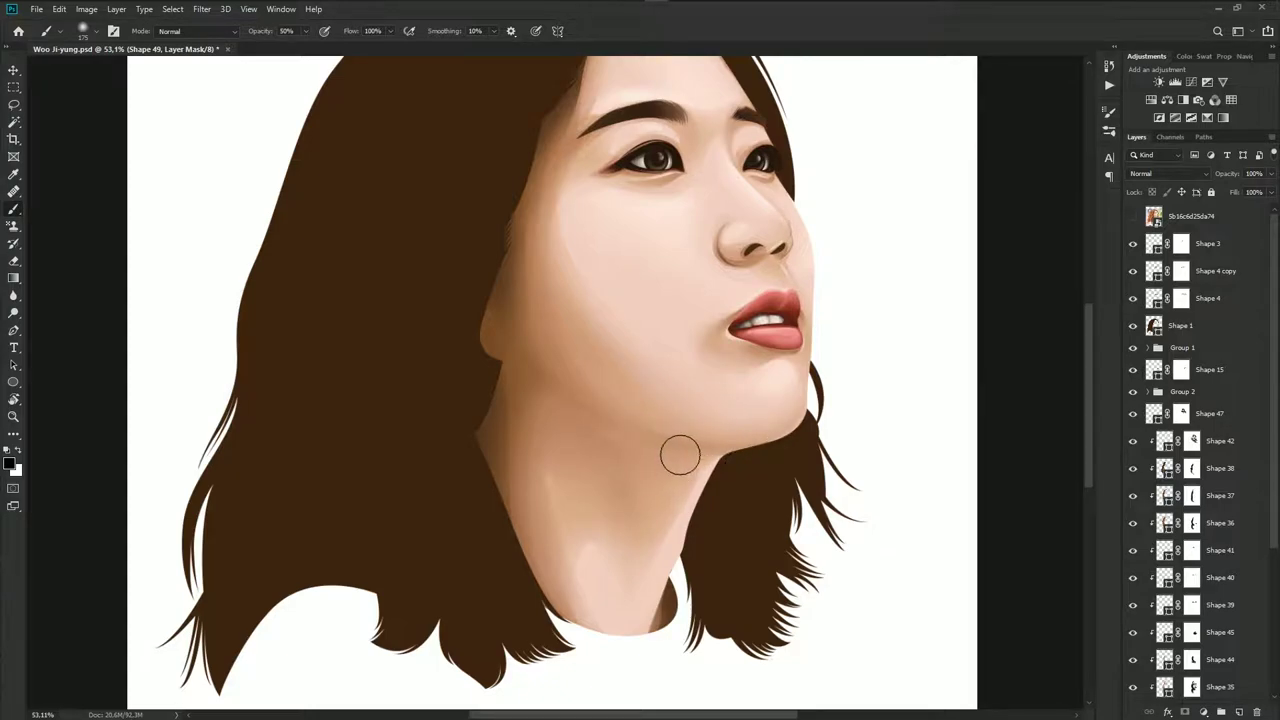
key(x)
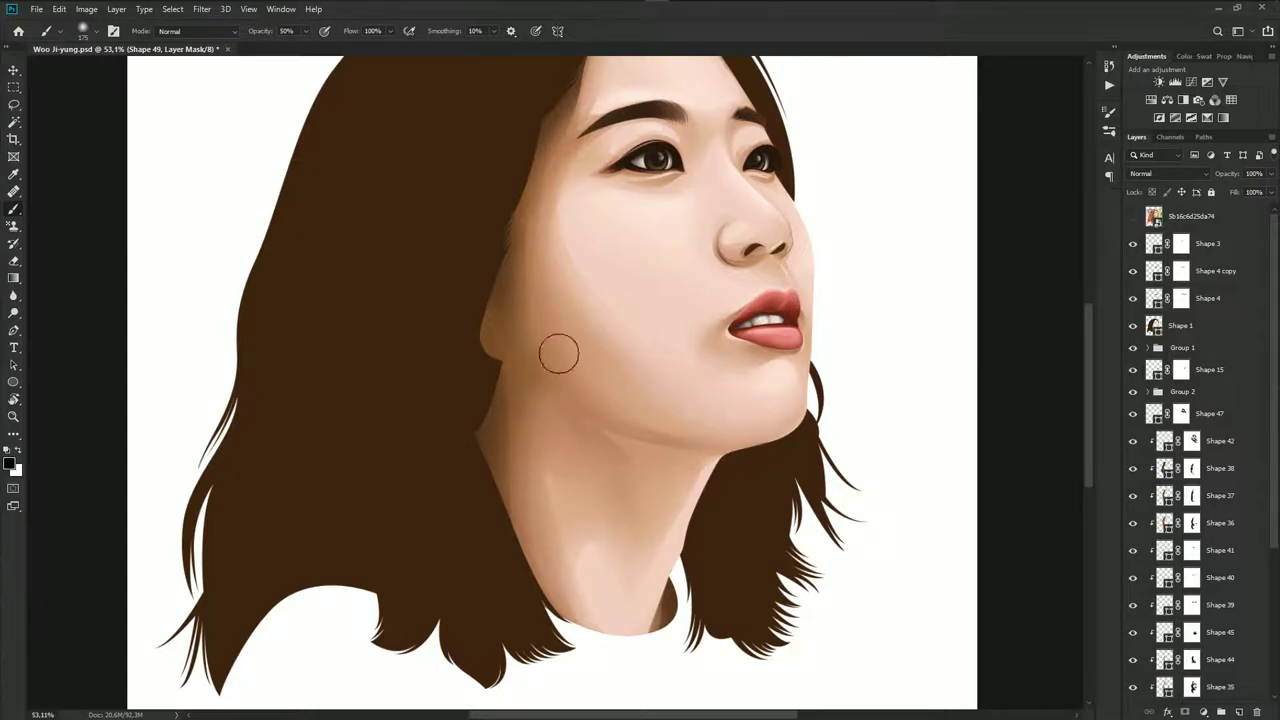
Save the portrait again and toggle the reference photo on and off twice to compare
scroll(651, 543, down, 3)
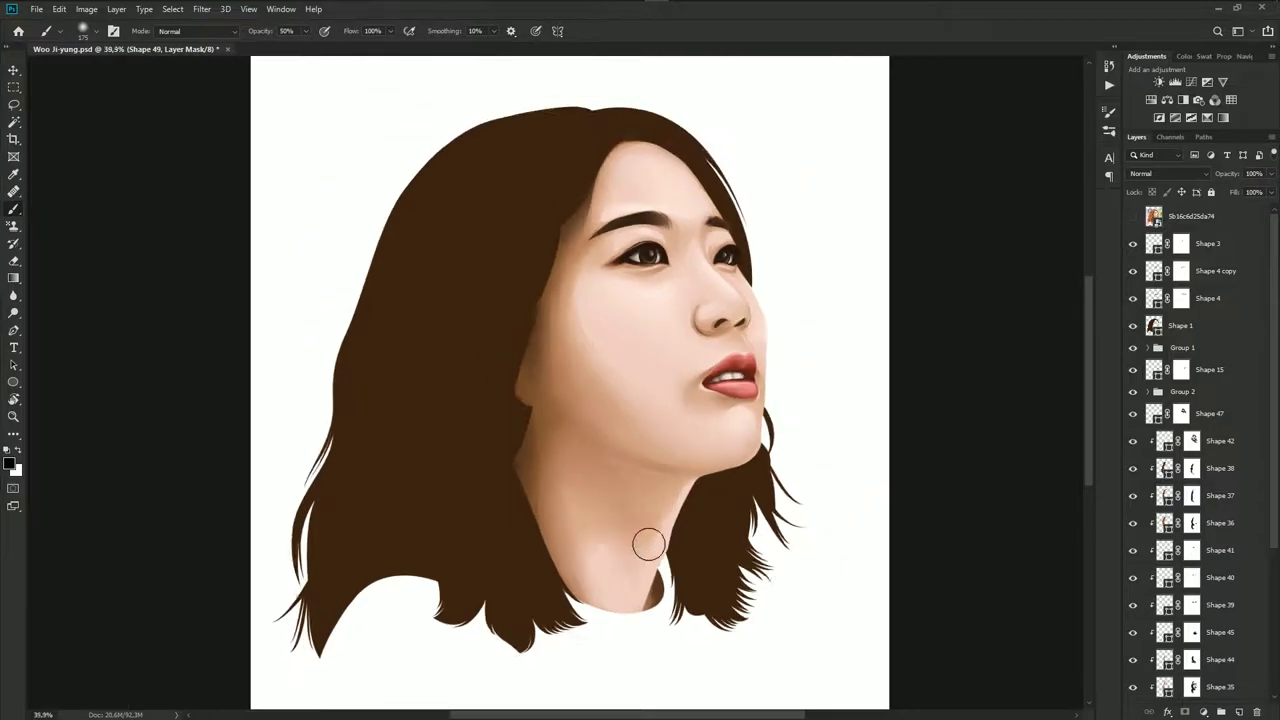
scroll(651, 543, down, 3)
key(ctrl+s)
scroll(660, 386, up, 3)
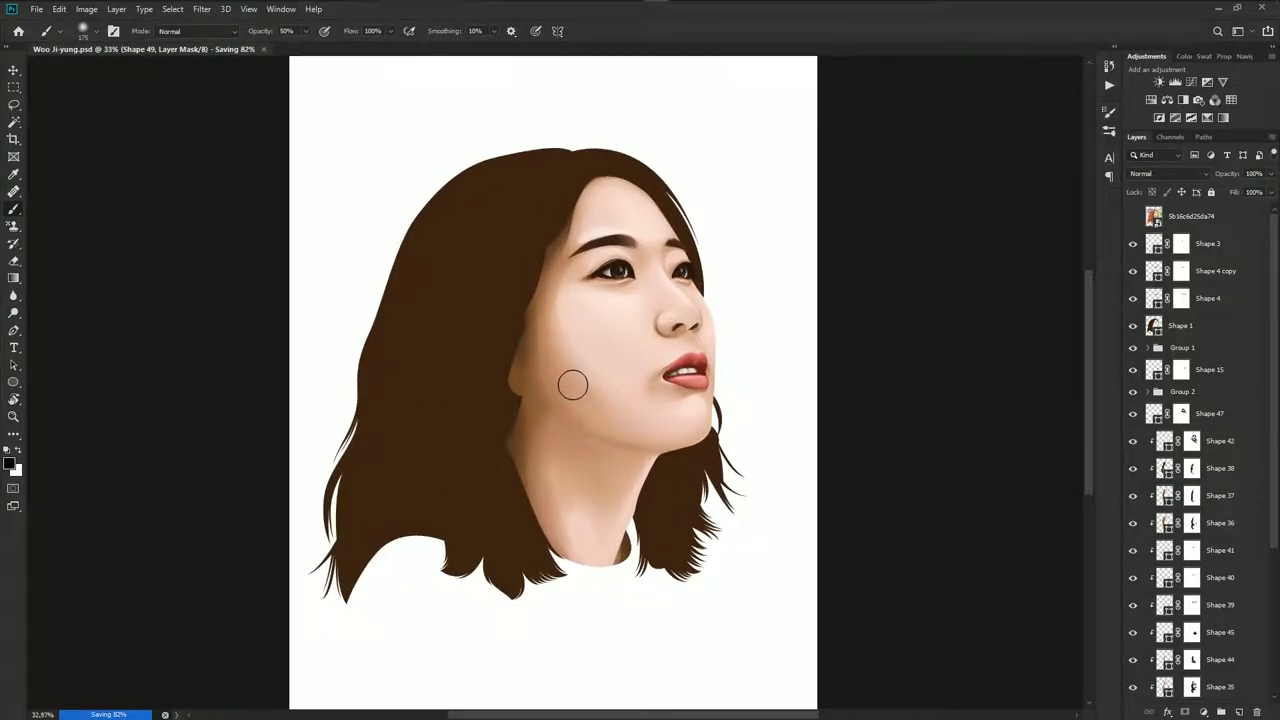
click(1133, 216)
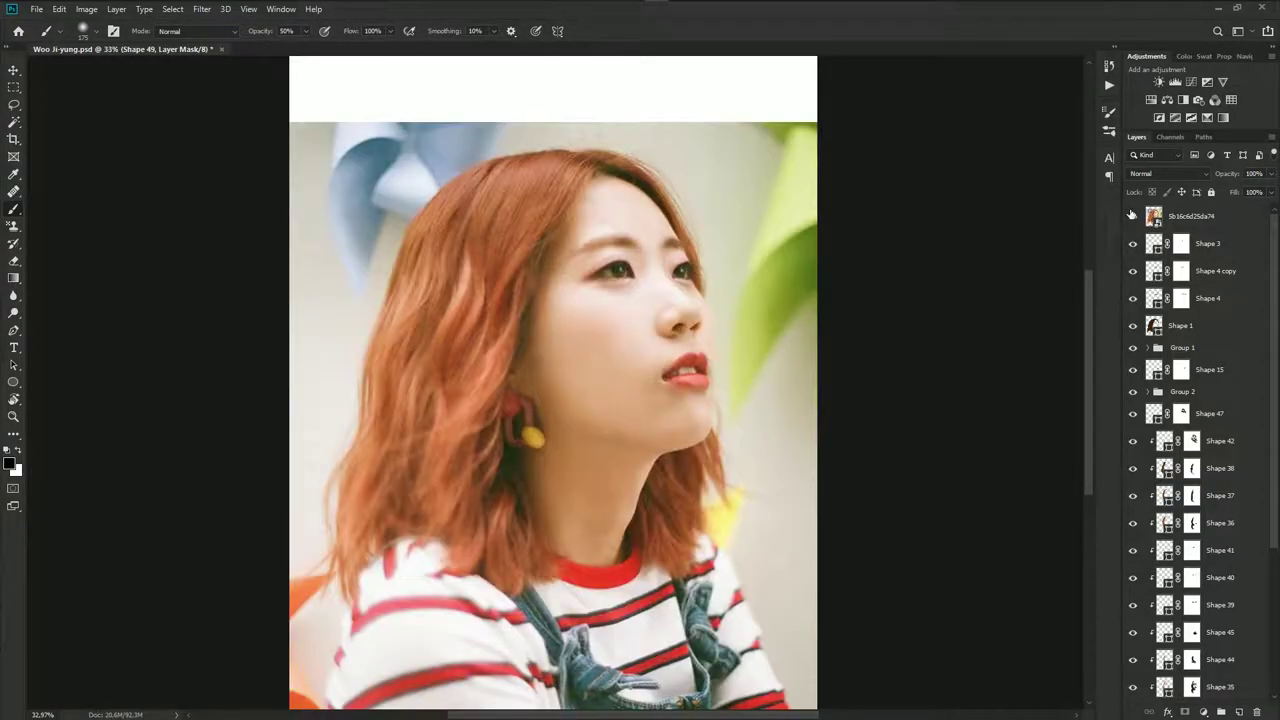
click(1133, 216)
click(1133, 216)
click(1133, 216)
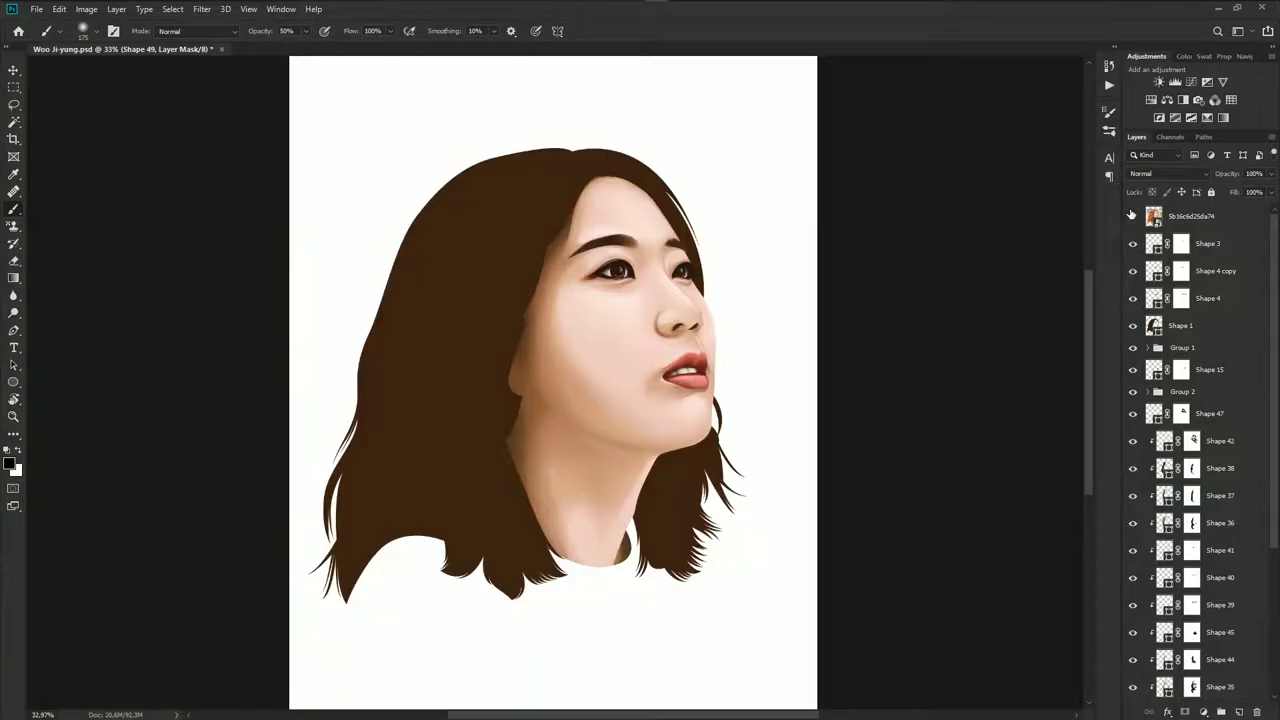
scroll(686, 300, up, 3)
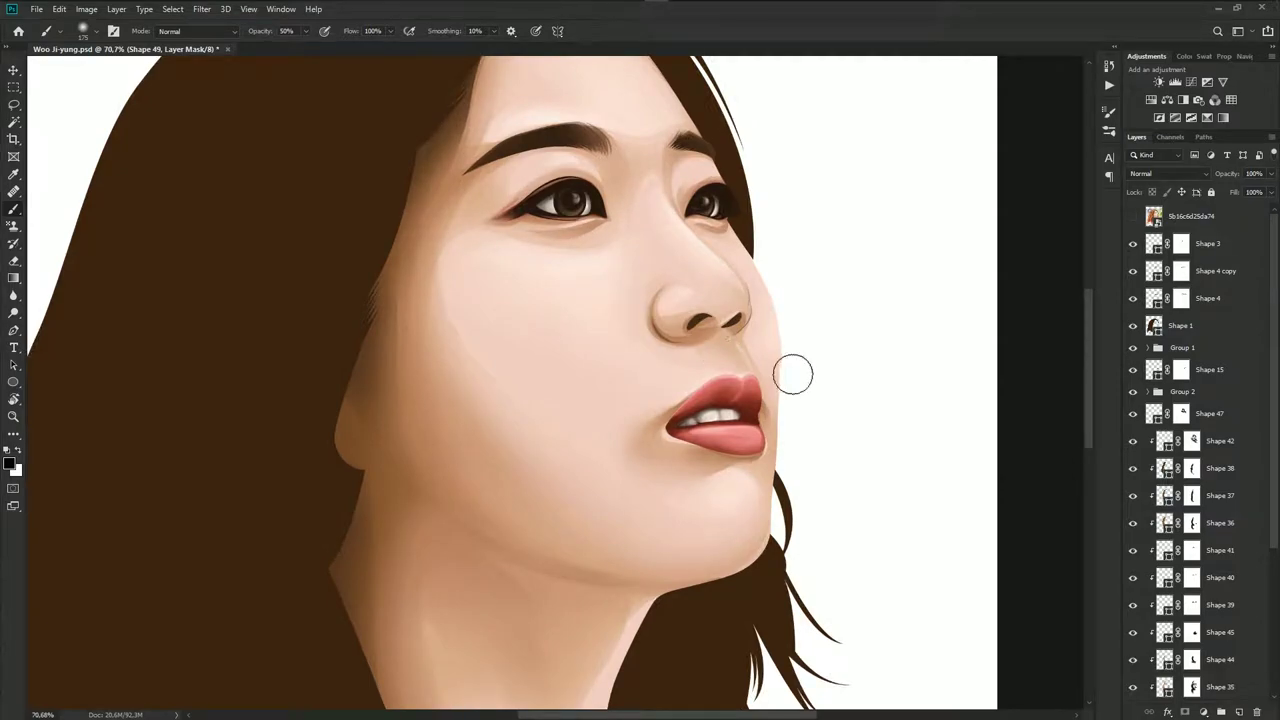
Select the Shape 42 highlight layer and show the reference photo for Pen tracing
click(1227, 441)
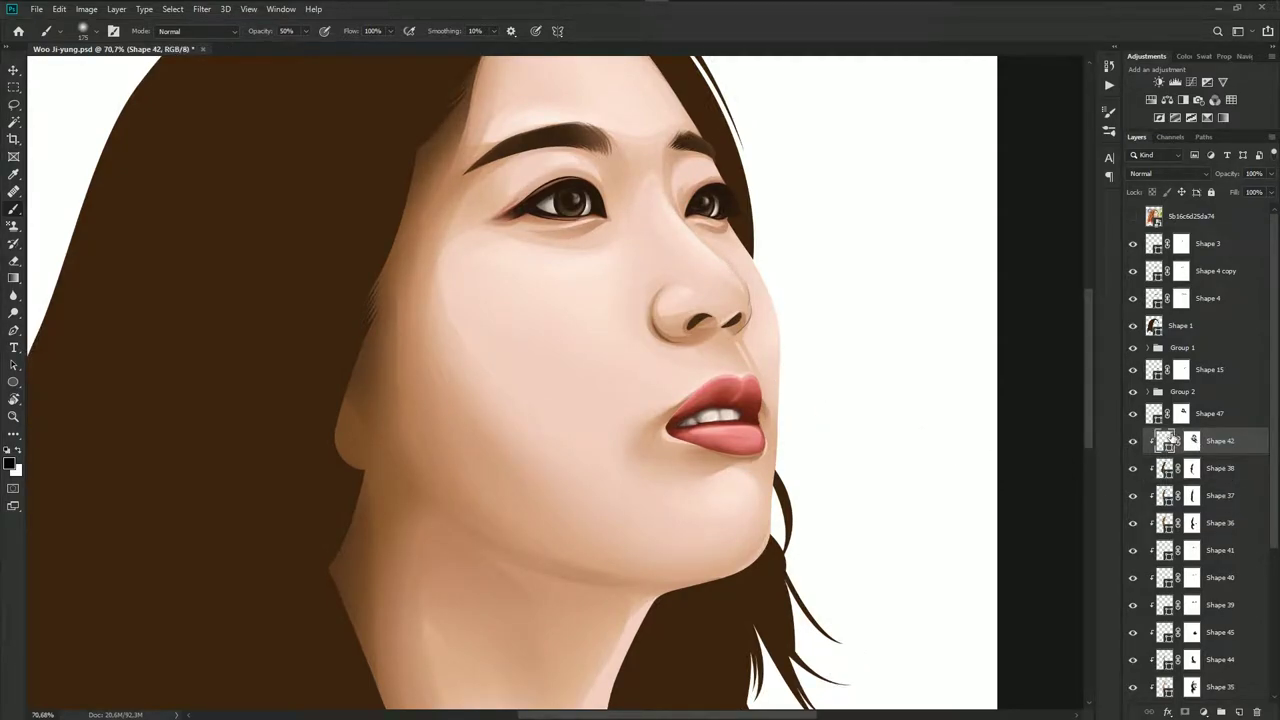
key(p)
scroll(699, 338, up, 2)
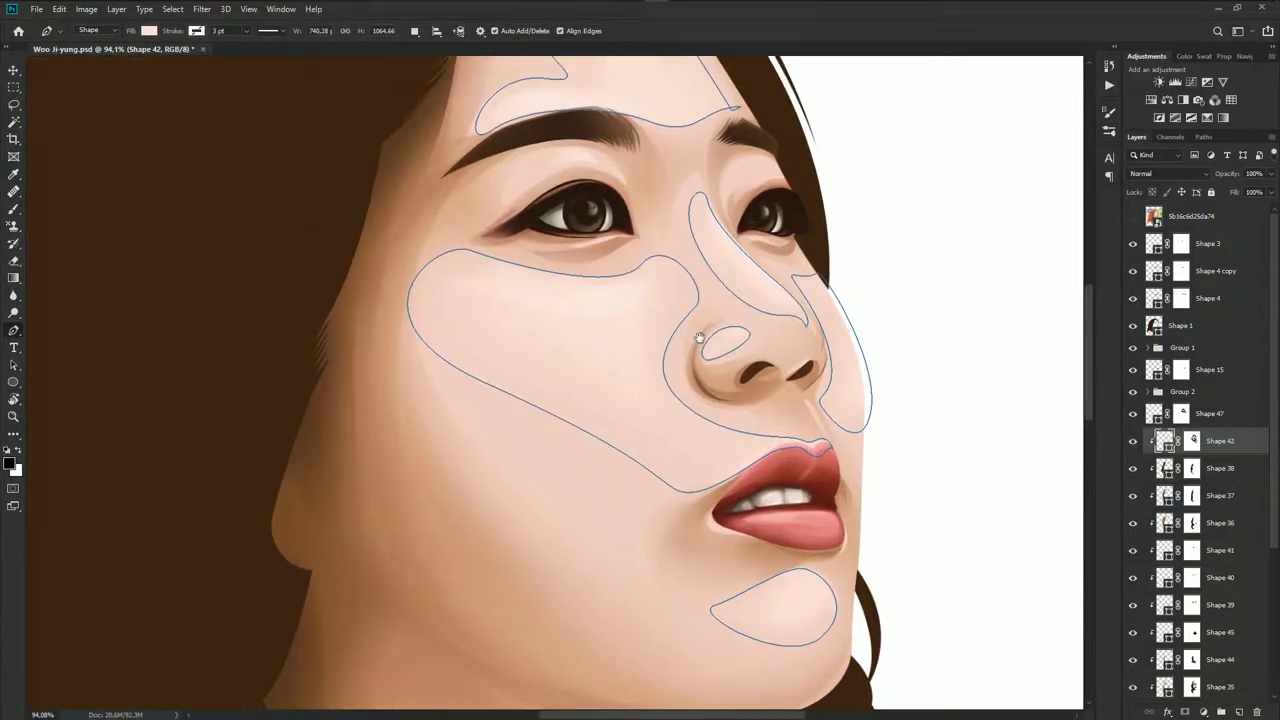
click(1131, 226)
scroll(673, 310, up, 1)
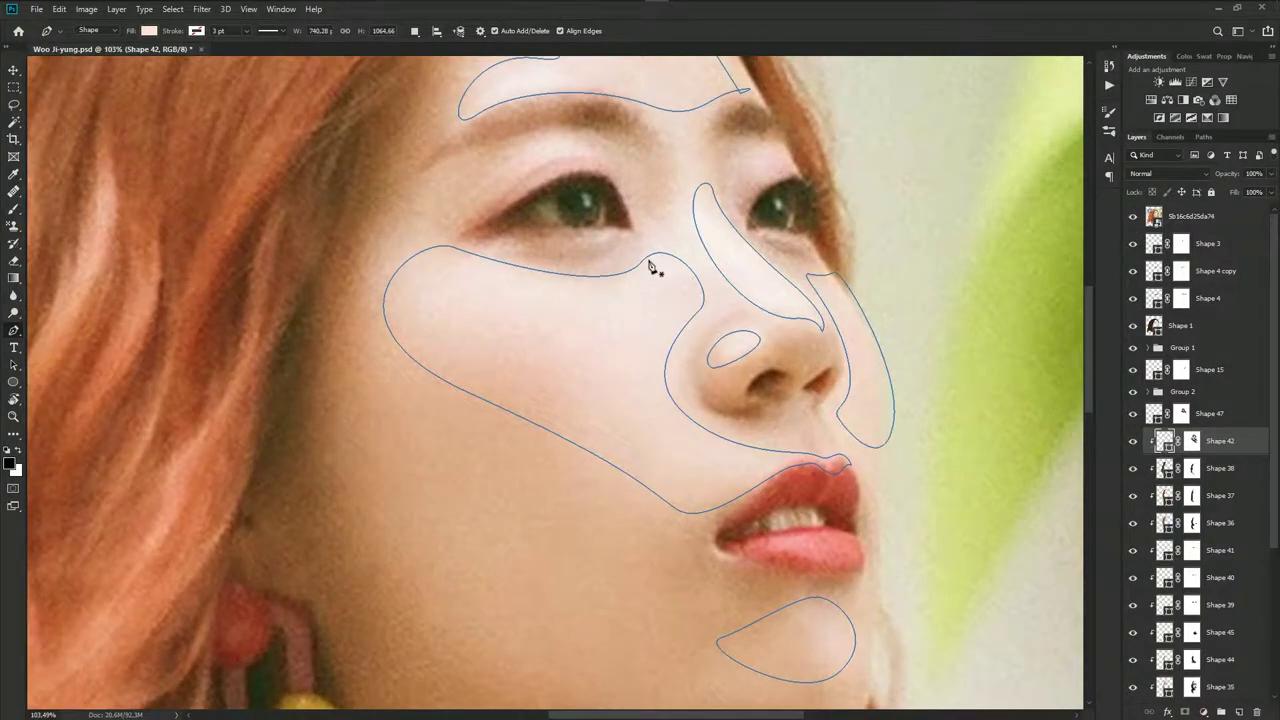
Trace the under-eye cheek and nose-side highlight from the eye to the lip corner and back
drag(649, 261, 668, 248)
drag(483, 257, 421, 238)
drag(470, 363, 614, 434)
drag(712, 482, 737, 506)
drag(780, 468, 808, 464)
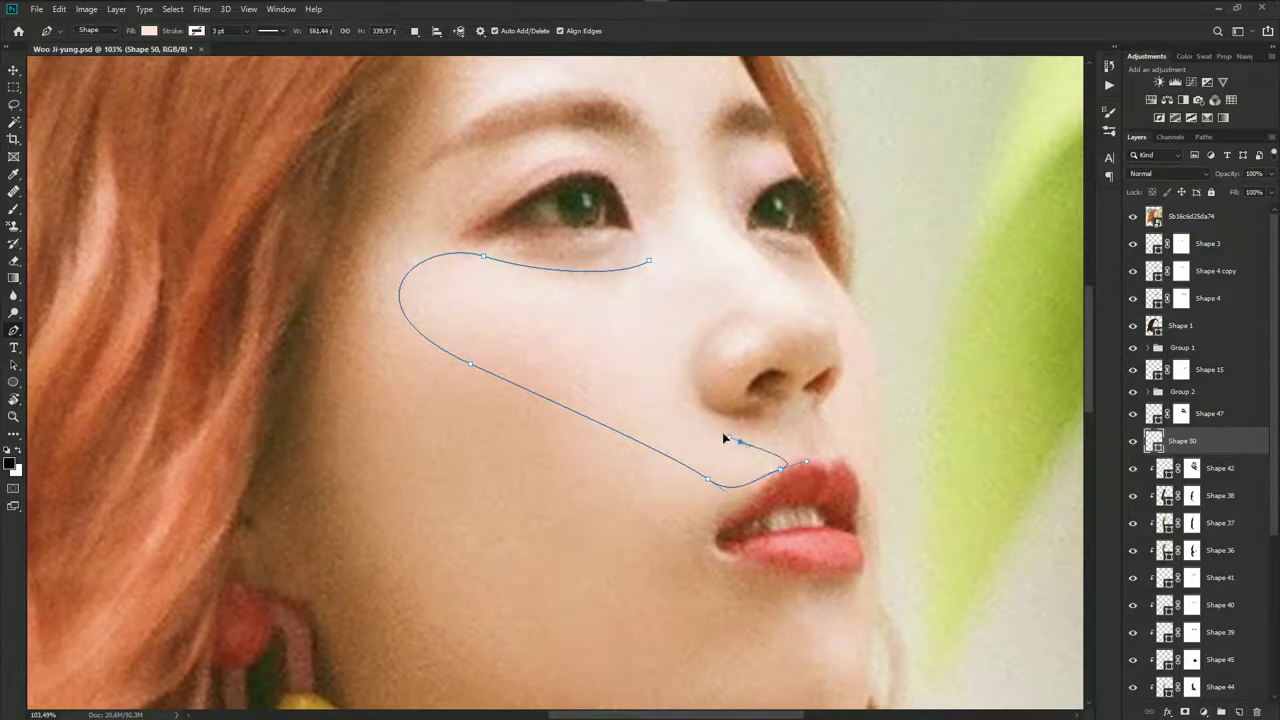
drag(702, 414, 641, 363)
mouse_move(745, 304)
mouse_down()
mouse_move(789, 307)
mouse_move(806, 348)
mouse_up()
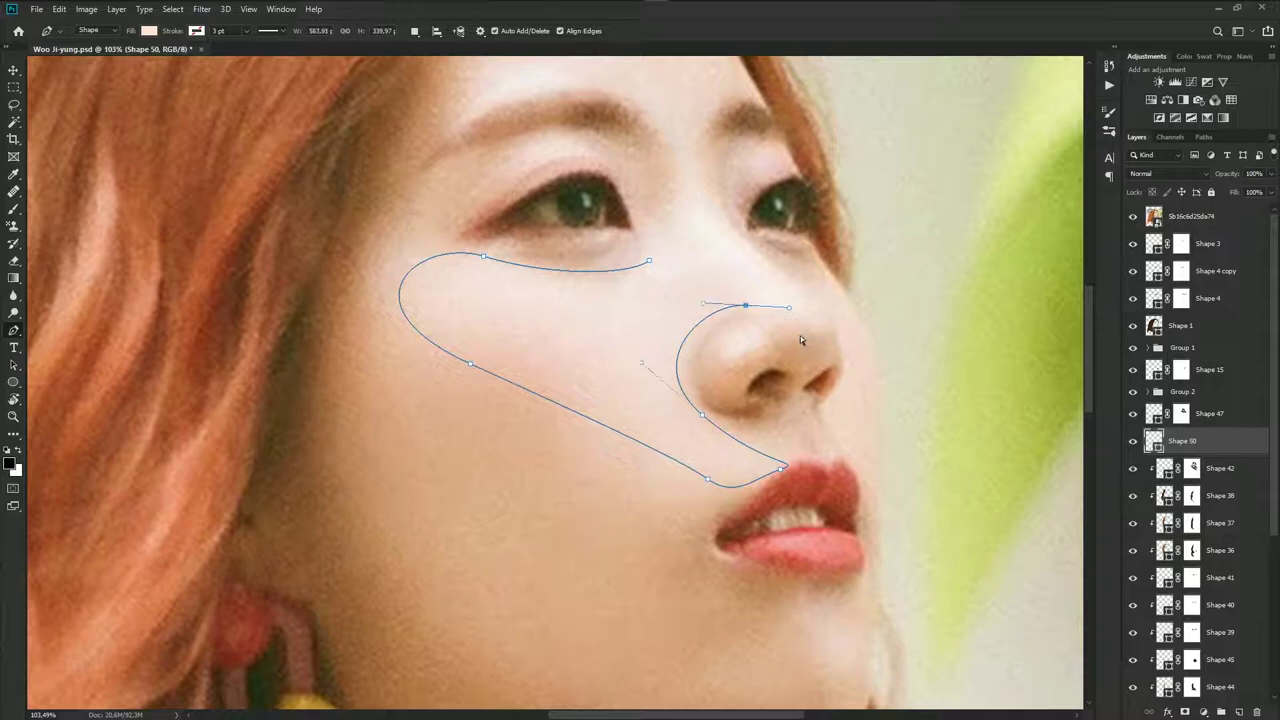
mouse_move(798, 288)
mouse_down()
mouse_move(766, 257)
mouse_move(743, 261)
mouse_up()
drag(717, 183, 706, 142)
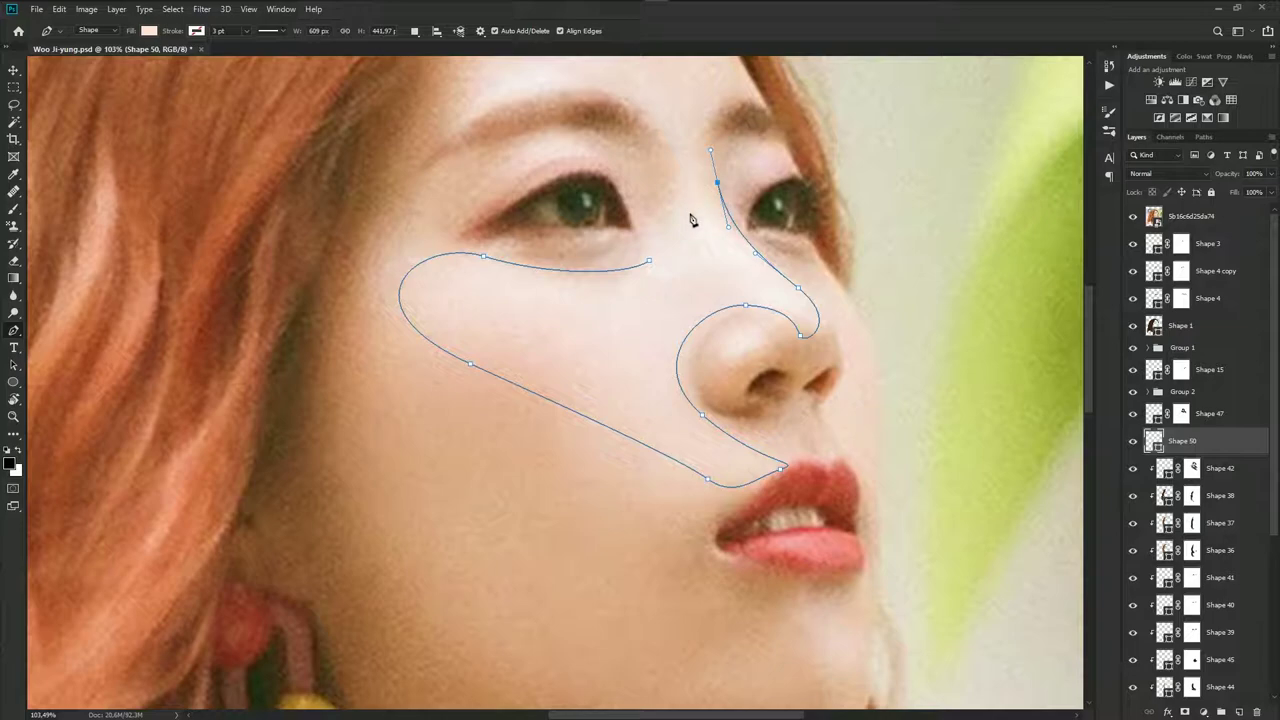
drag(689, 211, 686, 266)
click(668, 250)
drag(652, 226, 645, 224)
Draw a small curved eyelid highlight shape
scroll(669, 296, up, 3)
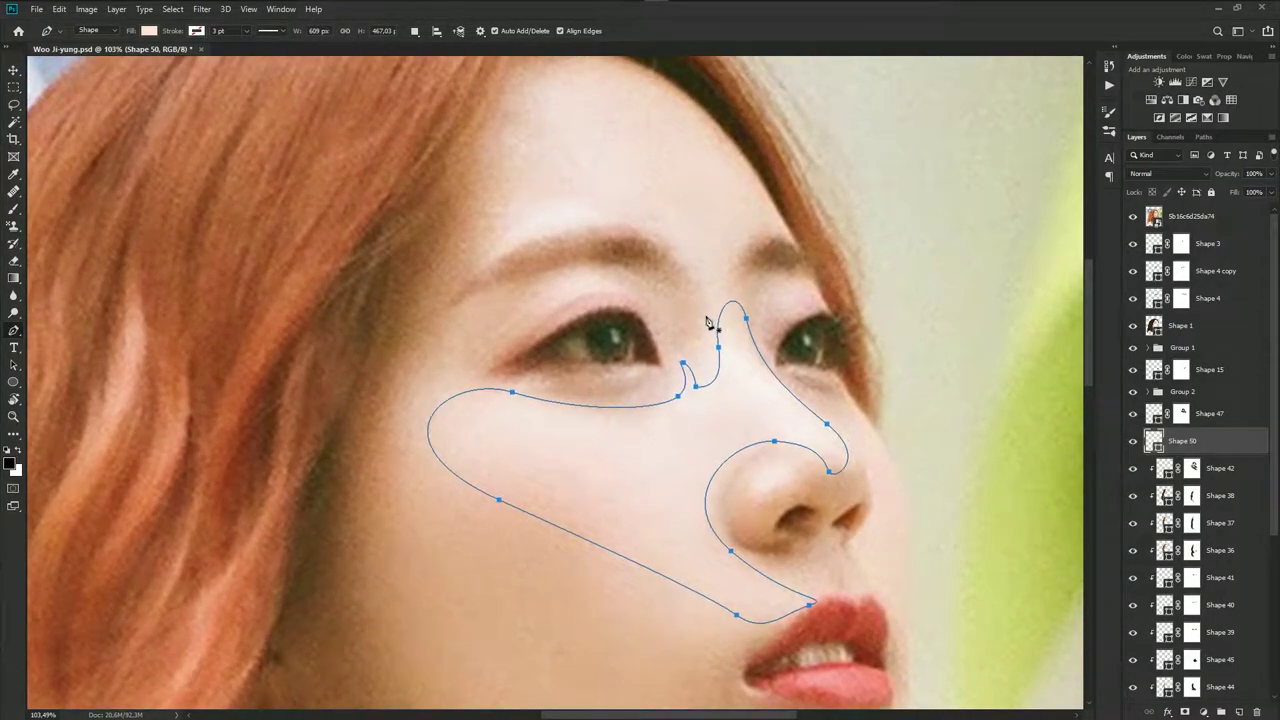
scroll(566, 274, up, 2)
click(530, 321)
click(640, 310)
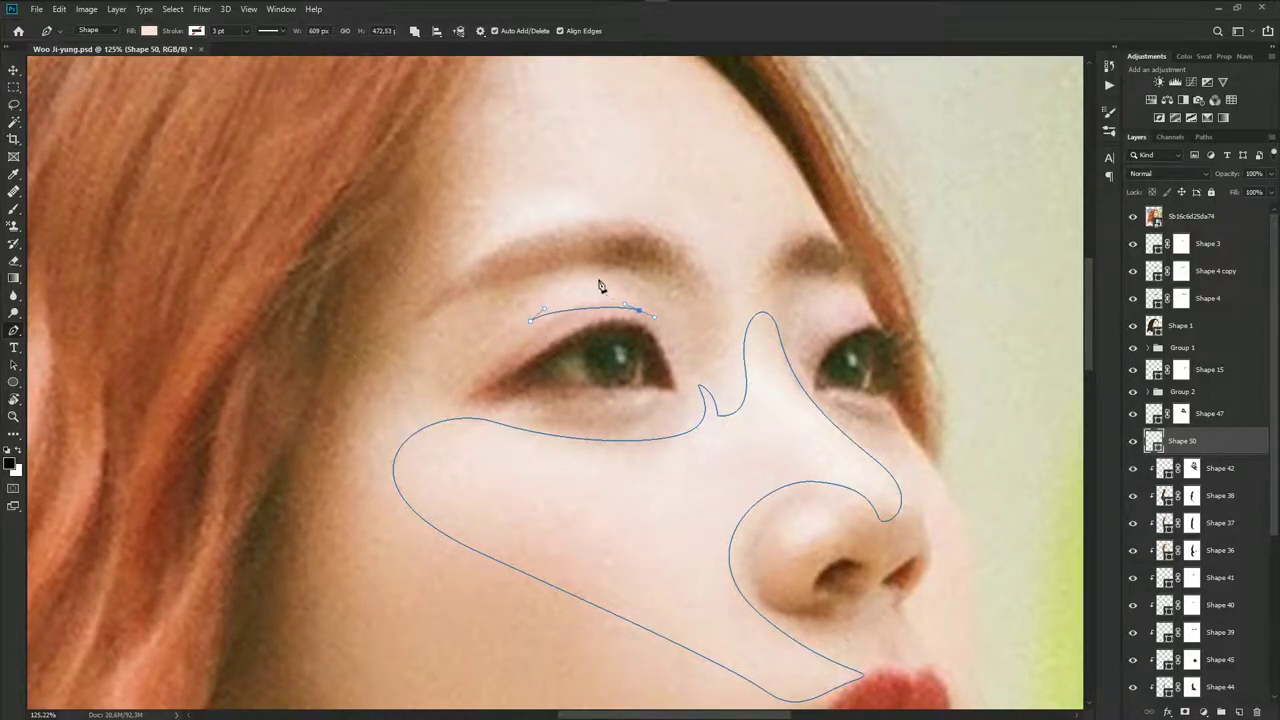
drag(586, 274, 560, 276)
click(531, 322)
scroll(536, 268, down, 2)
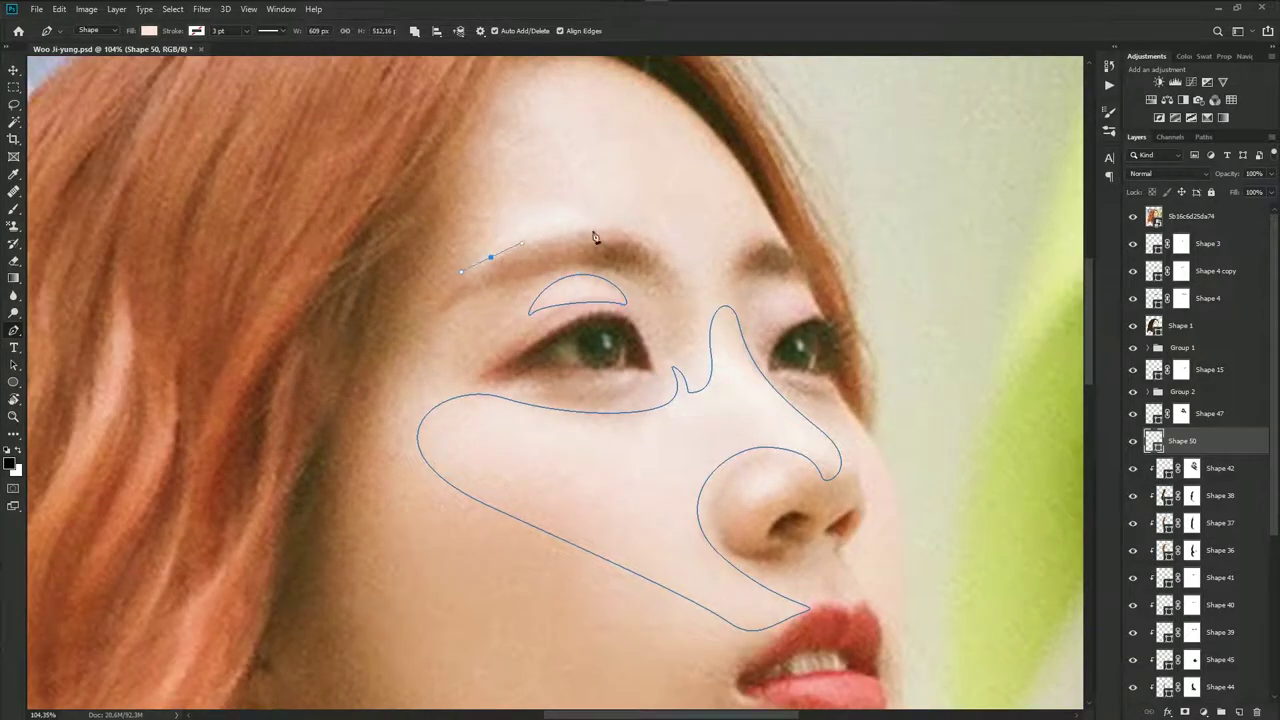
Draw the brow highlight curving up onto the forehead and close it
drag(656, 249, 698, 283)
scroll(689, 234, up, 2)
drag(612, 174, 547, 149)
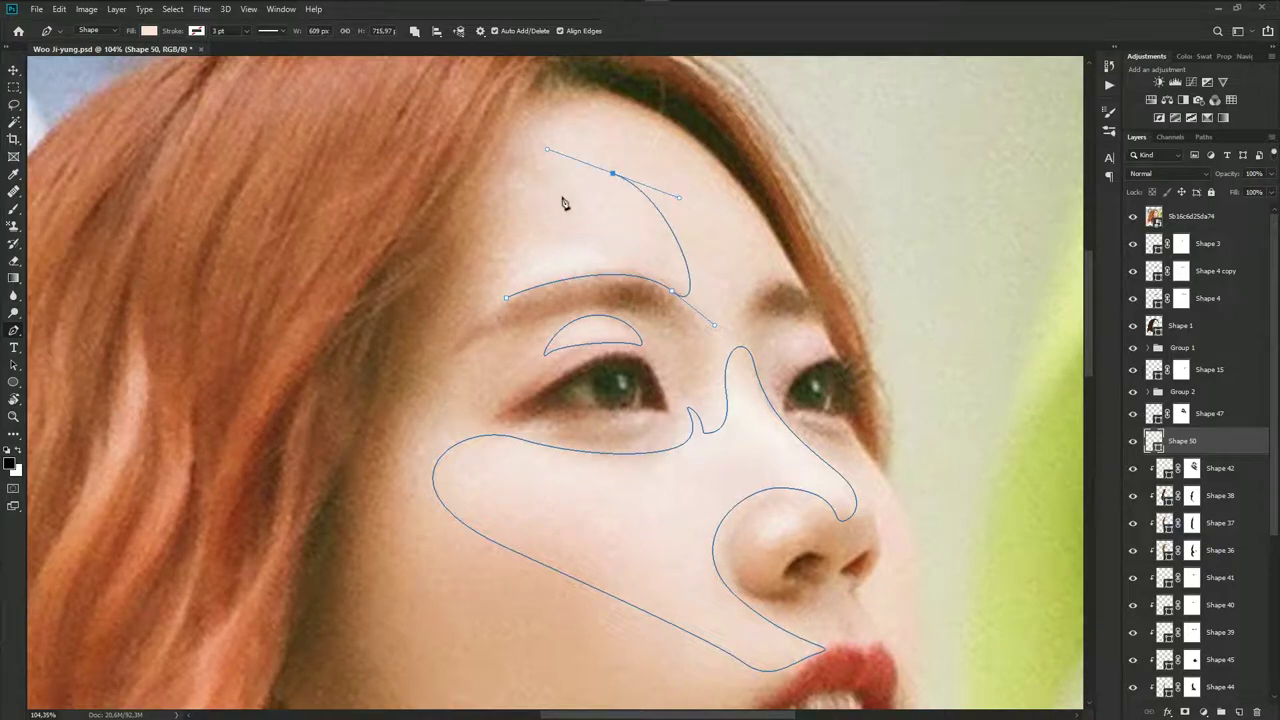
click(604, 245)
key(ctrl+z)
click(530, 197)
drag(593, 234, 617, 268)
drag(580, 213, 615, 250)
drag(526, 243, 490, 278)
click(507, 304)
scroll(528, 300, down, 3)
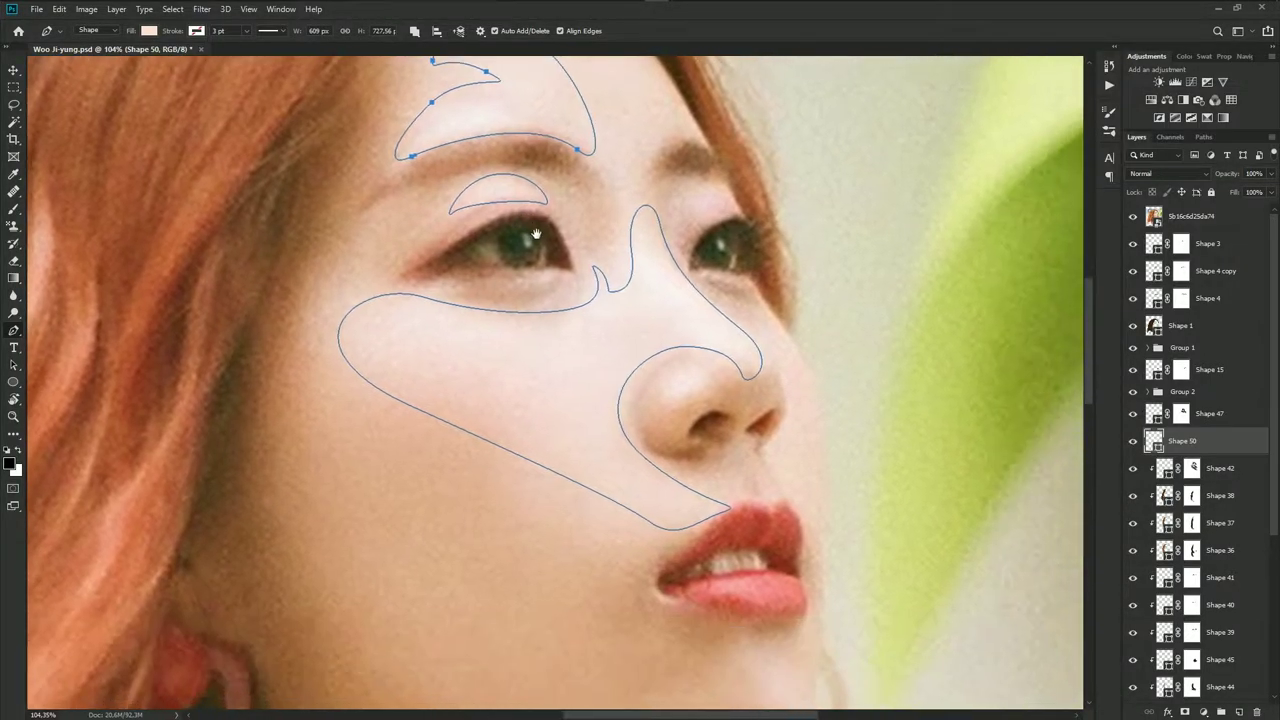
Add a triangular highlight above the upper lip and a curved chin highlight
drag(580, 297, 570, 254)
scroll(650, 292, up, 3)
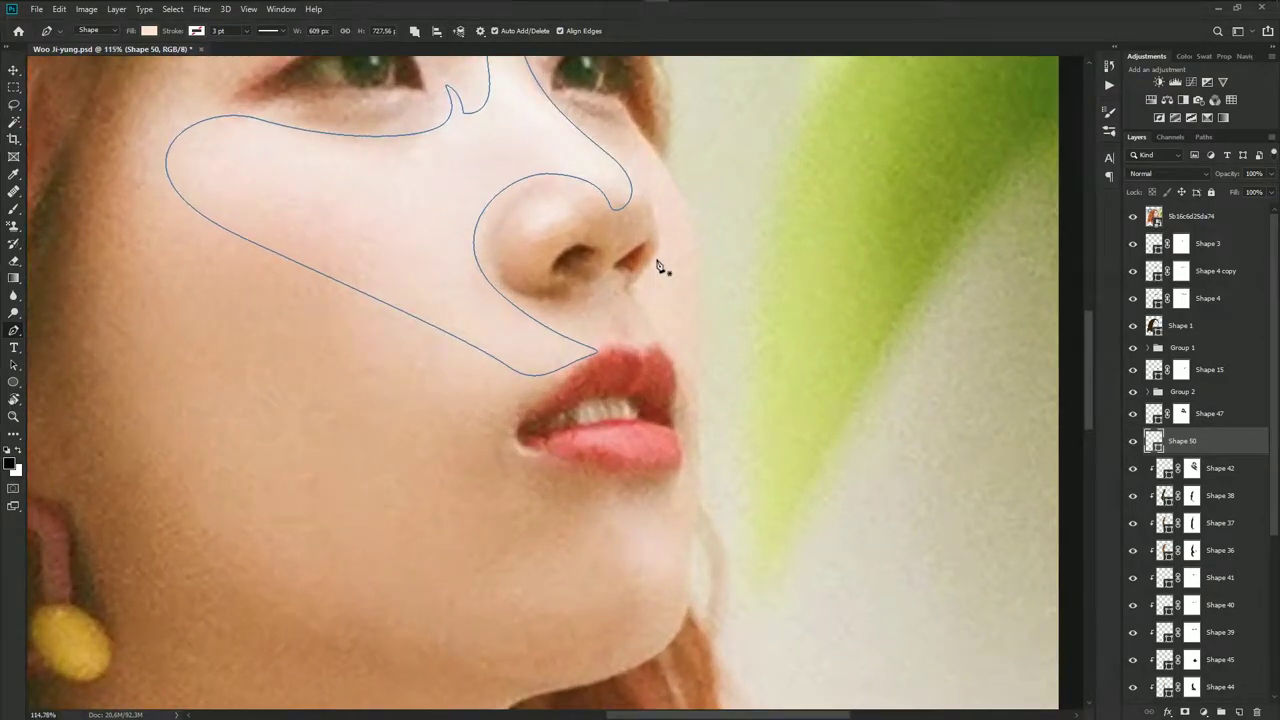
click(632, 289)
drag(655, 336, 660, 347)
click(657, 263)
scroll(695, 263, down, 3)
scroll(645, 366, down, 2)
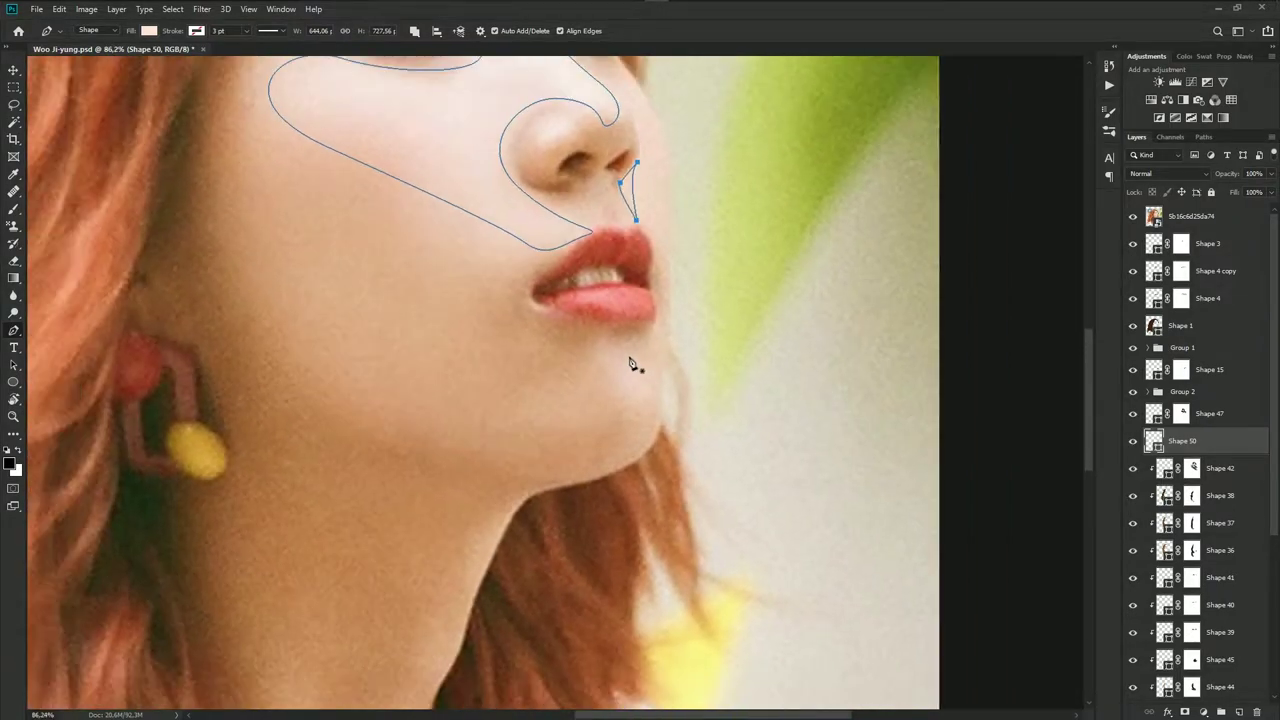
drag(639, 403, 604, 432)
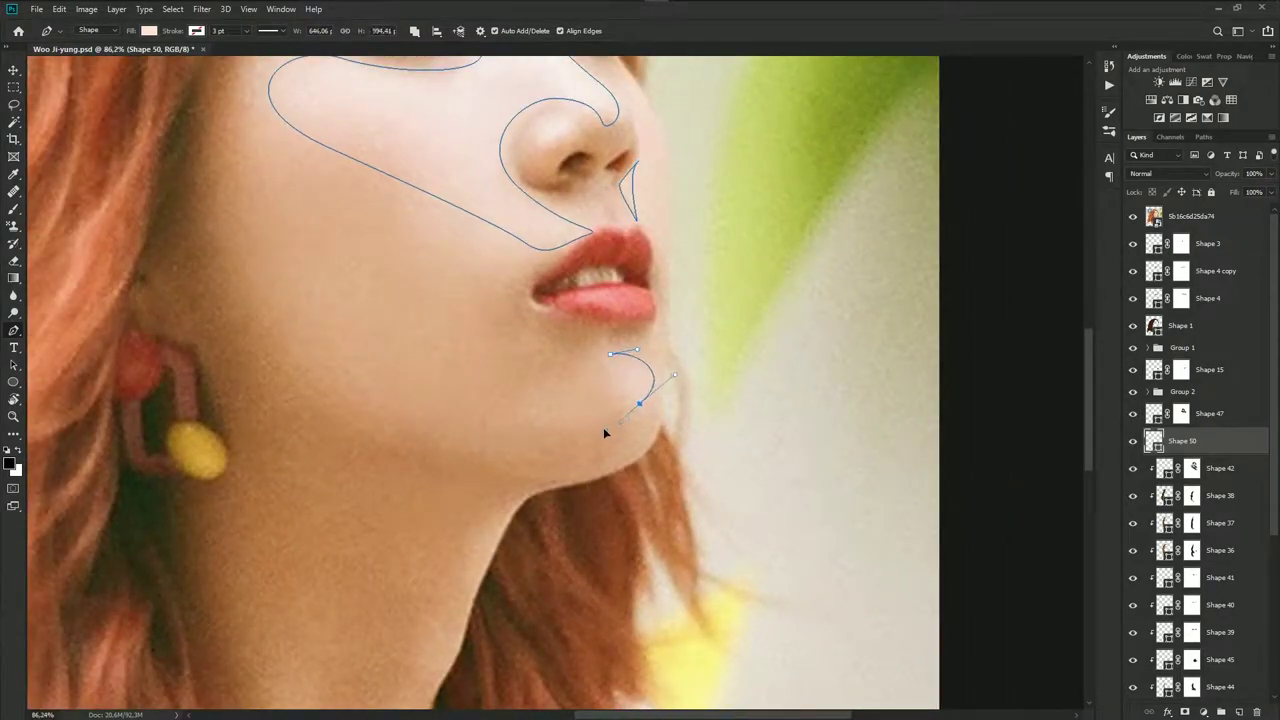
click(612, 356)
Hide the reference photo and give Shape 50 a layer mask ready for brushing
click(1131, 218)
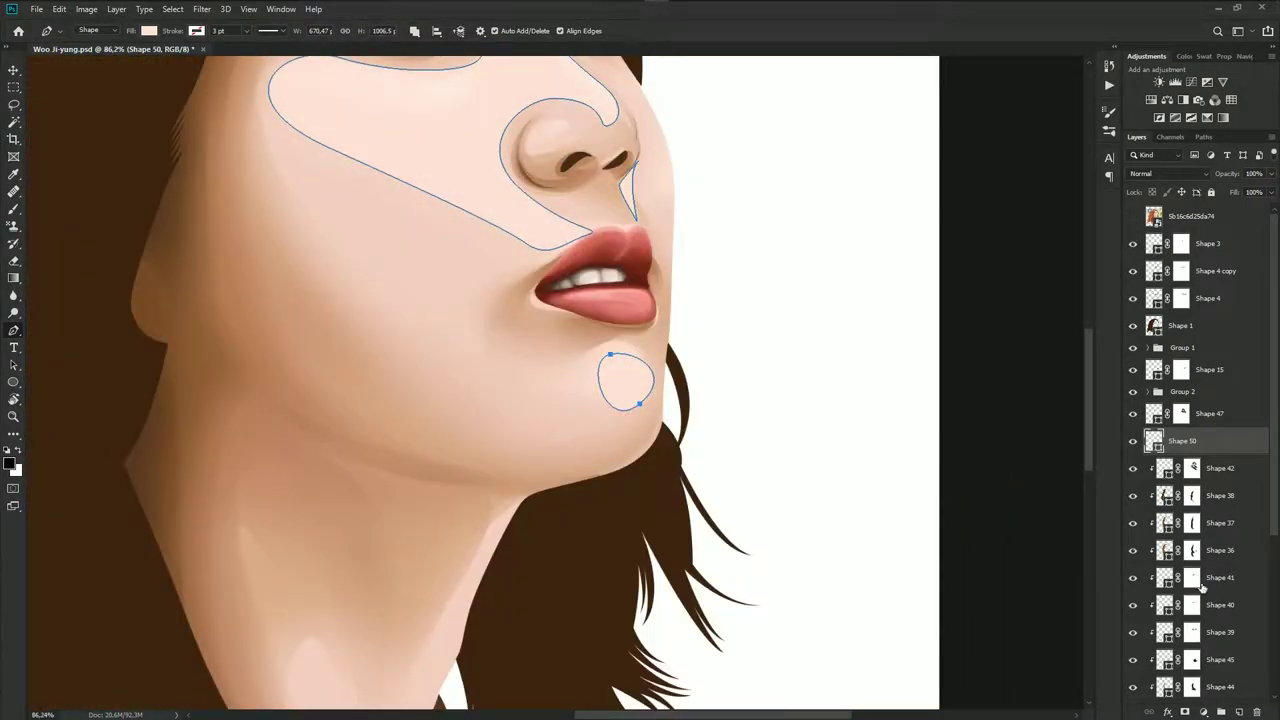
click(1203, 712)
scroll(728, 391, down, 2)
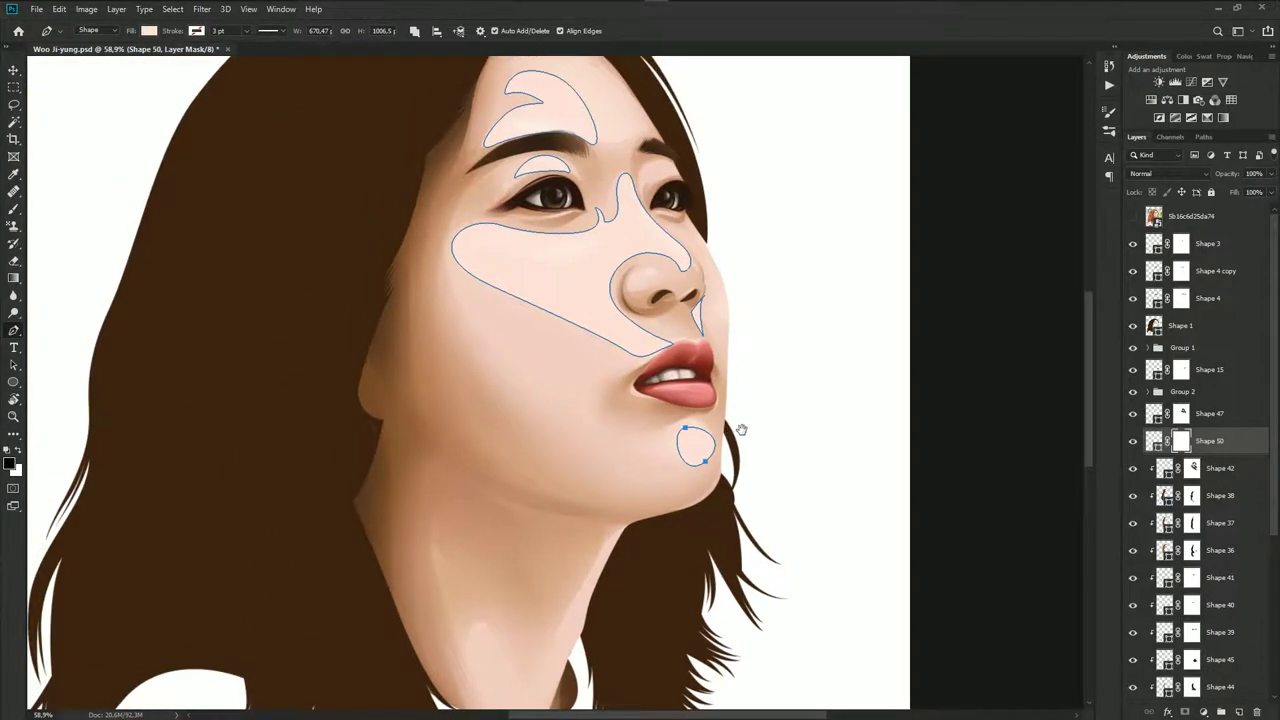
key(b)
scroll(608, 343, up, 1)
scroll(640, 345, up, 1)
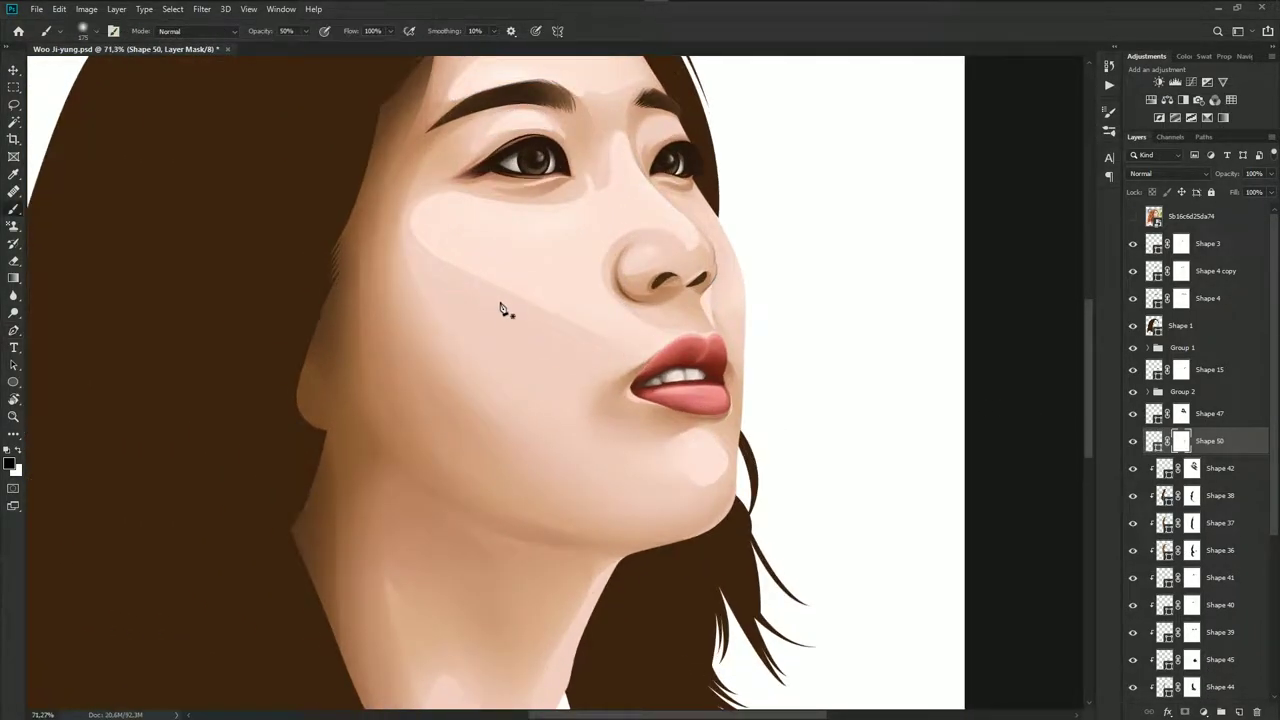
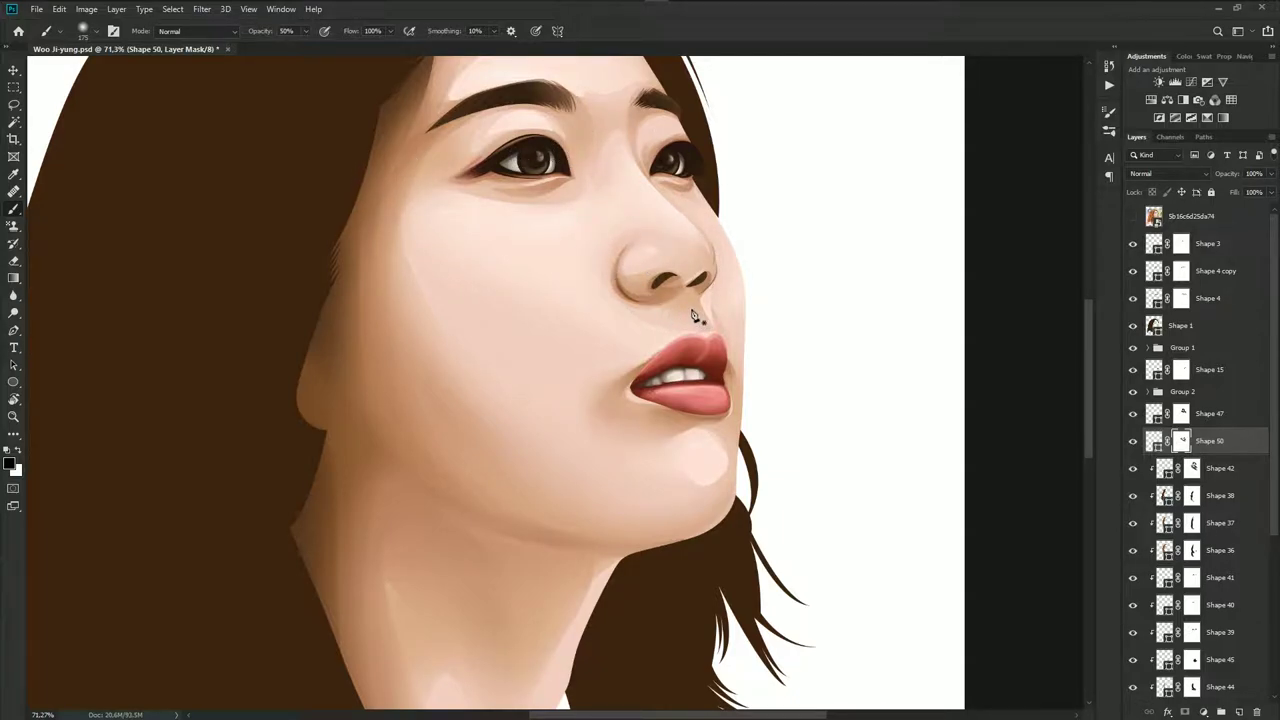
Change Shape 50's skin highlight fill from ffe3d4 to the paler peach ffe9de
scroll(716, 322, up, 1)
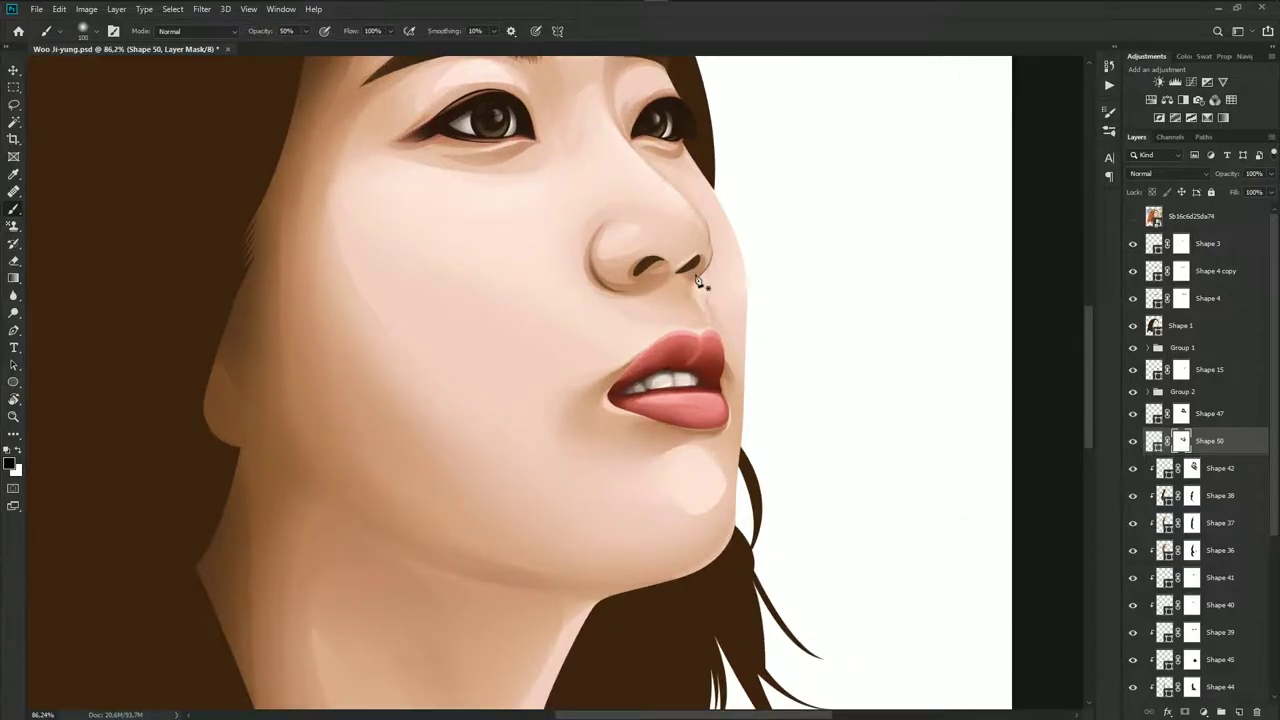
scroll(730, 330, down, 1)
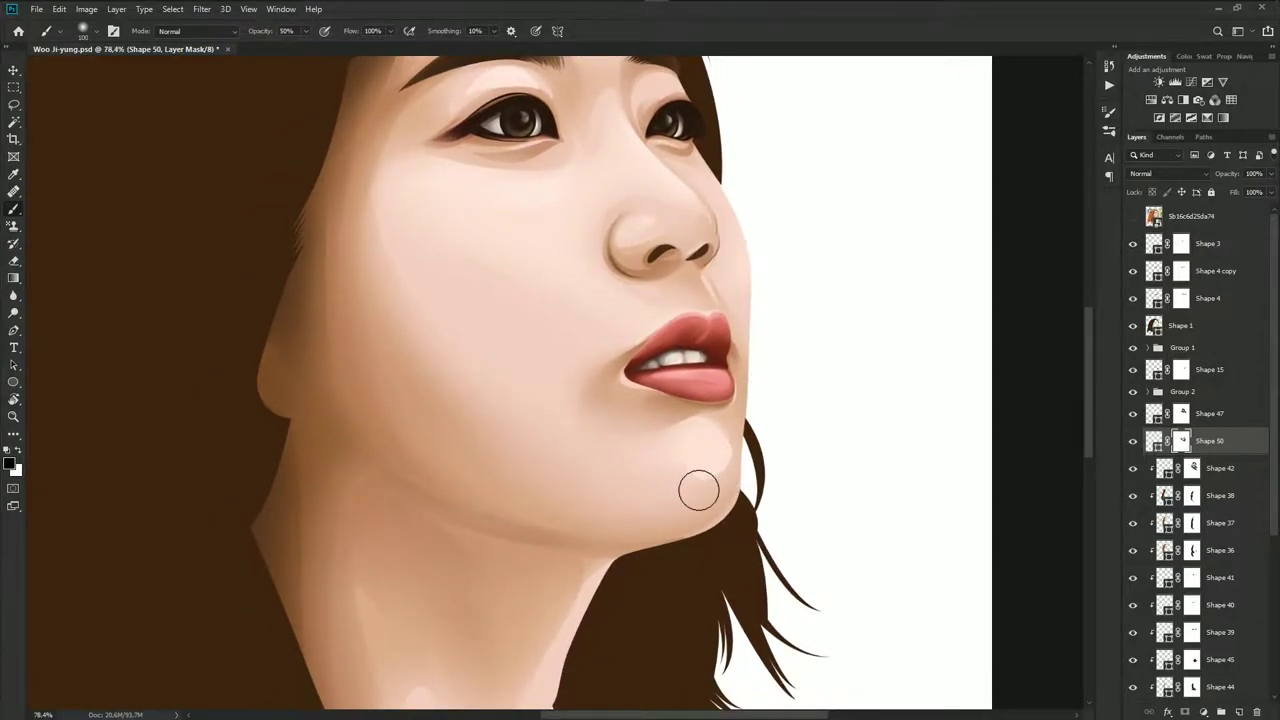
scroll(740, 465, down, 2)
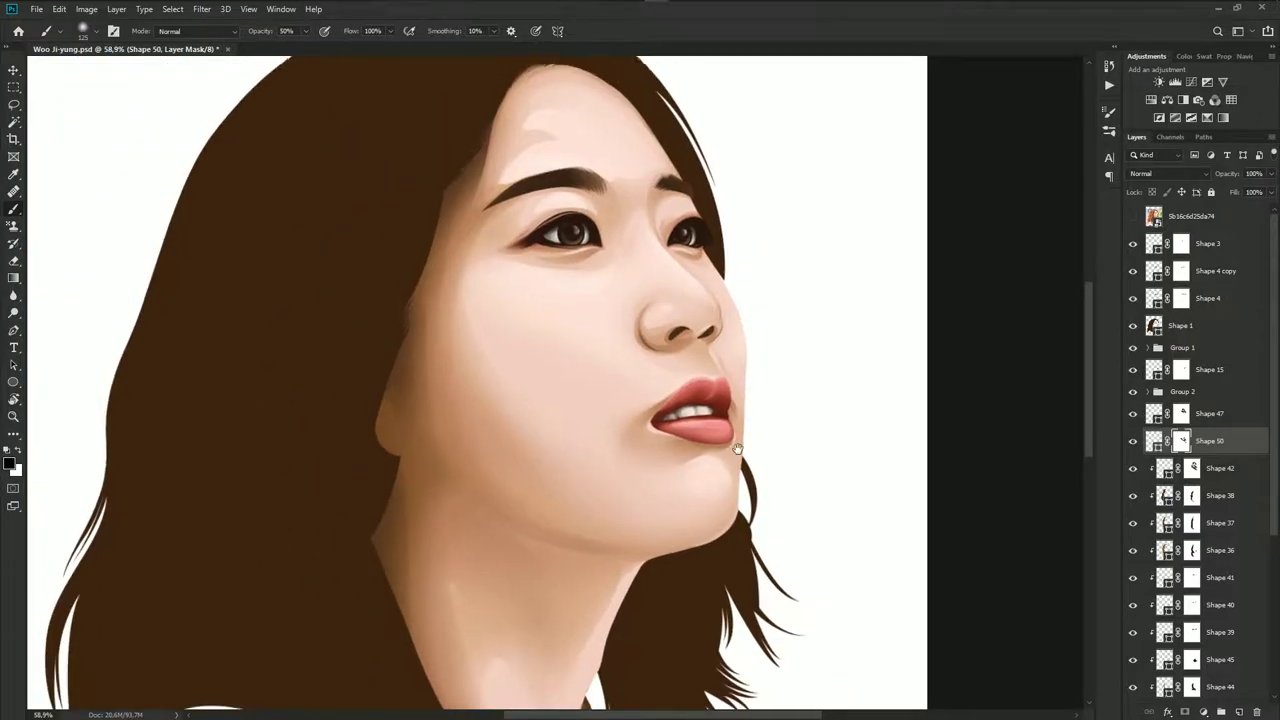
scroll(700, 350, up, 1)
scroll(629, 243, up, 1)
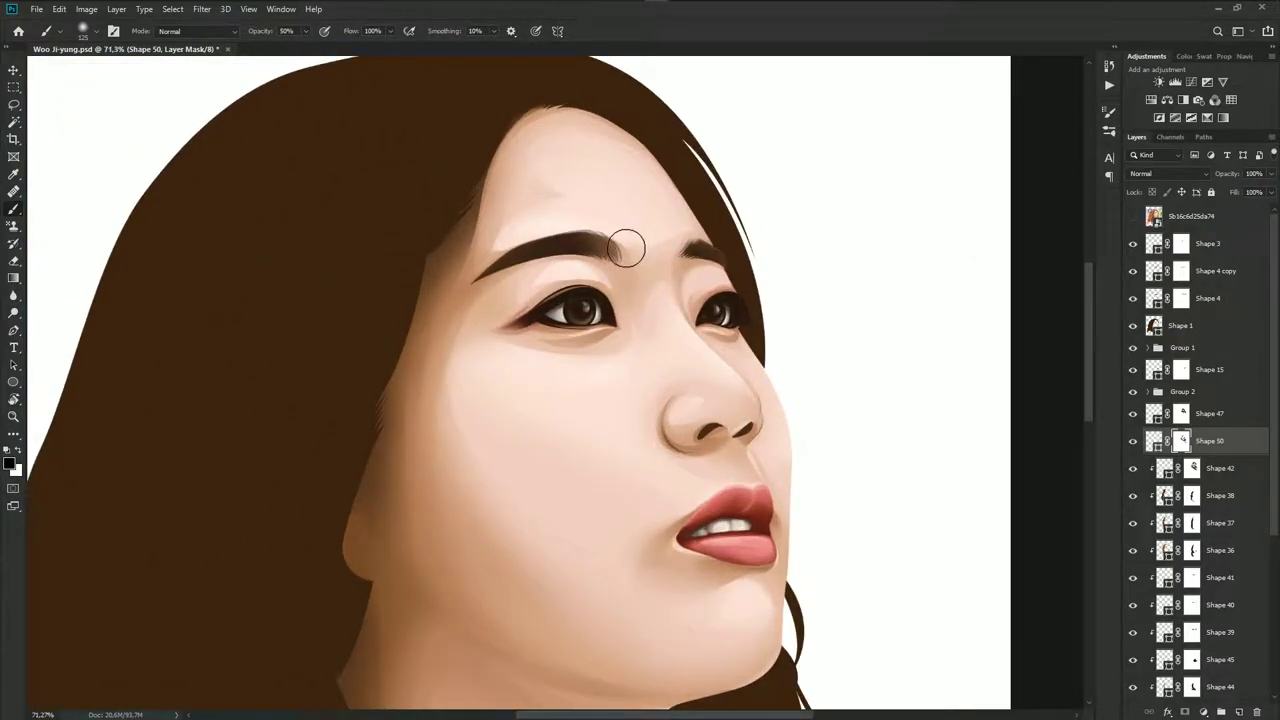
scroll(551, 326, down, 2)
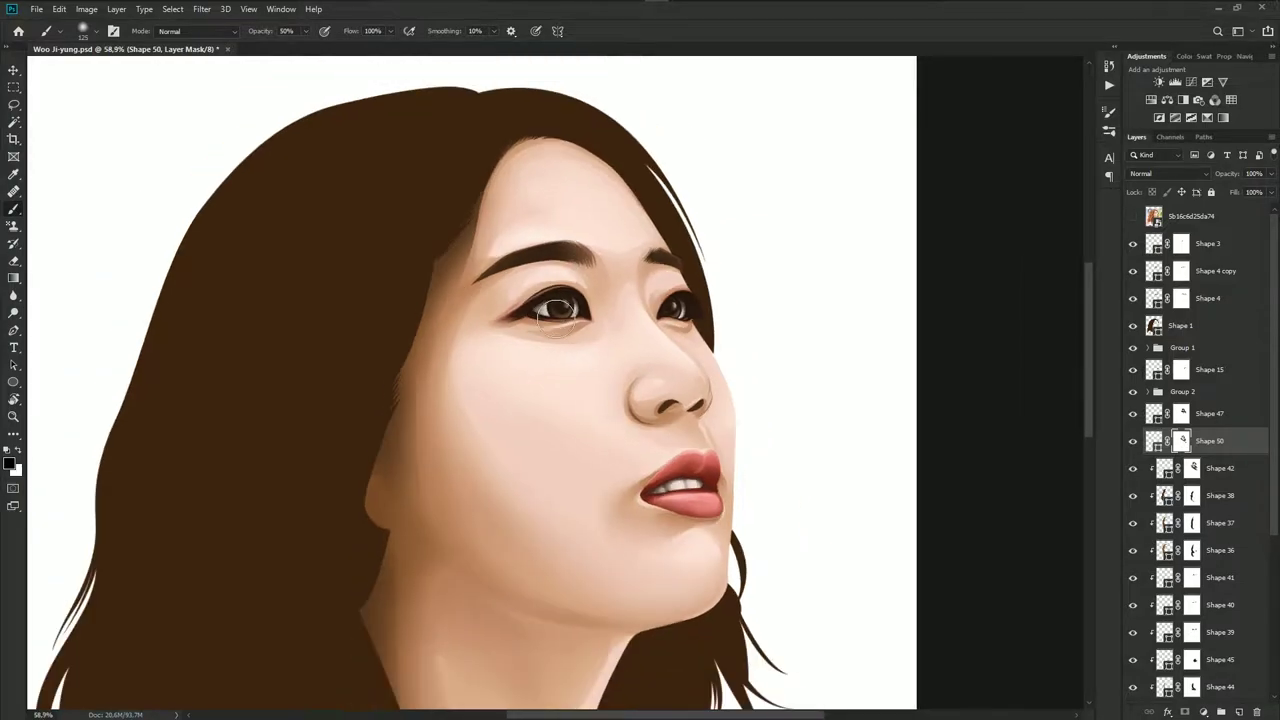
scroll(551, 326, down, 2)
scroll(660, 385, up, 1)
scroll(640, 370, up, 3)
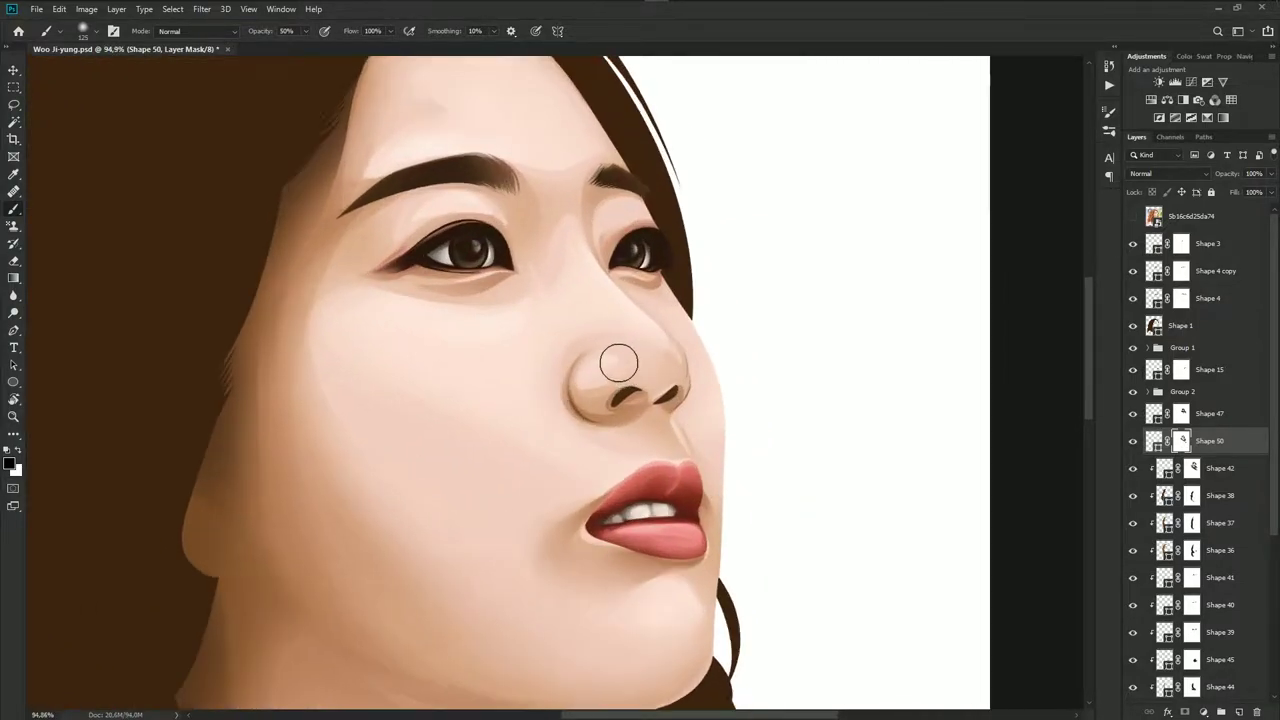
scroll(611, 360, up, 2)
scroll(608, 353, up, 1)
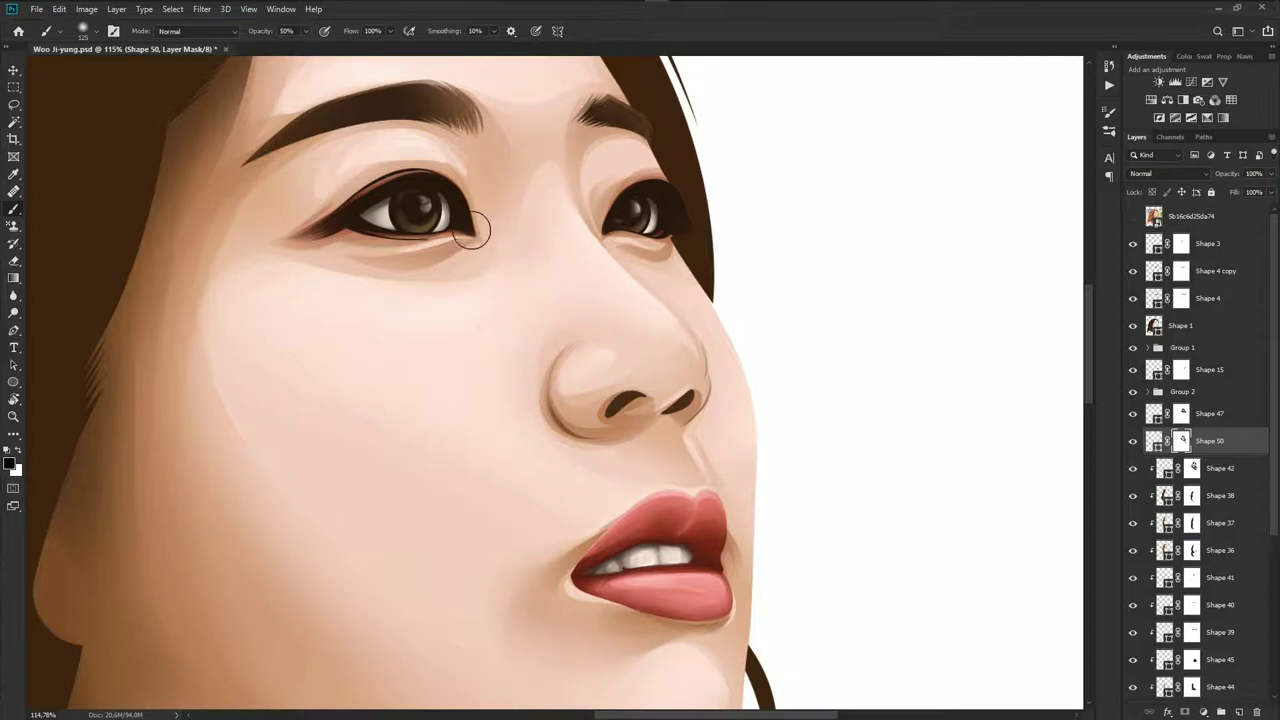
scroll(488, 326, down, 1)
scroll(685, 447, down, 1)
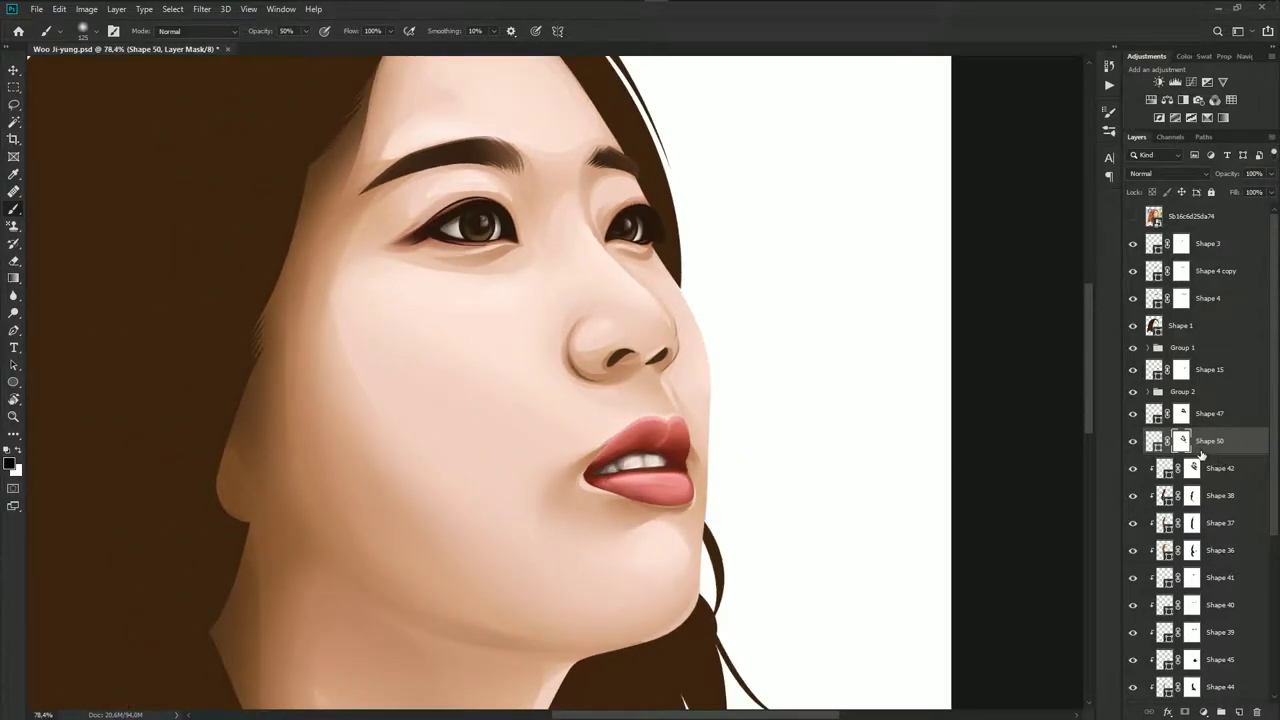
double_click(1157, 443)
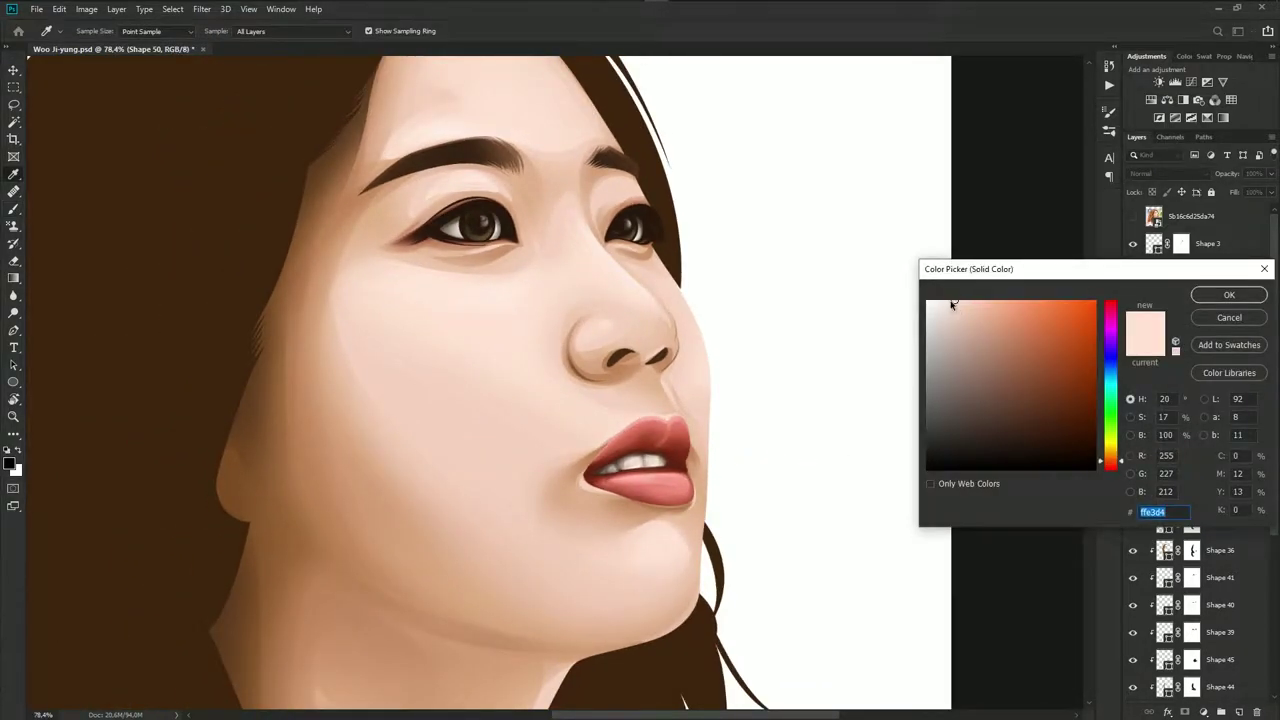
drag(951, 304, 947, 298)
click(1243, 300)
Save the portrait and flash the reference photo on and off to compare
key(b)
key(ctrl+0)
key(ctrl+s)
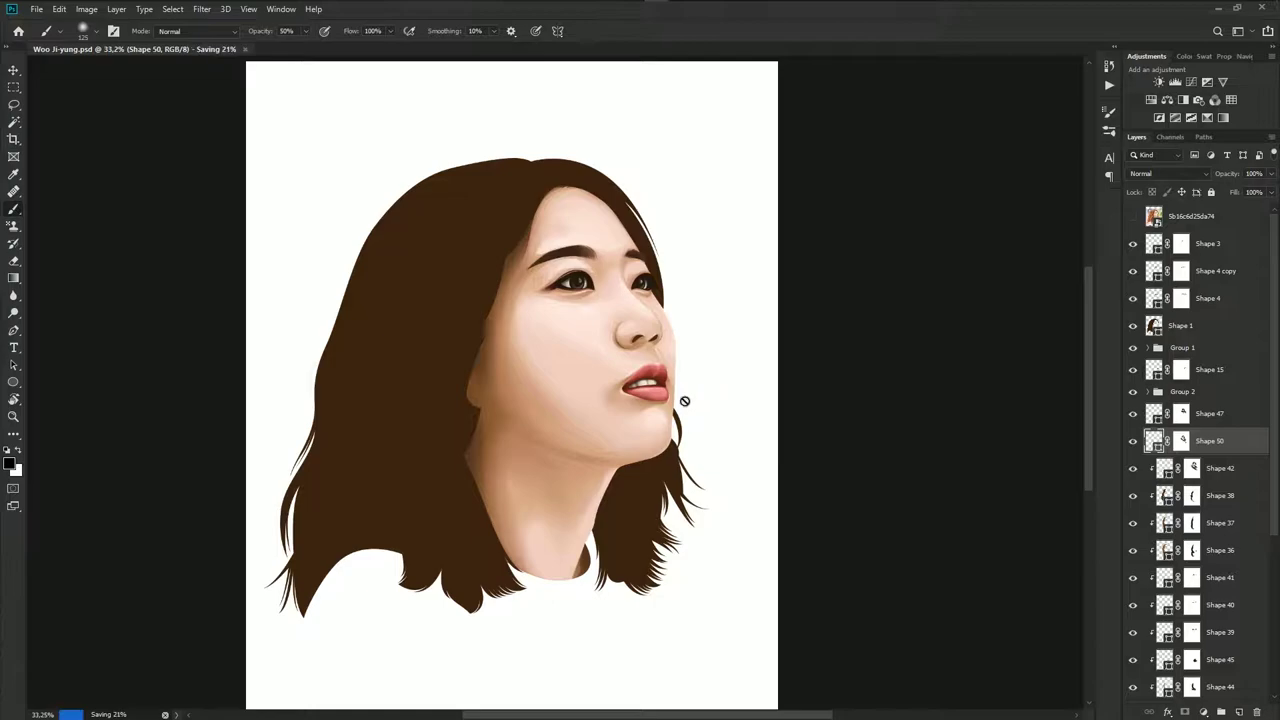
click(1134, 217)
click(1134, 217)
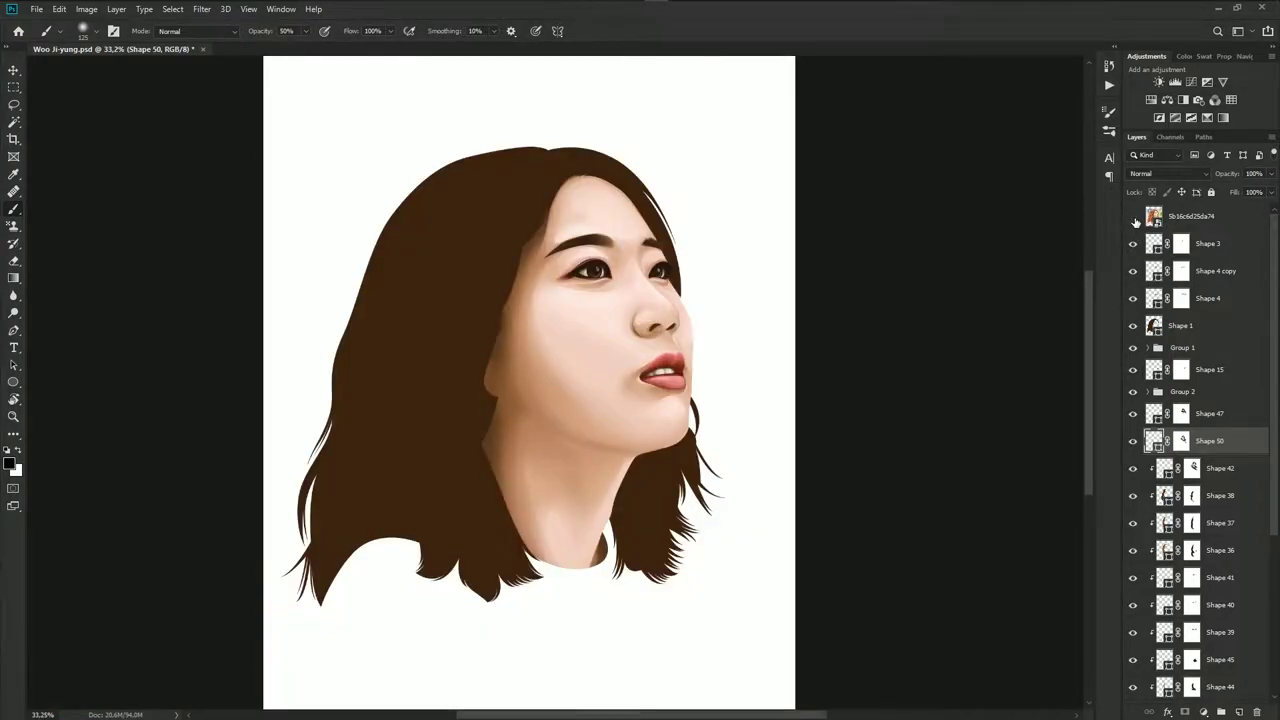
click(1134, 217)
scroll(650, 366, up, 2)
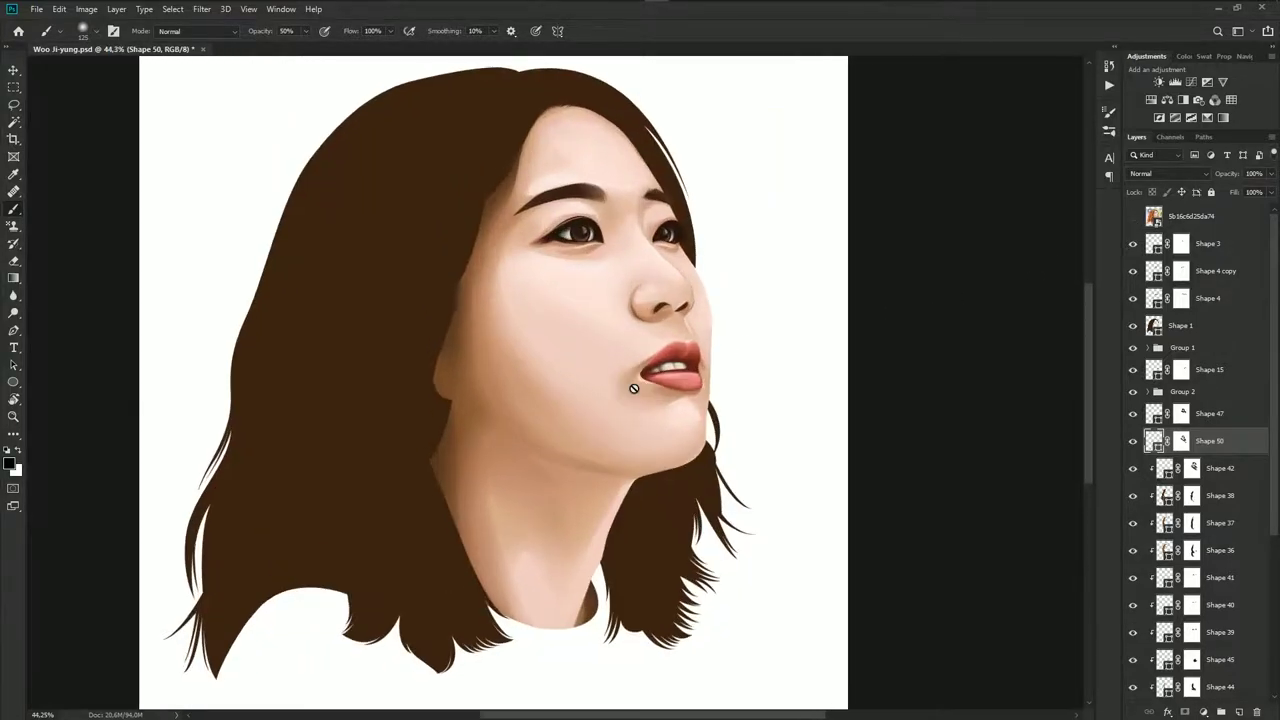
scroll(650, 366, up, 2)
Drag the cheek anchor and handle to make Shape 50's highlight longer and flatter
key(p)
scroll(581, 324, up, 3)
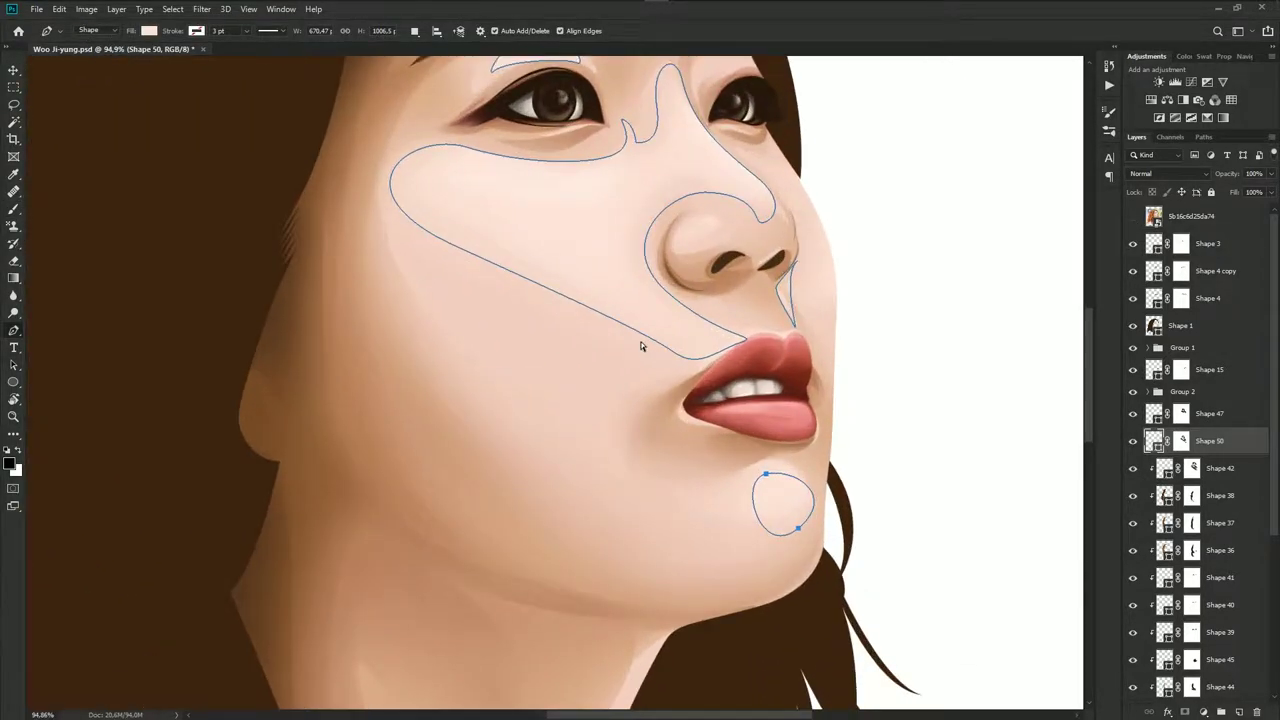
drag(673, 351, 610, 392)
drag(588, 310, 708, 346)
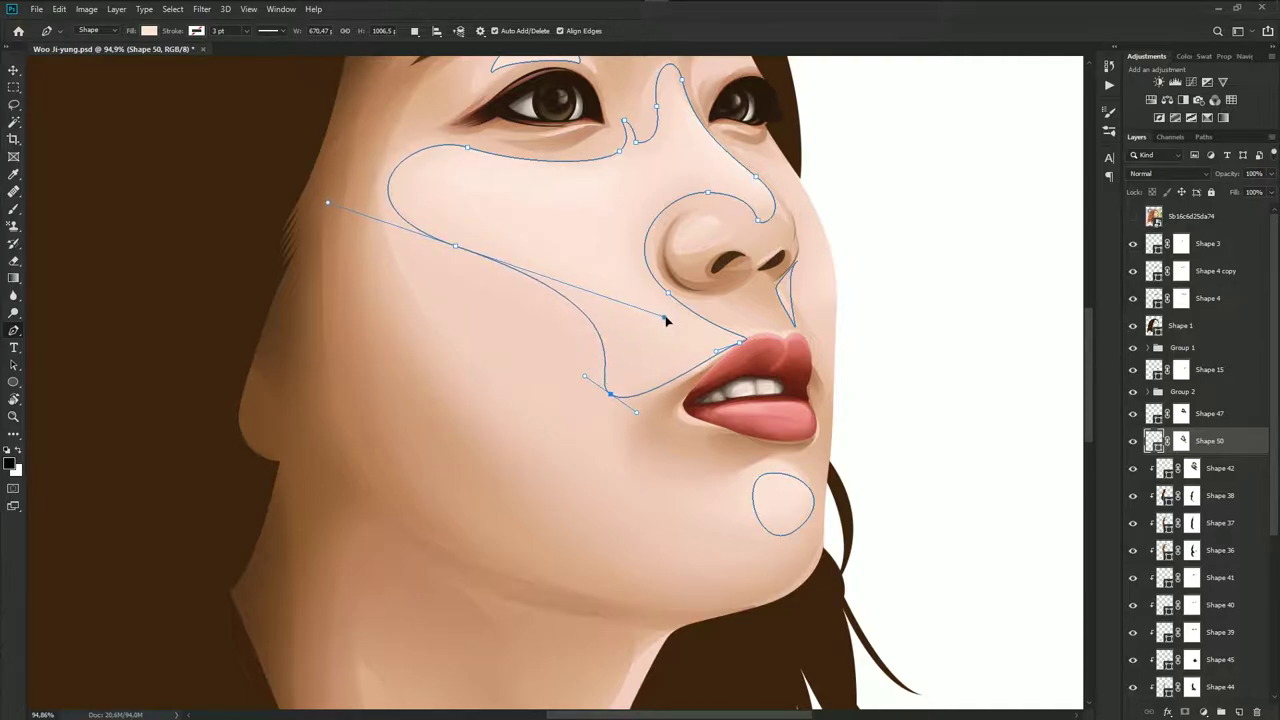
Target Shape 50's mask for brushing with black, fit the canvas, and save
click(1181, 445)
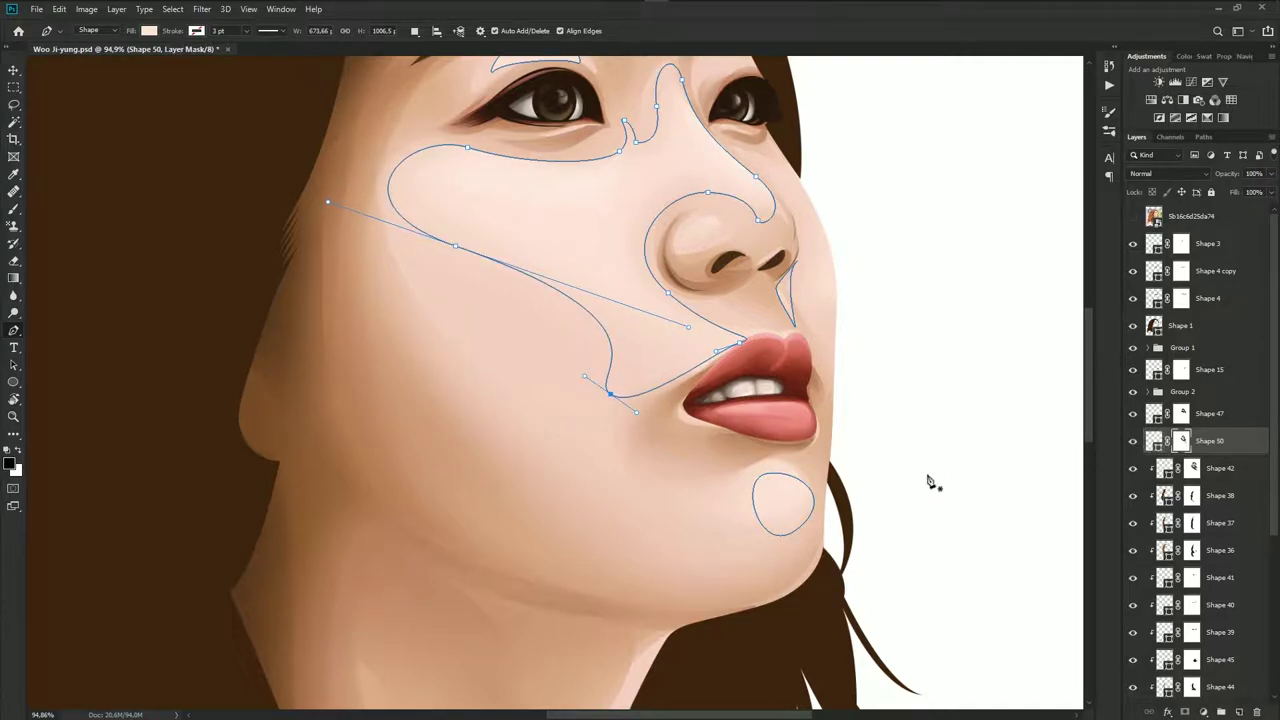
key(b)
key(x)
key(ctrl+h)
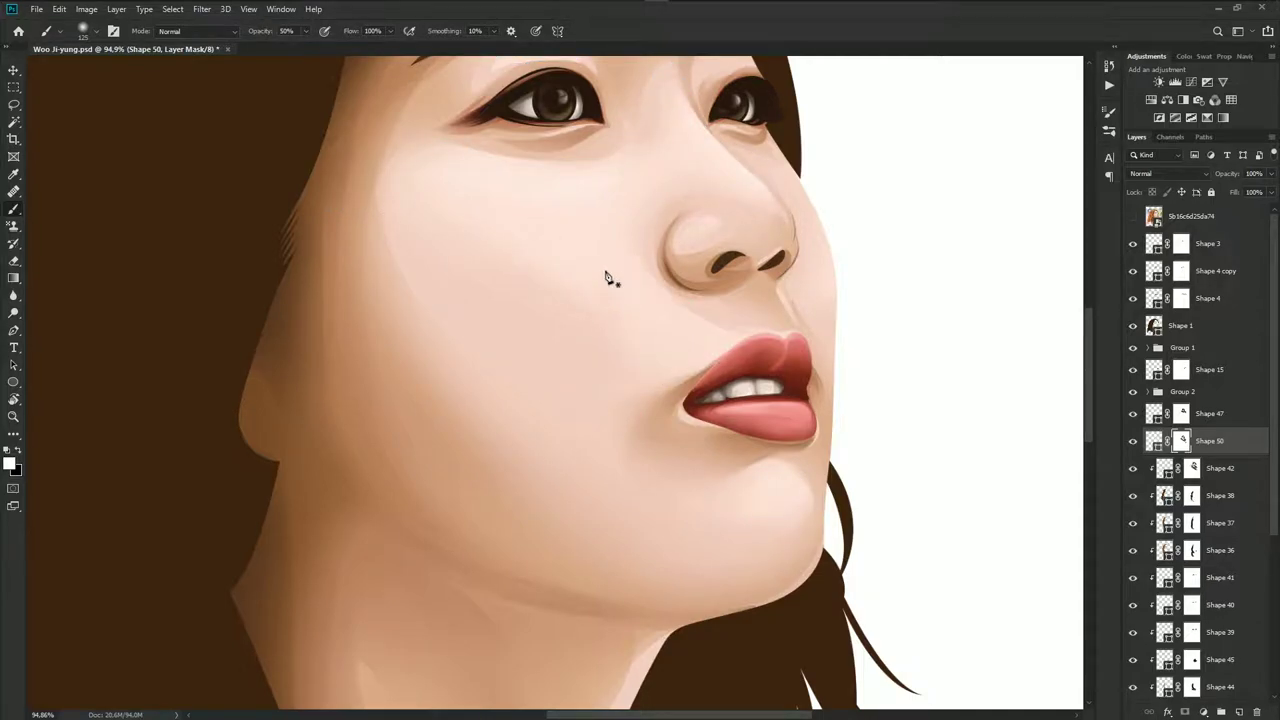
key(x)
key(ctrl+0)
key(ctrl+s)
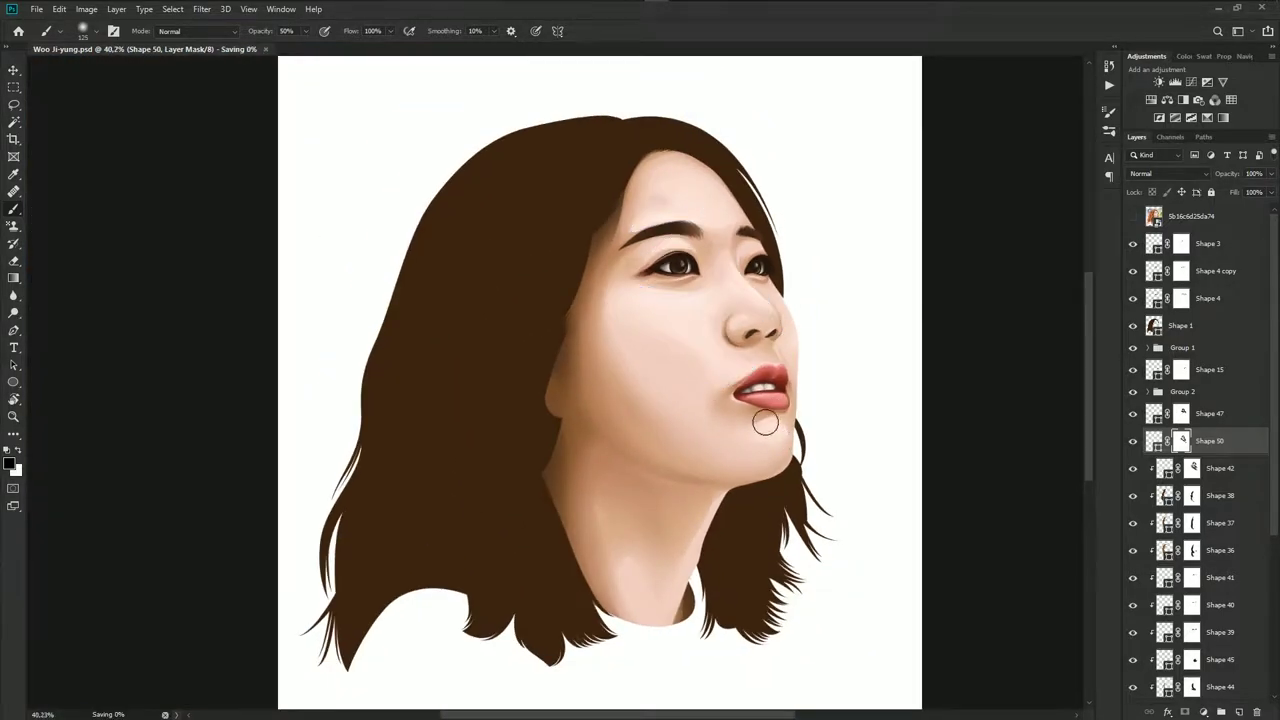
Save the file again and compare the painting against the reference photo
scroll(680, 388, up, 2)
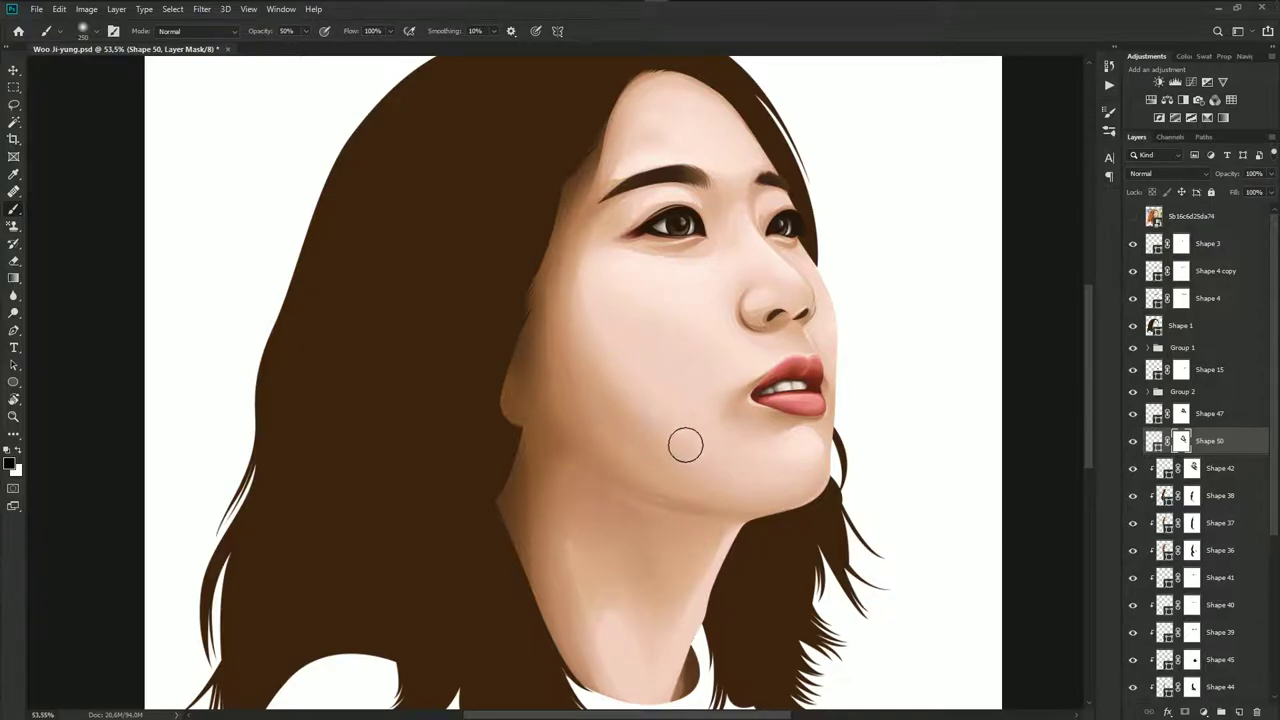
scroll(745, 458, down, 2)
scroll(752, 461, down, 1)
key(ctrl+s)
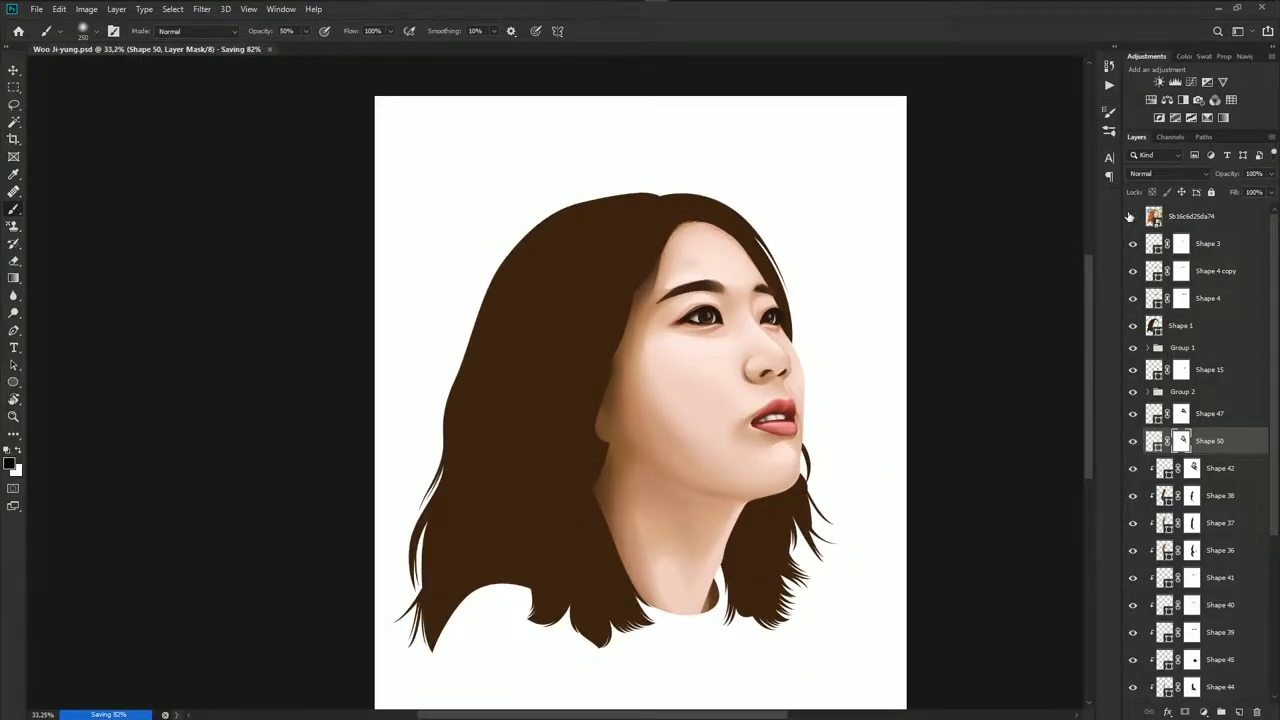
click(1132, 216)
click(1131, 216)
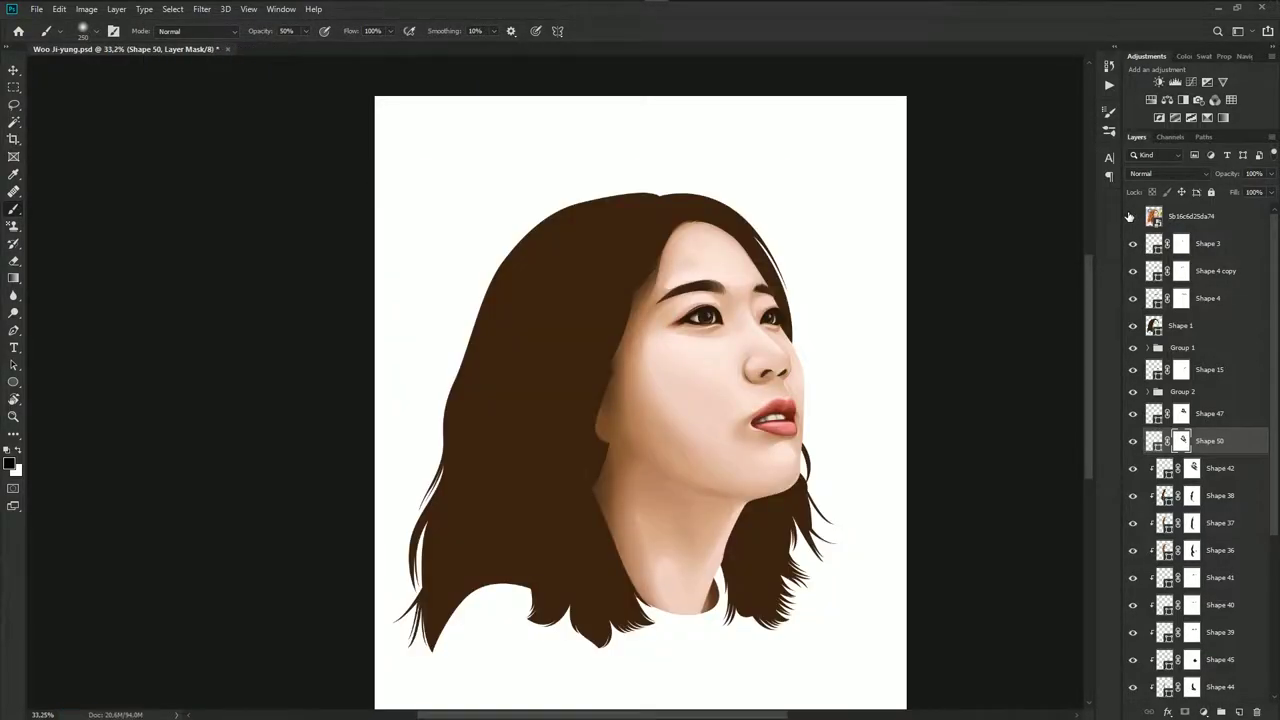
scroll(815, 370, down, 1)
scroll(722, 400, down, 1)
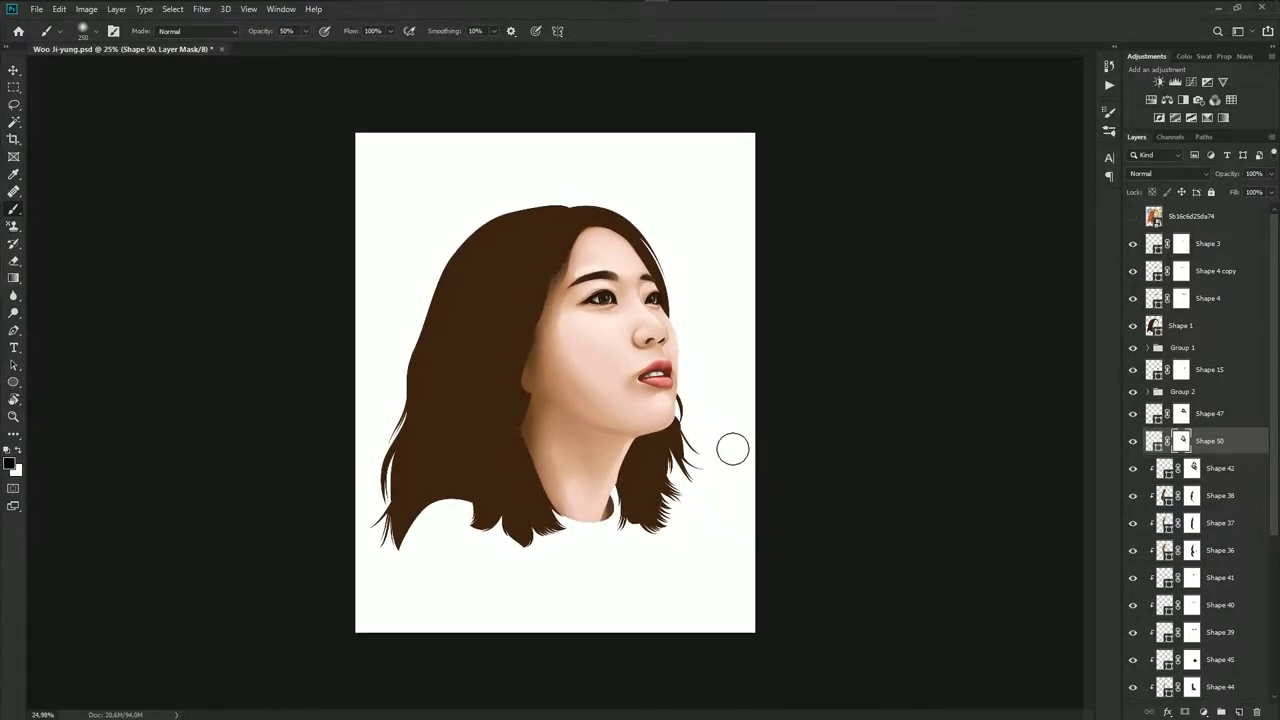
Keep flashing the reference photo on and off while scrolling to check the cheek
click(1133, 217)
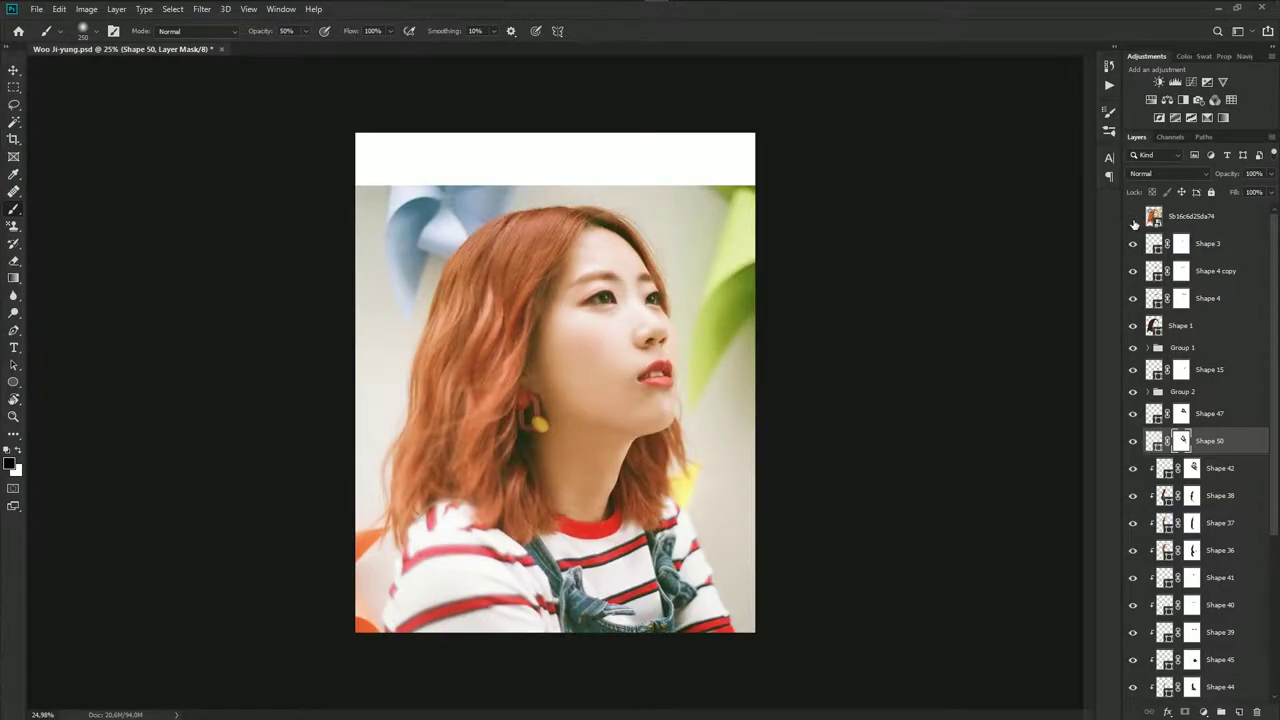
click(1133, 218)
click(1133, 217)
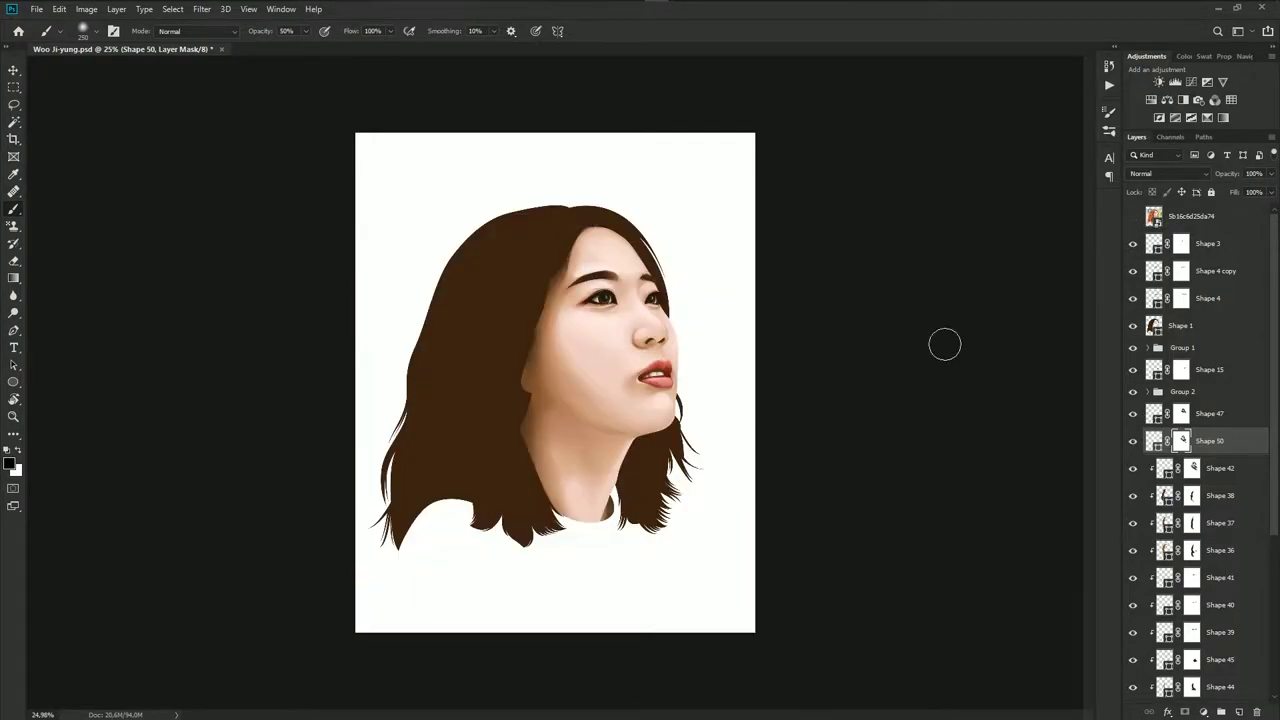
scroll(537, 393, up, 2)
scroll(537, 393, up, 1)
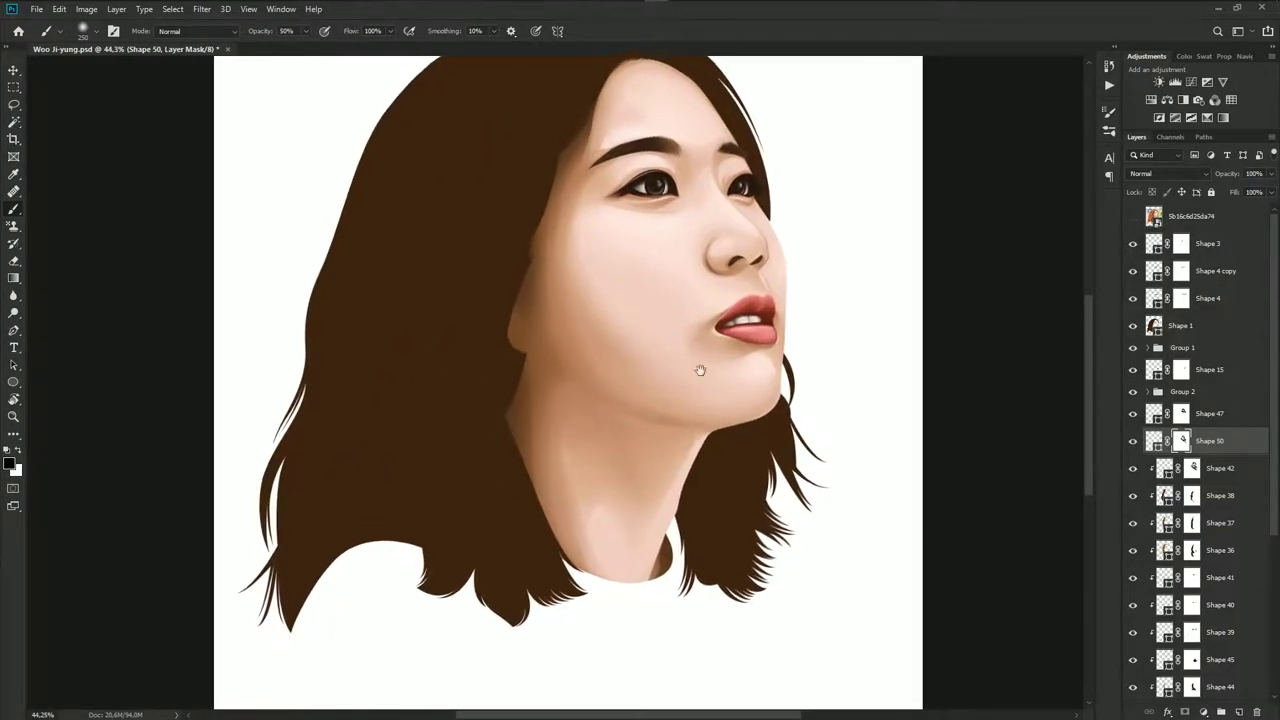
click(1133, 218)
click(1133, 218)
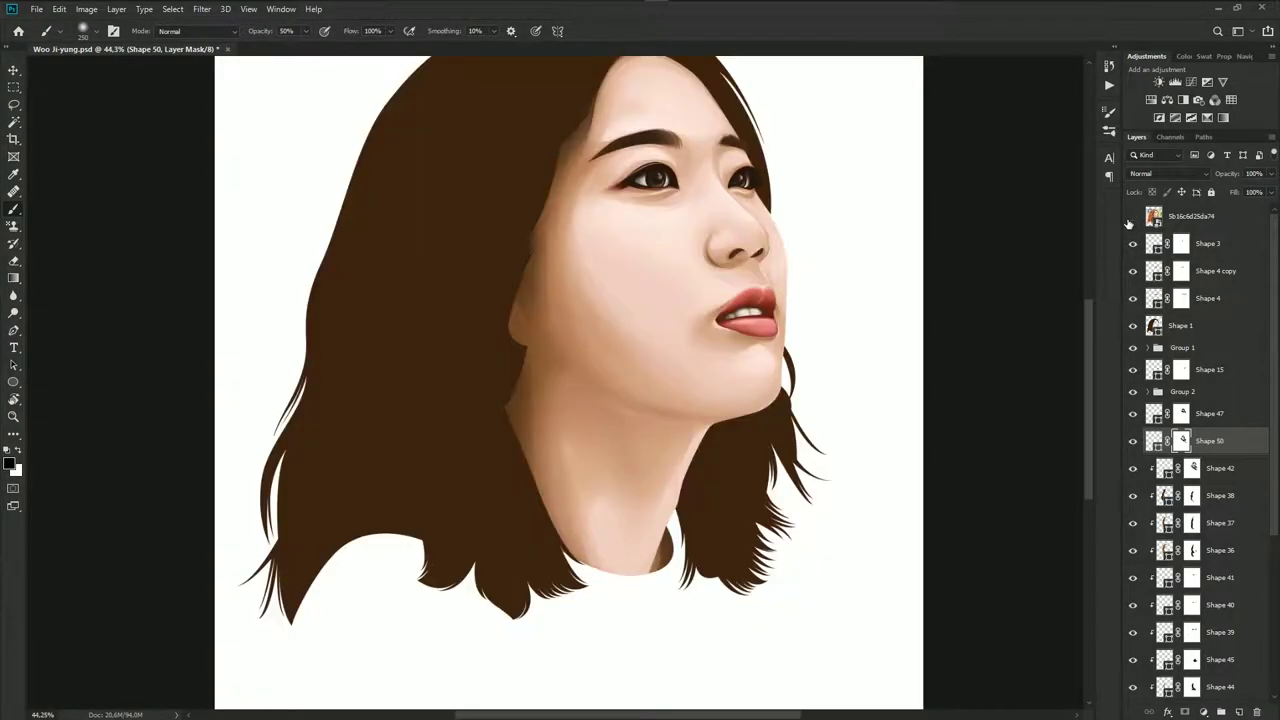
click(1133, 217)
scroll(657, 391, up, 1)
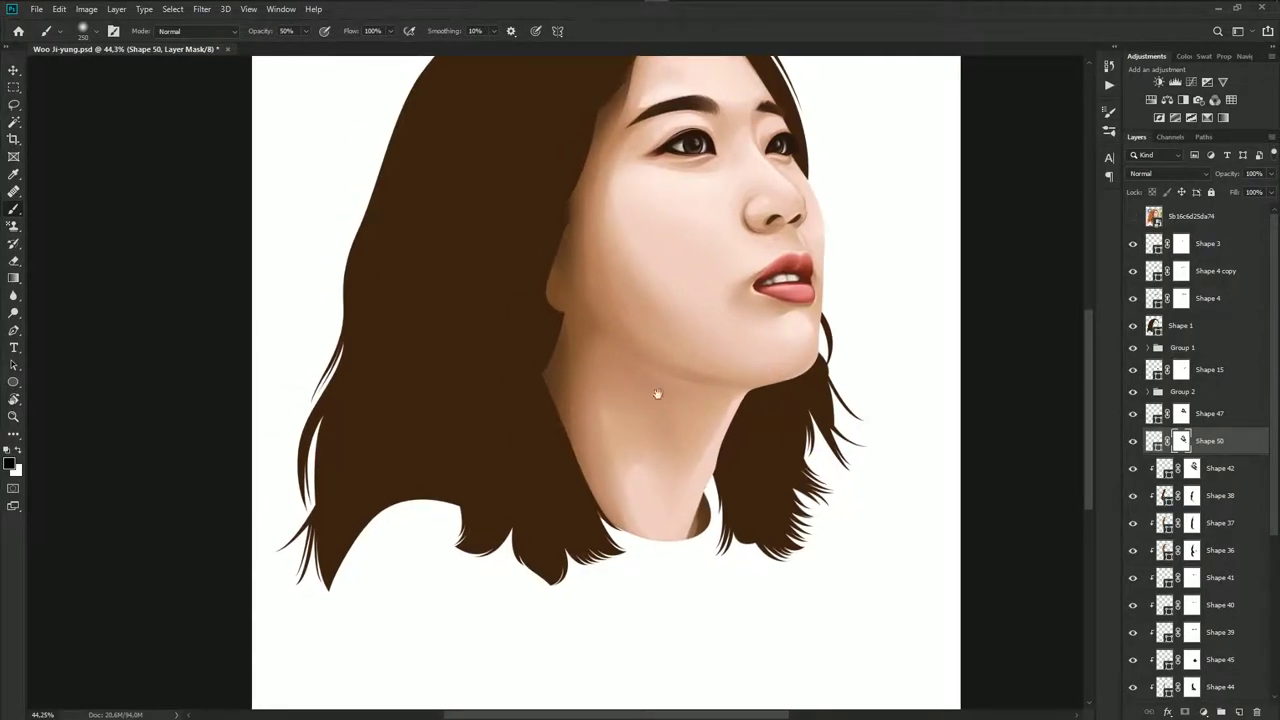
scroll(516, 350, up, 1)
Inspect the paths of Shapes 45, 39, 41, 36, 37, 38 and 42 in the Layers panel
key(p)
scroll(1225, 555, down, 2)
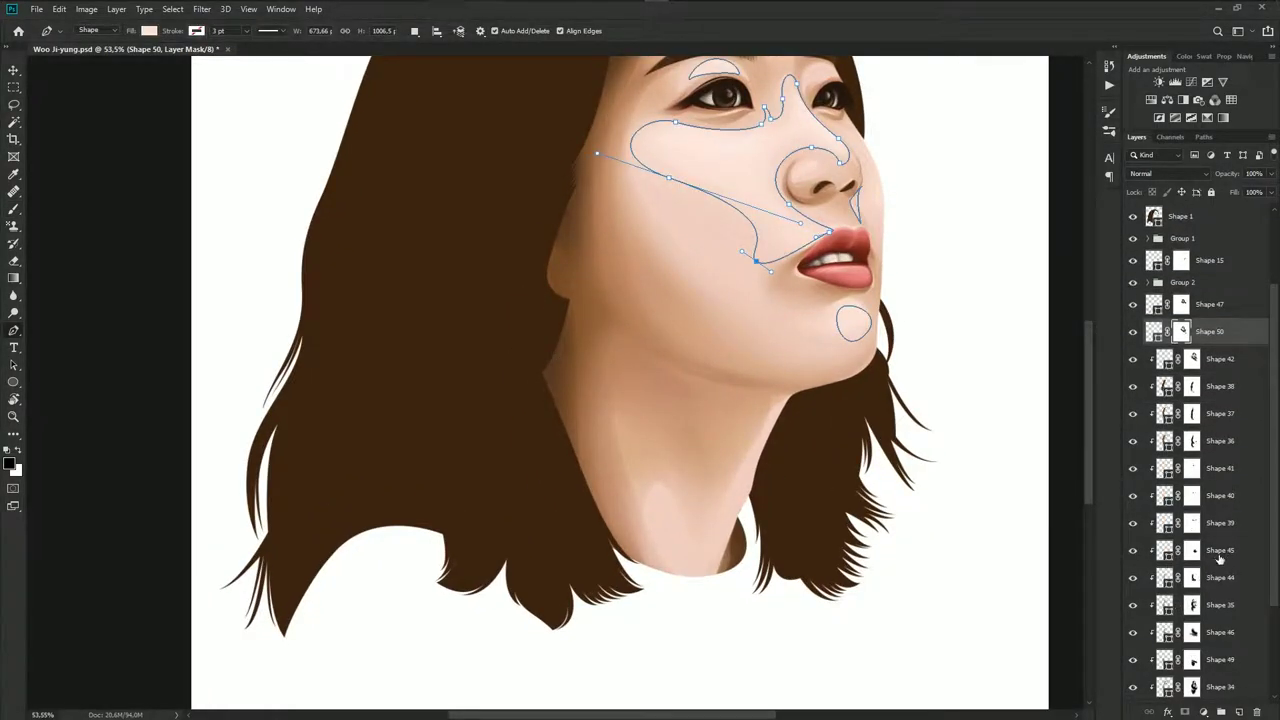
click(1222, 551)
click(1220, 523)
click(1219, 468)
click(1221, 442)
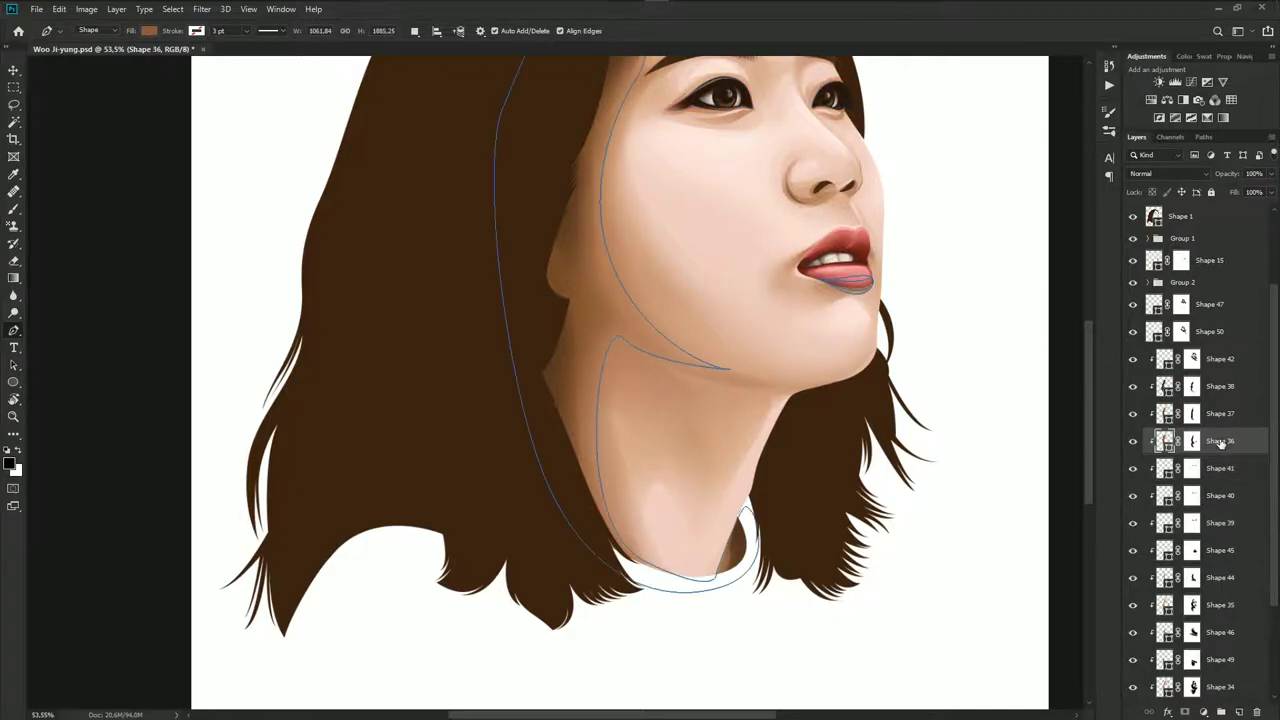
drag(840, 393, 885, 473)
click(1230, 420)
click(1226, 392)
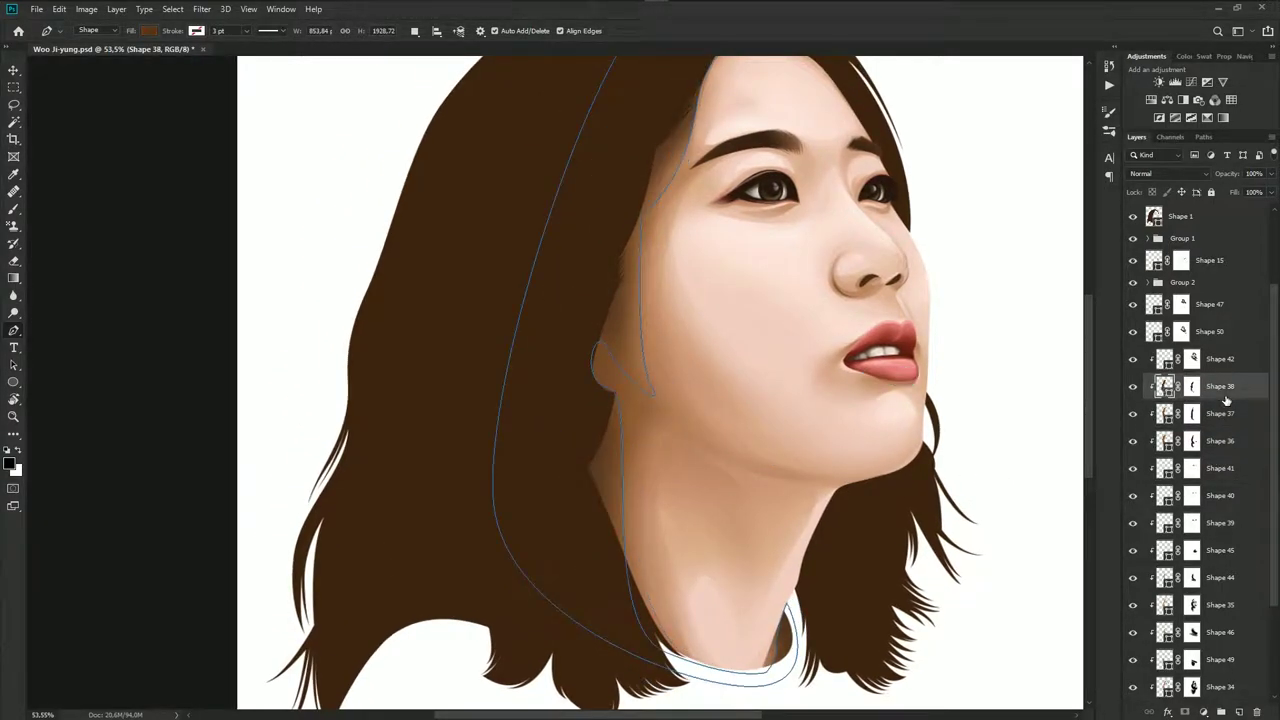
click(1220, 360)
drag(1042, 404, 1035, 462)
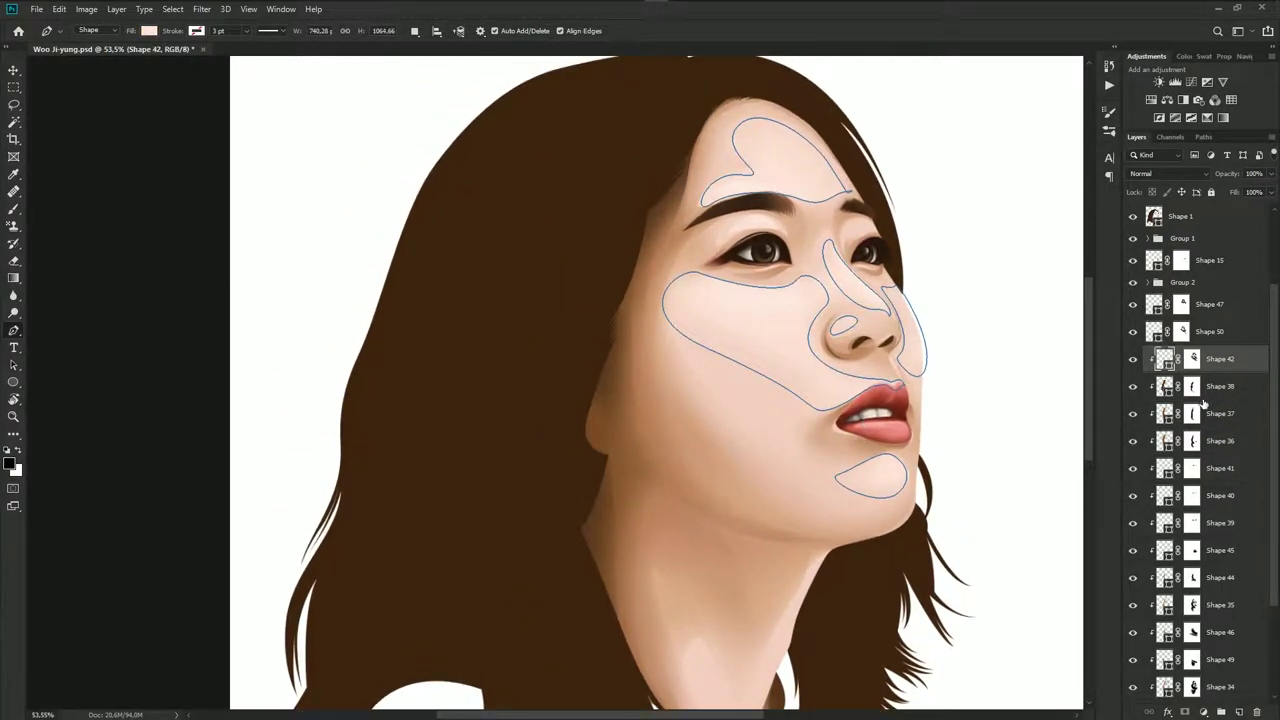
click(1212, 388)
scroll(1136, 222, up, 2)
Compare with the reference photo, then place Shape 51's first anchor at the hairline
click(1135, 220)
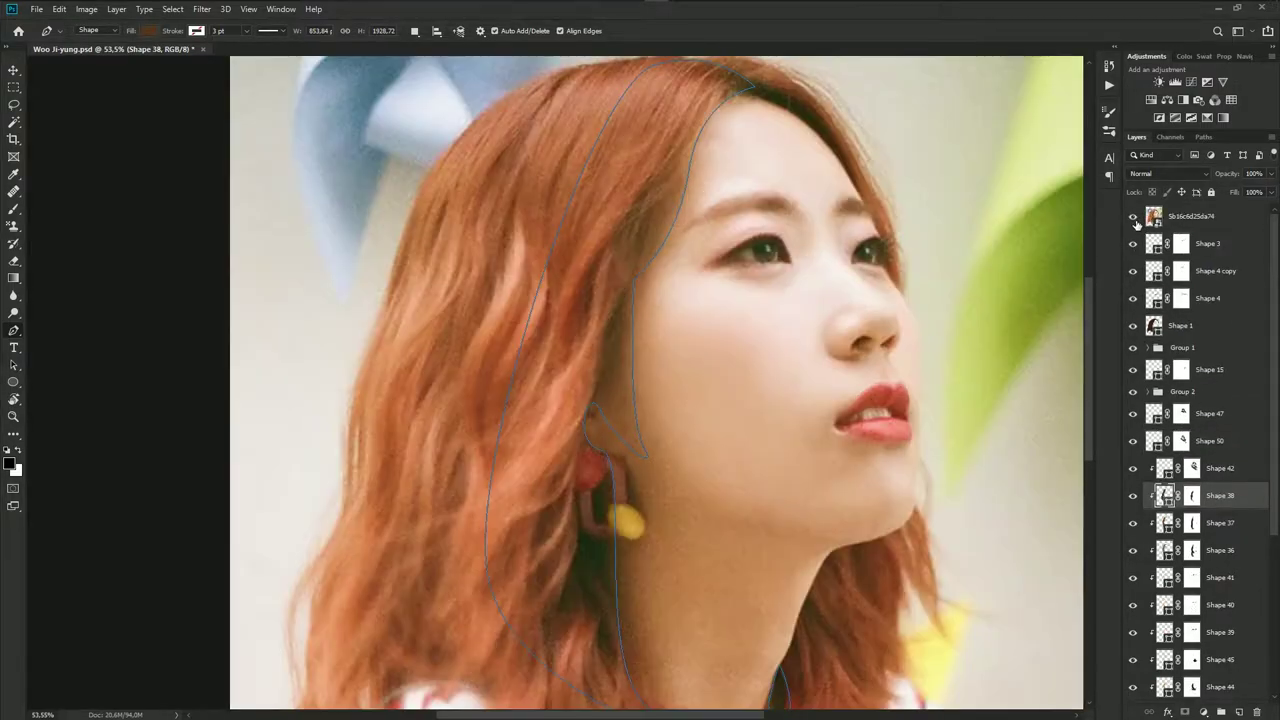
click(1135, 220)
scroll(686, 157, up, 2)
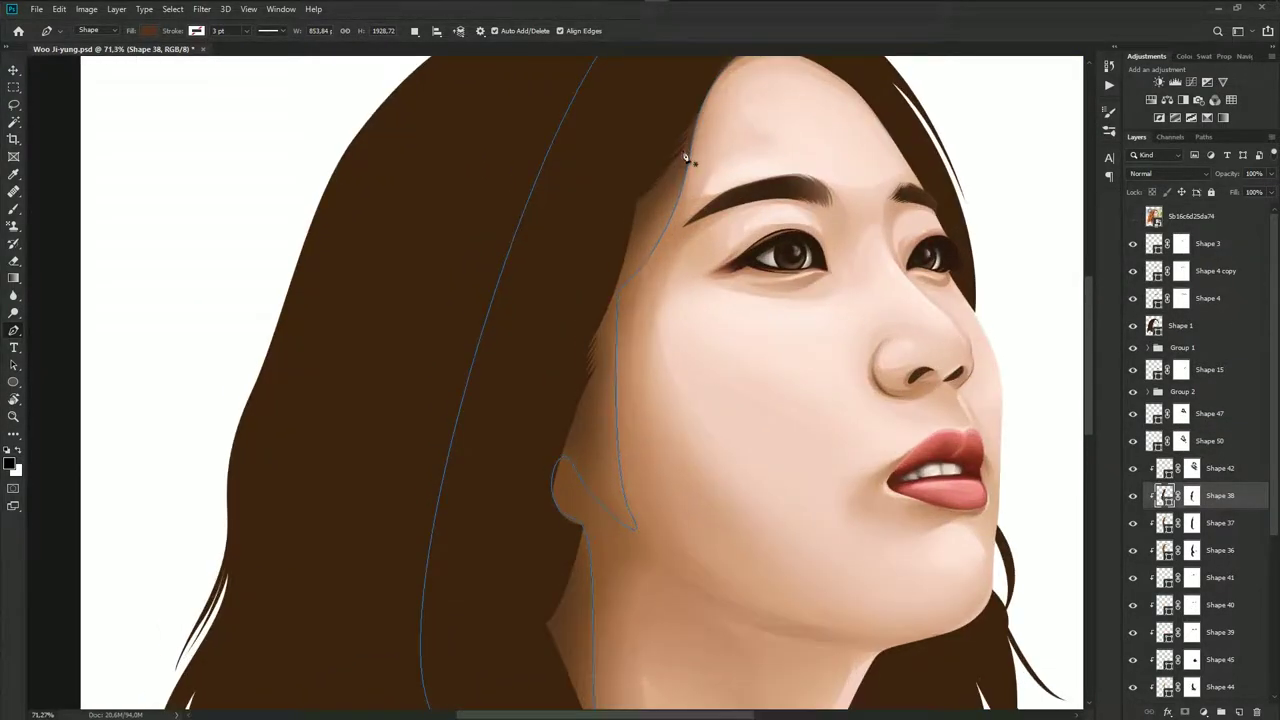
click(708, 78)
Draw Shape 51's hair-shadow outline from the hairline down the jaw and neck
click(607, 447)
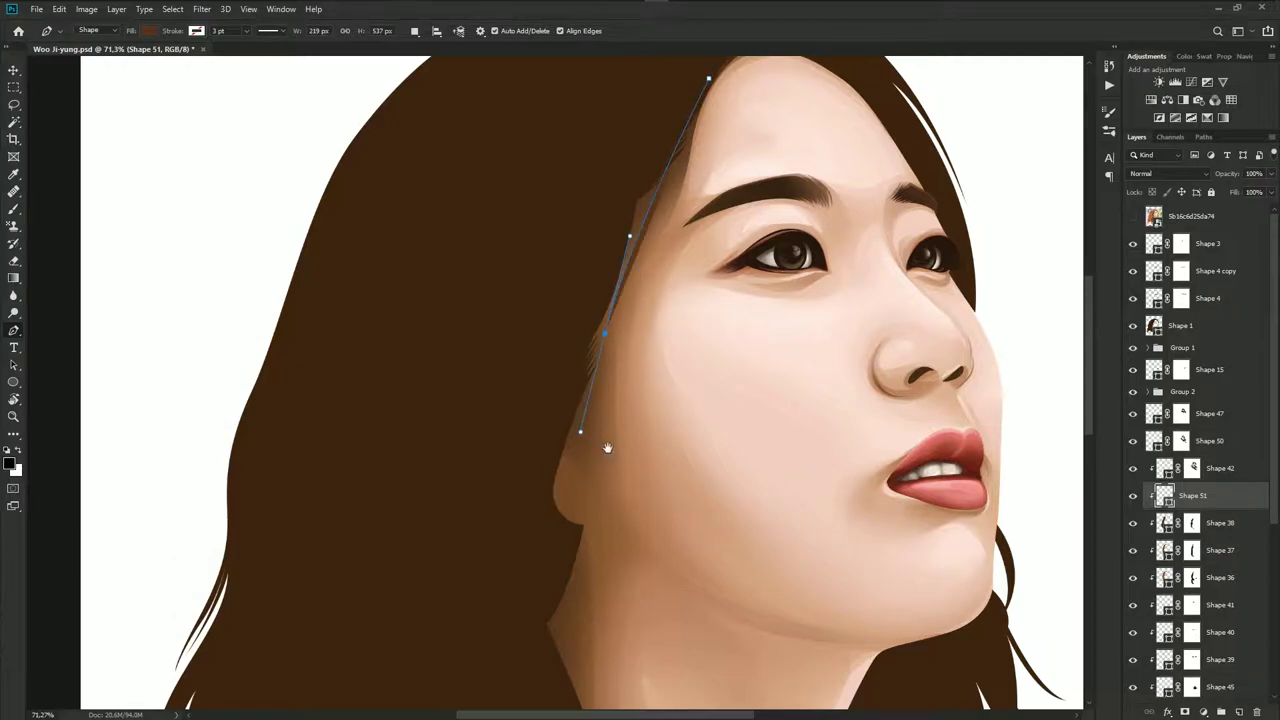
drag(1008, 431, 1040, 340)
click(1133, 216)
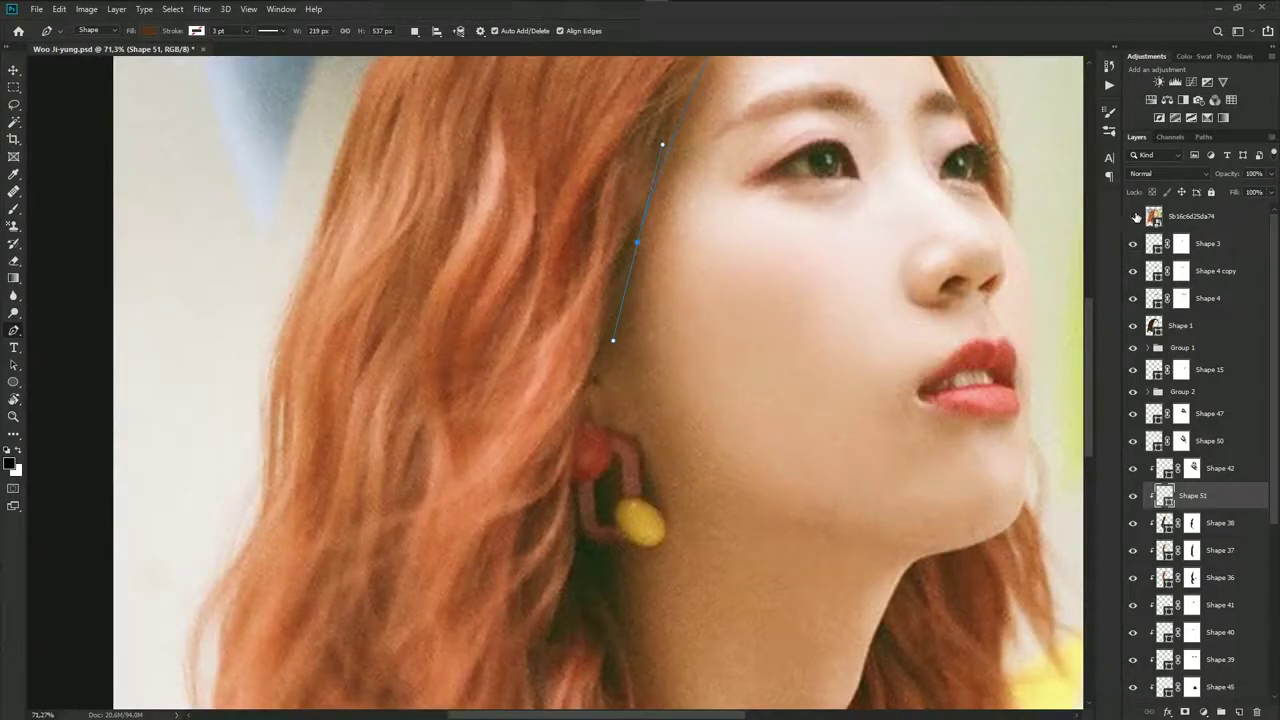
mouse_move(580, 377)
mouse_down()
mouse_move(600, 360)
mouse_move(649, 375)
mouse_up()
scroll(590, 370, down, 1)
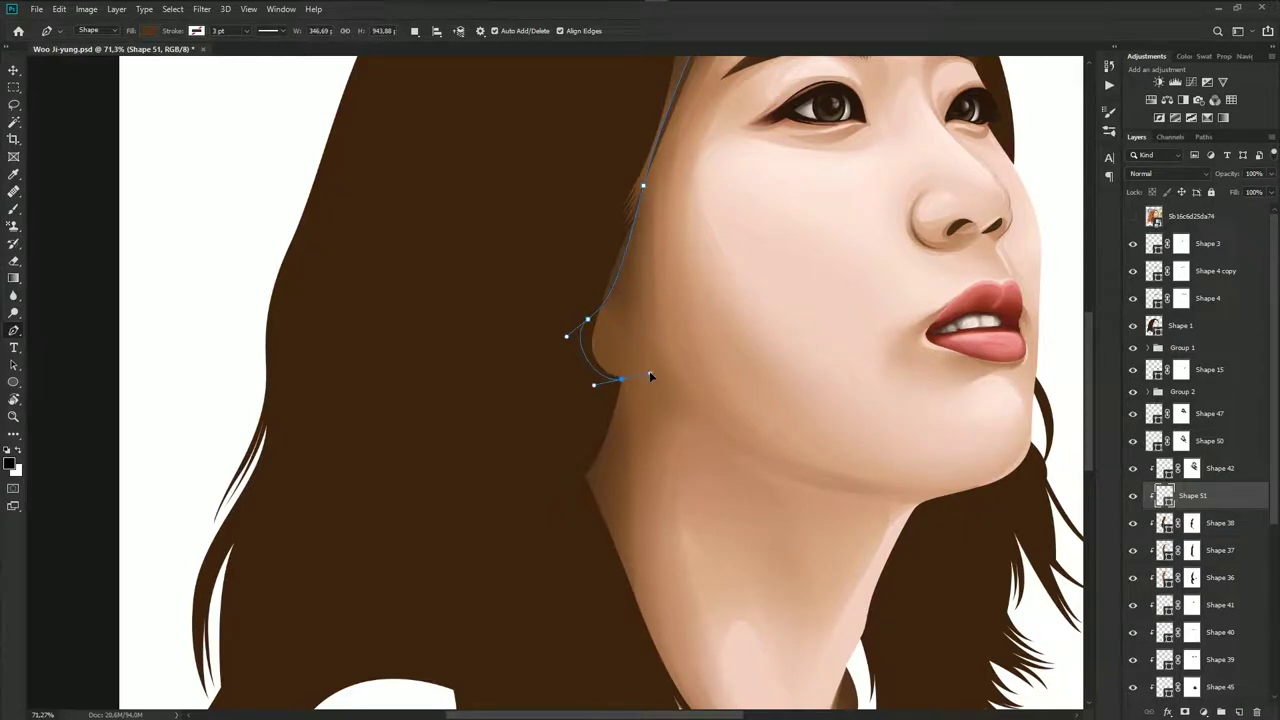
click(1133, 216)
drag(629, 566, 633, 493)
scroll(633, 493, down, 2)
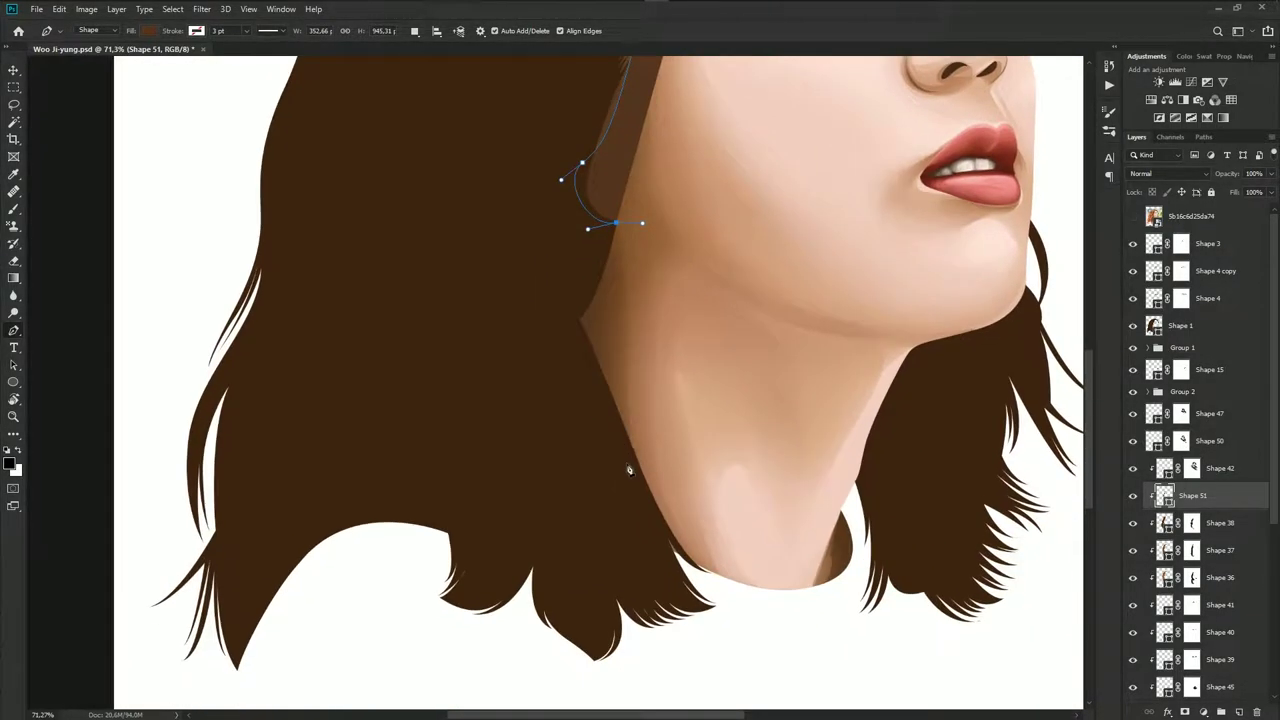
drag(610, 442, 642, 488)
drag(539, 314, 519, 175)
drag(562, 129, 490, 305)
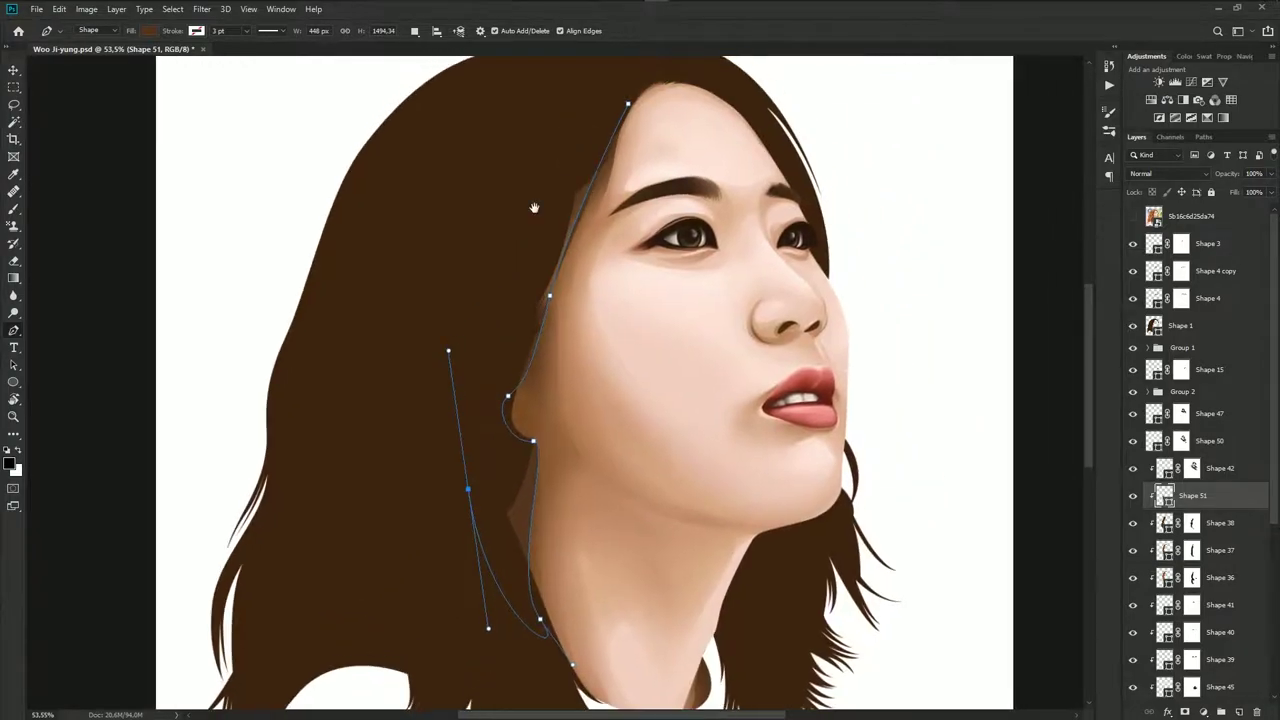
drag(627, 104, 662, 88)
Fill Shape 51 with a reddish dark brown sampled from the reference photo's hair
click(1133, 216)
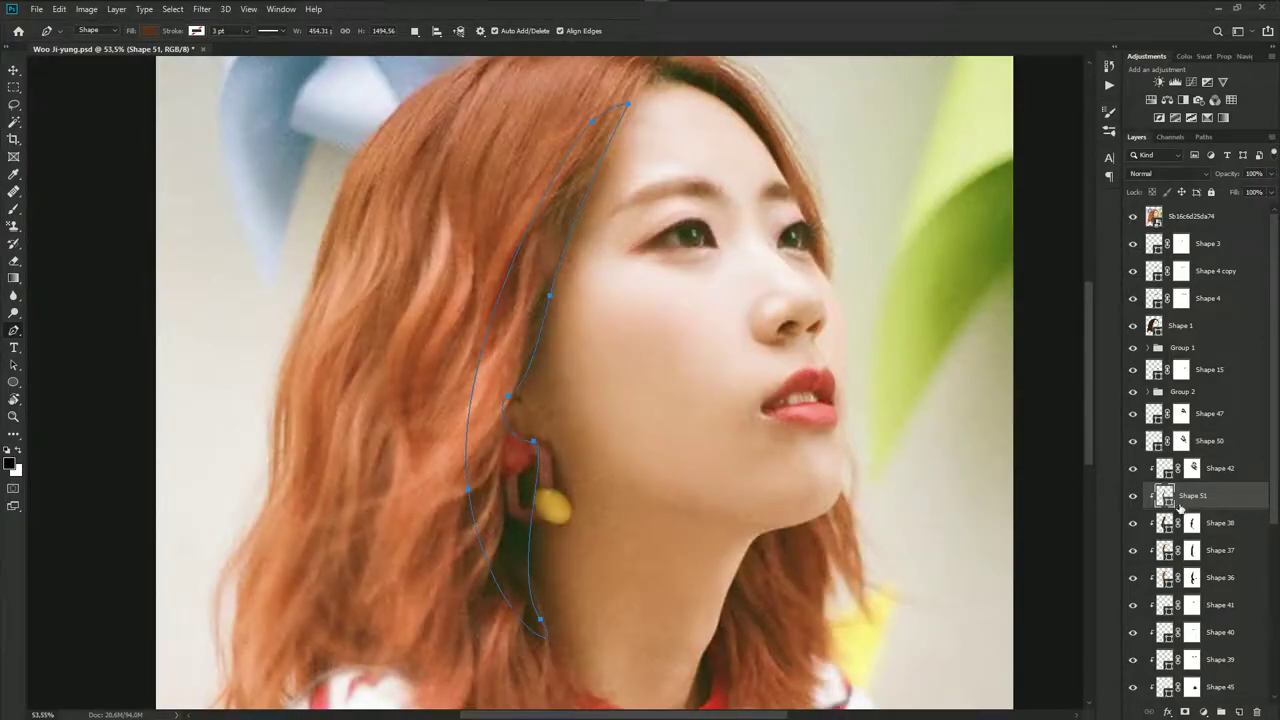
double_click(1166, 497)
click(530, 537)
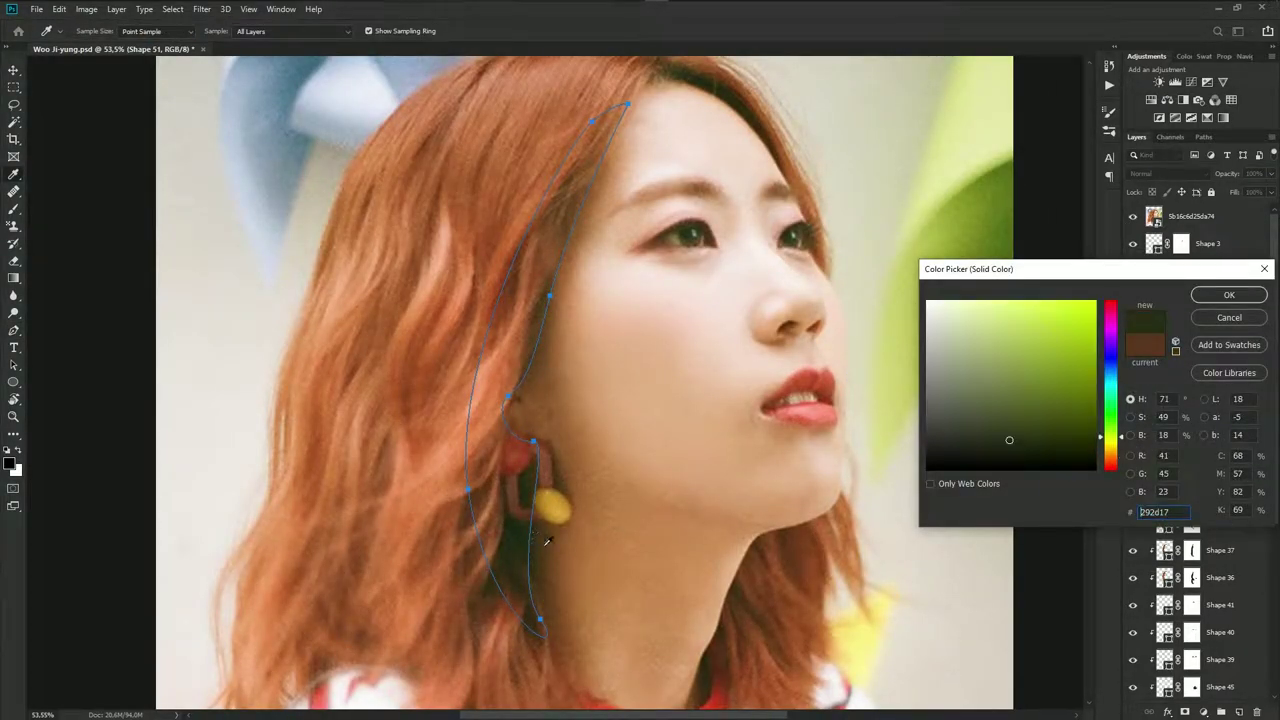
click(530, 541)
drag(1107, 453, 1115, 467)
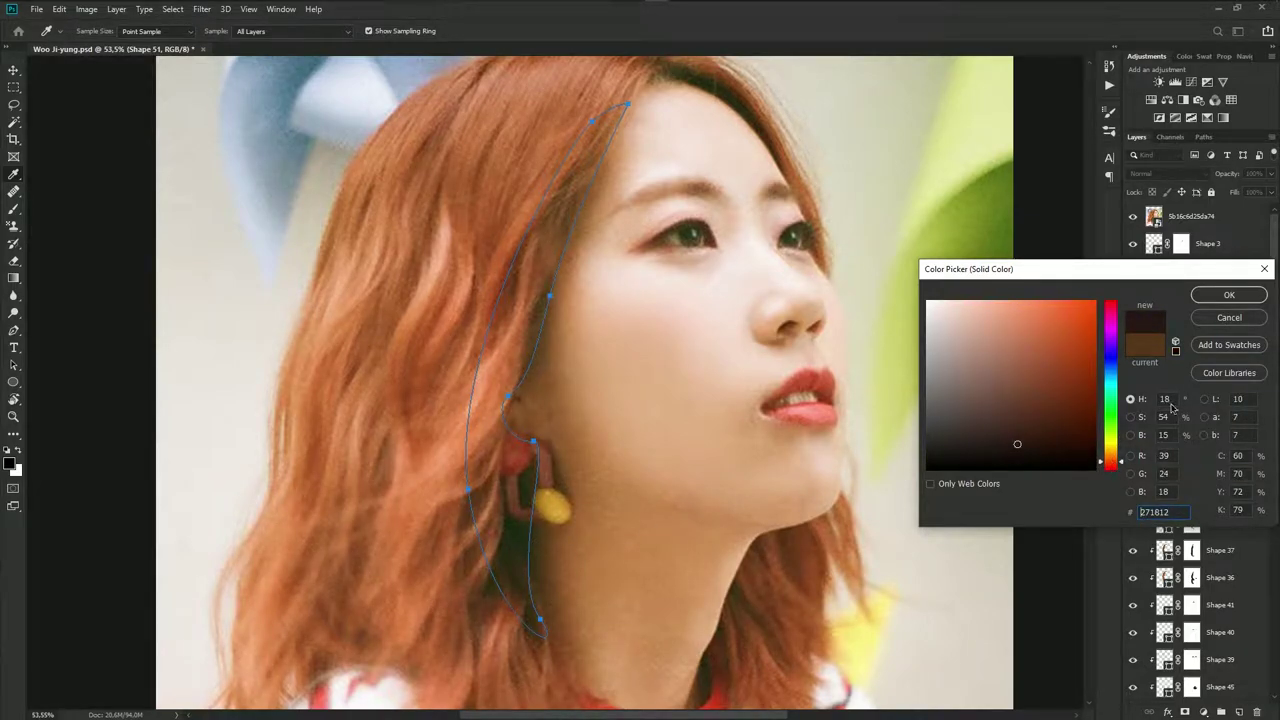
click(1229, 295)
Lighten Shape 51's brown shadow fill slightly
click(1133, 216)
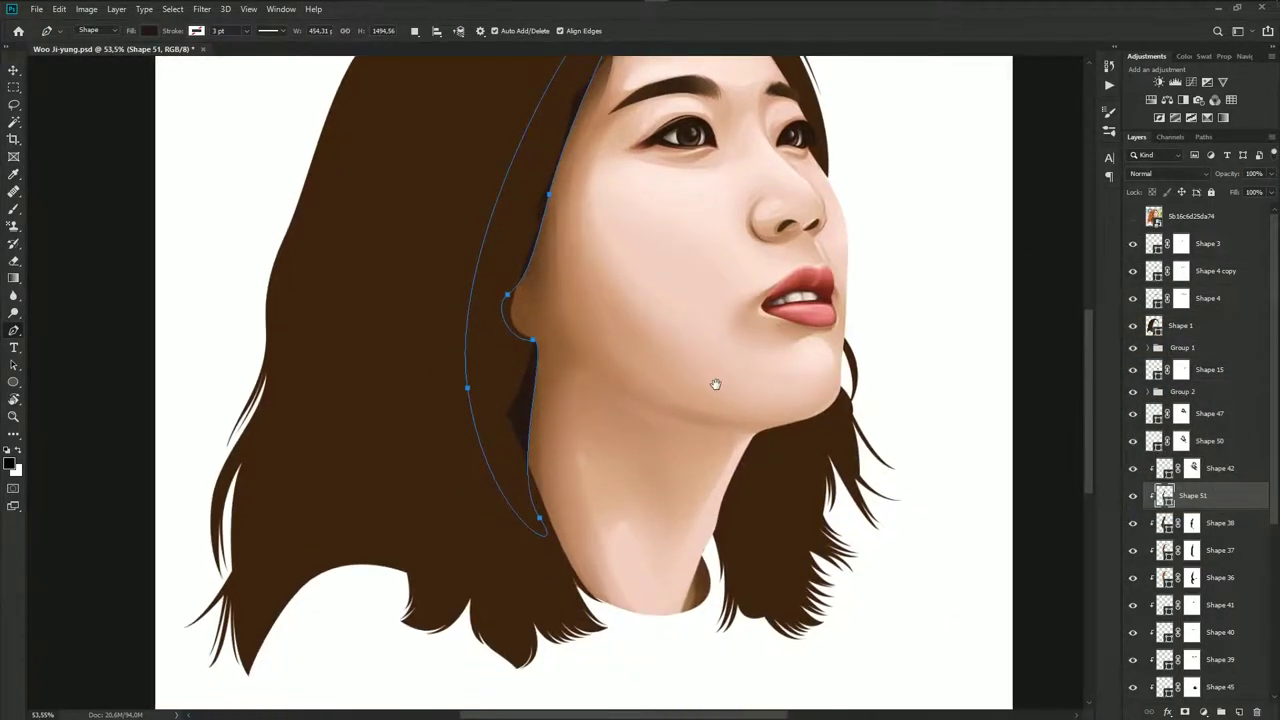
double_click(1166, 497)
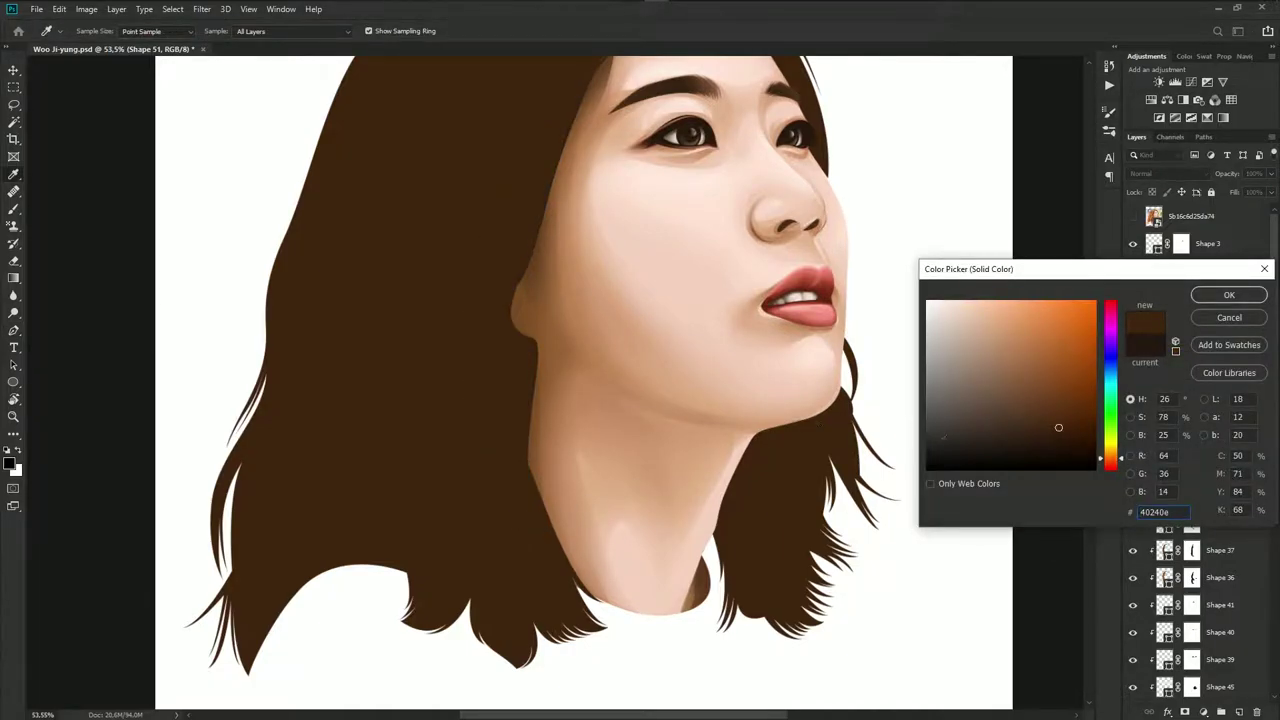
drag(1057, 427, 1057, 420)
click(1229, 295)
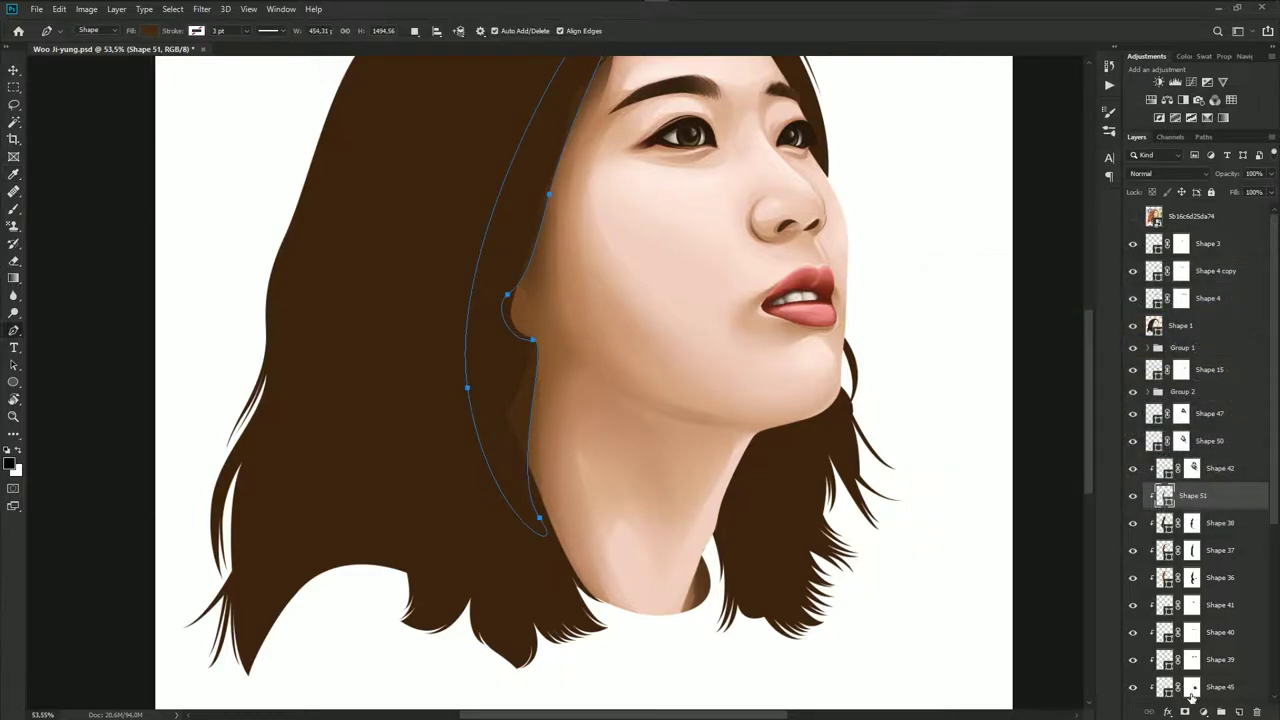
Add a layer mask to Shape 51 and review the face, checking Shape 38's mask
click(1187, 711)
key(b)
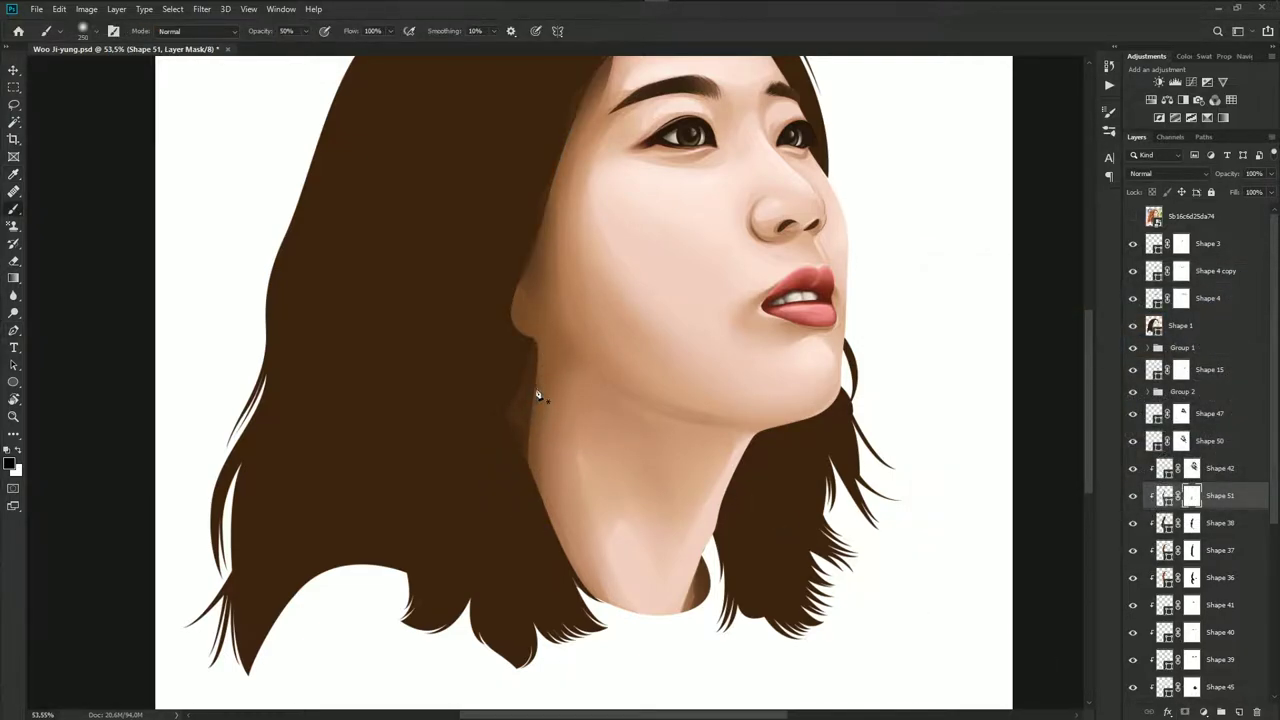
scroll(538, 395, up, 2)
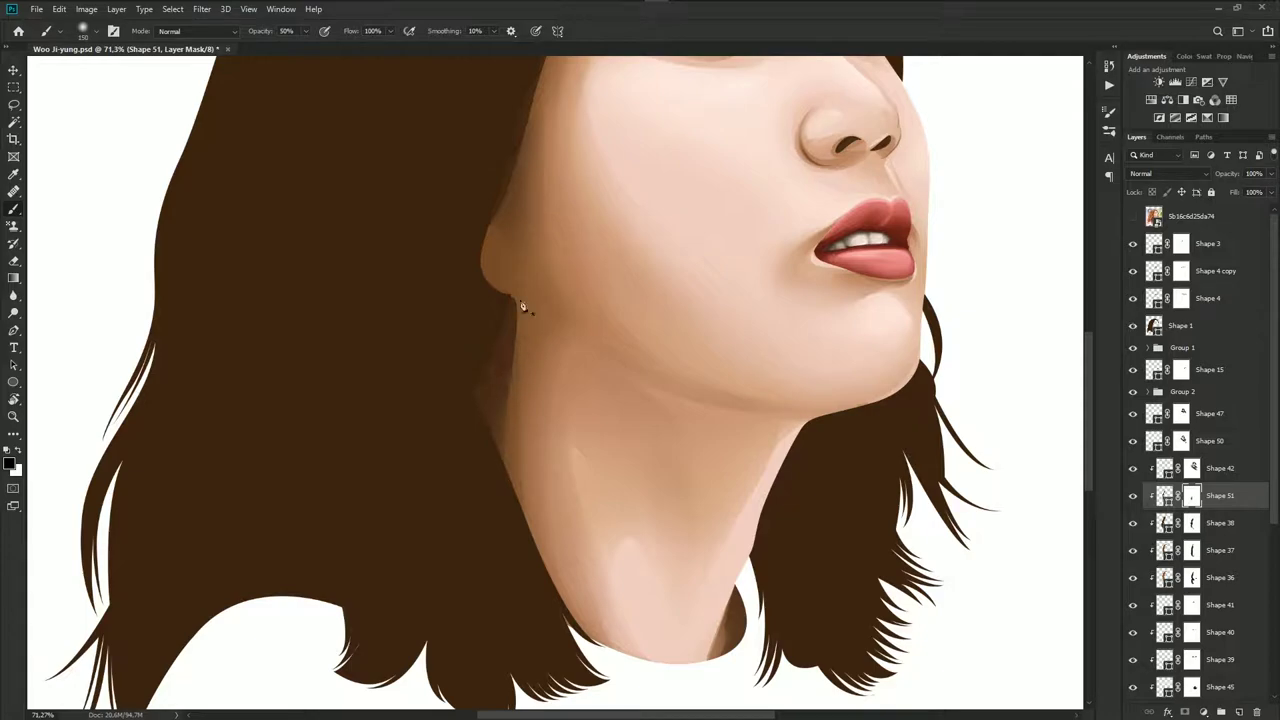
mouse_move(504, 395)
mouse_down()
mouse_move(563, 463)
mouse_move(492, 491)
mouse_up()
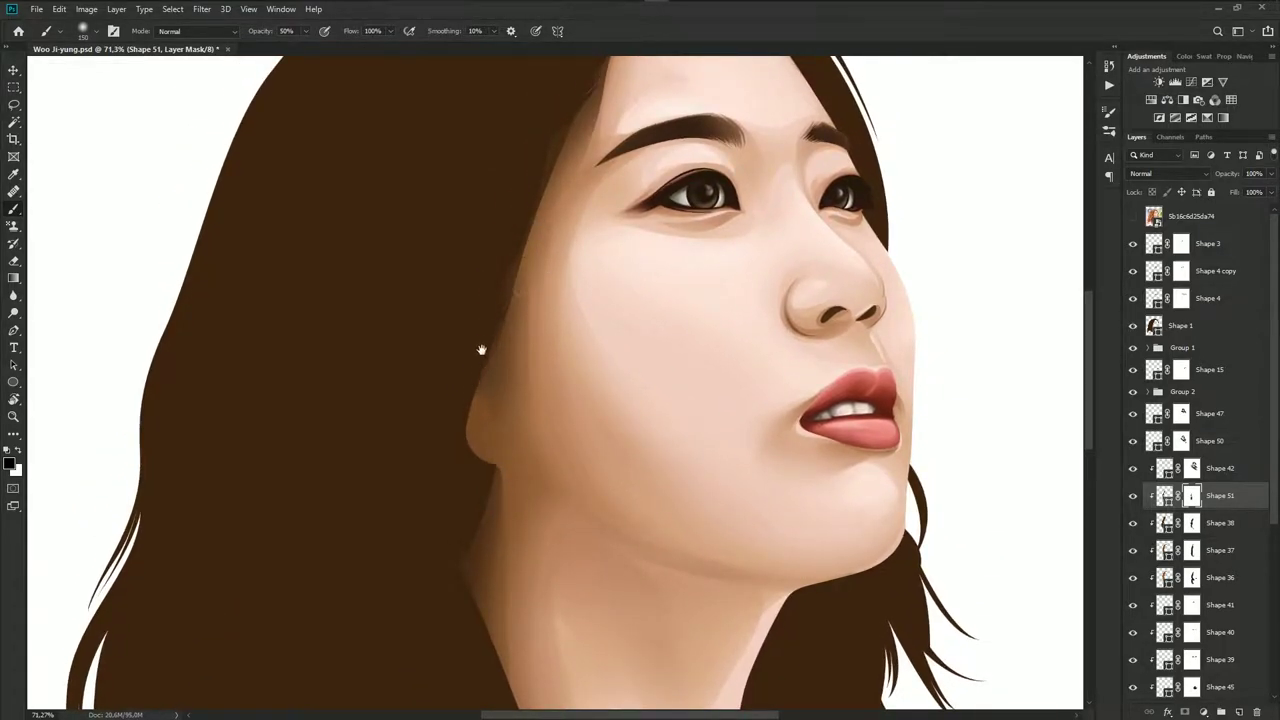
drag(481, 350, 466, 483)
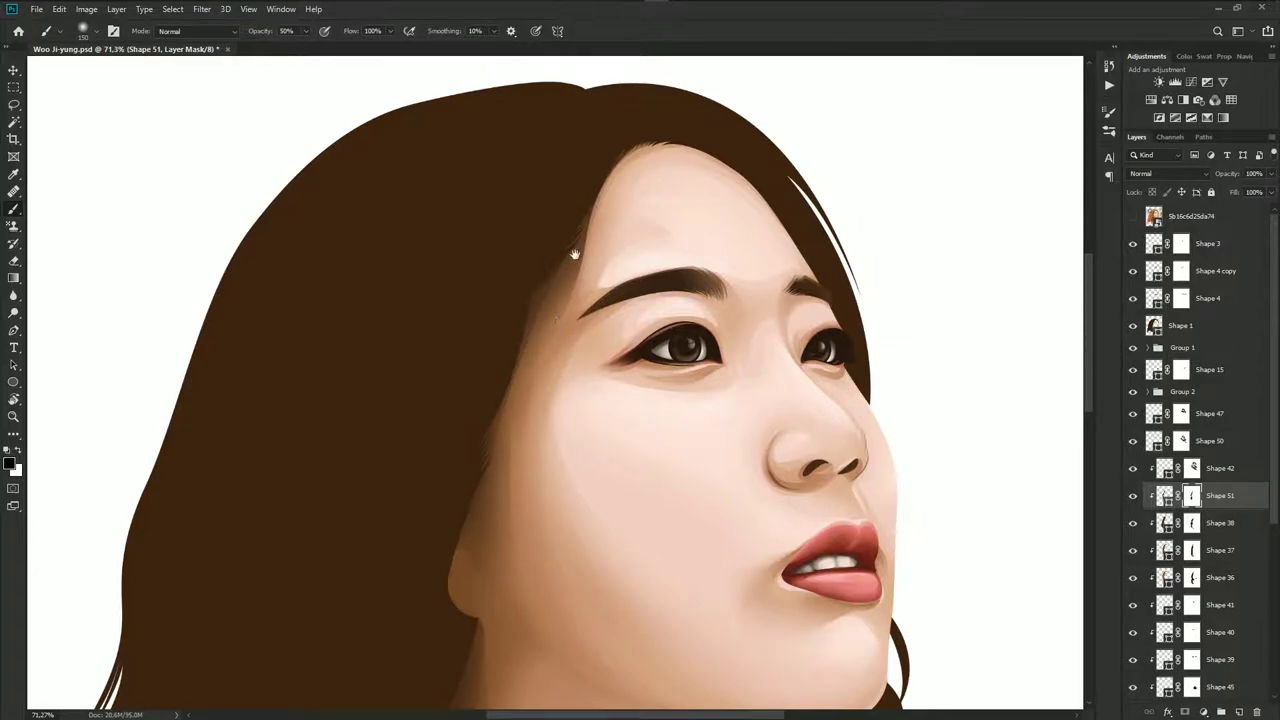
click(1191, 524)
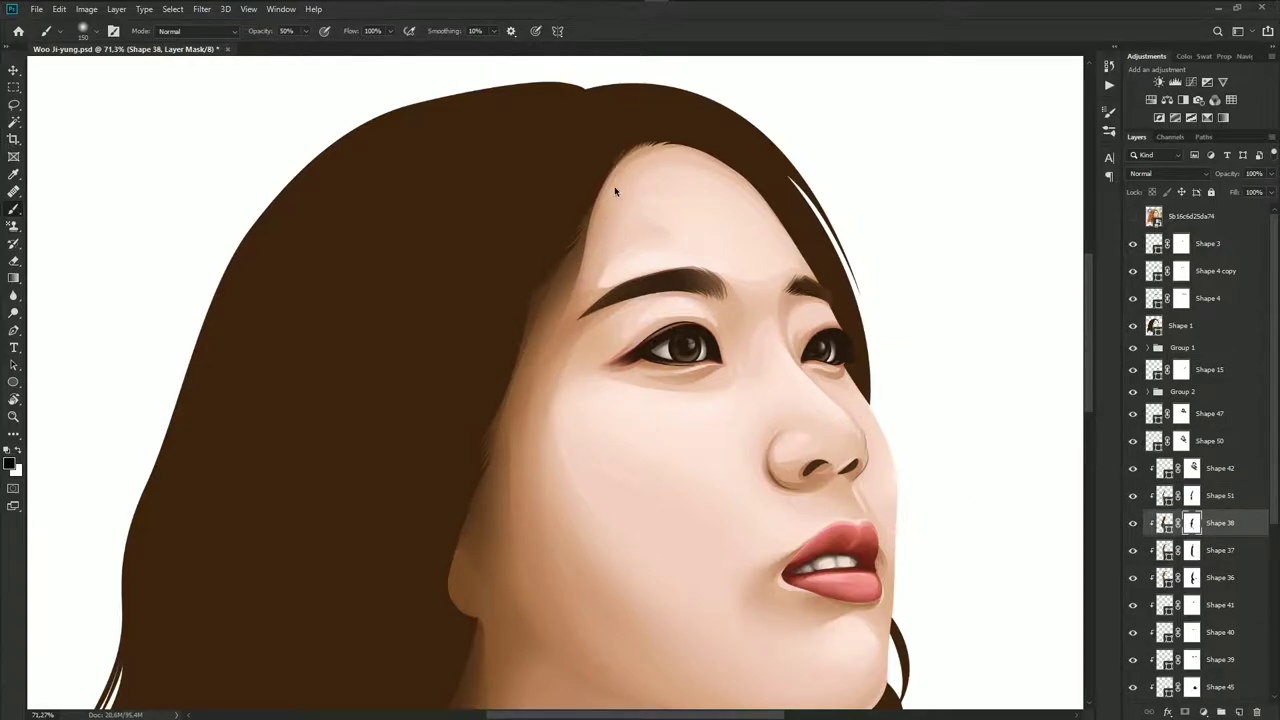
scroll(585, 257, down, 3)
scroll(617, 357, down, 3)
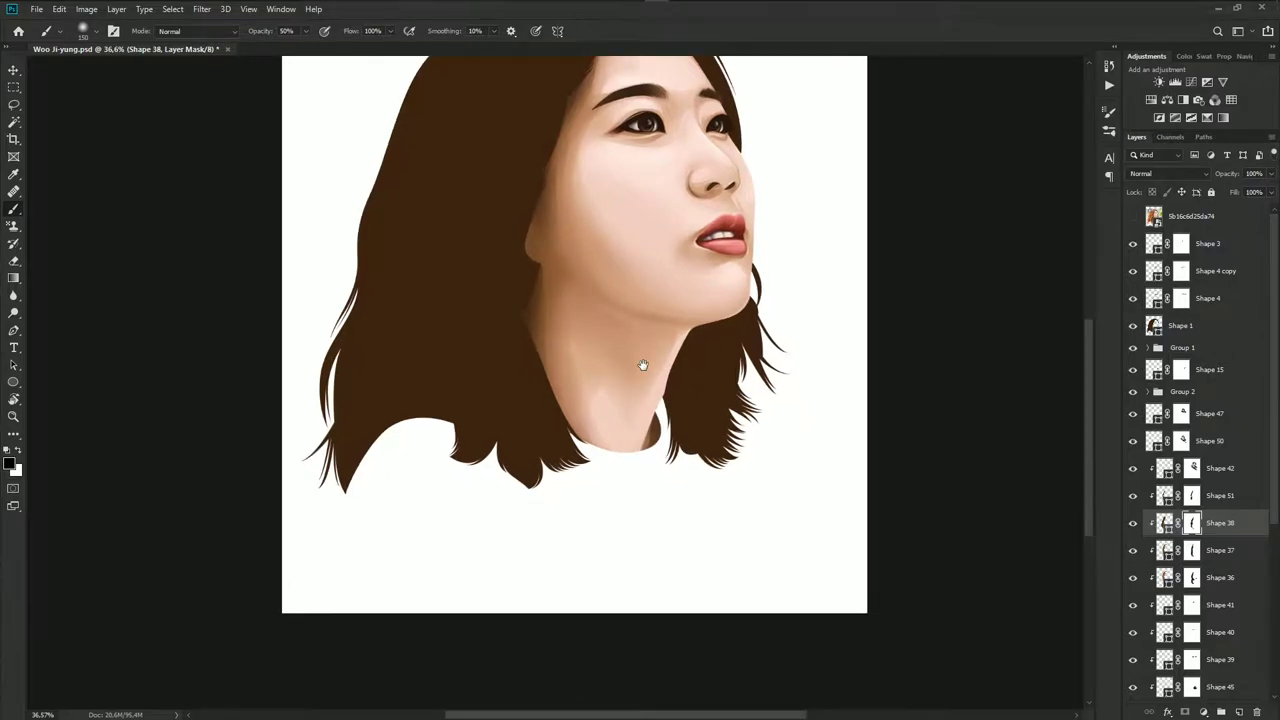
scroll(634, 437, up, 2)
scroll(613, 420, up, 2)
scroll(613, 420, up, 1)
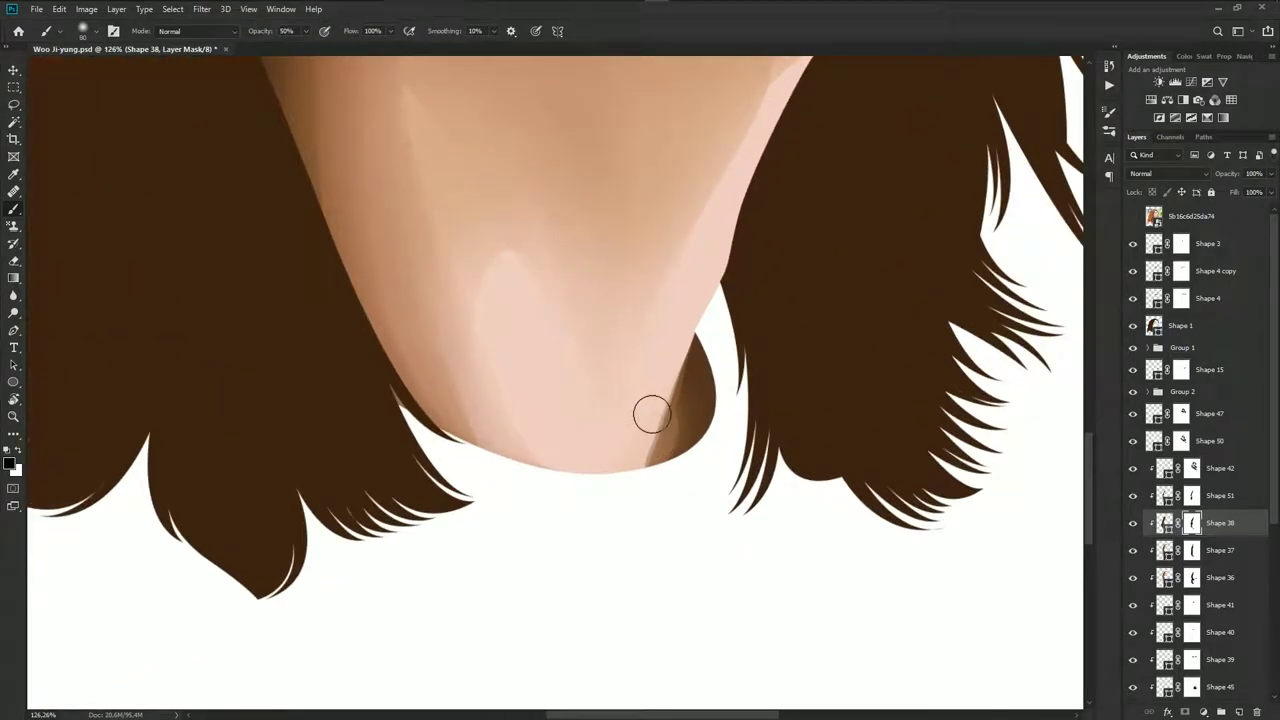
click(1225, 496)
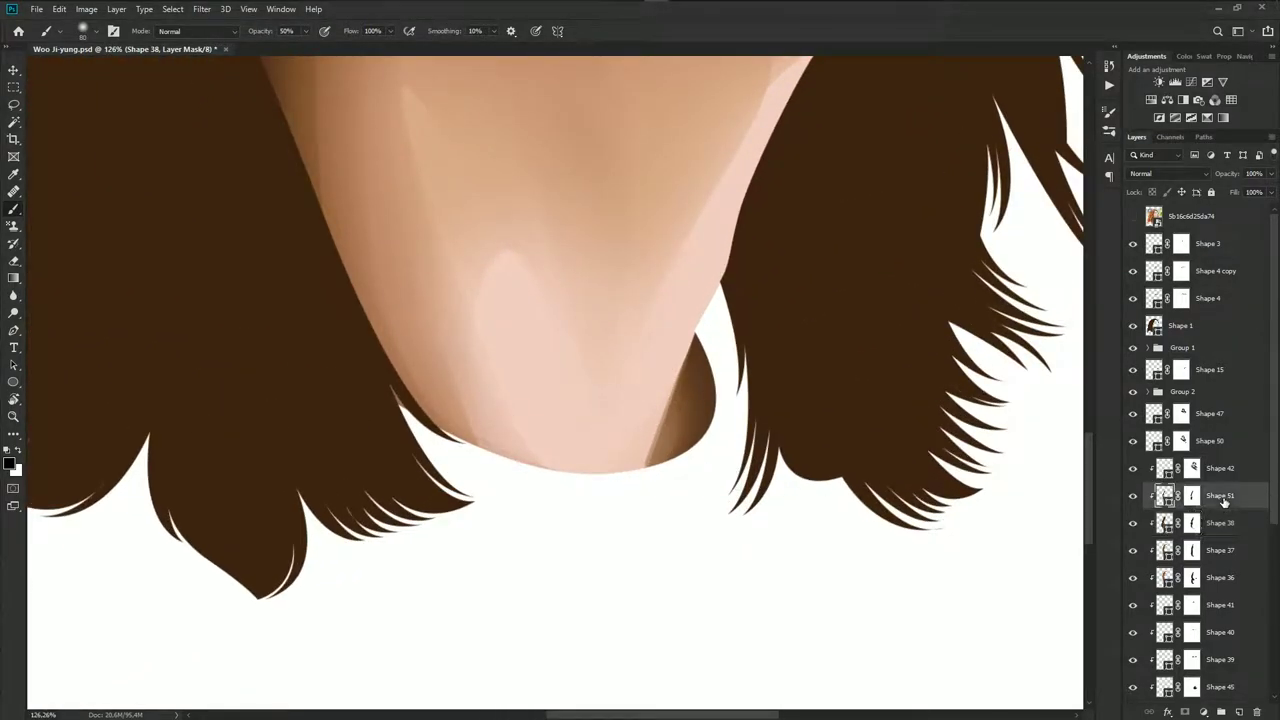
Draw a small closed shadow outline from the neck edge down toward the collar
key(p)
scroll(1068, 277, up, 1)
click(1132, 216)
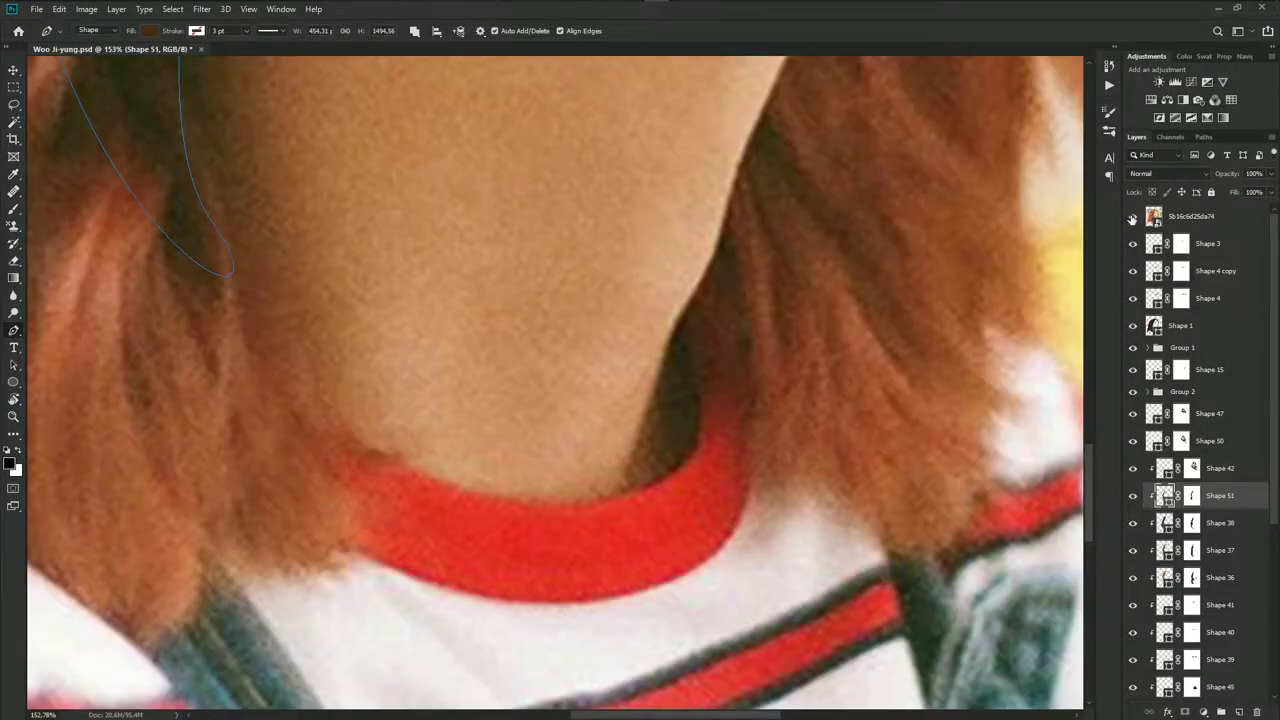
click(678, 326)
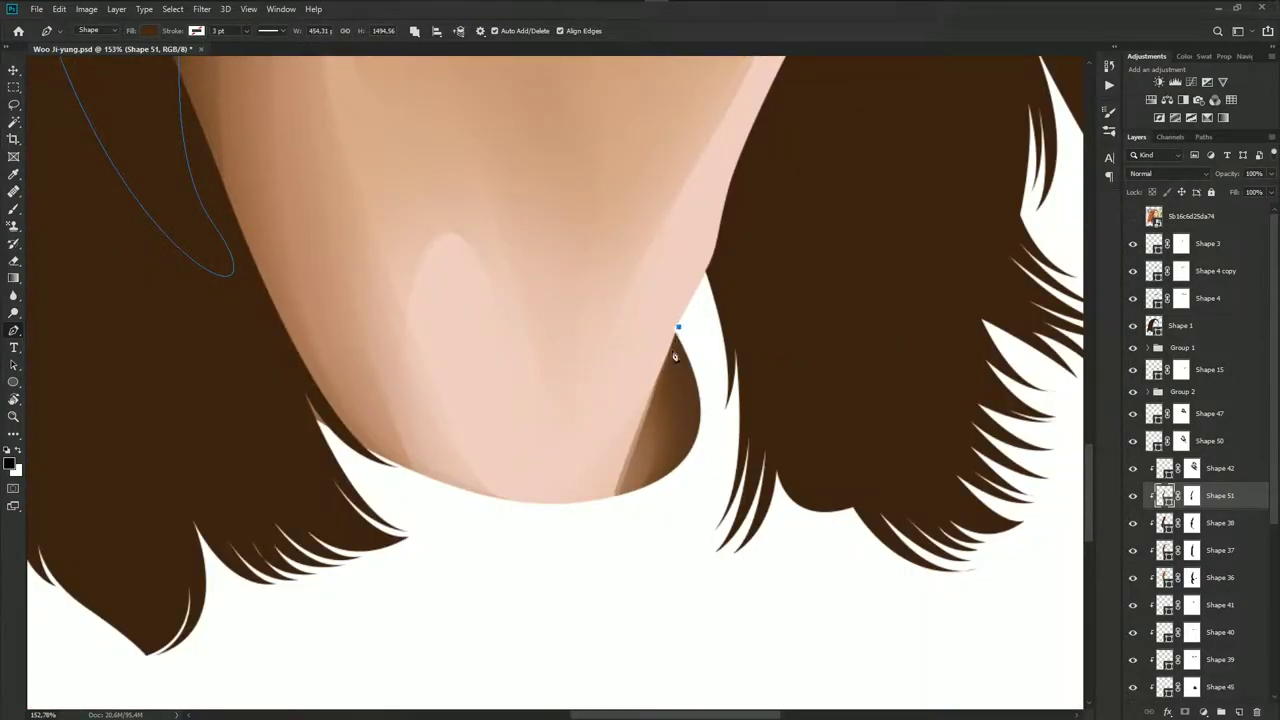
drag(647, 510, 700, 463)
click(710, 446)
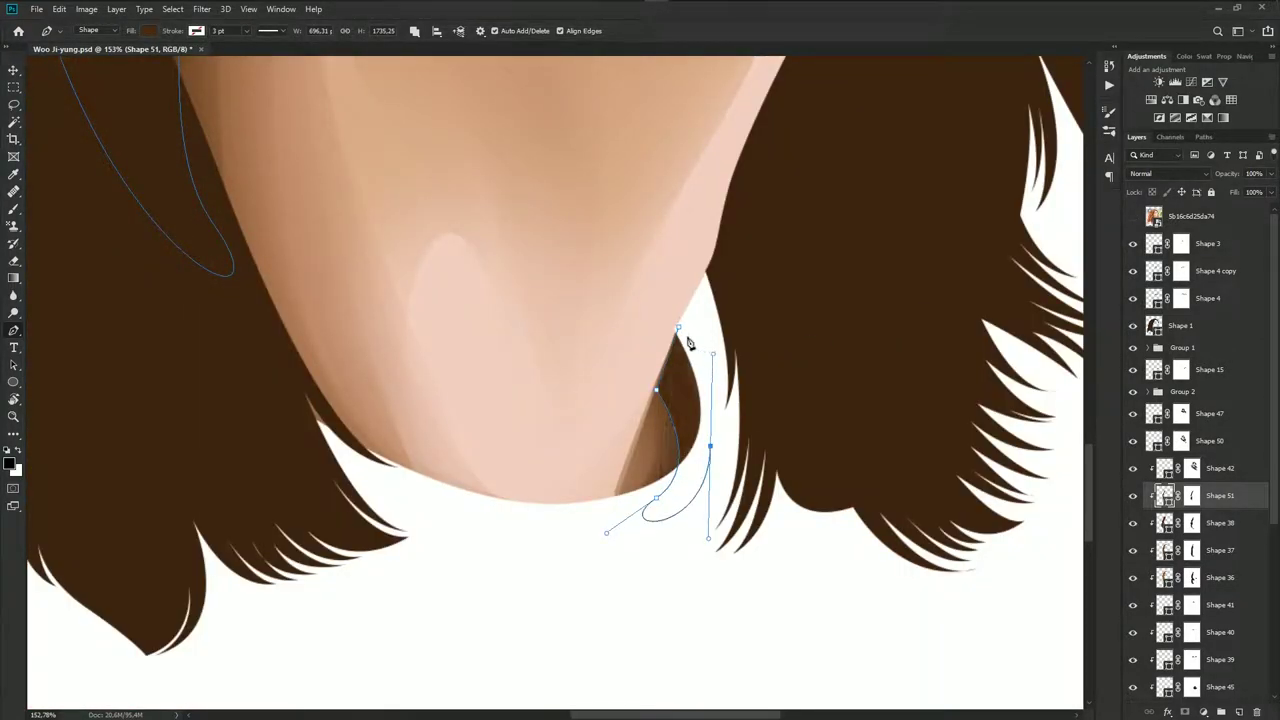
click(678, 327)
Select the shadow layer's mask for brushing and save the document
click(1191, 495)
key(b)
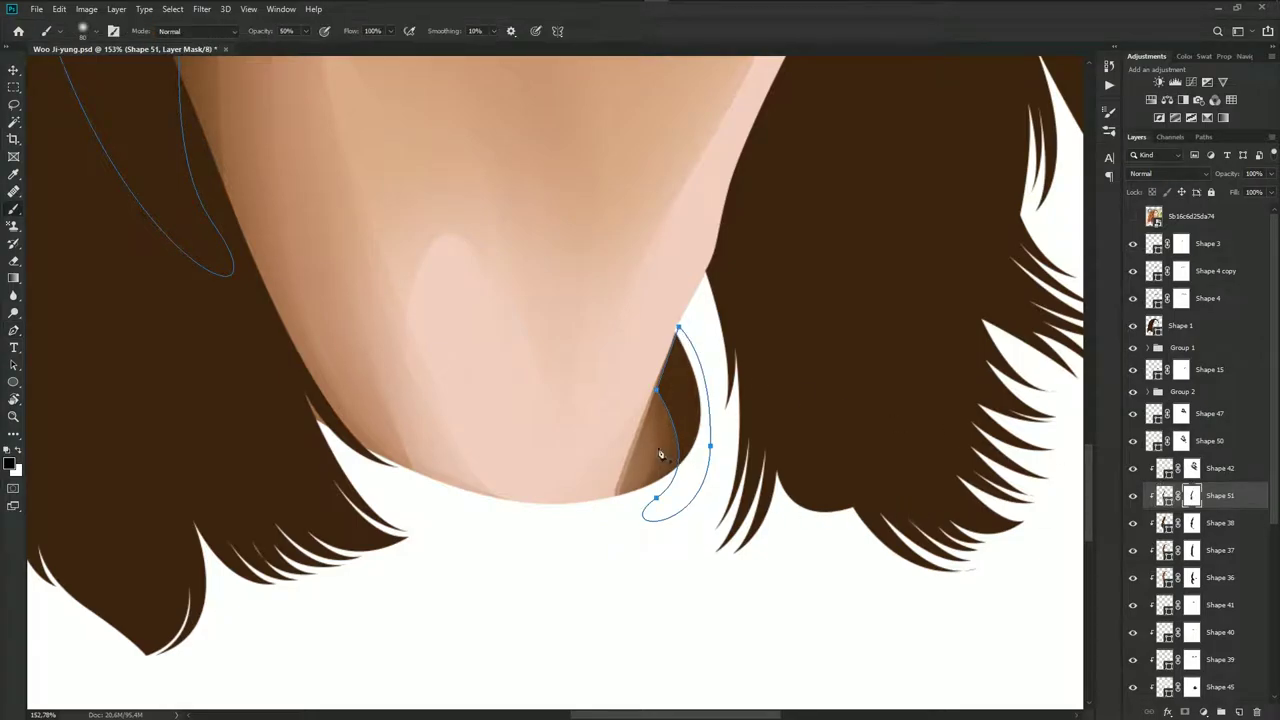
scroll(606, 431, down, 3)
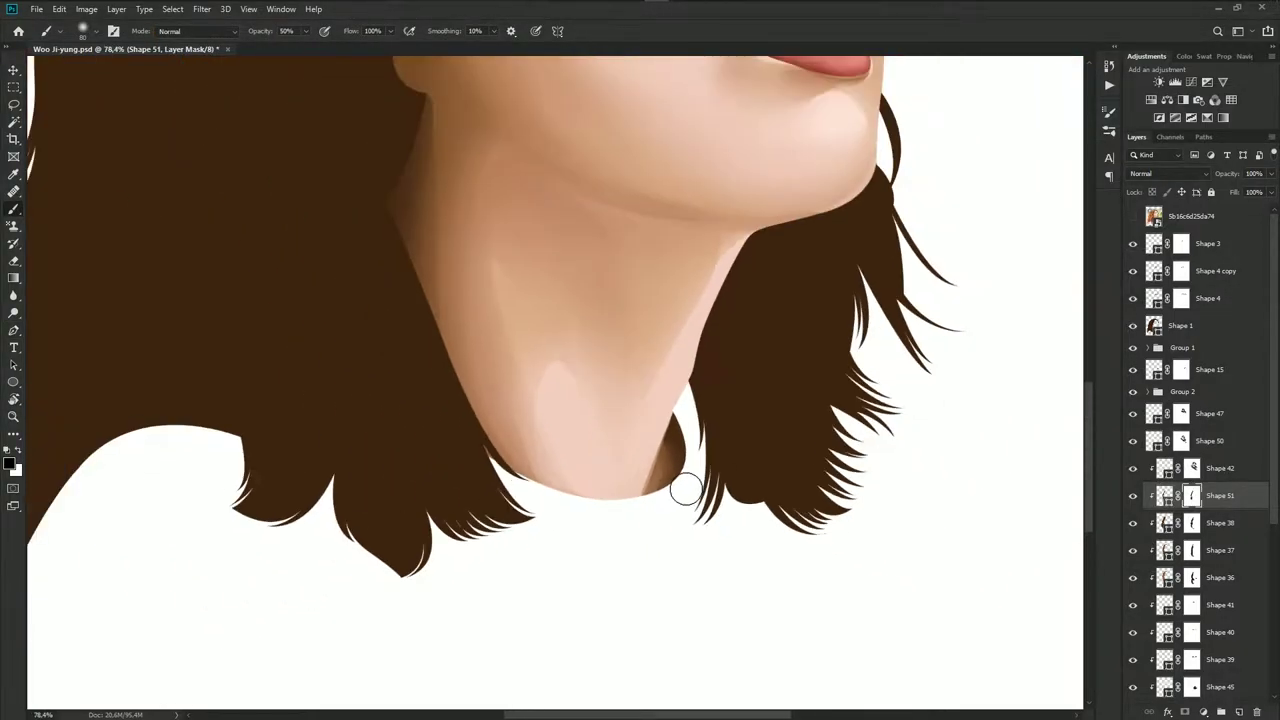
scroll(680, 486, down, 3)
scroll(700, 480, down, 2)
key(ctrl+s)
scroll(725, 474, down, 2)
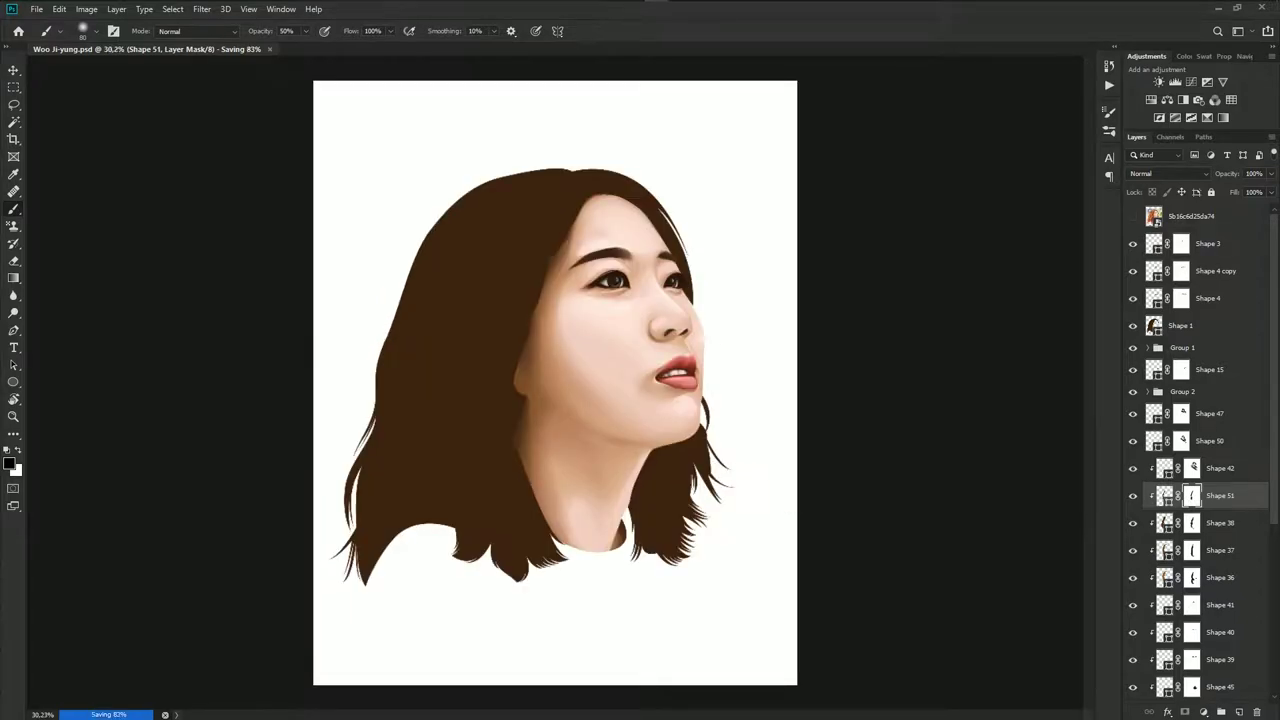
scroll(1220, 520, down, 5)
Group the selected shape layers into Group 3 and save
key(alt+bracketright)
key(alt+bracketright)
key(alt+bracketright)
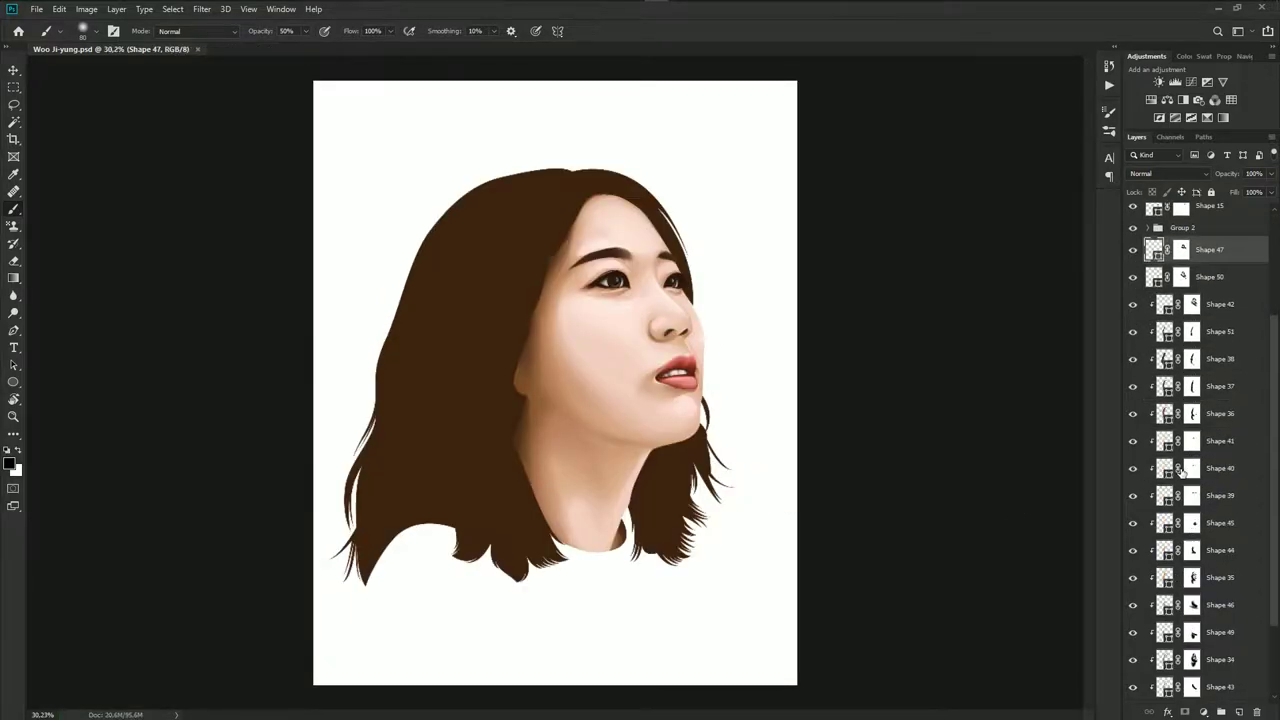
scroll(1181, 471, down, 3)
shift+click(1194, 664)
key(ctrl+g)
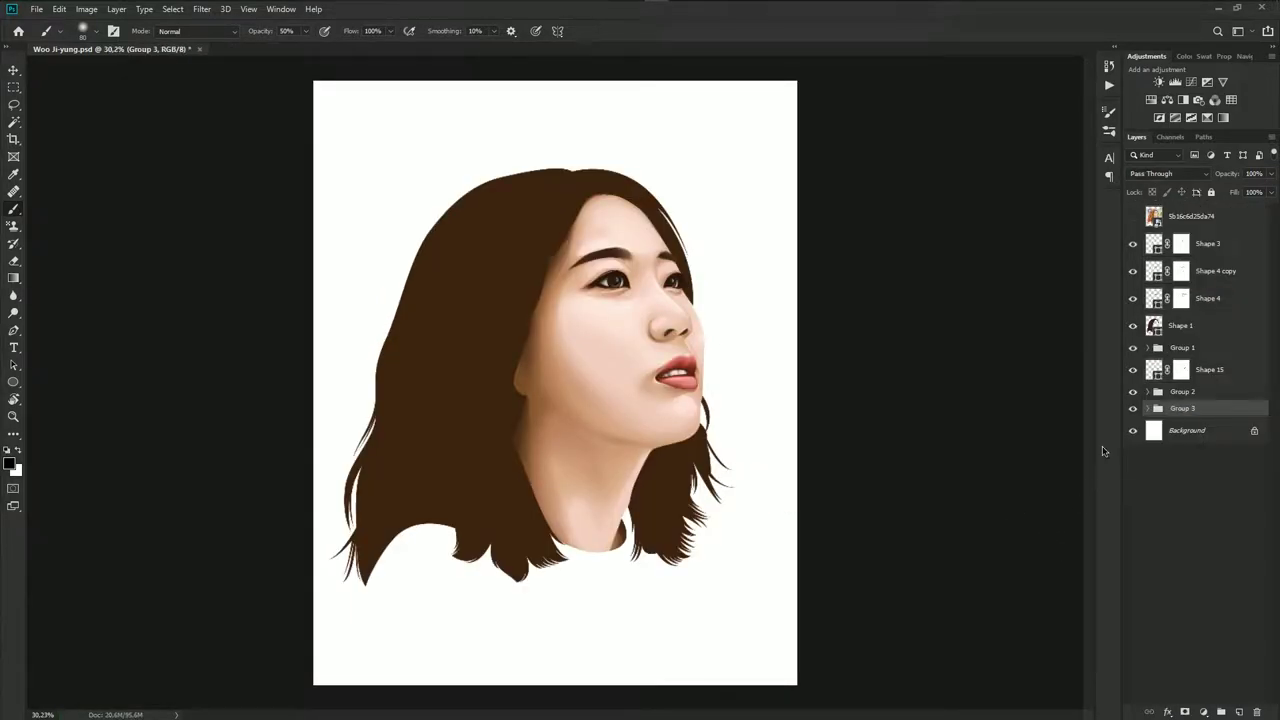
key(ctrl+s)
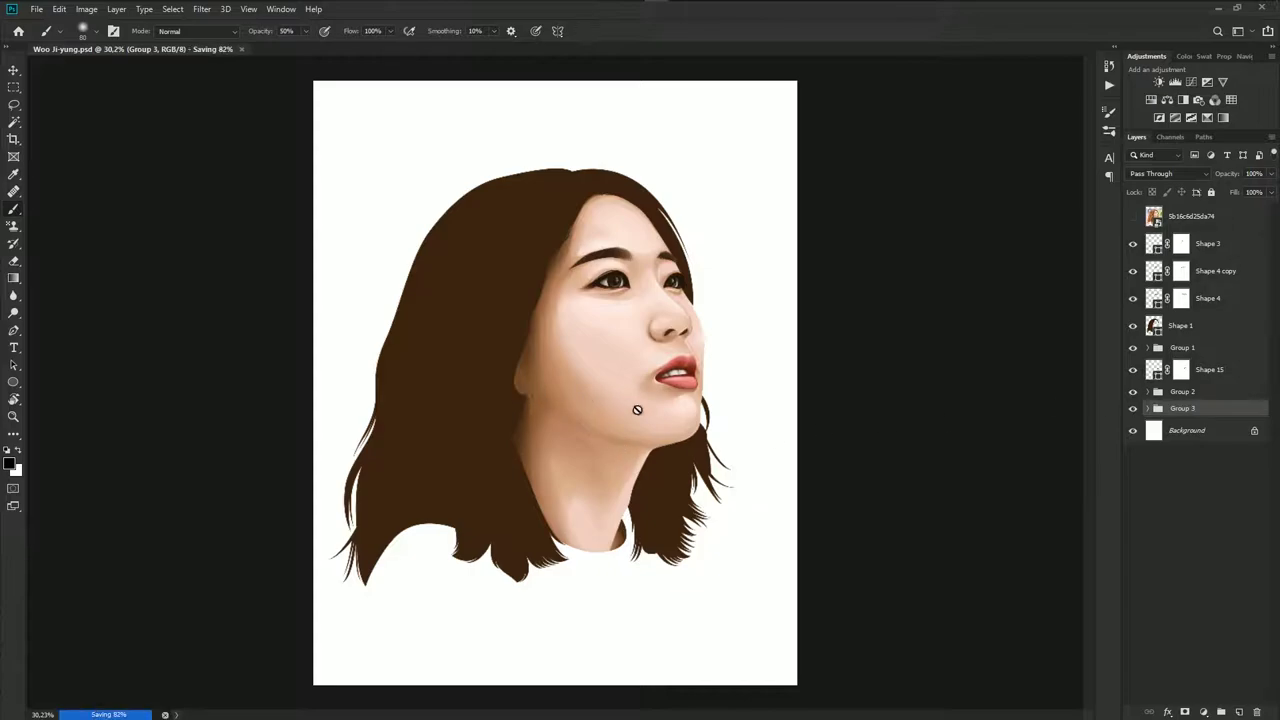
key(alt+bracketleft)
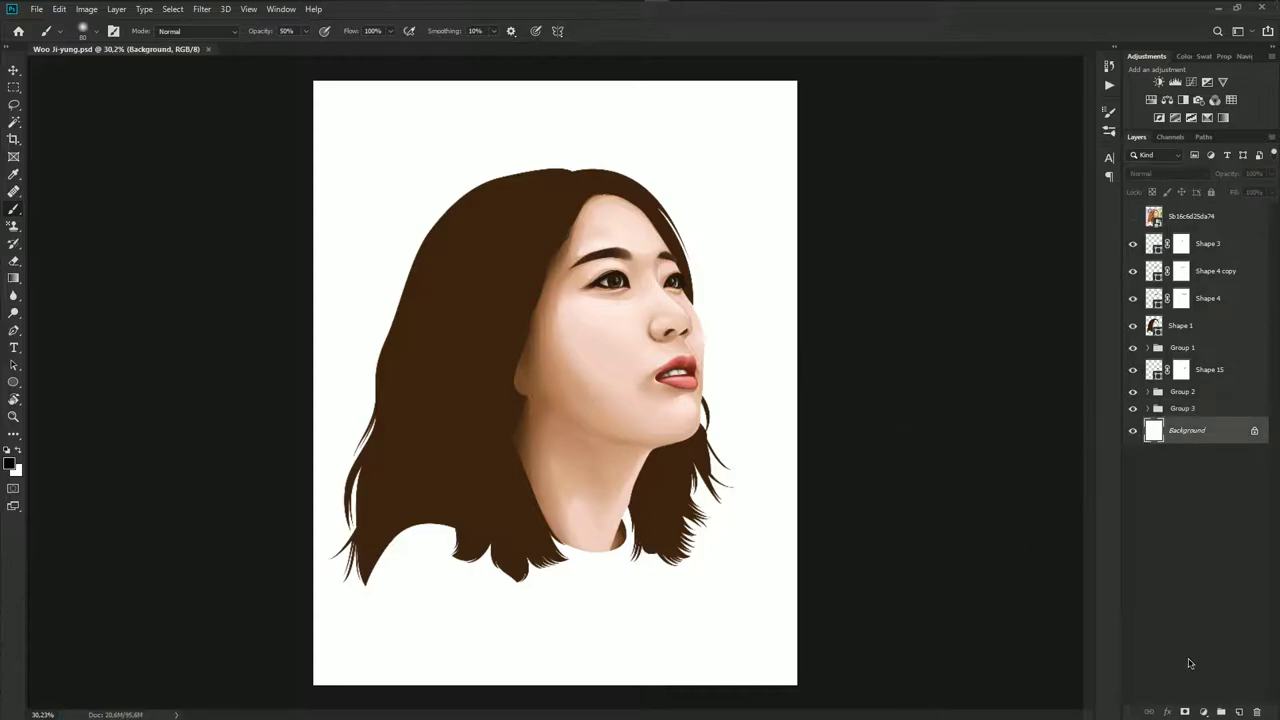
Reselect the Background layer, switch to the Pen tool and show the reference photo
click(1175, 509)
click(1209, 418)
scroll(597, 395, up, 3)
key(p)
scroll(660, 420, down, 5)
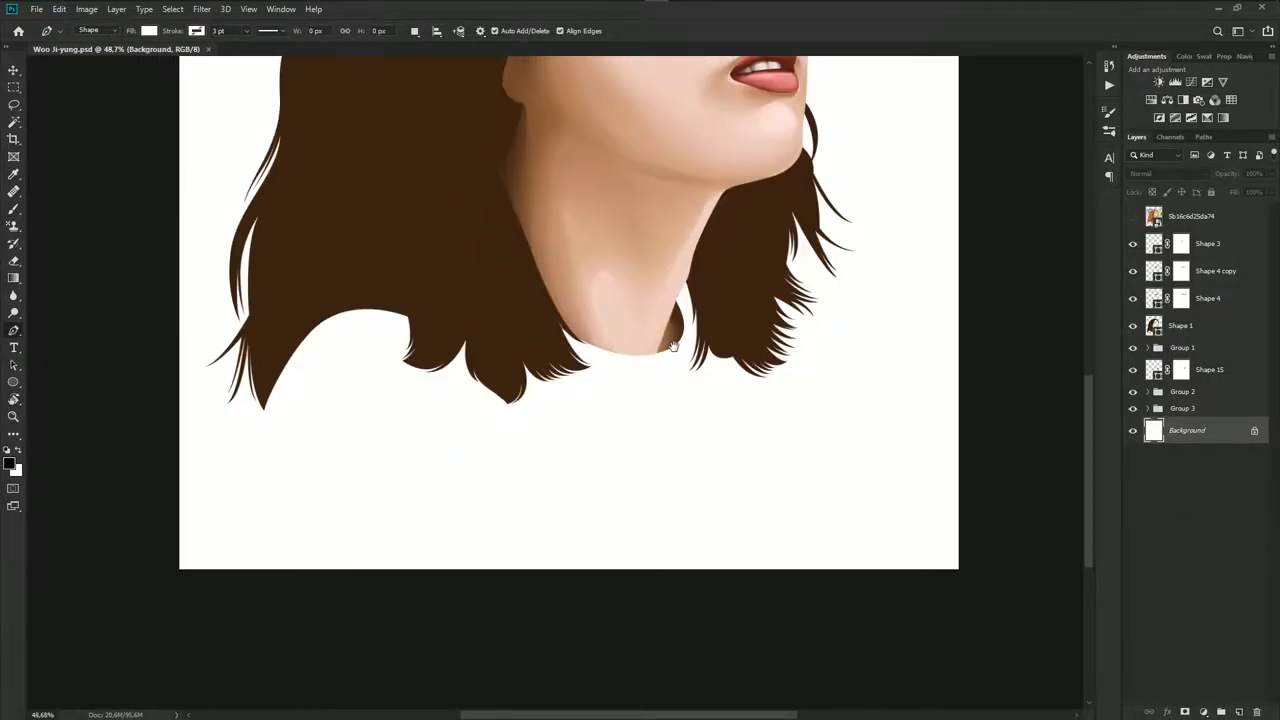
click(1133, 215)
click(1133, 215)
scroll(780, 374, down, 4)
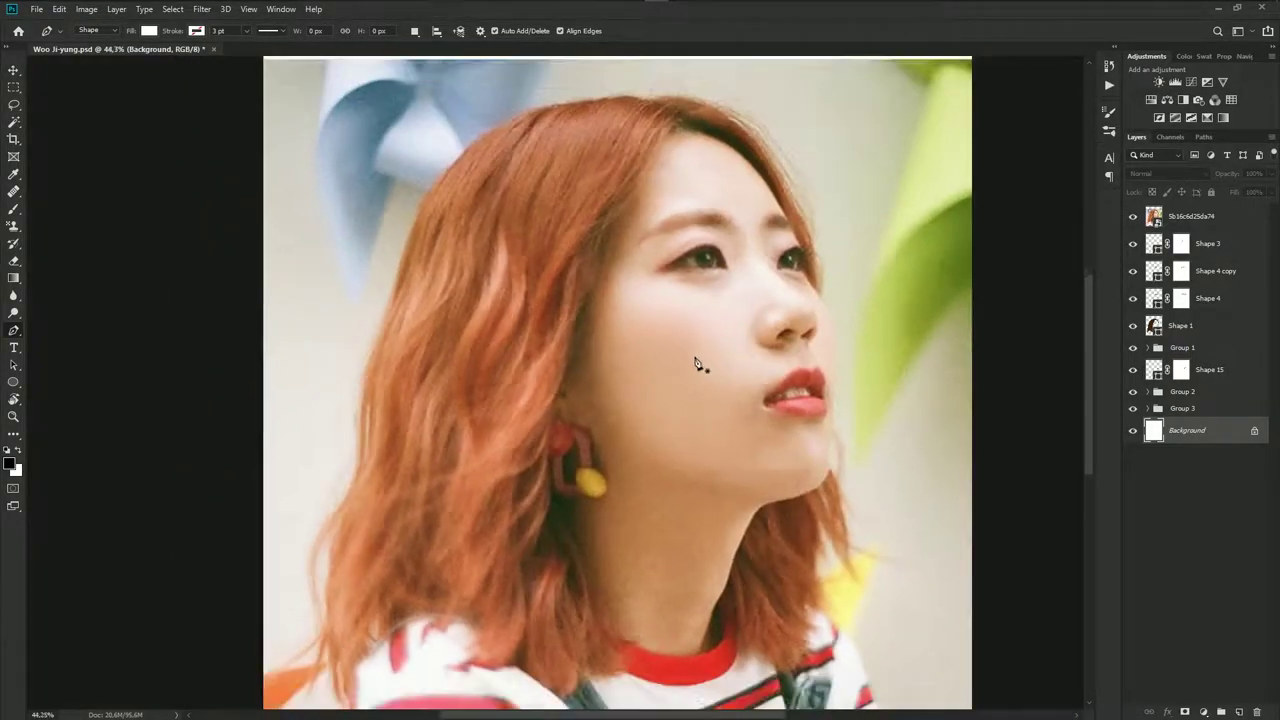
scroll(509, 449, down, 2)
scroll(383, 524, up, 2)
scroll(385, 520, up, 2)
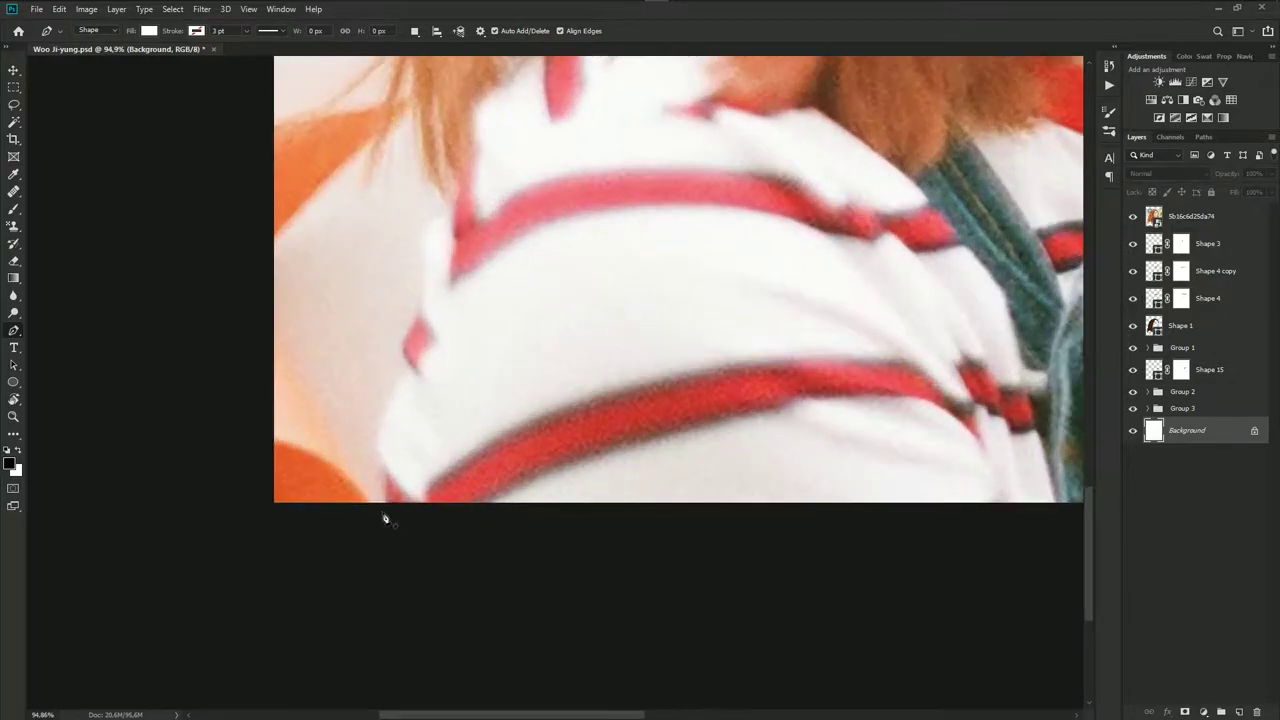
scroll(395, 517, up, 2)
Trace the shirt's left edge up and across the neckline with curved Pen anchors
click(393, 515)
mouse_move(412, 314)
mouse_down()
mouse_move(449, 277)
mouse_move(463, 228)
mouse_move(416, 275)
mouse_move(443, 180)
mouse_move(389, 366)
mouse_move(390, 312)
mouse_up()
scroll(425, 283, down, 1)
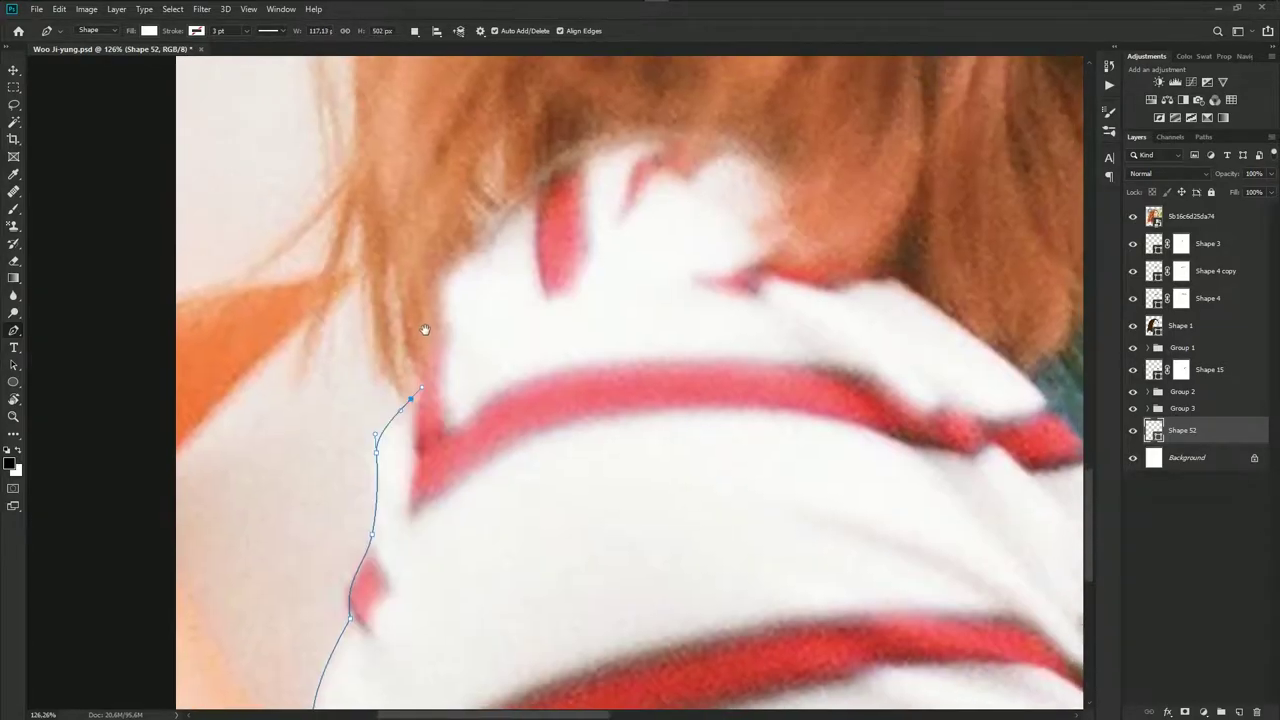
scroll(423, 323, down, 1)
mouse_move(423, 238)
mouse_down()
mouse_move(479, 201)
mouse_move(626, 158)
mouse_up()
drag(700, 189, 580, 216)
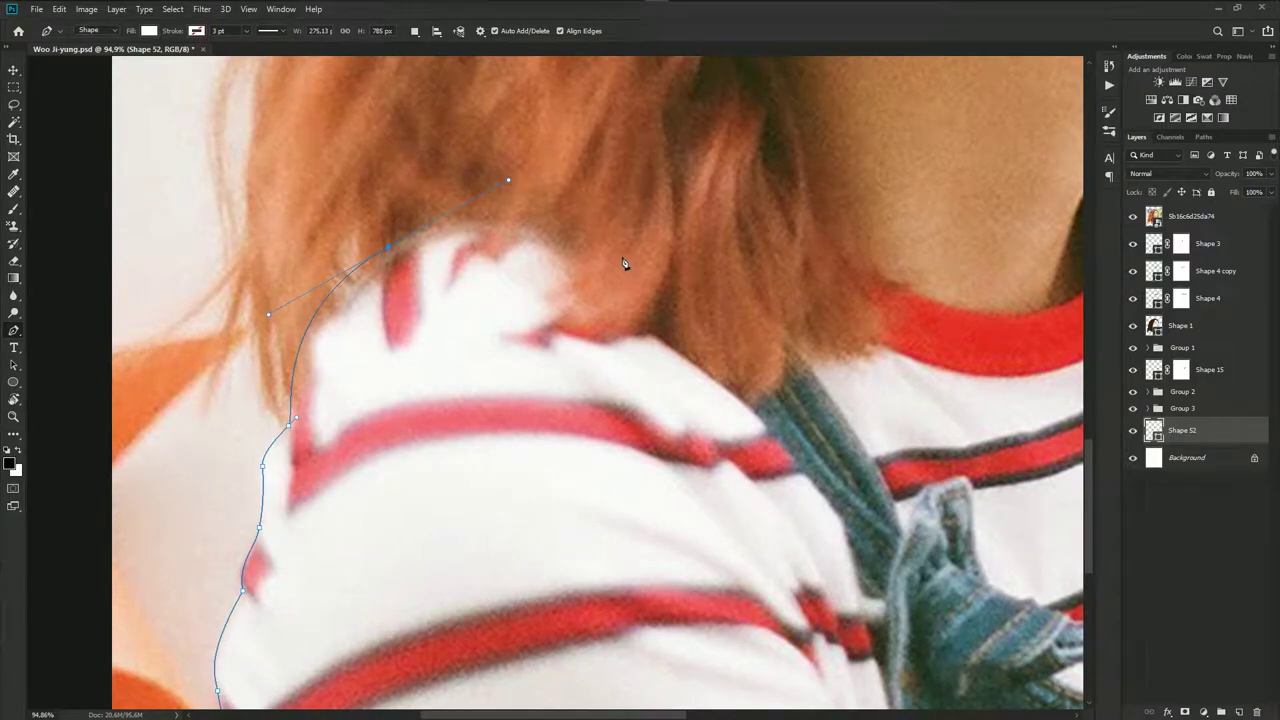
drag(684, 239, 611, 269)
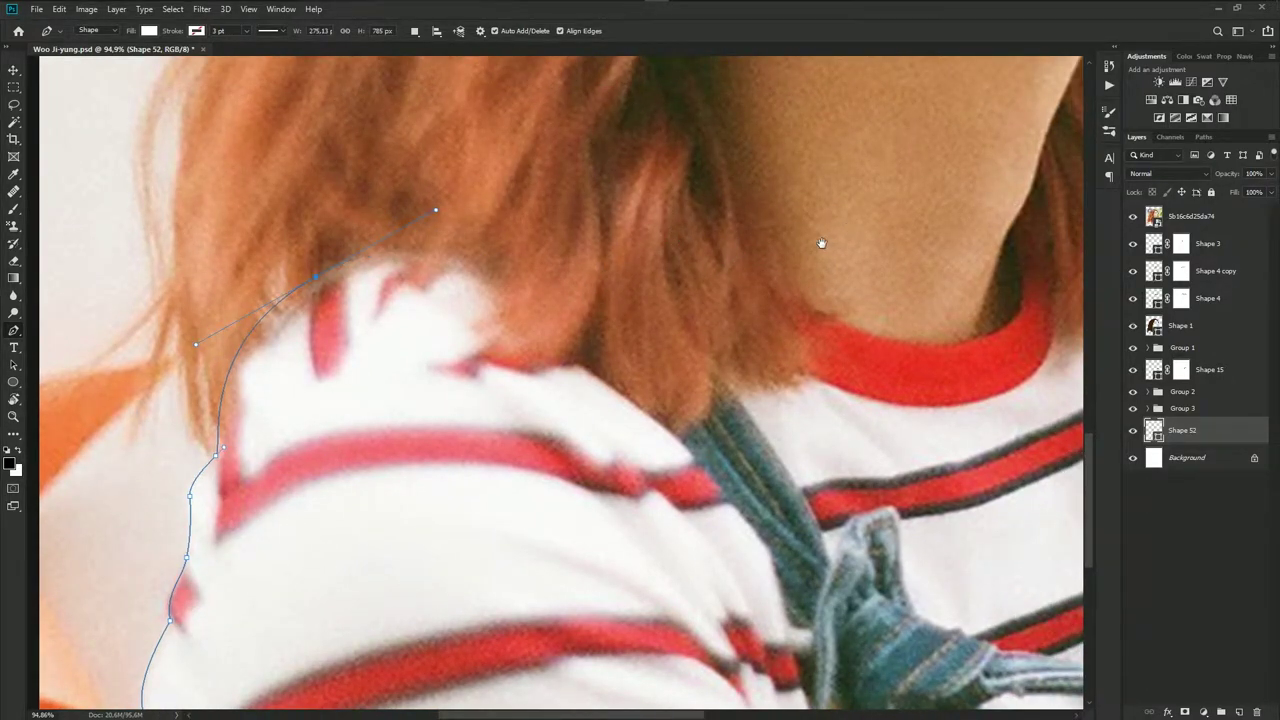
drag(821, 243, 511, 293)
drag(654, 217, 682, 215)
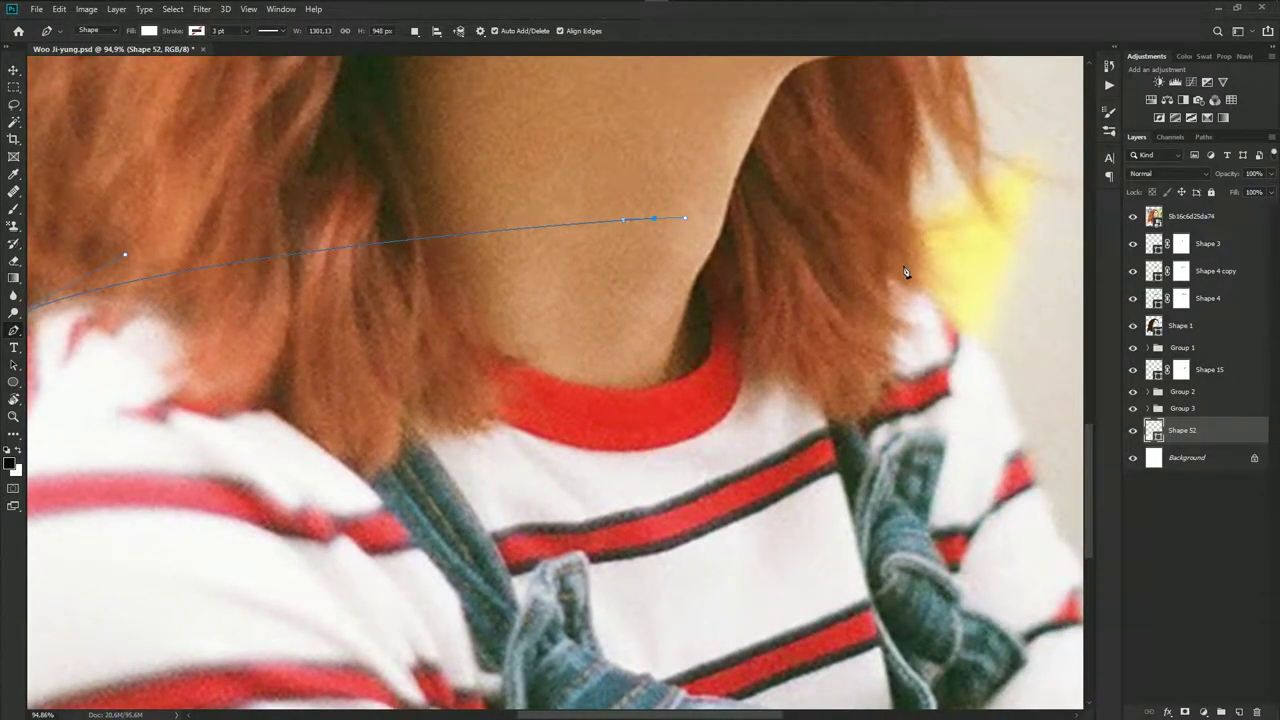
Continue the outline down the right sleeve to the image bottom and close the shirt path
mouse_move(951, 340)
mouse_down()
mouse_move(580, 186)
mouse_move(632, 271)
mouse_up()
drag(644, 343, 571, 206)
drag(608, 250, 627, 271)
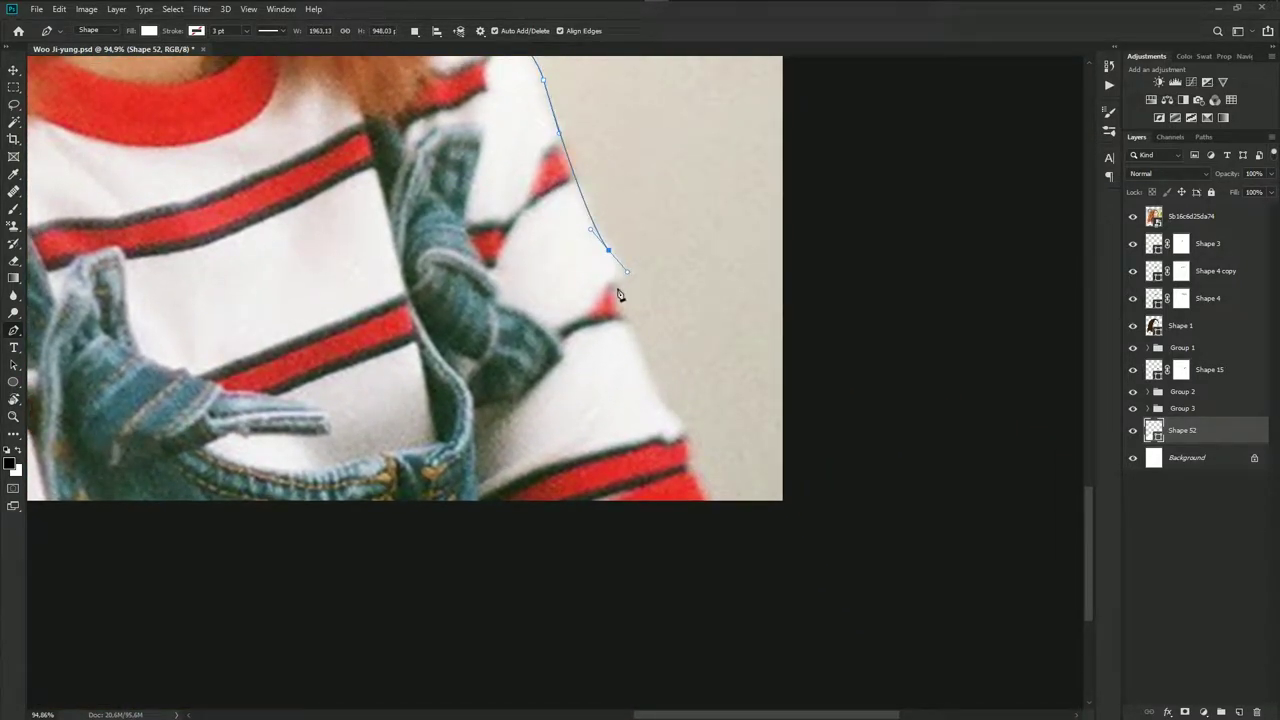
click(618, 288)
drag(669, 405, 693, 433)
click(685, 463)
click(706, 498)
click(714, 521)
scroll(271, 543, down, 2)
scroll(500, 508, down, 2)
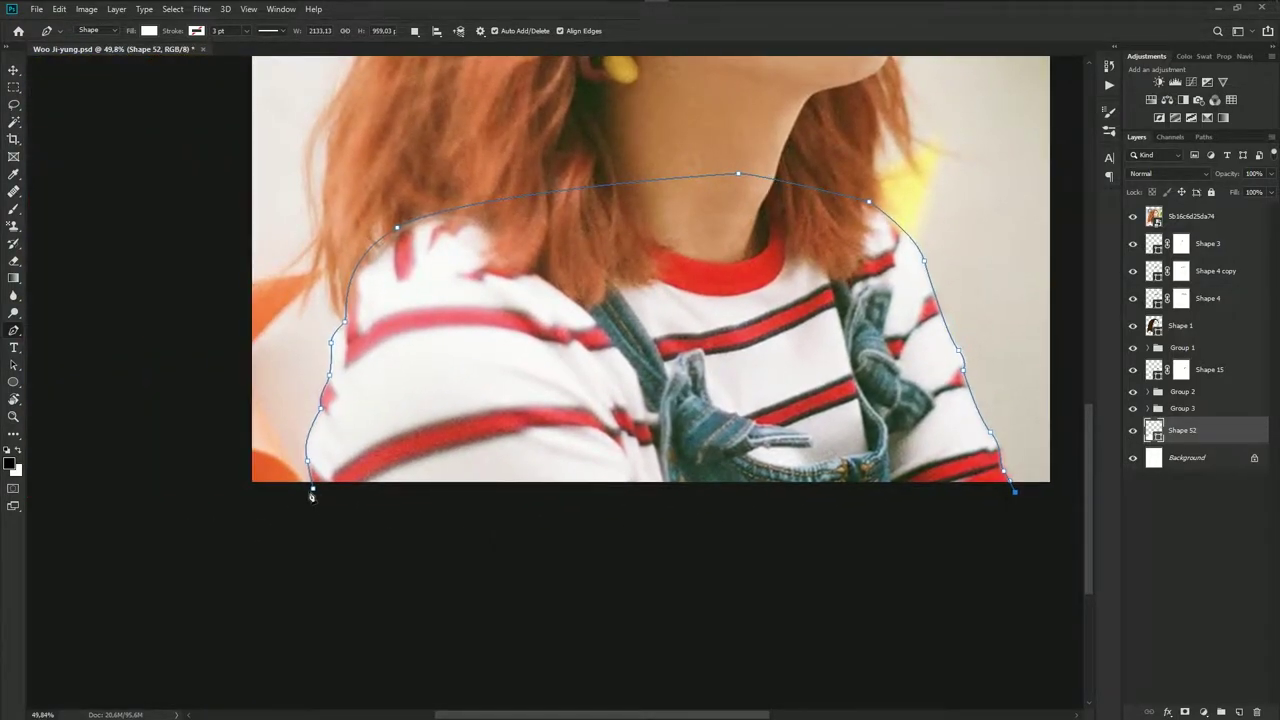
click(1014, 491)
Fill the shirt shape with off-white #f3f2f0, hide the reference photo and save
double_click(1155, 432)
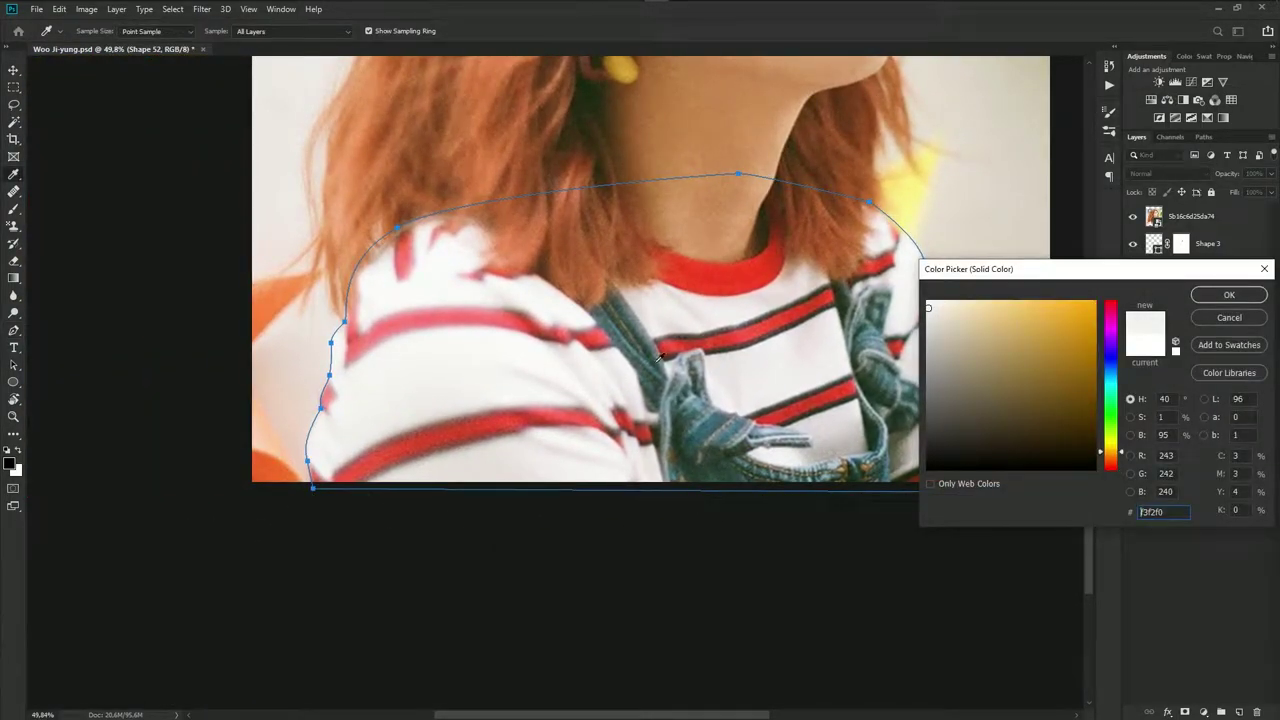
click(1237, 293)
click(1133, 216)
scroll(729, 400, down, 2)
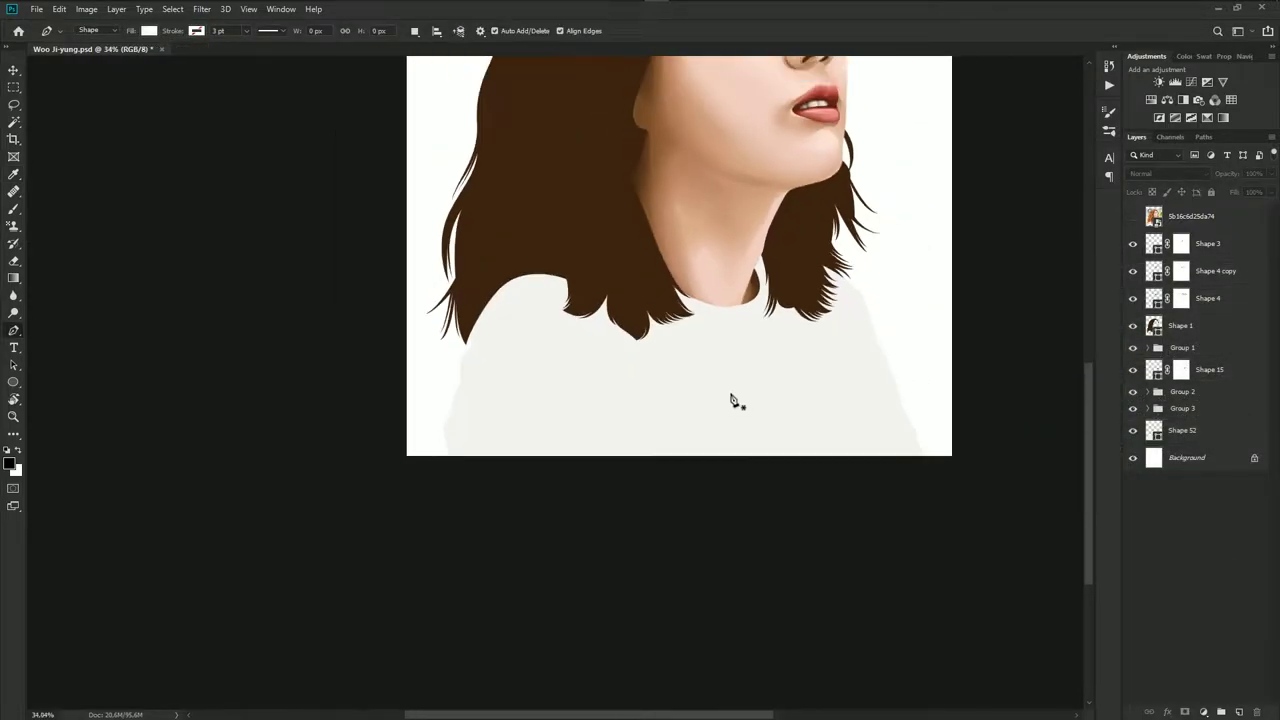
scroll(700, 430, down, 2)
scroll(679, 459, up, 1)
key(ctrl+s)
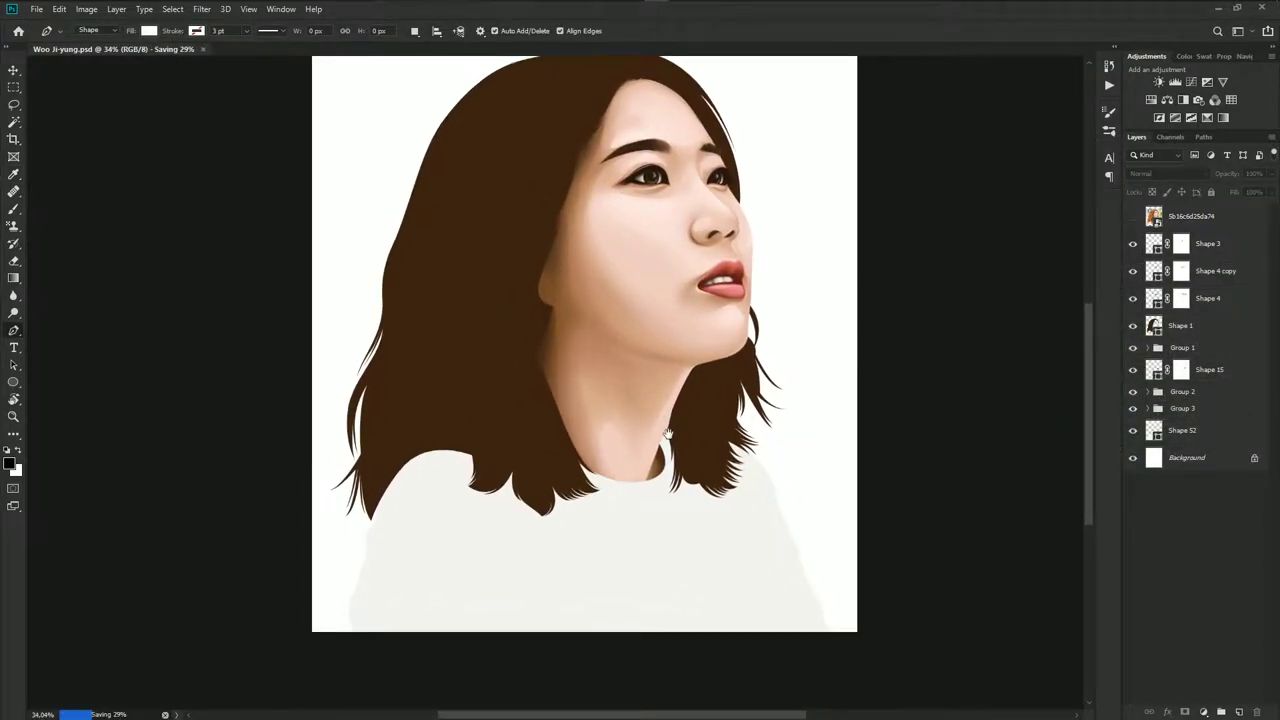
Toggle the reference photo repeatedly to compare it with the shirt illustration
mouse_move(625, 508)
mouse_down()
mouse_move(670, 431)
mouse_move(606, 466)
mouse_move(625, 491)
mouse_up()
scroll(640, 400, down, 1)
scroll(620, 440, up, 2)
scroll(615, 431, up, 1)
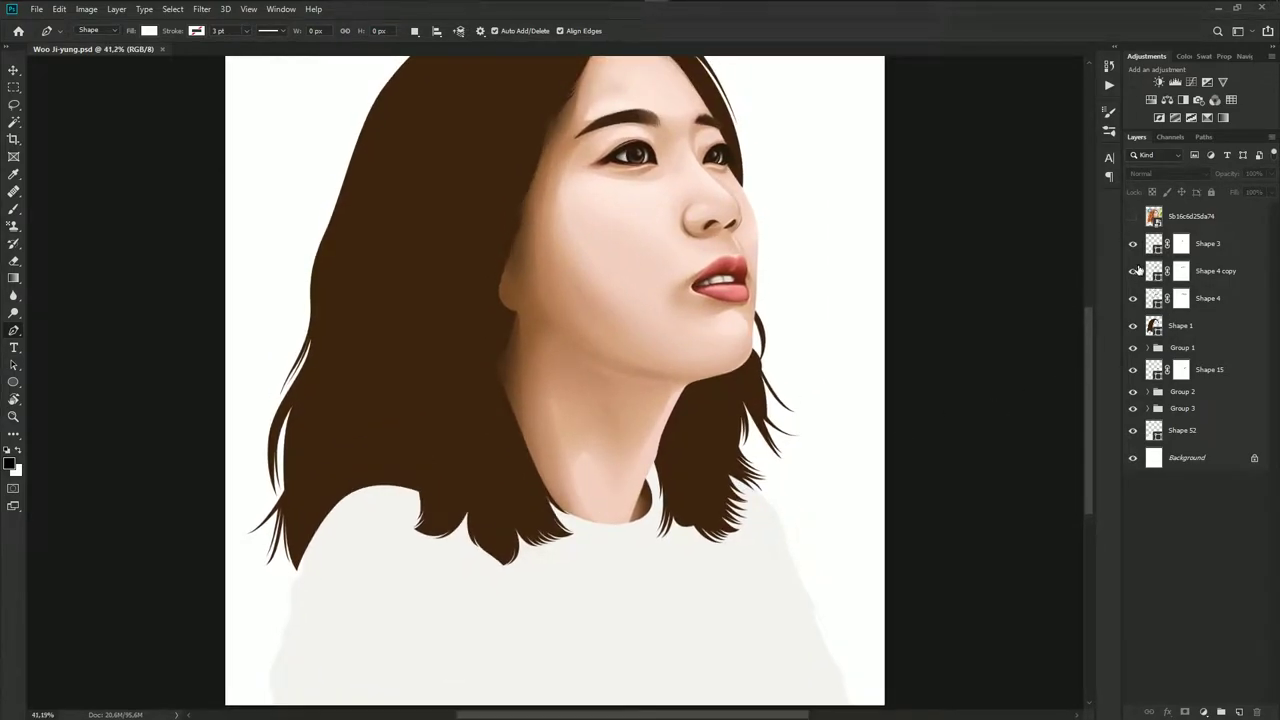
click(1133, 217)
click(1133, 218)
click(1133, 218)
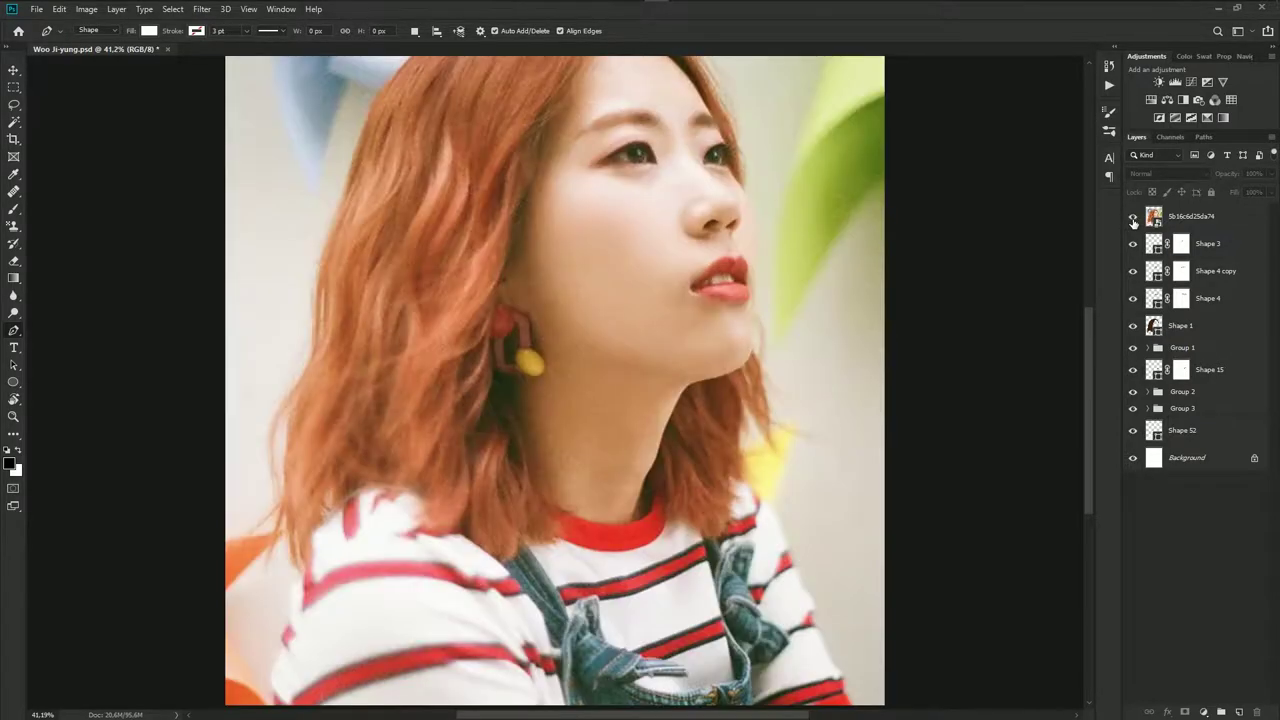
click(1133, 218)
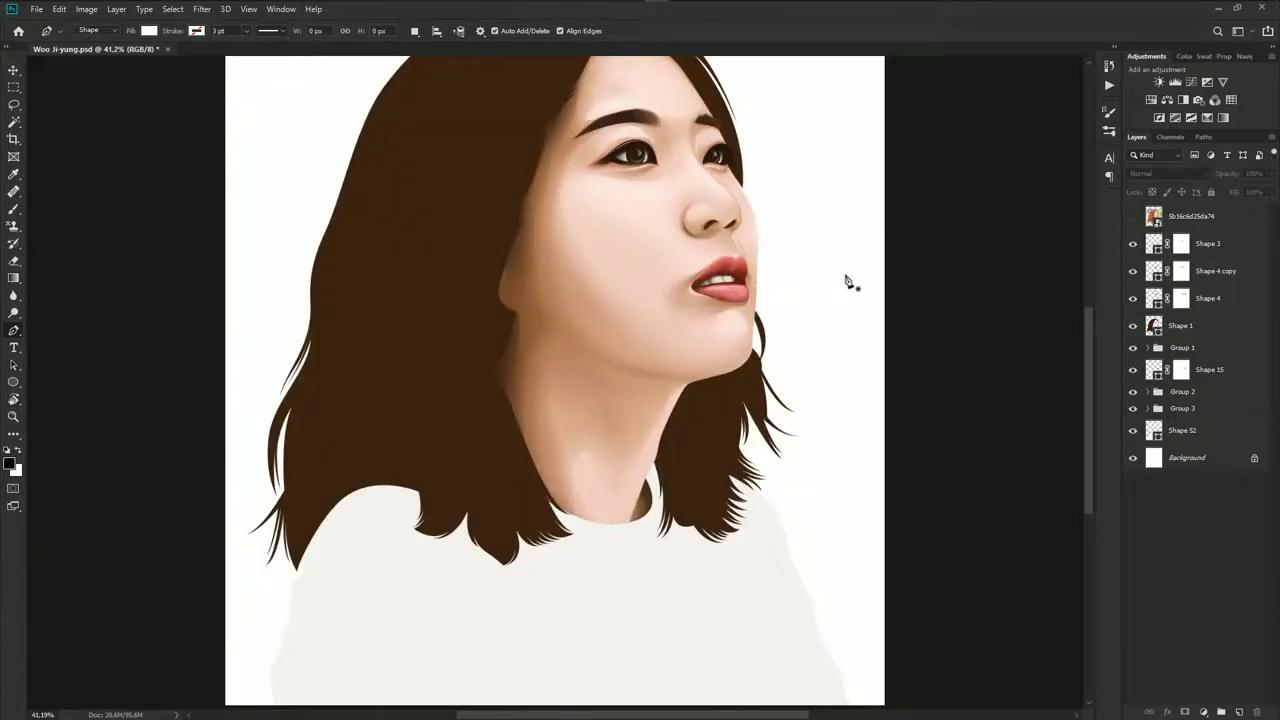
click(1133, 217)
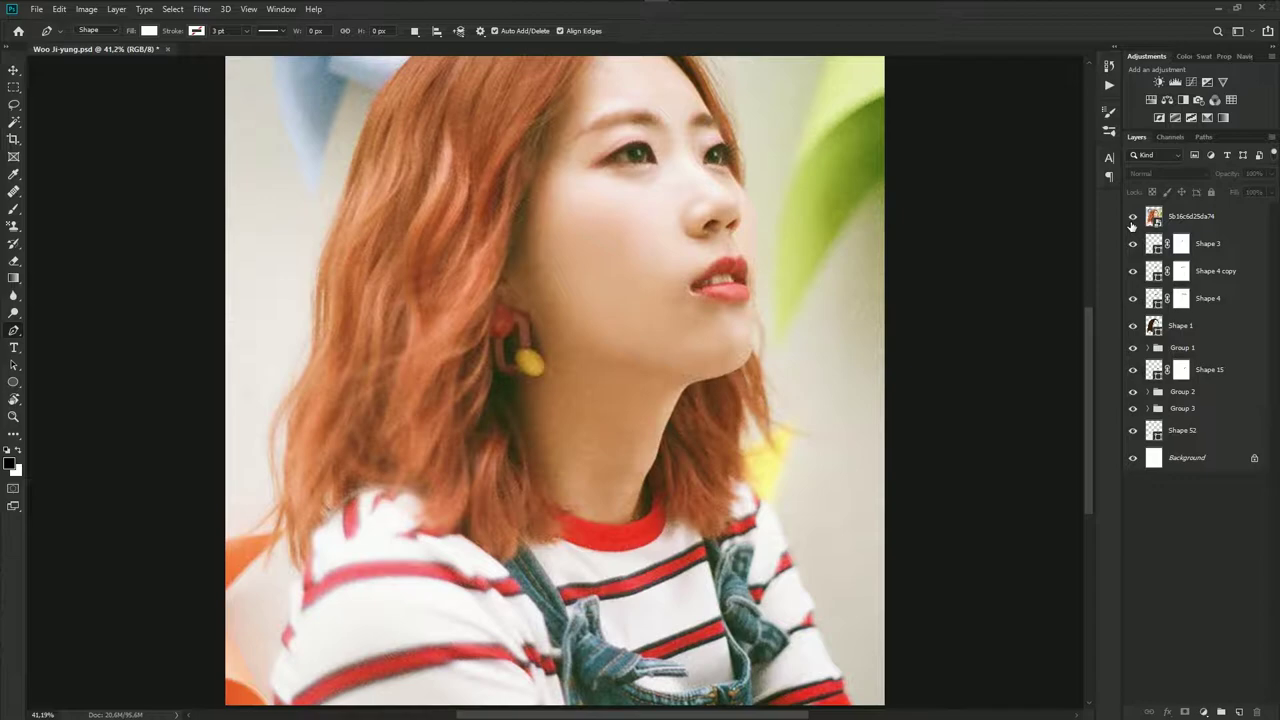
click(1133, 218)
scroll(870, 285, down, 2)
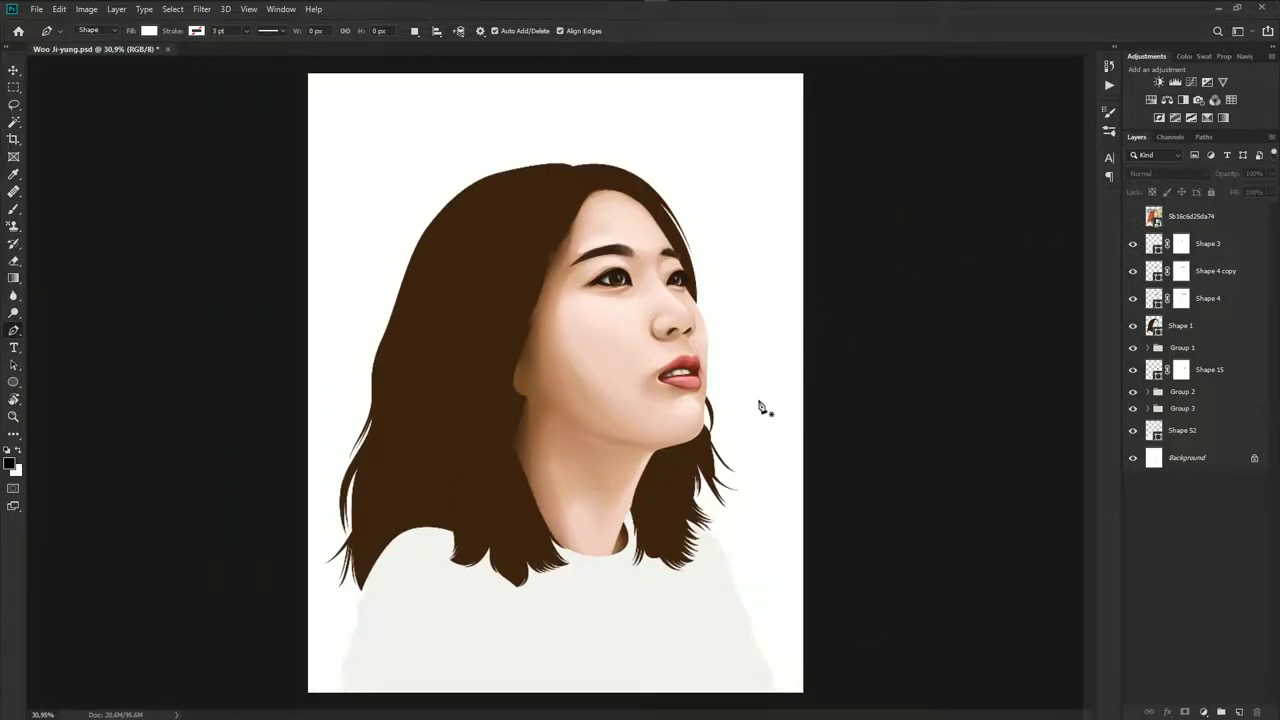
click(1133, 218)
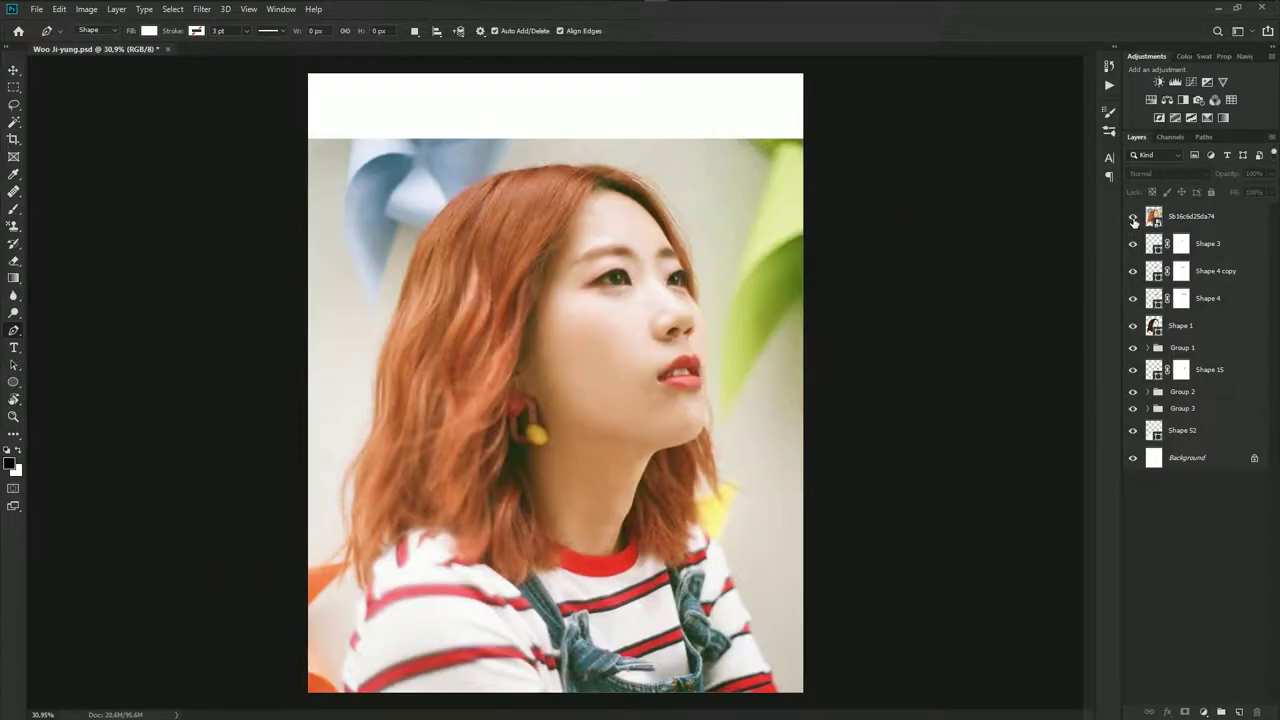
click(1133, 218)
scroll(714, 400, up, 3)
scroll(677, 371, up, 3)
Select the lip shape, return to the Pen tool and check the lip against the reference photo
scroll(676, 364, up, 2)
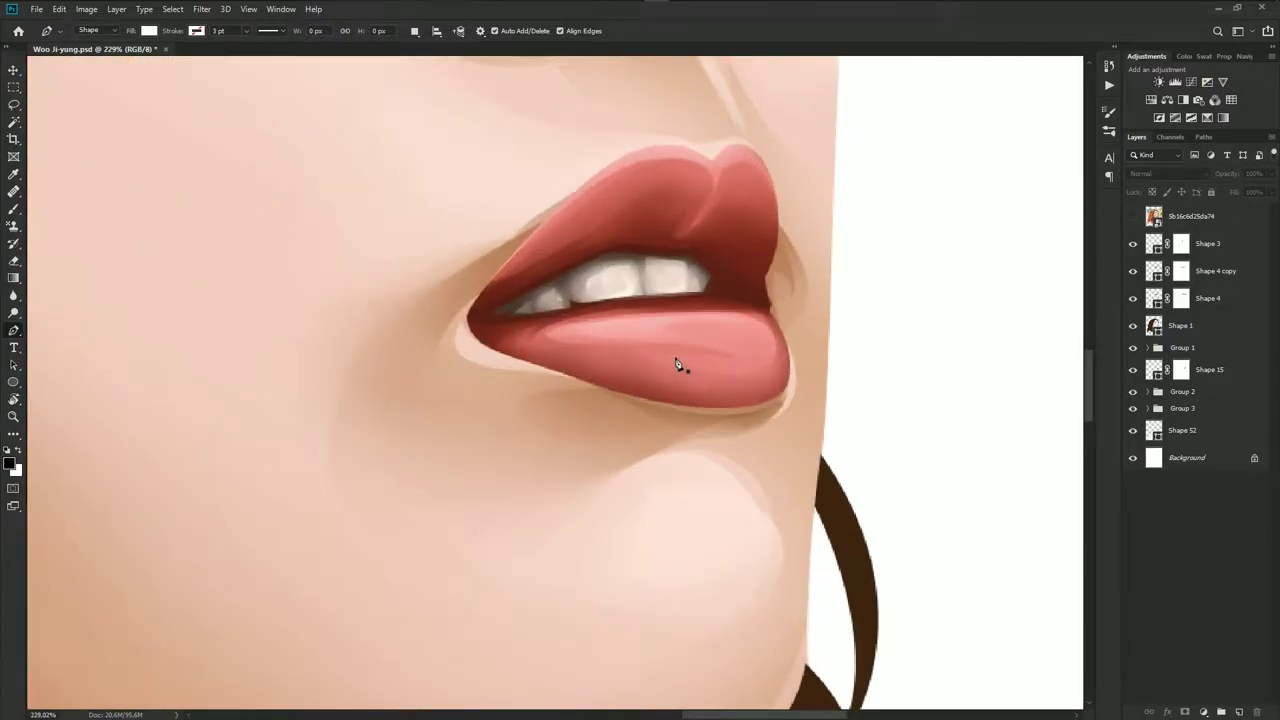
key(v)
click(676, 364)
key(p)
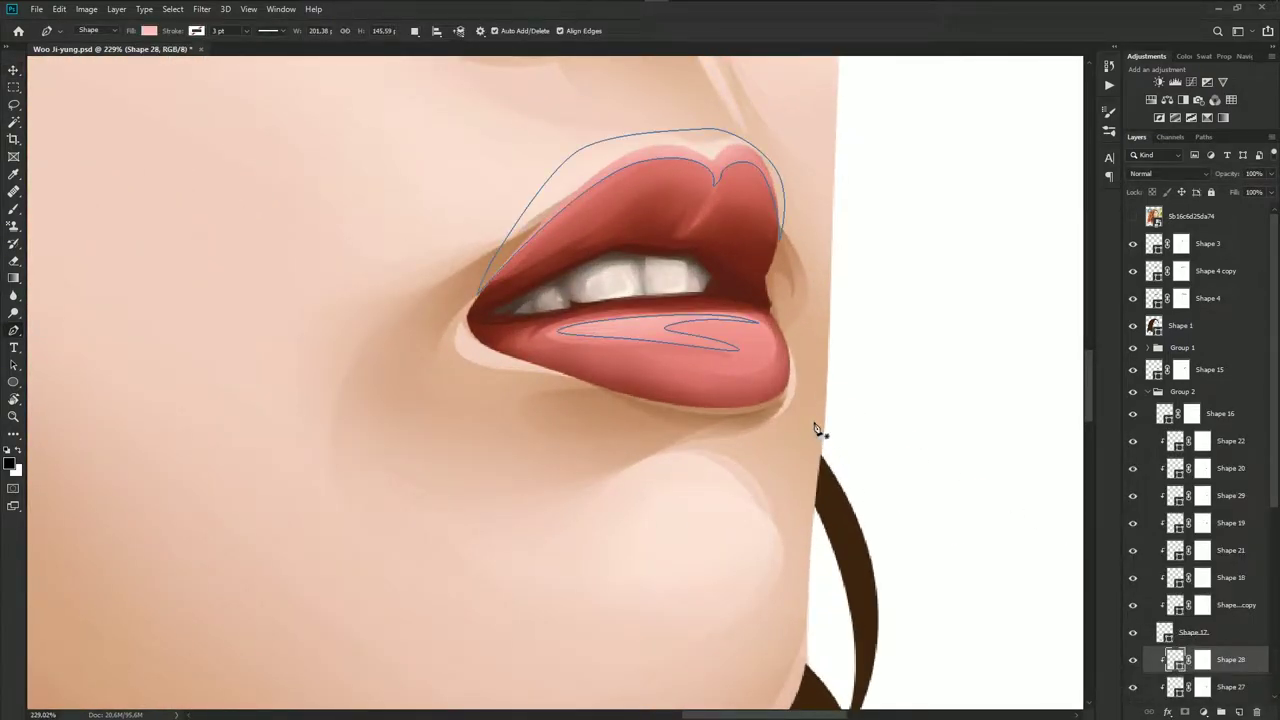
click(1133, 217)
click(1133, 217)
scroll(665, 295, up, 2)
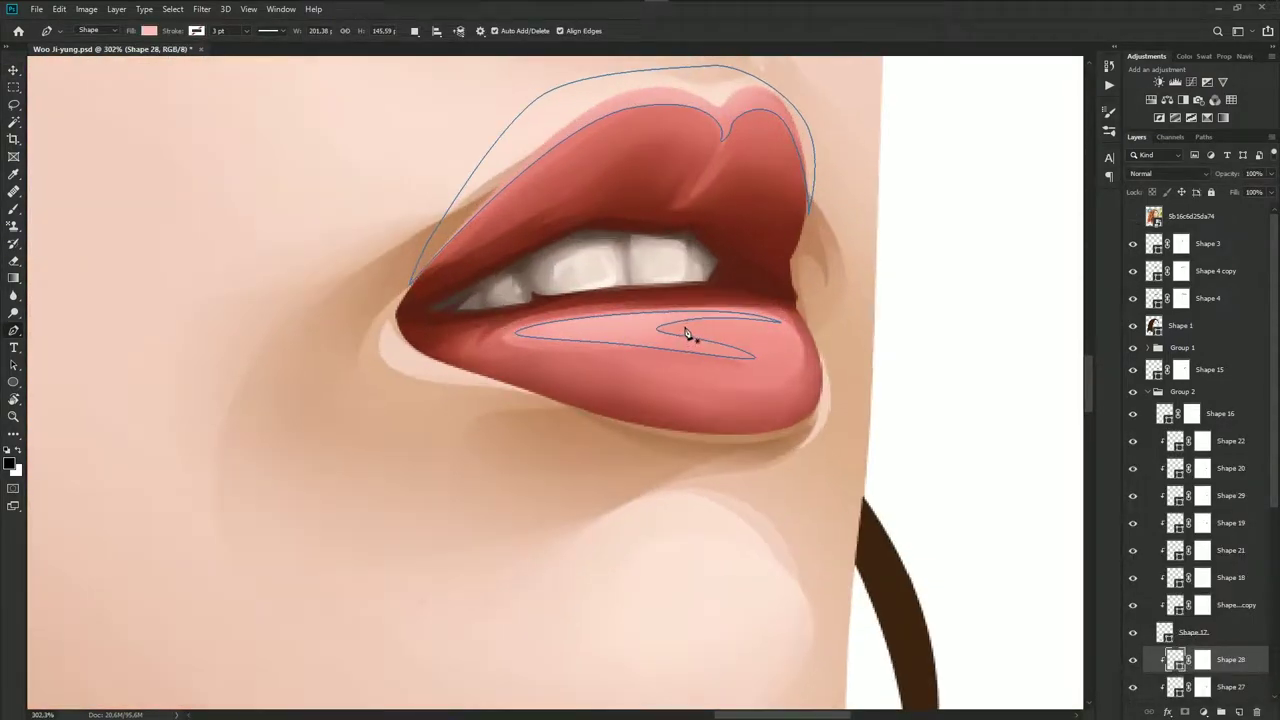
Draw a curved highlight shape on the lower lip filled pale pink #ffddd7
click(540, 329)
drag(657, 340, 754, 364)
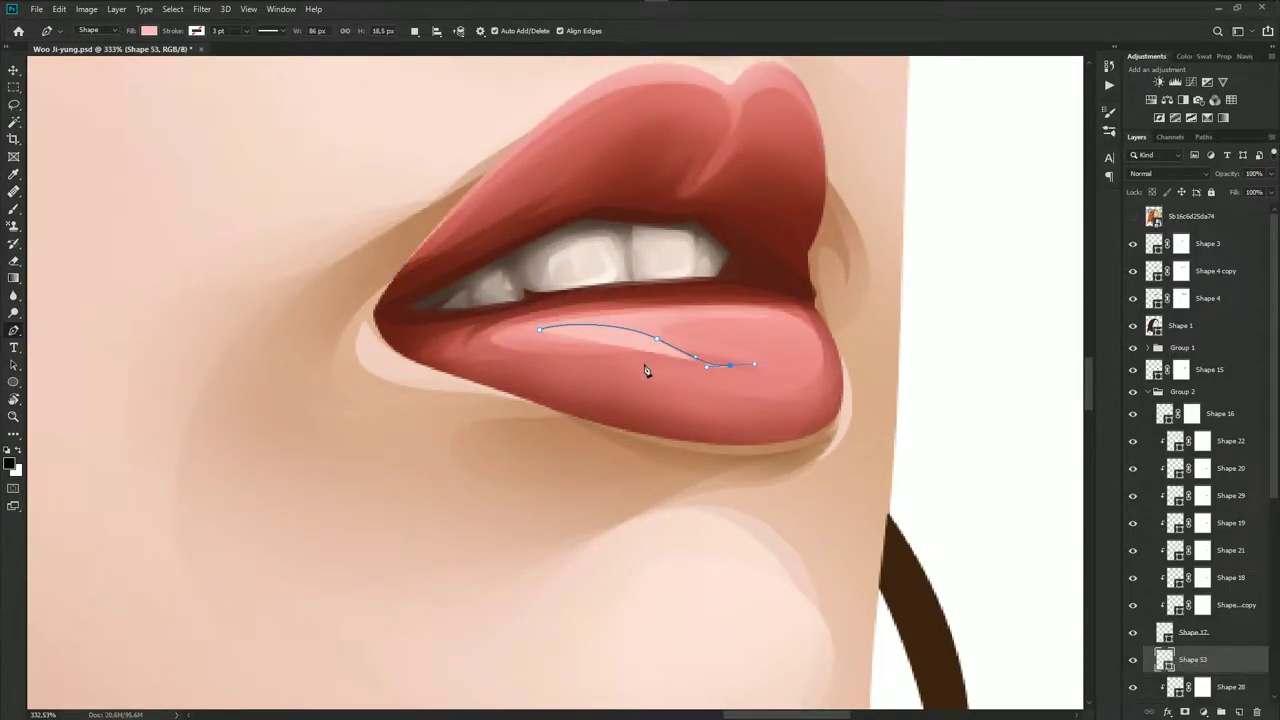
drag(539, 330, 582, 292)
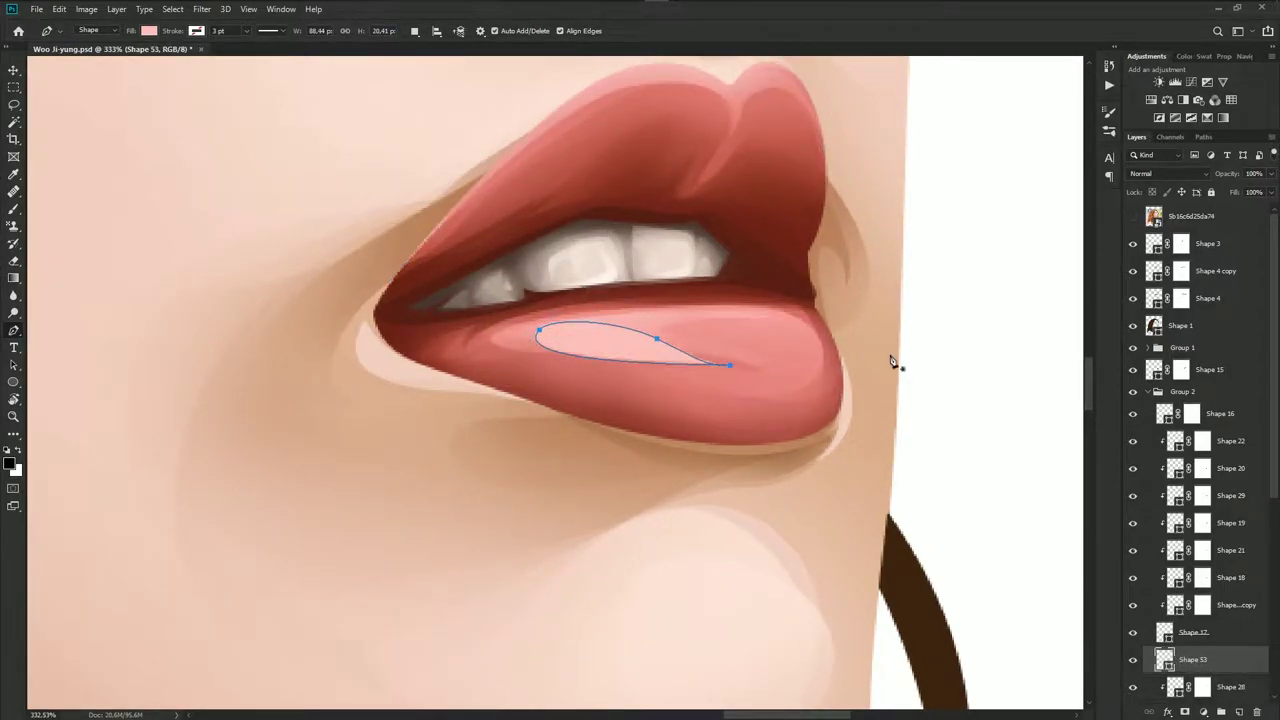
double_click(1164, 659)
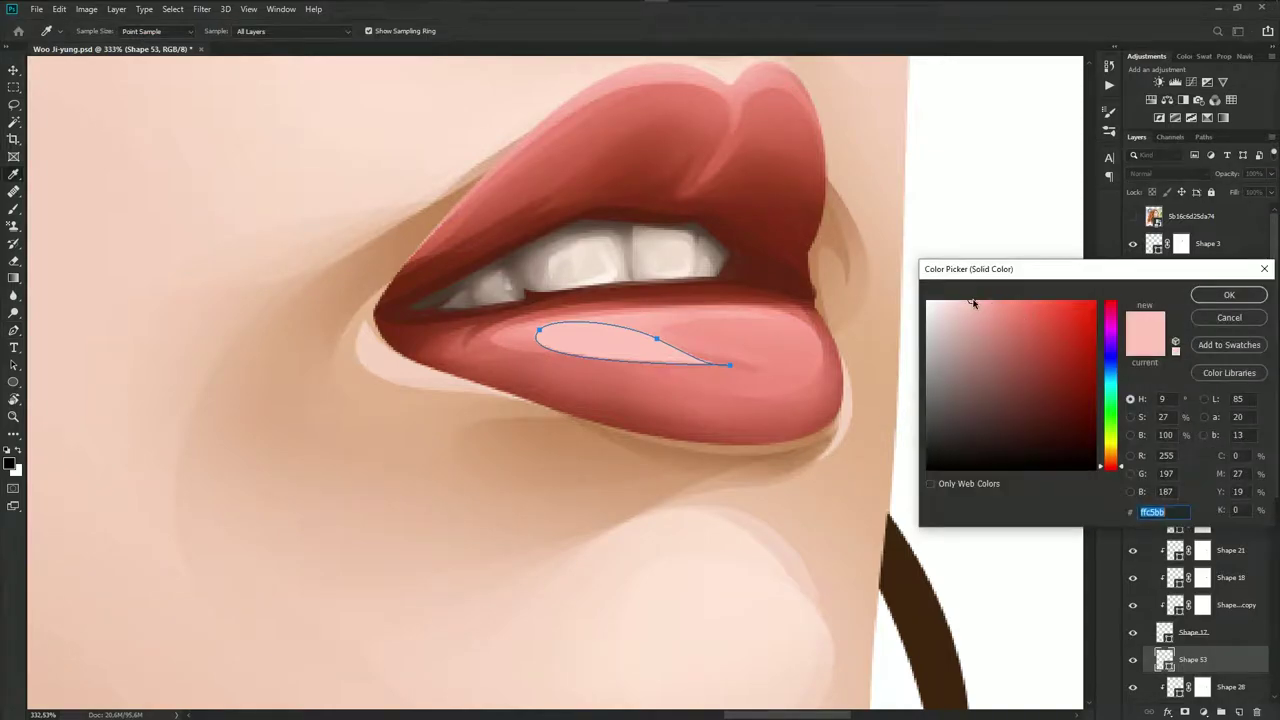
drag(965, 304, 960, 298)
click(1222, 295)
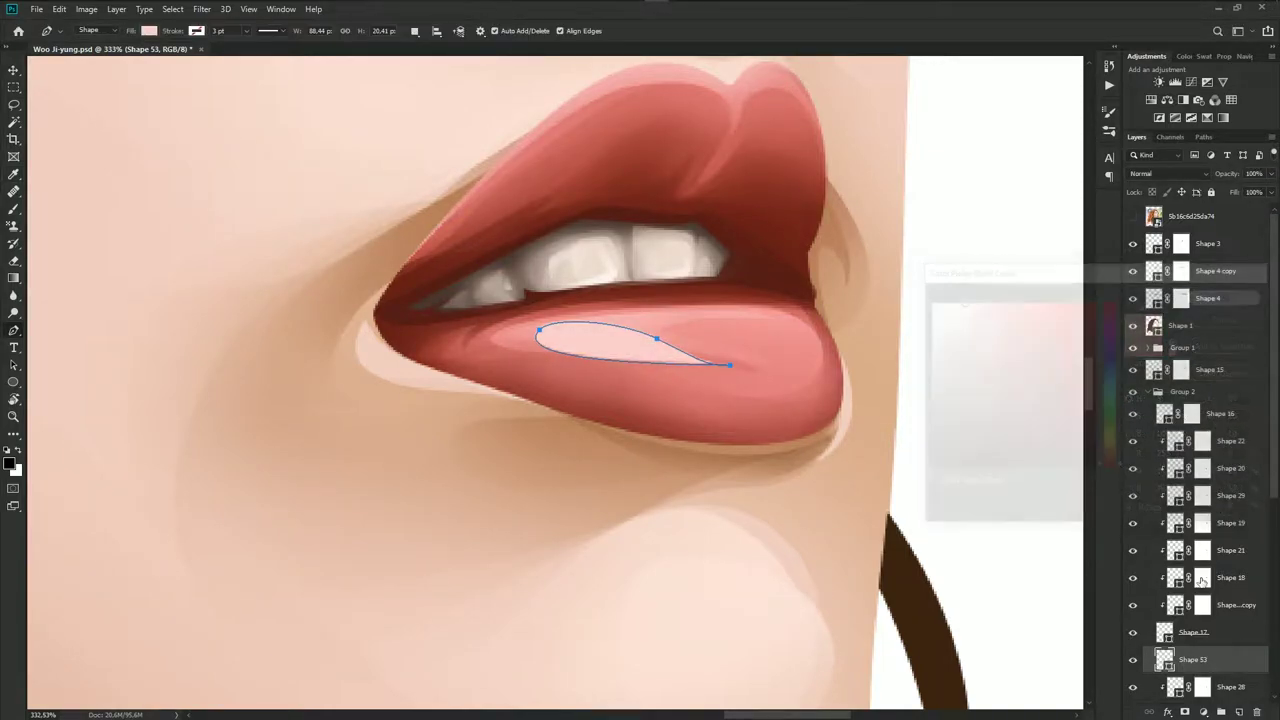
double_click(1164, 659)
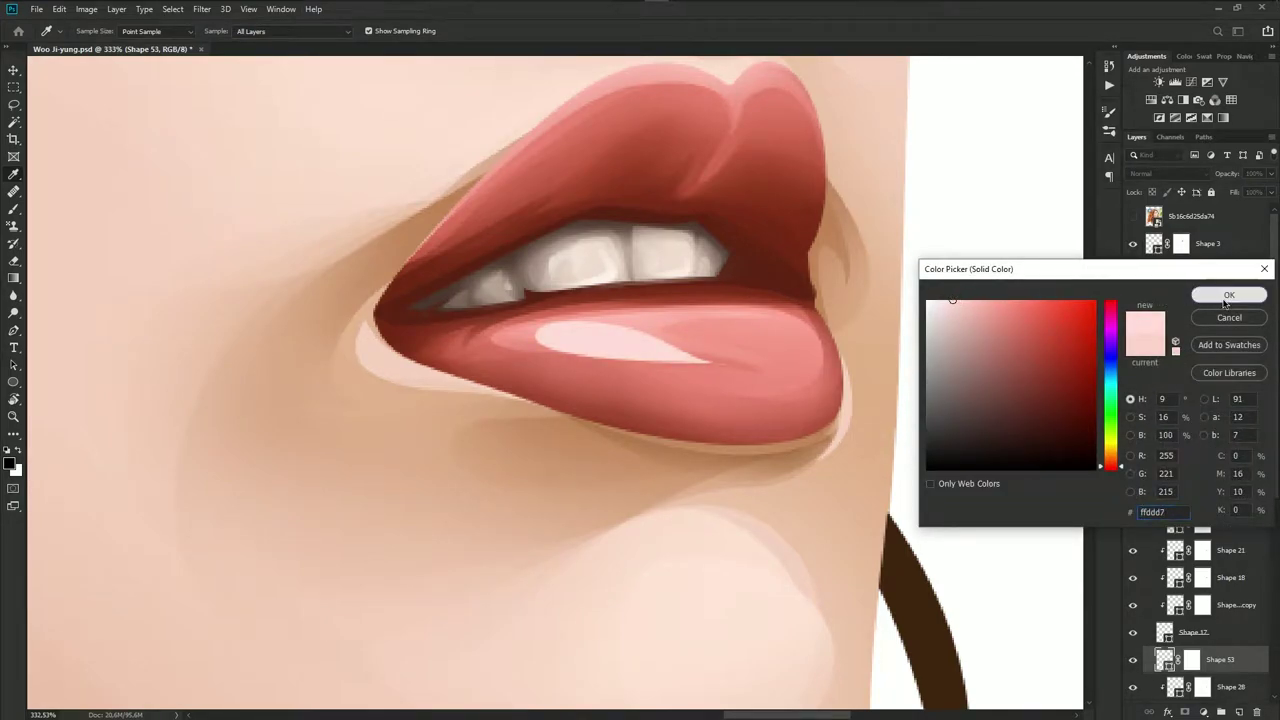
click(1229, 295)
Brush the highlight's layer mask to fade its edges into the lip
click(1190, 660)
key(b)
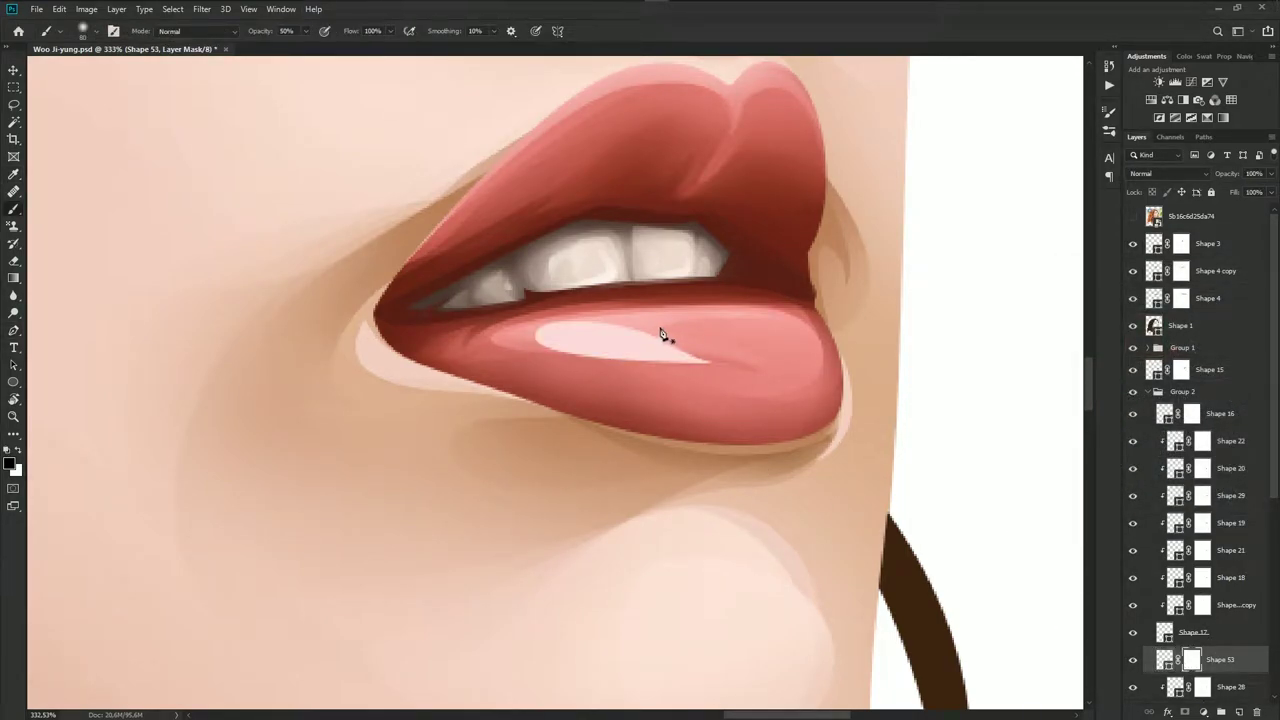
scroll(666, 335, down, 1)
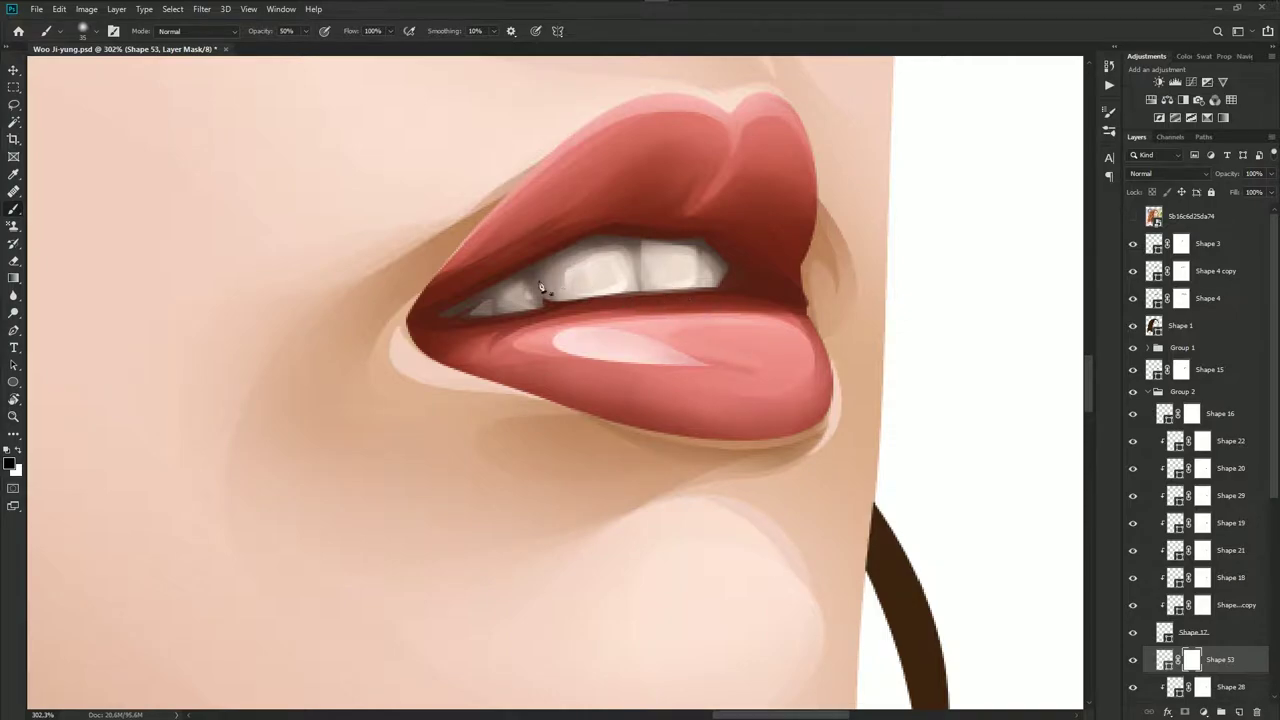
drag(543, 286, 493, 292)
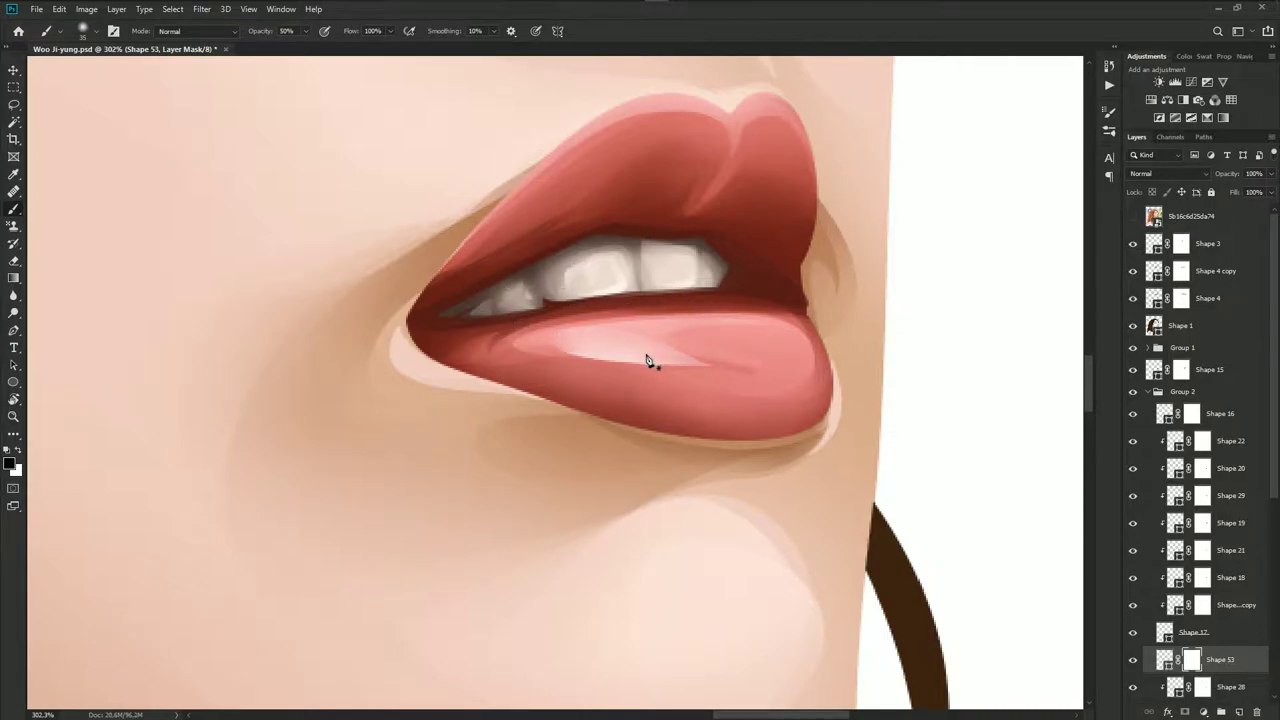
Zoom out to review the whole portrait and briefly compare with the reference photo
scroll(672, 422, down, 2)
scroll(672, 422, down, 7)
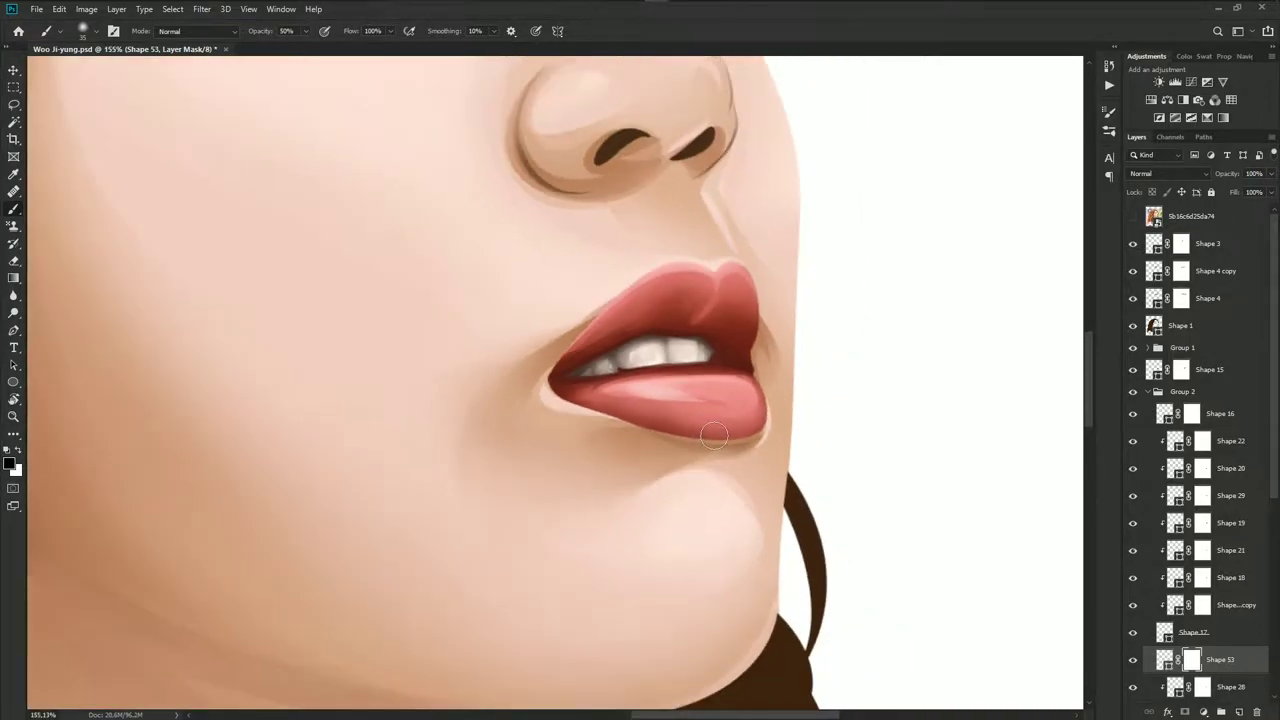
scroll(720, 430, down, 4)
scroll(743, 443, down, 3)
scroll(743, 420, down, 2)
scroll(771, 410, down, 1)
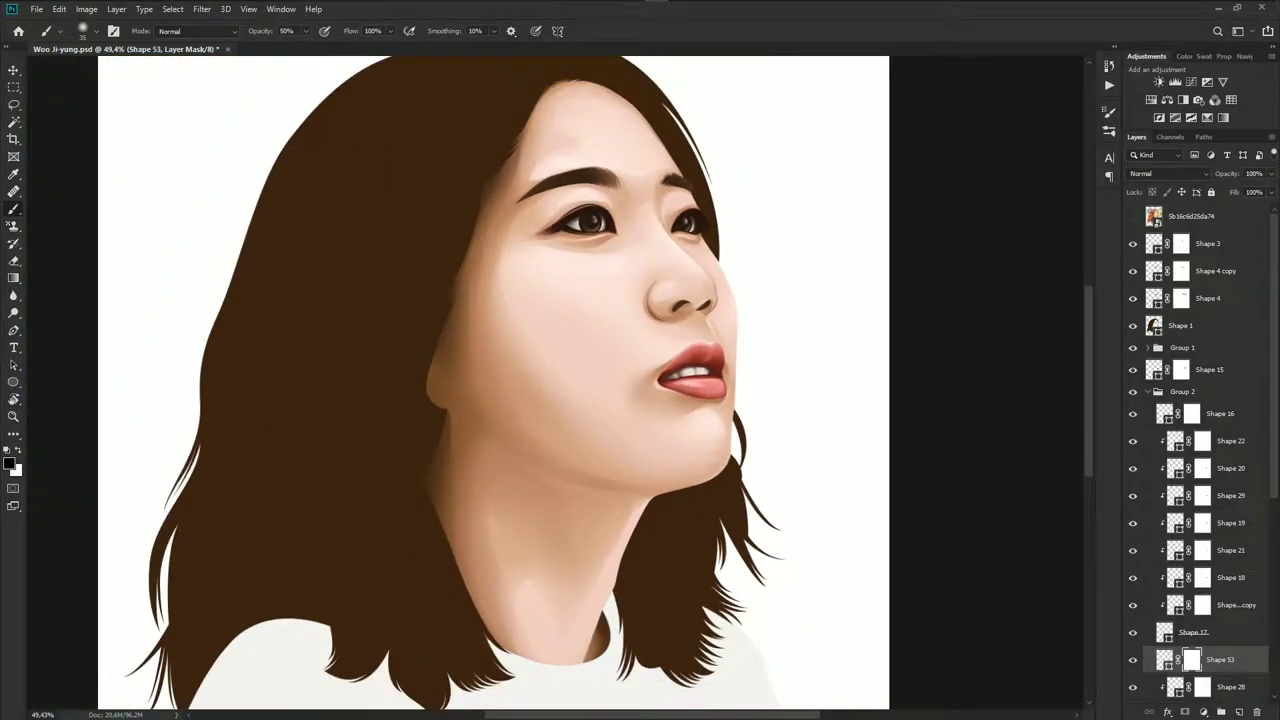
click(1133, 218)
scroll(665, 429, down, 2)
scroll(686, 440, down, 1)
scroll(700, 442, down, 1)
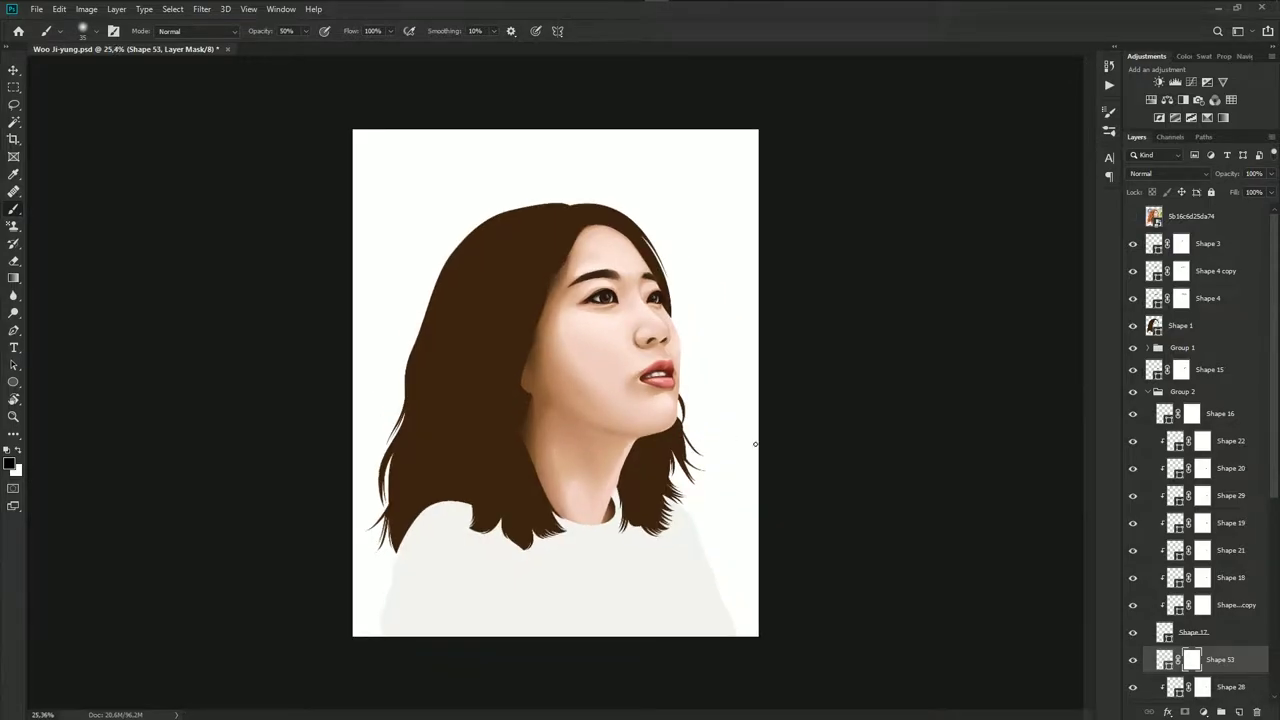
scroll(749, 442, up, 1)
Collapse the lip layers' Group 2 and select the Shape 52 shirt layer
click(1156, 393)
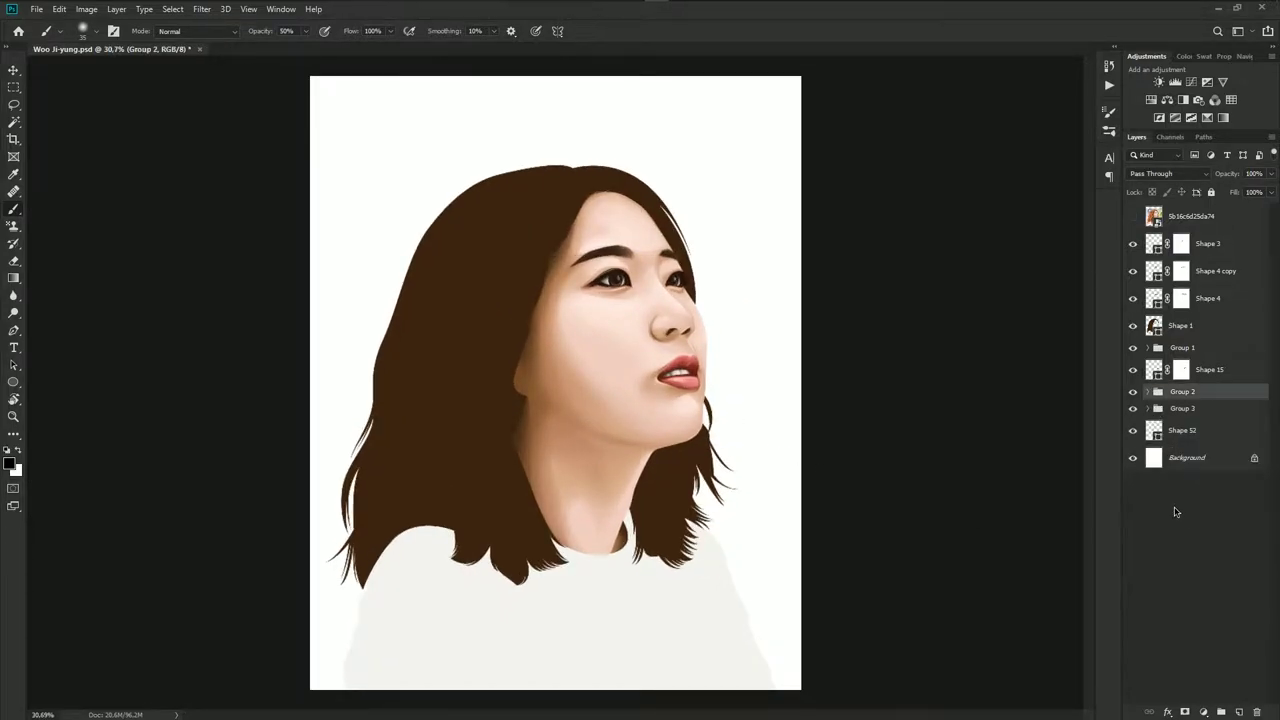
click(1193, 463)
scroll(555, 450, up, 1)
scroll(555, 450, up, 1)
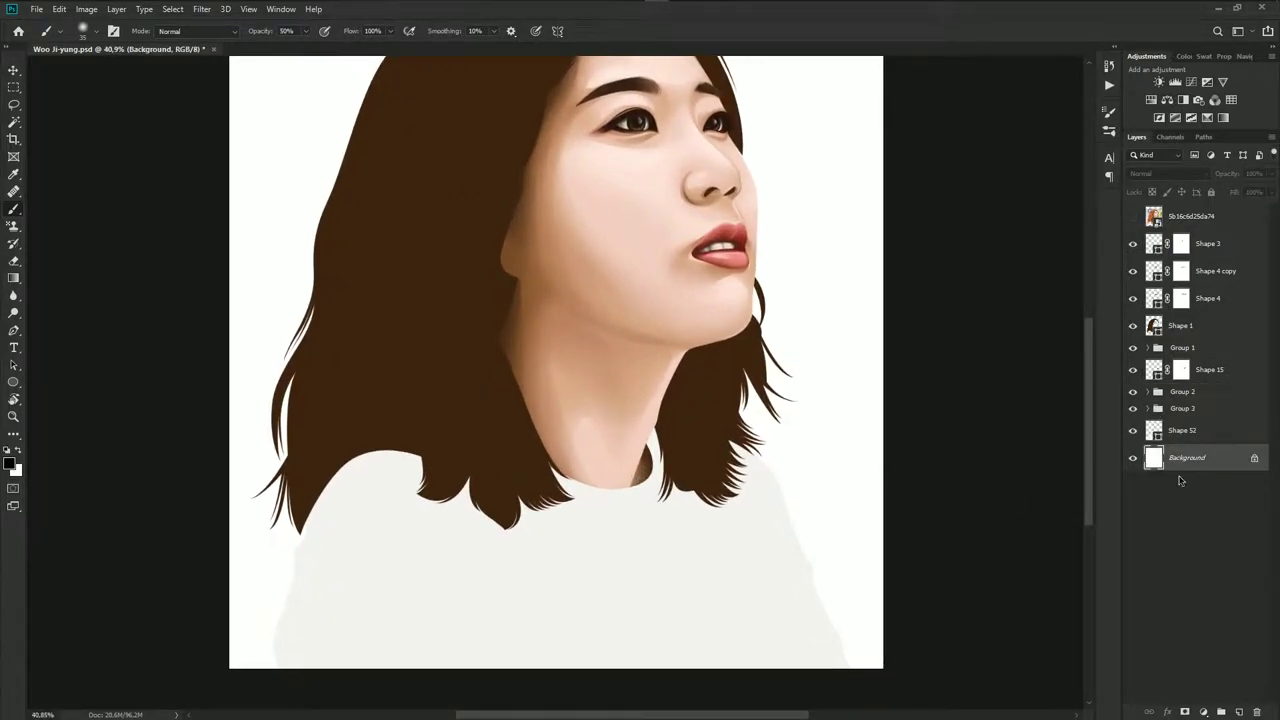
click(1200, 438)
With the Pen tool active, center the shirt and compare it with the reference photo
key(p)
scroll(646, 511, up, 1)
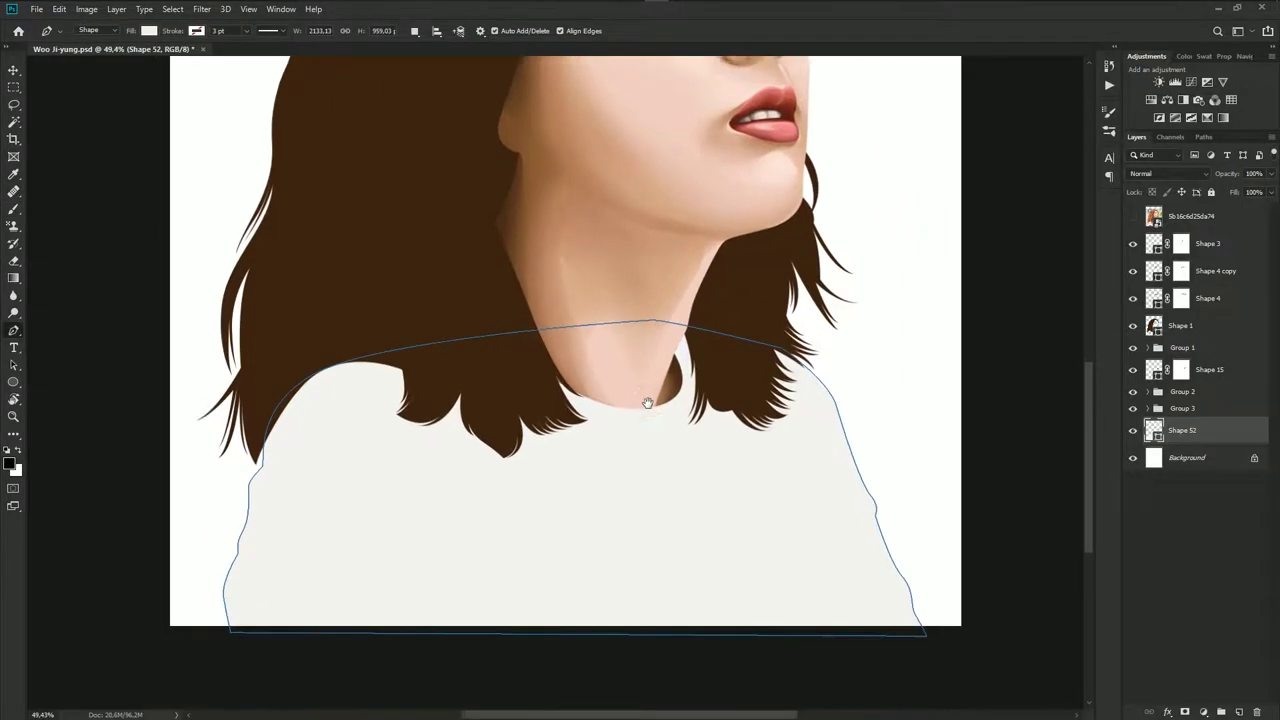
scroll(651, 400, down, 2)
scroll(651, 503, up, 1)
mouse_move(793, 476)
mouse_down()
mouse_move(788, 490)
mouse_move(773, 467)
mouse_move(785, 402)
mouse_up()
click(1133, 216)
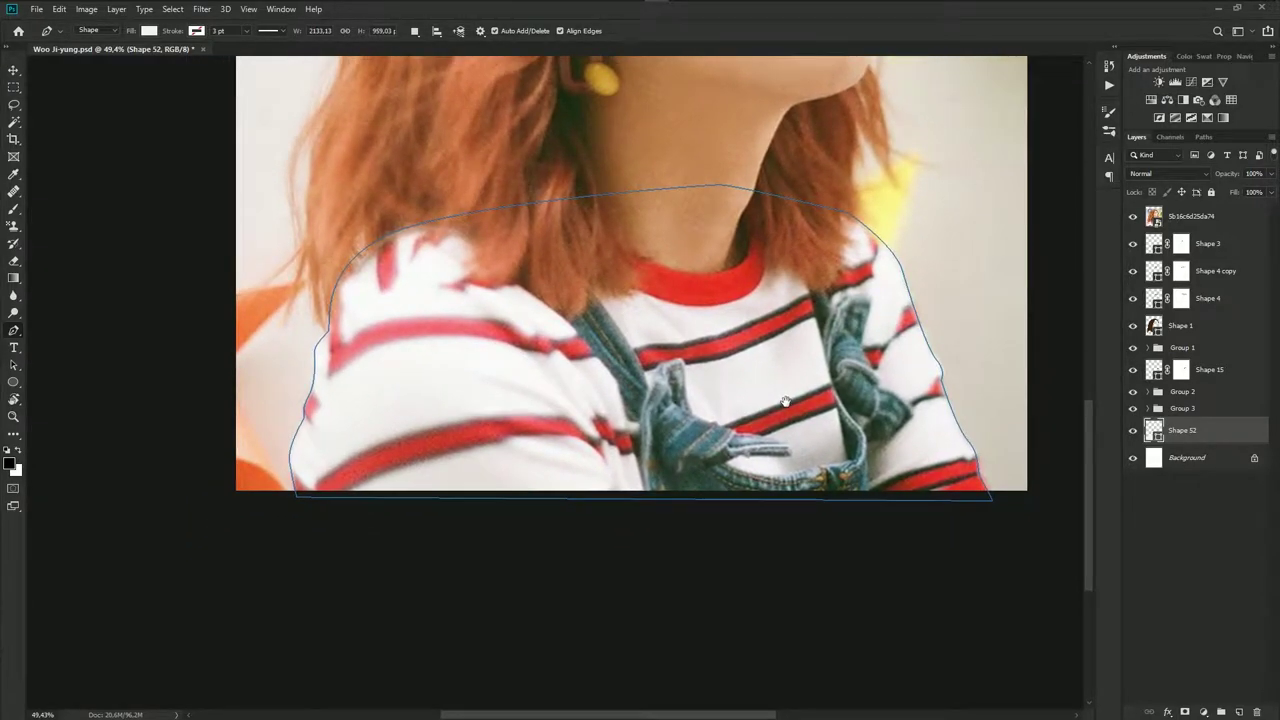
click(1133, 216)
Refill Shape 52 with #ece6e8, duplicate it, and fill the copy grey #cbc4c0
double_click(1152, 433)
click(510, 455)
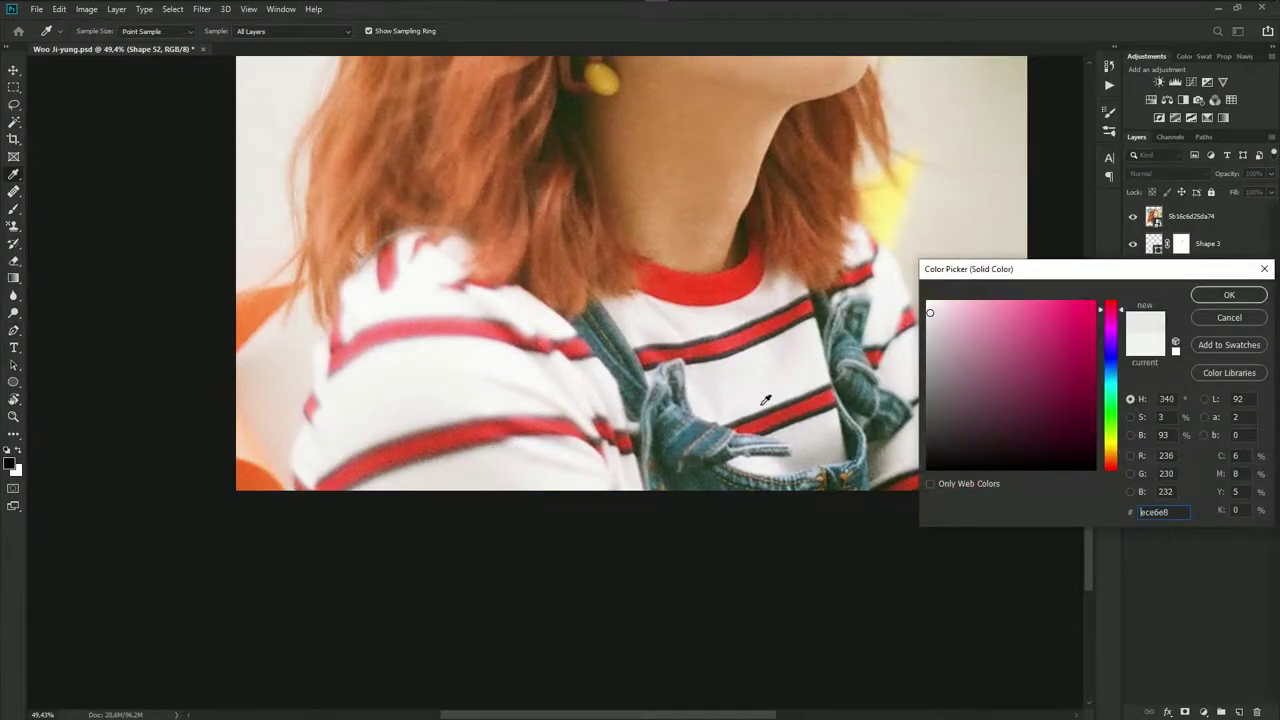
click(1229, 295)
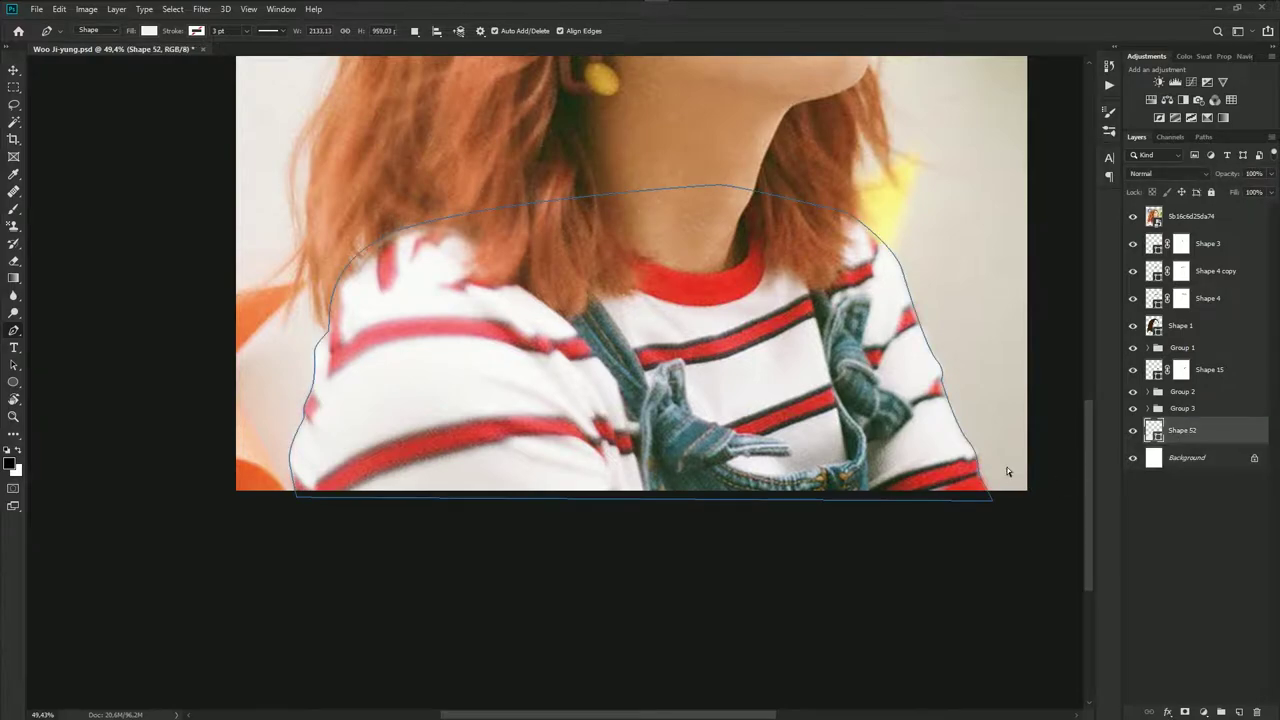
key(ctrl+j)
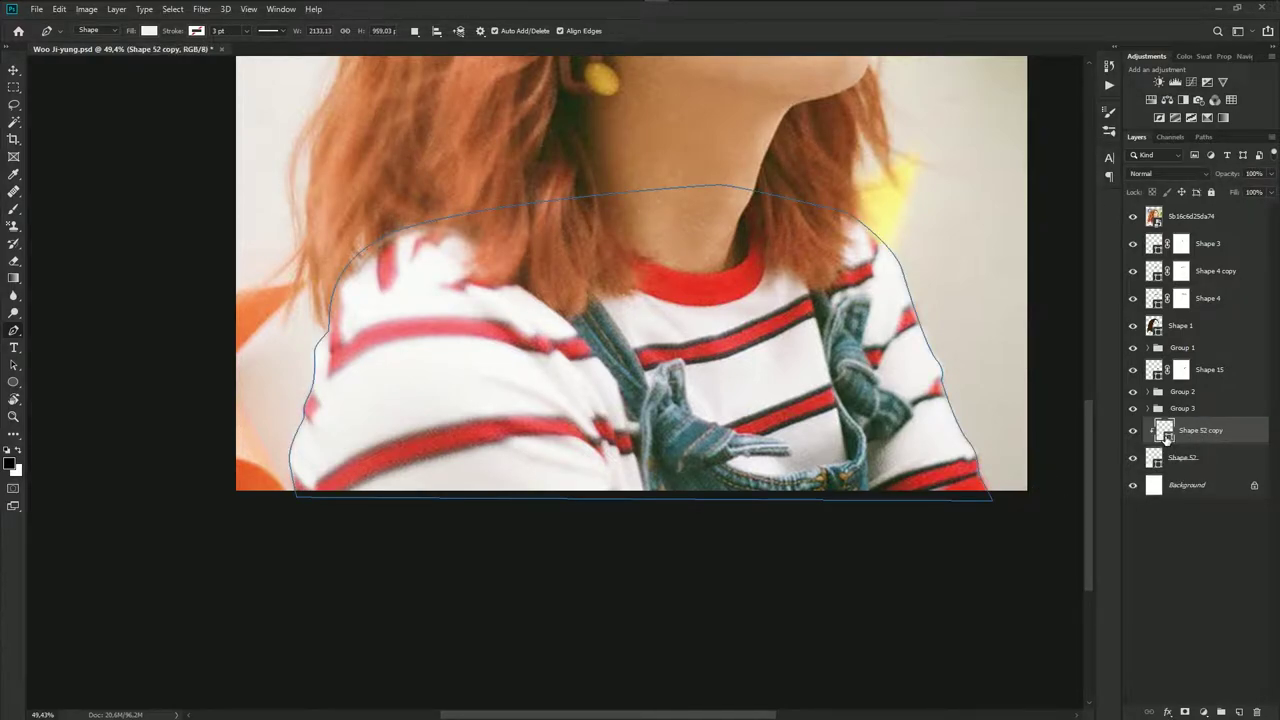
double_click(1163, 430)
click(904, 452)
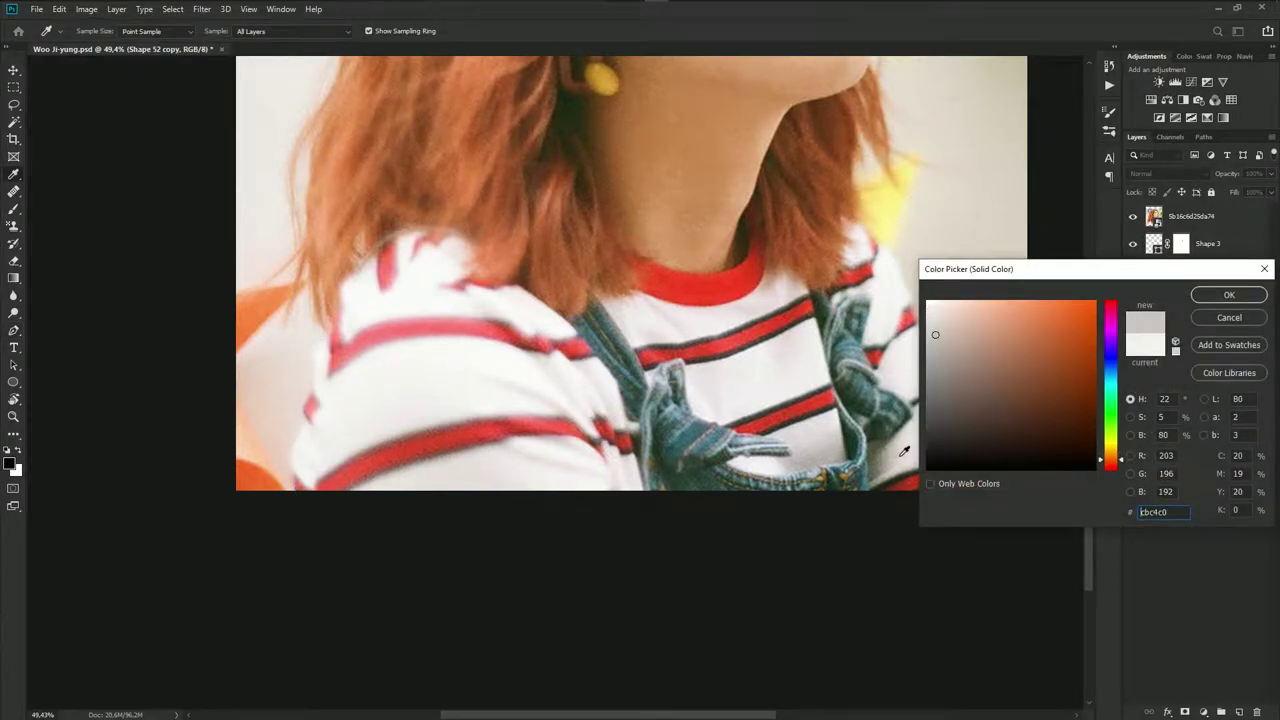
click(1222, 295)
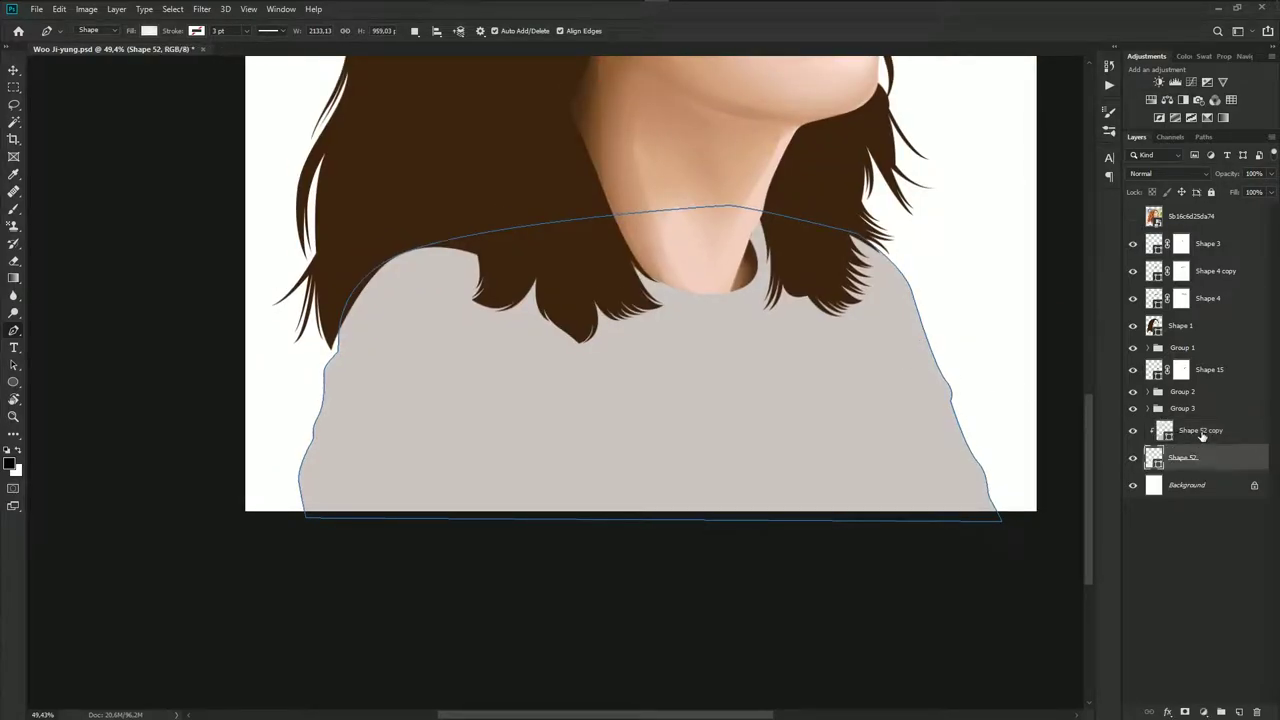
Select Shape 52 copy, show the reference photo and zoom toward the left sleeve
click(1202, 434)
click(1133, 216)
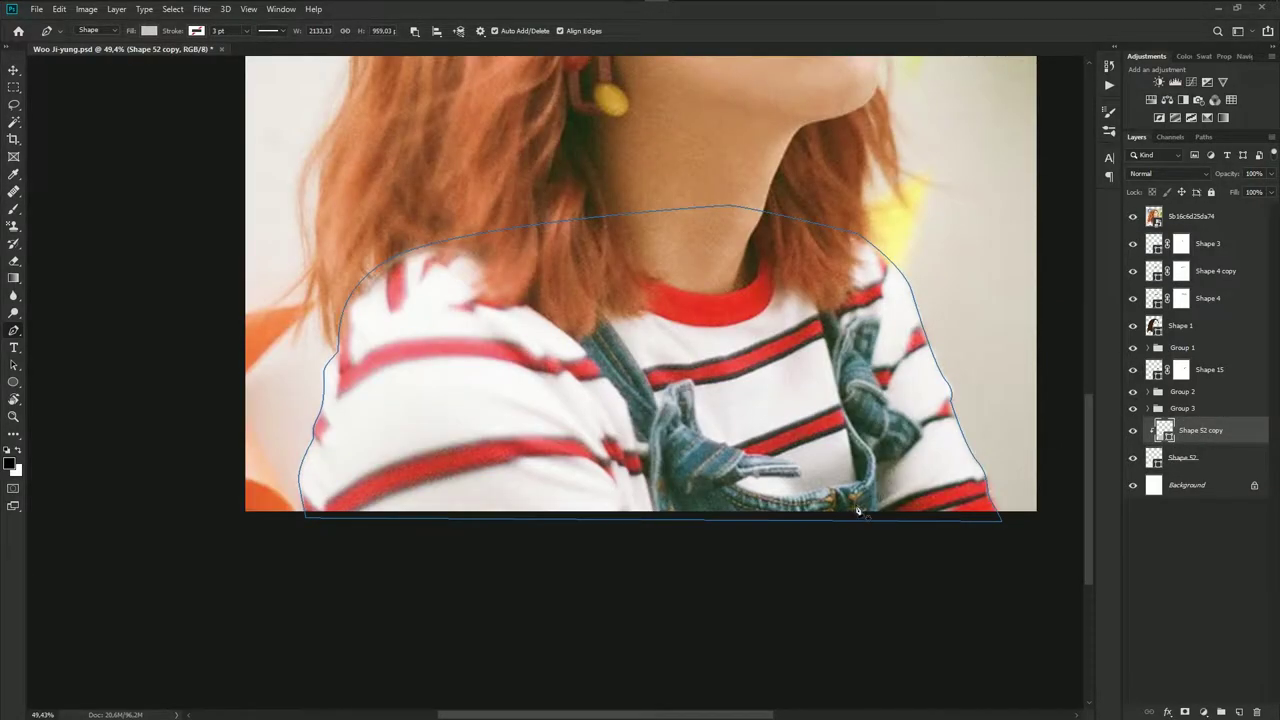
scroll(640, 300, up, 3)
drag(812, 467, 804, 479)
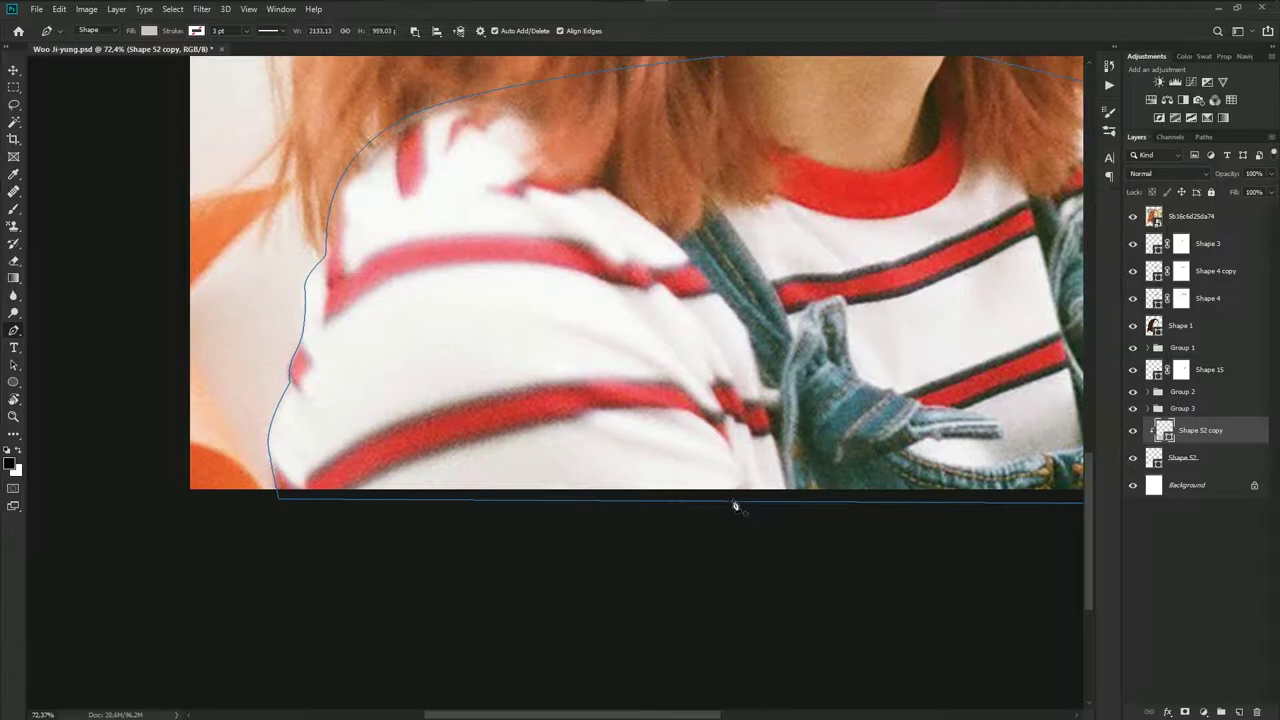
Trace the first curved fold shapes across the left sleeve, from the shirt's bottom edge to the sleeve edge
click(733, 500)
drag(590, 428, 678, 440)
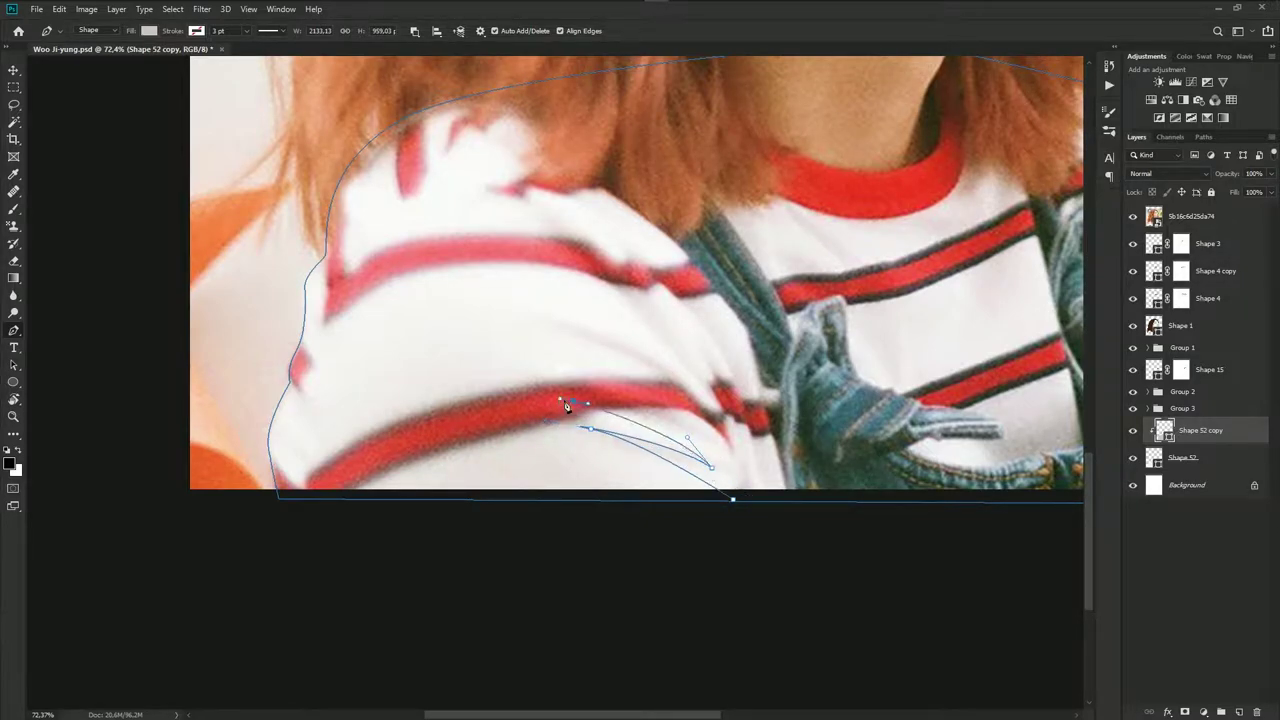
drag(572, 400, 760, 500)
drag(530, 338, 400, 315)
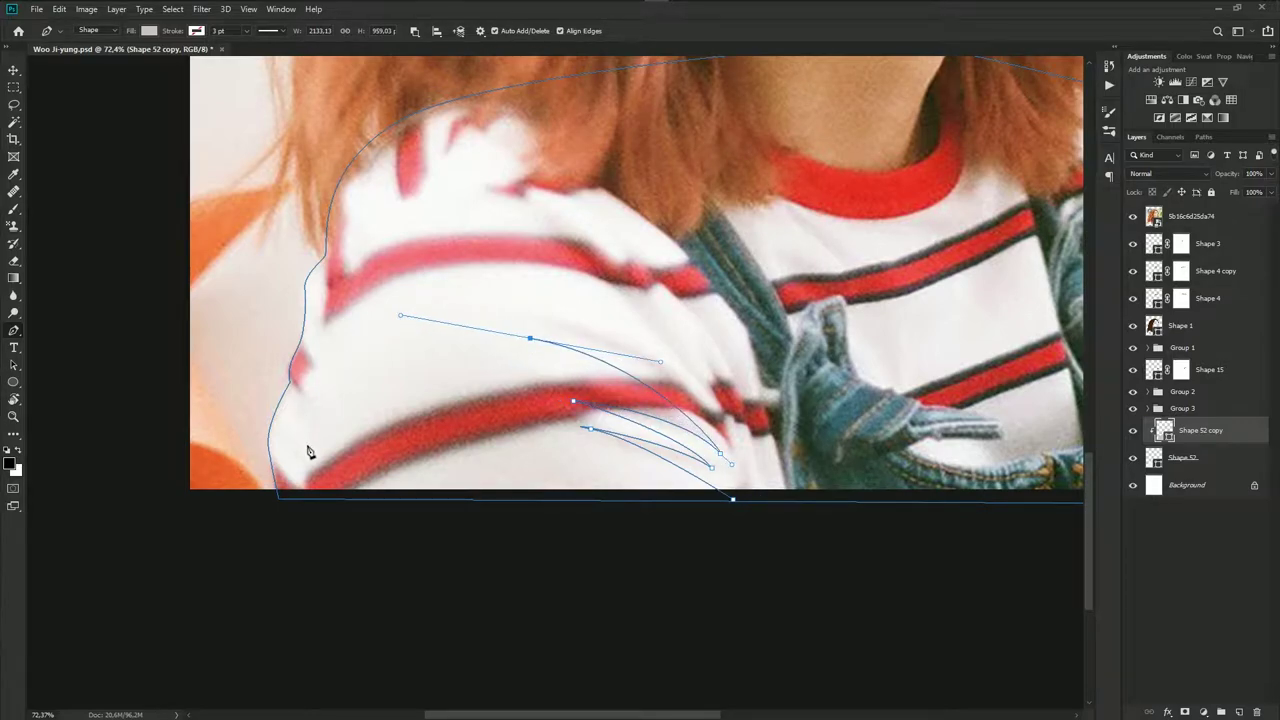
drag(307, 450, 342, 548)
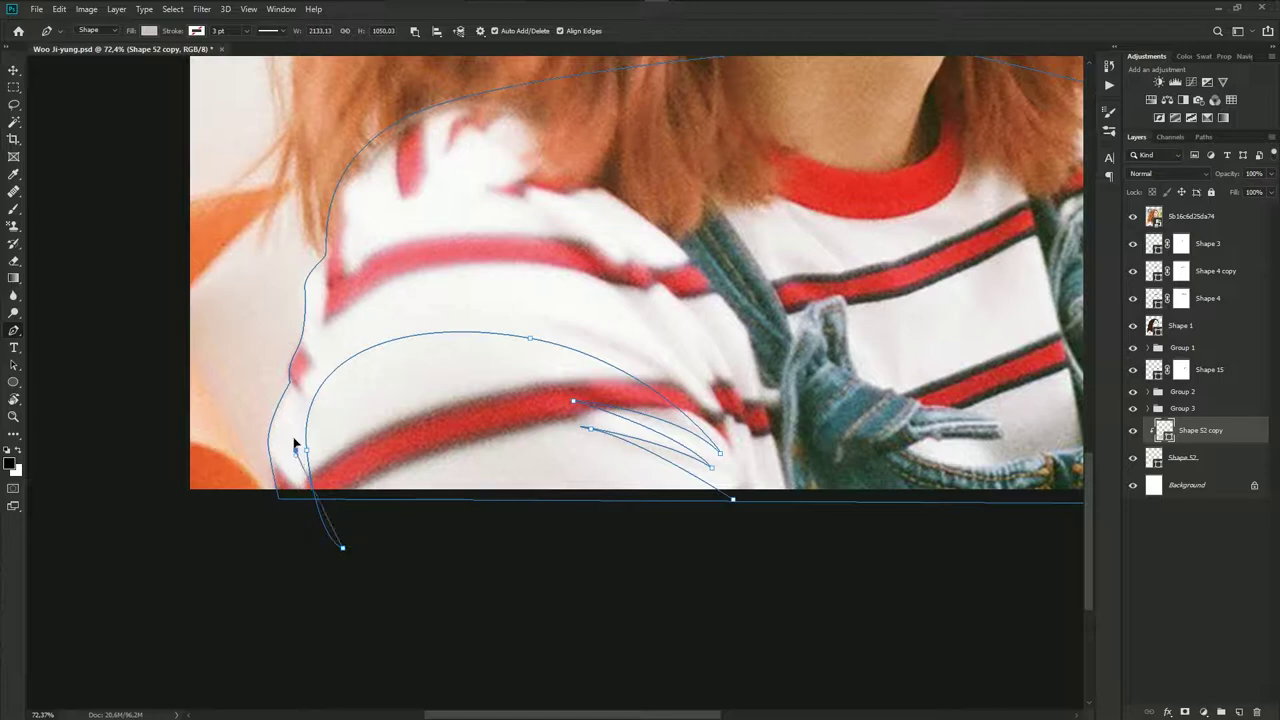
drag(296, 449, 296, 548)
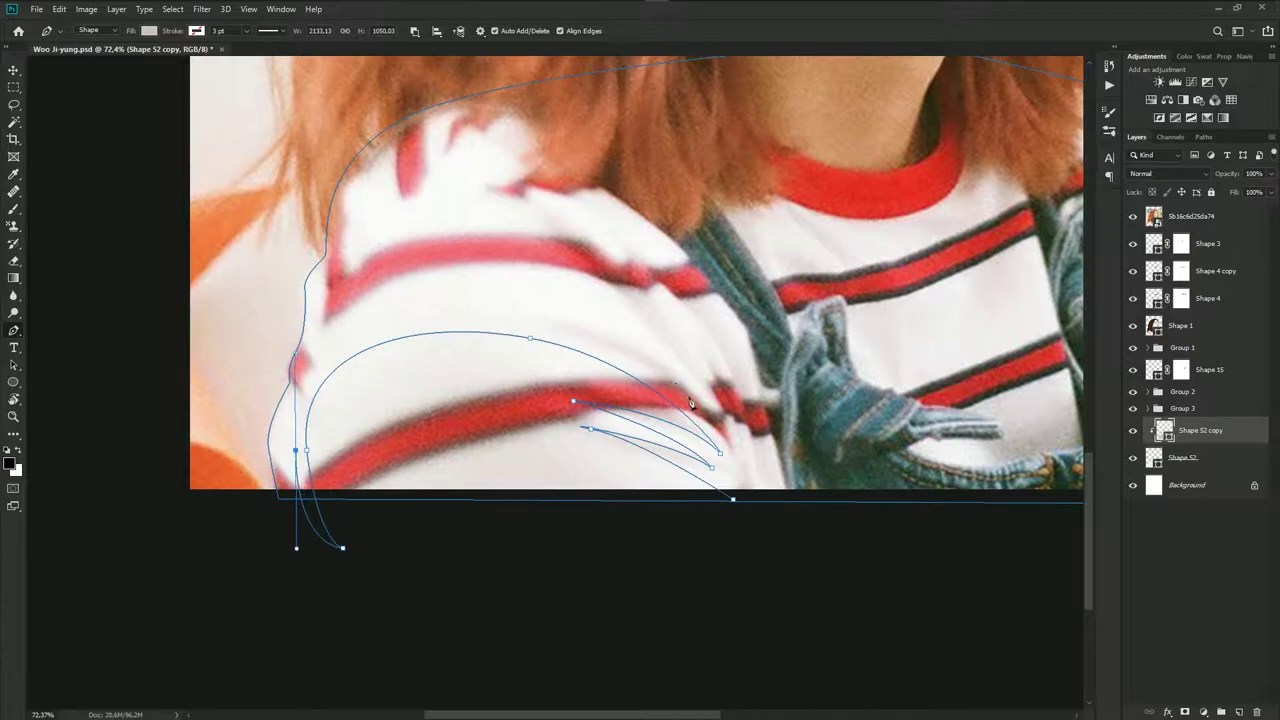
drag(547, 330, 695, 371)
mouse_move(751, 499)
mouse_down()
mouse_move(756, 532)
mouse_move(855, 544)
mouse_up()
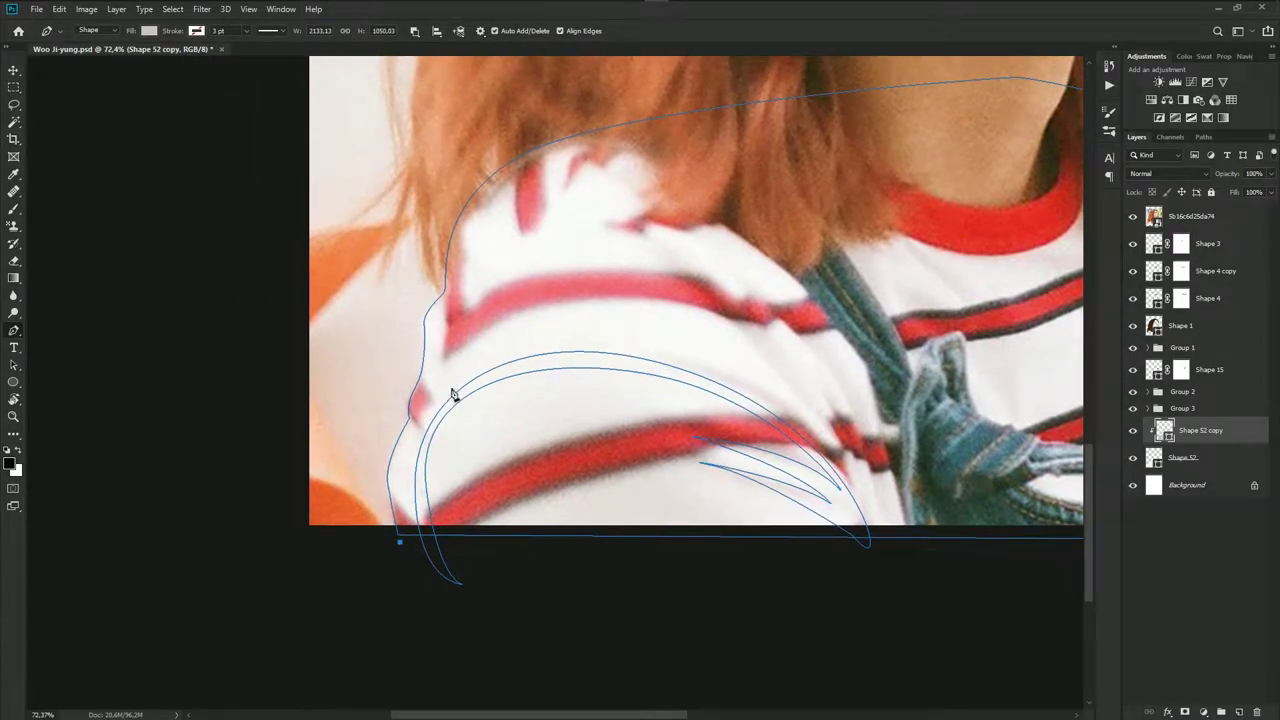
drag(490, 359, 603, 311)
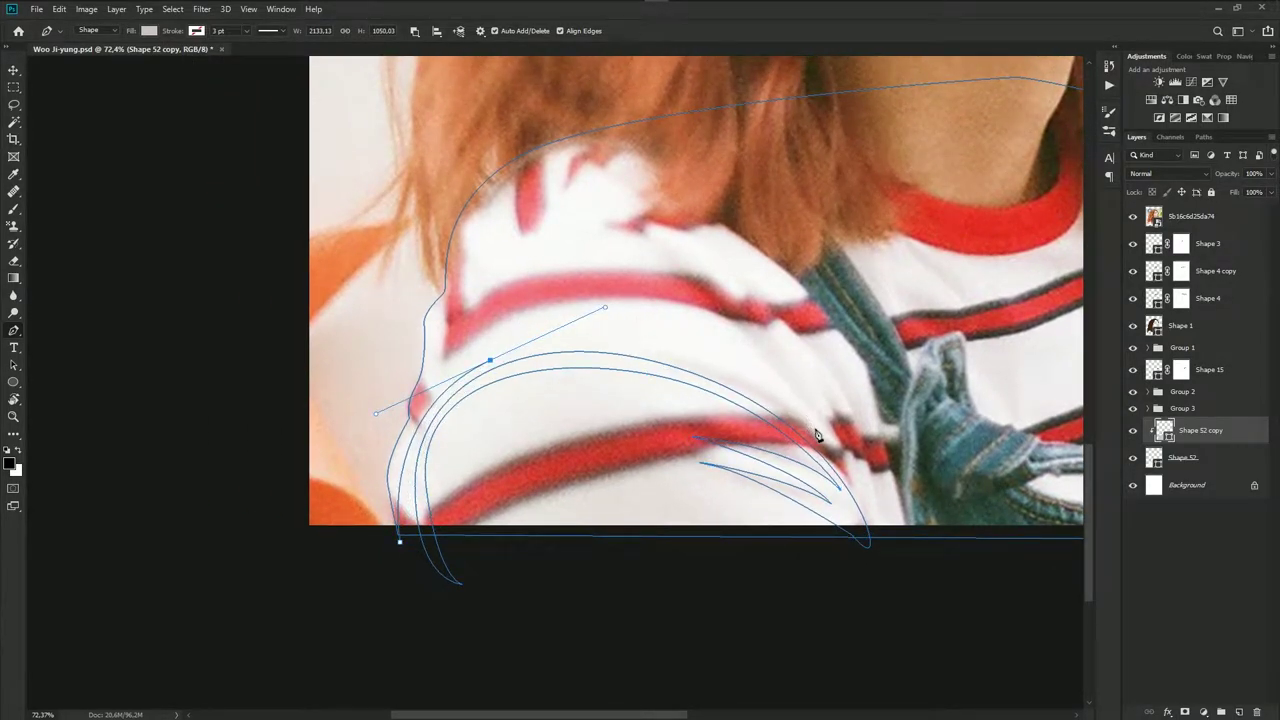
drag(834, 443, 857, 476)
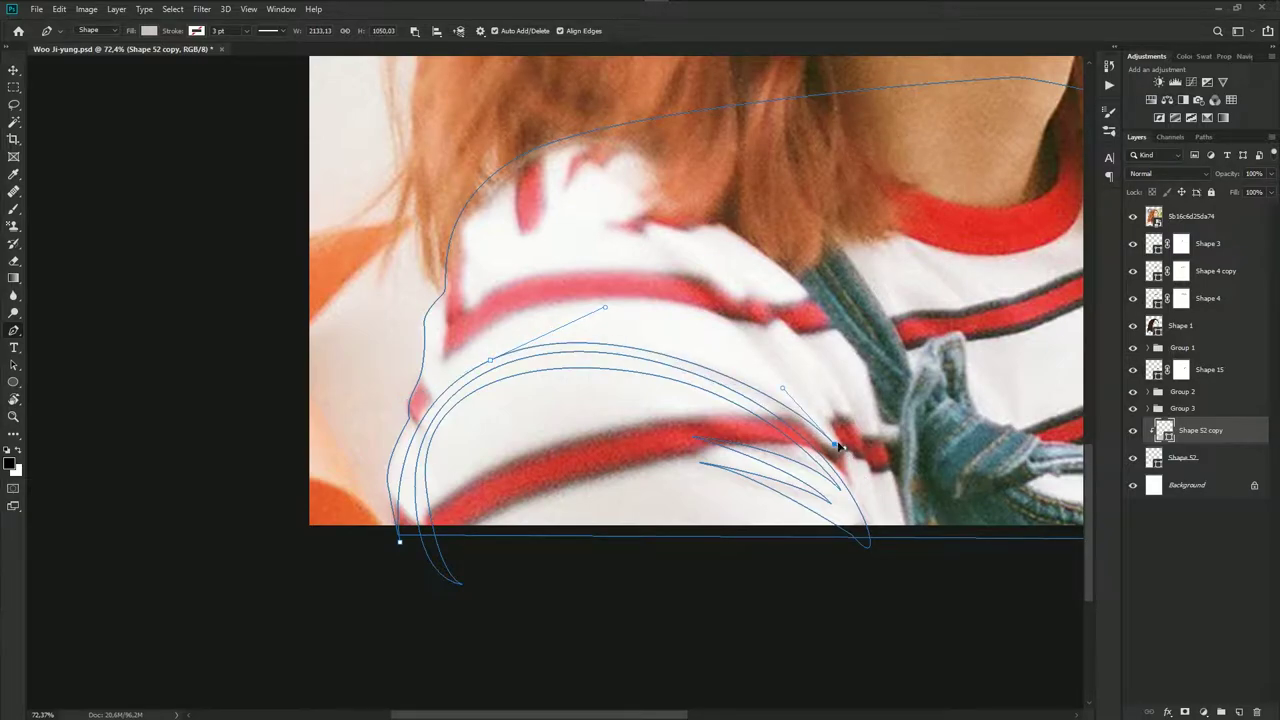
Draw a long curved fold running from high on the shoulder down to the sleeve bottom
drag(632, 237, 610, 233)
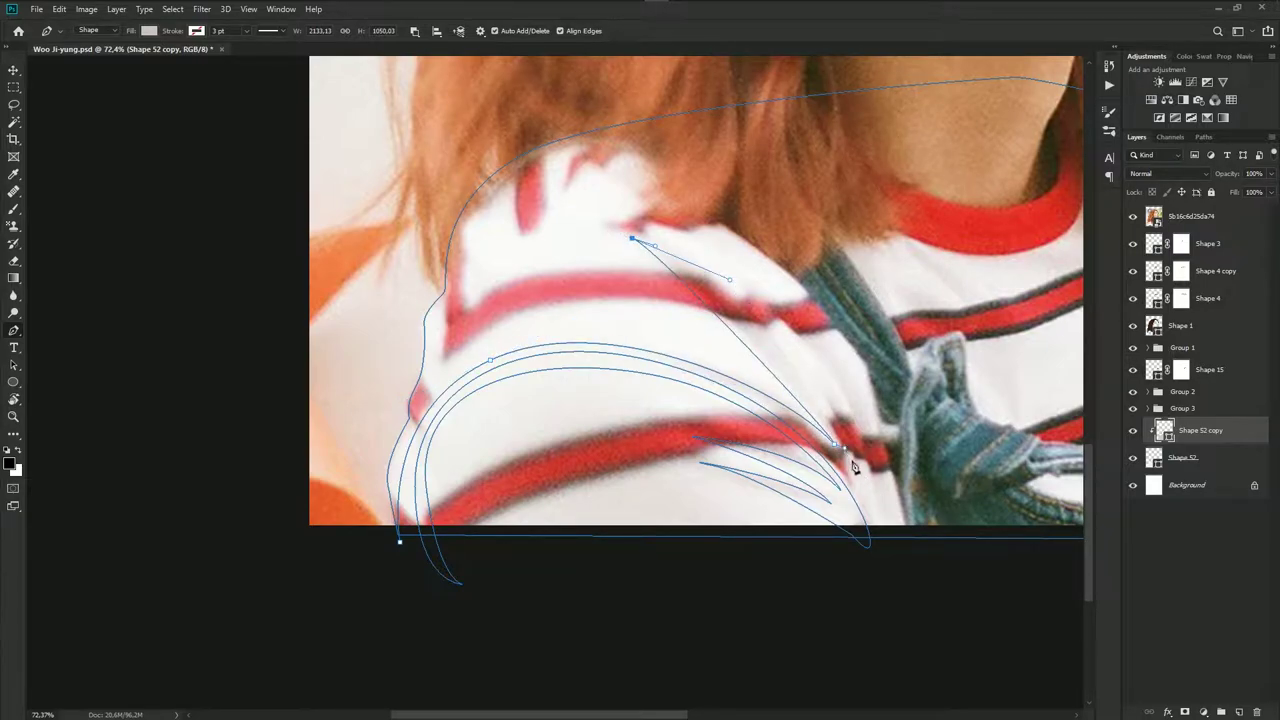
drag(863, 486, 870, 478)
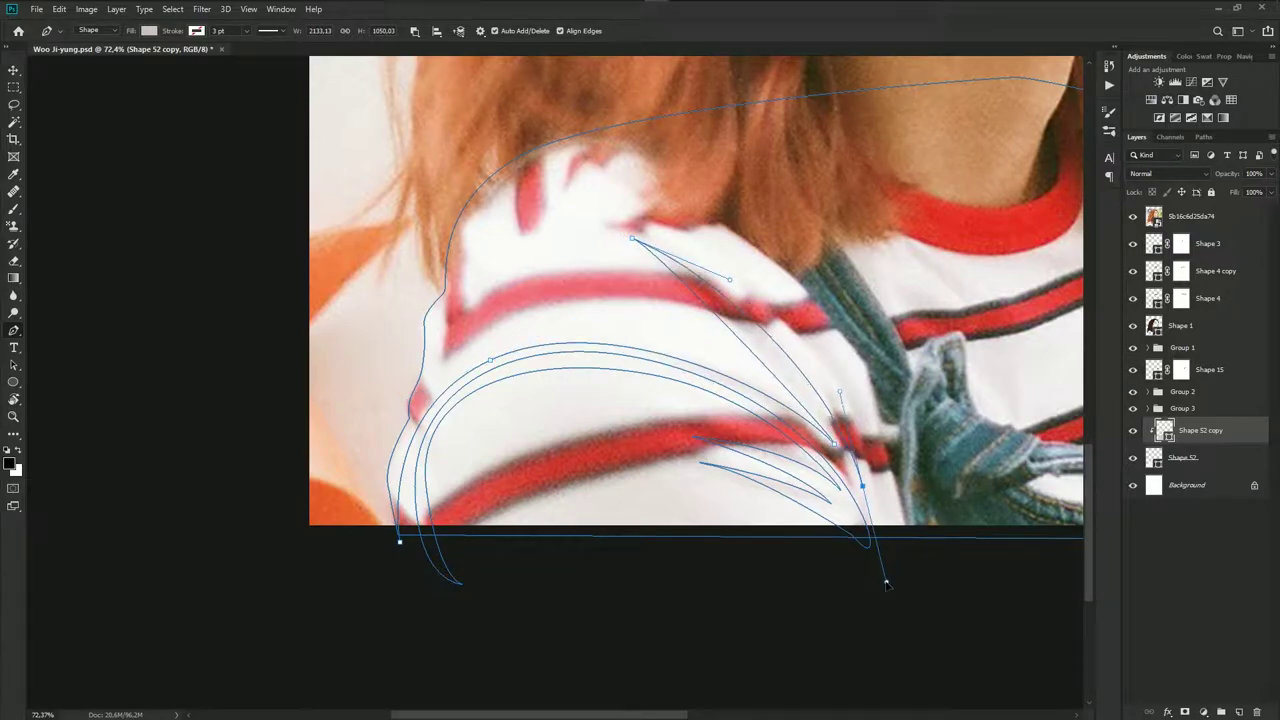
click(876, 522)
click(795, 340)
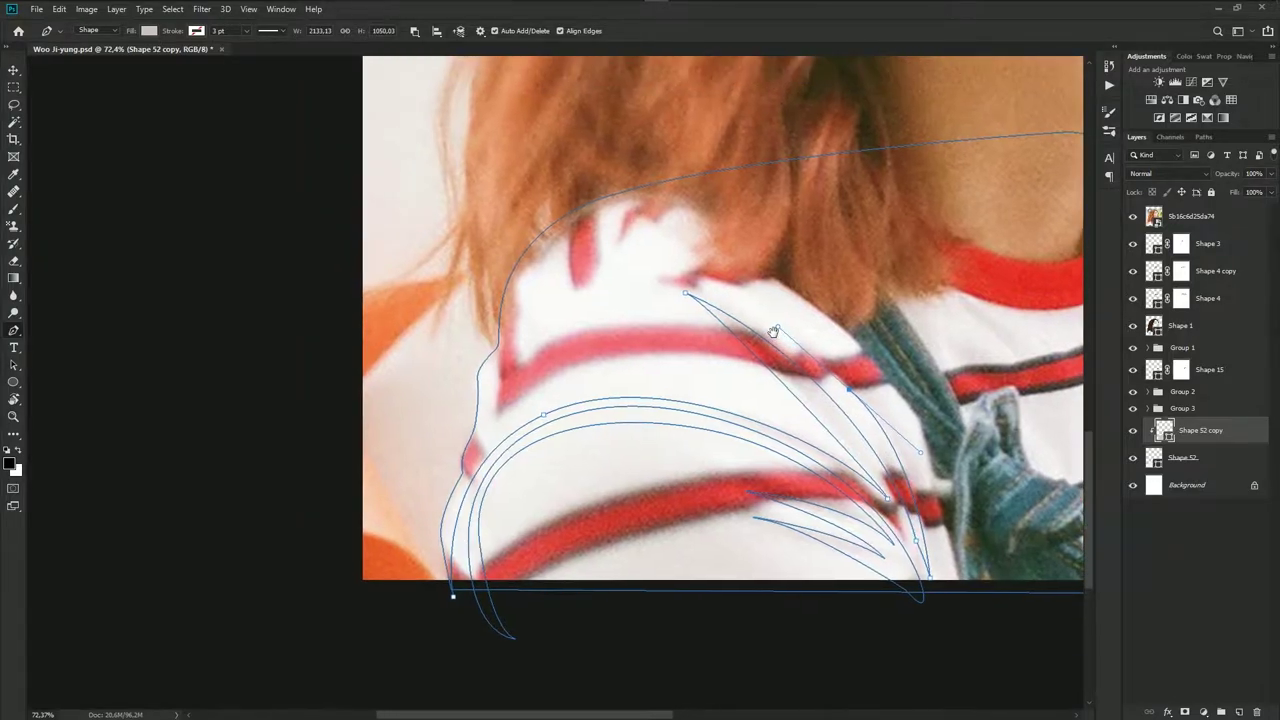
drag(729, 277, 781, 332)
drag(629, 221, 611, 214)
drag(525, 305, 543, 299)
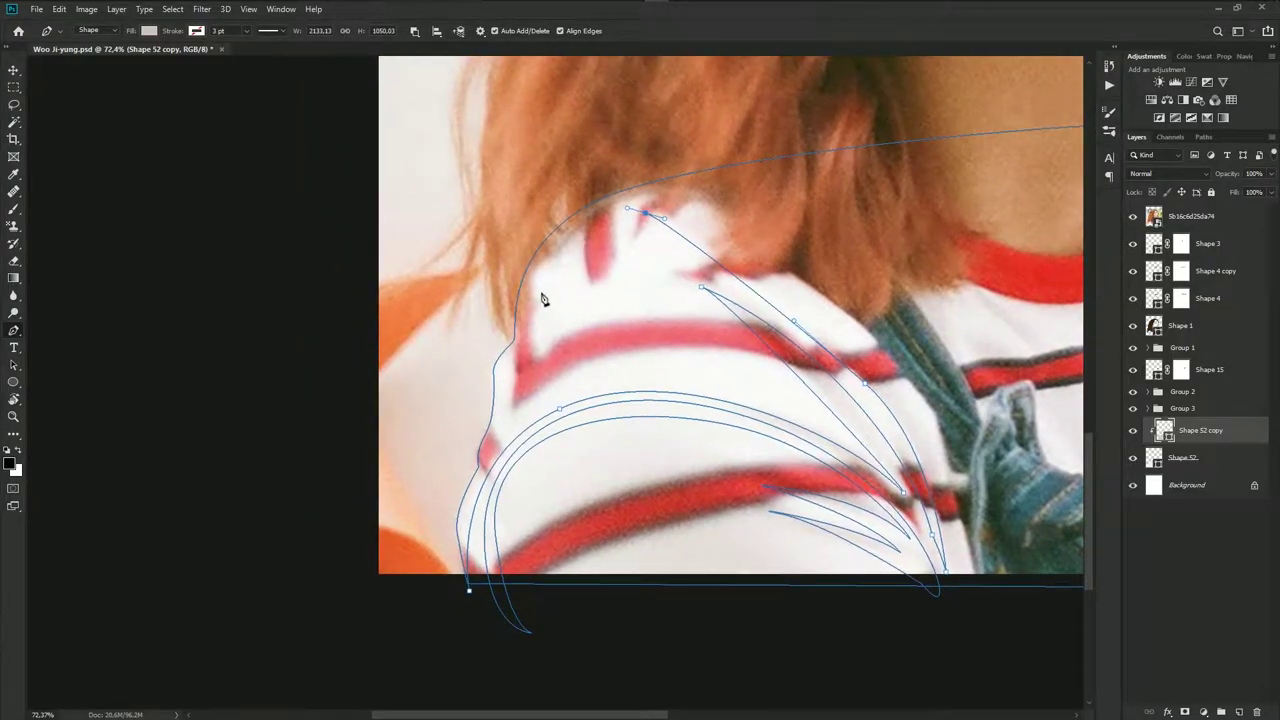
Add a fold across the upper sleeve stripe and close a small fold near the sleeve edge
drag(518, 358, 586, 302)
click(669, 318)
drag(556, 360, 514, 409)
scroll(514, 409, down, 1)
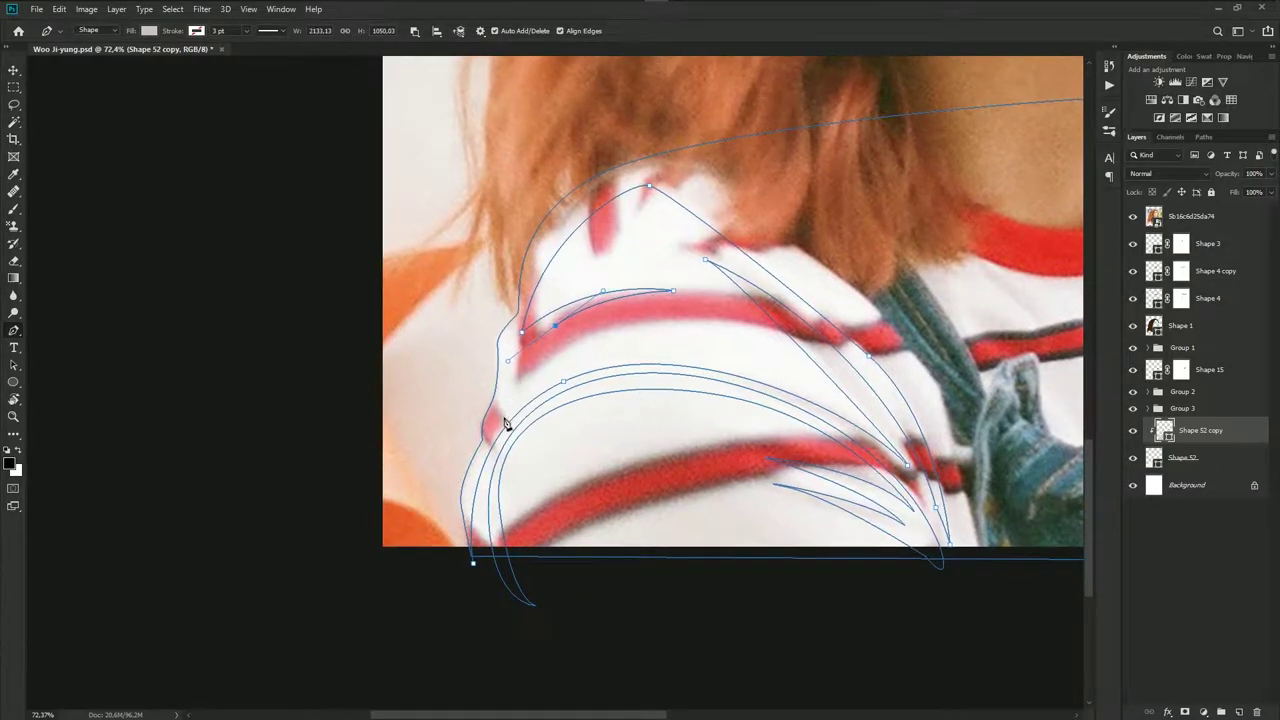
click(505, 418)
drag(480, 467, 497, 405)
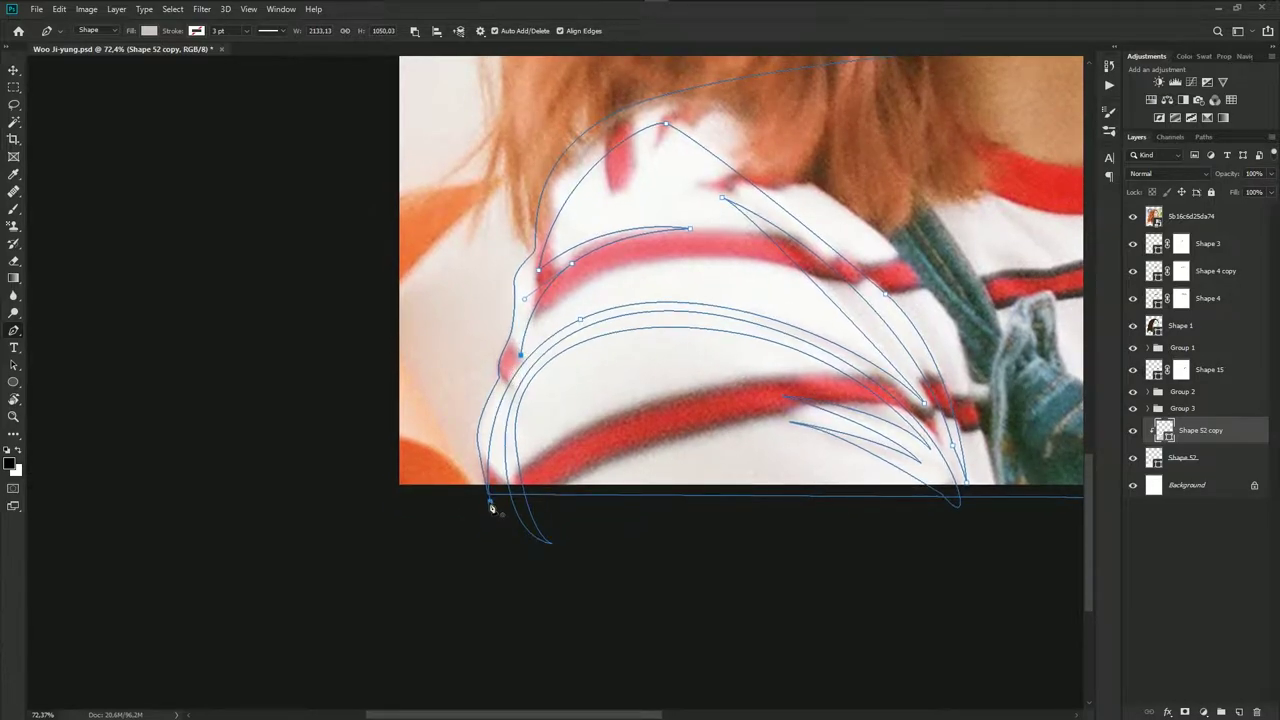
drag(620, 466, 549, 458)
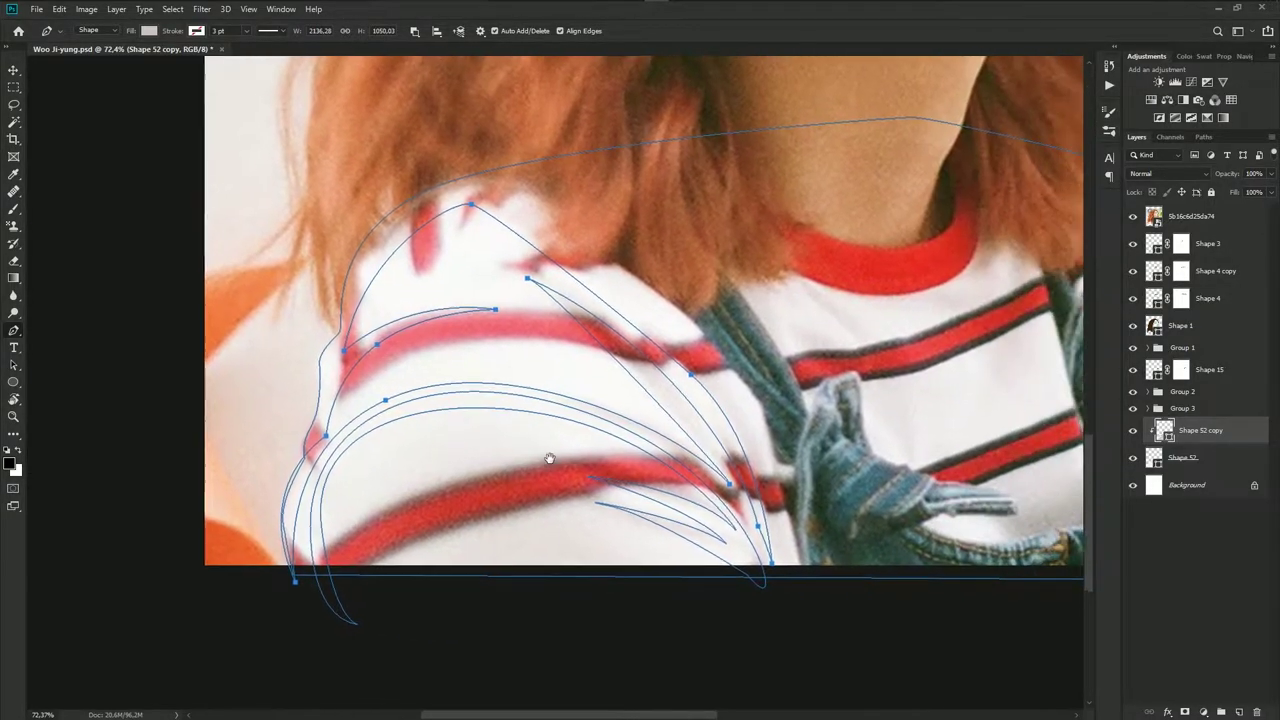
Trace a curved fold along the inner edge of the left sleeve
drag(747, 445, 774, 515)
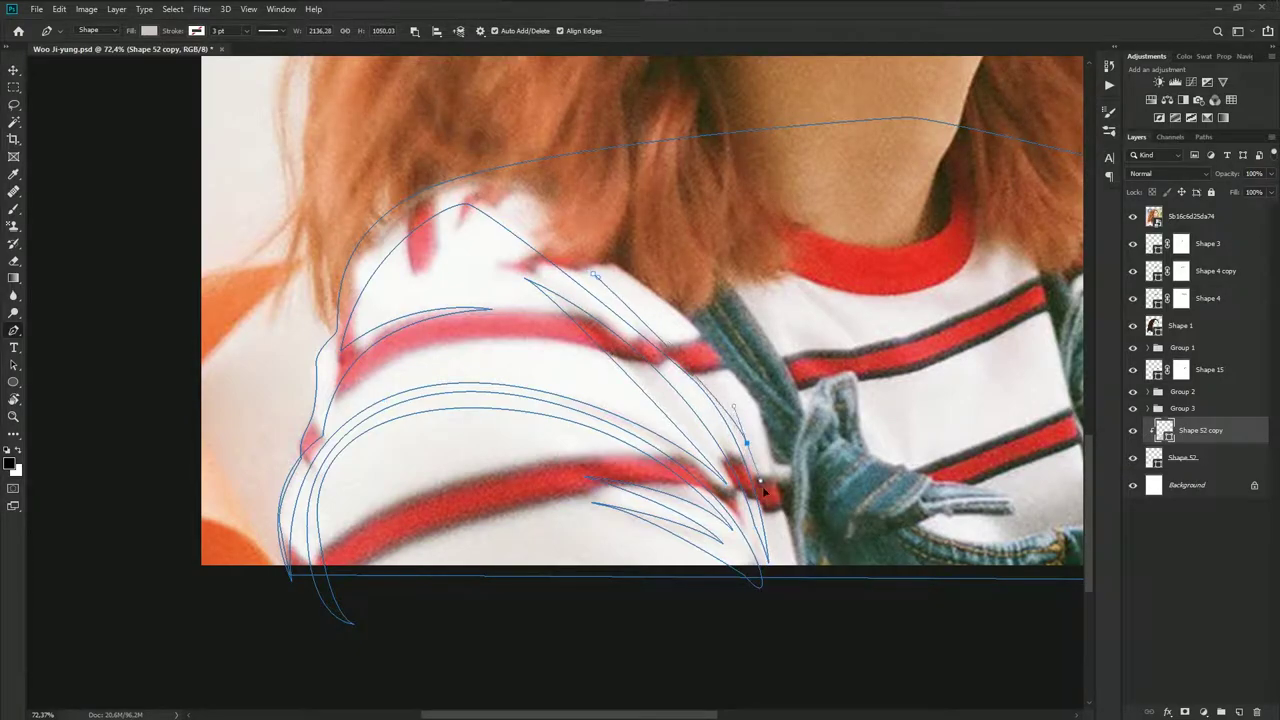
click(778, 587)
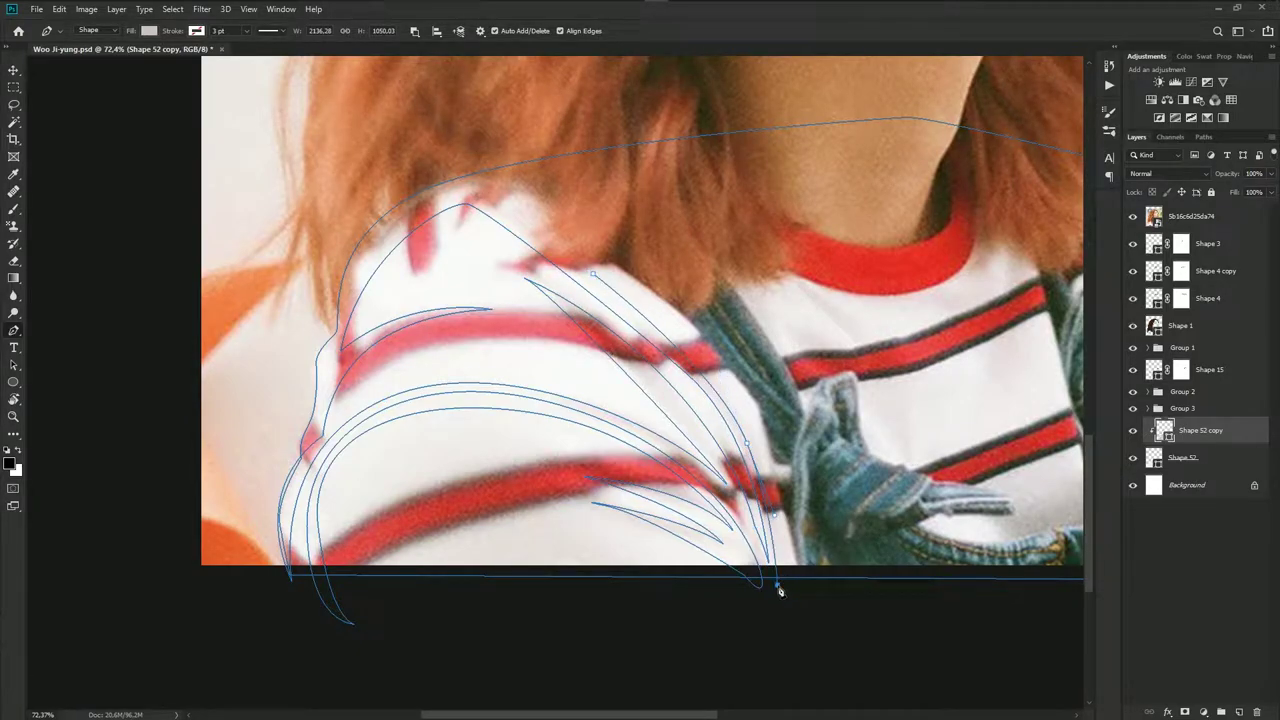
click(760, 410)
click(594, 278)
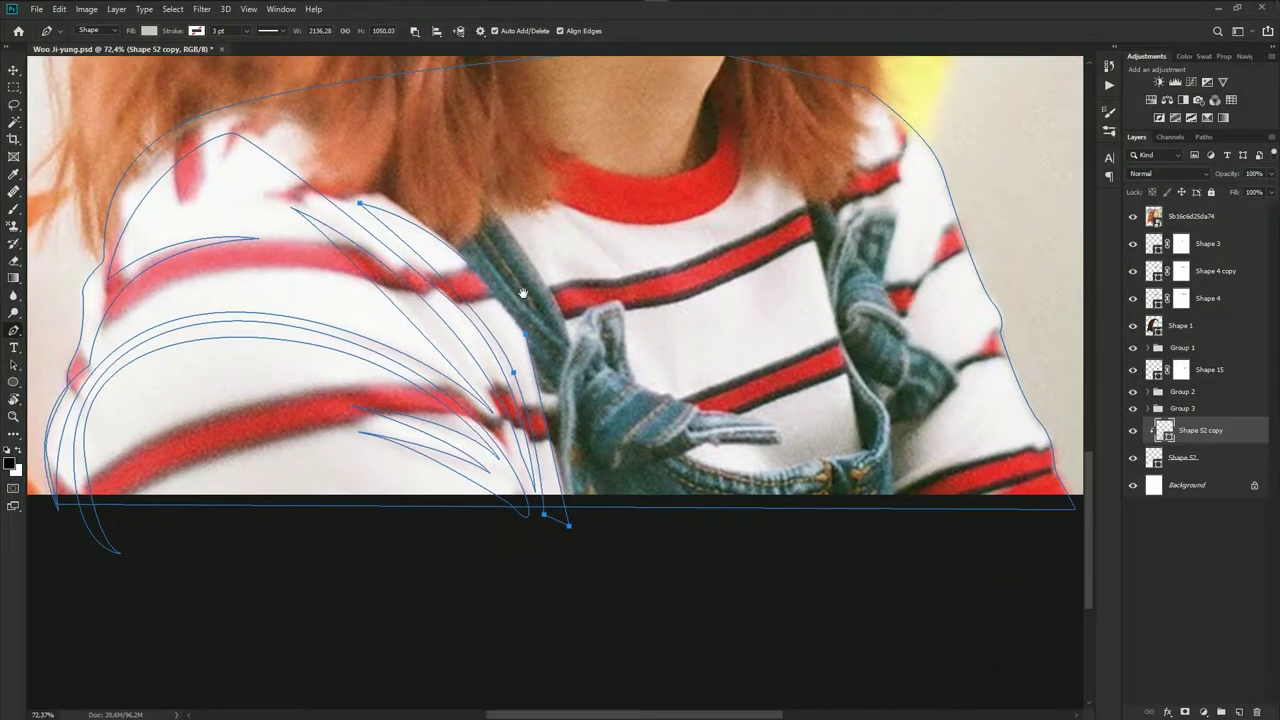
drag(752, 327, 505, 268)
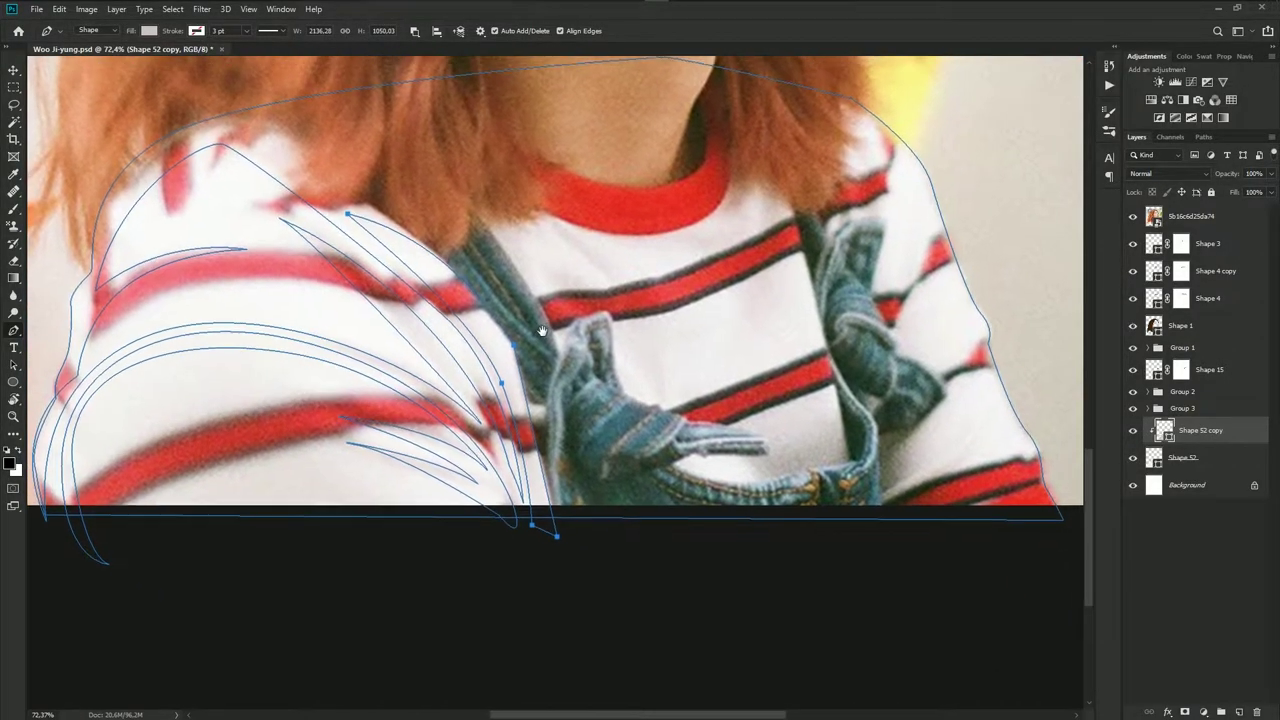
click(654, 423)
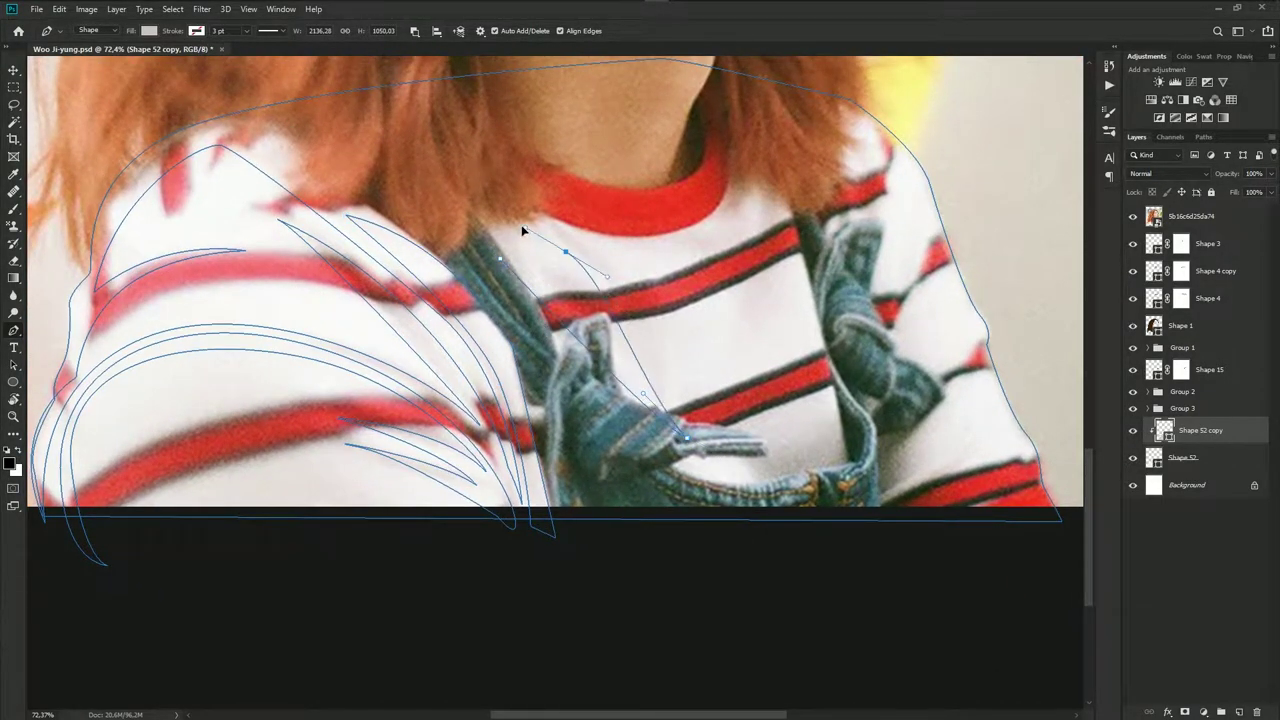
Trace and close a chest fold shape below the red collar down to the lower chest
click(565, 250)
drag(565, 225, 533, 215)
mouse_move(697, 237)
mouse_down()
mouse_move(770, 146)
mouse_move(775, 234)
mouse_up()
drag(717, 311, 729, 307)
drag(781, 200, 757, 100)
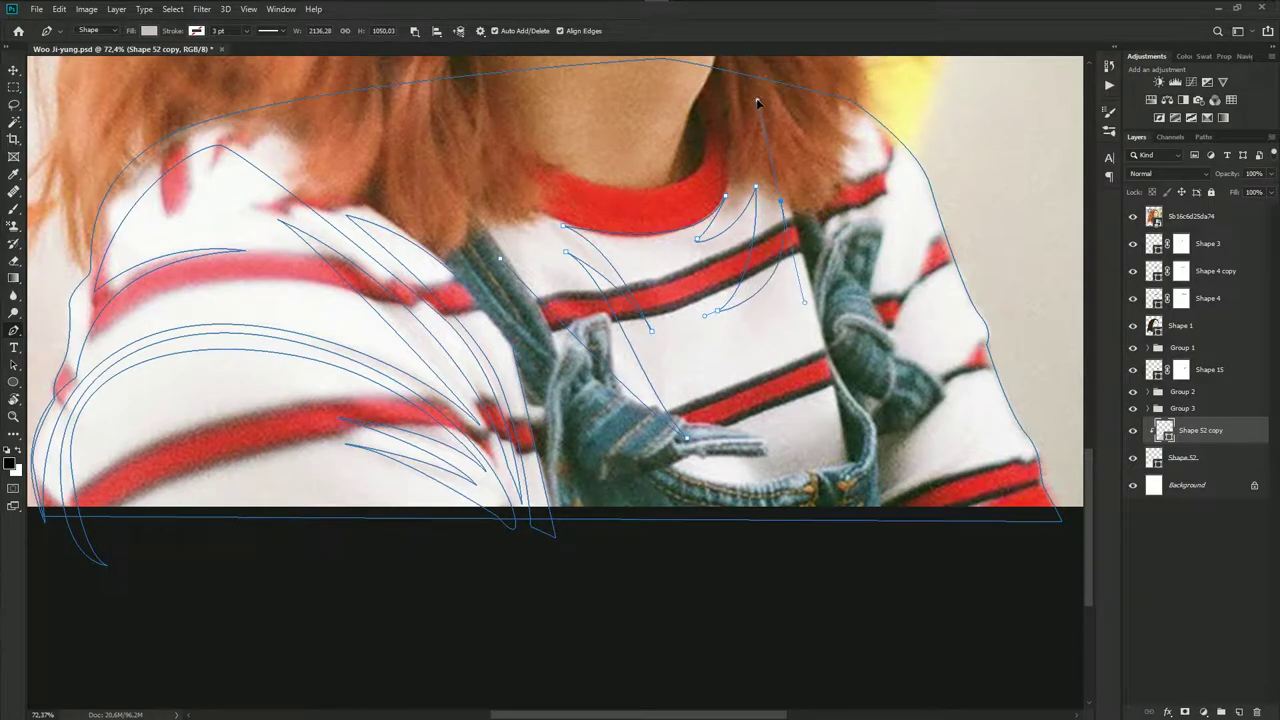
click(834, 418)
click(717, 432)
drag(770, 532, 733, 580)
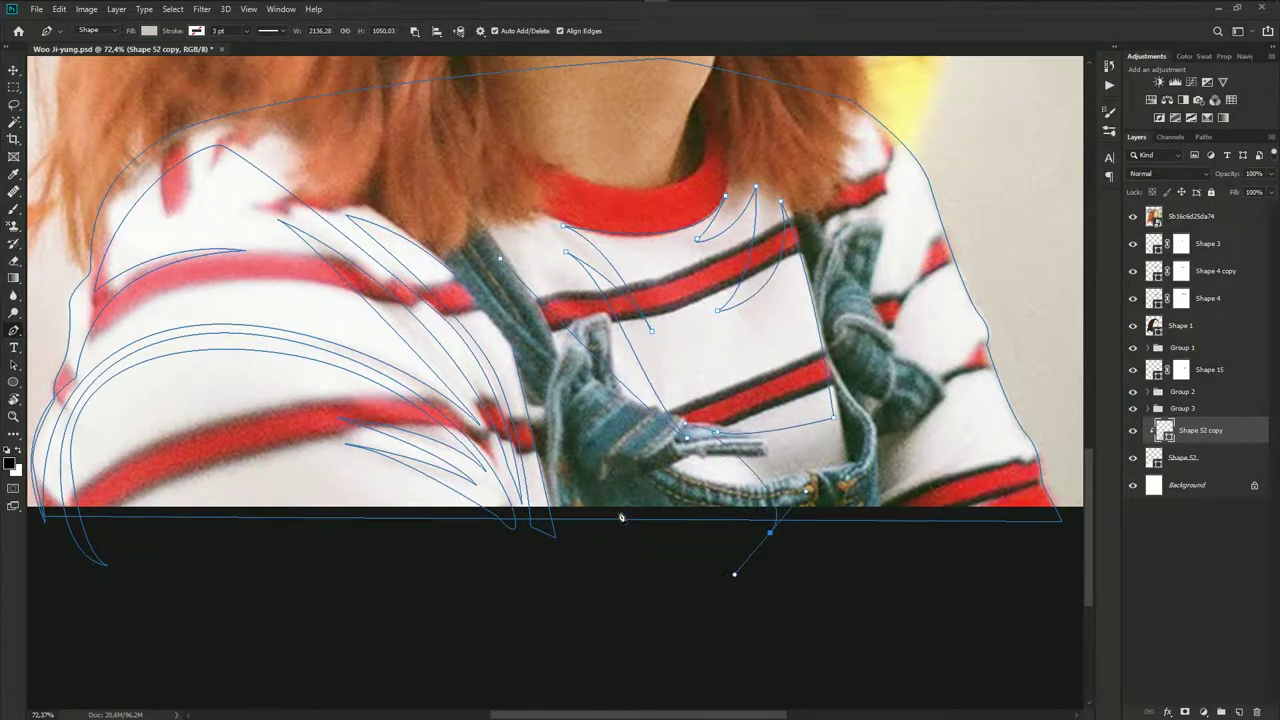
click(502, 260)
Hide the reference photo, fit the whole artwork in view, and save the file
click(1124, 218)
key(ctrl+0)
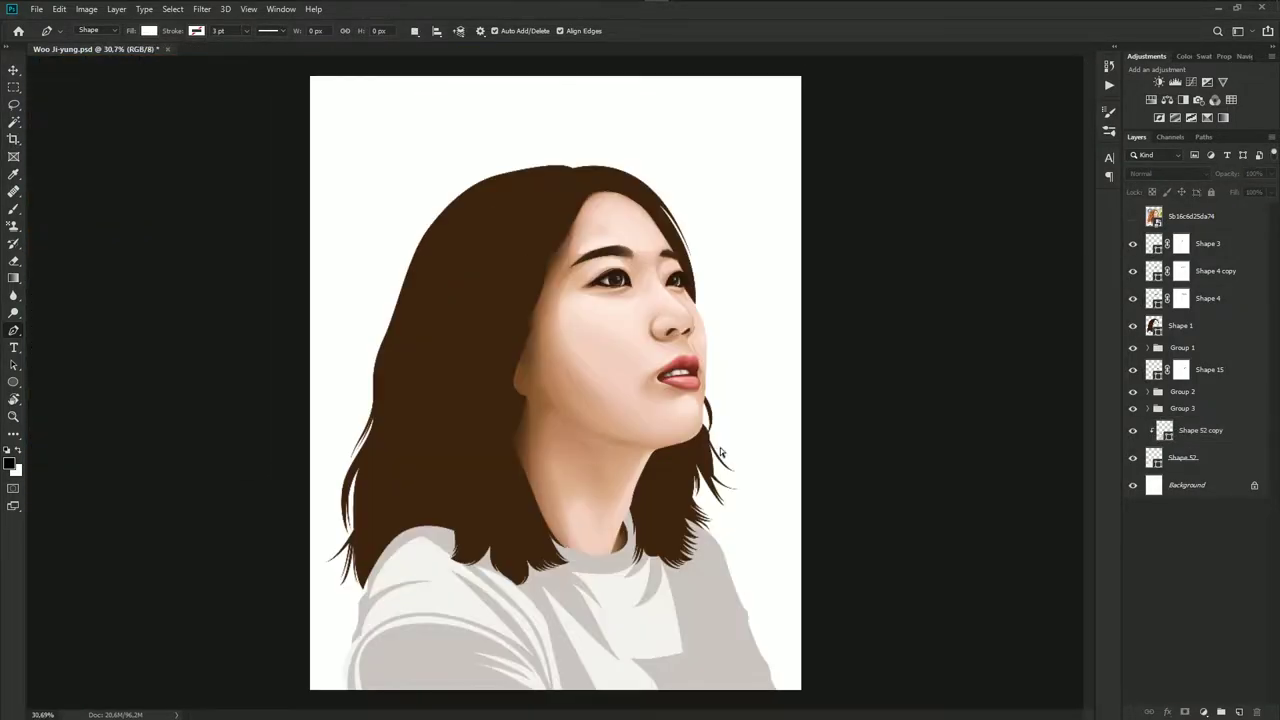
key(ctrl+s)
On the Shape 52 copy layer, start a fold shadow curving up the shirt's lower right side
scroll(655, 620, up, 2)
scroll(663, 580, up, 2)
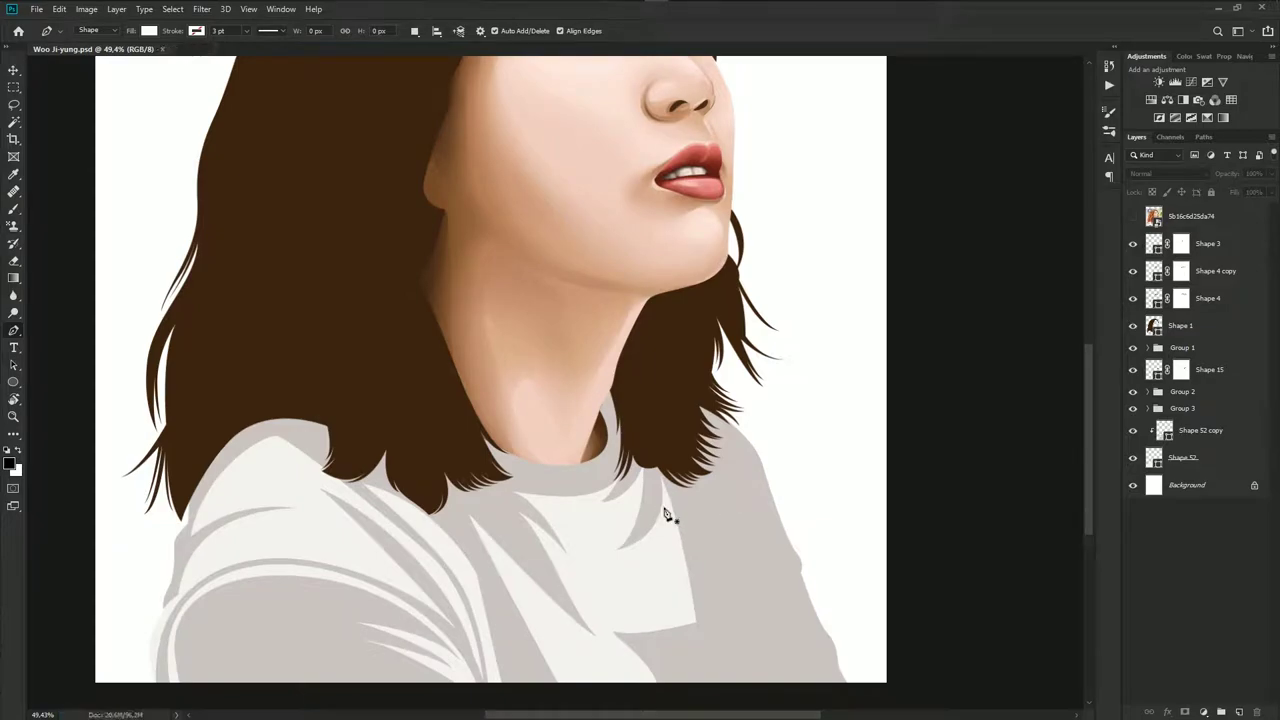
click(1211, 440)
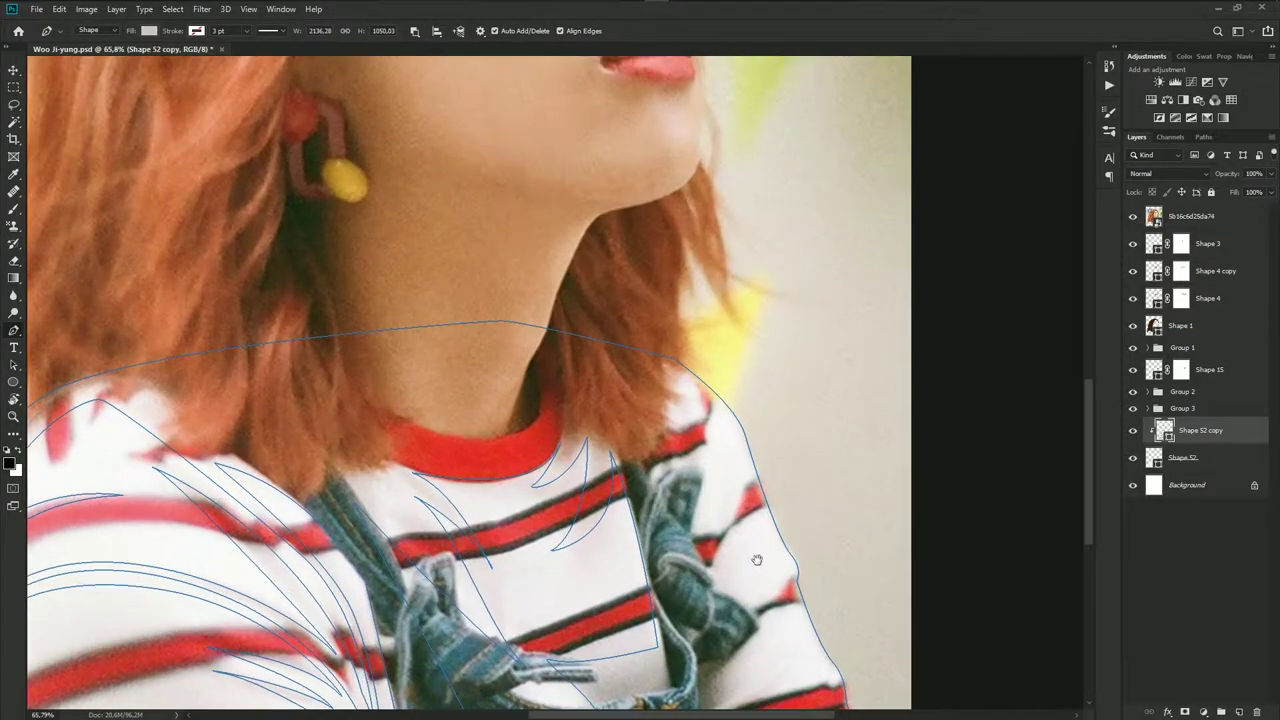
scroll(800, 560, up, 2)
scroll(824, 563, up, 2)
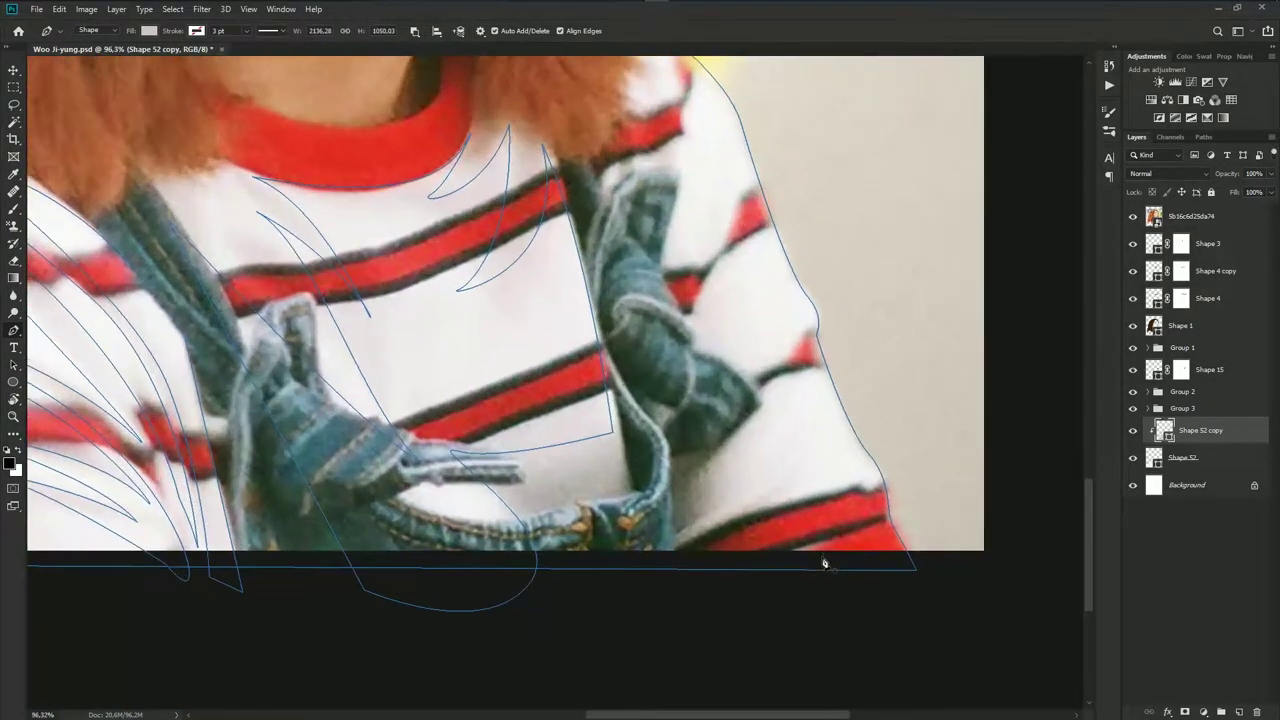
click(680, 566)
drag(820, 497, 907, 487)
drag(810, 412, 711, 515)
scroll(740, 515, up, 1)
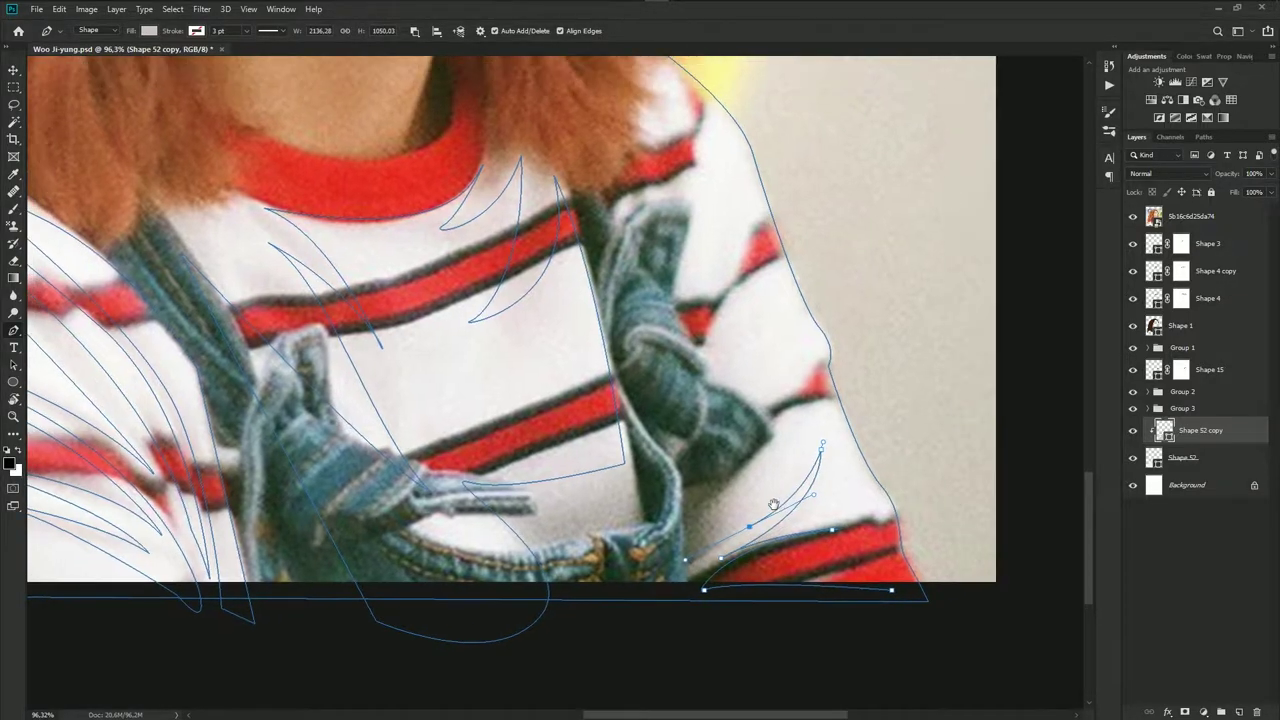
scroll(795, 450, up, 2)
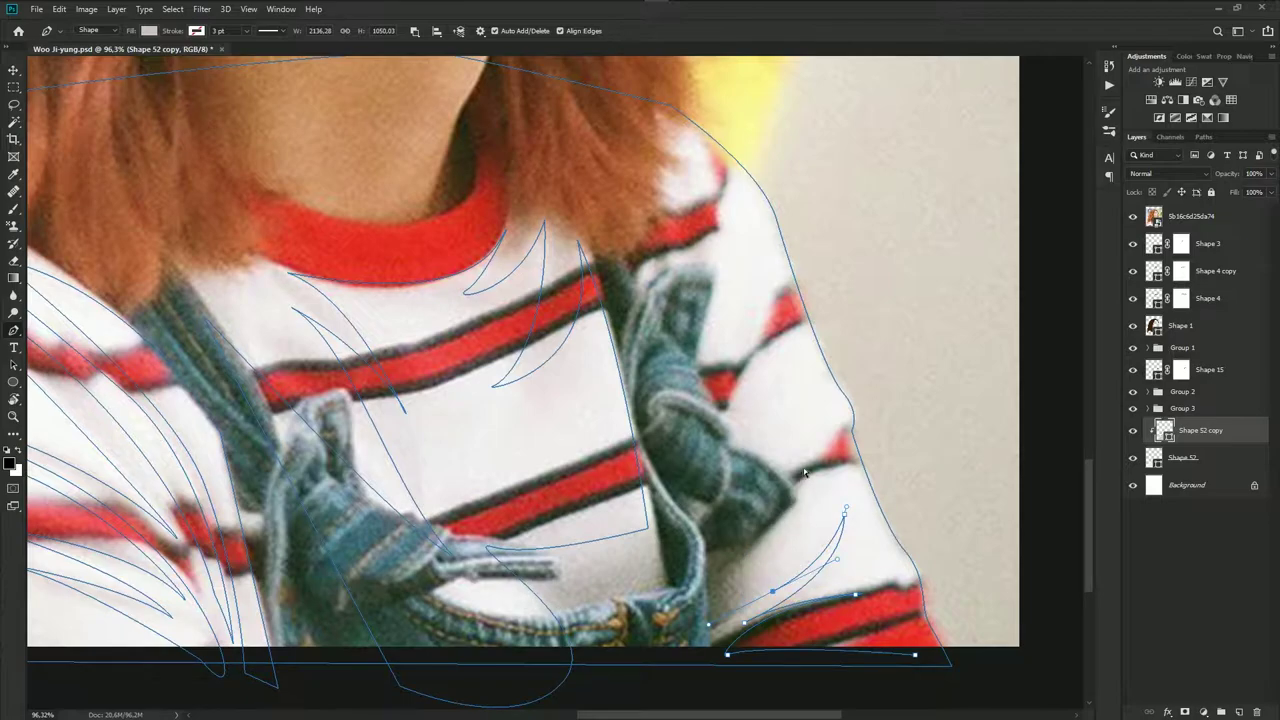
Extend the shadow outline up the right sleeve to the shoulder and back to the bottom edge, then hide the reference photo
drag(821, 426, 828, 357)
scroll(800, 340, up, 1)
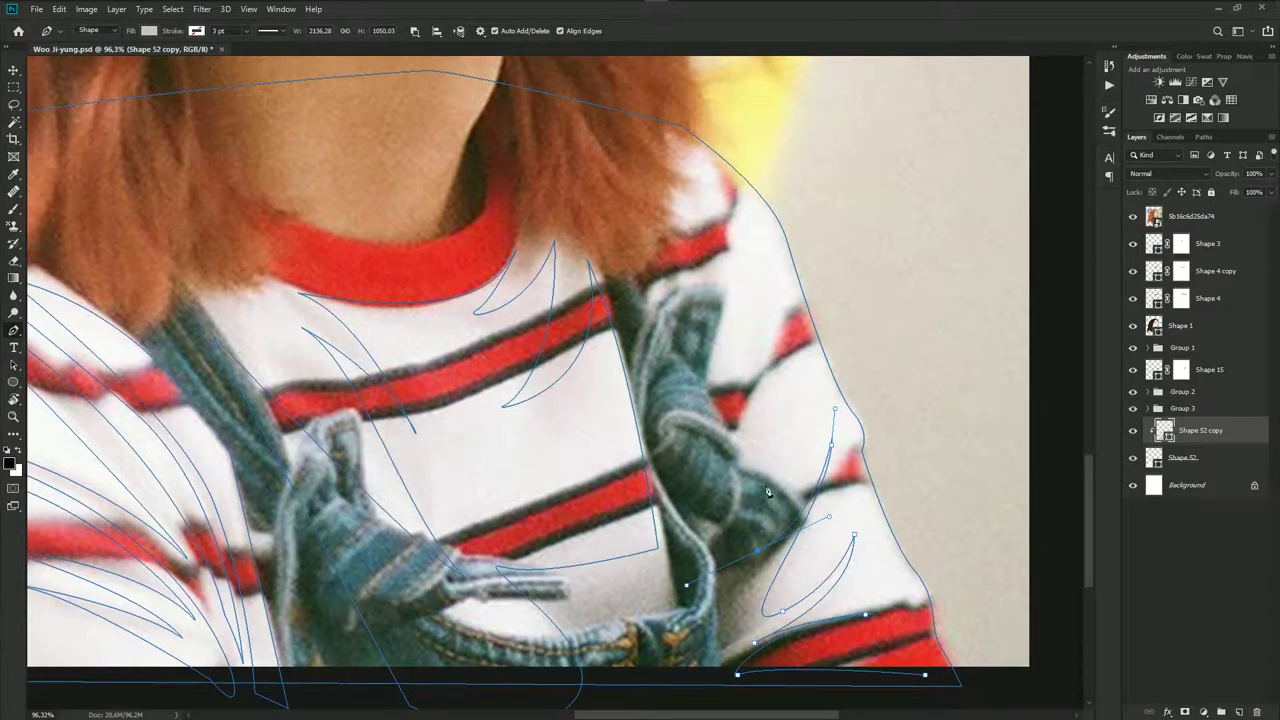
scroll(730, 420, up, 2)
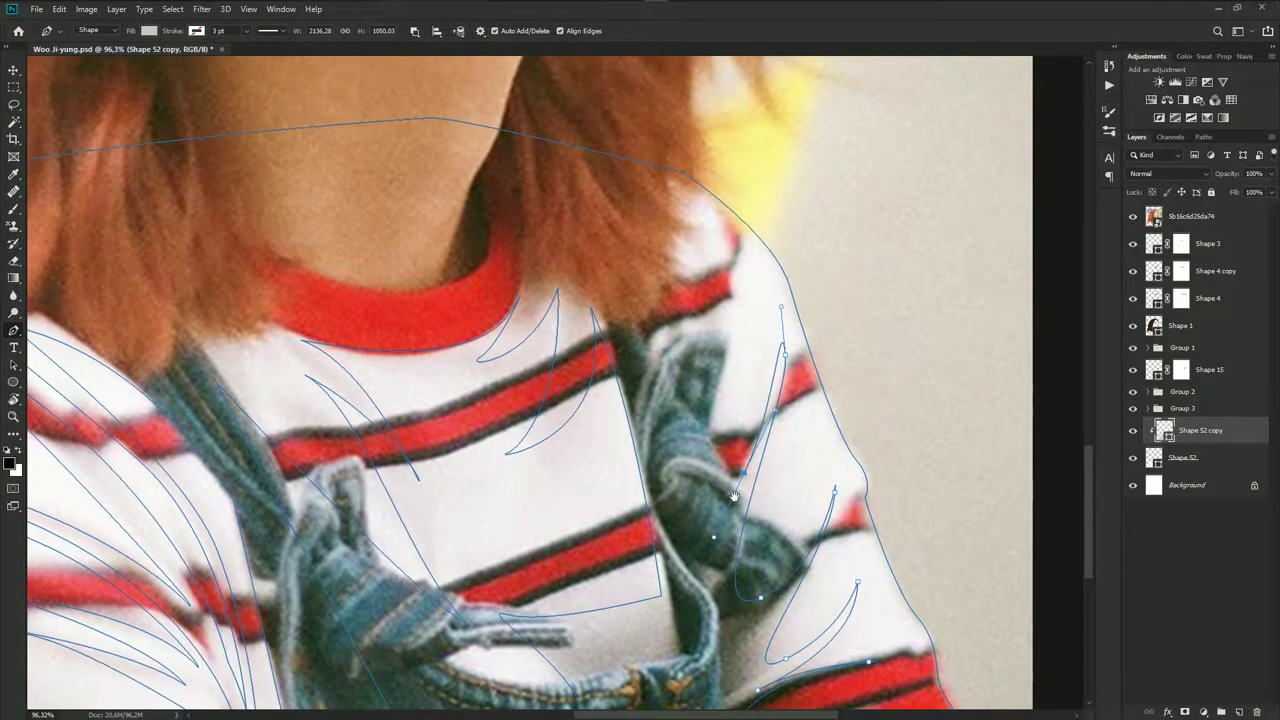
drag(741, 278, 740, 258)
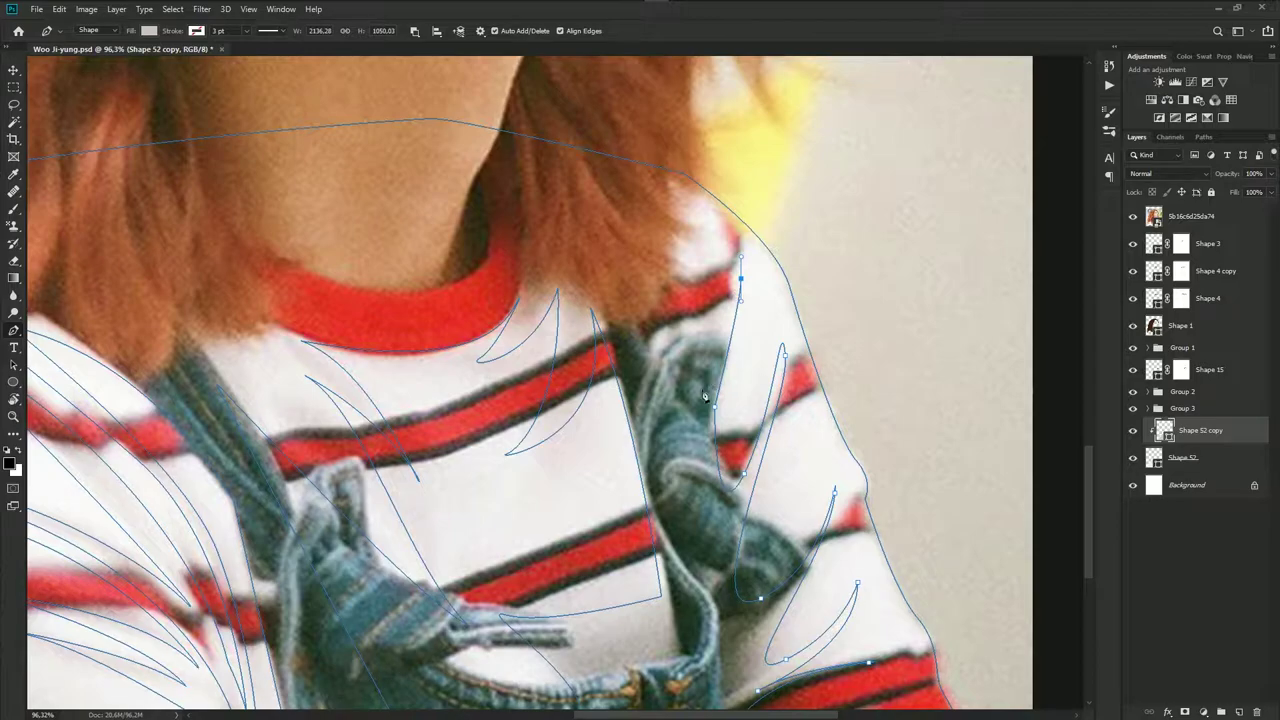
scroll(690, 345, up, 2)
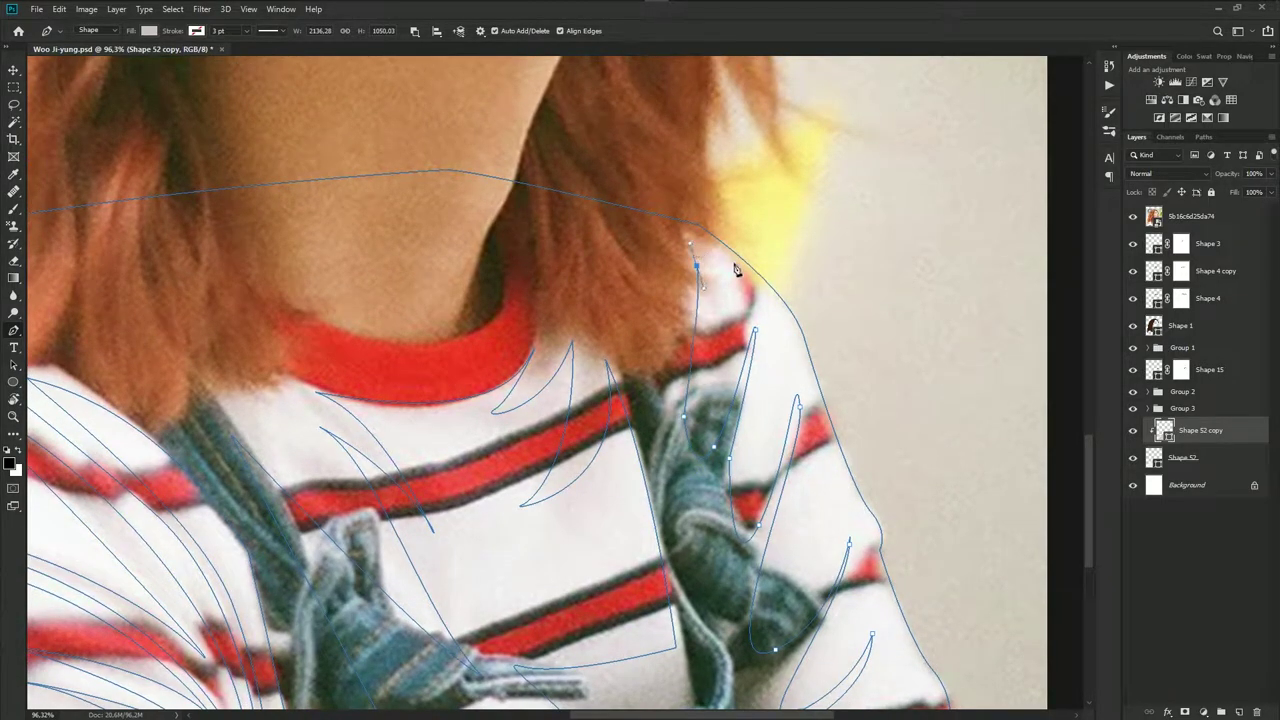
drag(786, 320, 848, 443)
scroll(848, 443, down, 3)
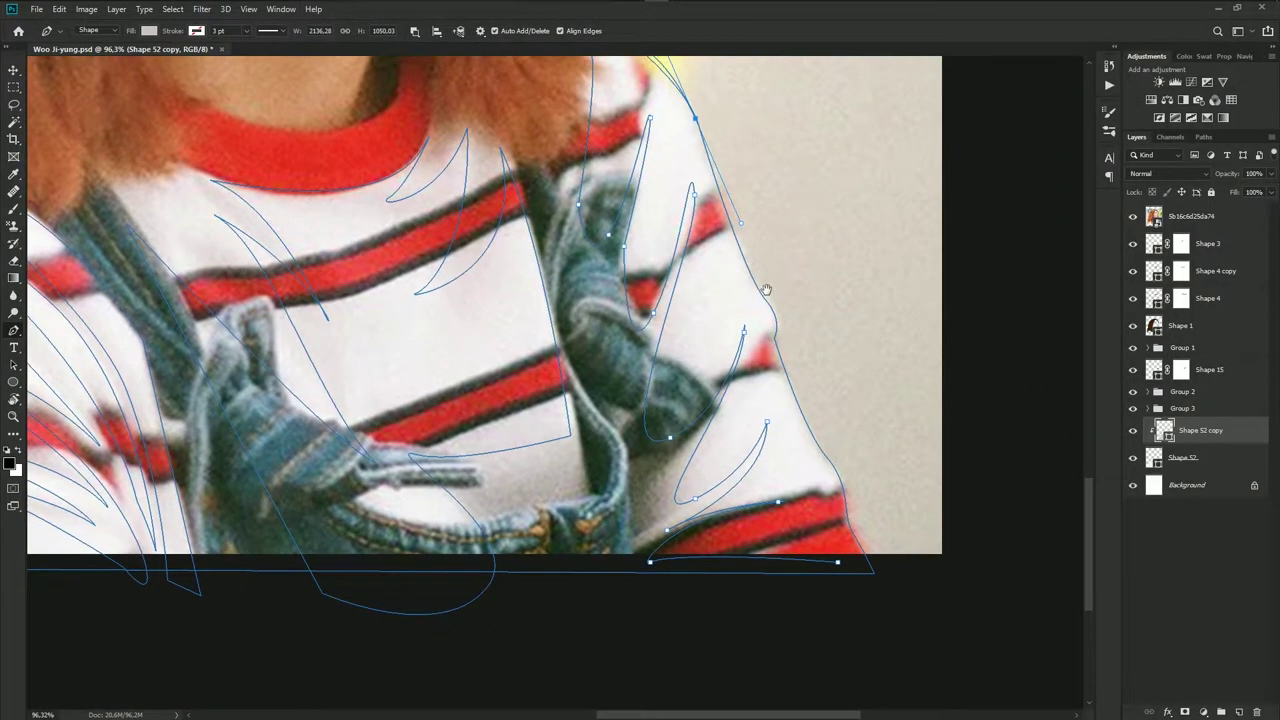
scroll(768, 295, down, 3)
drag(776, 341, 780, 349)
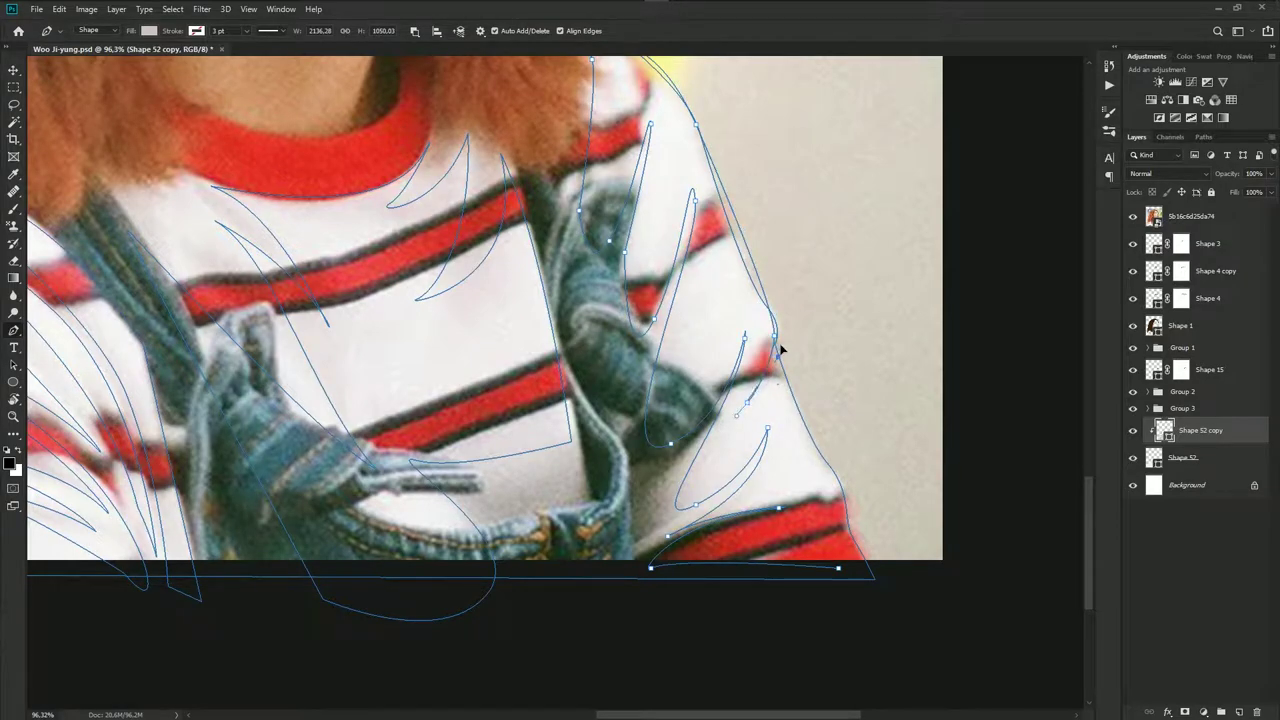
click(864, 565)
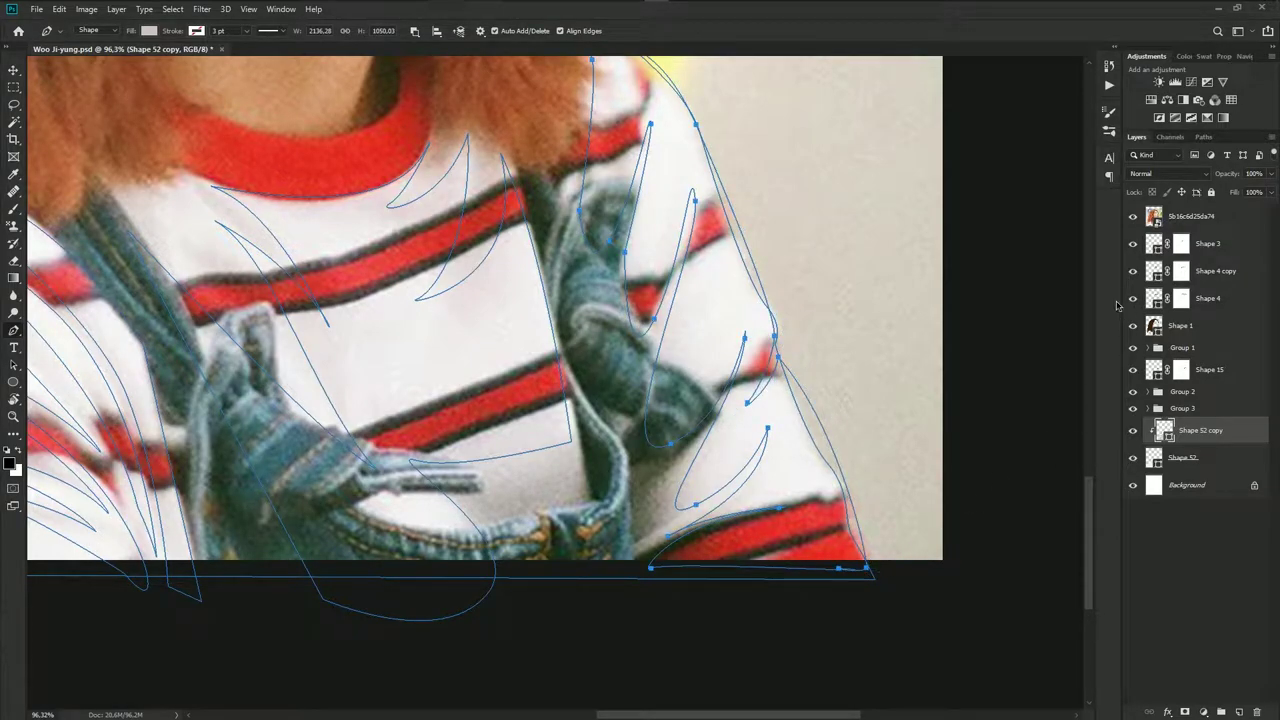
click(1134, 217)
scroll(808, 423, down, 4)
Save the file, then give the Shape 52 copy fold-shadow layer a layer mask
key(ctrl+s)
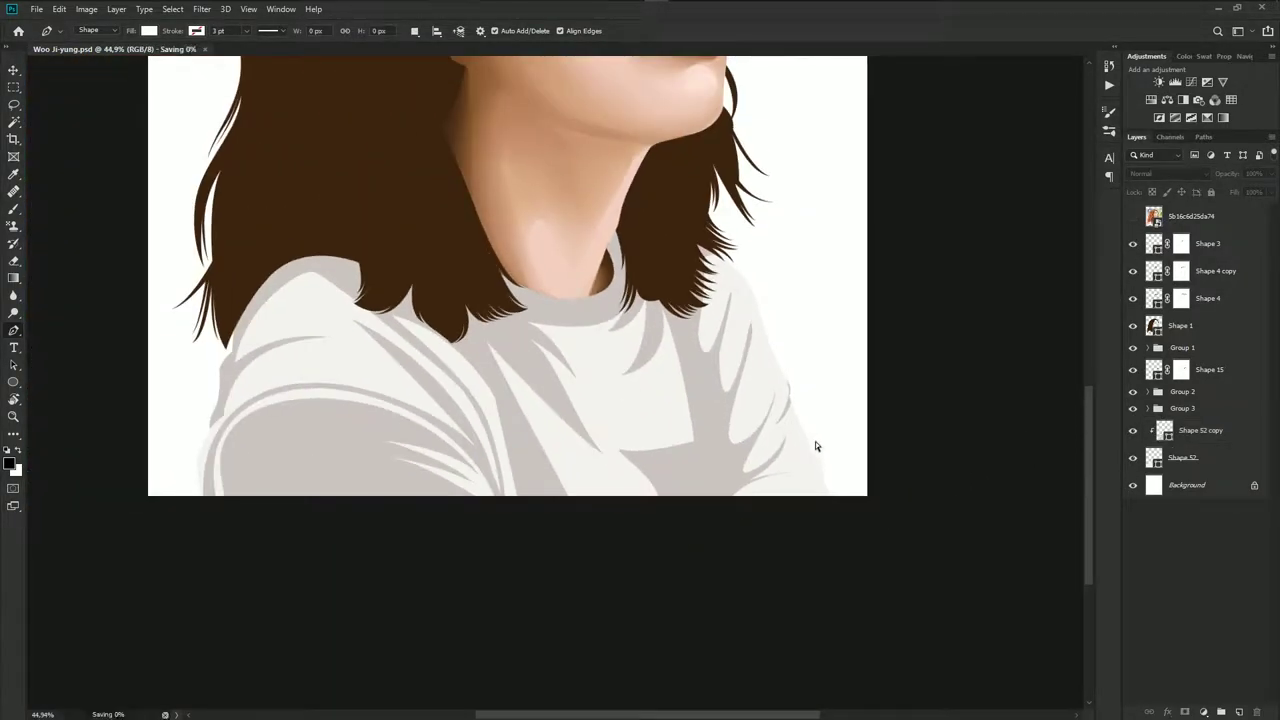
drag(632, 387, 730, 440)
scroll(730, 440, down, 1)
scroll(731, 449, down, 2)
scroll(728, 455, down, 1)
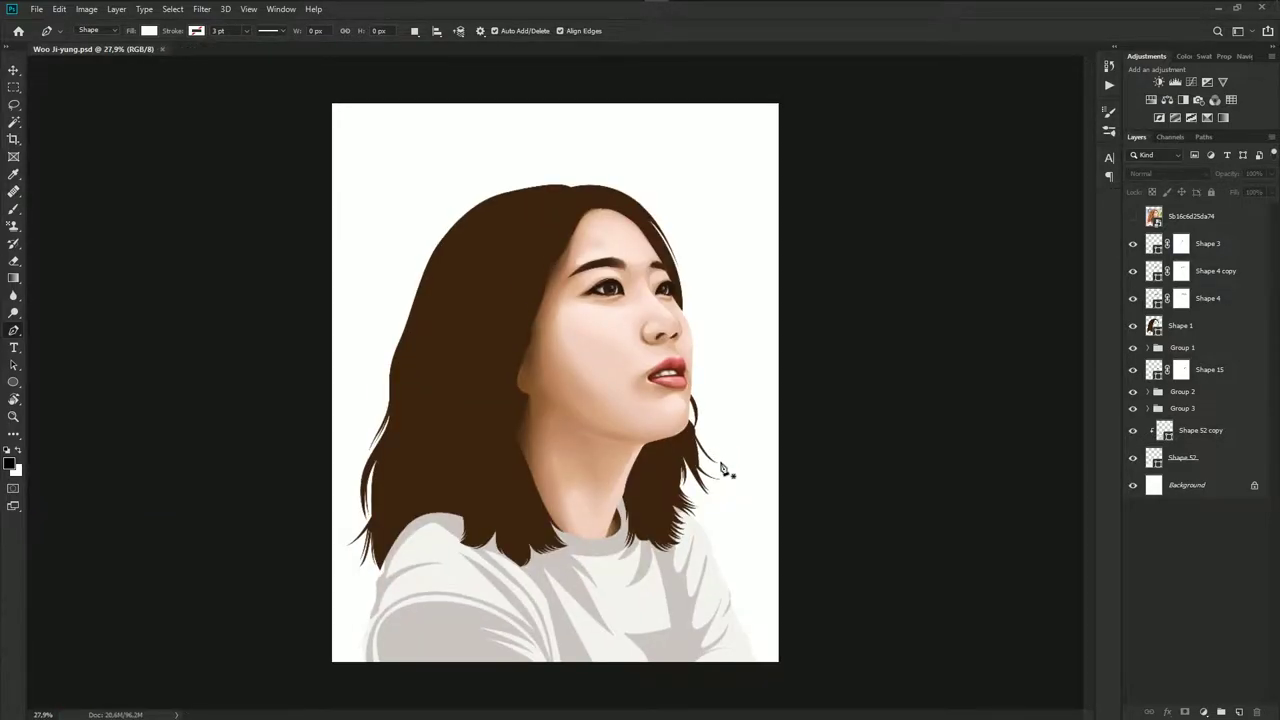
scroll(580, 443, up, 1)
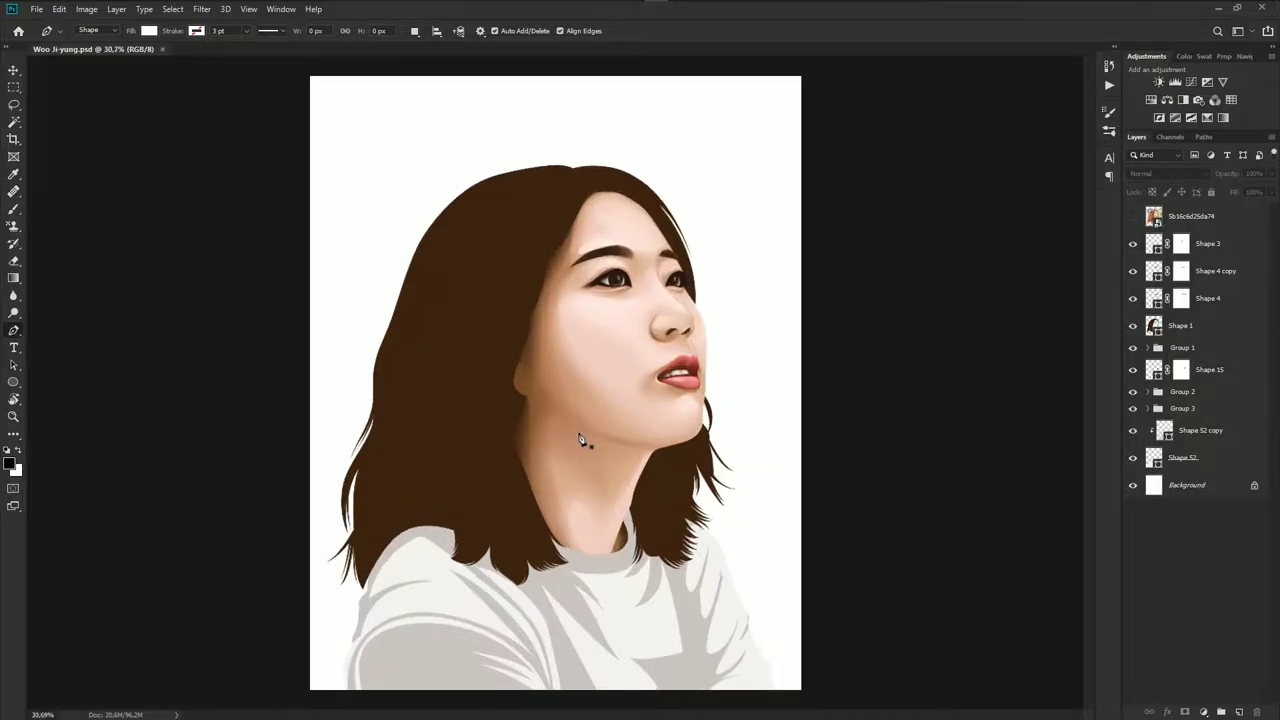
scroll(580, 440, up, 2)
scroll(620, 480, up, 2)
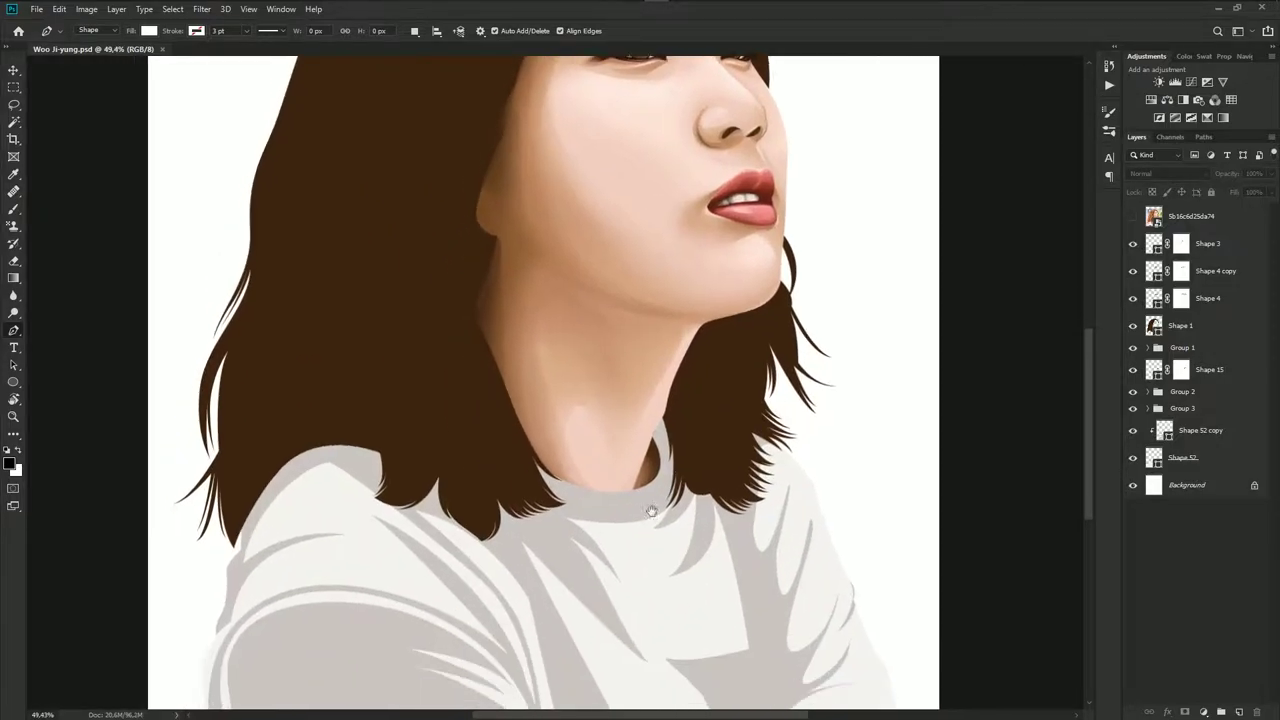
scroll(651, 506, up, 1)
click(1183, 435)
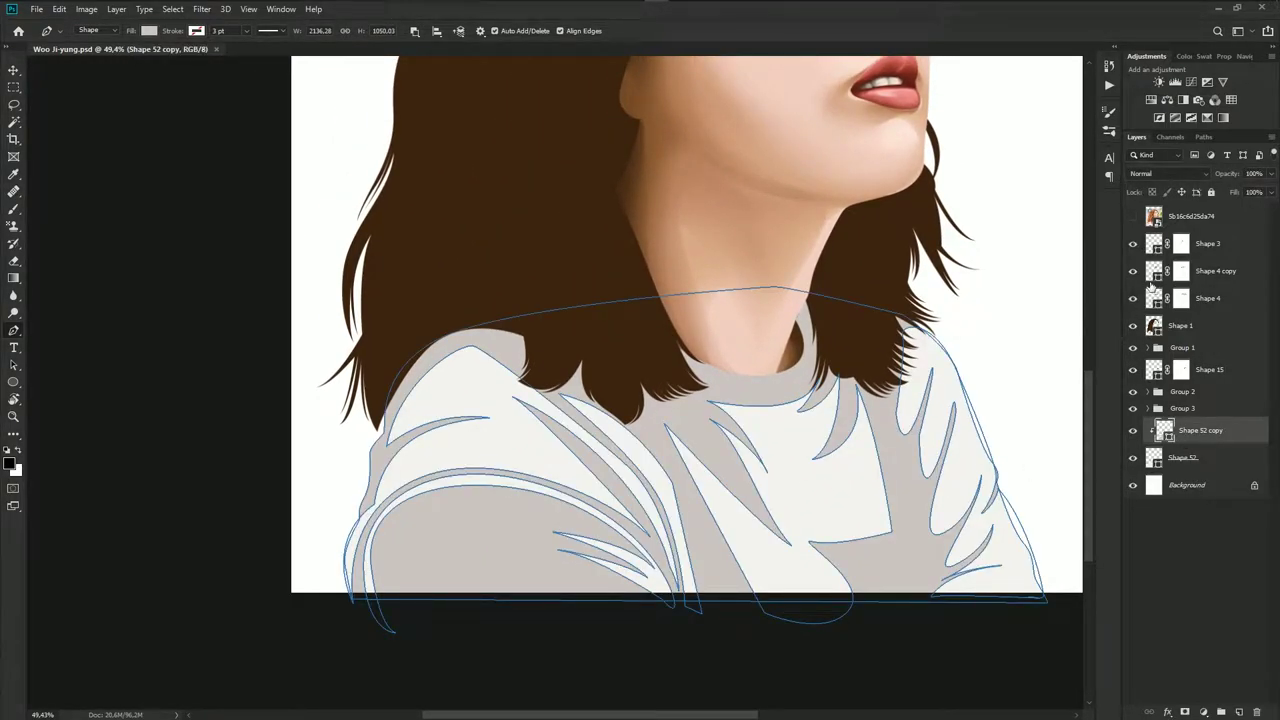
scroll(611, 251, down, 3)
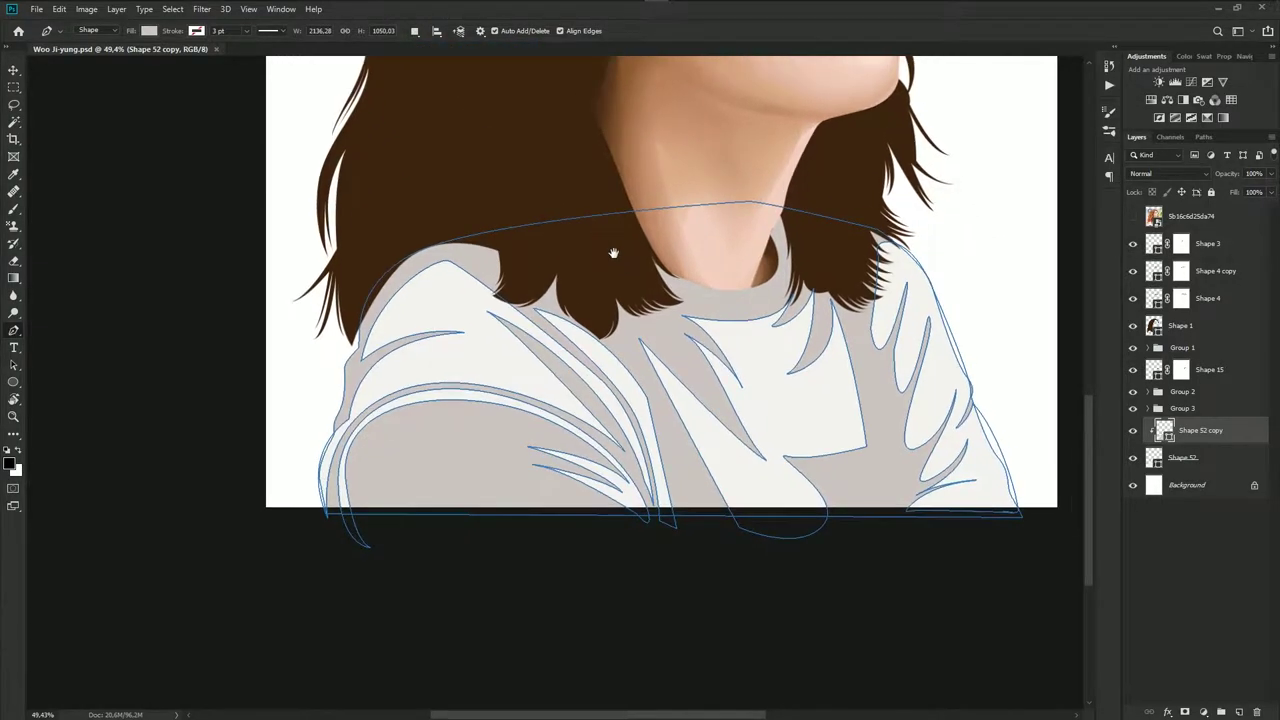
click(1184, 712)
With the Brush on the mask, fade the fold shading near the right shoulder and below the collar
key(b)
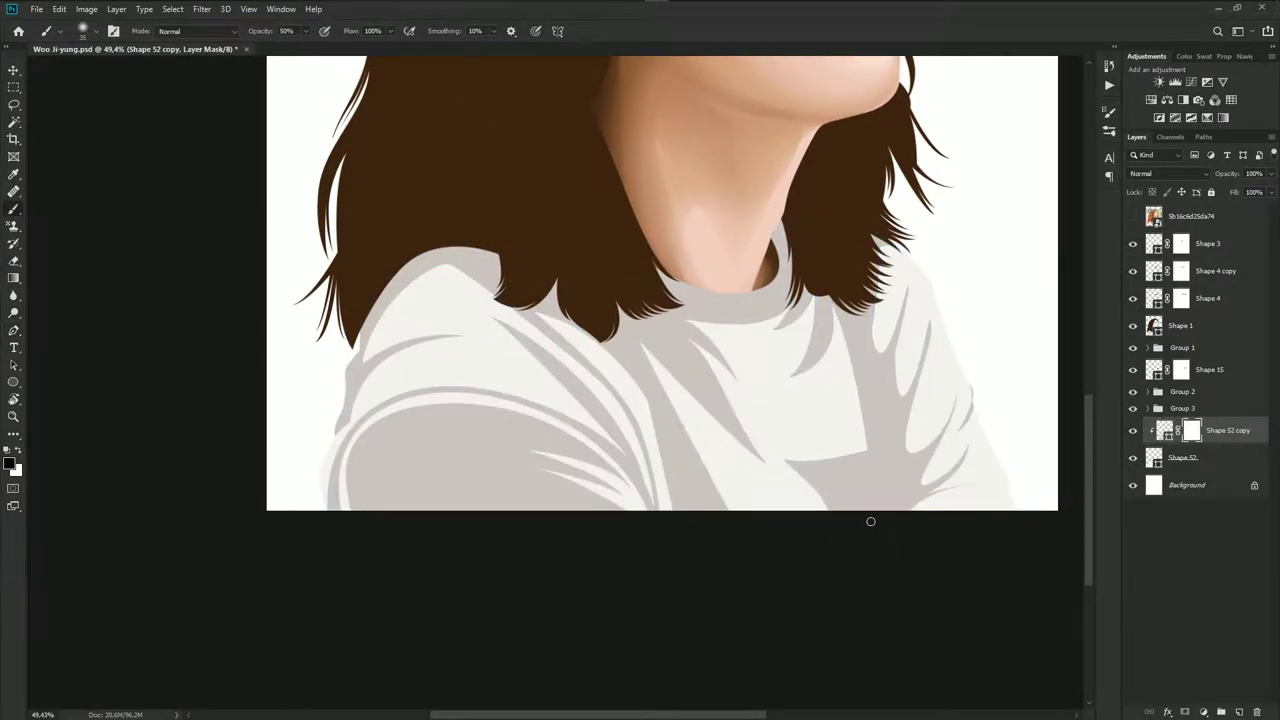
scroll(686, 517, up, 1)
scroll(793, 518, up, 1)
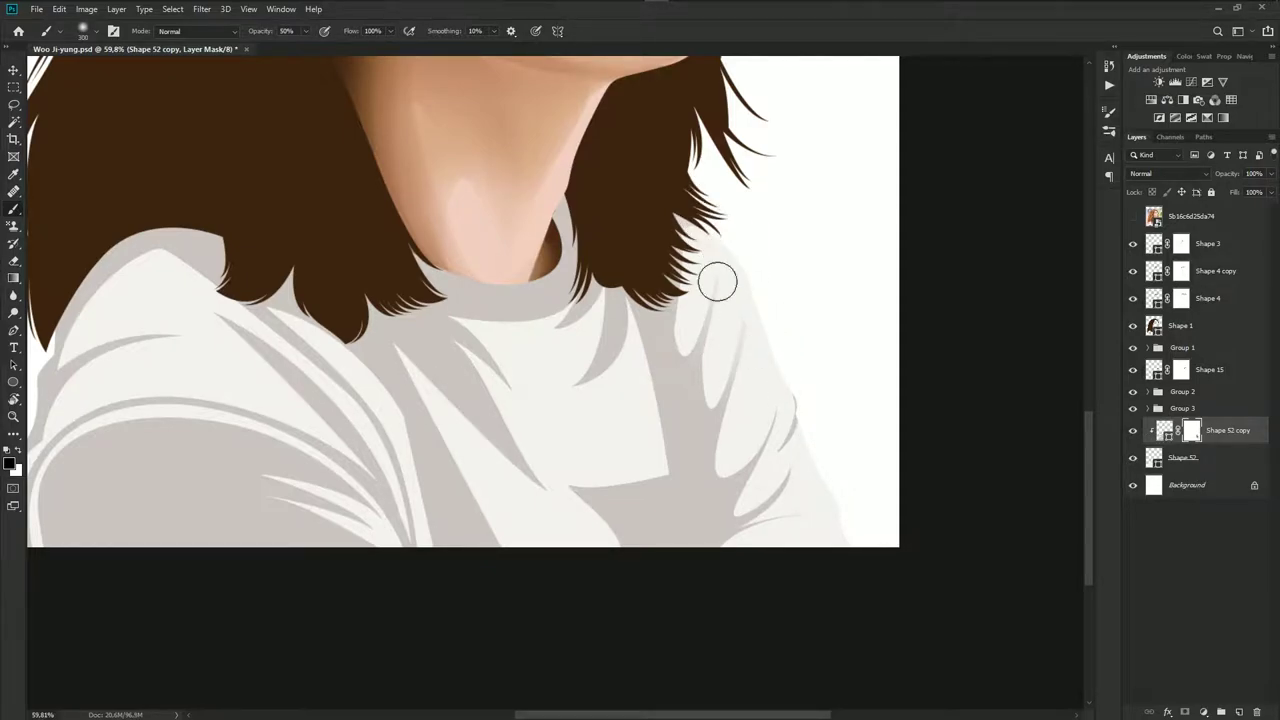
drag(771, 483, 774, 528)
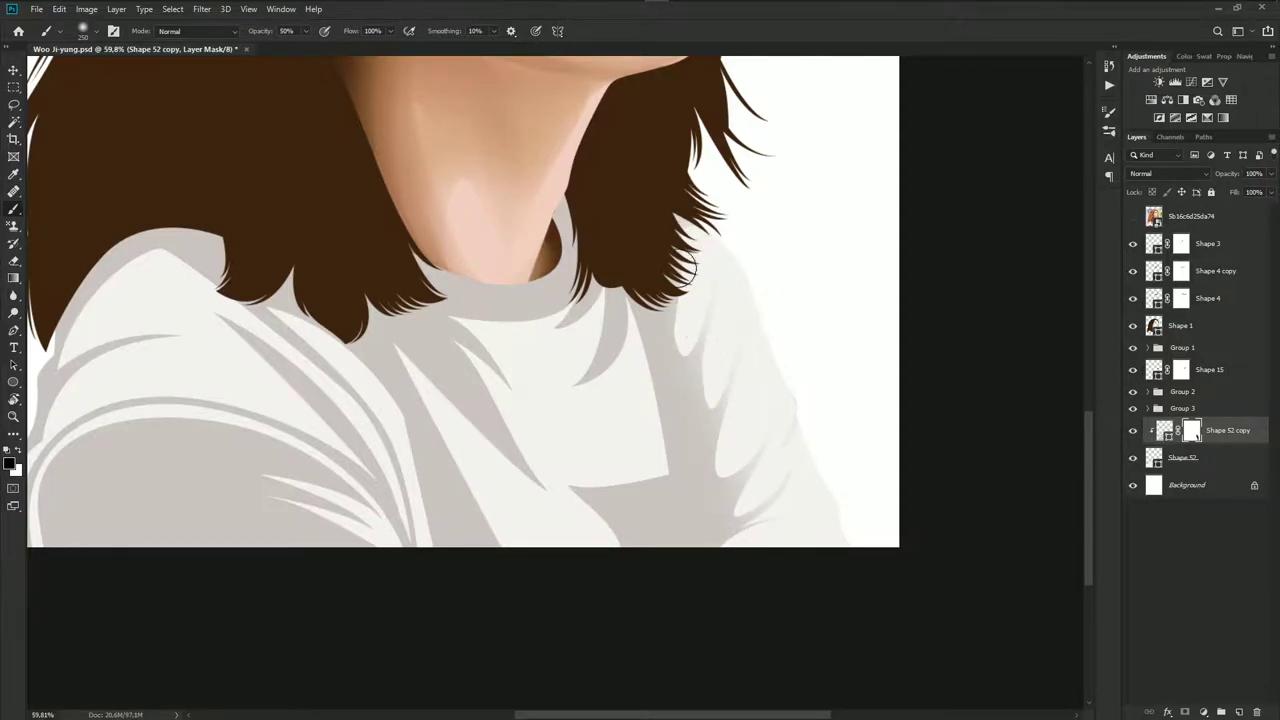
drag(574, 503, 723, 525)
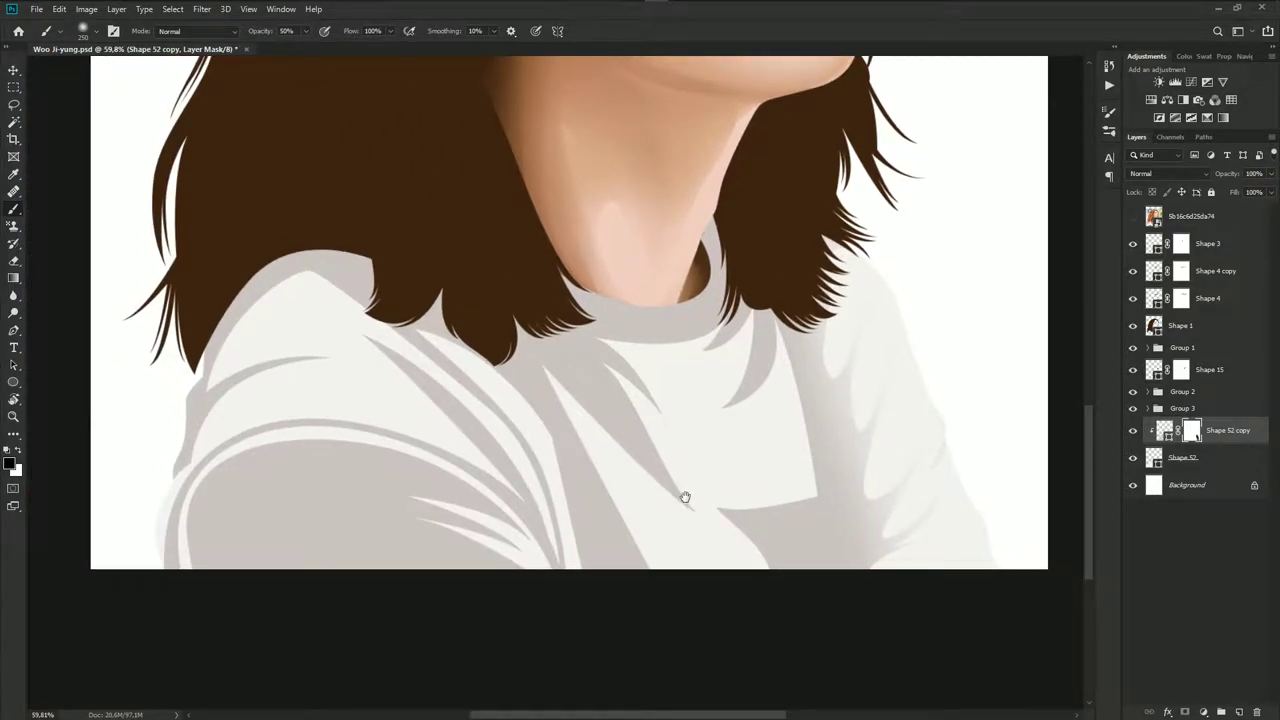
mouse_move(535, 368)
mouse_down()
mouse_move(655, 497)
mouse_move(660, 560)
mouse_up()
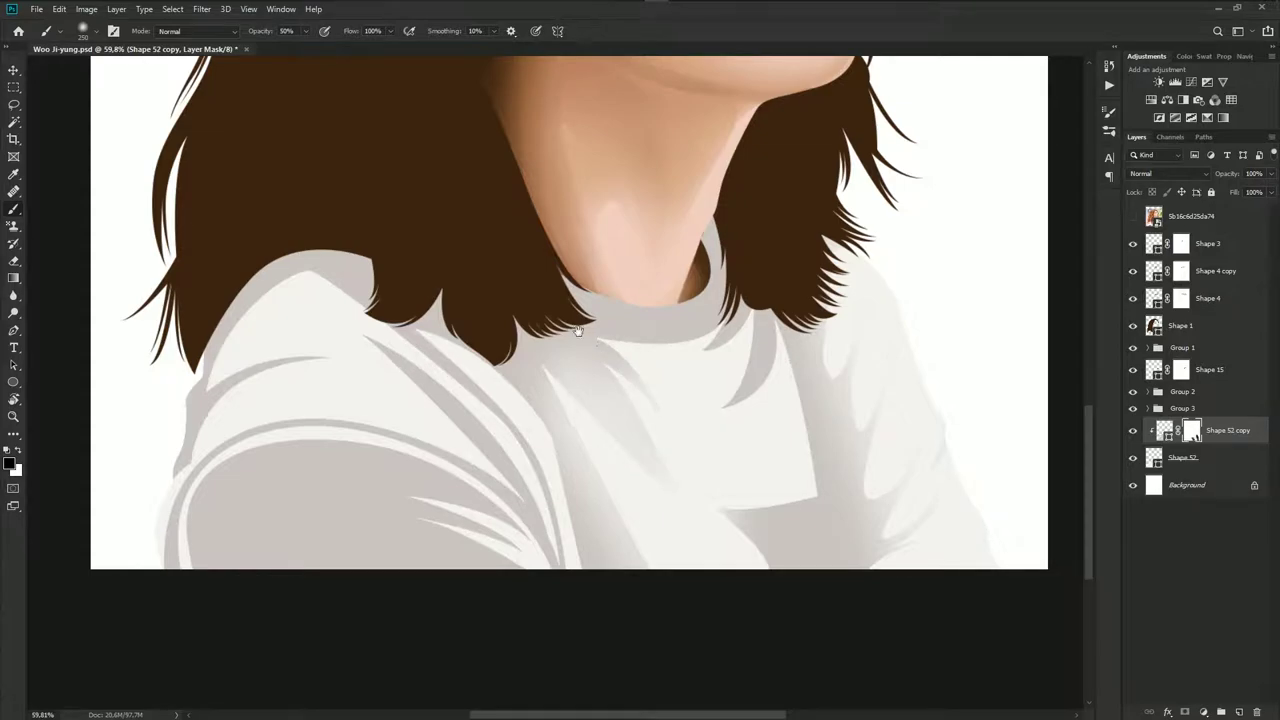
mouse_move(610, 356)
mouse_down()
mouse_move(660, 405)
mouse_move(685, 333)
mouse_move(715, 531)
mouse_move(716, 508)
mouse_up()
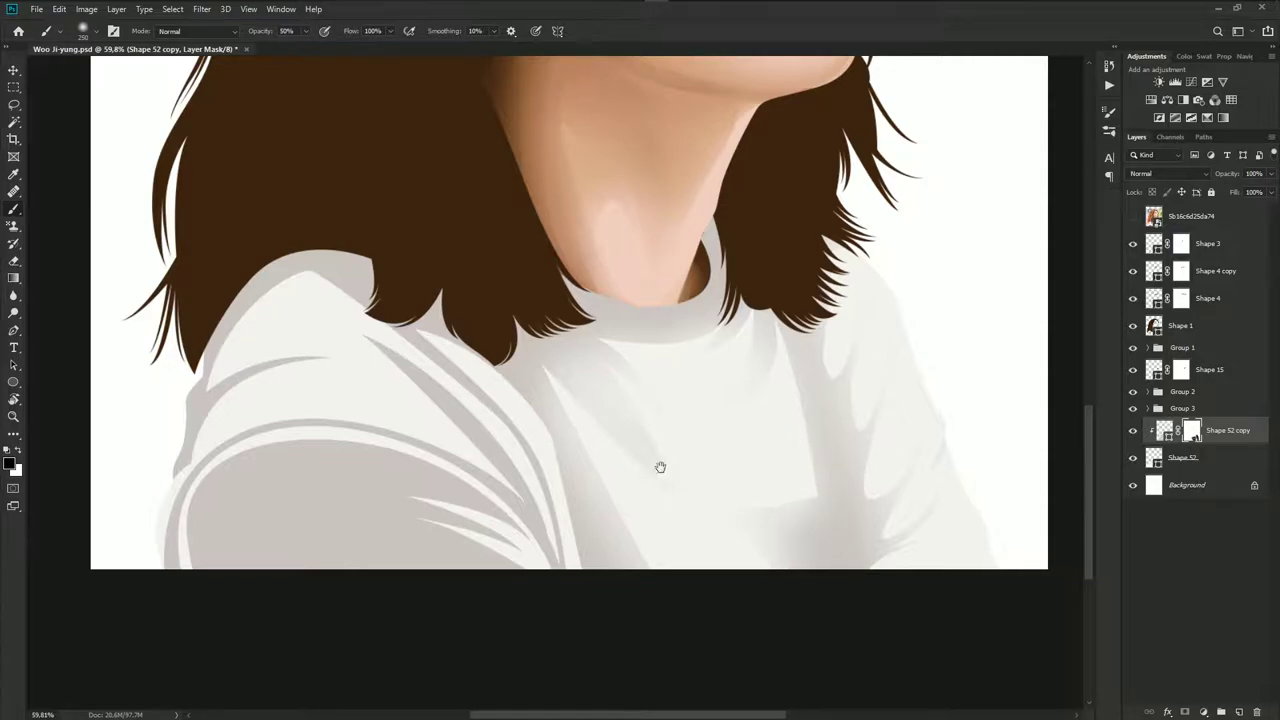
Soften the fold stripes across the left shoulder and along the lower sleeve edge
drag(657, 466, 697, 487)
mouse_move(439, 341)
mouse_down()
mouse_move(377, 331)
mouse_move(271, 403)
mouse_move(377, 318)
mouse_up()
mouse_move(470, 336)
mouse_down()
mouse_move(600, 462)
mouse_move(623, 583)
mouse_move(590, 545)
mouse_up()
drag(487, 483, 200, 451)
drag(318, 381, 282, 618)
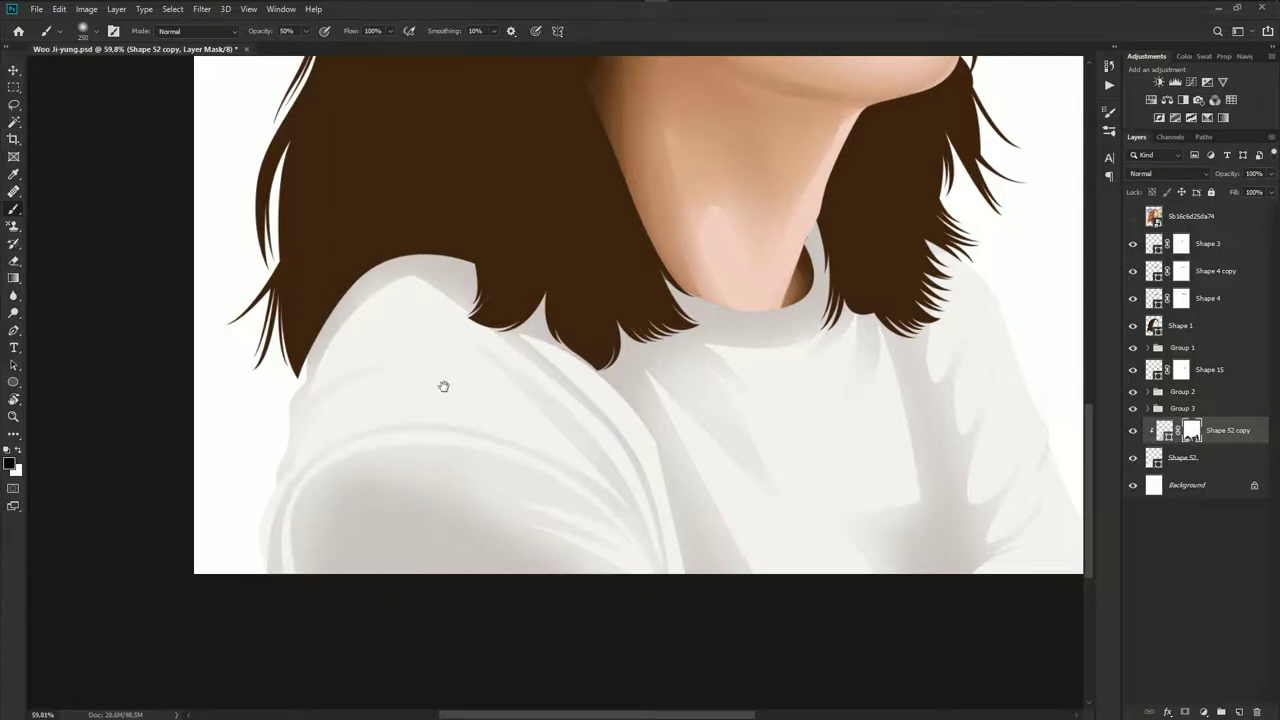
scroll(580, 494, down, 2)
scroll(626, 561, down, 2)
Lighten the broad shirt shading with an enlarged brush, then shrink the brush back down
key(bracketright)
drag(587, 529, 293, 508)
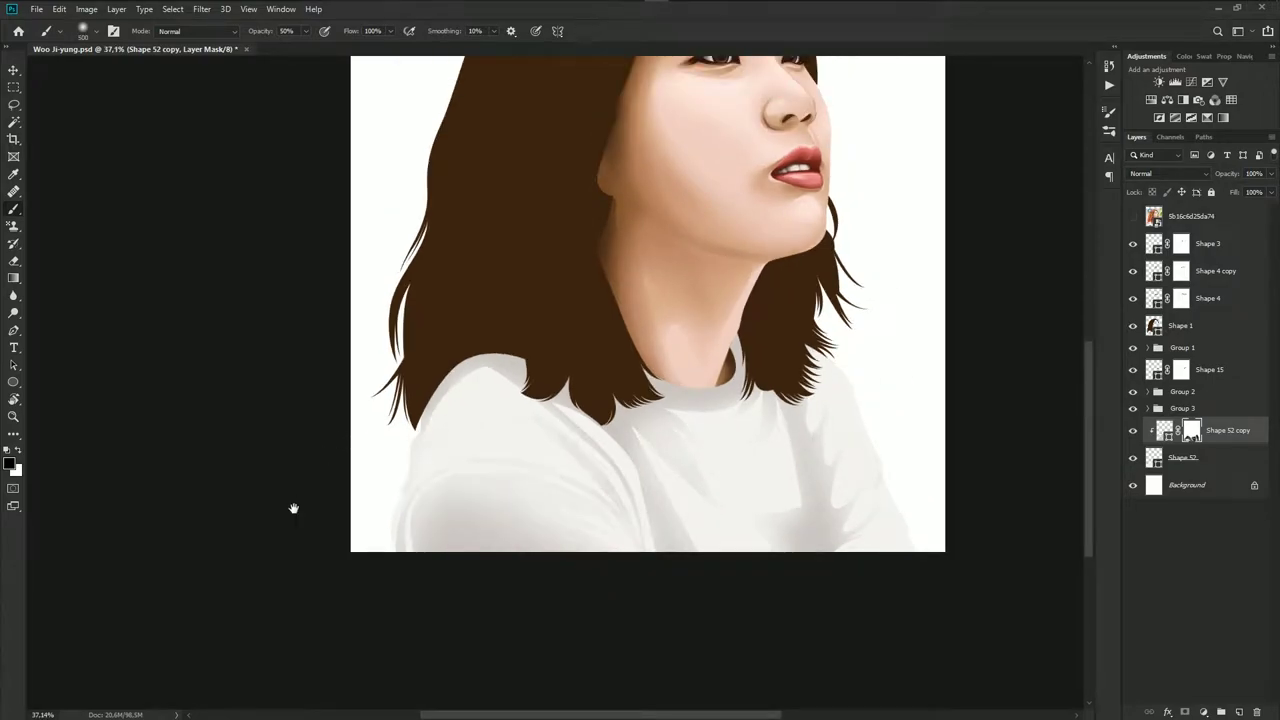
key(bracketleft)
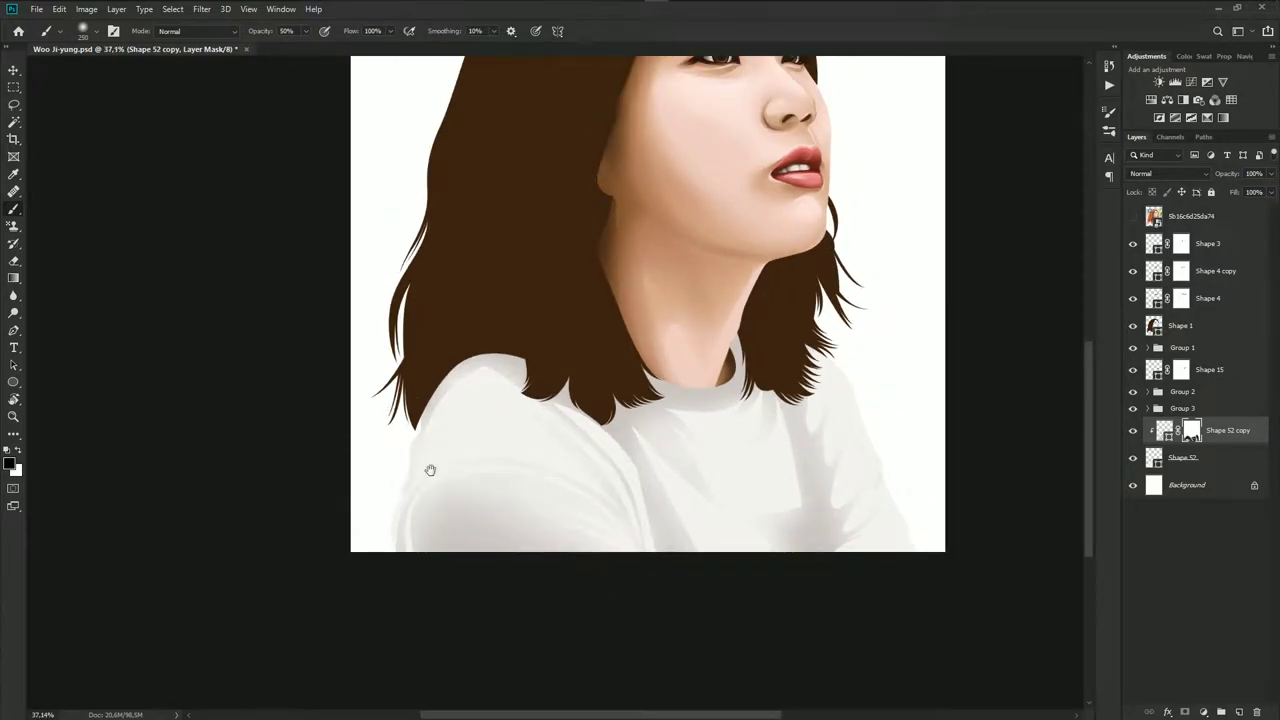
scroll(734, 460, up, 2)
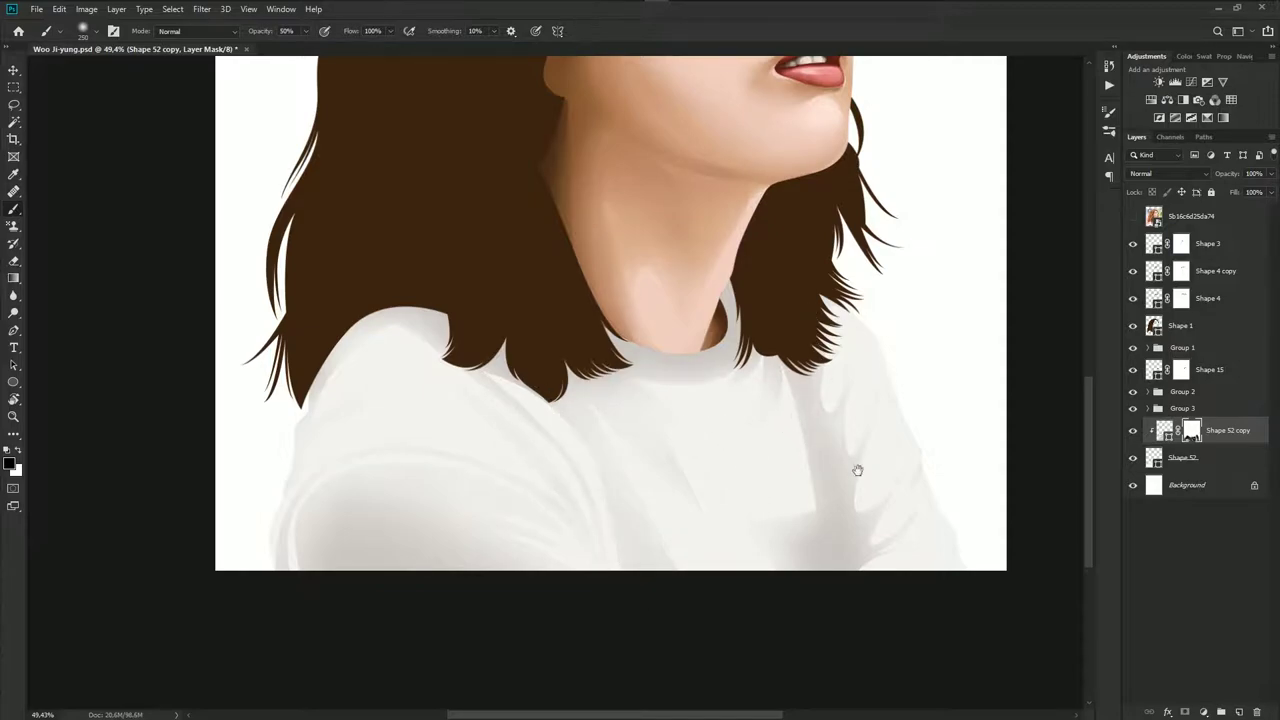
scroll(760, 530, down, 1)
scroll(731, 530, down, 1)
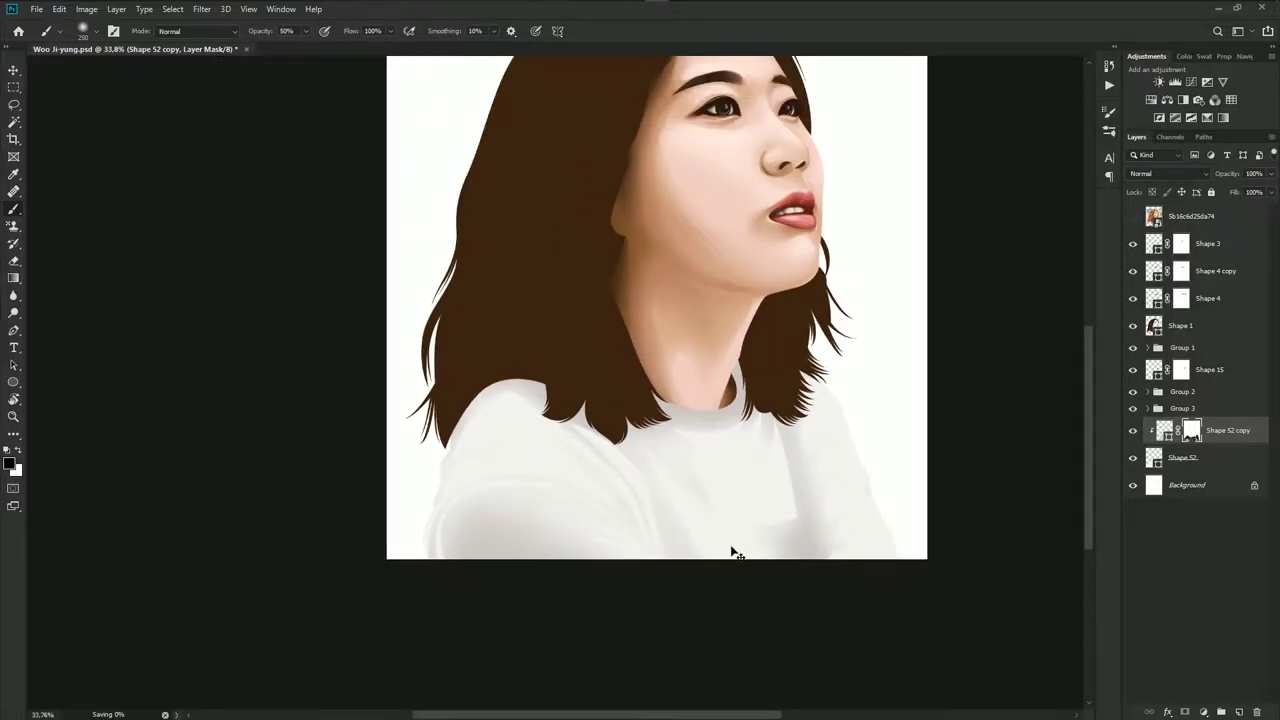
scroll(686, 543, up, 1)
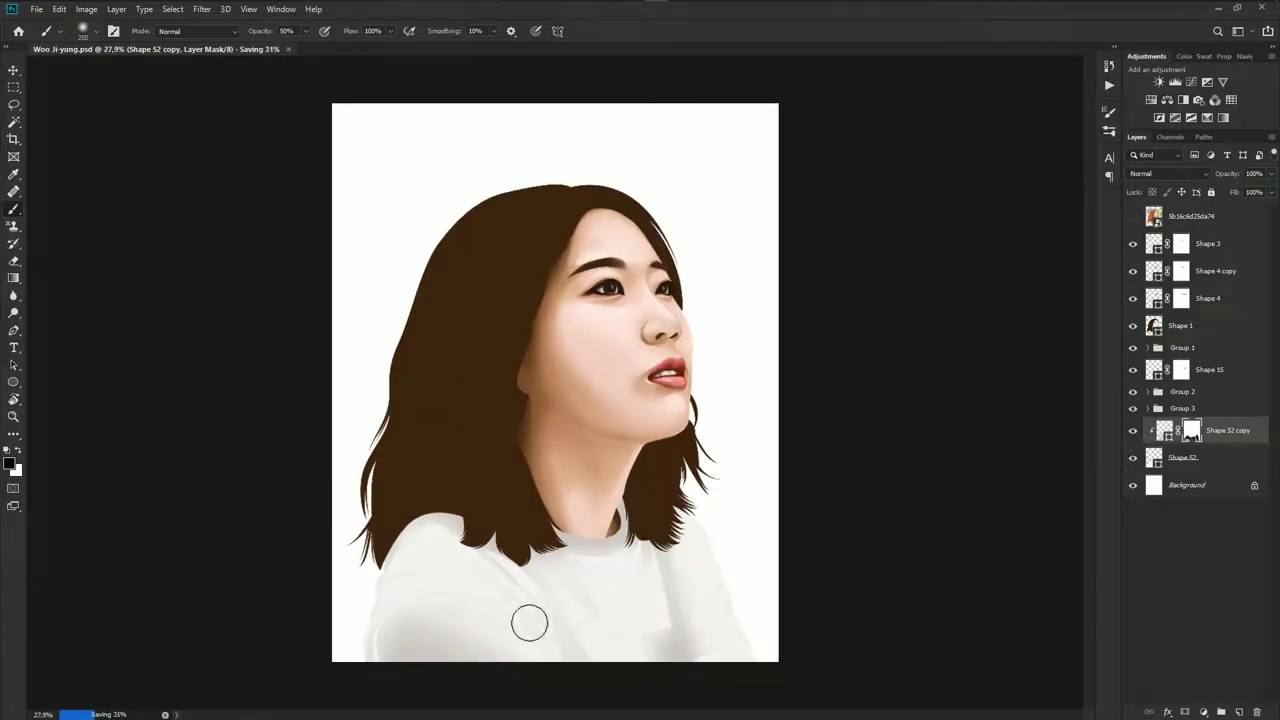
scroll(477, 589, up, 1)
scroll(604, 456, up, 2)
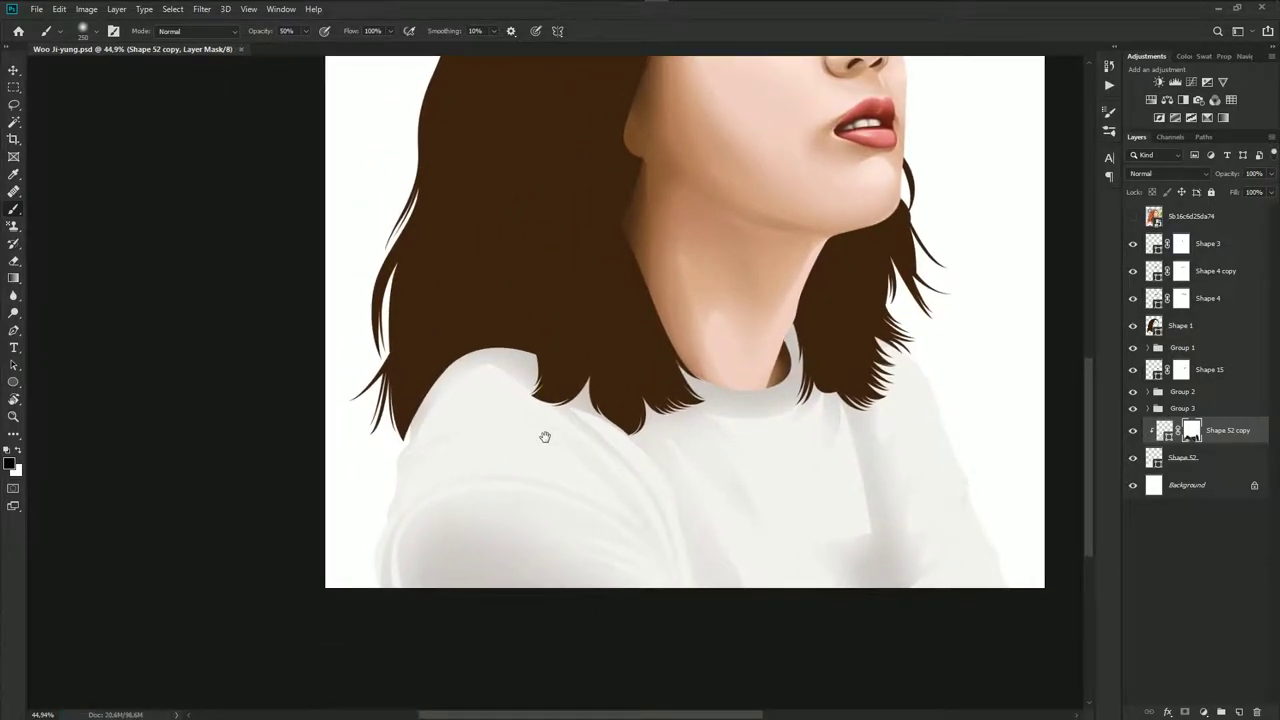
key(p)
scroll(586, 480, up, 1)
scroll(534, 437, up, 2)
scroll(520, 420, up, 1)
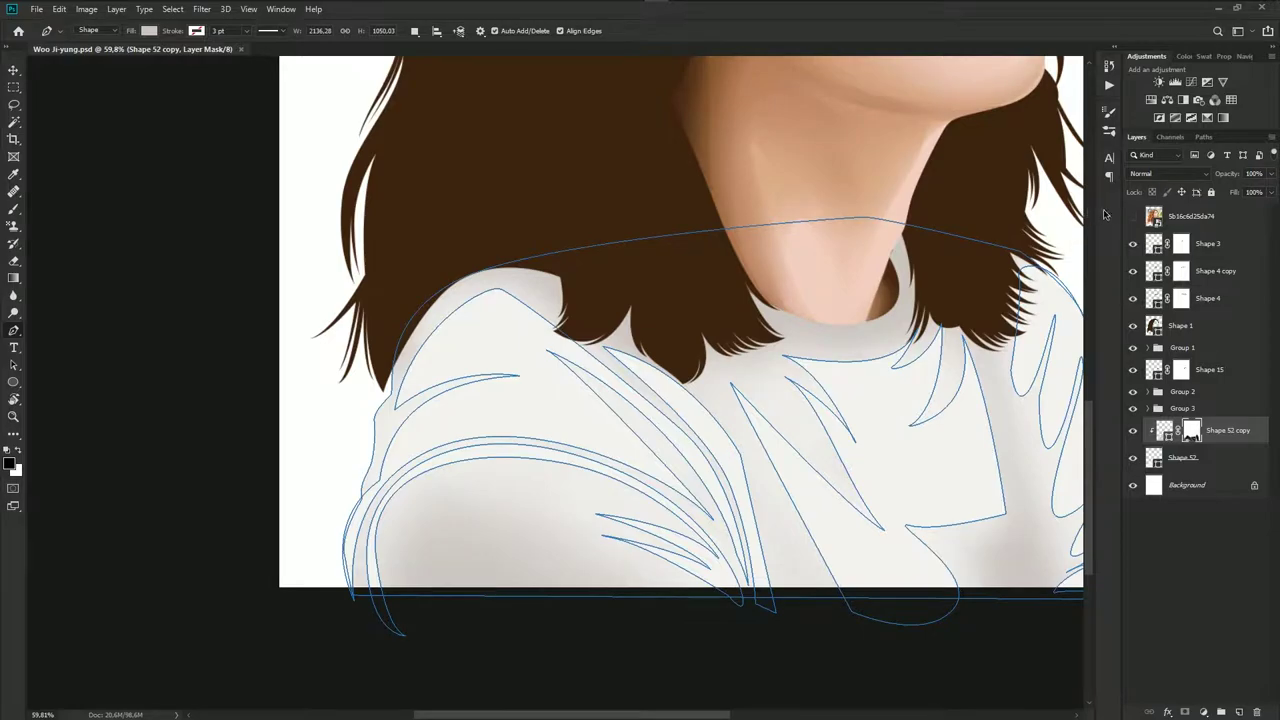
Start a new grey shadow shape curving along the left shoulder beneath the hair ends
click(1133, 216)
click(1133, 216)
scroll(420, 380, up, 2)
drag(372, 472, 387, 432)
click(380, 379)
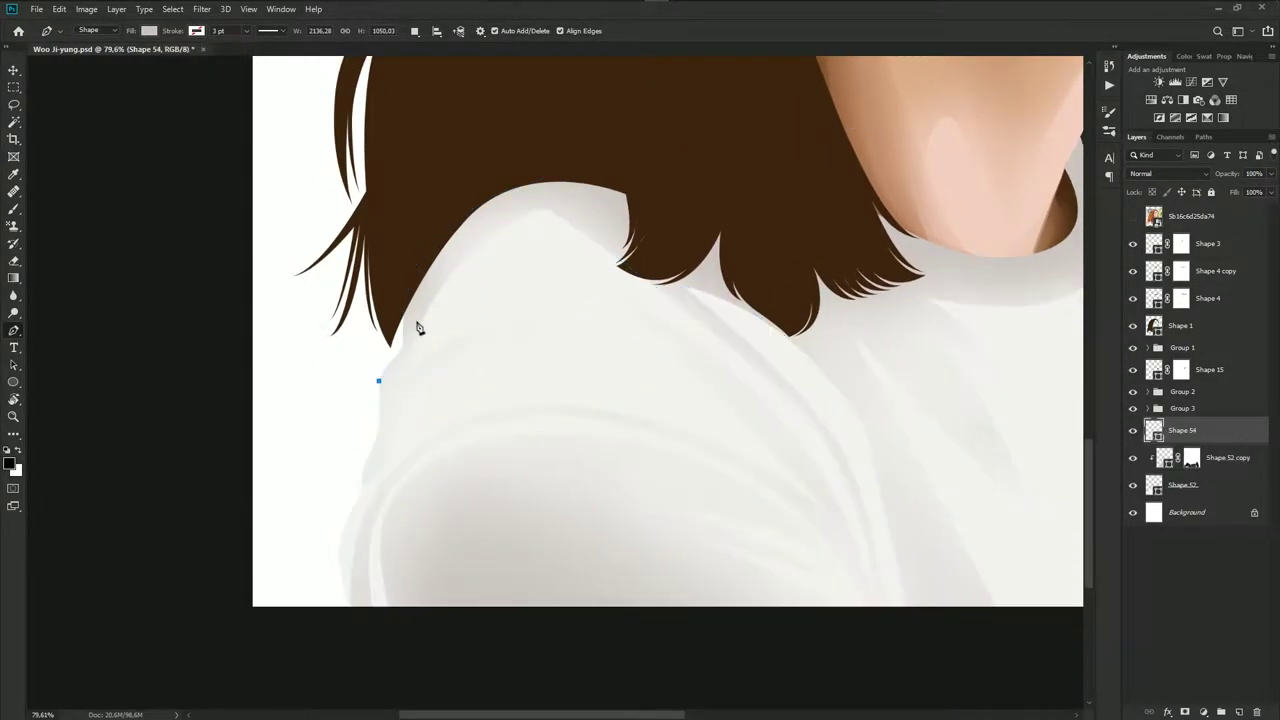
mouse_move(542, 206)
mouse_down()
mouse_move(664, 205)
mouse_move(595, 218)
mouse_up()
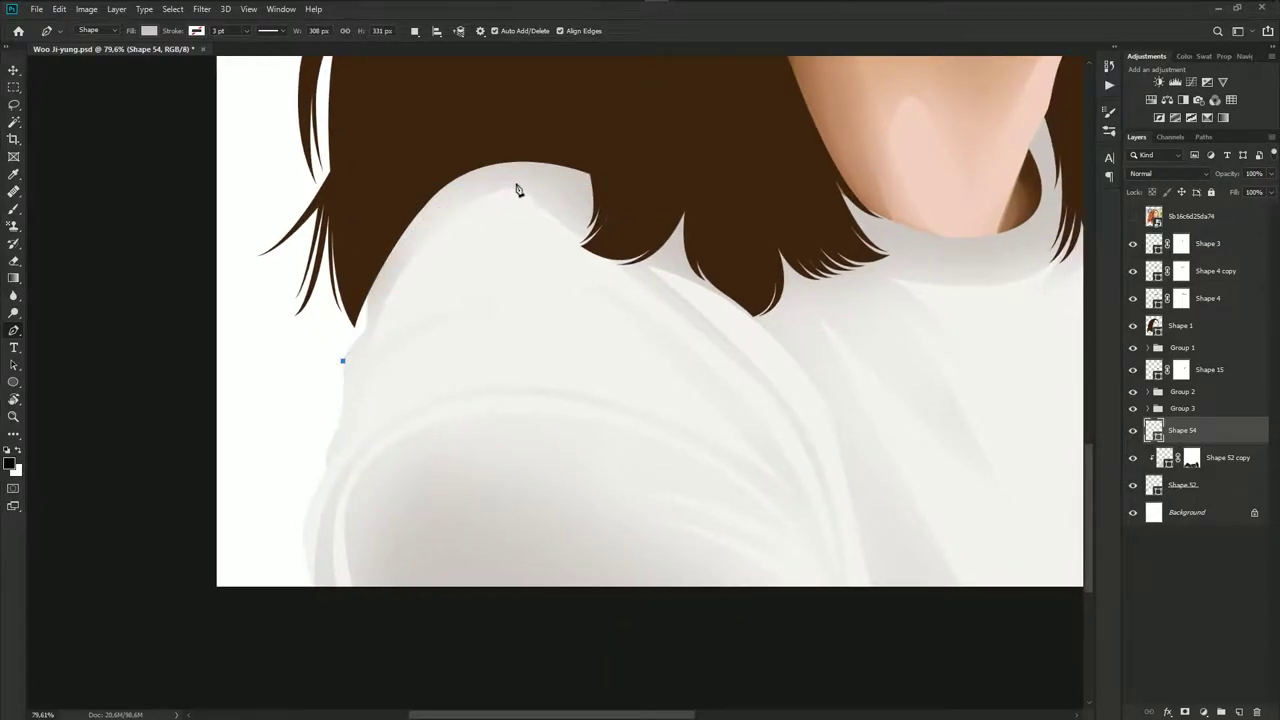
drag(510, 187, 623, 214)
drag(687, 311, 748, 342)
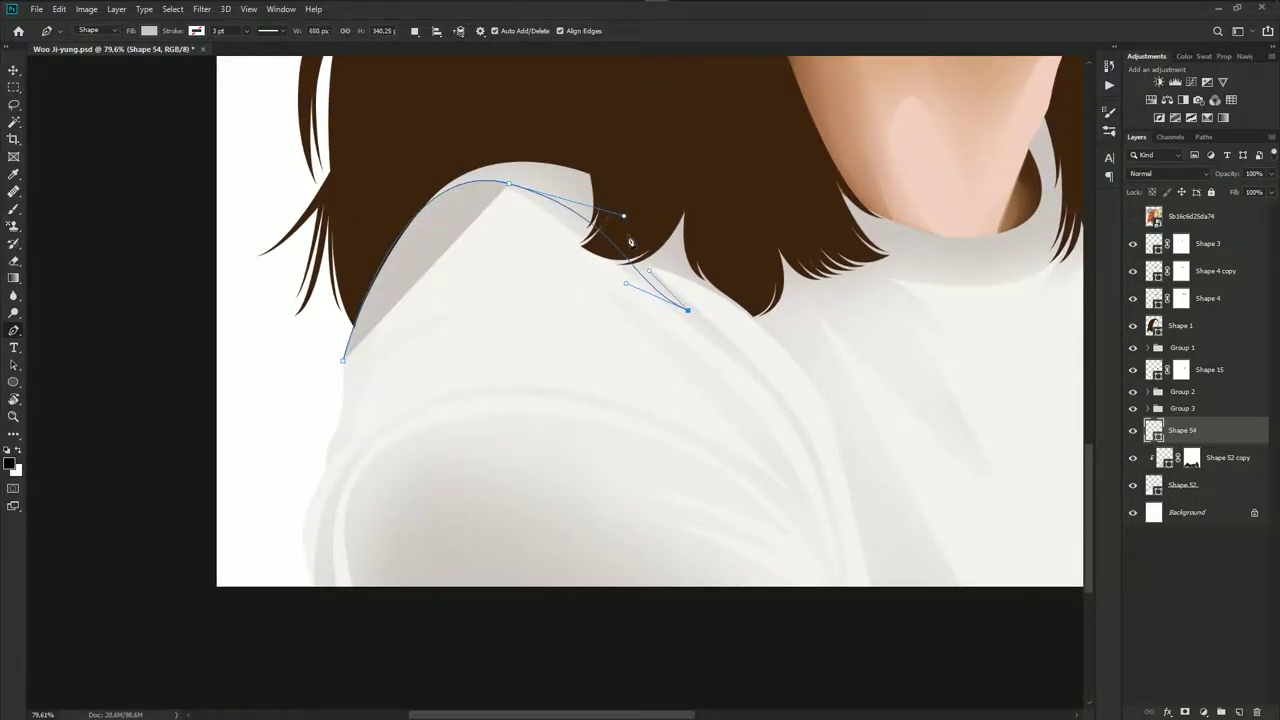
mouse_move(700, 280)
mouse_down()
mouse_move(659, 252)
mouse_move(720, 265)
mouse_up()
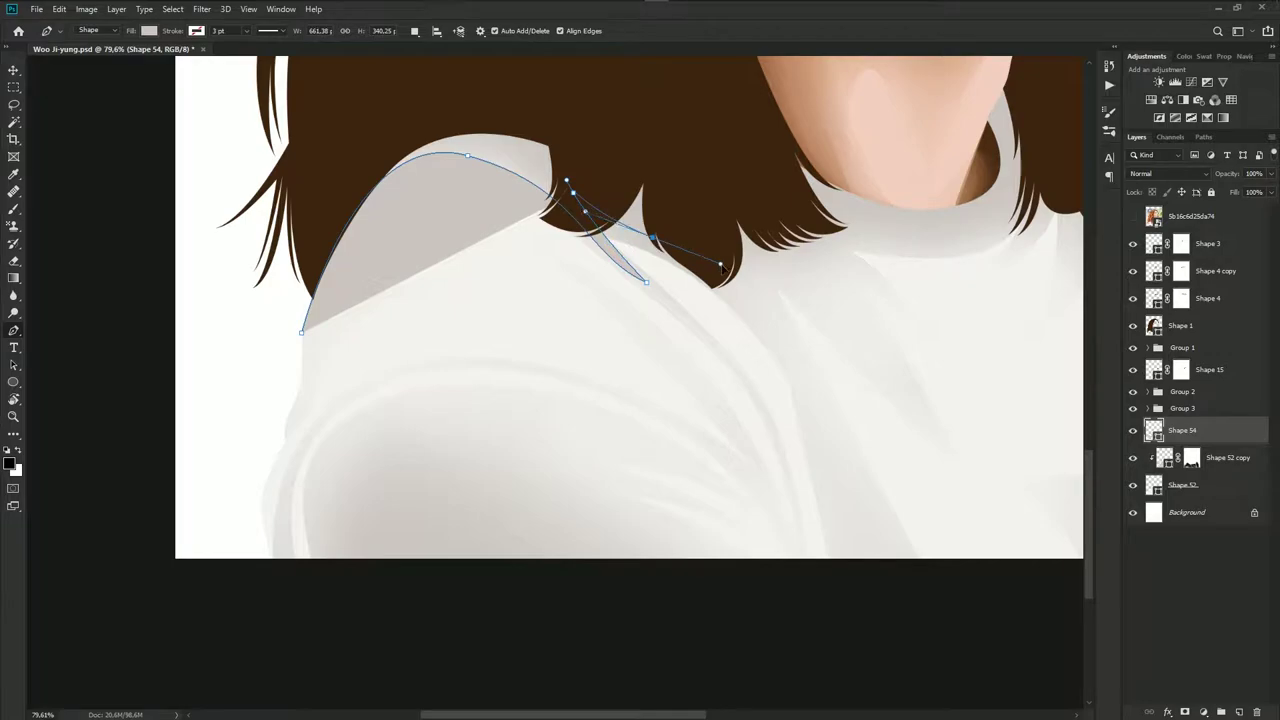
drag(786, 367, 792, 385)
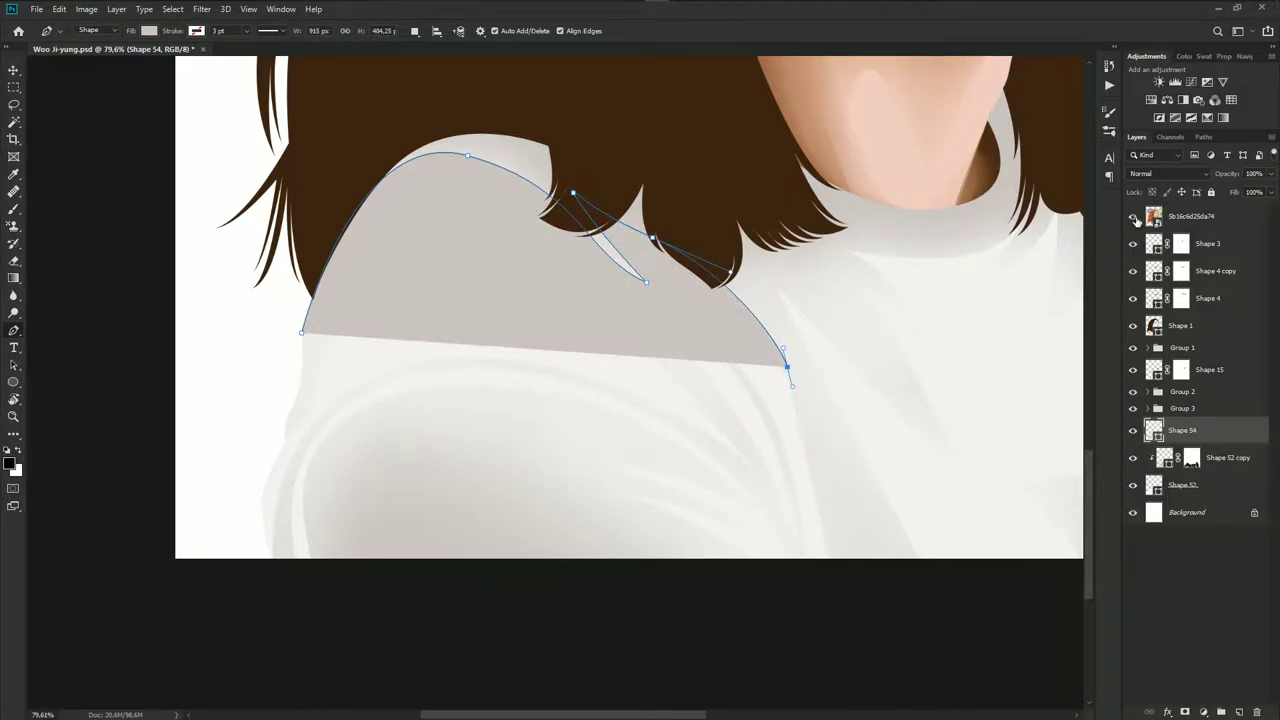
Add spiky shadow points under the hair strands, running along the neckline and around the collar
click(1133, 217)
drag(738, 240, 834, 292)
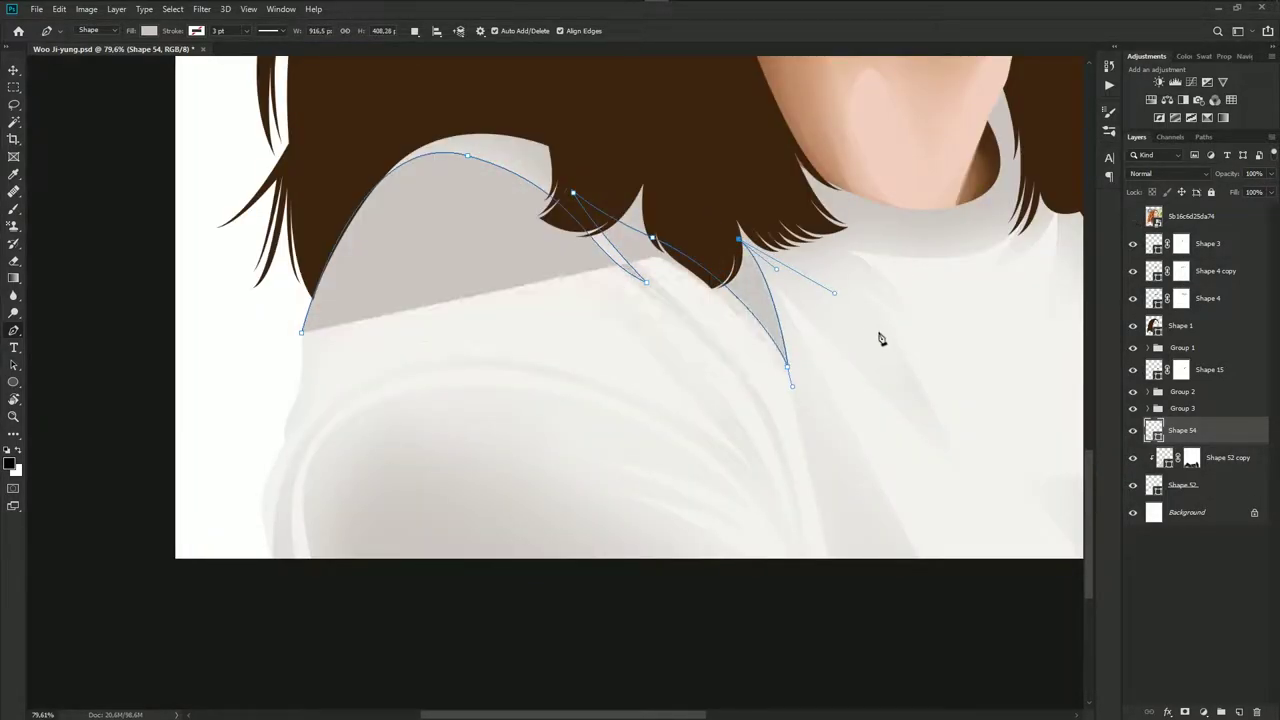
mouse_move(885, 358)
mouse_down()
mouse_move(840, 290)
mouse_move(806, 294)
mouse_move(850, 338)
mouse_up()
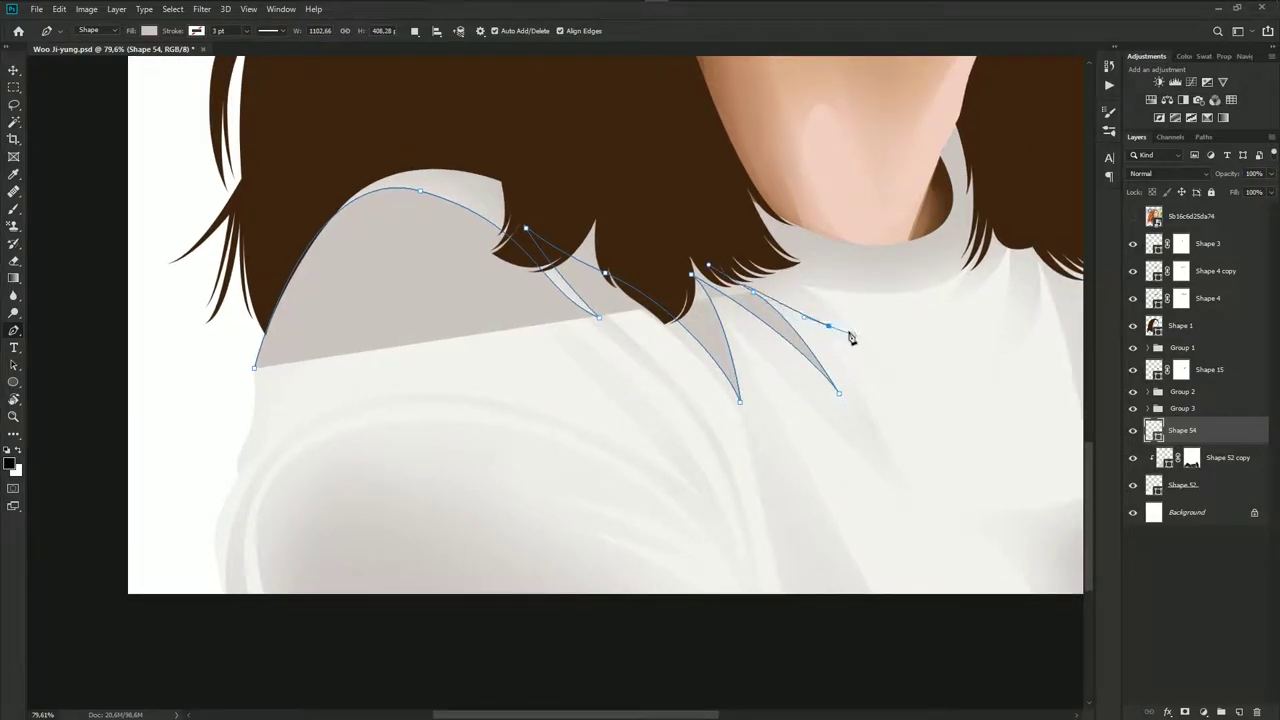
drag(766, 270, 783, 297)
drag(906, 281, 1013, 257)
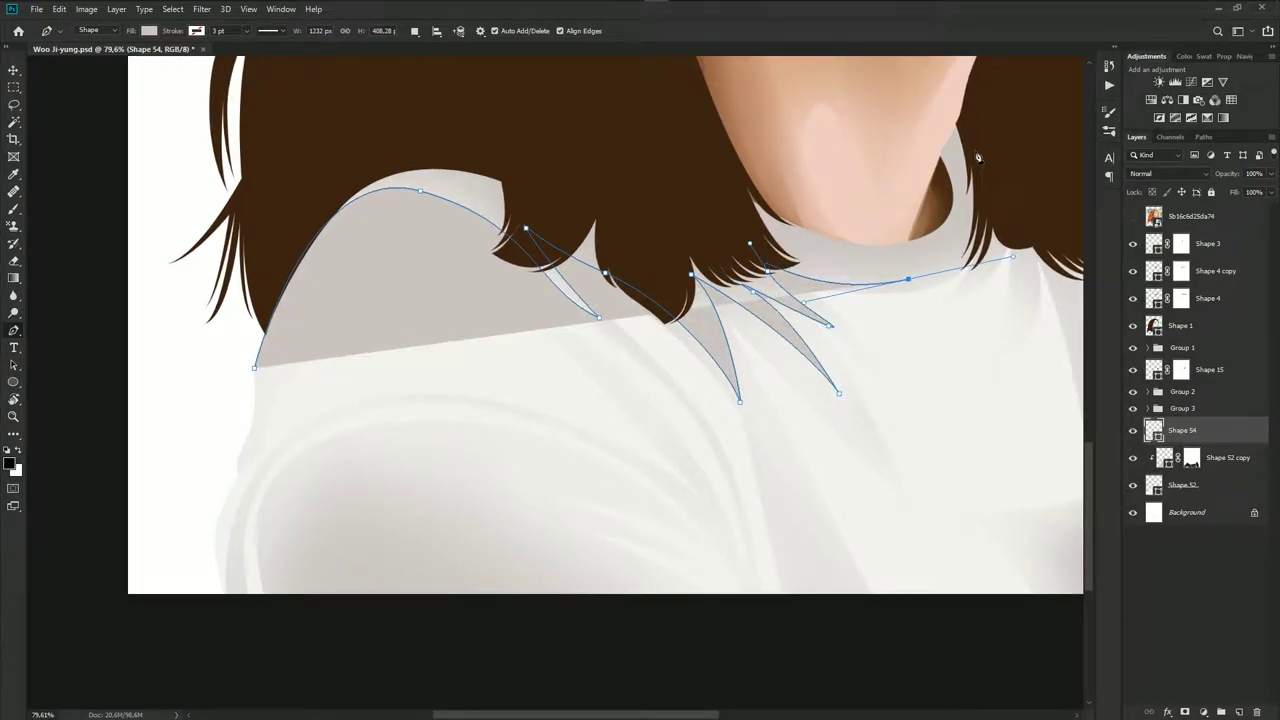
drag(968, 118, 942, 79)
Bring the outline back across the hair and close the shadow shape at its start
click(637, 107)
click(521, 112)
drag(331, 168, 274, 240)
click(255, 368)
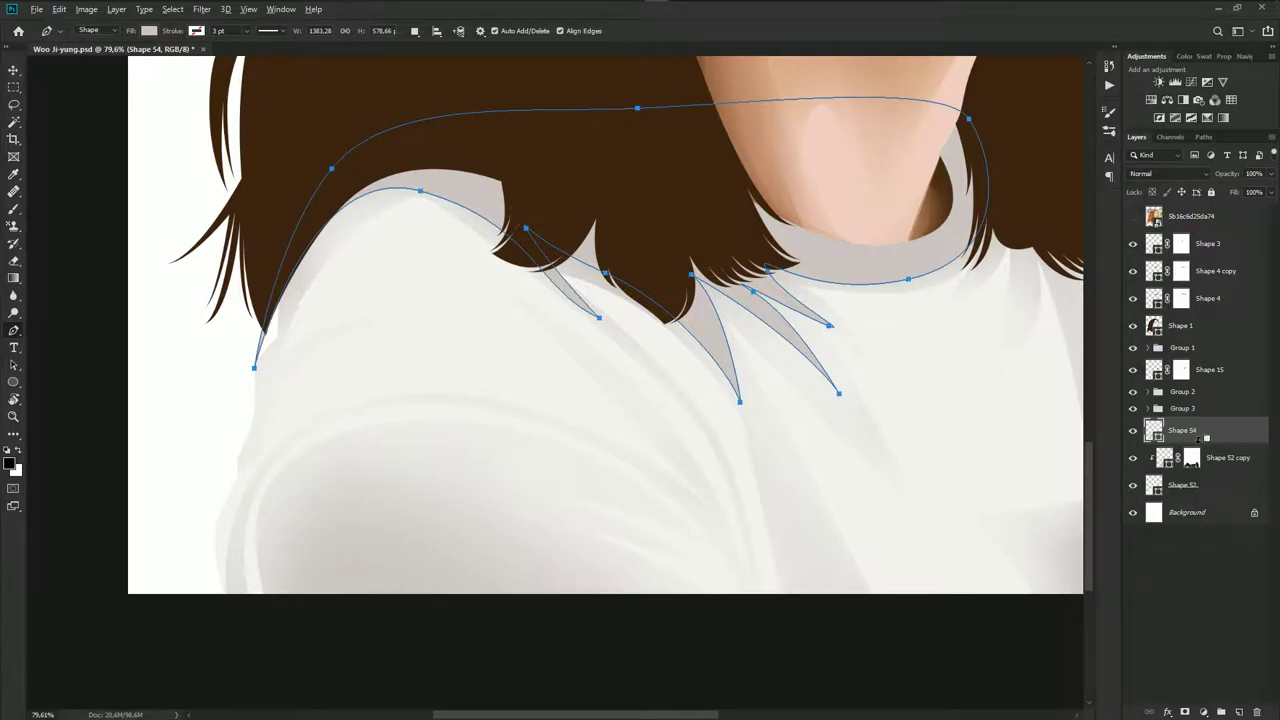
drag(804, 273, 354, 367)
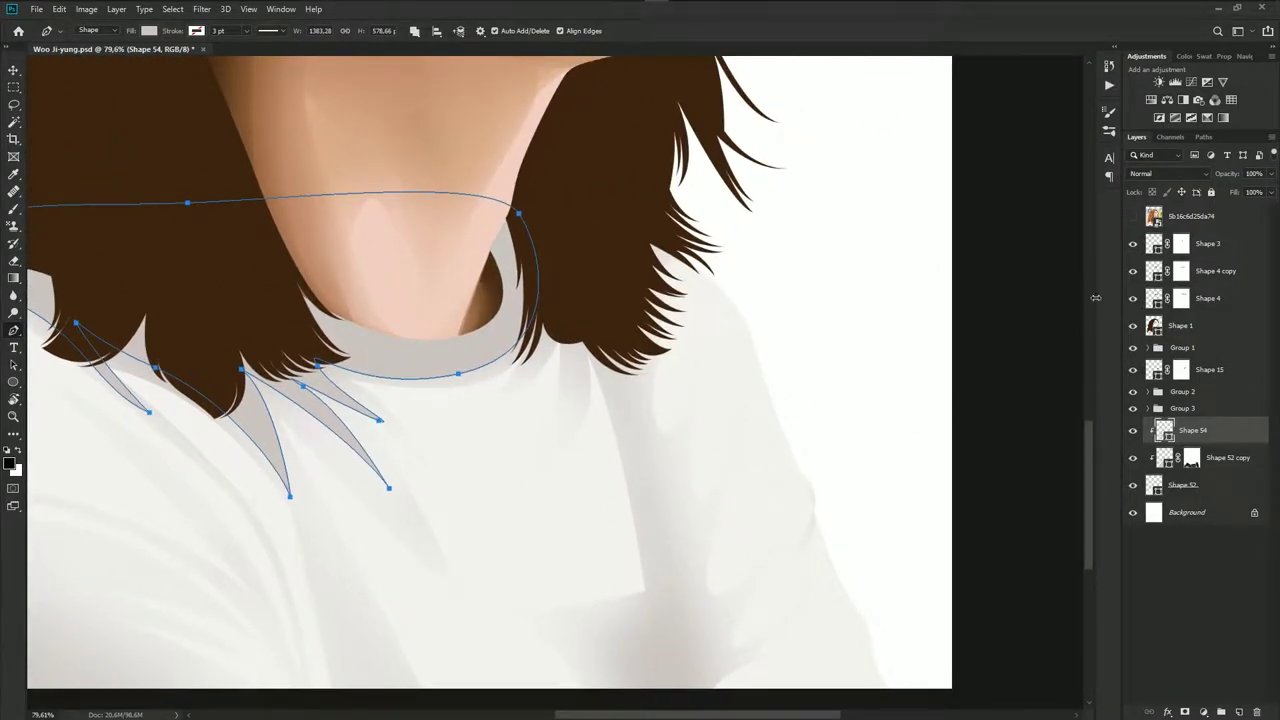
click(1133, 215)
Extend the shadow path with pointed spikes and a long streak under the right hair
click(514, 383)
drag(560, 318, 560, 363)
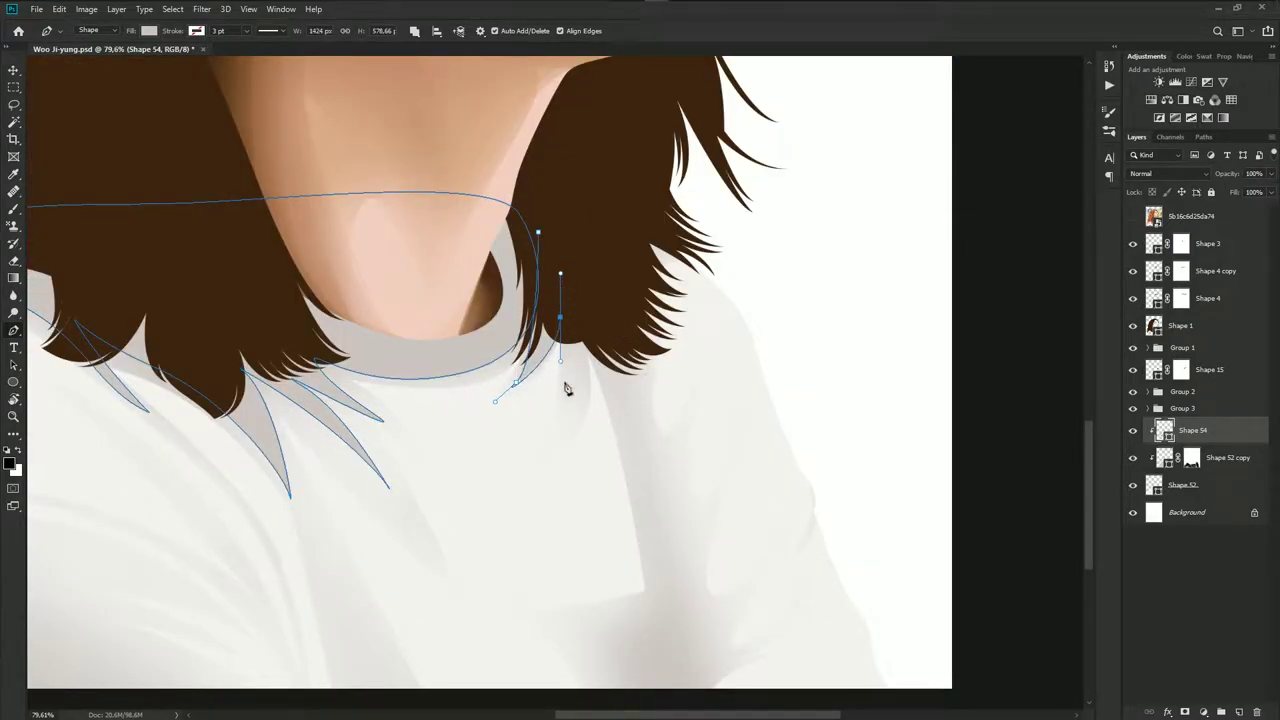
drag(553, 437, 534, 459)
mouse_move(586, 338)
mouse_down()
mouse_move(597, 422)
mouse_move(570, 332)
mouse_up()
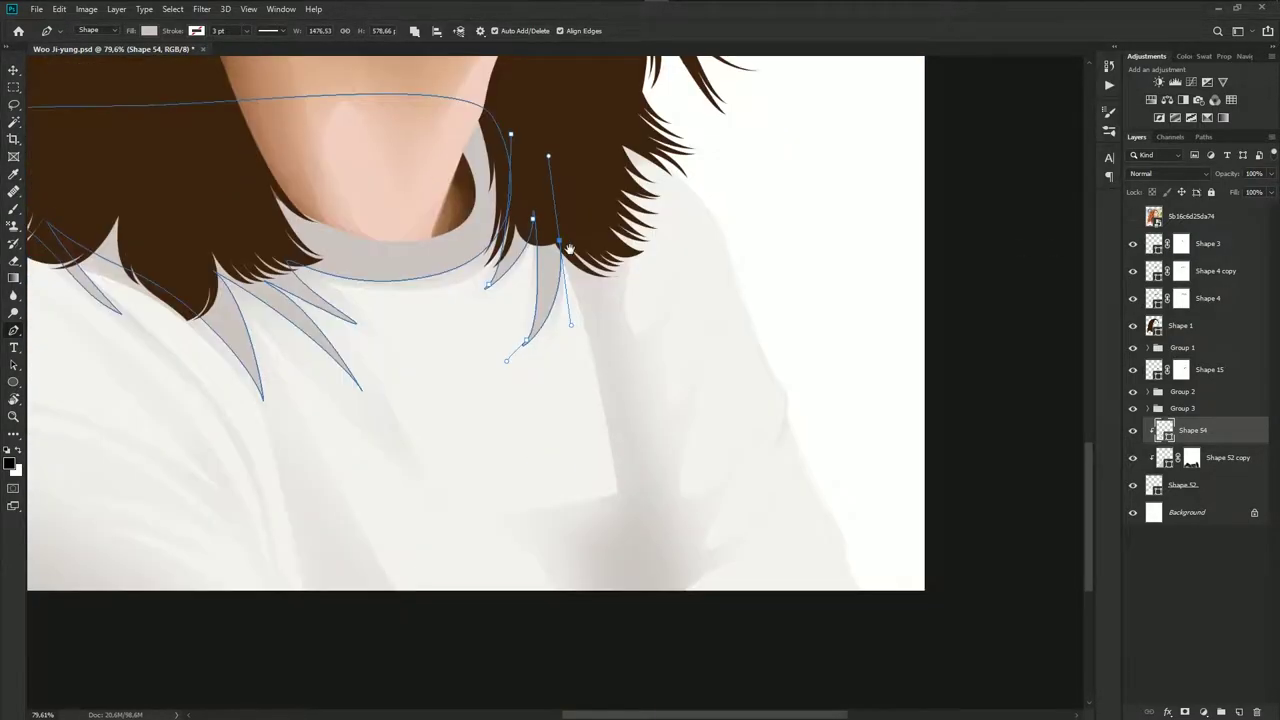
drag(614, 437, 631, 514)
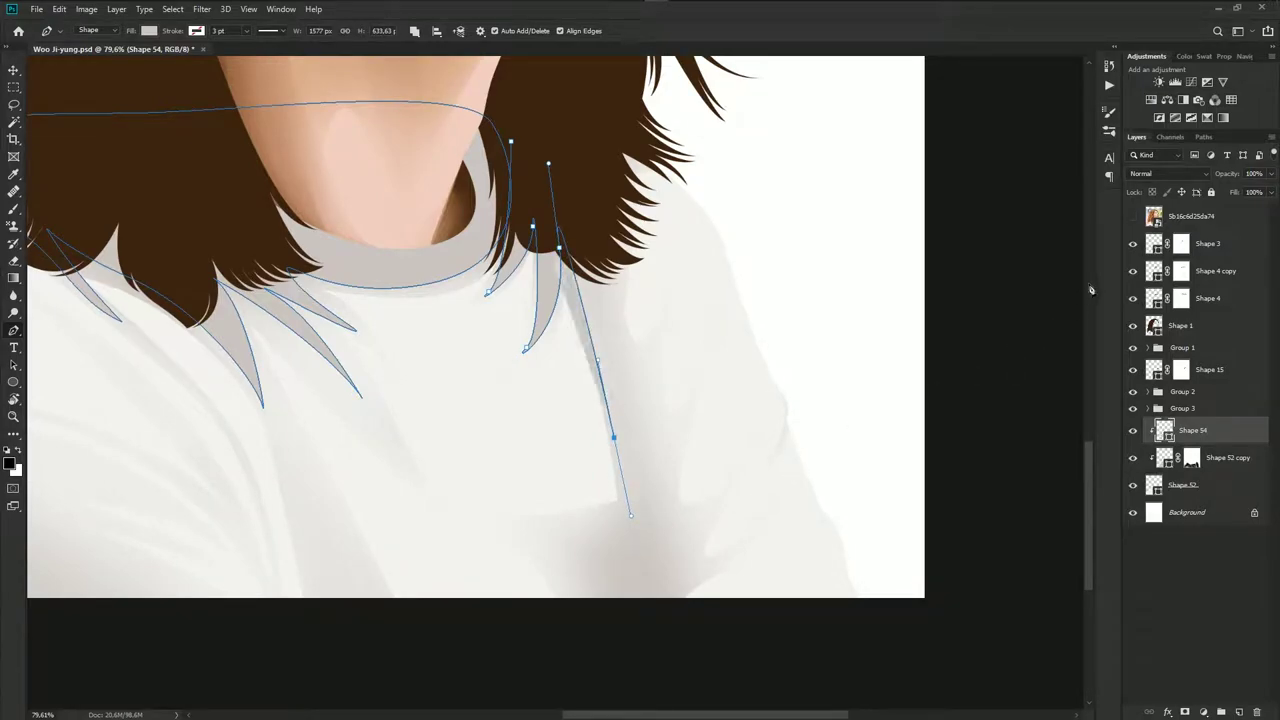
click(1133, 217)
drag(607, 224, 618, 229)
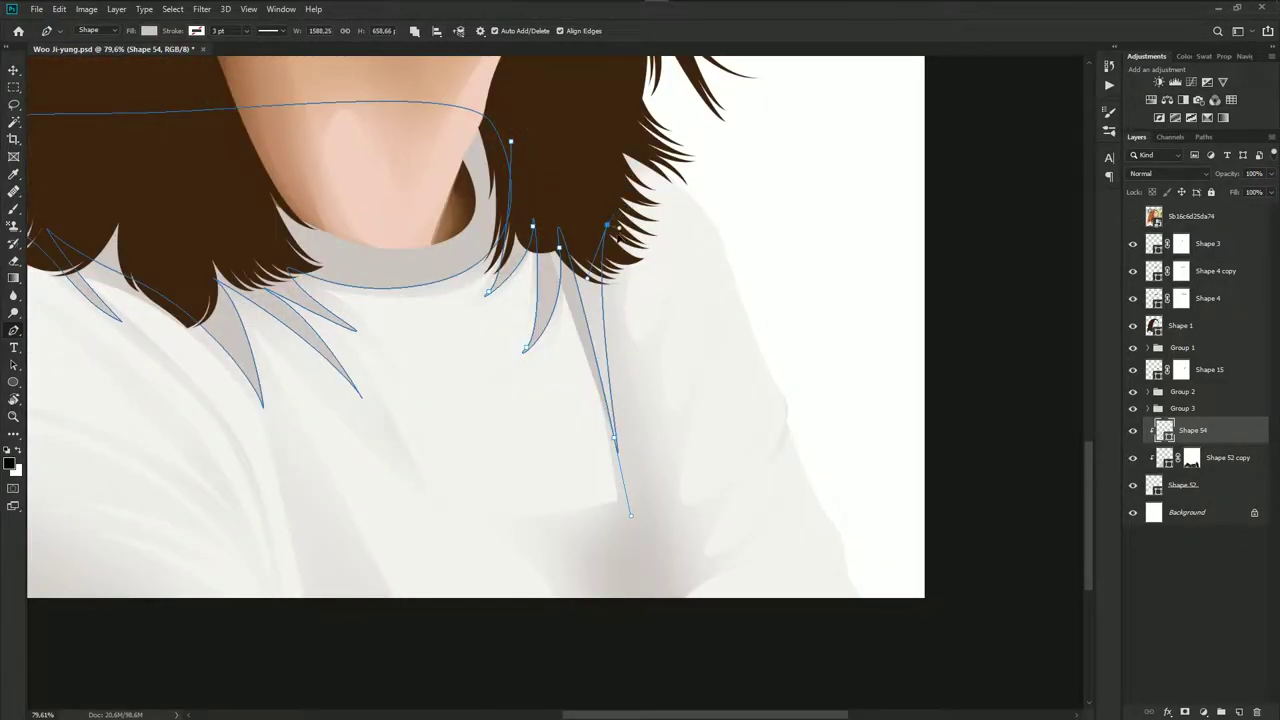
drag(616, 364, 611, 354)
click(633, 156)
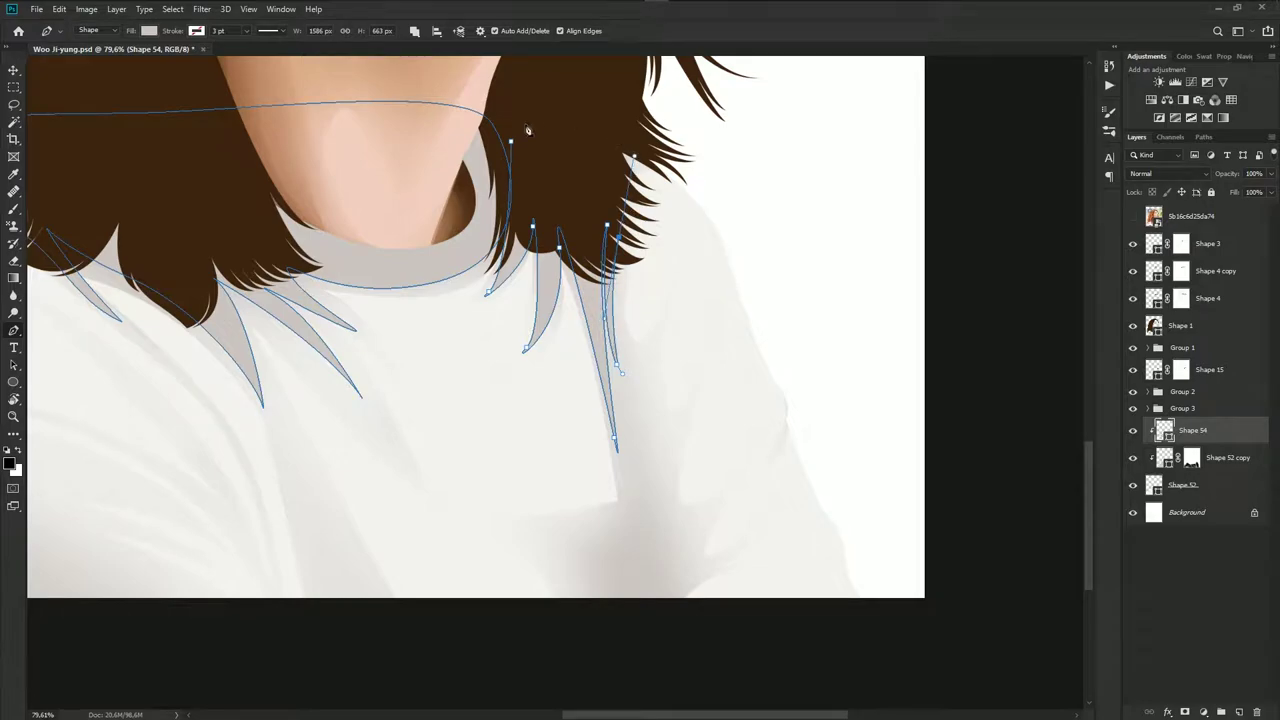
scroll(651, 209, down, 5)
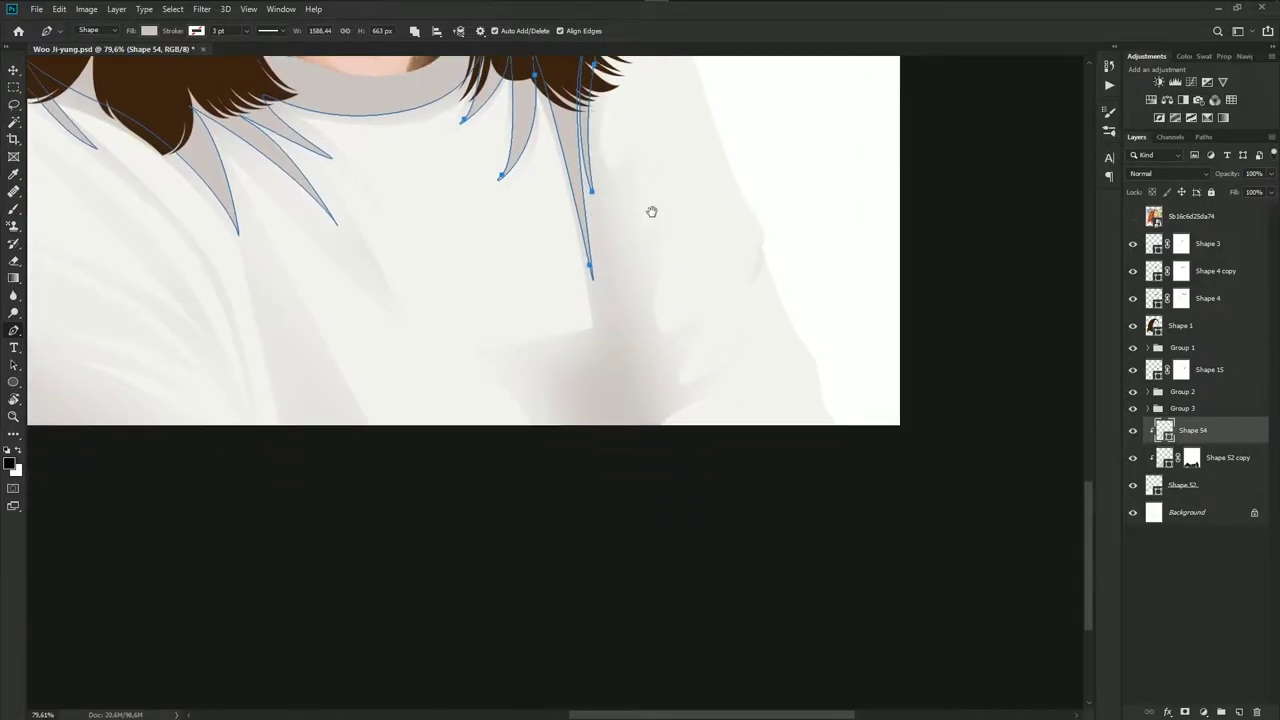
click(1133, 217)
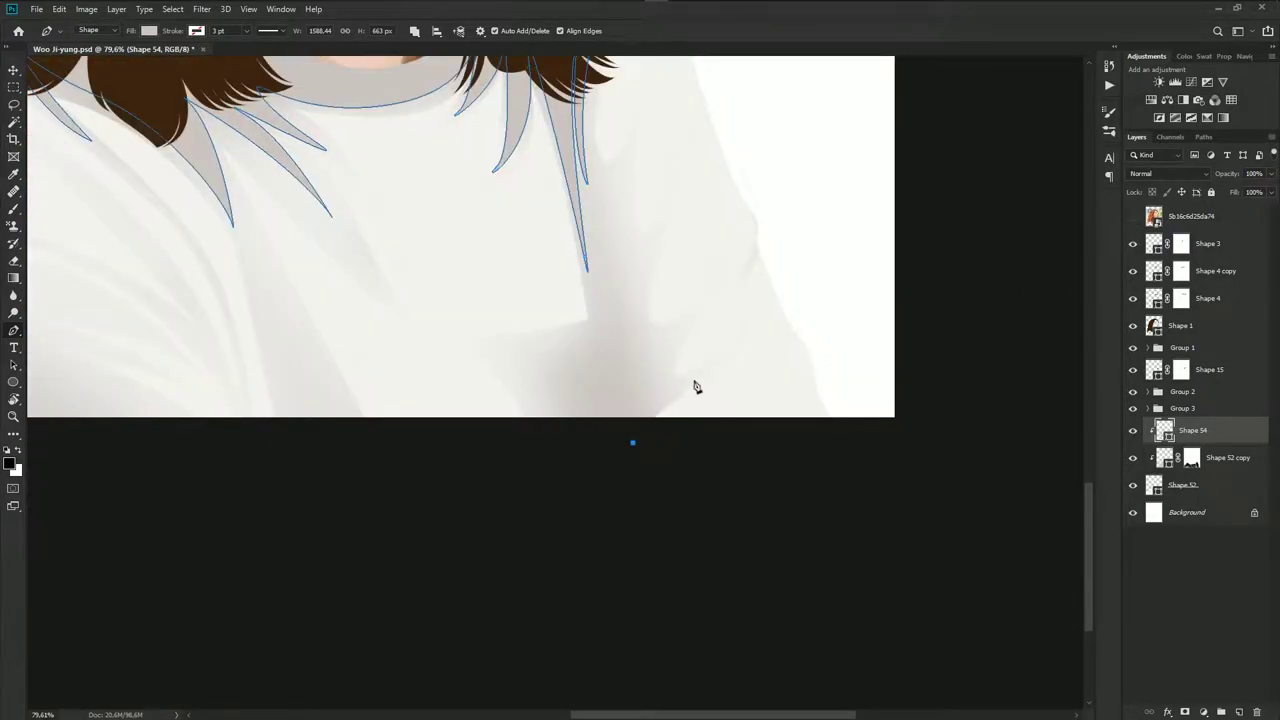
Add a leaf-shaped fold shadow on the chest and close the path below the canvas edge
click(702, 369)
click(638, 413)
drag(700, 311, 730, 283)
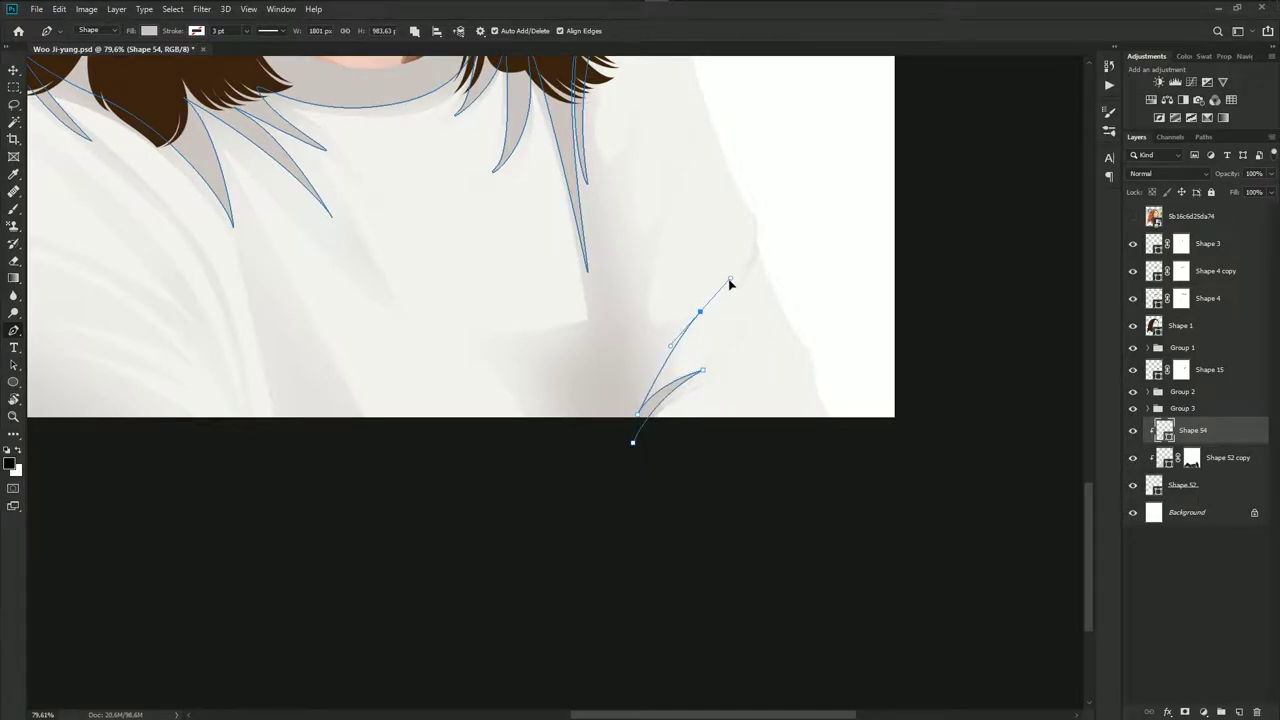
drag(645, 350, 616, 391)
scroll(963, 337, up, 2)
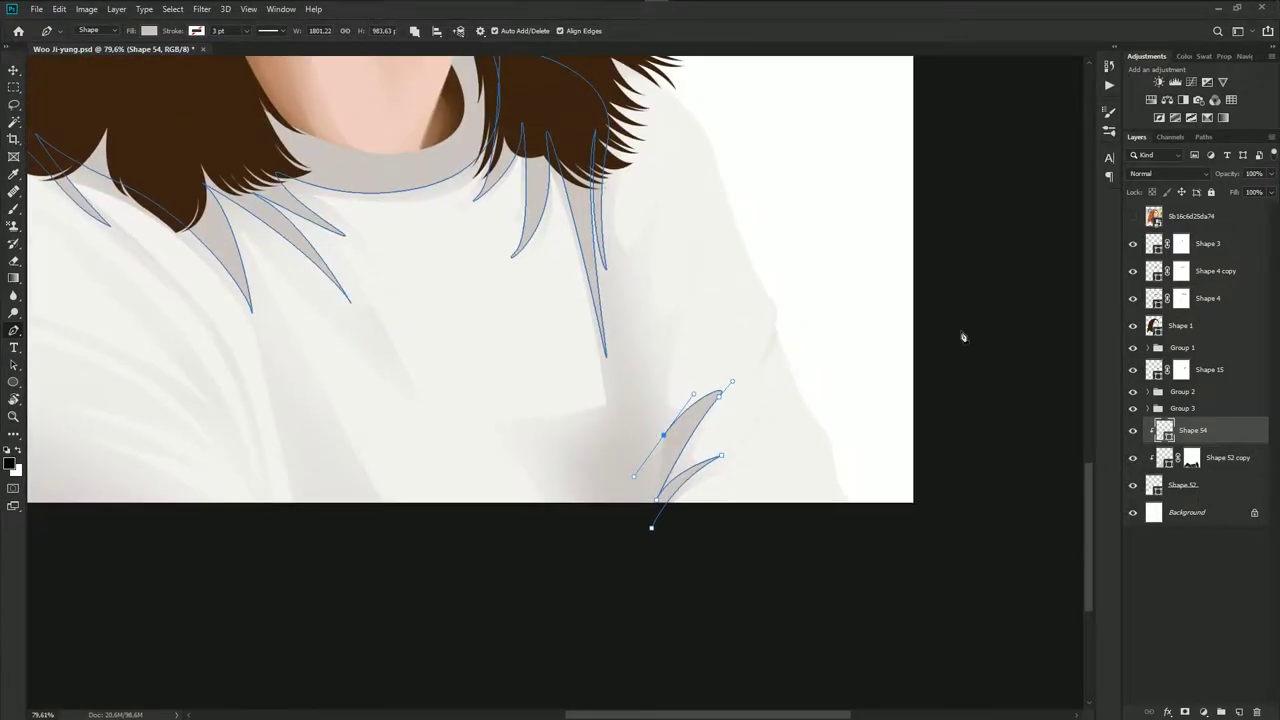
click(1133, 217)
drag(689, 273, 710, 244)
drag(650, 342, 642, 384)
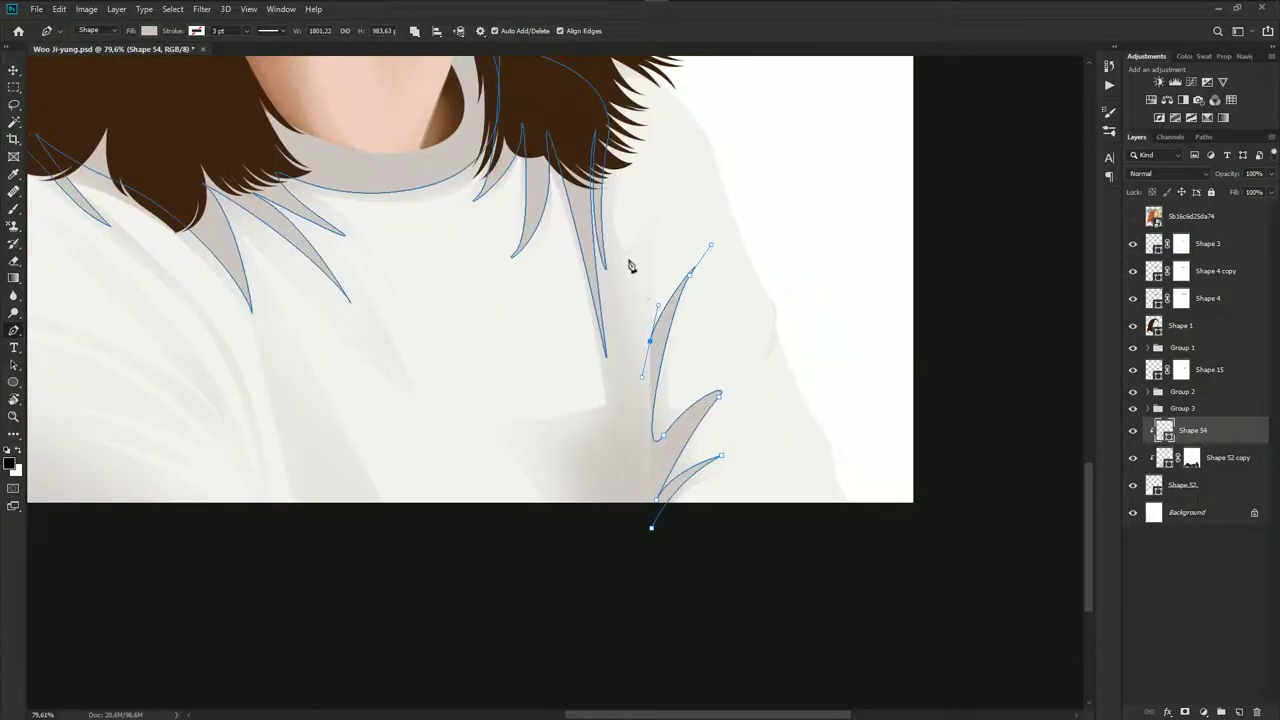
drag(617, 246, 577, 219)
drag(624, 530, 615, 557)
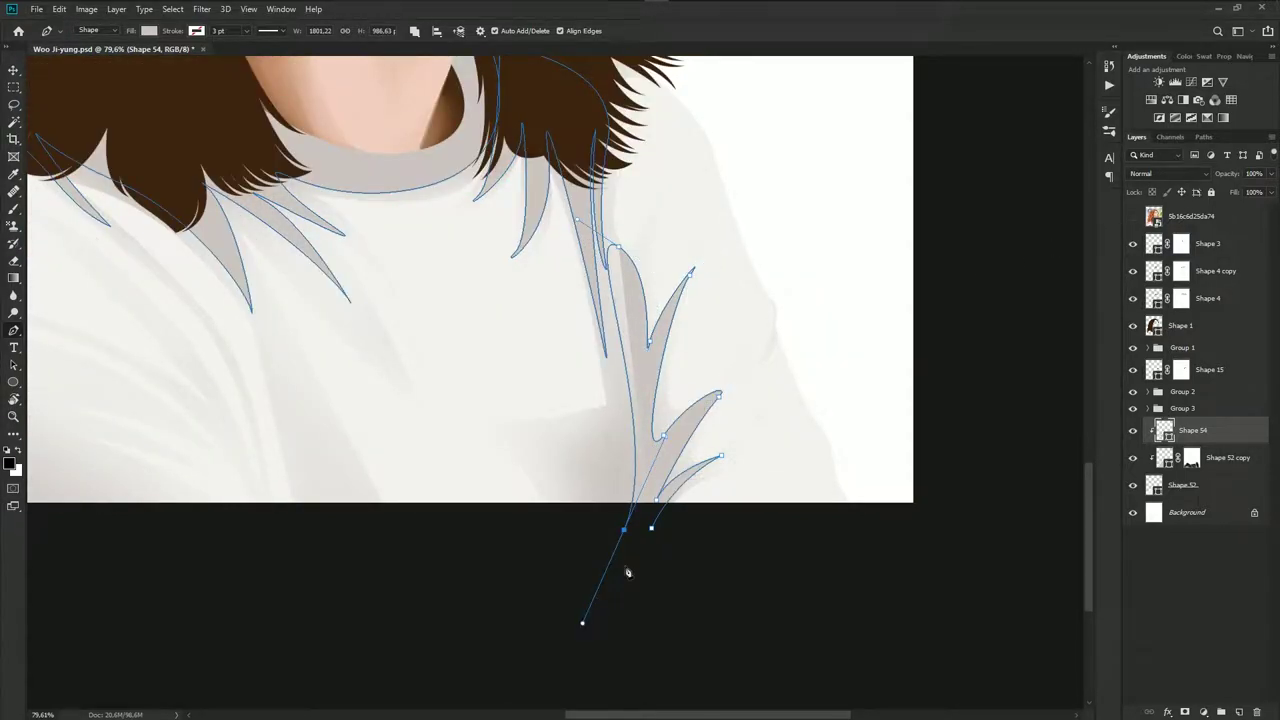
click(652, 528)
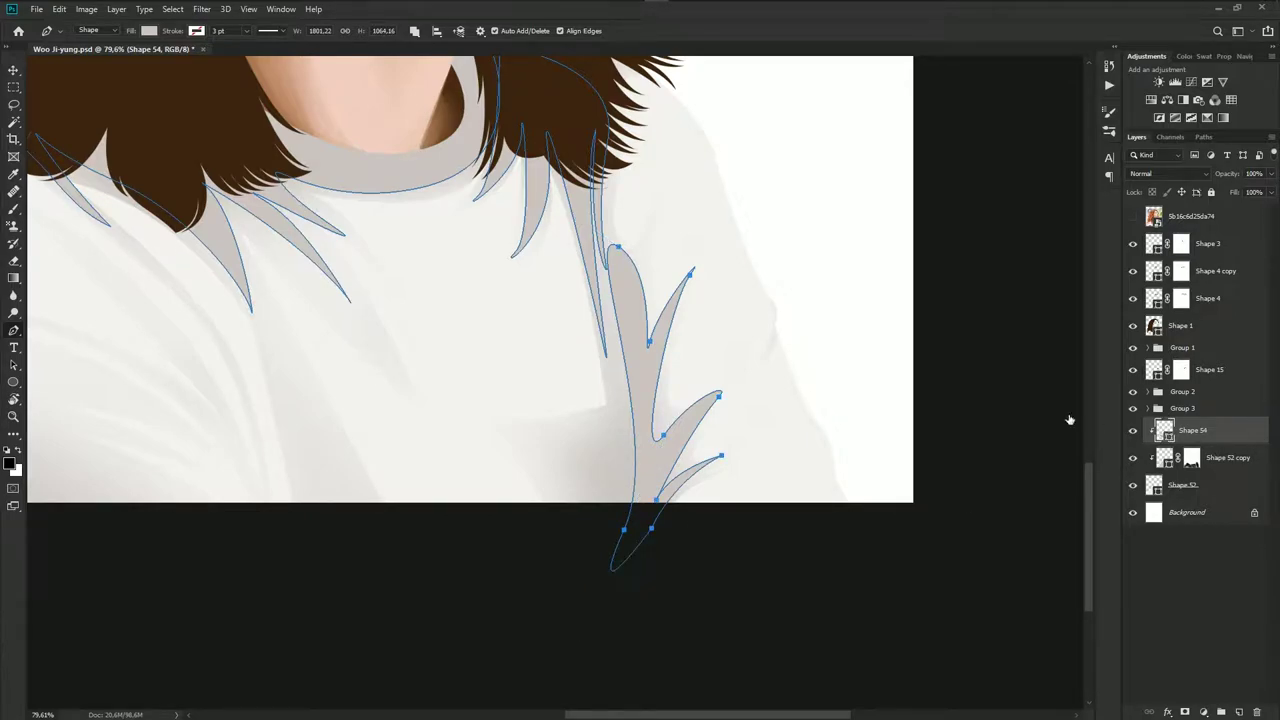
Change the shadow shape's fill to darker grey 928b87
double_click(1164, 430)
click(939, 371)
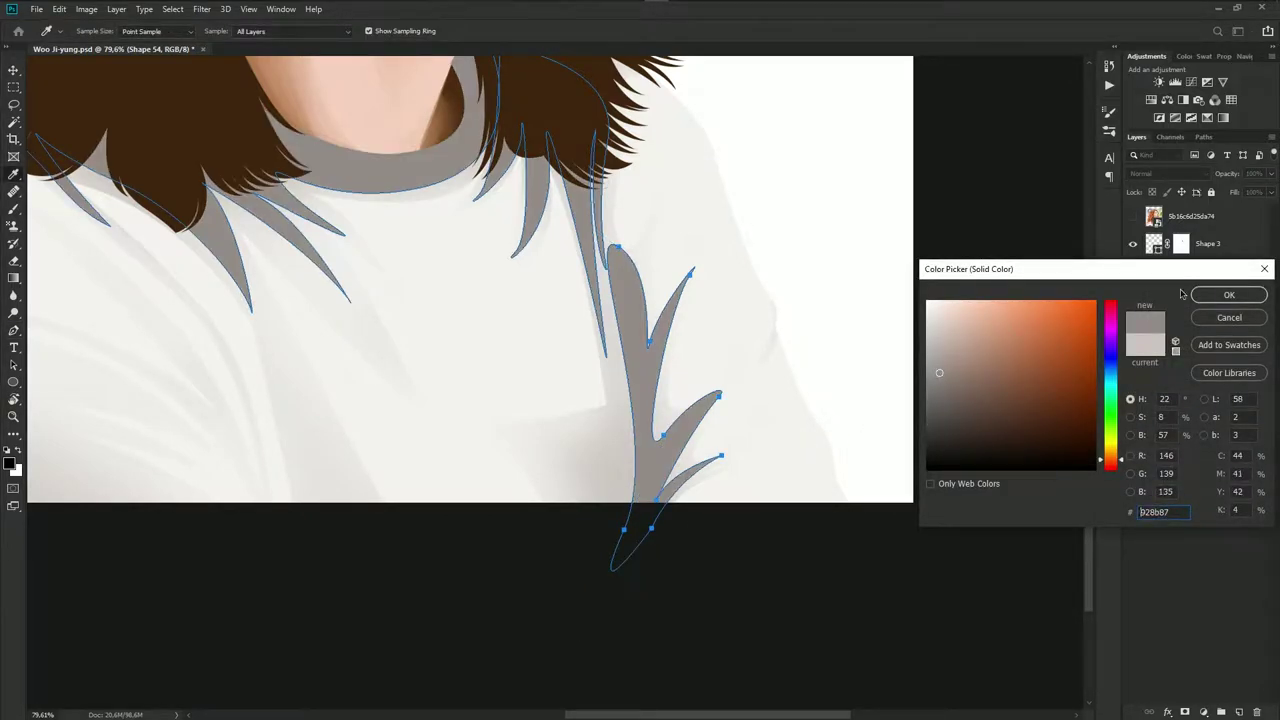
click(1229, 295)
Brush over Shape 54's mask to fade the hair streaks, shoulder, collar and leaf sleeve shadows
key(b)
alt+scroll(857, 534, down, 5)
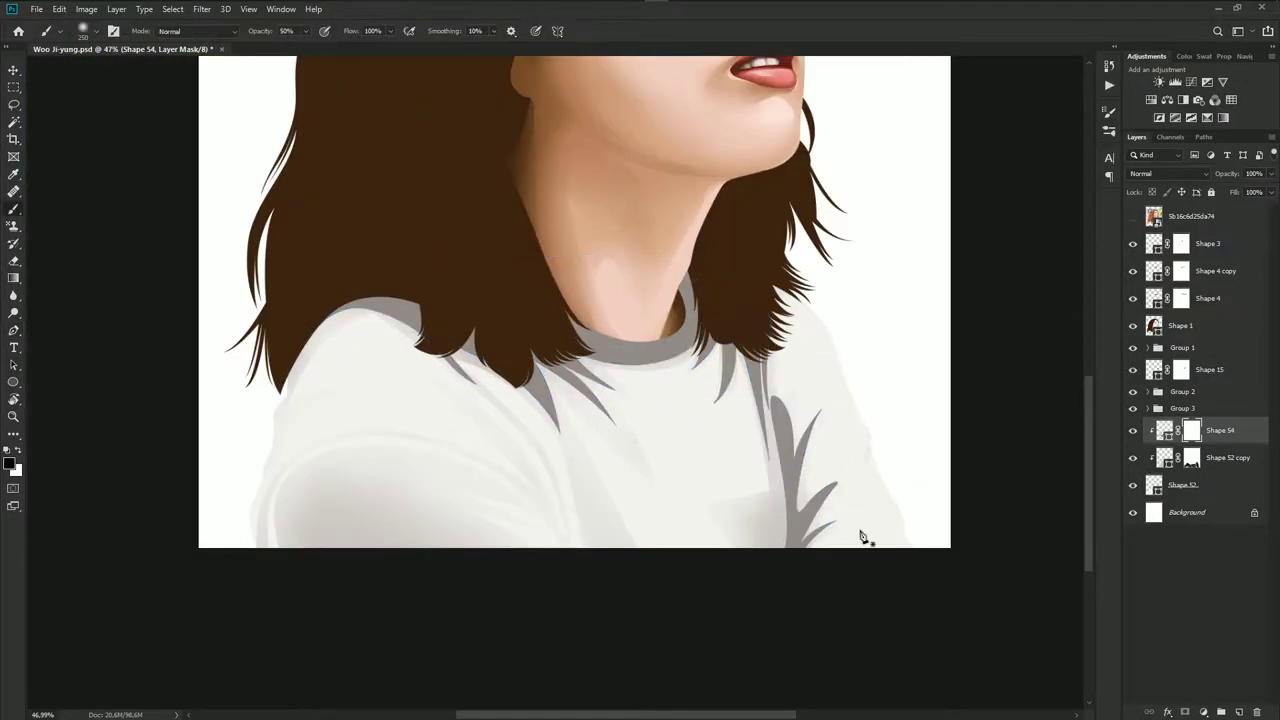
scroll(771, 506, left, 2)
mouse_move(690, 430)
mouse_down()
mouse_move(557, 409)
mouse_move(669, 397)
mouse_move(540, 375)
mouse_up()
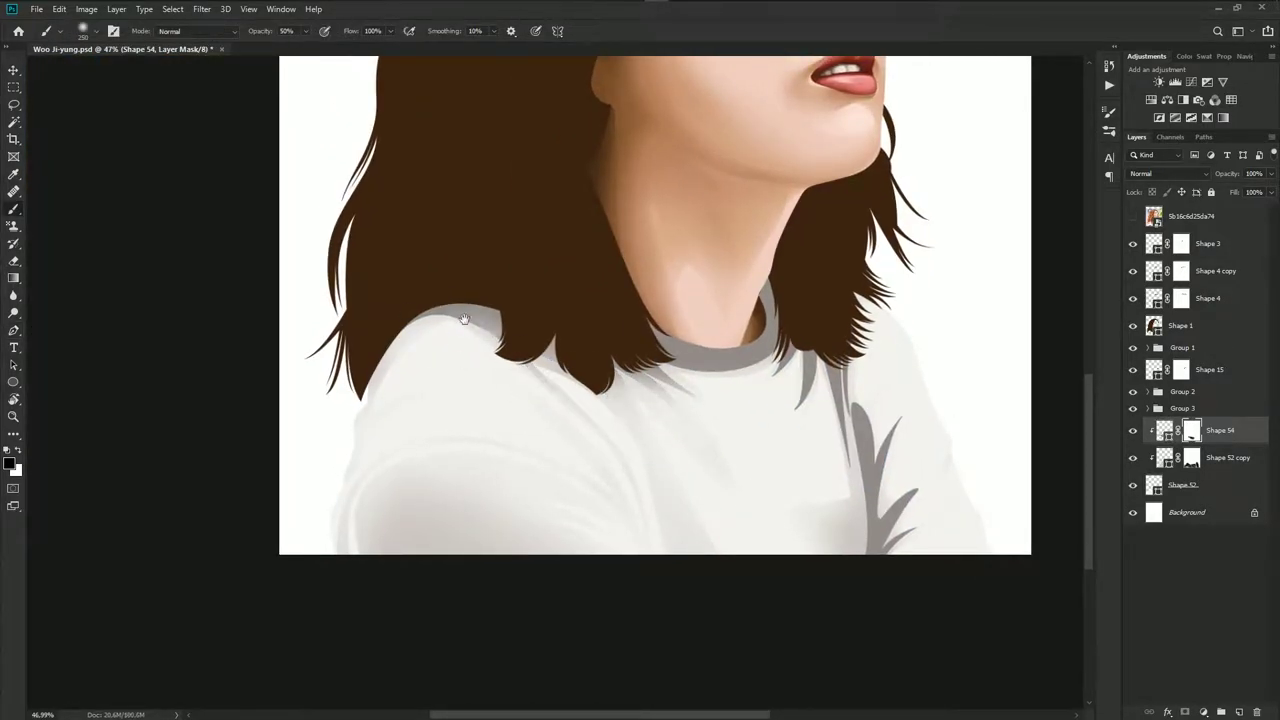
drag(500, 325, 316, 322)
mouse_move(779, 391)
mouse_down()
mouse_move(754, 366)
mouse_move(609, 360)
mouse_up()
mouse_move(893, 422)
mouse_down()
mouse_move(904, 511)
mouse_move(857, 371)
mouse_move(806, 417)
mouse_move(880, 371)
mouse_up()
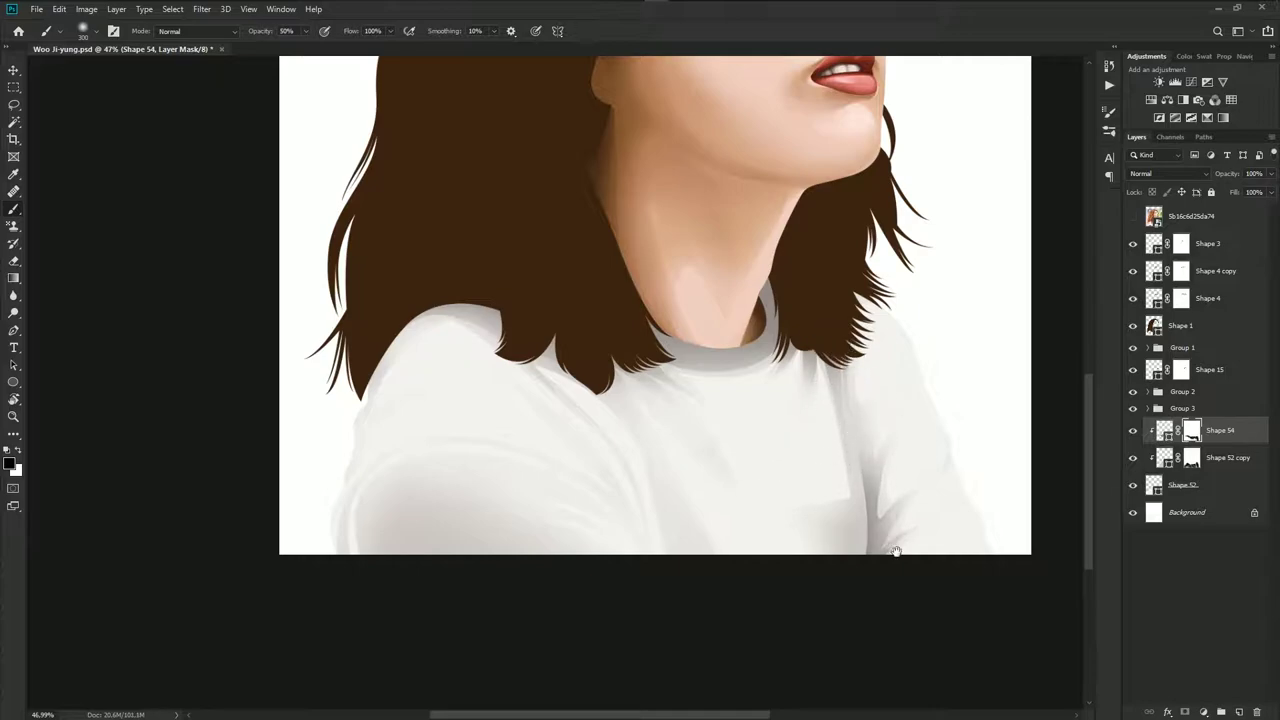
scroll(797, 547, down, 1)
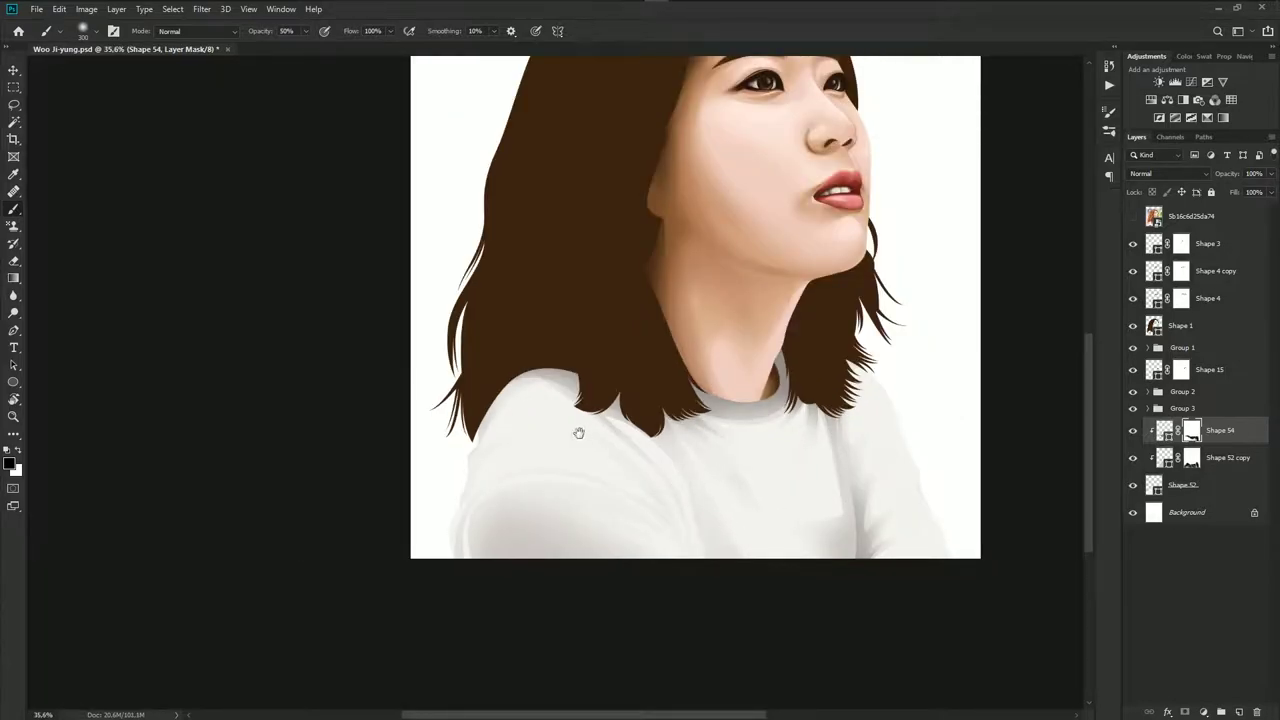
Save the portrait file and select the Shape 52 copy layer mask
key(ctrl+s)
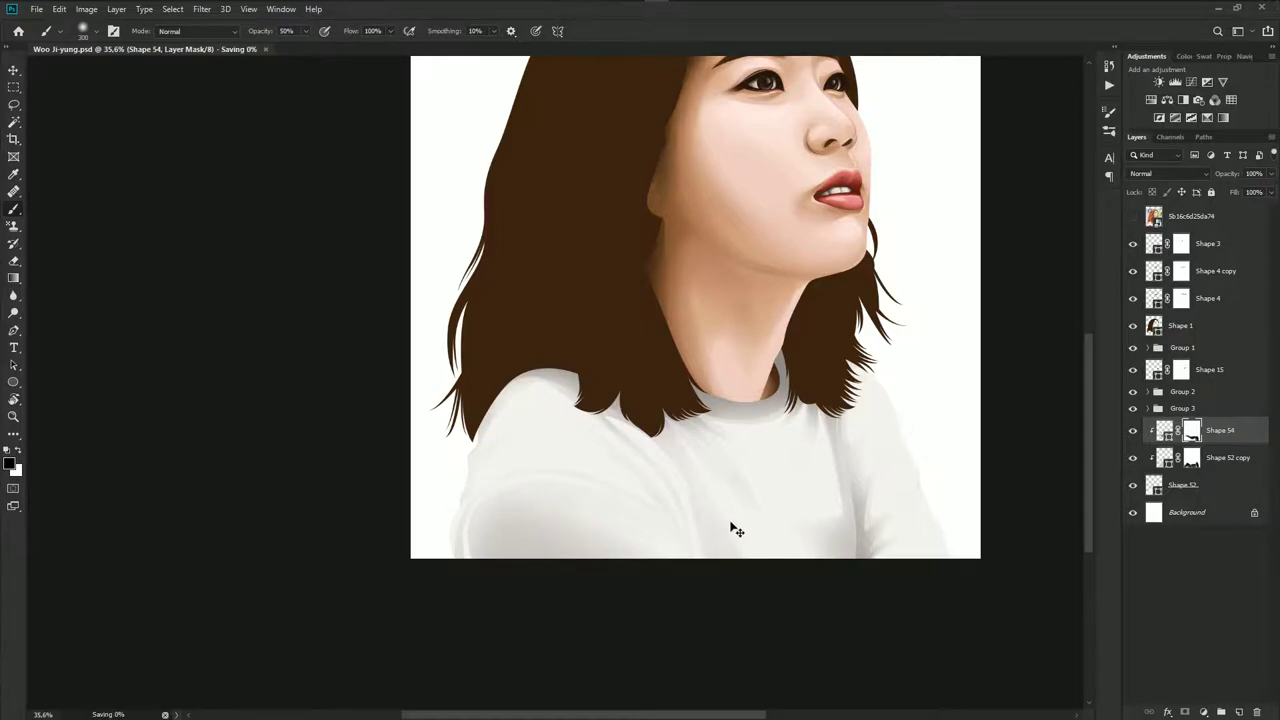
click(1192, 458)
scroll(840, 515, up, 1)
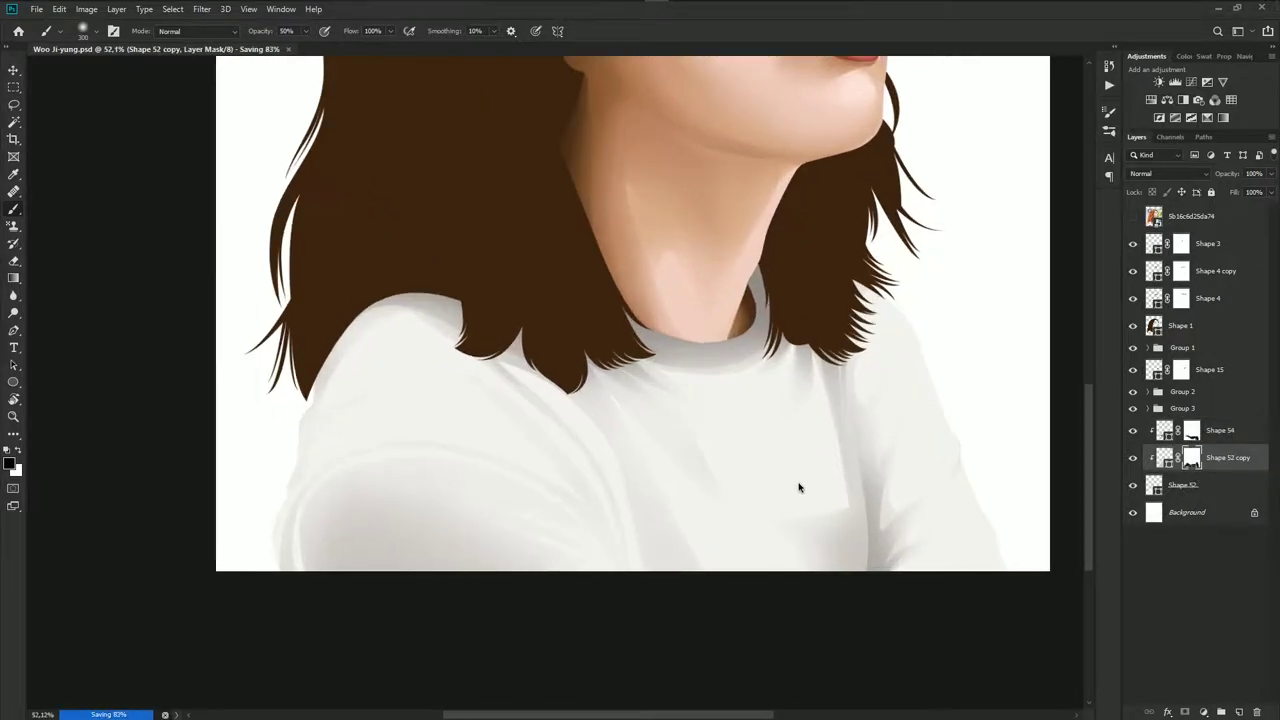
scroll(839, 524, down, 1)
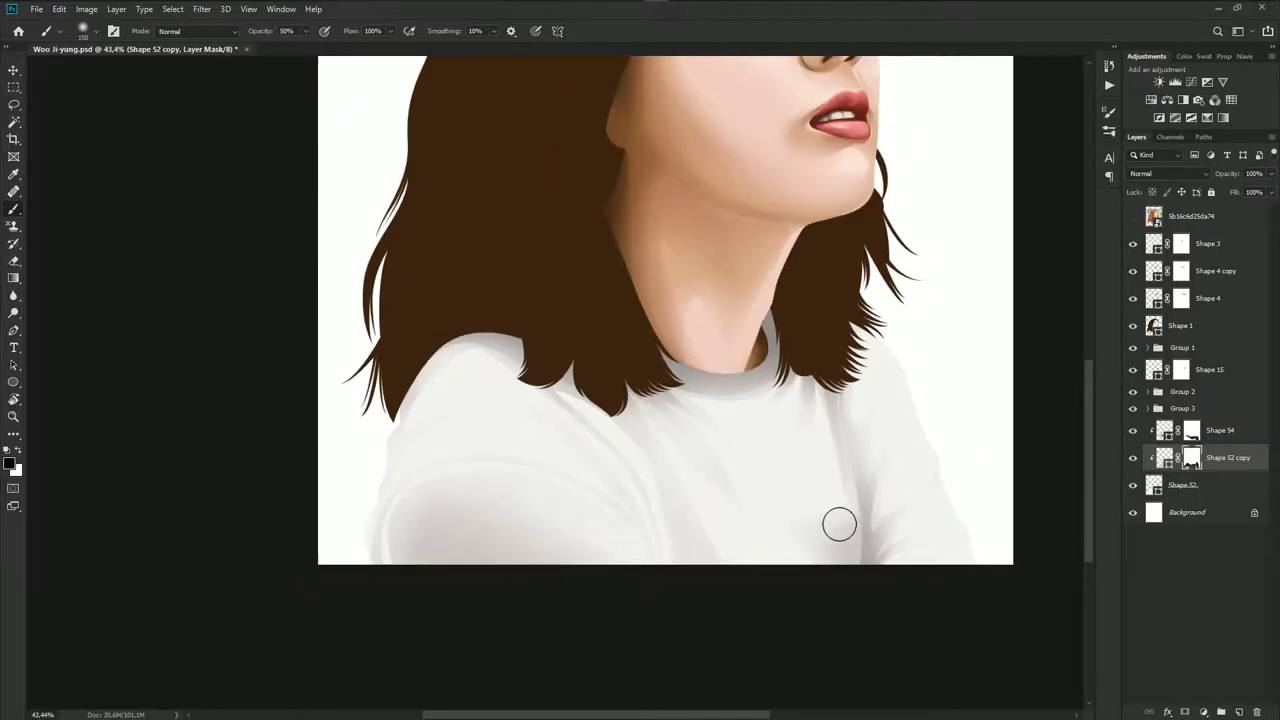
scroll(839, 524, down, 1)
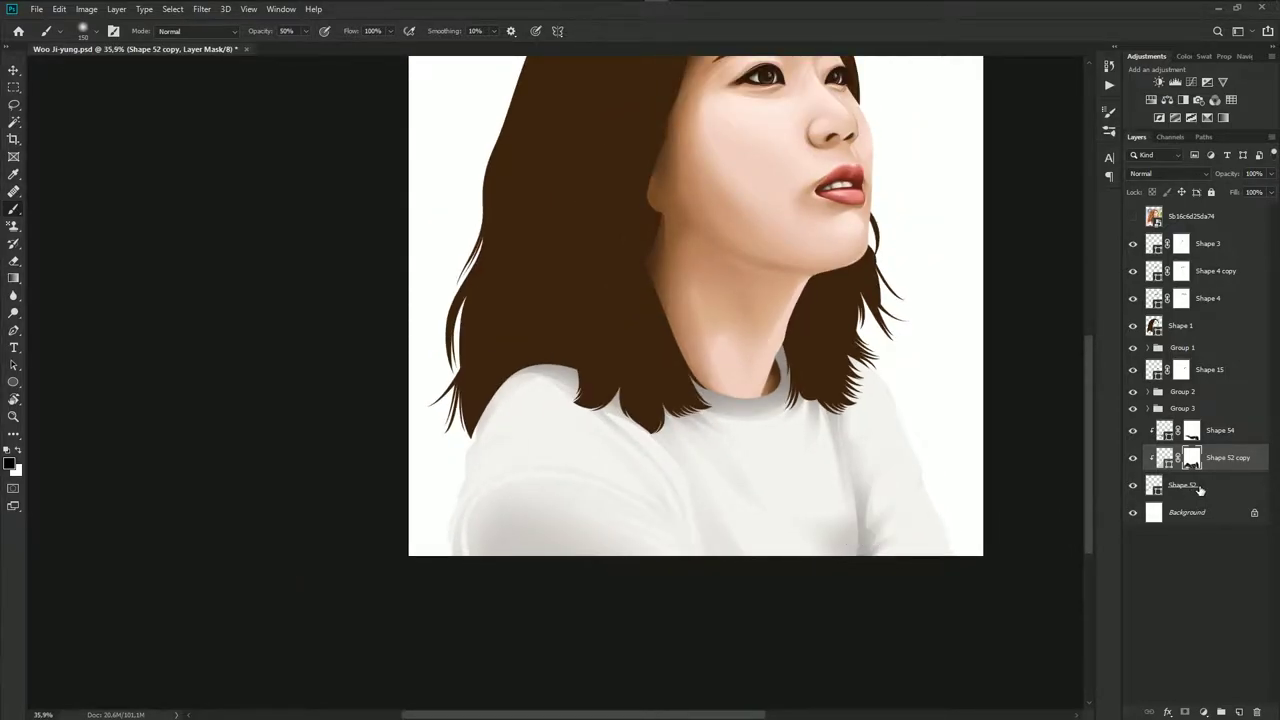
scroll(714, 503, down, 1)
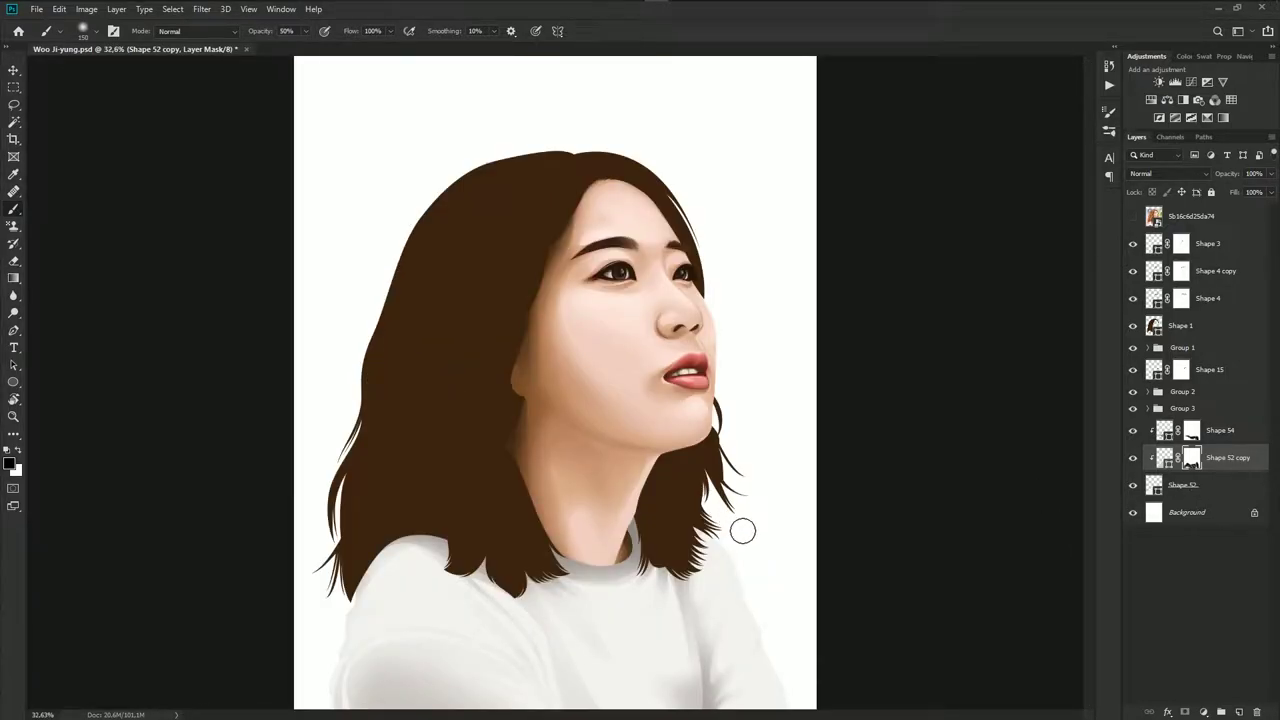
From Shape 54, start a new Pen shadow shape on the right shoulder under the hair
click(1221, 432)
key(p)
scroll(769, 514, up, 3)
scroll(1062, 325, up, 1)
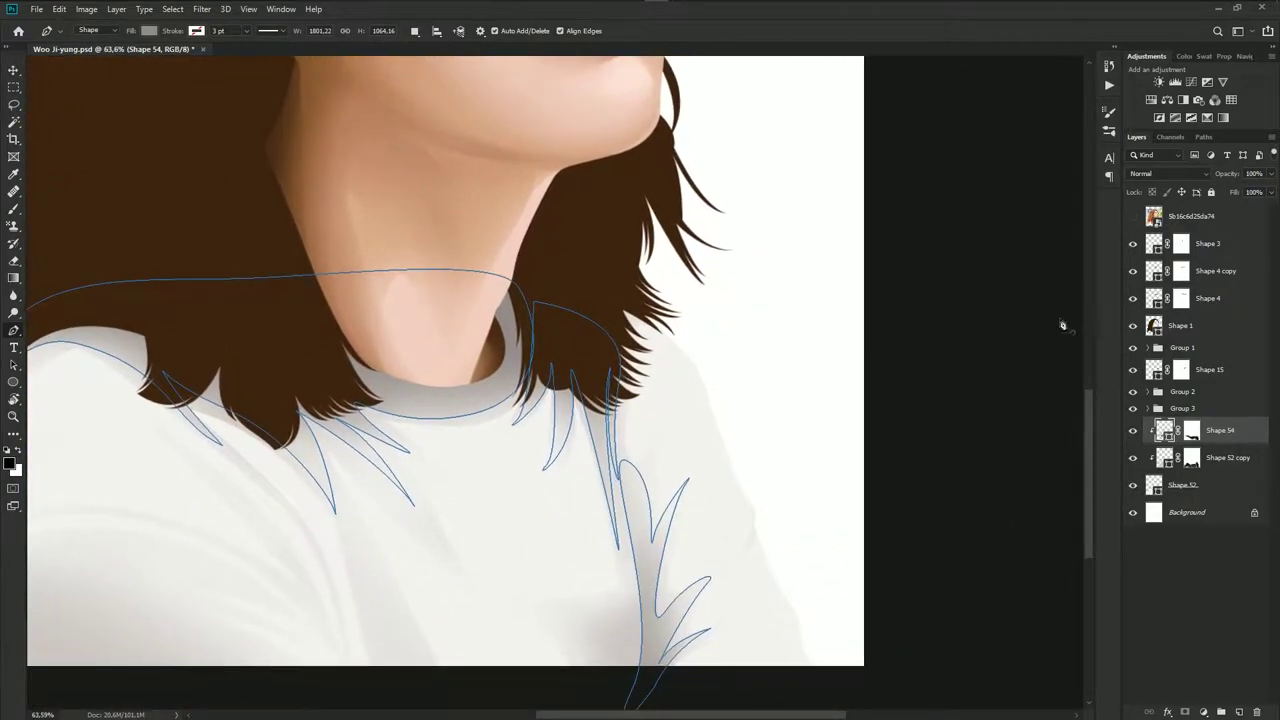
click(1133, 216)
scroll(777, 362, up, 2)
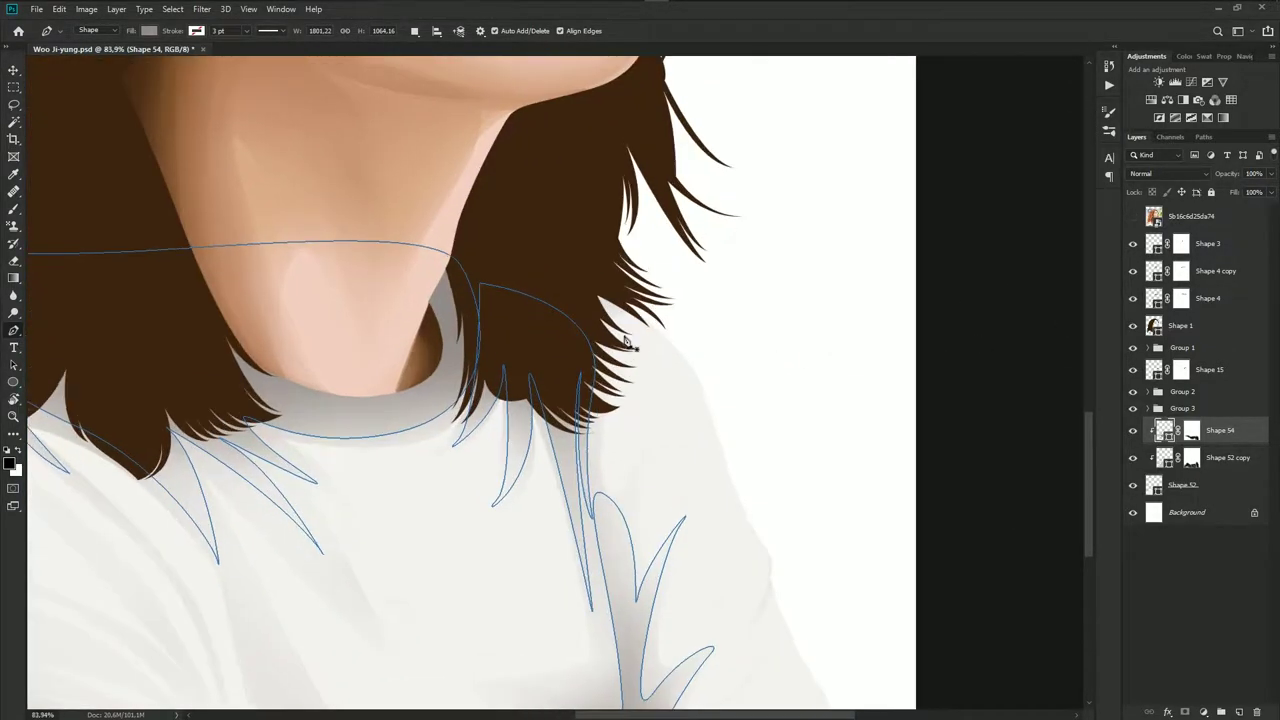
scroll(640, 362, down, 1)
drag(651, 306, 659, 337)
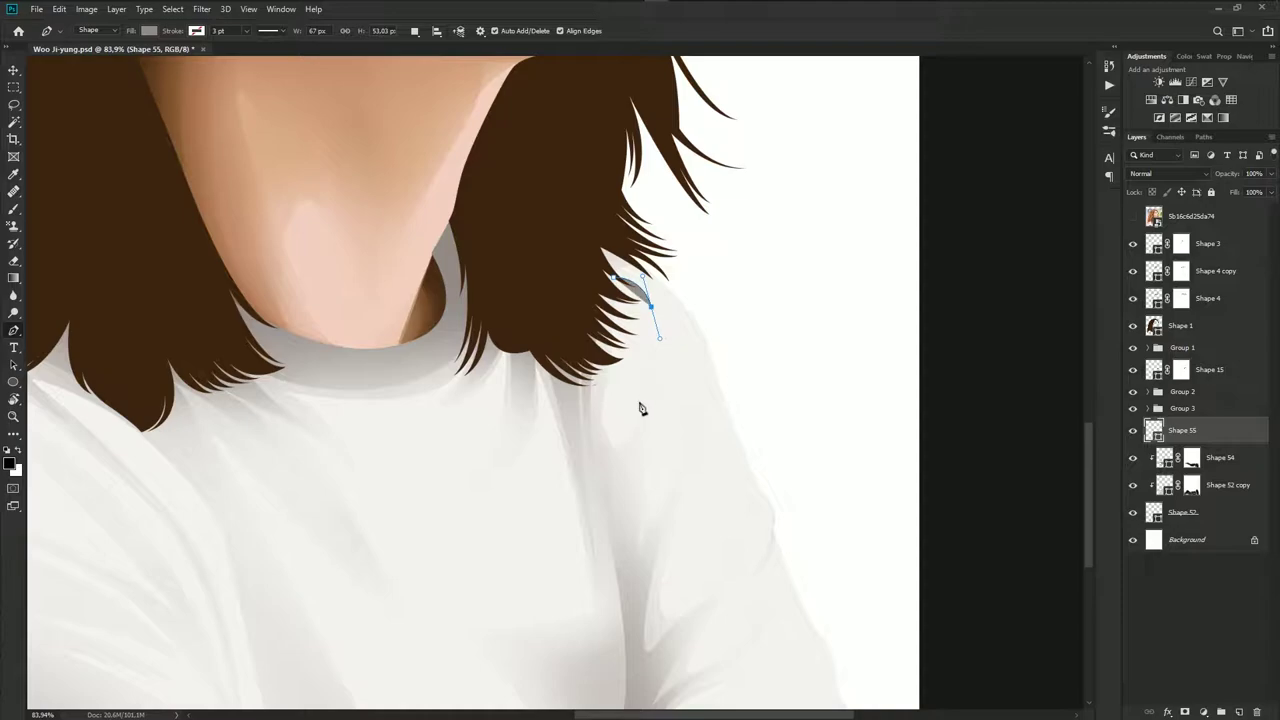
drag(636, 407, 656, 395)
drag(665, 298, 670, 312)
Extend the jagged shoulder shape down the sleeve, close it, and open Shape 55's fill colour
drag(697, 362, 696, 386)
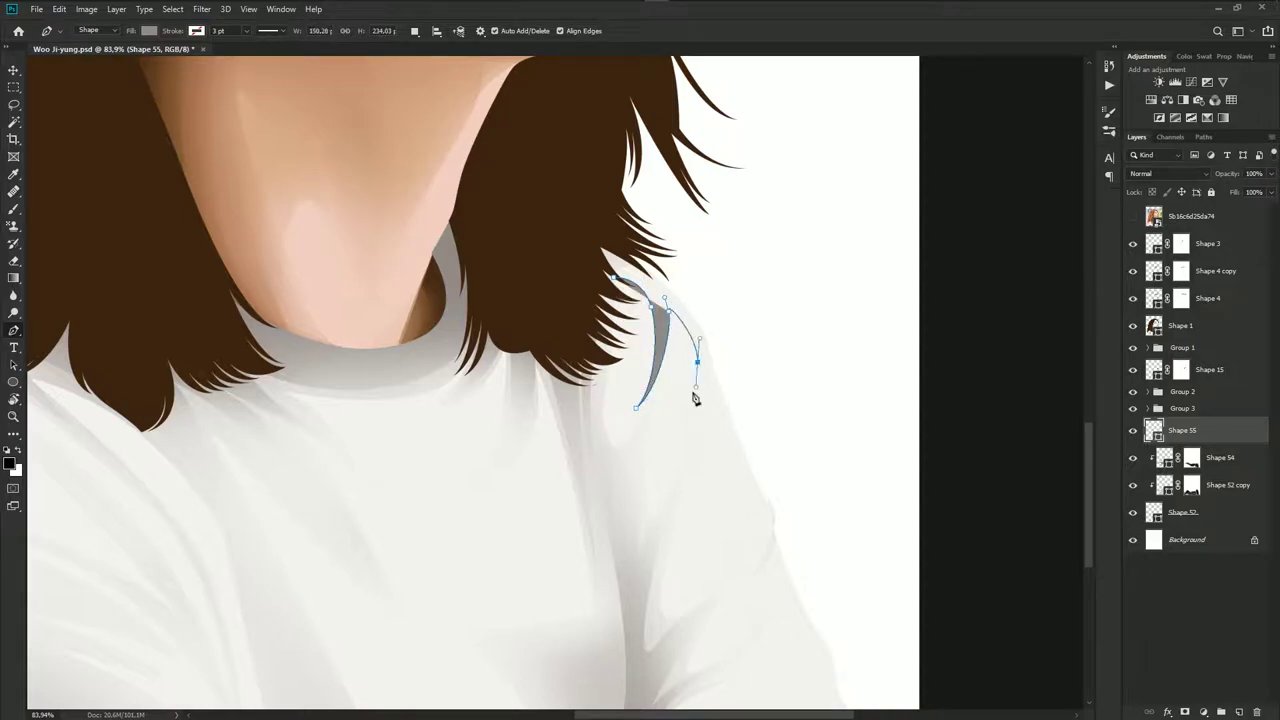
drag(662, 490, 654, 502)
mouse_move(704, 377)
mouse_down()
mouse_move(732, 459)
mouse_move(694, 517)
mouse_up()
click(755, 499)
scroll(755, 500, down, 3)
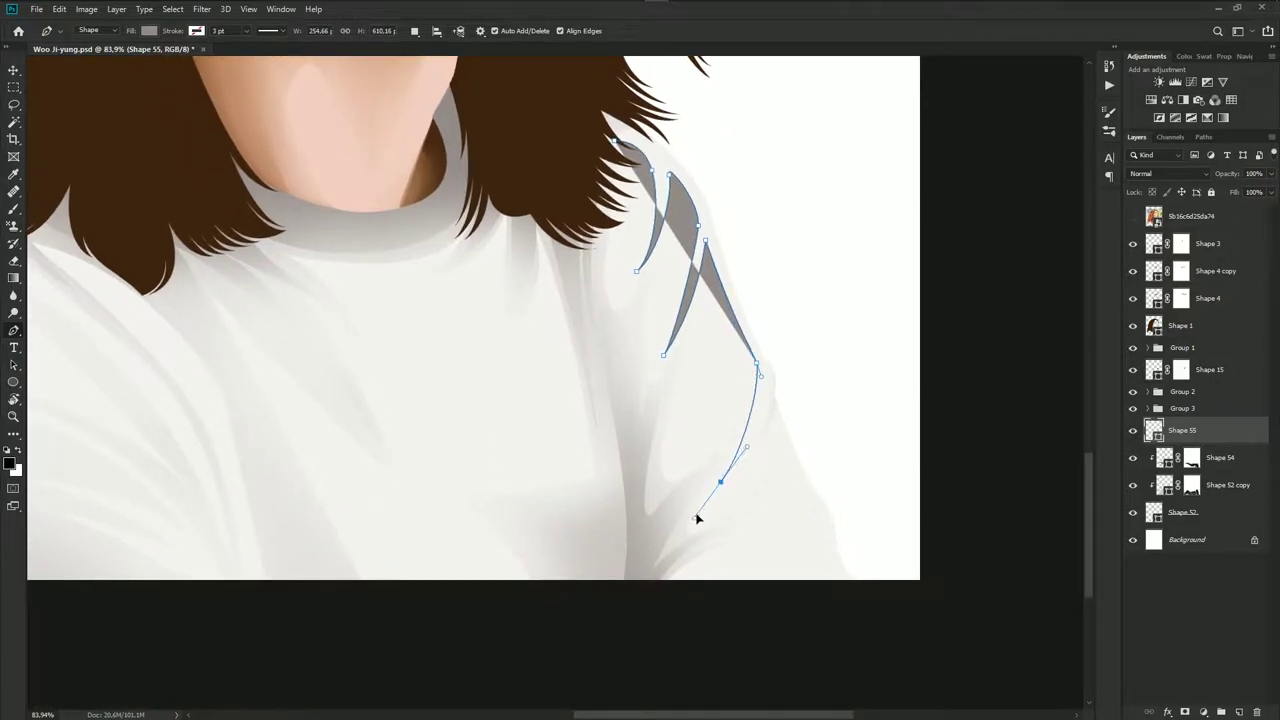
scroll(765, 345, up, 2)
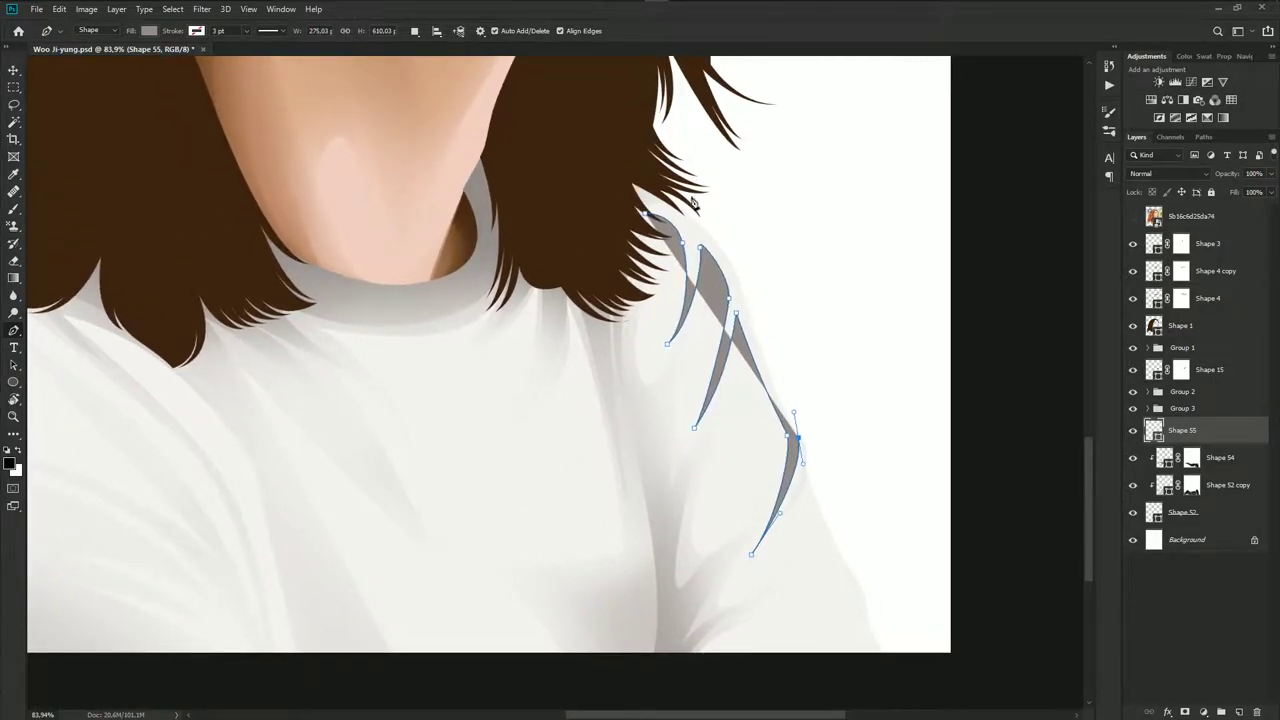
click(617, 162)
click(646, 213)
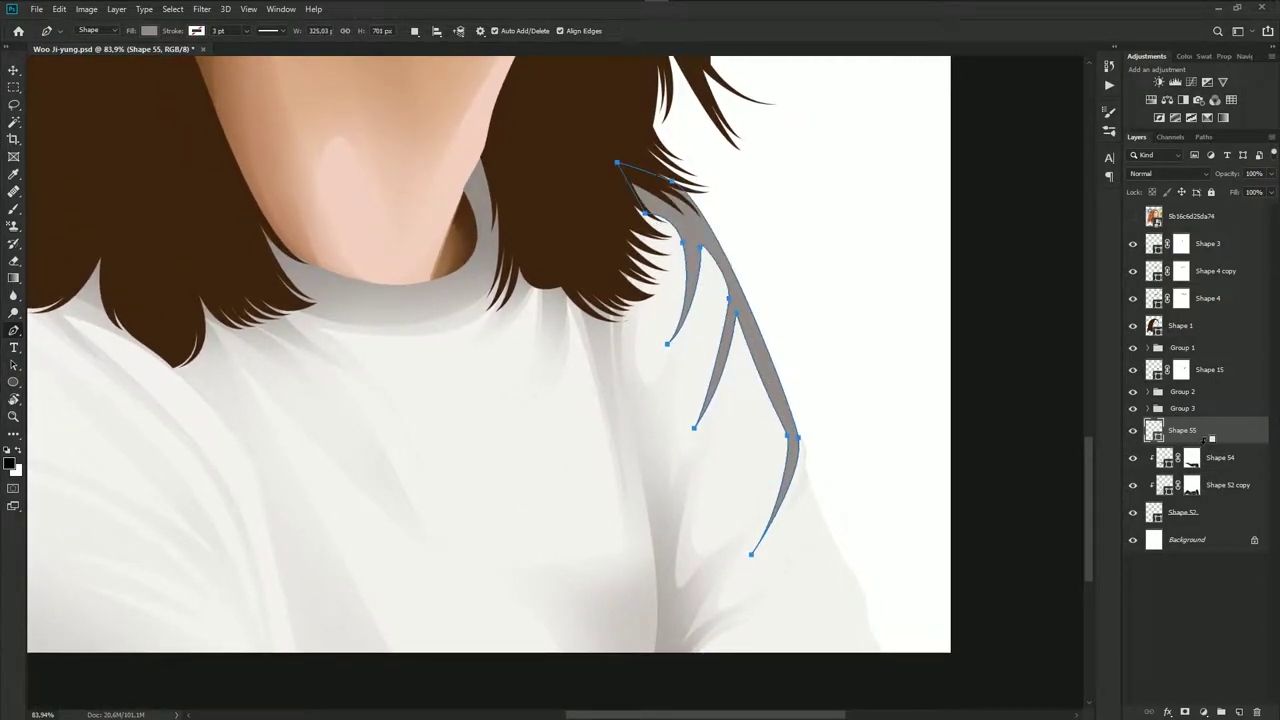
double_click(1155, 430)
Set Shape 55's fill to white, deselect the path, and show the reference photo
click(857, 271)
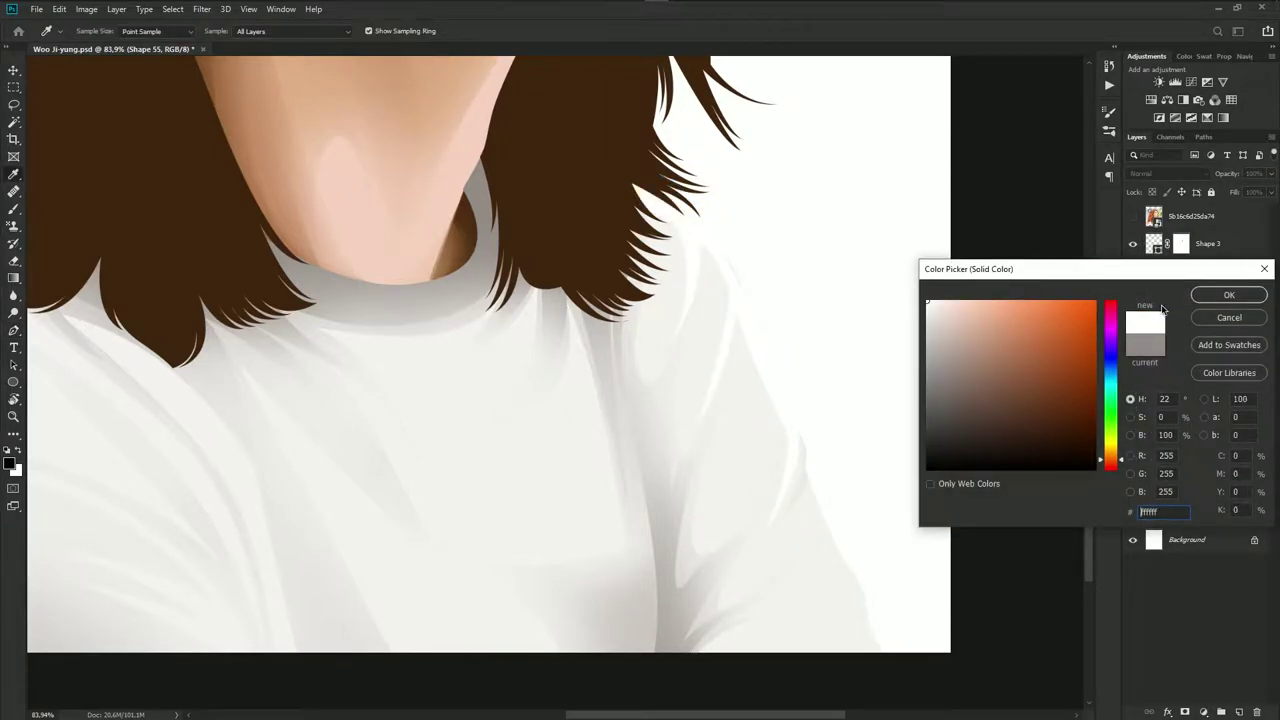
click(1229, 295)
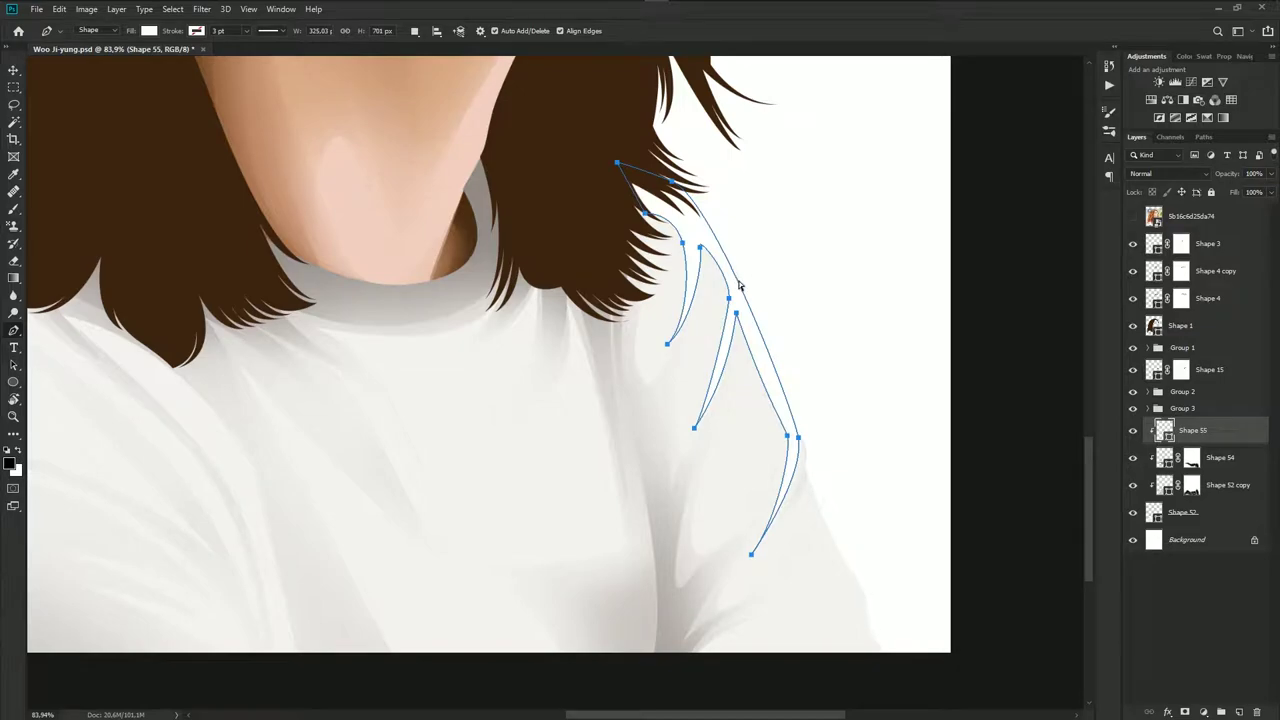
key(Escape)
scroll(790, 335, down, 2)
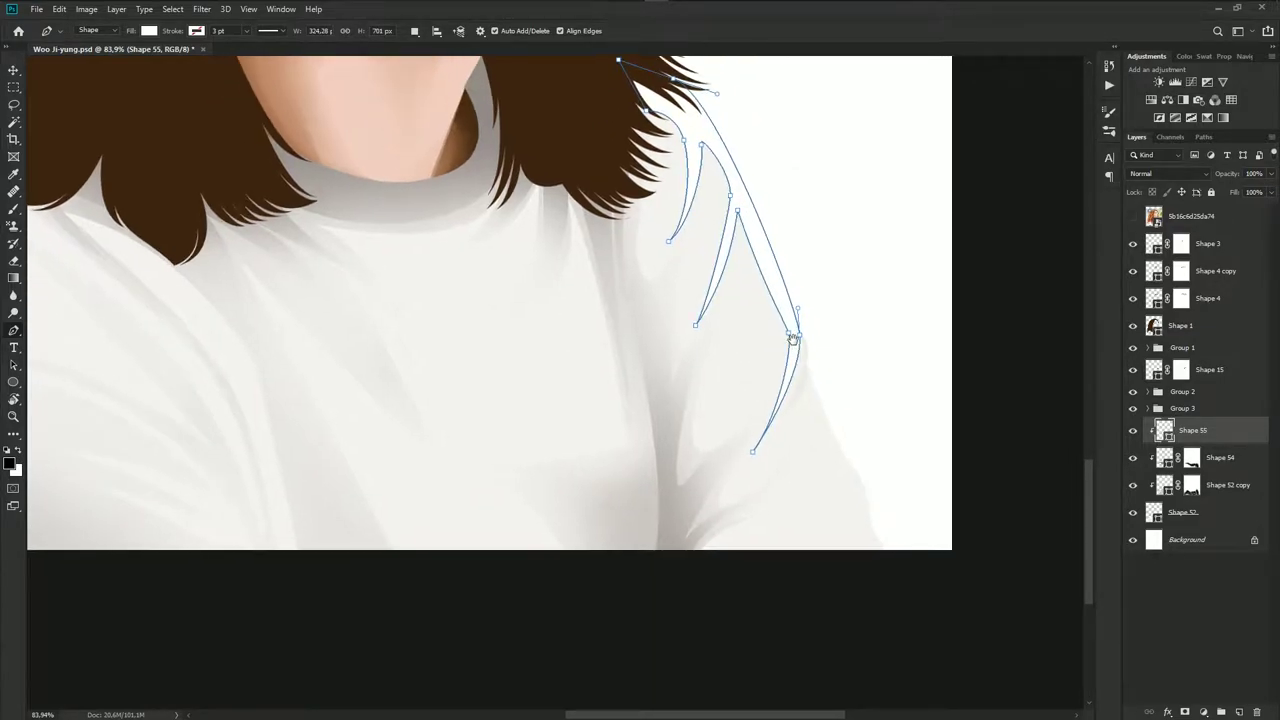
click(1160, 465)
click(1225, 440)
click(1133, 218)
scroll(810, 393, up, 1)
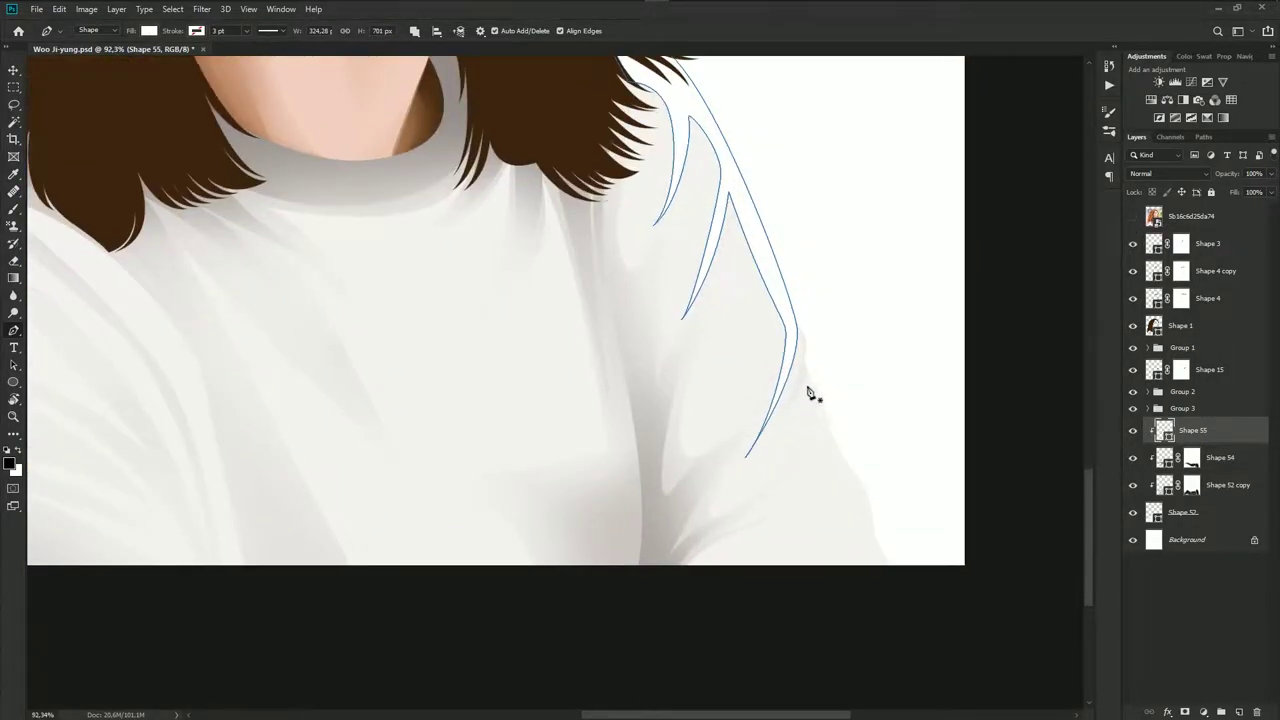
Add a closed highlight outline along the lower right sleeve edge to Shape 55
click(807, 408)
click(845, 505)
drag(833, 528, 889, 556)
click(888, 577)
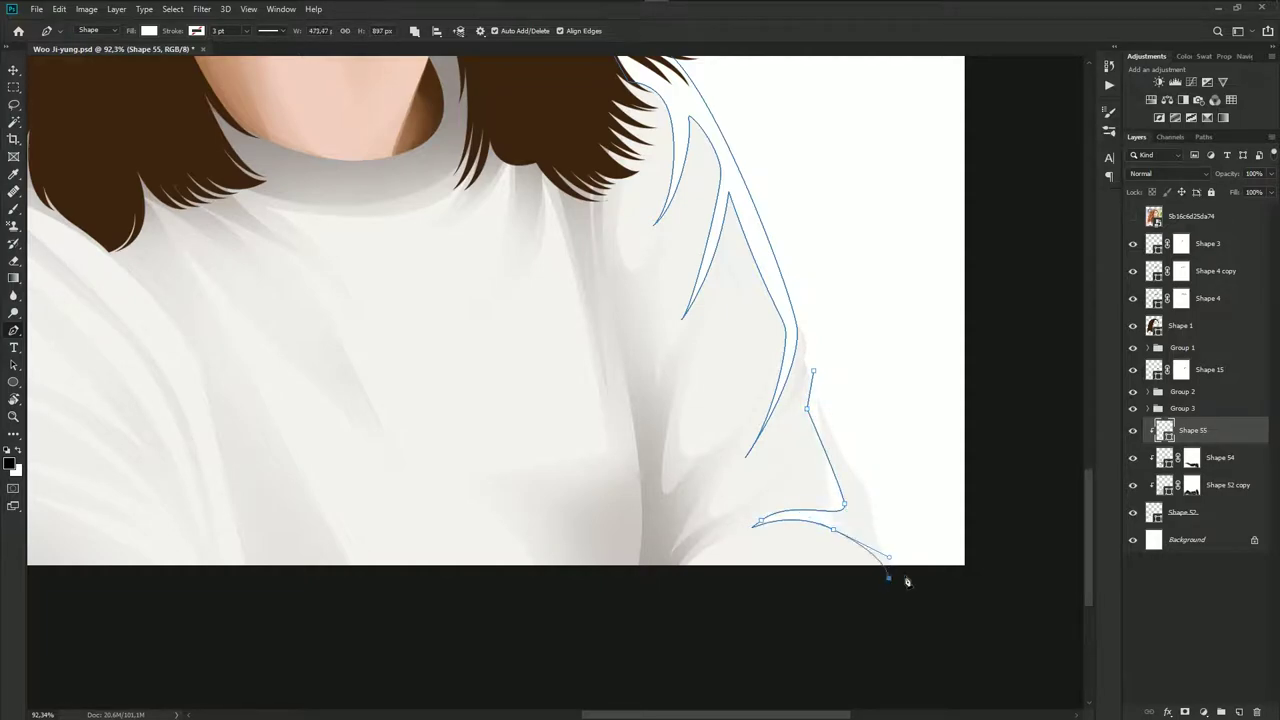
click(814, 371)
scroll(646, 386, down, 2)
drag(380, 412, 846, 385)
Draw a closed curved white highlight on the left shoulder down to the bottom edge
click(1134, 217)
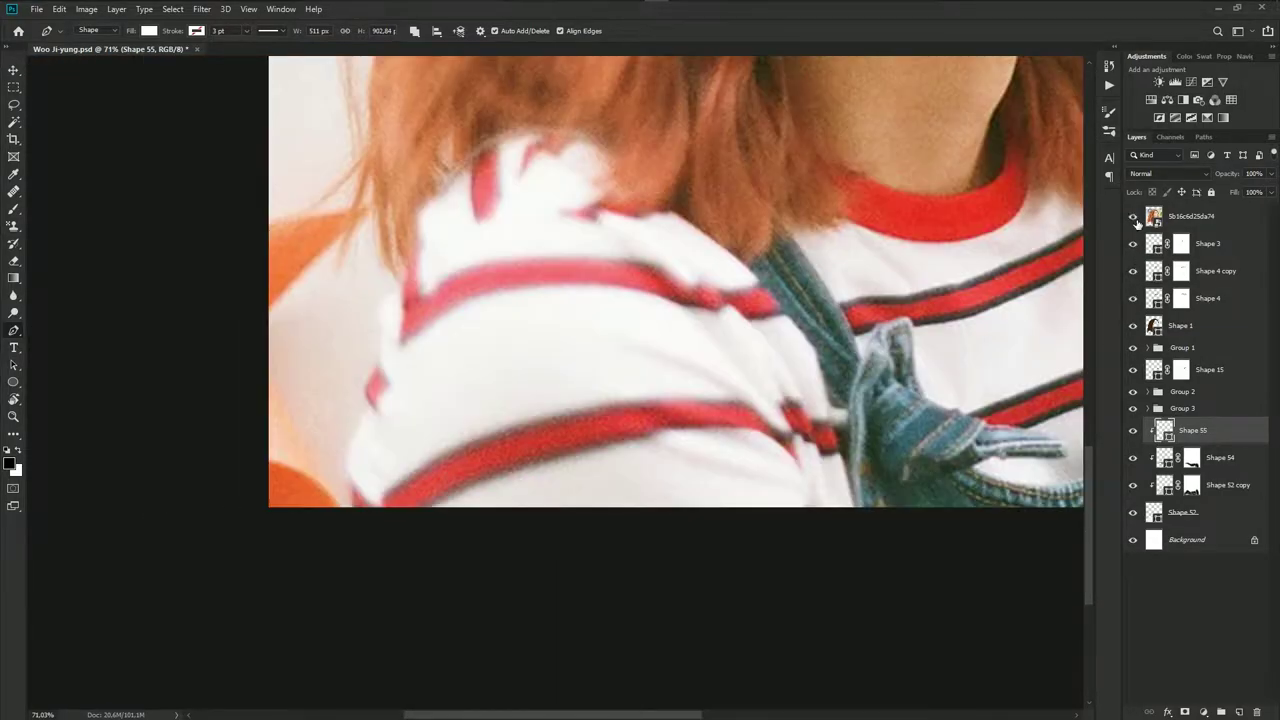
click(1133, 216)
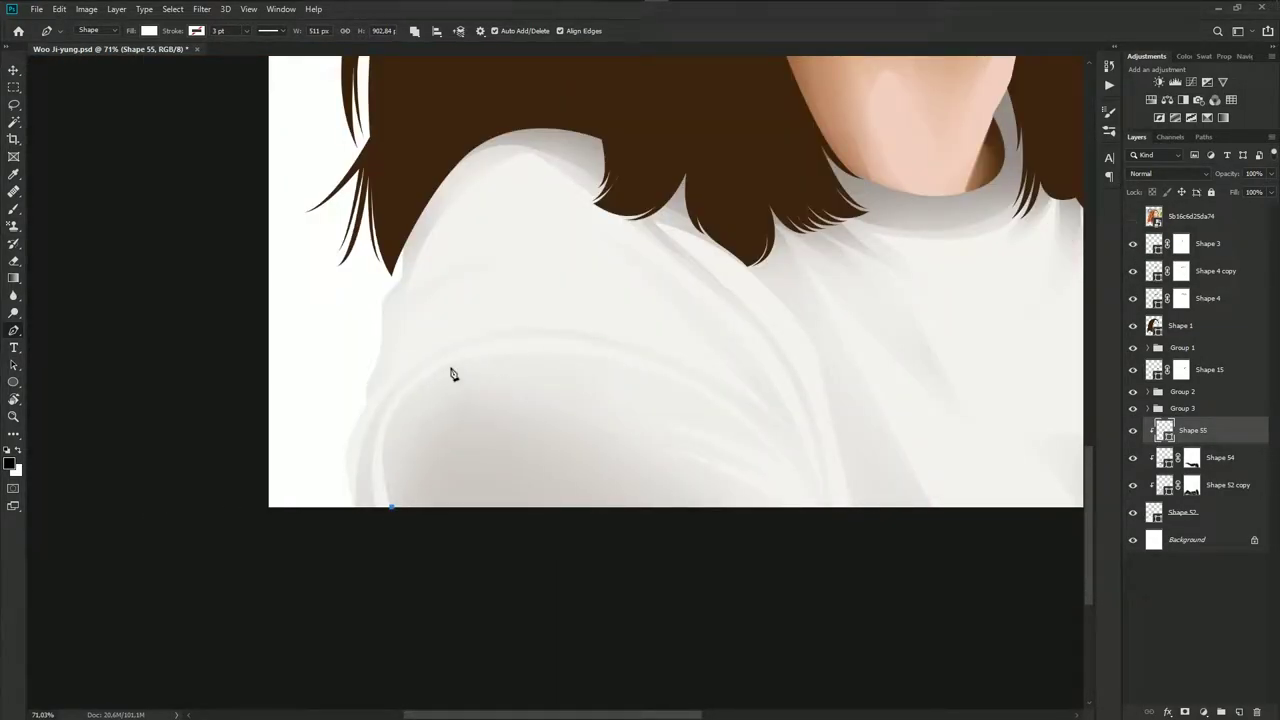
drag(488, 354, 533, 345)
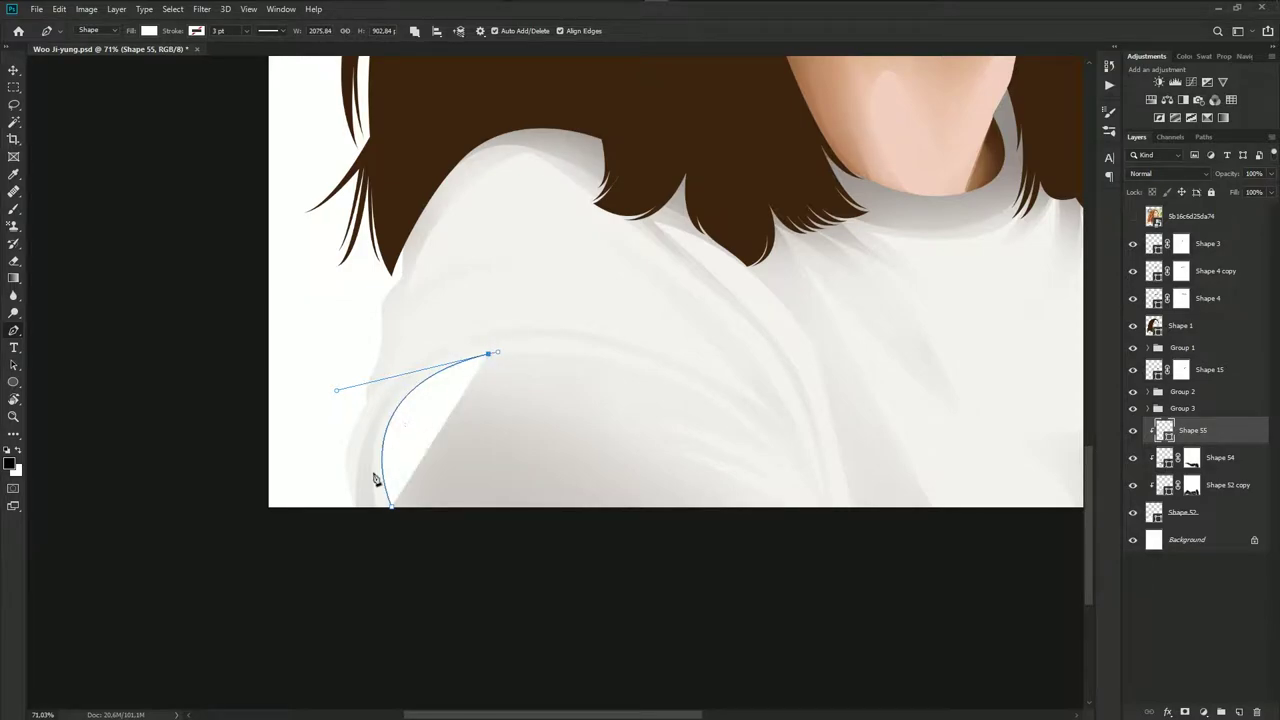
drag(381, 510, 428, 652)
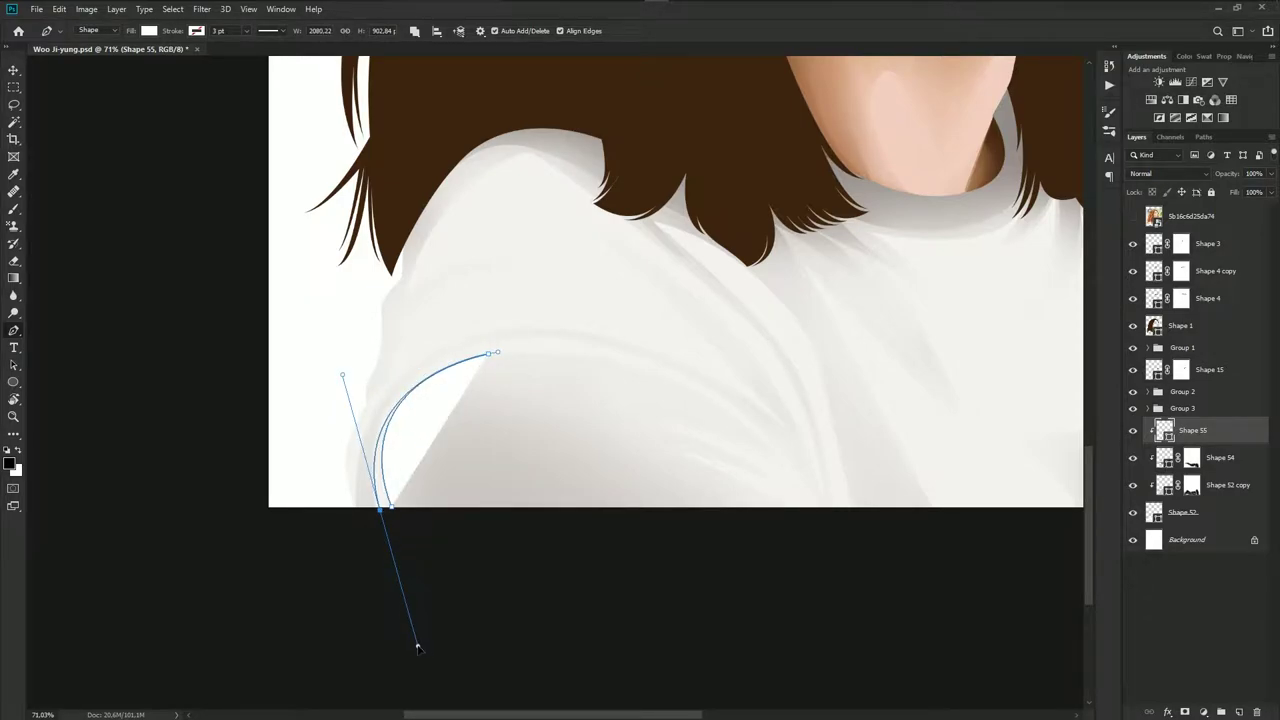
click(396, 511)
Start a white highlight stroke up the left outer shoulder edge on Shape 55
click(1133, 217)
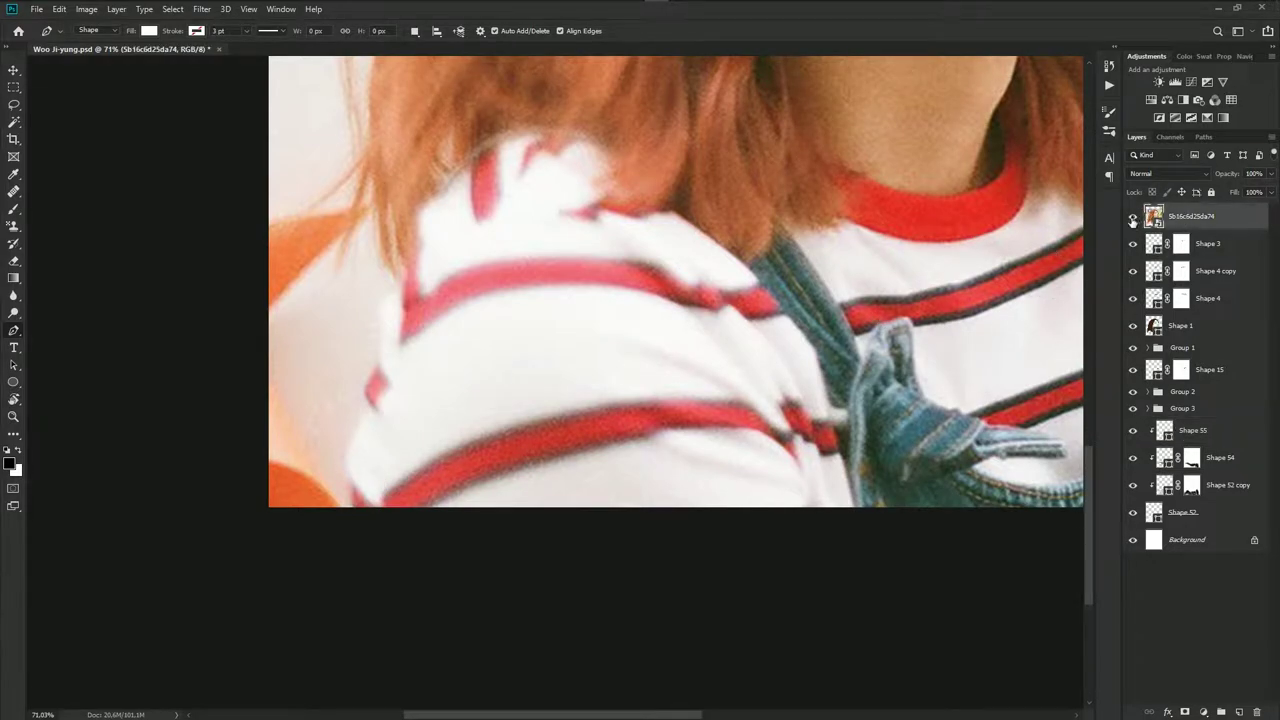
click(1133, 217)
click(1195, 431)
scroll(354, 505, up, 1)
click(360, 523)
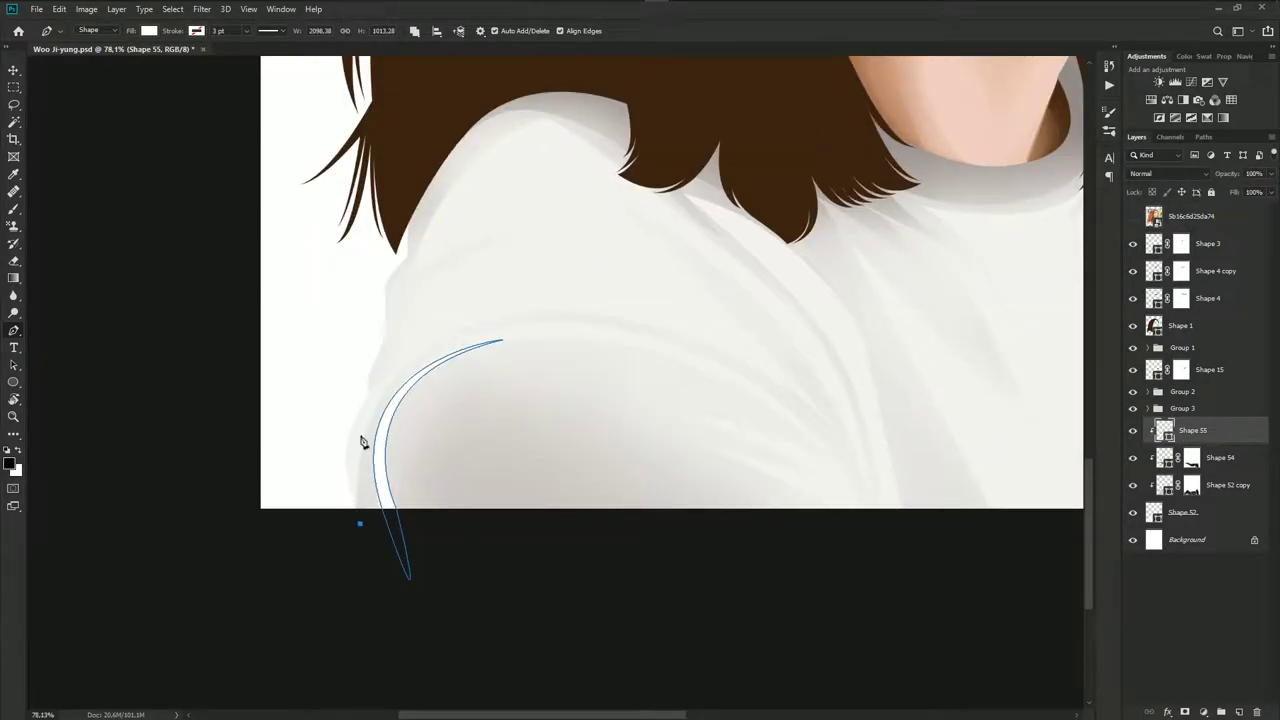
click(369, 400)
drag(378, 374, 455, 331)
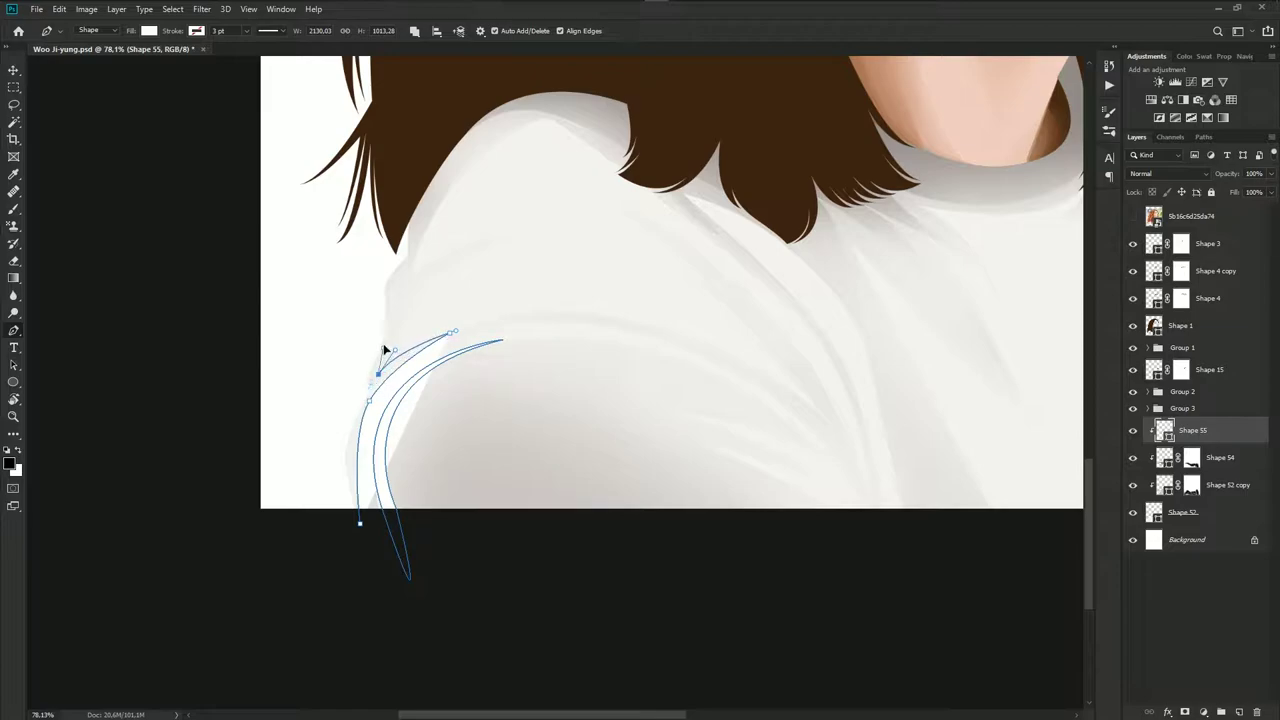
Carry the outer shoulder stroke into the hair and back down, closing it
click(394, 296)
drag(418, 248, 428, 233)
drag(424, 183, 432, 170)
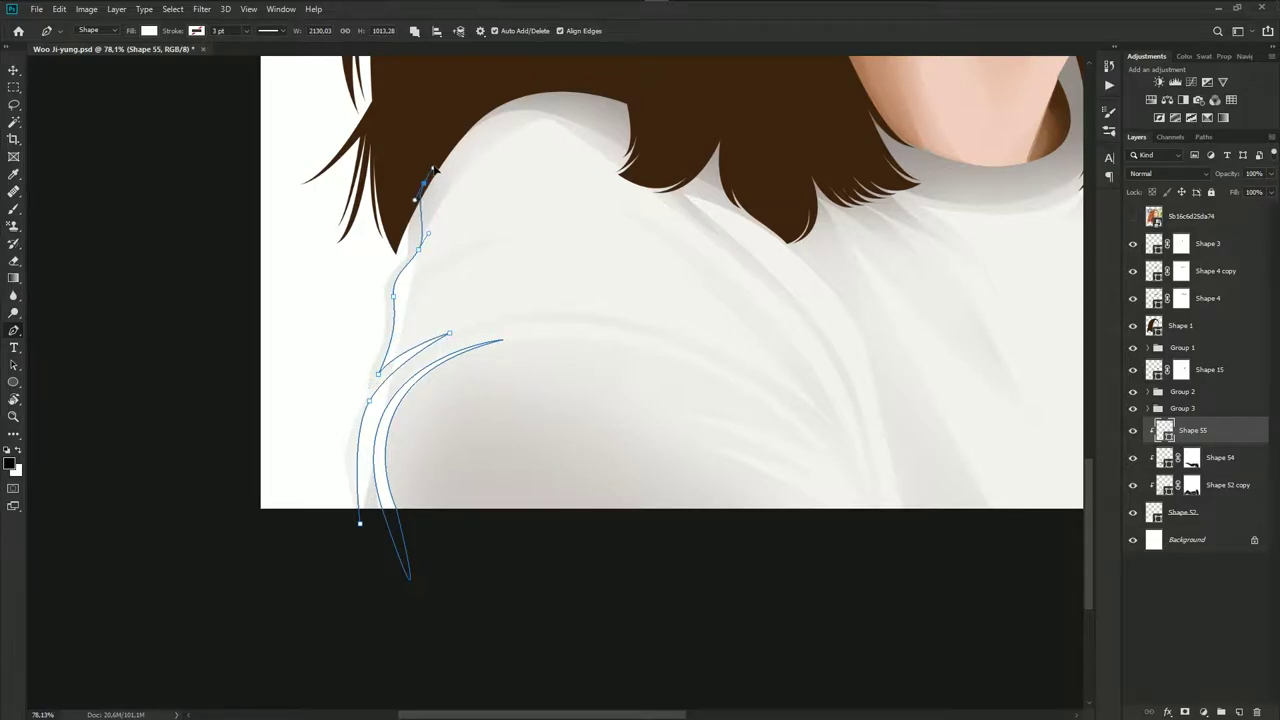
click(388, 229)
click(325, 413)
click(333, 519)
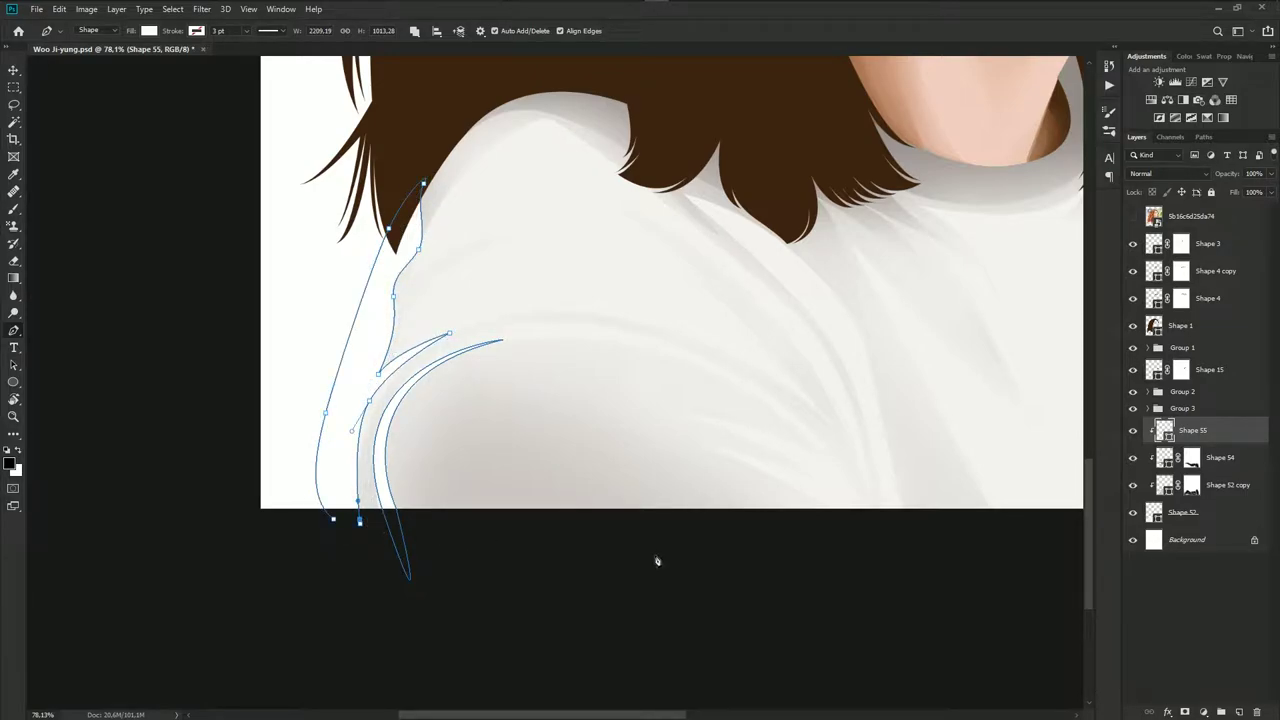
ctrl+click(357, 531)
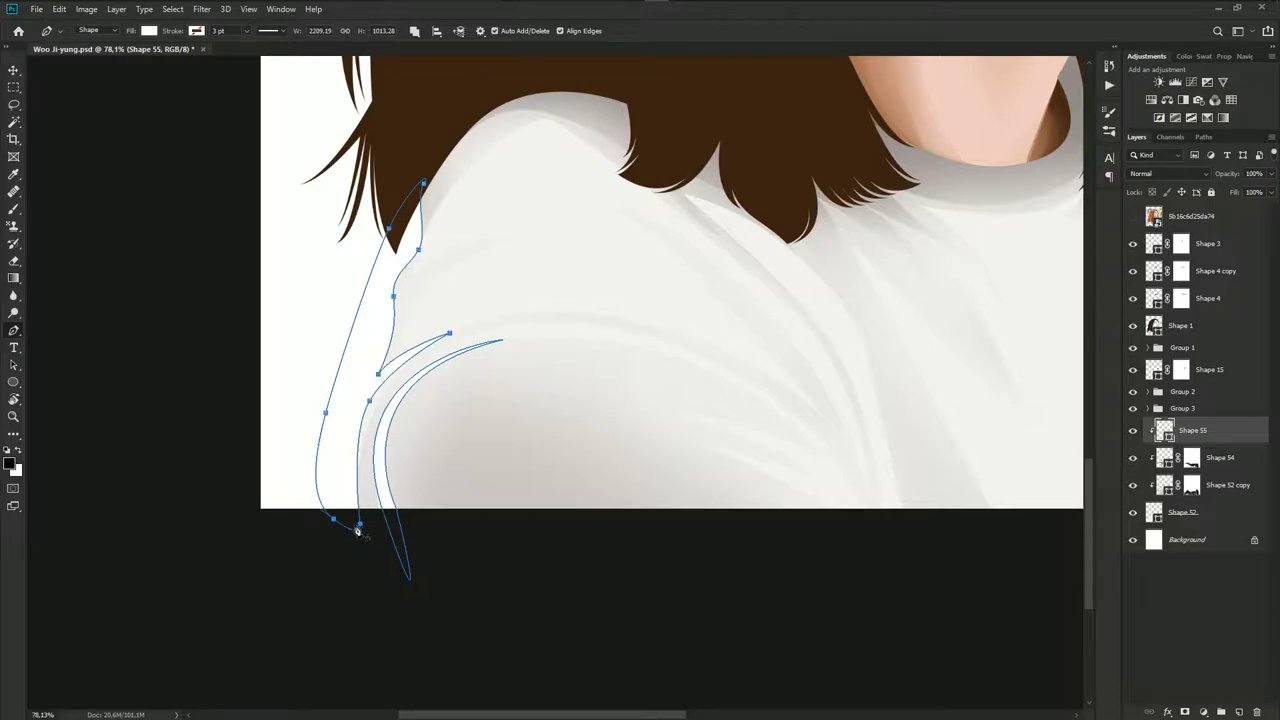
Add a layer mask to Shape 55
click(1185, 711)
drag(791, 414, 643, 480)
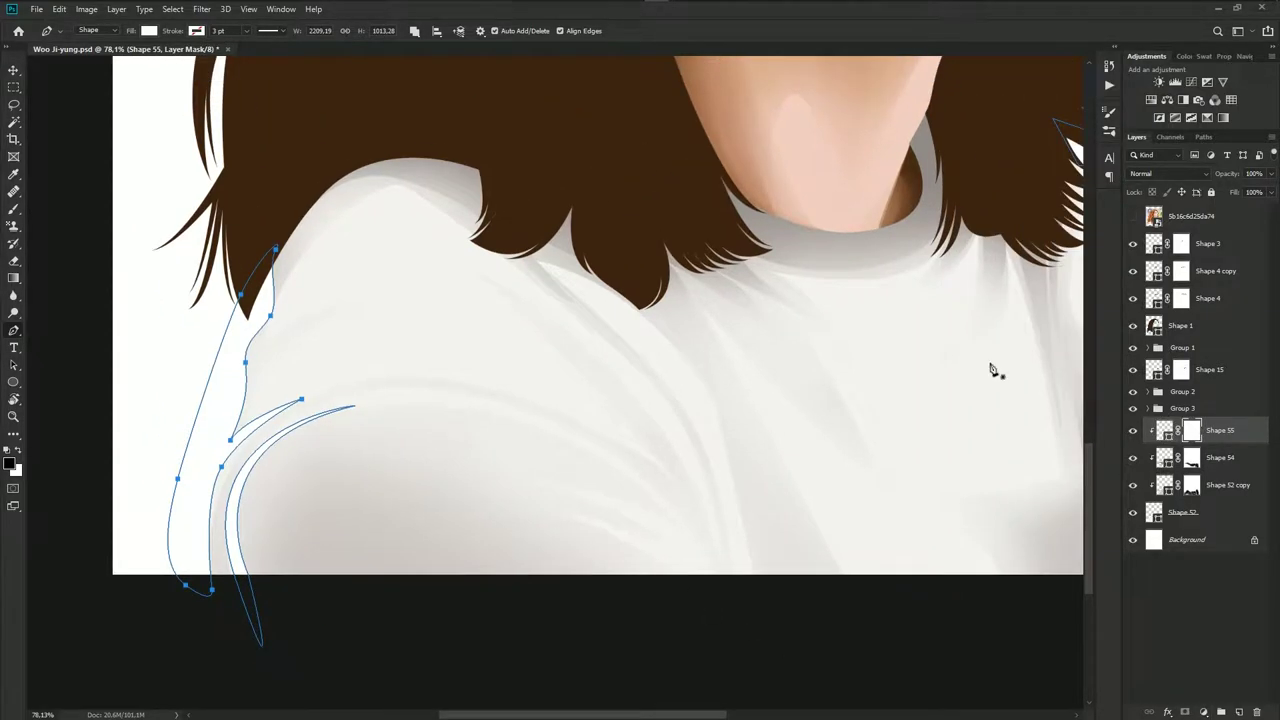
click(1133, 216)
click(1133, 216)
Draw a V-shaped white highlight across the upper arm and recentre the shirt
click(329, 374)
mouse_move(496, 386)
mouse_down()
mouse_move(587, 410)
mouse_move(646, 451)
mouse_up()
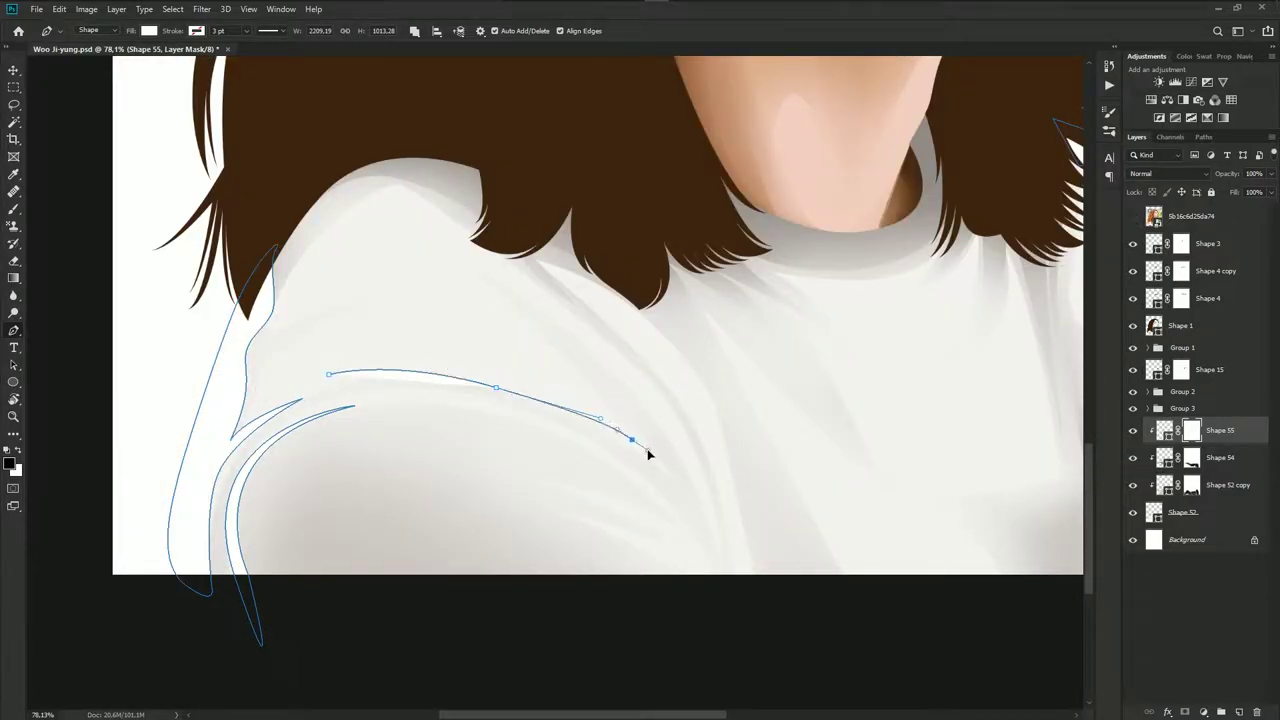
drag(449, 263, 397, 249)
alt+click(449, 263)
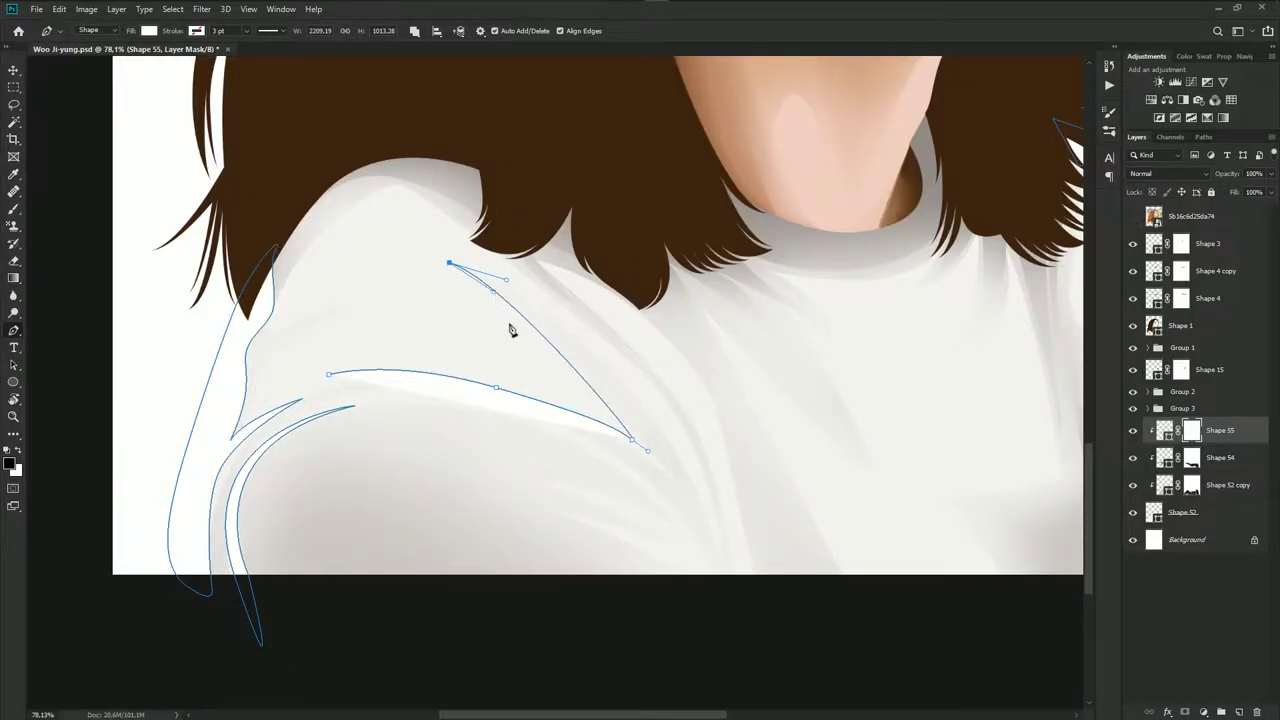
click(592, 410)
click(329, 376)
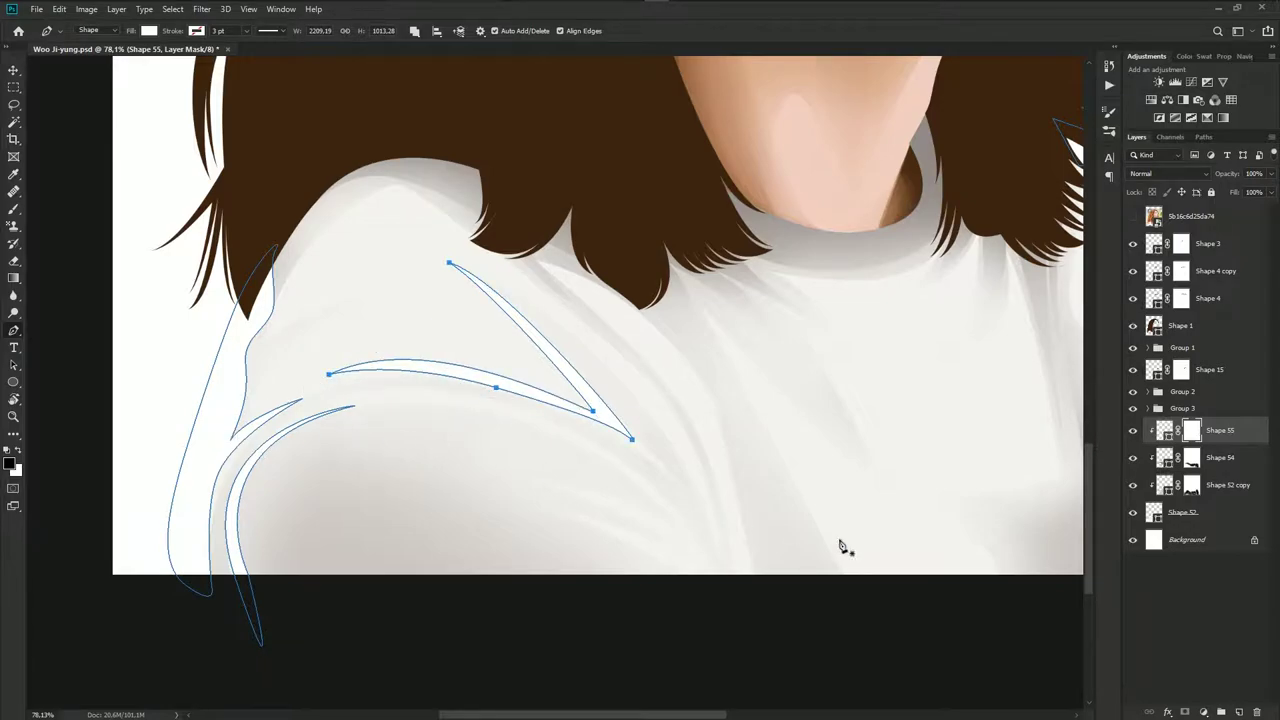
key(Escape)
scroll(636, 430, down, 3)
drag(636, 430, 570, 424)
Save the document and reselect the Shape 55 layer
key(ctrl+s)
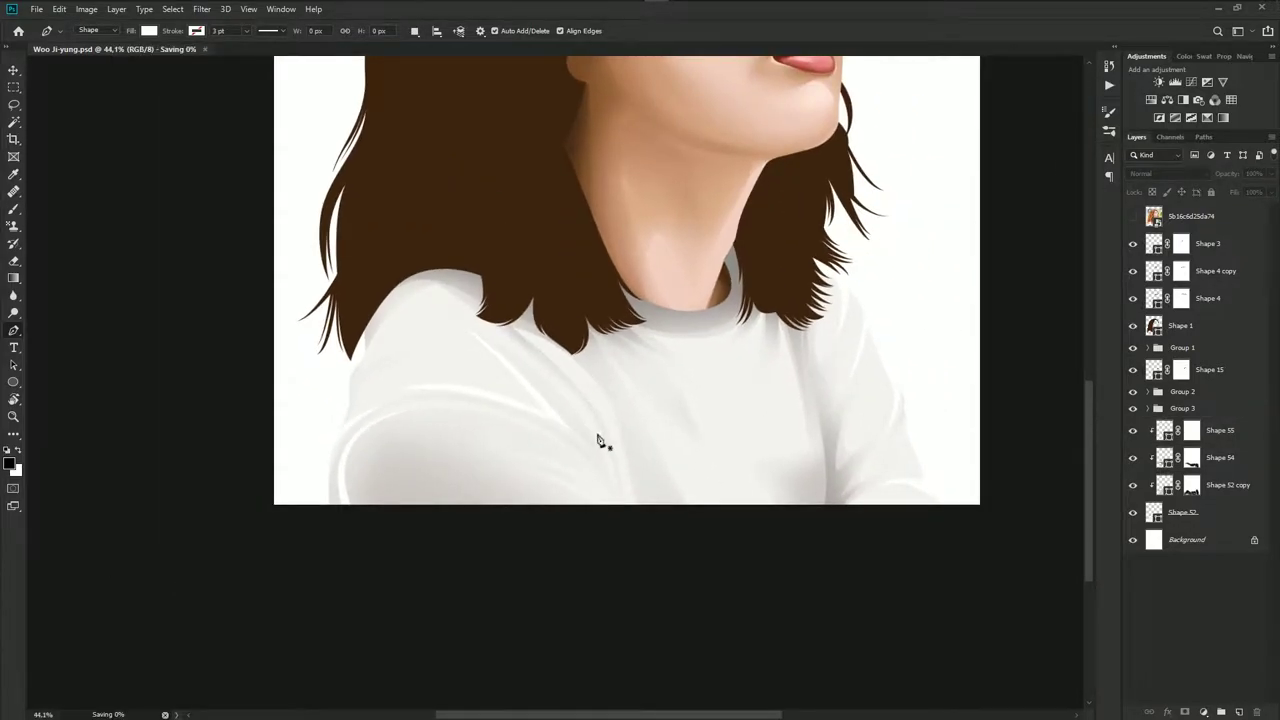
click(1221, 438)
click(1133, 217)
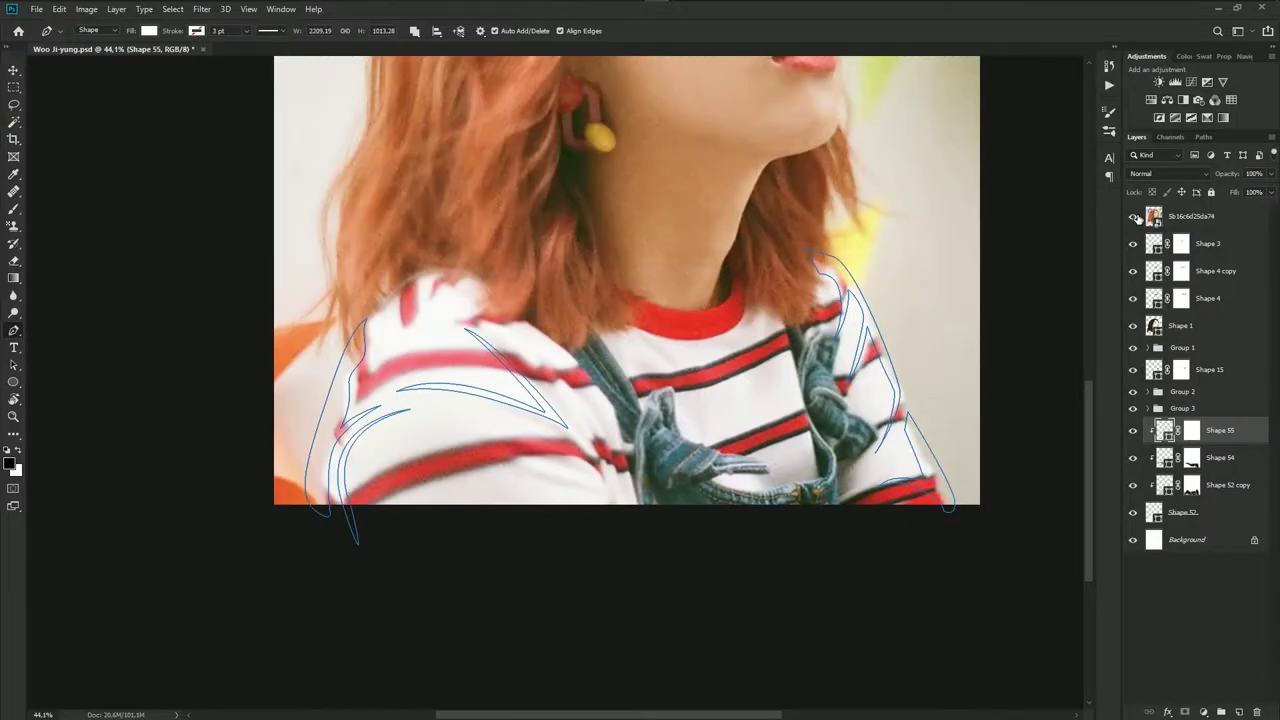
click(1133, 217)
scroll(651, 349, up, 2)
scroll(654, 337, up, 2)
Draw a closed curved white highlight just below the collar
click(652, 335)
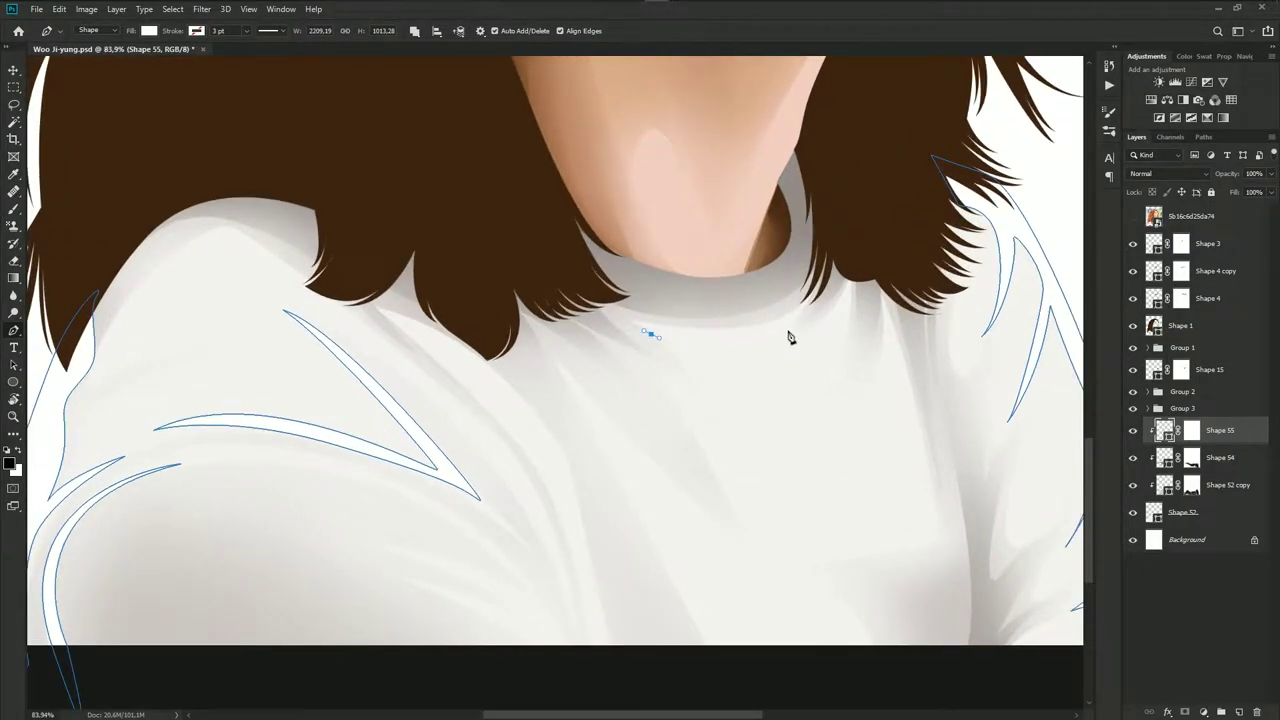
drag(795, 322, 778, 339)
drag(695, 347, 715, 348)
drag(768, 435, 783, 484)
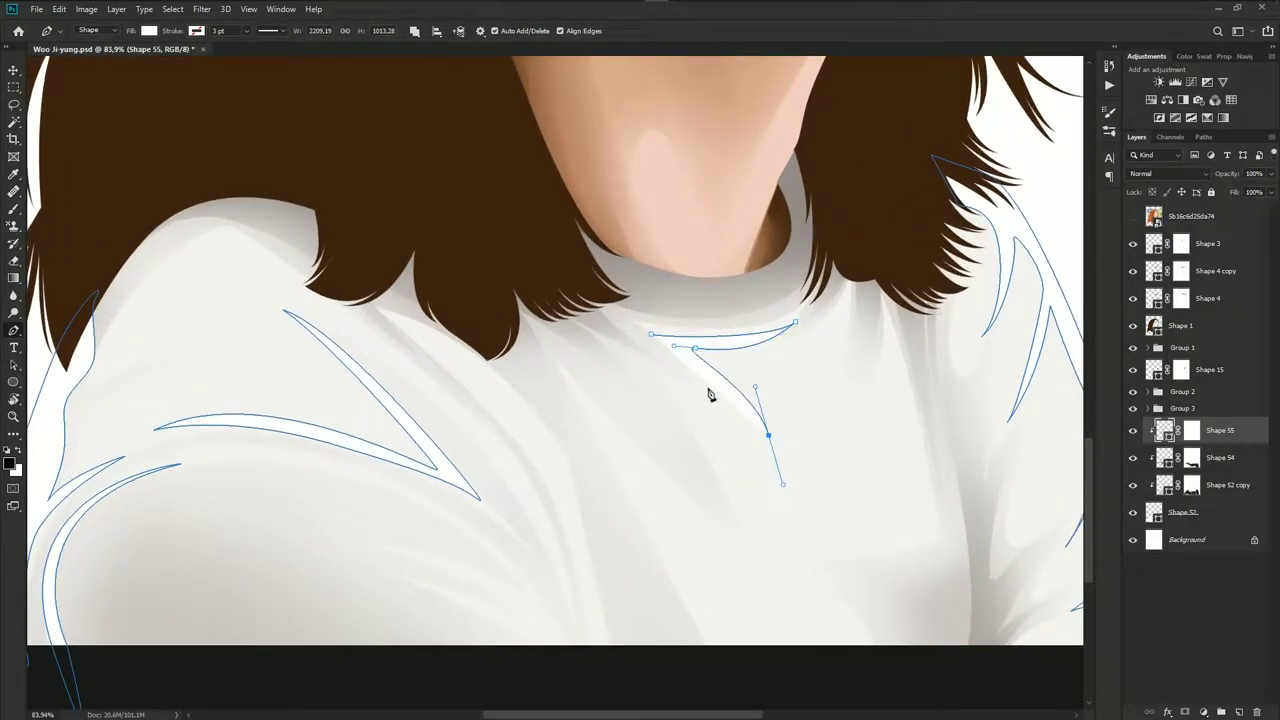
click(651, 335)
drag(670, 358, 631, 304)
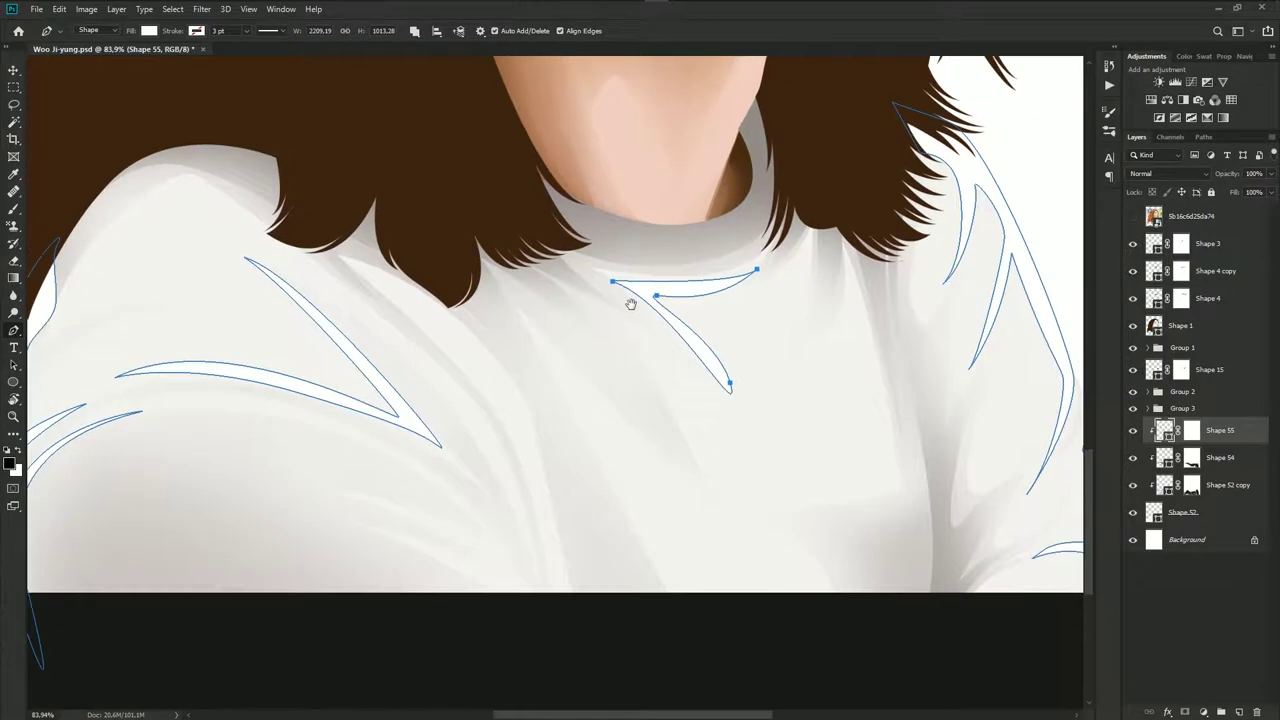
Draw a long diagonal white highlight across the chest
click(1133, 217)
drag(556, 349, 565, 362)
drag(799, 533, 884, 533)
drag(638, 463, 655, 480)
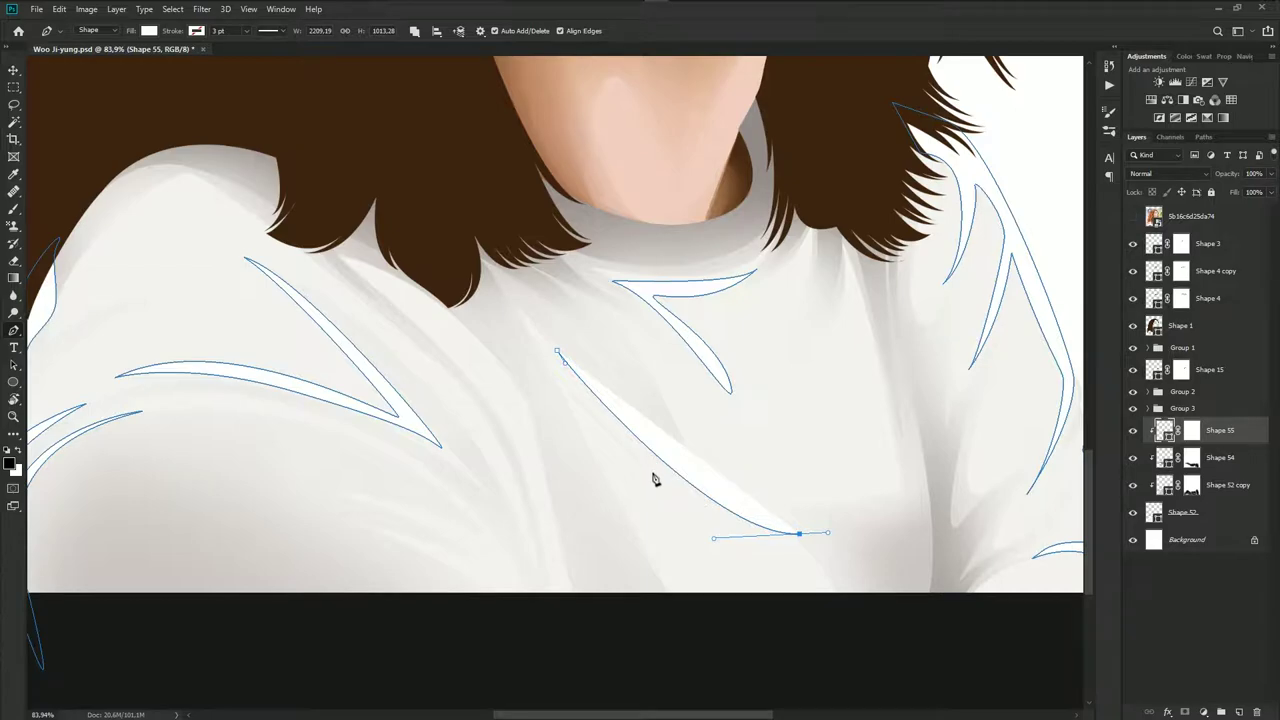
click(556, 350)
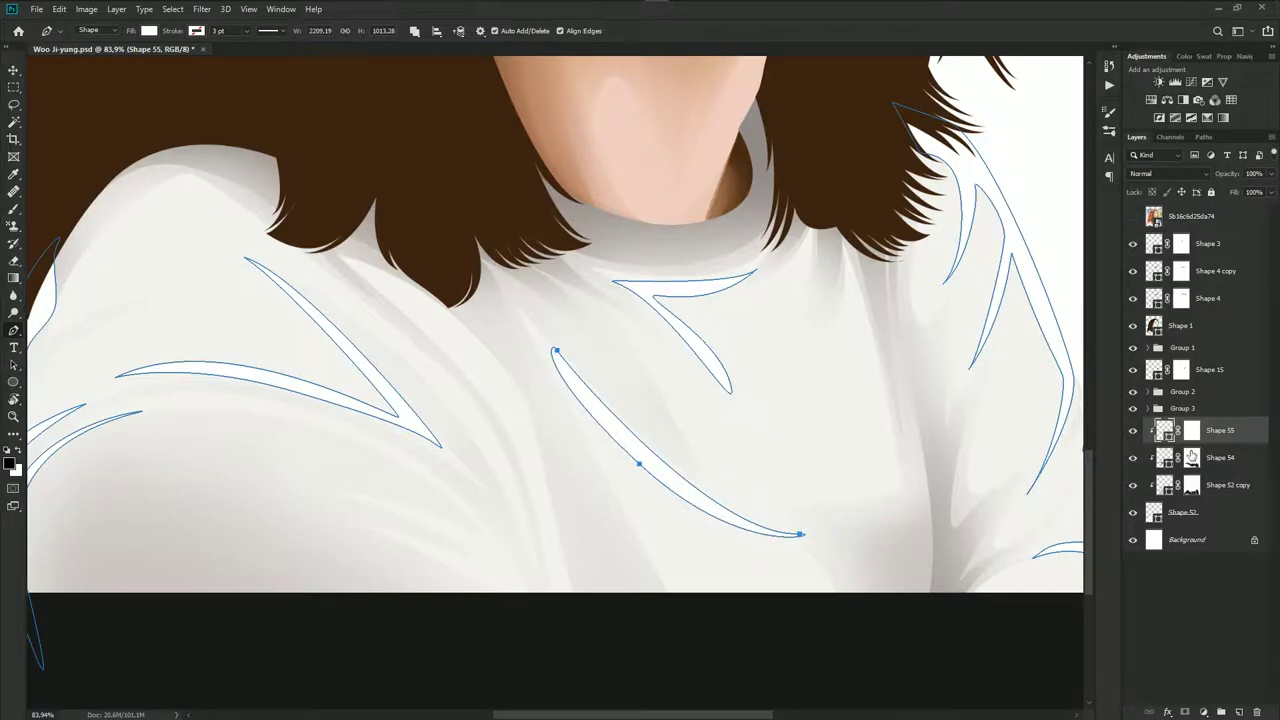
Select Shape 55's layer mask with the Brush tool ready for soft blending
click(1191, 431)
key(b)
scroll(785, 423, down, 2)
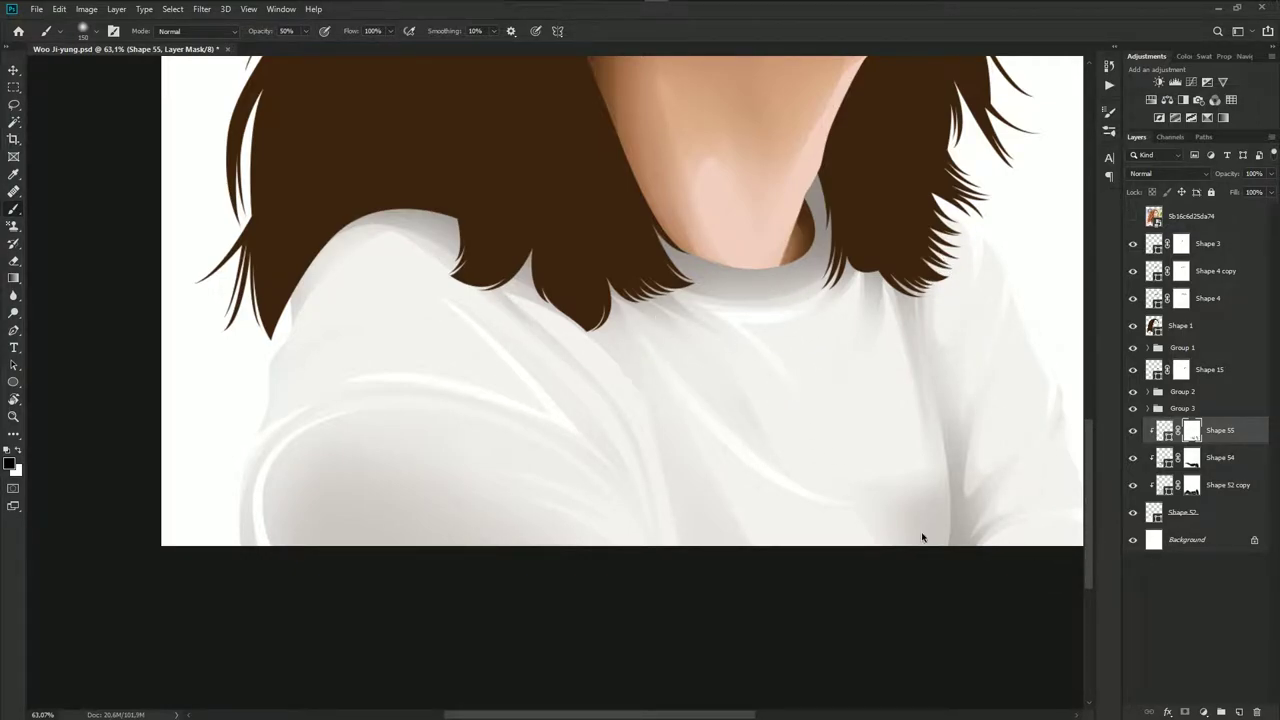
Fit the whole portrait on screen and save the document
scroll(430, 405, down, 1)
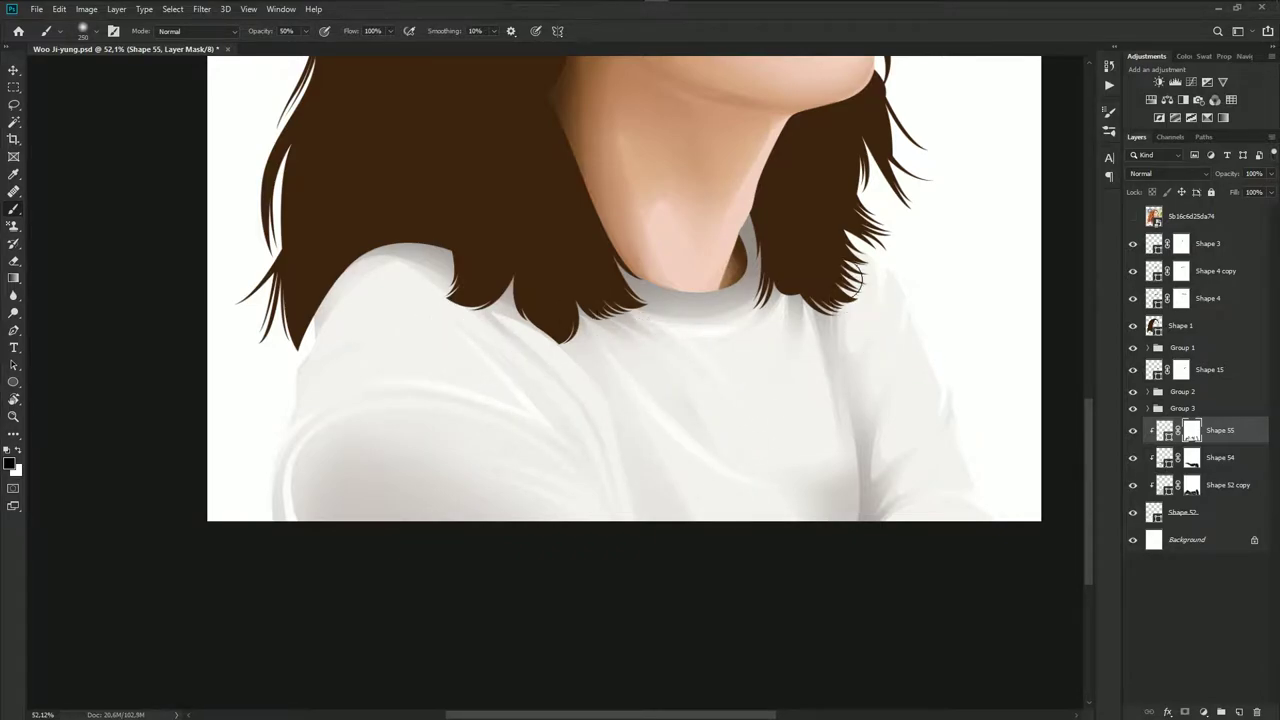
drag(823, 488, 705, 461)
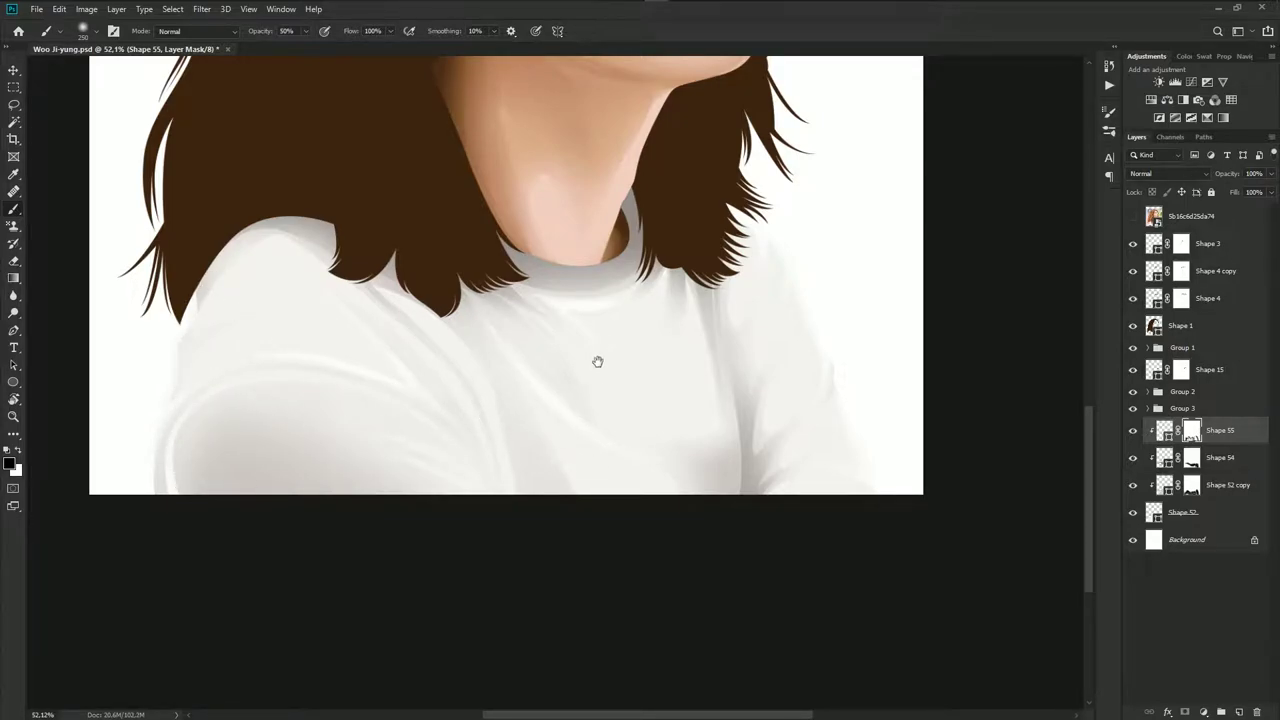
key(ctrl+0)
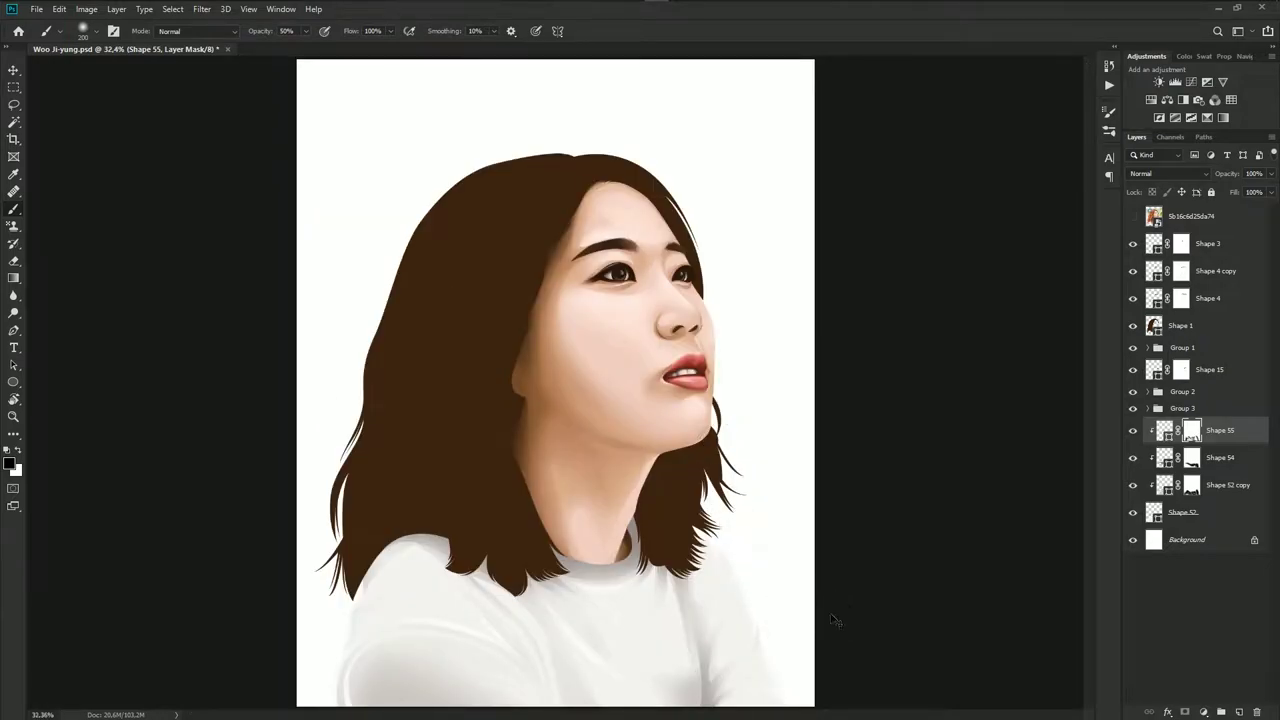
key(ctrl+s)
Group the shirt layers Shape 55 through Shape 52 into Group 4 and save
scroll(712, 515, down, 1)
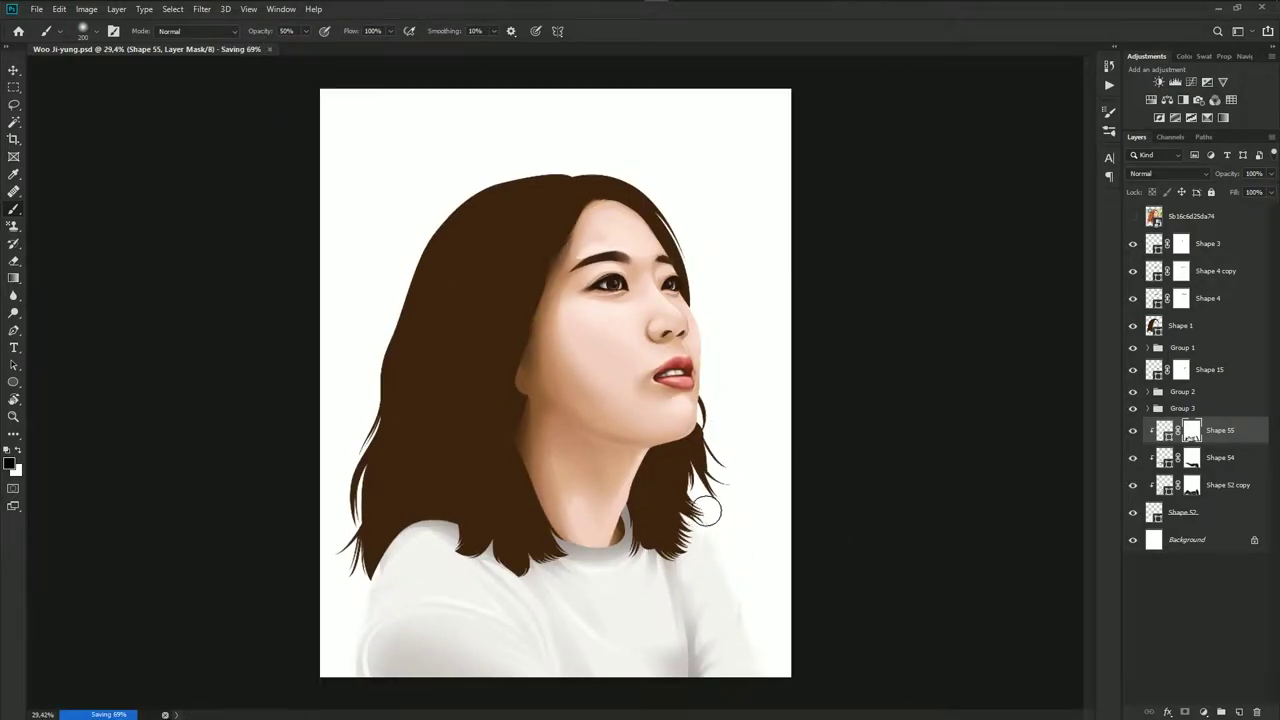
shift+click(1207, 516)
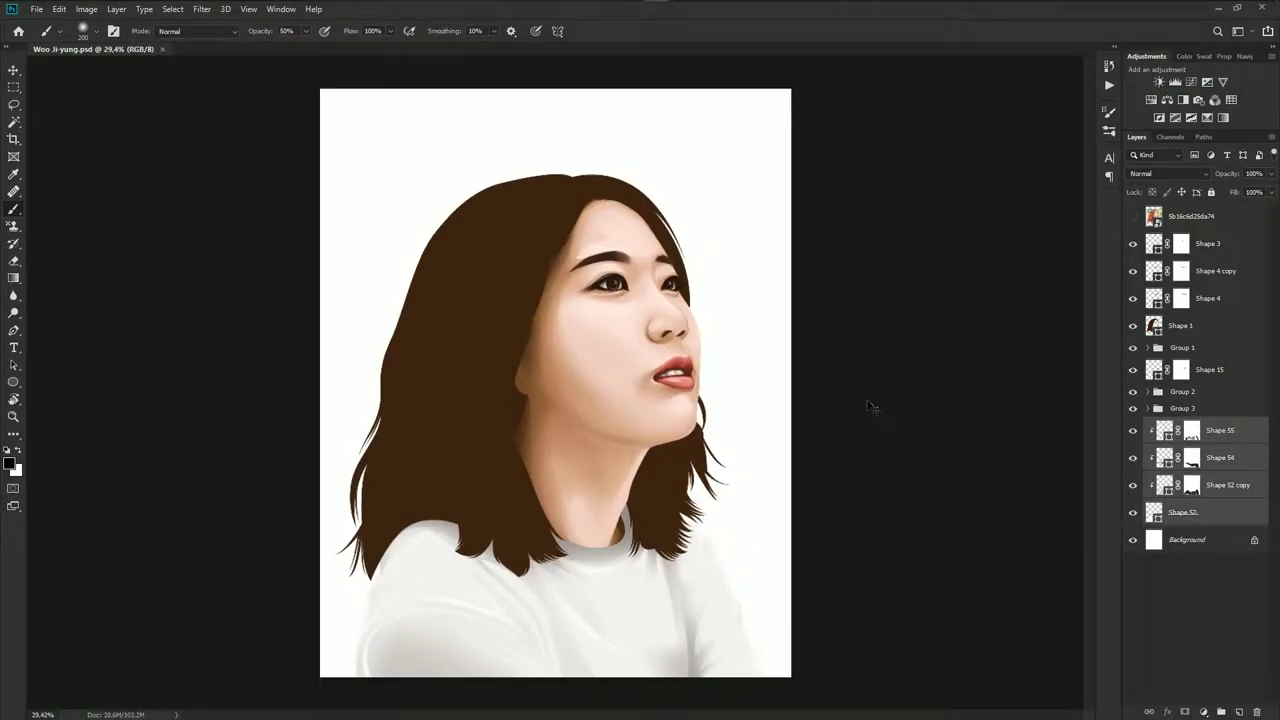
key(ctrl+g)
key(ctrl+s)
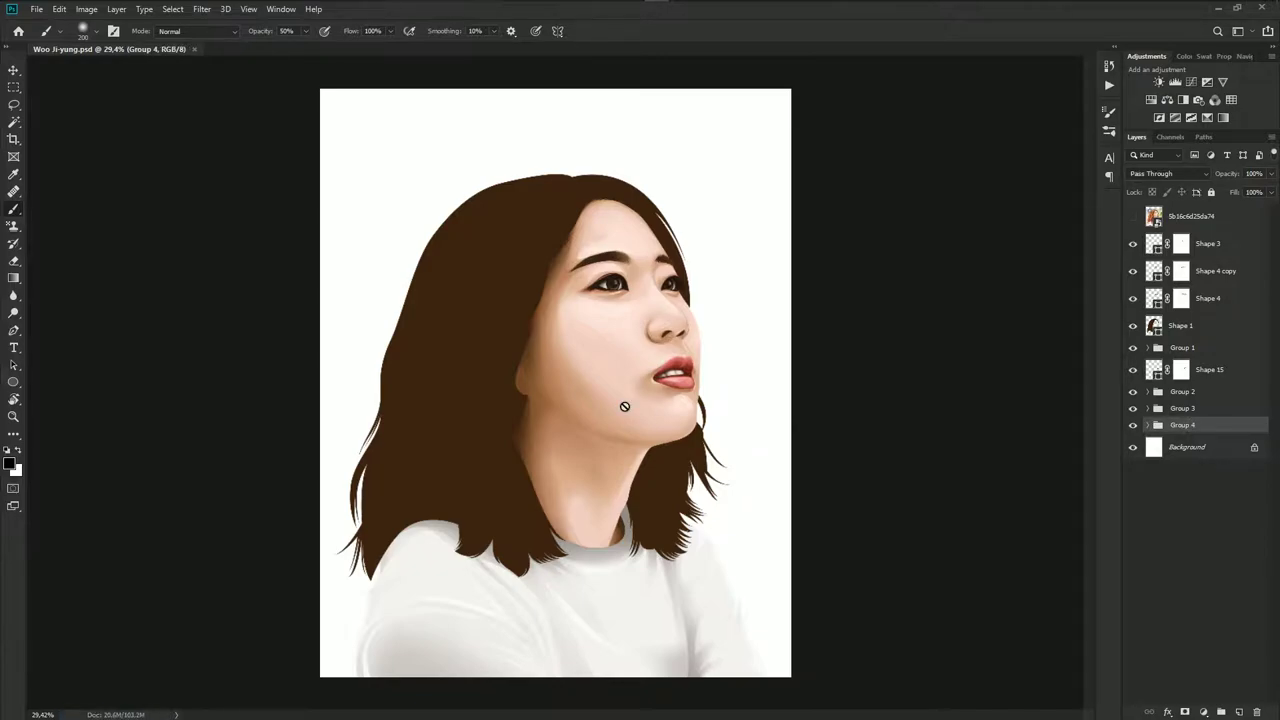
Show the reference photo, zoom into the hair, and place a Pen point at the hairline
click(1133, 216)
scroll(557, 403, up, 2)
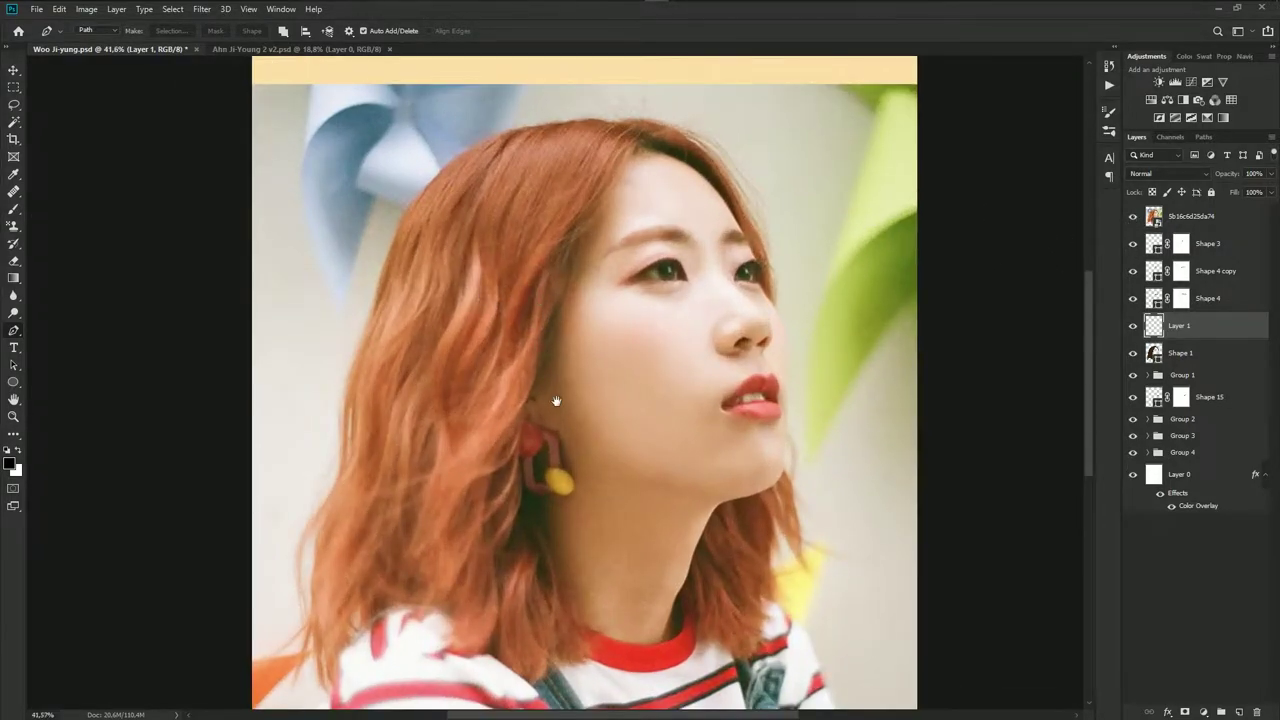
scroll(557, 403, up, 1)
scroll(549, 423, down, 1)
mouse_move(549, 423)
mouse_down()
mouse_move(551, 443)
mouse_move(653, 327)
mouse_move(549, 343)
mouse_move(543, 423)
mouse_up()
scroll(581, 148, up, 1)
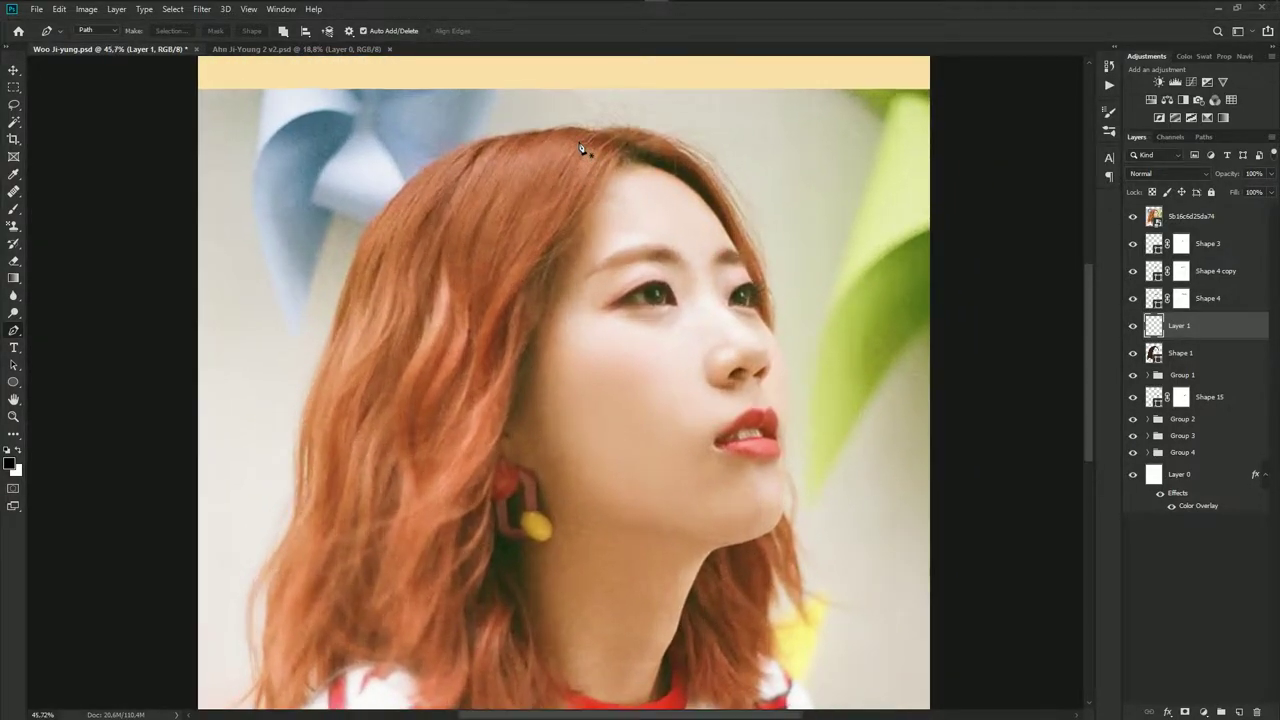
scroll(581, 148, up, 4)
click(632, 143)
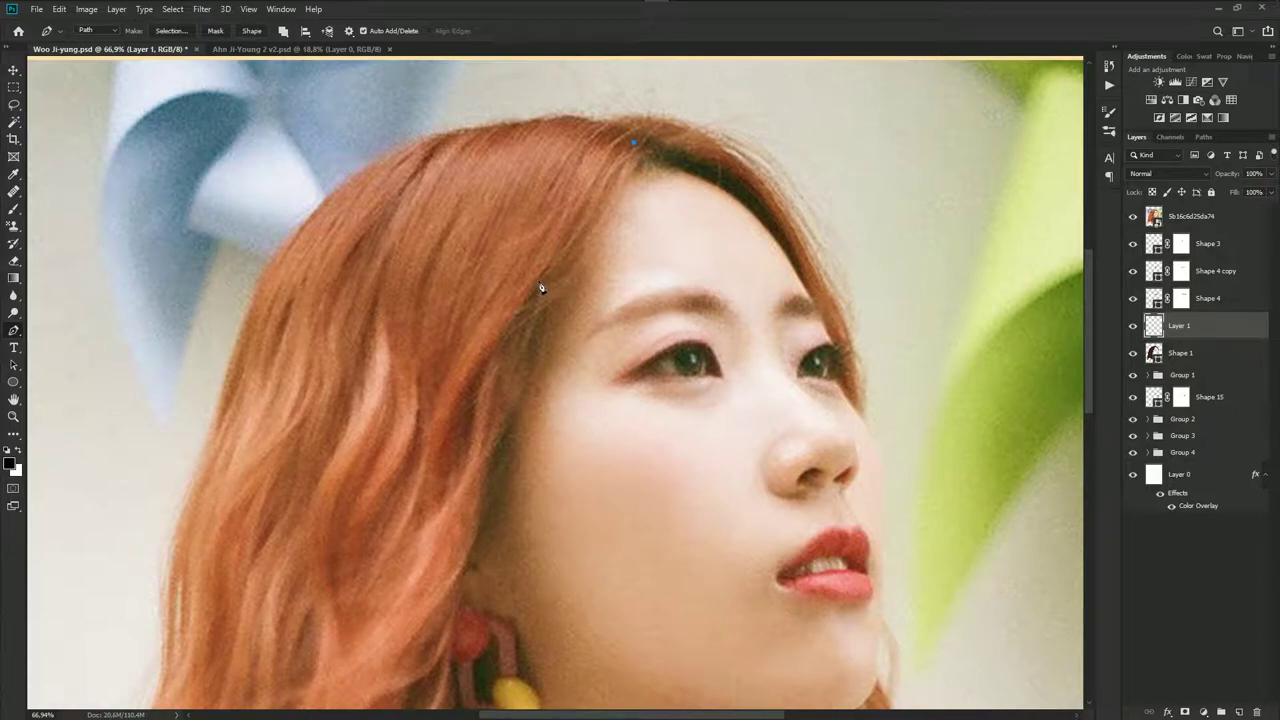
Draw a curved strand path down along the hair and finish it
mouse_move(536, 285)
mouse_down()
mouse_move(481, 390)
mouse_move(525, 306)
mouse_up()
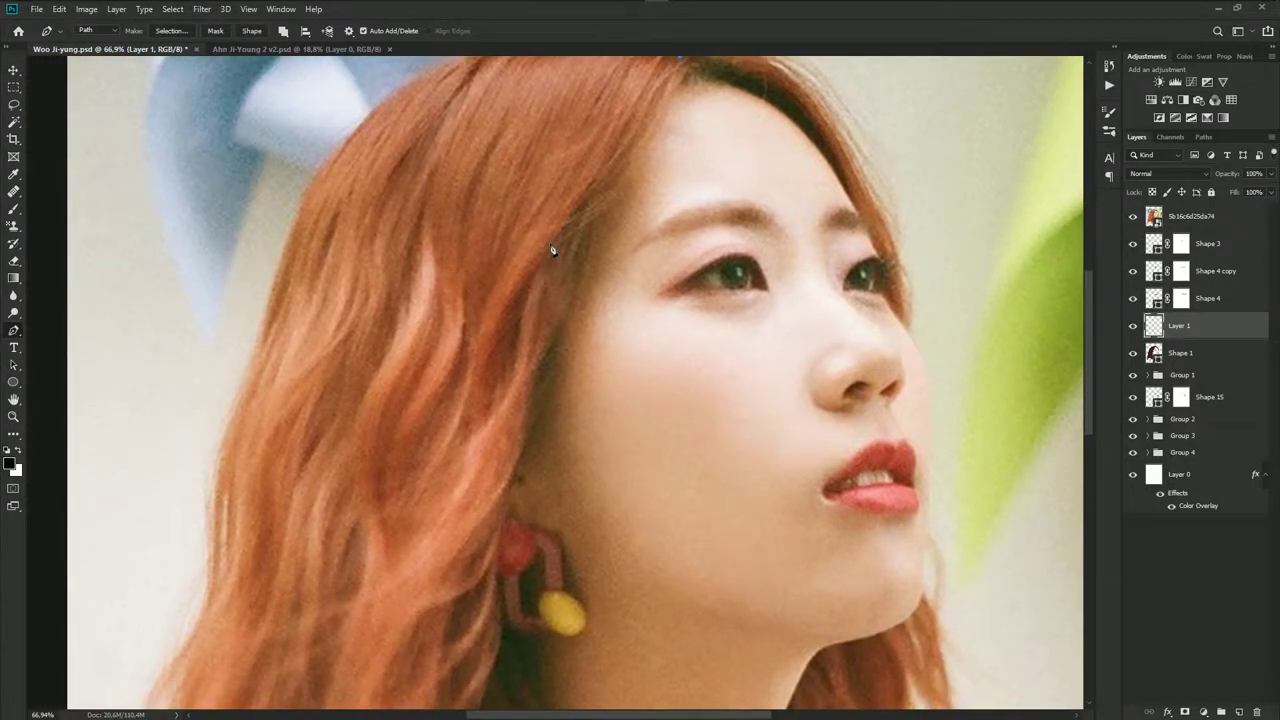
scroll(551, 249, down, 1)
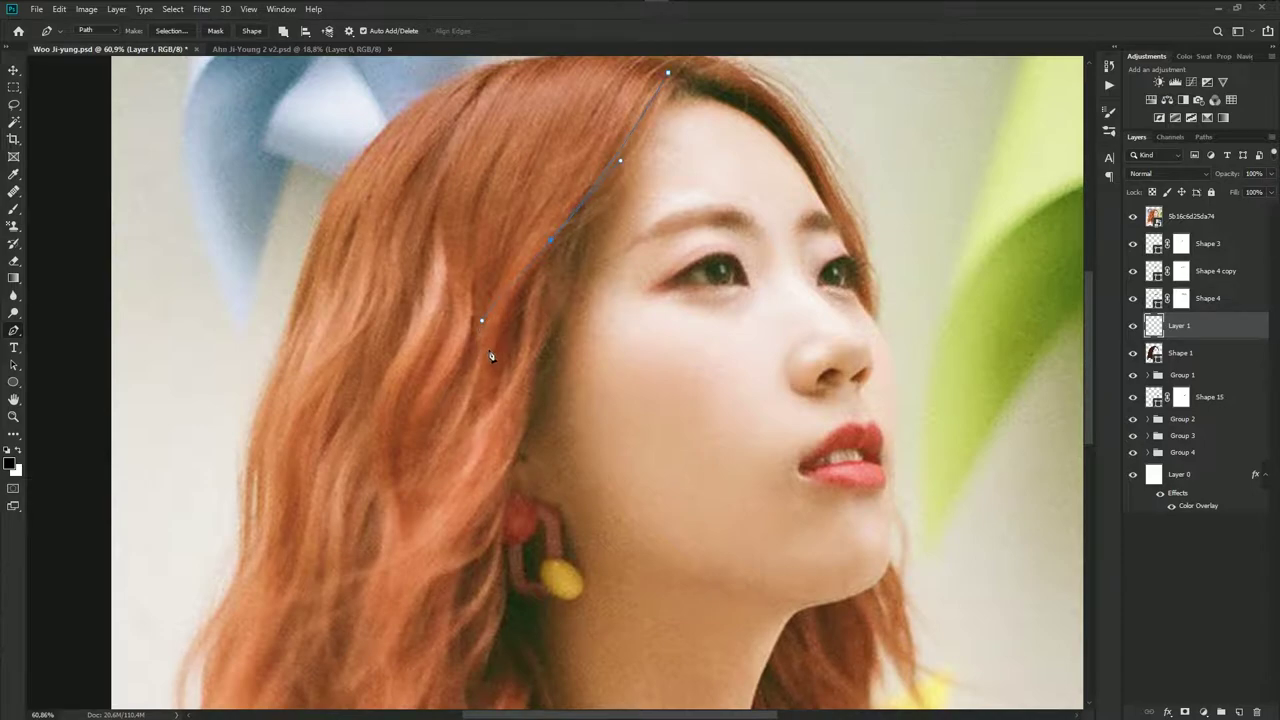
scroll(628, 157, up, 3)
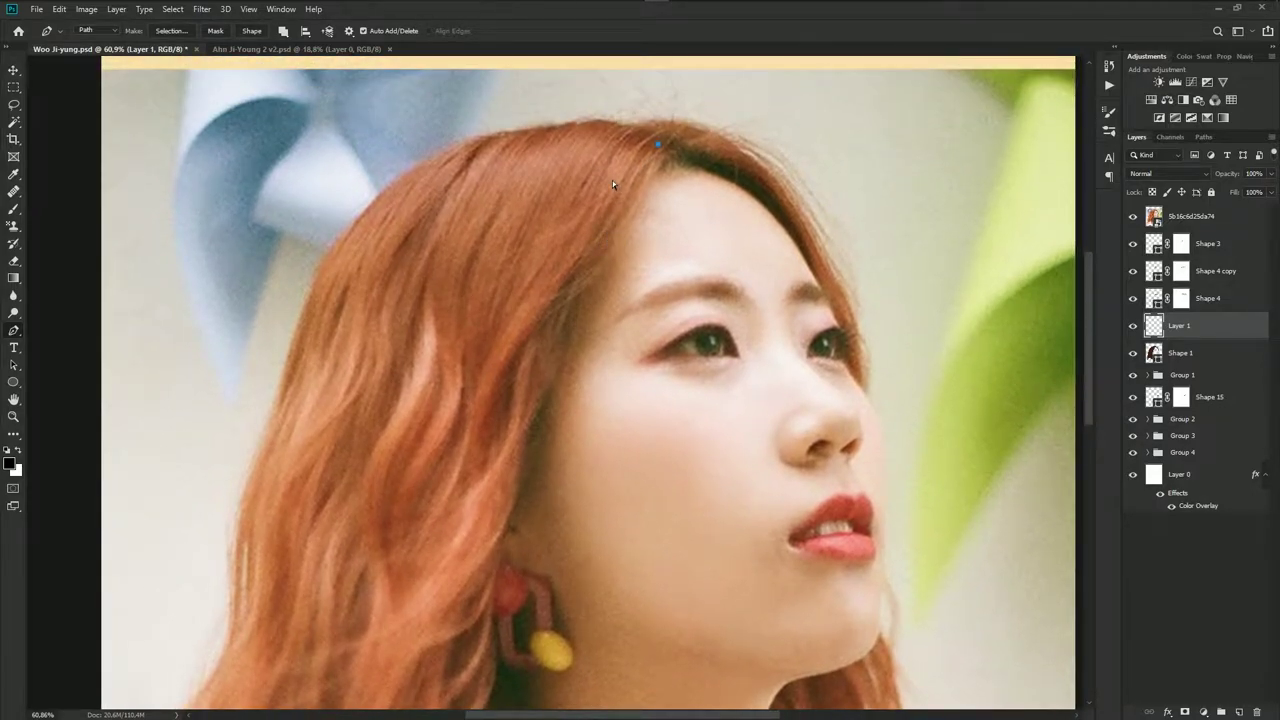
drag(560, 233, 535, 290)
key(Escape)
Bend the strand path to follow the hair edge and offset a copy slightly left
scroll(540, 366, up, 1)
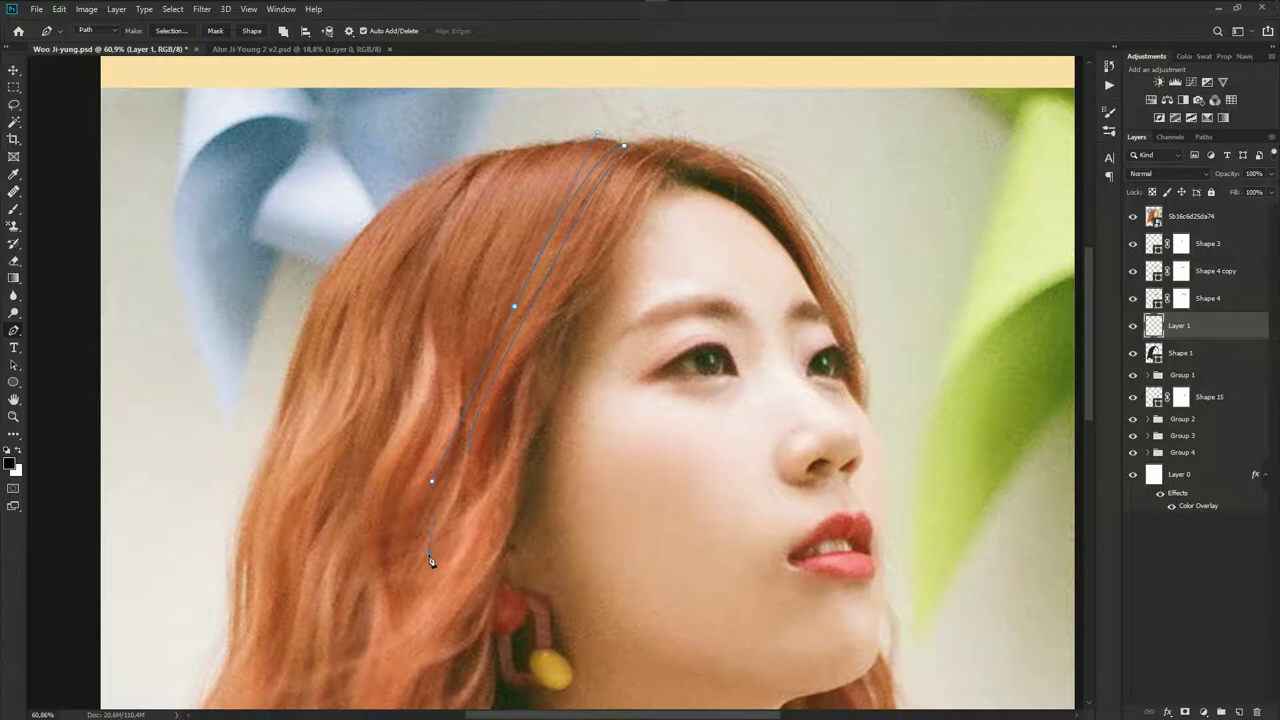
scroll(516, 393, up, 2)
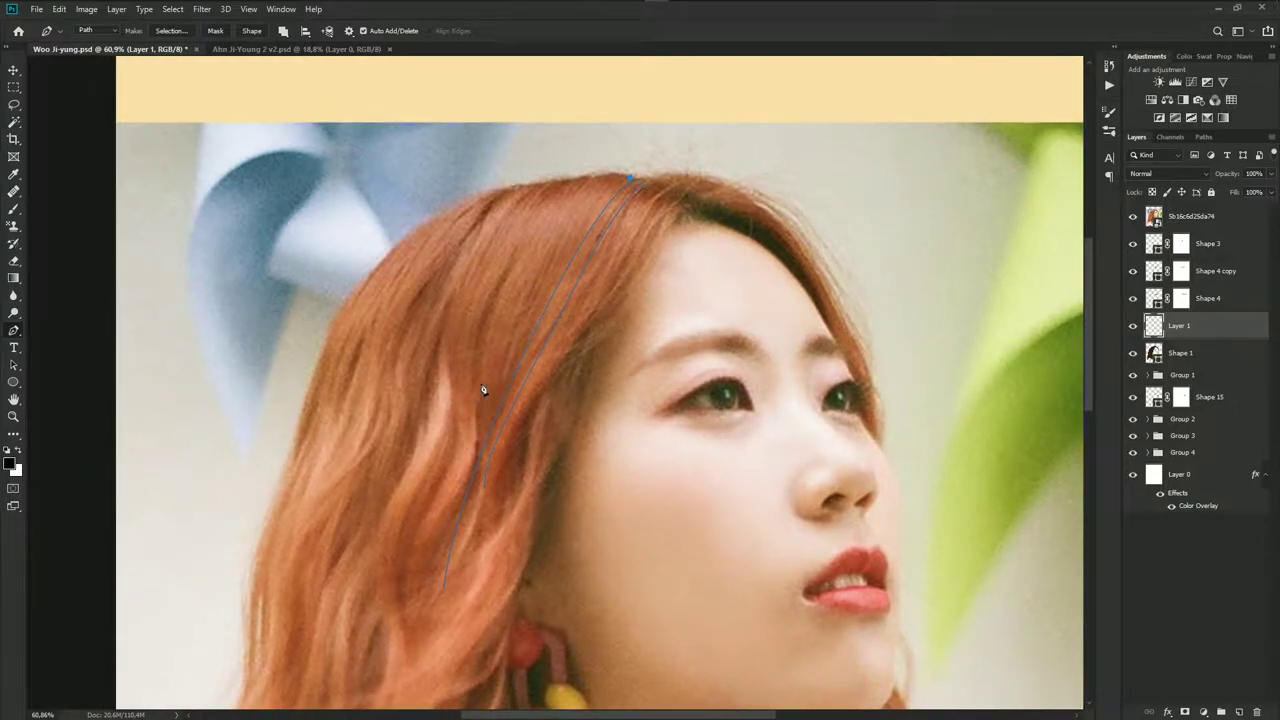
drag(515, 273, 475, 343)
scroll(530, 430, up, 2)
scroll(560, 360, up, 2)
scroll(560, 352, up, 2)
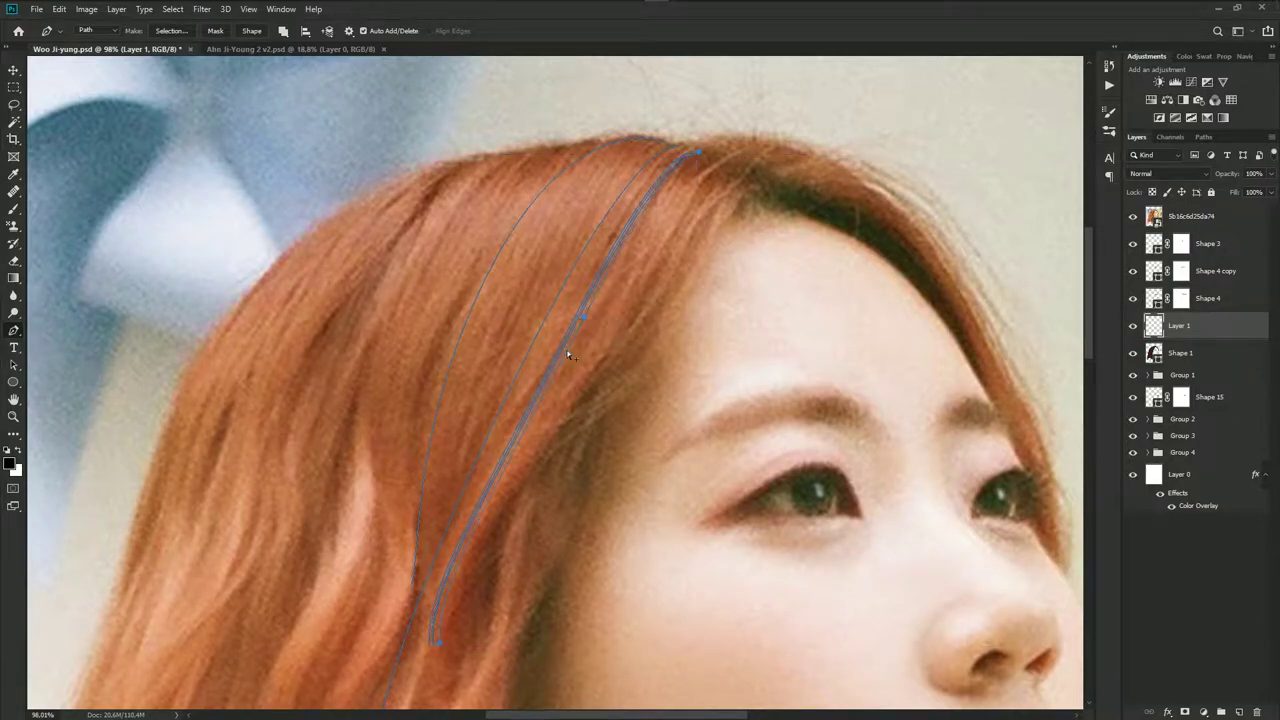
mouse_move(560, 351)
mouse_down()
mouse_move(585, 357)
mouse_move(545, 325)
mouse_move(559, 329)
mouse_move(564, 338)
mouse_move(533, 340)
mouse_up()
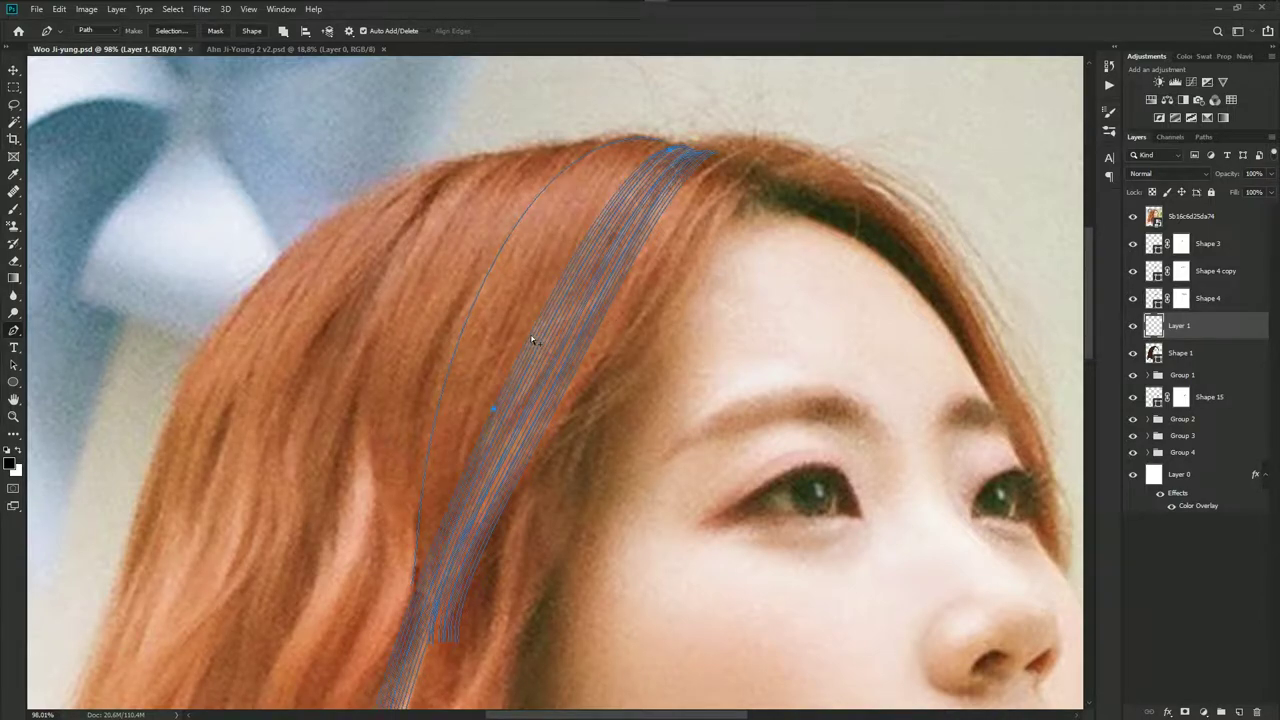
mouse_move(524, 330)
mouse_down()
mouse_move(486, 304)
mouse_move(519, 315)
mouse_up()
ctrl+click(478, 301)
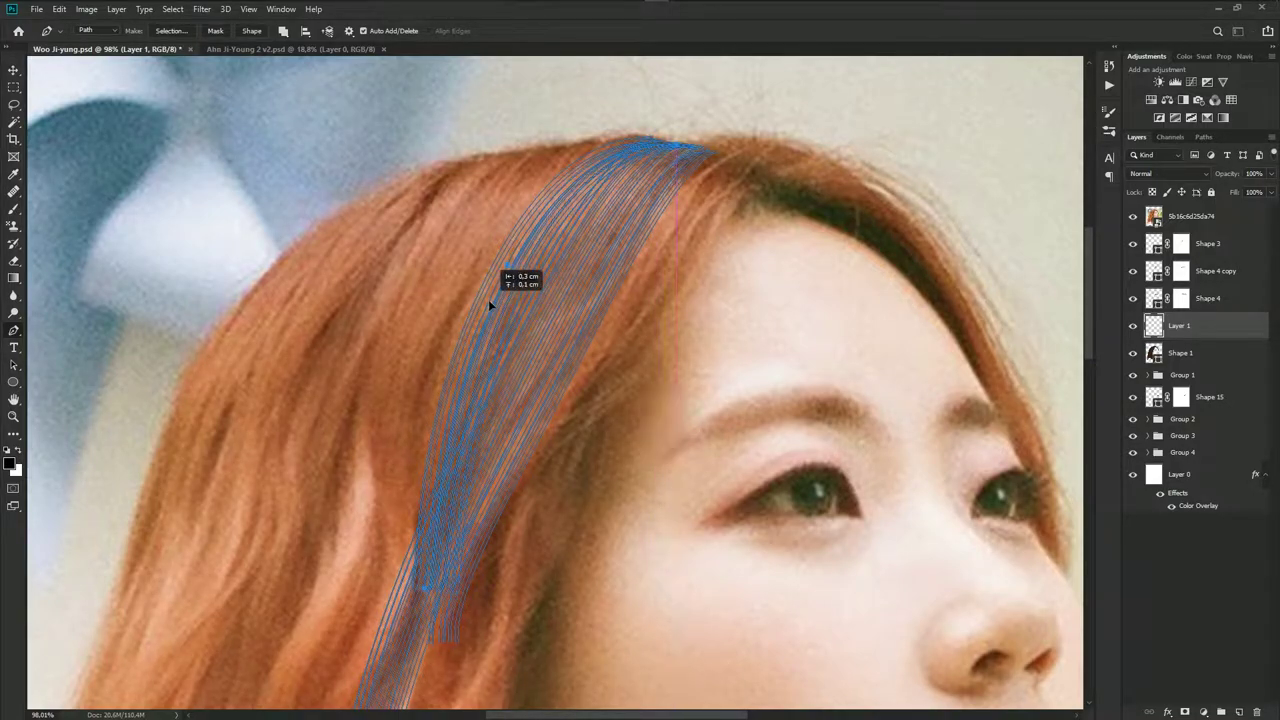
Start a new curved strand path at the crown and move the outer strand into the bundle
drag(647, 348, 631, 366)
scroll(629, 368, down, 2)
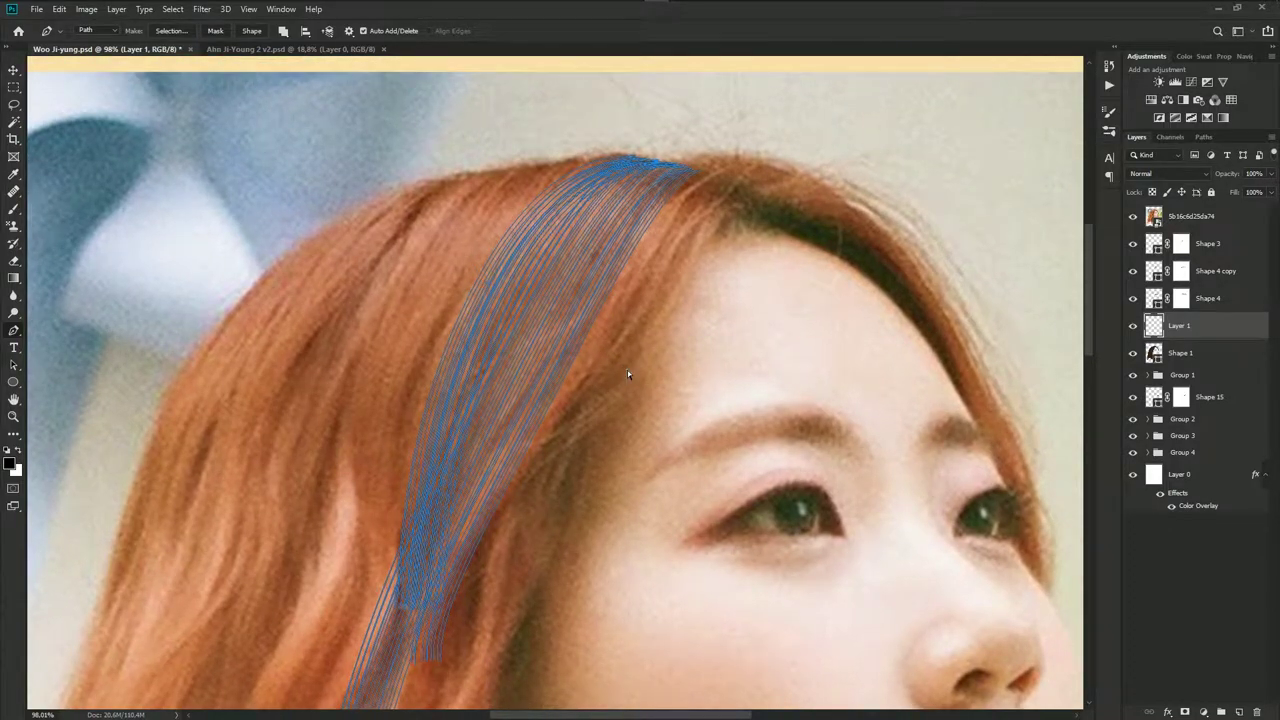
scroll(620, 372, down, 2)
scroll(682, 222, up, 4)
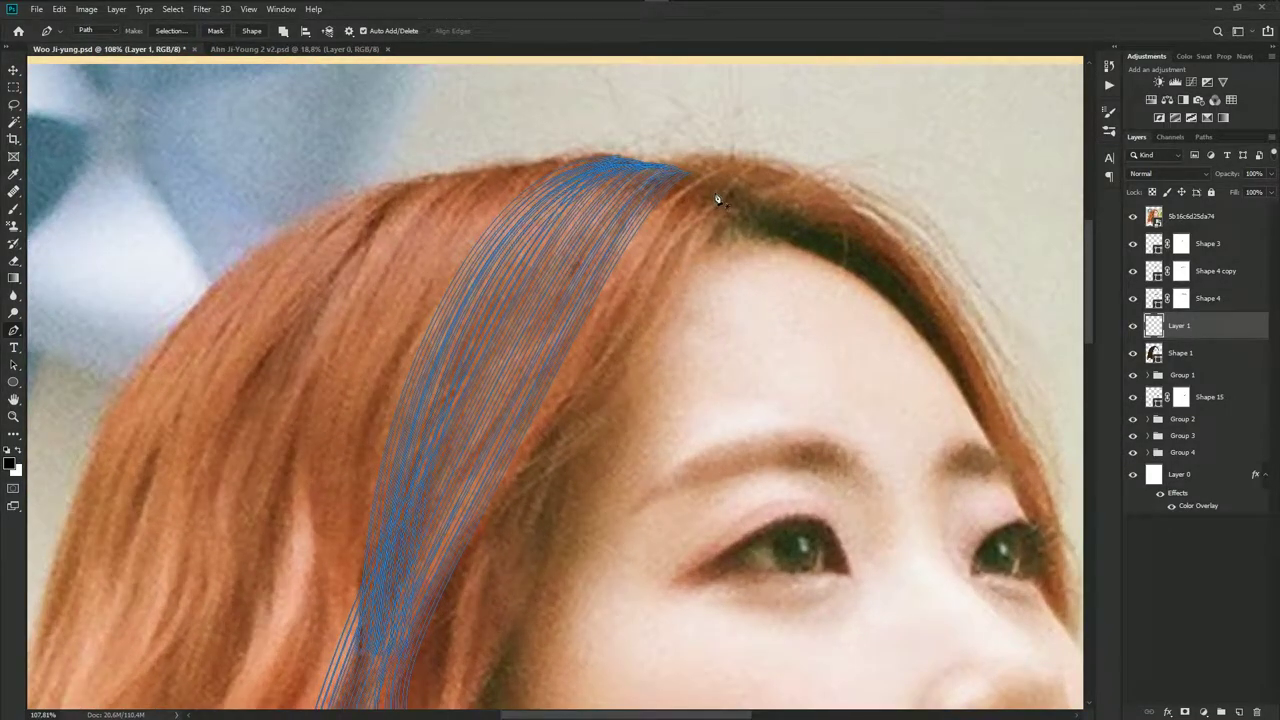
drag(717, 191, 630, 277)
scroll(547, 497, up, 1)
drag(573, 378, 559, 366)
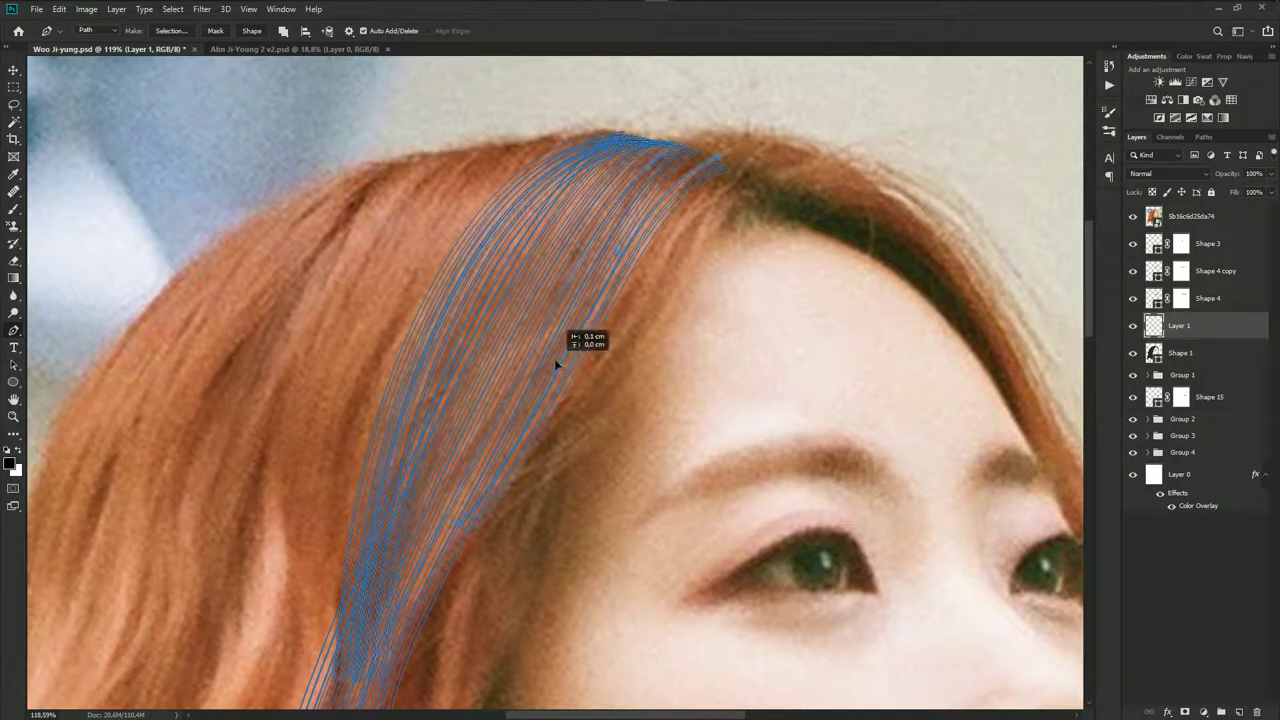
Toggle the reference photo to check the painting, then curve another path along the hairline
scroll(583, 423, down, 3)
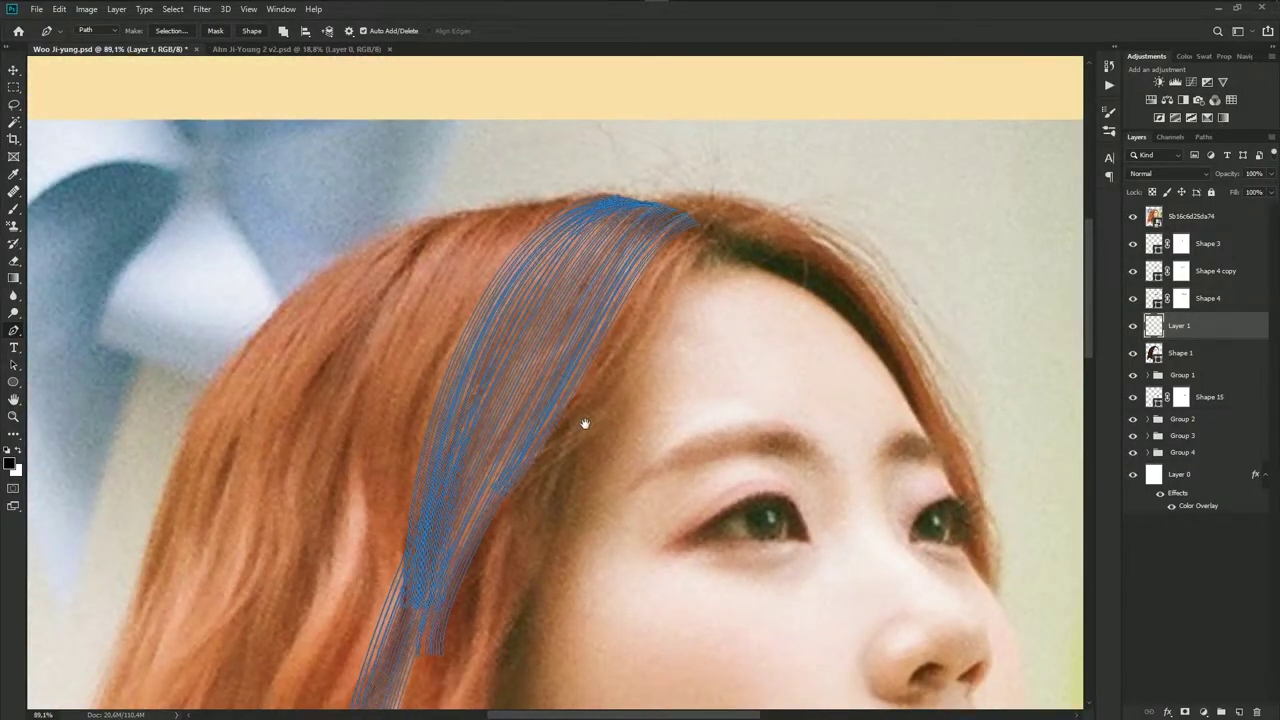
scroll(670, 284, up, 2)
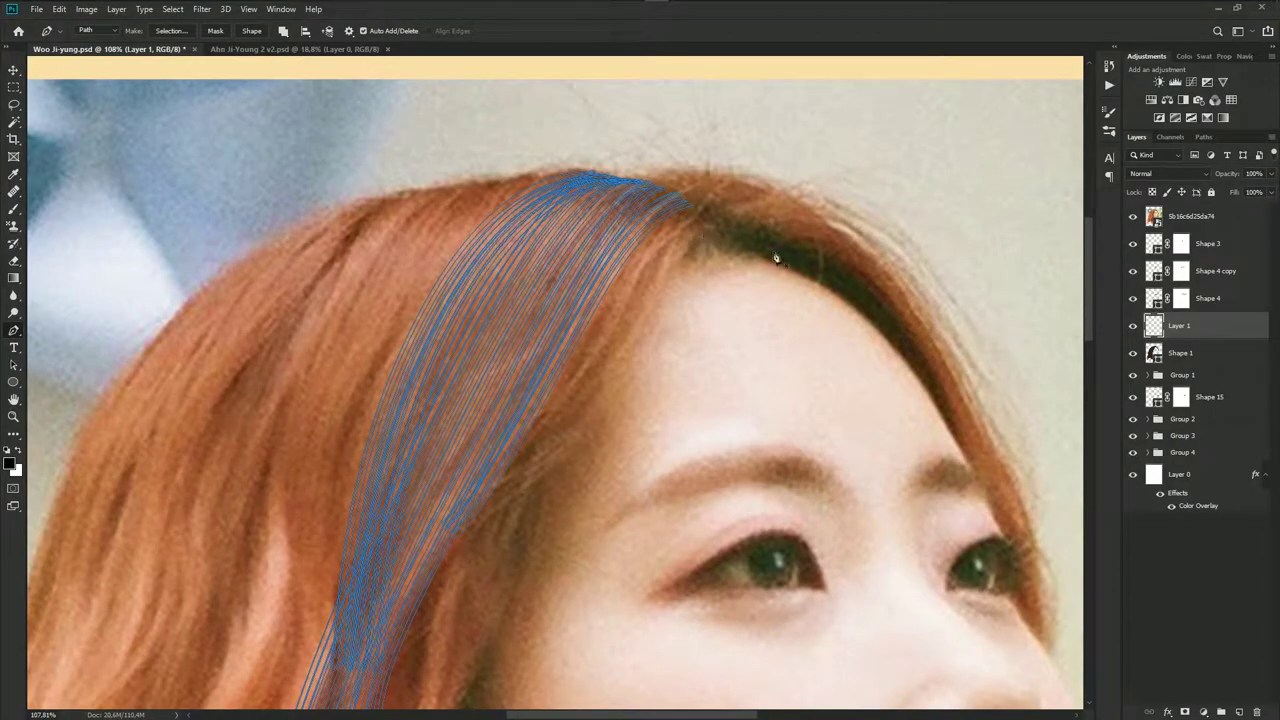
click(1134, 217)
key(ctrl+z)
drag(566, 450, 540, 458)
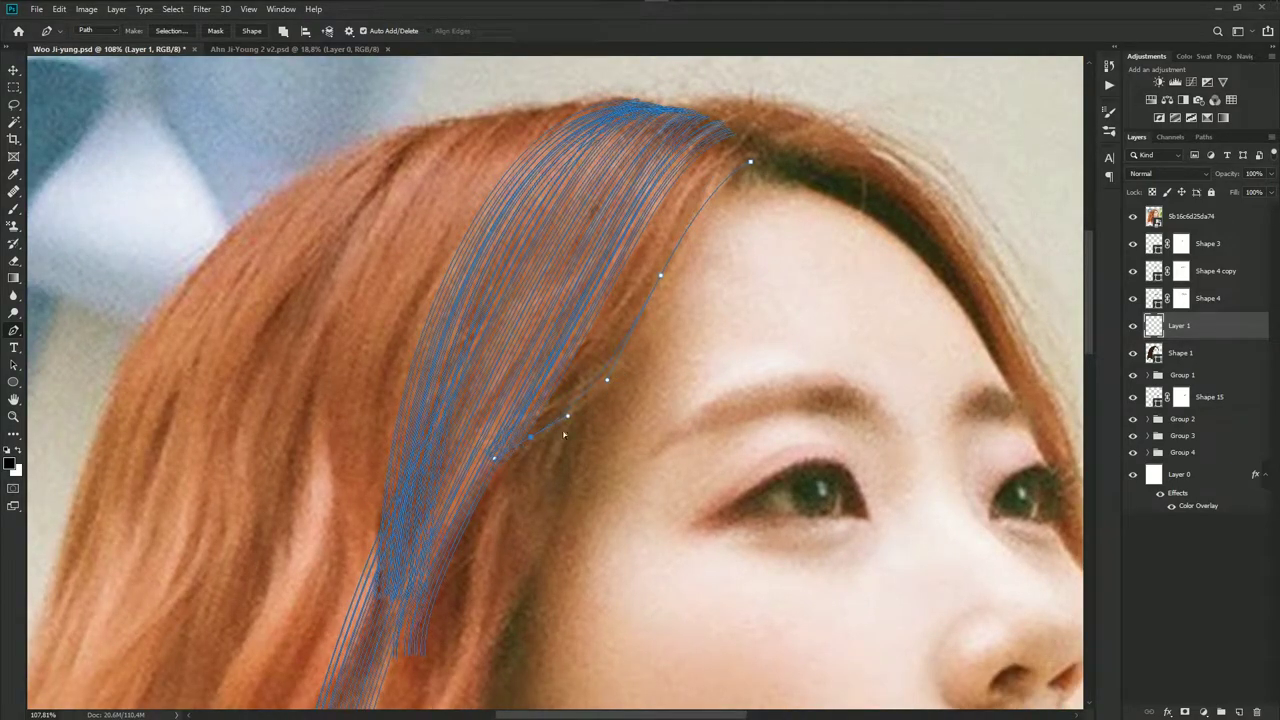
Lower the reference photo's opacity and return to the strand layer
click(1187, 217)
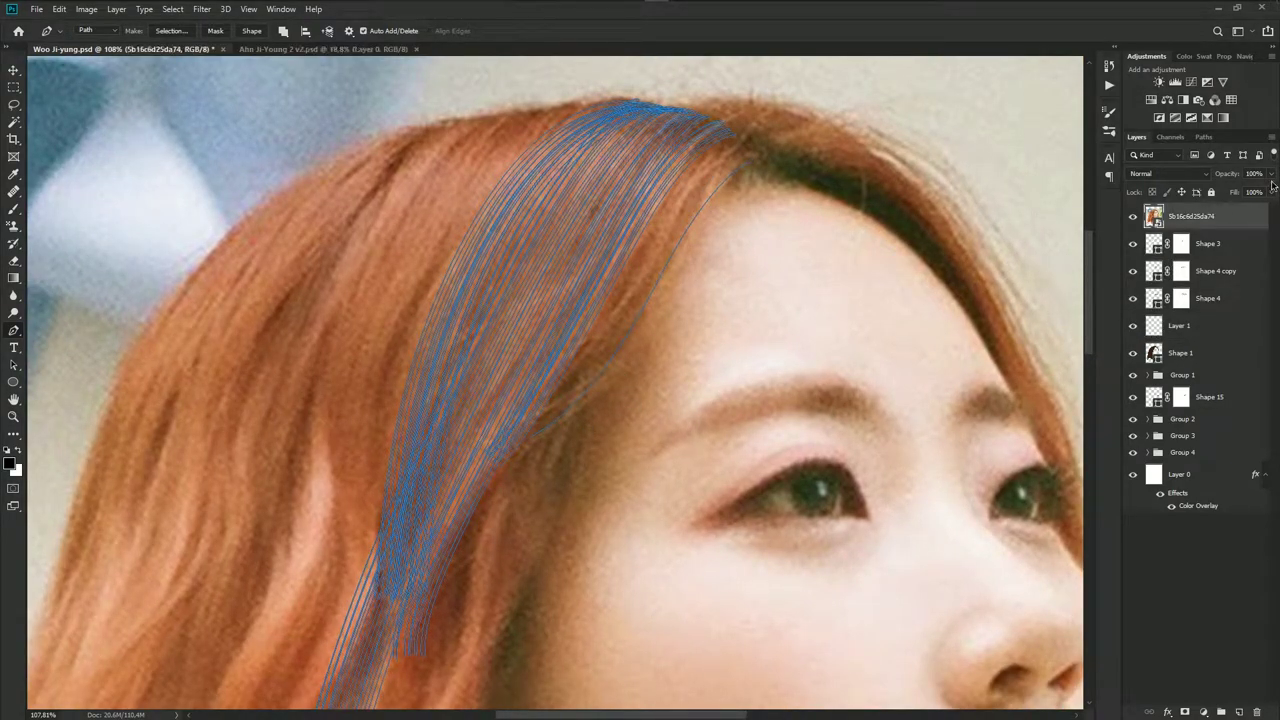
click(1270, 174)
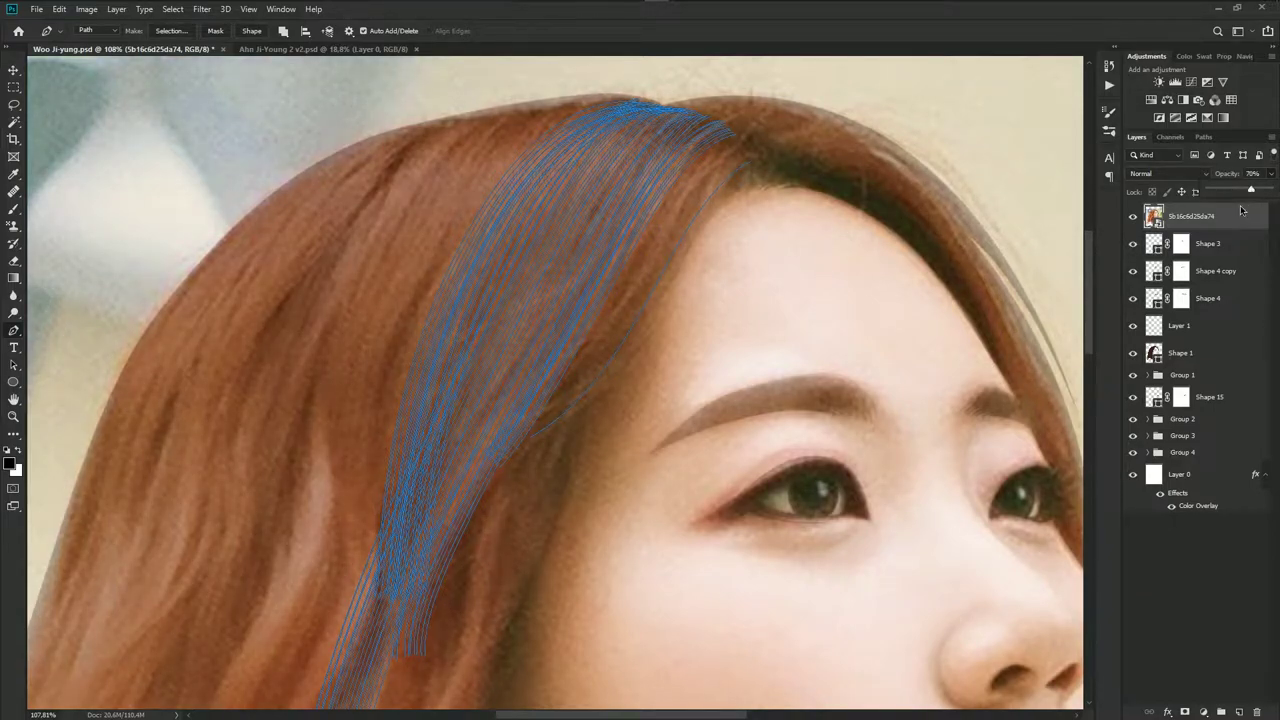
click(1180, 325)
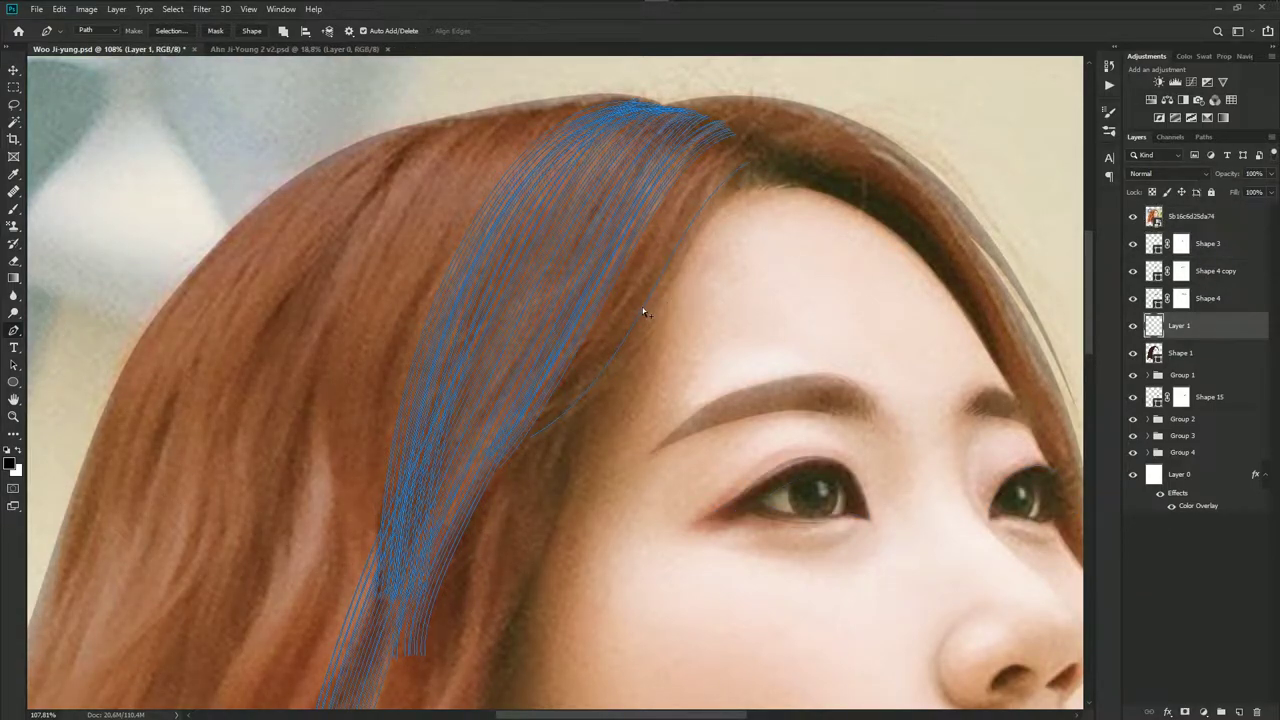
Offset two copies of the strand path beside the existing strands
drag(643, 313, 622, 298)
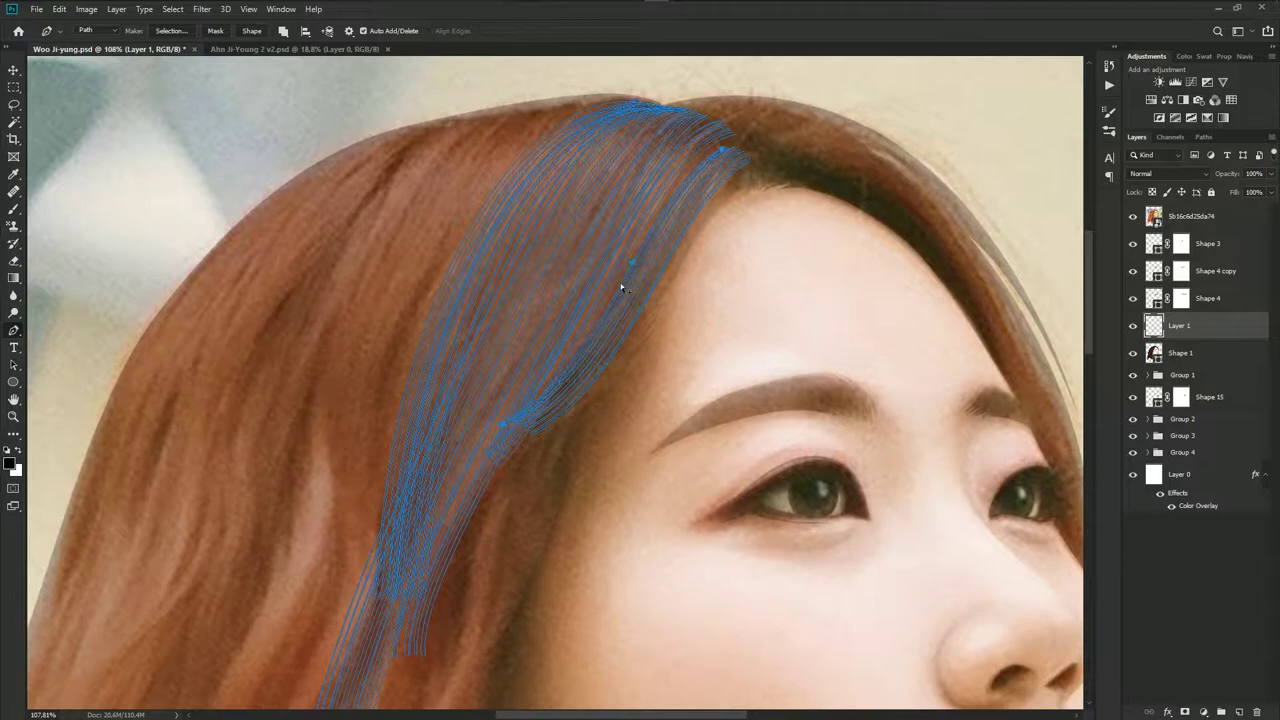
mouse_move(627, 285)
mouse_down()
mouse_move(651, 262)
mouse_move(642, 257)
mouse_up()
scroll(687, 291, down, 2)
drag(722, 269, 729, 223)
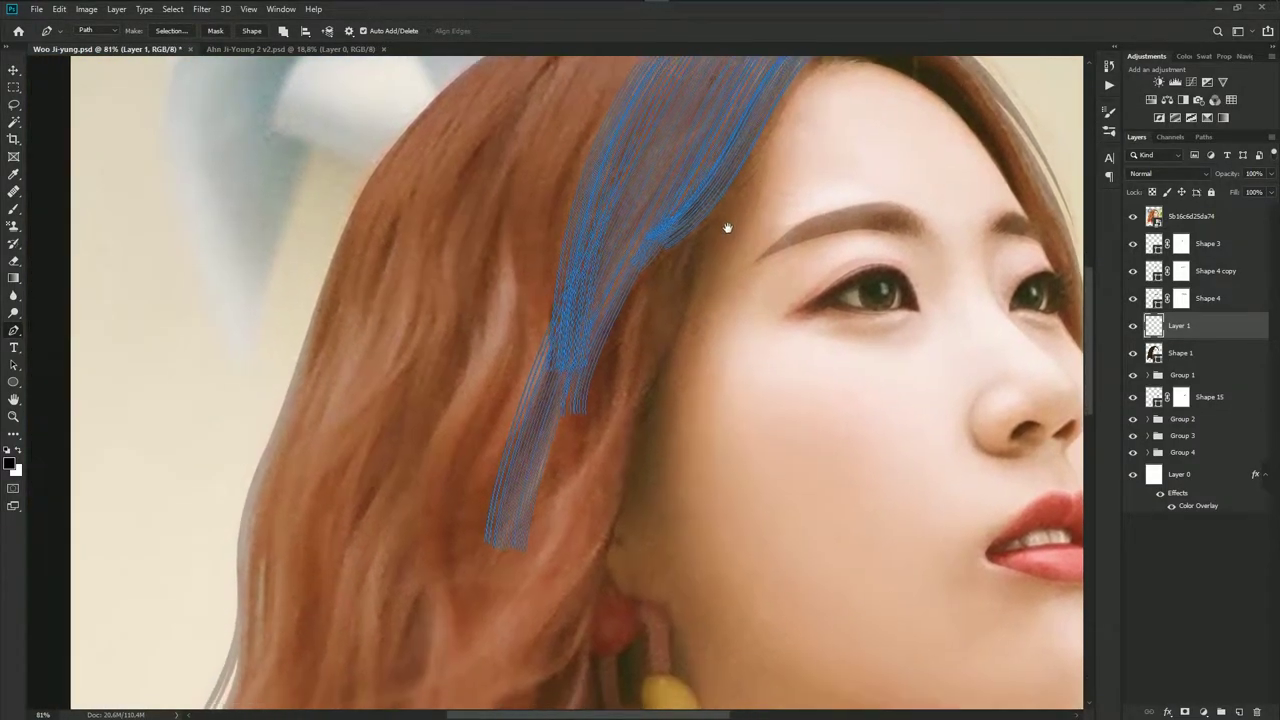
scroll(696, 253, down, 3)
scroll(696, 253, left, 1)
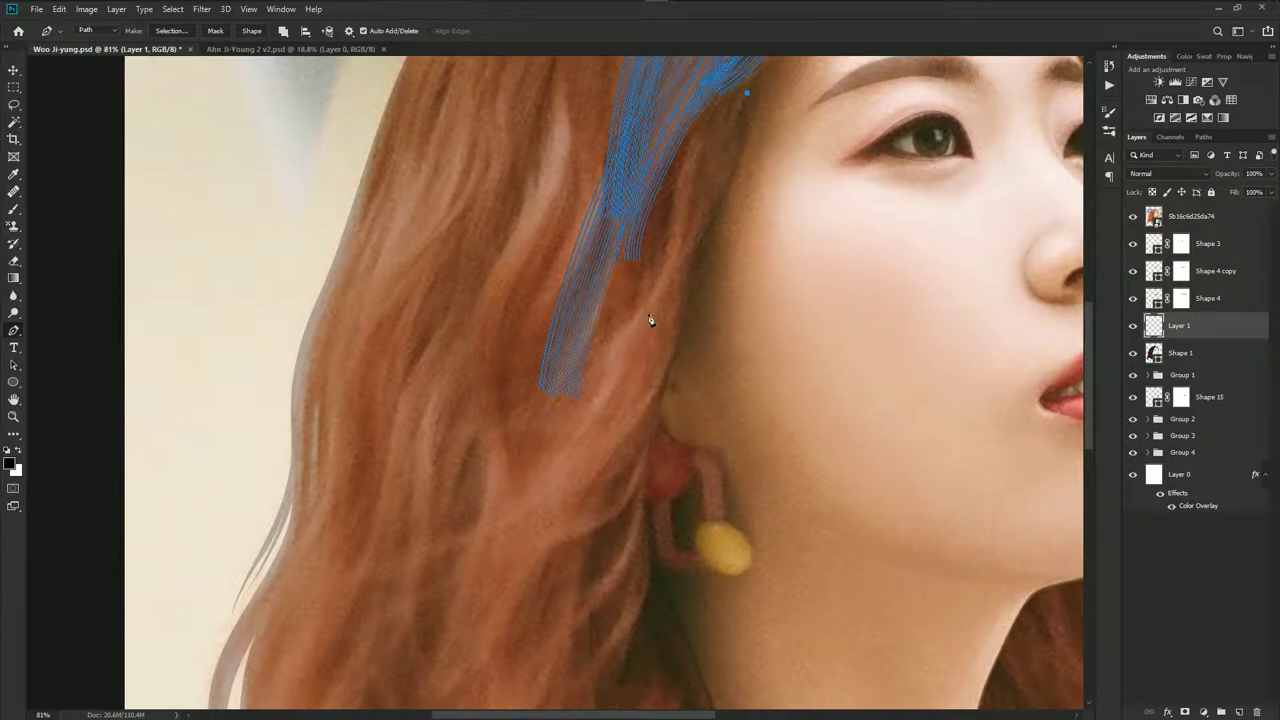
Draw a new curved strand down toward the ear and add several offset copies
ctrl+click(560, 517)
drag(371, 590, 335, 611)
drag(633, 389, 639, 361)
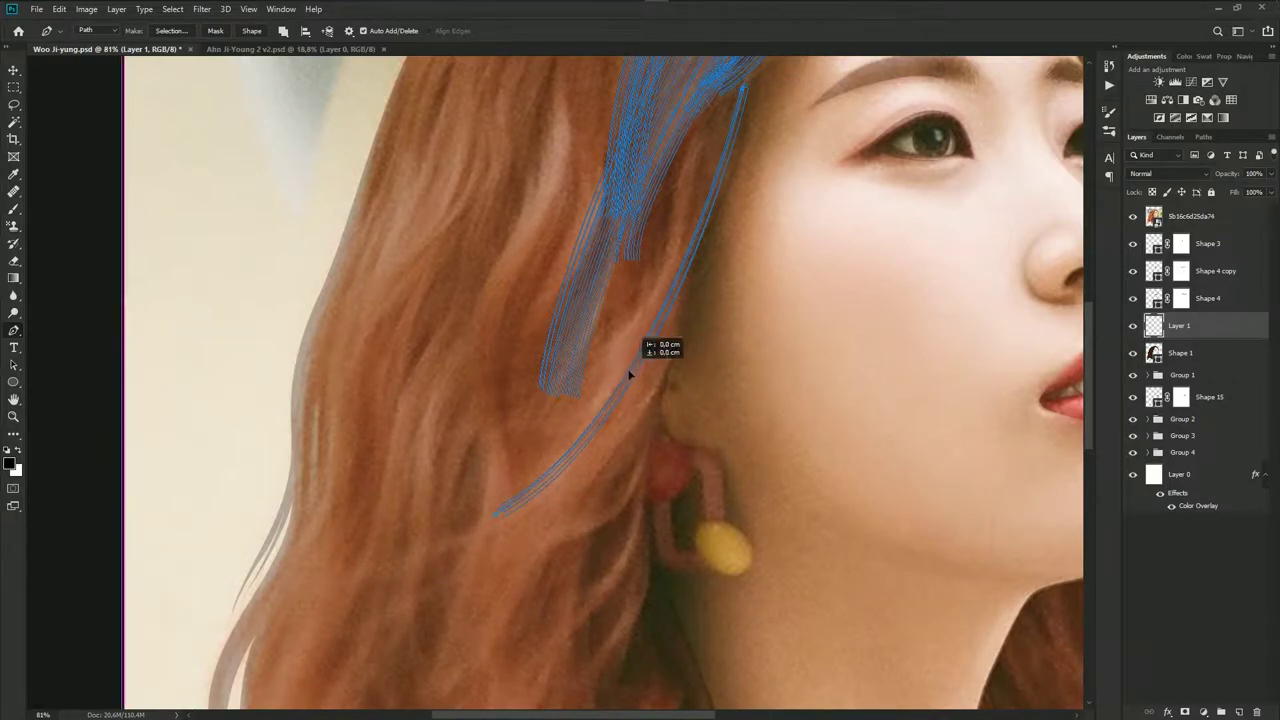
mouse_move(639, 361)
mouse_down()
mouse_move(621, 376)
mouse_move(617, 360)
mouse_up()
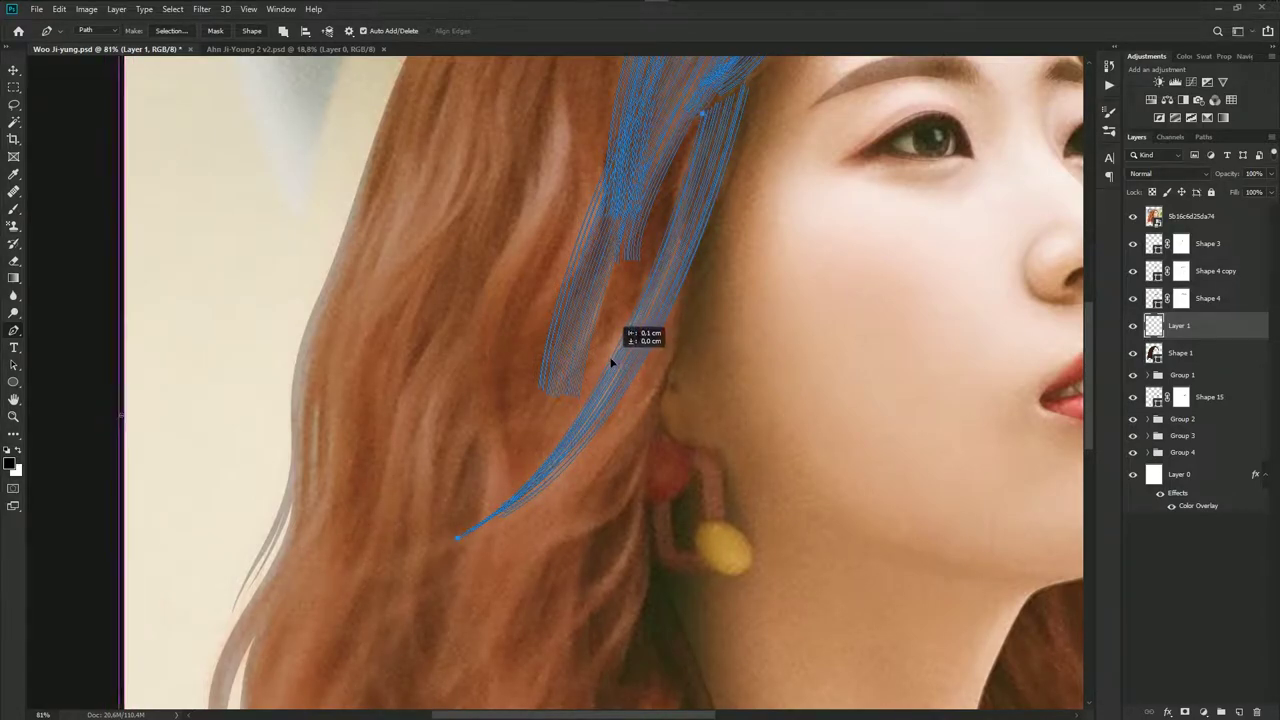
drag(617, 360, 606, 366)
scroll(698, 364, down, 2)
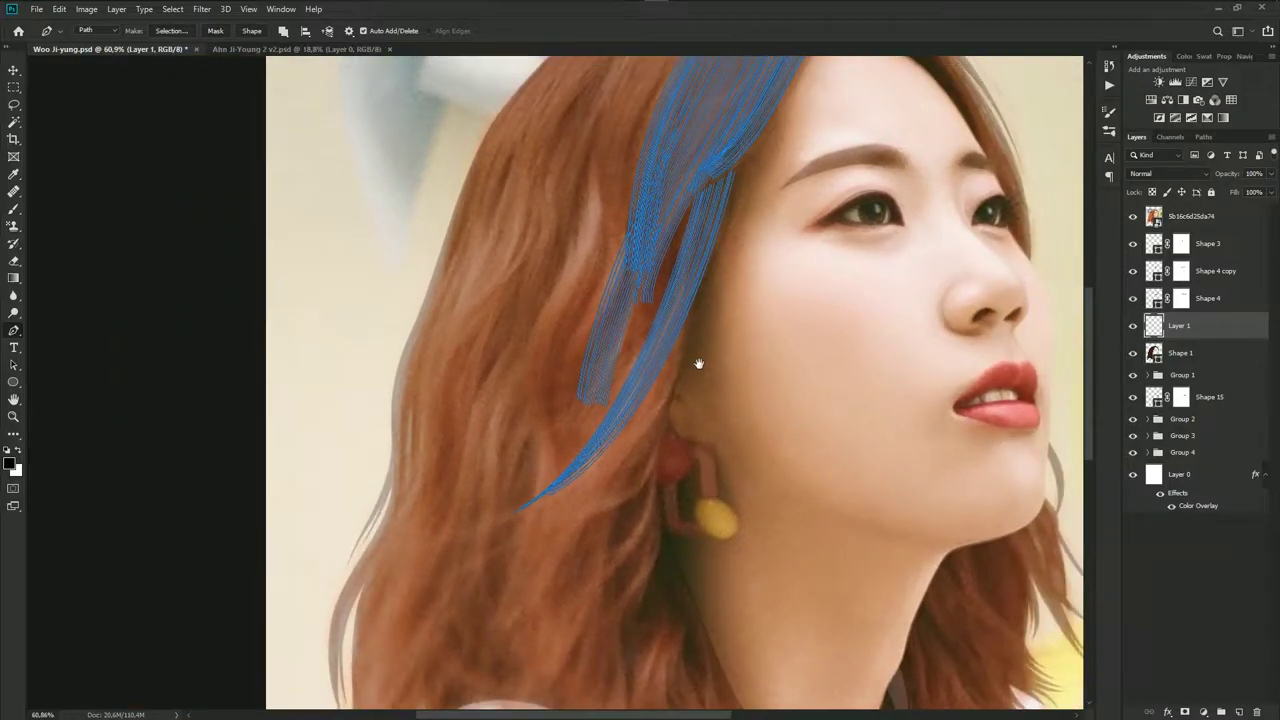
scroll(686, 335, up, 1)
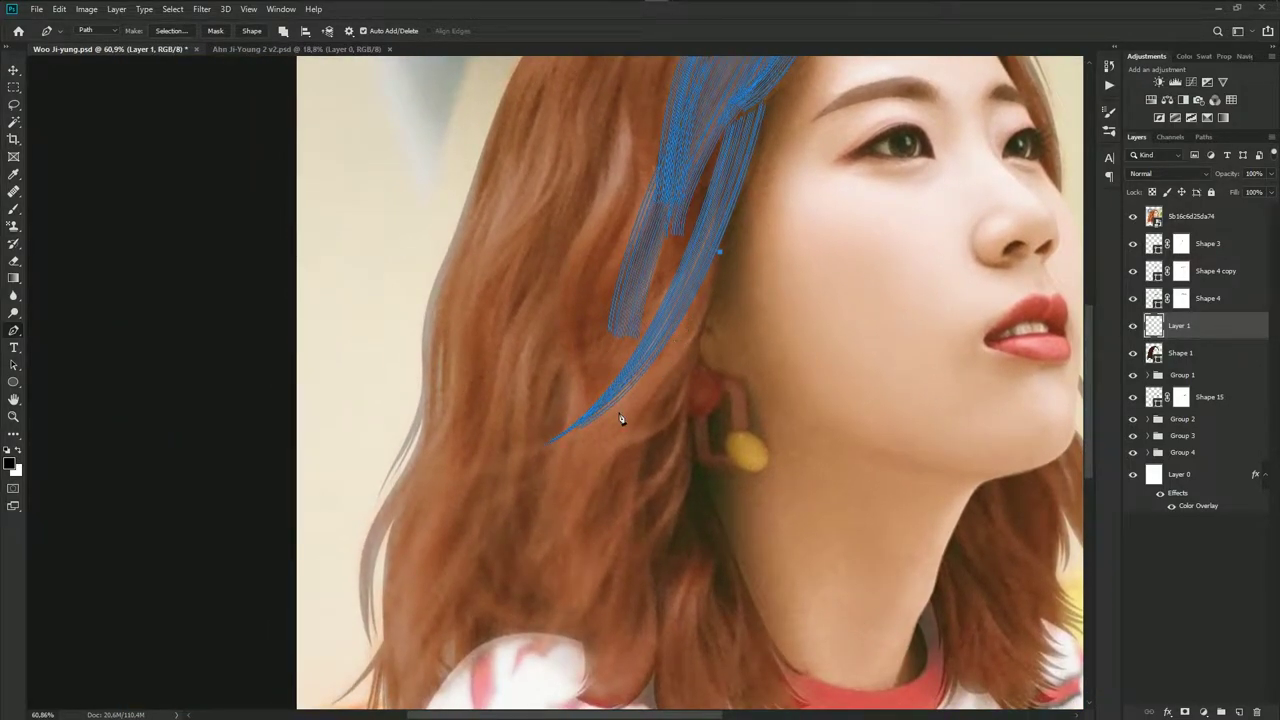
Lengthen the curve handles, add a smooth point, and reshape the strand's lower curve
scroll(600, 435, up, 1)
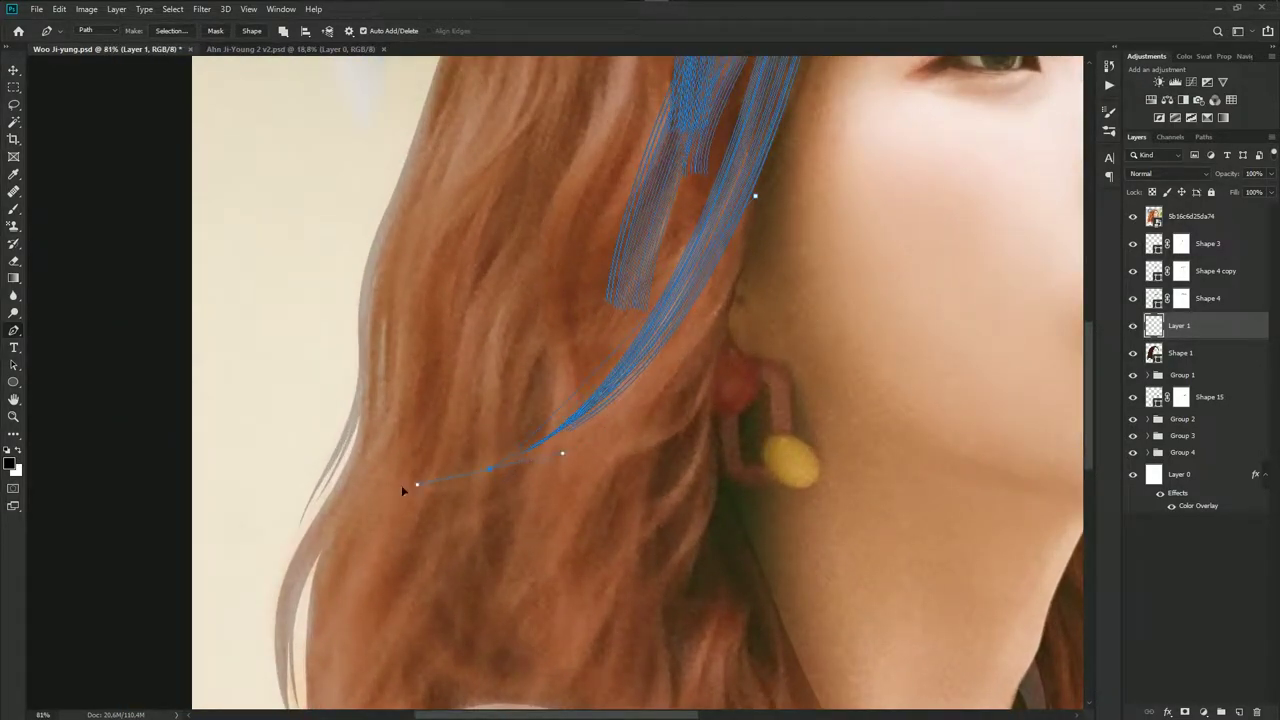
drag(328, 505, 310, 507)
drag(594, 426, 607, 435)
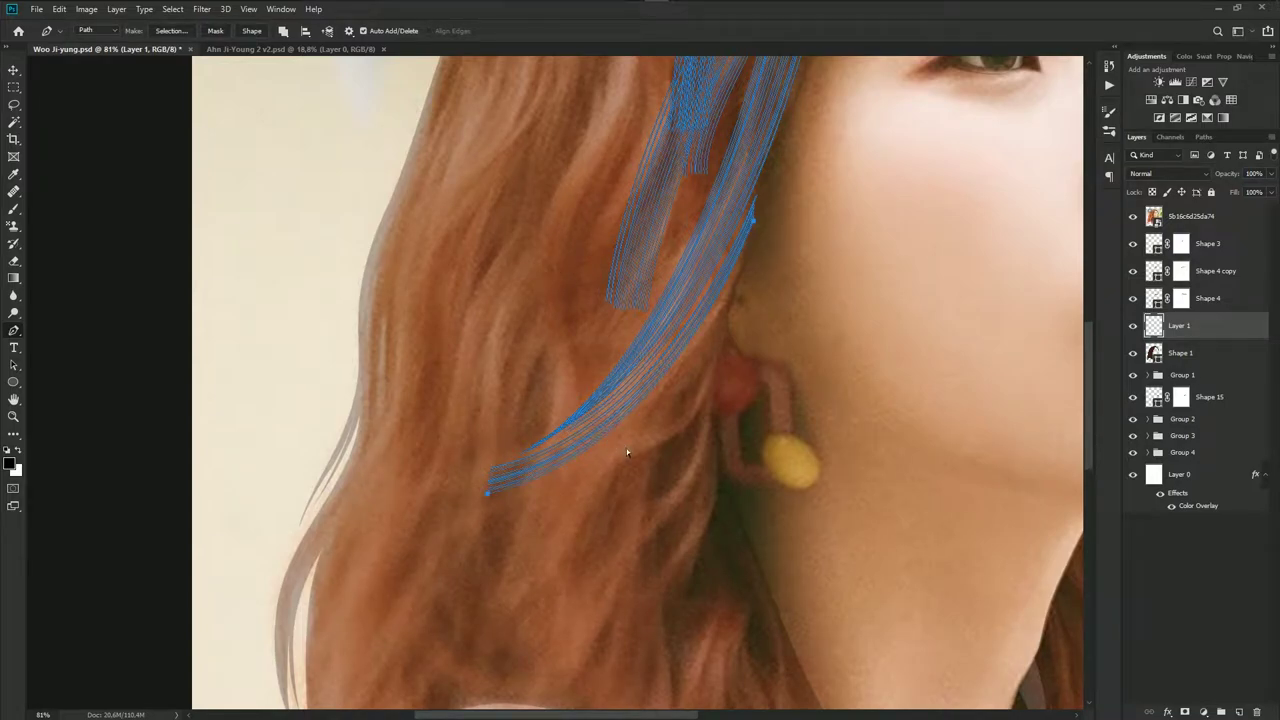
drag(734, 287, 763, 243)
drag(730, 305, 708, 342)
ctrl+click(704, 348)
ctrl+click(745, 232)
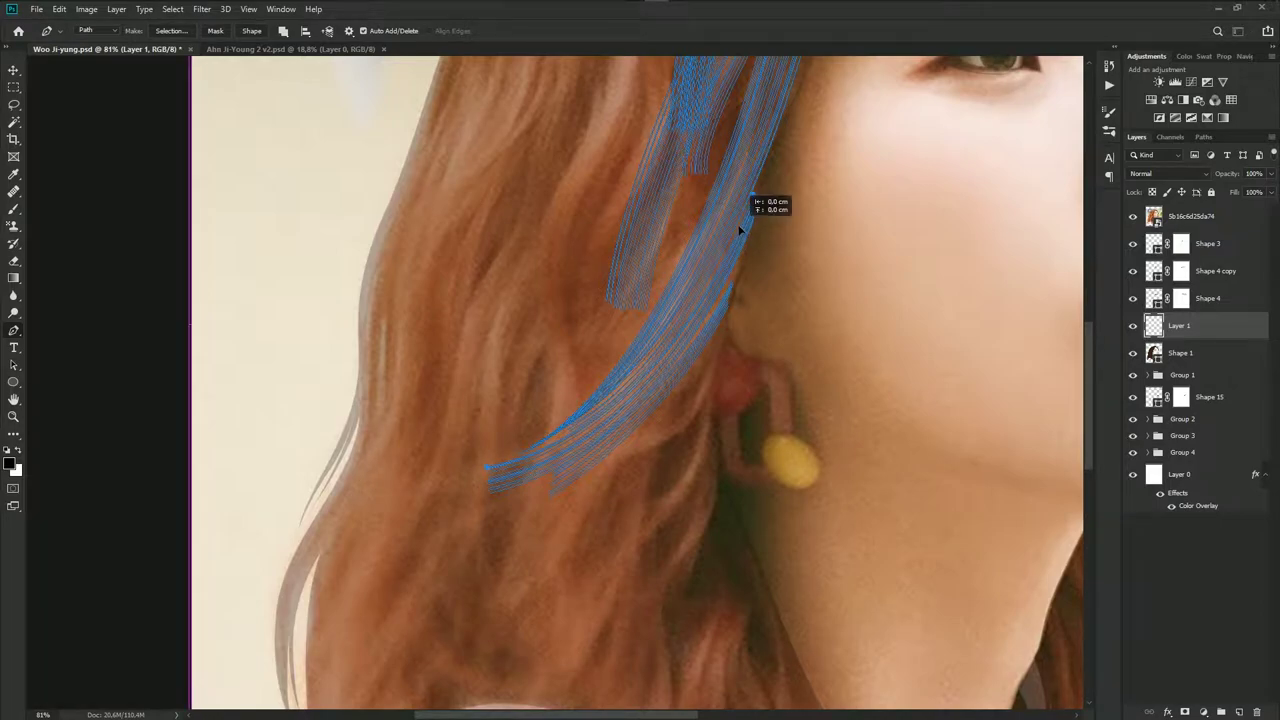
mouse_move(779, 329)
mouse_down()
mouse_move(700, 351)
mouse_move(696, 300)
mouse_up()
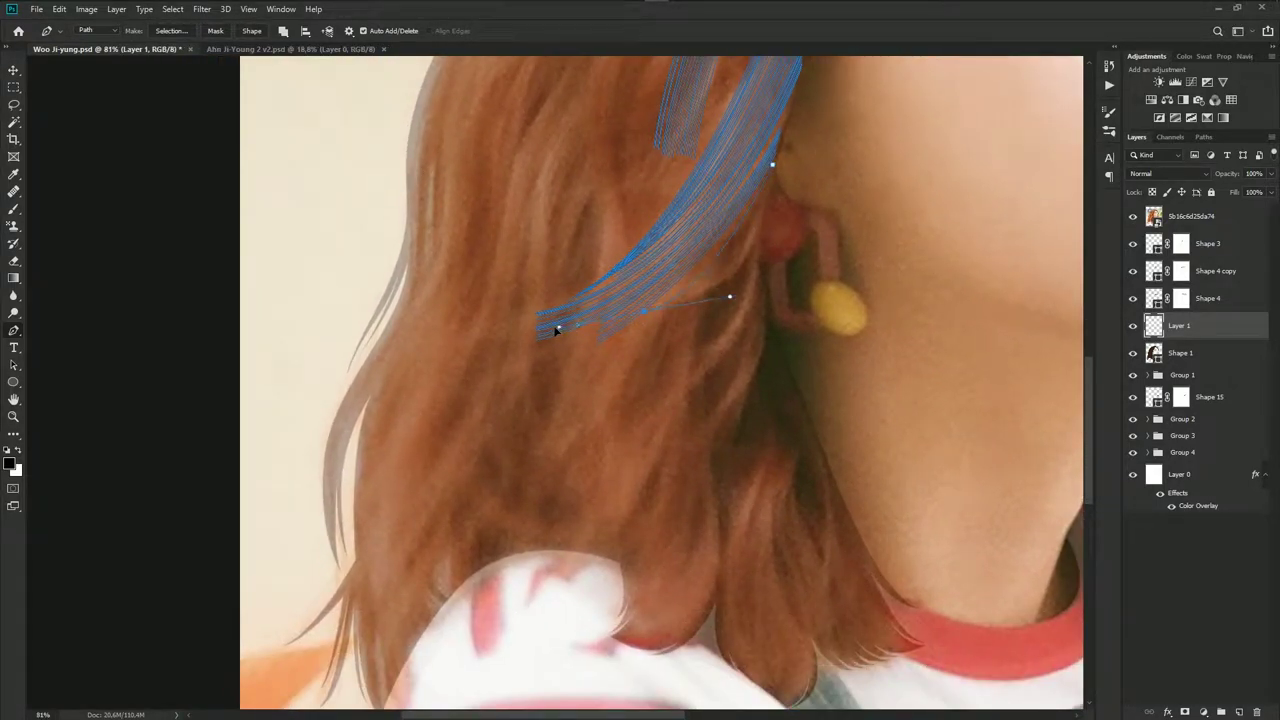
mouse_move(557, 330)
mouse_down()
mouse_move(687, 301)
mouse_move(697, 280)
mouse_up()
Select anchors on the strand paths and fine-adjust the path near the ear
click(743, 237)
click(740, 239)
ctrl+click(713, 245)
ctrl+click(705, 278)
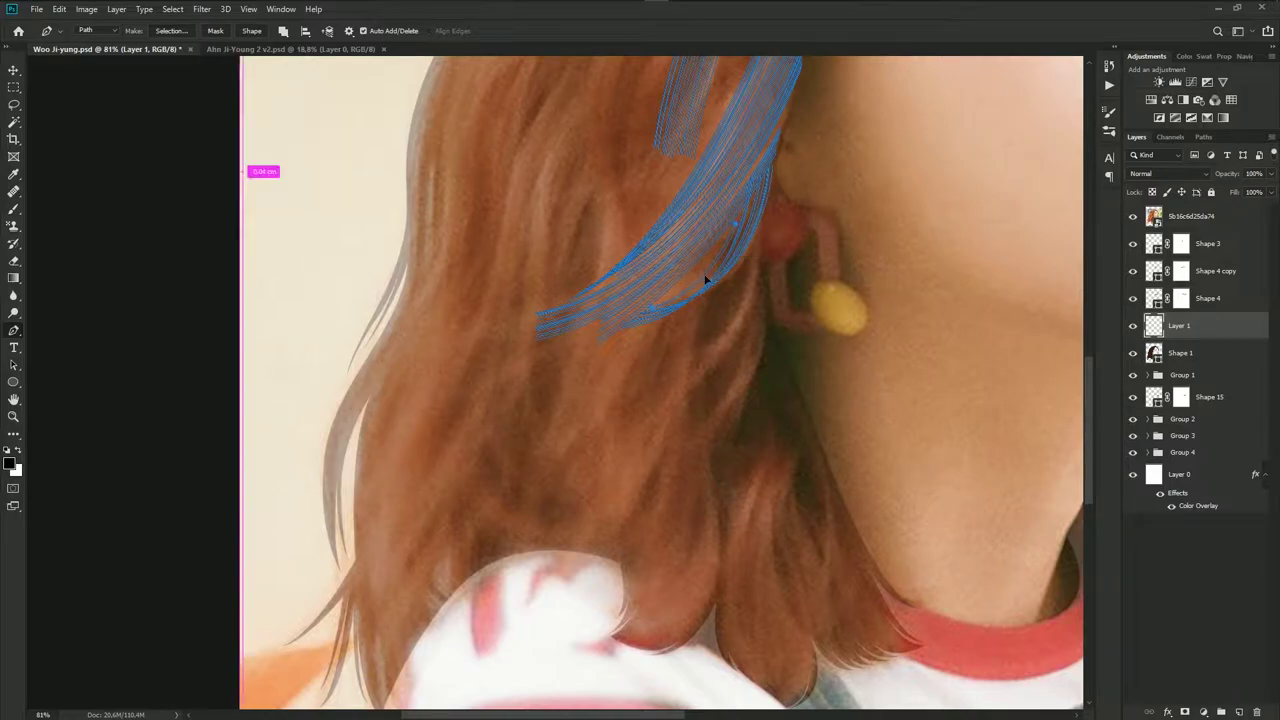
drag(714, 282, 708, 280)
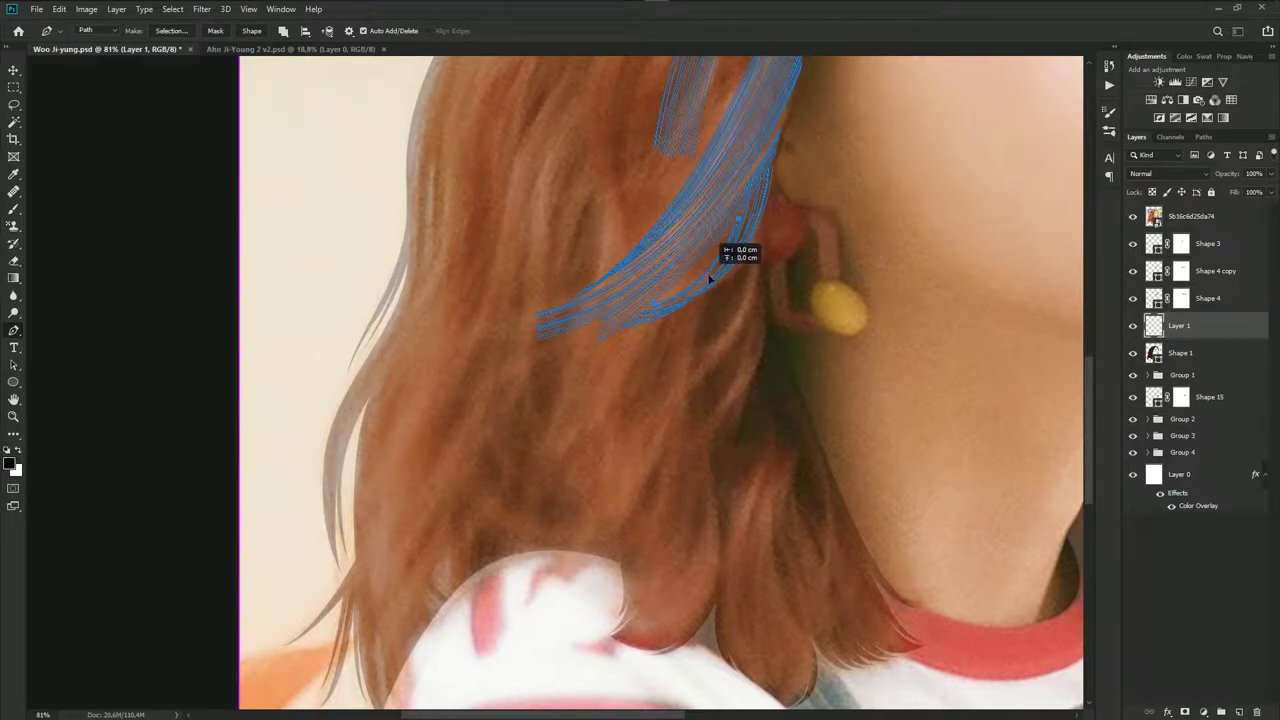
ctrl+click(702, 276)
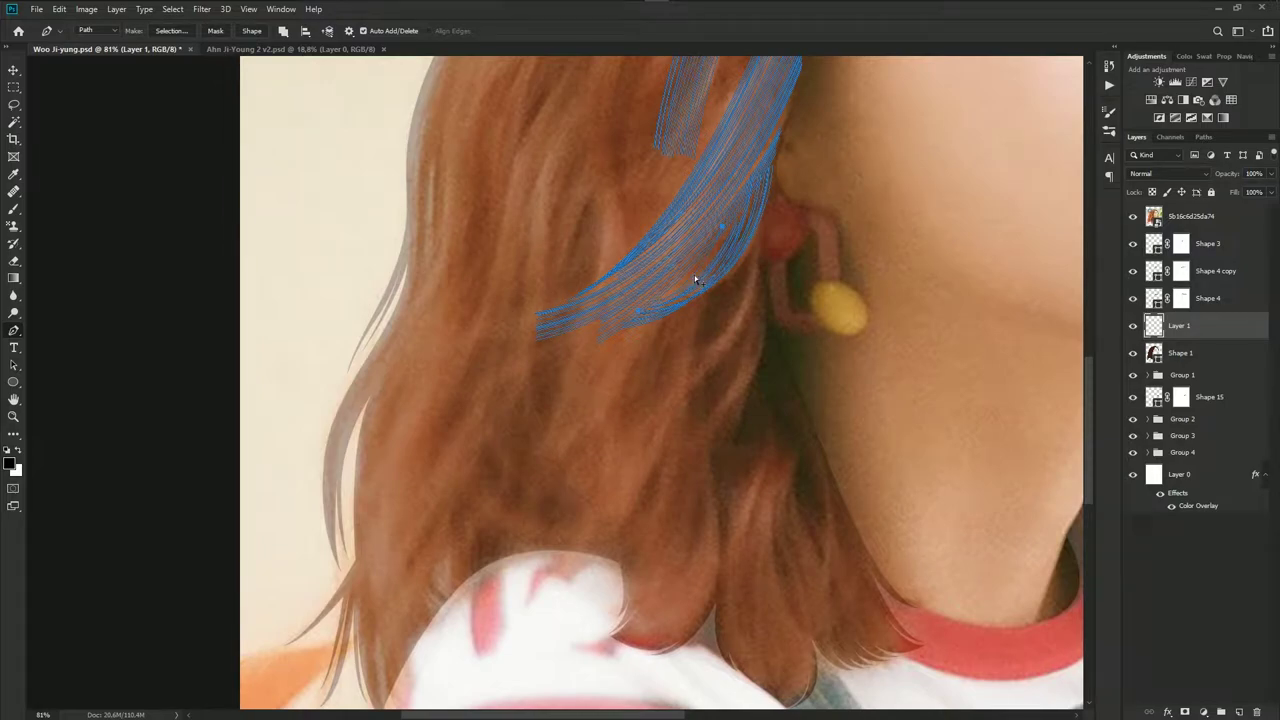
drag(694, 275, 697, 275)
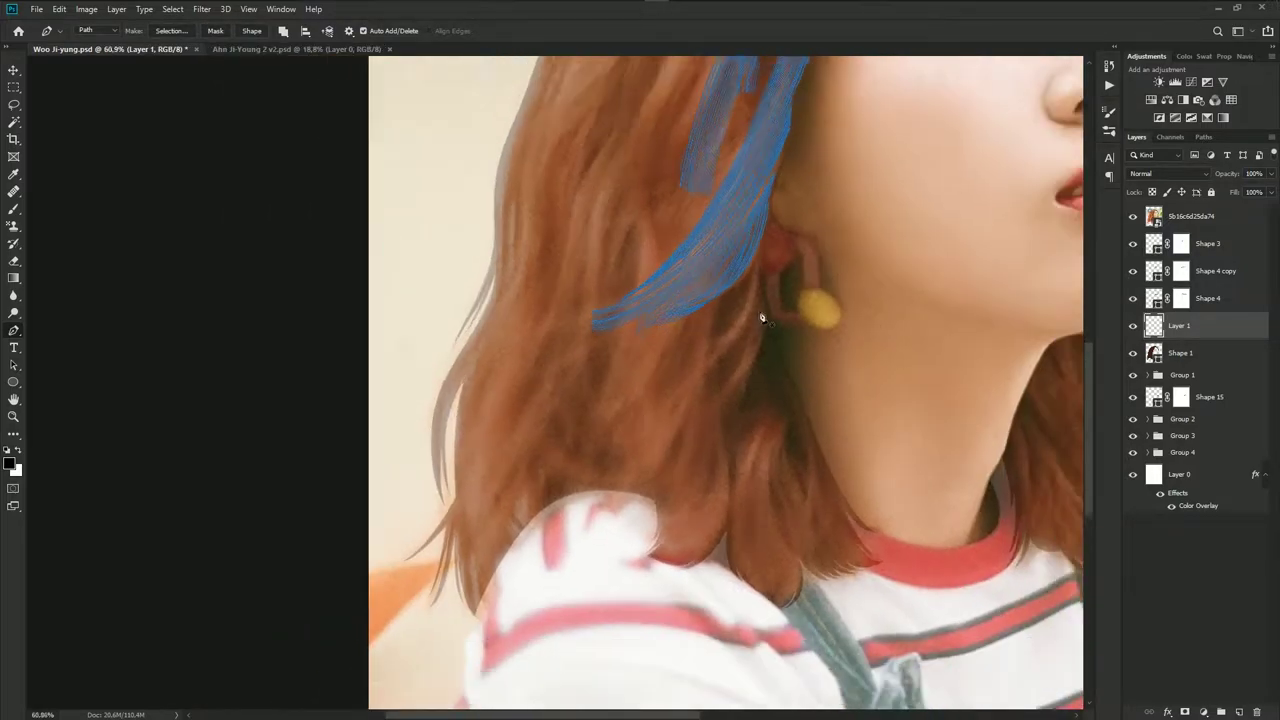
Bend the strand's lower curve beside the ear
scroll(688, 274, down, 3)
drag(769, 294, 755, 316)
scroll(740, 371, up, 3)
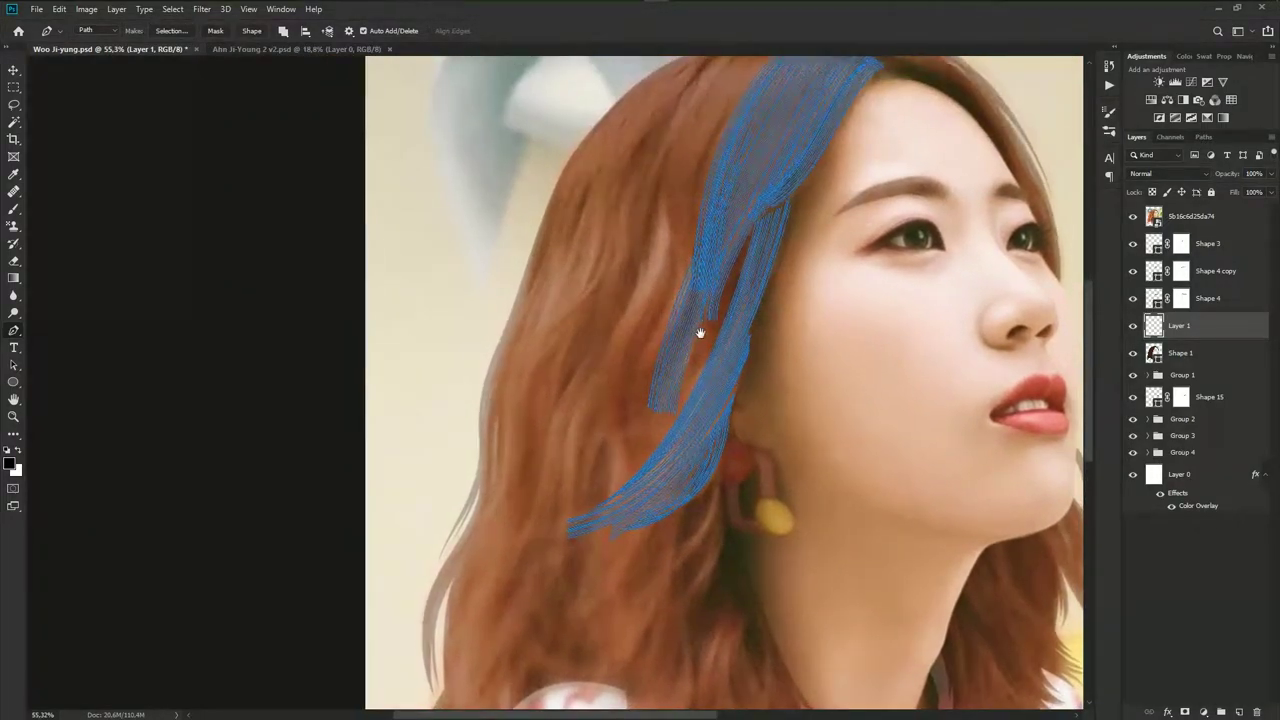
scroll(847, 145, up, 1)
scroll(847, 145, up, 2)
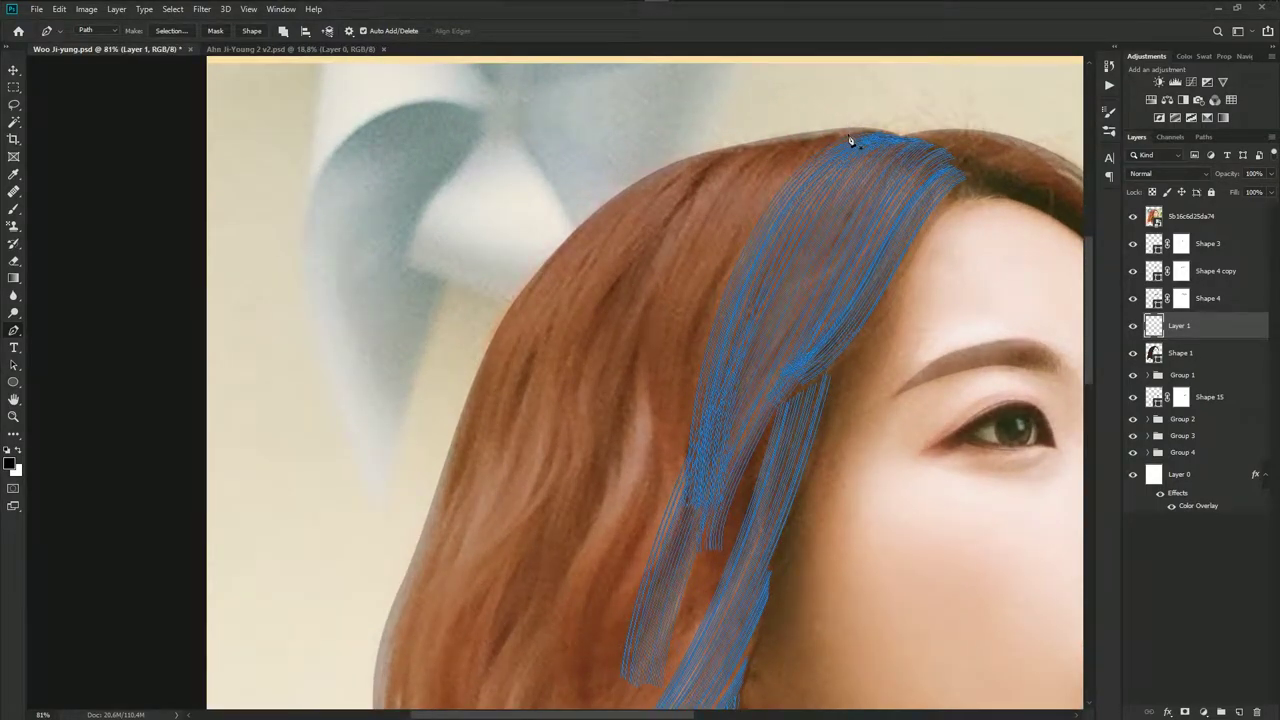
scroll(857, 141, down, 2)
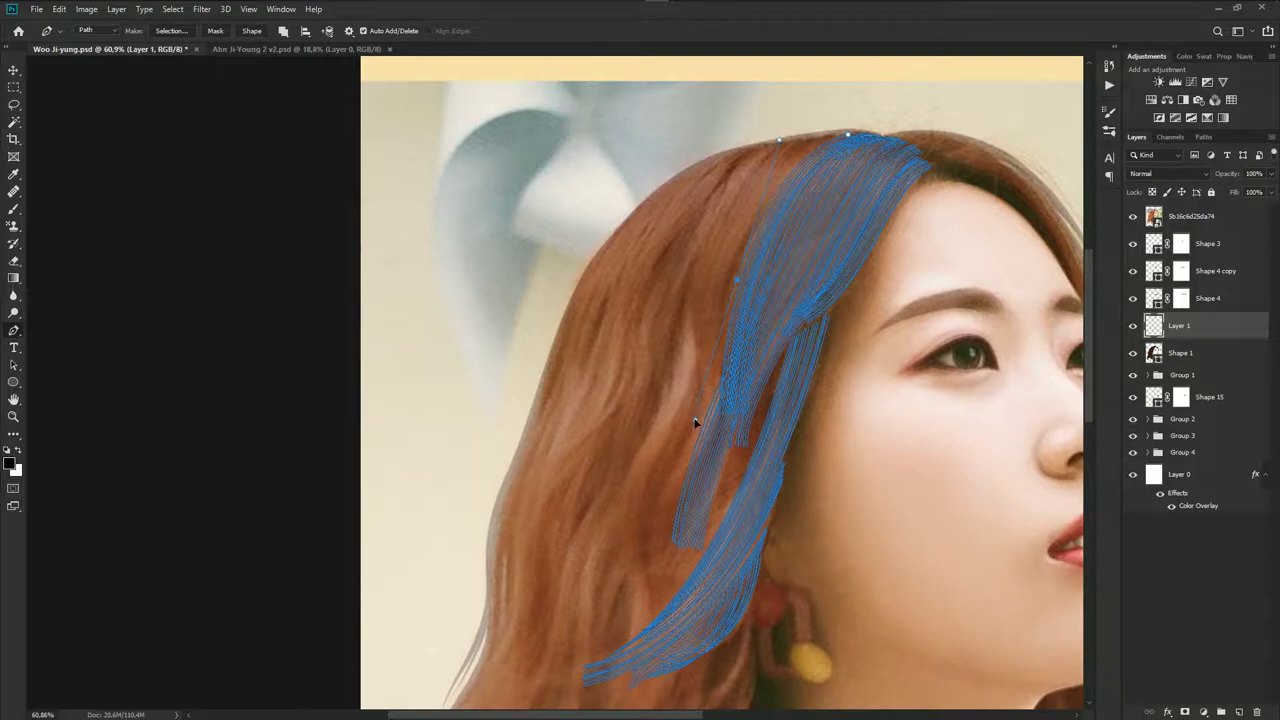
drag(702, 433, 698, 399)
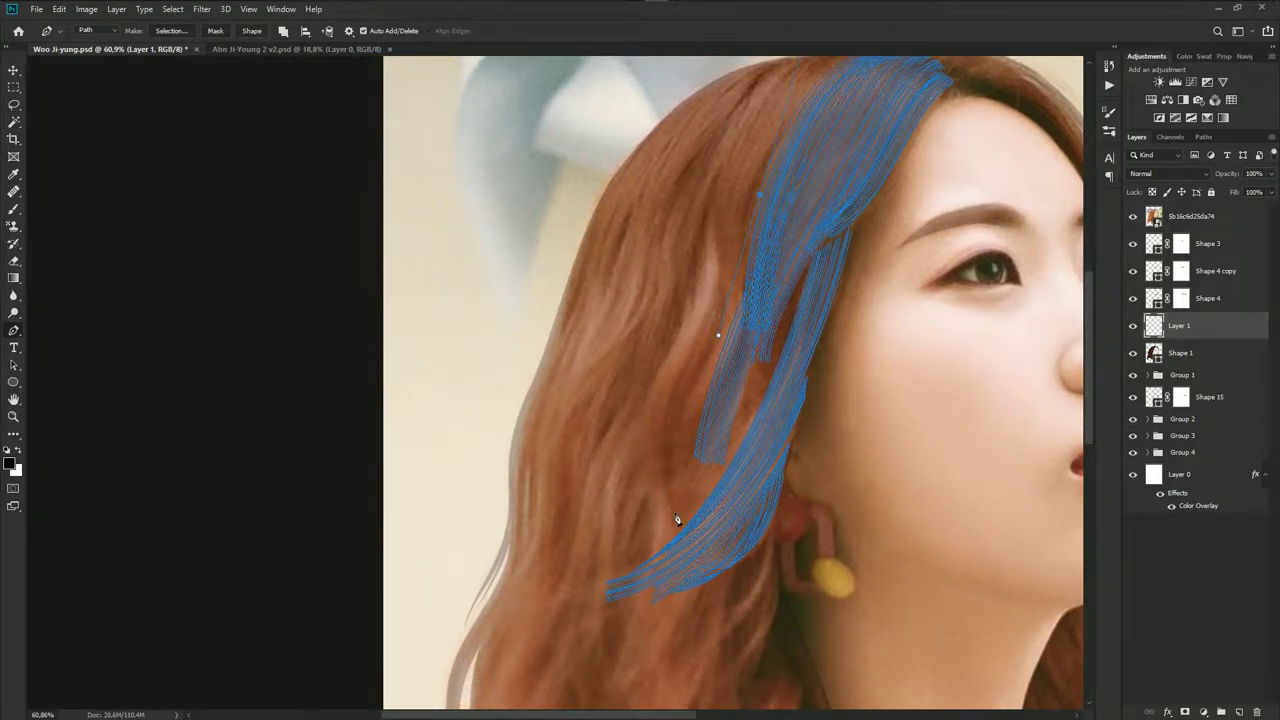
drag(684, 556, 680, 581)
drag(687, 494, 680, 476)
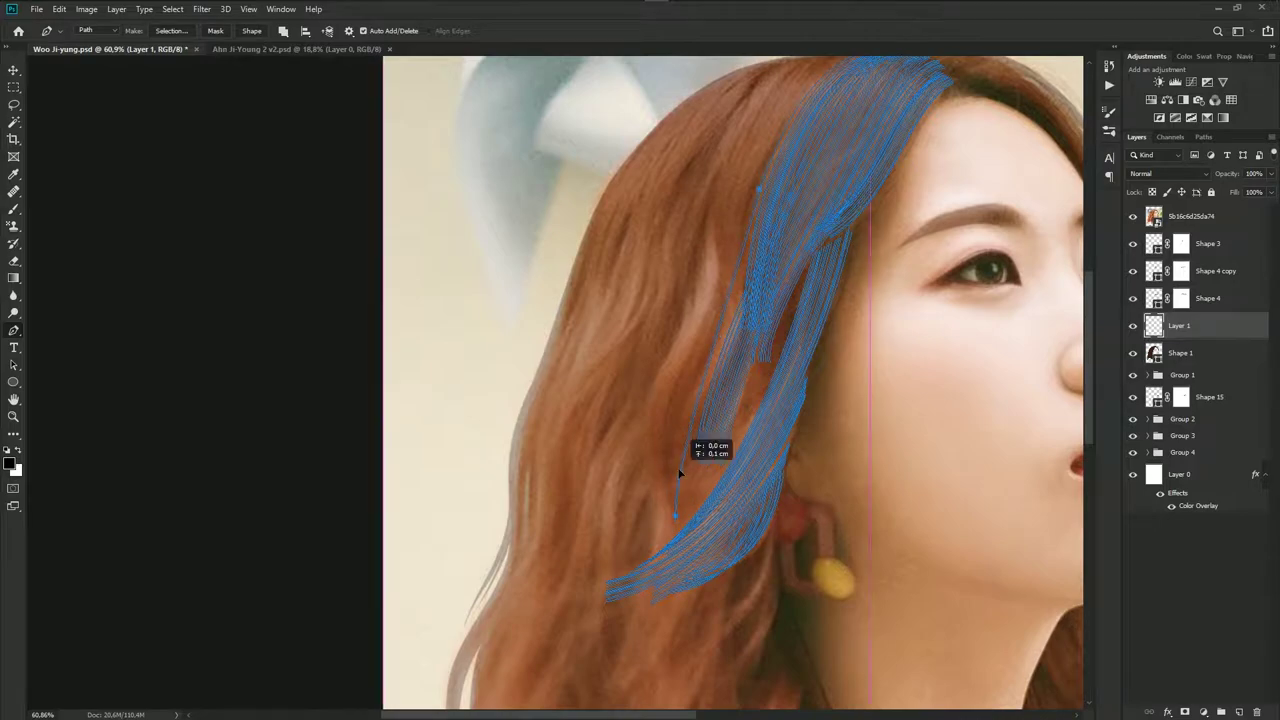
Shift the strand's top further left on the crown
alt+scroll(770, 318, up, 2)
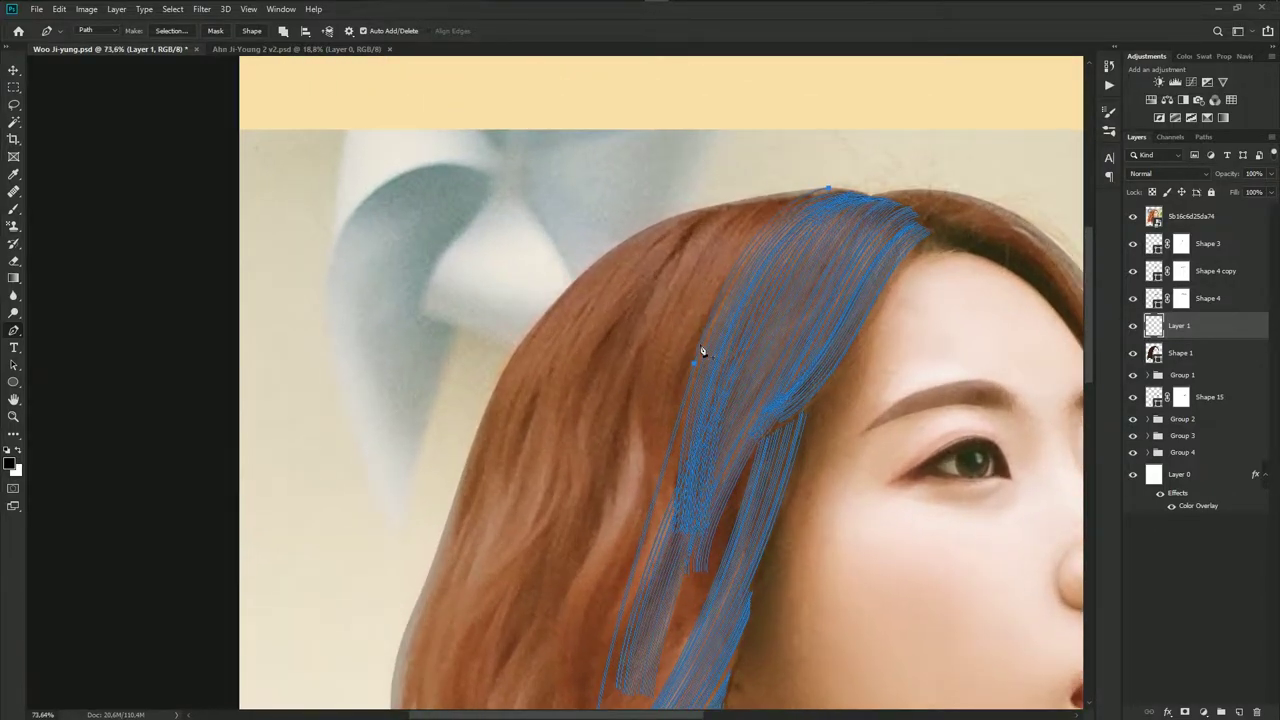
drag(694, 359, 685, 358)
drag(681, 363, 651, 355)
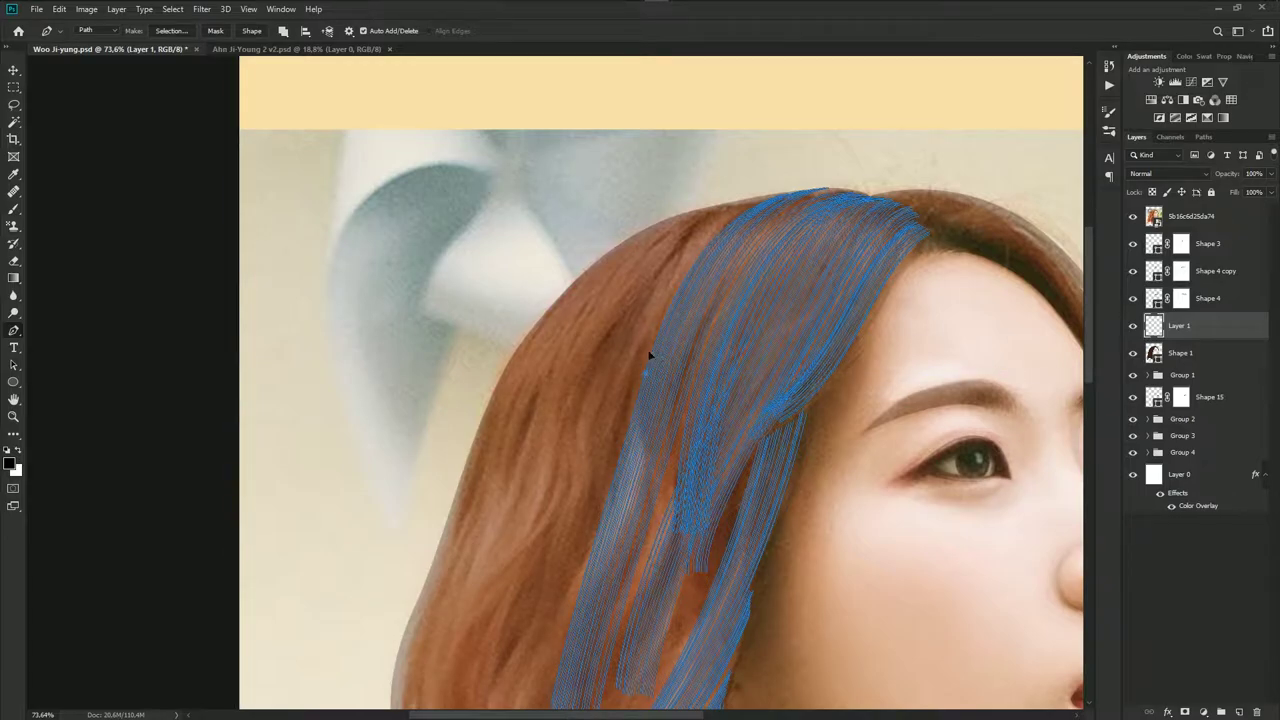
Place new anchors on the strand path beside the face and below the hair
scroll(627, 356, down, 2)
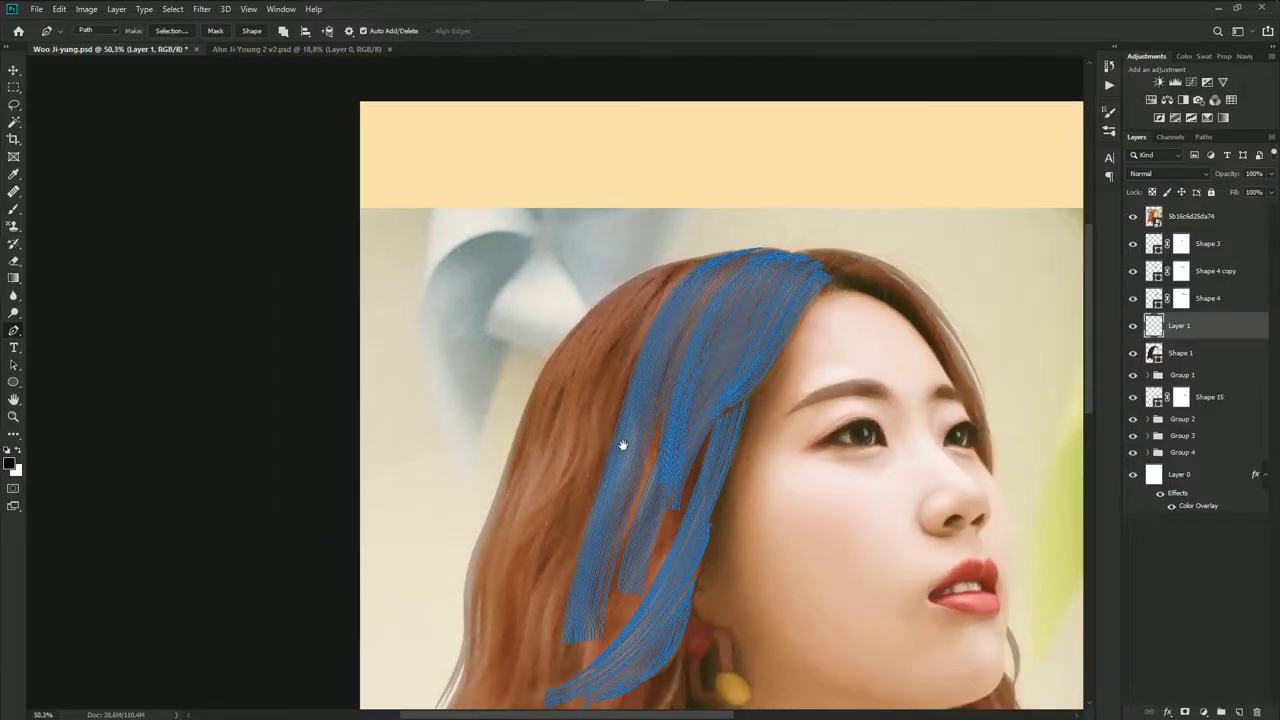
scroll(722, 208, up, 2)
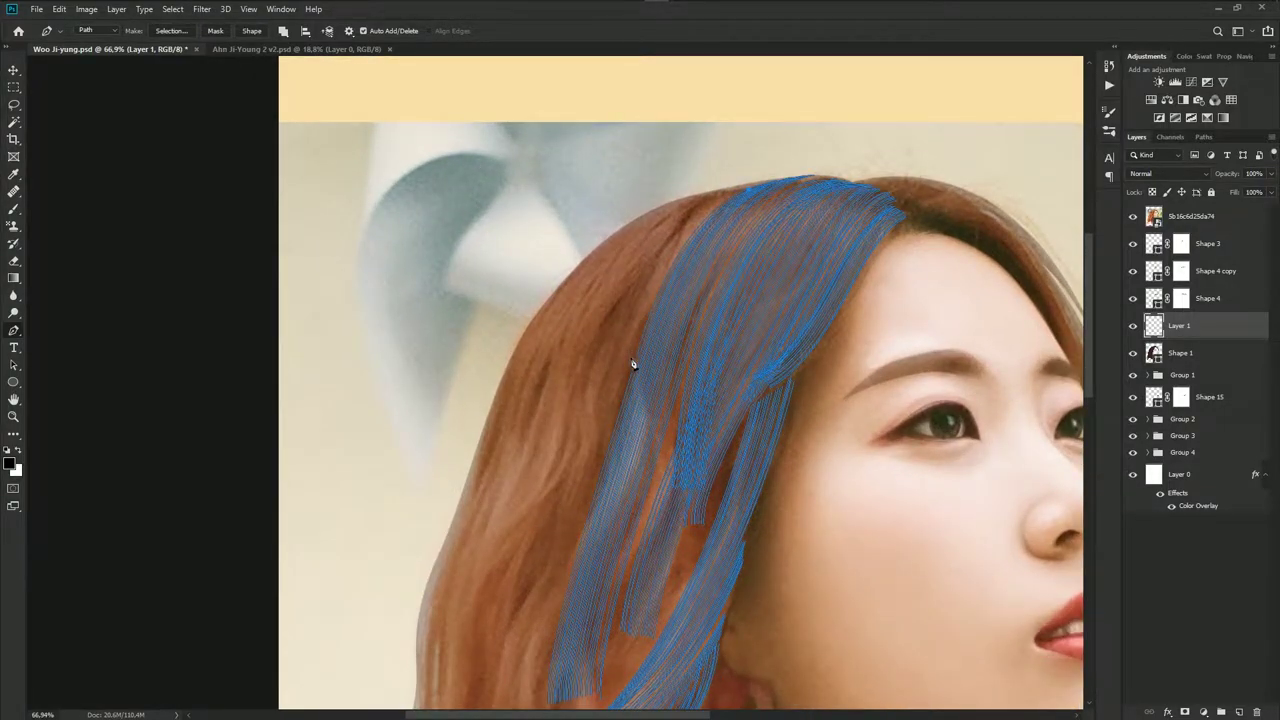
drag(633, 364, 670, 294)
click(654, 313)
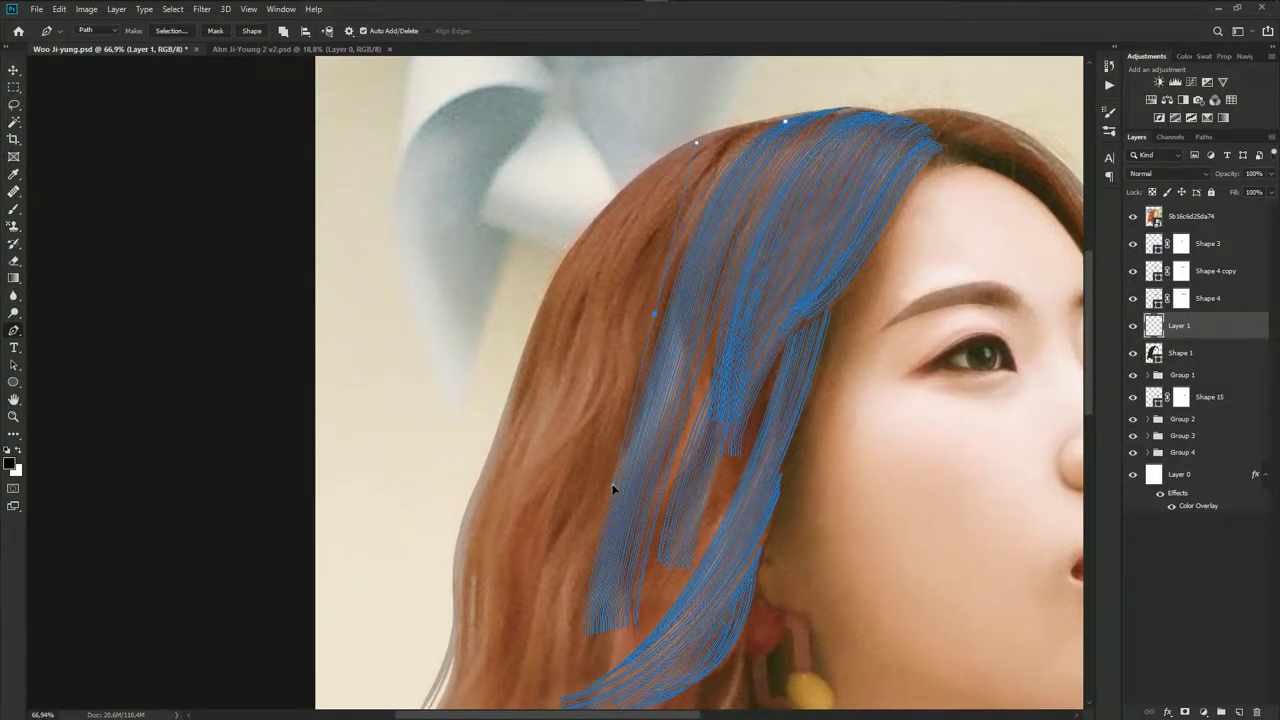
drag(607, 515, 655, 404)
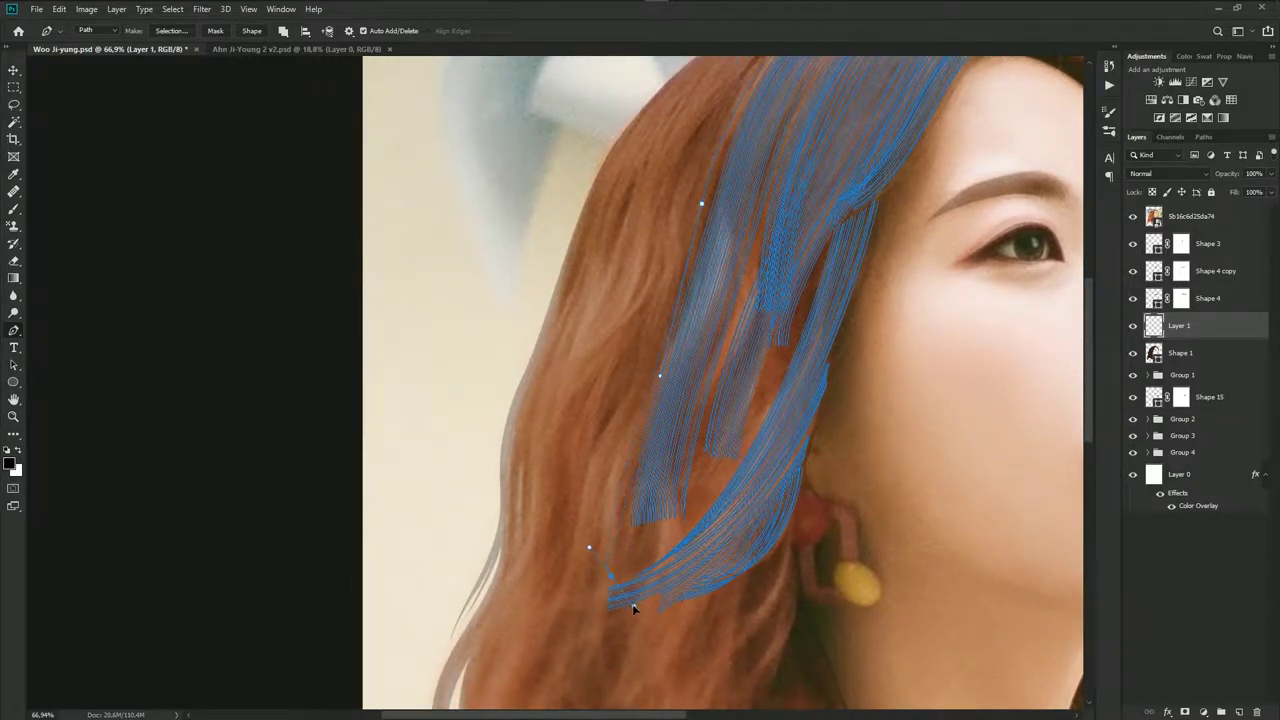
click(603, 651)
Remove the stray anchor point from the hair strand
scroll(605, 680, down, 5)
scroll(650, 450, up, 3)
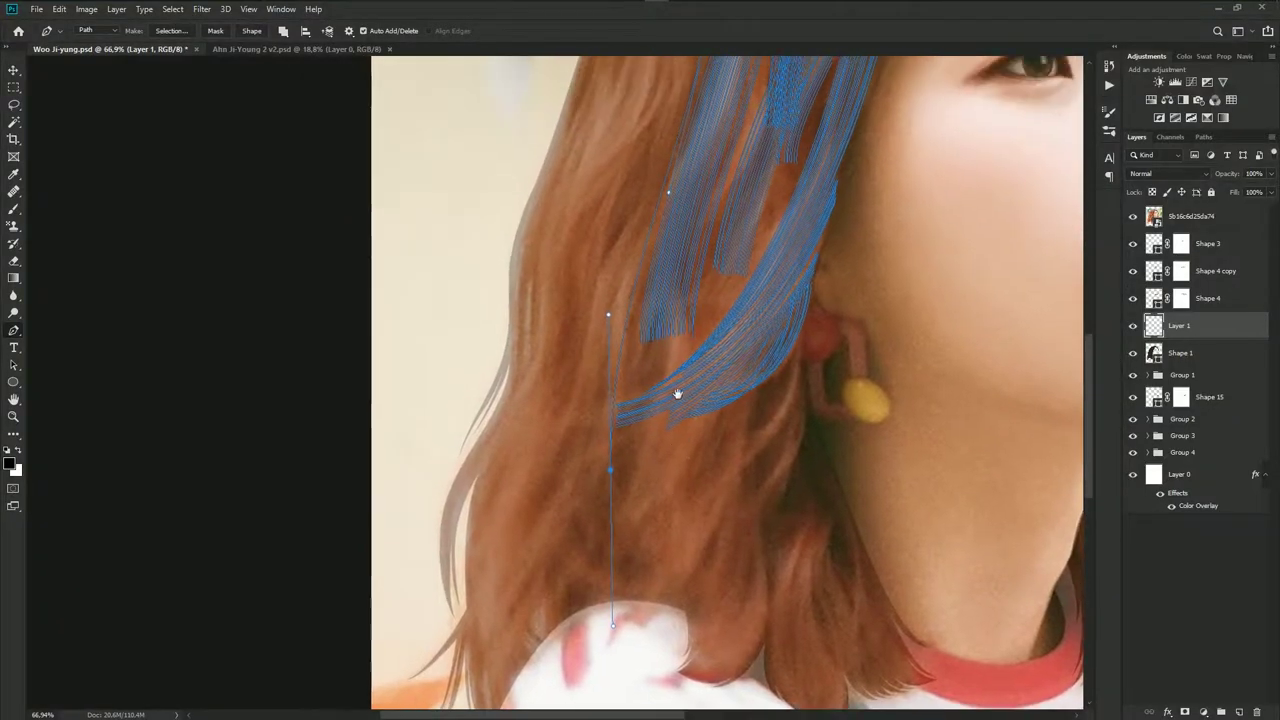
scroll(680, 420, up, 3)
scroll(710, 384, up, 2)
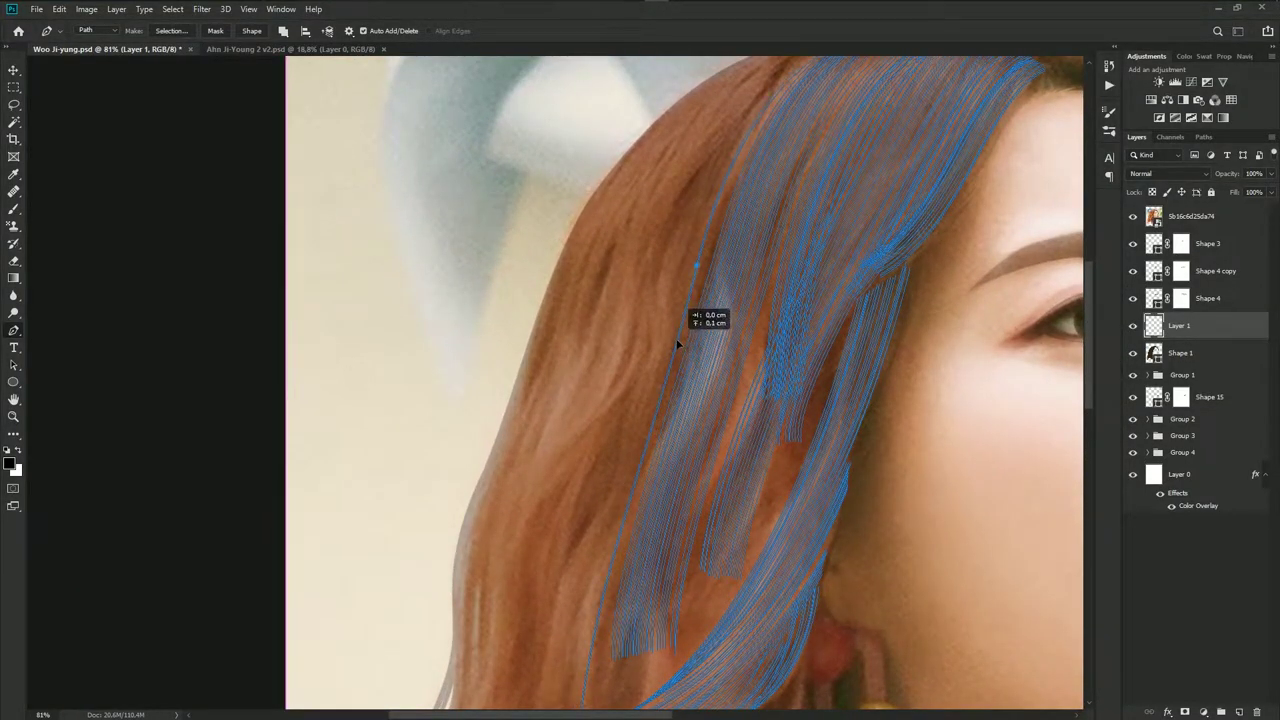
scroll(676, 344, up, 2)
scroll(659, 420, up, 1)
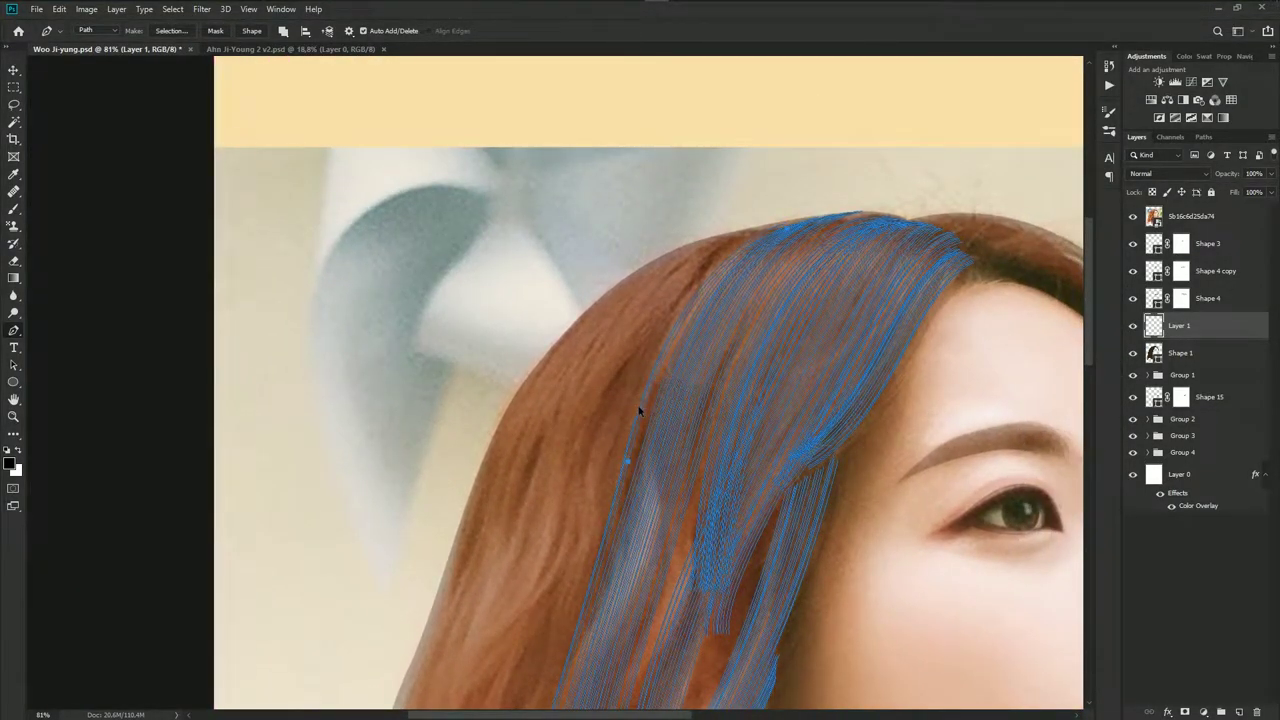
key(ctrl+z)
Shift the strand path slightly left along the hair in two nudges
click(632, 404)
drag(632, 404, 615, 405)
scroll(575, 432, down, 2)
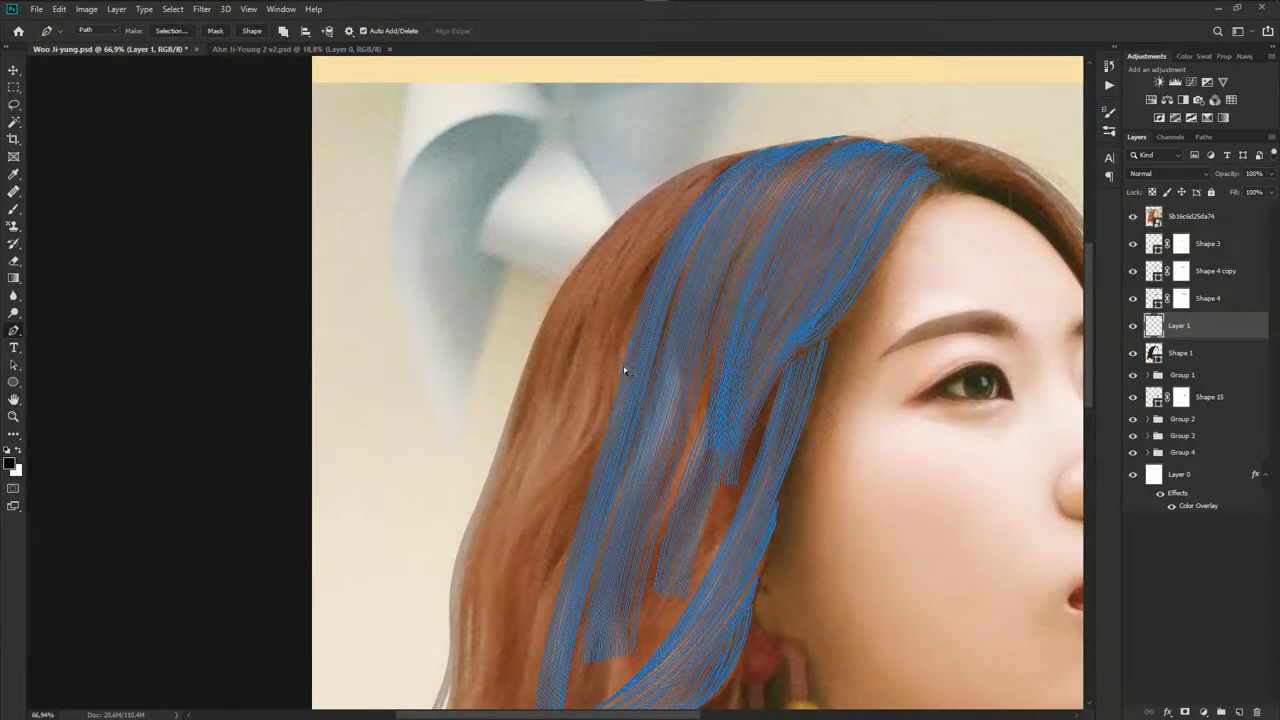
click(623, 366)
drag(623, 367, 610, 370)
scroll(612, 368, down, 2)
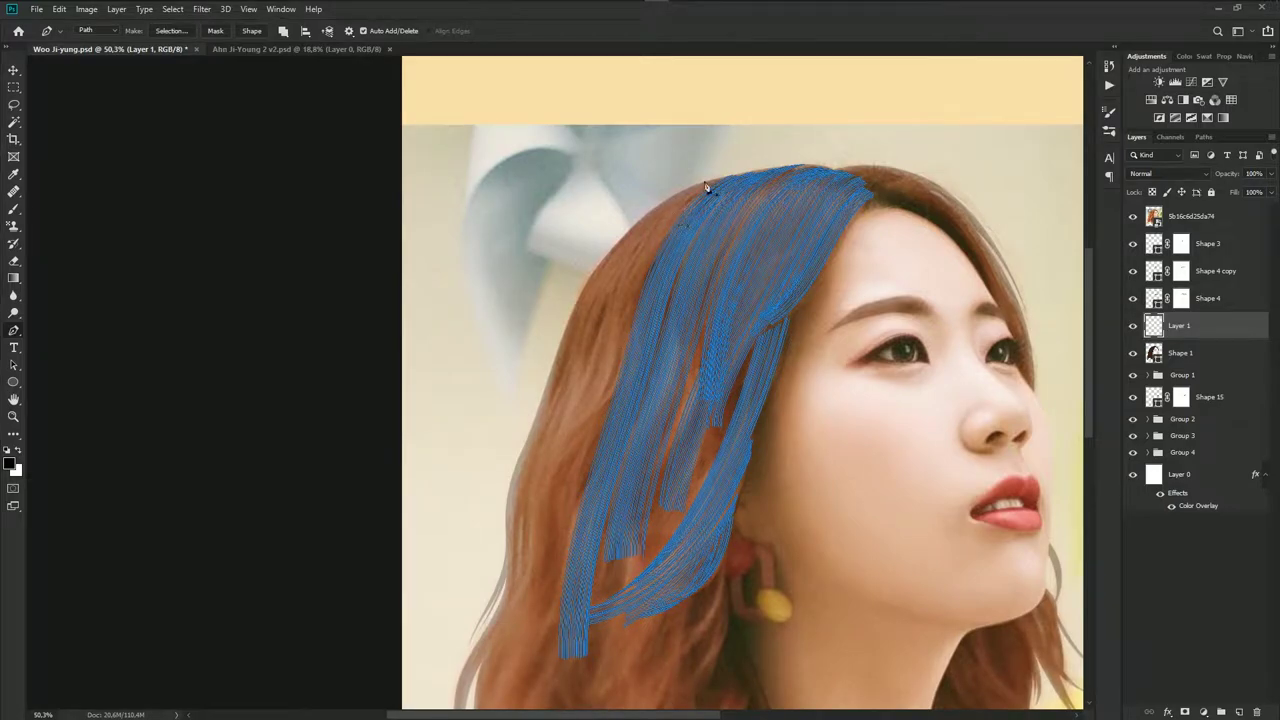
scroll(620, 290, down, 2)
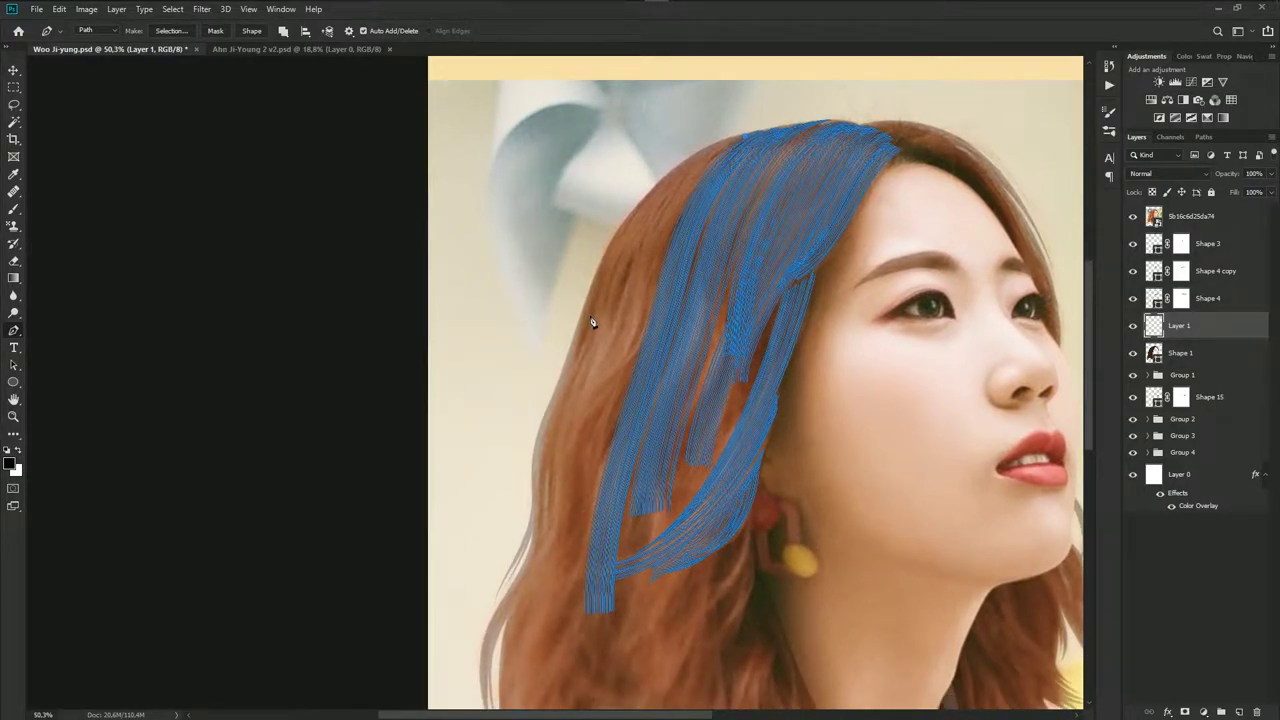
scroll(540, 488, down, 4)
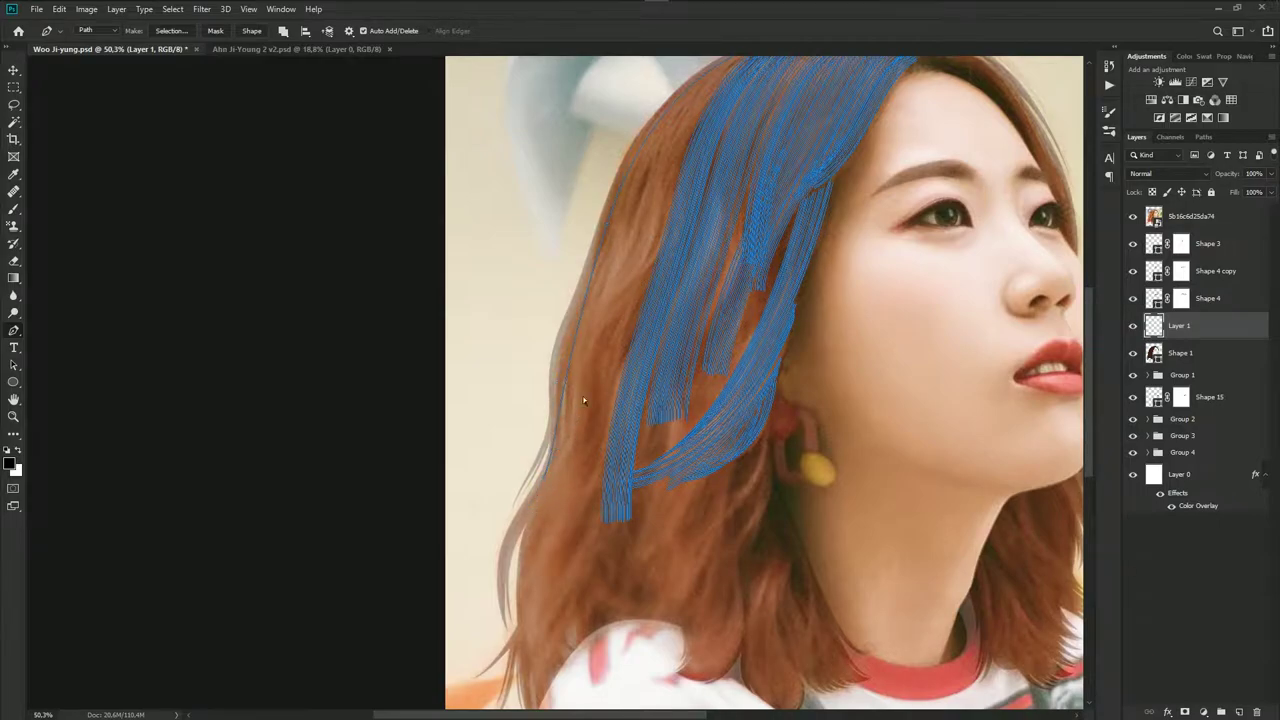
scroll(584, 401, up, 3)
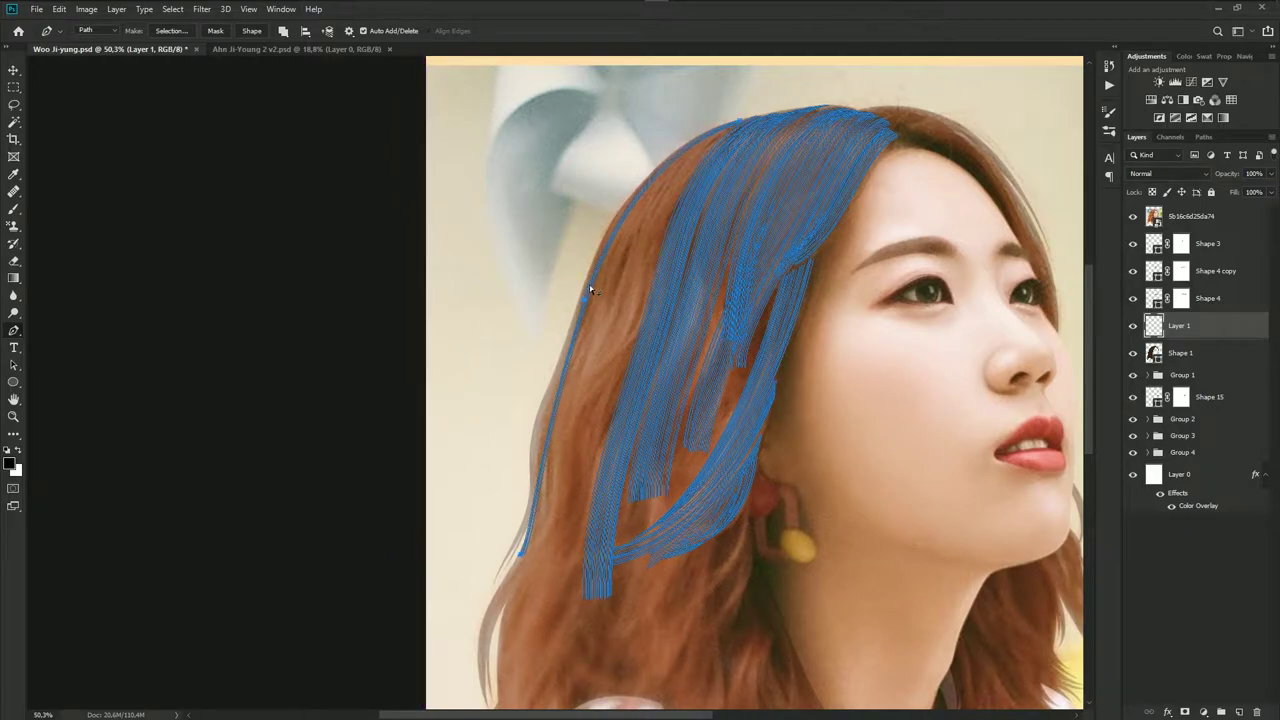
Shape a new strand path along the left hair edge
drag(589, 288, 600, 292)
drag(594, 290, 618, 291)
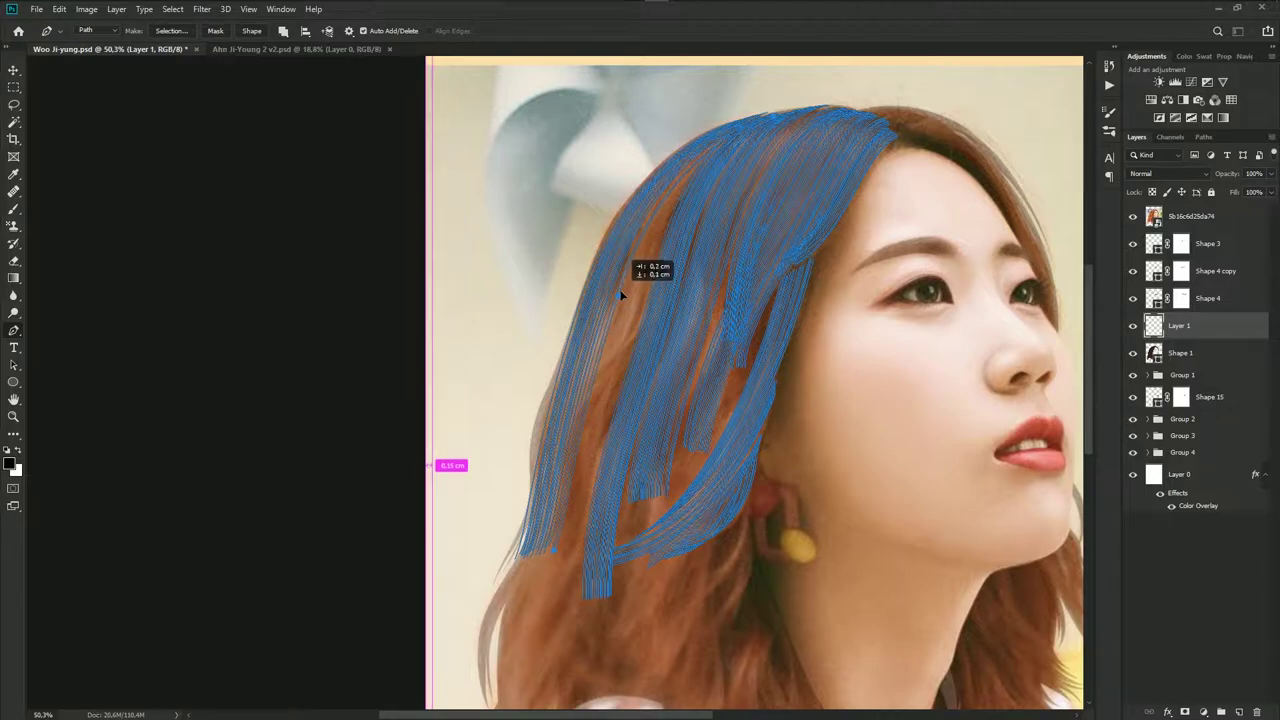
drag(617, 290, 625, 291)
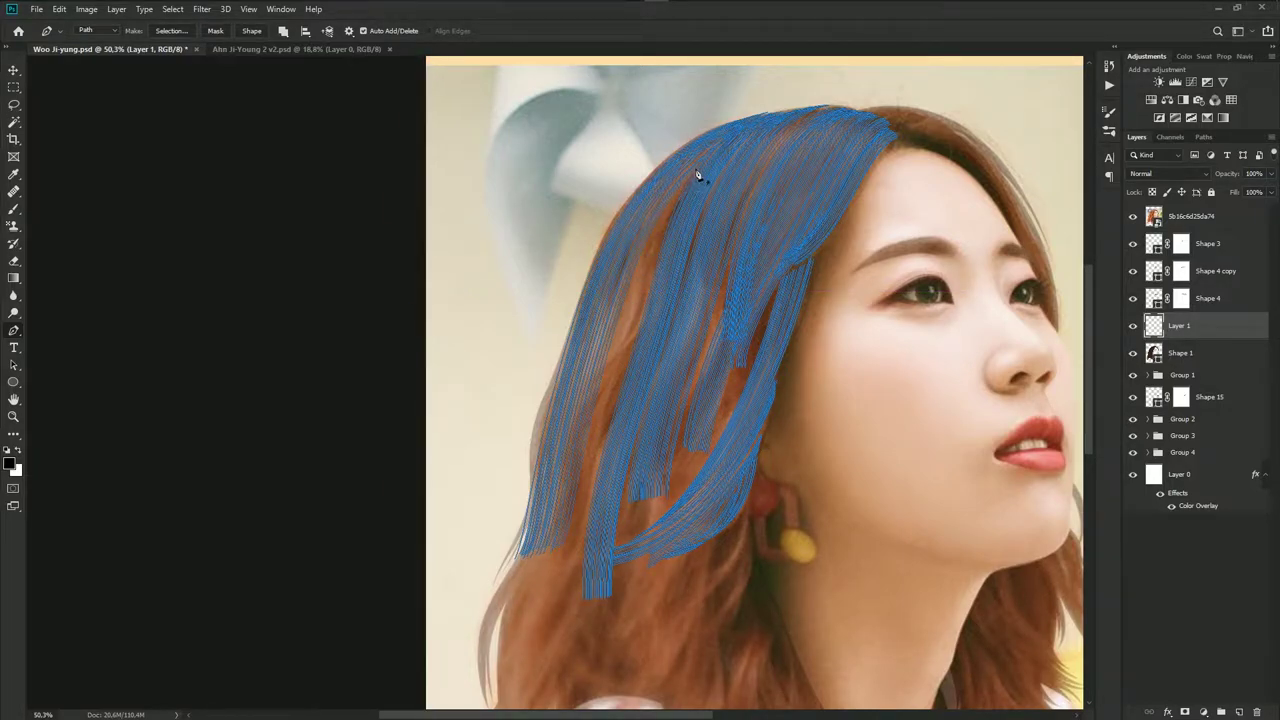
drag(661, 275, 689, 222)
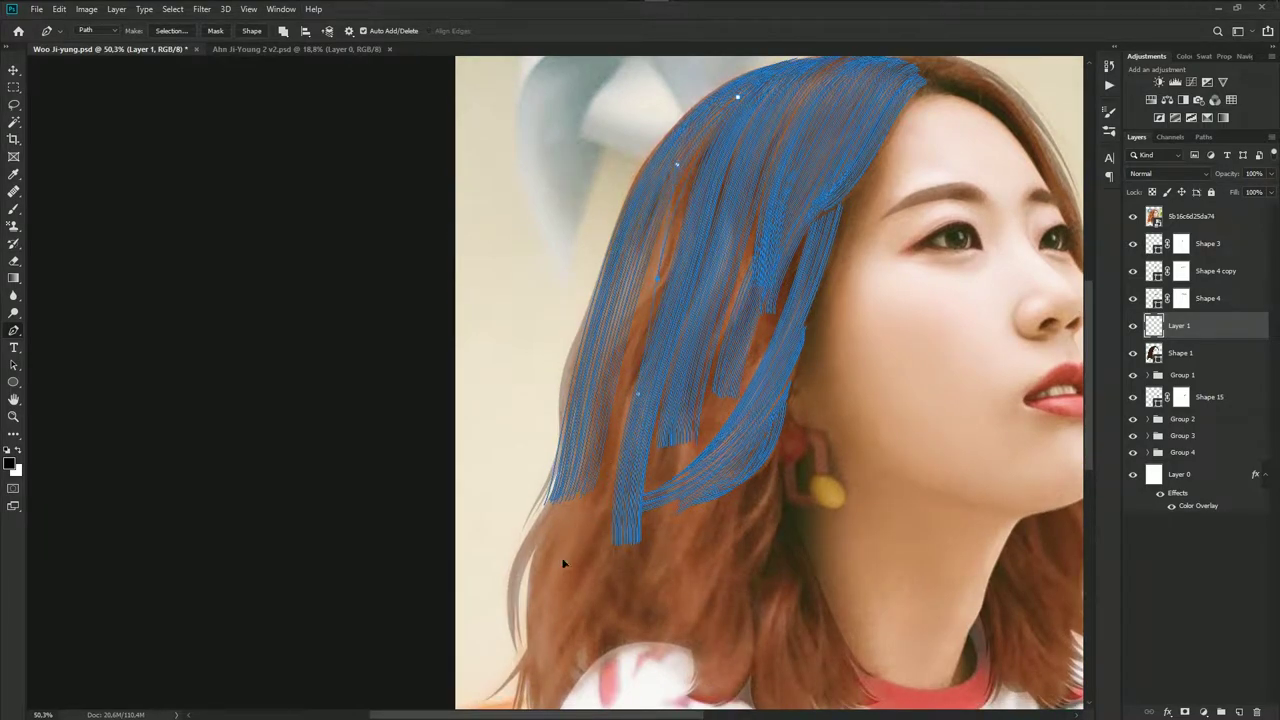
Anchor a strand down the lower left hair, stroke it into a blue strand, and nudge it
click(532, 599)
drag(578, 593, 591, 533)
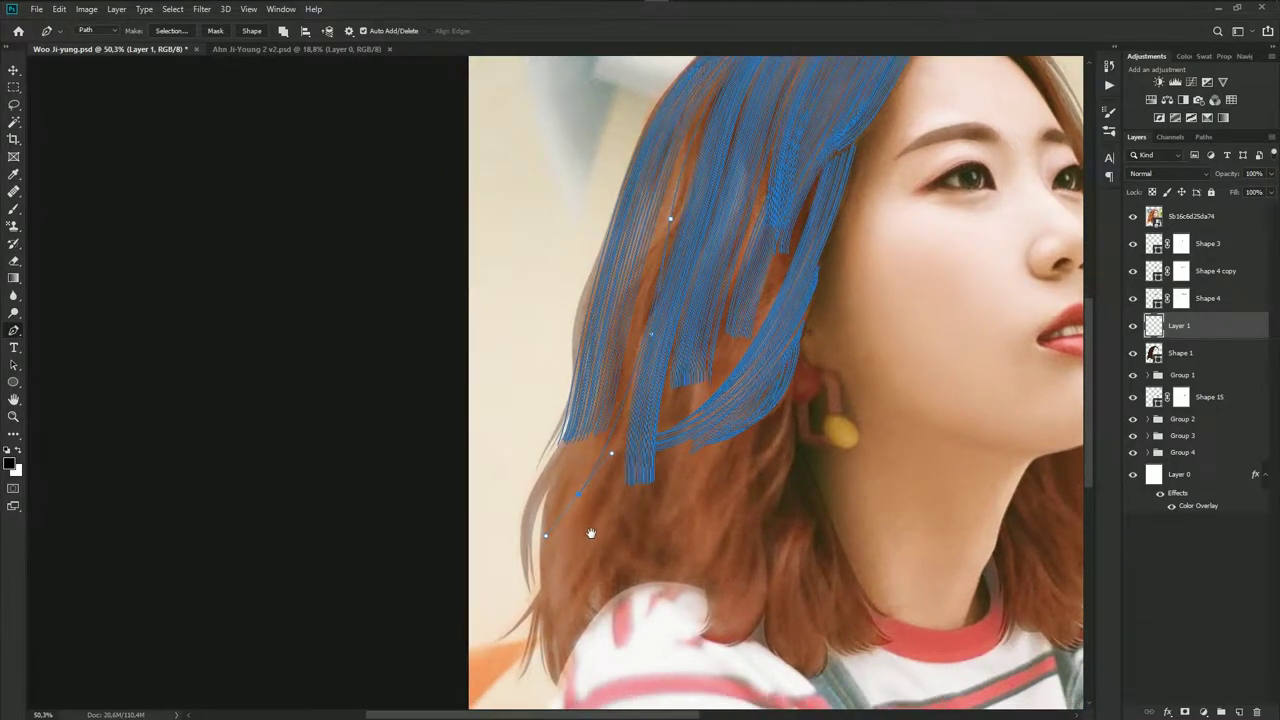
click(533, 556)
key(Return)
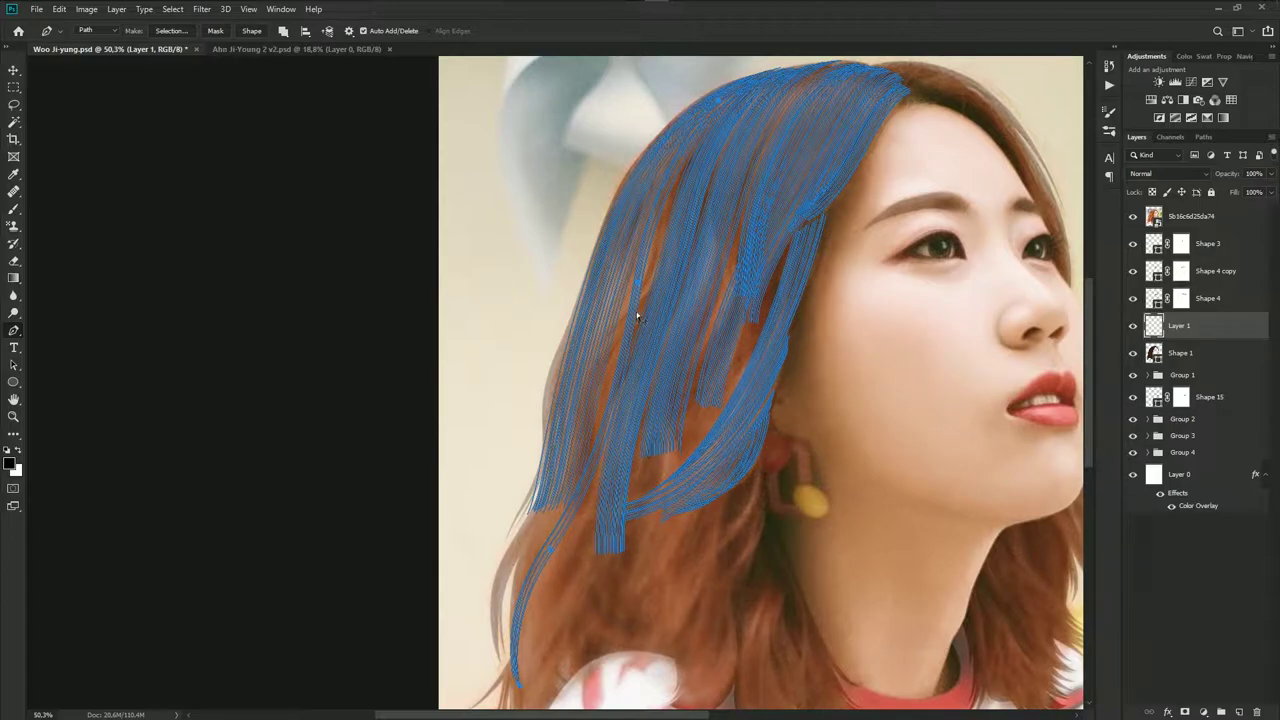
drag(636, 315, 646, 298)
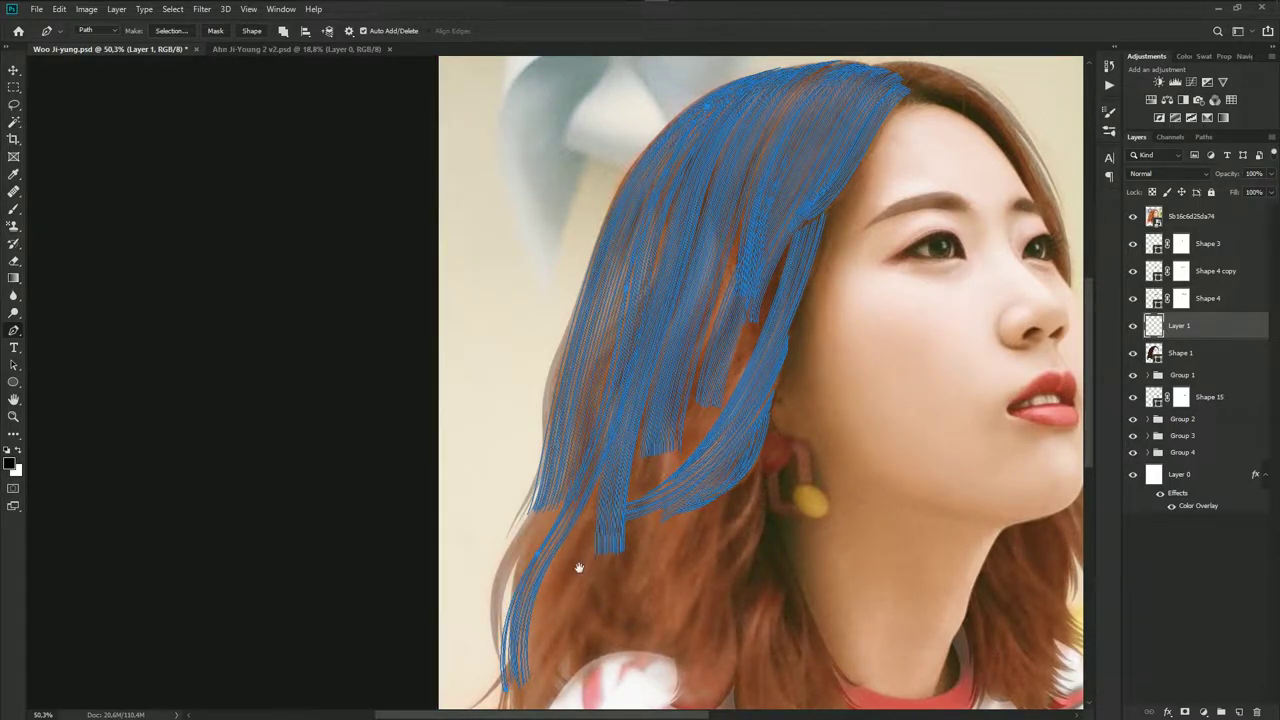
Zoom into the lower left hair and adjust the existing left strand path
scroll(586, 565, up, 1)
scroll(600, 477, up, 1)
scroll(598, 440, up, 1)
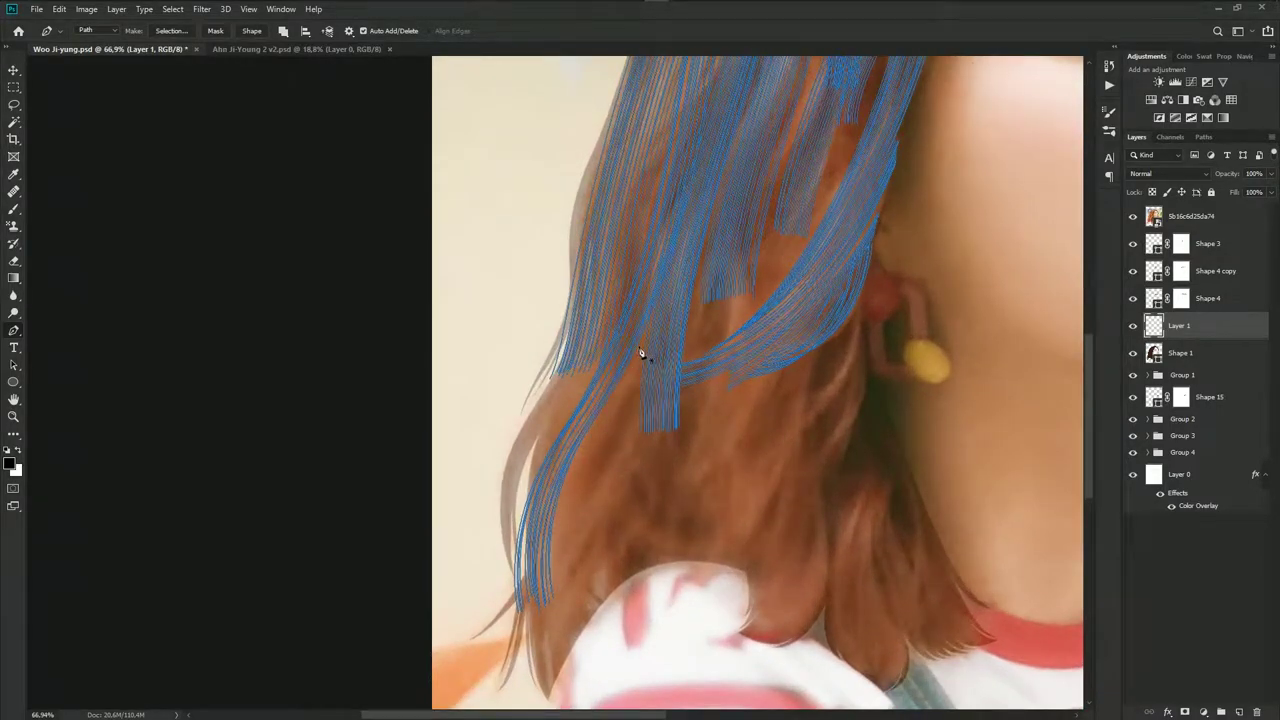
scroll(607, 424, down, 3)
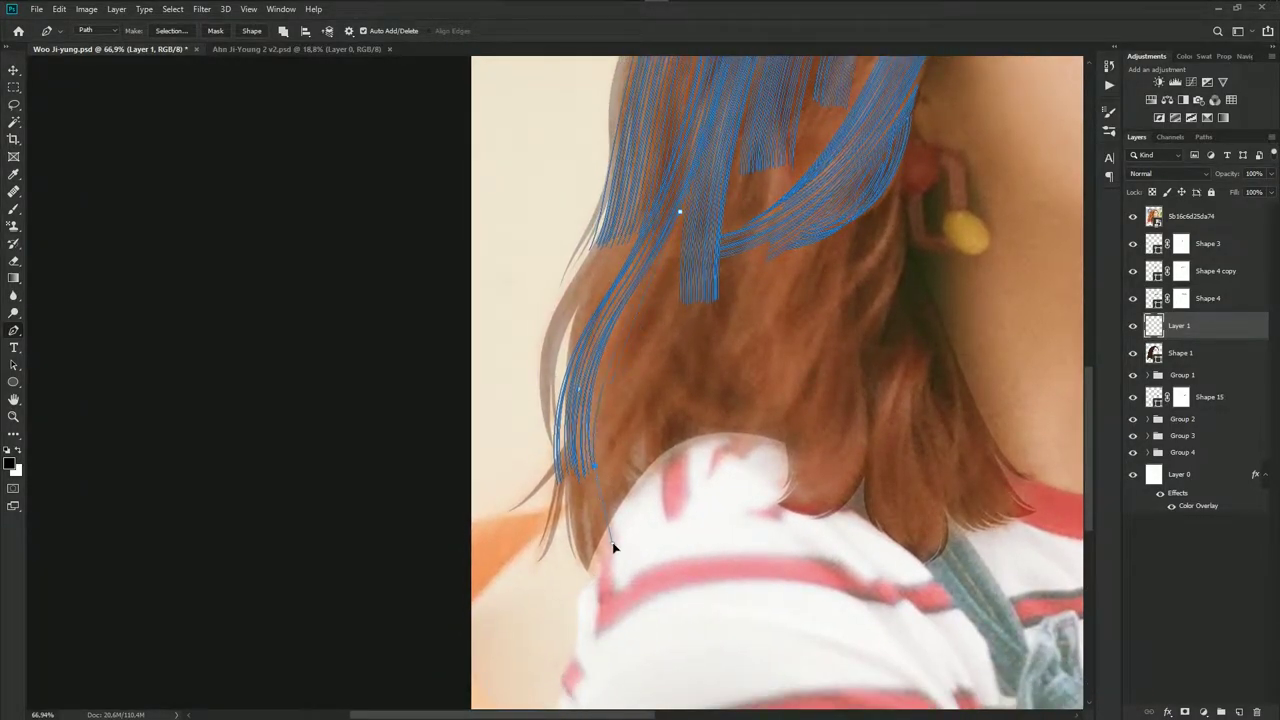
mouse_move(598, 422)
mouse_down()
mouse_move(592, 412)
mouse_move(610, 411)
mouse_move(628, 457)
mouse_up()
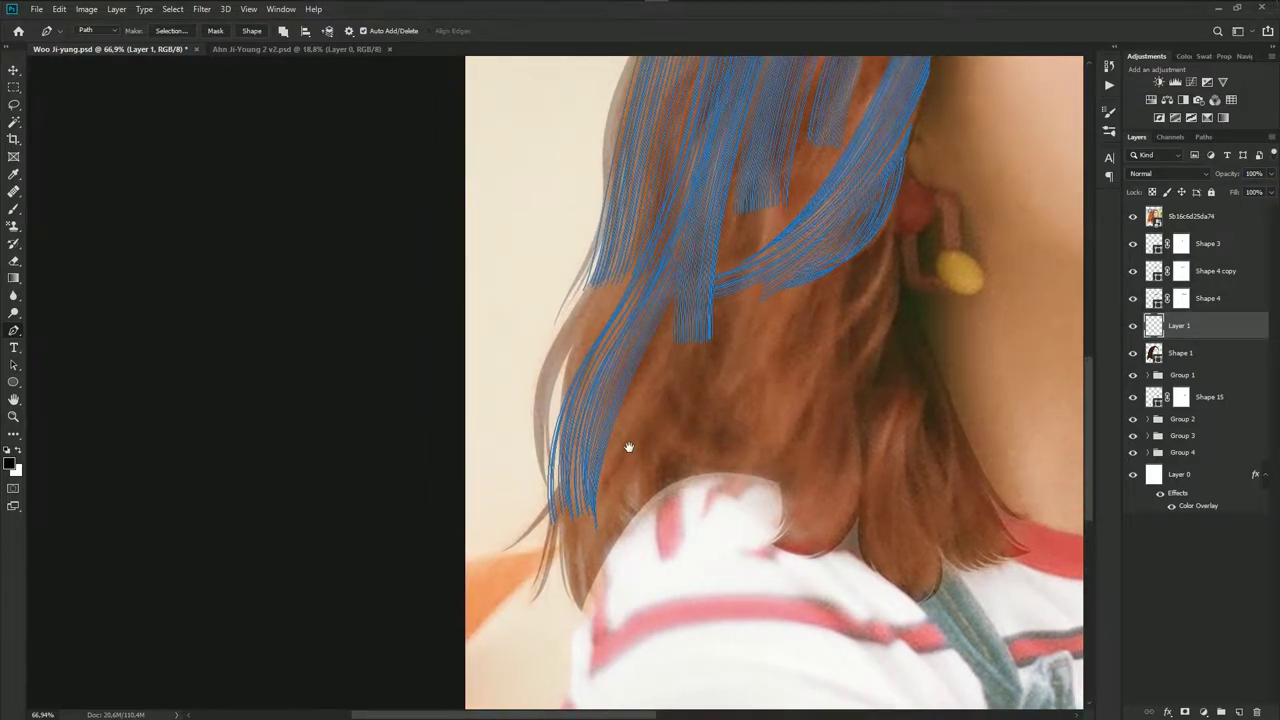
scroll(610, 310, up, 1)
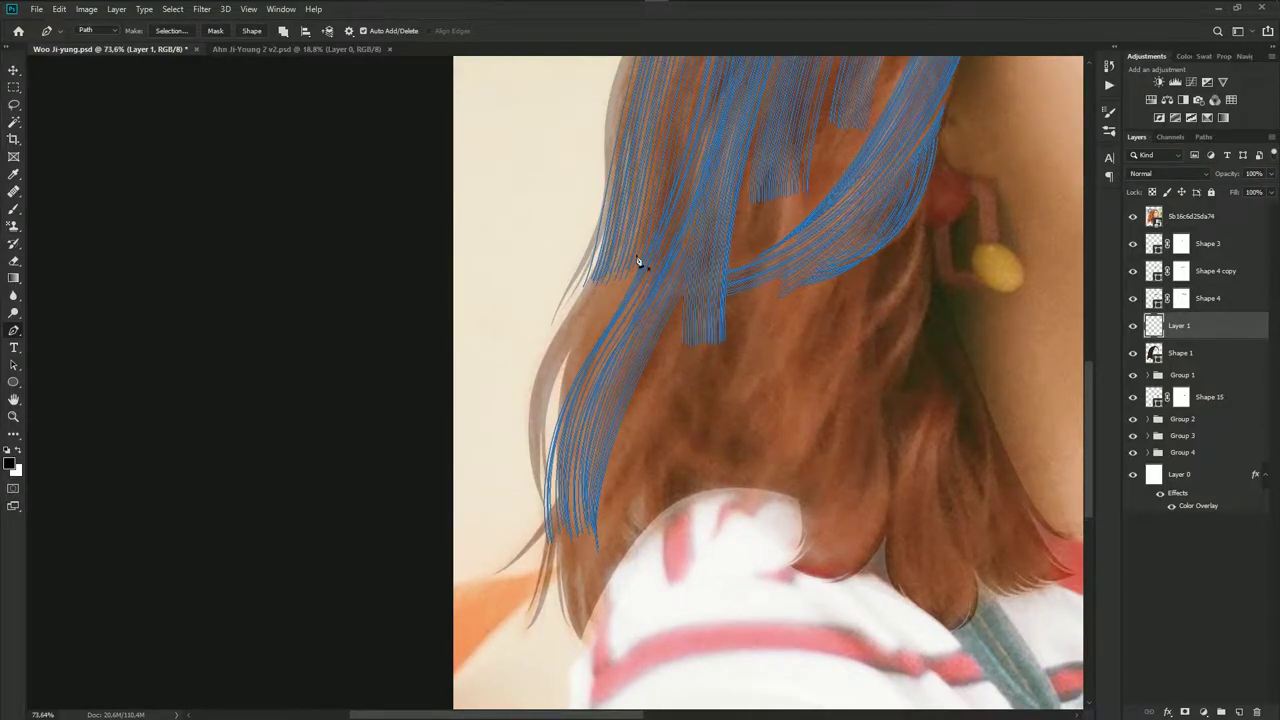
drag(645, 240, 663, 212)
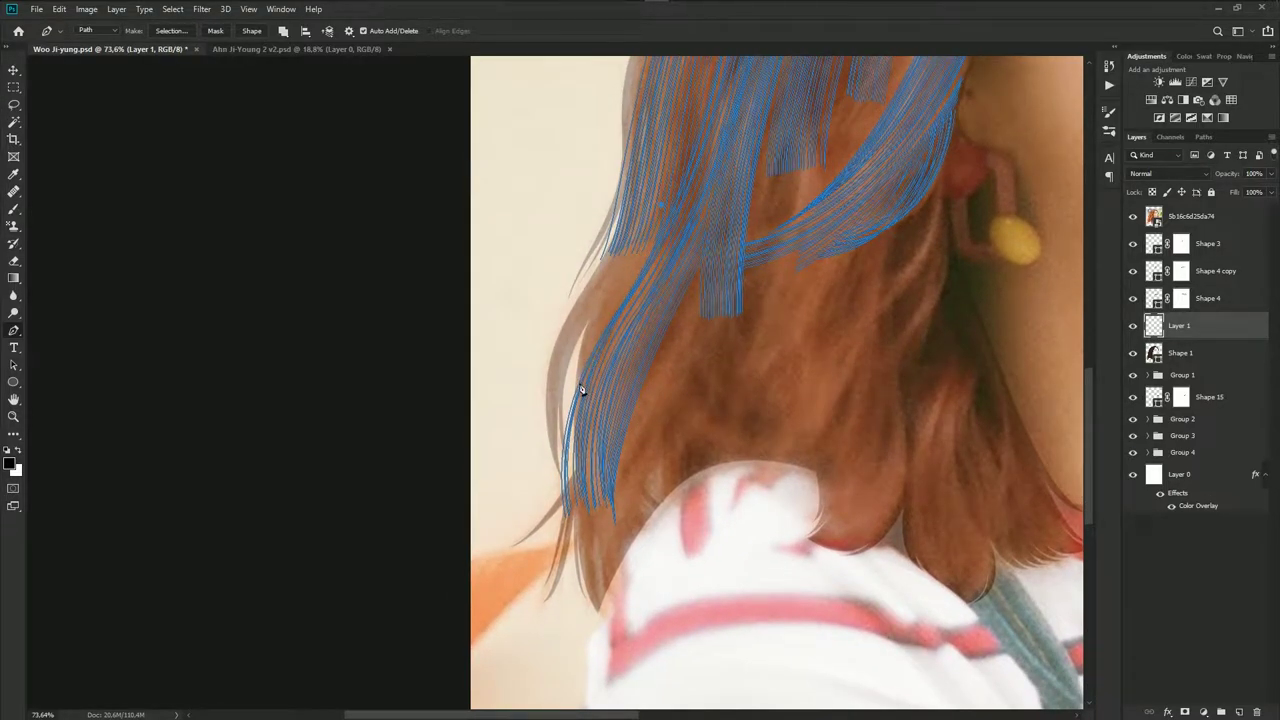
click(589, 470)
ctrl+click(603, 315)
drag(624, 293, 612, 273)
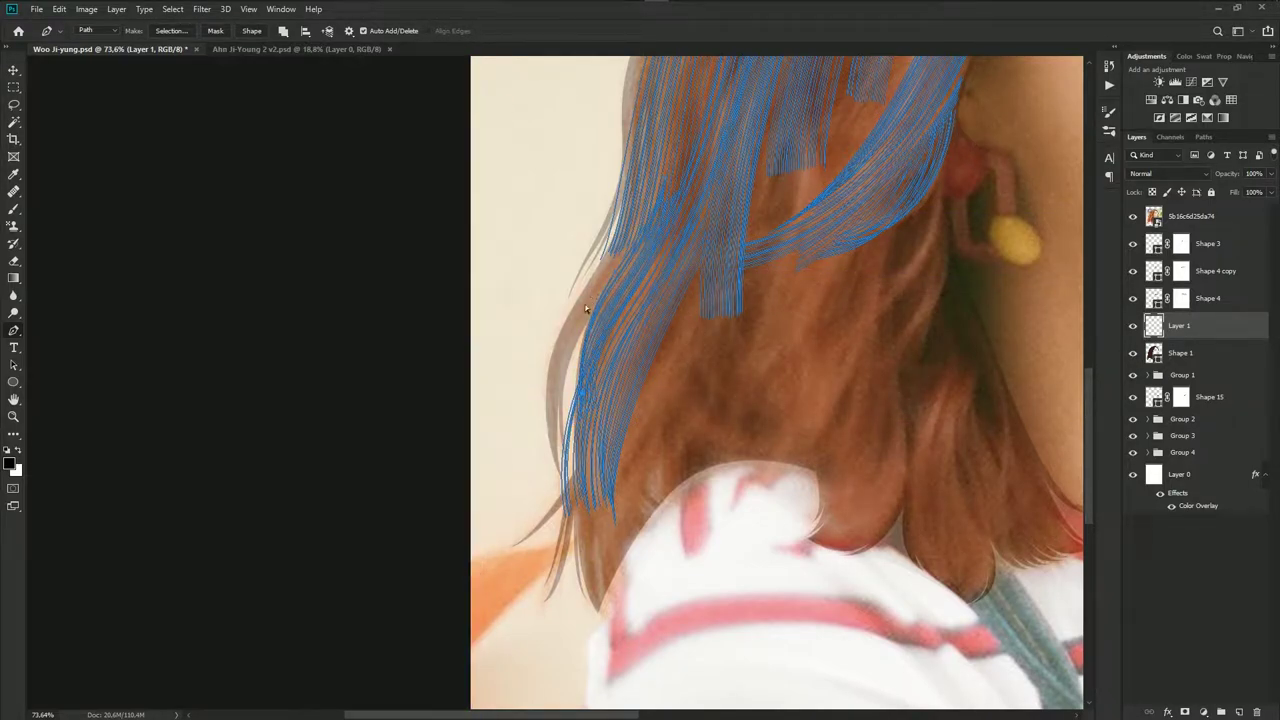
Draw a curved strand path up the left hair edge and stroke it with the brush
click(557, 462)
drag(581, 315, 629, 247)
key(Return)
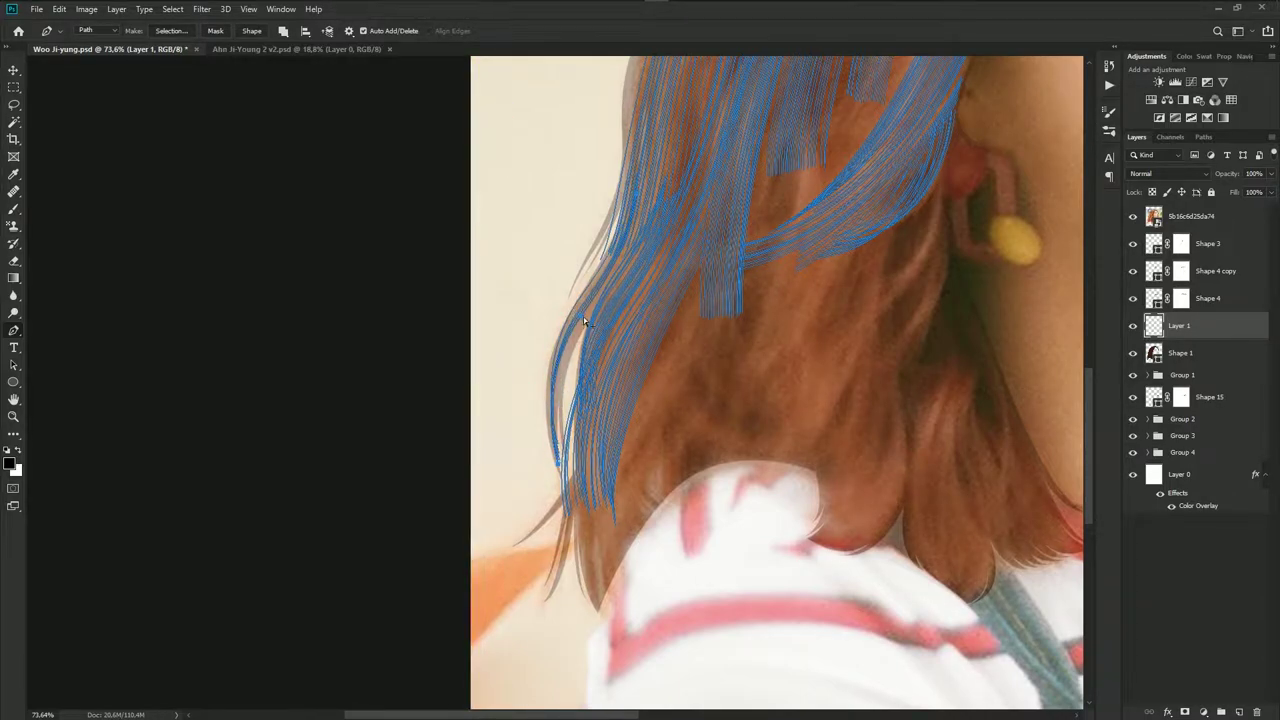
drag(584, 320, 578, 310)
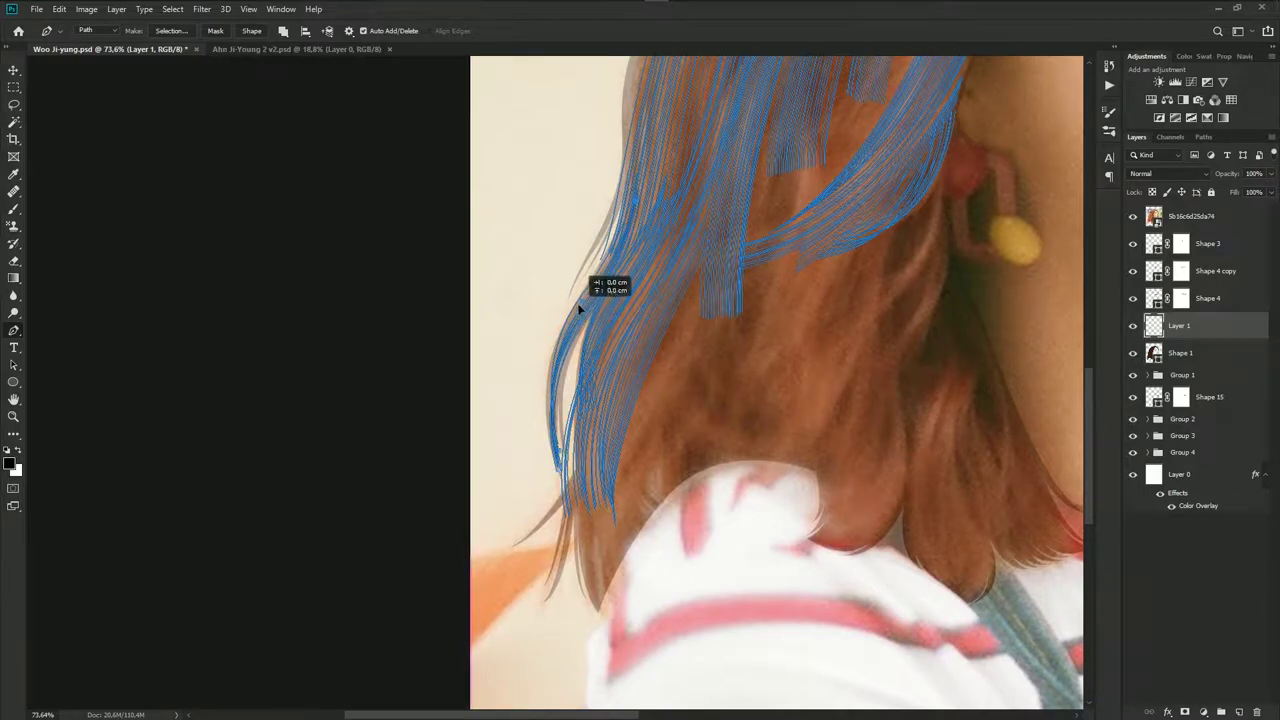
scroll(686, 406, down, 2)
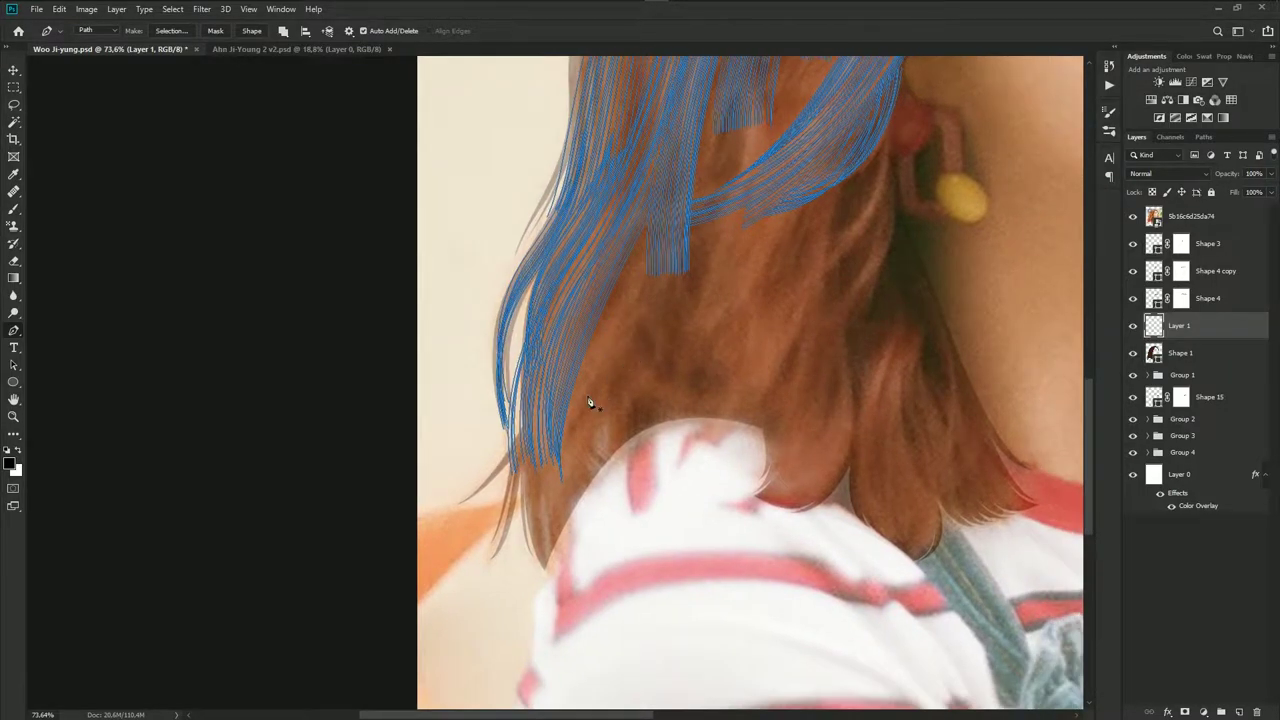
scroll(590, 403, down, 2)
scroll(566, 492, down, 1)
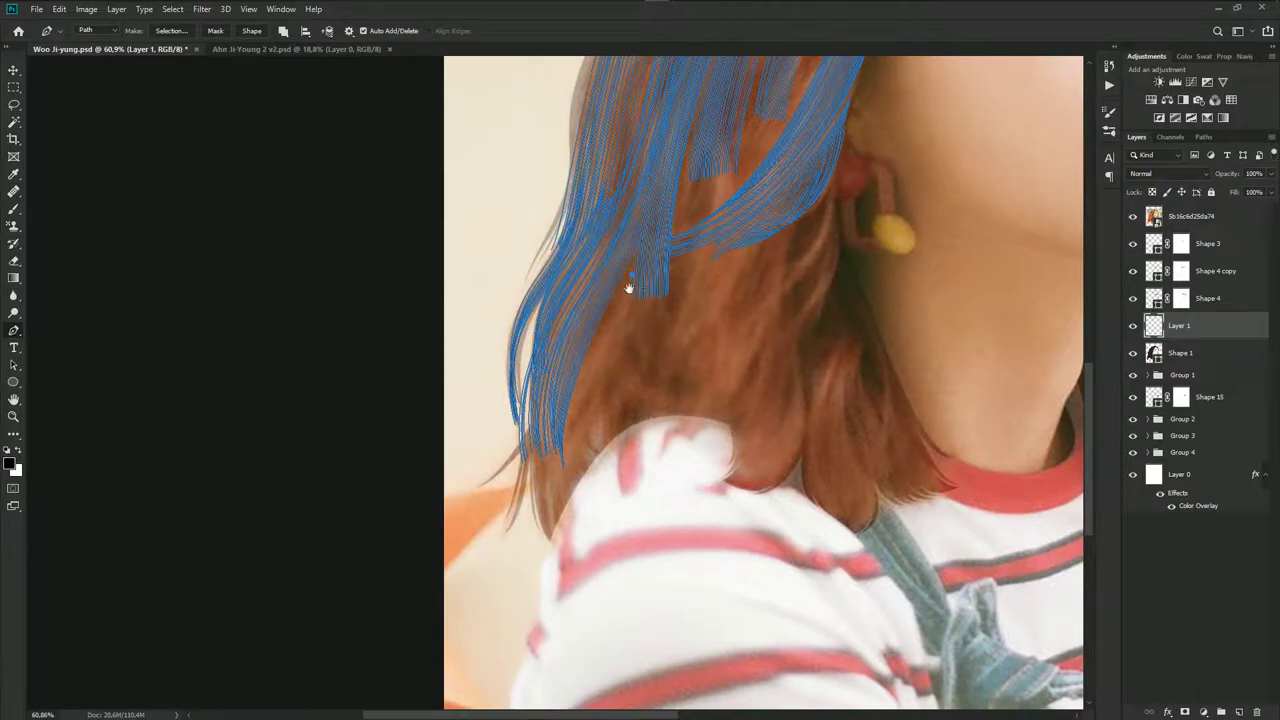
Draw a curved path below the left strands, stroke it, then undo the stroke
drag(628, 288, 646, 233)
drag(565, 490, 604, 551)
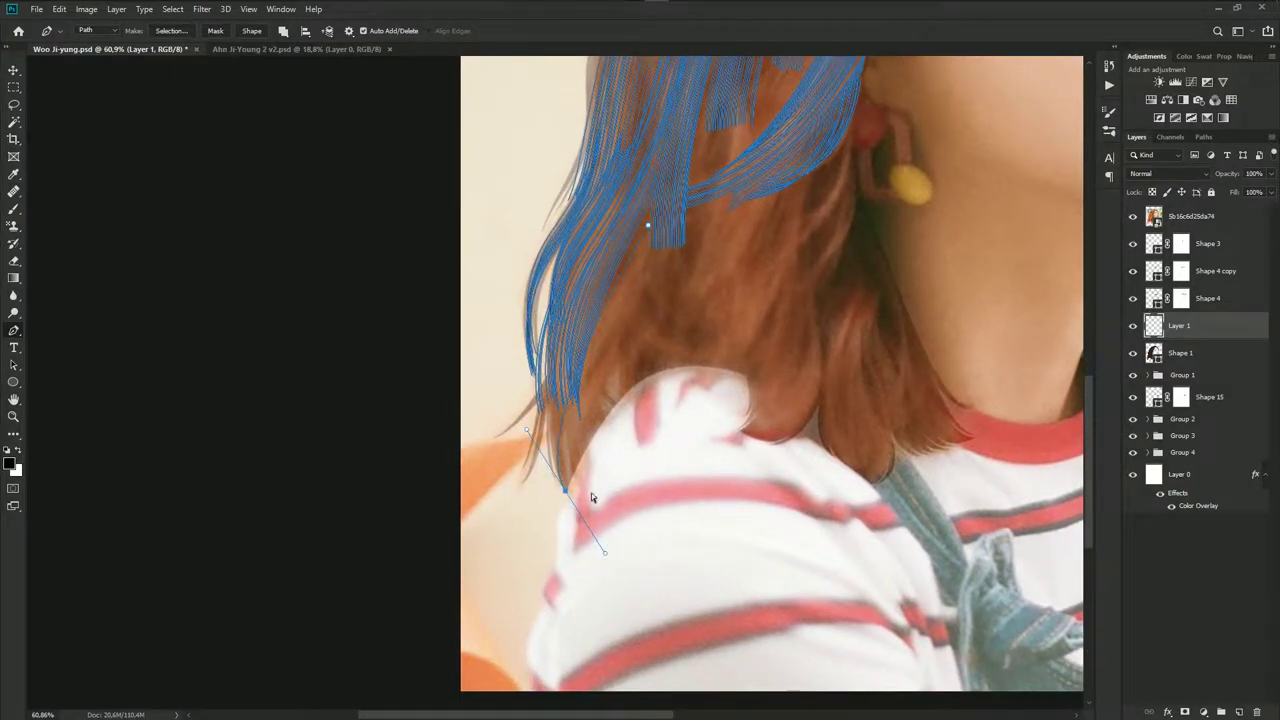
key(Return)
key(ctrl+z)
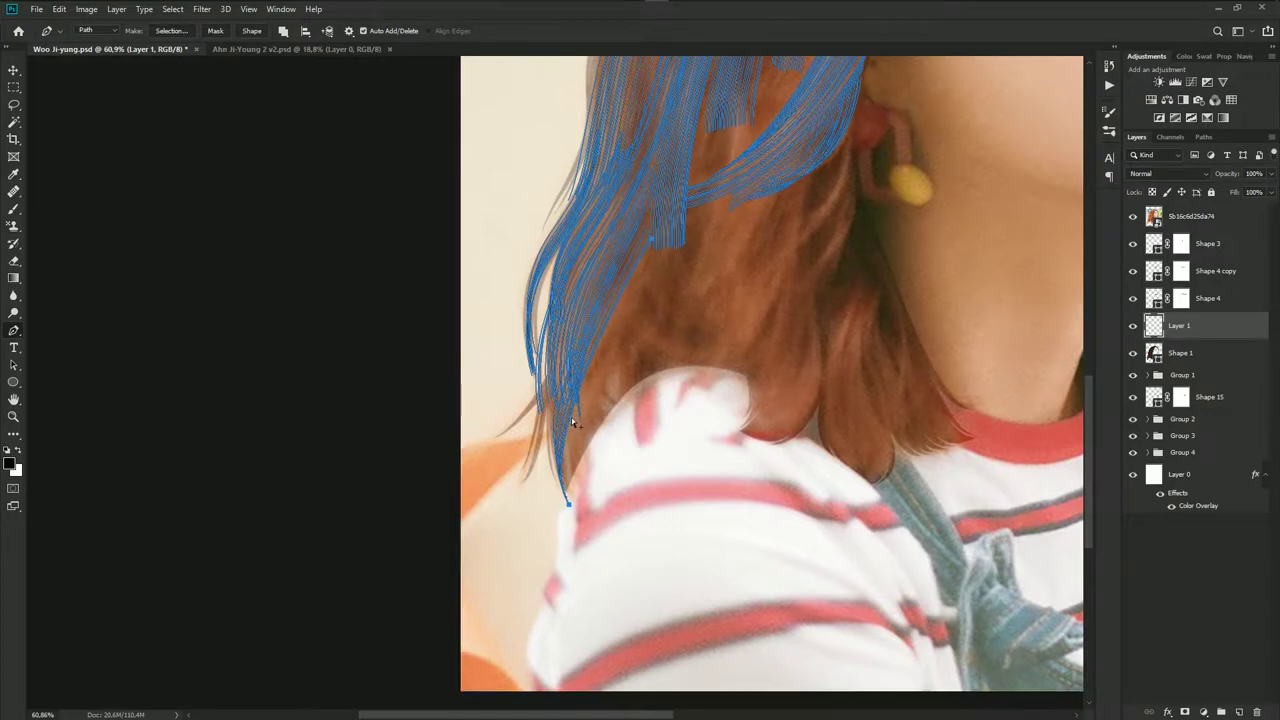
Add and position an anchor at the strand tip running down toward the shoulder
drag(580, 423, 607, 446)
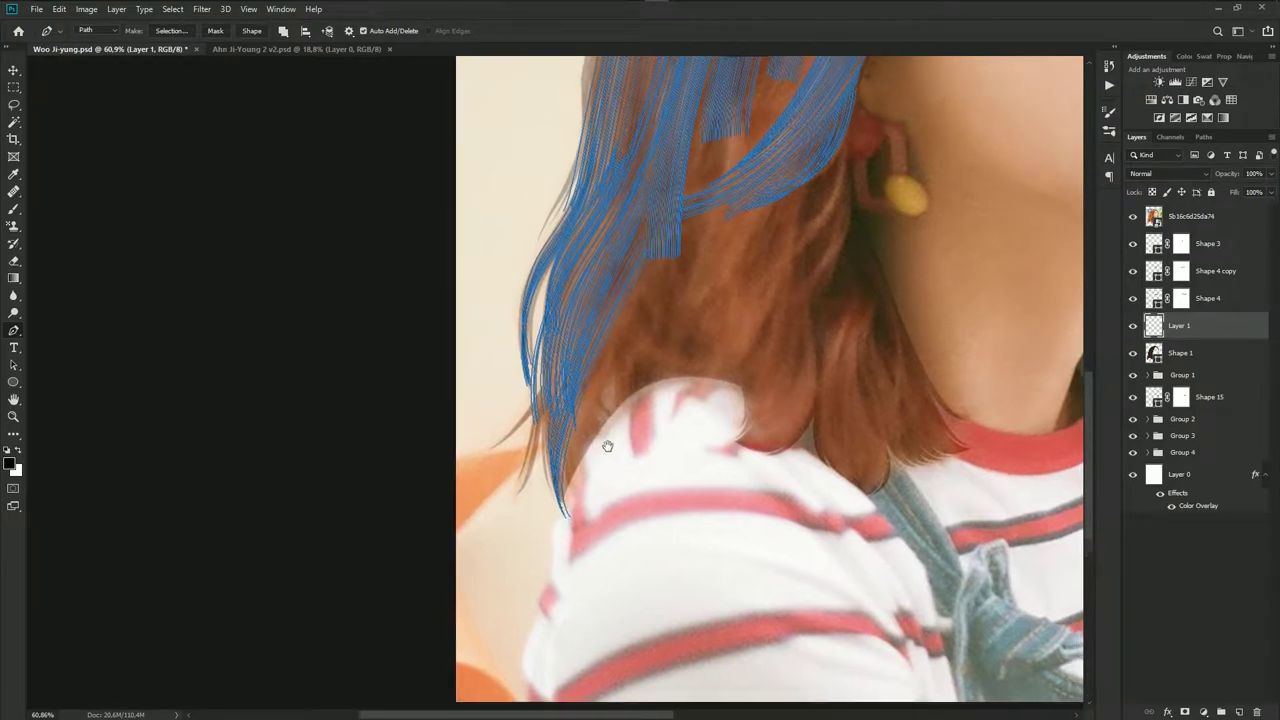
scroll(645, 312, down, 1)
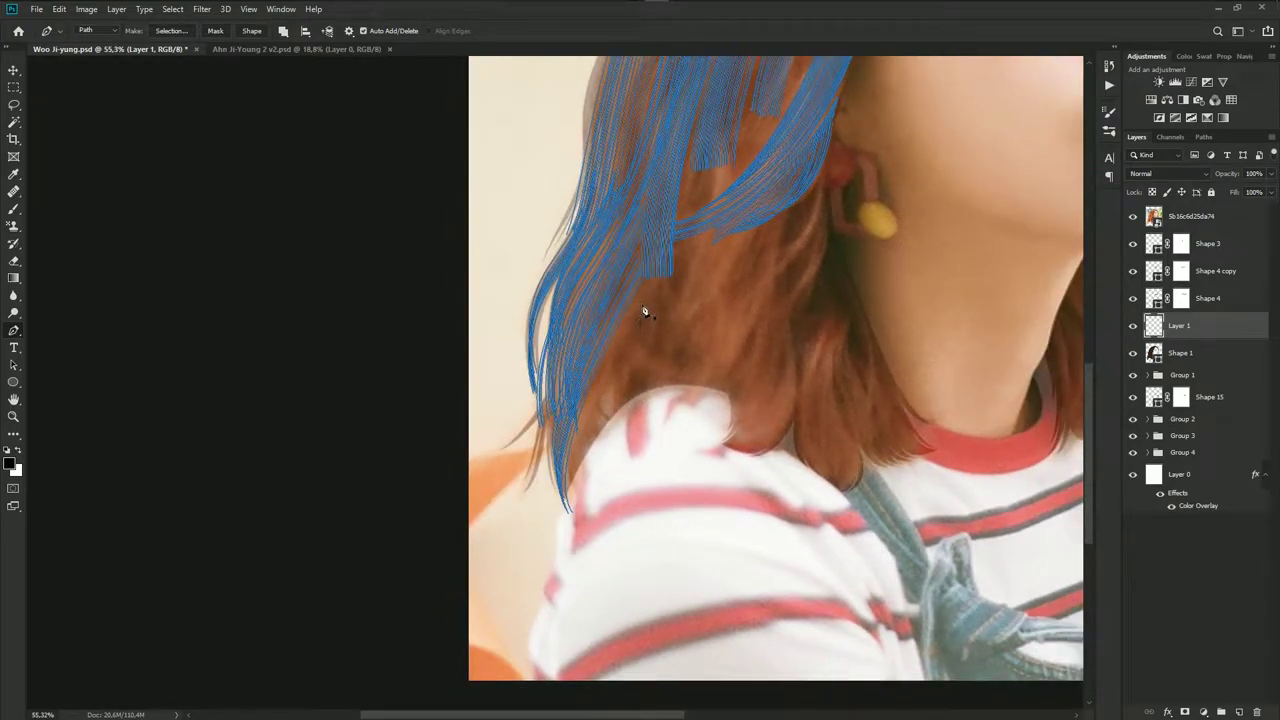
click(576, 493)
mouse_move(575, 467)
mouse_down()
mouse_move(581, 455)
mouse_move(657, 466)
mouse_up()
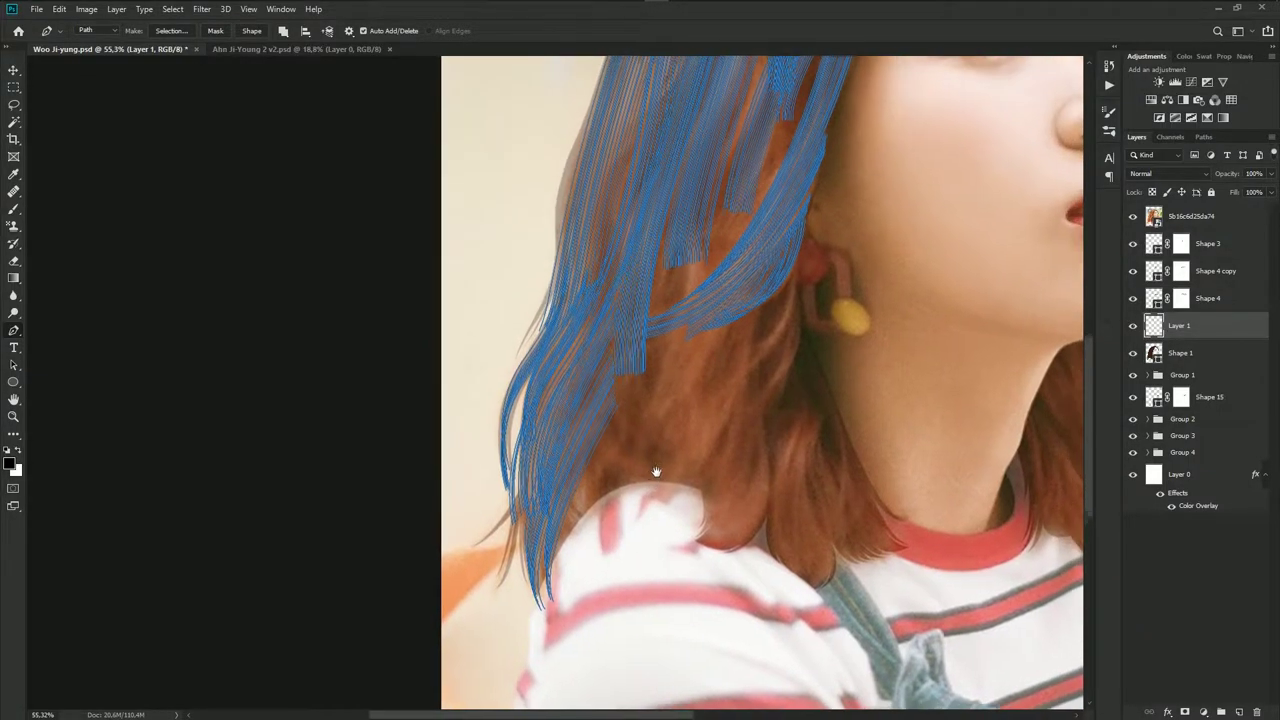
scroll(657, 466, down, 2)
drag(728, 446, 698, 490)
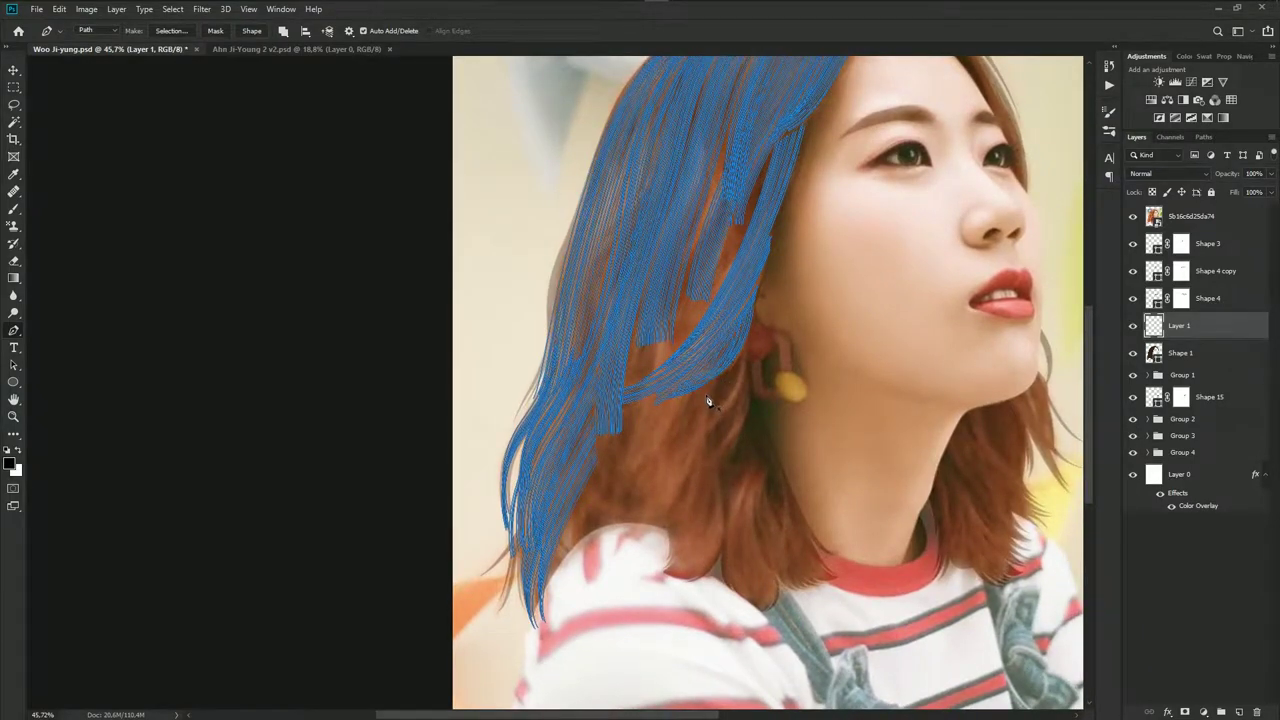
scroll(715, 362, down, 3)
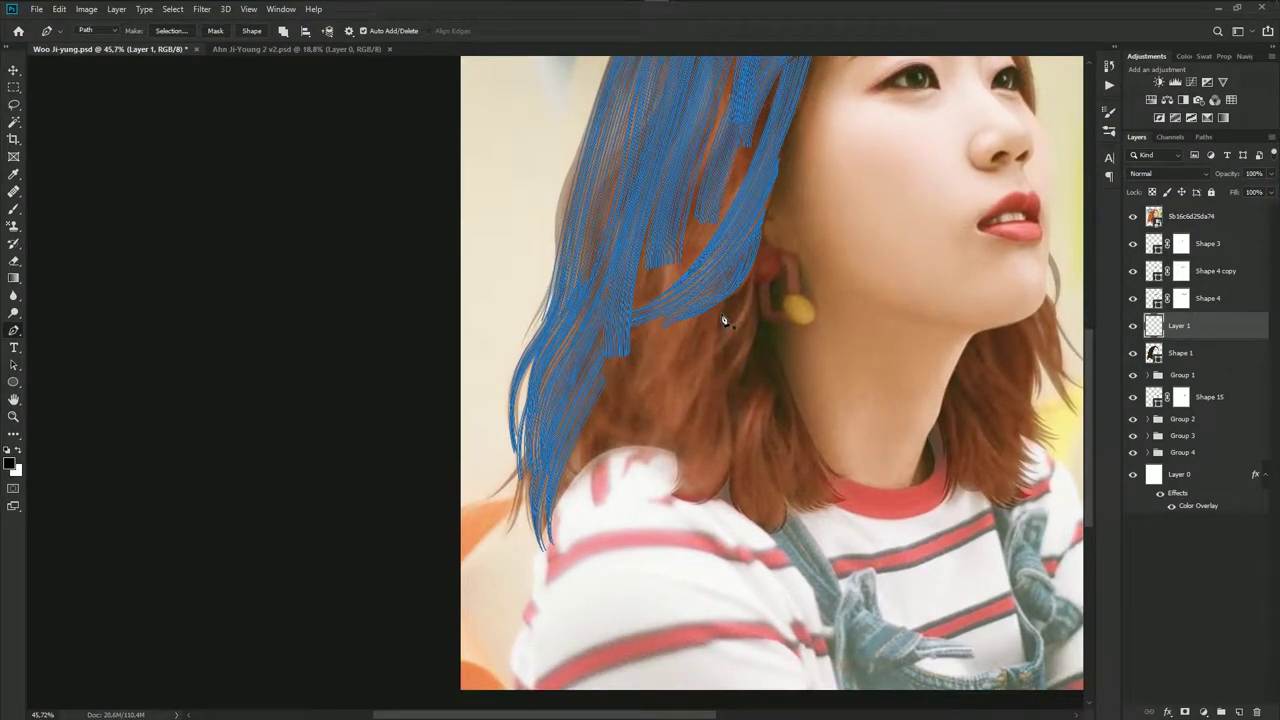
scroll(724, 320, down, 2)
Reshape the strand curve near its bottom anchor
drag(685, 457, 616, 468)
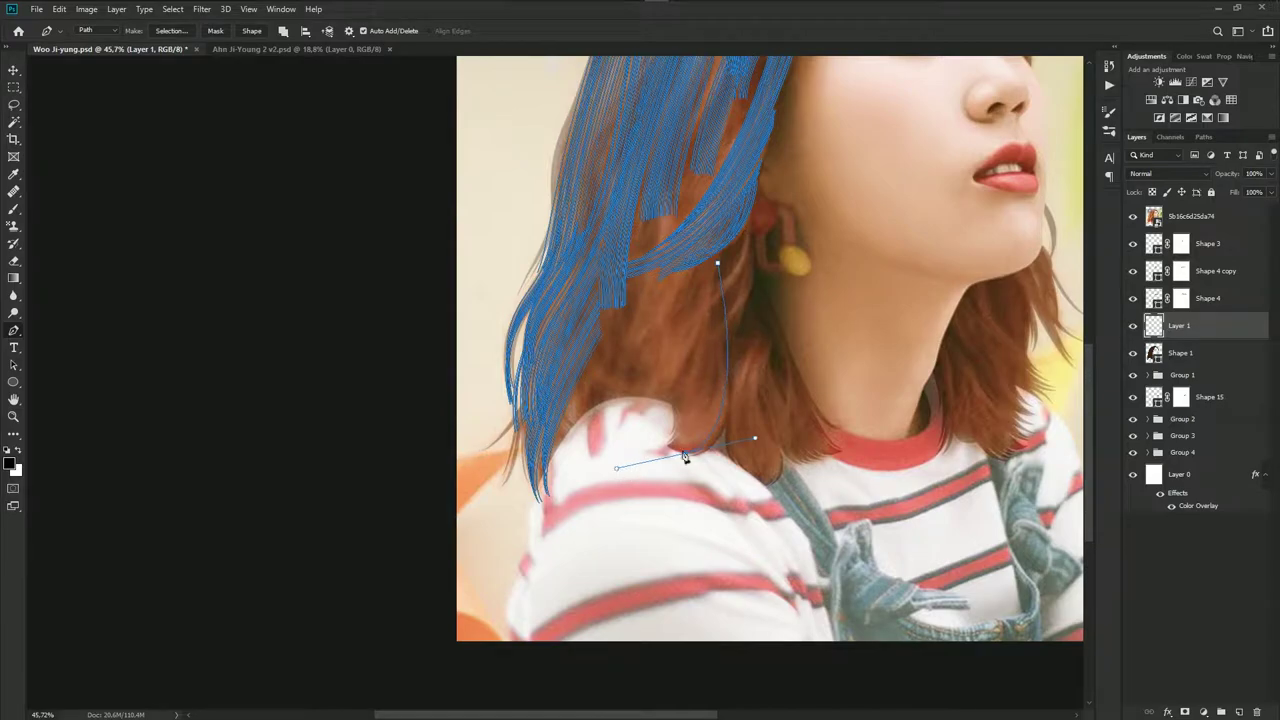
scroll(685, 457, up, 2)
drag(709, 433, 697, 425)
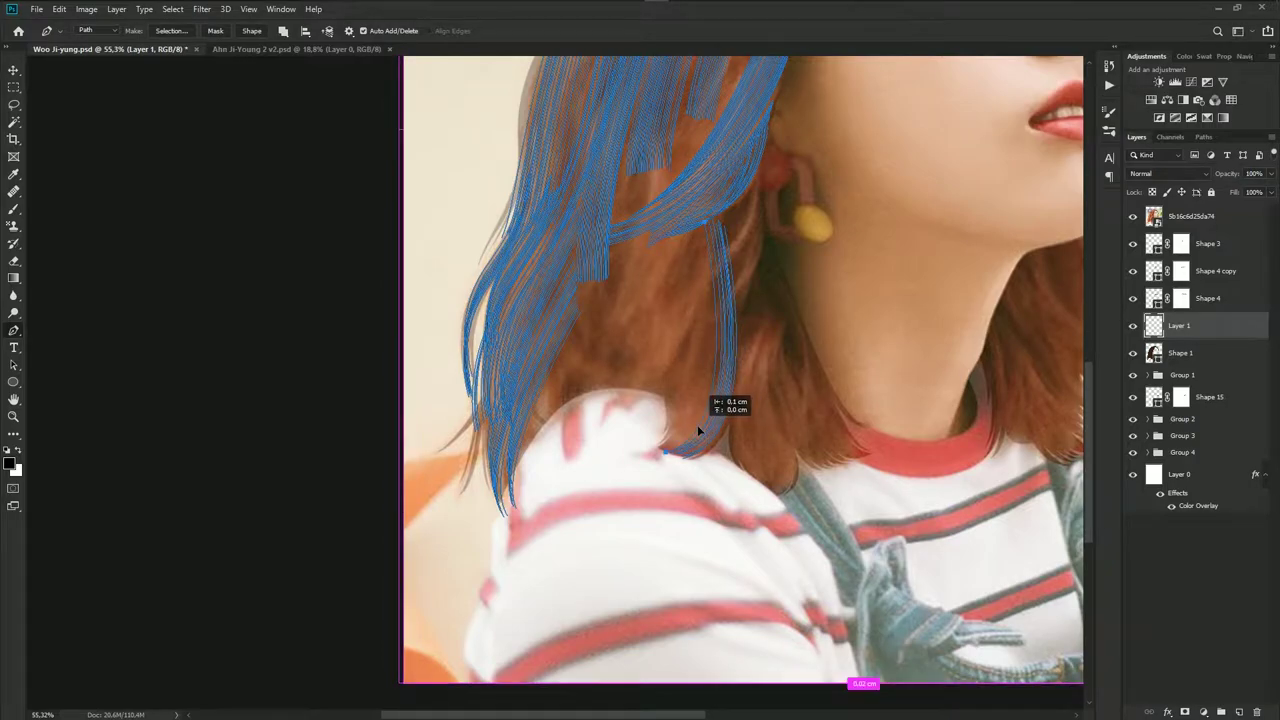
drag(706, 346, 709, 376)
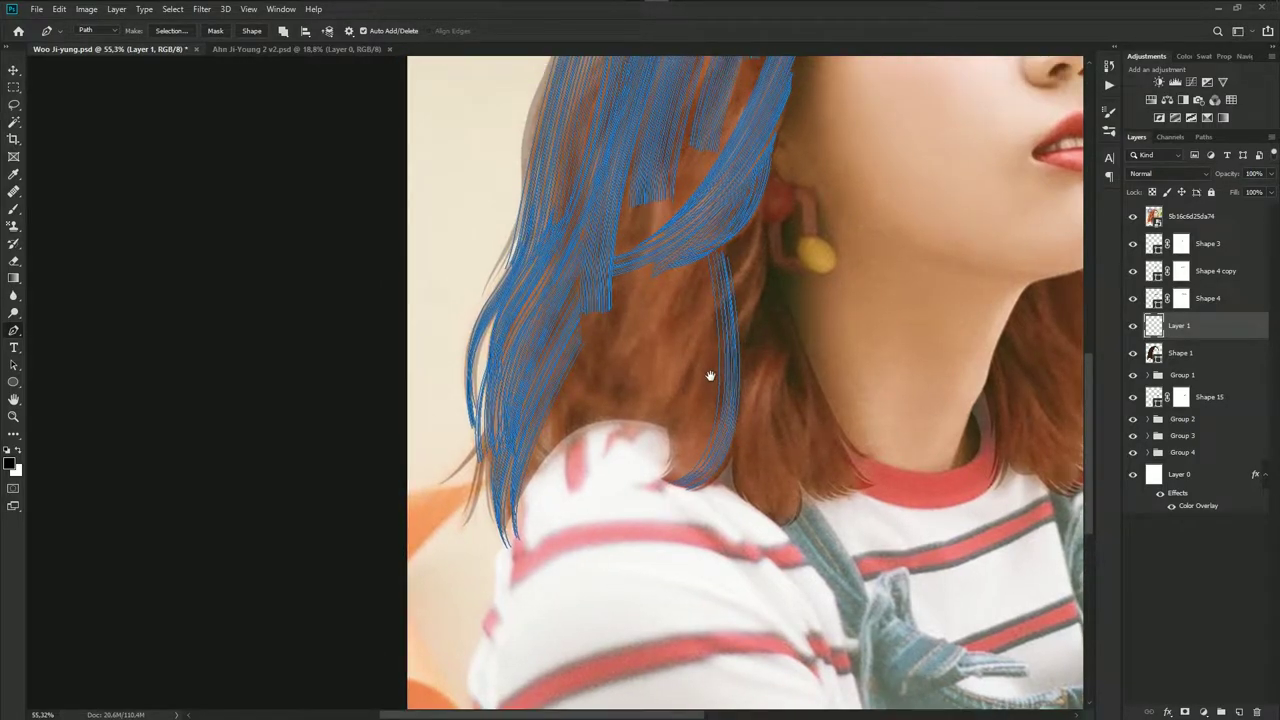
Draw a curved strand path from below the earring down to the shoulder
click(702, 266)
drag(665, 482, 587, 497)
mouse_move(698, 455)
mouse_down()
mouse_move(703, 437)
mouse_move(756, 445)
mouse_up()
Add a new strand anchor near the neck and shift that strand bundle slightly
scroll(733, 502, up, 1)
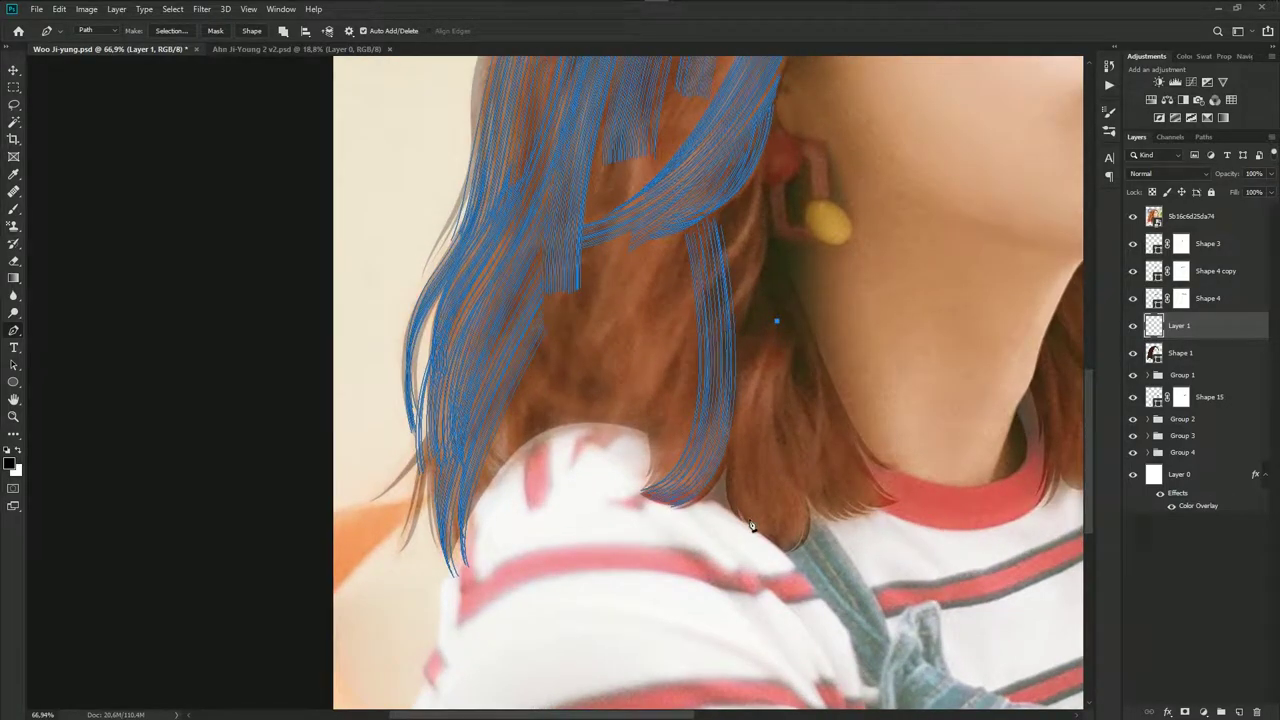
click(750, 512)
scroll(738, 483, up, 1)
mouse_move(730, 483)
mouse_down()
mouse_move(746, 486)
mouse_move(781, 429)
mouse_move(806, 504)
mouse_move(793, 479)
mouse_up()
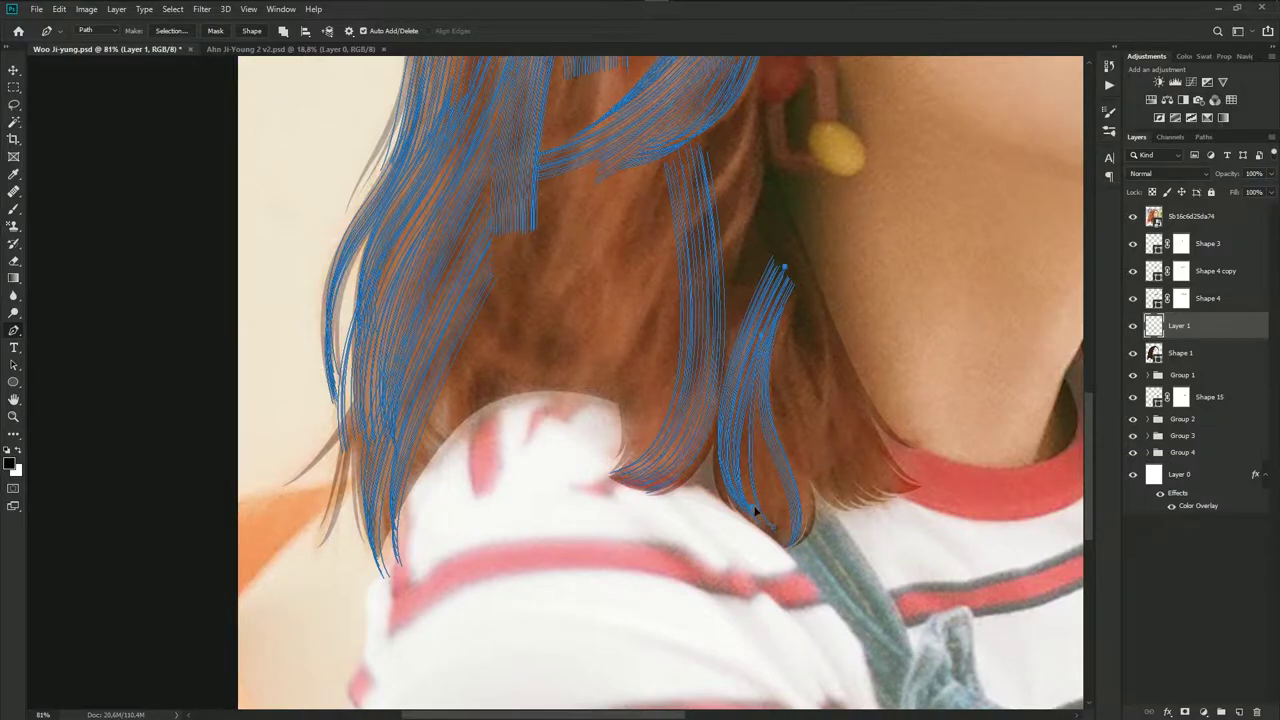
Reshape the neck strand, then draw a new strand beside the neck to the hair's lower edge
drag(751, 508, 749, 487)
drag(770, 511, 770, 463)
drag(826, 413, 824, 427)
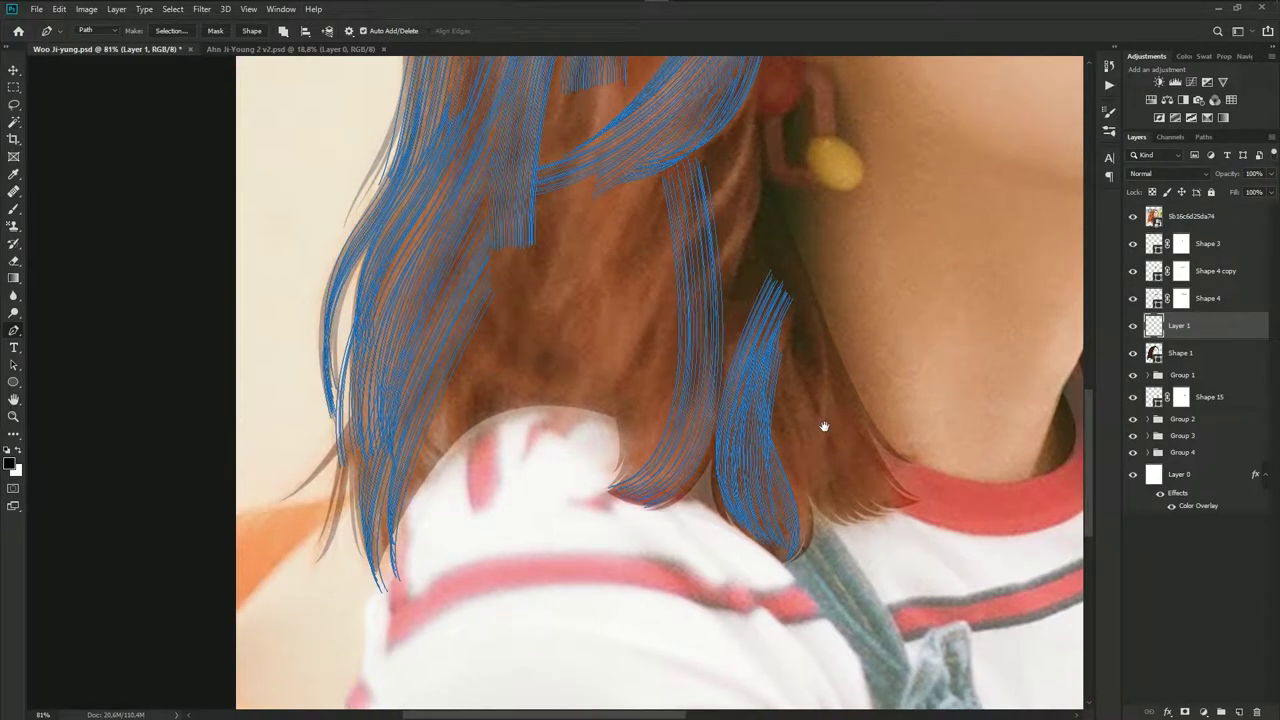
click(789, 331)
mouse_move(818, 493)
mouse_down()
mouse_move(825, 505)
mouse_move(818, 496)
mouse_move(841, 495)
mouse_up()
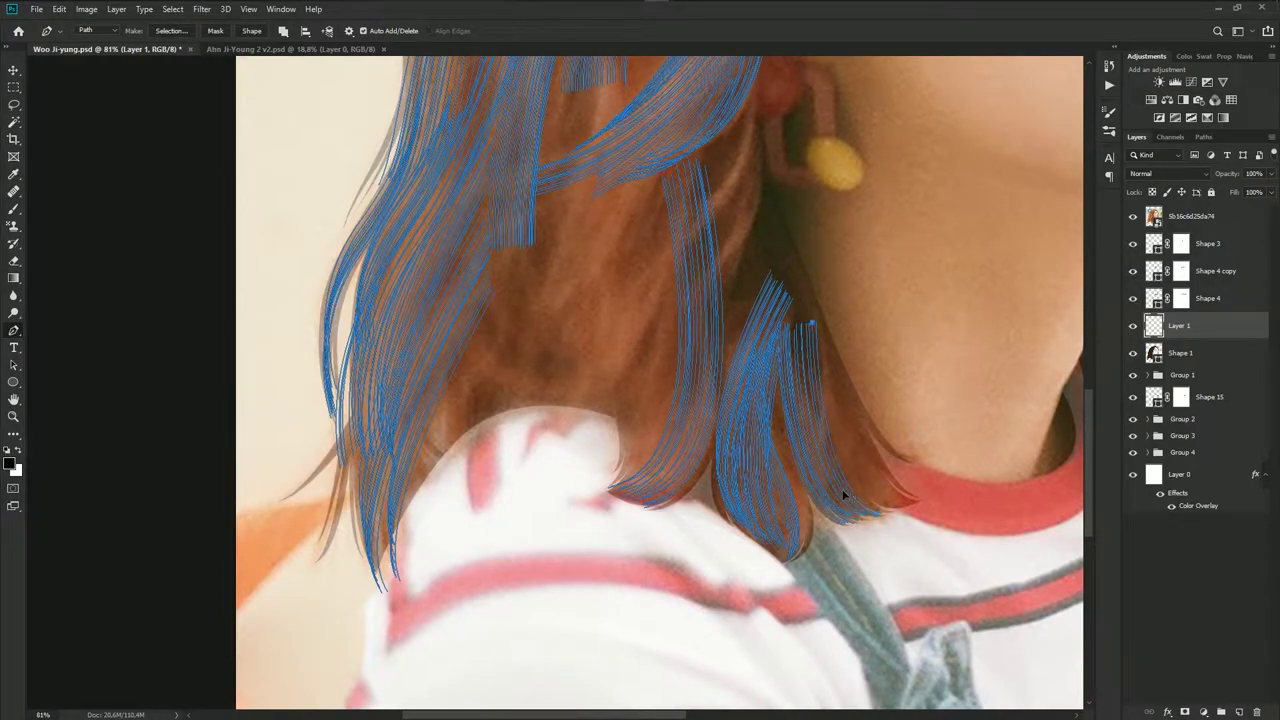
Draw another strand path by the neck curving down toward the collar
click(810, 346)
drag(936, 509, 855, 491)
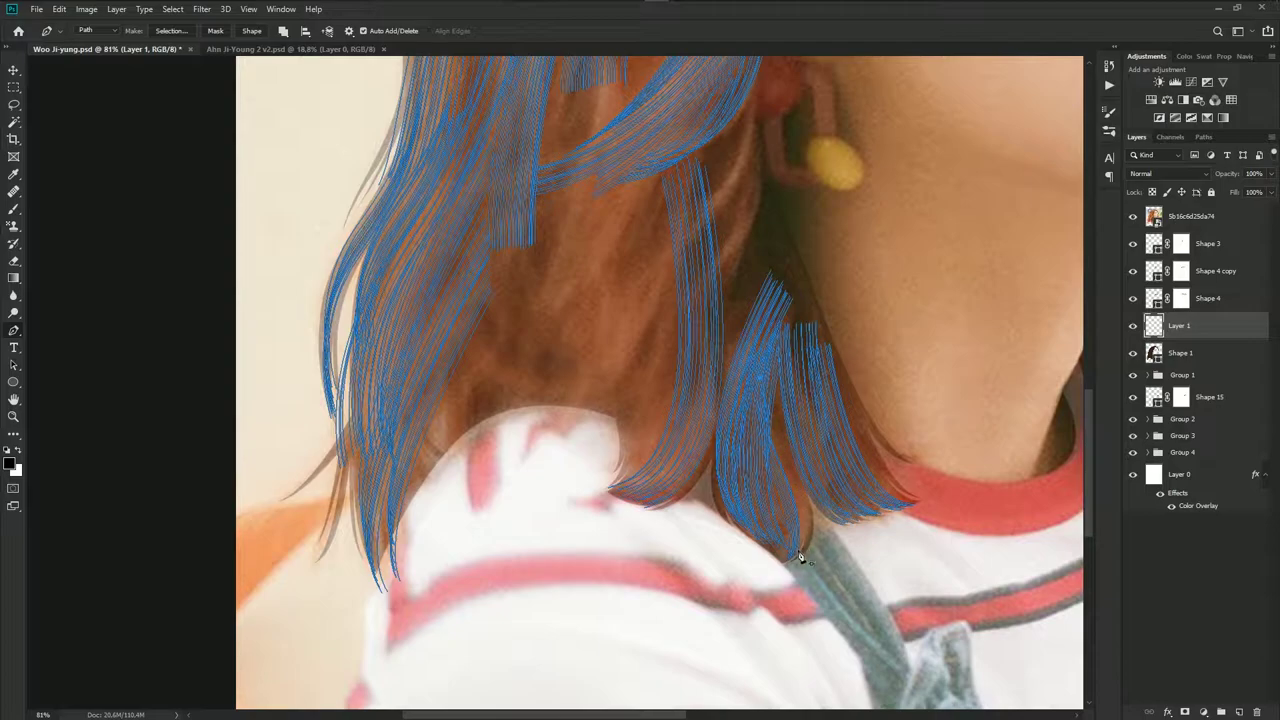
click(810, 537)
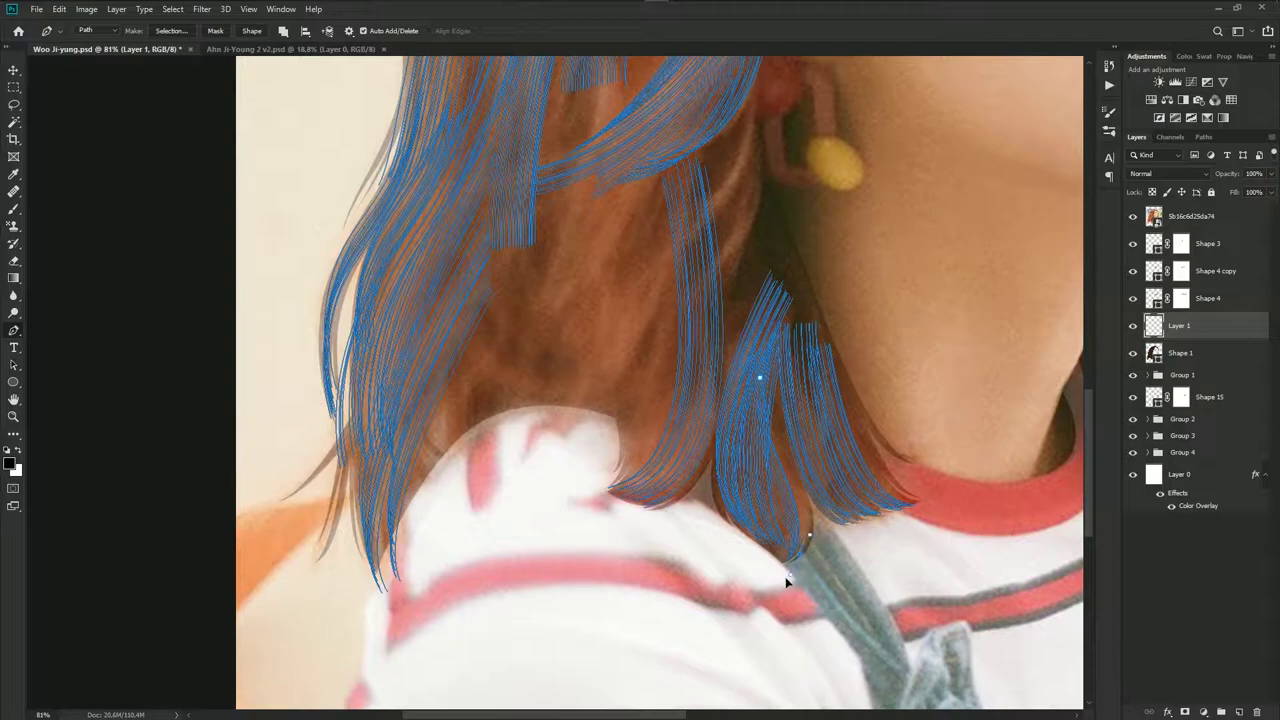
click(798, 493)
drag(792, 478, 789, 473)
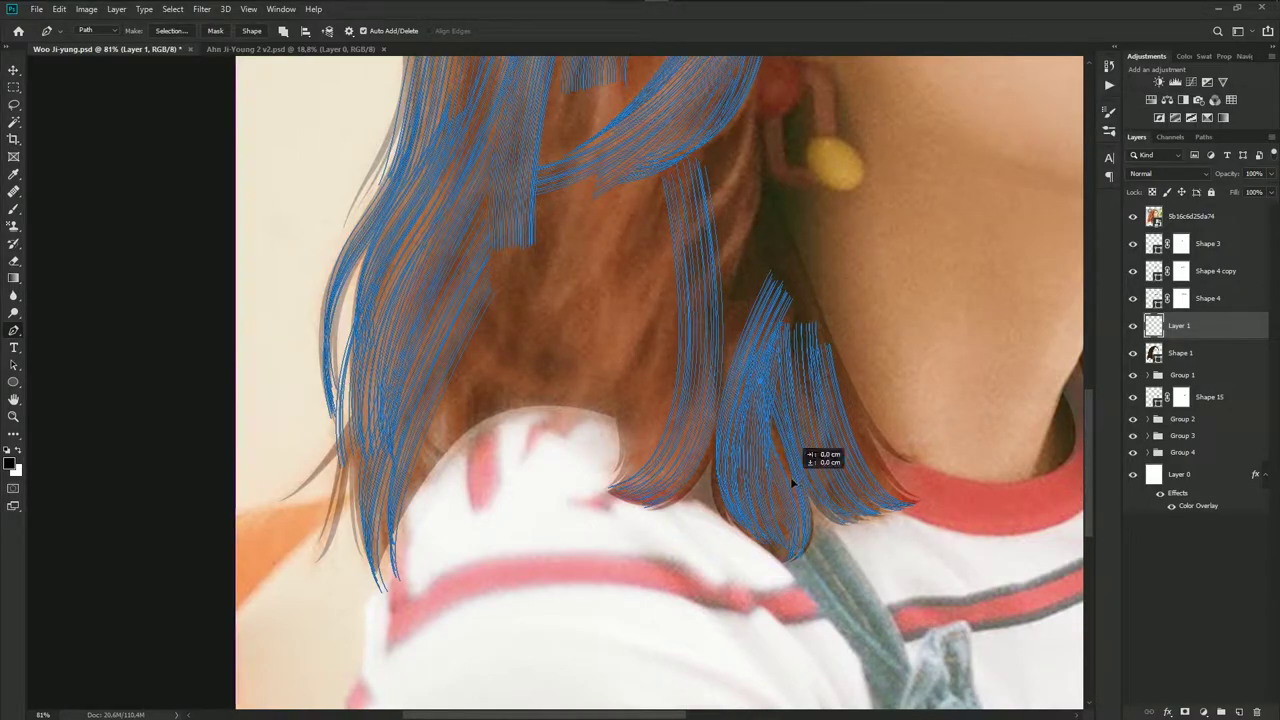
scroll(850, 525, down, 3)
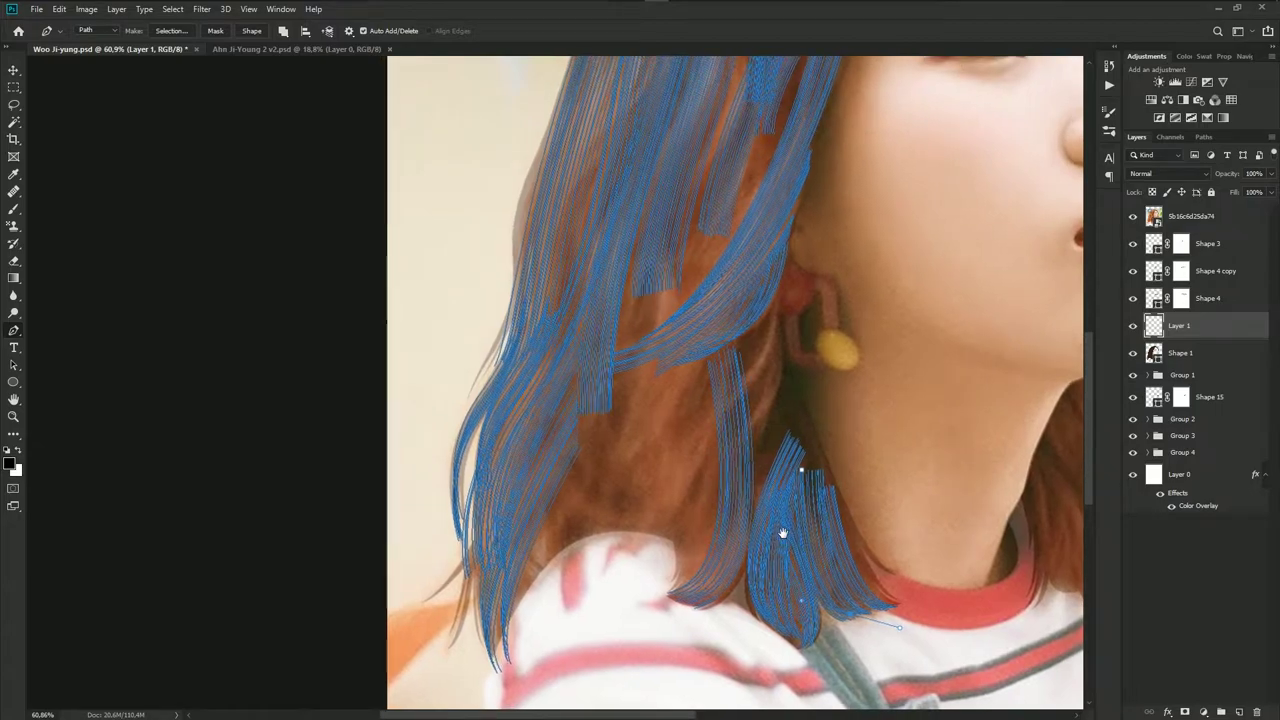
scroll(770, 345, up, 2)
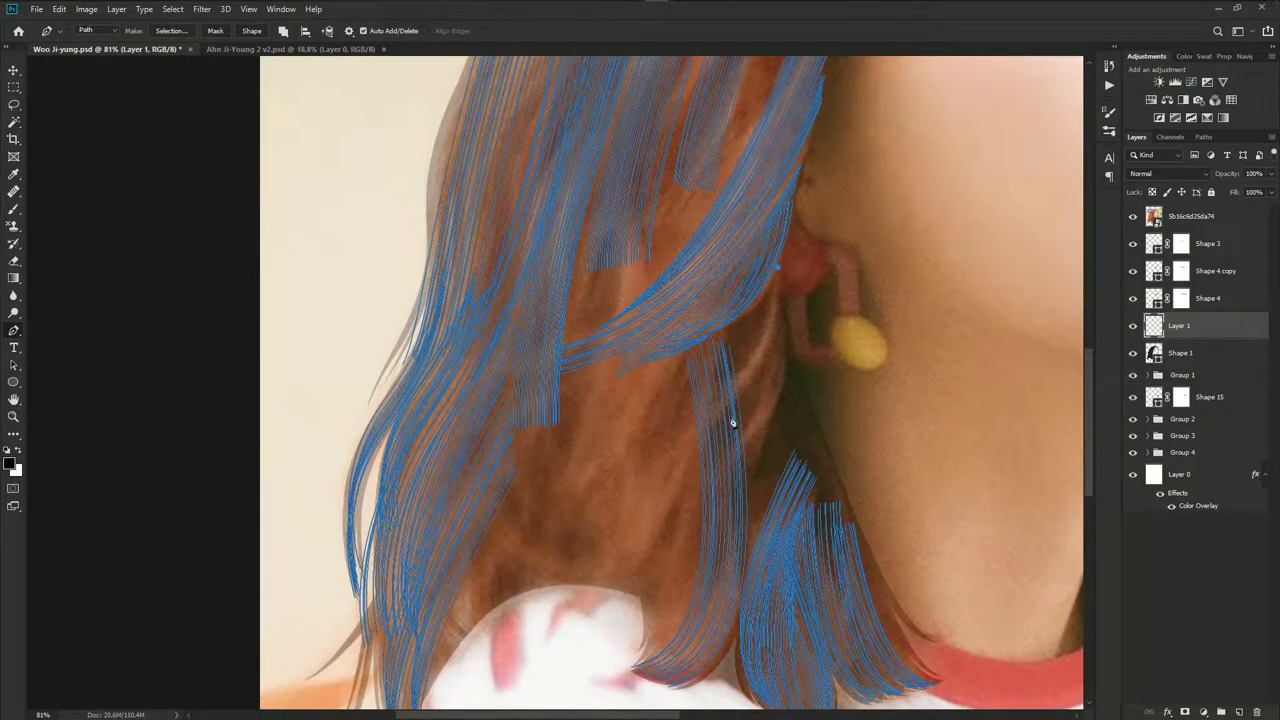
Add a curved anchor below the earring and fine-tune the strand curve
mouse_move(729, 480)
mouse_down()
mouse_move(798, 433)
mouse_move(746, 451)
mouse_move(755, 415)
mouse_up()
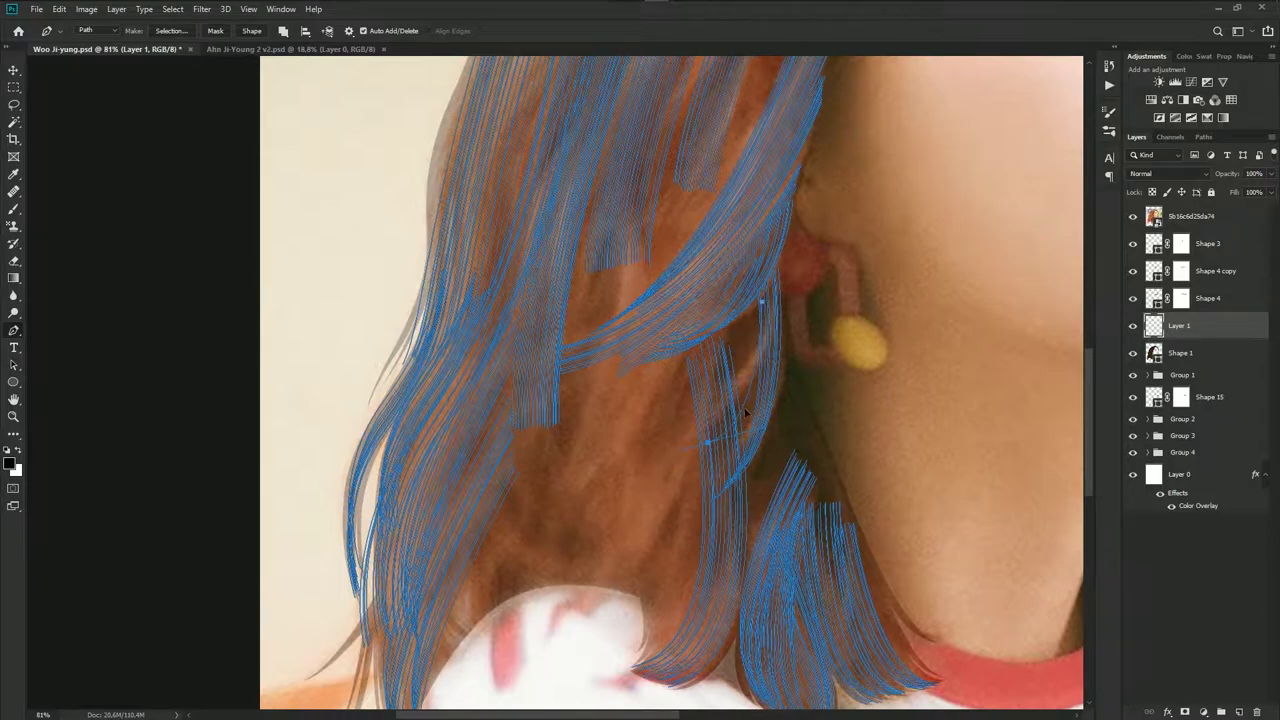
drag(745, 412, 742, 349)
scroll(812, 430, down, 2)
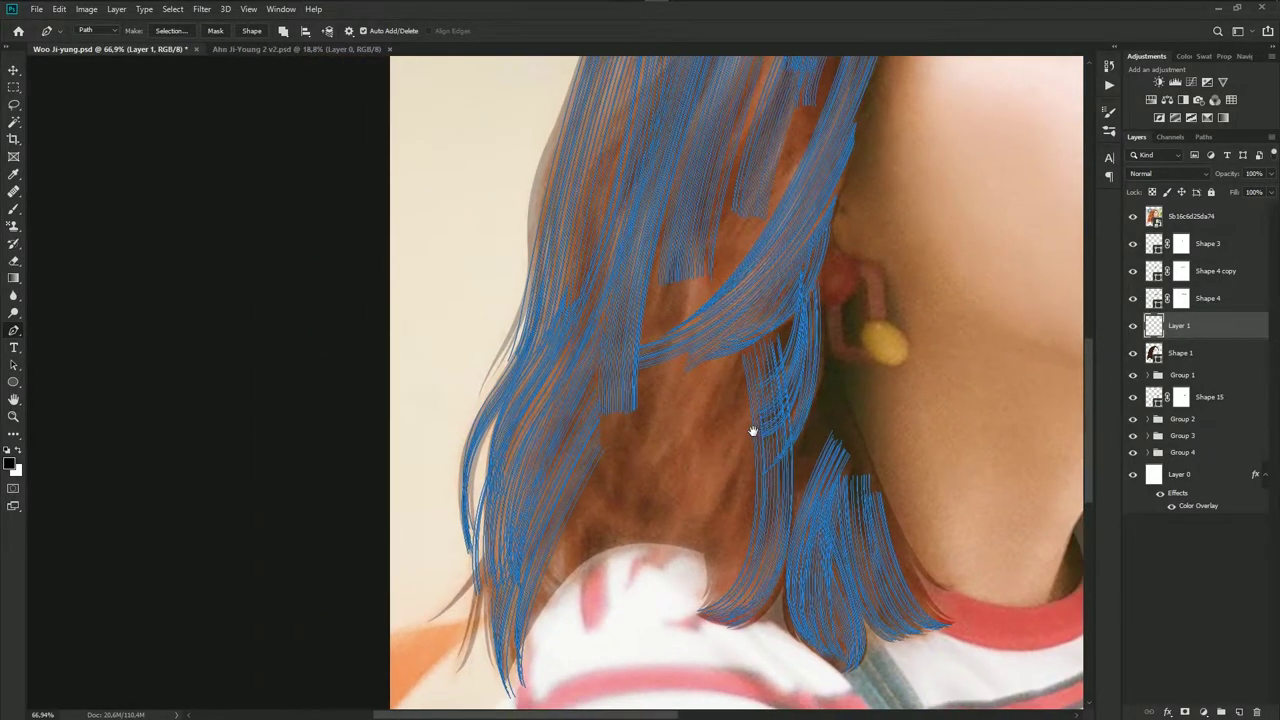
scroll(728, 416, down, 1)
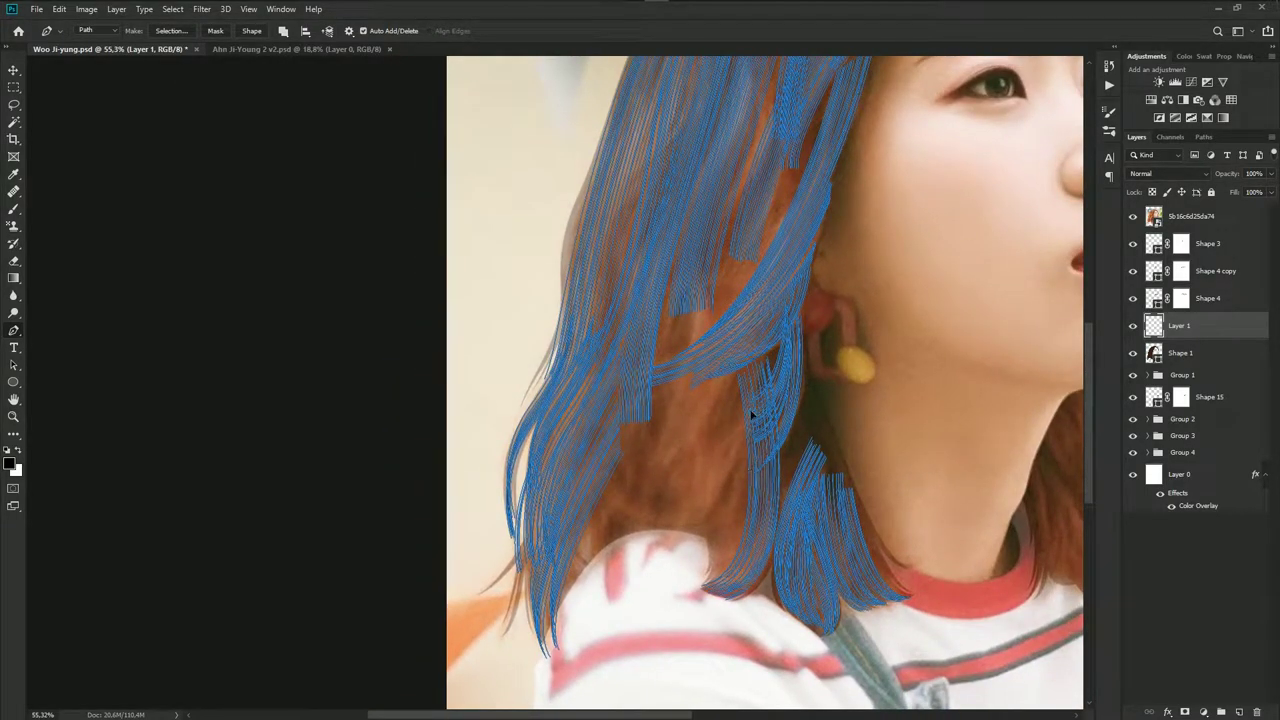
scroll(739, 395, down, 2)
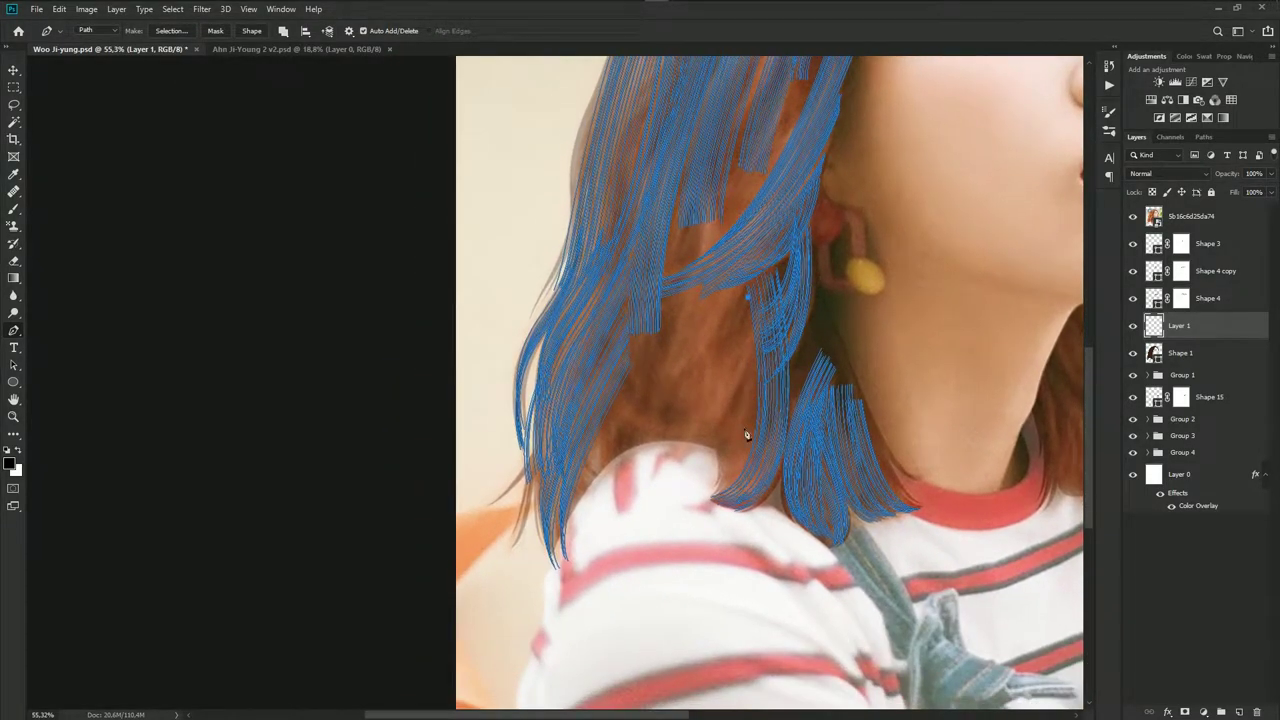
Draw a curved strand path along the lower hair
drag(725, 487, 715, 509)
scroll(728, 505, up, 1)
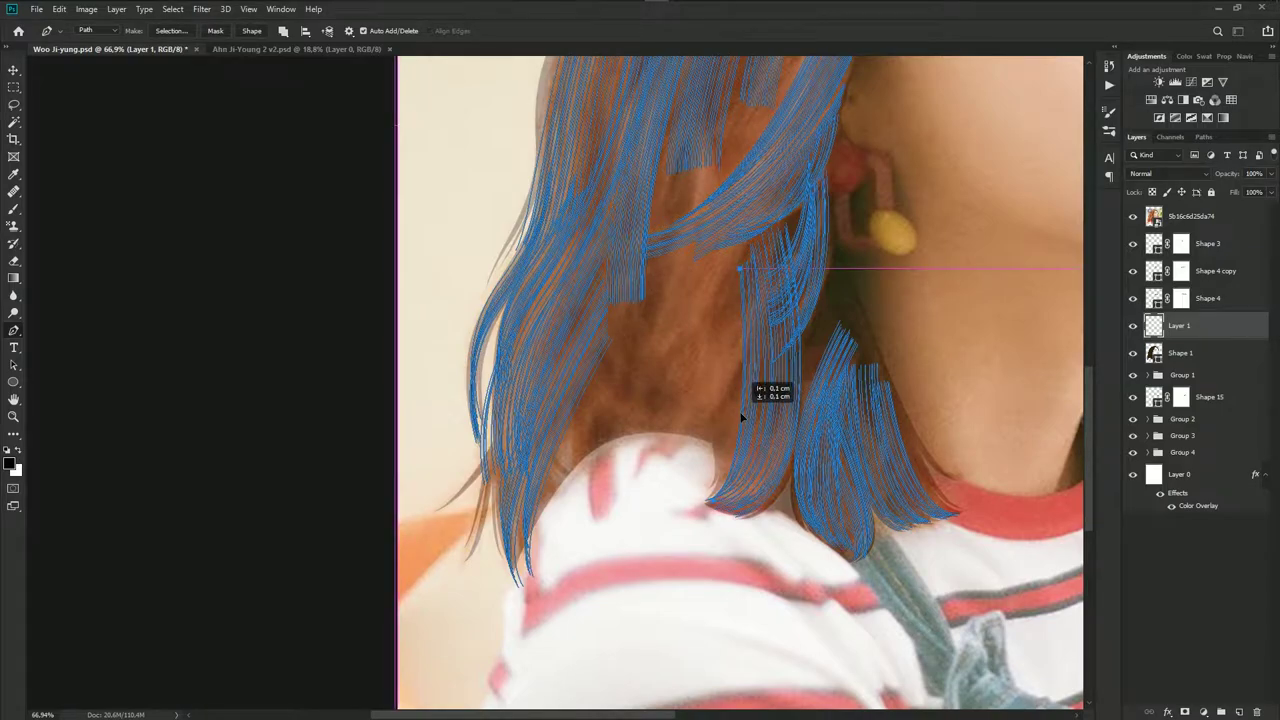
scroll(724, 394, down, 1)
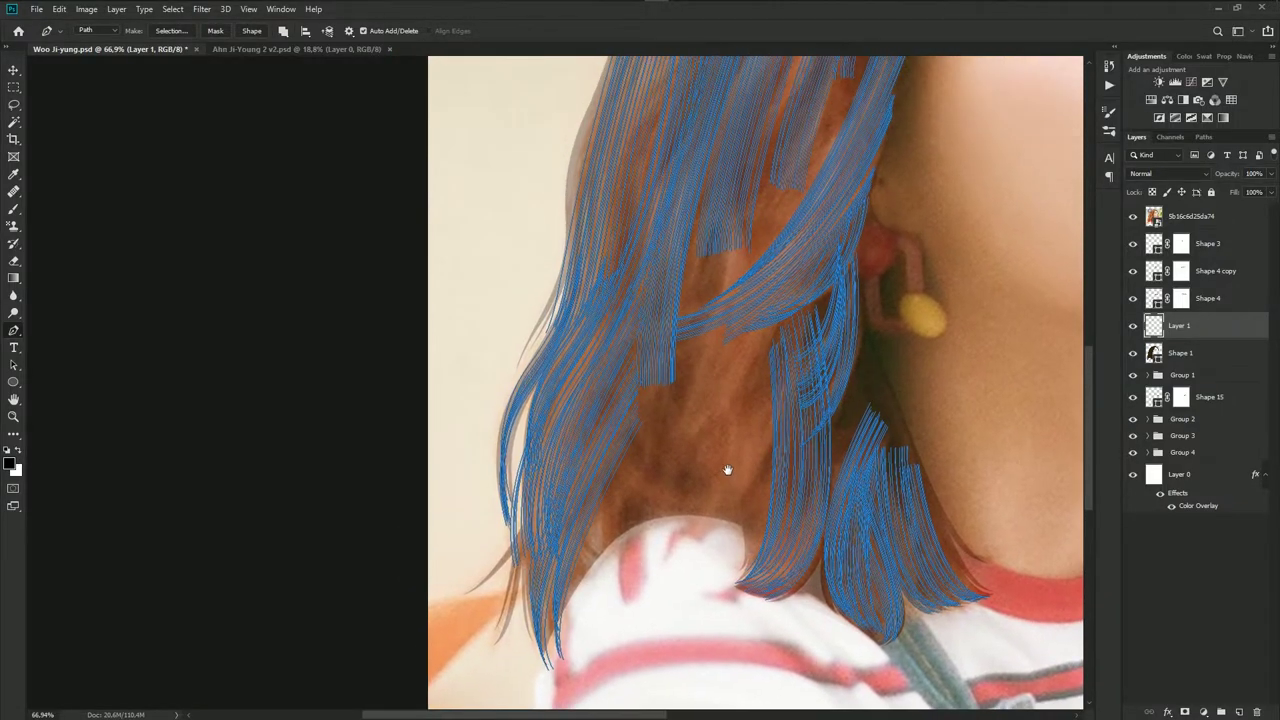
scroll(723, 466, down, 1)
scroll(737, 437, down, 1)
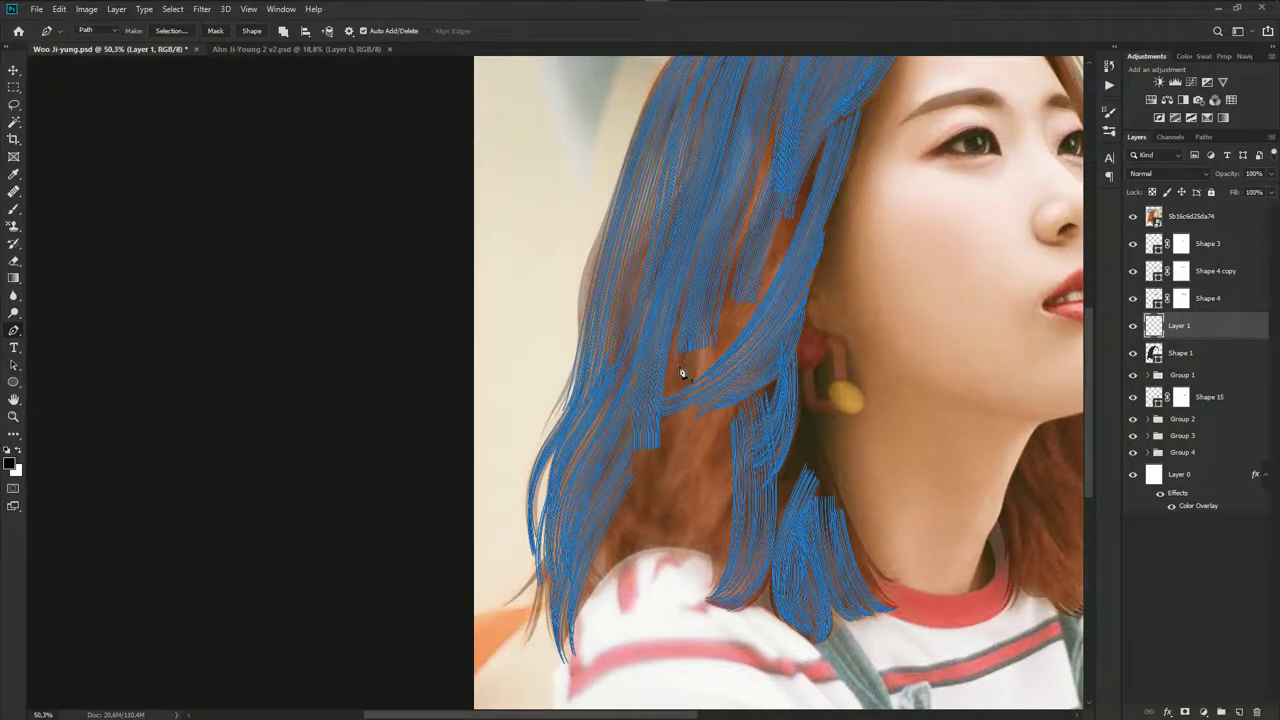
Pan over the face and hair and briefly reveal the top layer to compare coverage
drag(694, 430, 700, 408)
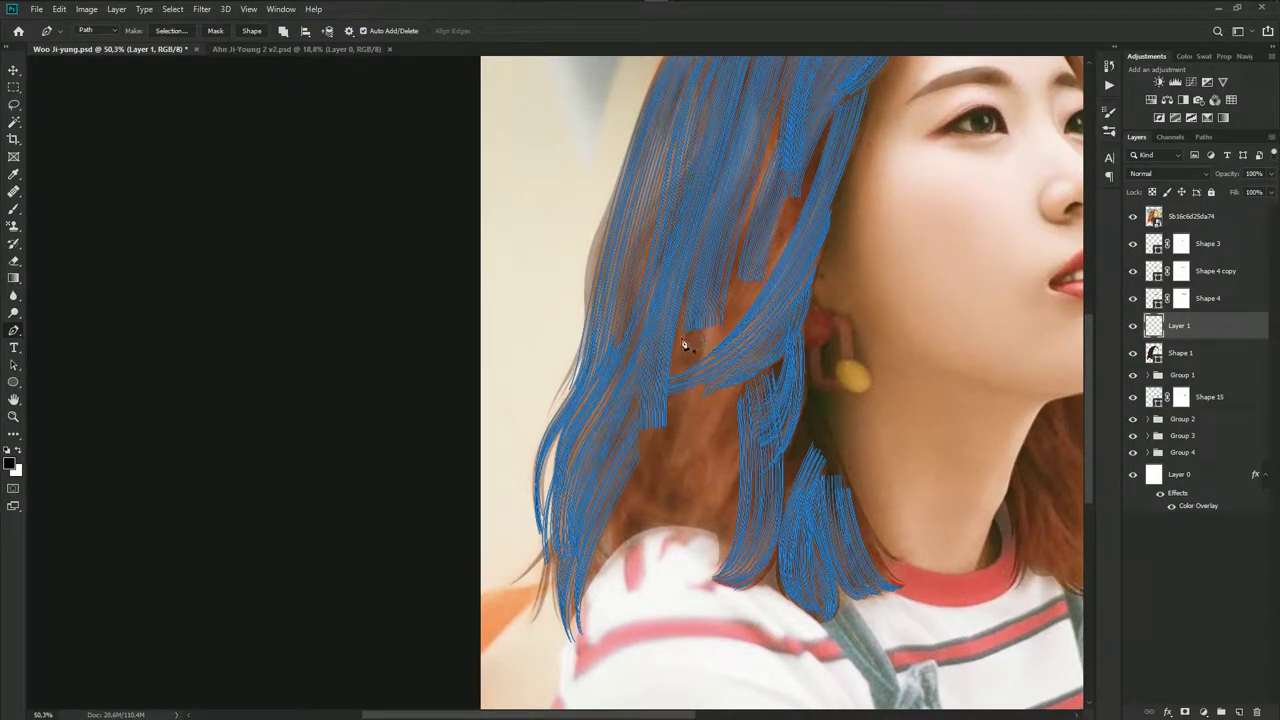
scroll(694, 352, down, 1)
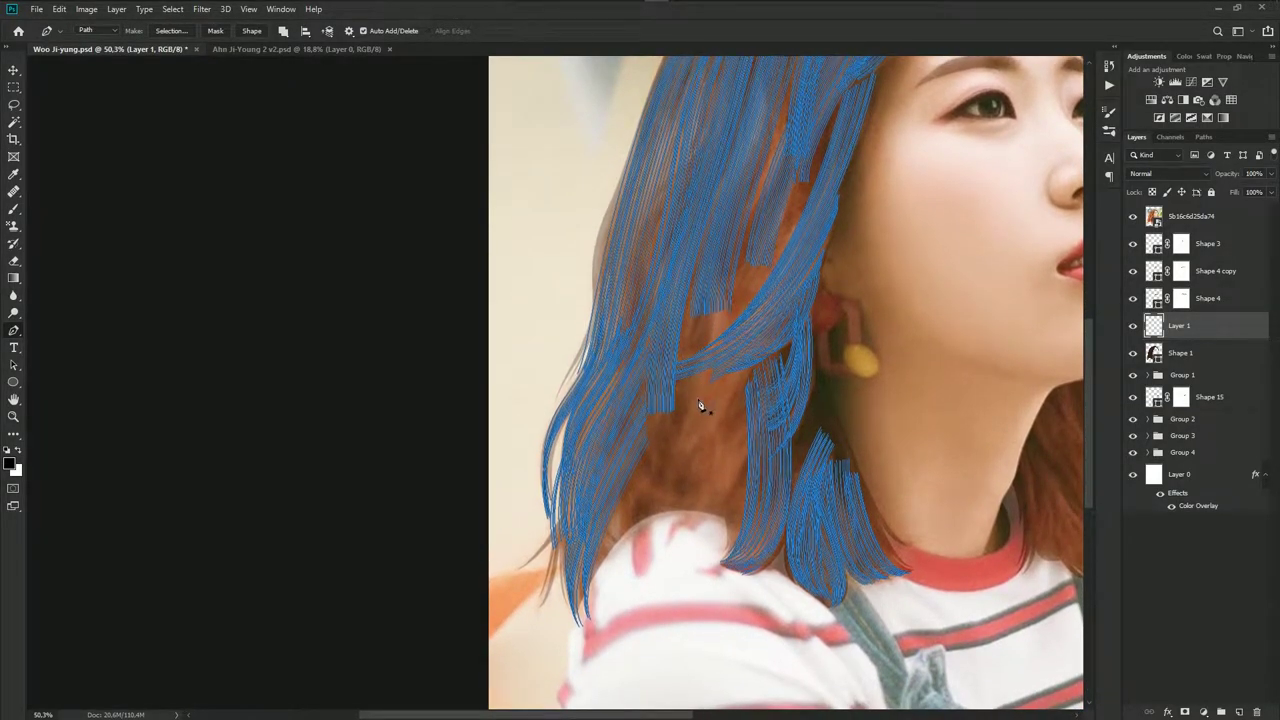
click(1133, 216)
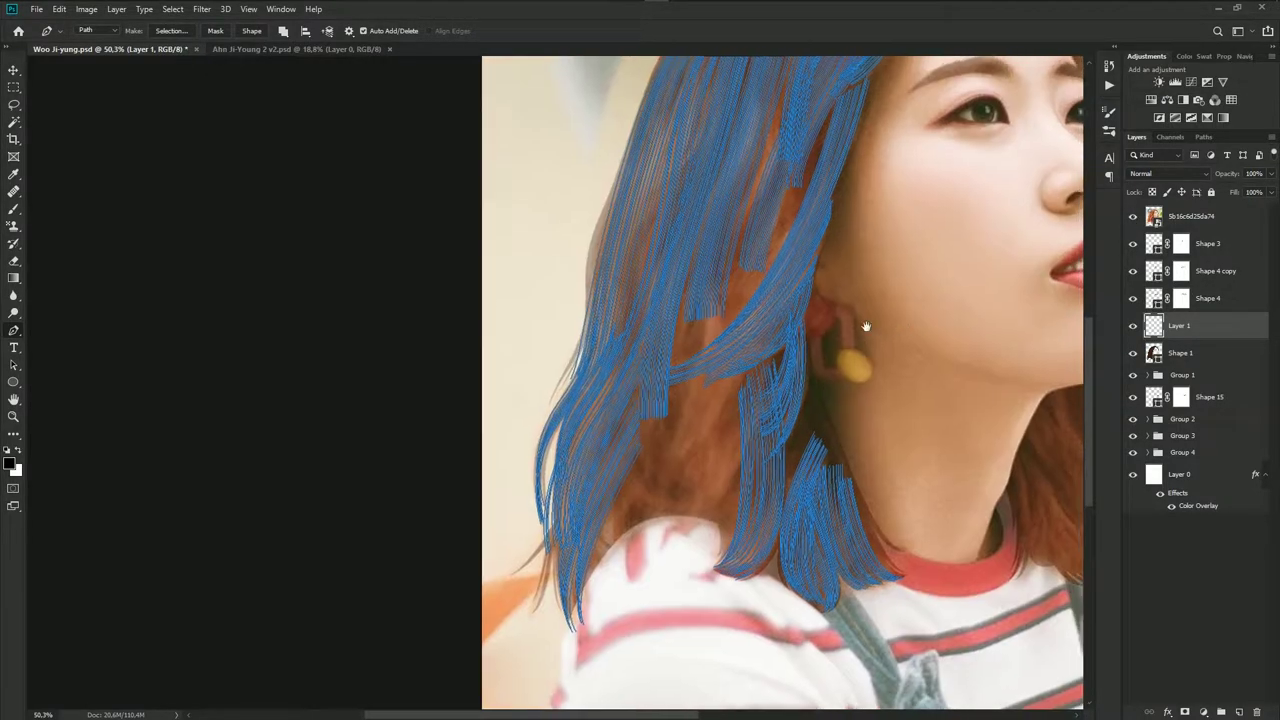
scroll(814, 294, up, 1)
scroll(684, 491, up, 1)
scroll(684, 491, up, 1)
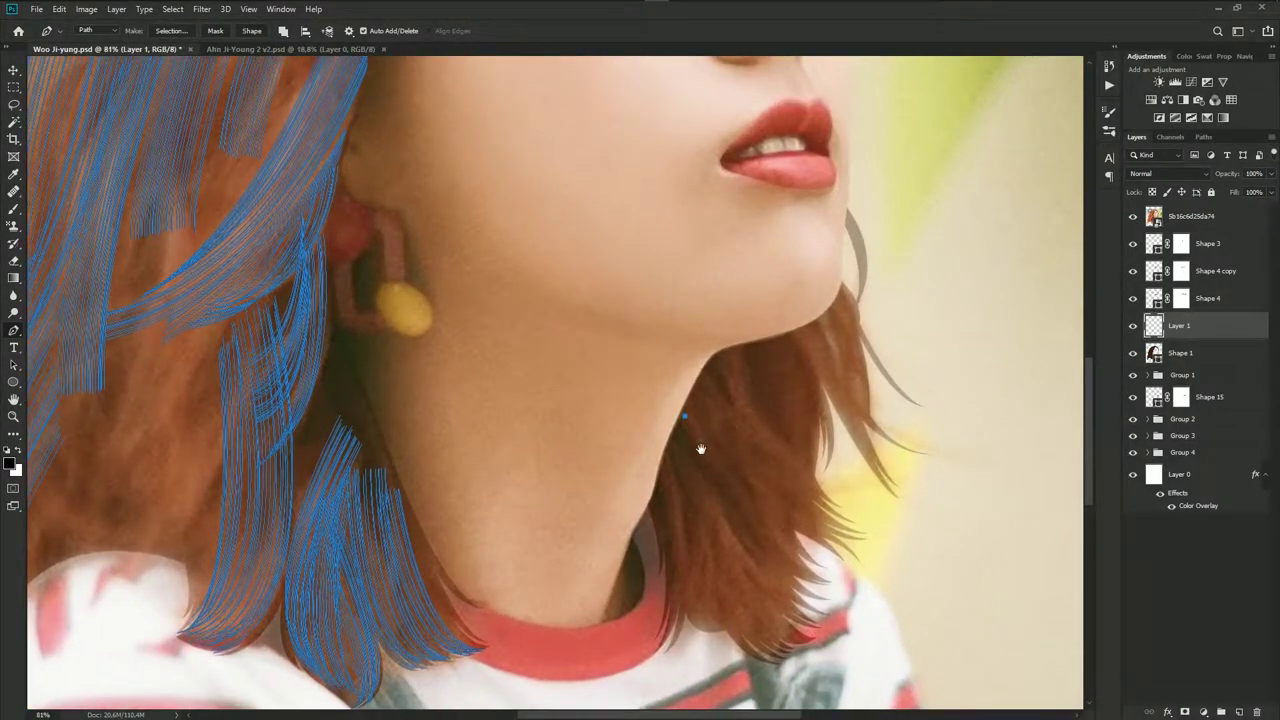
Draw and stroke a curved strand path down the hair beside the neck to the tip
scroll(697, 443, up, 1)
drag(775, 473, 739, 459)
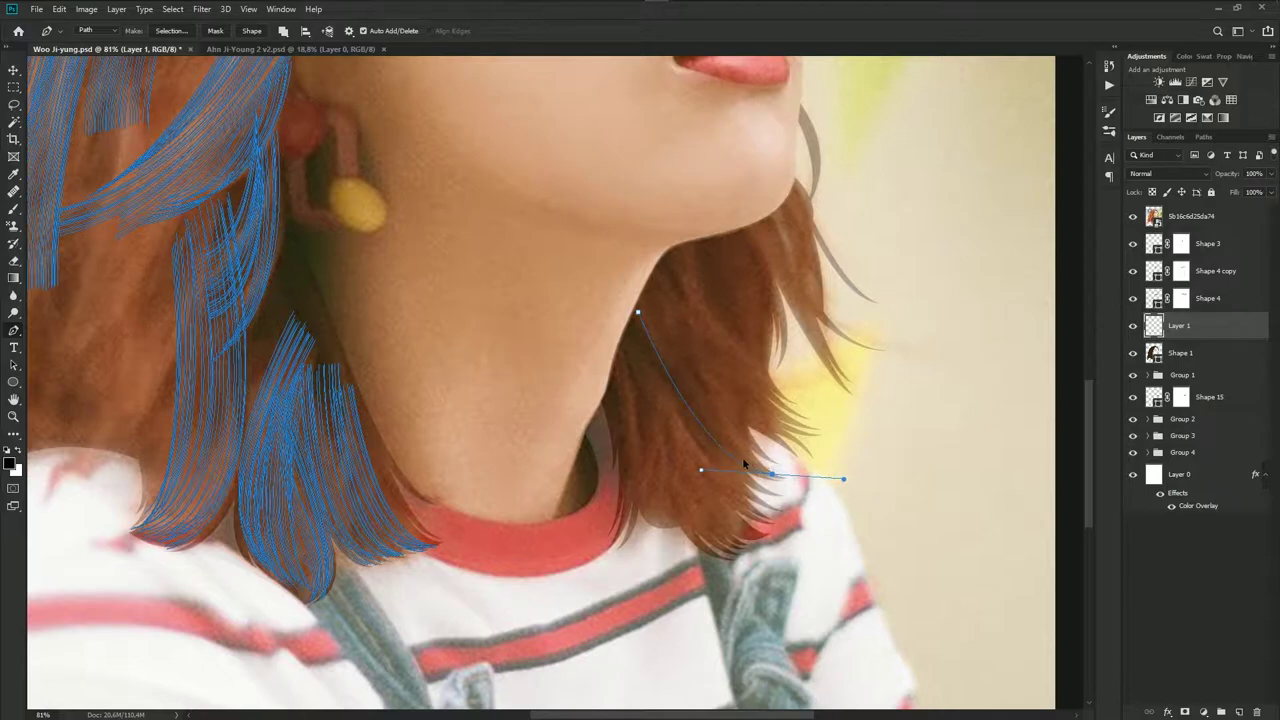
key(F2)
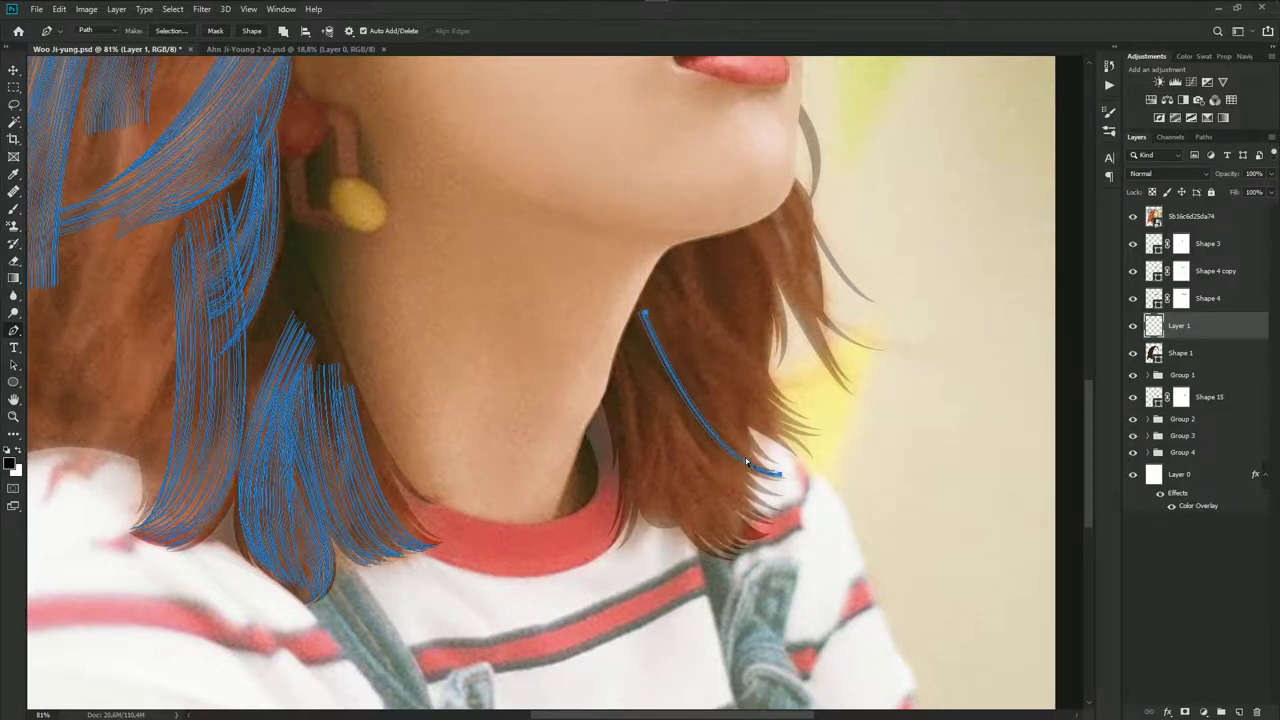
drag(743, 460, 756, 458)
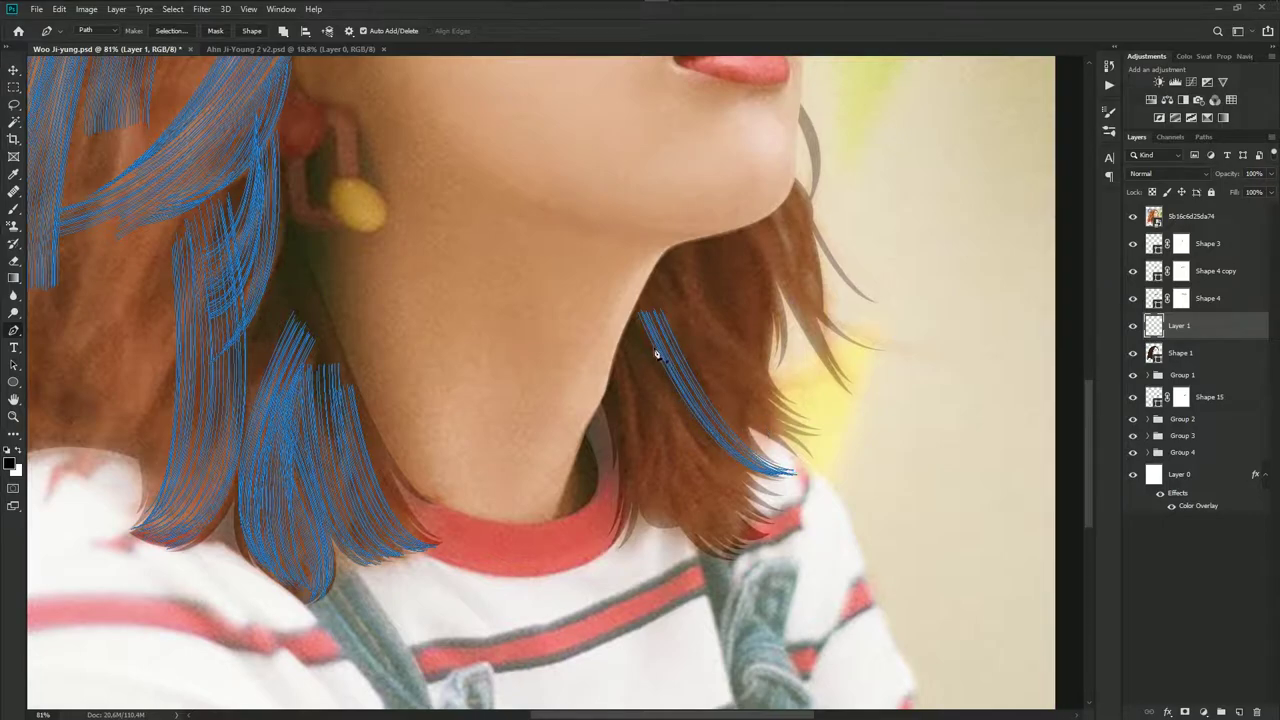
drag(776, 494, 723, 476)
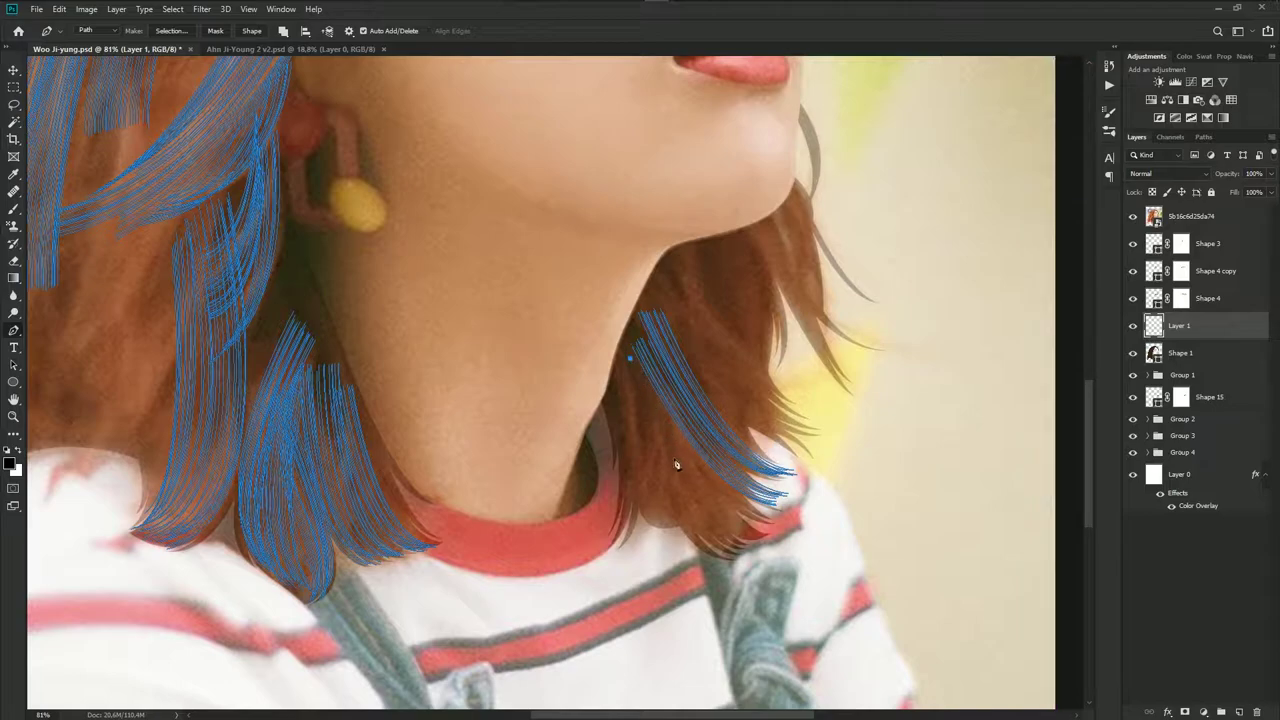
drag(756, 537, 728, 512)
drag(733, 508, 718, 505)
Draw a new strand path beside the neck and stroke it twice to thicken it
click(620, 368)
drag(625, 541, 603, 579)
drag(637, 514, 630, 513)
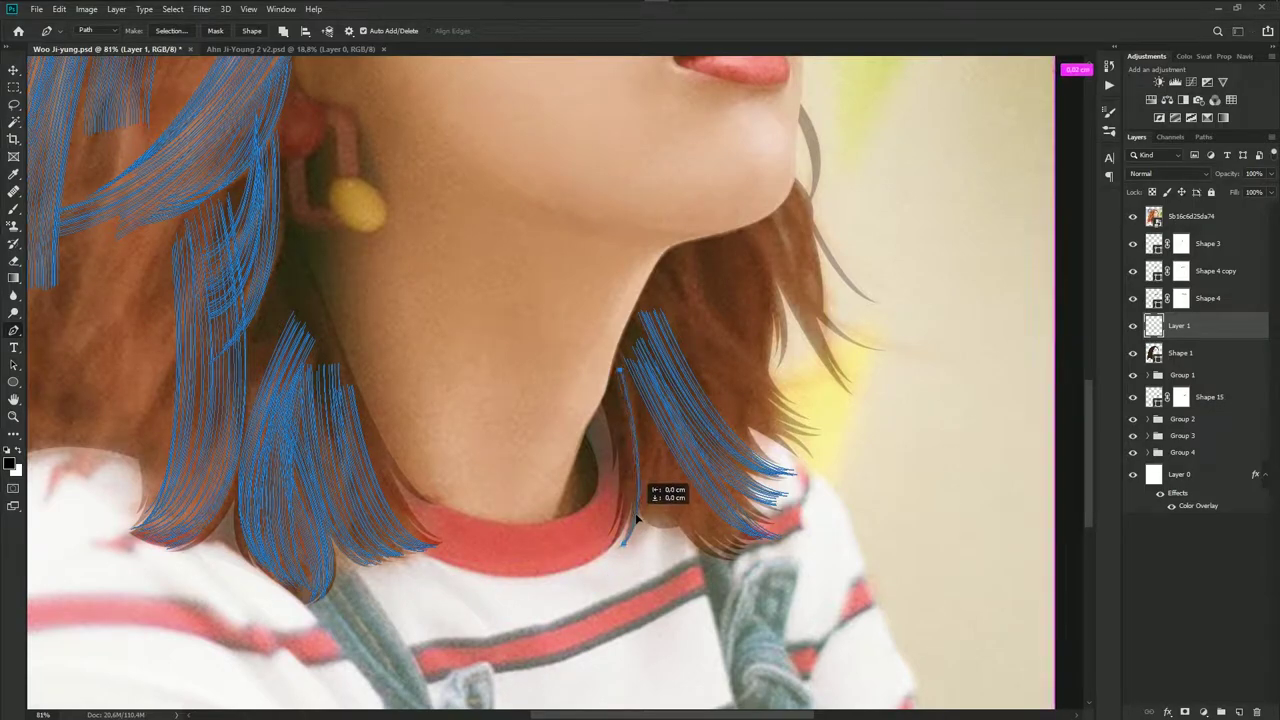
key(Return)
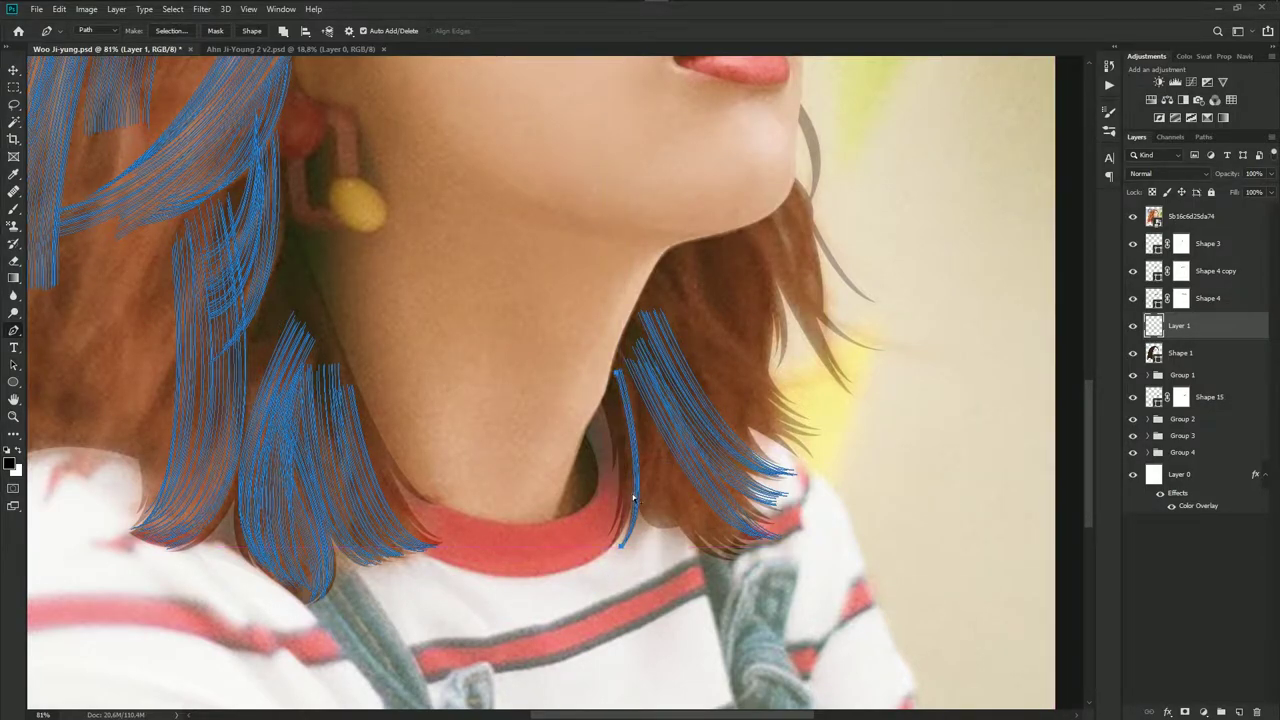
key(Return)
ctrl+click(630, 494)
Discard an unfinished strand path and begin another one
drag(748, 550, 803, 557)
key(Return)
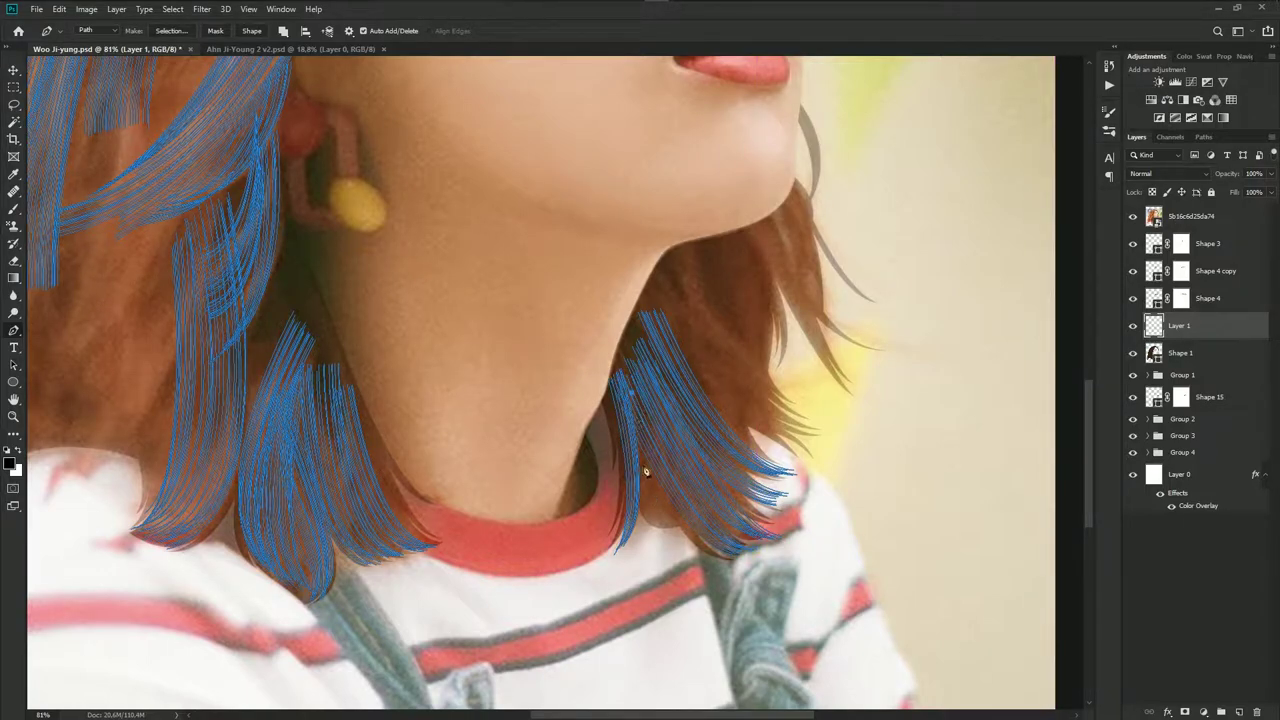
click(658, 524)
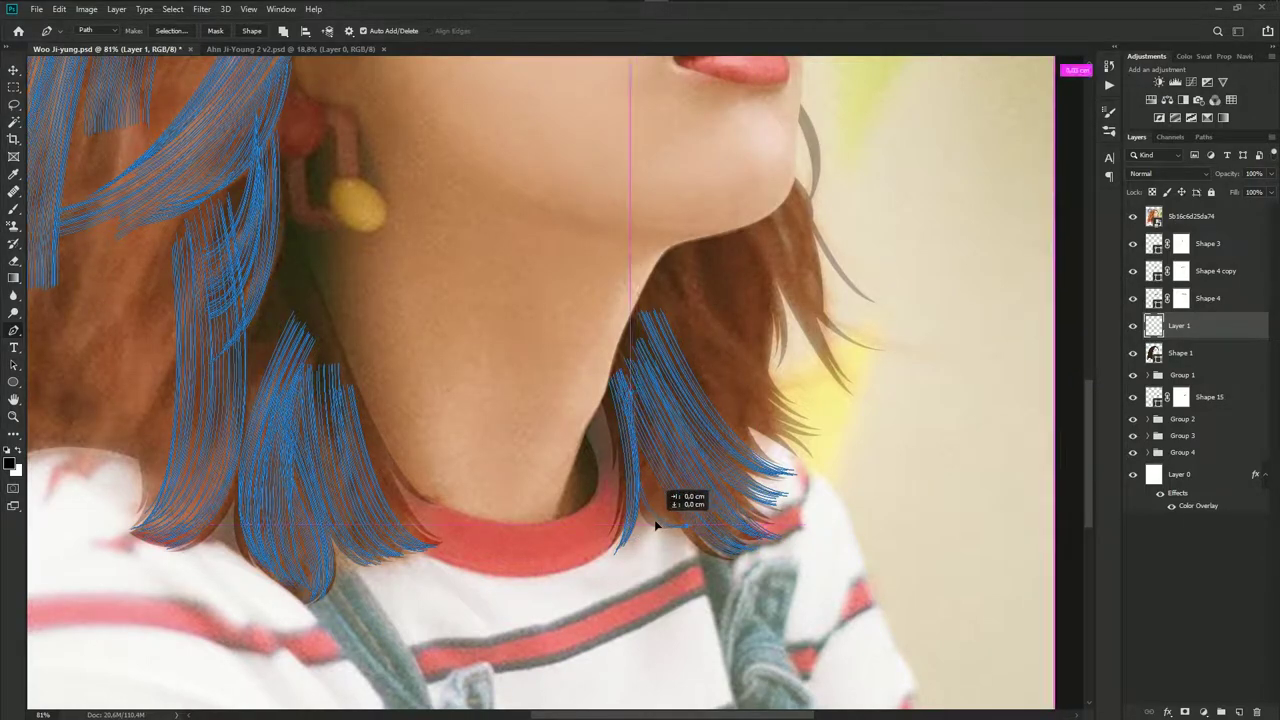
drag(660, 519, 670, 513)
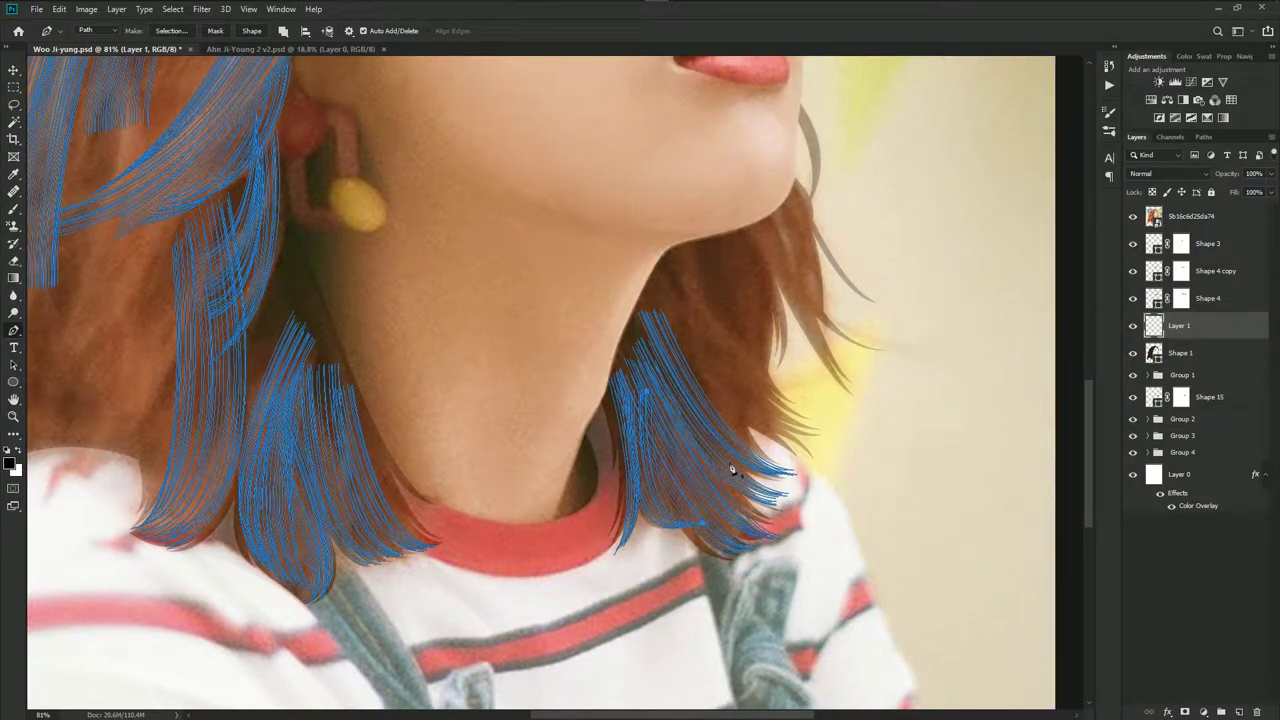
scroll(700, 470, up, 2)
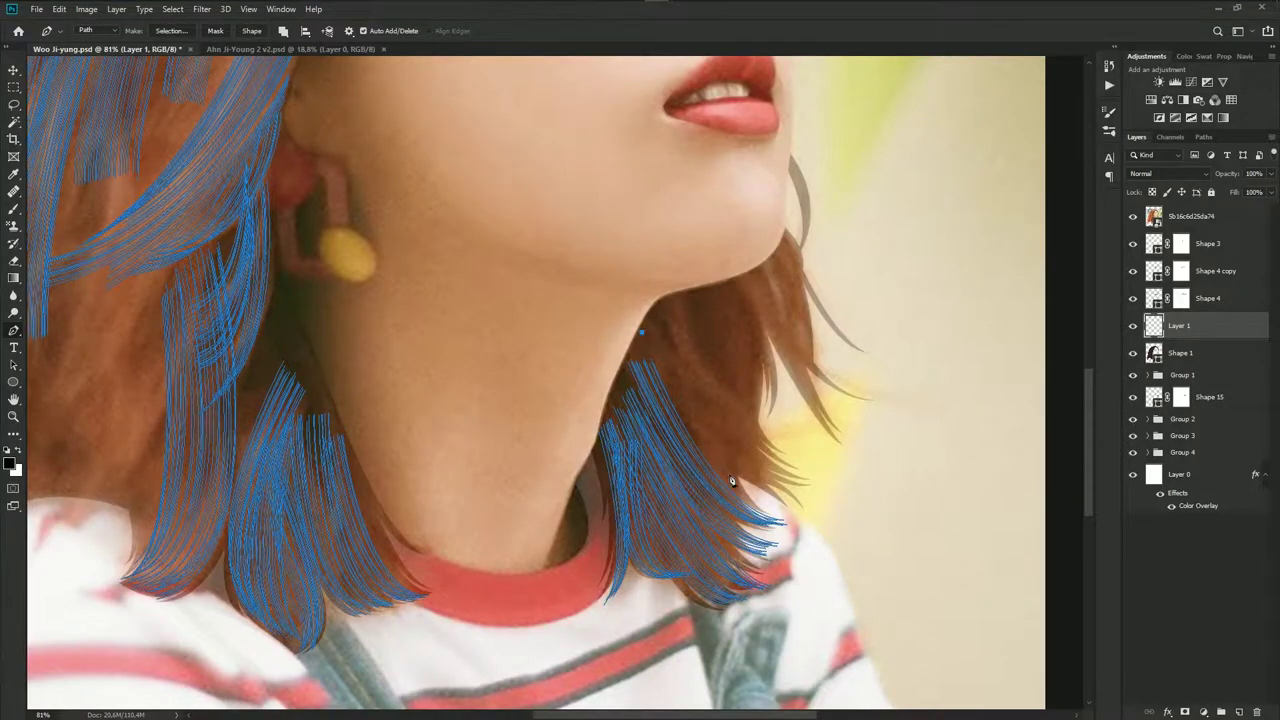
Draw two strand paths down the neck hair and stroke the second one
click(772, 500)
drag(760, 460, 734, 457)
key(Escape)
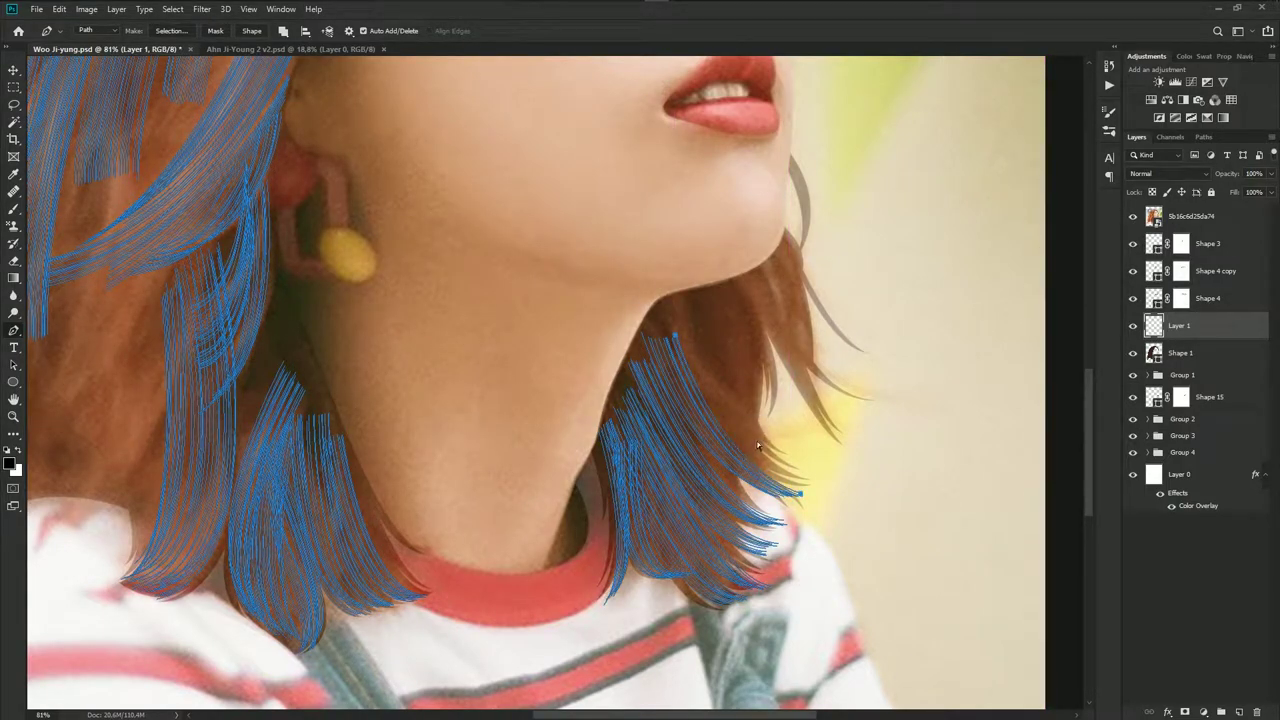
click(663, 327)
drag(790, 483, 846, 494)
key(Return)
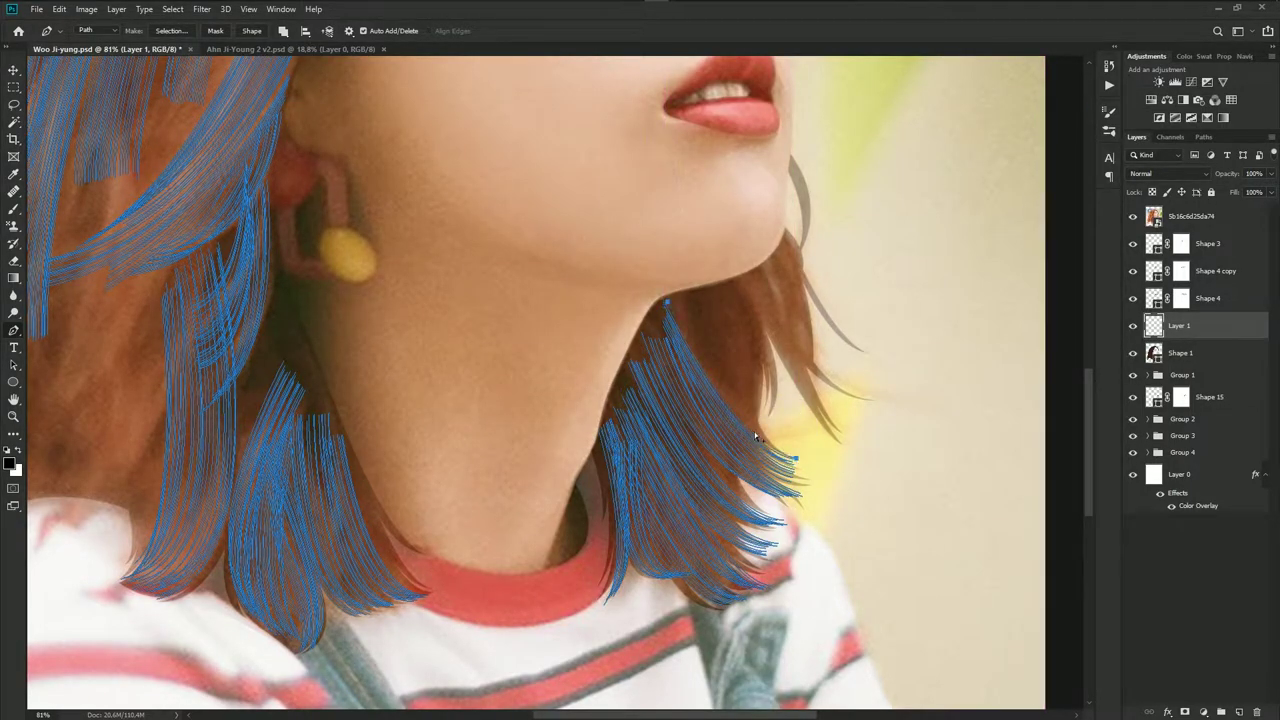
Draw a strand path from the lock's top down the outer hair lock and adjust its curve
scroll(760, 400, up, 2)
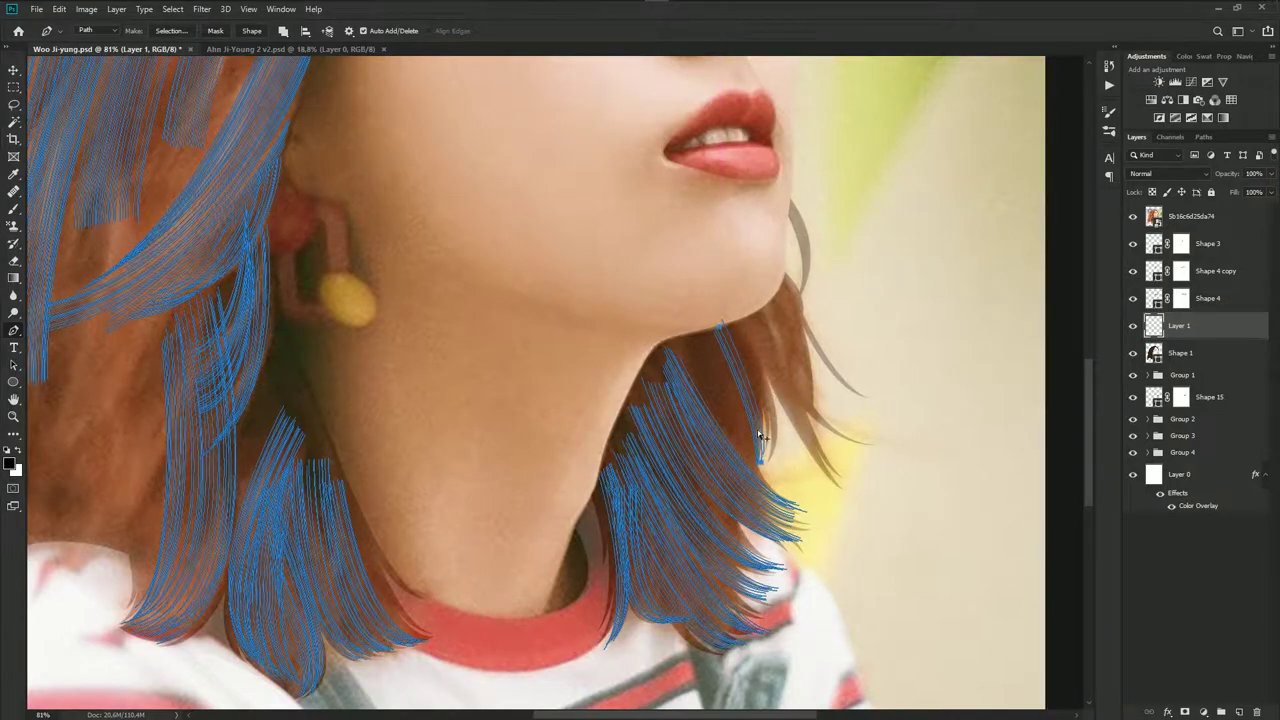
drag(757, 429, 788, 419)
click(733, 328)
drag(759, 381, 760, 366)
drag(724, 375, 714, 364)
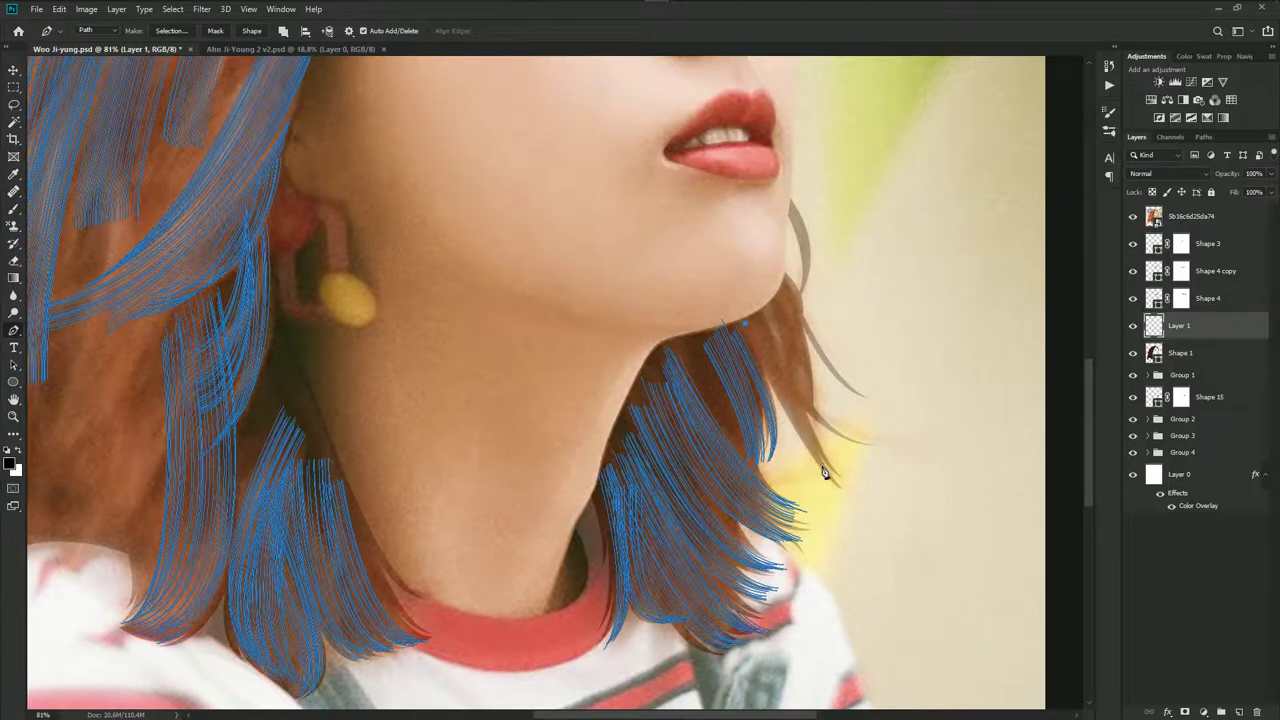
mouse_move(822, 460)
mouse_down()
mouse_move(797, 428)
mouse_move(808, 428)
mouse_move(808, 398)
mouse_up()
mouse_move(809, 402)
mouse_down()
mouse_move(808, 353)
mouse_move(783, 373)
mouse_up()
Start a curved strand path at the hairline and extend it down past the eye
scroll(783, 373, down, 1)
drag(783, 373, 825, 495)
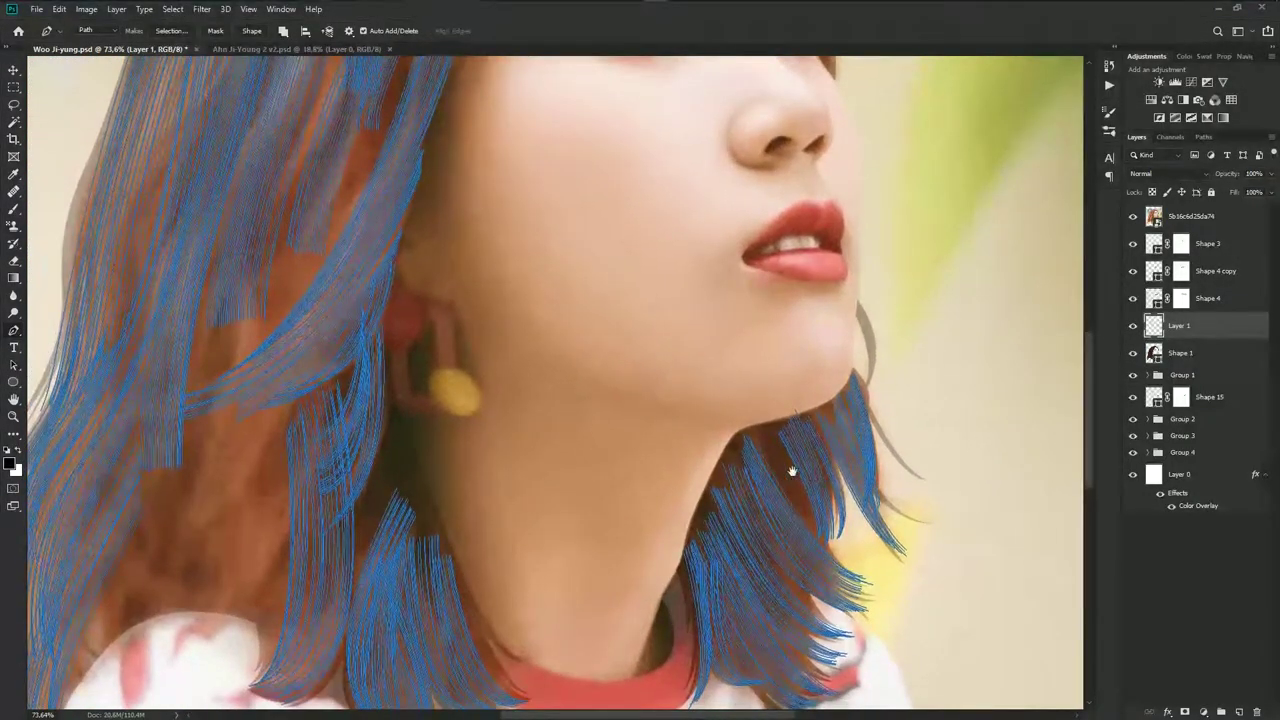
scroll(791, 457, up, 2)
scroll(717, 349, up, 3)
scroll(771, 420, up, 2)
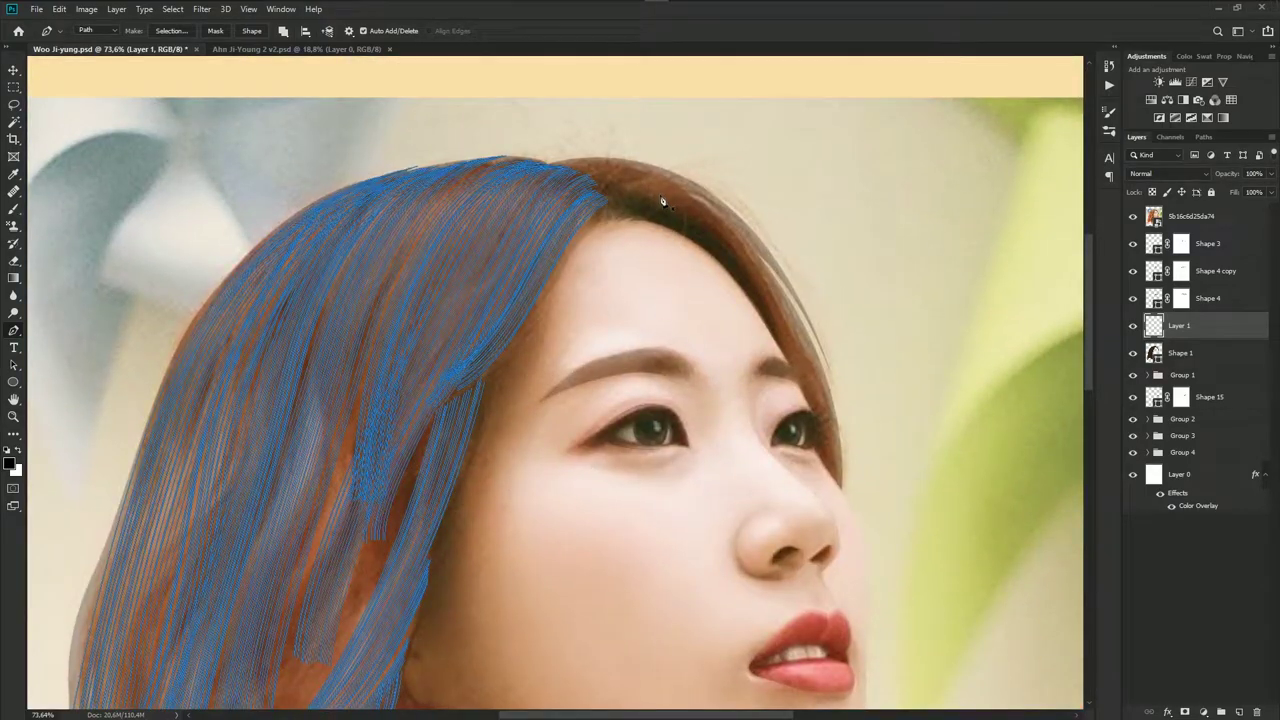
drag(747, 268, 808, 358)
scroll(826, 408, up, 1)
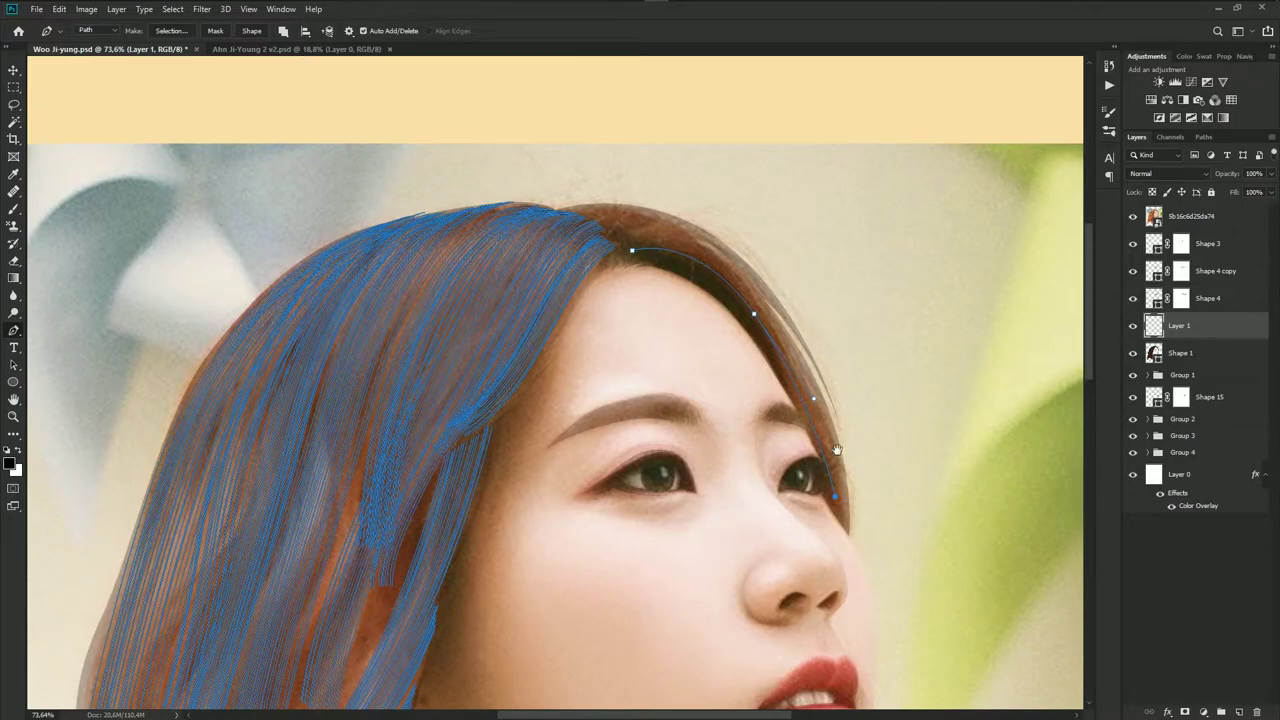
scroll(836, 450, up, 2)
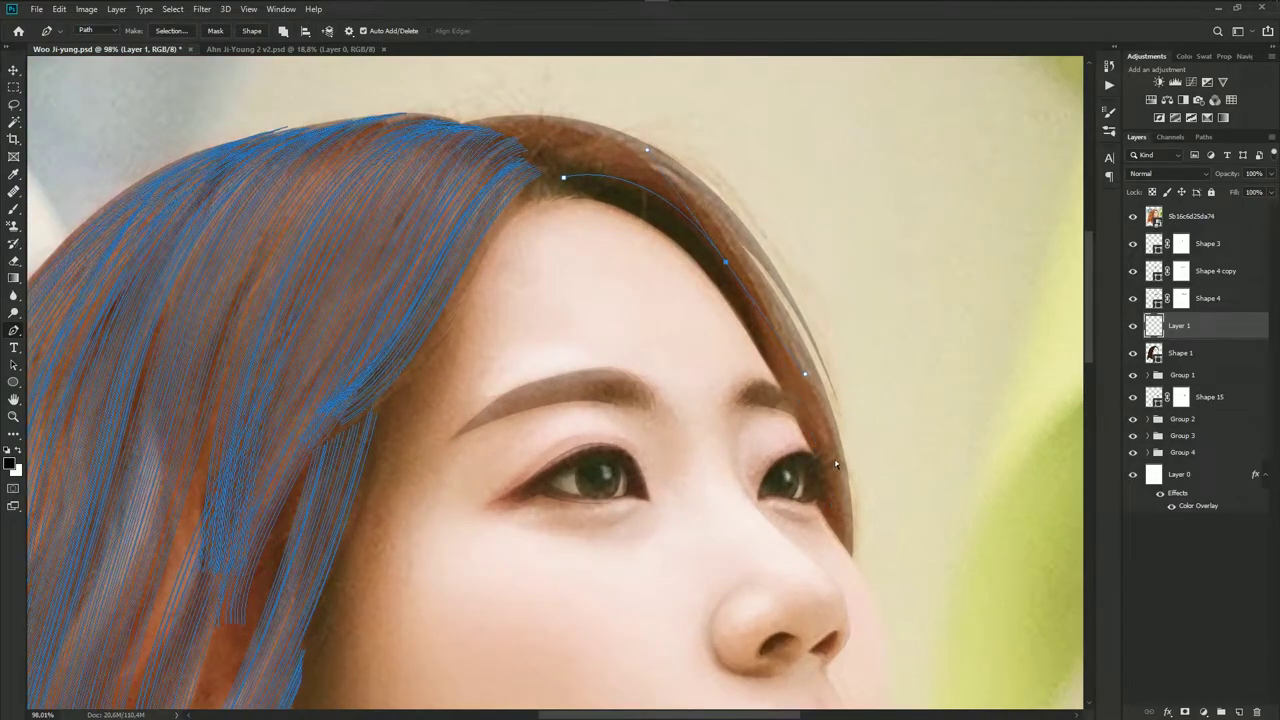
click(832, 514)
Add a curved anchor along the hair edge and end the path at the hair tip
drag(744, 286, 720, 240)
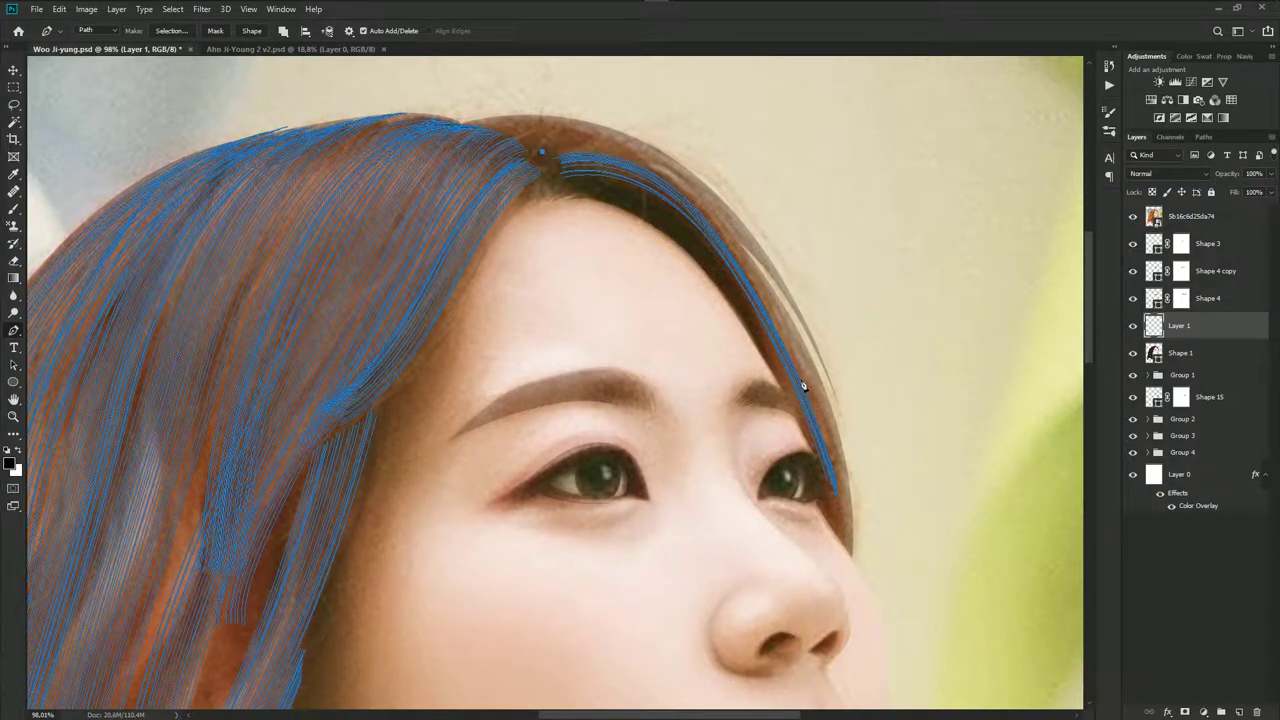
mouse_move(794, 366)
mouse_down()
mouse_move(916, 650)
mouse_move(852, 506)
mouse_up()
click(847, 547)
drag(796, 366, 797, 347)
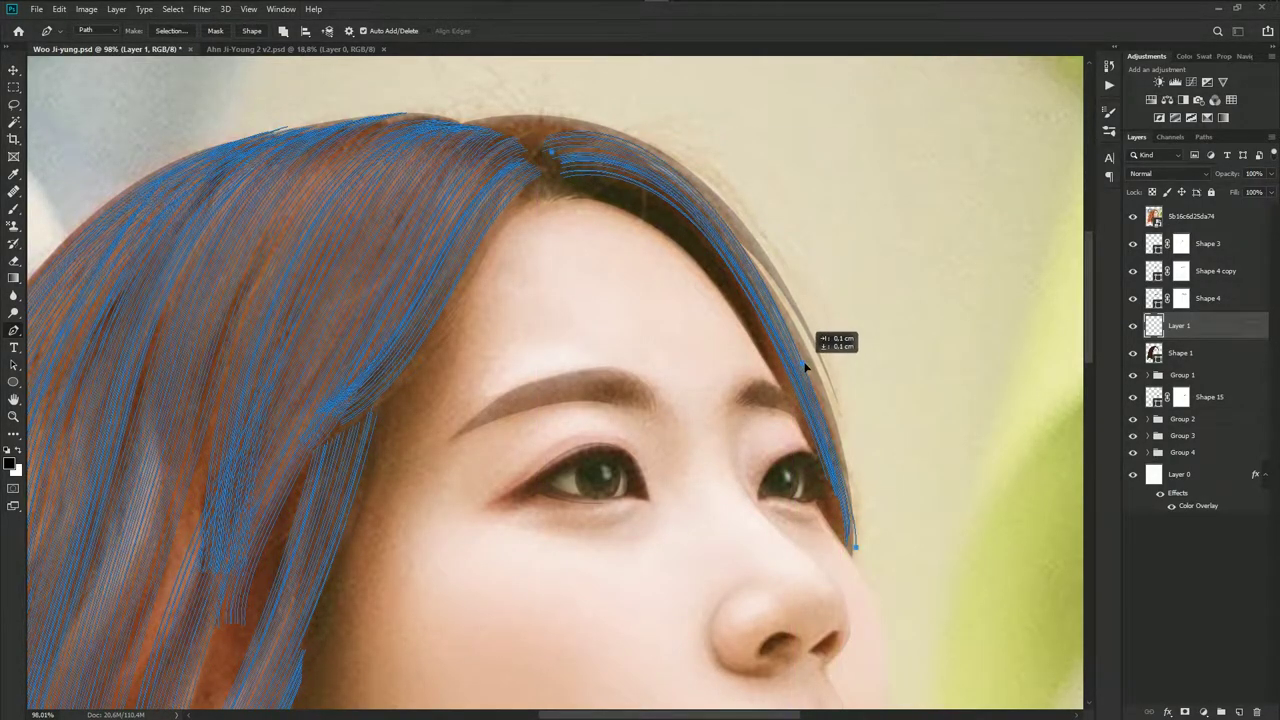
drag(797, 347, 812, 352)
Pull the path up toward the crown, refine its curves, and stroke it as hair strands
drag(584, 143, 584, 133)
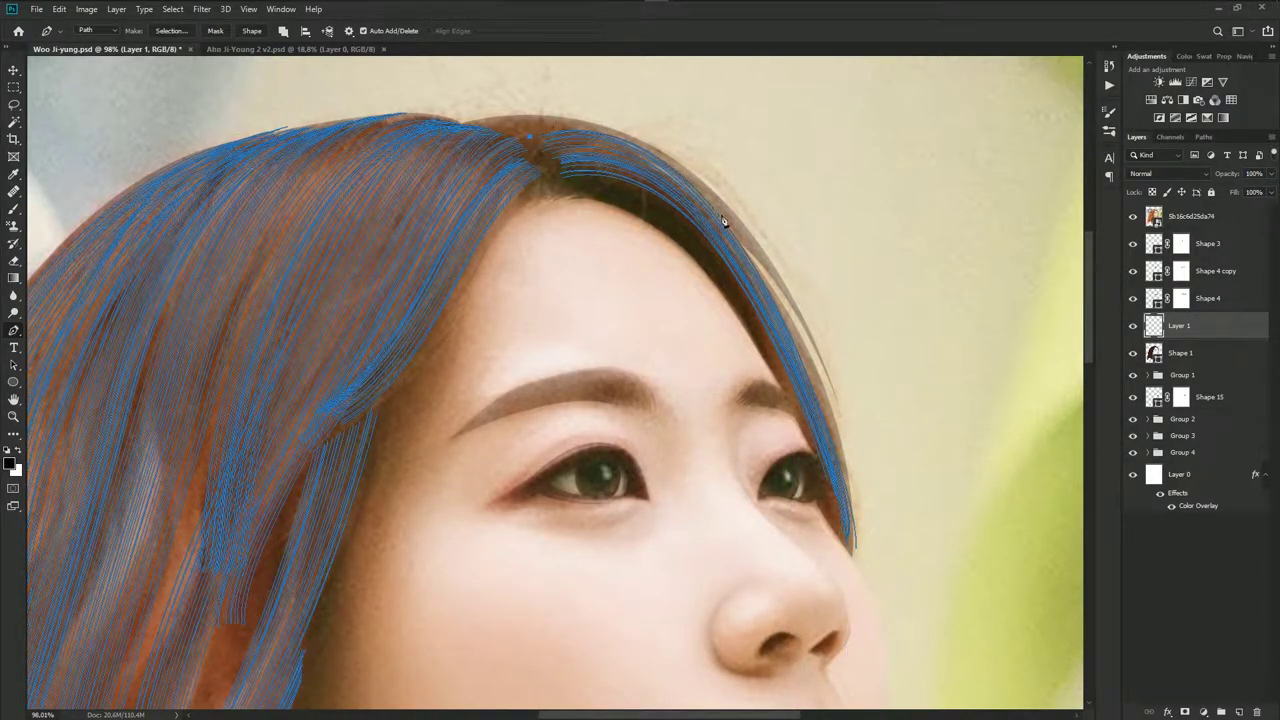
drag(755, 260, 863, 429)
alt+scroll(789, 372, up, 2)
mouse_move(660, 230)
mouse_down()
mouse_move(626, 231)
mouse_move(712, 257)
mouse_move(579, 161)
mouse_up()
scroll(795, 334, down, 2)
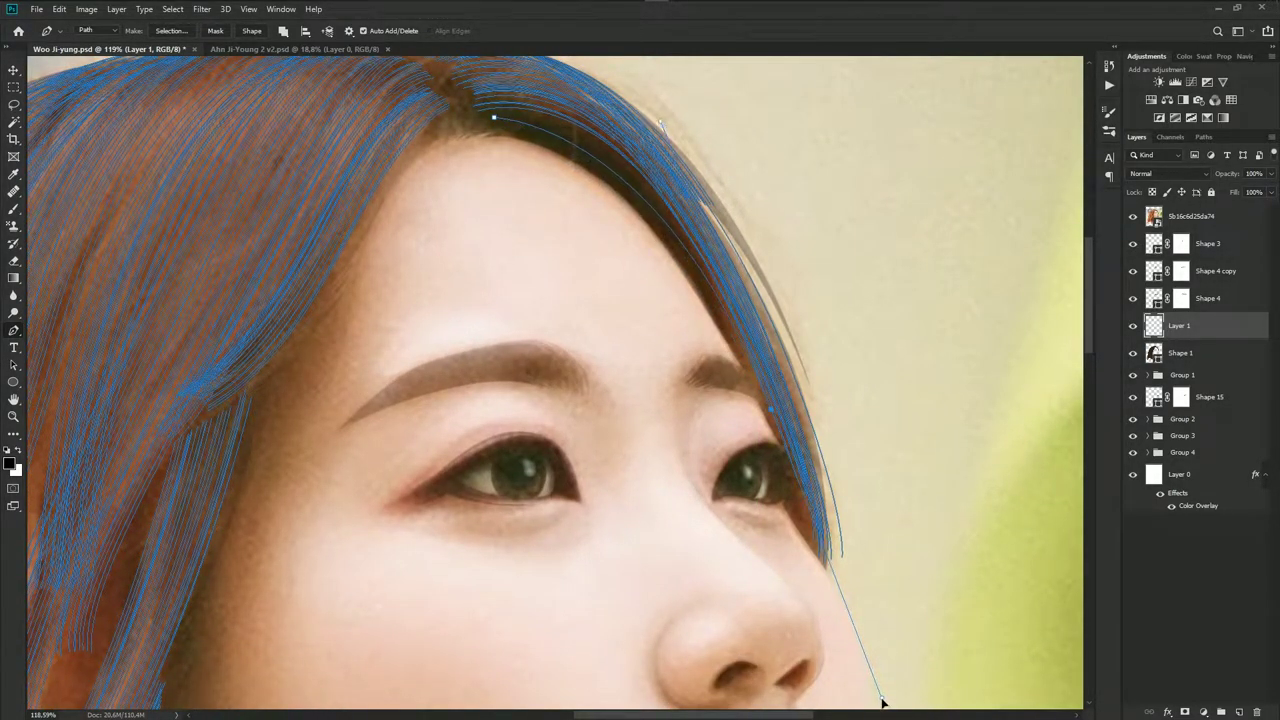
drag(882, 703, 881, 710)
key(Return)
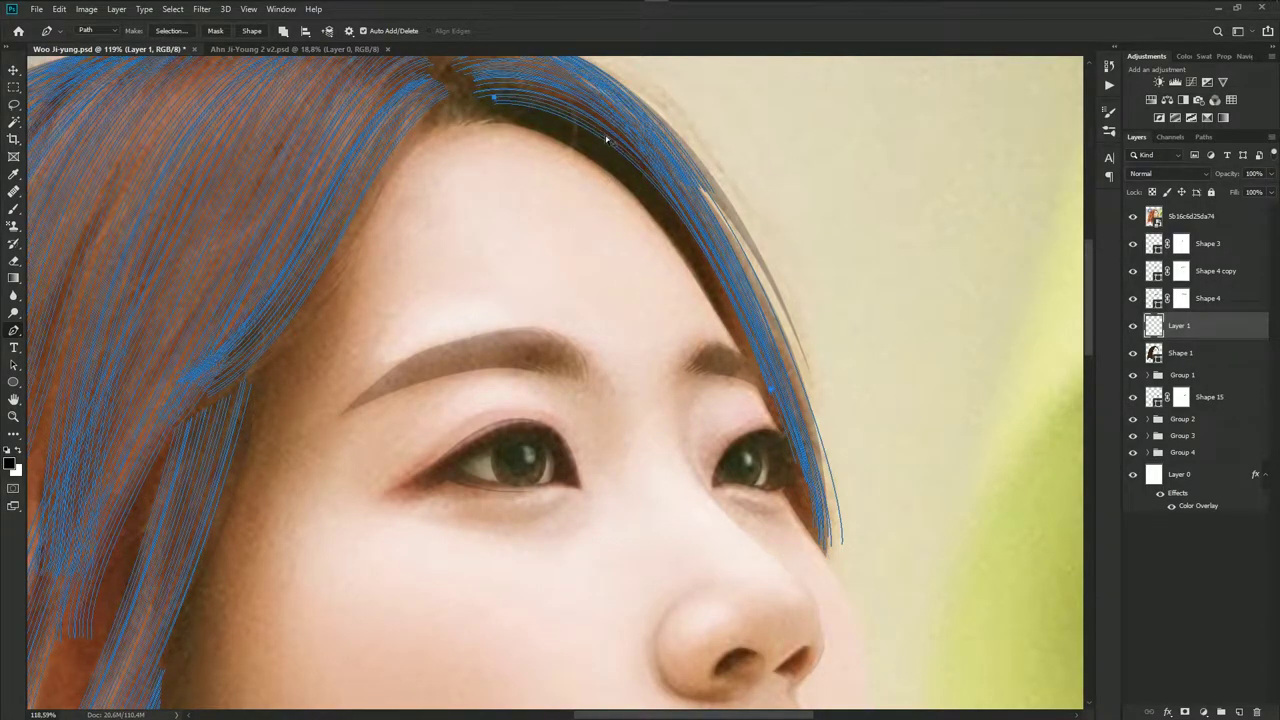
scroll(795, 325, down, 5)
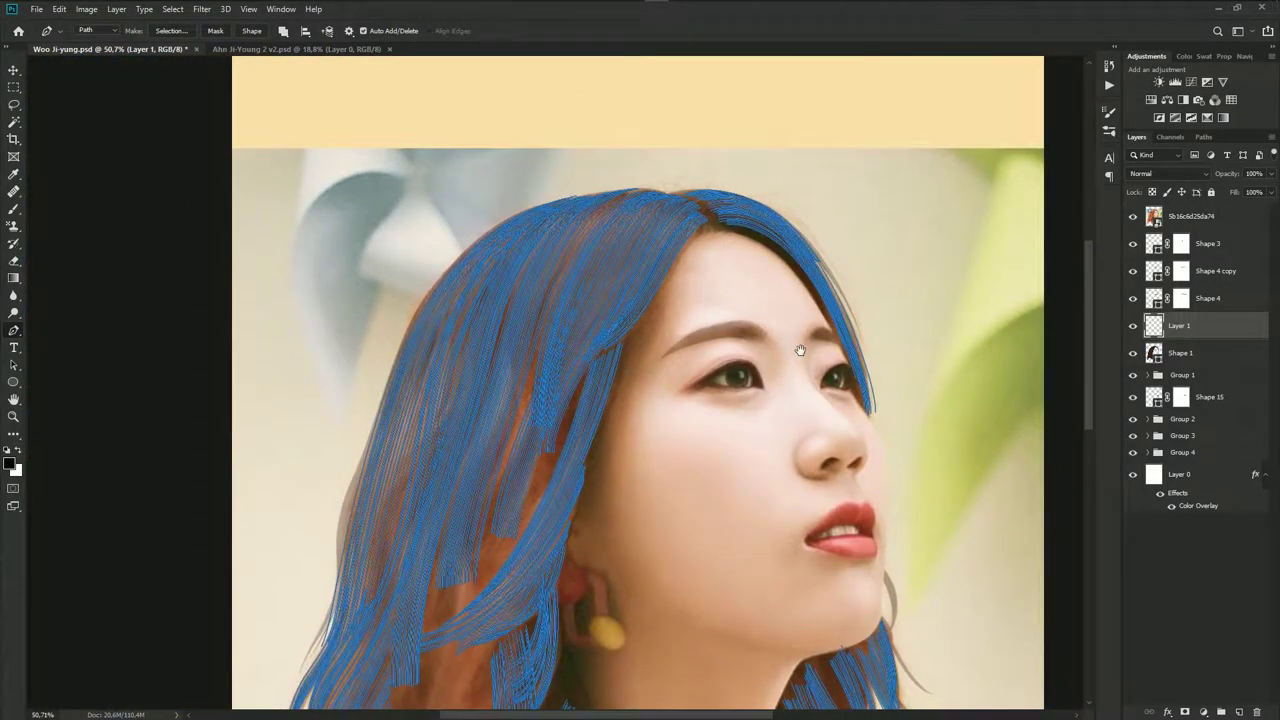
Save, compare against the reference photo, and stroke the current path as a lower-left hair strand
key(ctrl+s)
drag(609, 539, 719, 249)
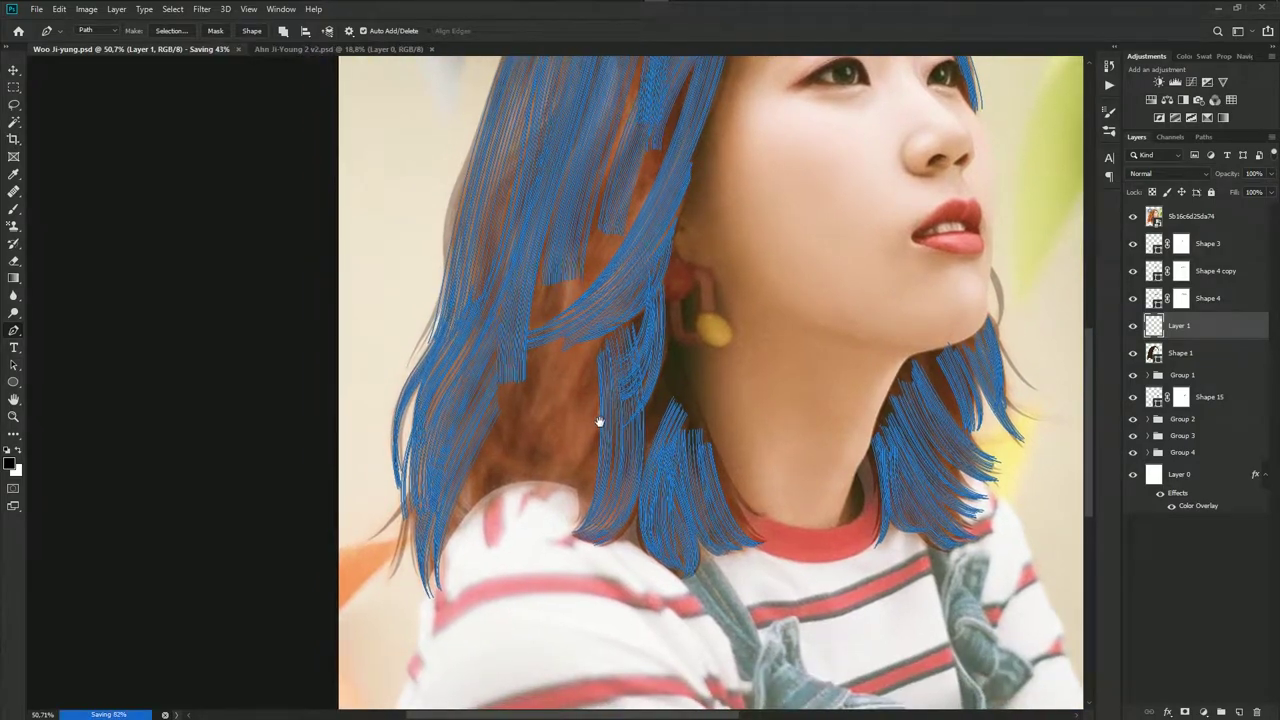
click(1133, 216)
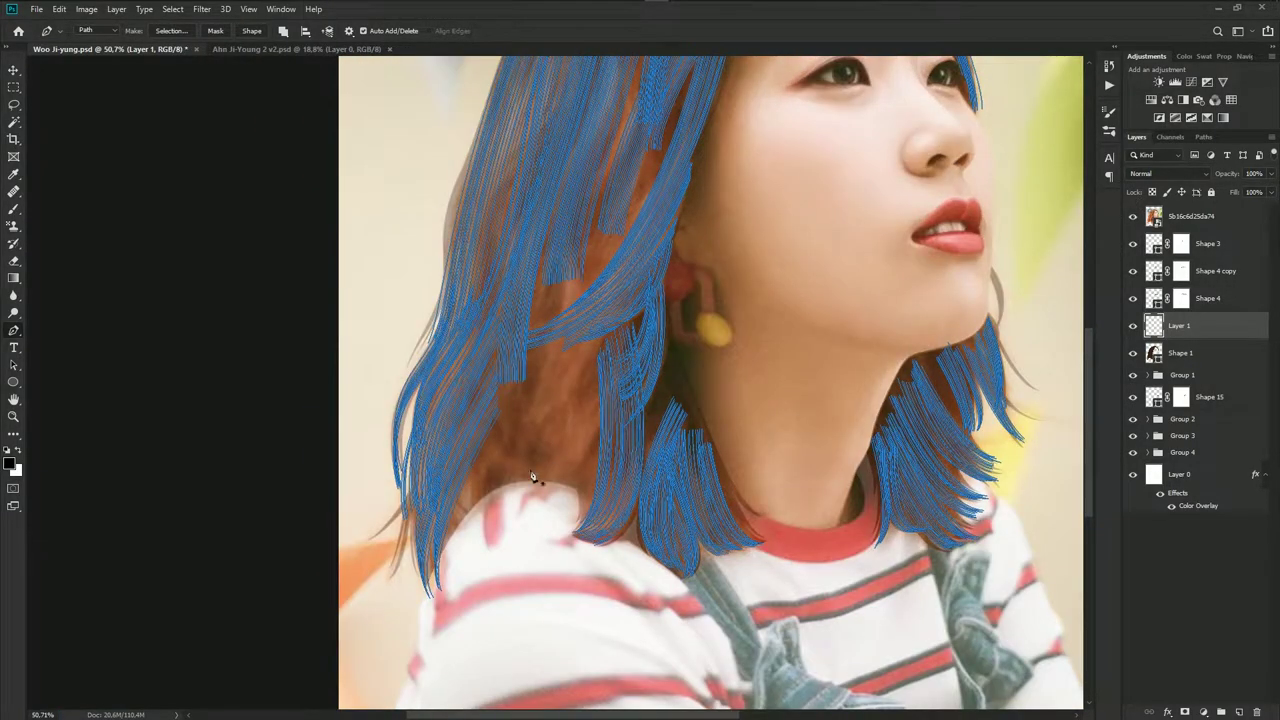
scroll(529, 477, up, 2)
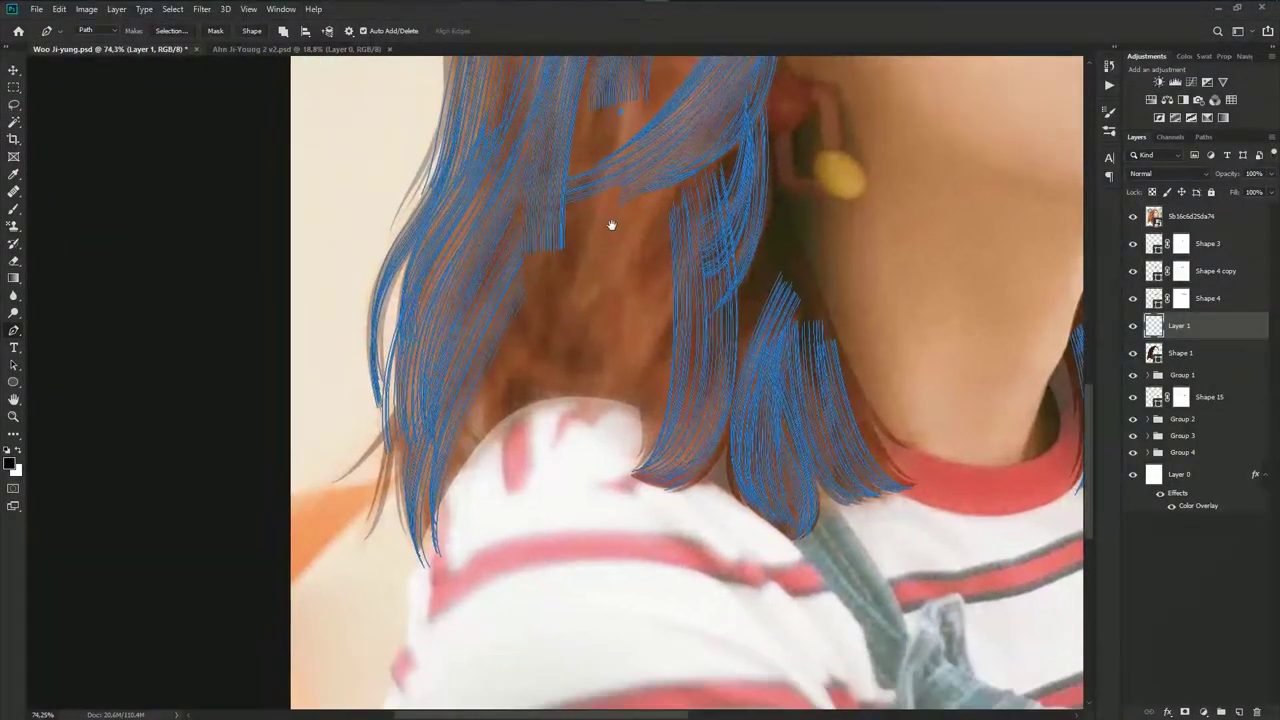
scroll(608, 215, down, 1)
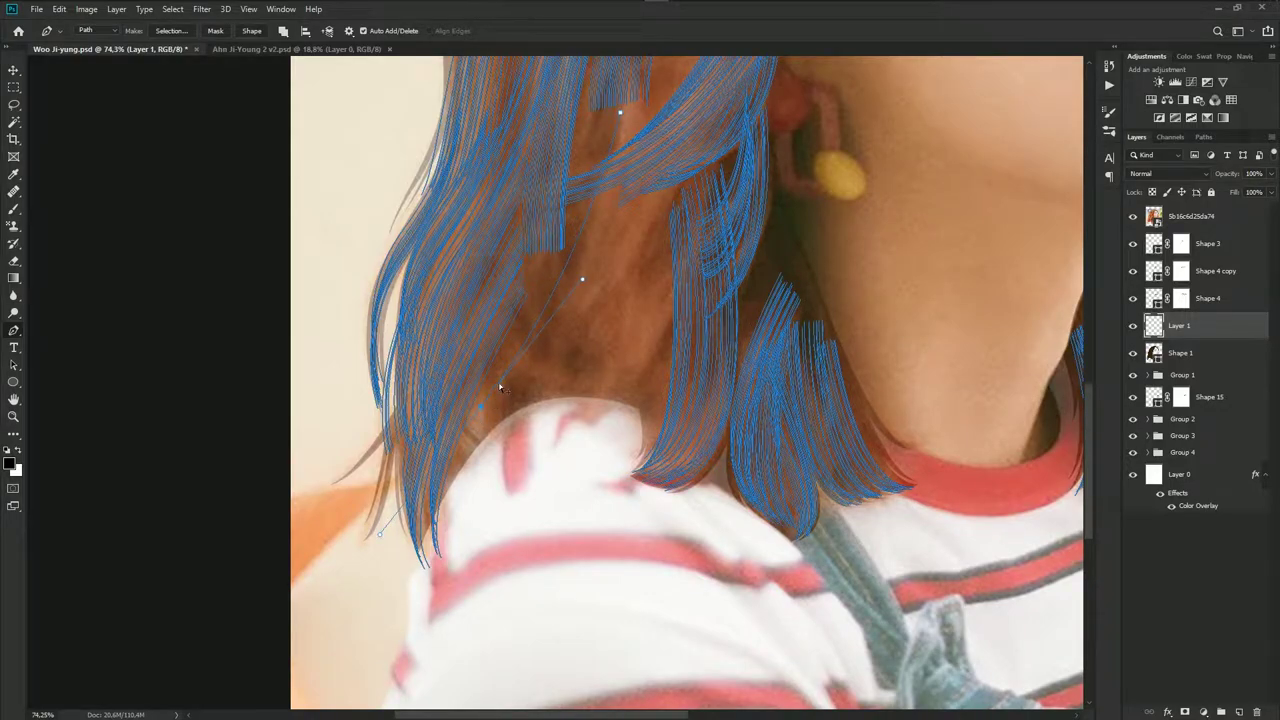
key(Return)
Draw a new hair strand path and shift it into place over the lower hair
mouse_move(524, 378)
mouse_down()
mouse_move(564, 330)
mouse_move(524, 333)
mouse_up()
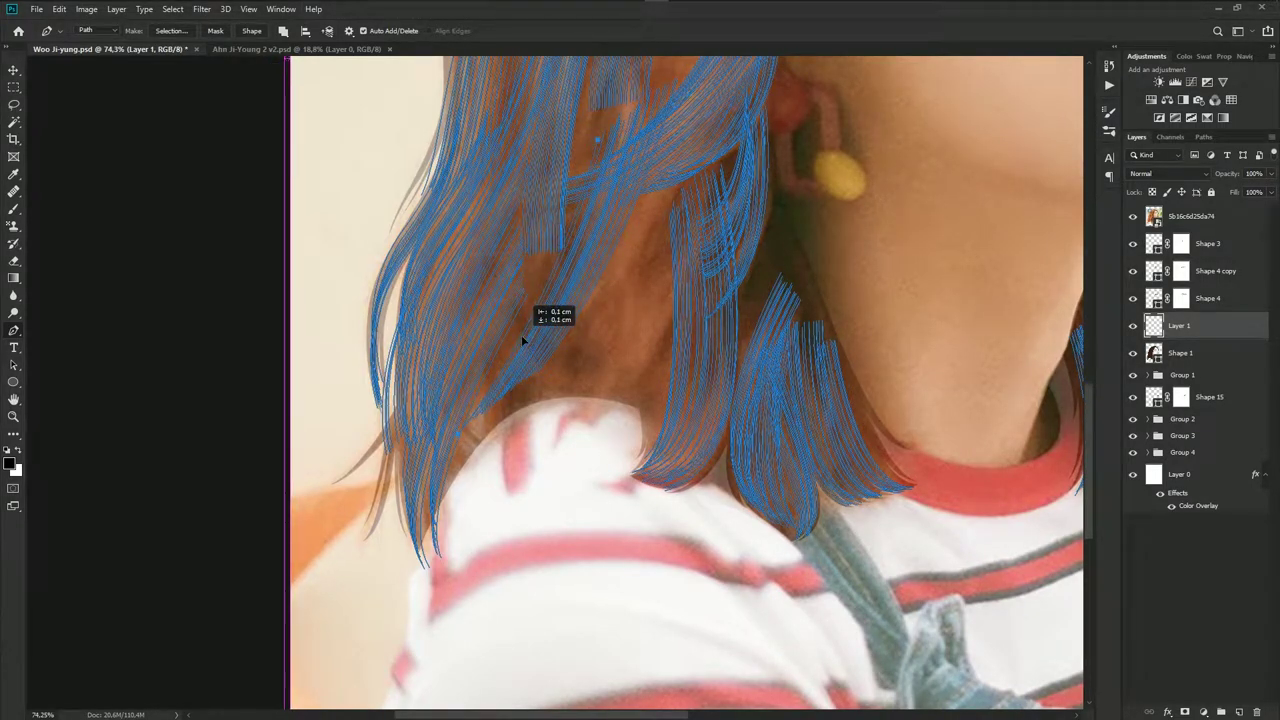
drag(524, 333, 526, 338)
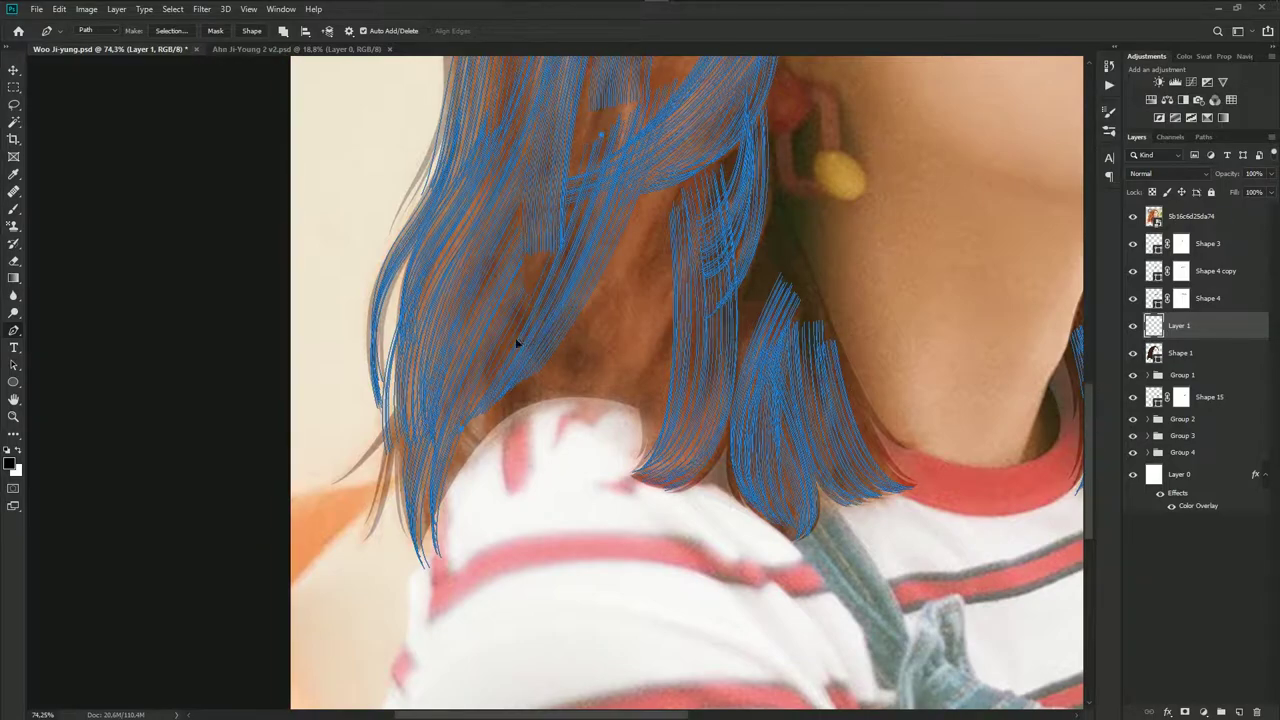
drag(587, 367, 575, 405)
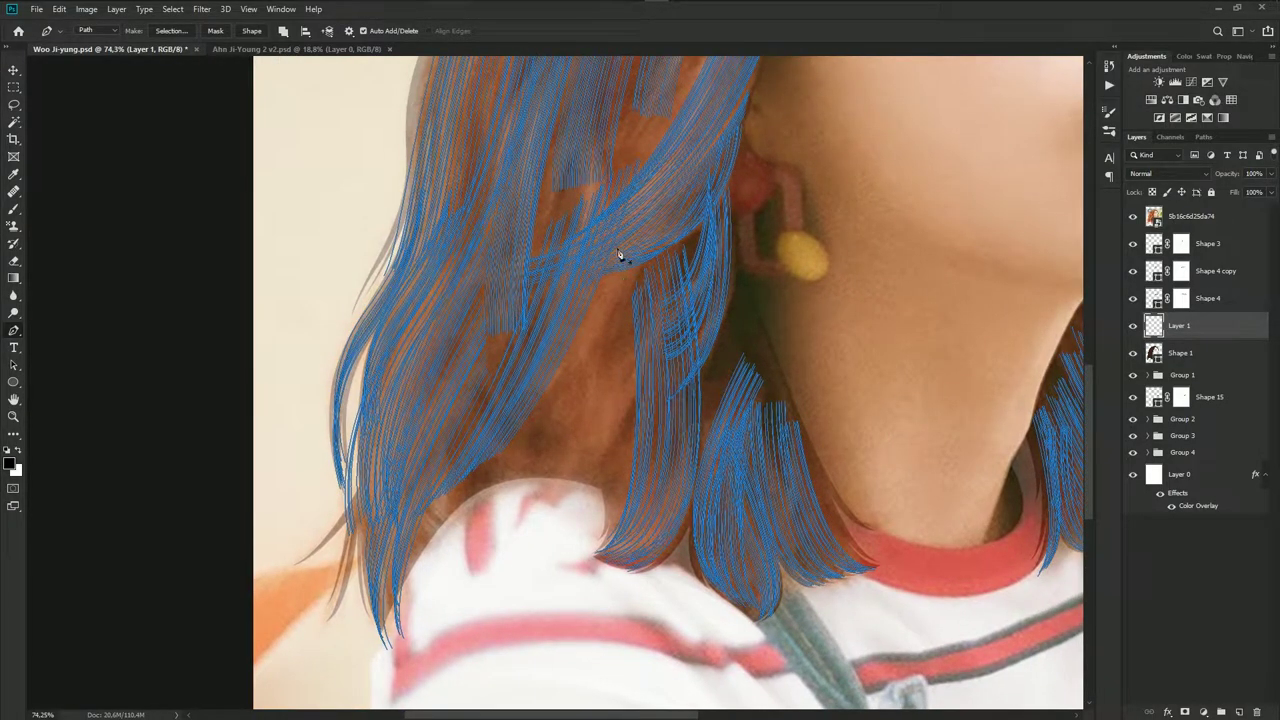
drag(622, 250, 644, 206)
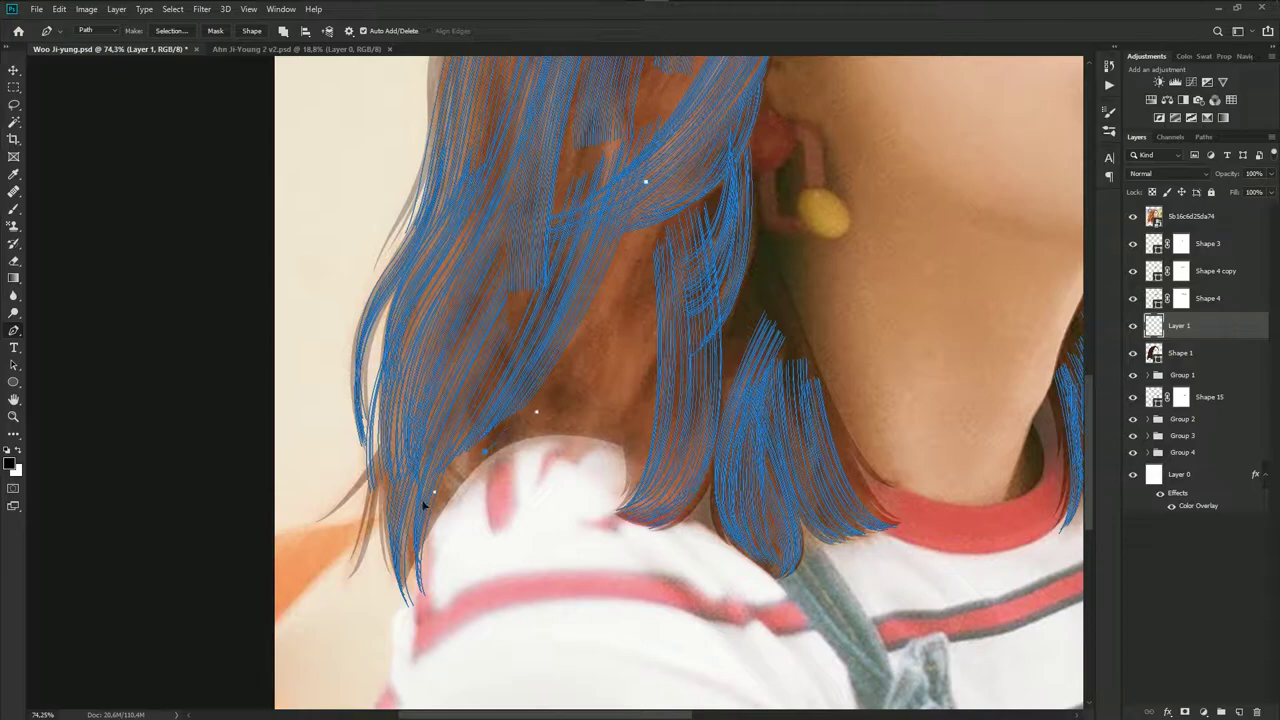
drag(536, 403, 565, 388)
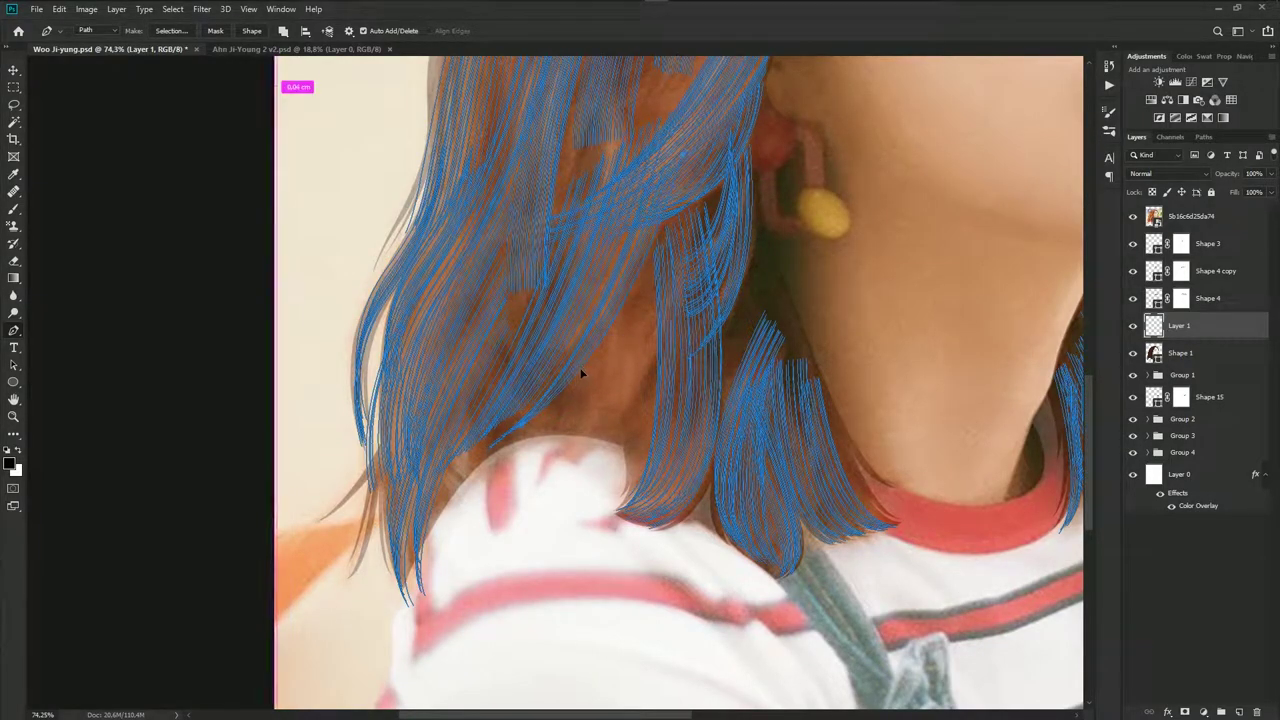
drag(565, 381, 600, 356)
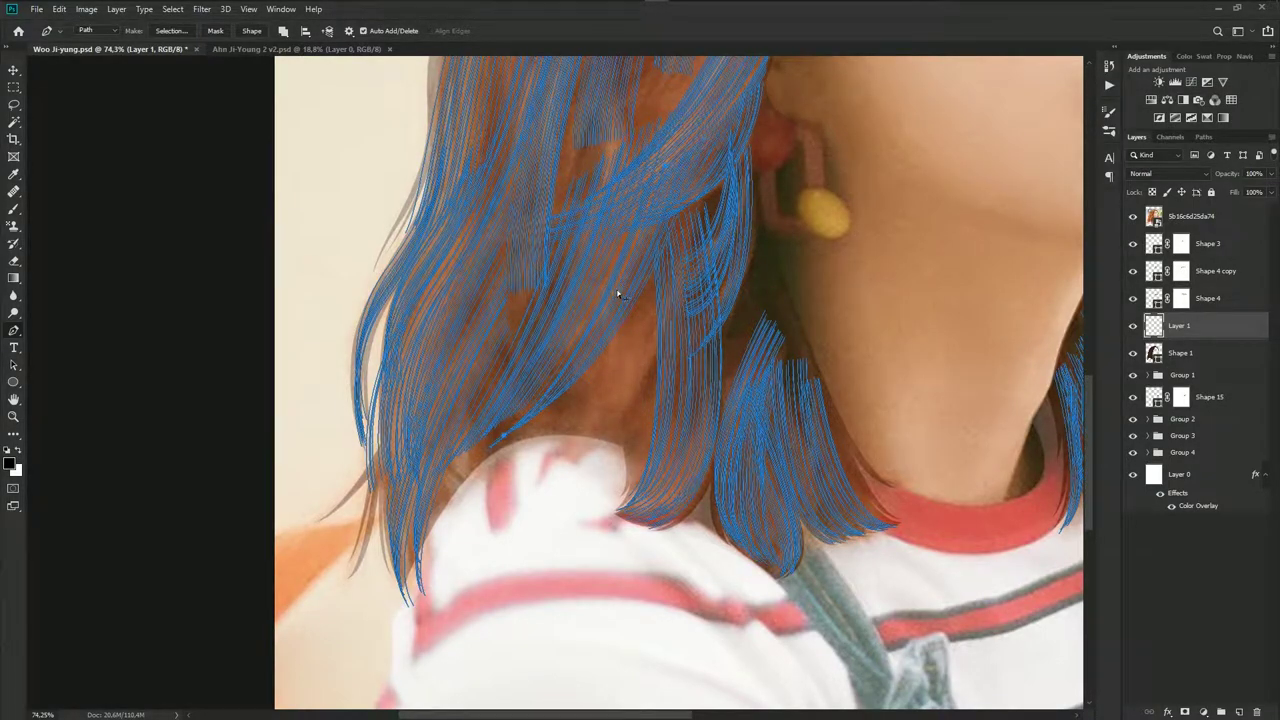
drag(617, 293, 601, 291)
drag(658, 362, 641, 365)
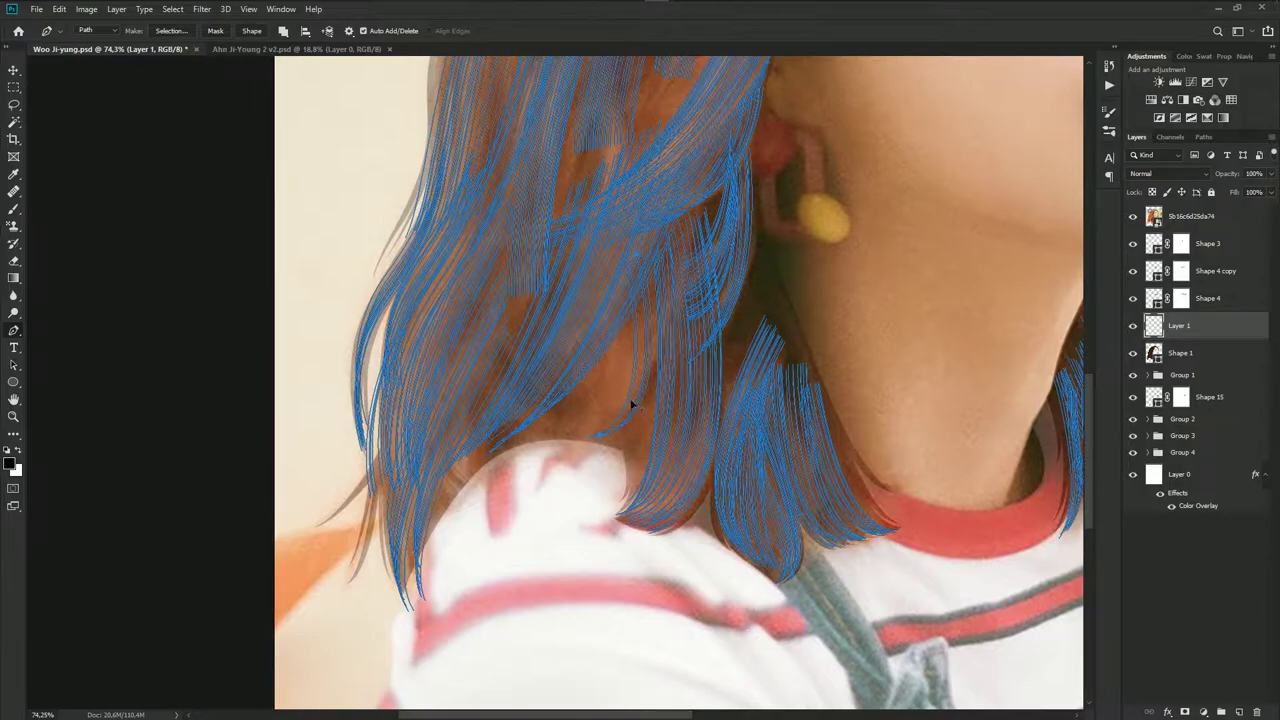
mouse_move(624, 398)
mouse_down()
mouse_move(604, 397)
mouse_move(638, 379)
mouse_move(633, 394)
mouse_up()
Reshape the strand paths near the ear and across the hair
scroll(614, 429, up, 1)
scroll(615, 390, up, 4)
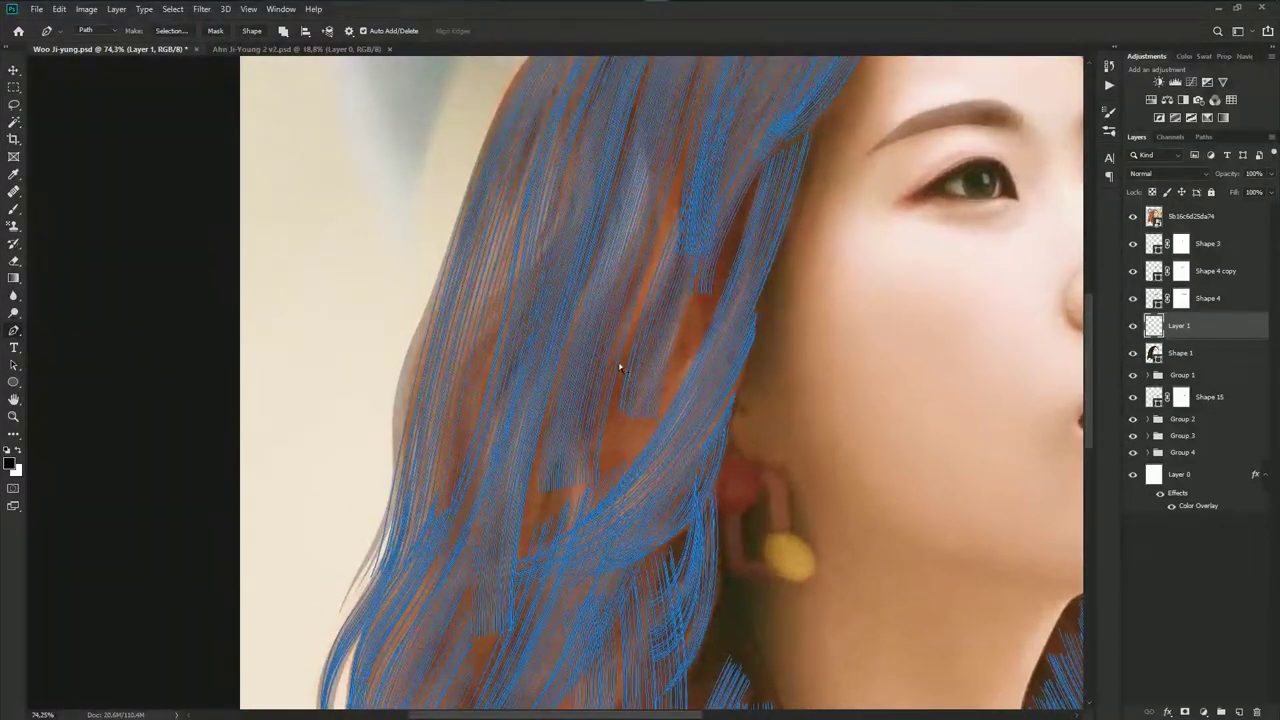
drag(615, 357, 614, 351)
drag(622, 417, 607, 400)
drag(477, 385, 475, 380)
drag(463, 377, 460, 372)
drag(414, 365, 413, 381)
ctrl+click(414, 366)
Save the document and bring up the Brush tool's preset list
scroll(376, 378, down, 3)
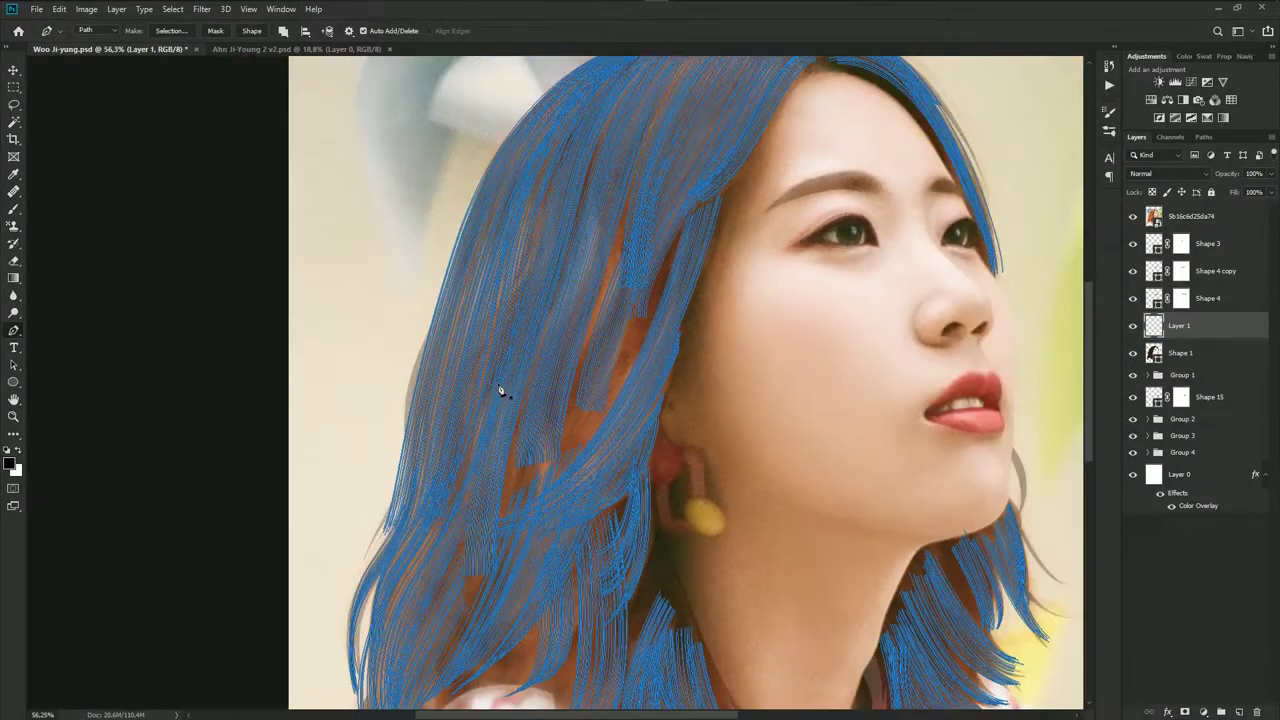
key(ctrl+s)
scroll(674, 423, down, 3)
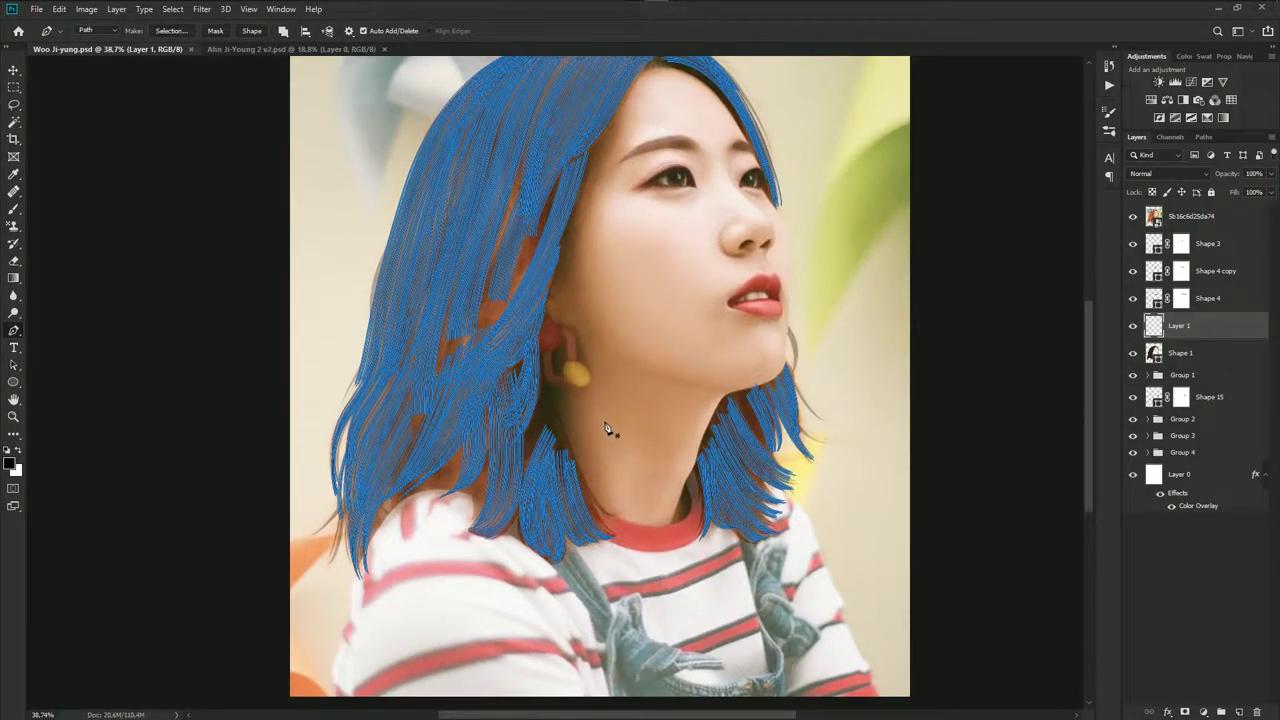
key(b)
scroll(606, 428, up, 2)
right_click(607, 411)
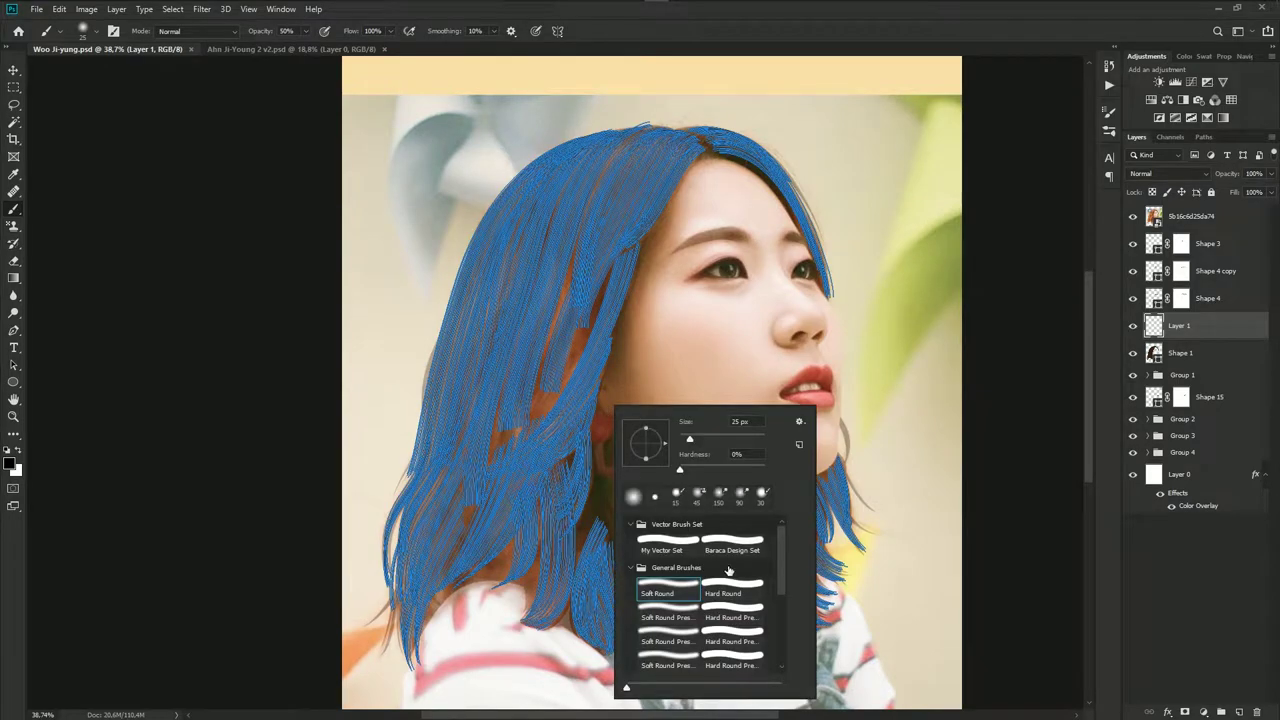
Choose the My Vector Set brush and sample brown #85411b as the foreground colour
click(643, 540)
key(Return)
scroll(560, 382, up, 1)
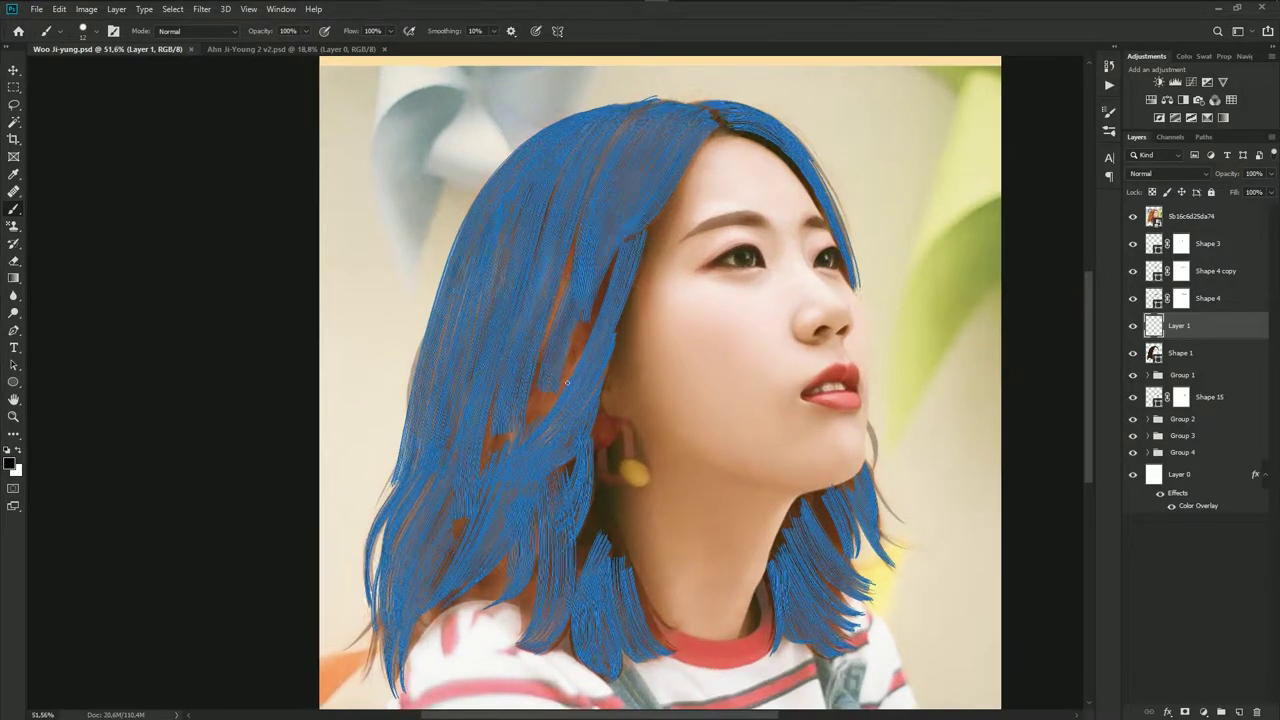
scroll(560, 382, up, 2)
click(9, 462)
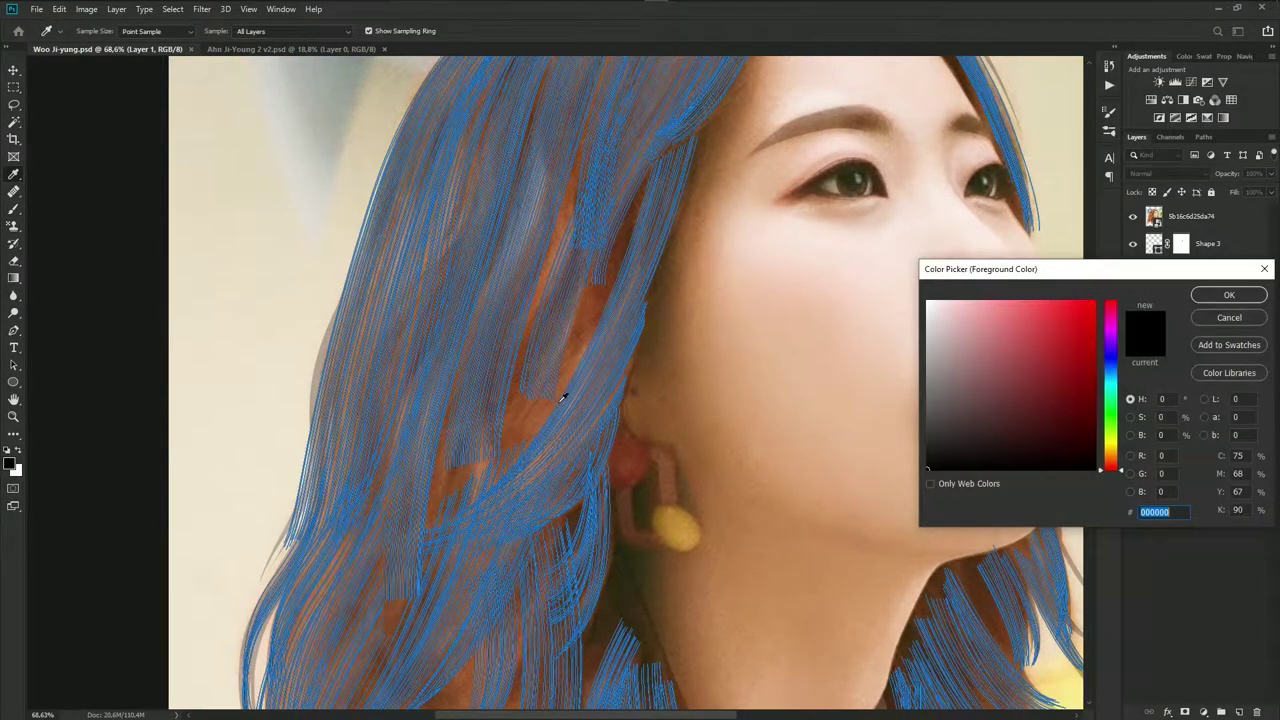
click(592, 302)
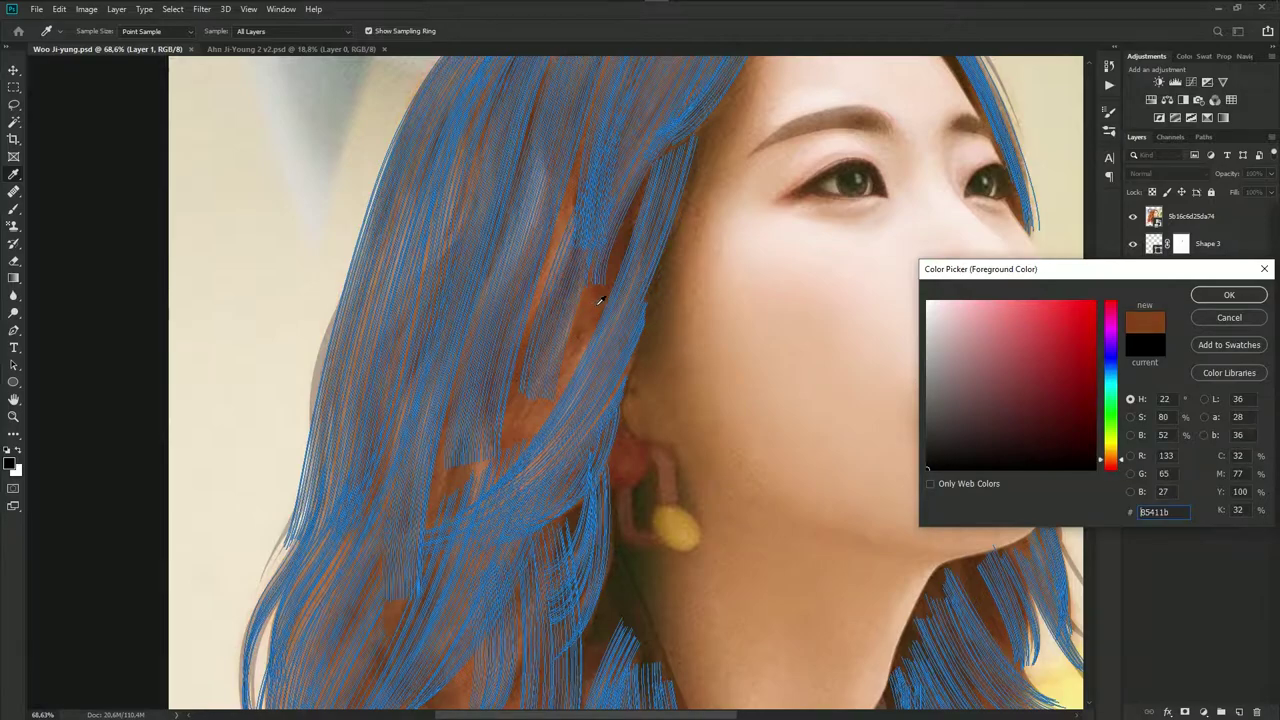
click(1229, 295)
Hide the reference photo, stroke the hair paths in brown, and hide the path outlines
click(1133, 216)
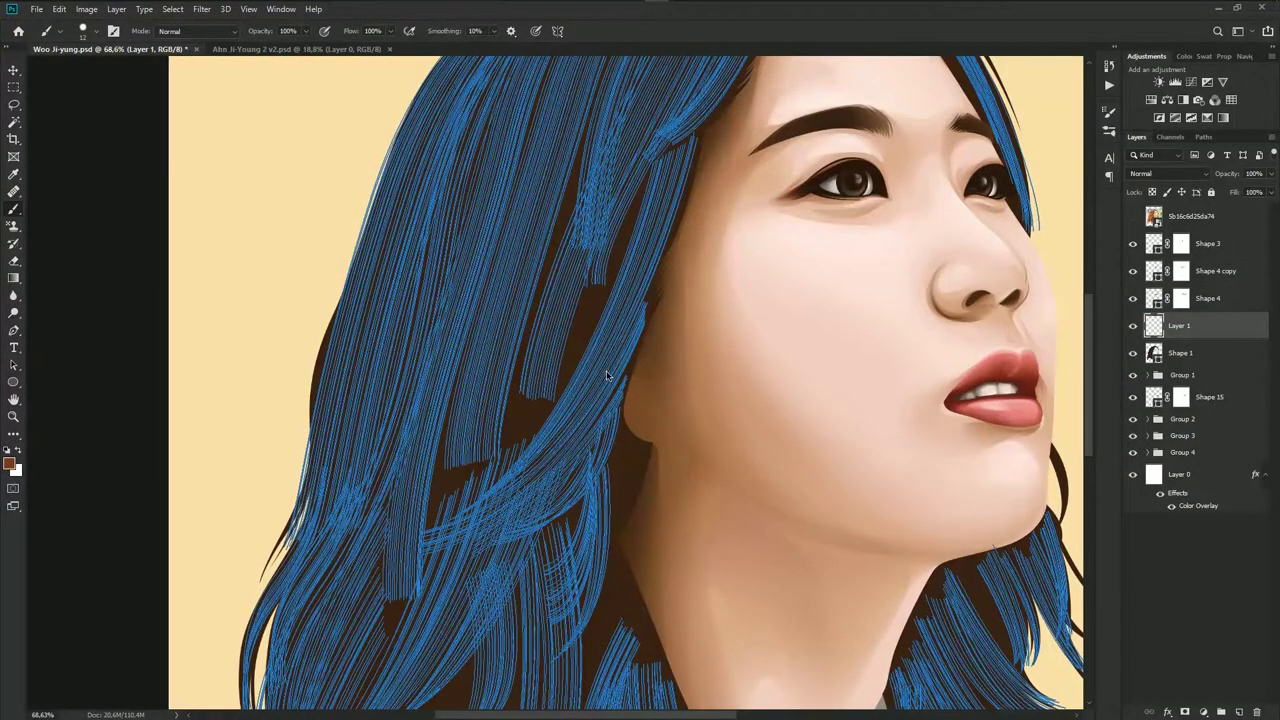
key(Return)
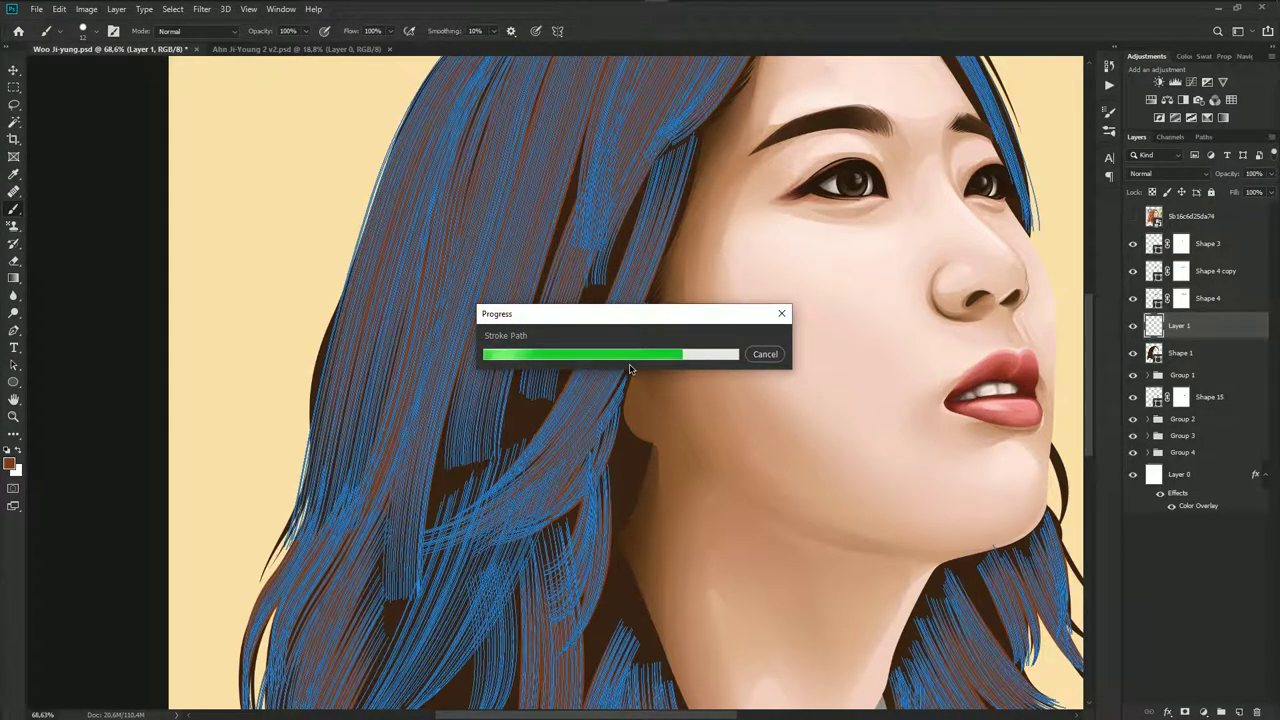
alt+scroll(629, 364, down, 2)
alt+scroll(640, 367, down, 2)
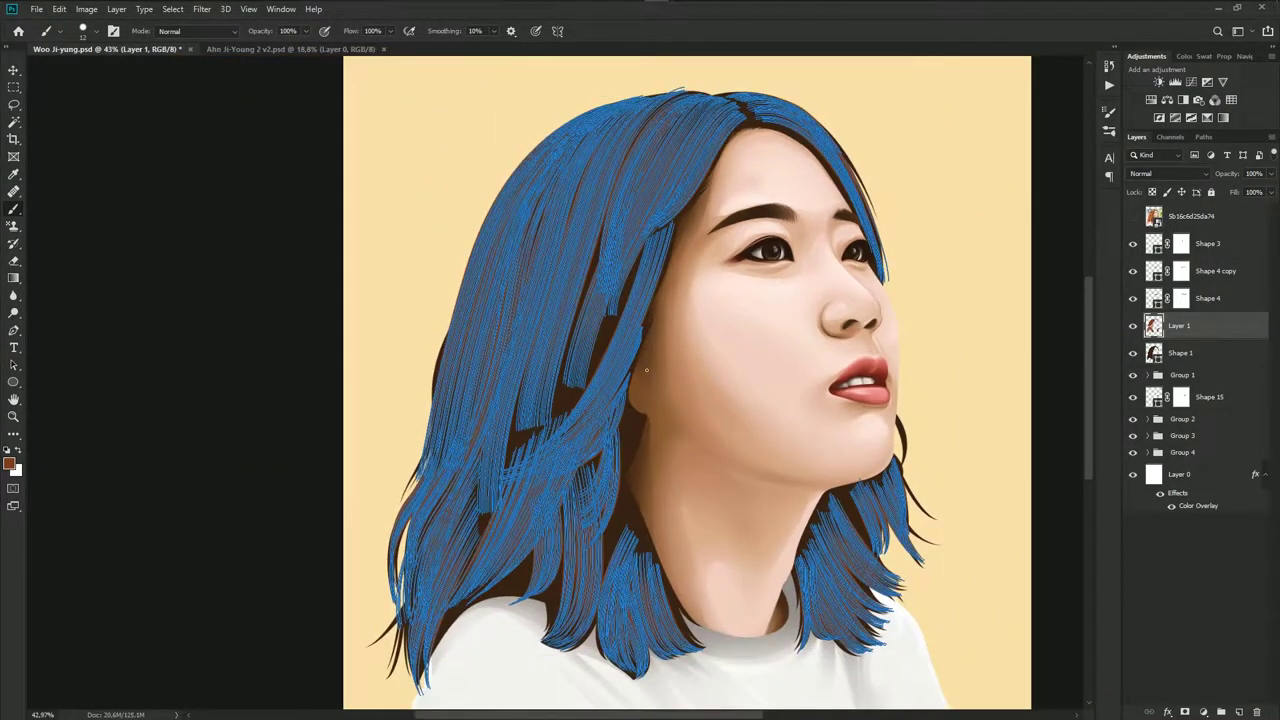
key(ctrl+h)
alt+scroll(646, 370, down, 1)
Save, then set up the Brush at 90% opacity for another stroke pass
alt+scroll(646, 370, down, 1)
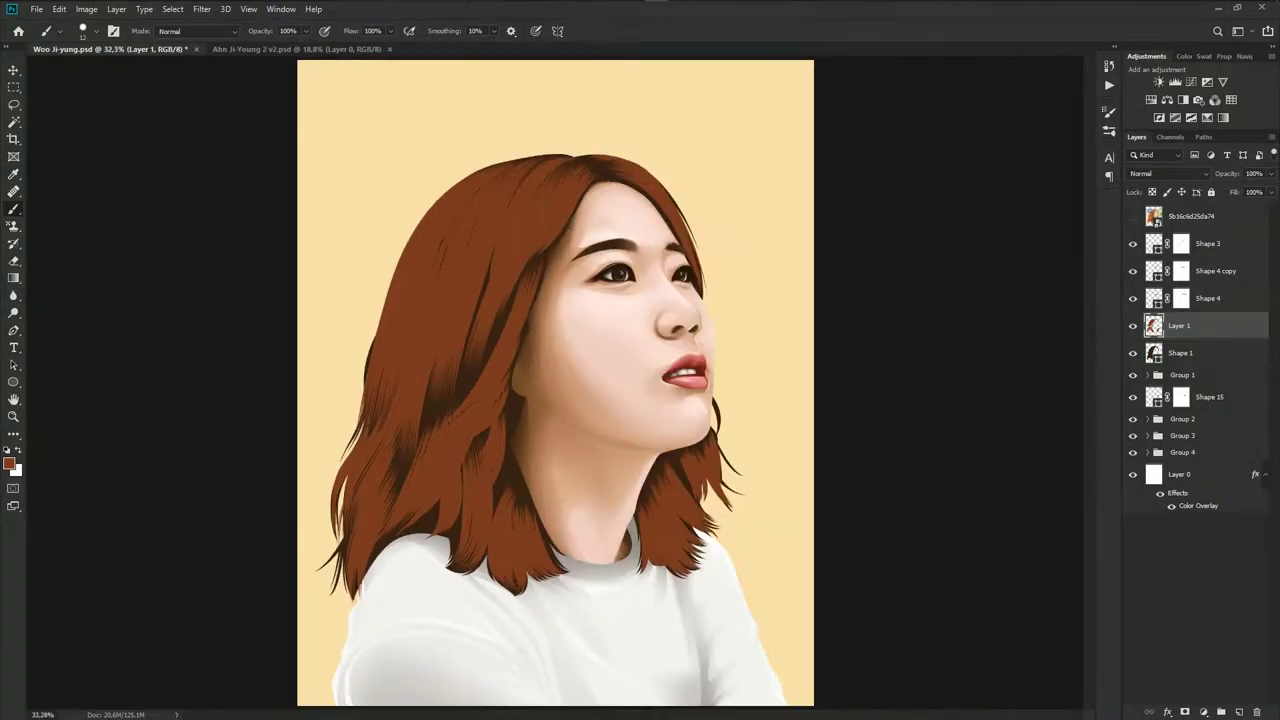
key(ctrl+s)
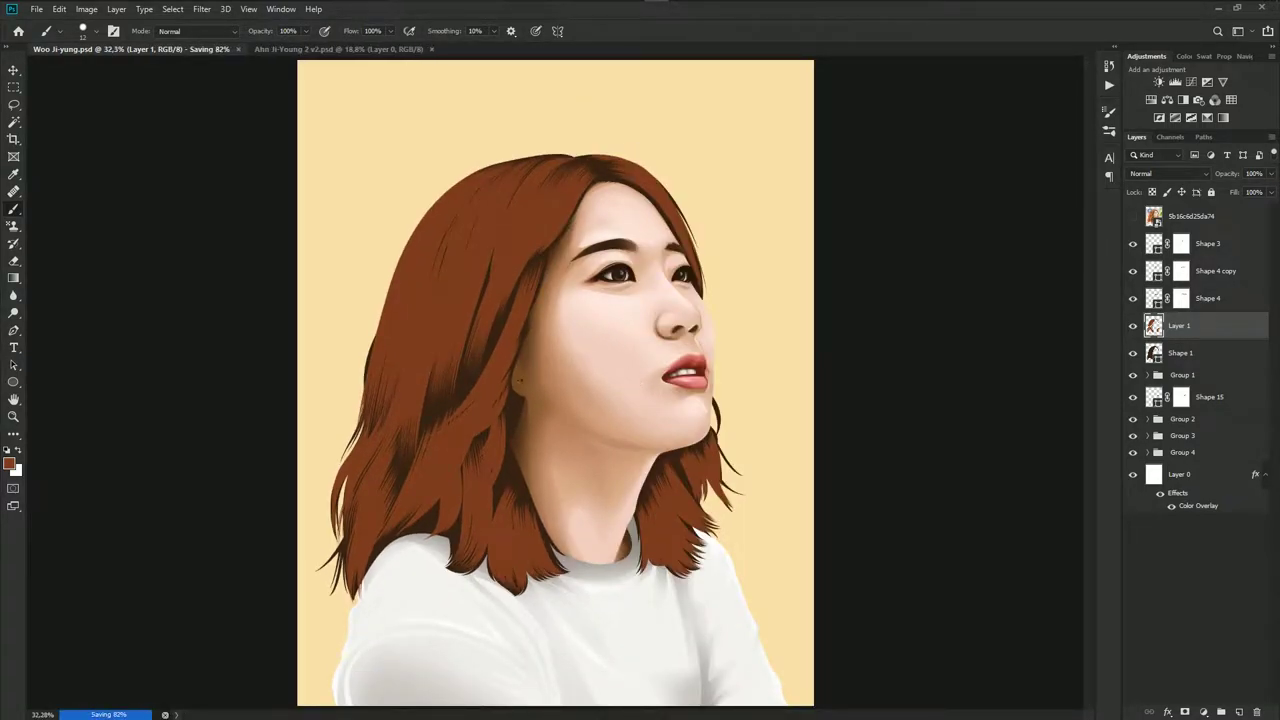
alt+scroll(545, 338, up, 1)
alt+scroll(503, 346, up, 1)
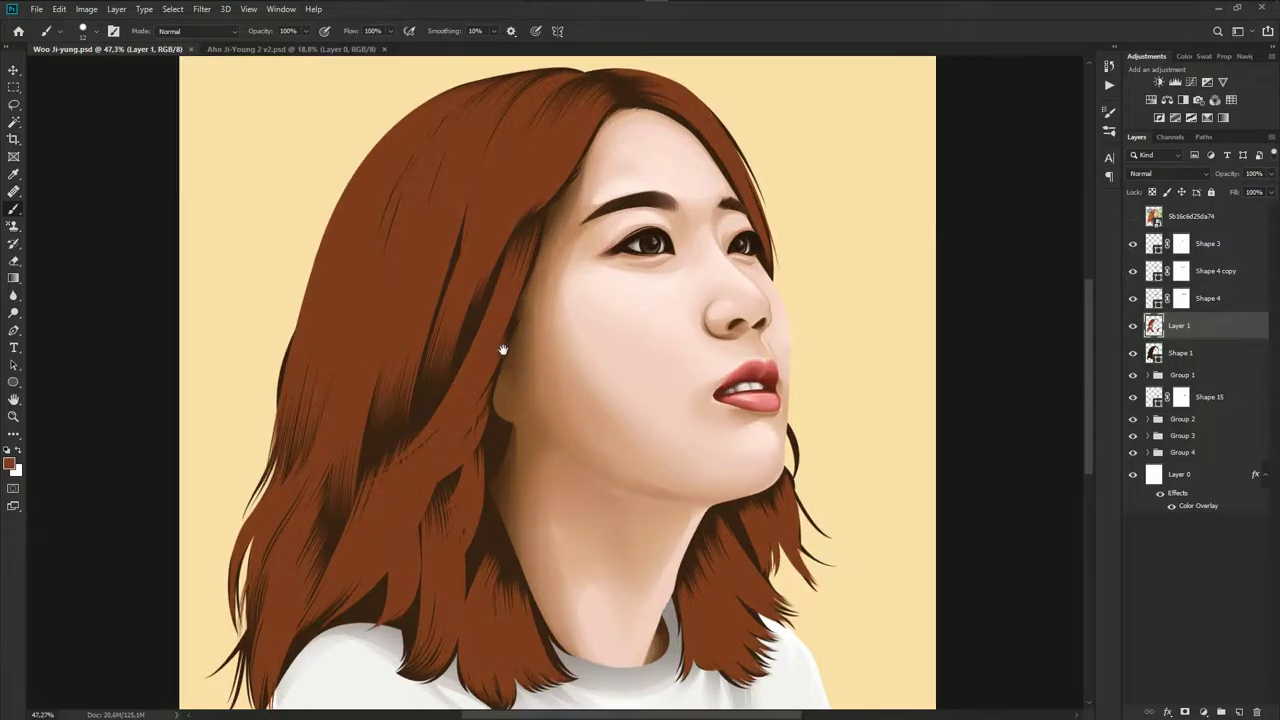
alt+scroll(550, 350, up, 1)
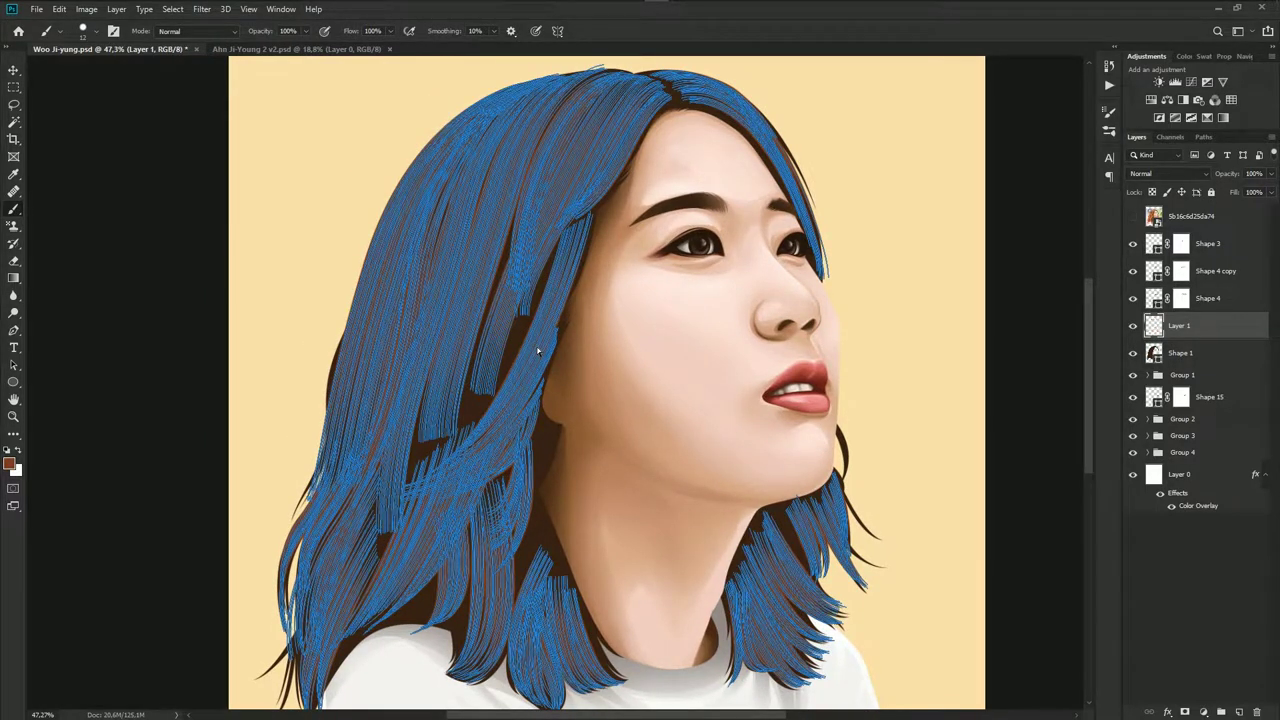
key(a)
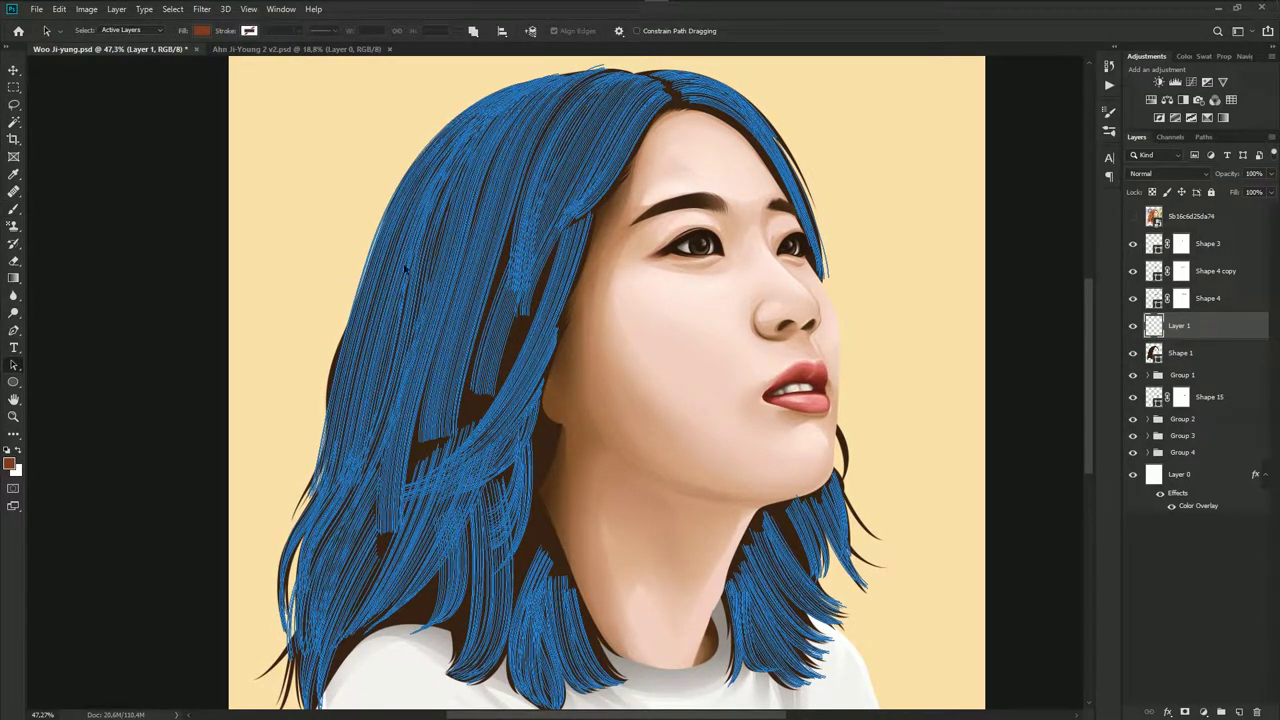
key(b)
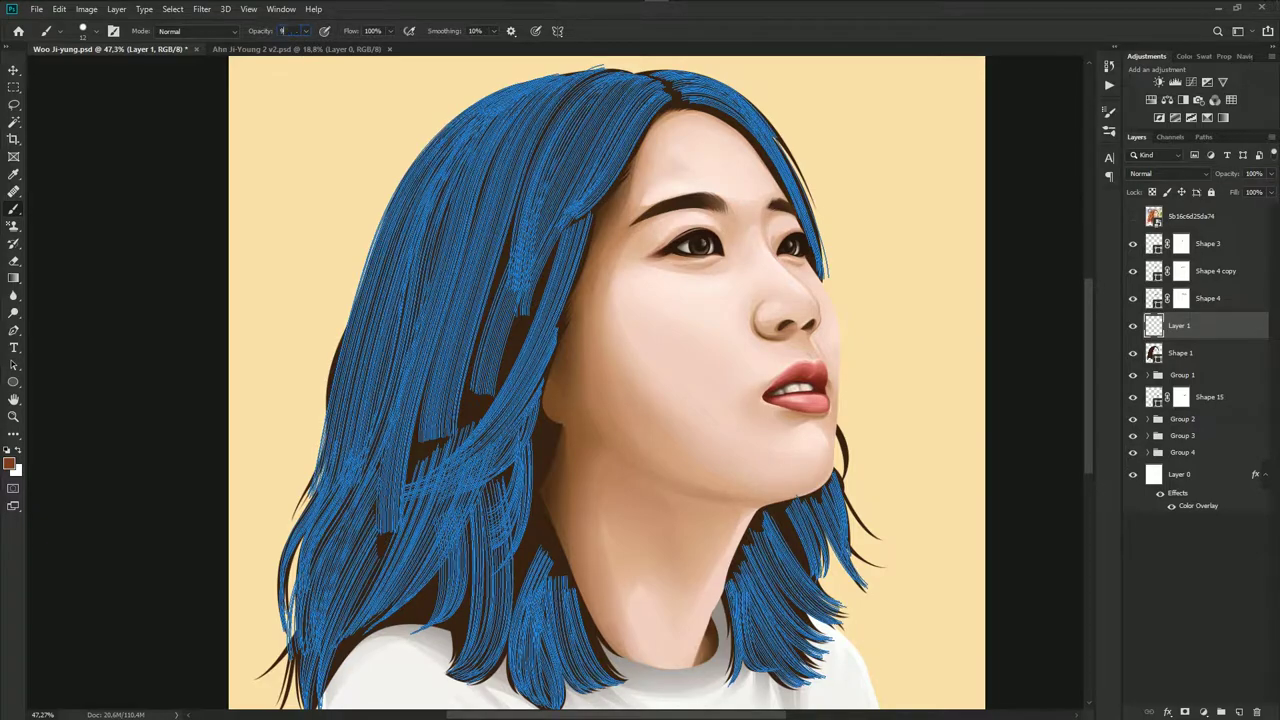
key(Return)
Stroke the strand paths in brown again, save, and recentre the portrait
scroll(607, 336, down, 2)
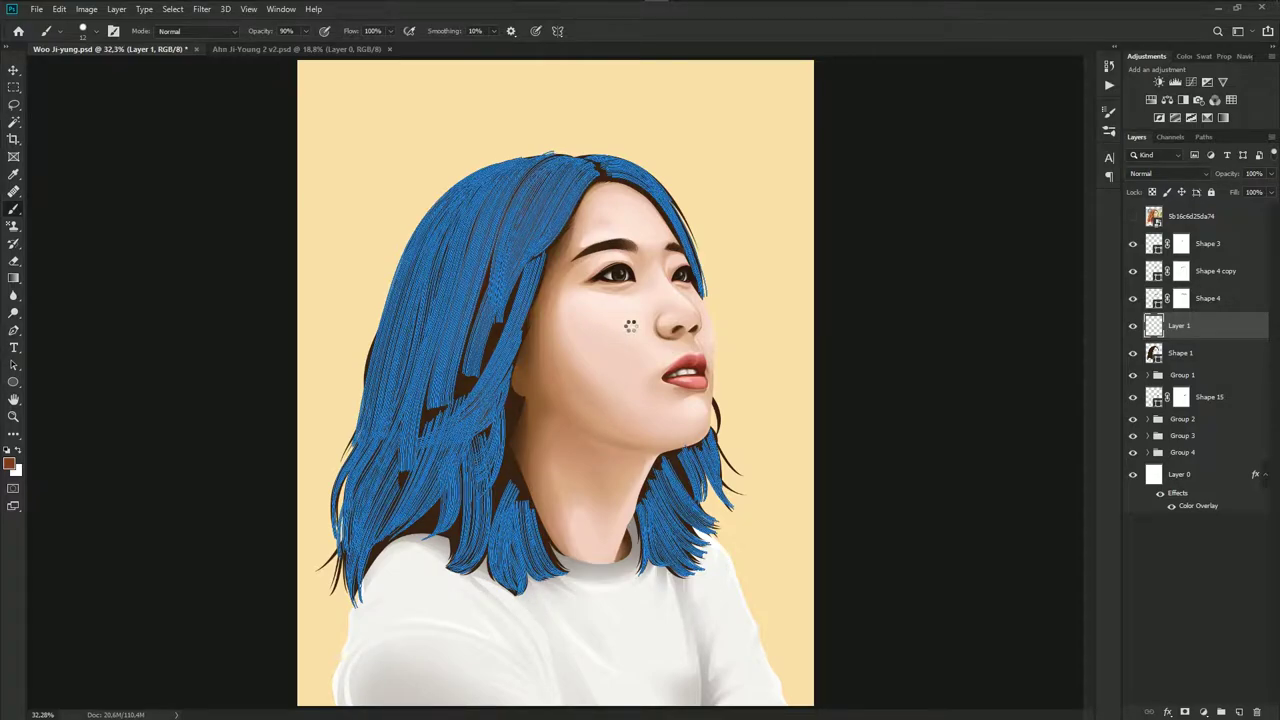
key(Return)
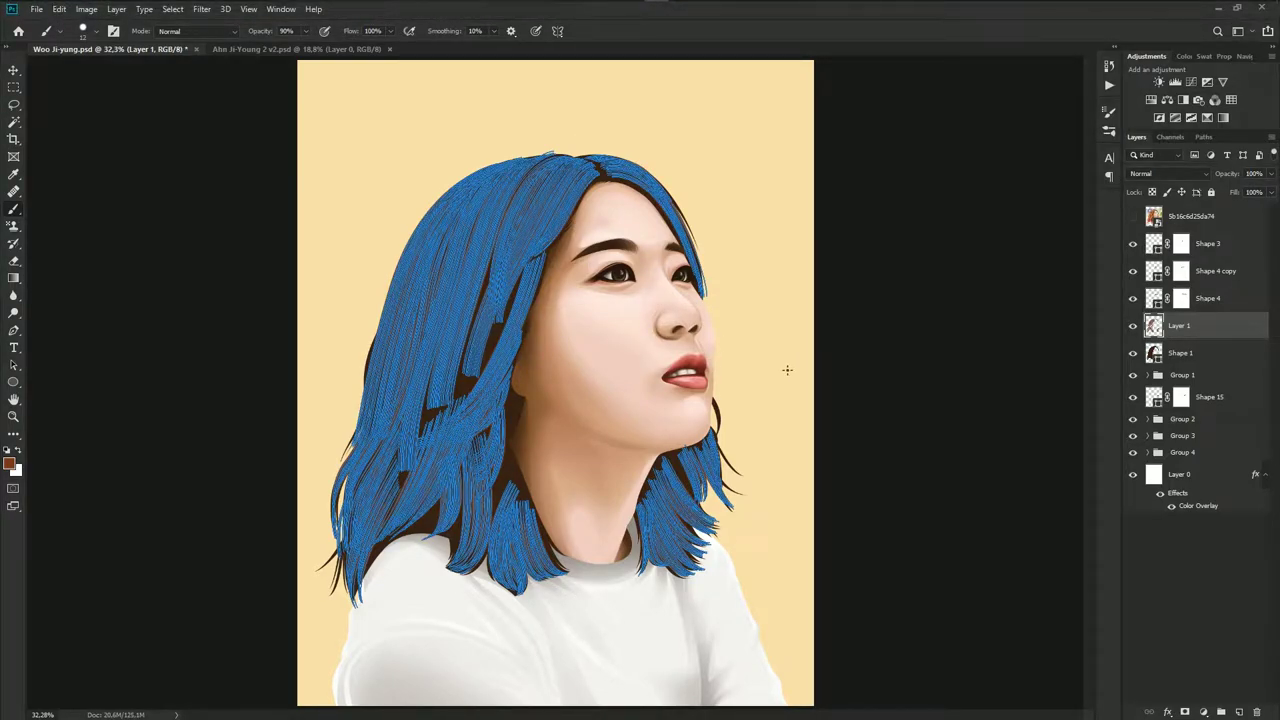
key(ctrl+z)
scroll(734, 390, up, 3)
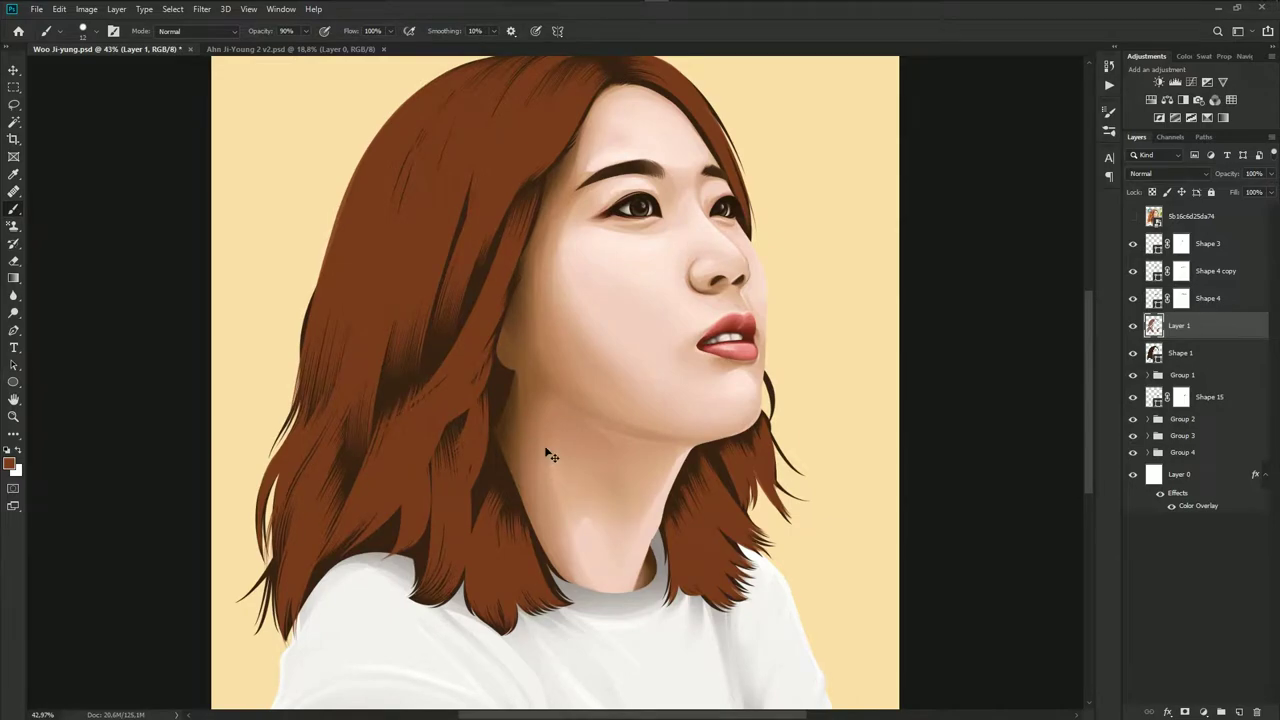
key(ctrl+s)
mouse_move(485, 305)
mouse_down()
mouse_move(540, 455)
mouse_move(528, 368)
mouse_move(517, 412)
mouse_up()
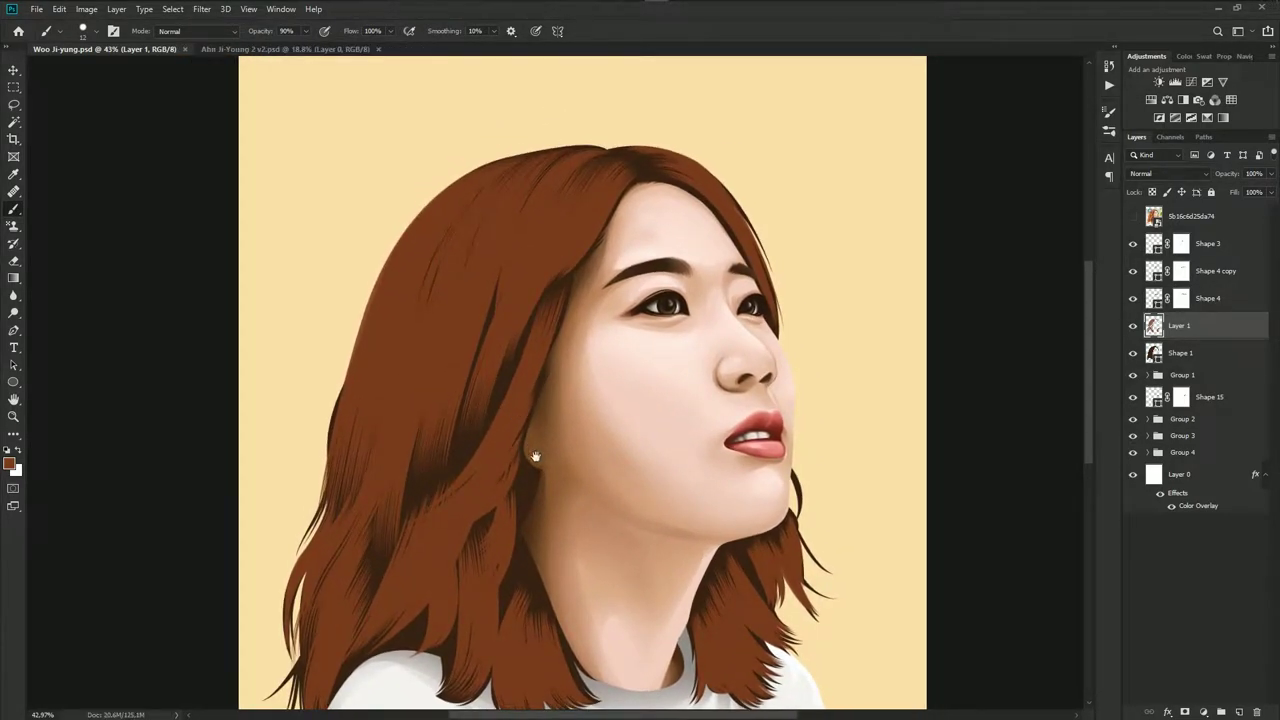
drag(536, 457, 549, 388)
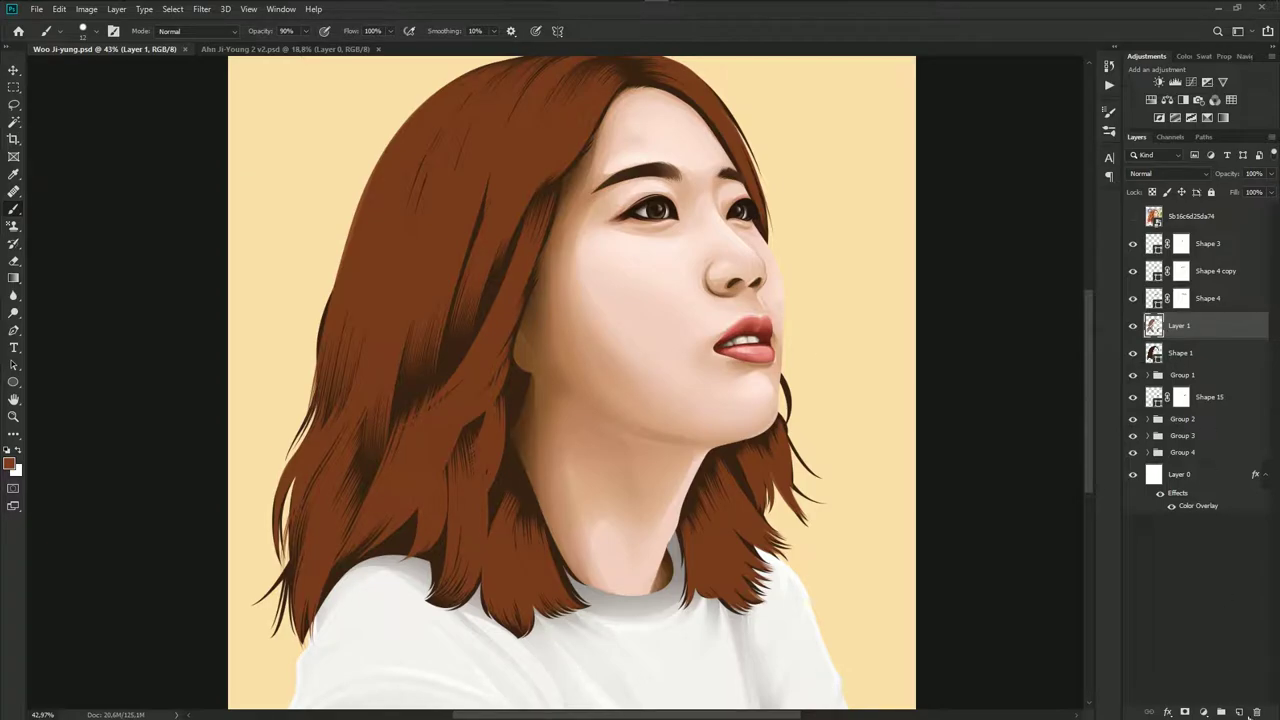
Add an empty Layer 2 above Layer 1 and switch to the Pen tool
click(1238, 712)
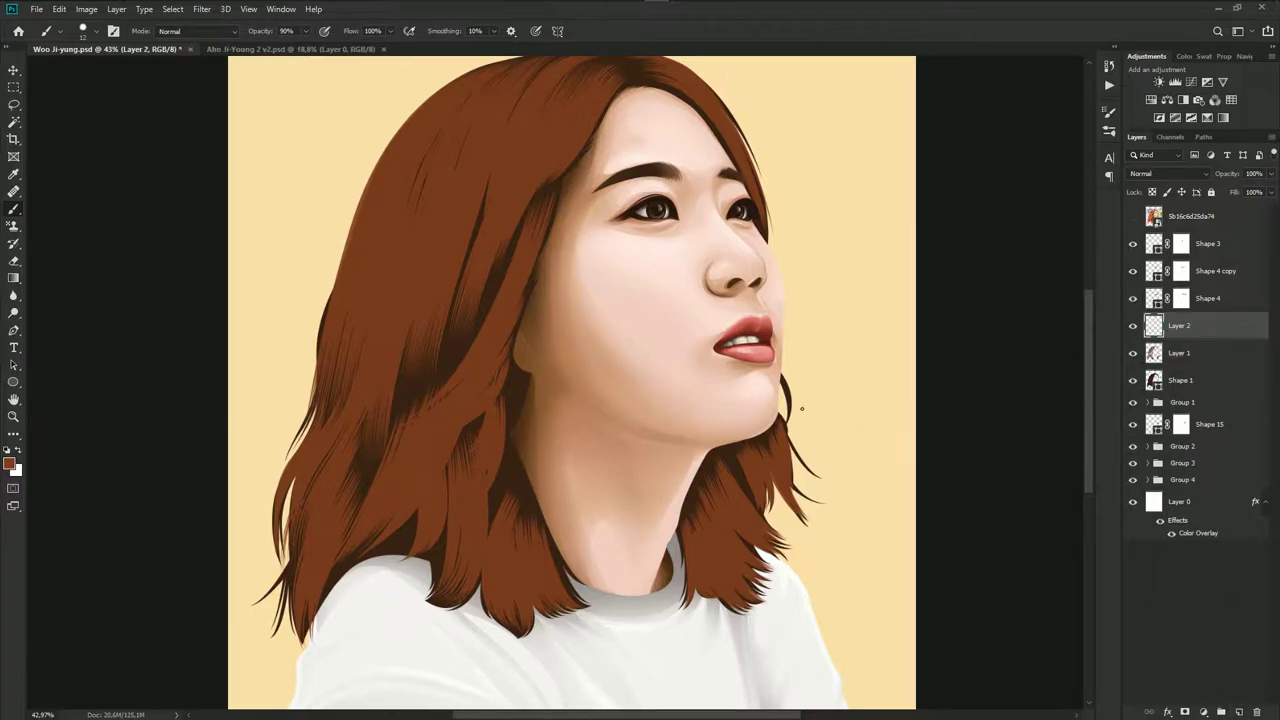
key(p)
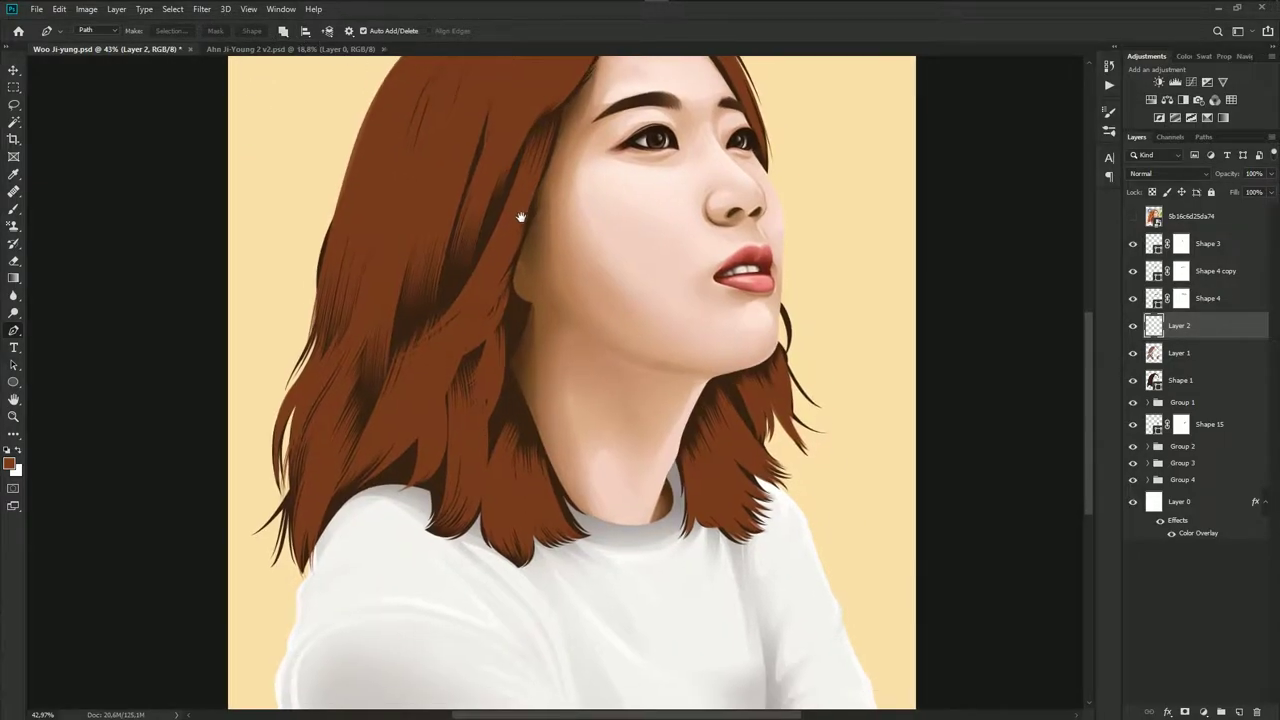
drag(520, 208, 509, 347)
click(1131, 218)
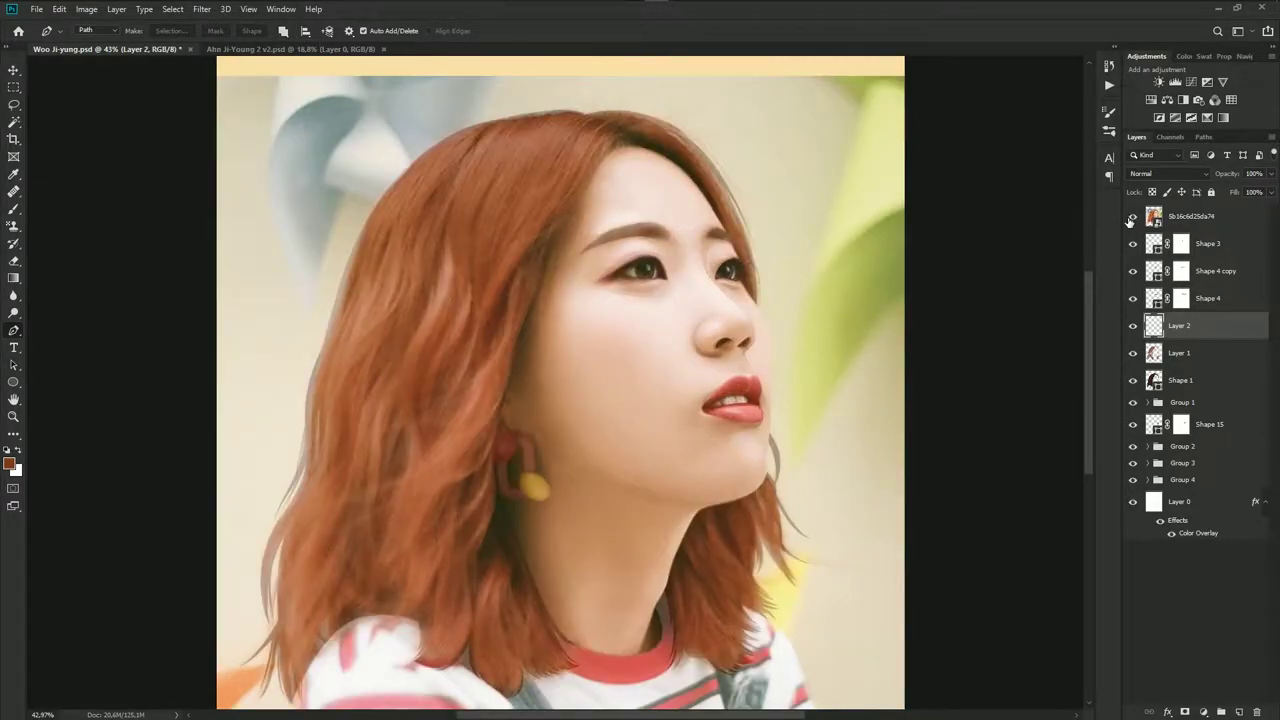
click(1131, 218)
Reframe the view on the face and neck
drag(636, 233, 668, 201)
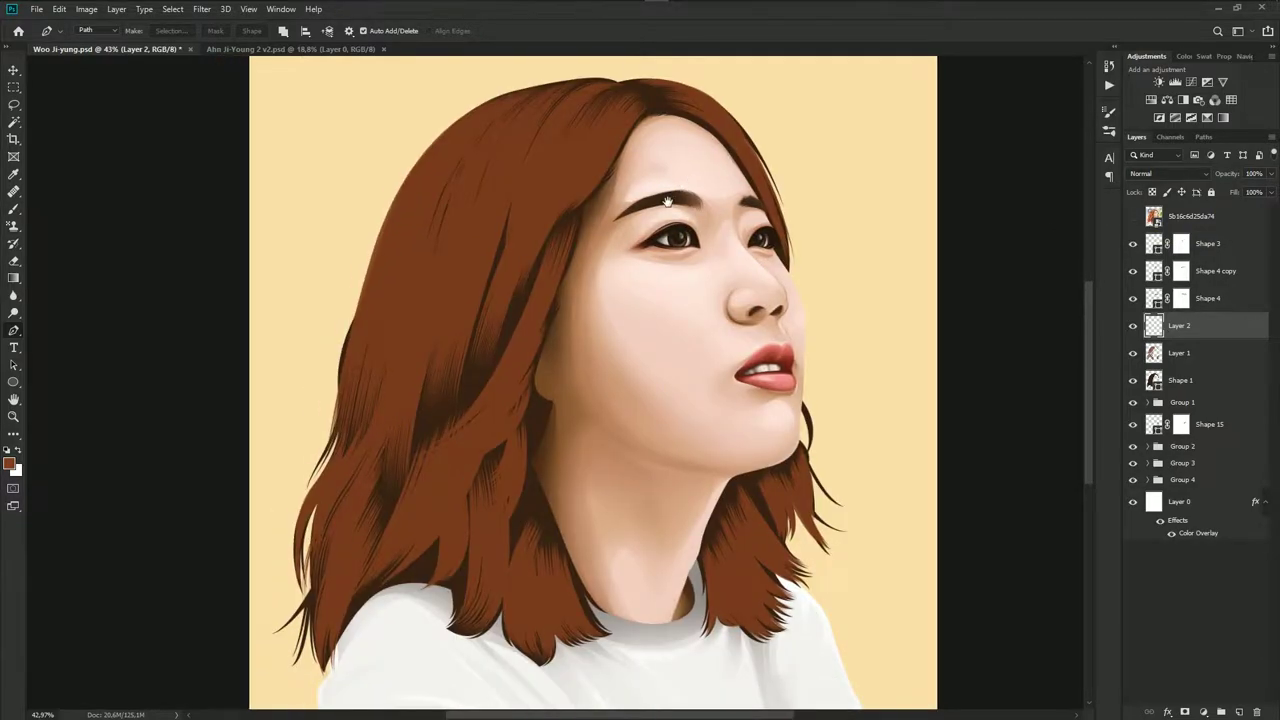
scroll(591, 144, up, 1)
scroll(540, 220, up, 2)
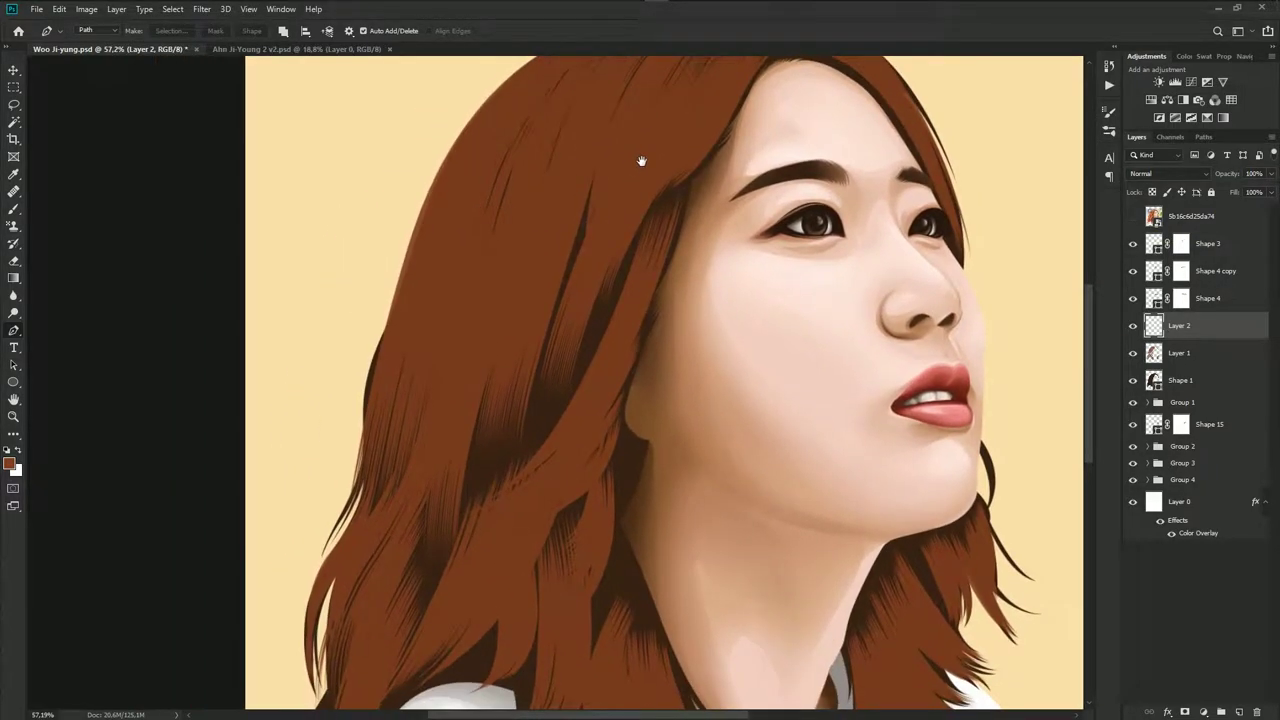
drag(657, 151, 580, 286)
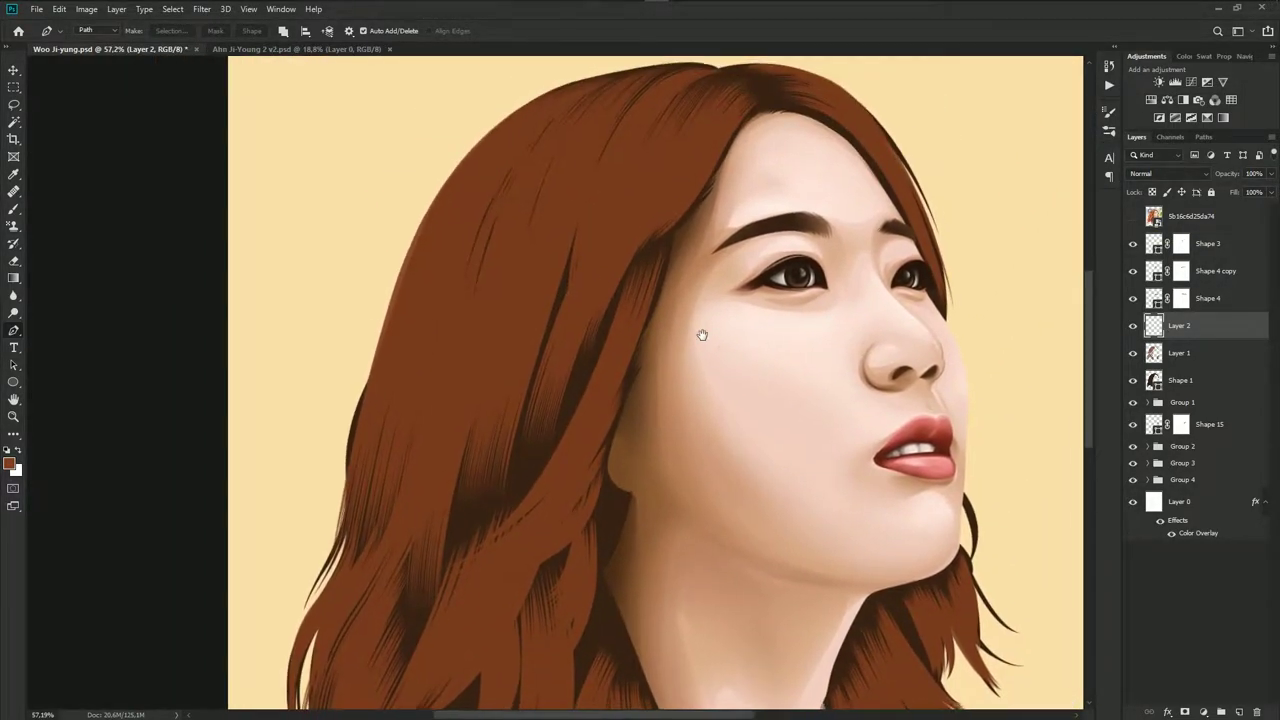
drag(783, 337, 621, 298)
scroll(622, 298, down, 2)
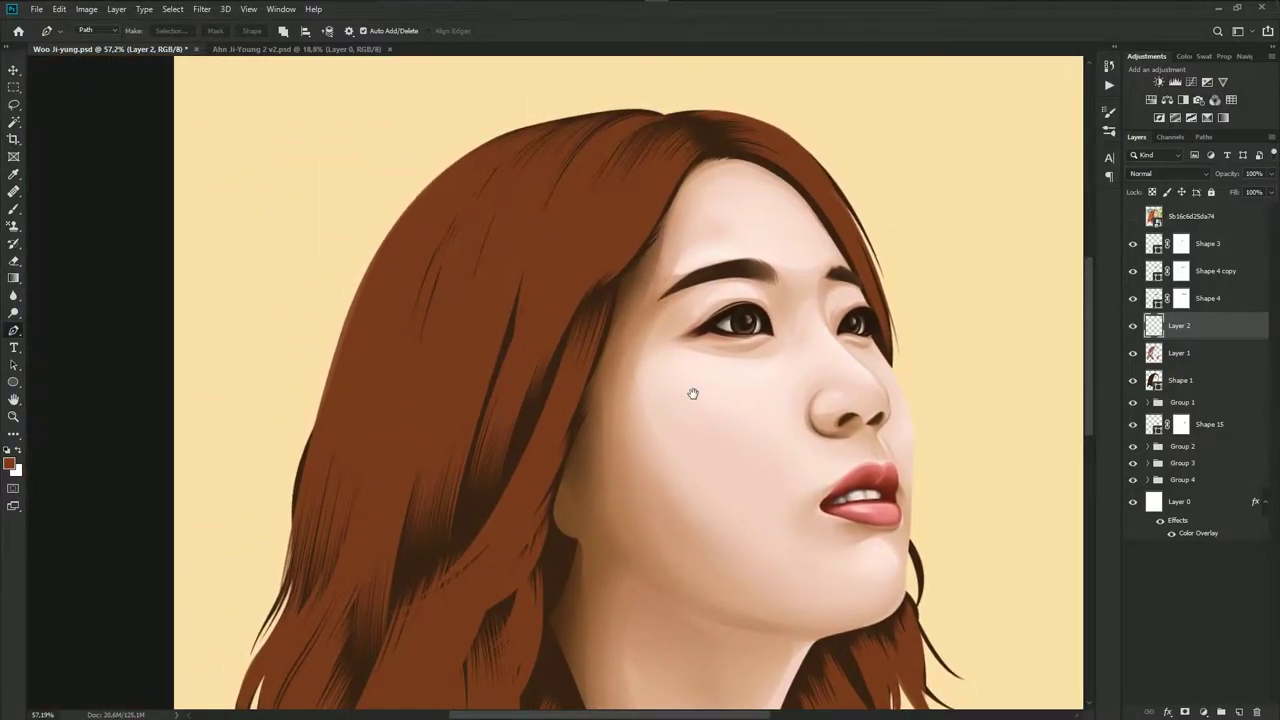
scroll(693, 352, down, 1)
scroll(693, 352, down, 1)
scroll(680, 370, down, 1)
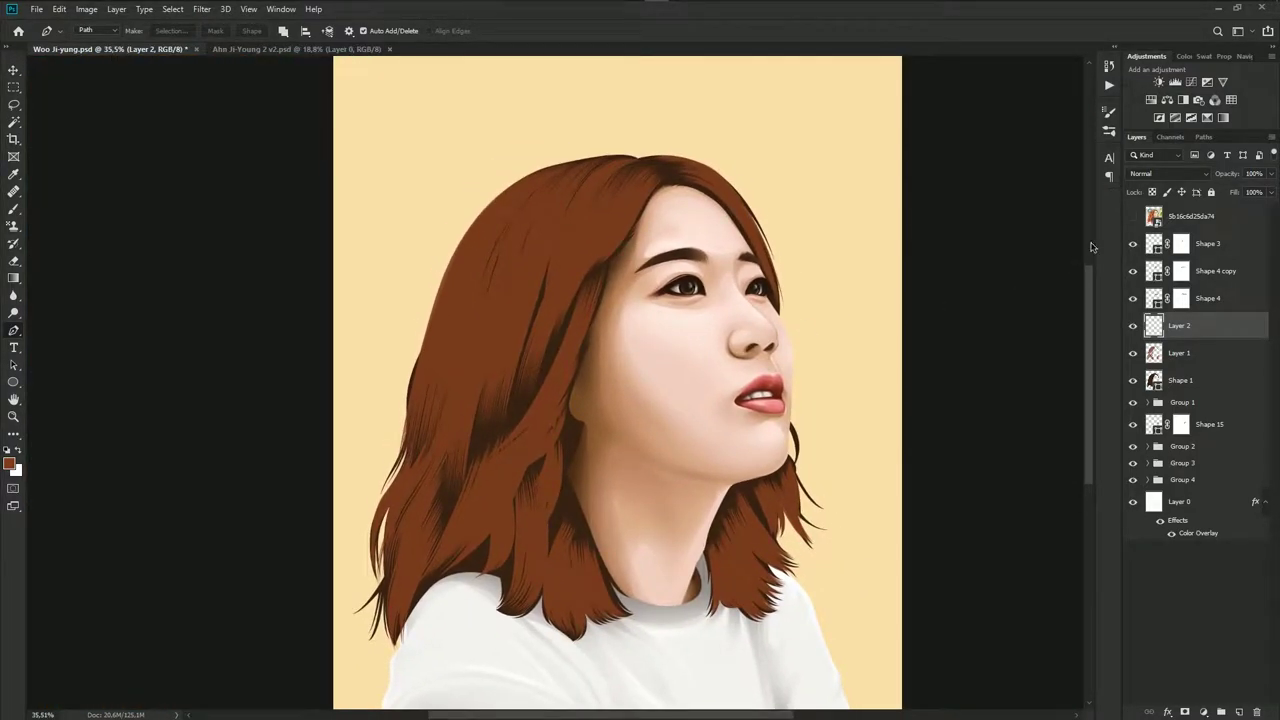
Show the reference photo and bring the lower hair and shirt into view
click(1133, 218)
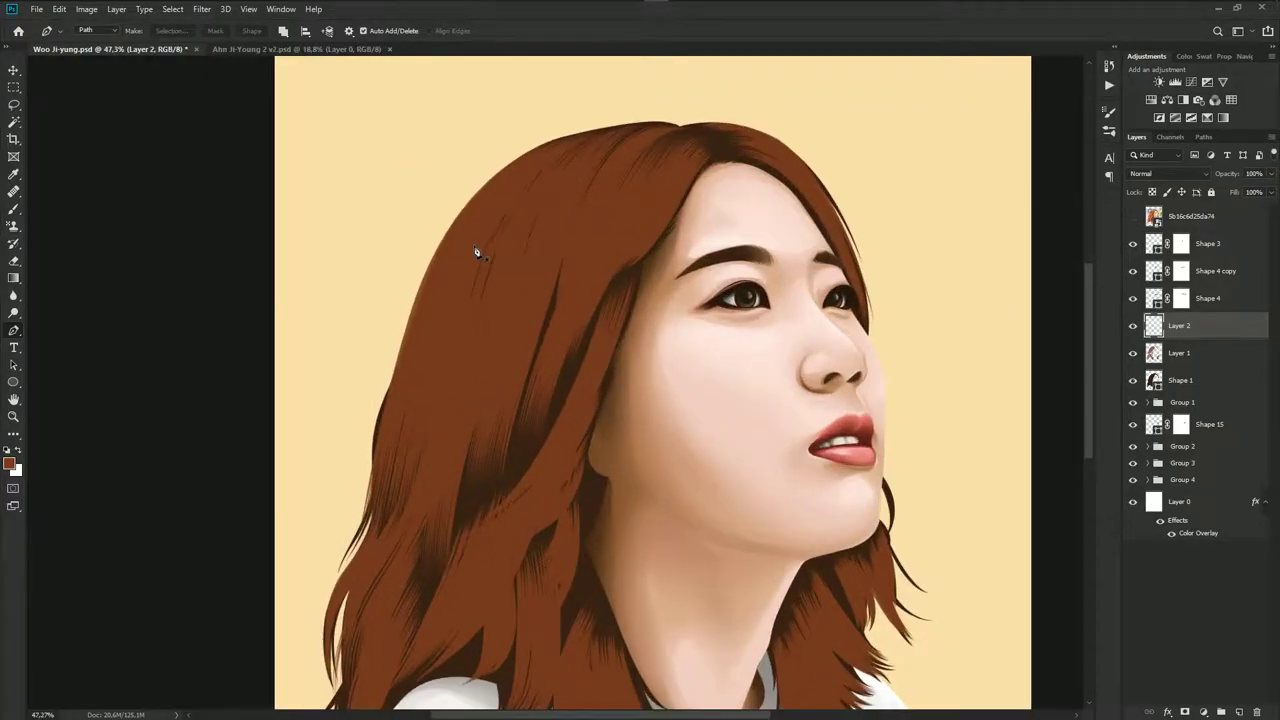
scroll(474, 251, up, 3)
scroll(598, 132, down, 1)
drag(548, 186, 549, 134)
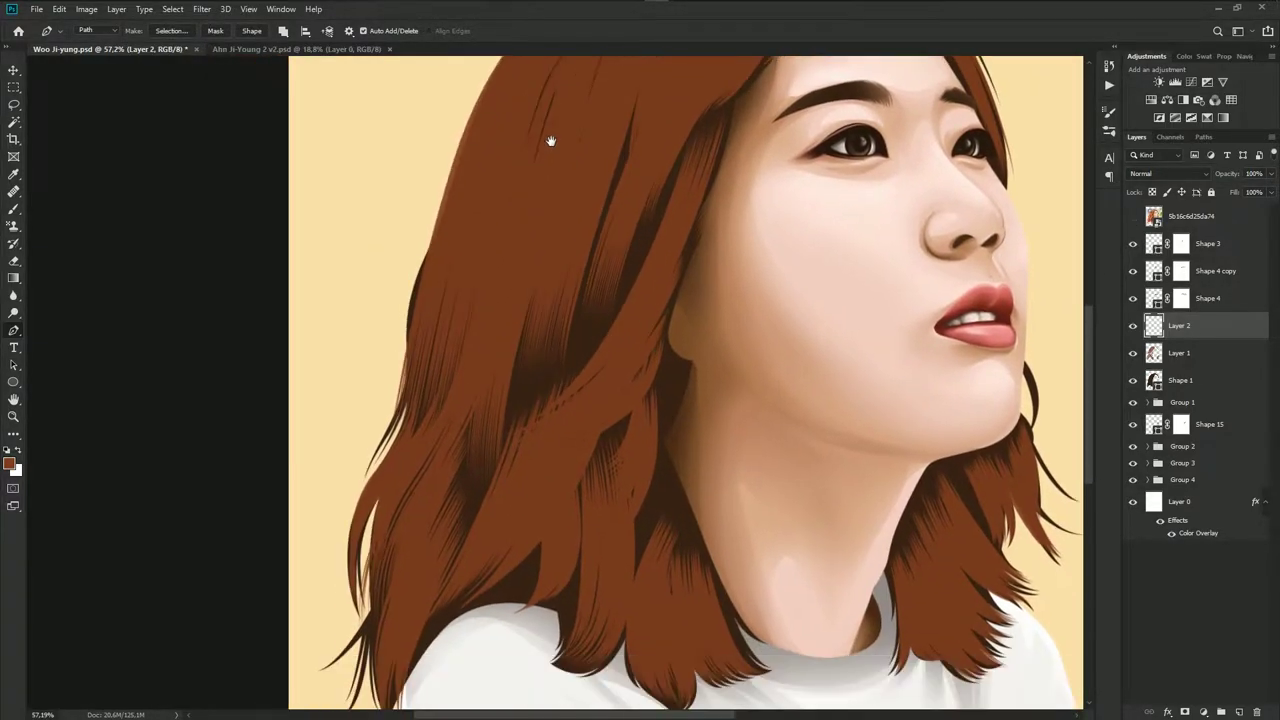
drag(523, 209, 529, 259)
scroll(489, 323, down, 1)
scroll(482, 345, down, 1)
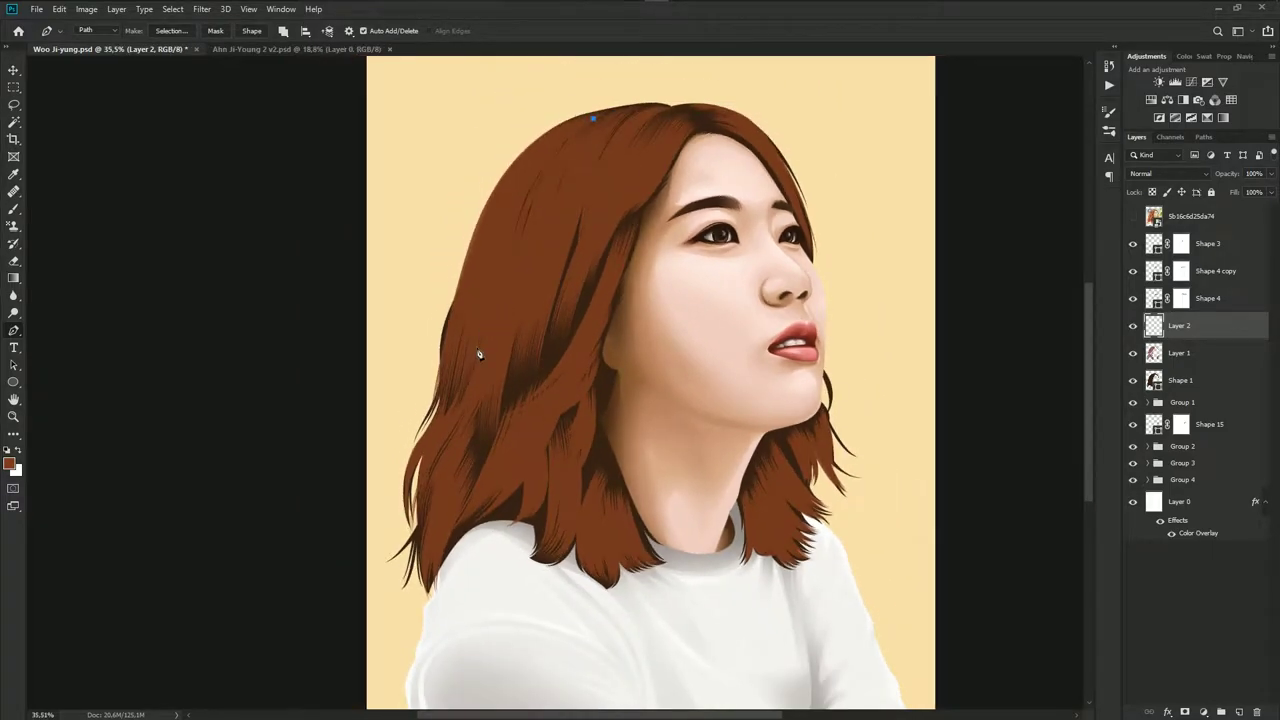
Draw a curved strand path down the upper left hair and nudge it down-left
drag(449, 534, 485, 528)
click(1134, 217)
click(1133, 218)
scroll(530, 300, up, 2)
drag(525, 278, 506, 268)
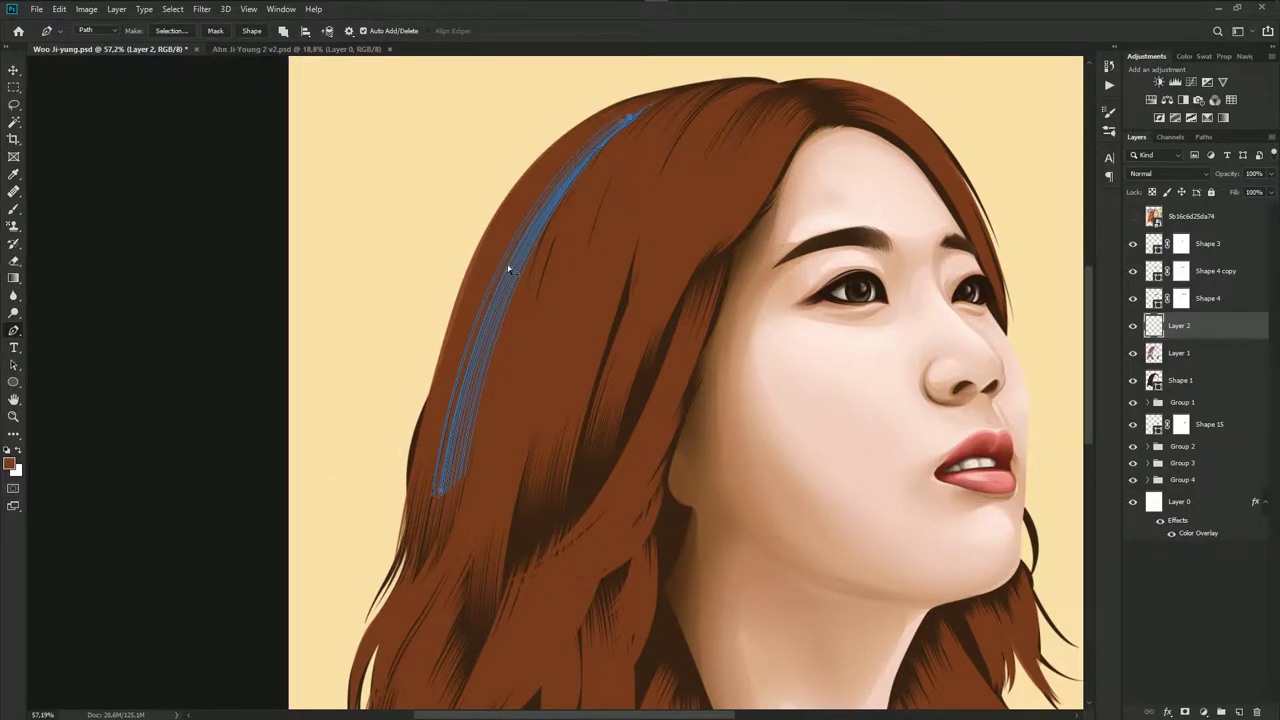
drag(506, 267, 489, 274)
scroll(419, 519, down, 2)
Curve the strand at the top of the hair and refine its position against the reference
drag(556, 231, 671, 169)
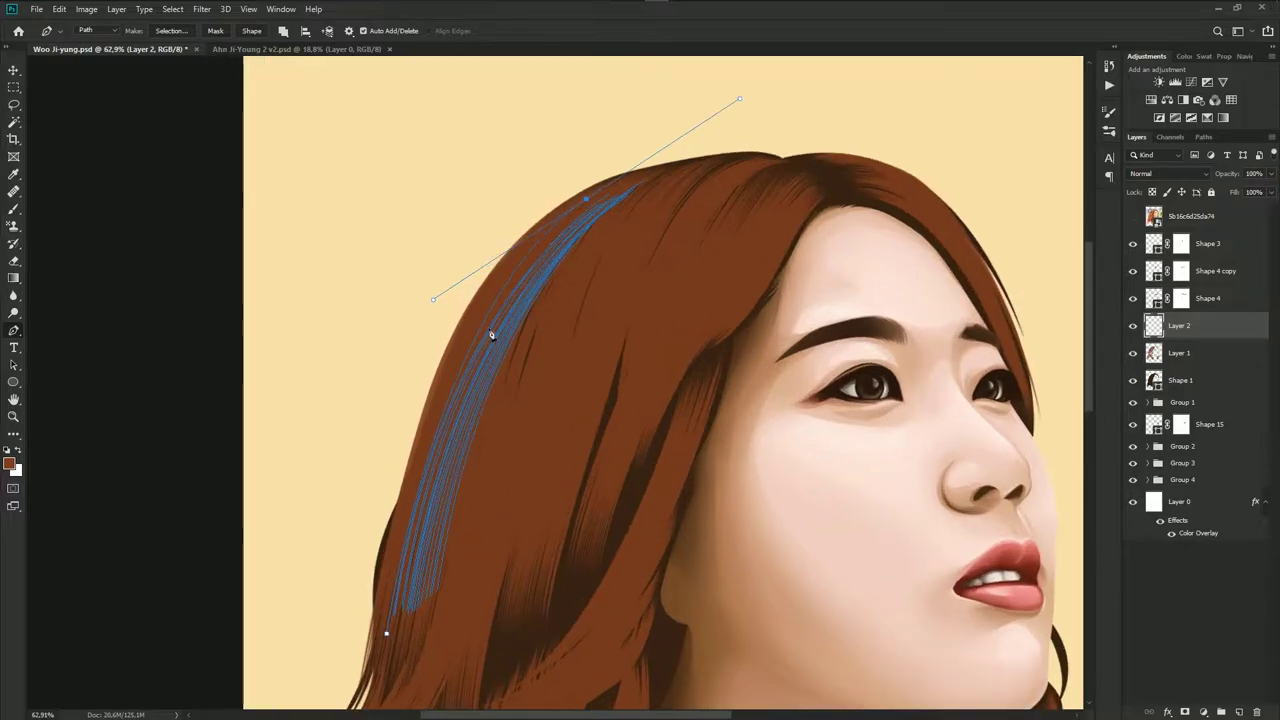
scroll(480, 340, up, 2)
drag(505, 287, 490, 294)
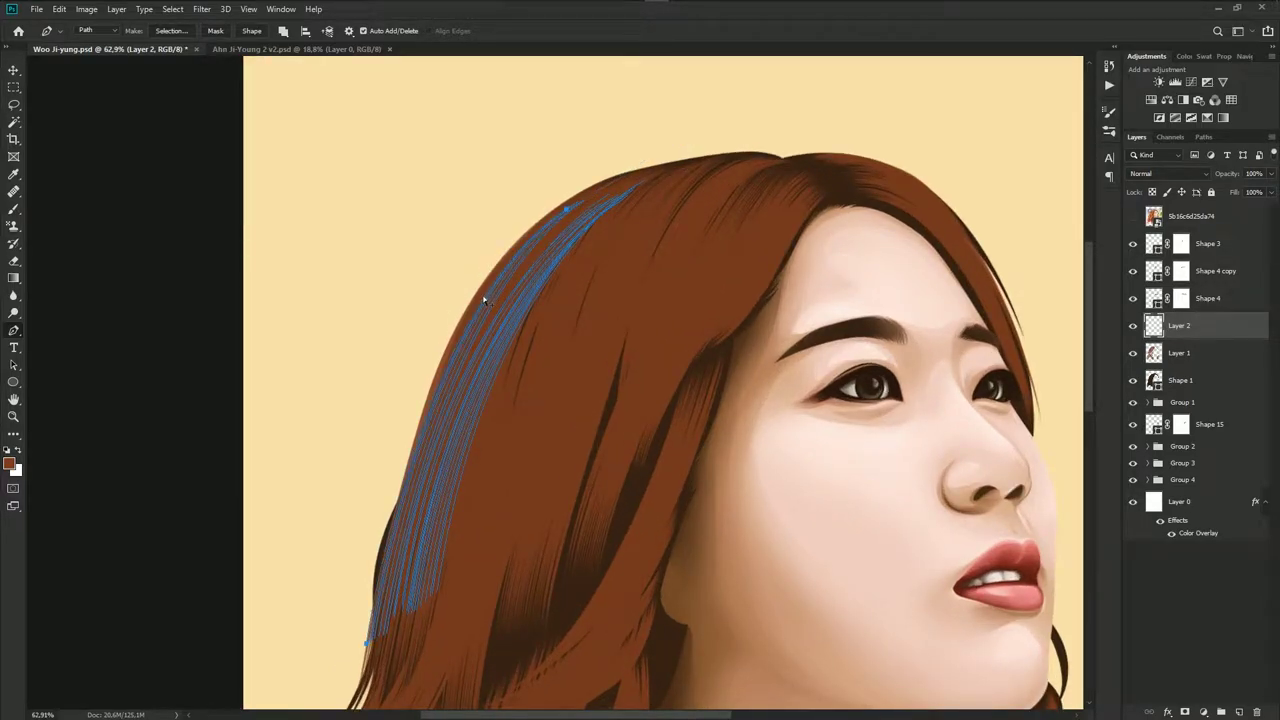
scroll(500, 322, down, 2)
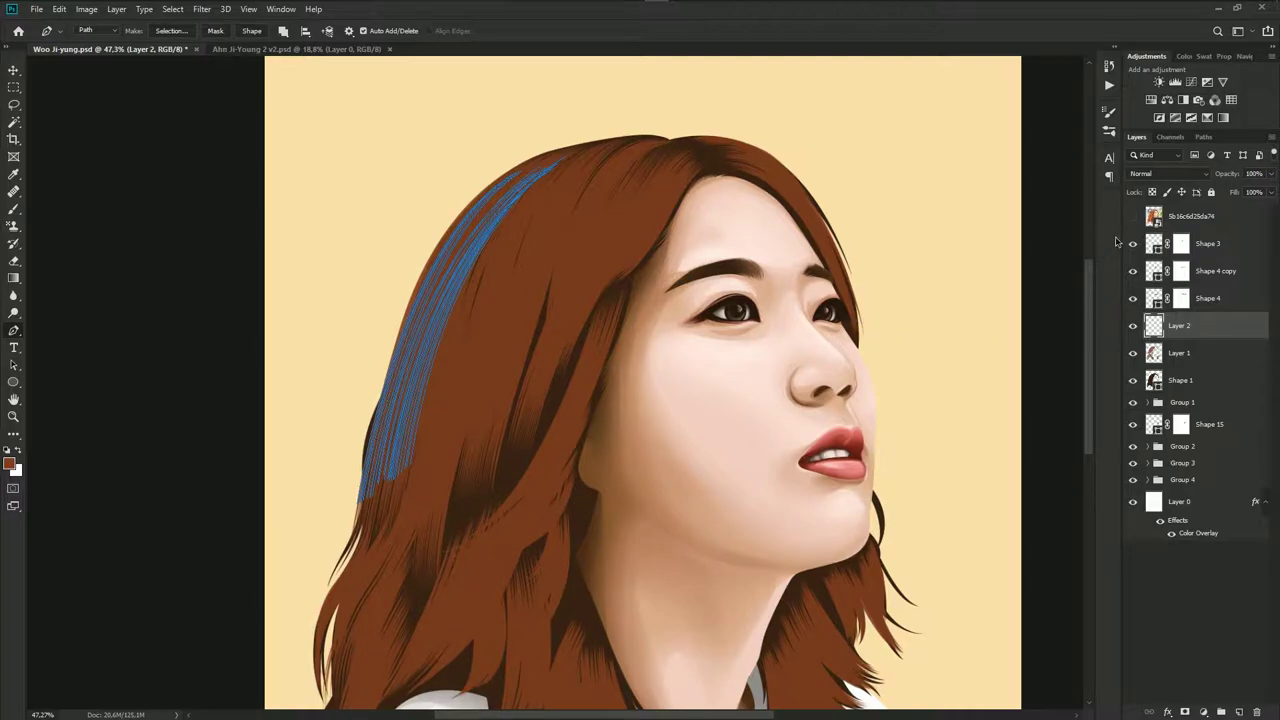
click(1132, 216)
click(1132, 216)
mouse_move(537, 317)
mouse_down()
mouse_move(557, 252)
mouse_move(545, 220)
mouse_up()
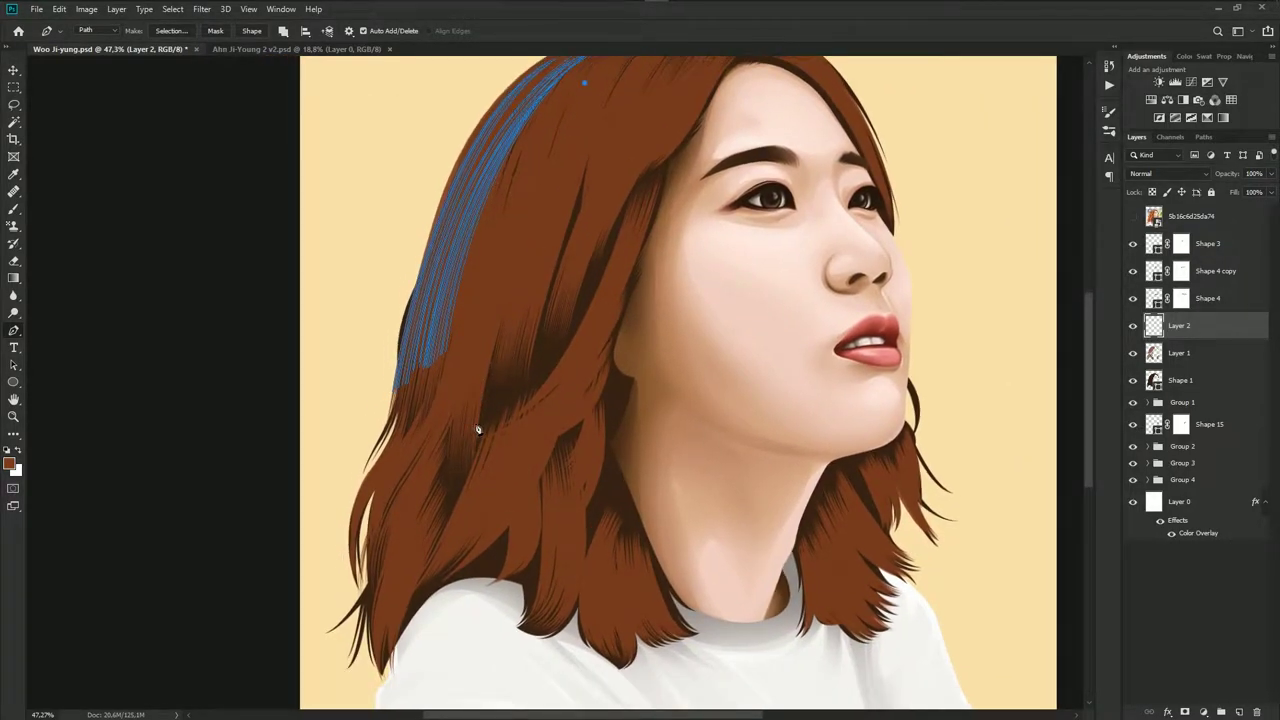
Draw another curved strand from the hair top with a smooth anchor
drag(470, 441, 480, 534)
drag(553, 332, 537, 382)
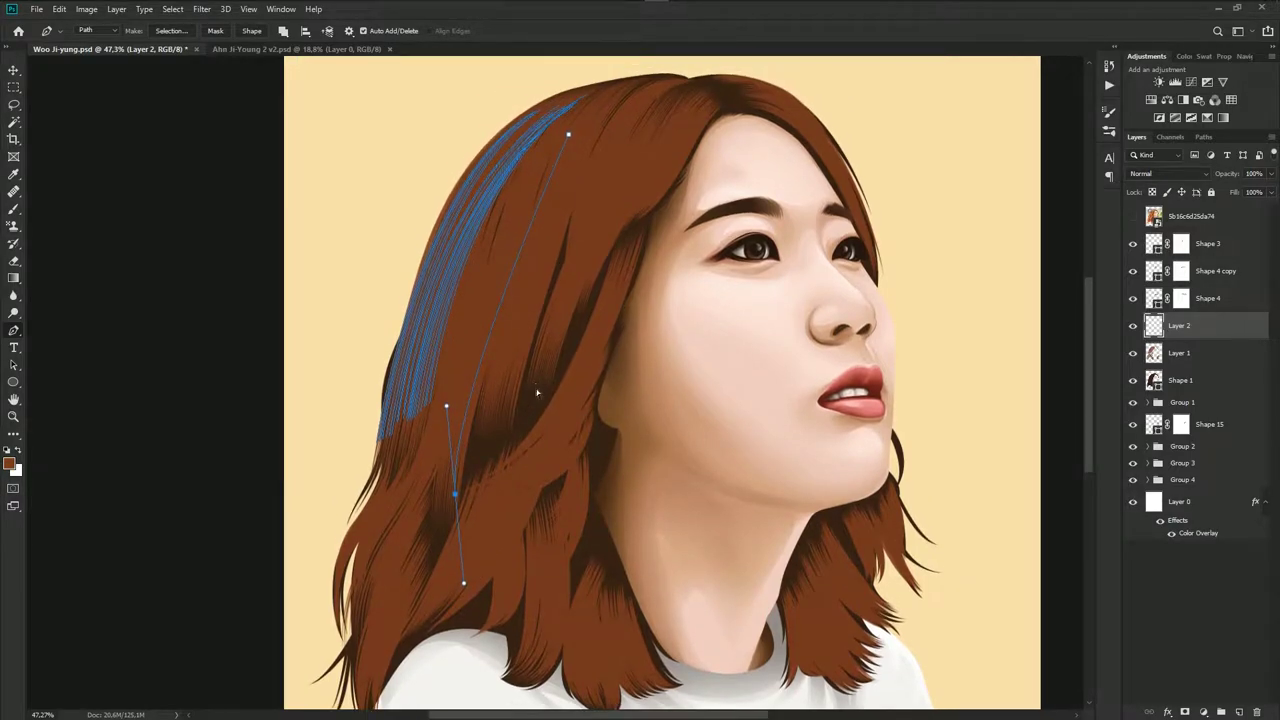
drag(484, 423, 471, 542)
mouse_move(497, 332)
mouse_down()
mouse_move(513, 323)
mouse_move(548, 357)
mouse_up()
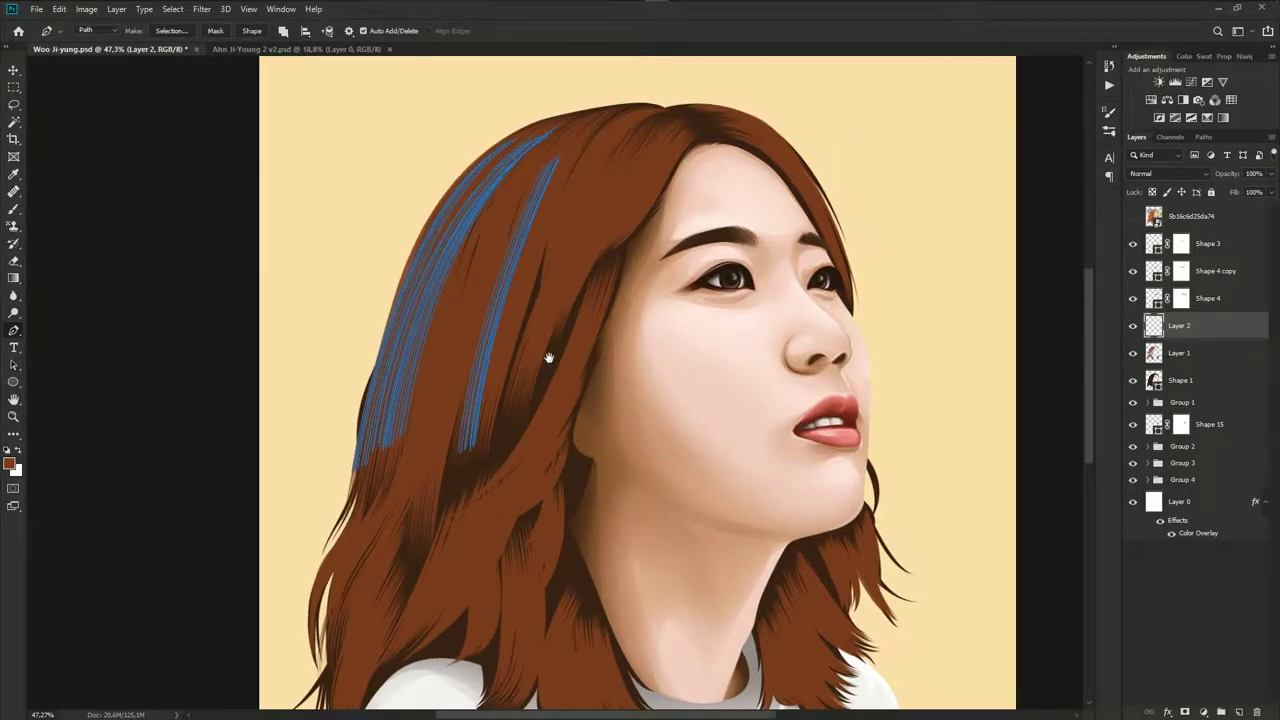
click(1126, 221)
click(1133, 216)
Lengthen the strand's curve and adjust its end and lower anchors
scroll(551, 343, up, 1)
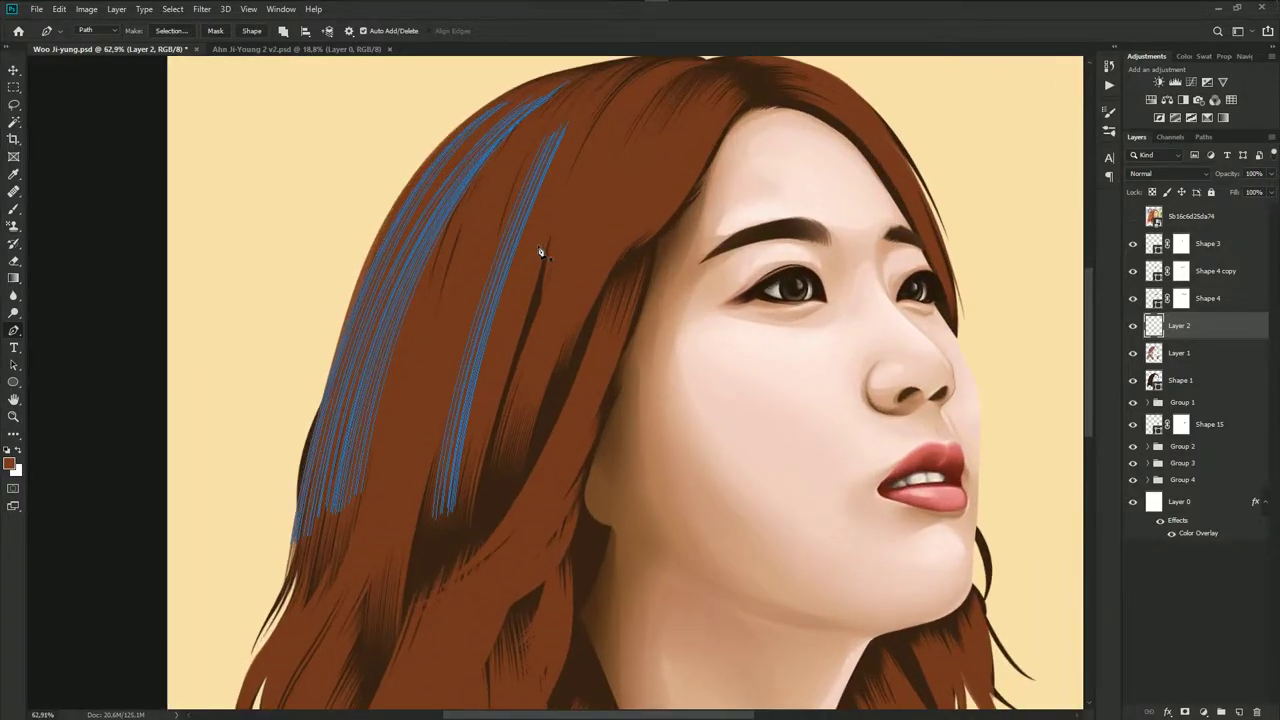
scroll(543, 251, up, 1)
drag(533, 236, 546, 180)
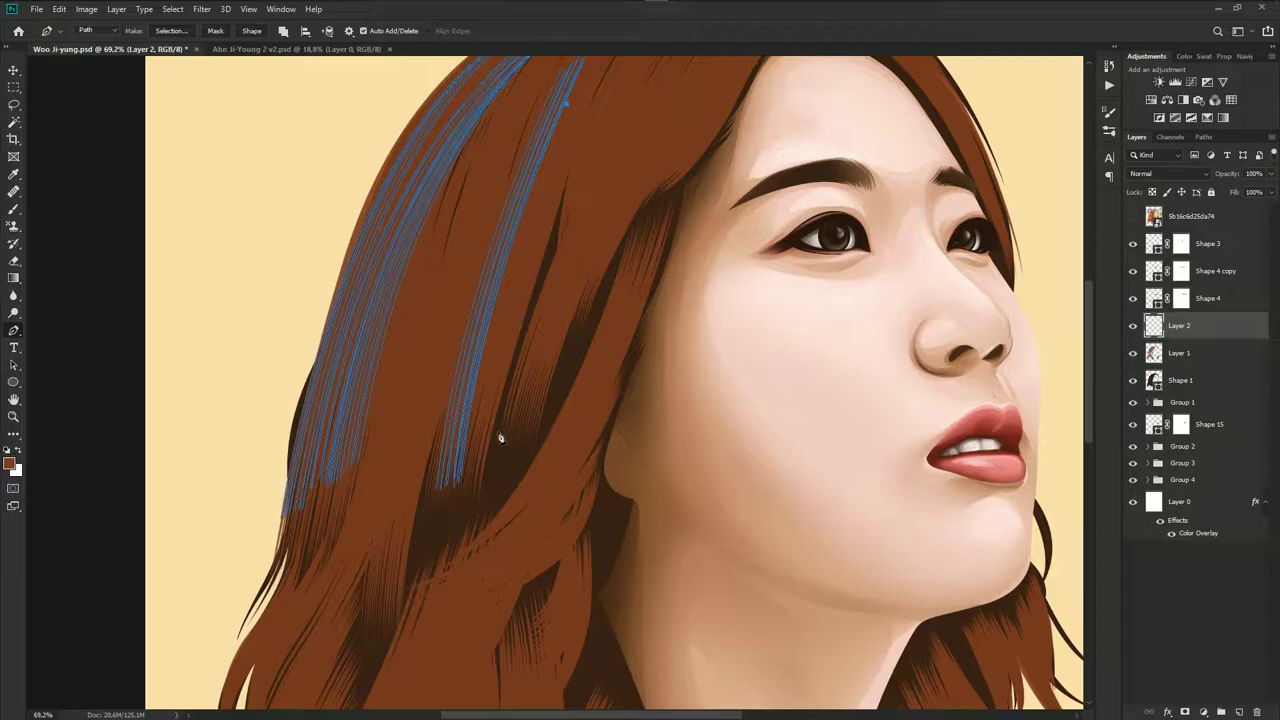
drag(489, 478, 489, 604)
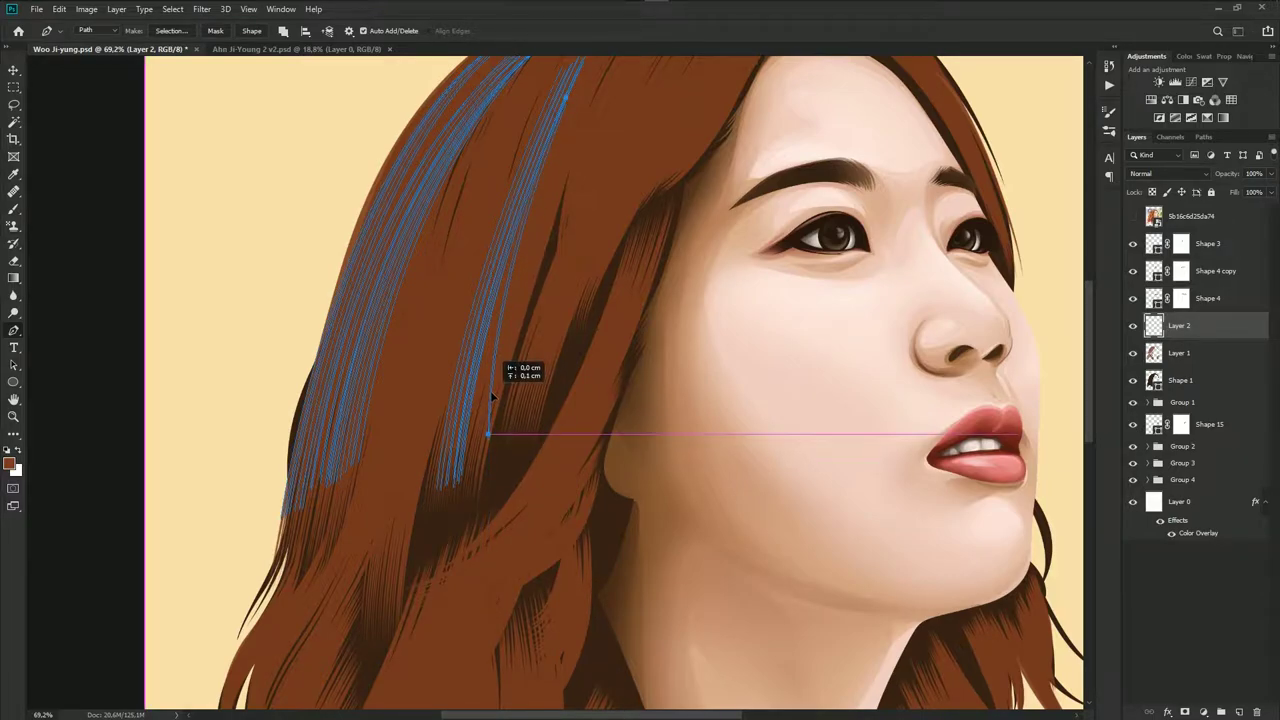
drag(490, 390, 491, 379)
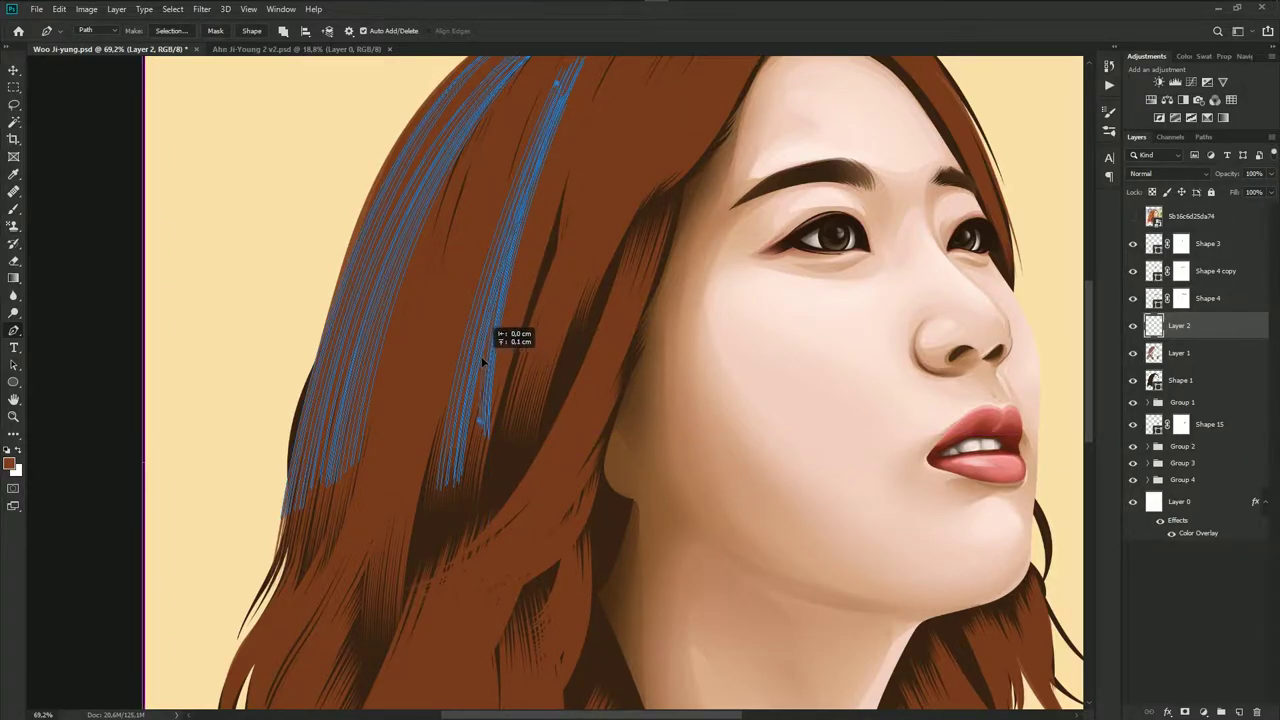
mouse_move(489, 370)
mouse_down()
mouse_move(498, 386)
mouse_move(497, 358)
mouse_up()
scroll(561, 390, down, 2)
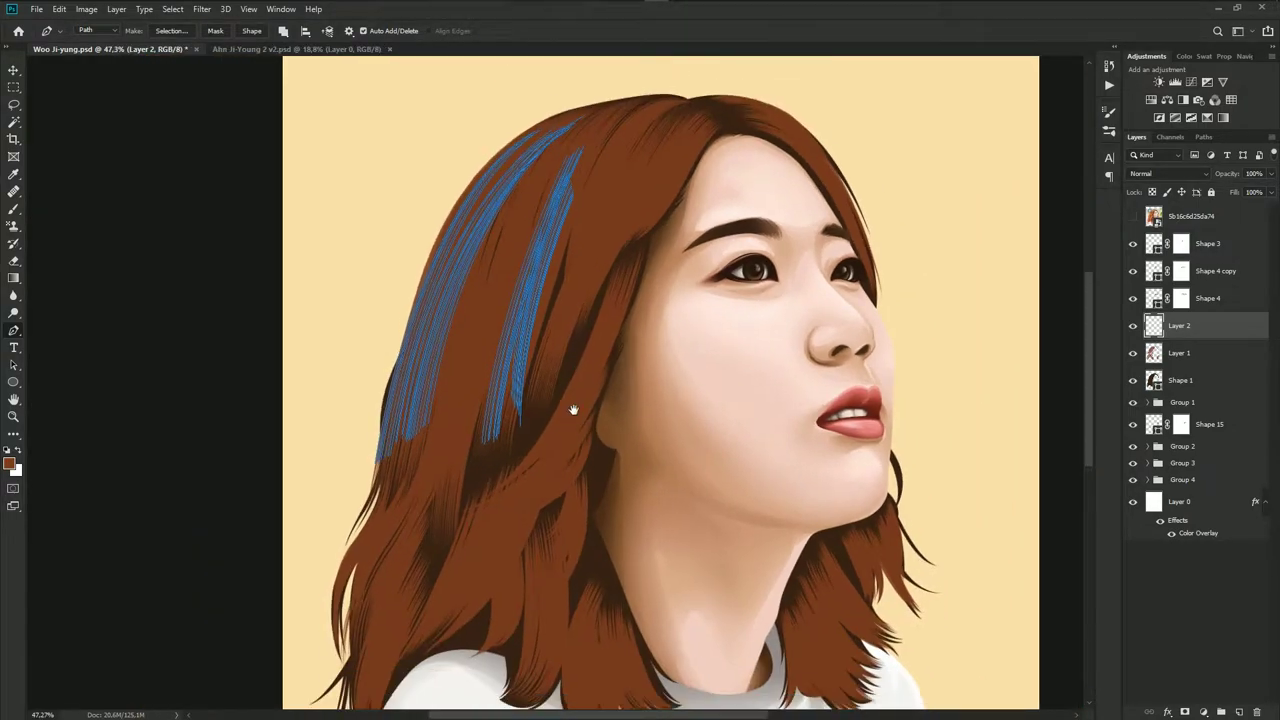
scroll(571, 414, down, 1)
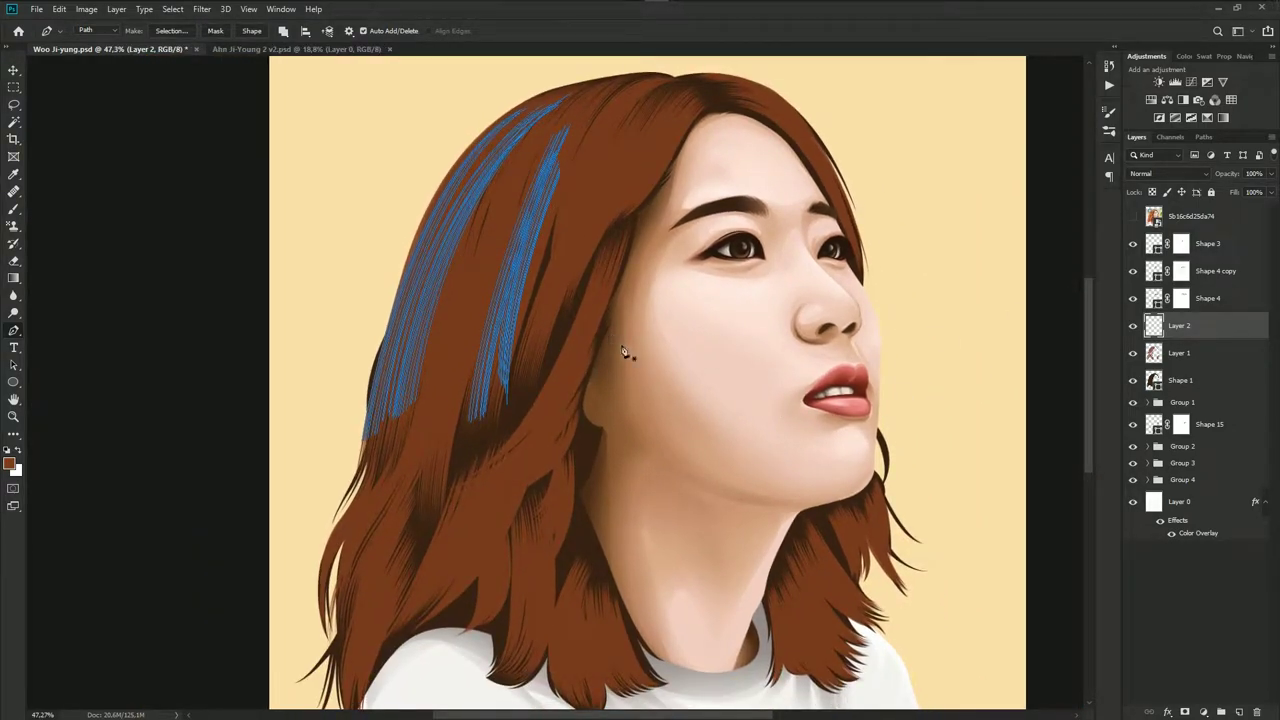
Add one more curved strand path and stroke it as a thin hair strand
click(1133, 218)
scroll(550, 167, down, 3)
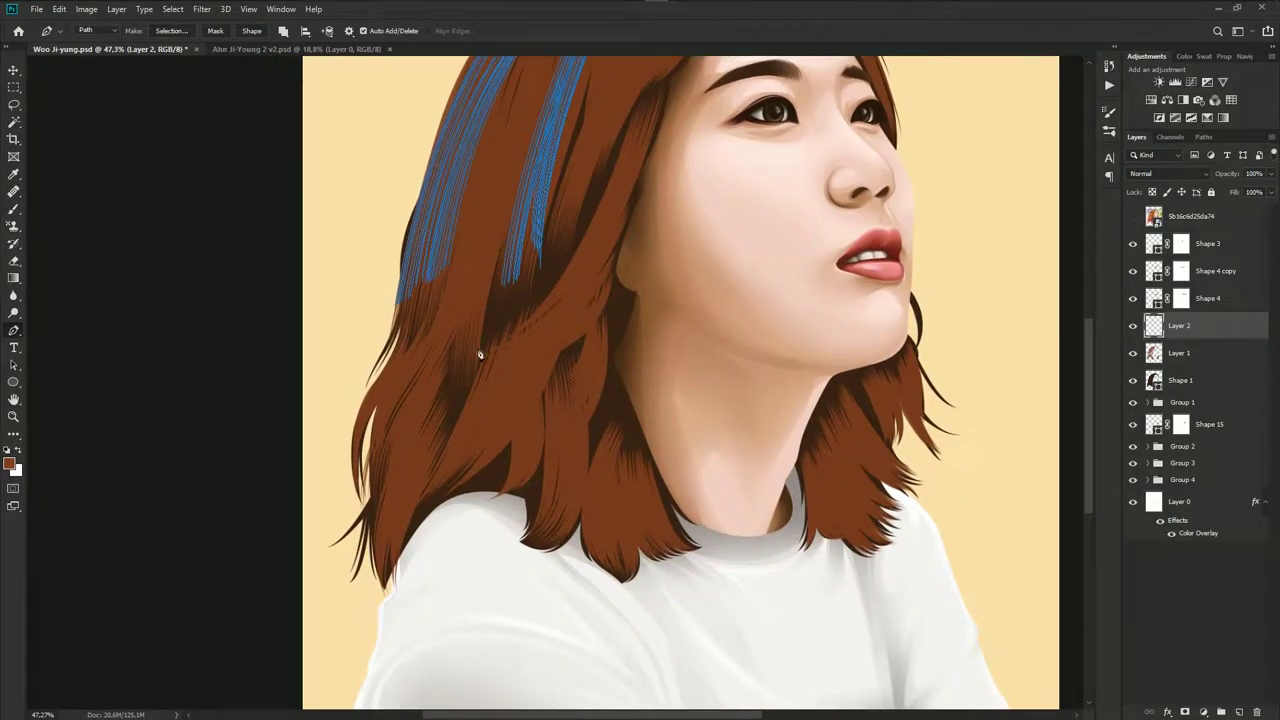
drag(479, 368, 501, 470)
click(457, 263)
key(Return)
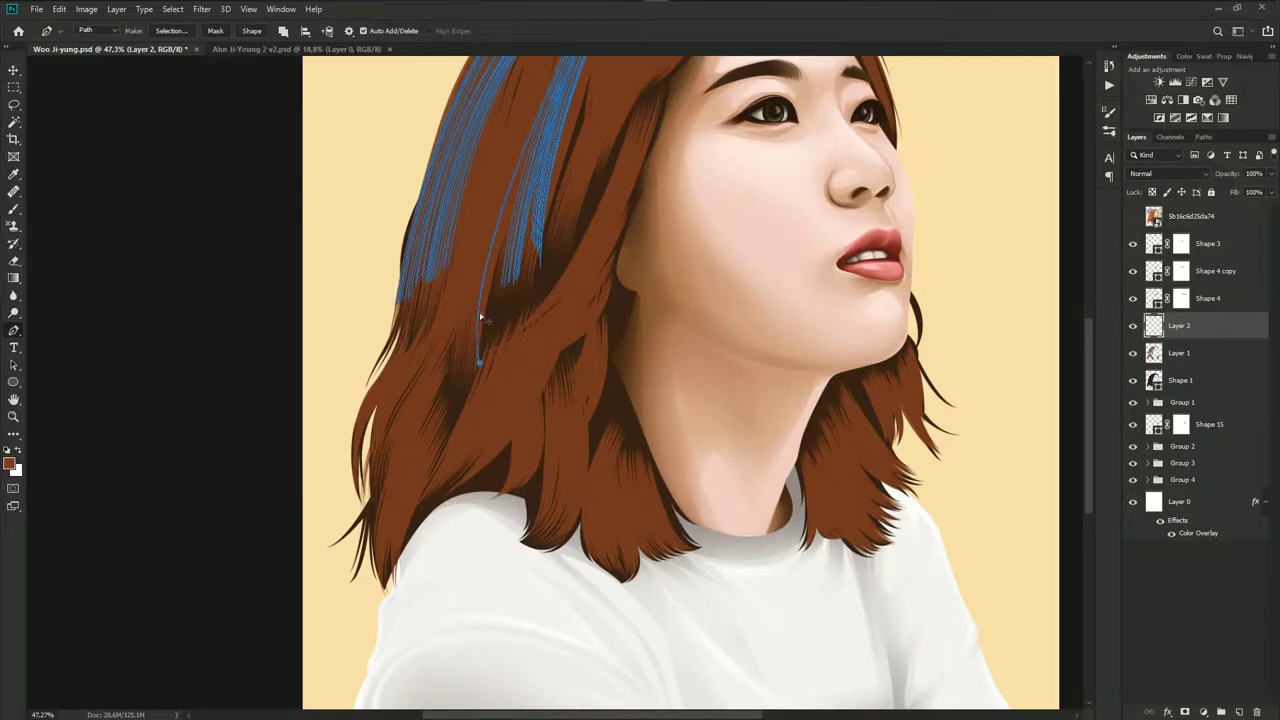
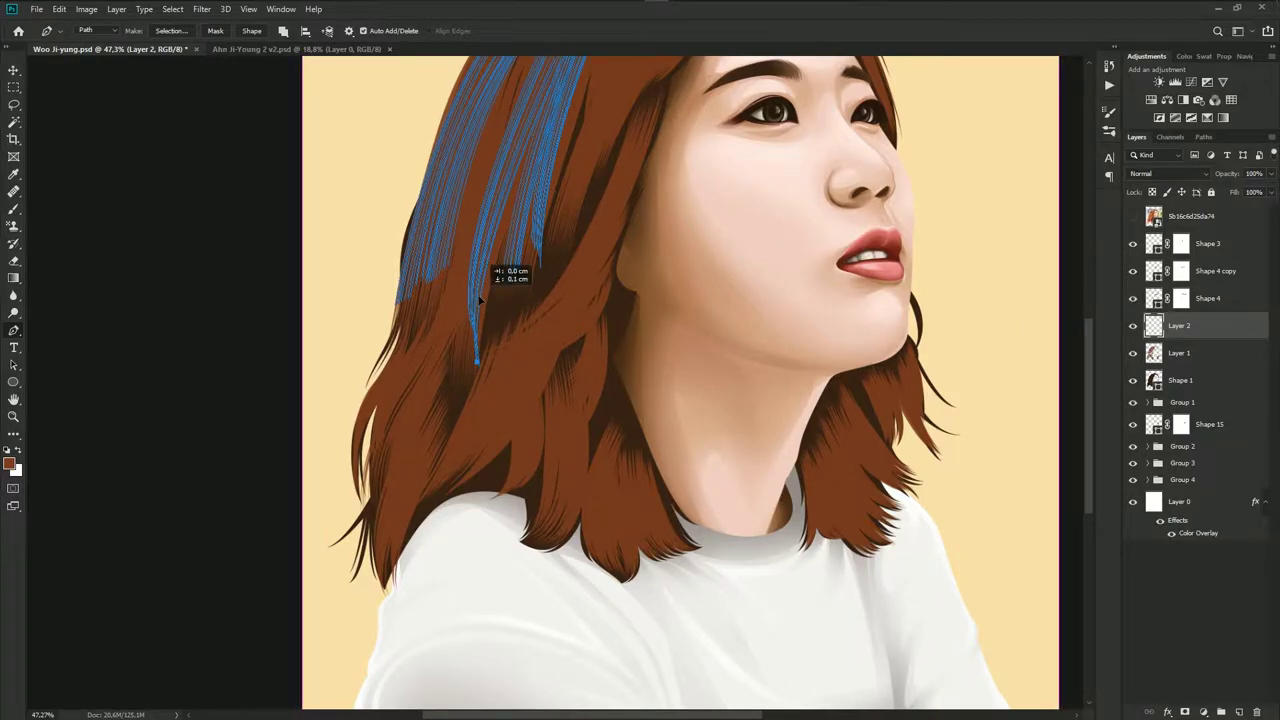
Draw a curved hair-strand path across the side hair and bend it into shape
scroll(520, 328, down, 1)
scroll(540, 345, up, 2)
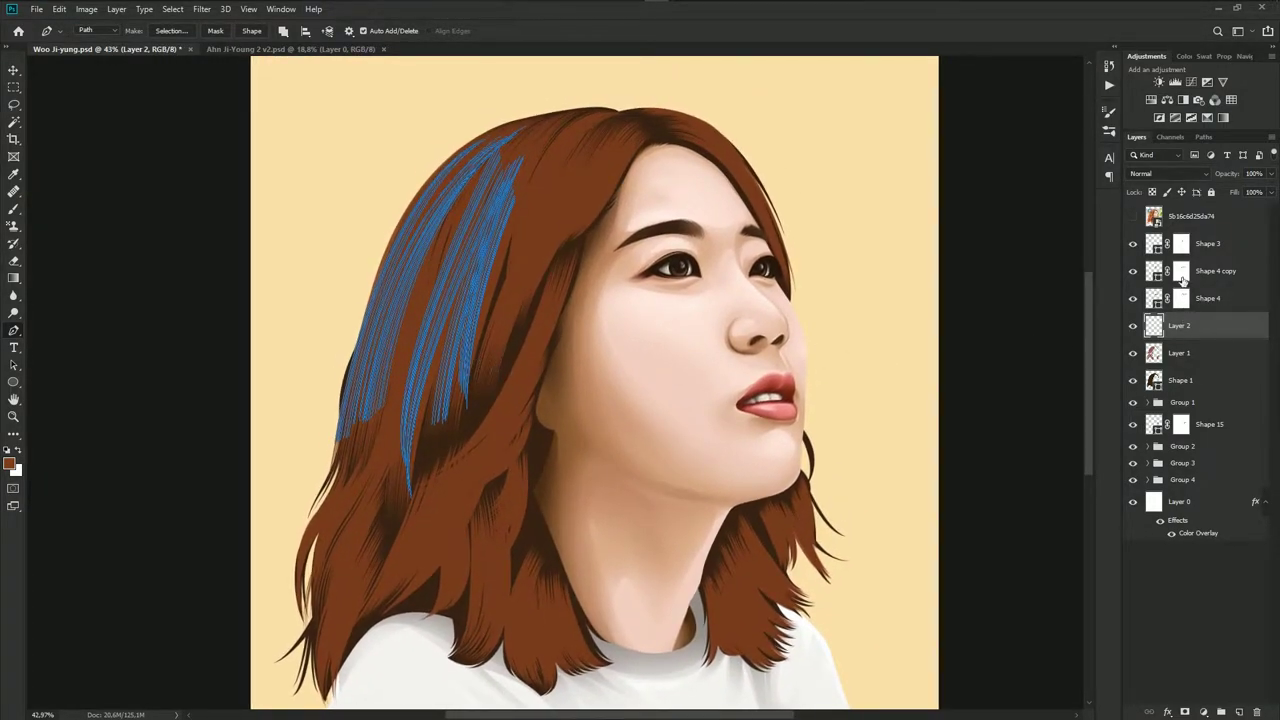
click(1130, 217)
scroll(560, 292, up, 2)
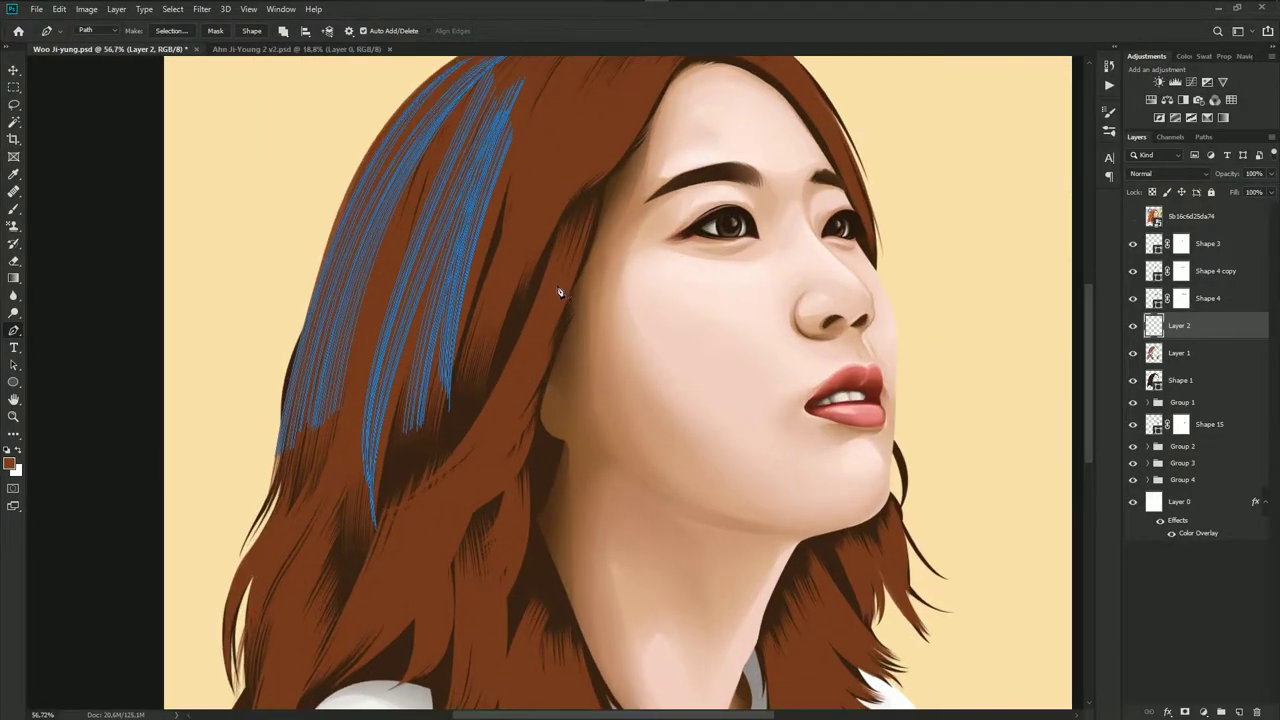
drag(565, 246, 578, 400)
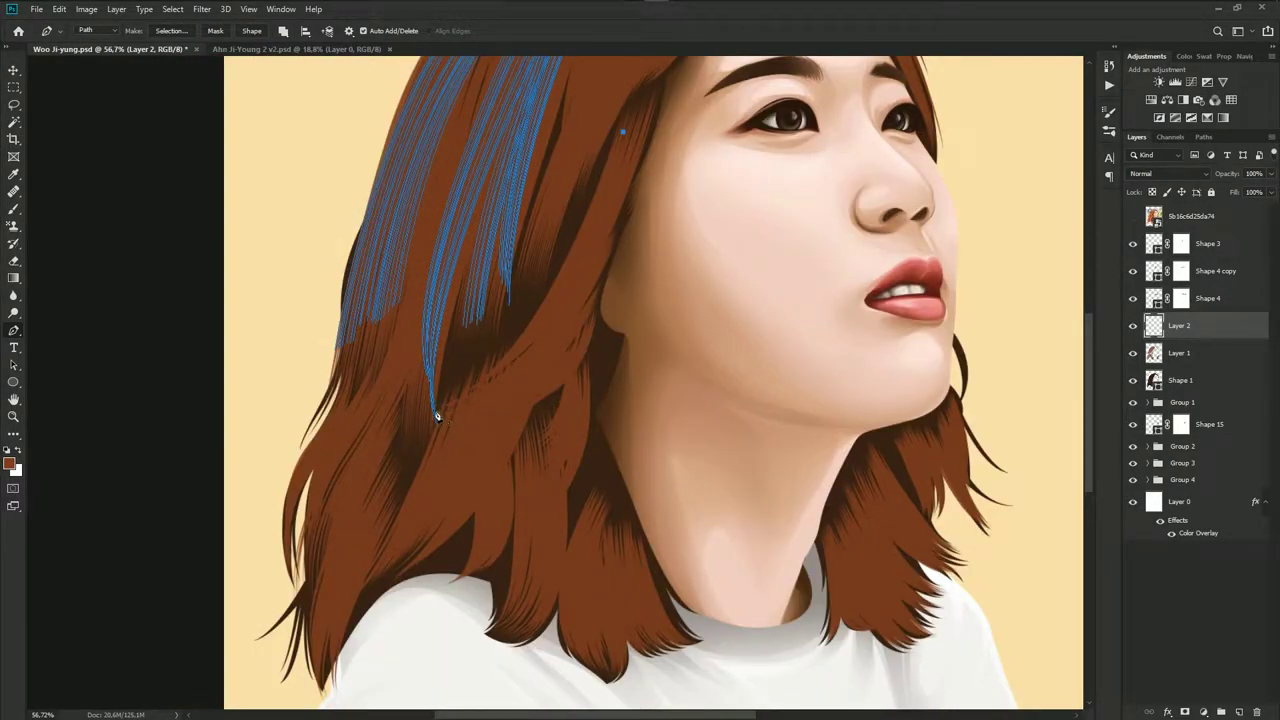
drag(443, 406, 338, 442)
scroll(514, 370, up, 1)
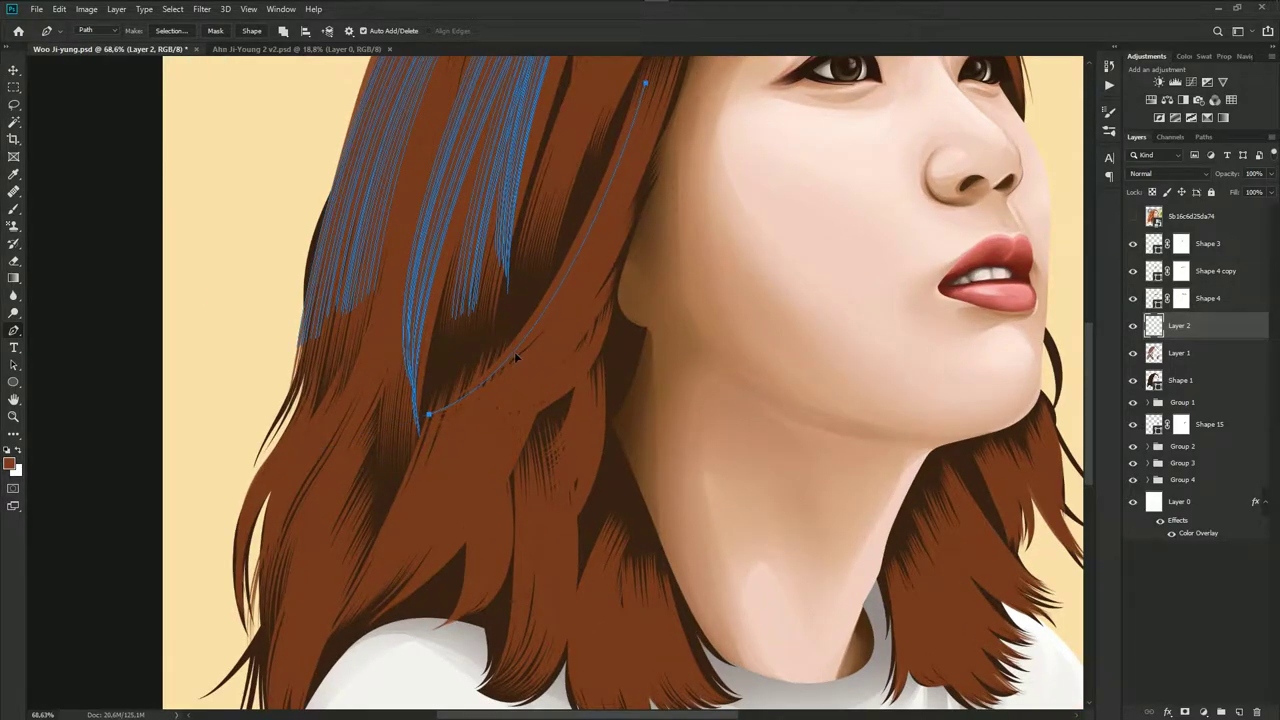
drag(515, 351, 550, 323)
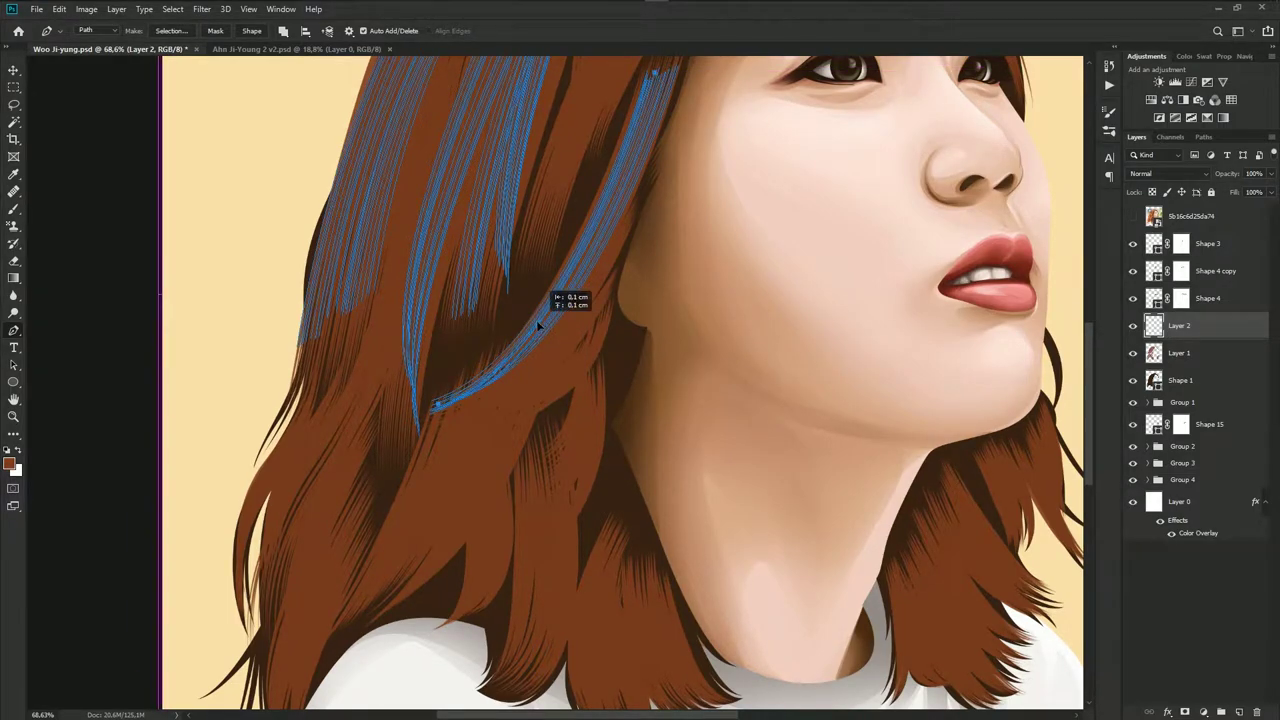
drag(551, 323, 528, 340)
Deselect the finished path, then add another strand path nudged slightly right
scroll(528, 340, down, 3)
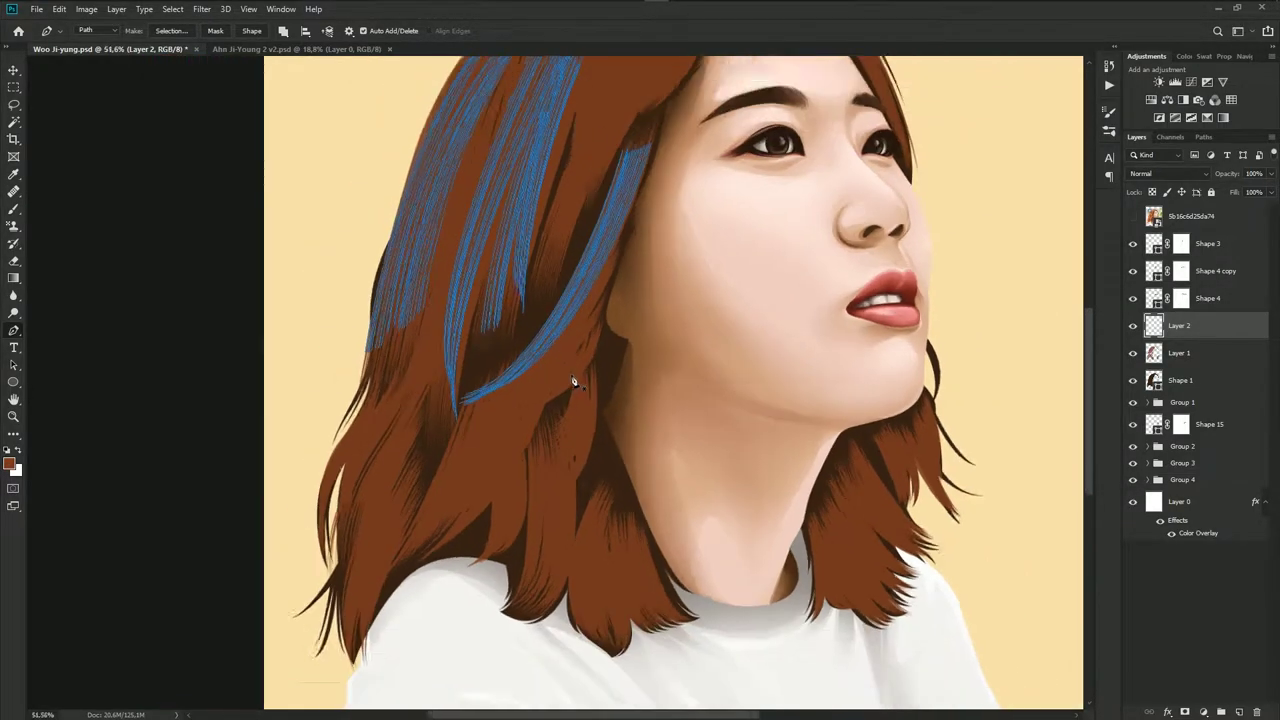
click(1133, 216)
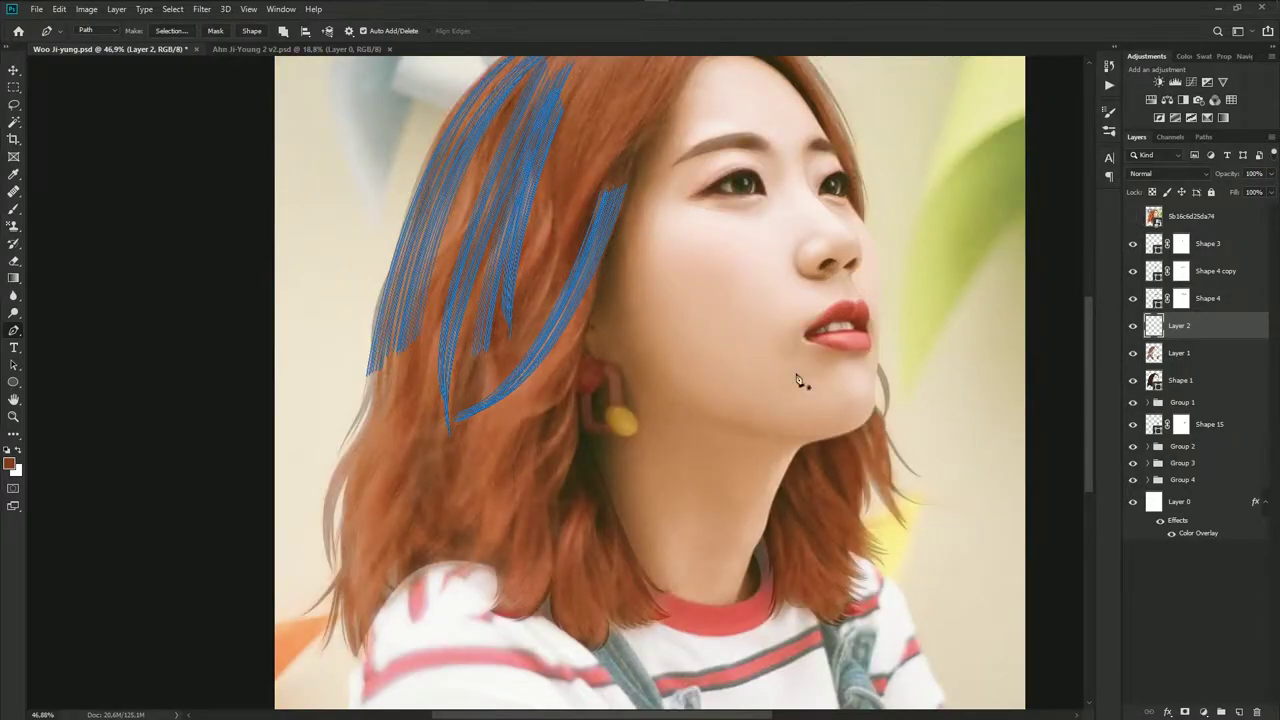
scroll(505, 410, up, 3)
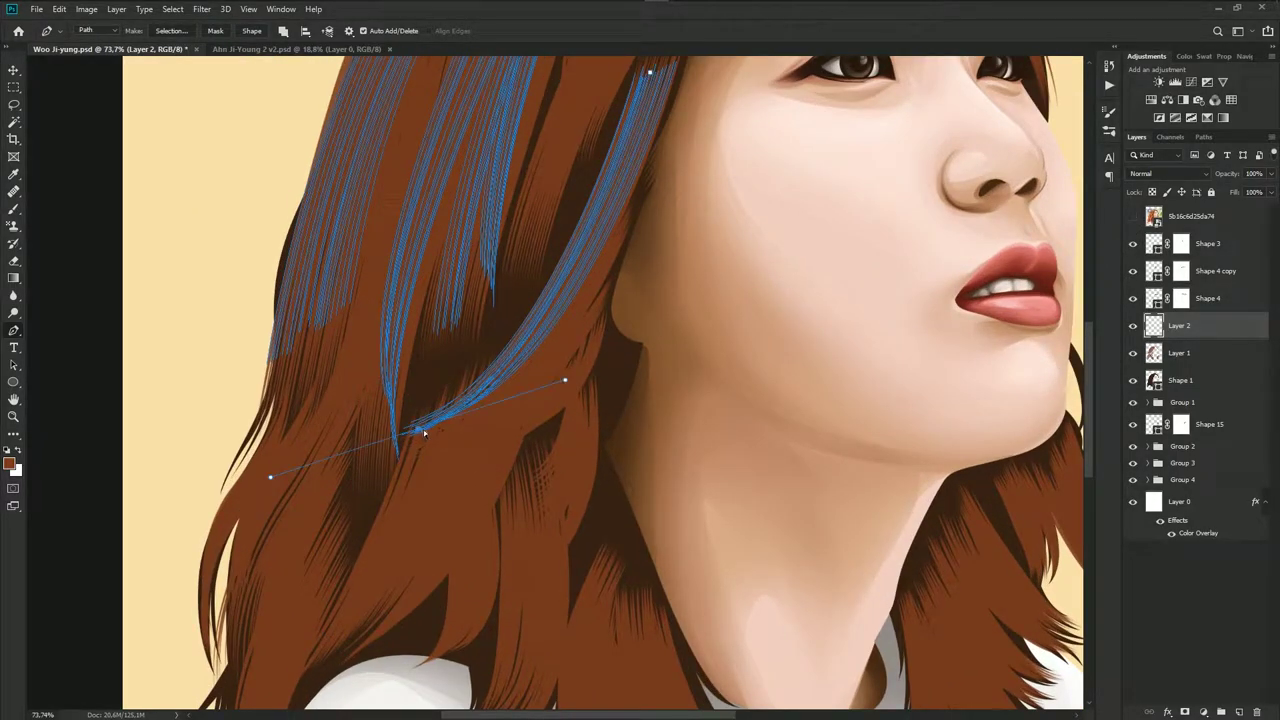
key(Escape)
drag(406, 430, 514, 417)
scroll(465, 417, up, 1)
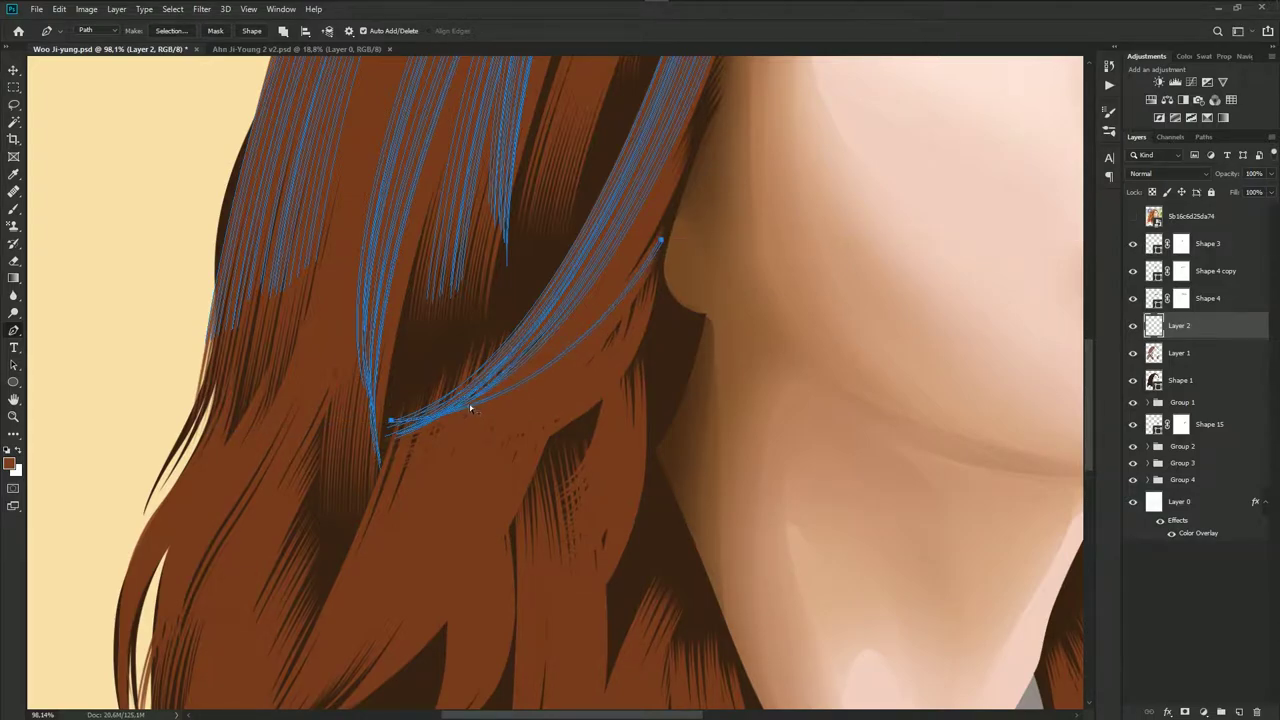
drag(468, 405, 490, 403)
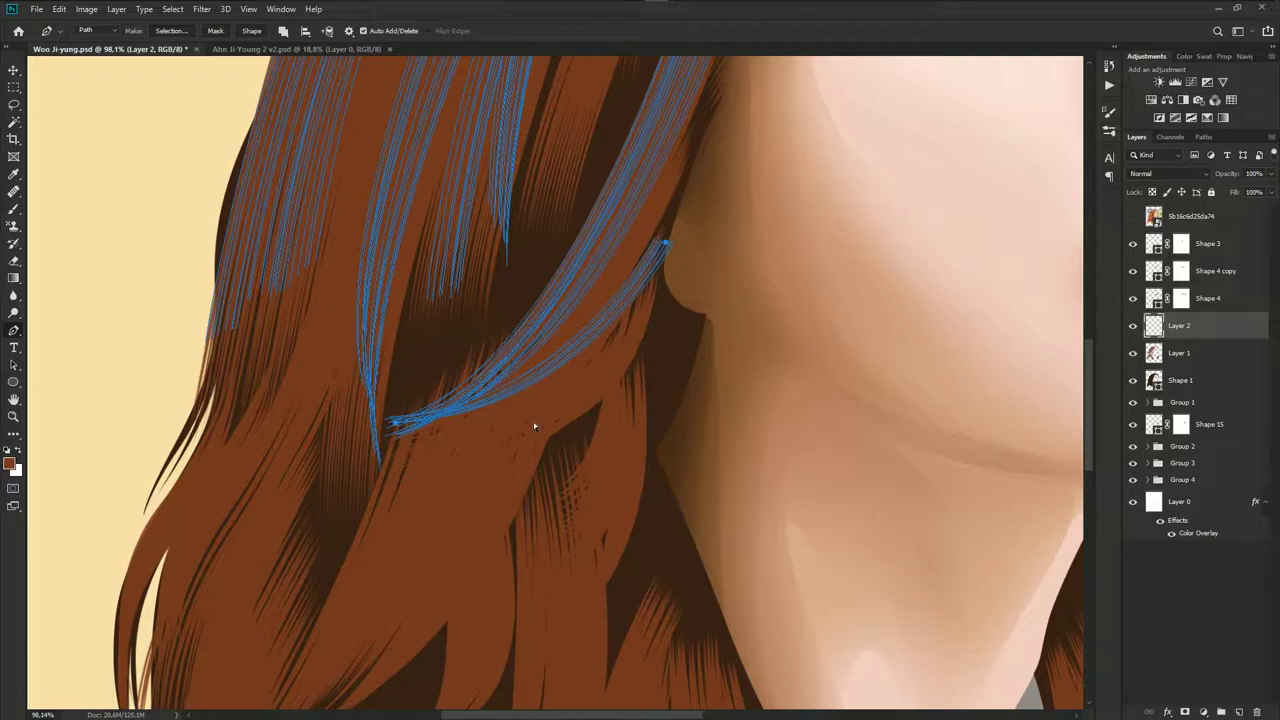
click(1134, 217)
Draw a curved strand toward the jaw, shifting it left and nudging it down twice
drag(424, 438, 623, 443)
drag(503, 432, 497, 432)
key(Down)
key(Down)
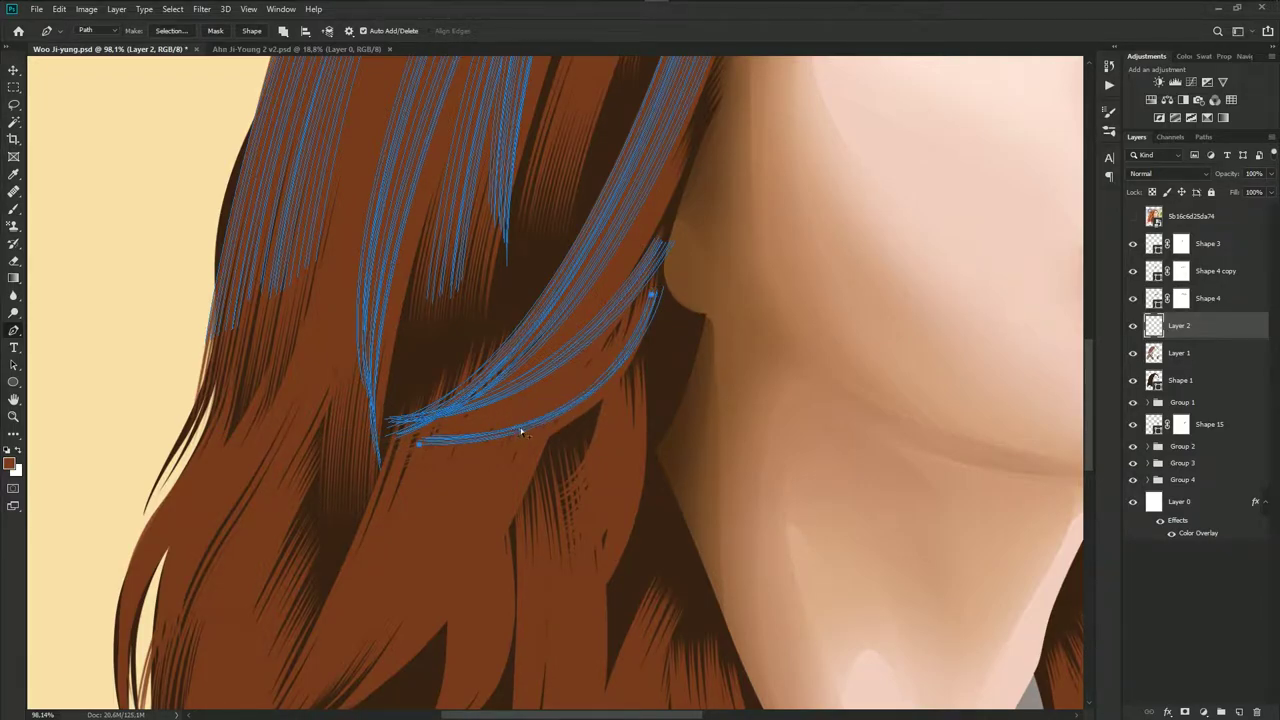
key(Down)
key(Down)
key(Down)
key(Down)
scroll(620, 450, down, 3)
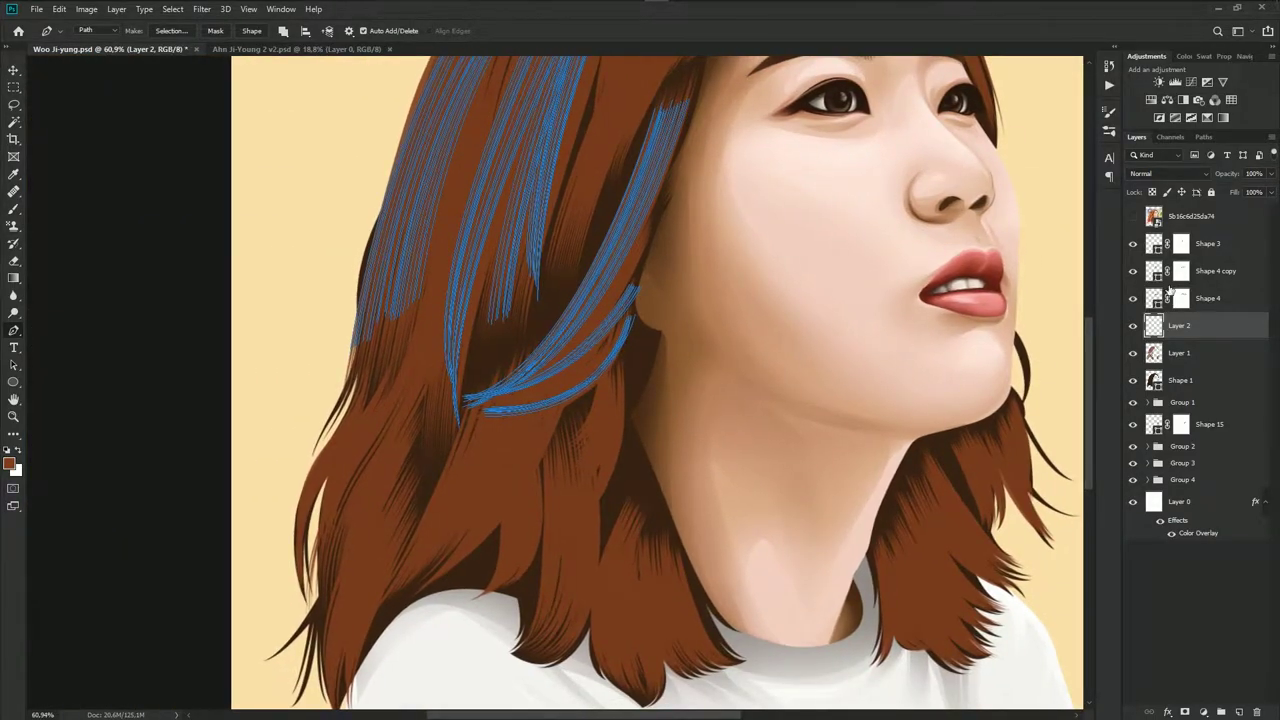
Start a strand path on the lower hair, extending it down and raising its top point
click(1132, 222)
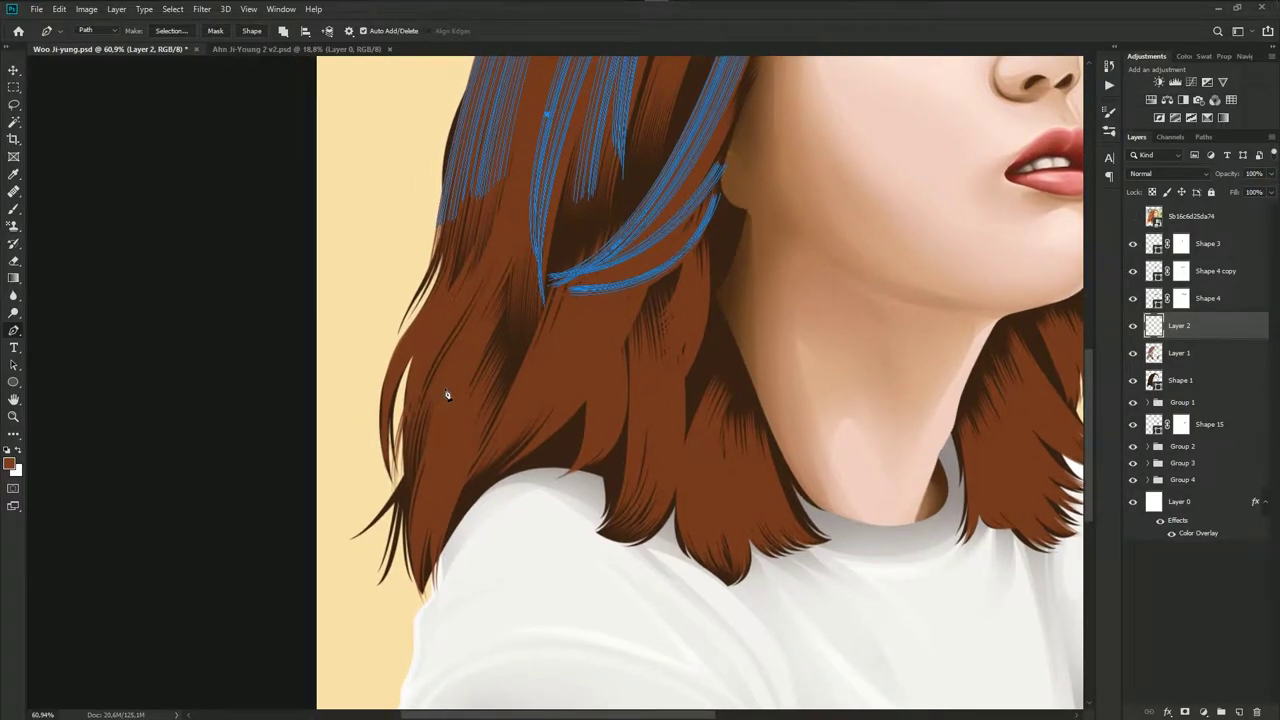
drag(465, 345, 476, 328)
drag(466, 338, 454, 335)
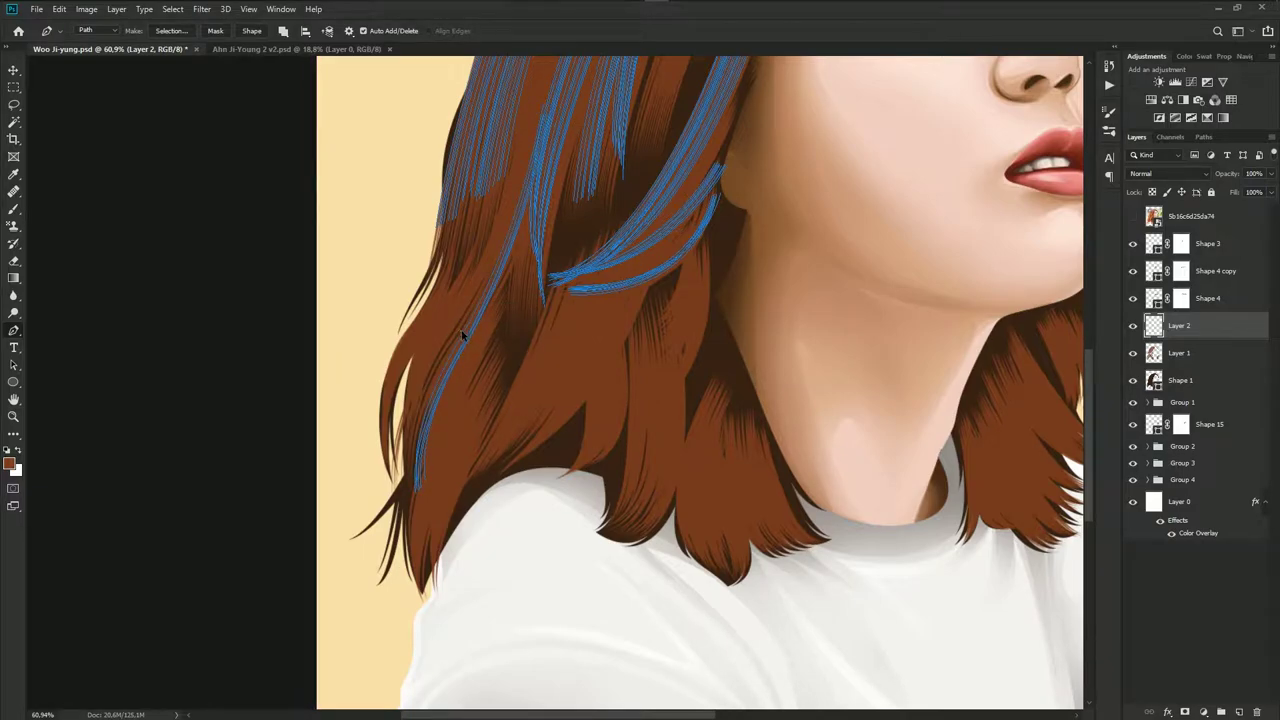
drag(462, 334, 462, 314)
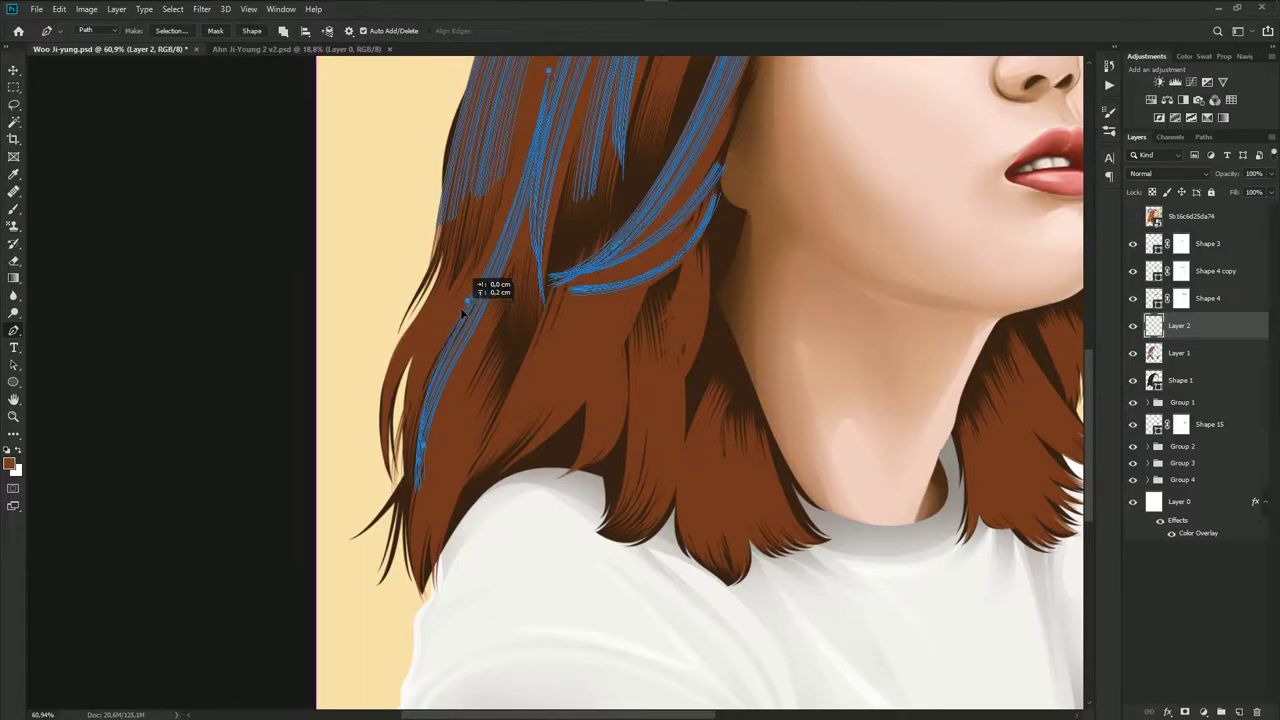
scroll(516, 383, down, 2)
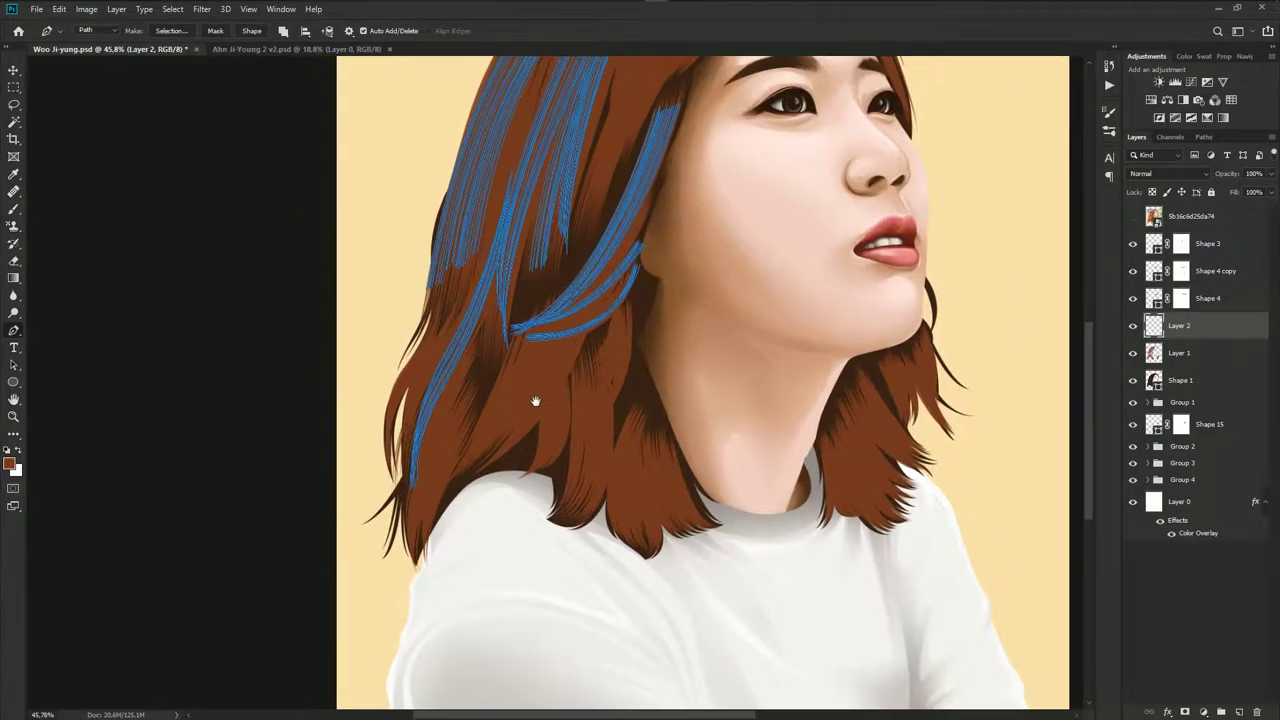
click(1132, 218)
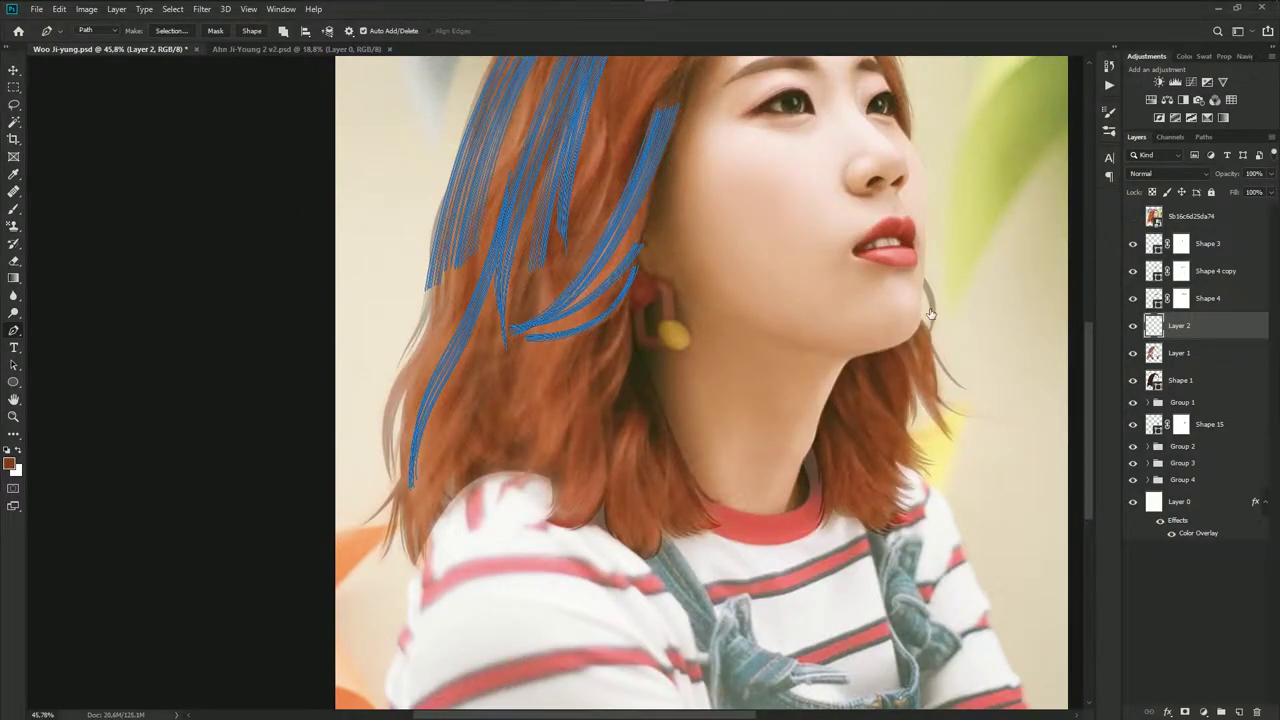
scroll(930, 314, up, 3)
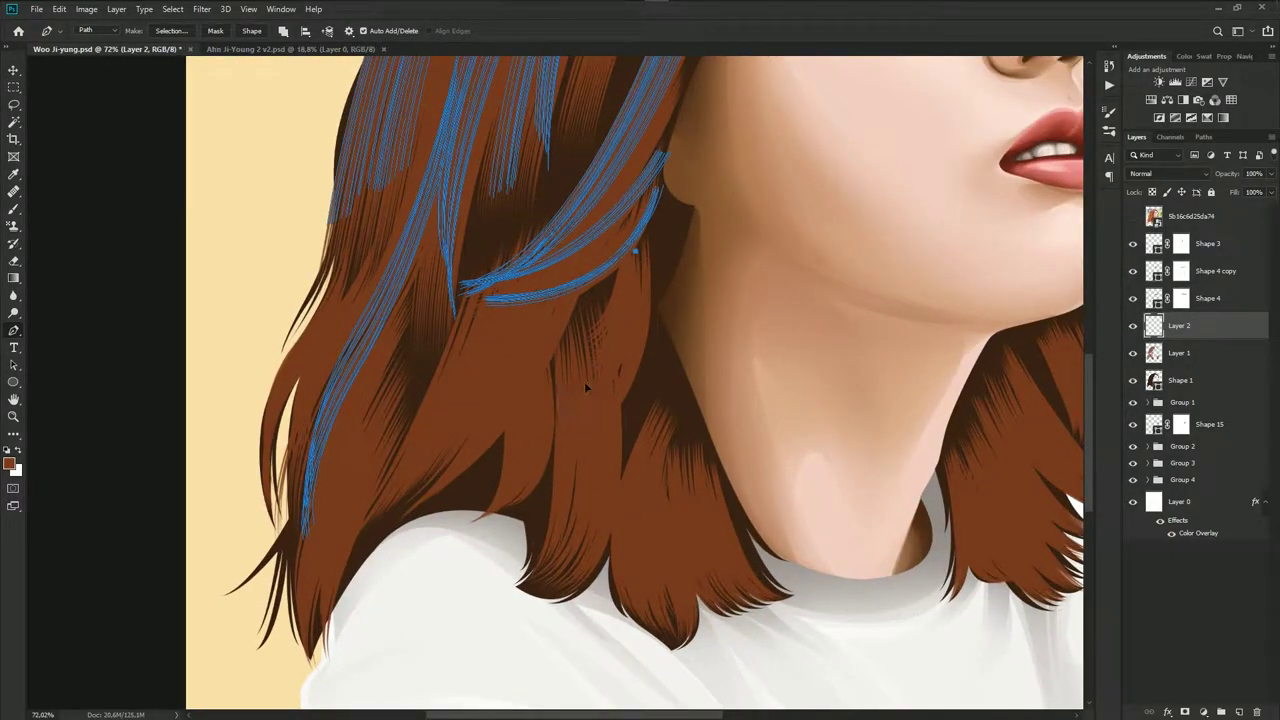
Curve the strand's last segment near the neck and stroke it as a tapered strand
drag(606, 372, 634, 330)
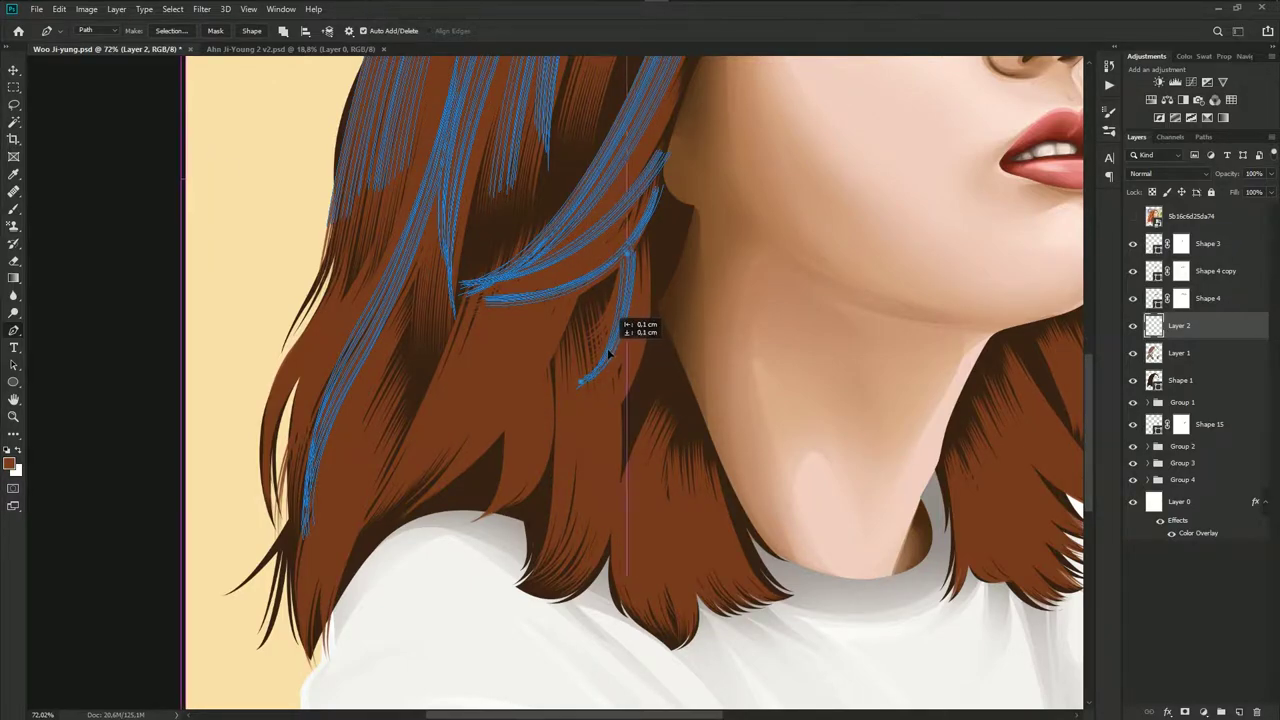
scroll(650, 370, up, 2)
click(1132, 217)
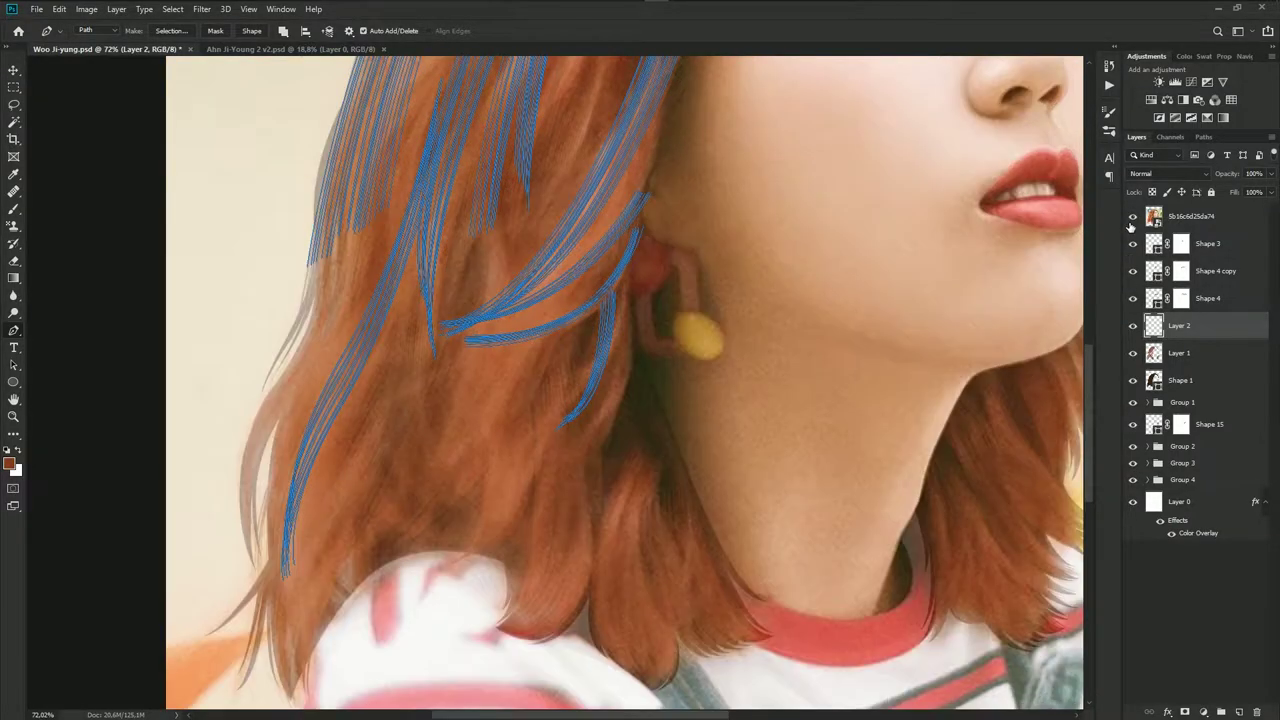
scroll(680, 420, up, 2)
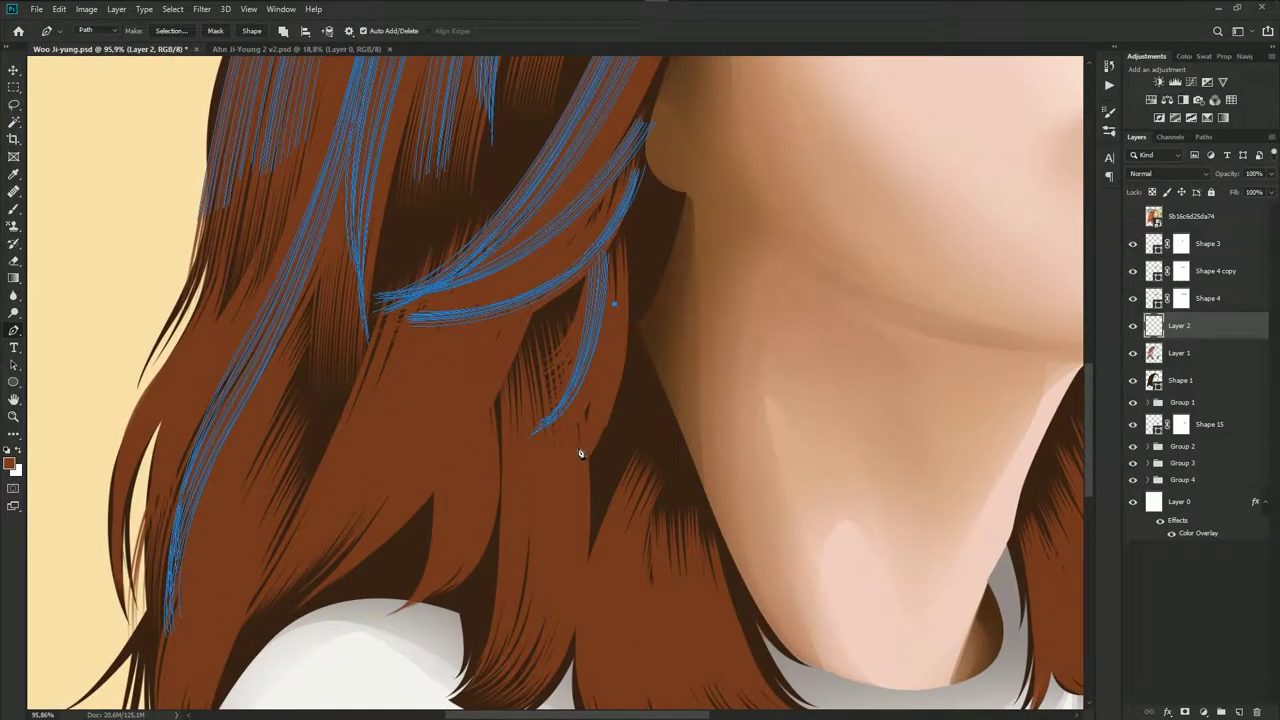
drag(590, 458, 594, 447)
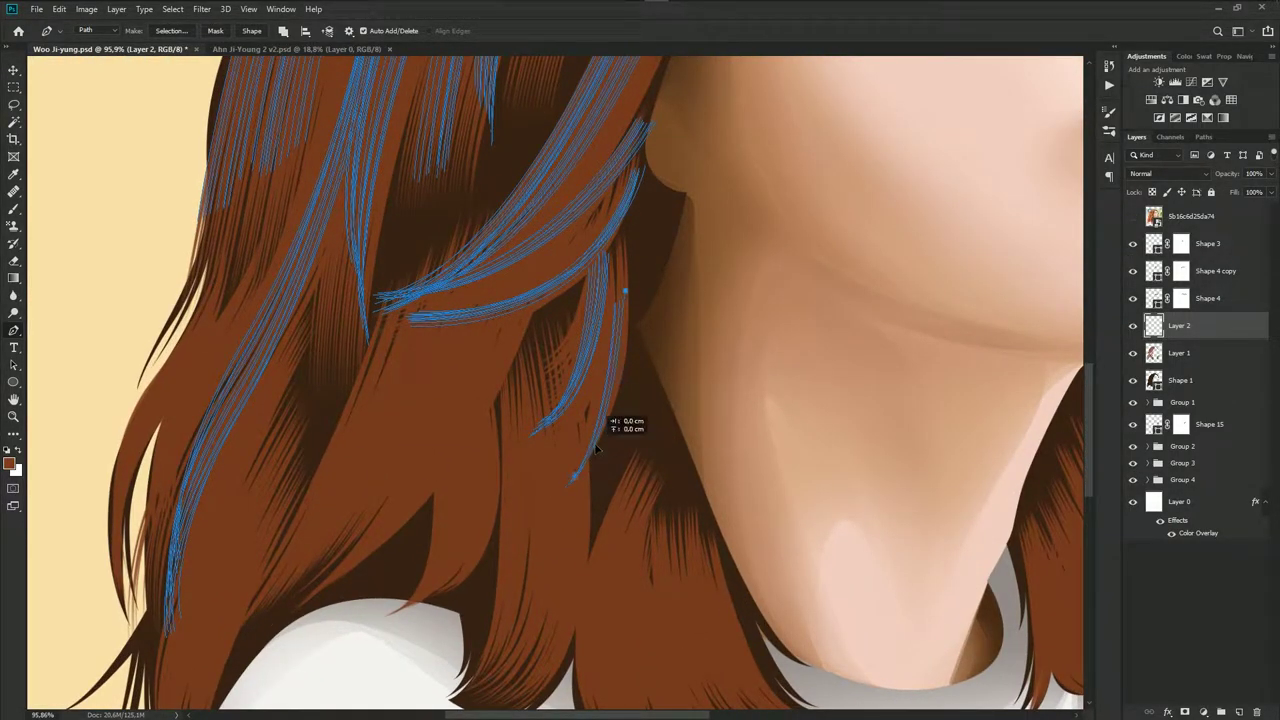
key(Return)
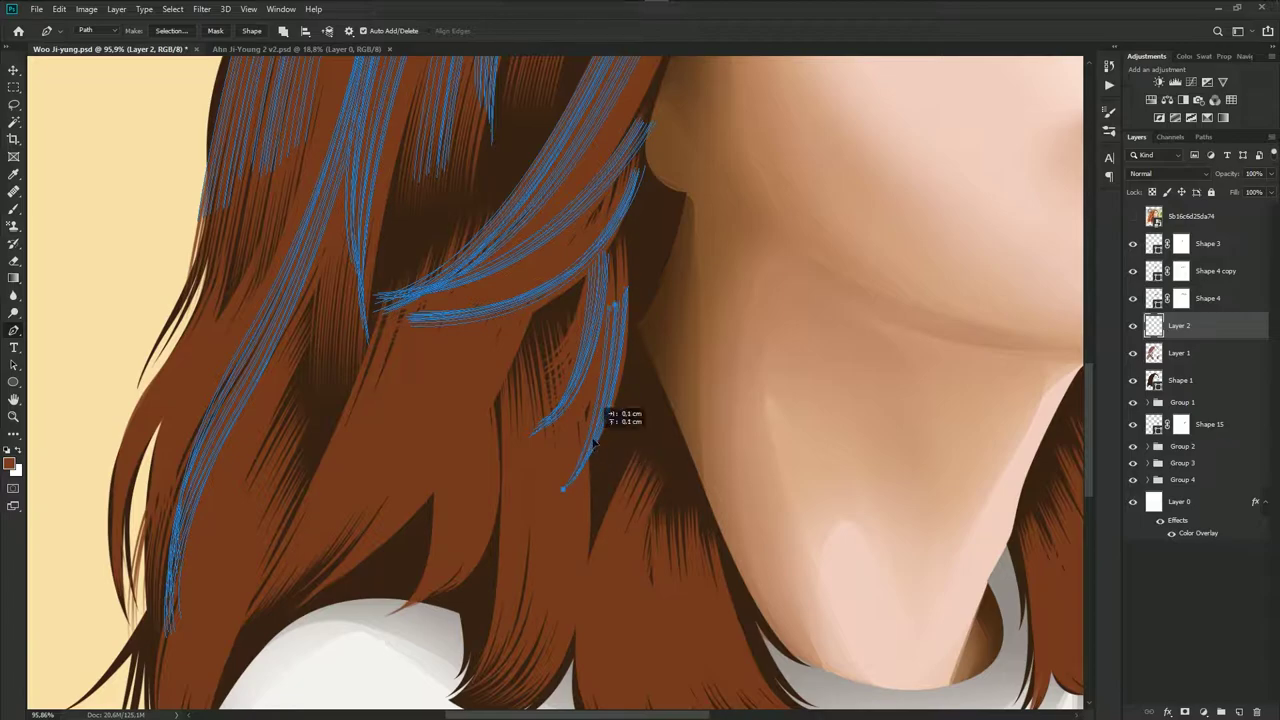
Compare with the reference, then draw and stroke a blue strand from the ear toward the shoulder
scroll(655, 450, down, 2)
click(1133, 217)
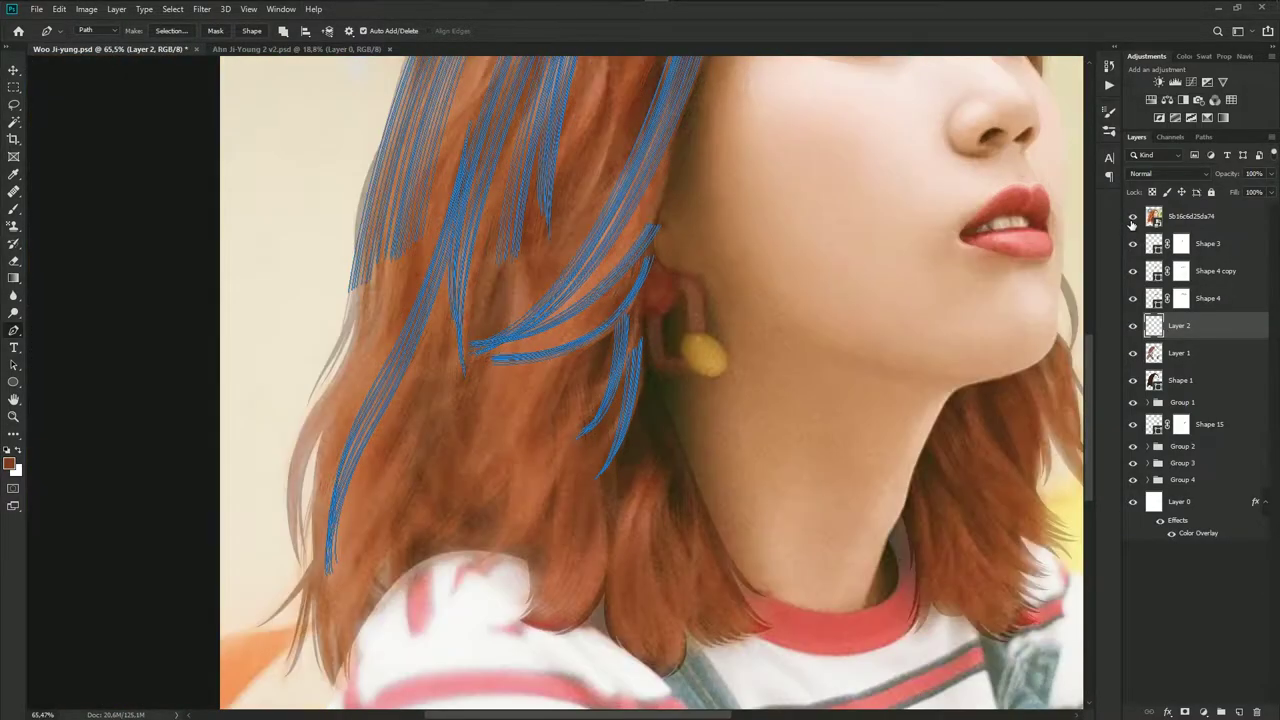
click(1133, 217)
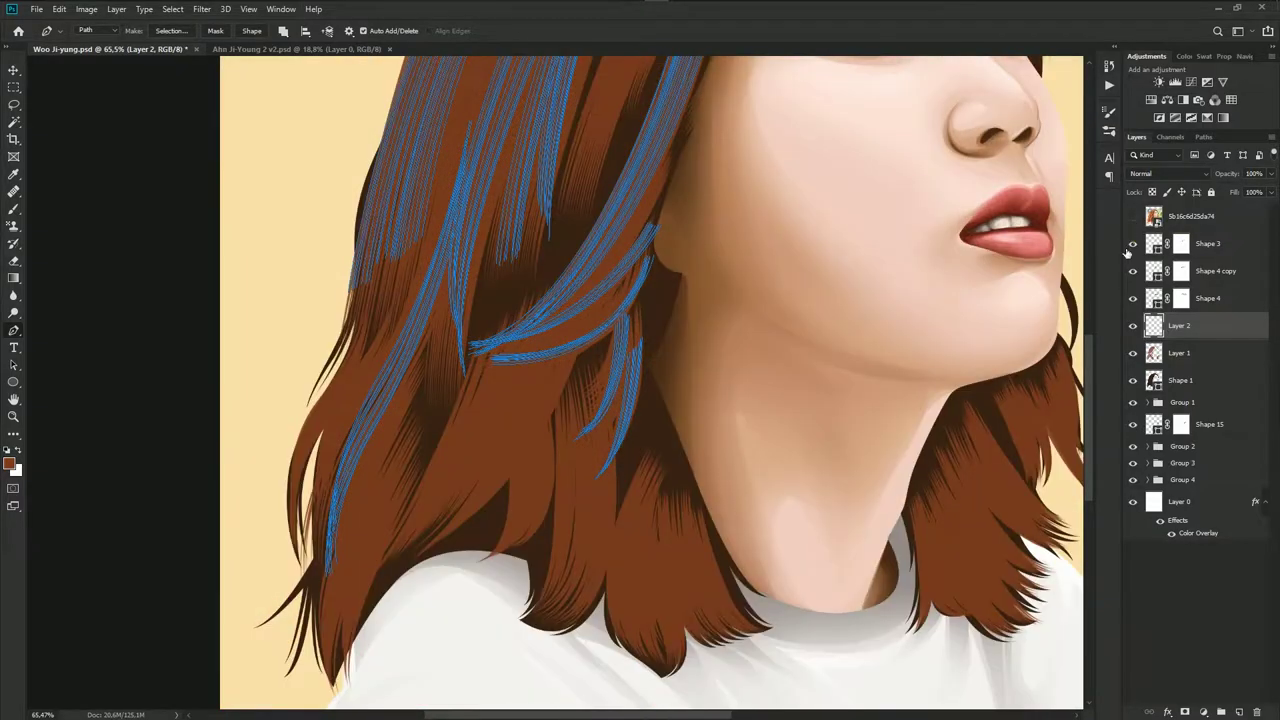
click(1133, 217)
click(1133, 217)
scroll(577, 389, up, 2)
click(619, 252)
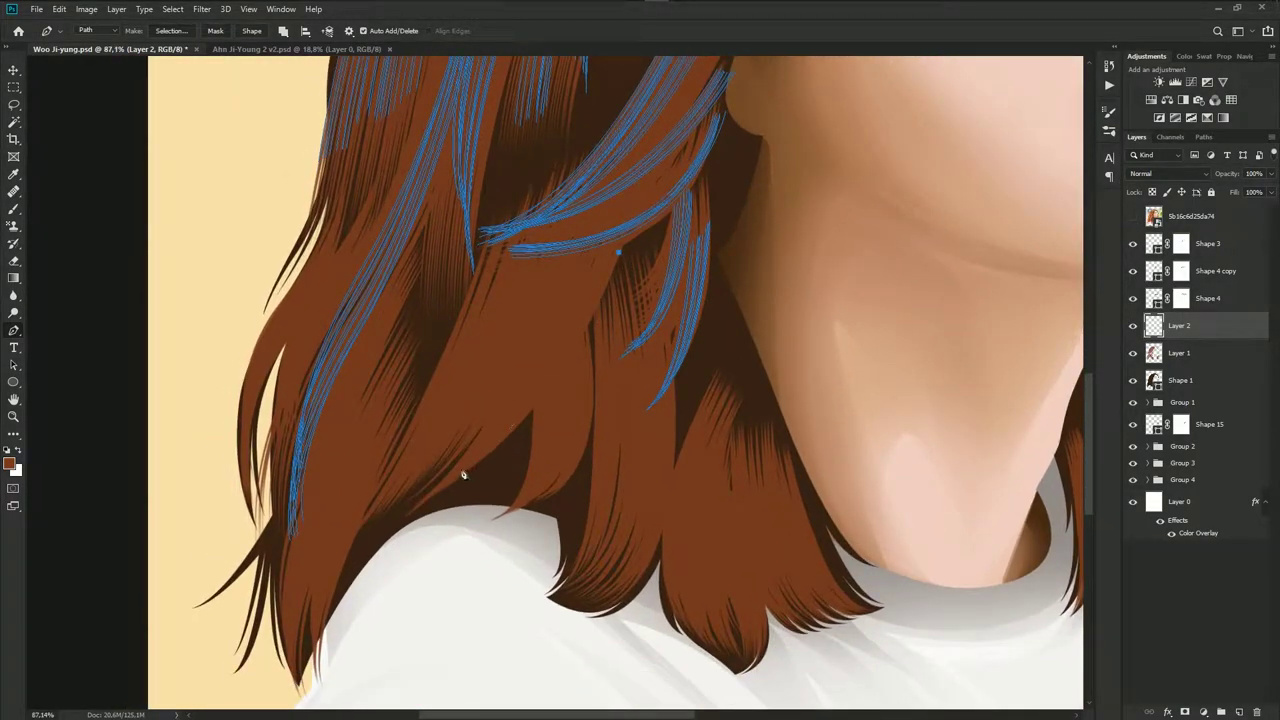
drag(445, 481, 368, 524)
key(Return)
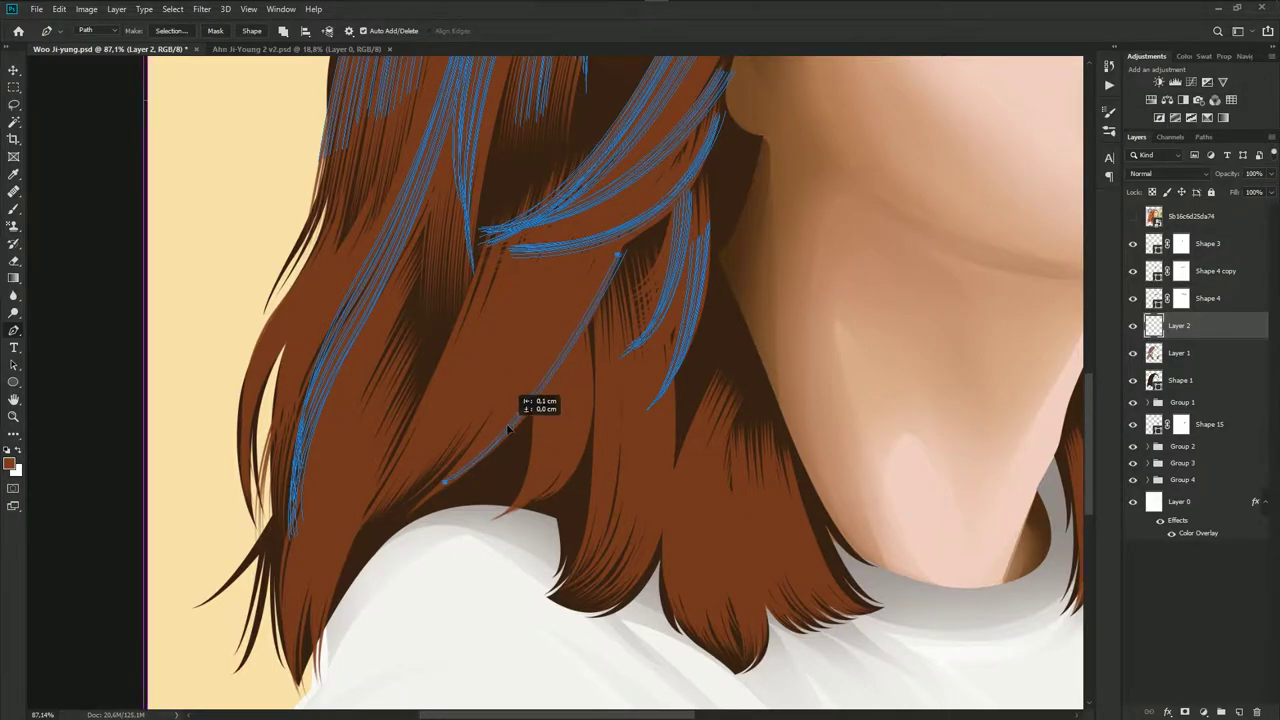
key(Return)
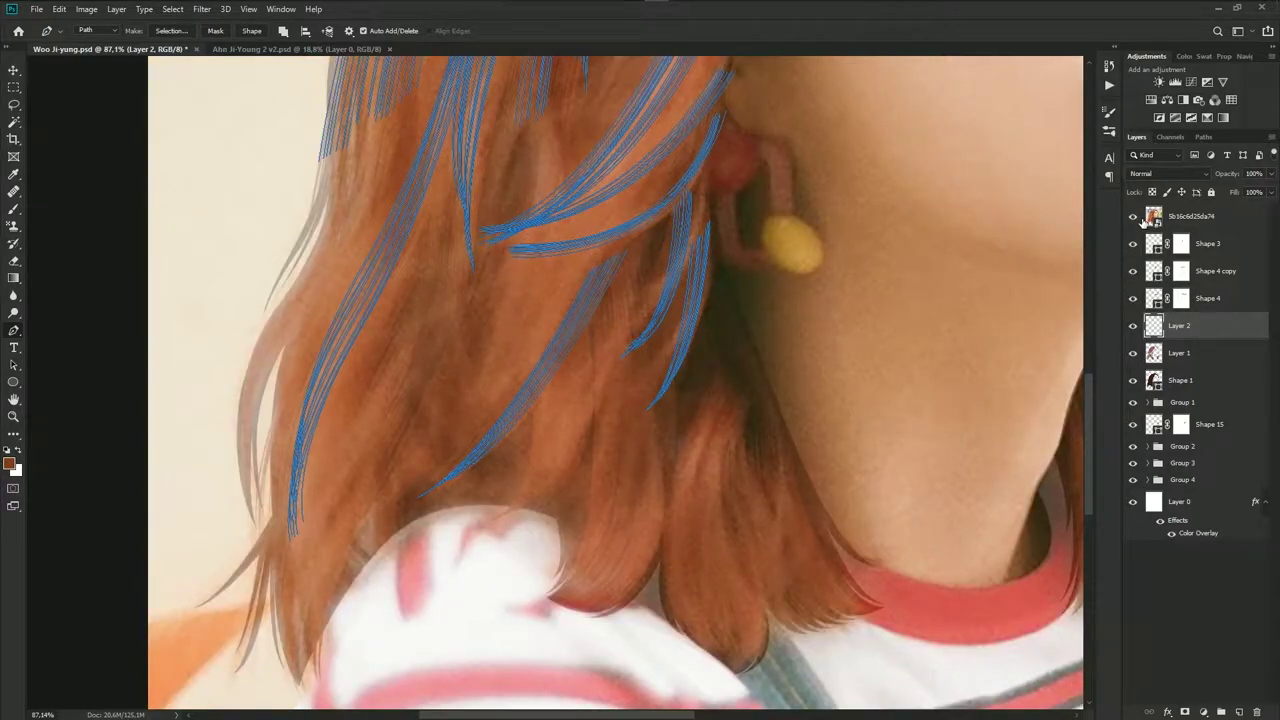
Draw a new strand curve down the lower hair lock, reshaping it to follow the lock
click(1133, 216)
drag(743, 477, 670, 332)
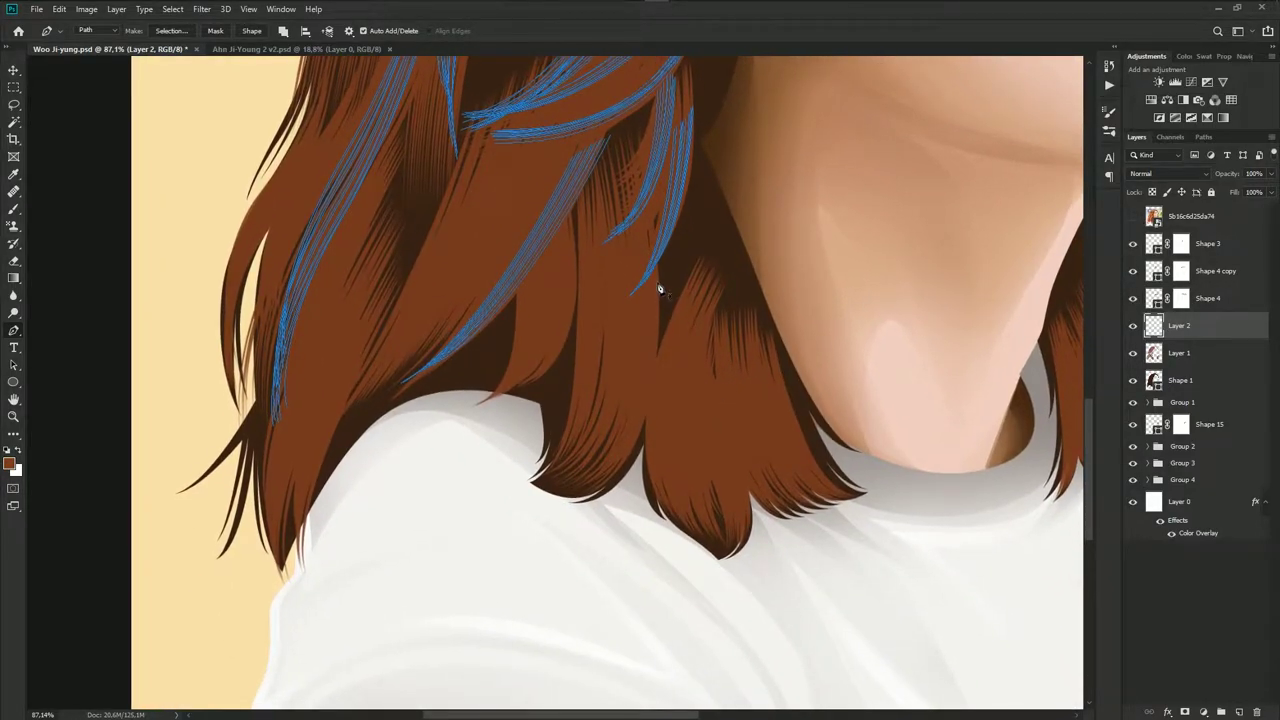
drag(590, 484, 633, 462)
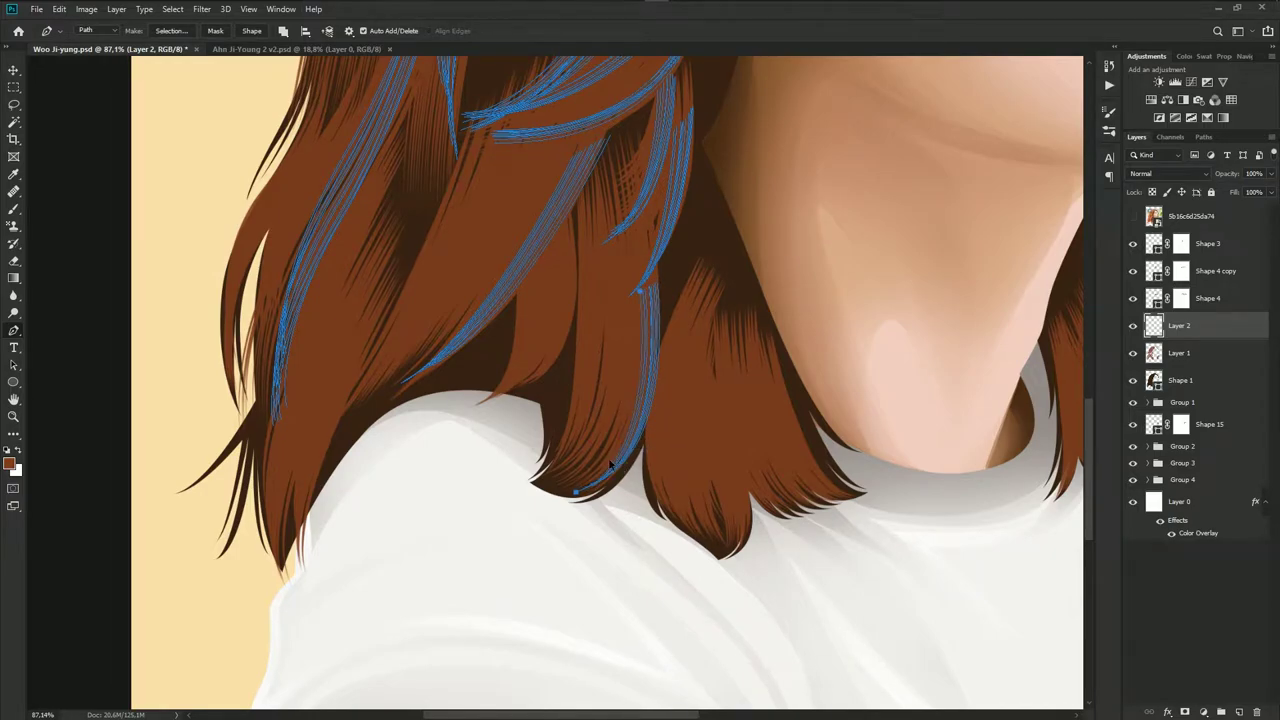
drag(630, 465, 607, 463)
scroll(661, 454, down, 2)
drag(985, 350, 828, 410)
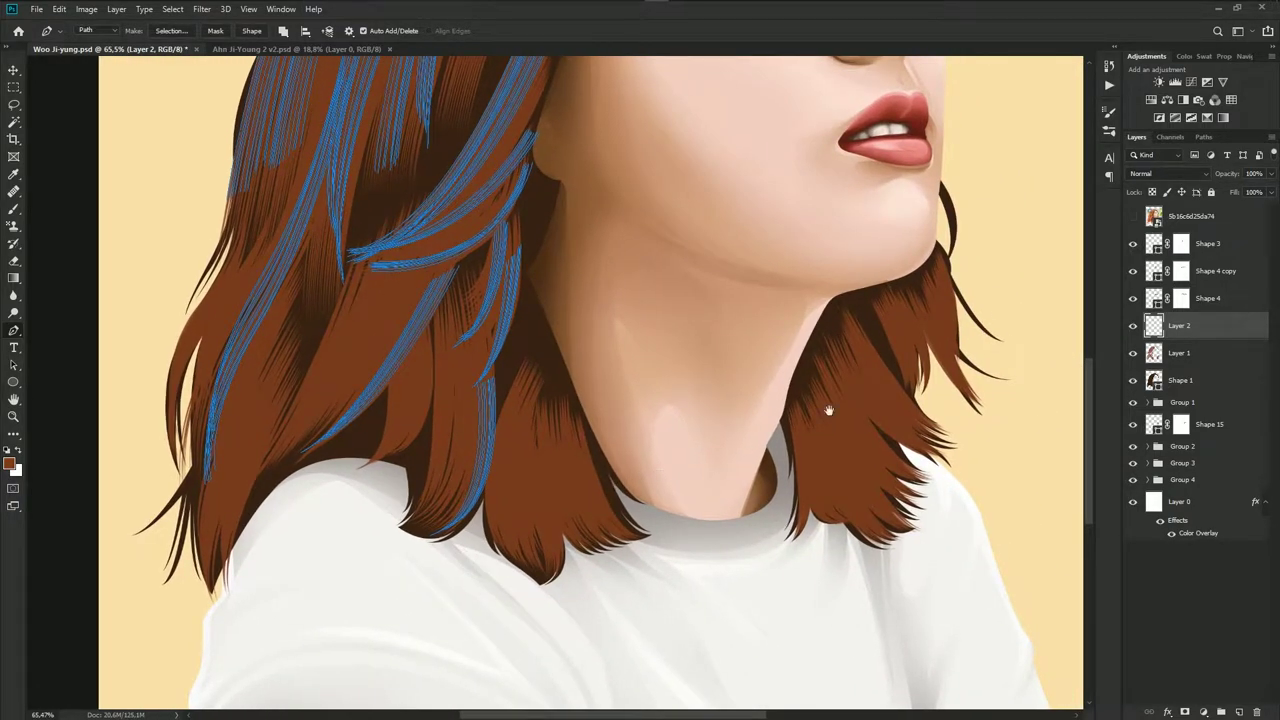
click(1134, 218)
Start a new strand path down a hair lock, checking it against the reference photo
click(1133, 216)
scroll(520, 449, up, 1)
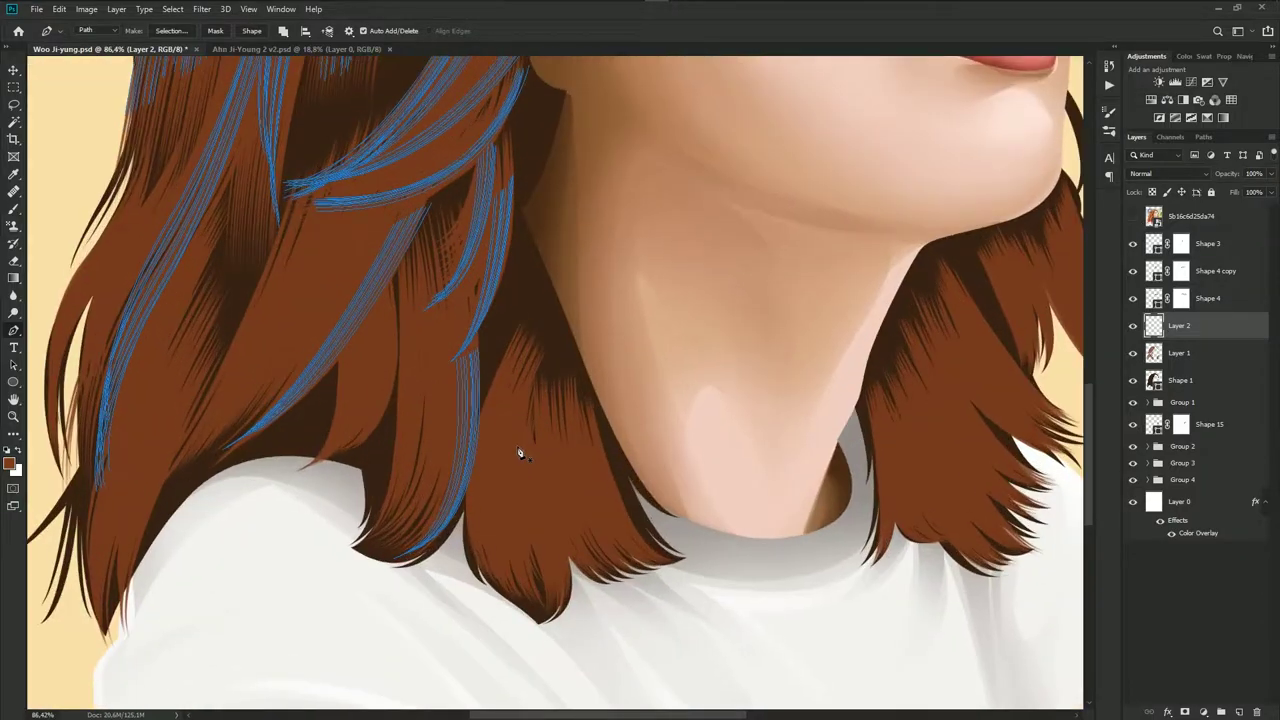
scroll(522, 400, up, 1)
scroll(495, 440, up, 1)
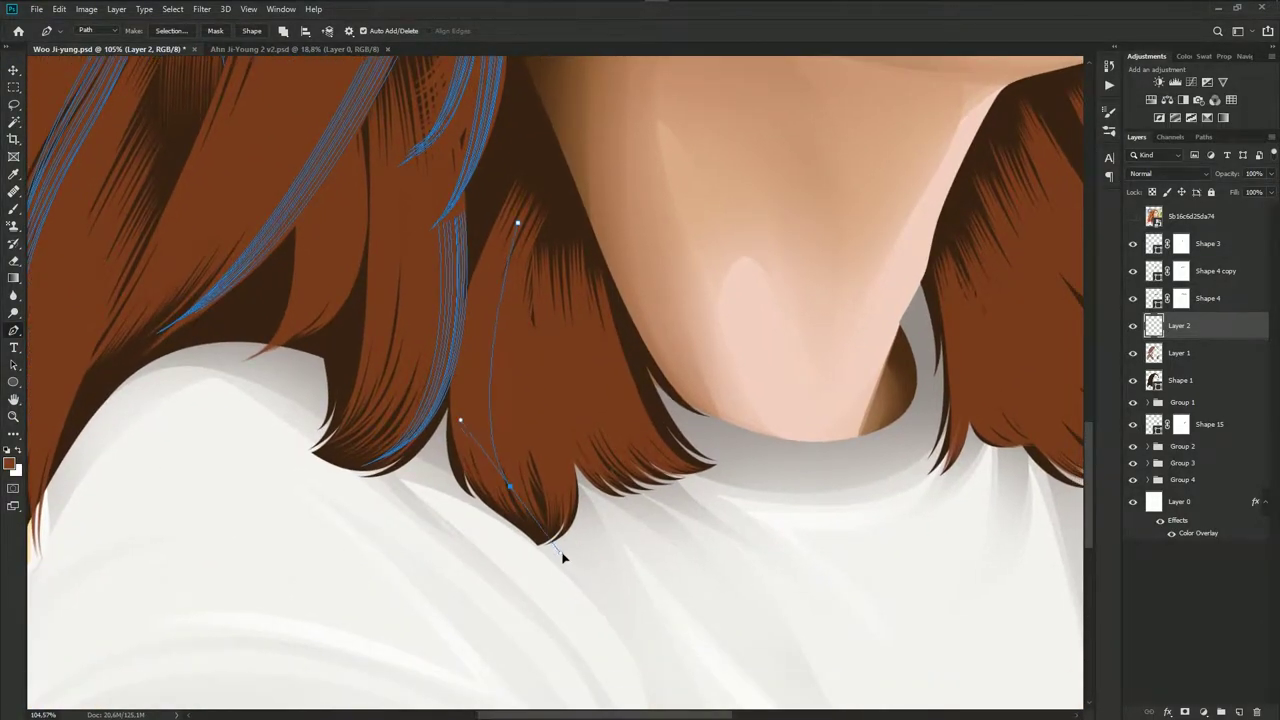
mouse_move(509, 486)
mouse_down()
mouse_move(480, 443)
mouse_move(489, 437)
mouse_up()
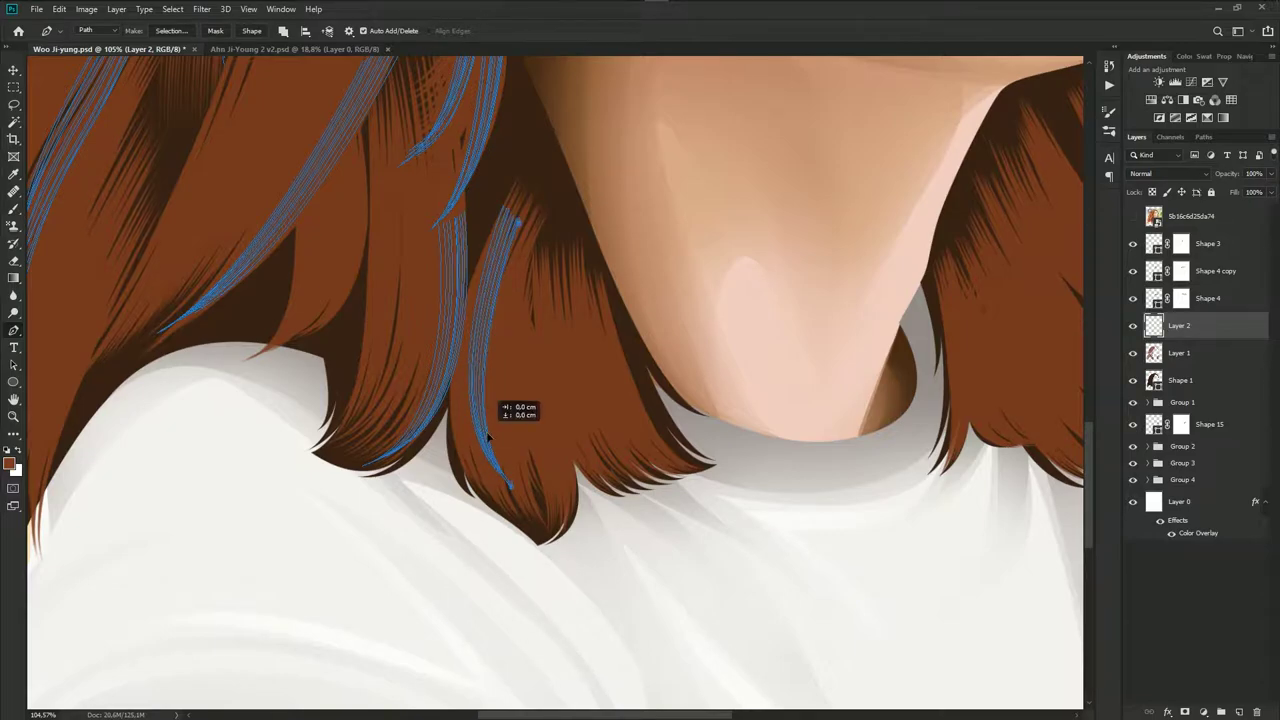
scroll(532, 453, down, 3)
scroll(543, 508, down, 3)
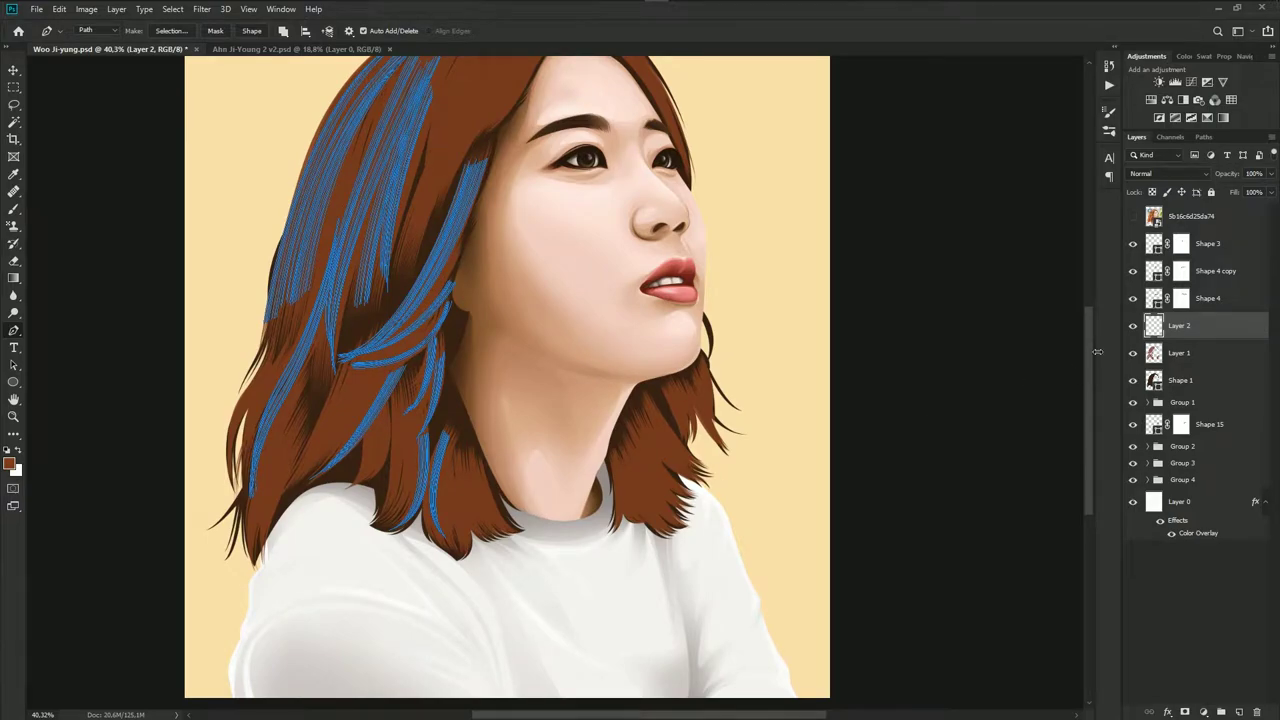
click(1134, 216)
click(1134, 216)
Draw a curved strand shape down the right hair lock
scroll(569, 376, up, 3)
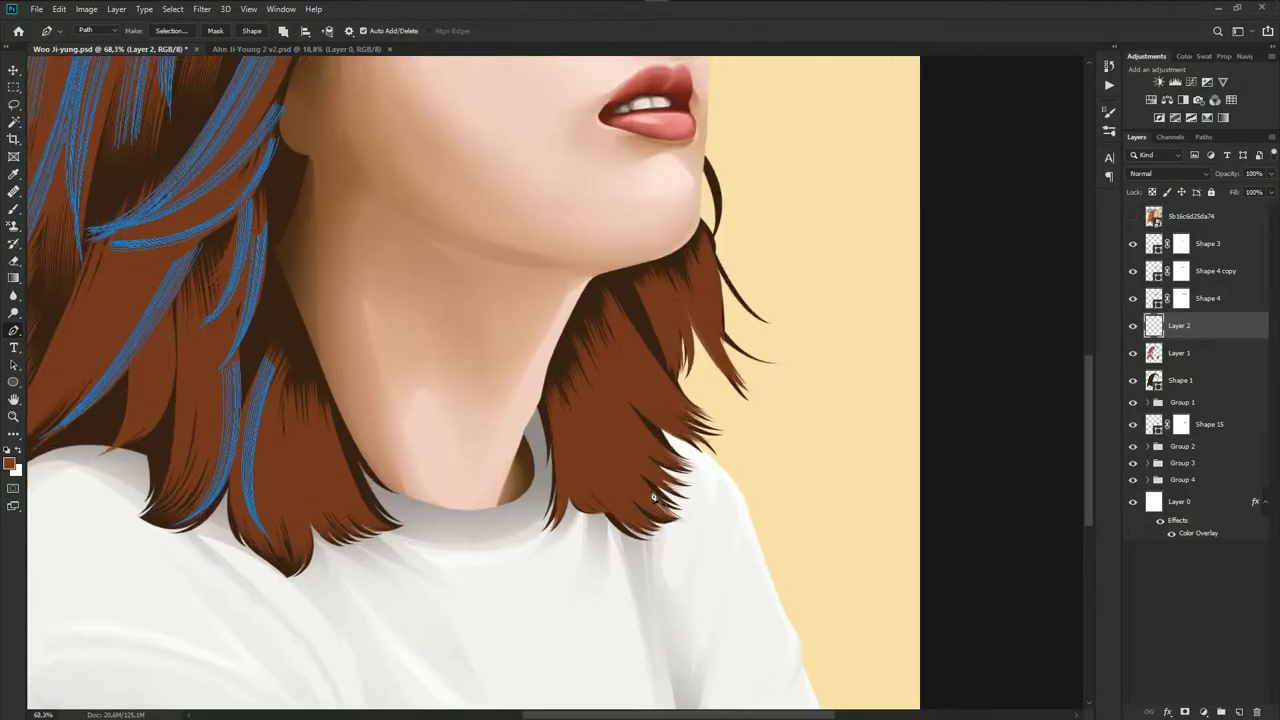
scroll(569, 376, up, 2)
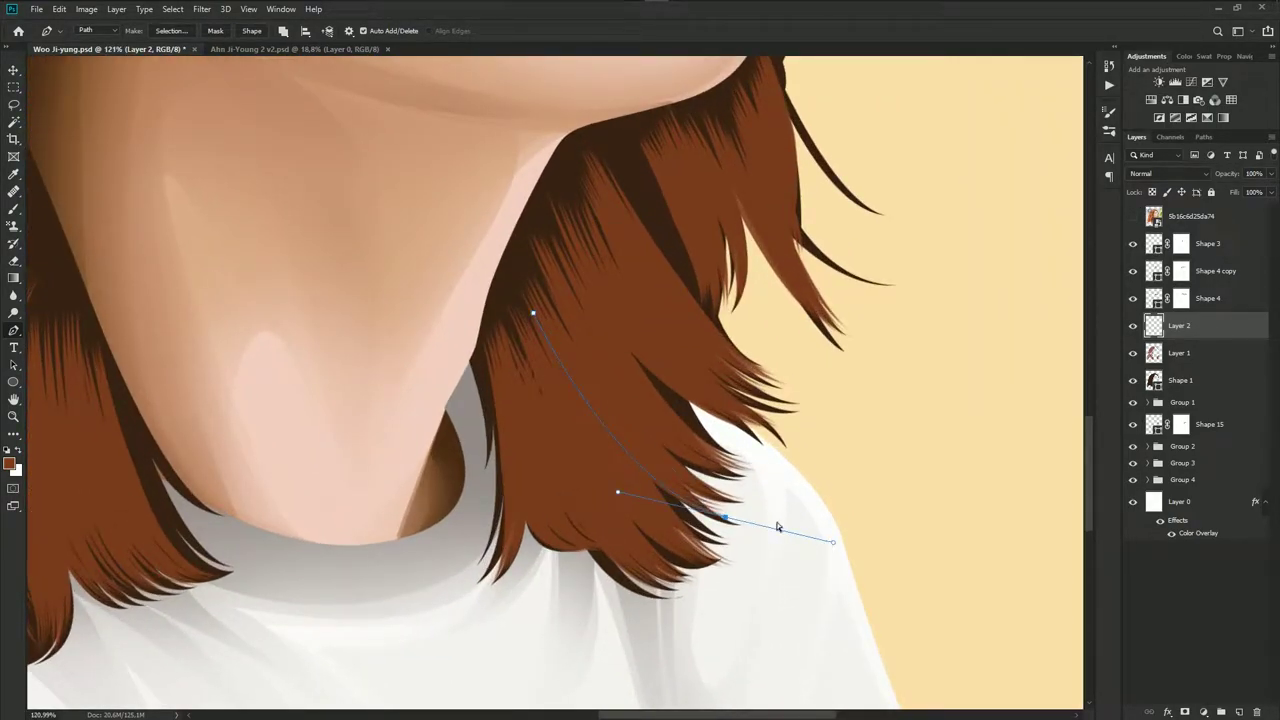
drag(714, 515, 640, 479)
drag(530, 311, 657, 480)
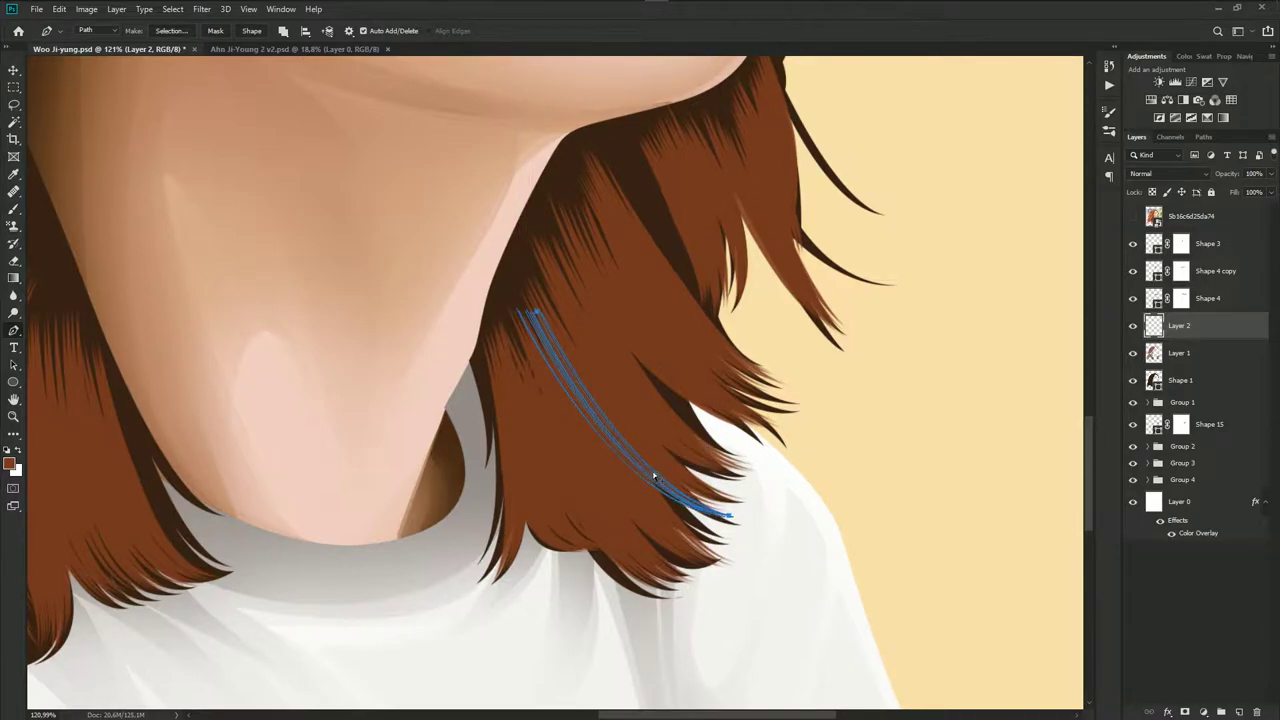
drag(657, 480, 641, 477)
scroll(718, 432, down, 3)
scroll(718, 432, up, 2)
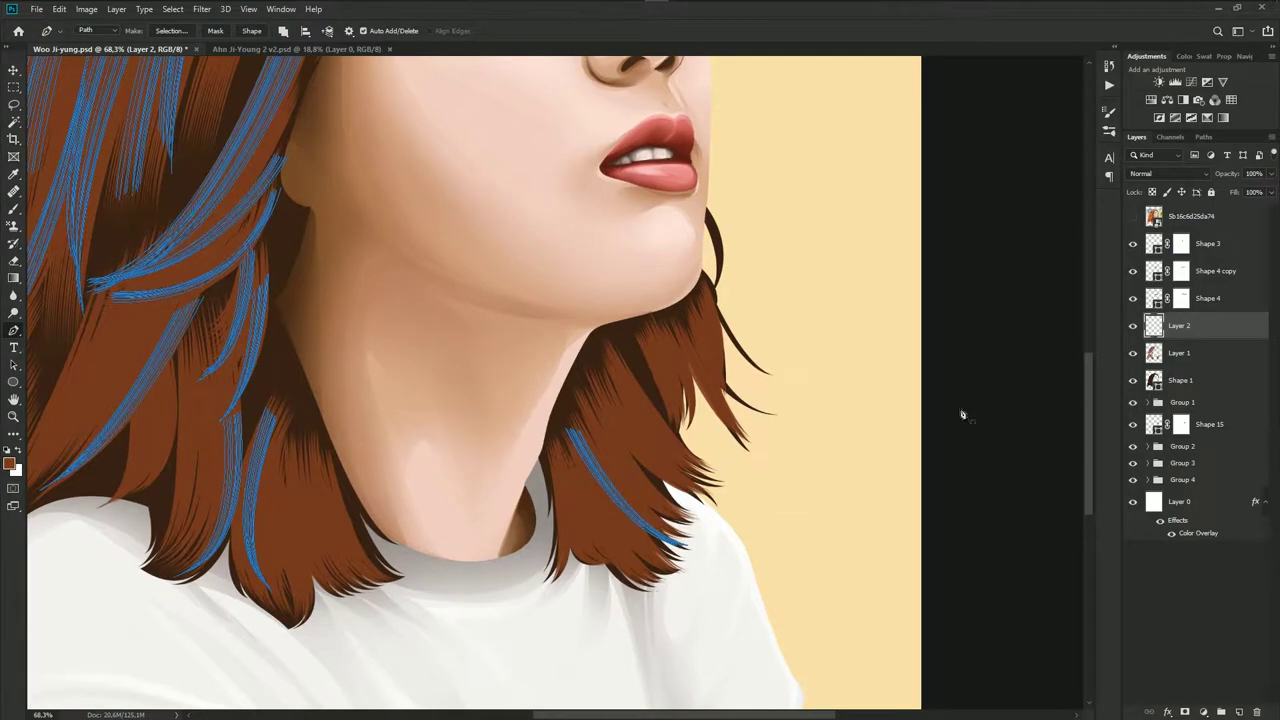
Draw a strand toward the hair tip and reshape its upper curve
click(1131, 222)
click(1131, 218)
scroll(634, 400, up, 1)
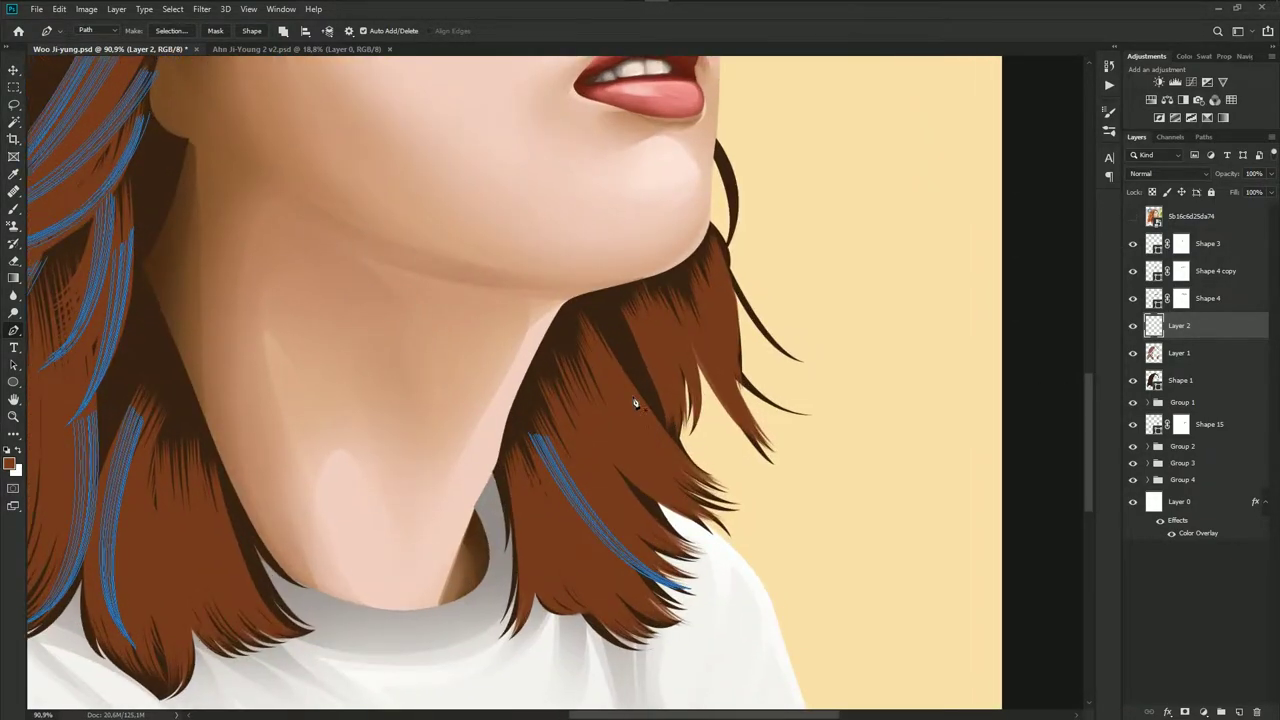
drag(740, 503, 672, 458)
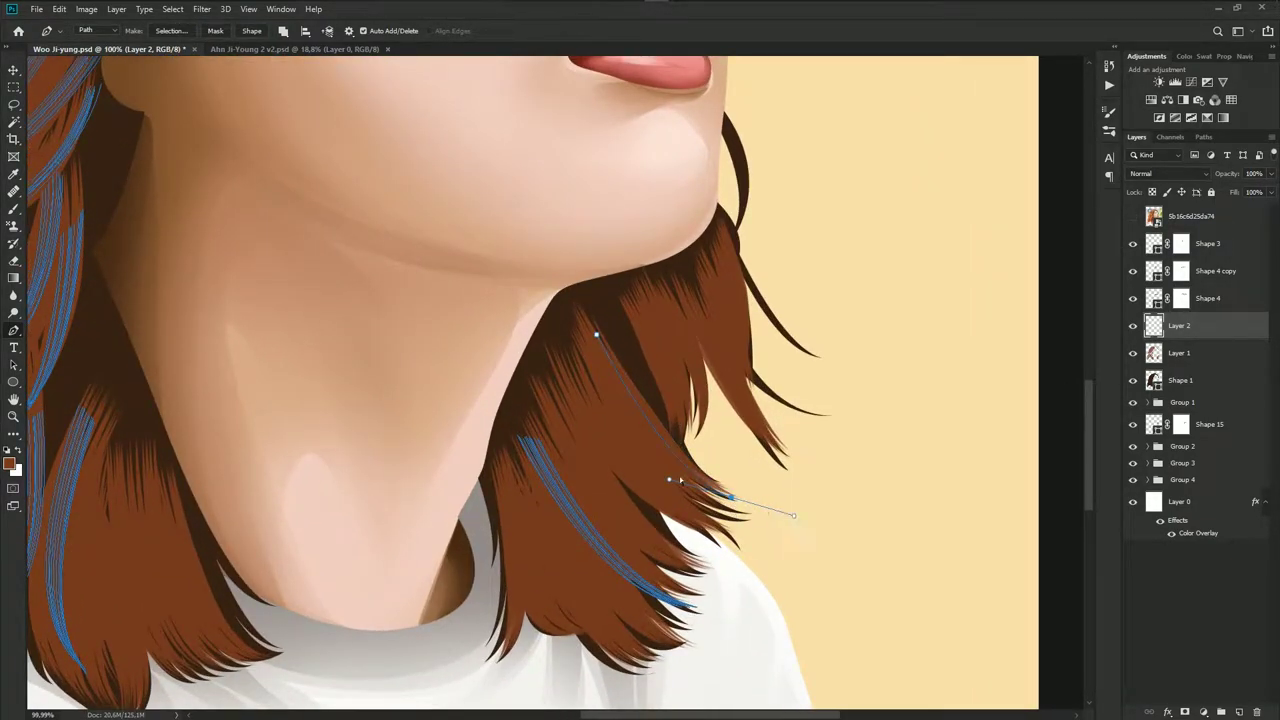
scroll(685, 465, up, 1)
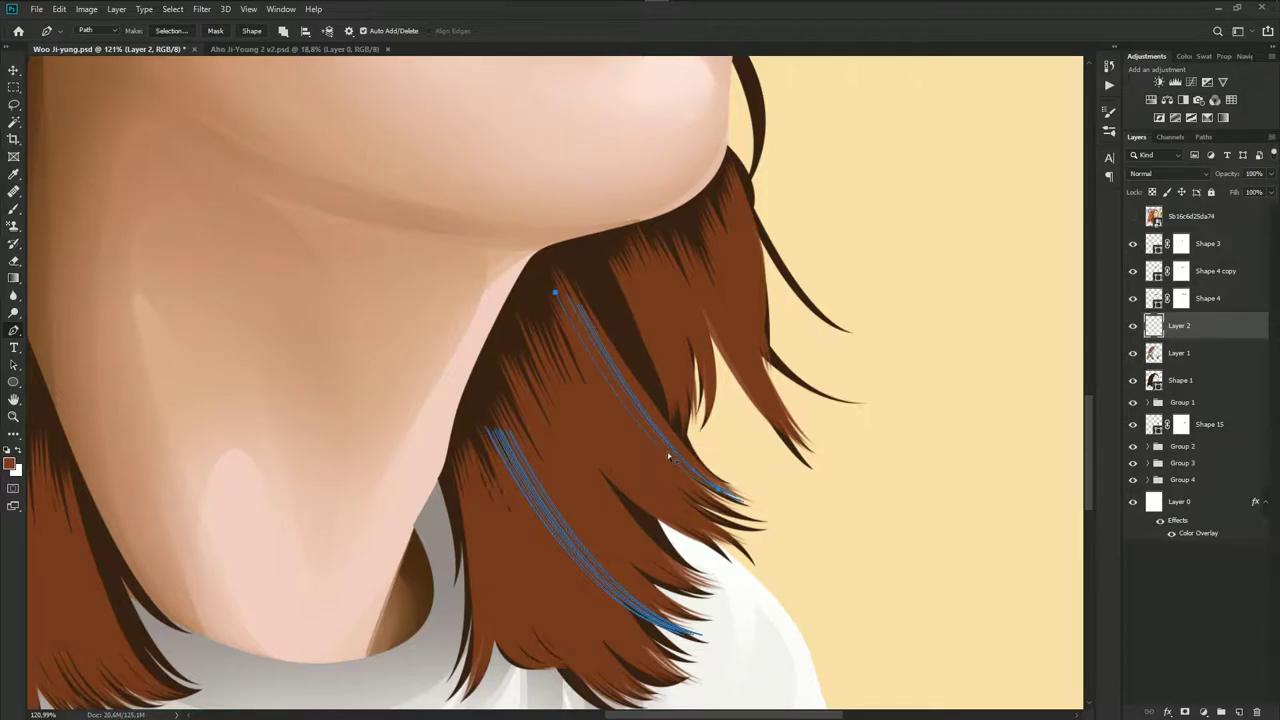
drag(672, 458, 679, 474)
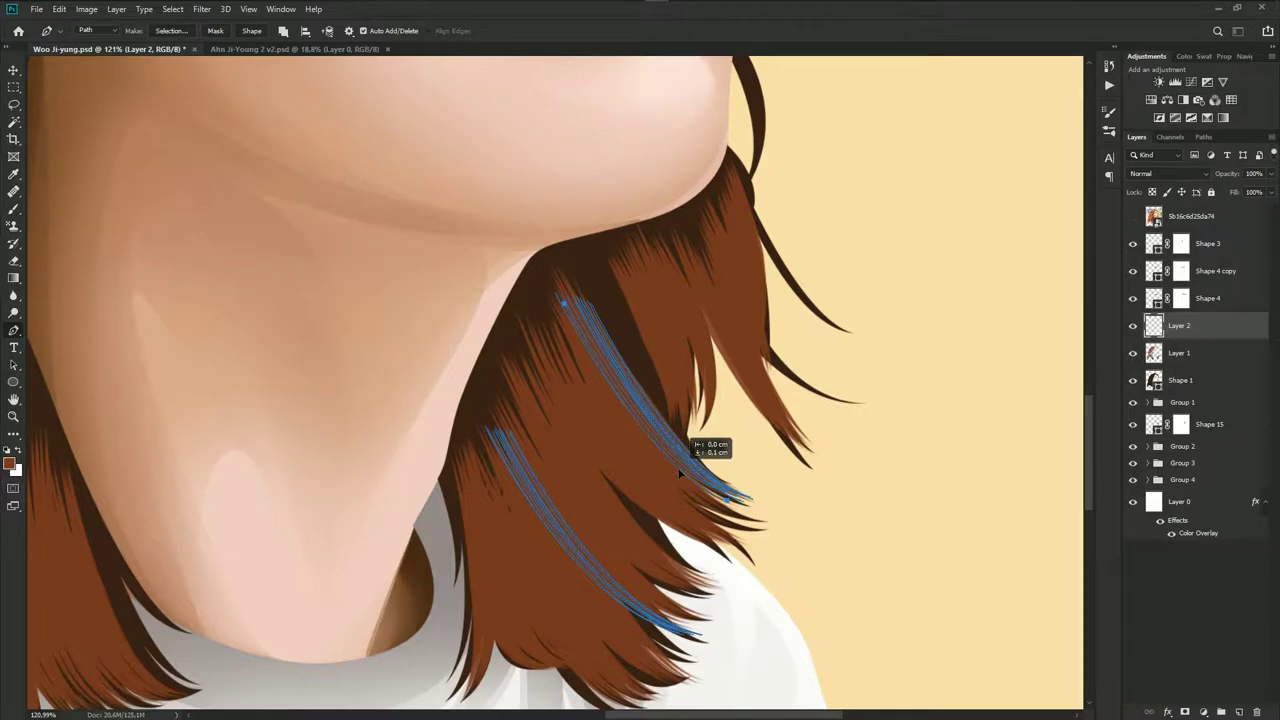
scroll(882, 454, down, 3)
click(1133, 217)
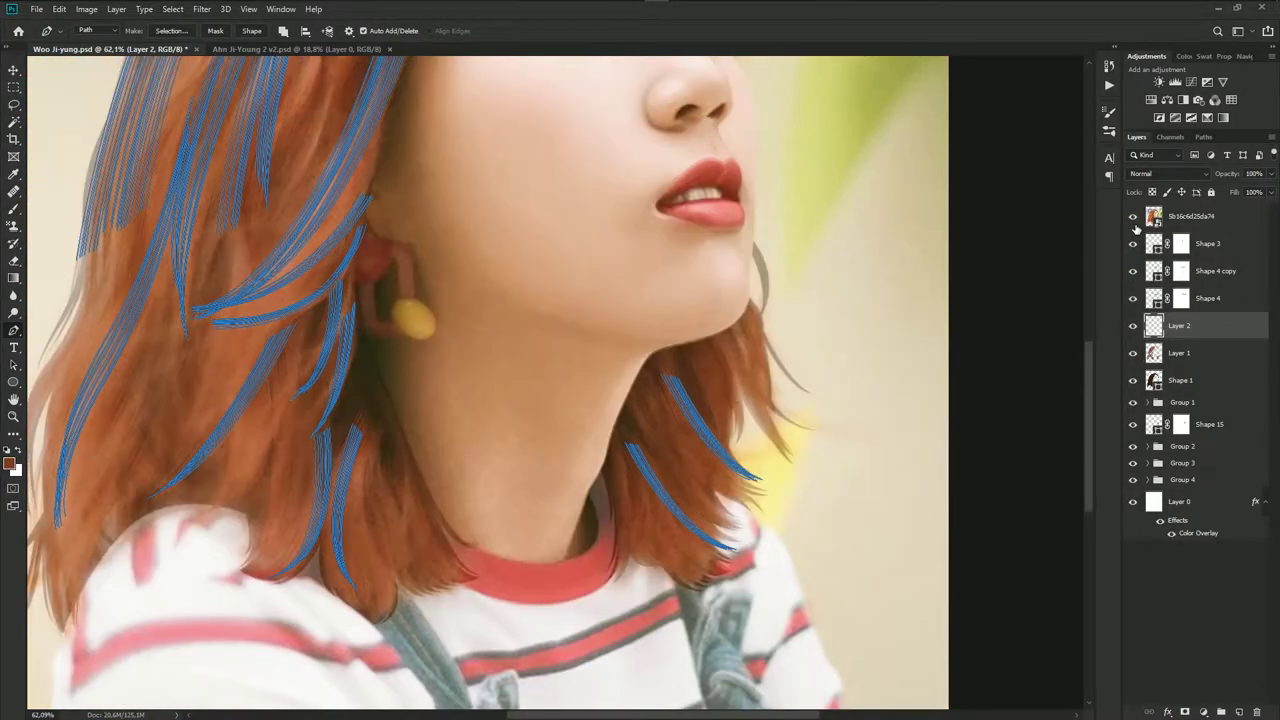
scroll(729, 371, up, 3)
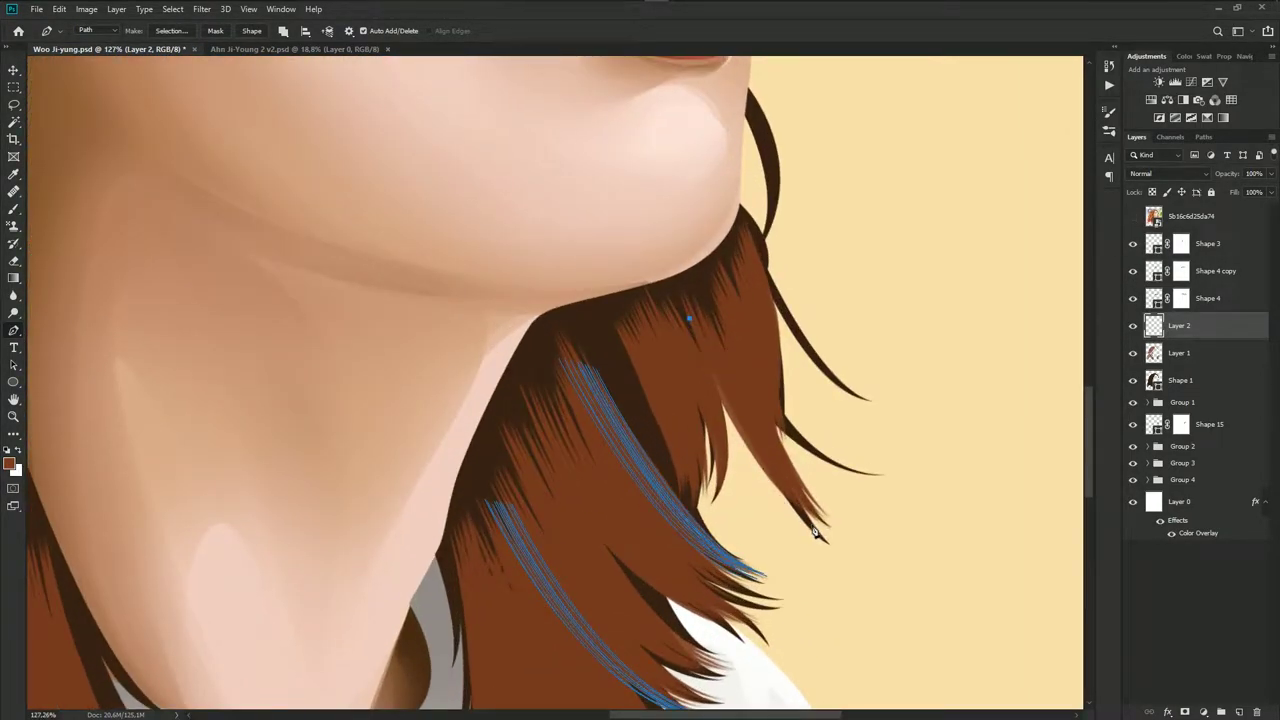
Draw and complete another strand down the hair by the jaw, nudging it into place
drag(822, 523, 781, 483)
click(805, 504)
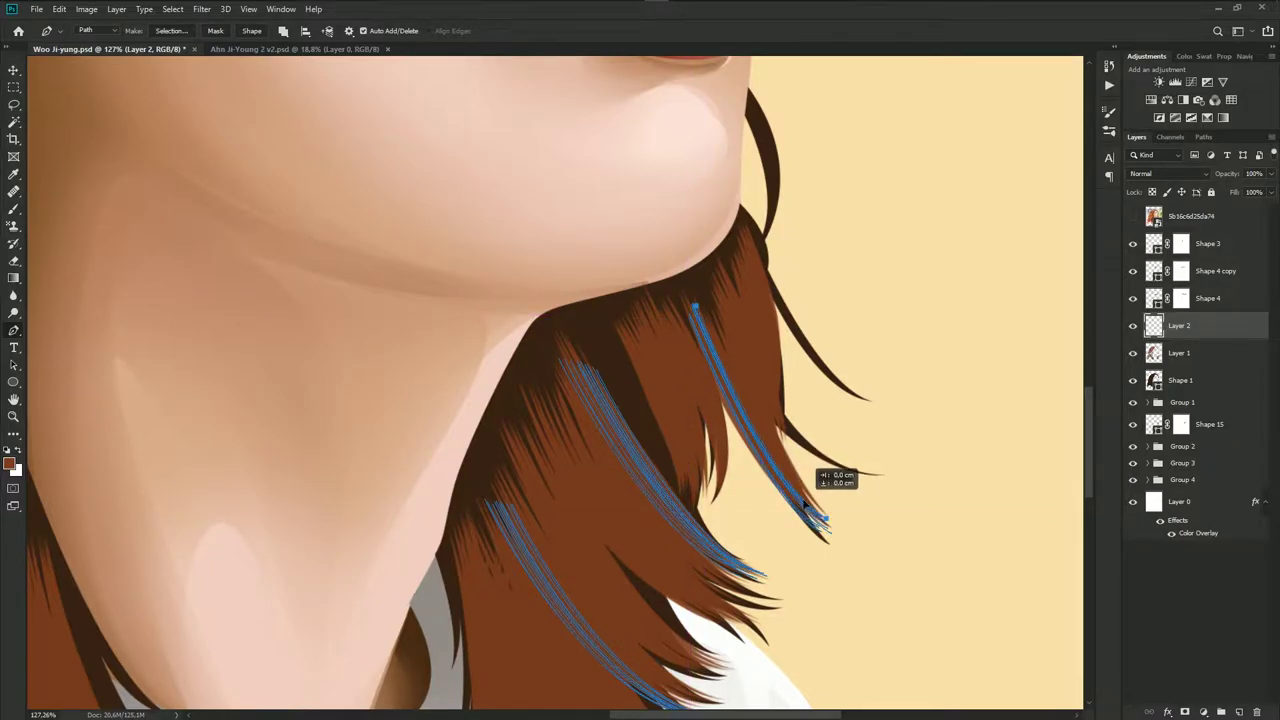
drag(805, 505, 816, 512)
scroll(843, 510, down, 5)
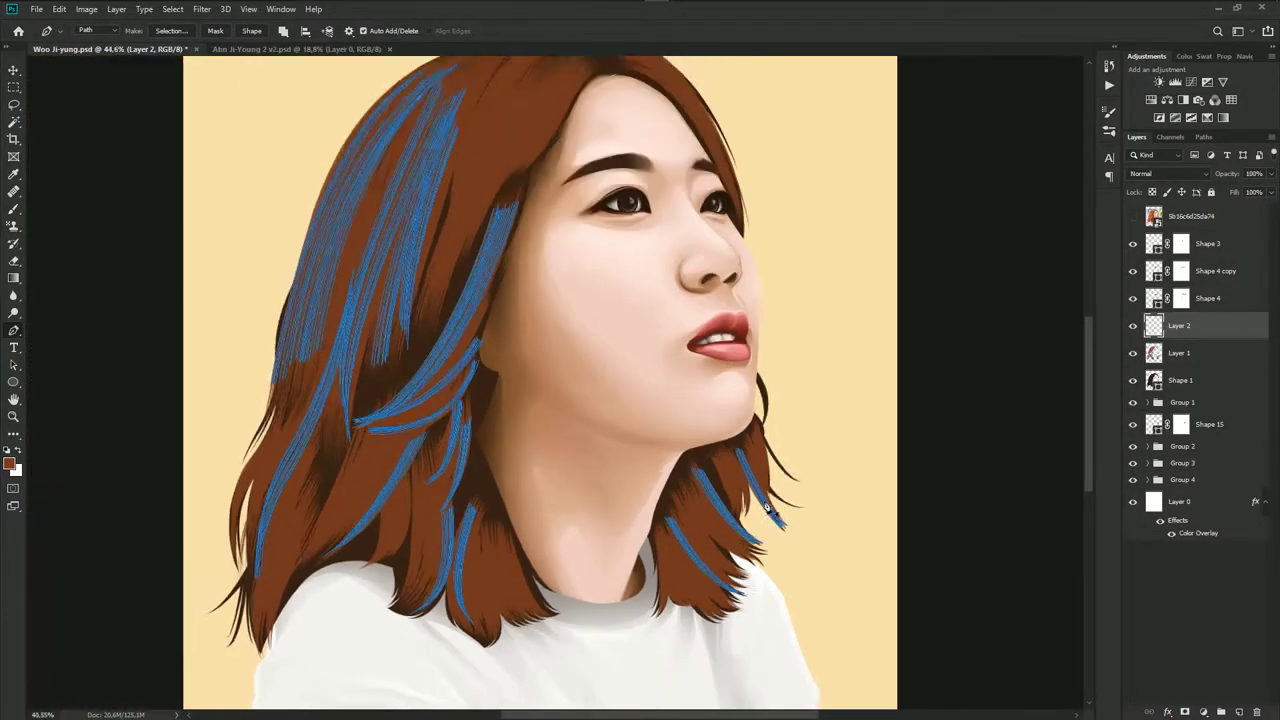
click(1132, 216)
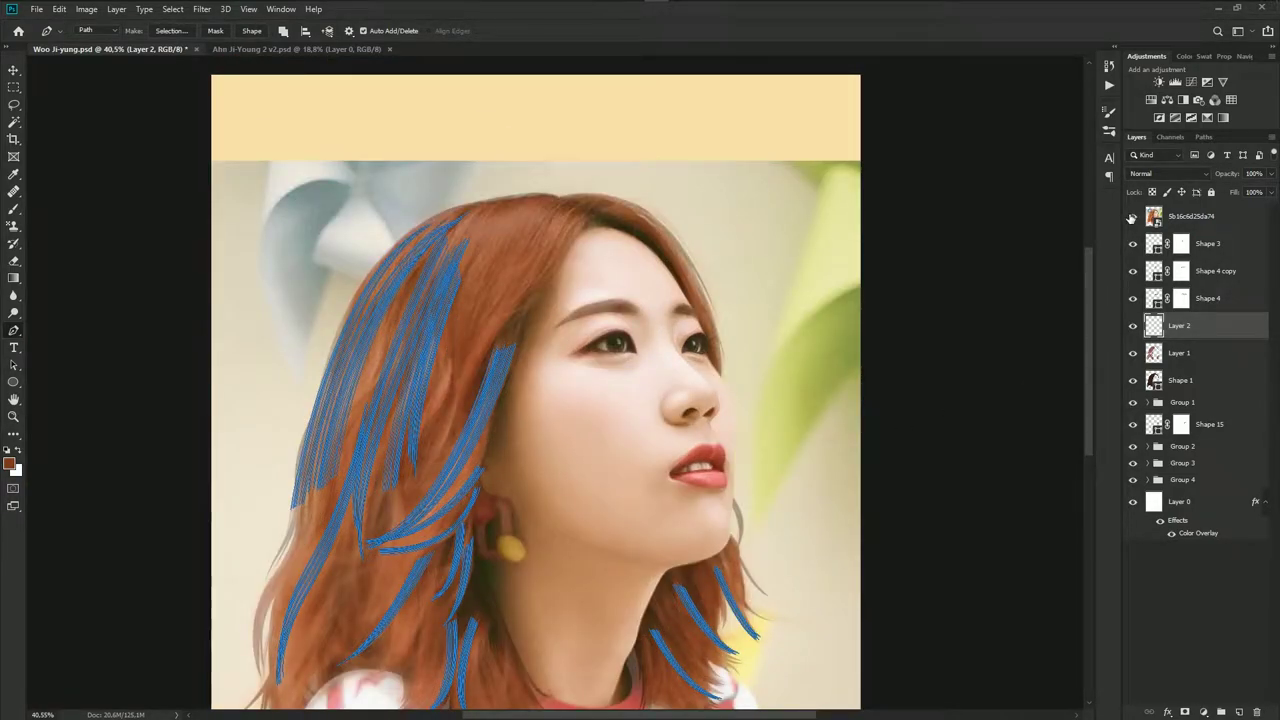
scroll(551, 266, up, 3)
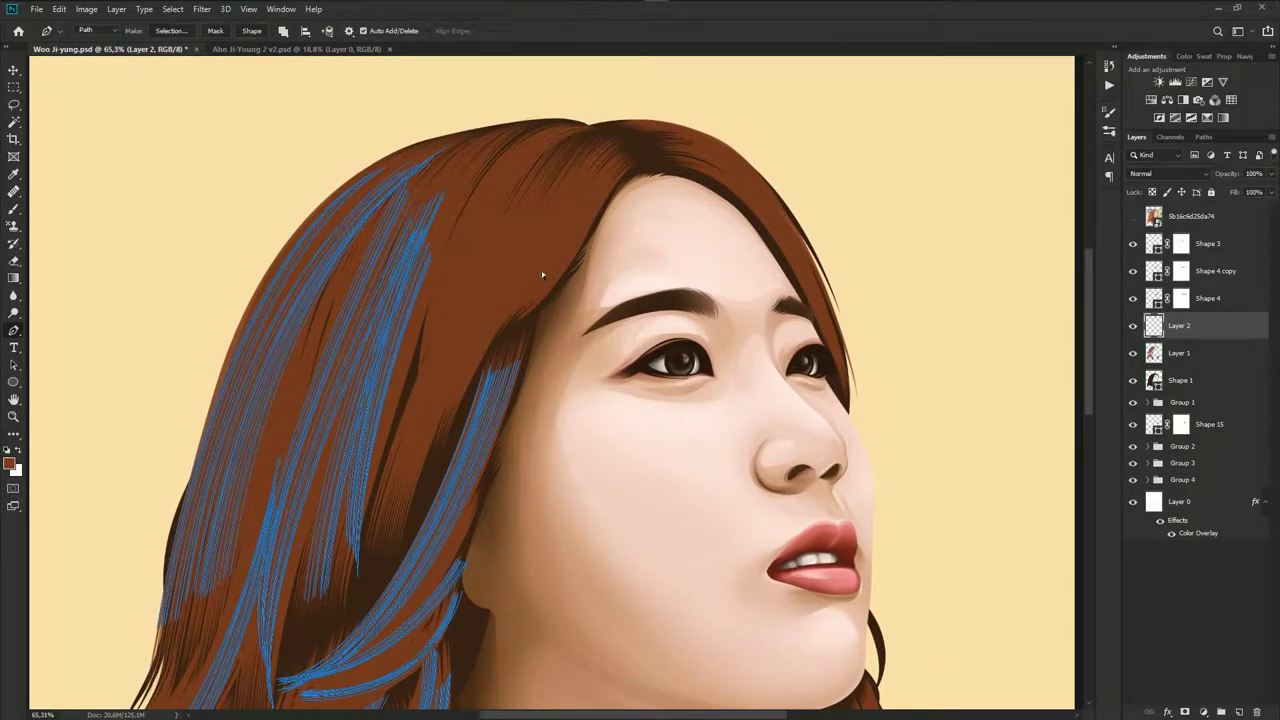
Draw a strand down the hair beside the forehead
drag(550, 247, 569, 213)
drag(519, 374, 559, 314)
click(1133, 216)
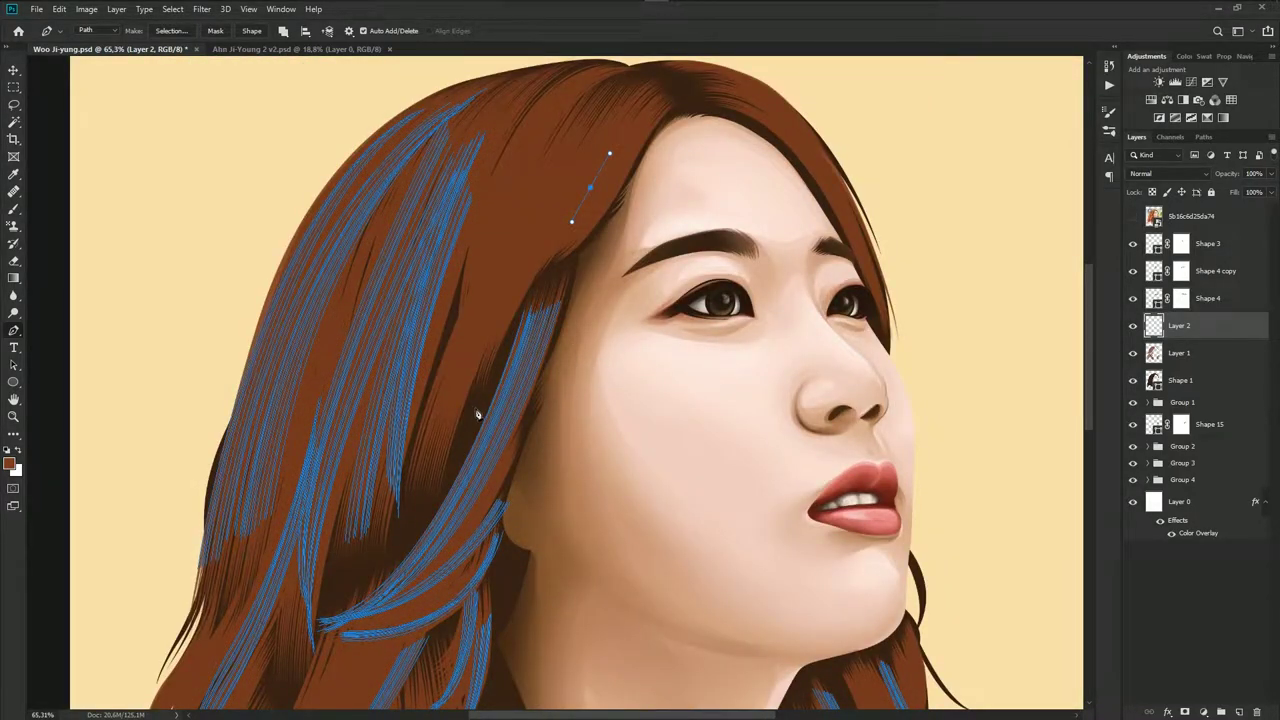
mouse_move(478, 415)
mouse_down()
mouse_move(490, 317)
mouse_move(510, 340)
mouse_up()
scroll(487, 353, up, 2)
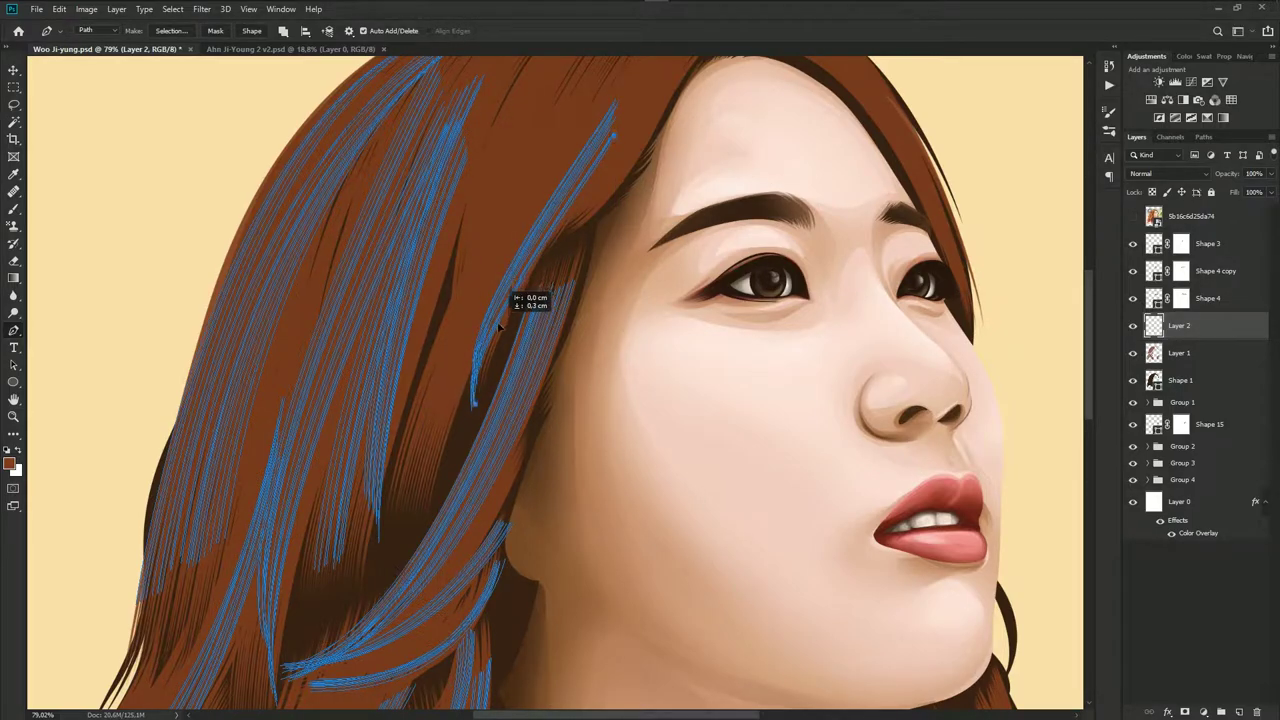
scroll(510, 340, down, 2)
click(1132, 216)
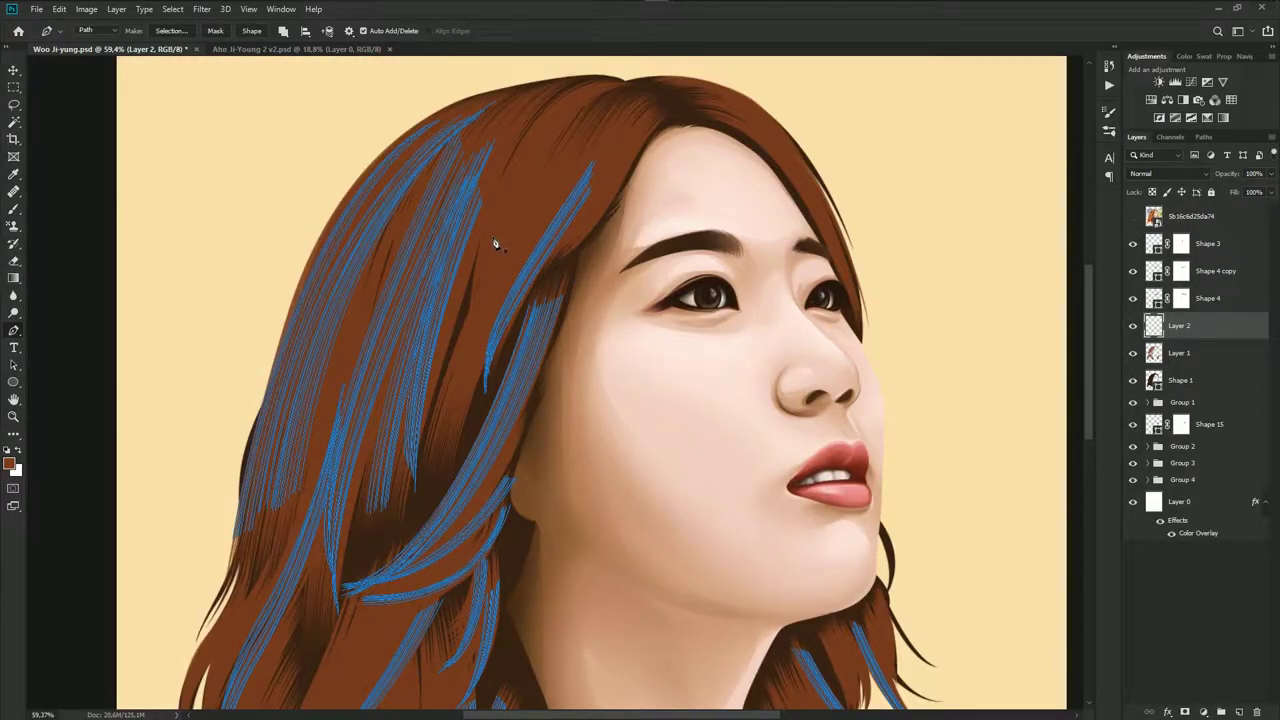
Draw a curved strand along the upper hair, then save the document with Ctrl+S
click(494, 243)
scroll(491, 260, down, 1)
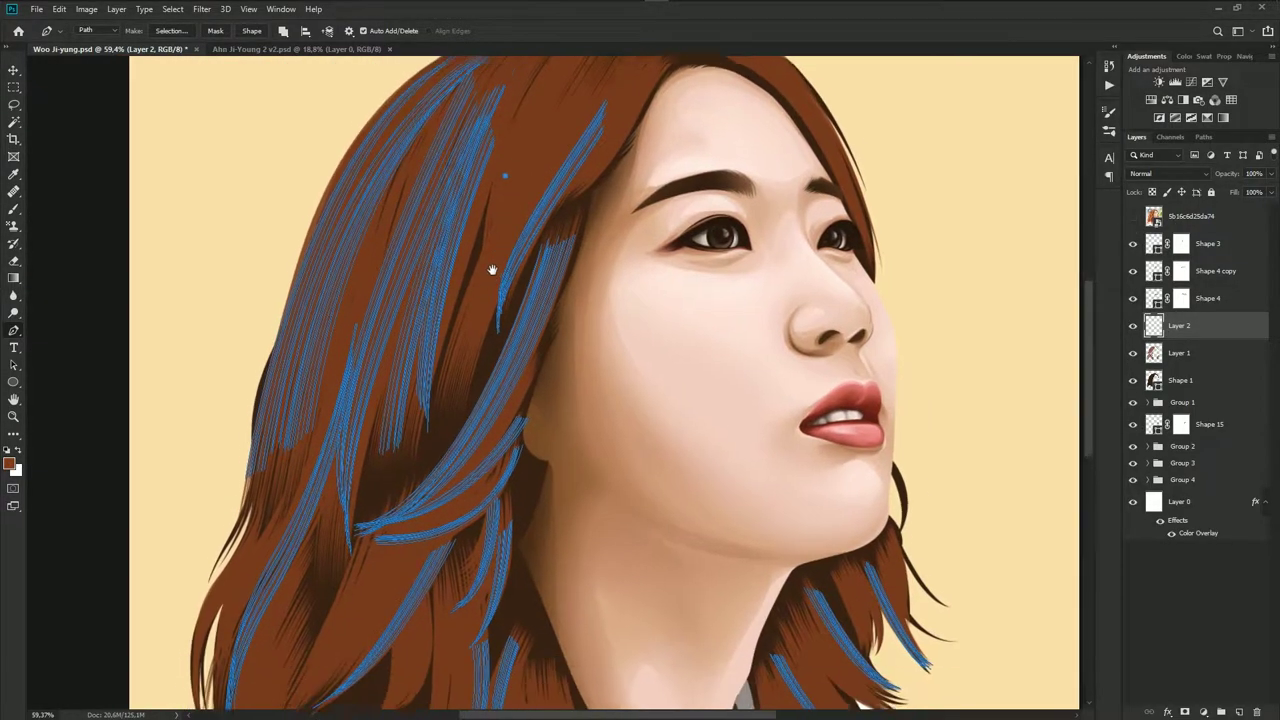
drag(437, 404, 401, 432)
drag(462, 378, 473, 345)
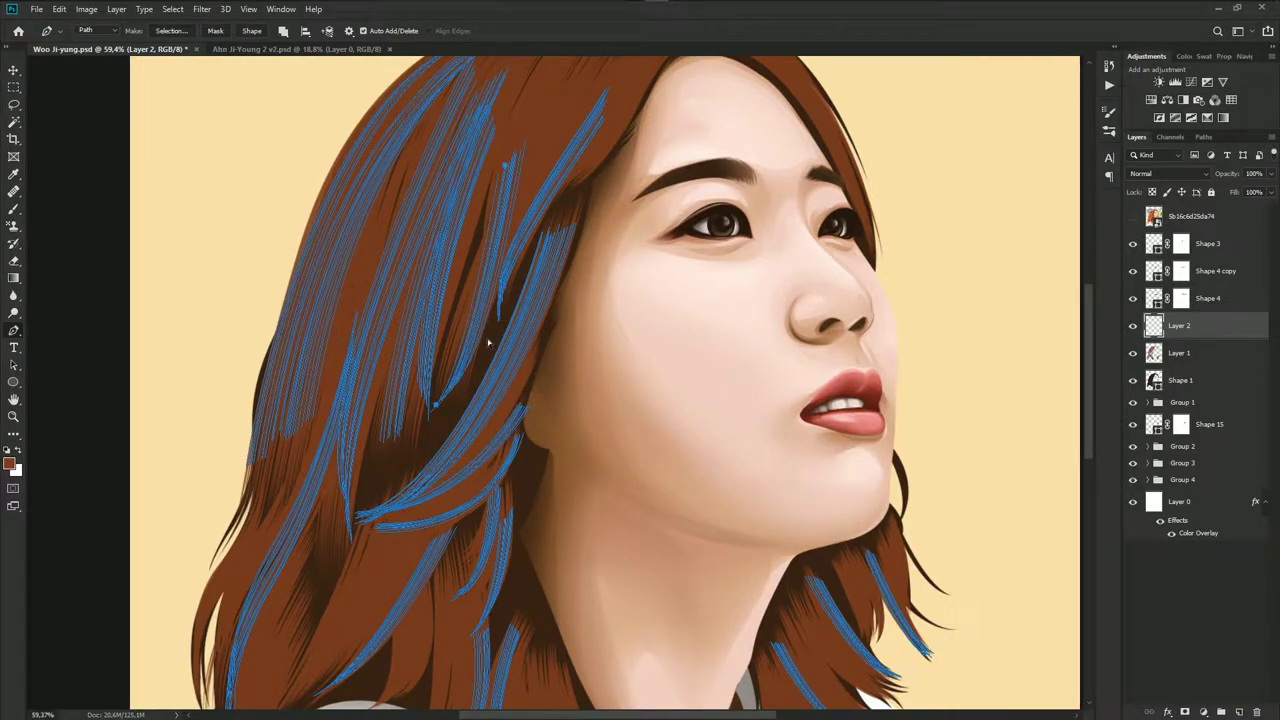
scroll(488, 343, down, 3)
key(ctrl+s)
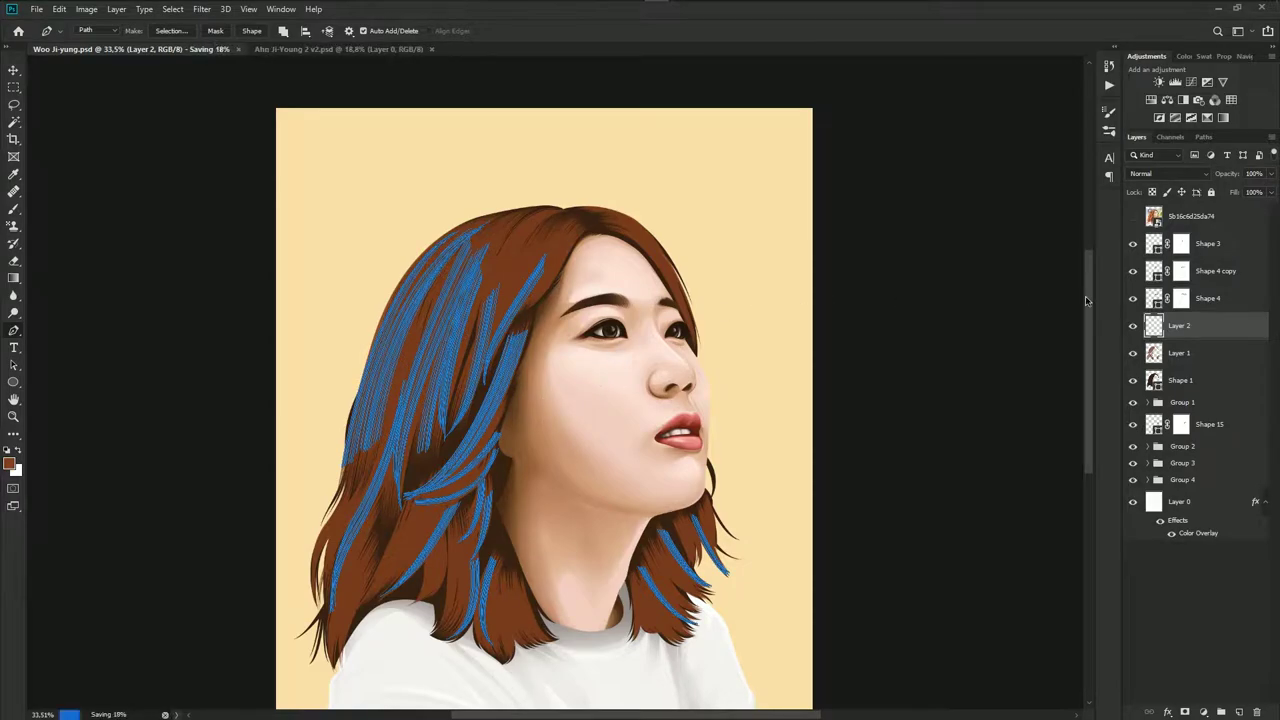
Draw a path from the hairline curving down to hug the hair edge beside the forehead
click(1133, 216)
click(1133, 216)
scroll(640, 247, up, 2)
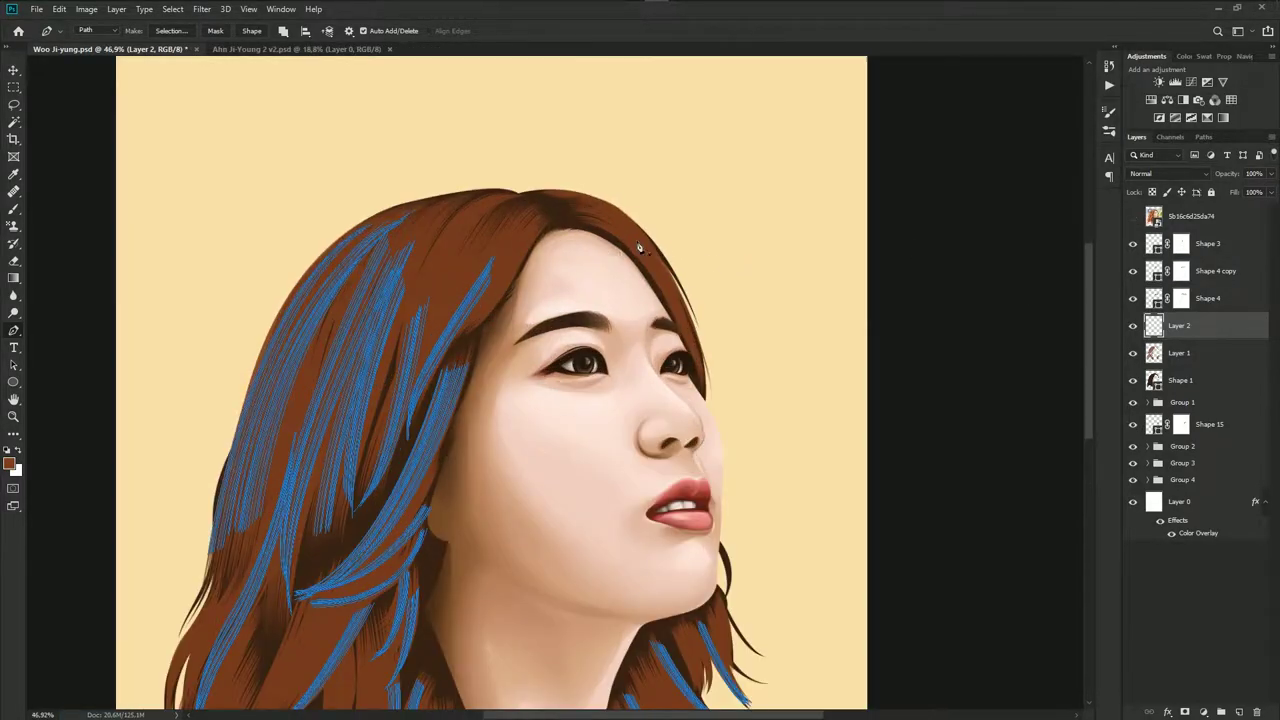
scroll(640, 247, up, 2)
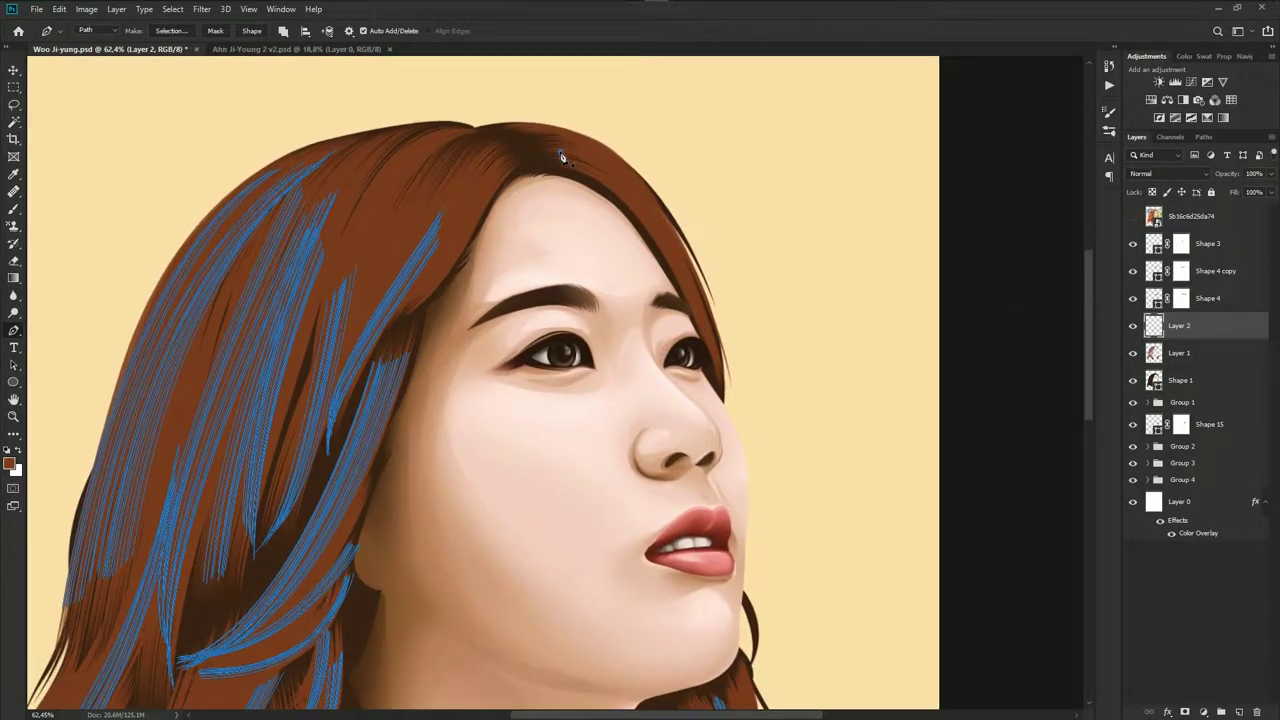
click(560, 152)
drag(712, 330, 764, 500)
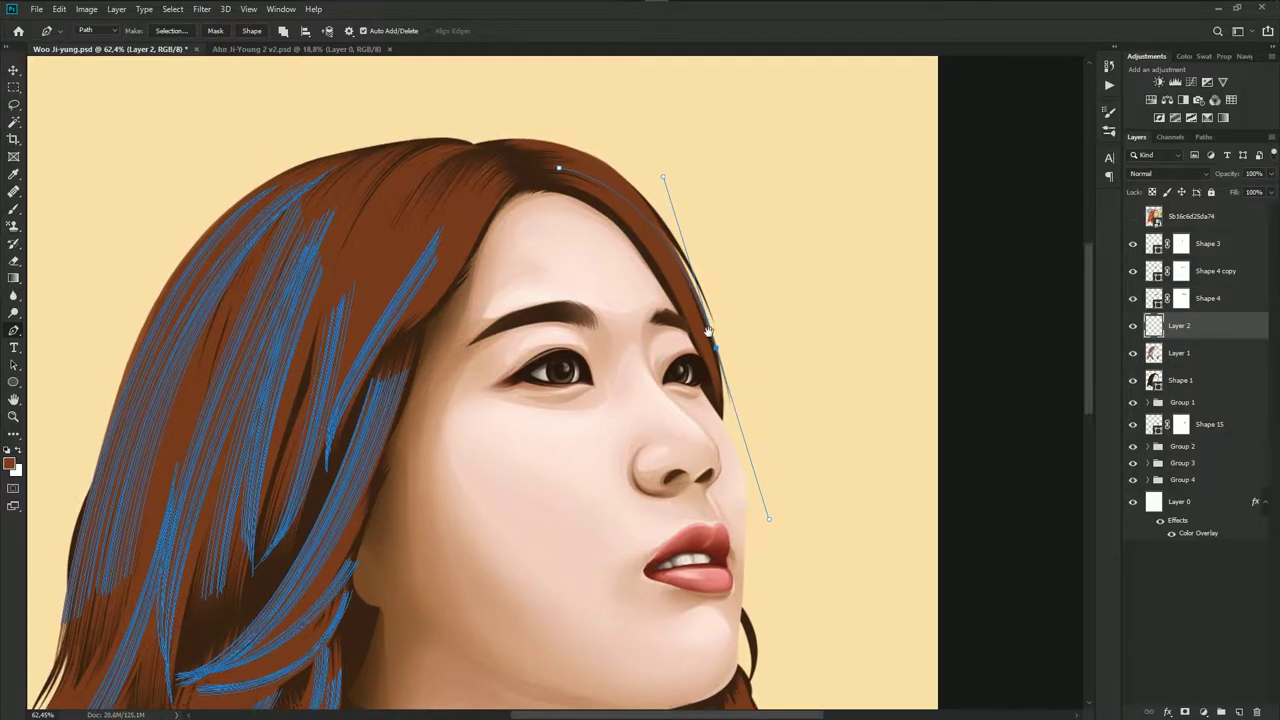
scroll(764, 500, up, 5)
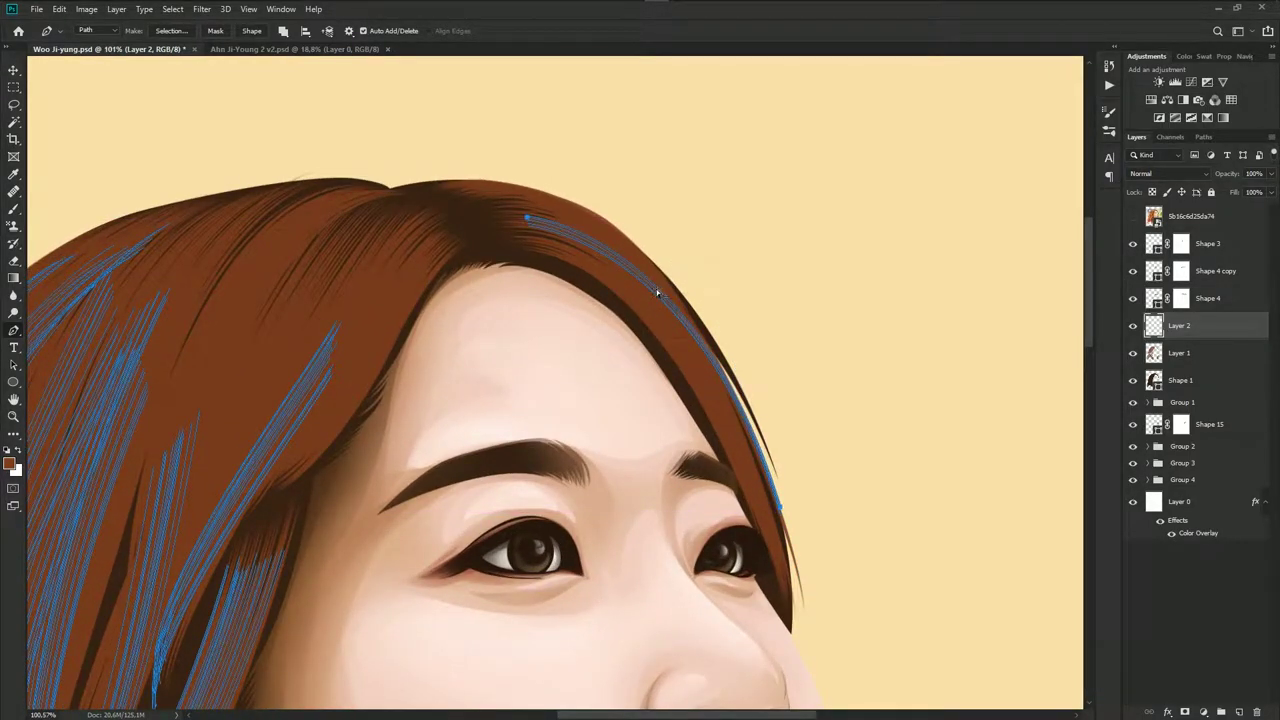
drag(657, 294, 665, 290)
scroll(757, 329, down, 2)
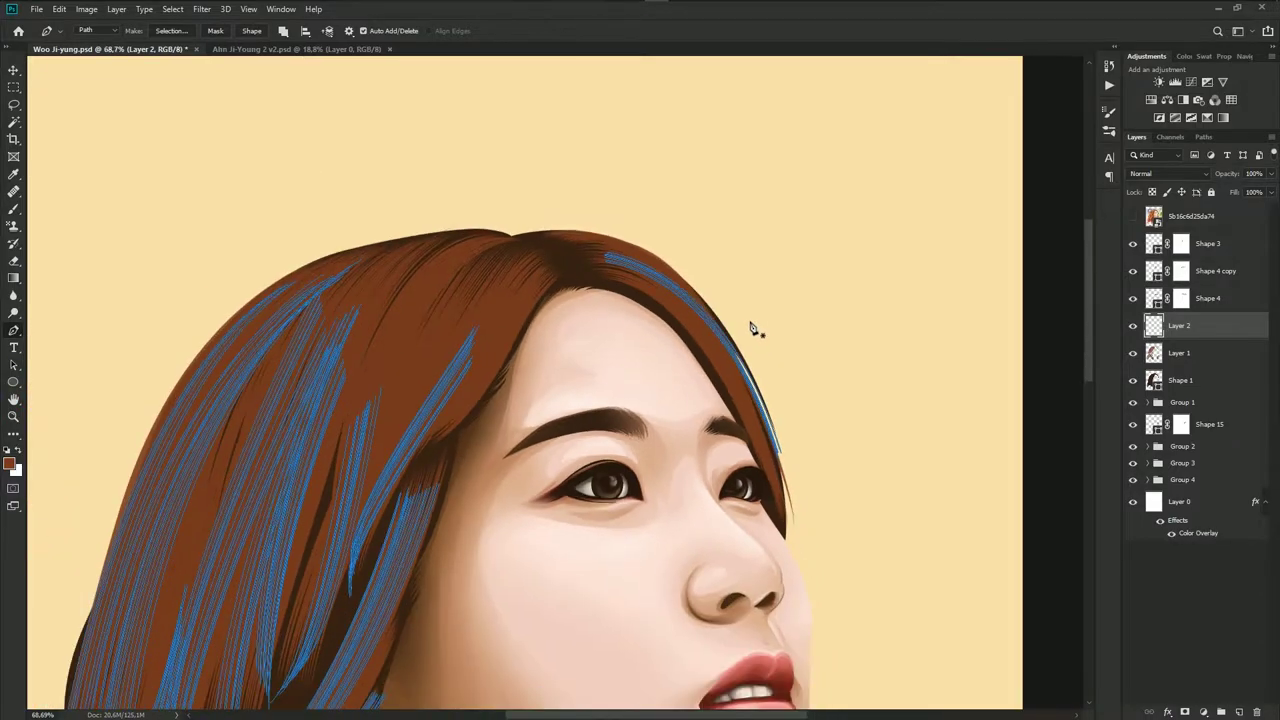
scroll(748, 294, down, 2)
scroll(713, 313, down, 1)
scroll(713, 313, down, 1)
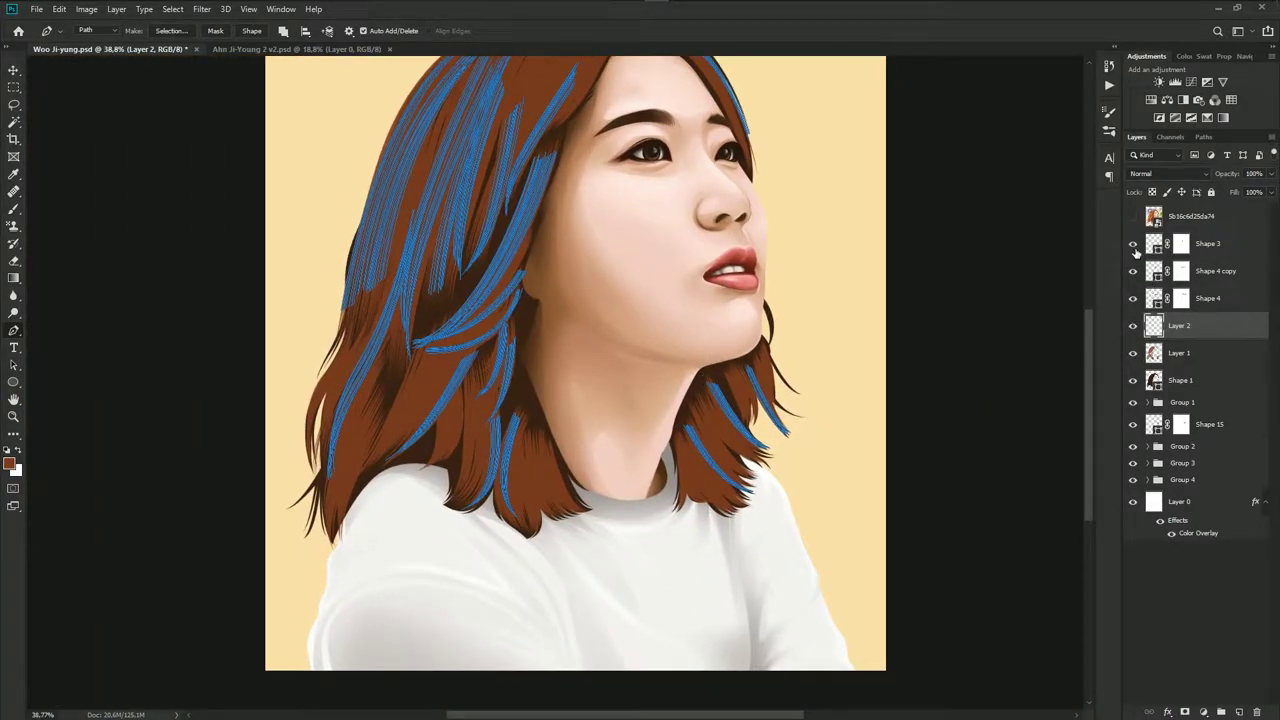
Check the reference, then fine-tune the points and curve of the strand by the chin
click(1133, 216)
scroll(757, 330, up, 5)
scroll(757, 330, up, 5)
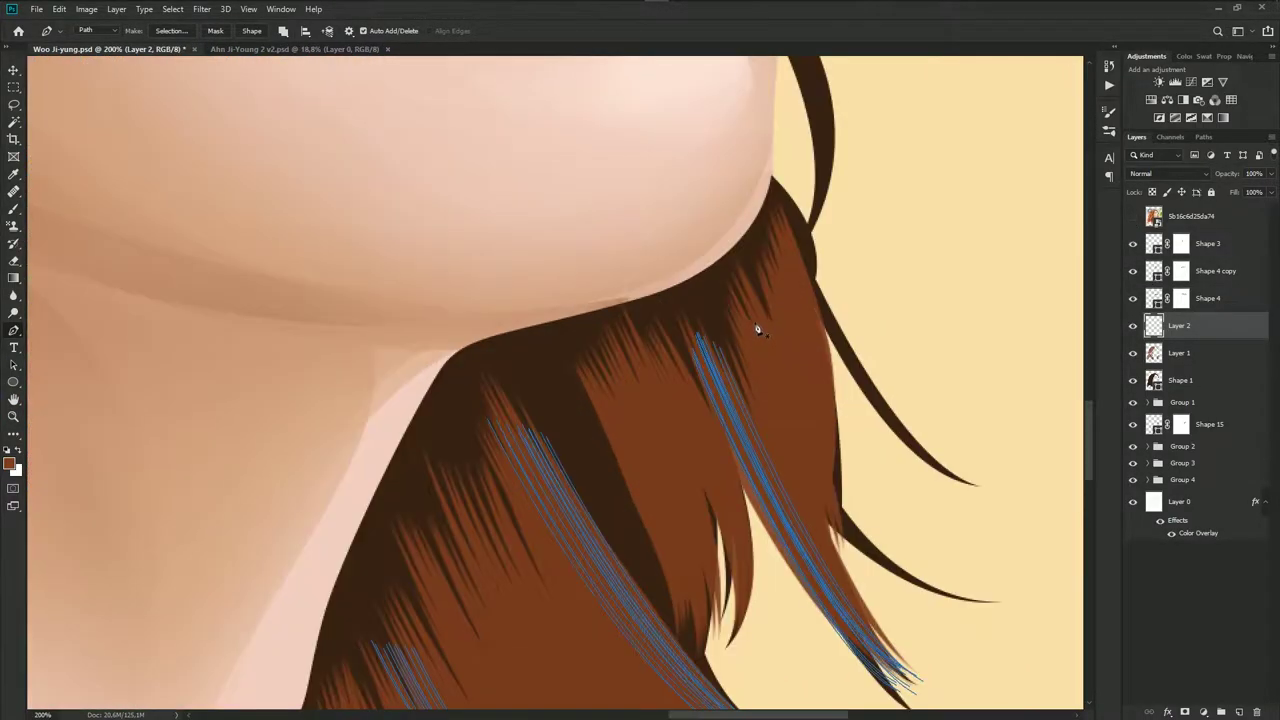
scroll(757, 330, down, 2)
scroll(777, 360, down, 2)
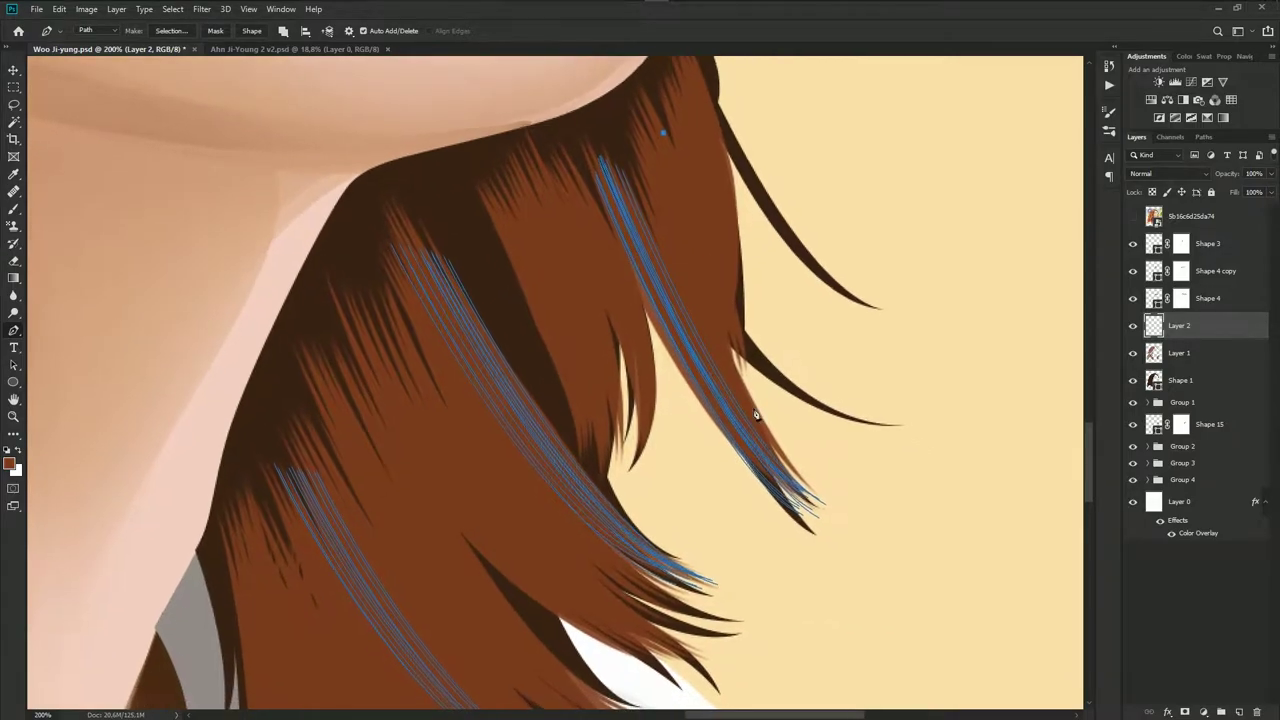
click(720, 364)
click(708, 355)
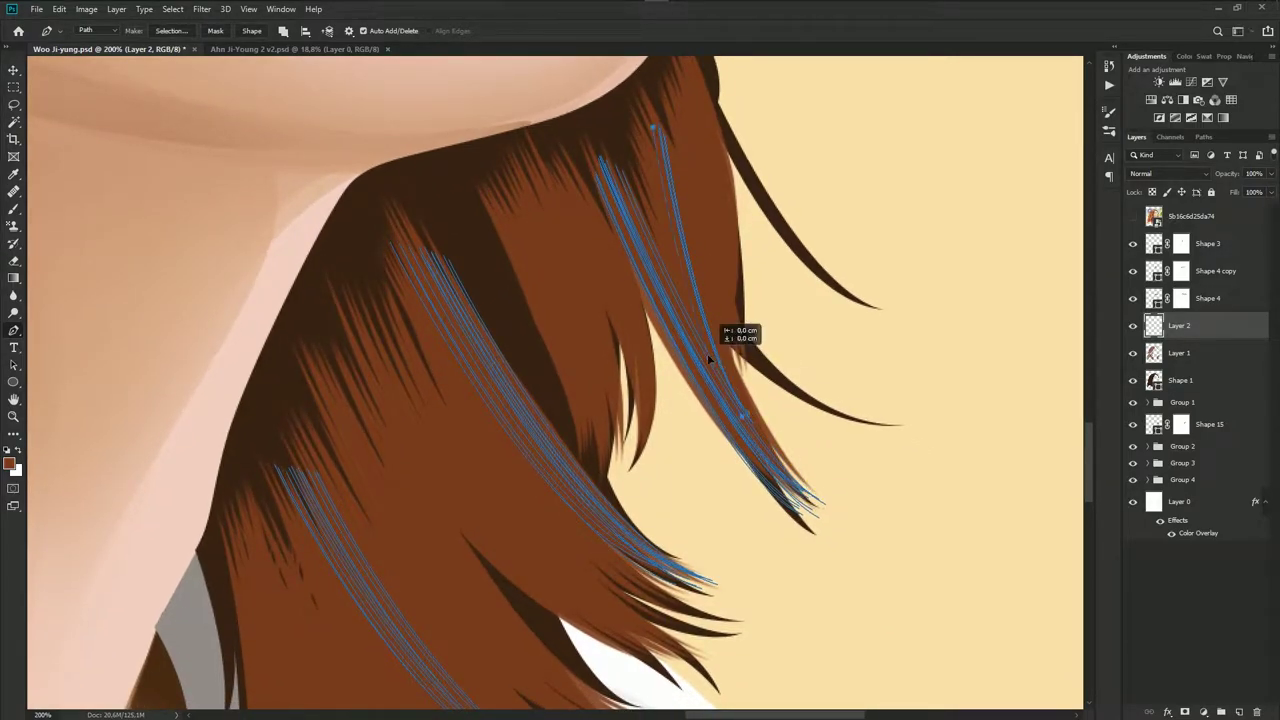
click(686, 289)
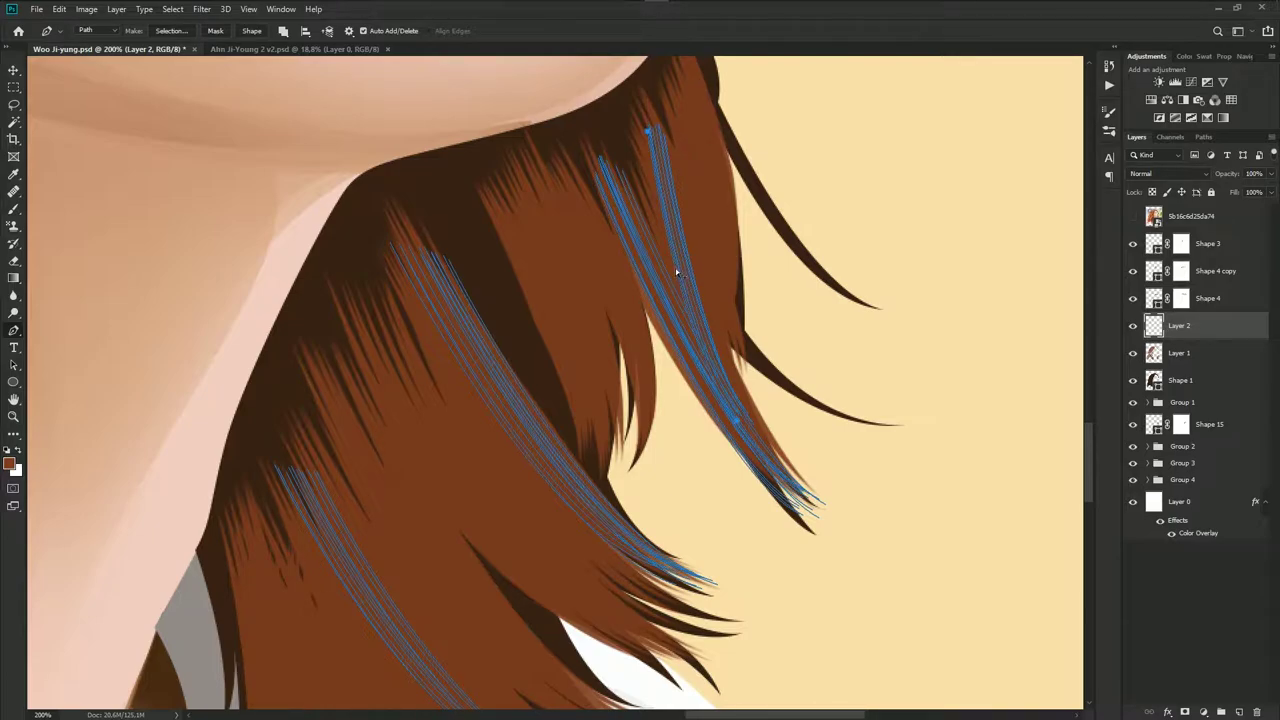
click(677, 270)
scroll(731, 291, down, 2)
scroll(737, 294, down, 2)
scroll(730, 330, down, 2)
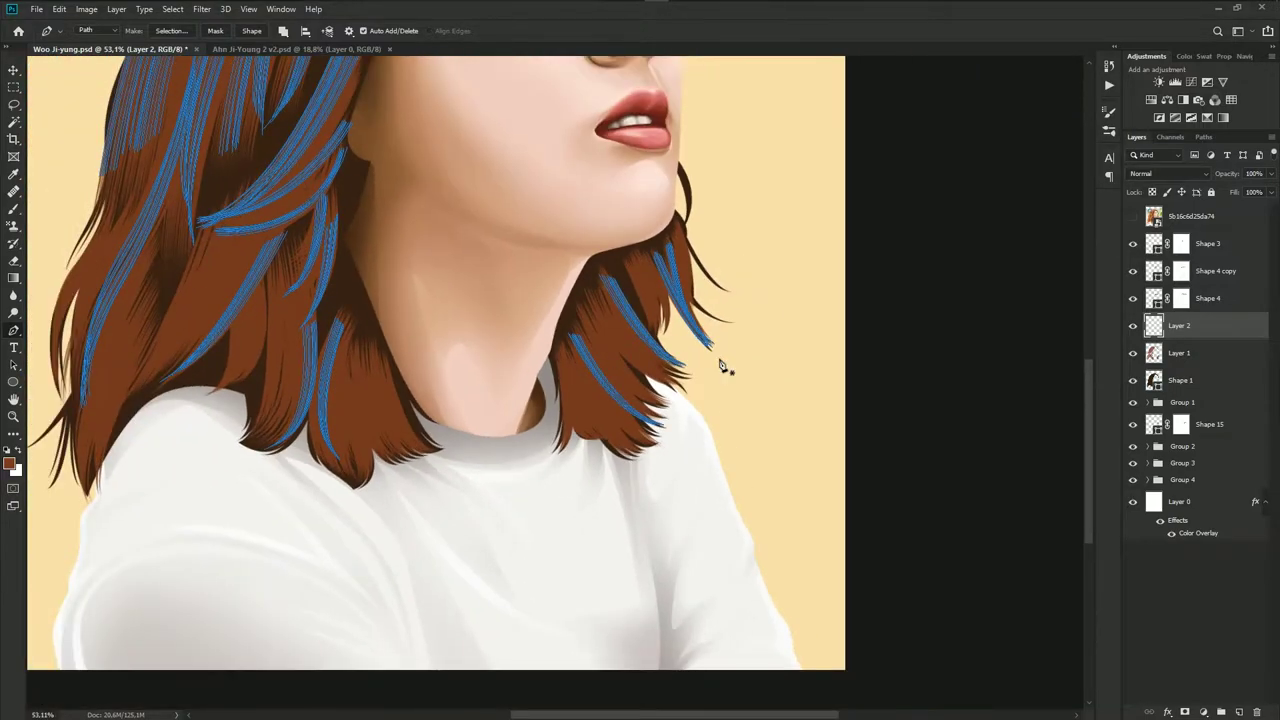
Compare against the reference photo and place a strand curve point near the neck
click(1134, 217)
click(1134, 217)
scroll(414, 300, up, 2)
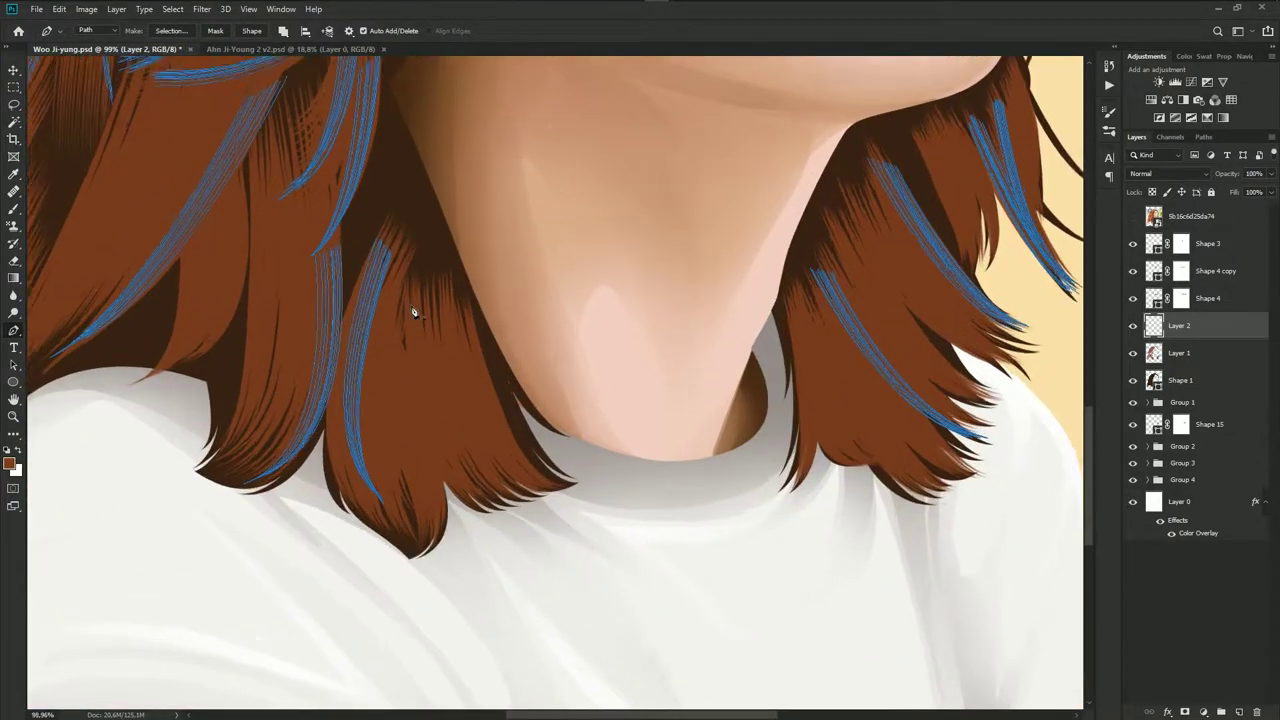
scroll(389, 257, up, 2)
scroll(400, 256, down, 1)
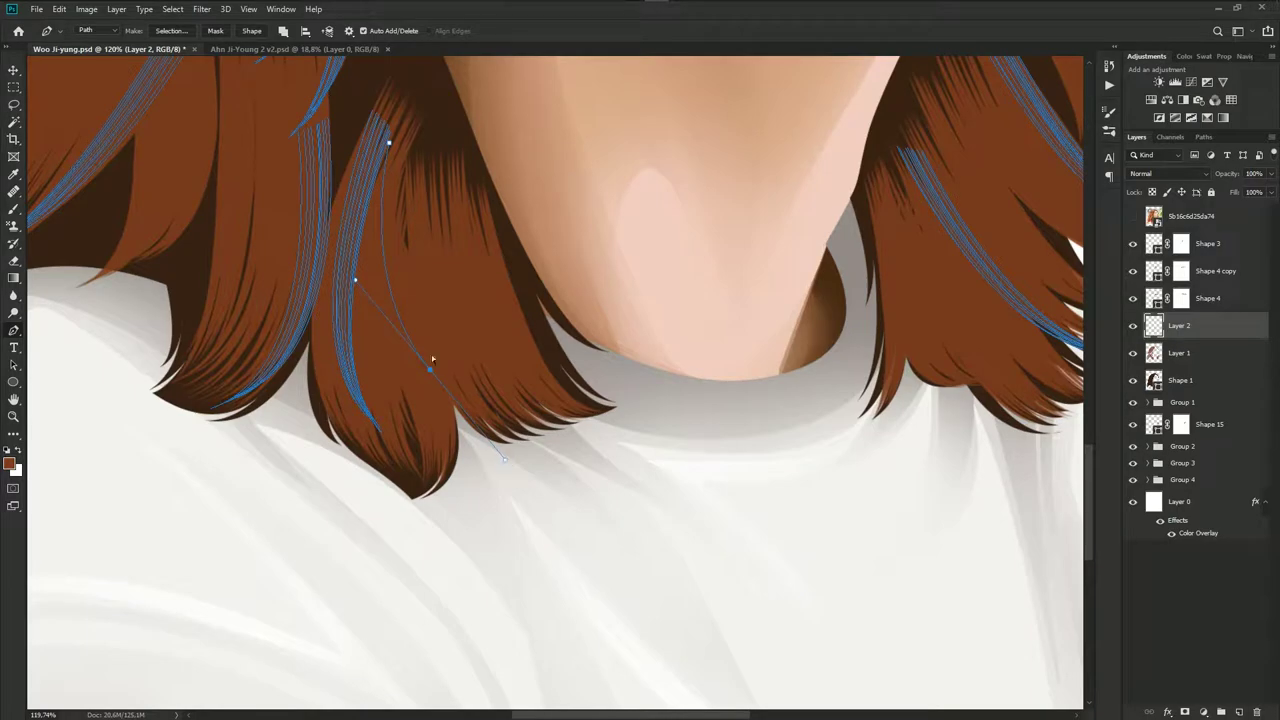
ctrl+click(395, 317)
scroll(466, 316, down, 1)
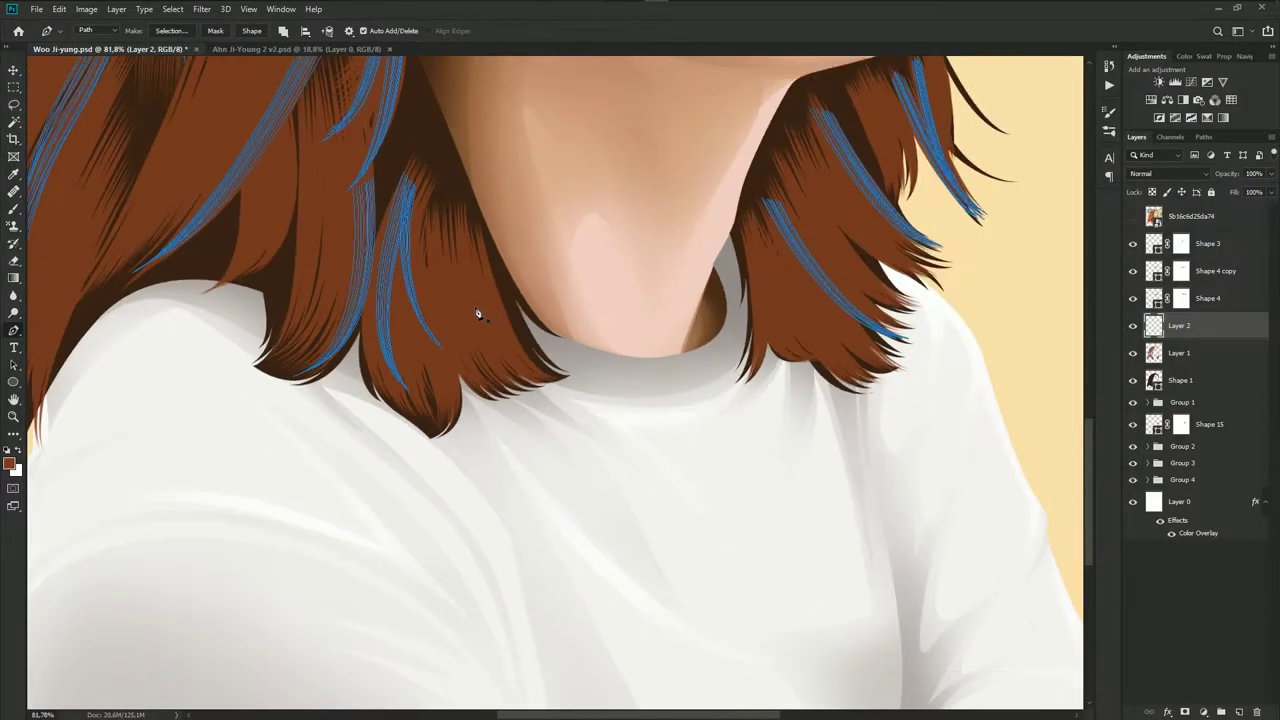
scroll(480, 310, down, 3)
scroll(940, 358, up, 1)
Trace a curved path down the hair edge and stroke it into a new hair line
click(1134, 215)
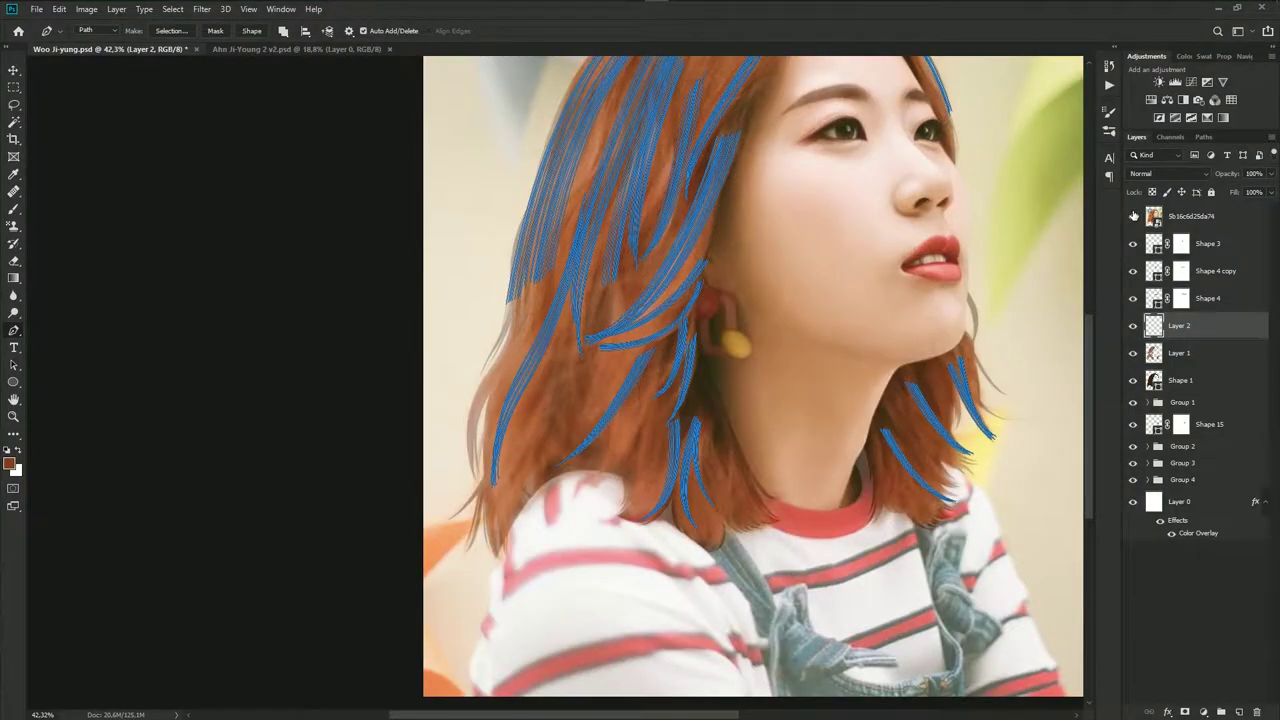
scroll(514, 337, up, 2)
scroll(551, 257, up, 1)
scroll(537, 277, down, 1)
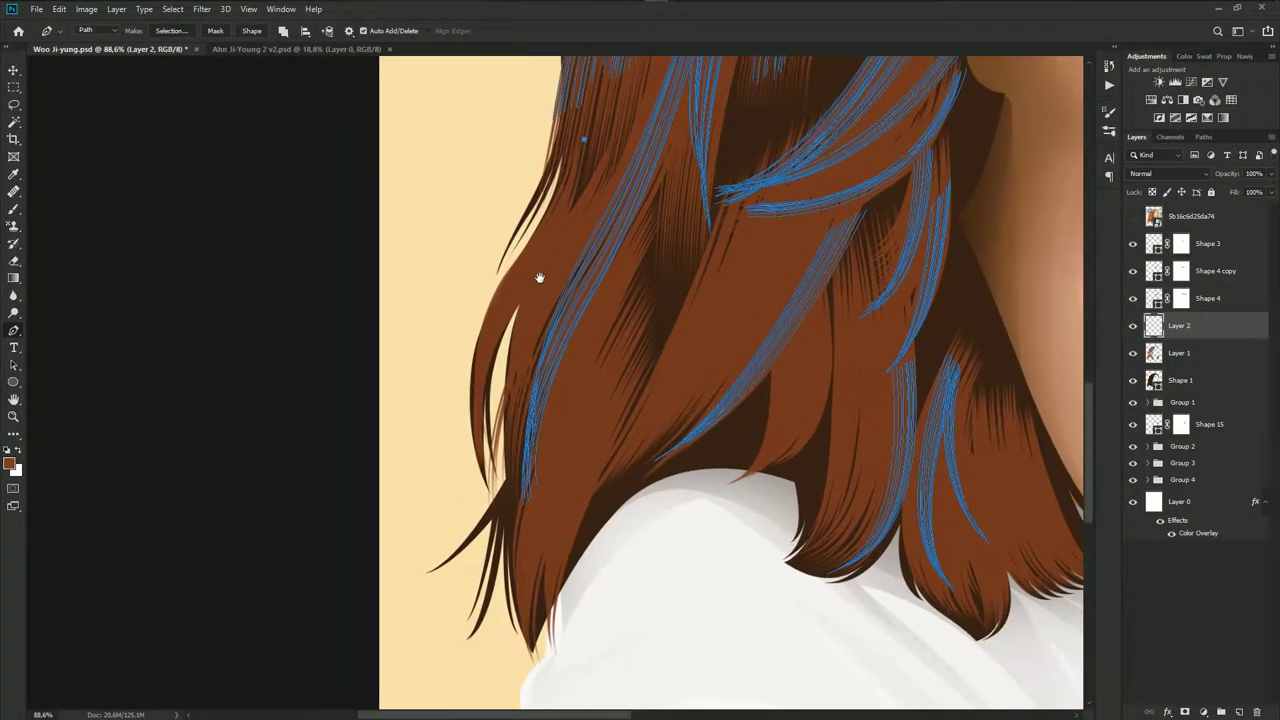
drag(506, 299, 450, 357)
click(482, 448)
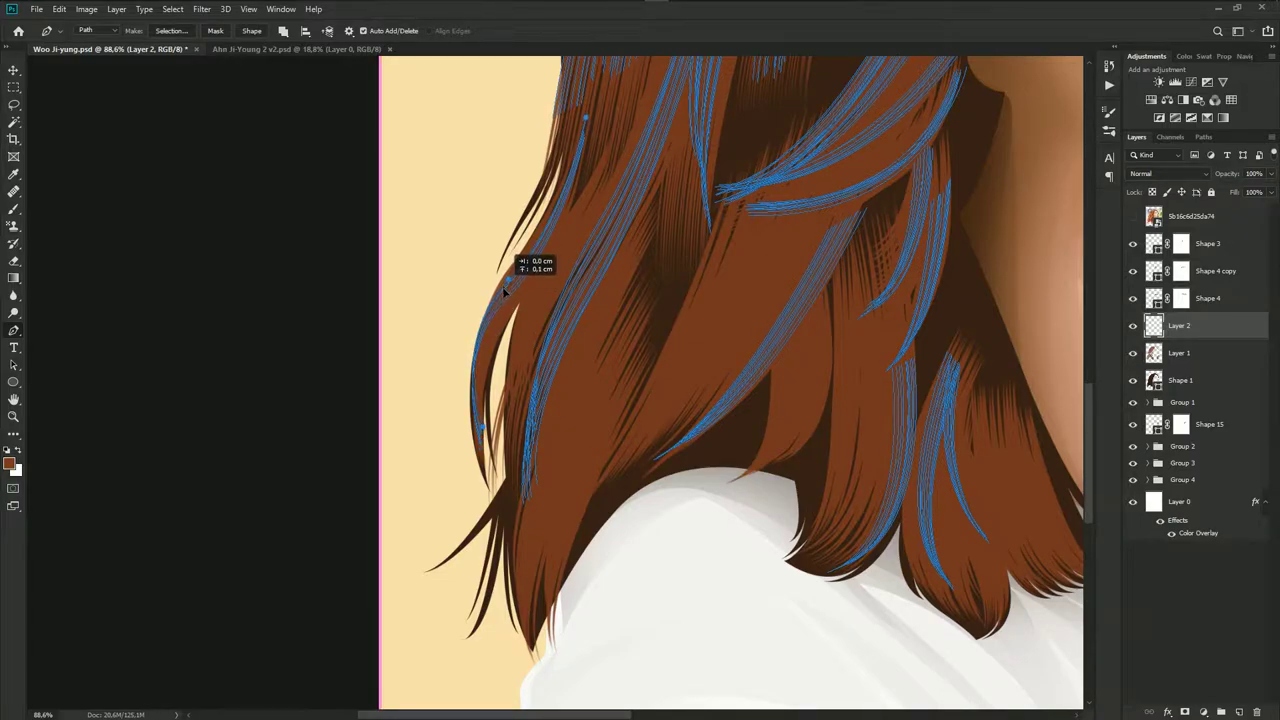
key(Return)
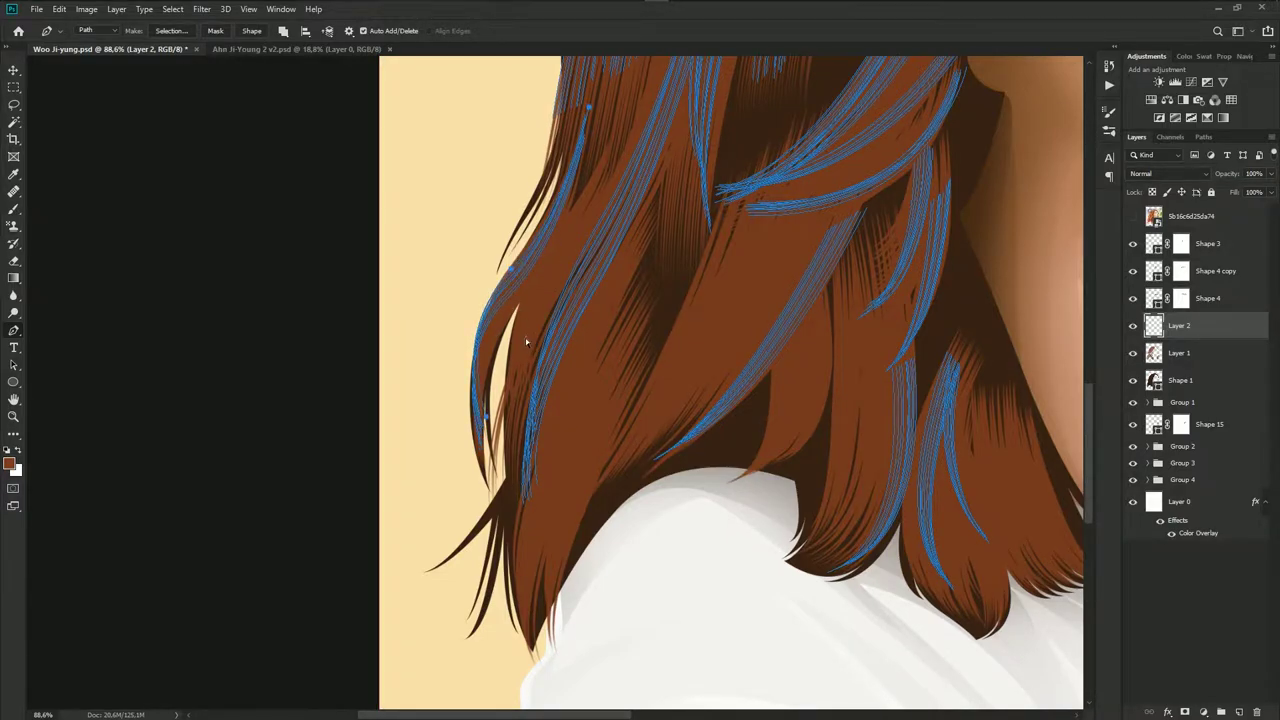
scroll(525, 338, down, 2)
Check the reference and draw a new curved strand path at the hair tip
click(1132, 220)
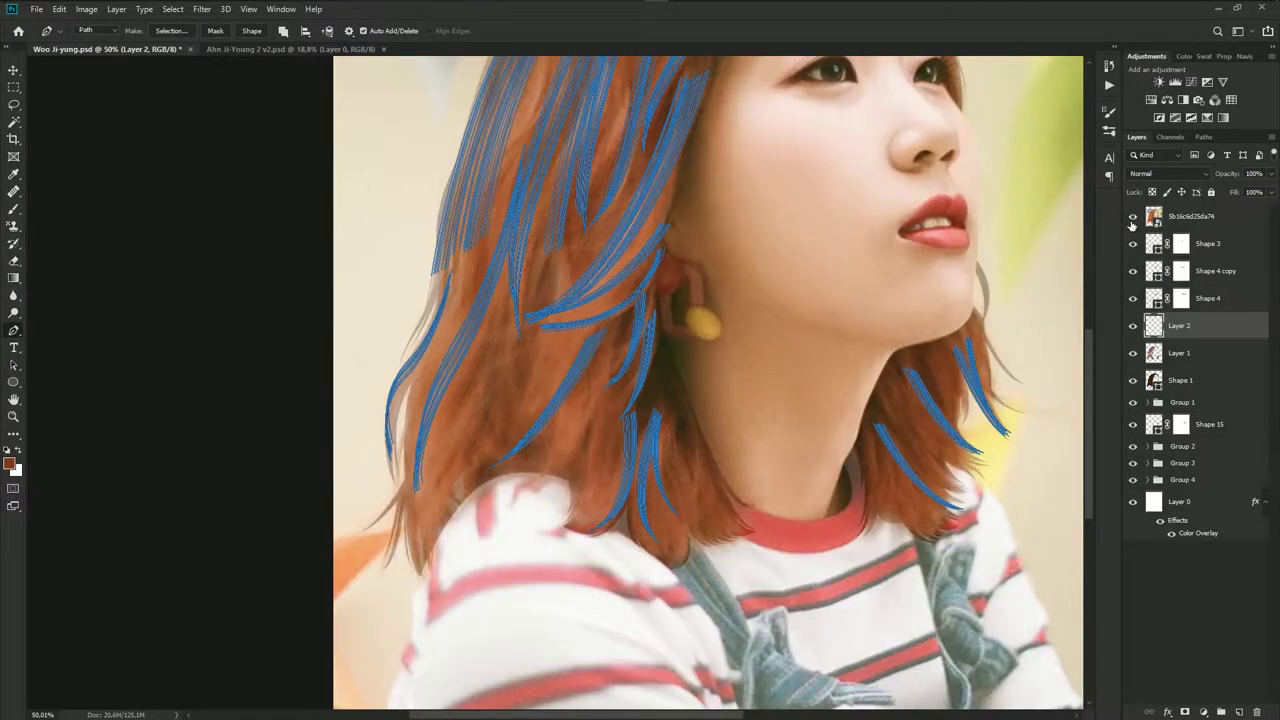
click(1132, 216)
scroll(451, 423, up, 2)
scroll(437, 440, up, 1)
scroll(449, 343, down, 2)
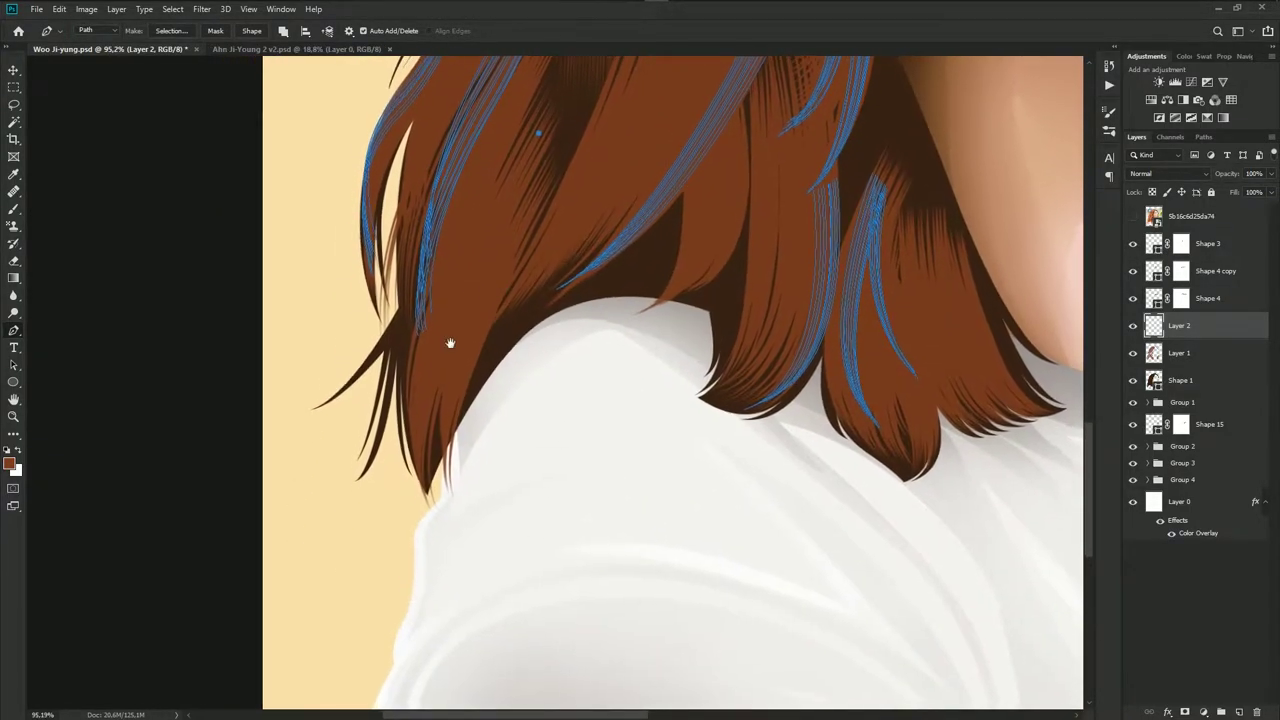
drag(432, 470, 490, 560)
drag(430, 397, 420, 360)
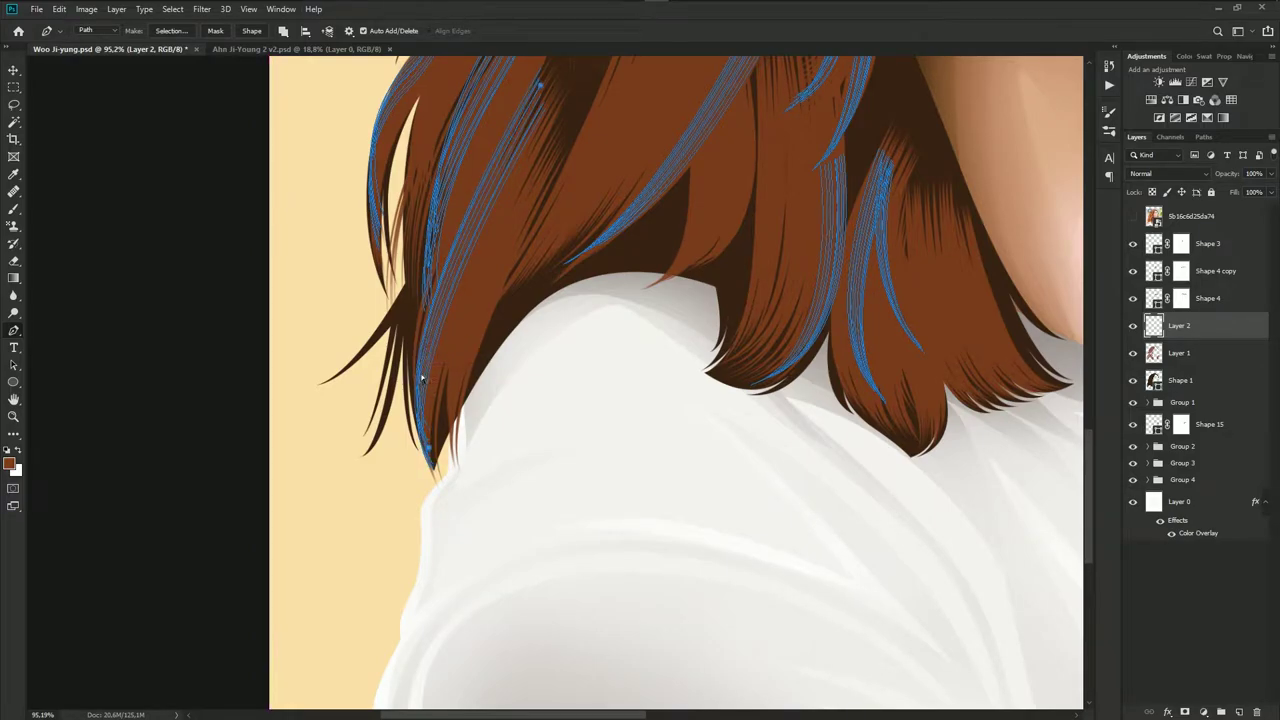
scroll(537, 391, down, 3)
scroll(626, 433, down, 1)
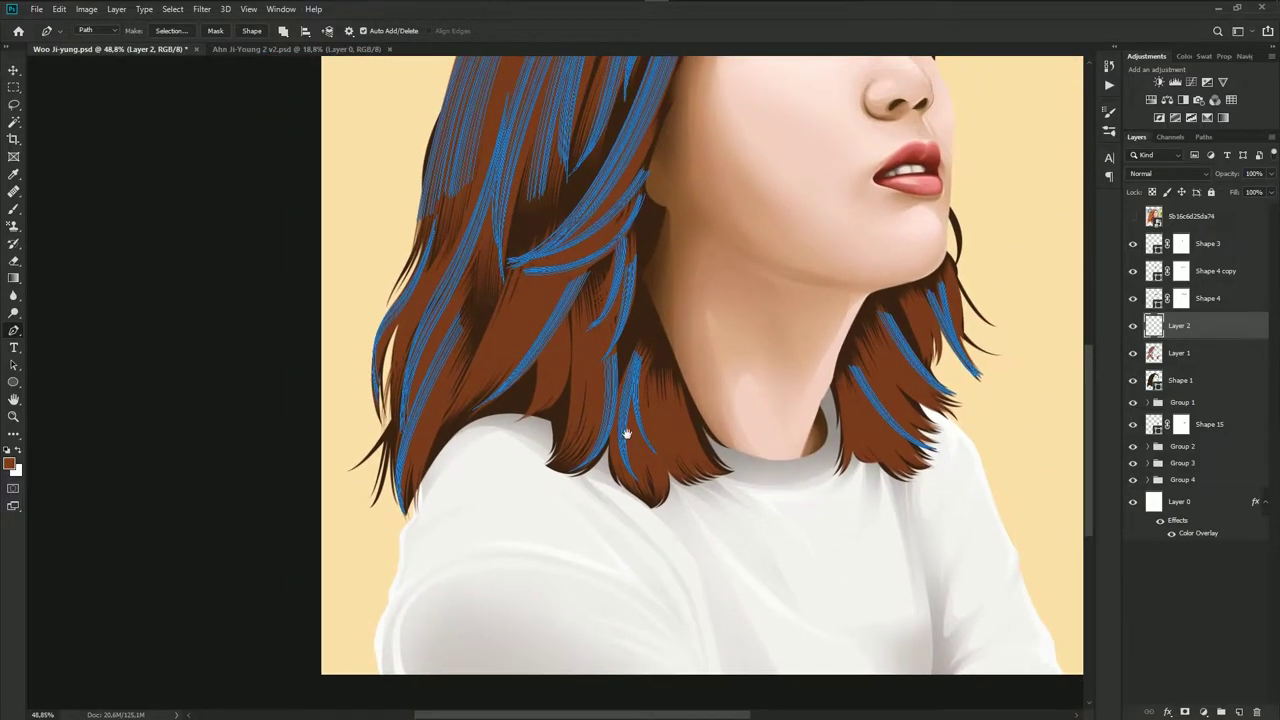
Draw another curved path down the hair strand and save the document
click(1133, 216)
click(1133, 216)
scroll(484, 370, up, 4)
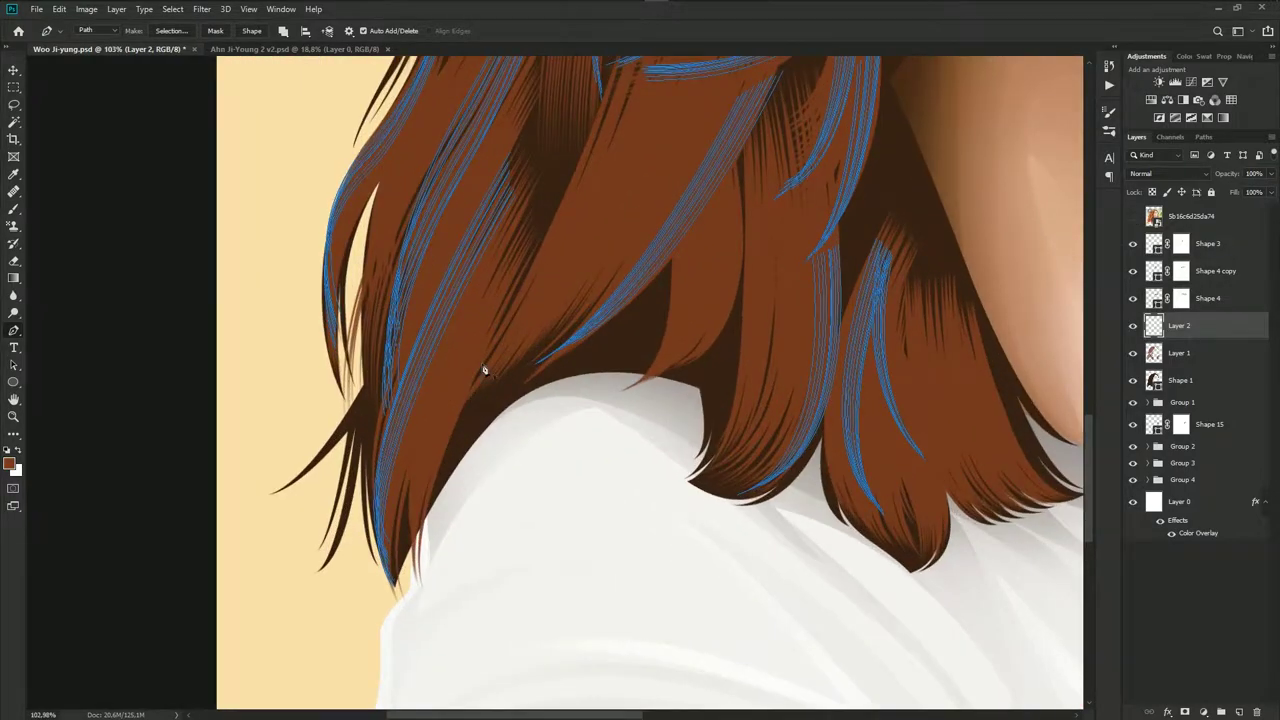
drag(428, 586, 443, 614)
drag(421, 545, 421, 535)
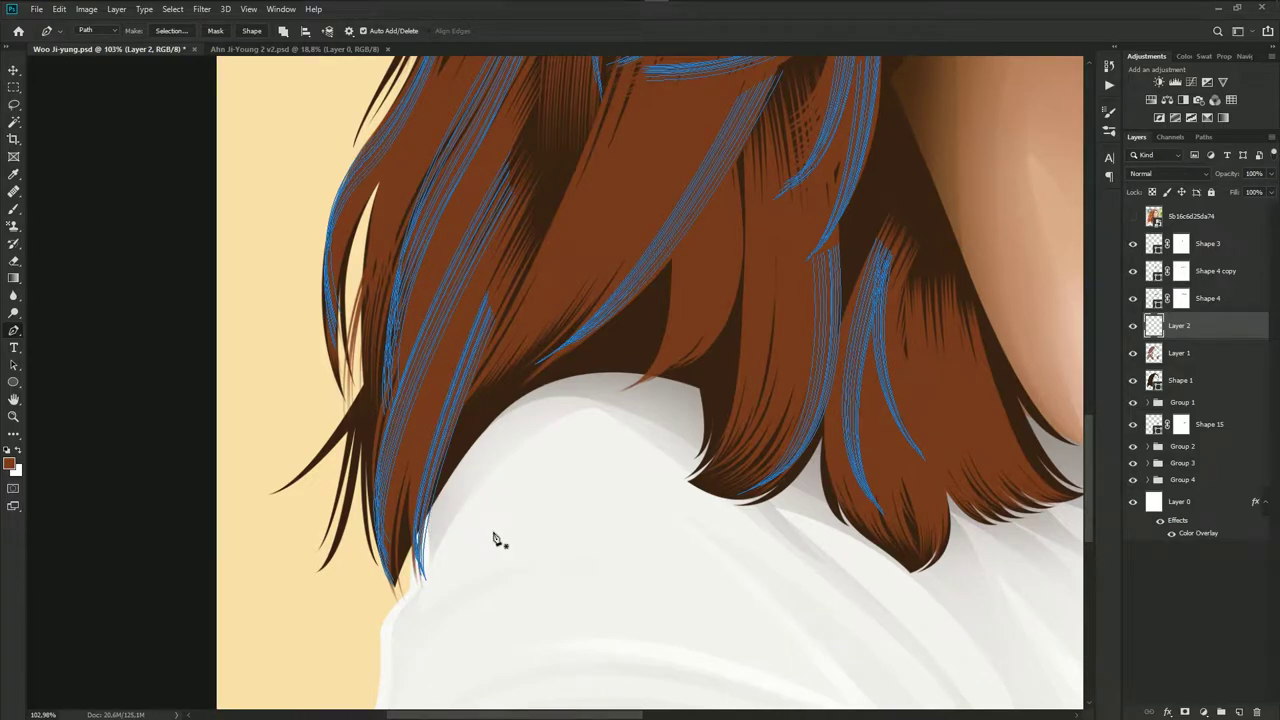
key(ctrl+s)
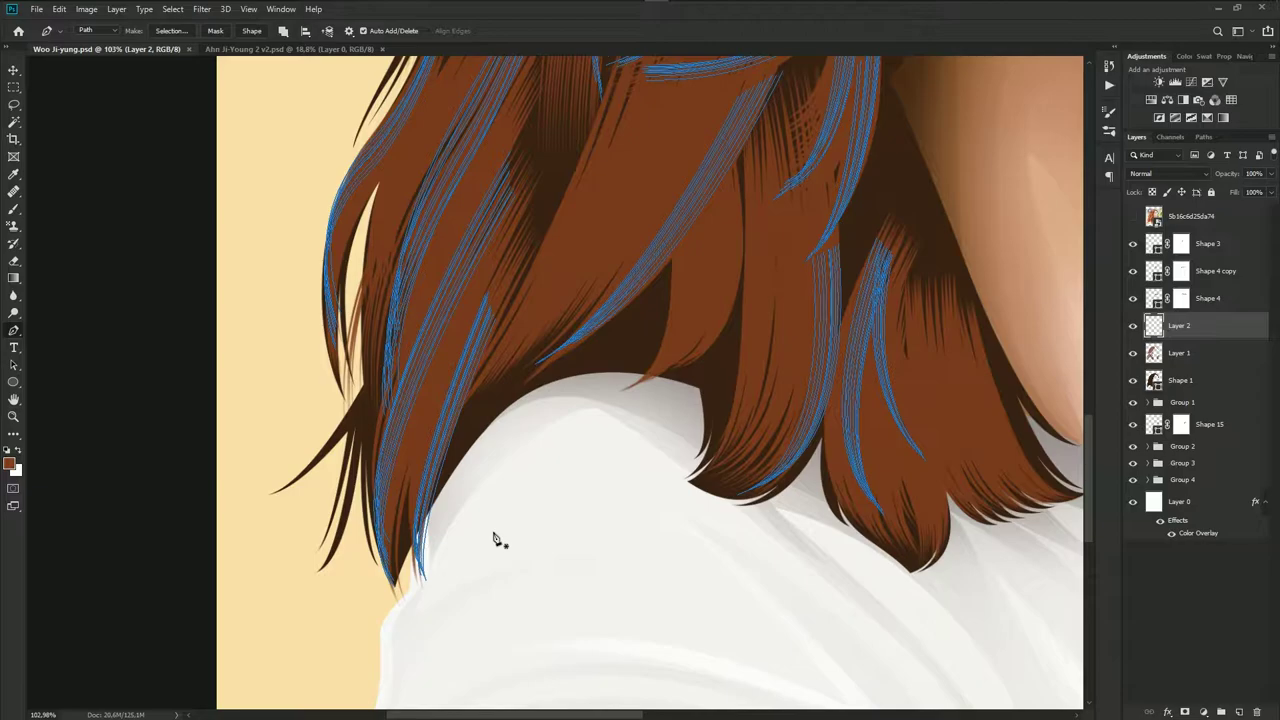
Outline a strand path near the hair end above the shoulder
scroll(818, 453, down, 3)
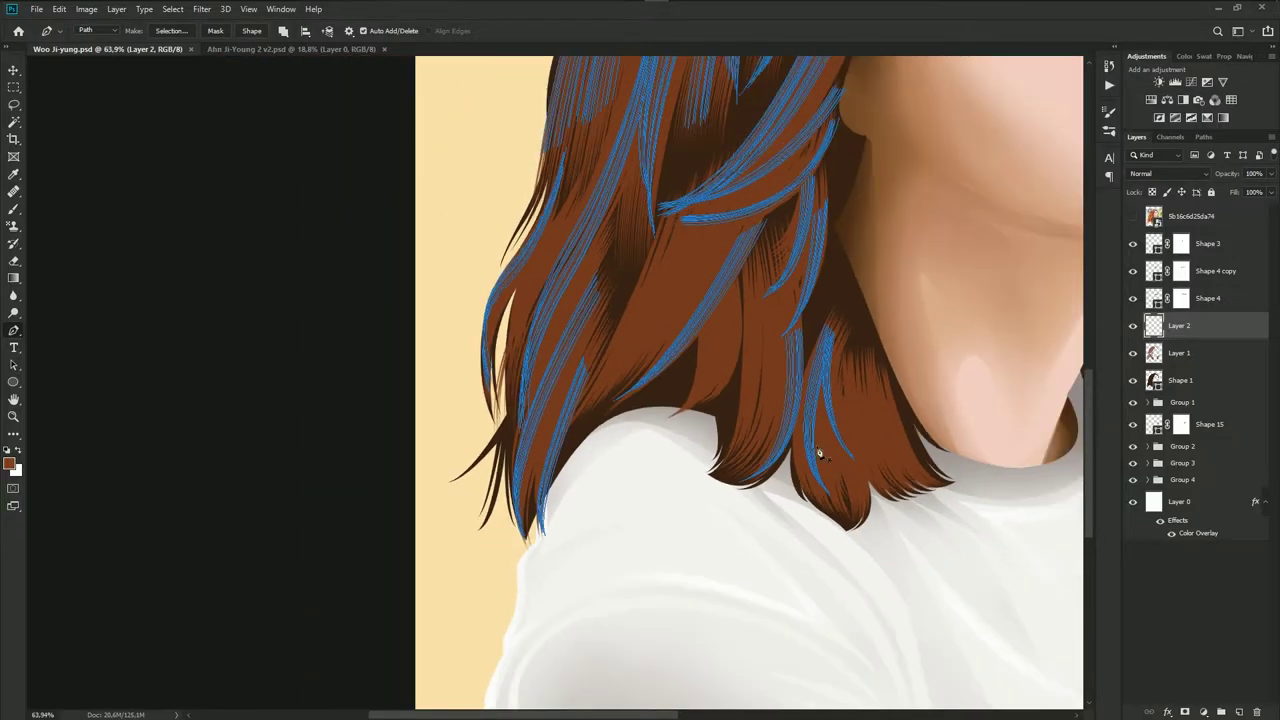
click(1135, 216)
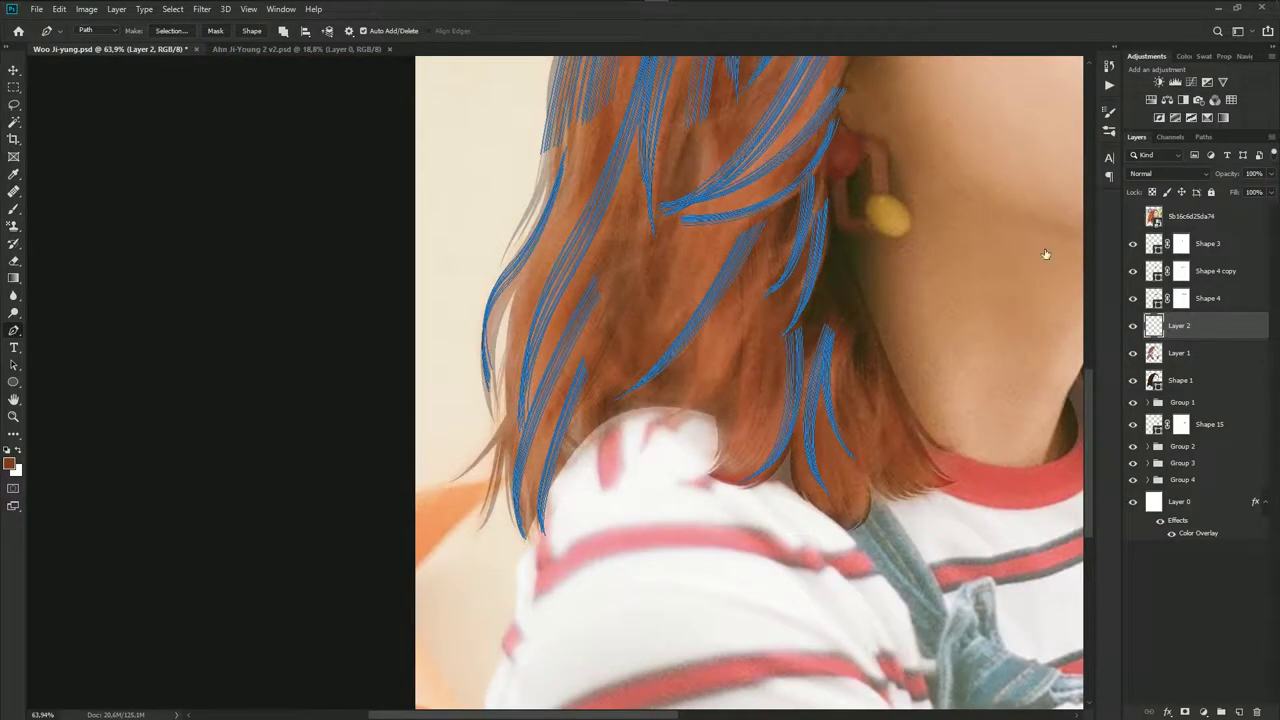
click(1133, 216)
scroll(740, 272, up, 3)
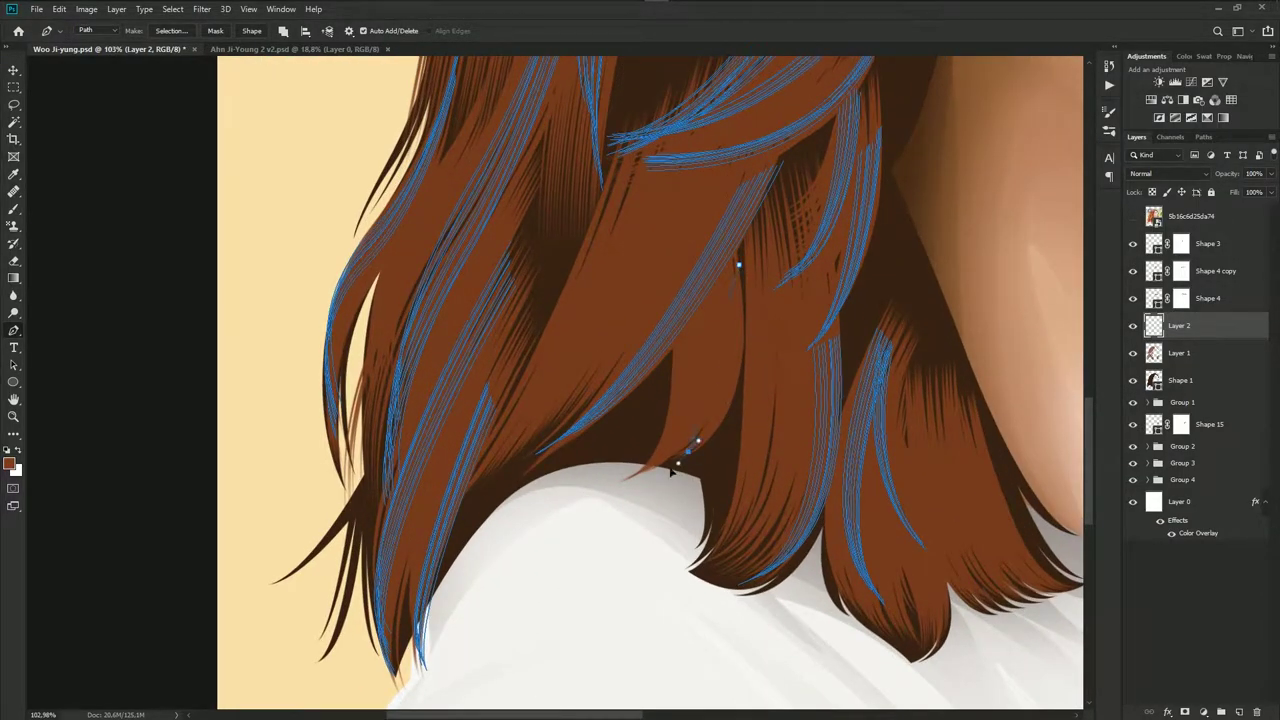
drag(691, 449, 716, 430)
click(703, 432)
scroll(703, 432, down, 3)
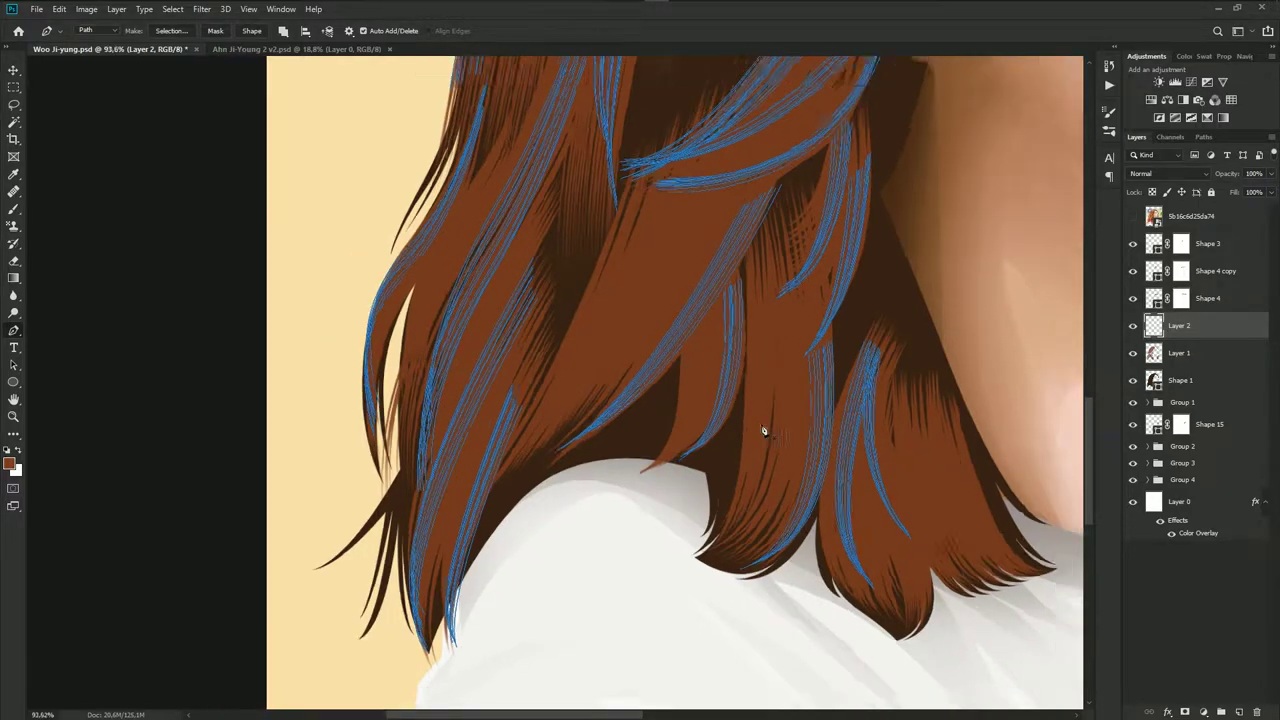
scroll(763, 428, down, 3)
scroll(857, 371, down, 2)
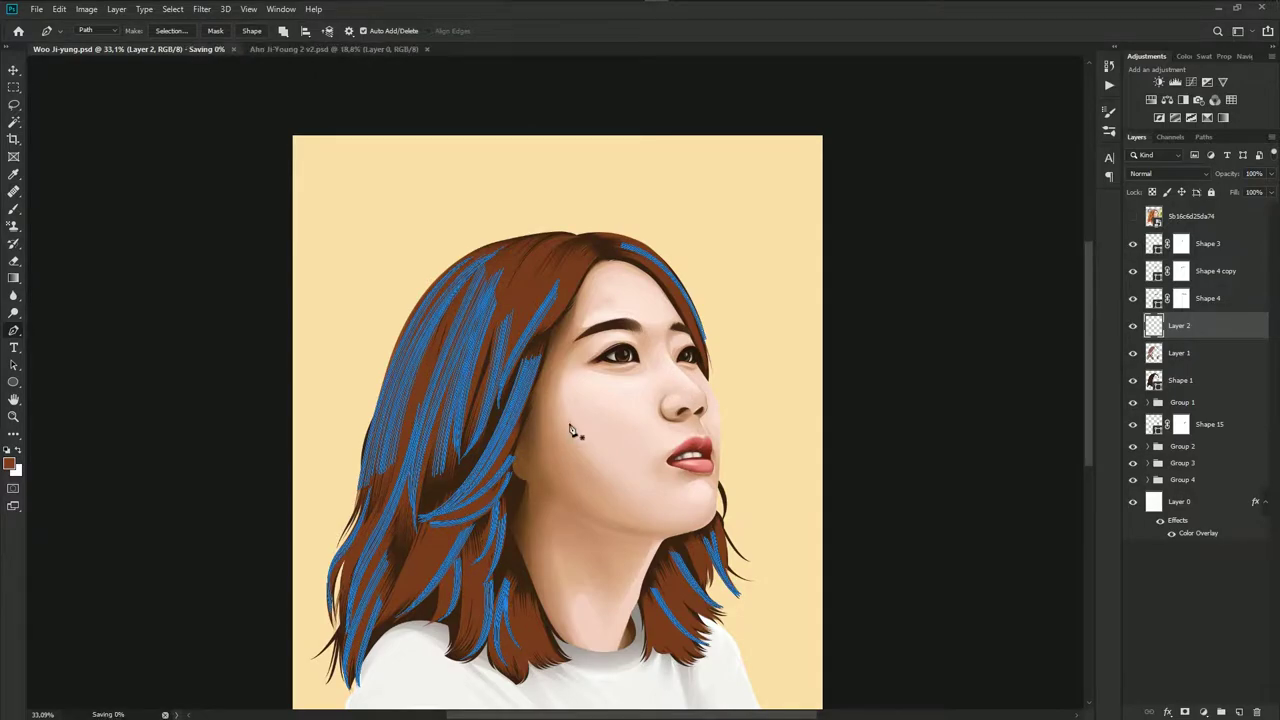
scroll(571, 428, up, 2)
scroll(651, 306, down, 1)
scroll(643, 334, down, 2)
scroll(640, 350, up, 1)
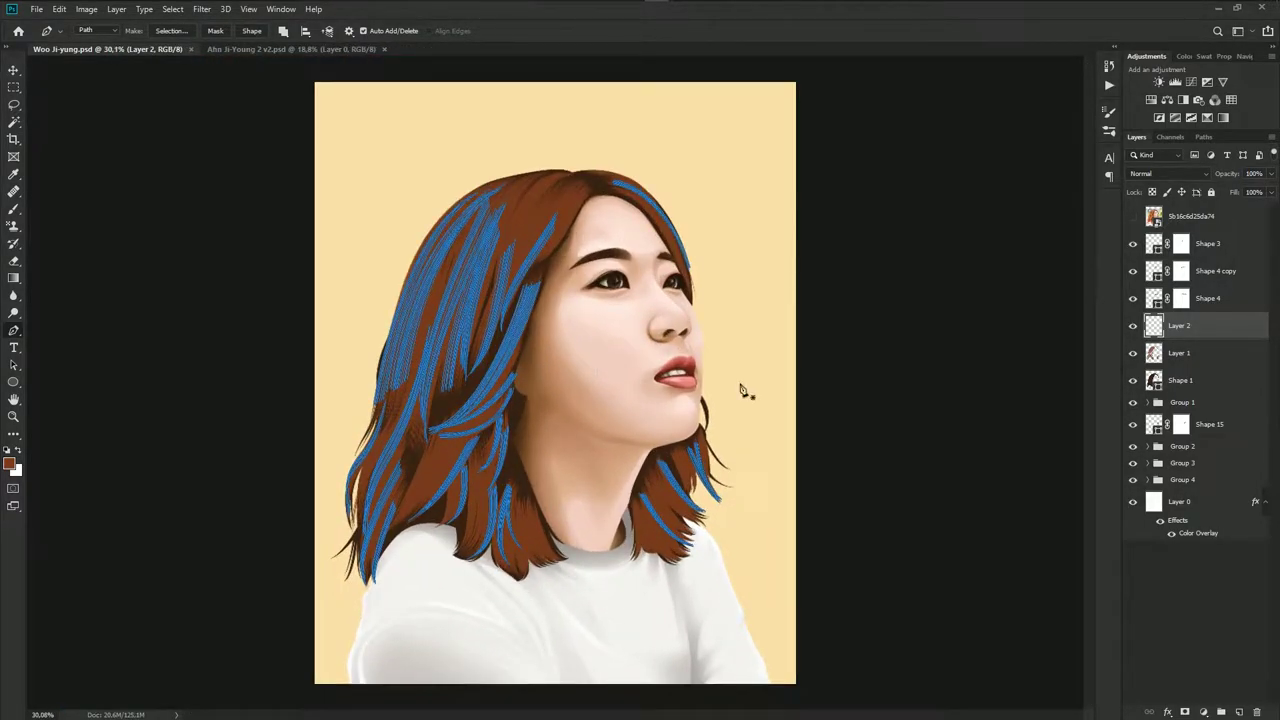
scroll(585, 397, up, 1)
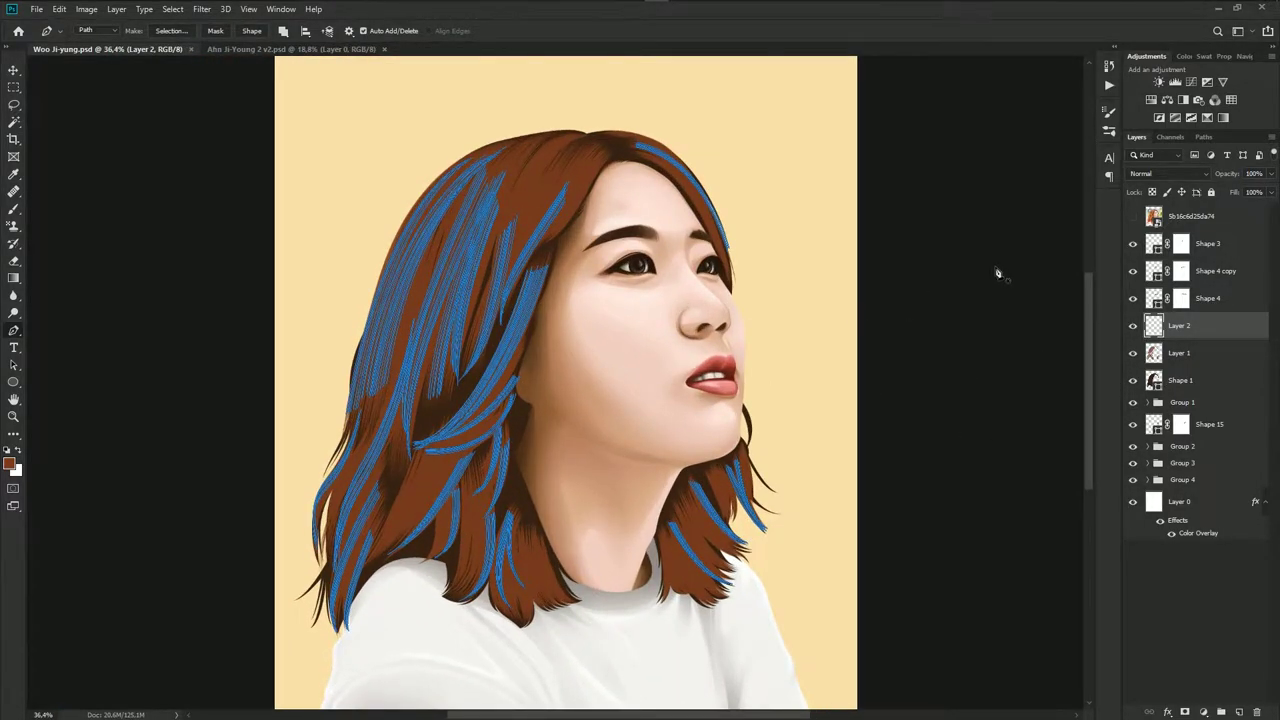
Show the 5b16c6d25da74 reference layer and lower its opacity to 70%
click(1133, 216)
scroll(401, 379, up, 1)
scroll(429, 336, up, 1)
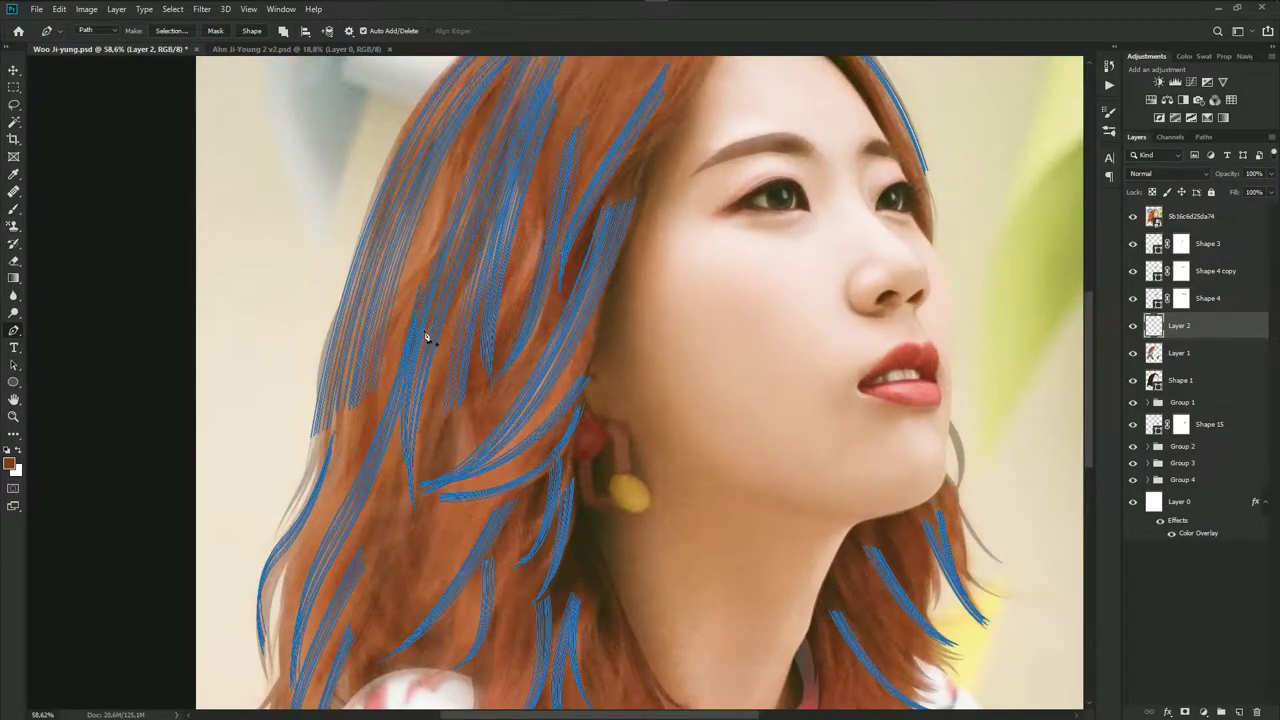
key(b)
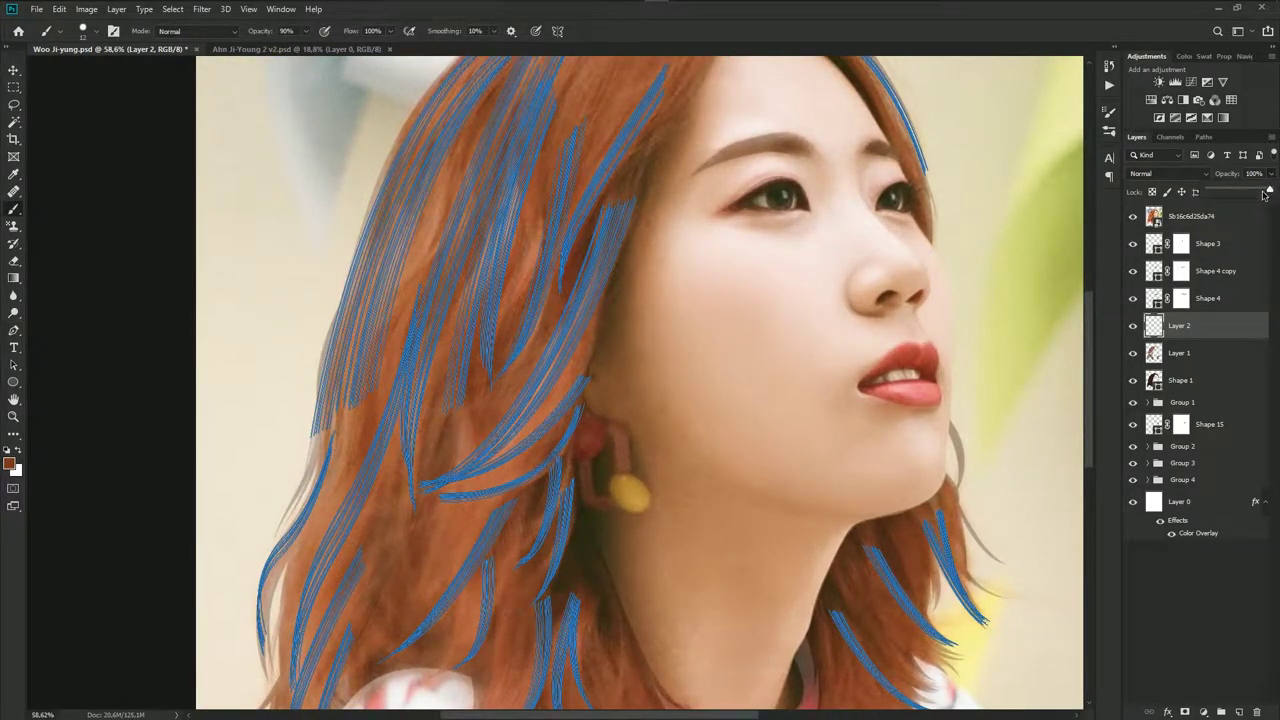
click(1210, 218)
click(1271, 174)
drag(1266, 190, 1272, 190)
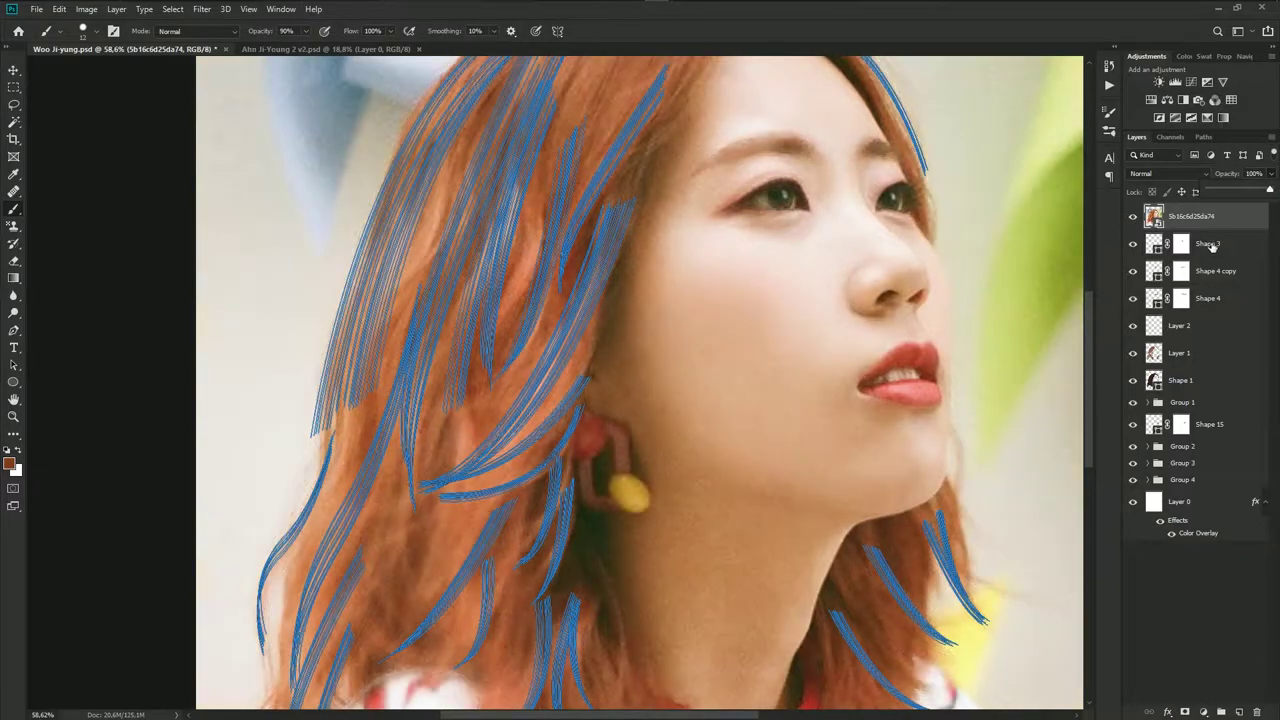
Make Layer 2 the active layer again
drag(512, 369, 560, 338)
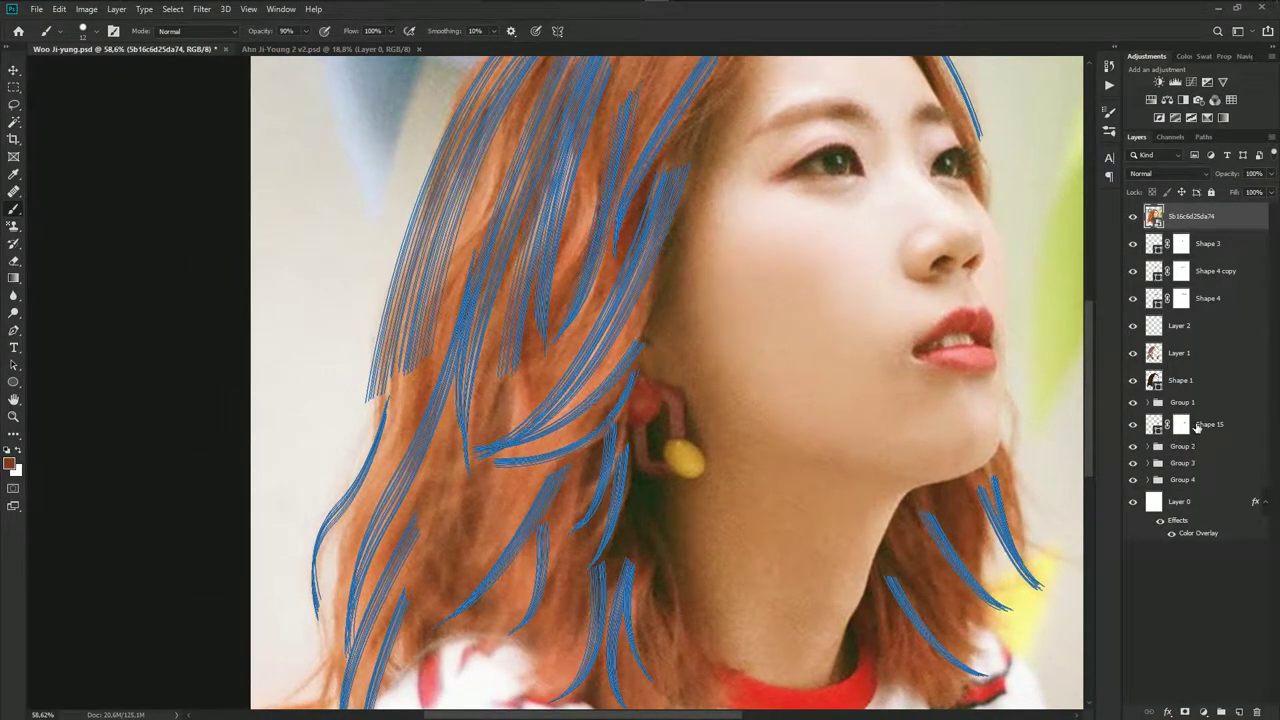
click(1198, 426)
click(1197, 358)
click(1204, 326)
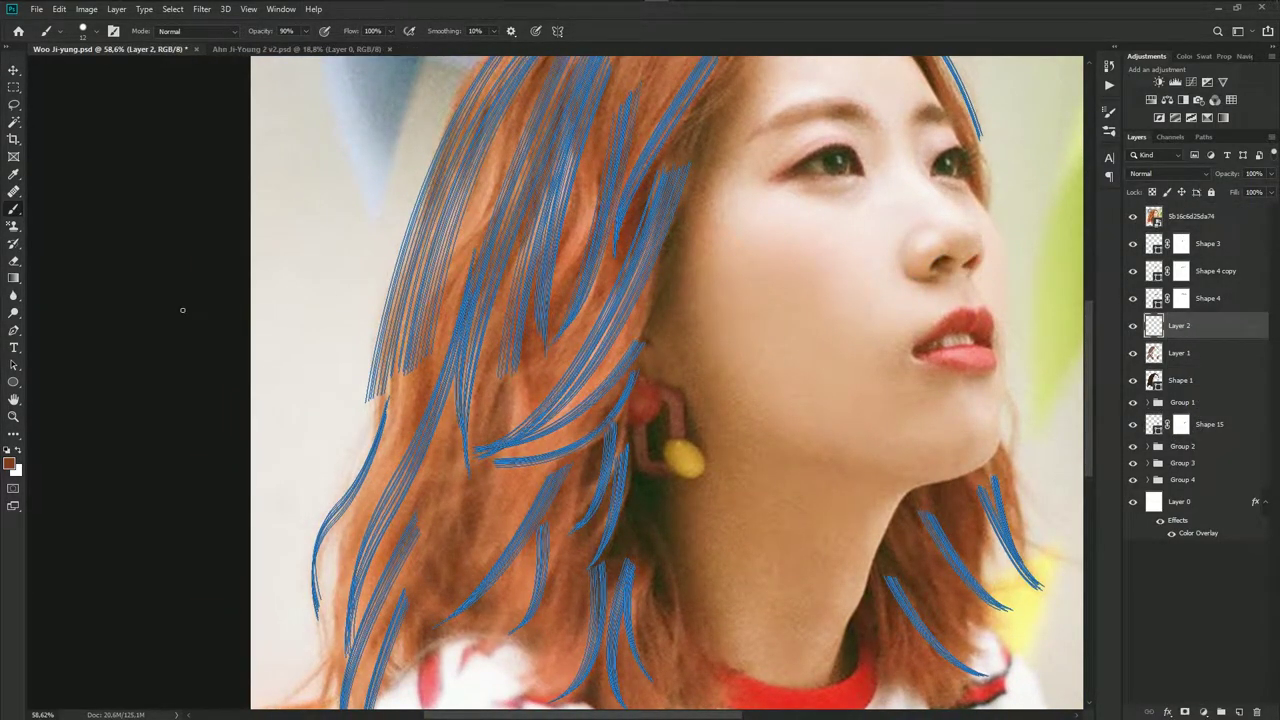
Stroke the hair paths in a colour sampled from the photo, then undo that stroke
click(9, 463)
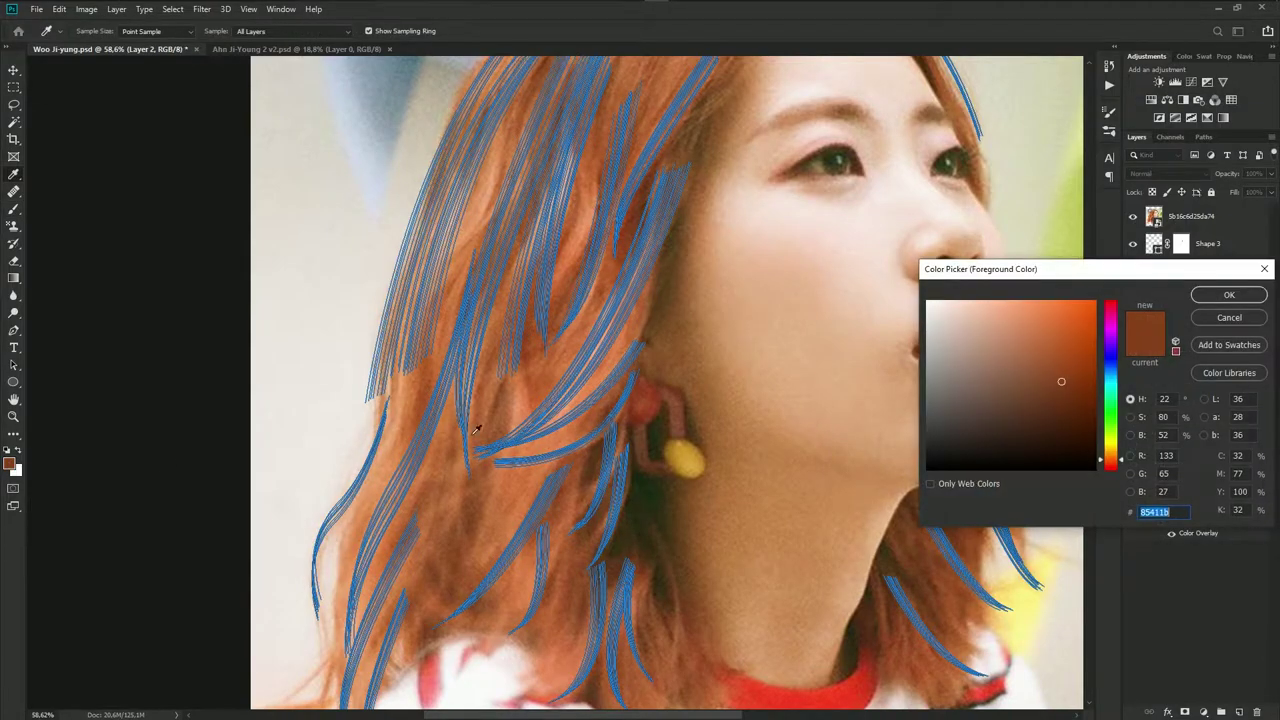
click(575, 399)
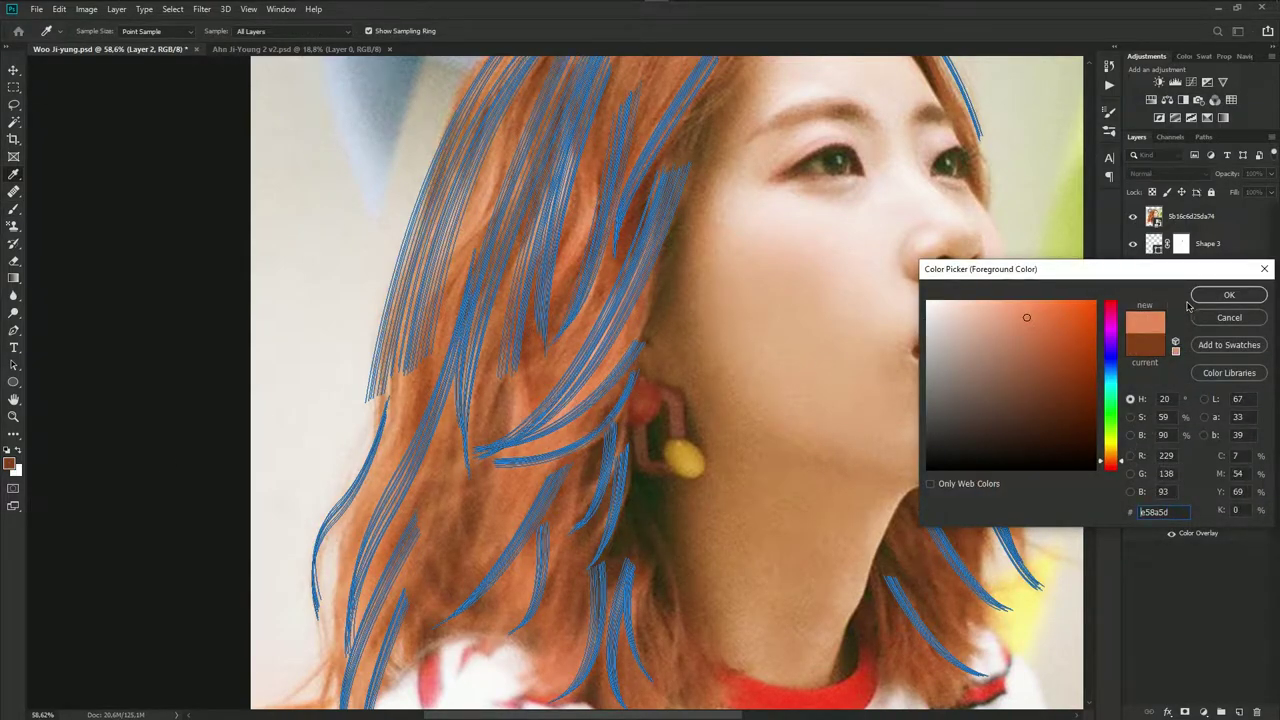
click(1229, 297)
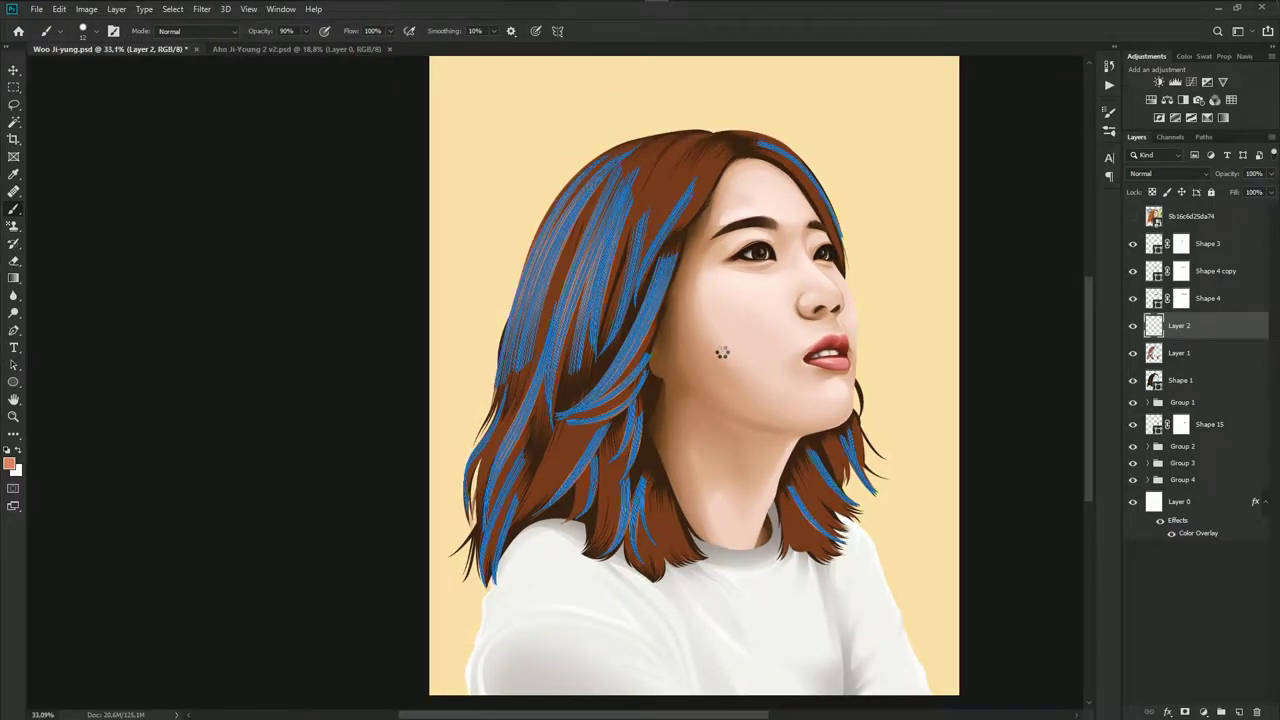
key(alt+shift+BackSpace)
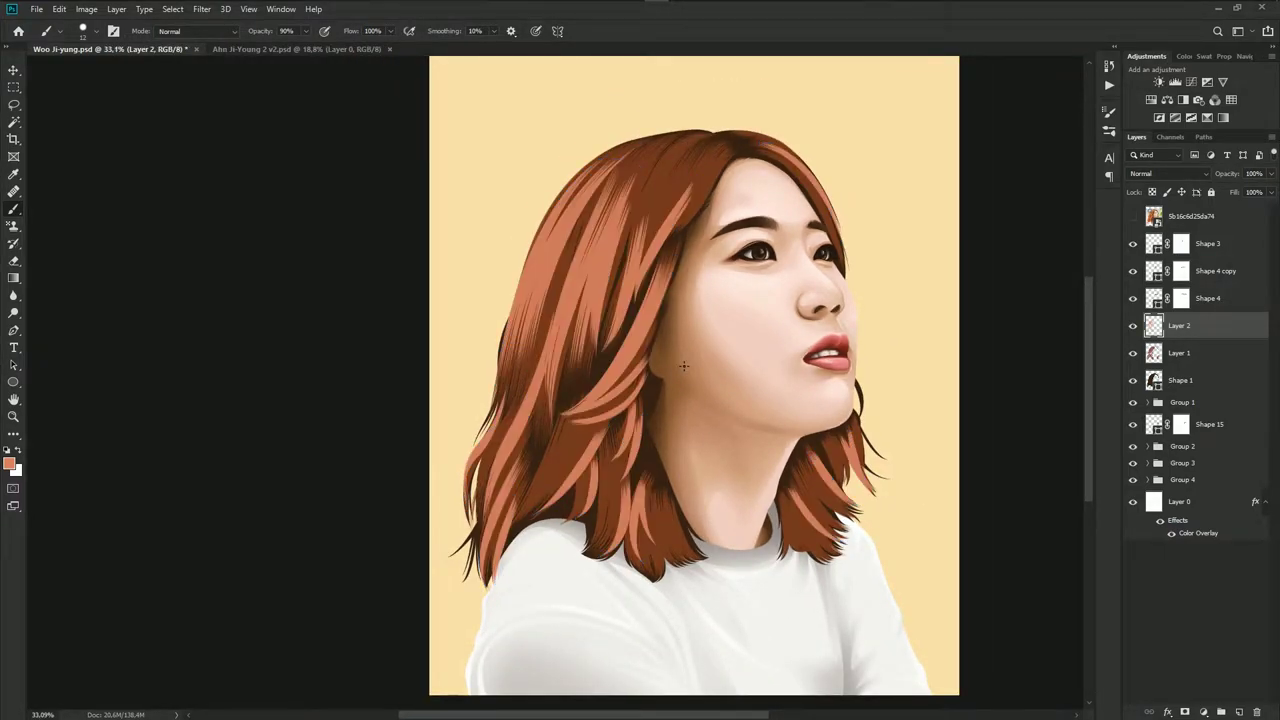
scroll(684, 366, down, 1)
scroll(560, 350, up, 1)
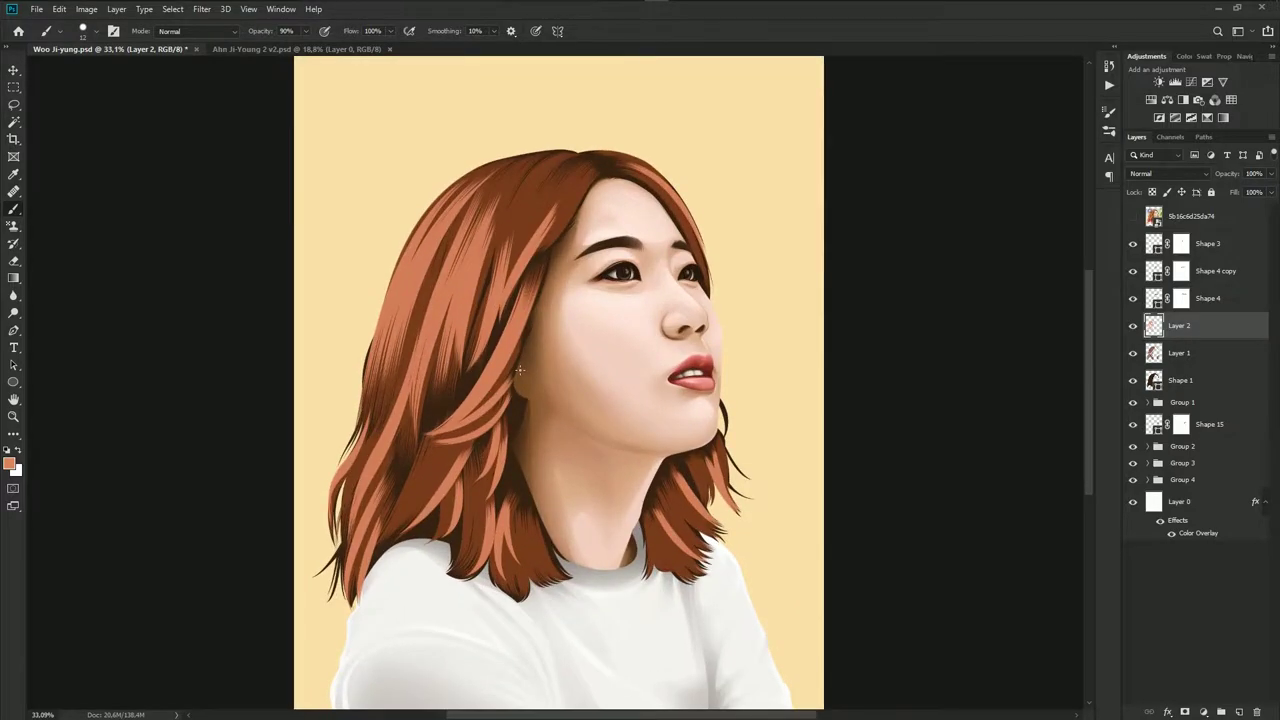
scroll(550, 350, up, 1)
drag(526, 365, 546, 343)
key(ctrl+z)
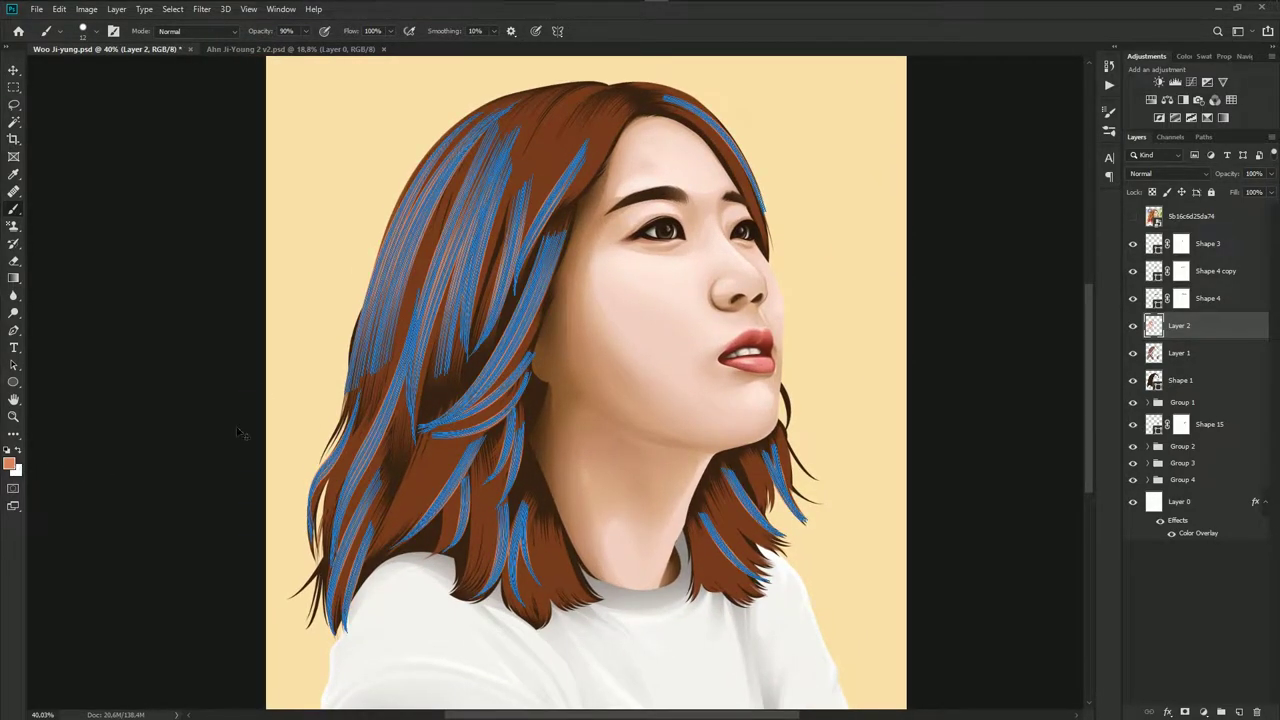
Set the foreground colour to light orange e59d5d with the Brush tool active
key(a)
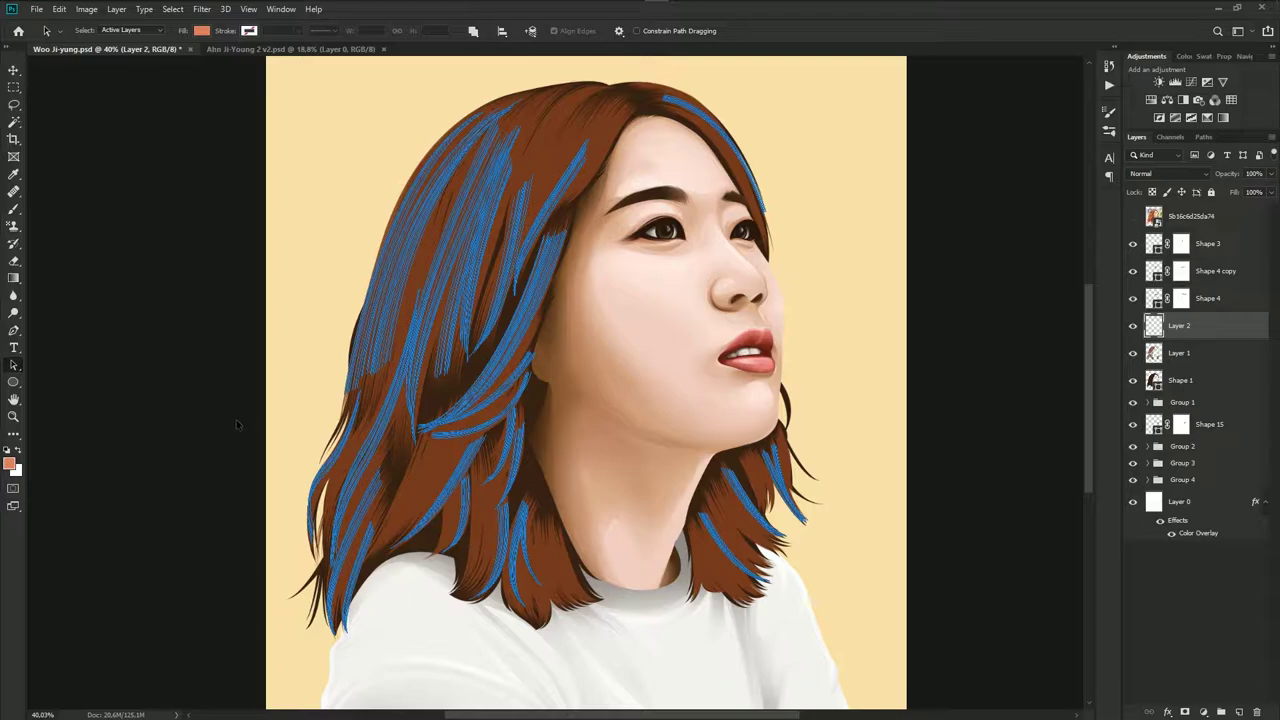
key(b)
click(9, 464)
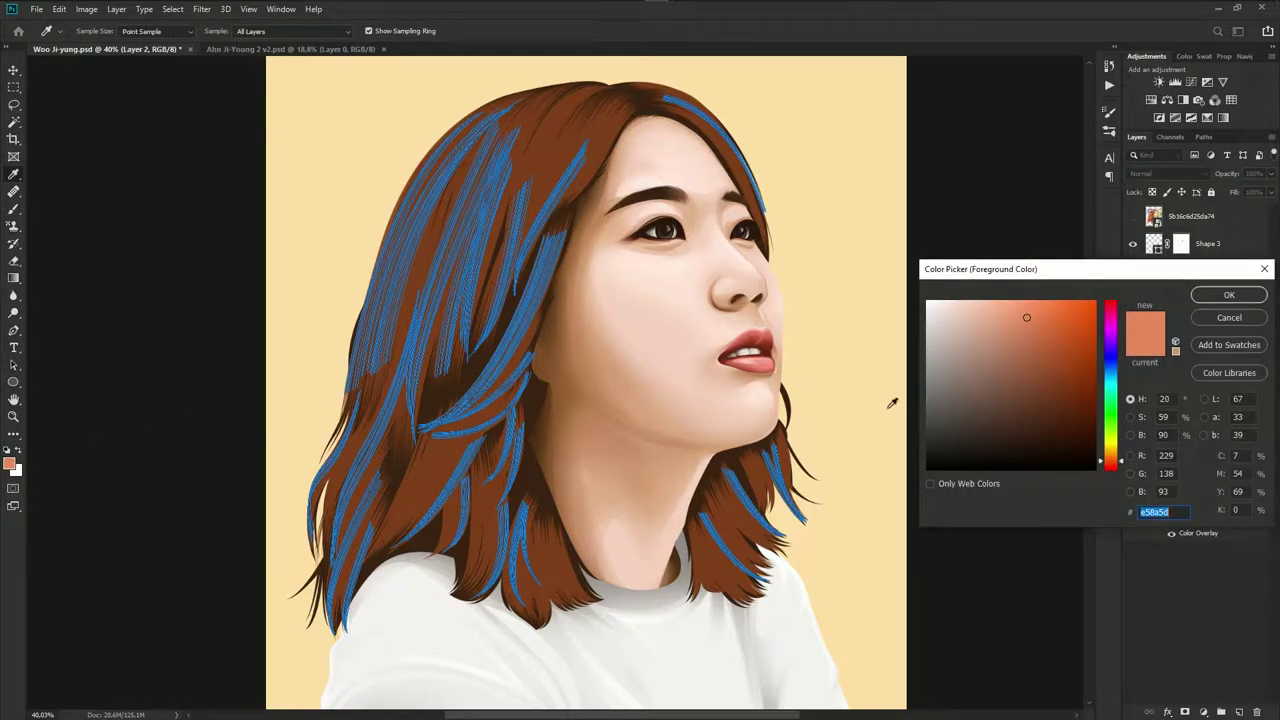
text(e59d5d)
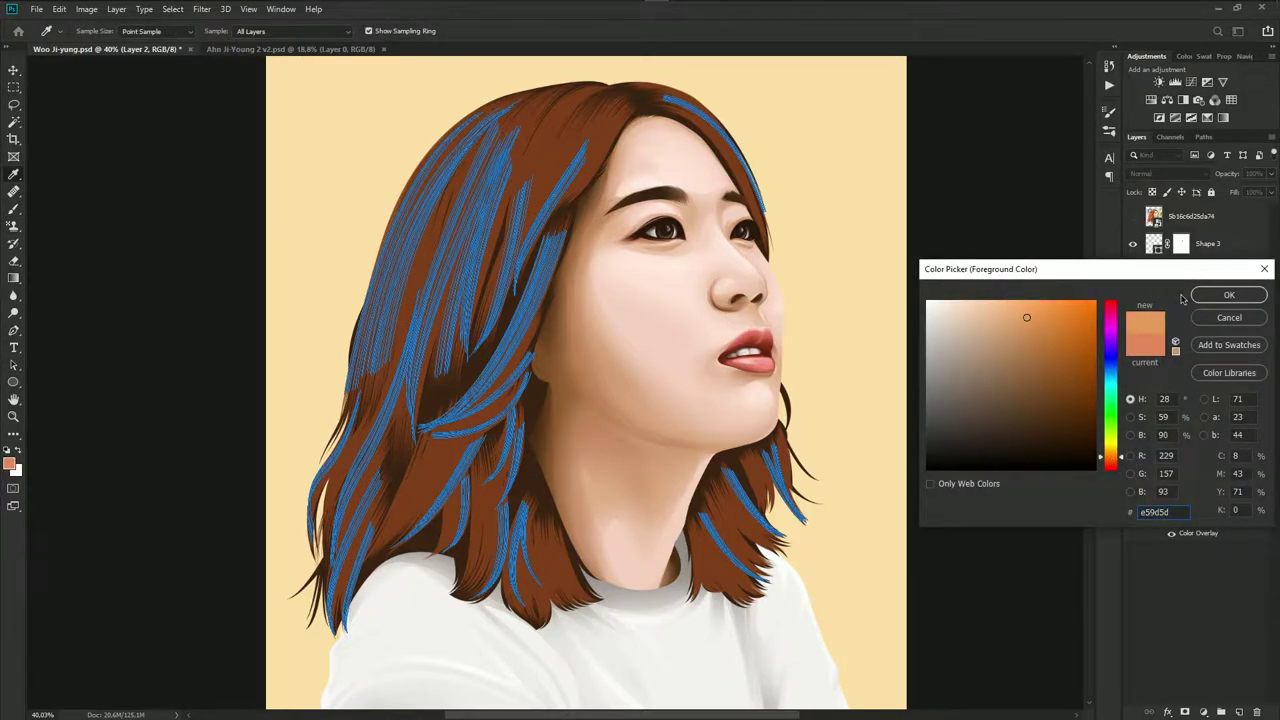
click(1226, 296)
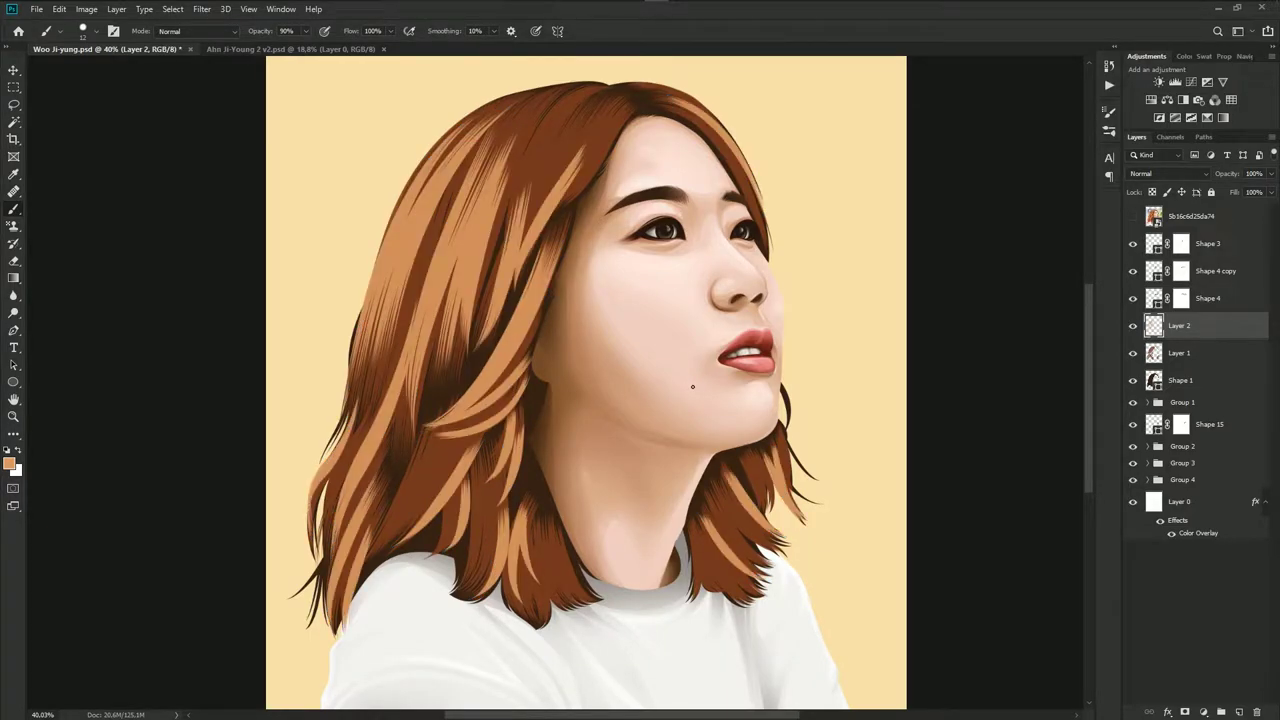
scroll(600, 395, down, 3)
scroll(683, 437, up, 2)
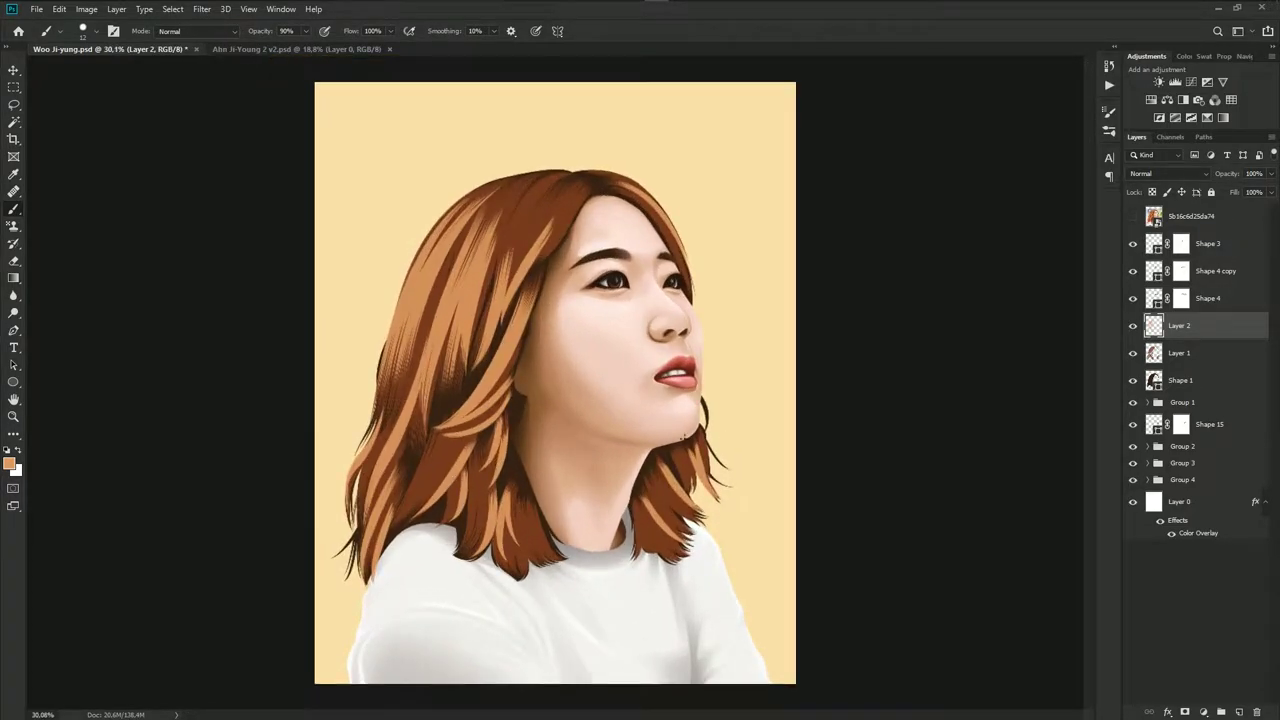
Lower Layer 2's opacity to soften the strands and save the document
click(1270, 175)
drag(1270, 190, 1251, 192)
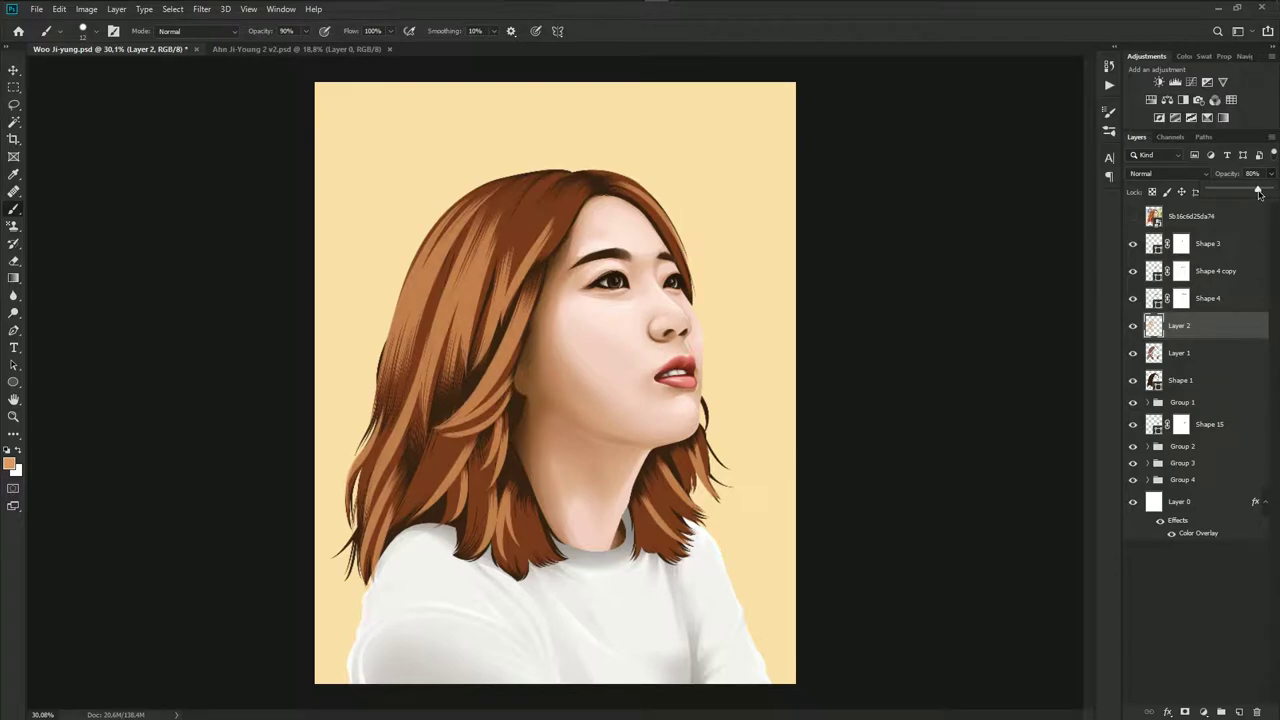
key(ctrl+s)
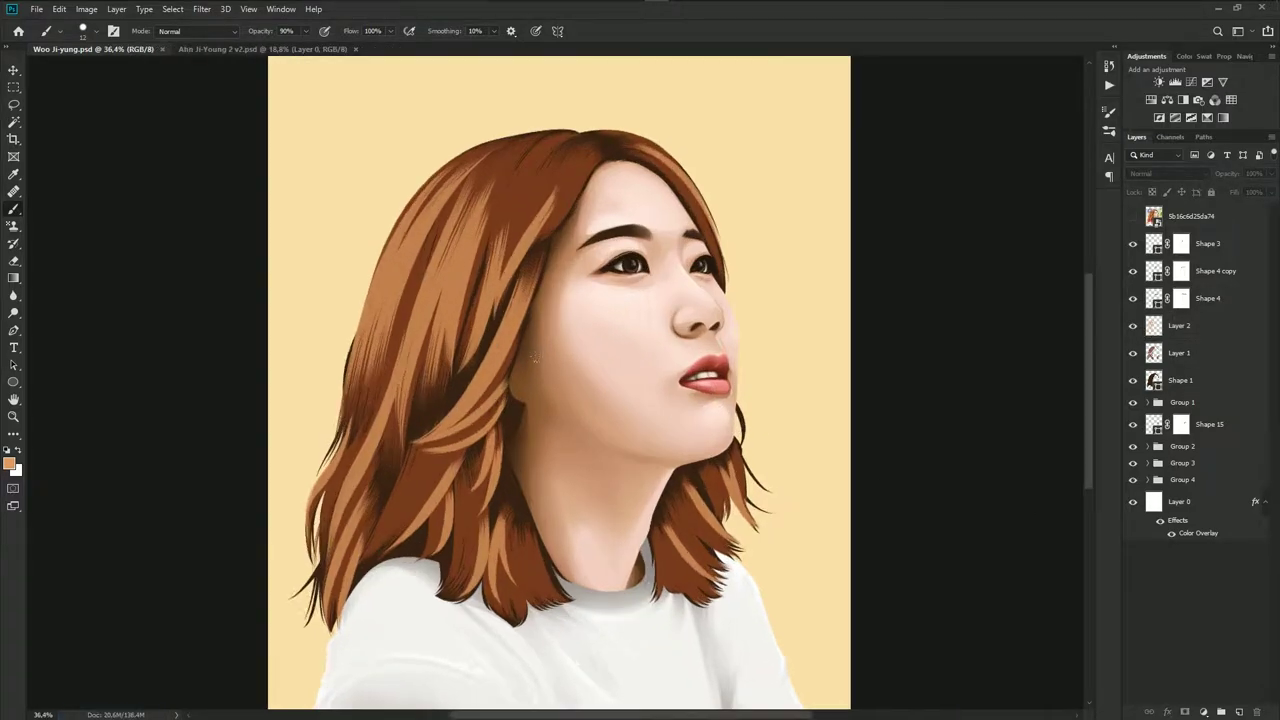
scroll(661, 371, up, 2)
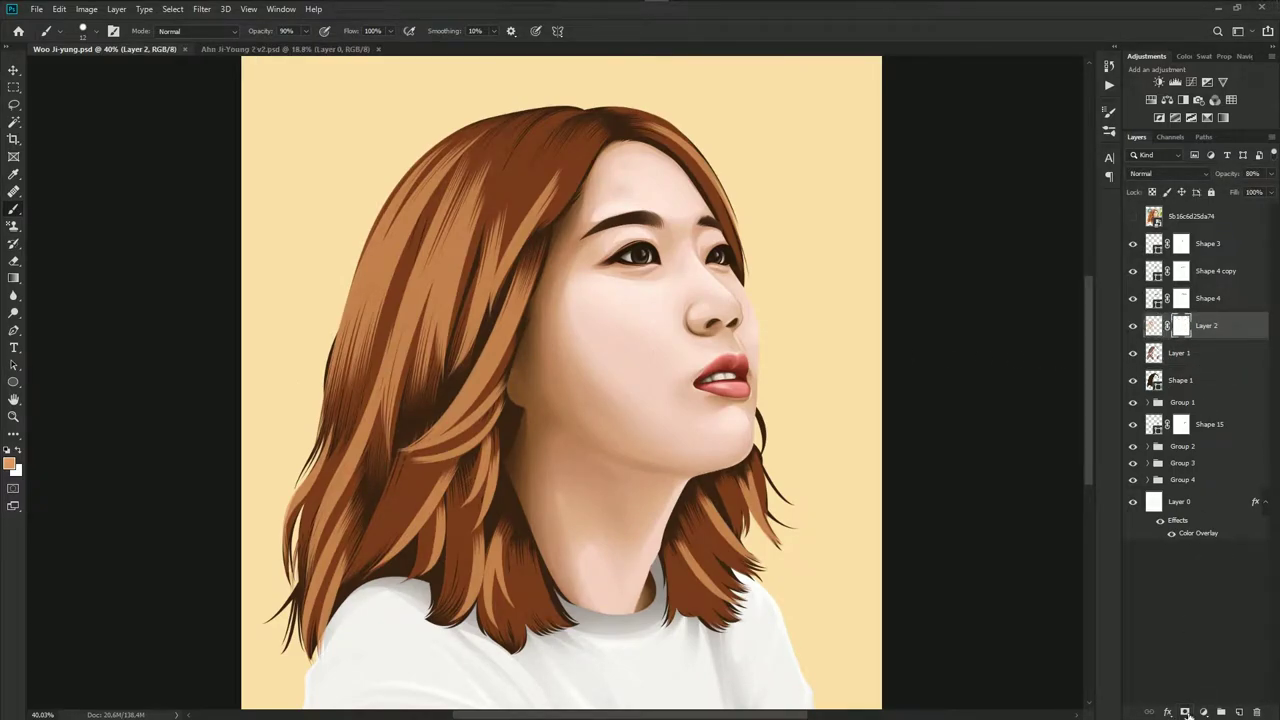
Add white layer masks to Layer 2 and Layer 1
click(1193, 356)
click(1204, 712)
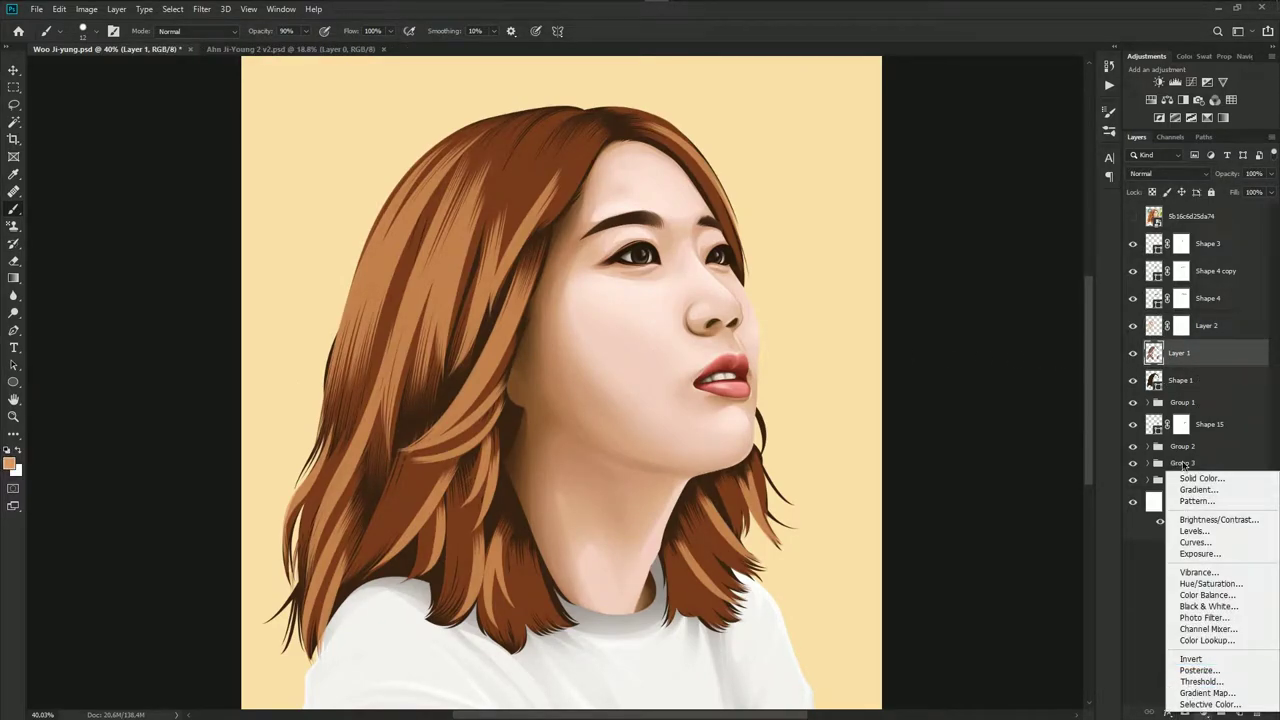
click(1154, 432)
click(1185, 712)
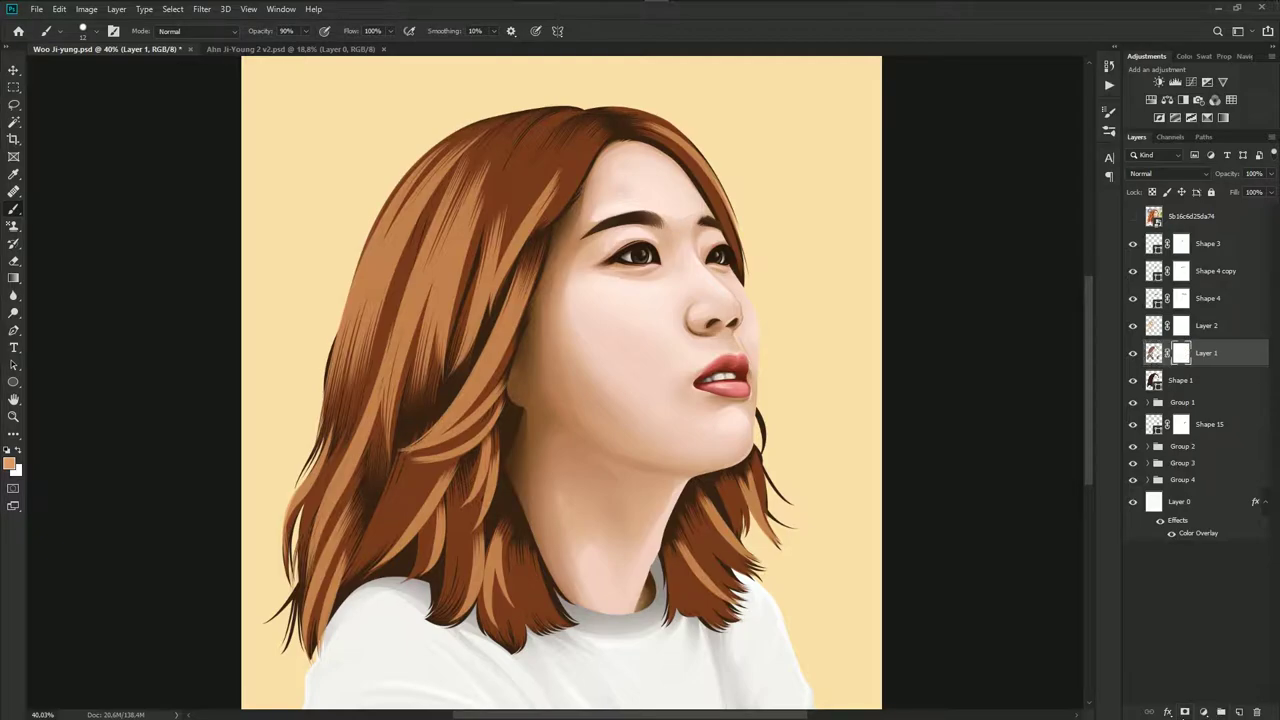
Choose the Soft Round brush at 50% opacity
scroll(429, 298, up, 3)
right_click(598, 301)
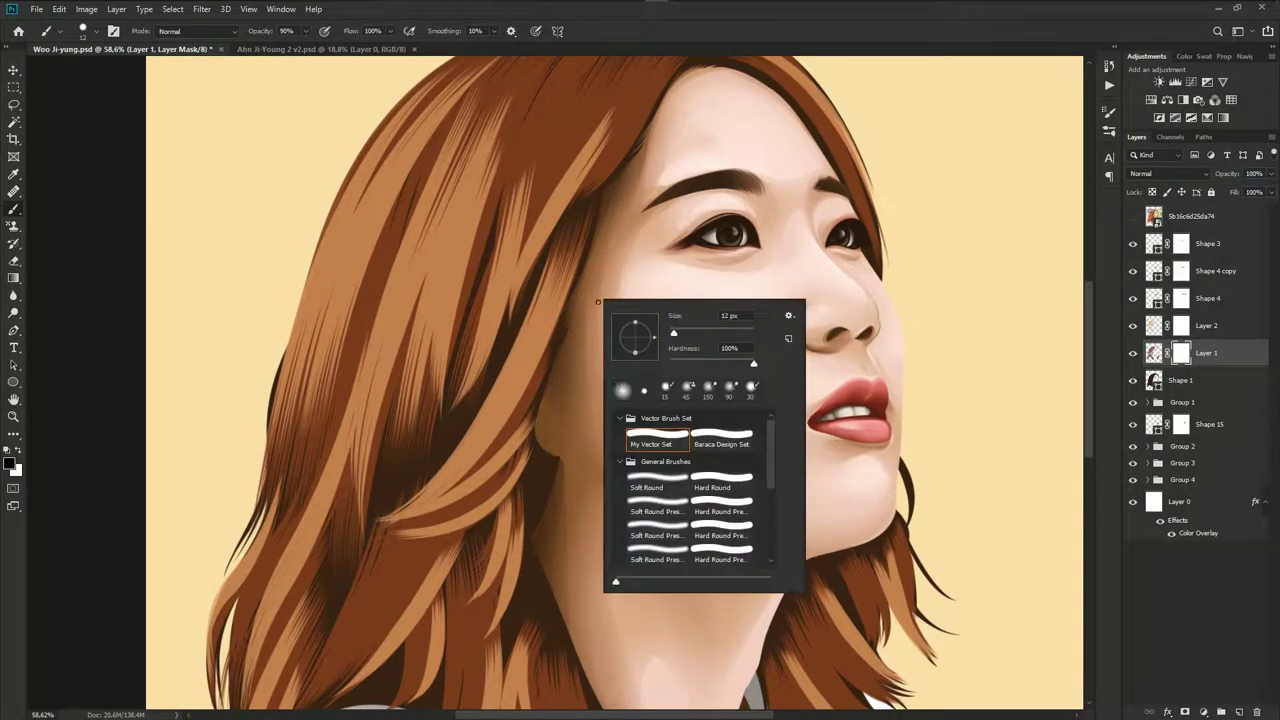
click(652, 490)
click(604, 31)
text(50)
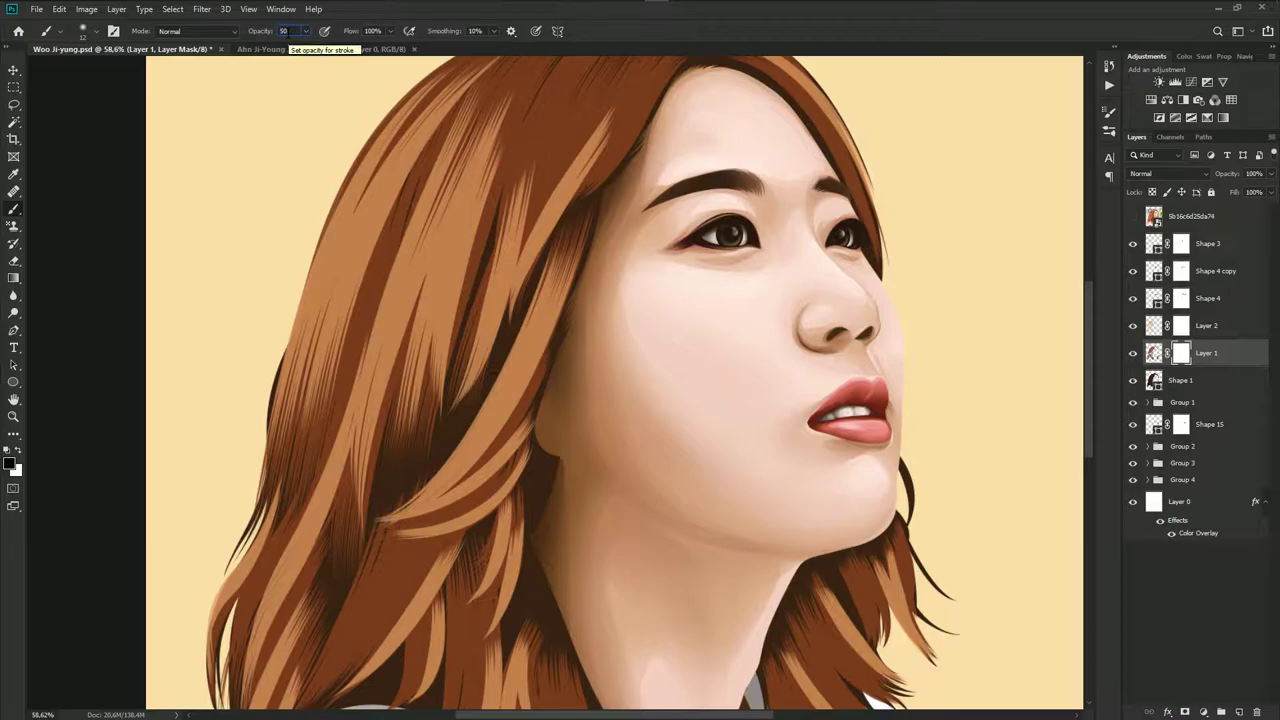
key(Return)
Paint on Layer 2's mask to fade the hair strands in the upper-left hair
scroll(557, 331, down, 5)
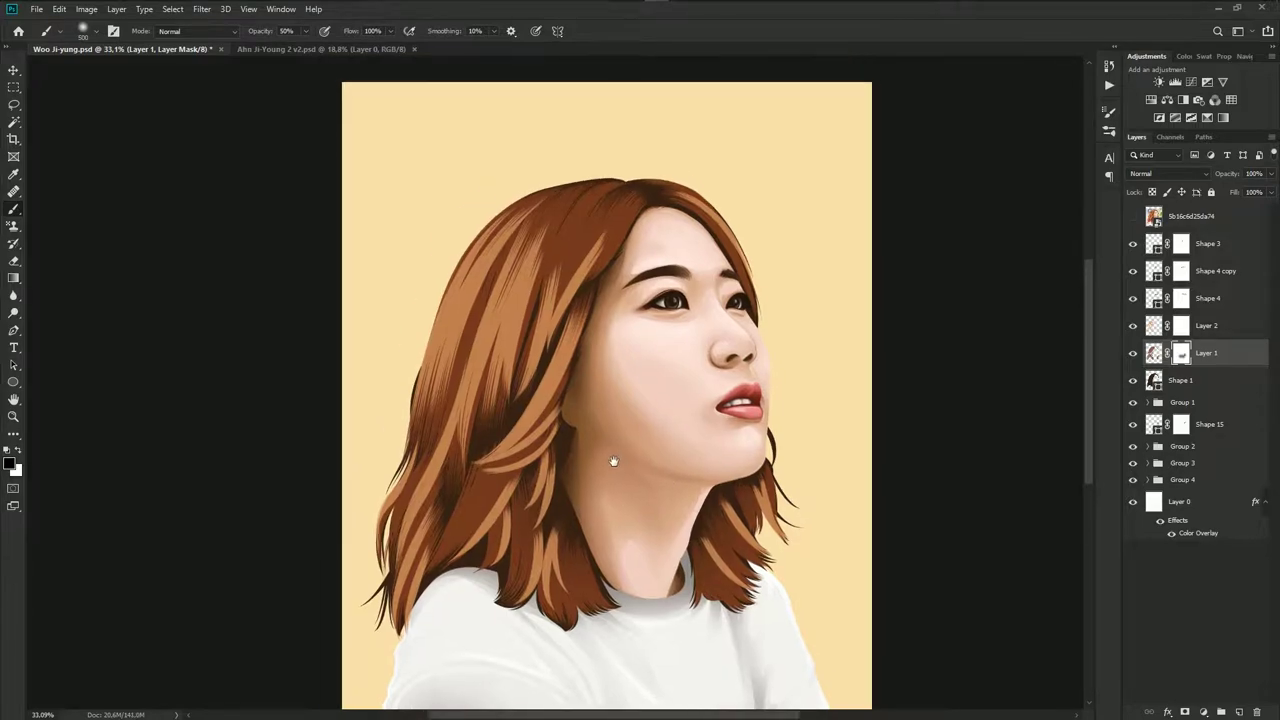
drag(595, 433, 615, 465)
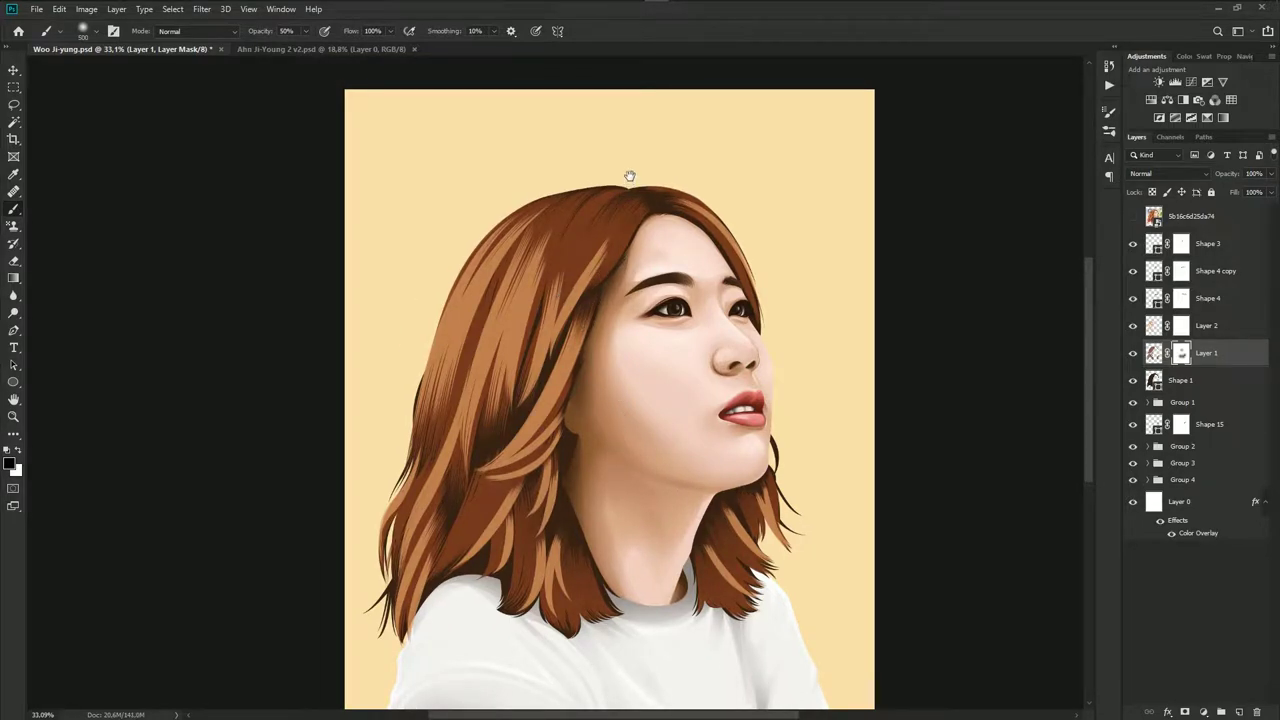
scroll(566, 294, down, 1)
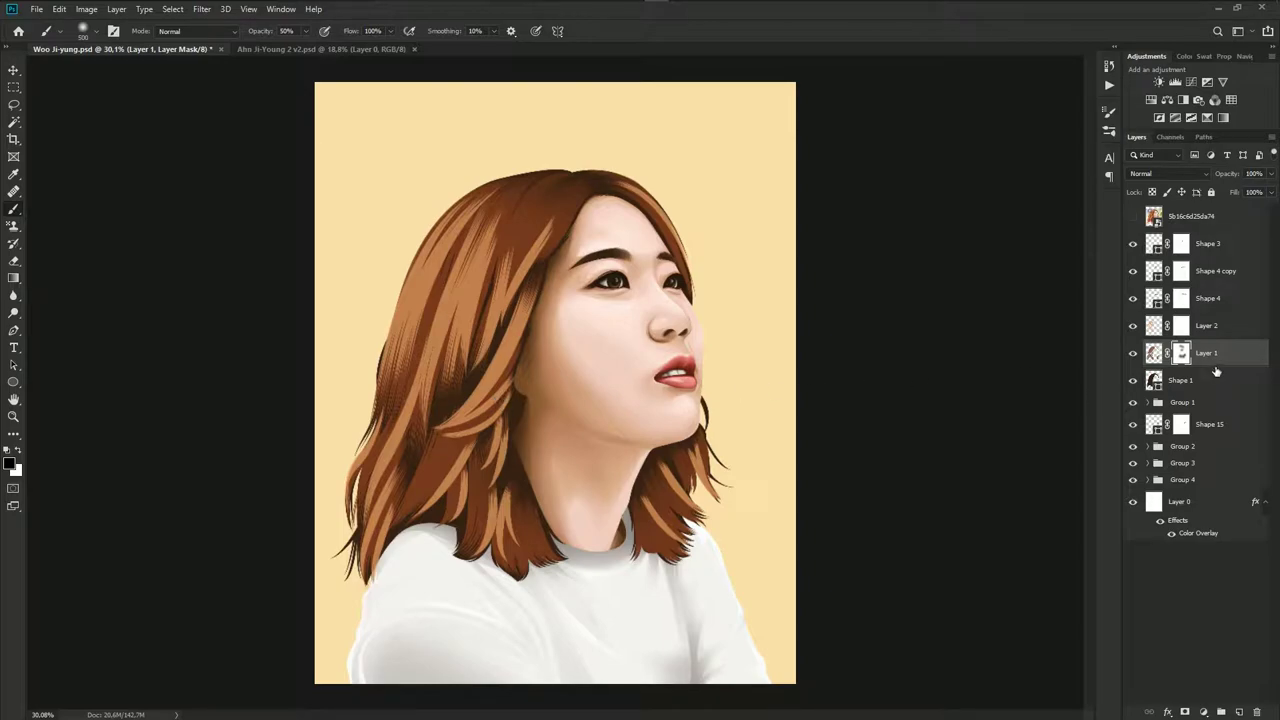
click(1178, 328)
mouse_move(486, 148)
mouse_down()
mouse_move(469, 137)
mouse_move(418, 160)
mouse_up()
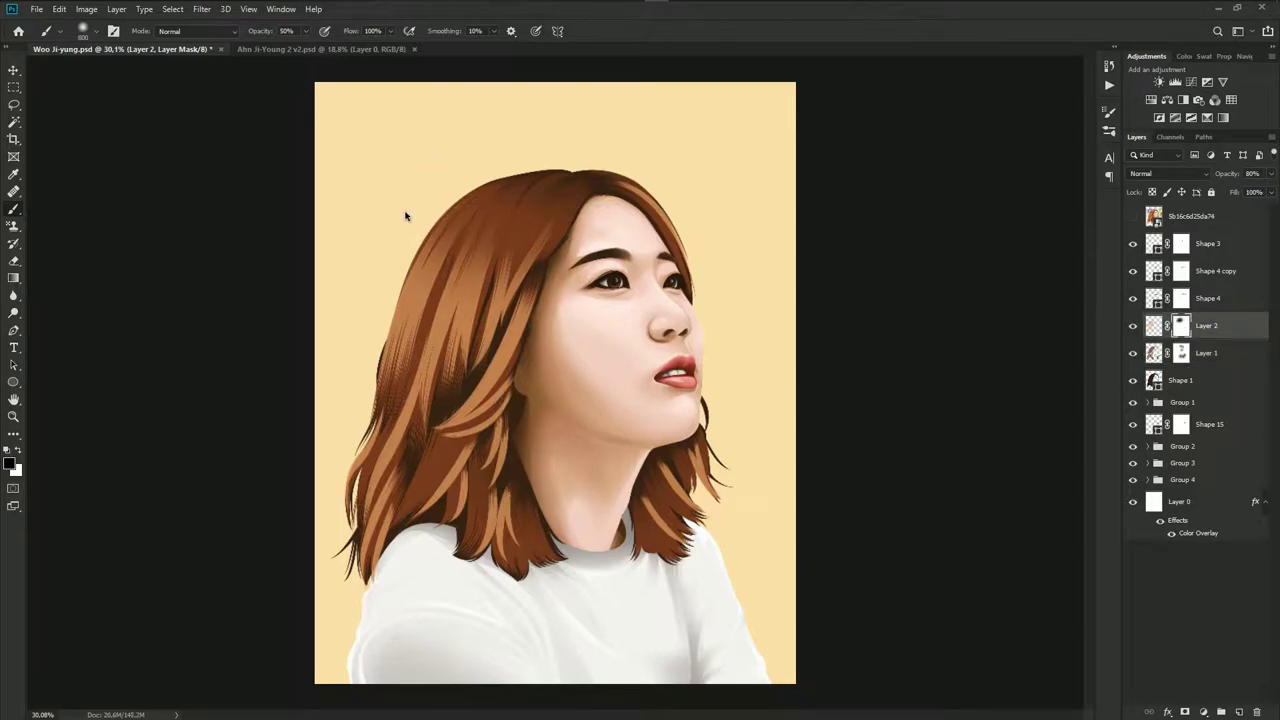
drag(405, 215, 467, 173)
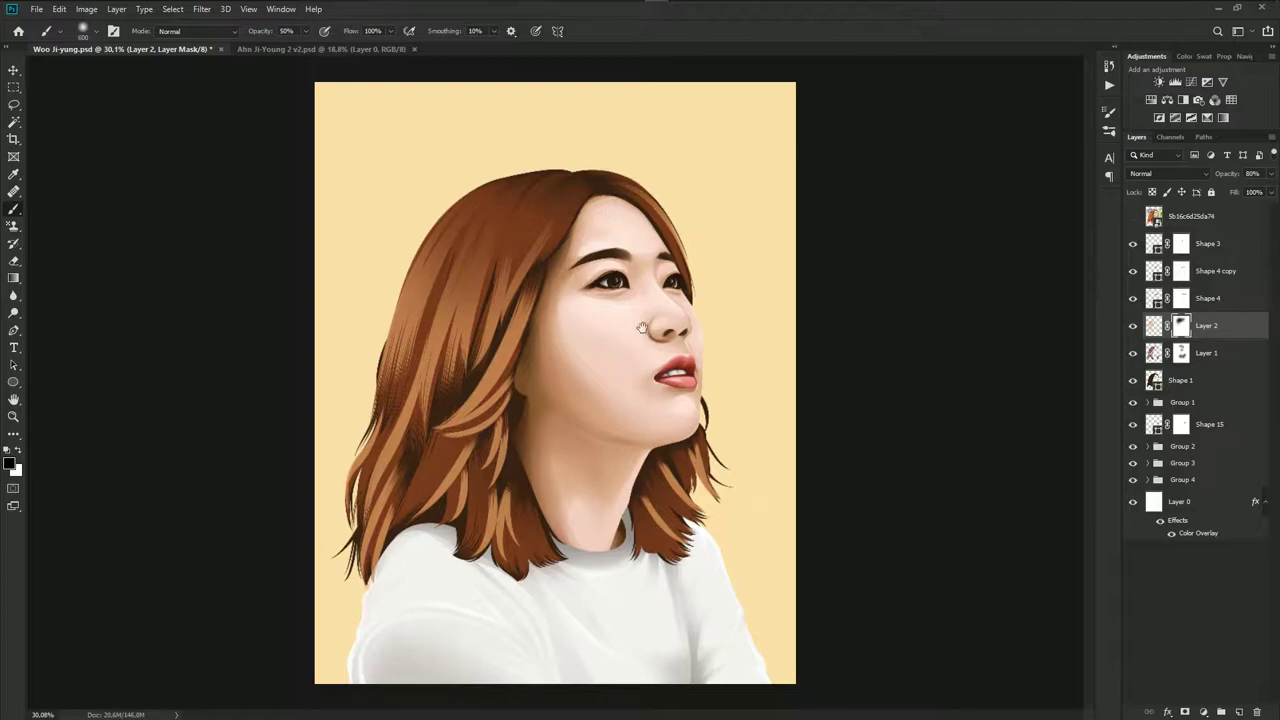
scroll(472, 206, up, 1)
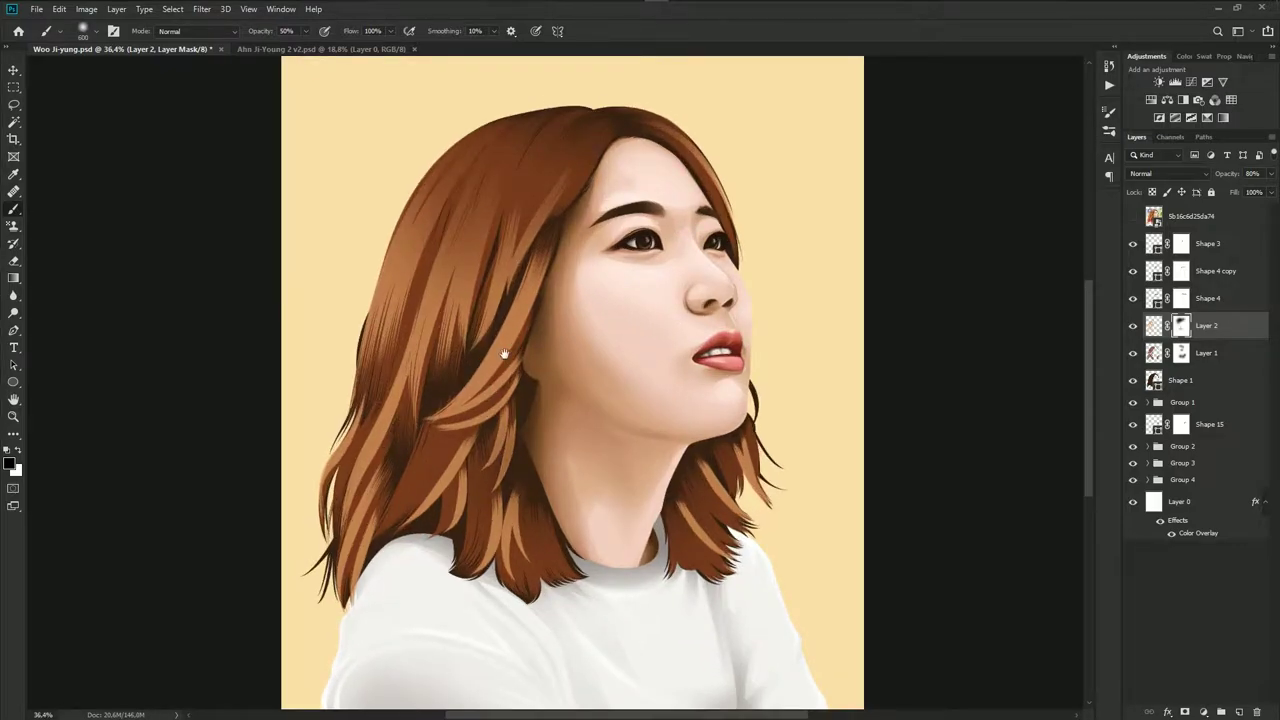
Shrink the brush twice and bring the lips and chin into closer view
key(bracketleft)
key(bracketleft)
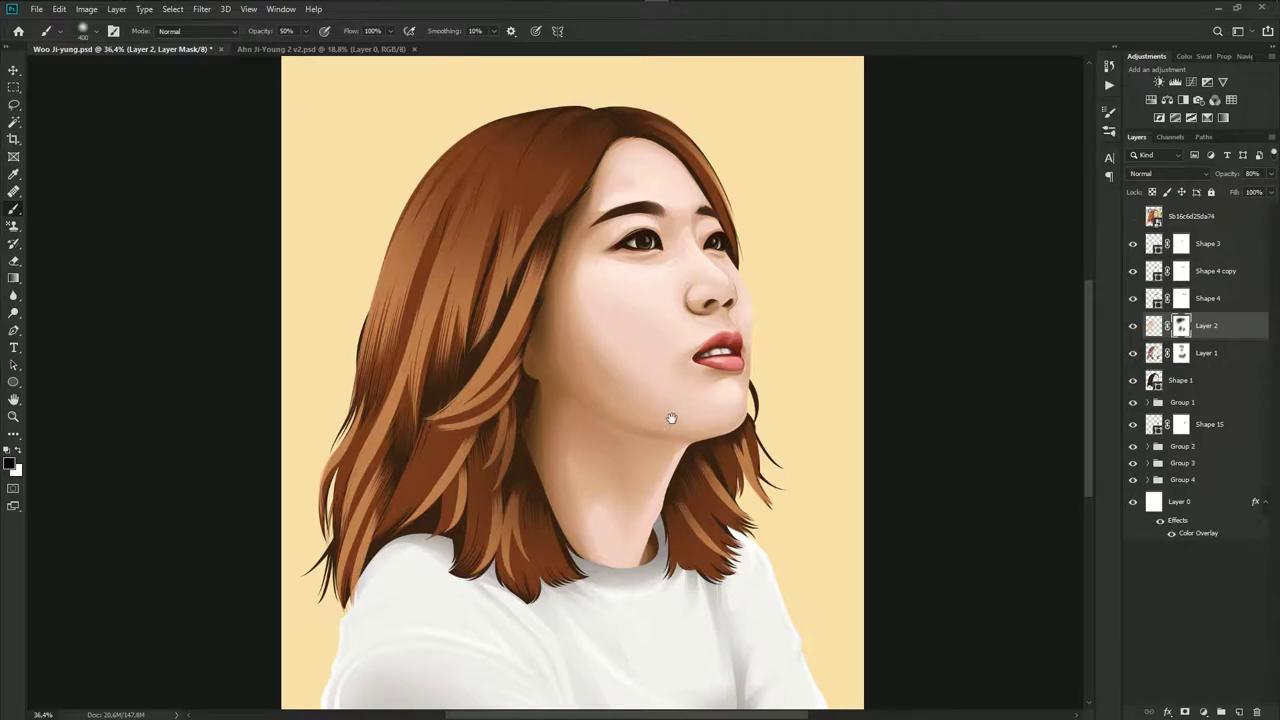
drag(595, 451, 606, 438)
key(bracketleft)
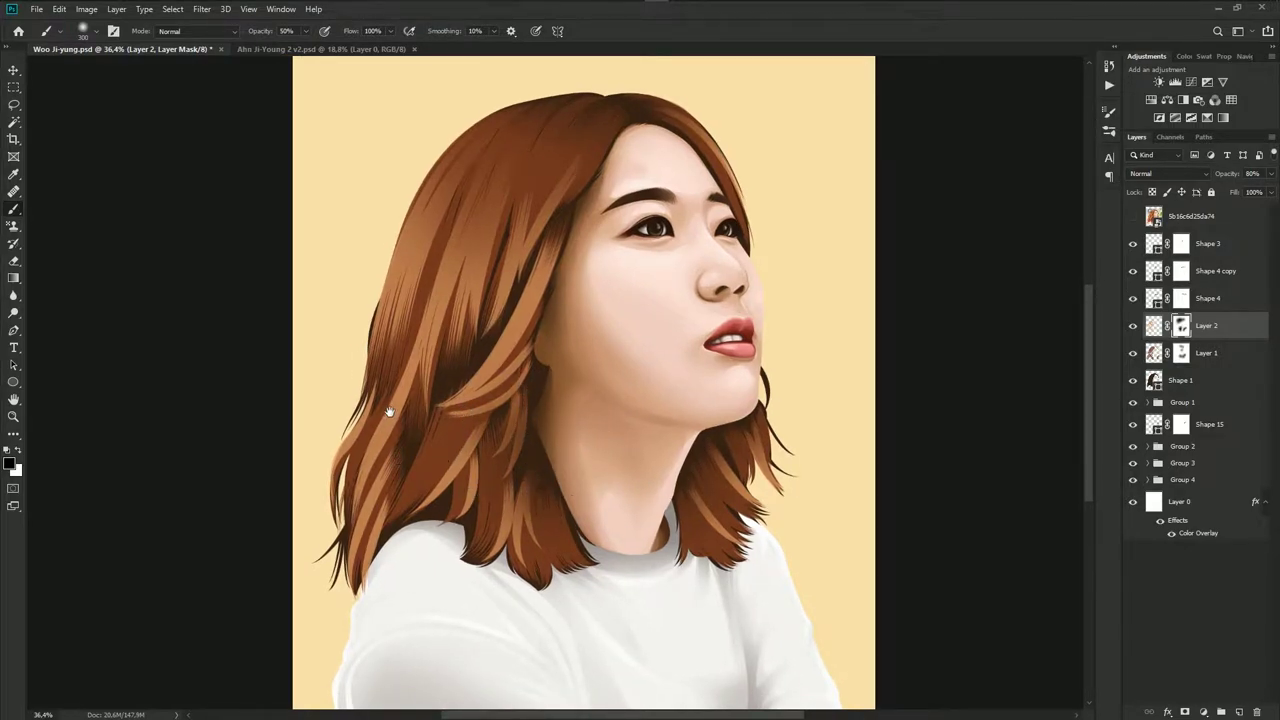
scroll(413, 391, down, 1)
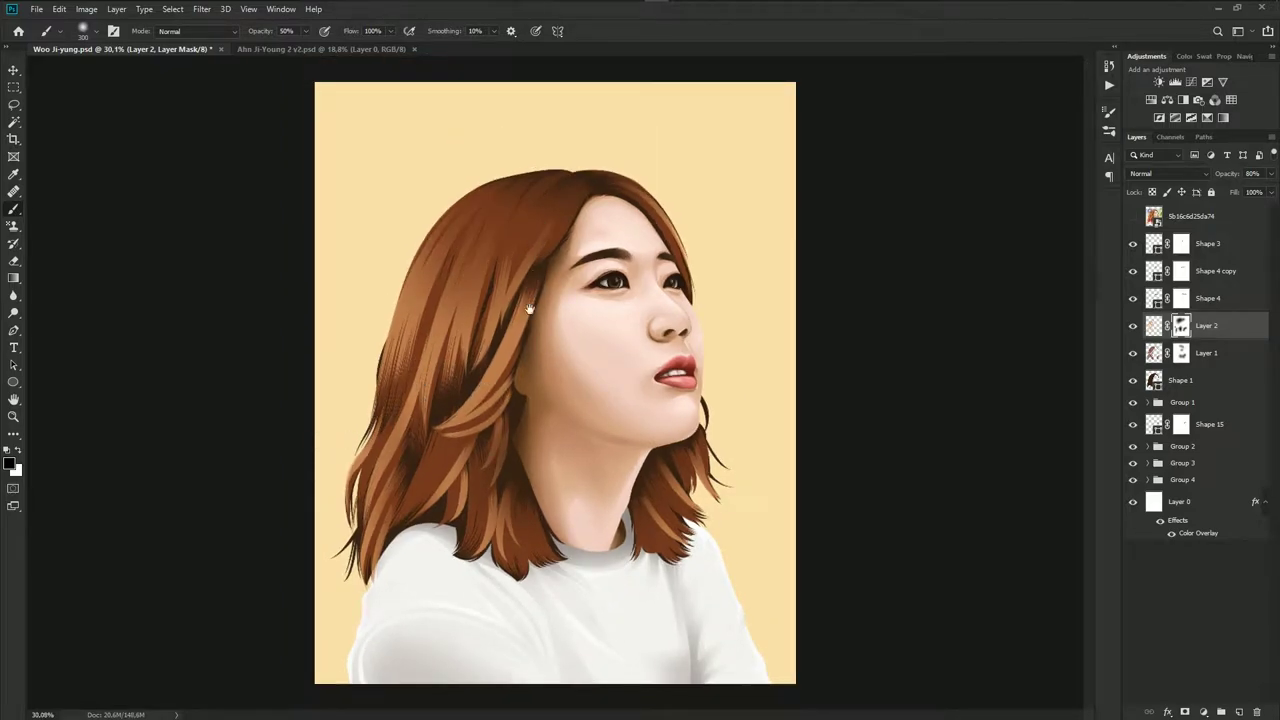
scroll(500, 451, down, 2)
scroll(676, 393, up, 1)
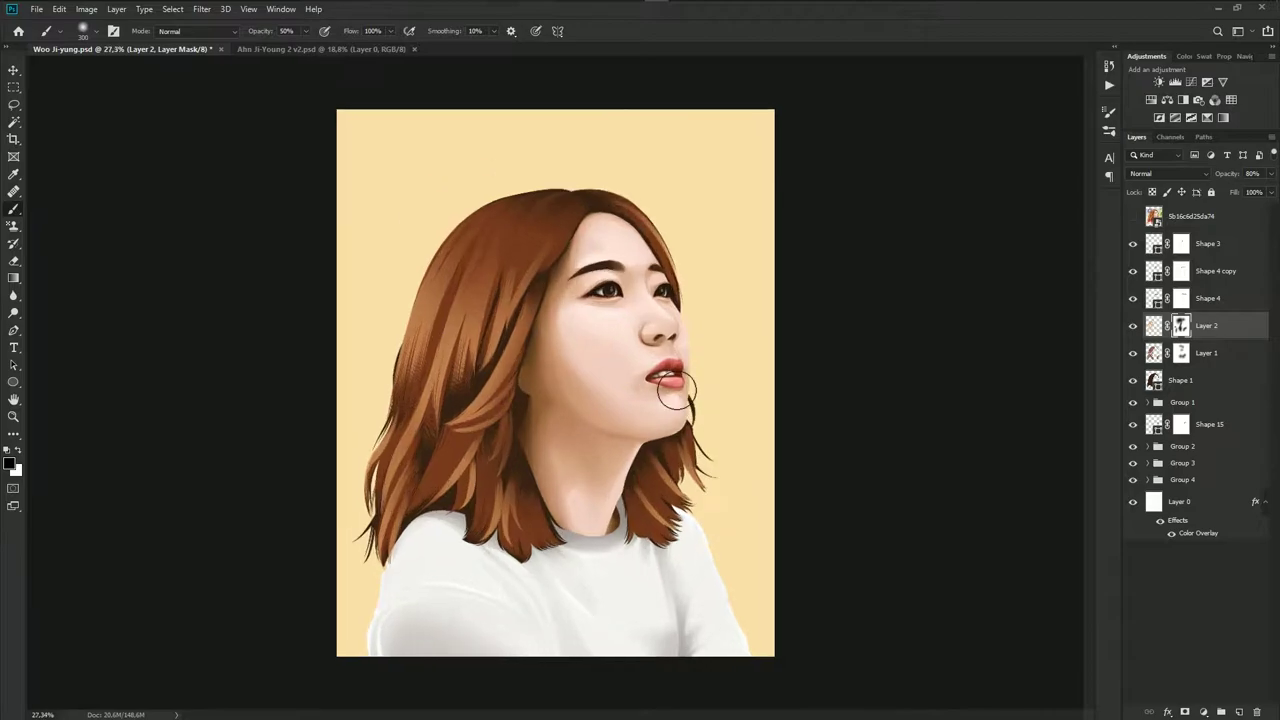
scroll(676, 393, up, 2)
drag(598, 248, 598, 291)
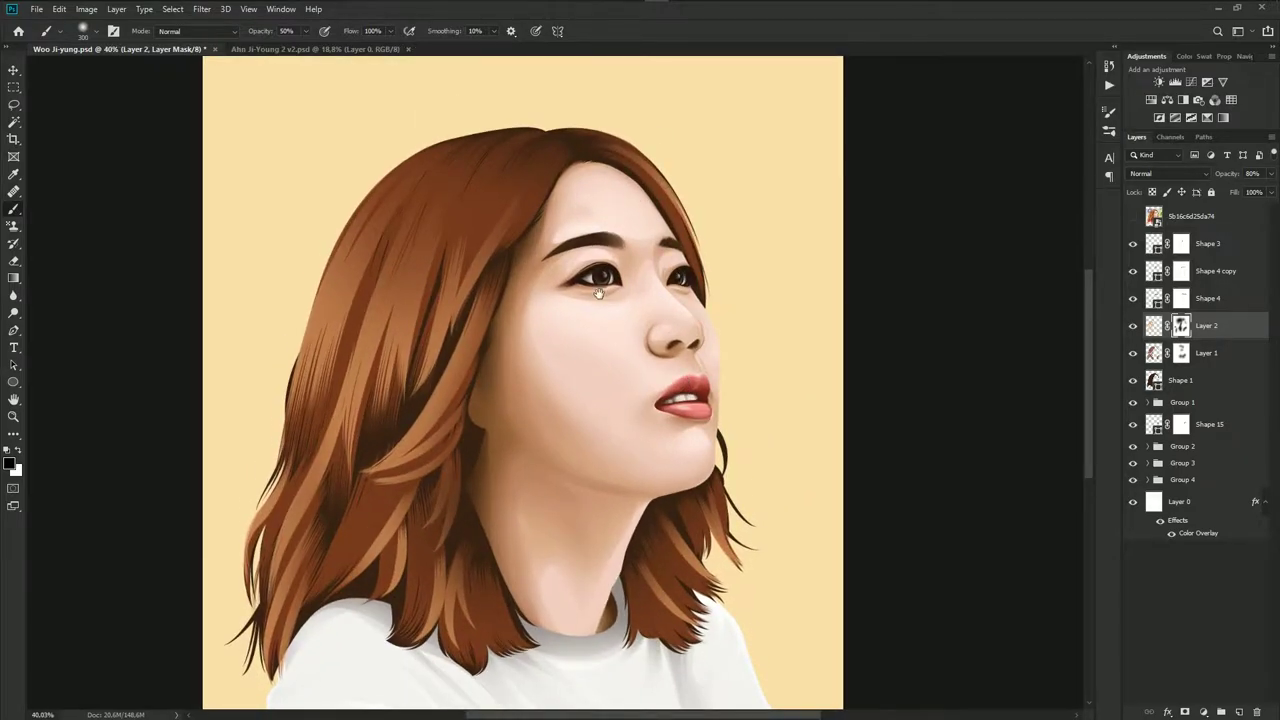
scroll(598, 291, down, 2)
scroll(410, 308, down, 2)
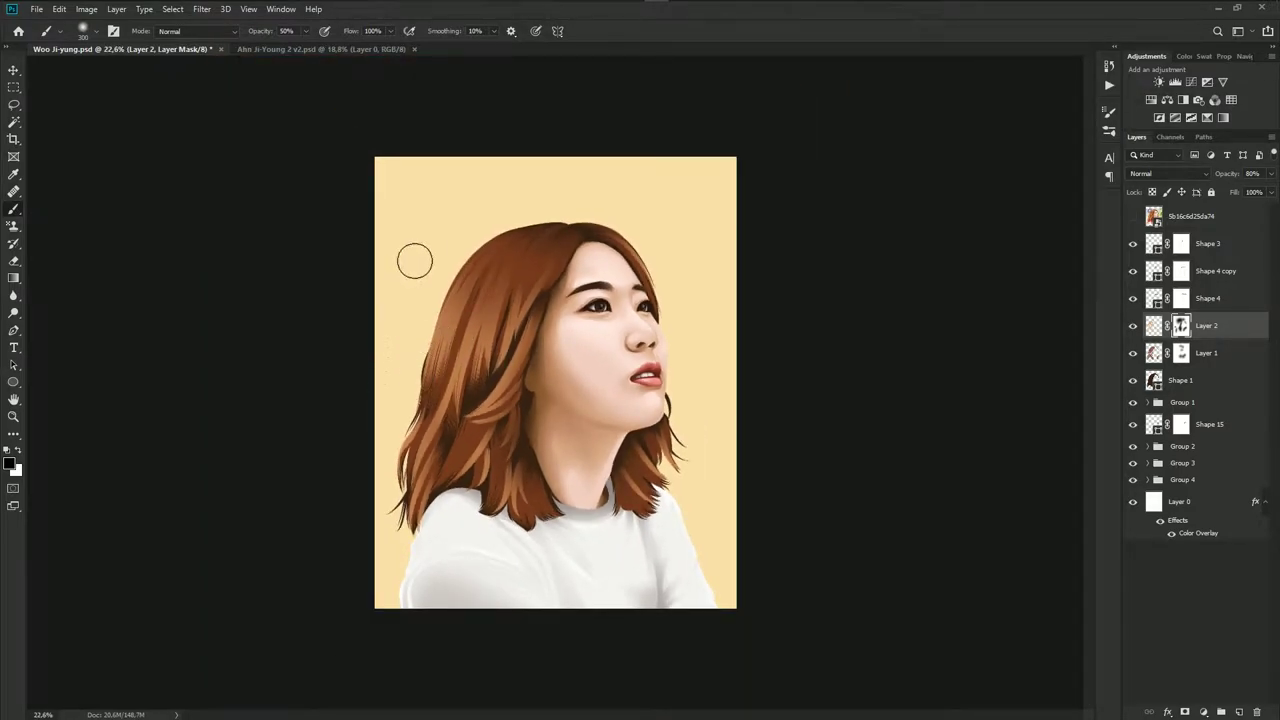
scroll(550, 318, up, 1)
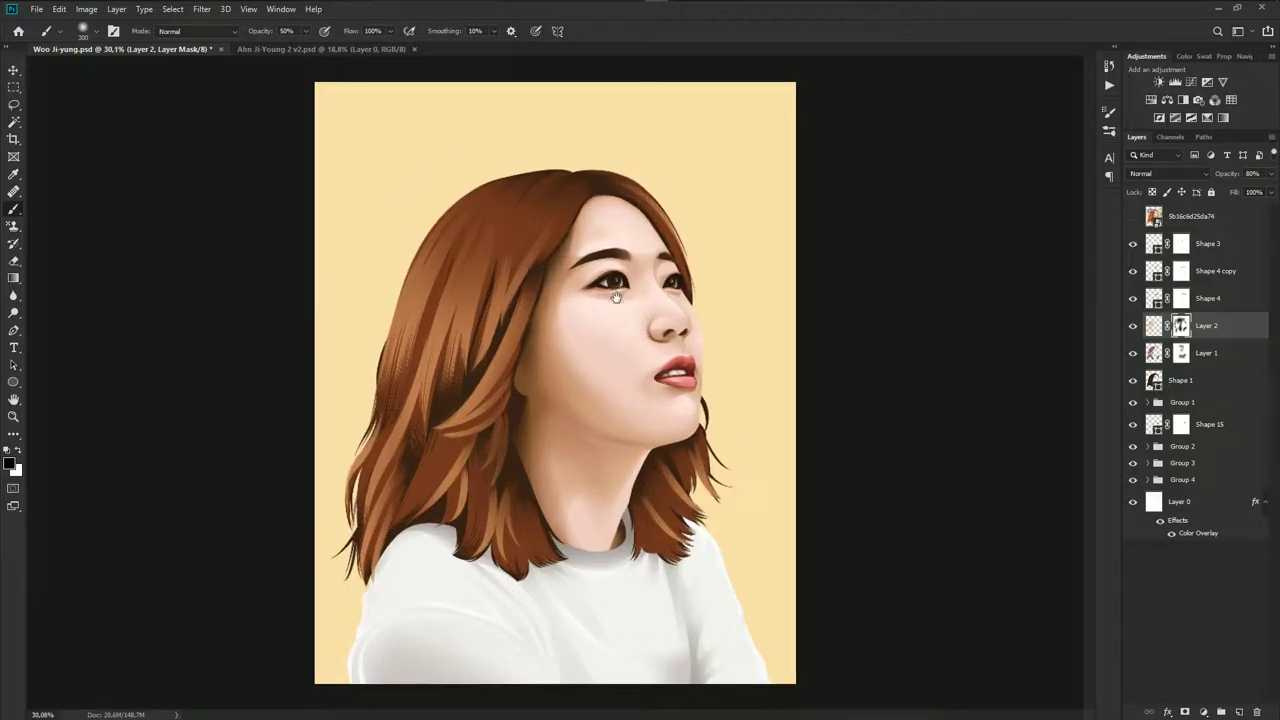
Switch to Layer 1 and save the portrait document
click(1150, 356)
scroll(376, 404, up, 1)
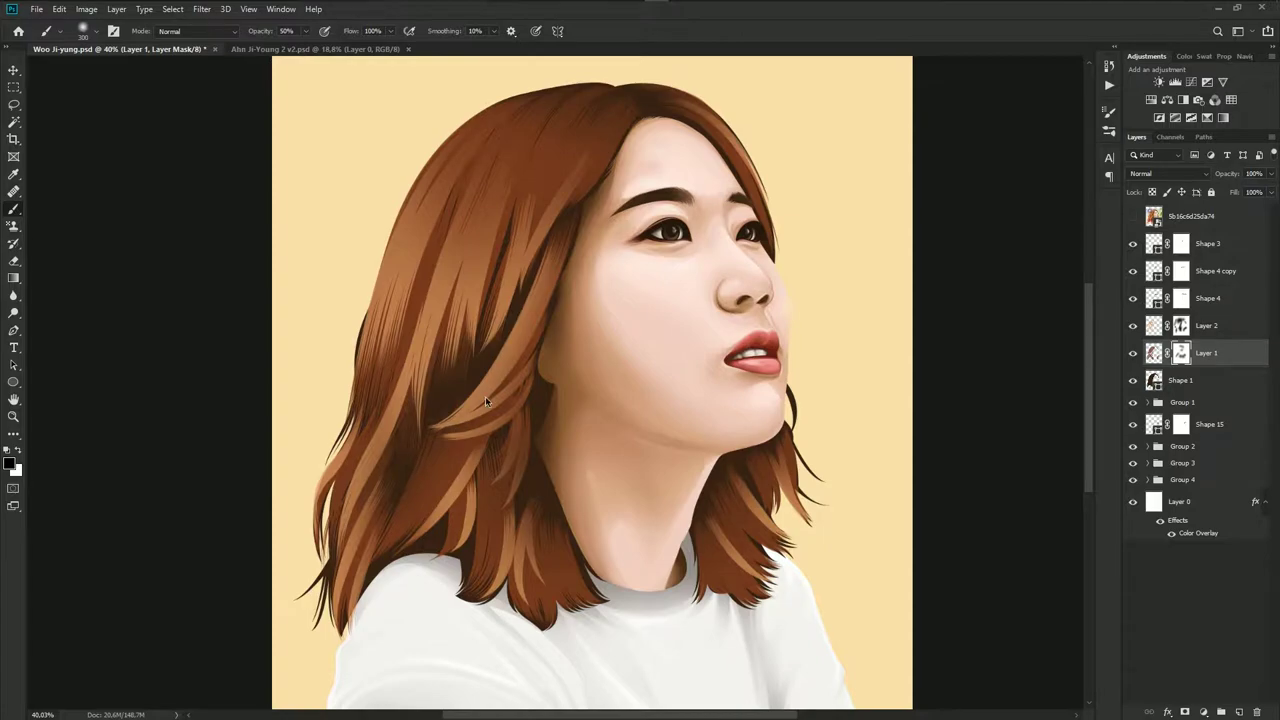
scroll(500, 400, down, 1)
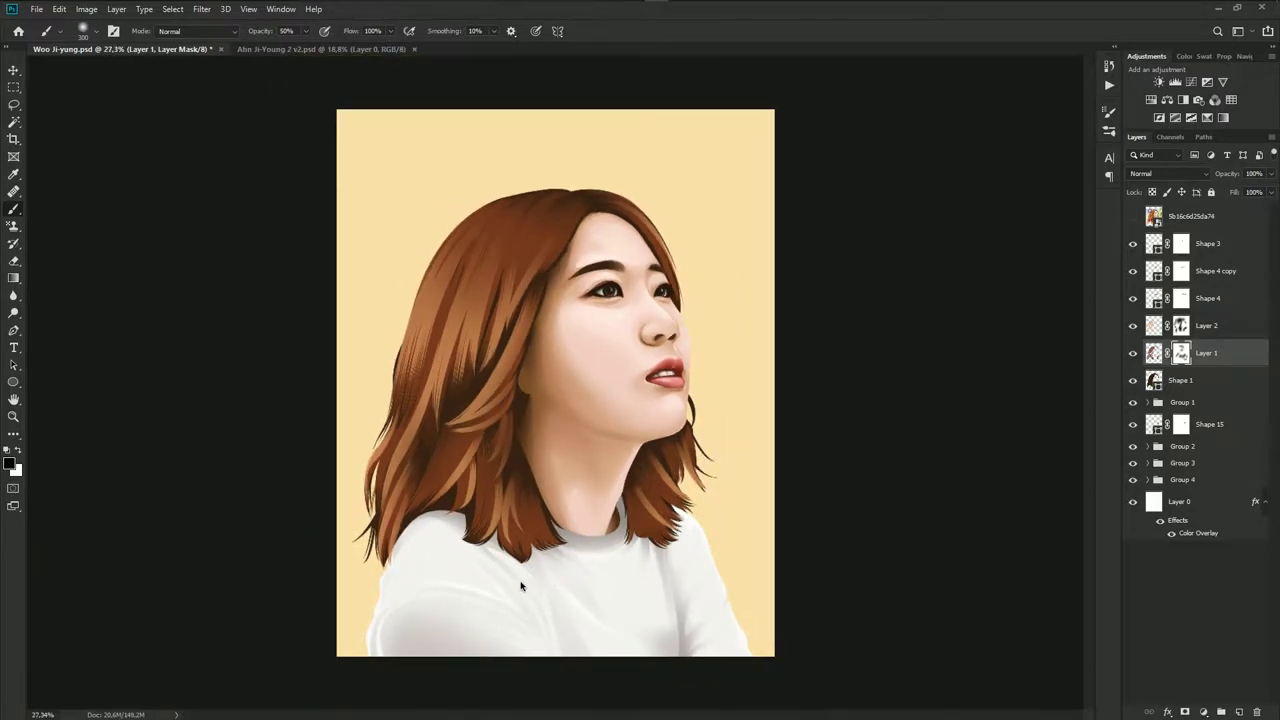
scroll(540, 540, up, 1)
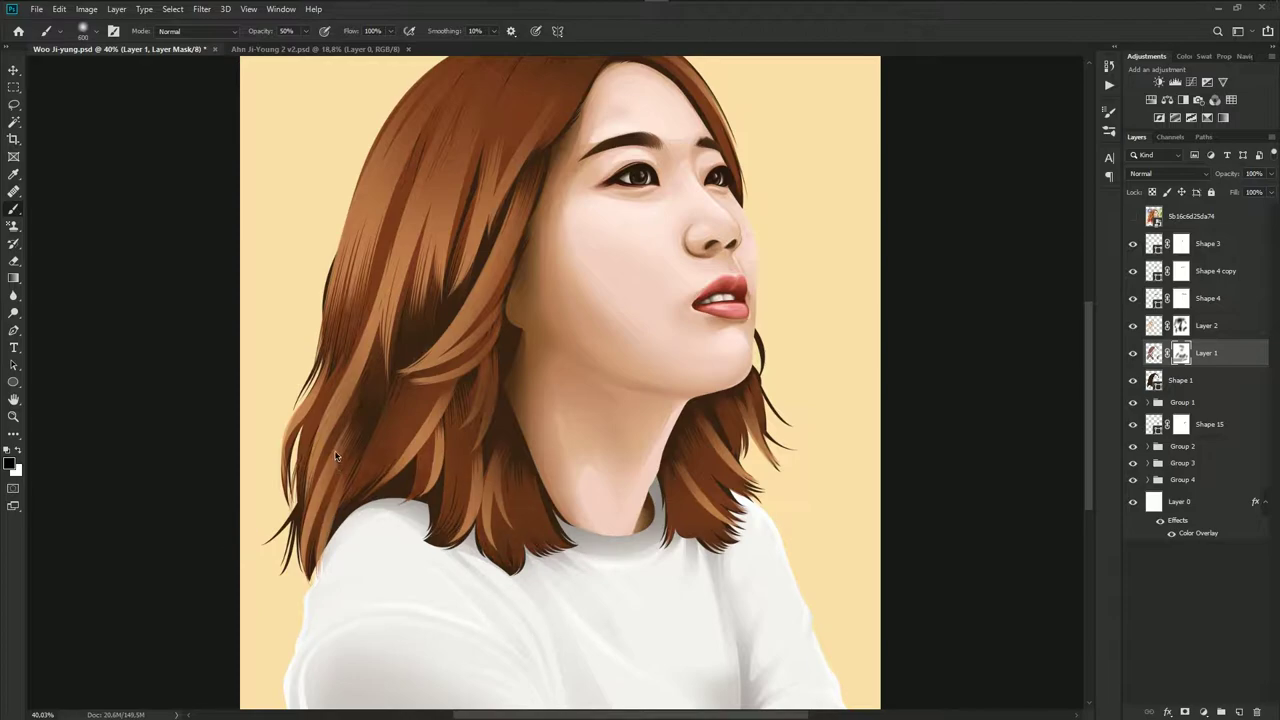
scroll(550, 460, down, 2)
scroll(560, 468, down, 2)
key(ctrl+s)
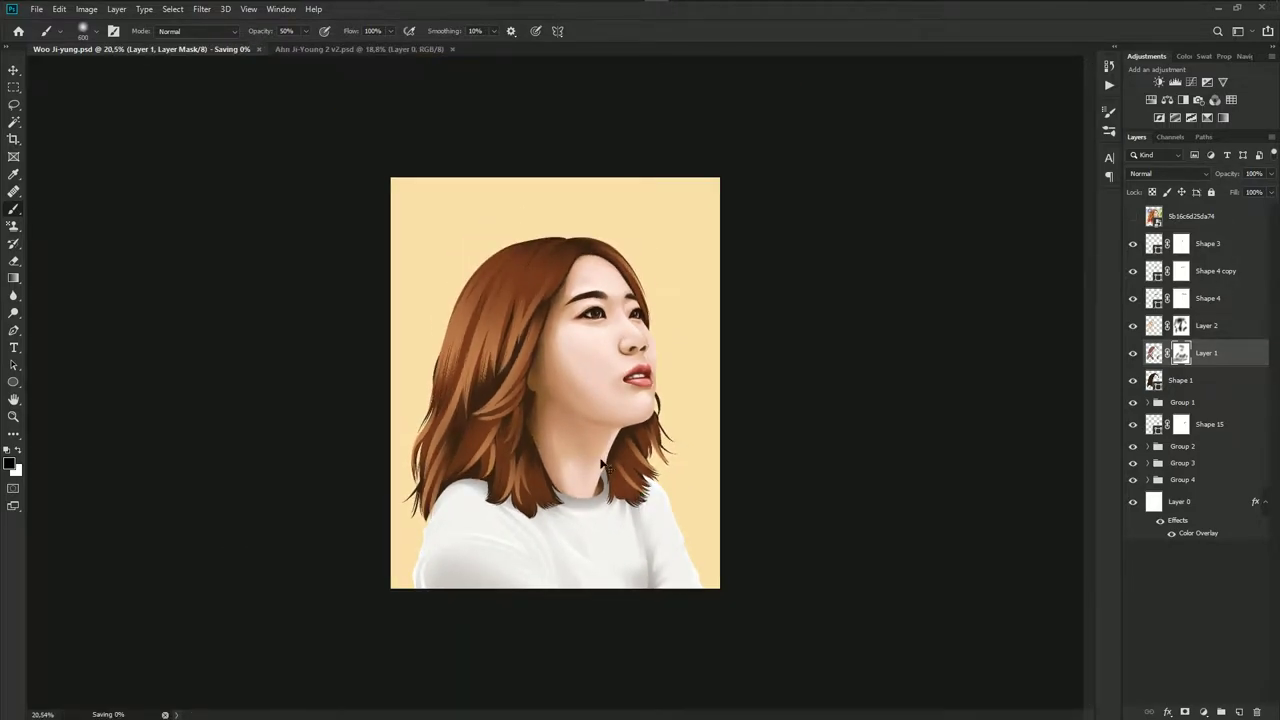
scroll(405, 448, up, 2)
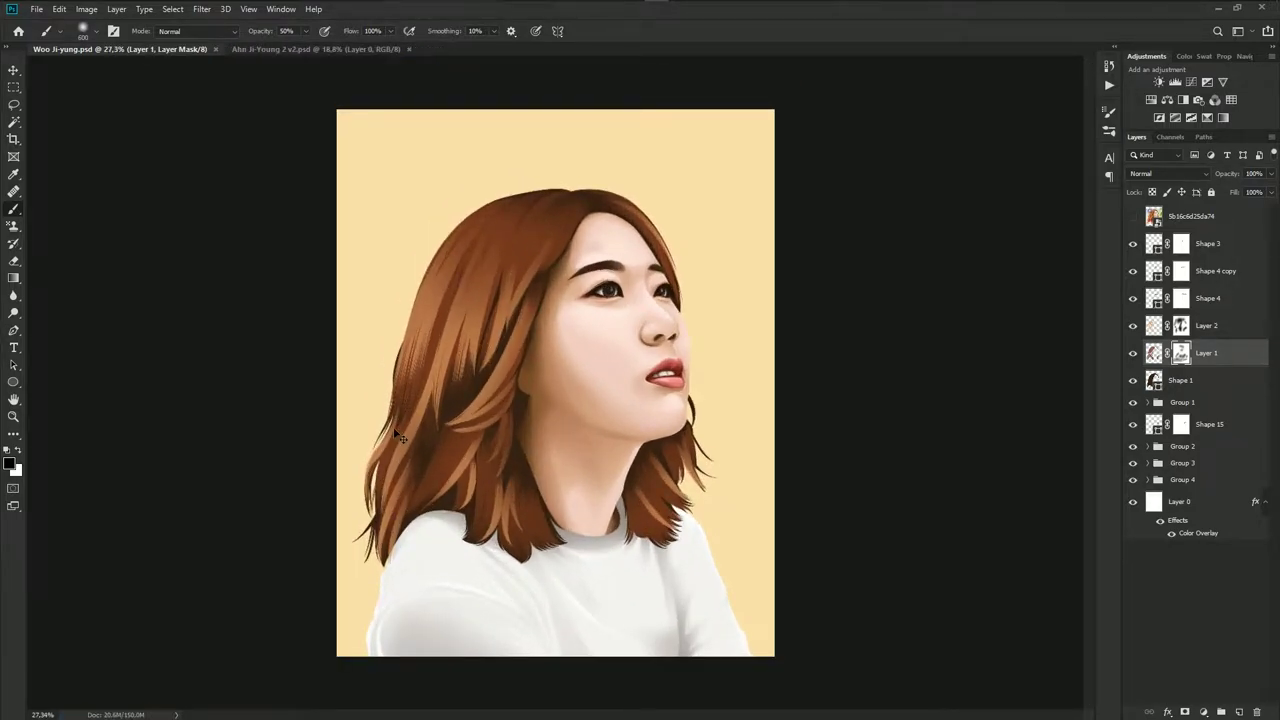
scroll(517, 401, up, 1)
scroll(517, 401, up, 1)
scroll(530, 413, down, 2)
Compare the painting with the reference photo, then select Shape 38 in Group 3
click(1132, 217)
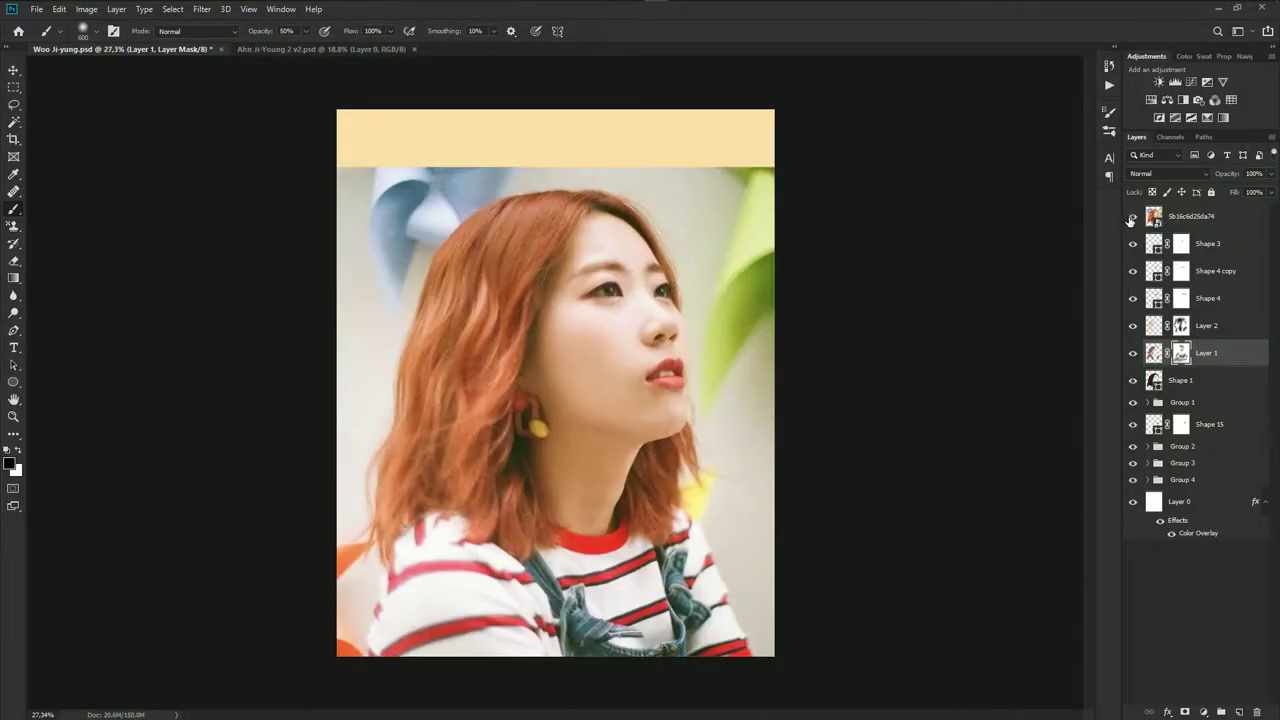
click(1132, 217)
click(1132, 217)
click(1132, 217)
scroll(552, 420, up, 3)
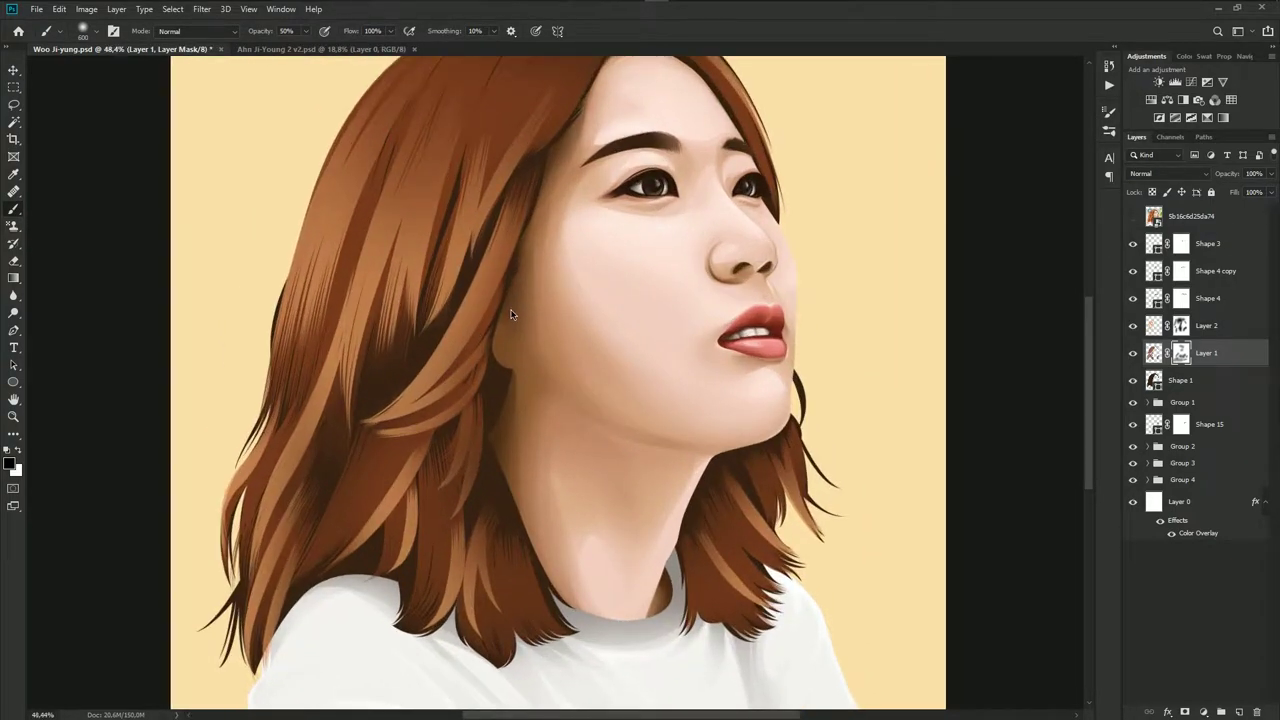
key(v)
click(513, 440)
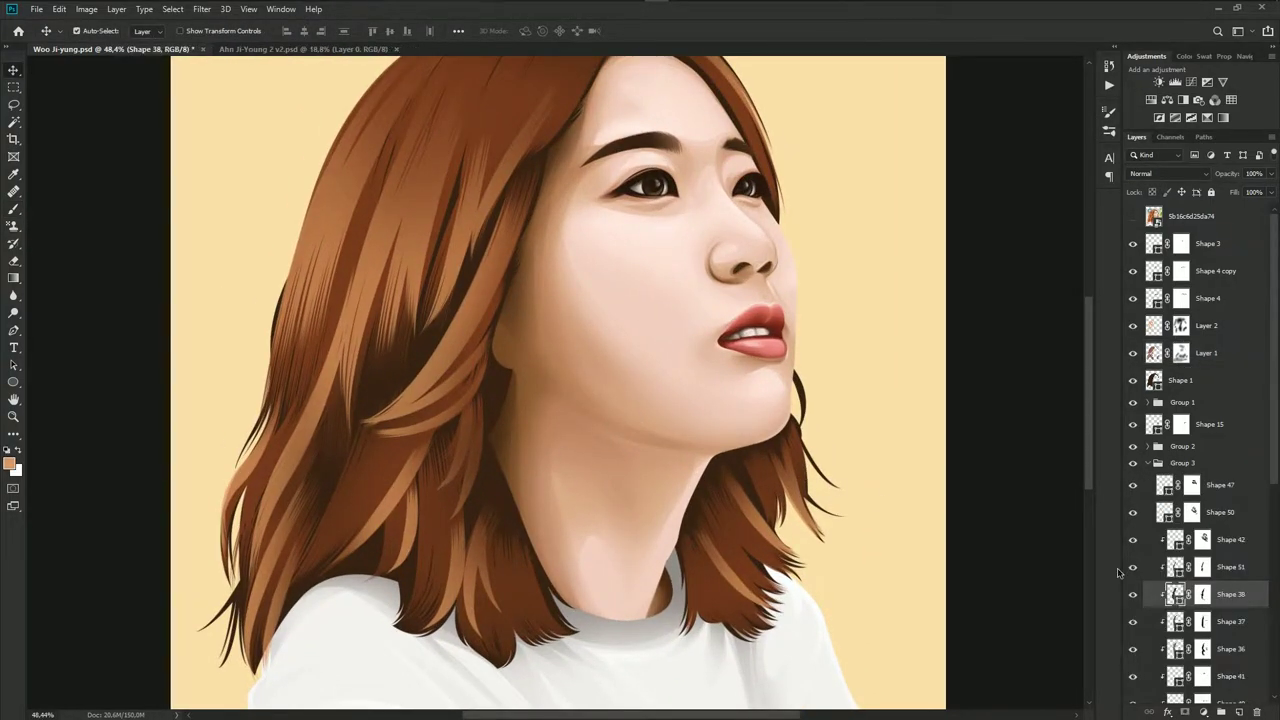
Set the Pen tool to draw in Shape mode
key(p)
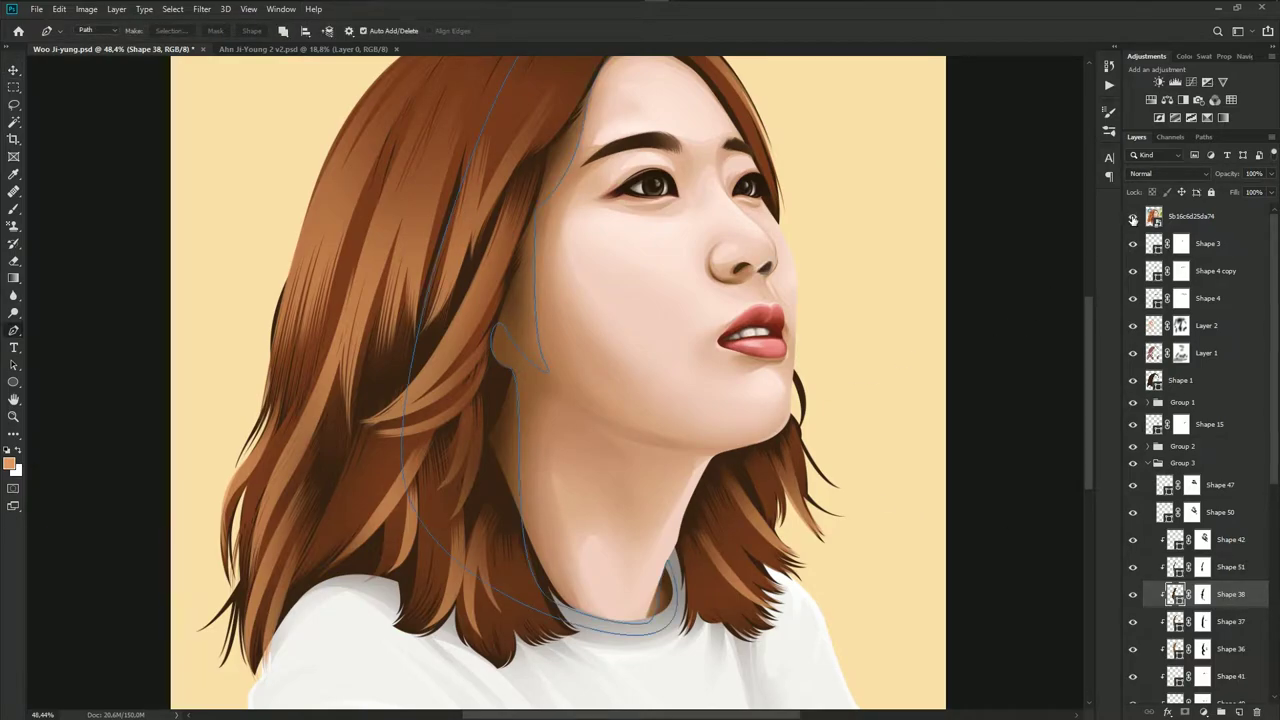
click(1133, 218)
click(1133, 218)
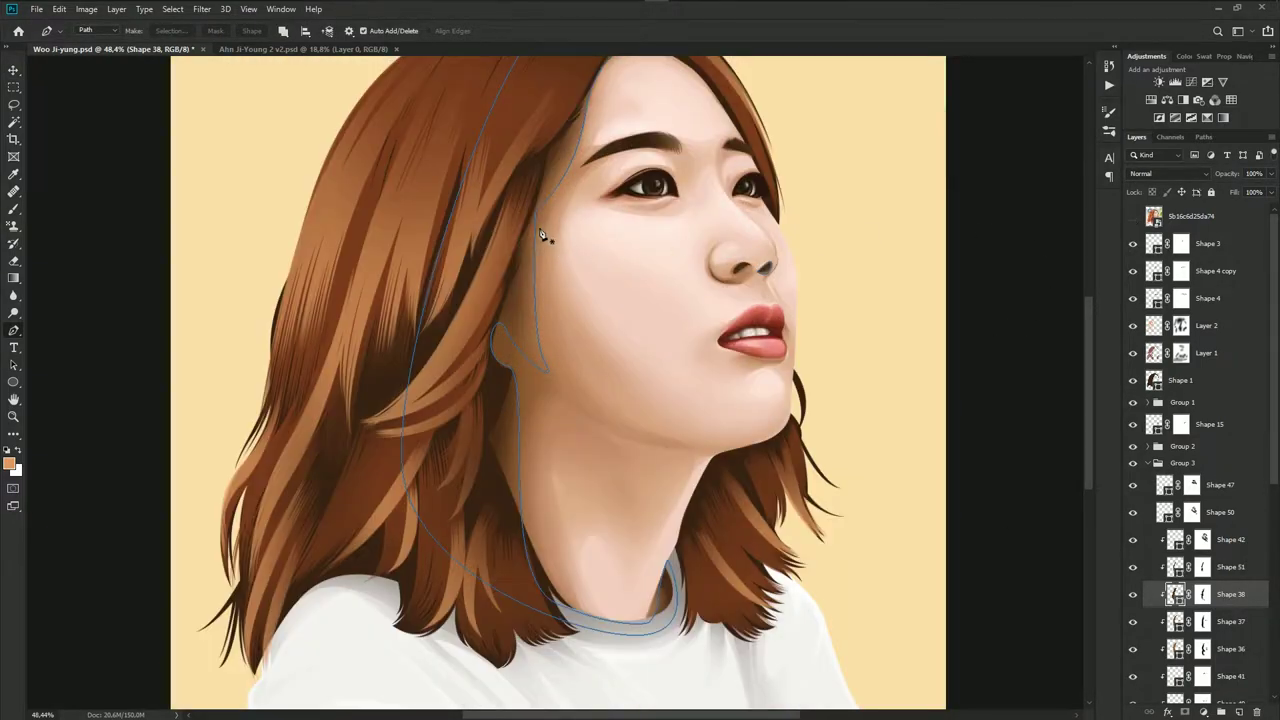
click(548, 151)
click(283, 30)
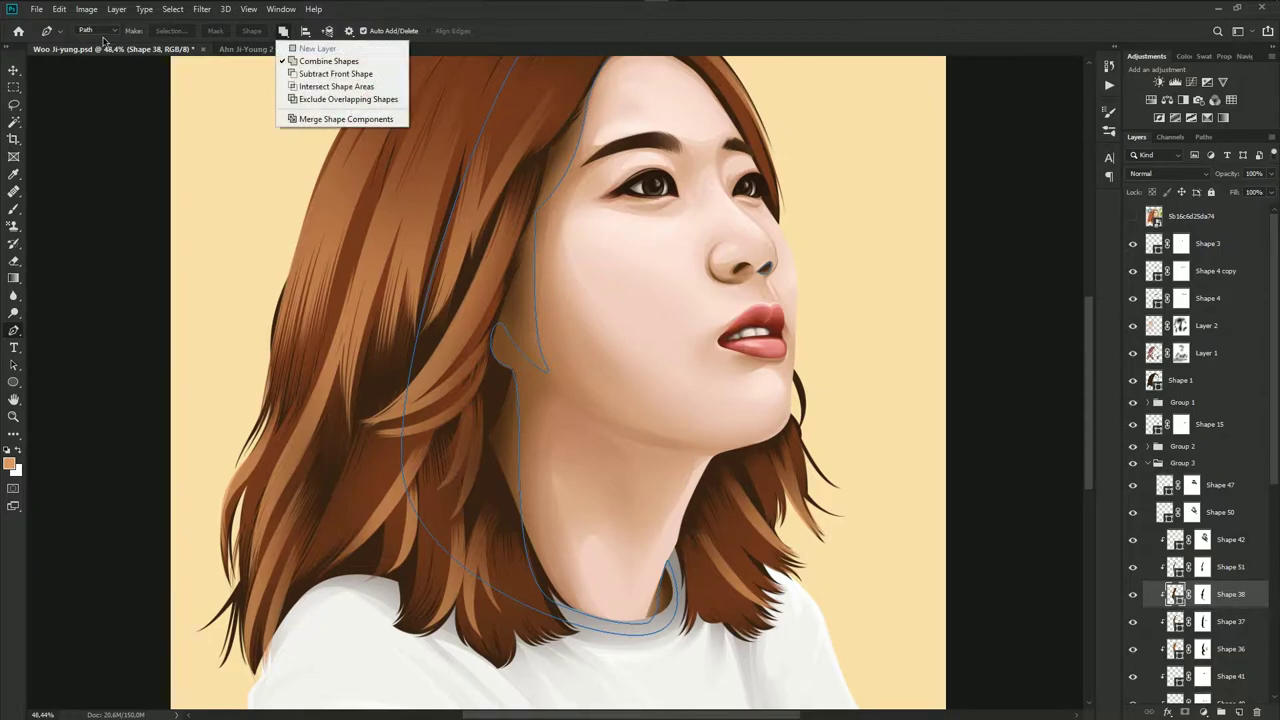
click(315, 63)
Start a new hair shape at the hairline, curving down the cheek and around the ear
click(566, 119)
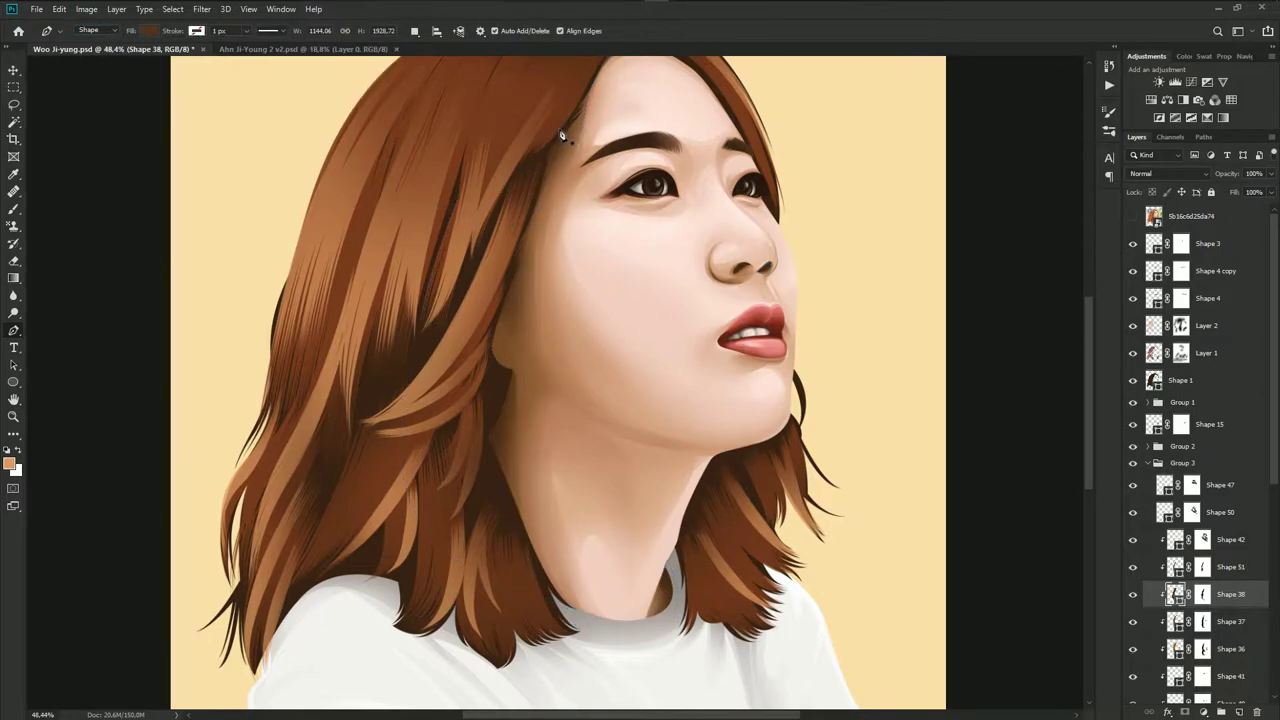
click(546, 152)
drag(527, 295, 530, 366)
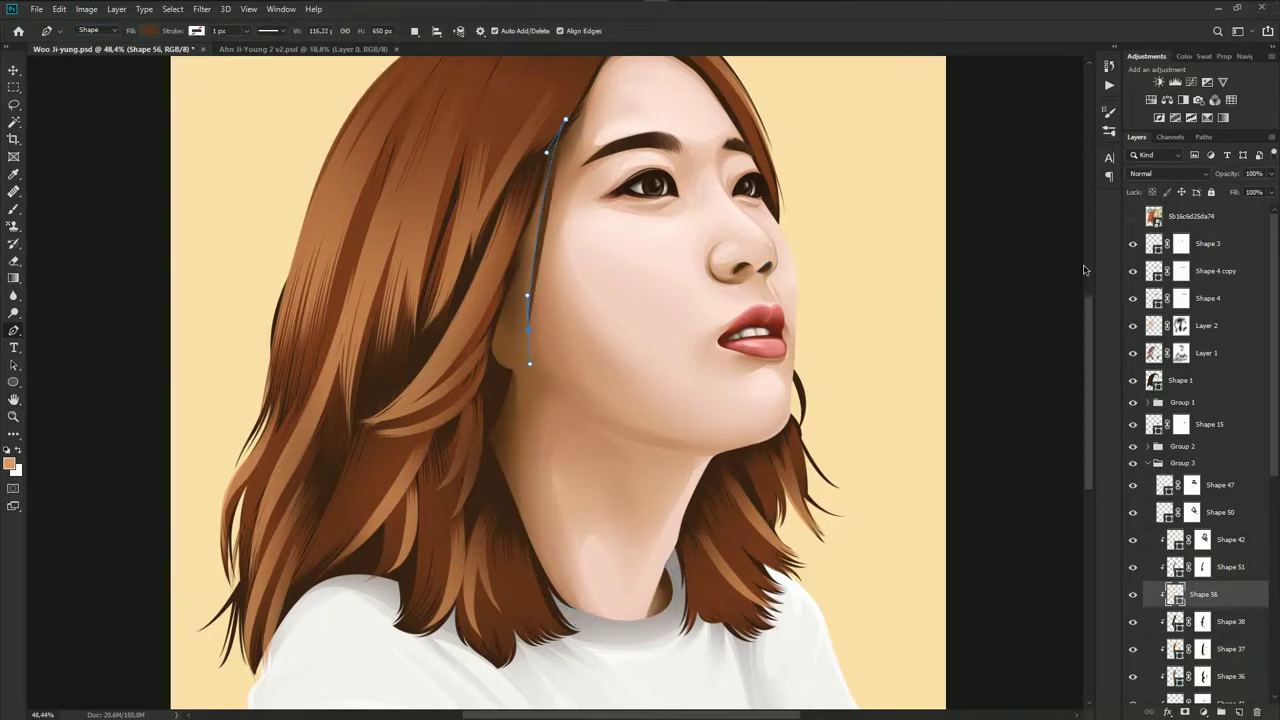
click(1132, 217)
drag(496, 318, 476, 327)
mouse_move(507, 368)
mouse_down()
mouse_move(527, 371)
mouse_move(534, 343)
mouse_up()
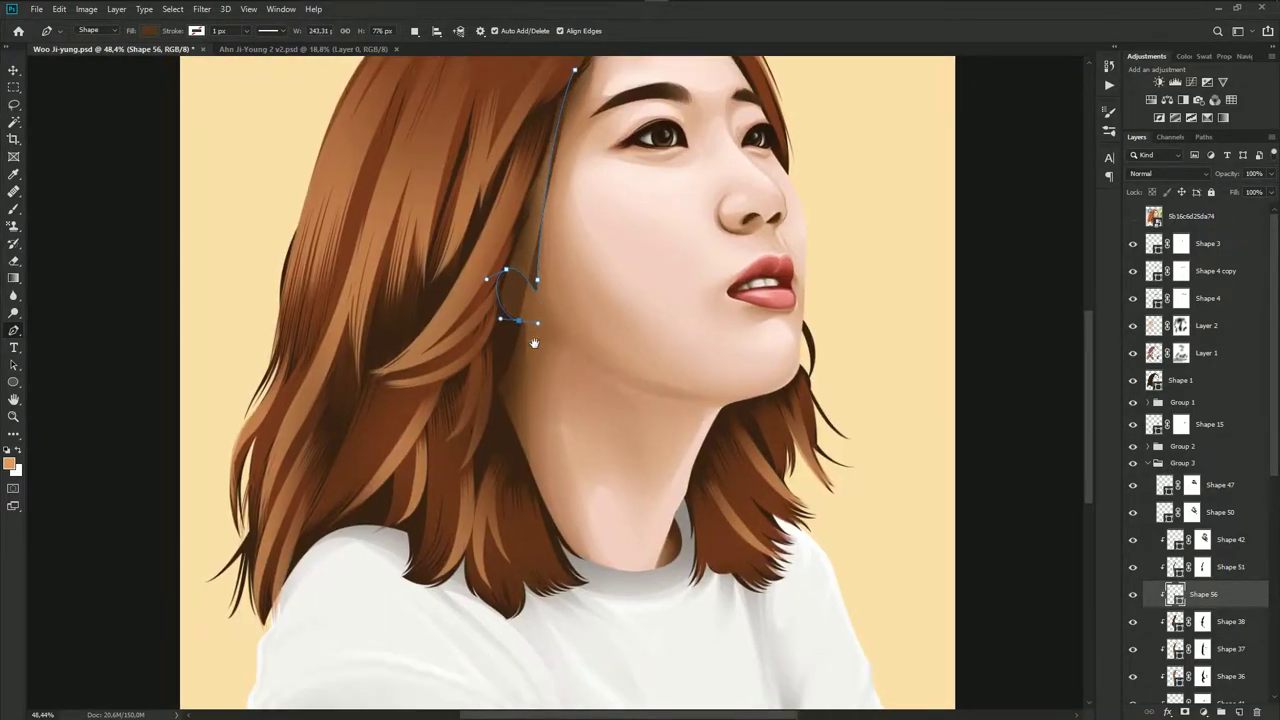
click(1150, 217)
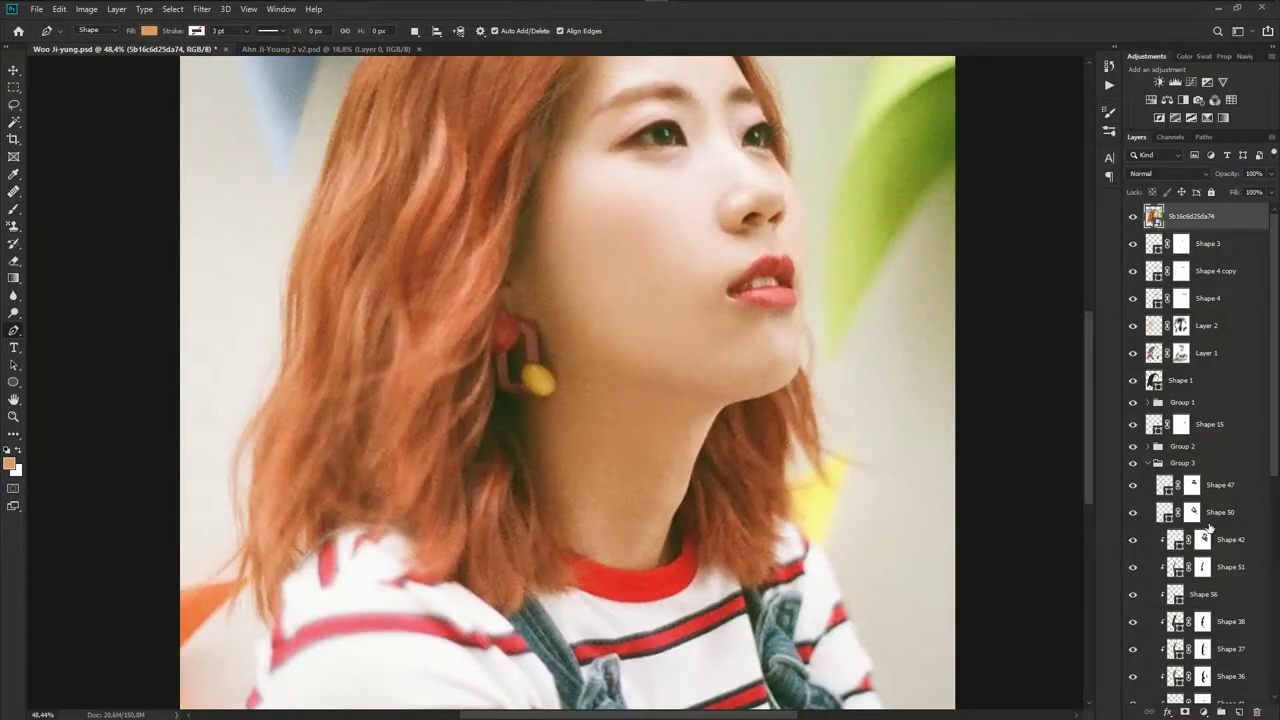
Continue the outline past the ear, down into the hair and back, closing it at the start
key(ctrl+z)
key(ctrl+z)
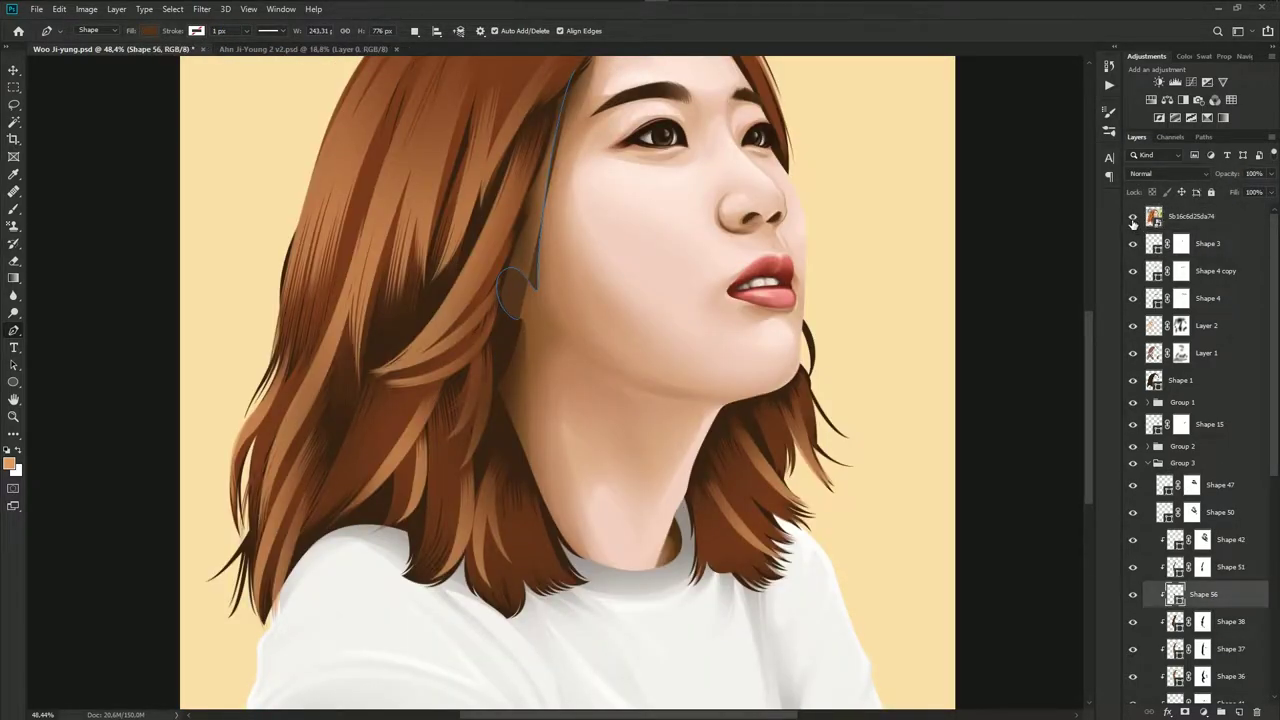
click(1132, 217)
click(1132, 219)
drag(518, 320, 537, 322)
click(1132, 217)
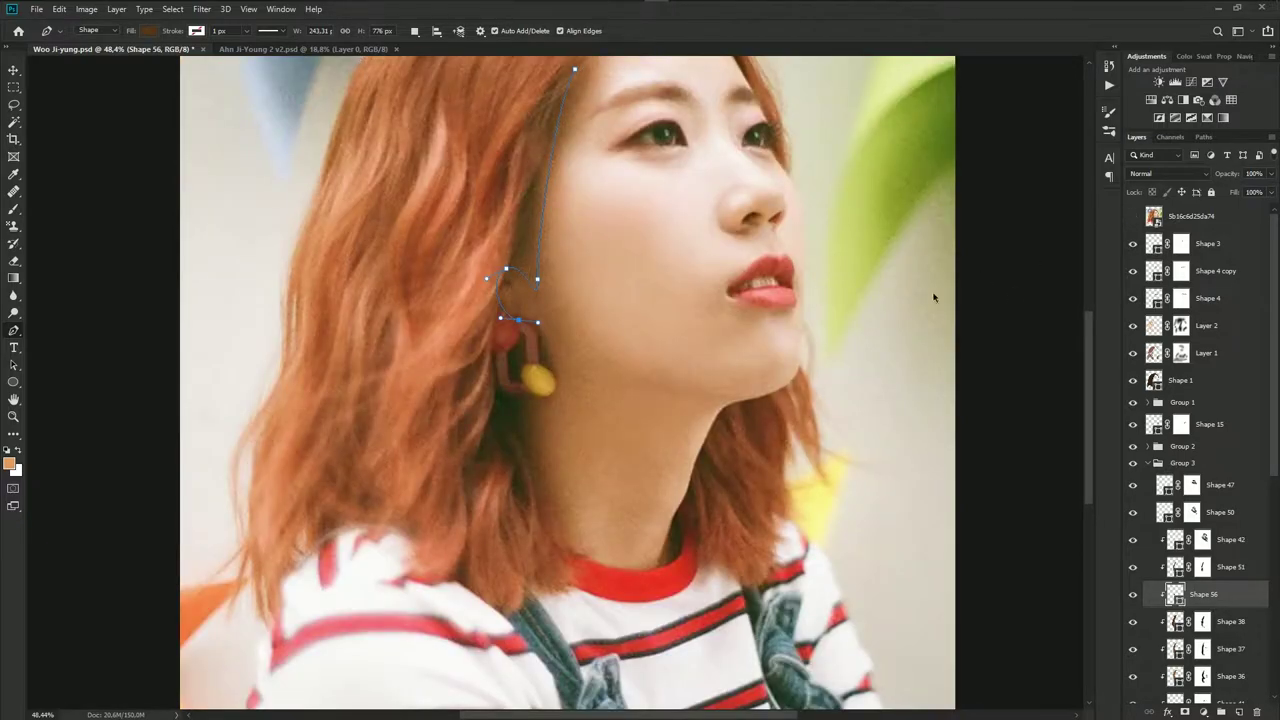
click(1132, 217)
drag(517, 455, 489, 507)
drag(460, 350, 463, 256)
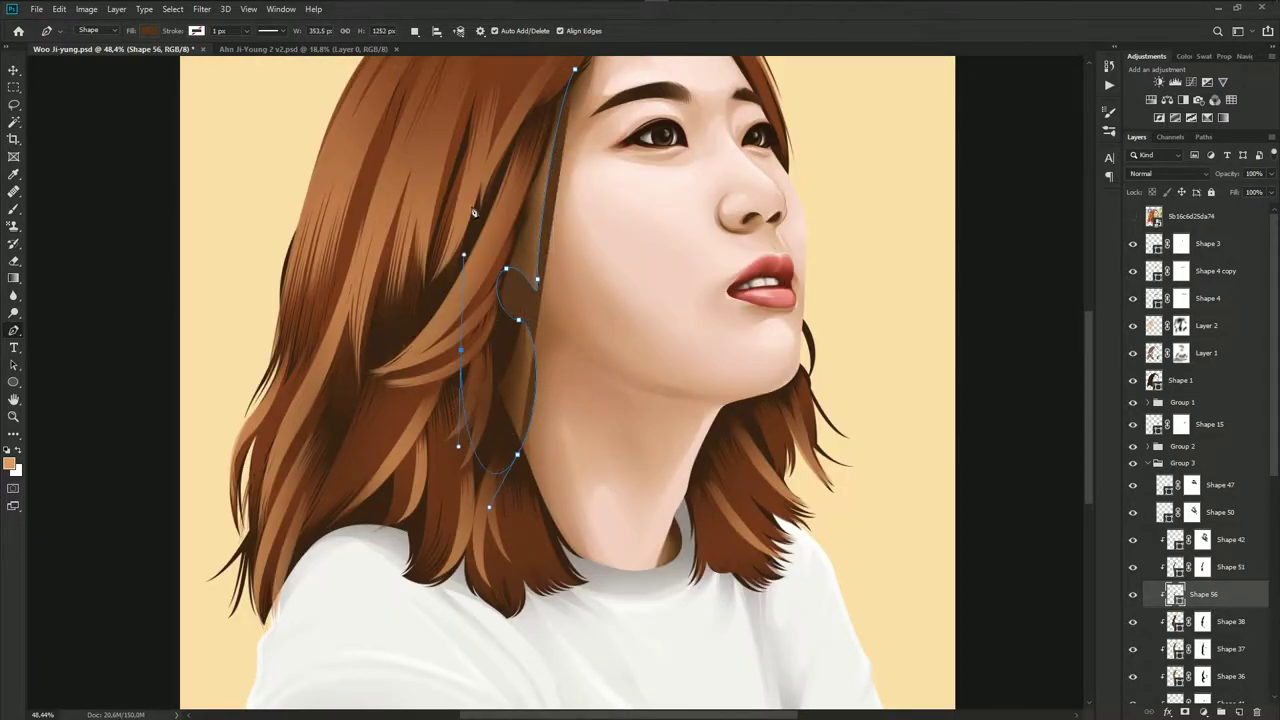
click(571, 200)
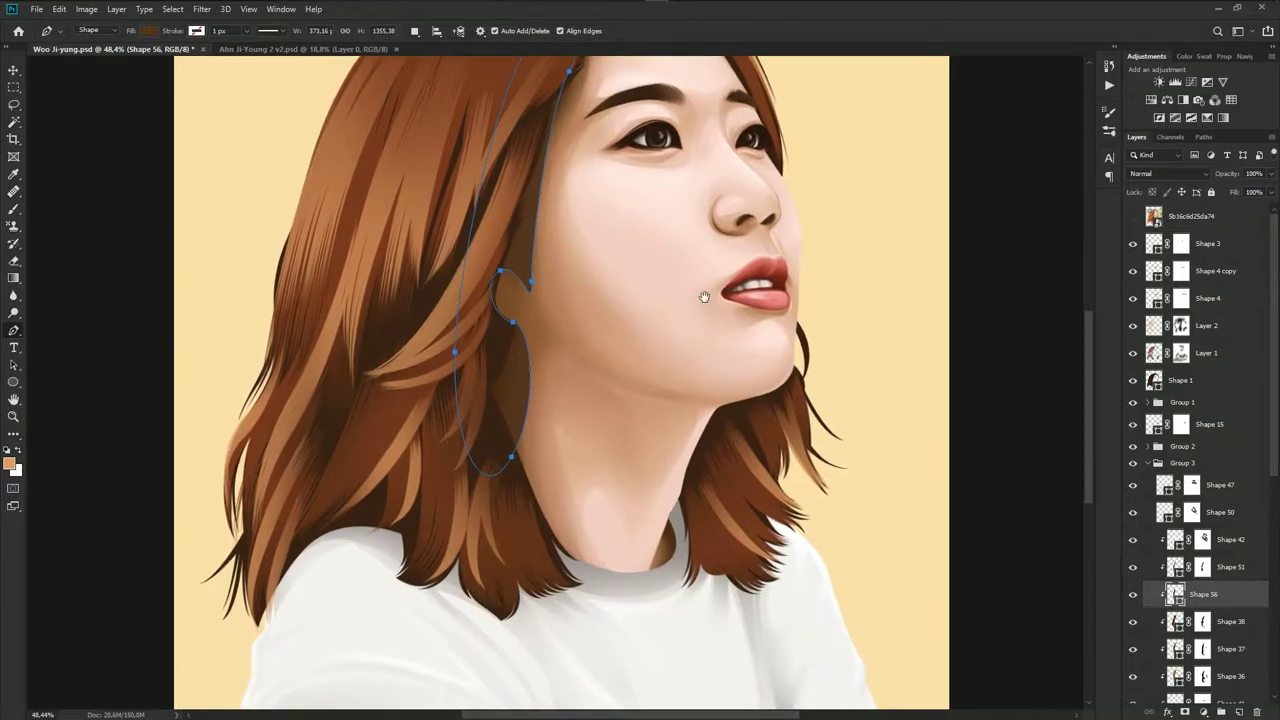
drag(704, 297, 704, 291)
Darken the brown fill colour of Shape 56
double_click(1175, 594)
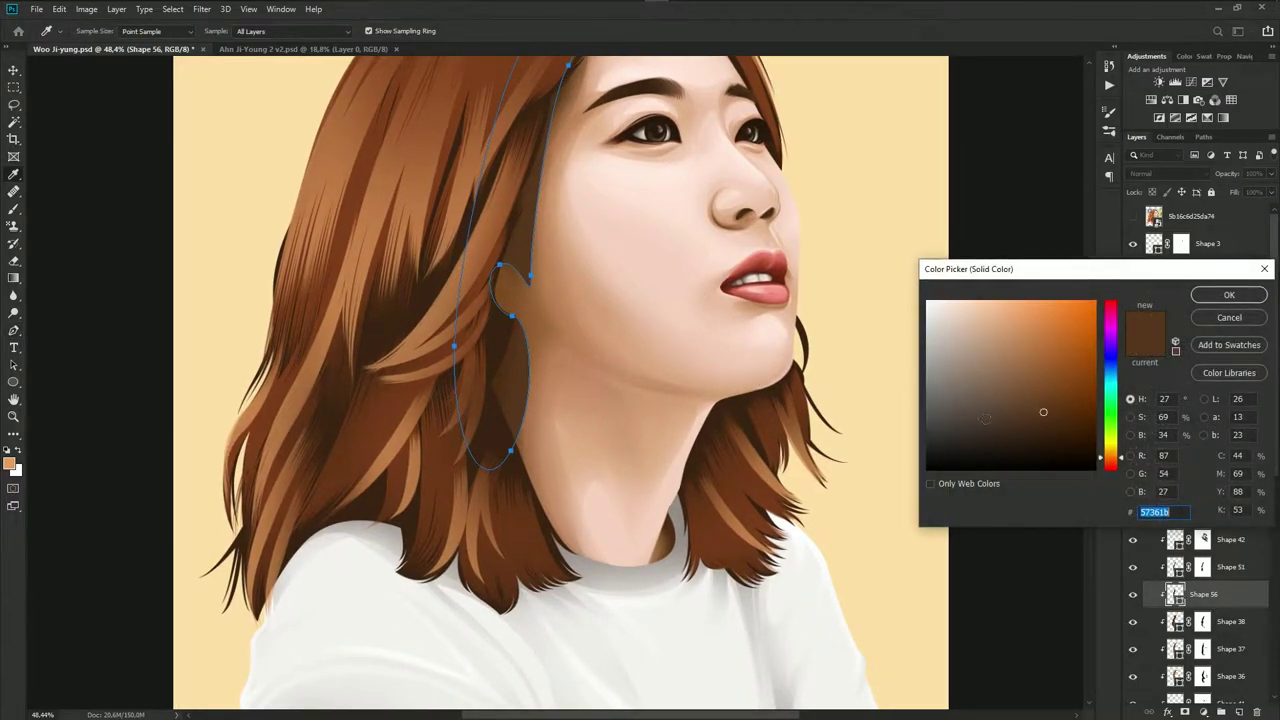
click(1047, 425)
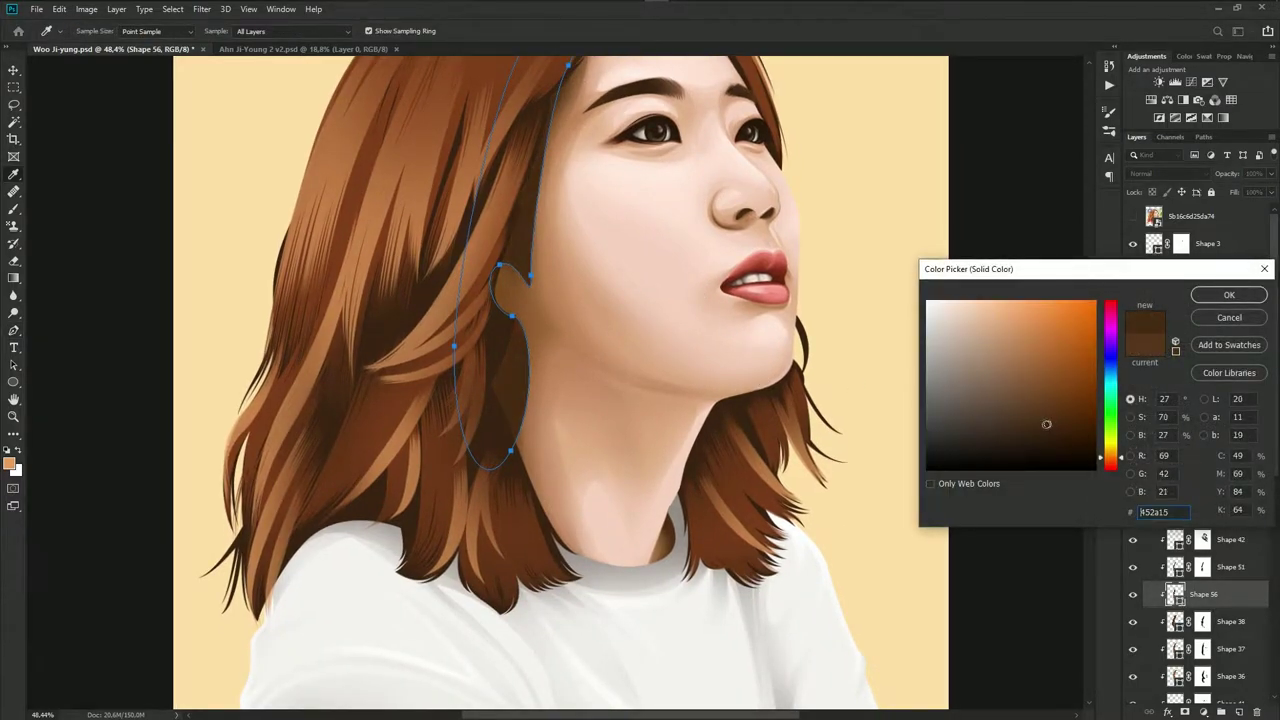
click(1227, 300)
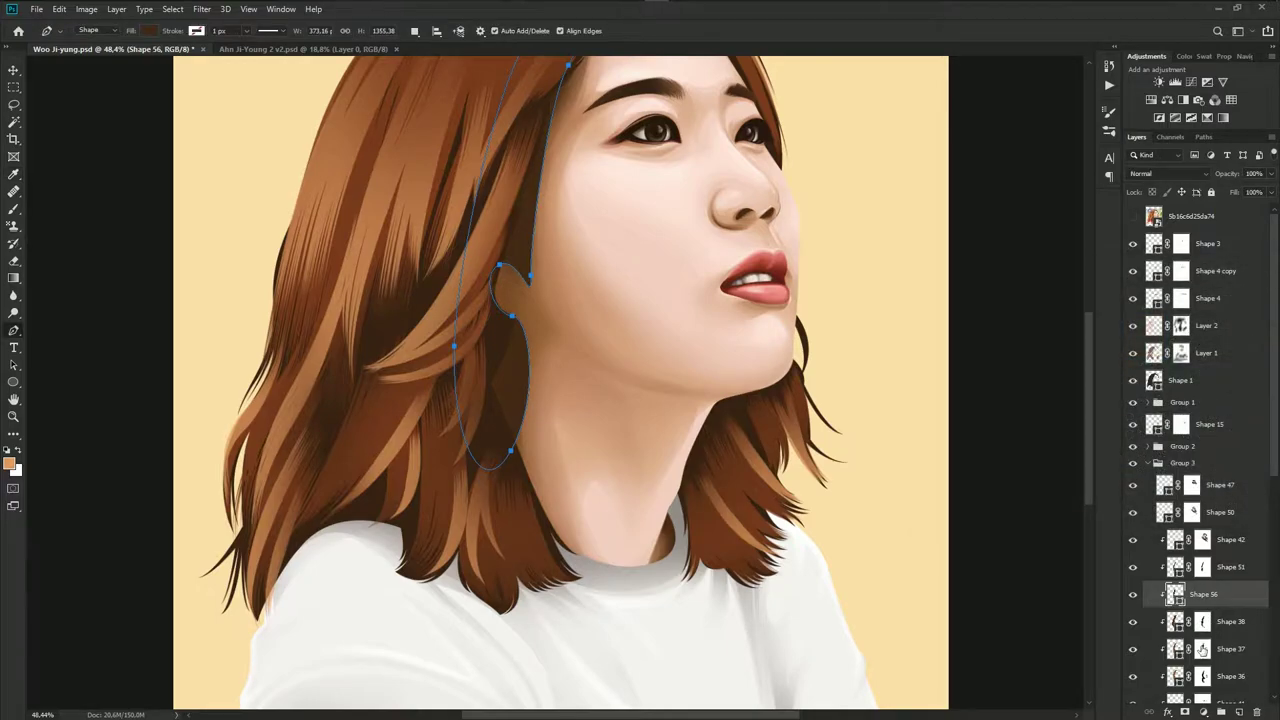
Add a layer mask to Shape 56 and paint out the ear shadow with a 250 px black brush
click(1203, 712)
key(b)
key(d)
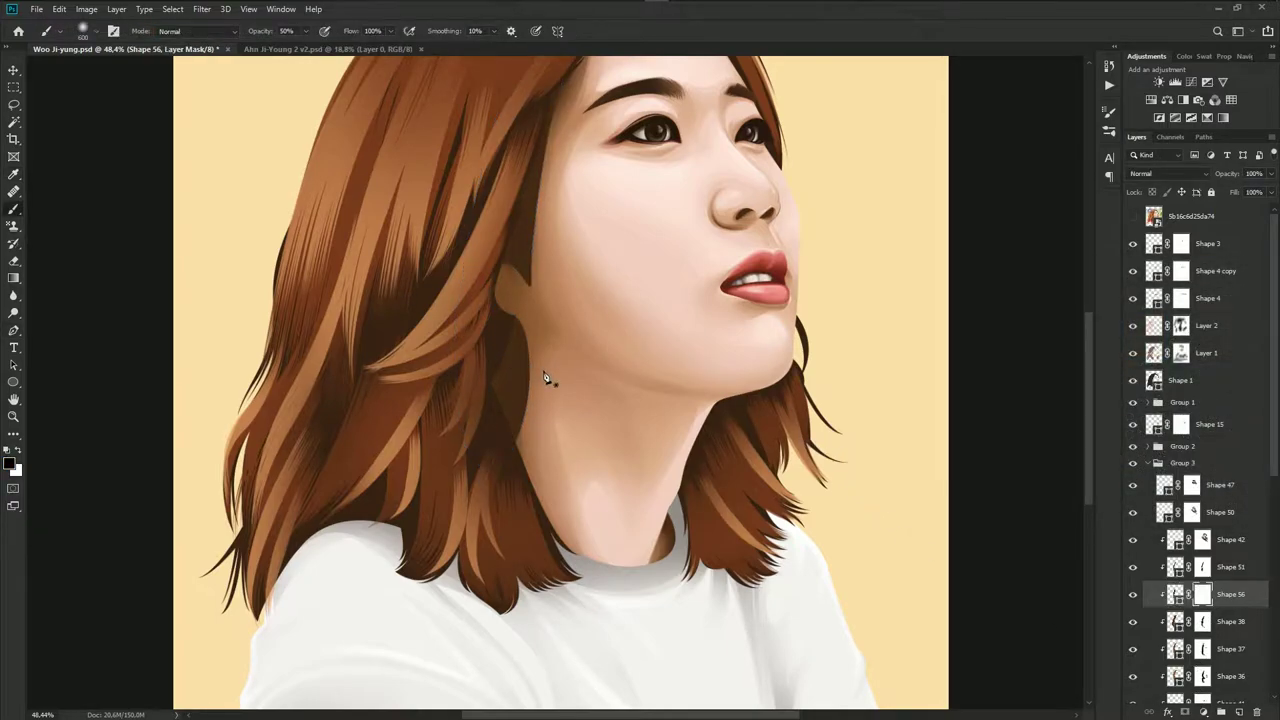
key(bracketleft)
key(bracketleft)
key(bracketleft)
drag(540, 397, 513, 344)
drag(514, 285, 528, 222)
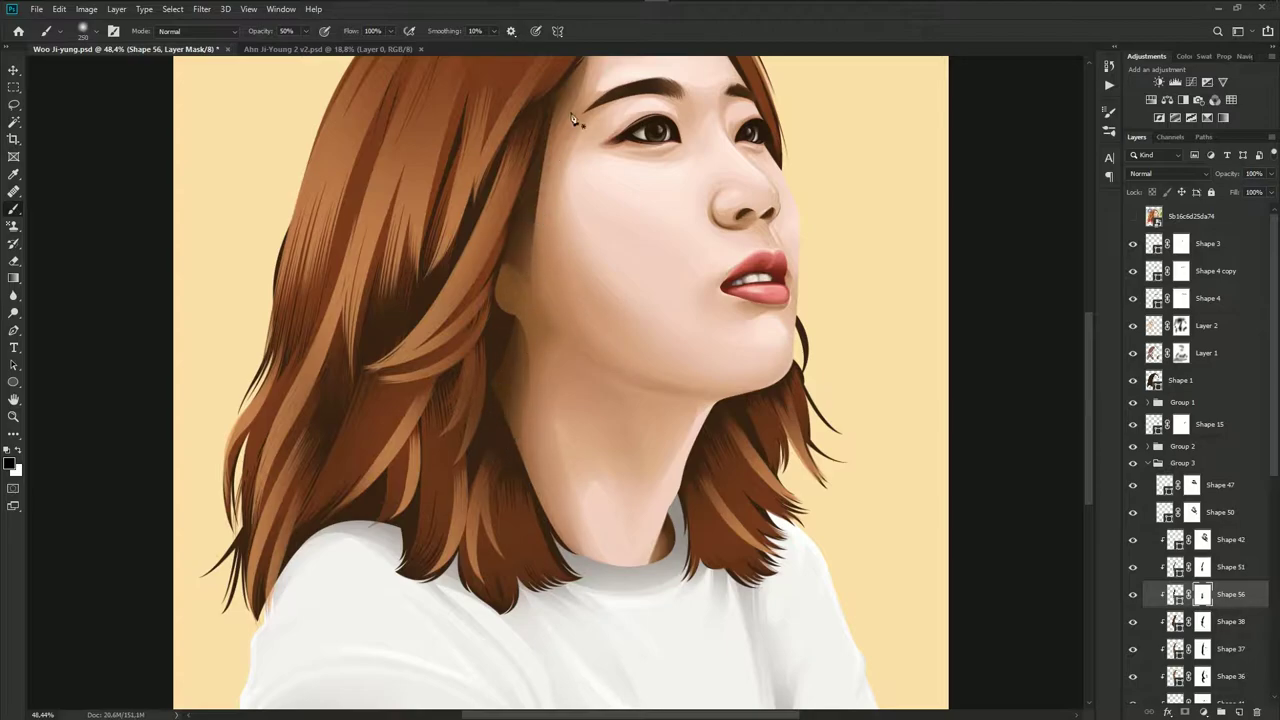
Shrink the brush to 125 px and compare the result with the reference photo
key(bracketleft)
key(bracketleft)
key(bracketleft)
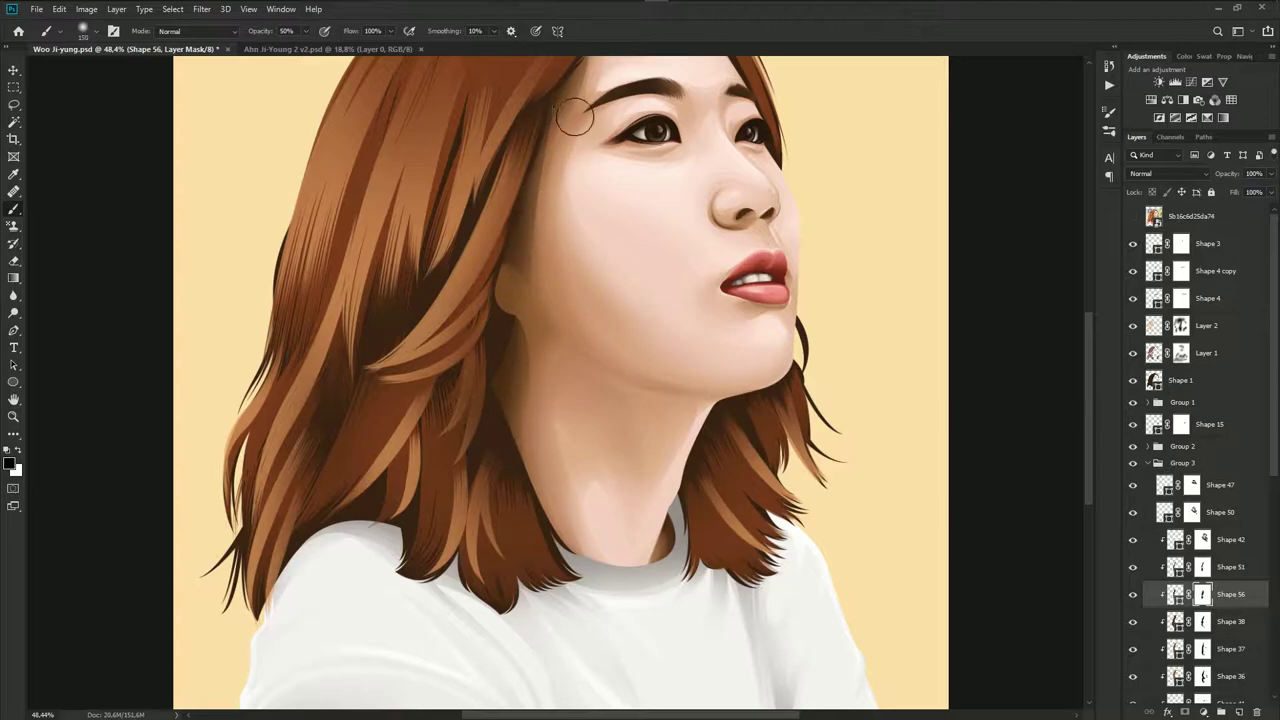
key(bracketleft)
scroll(606, 417, down, 2)
scroll(574, 409, up, 2)
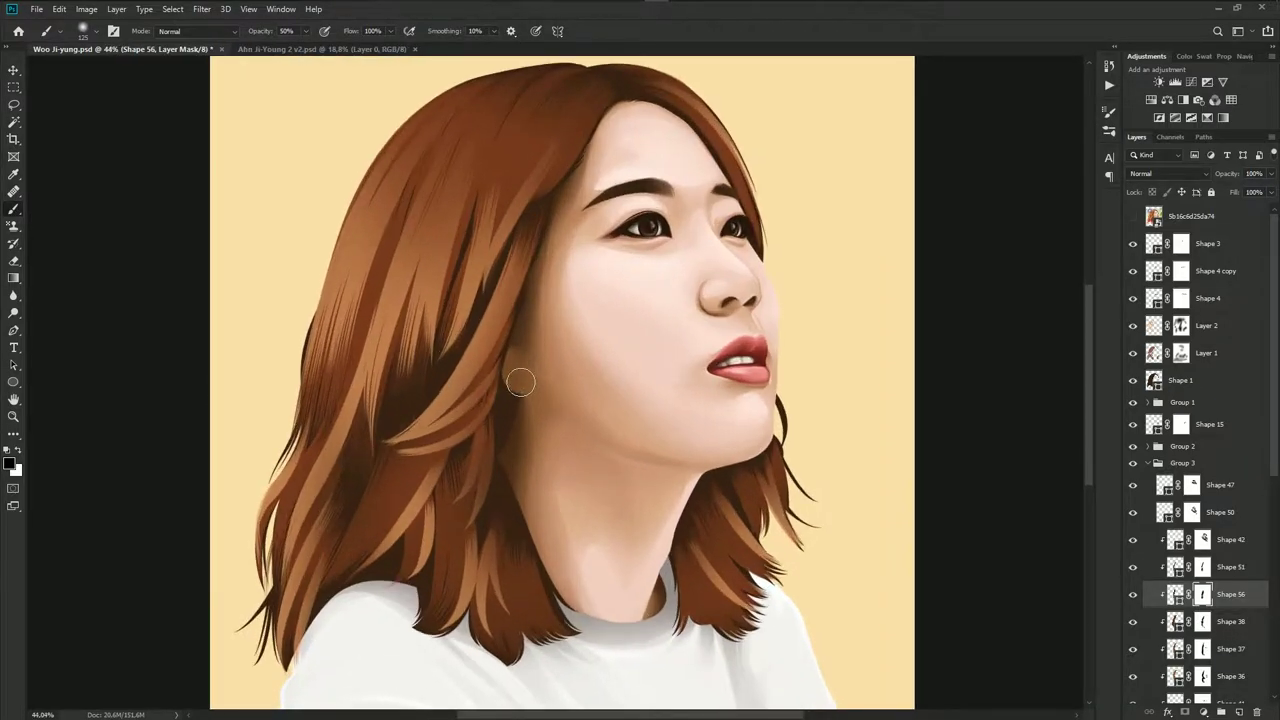
click(1133, 217)
scroll(510, 357, up, 2)
scroll(566, 337, up, 1)
scroll(551, 366, down, 2)
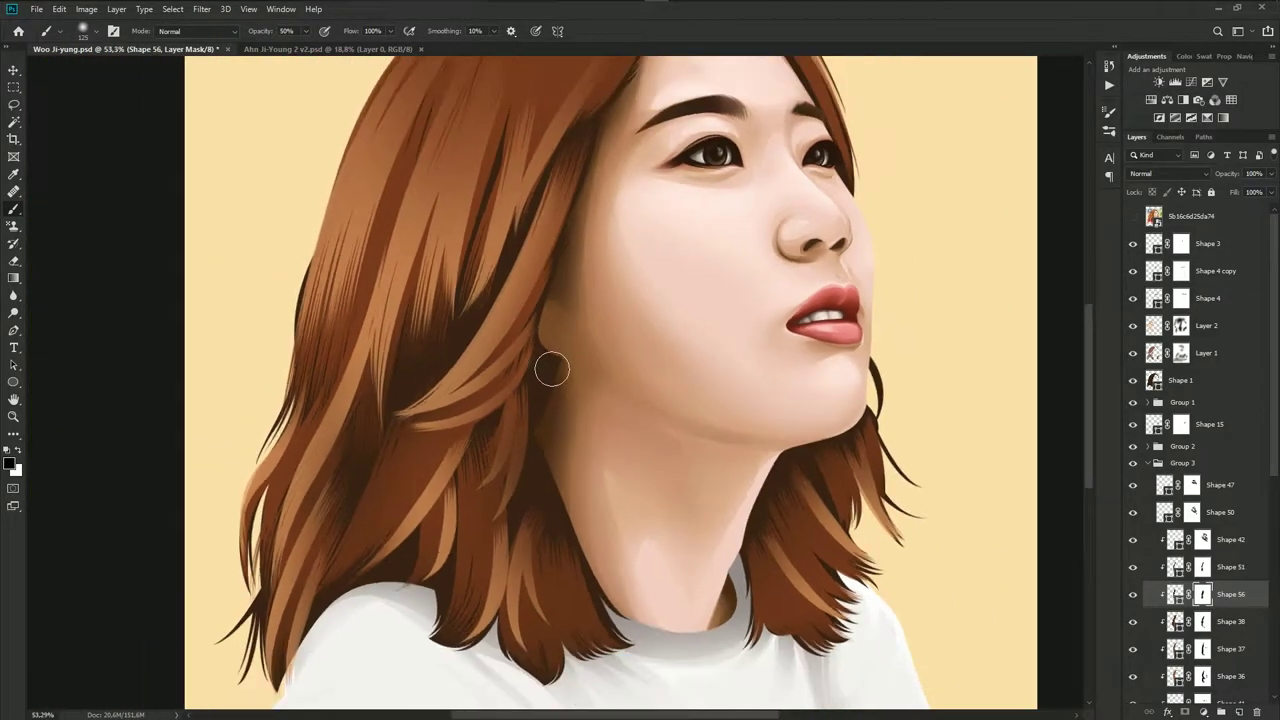
scroll(523, 371, up, 2)
Select Shape 1 and add a new empty layer above it
click(1210, 385)
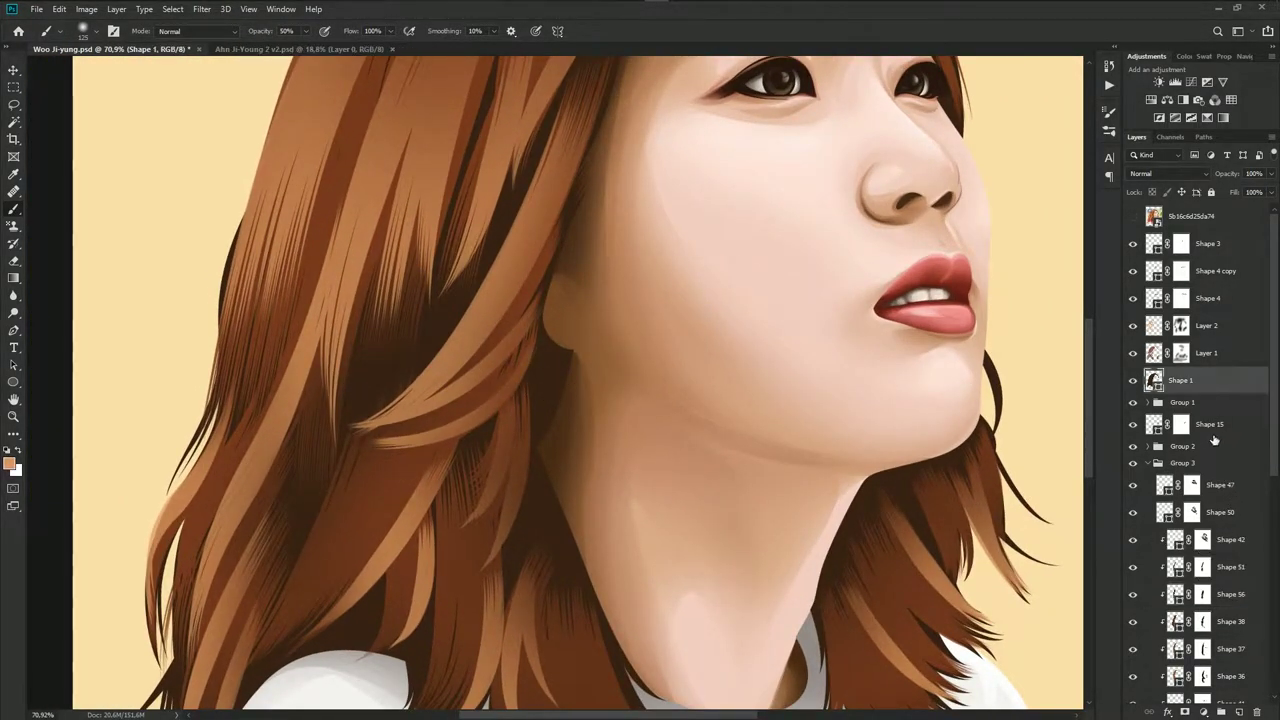
scroll(857, 514, down, 1)
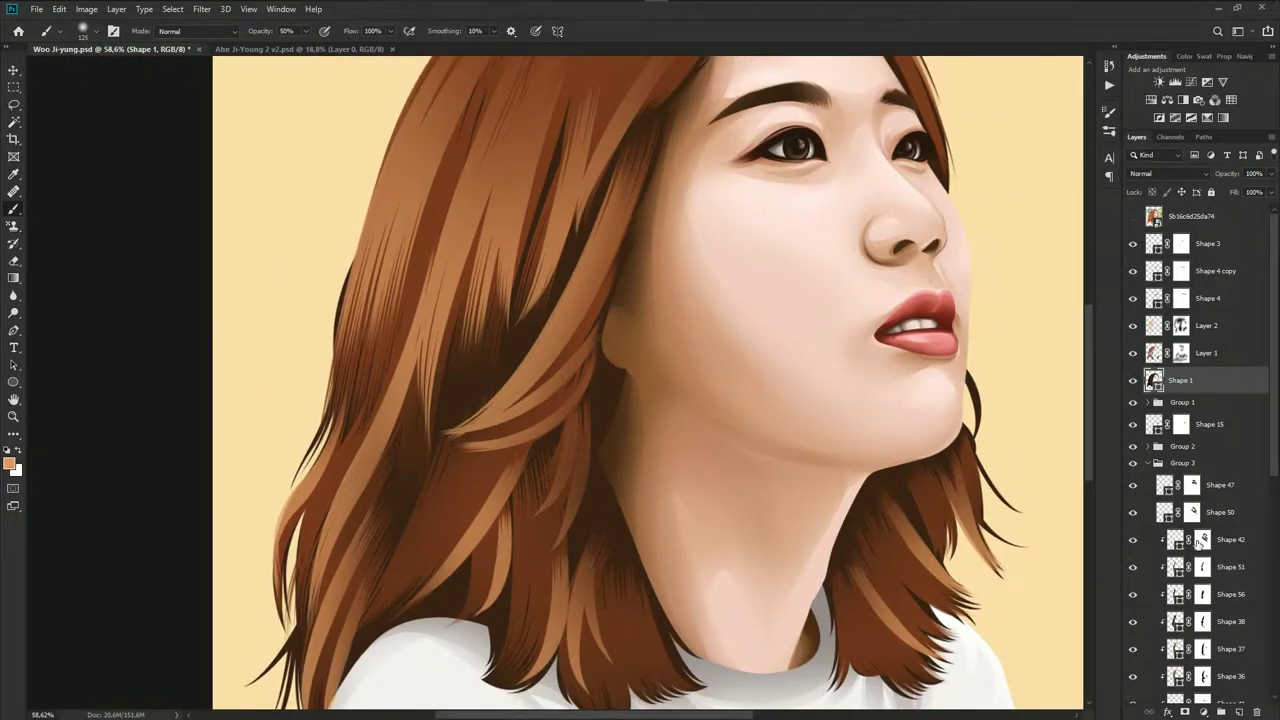
click(1239, 712)
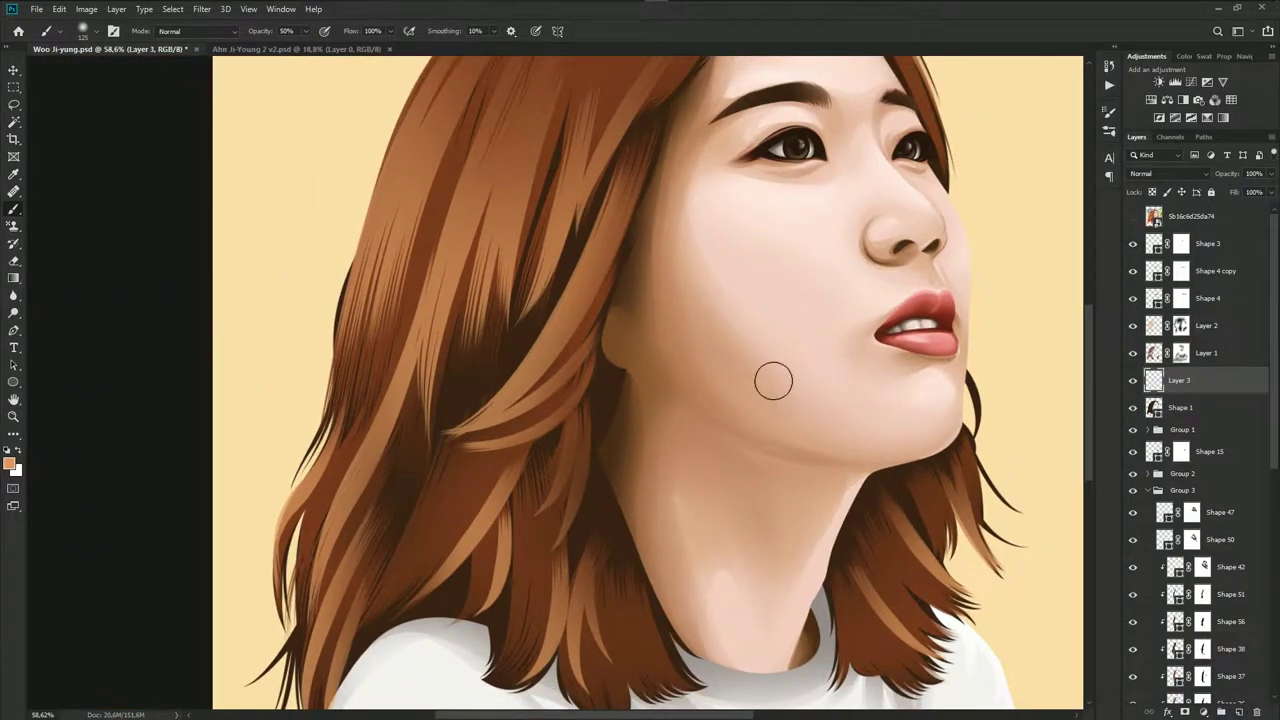
key(p)
scroll(595, 365, up, 1)
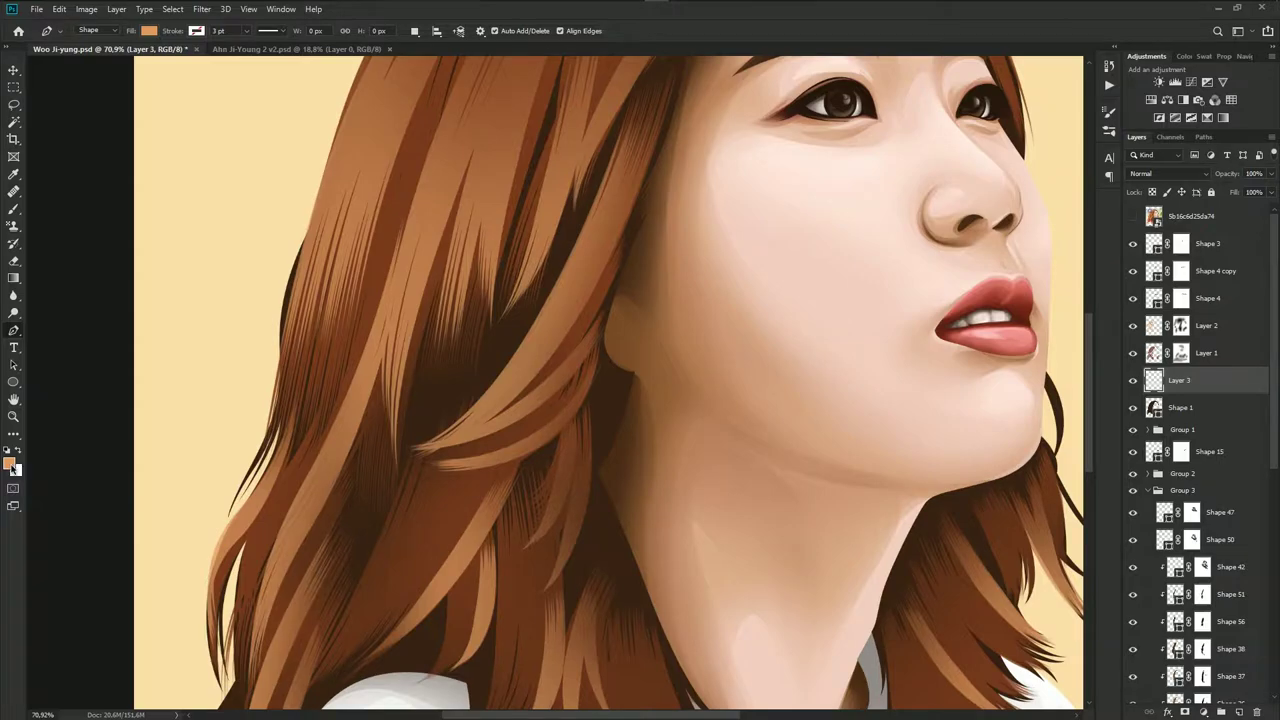
Set the foreground colour to dark brown #3a2312 and the Pen to Path mode
click(10, 463)
click(605, 392)
click(1217, 297)
click(97, 30)
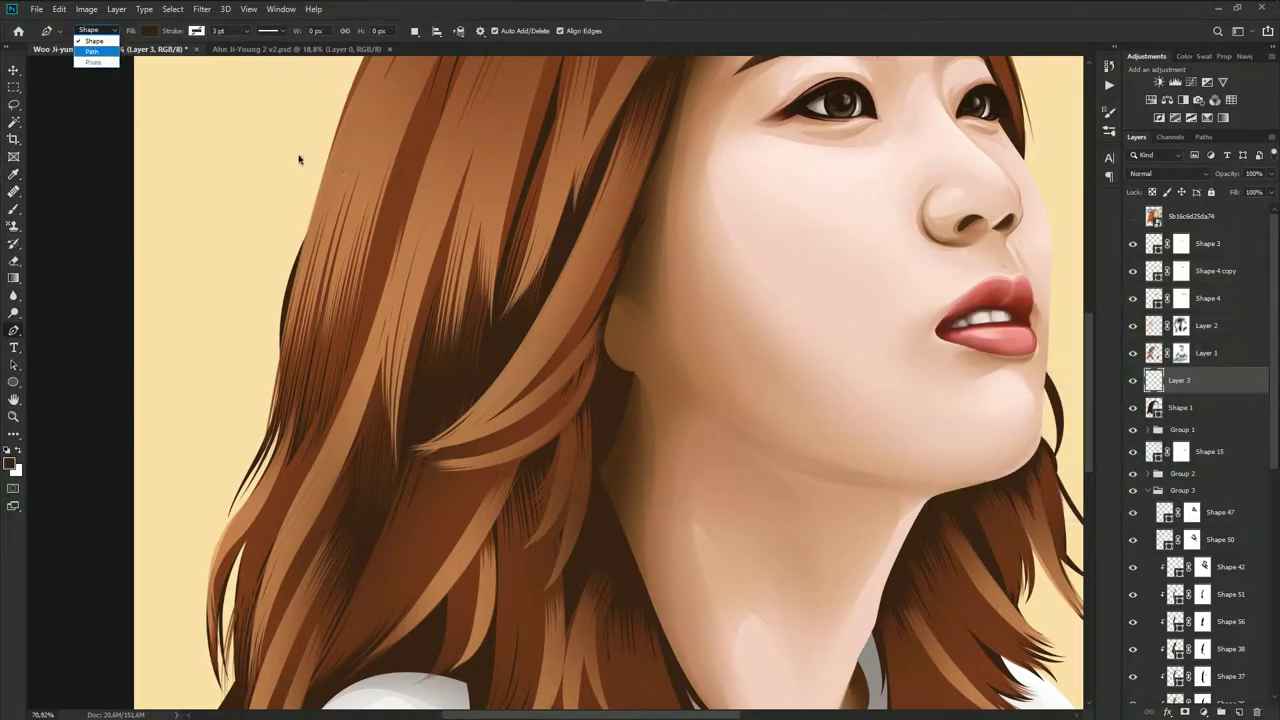
click(100, 57)
Trace thin crescent-shaped strand paths along the hair beside the cheek
scroll(674, 263, down, 2)
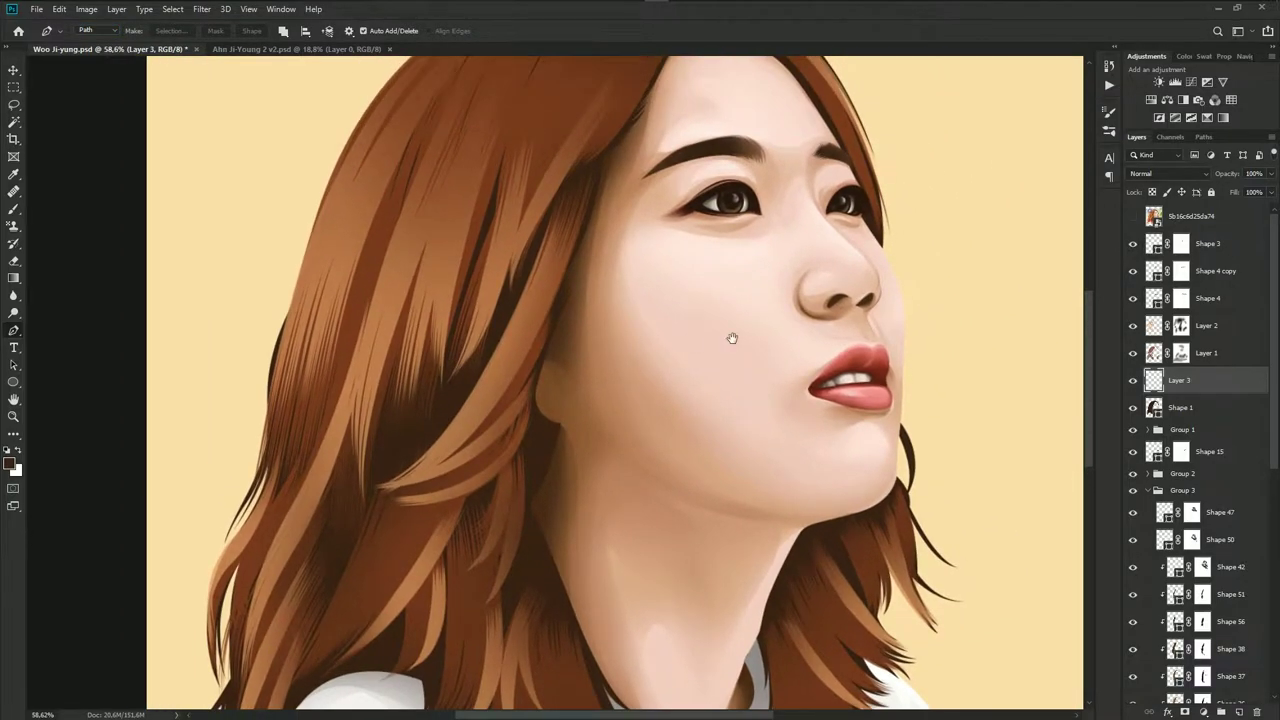
click(1133, 217)
click(1133, 217)
scroll(577, 303, up, 2)
click(598, 222)
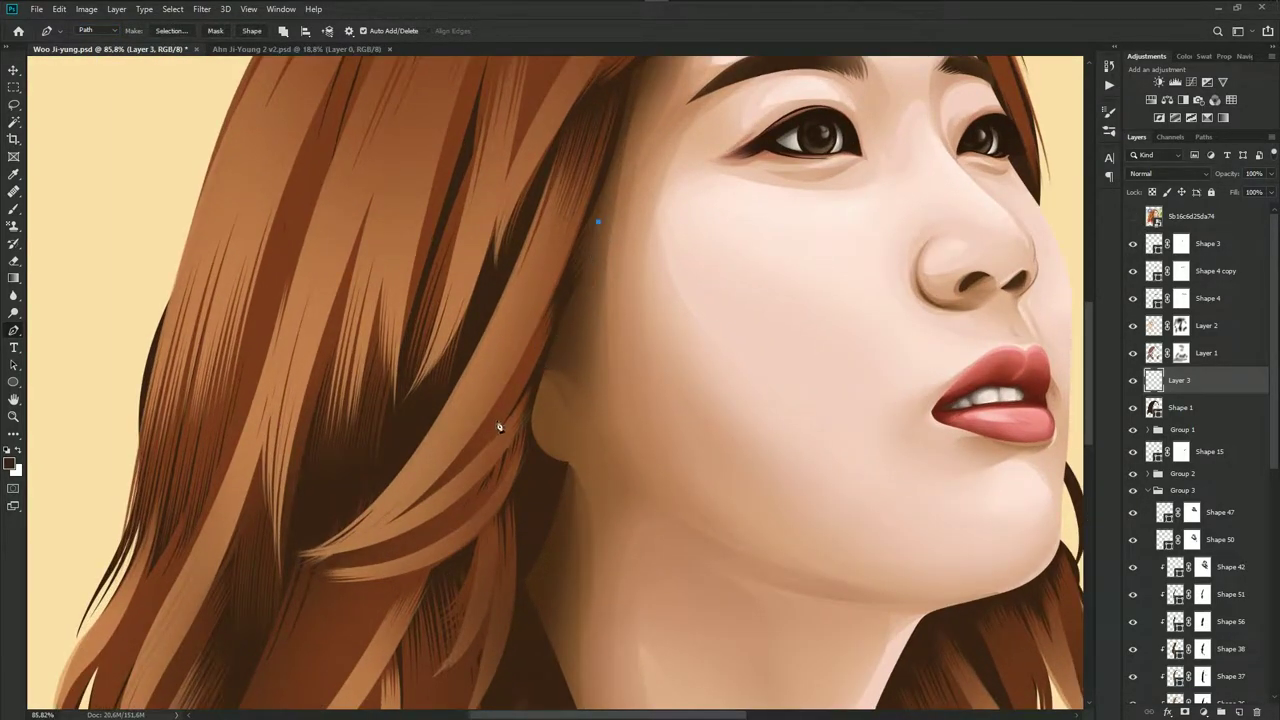
drag(377, 511, 315, 541)
drag(598, 222, 543, 387)
mouse_move(540, 387)
mouse_down()
mouse_move(539, 418)
mouse_move(541, 370)
mouse_up()
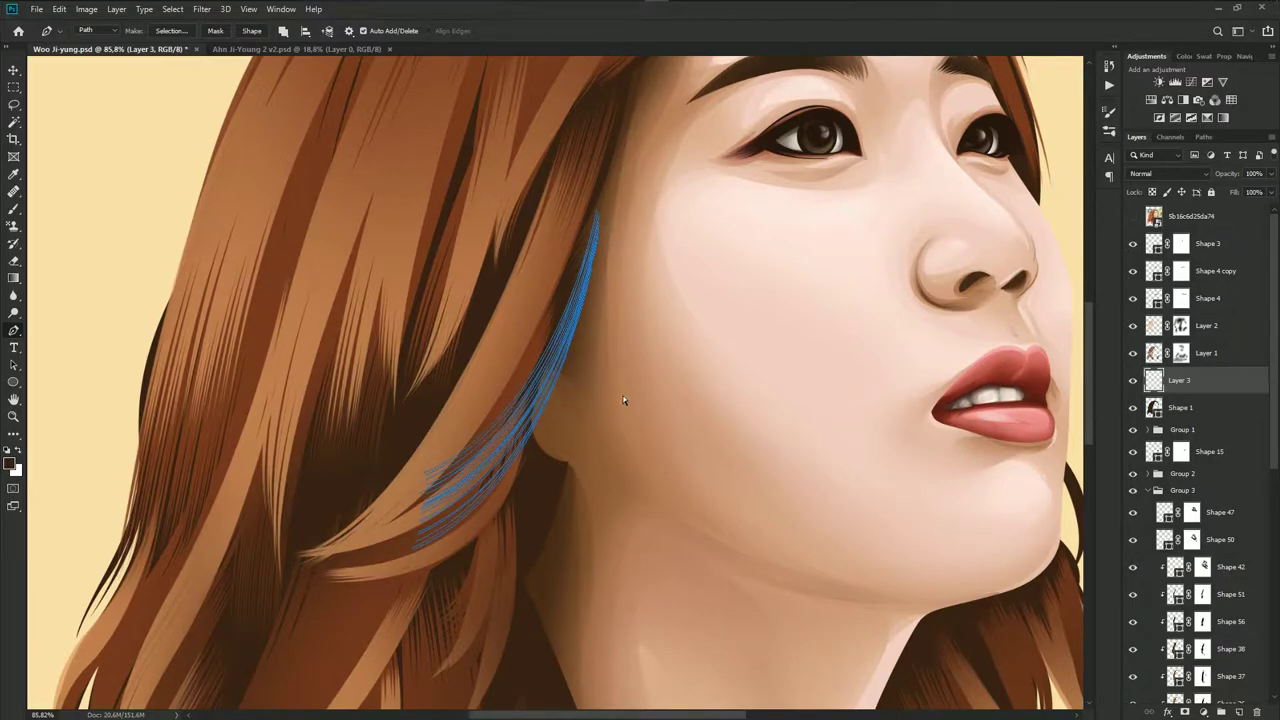
Stroke the strand paths with the My Vector Set brush preset
scroll(623, 400, down, 2)
key(b)
right_click(385, 380)
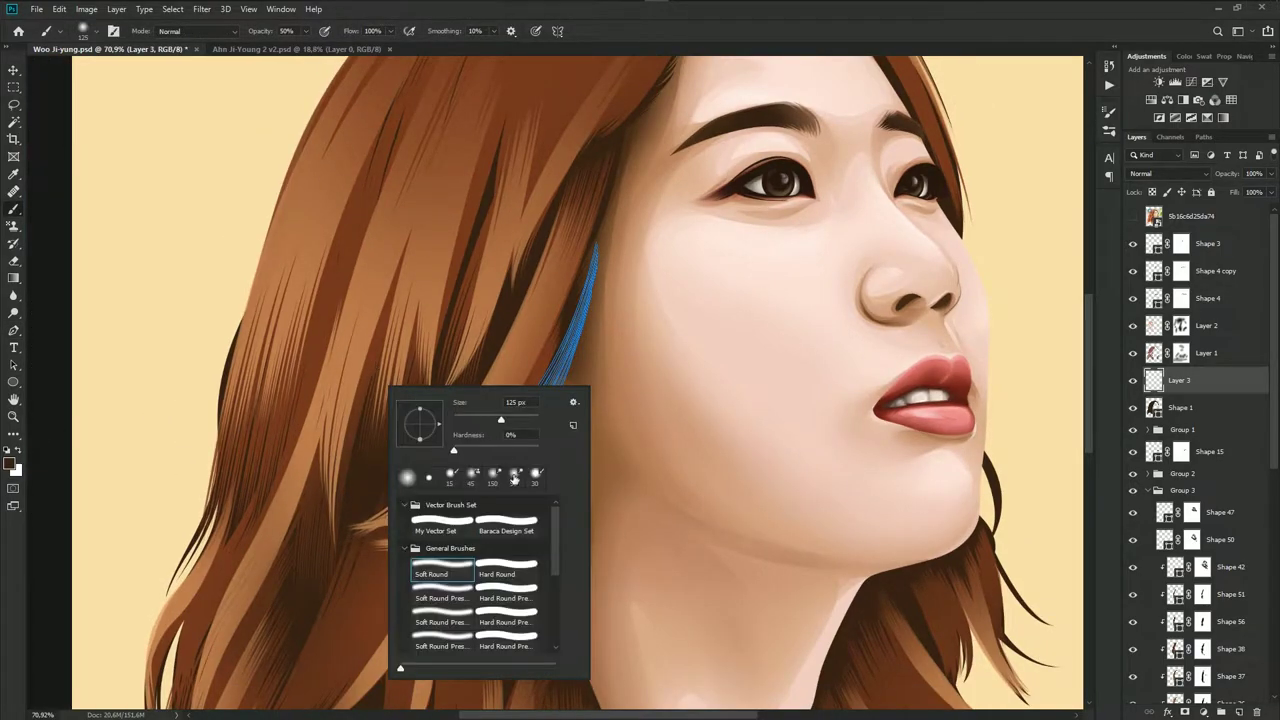
click(420, 522)
click(655, 40)
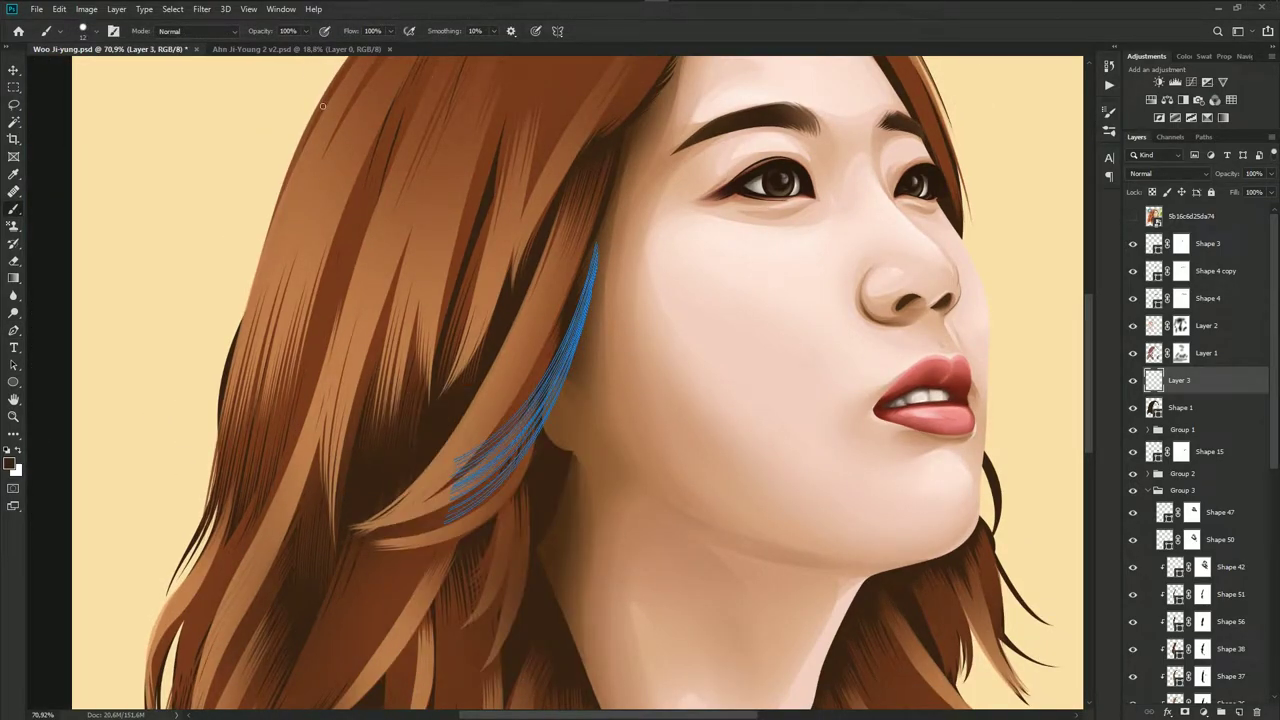
key(Return)
Compare against the reference photo, hide it, and save the portrait with Ctrl+S
scroll(496, 204, down, 3)
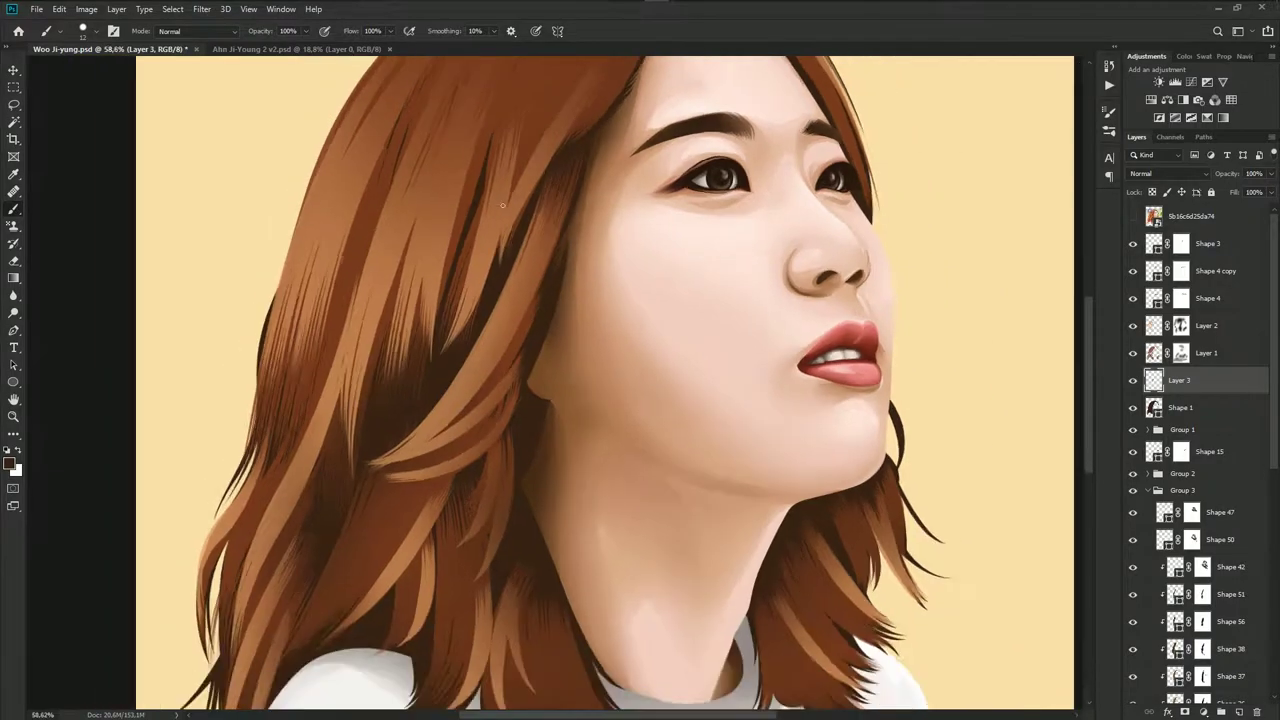
scroll(572, 300, down, 1)
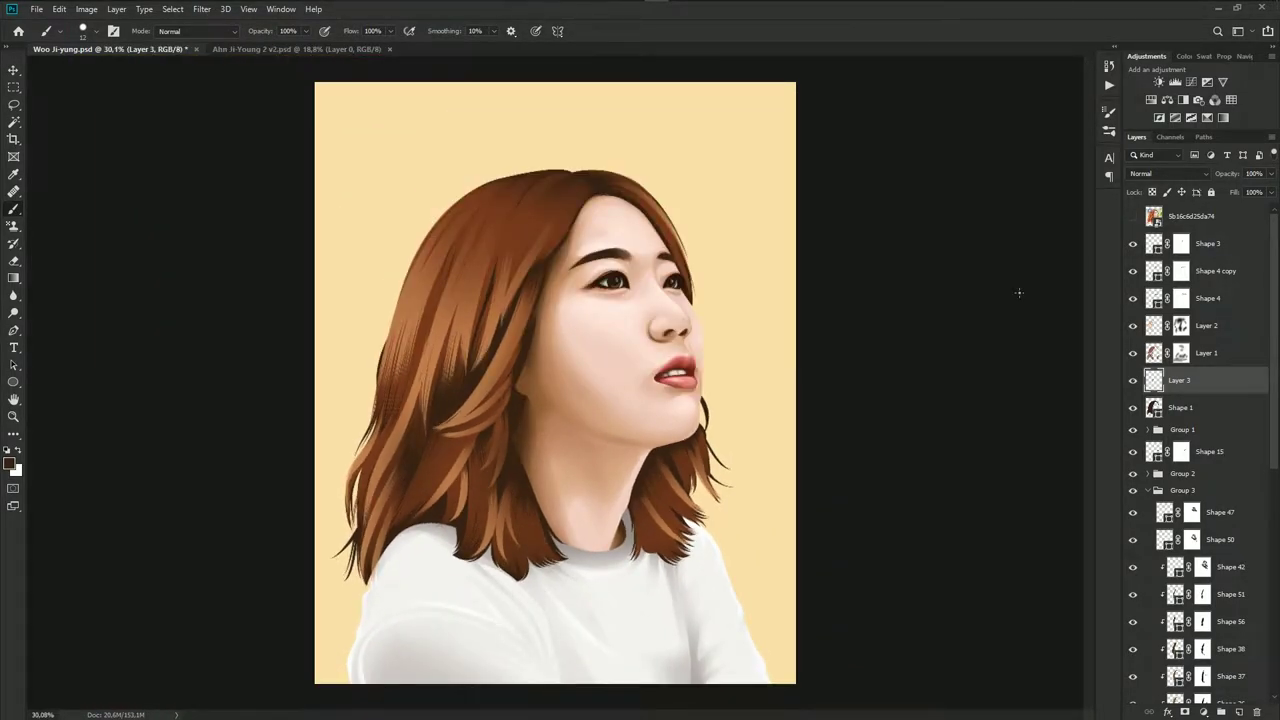
click(1133, 216)
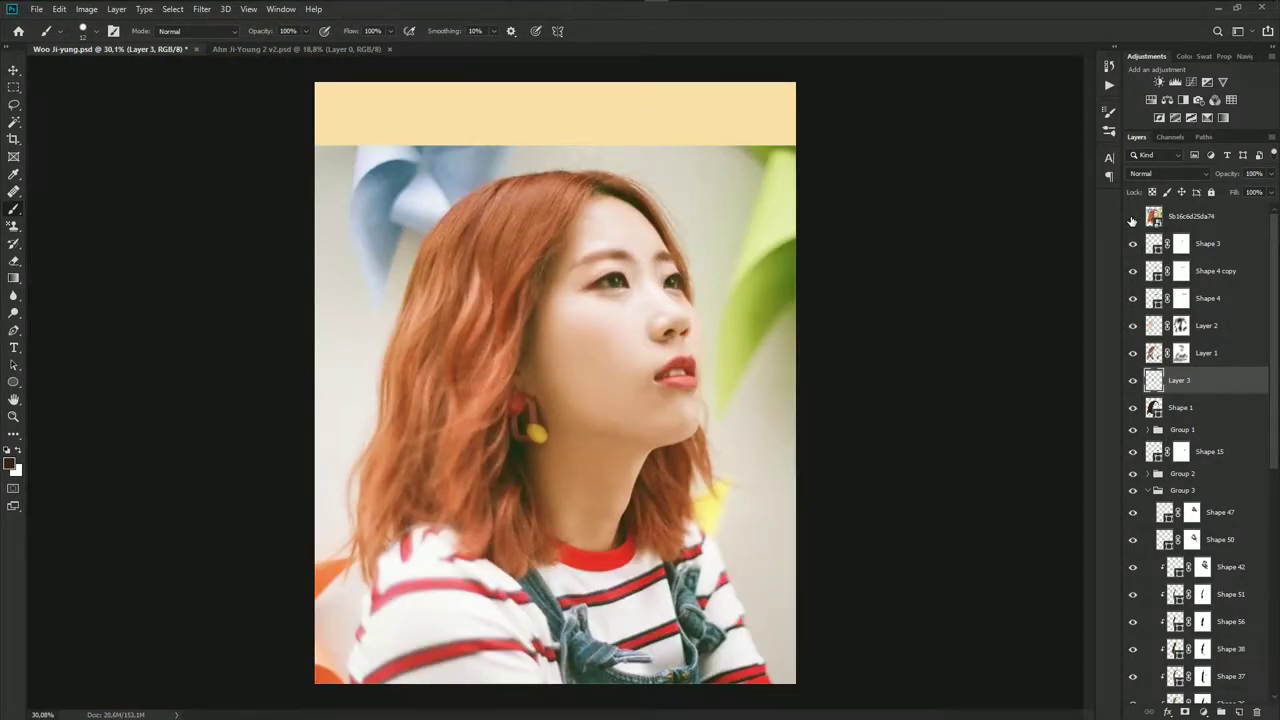
click(1133, 217)
key(ctrl+s)
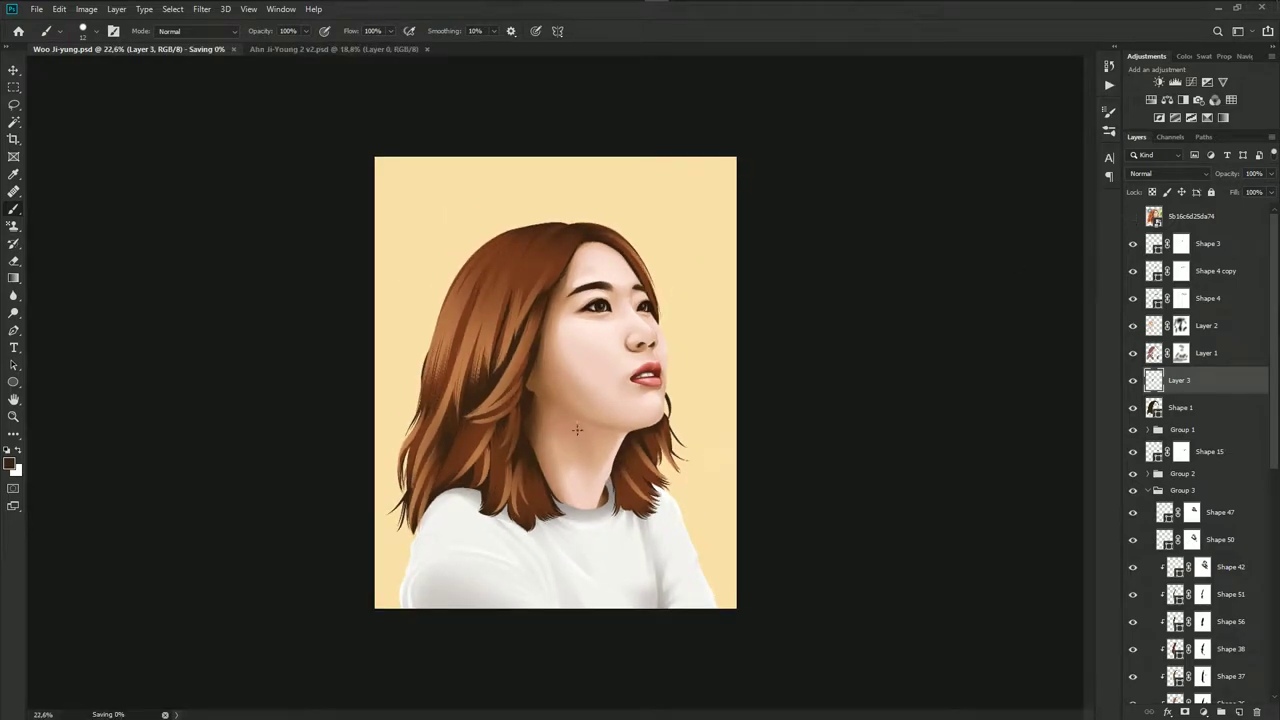
Recheck the painting against the reference photo and switch back to the Pen tool
scroll(560, 406, up, 1)
scroll(560, 406, up, 2)
scroll(560, 406, down, 1)
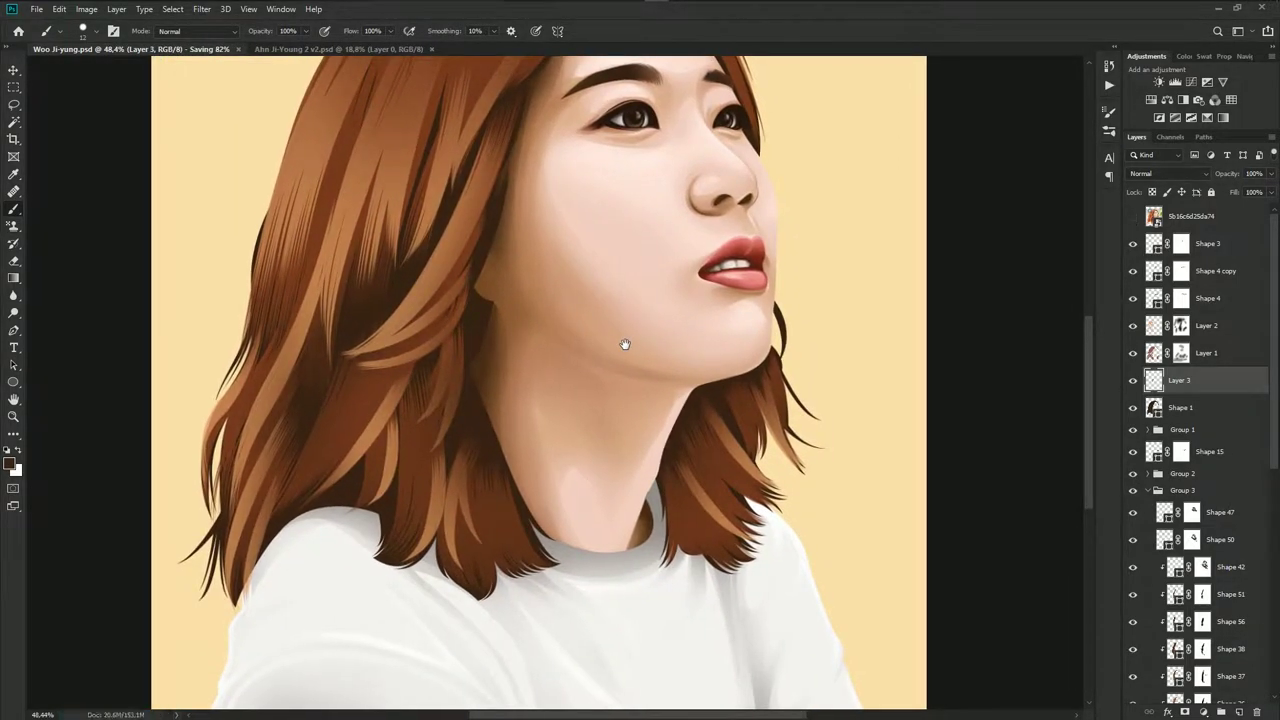
scroll(594, 396, down, 1)
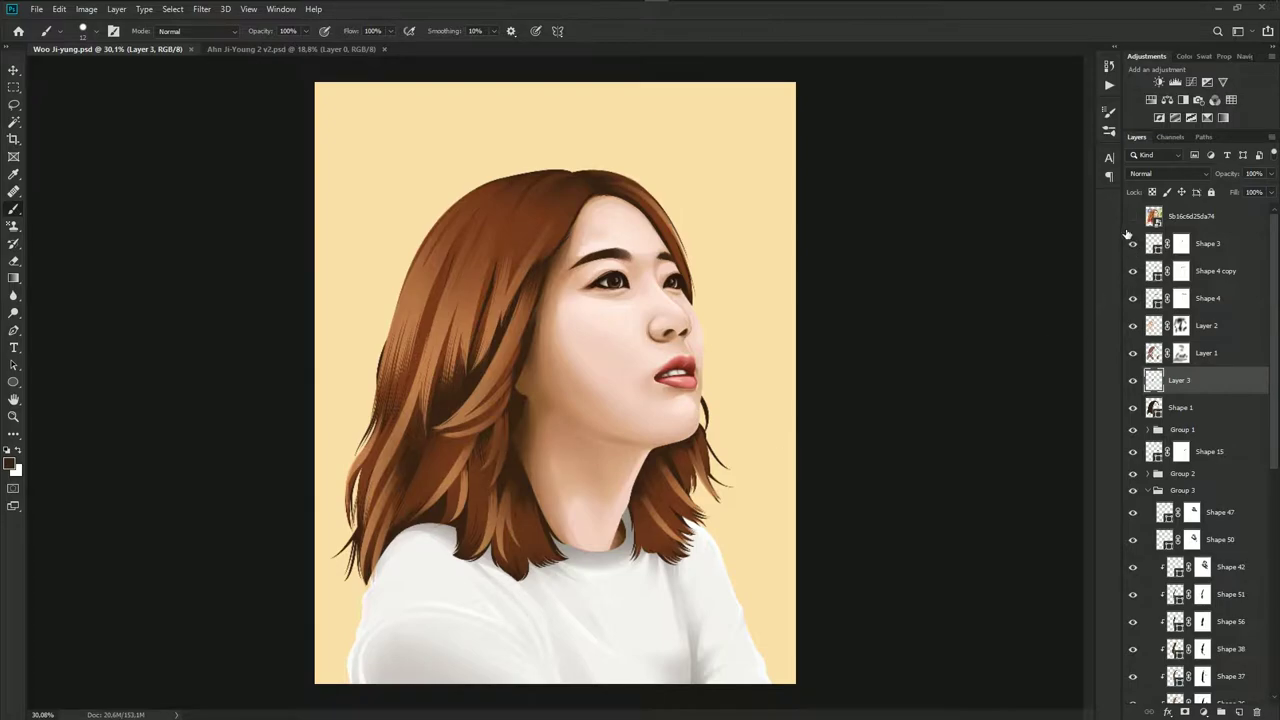
click(1133, 217)
click(1133, 217)
scroll(559, 497, up, 2)
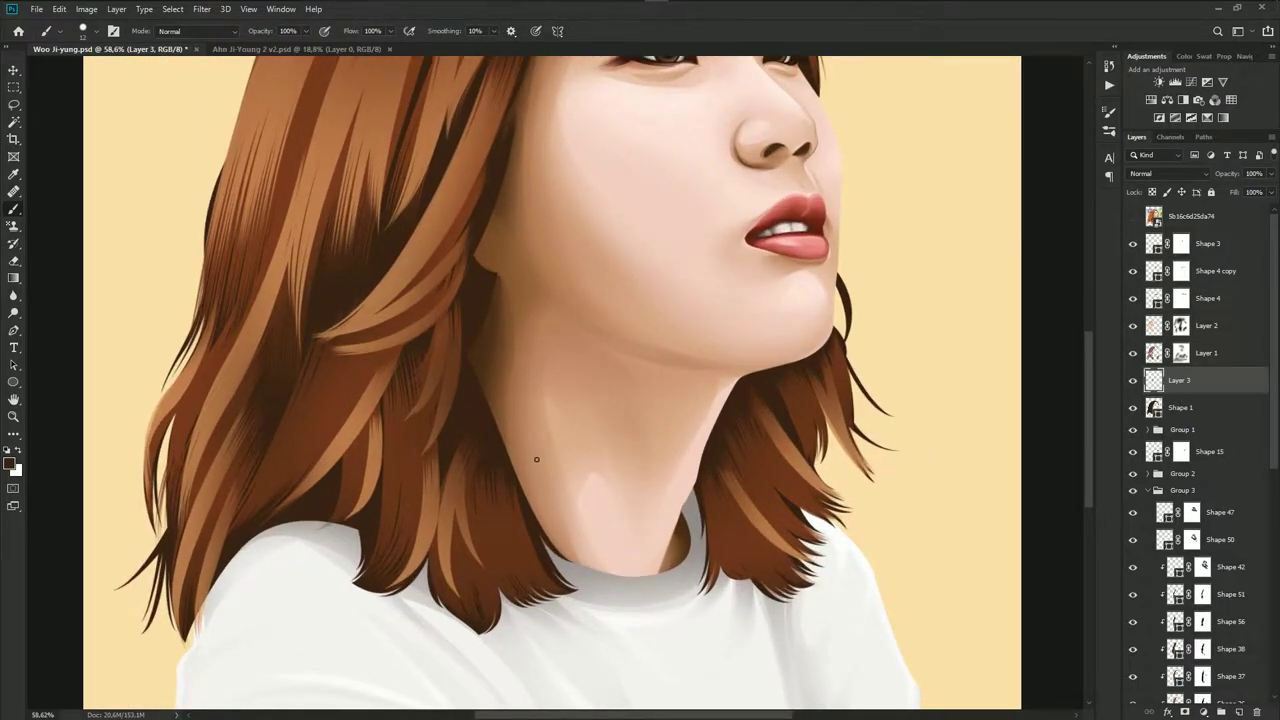
key(p)
scroll(531, 466, down, 1)
scroll(491, 423, up, 2)
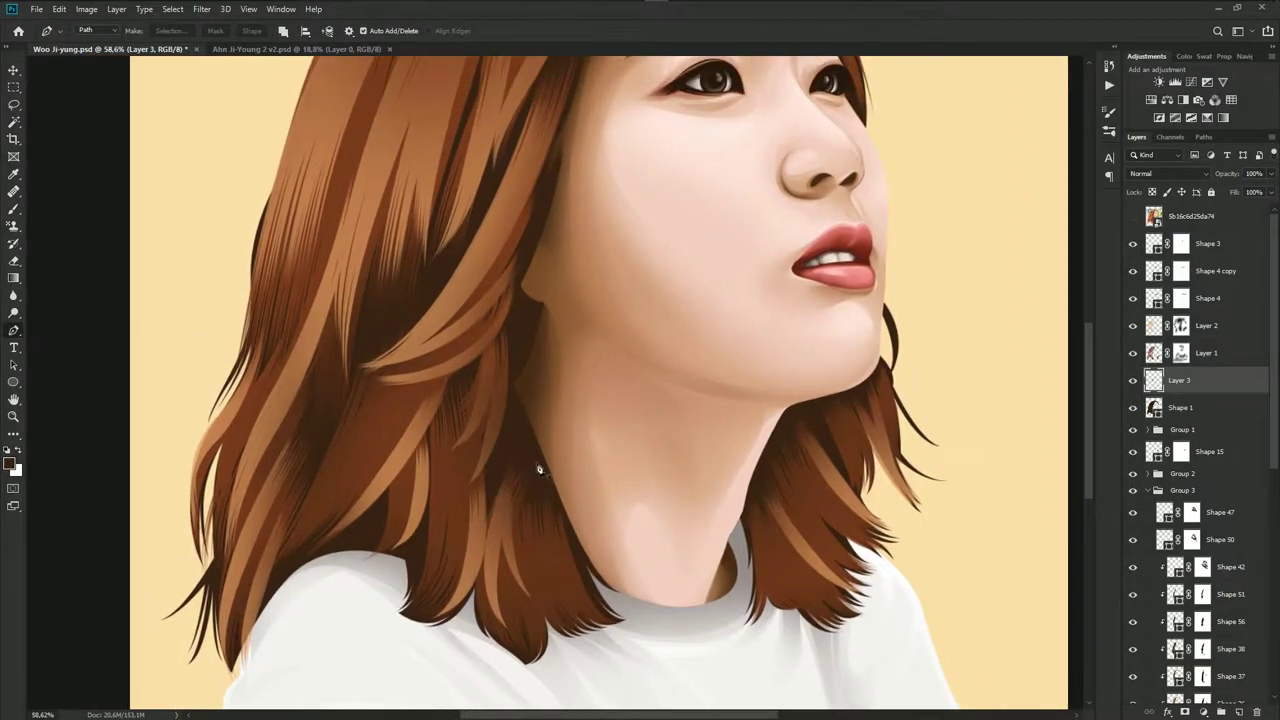
scroll(539, 469, down, 1)
click(1133, 218)
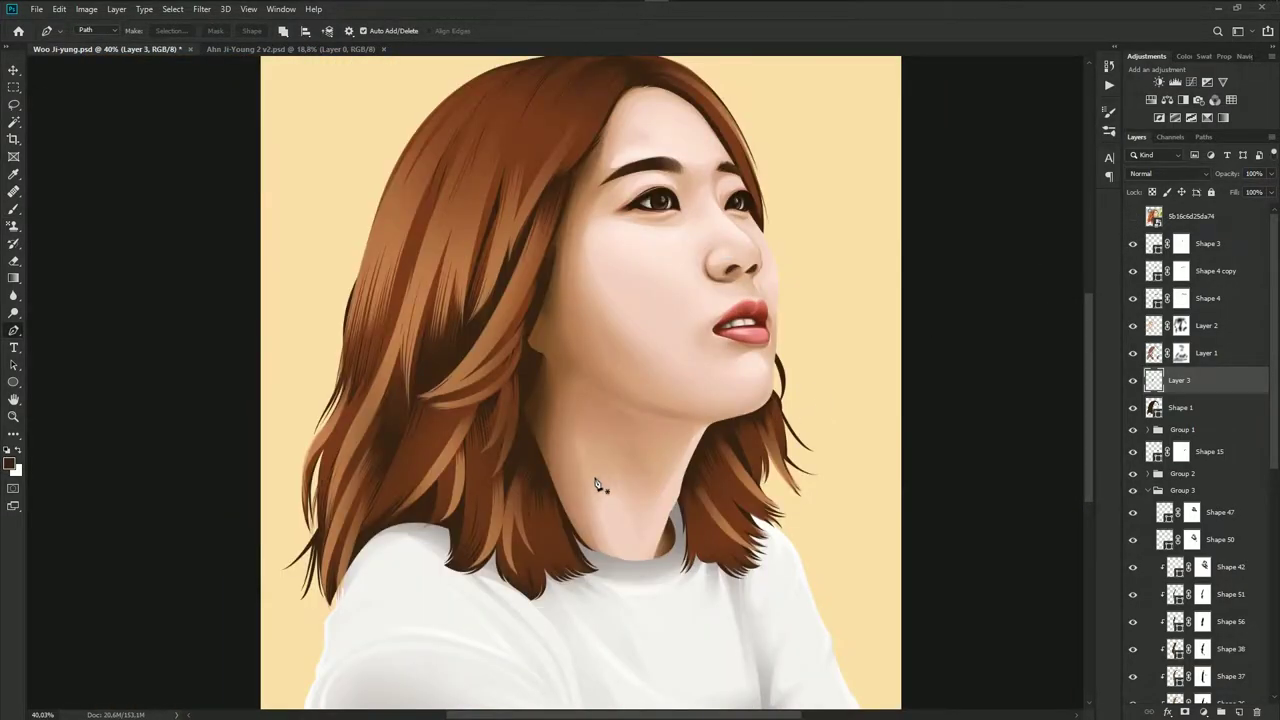
scroll(598, 485, up, 1)
Draw curved strand paths running down toward the neck, checking against the reference photo
click(486, 208)
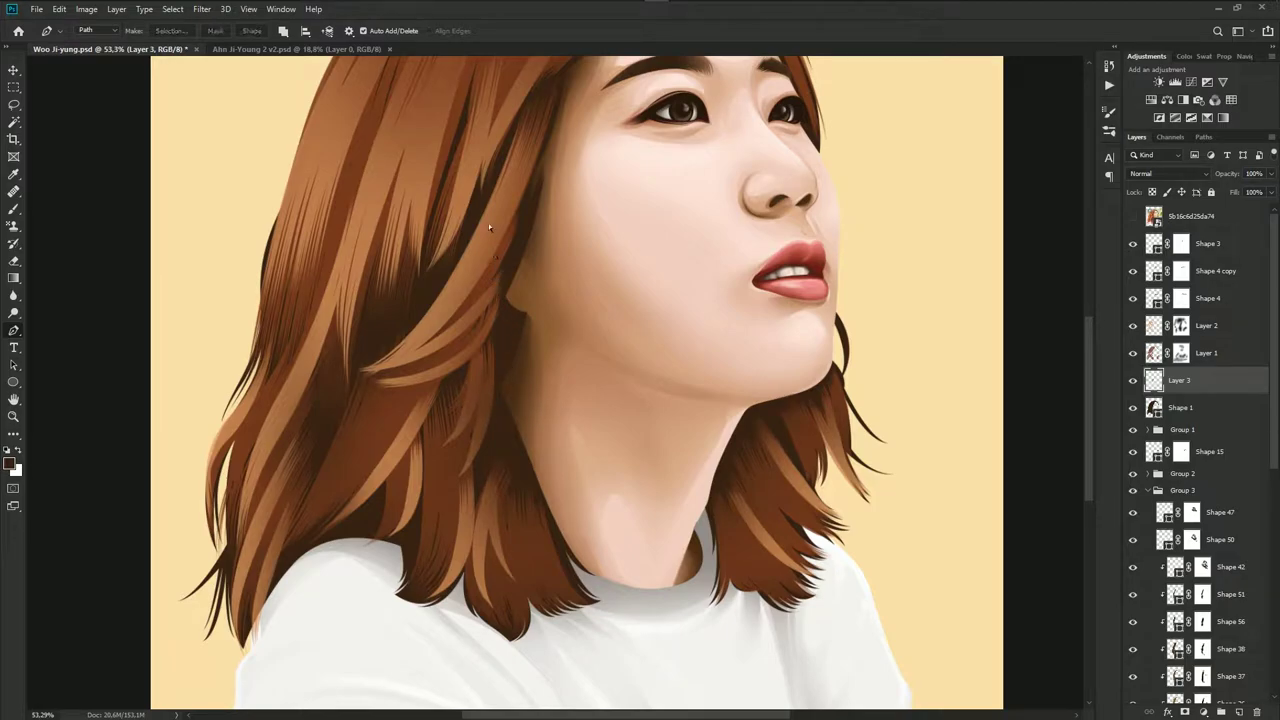
scroll(482, 270, down, 2)
mouse_move(552, 470)
mouse_down()
mouse_move(510, 392)
mouse_move(611, 503)
mouse_move(480, 286)
mouse_move(376, 150)
mouse_up()
click(526, 430)
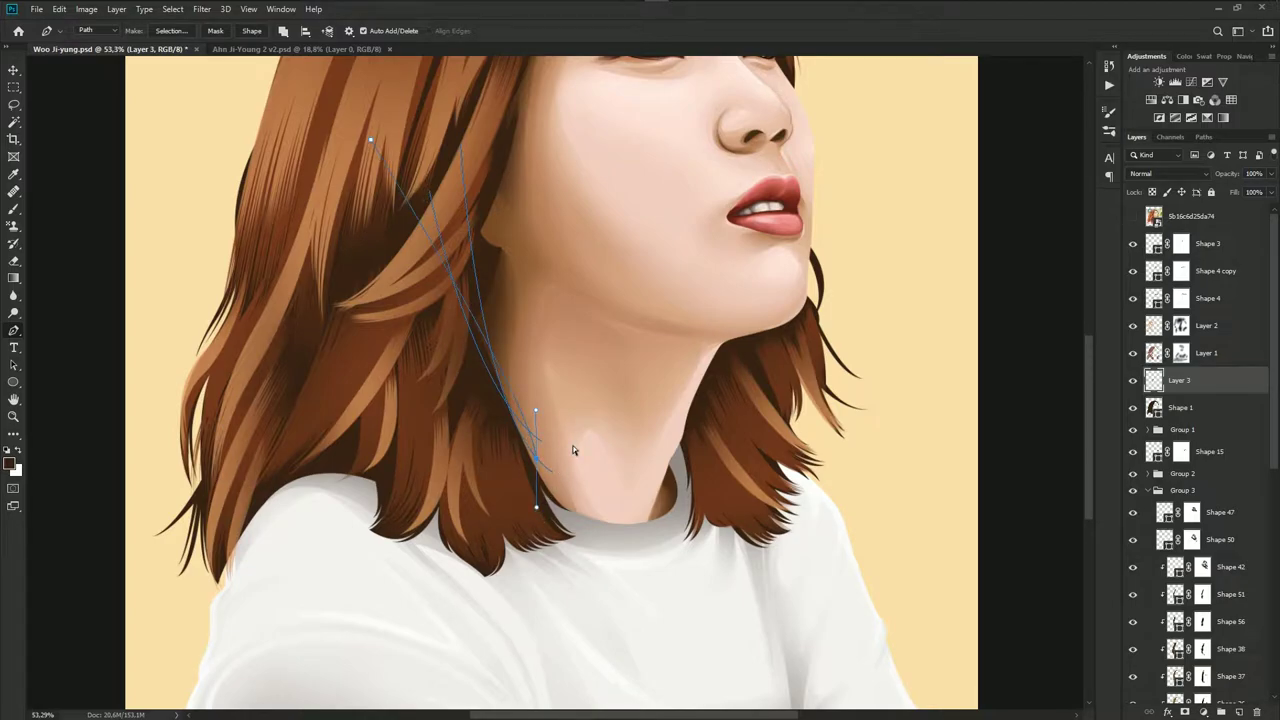
drag(567, 495, 619, 515)
drag(576, 492, 686, 515)
drag(601, 491, 529, 510)
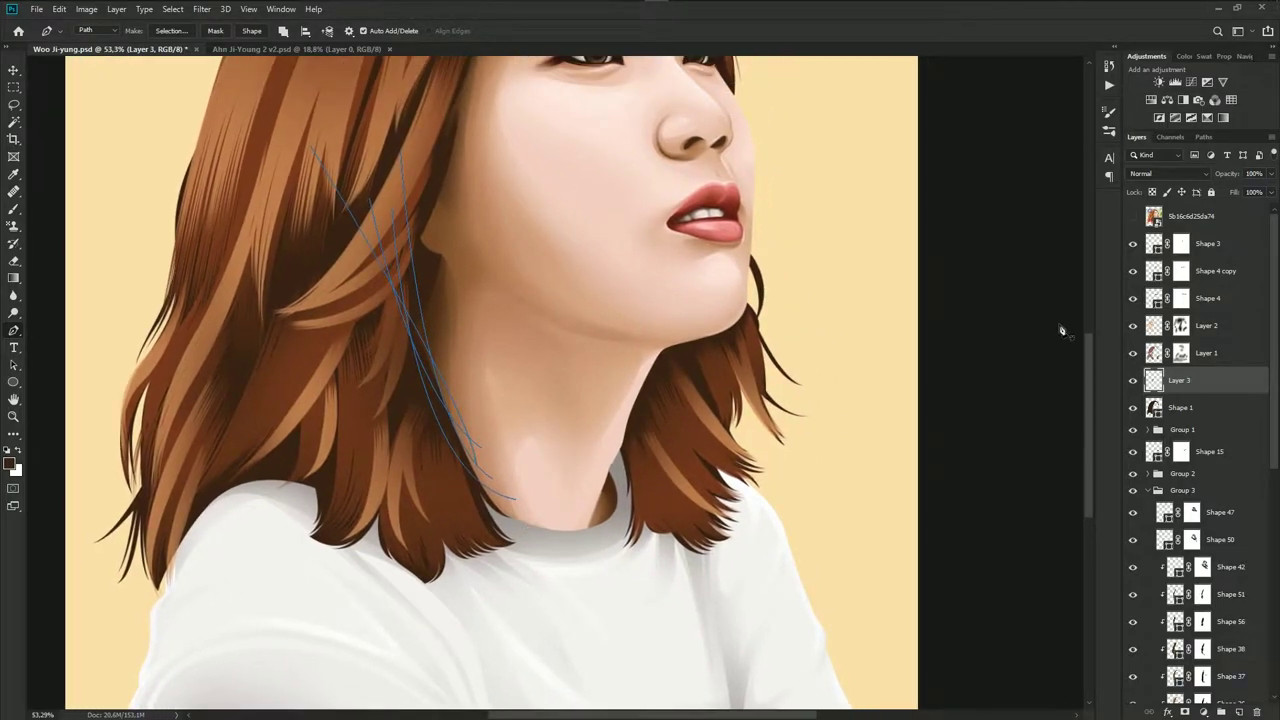
click(1132, 217)
click(1132, 217)
scroll(690, 445, up, 2)
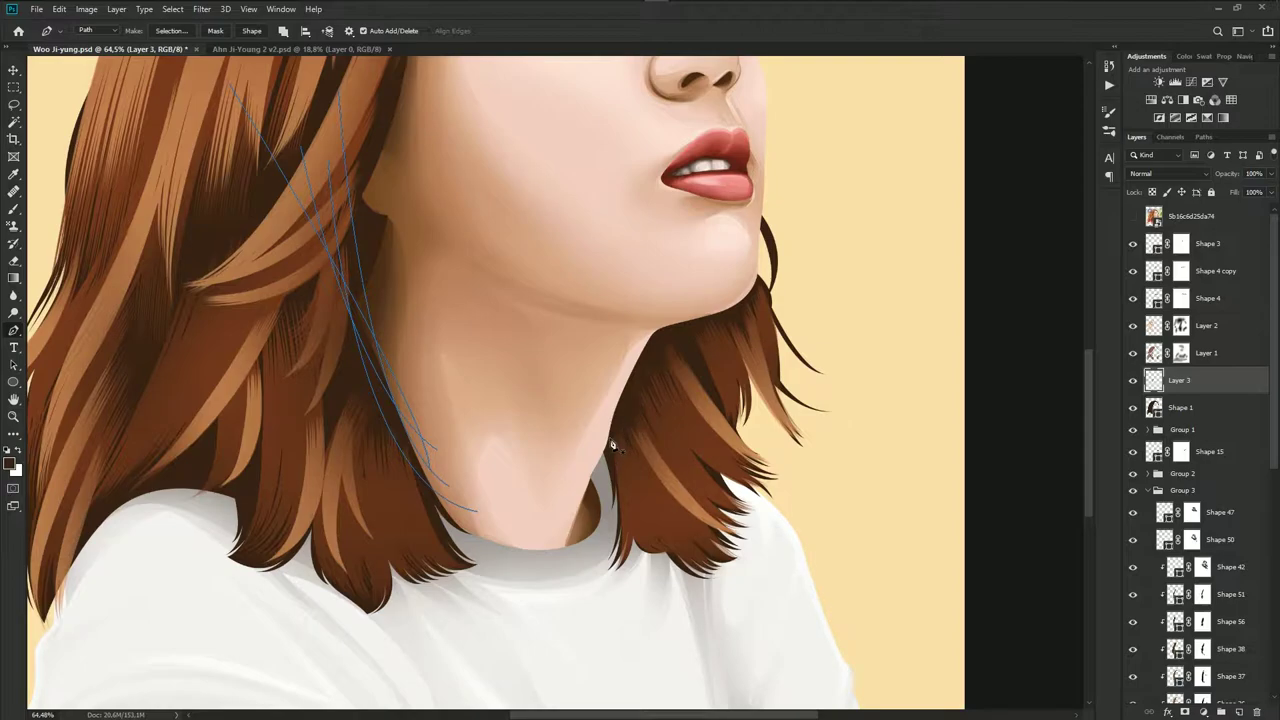
Add a curved strand path beside the neck
click(629, 400)
drag(595, 546, 577, 553)
scroll(630, 558, up, 4)
mouse_move(642, 518)
mouse_down()
mouse_move(618, 487)
mouse_move(607, 499)
mouse_up()
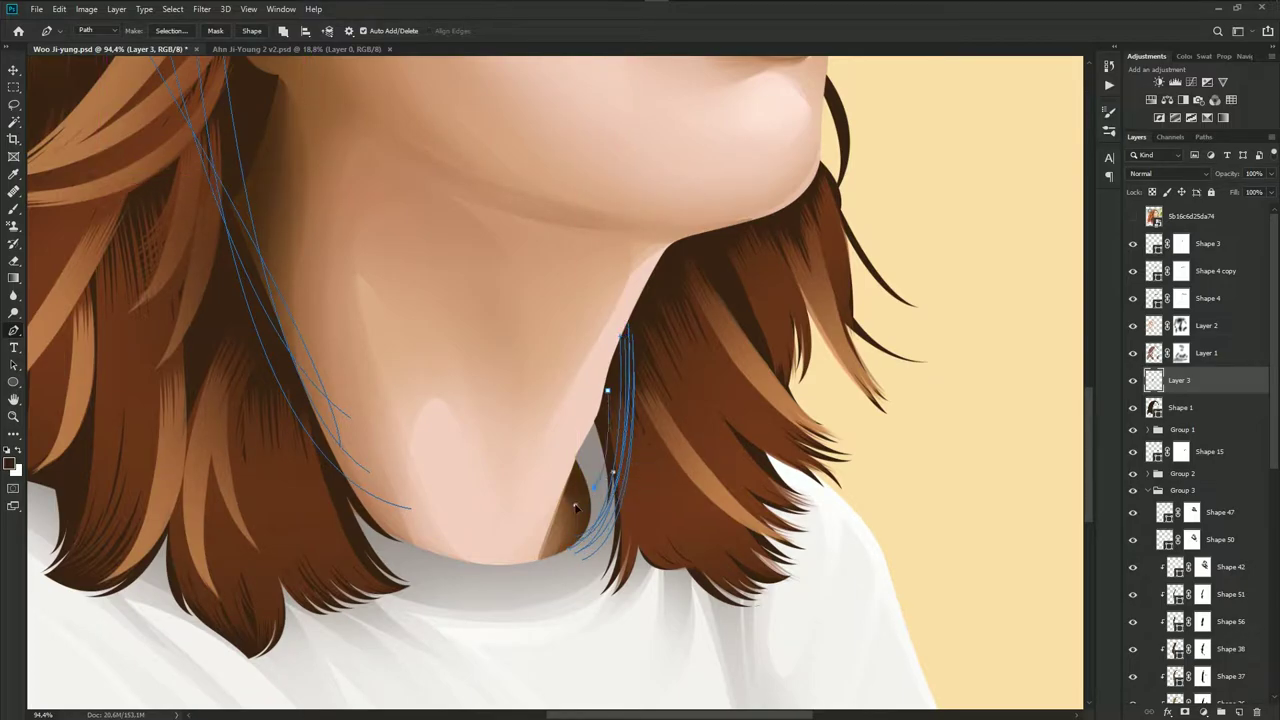
Trace another strand down along the neck hair, comparing with the reference photo
click(640, 317)
scroll(720, 520, down, 2)
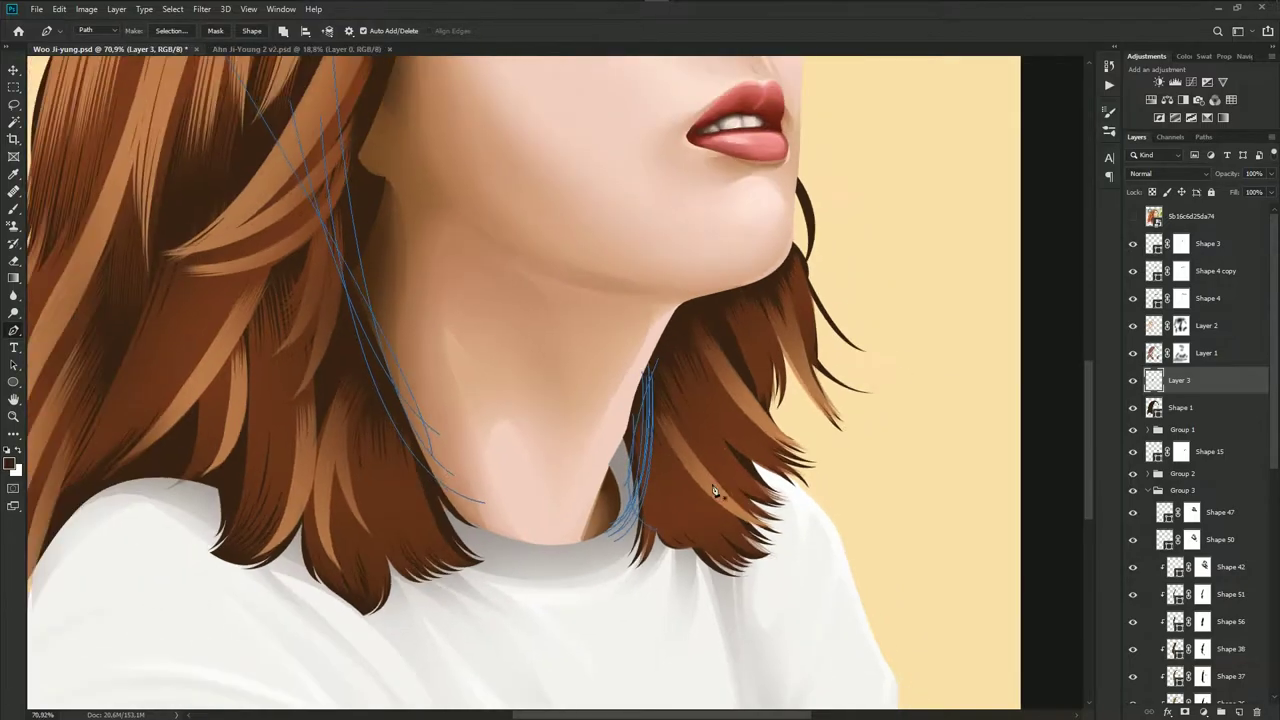
scroll(705, 500, down, 1)
click(1133, 216)
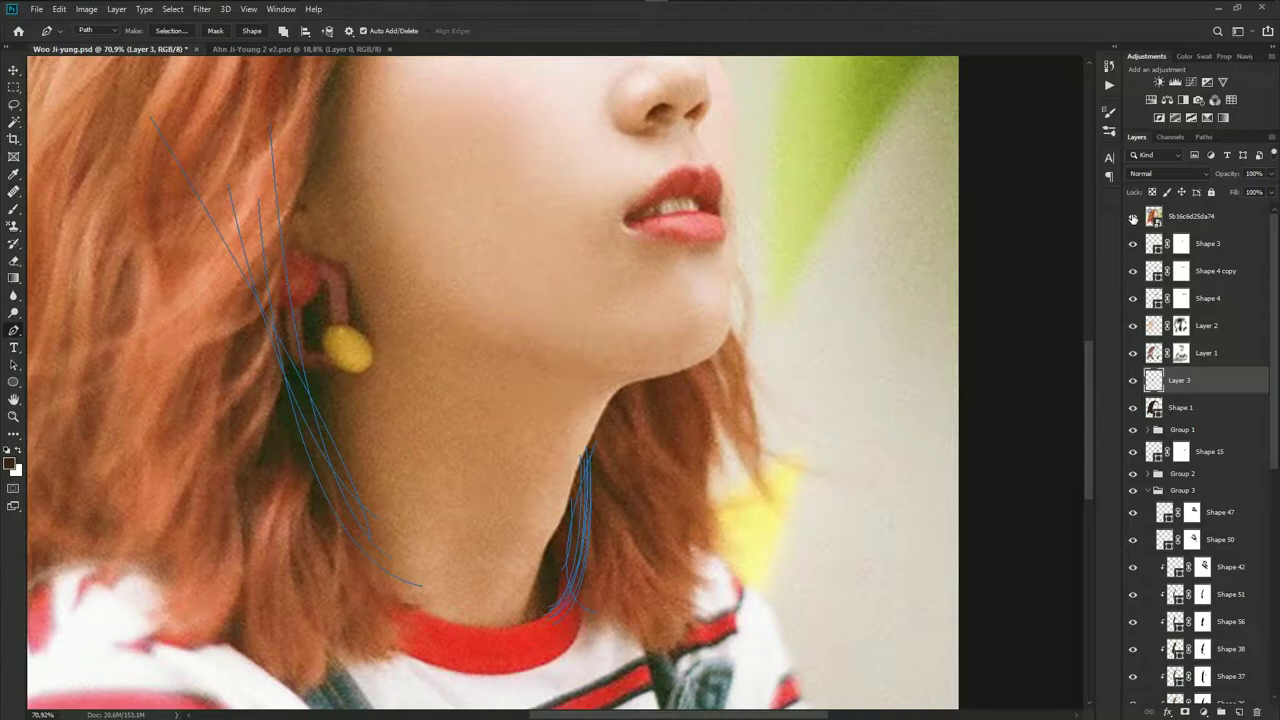
scroll(770, 345, up, 2)
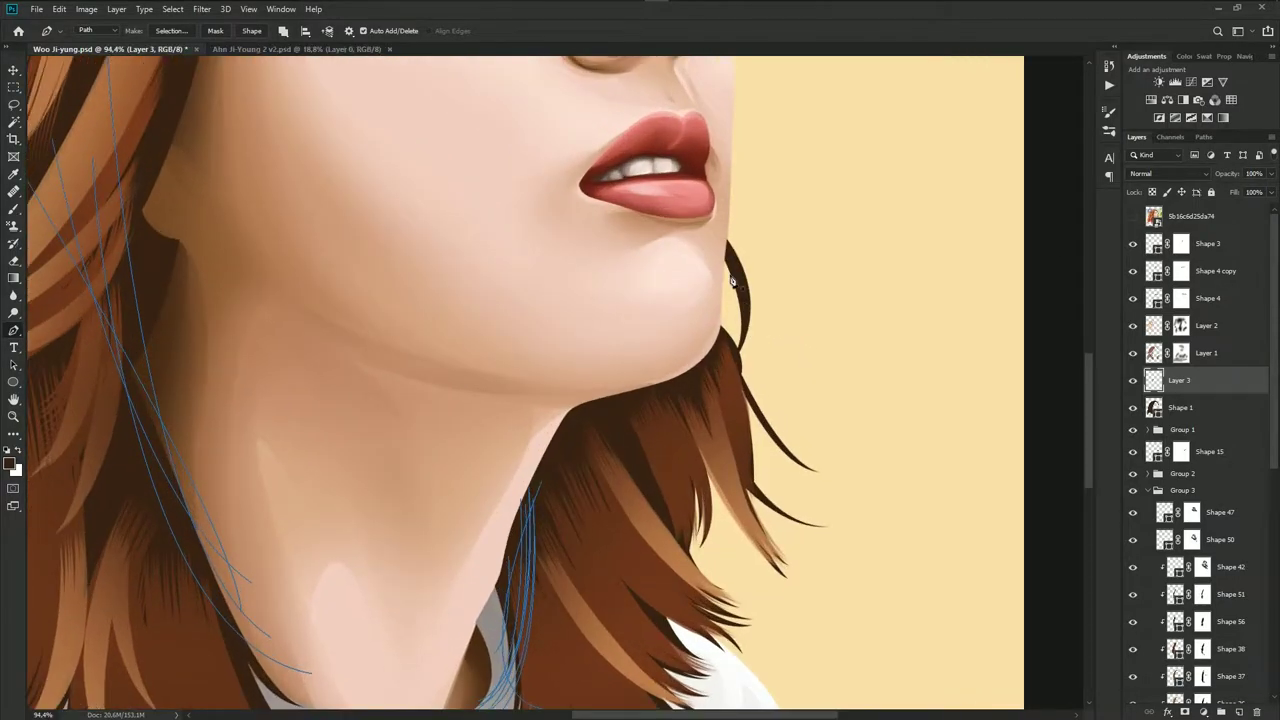
click(717, 376)
drag(742, 318, 748, 290)
Extend the neck strand with another curve and recheck the reference
scroll(770, 408, down, 1)
scroll(690, 400, down, 1)
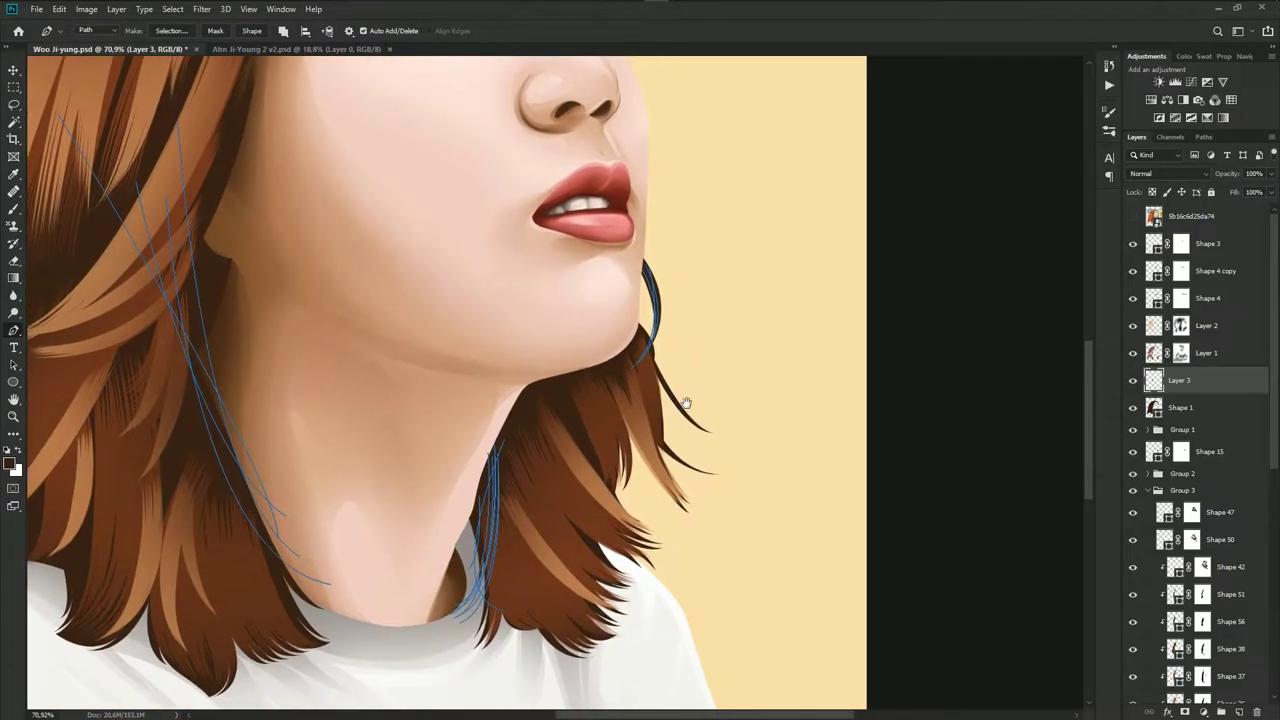
drag(713, 443, 677, 421)
scroll(738, 413, down, 1)
click(1133, 216)
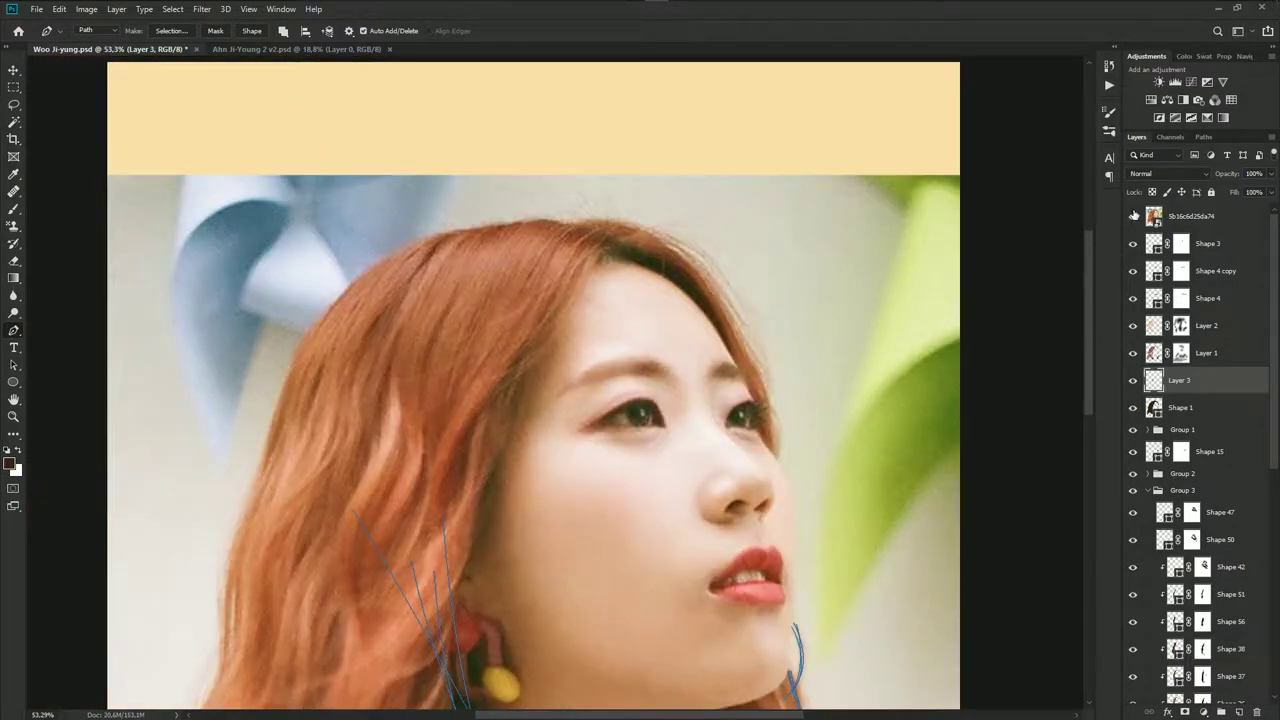
click(1133, 216)
Draw a strand over the crown and down the right side of the hair
click(581, 235)
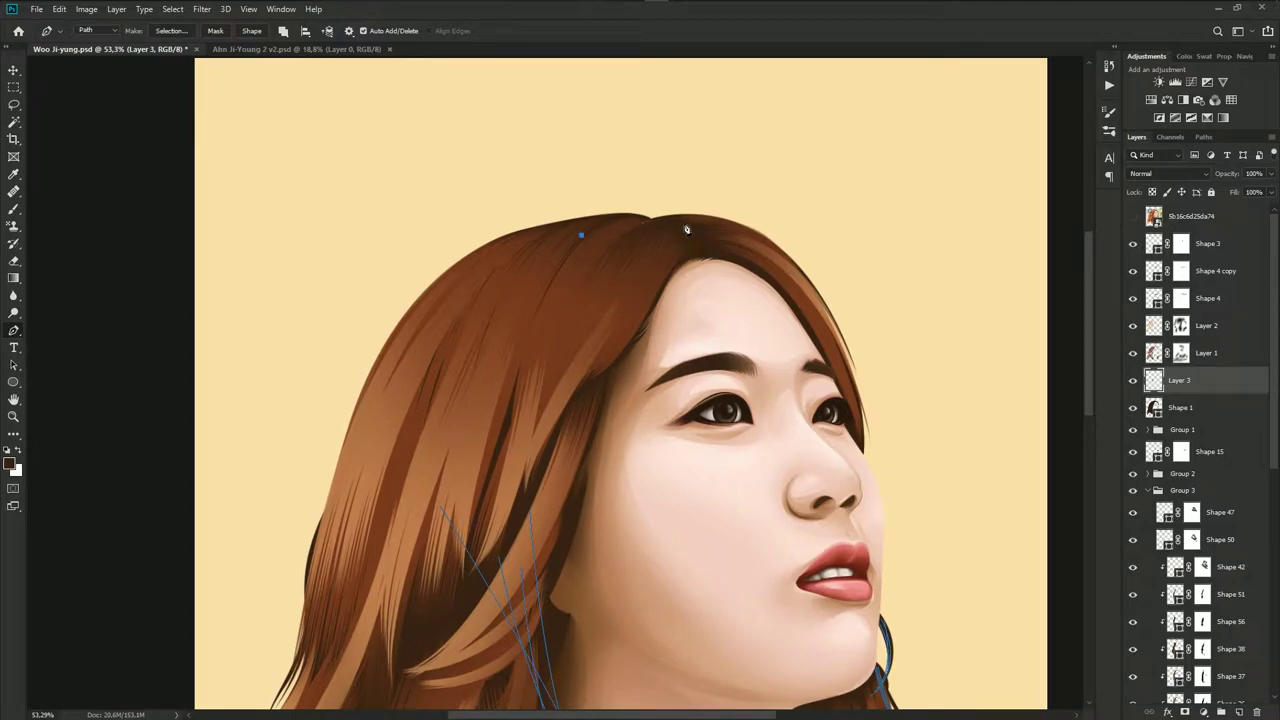
drag(790, 233, 857, 270)
click(840, 320)
click(850, 352)
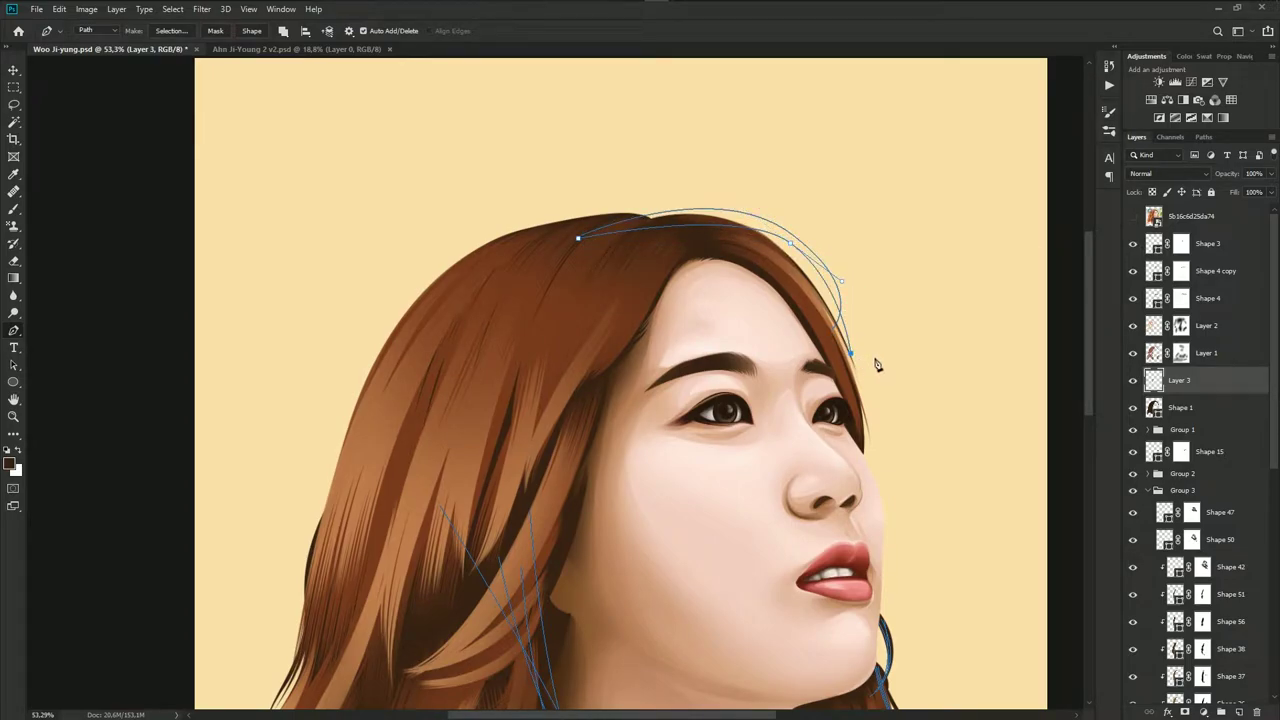
Draw a second crown strand curving toward the left
click(760, 260)
drag(610, 202, 547, 199)
click(476, 258)
drag(610, 202, 697, 205)
key(Escape)
Add a curve on the crown's left and start a strand down the left edge
drag(666, 268, 487, 297)
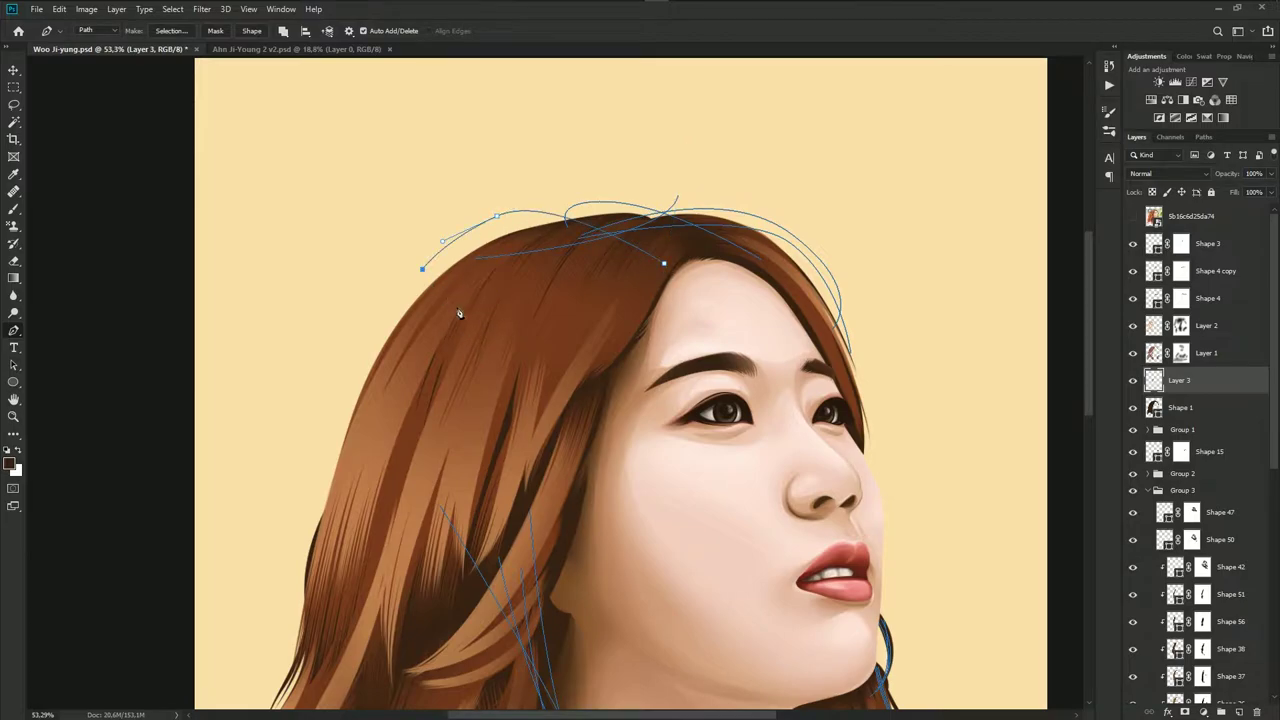
scroll(500, 300, down, 2)
scroll(520, 300, left, 3)
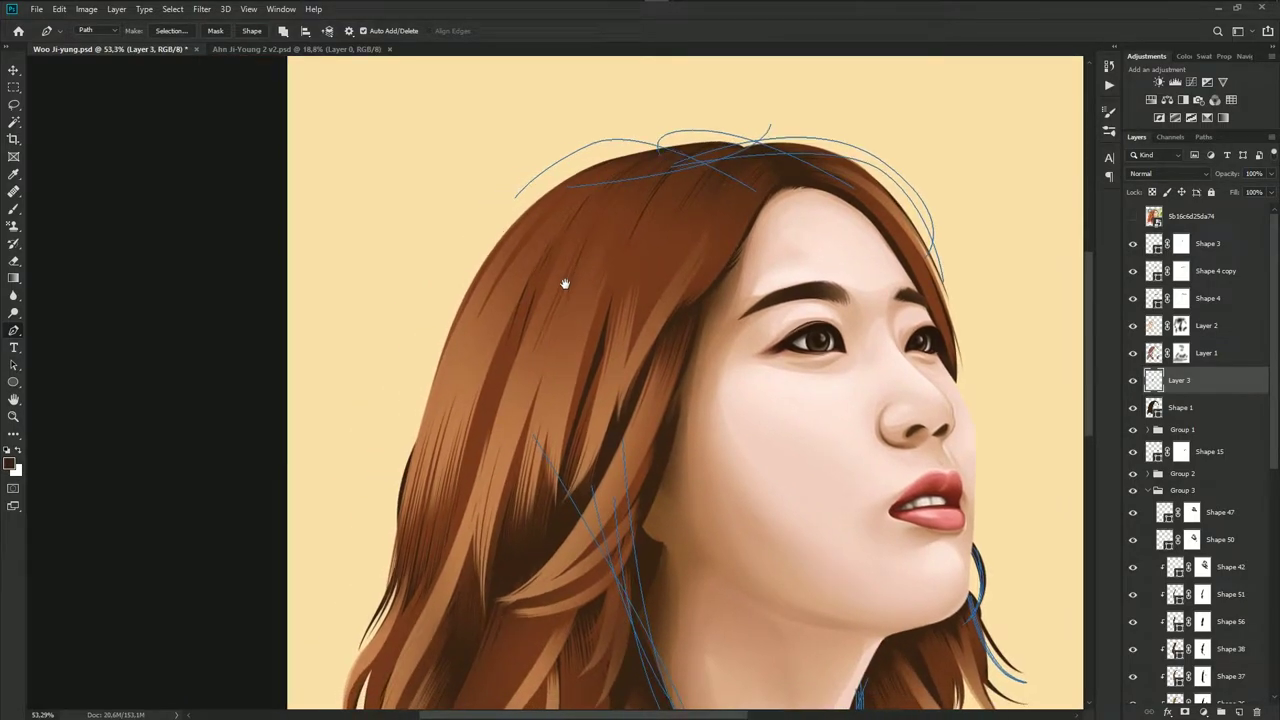
click(548, 216)
drag(442, 330, 415, 391)
drag(389, 479, 367, 492)
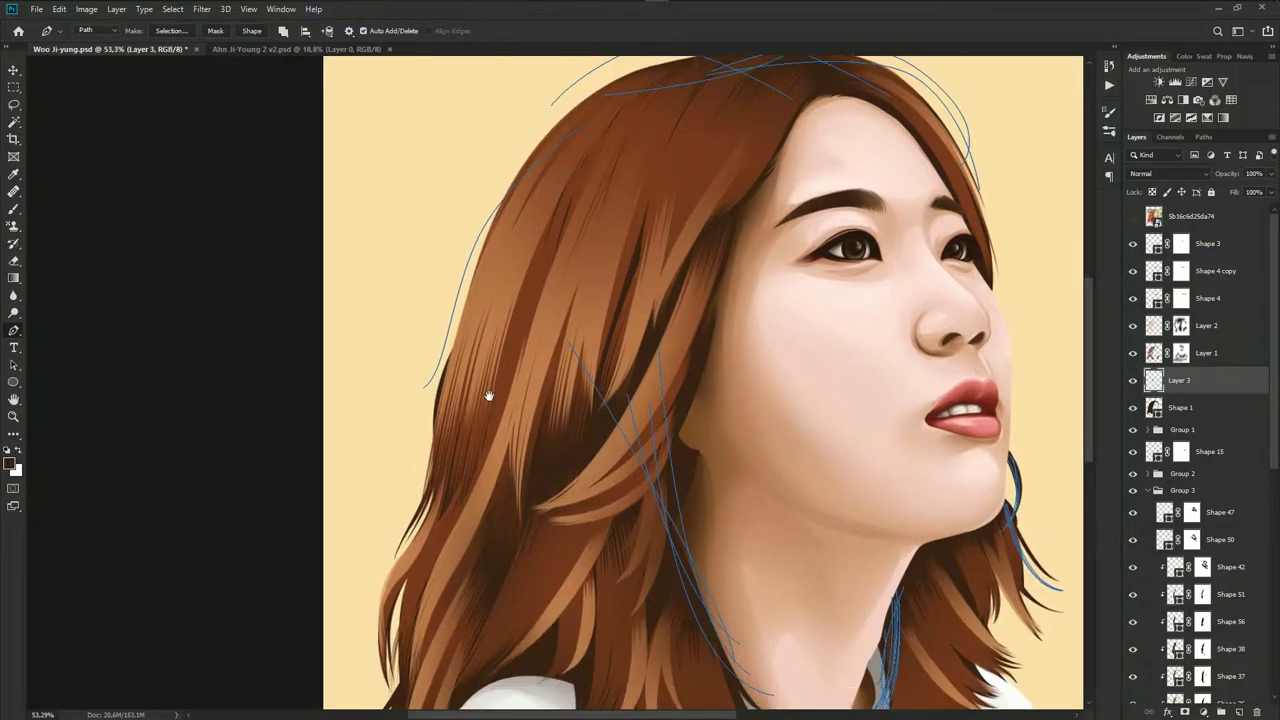
Continue the left-edge strand down past the hair's lower edge
scroll(491, 391, down, 3)
scroll(491, 391, left, 1)
scroll(457, 343, down, 2)
scroll(457, 343, left, 1)
drag(443, 387, 413, 423)
drag(408, 503, 486, 447)
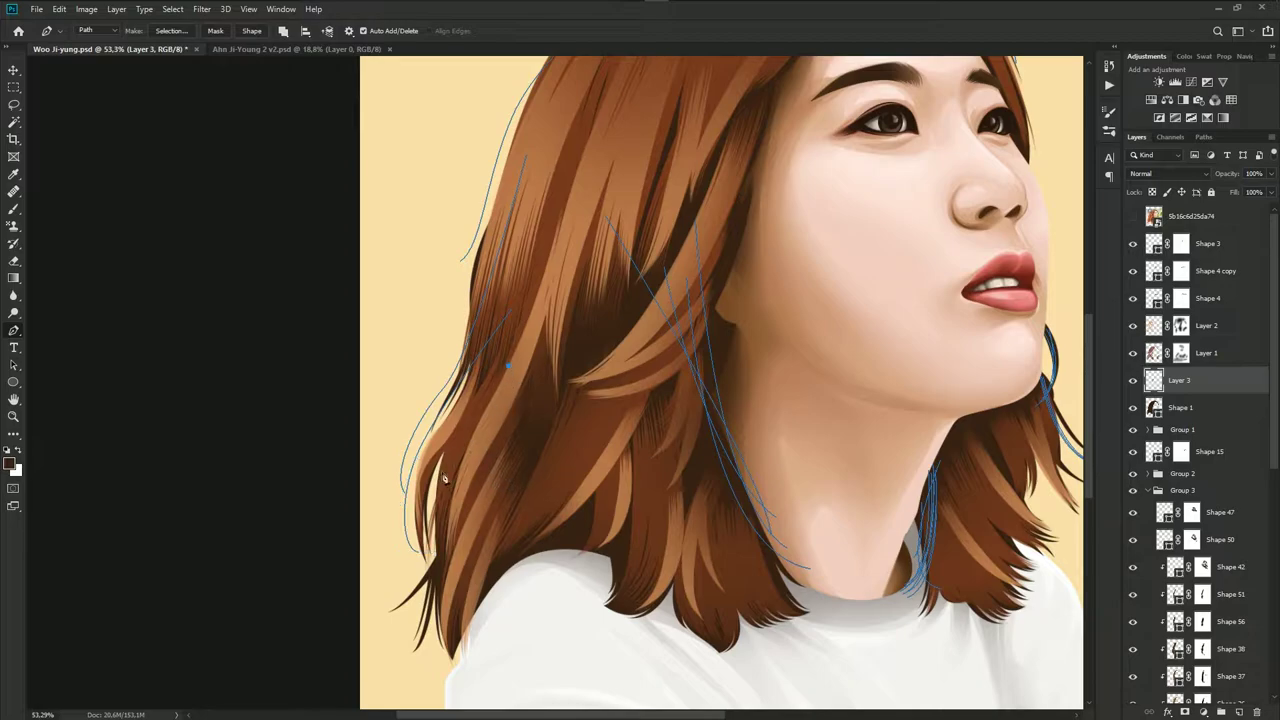
drag(396, 538, 362, 565)
drag(382, 631, 402, 641)
key(Escape)
Draw a strand near the shoulder curving down onto the shirt
scroll(486, 543, down, 3)
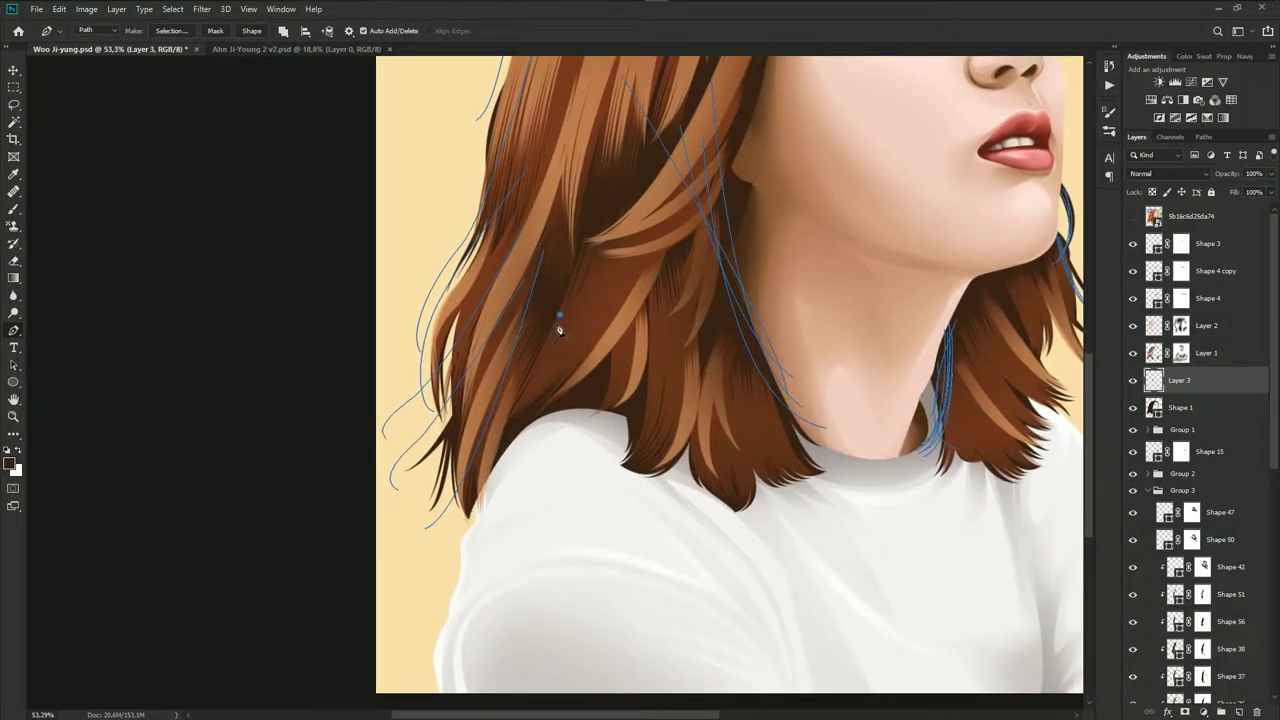
drag(444, 579, 448, 598)
drag(440, 504, 432, 530)
drag(568, 439, 538, 487)
Trace strands through the middle hair down to the ends and along the collar
click(616, 300)
drag(563, 530, 552, 529)
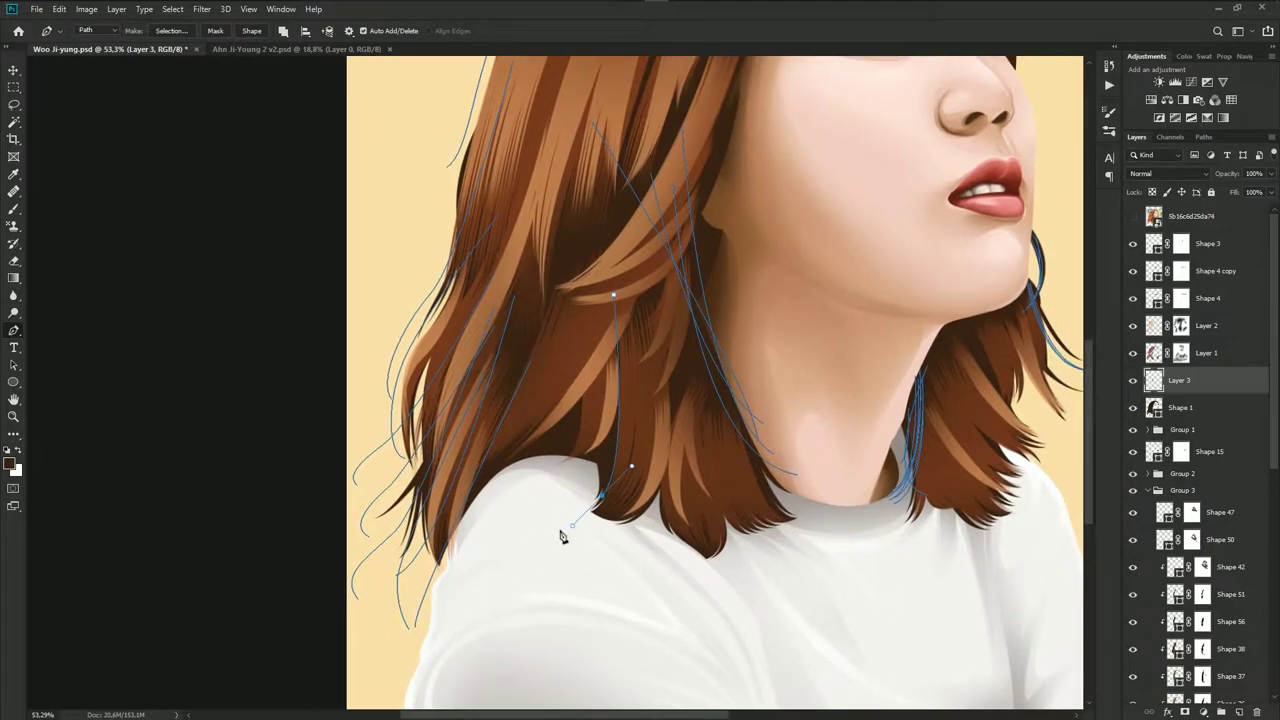
click(664, 350)
mouse_move(662, 548)
mouse_down()
mouse_move(684, 557)
mouse_move(645, 530)
mouse_up()
click(688, 382)
drag(737, 552, 722, 578)
drag(852, 530, 864, 545)
key(Escape)
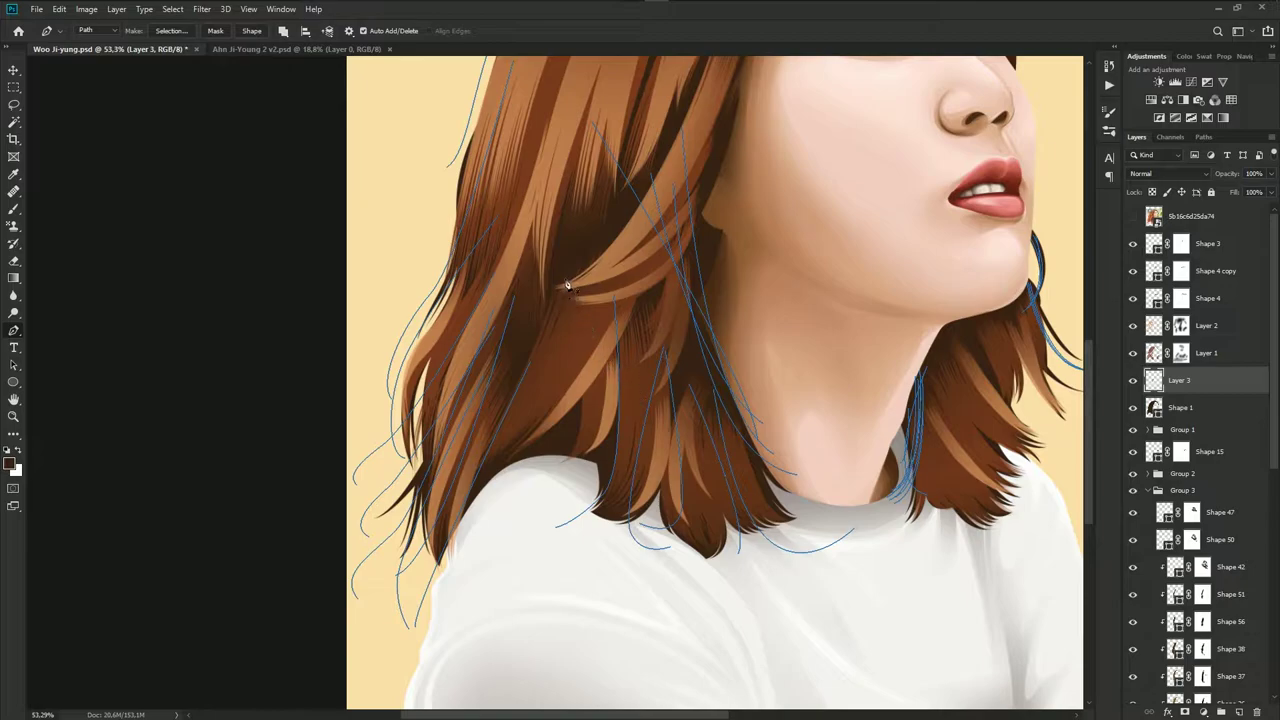
Draw two left-hair strands ending over the shoulder
click(567, 286)
drag(455, 550, 506, 574)
click(583, 342)
drag(556, 512, 530, 555)
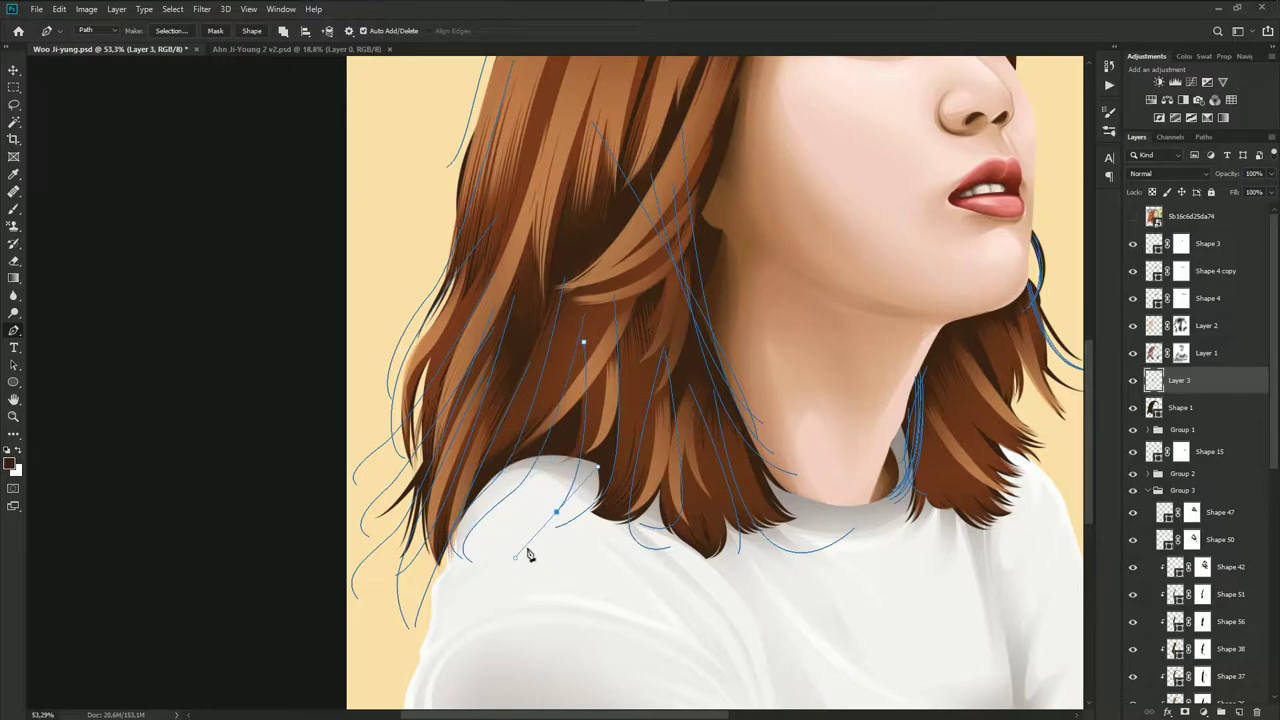
scroll(606, 486, down, 2)
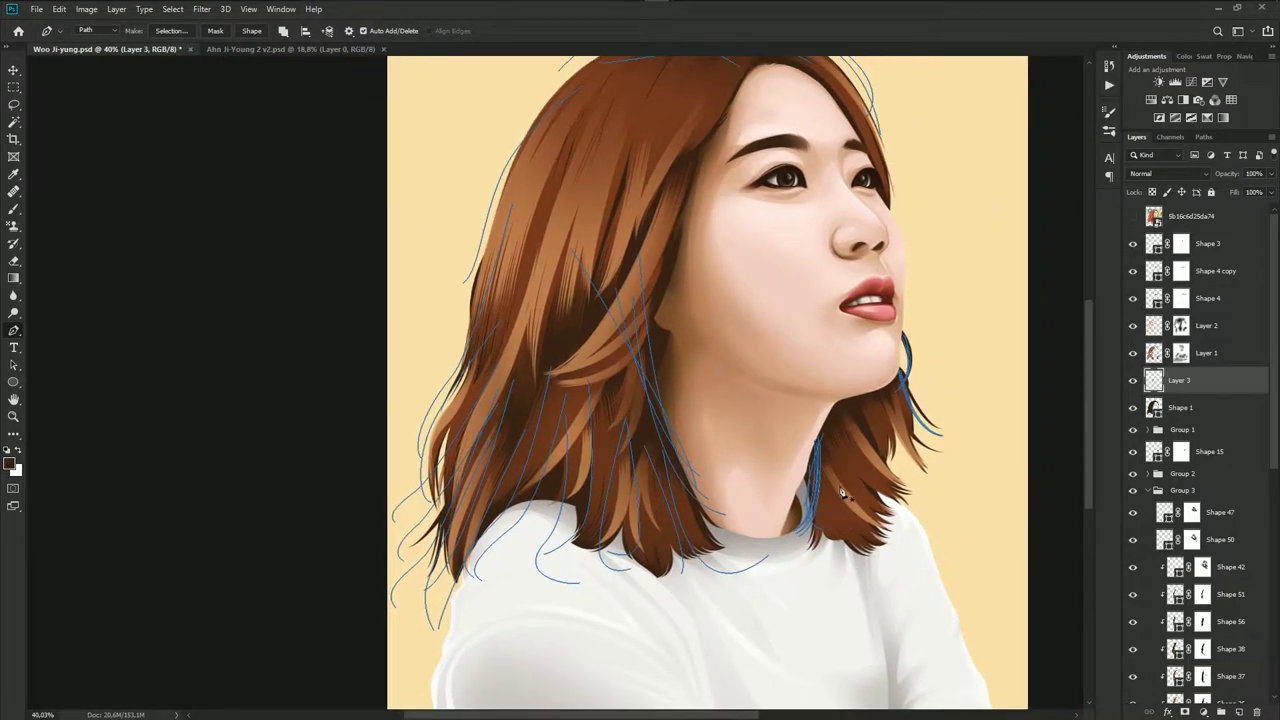
Add strands along the right side of the hair
click(836, 442)
mouse_move(856, 540)
mouse_down()
mouse_move(944, 558)
mouse_move(937, 574)
mouse_up()
click(883, 431)
ctrl+click(920, 531)
click(855, 399)
scroll(946, 491, down, 1)
key(ctrl+s)
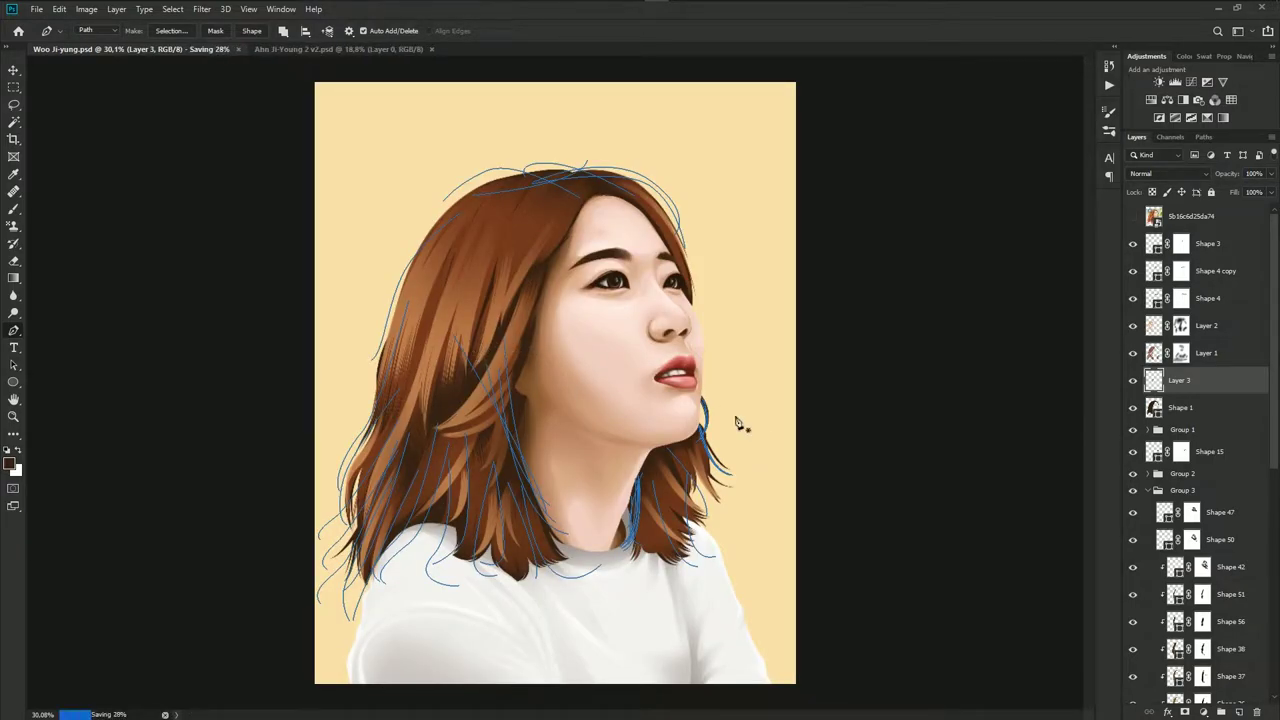
key(b)
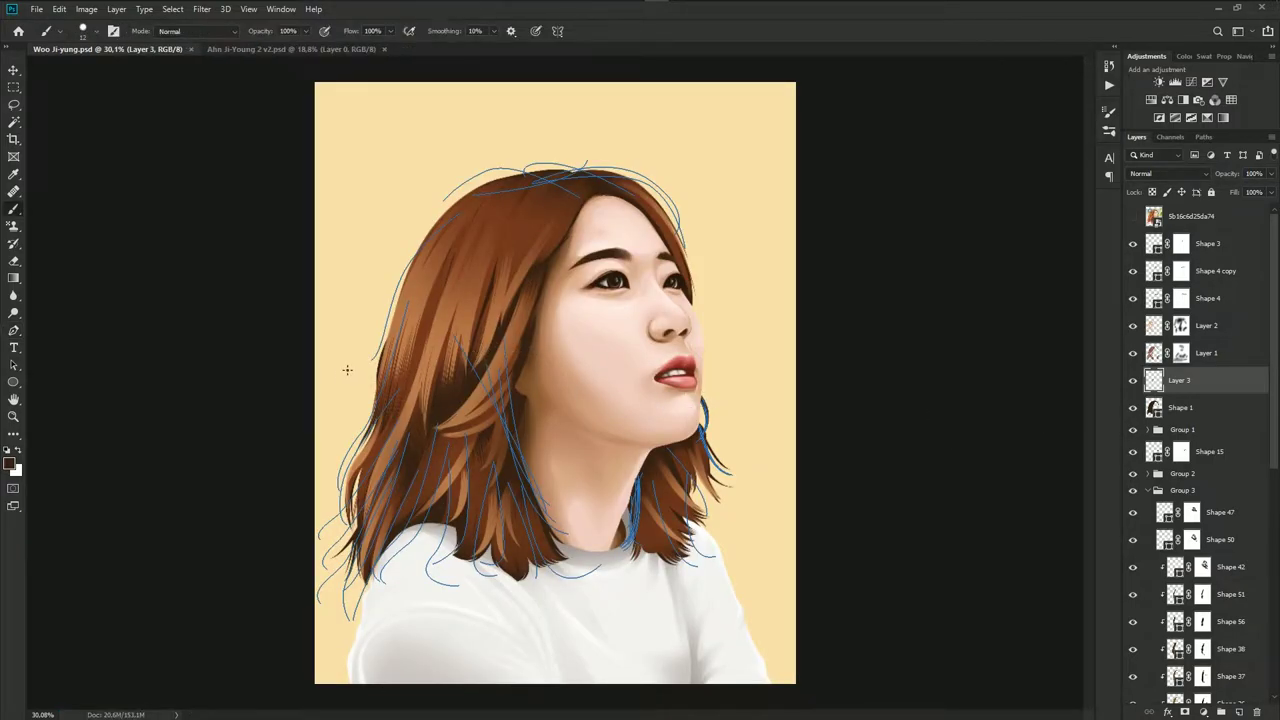
key(Return)
key(ctrl+h)
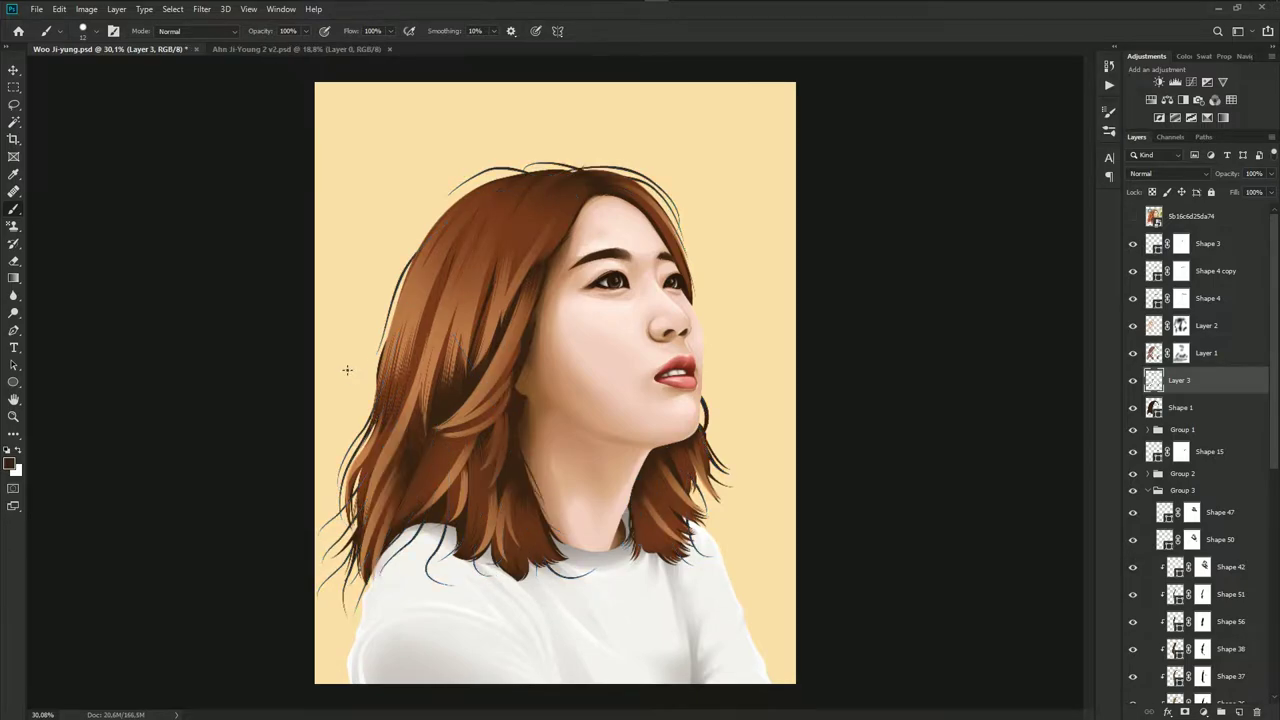
key(ctrl+h)
ctrl+click(383, 420)
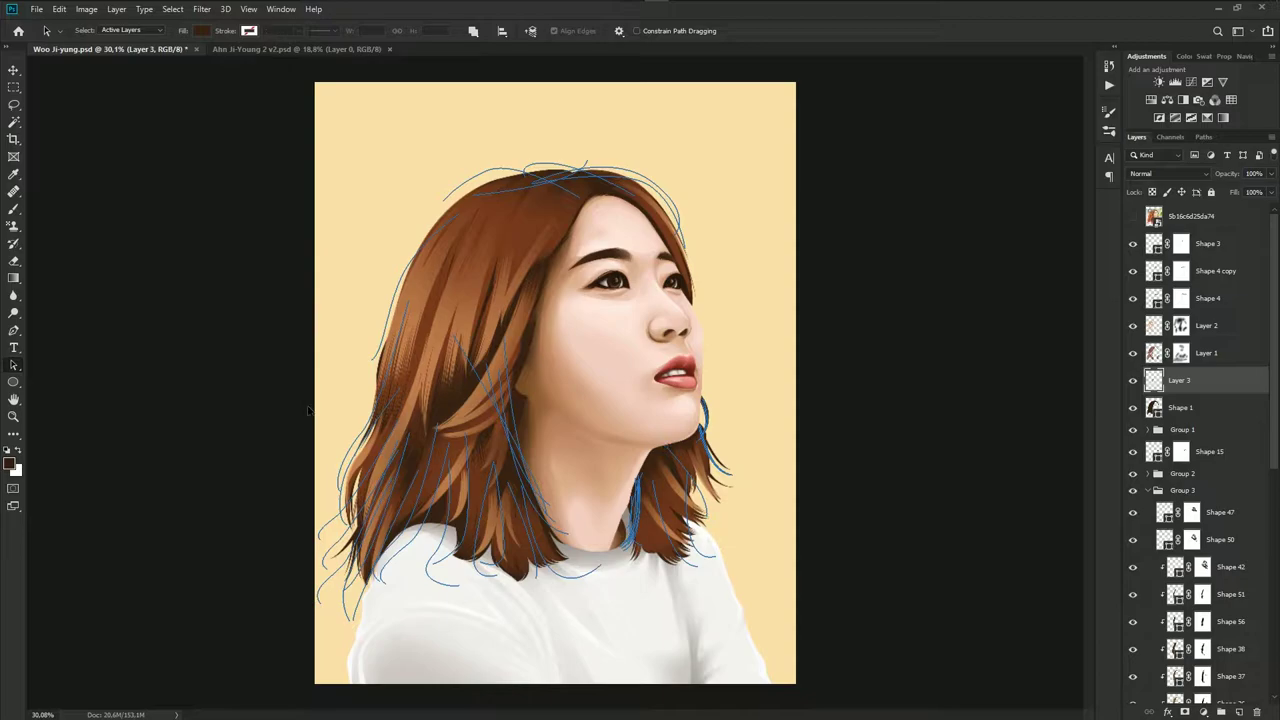
right_click(400, 343)
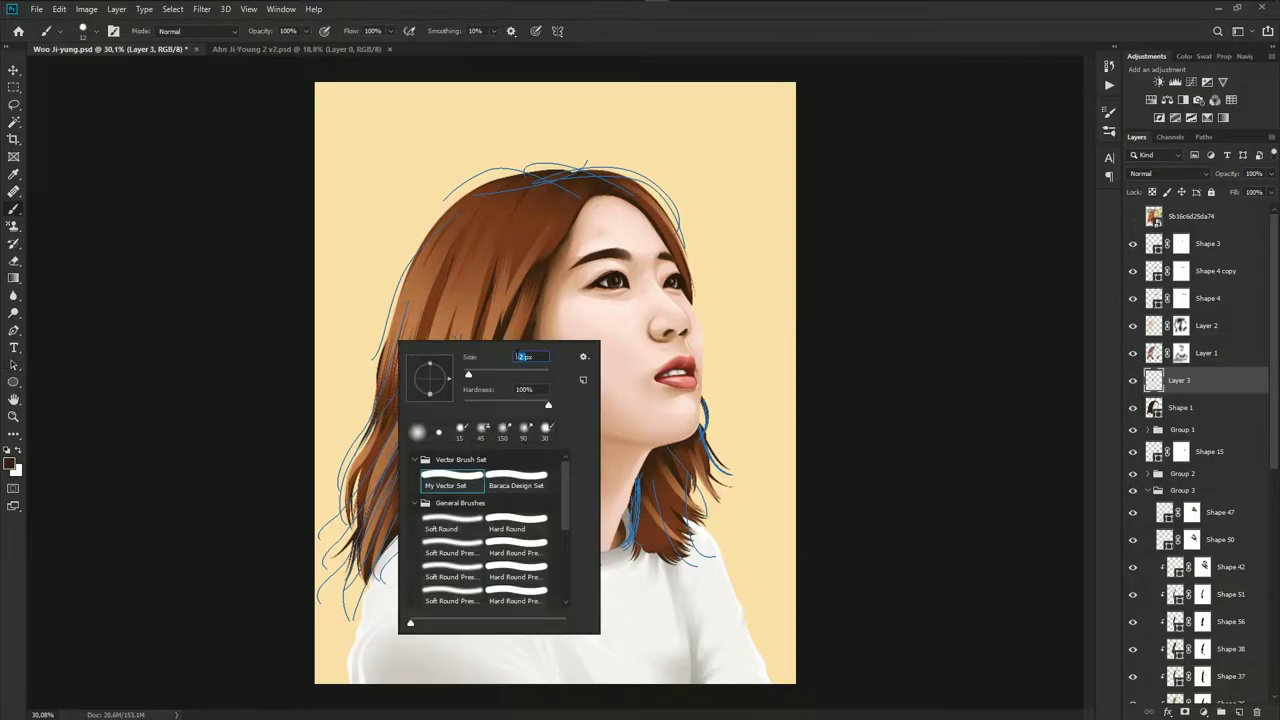
key(Return)
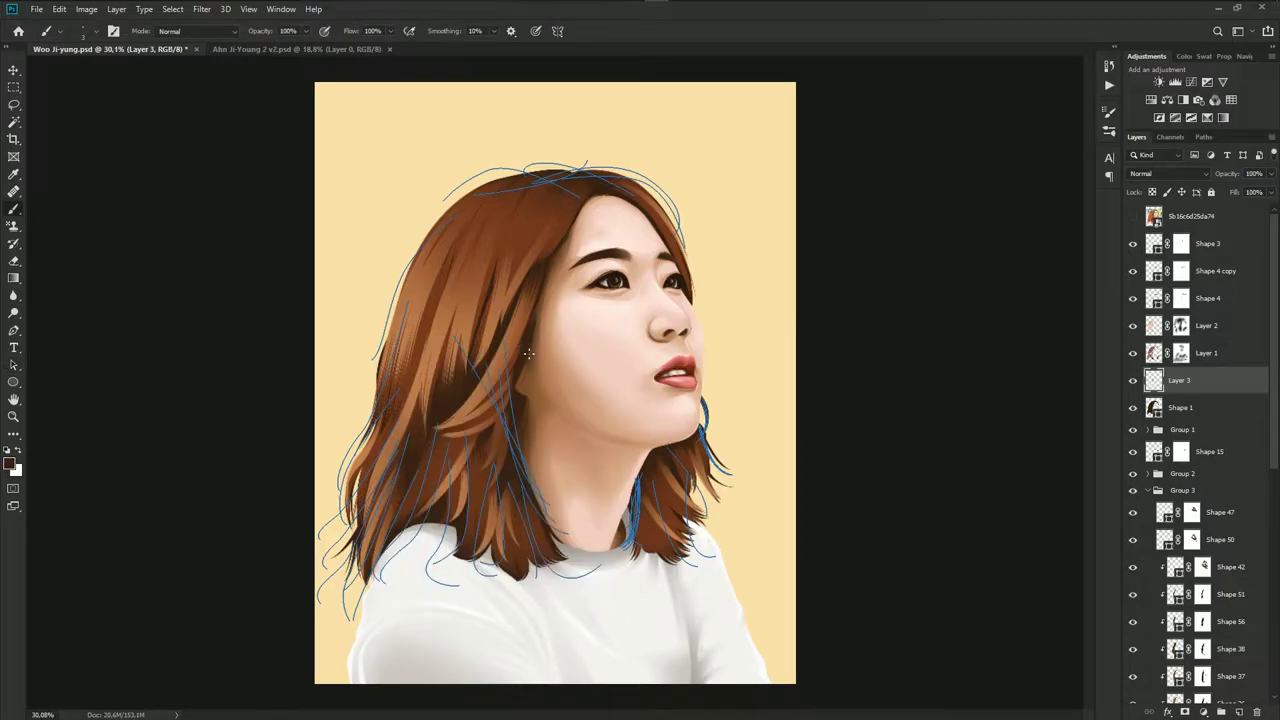
key(ctrl+h)
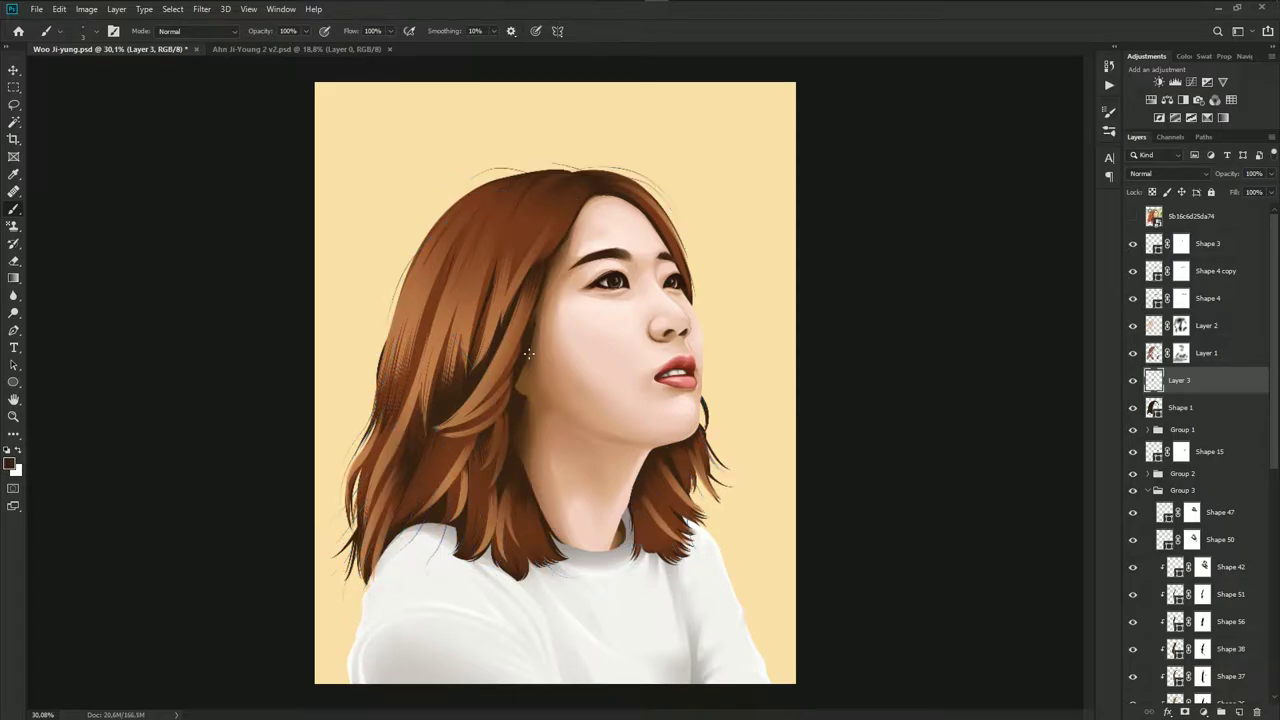
scroll(529, 353, up, 3)
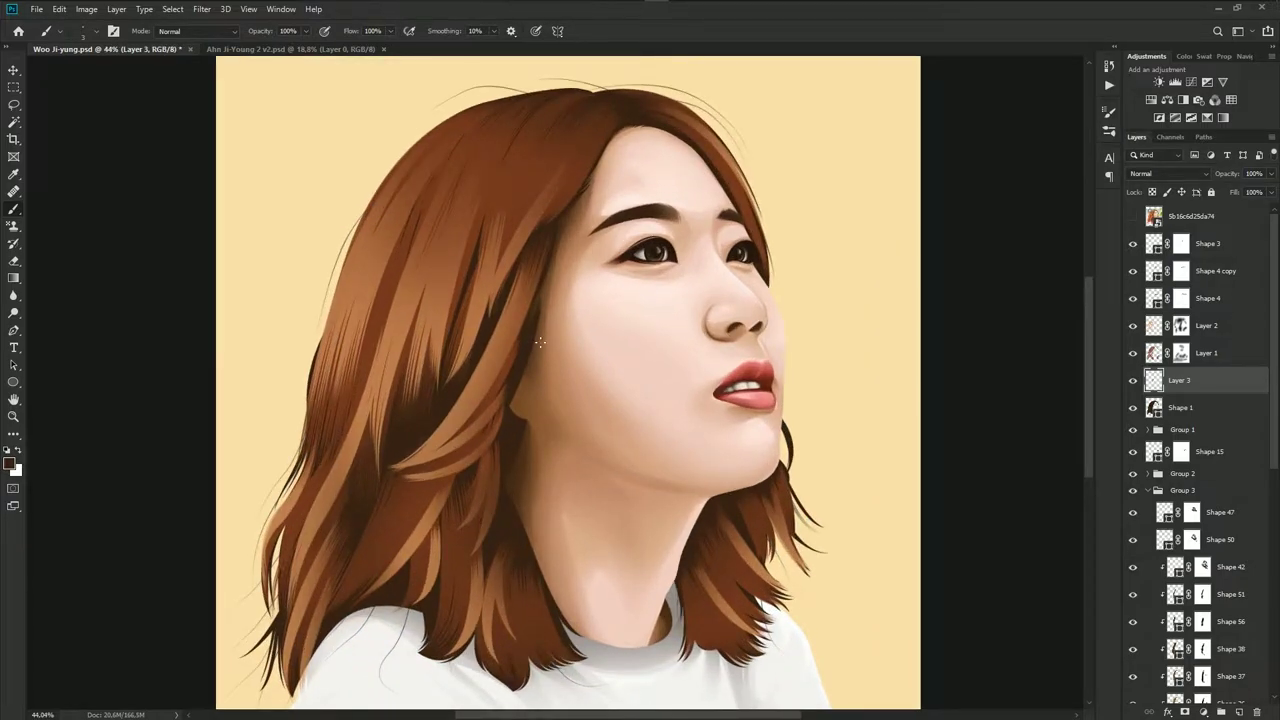
scroll(539, 342, down, 2)
key(ctrl+h)
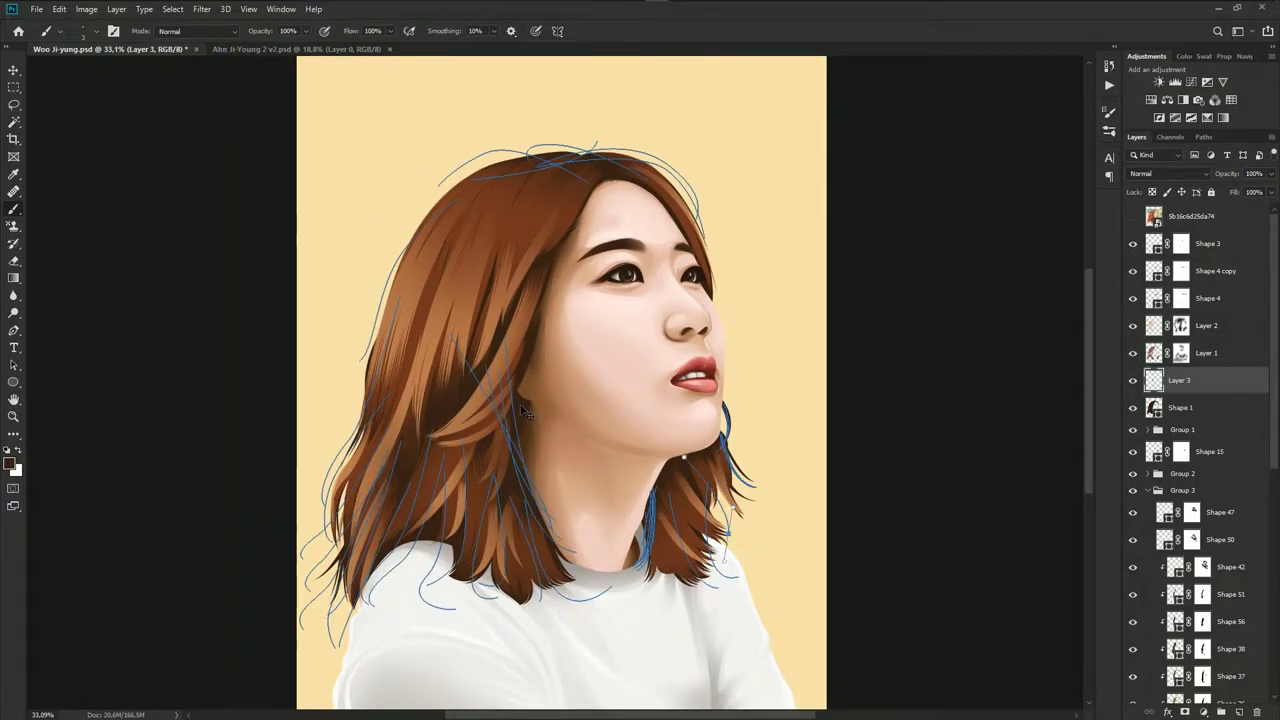
key(a)
key(b)
right_click(573, 392)
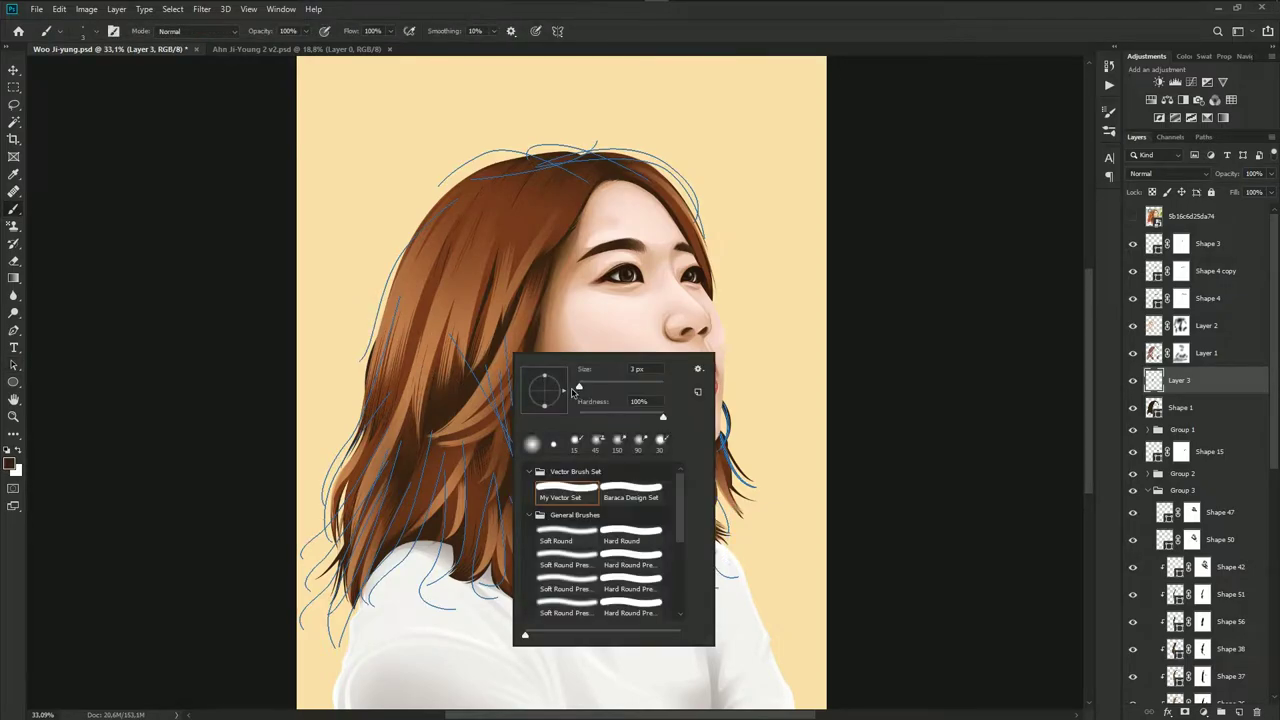
key(Return)
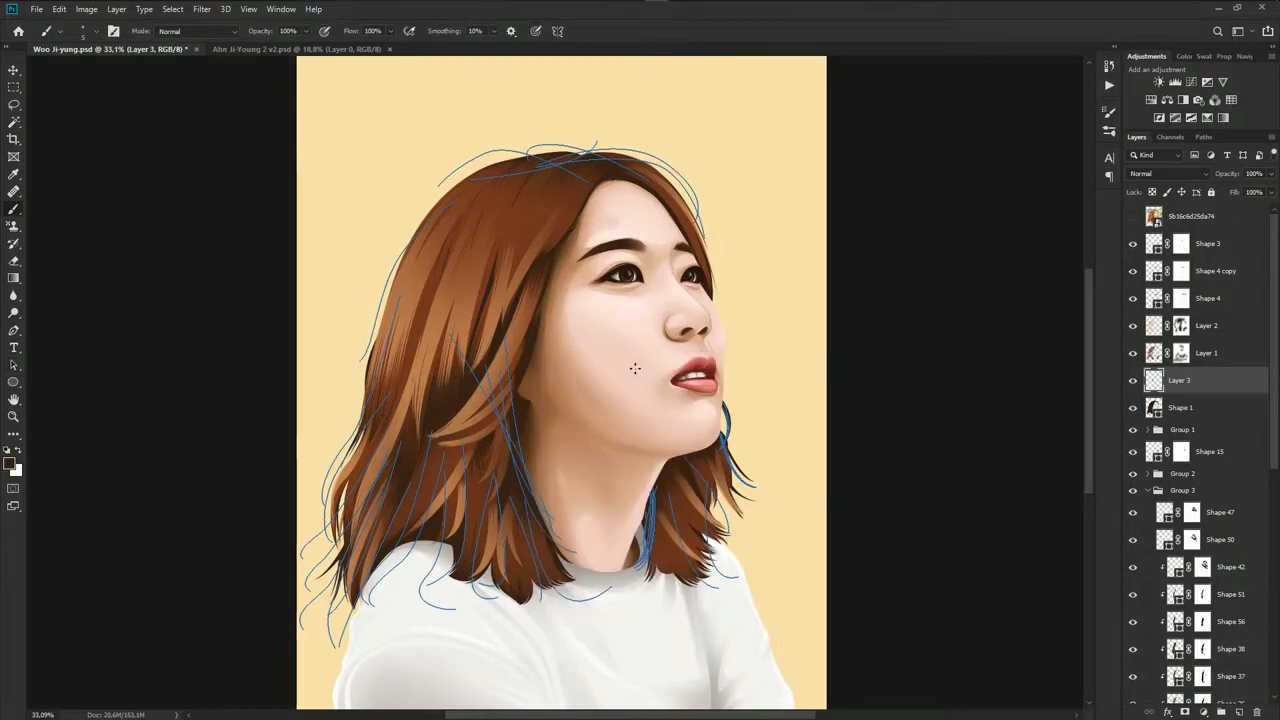
key(ctrl+h)
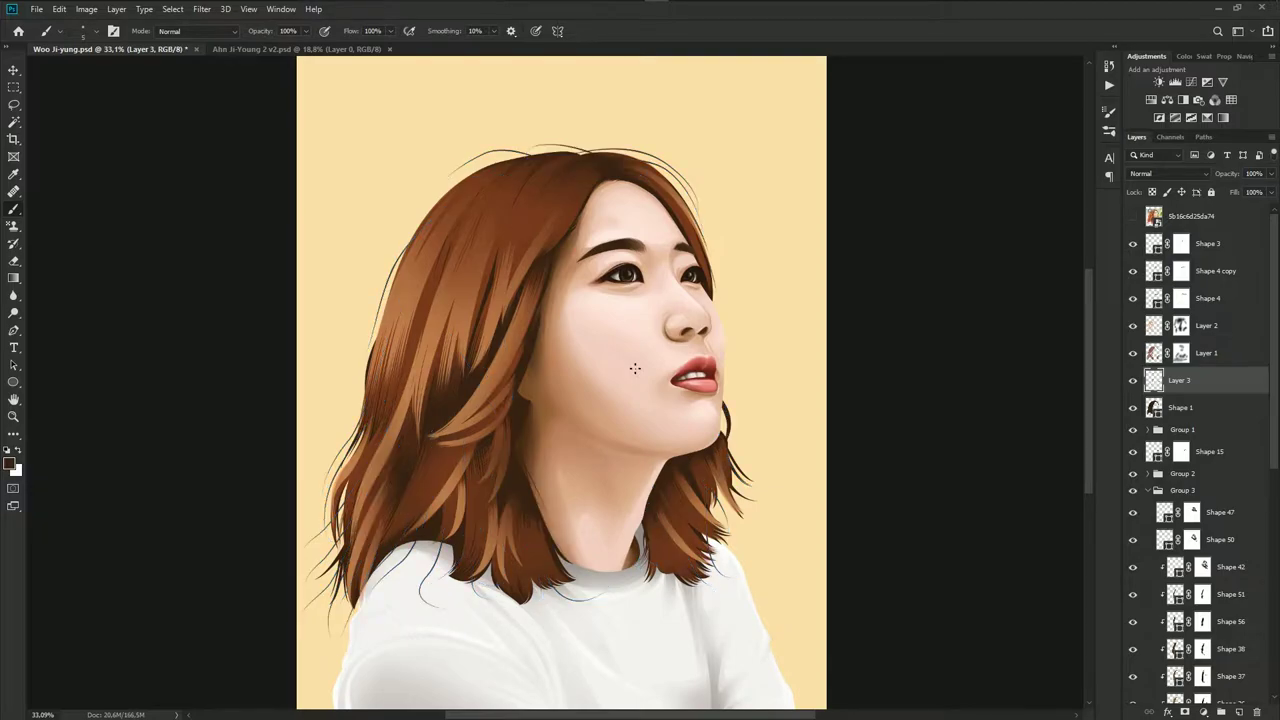
scroll(481, 512, up, 1)
scroll(481, 512, up, 1)
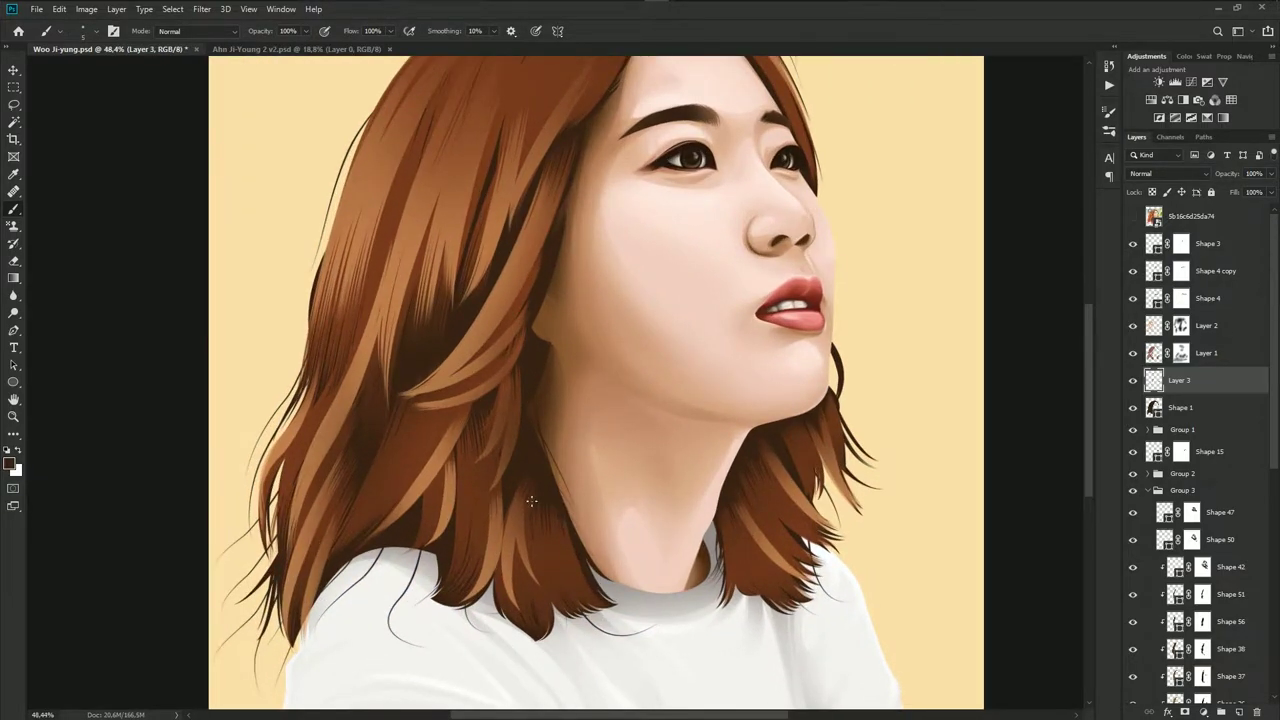
scroll(565, 497, down, 1)
scroll(565, 497, down, 1)
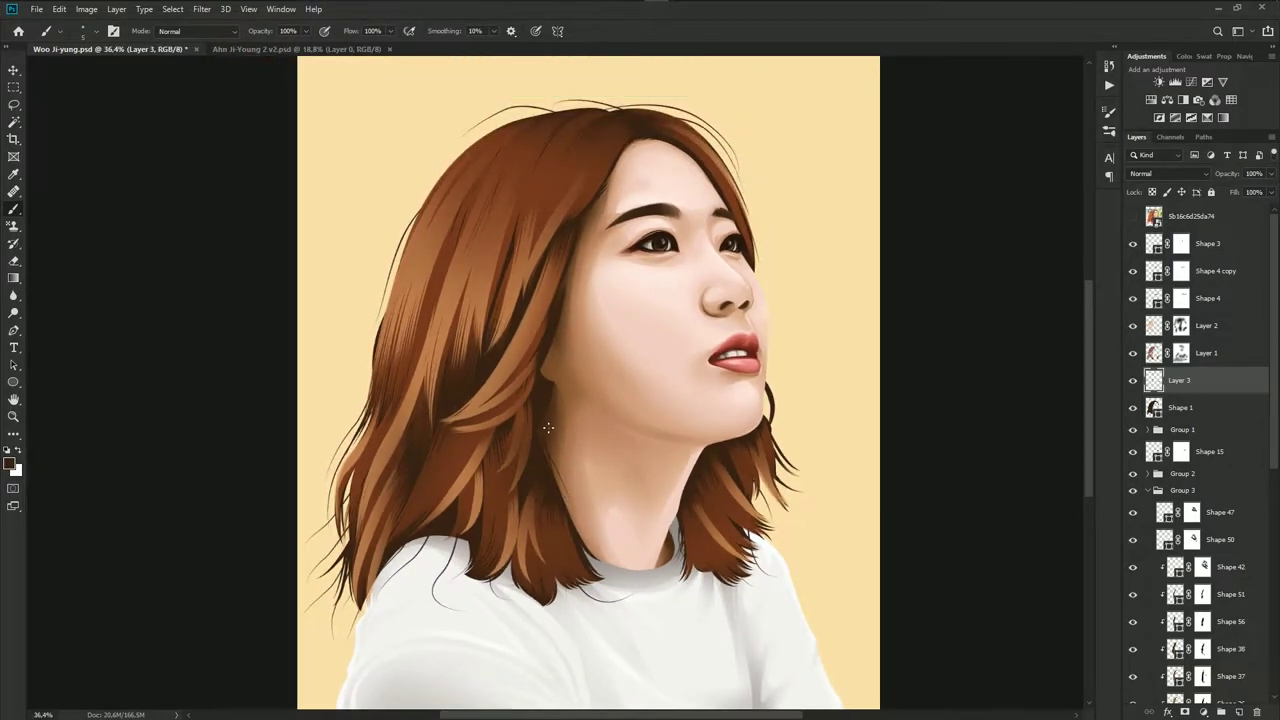
key(a)
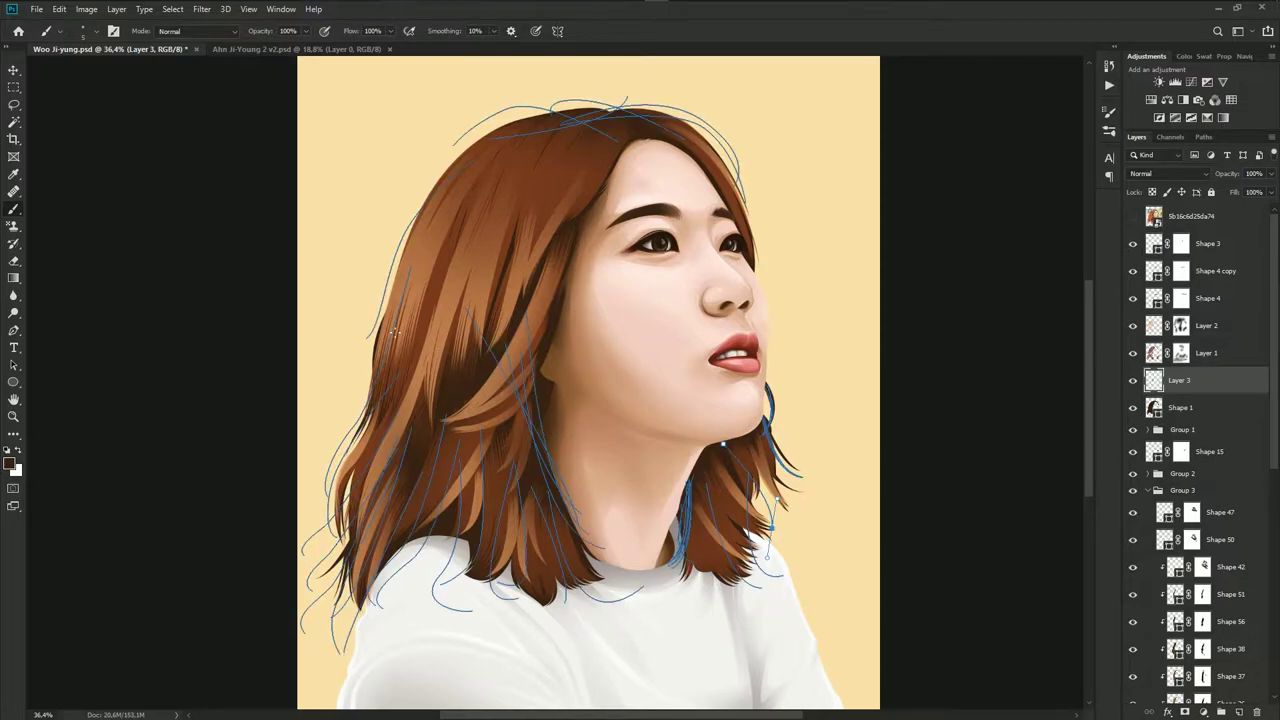
key(a)
key(b)
right_click(548, 322)
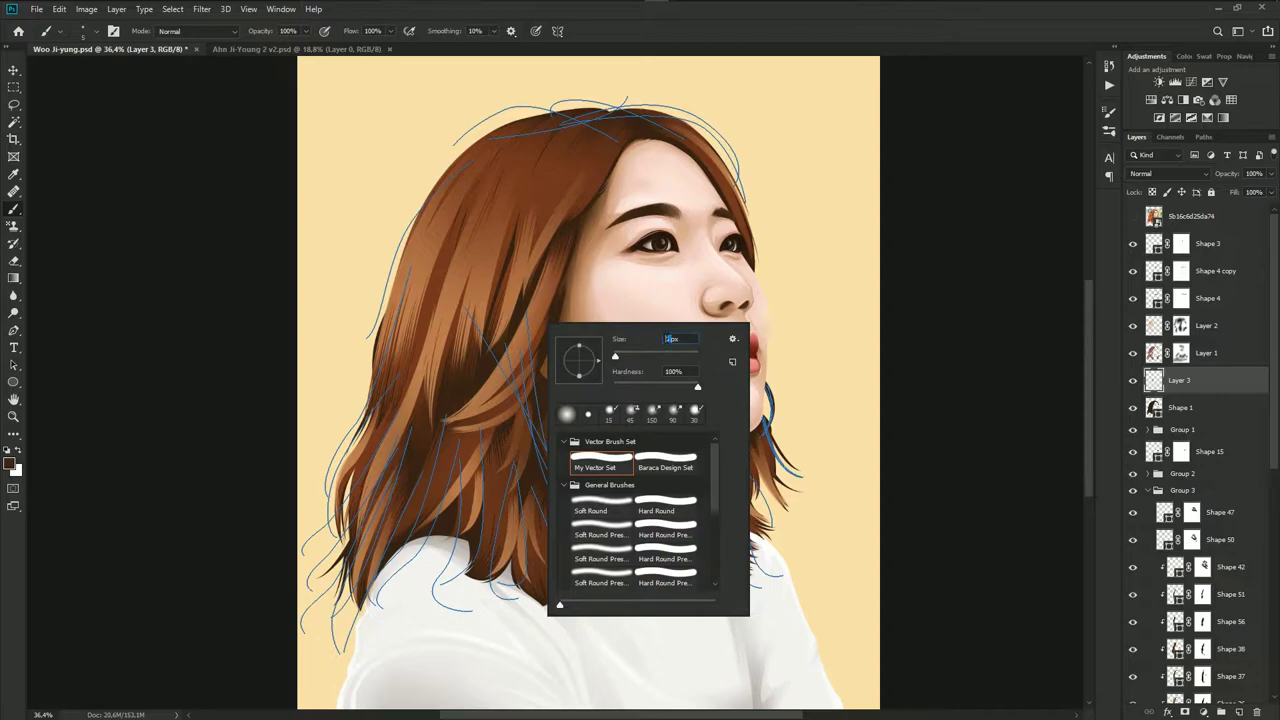
key(Return)
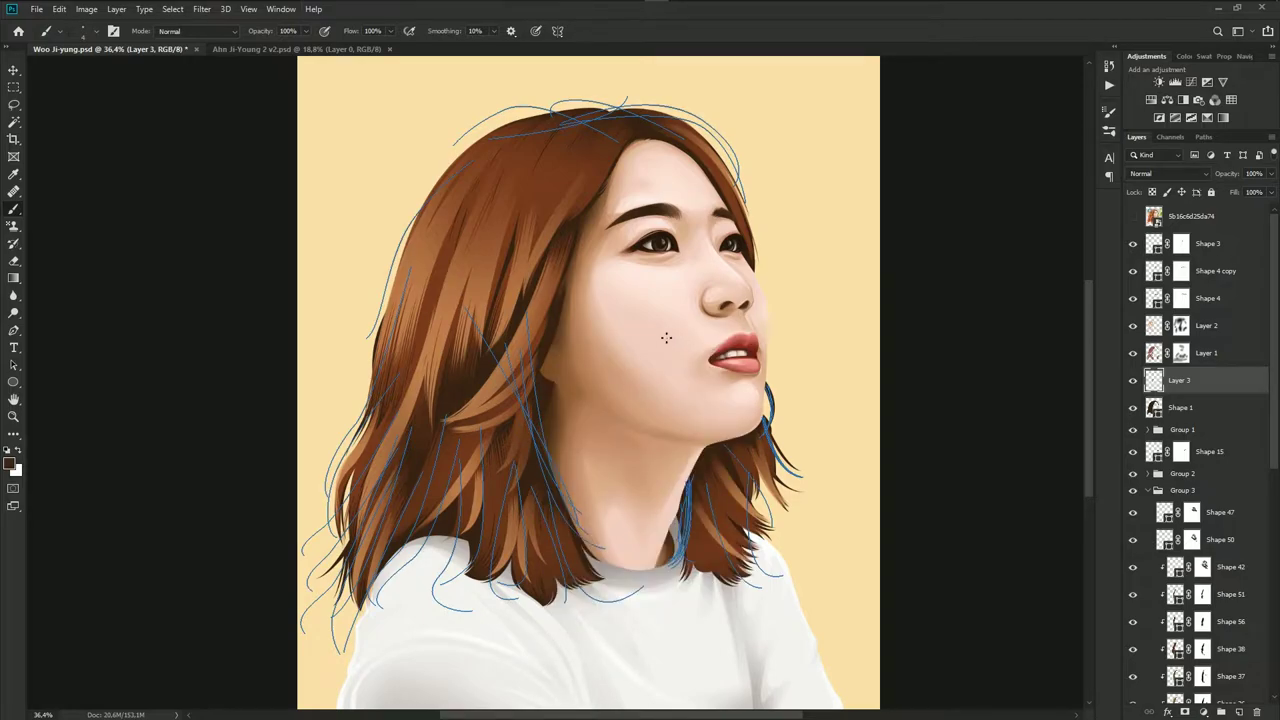
scroll(600, 410, down, 2)
scroll(530, 481, down, 1)
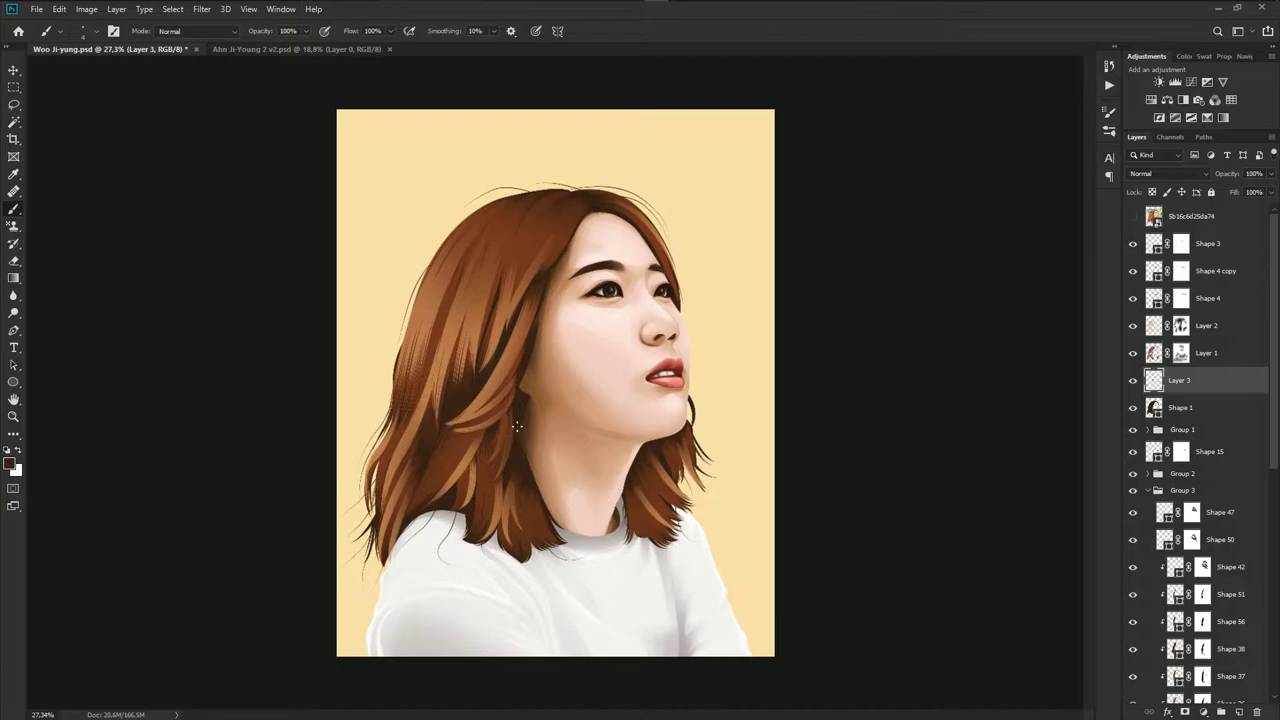
scroll(527, 482, up, 2)
scroll(527, 482, up, 1)
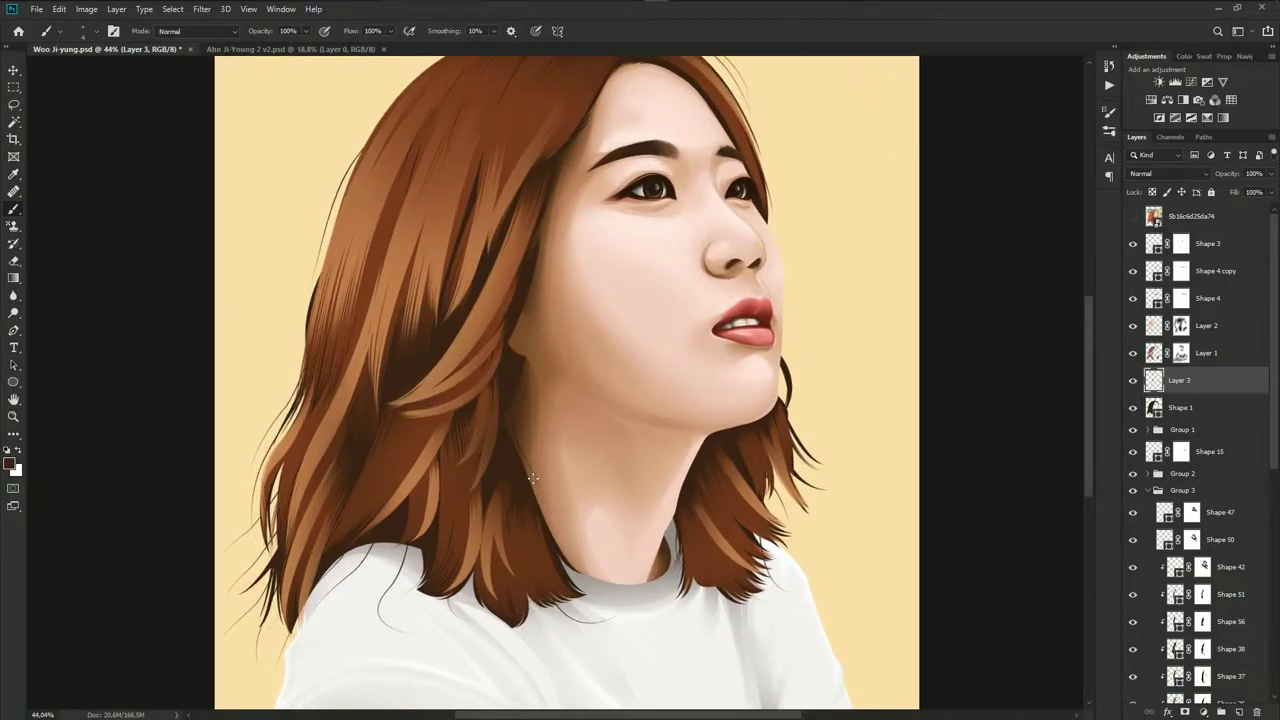
drag(570, 564, 577, 424)
scroll(494, 438, down, 1)
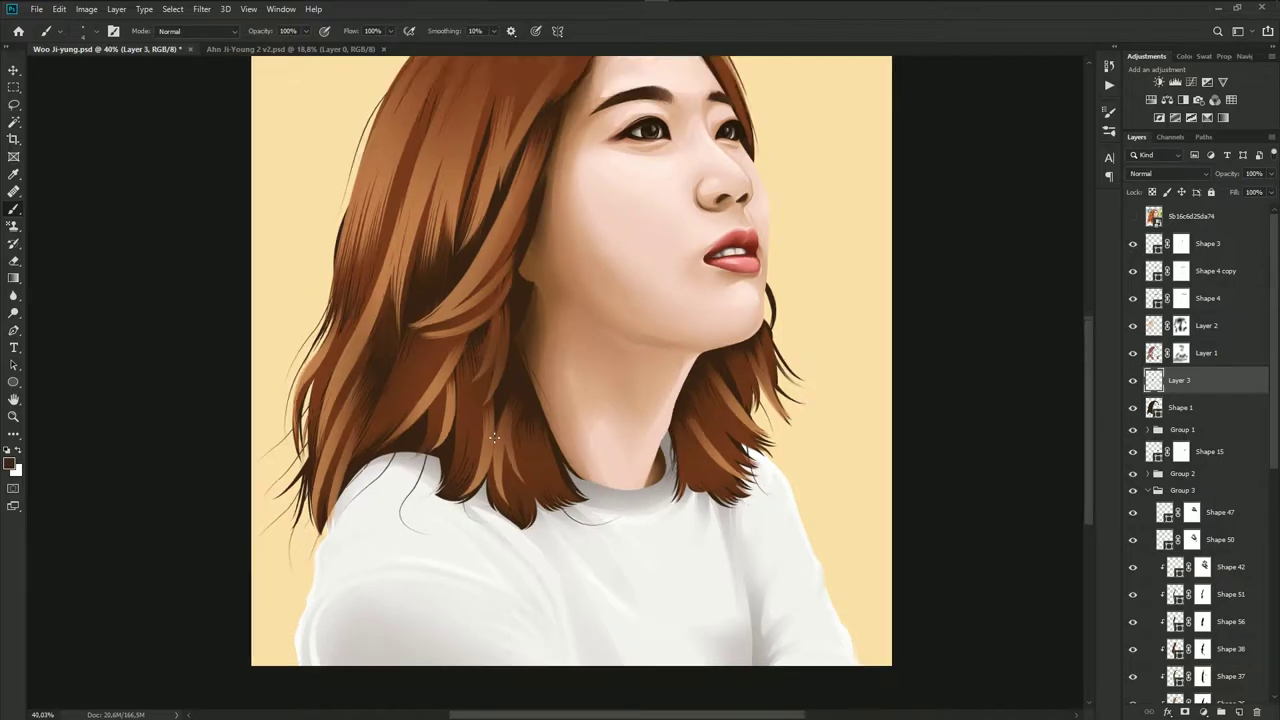
scroll(494, 438, down, 2)
scroll(485, 463, up, 1)
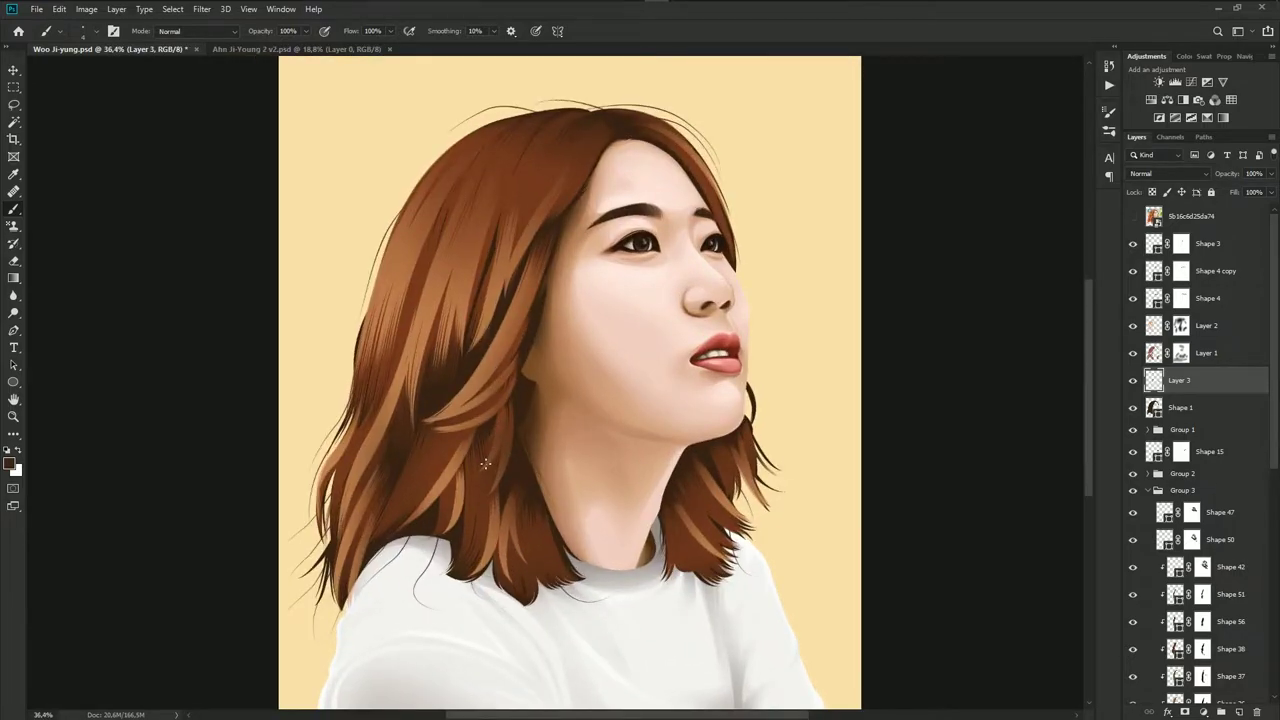
Compare the hair by toggling Layer 3's visibility, then save the document
click(1133, 381)
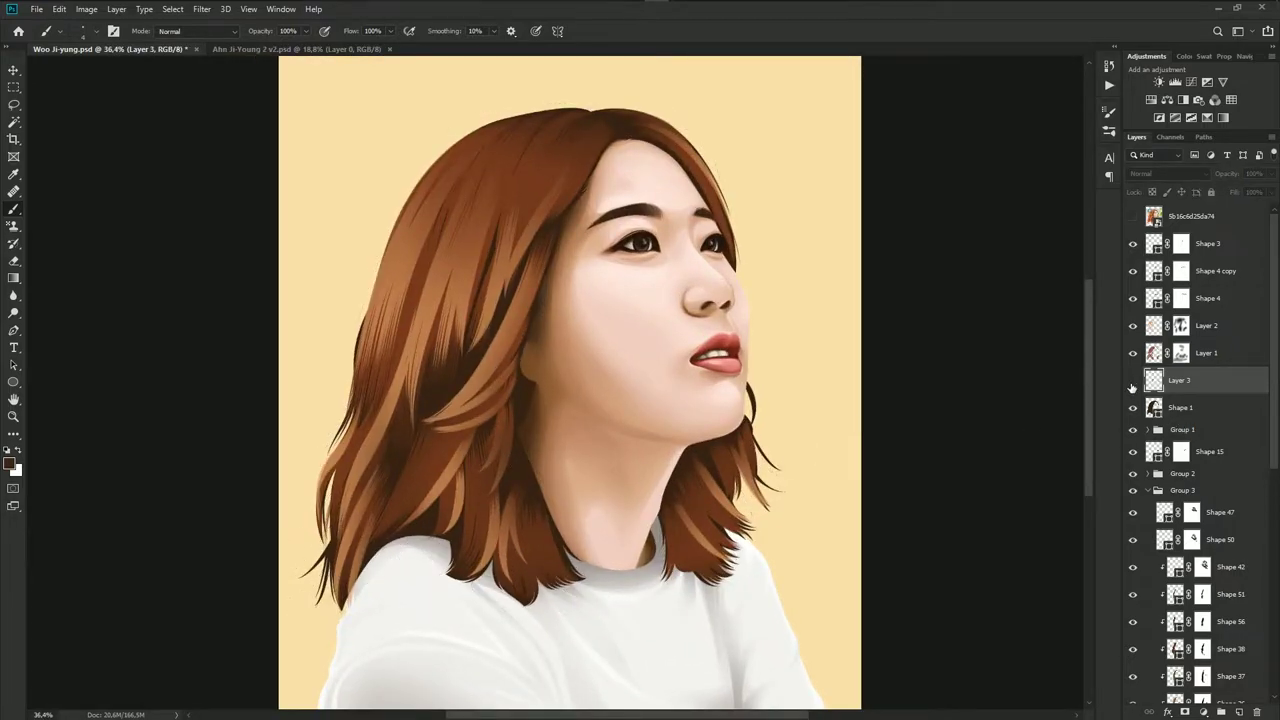
click(1133, 381)
click(1133, 383)
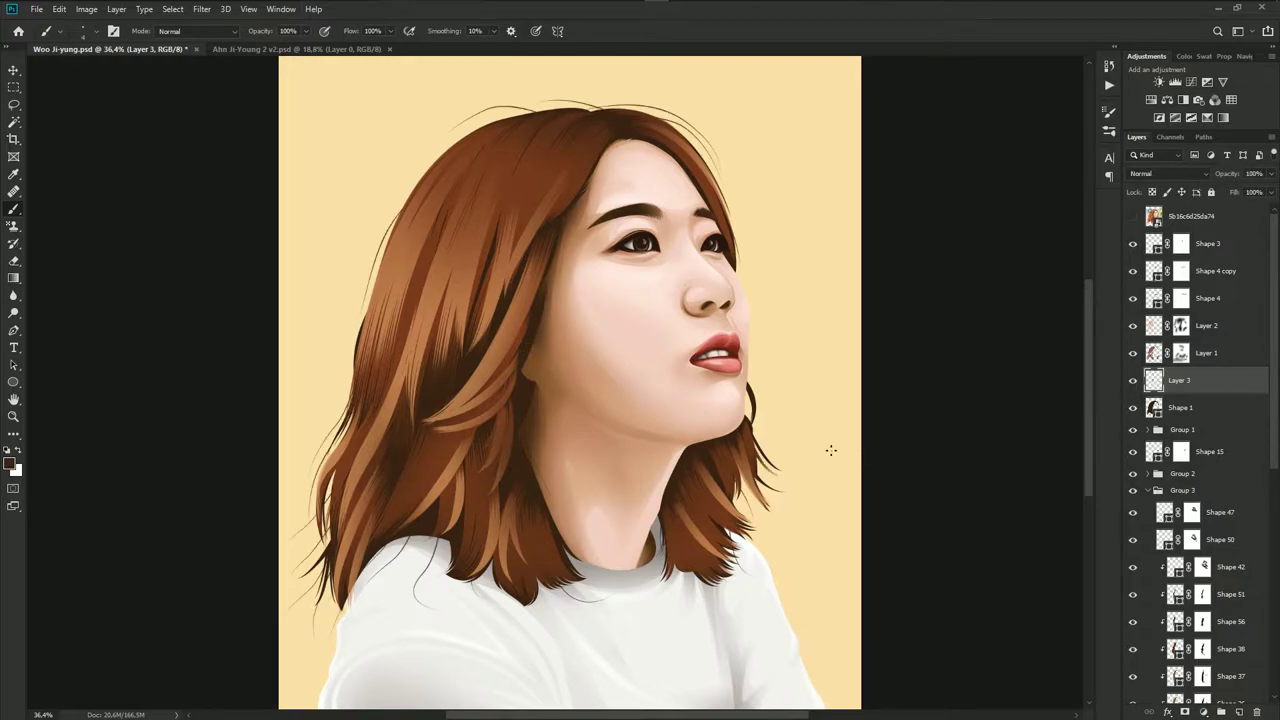
scroll(803, 449, down, 1)
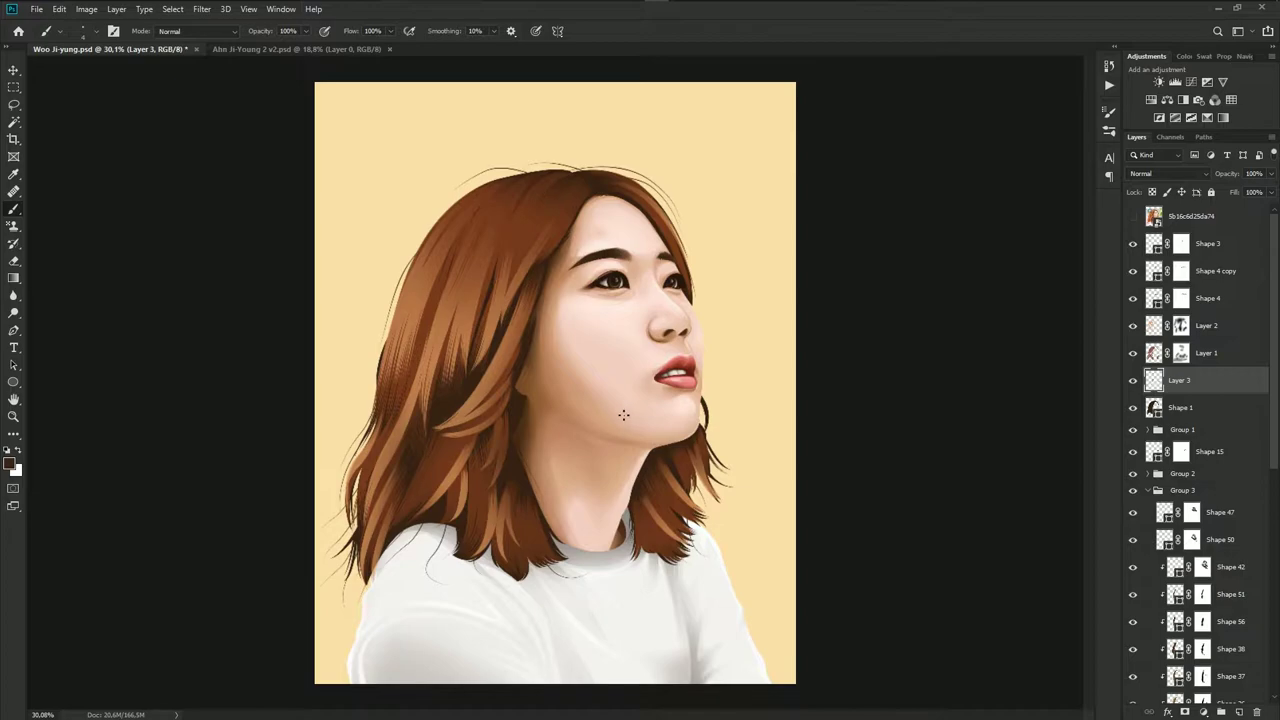
scroll(589, 410, up, 1)
key(ctrl+s)
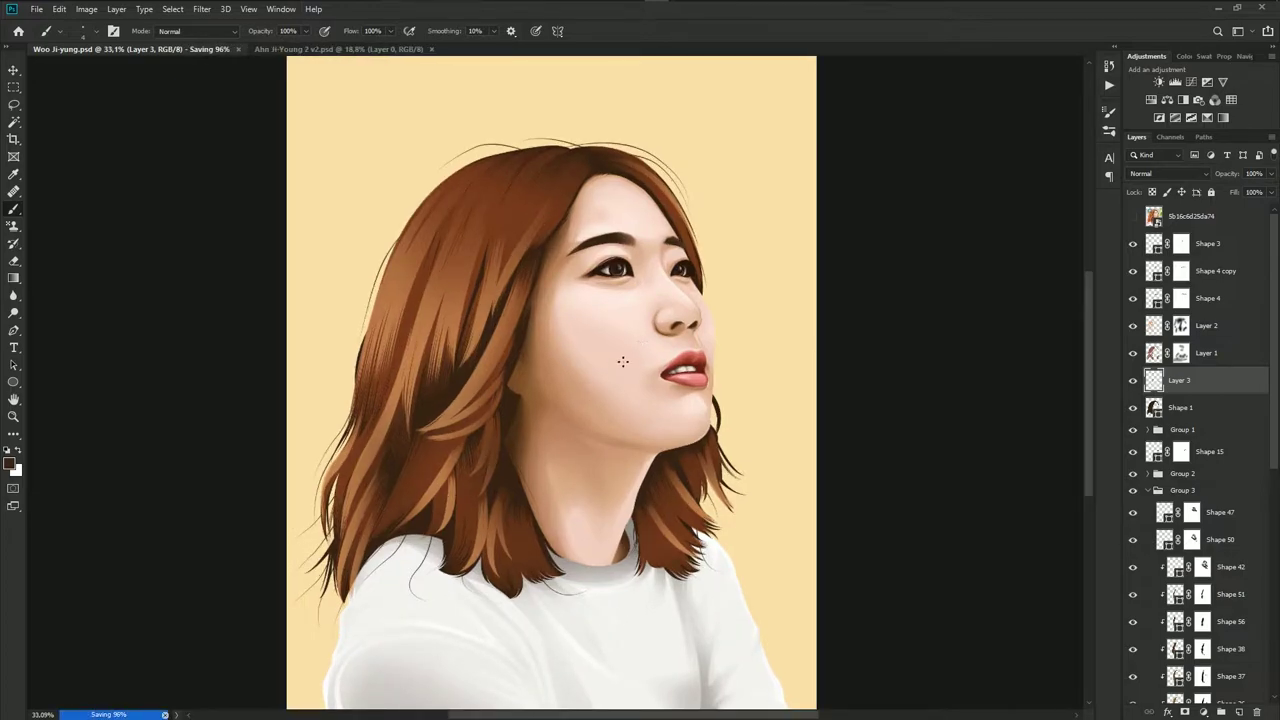
Preview the reference photo over the illustration, leaving it hidden
scroll(622, 362, down, 1)
scroll(682, 421, down, 1)
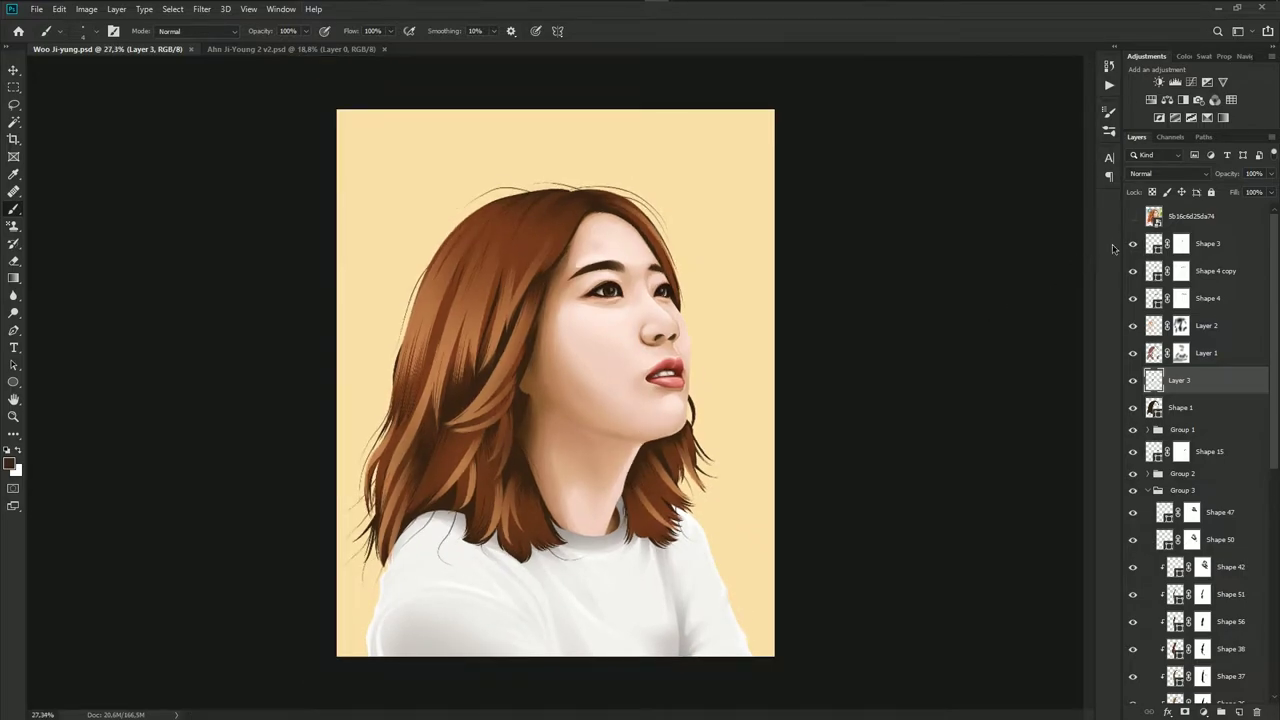
click(1131, 218)
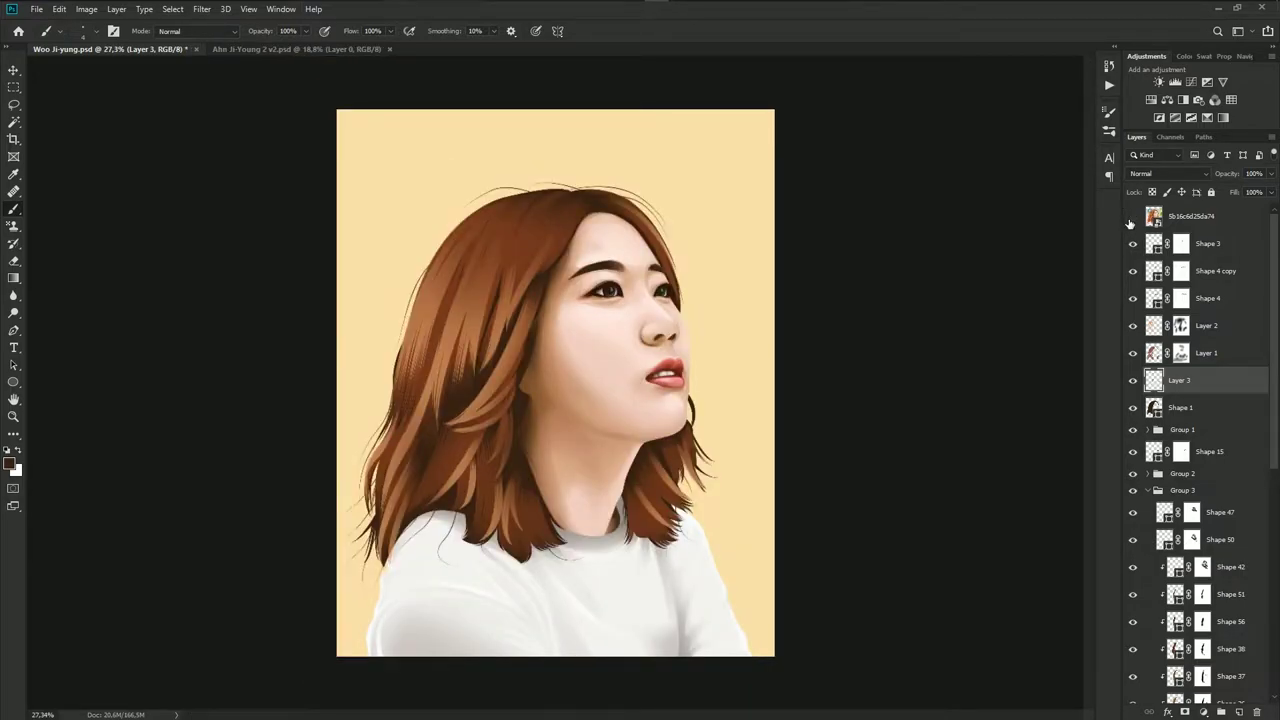
click(1131, 218)
click(1131, 218)
click(1131, 218)
Collapse Group 3, keep it visible, and select it
click(1148, 491)
click(1133, 491)
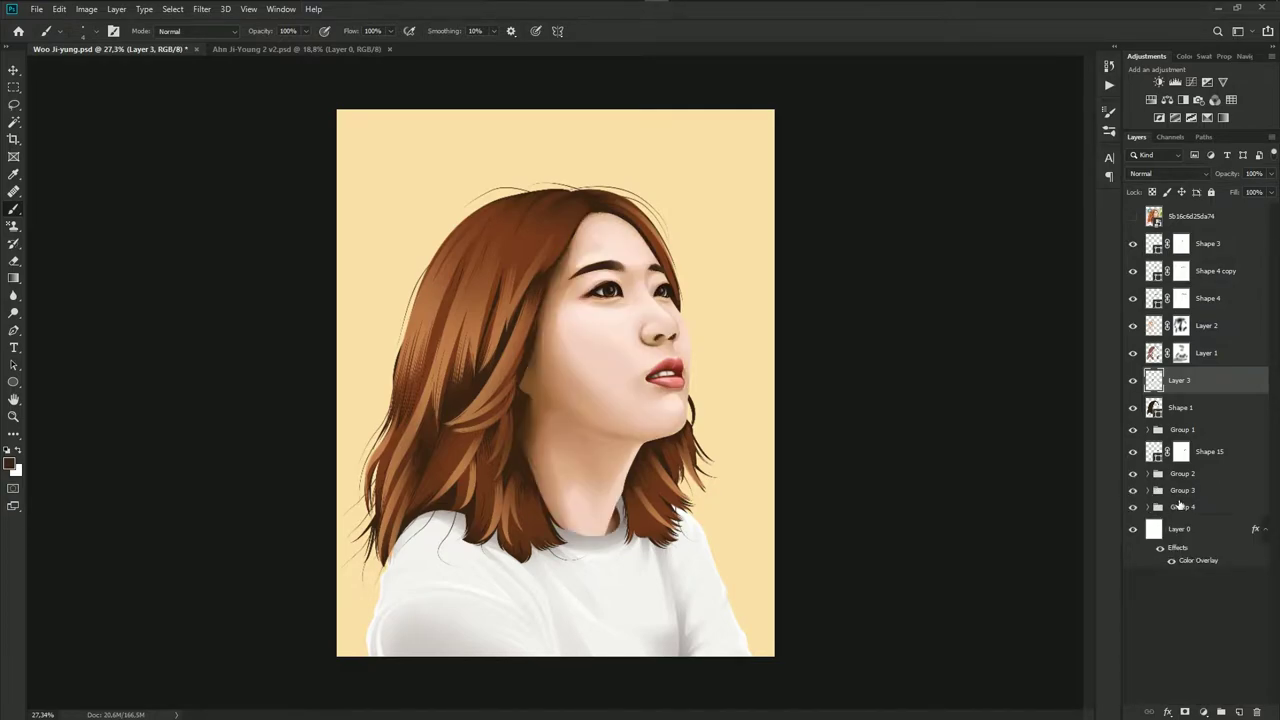
click(1195, 490)
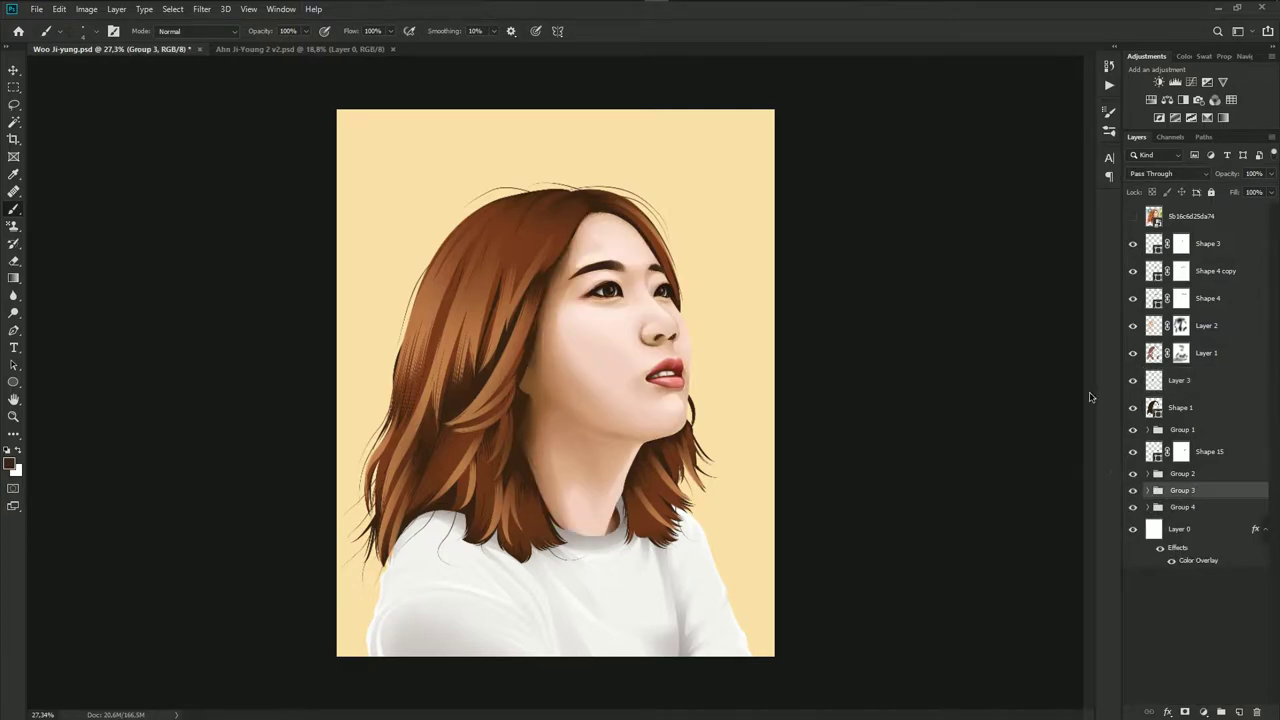
Add a Selective Color layer clipped to Group 3 with Reds Magenta at -82
click(1207, 118)
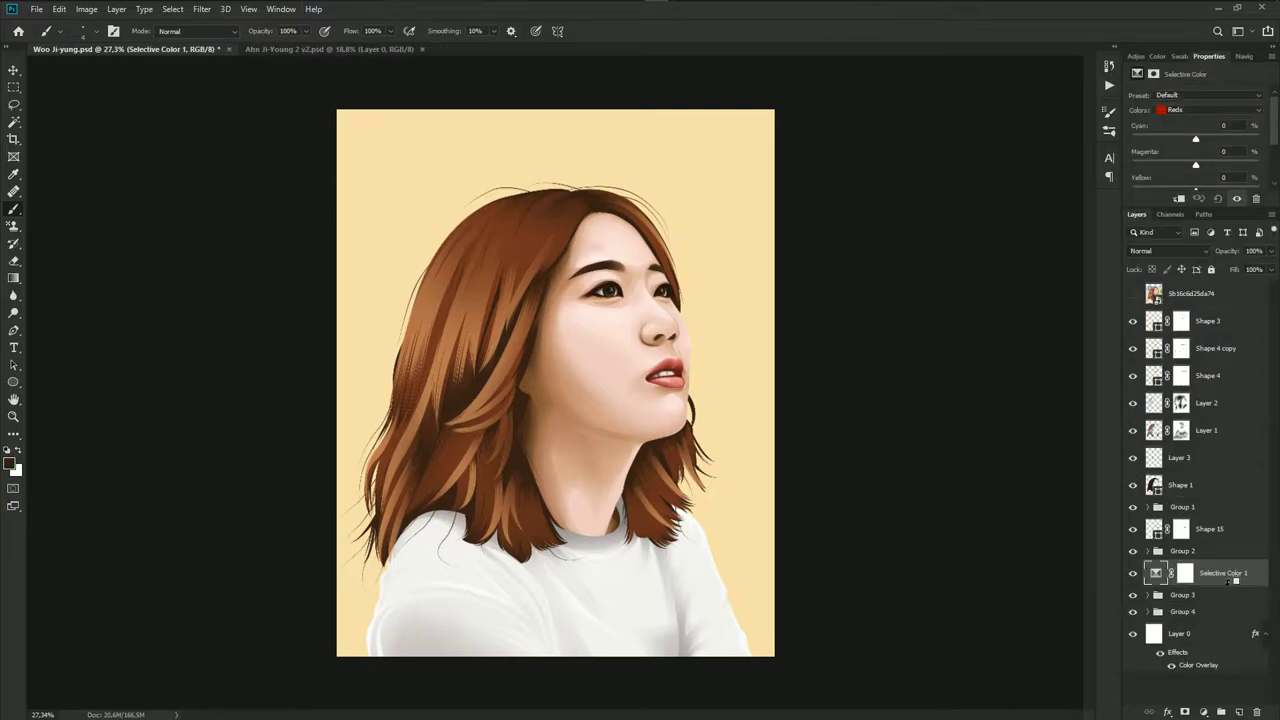
alt+click(1228, 585)
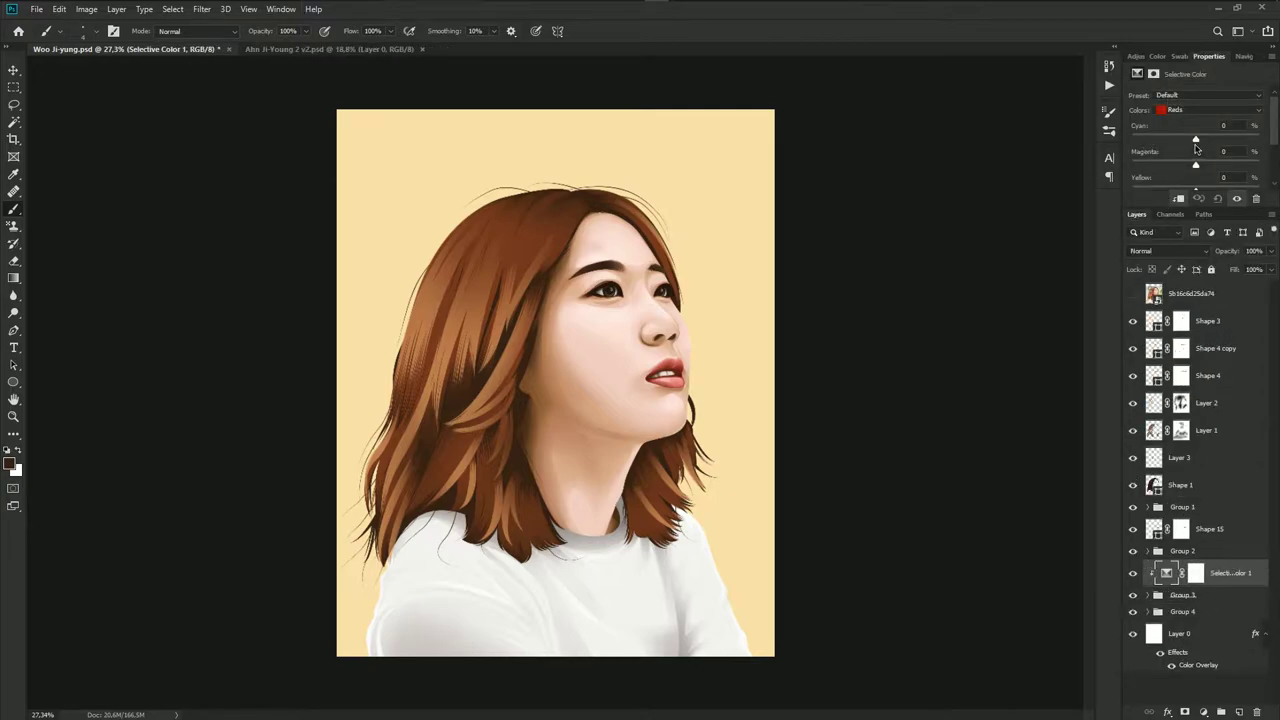
drag(1228, 207, 1228, 270)
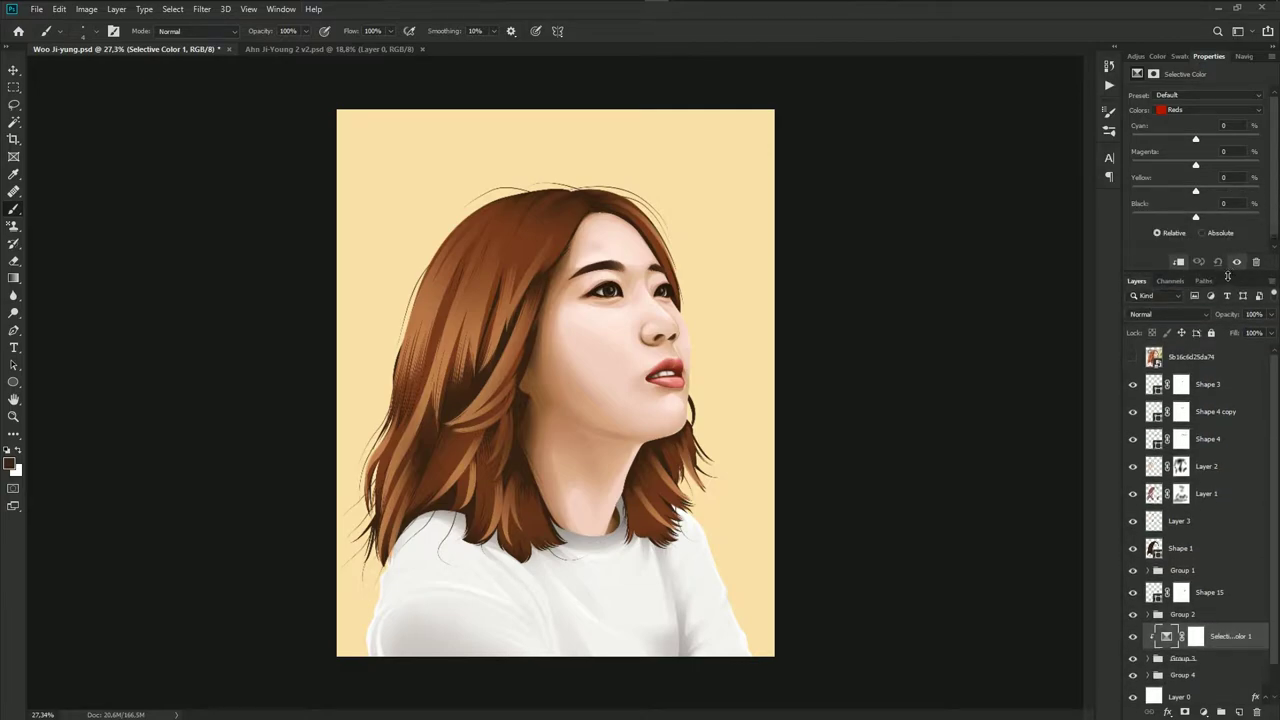
mouse_move(1195, 139)
mouse_down()
mouse_move(1213, 140)
mouse_move(1172, 138)
mouse_up()
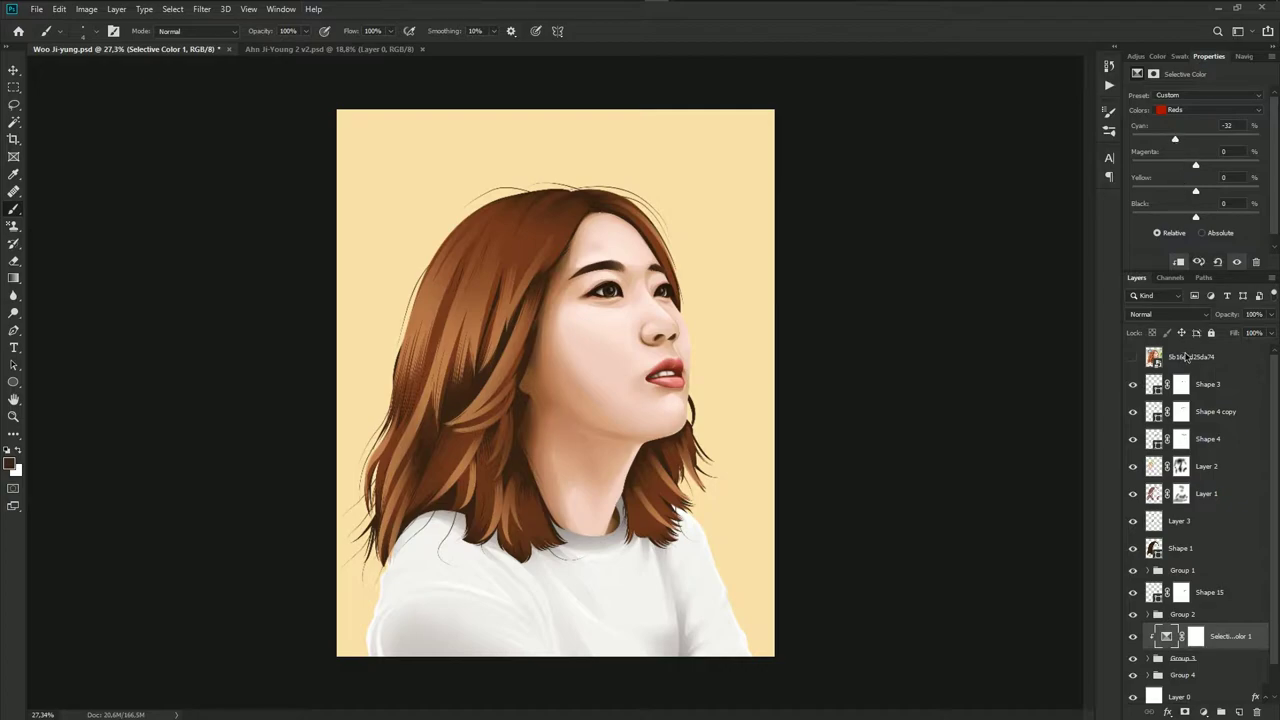
click(1217, 261)
drag(1147, 166, 1202, 172)
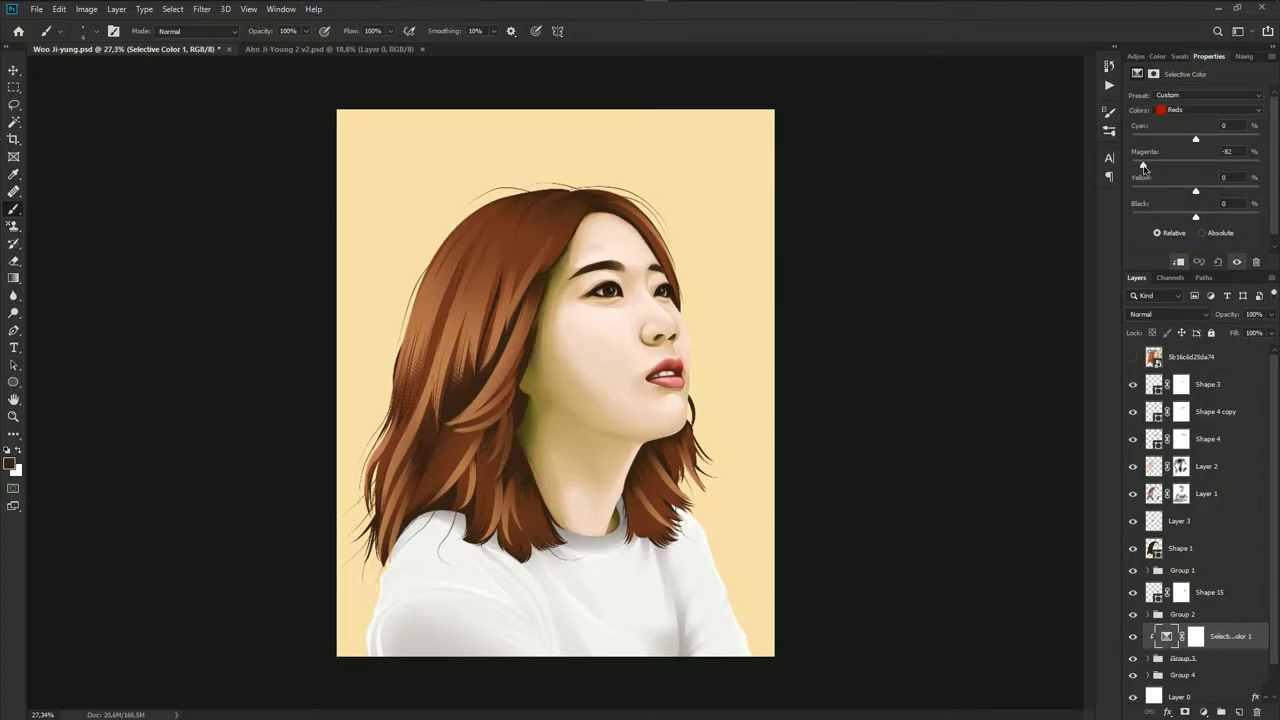
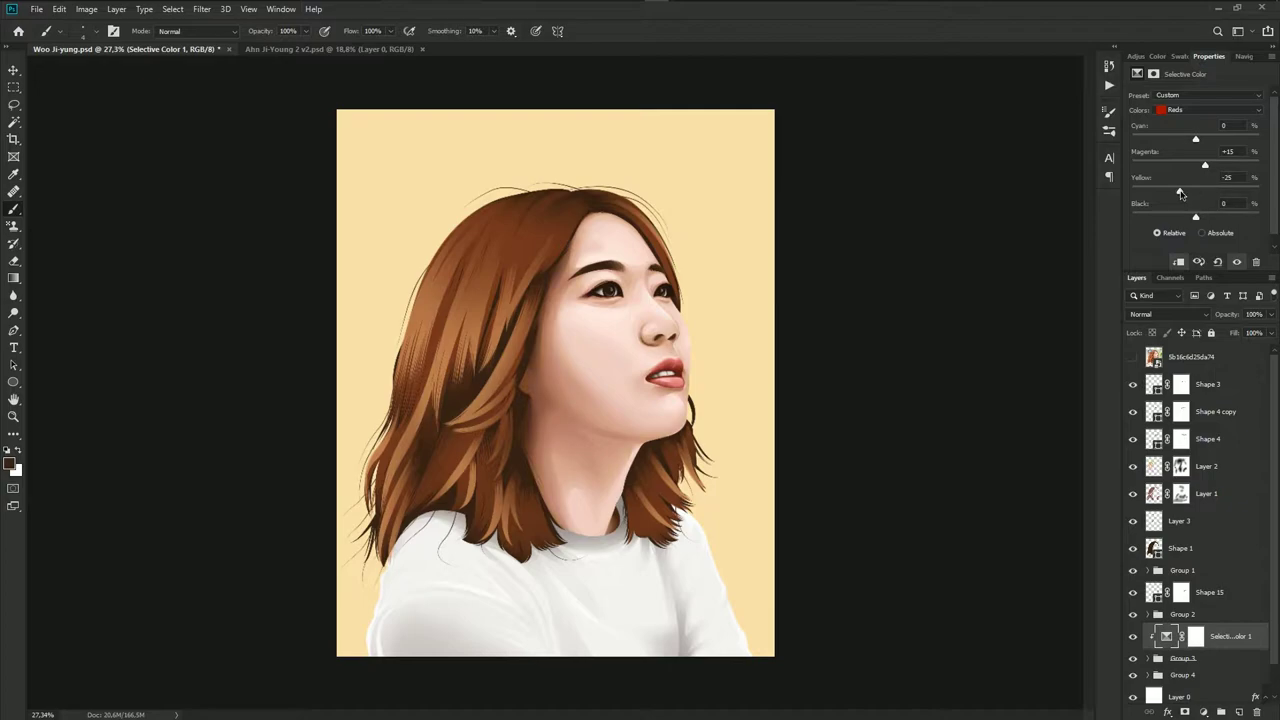
Set Selective Color Reds to Yellow -10, Cyan -10 and Black +25, then deselect the adjustment layer
mouse_move(1181, 193)
mouse_down()
mouse_move(1200, 193)
mouse_move(1184, 194)
mouse_up()
mouse_move(1196, 146)
mouse_down()
mouse_move(1150, 146)
mouse_move(1190, 150)
mouse_up()
mouse_move(1196, 217)
mouse_down()
mouse_move(1164, 215)
mouse_move(1202, 215)
mouse_up()
ctrl+click(1213, 627)
Save the portrait document and collapse Layer 0's effects list
key(ctrl+s)
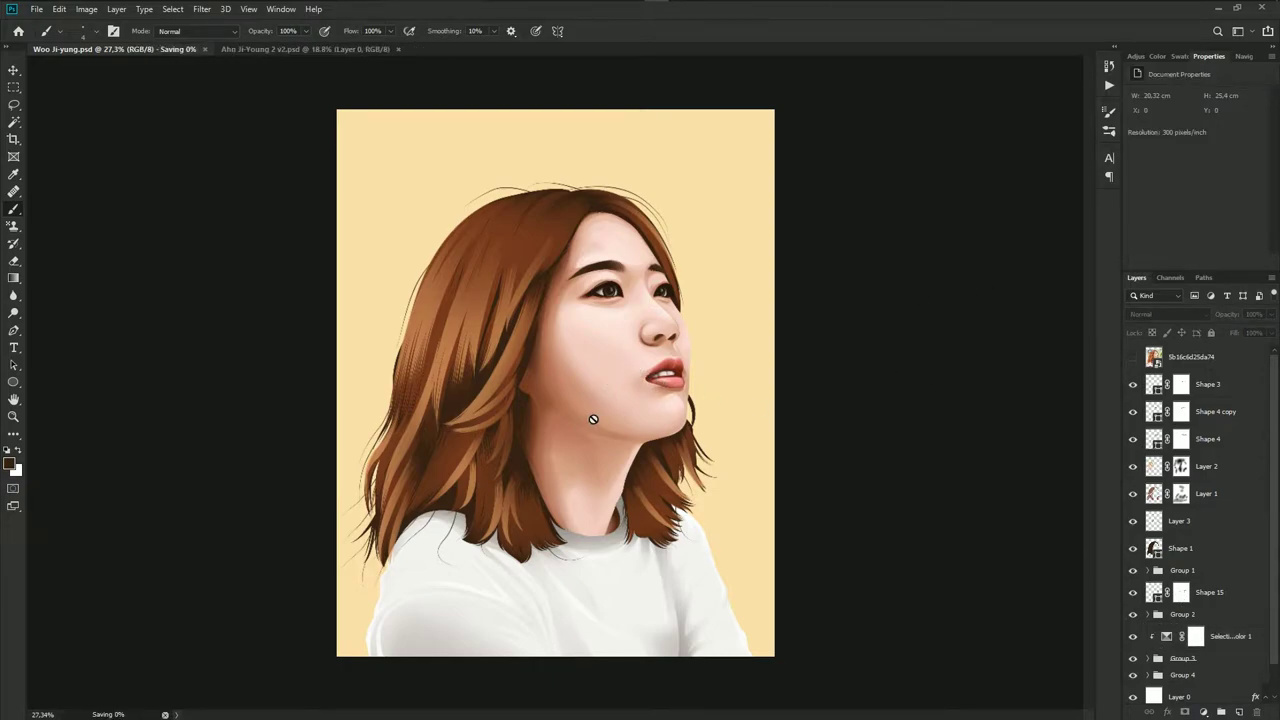
alt+scroll(579, 424, down, 1)
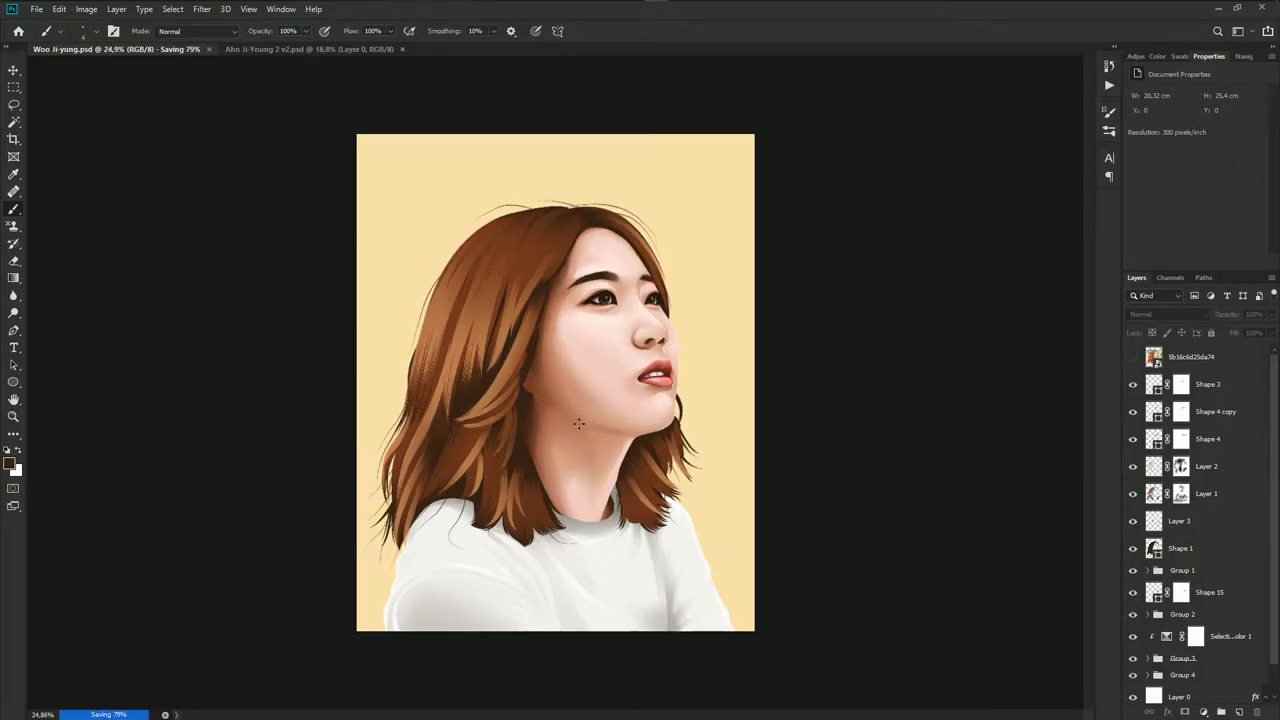
alt+scroll(576, 360, up, 1)
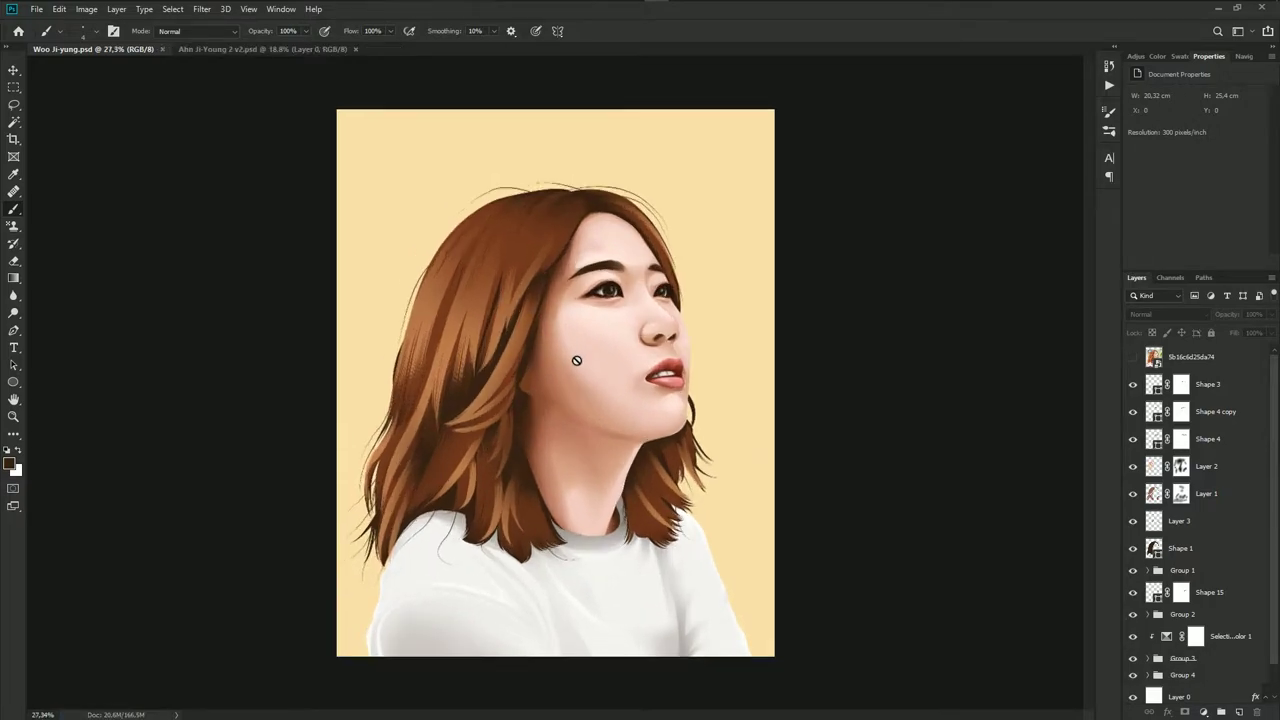
alt+scroll(576, 360, up, 1)
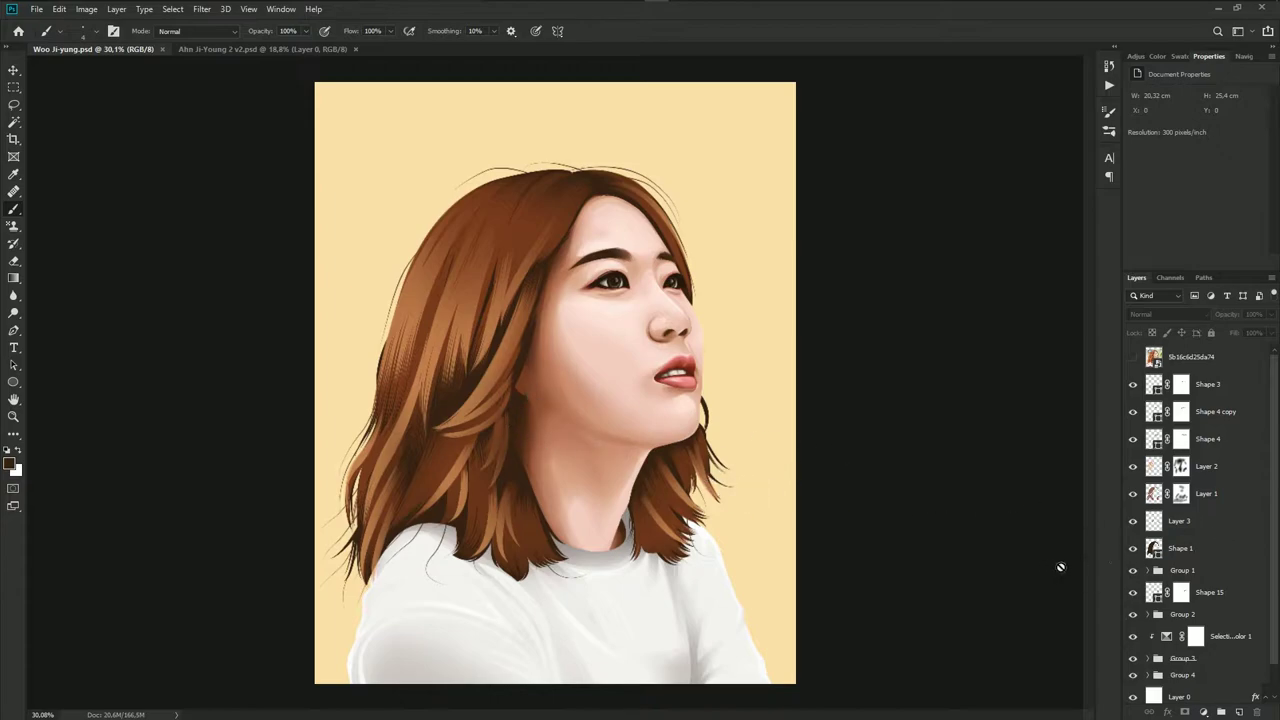
scroll(1204, 606, down, 1)
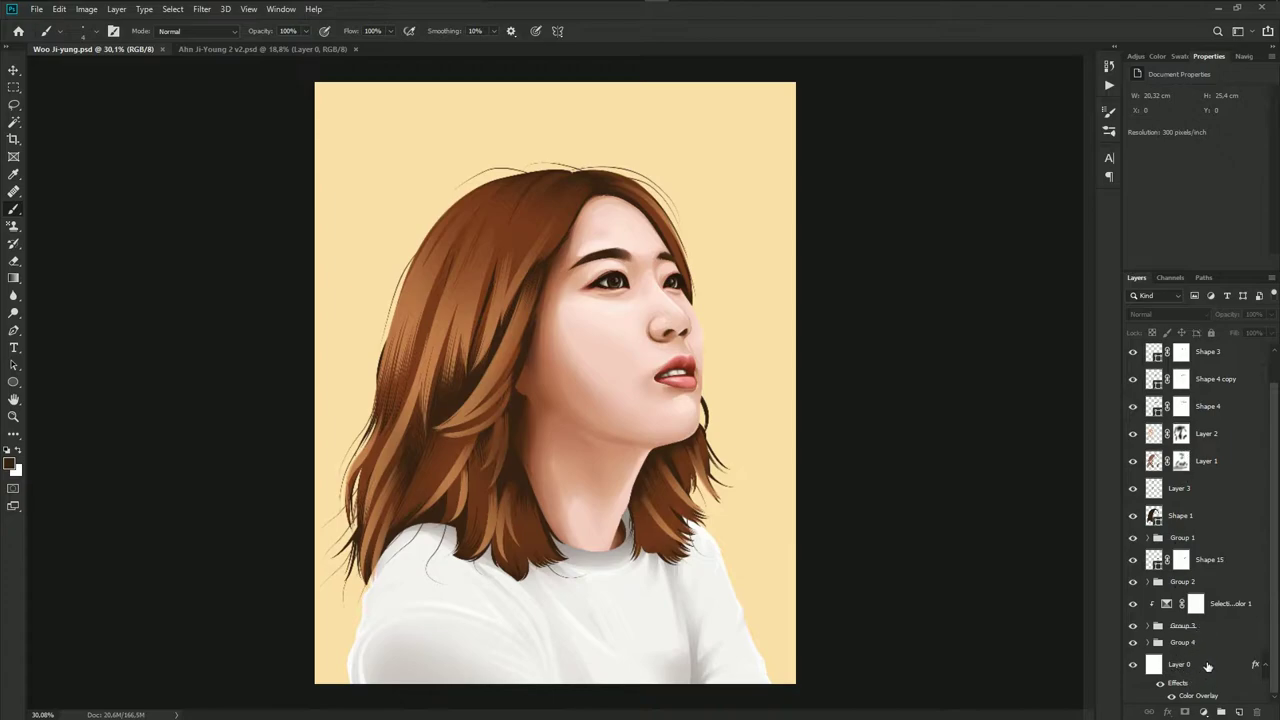
click(1264, 665)
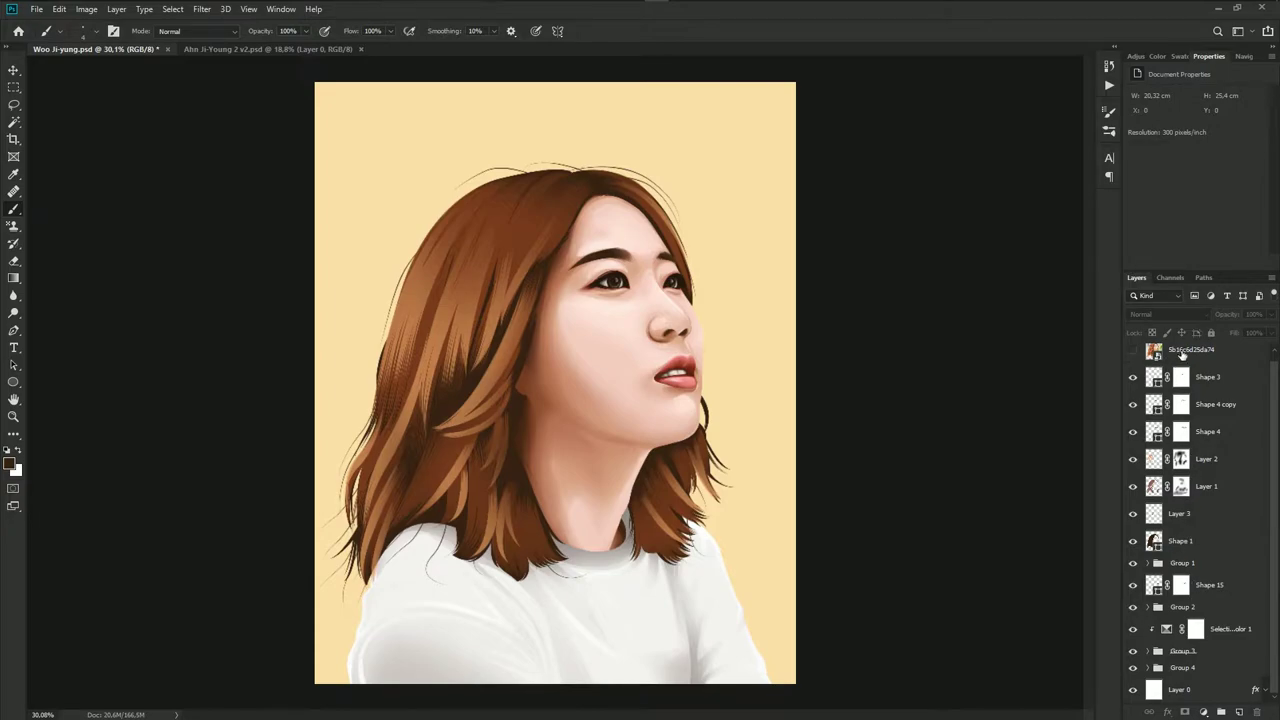
Briefly show the reference photo over the painting, hide it again, and select Layer 3
click(1180, 352)
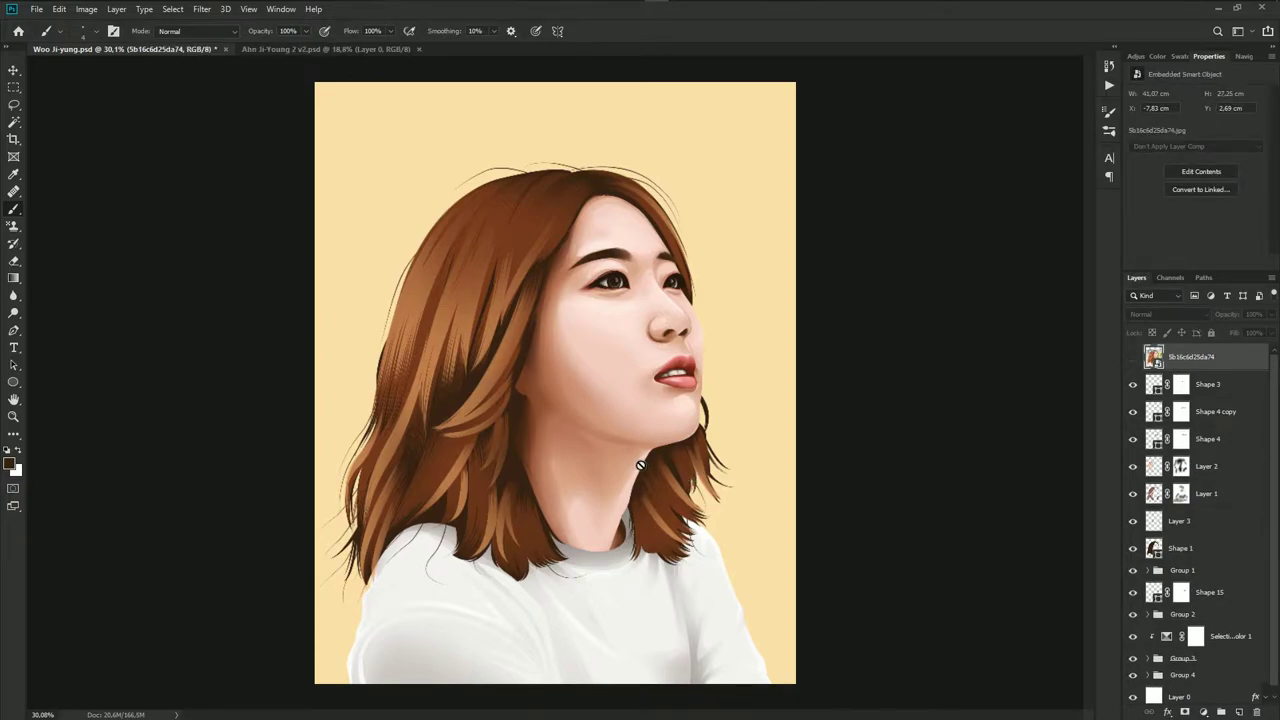
key(ctrl+minus)
key(ctrl+plus)
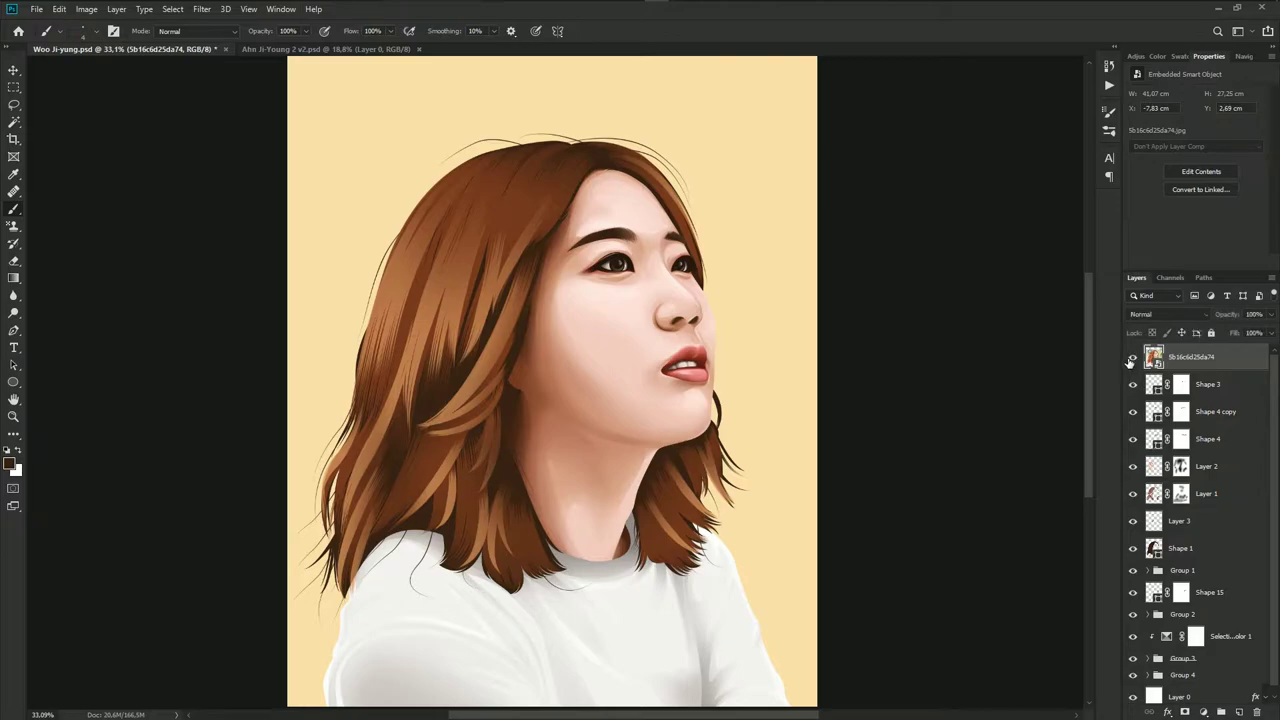
click(1133, 357)
key(ctrl+comma)
click(1155, 528)
scroll(500, 530, up, 2)
Draw a thin curved strand path near the neck and stroke it as a dark hair strand
key(p)
scroll(545, 470, up, 3)
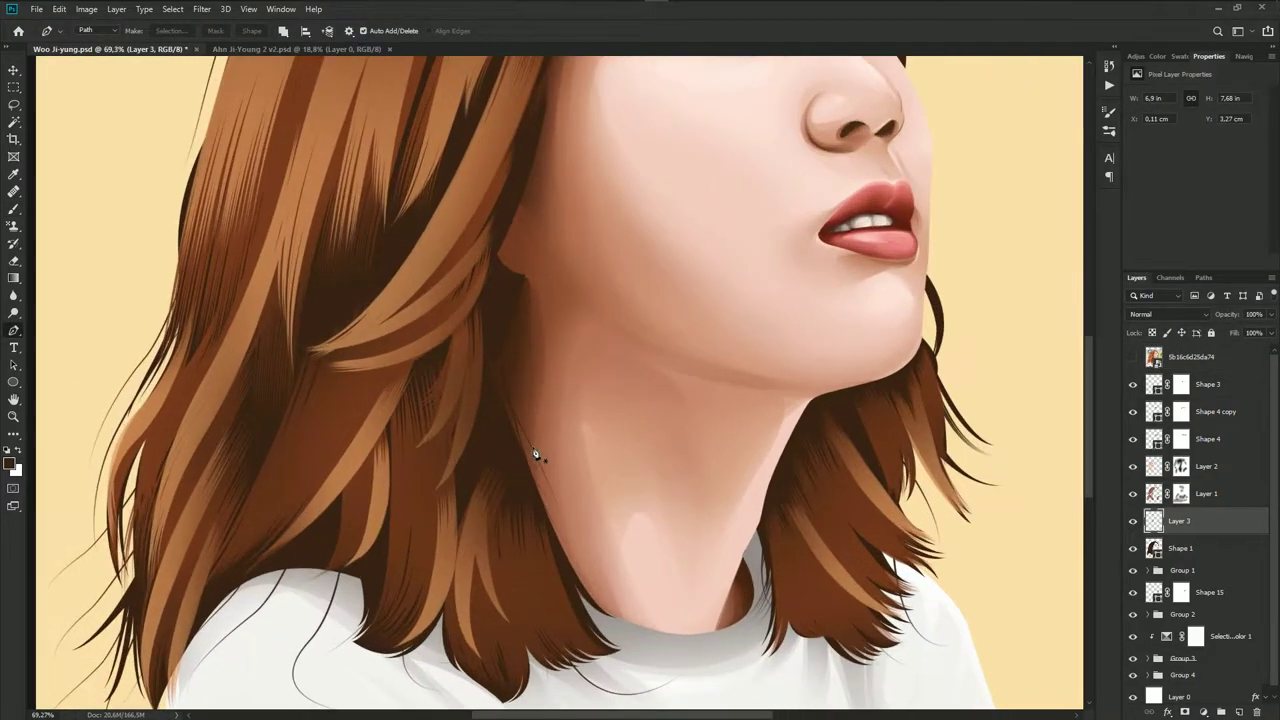
scroll(550, 420, down, 1)
click(428, 240)
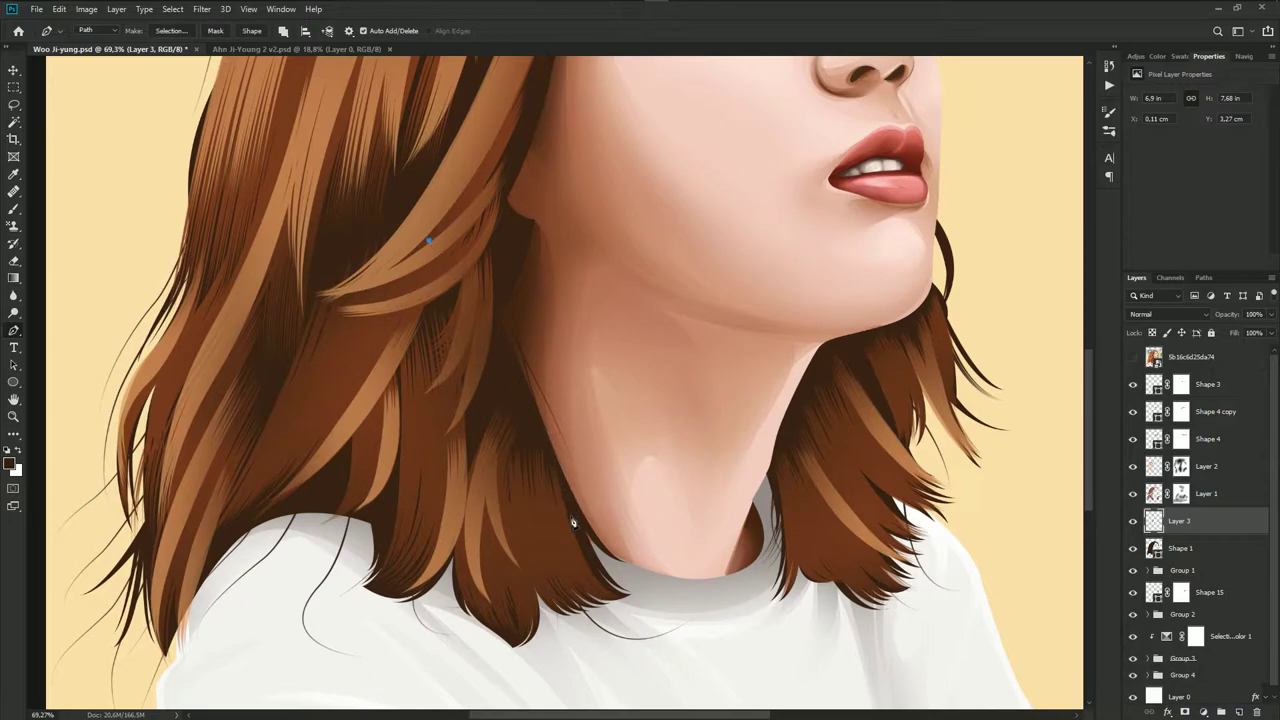
drag(570, 522, 535, 595)
drag(572, 488, 569, 451)
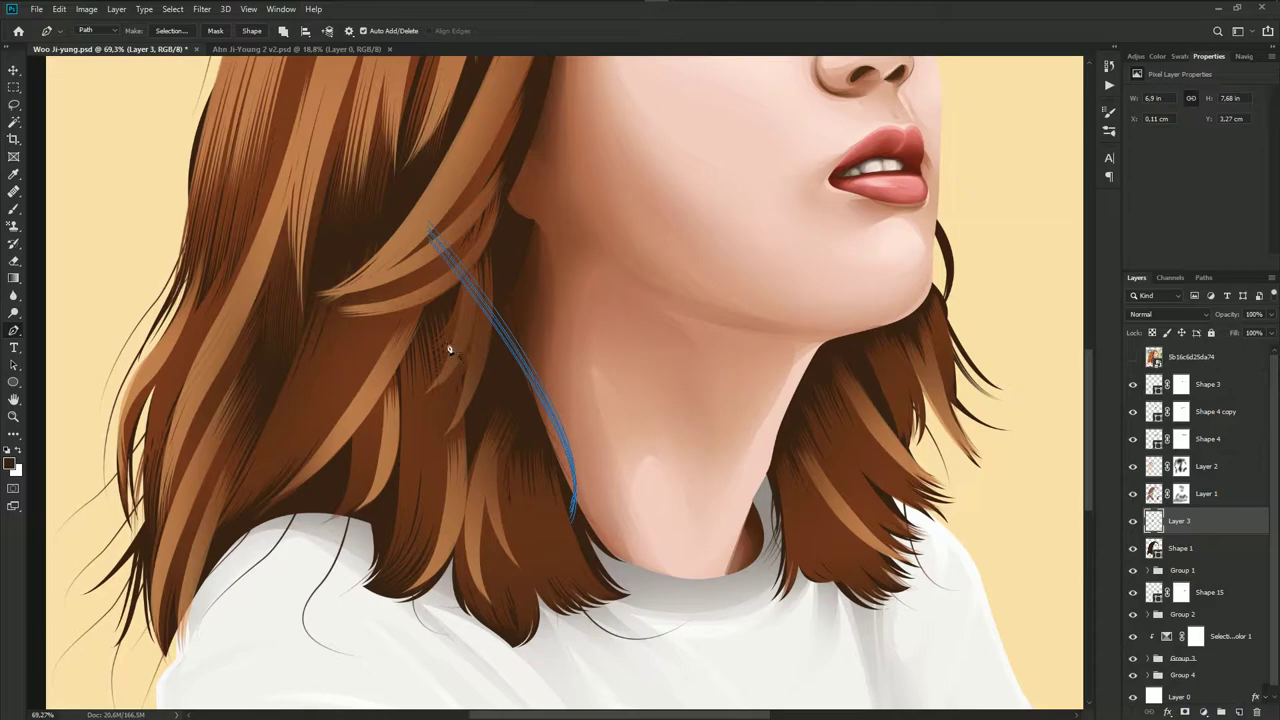
drag(618, 572, 614, 608)
drag(563, 467, 580, 440)
scroll(621, 470, down, 2)
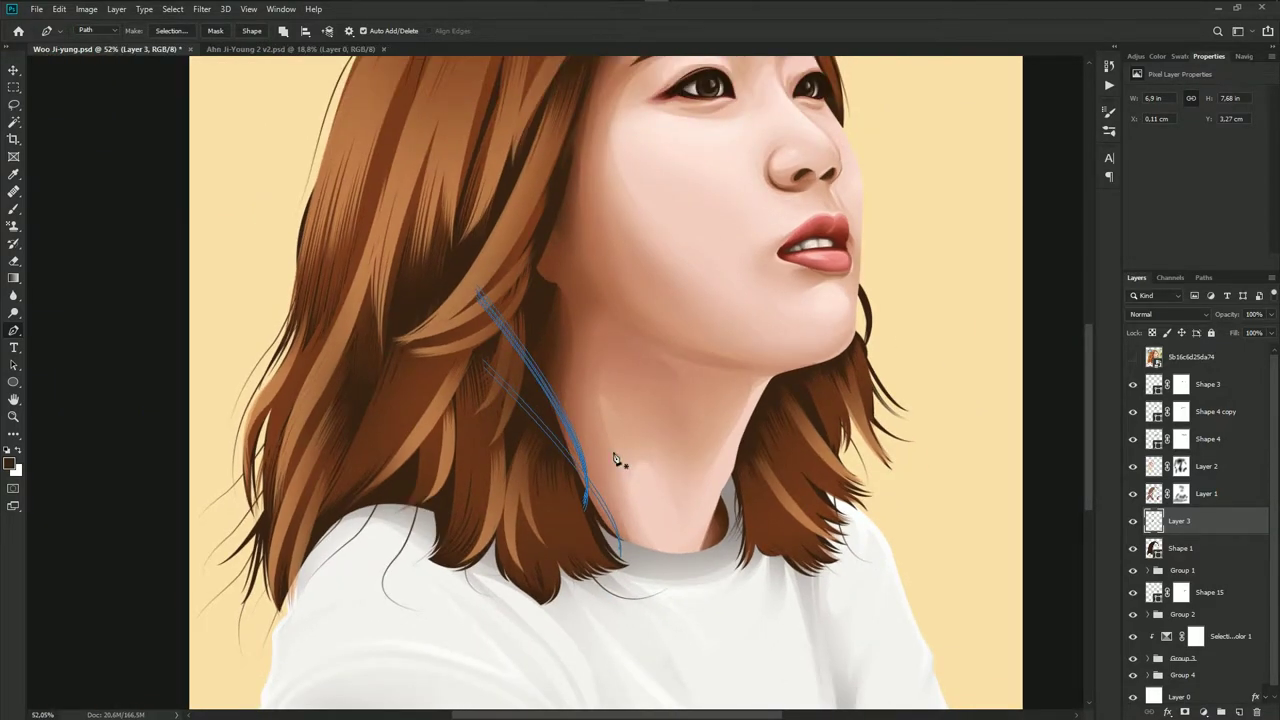
key(b)
key(Return)
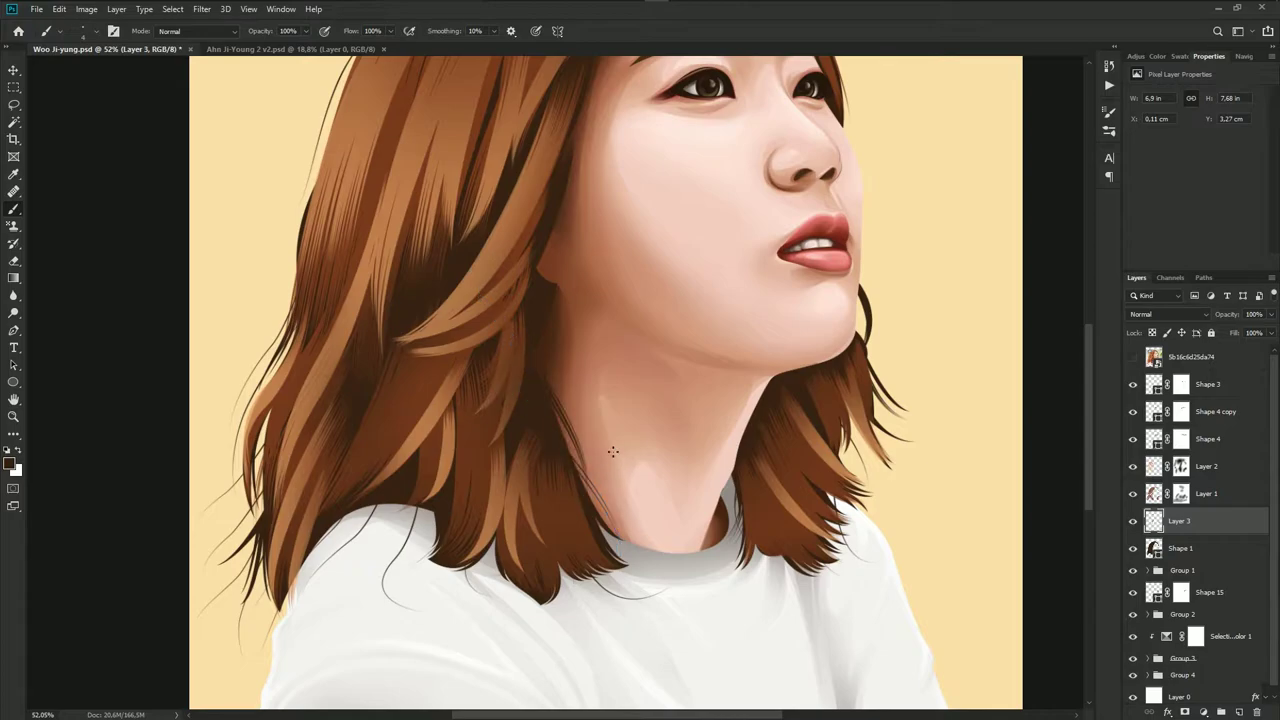
Reframe the head and shoulders, then draw a strand path curving down onto the shoulder
drag(613, 452, 665, 515)
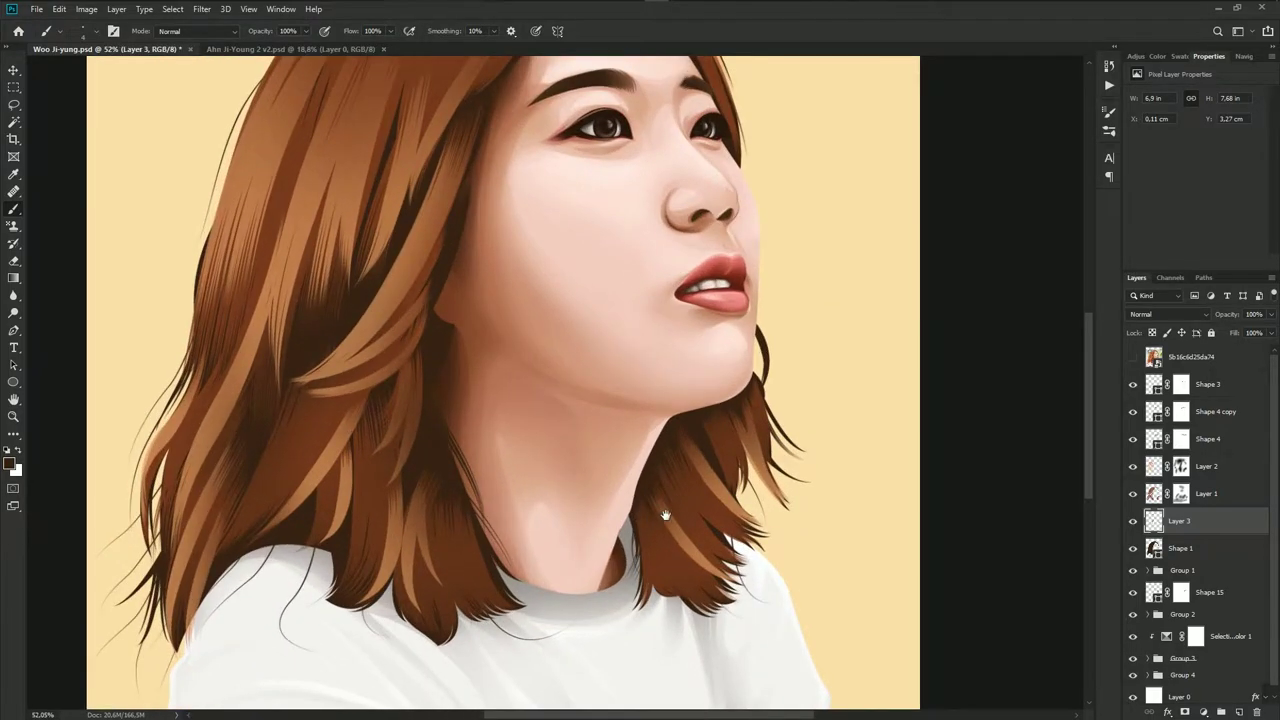
scroll(523, 508, down, 1)
scroll(523, 508, down, 1)
drag(343, 530, 395, 537)
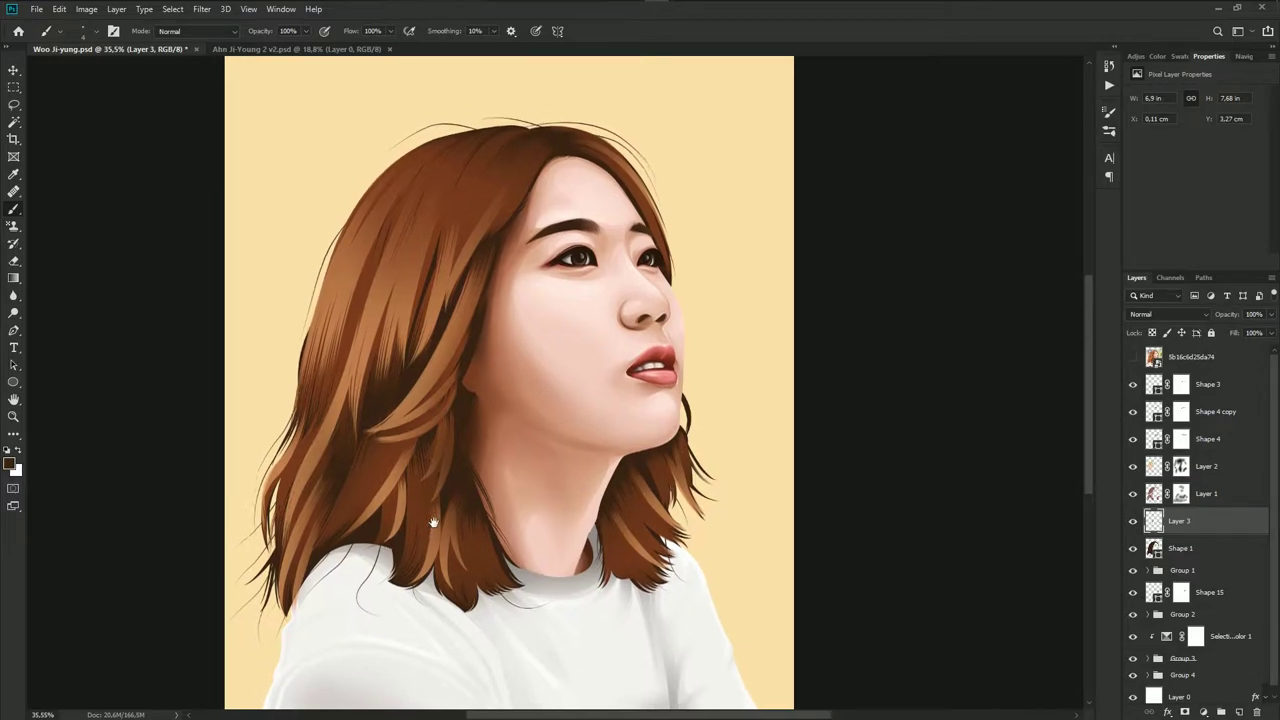
scroll(560, 390, up, 1)
scroll(560, 390, up, 1)
key(p)
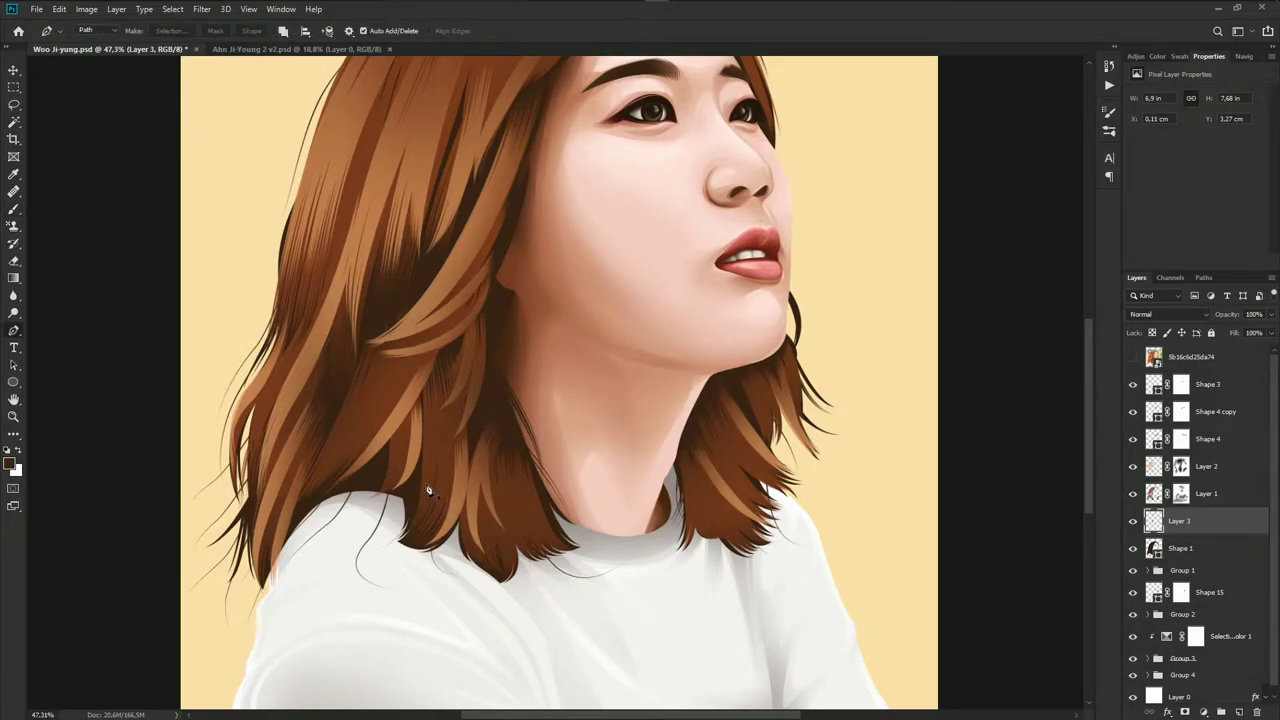
click(488, 422)
drag(276, 568, 283, 618)
drag(488, 422, 340, 498)
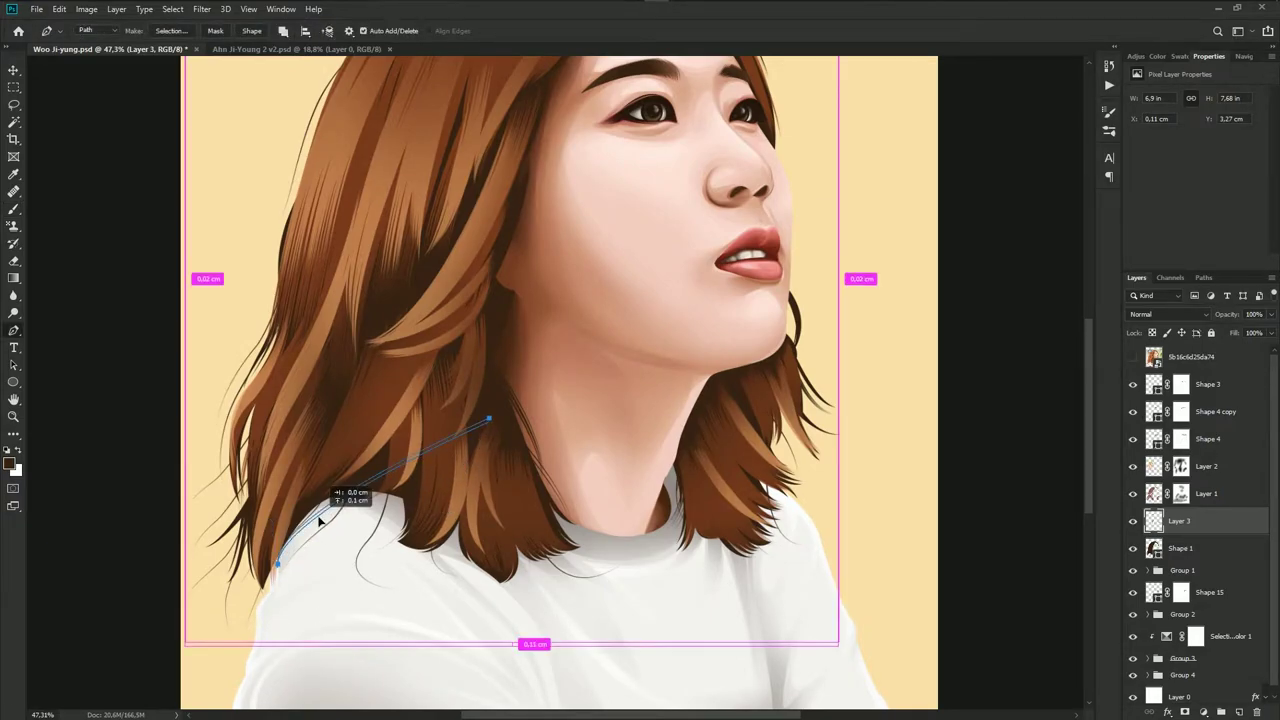
Draw second and third thin strand paths curving down through the hair
click(325, 269)
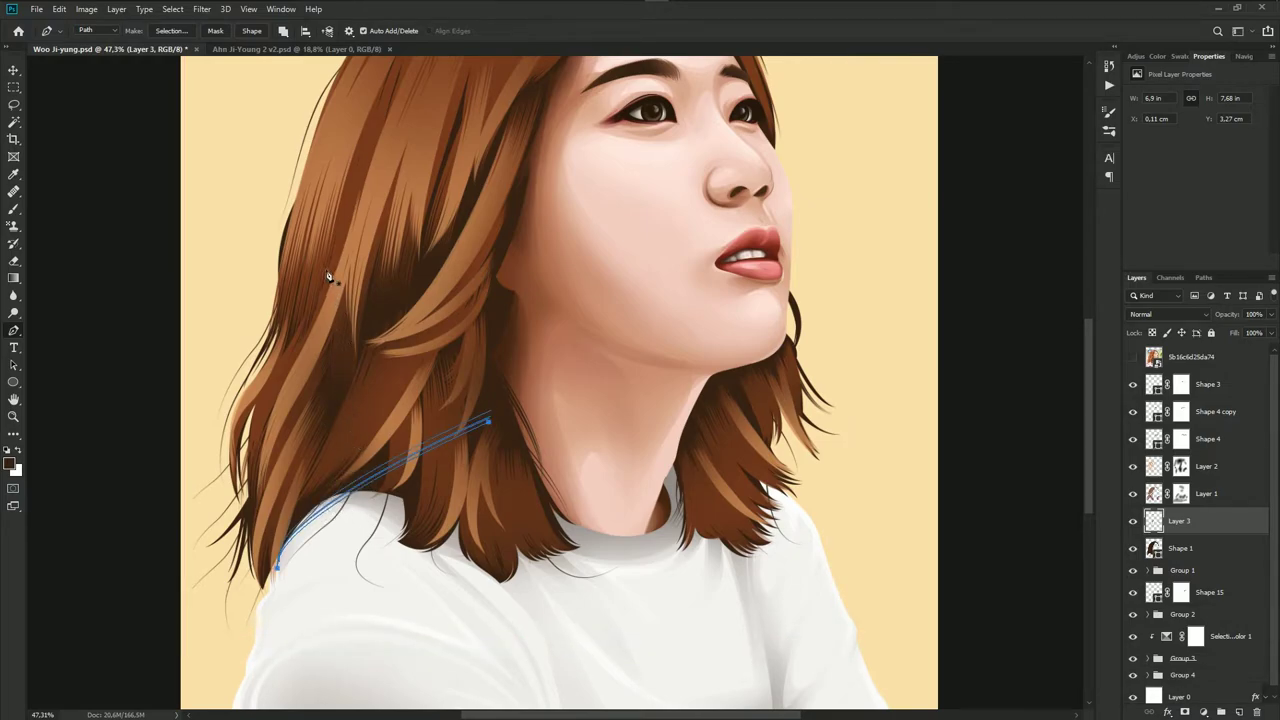
drag(419, 551, 489, 543)
drag(325, 269, 368, 510)
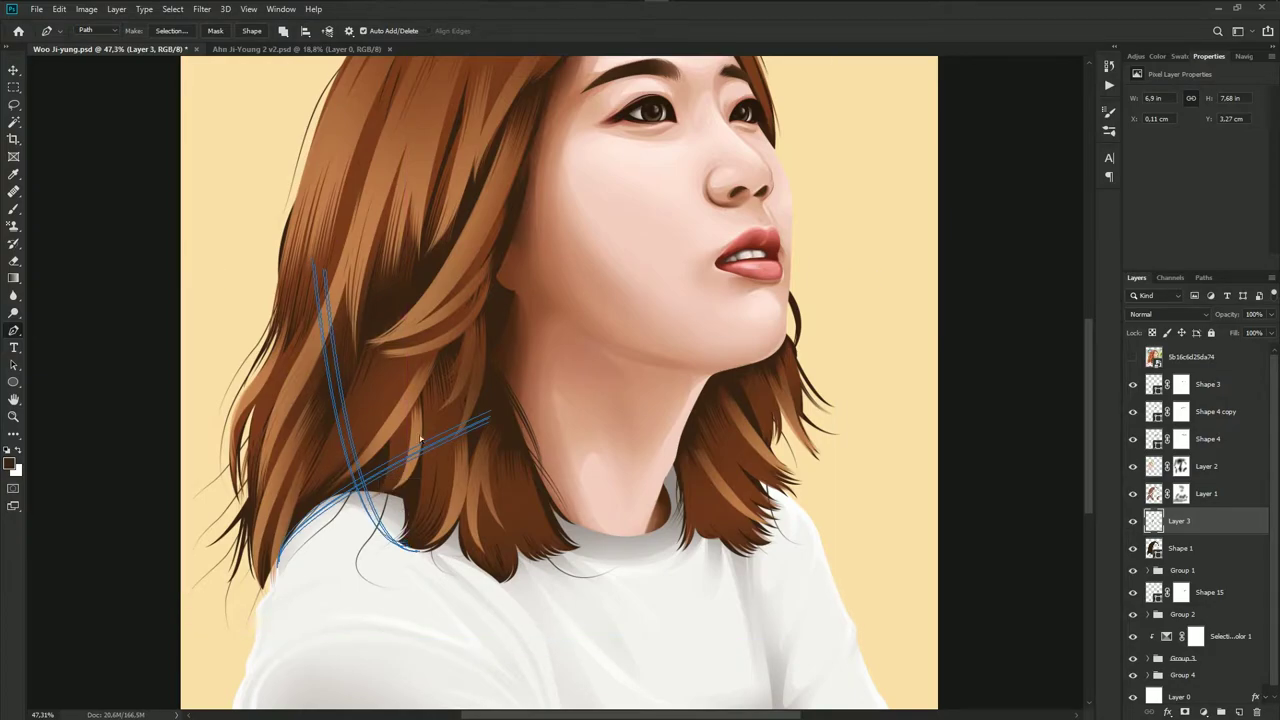
click(426, 275)
drag(359, 568, 311, 593)
drag(363, 558, 385, 550)
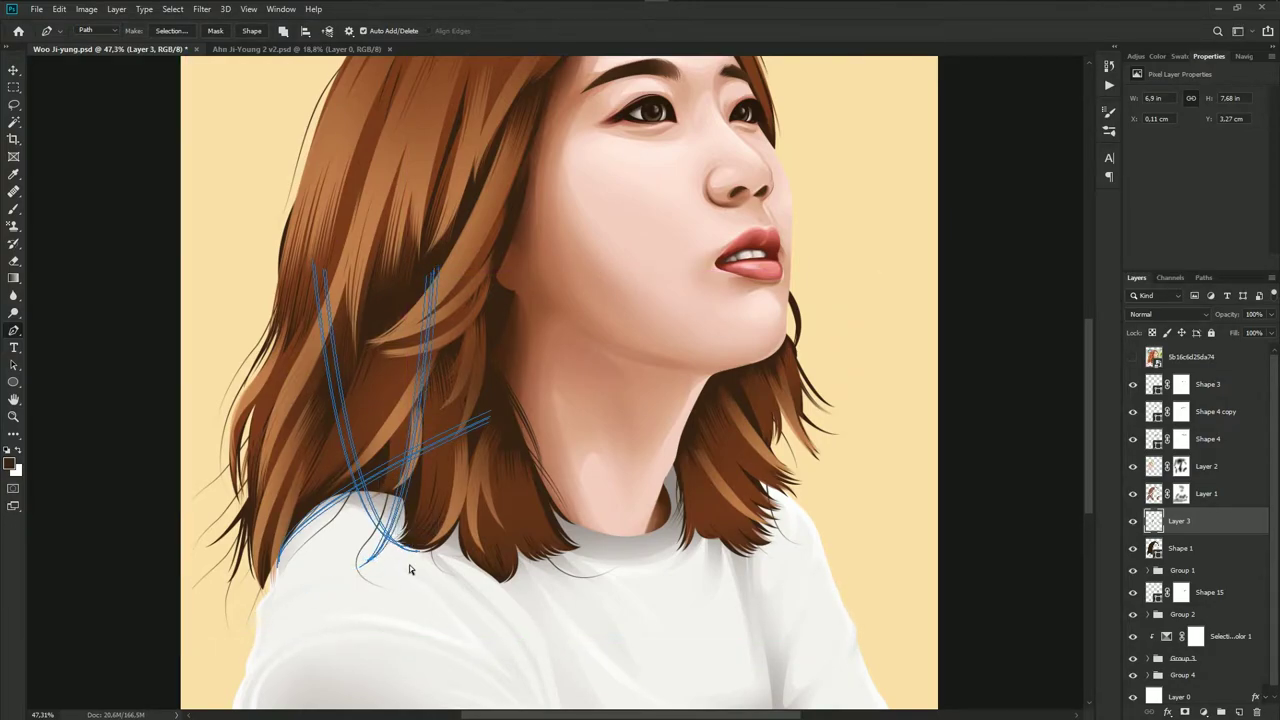
Add one more strand falling onto the shirt and brush-stroke the paths as fine hair
scroll(380, 525, down, 1)
click(406, 325)
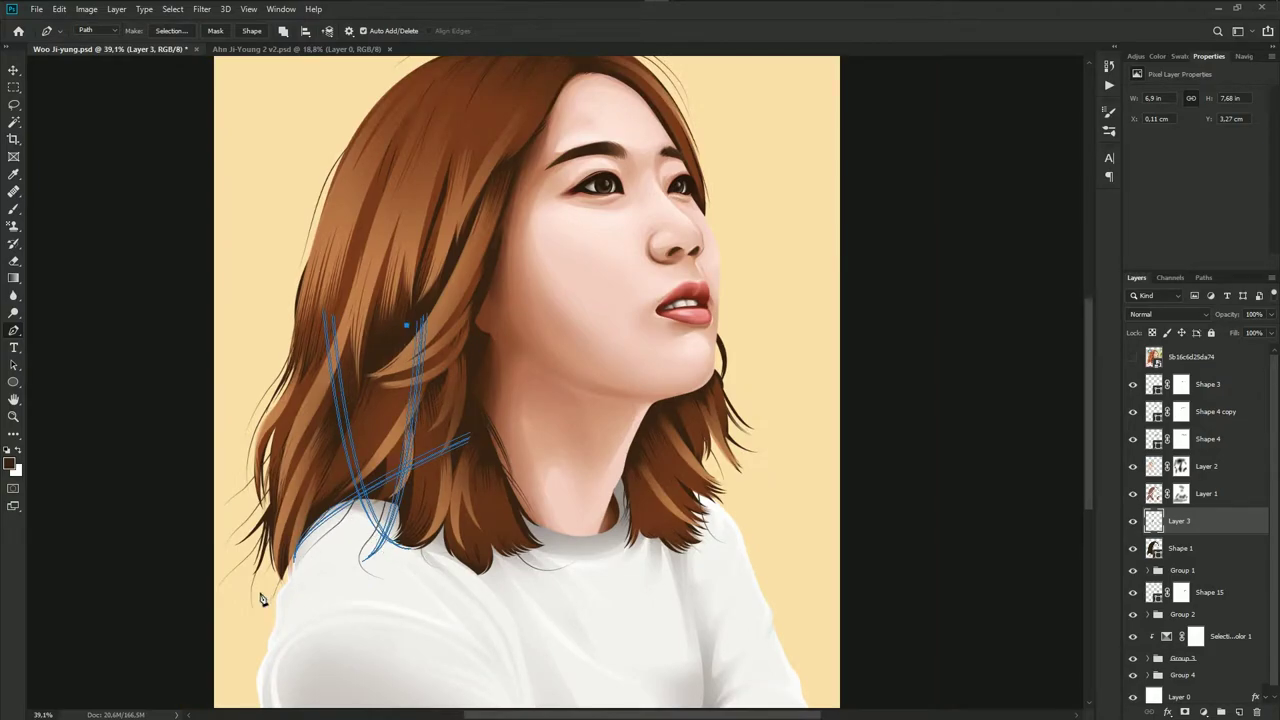
drag(260, 595, 302, 584)
key(b)
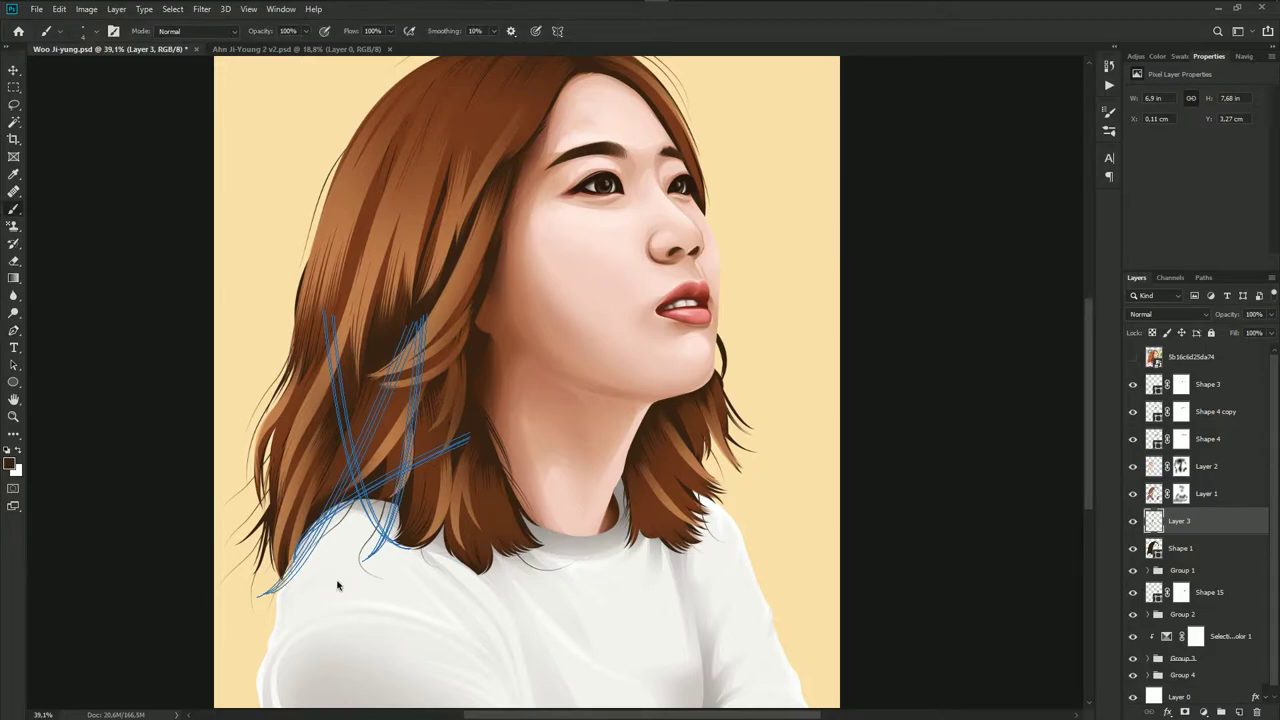
key(Return)
scroll(336, 580, down, 1)
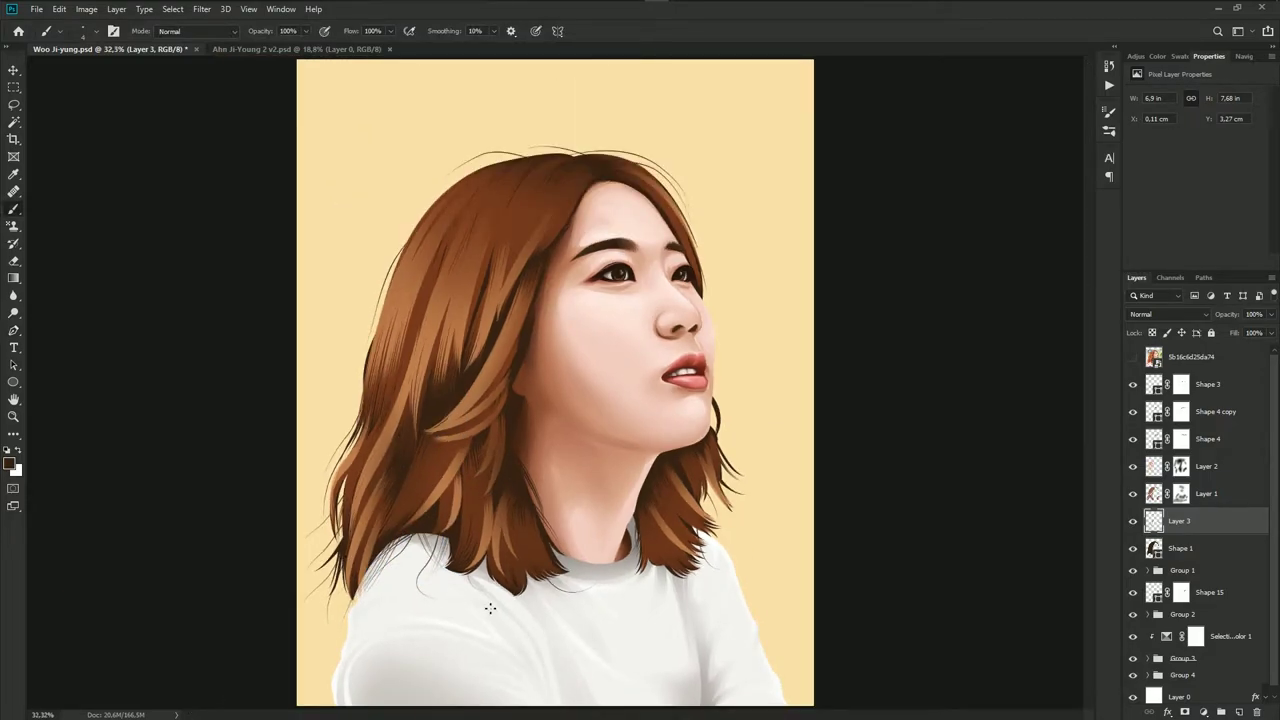
scroll(490, 608, up, 2)
scroll(443, 586, up, 2)
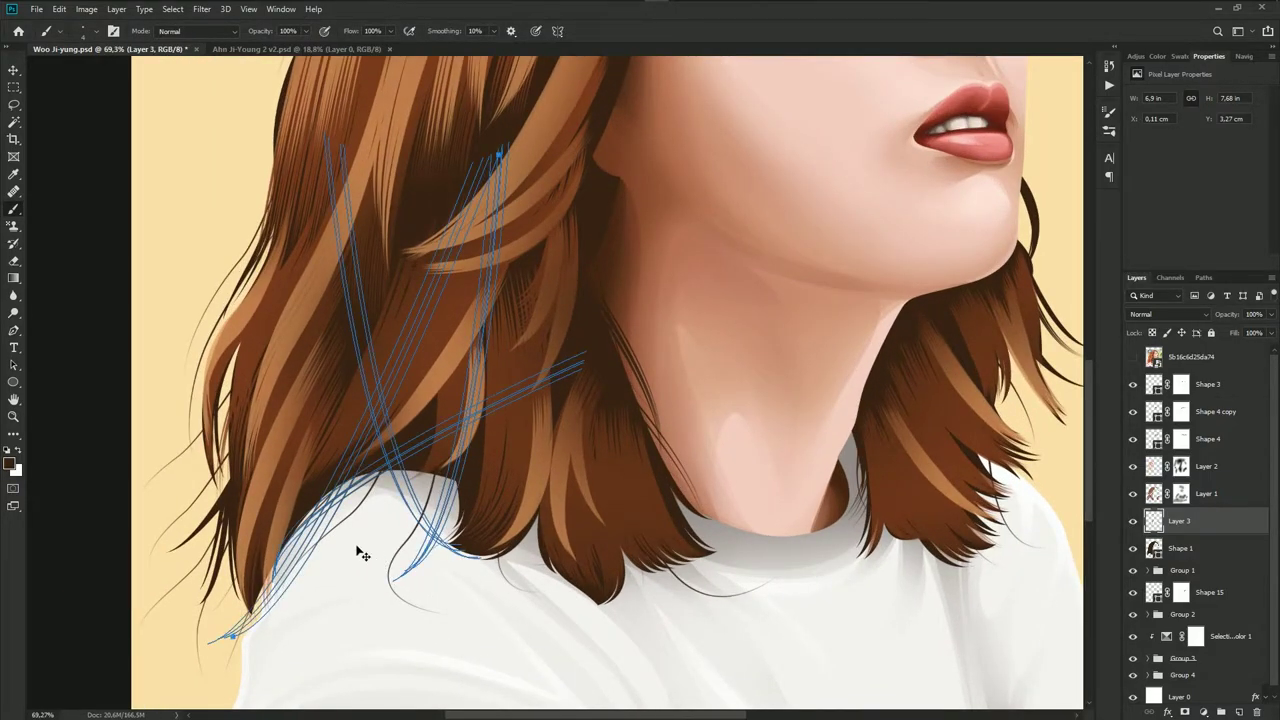
key(a)
click(334, 592)
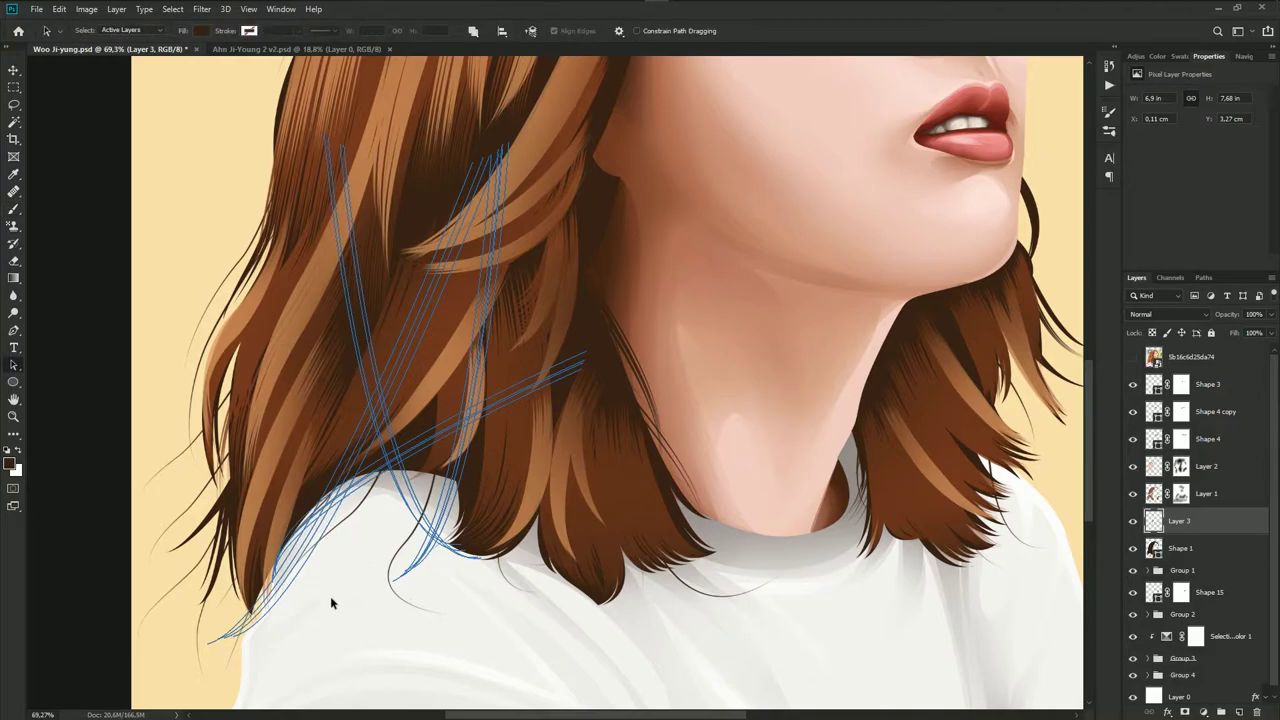
key(b)
right_click(392, 558)
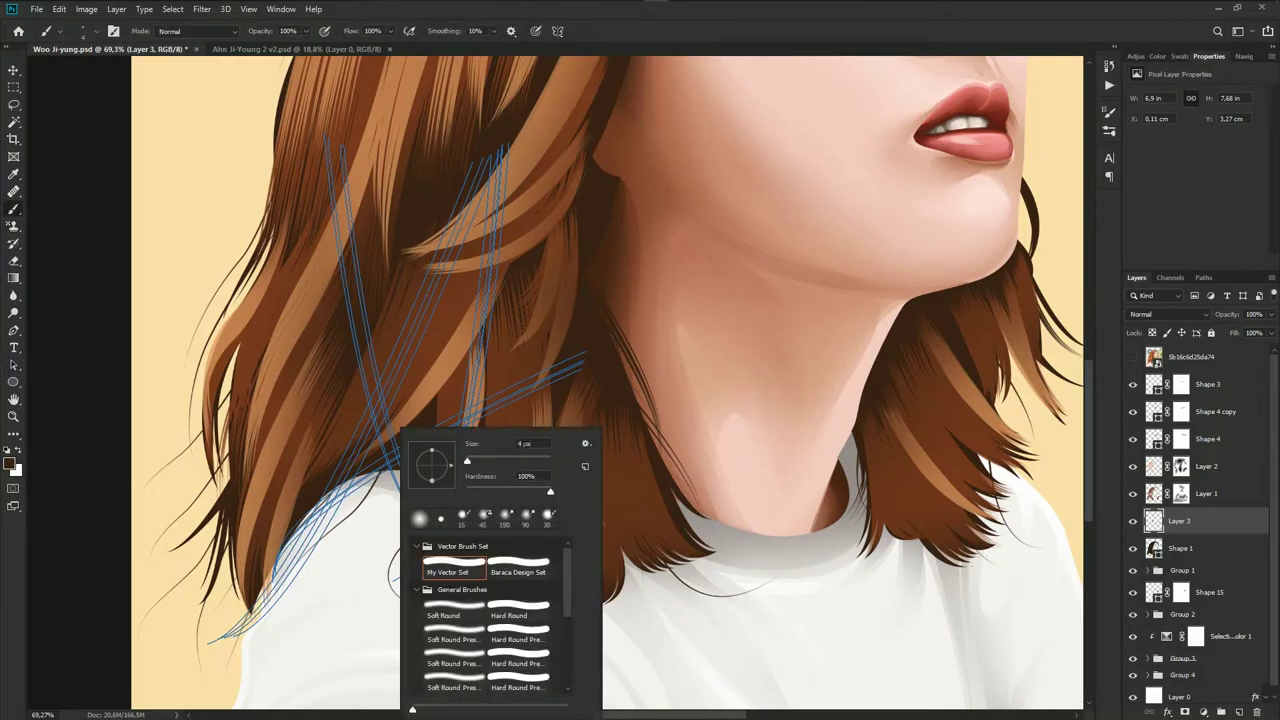
key(Return)
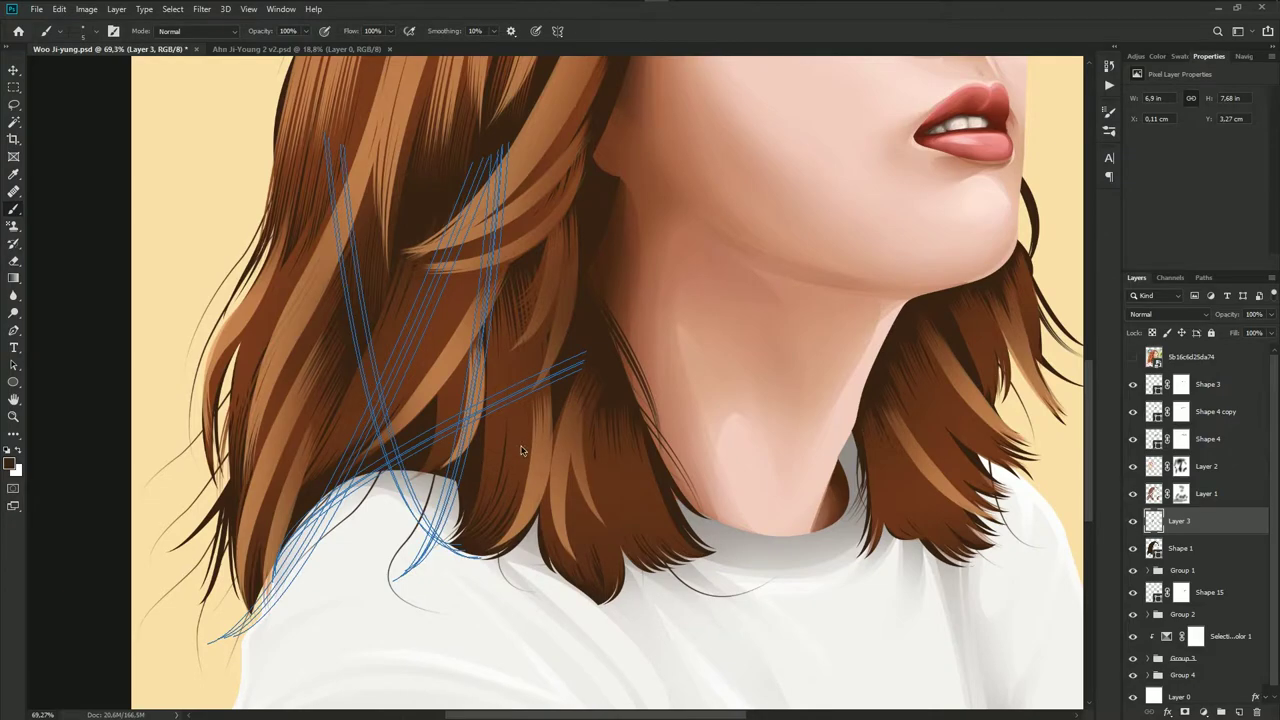
key(ctrl+h)
scroll(520, 450, down, 5)
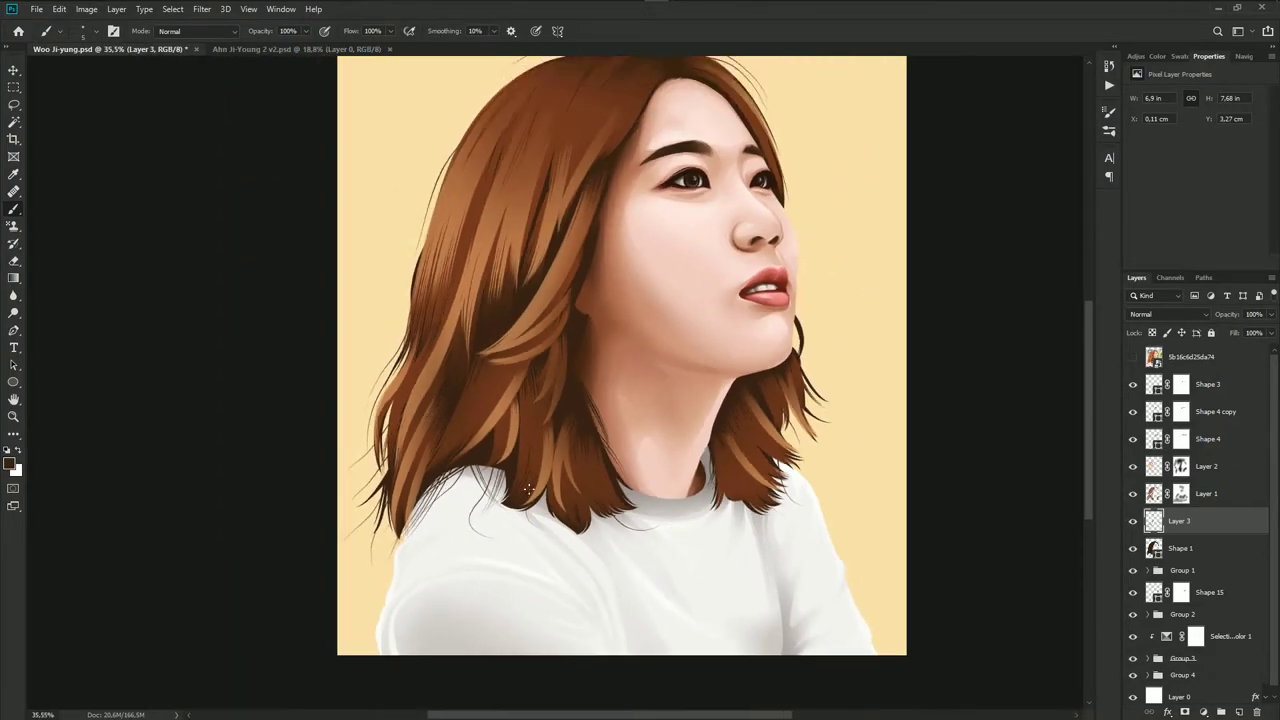
scroll(529, 490, down, 1)
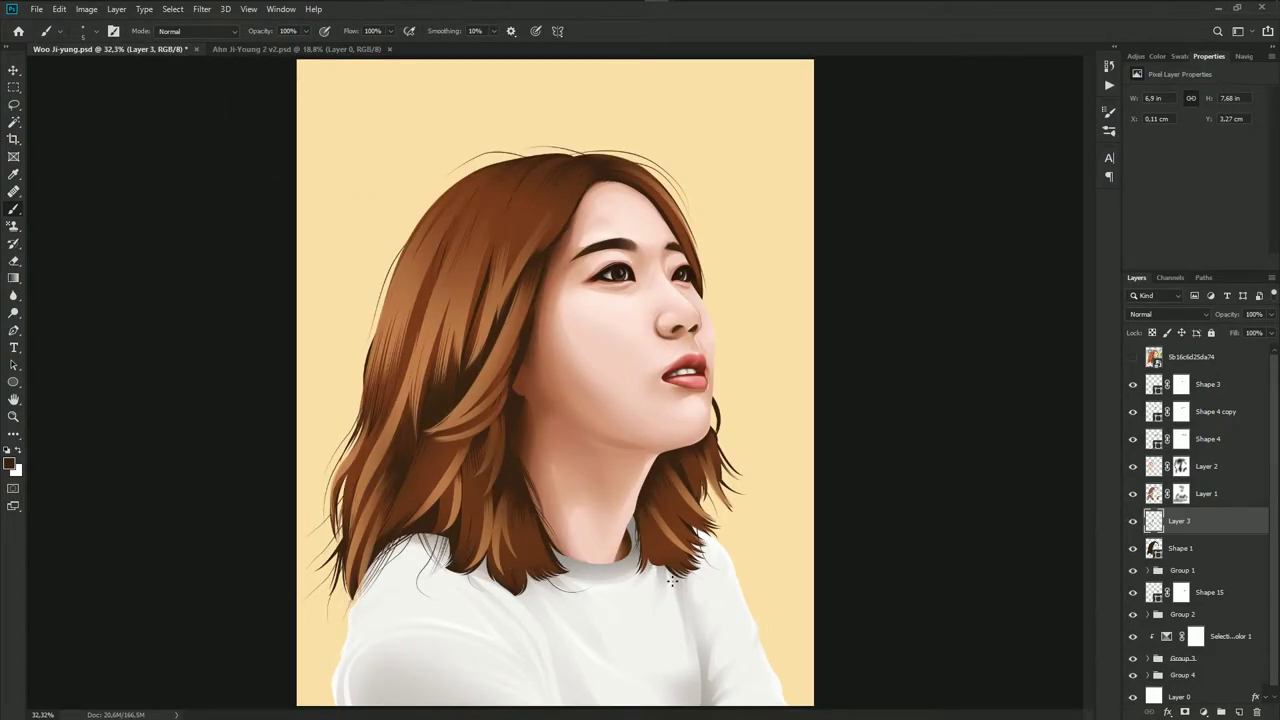
scroll(672, 583, up, 3)
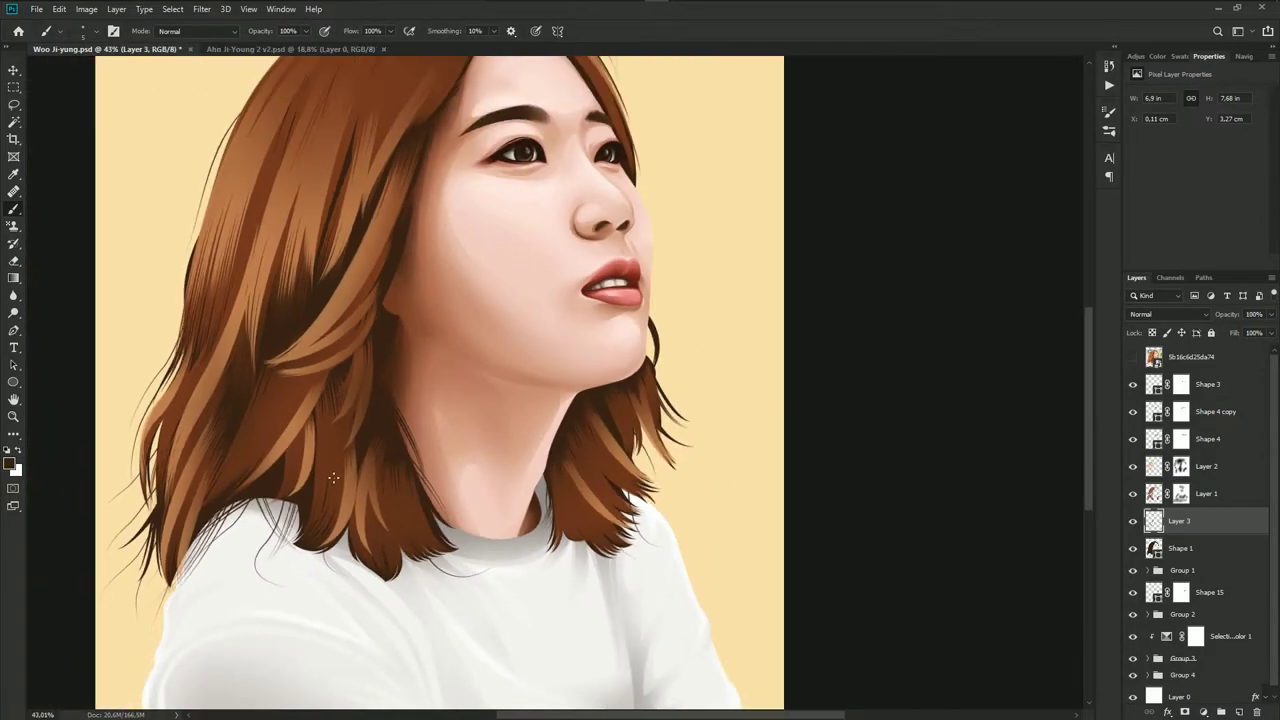
scroll(333, 479, down, 3)
scroll(552, 466, down, 1)
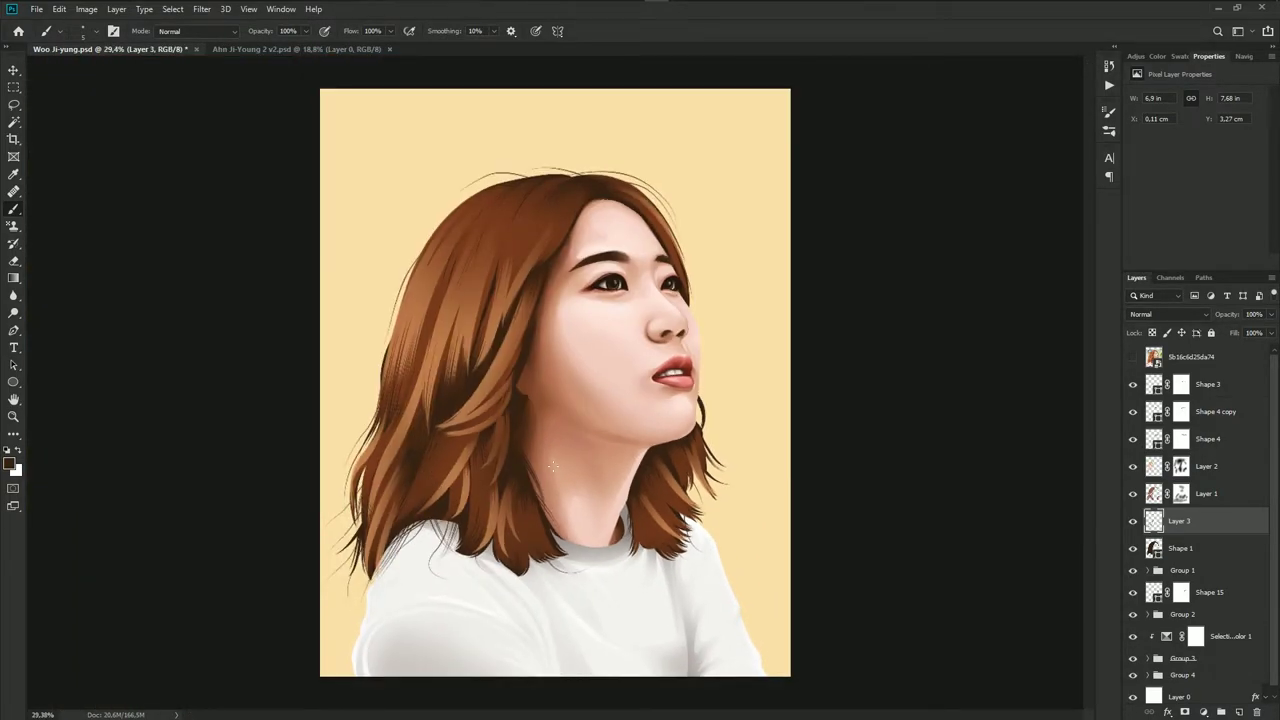
Briefly show and hide the reference photo over the illustration
click(1132, 358)
click(1132, 358)
scroll(692, 441, down, 2)
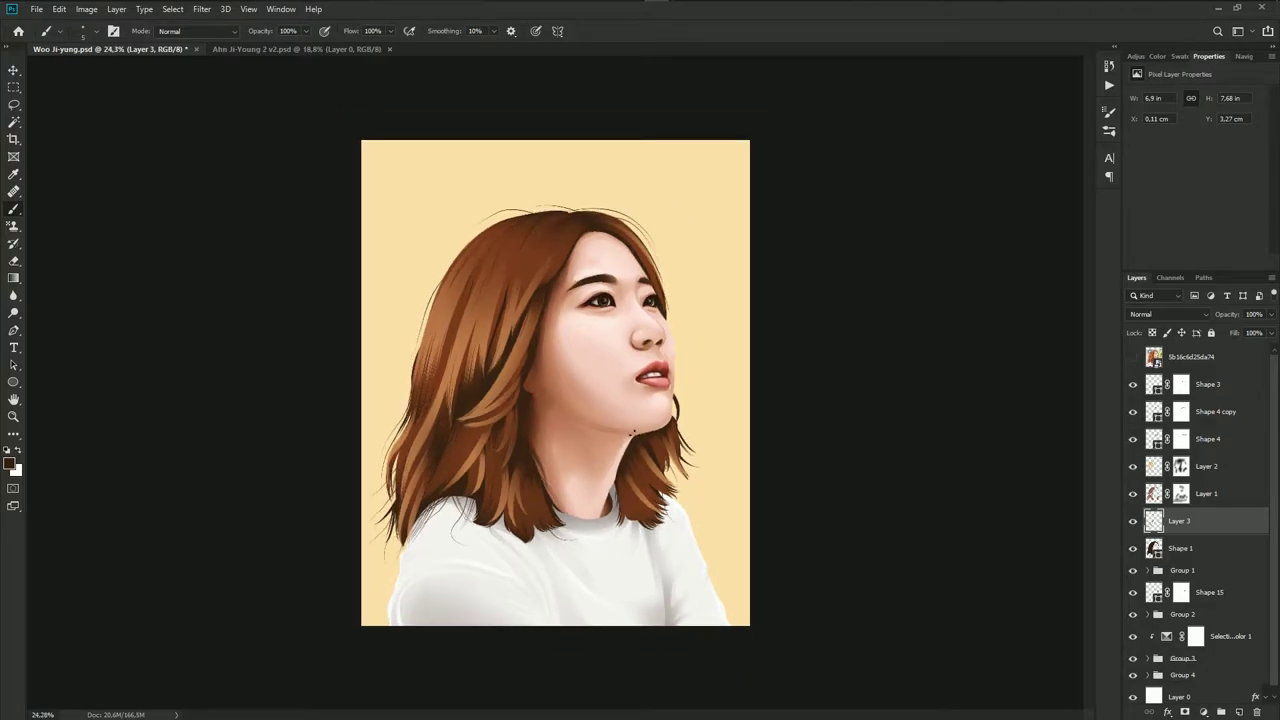
scroll(634, 449, up, 3)
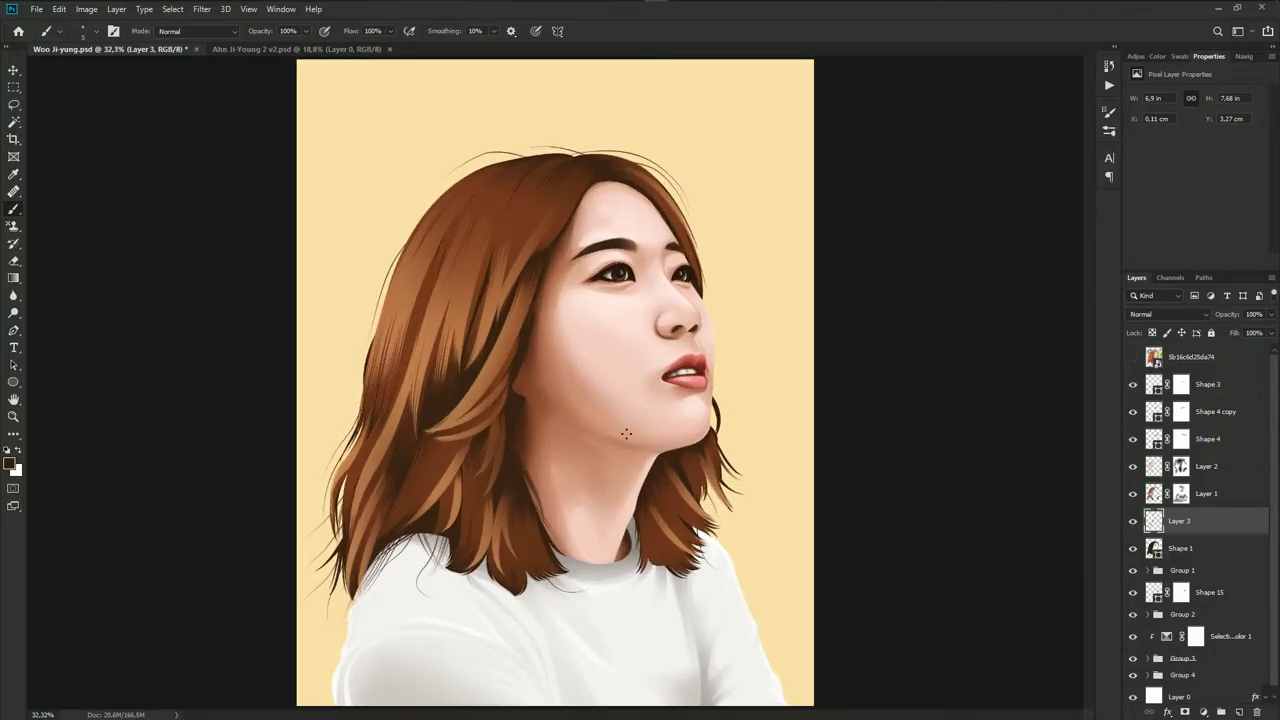
scroll(700, 367, up, 2)
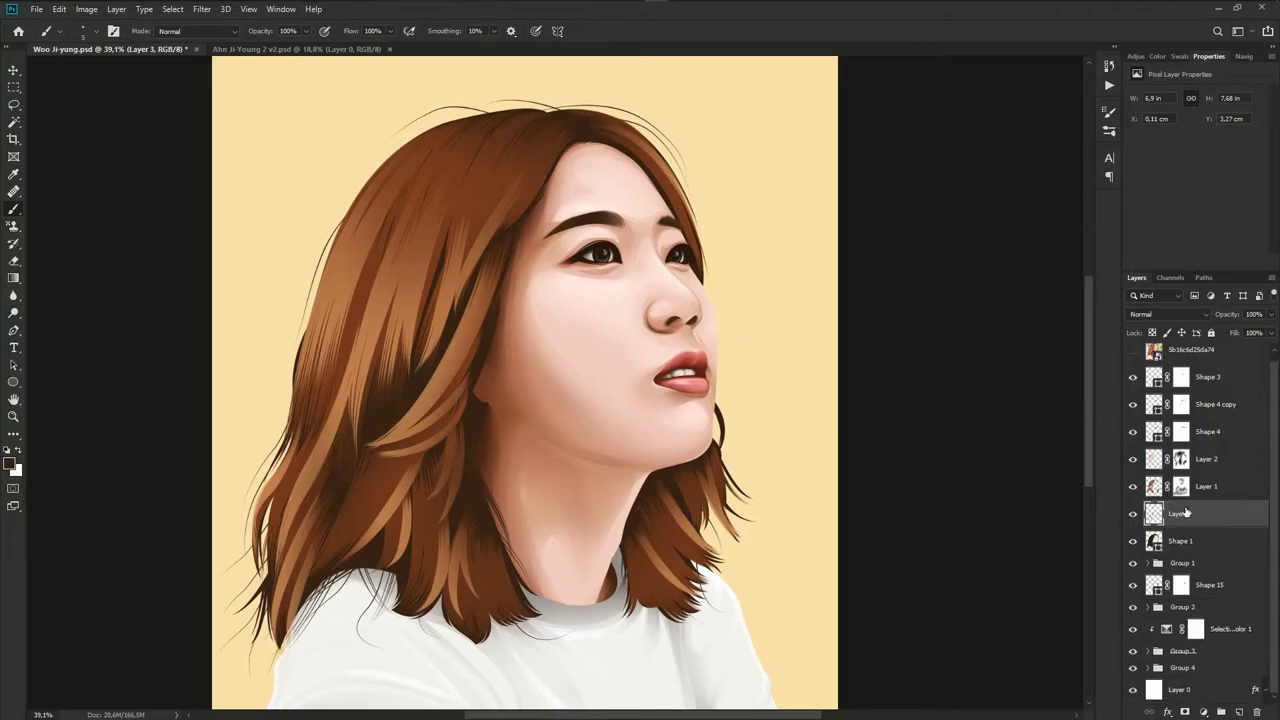
scroll(634, 436, down, 1)
scroll(640, 437, down, 1)
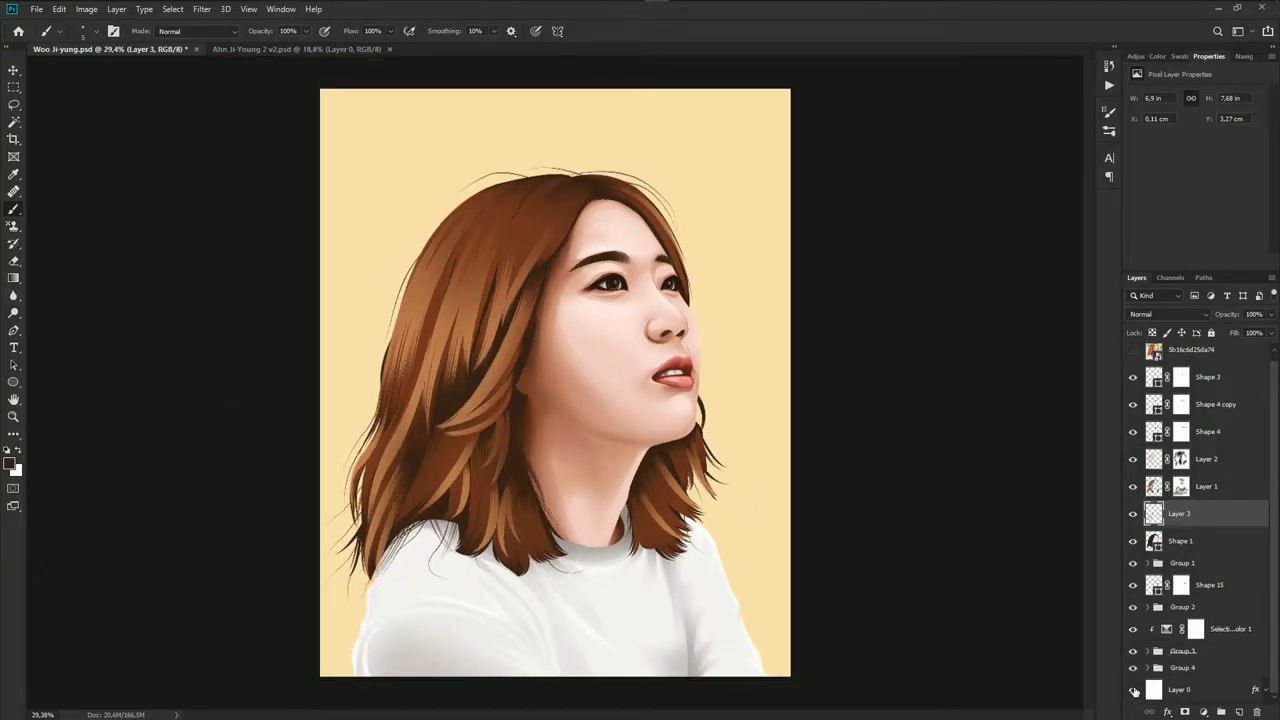
Hide the yellow background and stamp all visible layers into a new layer above Shape 3
click(1133, 690)
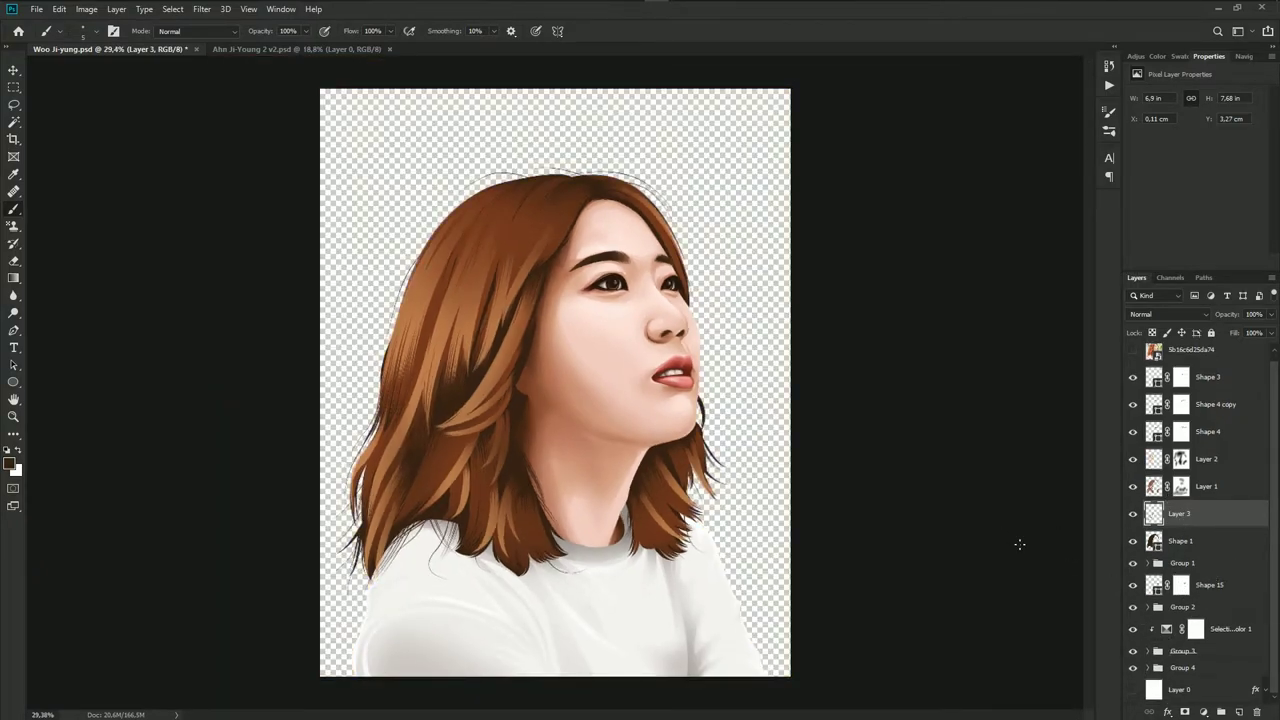
click(1214, 380)
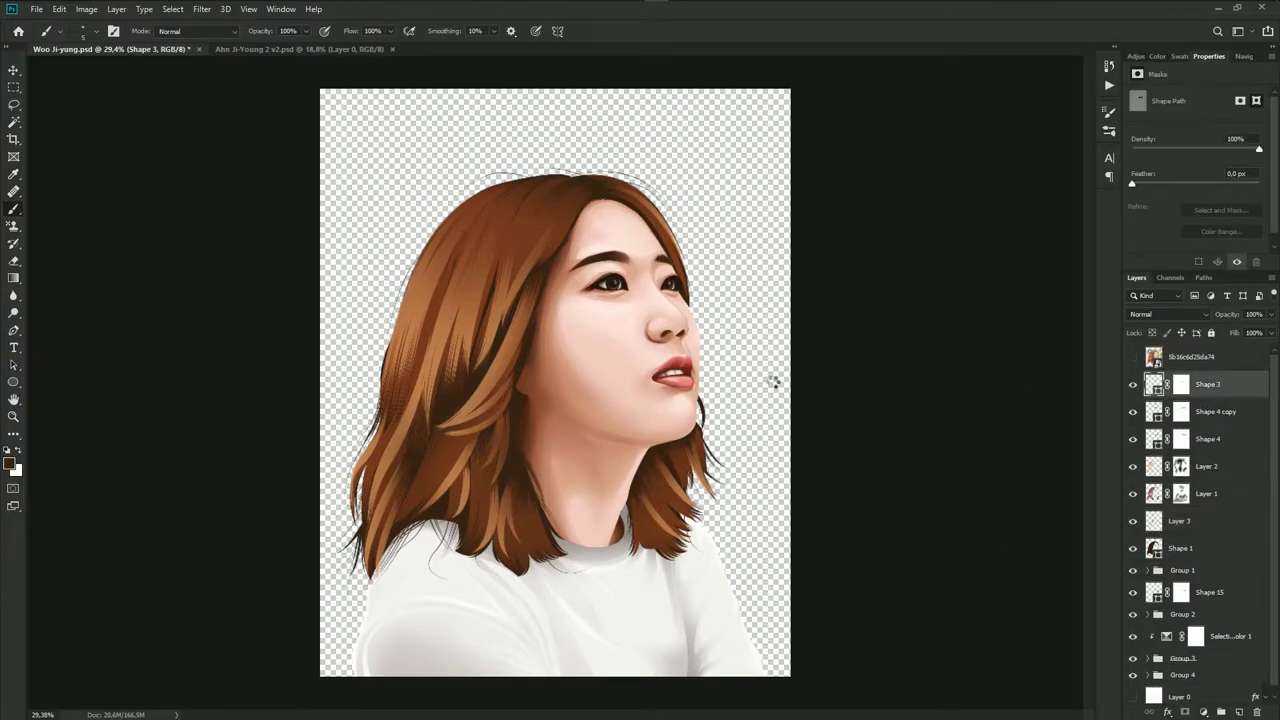
key(ctrl+shift+alt+e)
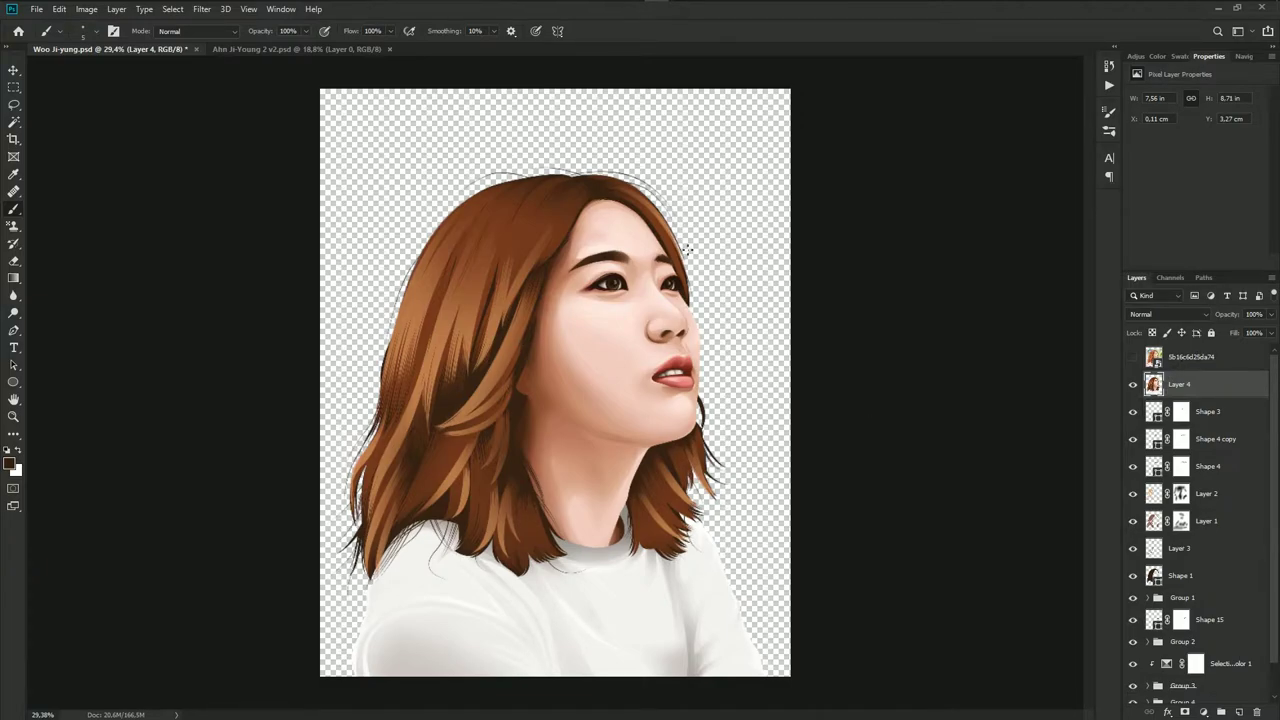
Apply Surface Blur at Radius 2 and Threshold 10 to Layer 4, checking the face in preview
click(201, 9)
mouse_move(209, 160)
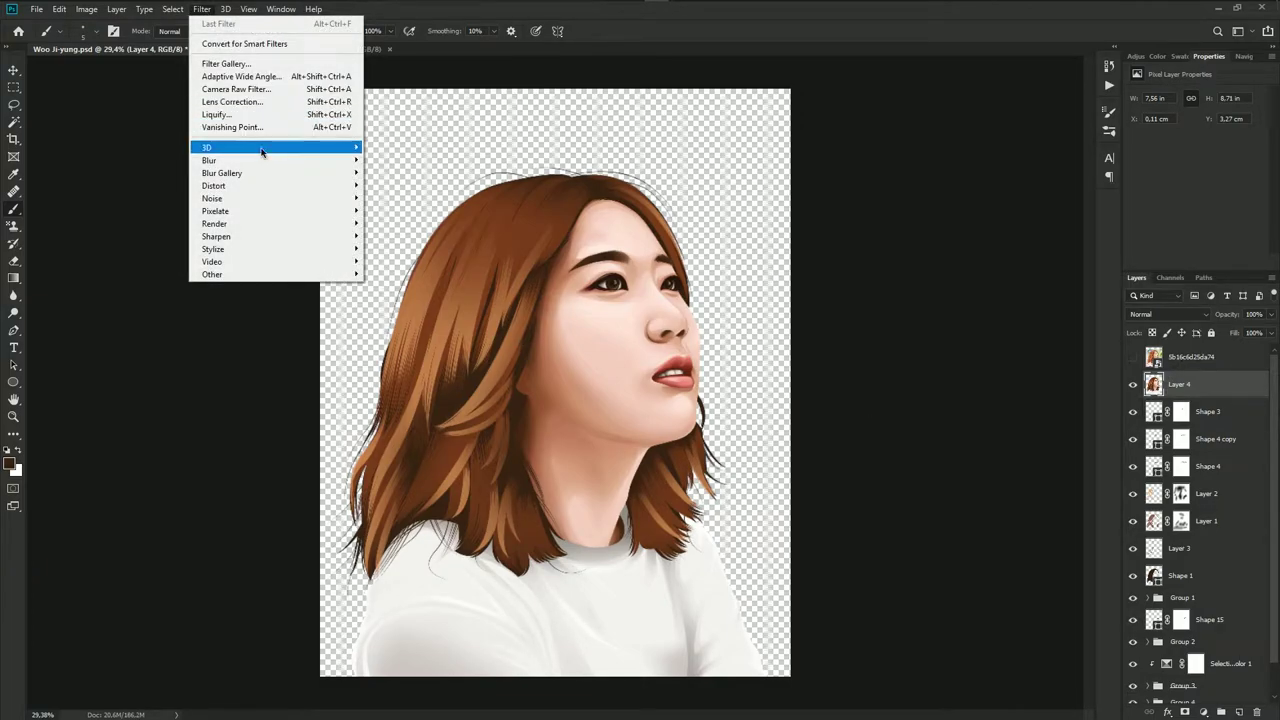
click(396, 286)
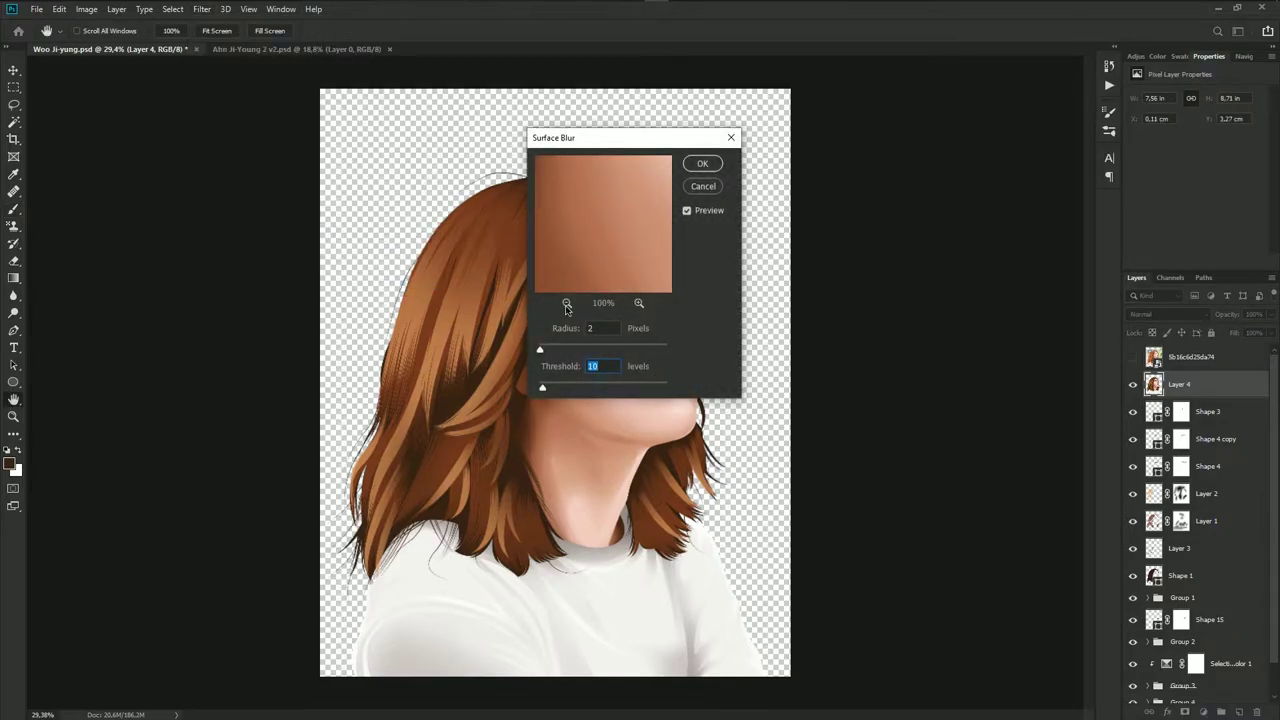
click(566, 303)
drag(627, 213, 572, 299)
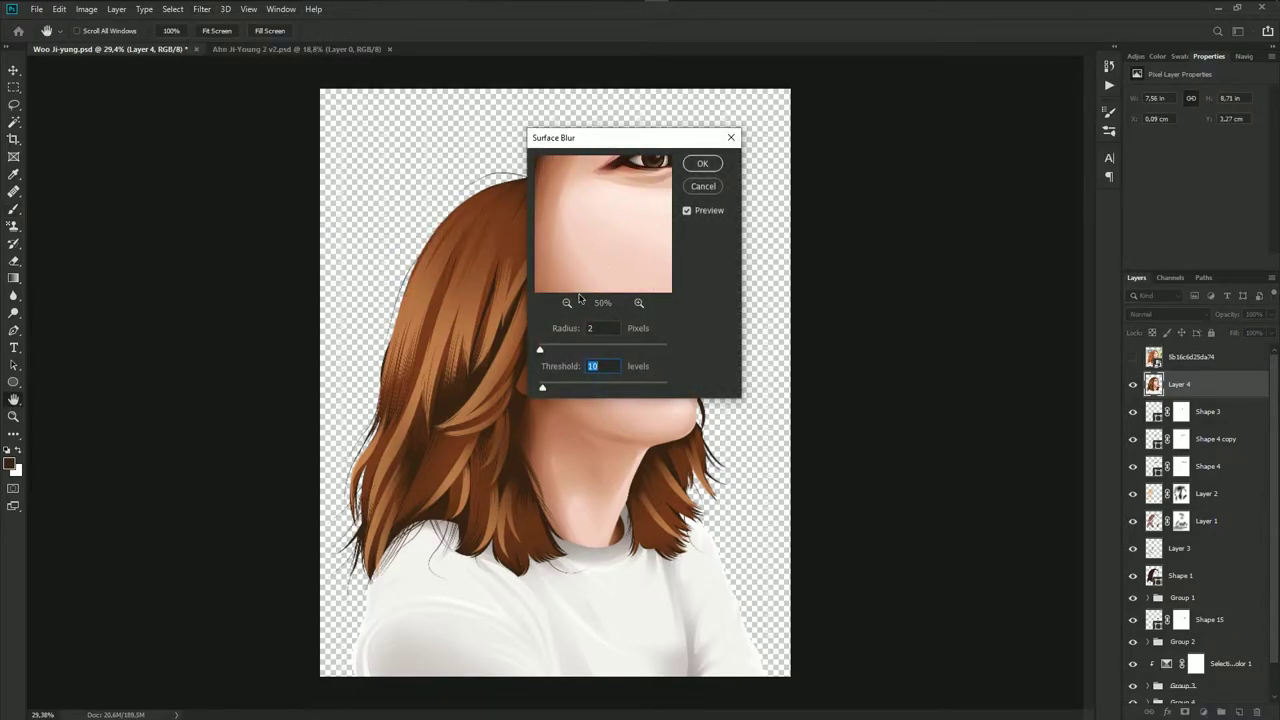
click(566, 303)
mouse_move(646, 209)
mouse_down()
mouse_move(572, 257)
mouse_move(646, 191)
mouse_up()
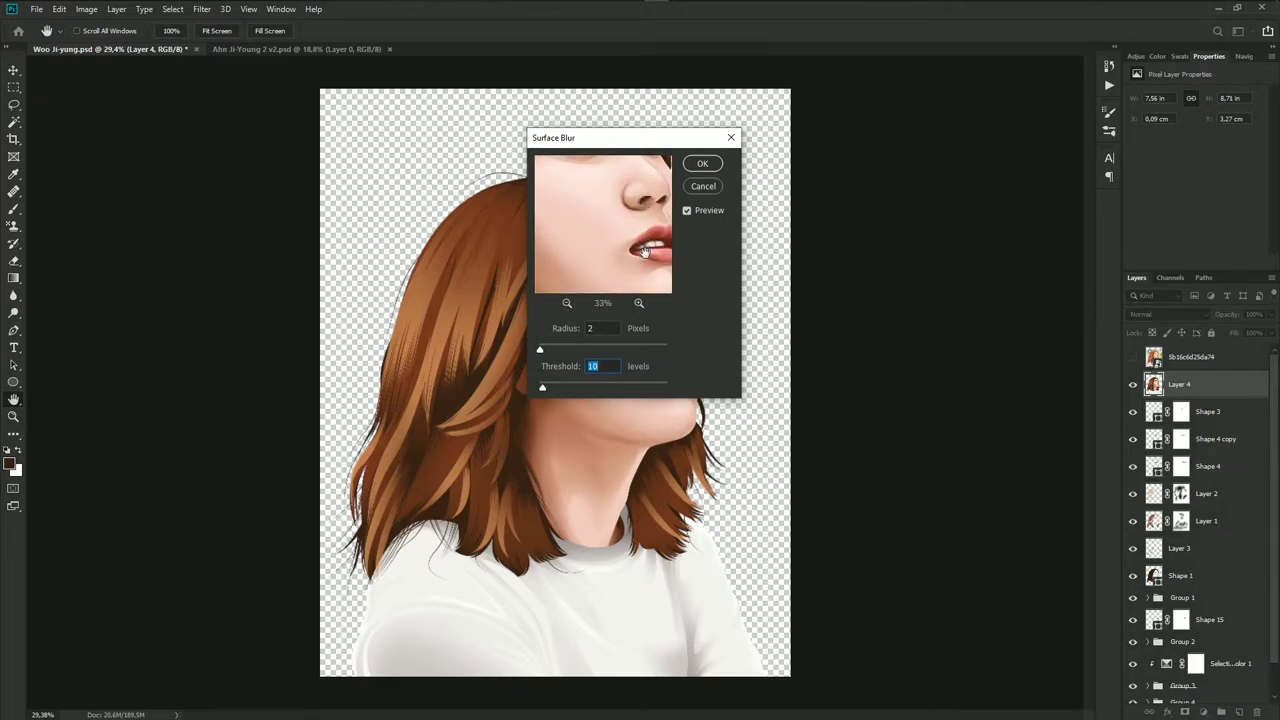
mouse_move(646, 252)
mouse_down()
mouse_move(596, 208)
mouse_move(651, 254)
mouse_move(652, 206)
mouse_up()
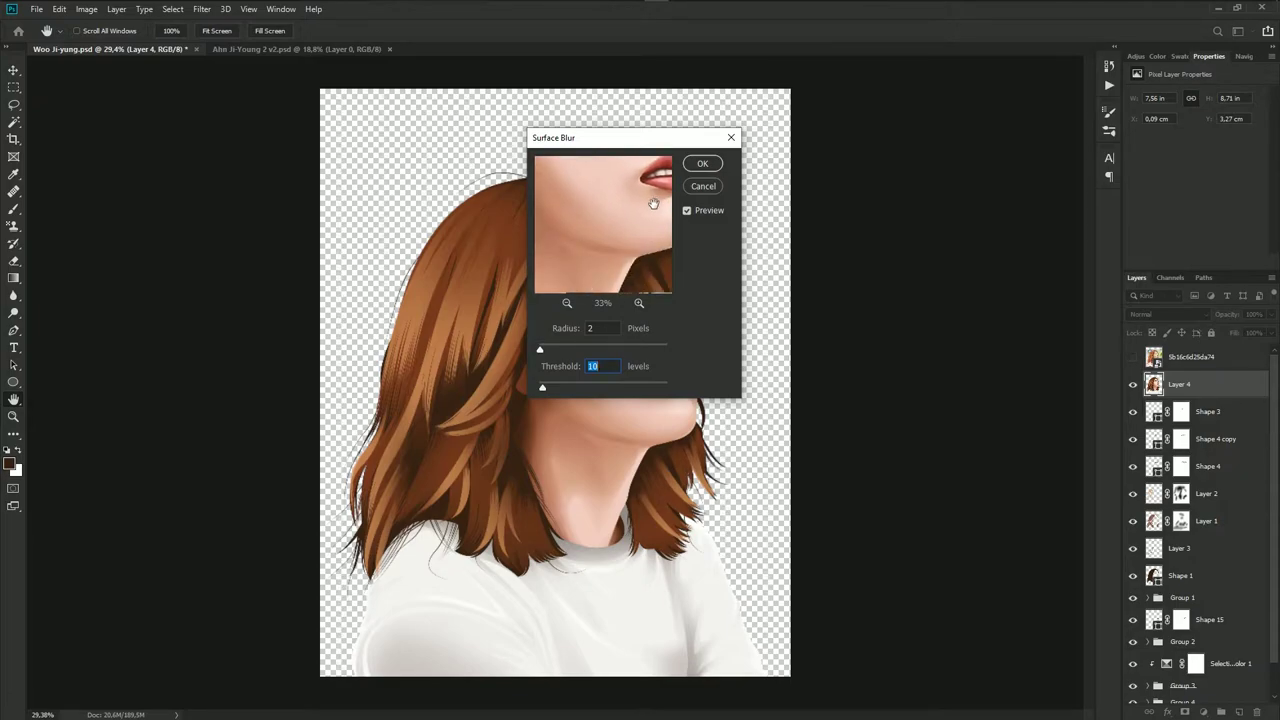
click(703, 164)
key(b)
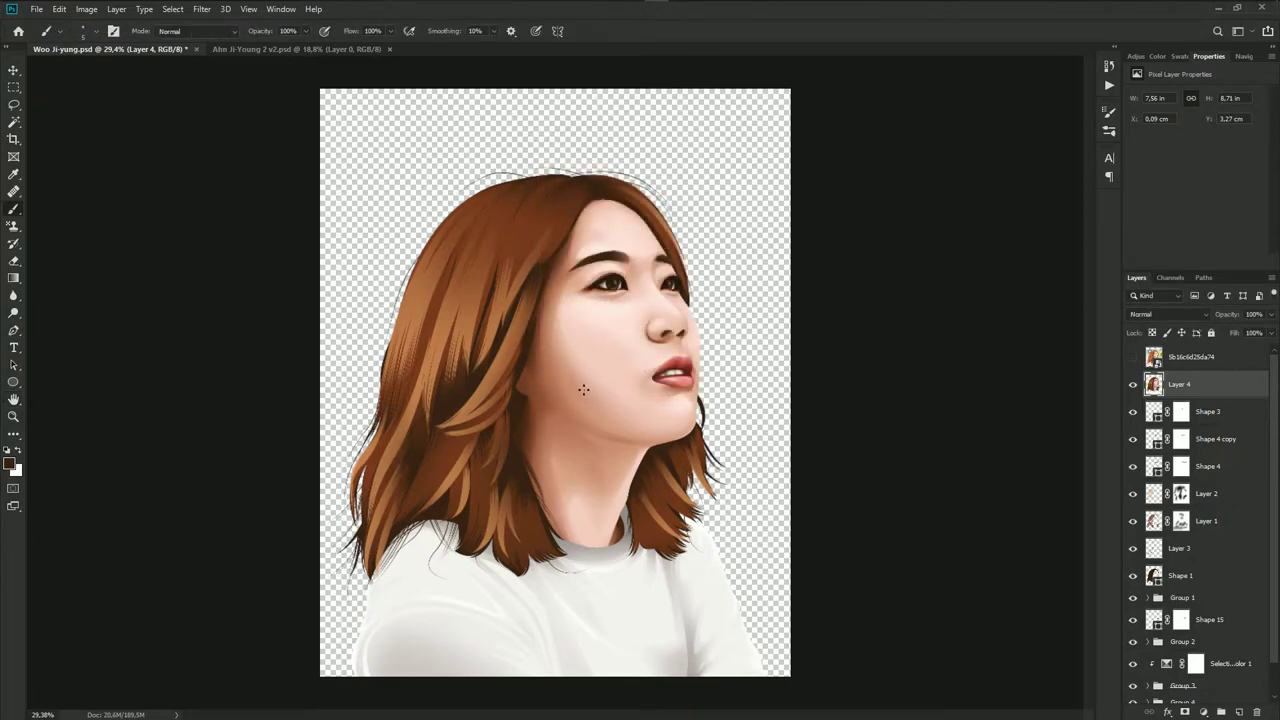
Duplicate Layer 4, re-show the yellow background, and merge the visible image into Layer 5
scroll(583, 389, up, 5)
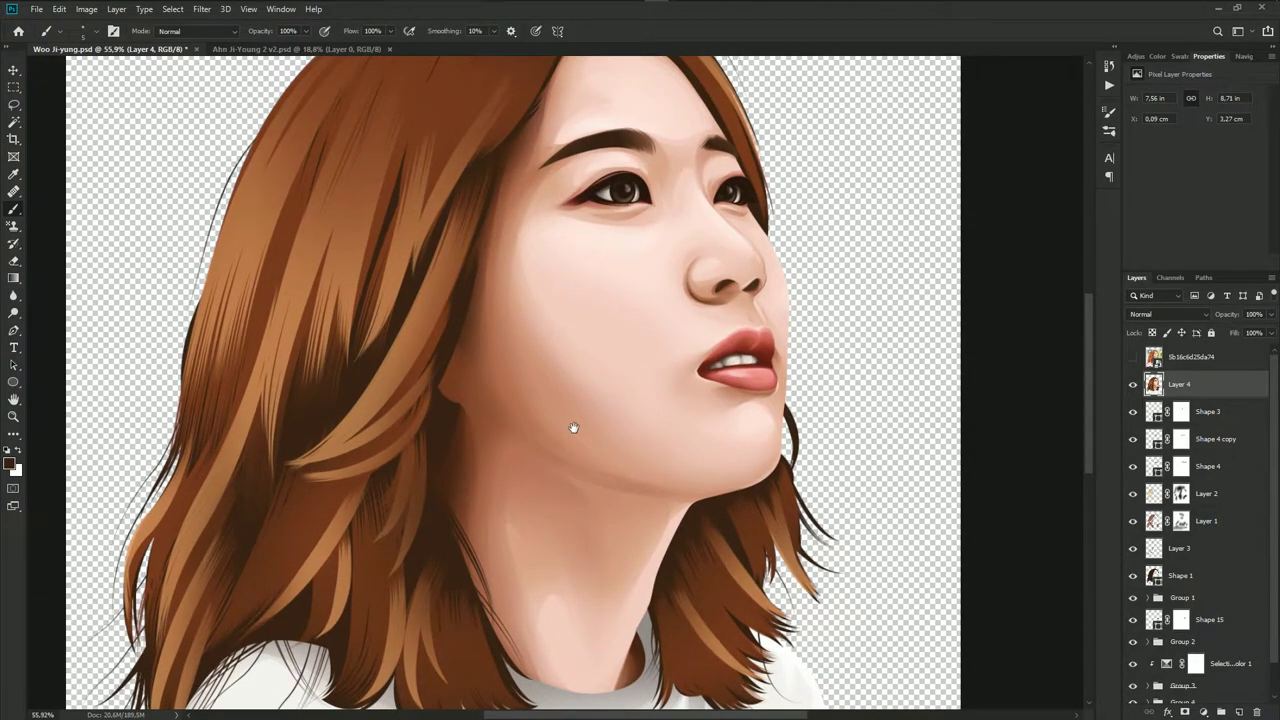
scroll(573, 428, down, 1)
scroll(629, 306, down, 1)
scroll(634, 366, down, 1)
scroll(623, 349, down, 1)
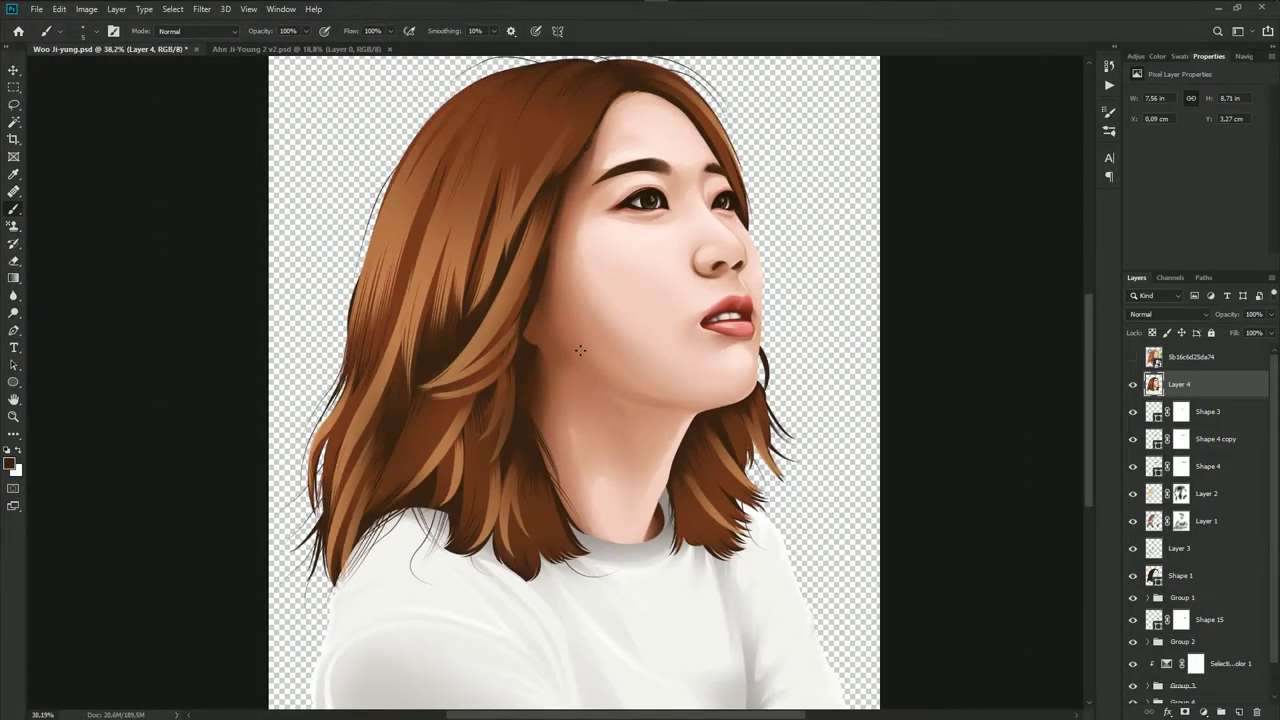
scroll(580, 350, down, 1)
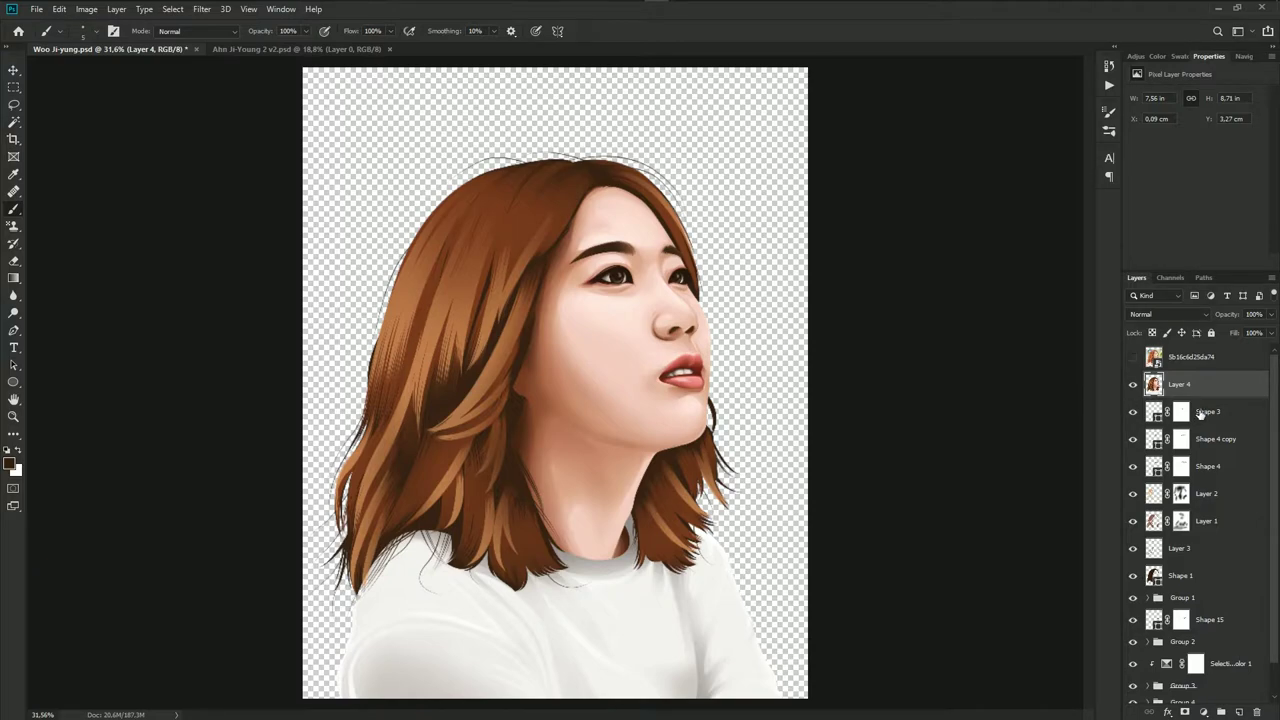
key(ctrl+j)
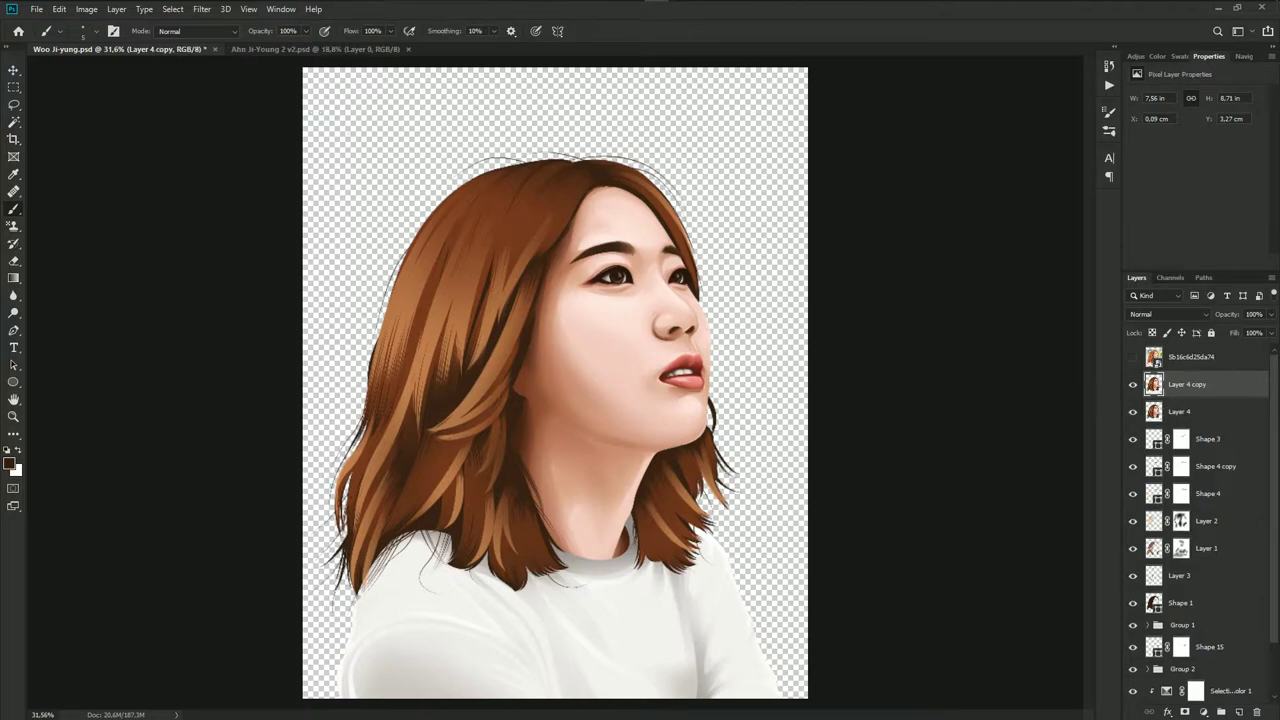
scroll(1265, 513, down, 2)
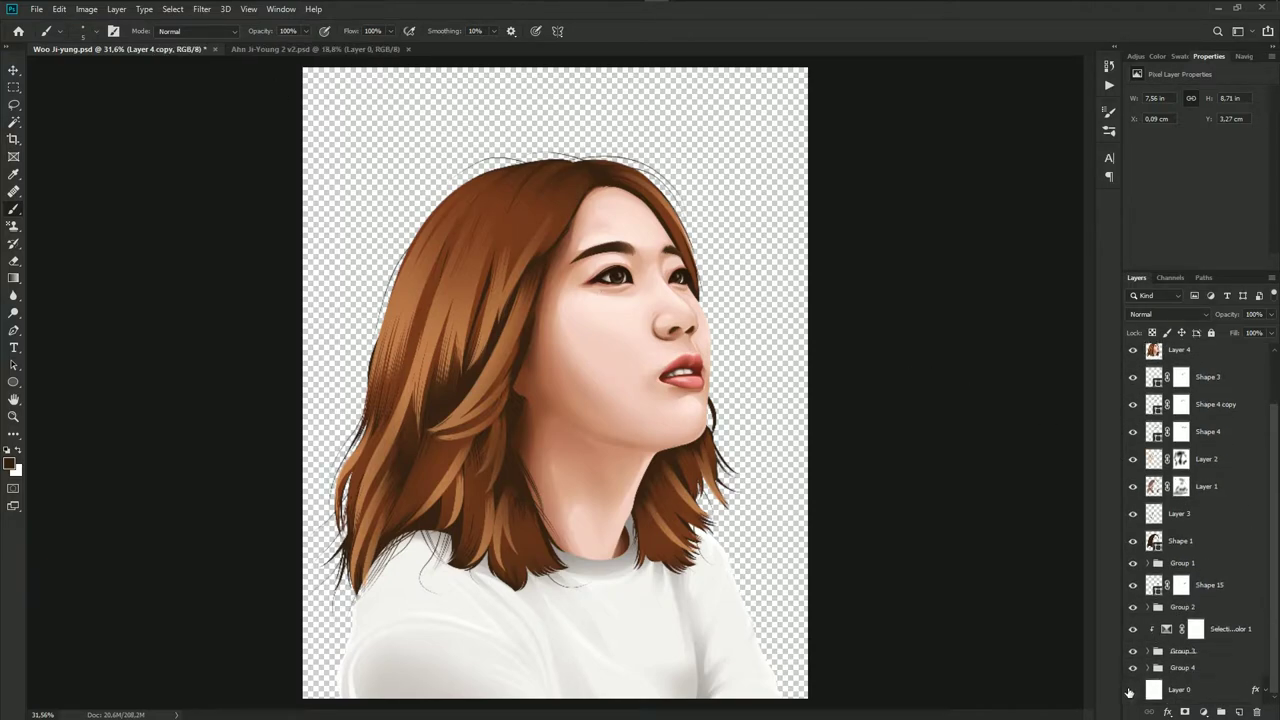
click(1133, 689)
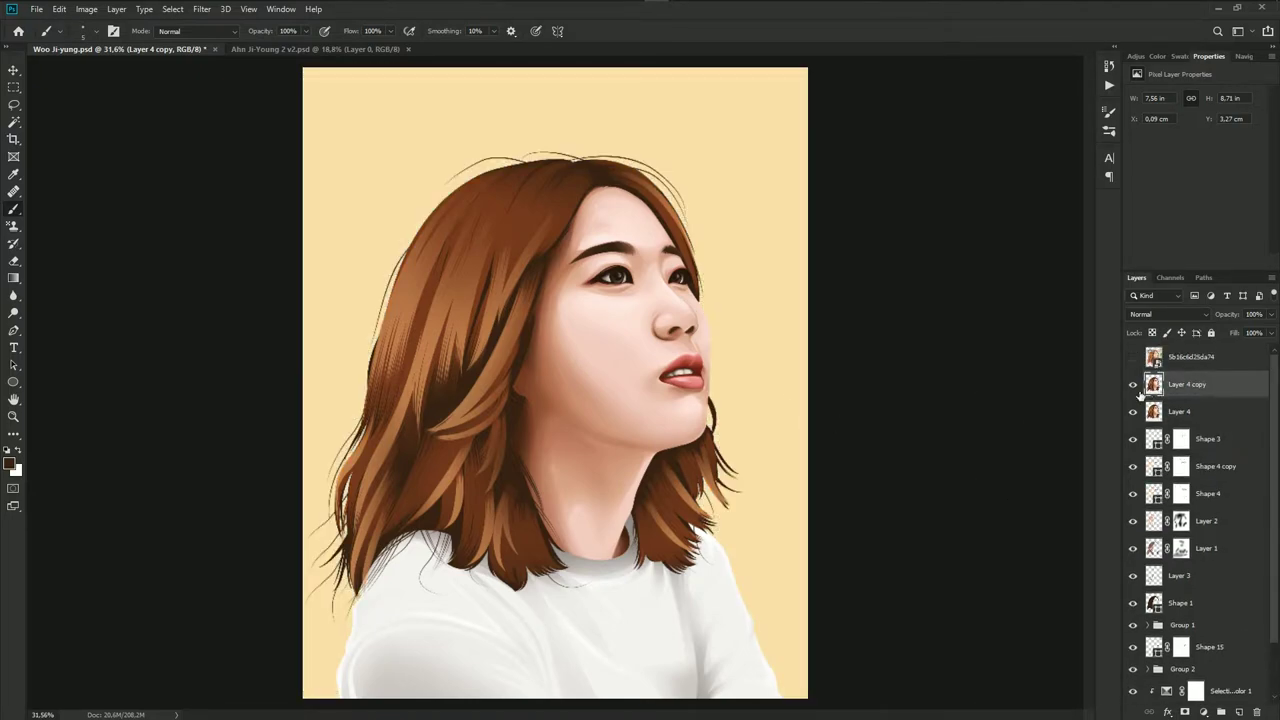
key(ctrl+e)
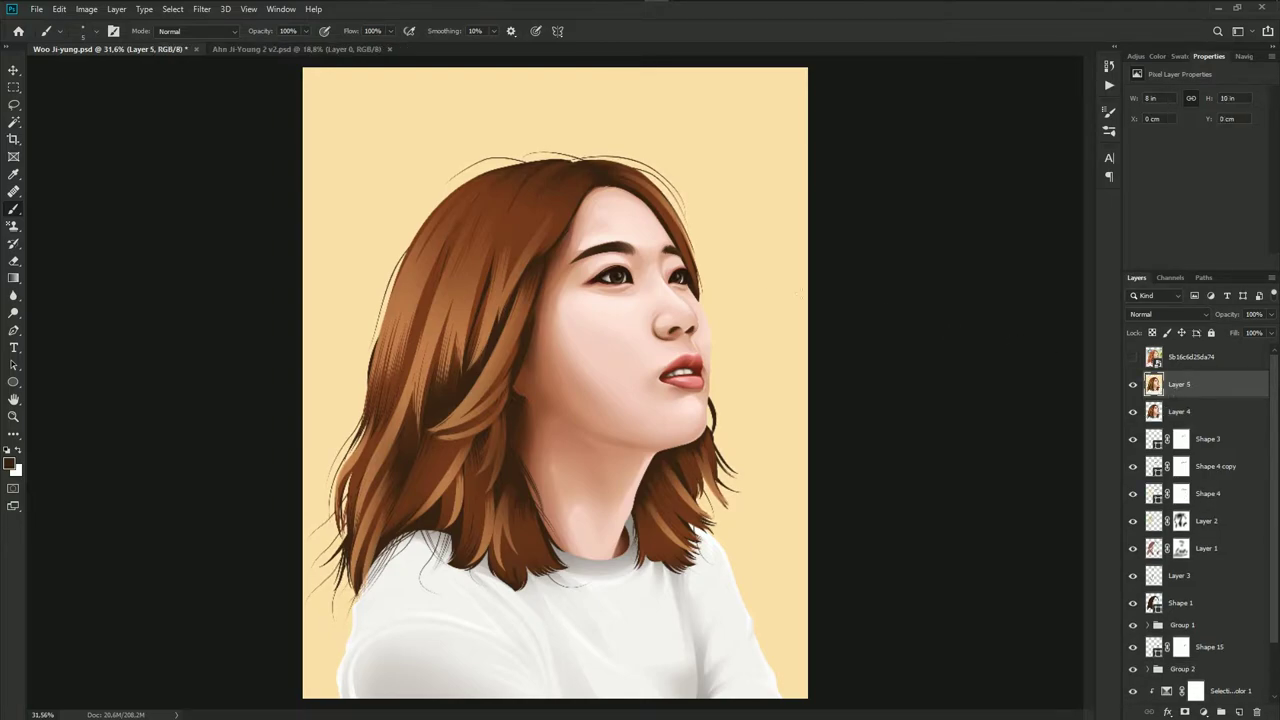
Apply a Lens Blur filter to Layer 5
click(202, 9)
mouse_move(209, 160)
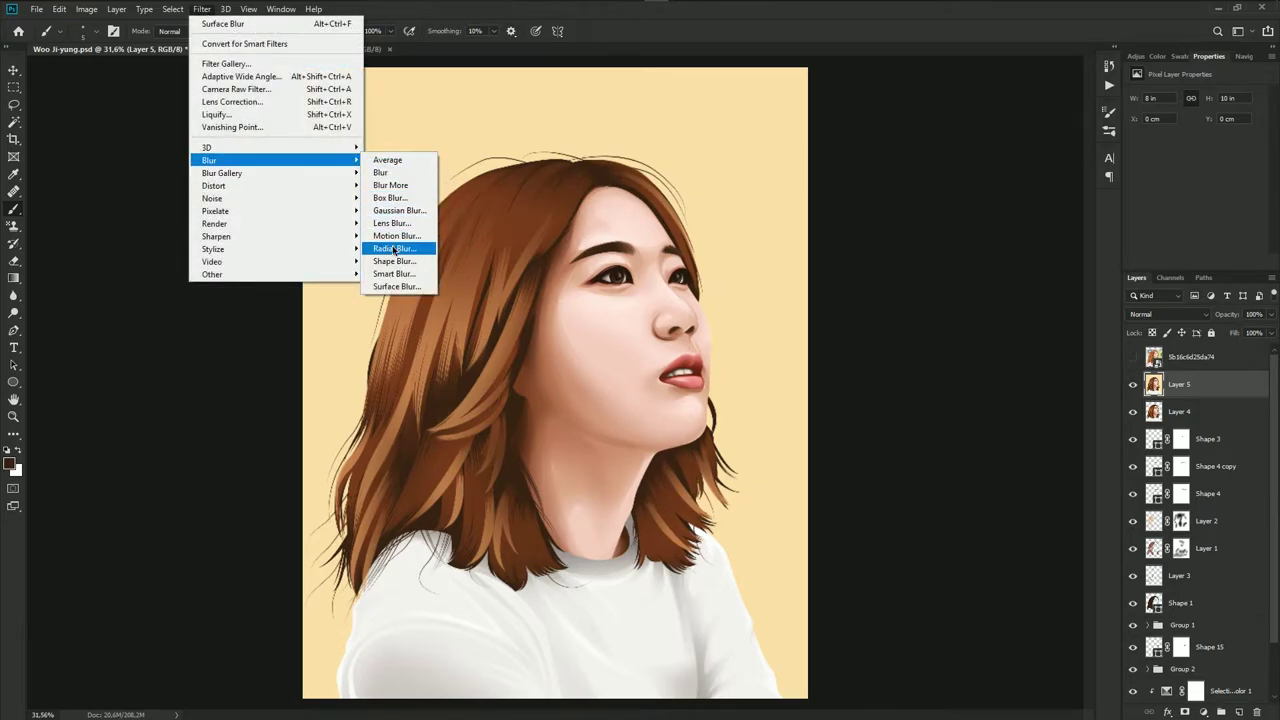
click(392, 223)
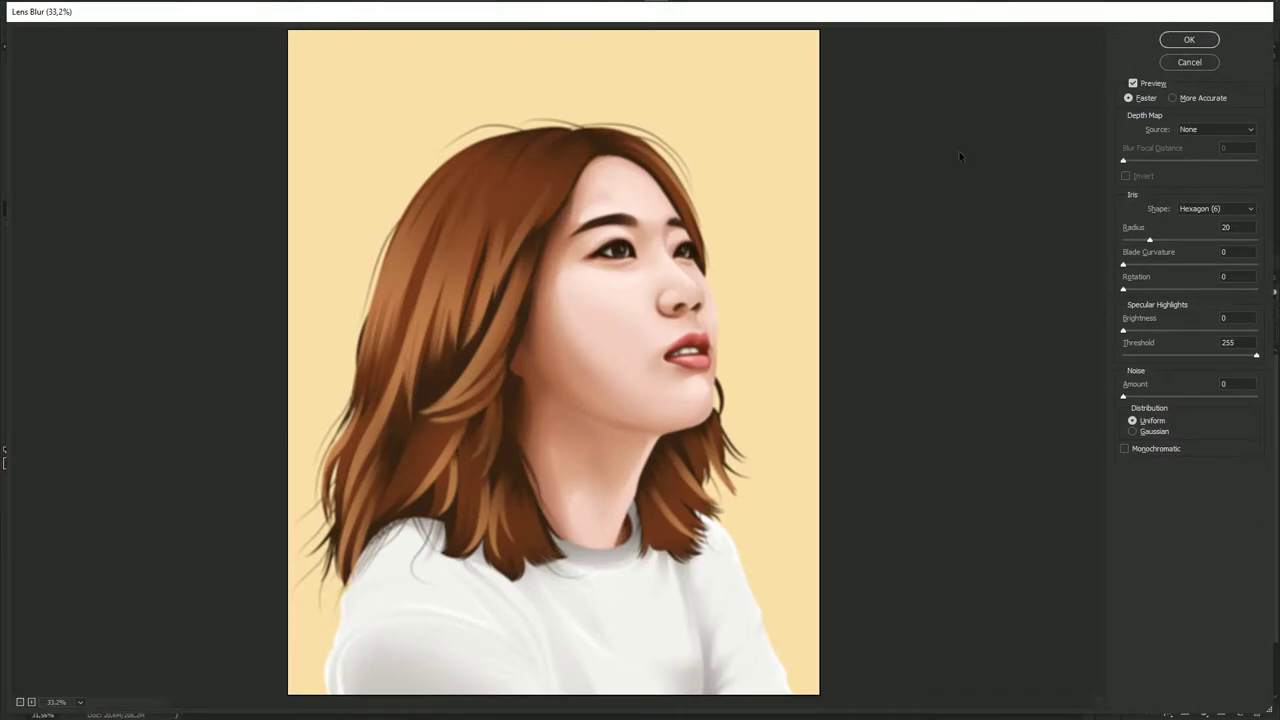
click(1187, 40)
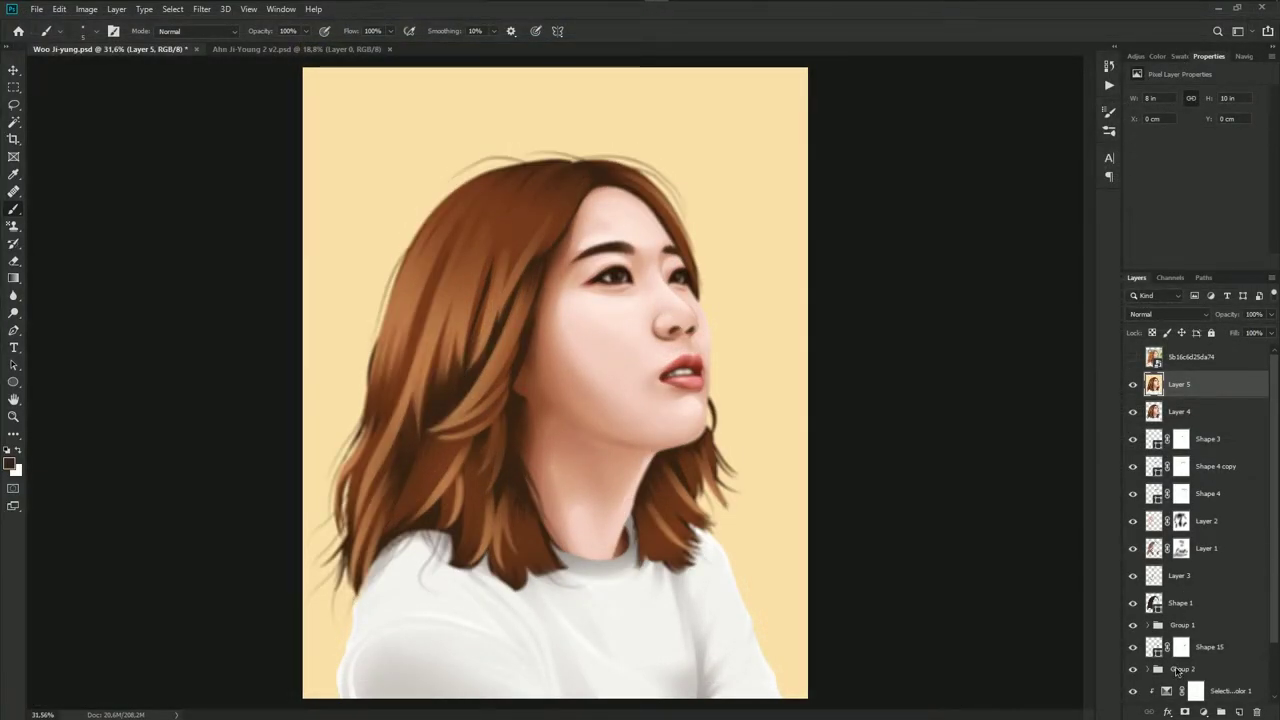
Pick a larger brush and paint Layer 5's mask over the figure, then undo the stroke
right_click(706, 427)
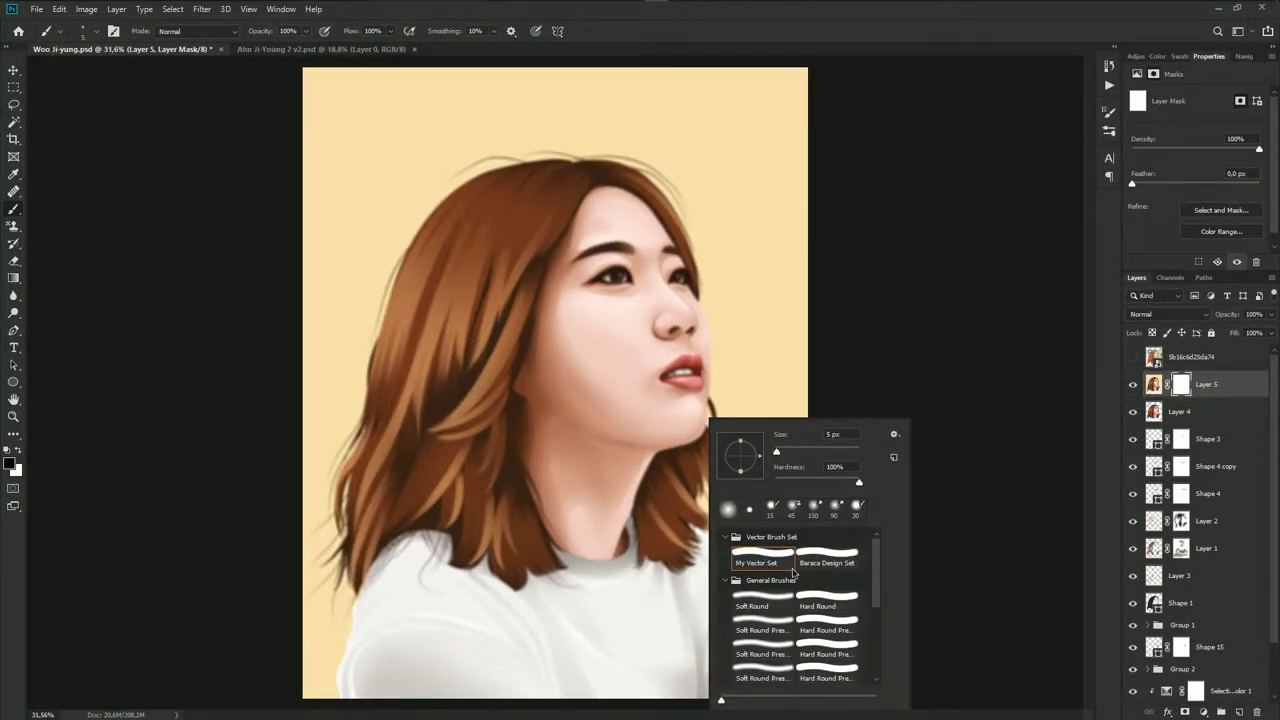
click(776, 21)
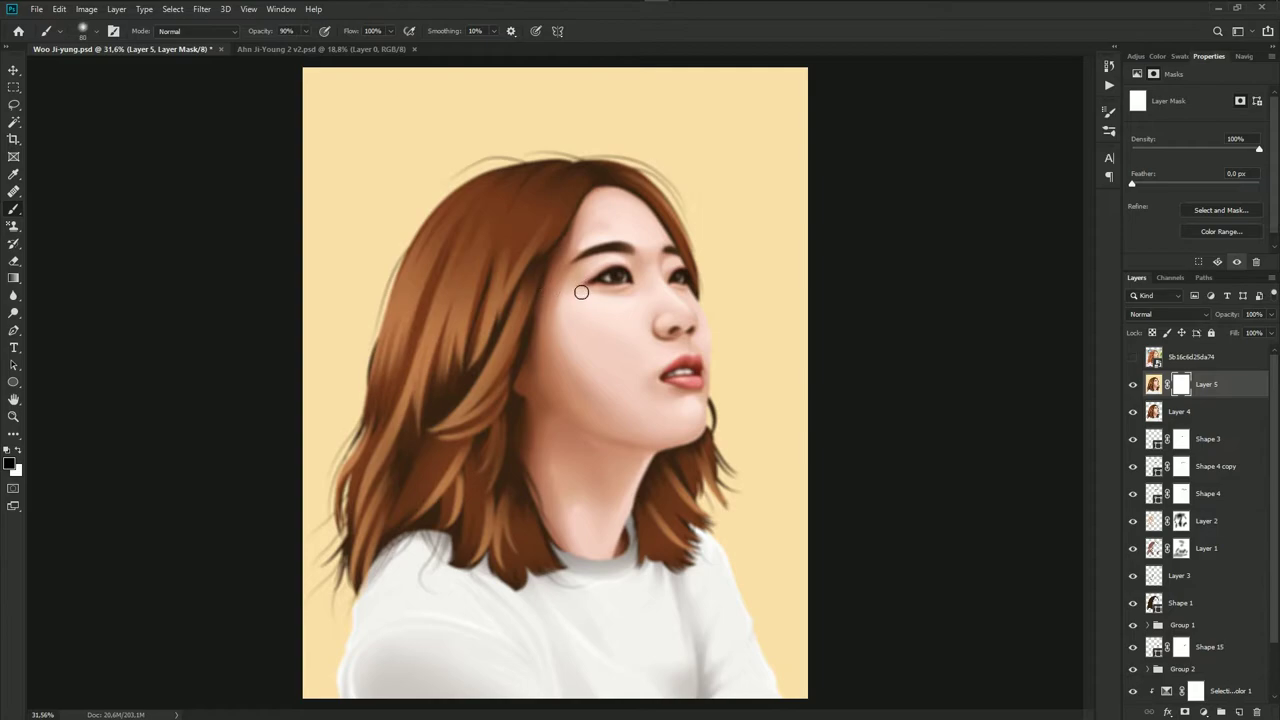
key(bracketright)
key(bracketright)
key(bracketright)
key(ctrl+minus)
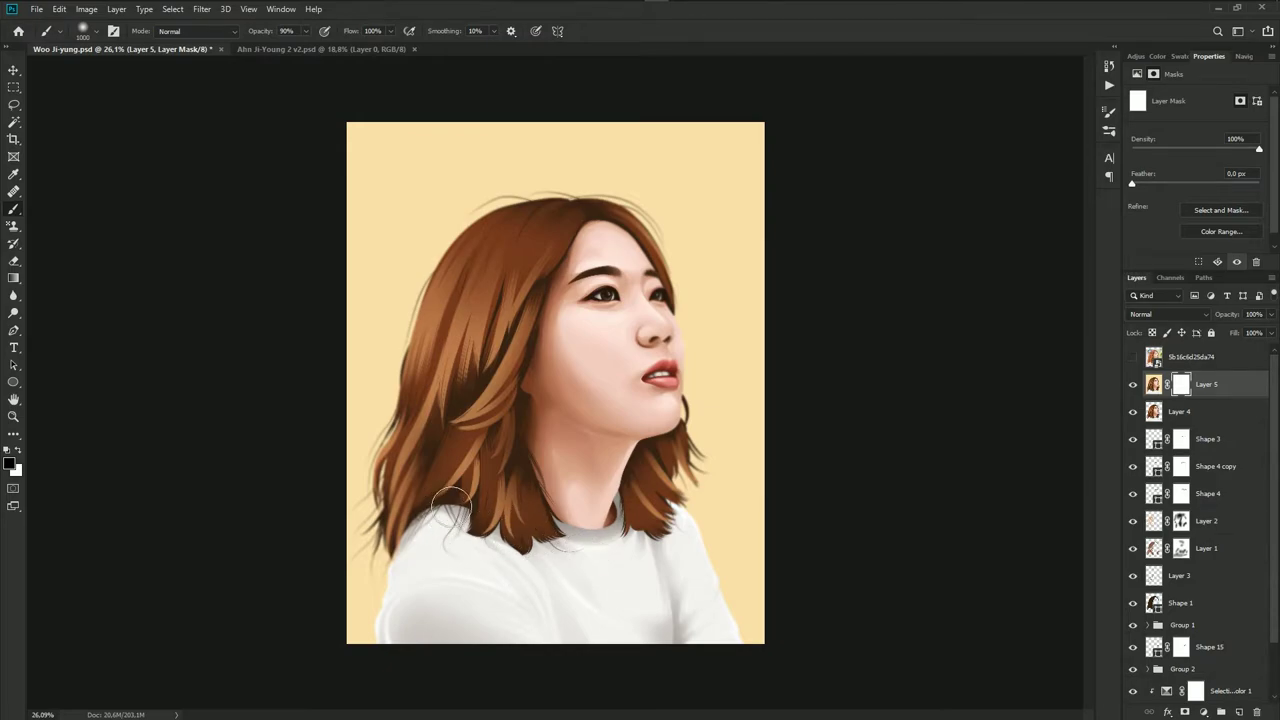
drag(429, 457, 443, 429)
key(ctrl+z)
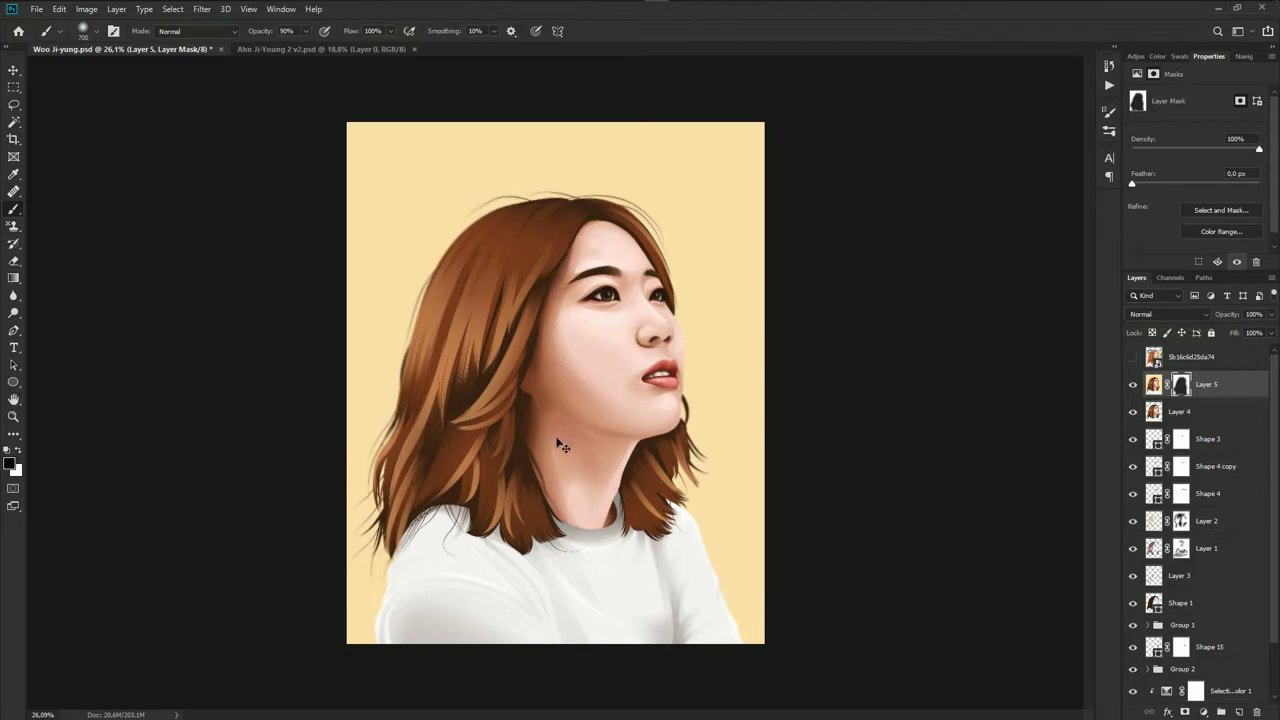
scroll(563, 446, up, 3)
scroll(492, 440, down, 2)
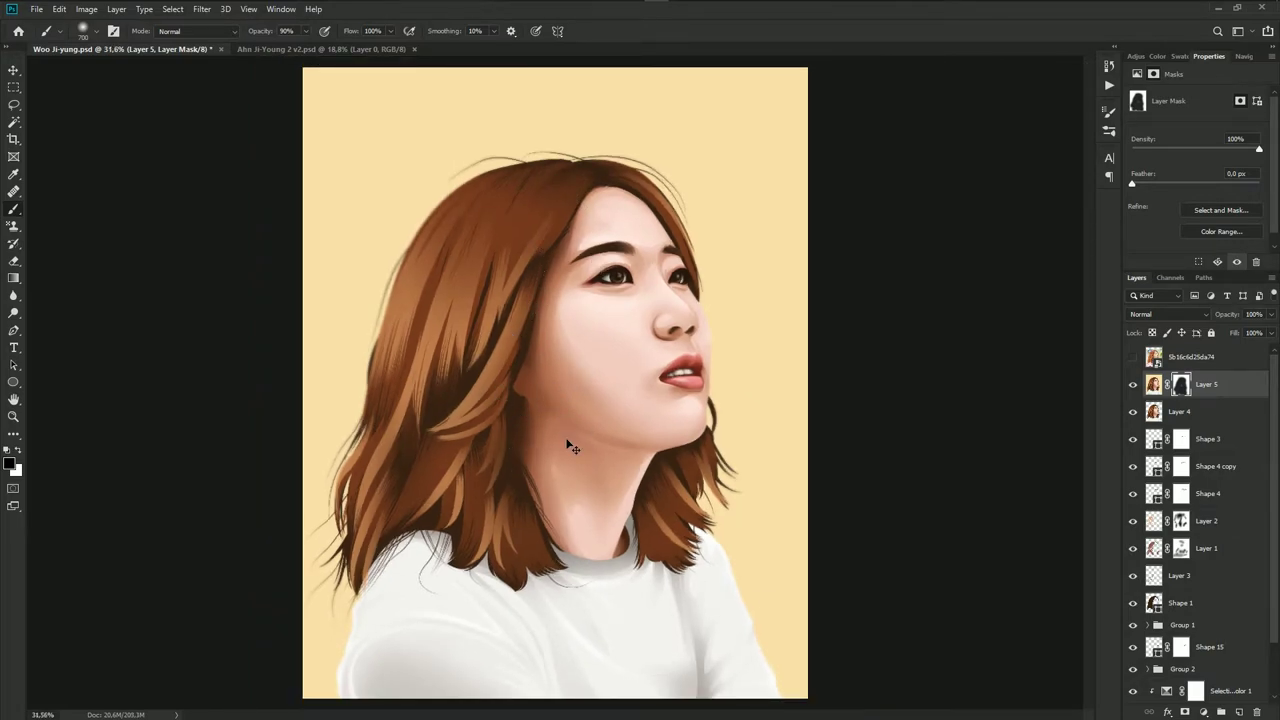
scroll(554, 388, down, 1)
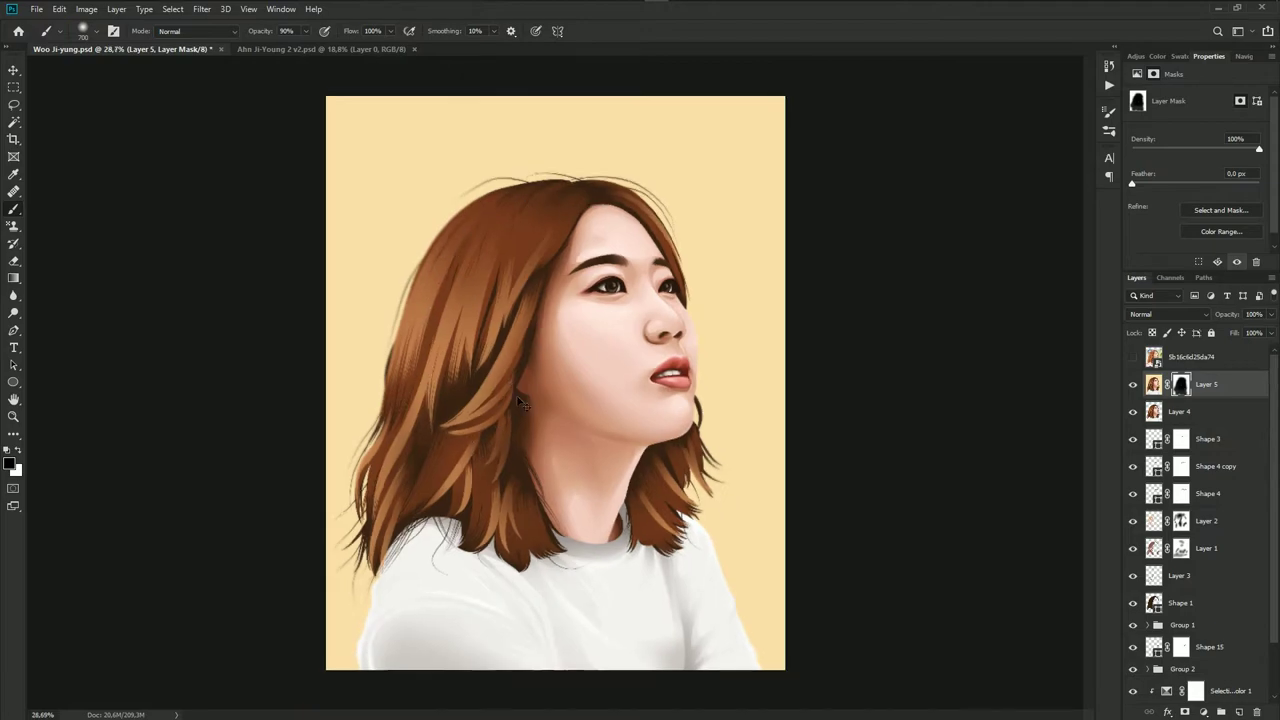
scroll(554, 388, down, 1)
key(ctrl+s)
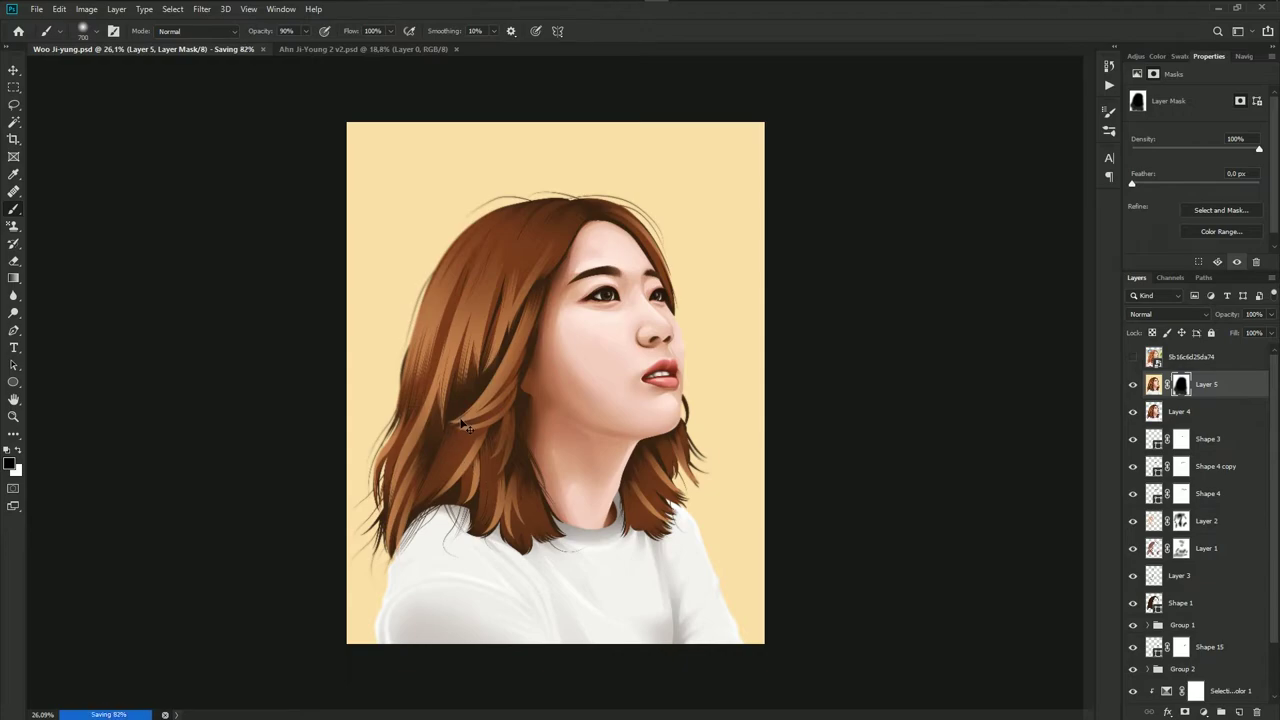
click(298, 50)
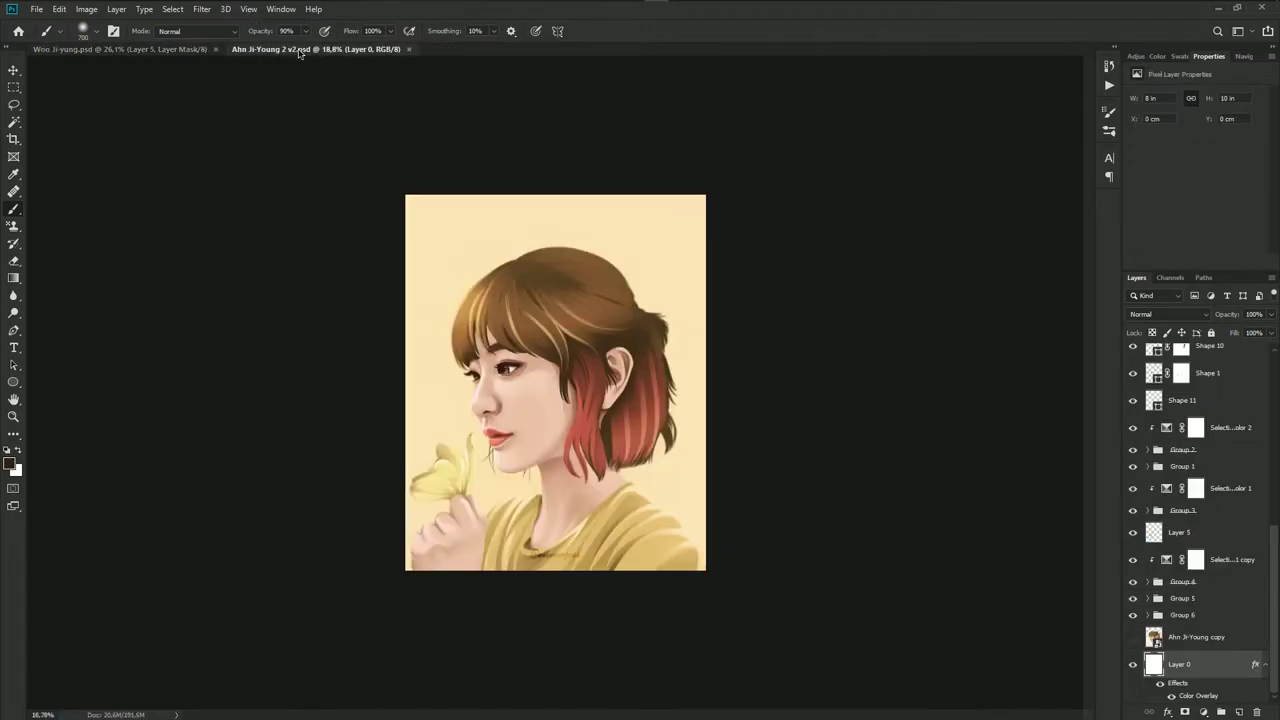
scroll(434, 262, up, 3)
scroll(434, 262, up, 1)
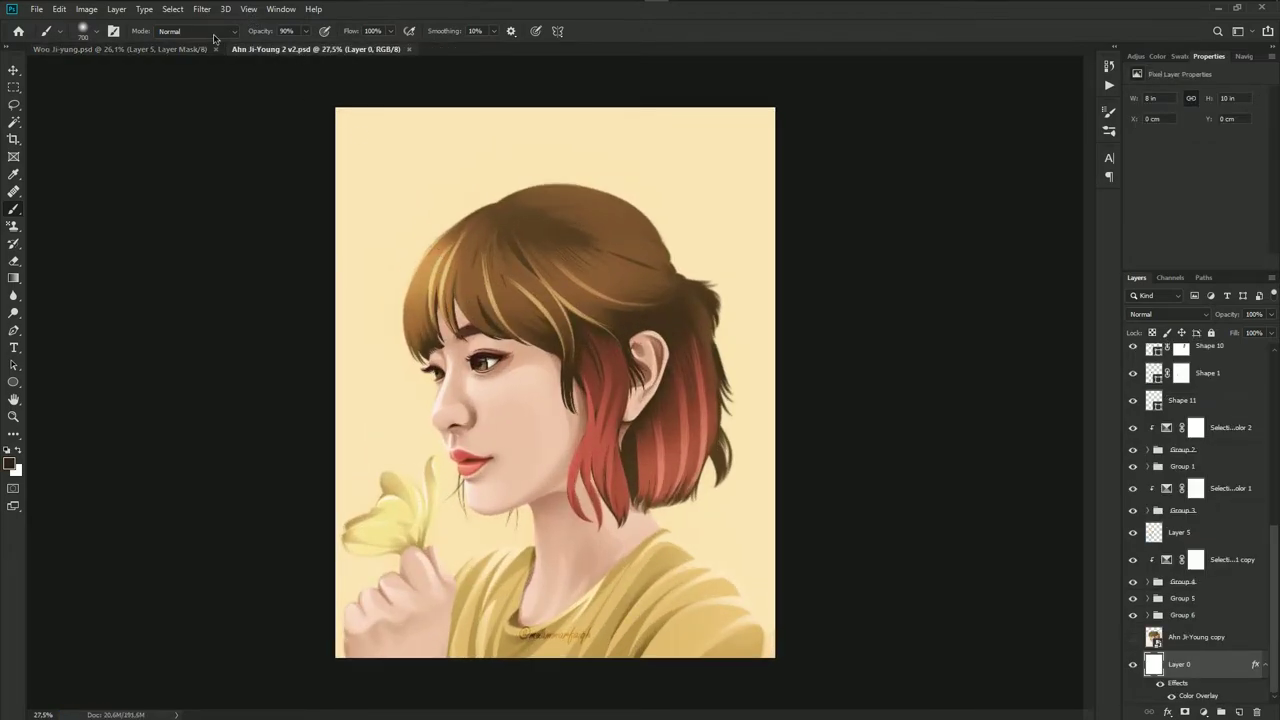
click(180, 50)
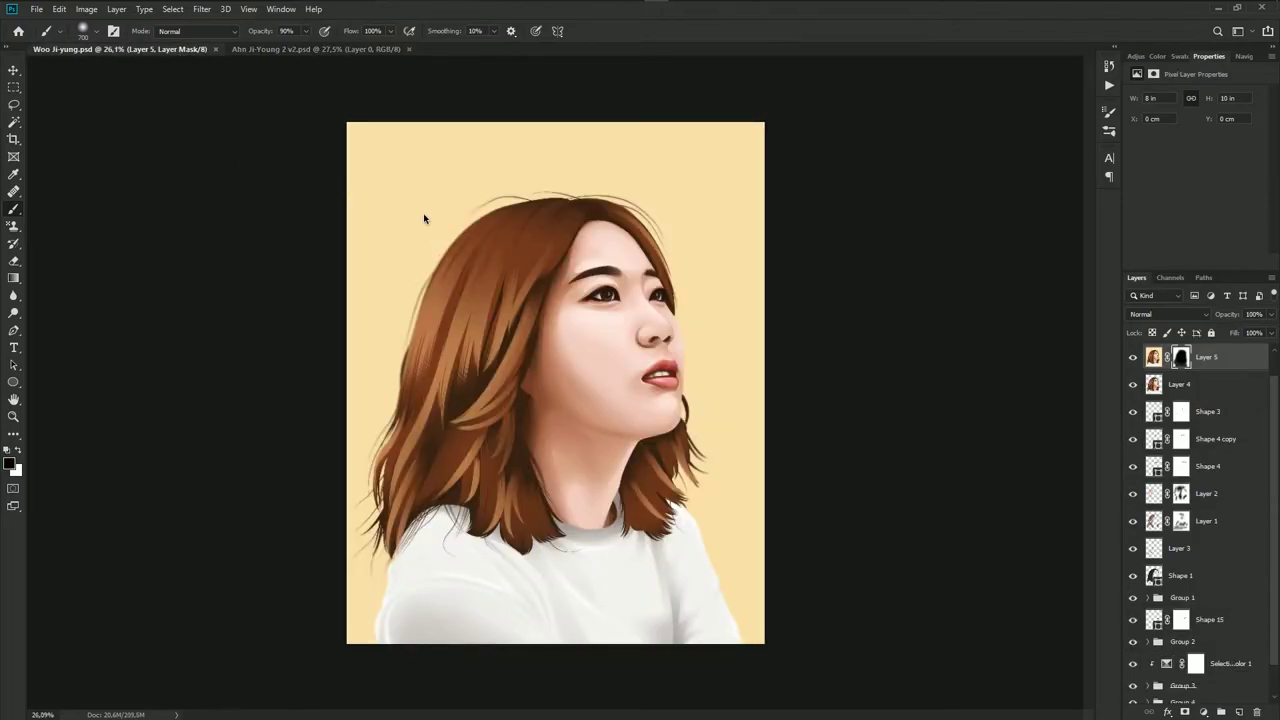
scroll(424, 218, up, 2)
click(320, 49)
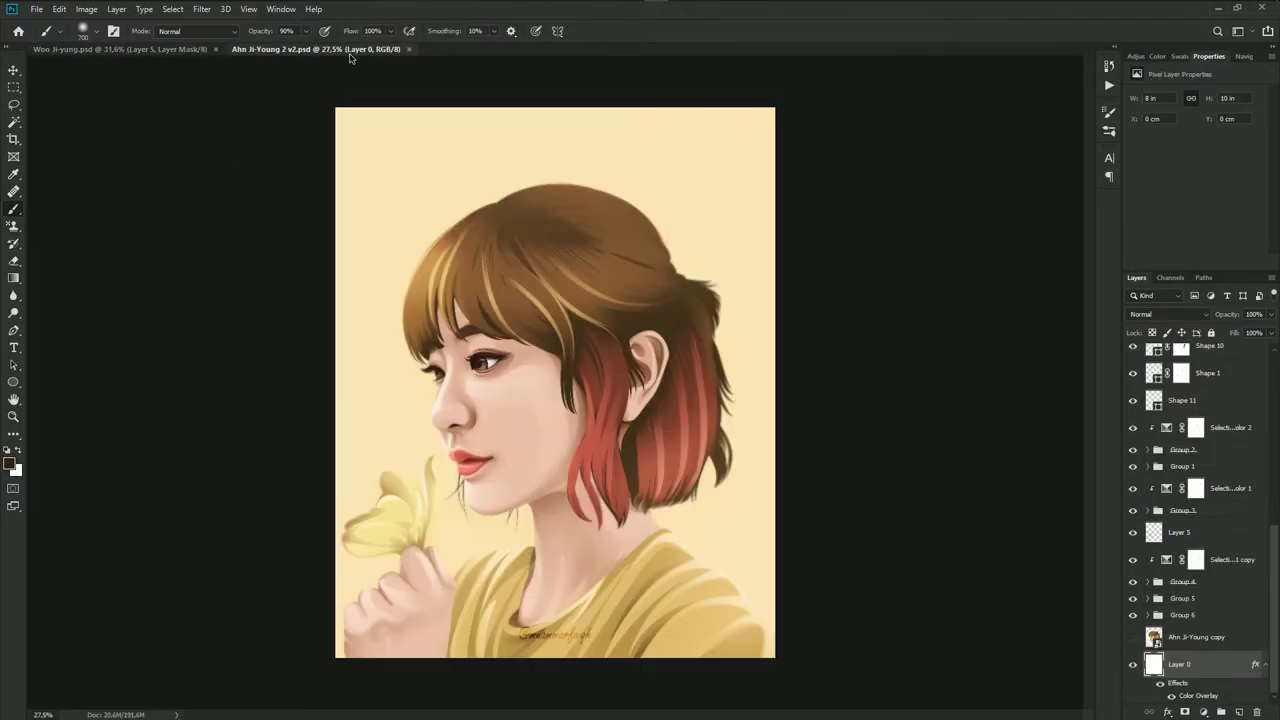
click(146, 50)
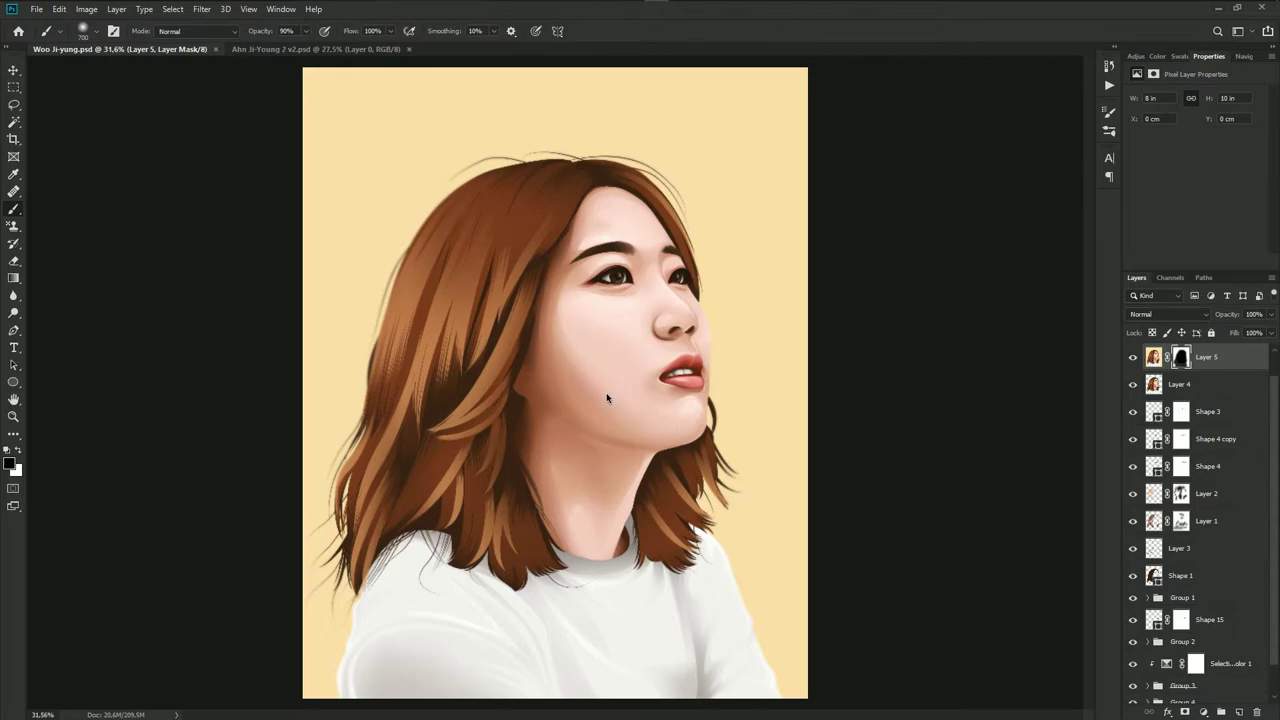
key(ctrl+minus)
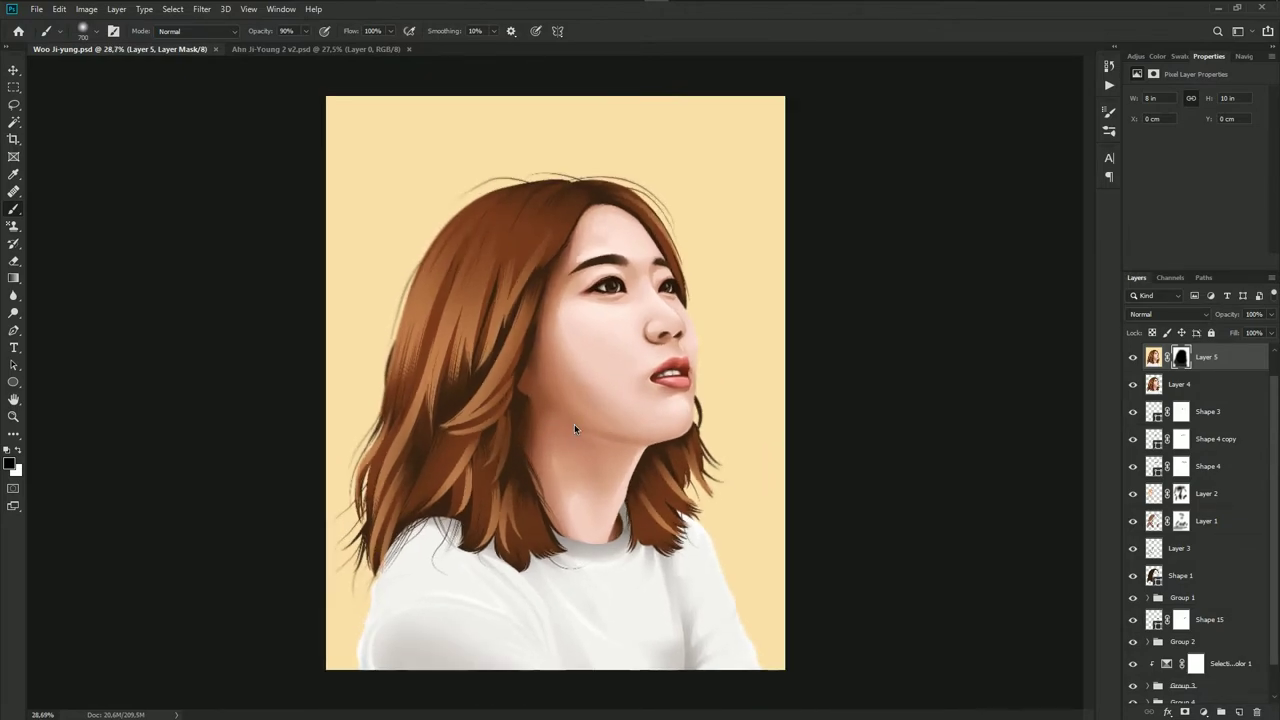
click(1200, 386)
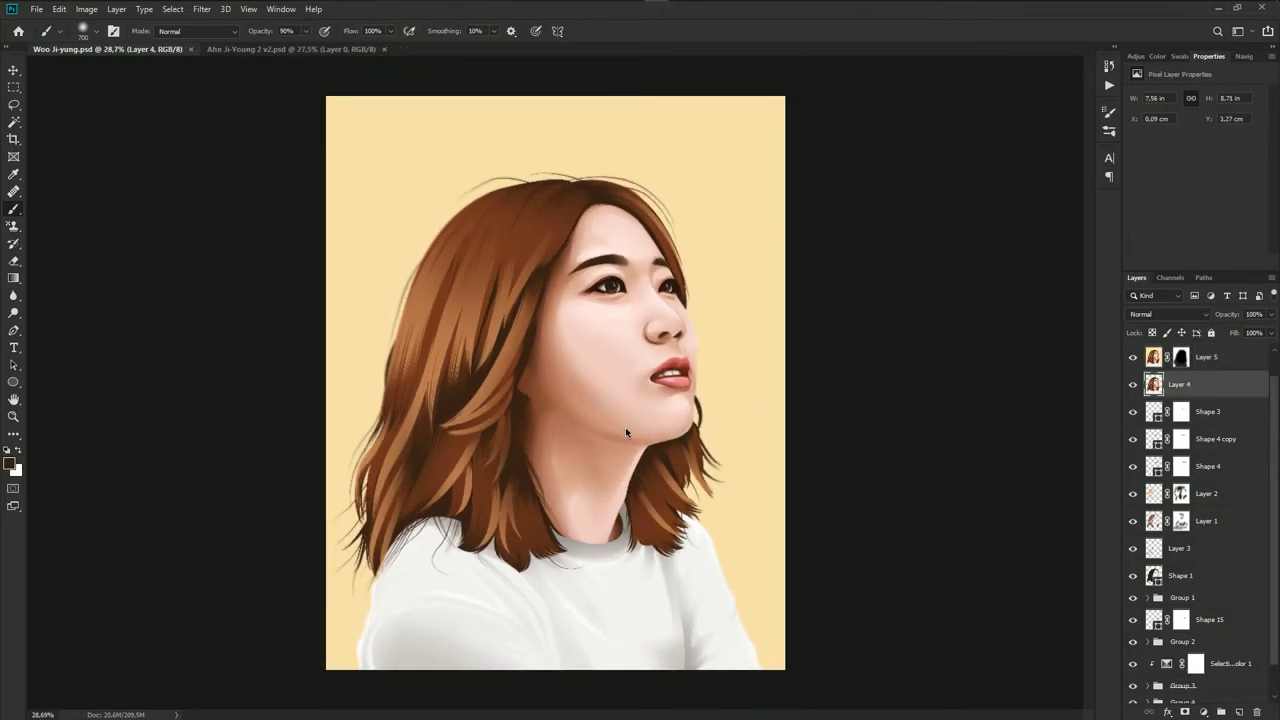
mouse_move(625, 427)
mouse_down()
mouse_move(661, 513)
mouse_move(634, 420)
mouse_up()
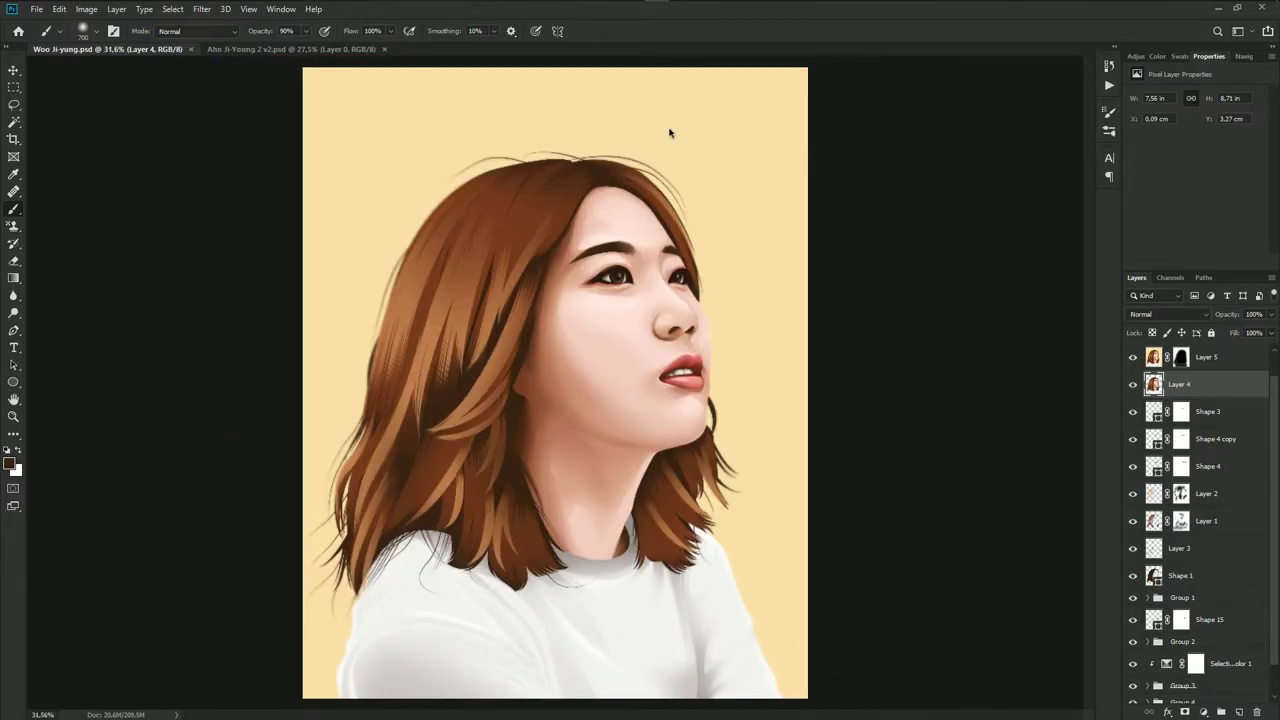
click(303, 50)
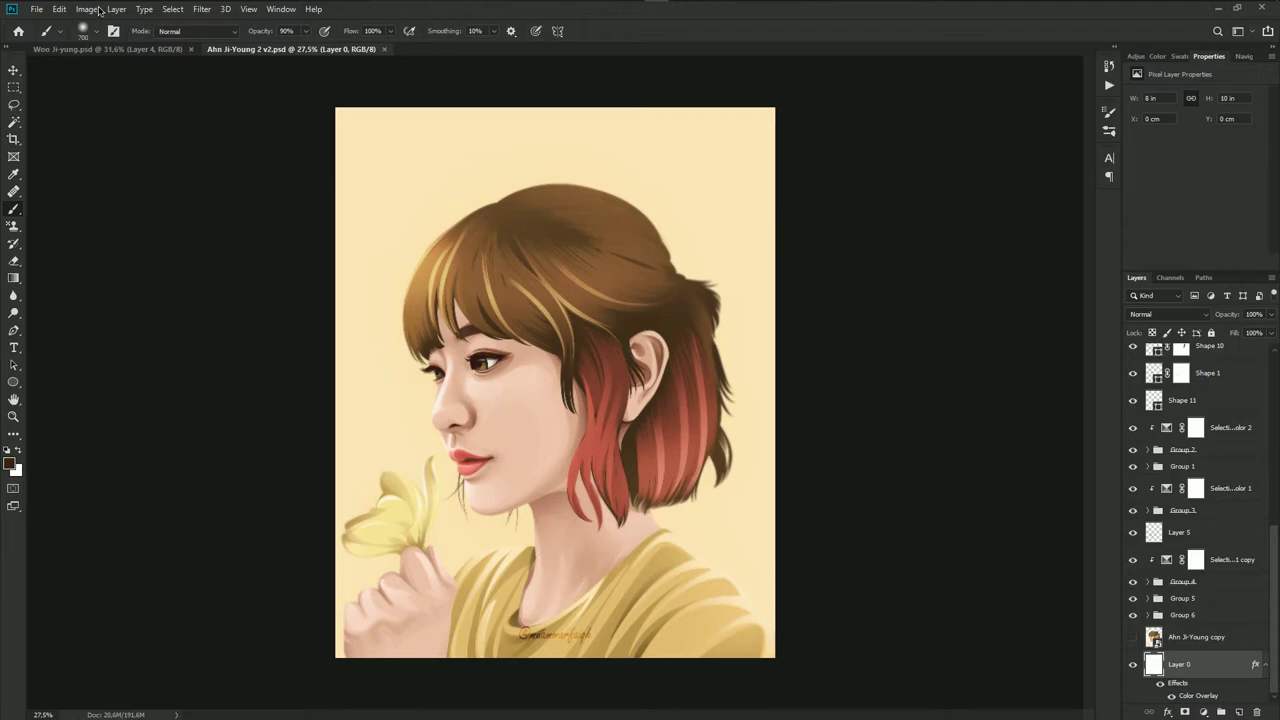
click(145, 55)
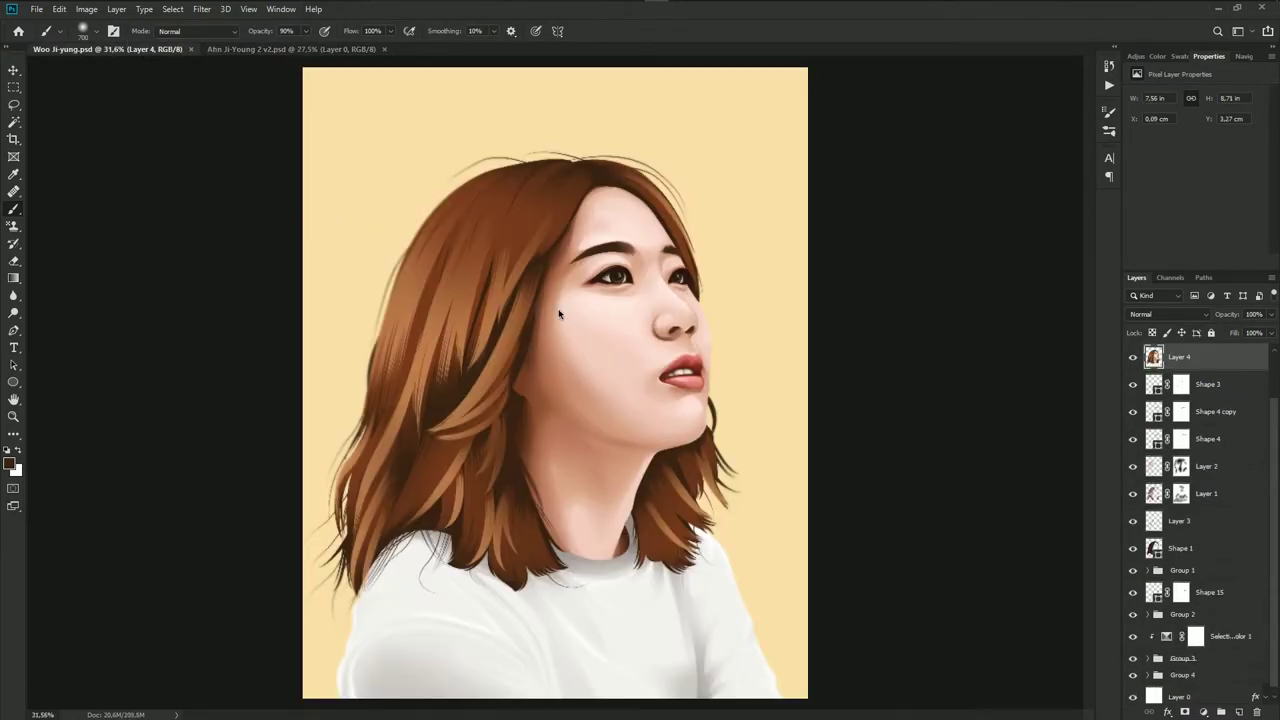
Add a text layer containing the artist's handle as the signature
key(t)
click(553, 480)
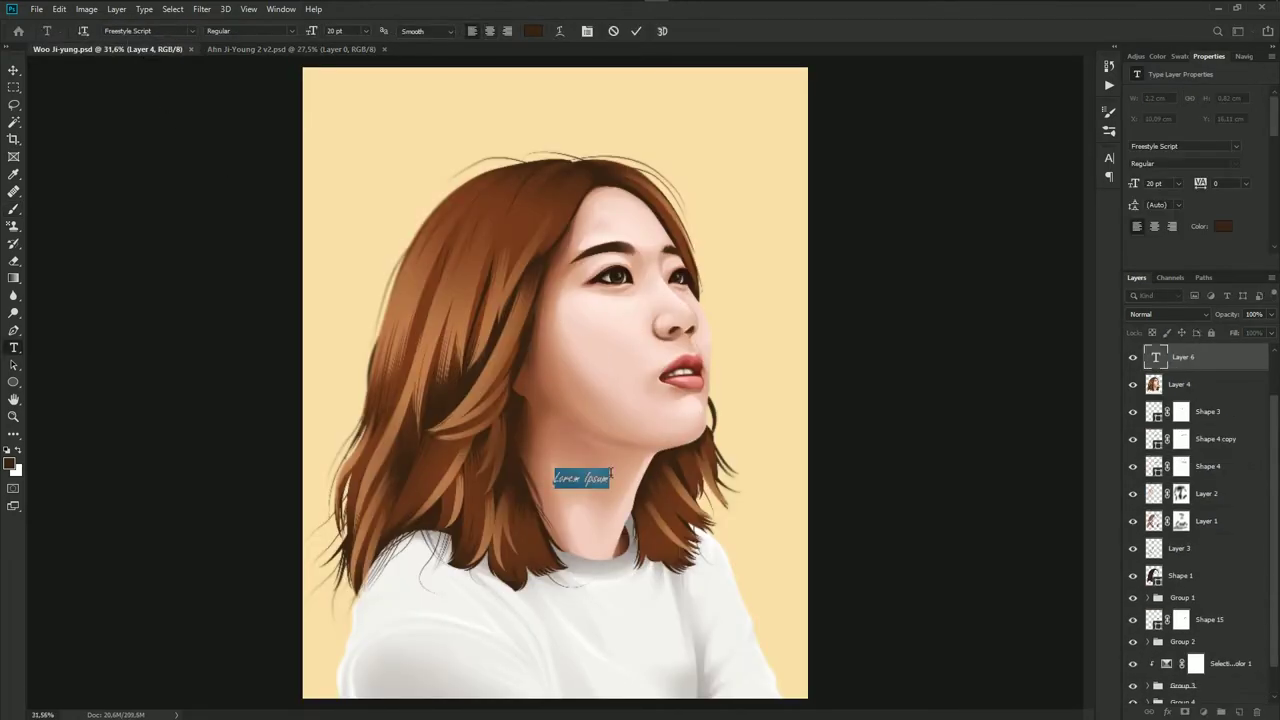
key(BackSpace)
text(@)
text(muamarfaiqh)
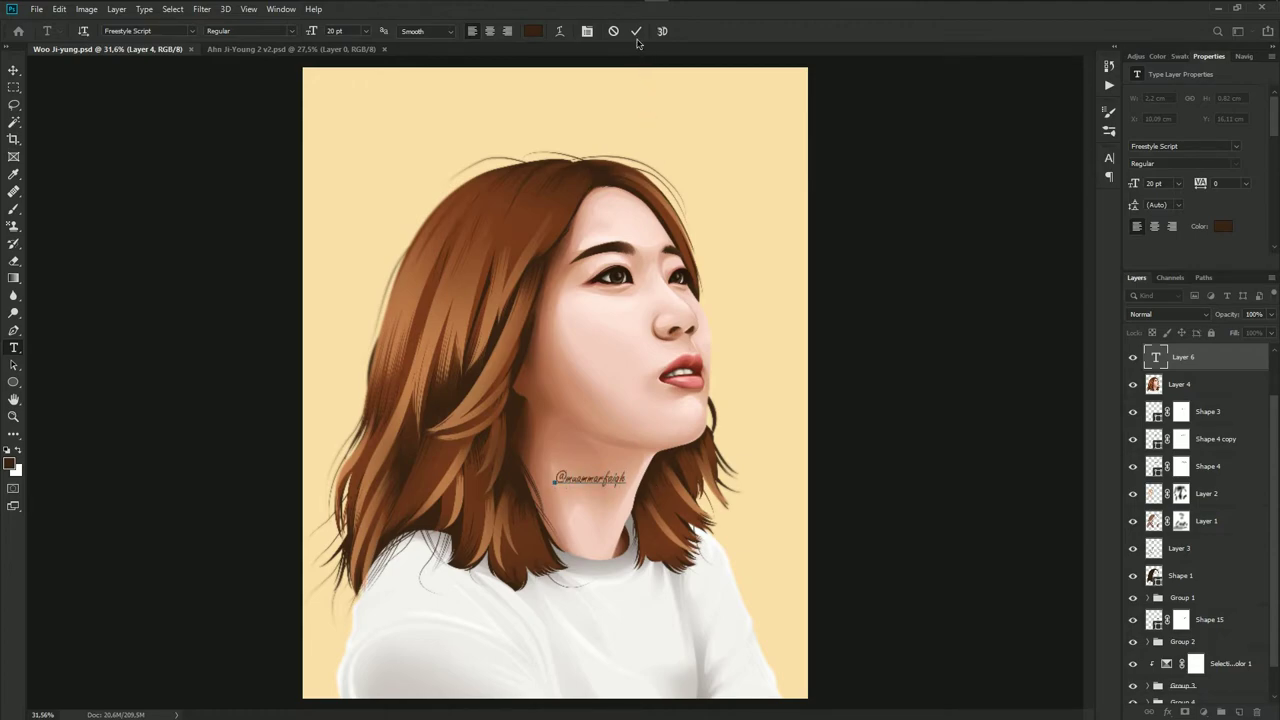
click(636, 31)
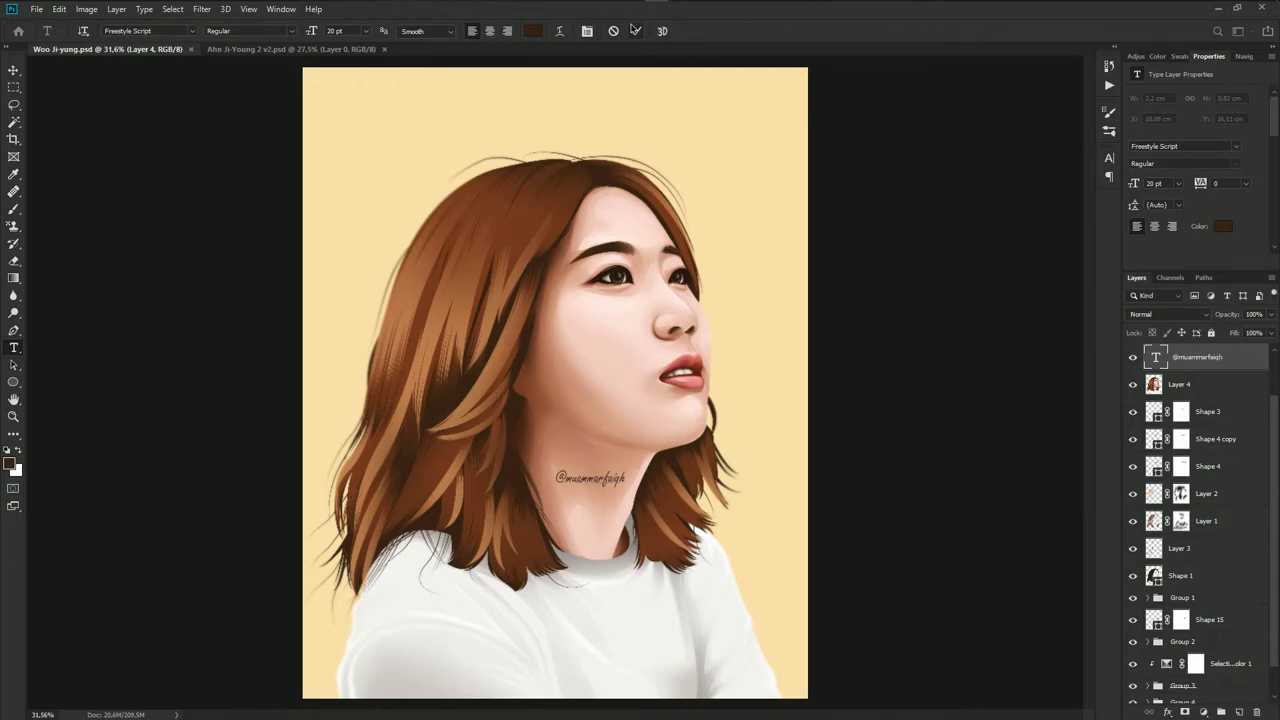
Centre the signature horizontally on the canvas and move it down to the bottom
key(v)
key(ctrl+a)
click(304, 31)
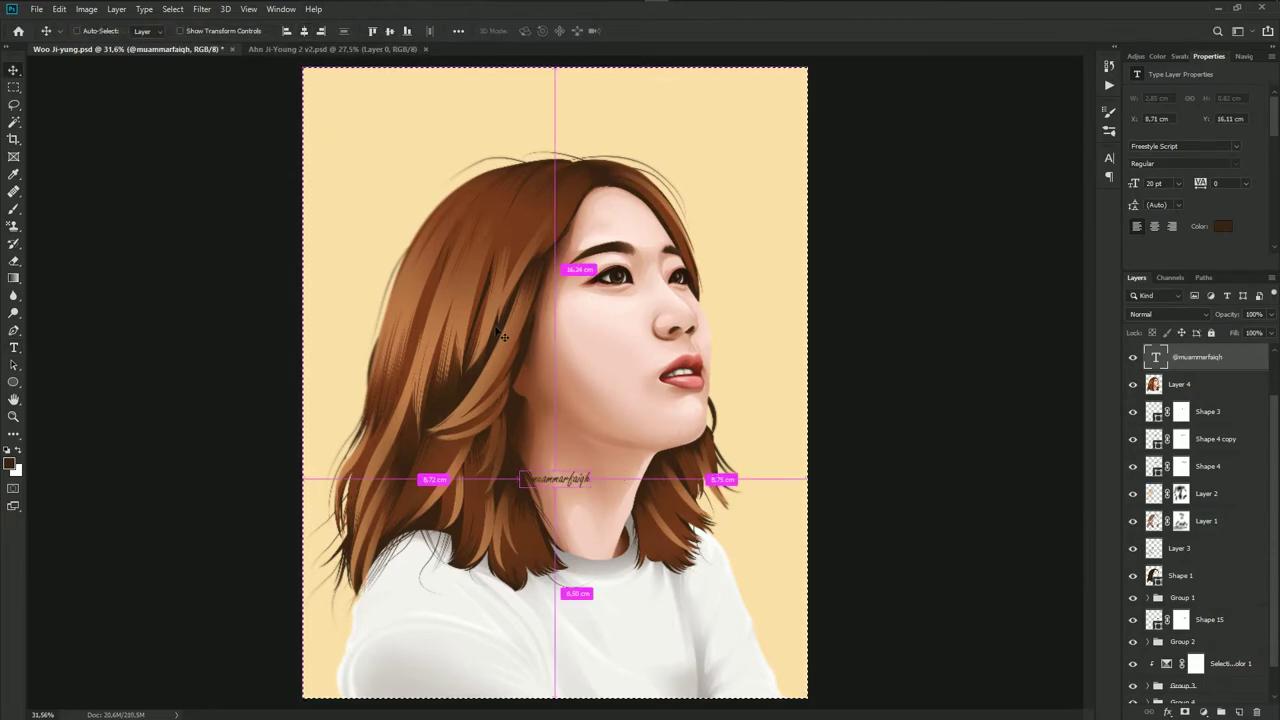
key(ctrl+d)
drag(580, 485, 572, 680)
click(290, 50)
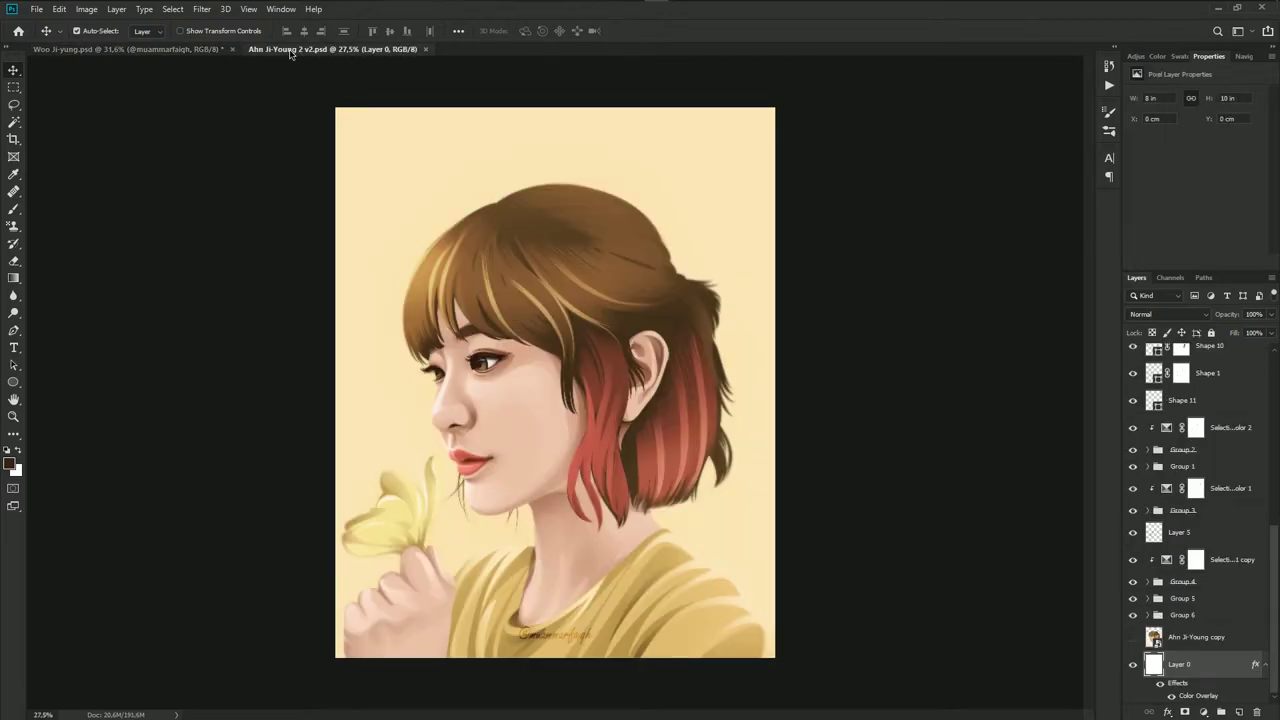
key(ctrl+0)
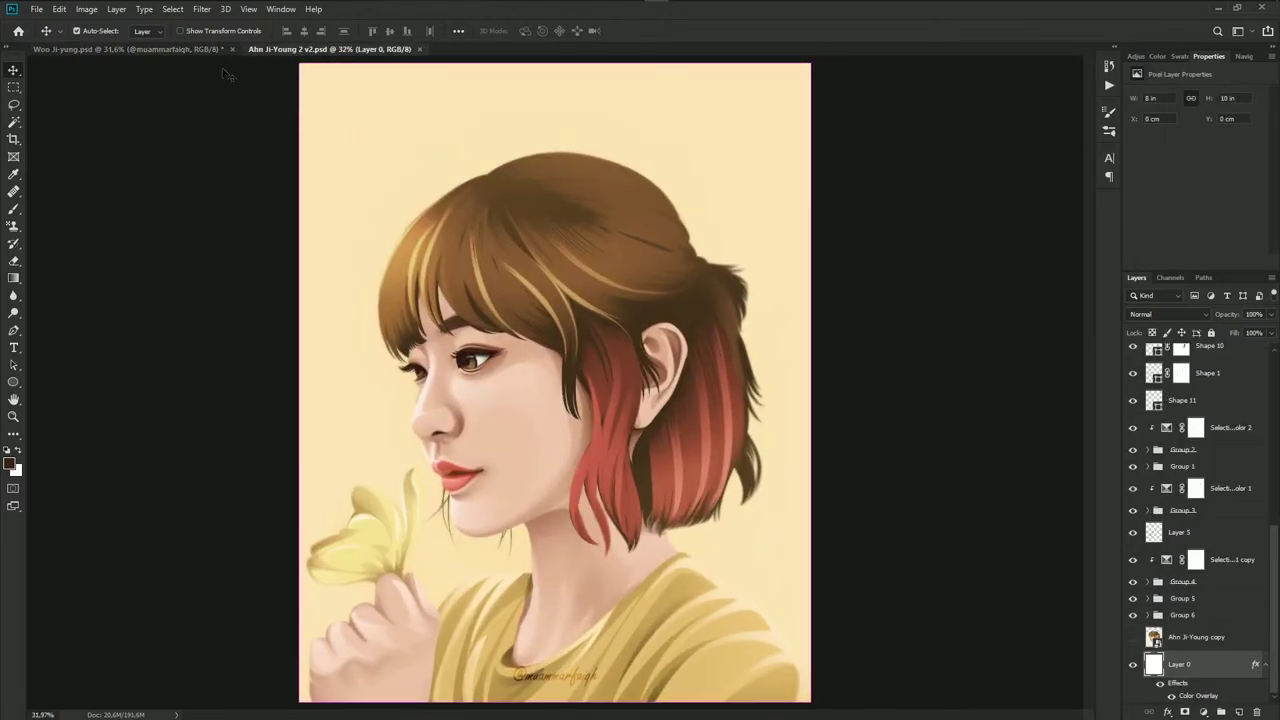
click(180, 50)
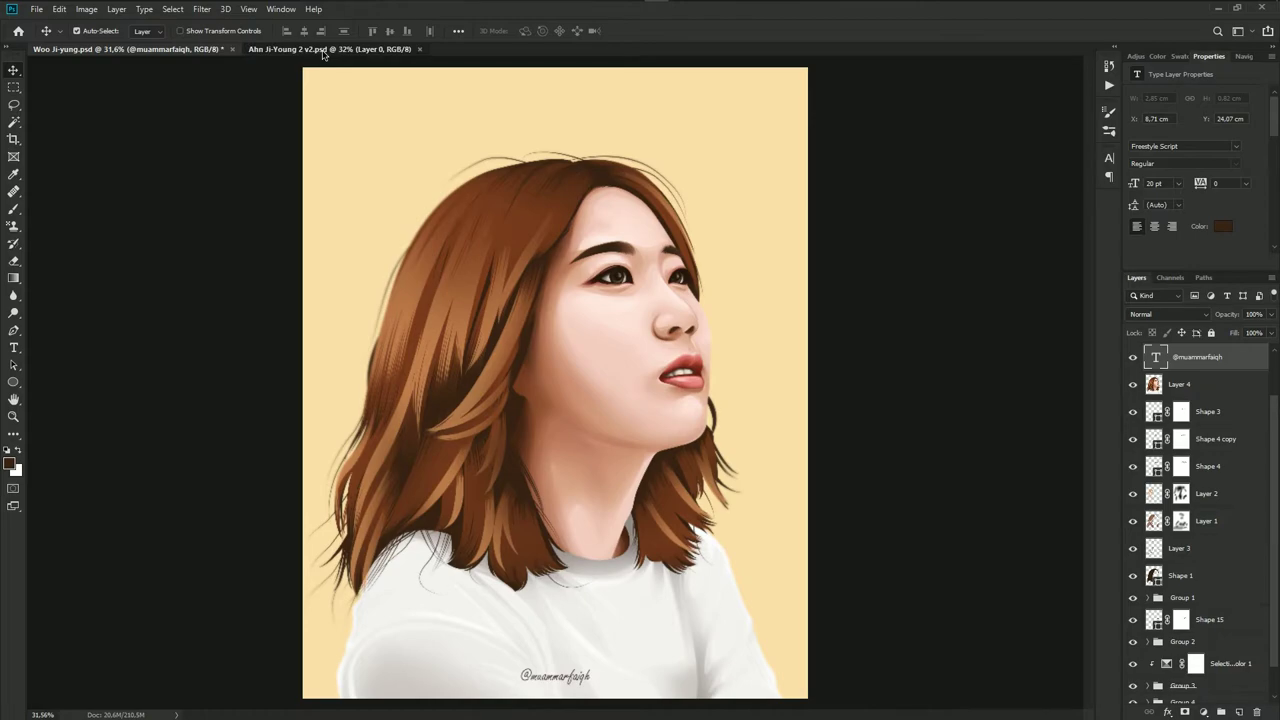
click(322, 52)
click(171, 50)
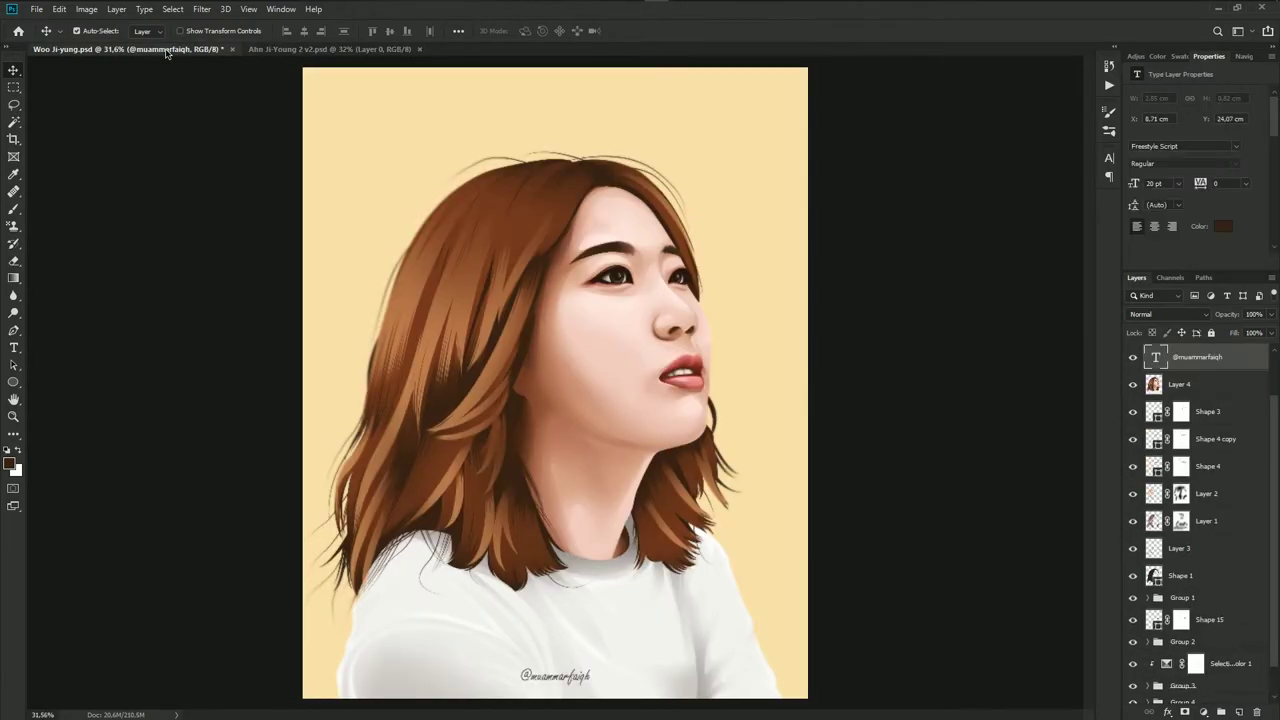
key(ctrl+0)
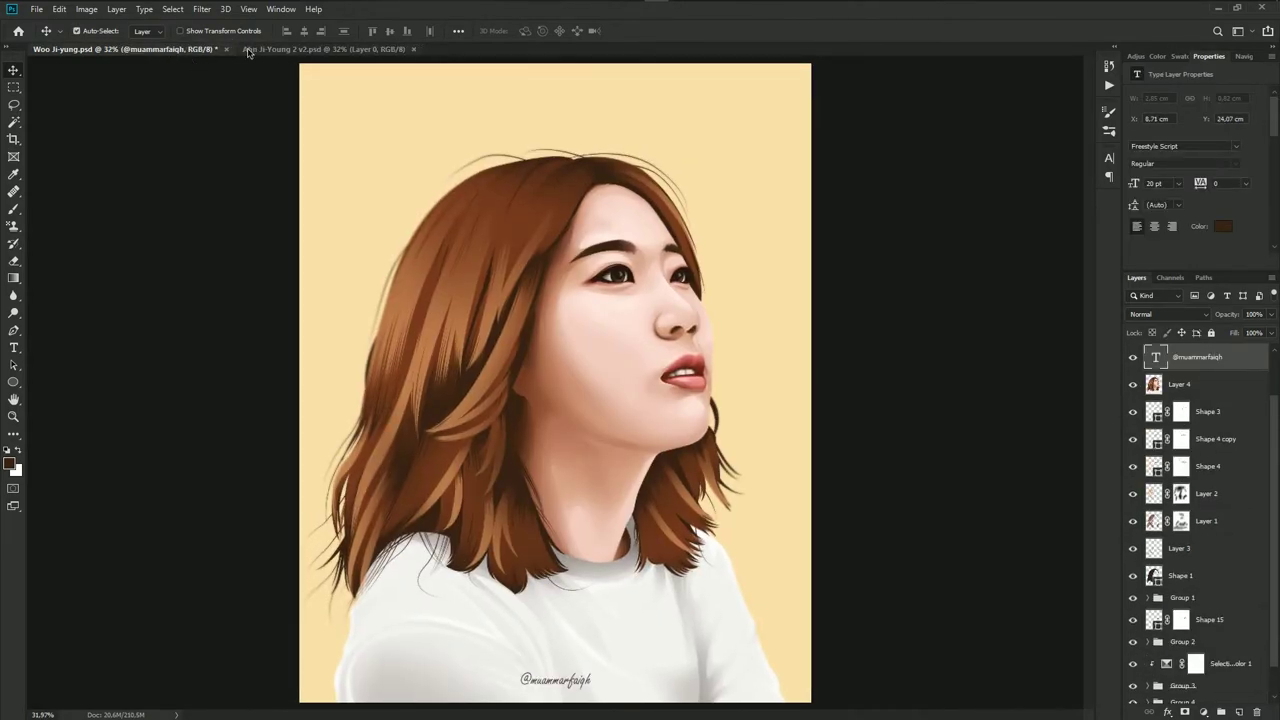
click(251, 51)
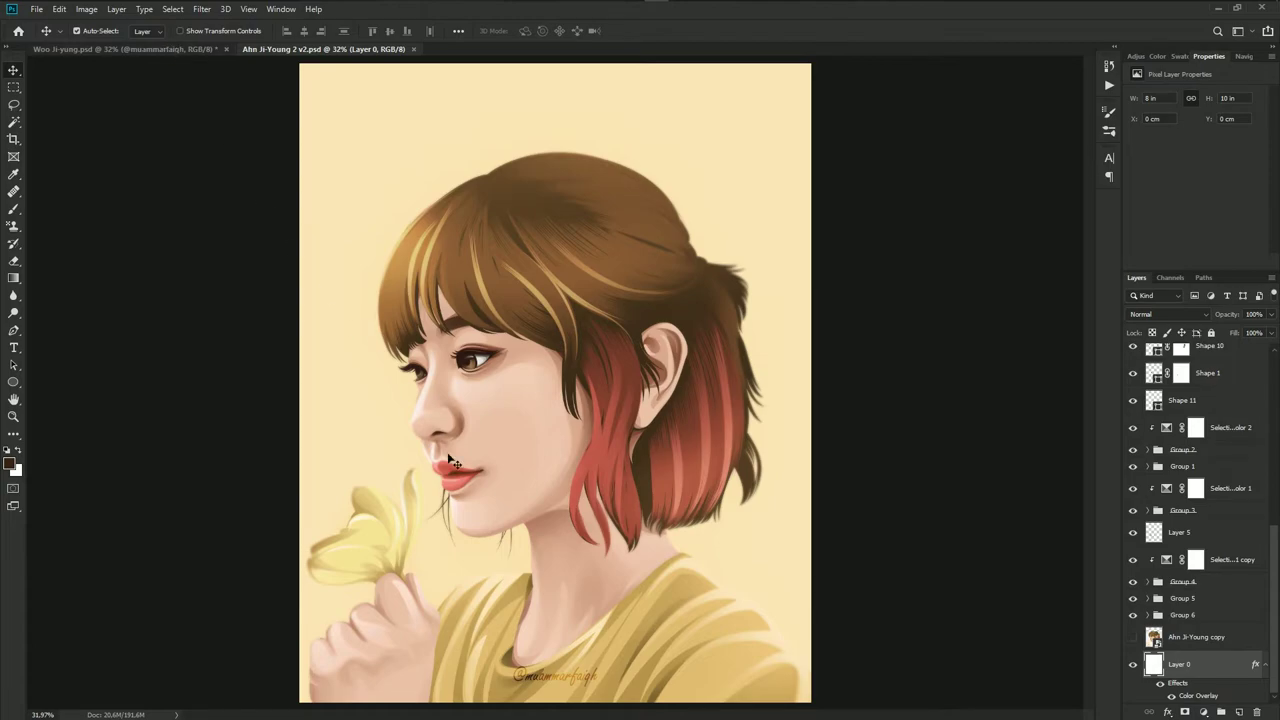
click(562, 684)
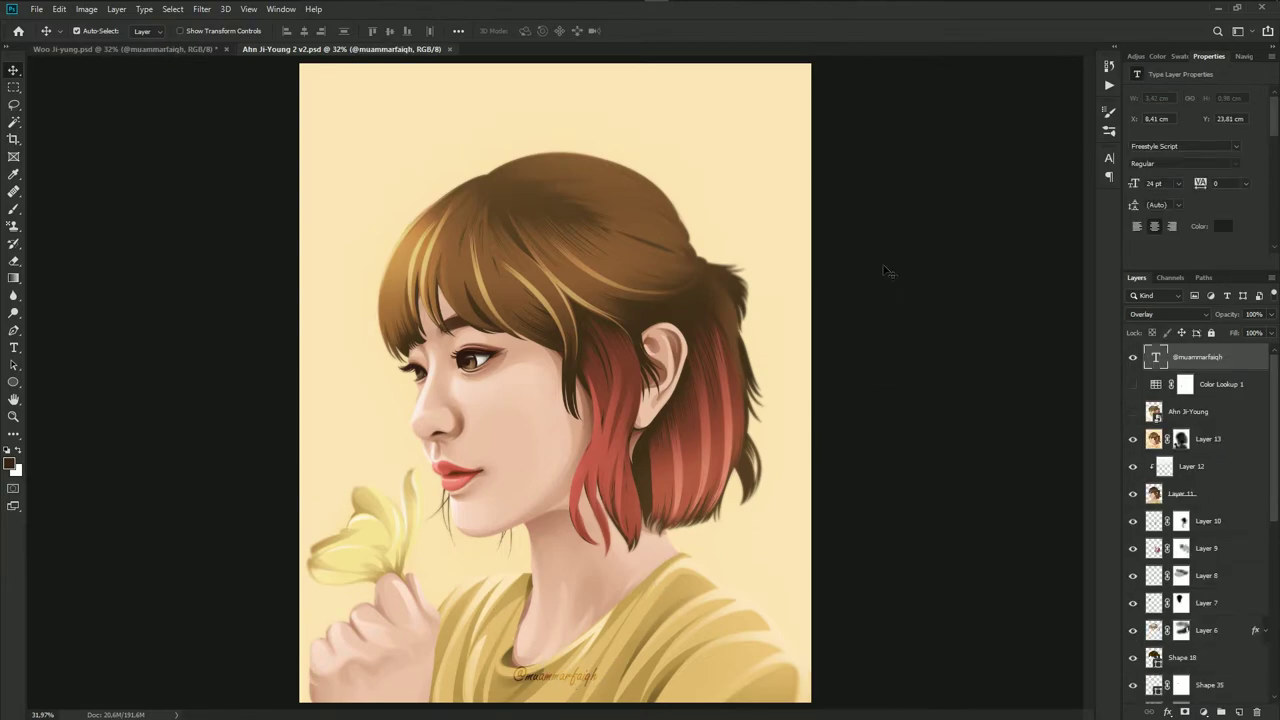
key(t)
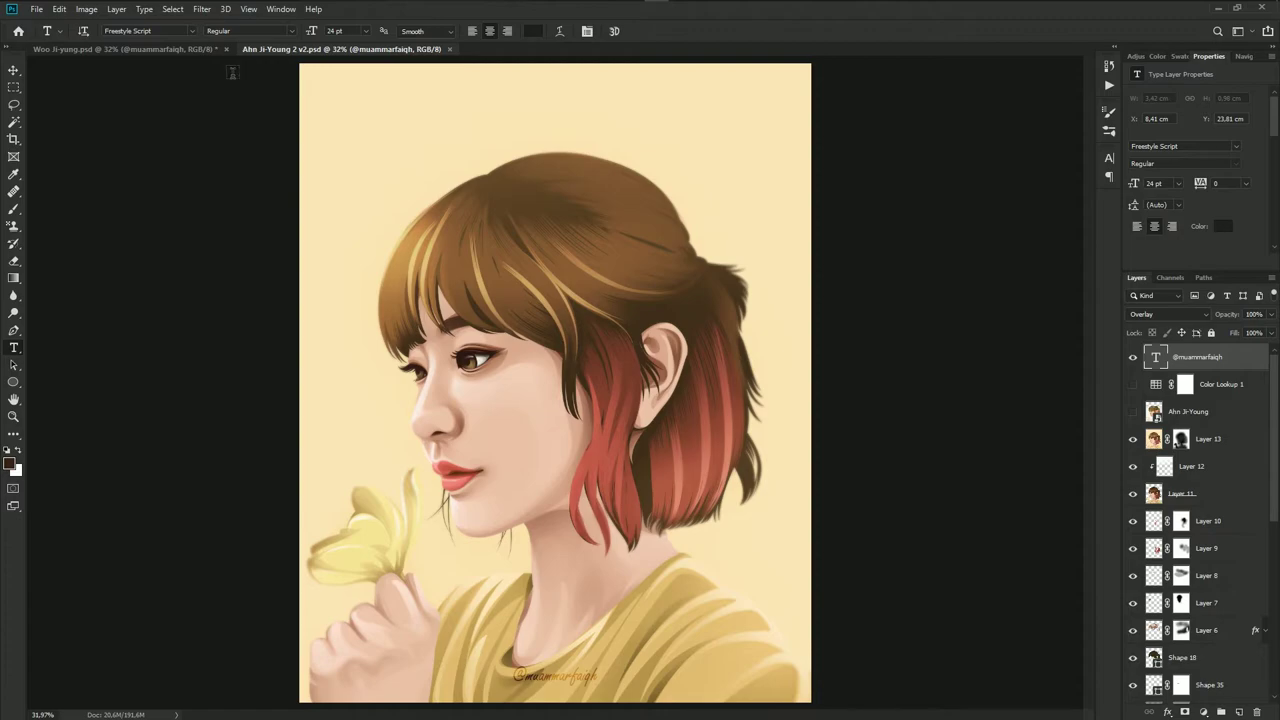
click(188, 50)
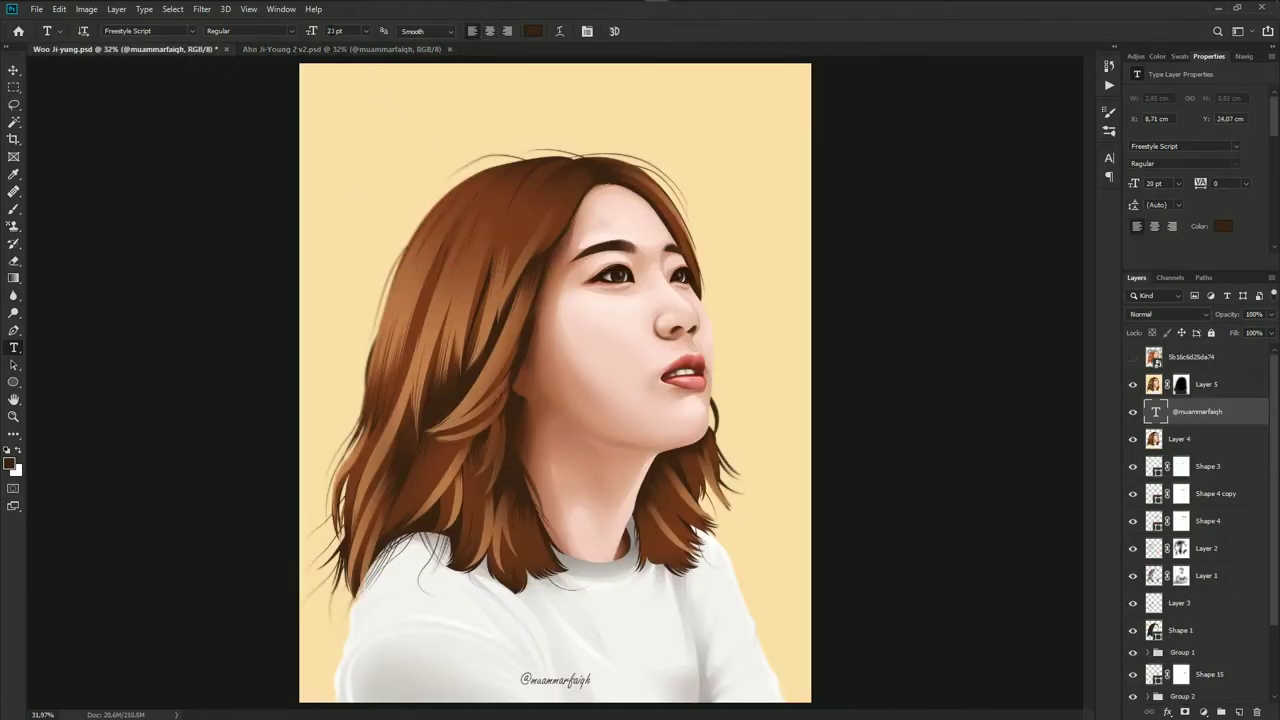
text(24)
Set the signature to 24 pt, centre-aligned, and move it to the canvas's horizontal centre
key(Return)
click(490, 31)
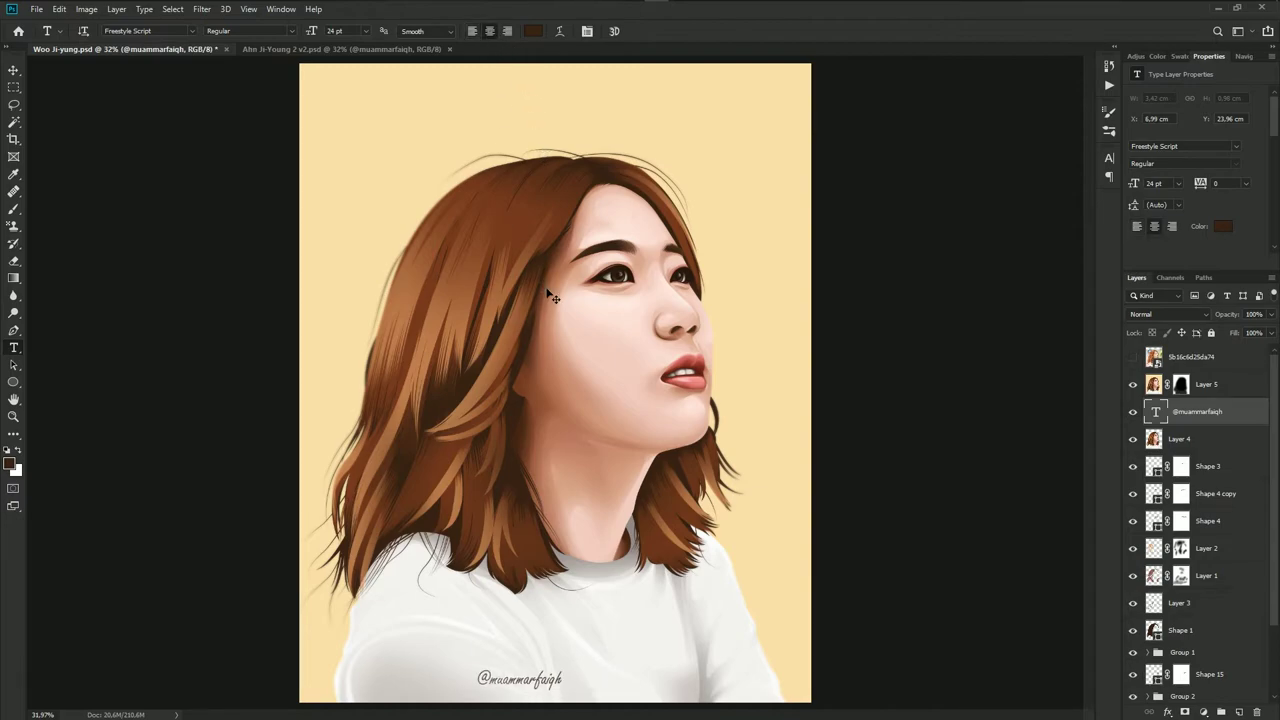
key(ctrl+a)
key(v)
key(ctrl+d)
drag(469, 358, 504, 358)
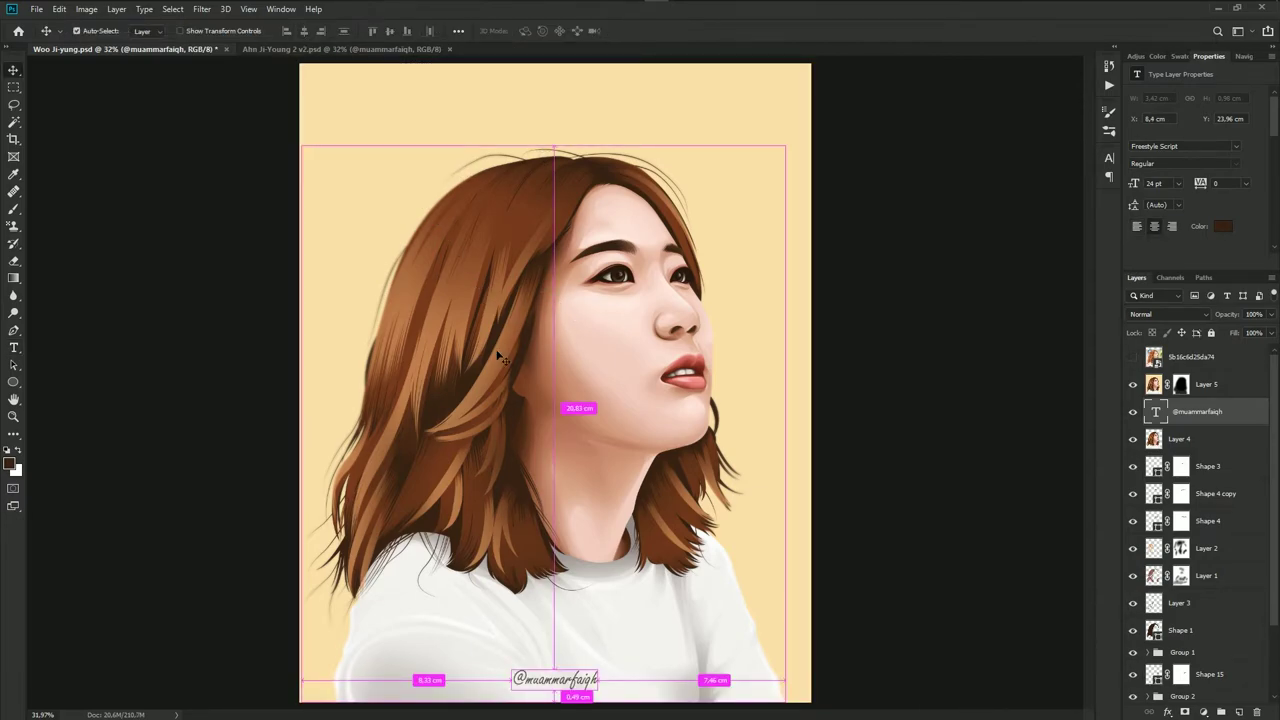
Move the signature text layer above Layer 5 in the layer stack
click(590, 688)
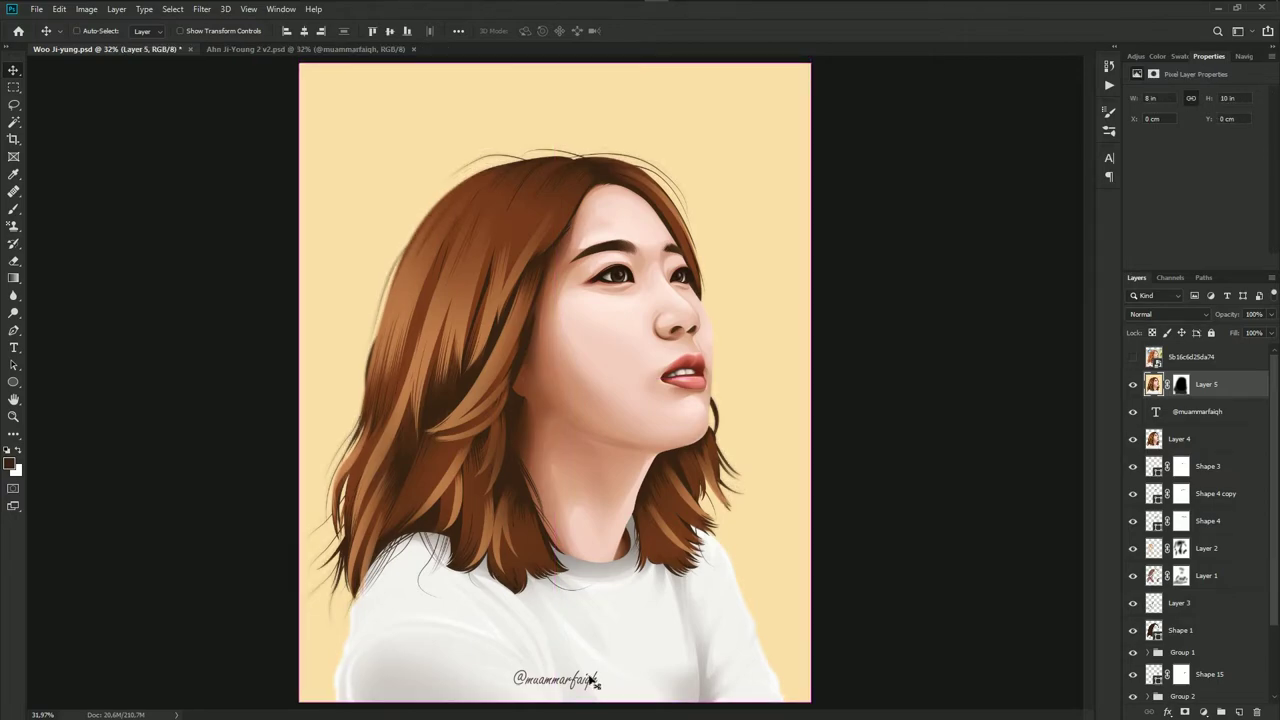
key(ctrl+a)
key(ctrl+d)
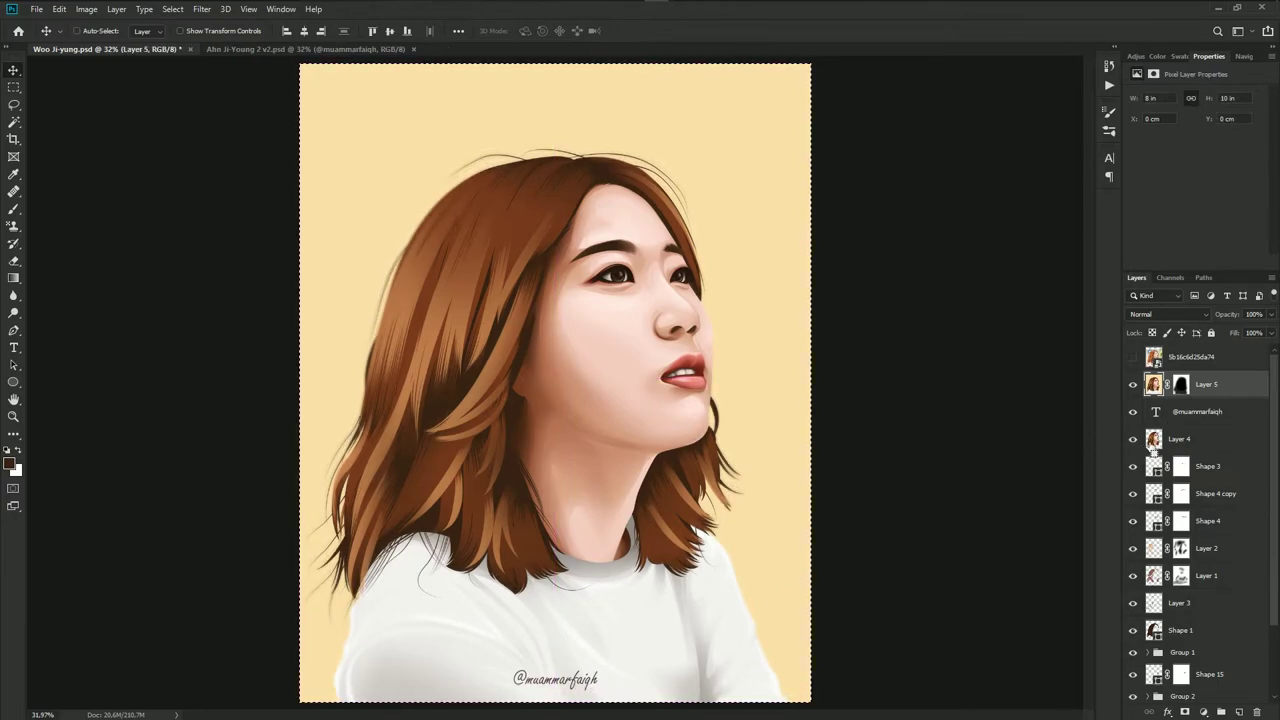
drag(1208, 414, 1213, 374)
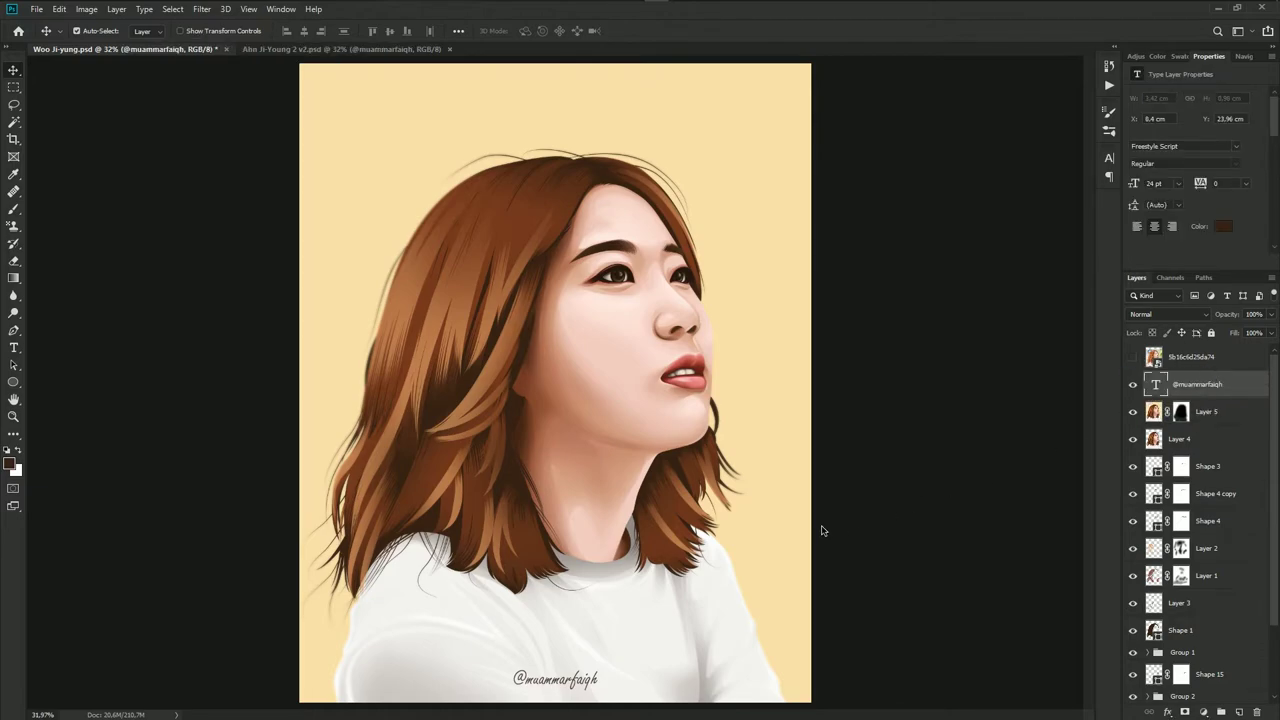
Nudge the signature up to centre it, then flip between the two portrait documents
key(ctrl+a)
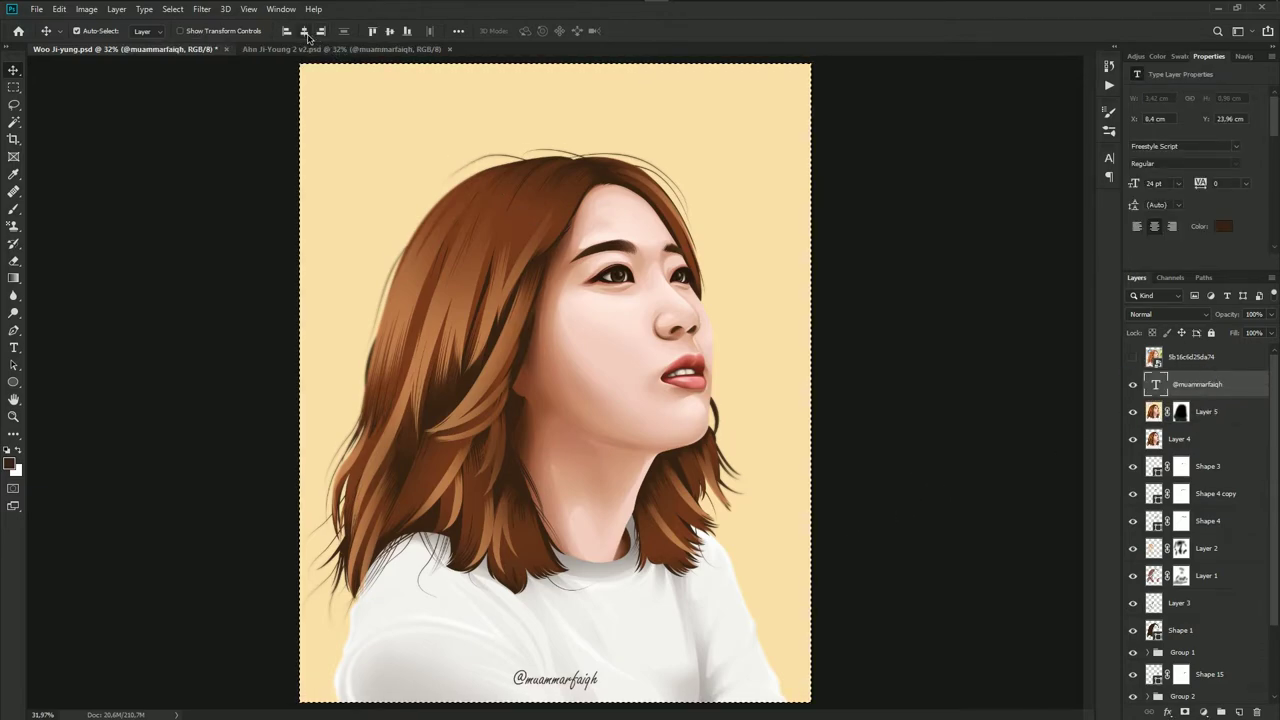
key(ctrl+d)
drag(589, 686, 589, 682)
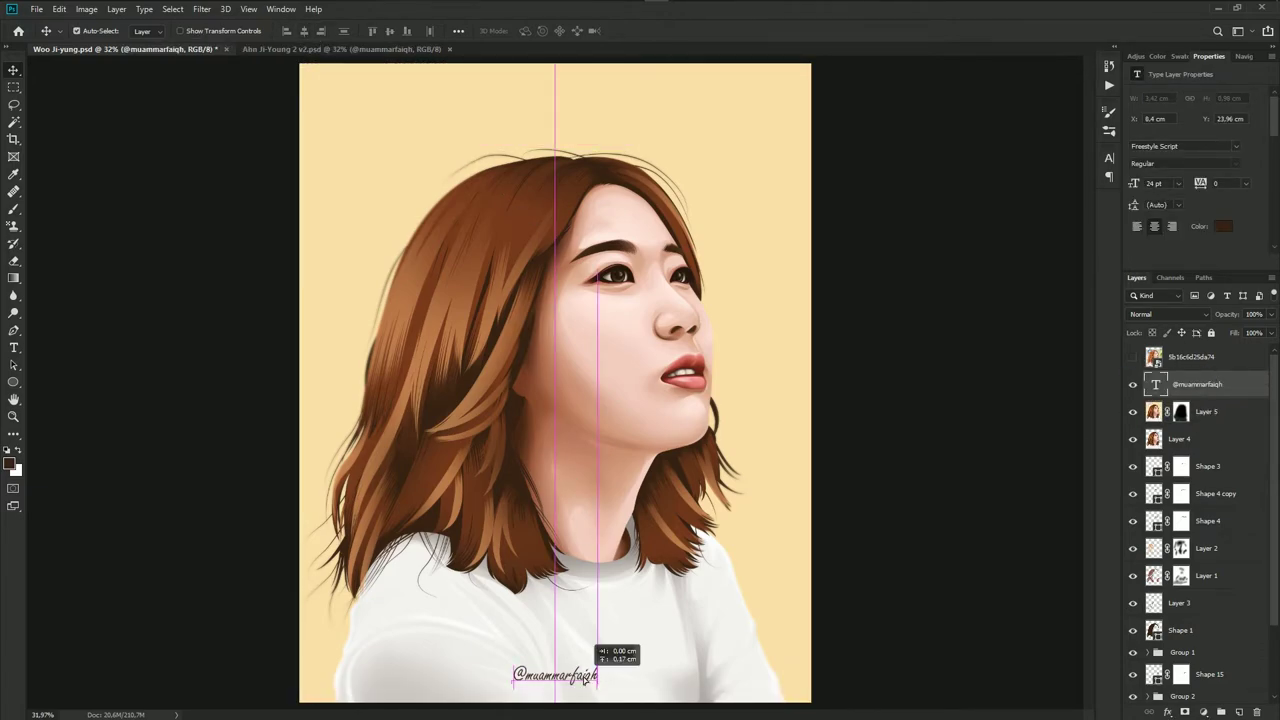
click(313, 50)
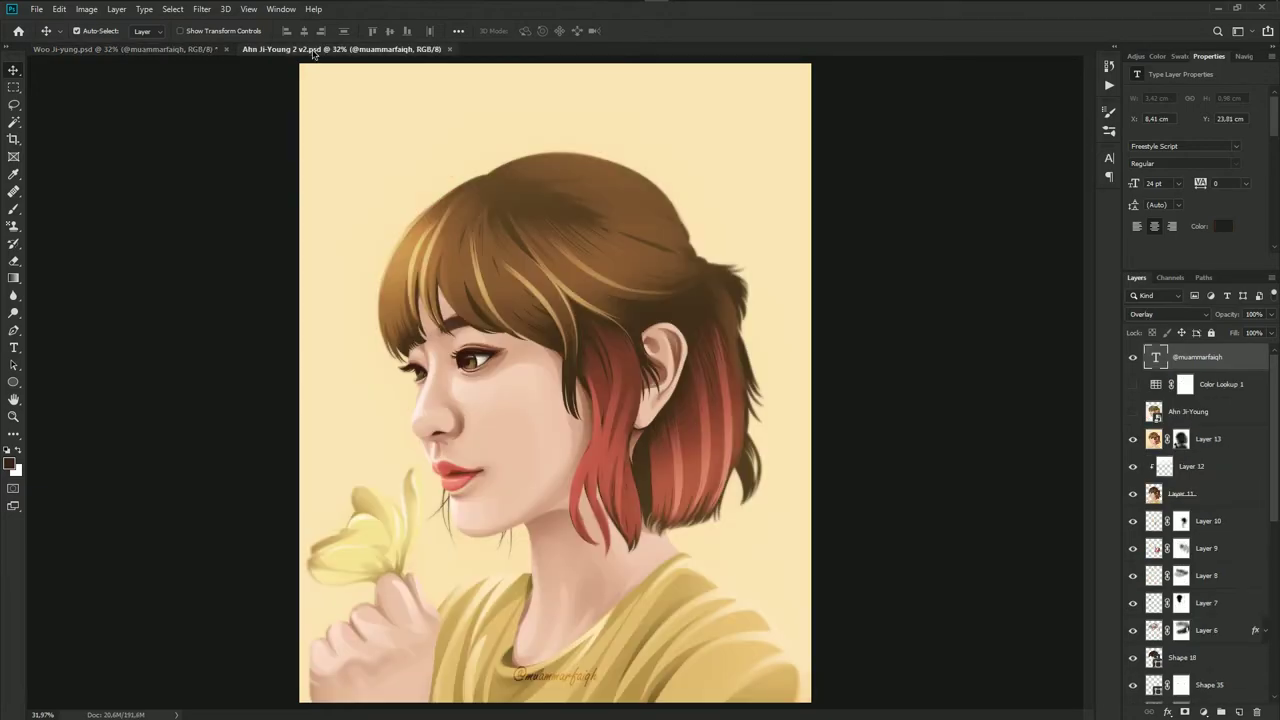
click(169, 50)
Blend the signature layer with Multiply, then check the other portrait's signature colour
click(1168, 314)
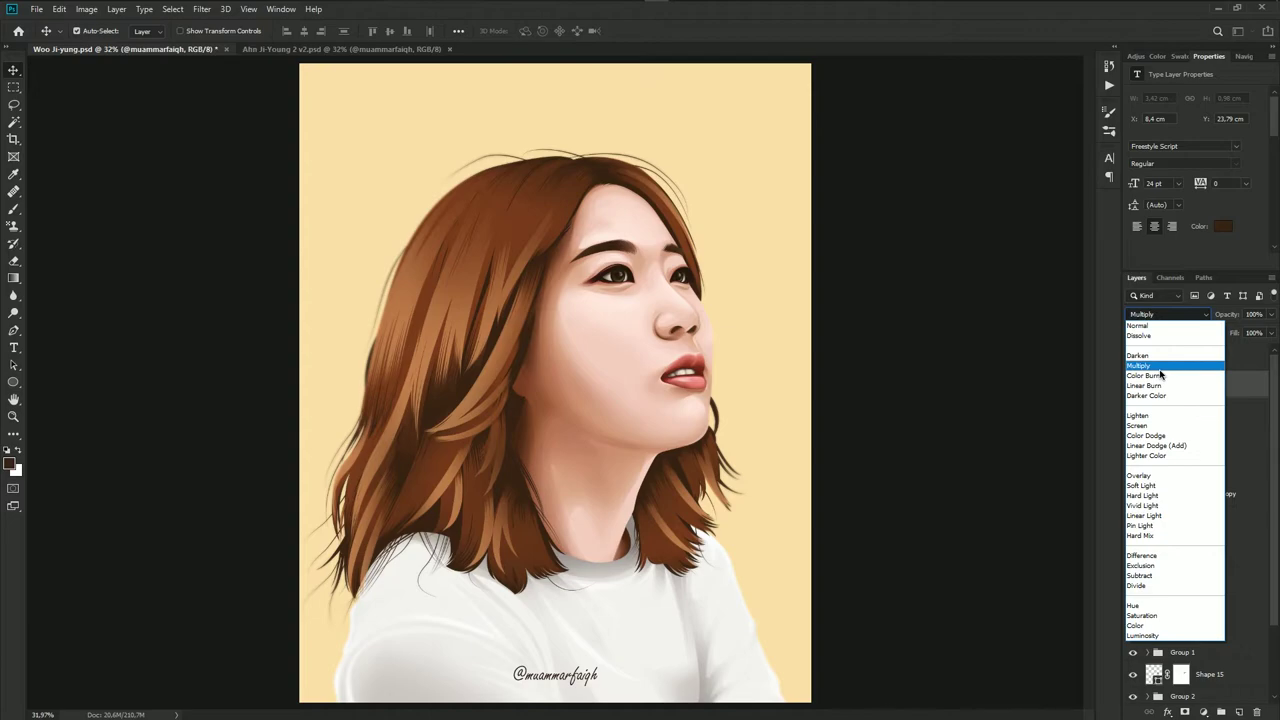
click(1160, 367)
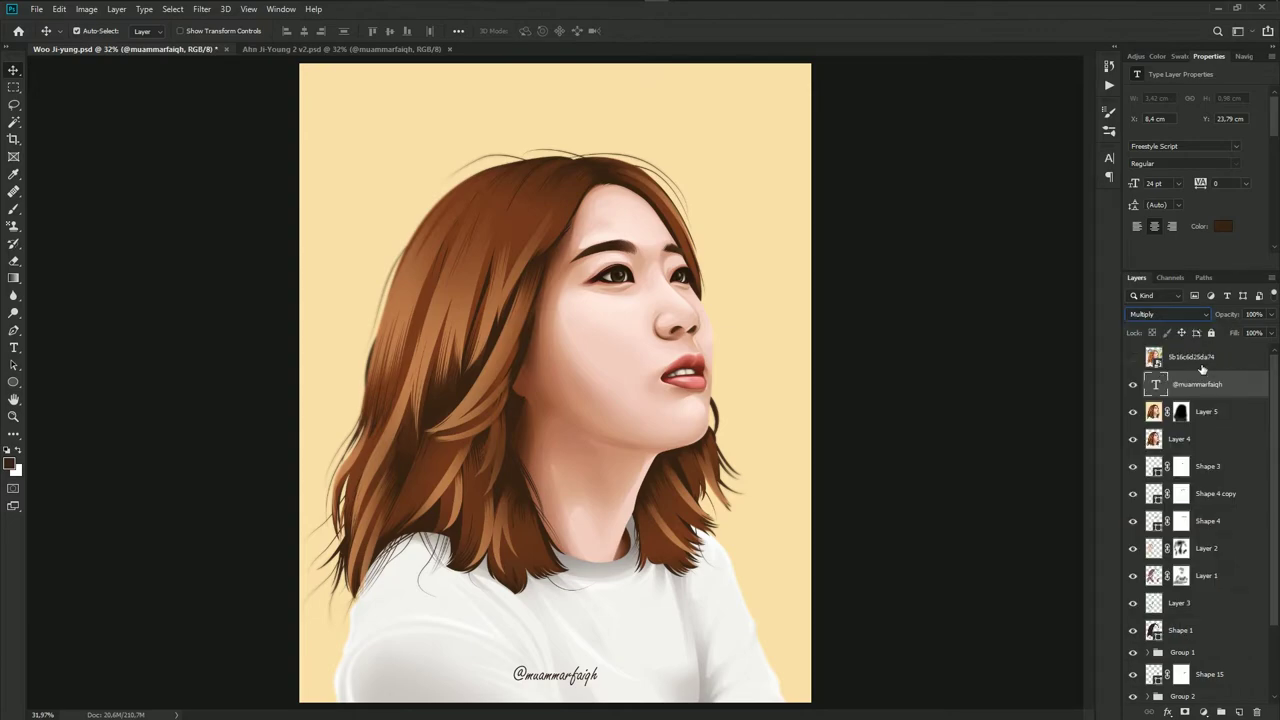
click(360, 49)
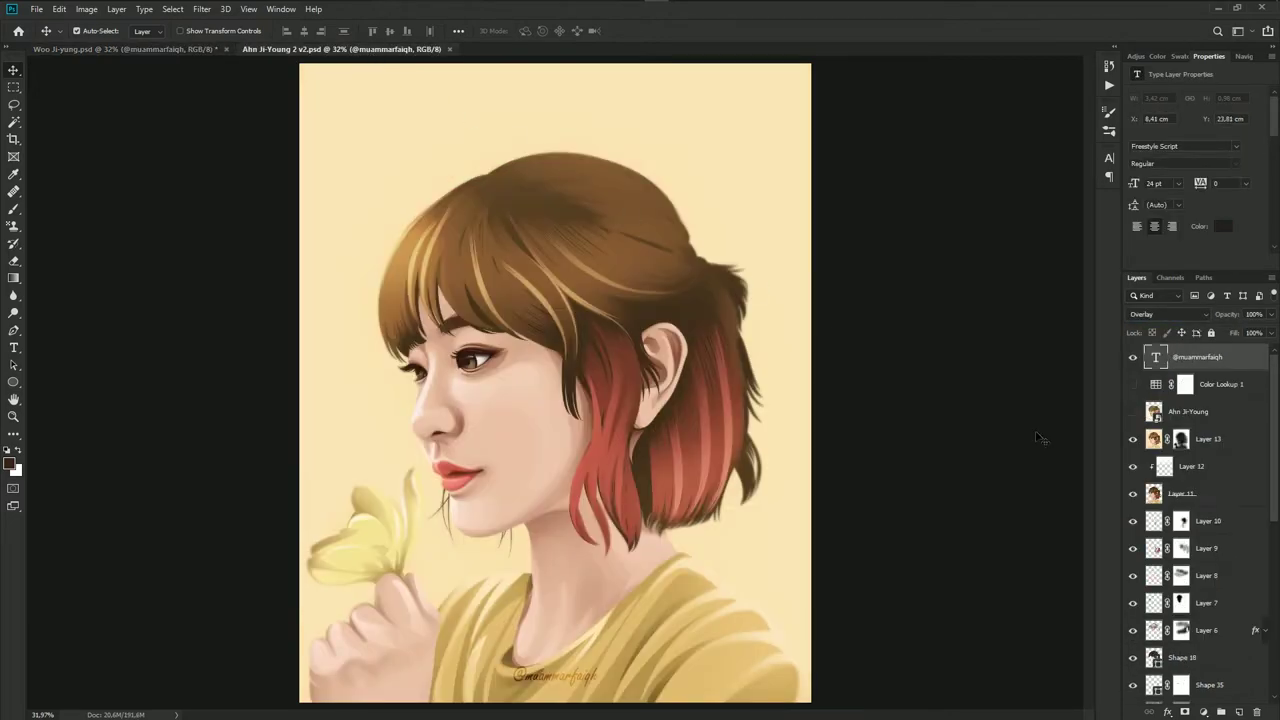
key(t)
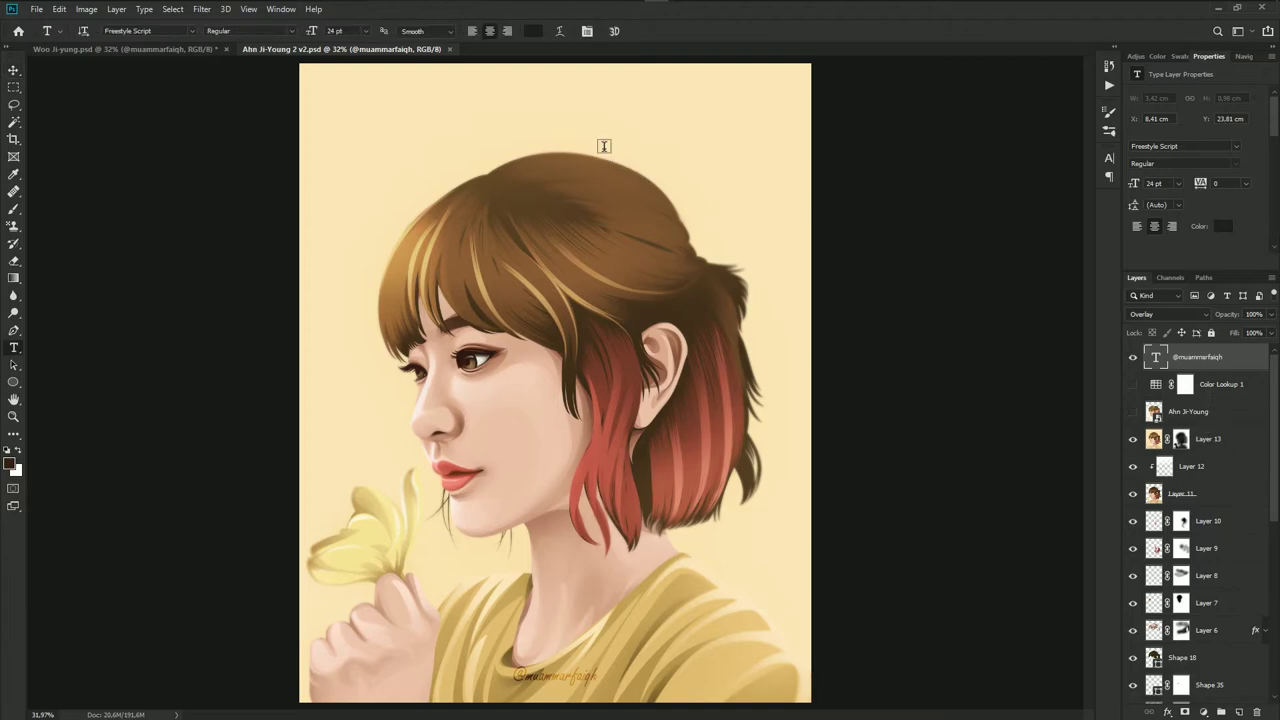
click(532, 32)
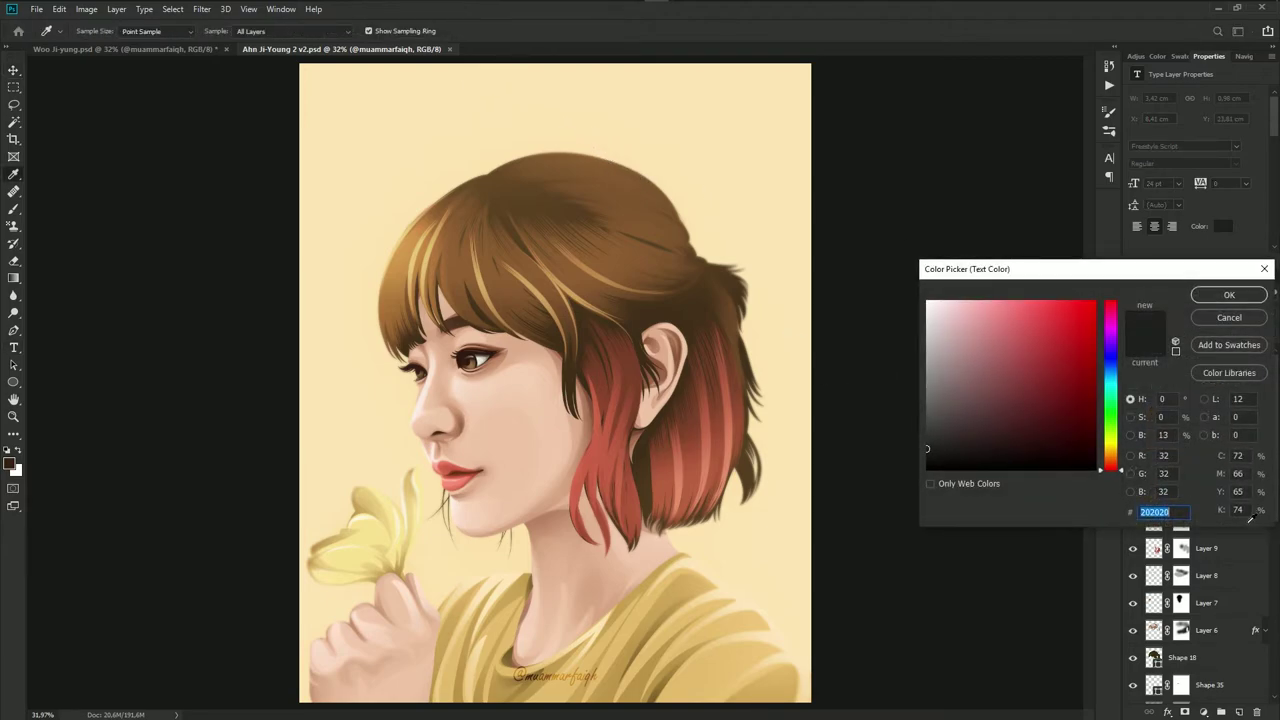
click(1228, 318)
Change the brown-haired portrait's signature text colour to near-black #202020
click(200, 48)
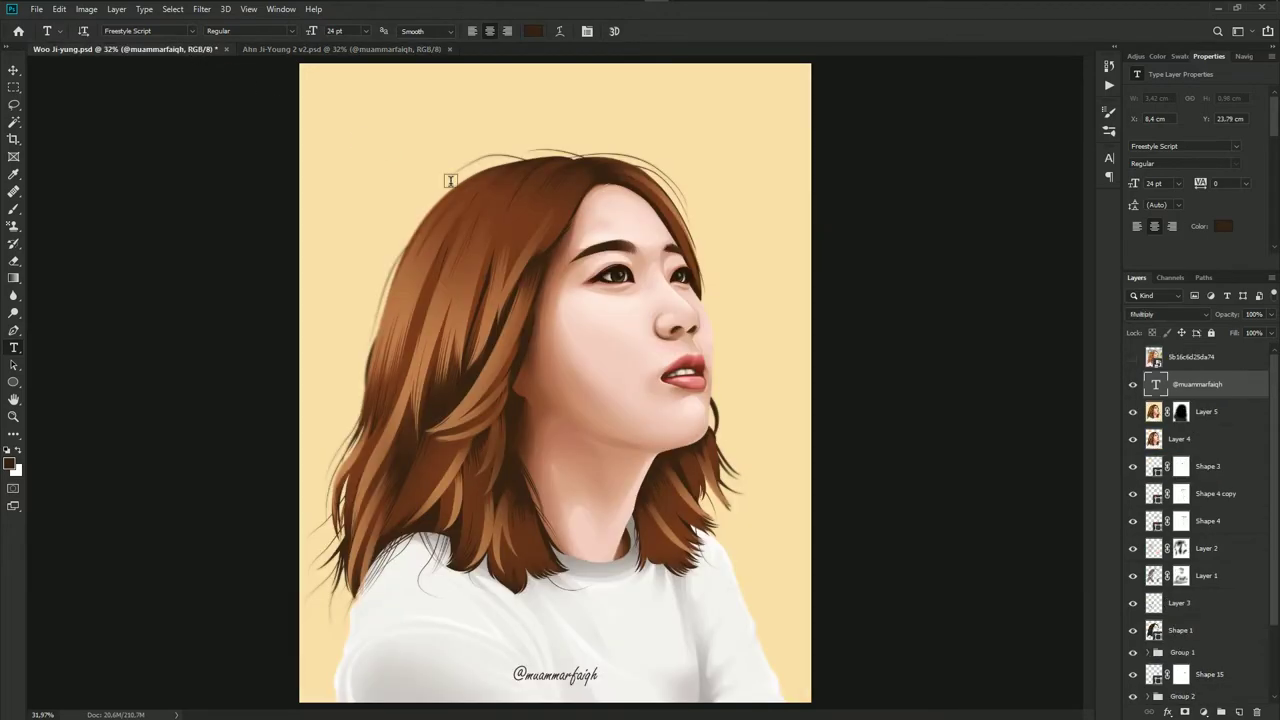
click(536, 33)
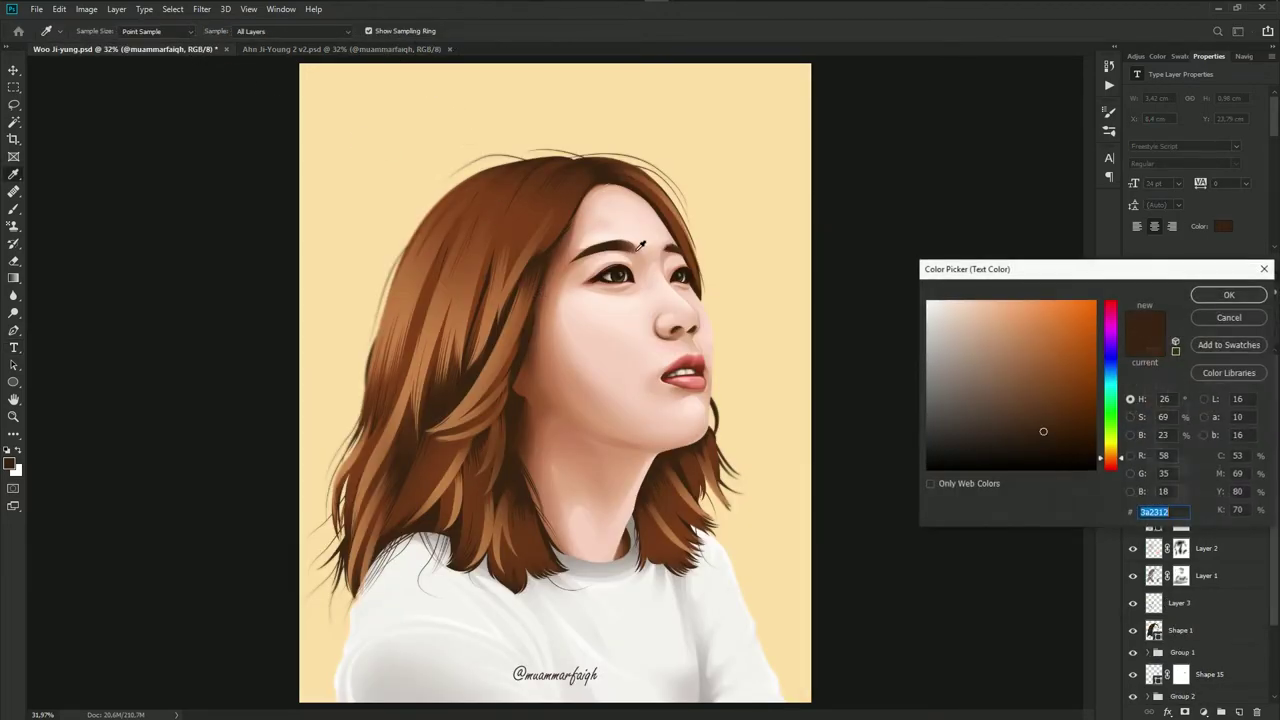
text(20200)
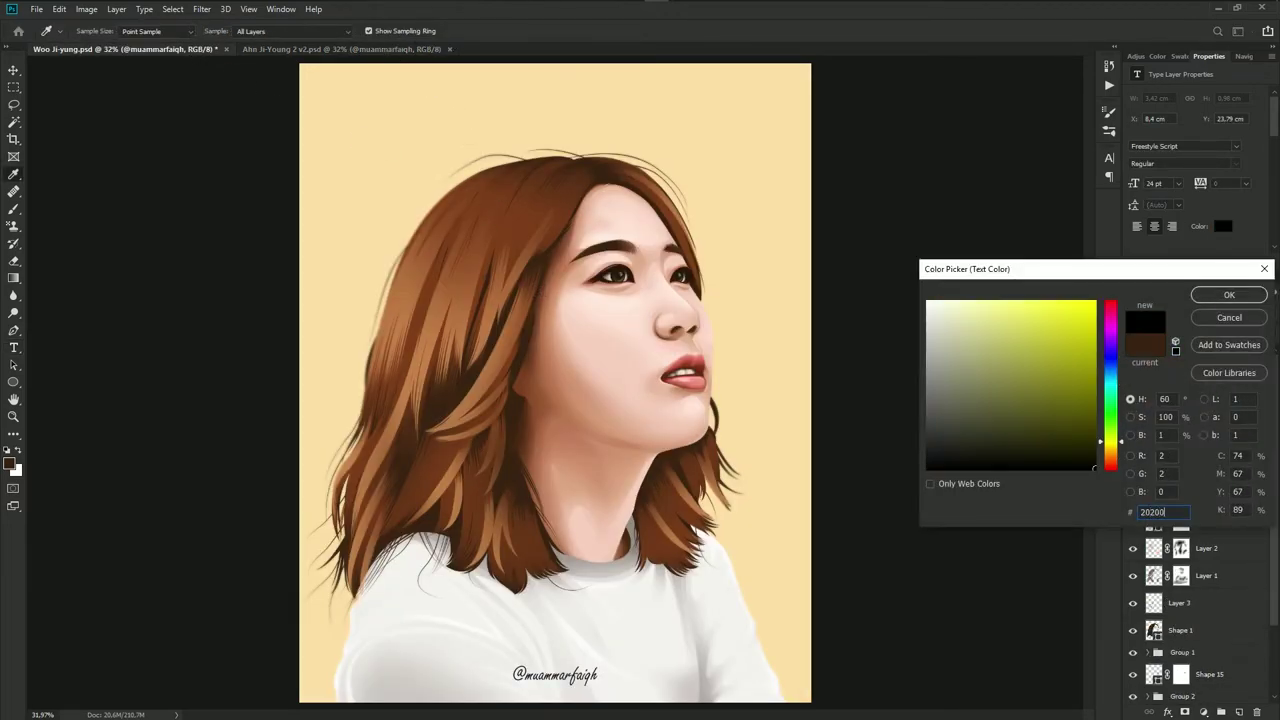
text(20)
key(Return)
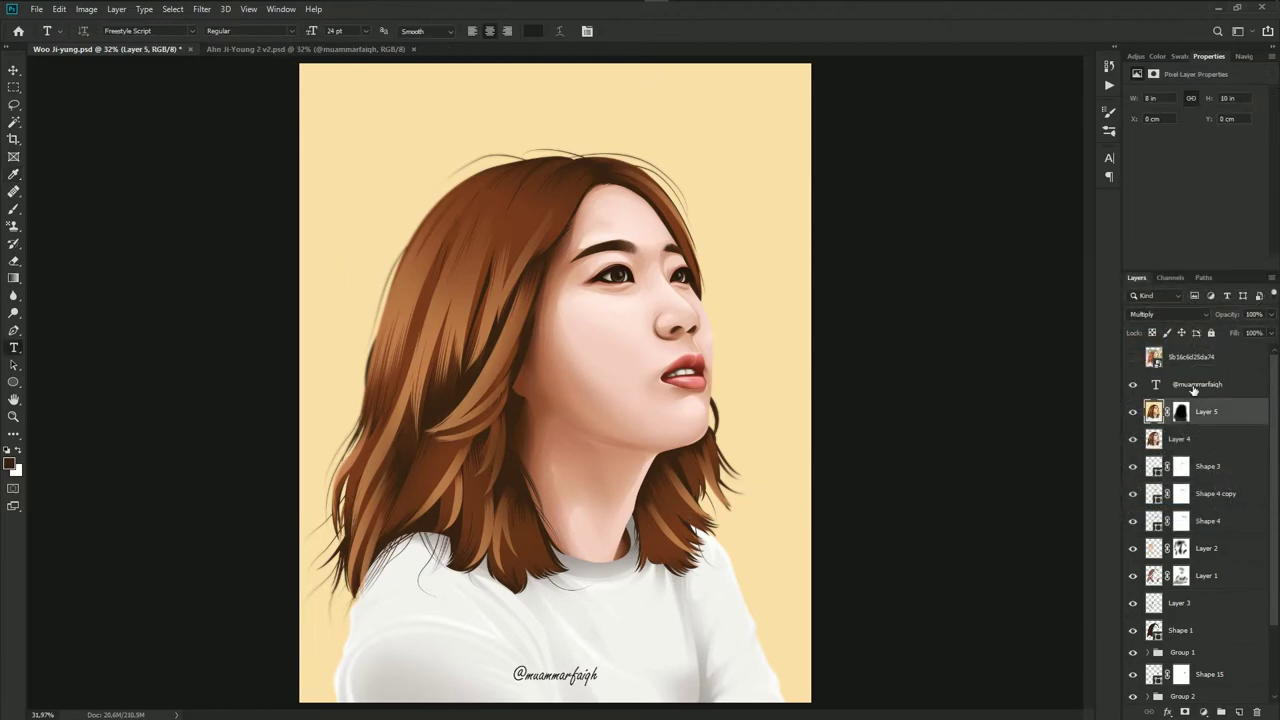
Save the brown-haired portrait and briefly compare it with the other portrait
scroll(640, 428, down, 1)
key(ctrl+s)
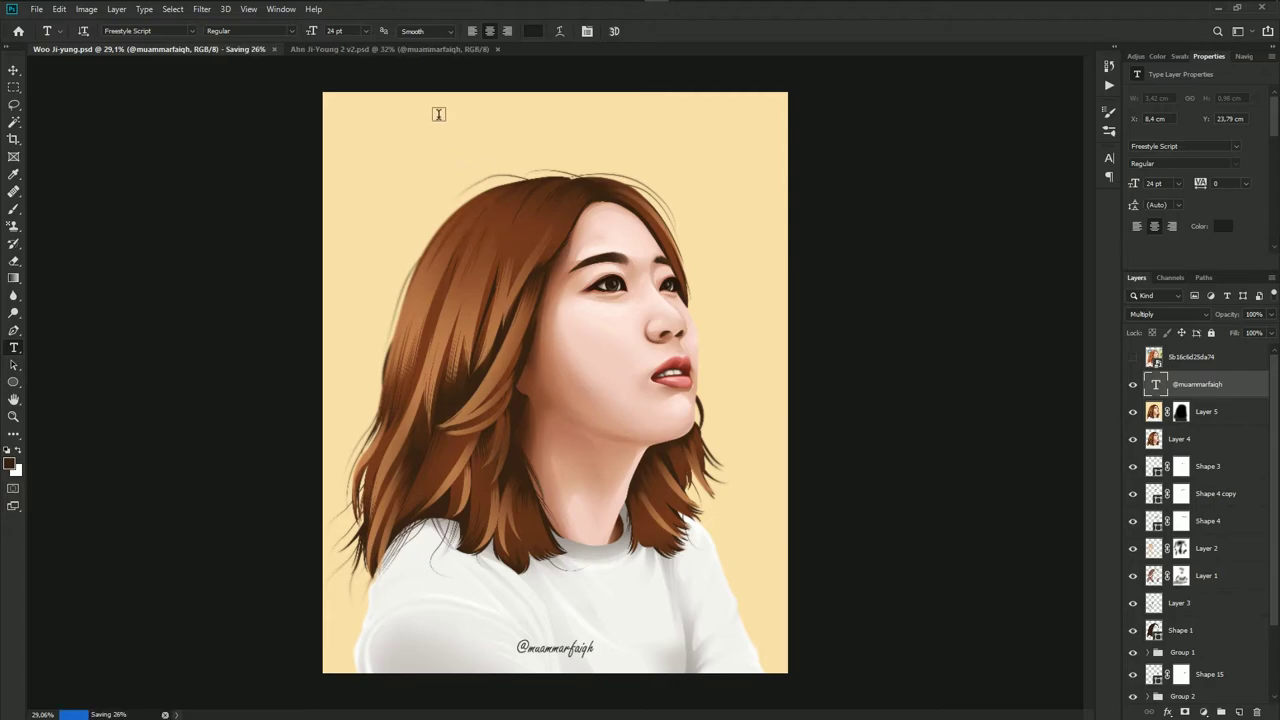
click(356, 50)
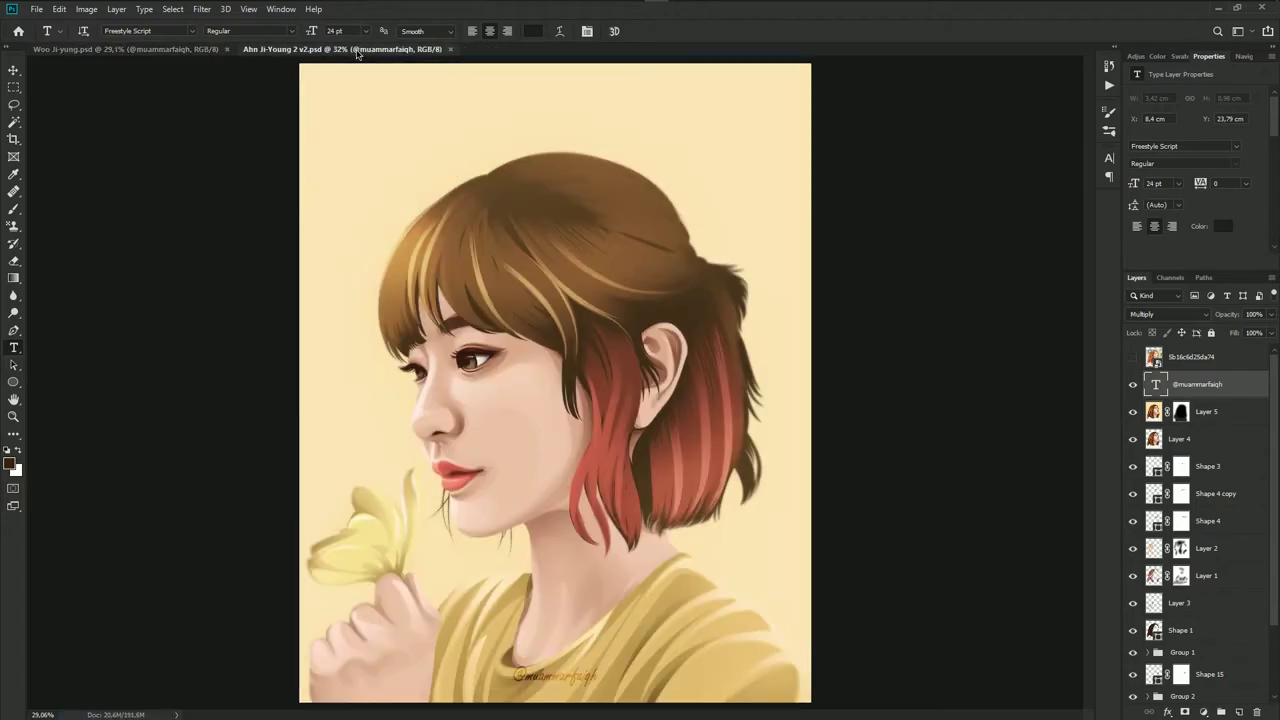
click(166, 50)
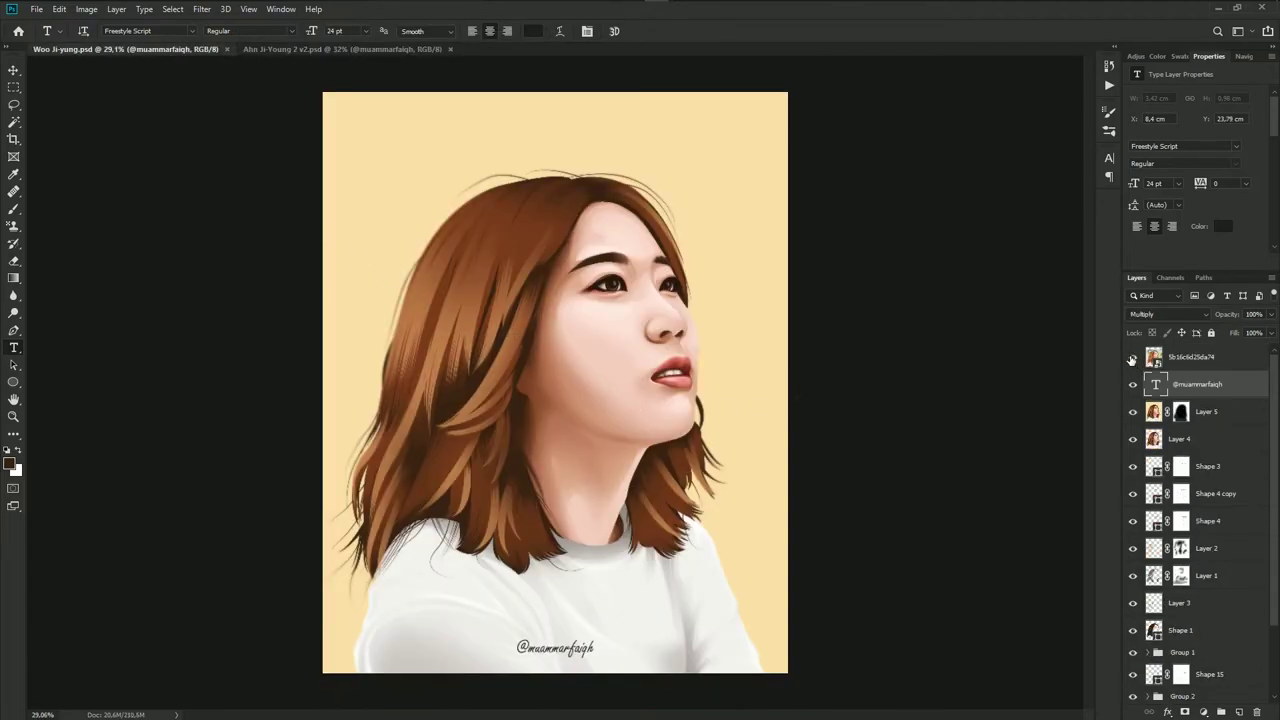
Toggle the reference photo on and off, then select Group 1 in the layer stack
click(1132, 358)
click(1132, 358)
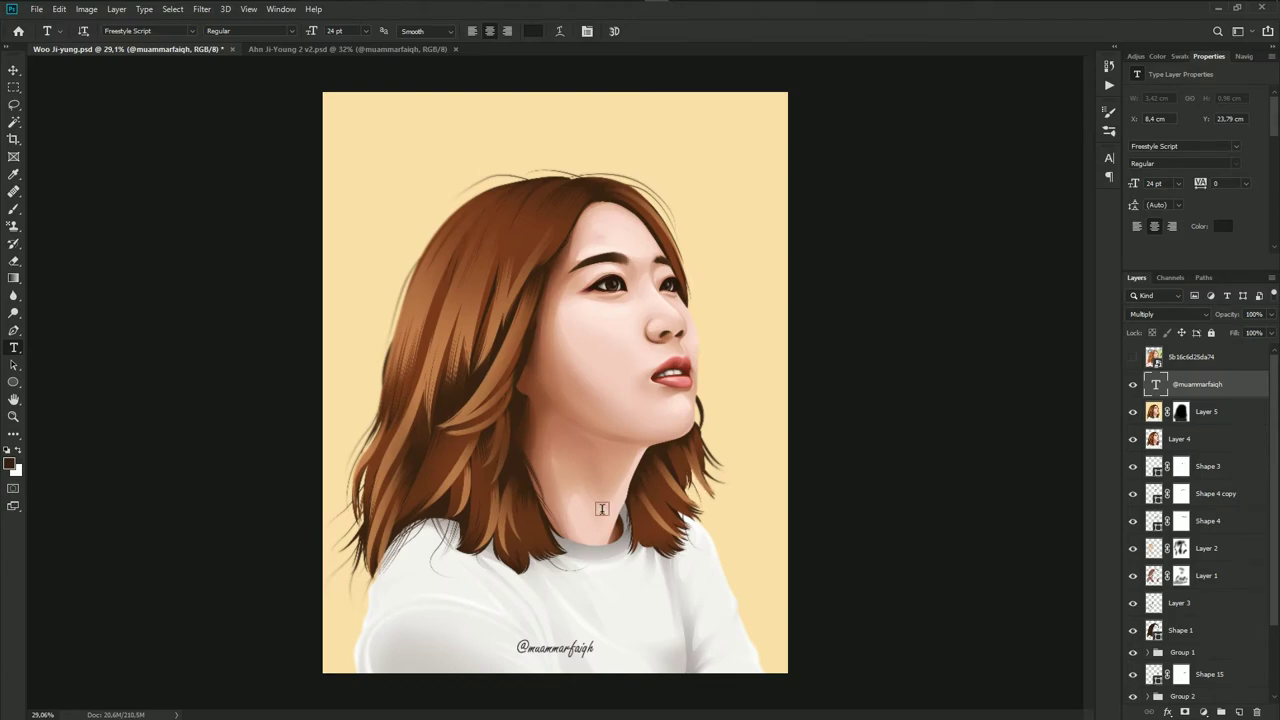
scroll(1198, 569, down, 1)
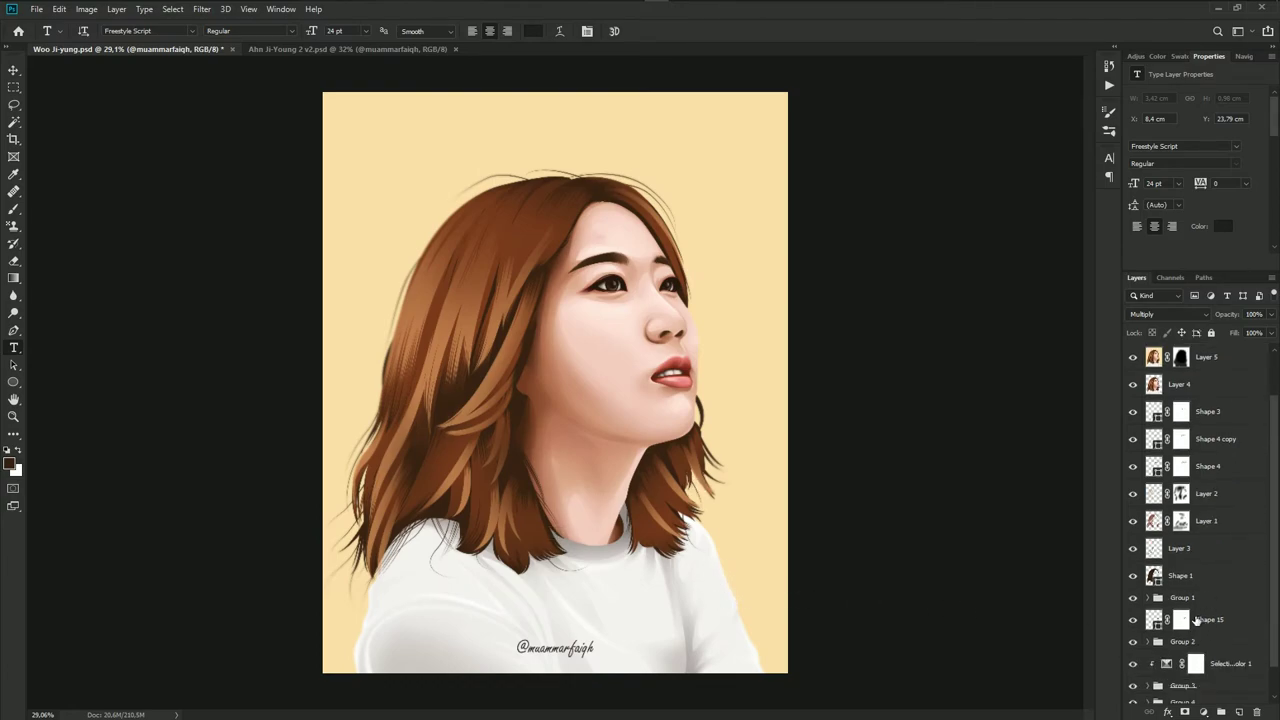
scroll(1198, 569, down, 1)
scroll(1198, 569, down, 1)
click(1198, 566)
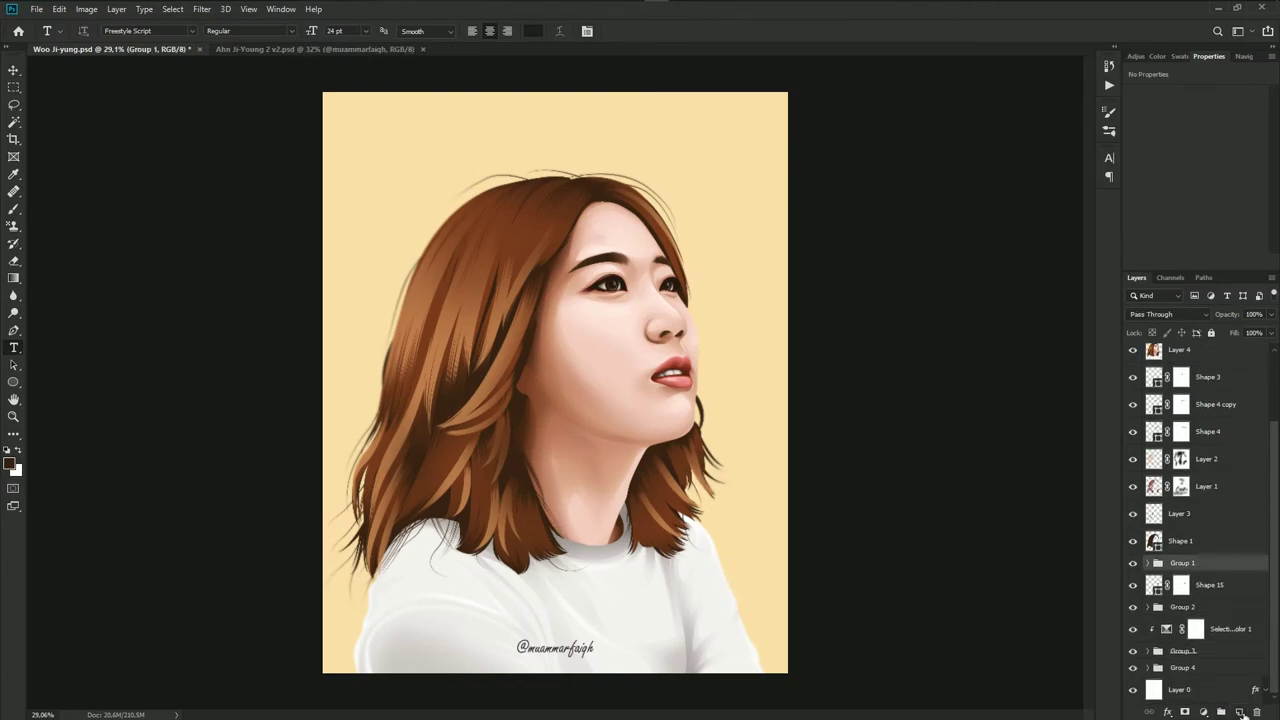
Add a new empty layer above Group 1, pick the Brush, and check Group 2's effect
click(1240, 712)
key(b)
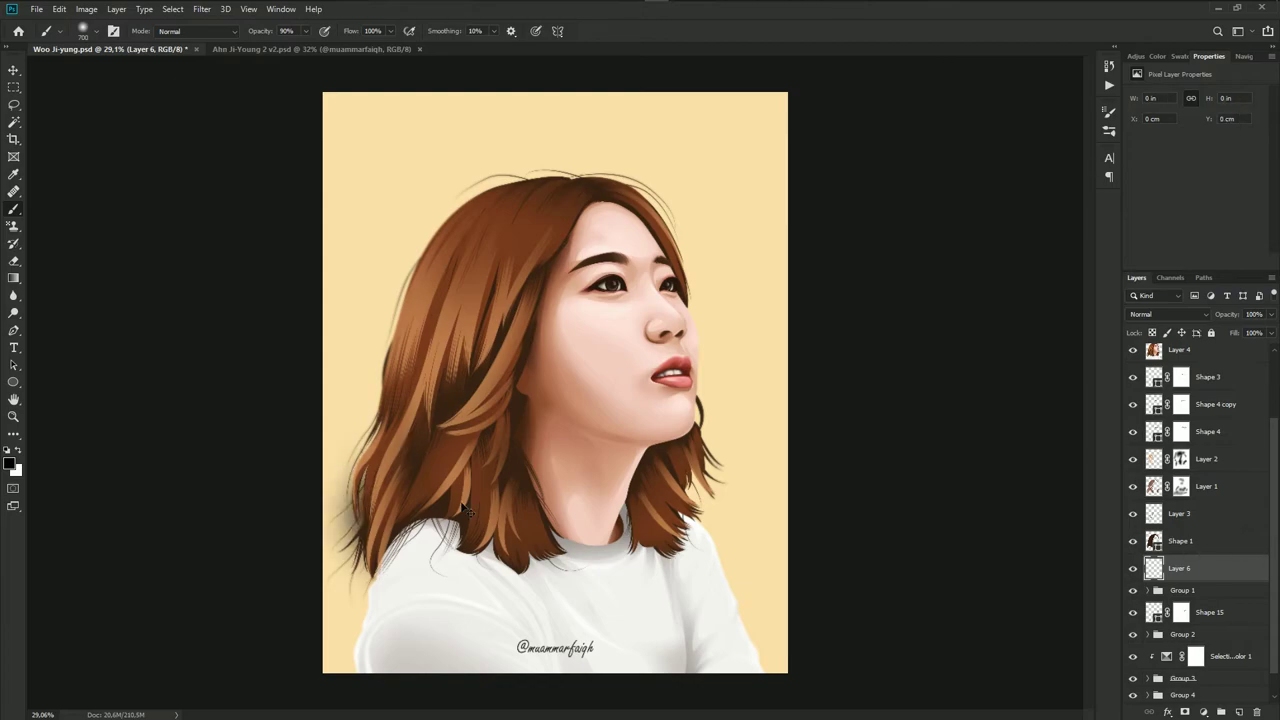
scroll(1178, 567, down, 1)
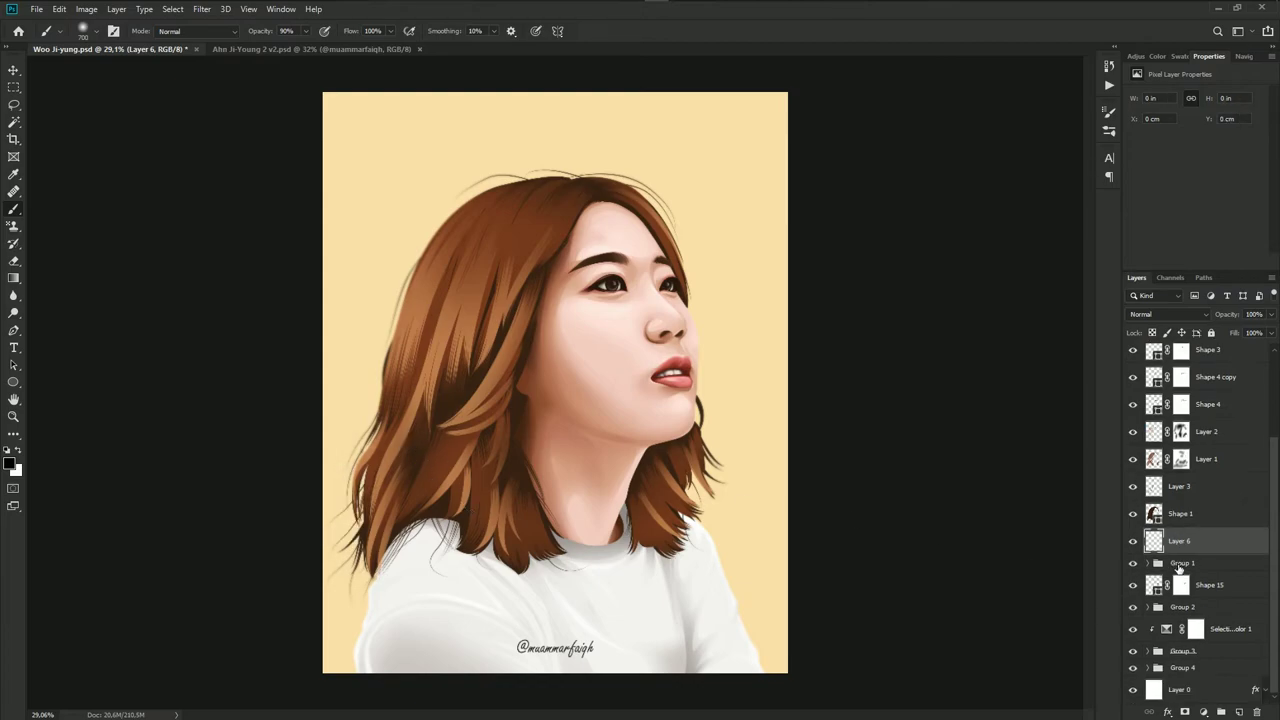
click(1182, 609)
click(1133, 609)
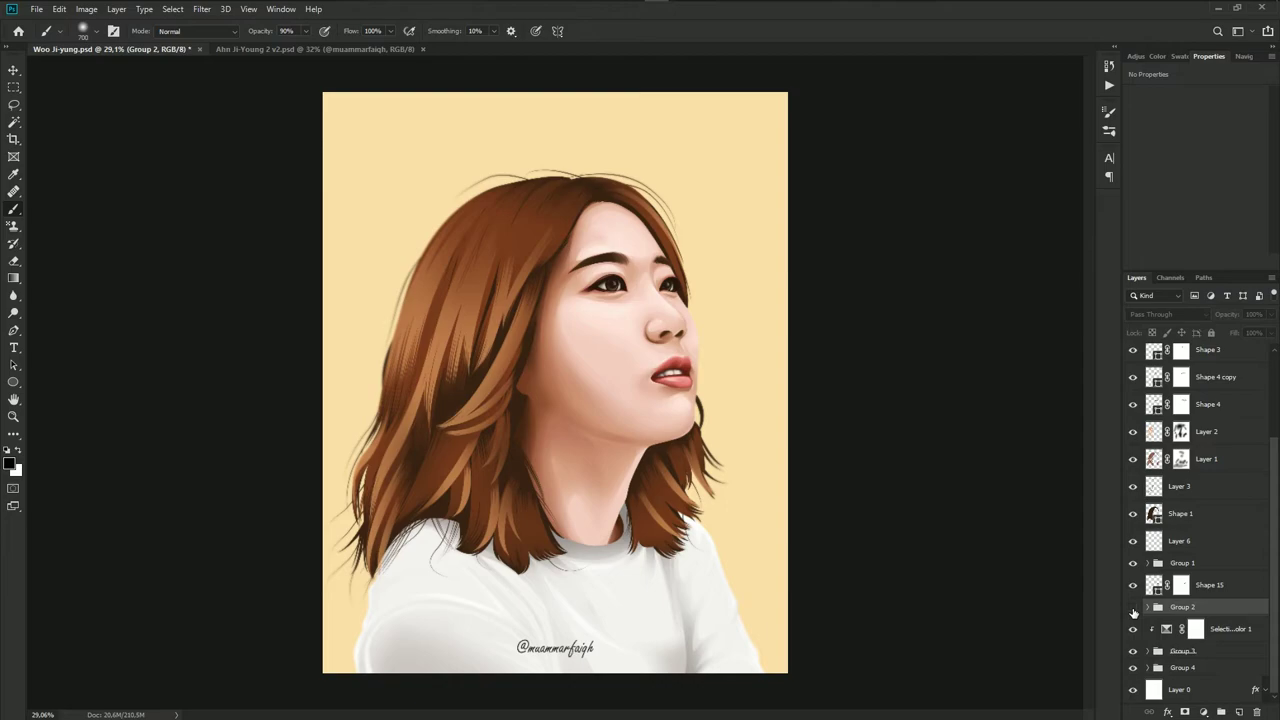
click(1133, 609)
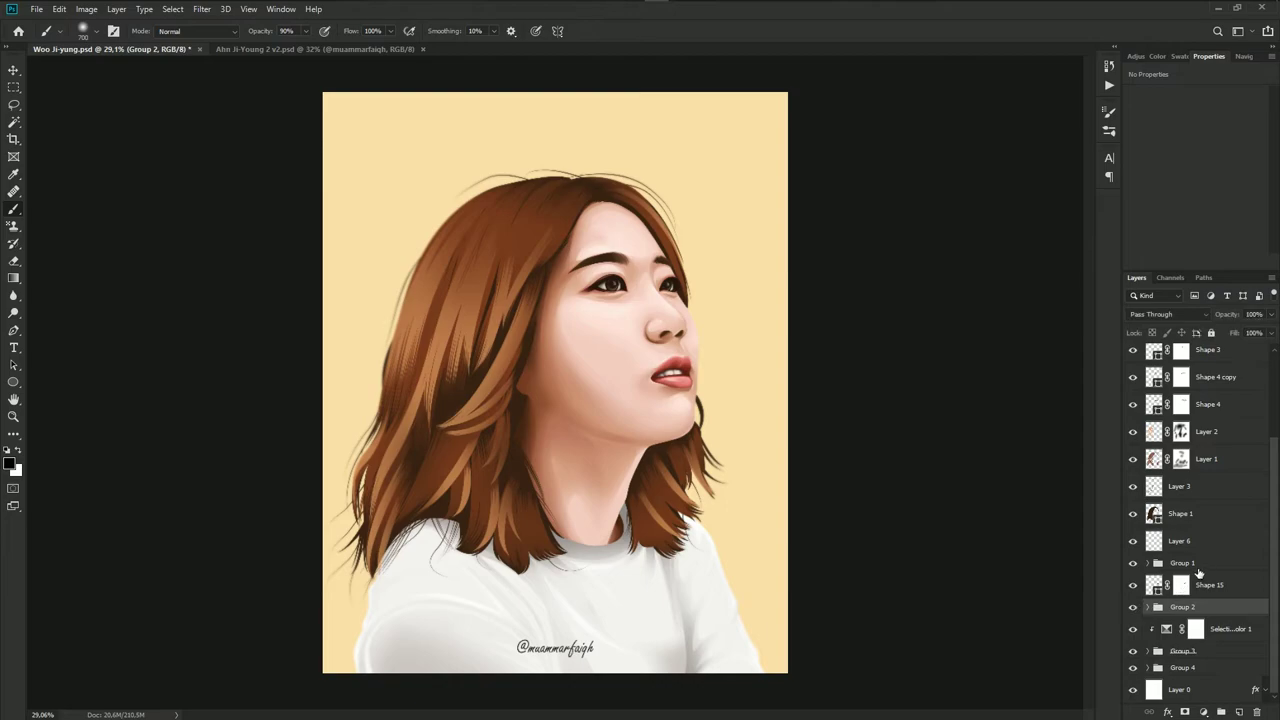
Paint a dark soft shadow over the neck on Layer 4
scroll(1214, 561, up, 3)
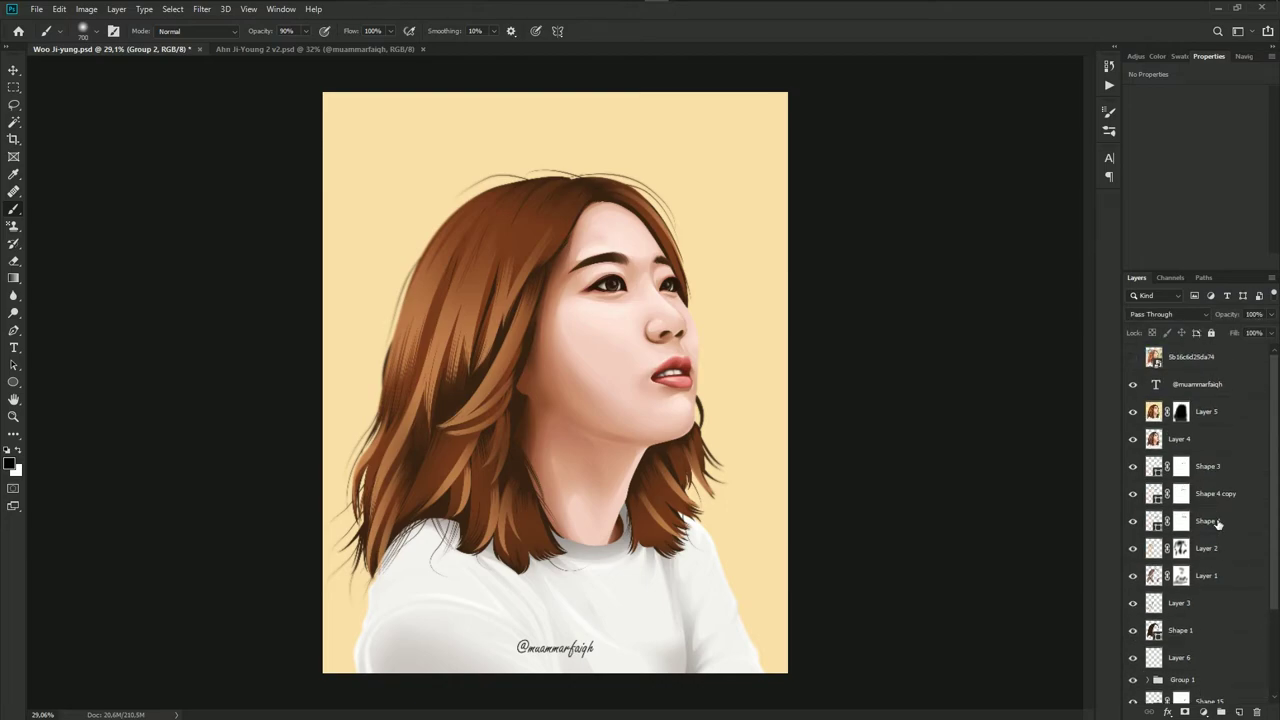
click(1219, 443)
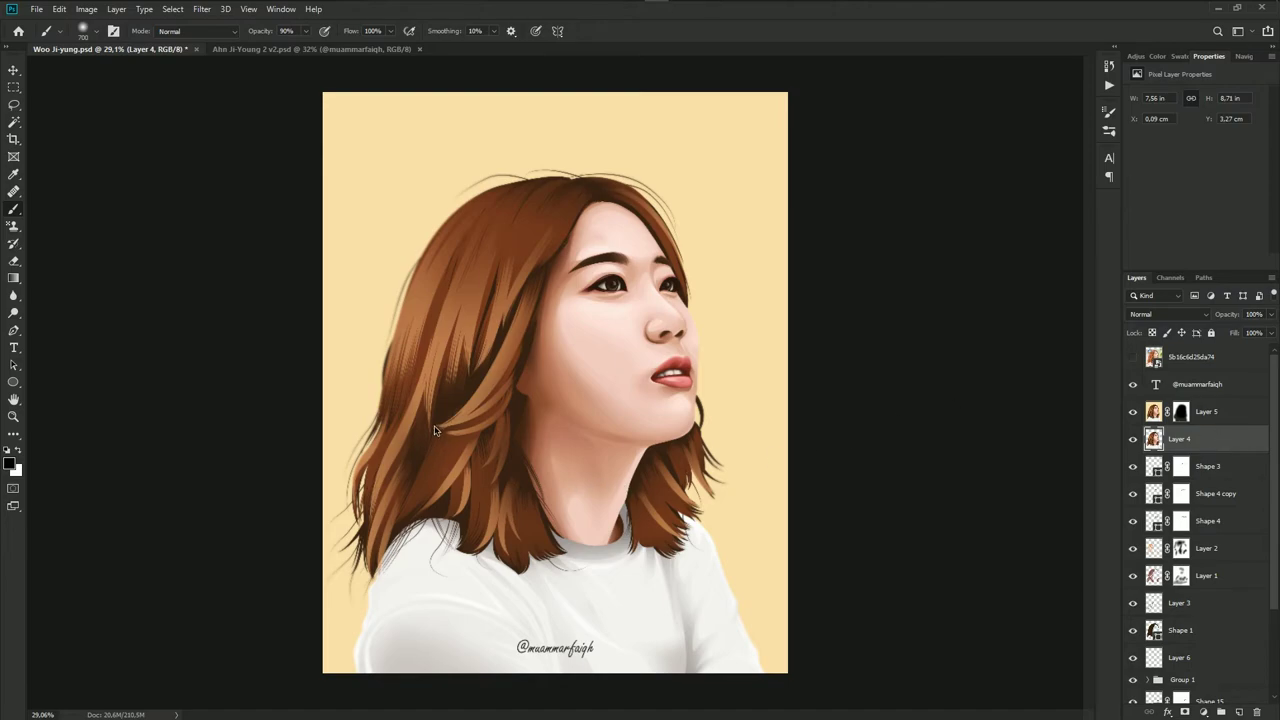
drag(383, 474, 550, 520)
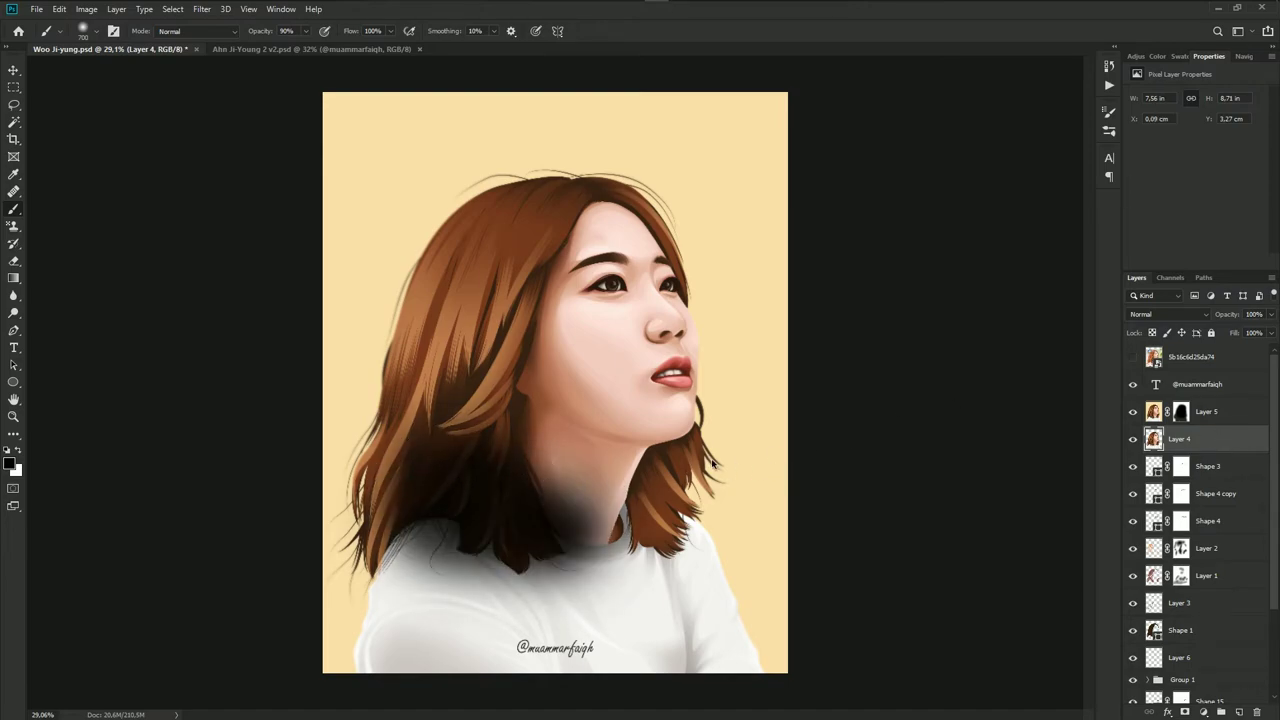
key(ctrl+z)
scroll(600, 437, down, 1)
scroll(600, 437, down, 1)
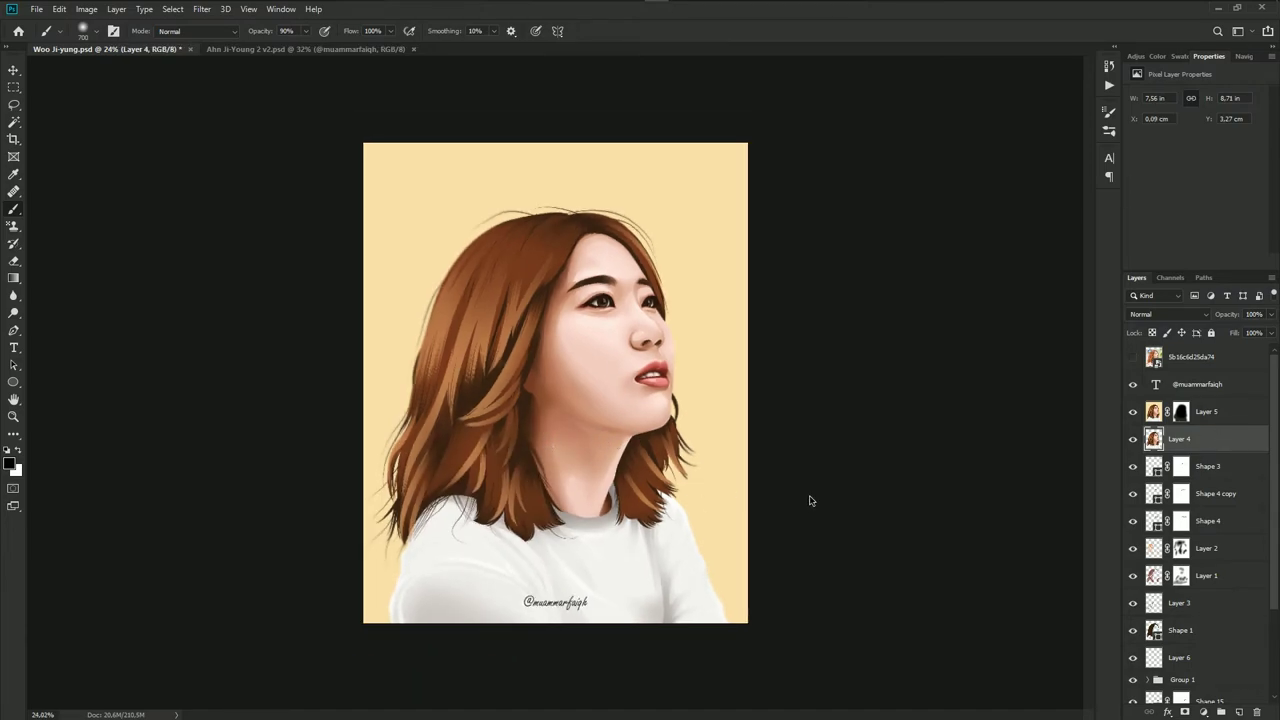
click(338, 49)
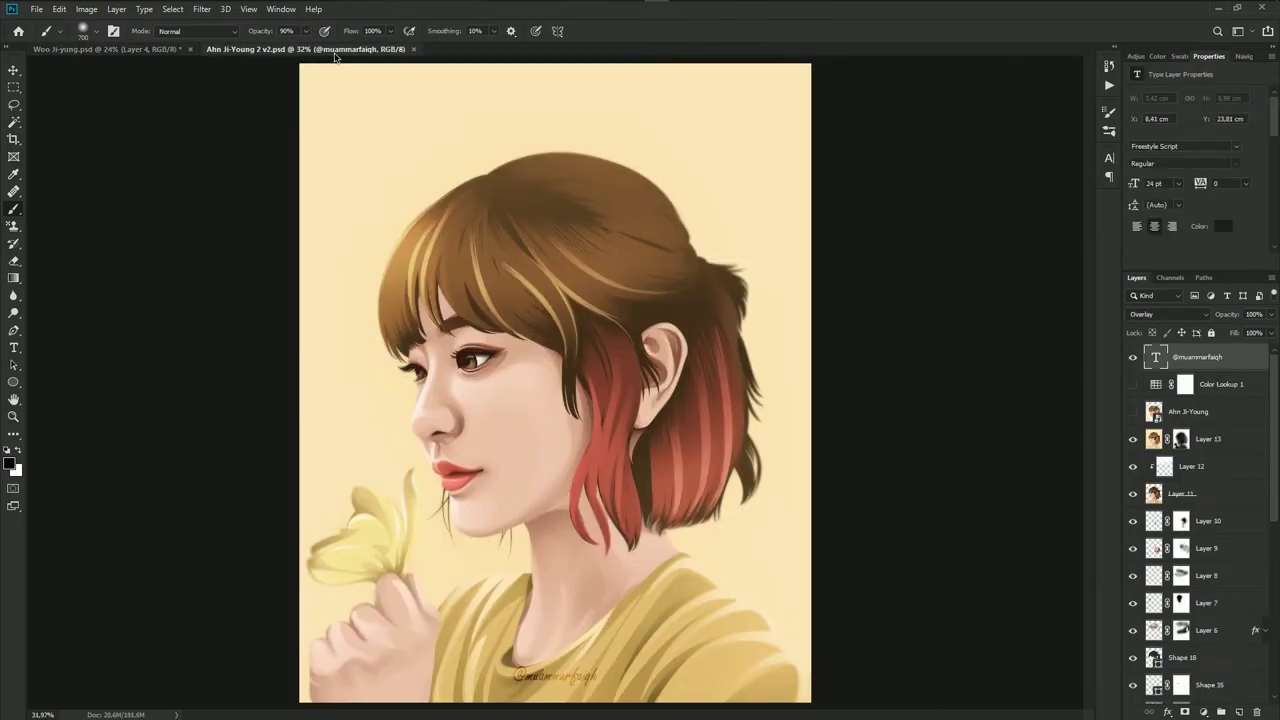
click(1222, 445)
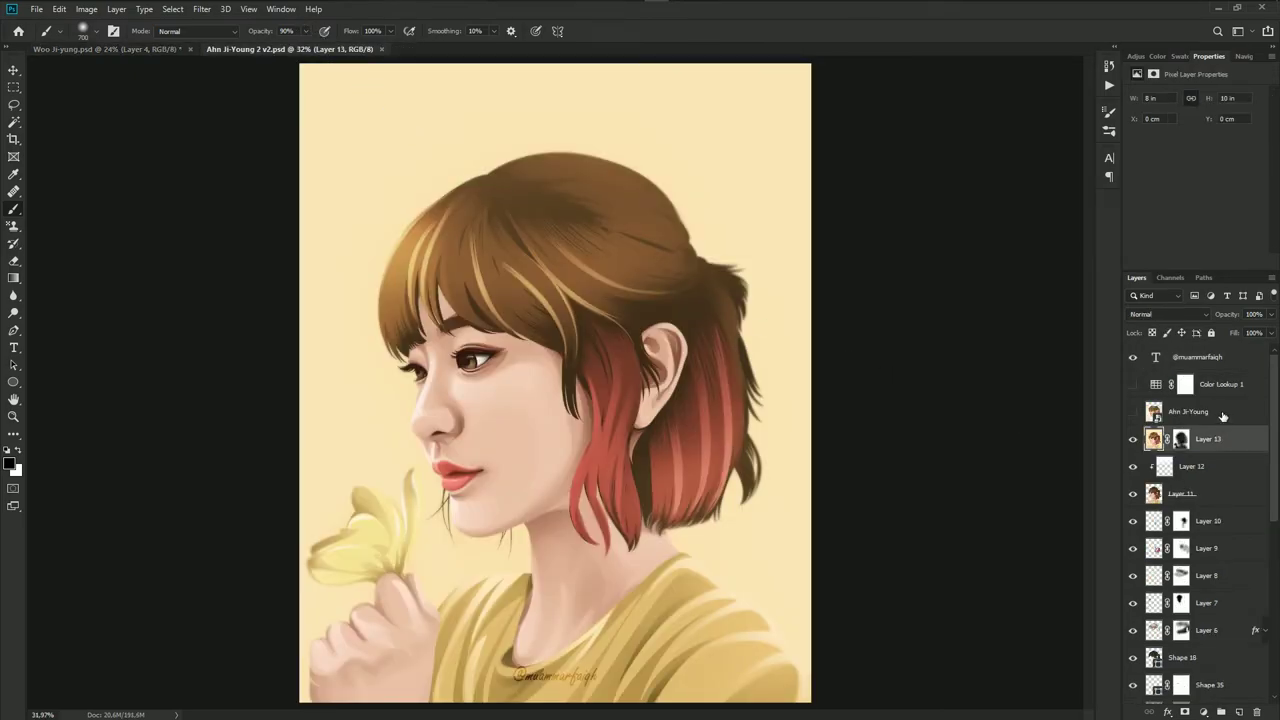
click(1222, 416)
Compare the Ahn Ji-Young portrait with Color Lookup 1 and the reference photo toggled
click(1149, 390)
click(1133, 385)
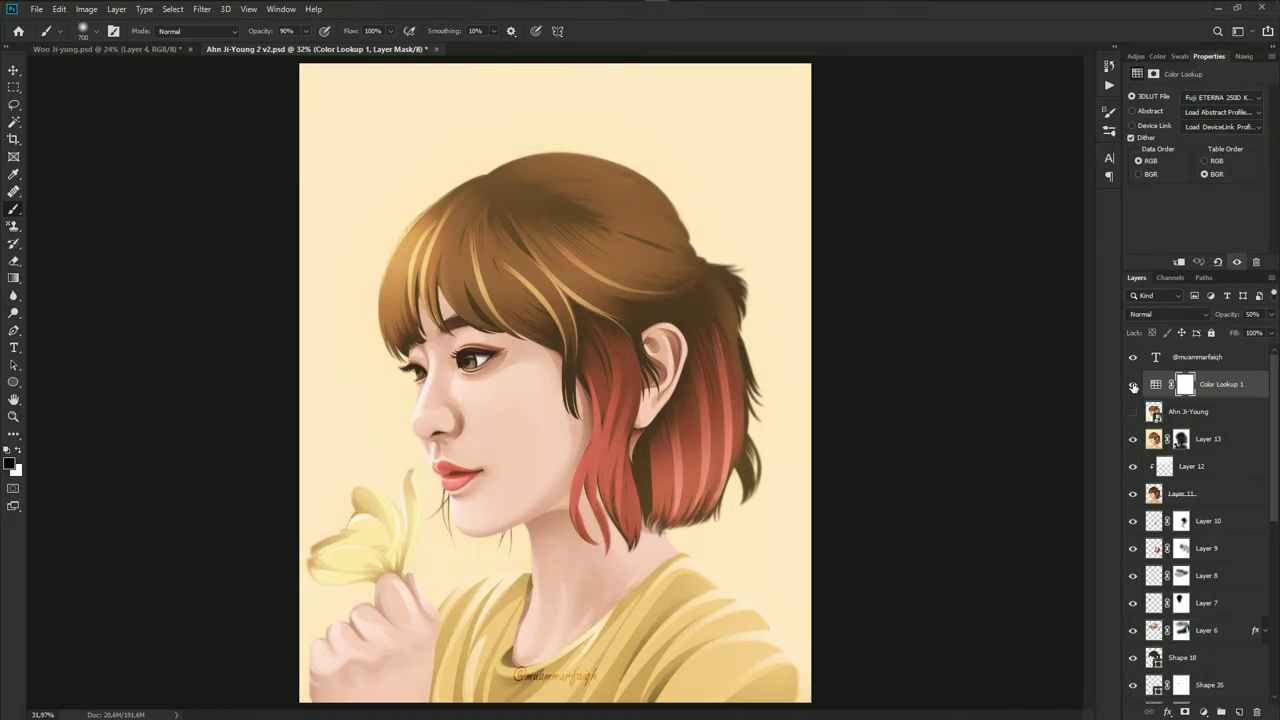
click(1133, 386)
click(1133, 412)
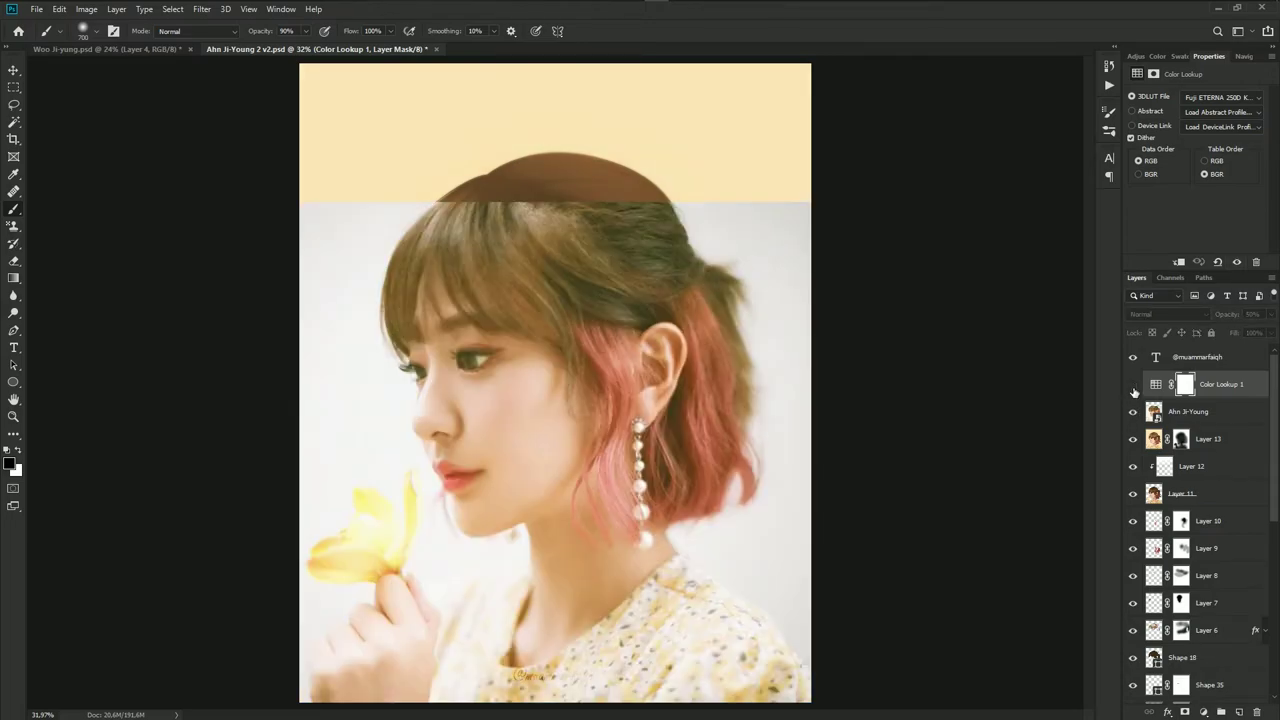
click(1133, 412)
click(1133, 385)
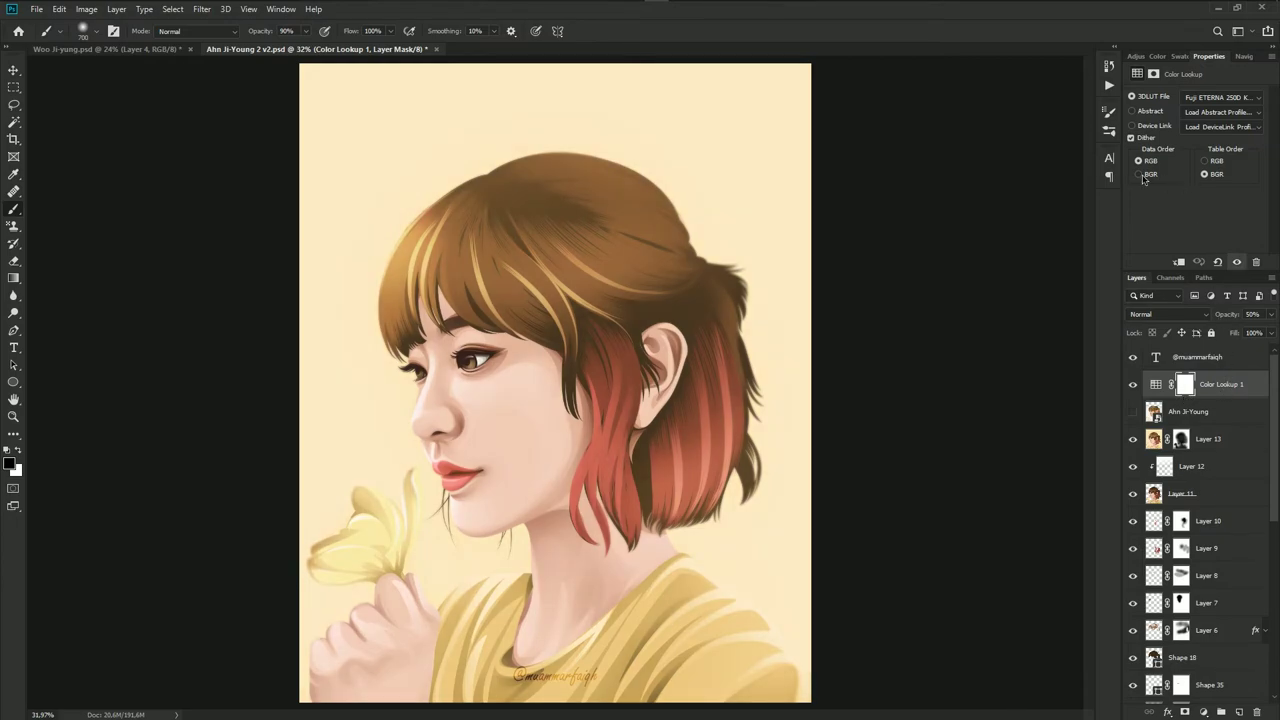
click(170, 50)
key(ctrl+0)
scroll(662, 292, down, 1)
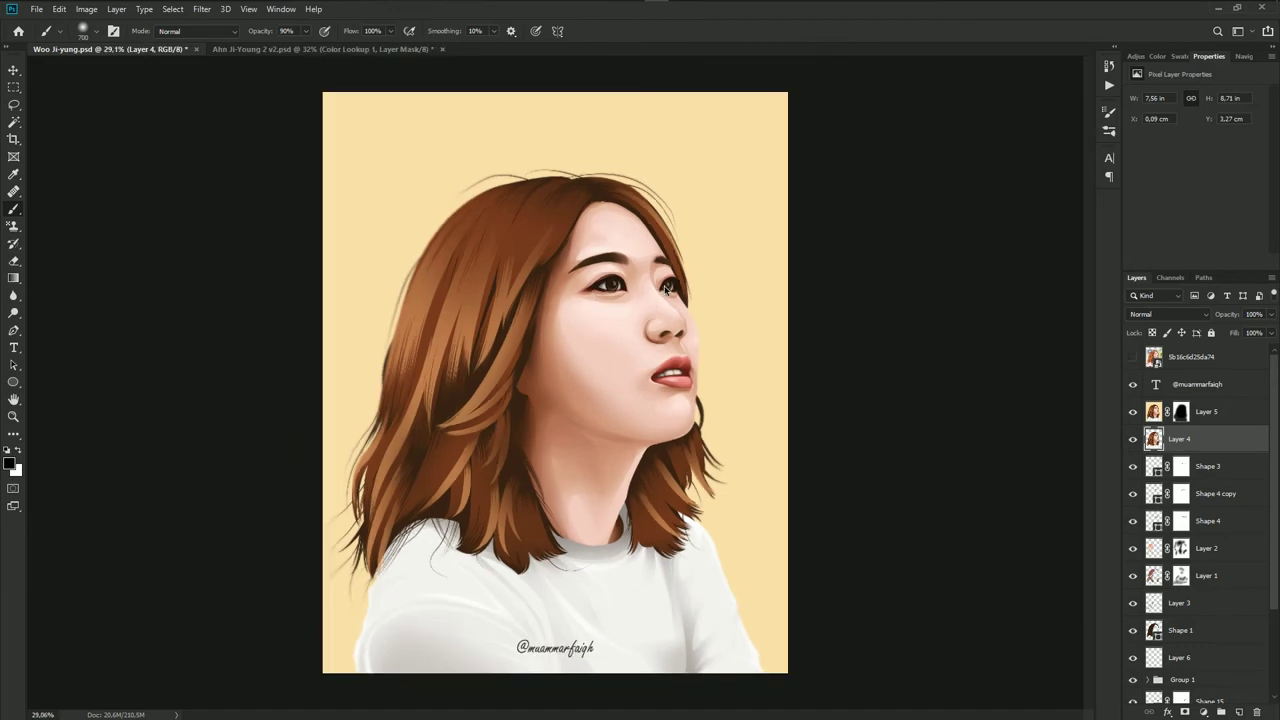
click(1238, 410)
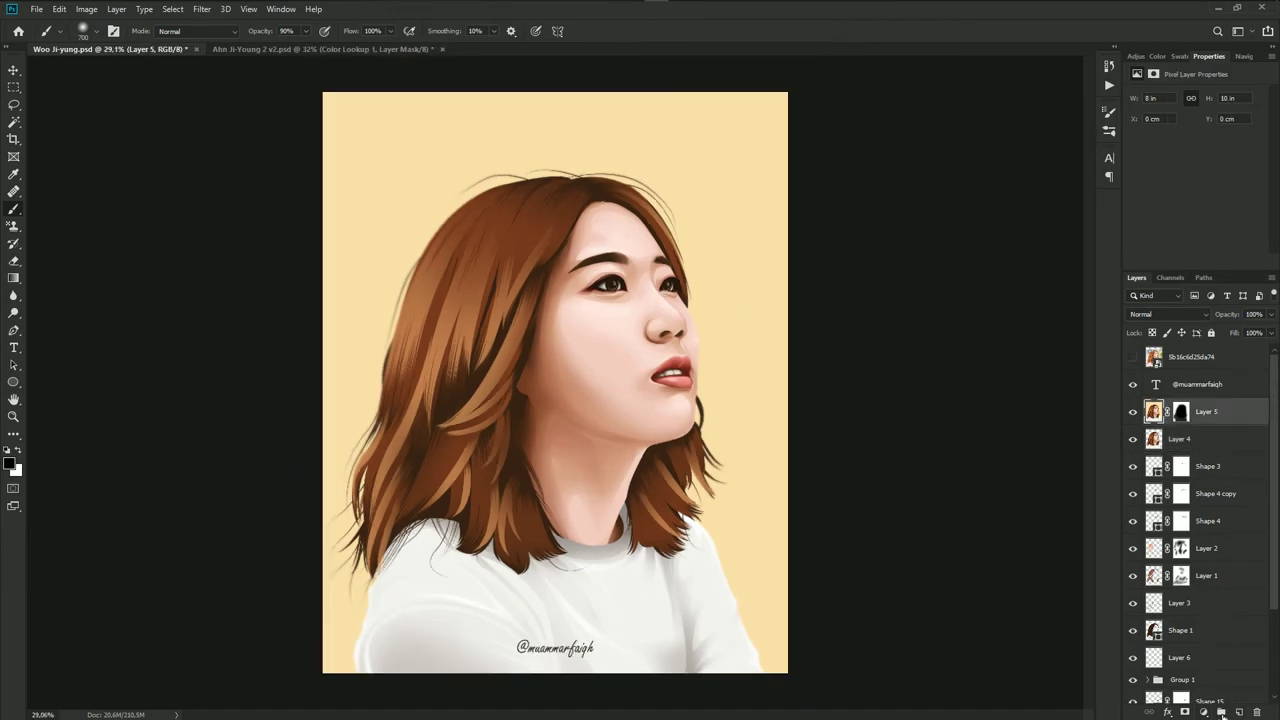
Add a Color Lookup layer above Layer 5 using the Fuji ETERNA 250D Kodak 2395 LUT
click(1204, 712)
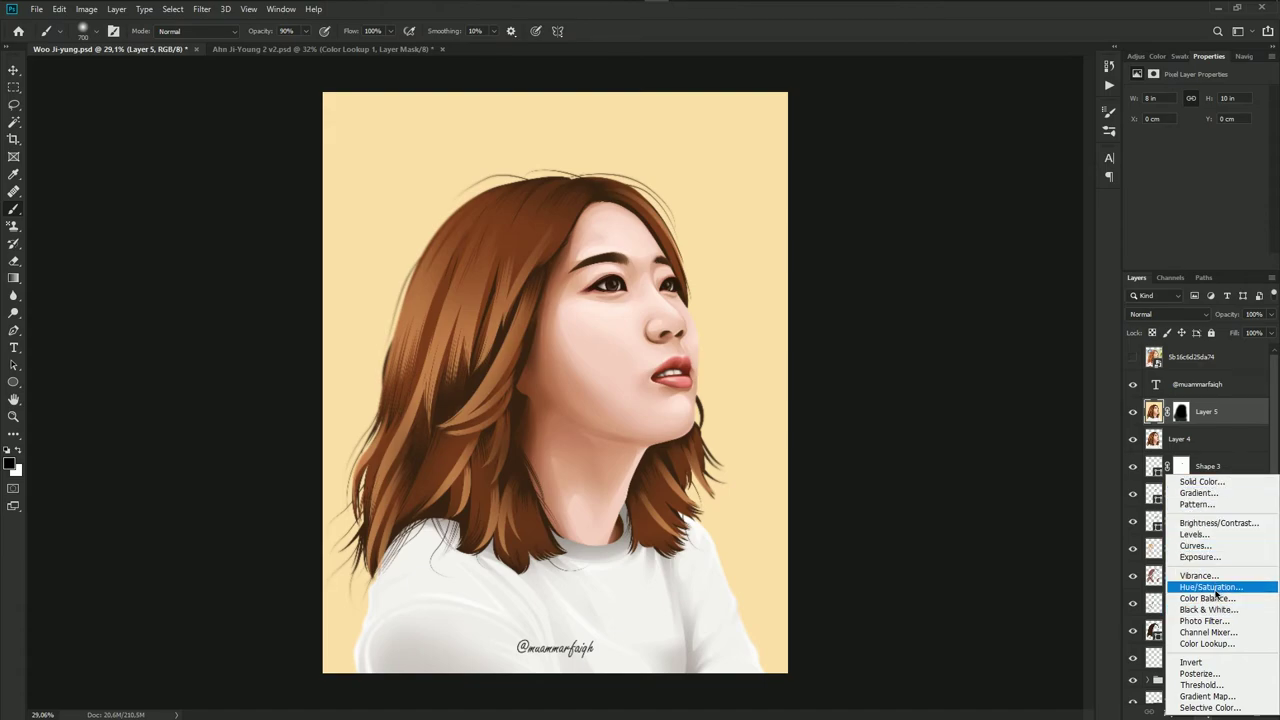
click(1218, 644)
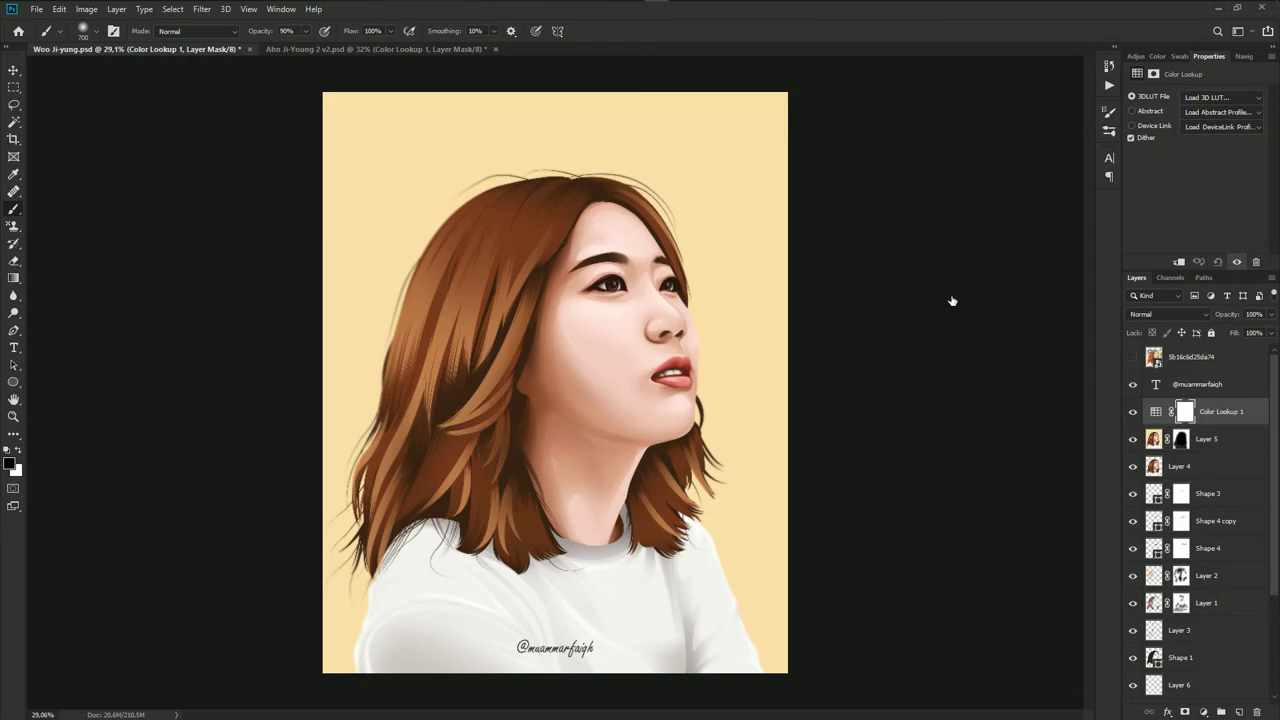
click(1232, 101)
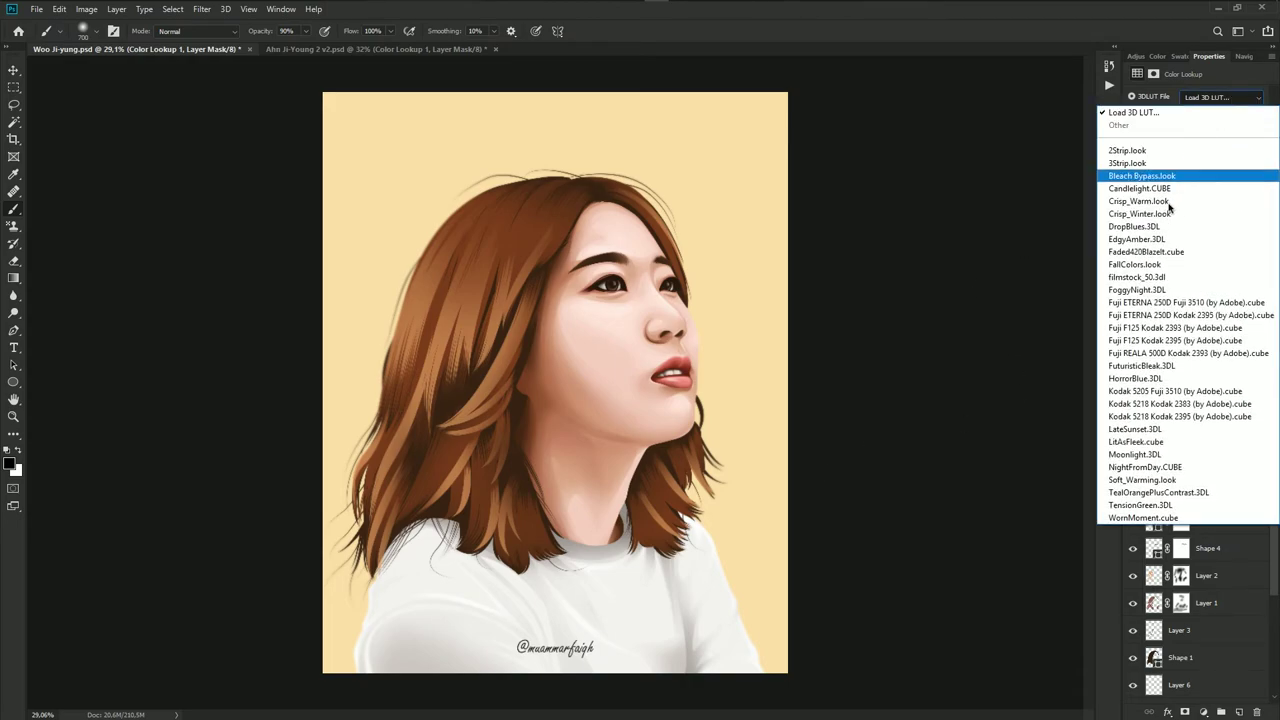
click(1180, 374)
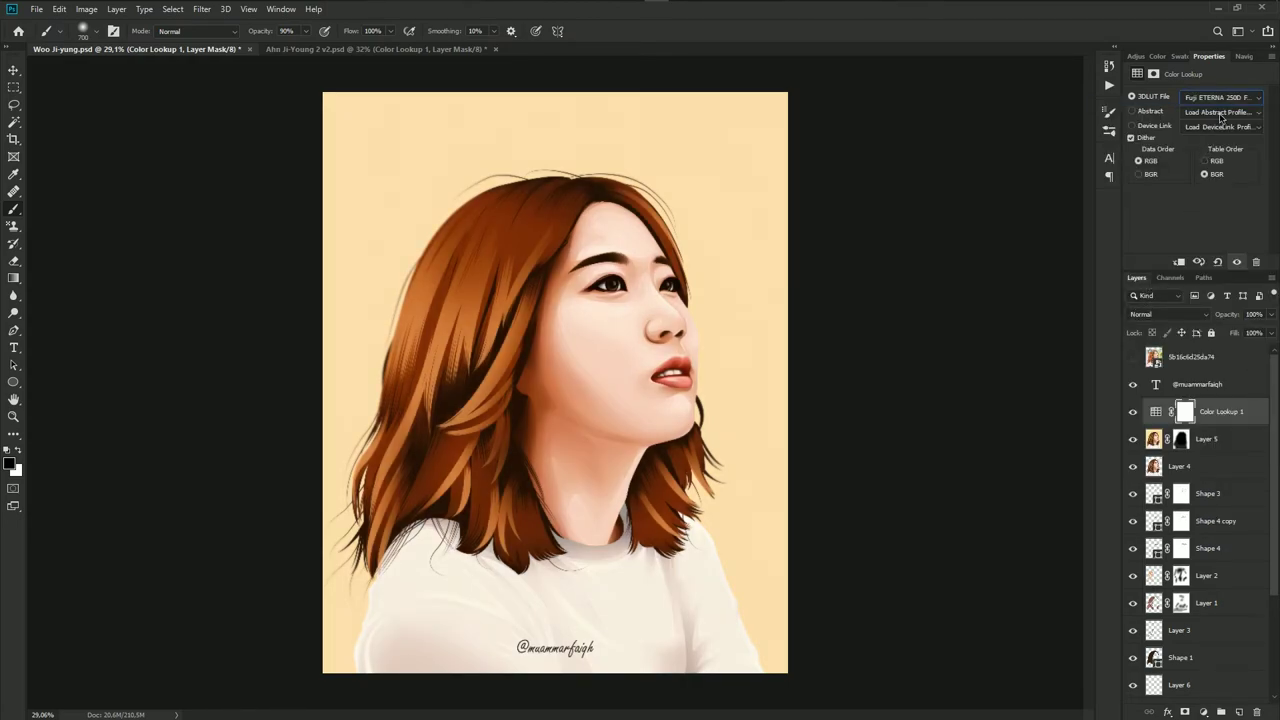
key(Down)
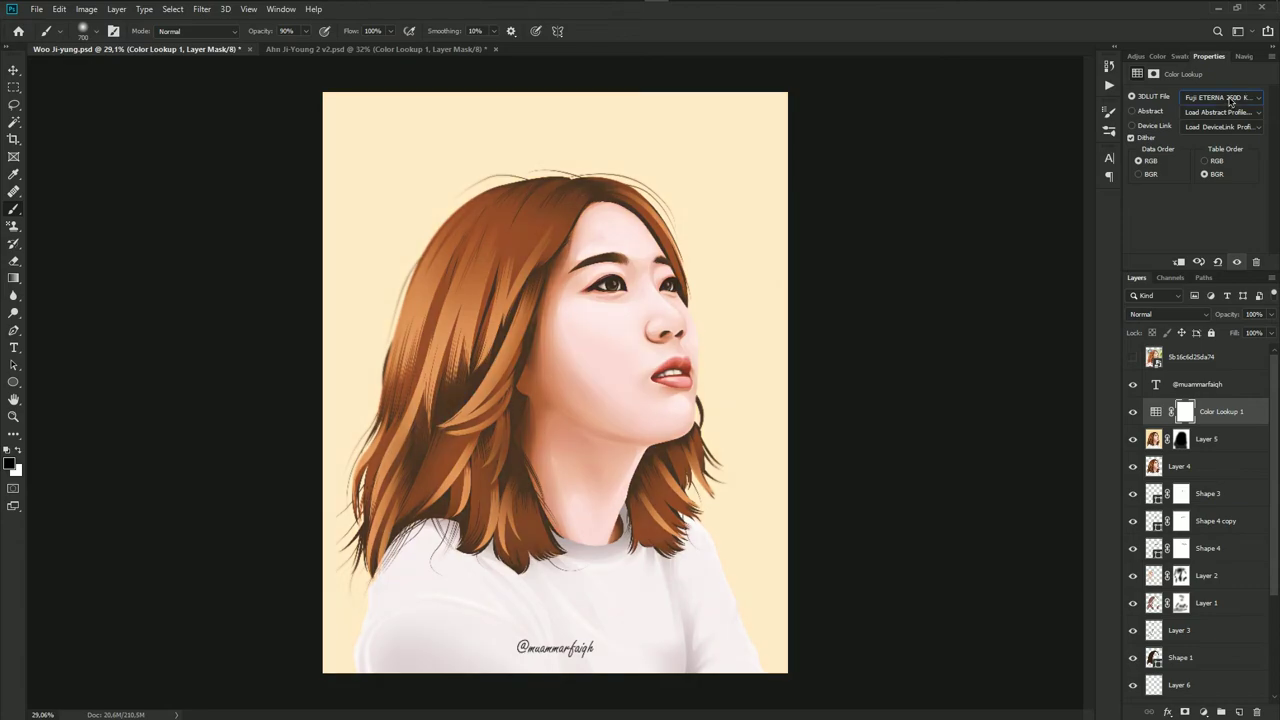
Set the Color Lookup opacity to 50% and compare the grade before and after
click(1251, 314)
text(5)
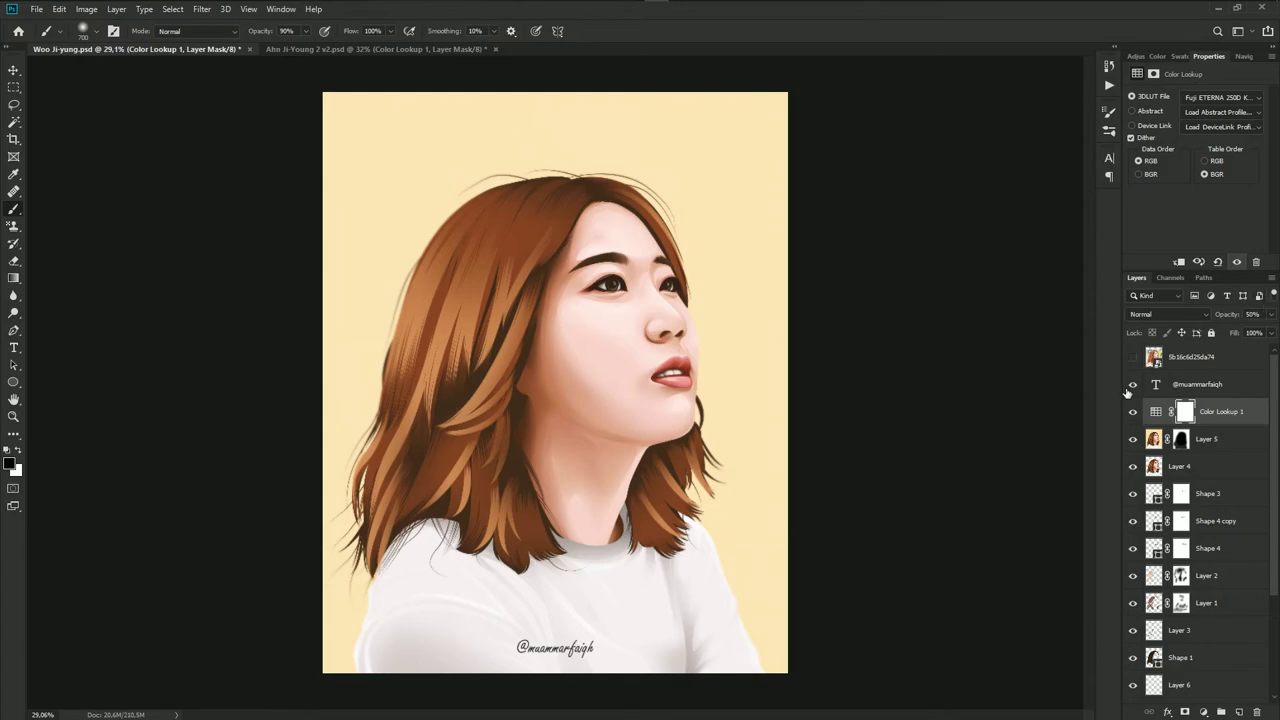
click(1133, 412)
click(334, 50)
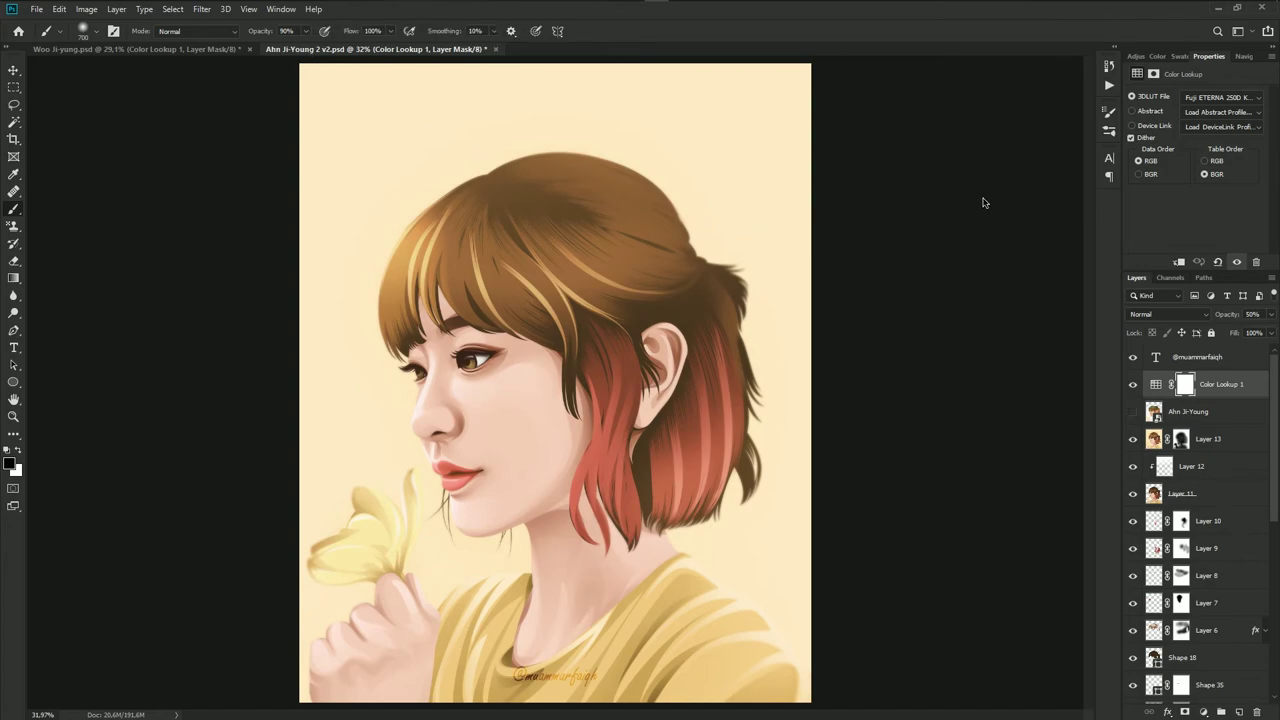
click(1238, 98)
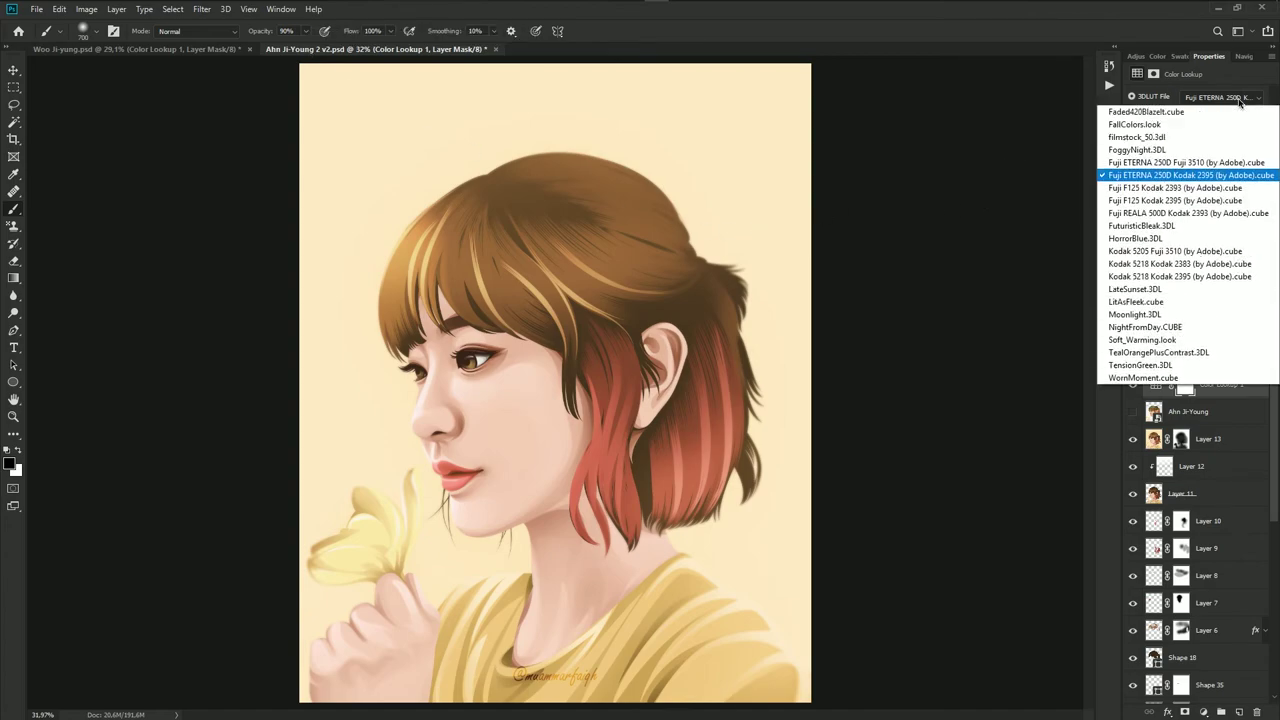
click(1238, 98)
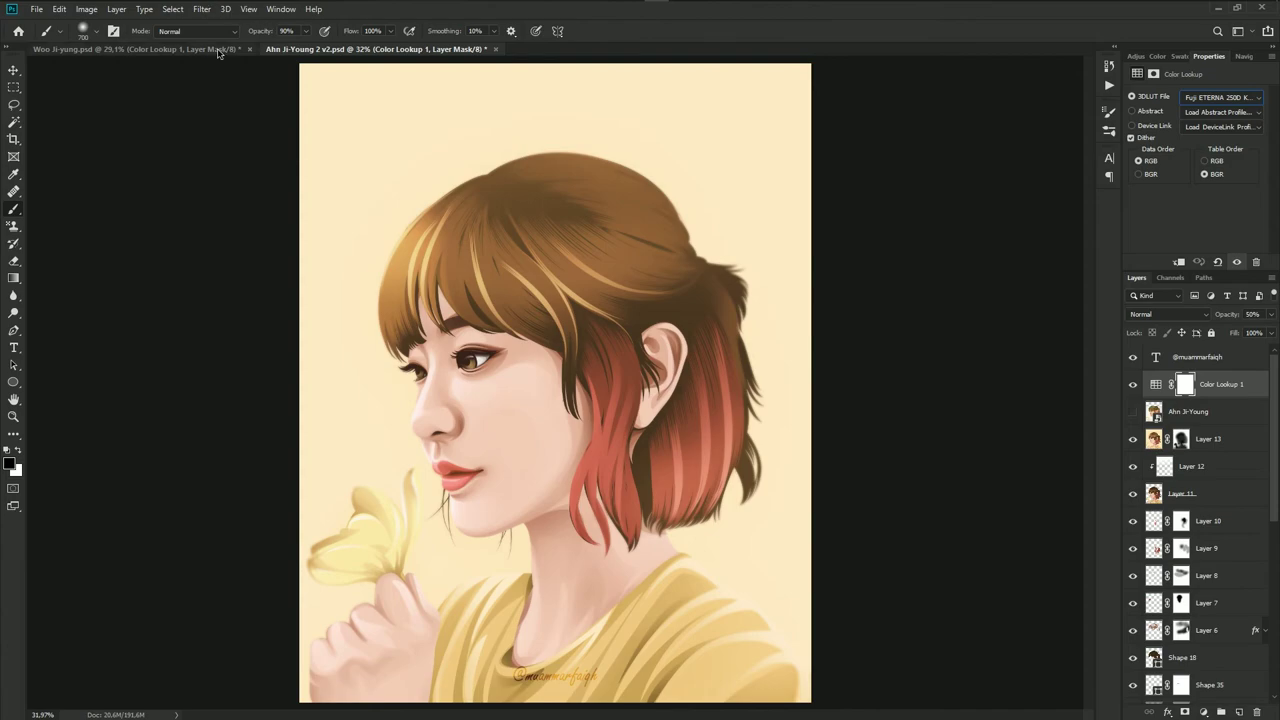
click(218, 49)
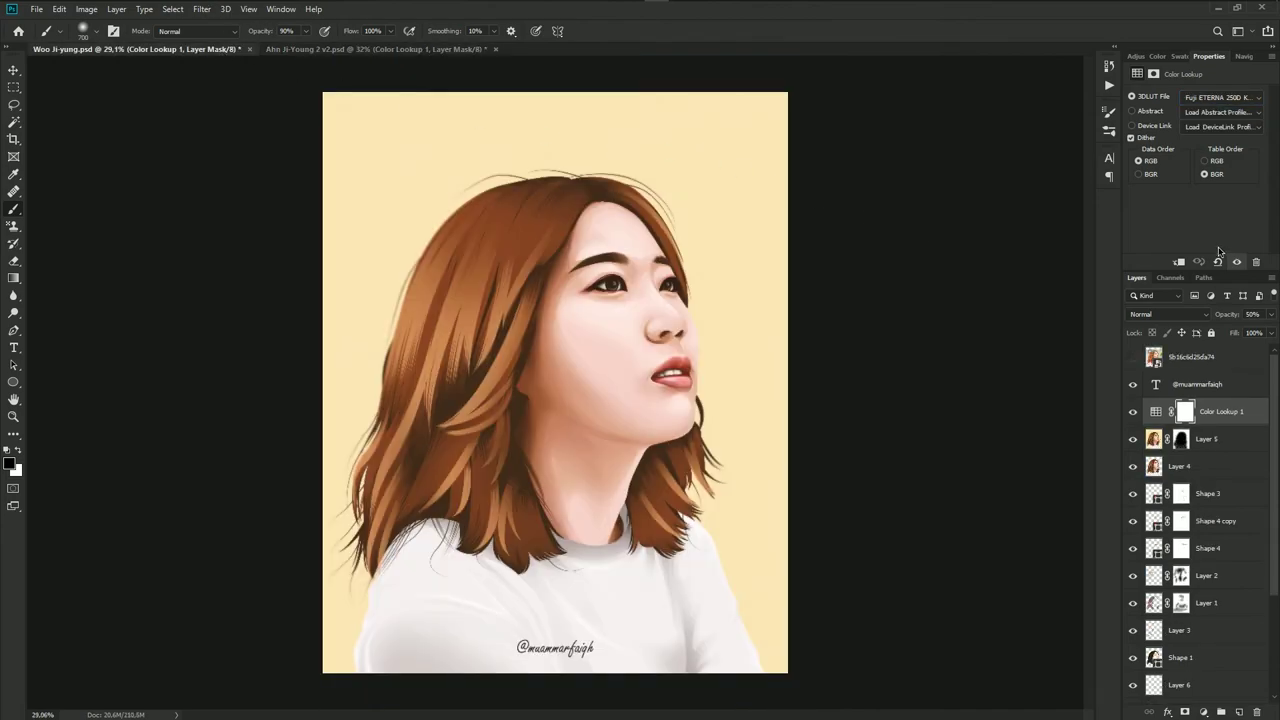
Preview other LUTs such as Fuji F125 Kodak 2393, then revert to Fuji ETERNA 250D Kodak
click(1238, 98)
click(1230, 266)
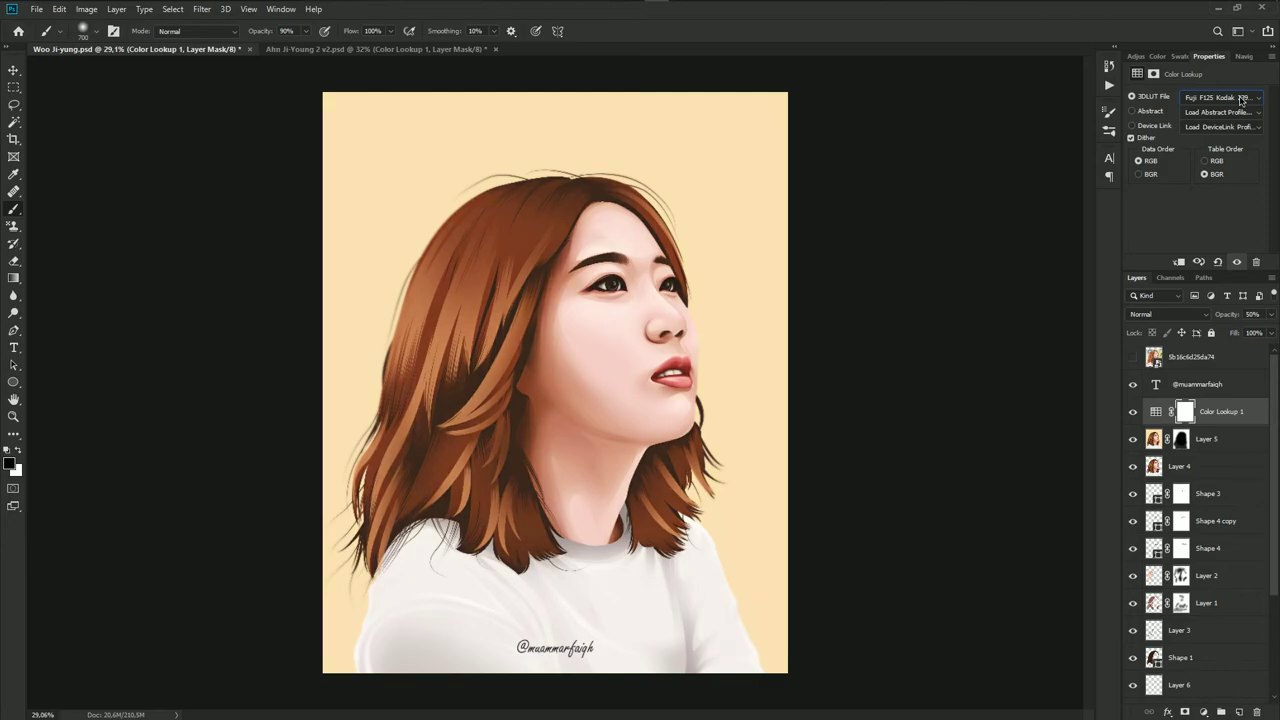
key(Down)
key(Down)
key(Down)
key(Down)
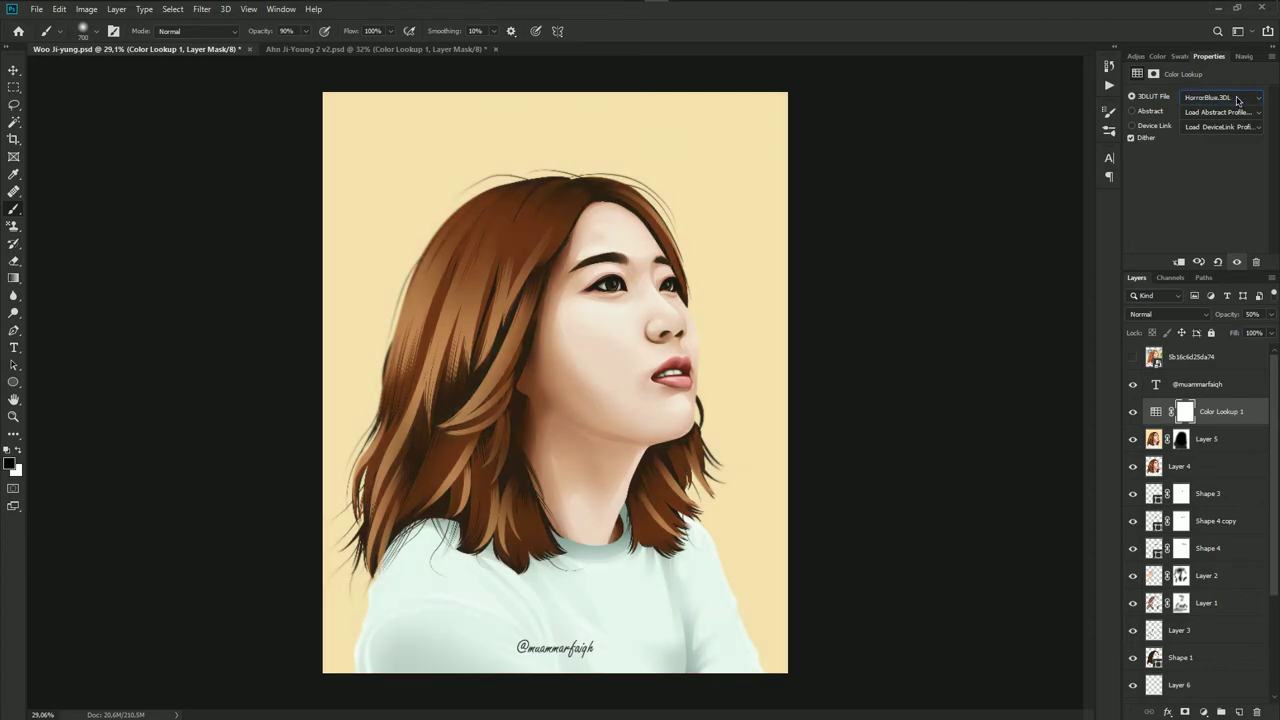
key(Down)
key(Down)
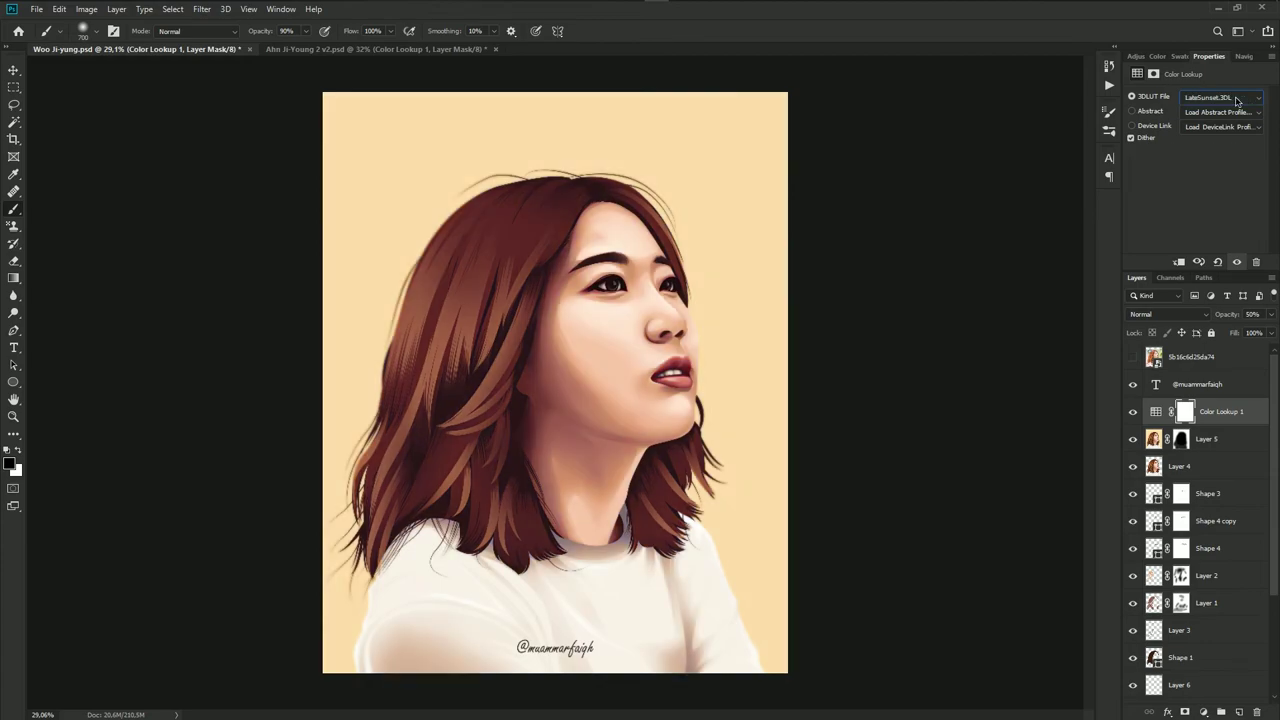
key(Down)
key(Down)
key(Down)
click(1235, 98)
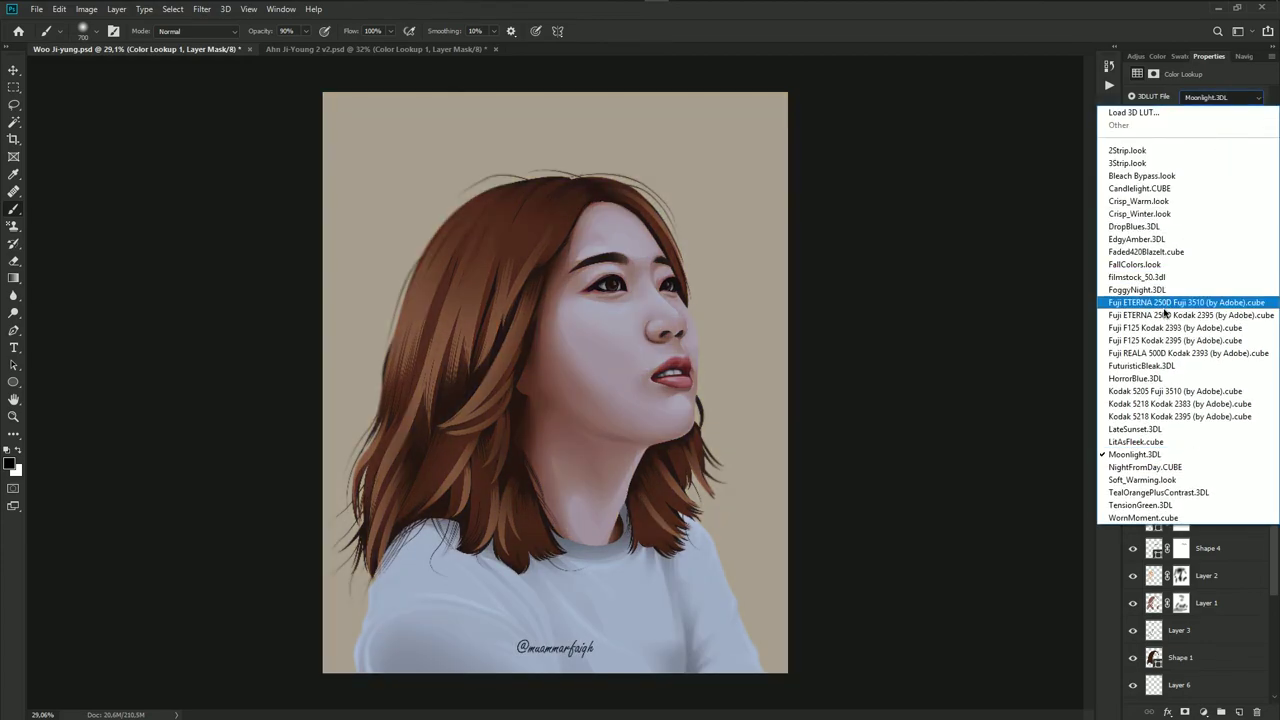
click(1168, 313)
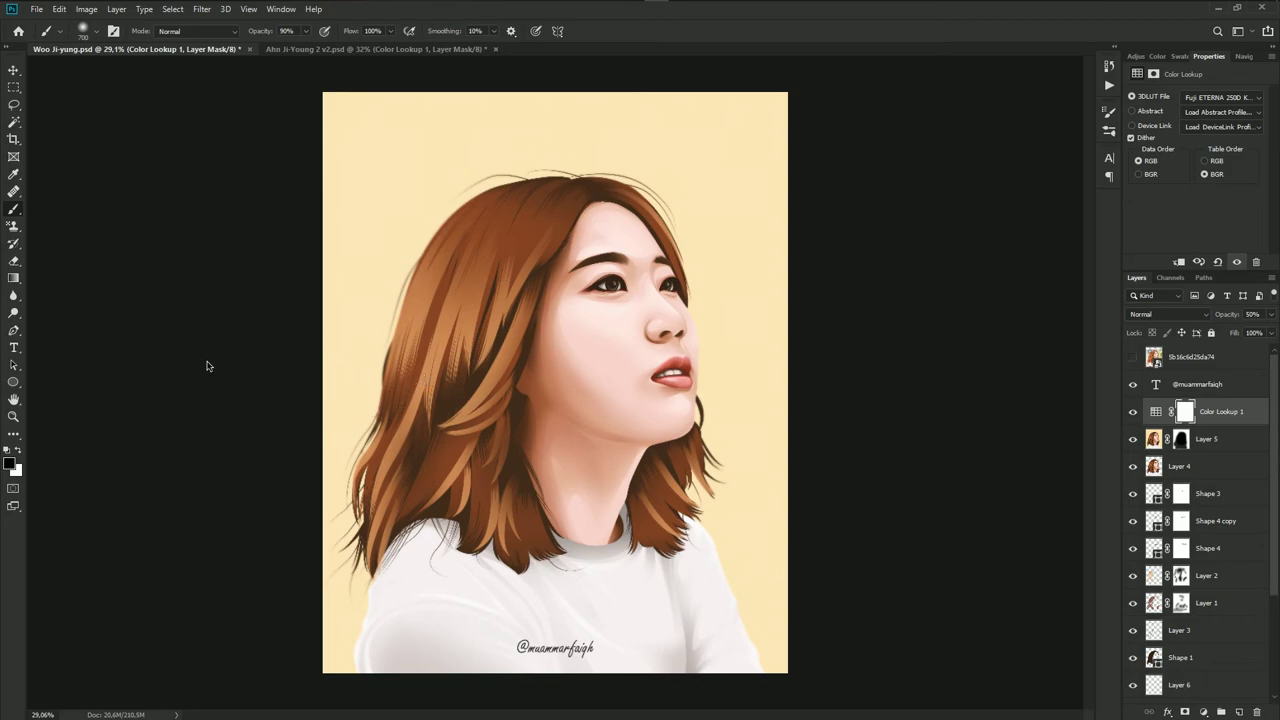
Set the signature text layer's opacity to 50%
click(1205, 385)
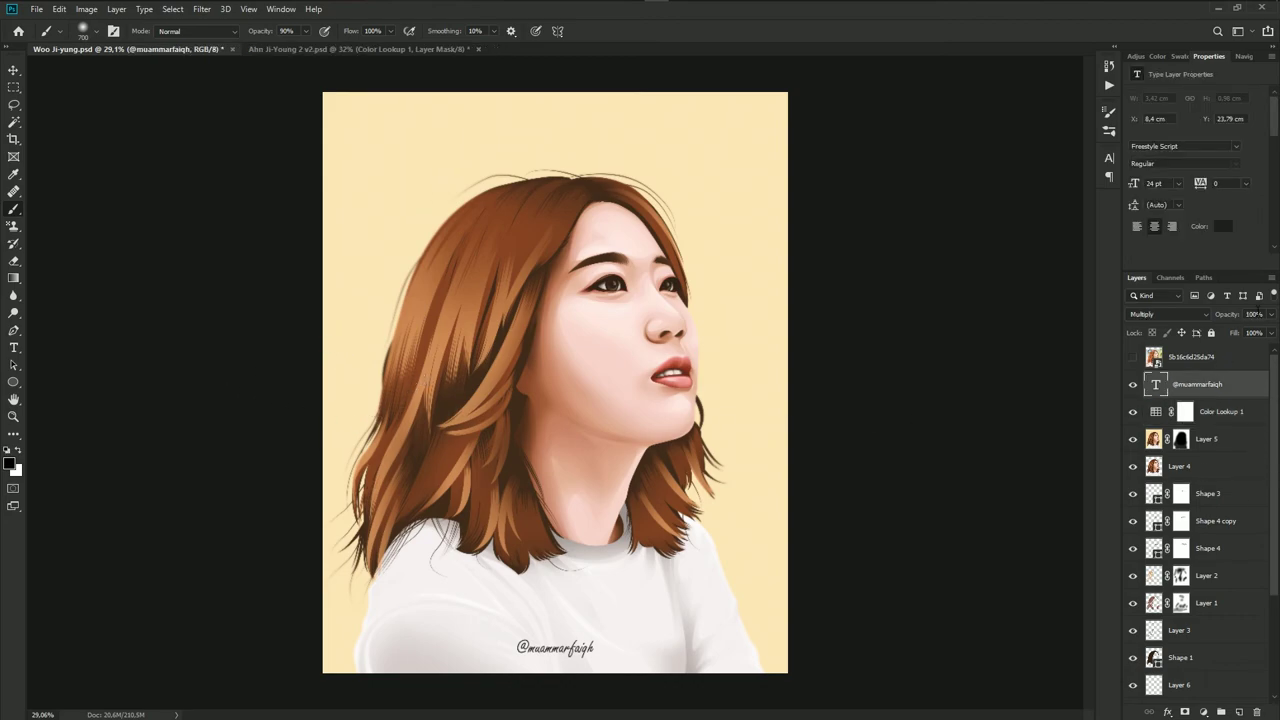
click(1253, 314)
text(50)
key(Return)
Inspect the Ahn Ji-Young signature's blend settings, then restore the signature's full opacity
click(345, 49)
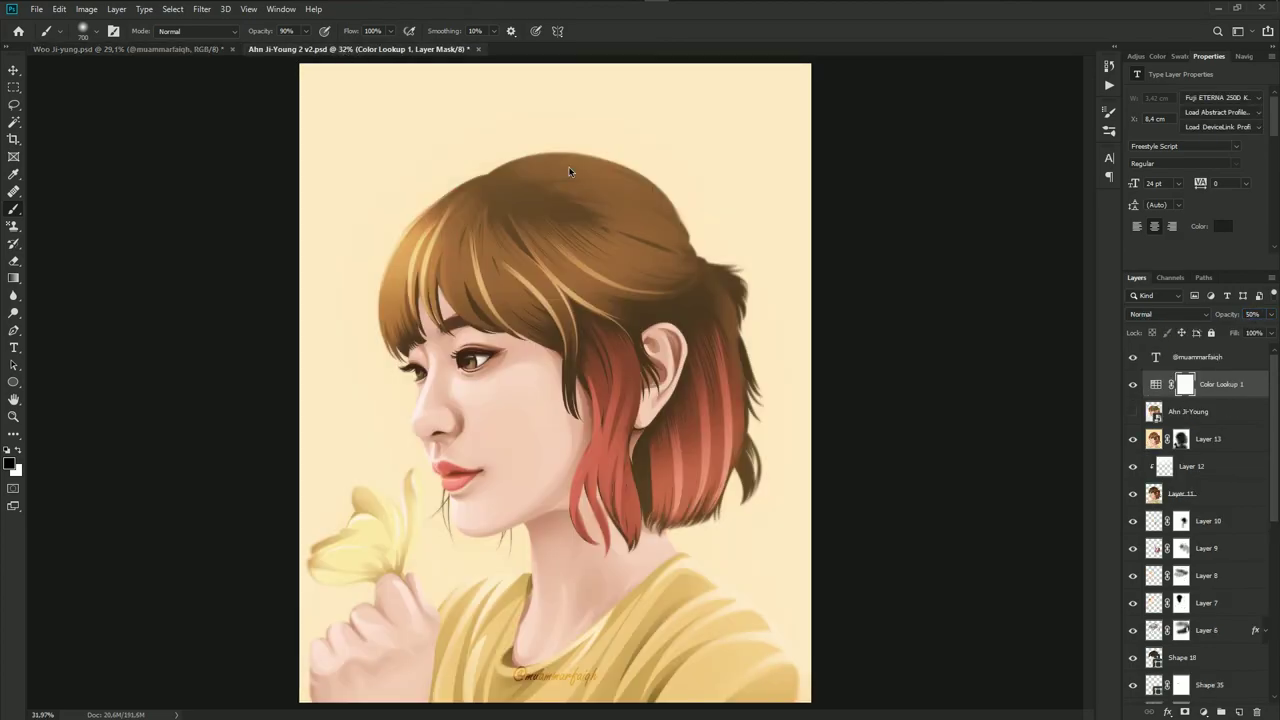
key(v)
click(1200, 362)
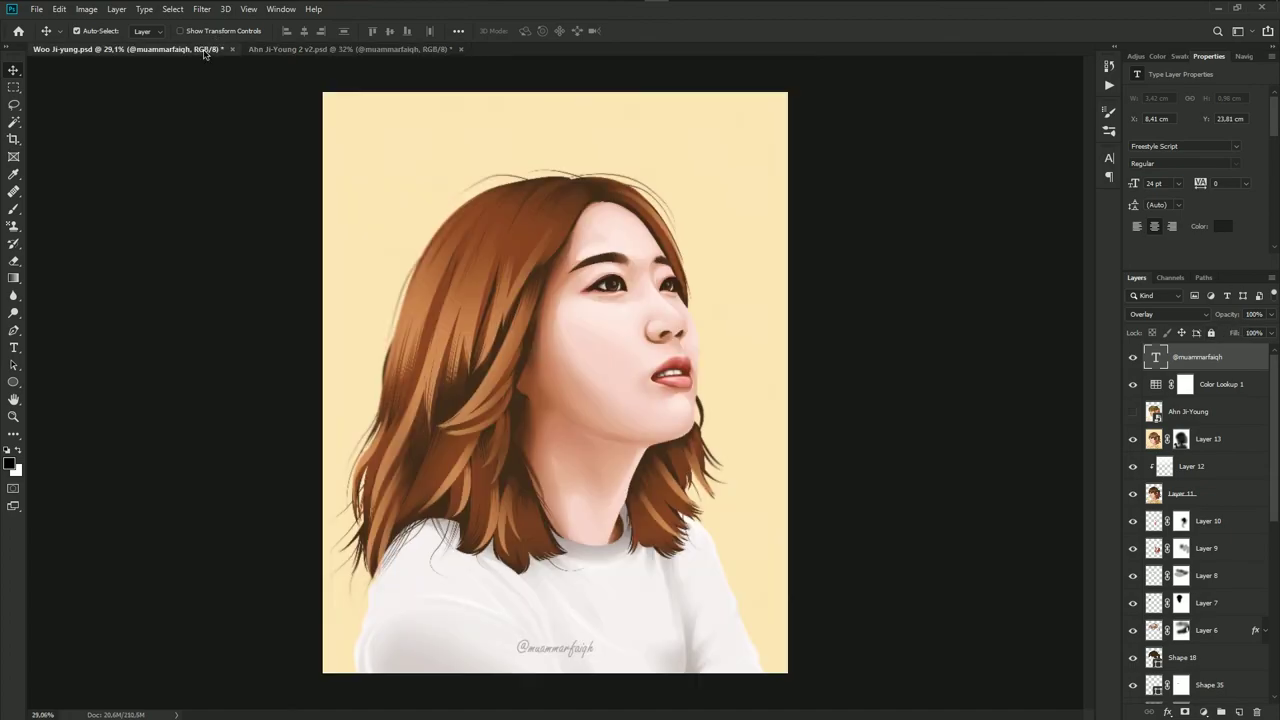
click(208, 48)
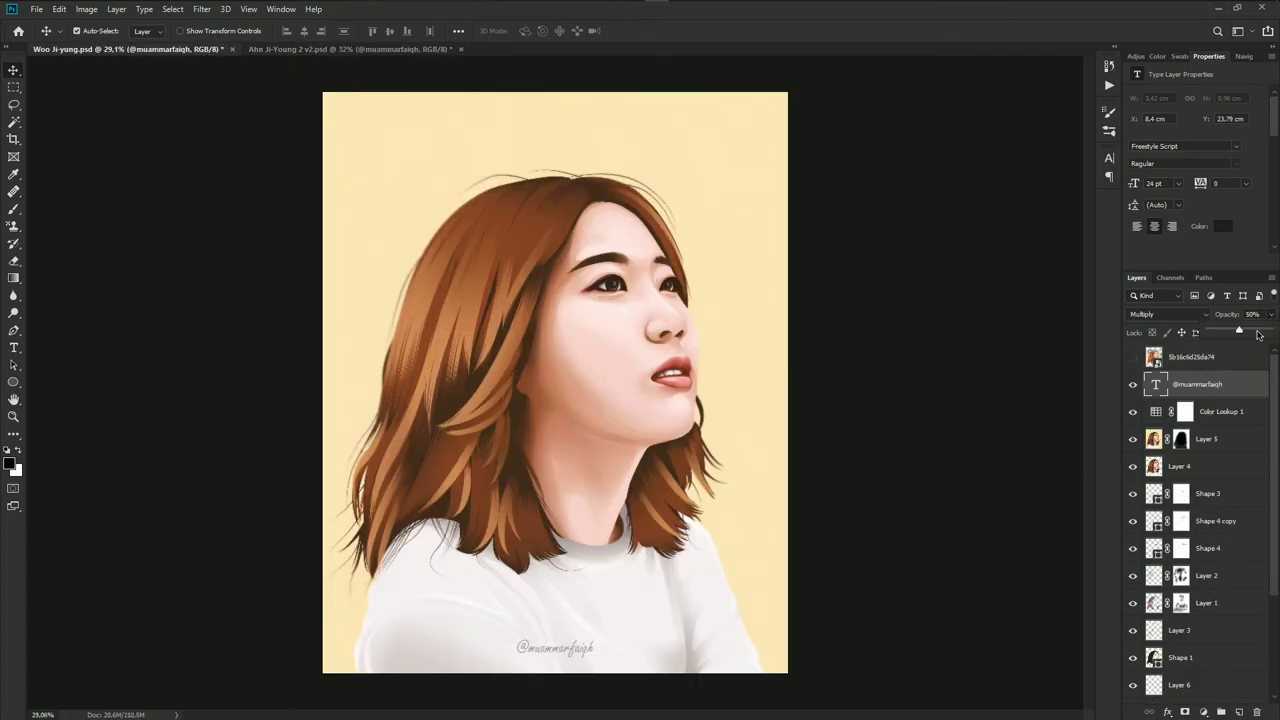
key(0)
Try Overlay blending on the signature text layer
click(1190, 316)
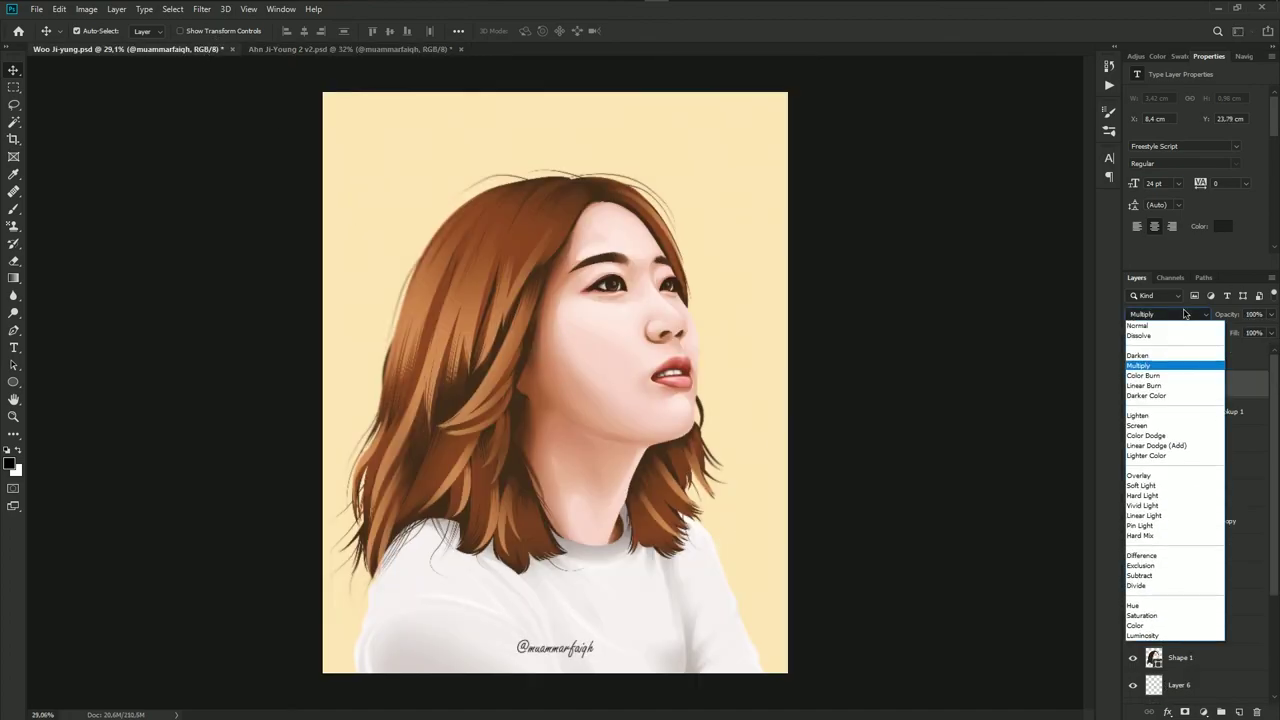
click(1141, 477)
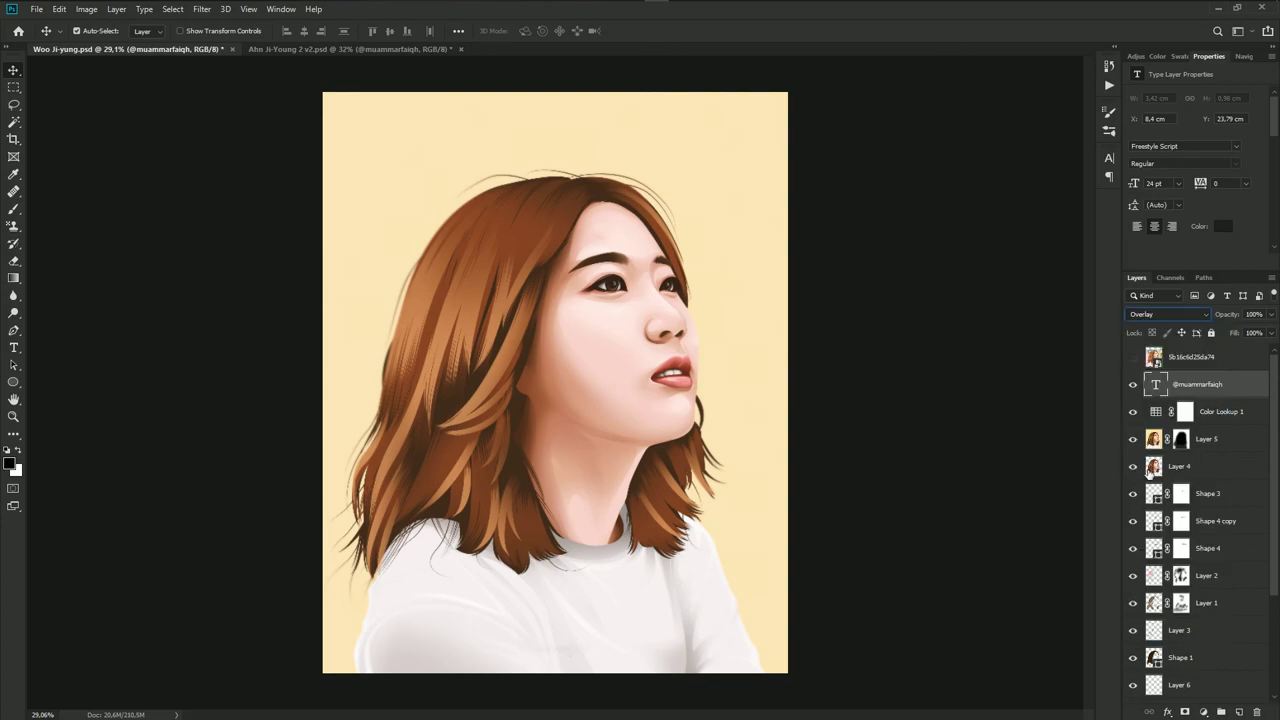
click(1216, 411)
click(1207, 386)
click(1185, 315)
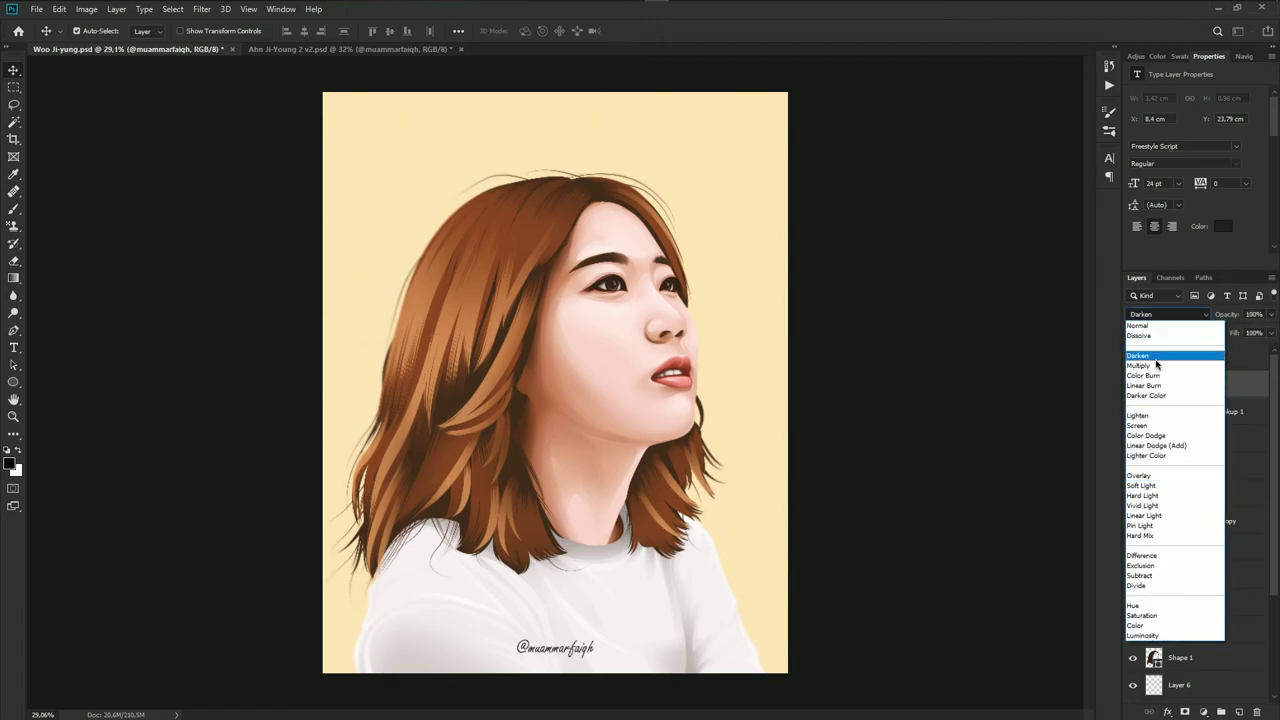
click(1155, 368)
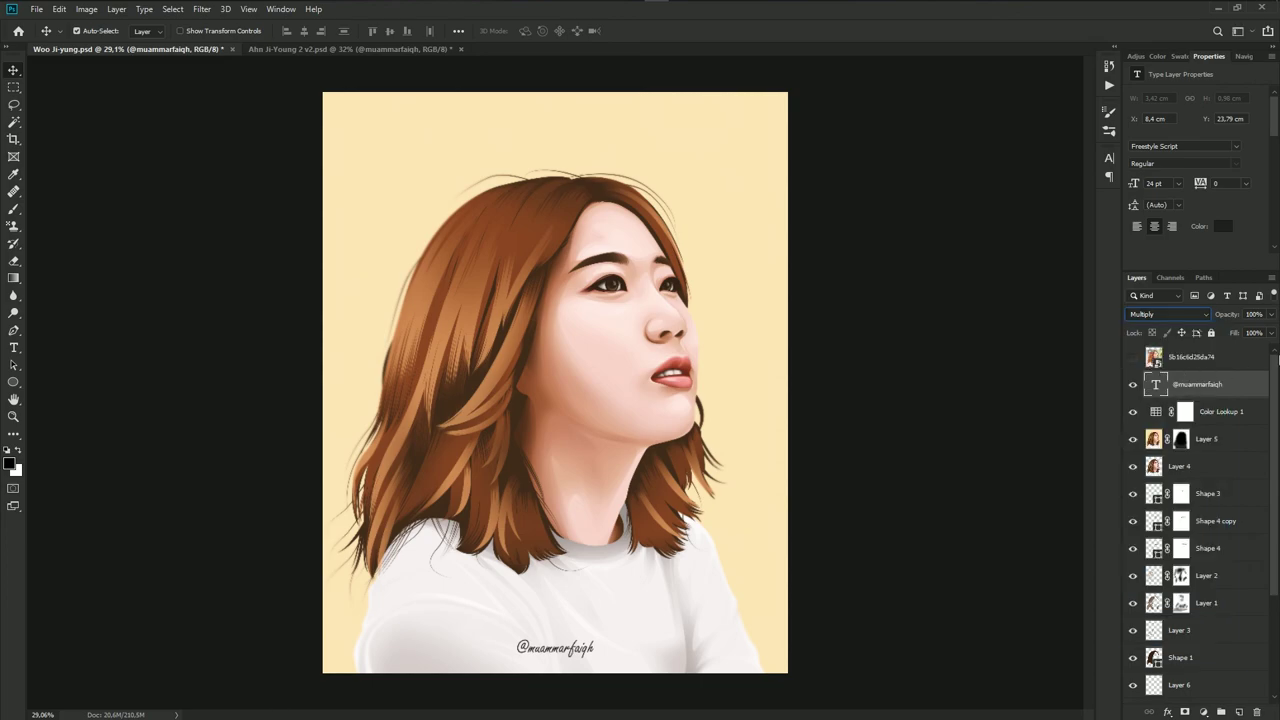
click(1270, 315)
drag(1259, 337, 1257, 337)
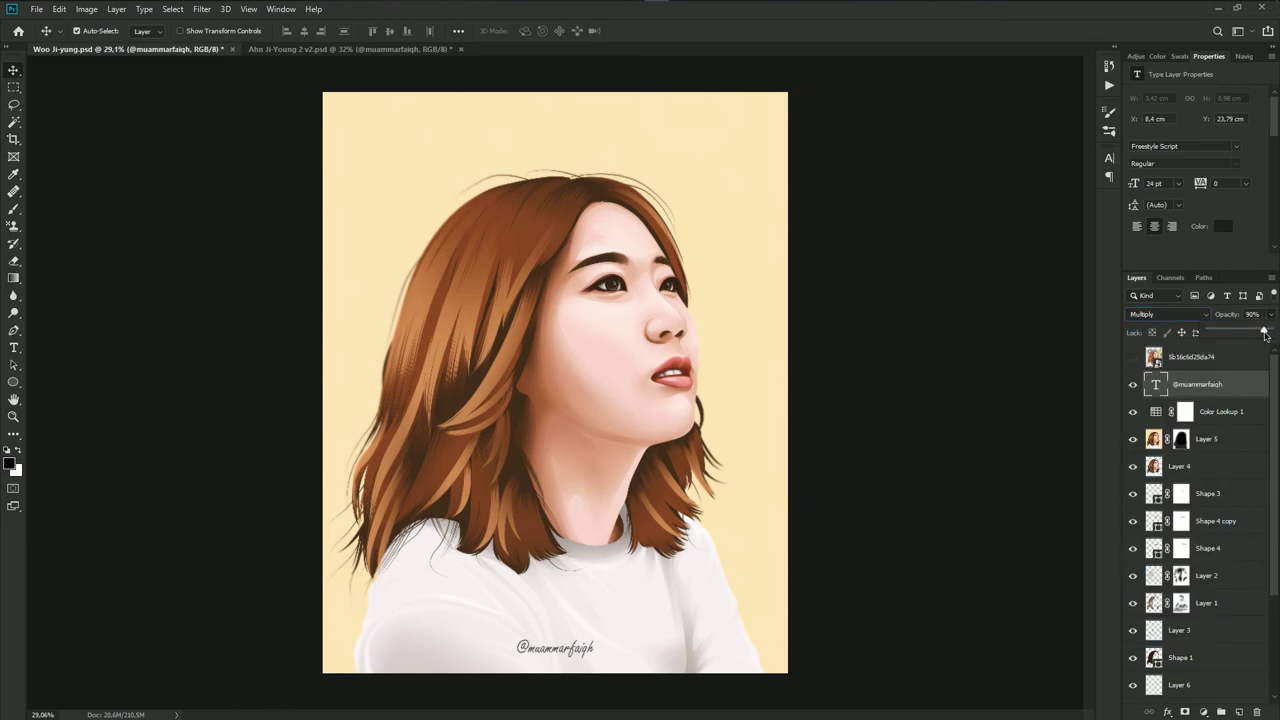
click(1220, 358)
key(ctrl+s)
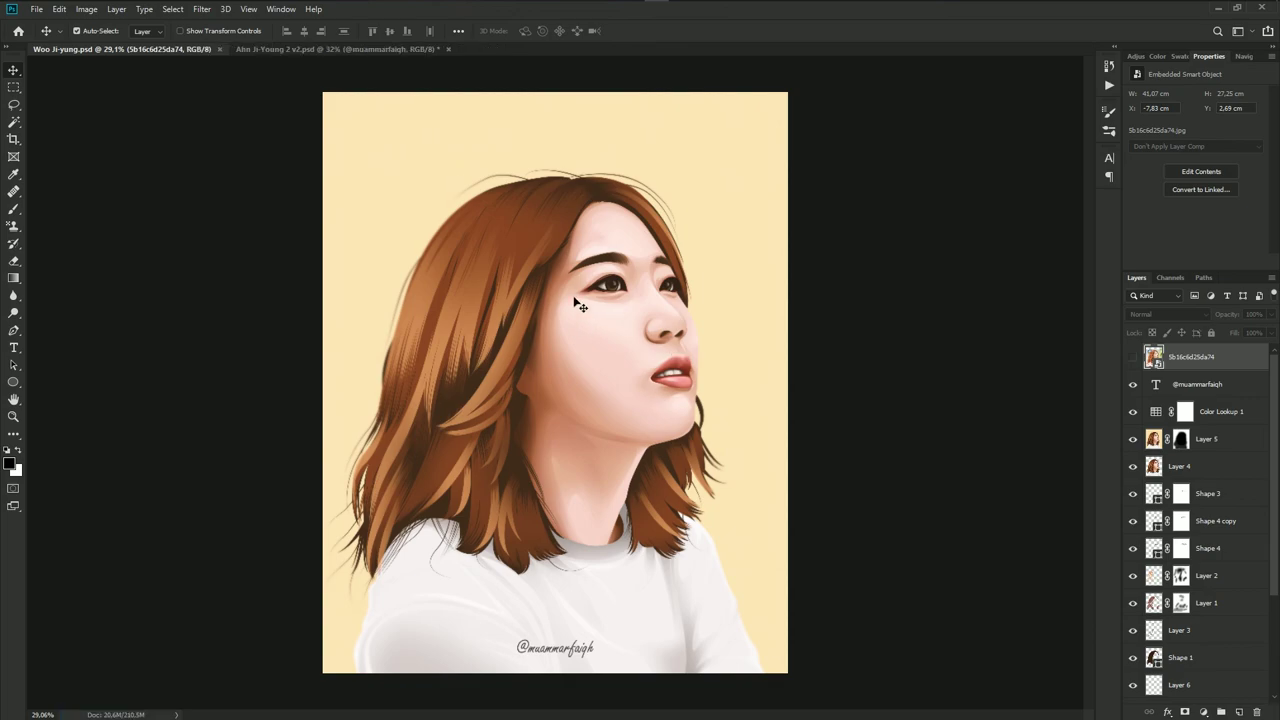
click(1133, 358)
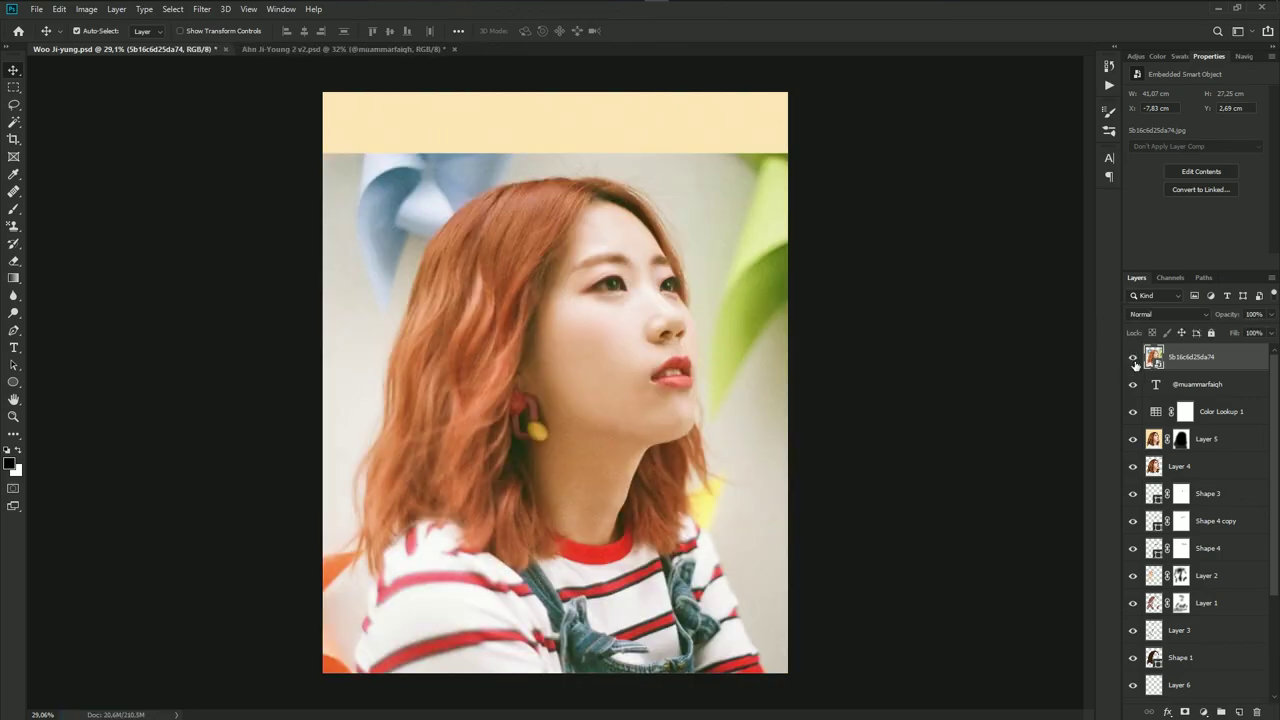
click(1133, 358)
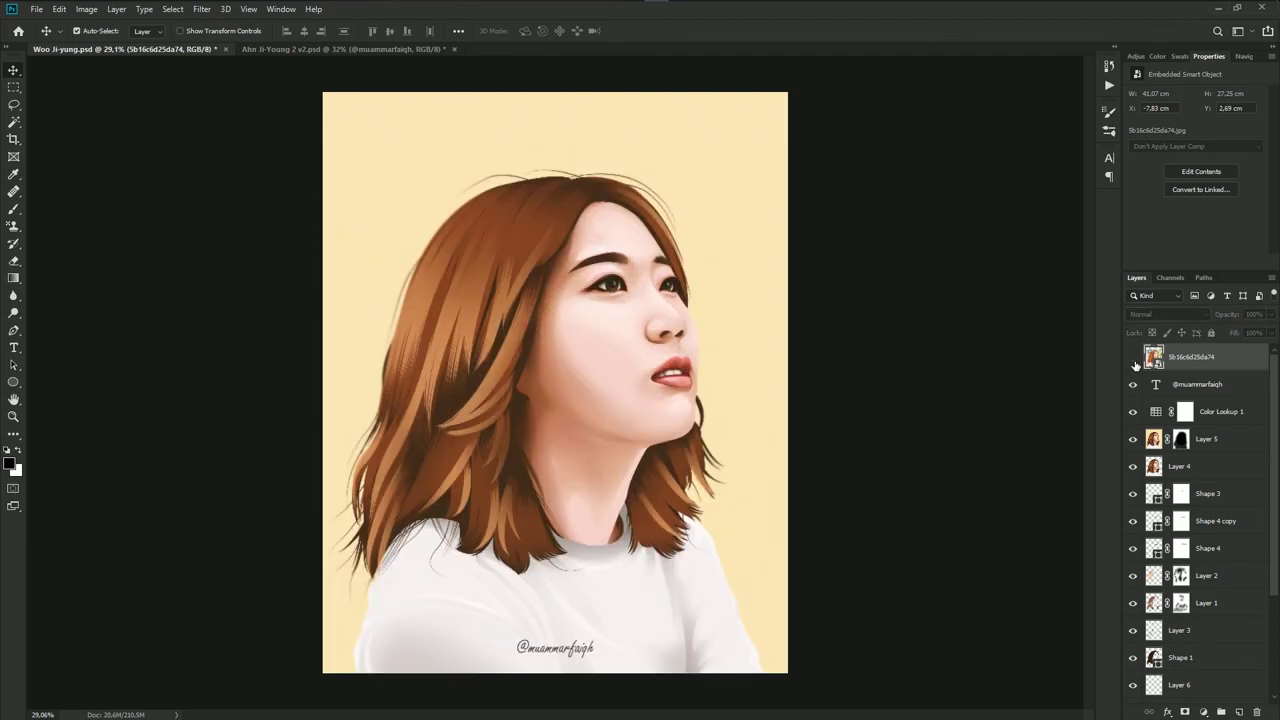